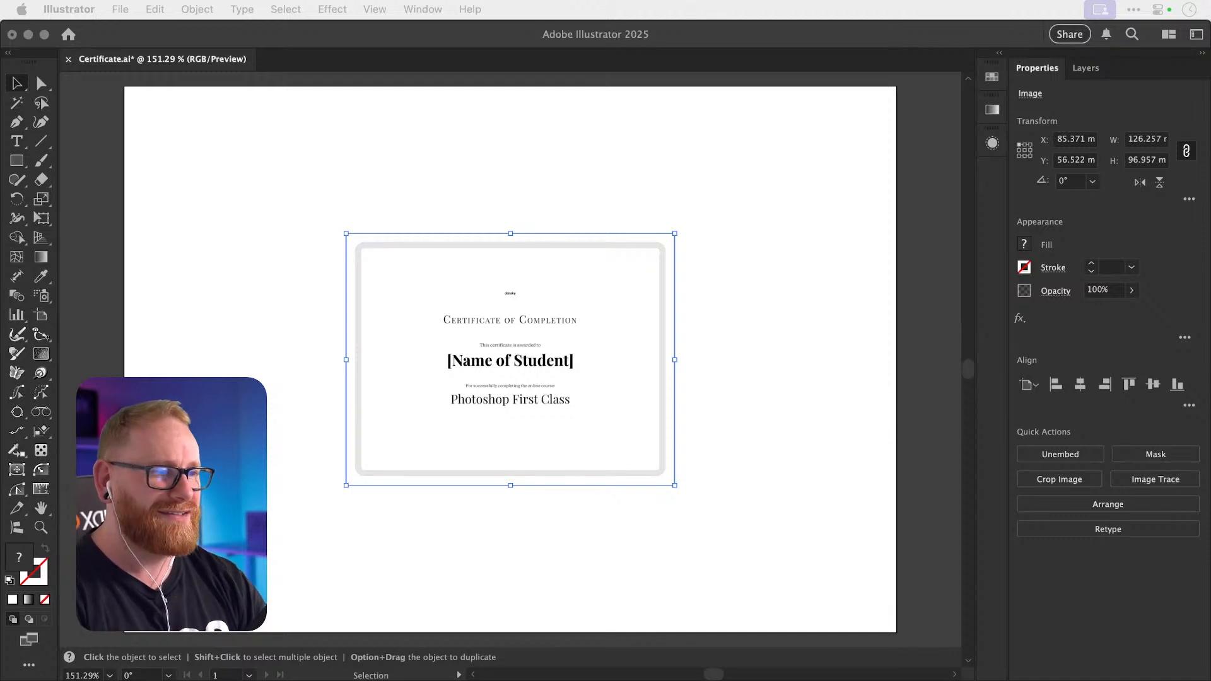
Fit the whole artboard in the window and deselect the placed certificate image.
click(823, 176)
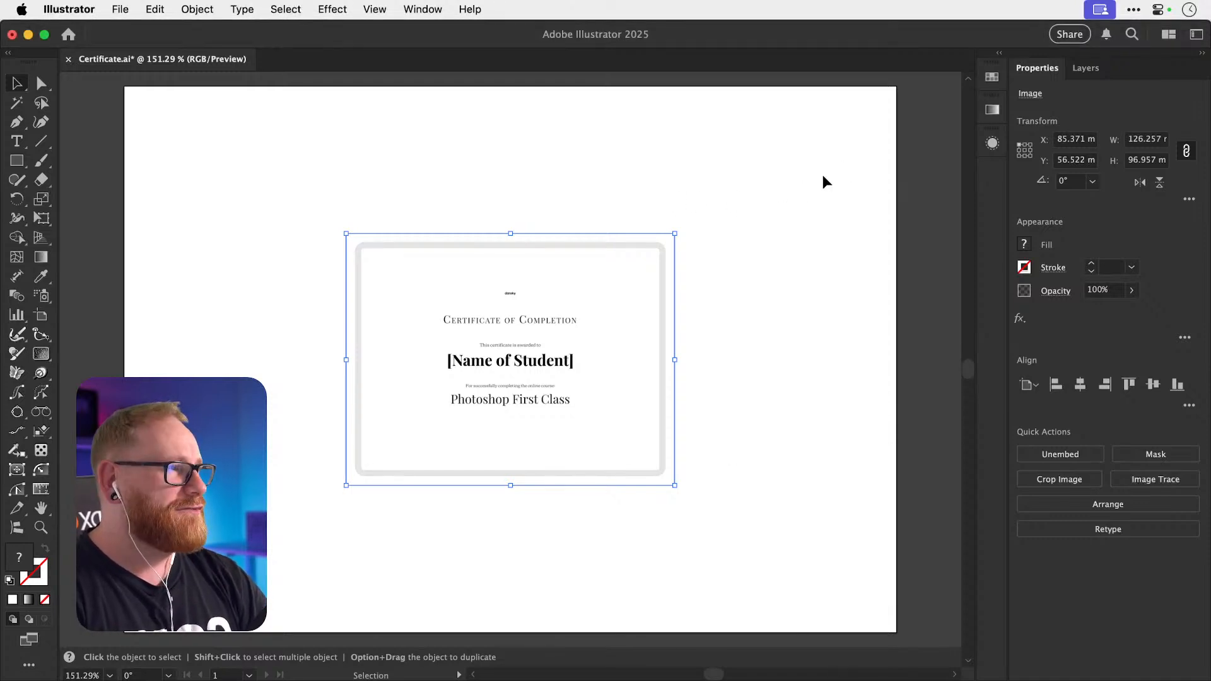
key(super+0)
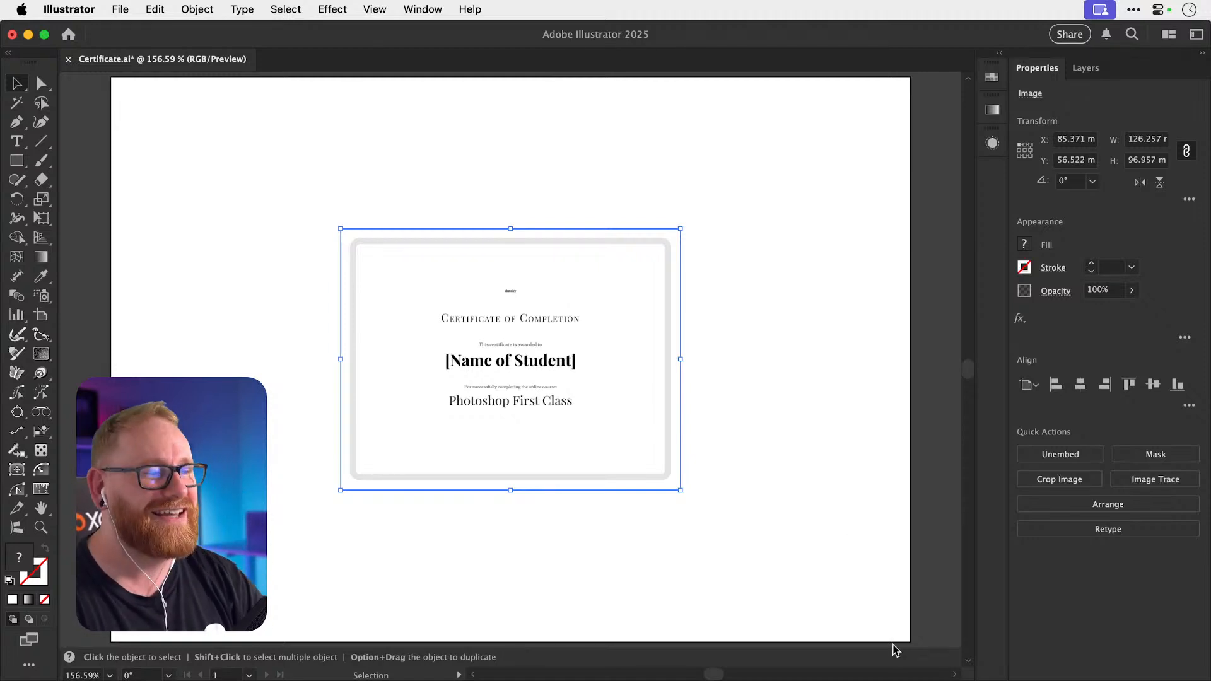
click(775, 351)
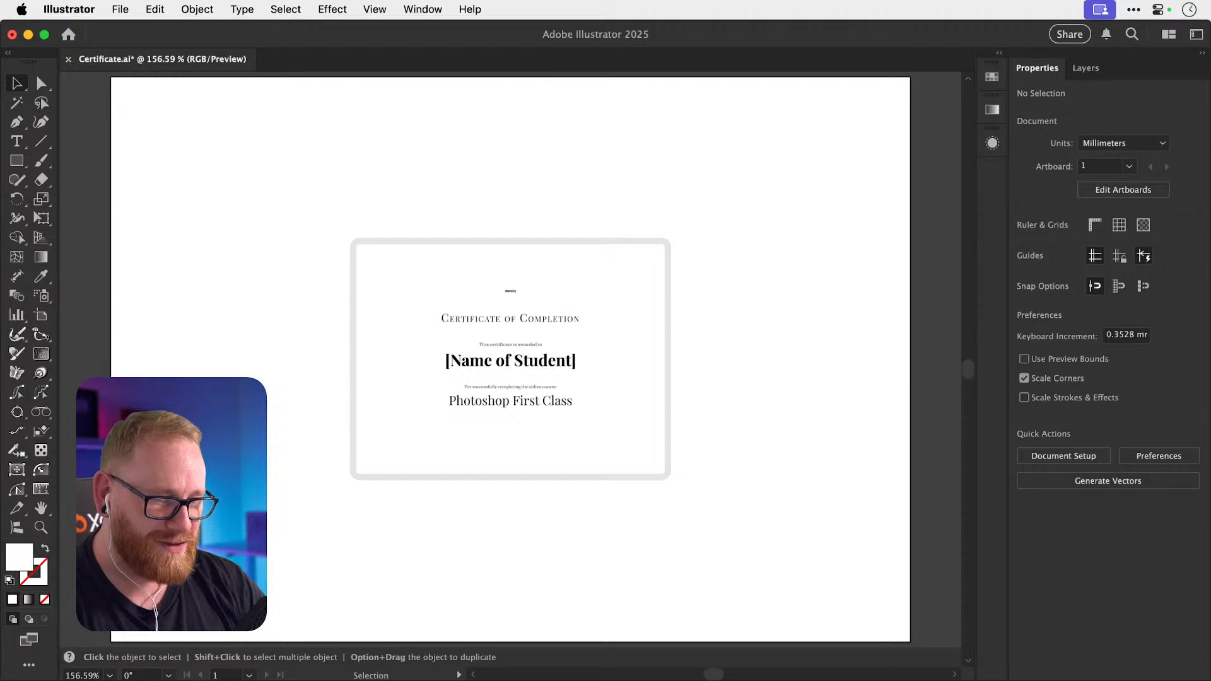
key(super+Tab)
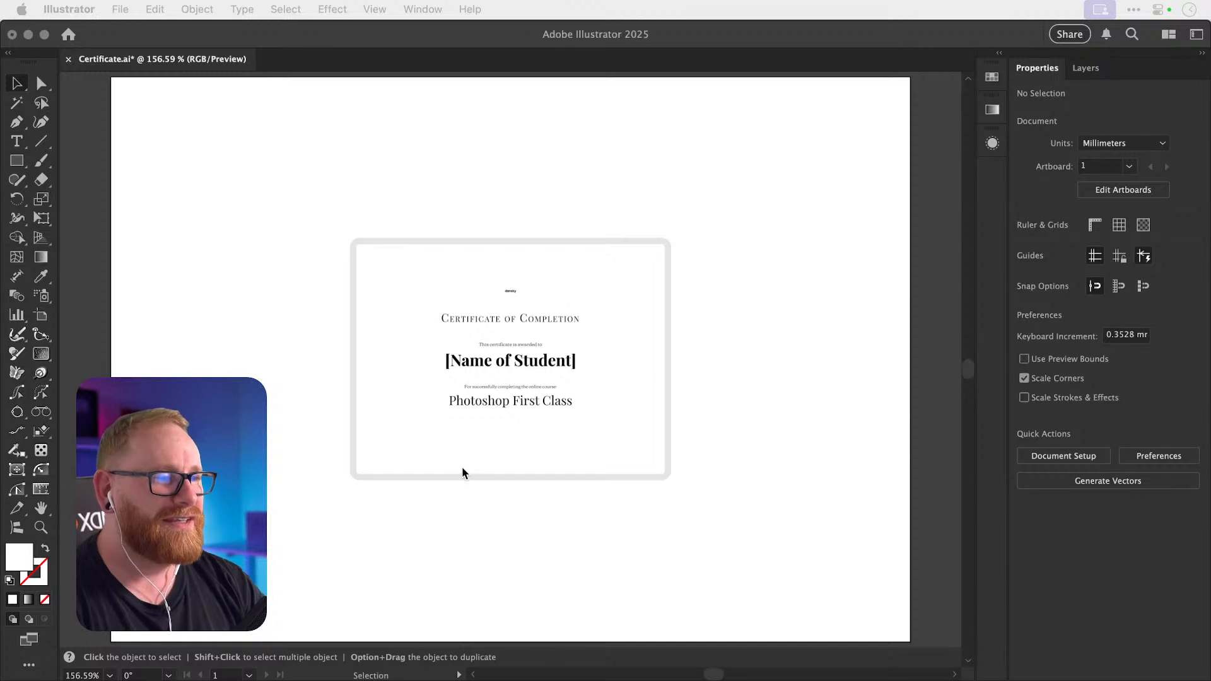
Zoom the view to 200% on the certificate and return to the Selection tool.
click(250, 312)
key(a)
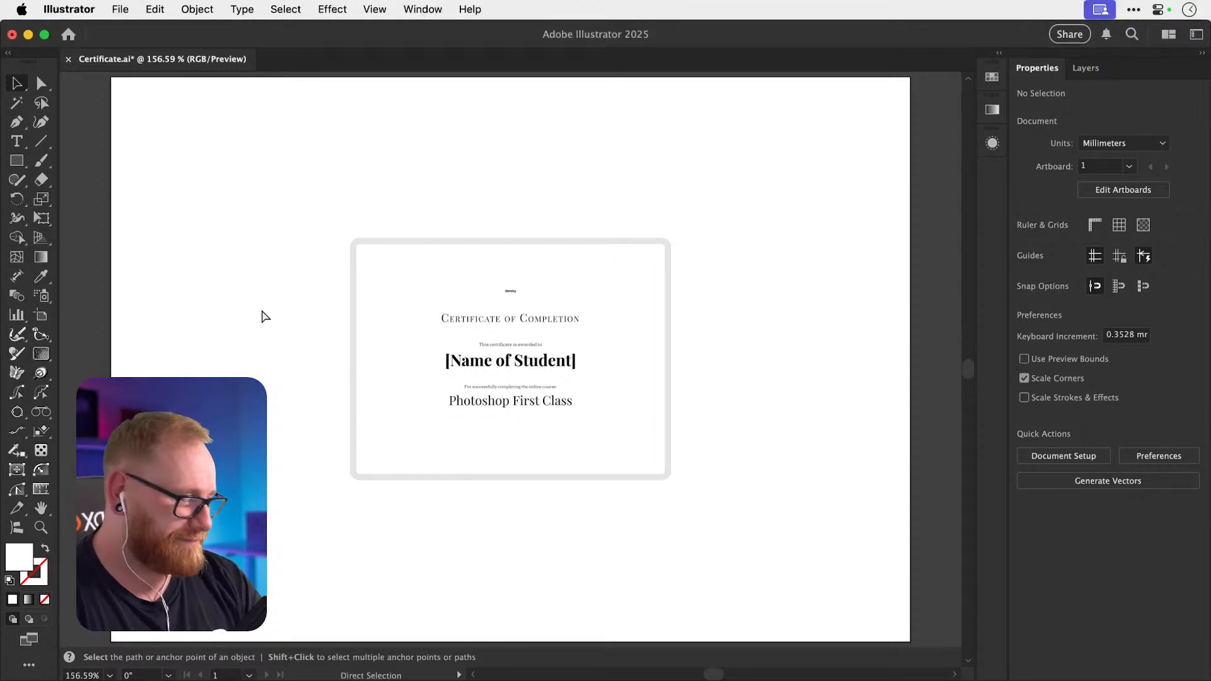
key(super+equal)
key(v)
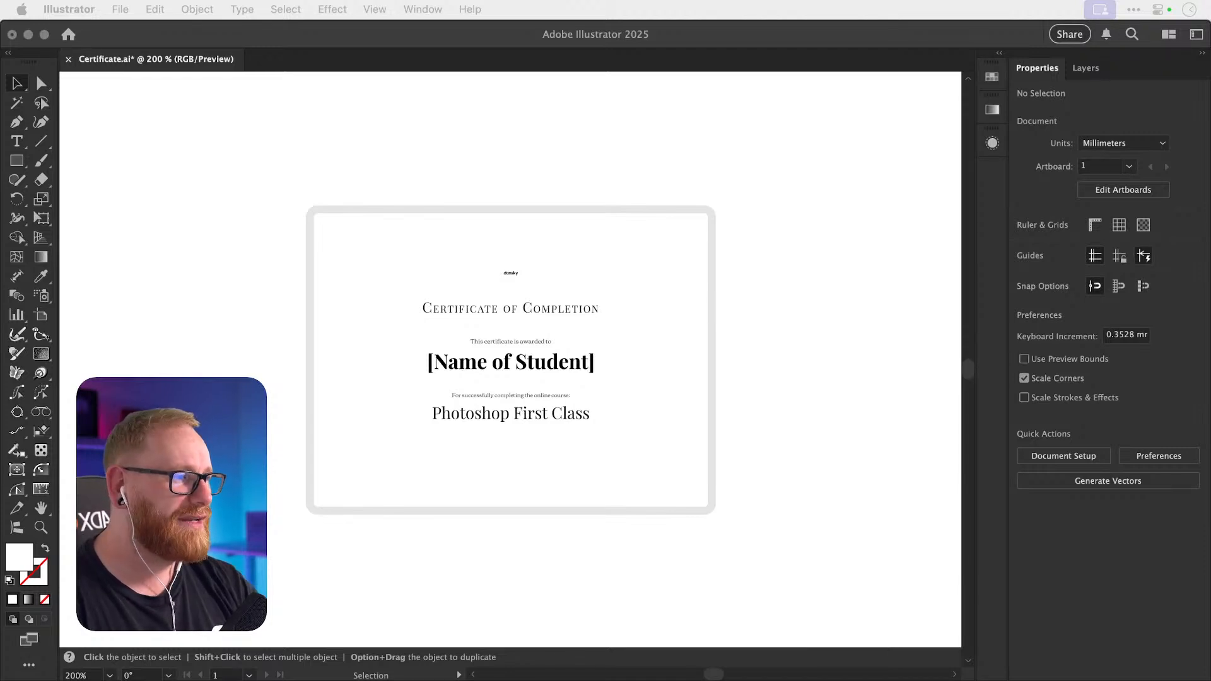
click(832, 357)
Fit the full artboard back in the window and select the certificate image.
key(super+0)
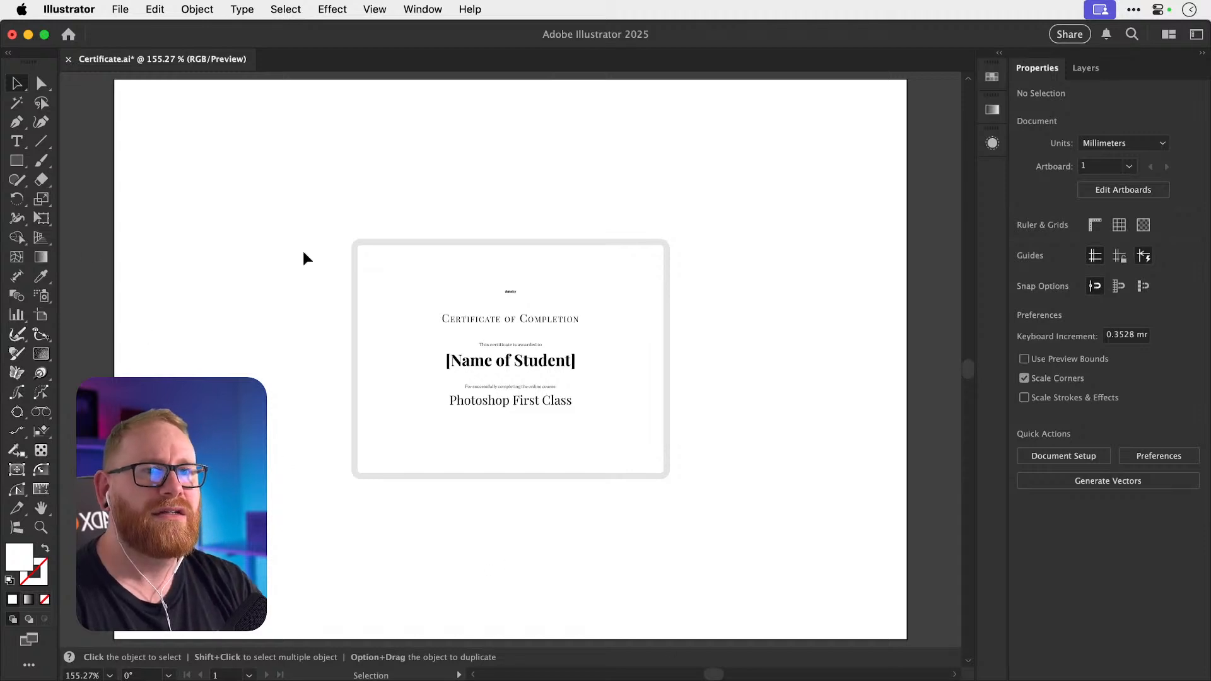
click(652, 322)
Shift the certificate right and draw an unfilled 10 pt diagonal line on the left.
drag(651, 321, 920, 275)
key(backslash)
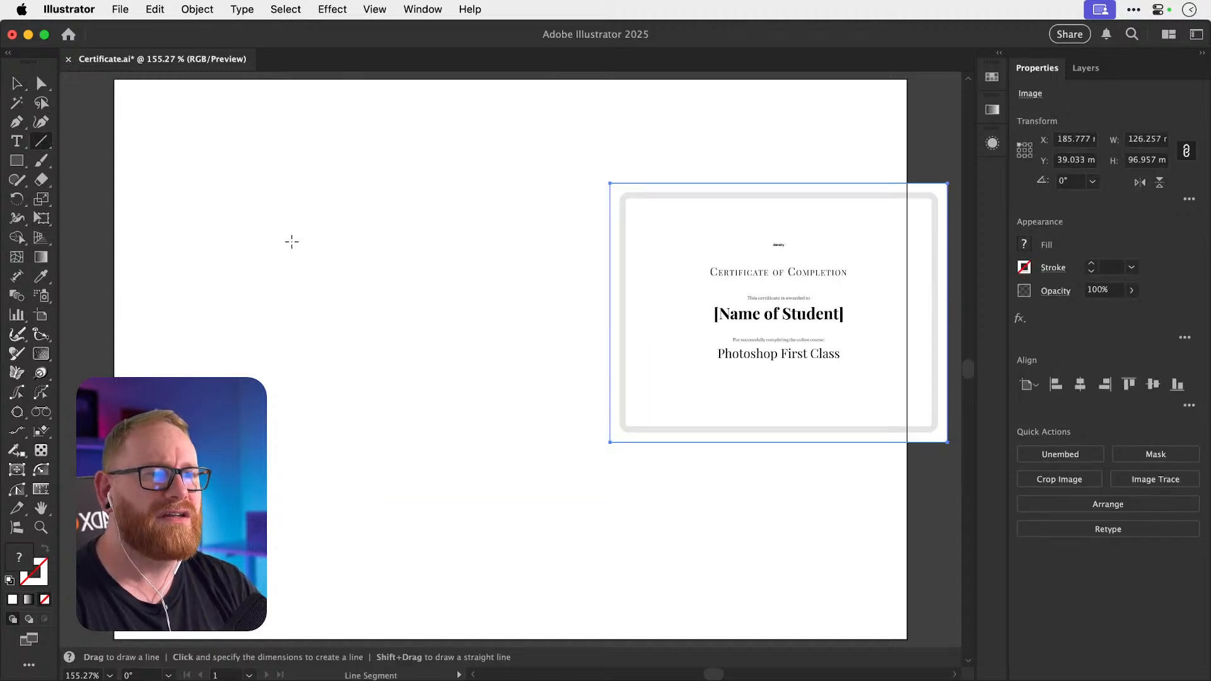
drag(292, 241, 467, 416)
key(v)
click(366, 271)
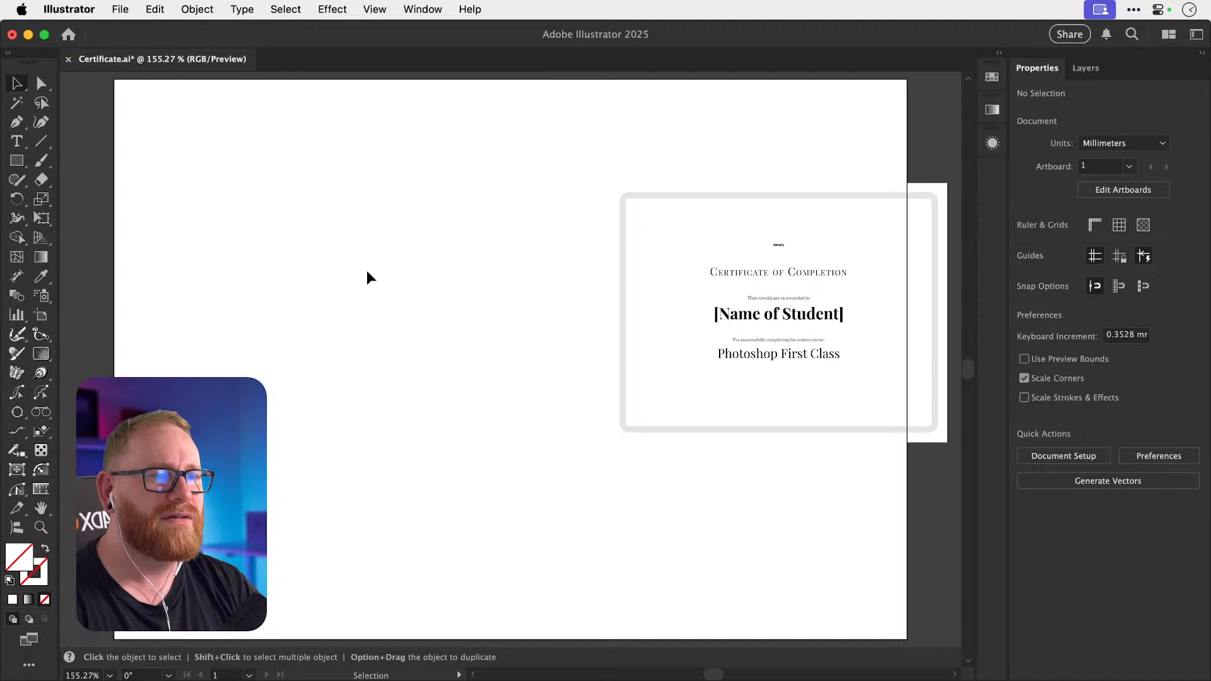
click(360, 306)
key(d)
click(45, 599)
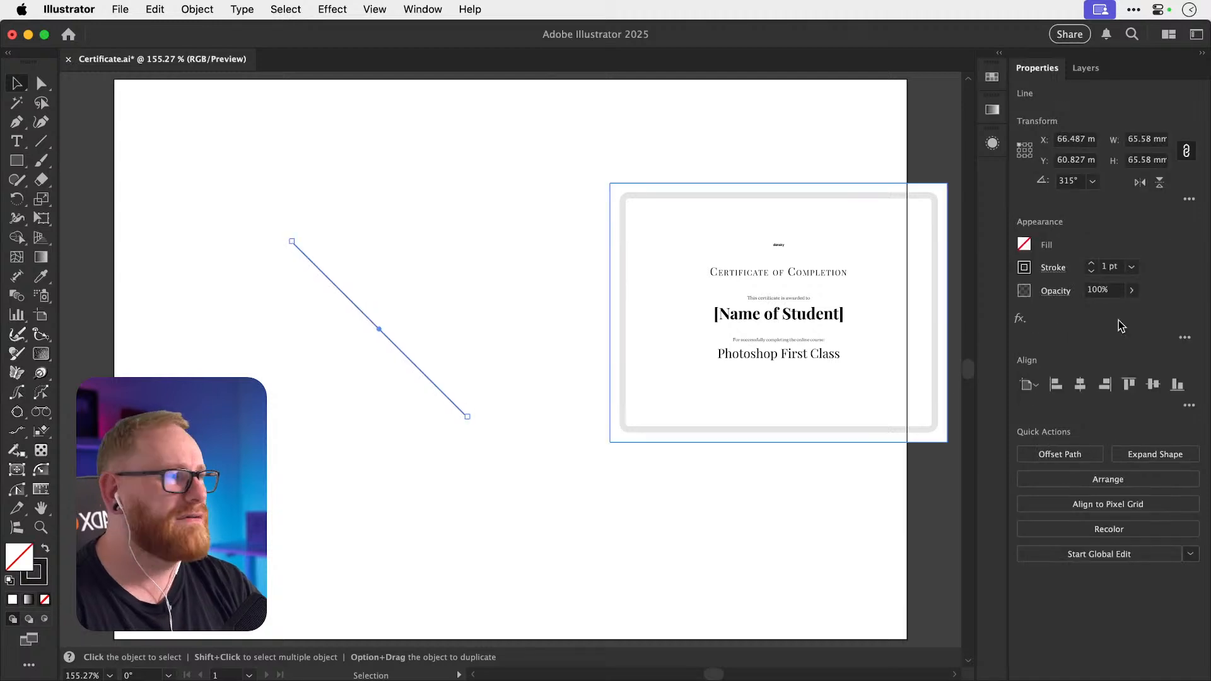
click(1110, 267)
text(10)
key(Return)
Rotate a copy of the line 90° and position it to form an X.
click(432, 335)
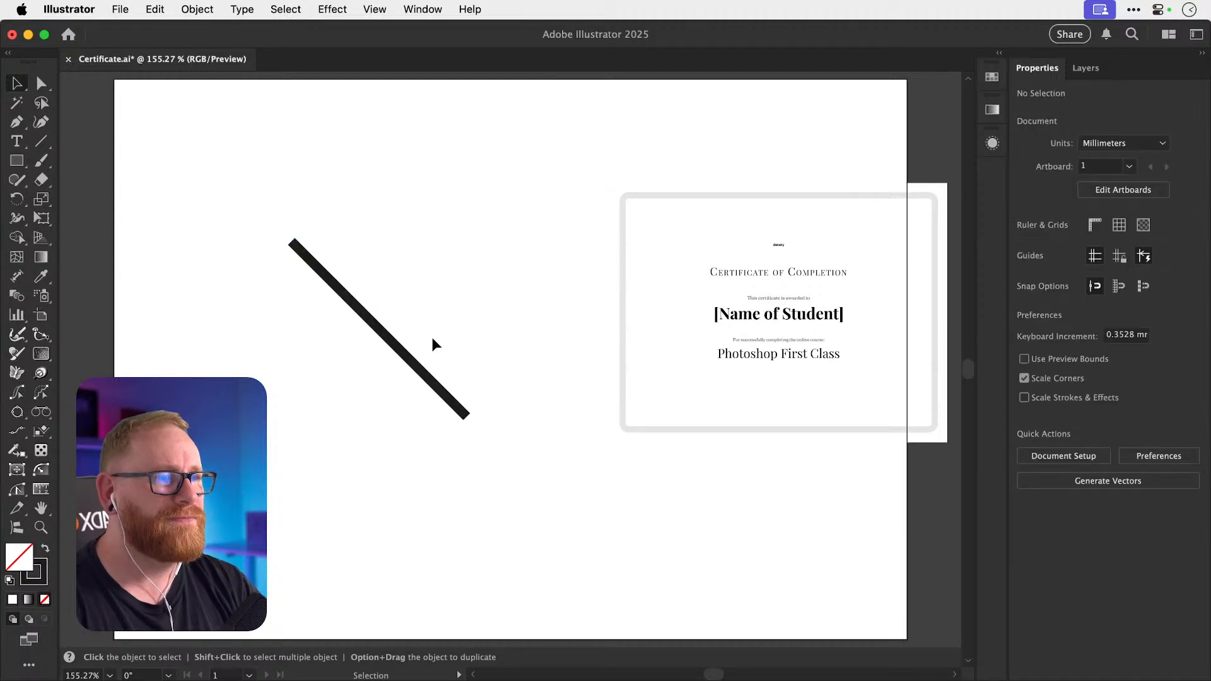
click(414, 366)
key(a)
key(r)
drag(531, 361, 282, 589)
key(v)
drag(334, 386, 391, 404)
Draw a circle over the X and centre-align them horizontally and vertically.
click(17, 161)
drag(17, 160, 95, 199)
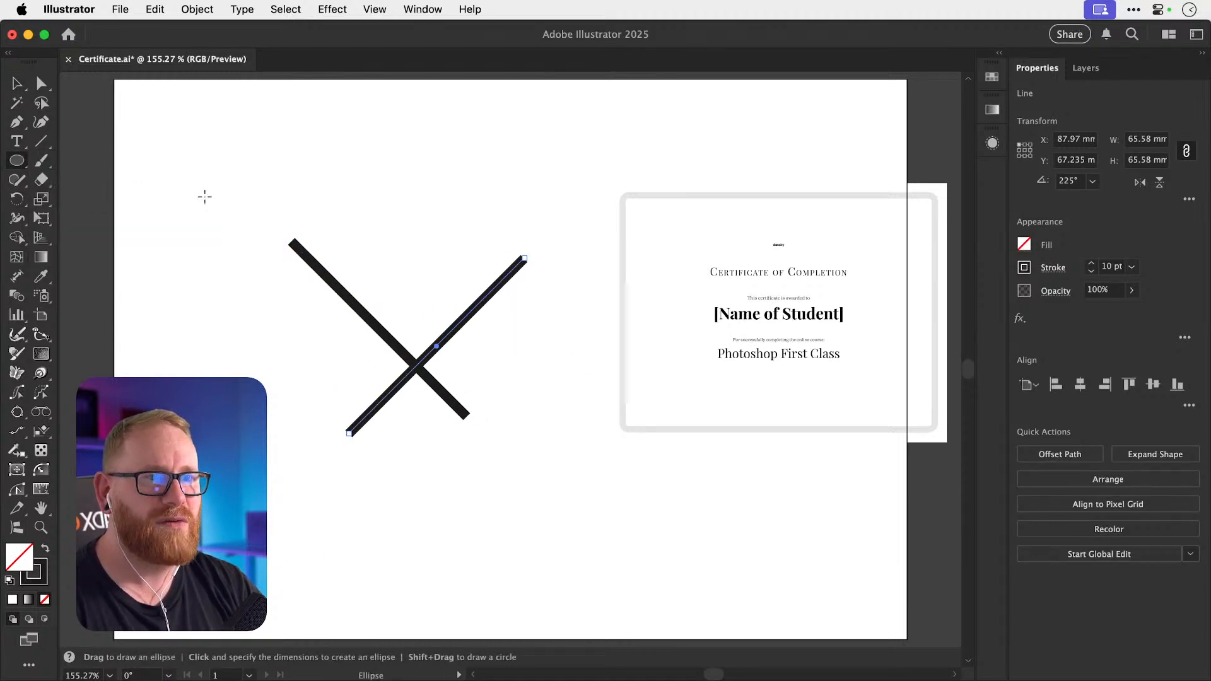
drag(204, 195, 414, 383)
key(v)
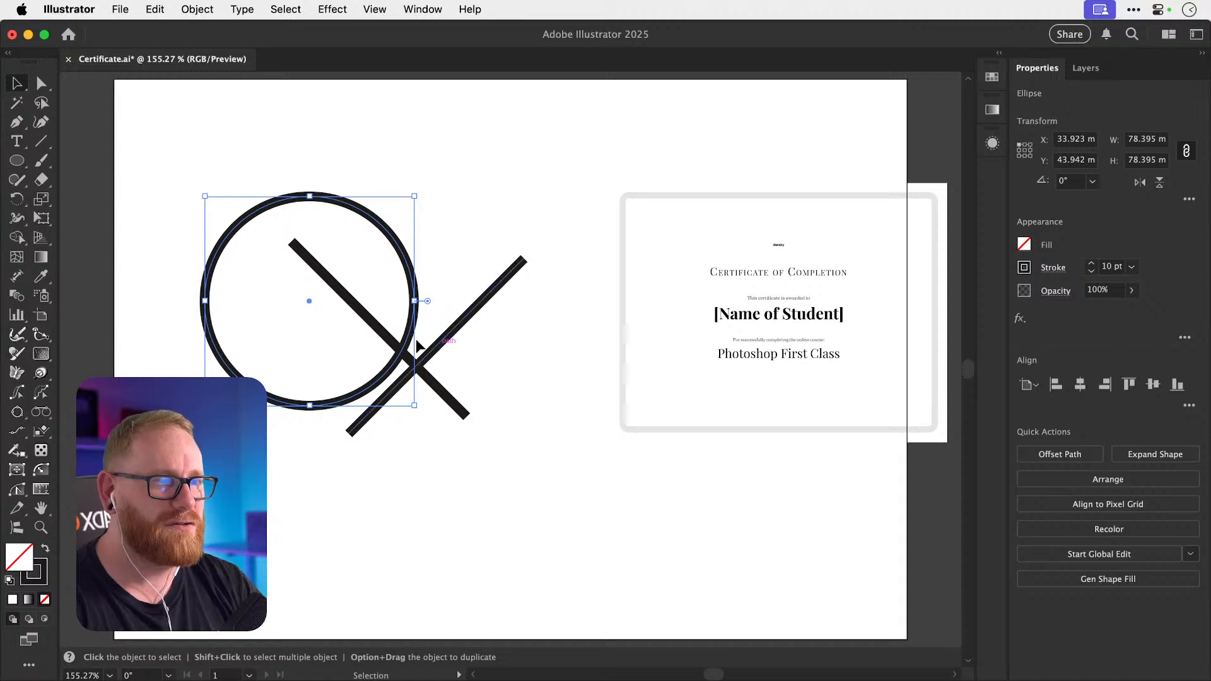
drag(219, 135, 533, 538)
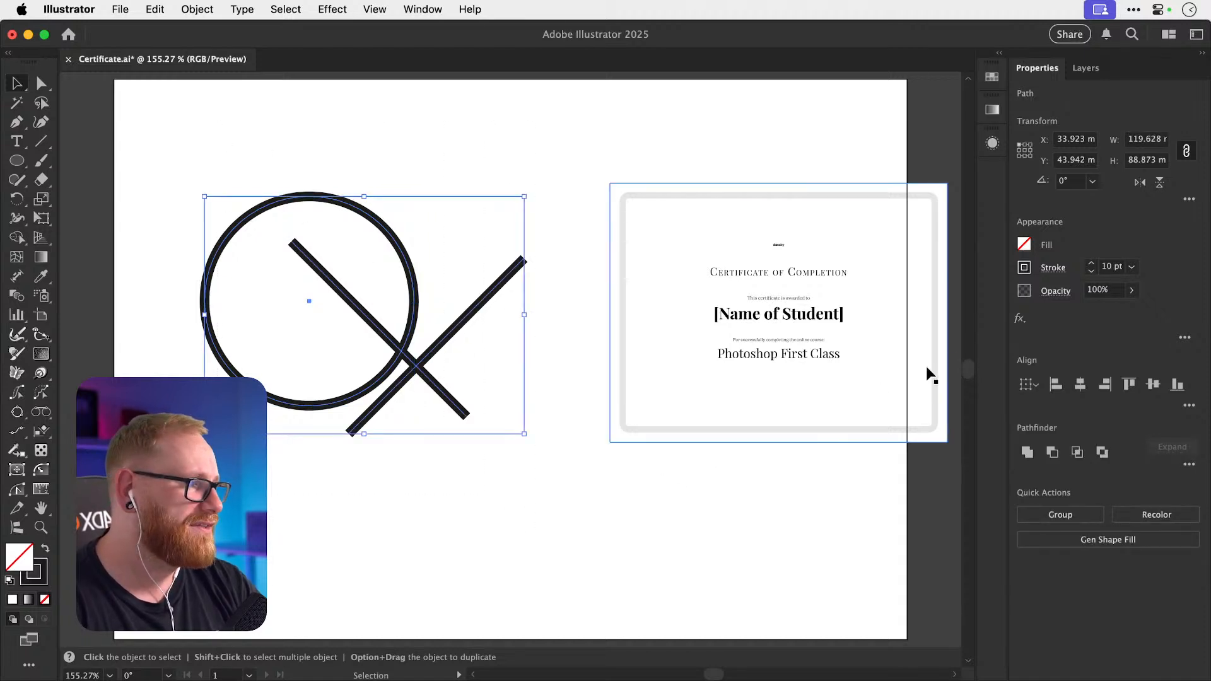
click(1080, 384)
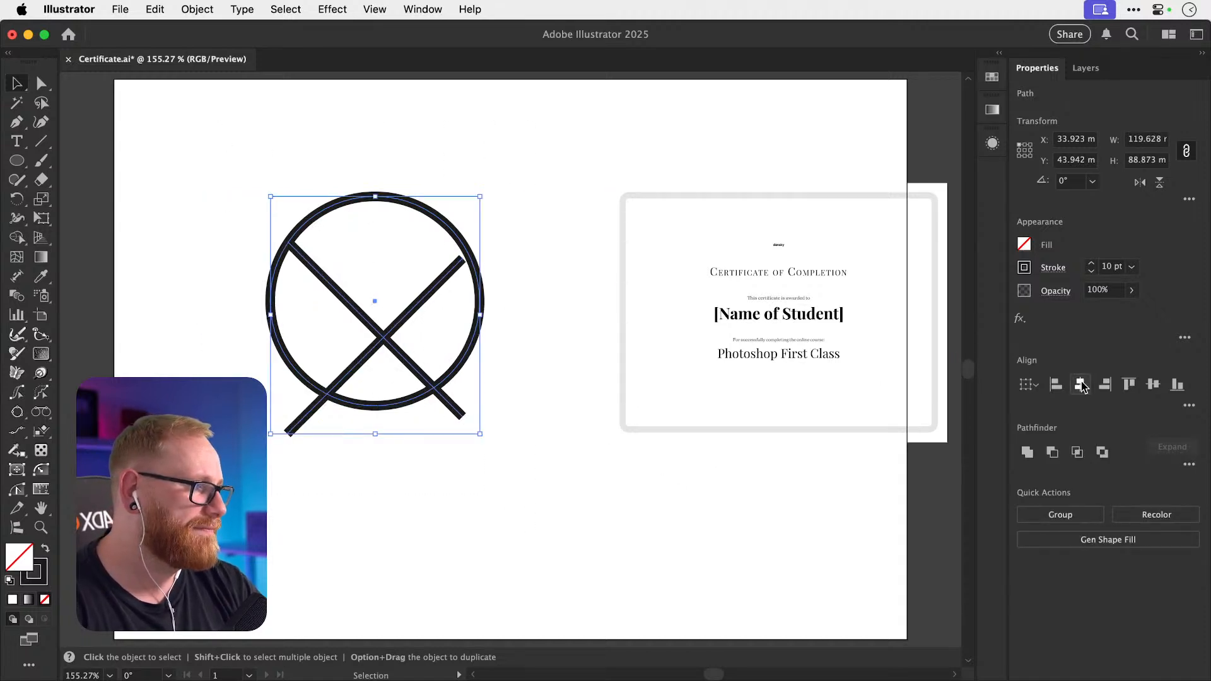
click(1151, 386)
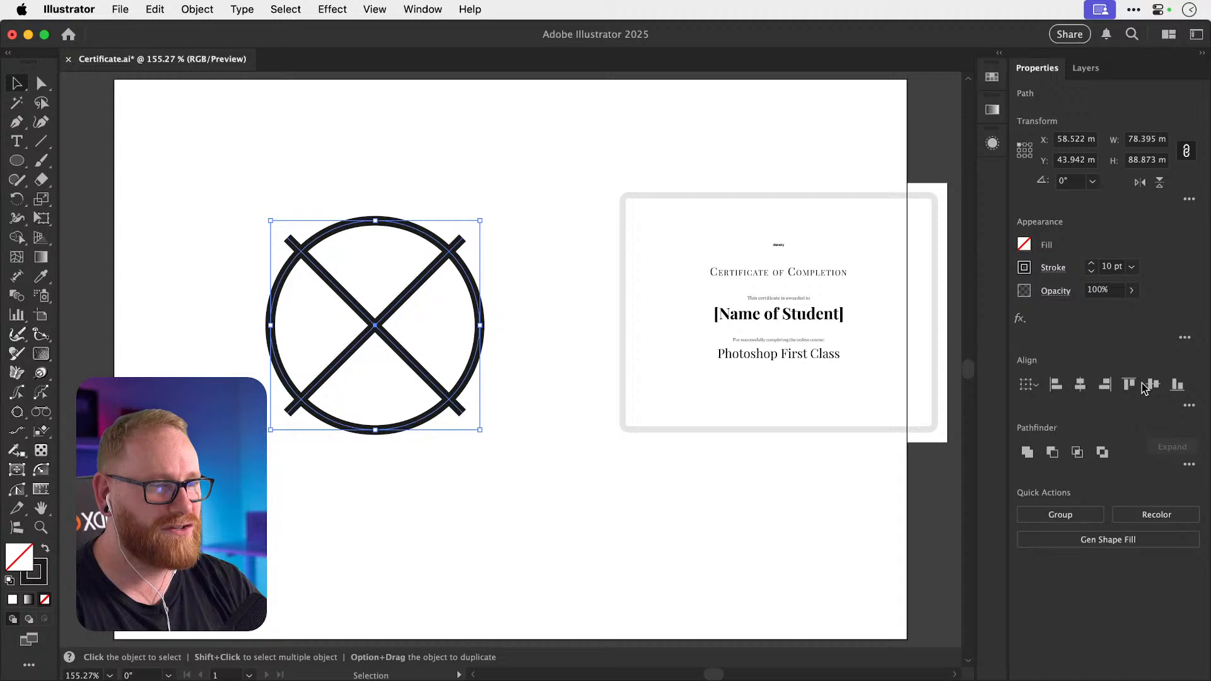
click(583, 636)
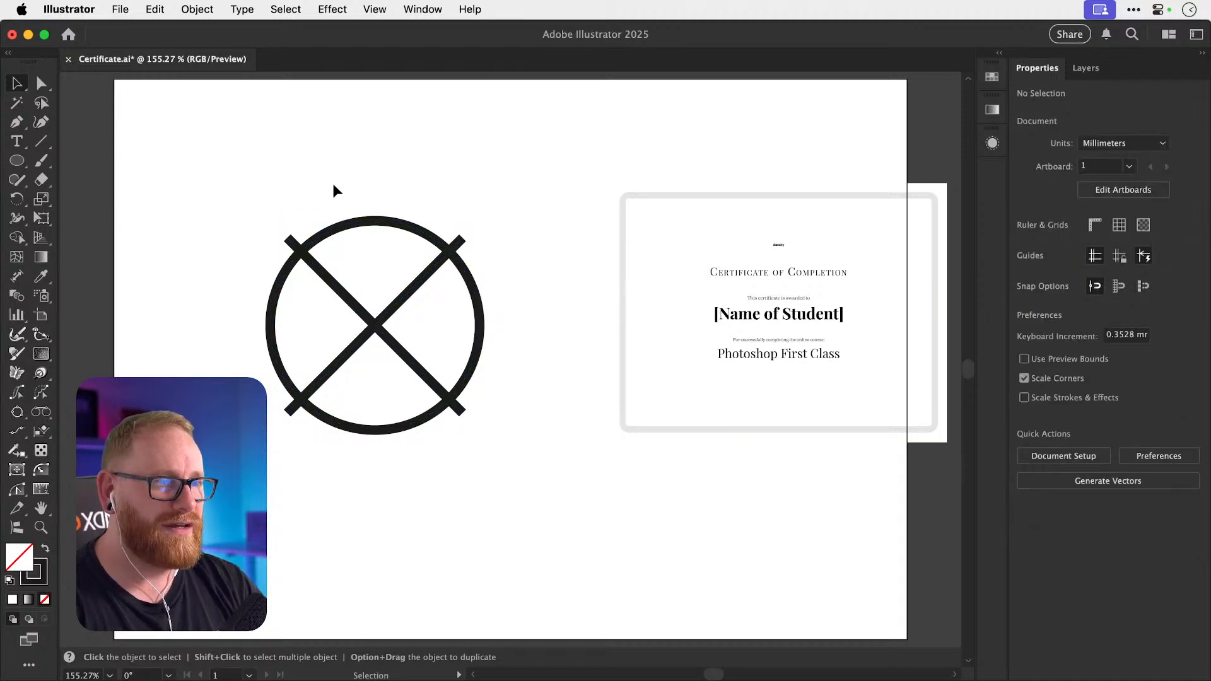
drag(278, 186, 508, 500)
Cut the circle-and-X icon, then undo twice so the certificate sits centred again.
key(a)
key(super+x)
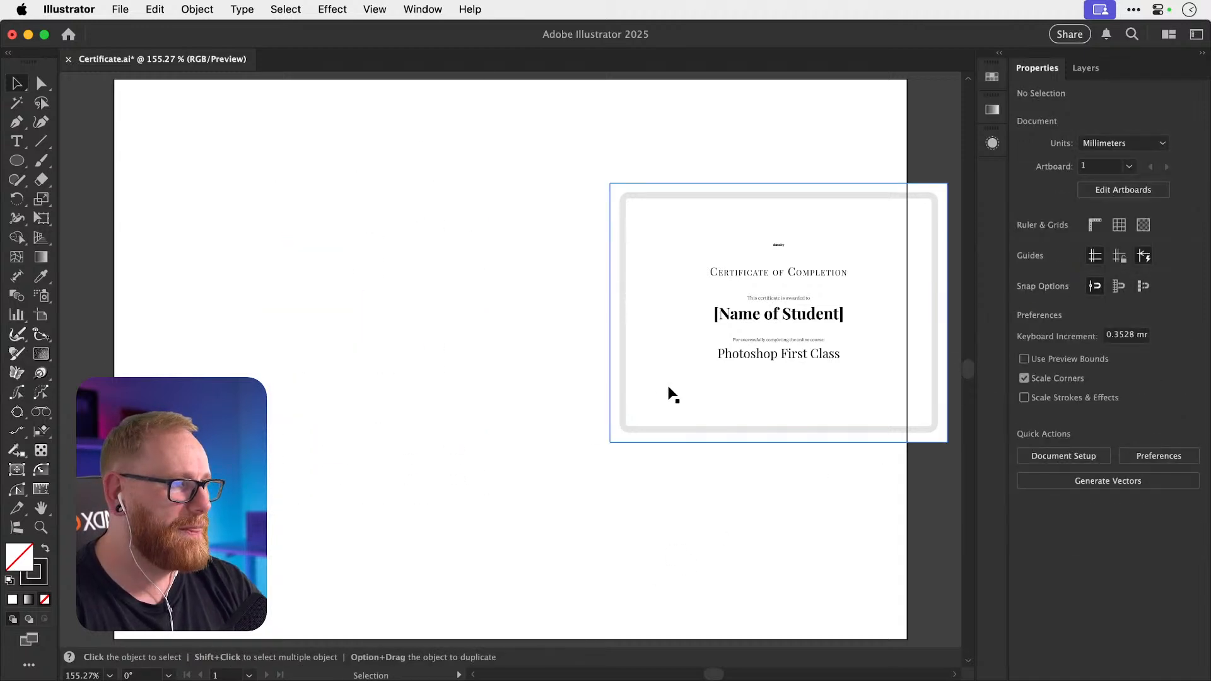
key(super+z)
key(super+z)
key(super+z)
key(super+z)
key(super+z)
key(super+z)
key(super+z)
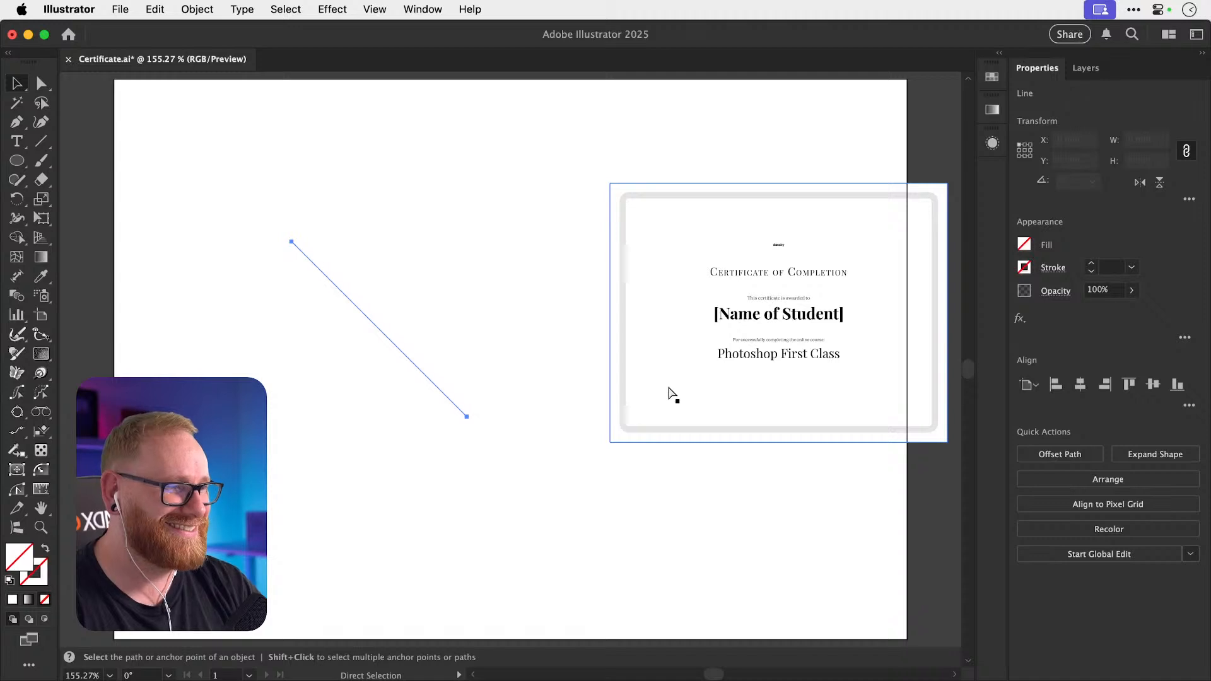
key(super+z)
click(754, 388)
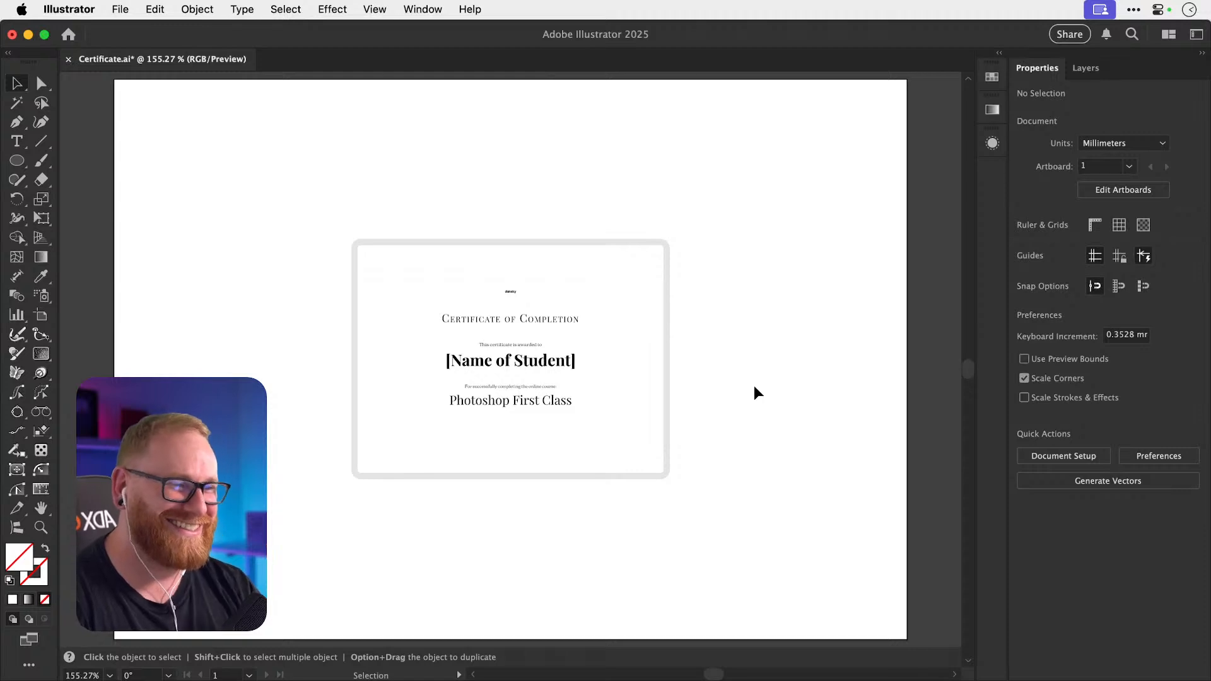
Enlarge the certificate image proportionally from its centre, then deselect it.
click(630, 425)
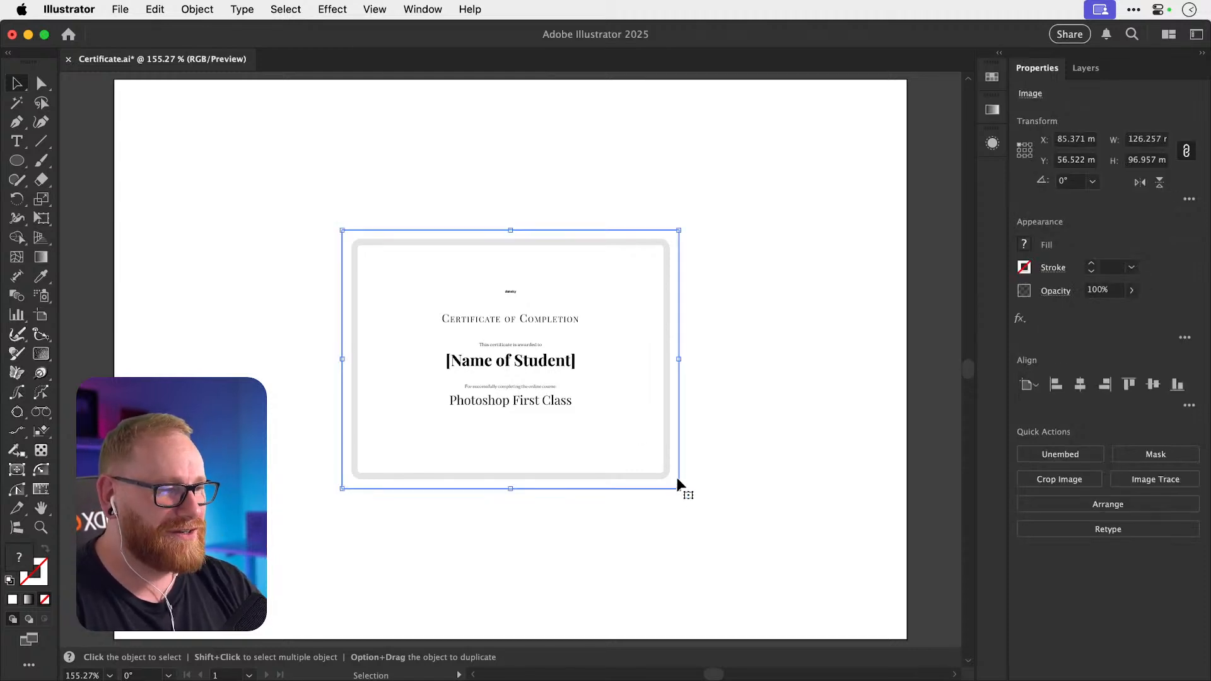
drag(681, 492, 768, 533)
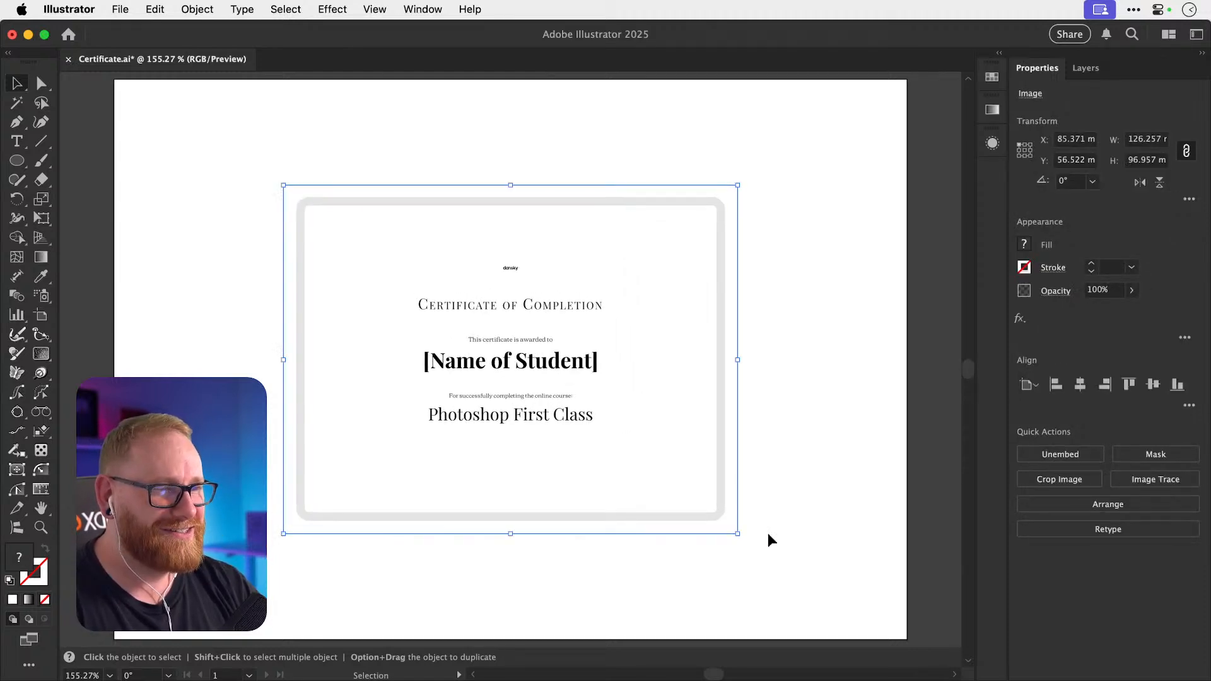
click(830, 358)
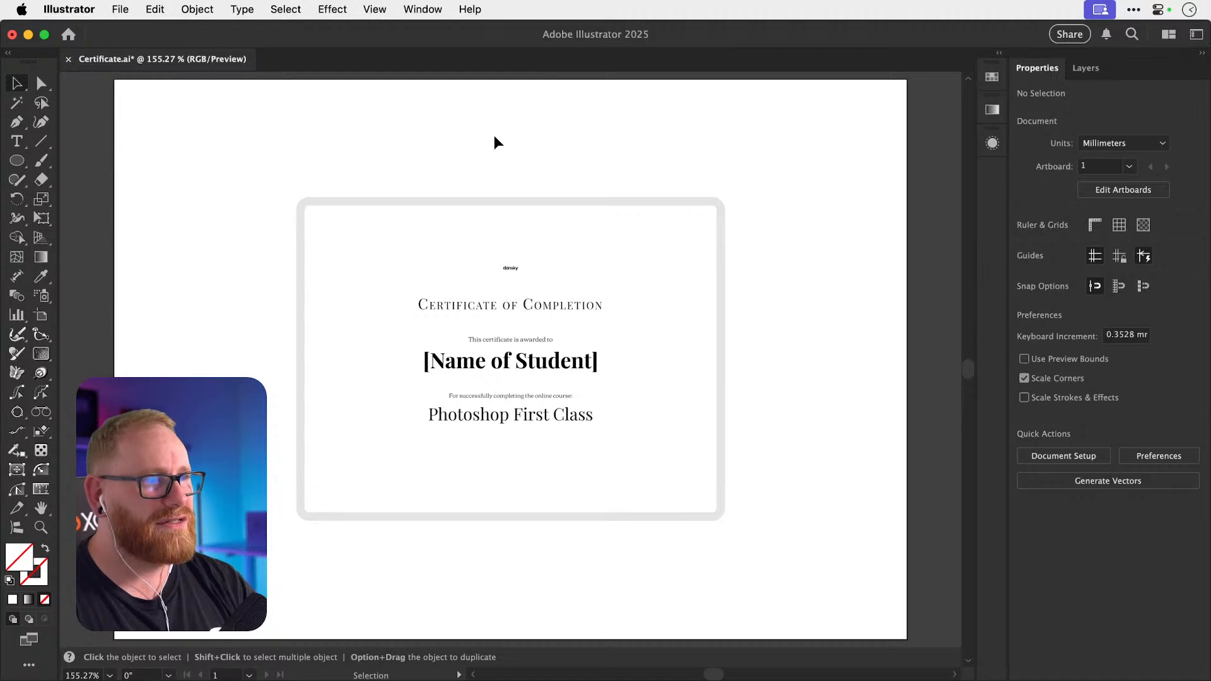
Type 'Certificate' above the image, centre it on the artboard, and drag a copy below.
key(t)
click(454, 166)
key(BackSpace)
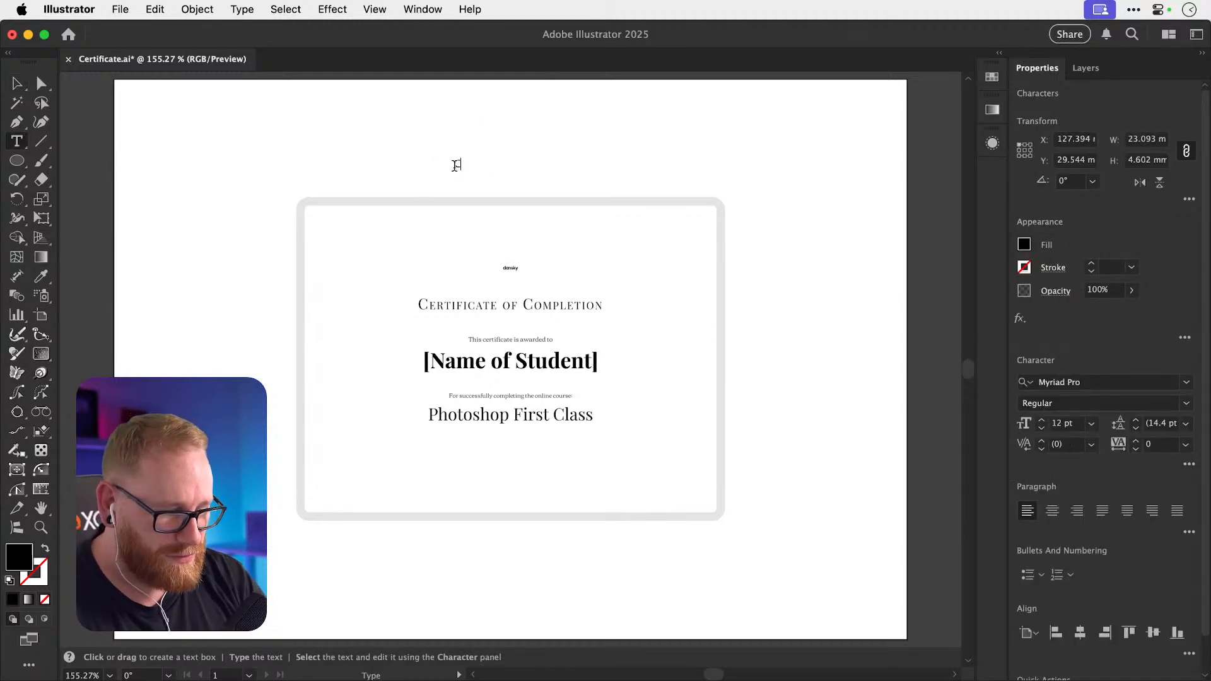
text(Certificate)
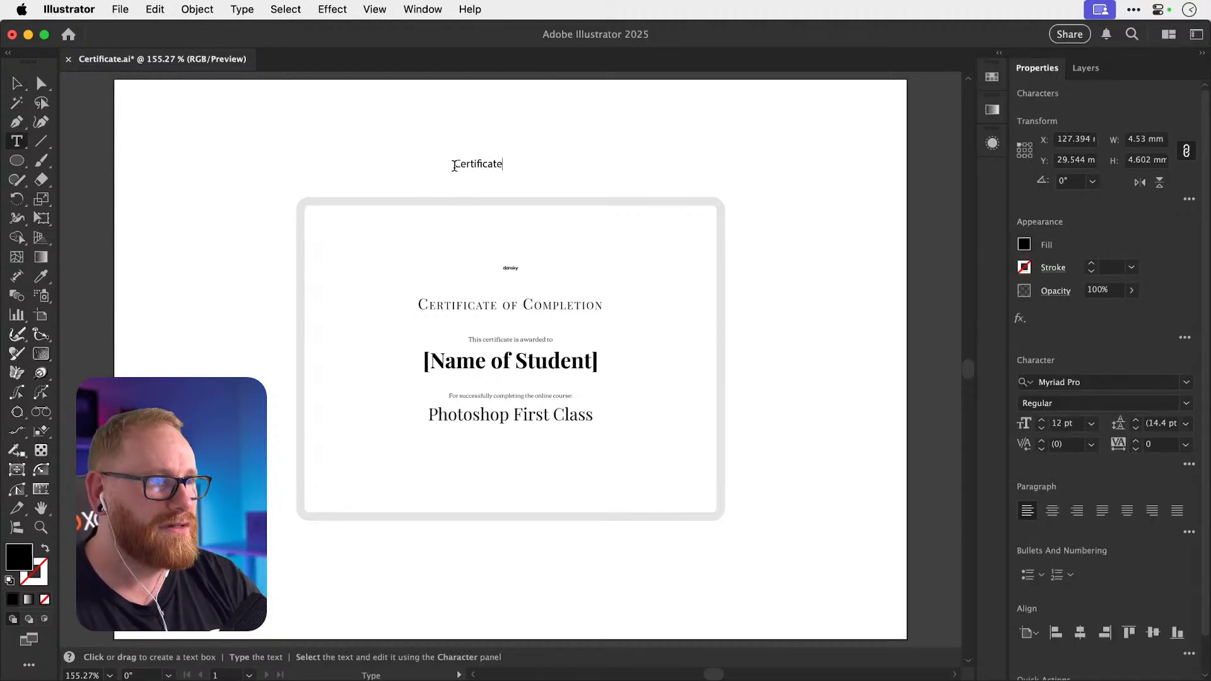
click(17, 82)
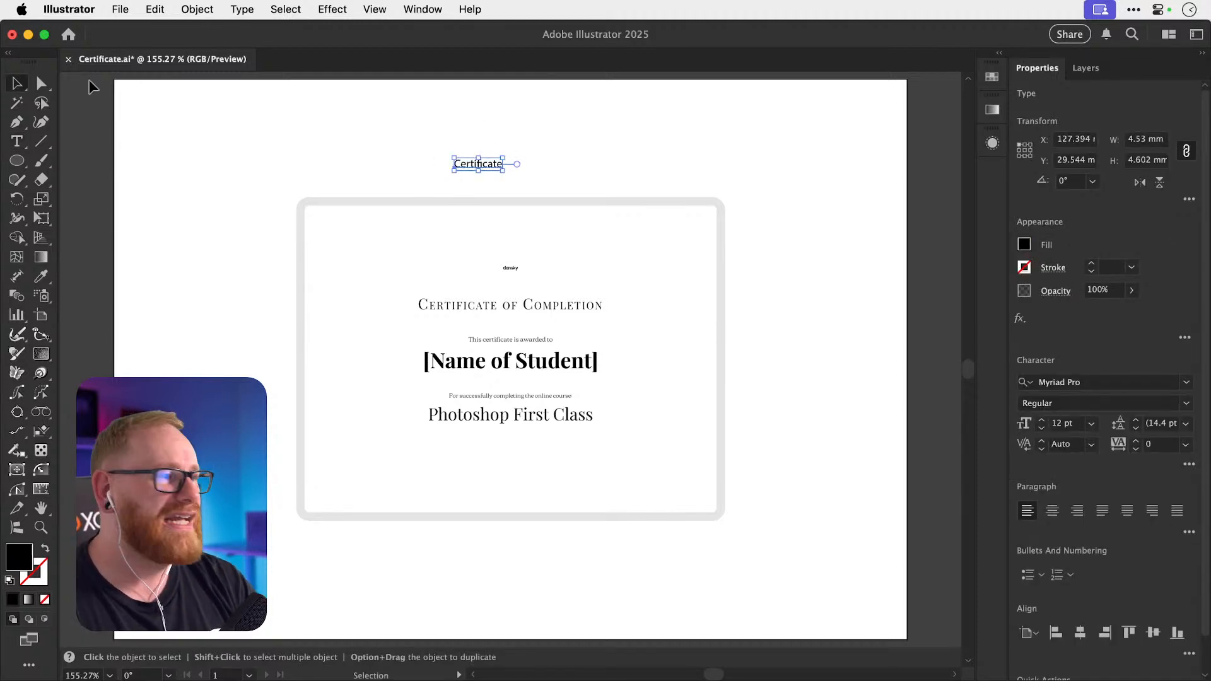
click(1051, 510)
click(1080, 632)
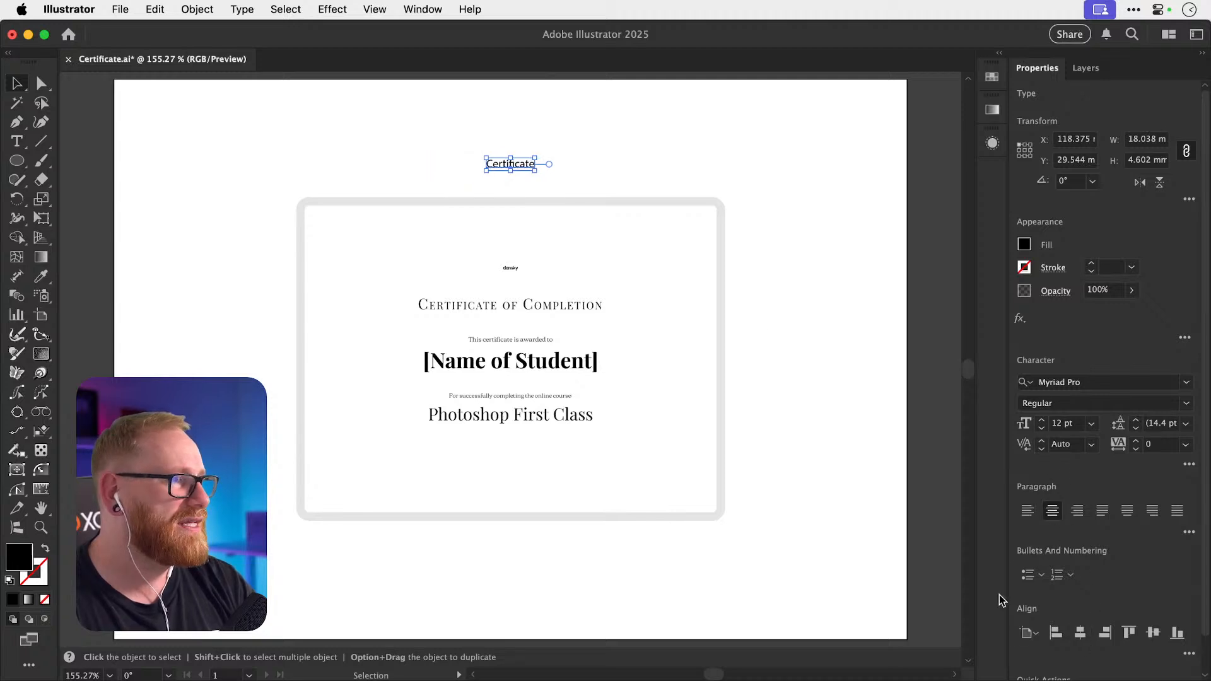
click(651, 147)
drag(525, 166, 526, 183)
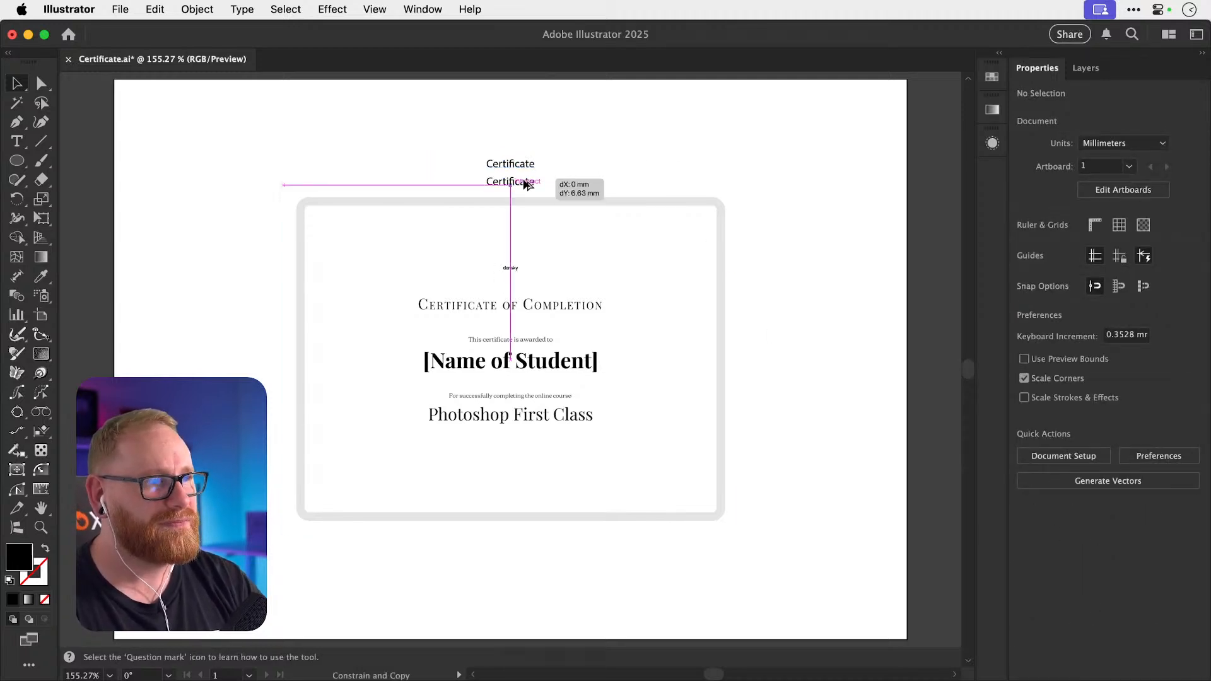
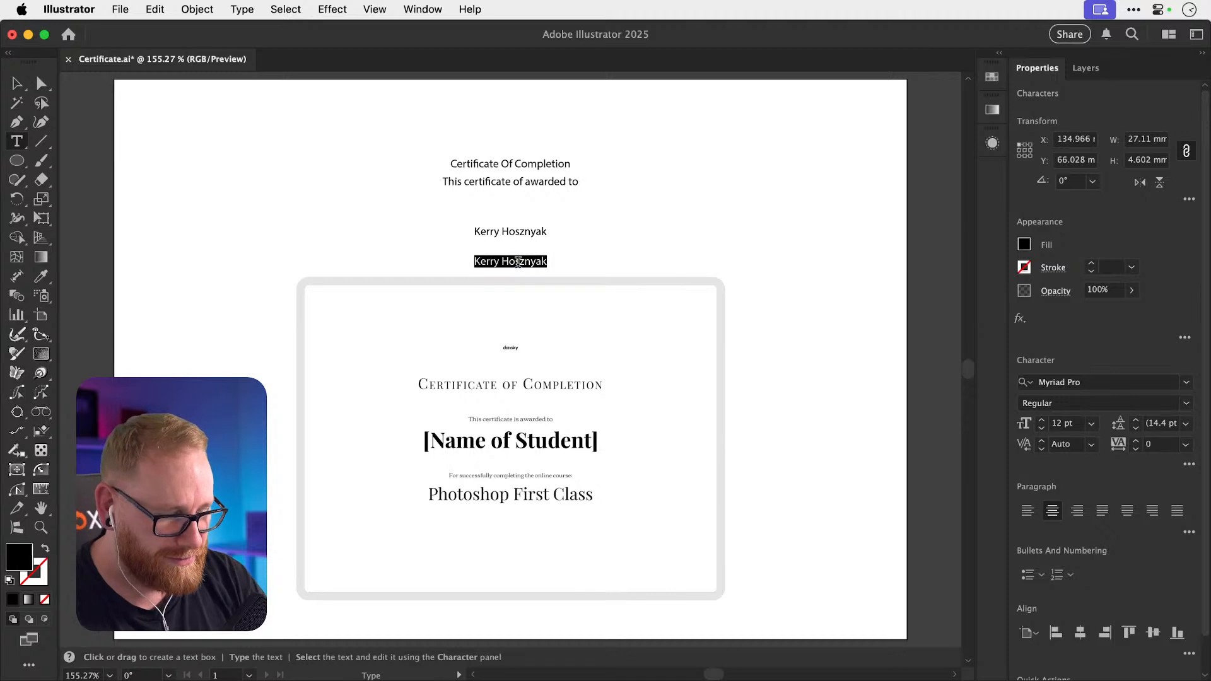
Type 'for successfully completing the online course' and move the reference image further down the page.
text(for)
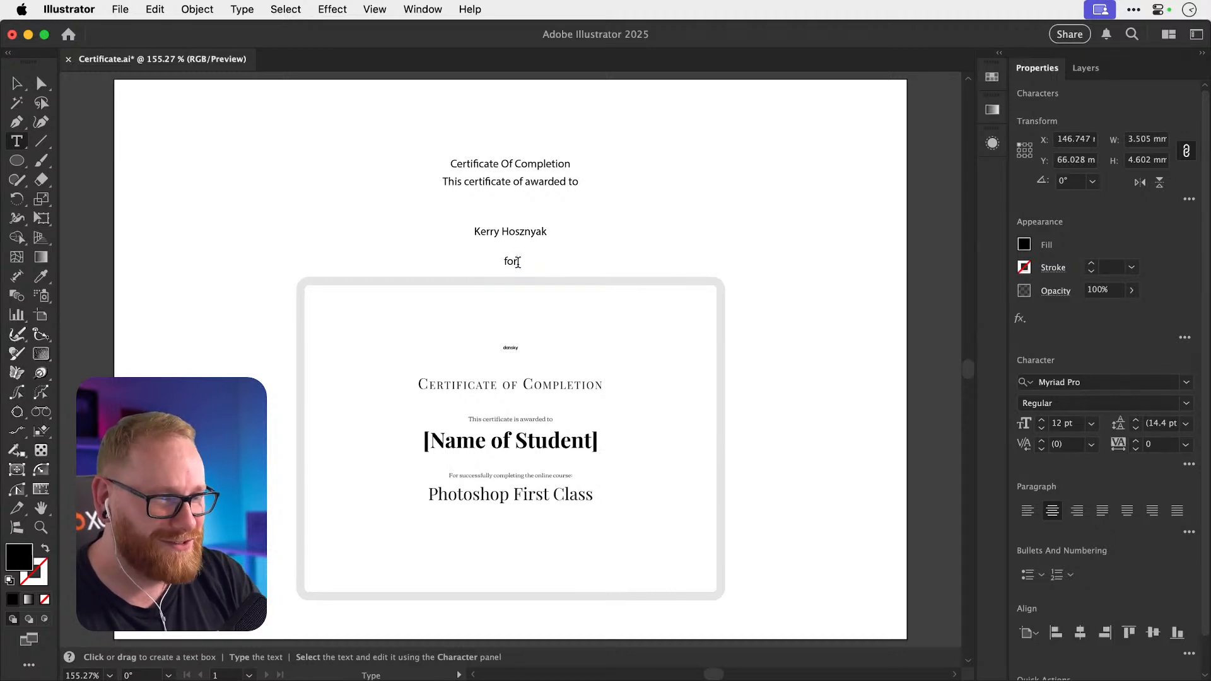
text( succes)
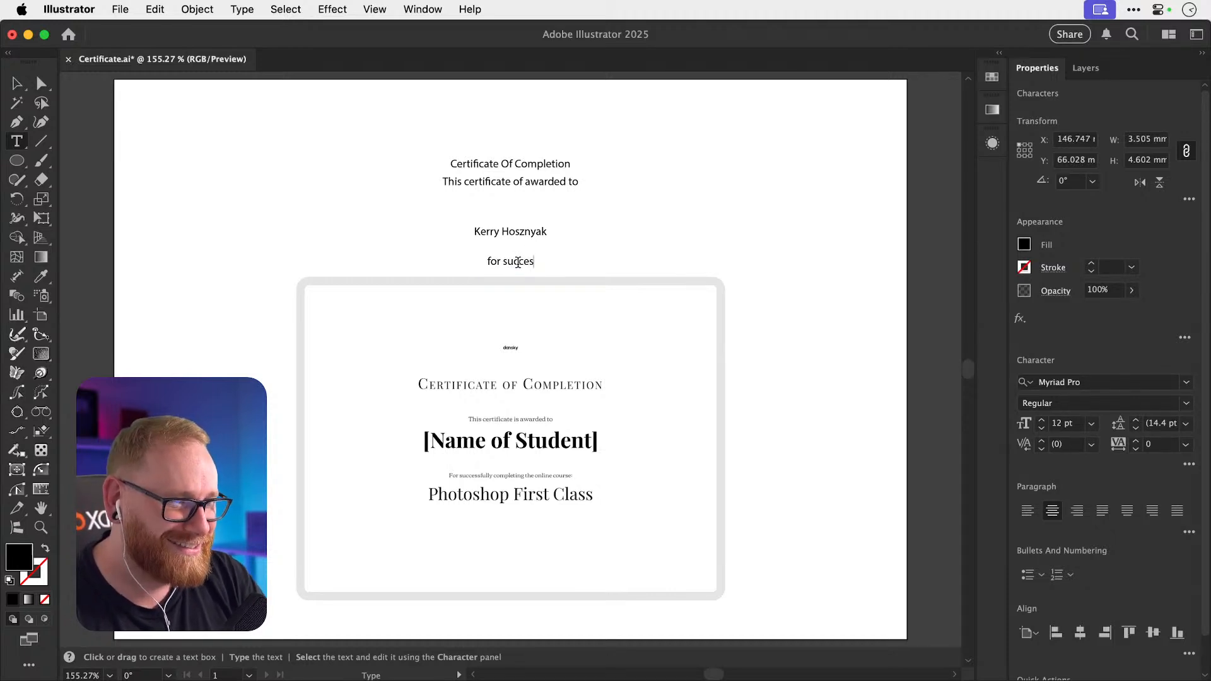
text(sfully c)
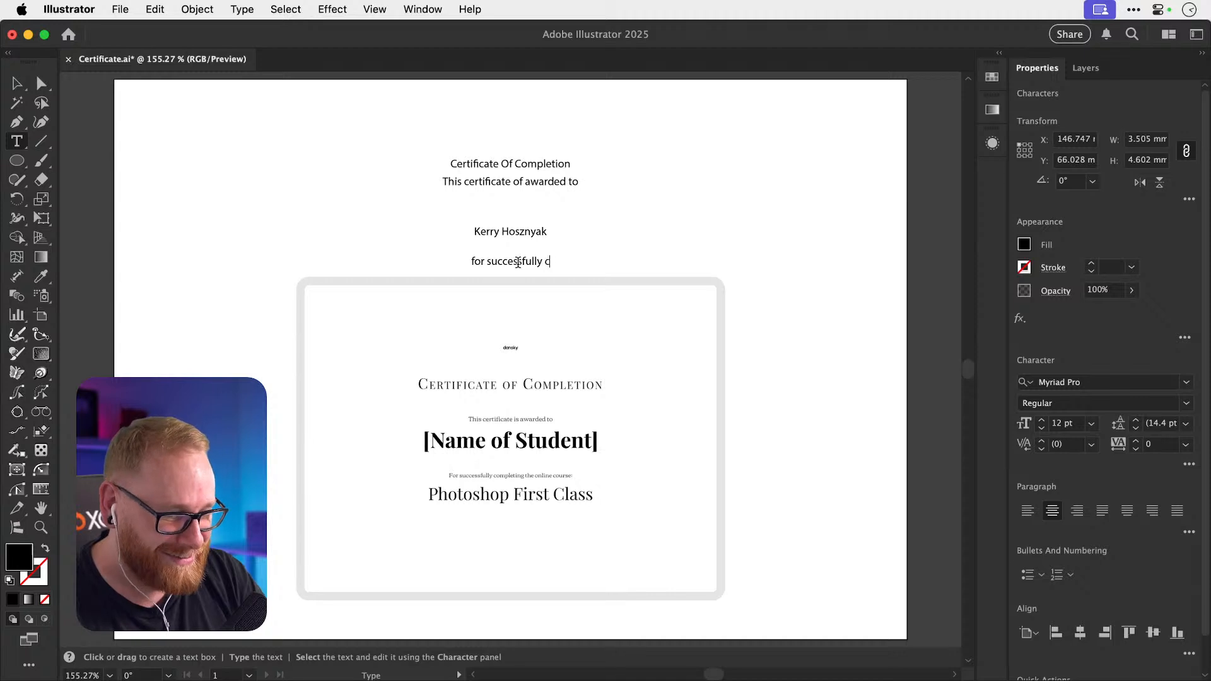
text(ompleting the online cou)
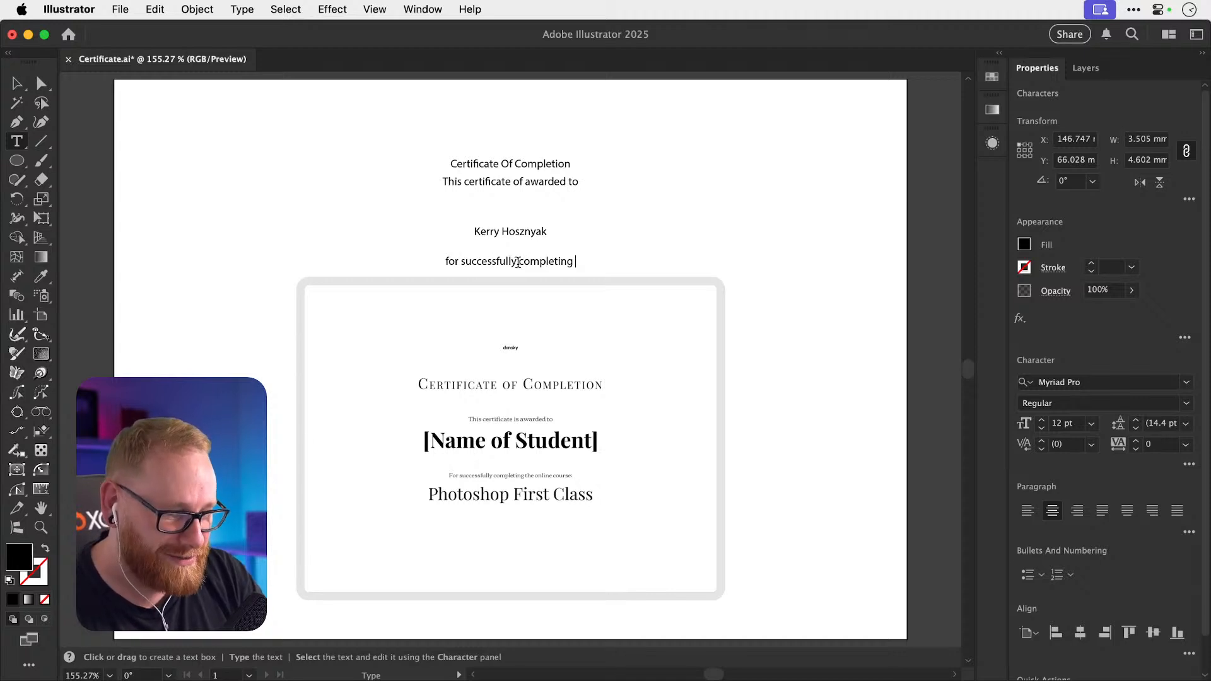
text(rse)
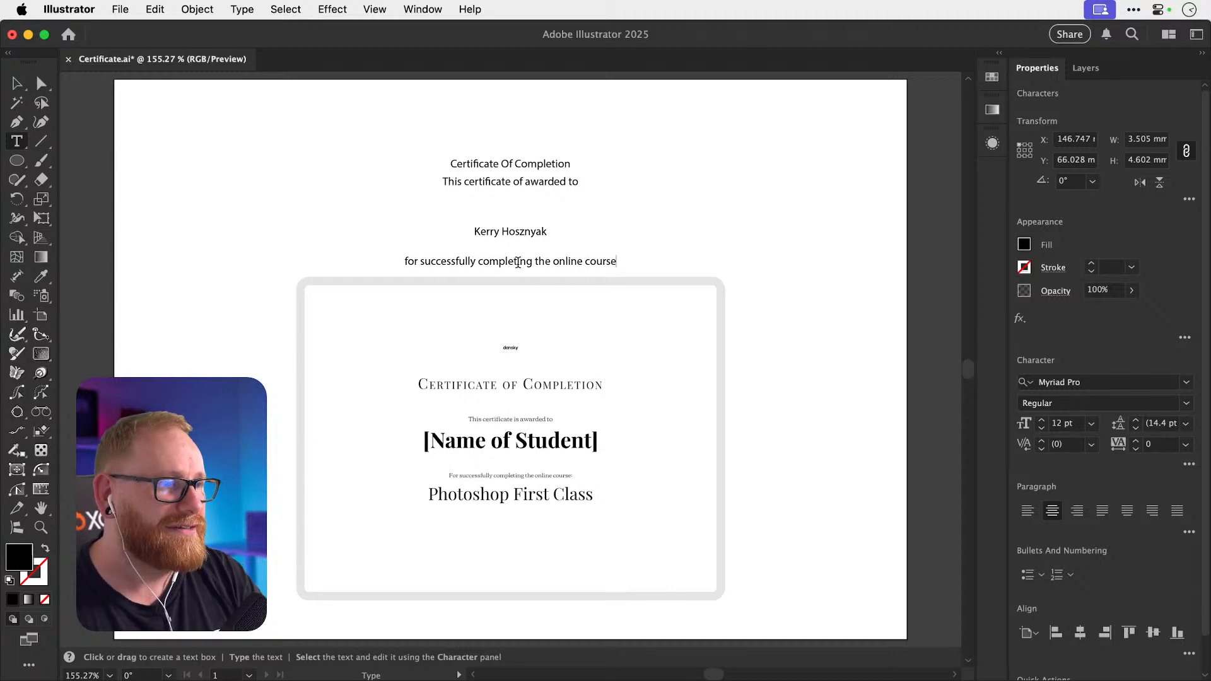
click(19, 84)
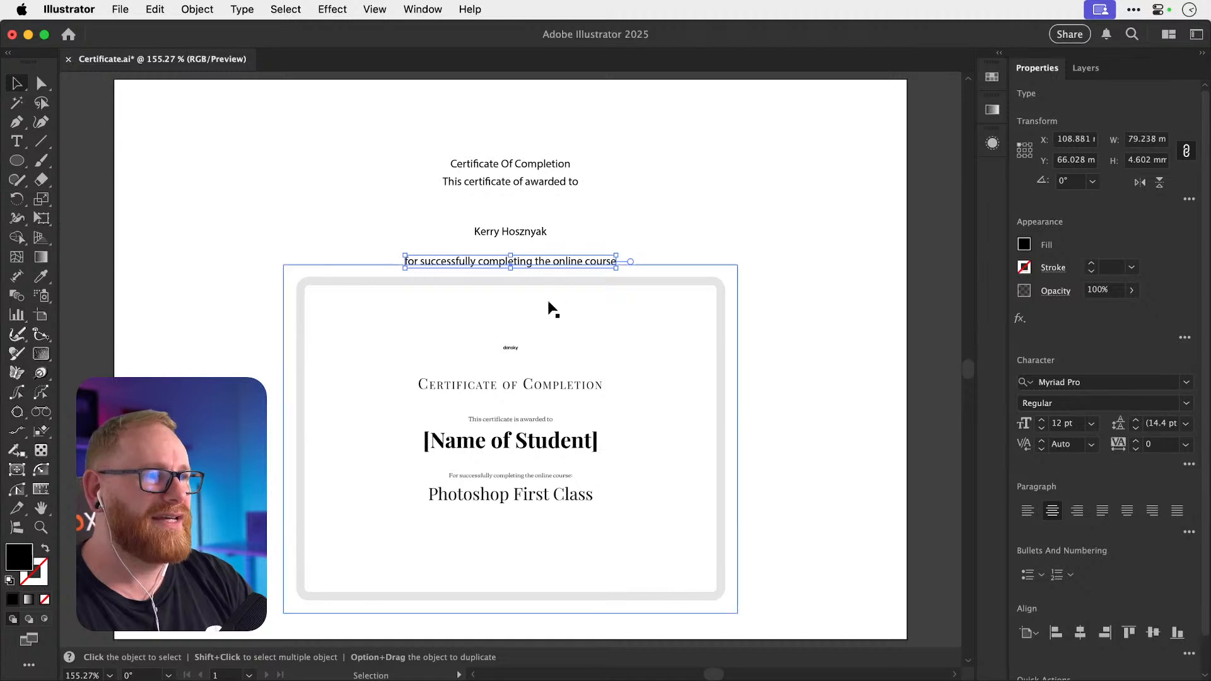
drag(549, 309, 548, 373)
Duplicate the course line directly below and retype the copy as 'Photoshop First Class'.
drag(552, 272, 552, 284)
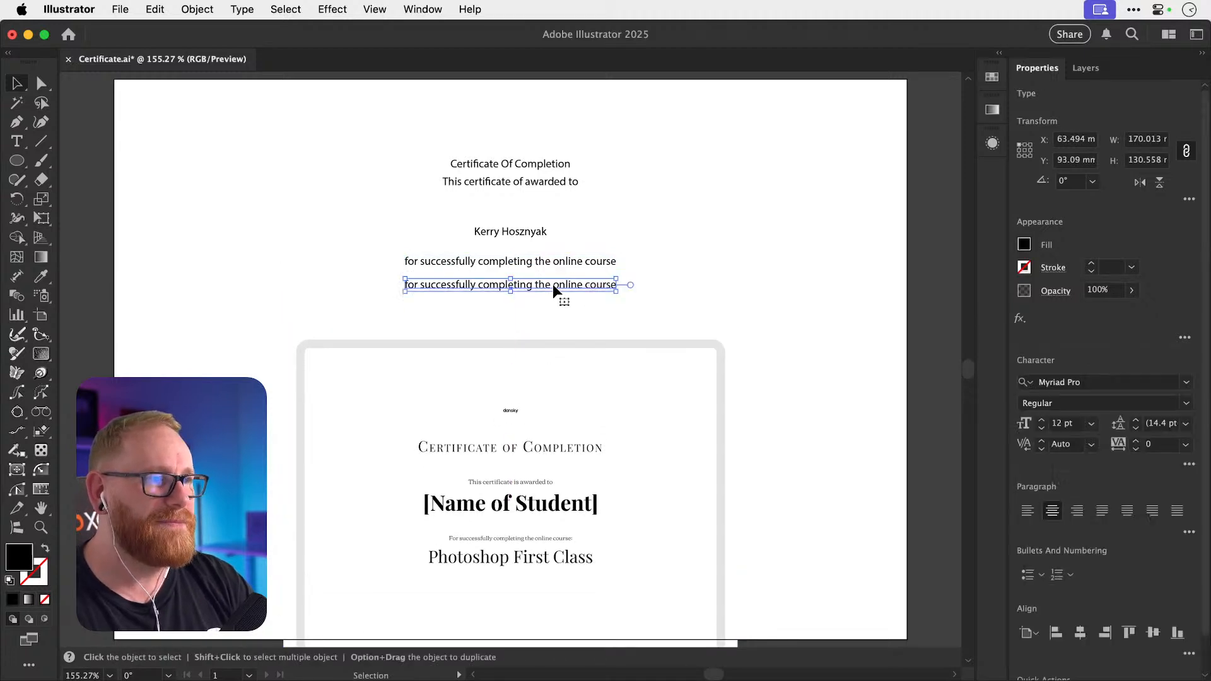
key(t)
triple_click(553, 284)
text(Photos)
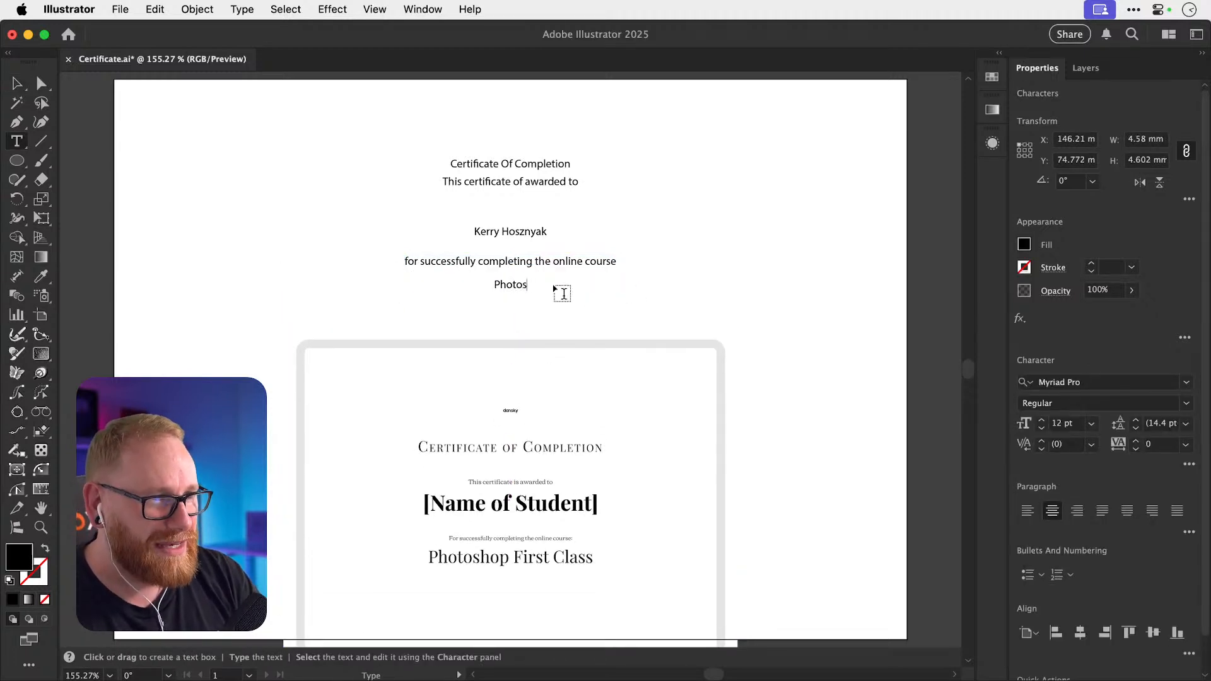
text(hop First Class)
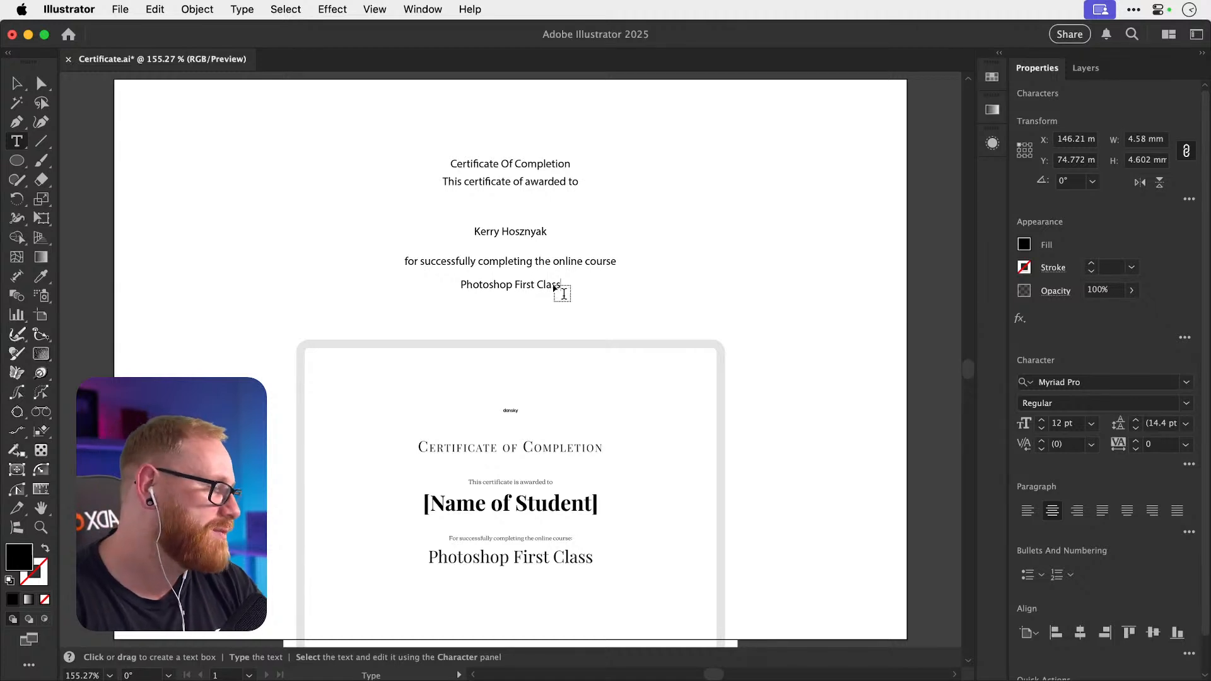
click(16, 82)
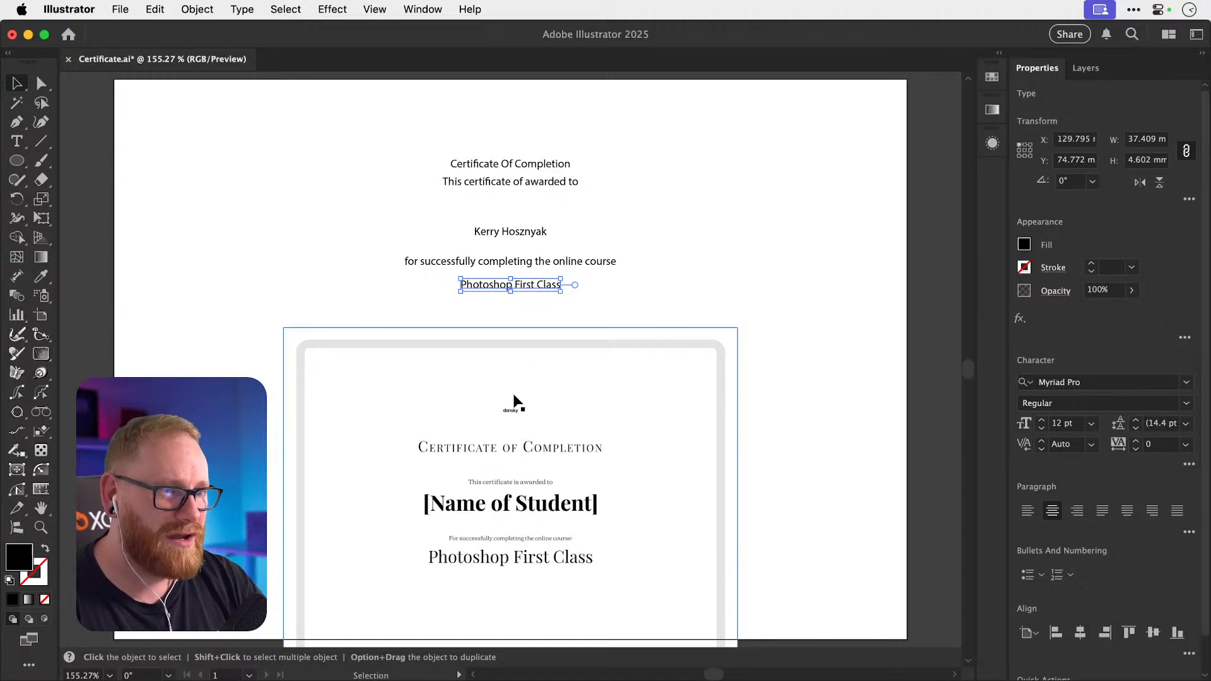
Duplicate 'Photoshop First Class' below itself and change the copy to '000001'.
alt+drag(543, 285, 541, 314)
double_click(532, 315)
key(super+a)
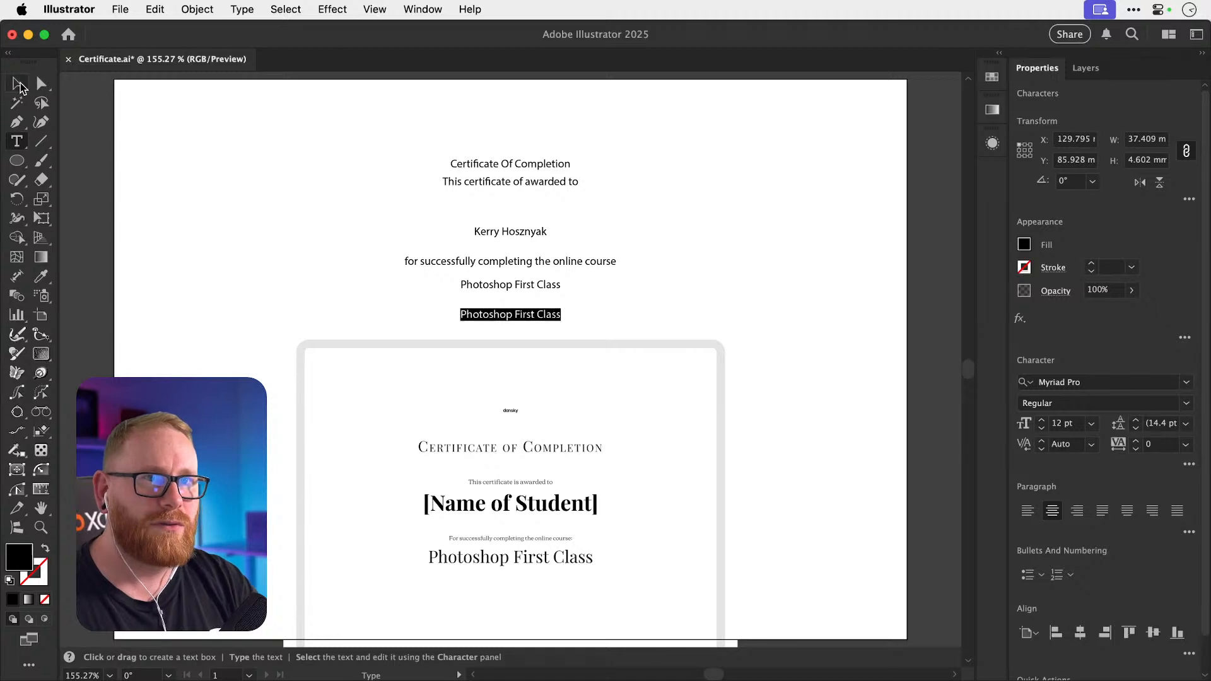
text(000001)
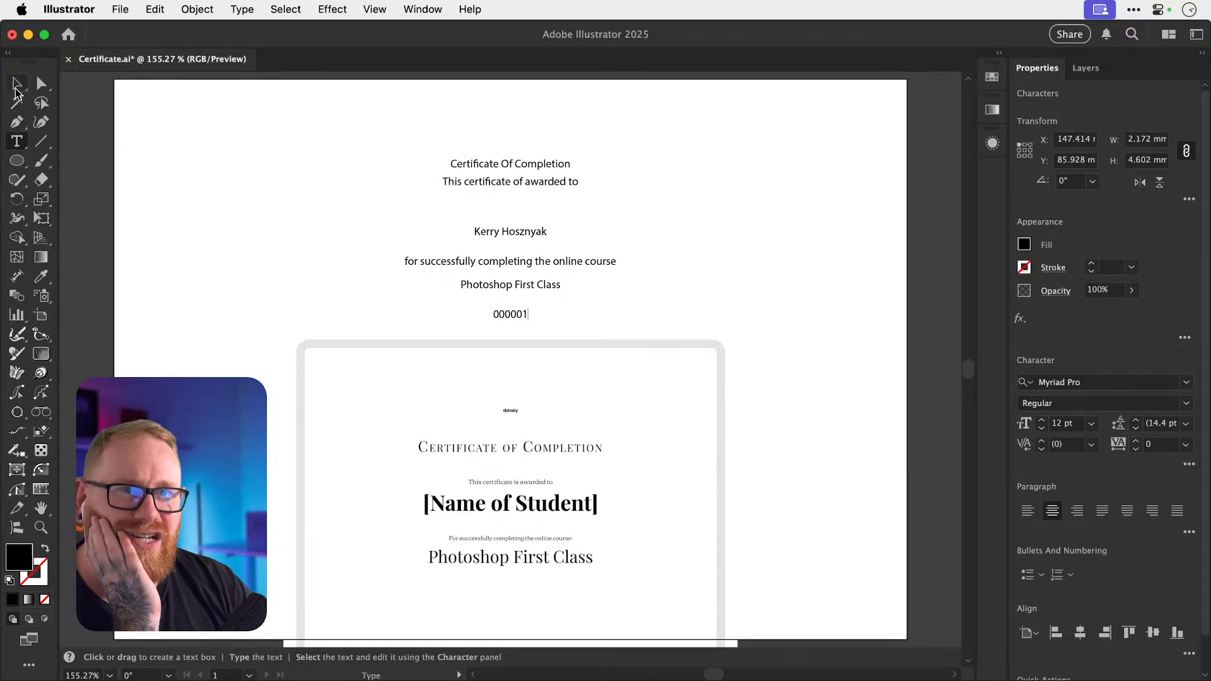
click(16, 84)
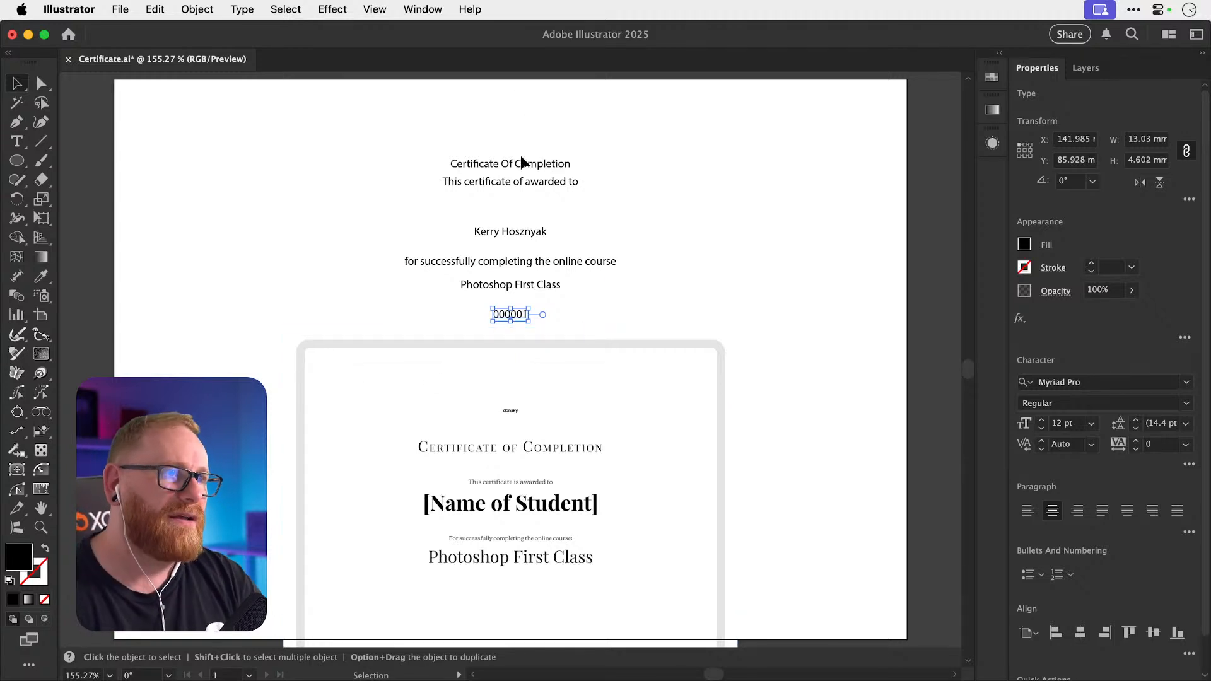
Copy the Certificate Of Completion line to the page top, retype it as 'Dansky', then deselect.
drag(519, 163, 521, 112)
key(t)
click(520, 112)
key(ctrl+a)
text(Dansky)
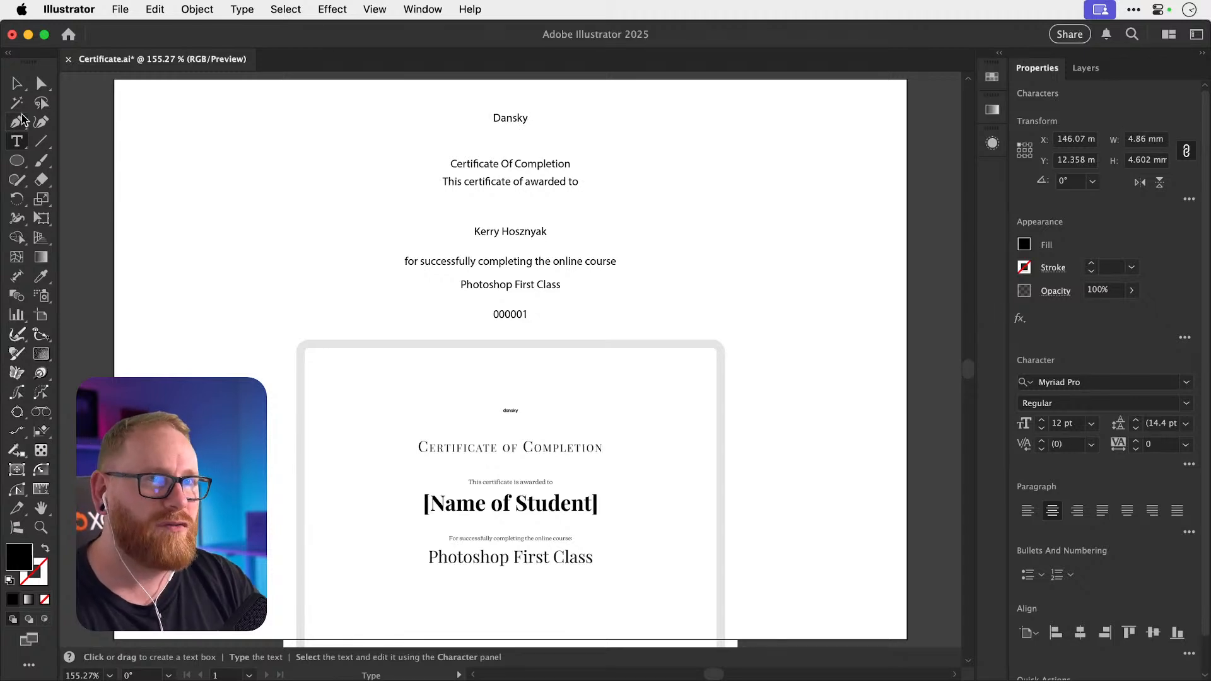
click(16, 83)
click(317, 200)
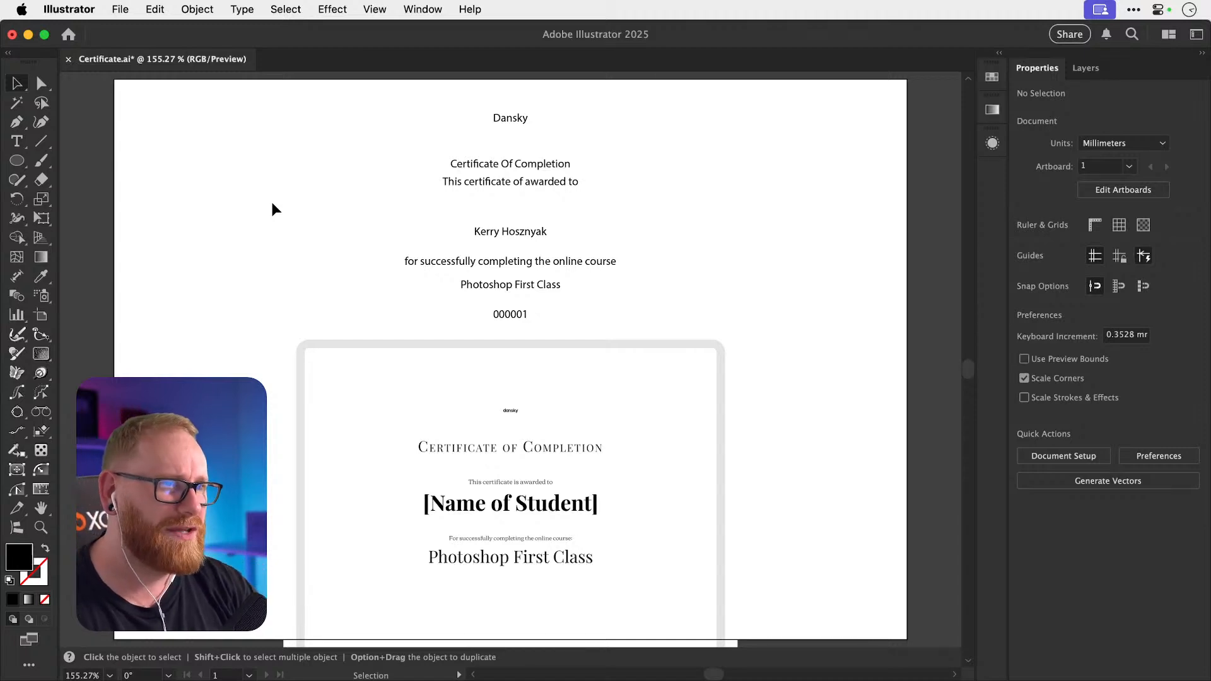
scroll(546, 416, down, 2)
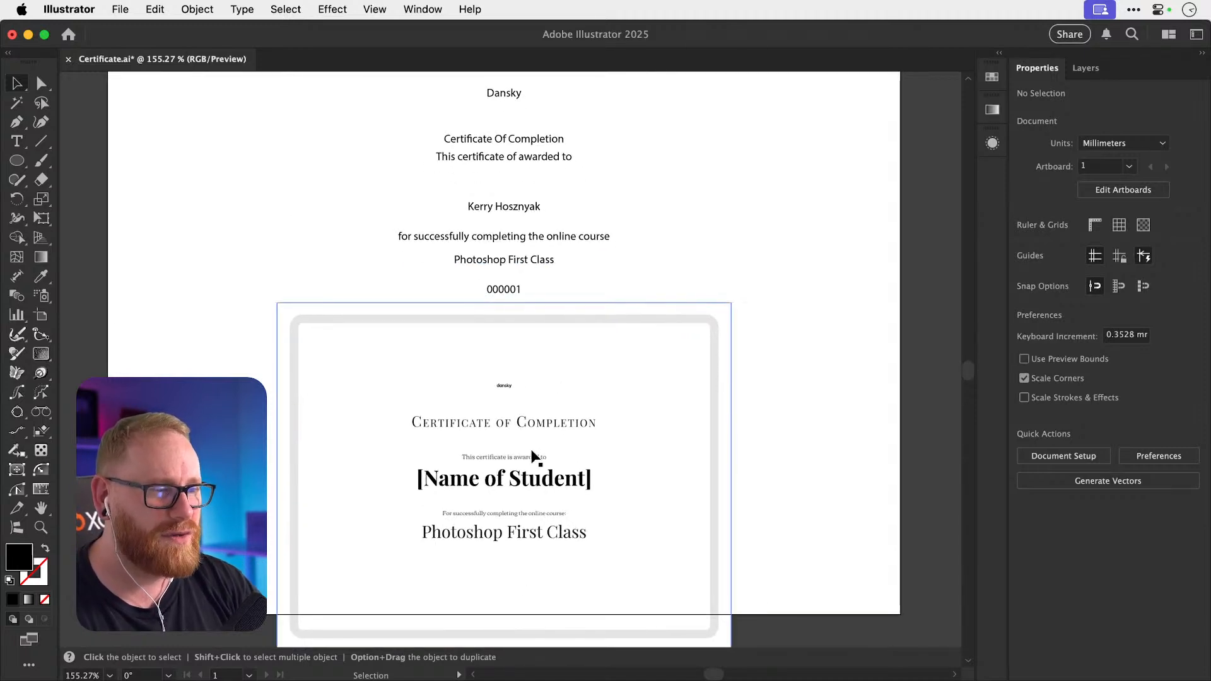
scroll(820, 445, up, 1)
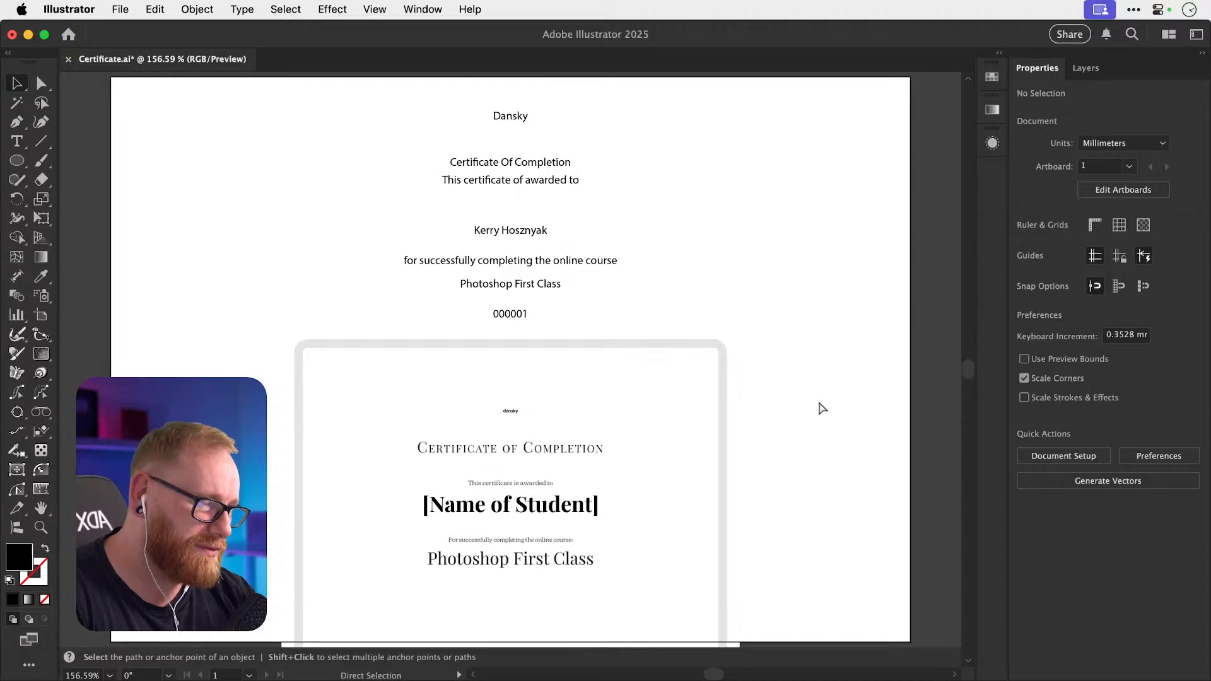
Reveal the desktop, open the Dansky drive, and go to the Dansky Dropbox folder in Finder.
key(F11)
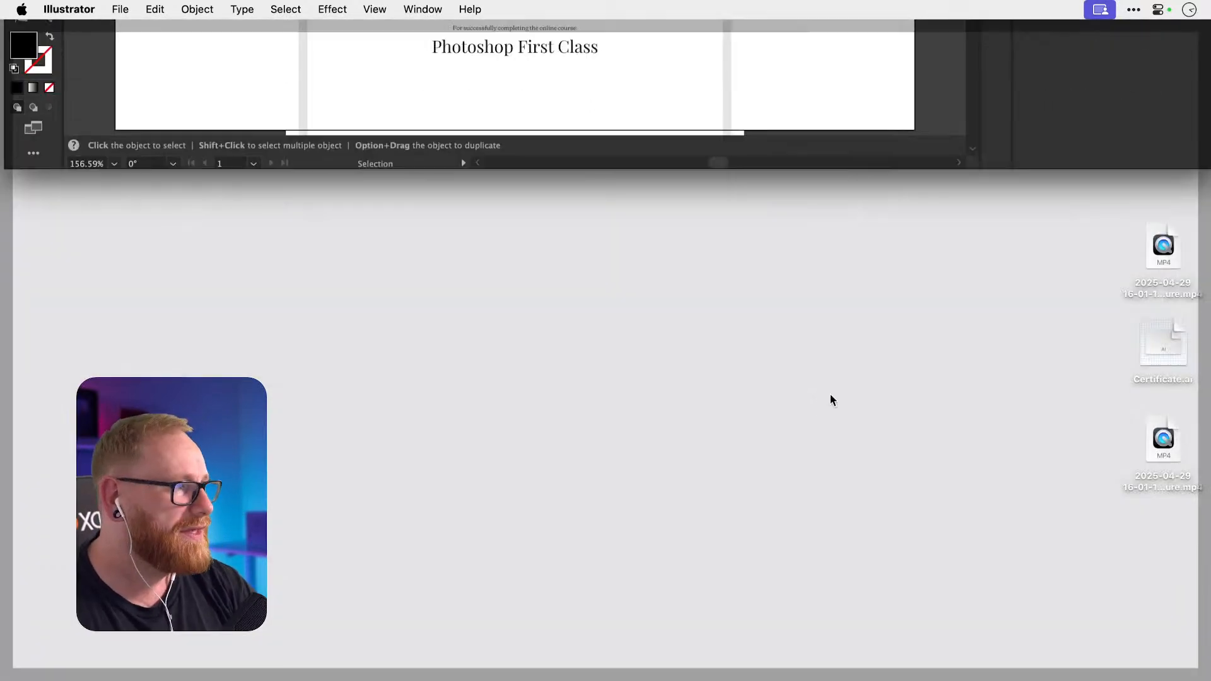
click(1161, 56)
double_click(1160, 55)
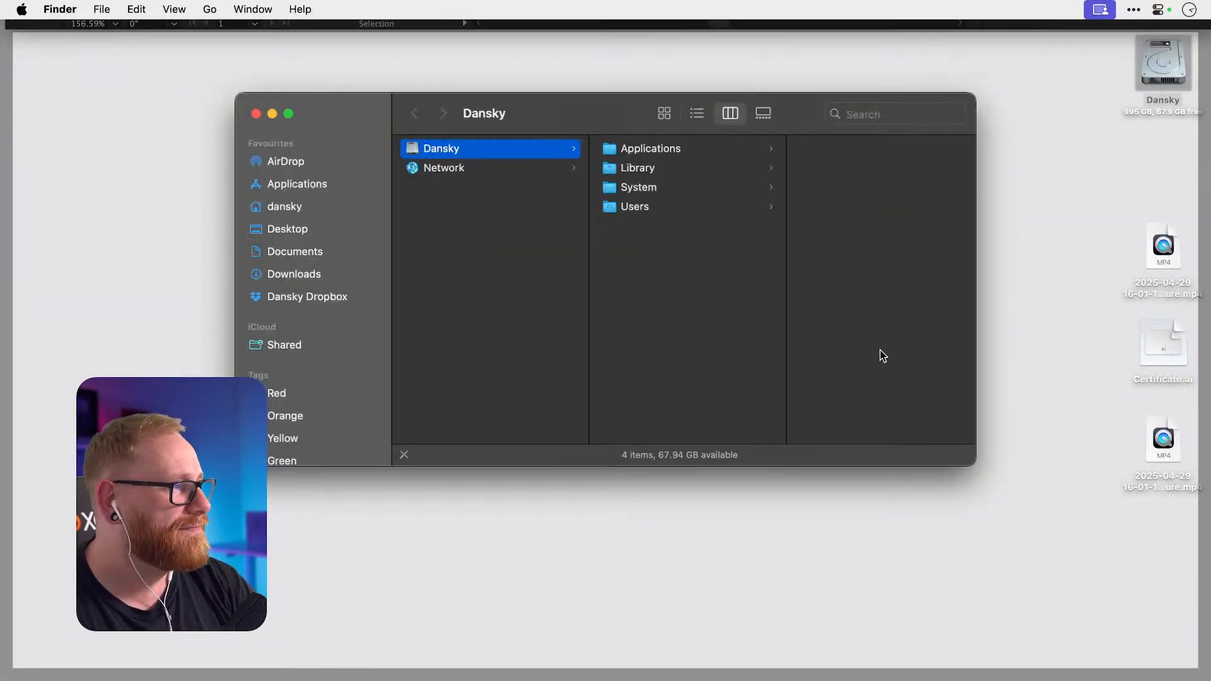
click(319, 299)
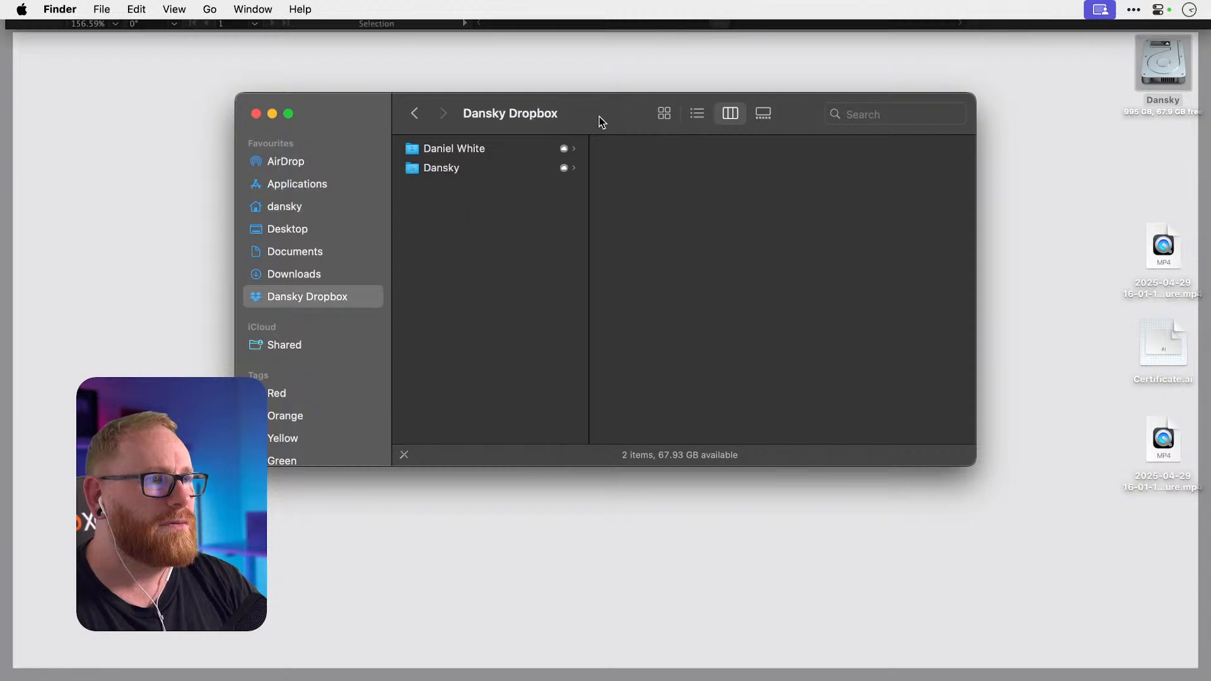
drag(599, 118, 602, 680)
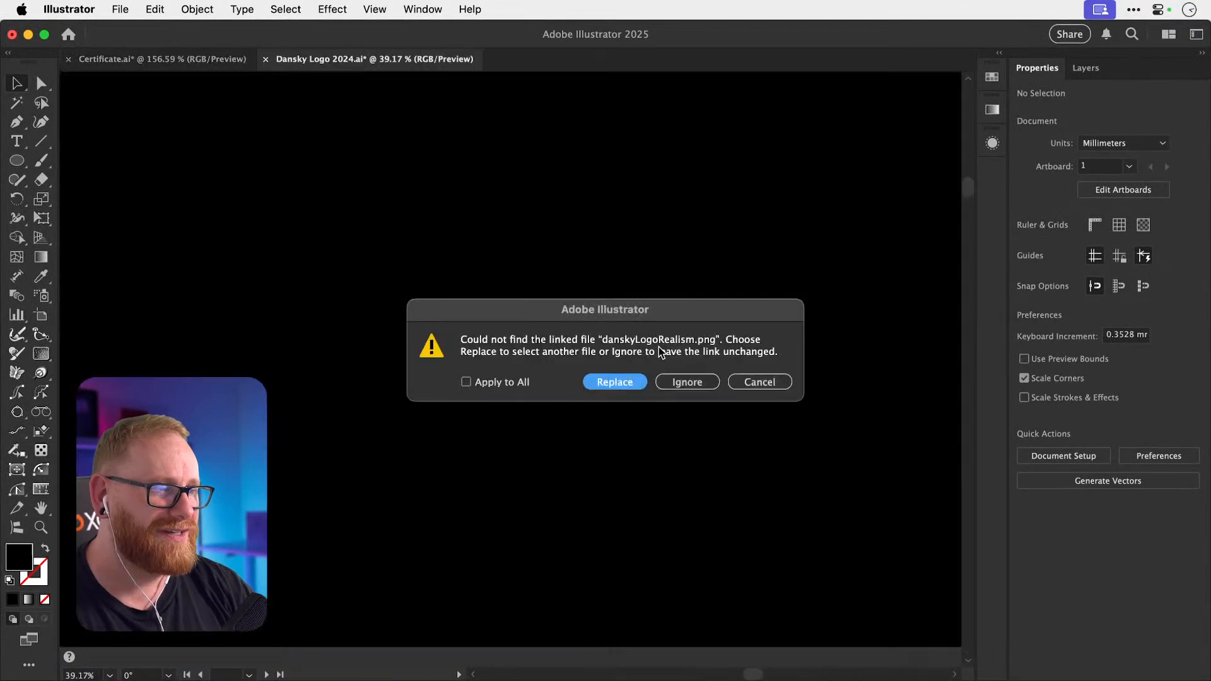
Dismiss both missing-link warnings and zoom in on the small corrected-kerning dansky logo.
click(686, 377)
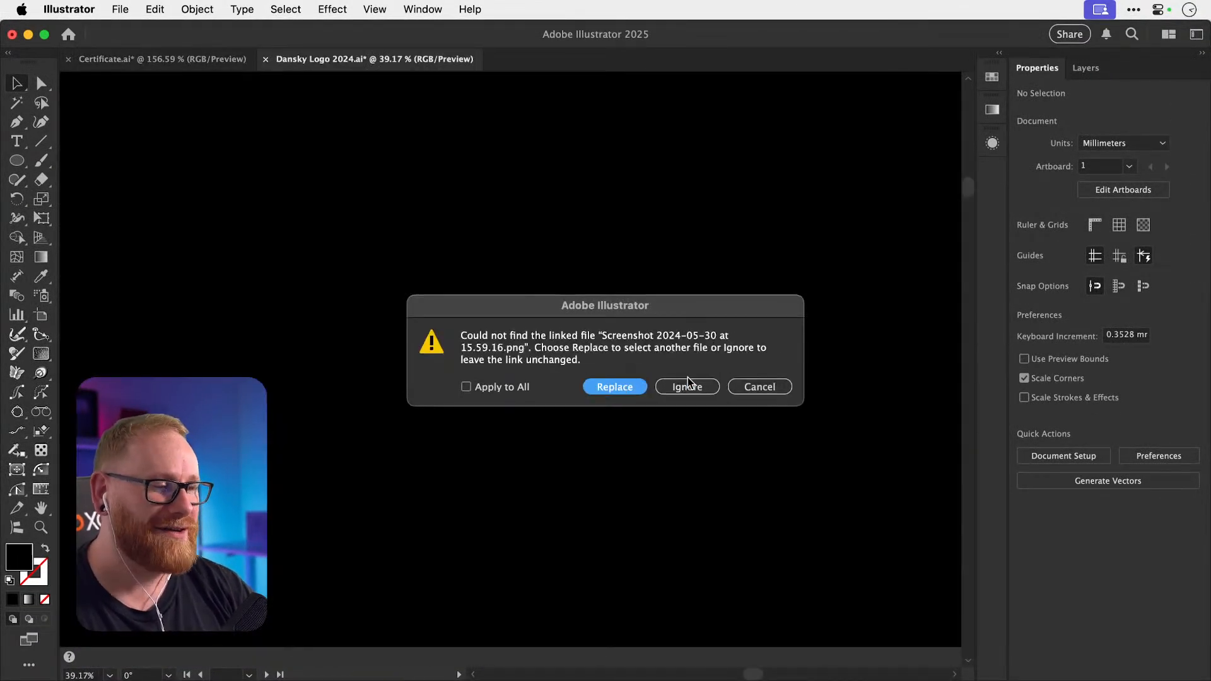
click(688, 387)
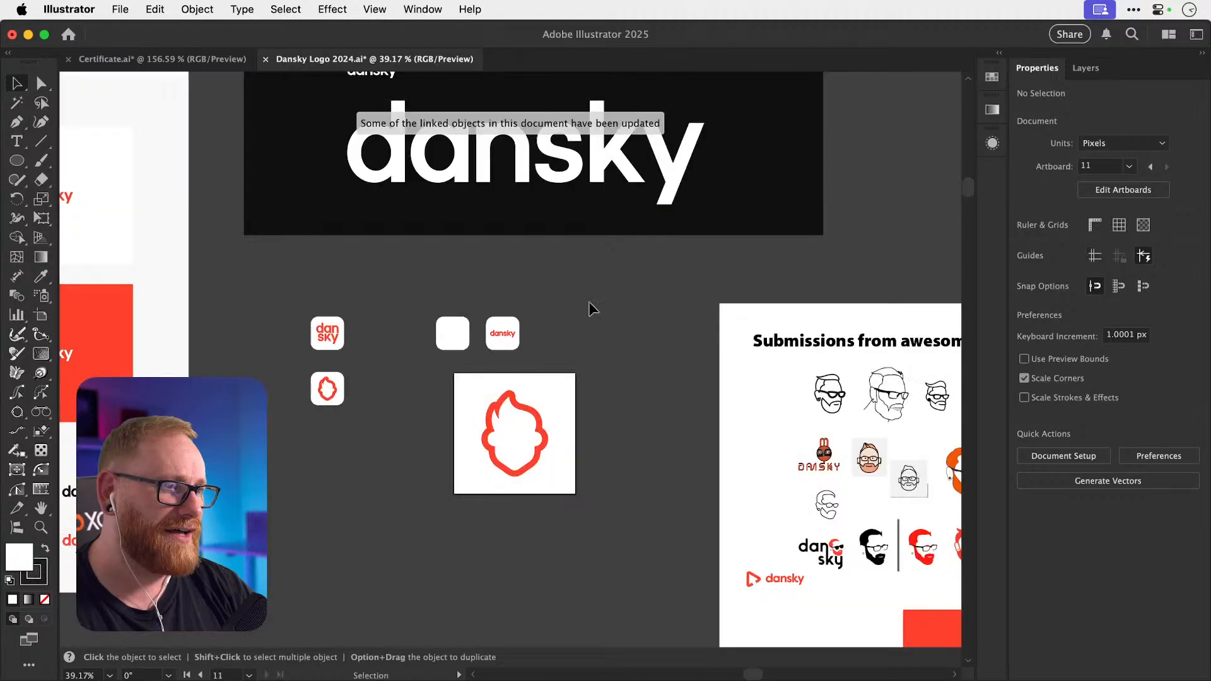
key(super+minus)
key(super+minus)
key(super+minus)
key(super+minus)
key(super+minus)
key(super+minus)
key(super+minus)
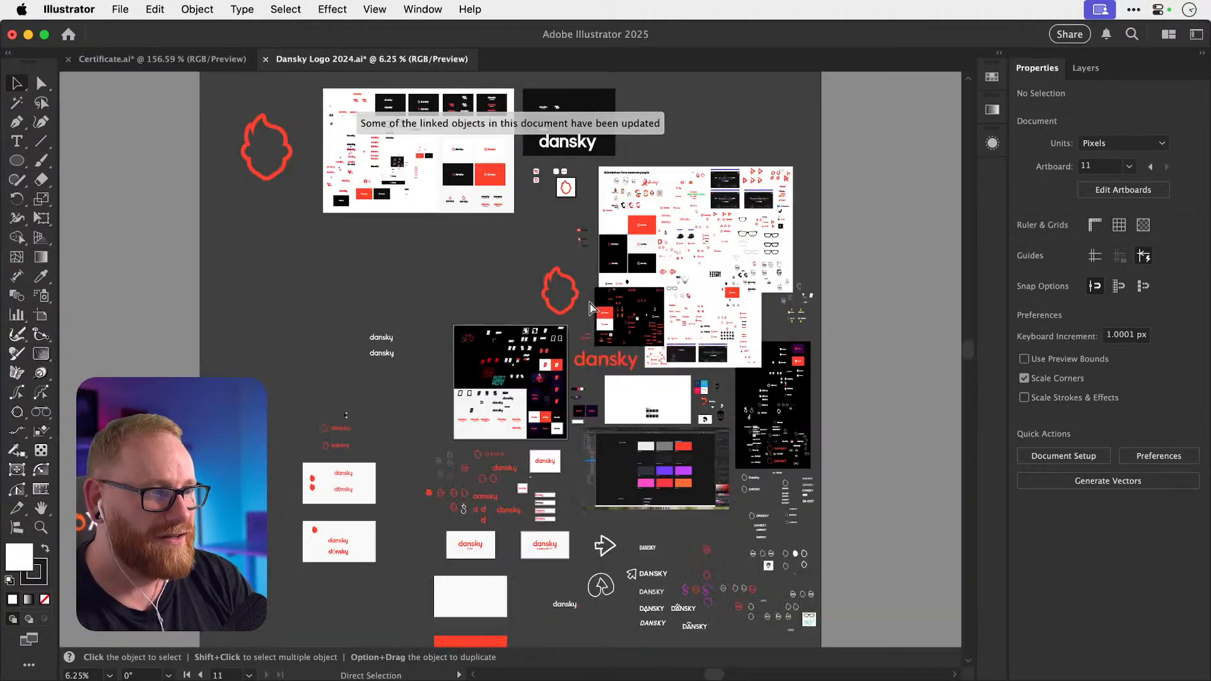
key(z)
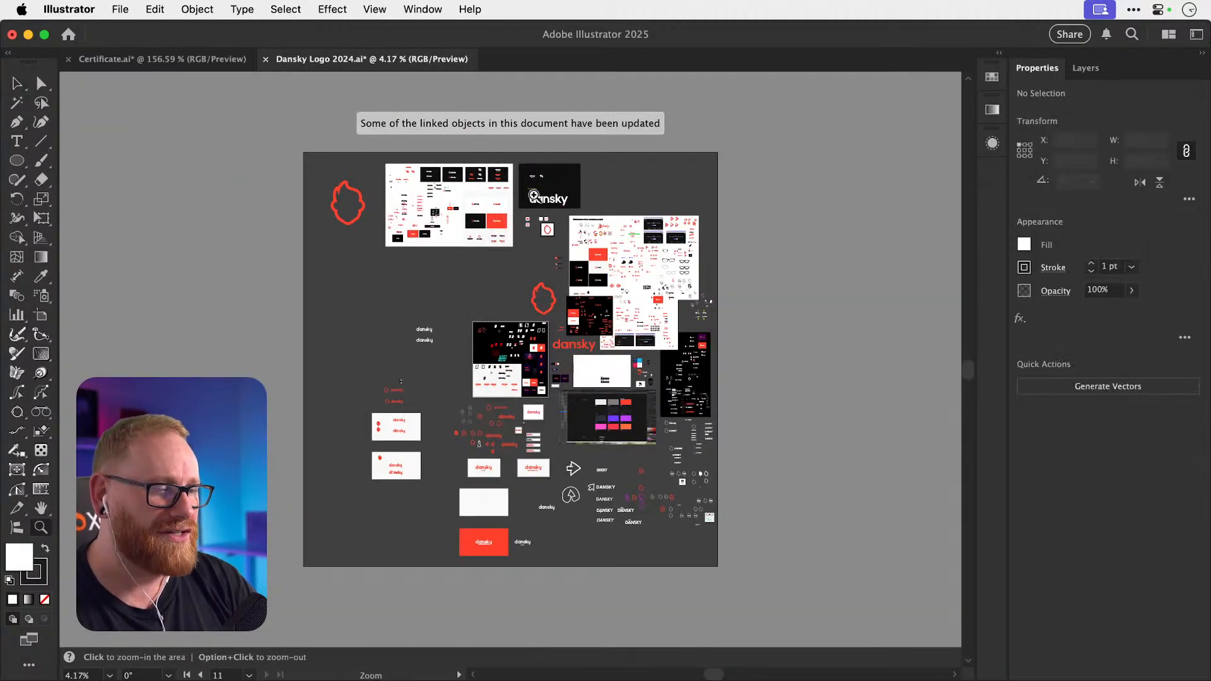
drag(536, 195, 880, 280)
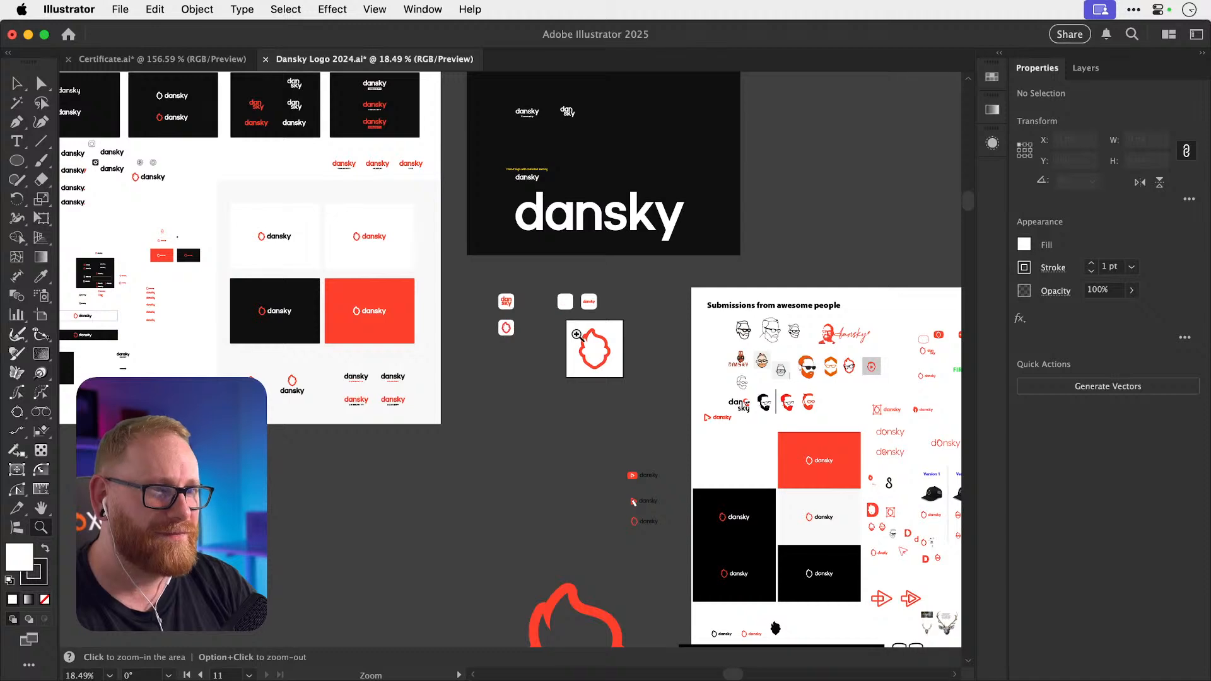
drag(571, 201, 747, 233)
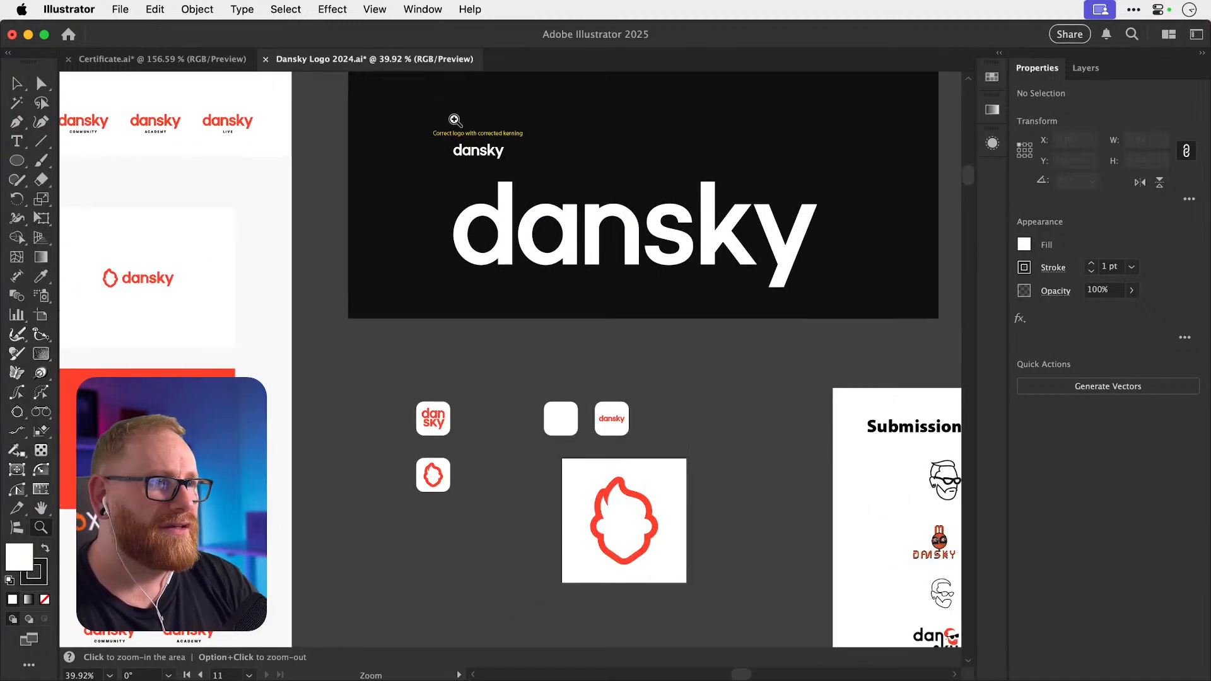
drag(454, 119, 711, 315)
drag(558, 206, 558, 402)
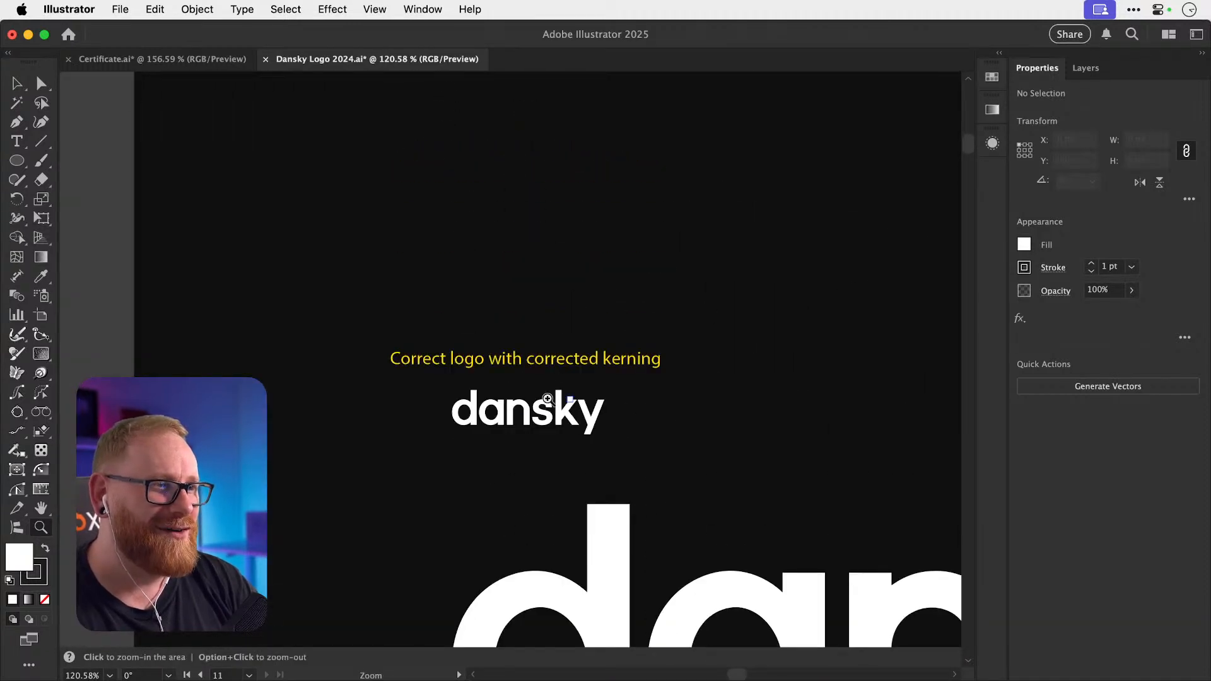
Select the corrected-kerning dansky logo and paste it into the Certificate document.
key(v)
click(549, 416)
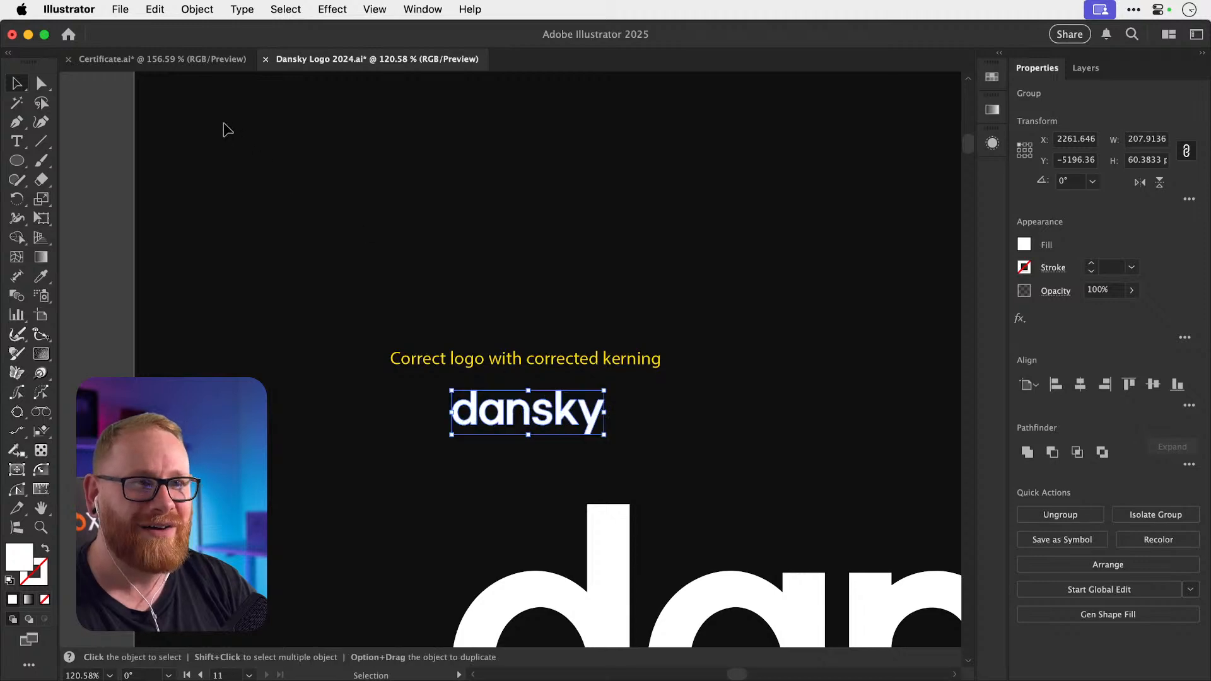
click(169, 62)
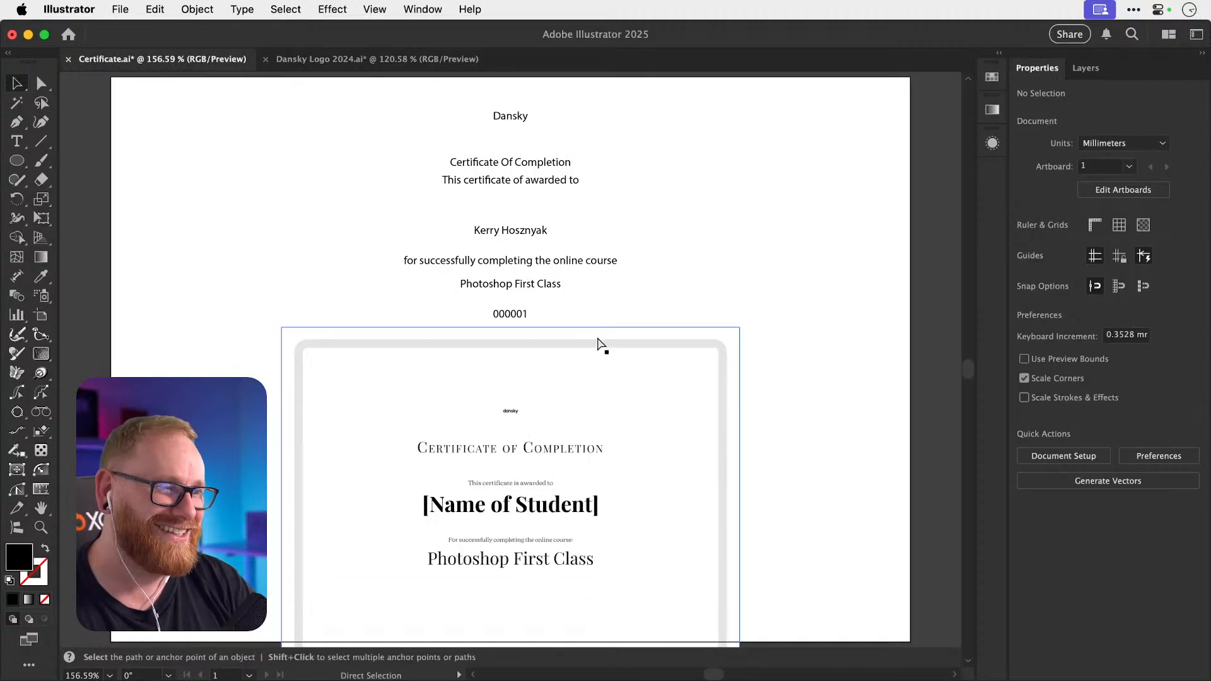
key(cmd+v)
Fill the logo with #ff412d, replace the Dansky text with it, and shrink it to about 42 × 12 mm.
double_click(25, 558)
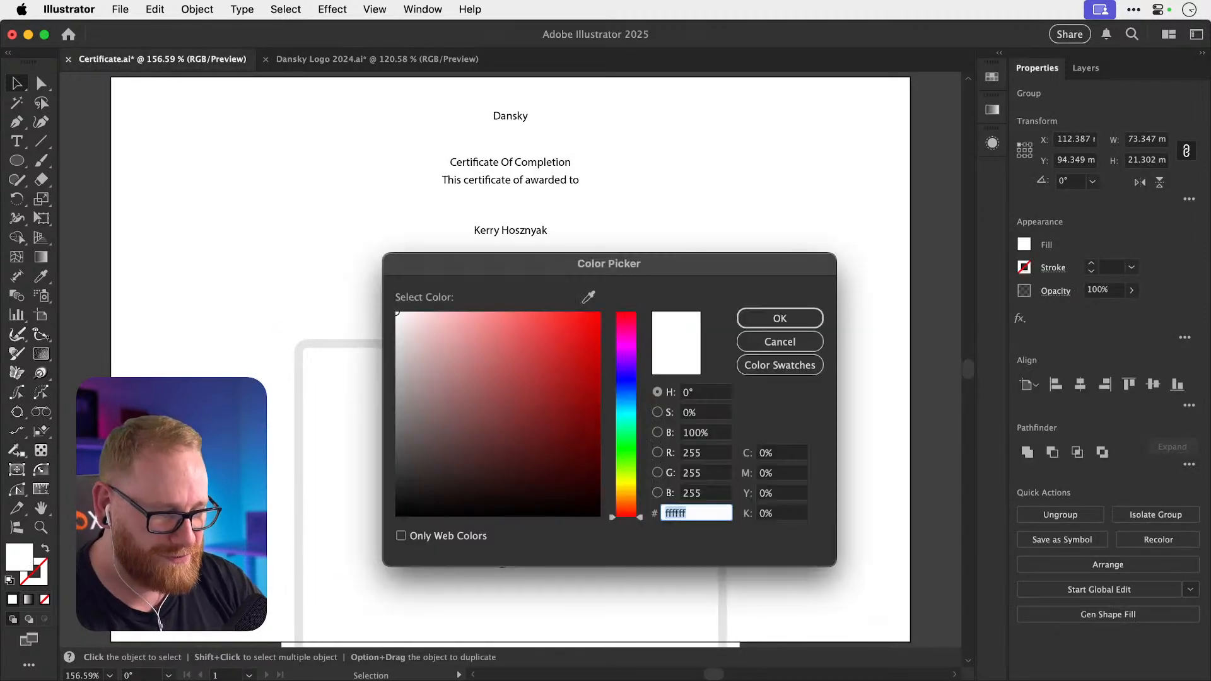
text(ff412d)
key(Return)
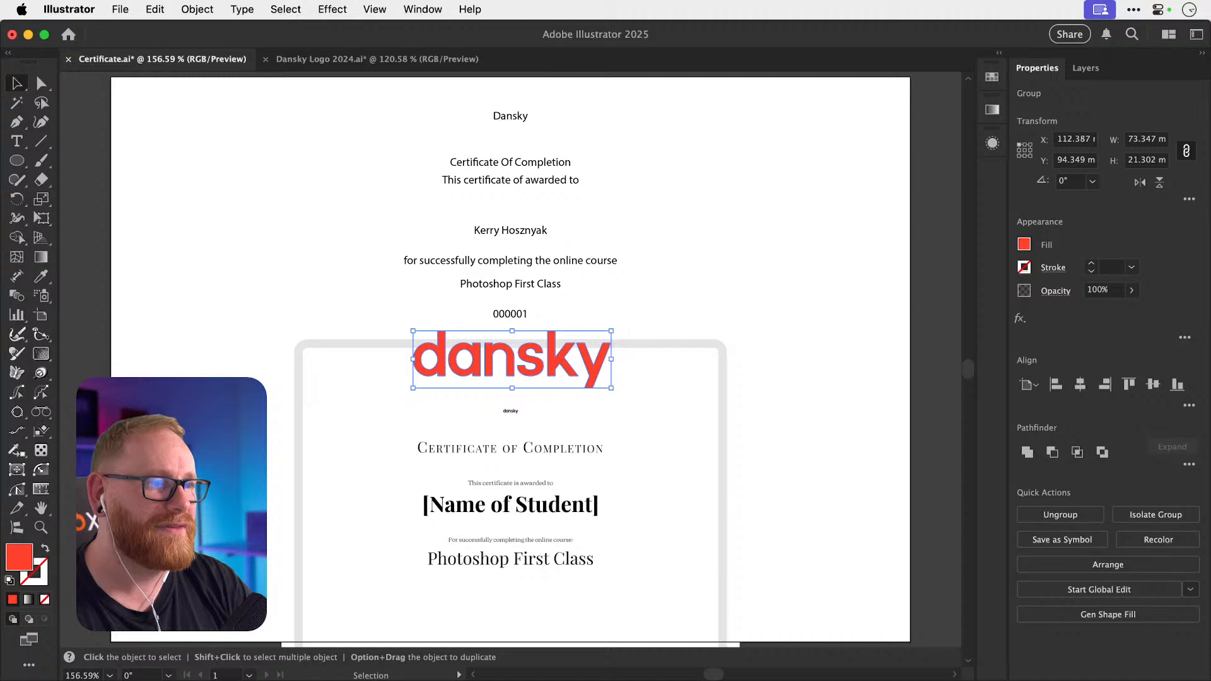
click(332, 256)
drag(472, 368, 535, 124)
click(527, 118)
key(Delete)
drag(618, 155, 587, 146)
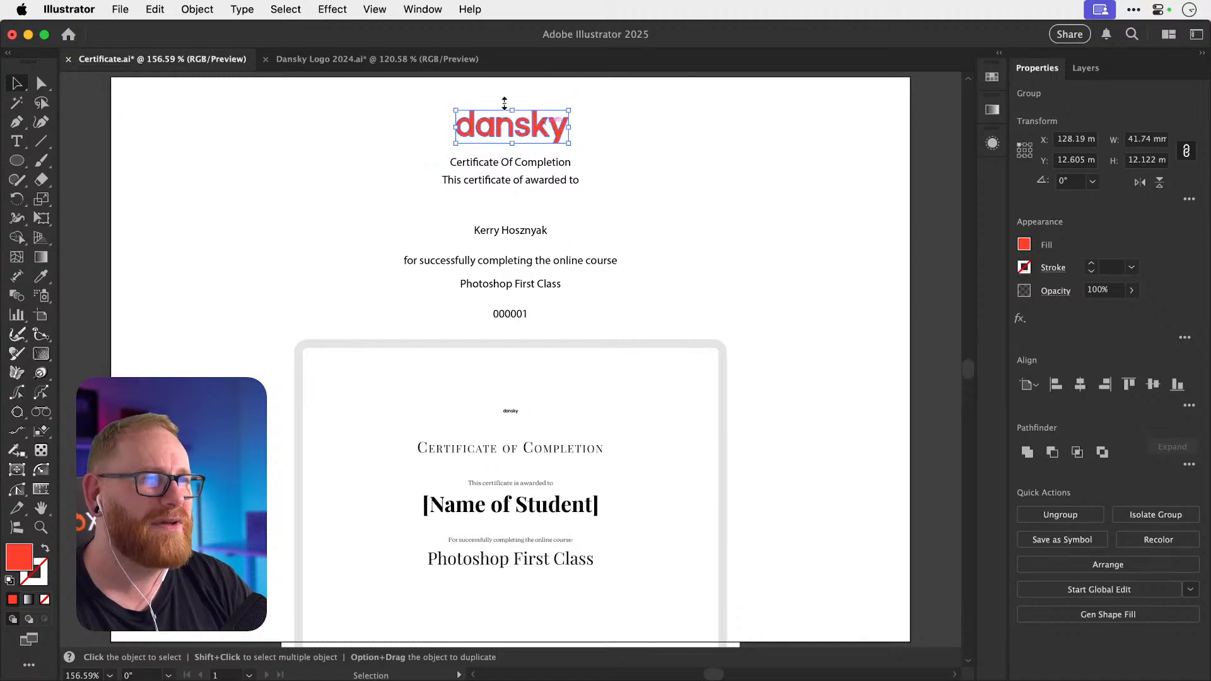
Browse the other artboards in Dansky Logo 2024, undoing an accidental move of the red head icon.
click(403, 58)
click(108, 260)
key(super+minus)
key(super+minus)
key(super+minus)
key(super+minus)
key(super+minus)
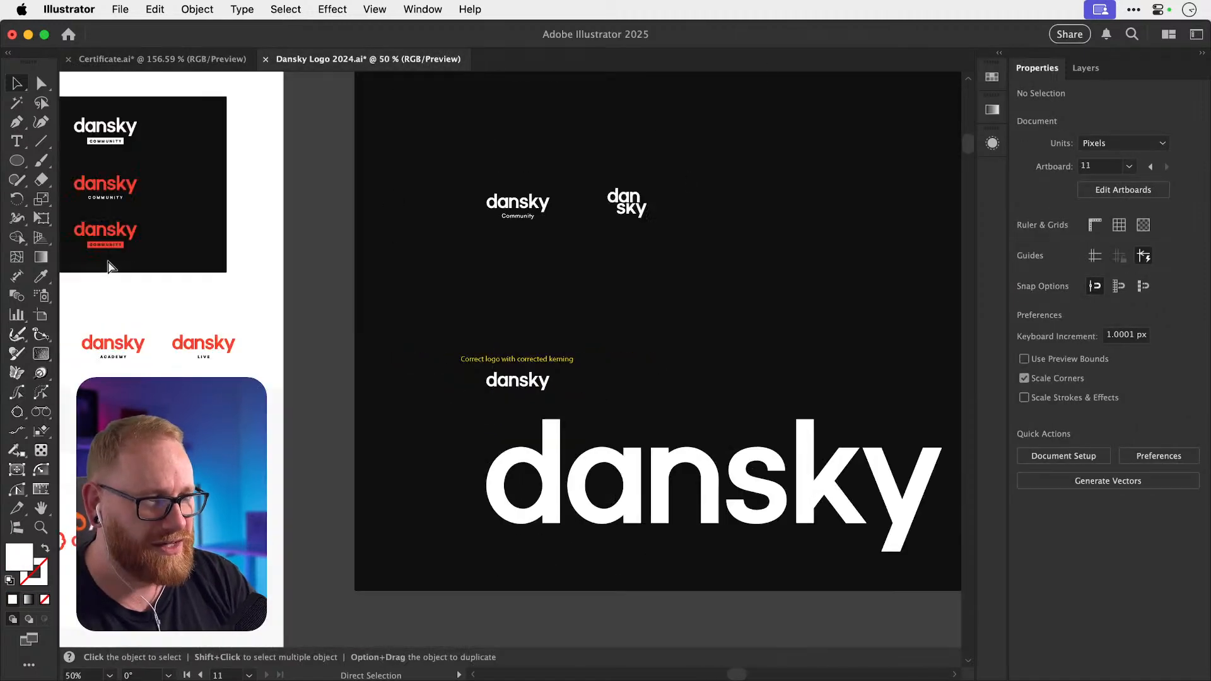
scroll(107, 260, down, 2)
scroll(751, 464, down, 2)
scroll(737, 470, up, 5)
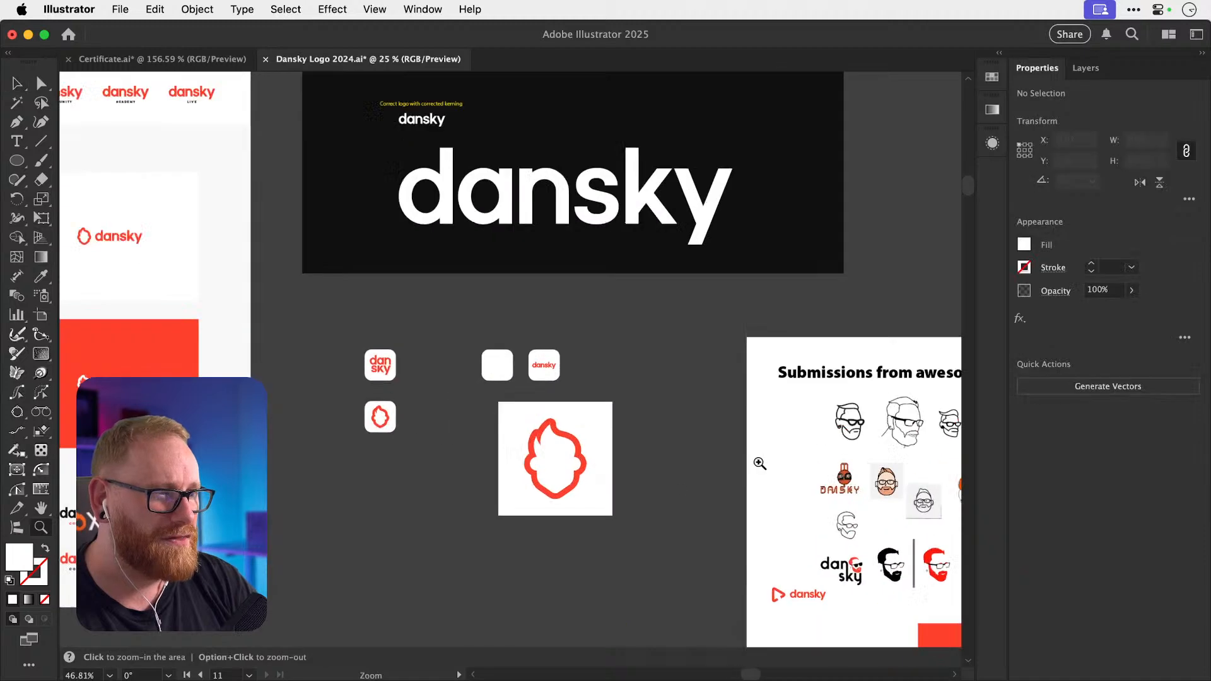
drag(567, 455, 429, 456)
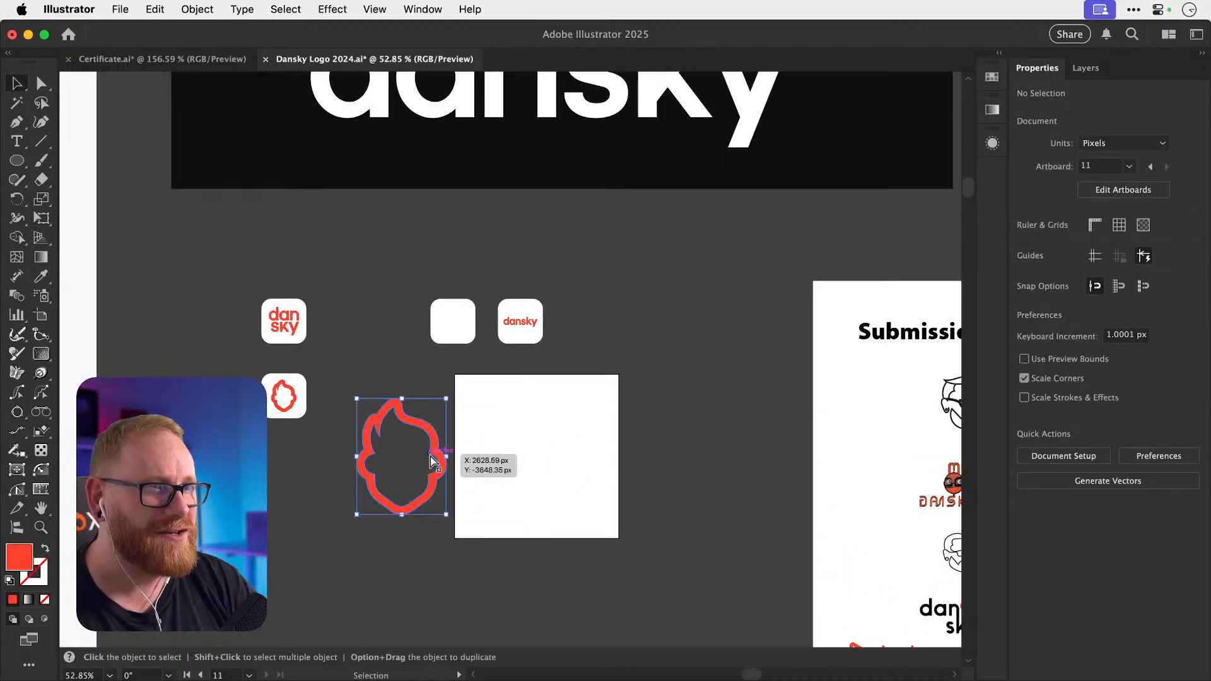
key(super+z)
Zoom in on the red dansky logo in the certificate to inspect its letters.
click(145, 60)
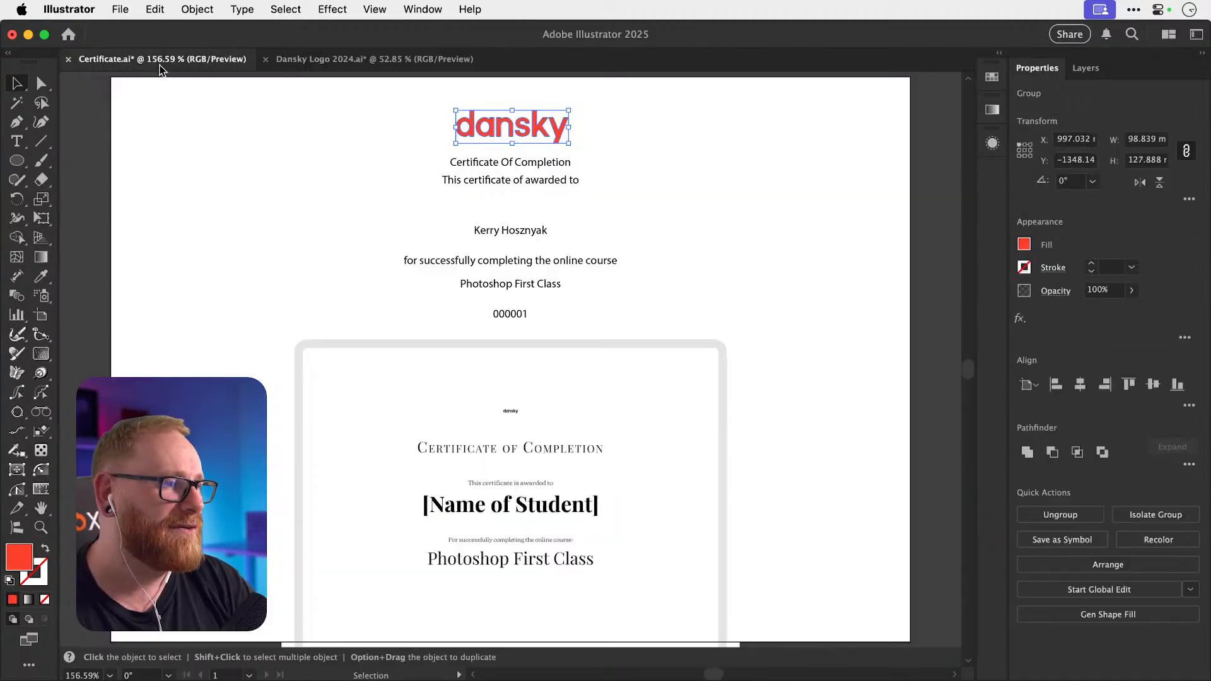
click(731, 187)
key(z)
drag(508, 131, 736, 153)
drag(360, 141, 471, 155)
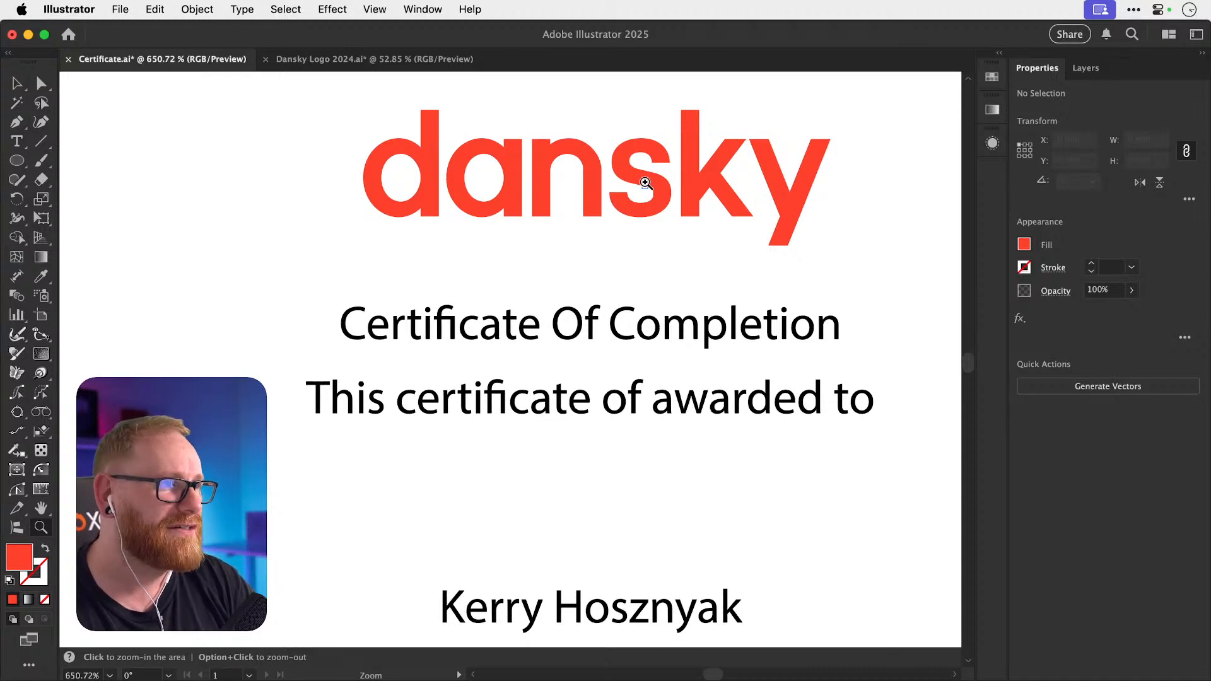
drag(508, 132, 383, 189)
key(v)
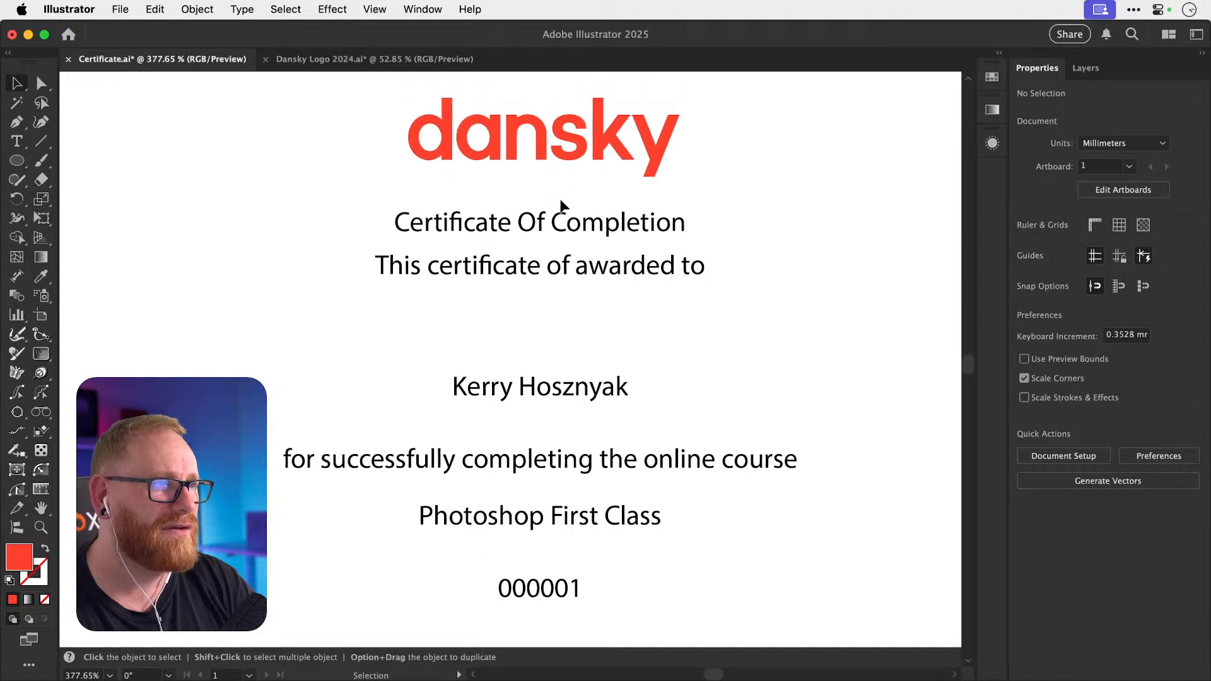
click(375, 59)
Close Dansky Logo 2024.ai without saving and fit the certificate artboard in view.
key(super+w)
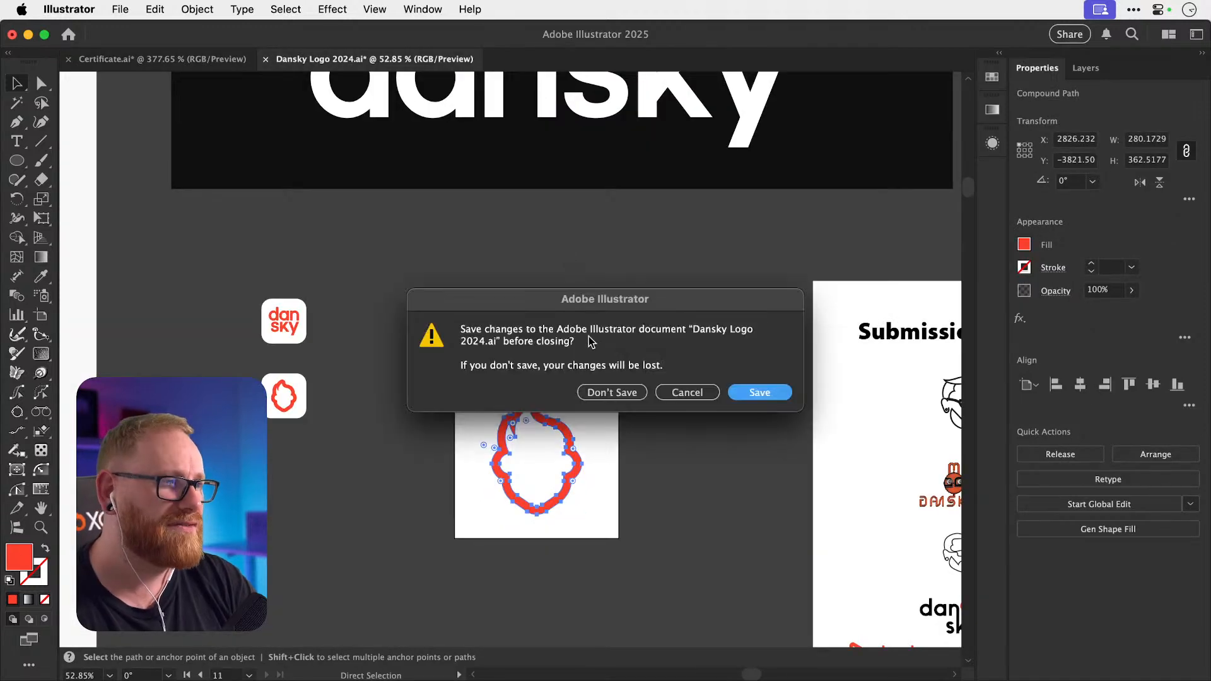
click(612, 392)
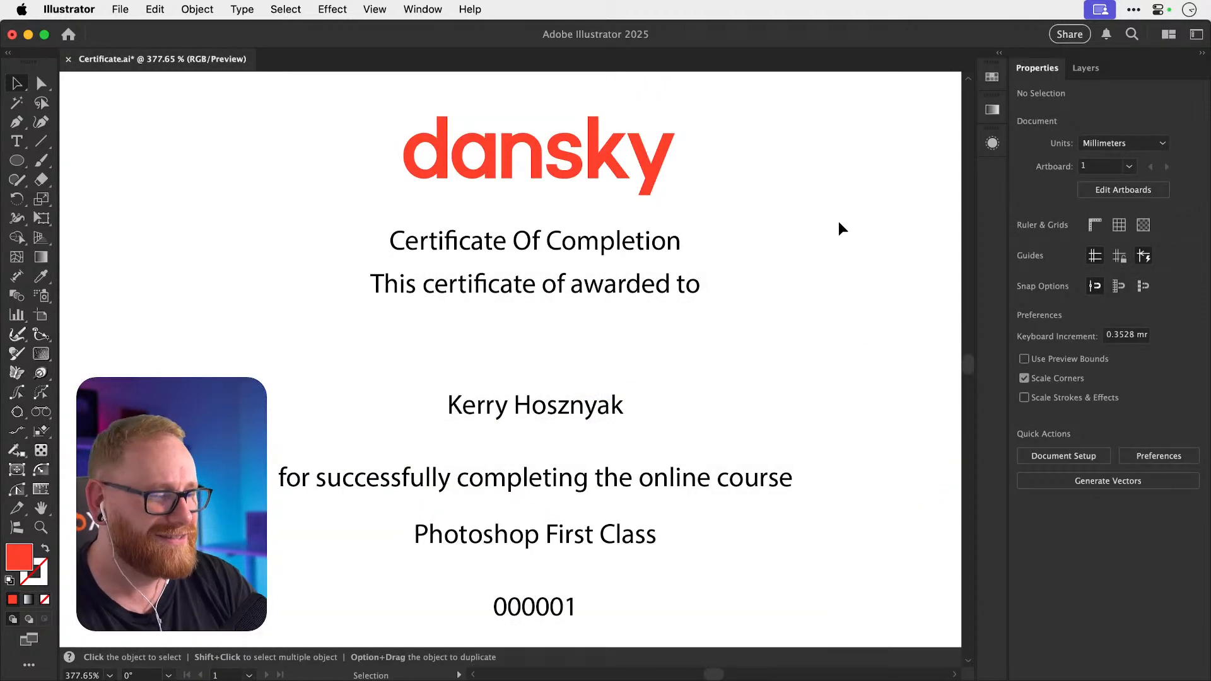
key(super+minus)
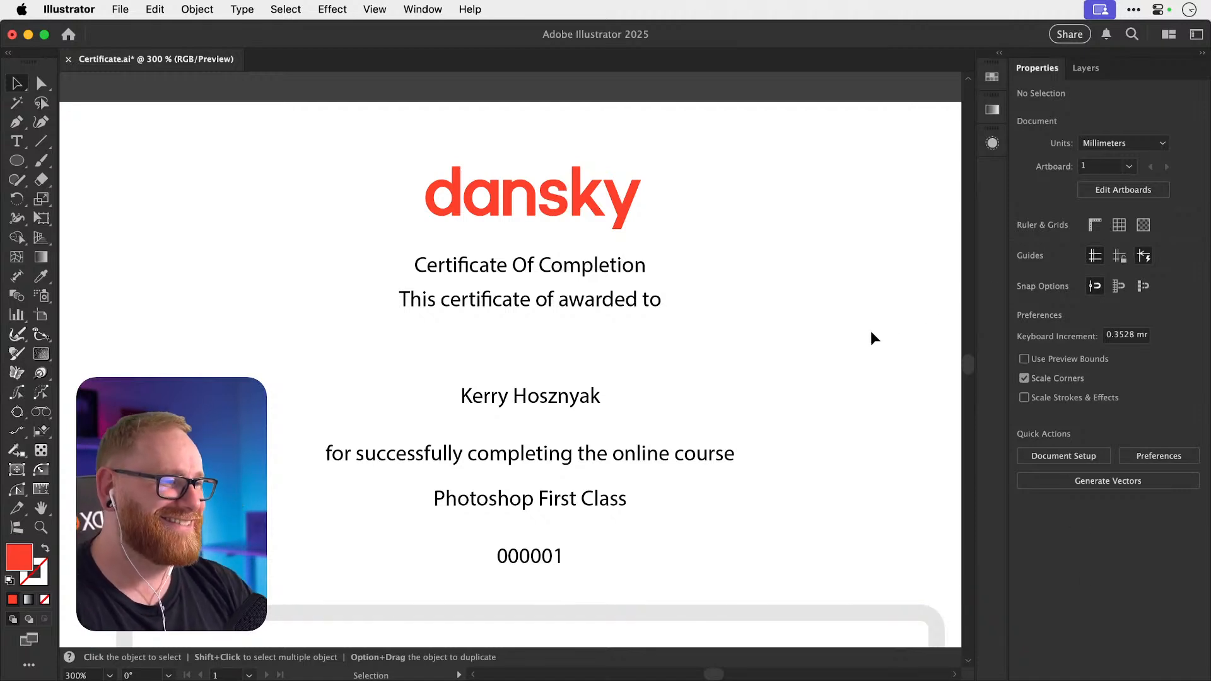
key(super+0)
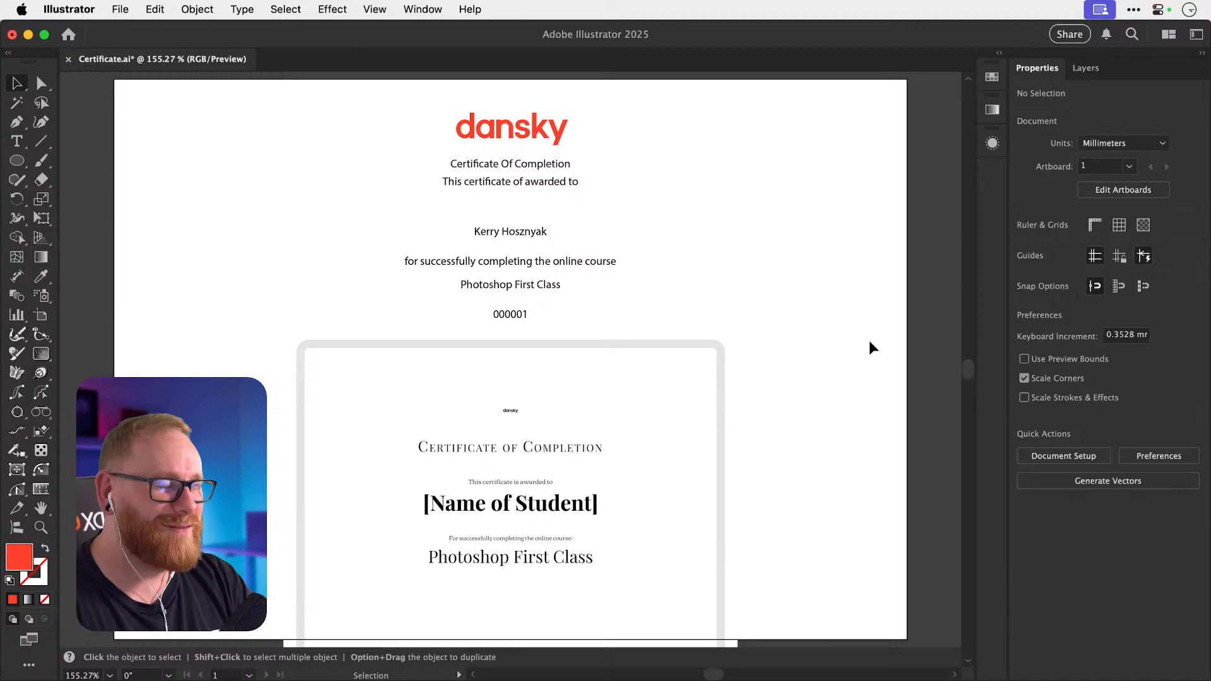
Shrink the reference image to about 123 × 94 mm and move it below the artboard.
click(686, 367)
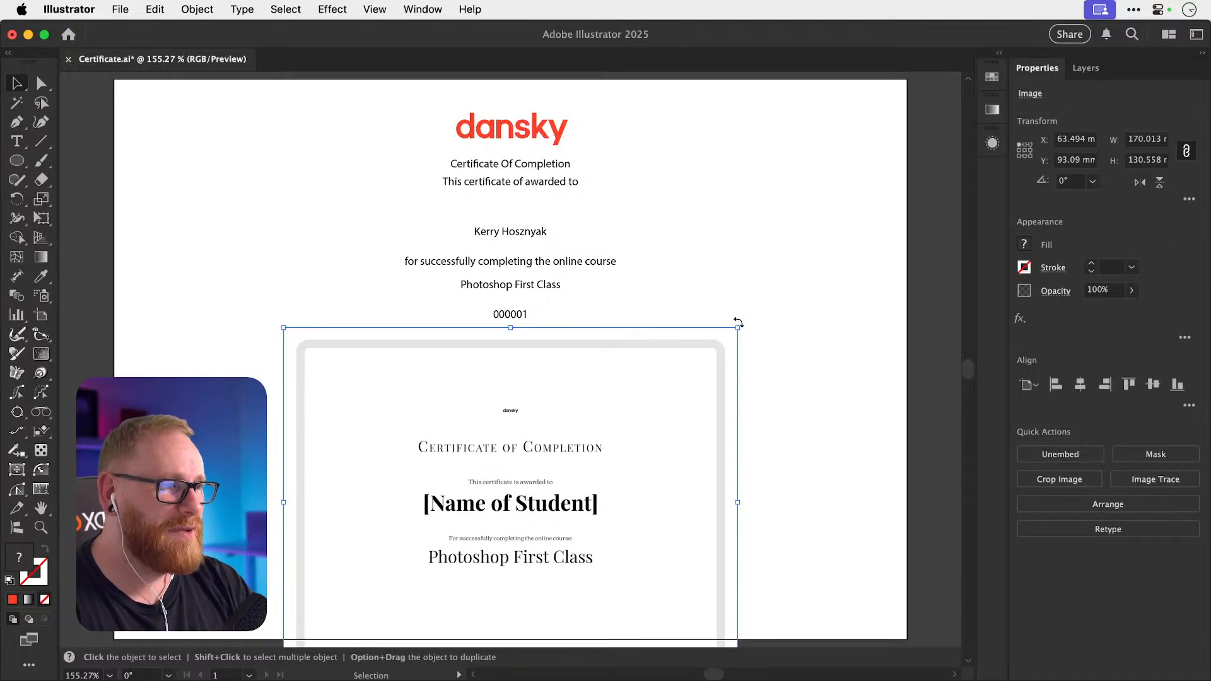
drag(737, 328, 687, 377)
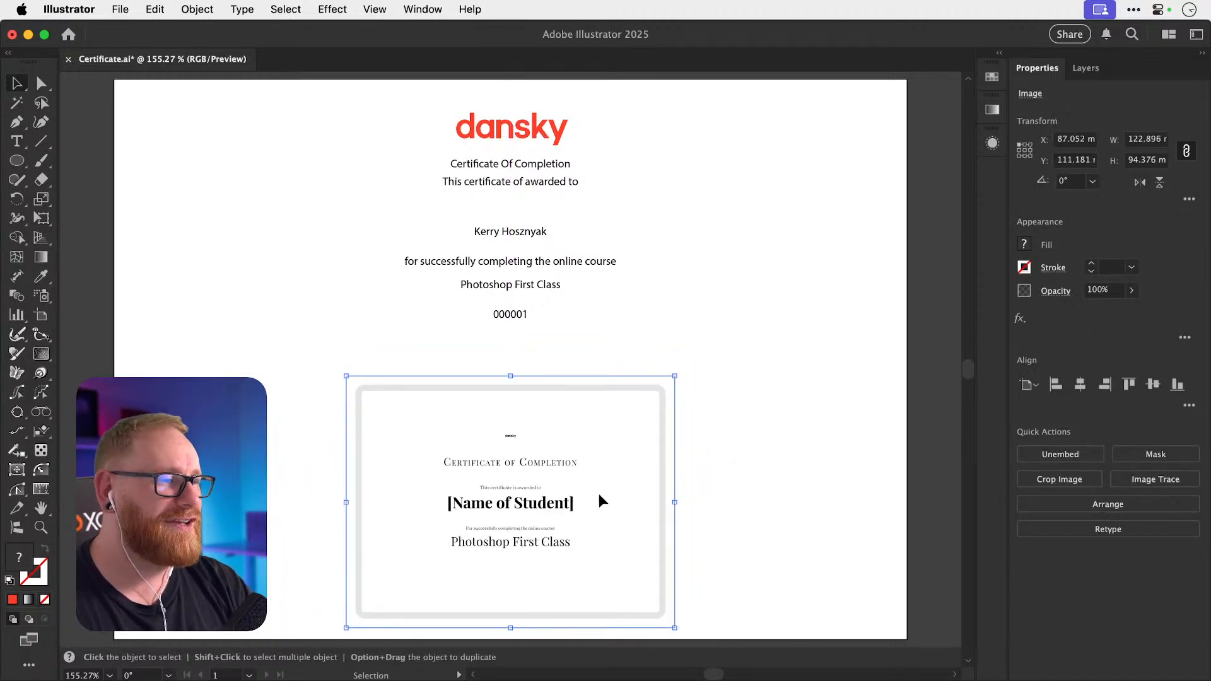
drag(600, 495, 596, 461)
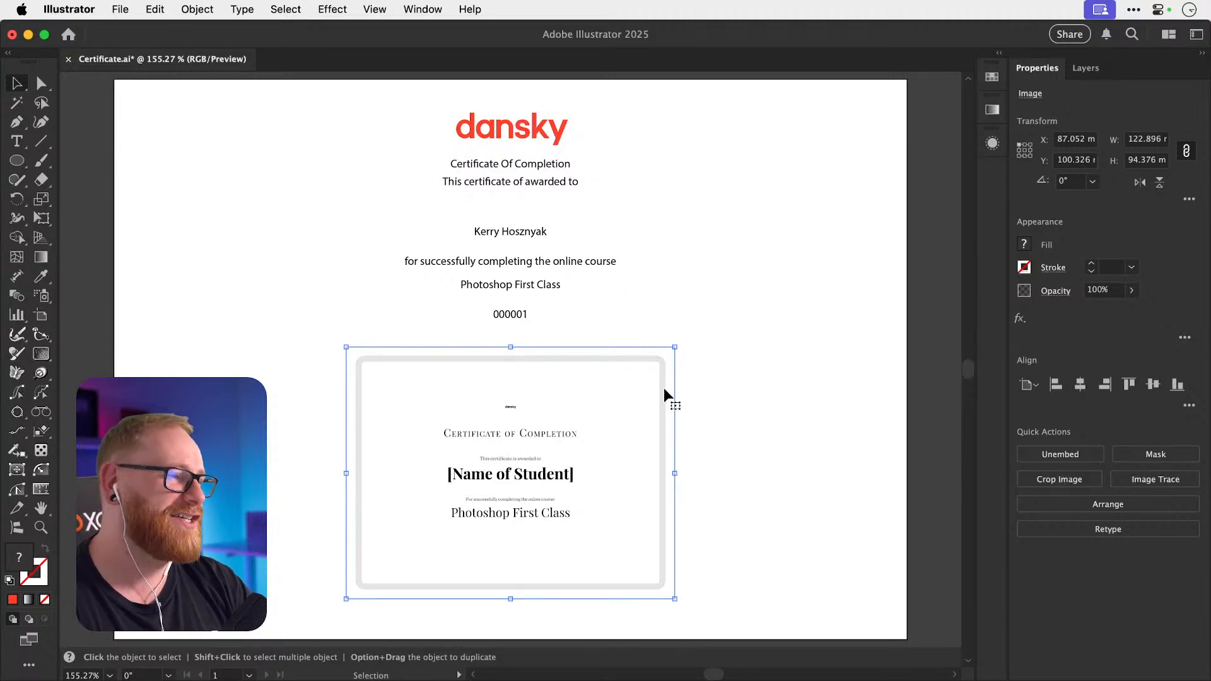
key(super+minus)
key(super+minus)
key(super+minus)
key(super+minus)
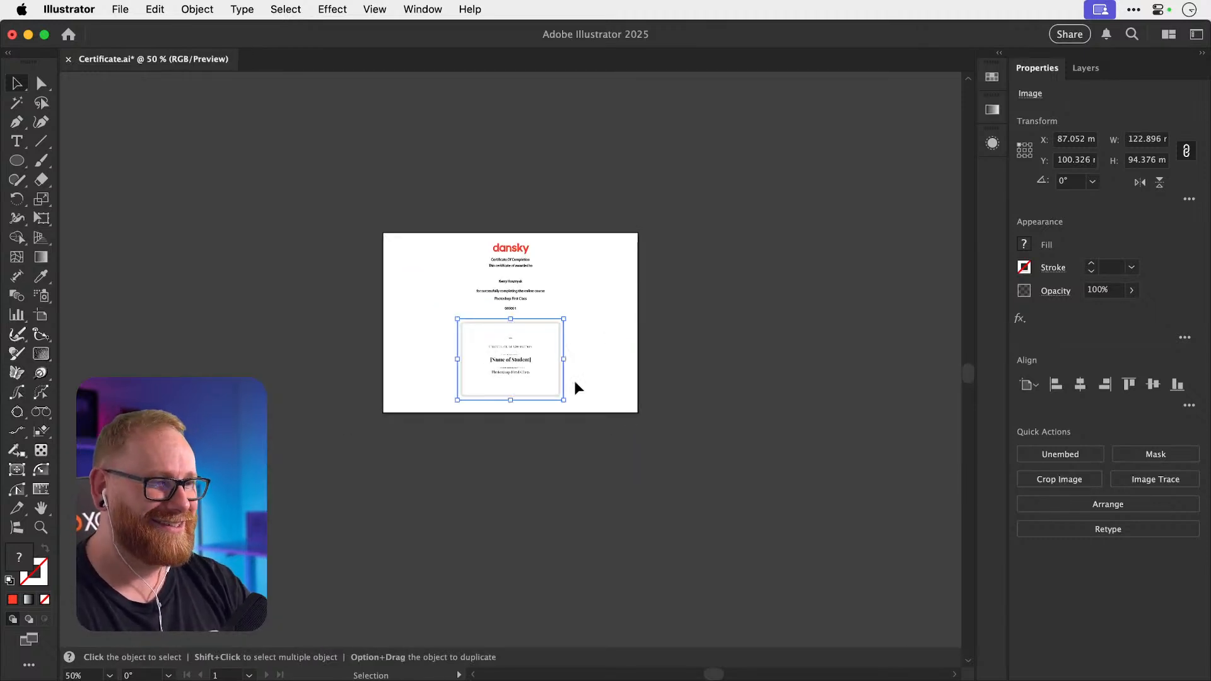
drag(536, 357, 551, 545)
Zoom in on the certificate artboard and select the whole centred text block.
key(z)
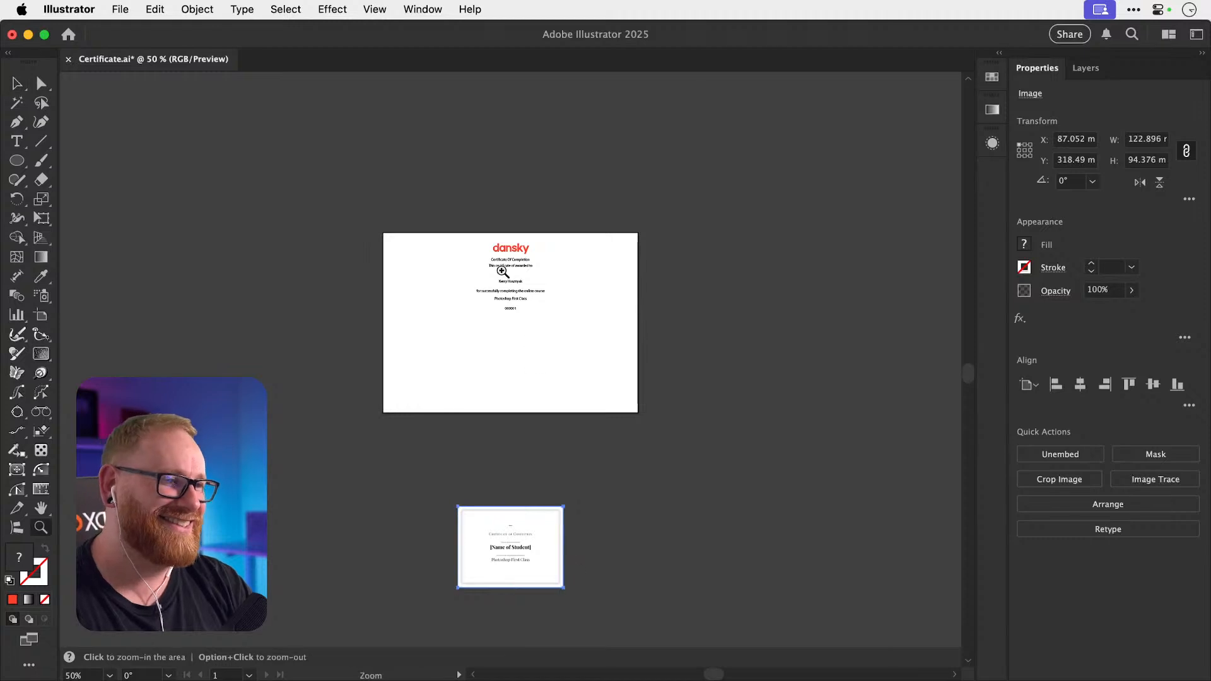
drag(499, 266, 685, 333)
key(v)
drag(445, 246, 618, 493)
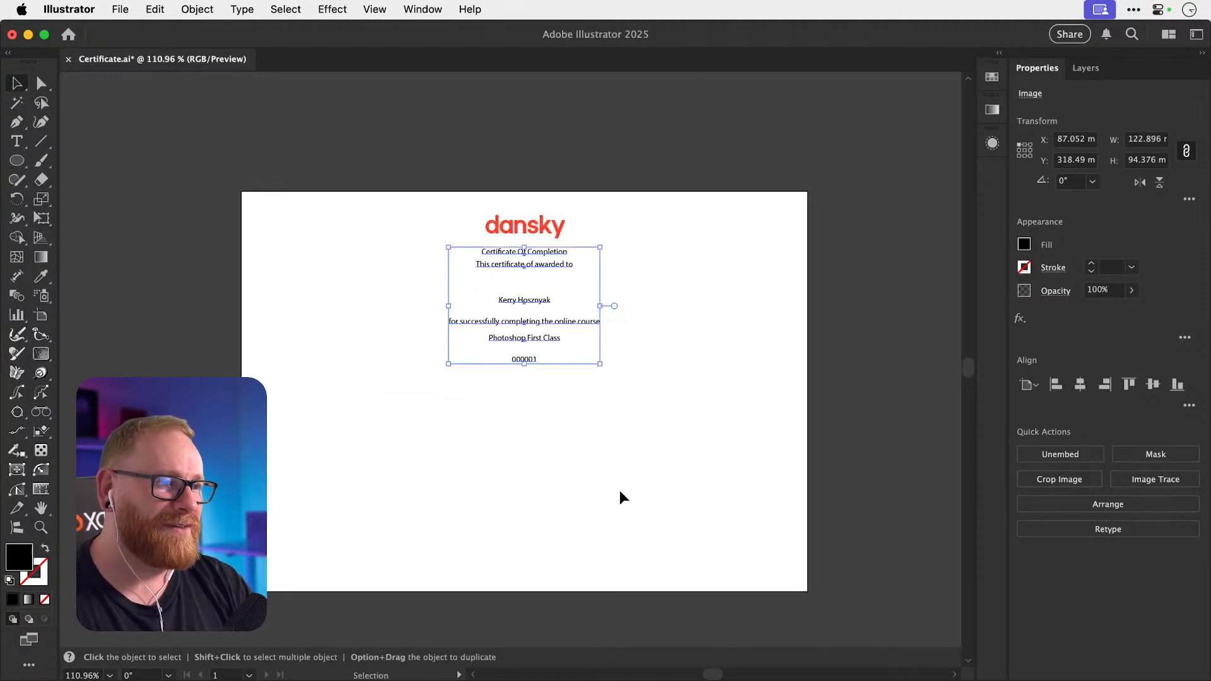
Scale the text block up to 27.28 pt and place it below the dansky logo.
drag(600, 364, 696, 437)
drag(610, 343, 619, 429)
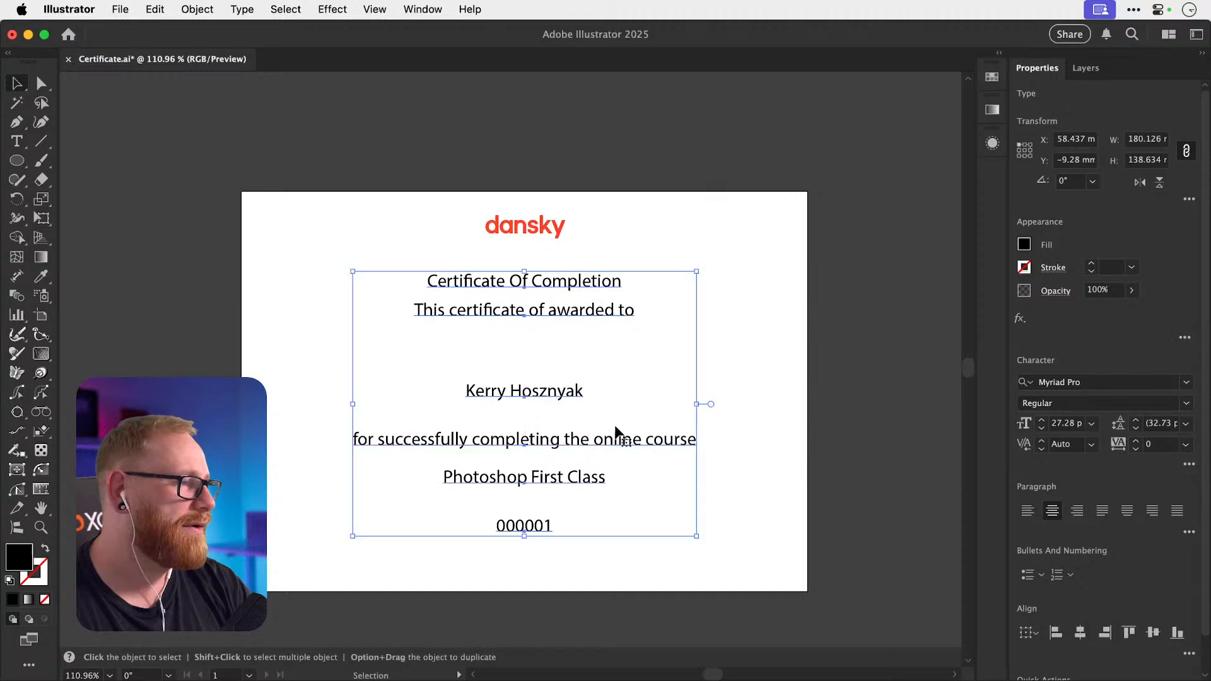
click(782, 239)
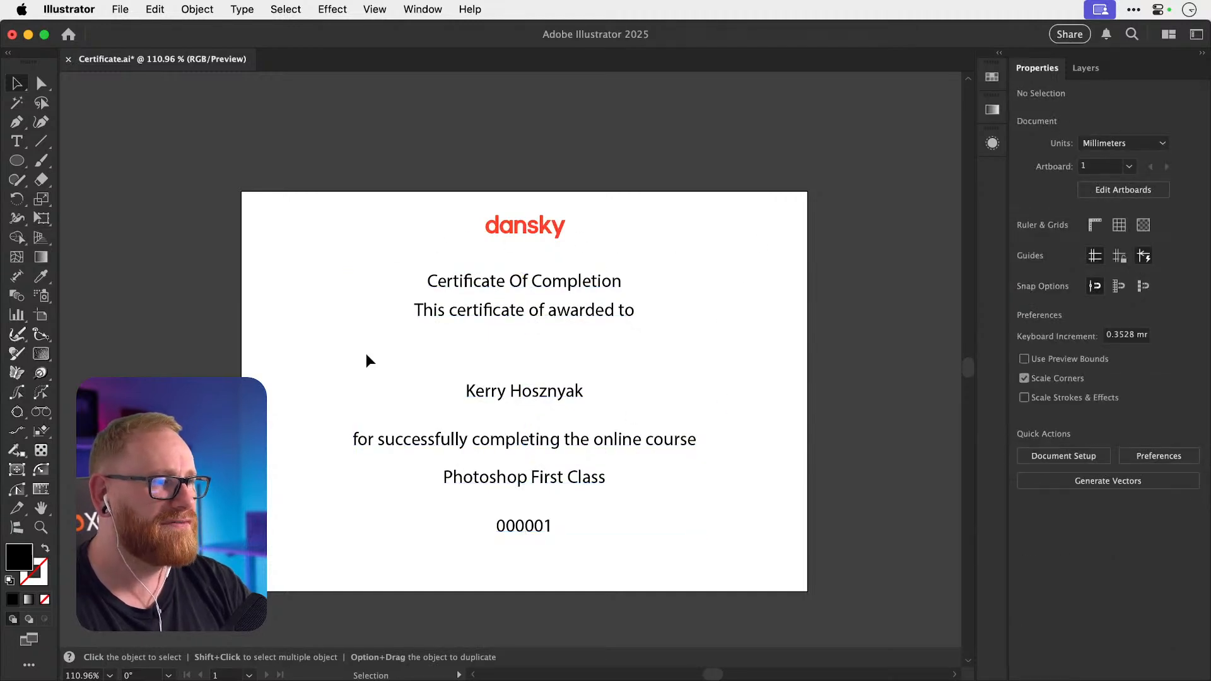
Set all the certificate text lines in Inter instead of Myriad Pro.
click(550, 397)
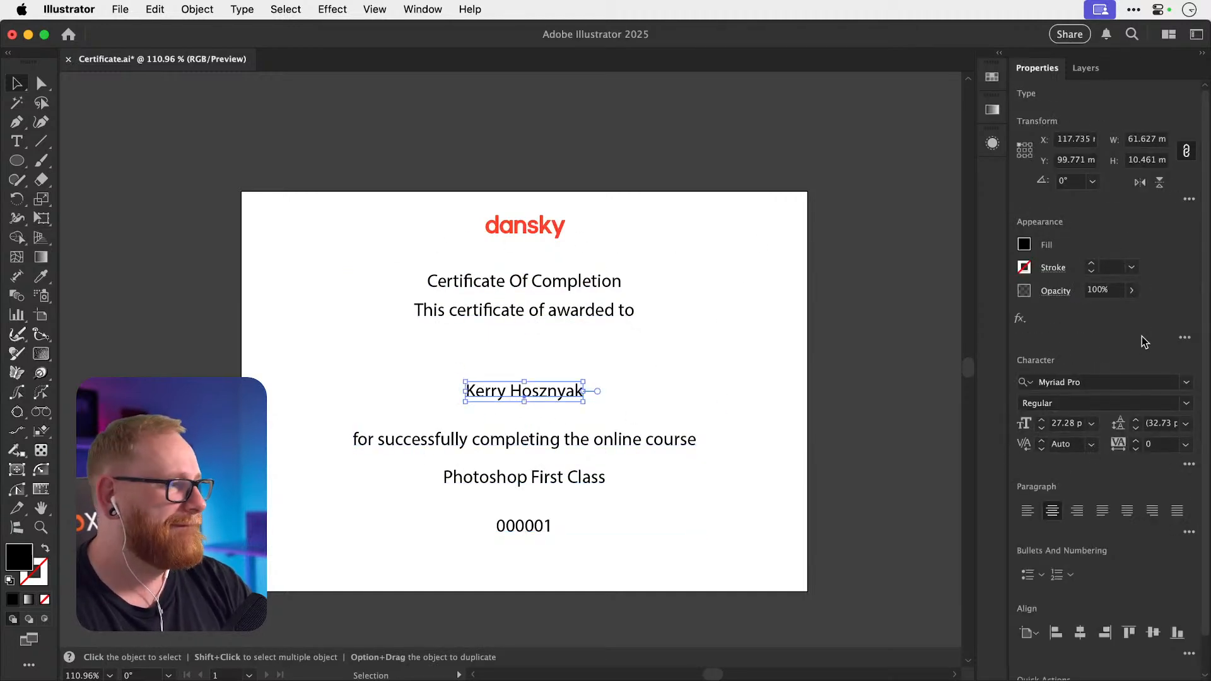
click(1110, 381)
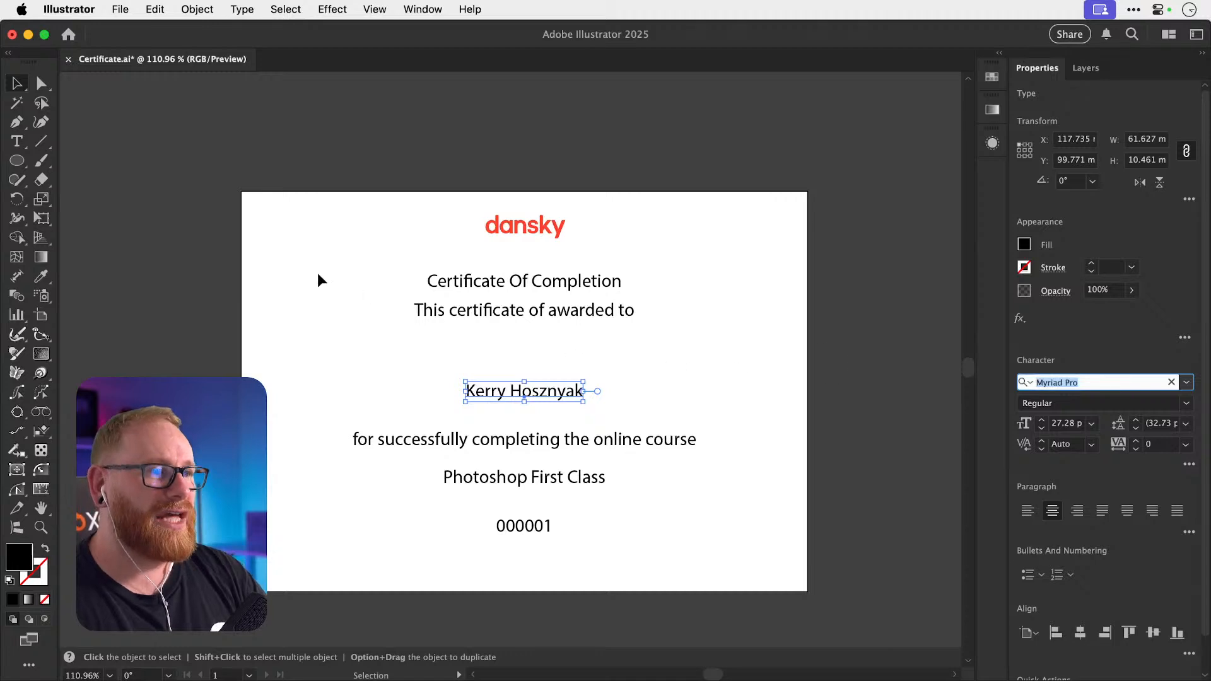
drag(316, 274, 653, 519)
click(1126, 383)
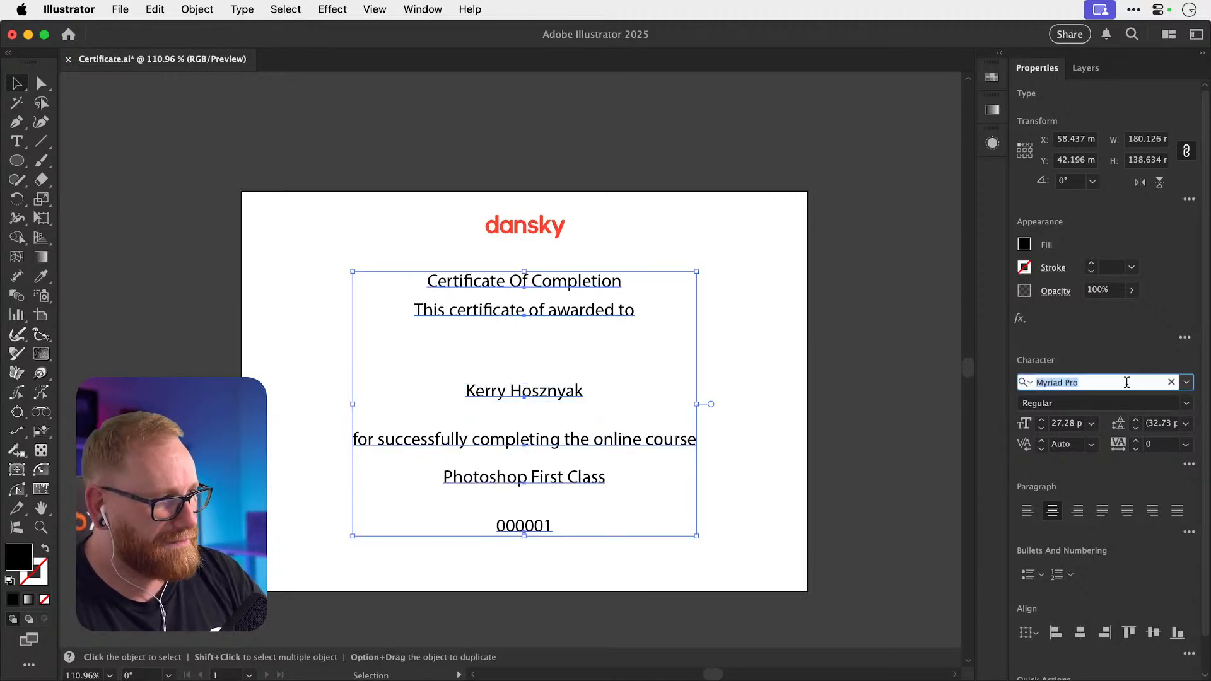
text(inter)
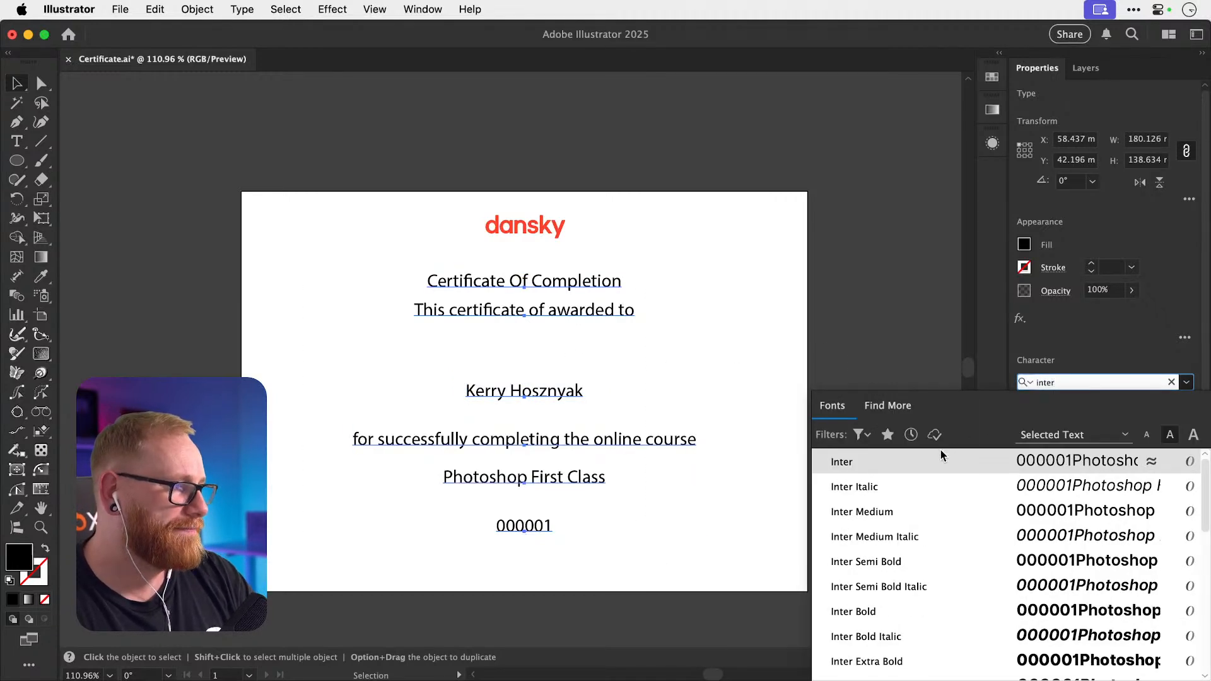
click(934, 460)
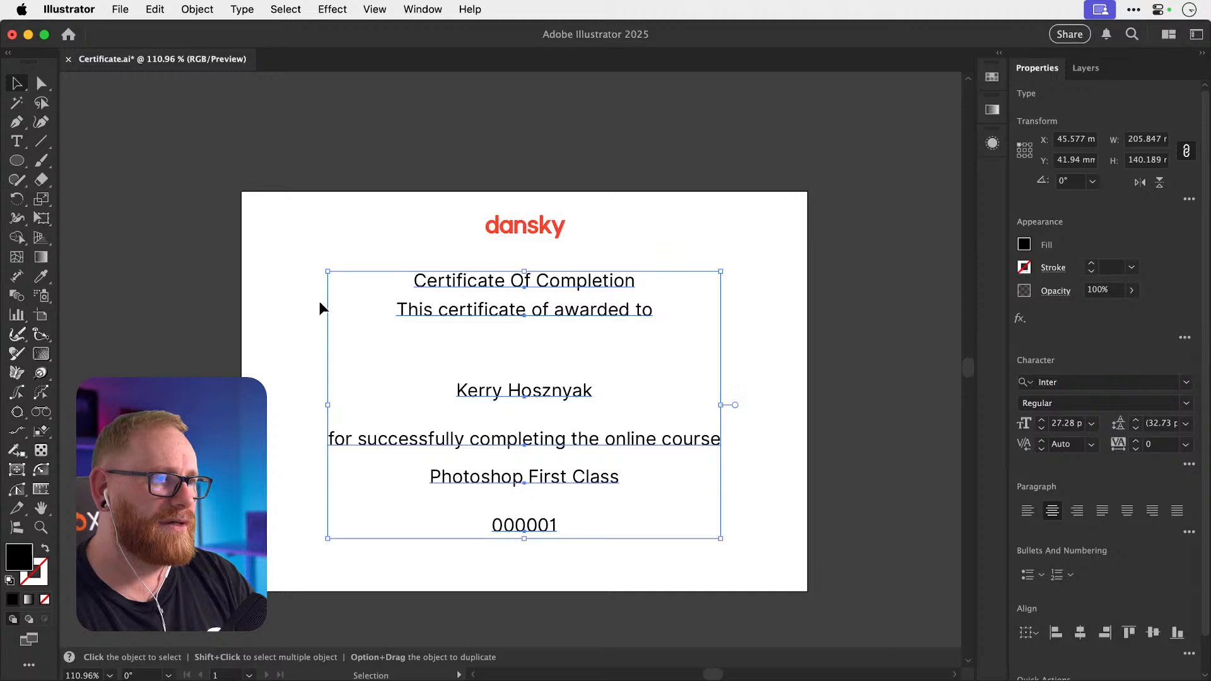
click(504, 391)
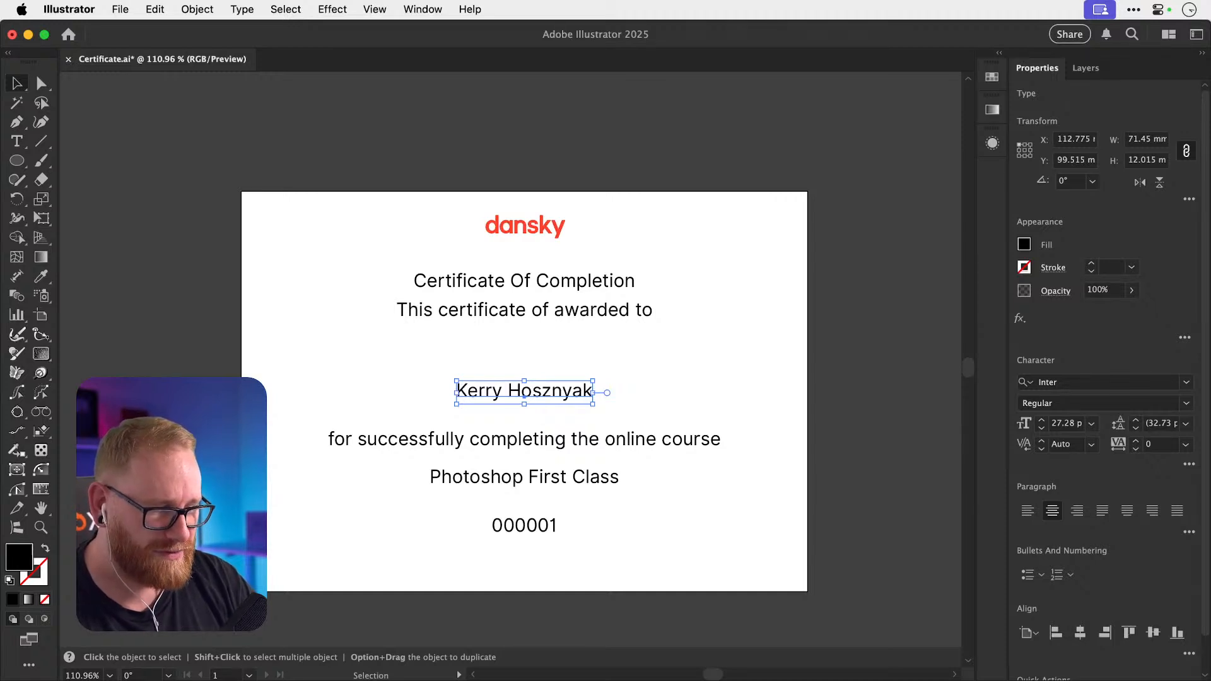
key(super+Tab)
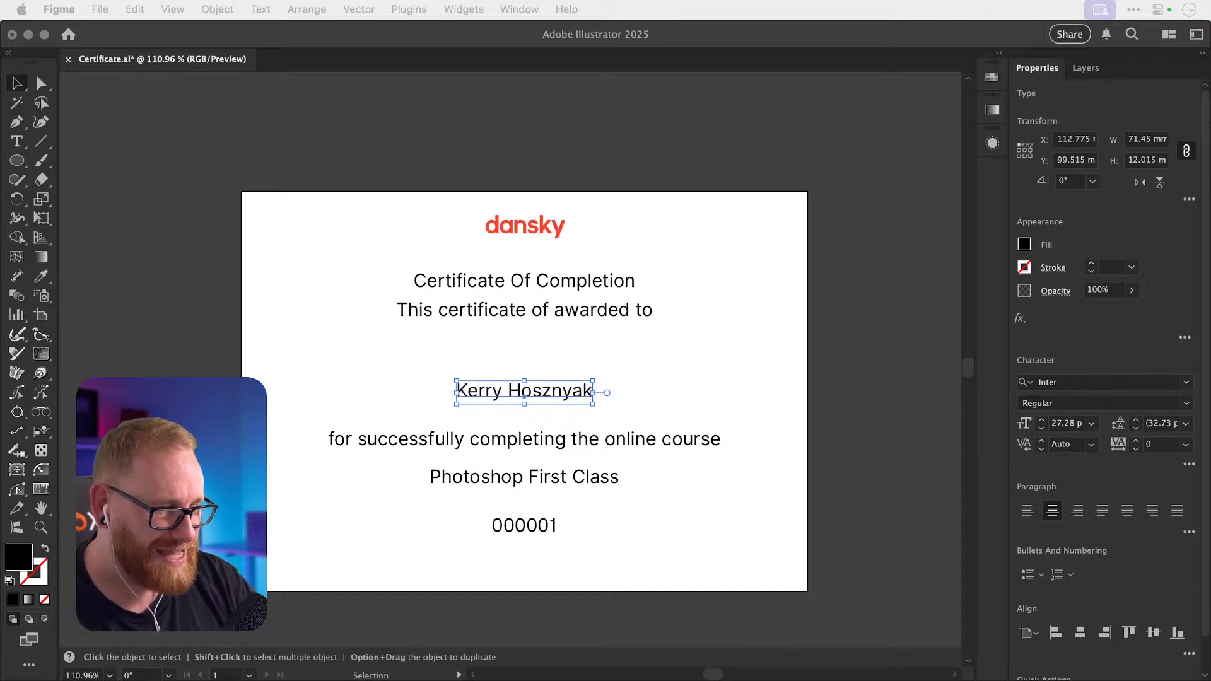
key(super+Tab)
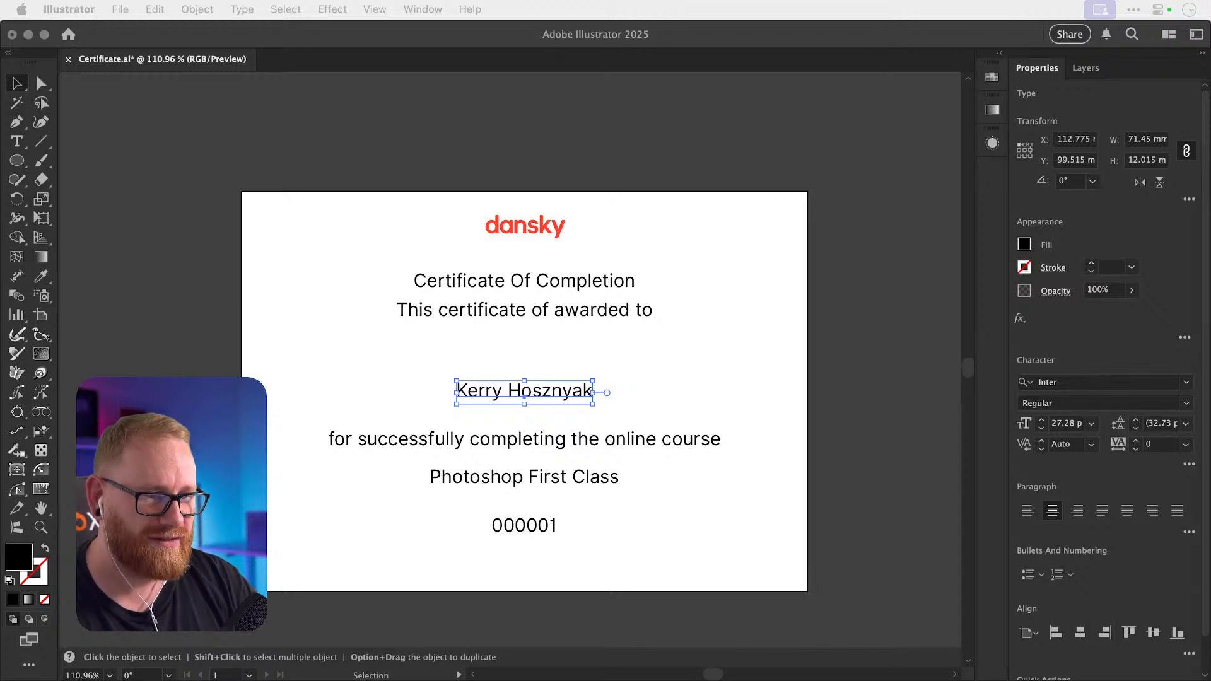
key(super+Tab)
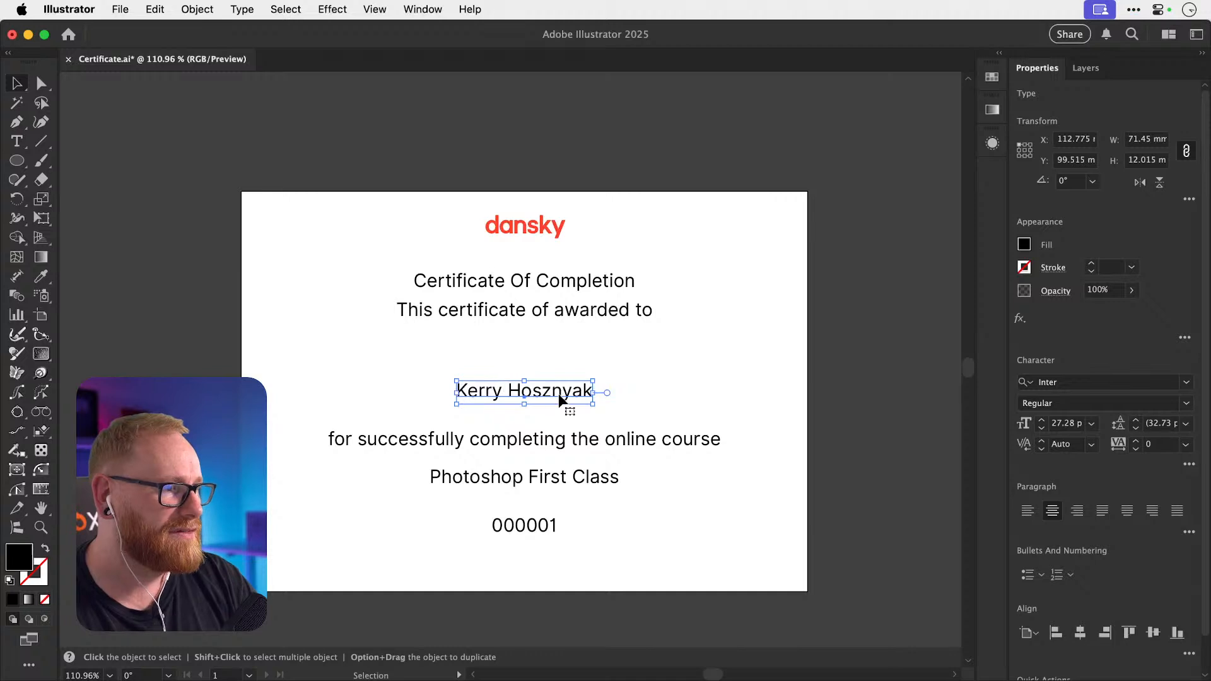
click(1109, 381)
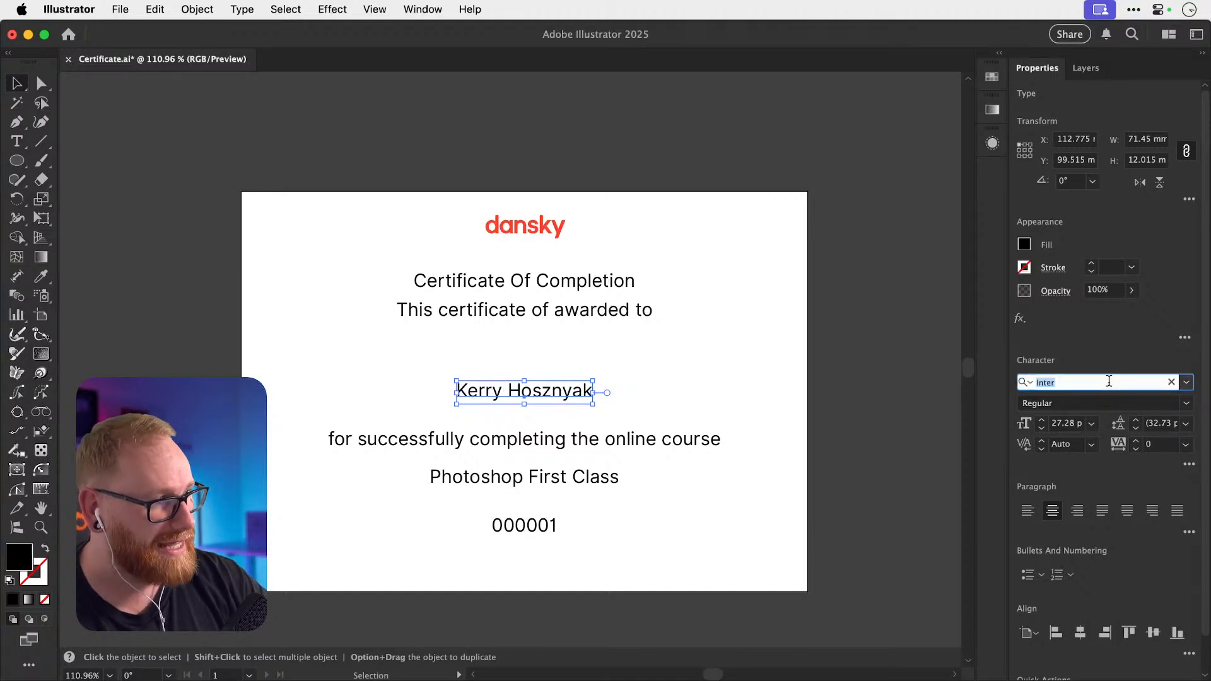
Try Monthoers Signature on the recipient name, scaling it to 56.31 pt and raising it slightly.
text(month)
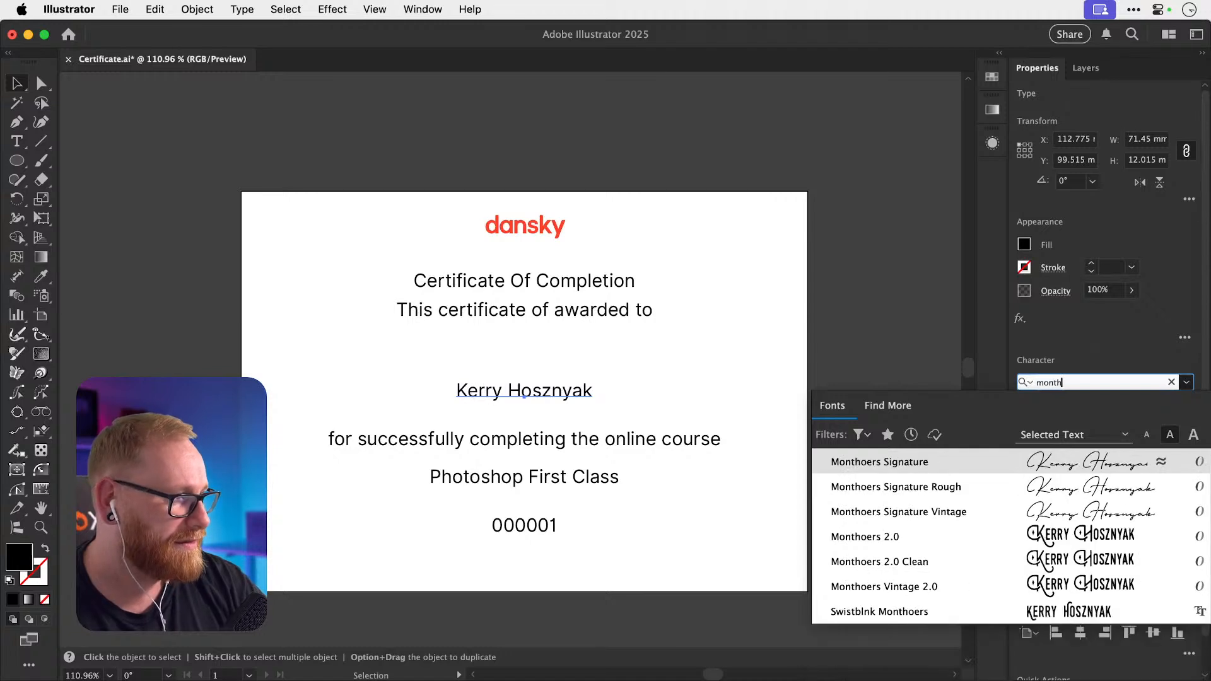
click(955, 469)
mouse_move(601, 381)
mouse_down()
mouse_move(689, 346)
mouse_move(680, 358)
mouse_up()
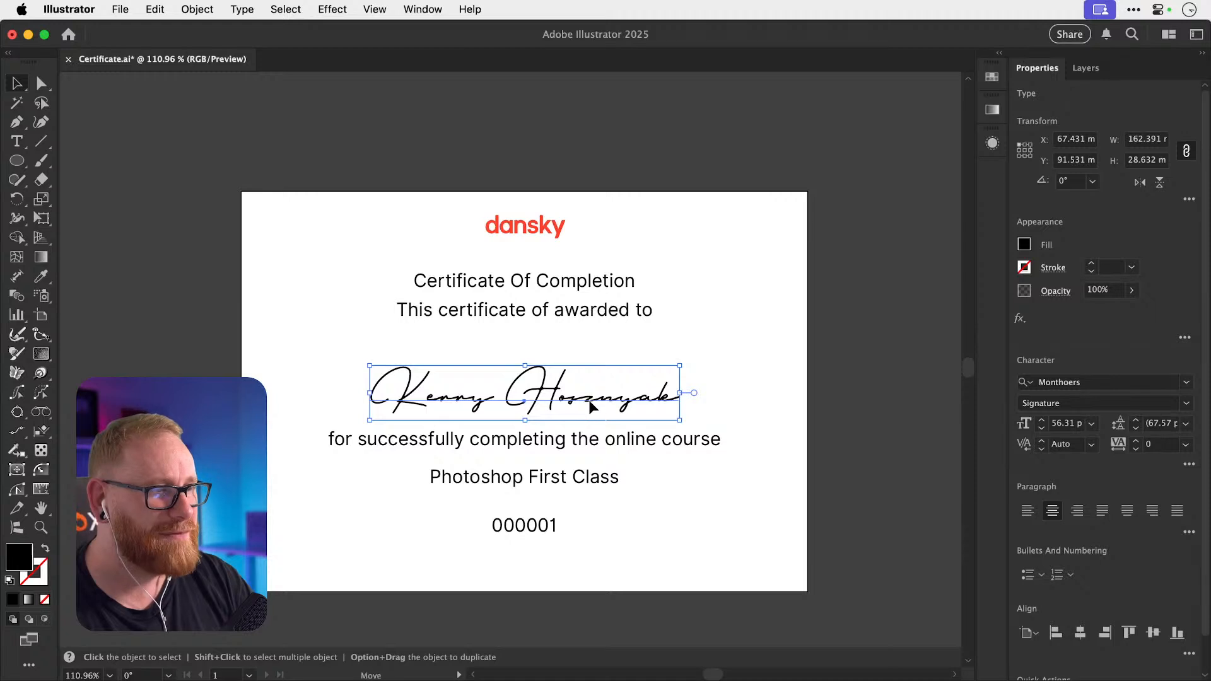
drag(589, 403, 588, 387)
click(877, 348)
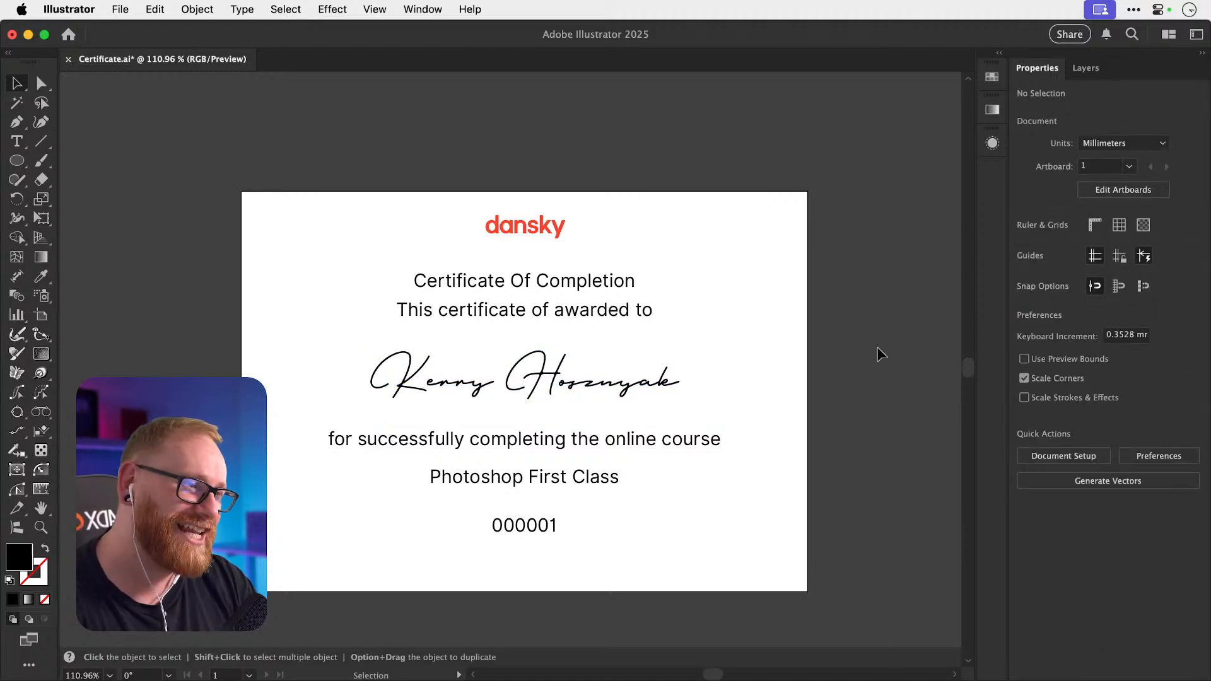
Change the recipient name's font to Bebas Neue Pro Bold.
click(569, 381)
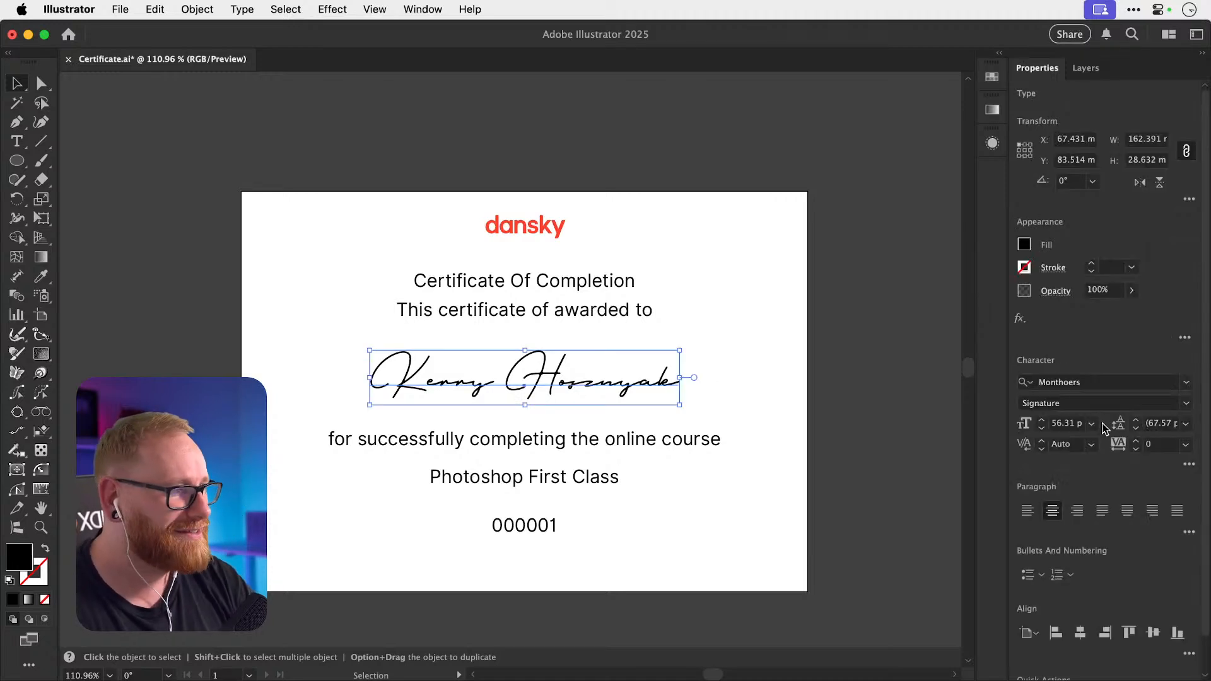
click(1105, 380)
text(bebas)
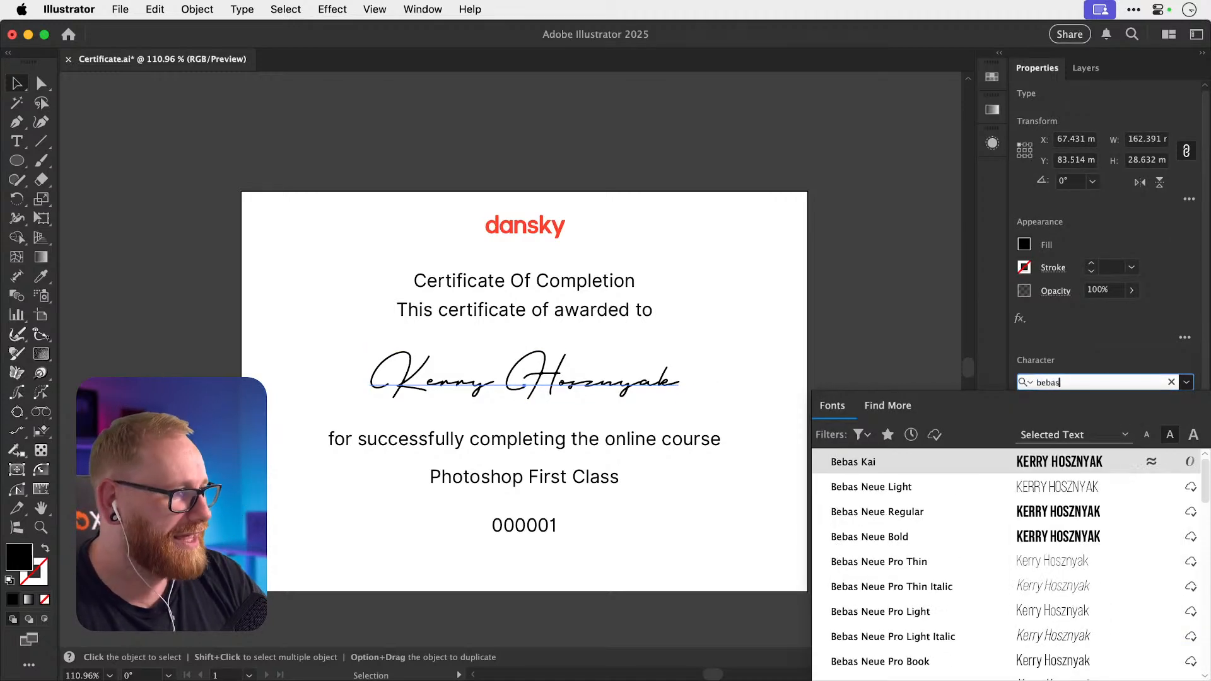
text( neue)
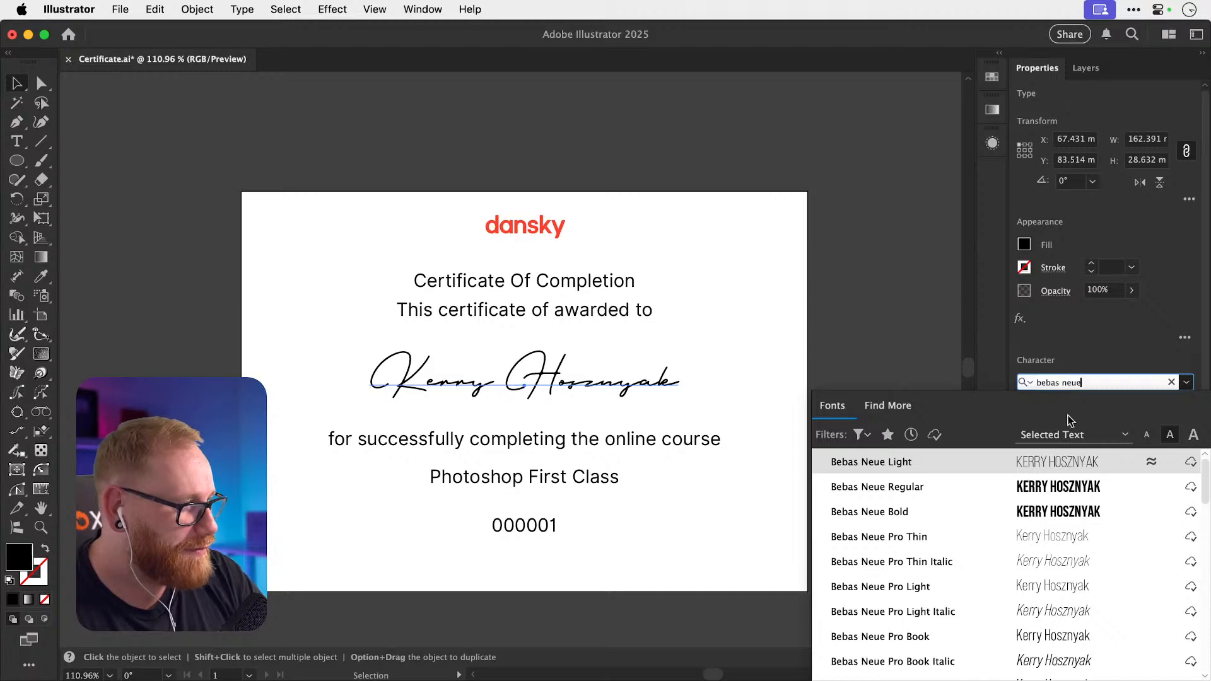
scroll(940, 641, down, 8)
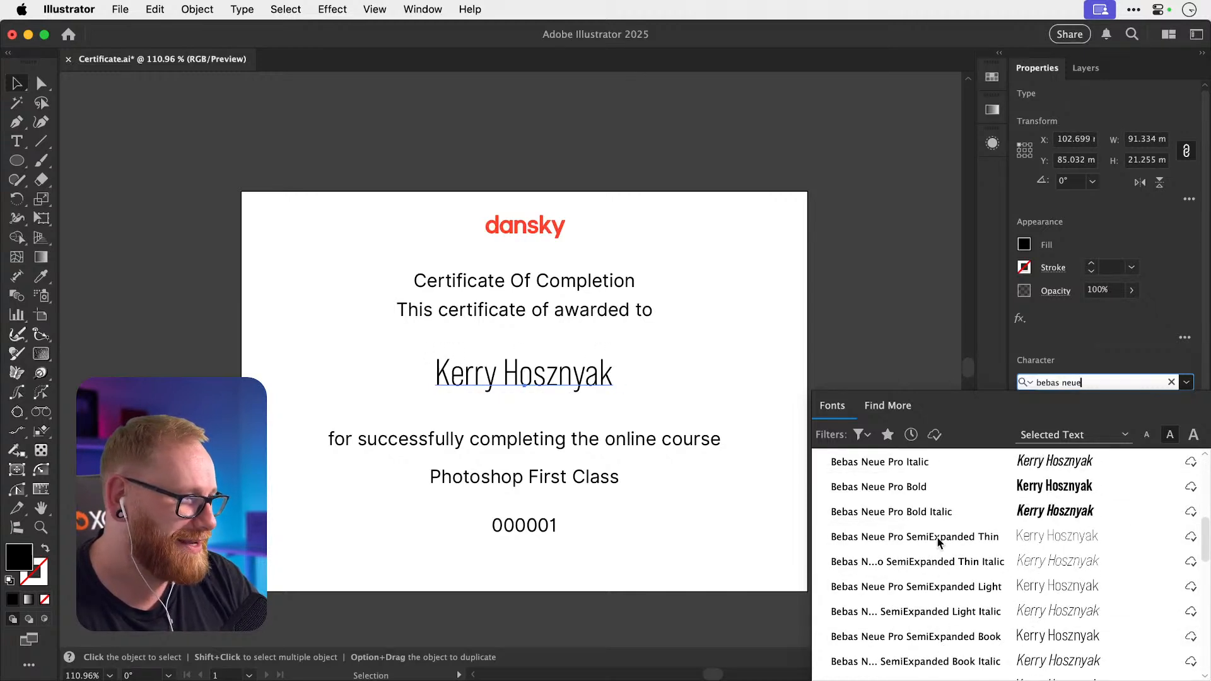
click(929, 493)
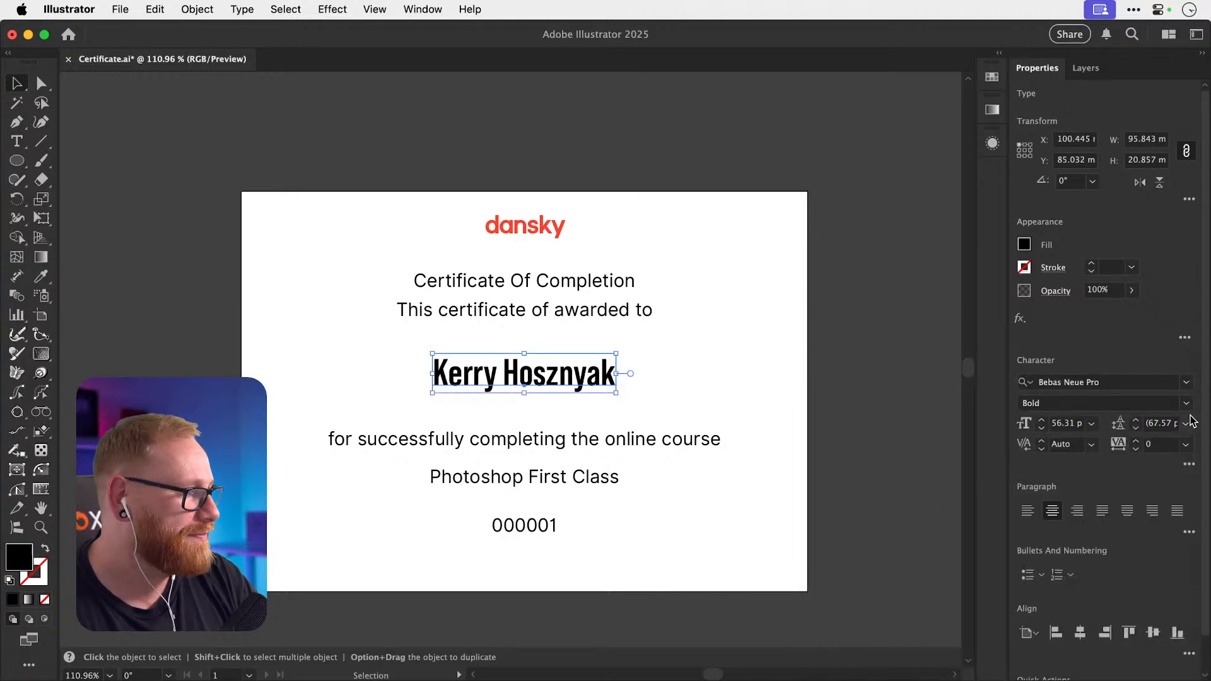
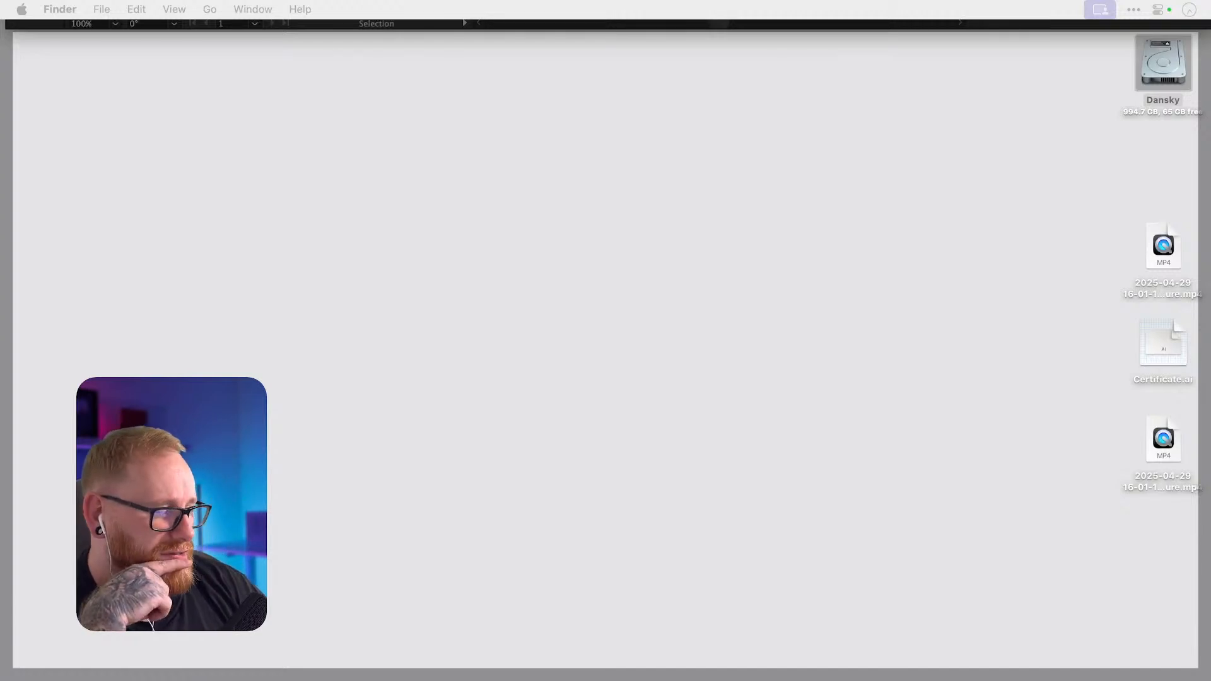
Return from the desktop to Illustrator, with Icon Styles Stream.ai in front.
key(F11)
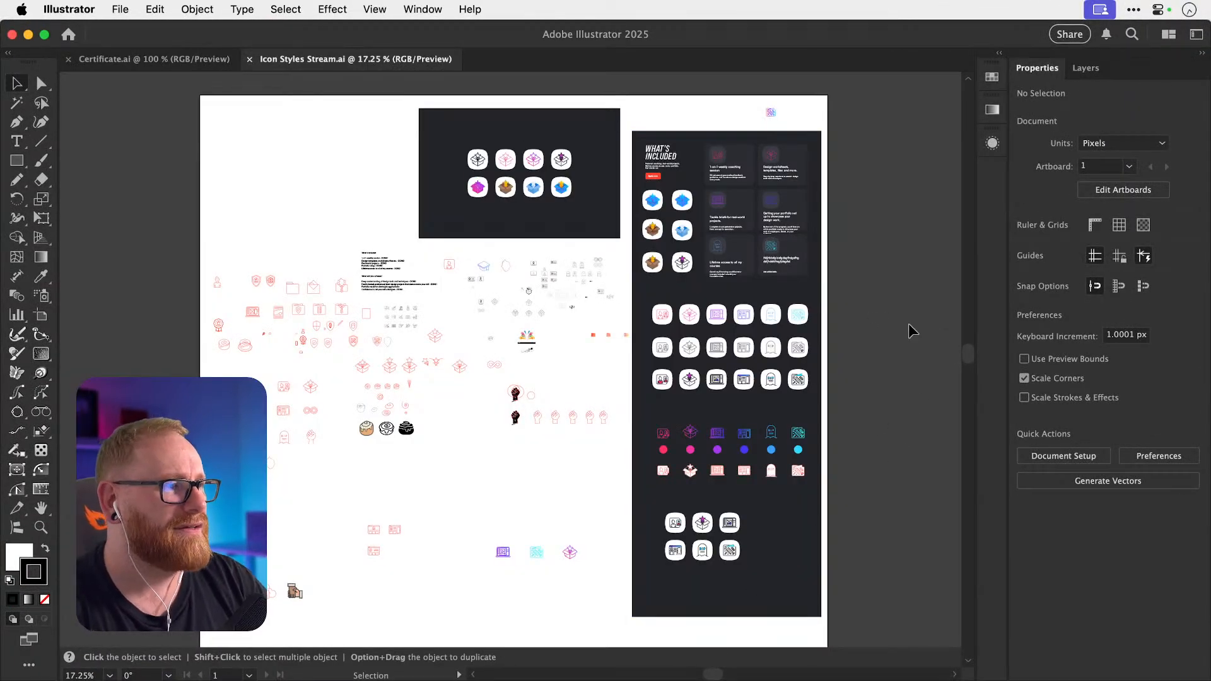
Zoom in on the left side of the red outline icons and pan around to inspect them.
key(z)
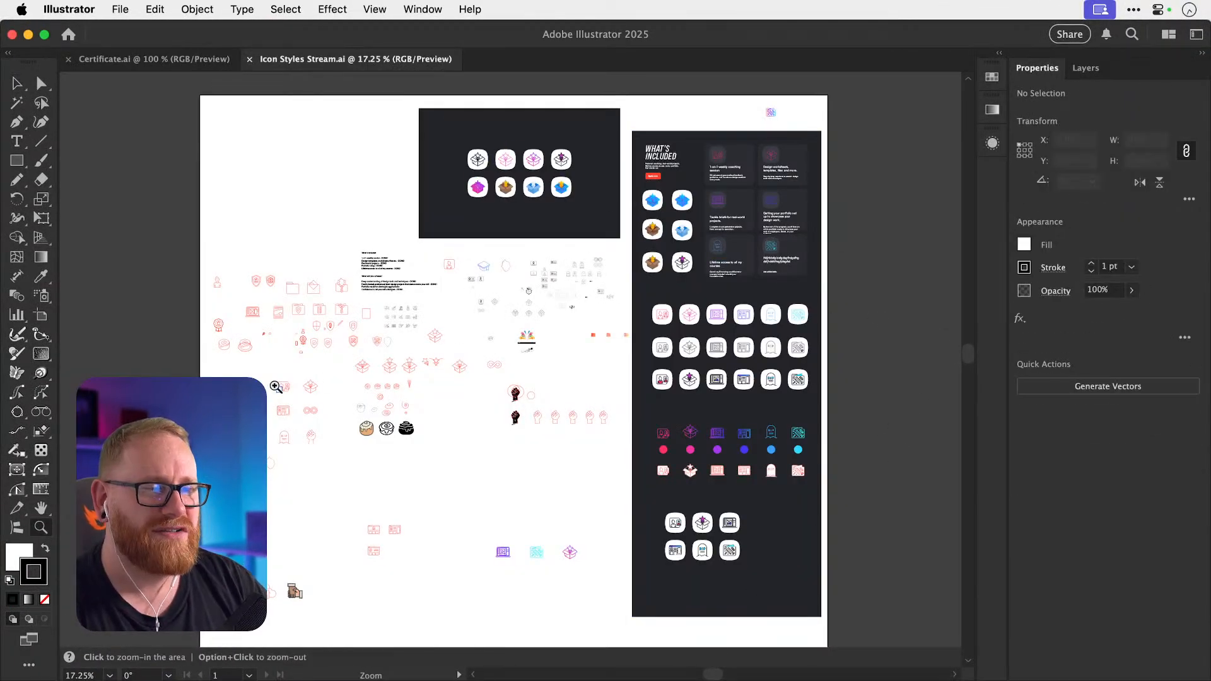
drag(276, 387, 413, 454)
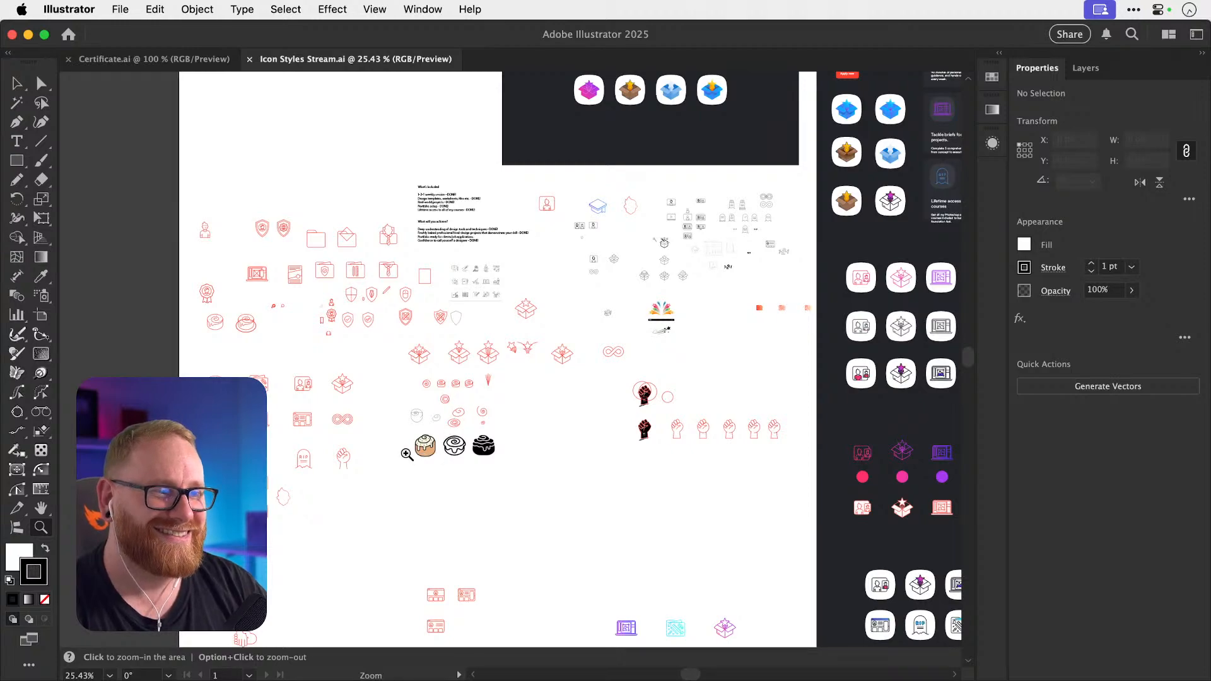
drag(406, 454, 505, 440)
scroll(504, 441, down, 5)
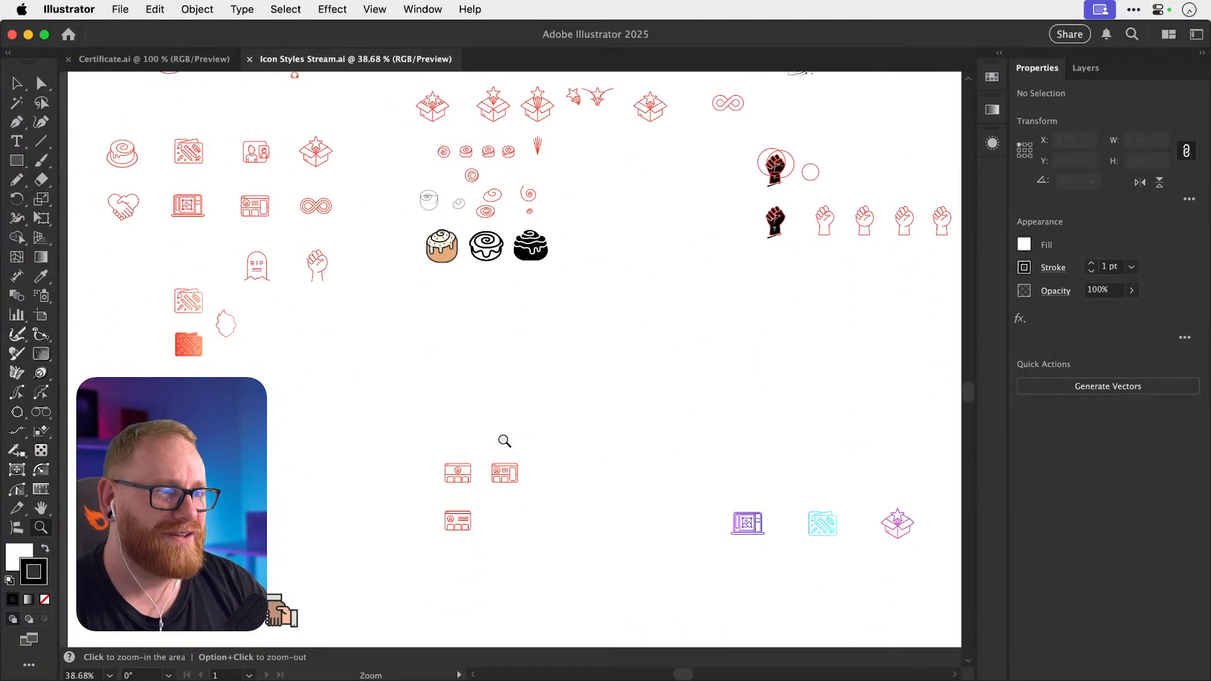
scroll(505, 441, up, 6)
scroll(505, 440, up, 1)
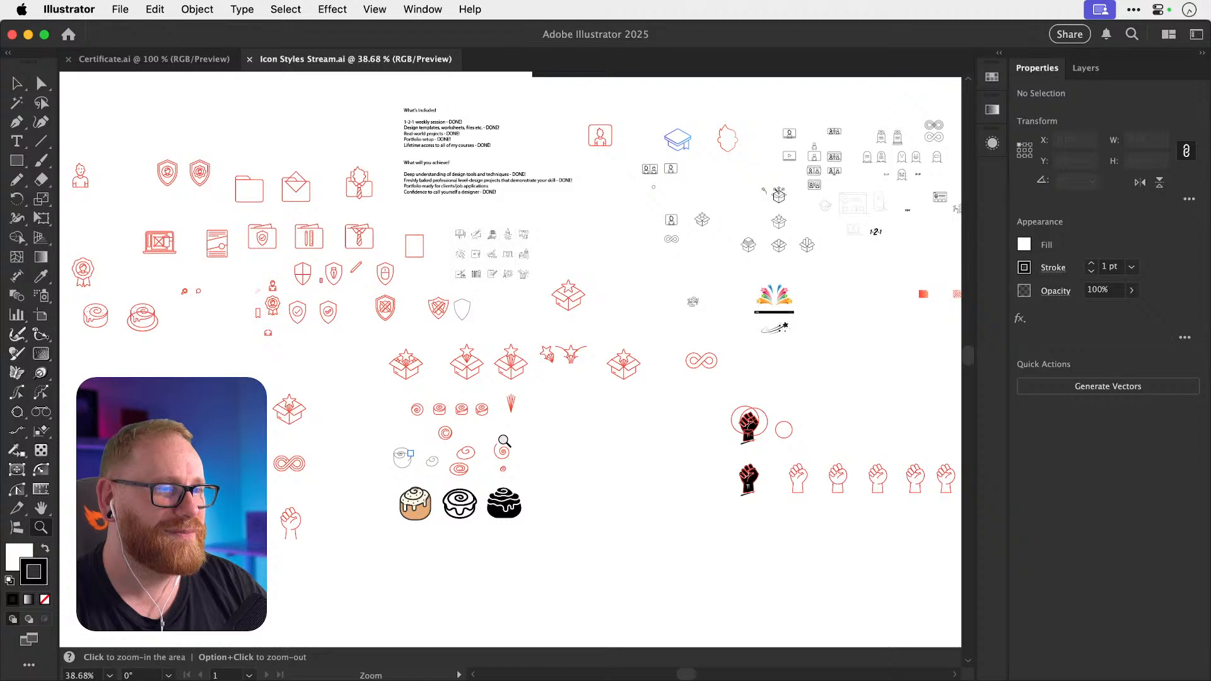
scroll(504, 441, down, 1)
scroll(505, 441, left, 4)
scroll(505, 441, down, 3)
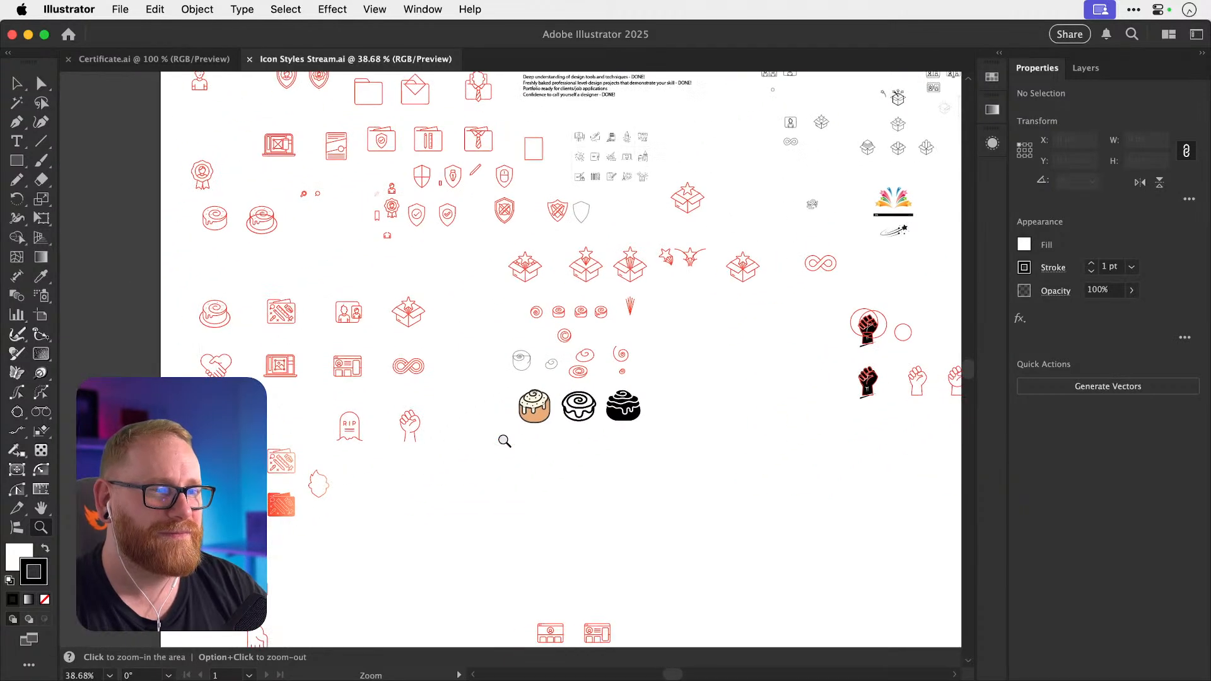
scroll(505, 441, up, 3)
scroll(504, 440, left, 1)
drag(223, 295, 603, 335)
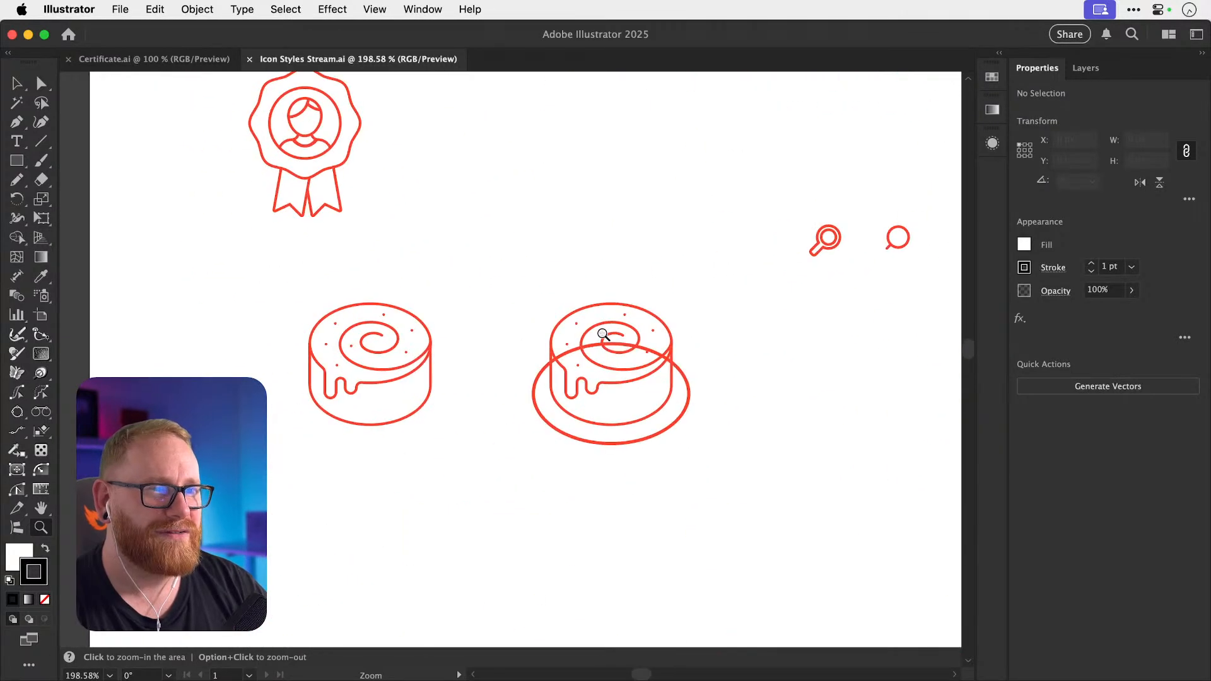
drag(617, 514, 383, 293)
scroll(383, 294, right, 12)
scroll(384, 294, down, 5)
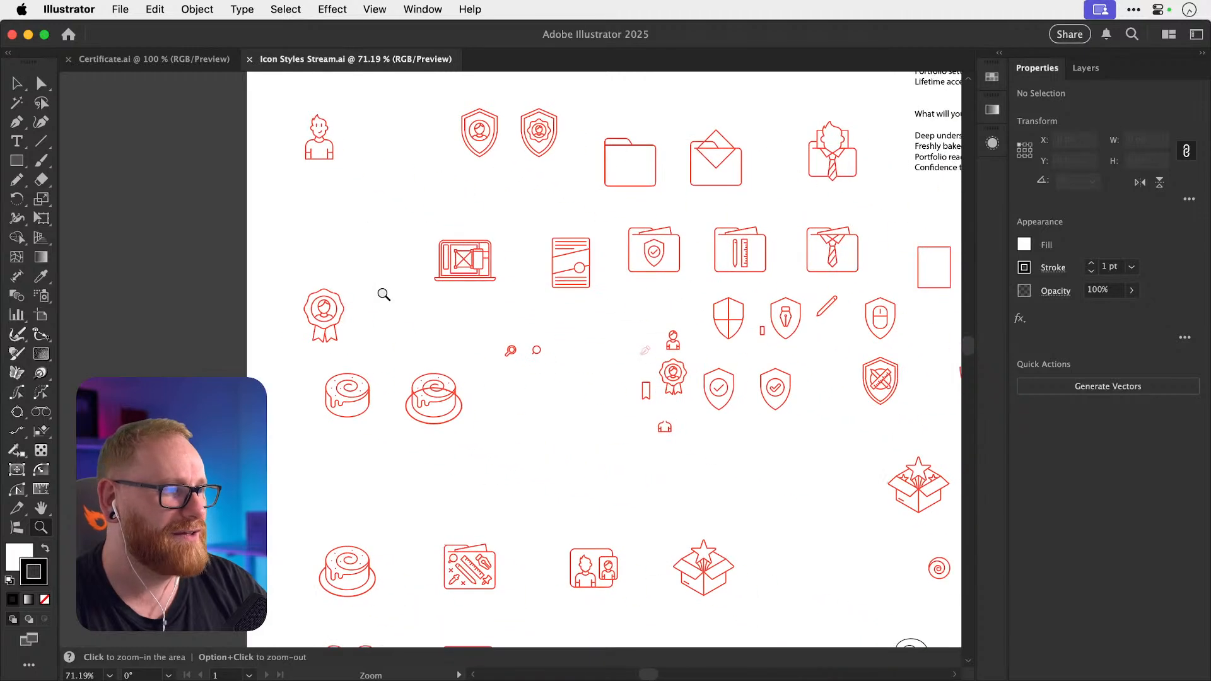
scroll(384, 294, down, 5)
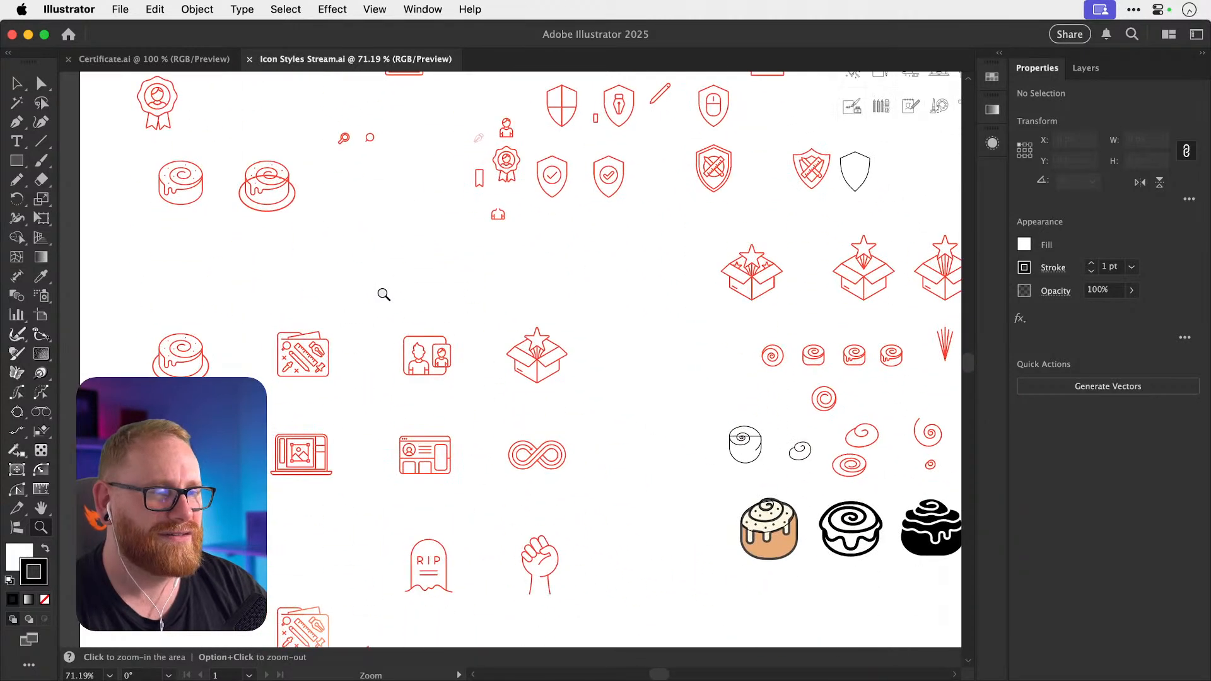
scroll(383, 294, left, 1)
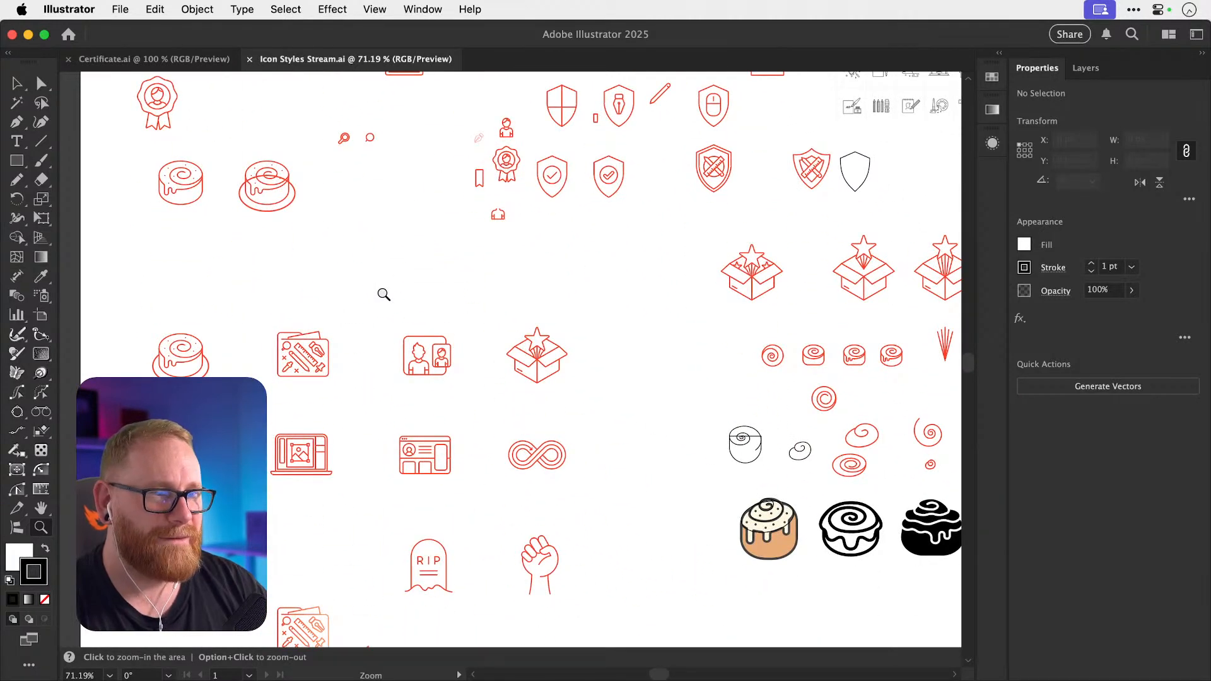
Inspect the cinnamon-roll, tools and folder icons up close, zooming back out to 50% between.
drag(150, 462, 381, 468)
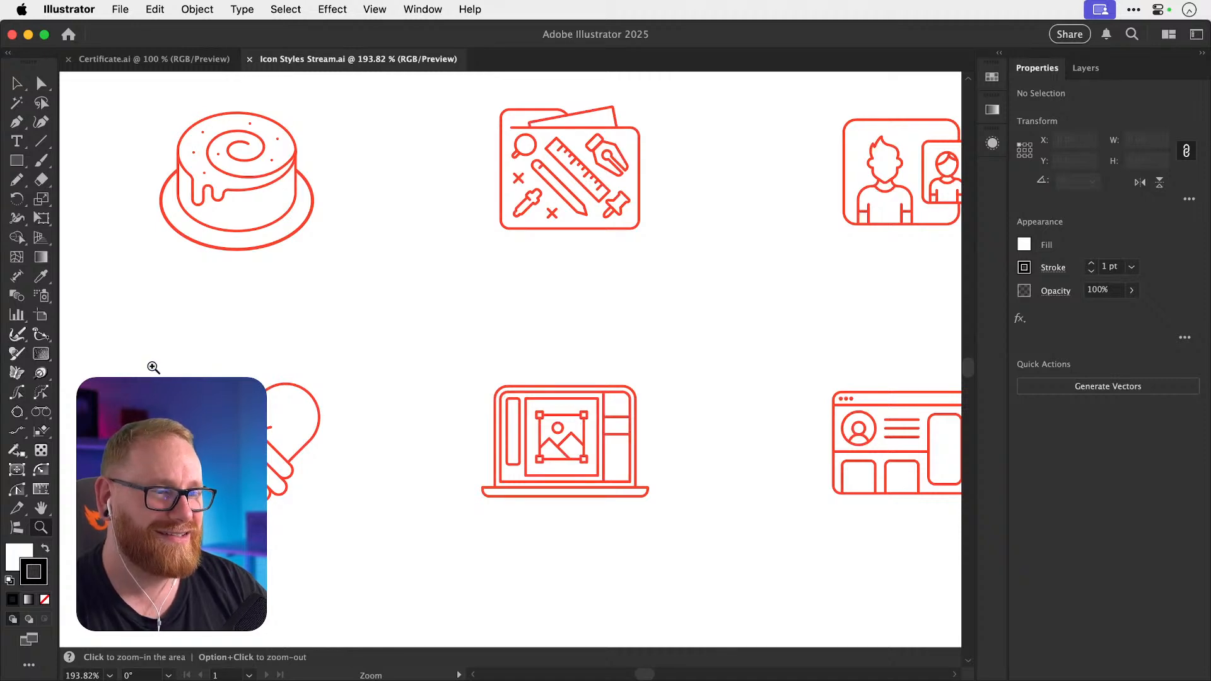
drag(522, 527, 611, 526)
key(super+minus)
key(super+minus)
key(super+minus)
key(super+minus)
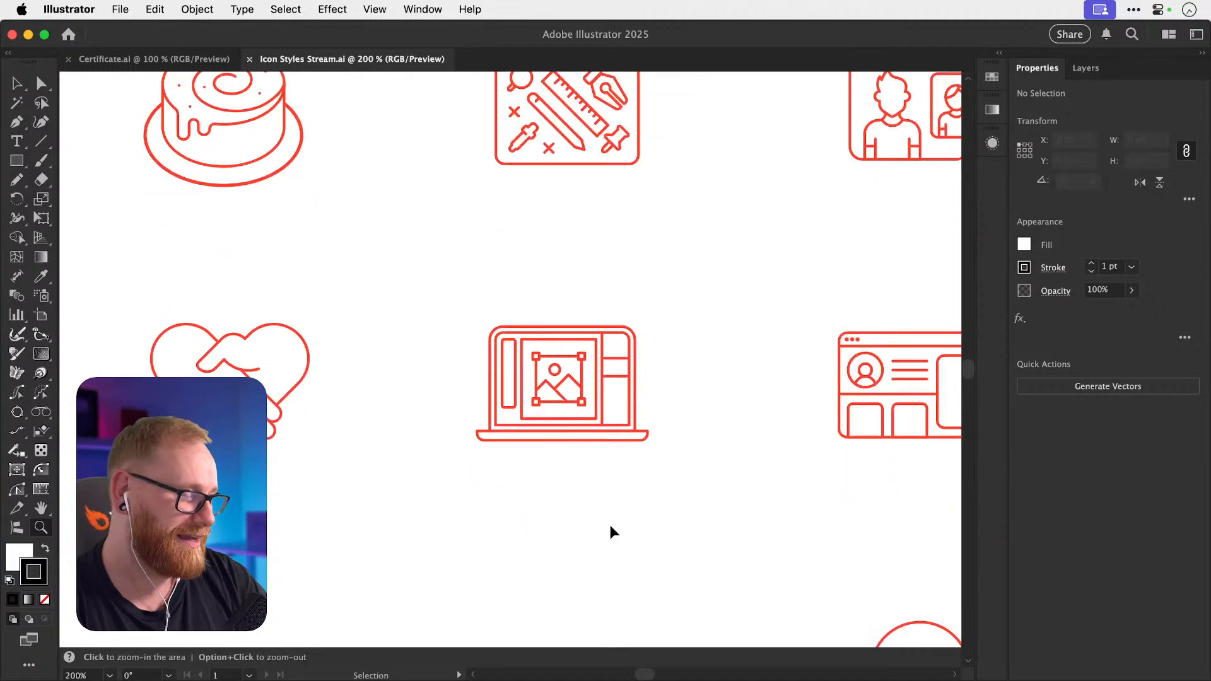
key(super+minus)
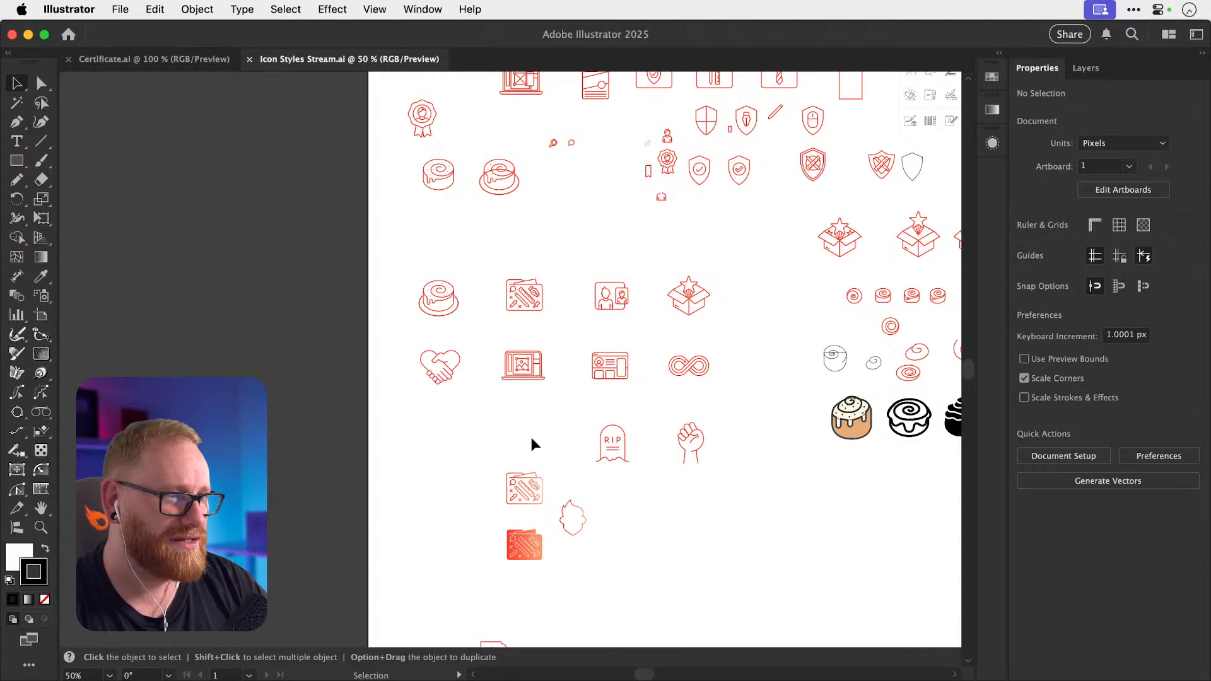
drag(531, 485, 560, 481)
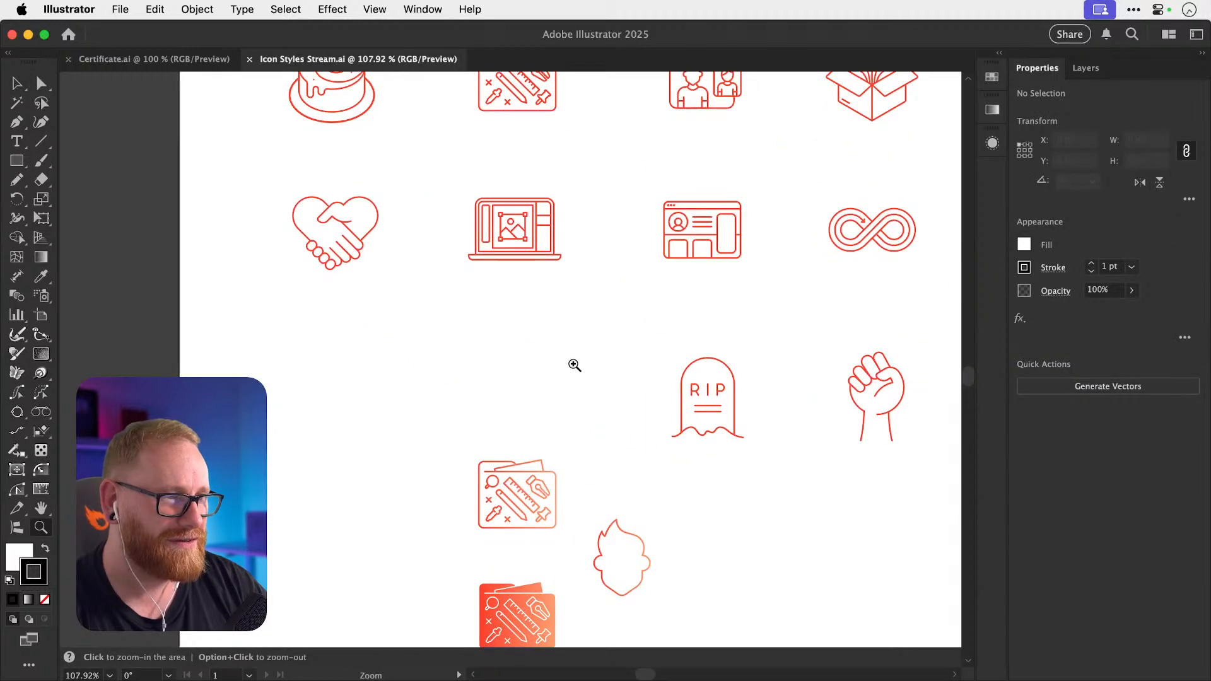
key(v)
scroll(572, 364, down, 1)
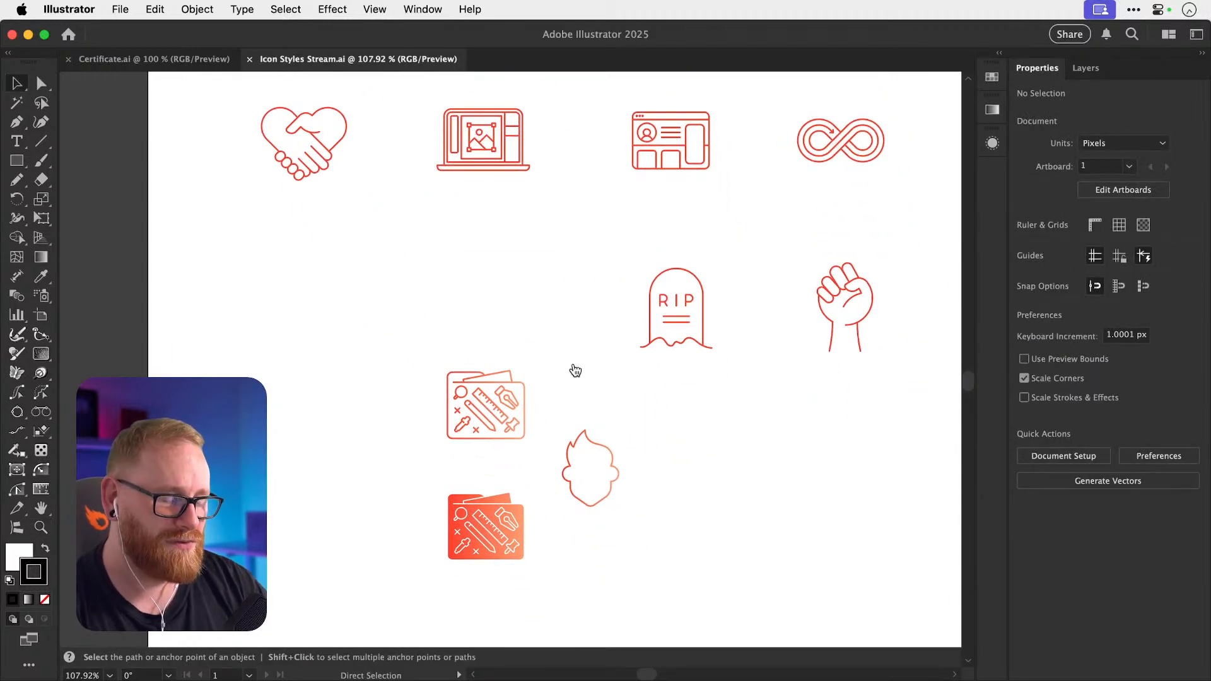
Bring Illustrator back into focus and show the Open Recent Files list.
key(super+Tab)
click(531, 244)
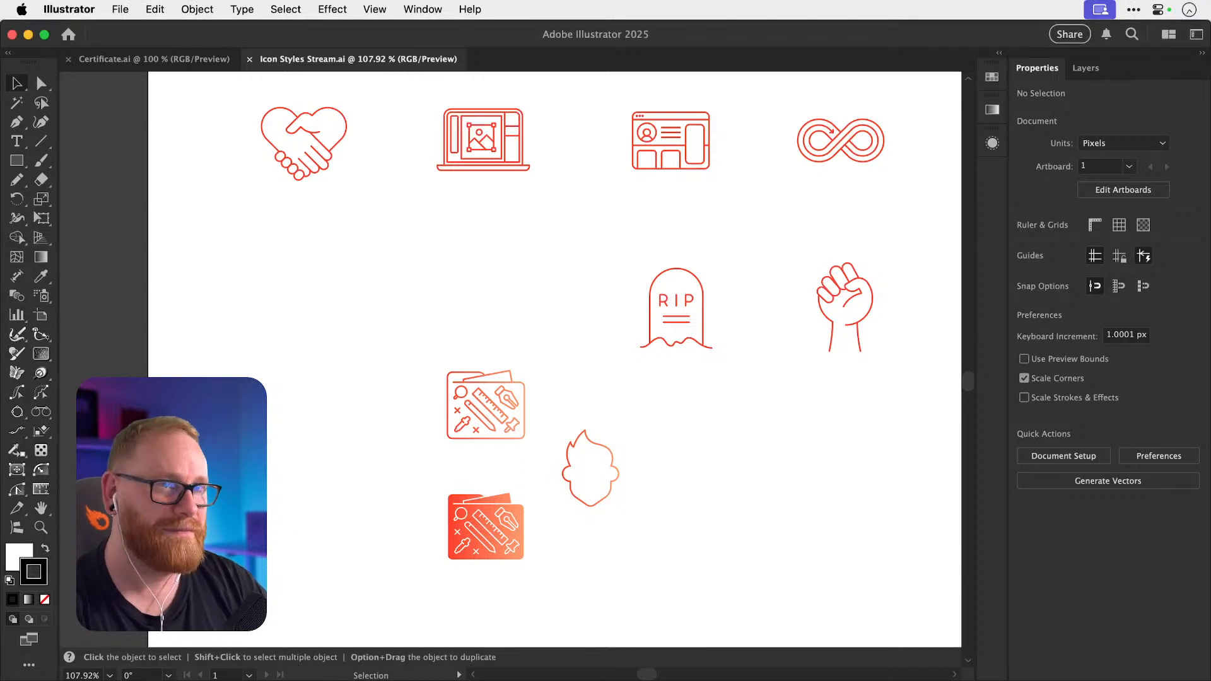
click(126, 8)
Open Dansky Logo 2024.ai, ignoring its missing linked image for every link.
mouse_move(271, 86)
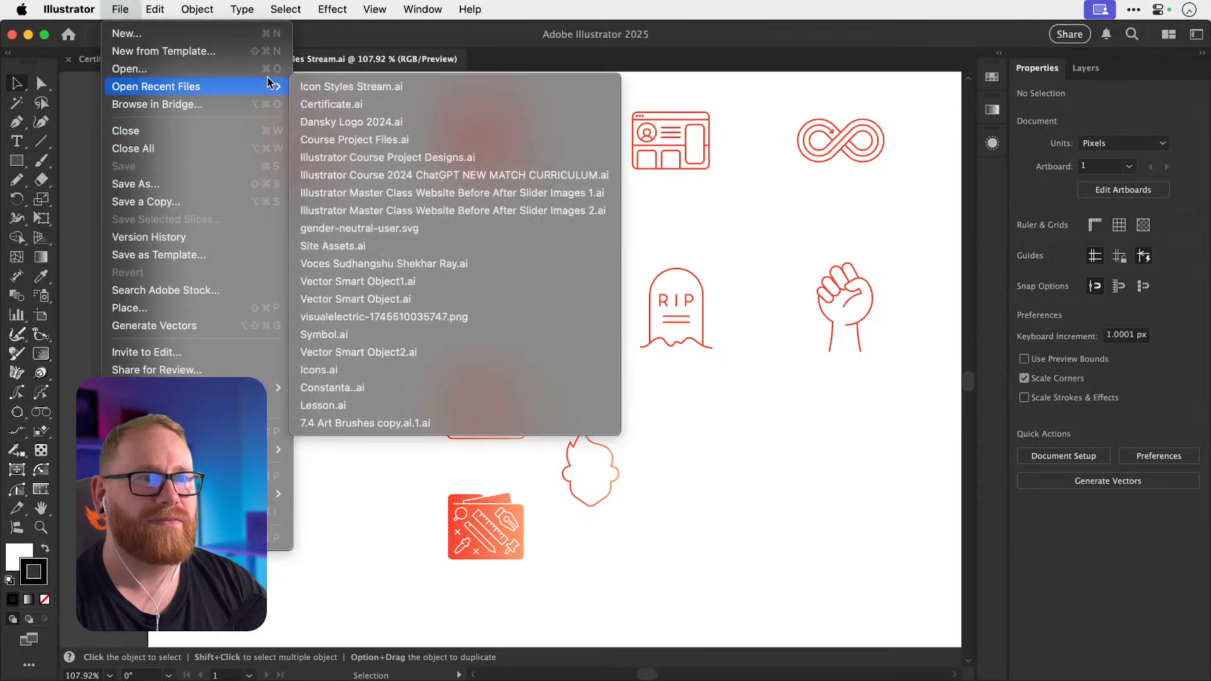
click(381, 121)
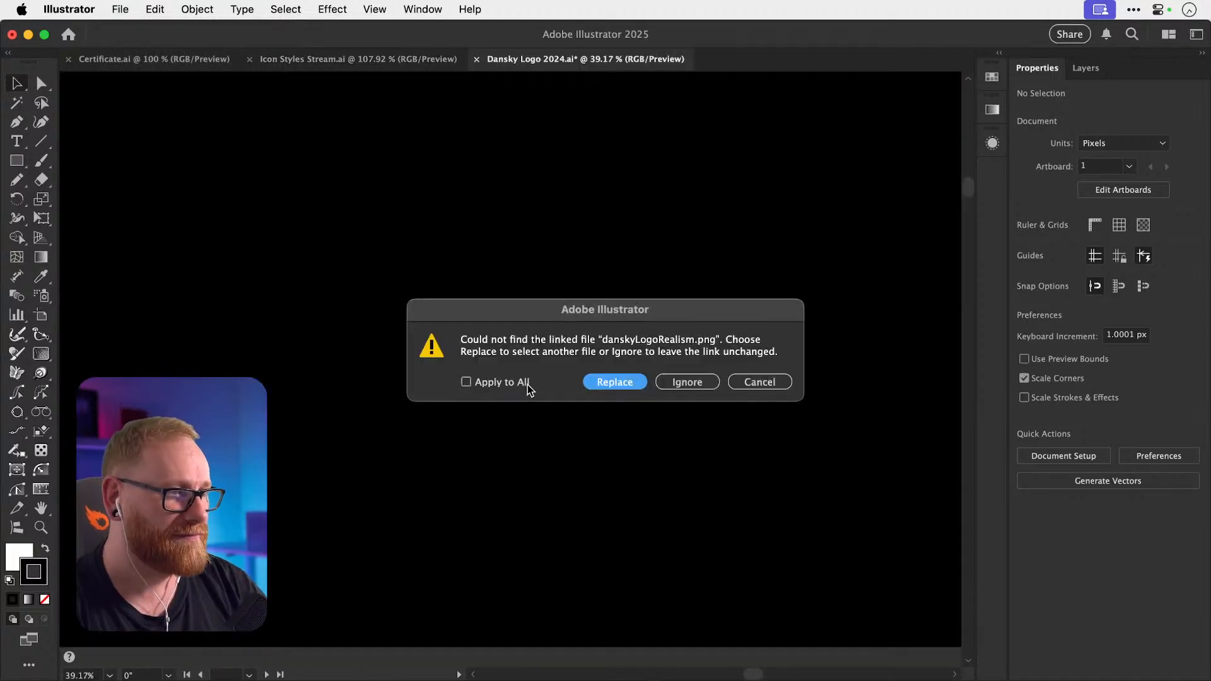
click(514, 382)
click(686, 381)
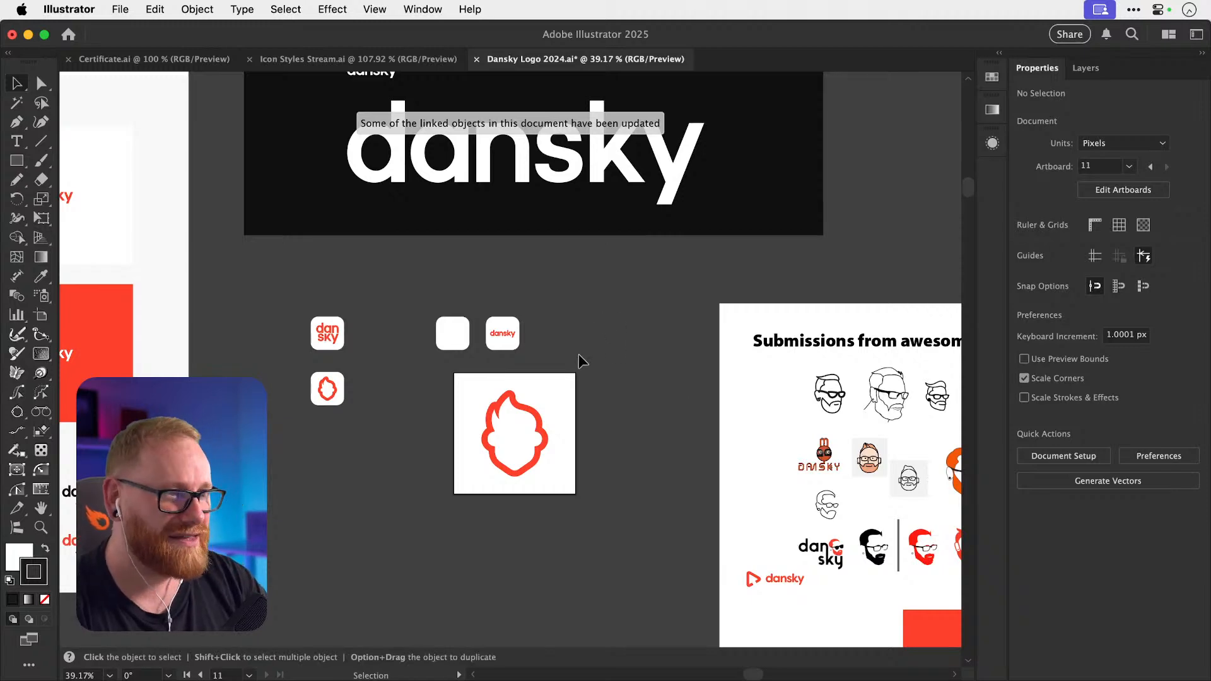
Switch through the Certificate.ai tab back to Icon Styles Stream.ai.
scroll(578, 354, up, 5)
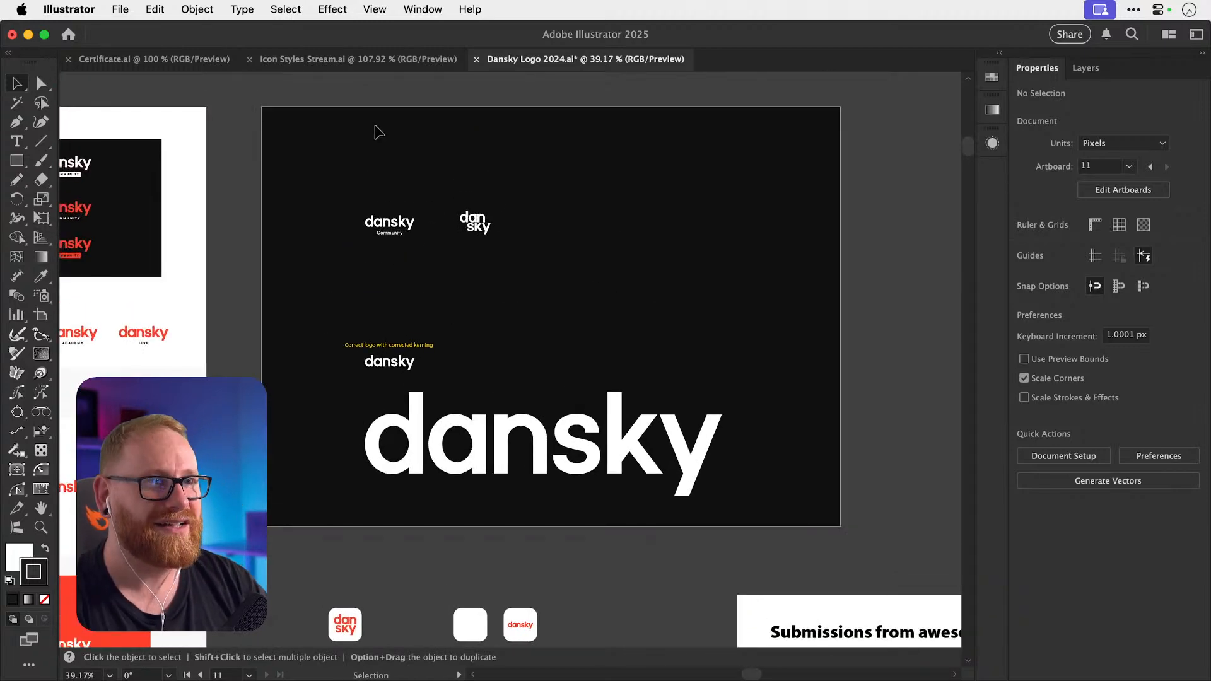
click(179, 60)
click(314, 63)
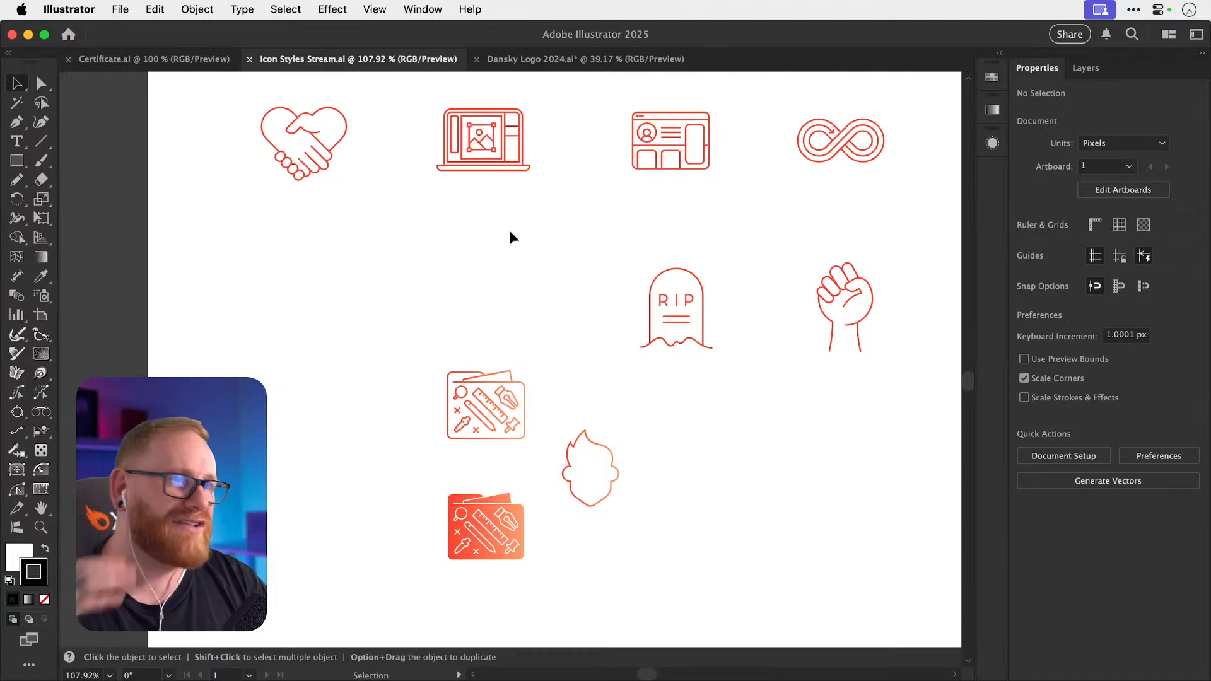
scroll(422, 243, up, 5)
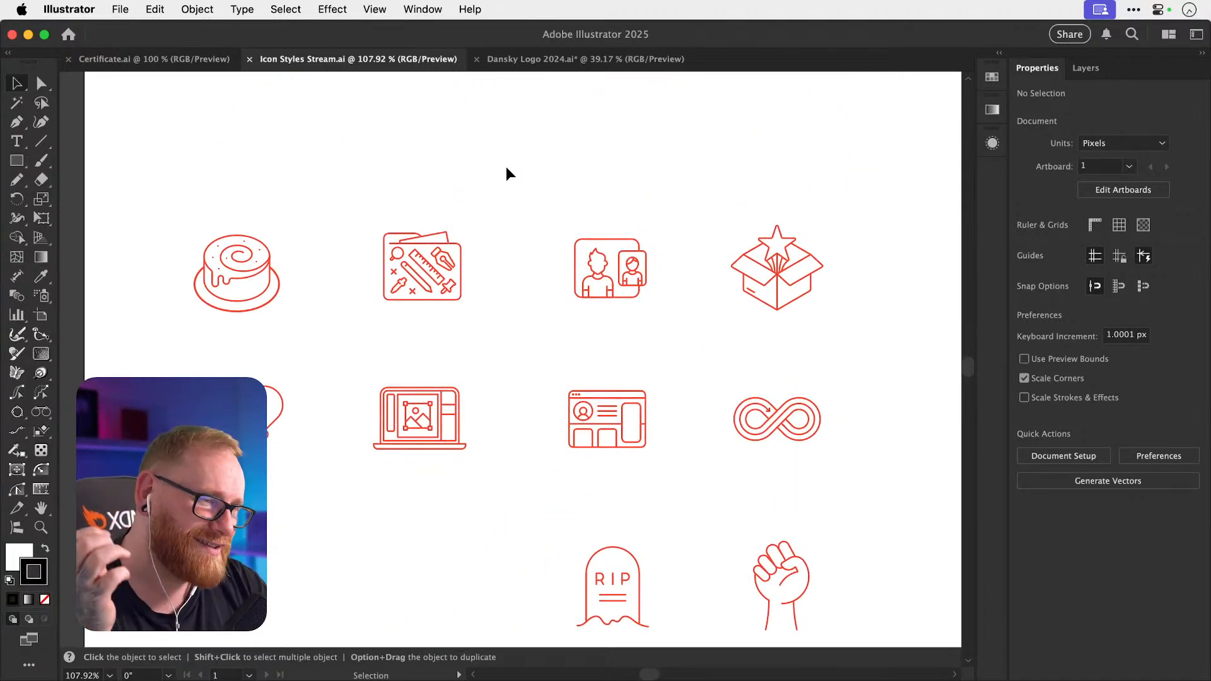
scroll(506, 167, down, 3)
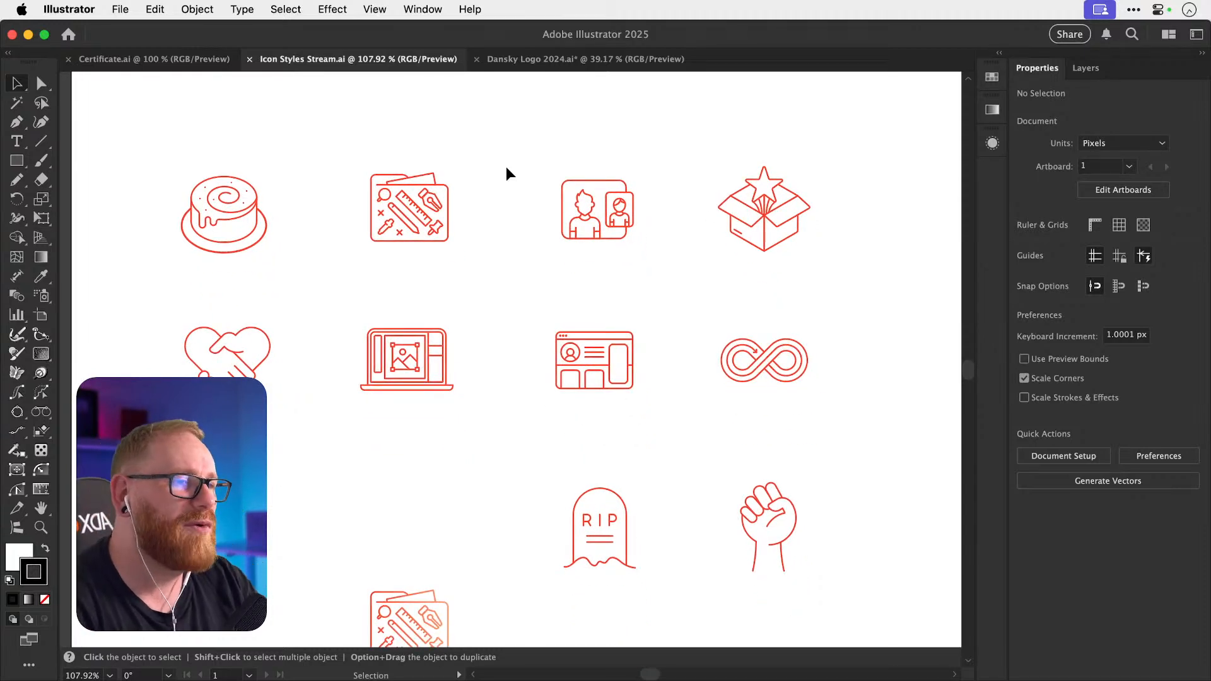
scroll(506, 166, down, 3)
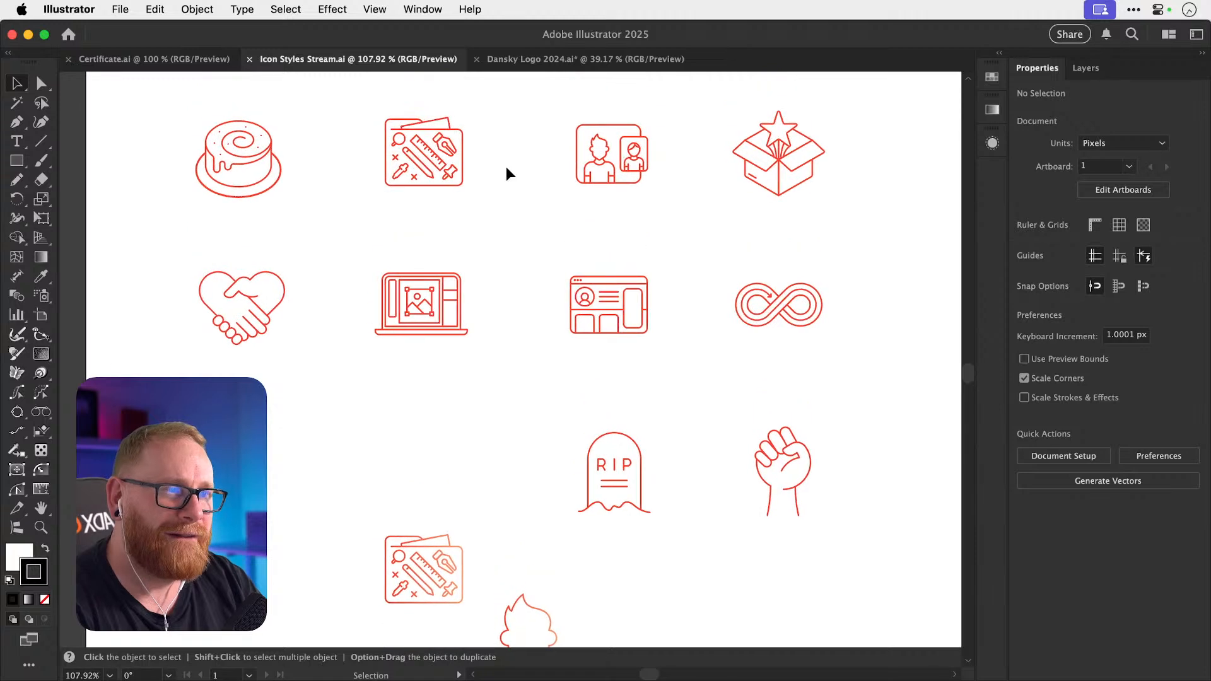
scroll(505, 166, down, 6)
key(z)
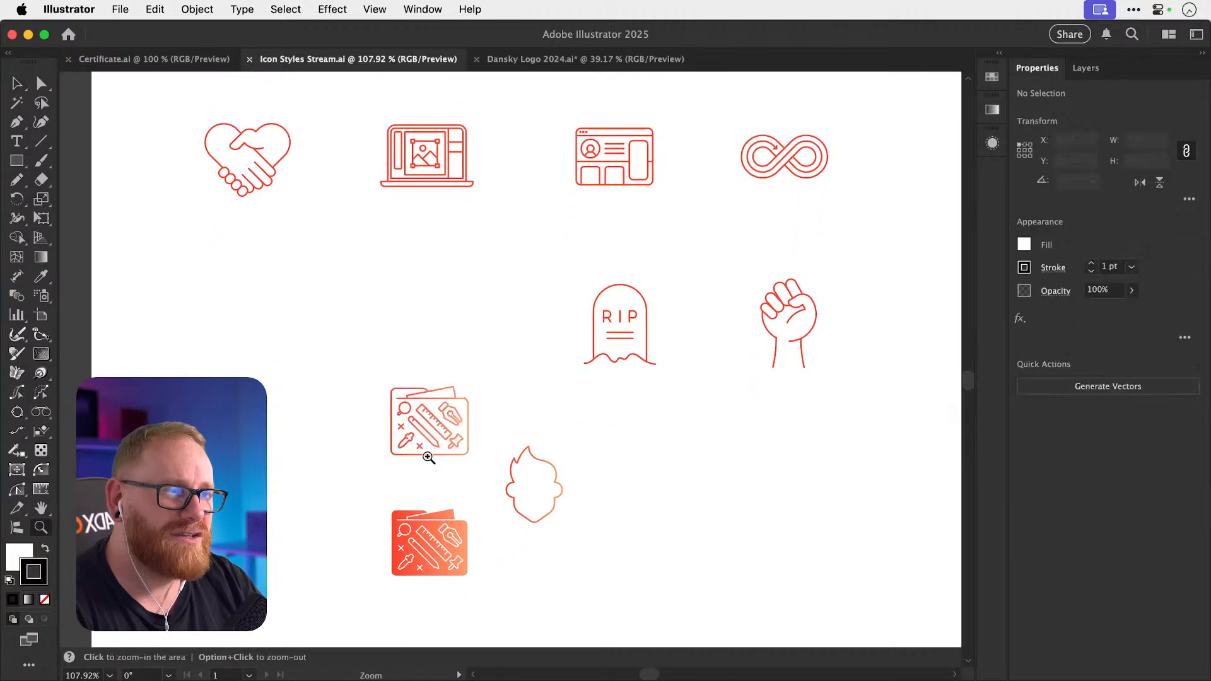
drag(427, 454, 536, 455)
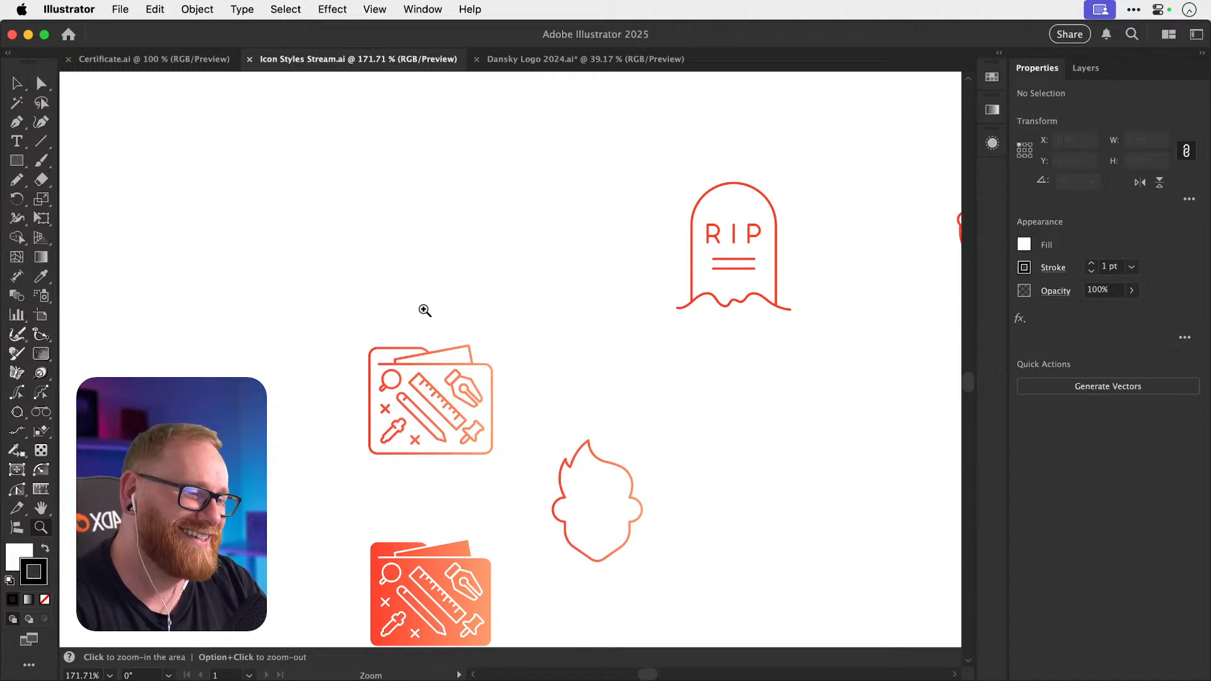
key(v)
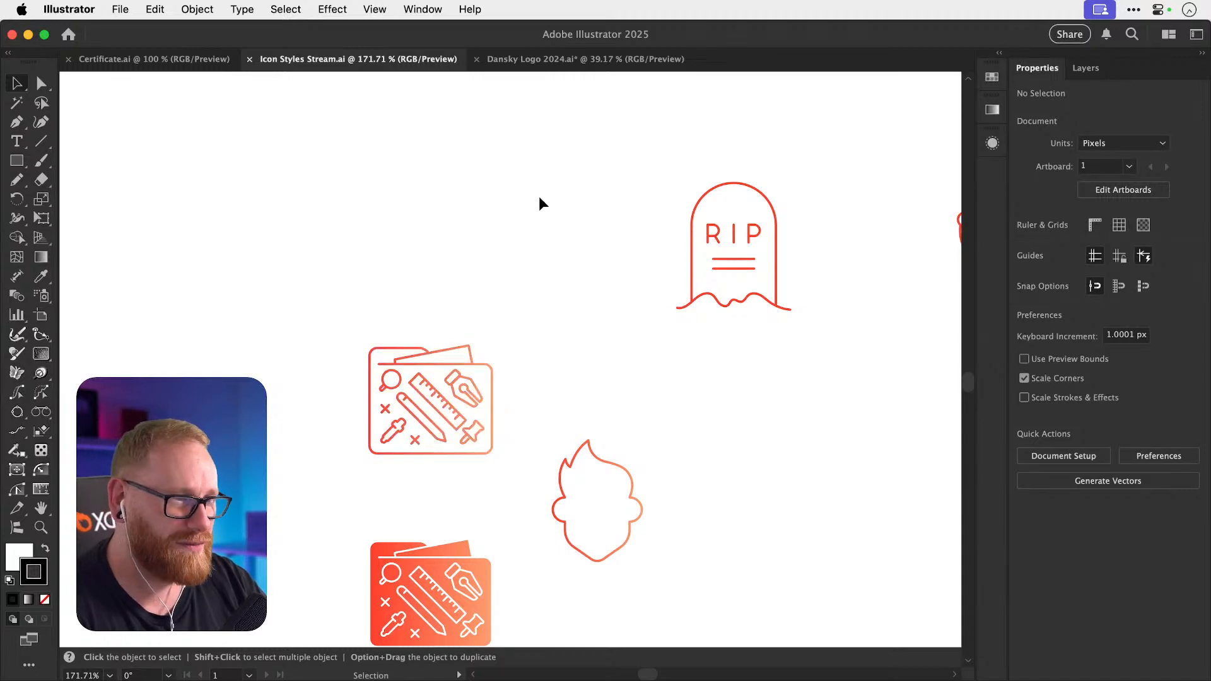
key(super+1)
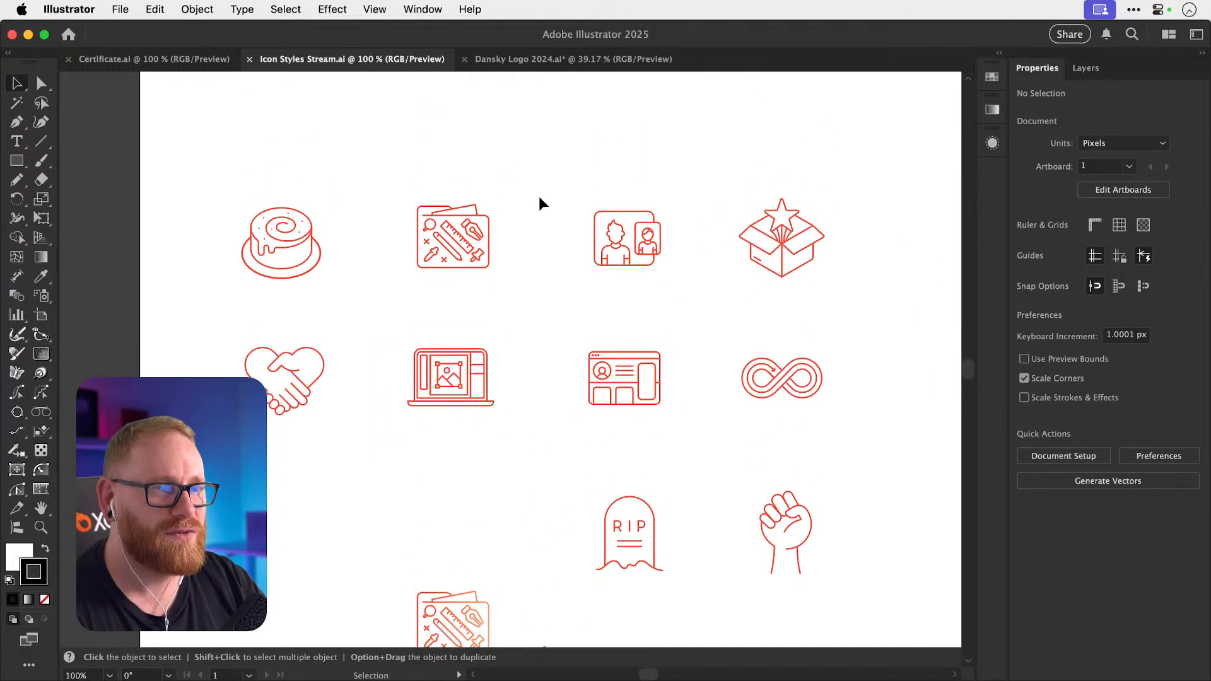
key(z)
drag(252, 378, 227, 335)
key(v)
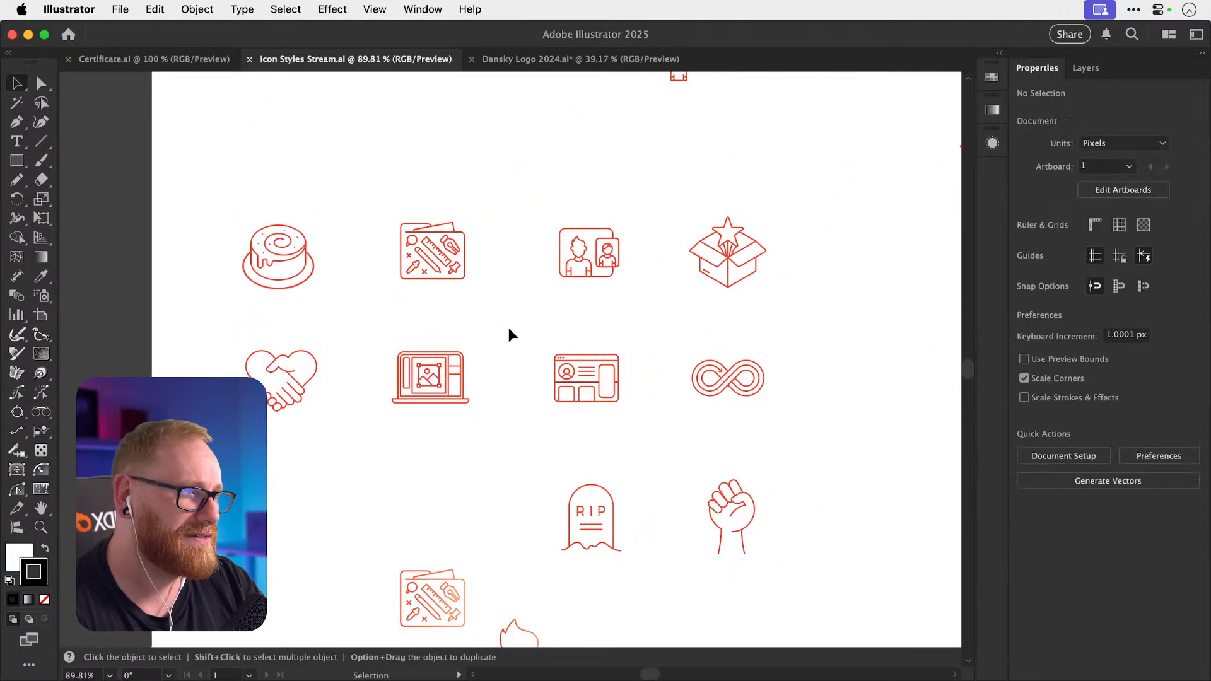
scroll(509, 329, up, 5)
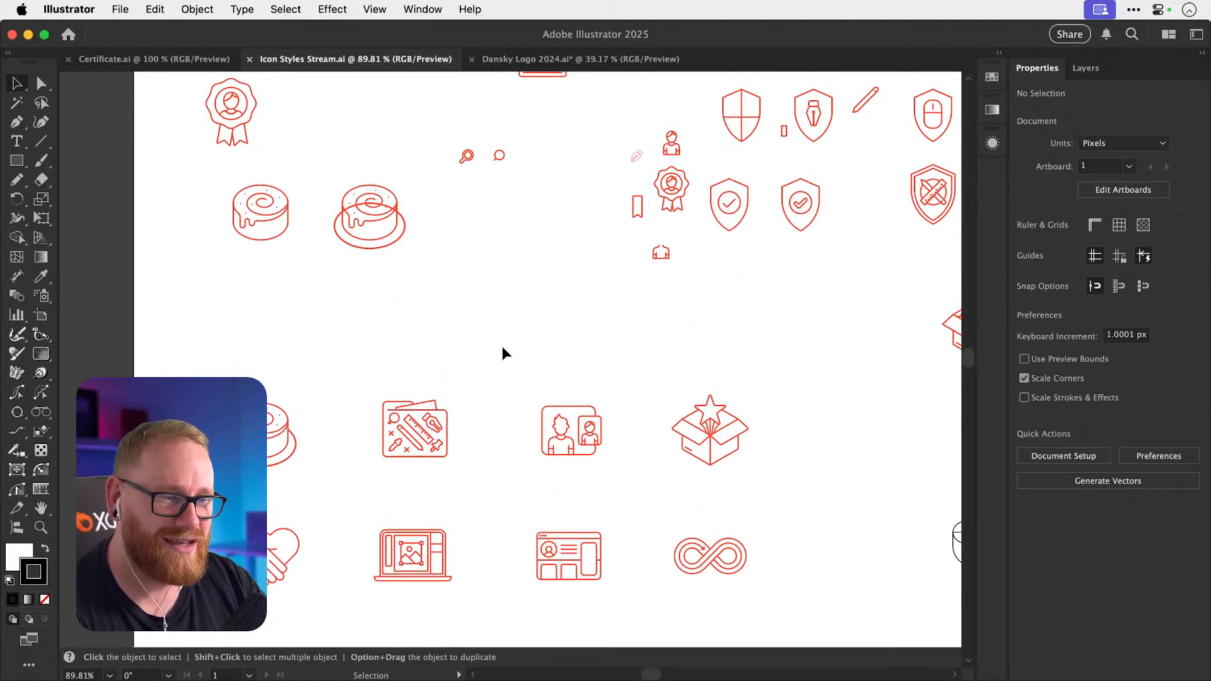
scroll(502, 348, down, 3)
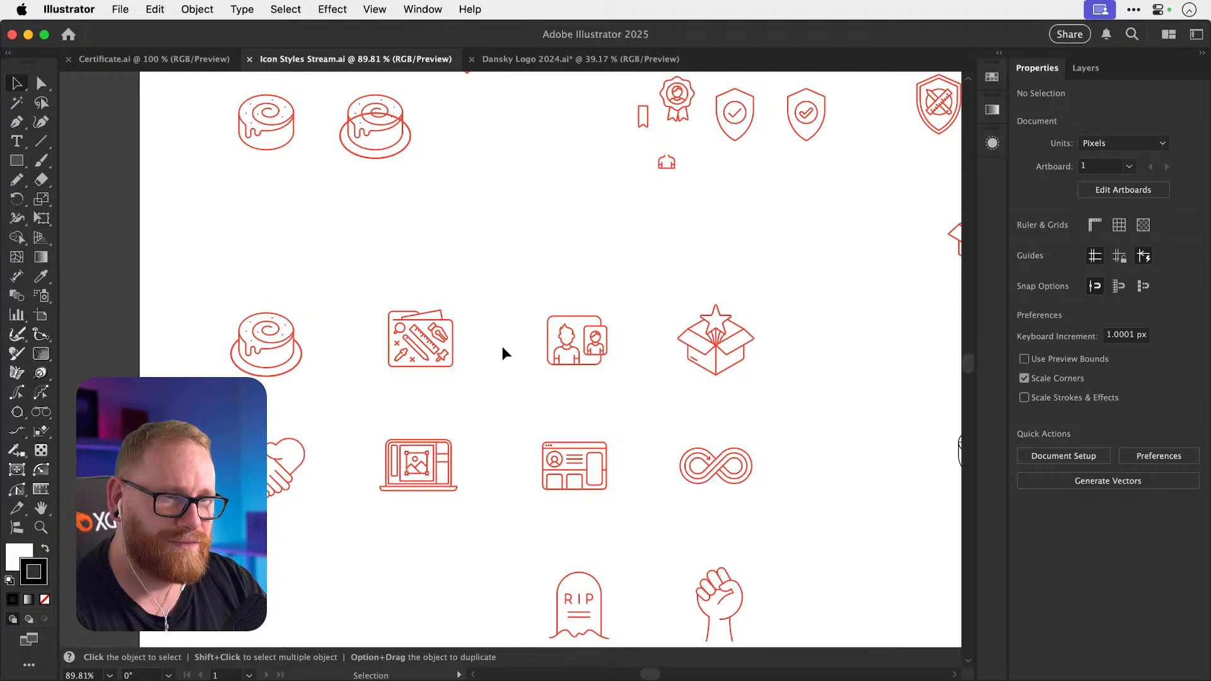
Copy the red flame icon from Dansky Logo 2024.ai and close that file without saving.
click(584, 61)
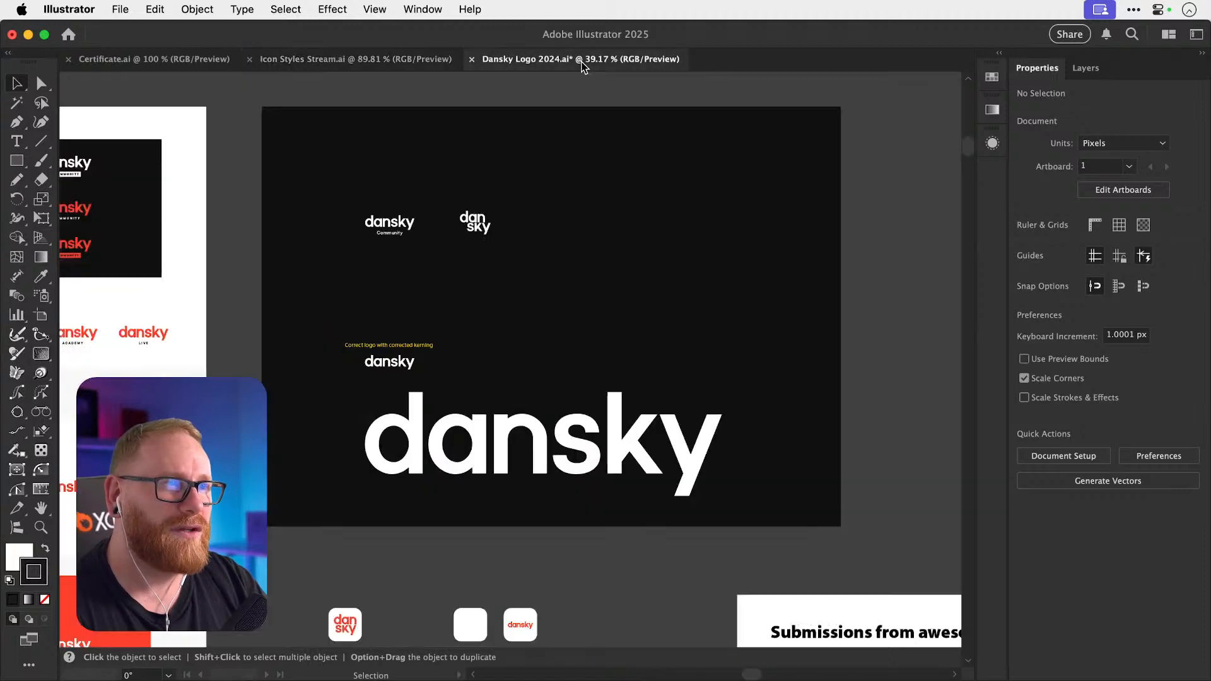
scroll(532, 221, down, 10)
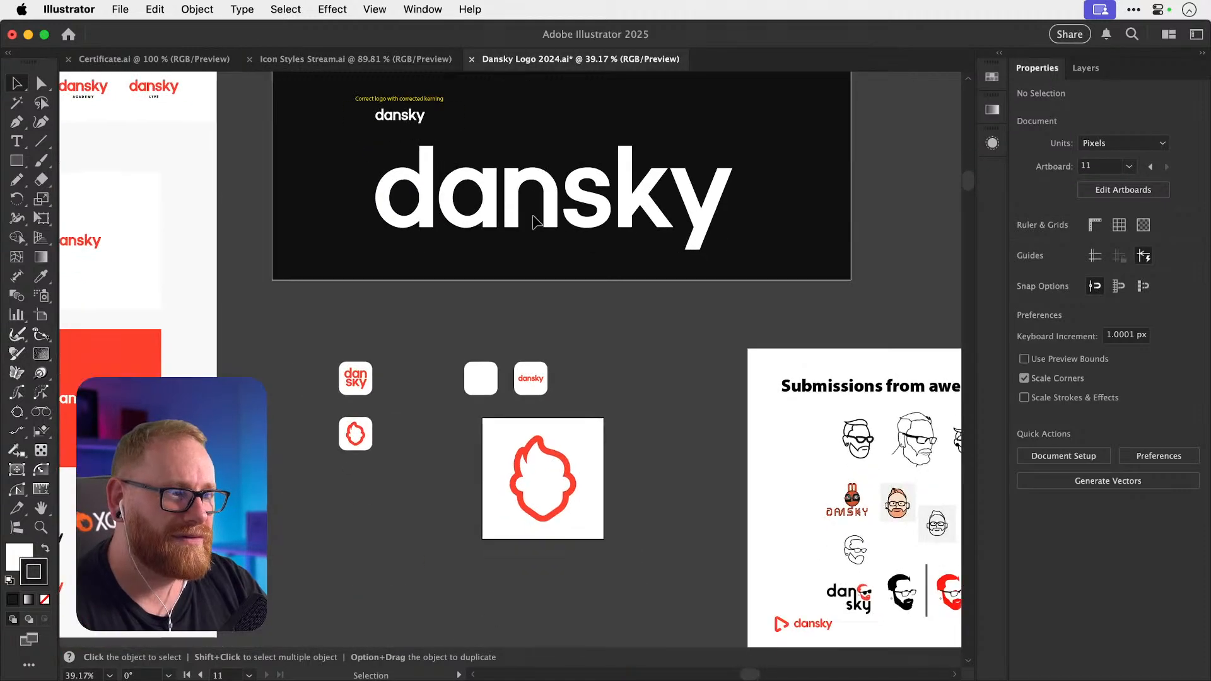
click(531, 378)
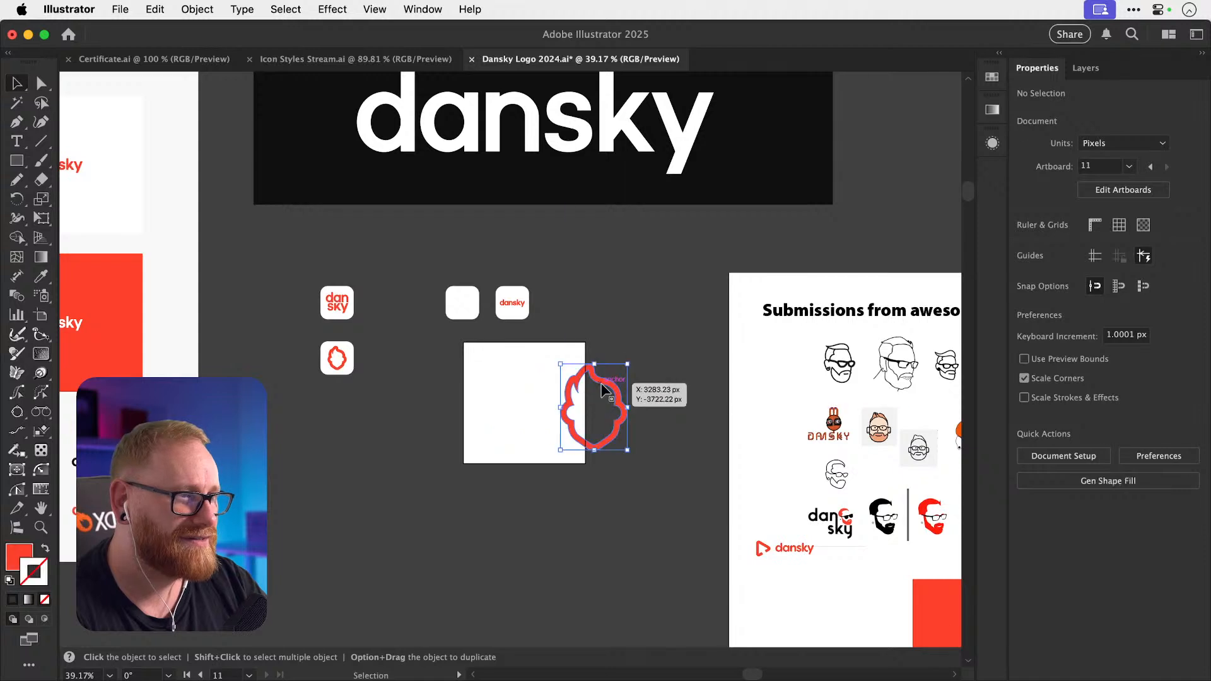
key(a)
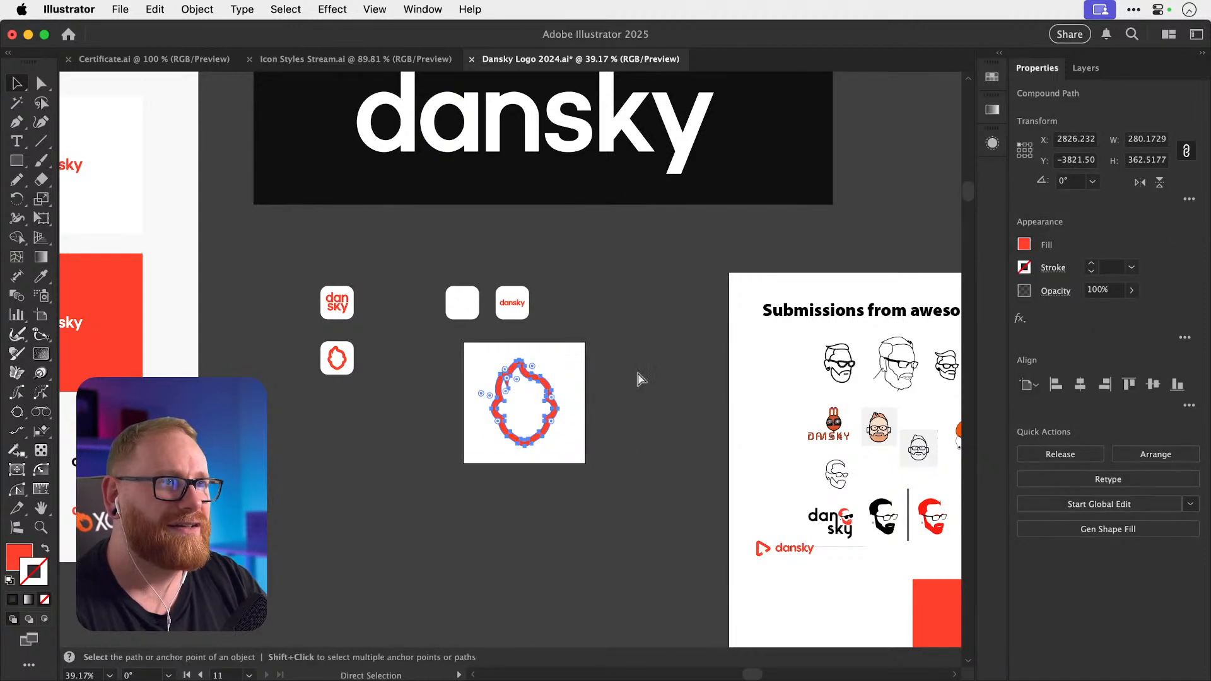
key(v)
key(a)
key(super+w)
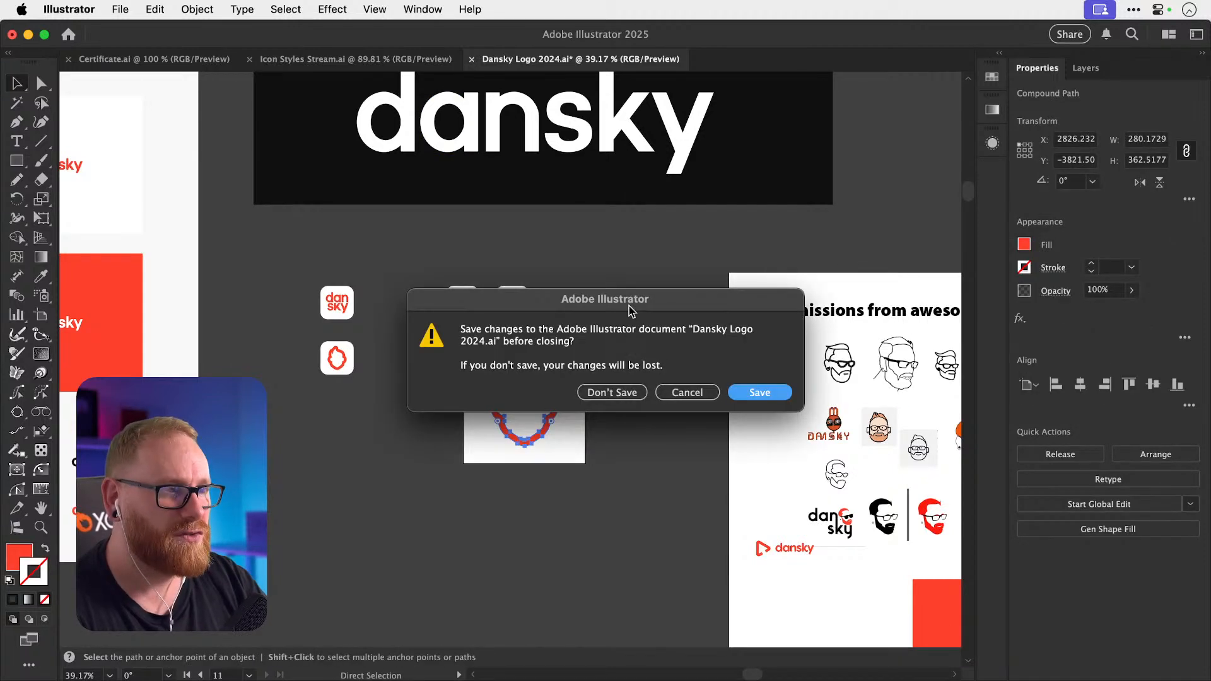
click(609, 394)
Paste the flame into Certificate.ai, shrink it and place it just above the artboard.
click(209, 59)
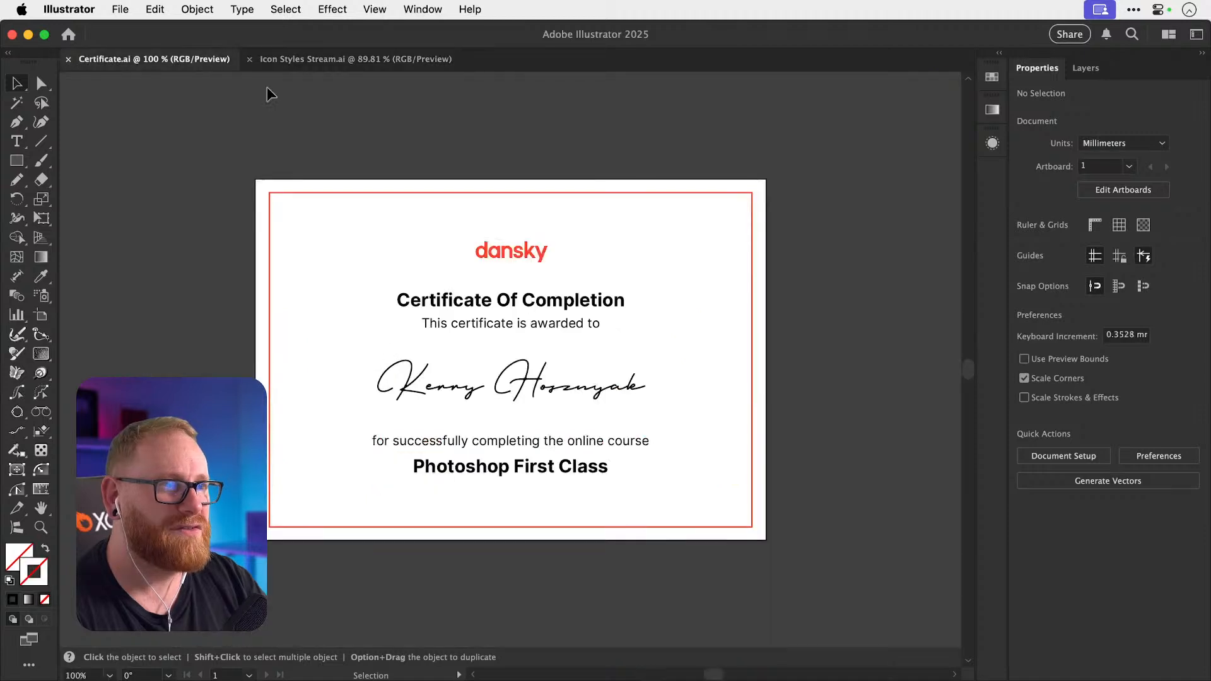
key(super+v)
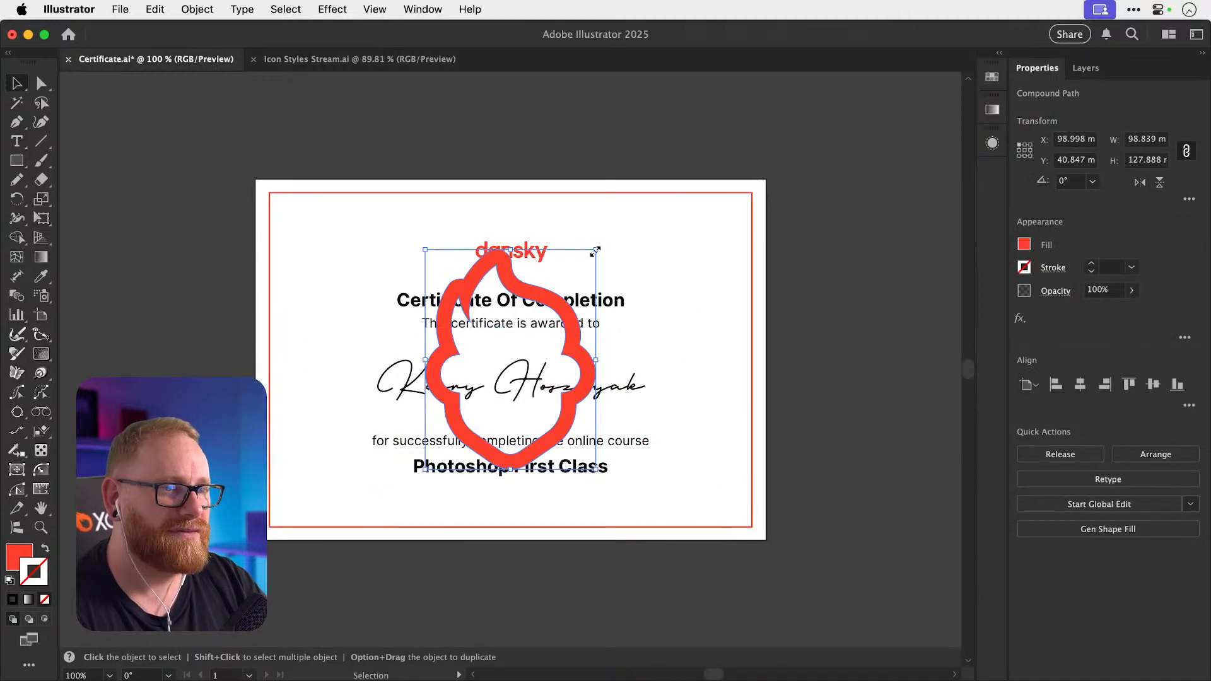
drag(595, 250, 520, 120)
click(563, 120)
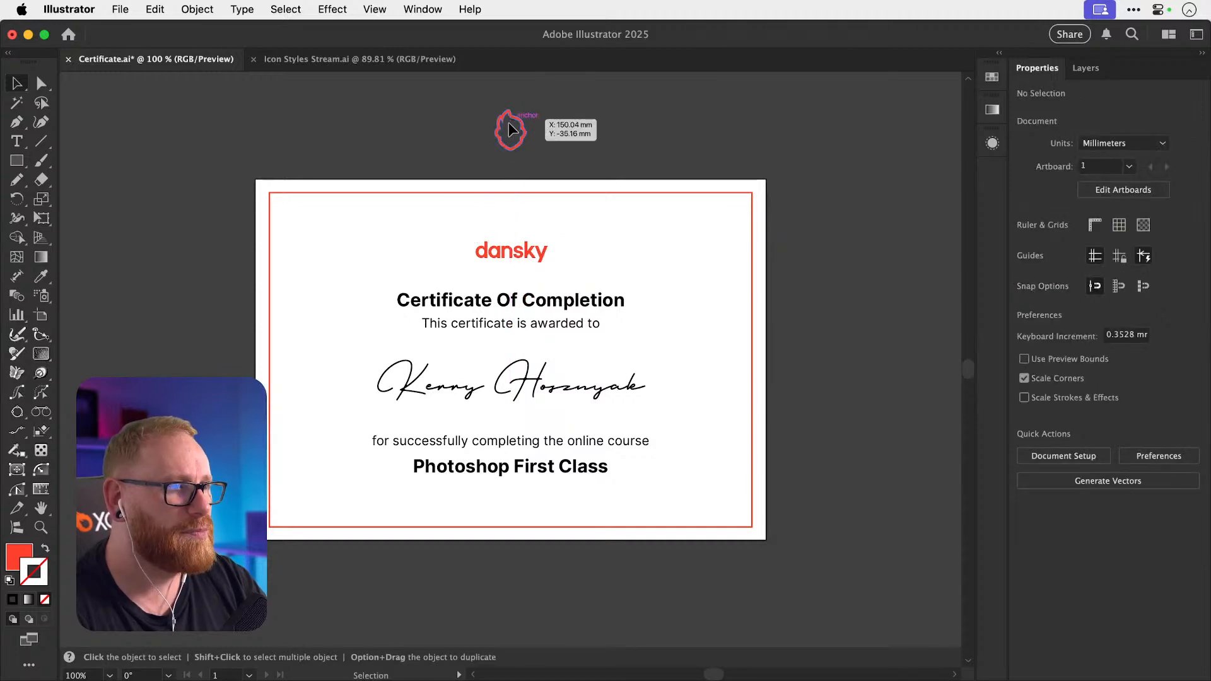
click(389, 66)
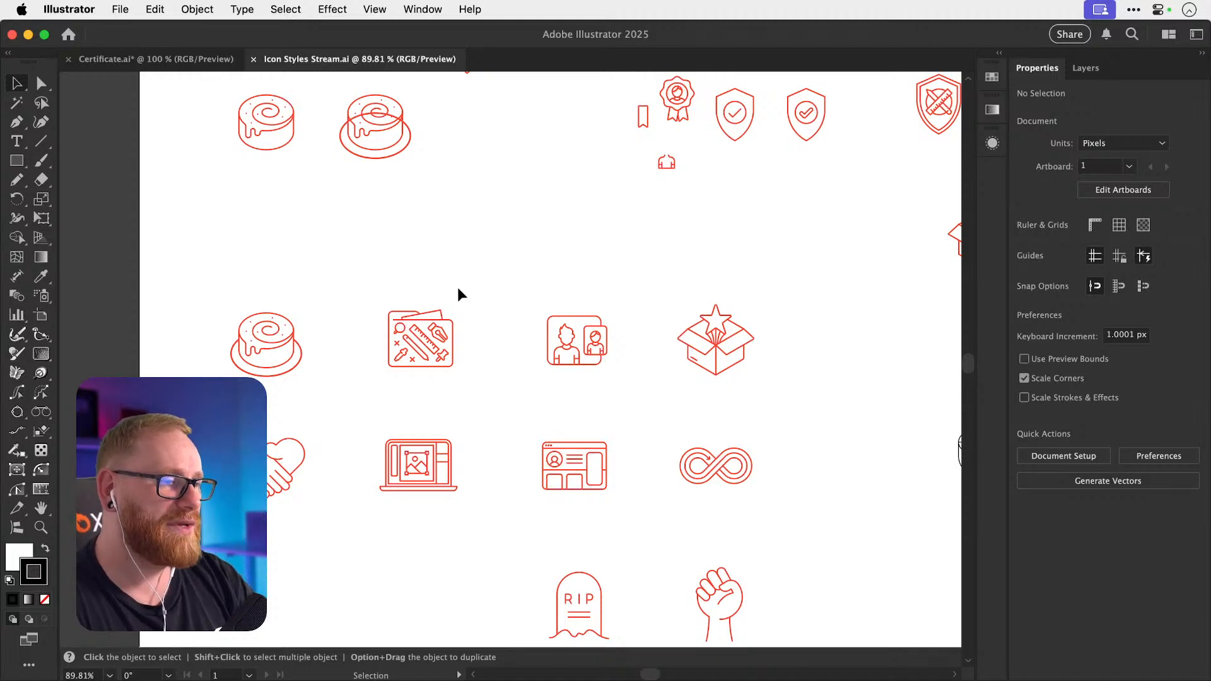
Survey the icon sheet, zooming in on the icon tiles and the star-box tiles.
scroll(429, 388, down, 1)
scroll(430, 389, right, 1)
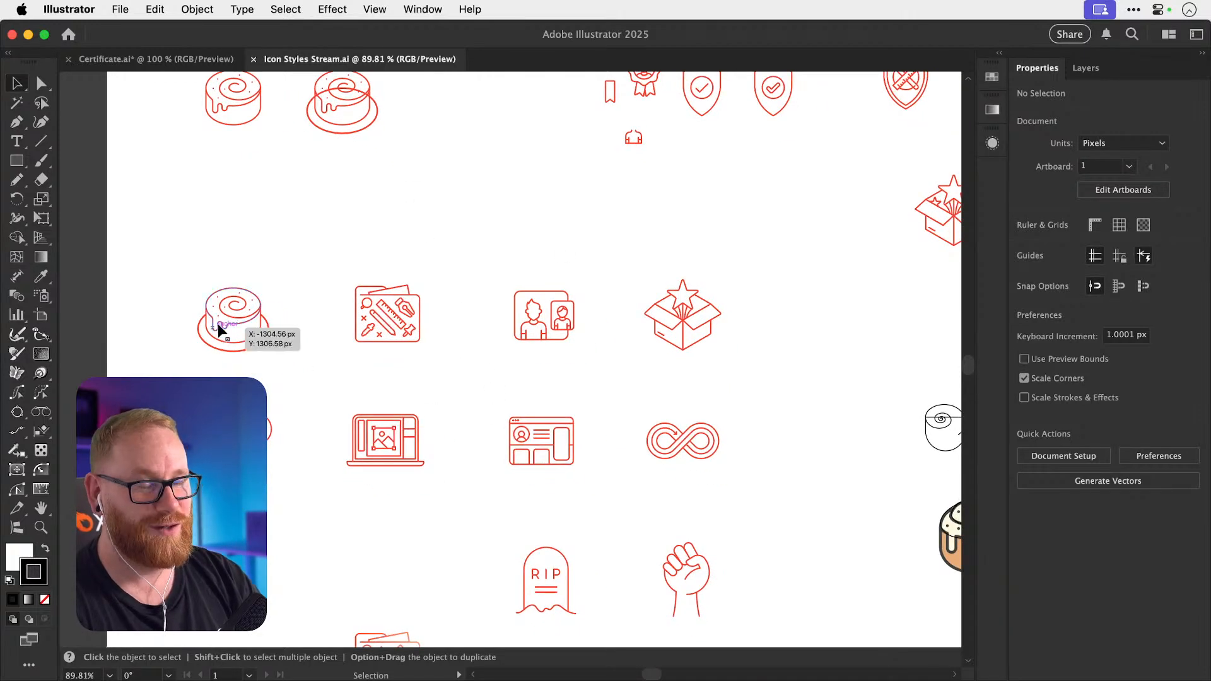
scroll(231, 324, down, 2)
scroll(230, 325, right, 1)
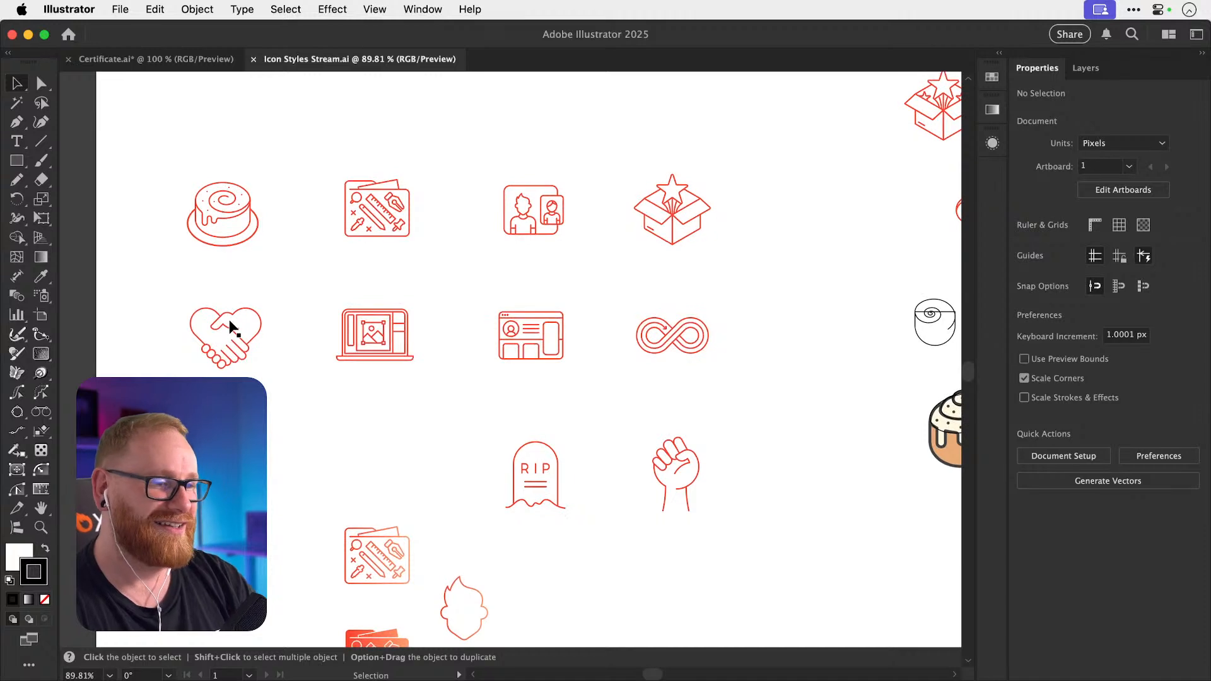
drag(169, 153, 764, 390)
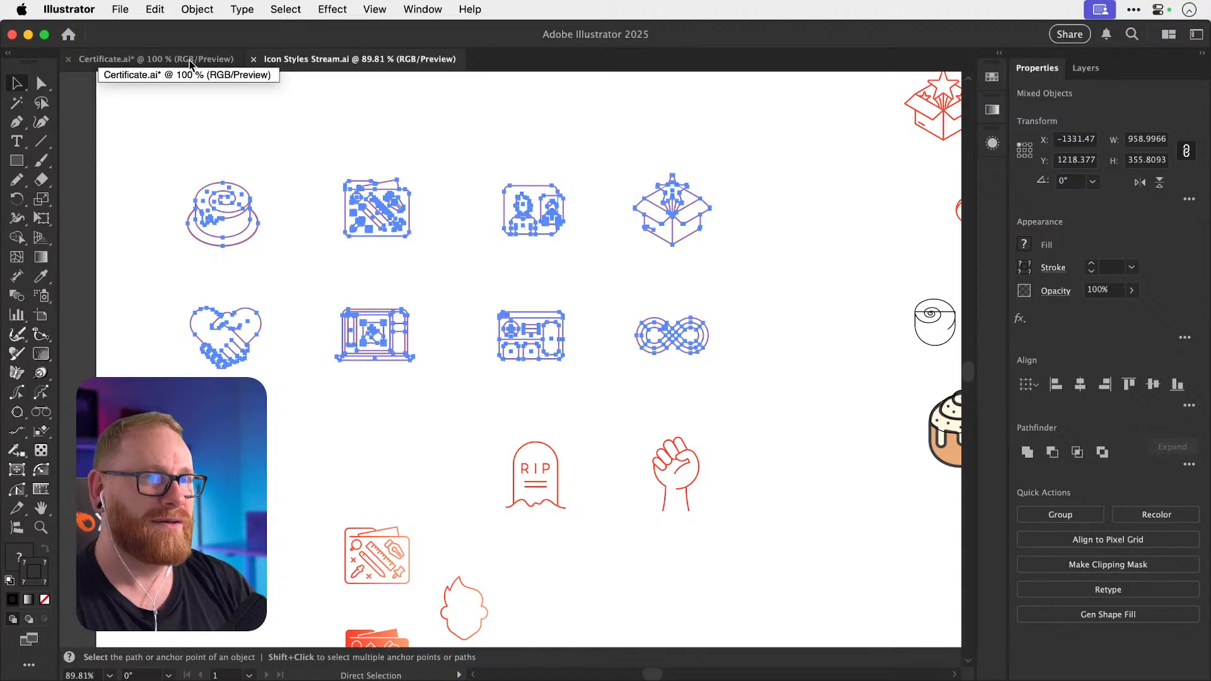
key(super+minus)
key(super+minus)
key(super+minus)
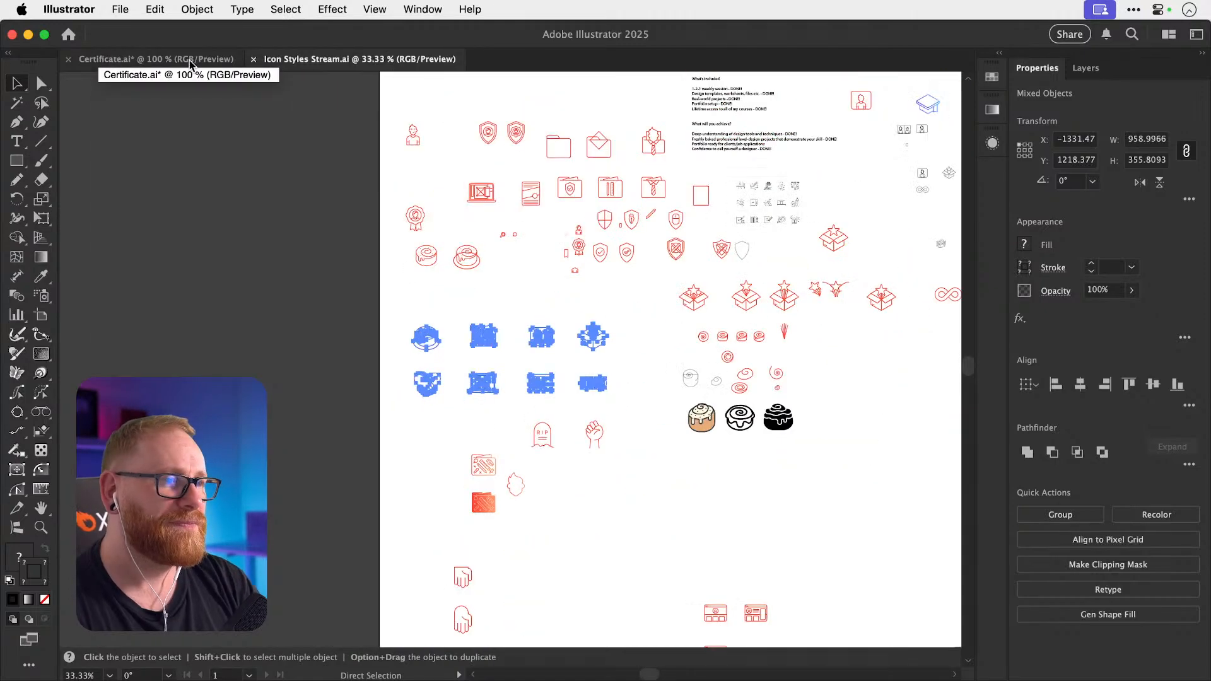
scroll(331, 199, right, 3)
scroll(331, 199, right, 10)
scroll(331, 199, up, 8)
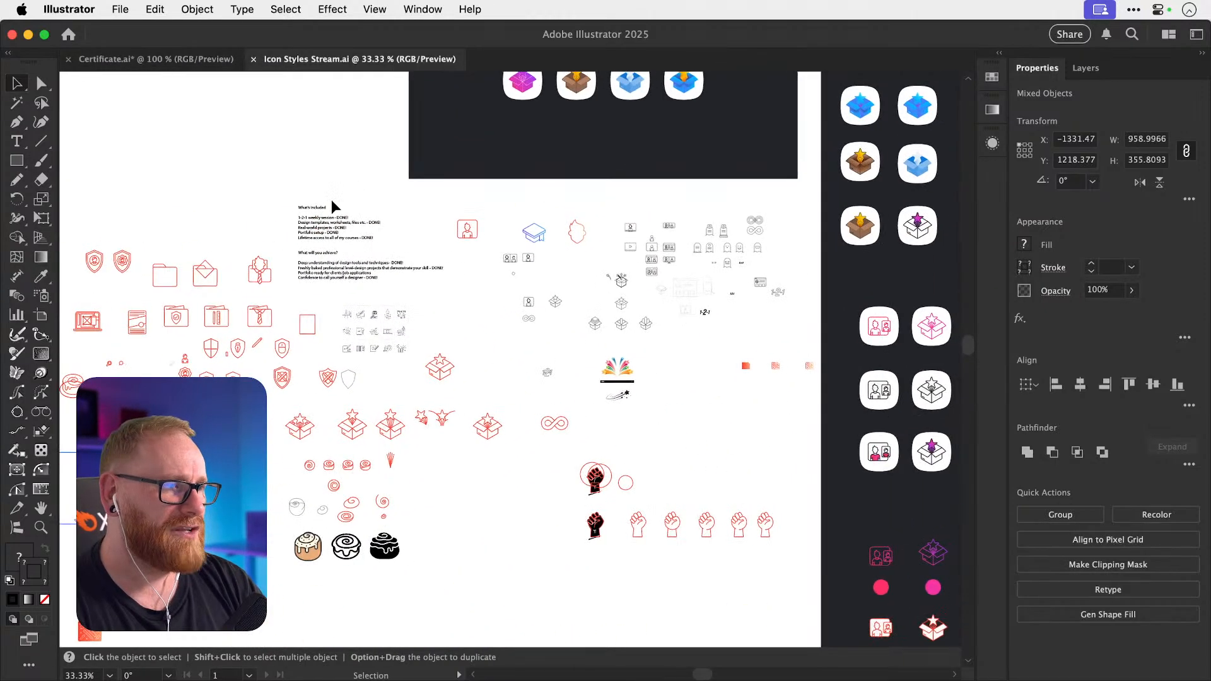
key(z)
drag(445, 179, 688, 221)
drag(588, 271, 649, 272)
key(v)
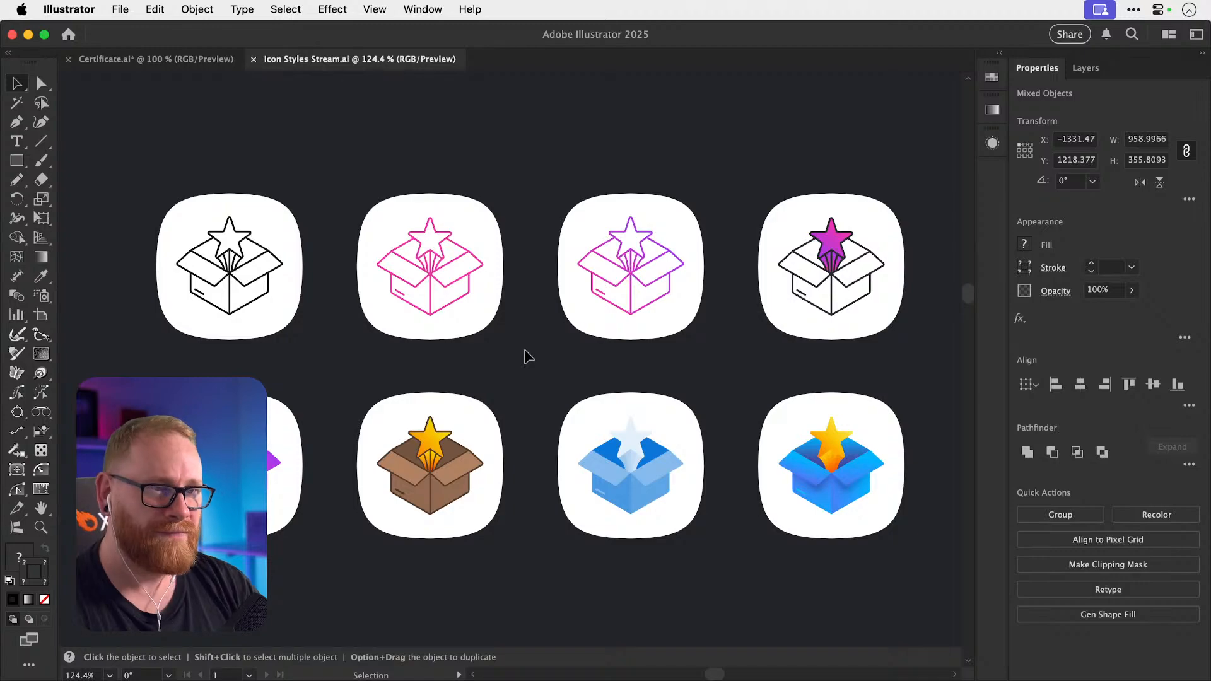
Fit the artboard in view, clear the selection and scroll down to the red line icons.
key(super+0)
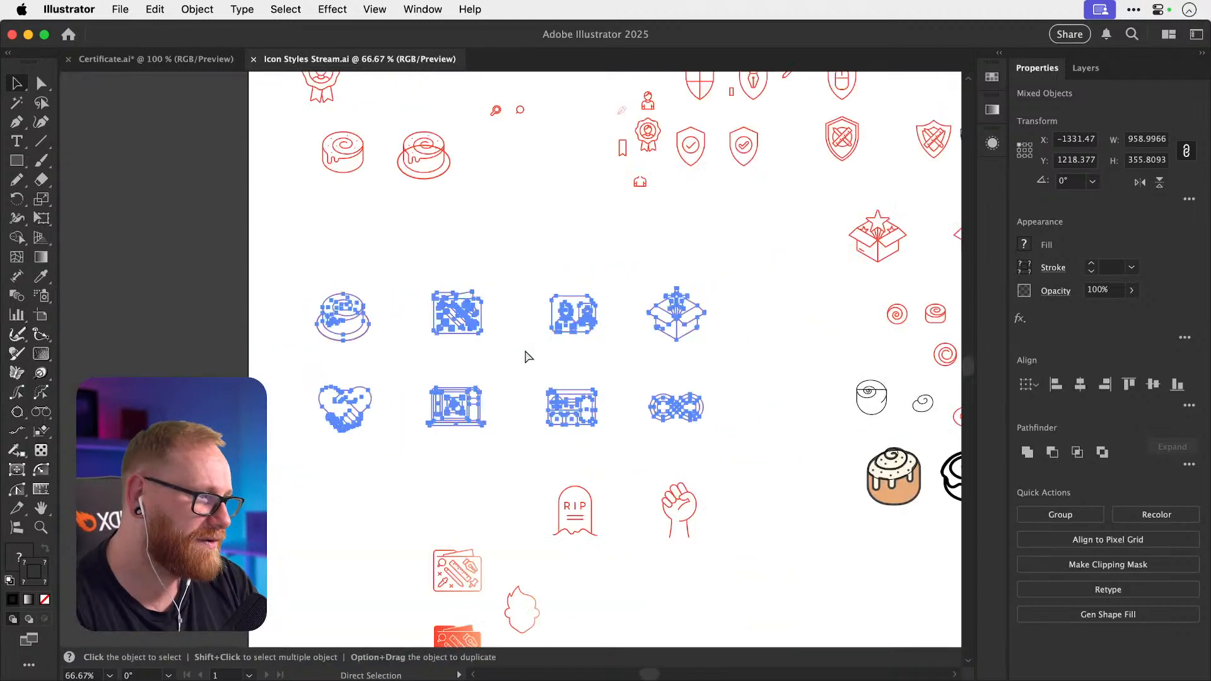
scroll(500, 453, right, 15)
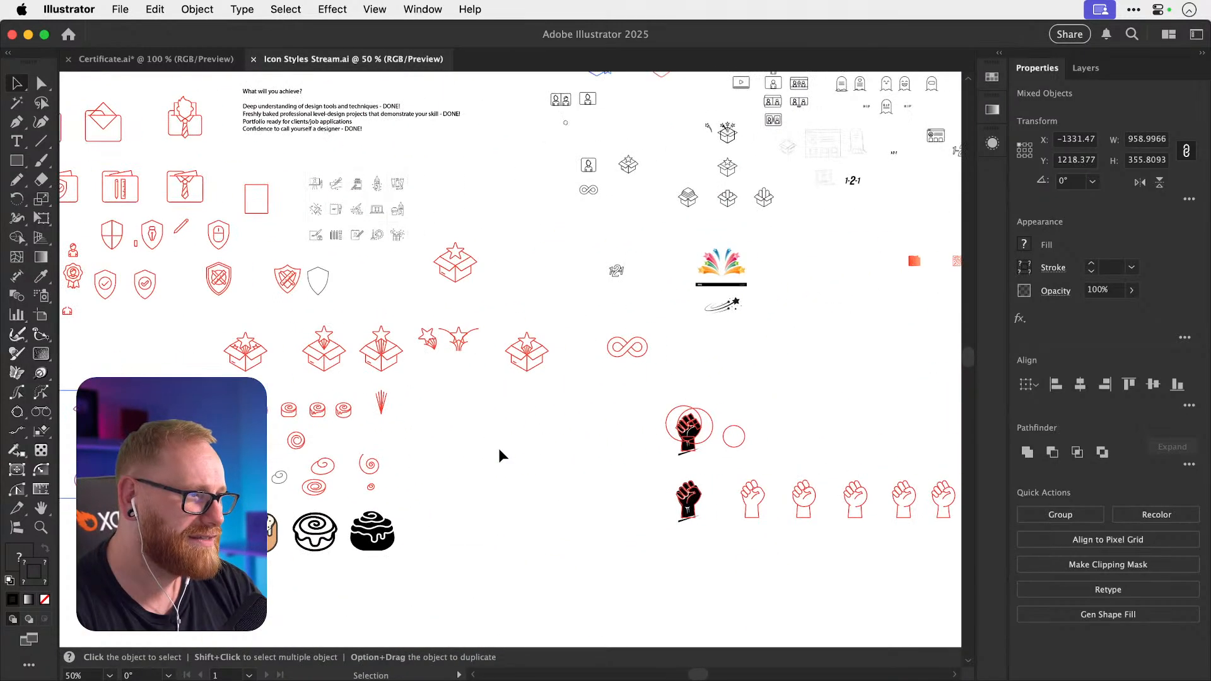
scroll(499, 455, right, 5)
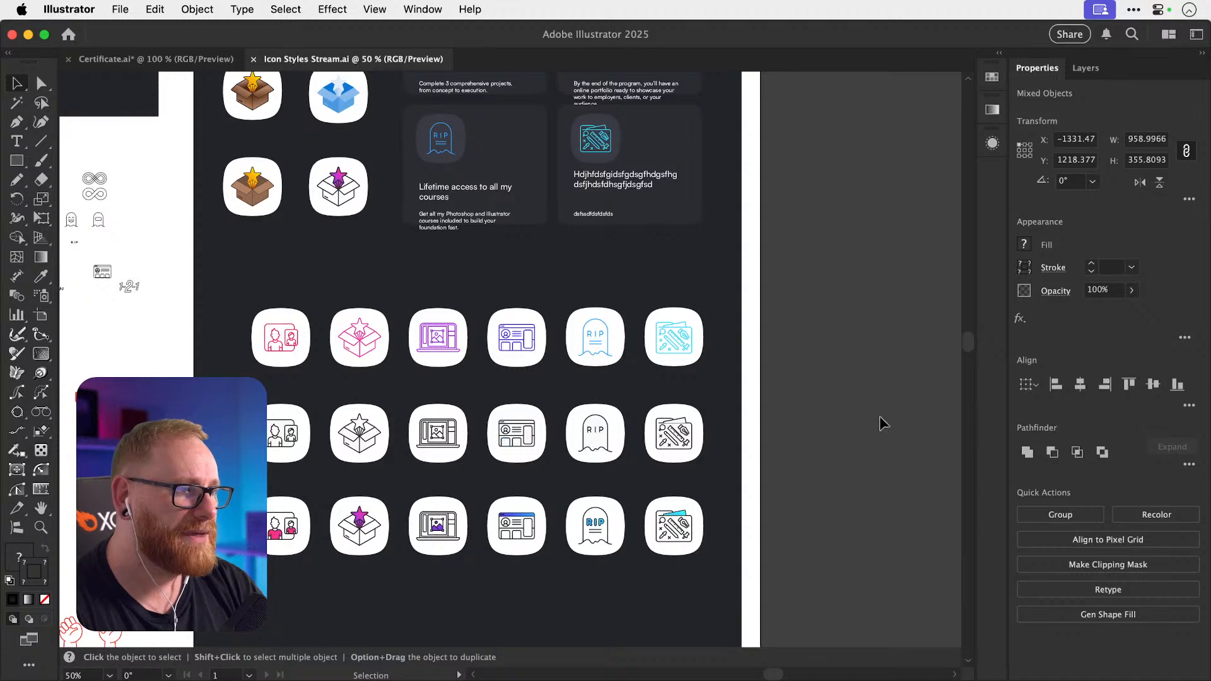
click(853, 397)
scroll(433, 396, up, 3)
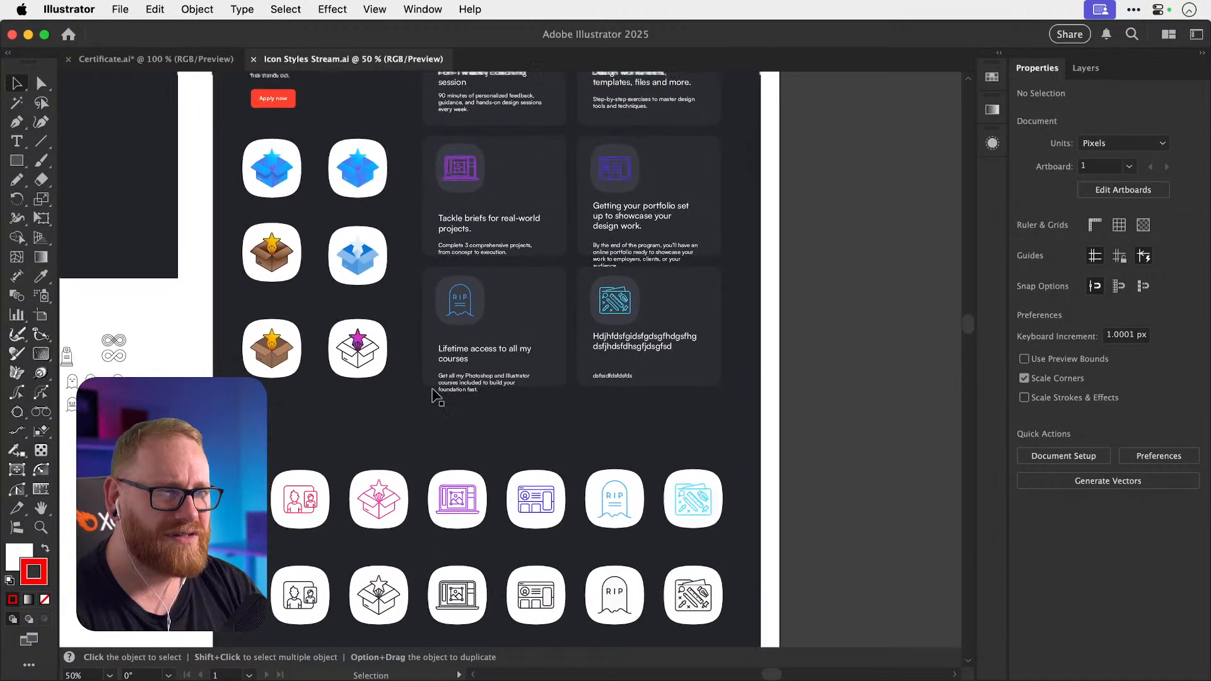
scroll(434, 396, up, 3)
scroll(433, 319, down, 1)
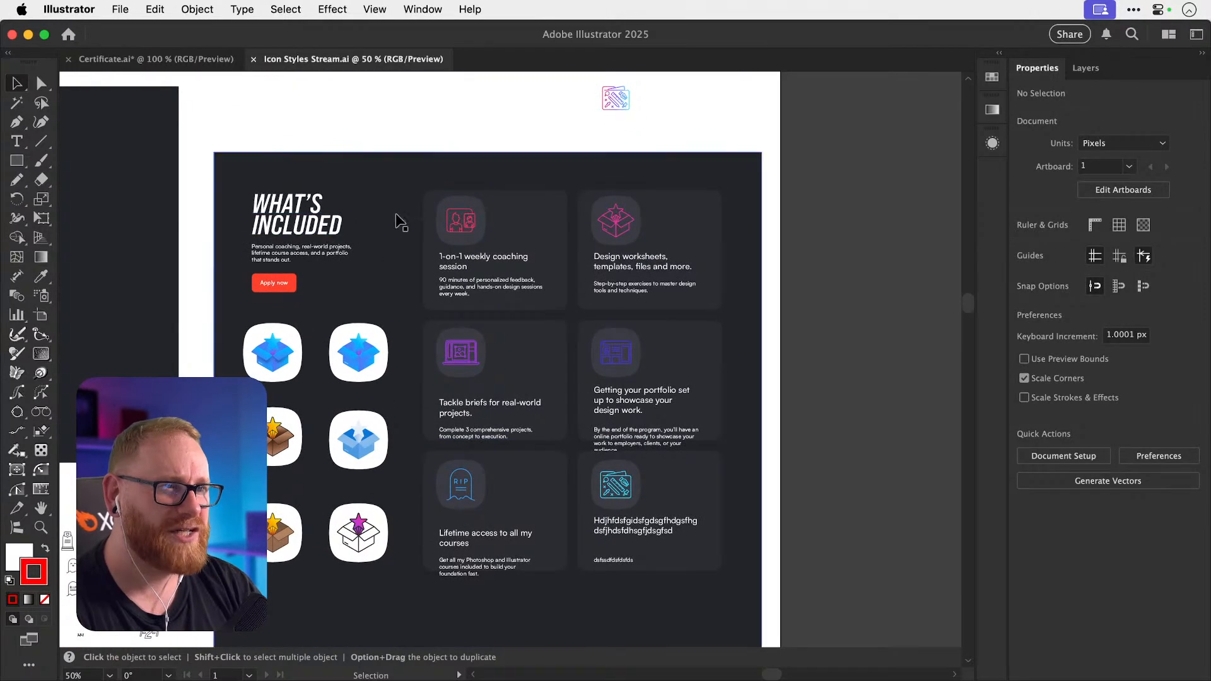
click(615, 555)
click(835, 335)
scroll(835, 335, down, 4)
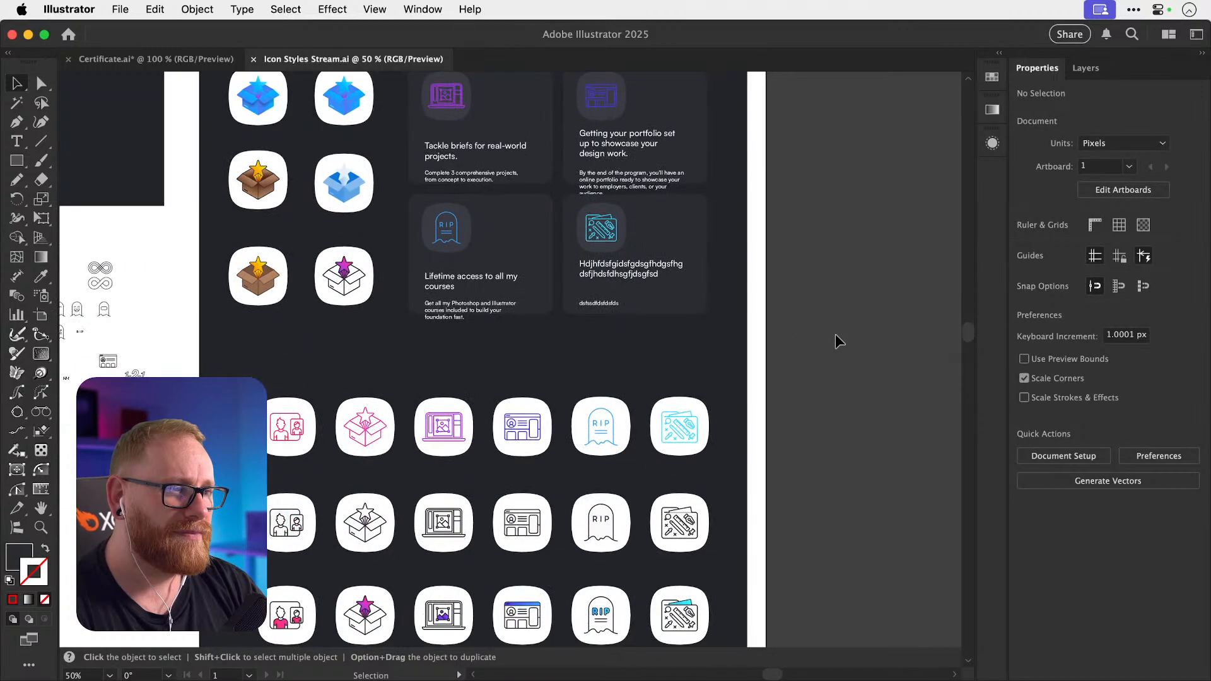
scroll(835, 335, down, 1)
scroll(834, 335, left, 10)
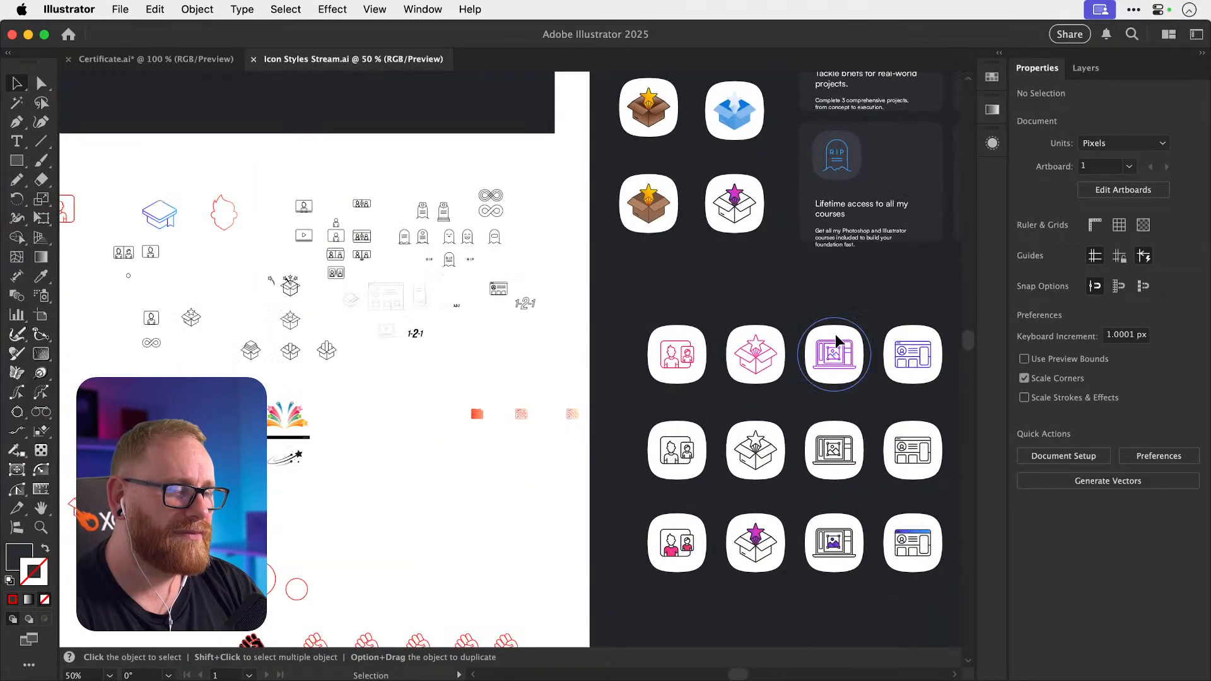
scroll(835, 336, down, 3)
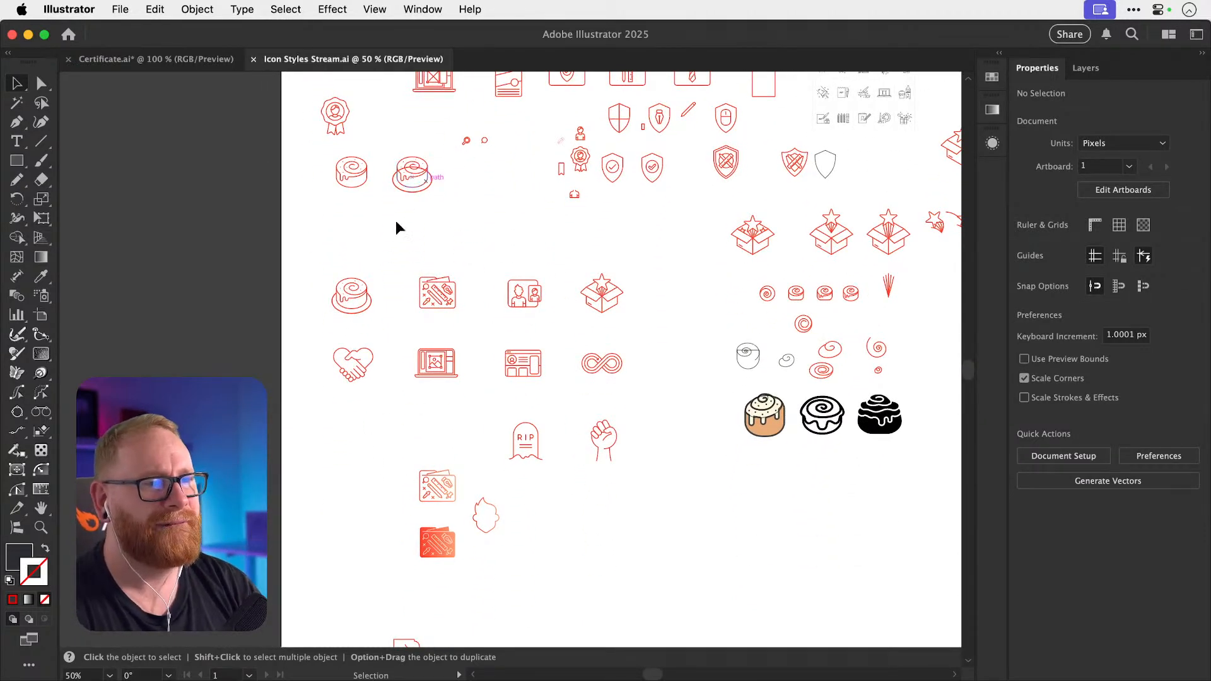
Group the parts of the first-row icons: cake, art-tools, people-card and star-box.
drag(323, 242, 395, 324)
key(a)
key(v)
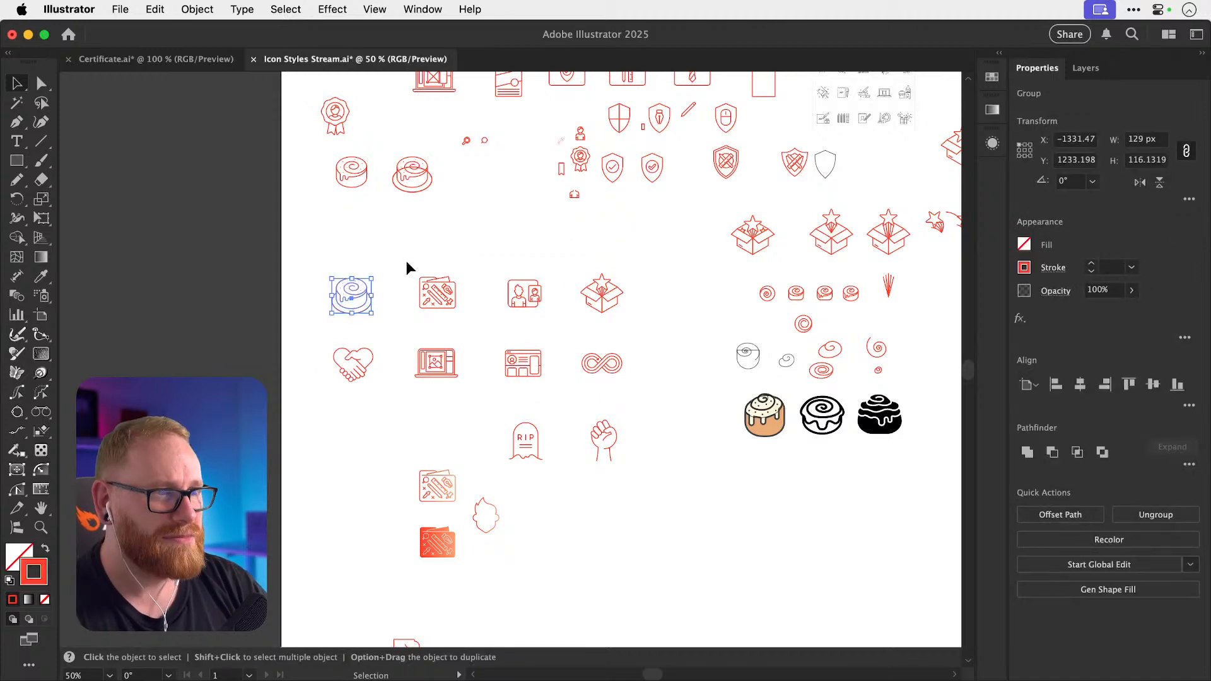
click(466, 314)
drag(542, 305, 556, 320)
key(super+g)
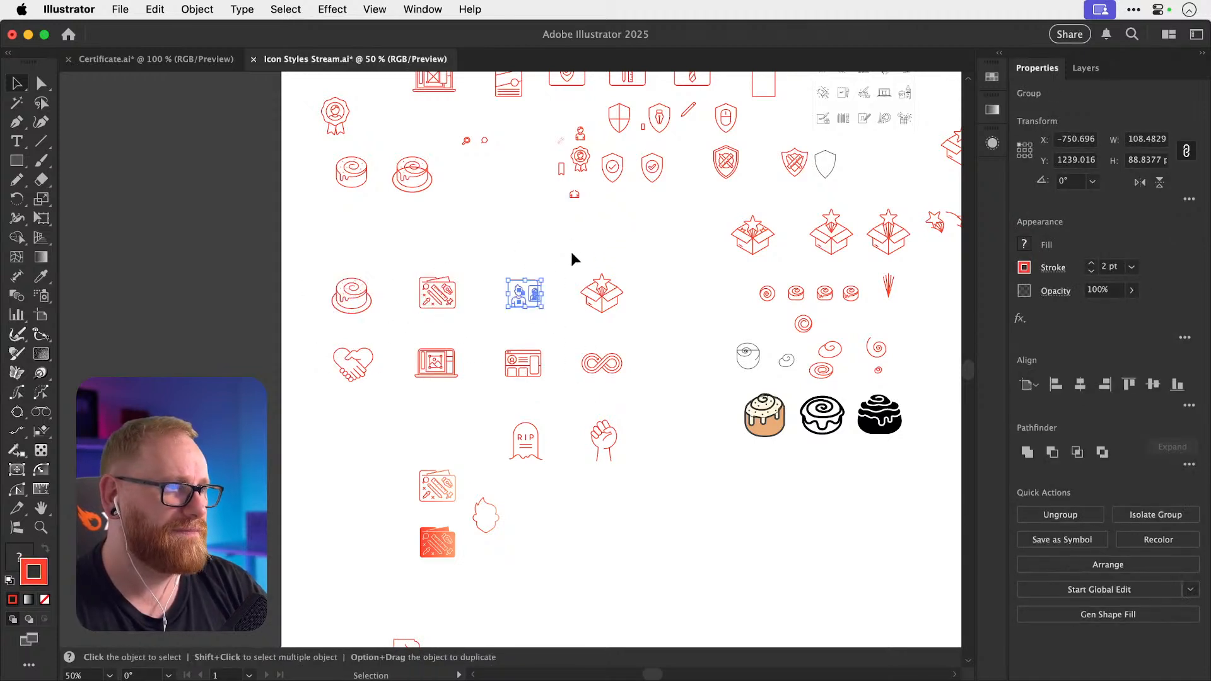
drag(570, 251, 650, 336)
key(super+g)
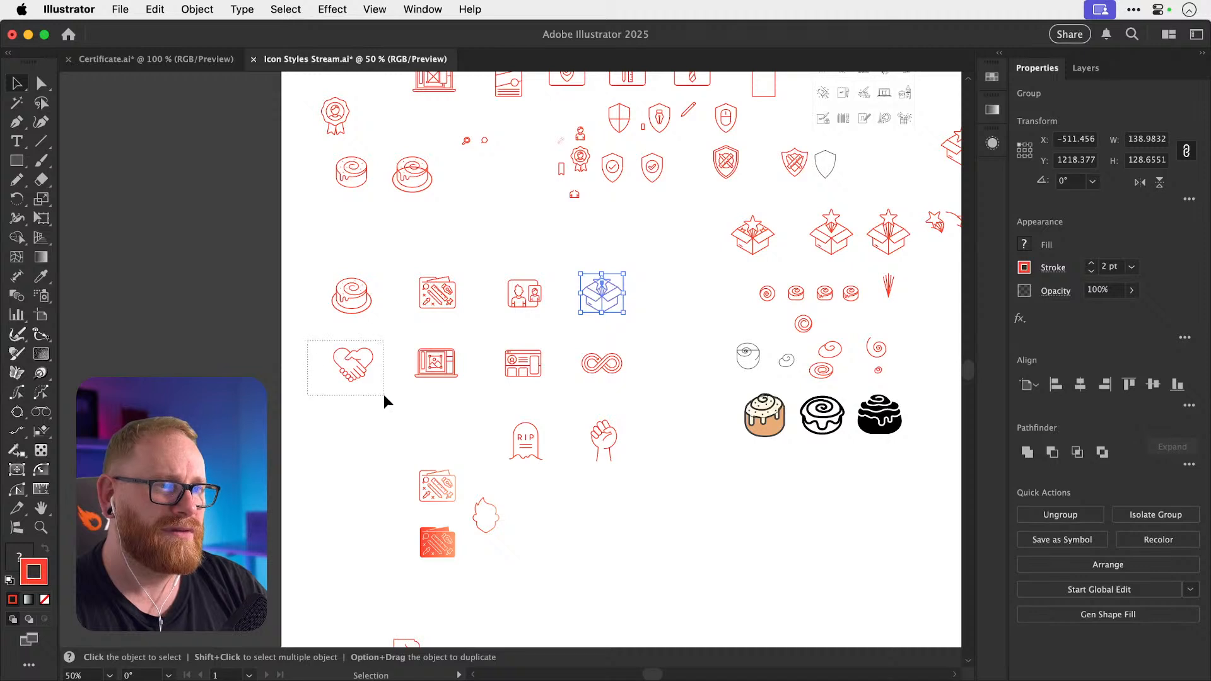
Group the second-row icons: heart handshake, laptop, web-card and infinity.
drag(384, 395, 384, 395)
drag(405, 328, 466, 383)
key(super+g)
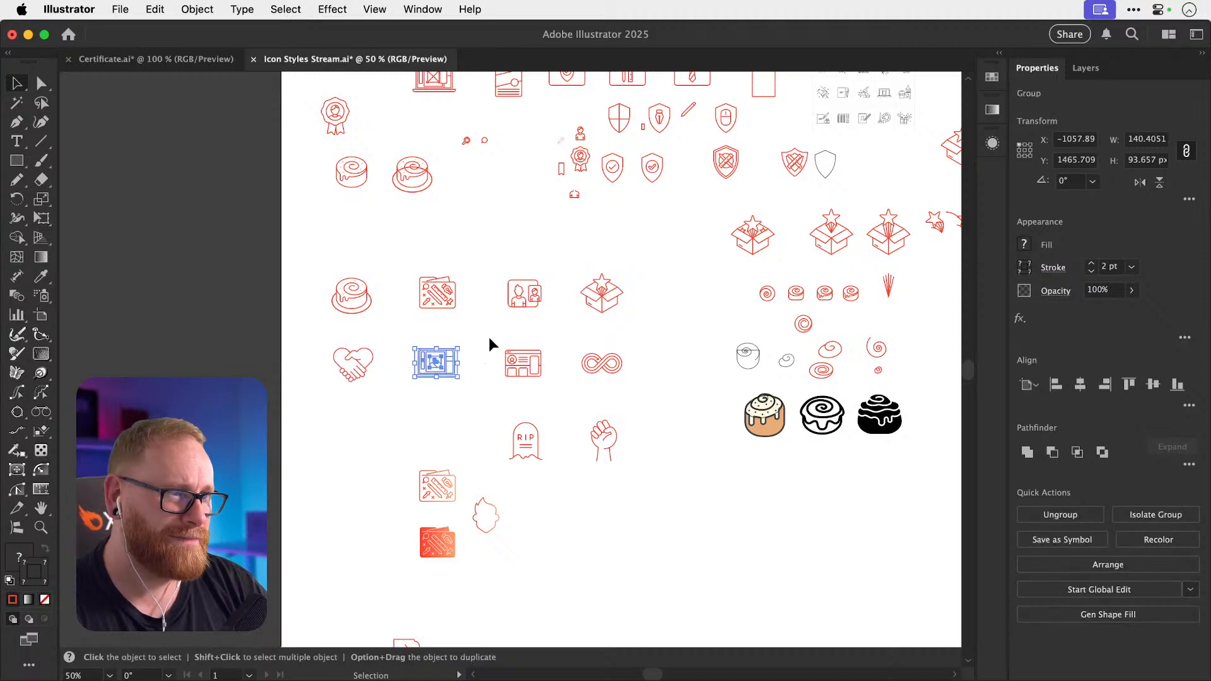
drag(489, 344, 547, 402)
drag(567, 351, 642, 398)
key(super+g)
Copy all eight grouped icons for the certificate.
drag(313, 266, 702, 376)
key(super+c)
click(151, 59)
Paste the eight icons into Certificate.ai and move them below the certificate.
key(super+v)
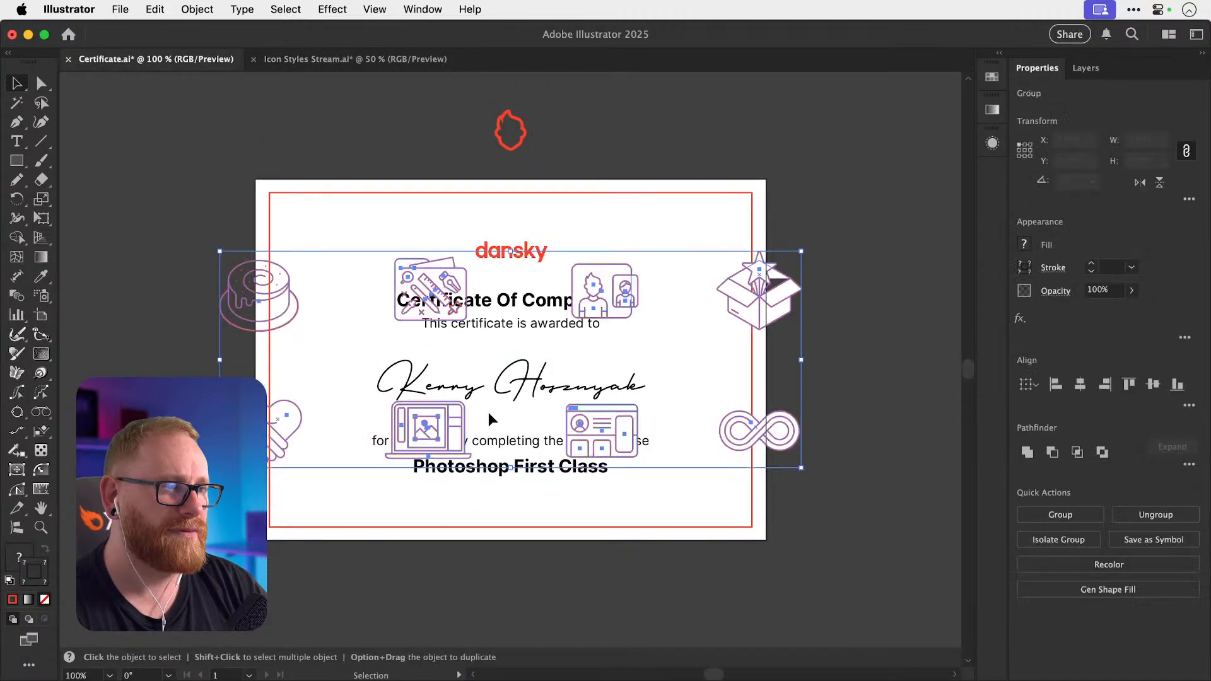
drag(614, 293, 625, 580)
scroll(625, 580, down, 3)
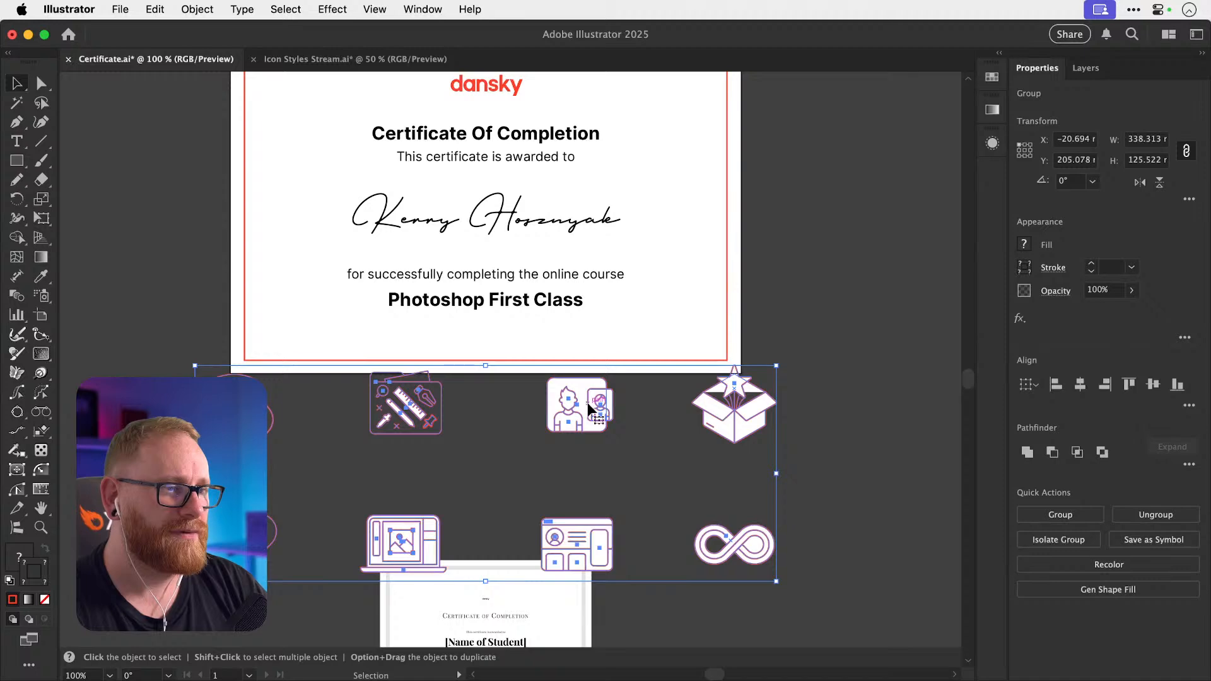
scroll(587, 402, down, 3)
drag(581, 294, 581, 335)
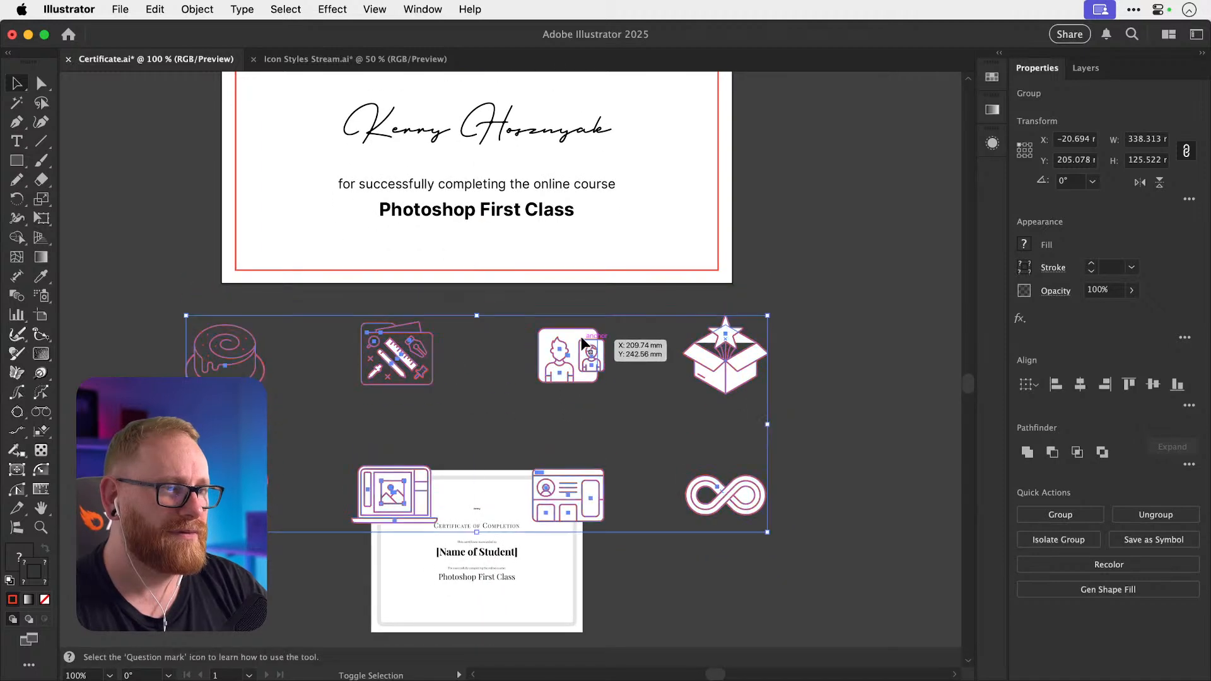
Move the reference certificate image up to sit right of the certificate artboard.
drag(553, 543, 889, 233)
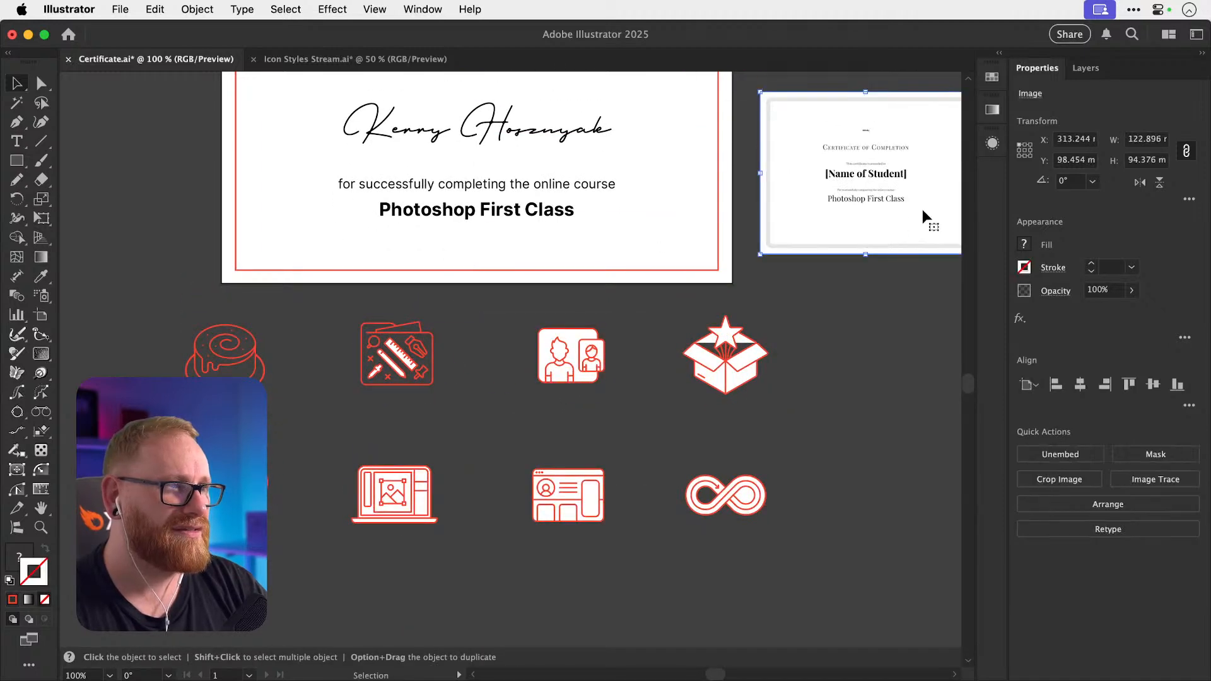
scroll(922, 210, up, 5)
scroll(921, 209, right, 5)
drag(789, 273, 837, 232)
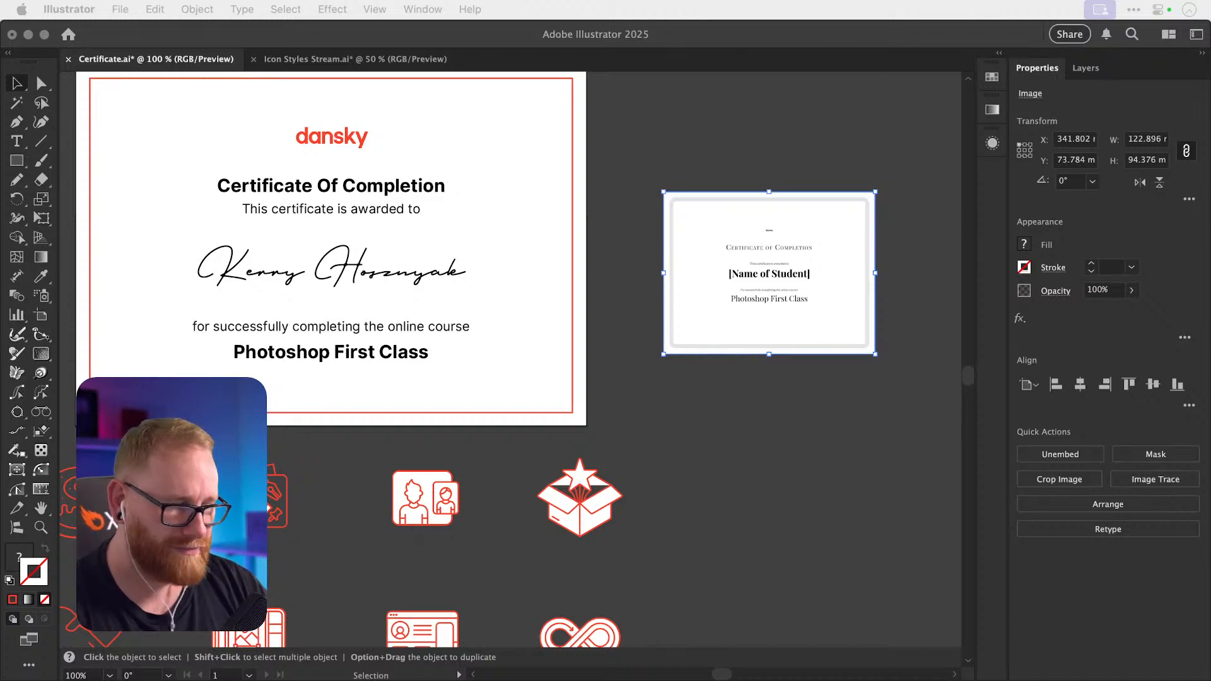
key(XF86AudioLowerVolume)
Return to Illustrator with the reference certificate image beside the artboard, then deselect it.
key(XF86AudioRaiseVolume)
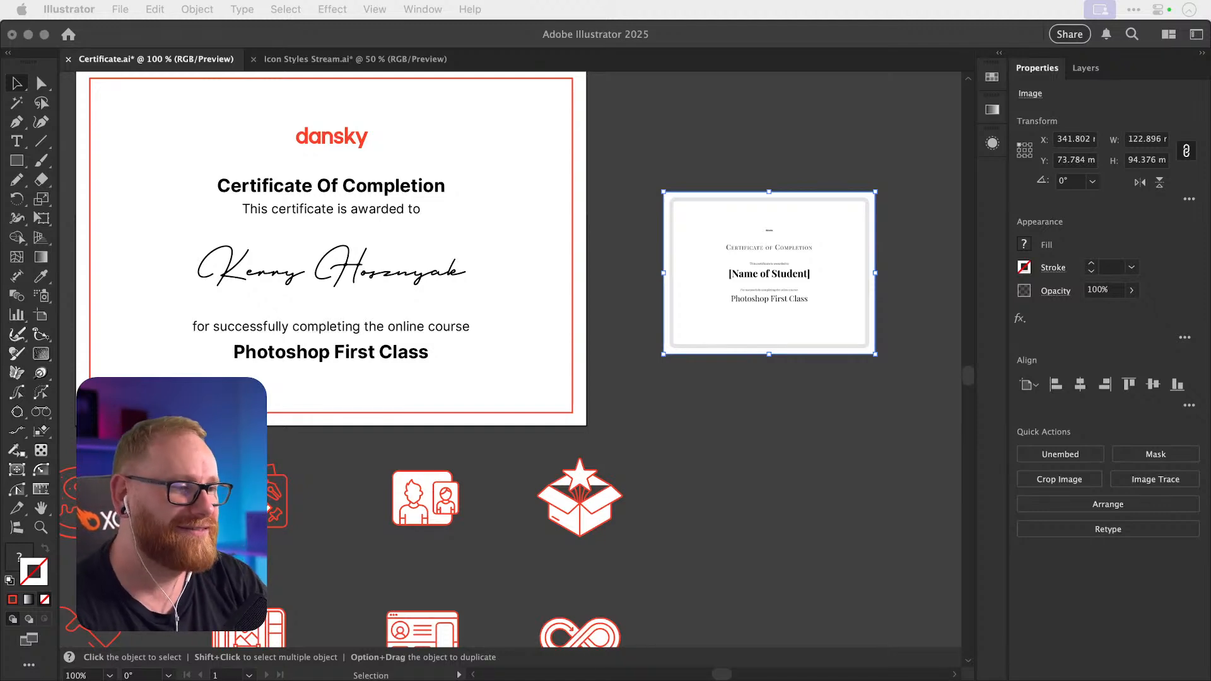
click(721, 445)
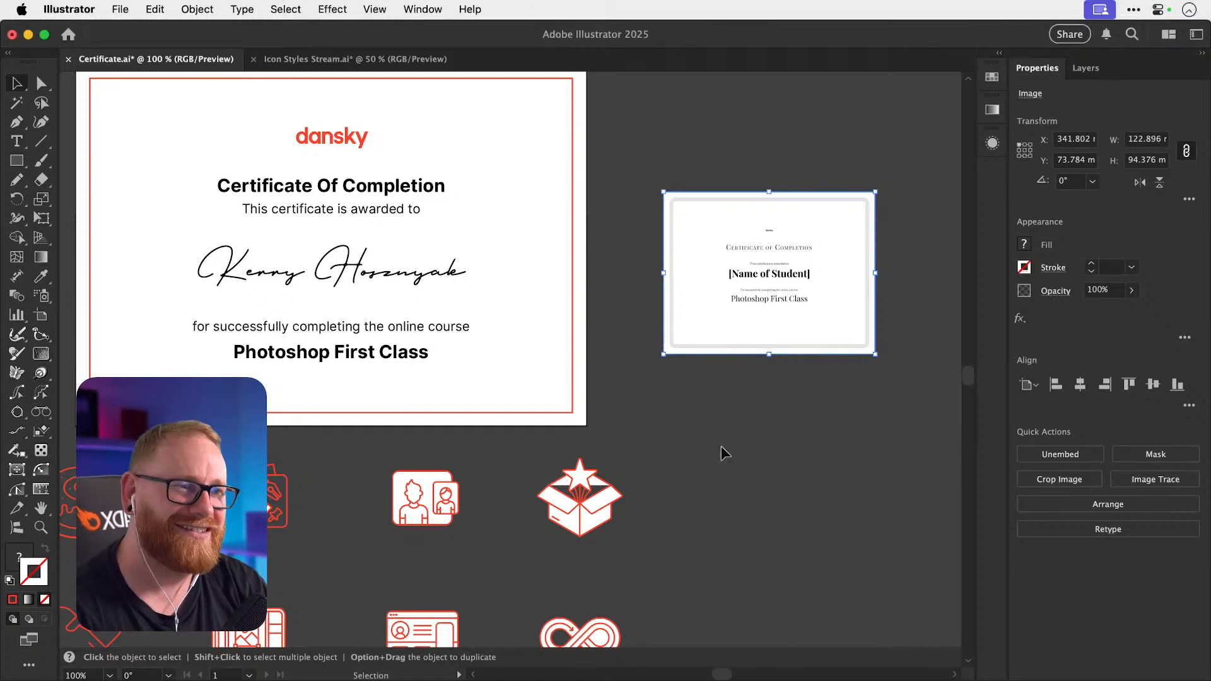
scroll(720, 445, left, 5)
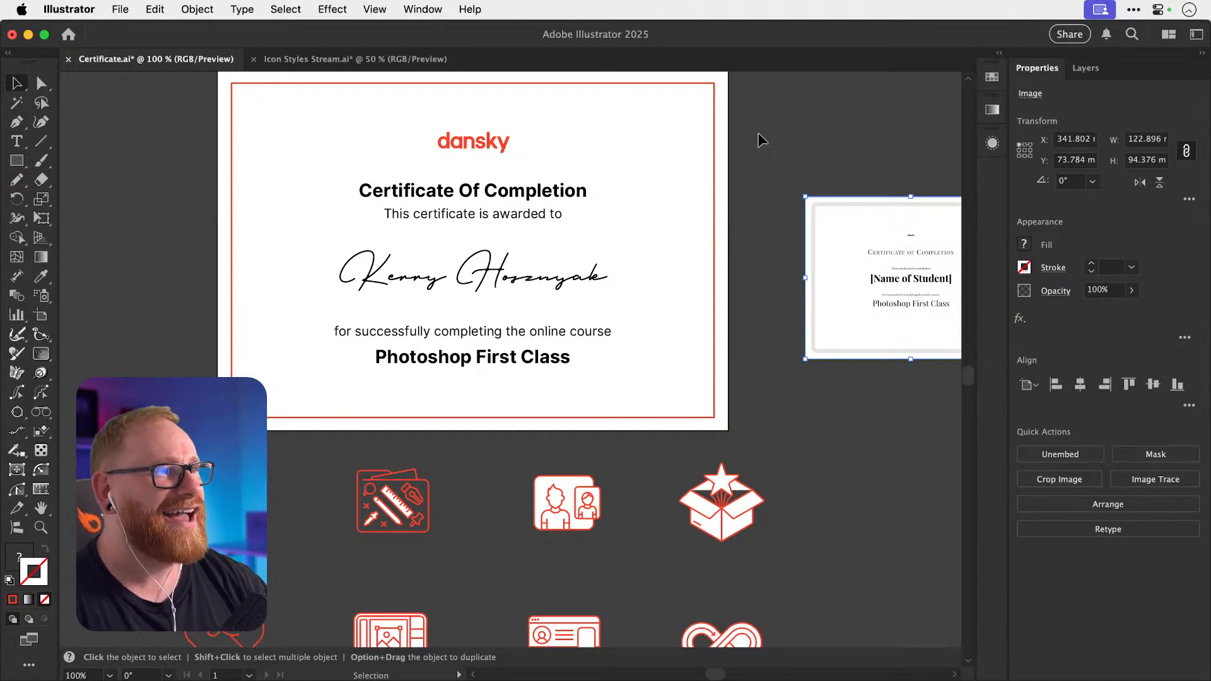
click(778, 143)
Give the certificate's text group a #111111 near-black fill instead of pure black.
key(space)
drag(558, 220, 570, 281)
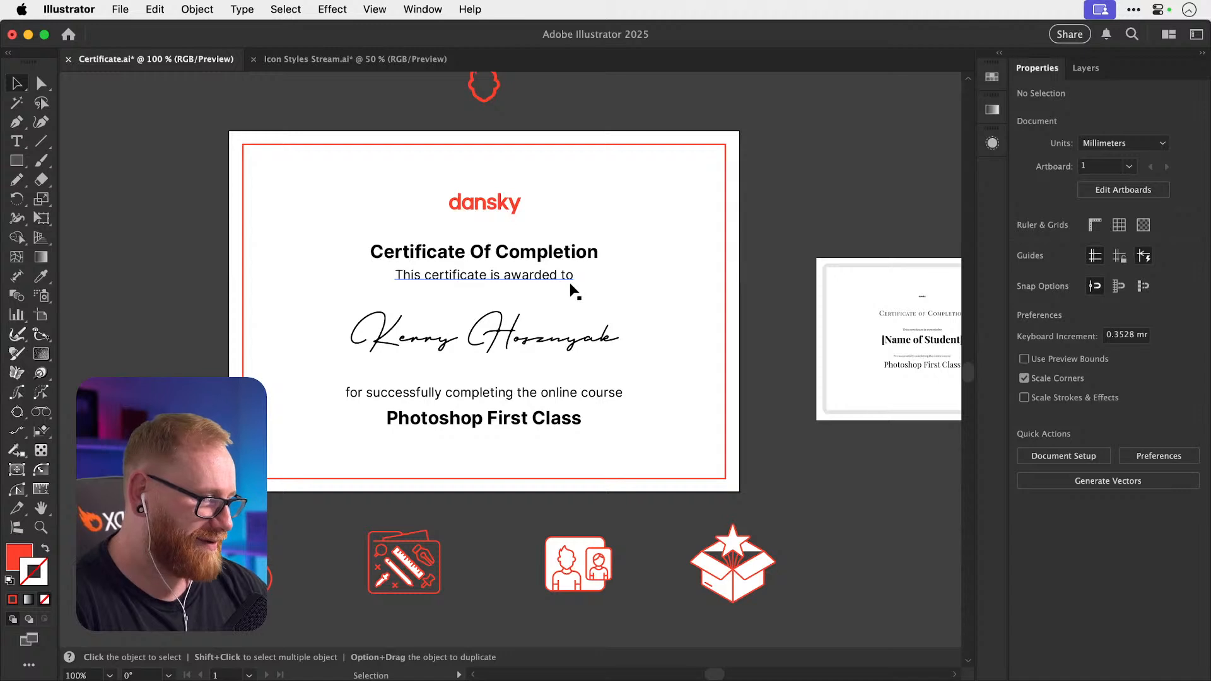
key(space)
drag(487, 216, 503, 207)
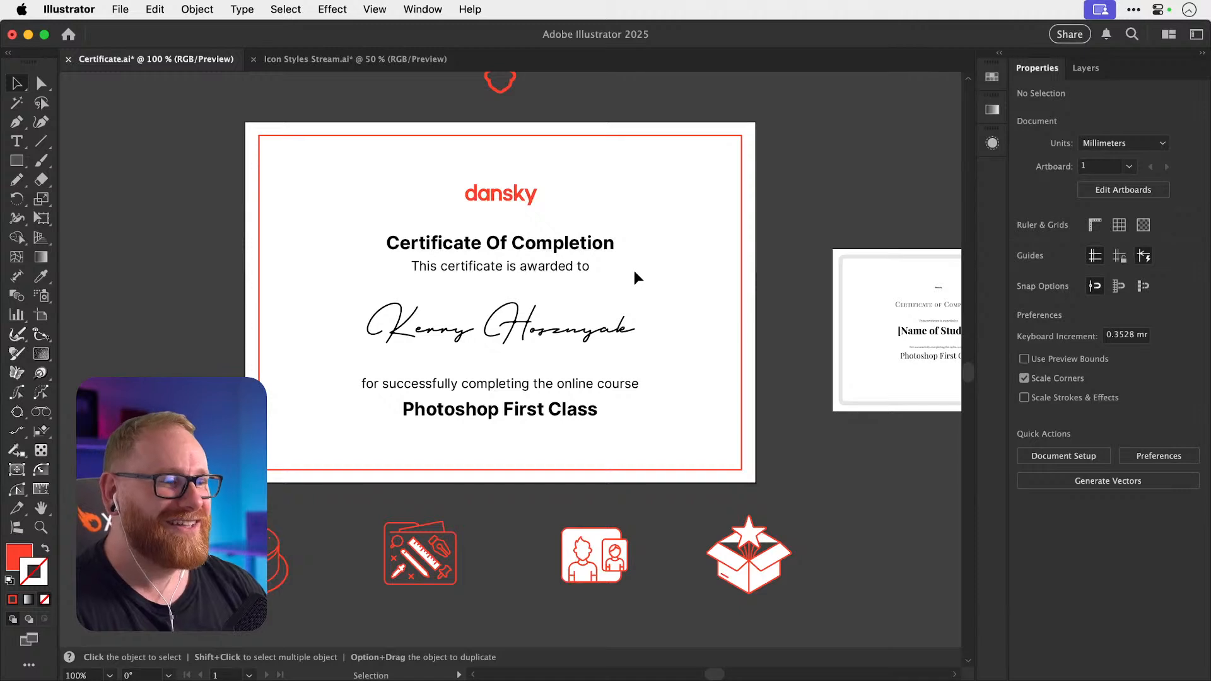
key(space)
drag(340, 220, 548, 432)
shift+click(260, 419)
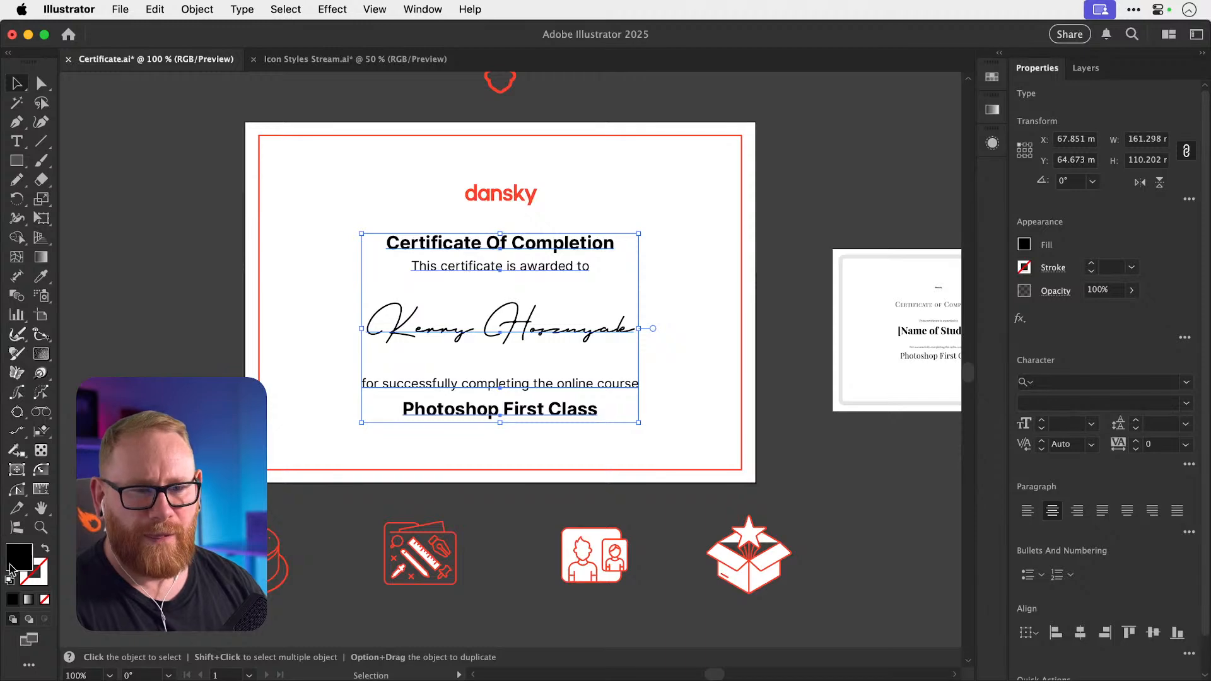
double_click(30, 563)
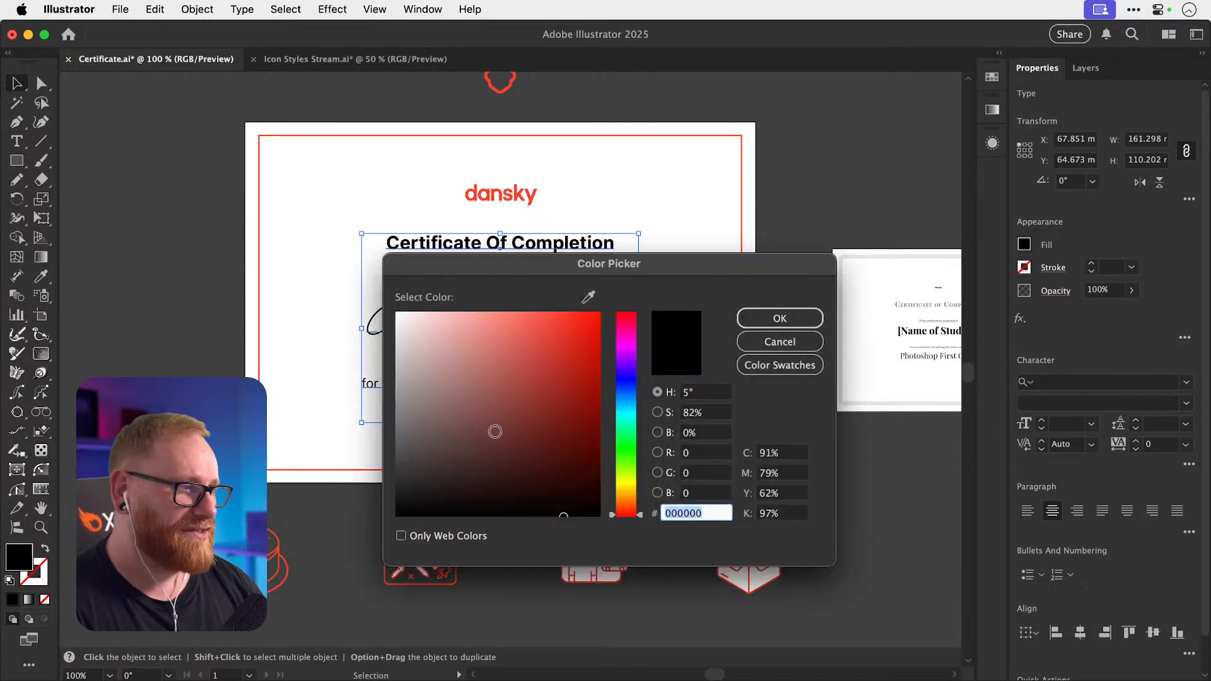
text(111111)
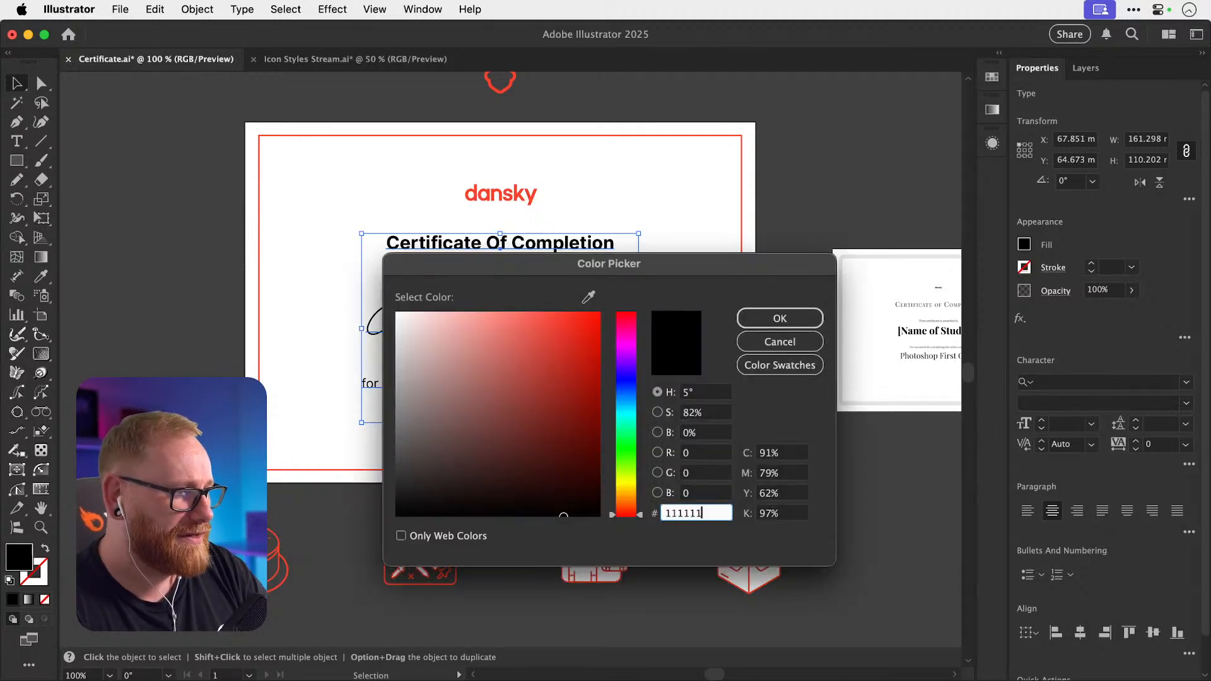
key(Return)
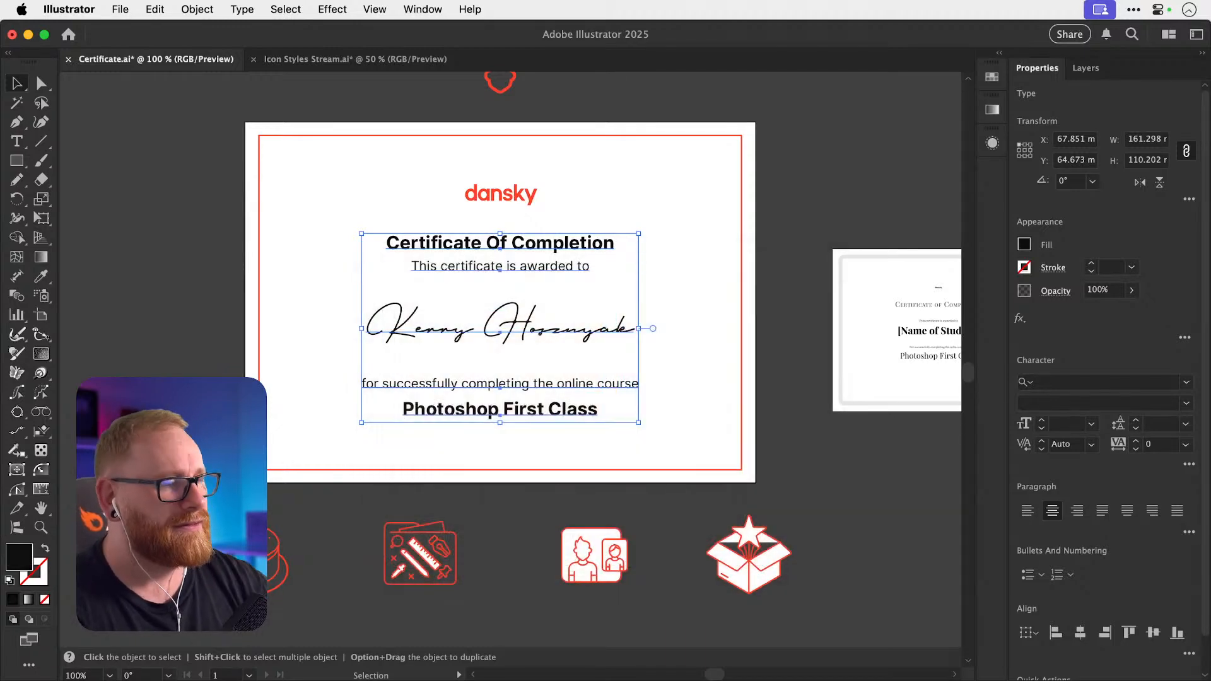
click(110, 253)
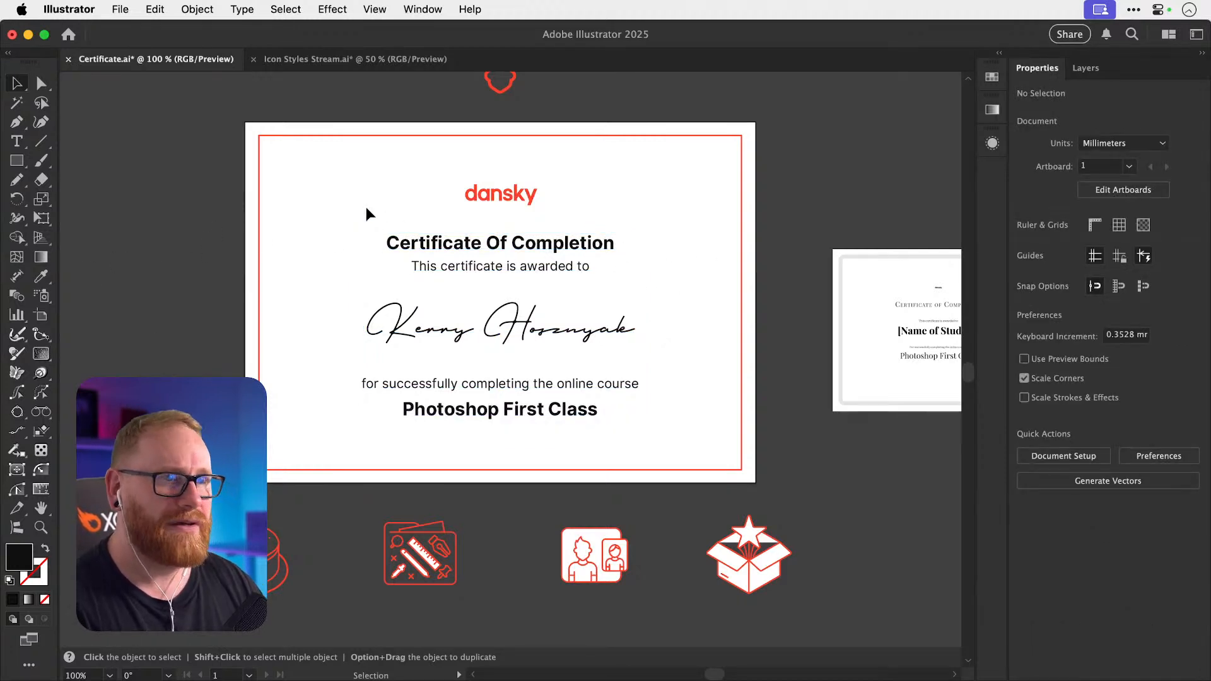
drag(240, 99, 284, 157)
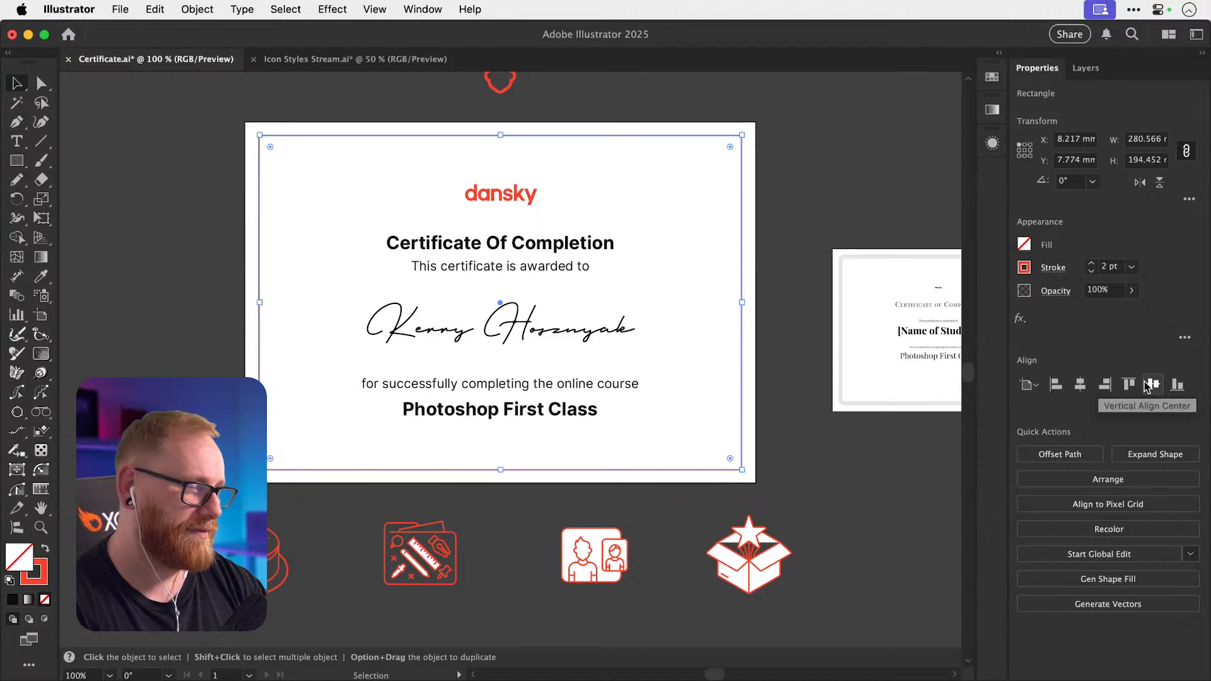
Try the ruler-and-pencil icon on the certificate, undo it, and bring Chrome over Illustrator.
click(168, 255)
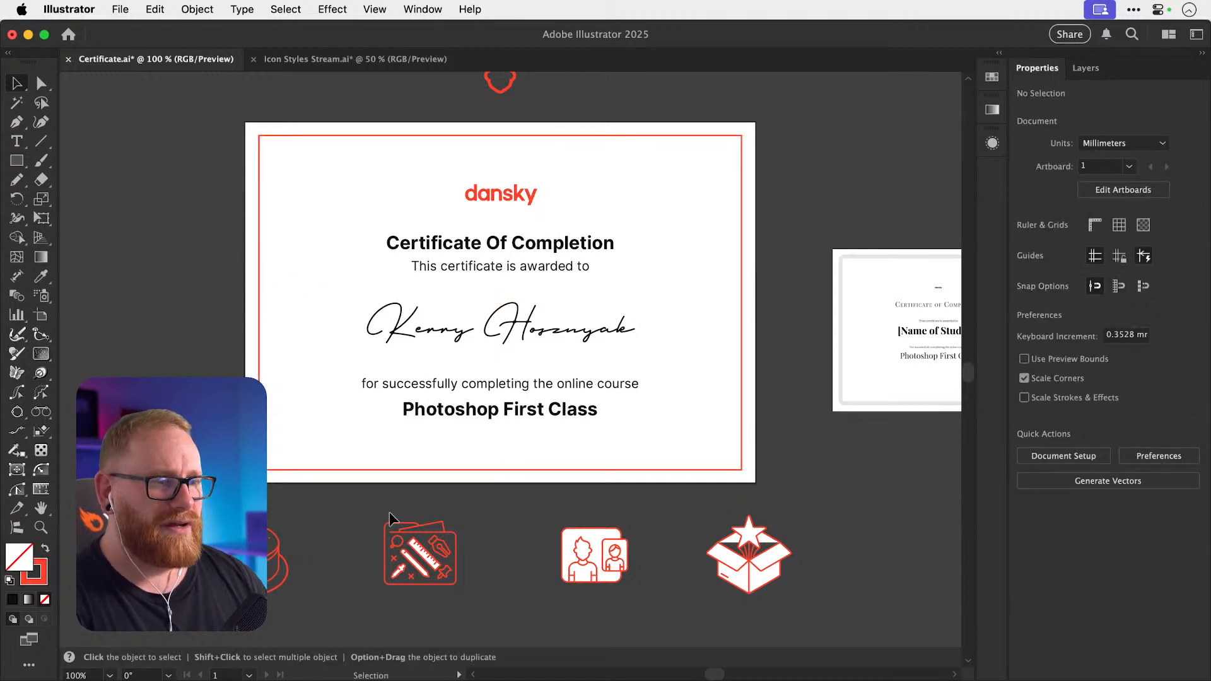
drag(424, 550, 353, 202)
key(super+z)
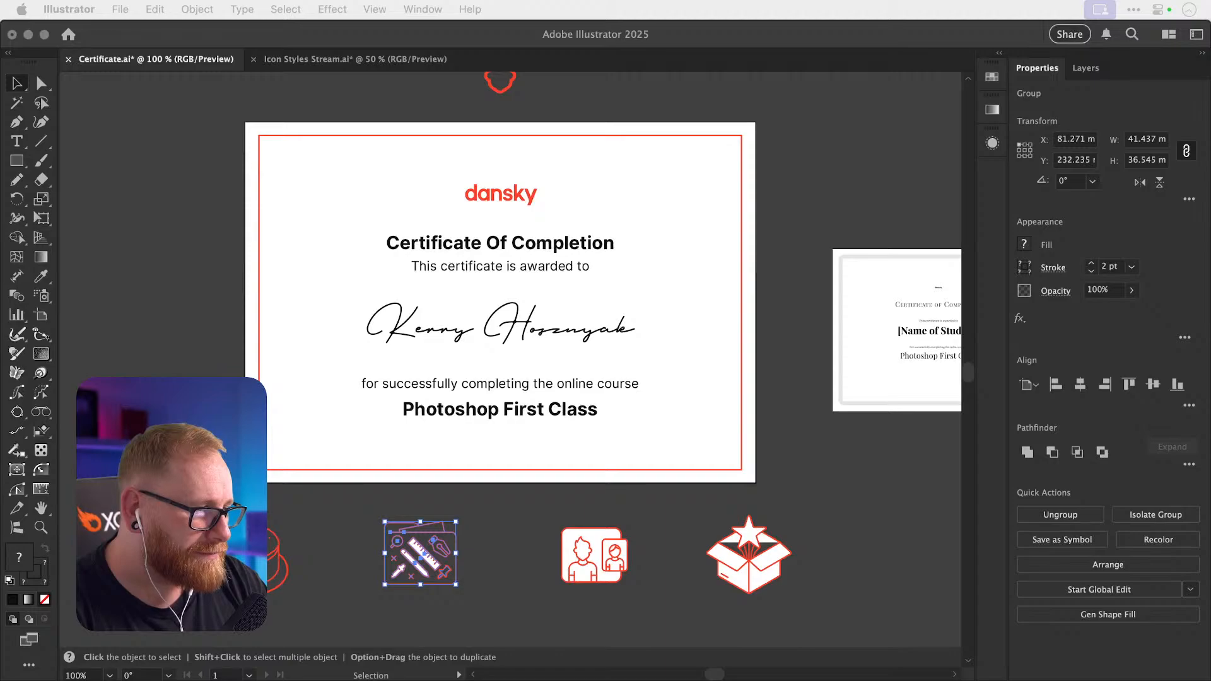
drag(0, 38, 890, 38)
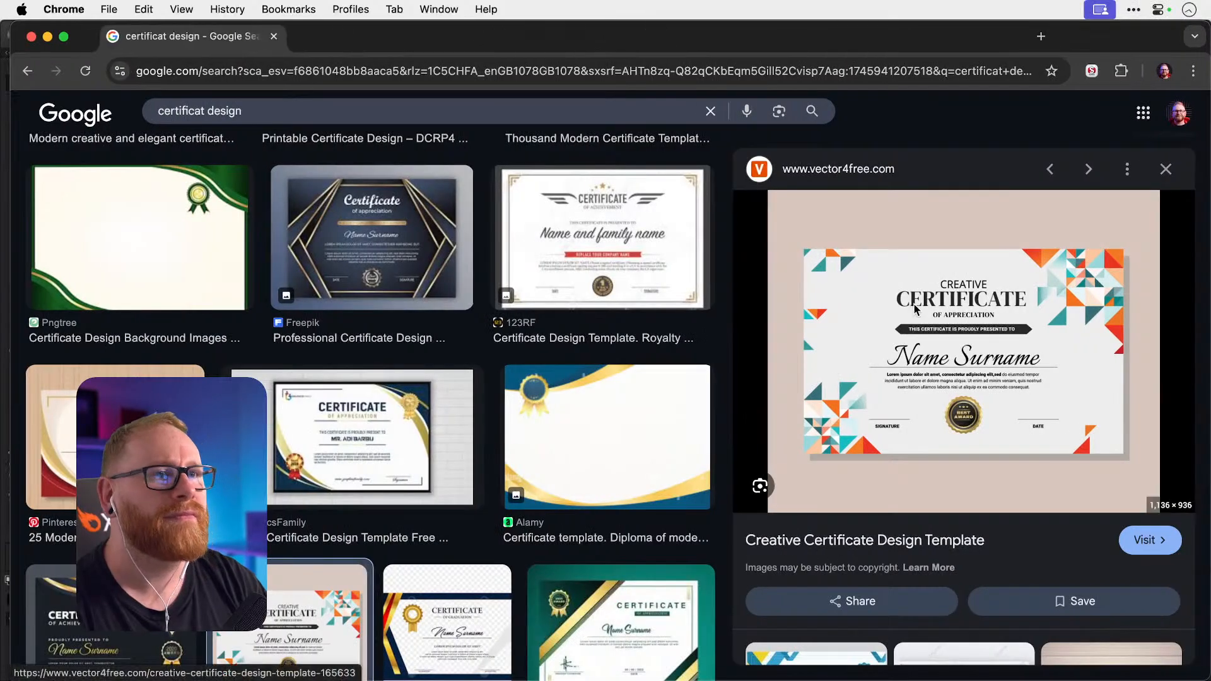
Maximize Chrome, browse related certificate images, then preview the dark-gold GraphicsFamily certificate template.
click(65, 38)
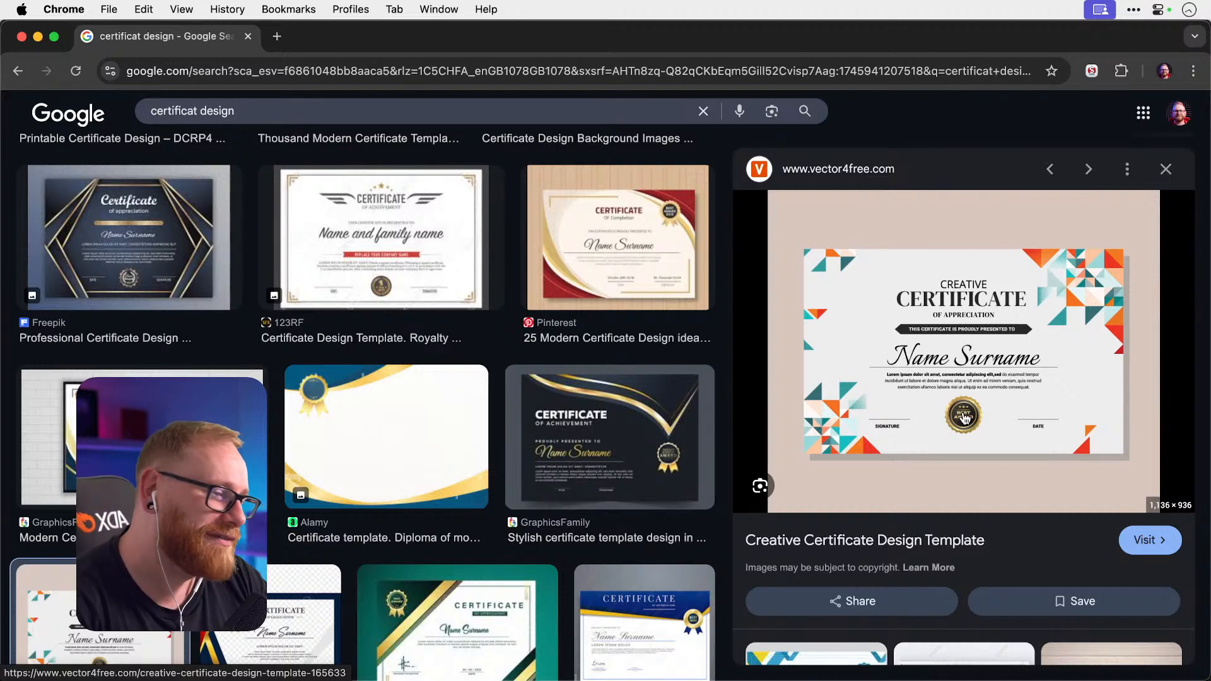
scroll(963, 416, down, 3)
scroll(962, 411, down, 2)
scroll(963, 411, down, 2)
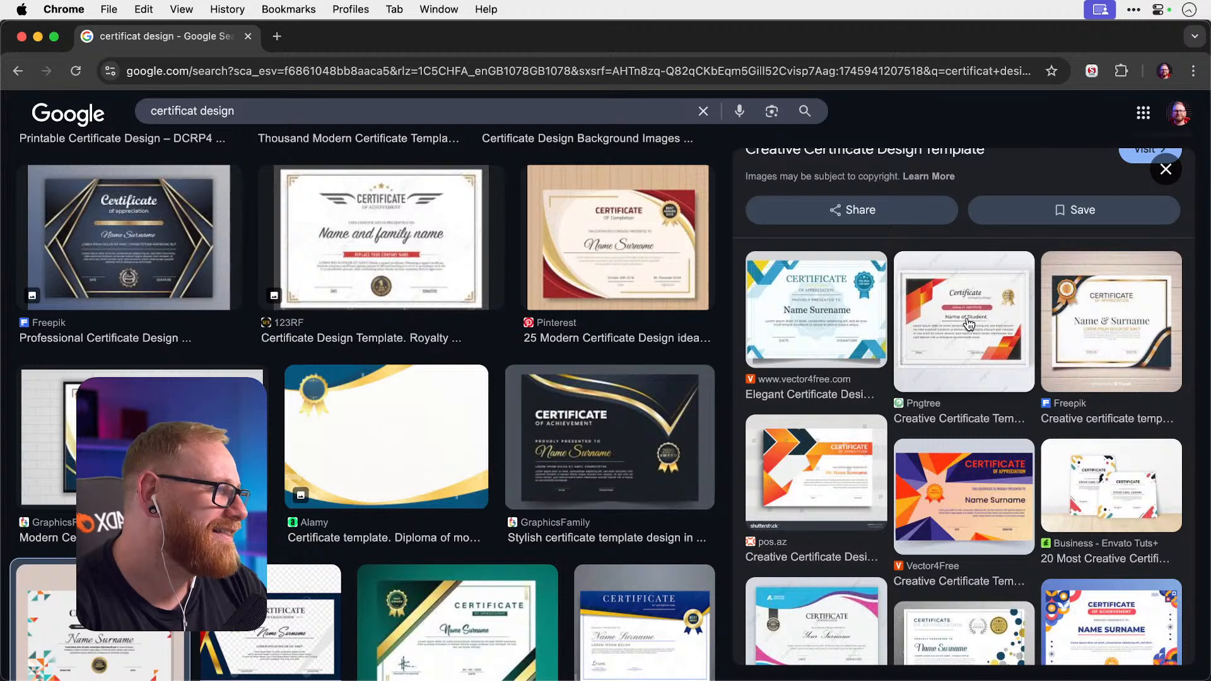
scroll(974, 322, down, 5)
scroll(970, 324, down, 3)
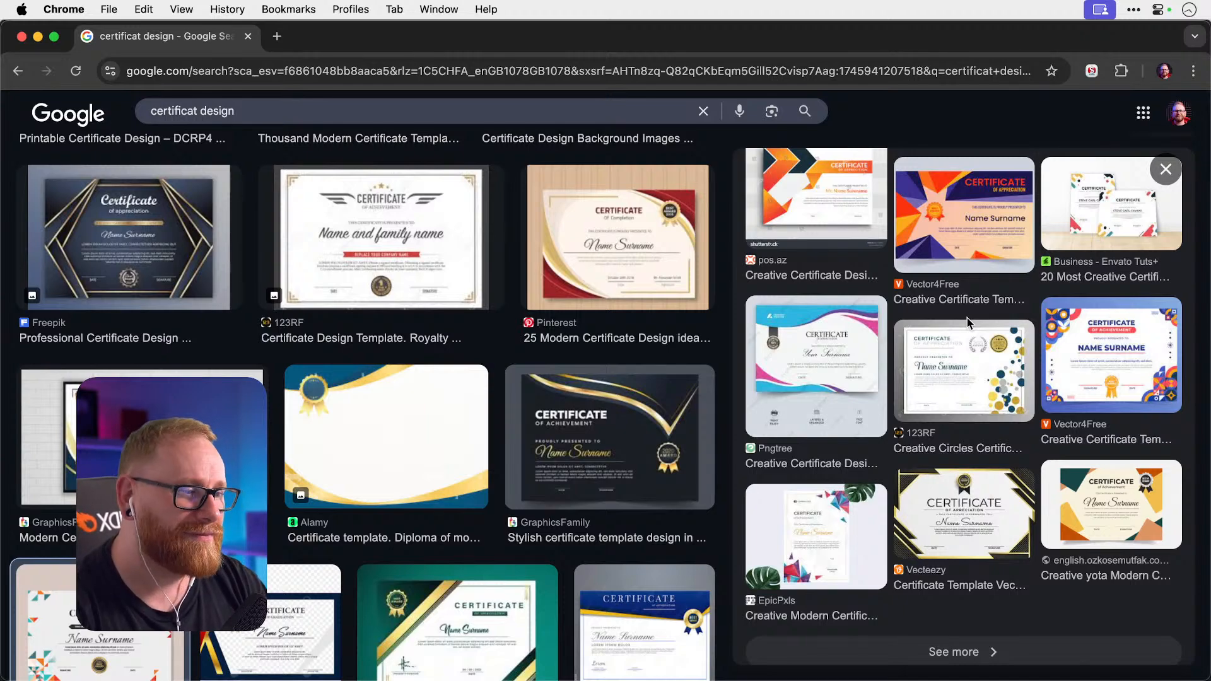
key(Escape)
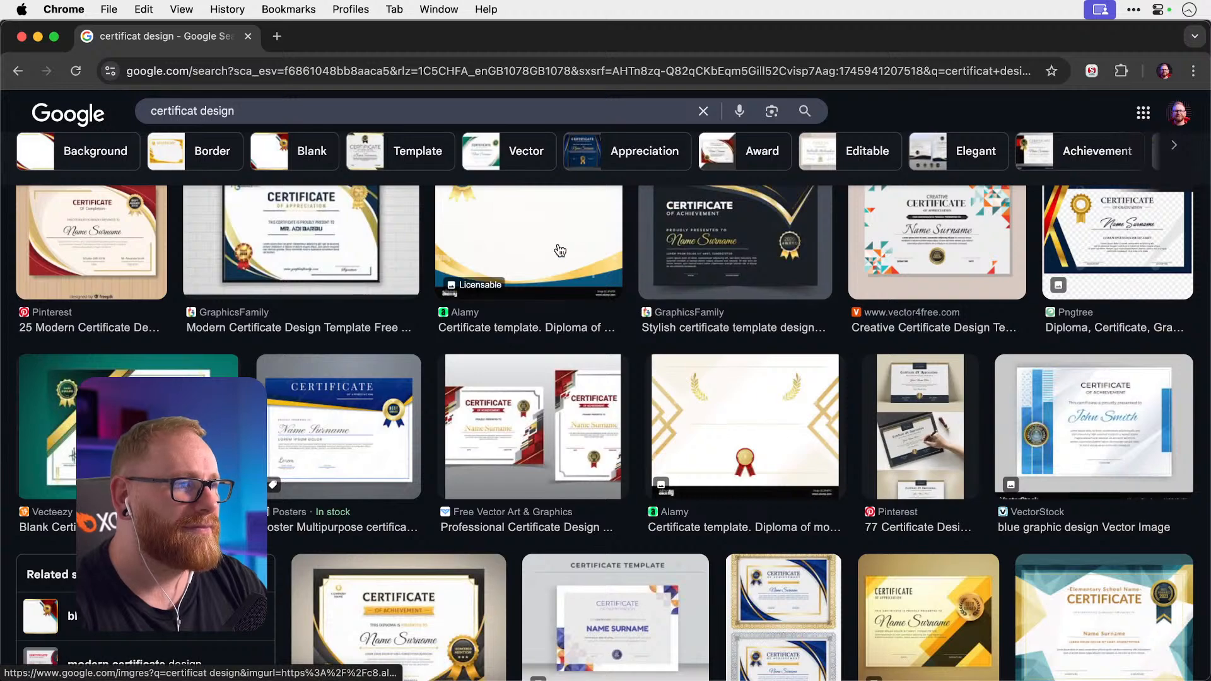
scroll(535, 230, down, 2)
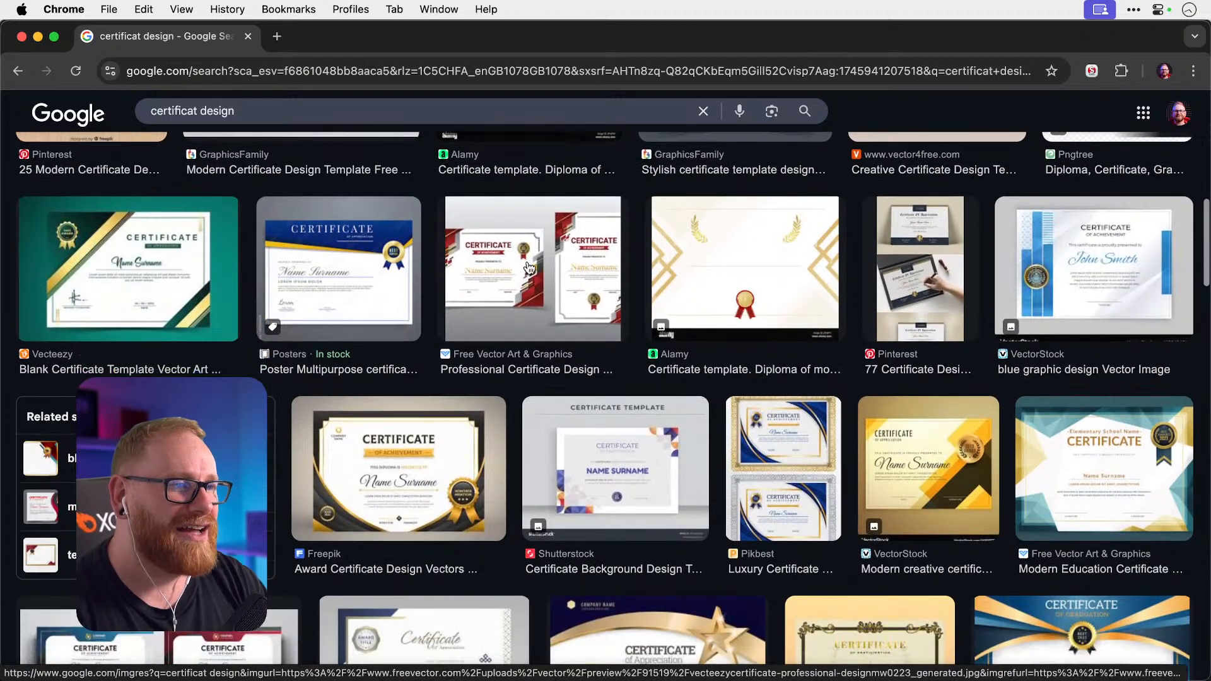
scroll(528, 273, up, 4)
click(727, 325)
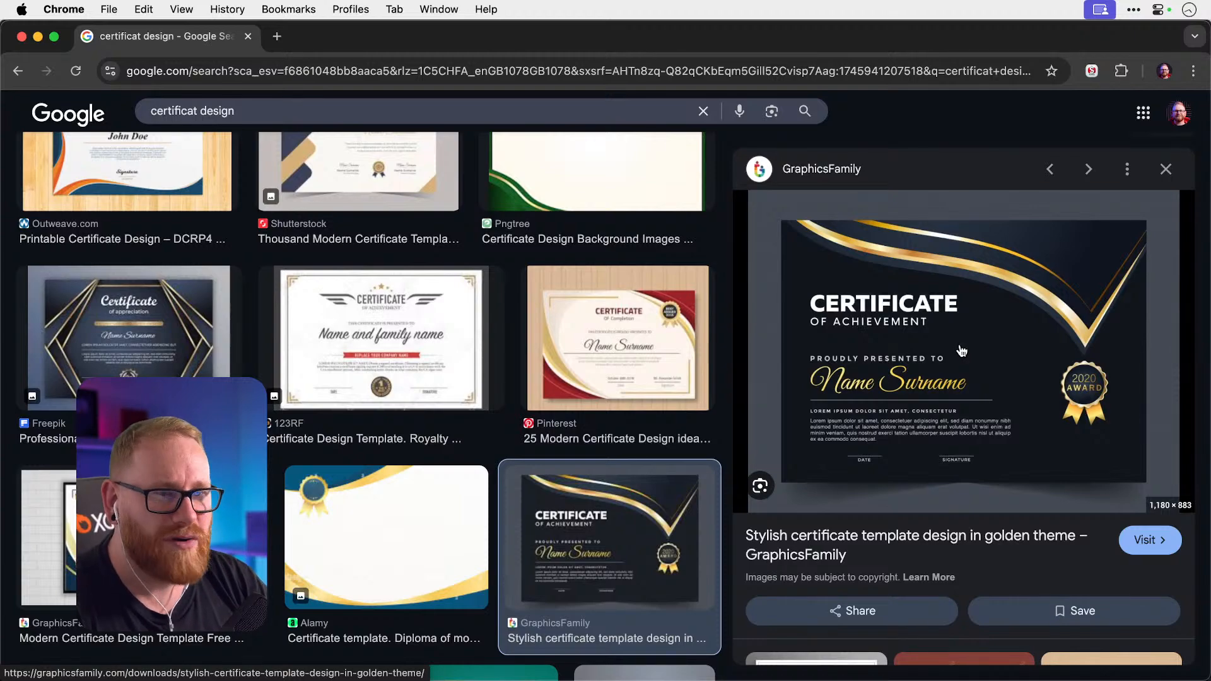
Close the dark certificate preview and look at the ornate gold Pngtree certificate.
key(Escape)
scroll(961, 351, down, 3)
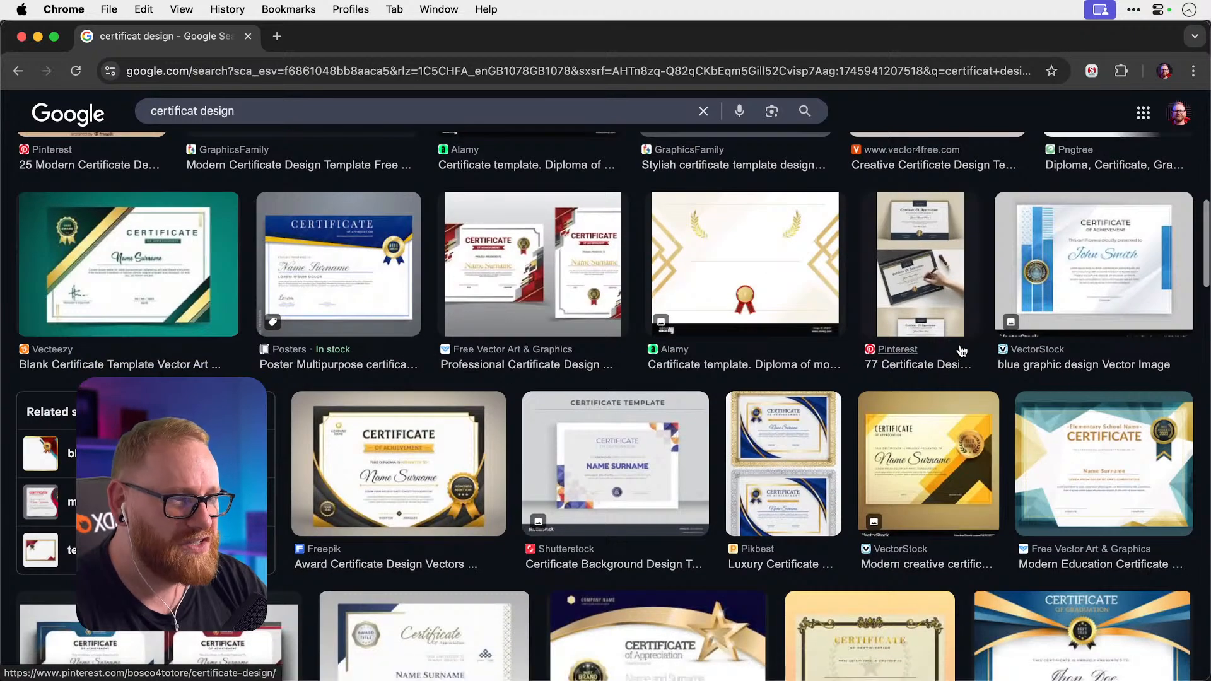
scroll(962, 350, down, 2)
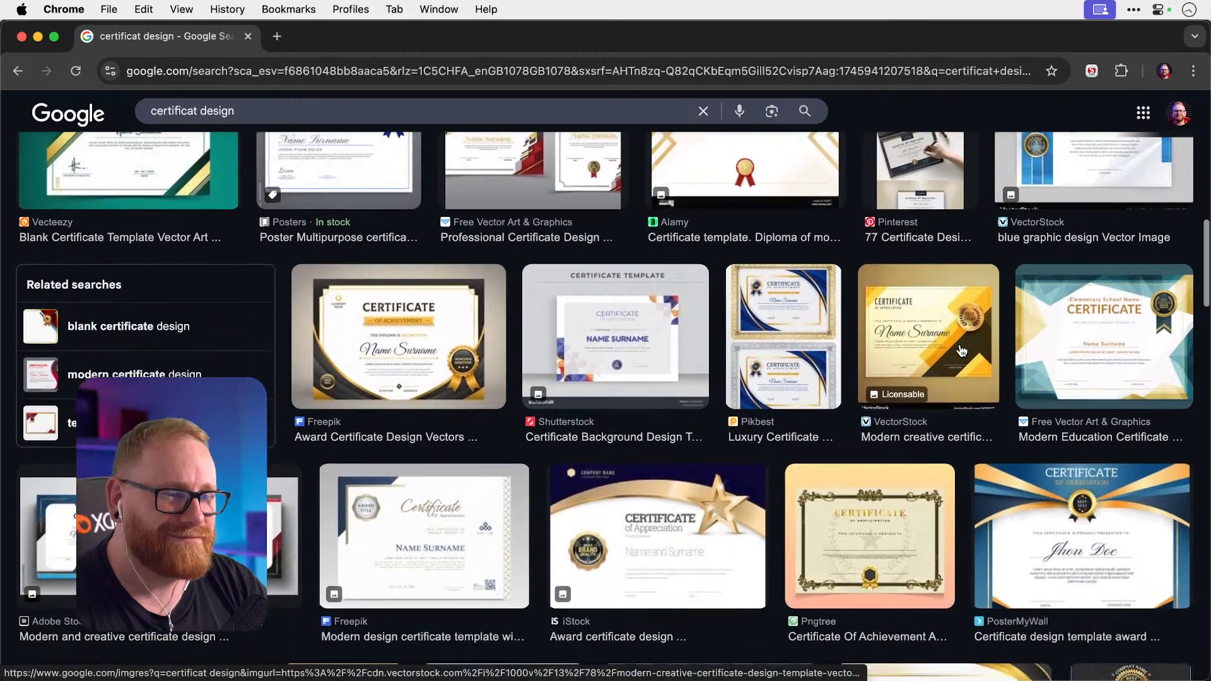
scroll(961, 351, down, 3)
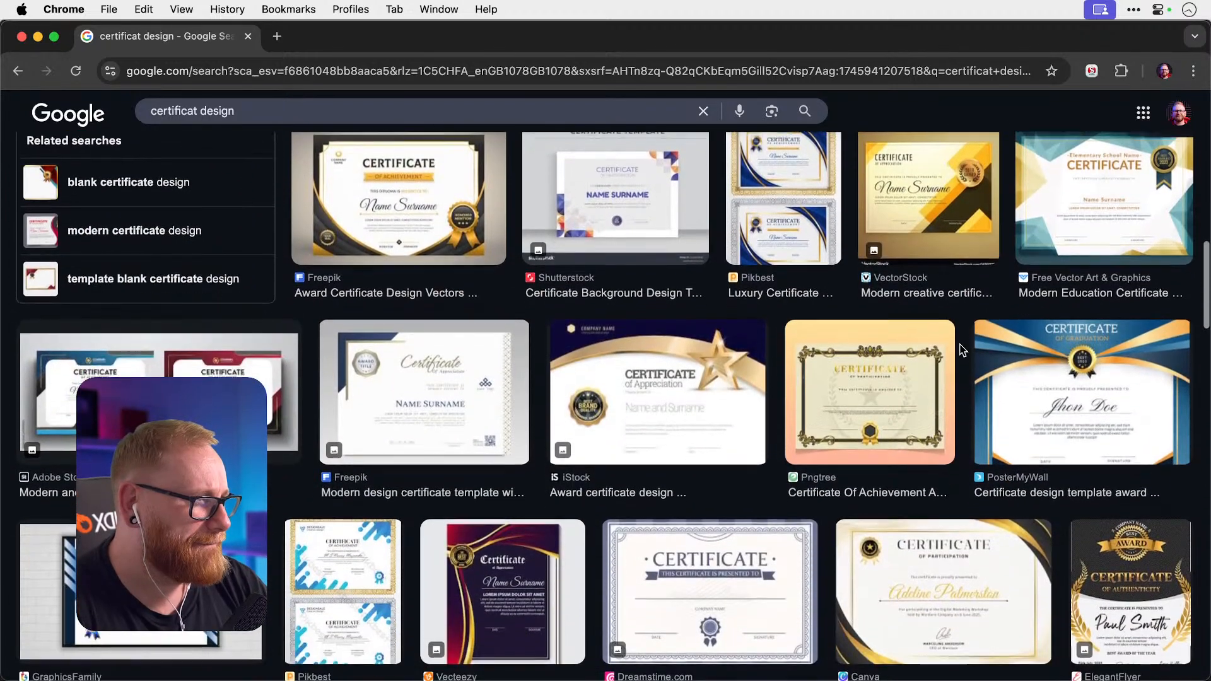
click(883, 353)
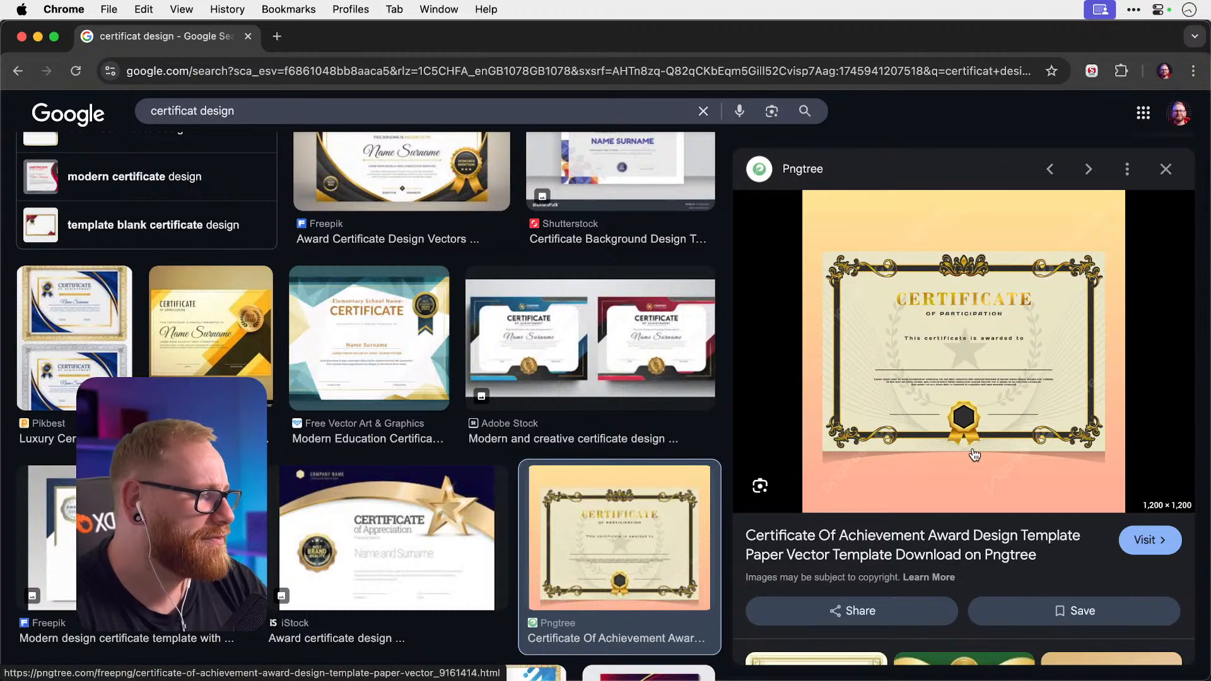
key(Escape)
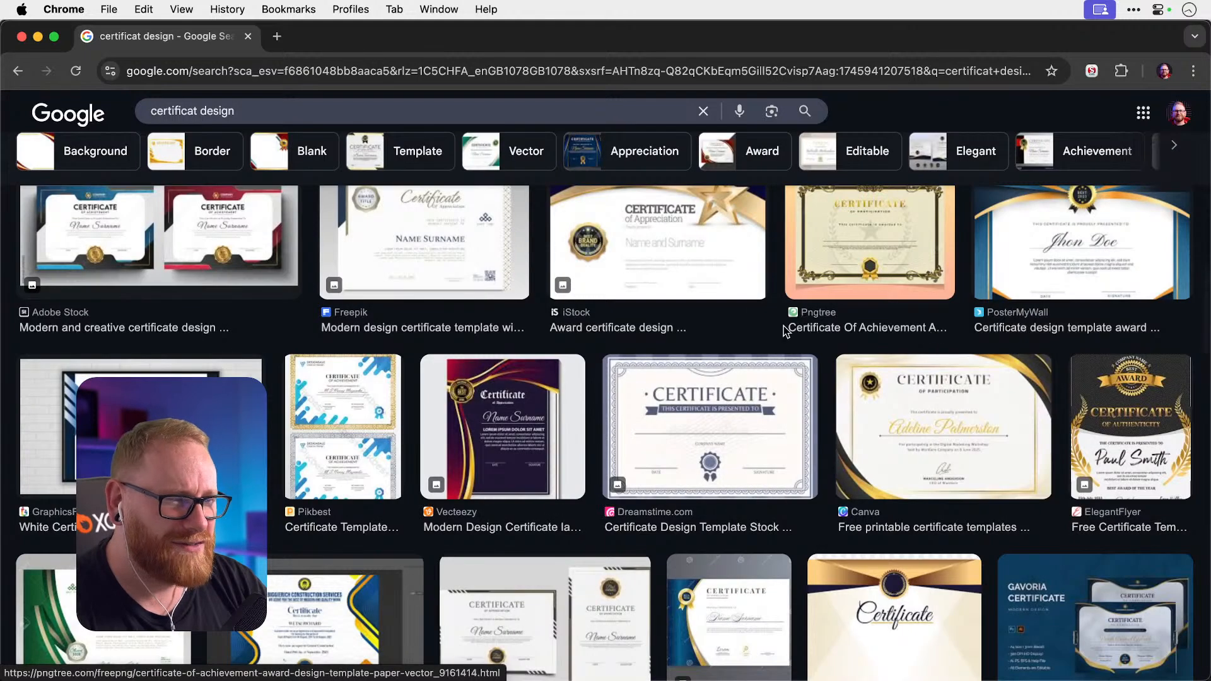
Preview the iStock award certificate pair, then select the misspelled 'certificat' in the search.
scroll(785, 333, down, 3)
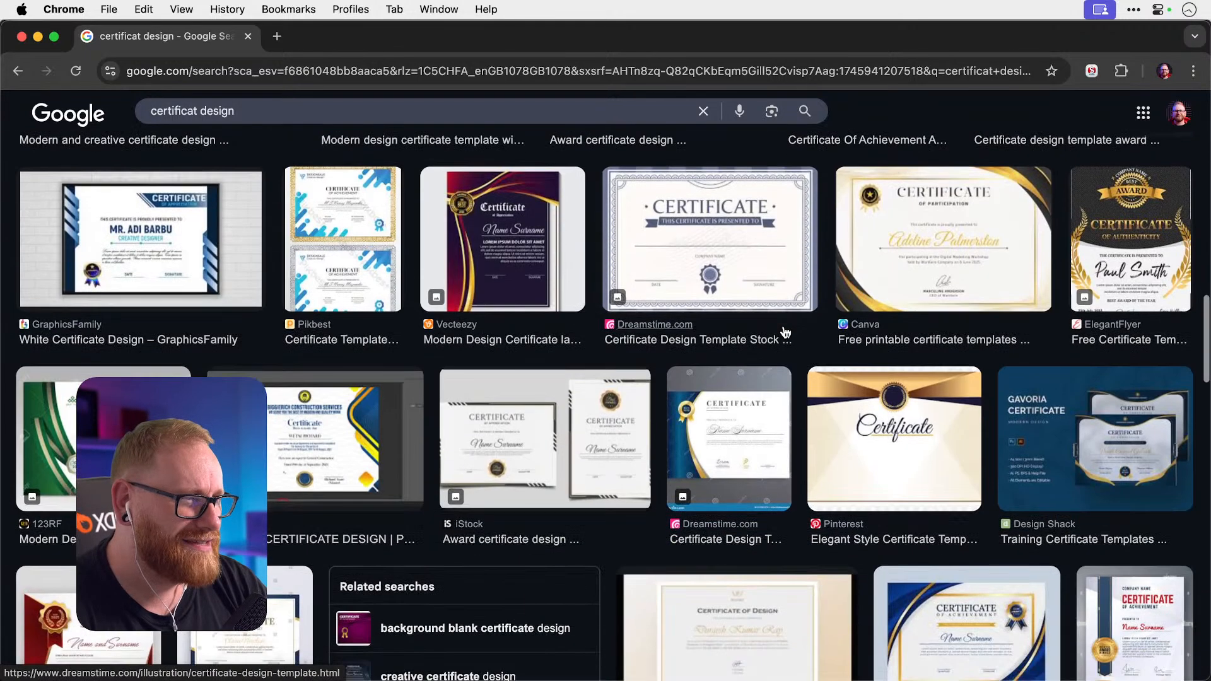
click(574, 438)
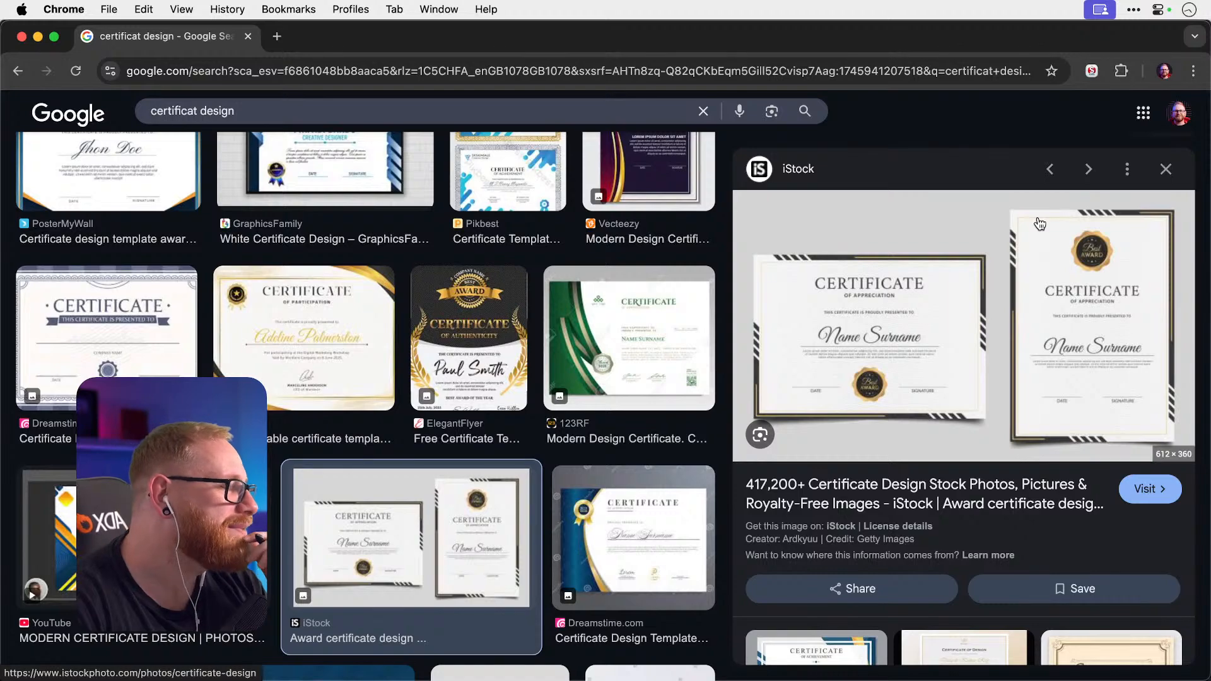
key(Escape)
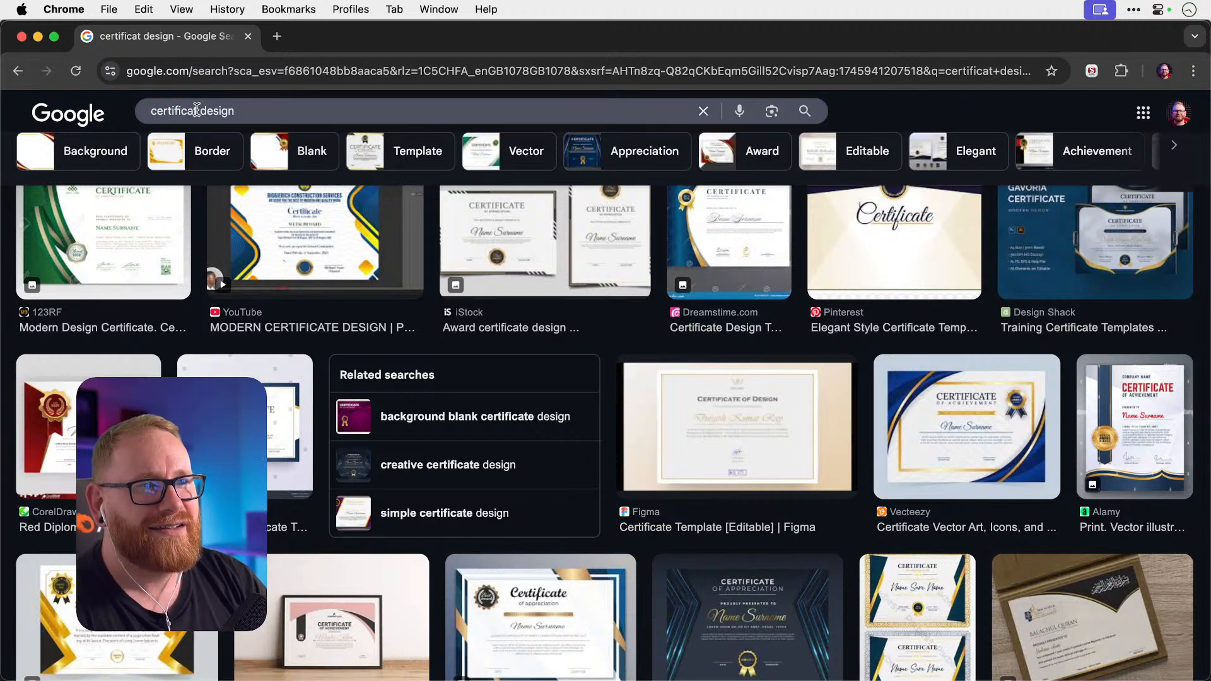
double_click(152, 111)
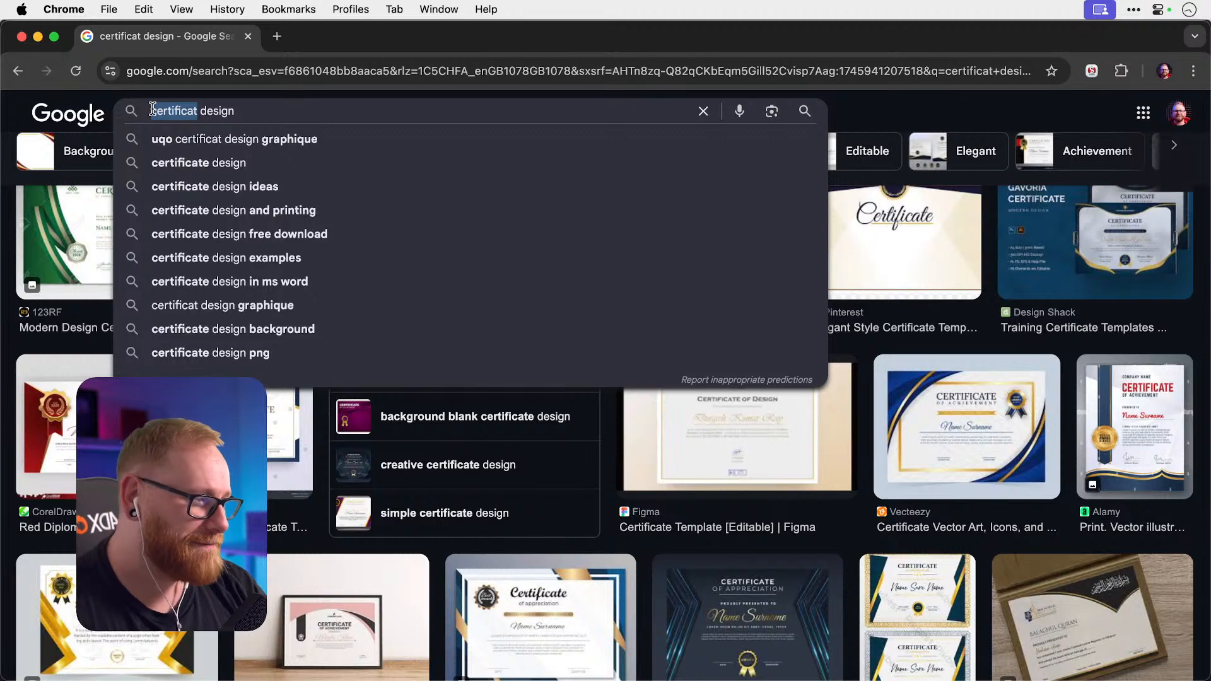
Search Google for 'parchment paper' in a new tab and browse its image results.
key(super+t)
text(pa)
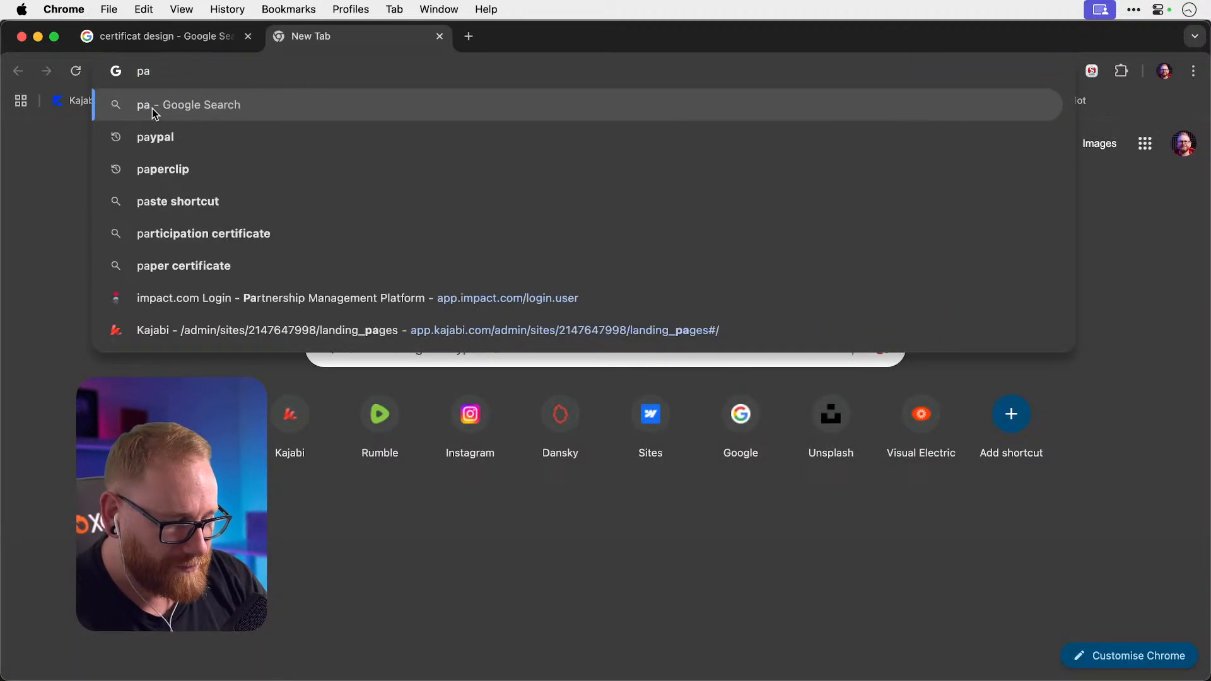
text(rchment paper)
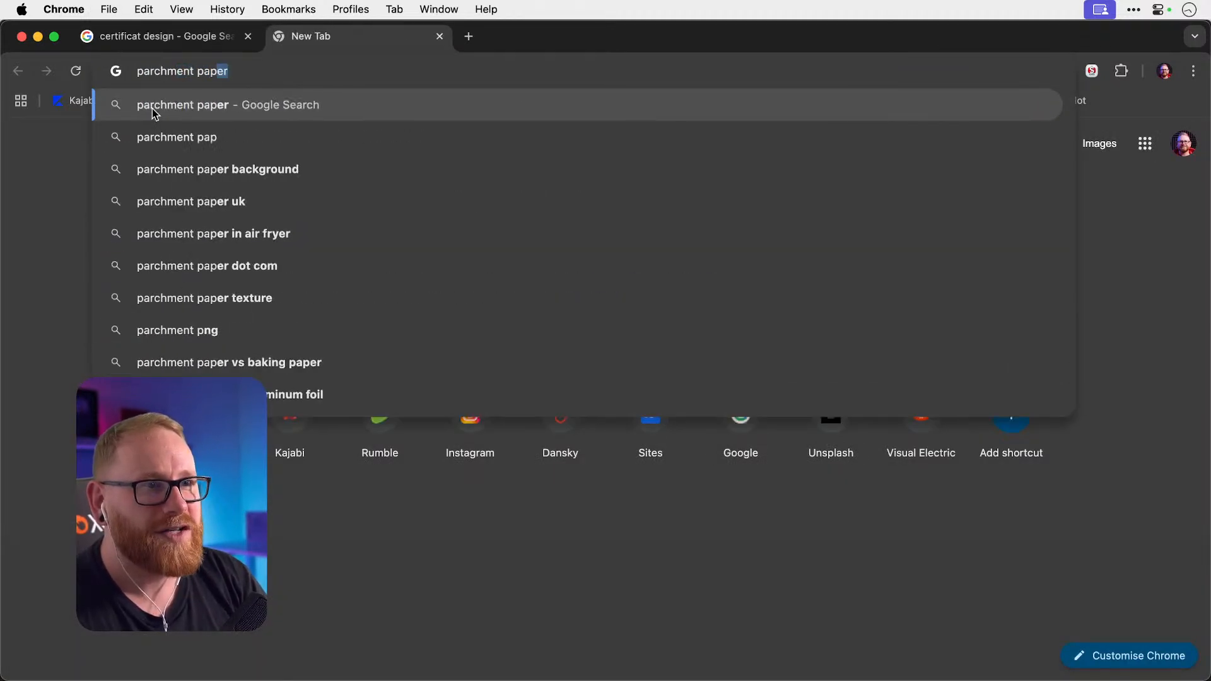
key(Return)
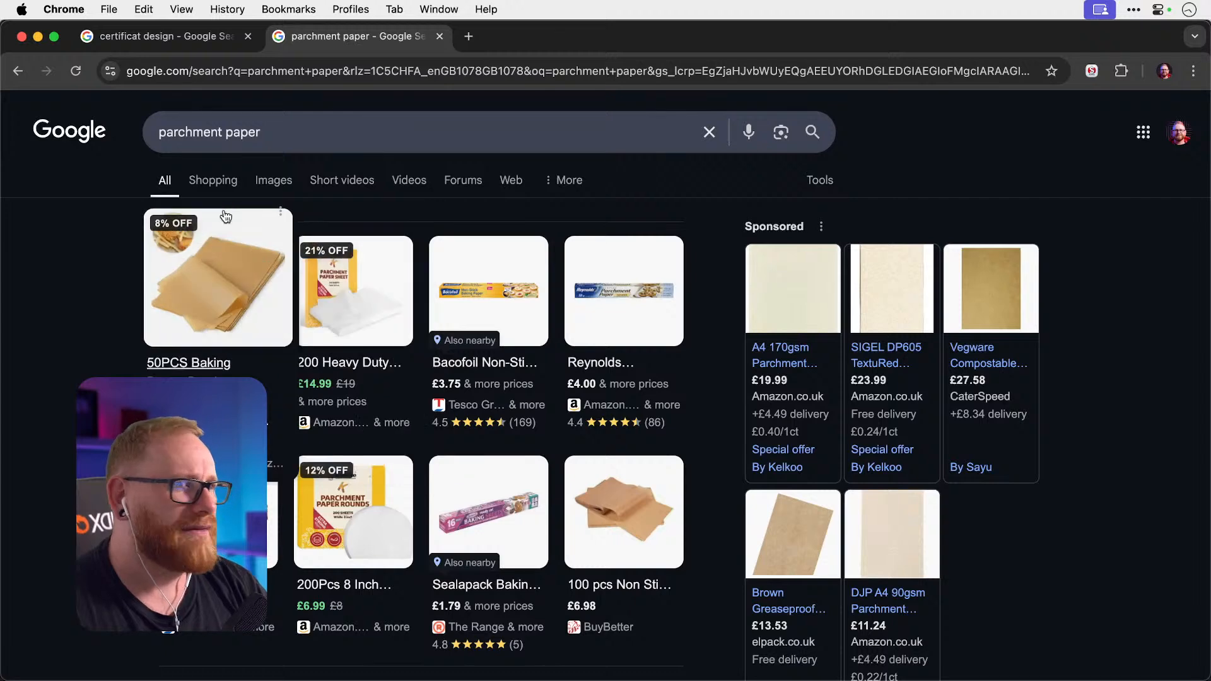
click(280, 186)
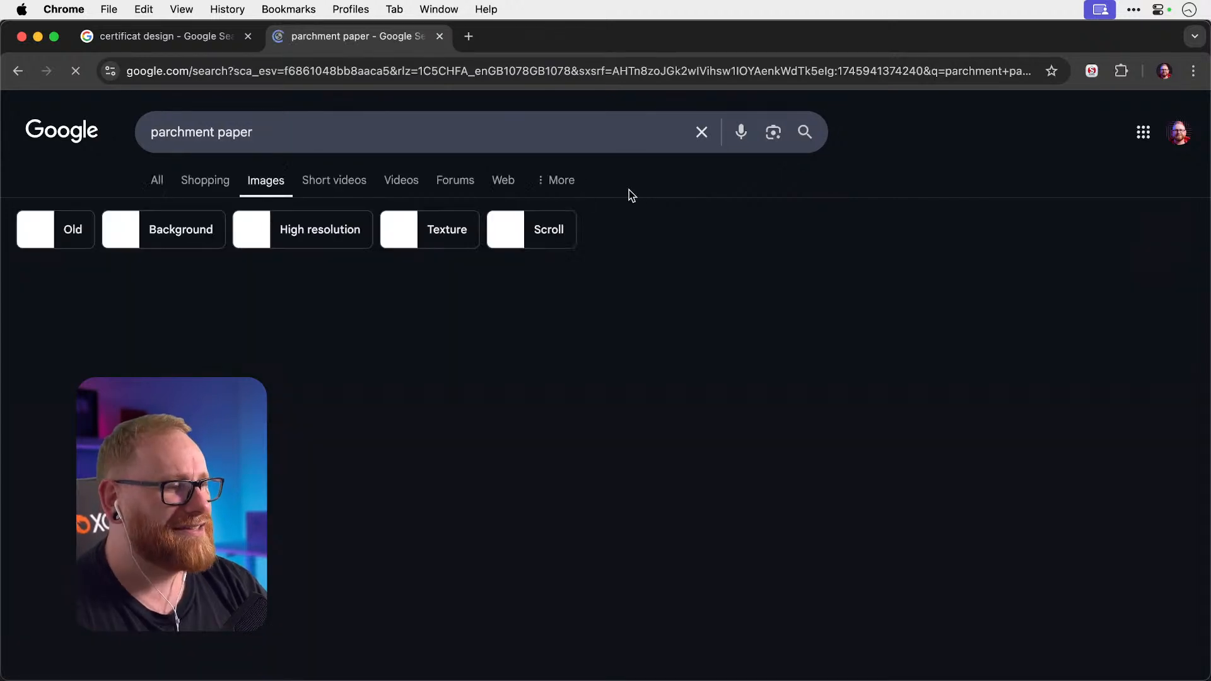
scroll(586, 209, down, 3)
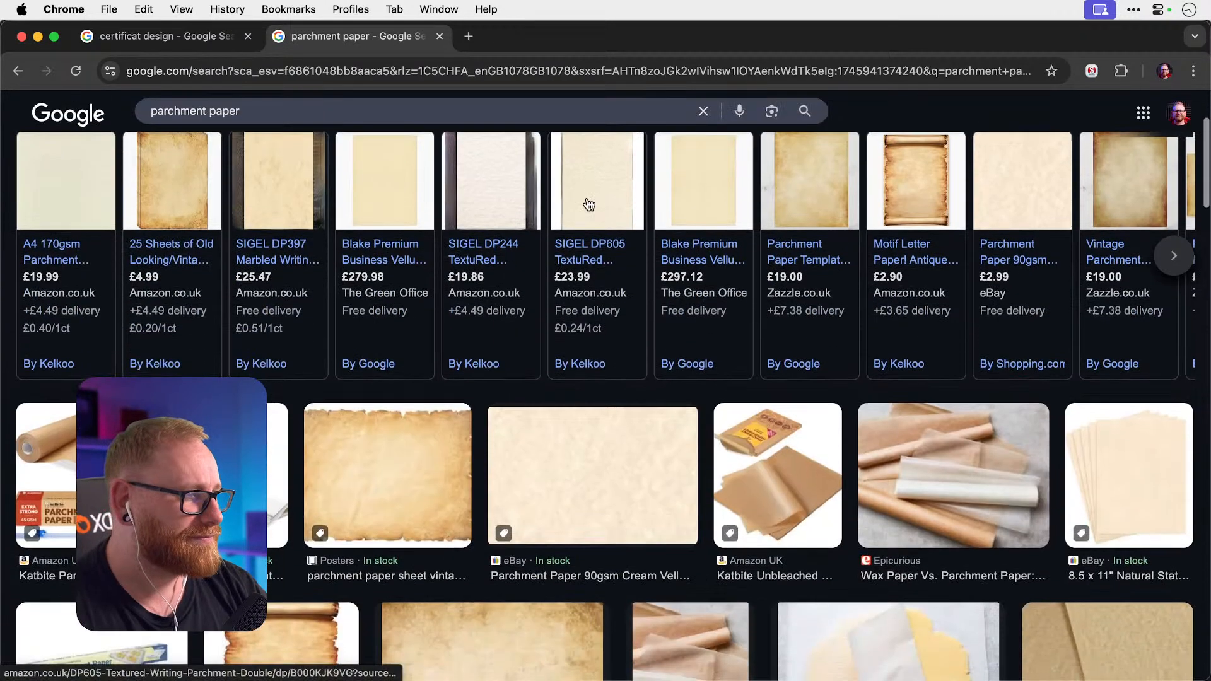
scroll(592, 252, down, 2)
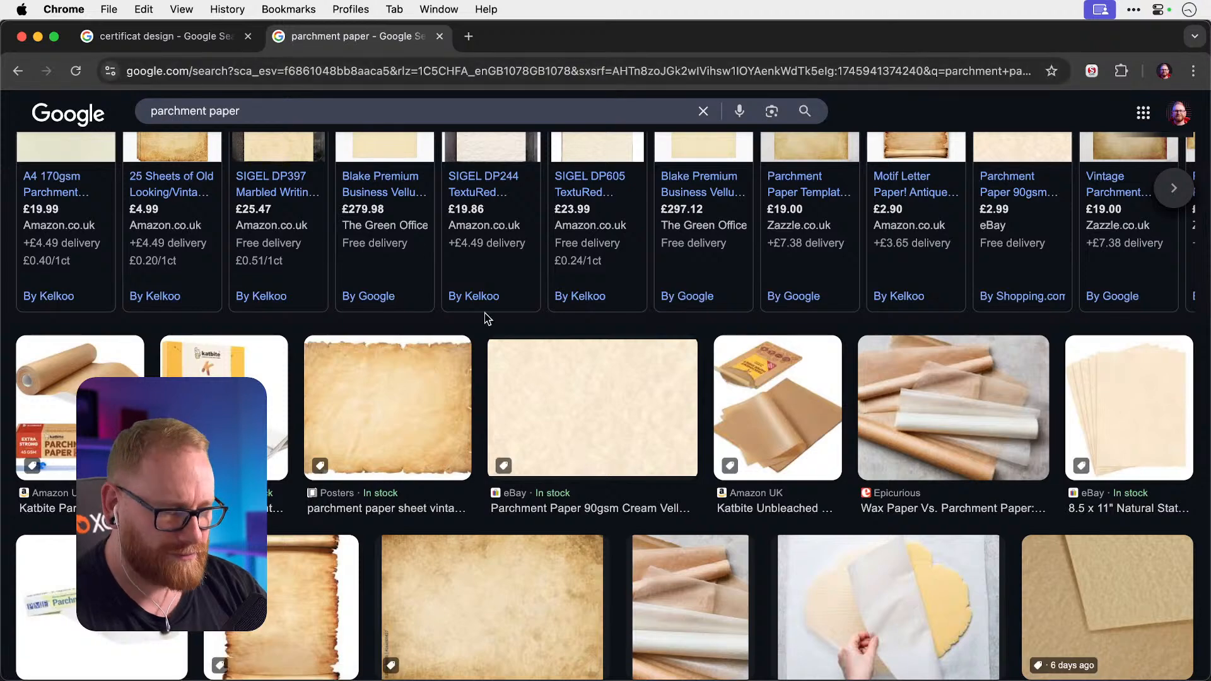
Search for 'envato elements' in another new tab.
key(super+t)
text(envat)
key(Return)
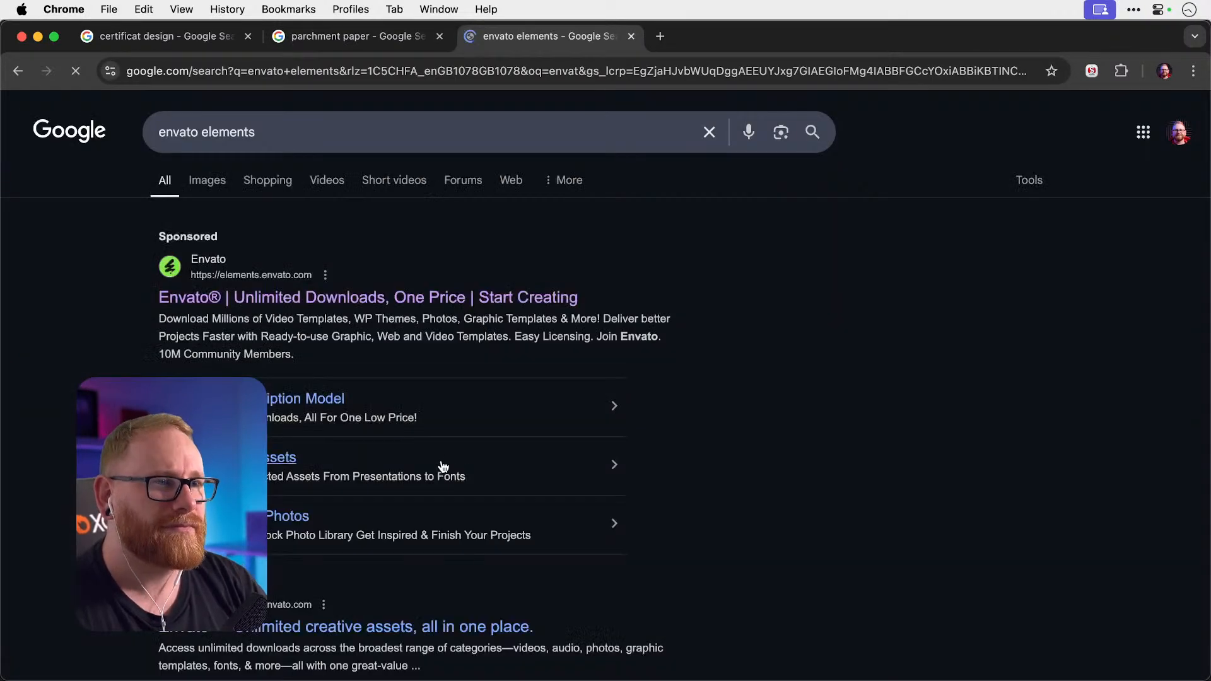
Go to Envato Elements and search for 'parchment paper'.
click(387, 296)
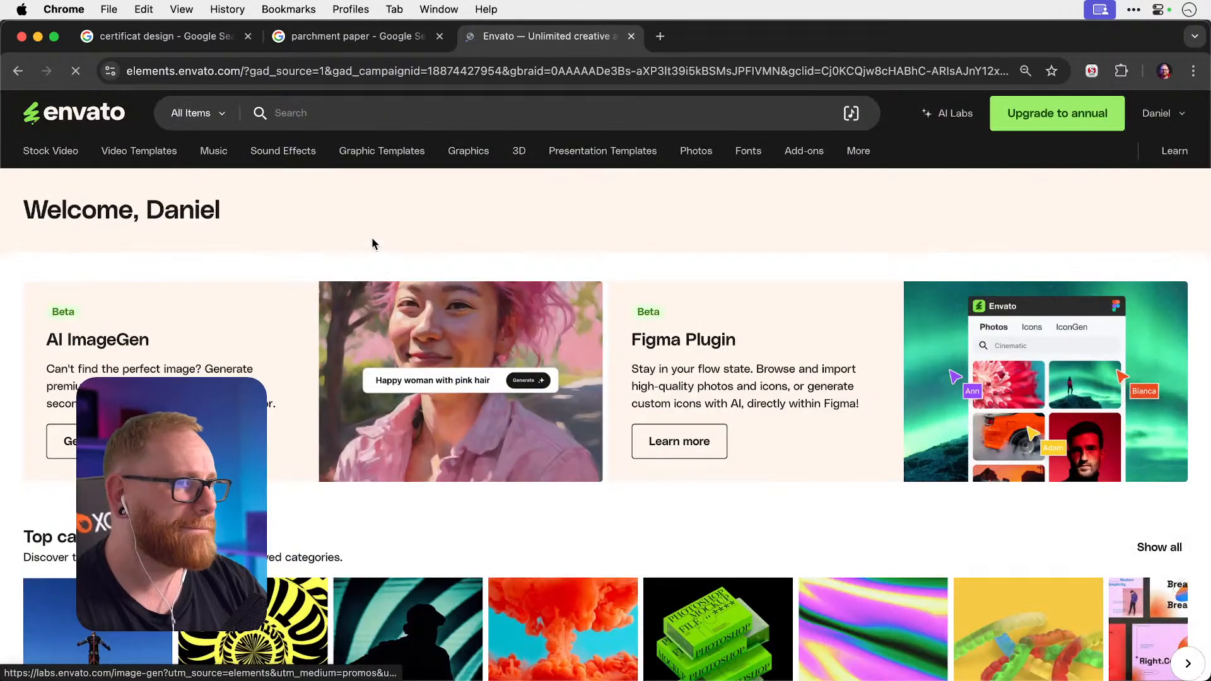
click(419, 119)
text(ppw)
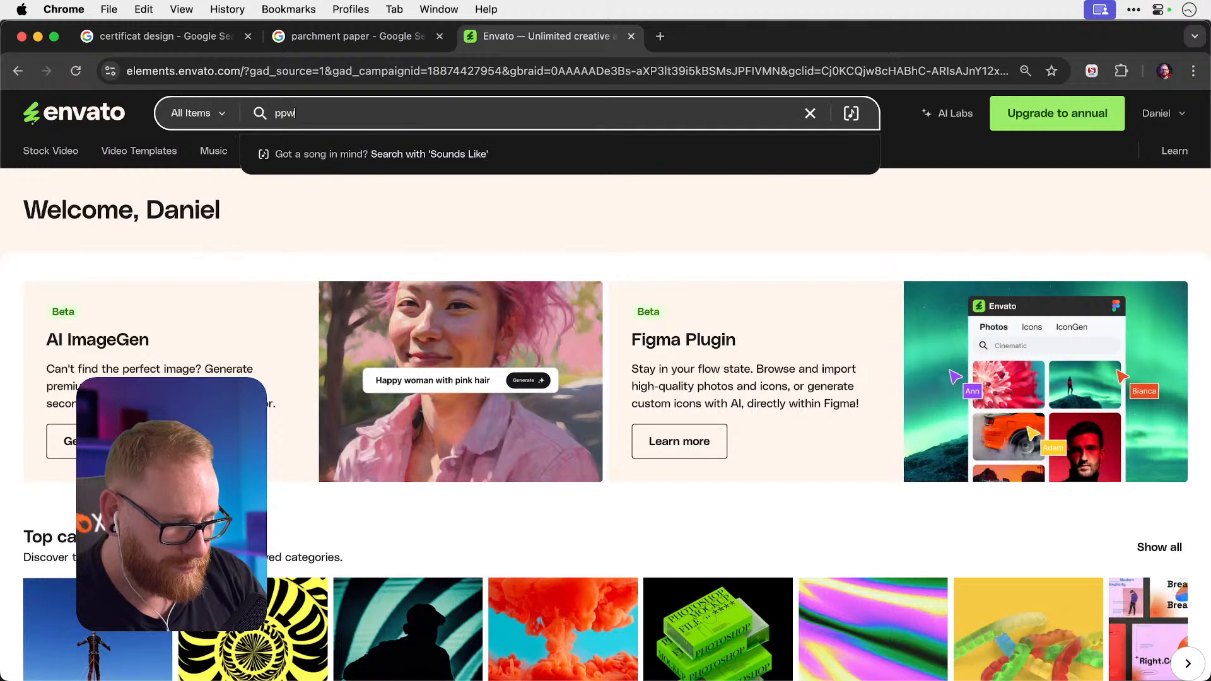
text(r t)
key(super+a)
text(prch)
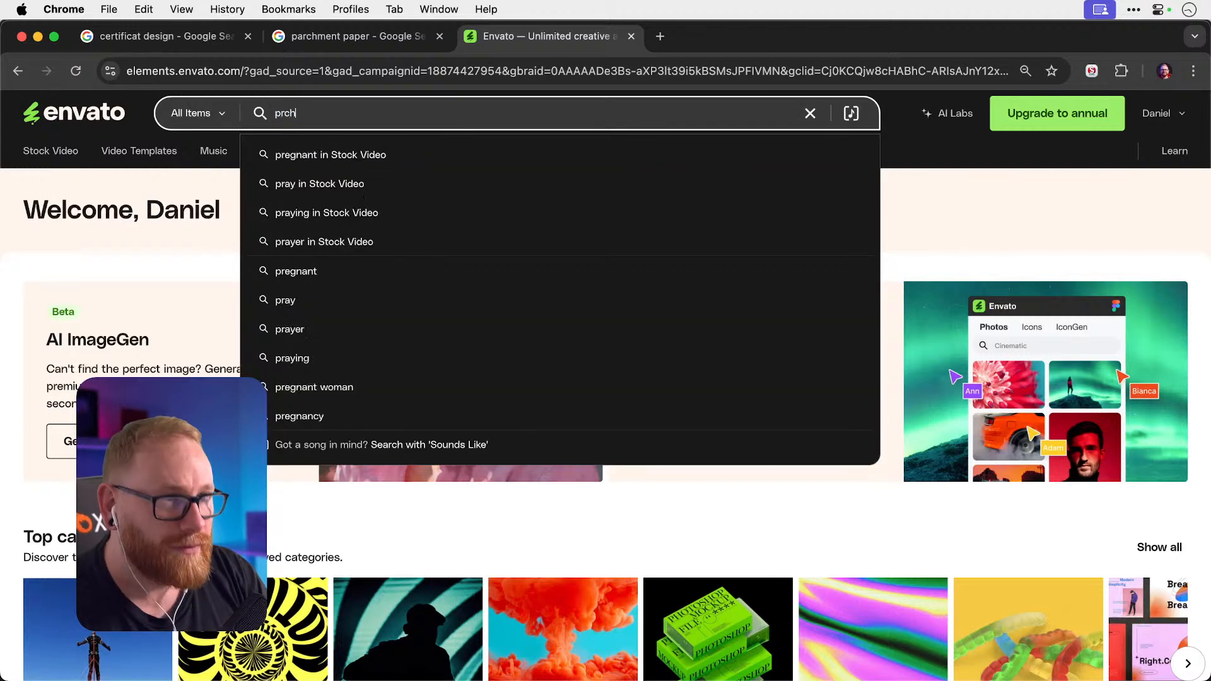
text(archment paper)
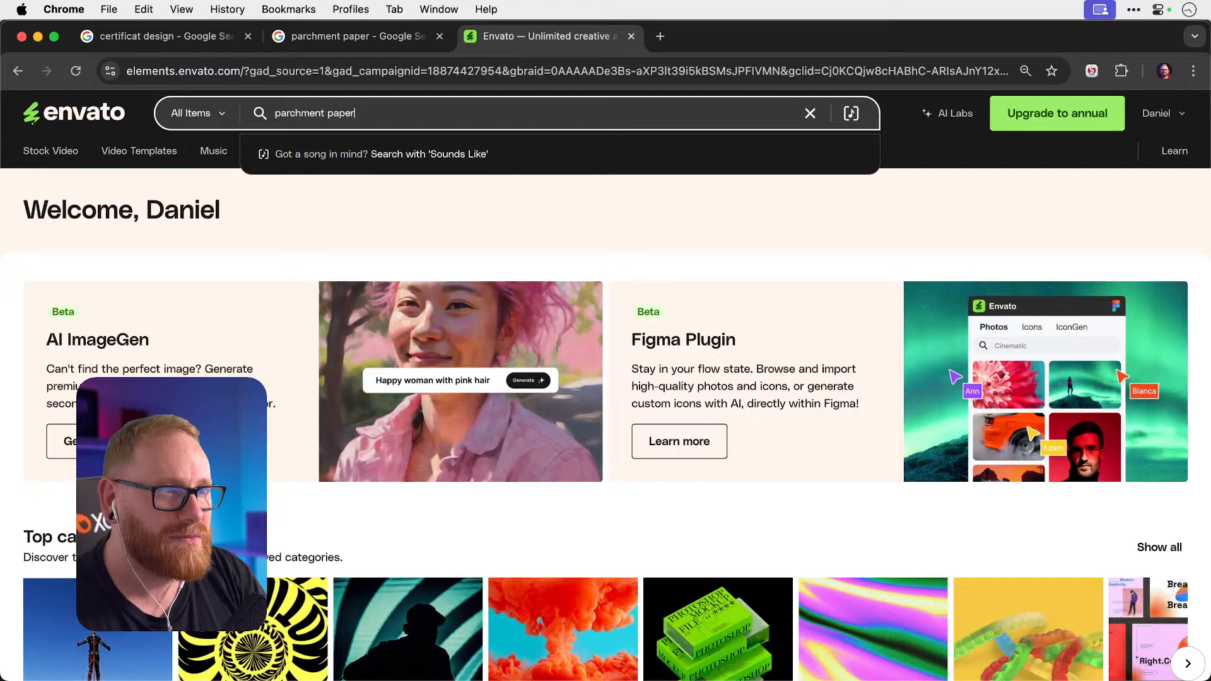
key(Return)
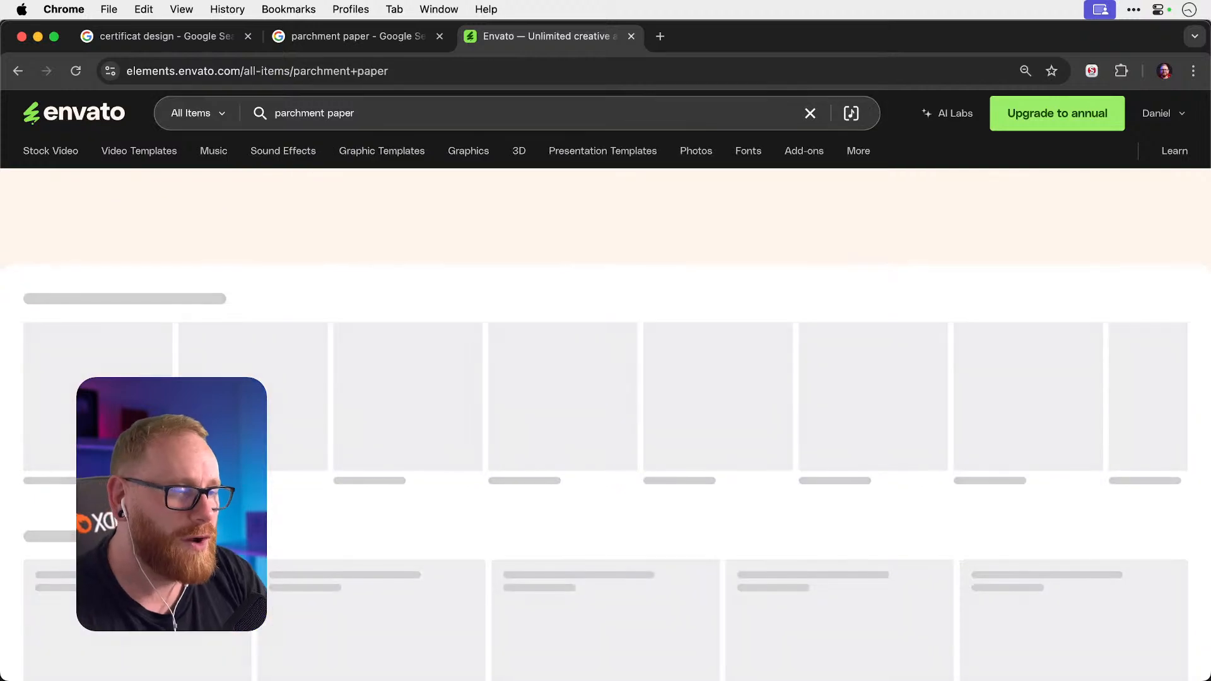
Browse the parchment paper photos, viewing the kugelhopf and Thanksgiving pie slices items.
scroll(777, 263, down, 6)
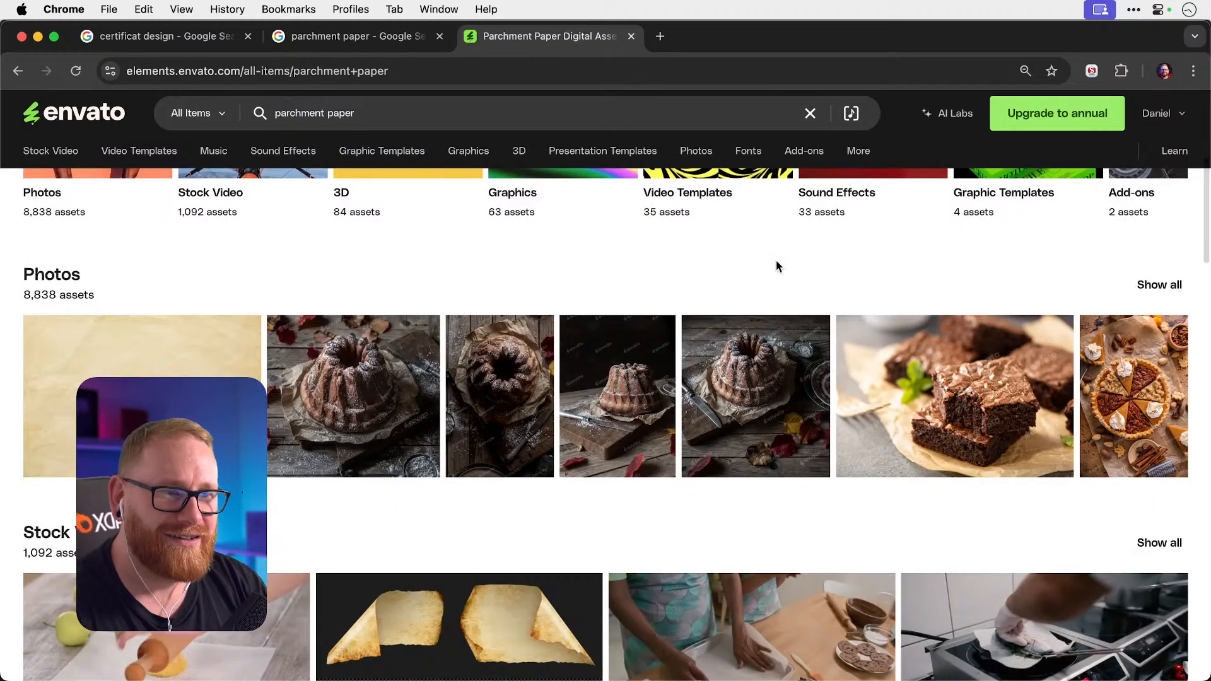
scroll(776, 259, down, 1)
click(386, 360)
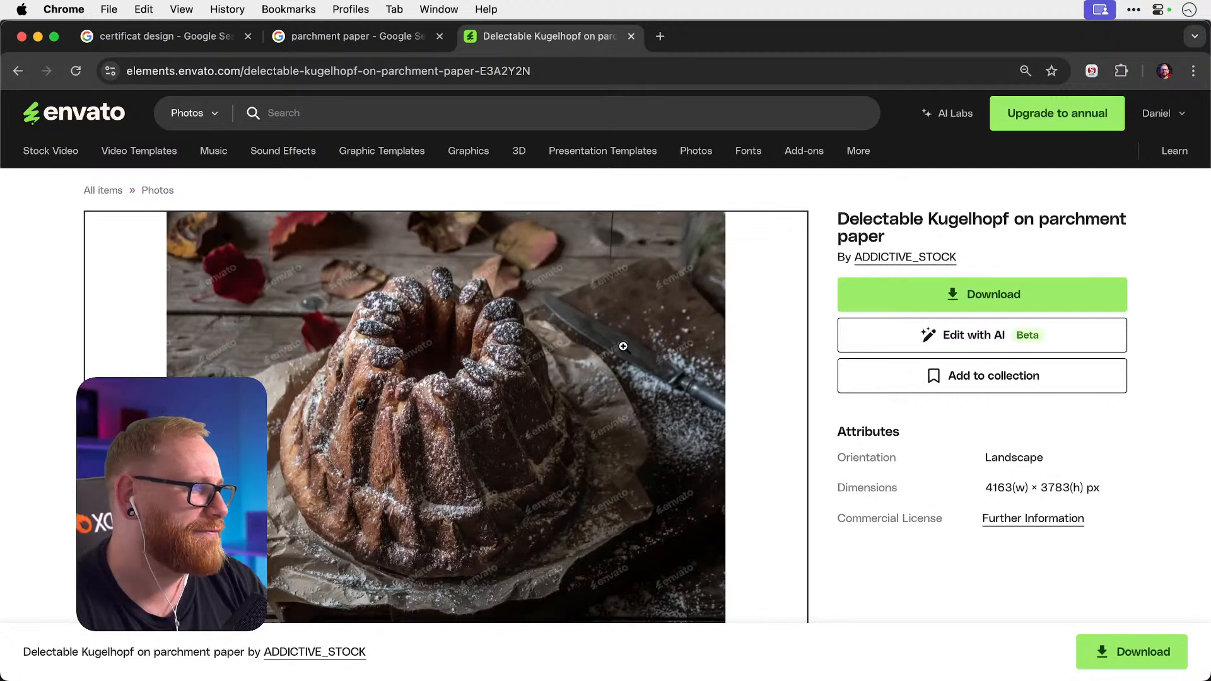
click(19, 72)
mouse_move(283, 150)
scroll(416, 227, down, 5)
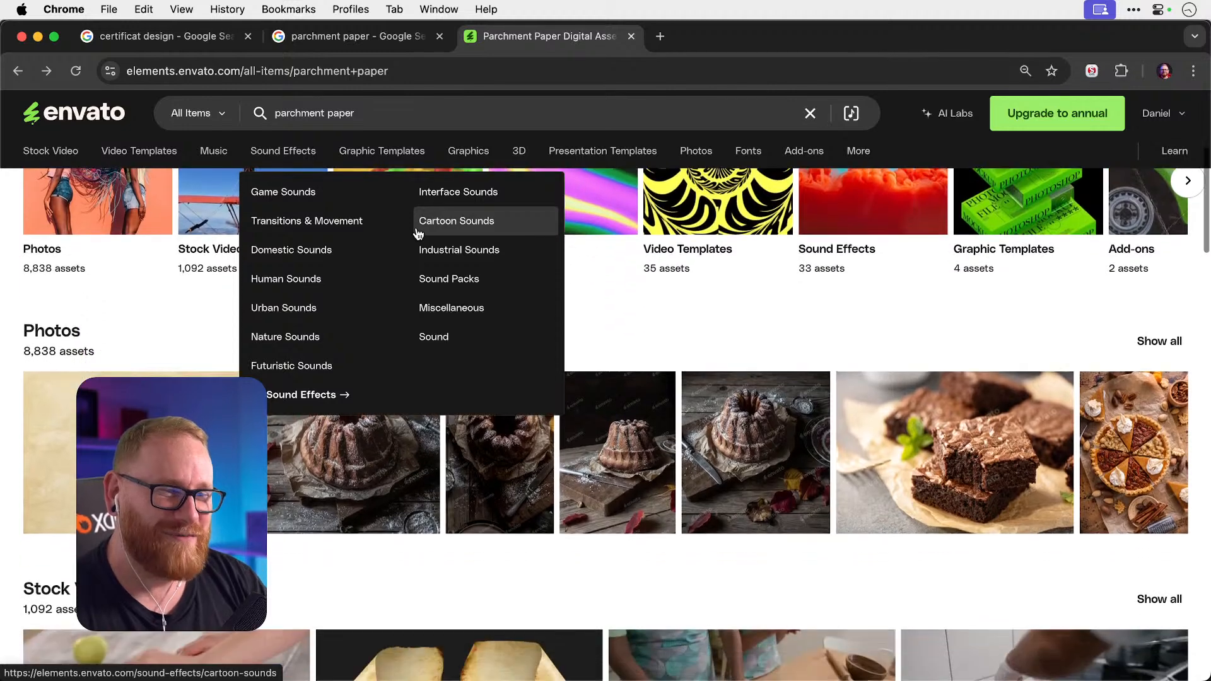
click(1153, 432)
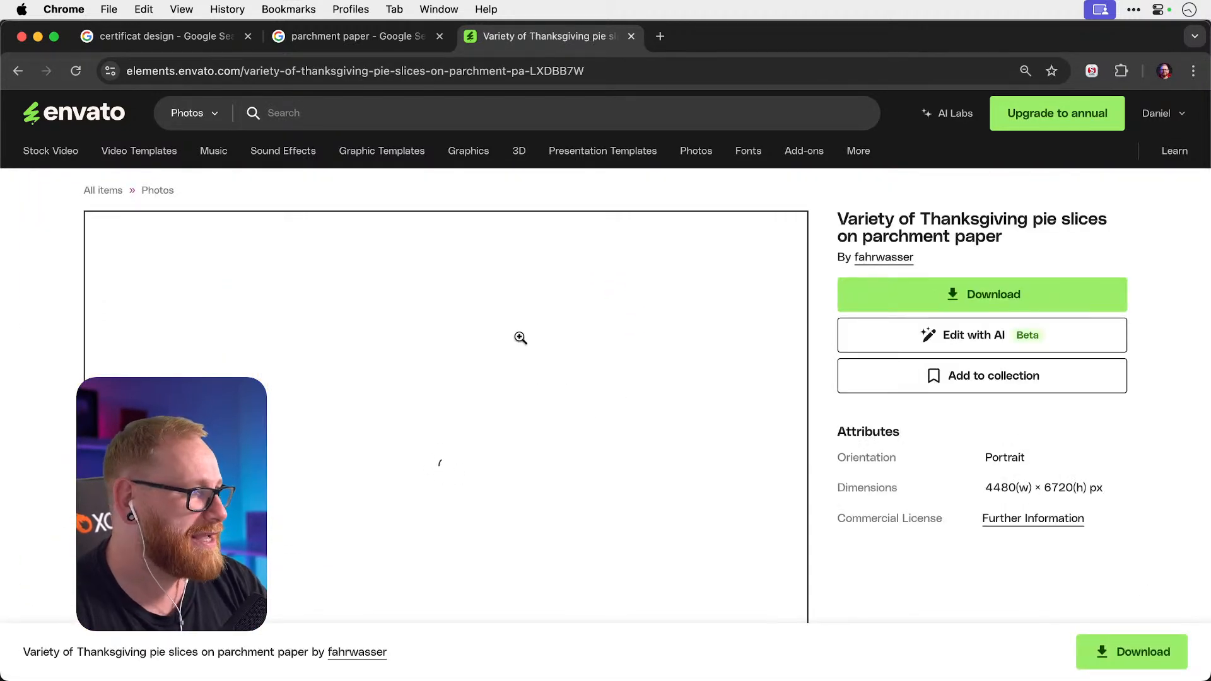
scroll(520, 337, down, 1)
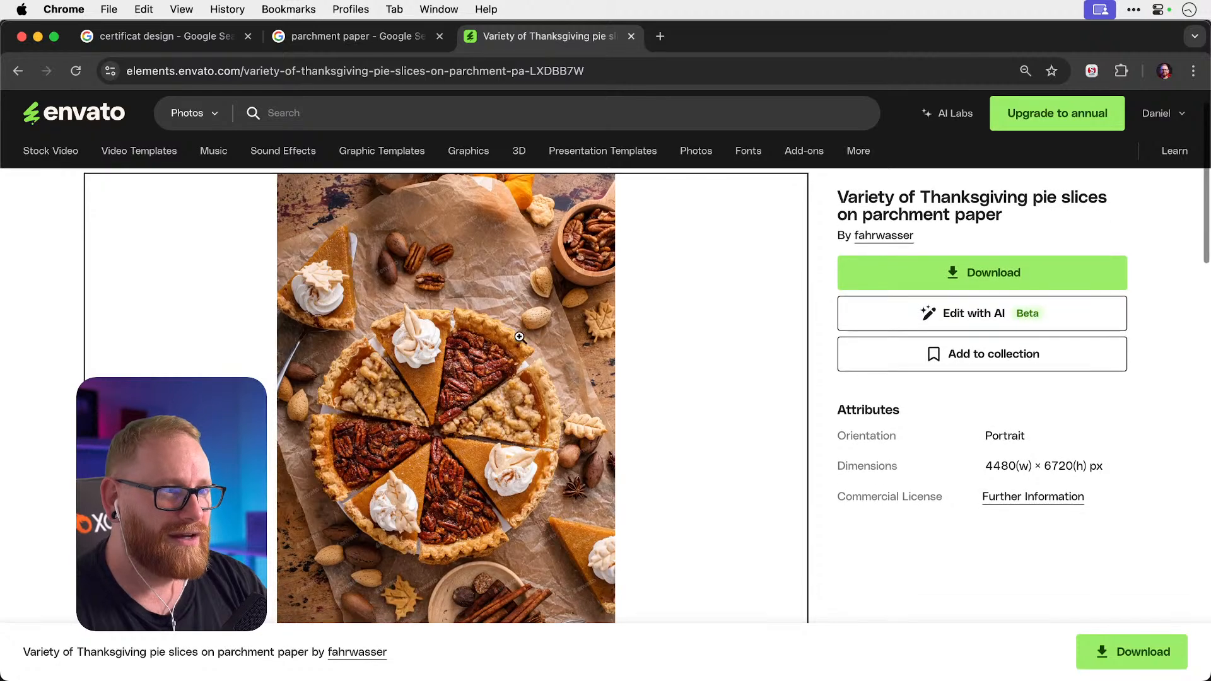
scroll(519, 337, down, 1)
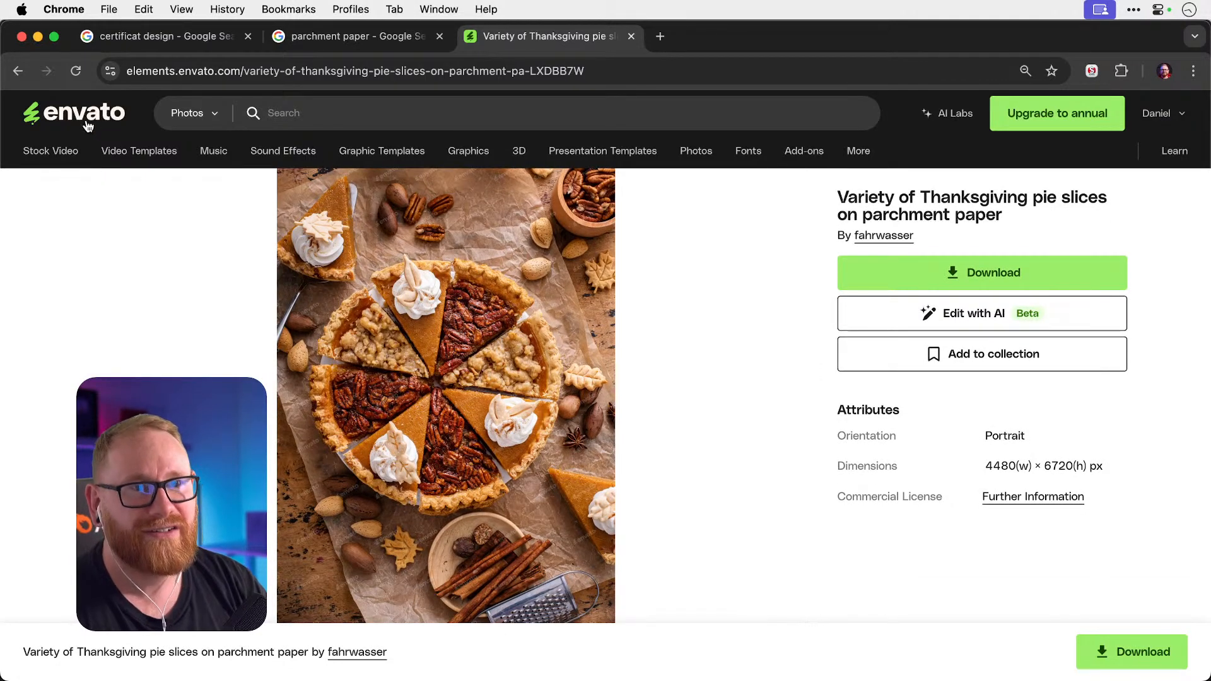
key(super+bracketleft)
scroll(411, 202, down, 6)
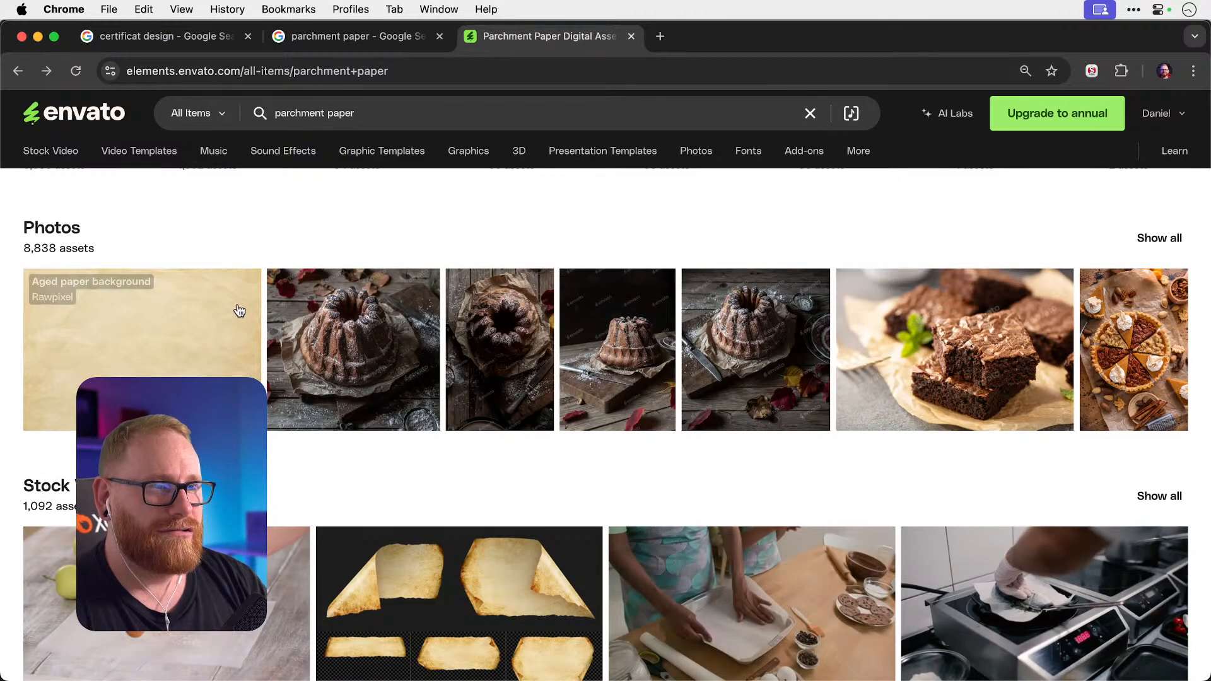
Open the Aged paper background photo in a new tab and show all parchment paper graphics.
right_click(216, 319)
click(264, 325)
scroll(532, 339, down, 2)
scroll(531, 339, down, 7)
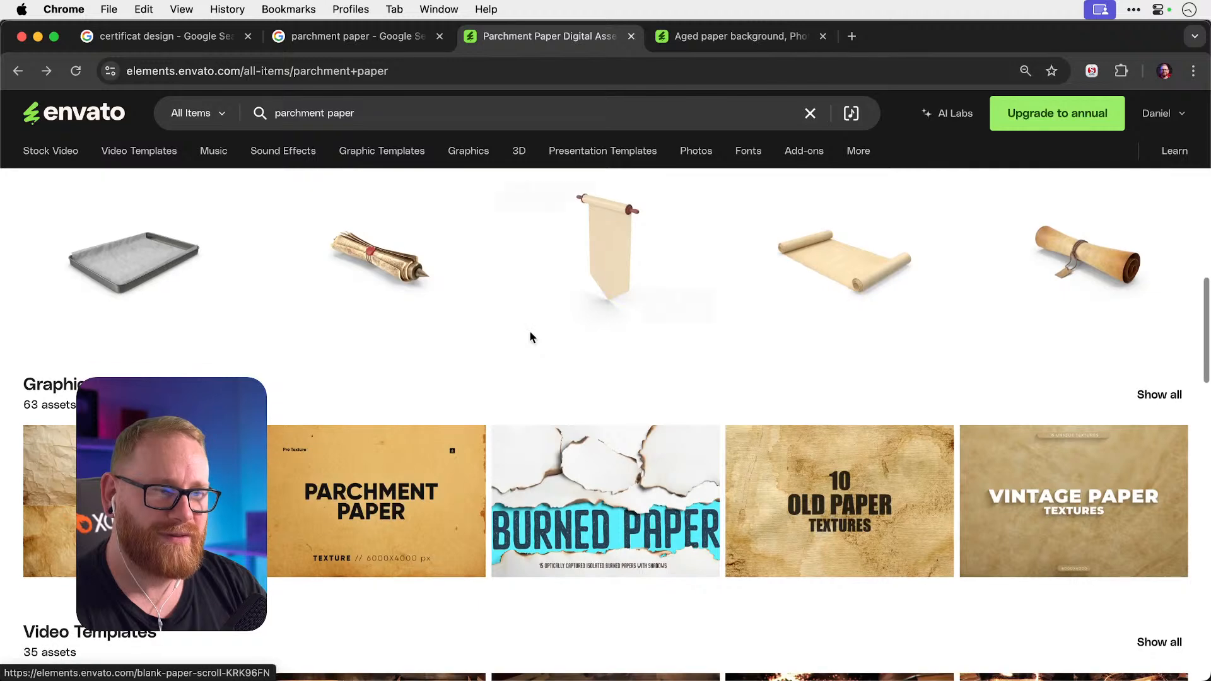
click(1166, 404)
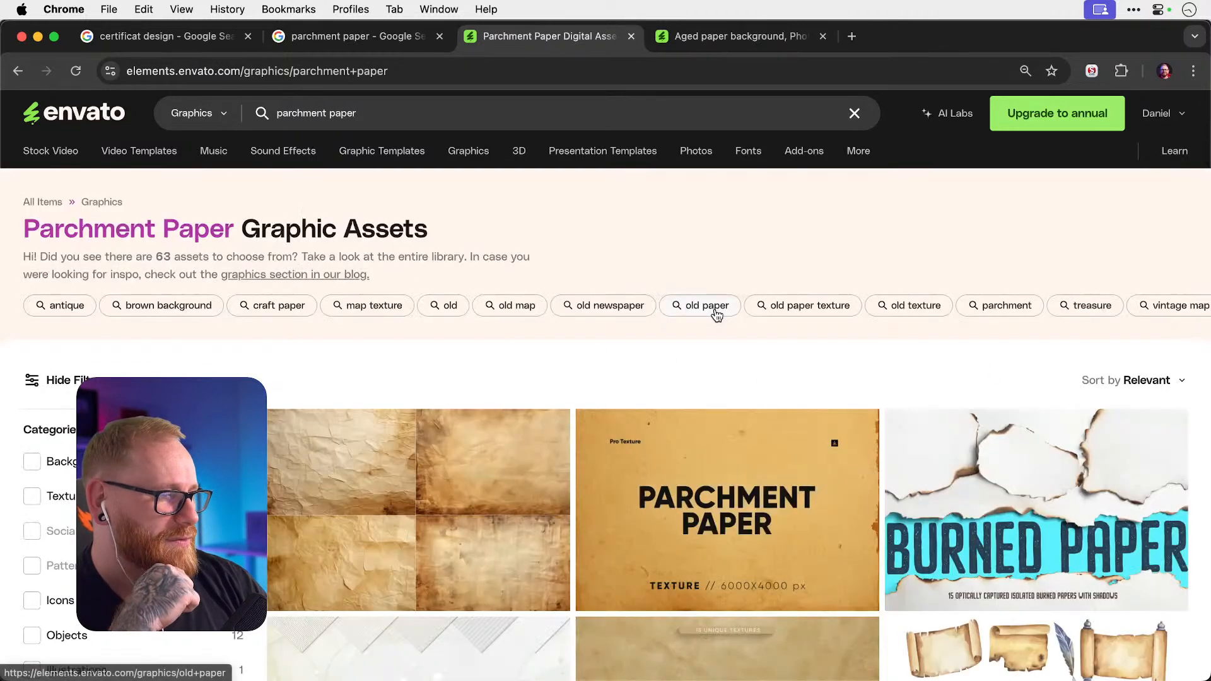
Open Canvas Creator Paper from the graphics list in a new tab.
scroll(717, 316, down, 4)
scroll(713, 308, down, 2)
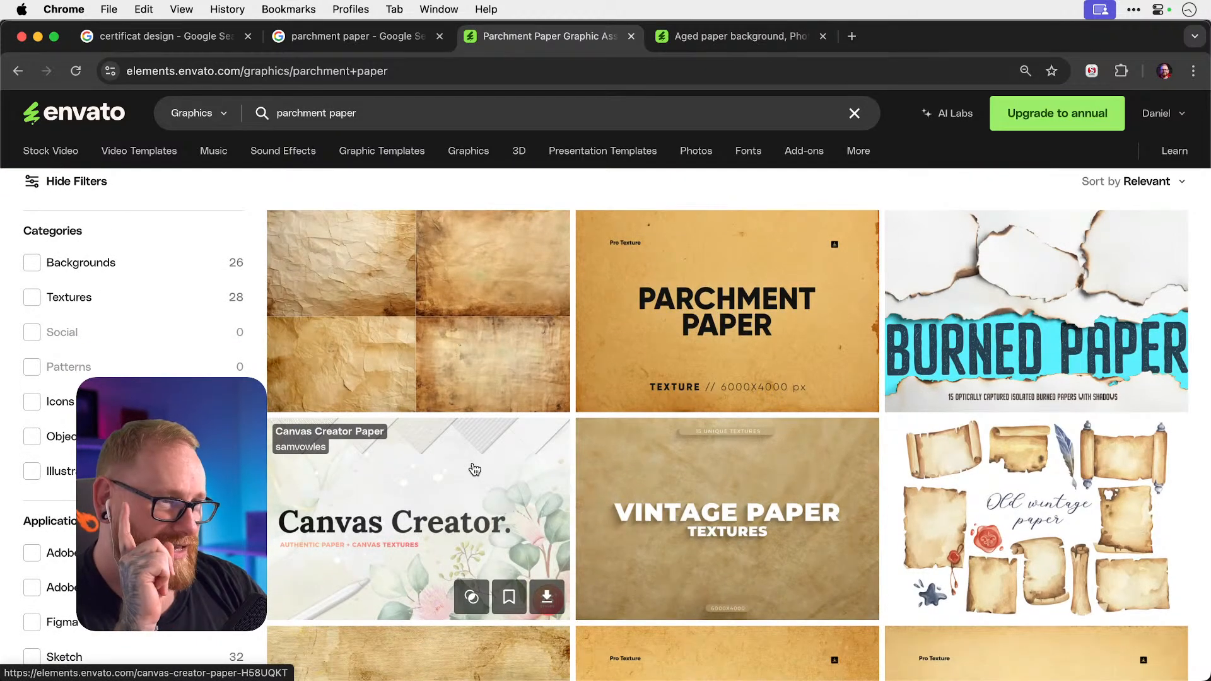
scroll(474, 468, down, 2)
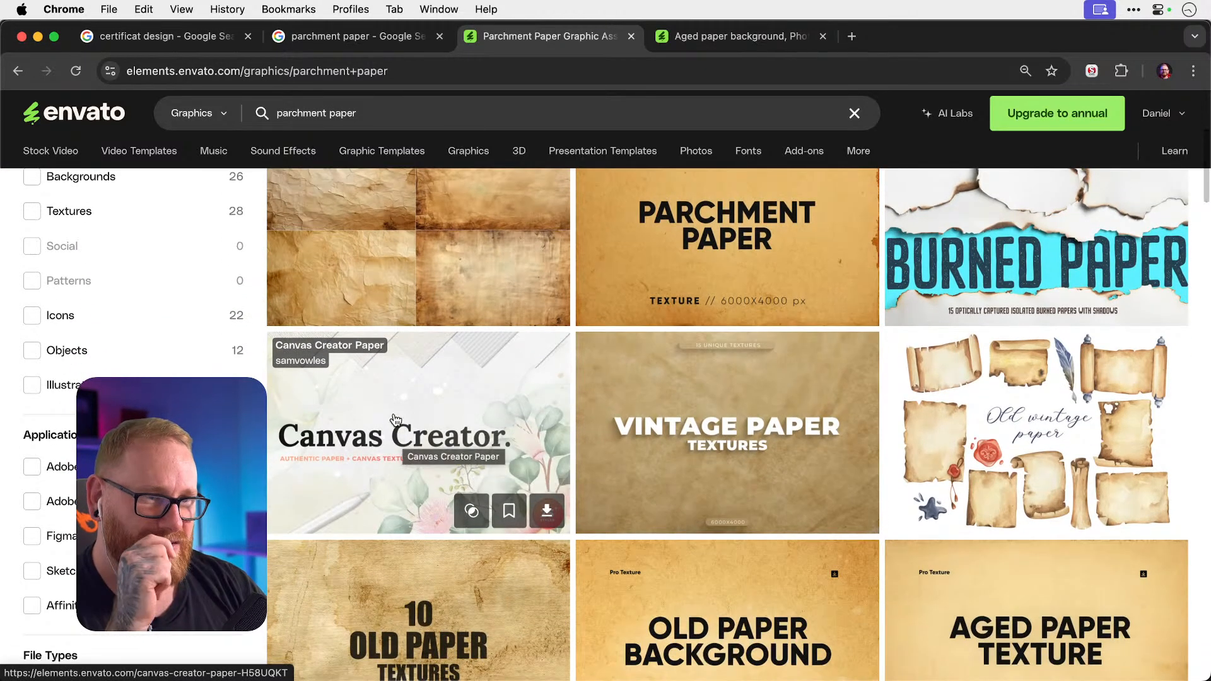
right_click(386, 397)
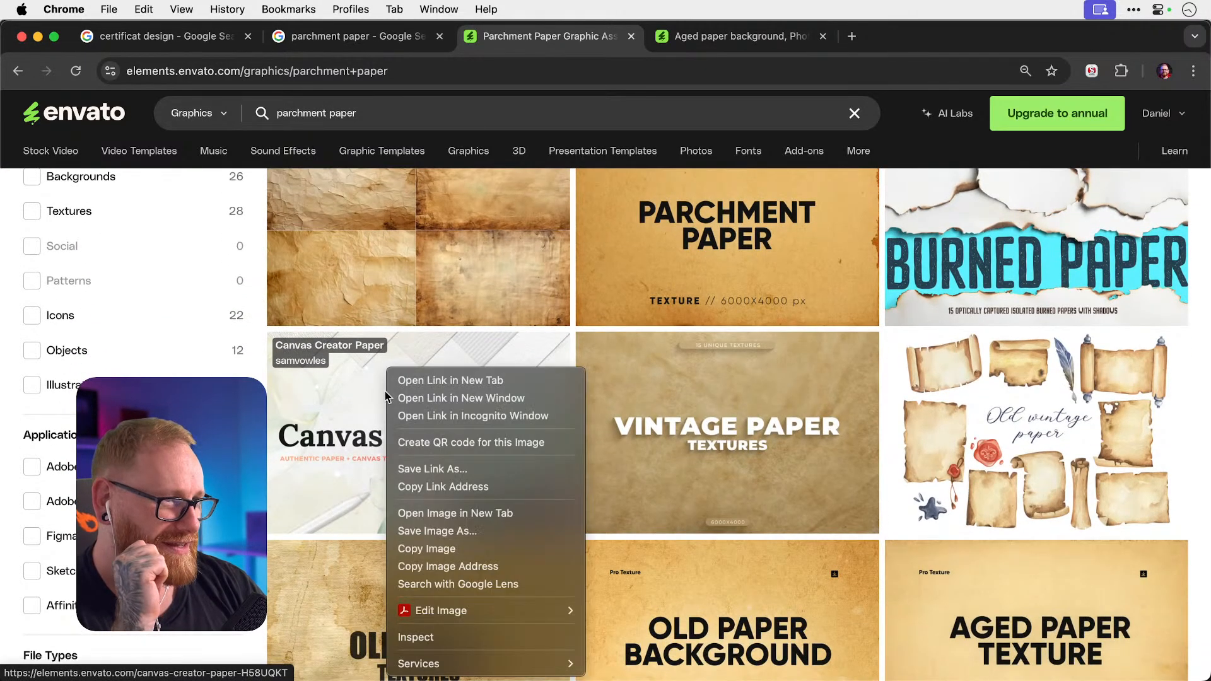
click(416, 380)
Search Envato Elements for 'canvas texture paper'.
triple_click(370, 114)
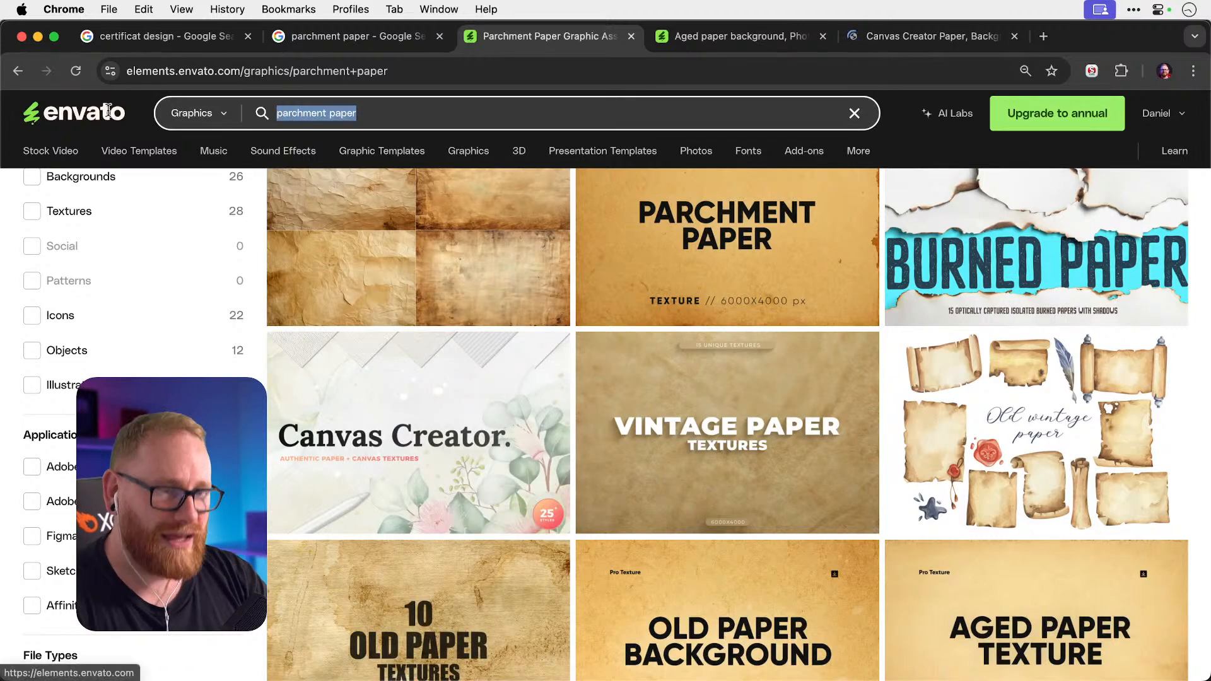
text(canvas)
key(Return)
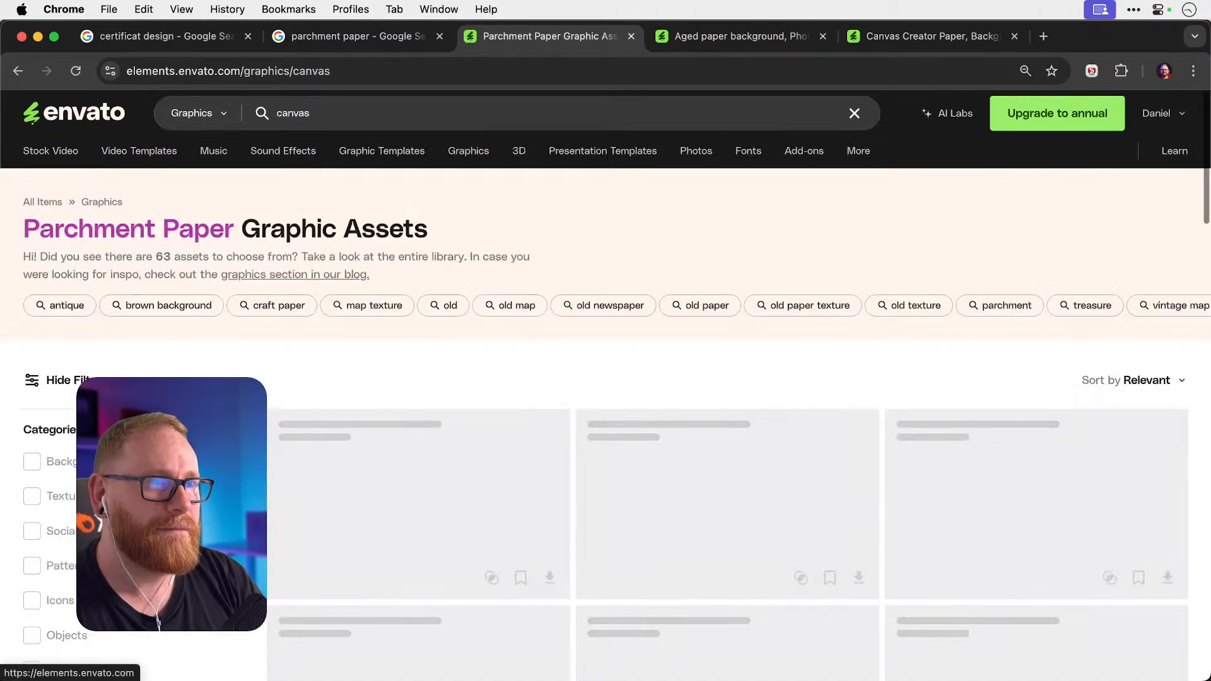
text(texture)
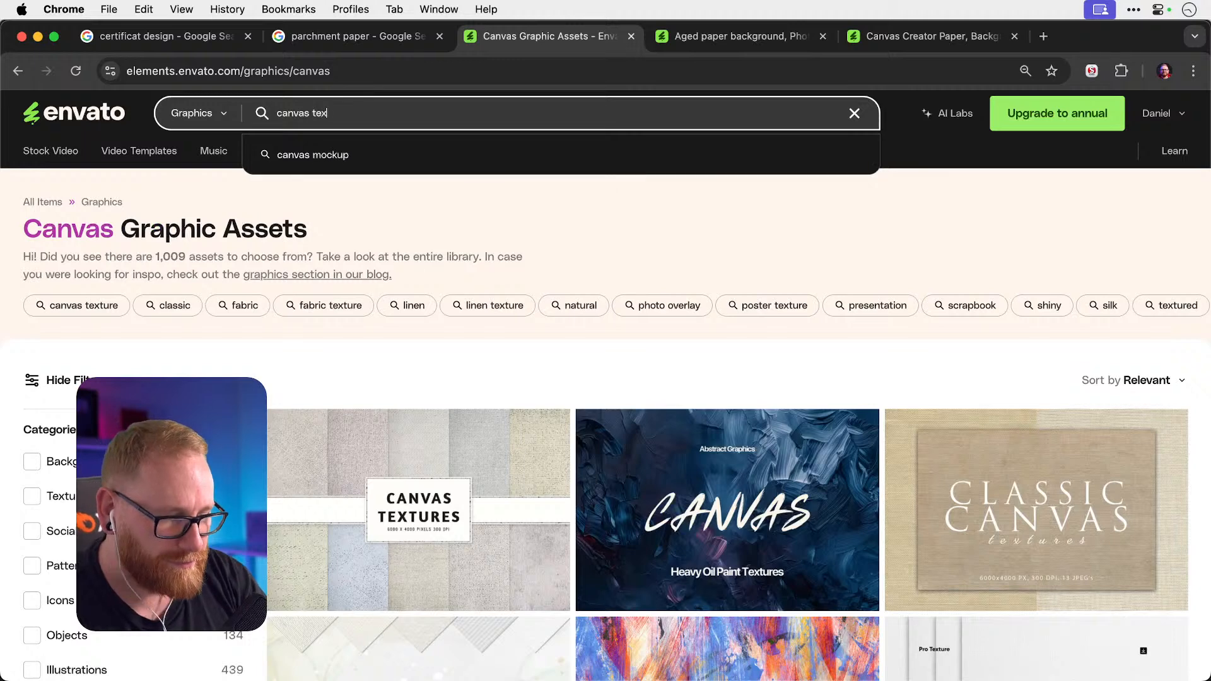
key(Return)
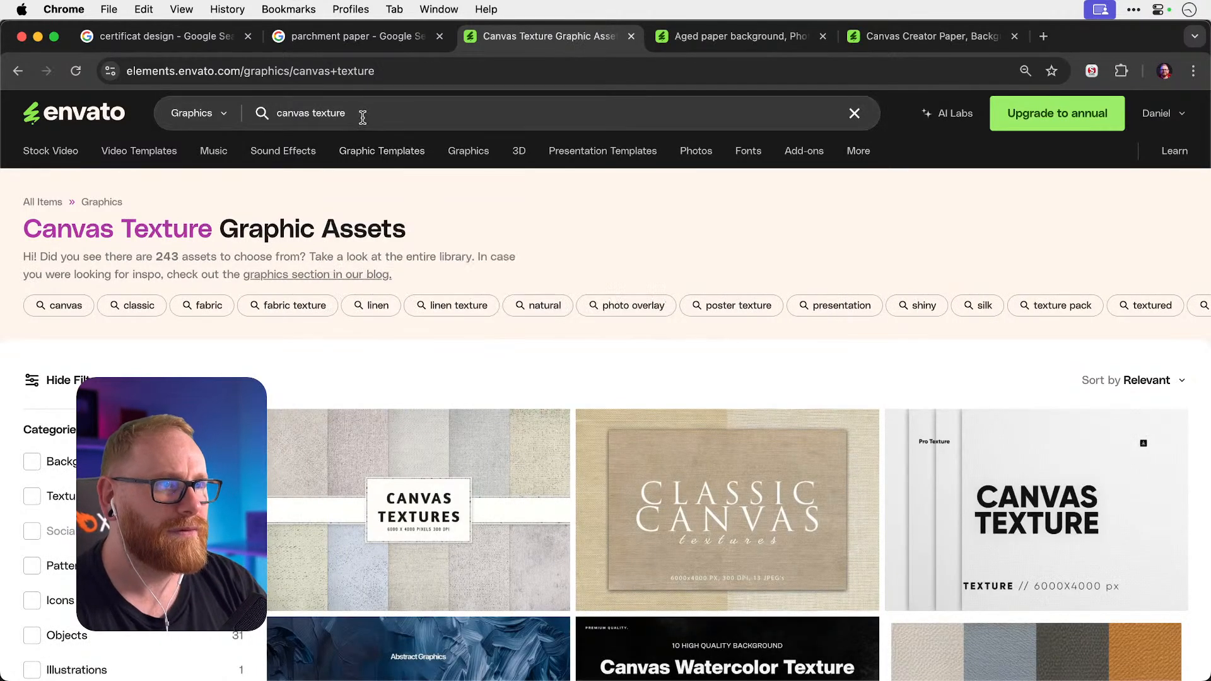
click(362, 116)
text(paper)
key(Return)
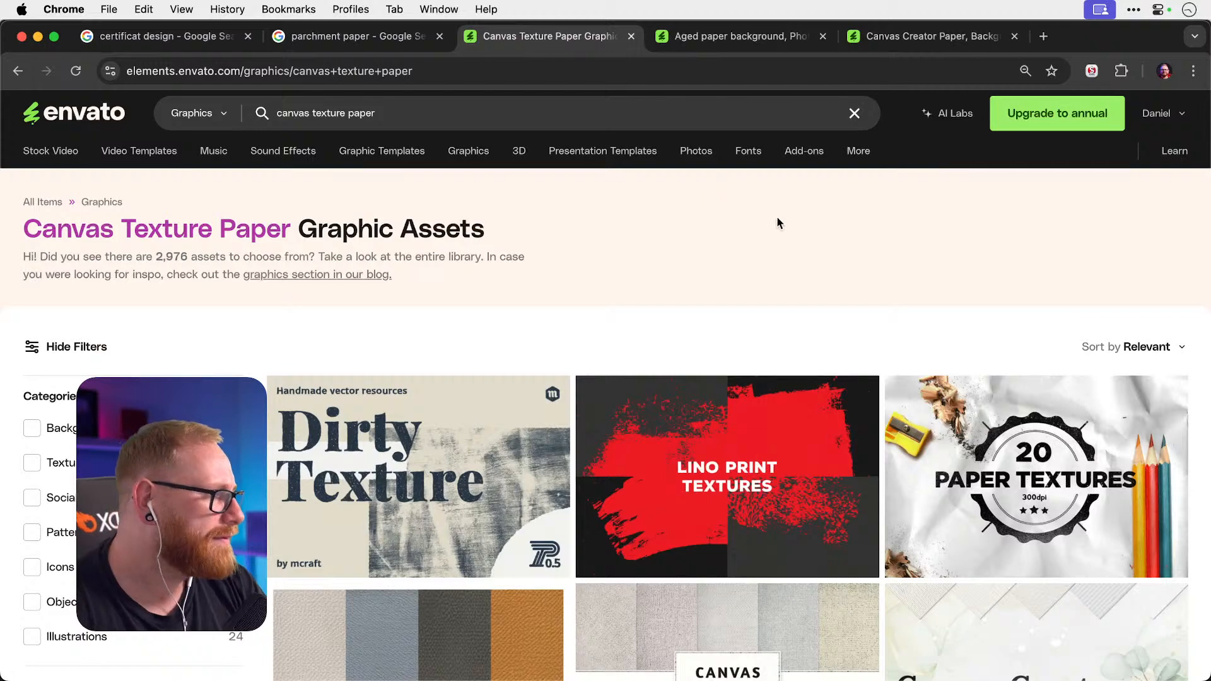
Open 20 Folded Paper Textures in a new tab and browse its previews.
right_click(867, 404)
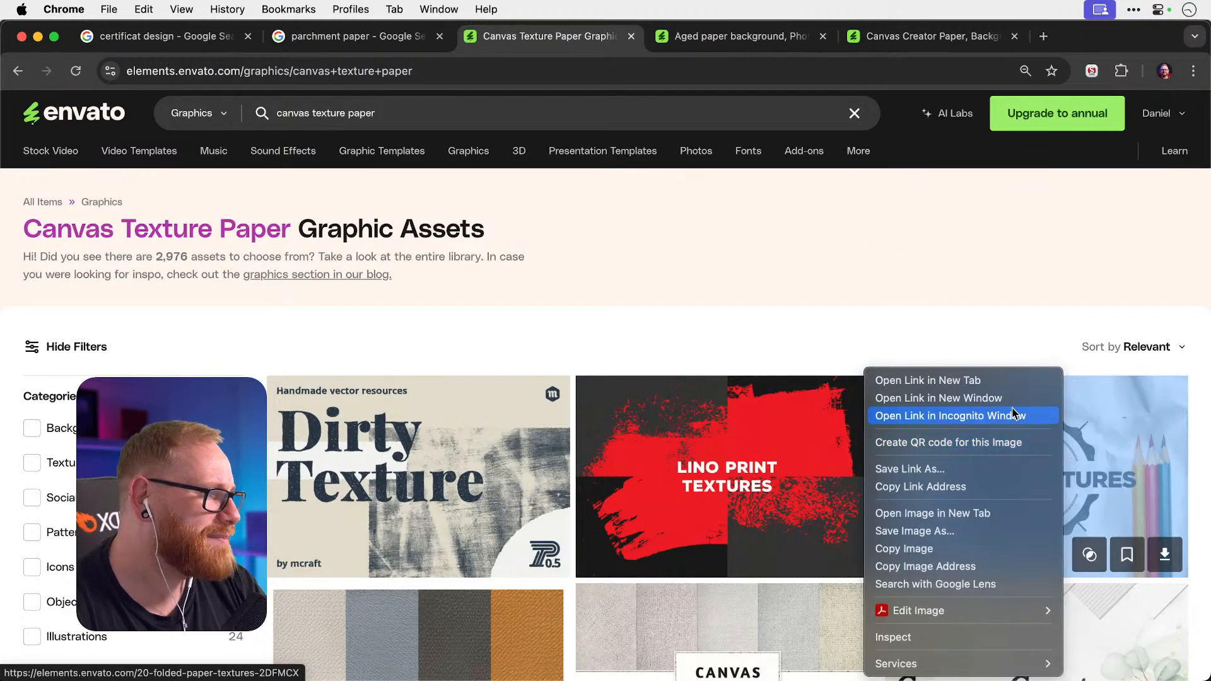
click(927, 380)
scroll(685, 271, down, 4)
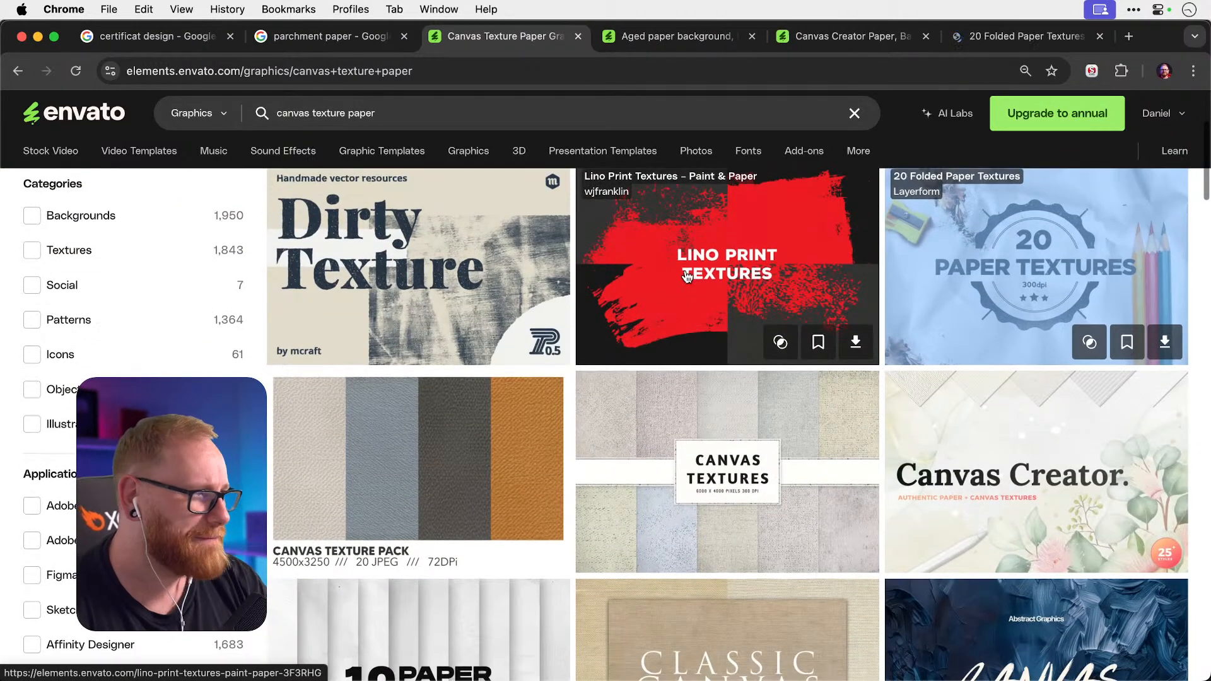
scroll(687, 276, down, 3)
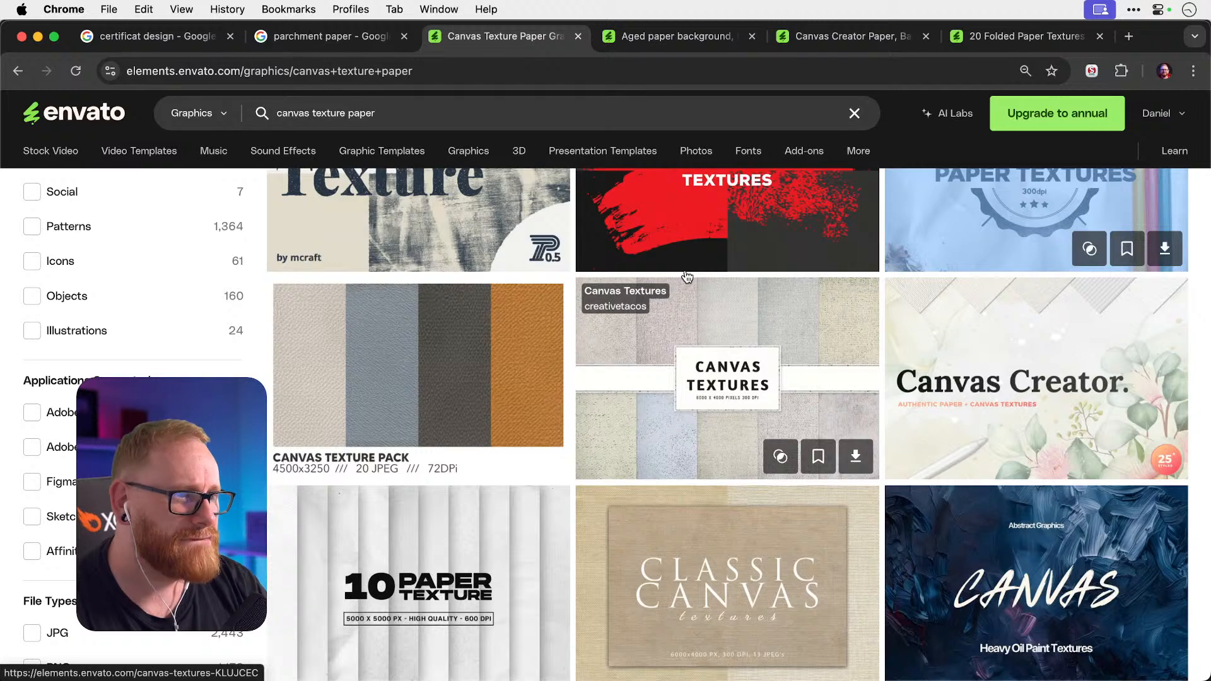
click(1028, 31)
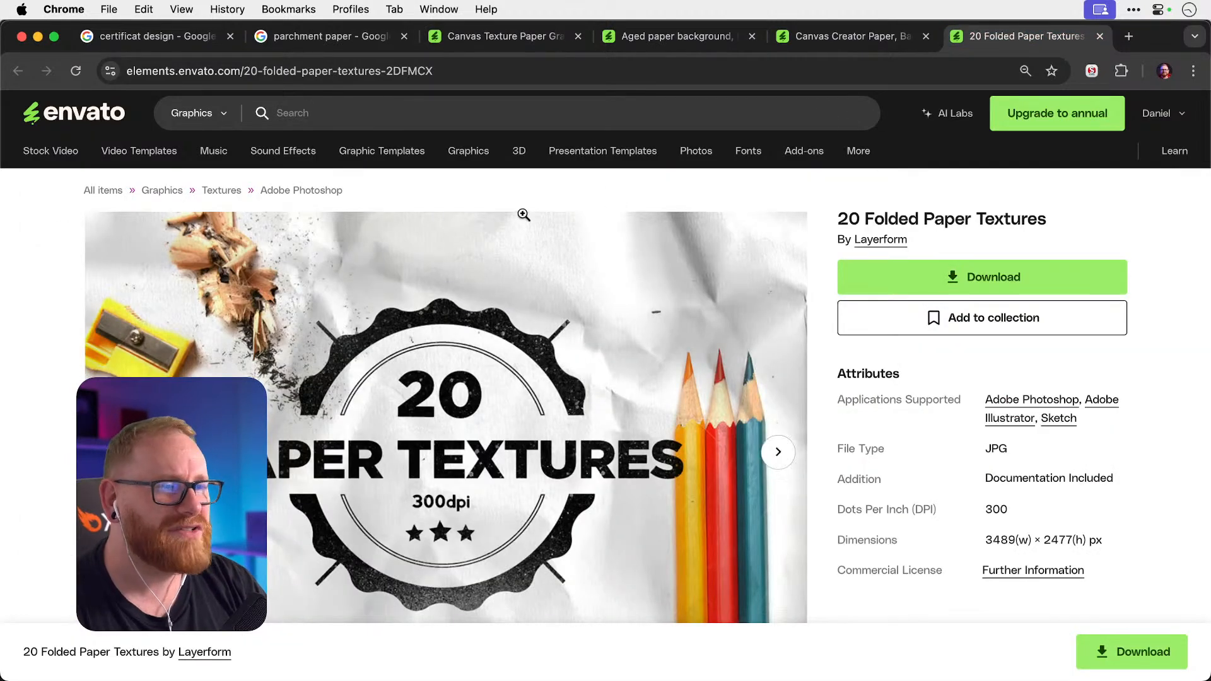
scroll(624, 295, down, 3)
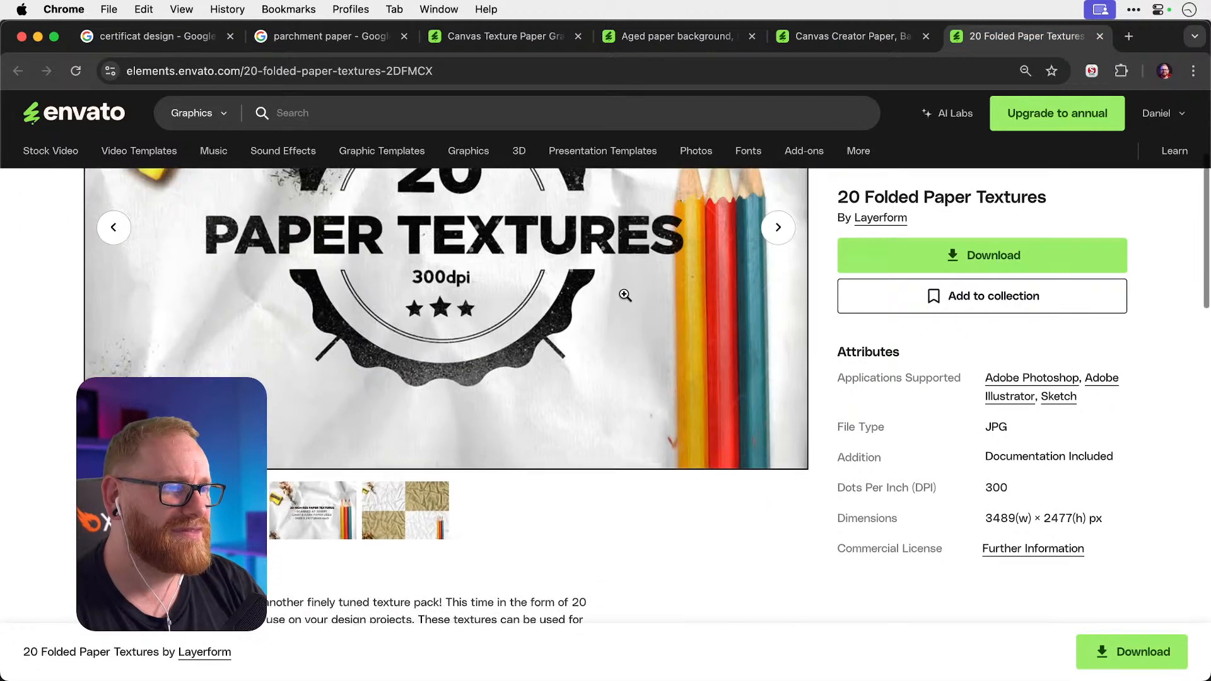
scroll(776, 334, up, 2)
click(777, 328)
scroll(776, 332, up, 1)
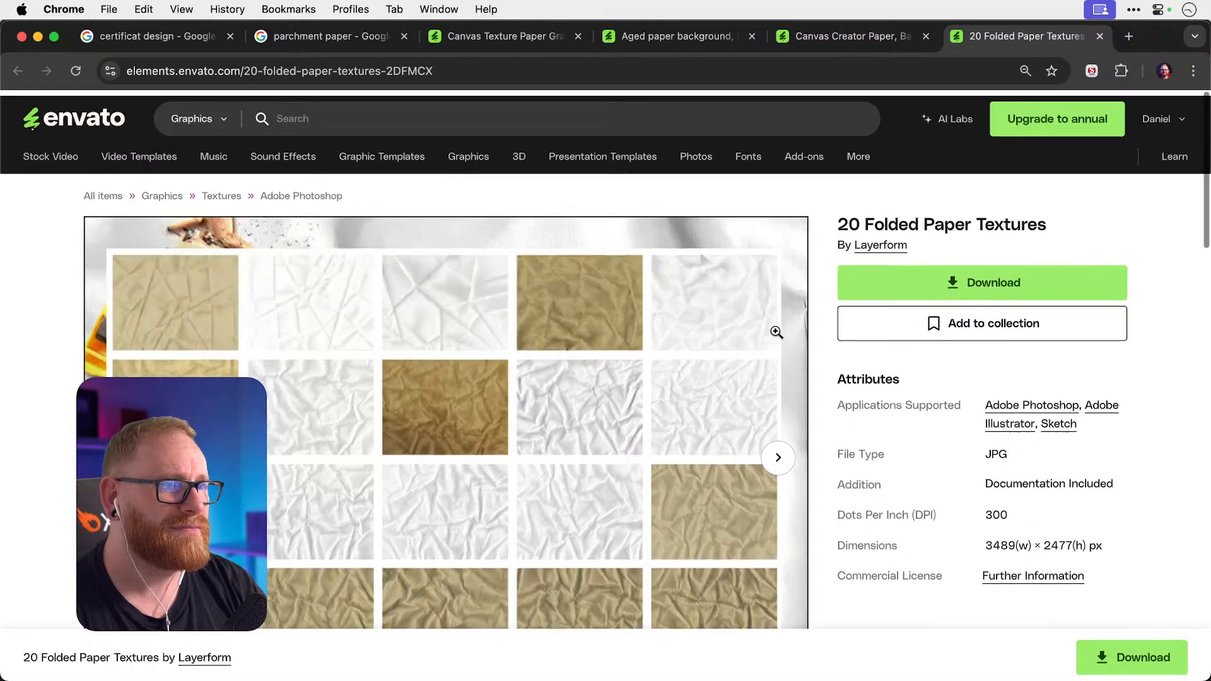
Close the folded paper page and open Watercolor Paper Texture from the canvas texture paper results.
key(super+w)
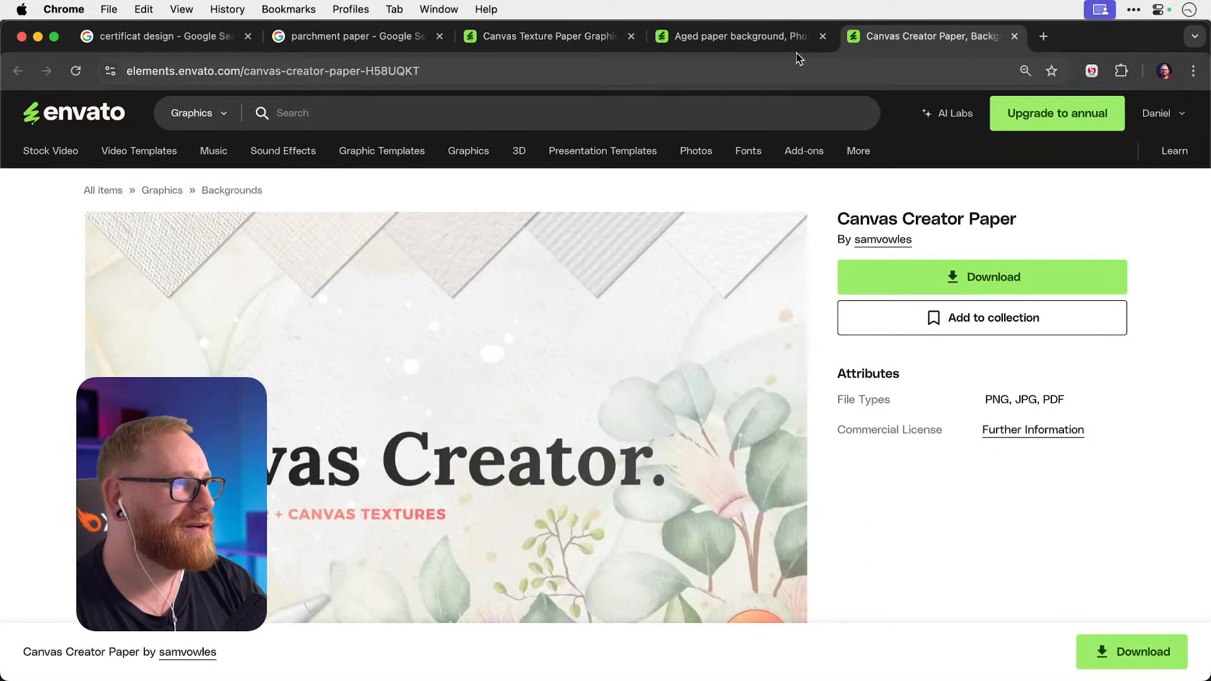
click(761, 43)
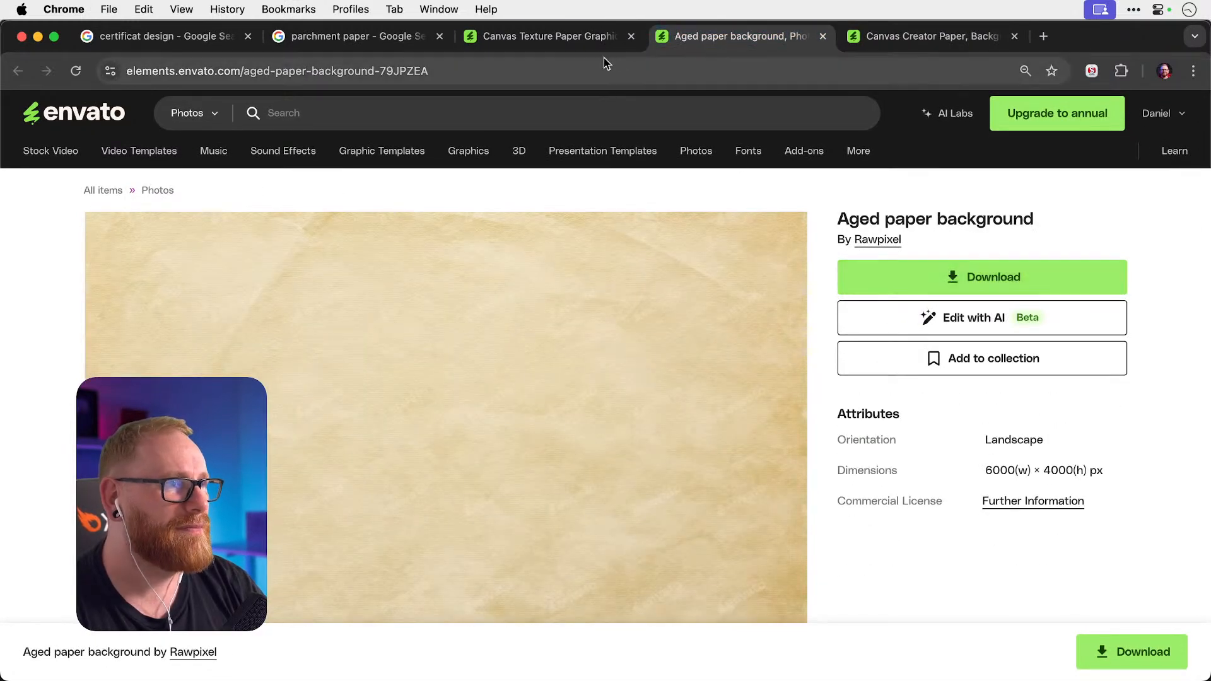
click(587, 38)
scroll(613, 263, down, 10)
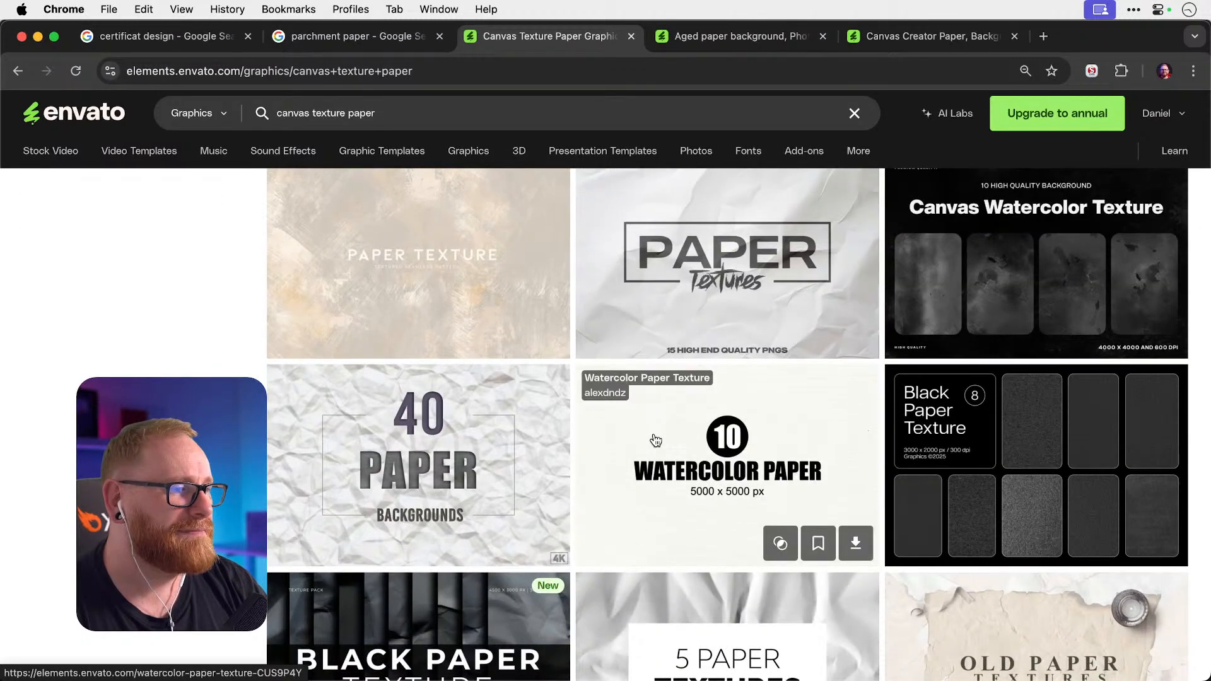
click(656, 440)
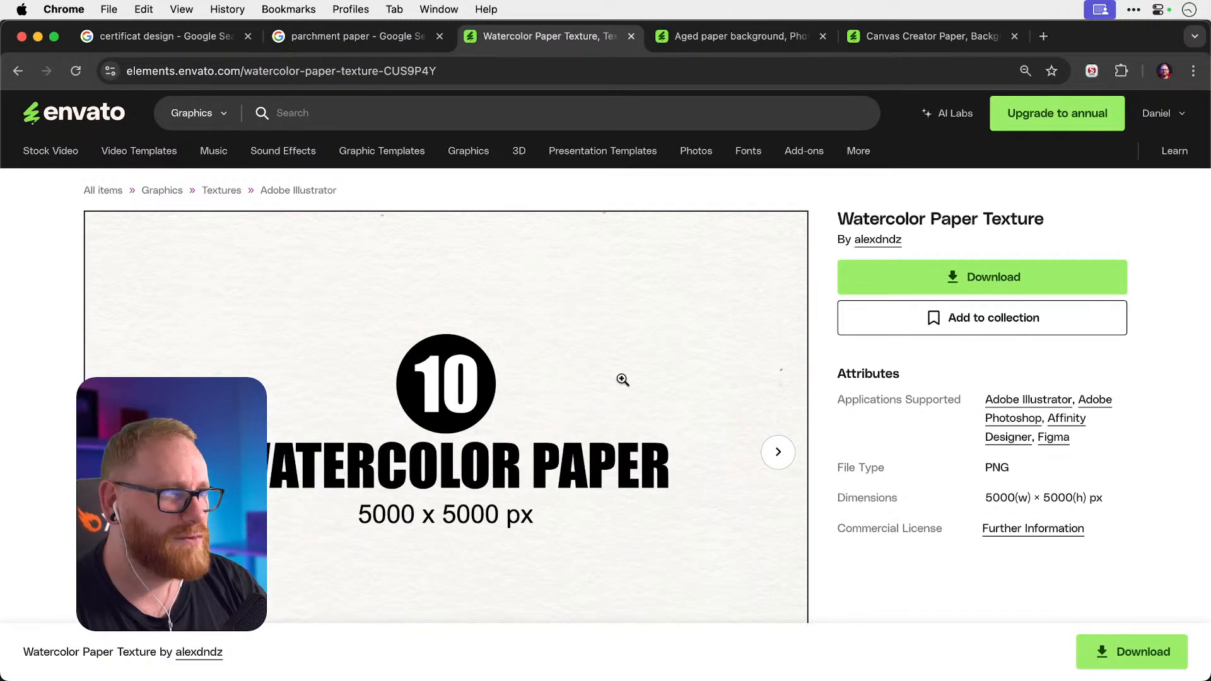
Download Watercolor Paper Texture into the Youtube project and hide the browser.
click(1042, 273)
click(388, 347)
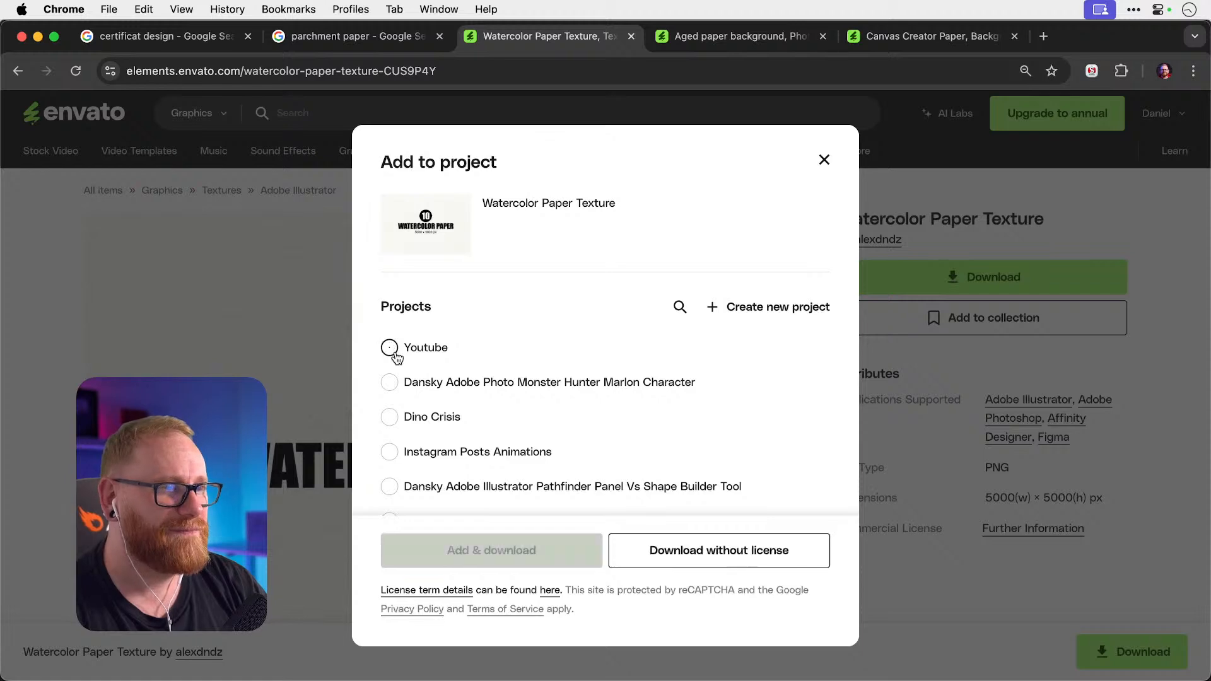
click(502, 545)
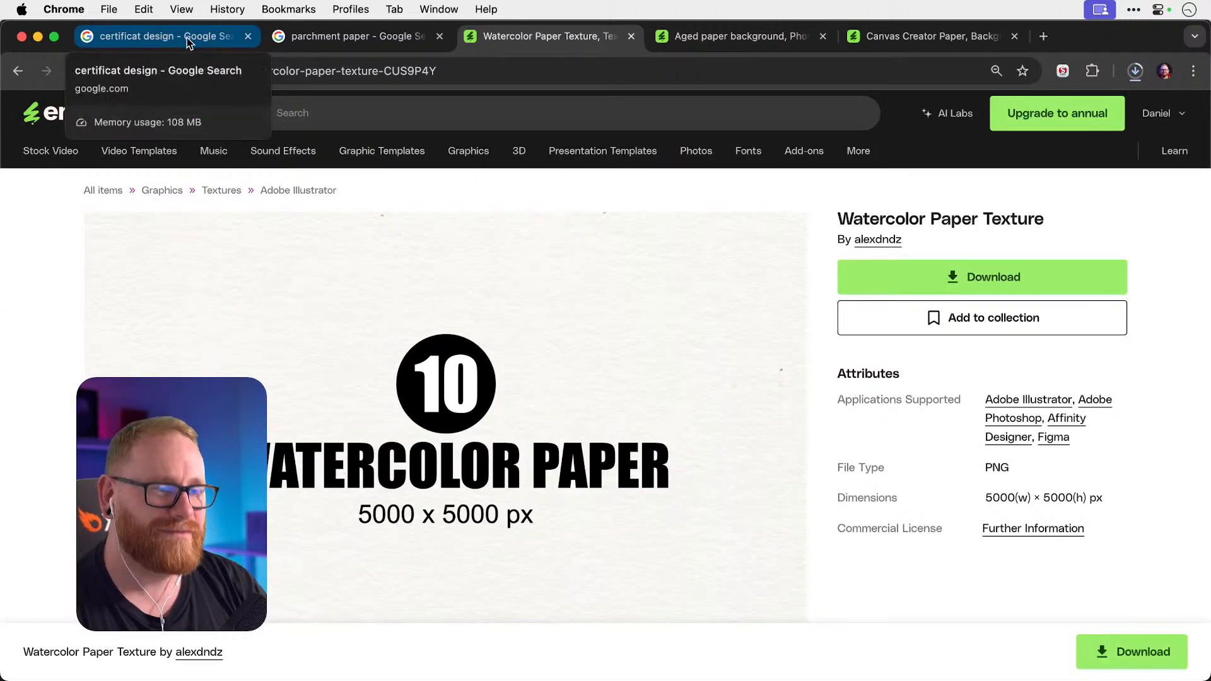
key(F11)
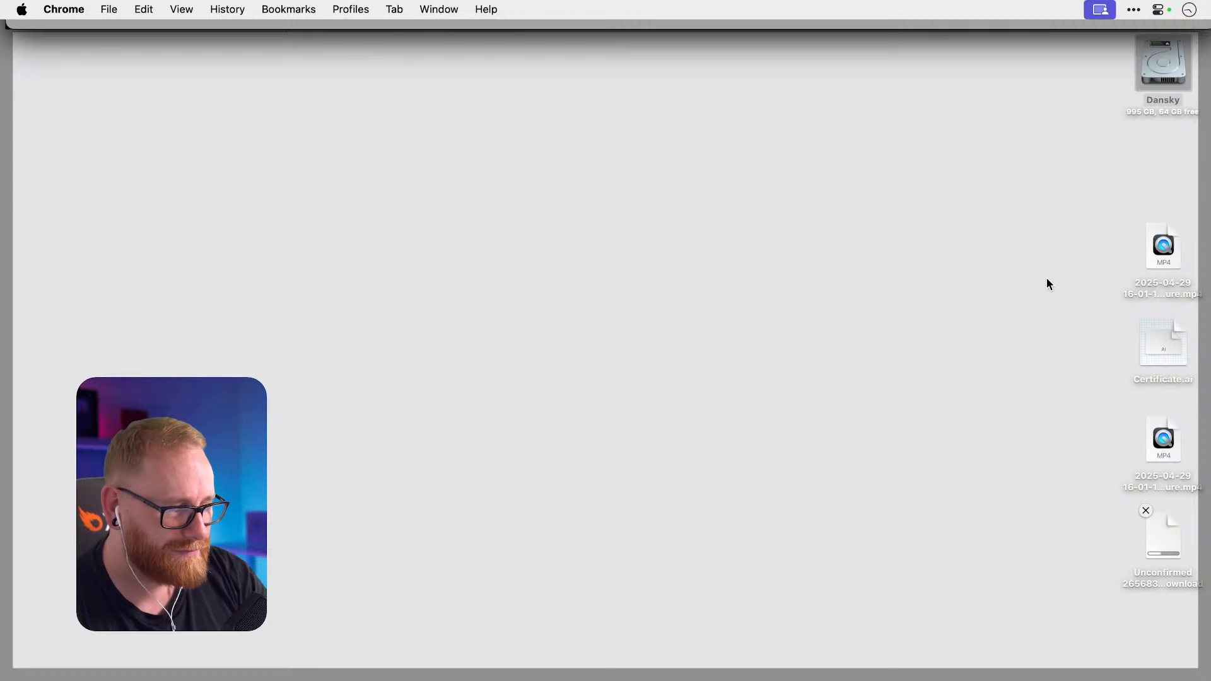
Unzip the watercolor texture archive on the desktop and open the extracted folder.
double_click(1165, 537)
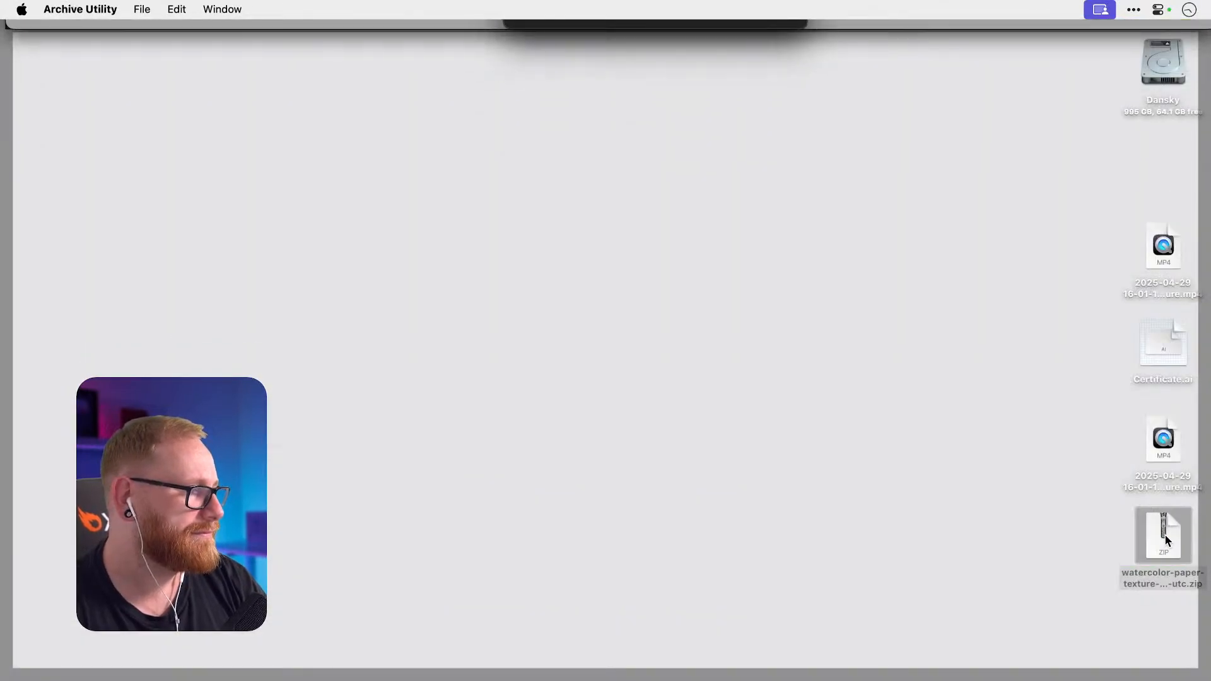
double_click(1166, 537)
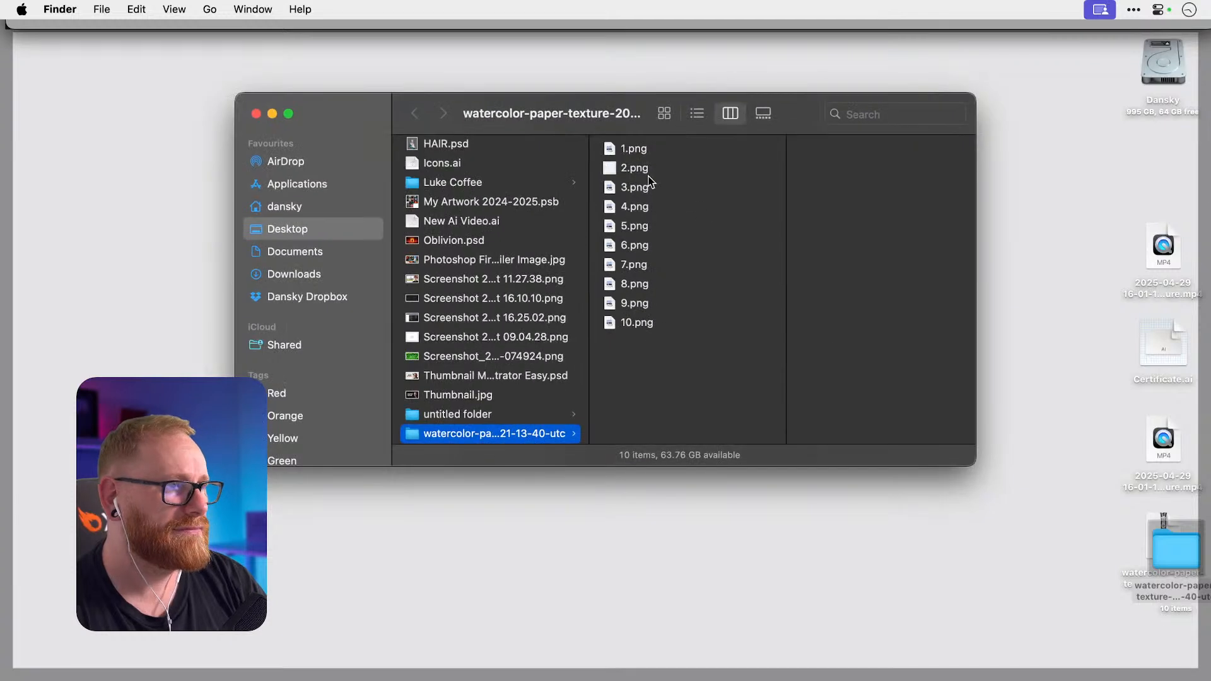
Quick Look through the textures from 1.png to 10.png.
click(631, 151)
key(space)
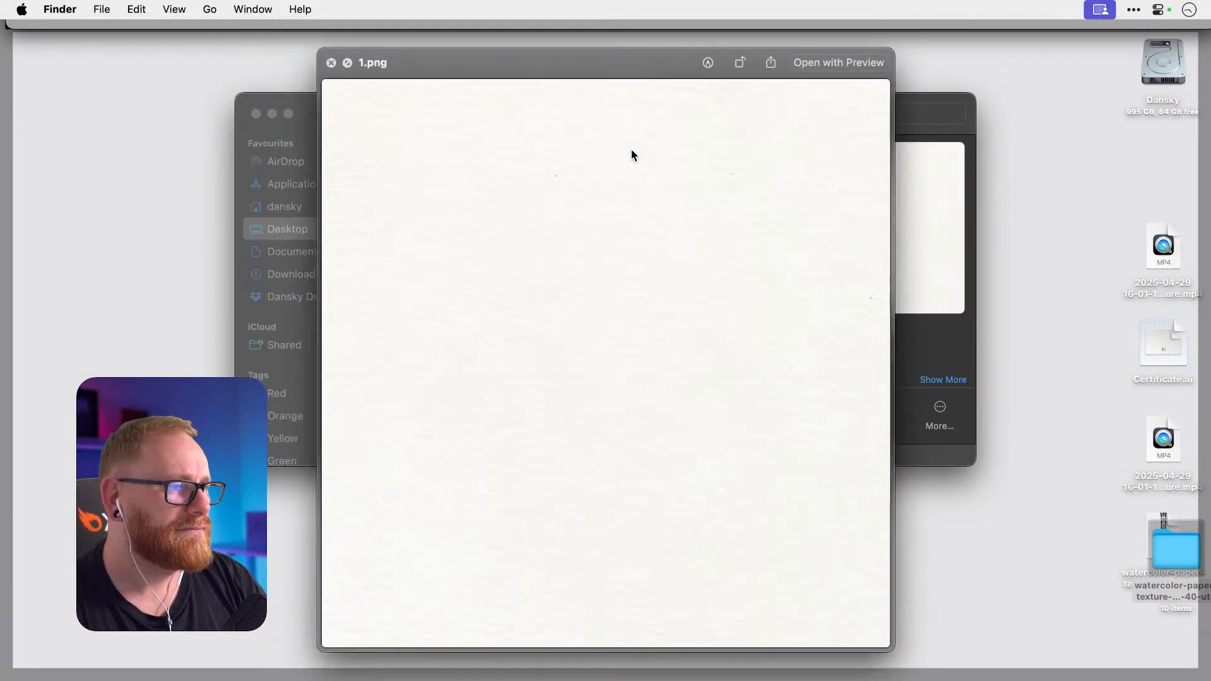
key(Down)
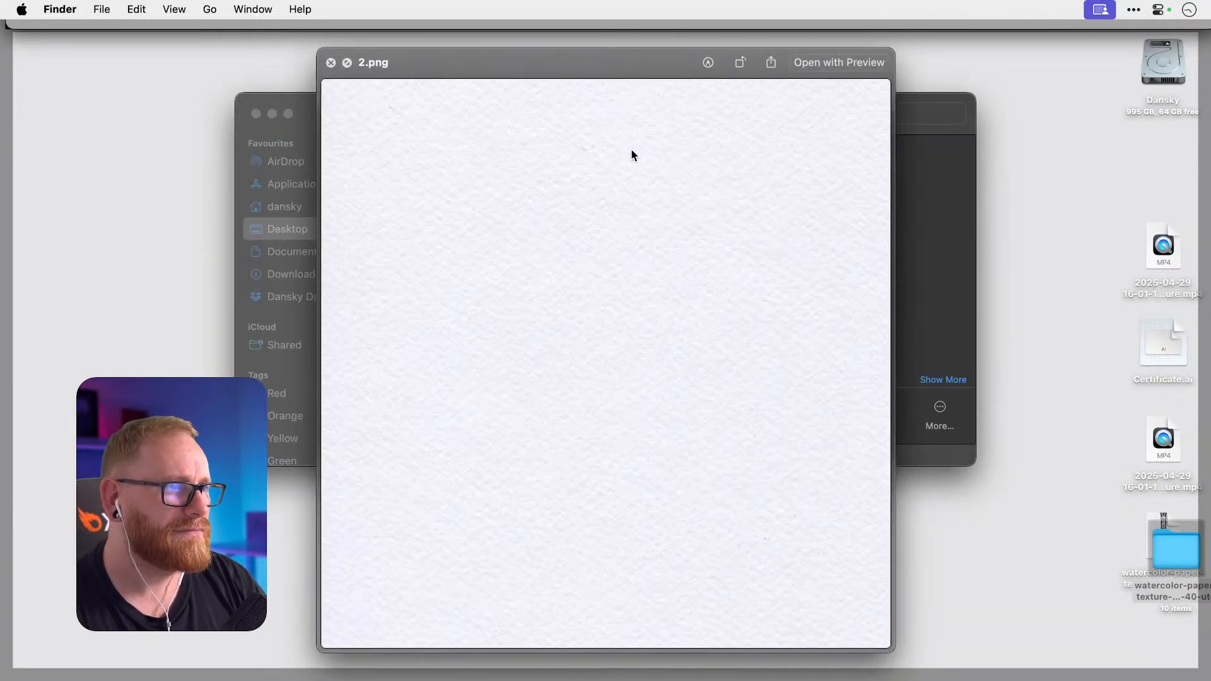
key(Down)
key(Down)
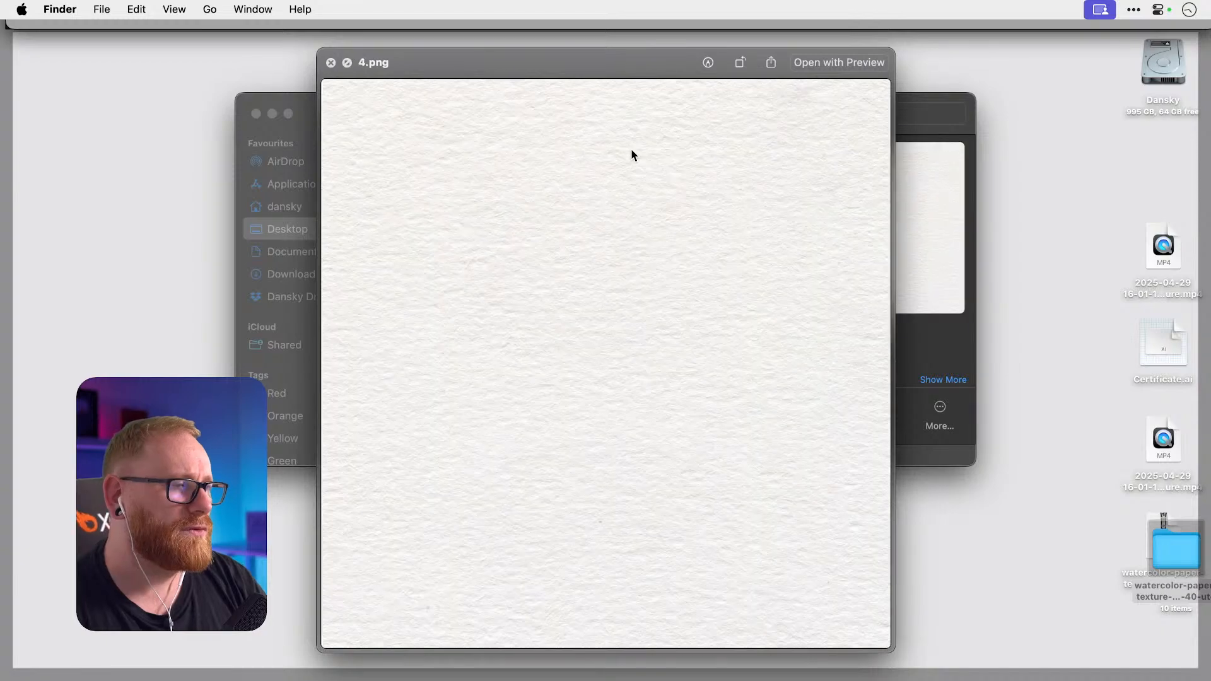
key(Down)
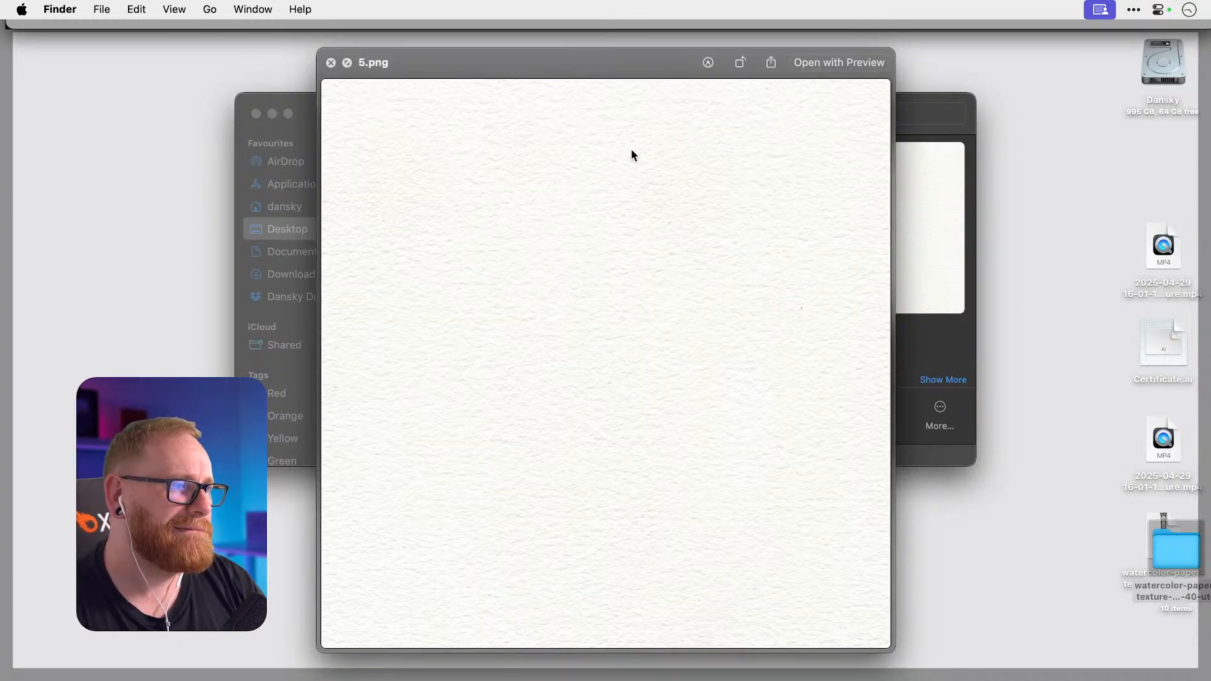
key(Down)
key(Down)
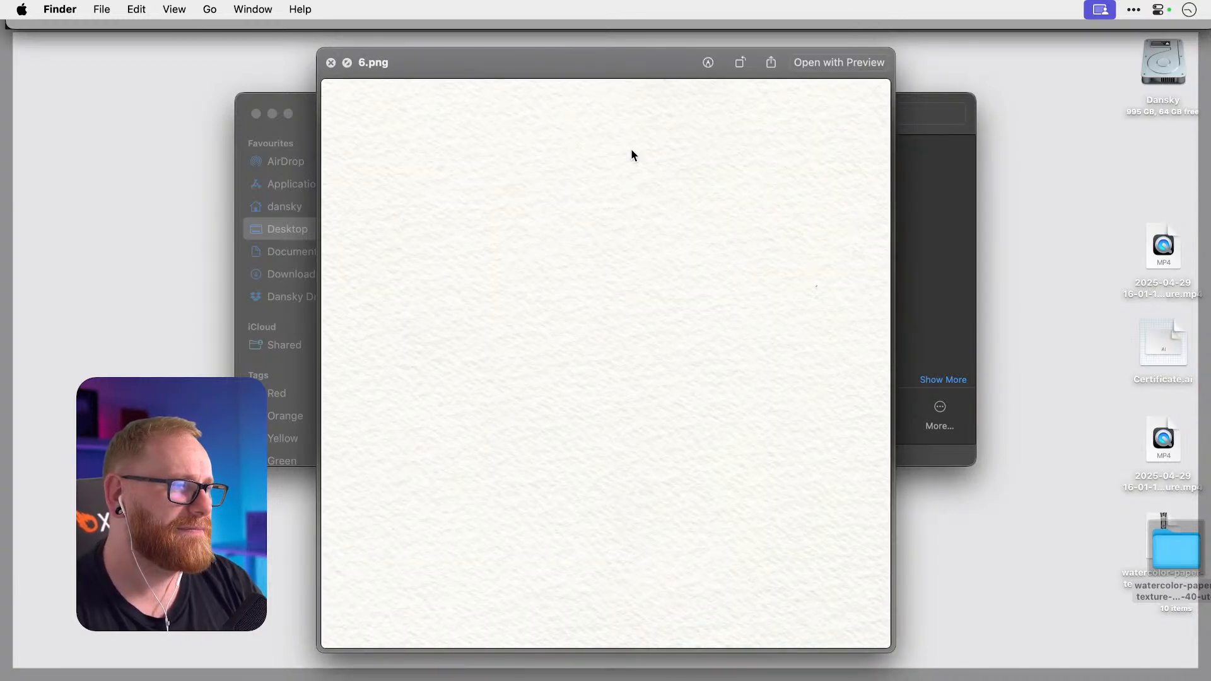
key(Down)
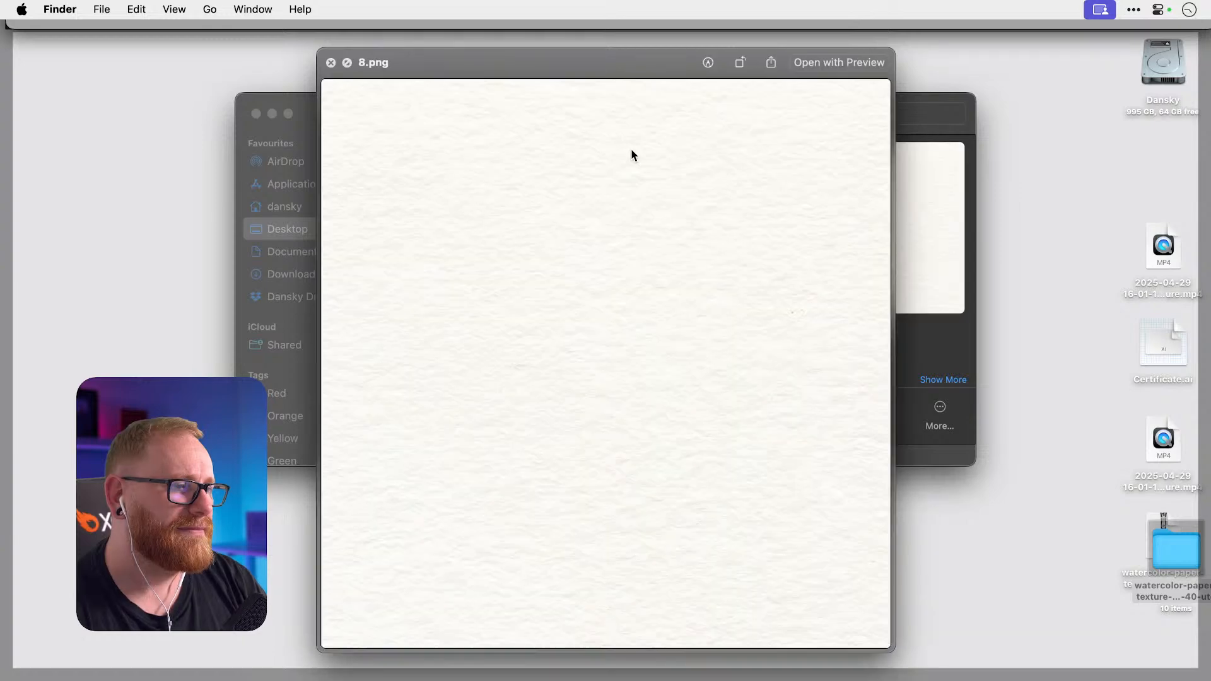
key(Up)
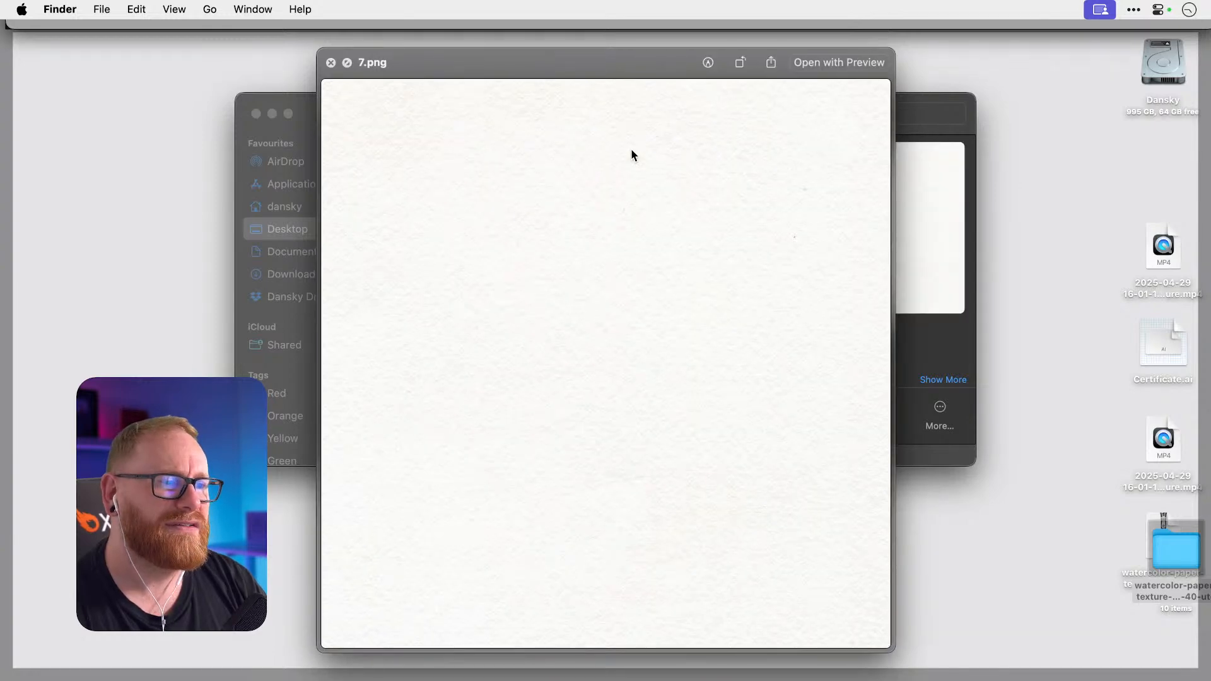
key(Down)
key(Down)
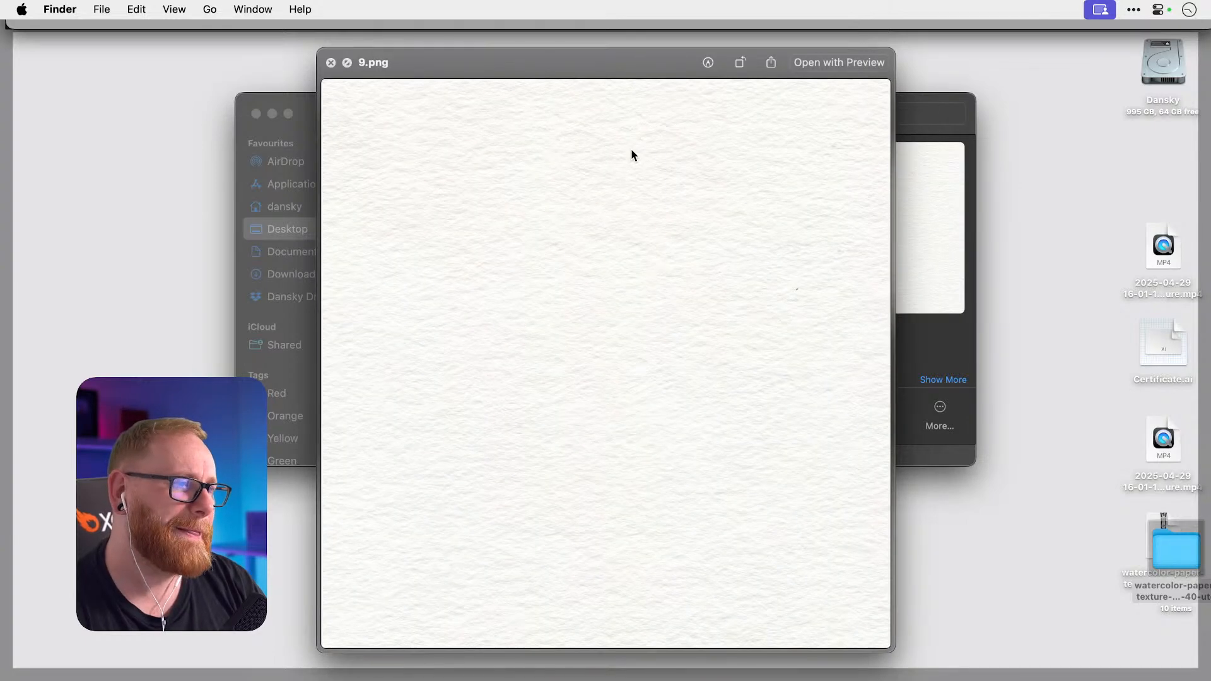
key(Down)
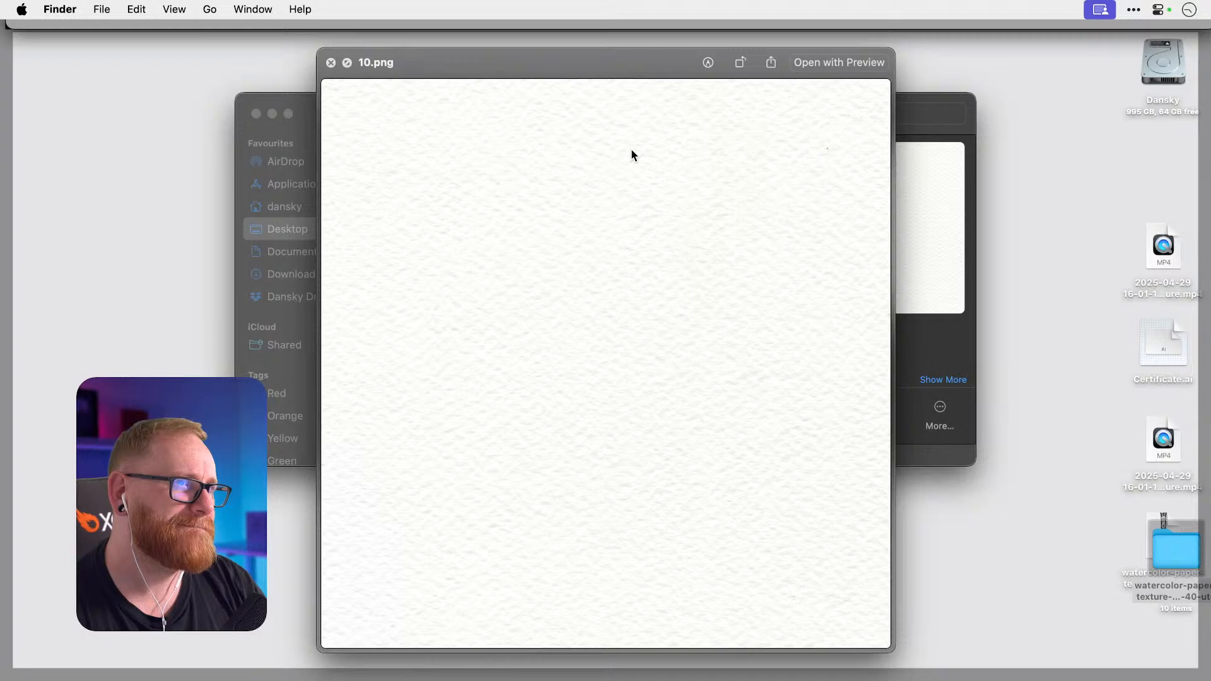
key(space)
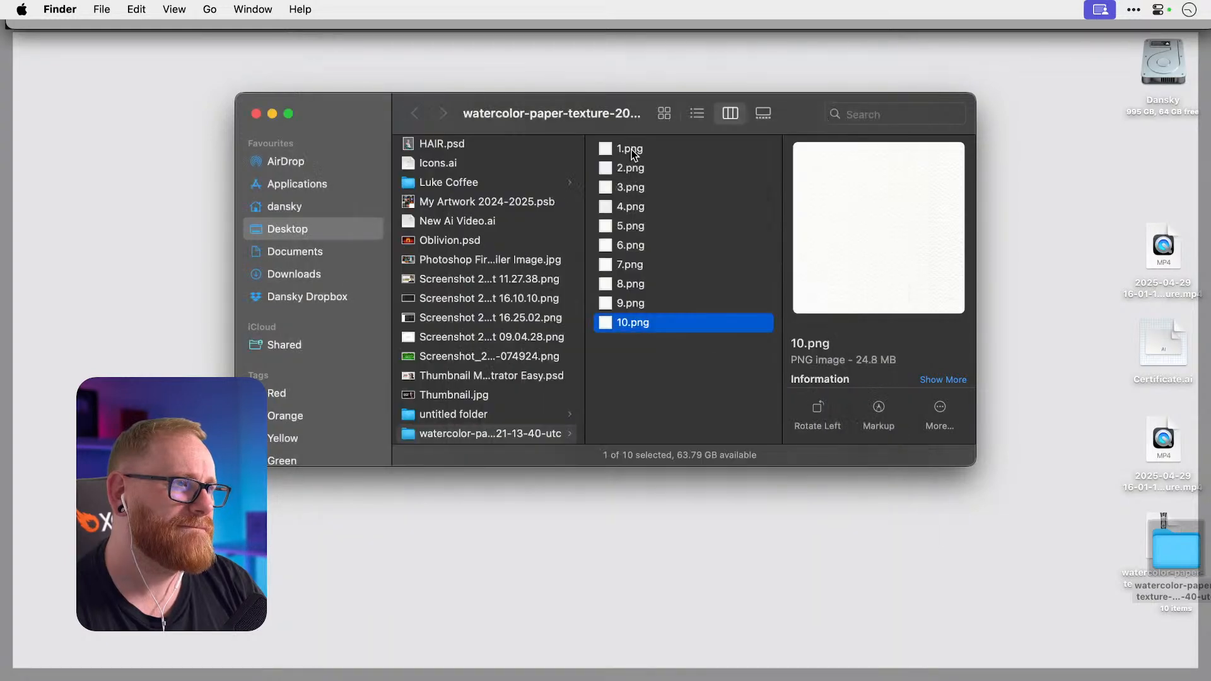
Select 4.png and 7.png and open them in Illustrator.
click(637, 206)
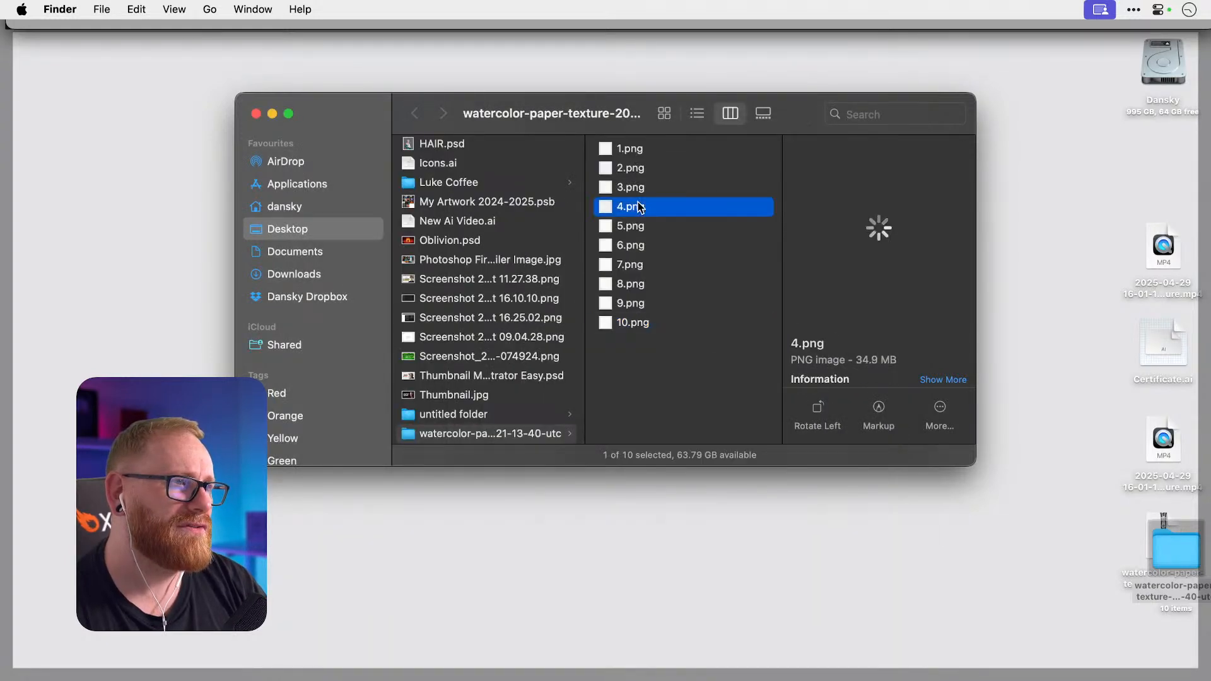
key(space)
key(space)
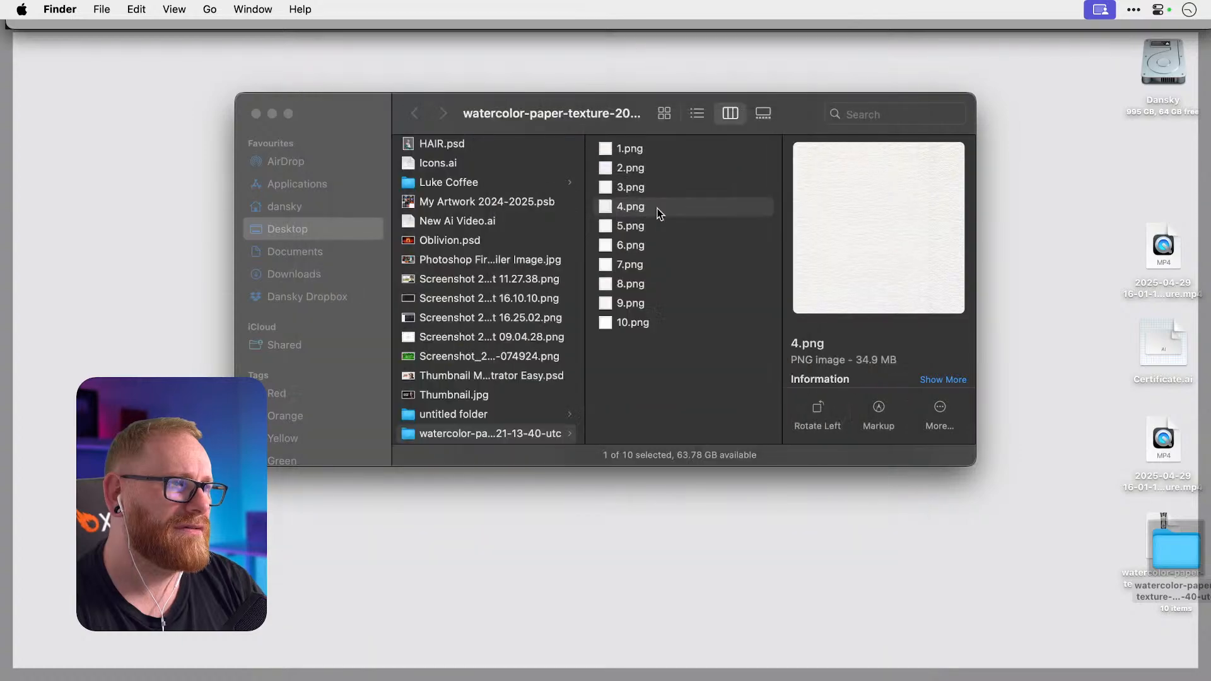
super+click(654, 264)
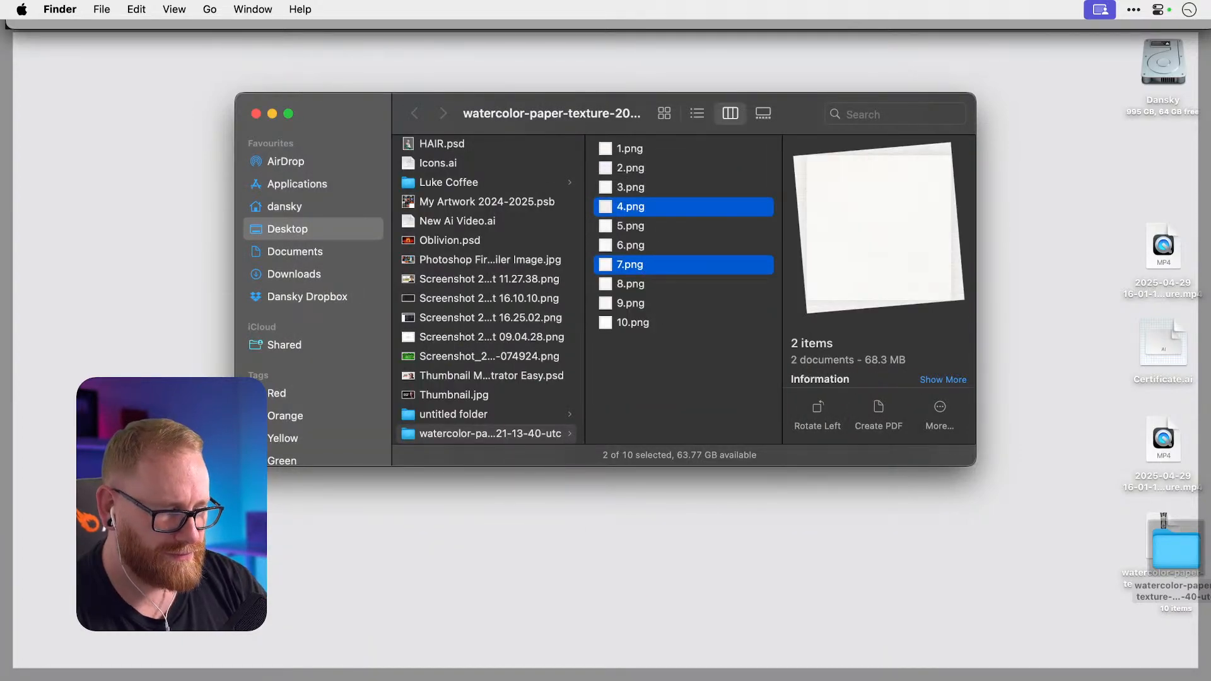
key(super+Tab)
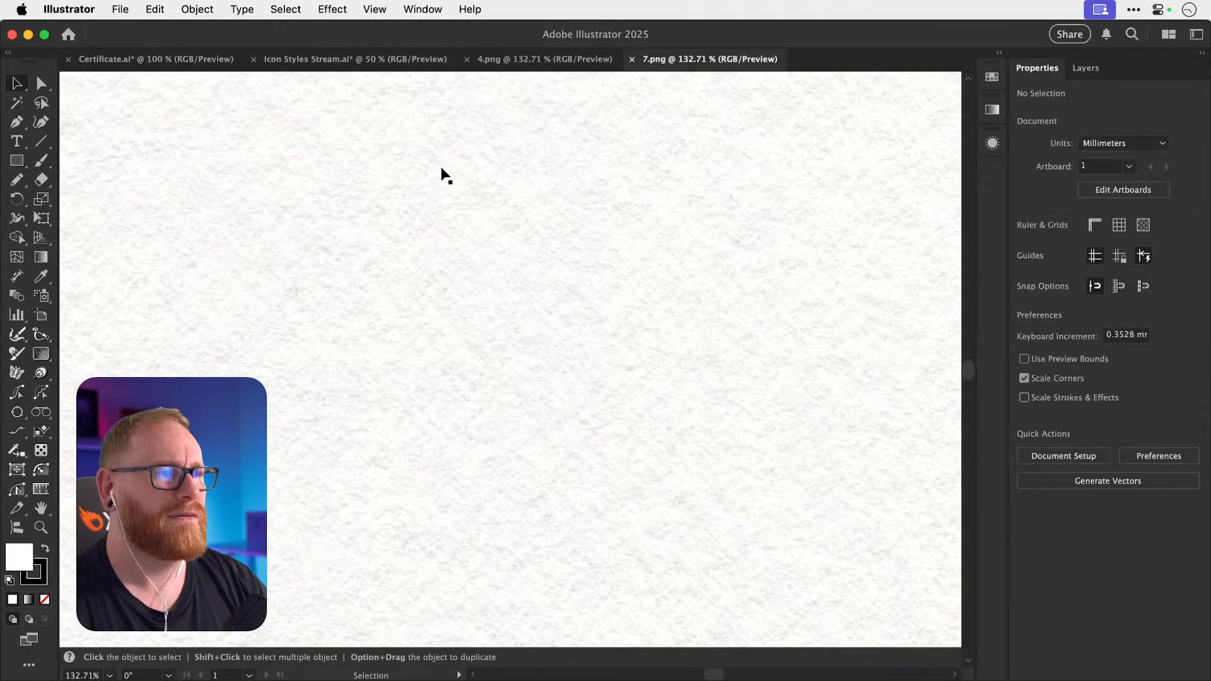
Compare the 4.png and 7.png textures and select the 4.png image.
key(super+0)
click(552, 58)
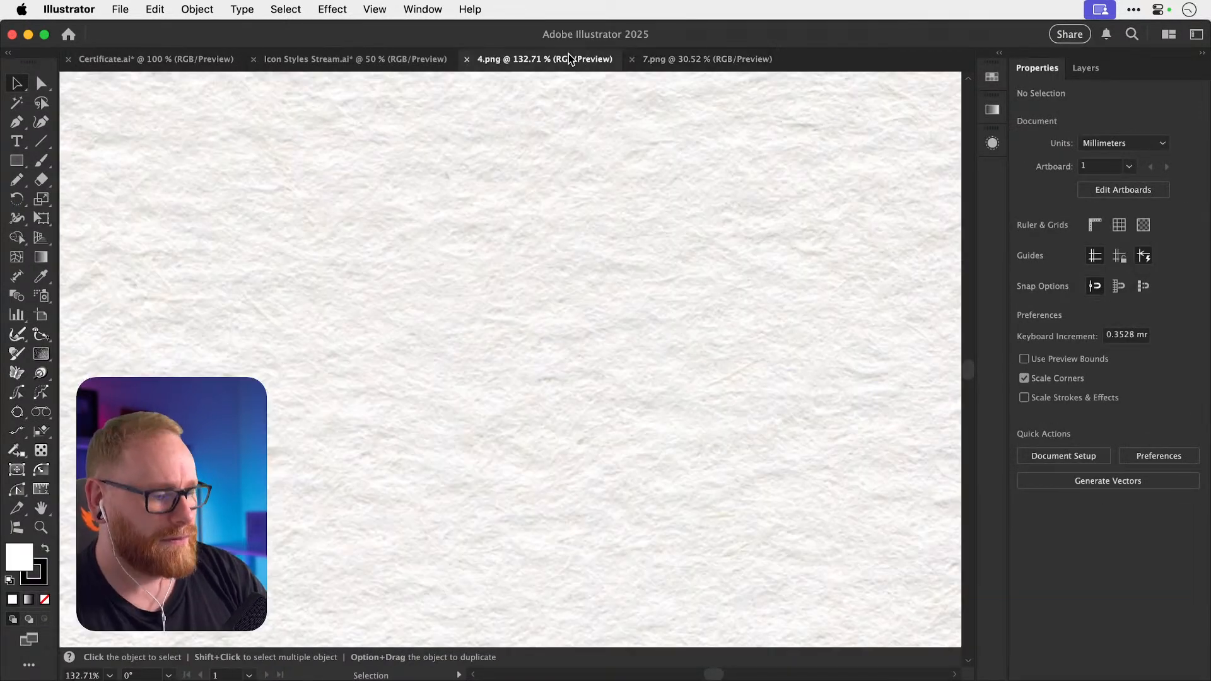
key(super+0)
click(687, 60)
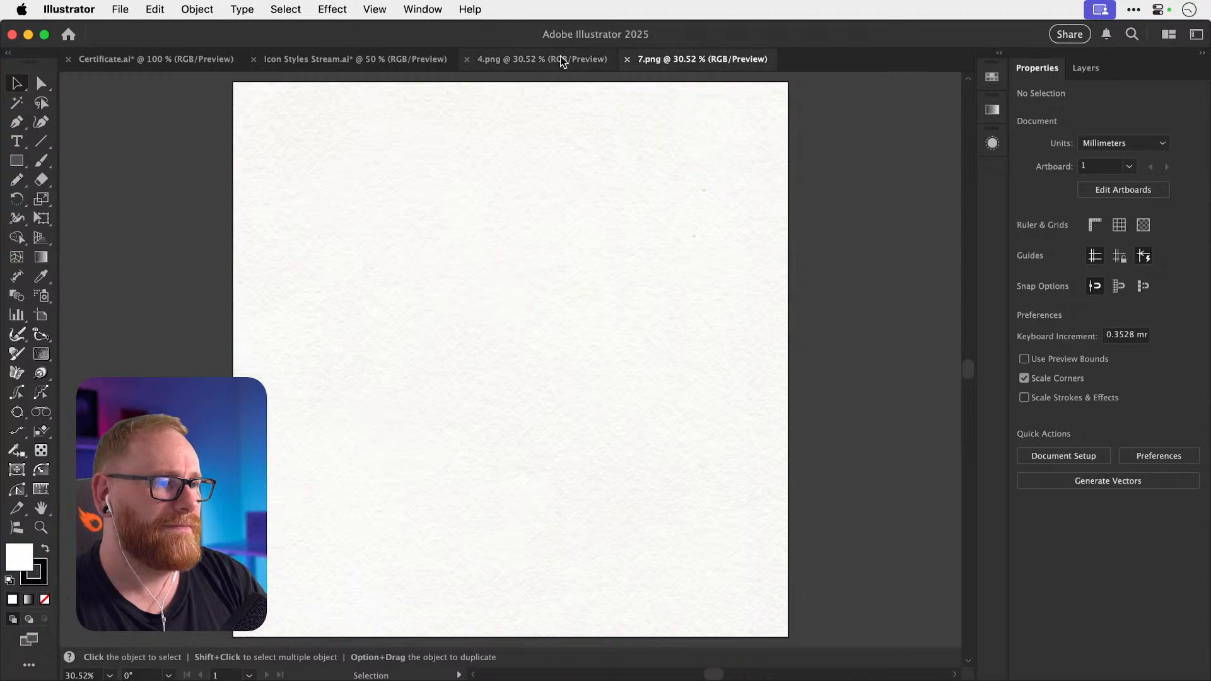
click(530, 59)
click(534, 352)
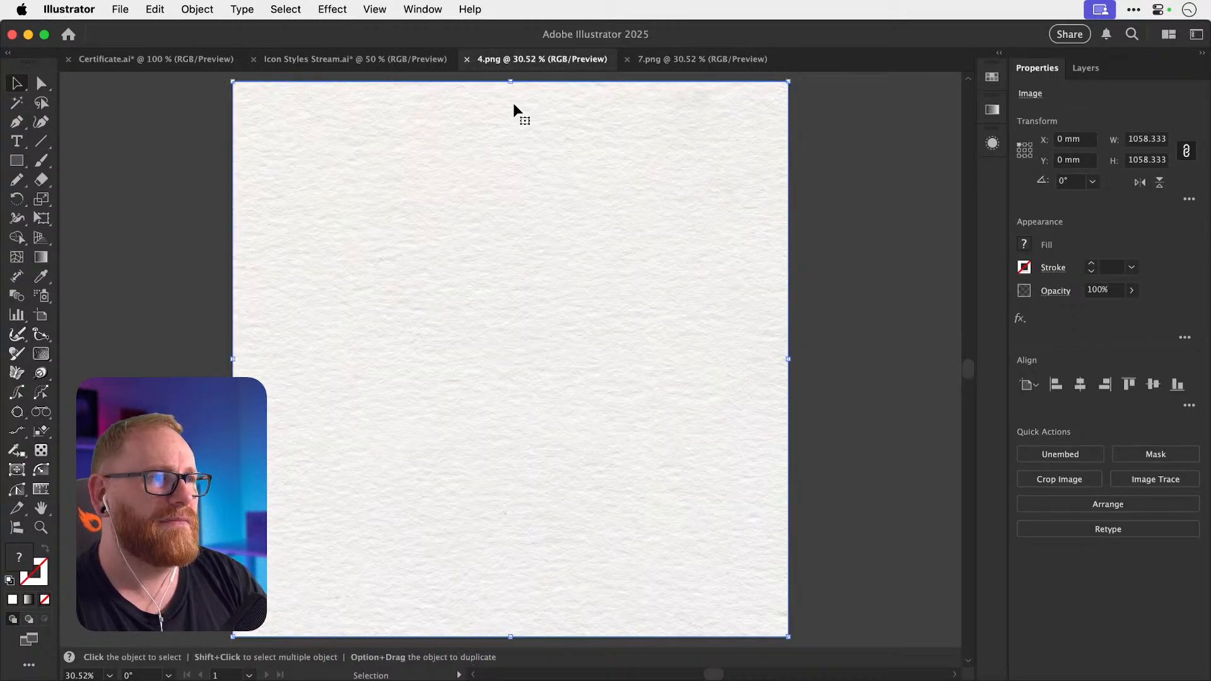
Paste the texture into Certificate.ai, scale it to certificate size, centre it, and send it to back.
click(215, 61)
key(super+v)
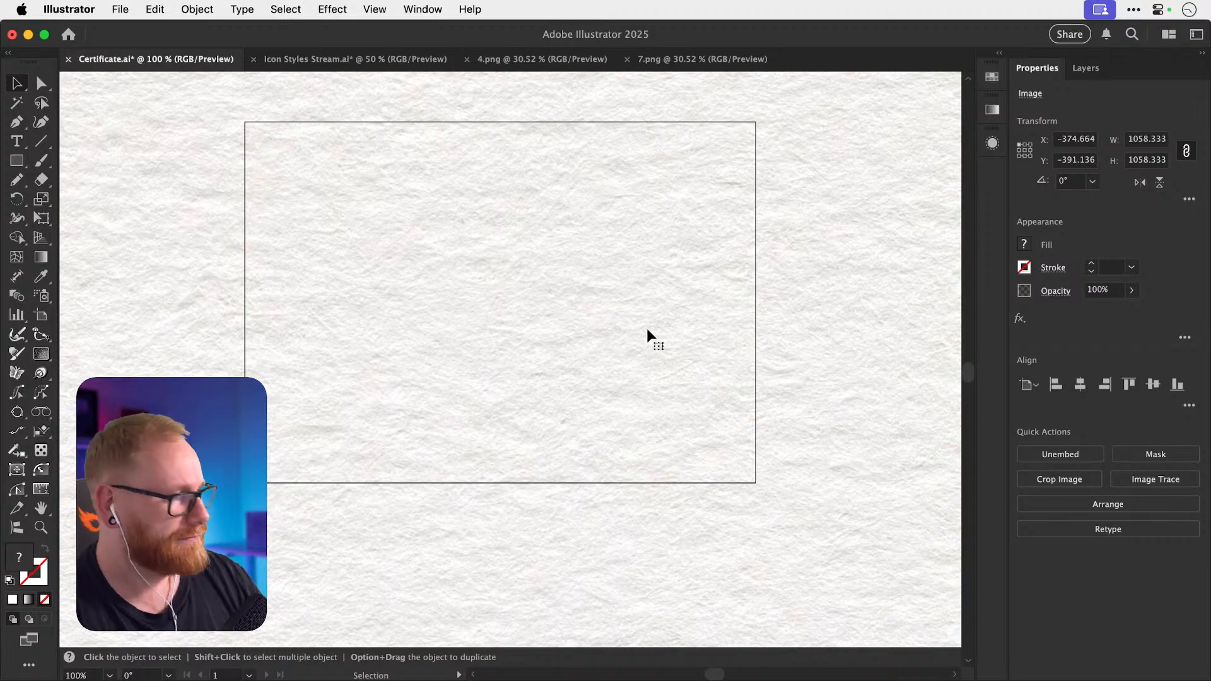
key(s)
drag(670, 170, 552, 296)
click(1080, 384)
click(1153, 384)
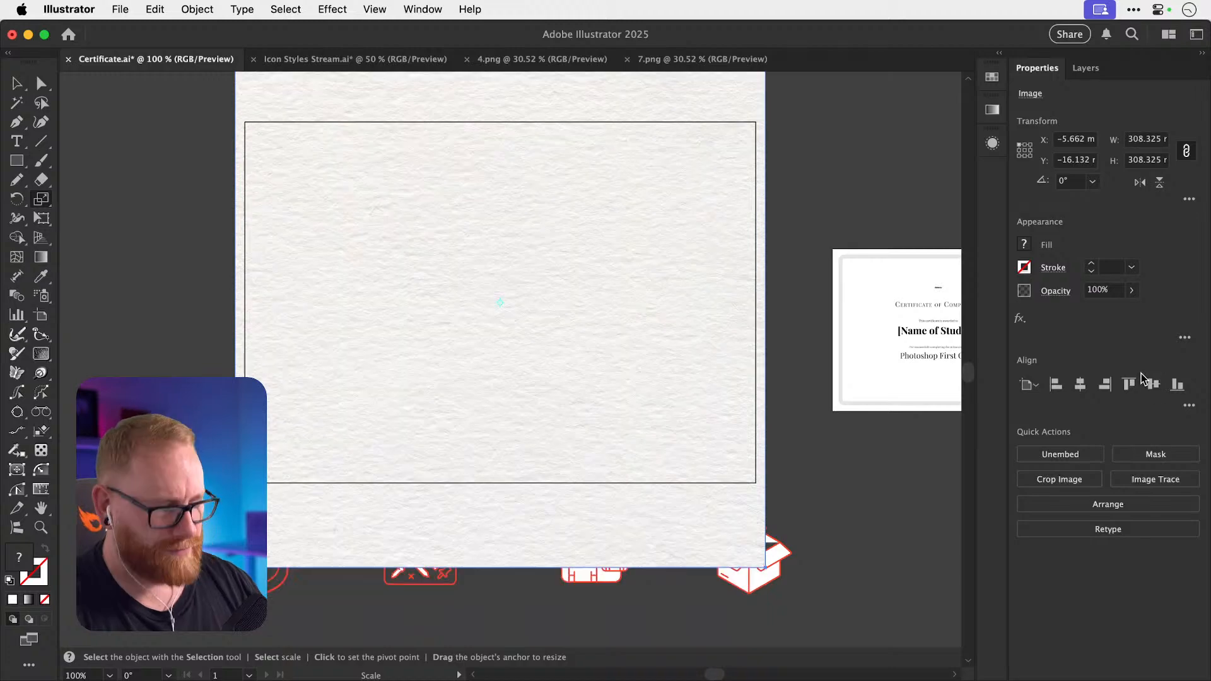
key(v)
key(super+shift+bracketleft)
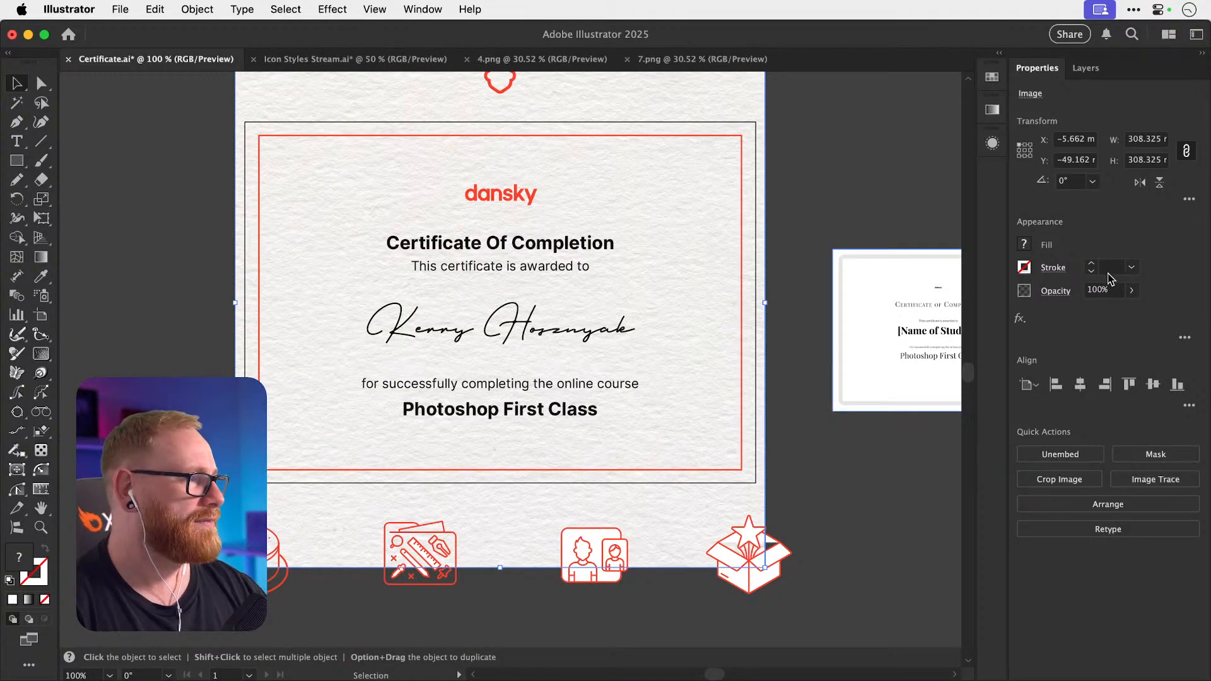
Lower the texture's opacity to 20% and check the faded background.
click(1102, 290)
text(50)
key(Return)
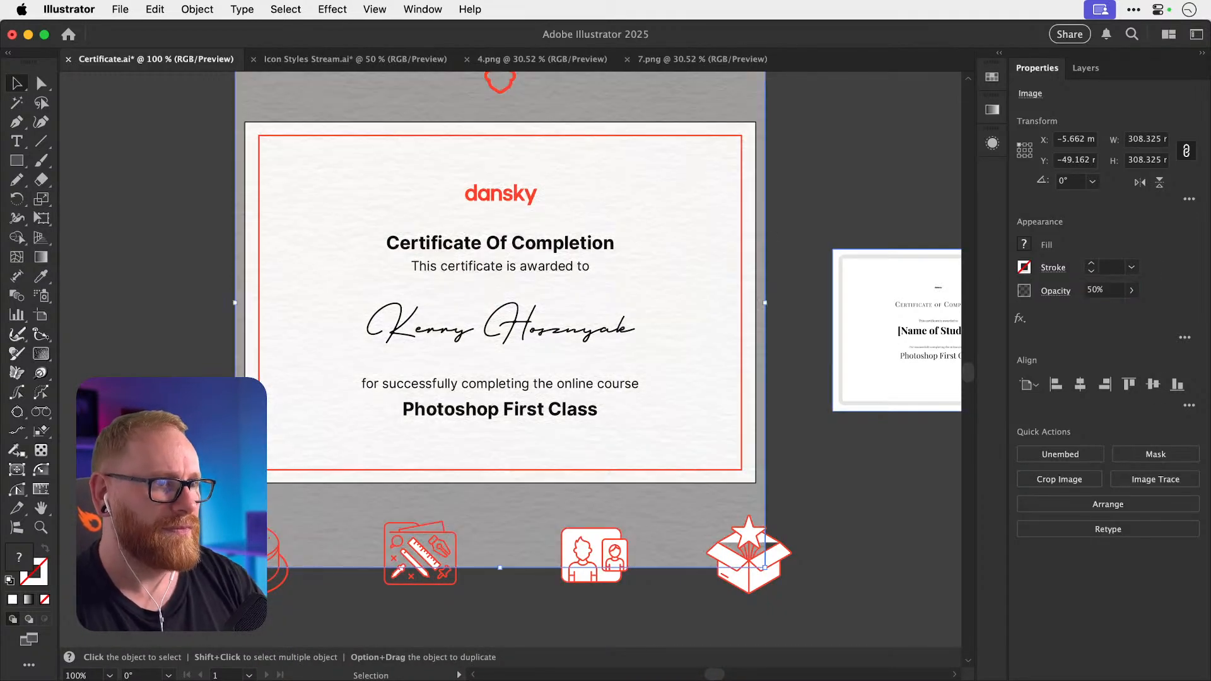
click(1095, 292)
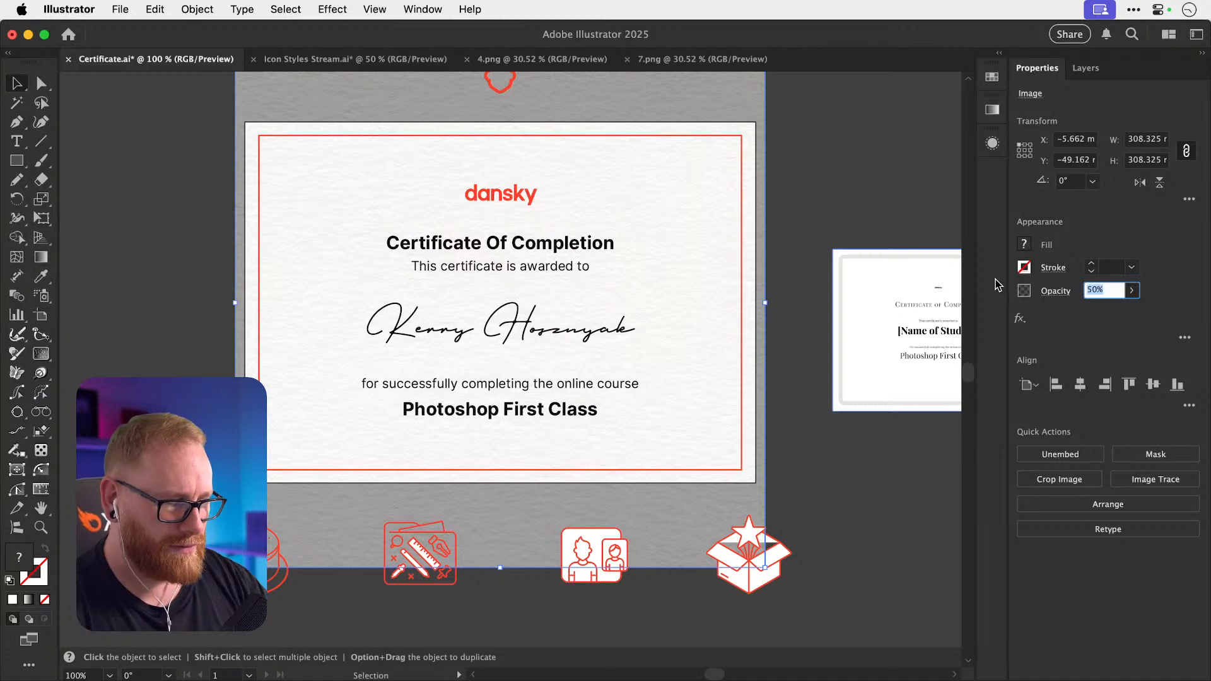
text(2)
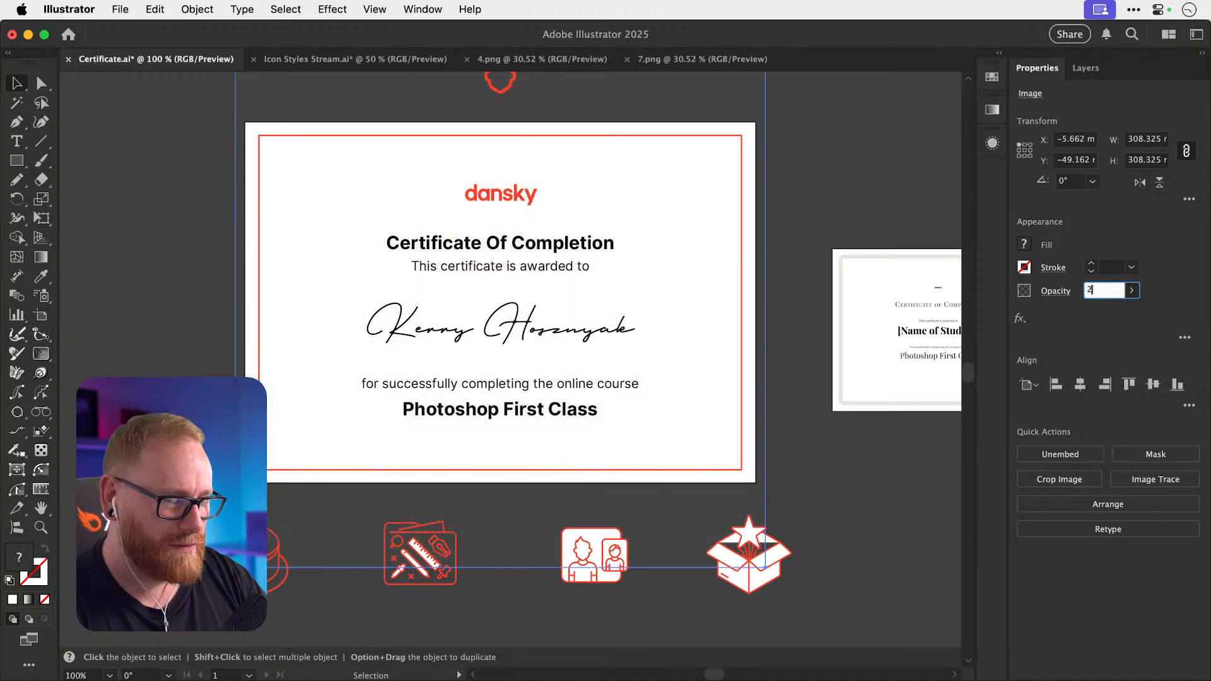
text(0)
key(Return)
click(145, 334)
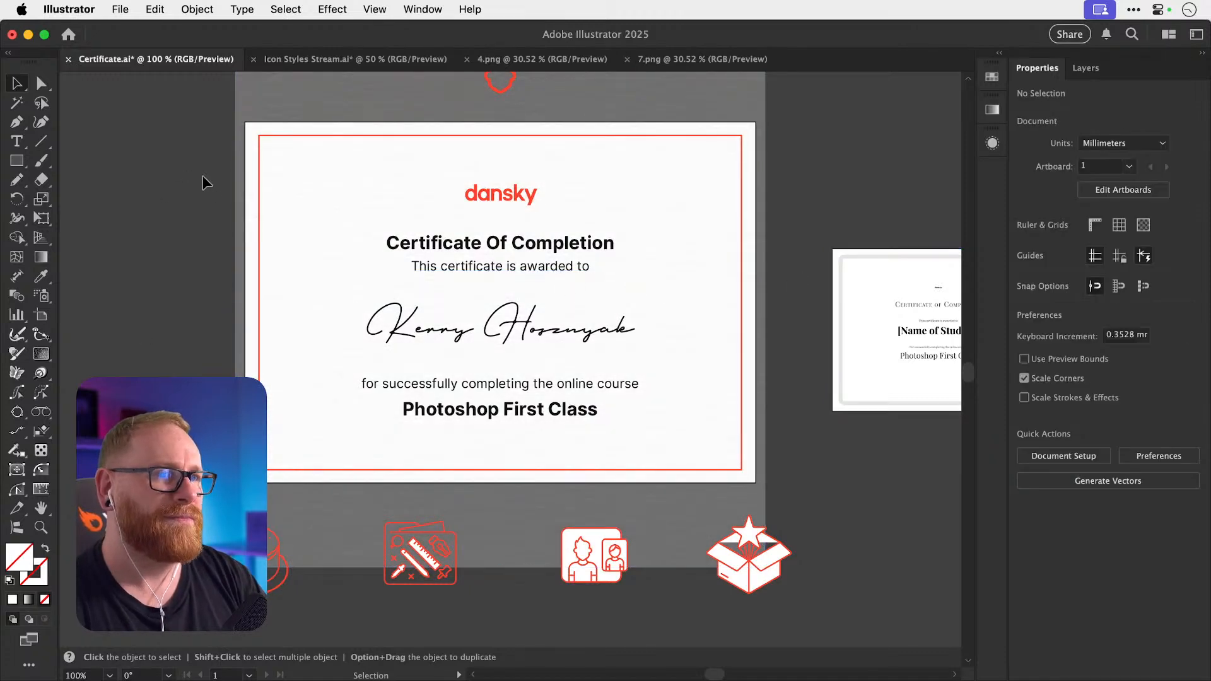
click(304, 96)
click(130, 261)
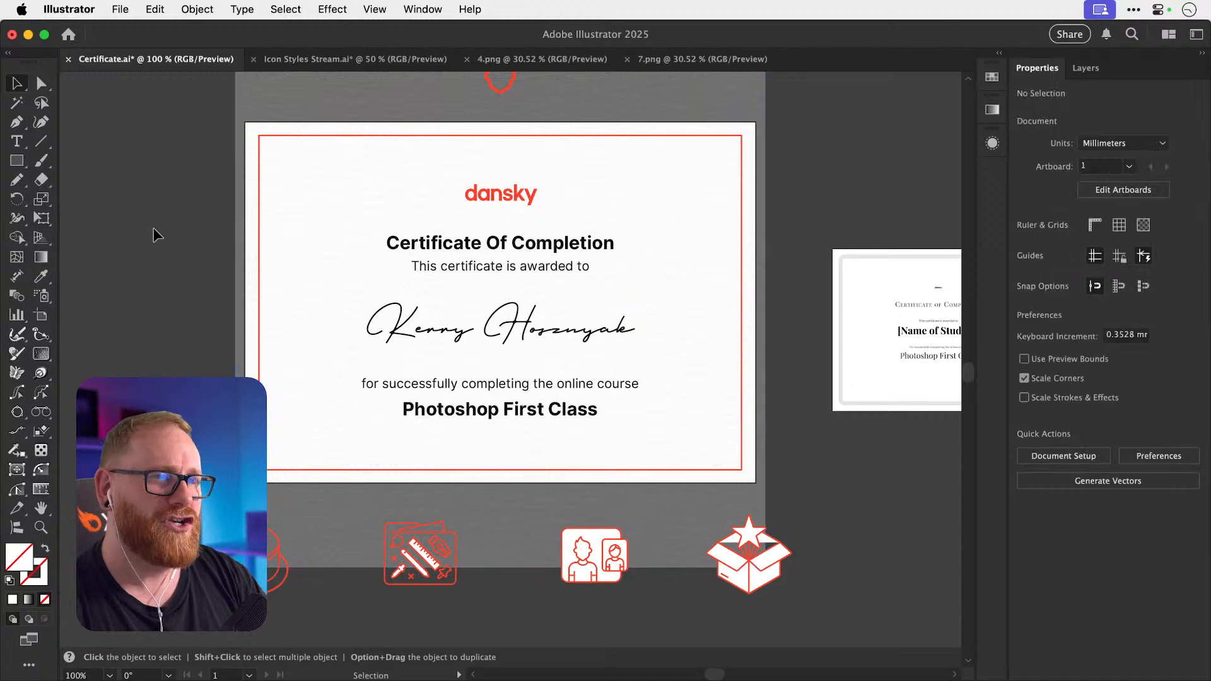
Save Certificate.ai, then drag out a copy of the red outline icon.
key(super+s)
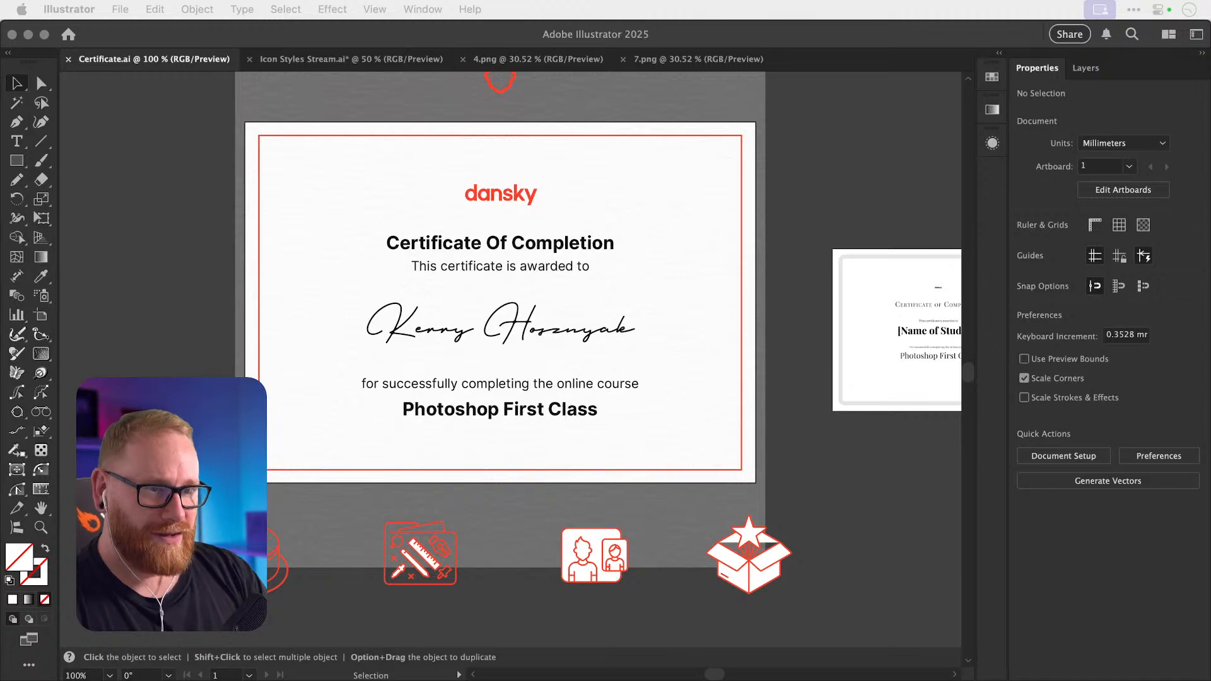
click(132, 317)
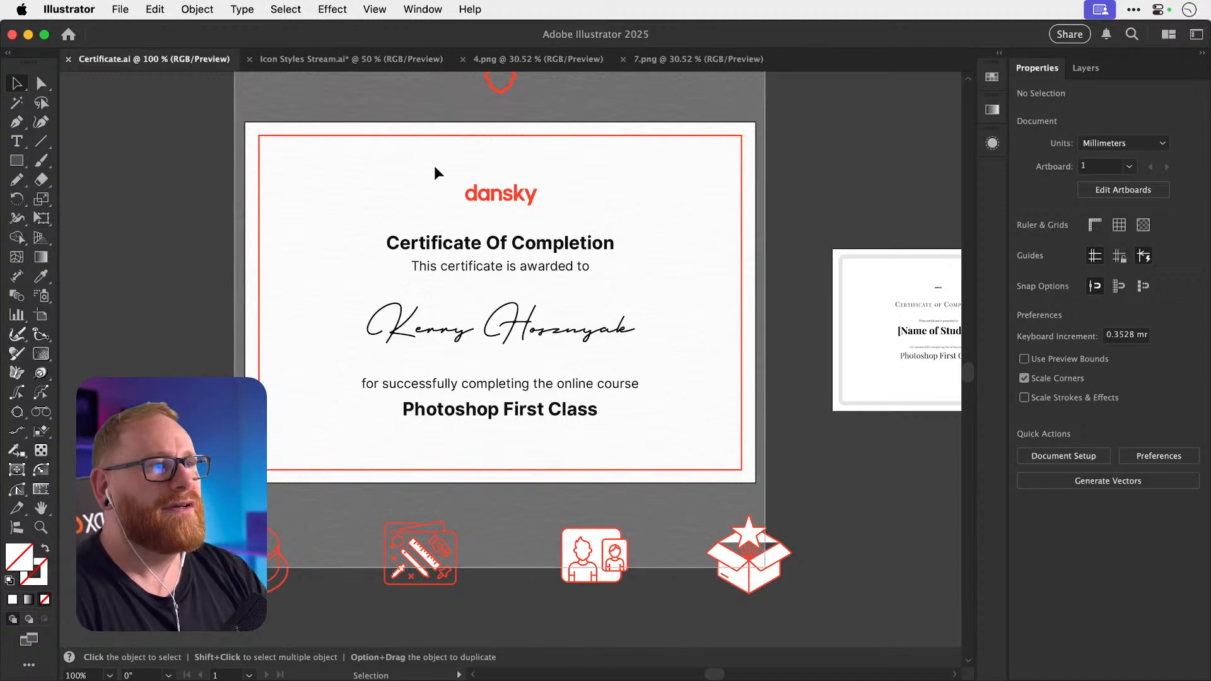
drag(501, 93, 1039, 430)
Zoom in closely on the copied red icon.
key(space)
key(z)
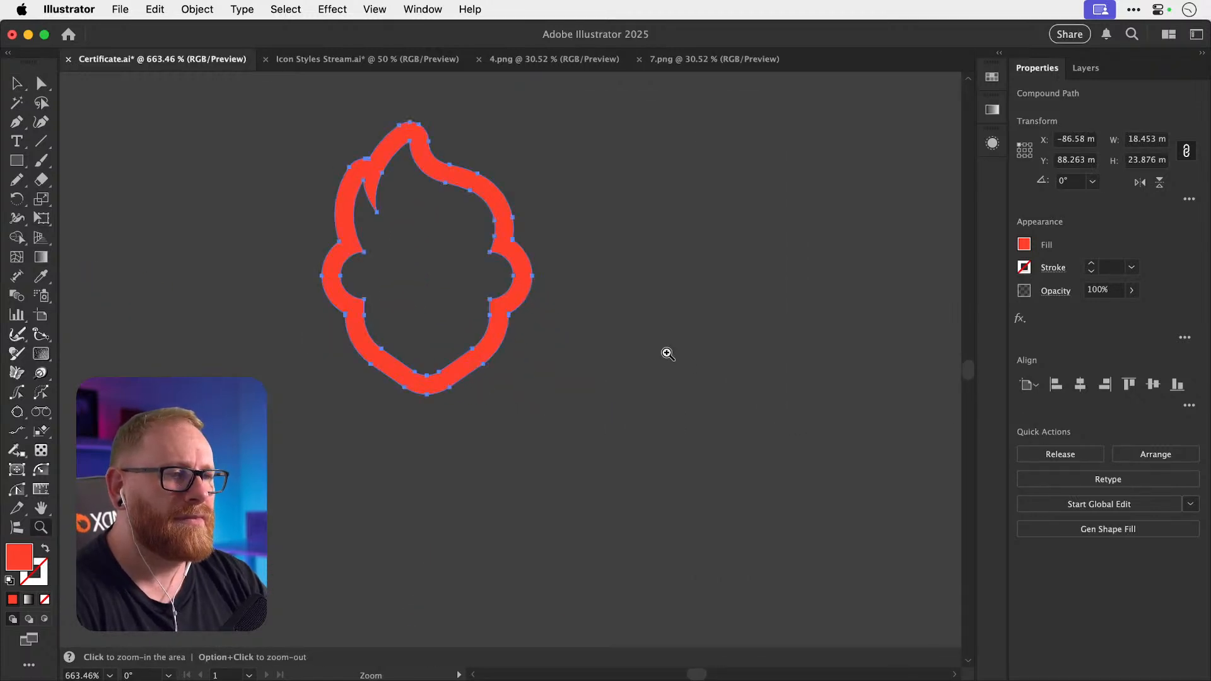
scroll(665, 351, up, 2)
key(v)
Open the Swatches panel and look through the Metal swatch library.
click(422, 9)
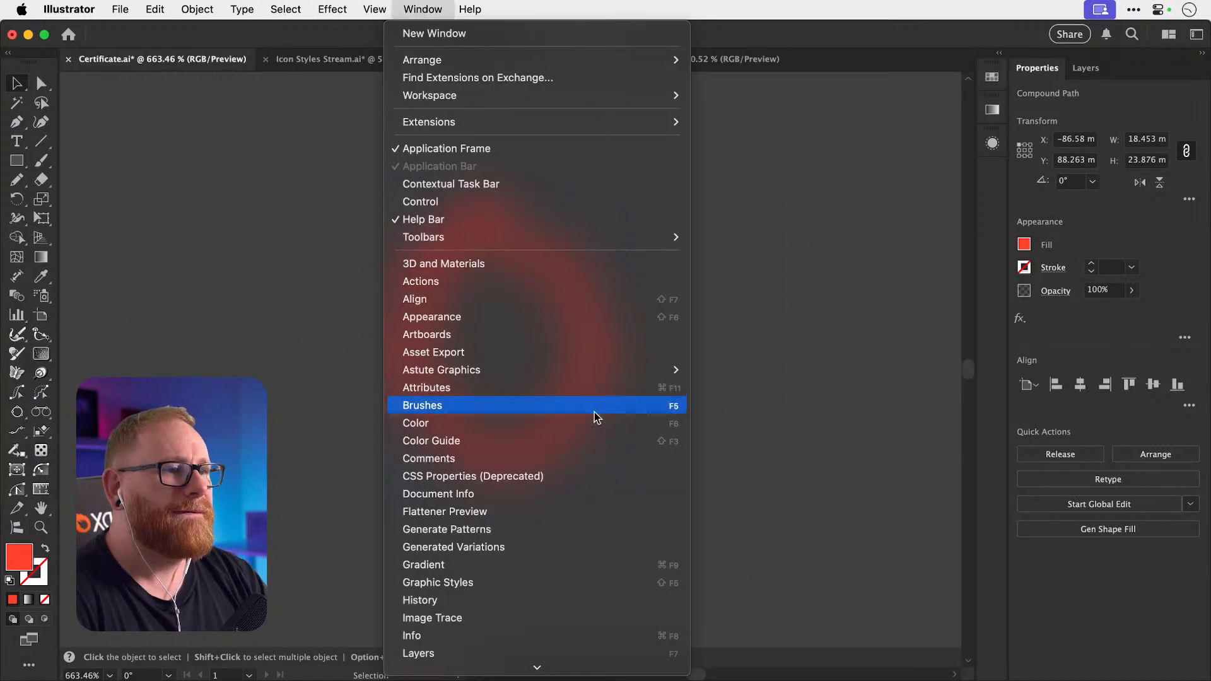
scroll(594, 415, down, 3)
click(994, 77)
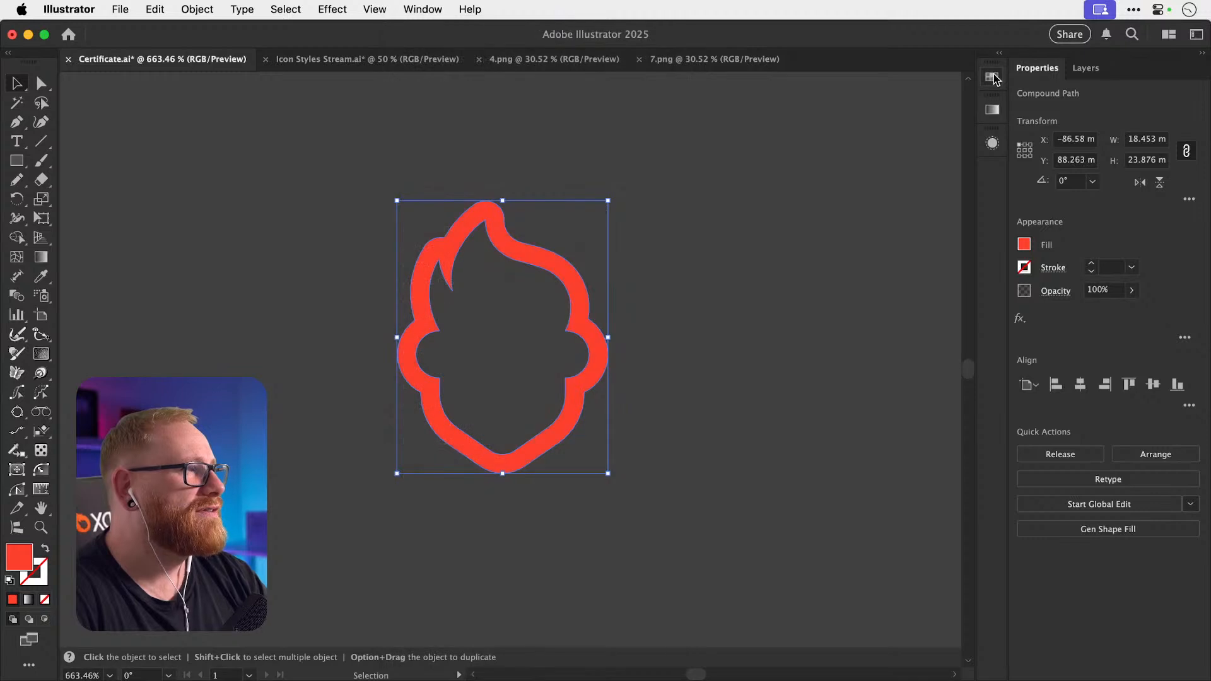
click(992, 77)
click(963, 71)
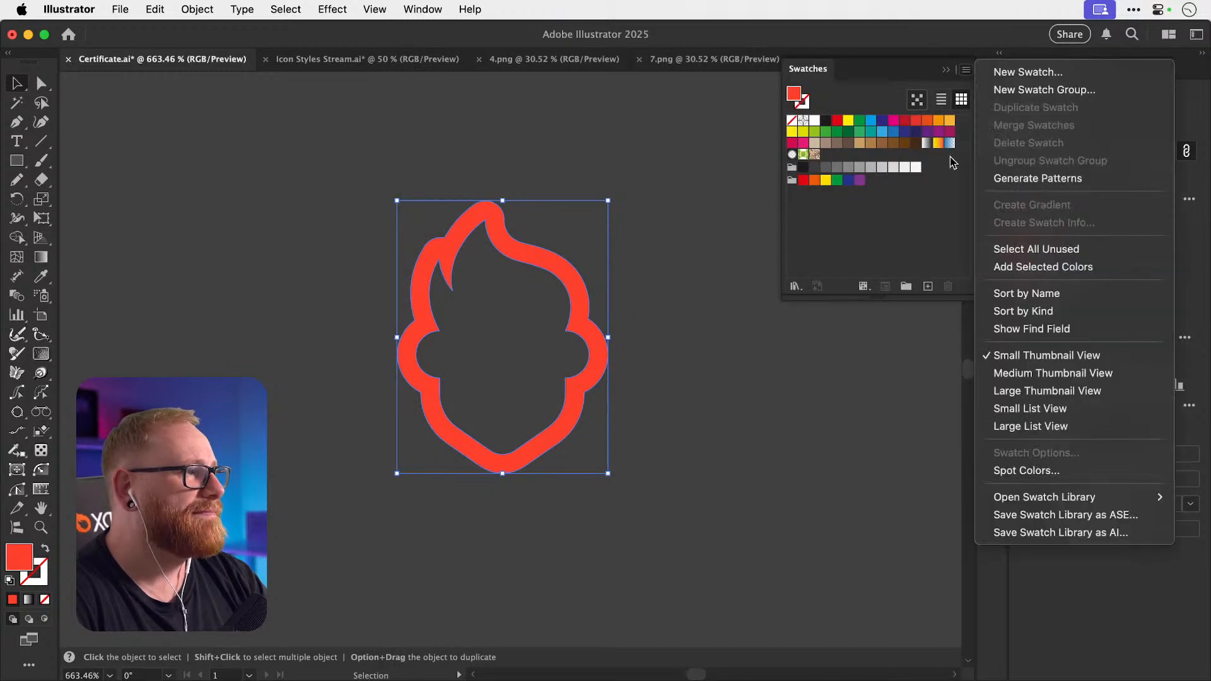
mouse_move(1091, 503)
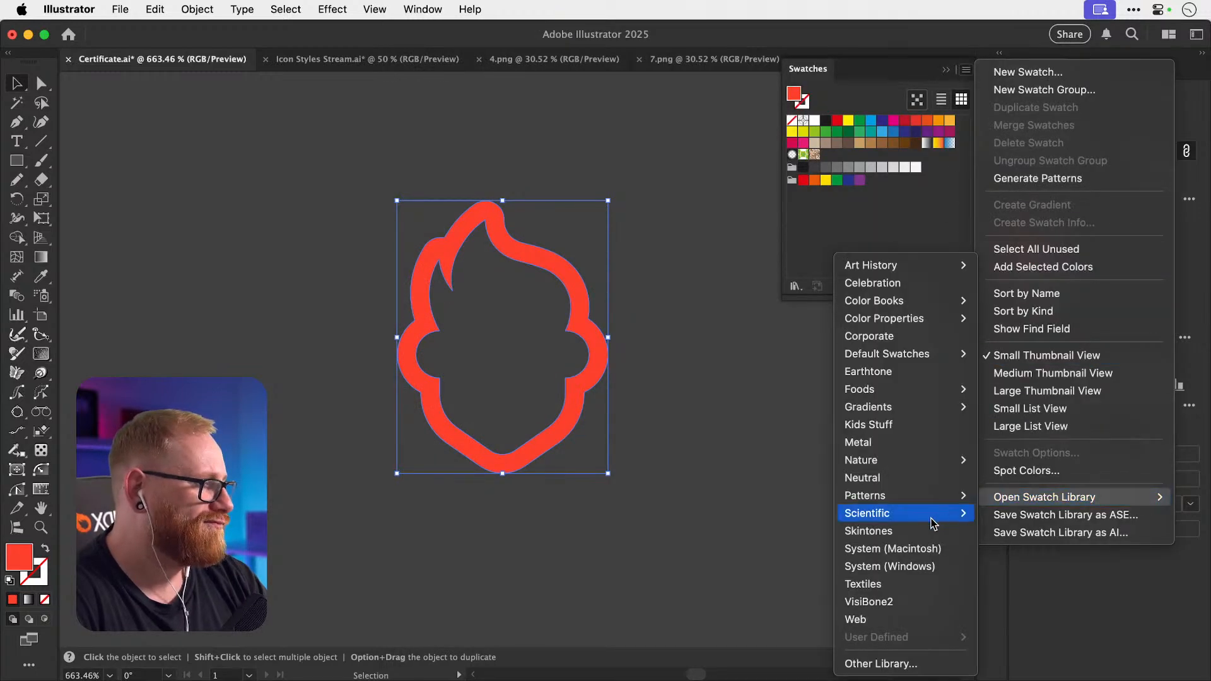
click(907, 446)
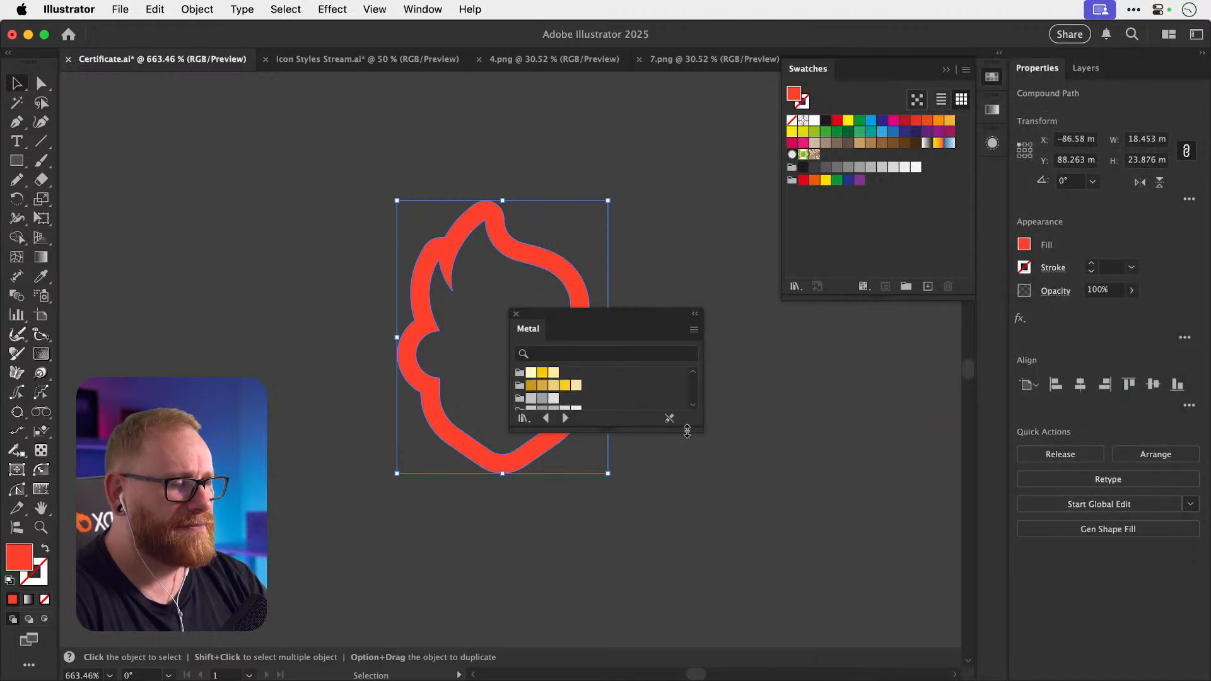
drag(687, 429, 689, 596)
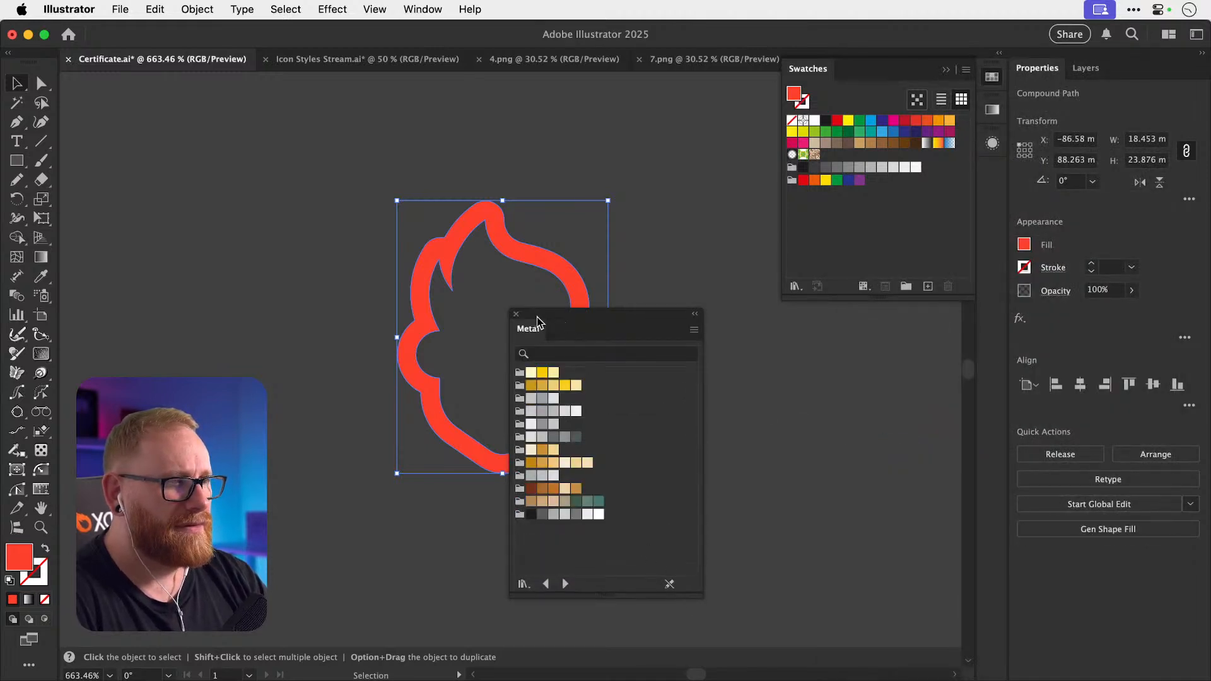
click(517, 314)
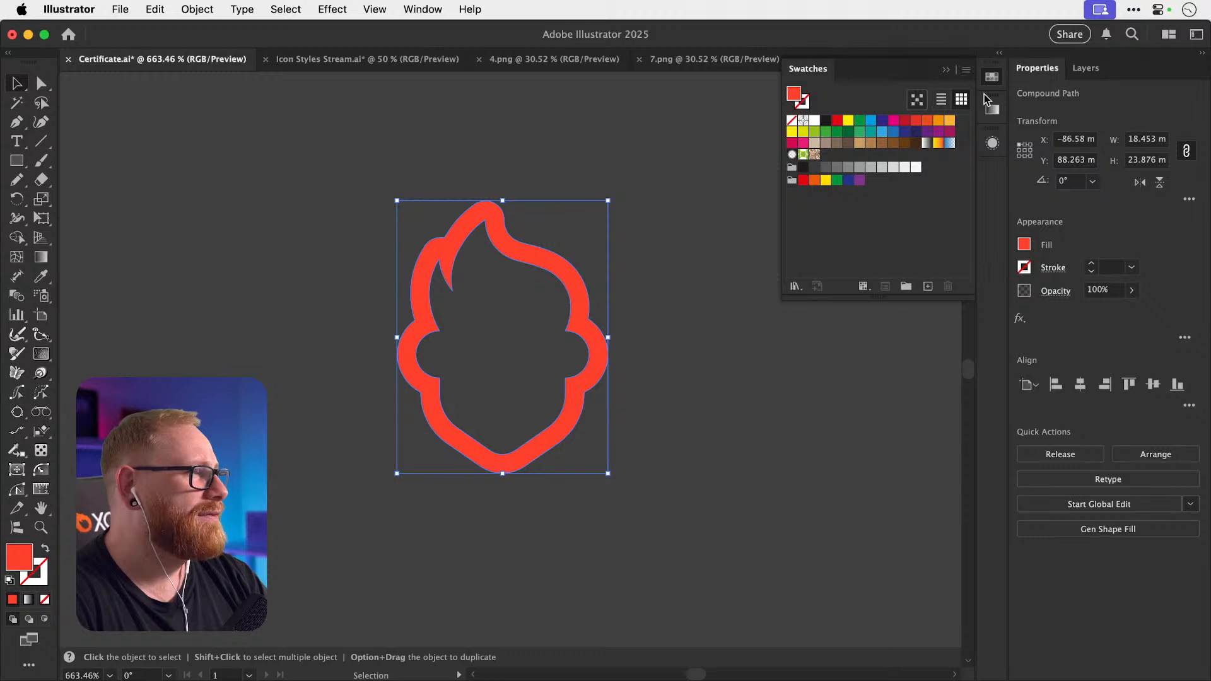
Open the Metals gradient swatch library and move it clear of the icon.
click(992, 109)
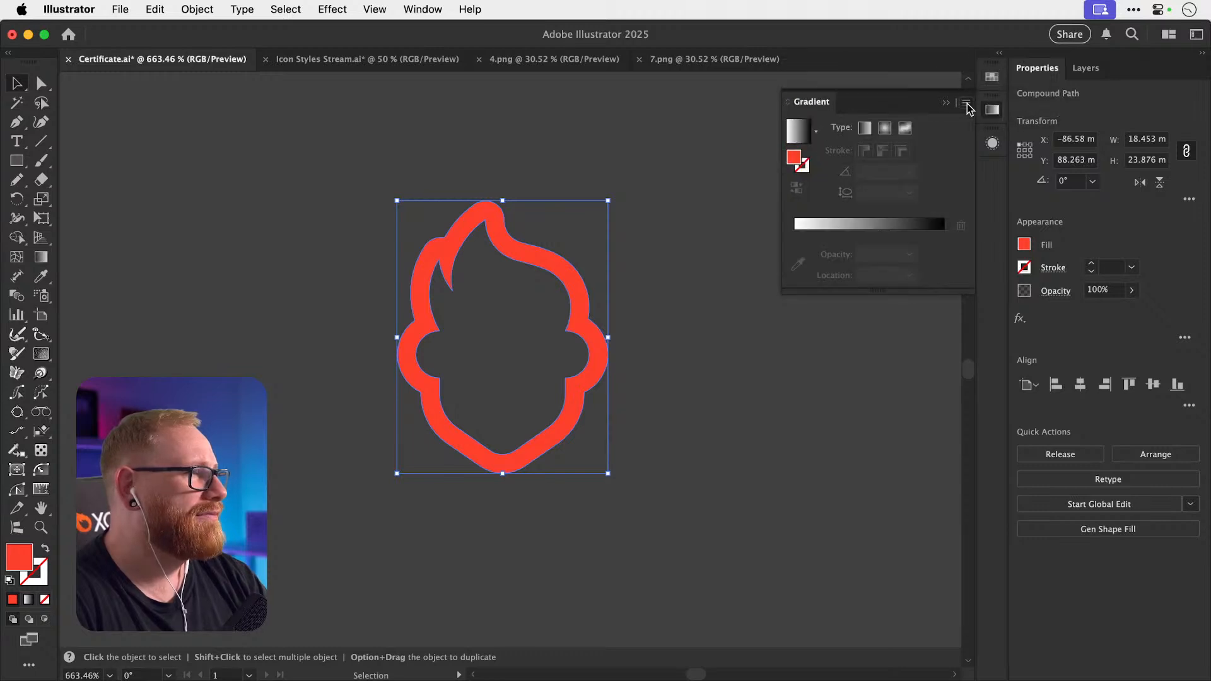
click(986, 79)
click(965, 69)
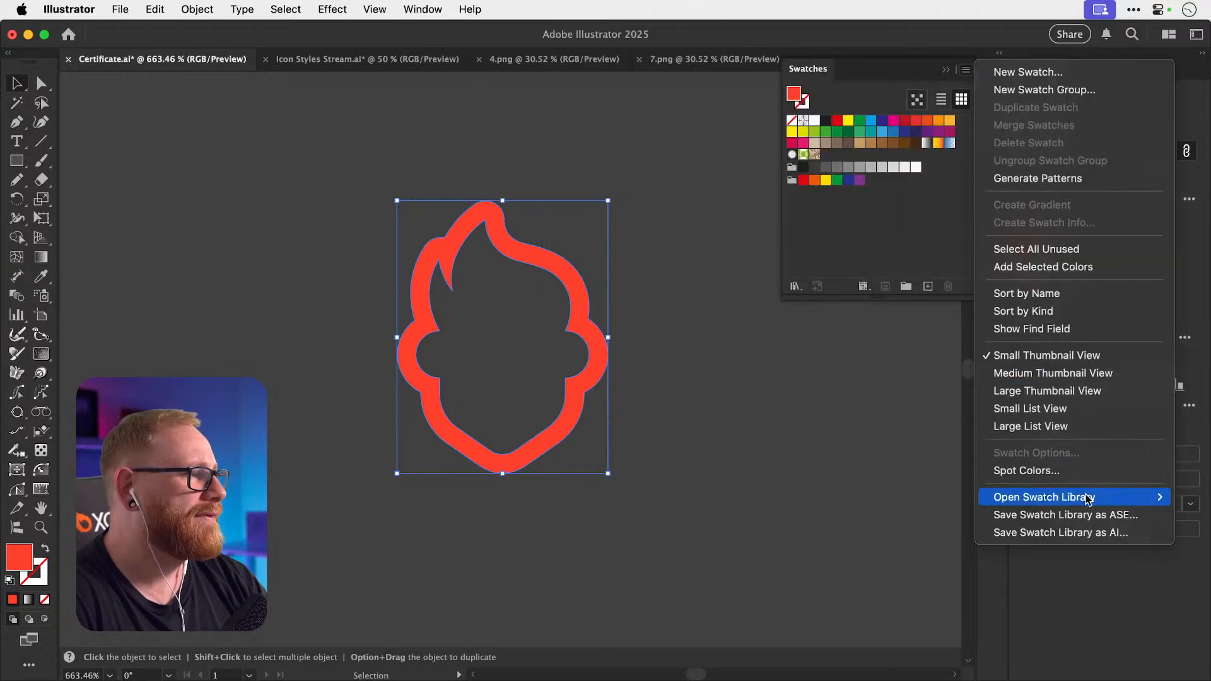
mouse_move(1088, 502)
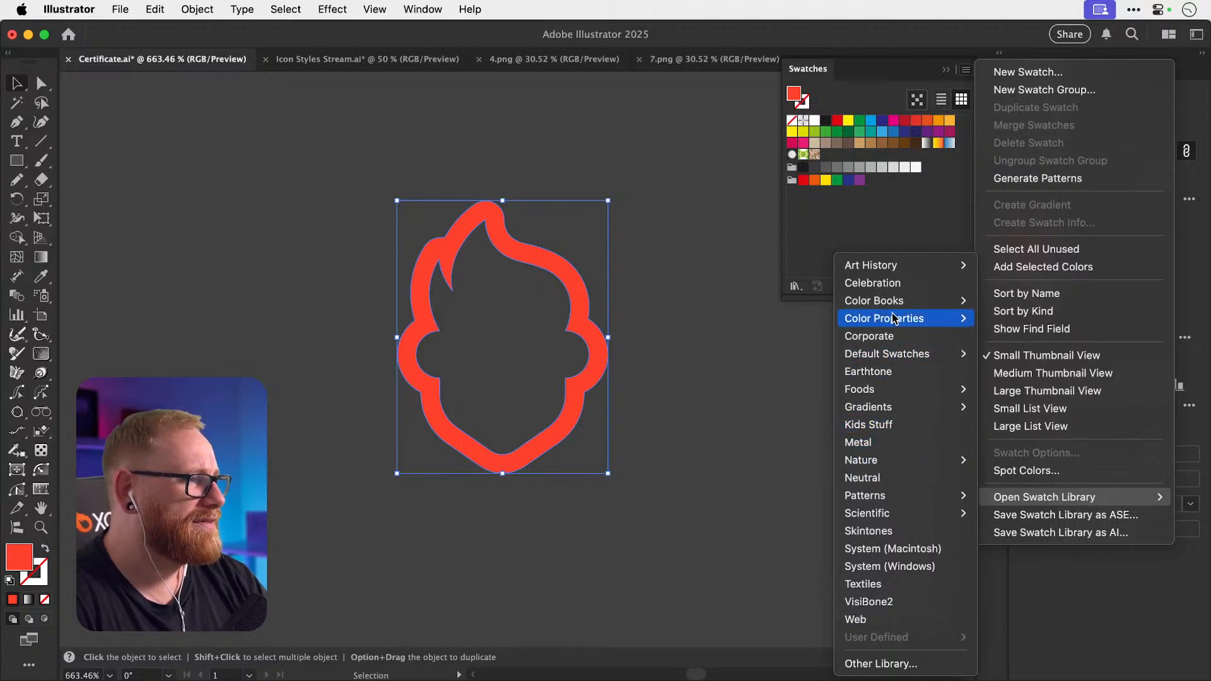
mouse_move(900, 408)
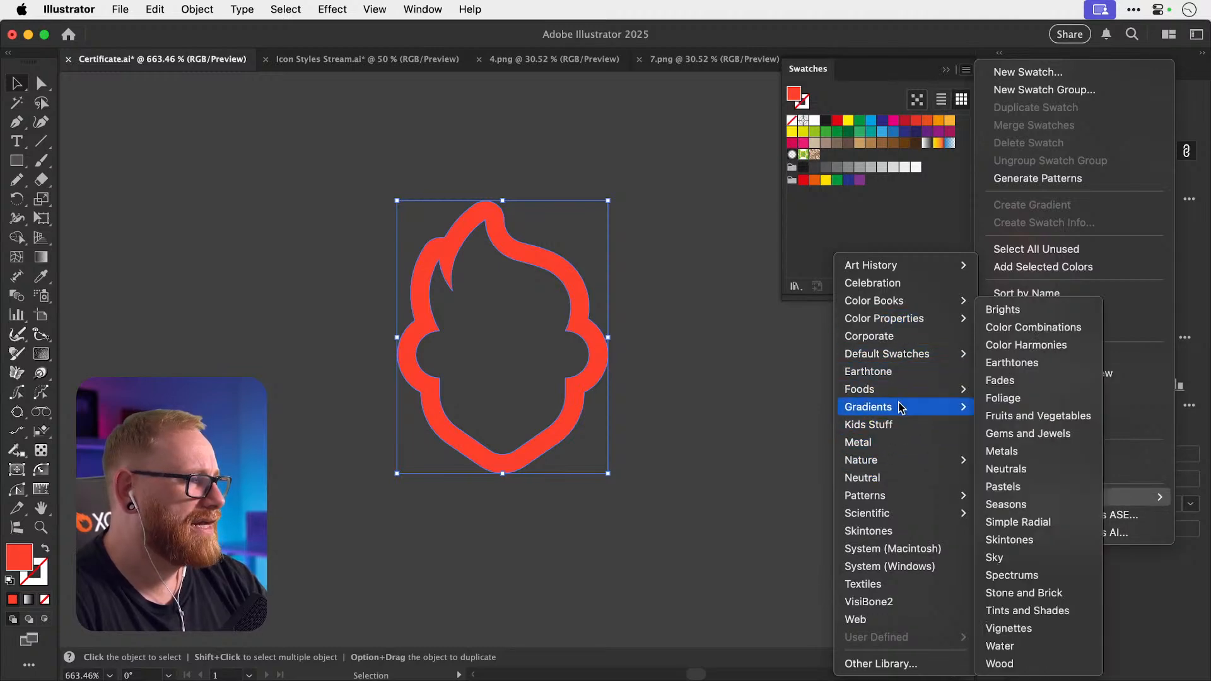
click(1015, 453)
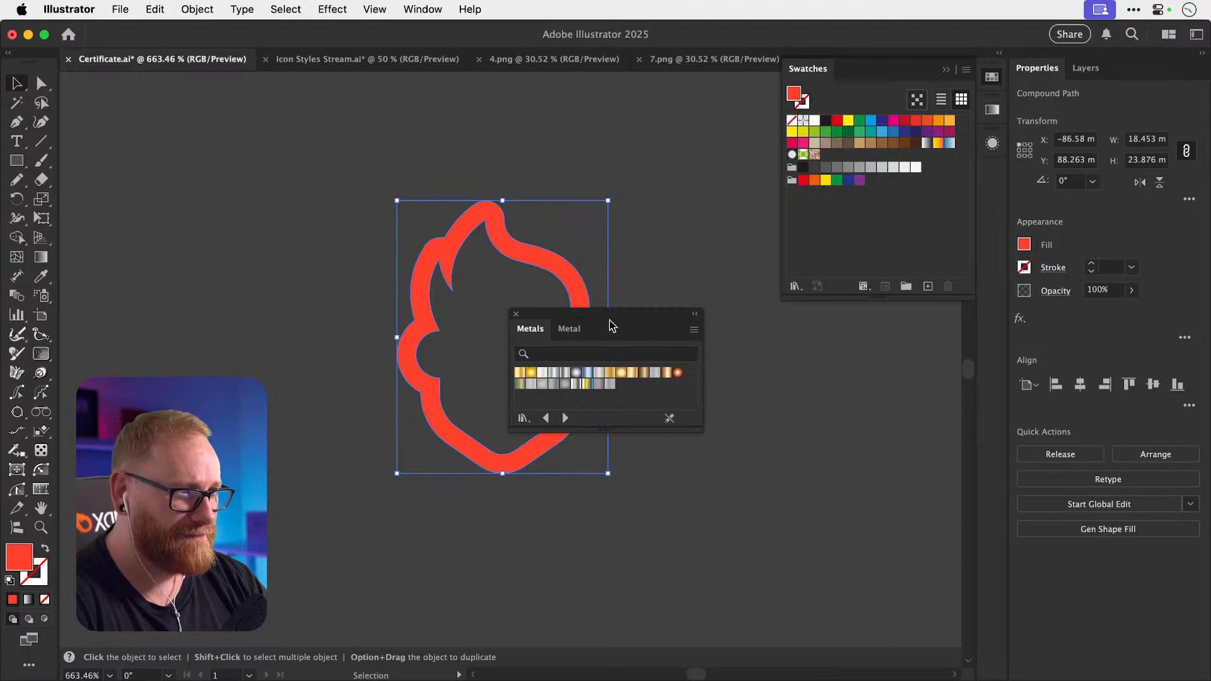
drag(609, 325, 809, 337)
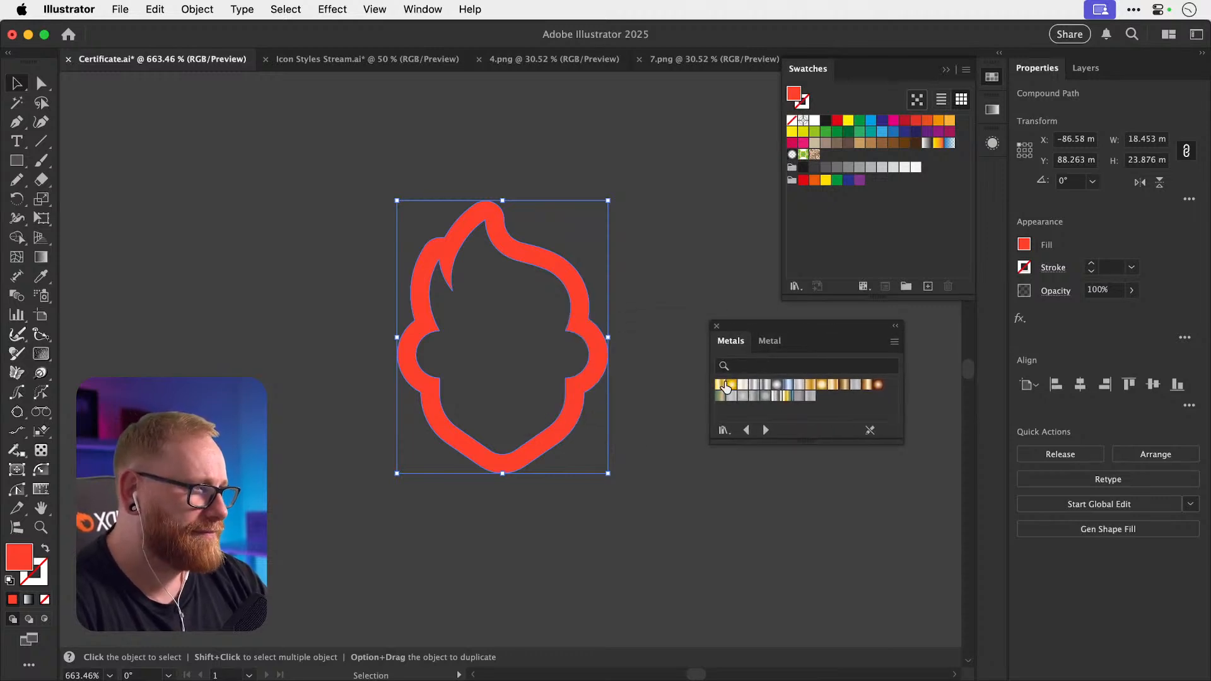
Try Bronze, gold, silver and Dull Brass metal gradients on the icon's fill, then settle on Gold.
click(845, 386)
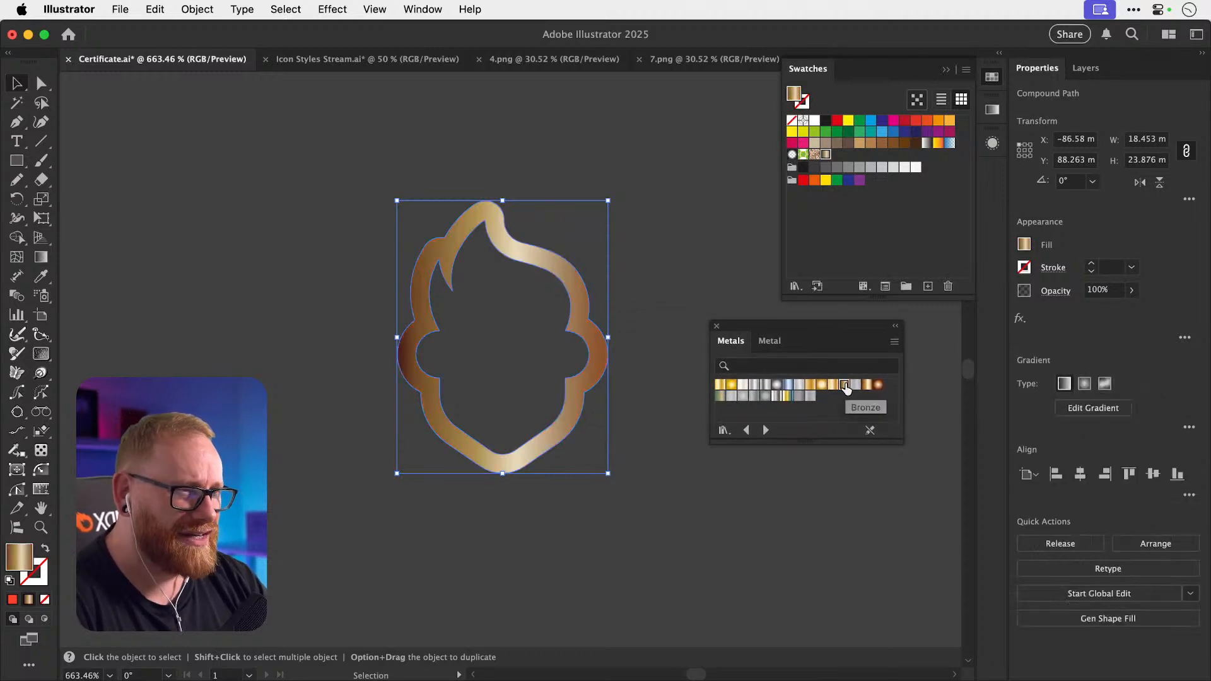
key(super+z)
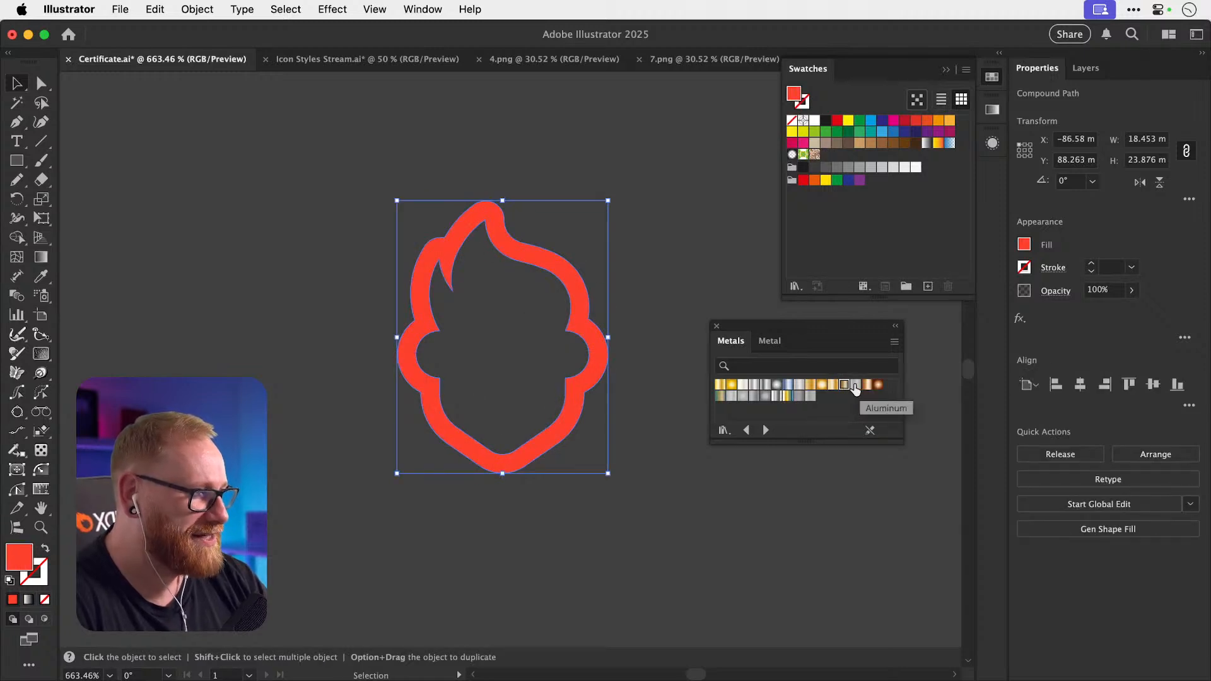
click(833, 386)
key(super+z)
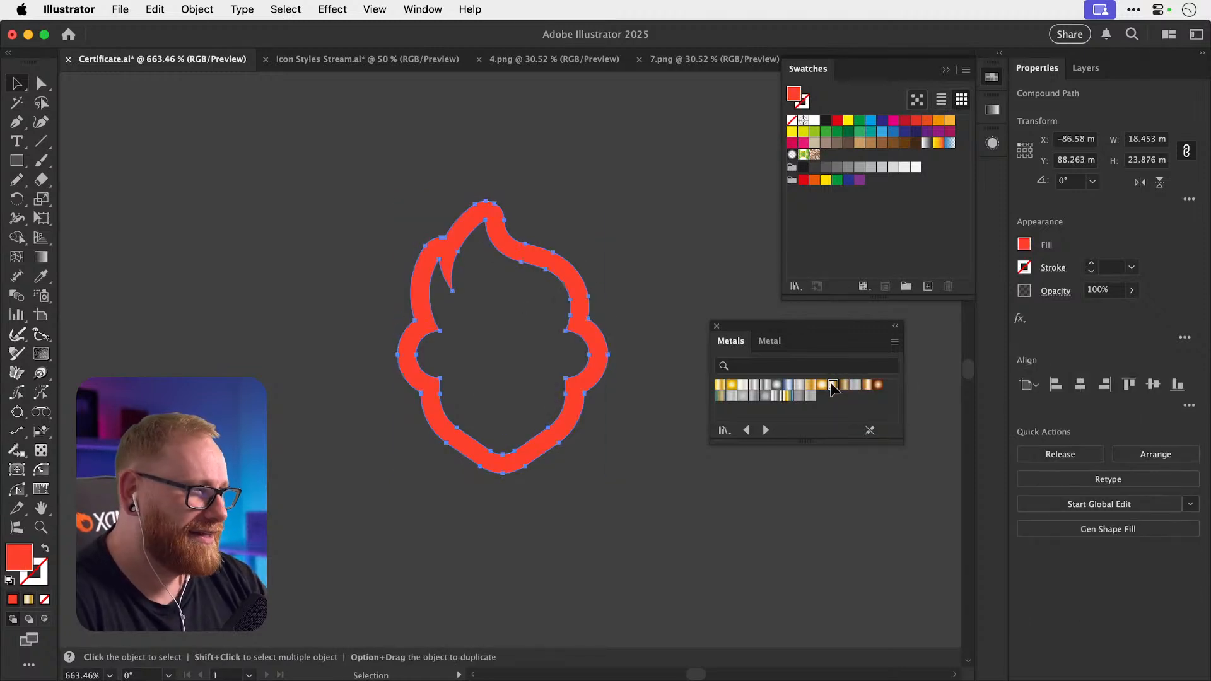
click(855, 385)
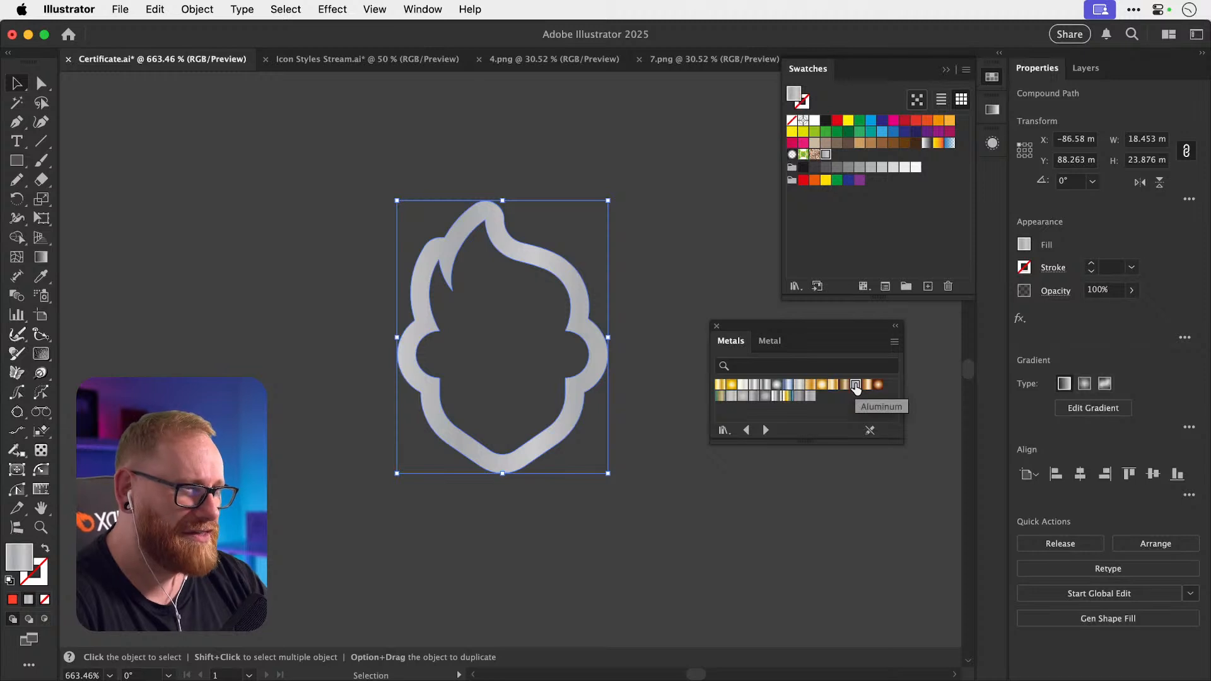
key(super+z)
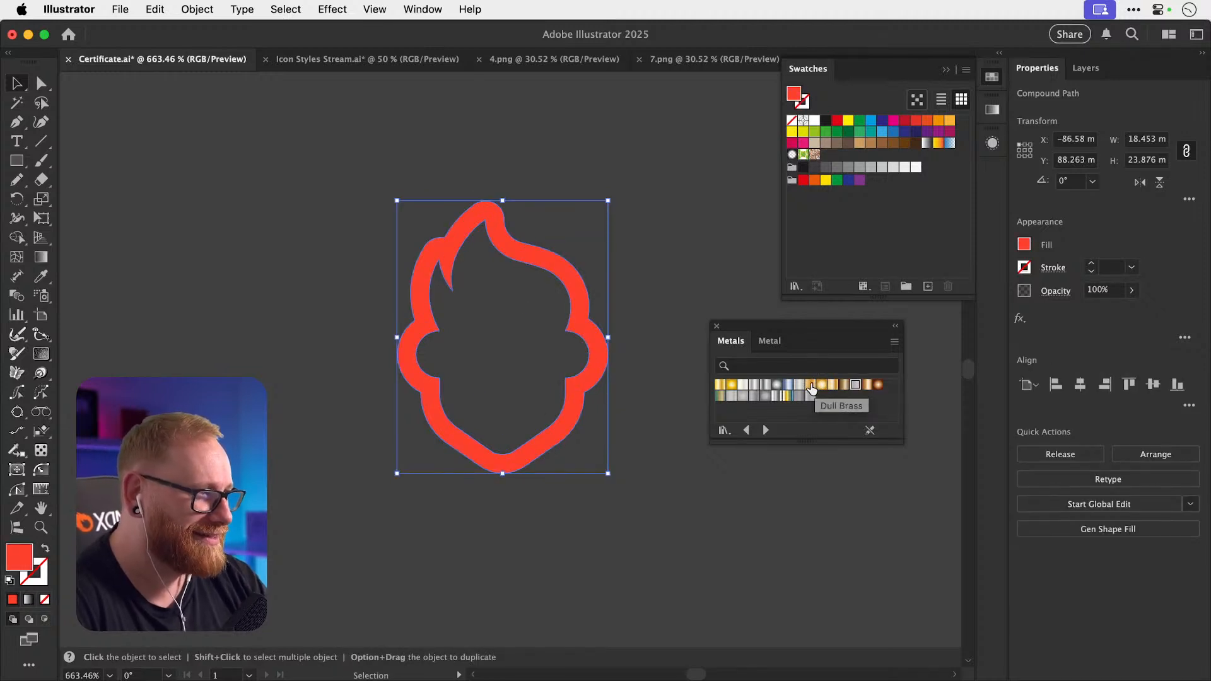
click(811, 385)
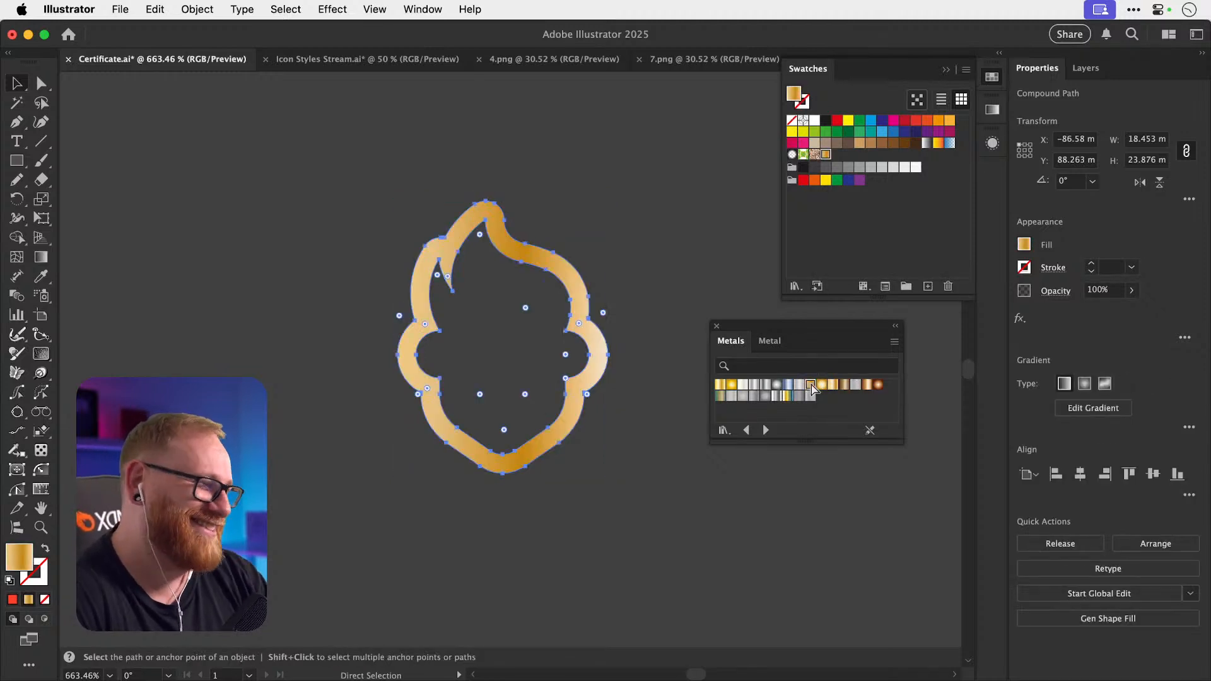
key(super+z)
click(719, 385)
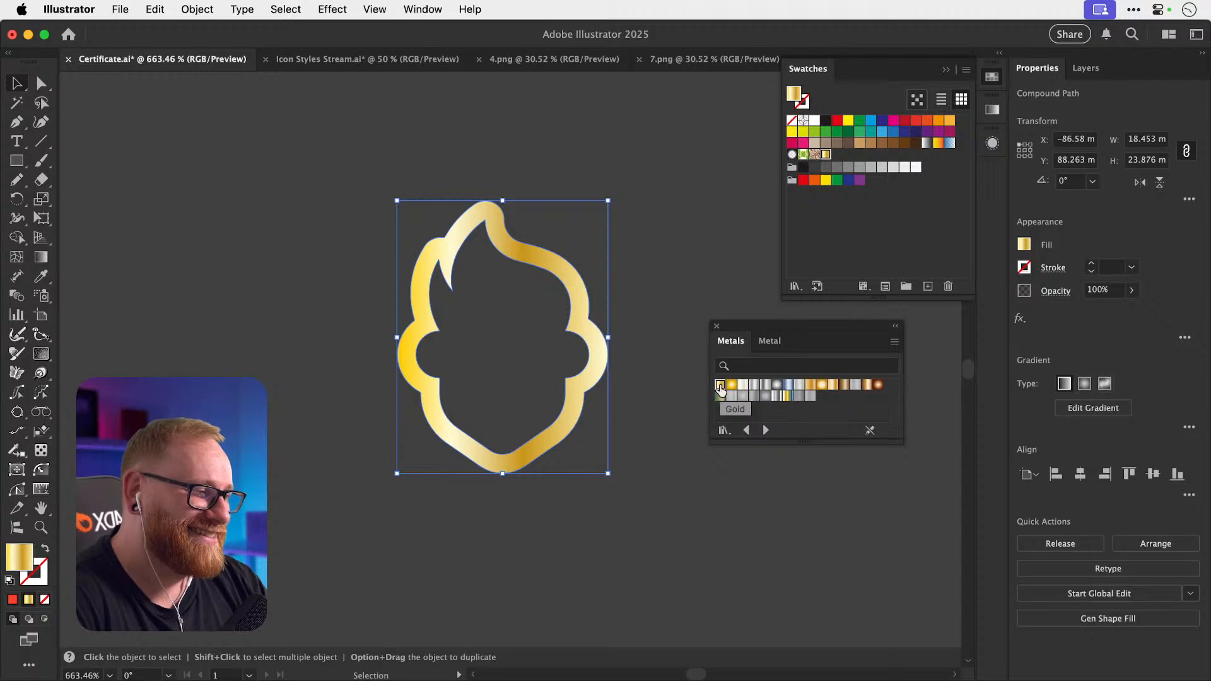
Compare the Gold-filled icon with and without its fill, then move it slightly left.
key(a)
key(v)
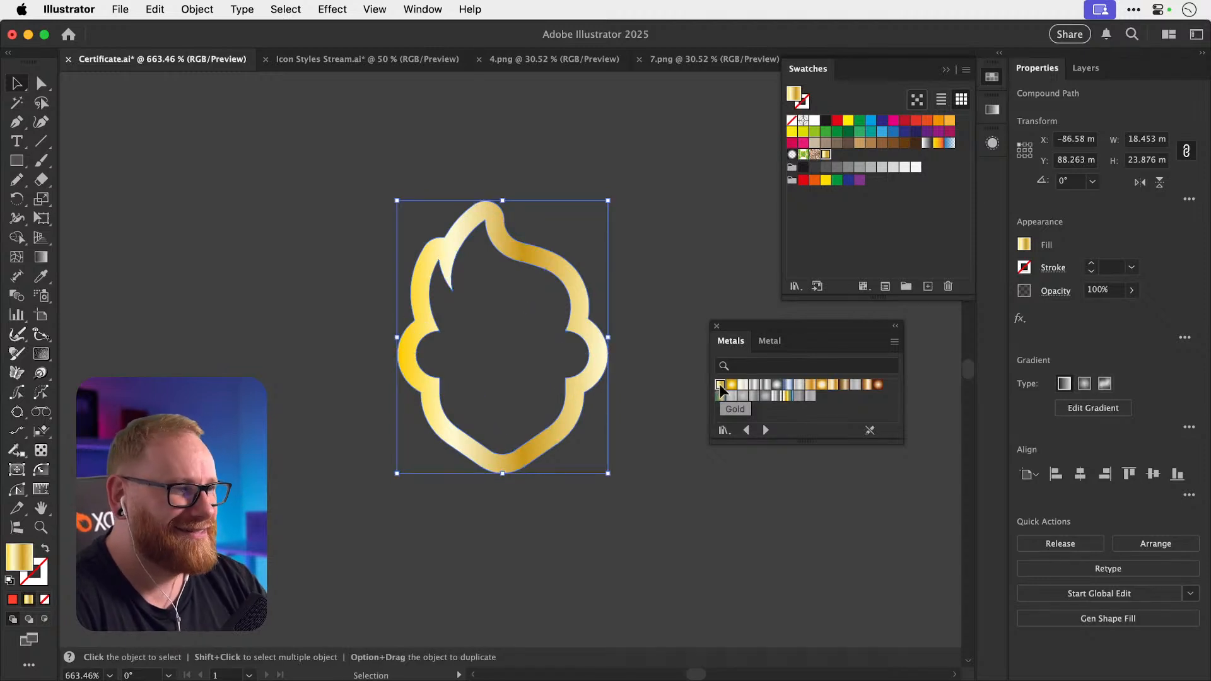
key(a)
key(v)
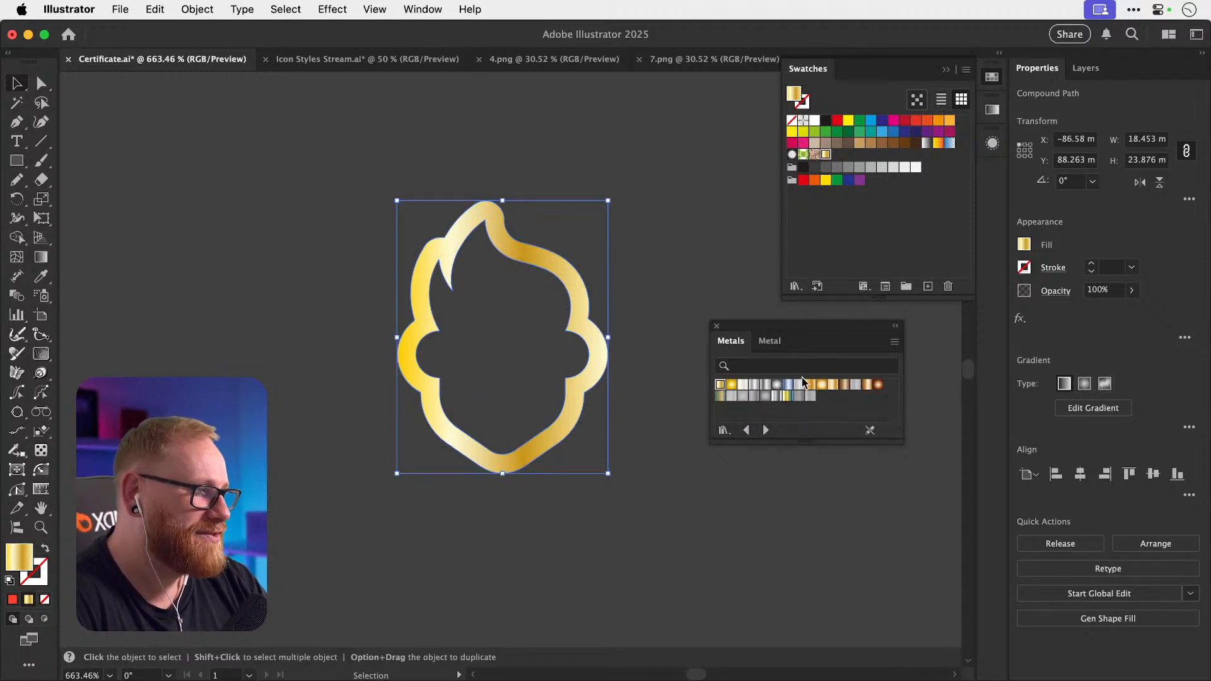
key(super+z)
key(super+shift+z)
click(691, 263)
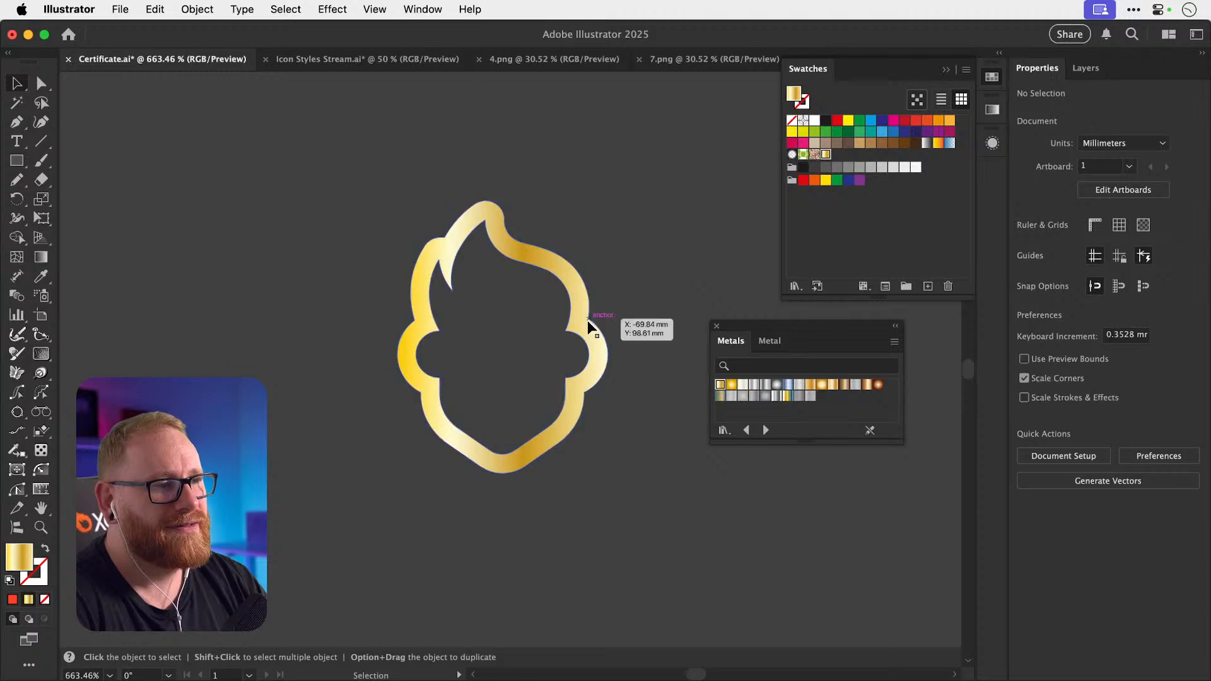
drag(588, 320, 521, 321)
key(z)
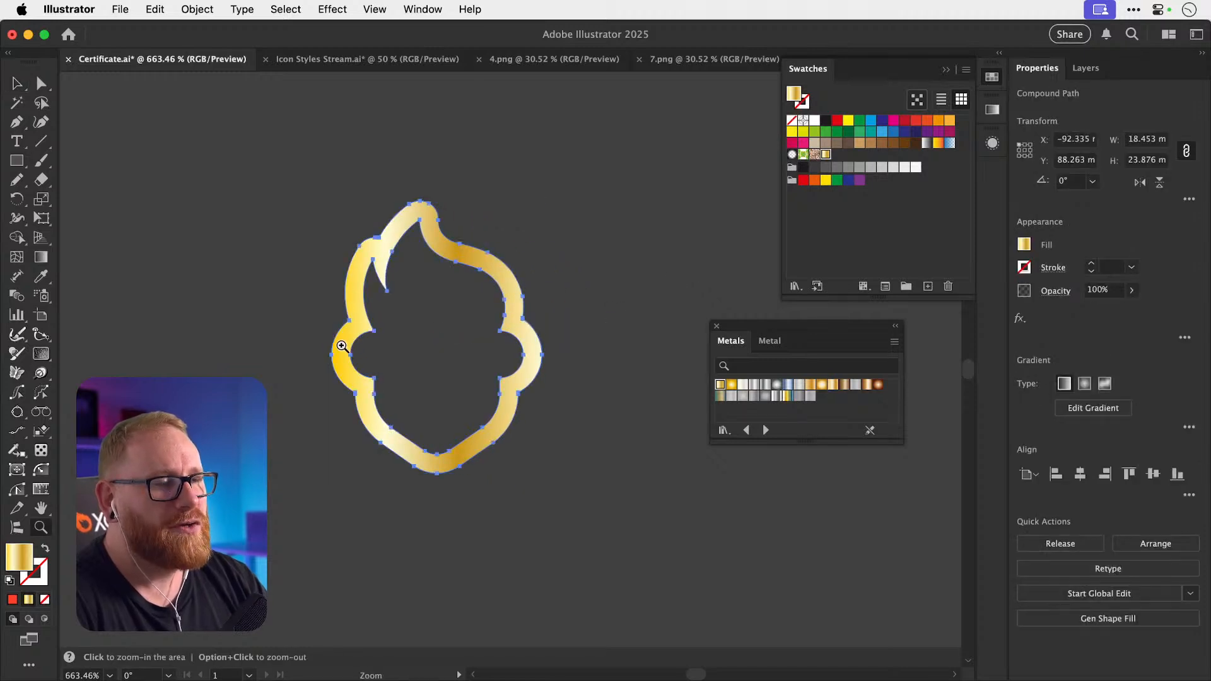
click(341, 346)
Give the icon's stroke the Gold gradient swatch as well.
key(v)
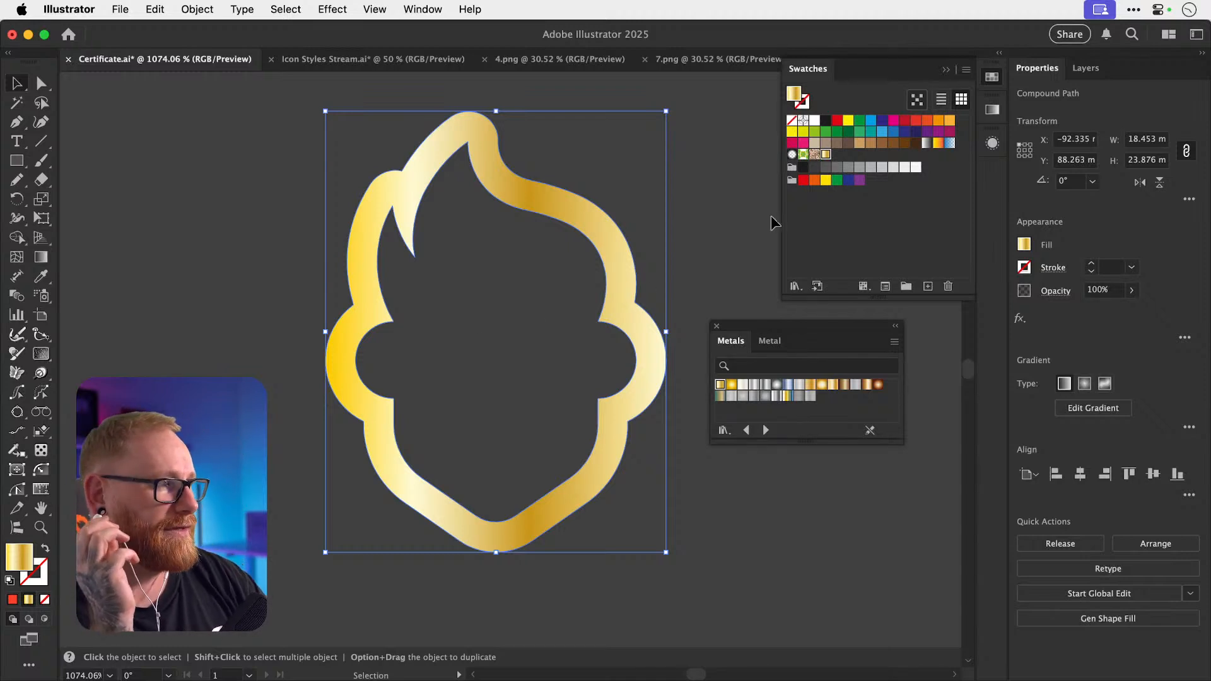
click(994, 76)
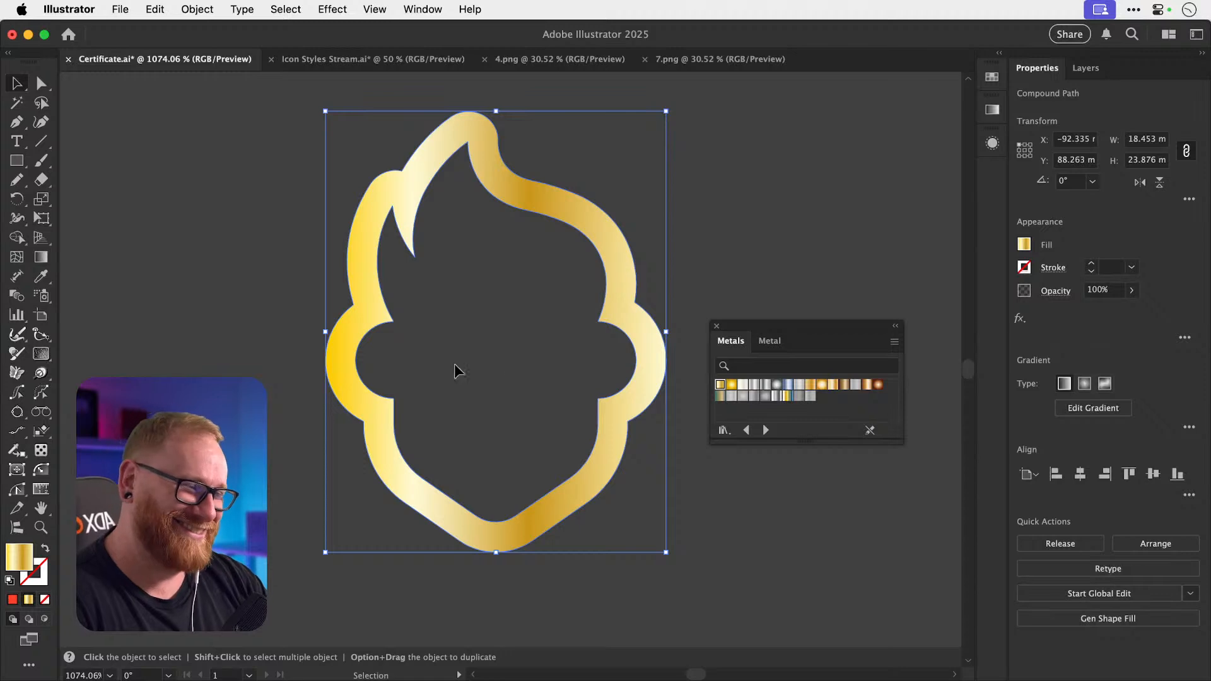
click(44, 575)
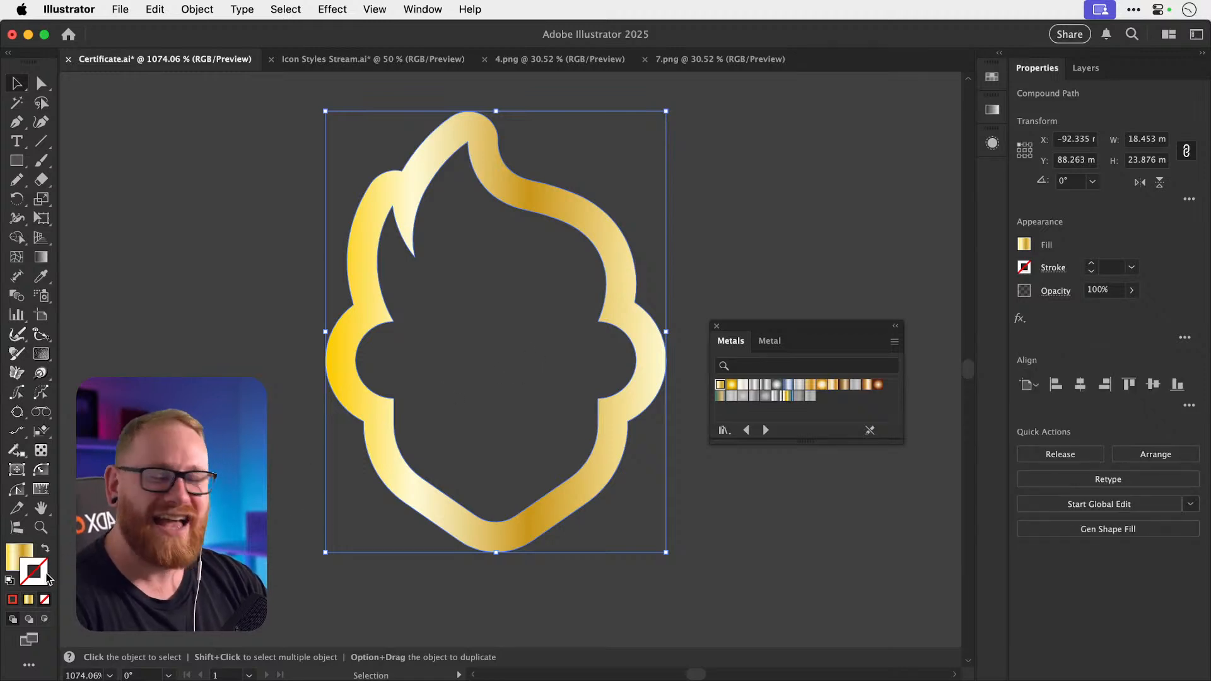
click(719, 386)
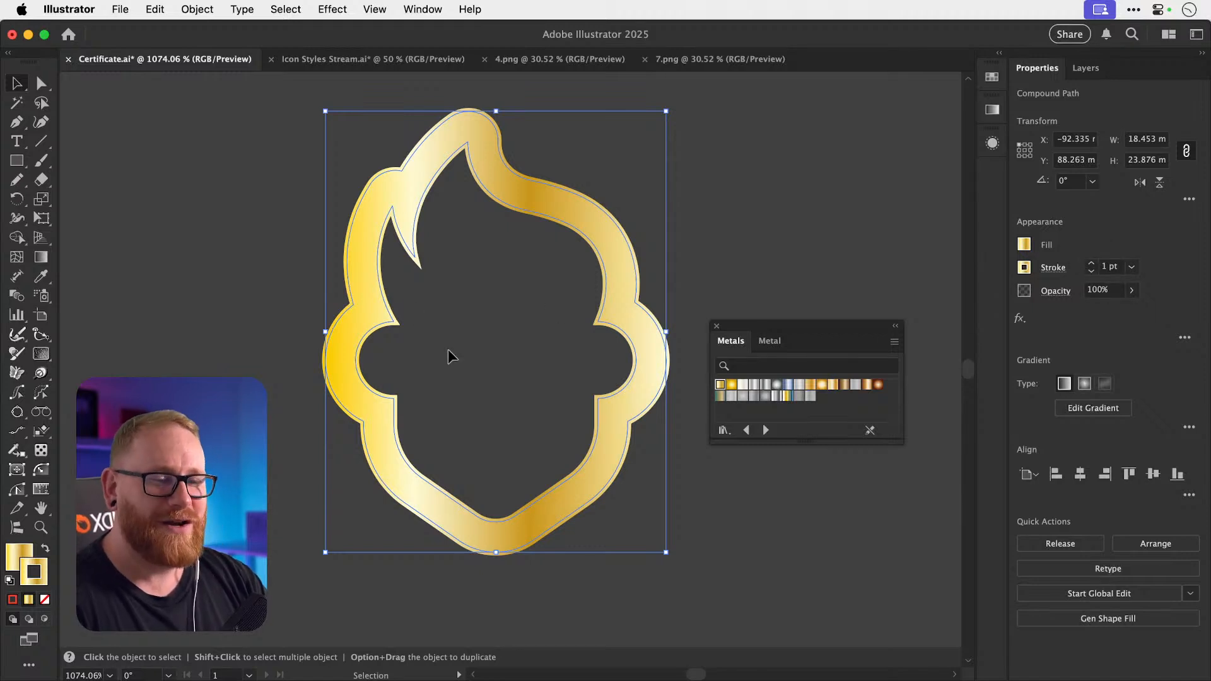
Reverse the gold logo's gradient, thin its stroke to 0.5 pt, and shift the second stop.
click(992, 110)
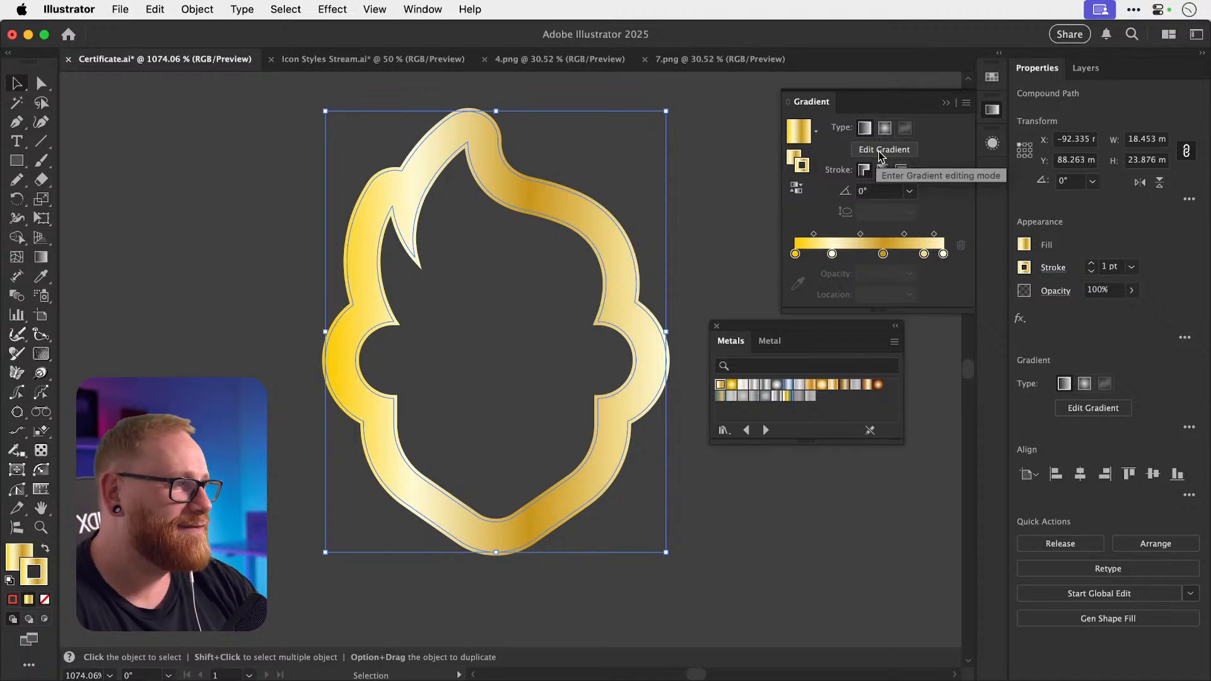
click(795, 190)
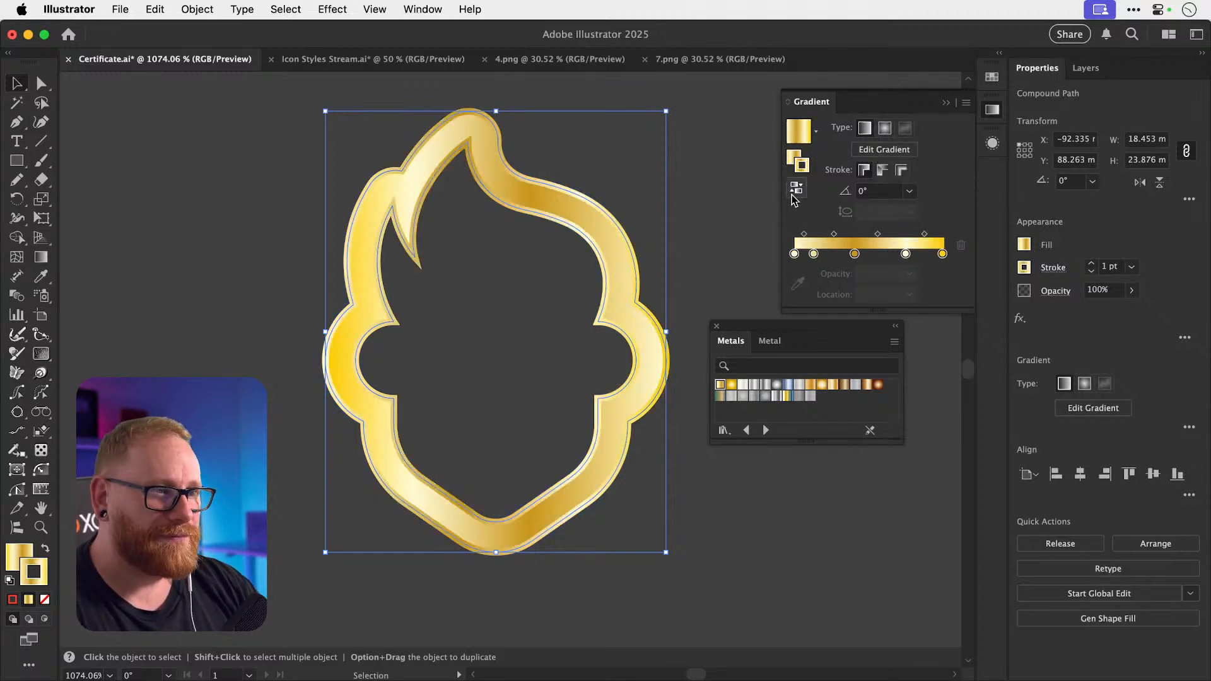
click(1091, 272)
click(214, 291)
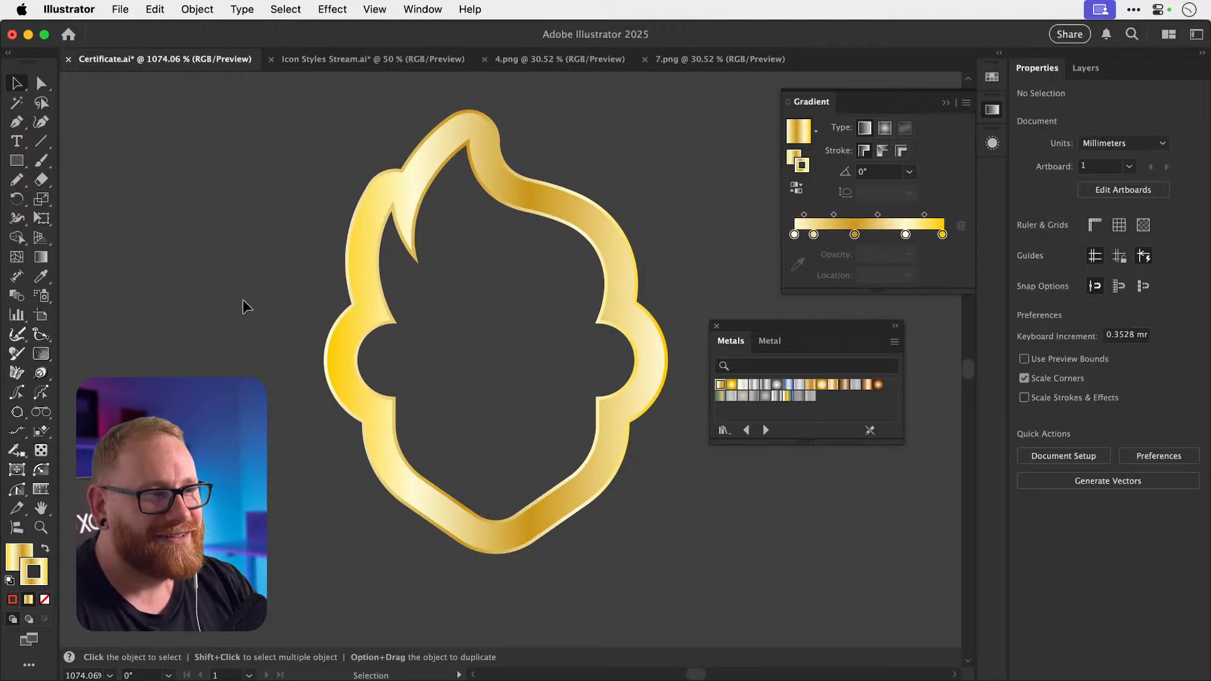
click(604, 286)
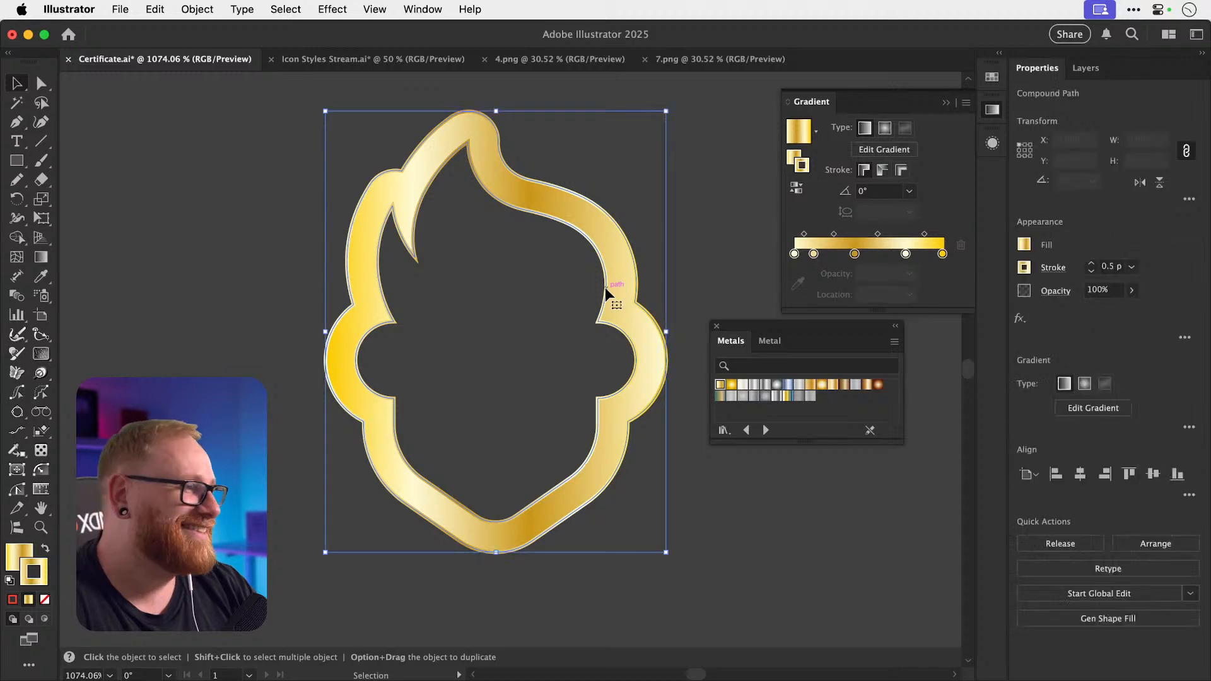
drag(813, 255, 907, 254)
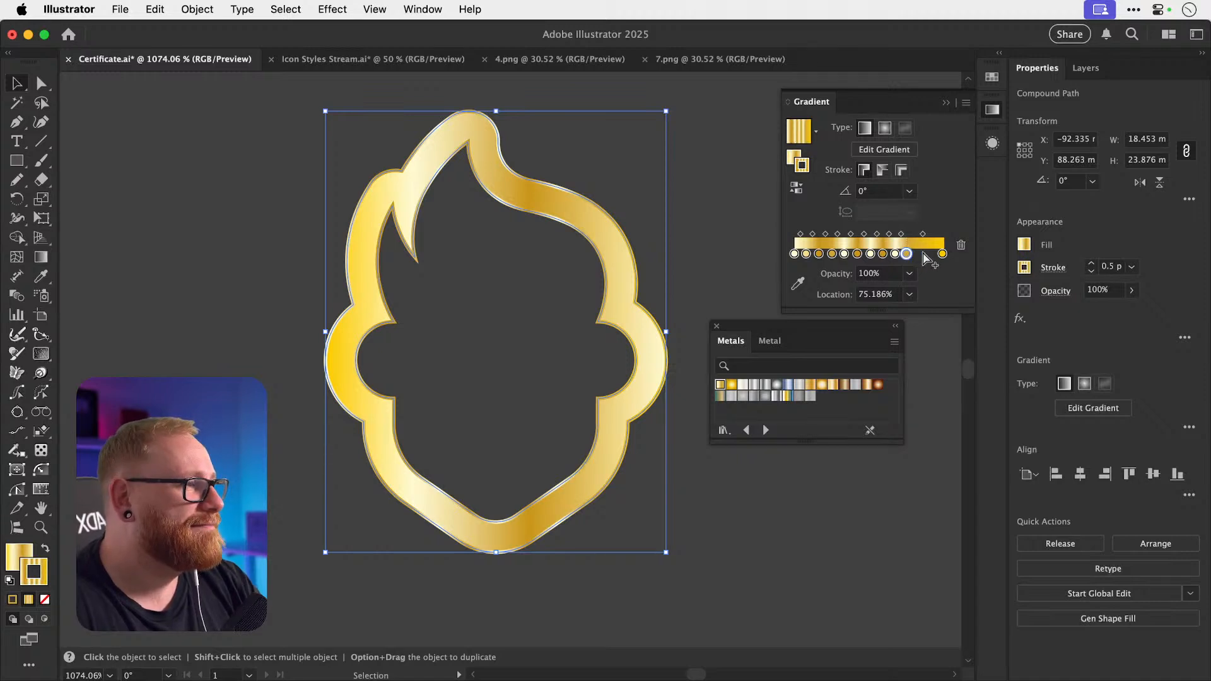
Add a gradient stop and make two stops darker, more saturated golds.
click(918, 254)
double_click(917, 254)
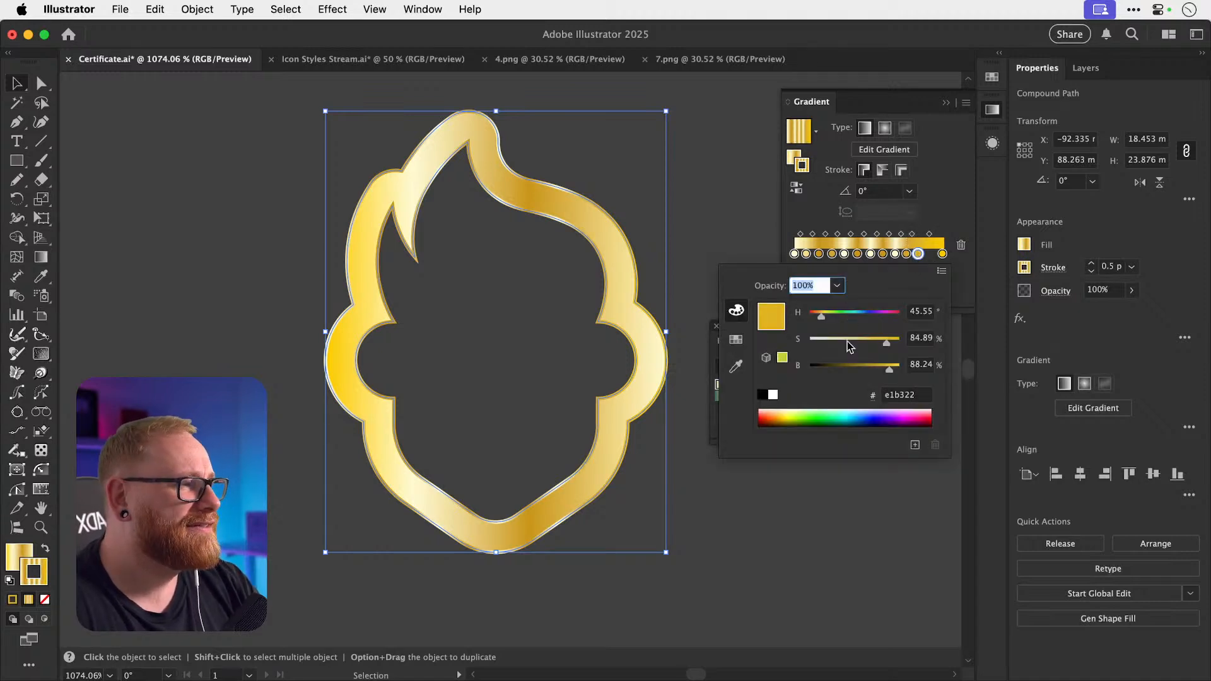
click(868, 366)
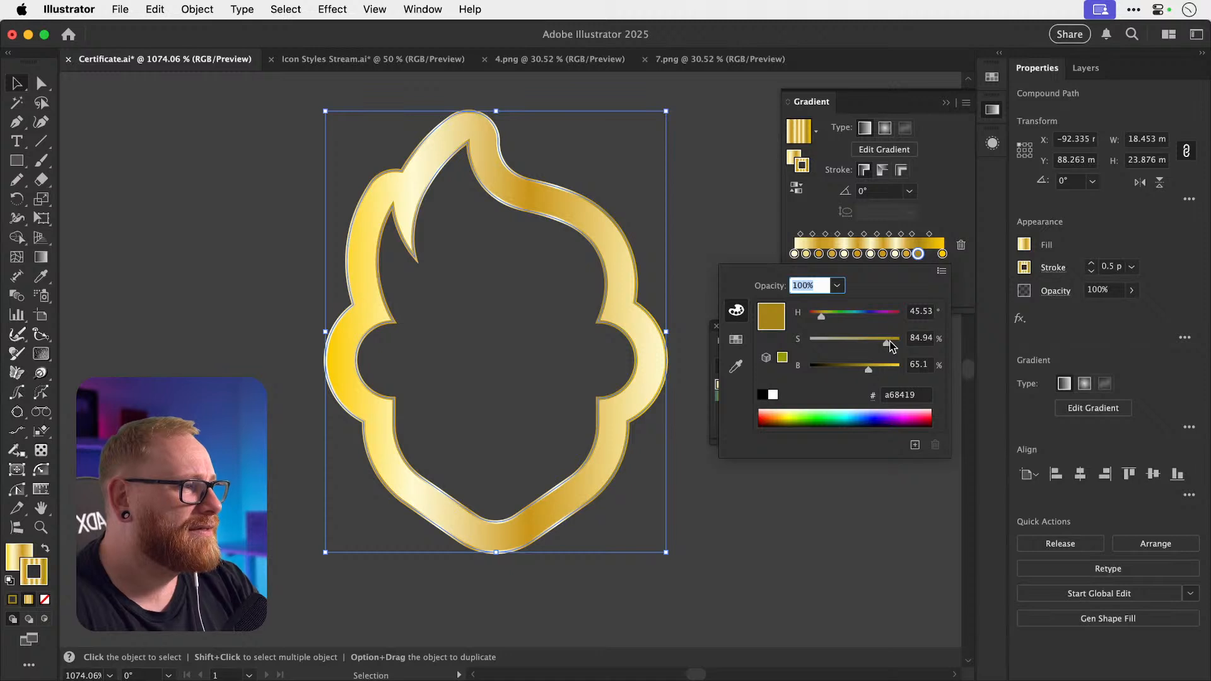
drag(886, 343, 899, 343)
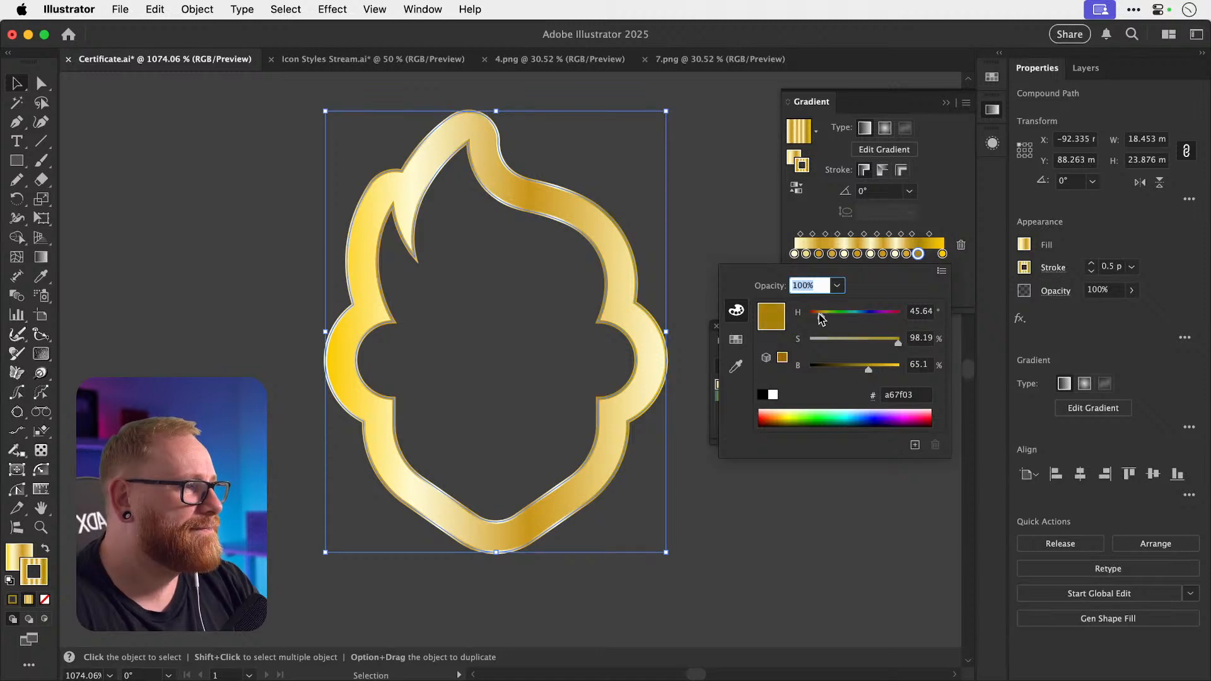
click(918, 255)
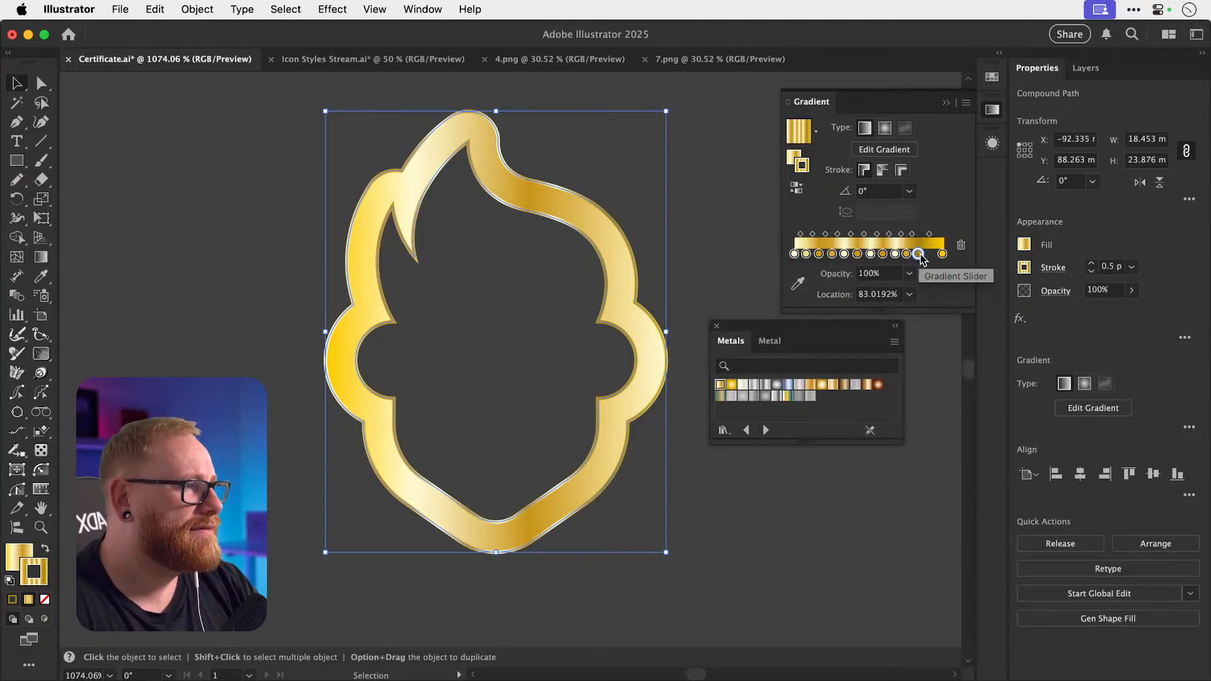
drag(819, 255, 826, 255)
click(832, 255)
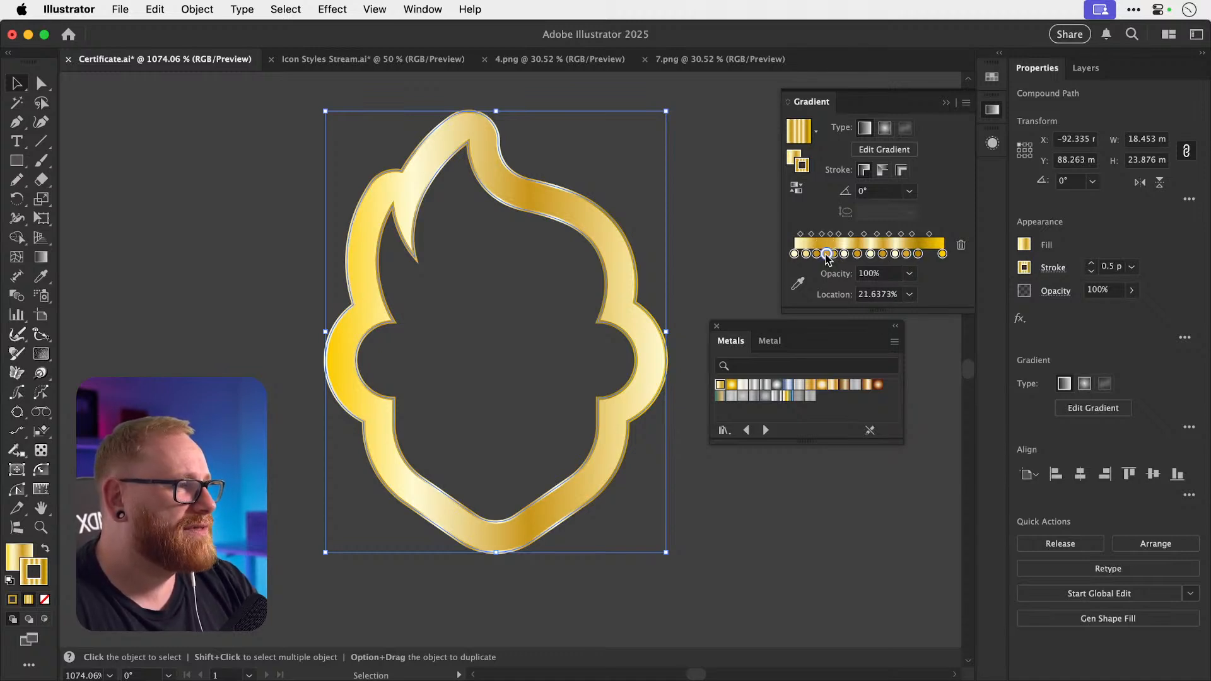
double_click(827, 253)
drag(874, 366, 901, 341)
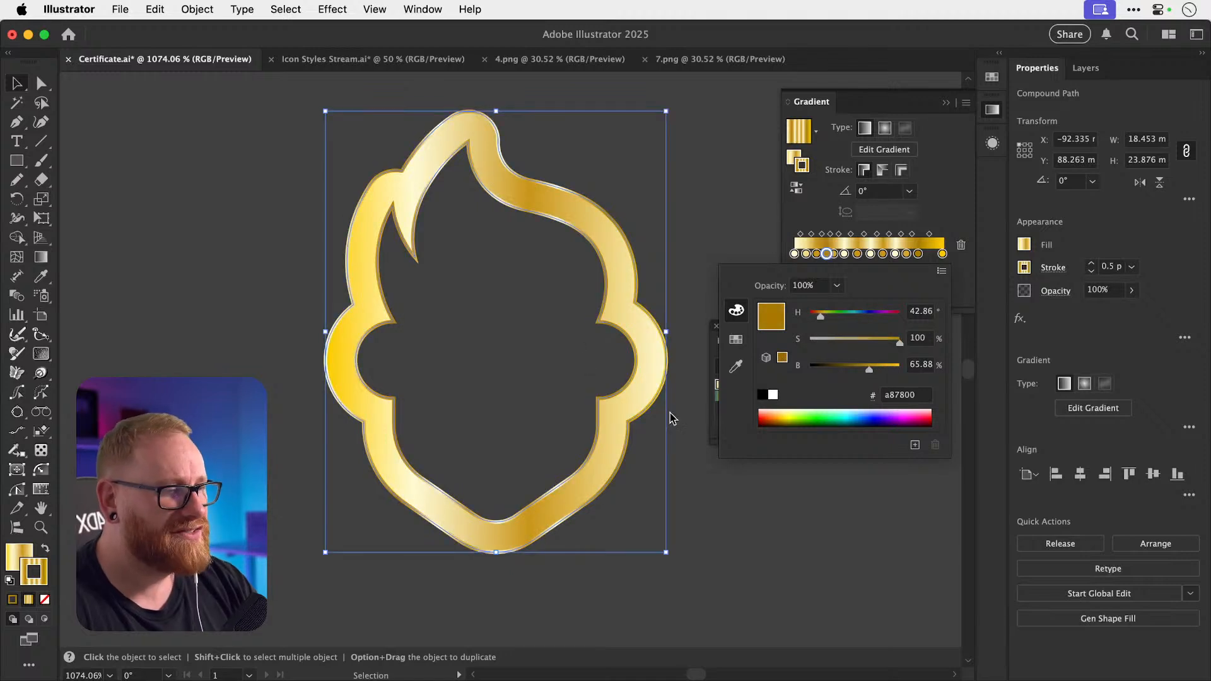
click(963, 182)
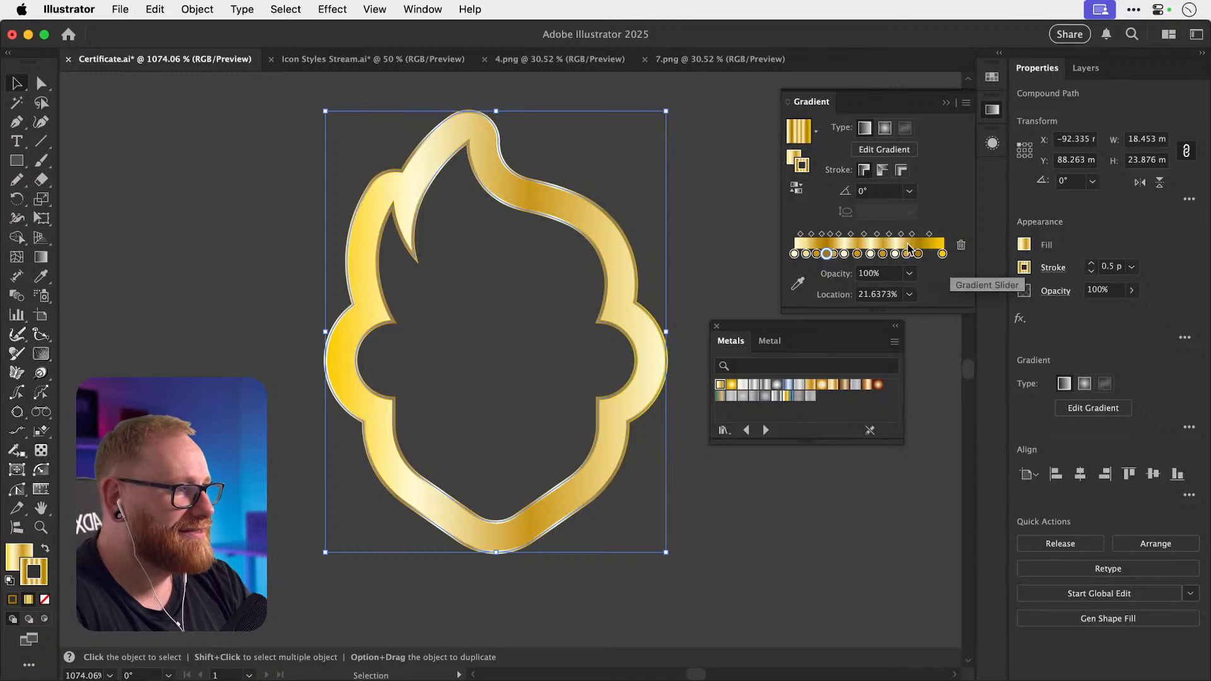
Add pale highlight stops near both gradient ends, at about 3.8% and 93.6%.
click(794, 253)
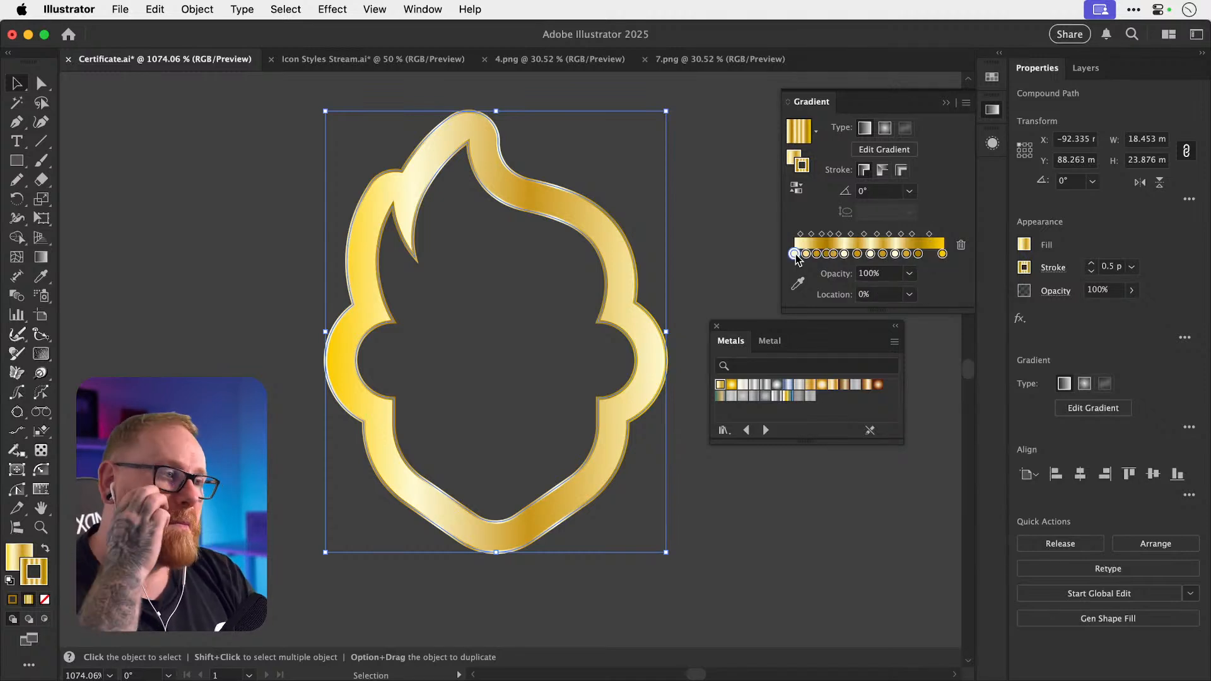
click(928, 253)
click(797, 254)
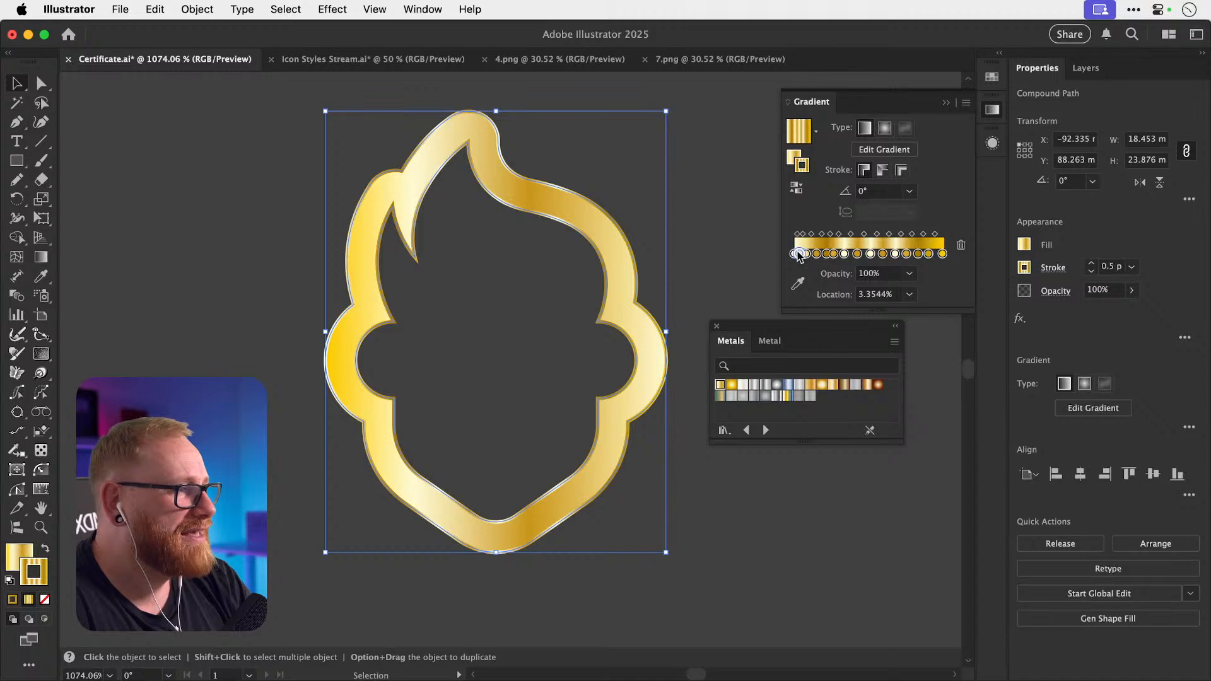
drag(798, 254, 934, 254)
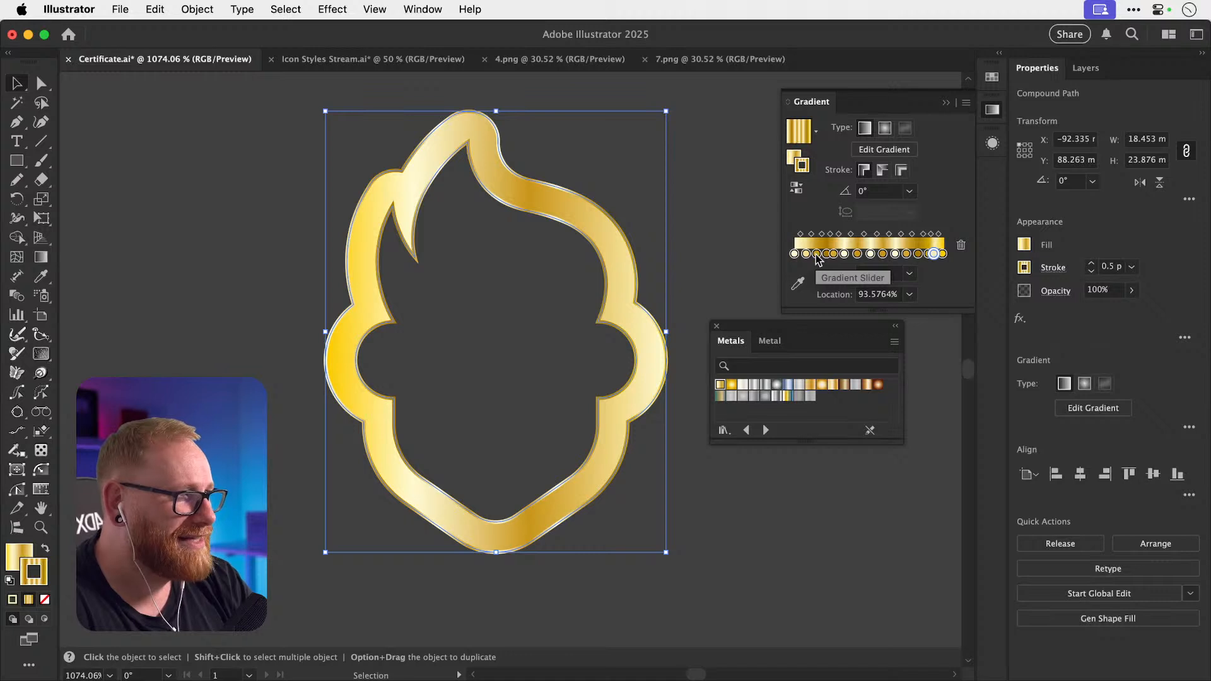
click(799, 254)
drag(799, 254, 799, 254)
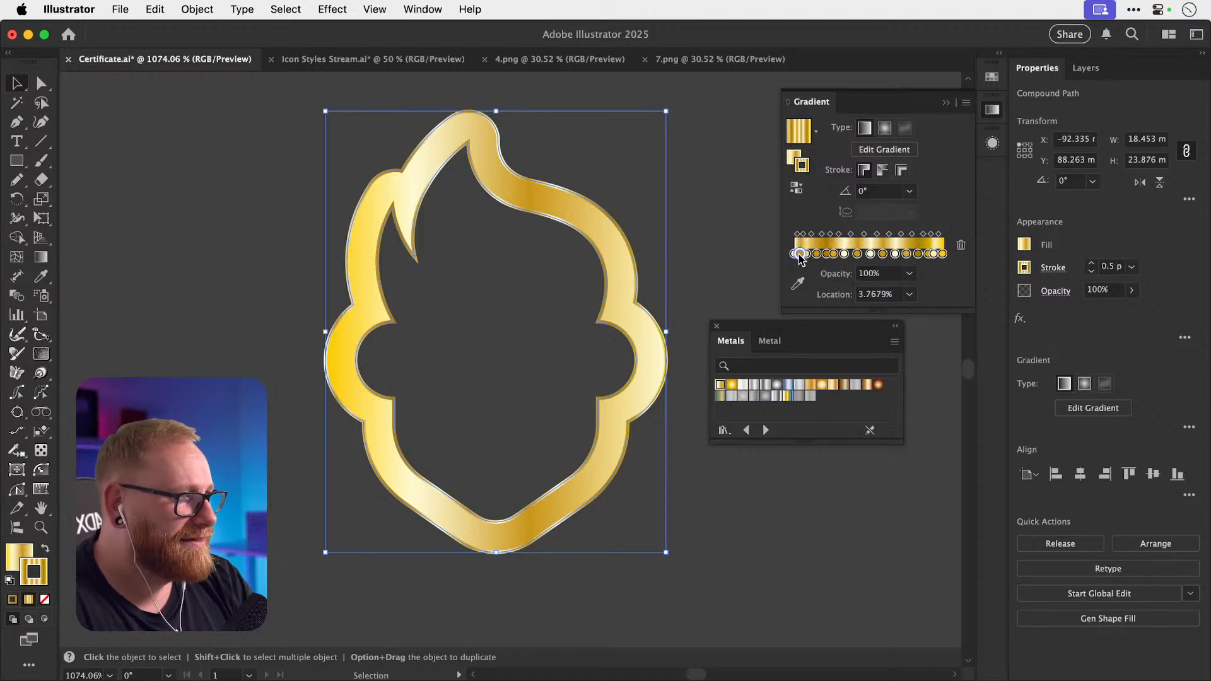
click(713, 274)
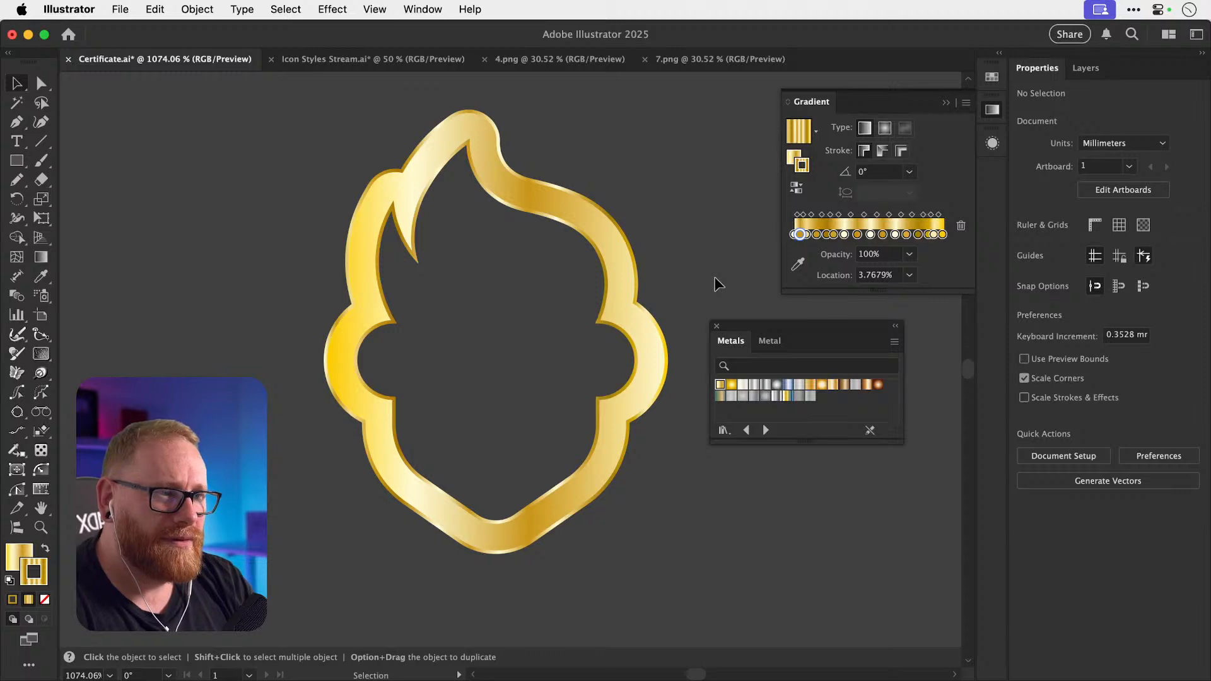
Select the gold logo and drag the rightmost surplus stop off the gradient slider.
key(z)
click(360, 343)
drag(370, 348, 406, 331)
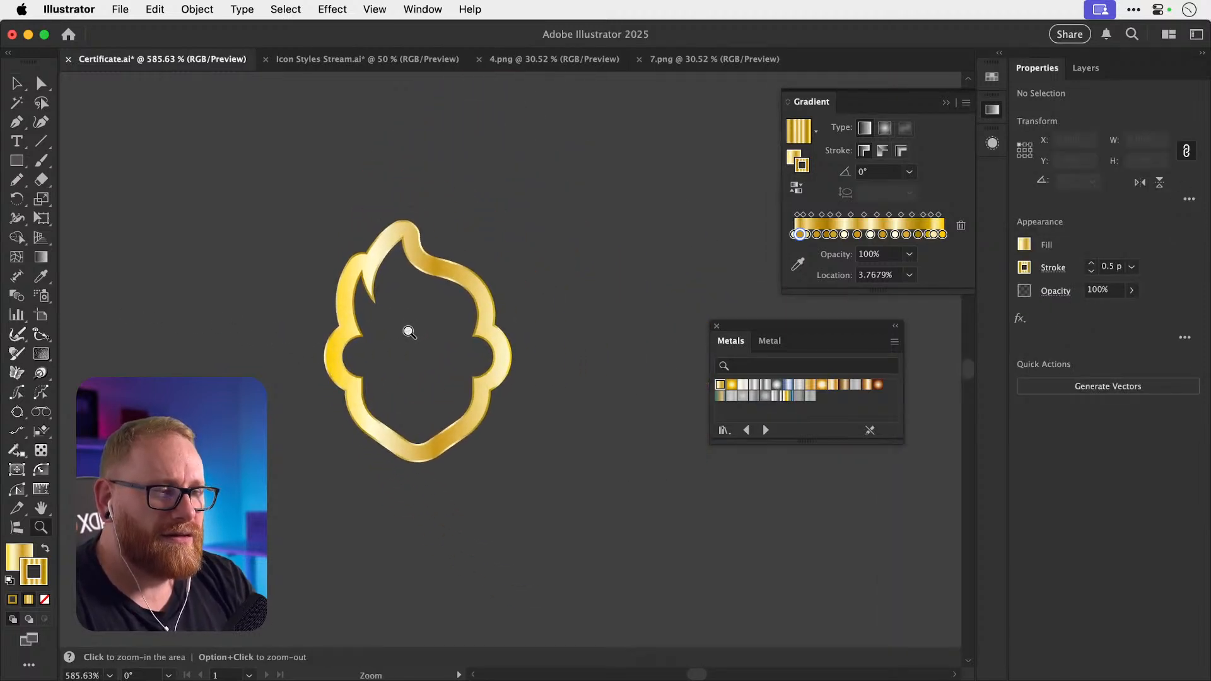
key(v)
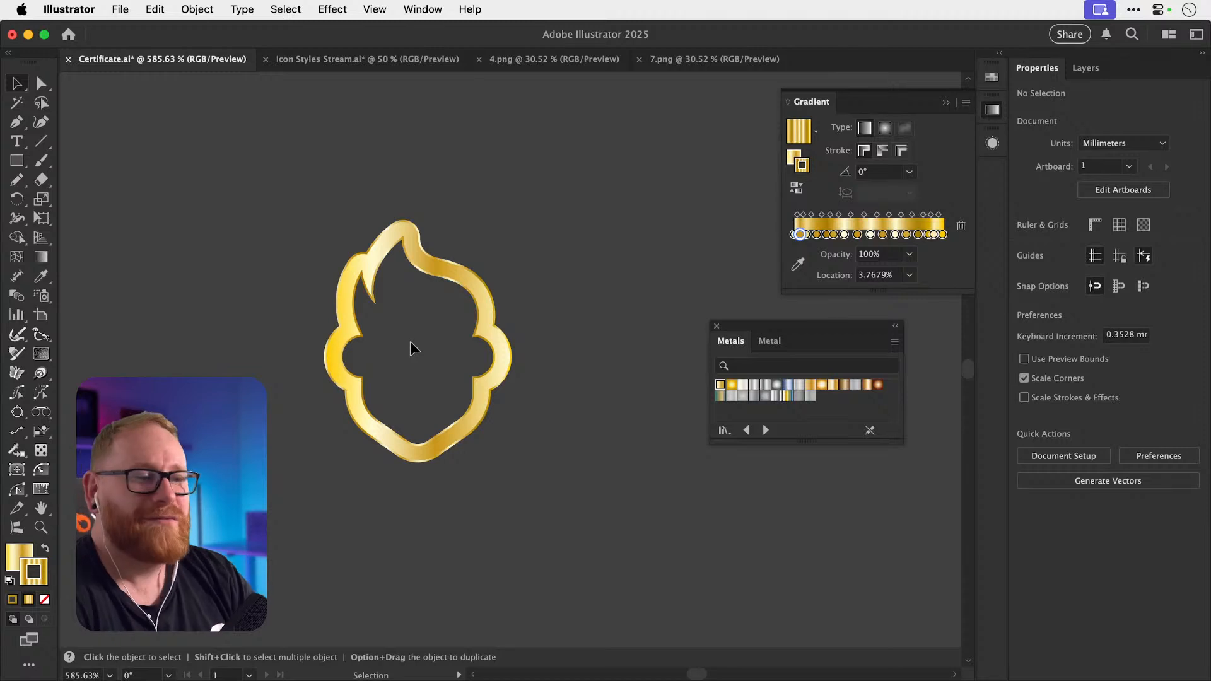
click(479, 291)
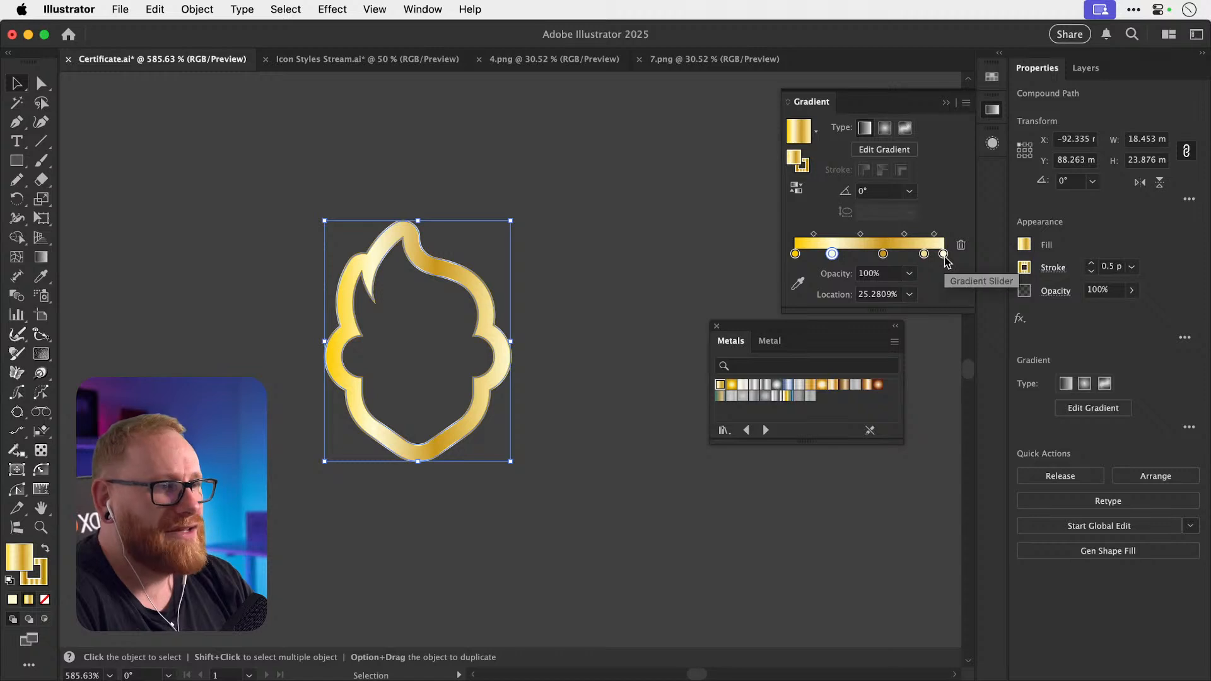
drag(943, 254, 948, 300)
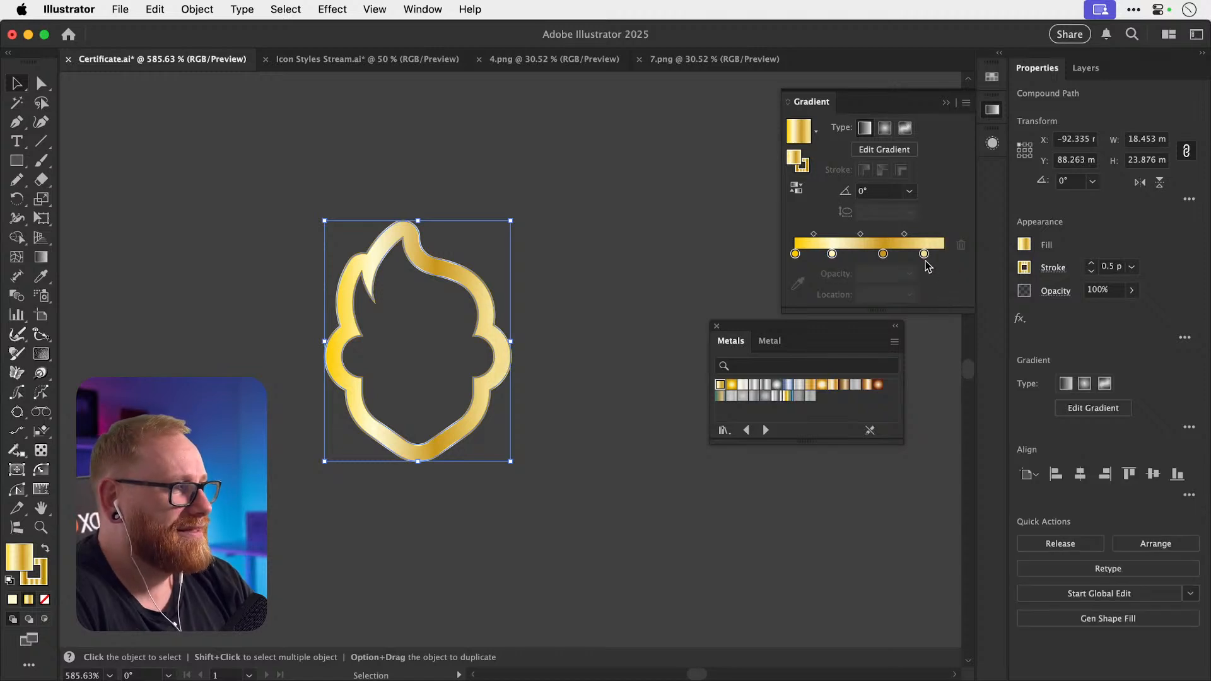
mouse_move(924, 254)
mouse_down()
mouse_move(817, 253)
mouse_move(942, 254)
mouse_up()
Rearrange the remaining five stops, moving the pale highlight to about 72.67%.
click(796, 253)
drag(864, 253, 903, 253)
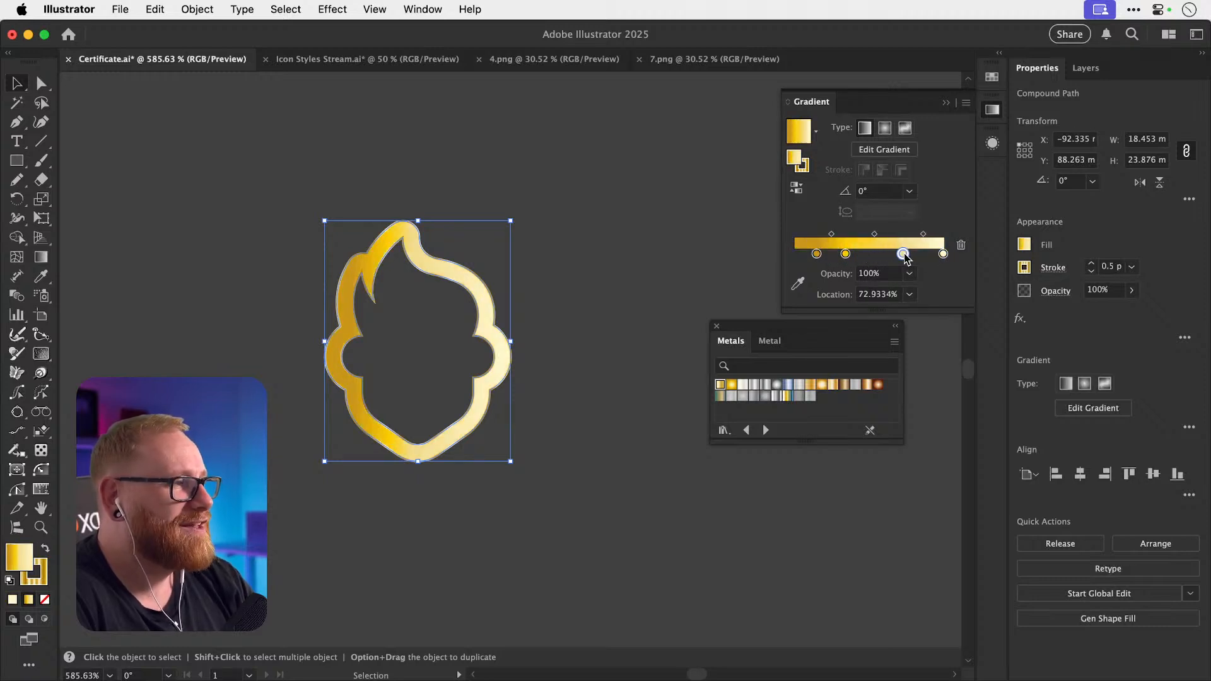
drag(816, 253, 868, 253)
click(943, 254)
drag(943, 253, 903, 254)
click(891, 254)
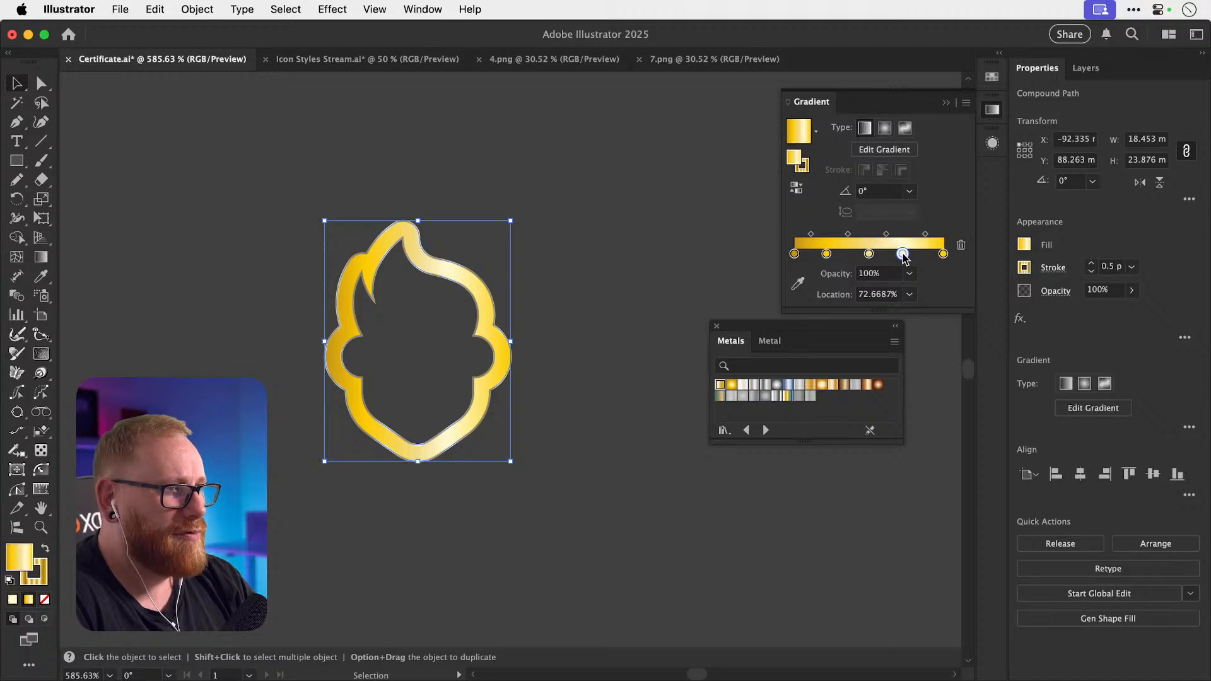
click(729, 235)
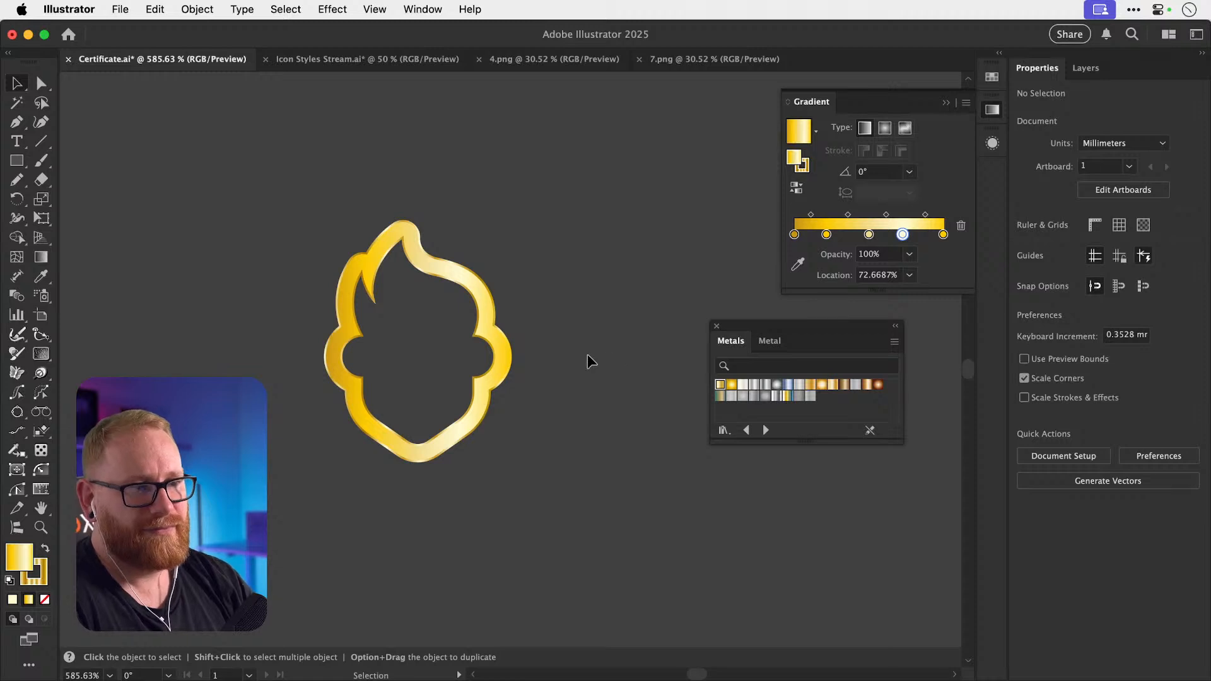
click(474, 295)
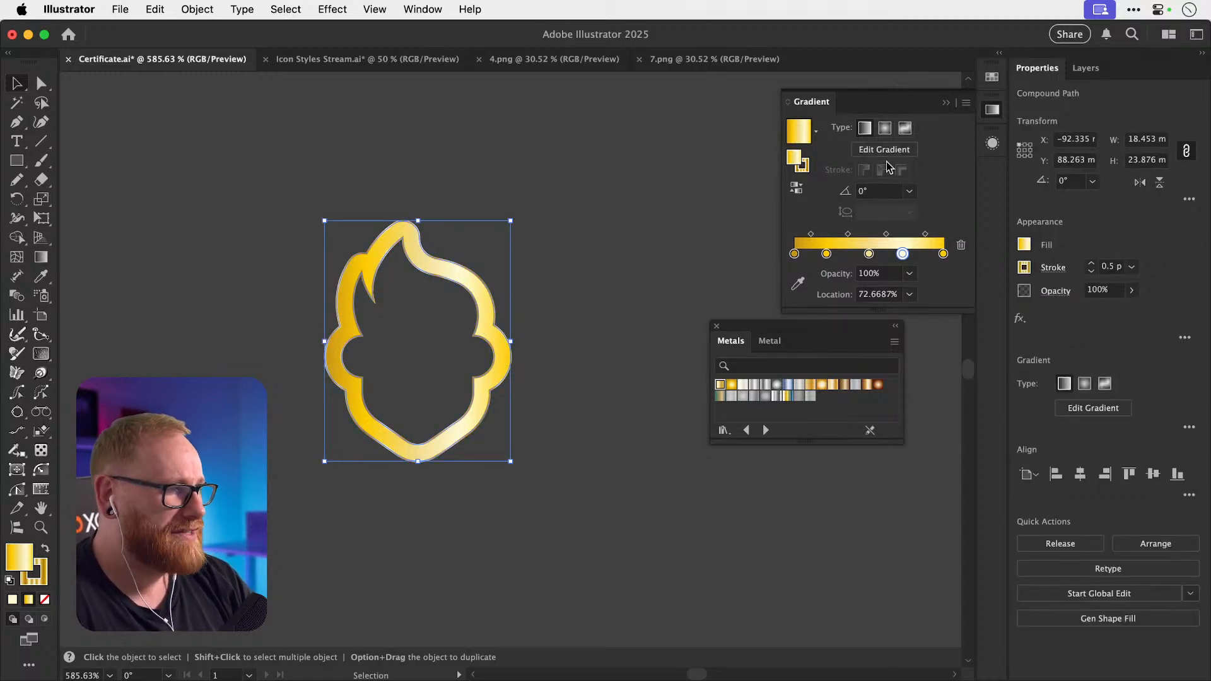
click(878, 190)
Set the logo's gradient angle to 45° and close the metal swatch library.
text(45)
key(Return)
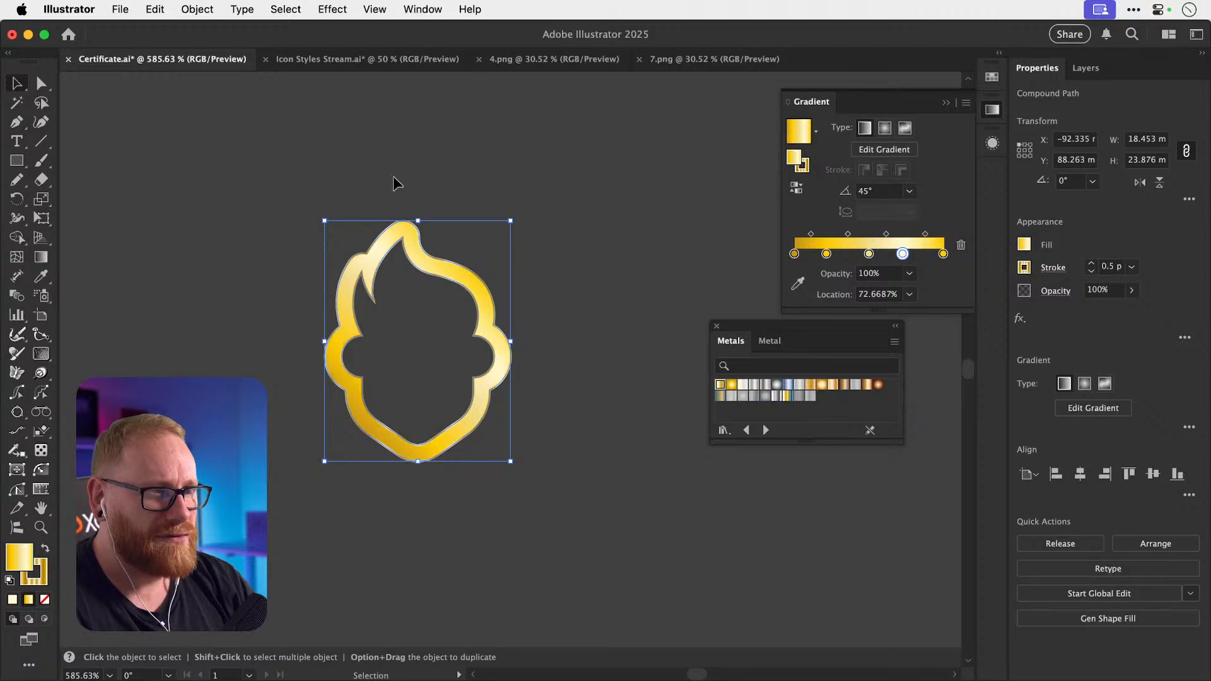
click(392, 176)
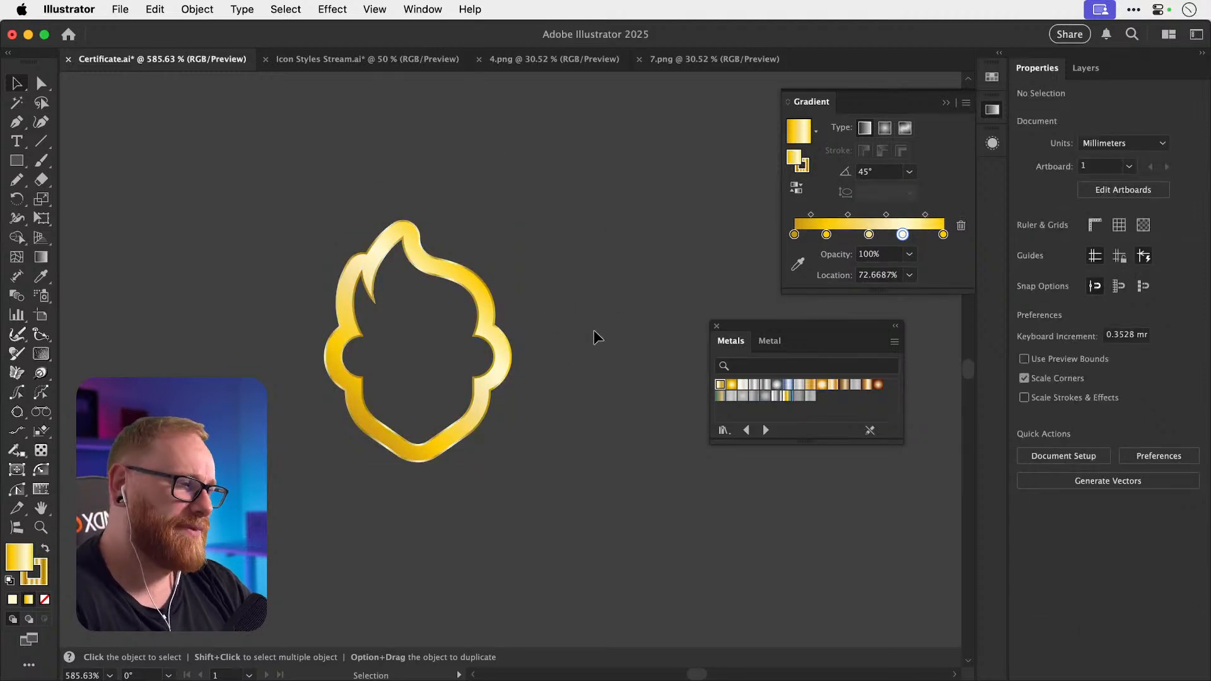
click(716, 326)
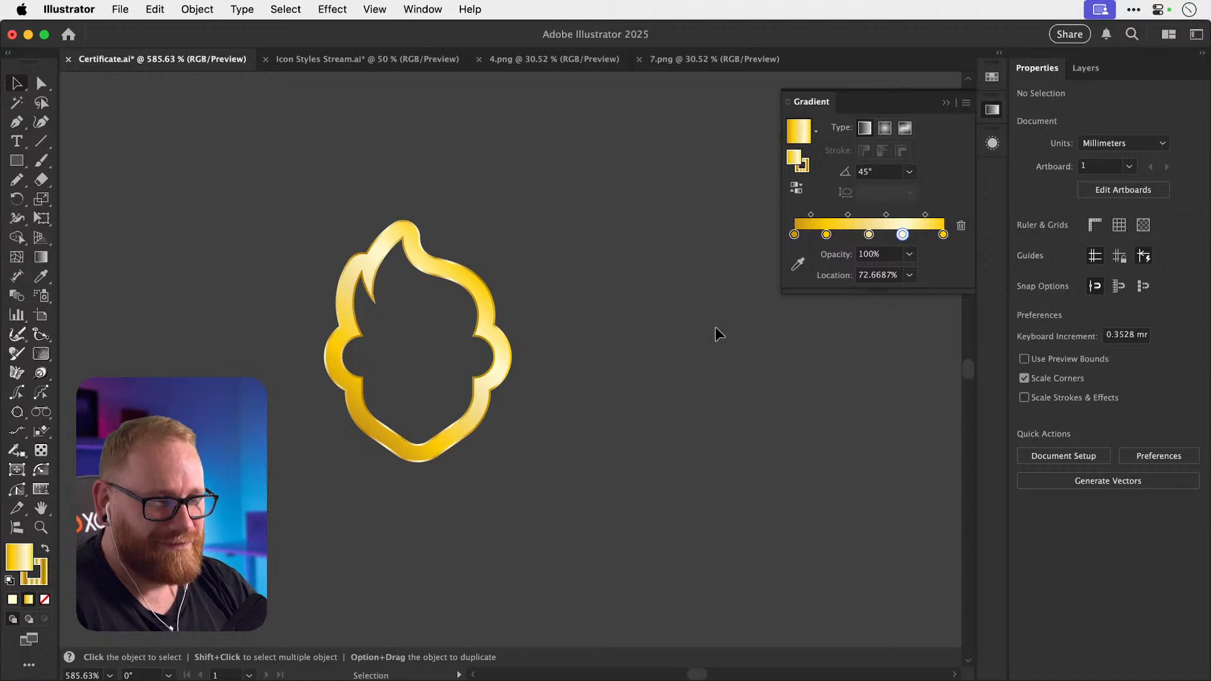
Align the gold flame's stroke to the outside of its path.
click(441, 271)
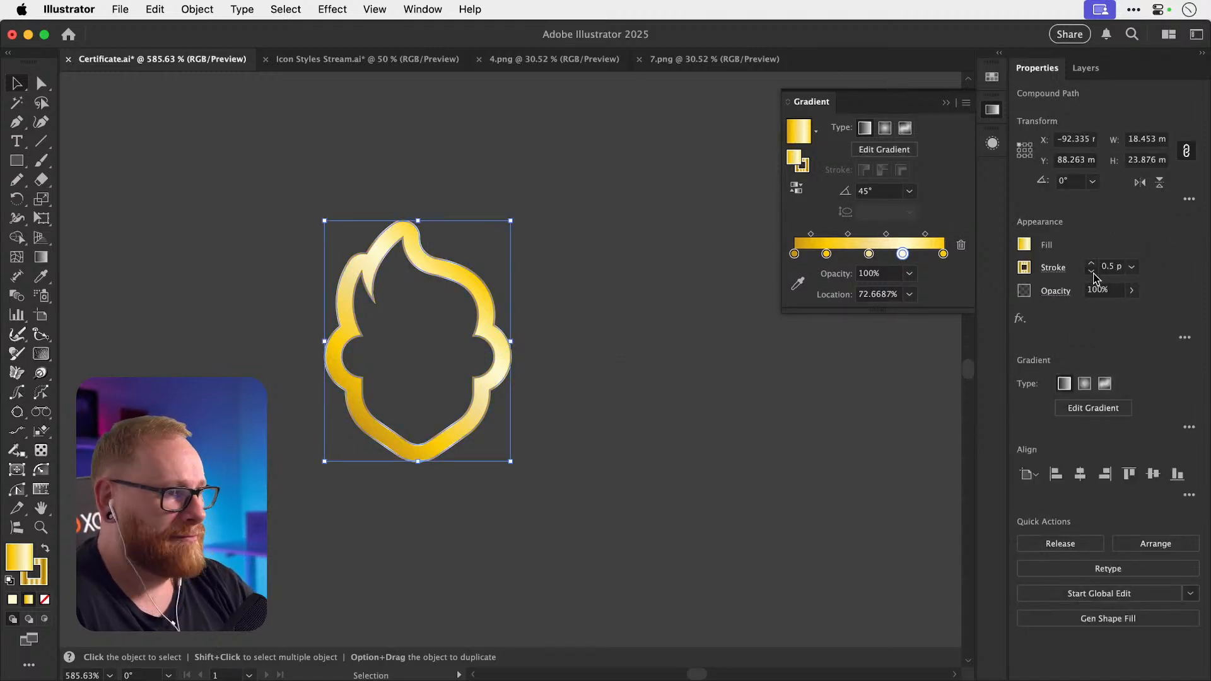
click(722, 313)
click(478, 383)
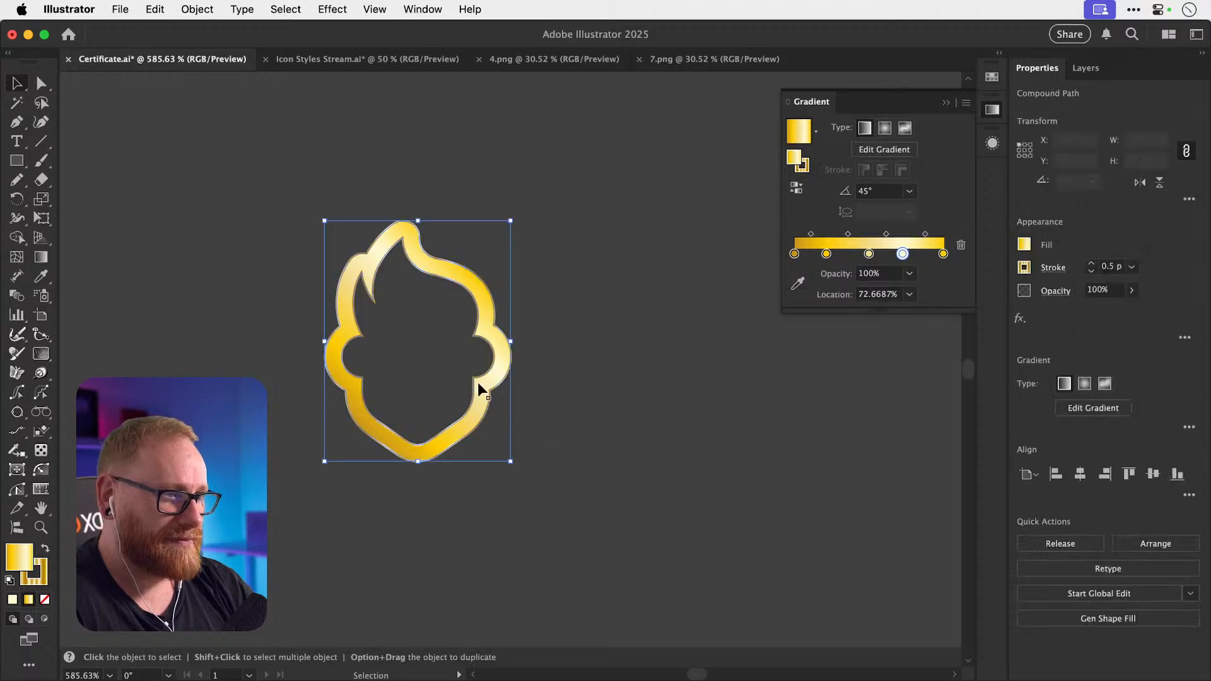
key(z)
drag(381, 341, 594, 340)
key(v)
click(1053, 268)
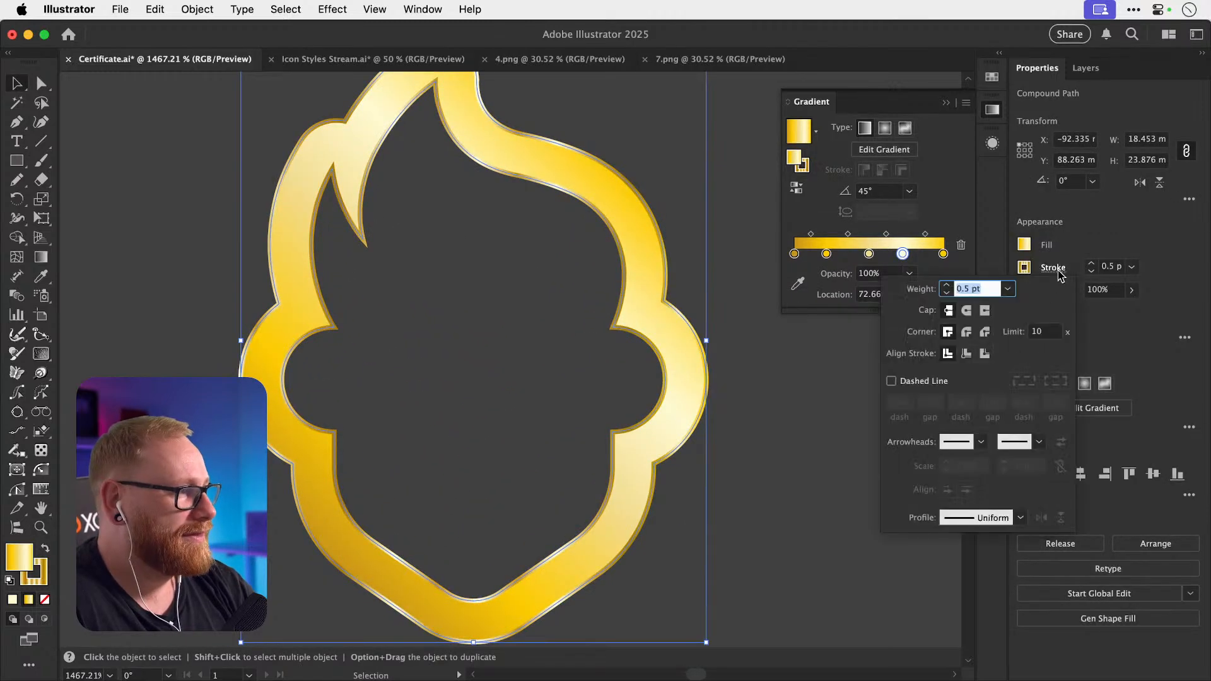
click(985, 354)
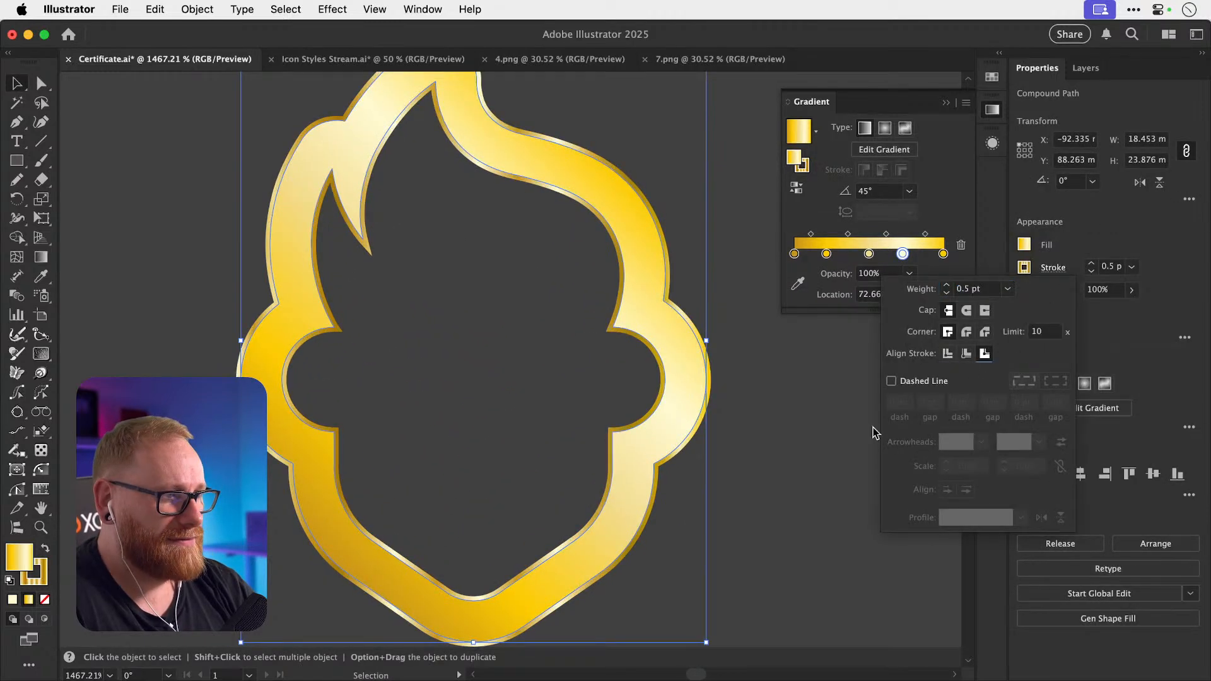
click(797, 504)
Check the flame's path anchors close-up and close the Gradient panel.
key(super+minus)
key(super+minus)
key(super+minus)
key(super+minus)
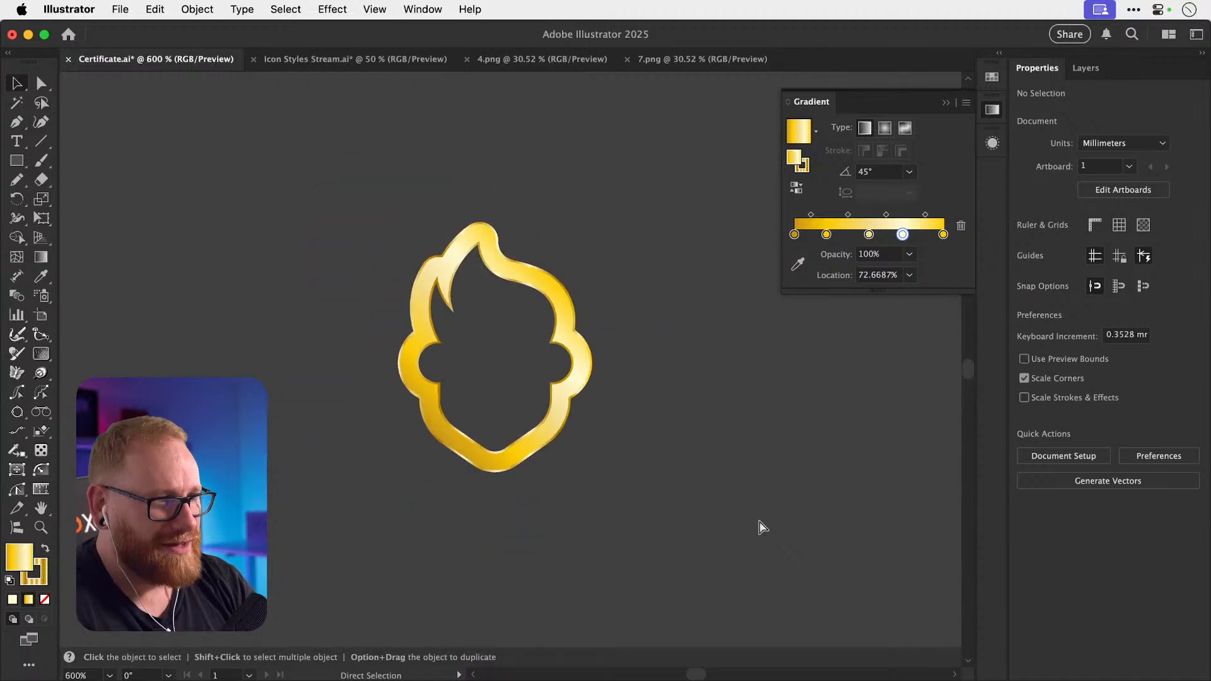
drag(498, 351, 661, 351)
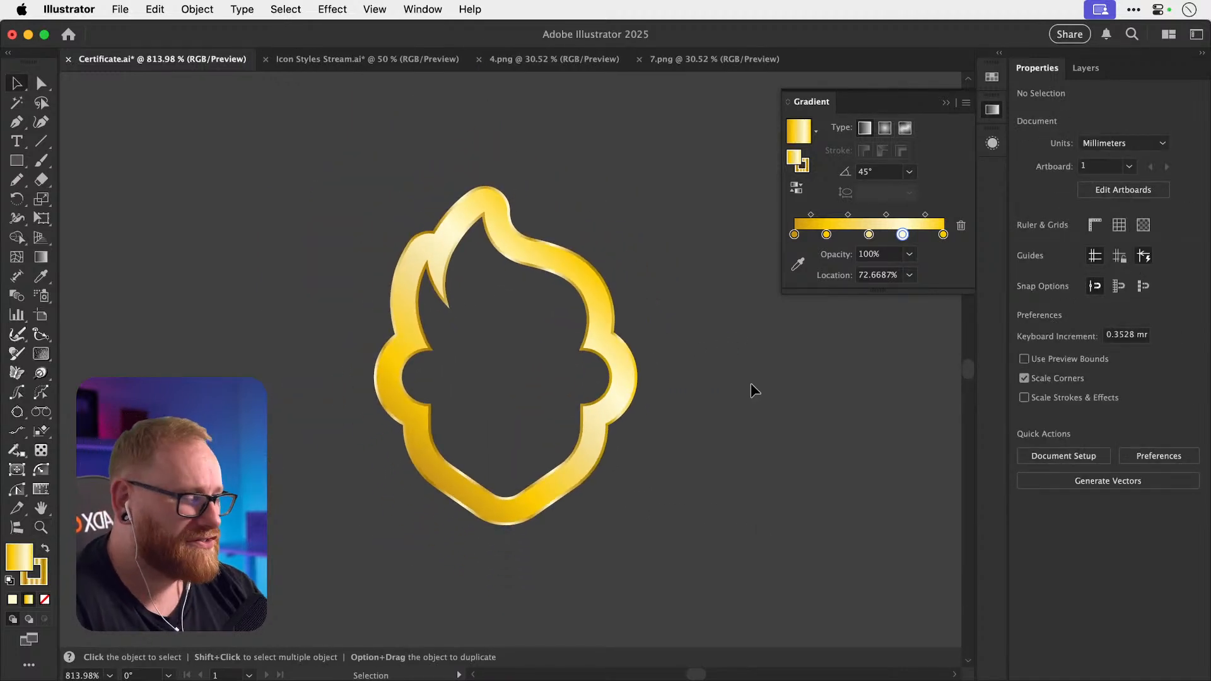
key(a)
key(super+a)
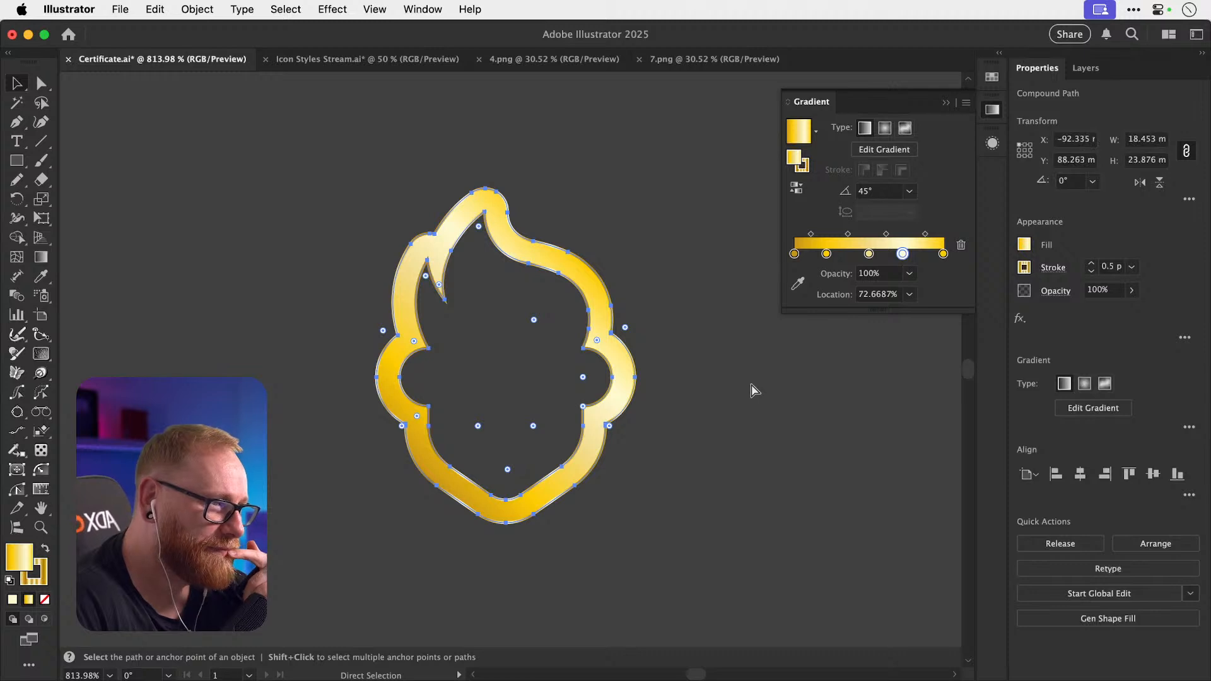
key(v)
click(751, 385)
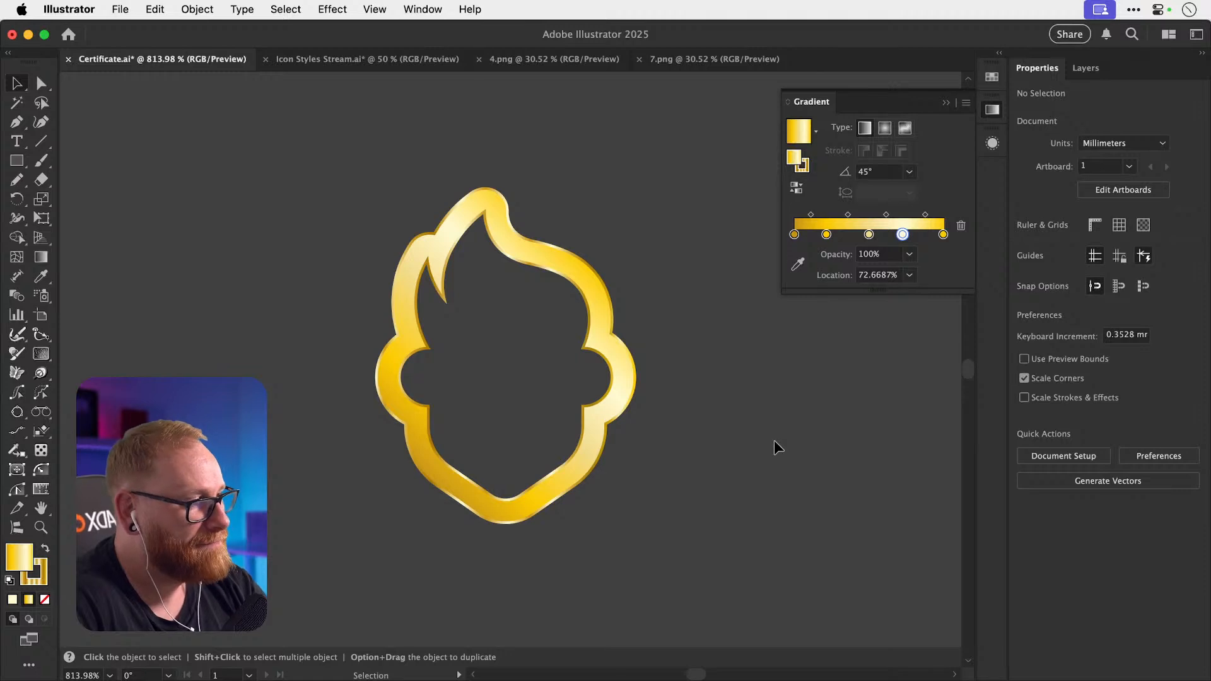
click(992, 111)
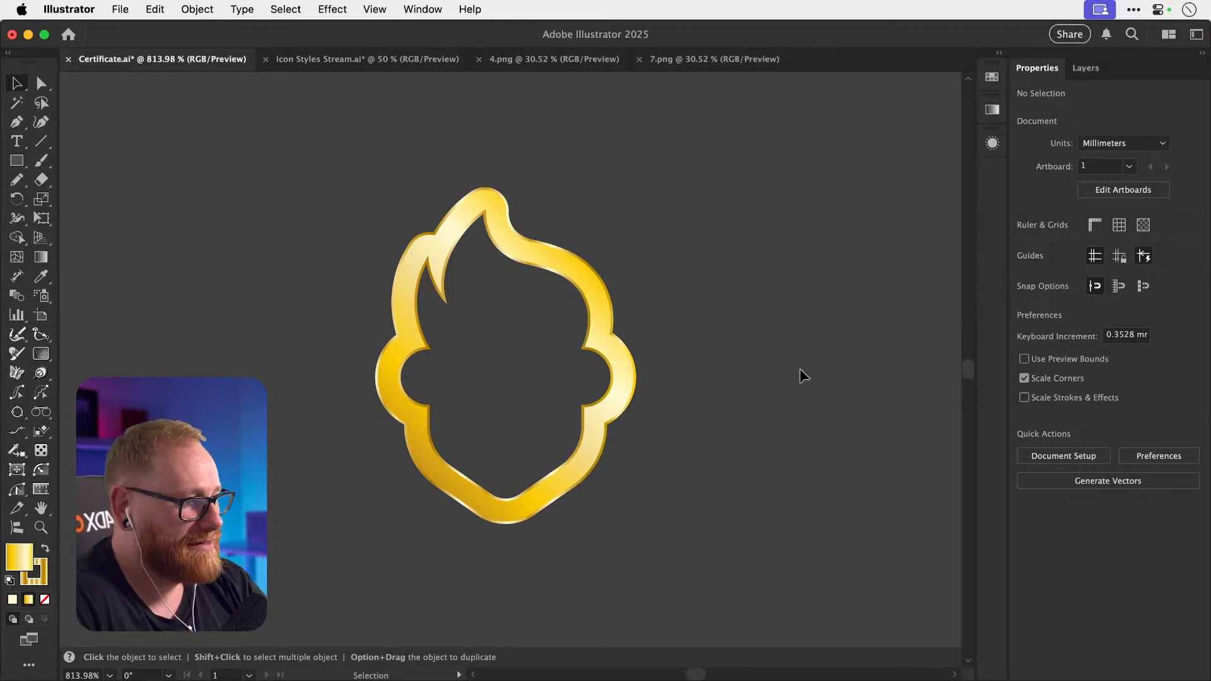
key(super+minus)
key(super+minus)
key(super+minus)
key(super+minus)
key(super+minus)
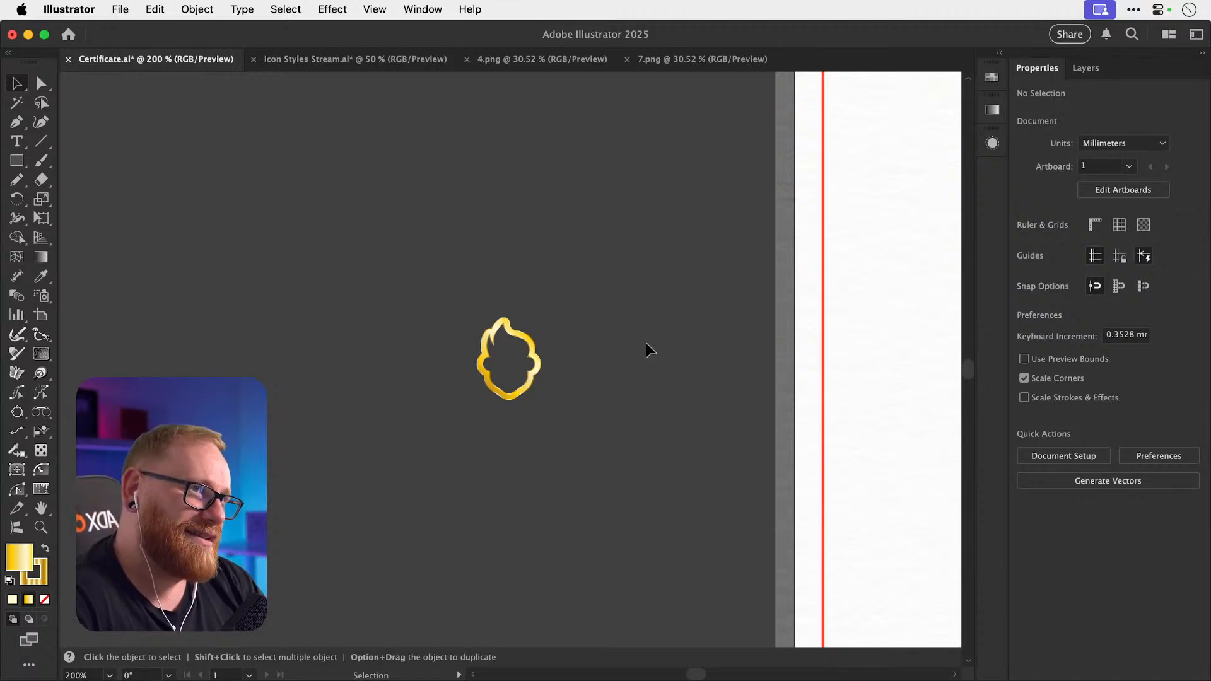
scroll(646, 346, left, 2)
scroll(646, 346, up, 1)
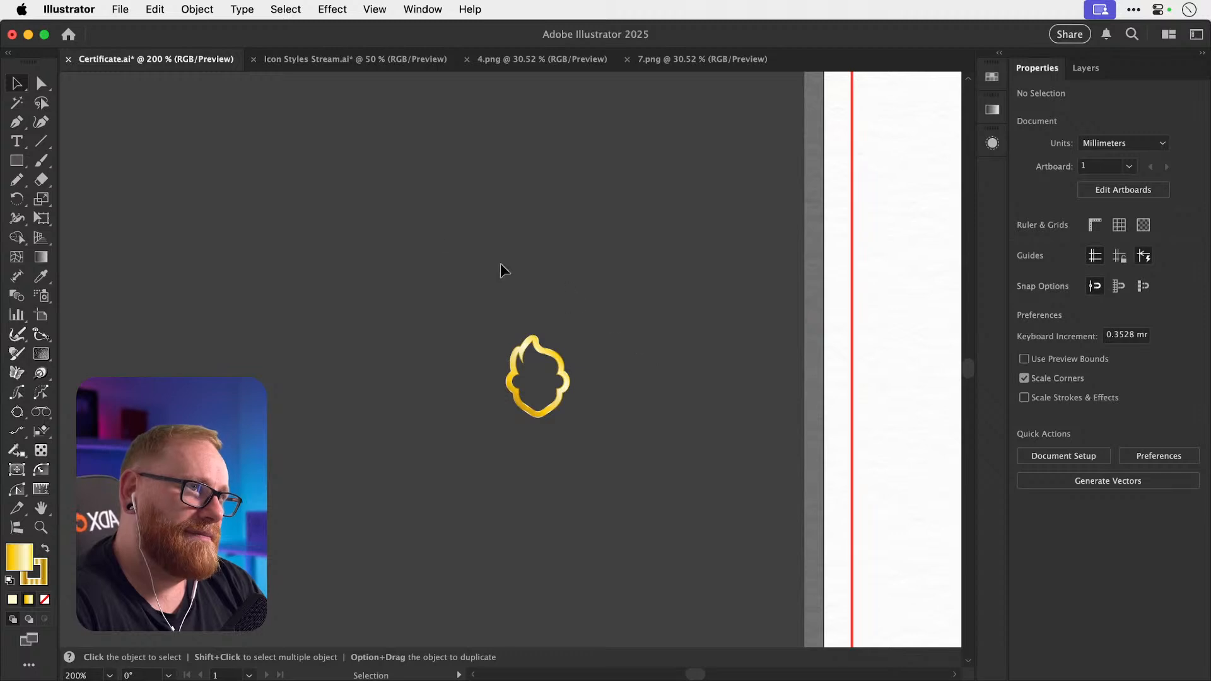
key(super+space)
drag(547, 372, 778, 376)
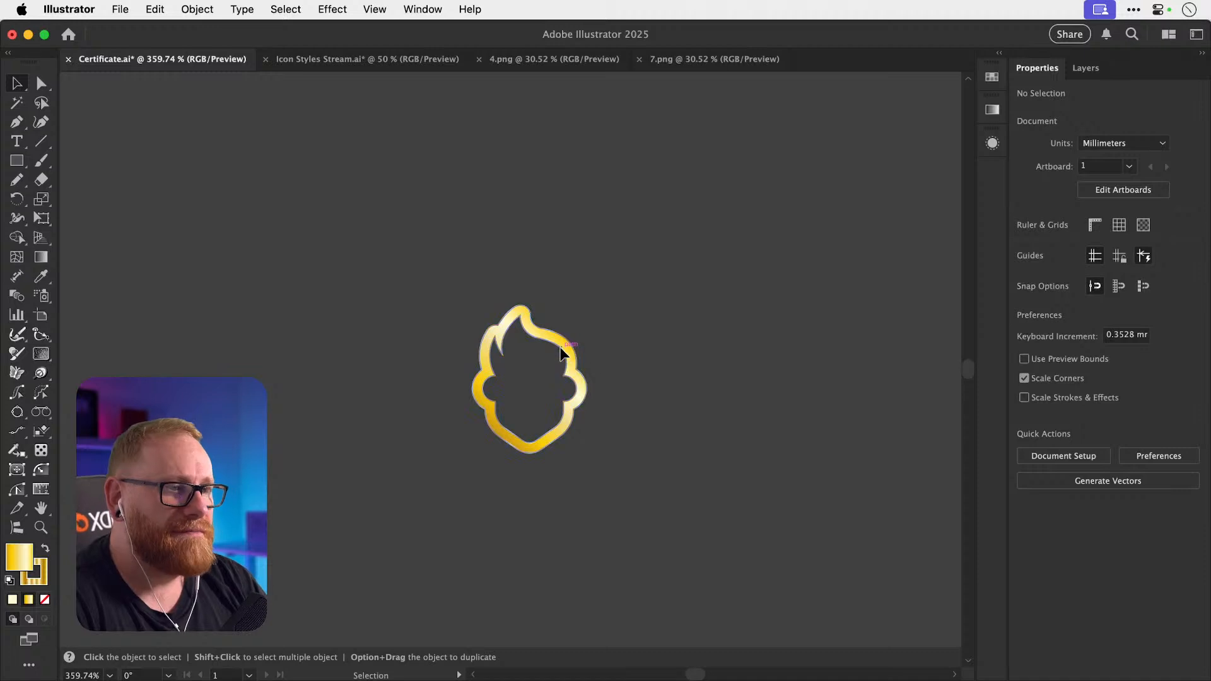
Nudge the gold flame slightly up and to the left.
drag(558, 354, 526, 326)
click(759, 315)
key(z)
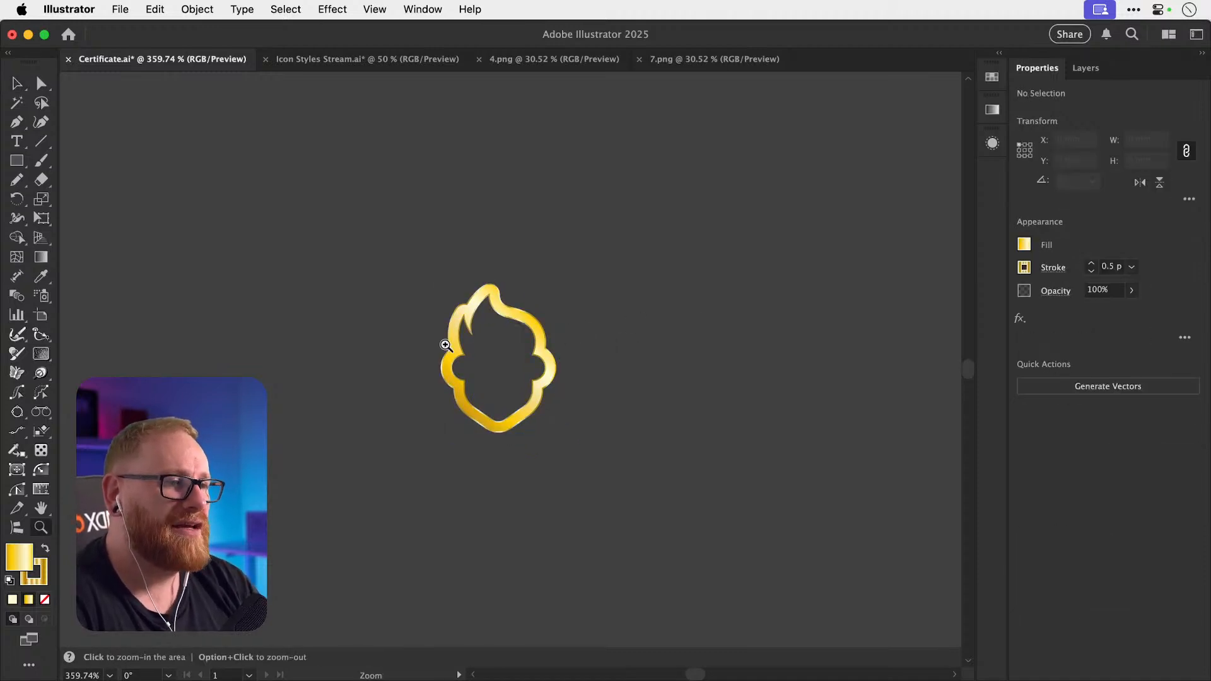
drag(446, 344, 553, 349)
key(v)
mouse_move(775, 334)
mouse_down()
mouse_move(753, 333)
mouse_move(774, 345)
mouse_up()
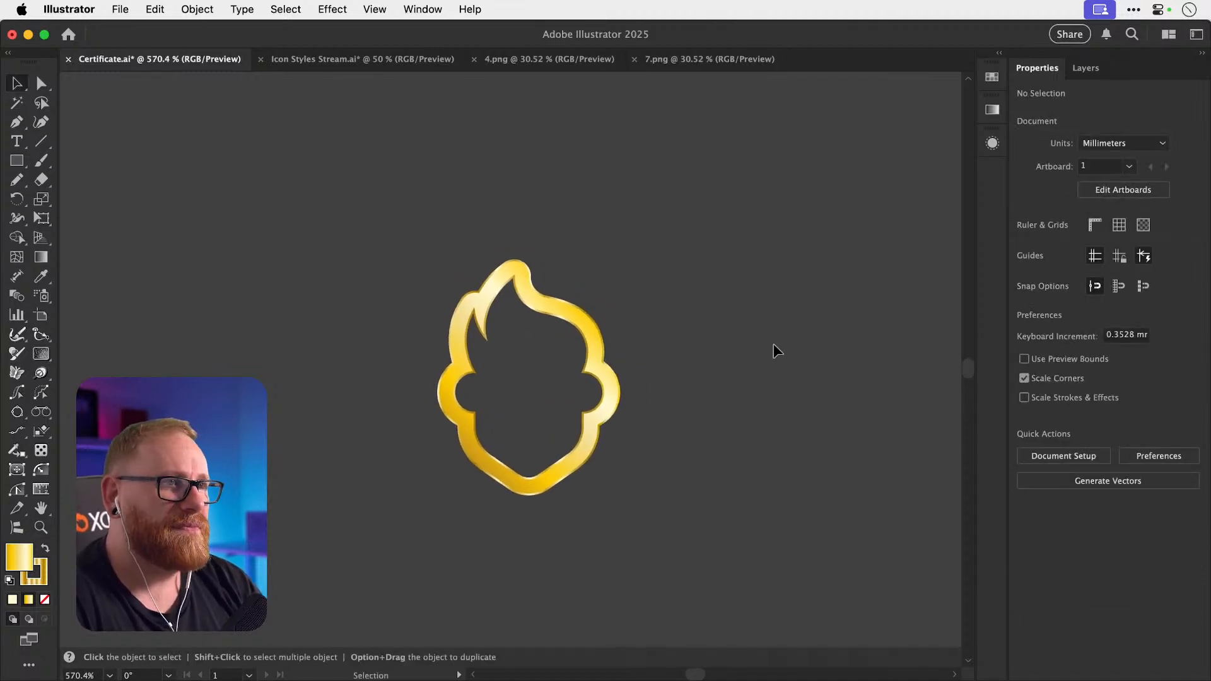
click(370, 60)
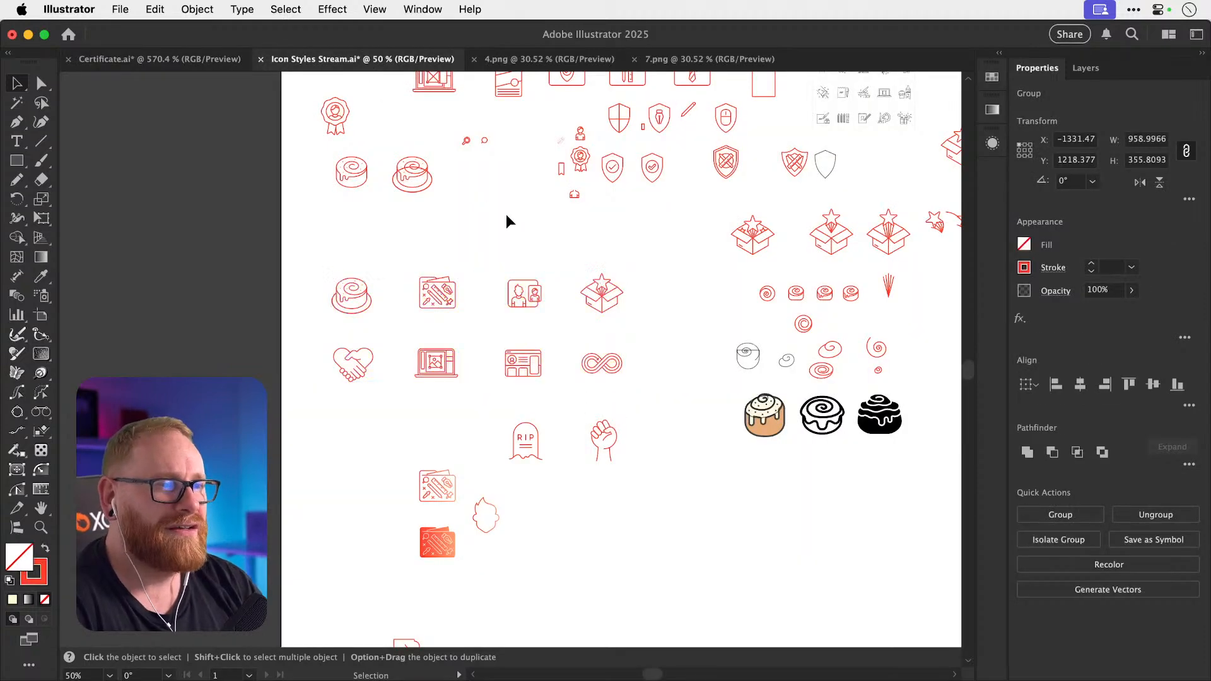
Clear the selection in Icon Styles Stream.ai, then return to Certificate.ai and save it.
click(507, 215)
scroll(506, 215, right, 3)
scroll(507, 215, up, 1)
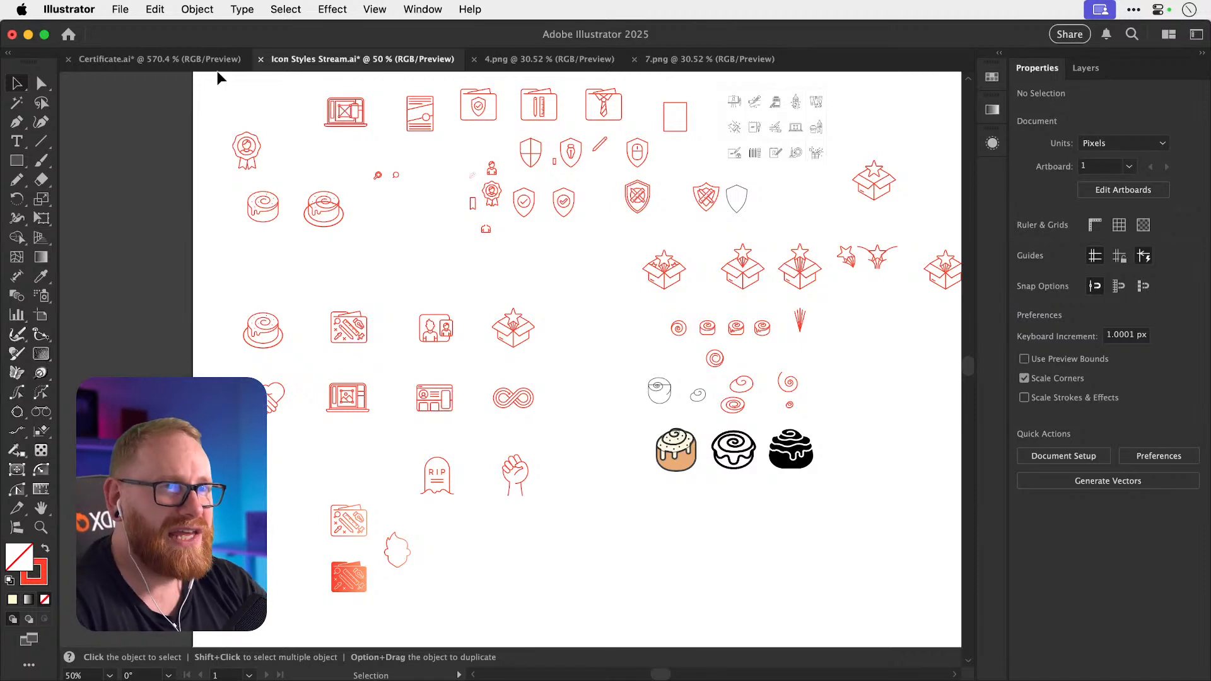
click(179, 59)
key(a)
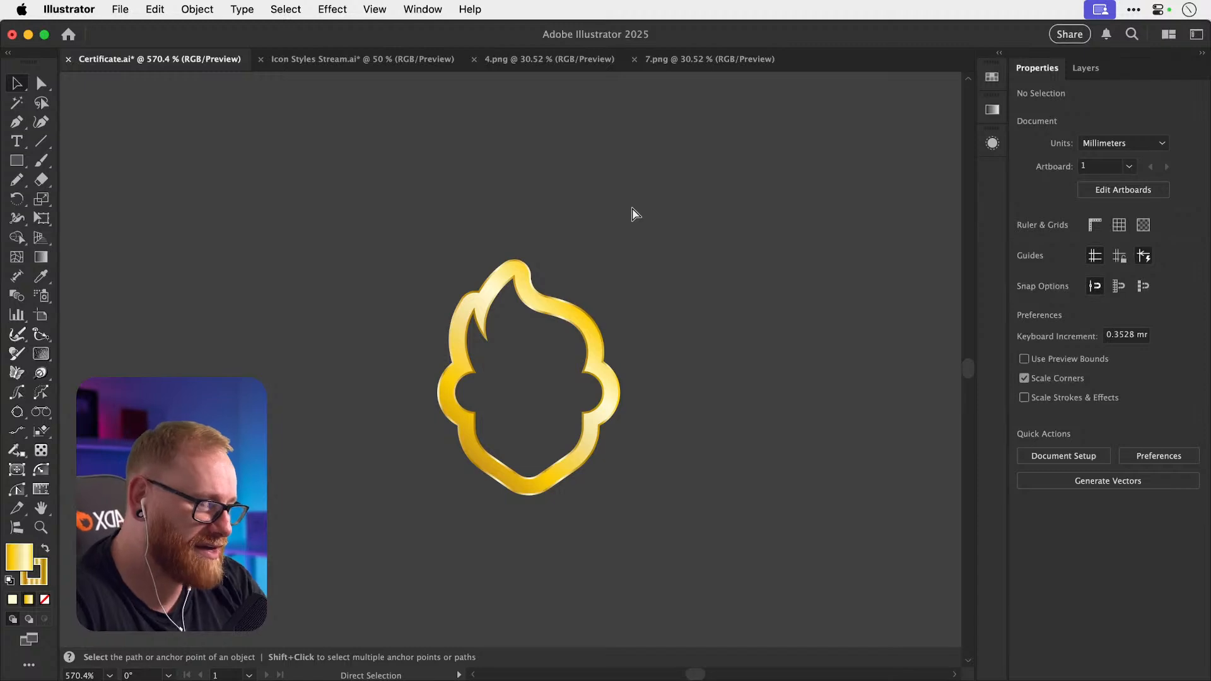
key(super+minus)
key(super+minus)
key(super+minus)
key(super+minus)
key(super+minus)
key(super+minus)
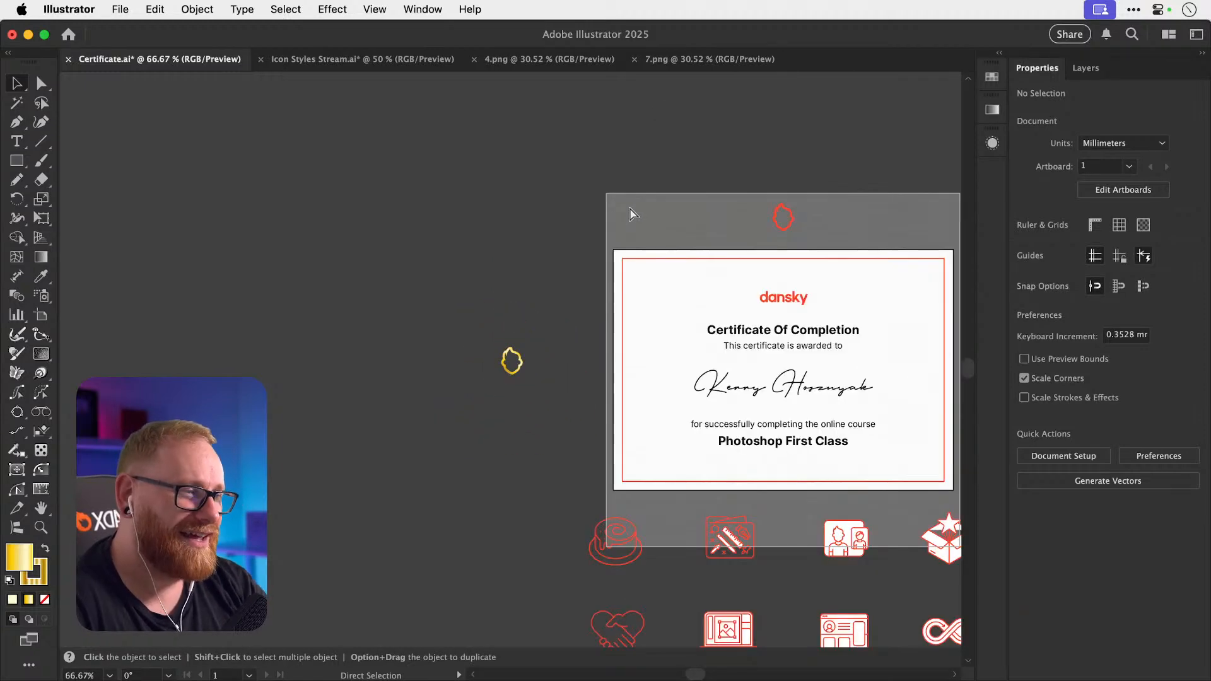
key(v)
key(super+s)
Inspect the gold flame and the certificate's signature area up close.
drag(541, 421, 542, 417)
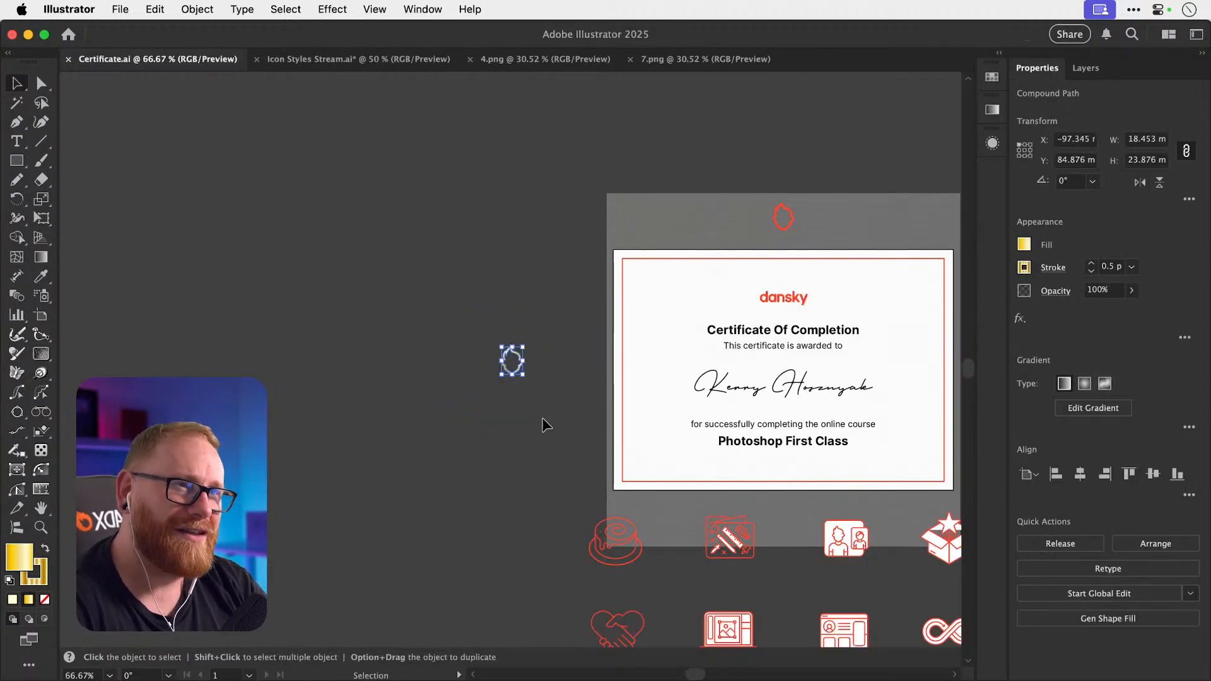
scroll(543, 418, right, 5)
scroll(542, 417, right, 2)
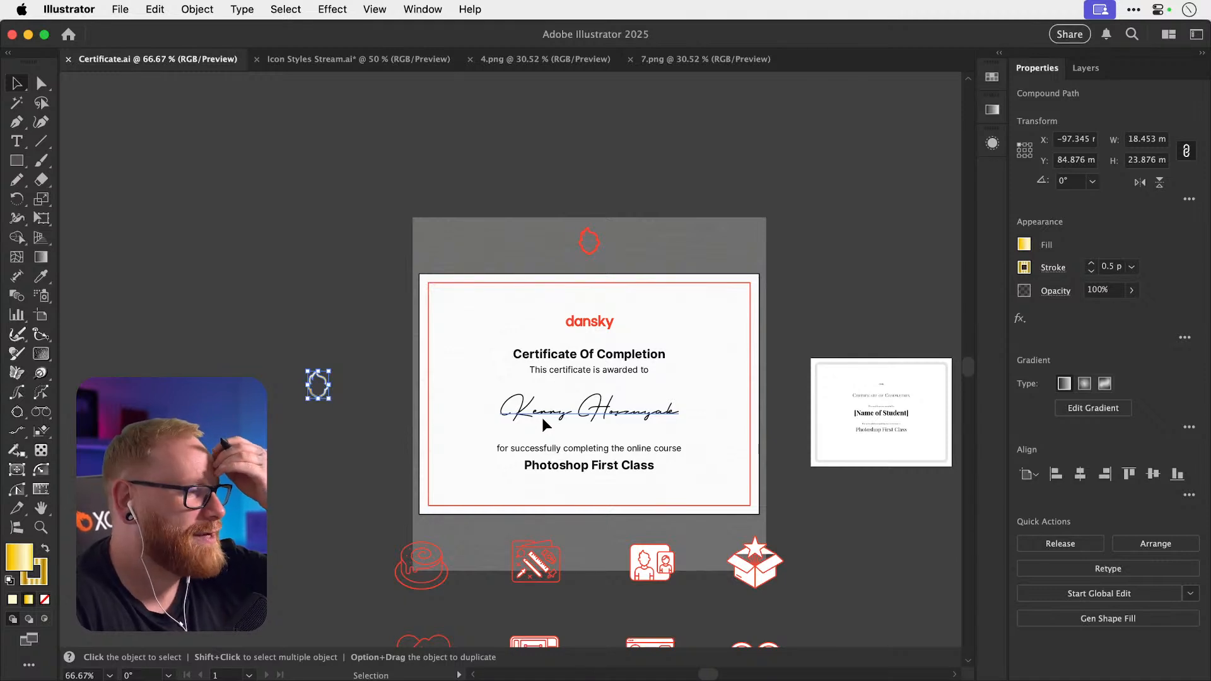
click(346, 299)
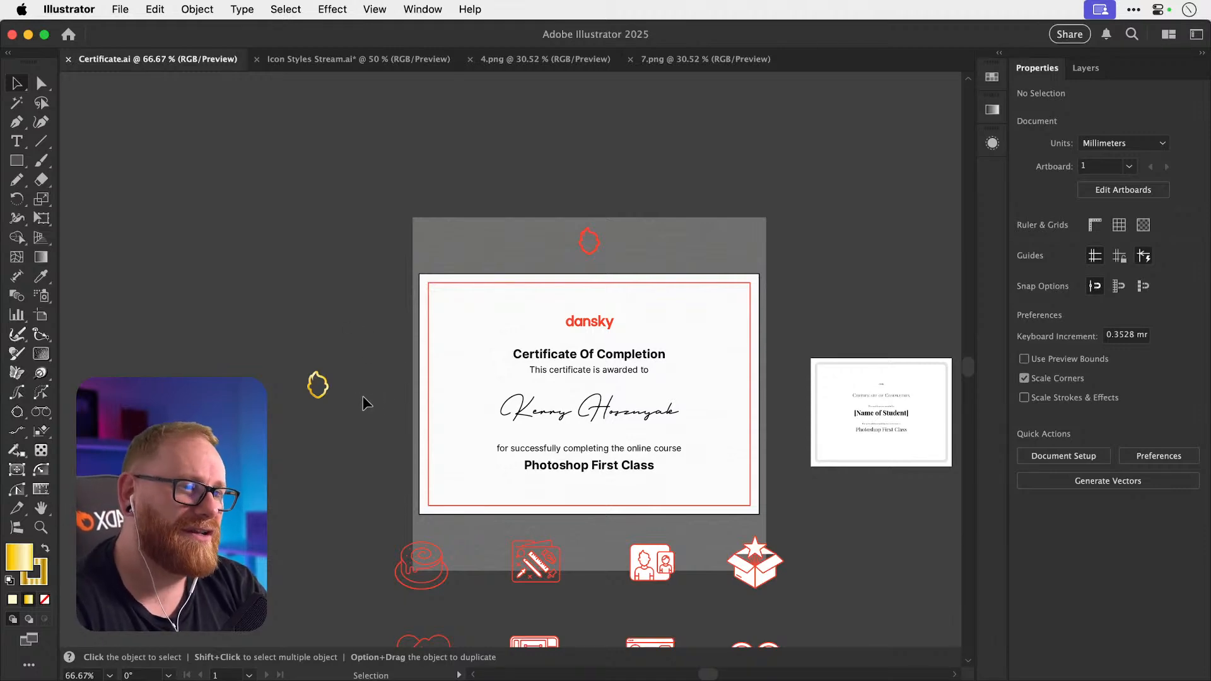
key(z)
drag(616, 383, 674, 386)
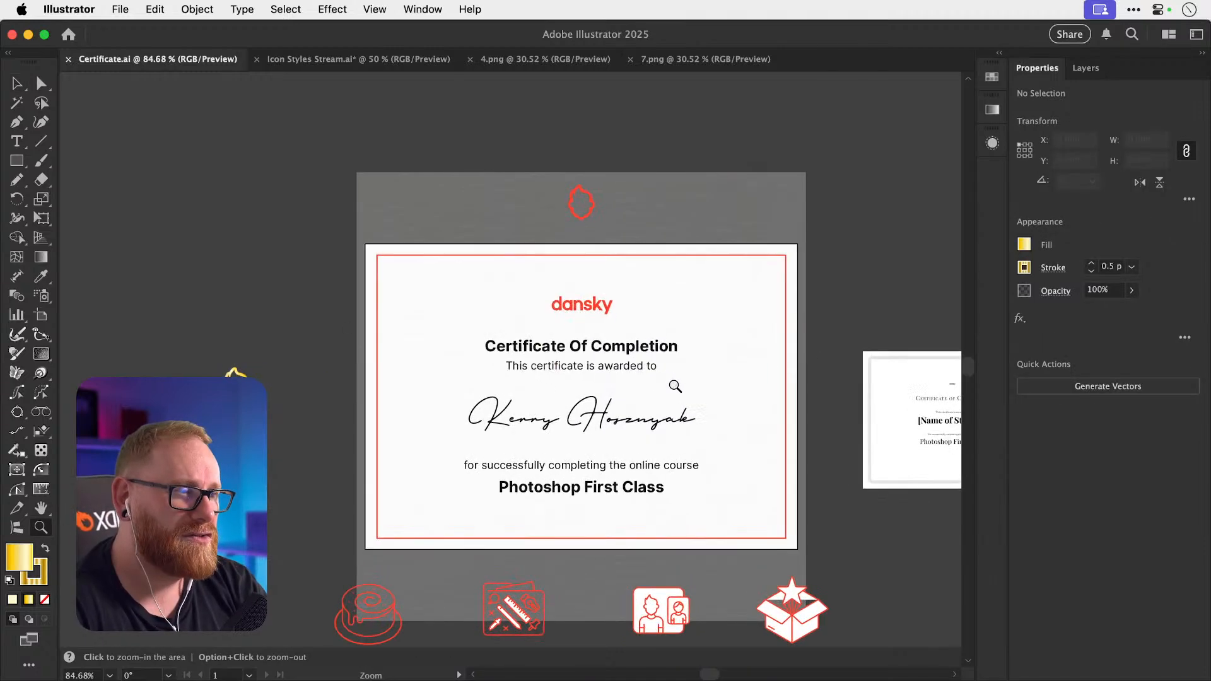
key(v)
scroll(674, 387, left, 1)
scroll(674, 387, up, 1)
scroll(675, 389, right, 2)
scroll(675, 389, down, 2)
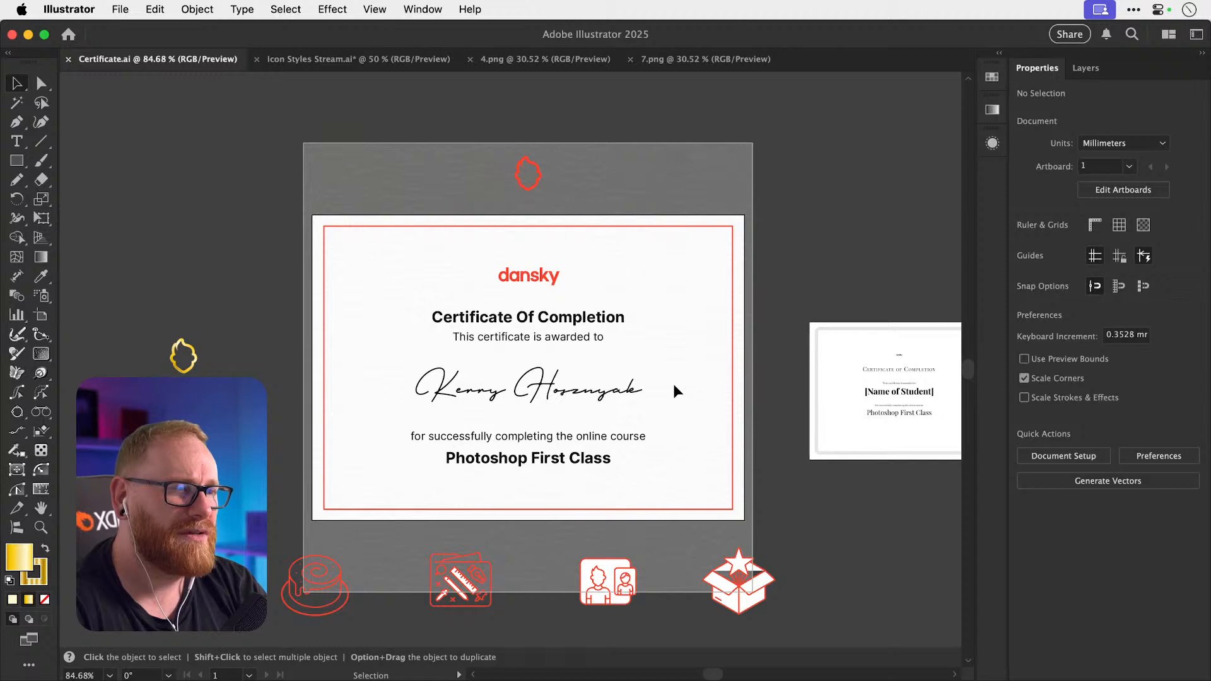
scroll(674, 386, right, 1)
scroll(674, 386, down, 1)
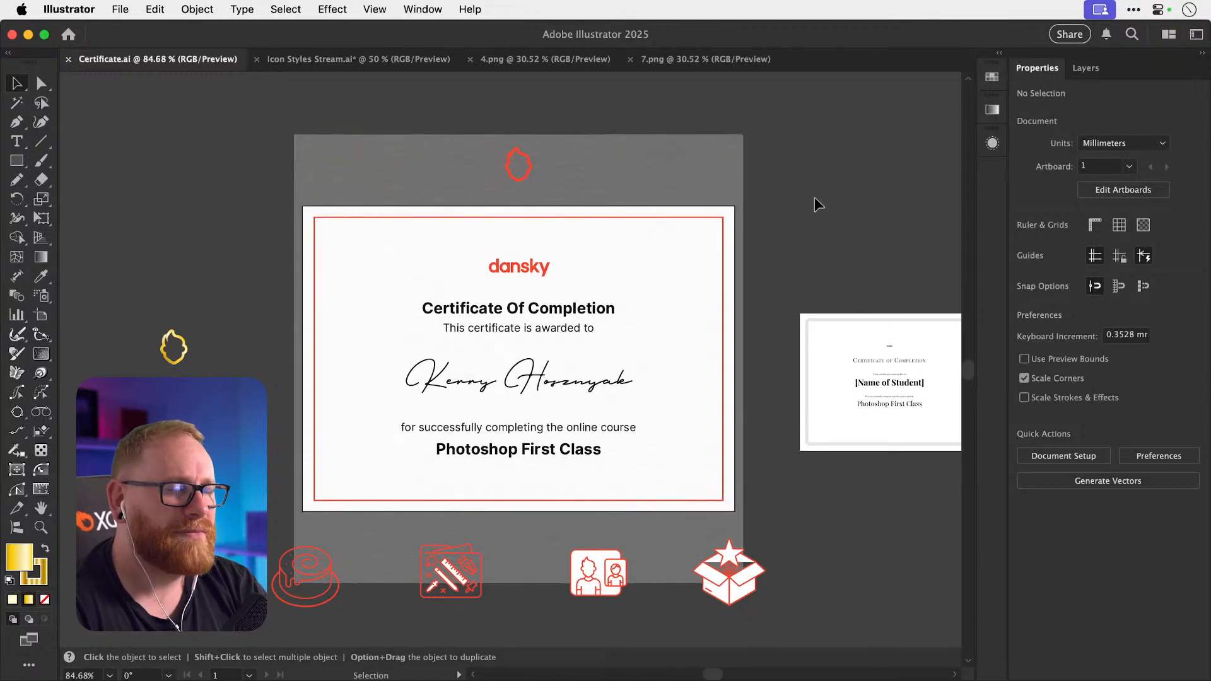
Paste a copy of the flame onto the certificate, then undo the paste.
key(super+v)
click(263, 351)
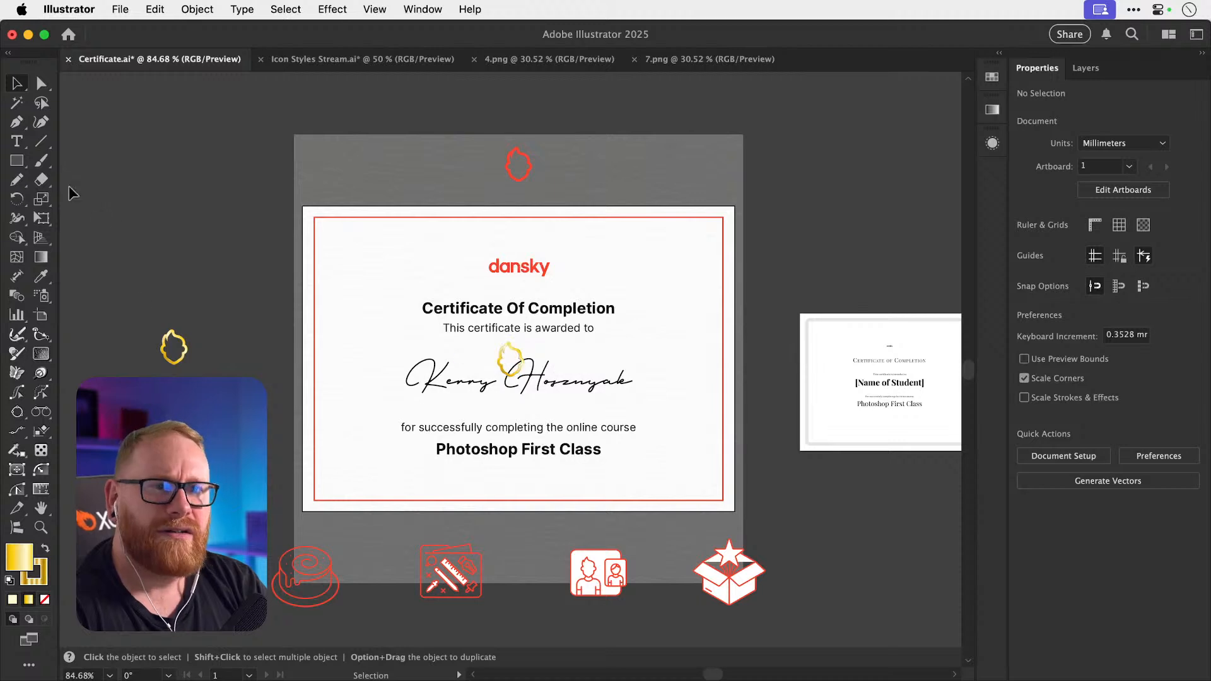
key(super+z)
scroll(320, 368, left, 5)
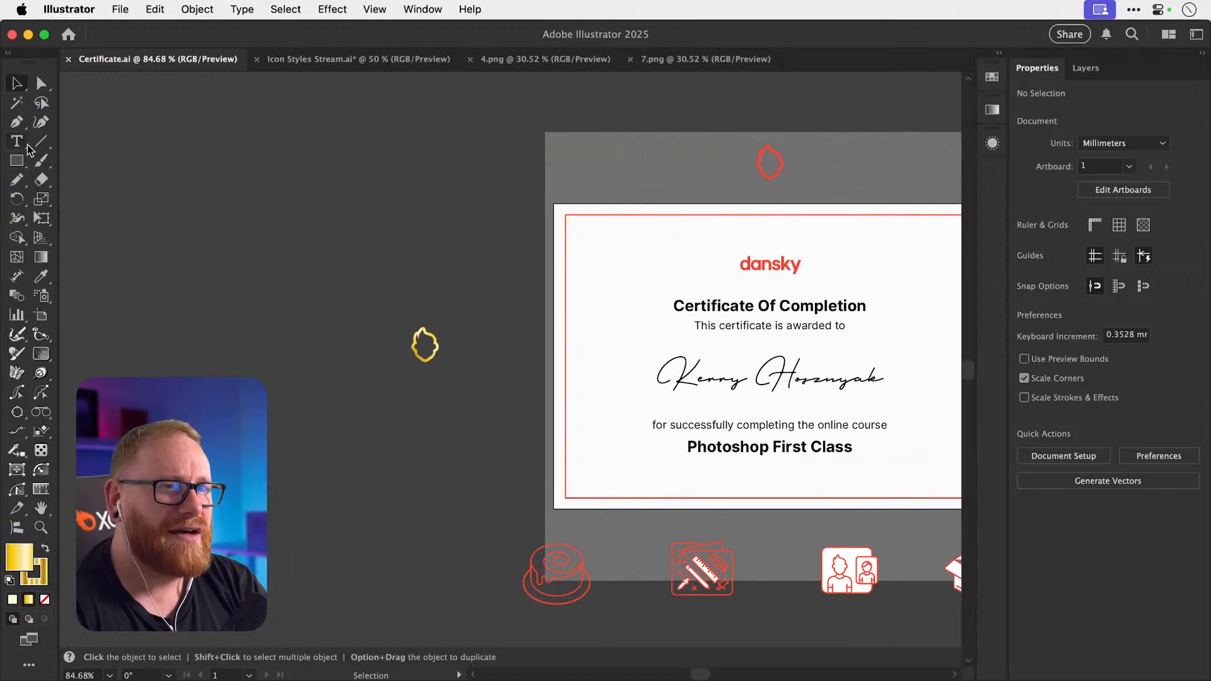
click(17, 160)
Draw a rectangle left of the certificate with no stroke and a dark navy fill.
mouse_move(207, 215)
mouse_down()
mouse_move(514, 482)
mouse_move(538, 485)
mouse_up()
key(v)
key(x)
click(44, 601)
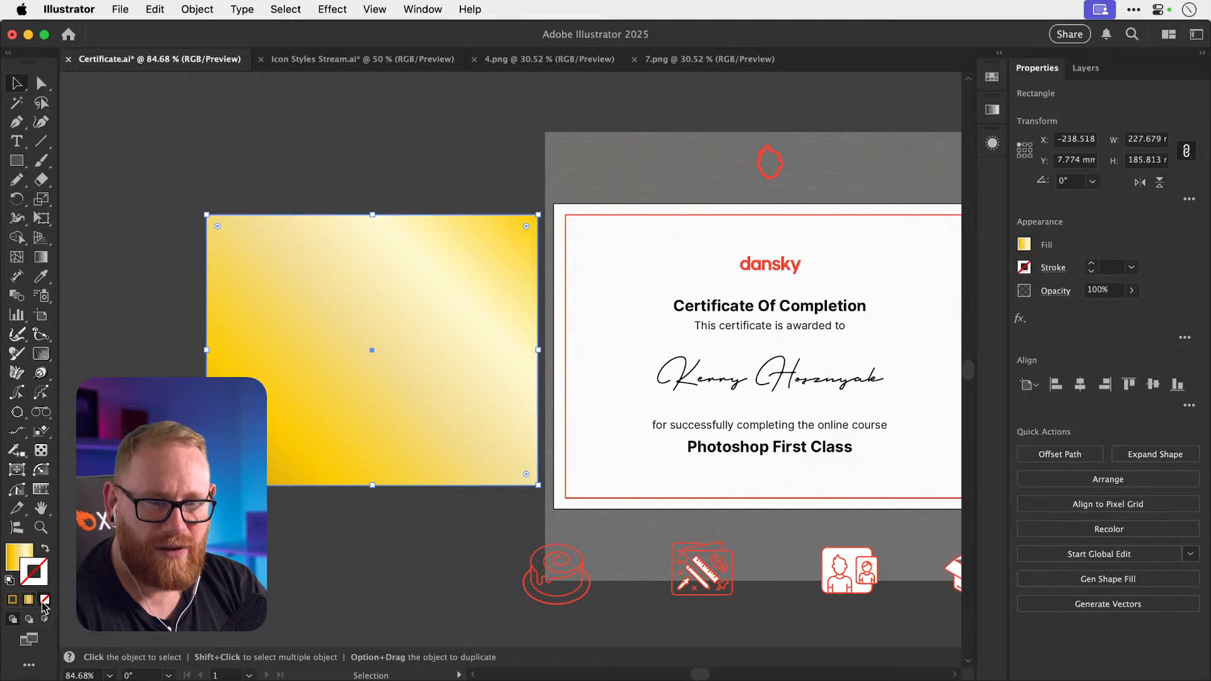
key(x)
double_click(21, 560)
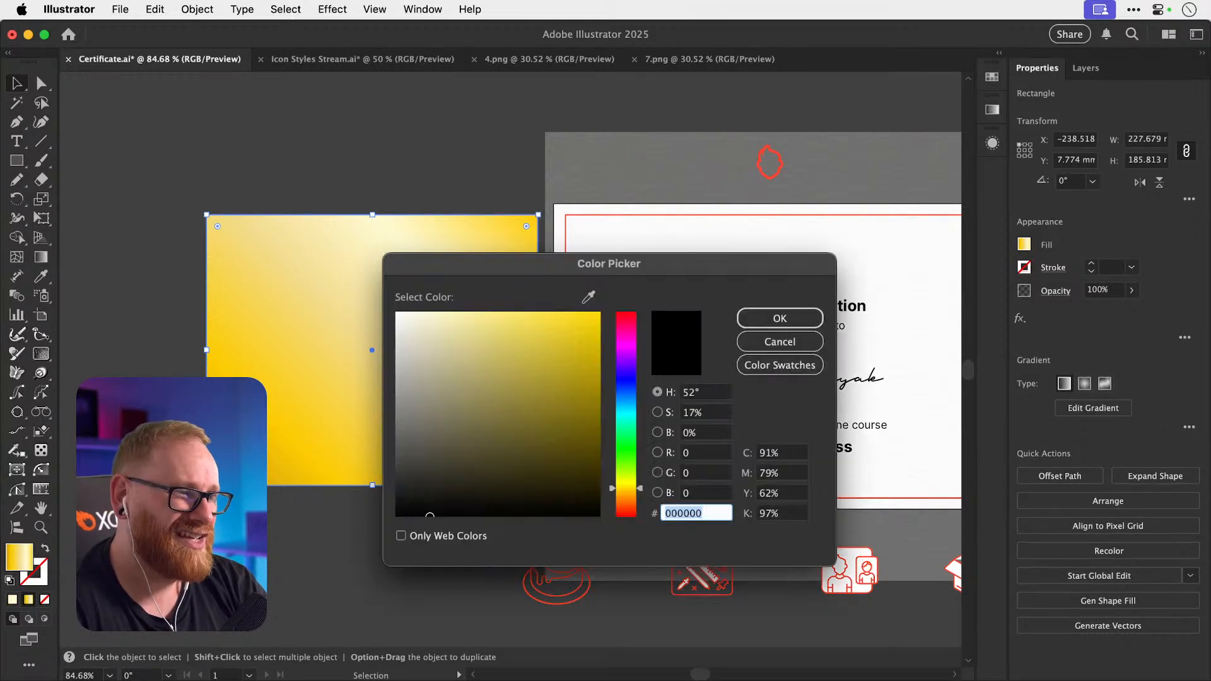
drag(431, 484, 386, 495)
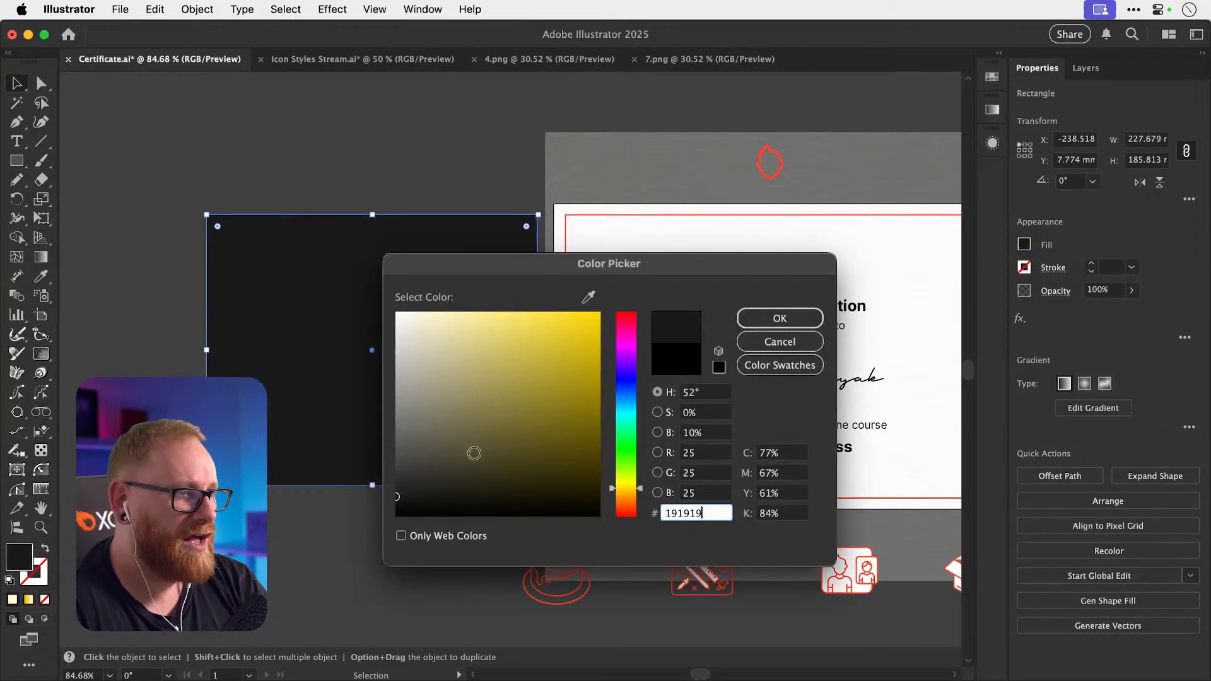
click(639, 383)
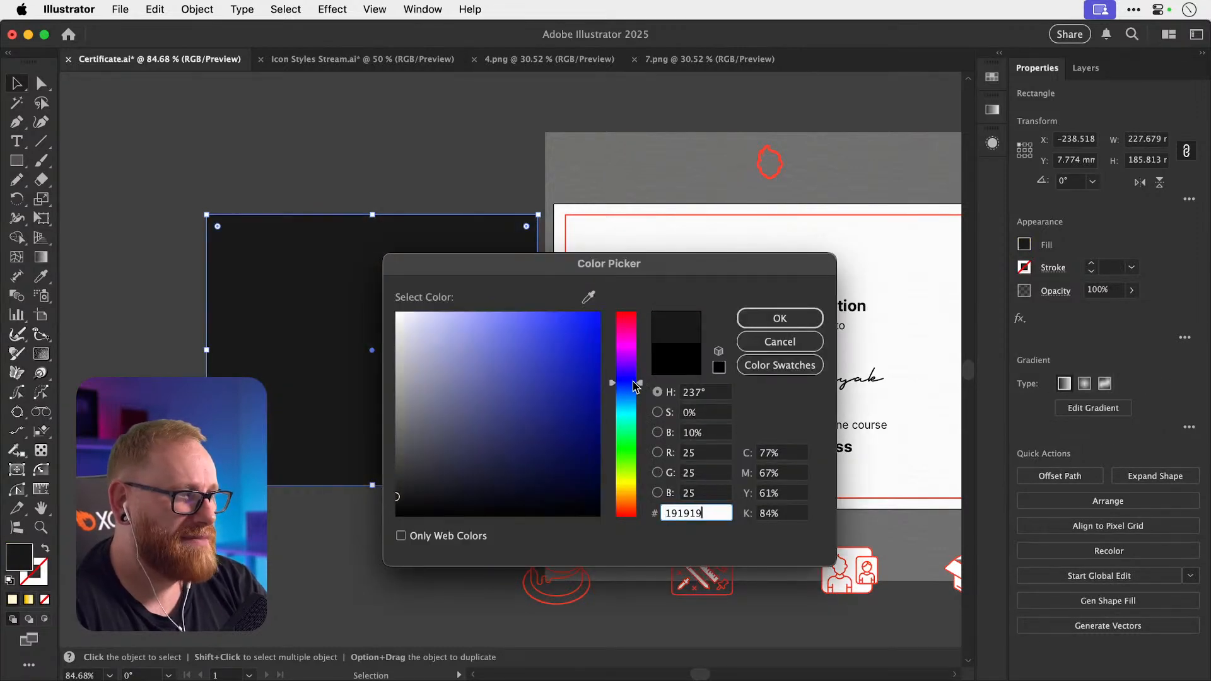
click(421, 494)
key(Return)
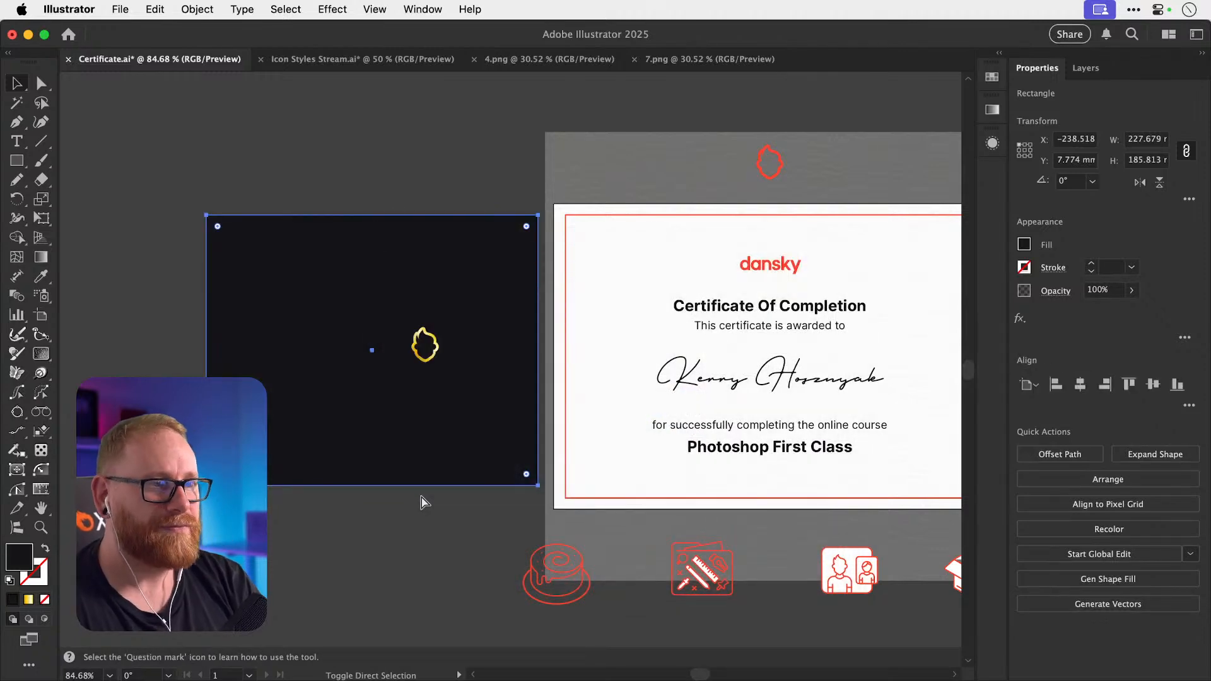
Centre the flame horizontally on the rectangle and widen it to 272.863 × 185.813 mm.
key(v)
drag(403, 161, 321, 399)
click(1075, 385)
key(super+shift+a)
key(z)
mouse_move(293, 294)
mouse_down()
mouse_move(540, 336)
mouse_move(297, 305)
mouse_up()
key(v)
click(467, 352)
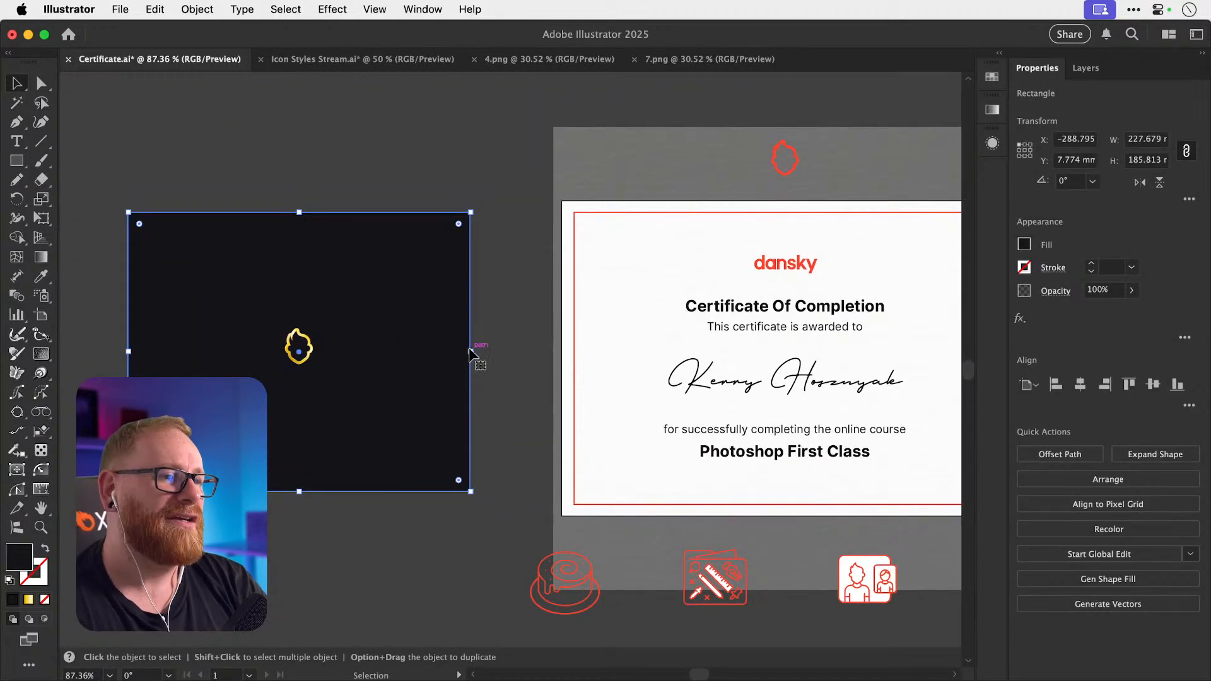
drag(470, 351, 505, 352)
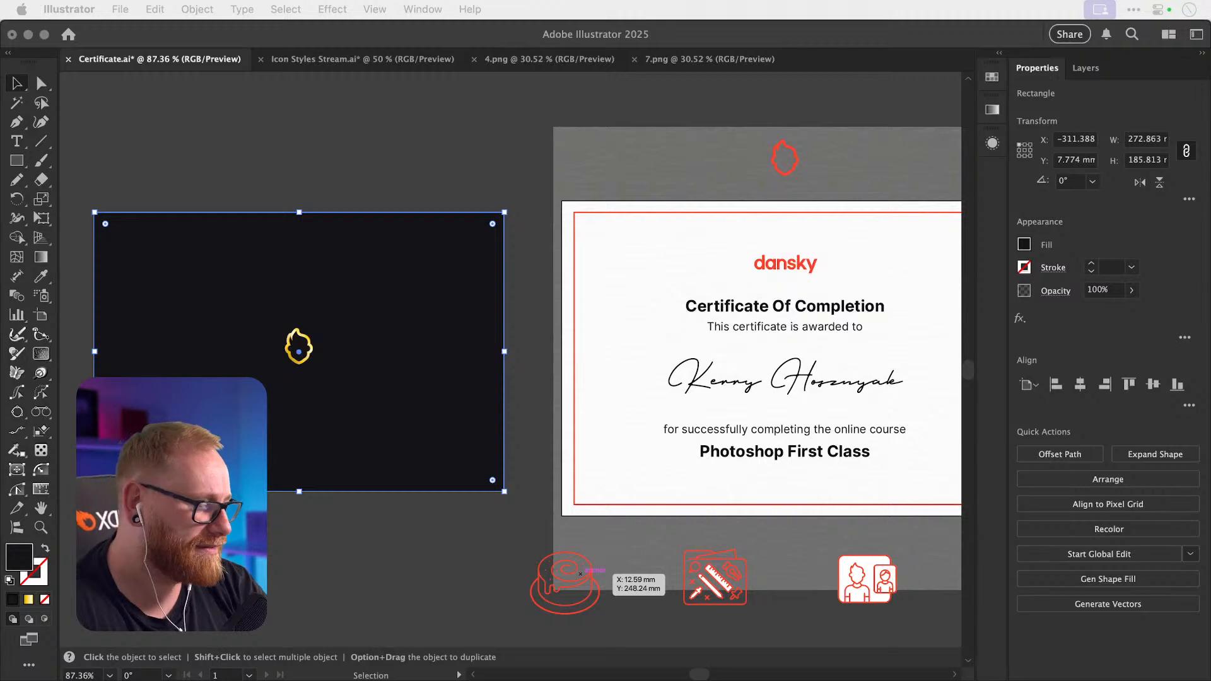
Return to the 'certificat design' image search results in Chrome.
key(F11)
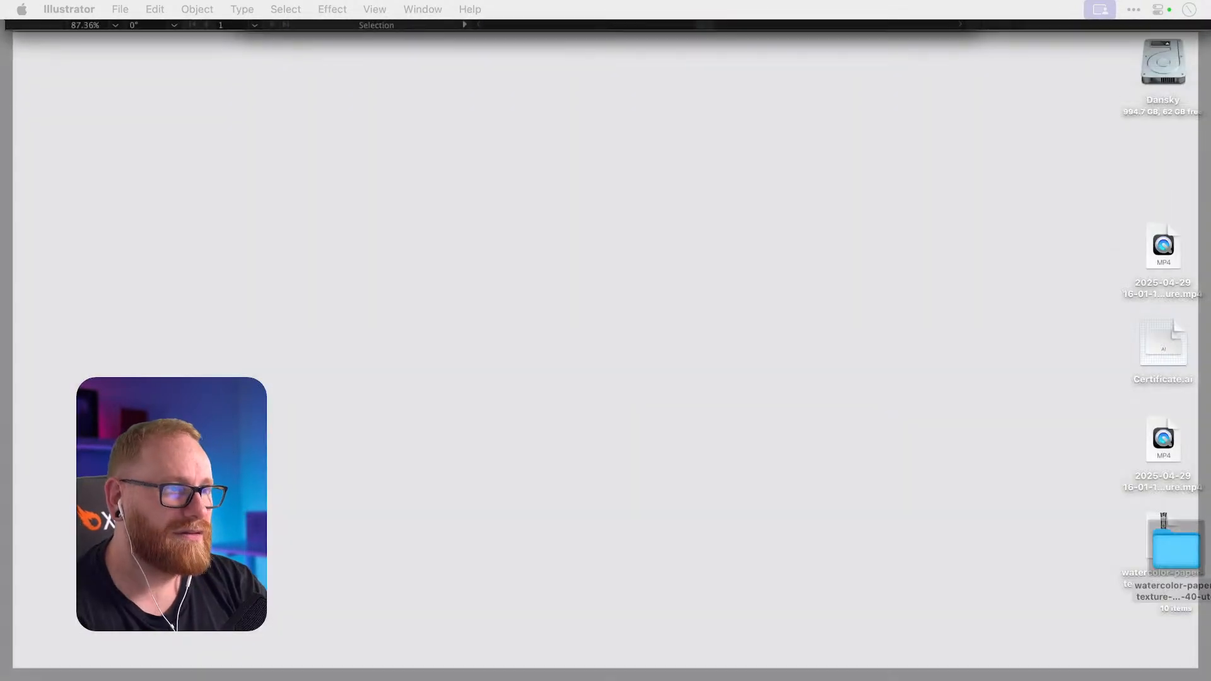
key(F11)
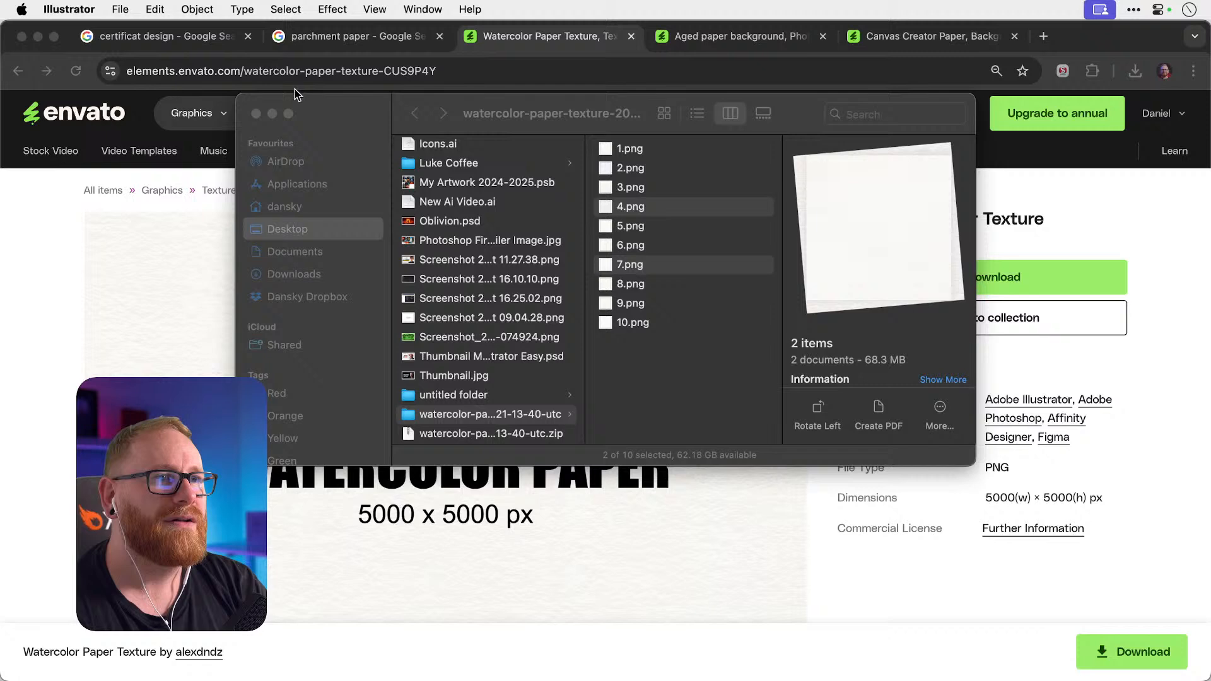
click(177, 40)
click(910, 99)
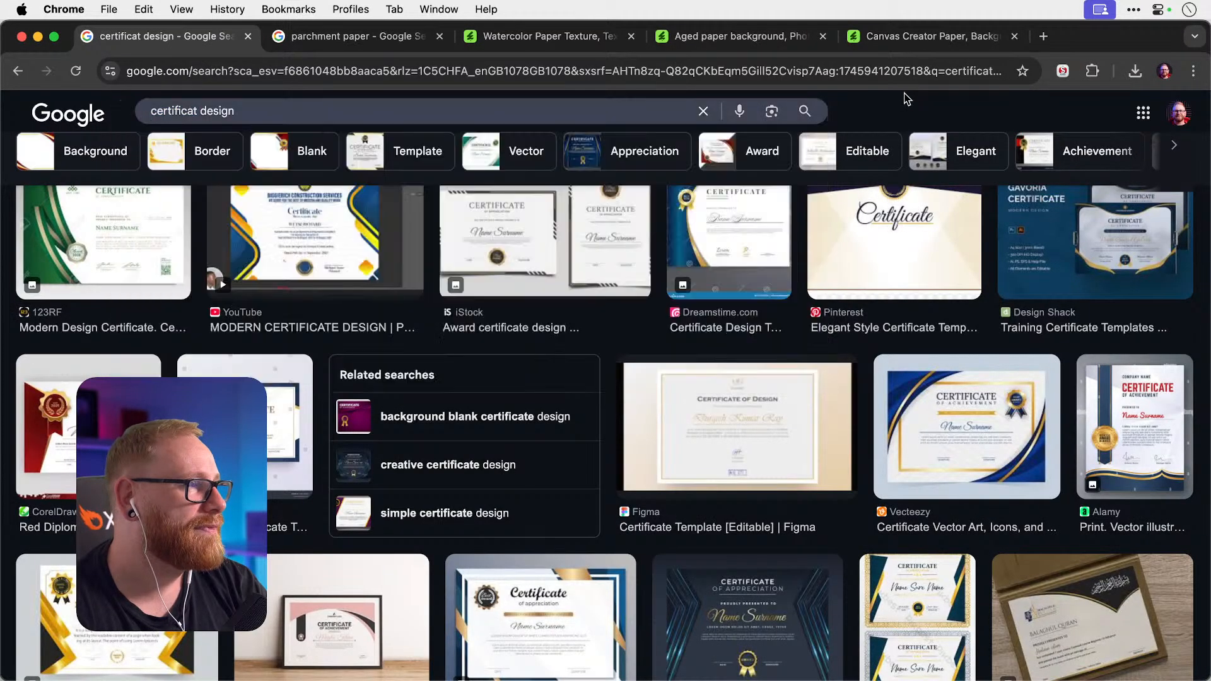
Open the Alamy and iStock certificate results in new tabs and review them.
right_click(1120, 435)
click(1073, 416)
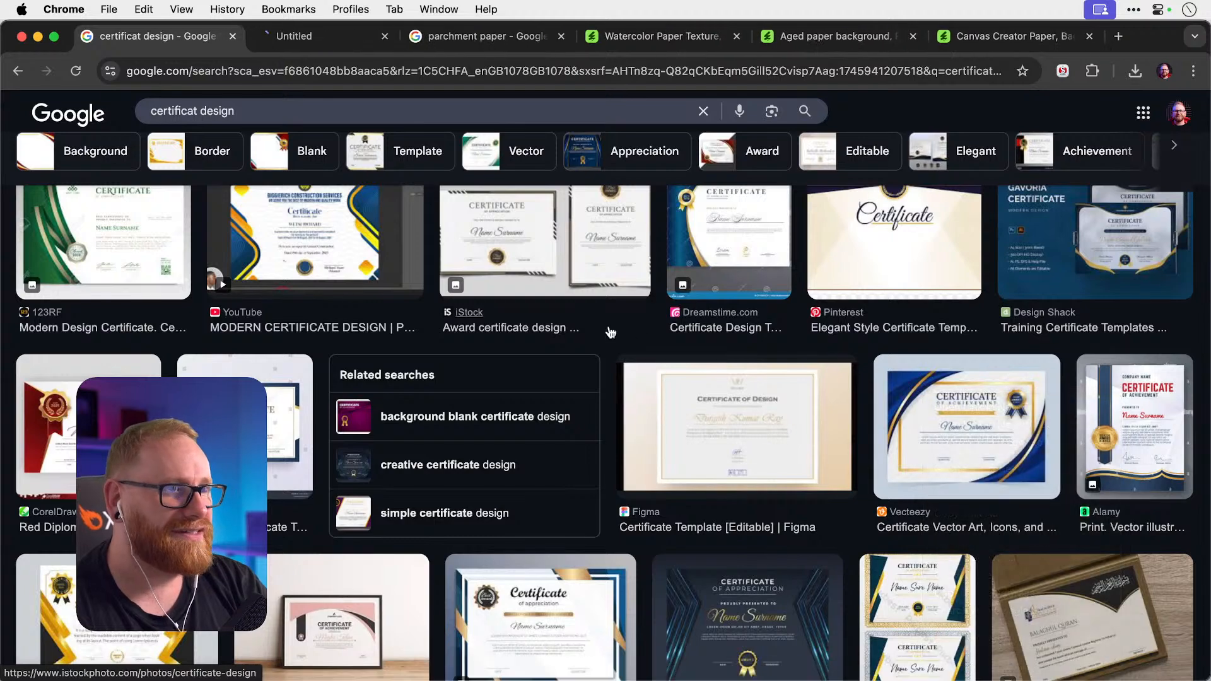
scroll(604, 333, up, 1)
scroll(604, 332, up, 2)
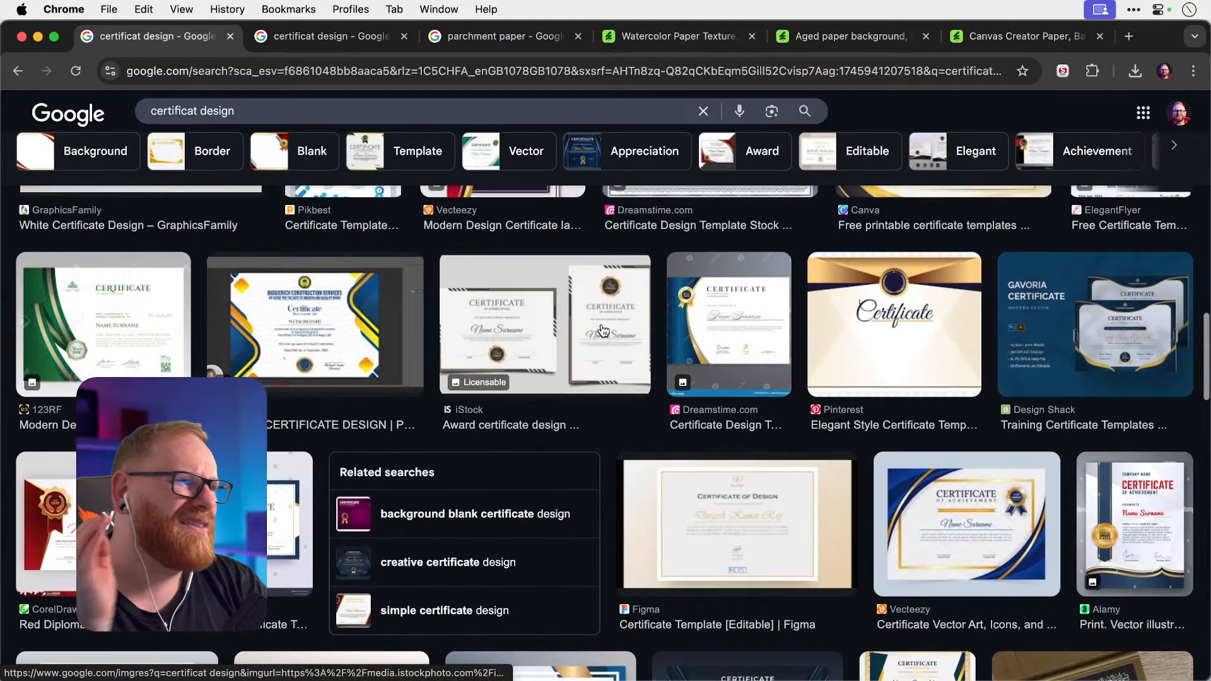
right_click(613, 272)
click(620, 286)
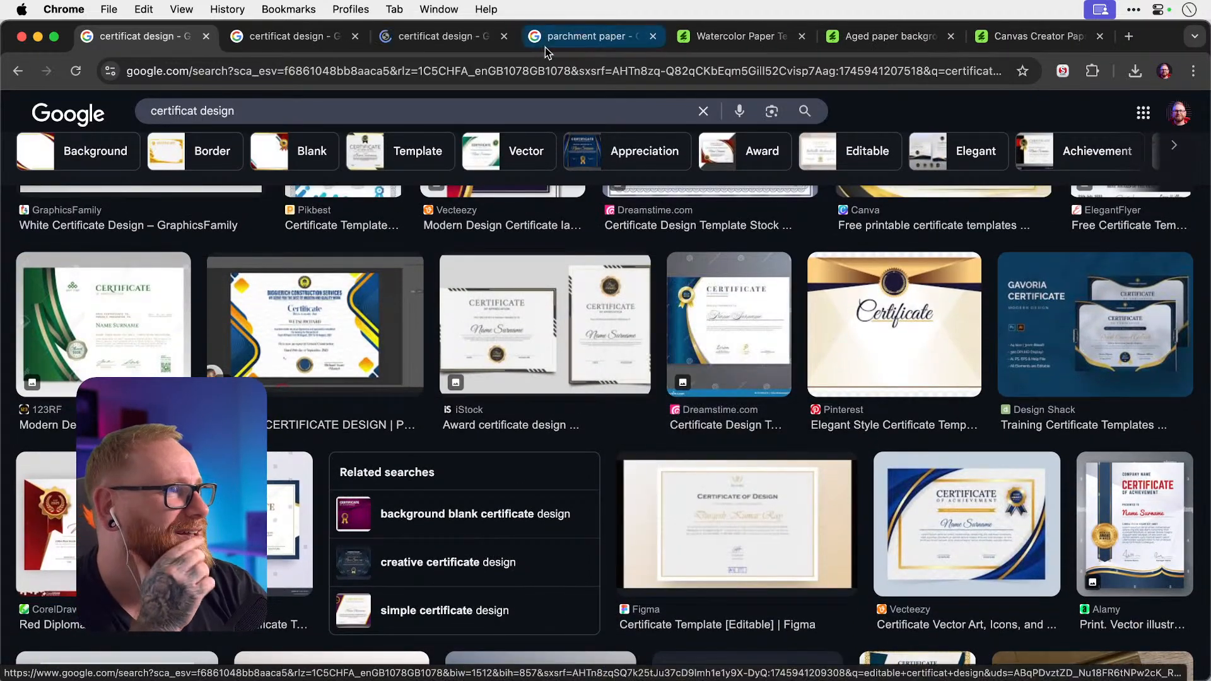
click(451, 37)
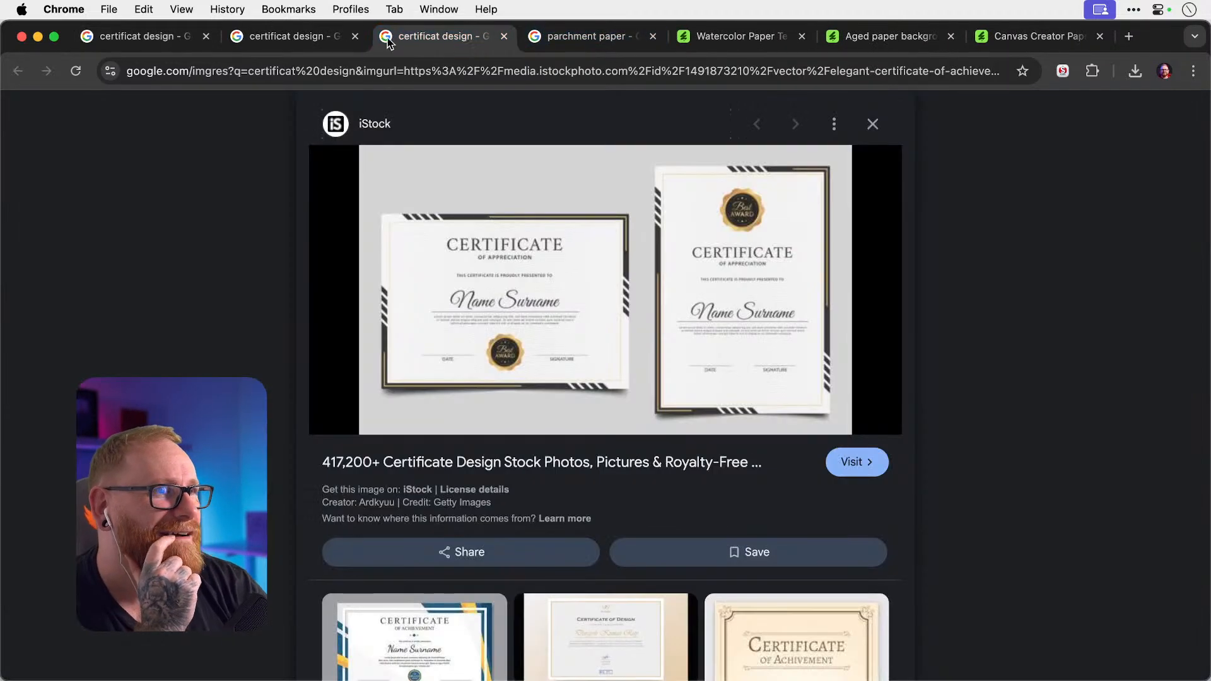
click(297, 37)
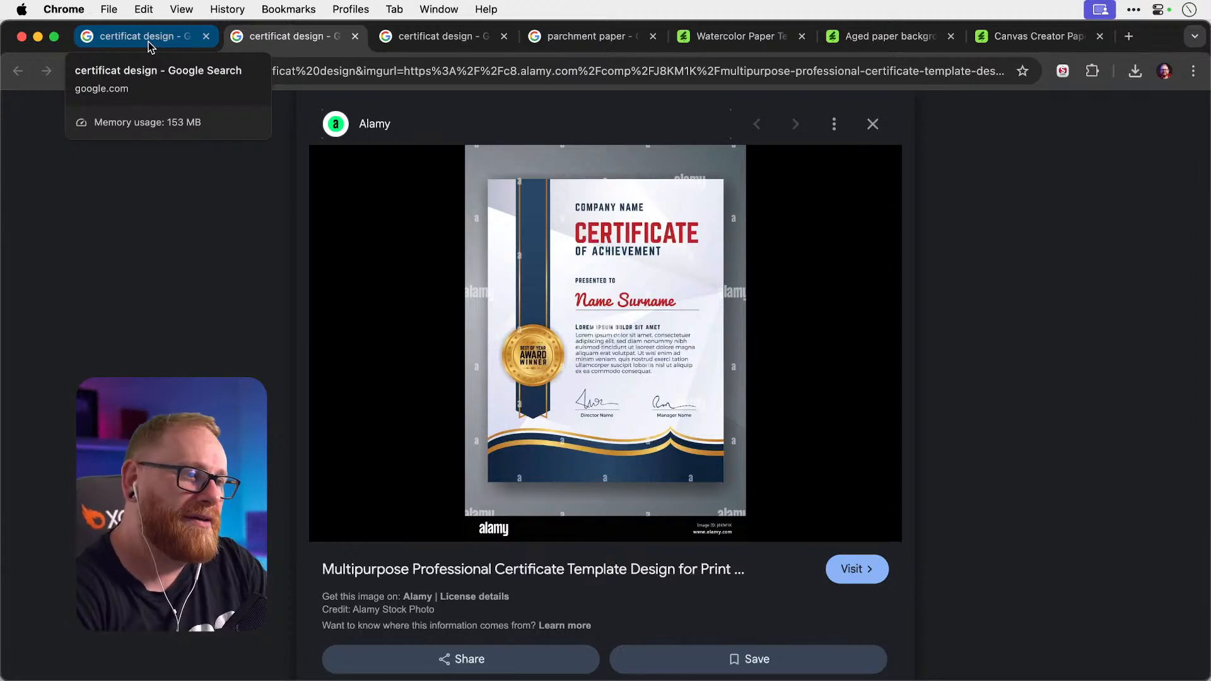
Copy the gold-and-black Freepik award certificate image from the search results.
key(Escape)
scroll(564, 276, up, 10)
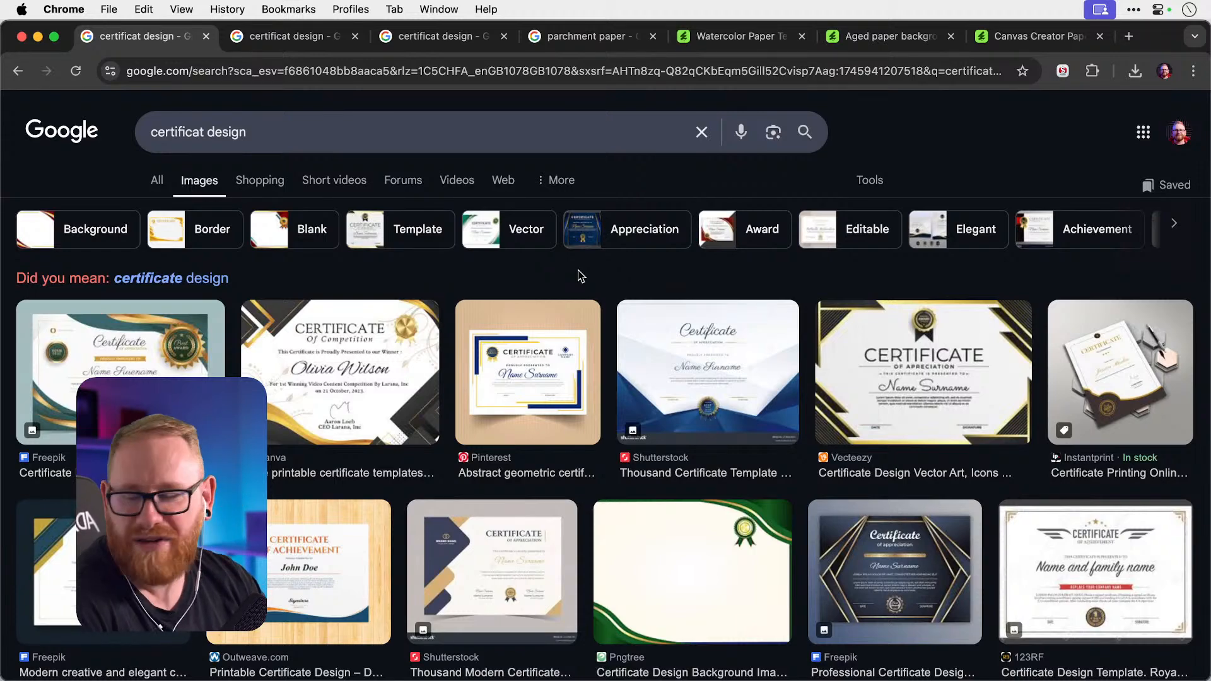
scroll(580, 276, down, 10)
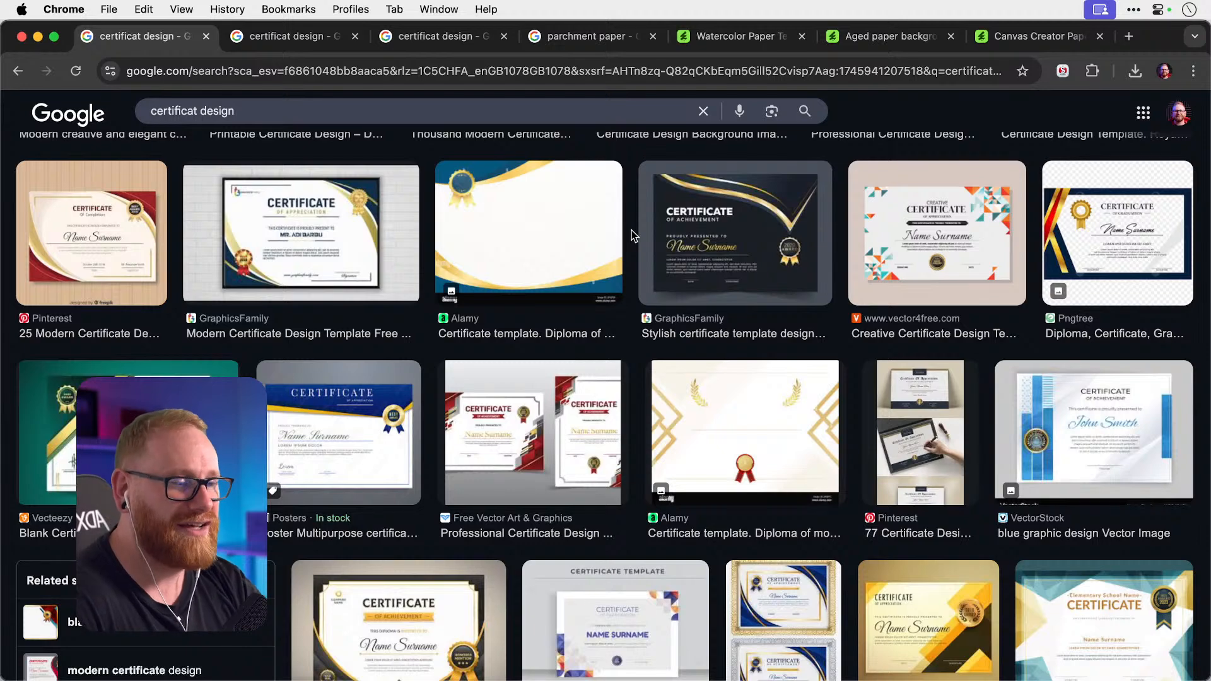
scroll(633, 237, down, 8)
click(420, 261)
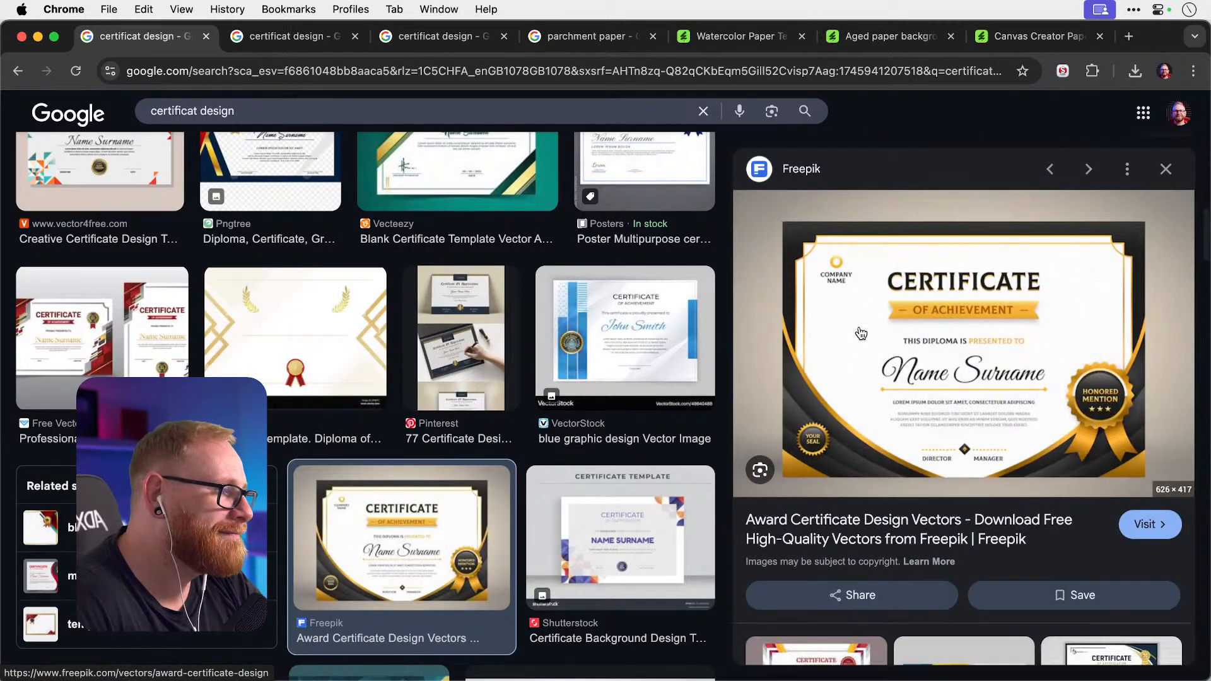
right_click(943, 334)
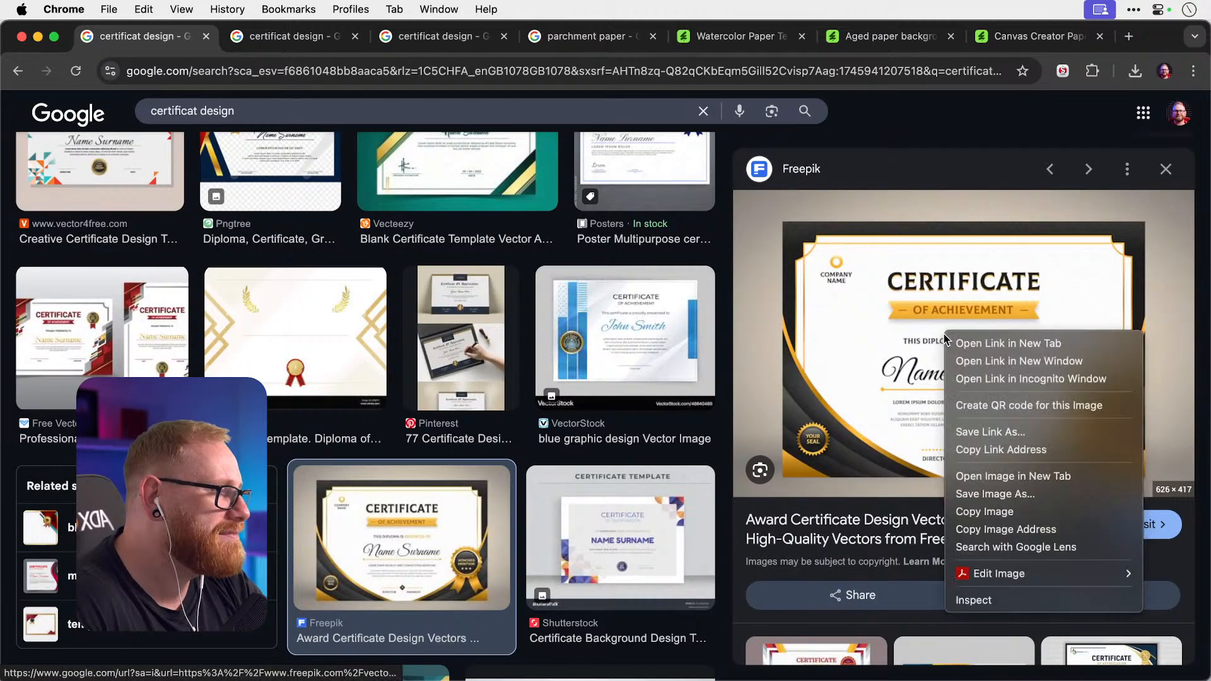
click(1038, 510)
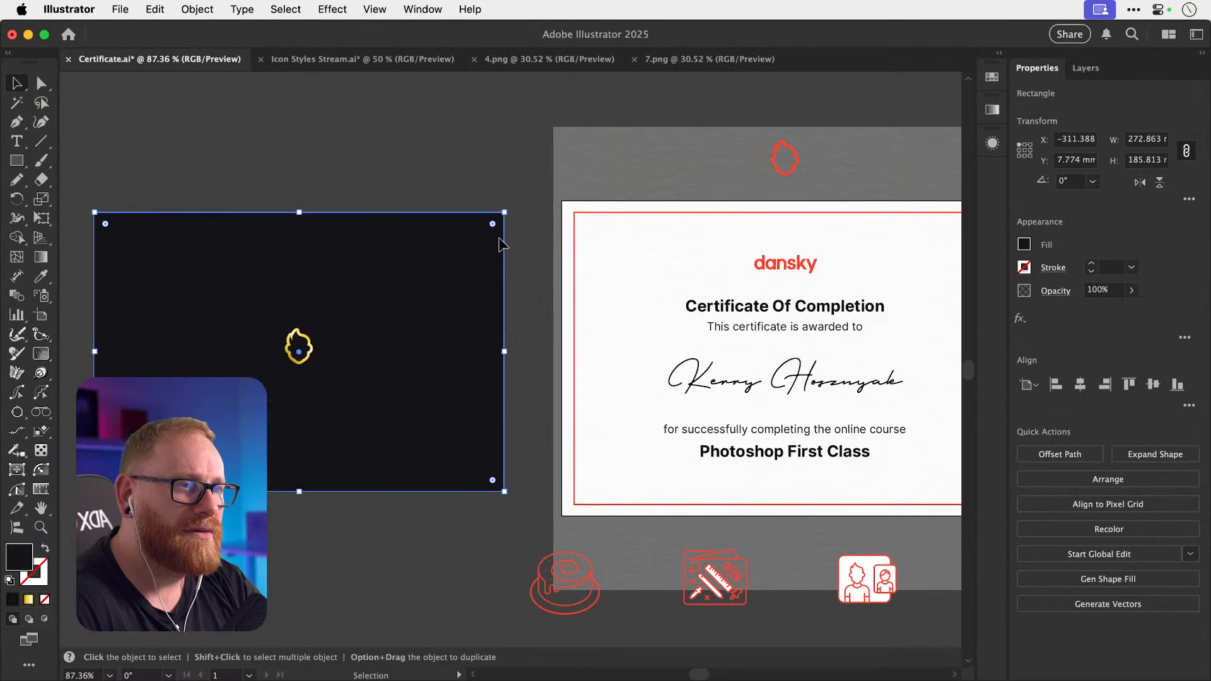
Paste the certificate image into Illustrator, placed above-left of the dark rectangle.
click(437, 150)
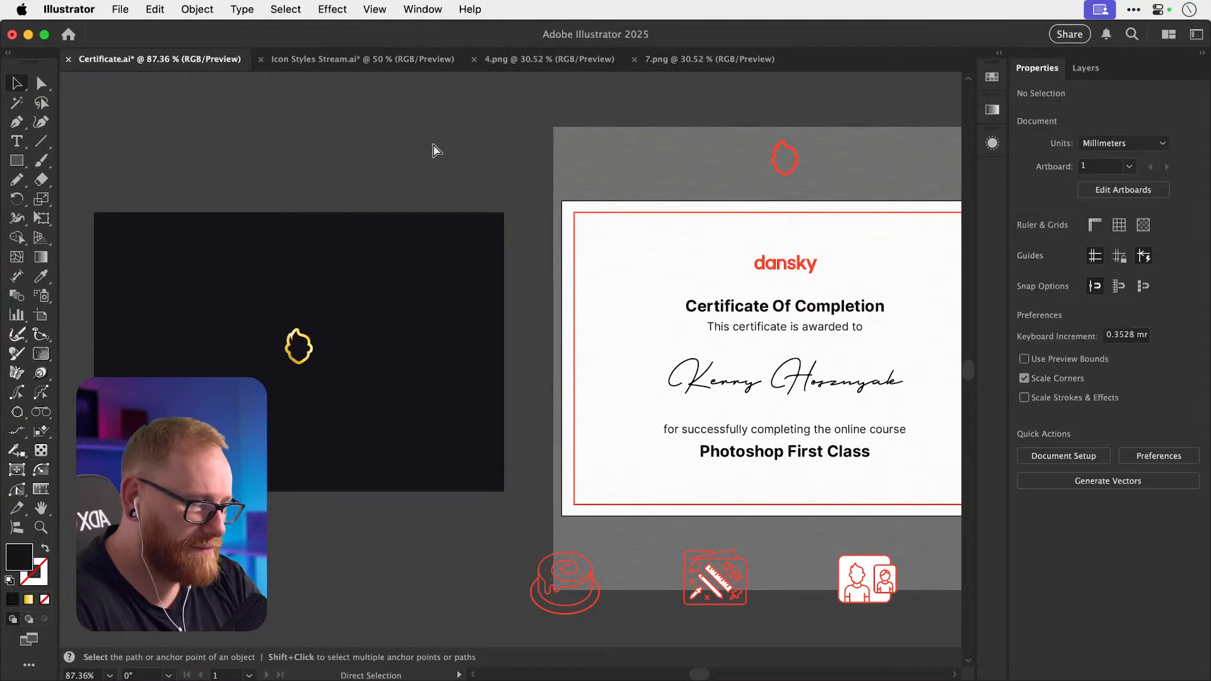
key(super+minus)
key(super+minus)
key(super+minus)
scroll(433, 146, left, 5)
key(super+v)
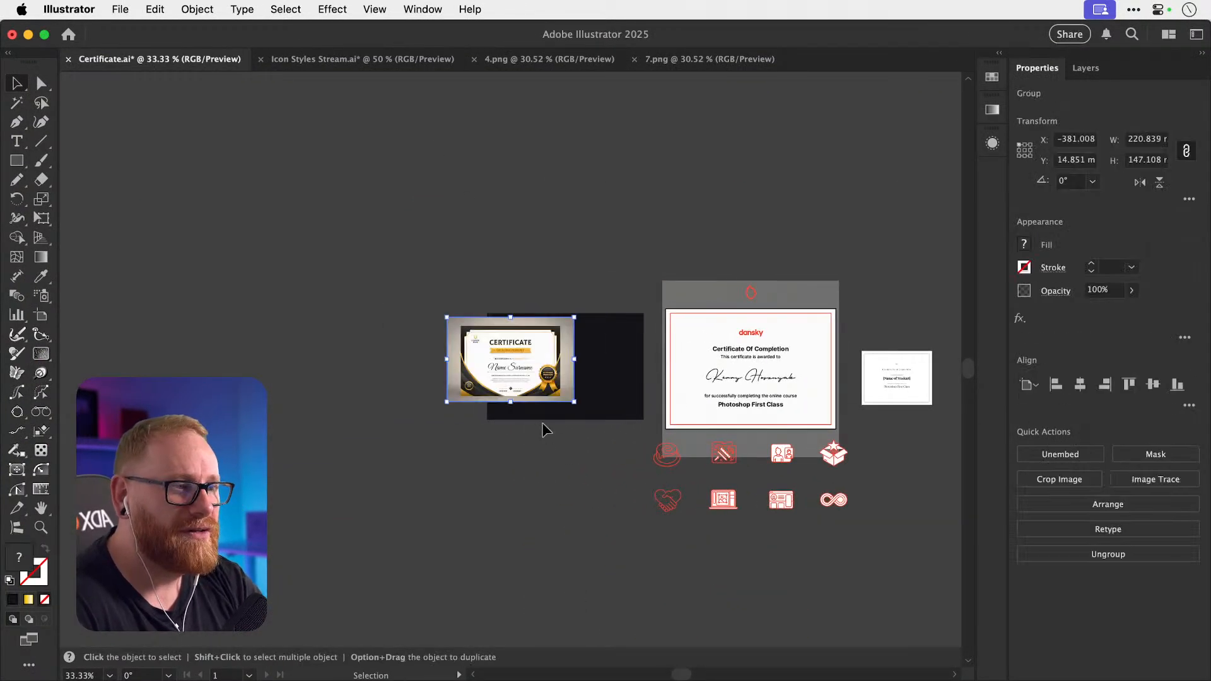
drag(555, 378, 431, 275)
click(587, 225)
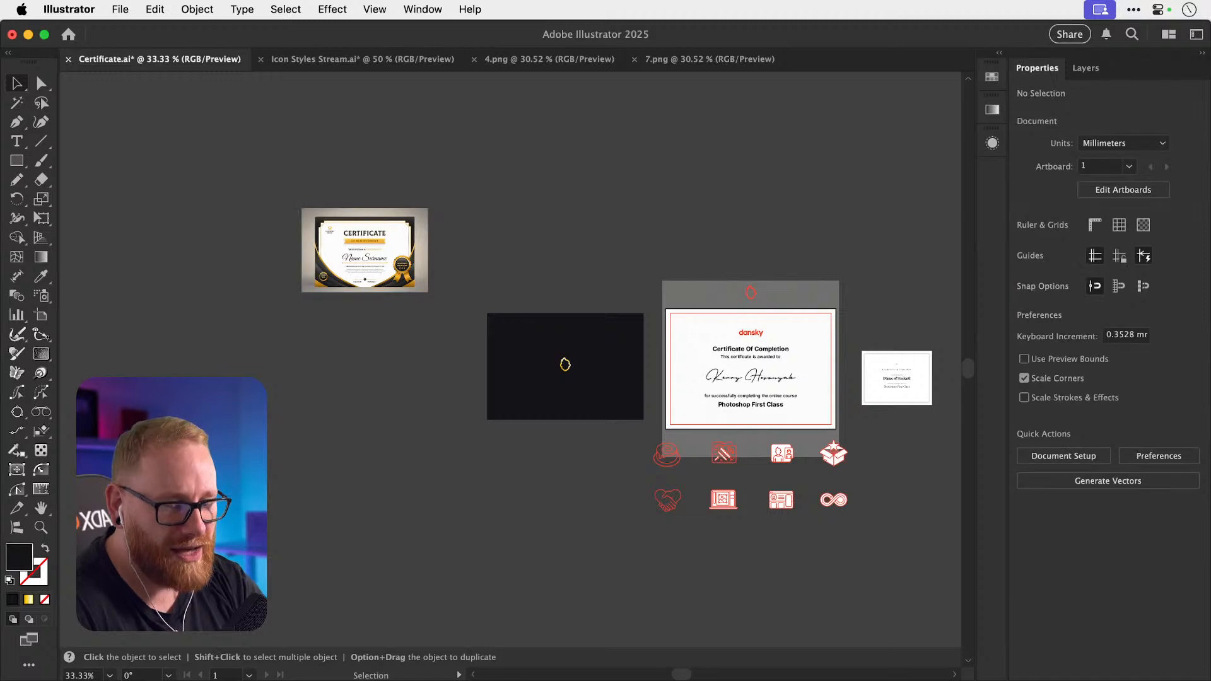
key(super+Tab)
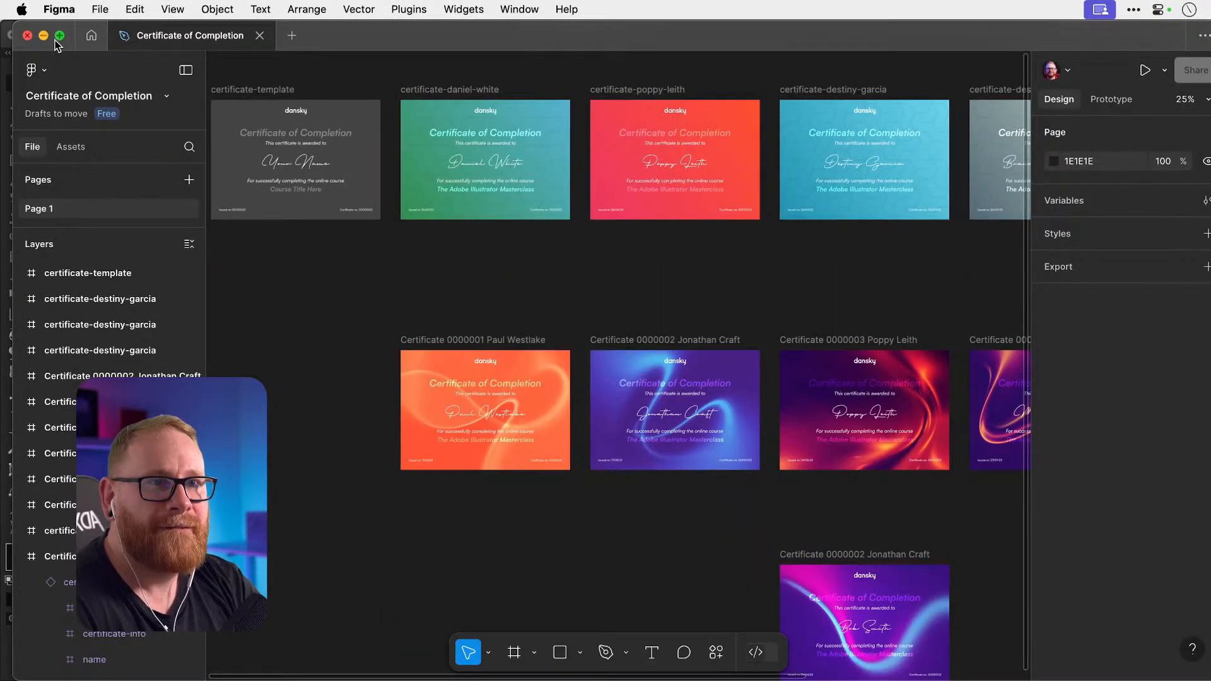
scroll(718, 299, right, 5)
scroll(718, 299, left, 3)
scroll(718, 299, down, 3)
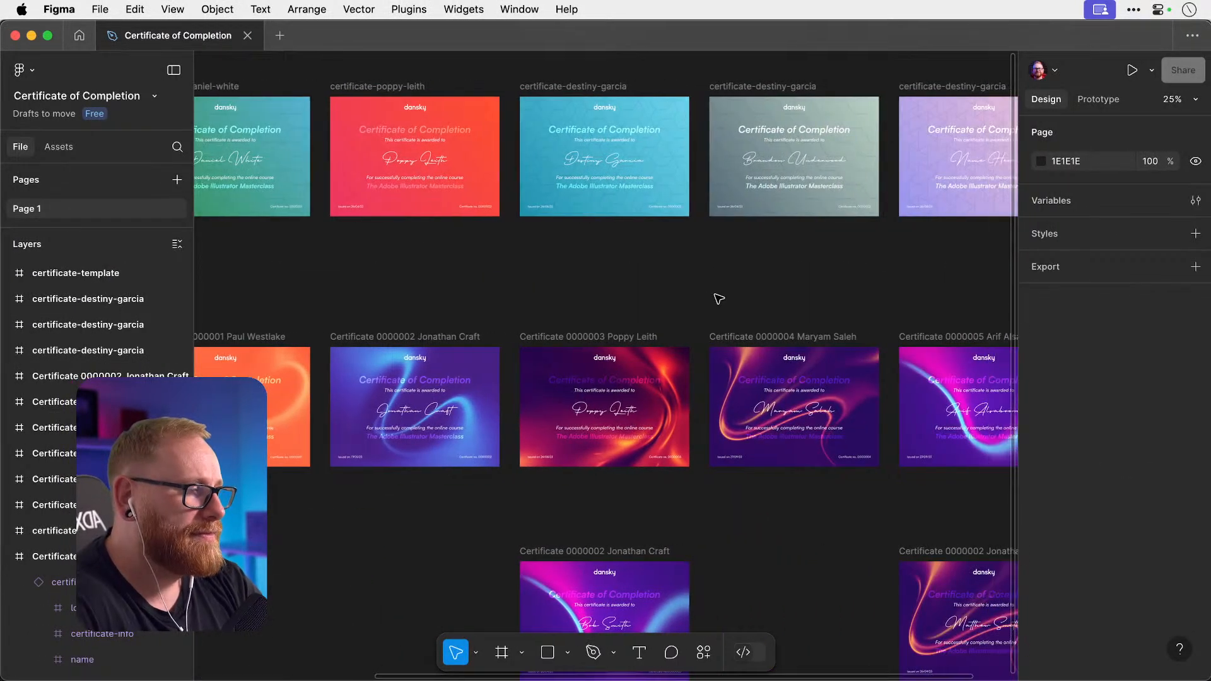
scroll(718, 299, left, 1)
scroll(718, 299, down, 1)
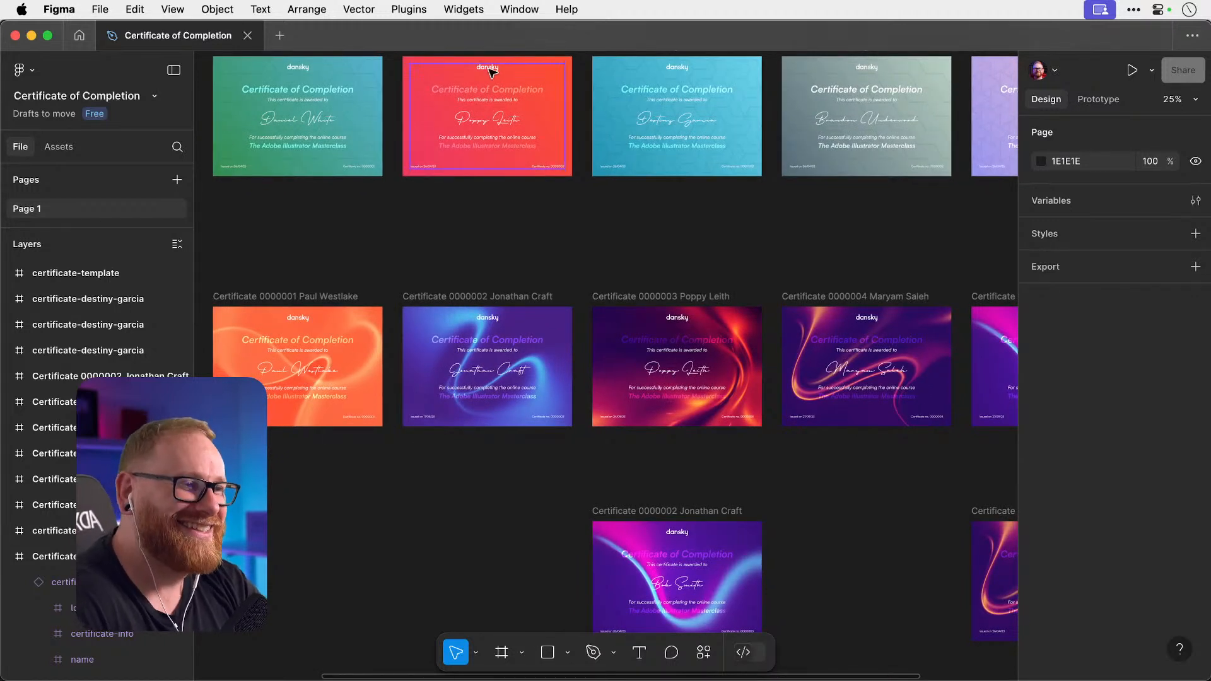
scroll(488, 238, down, 1)
scroll(488, 238, right, 1)
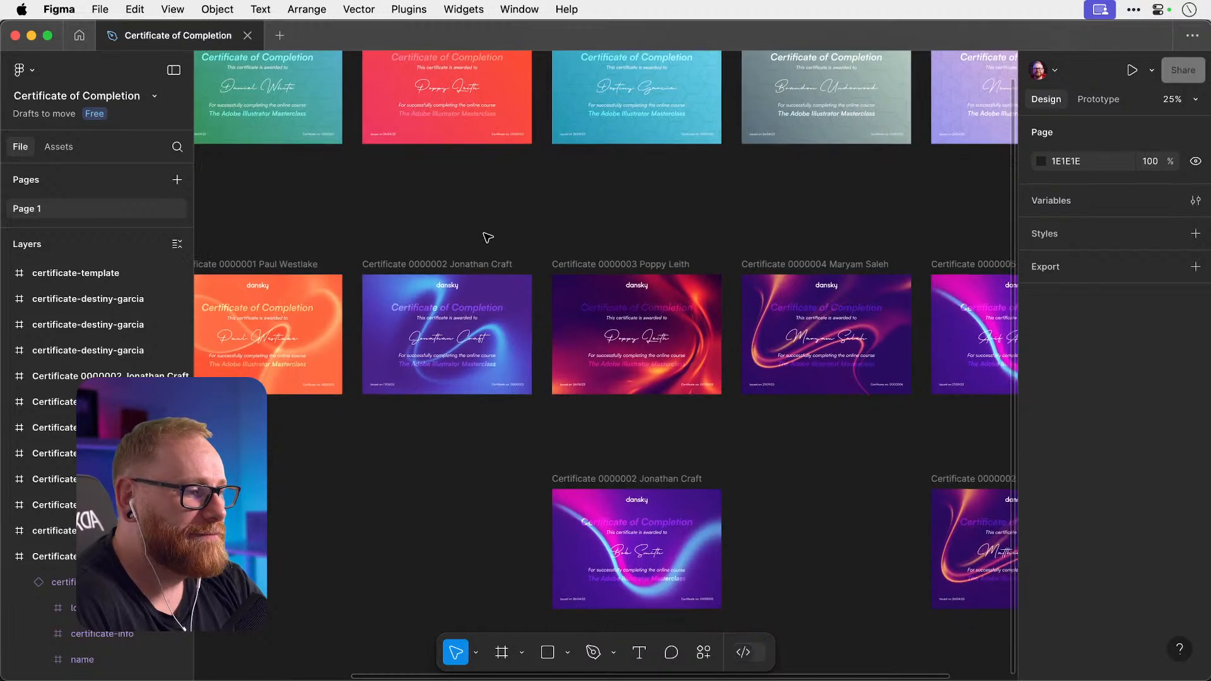
scroll(487, 238, up, 1)
scroll(488, 238, left, 1)
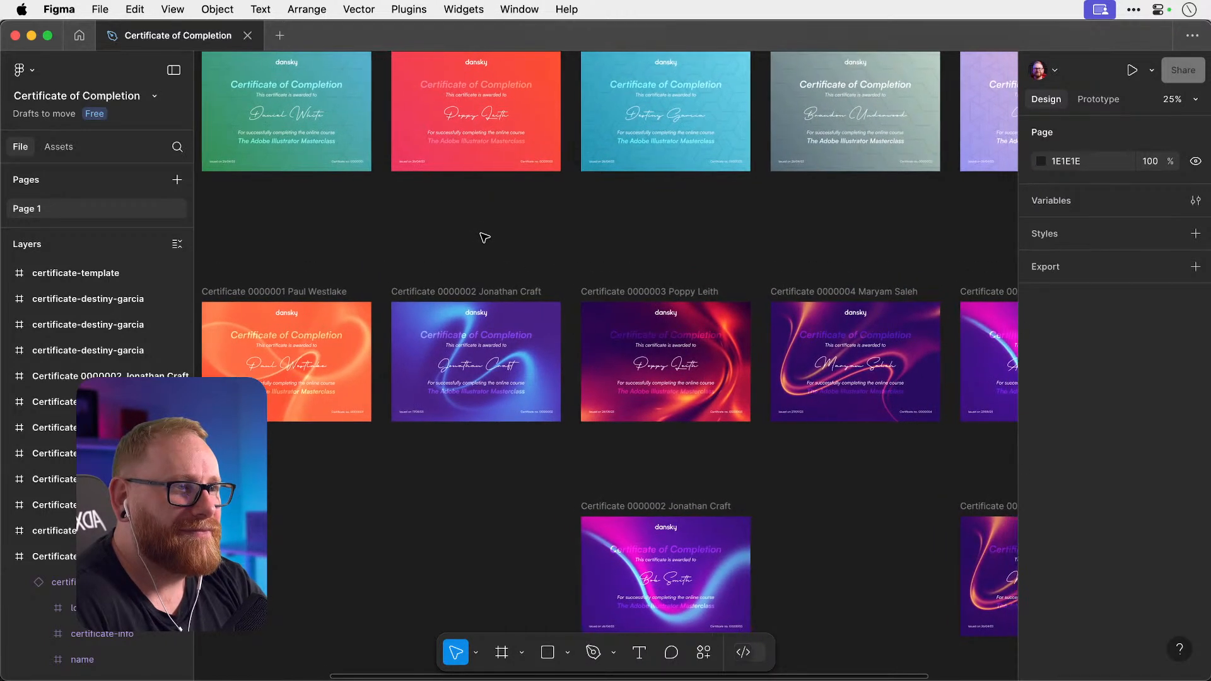
scroll(472, 236, right, 10)
scroll(473, 237, down, 1)
scroll(472, 236, left, 2)
scroll(472, 236, up, 4)
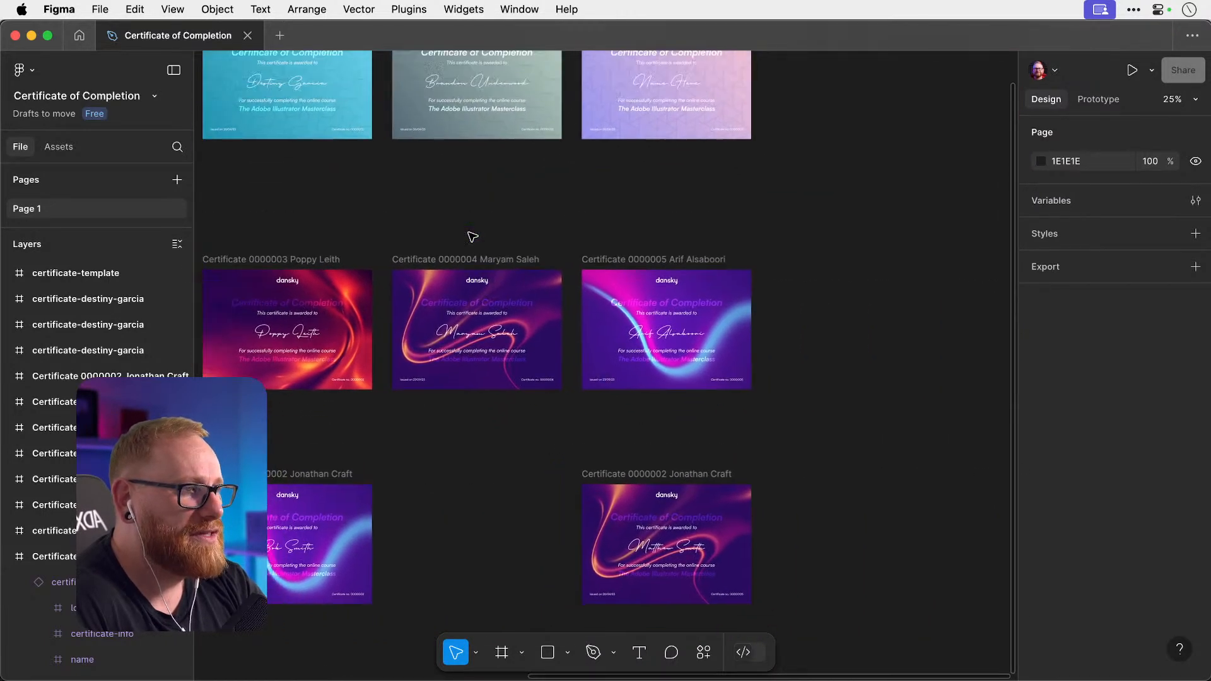
scroll(473, 236, left, 8)
scroll(472, 236, down, 1)
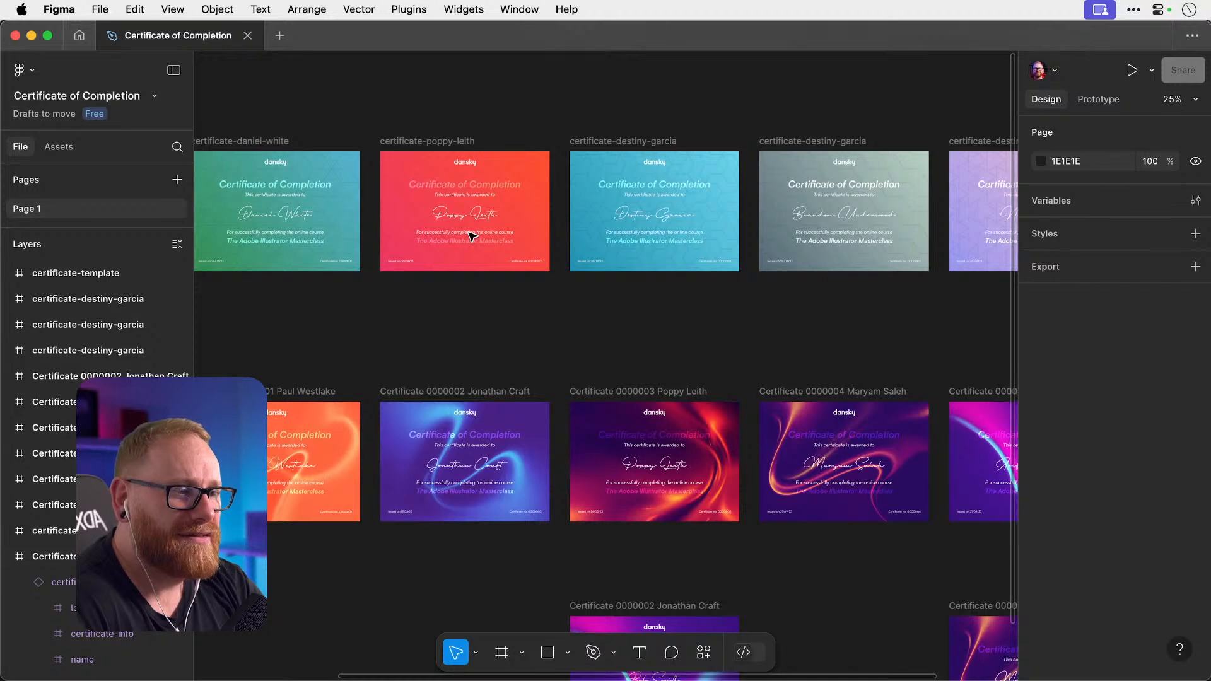
scroll(472, 237, down, 3)
scroll(473, 236, left, 3)
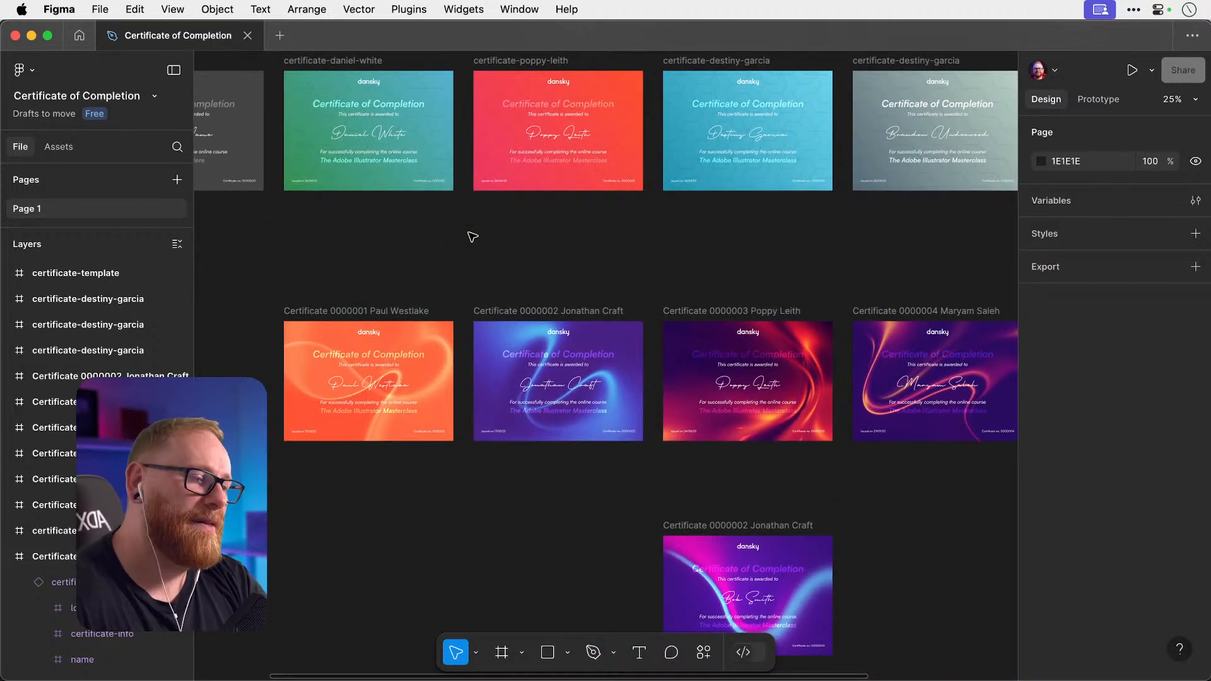
scroll(473, 236, right, 1)
scroll(473, 236, up, 1)
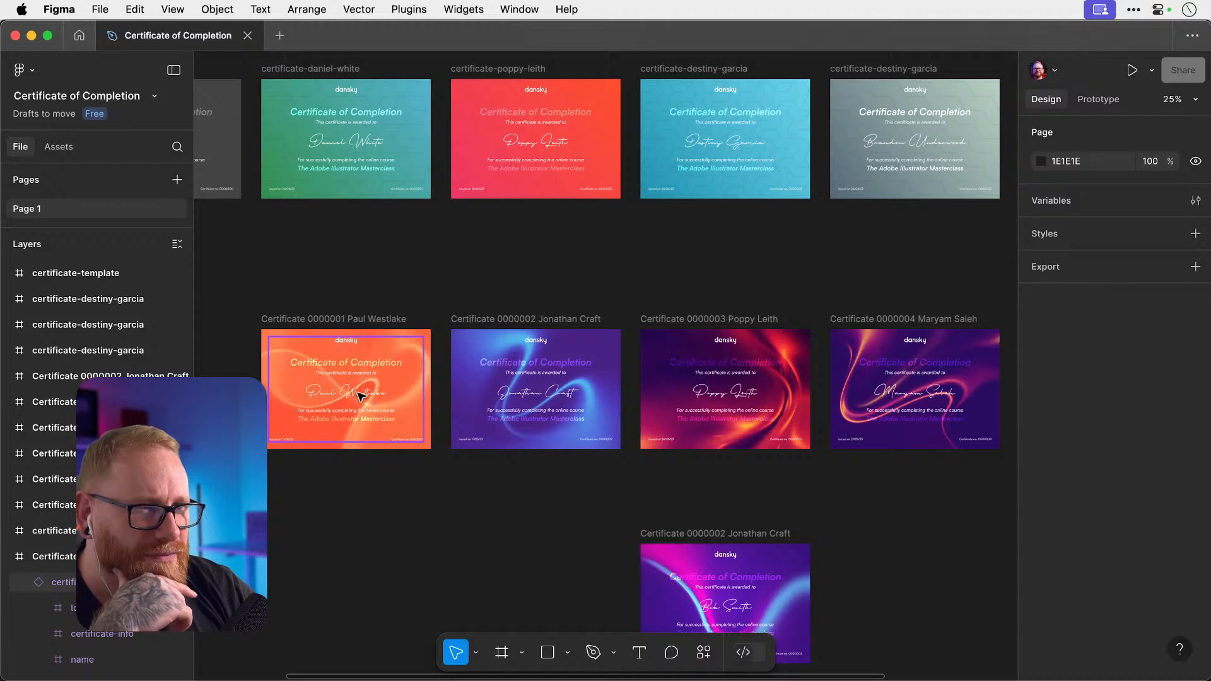
click(641, 391)
scroll(641, 391, right, 5)
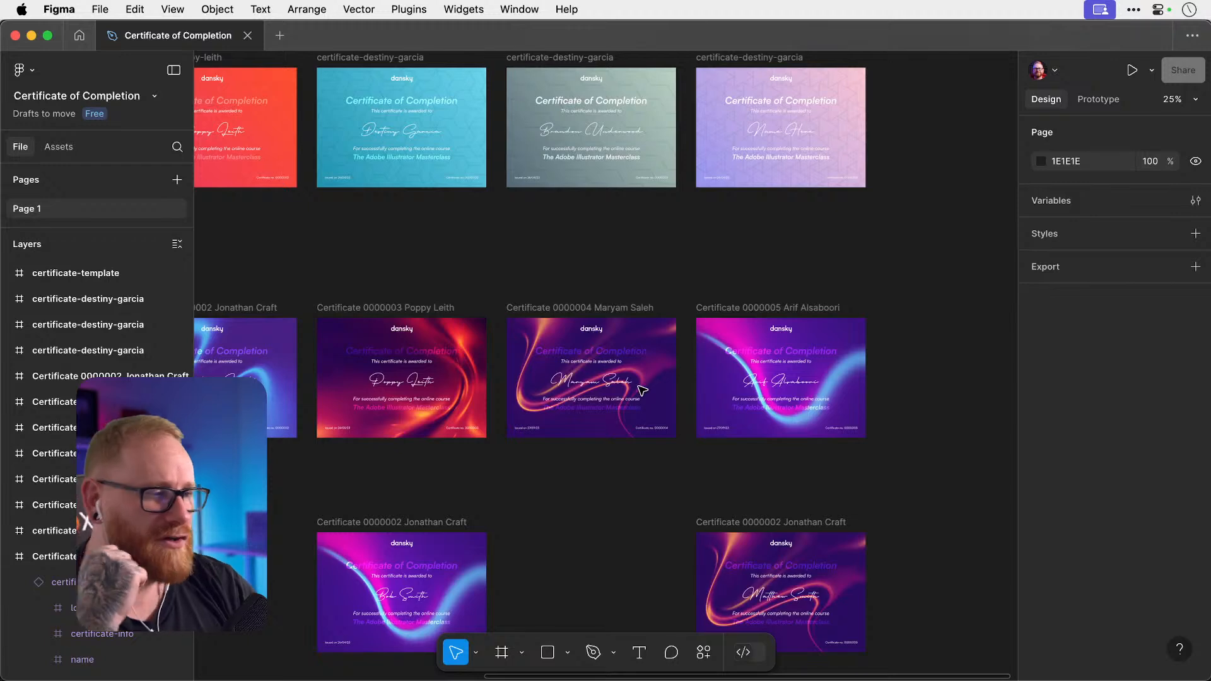
scroll(641, 390, left, 1)
scroll(642, 391, left, 8)
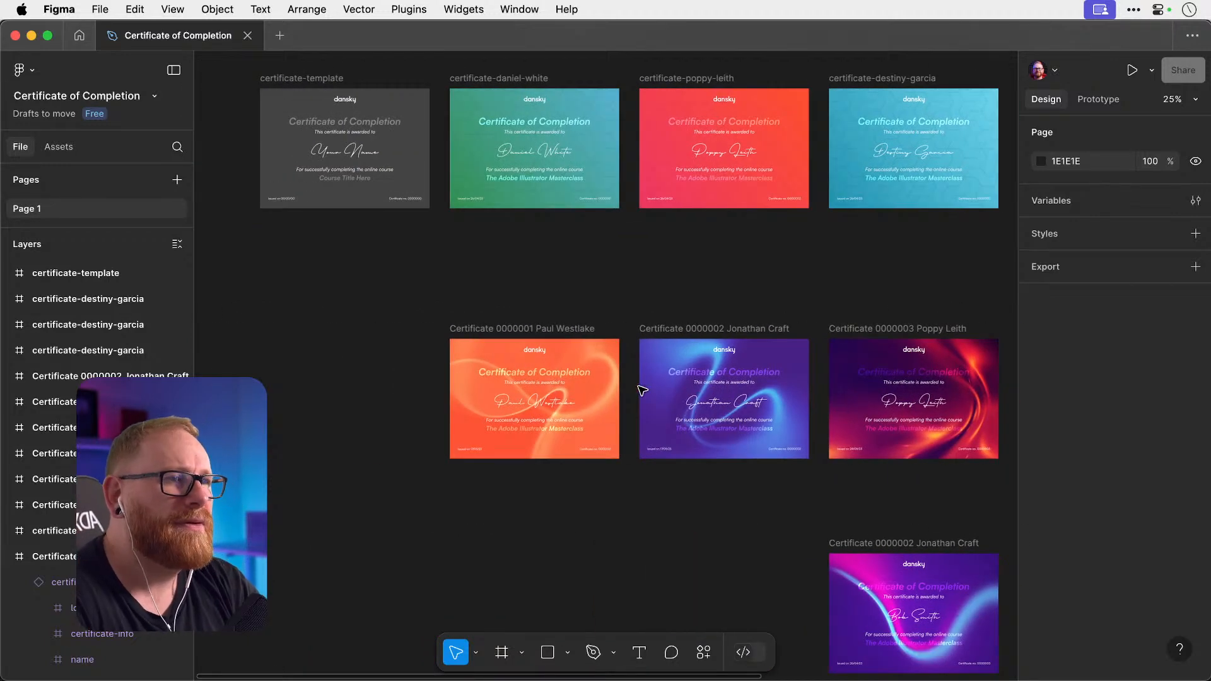
scroll(641, 390, up, 2)
scroll(641, 390, right, 3)
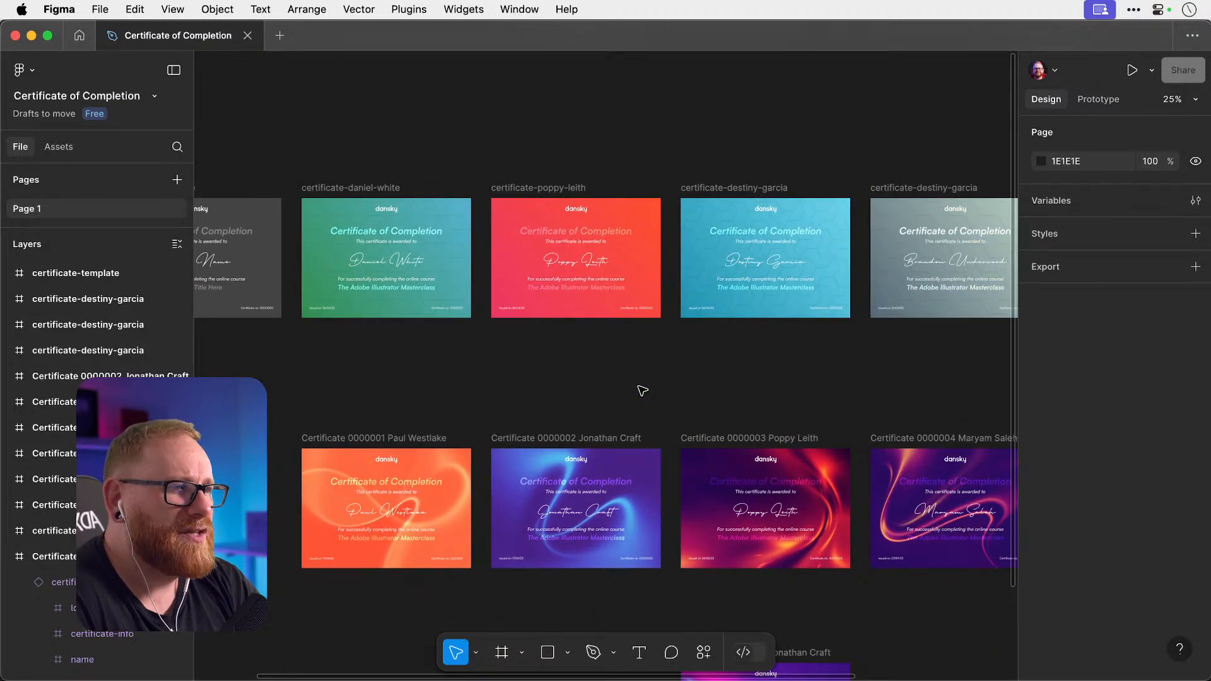
scroll(641, 390, right, 5)
scroll(642, 391, up, 1)
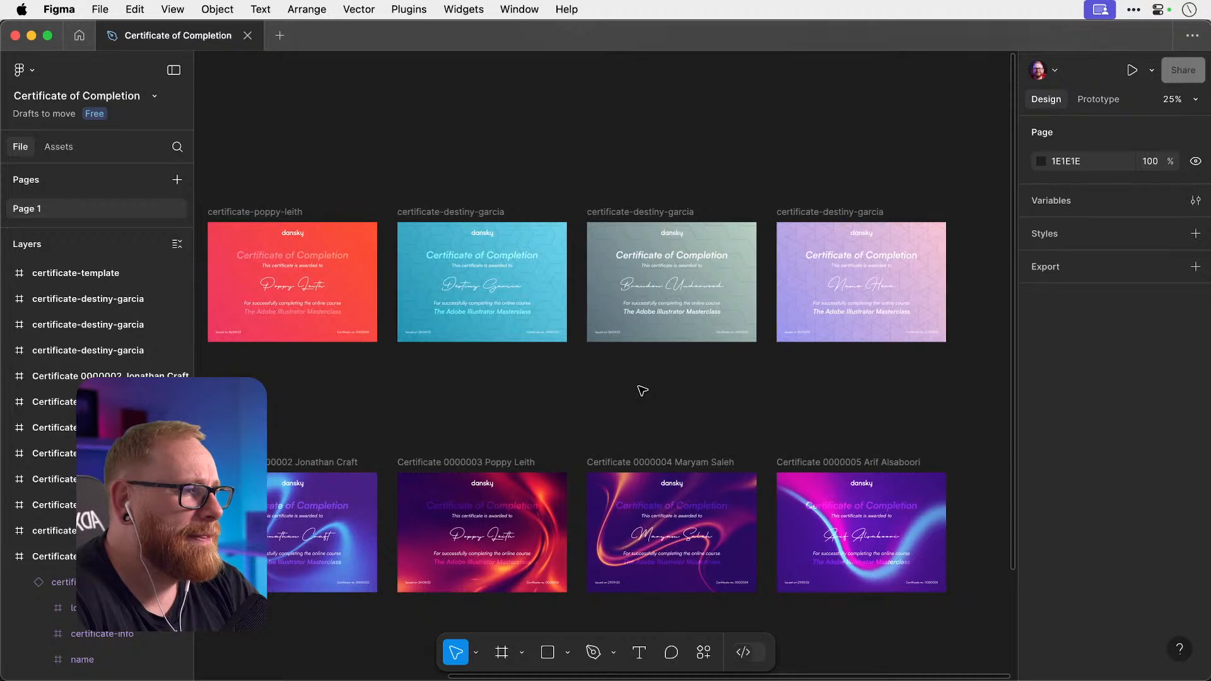
scroll(642, 391, down, 3)
scroll(642, 390, left, 2)
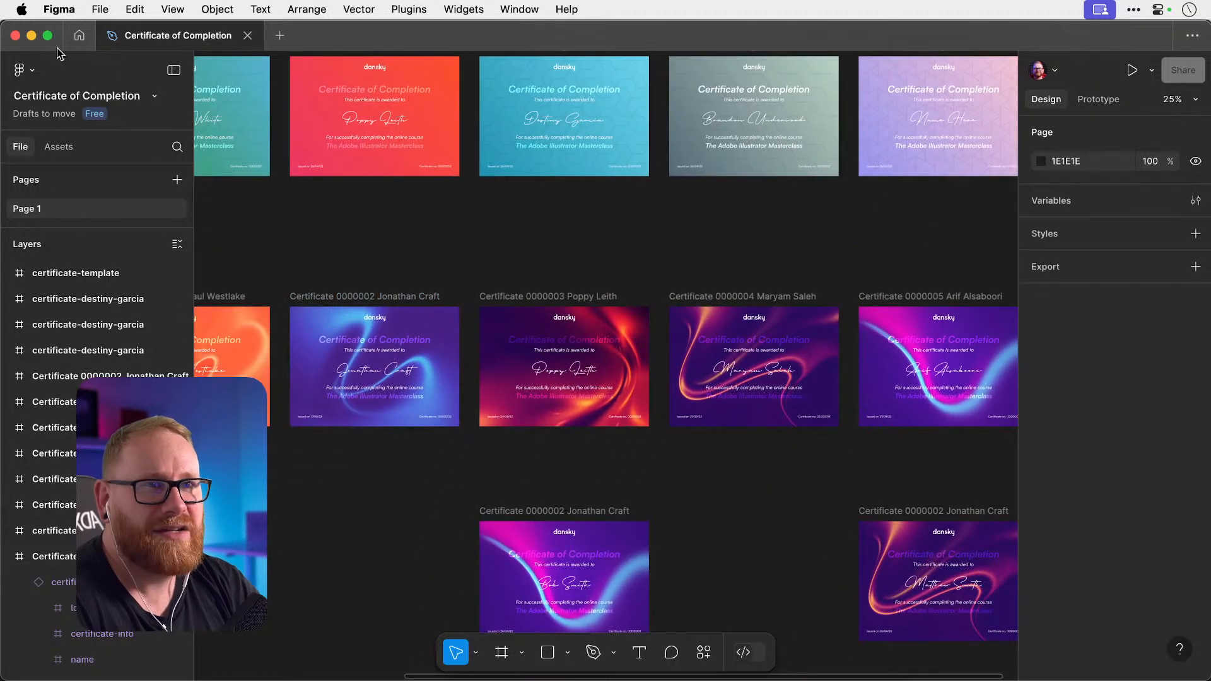
click(31, 35)
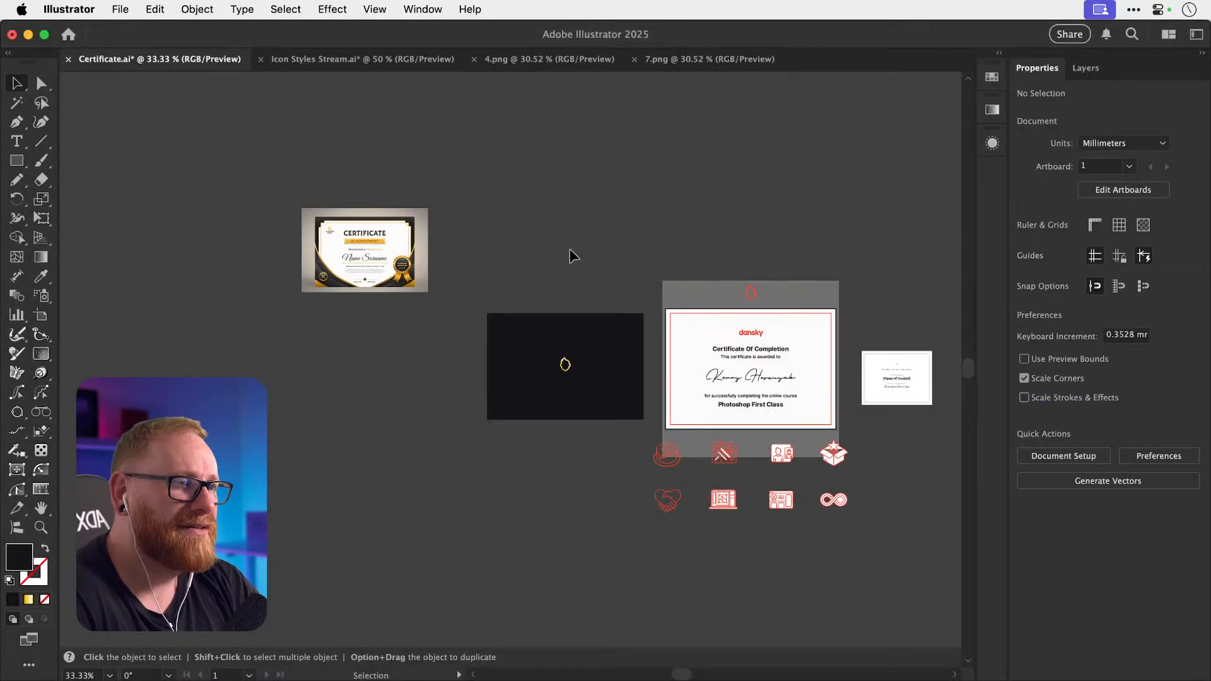
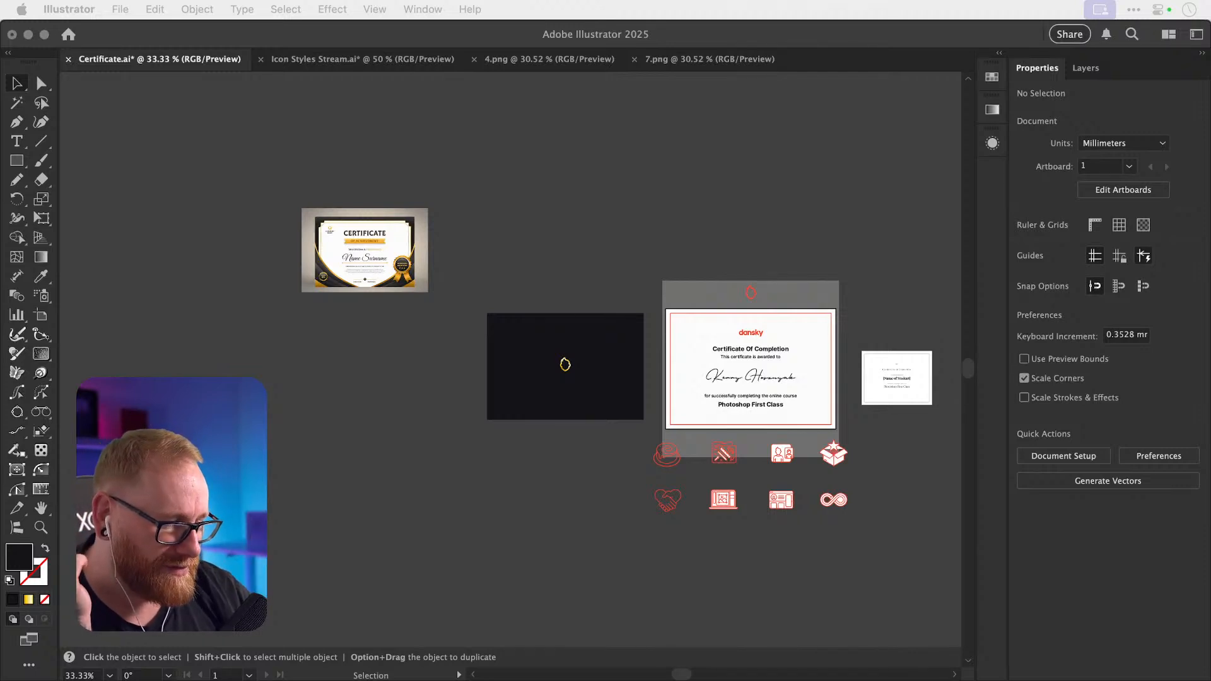
Paste the gold seal reference image from Chrome into Certificate.ai and begin scaling it down.
key(super+Tab)
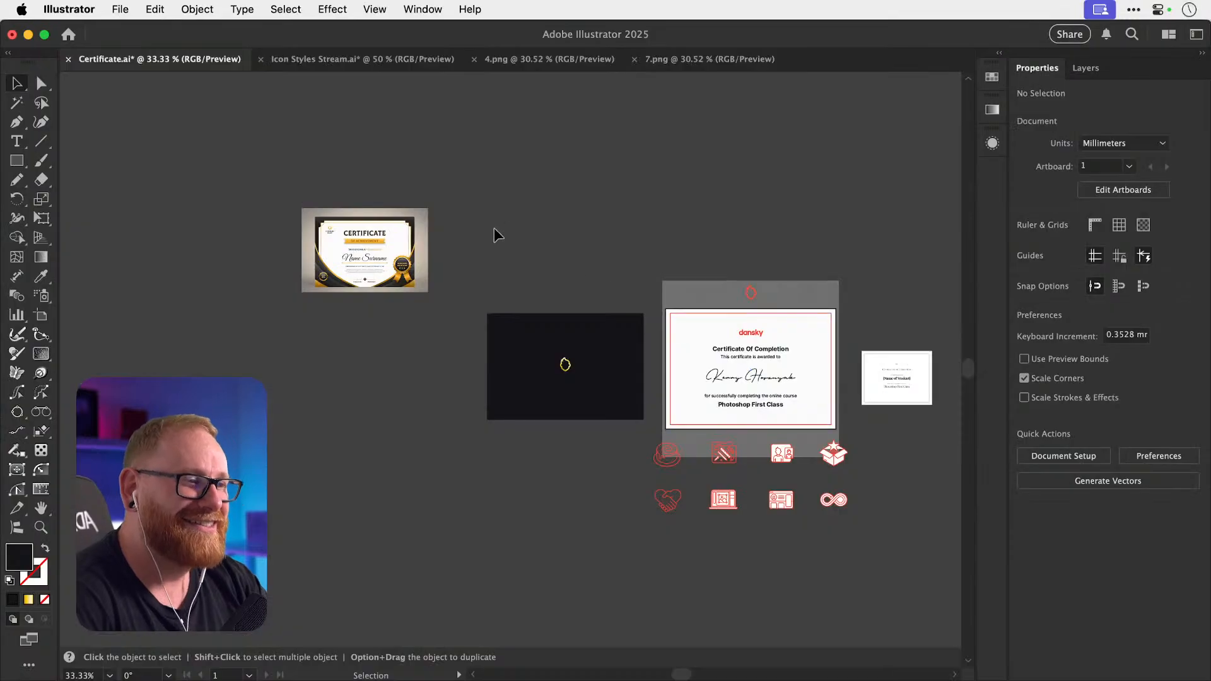
key(z)
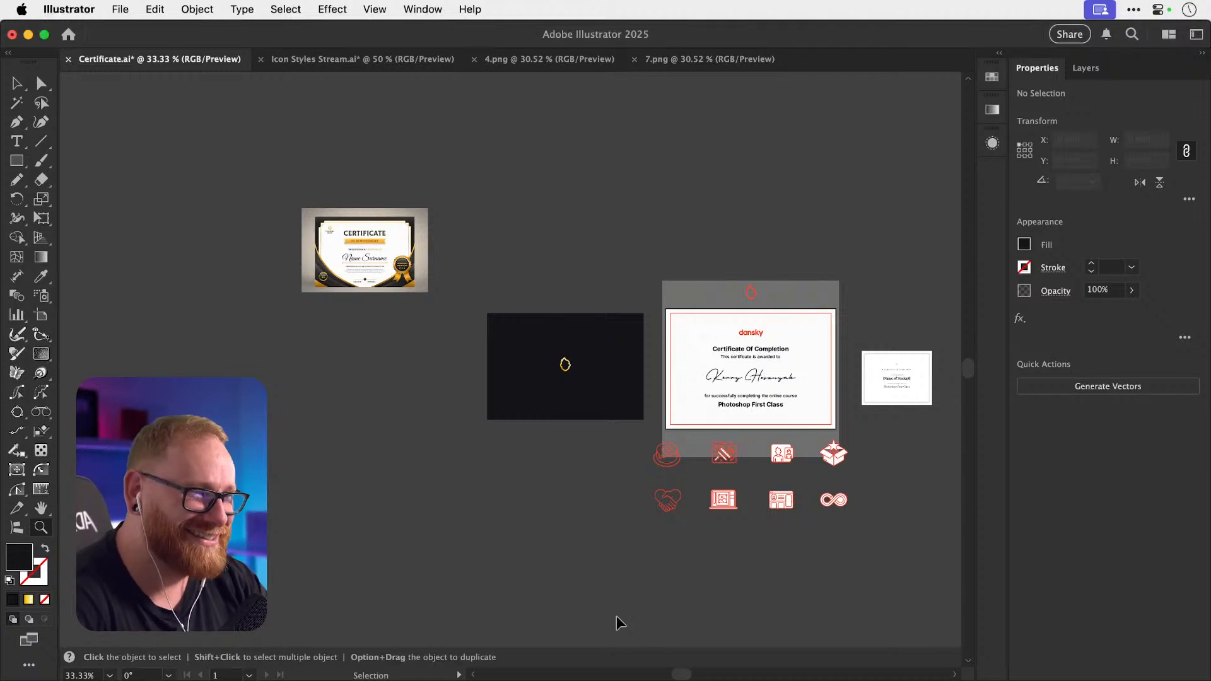
key(super+v)
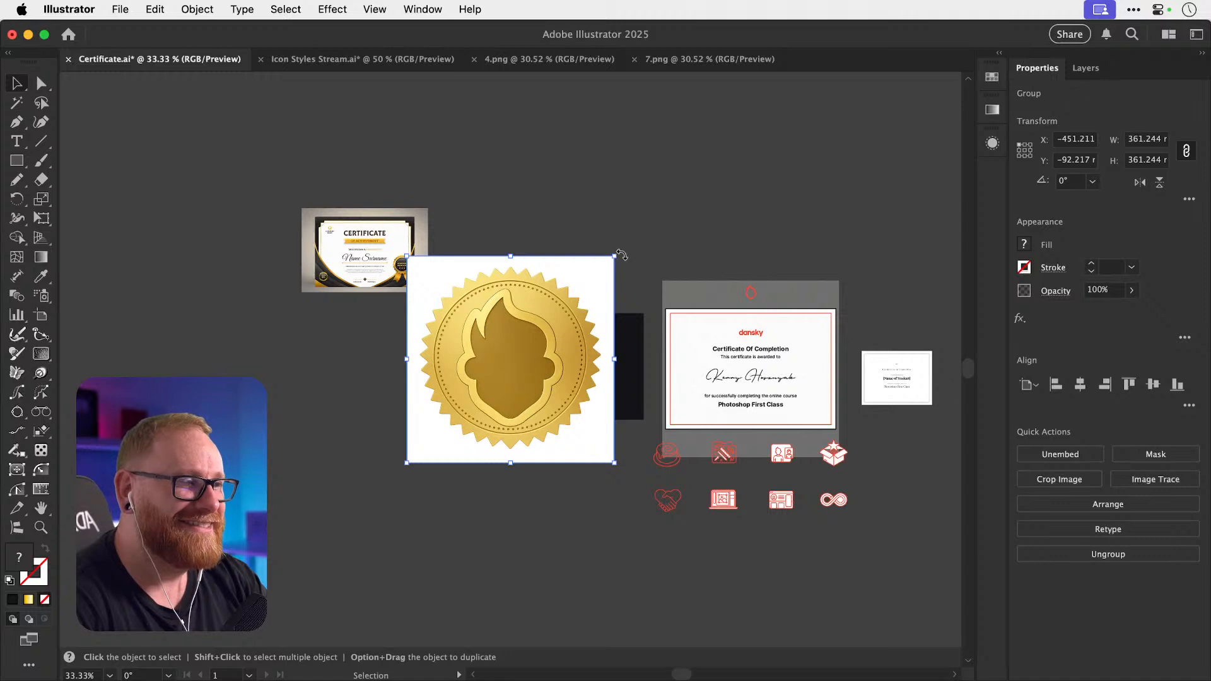
drag(615, 256, 972, 417)
Move the reduced seal image to sit just above the dark artboard, then deselect it.
key(z)
key(v)
drag(362, 305, 580, 203)
scroll(580, 203, up, 3)
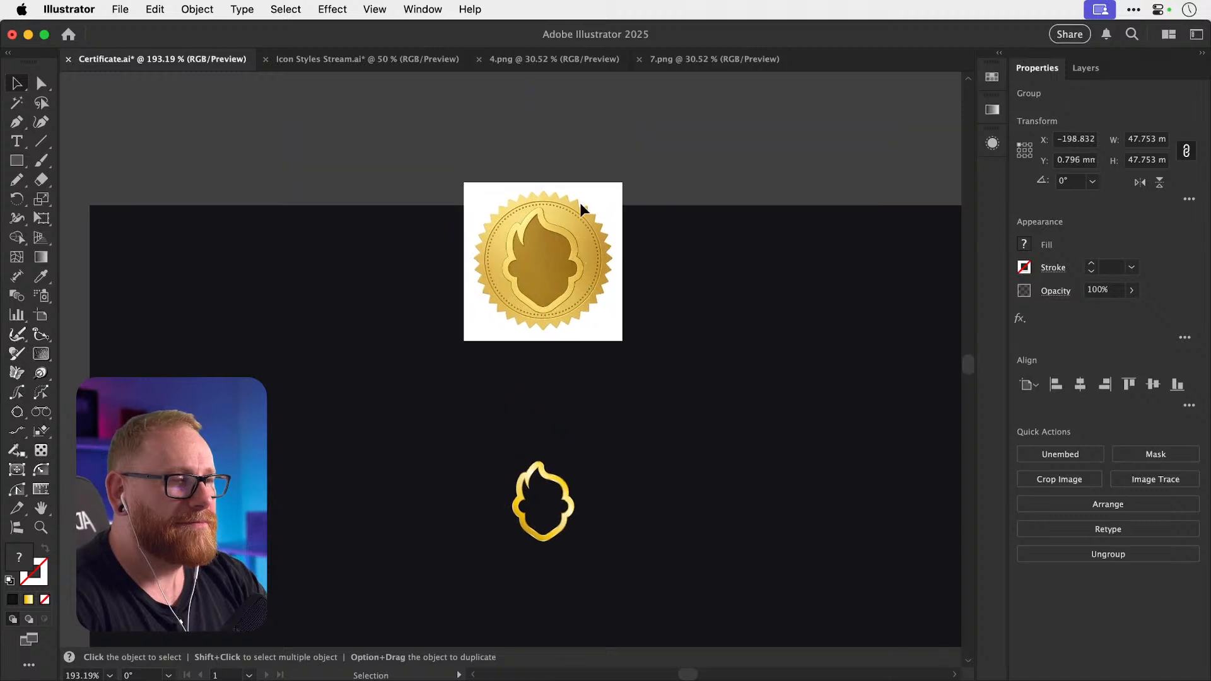
drag(571, 304, 568, 150)
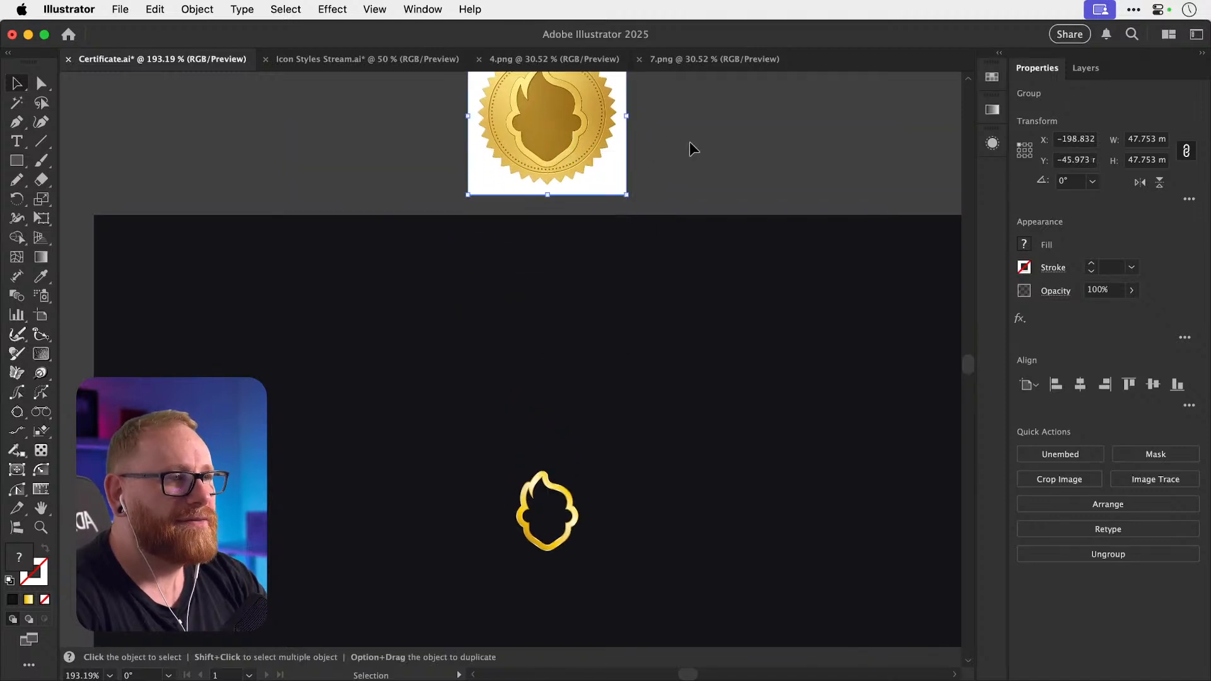
click(690, 144)
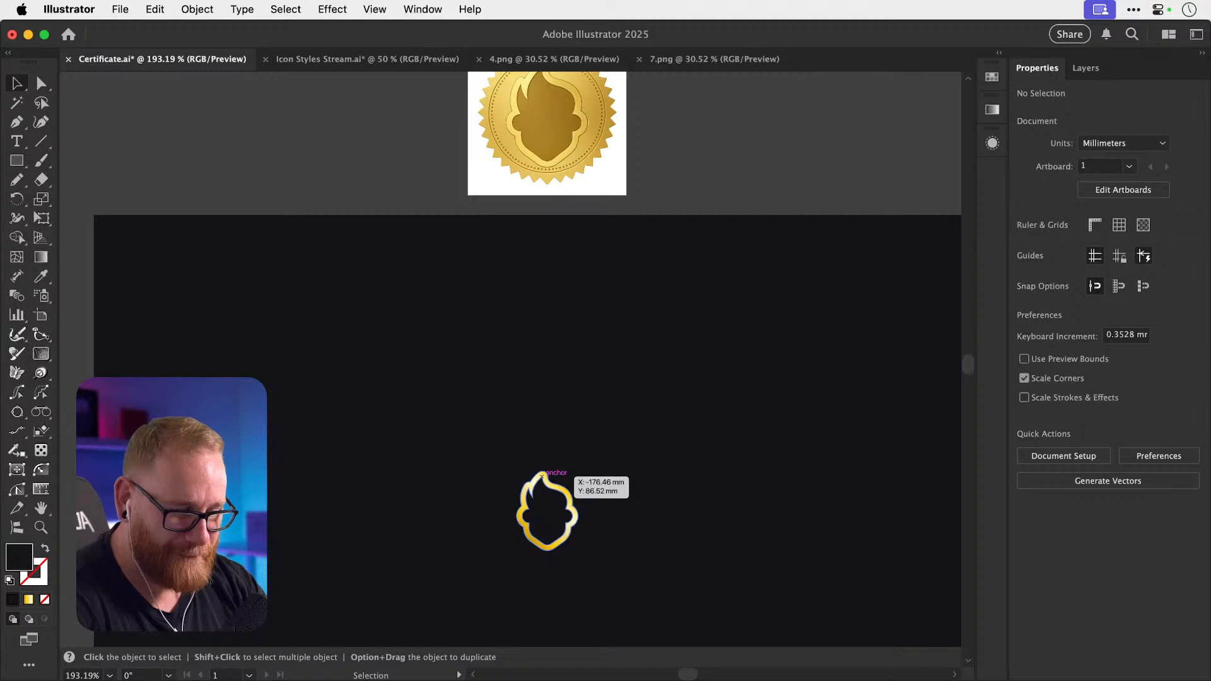
Check the browser references again and zoom out to see the whole certificate.
key(super+Tab)
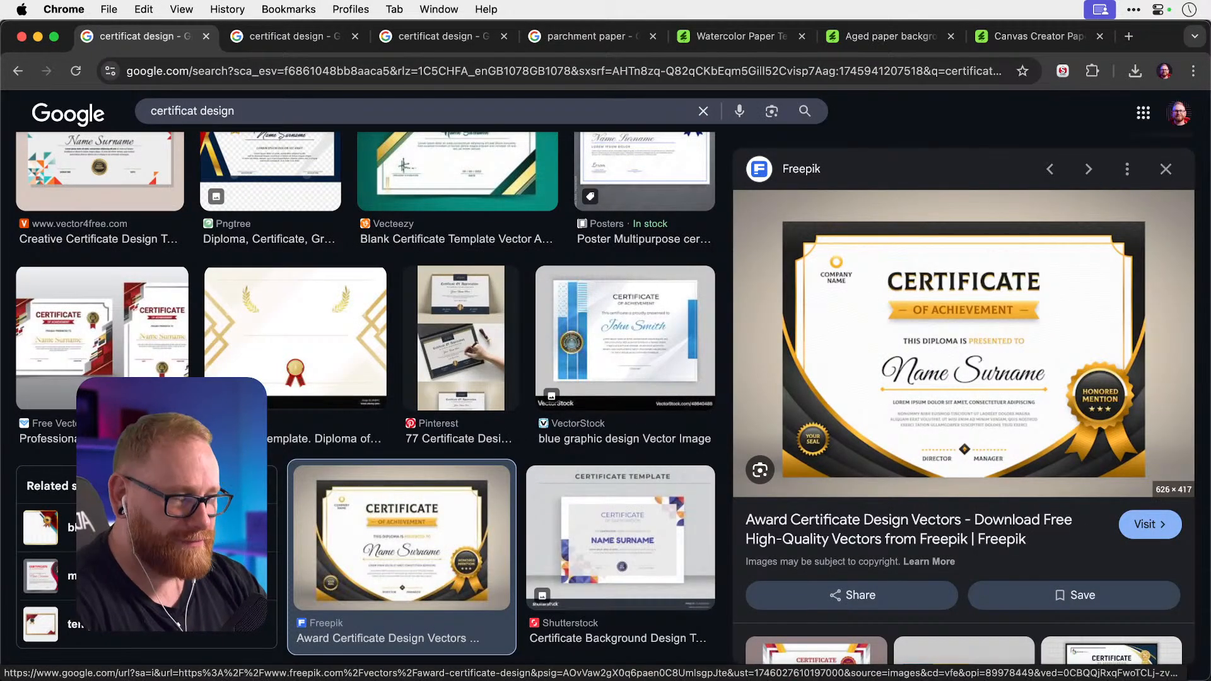
key(super+Tab)
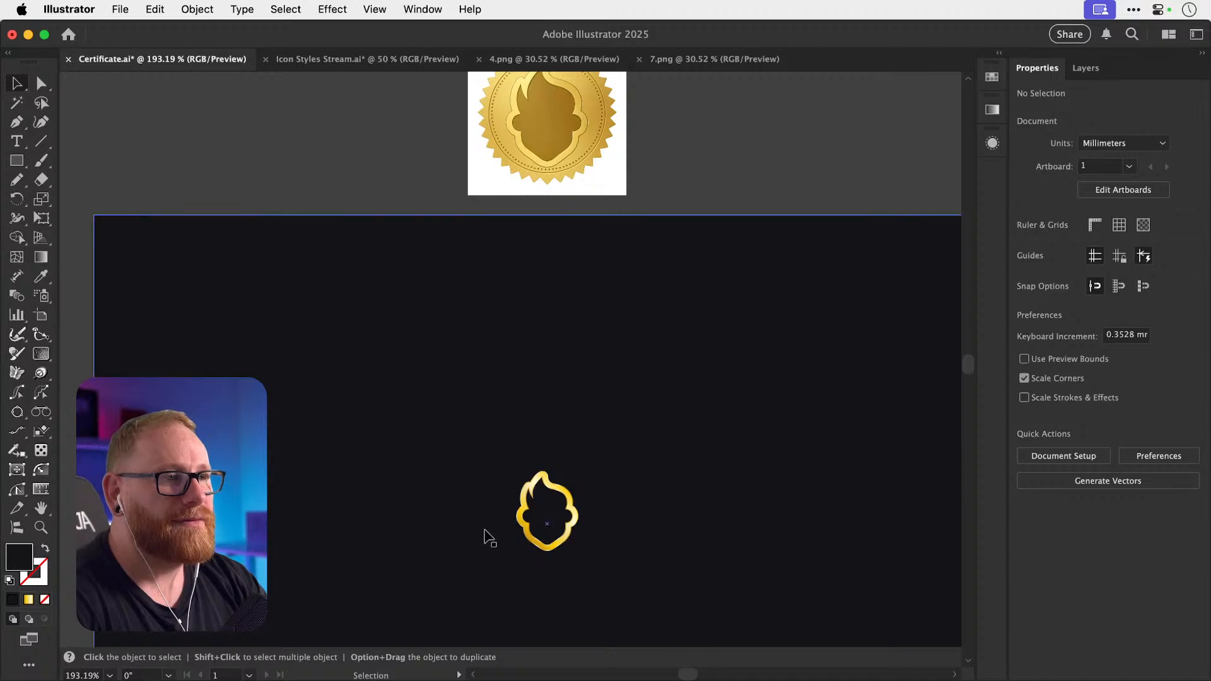
scroll(489, 537, up, 5)
scroll(489, 538, down, 15)
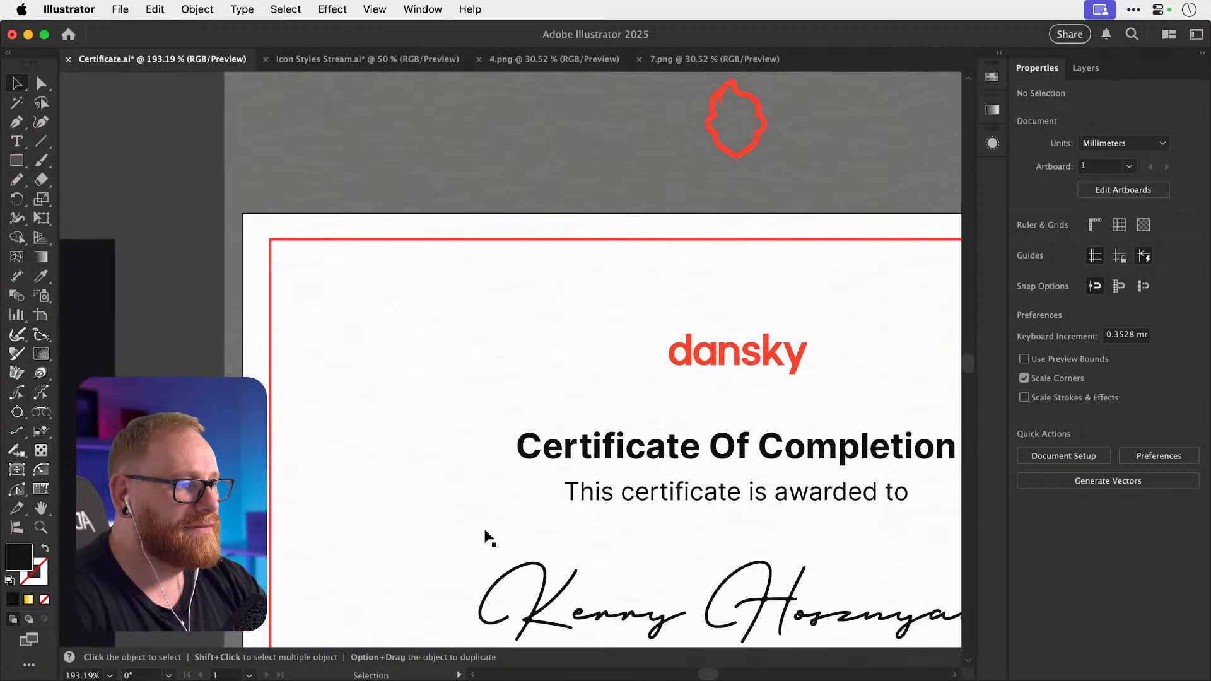
key(super+minus)
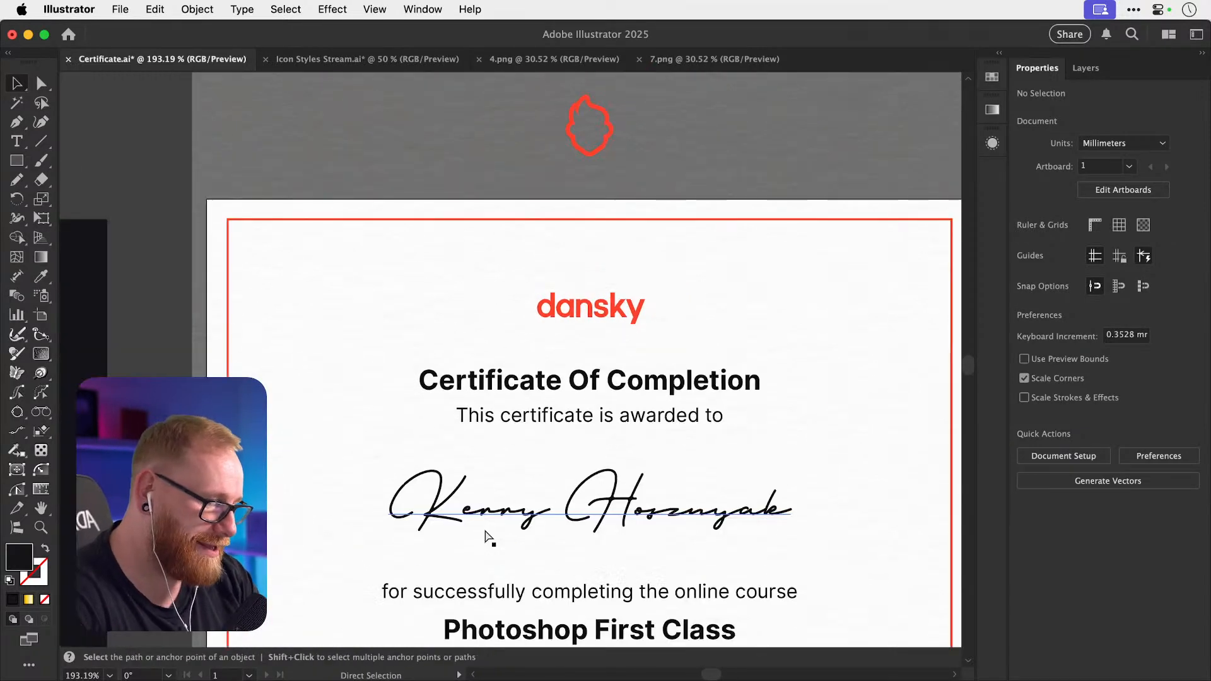
key(super+minus)
key(super+minus)
key(minus)
scroll(488, 538, left, 10)
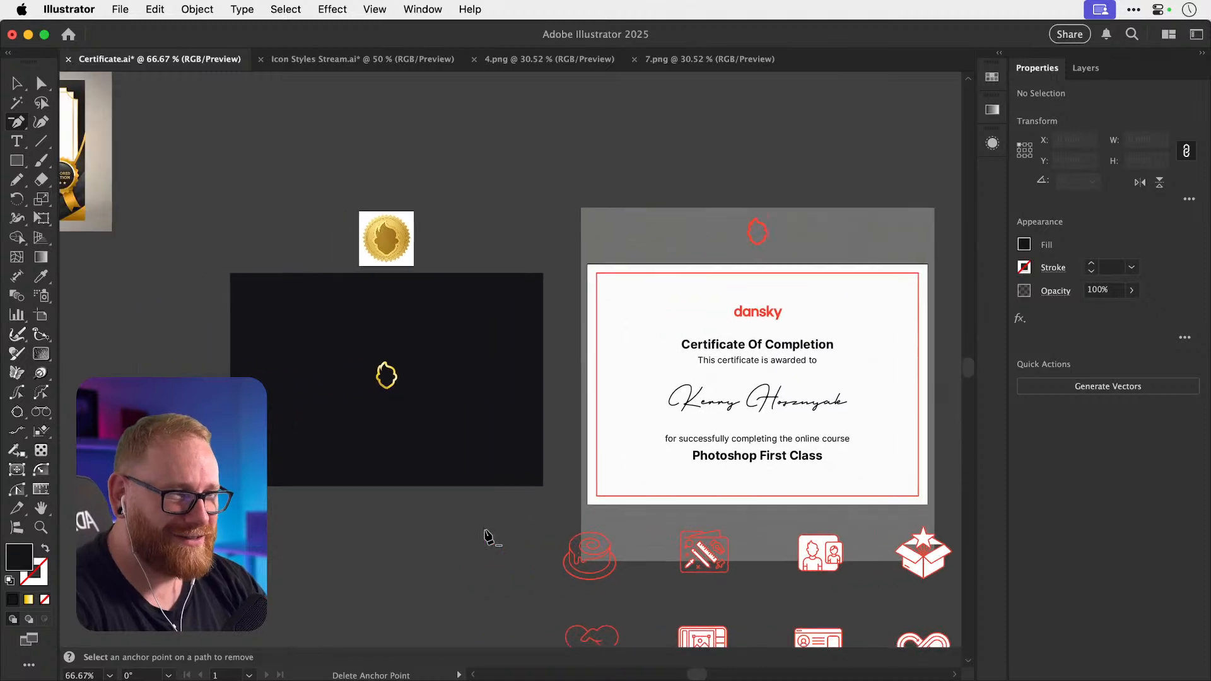
Zoom in on the dark artboard holding the gold logo outline.
key(z)
drag(340, 418, 514, 413)
key(v)
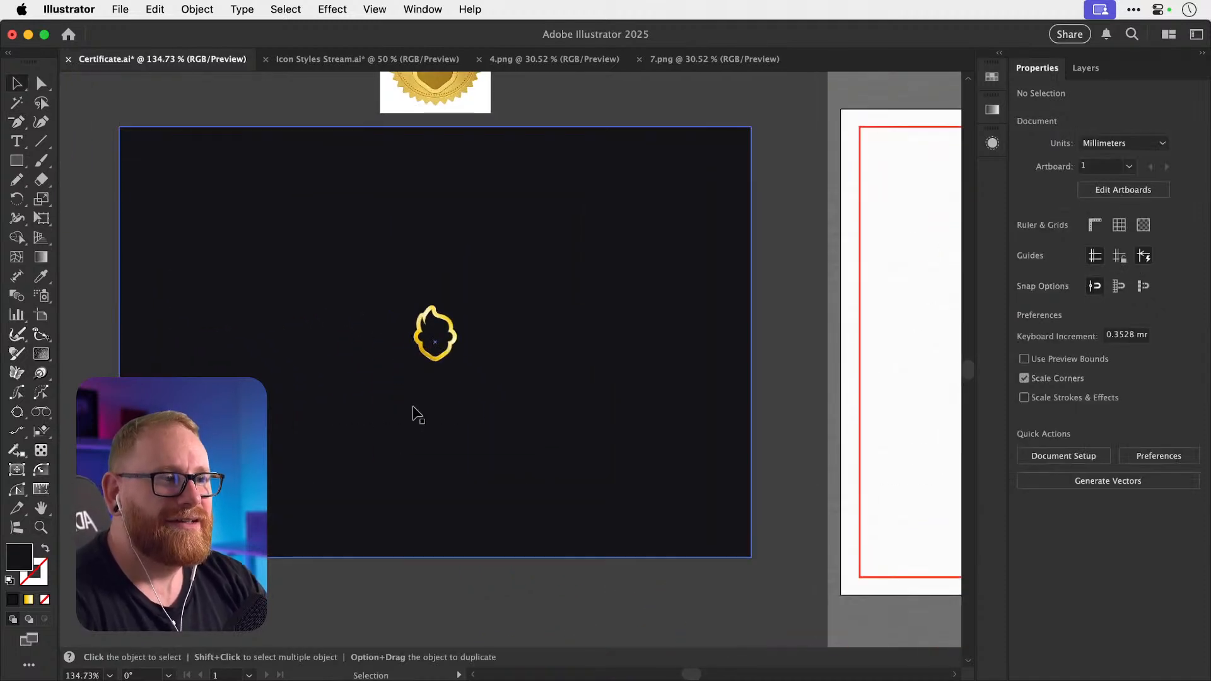
scroll(414, 414, up, 10)
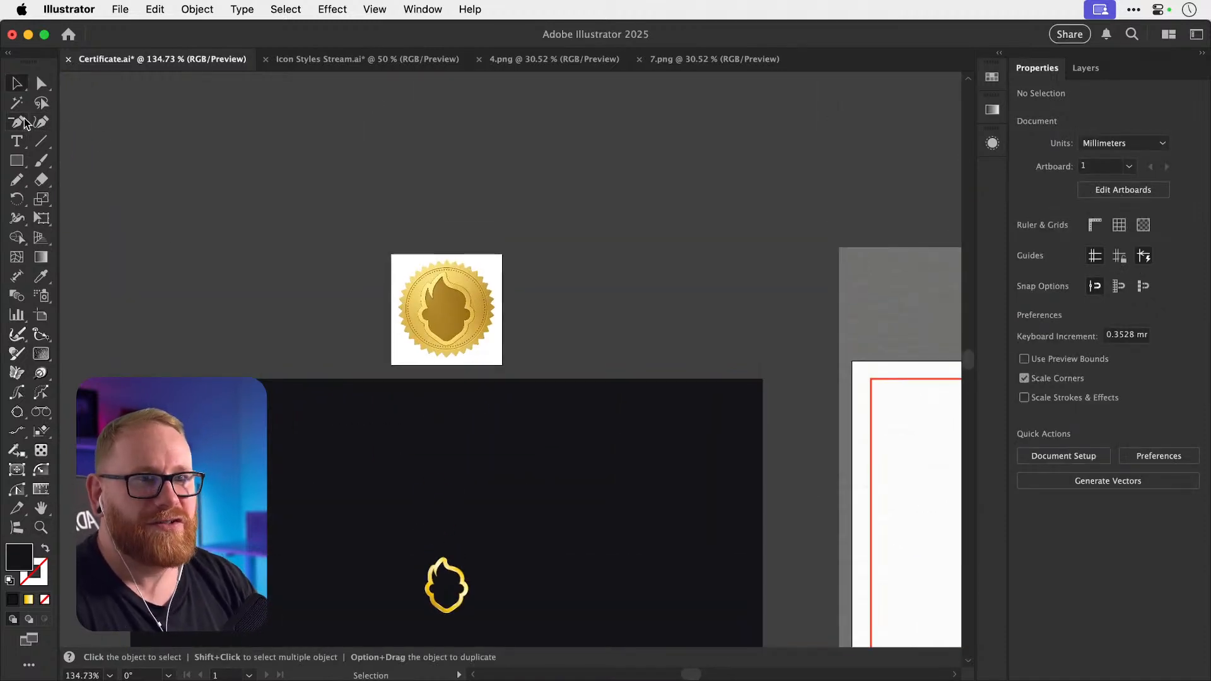
click(16, 160)
click(82, 198)
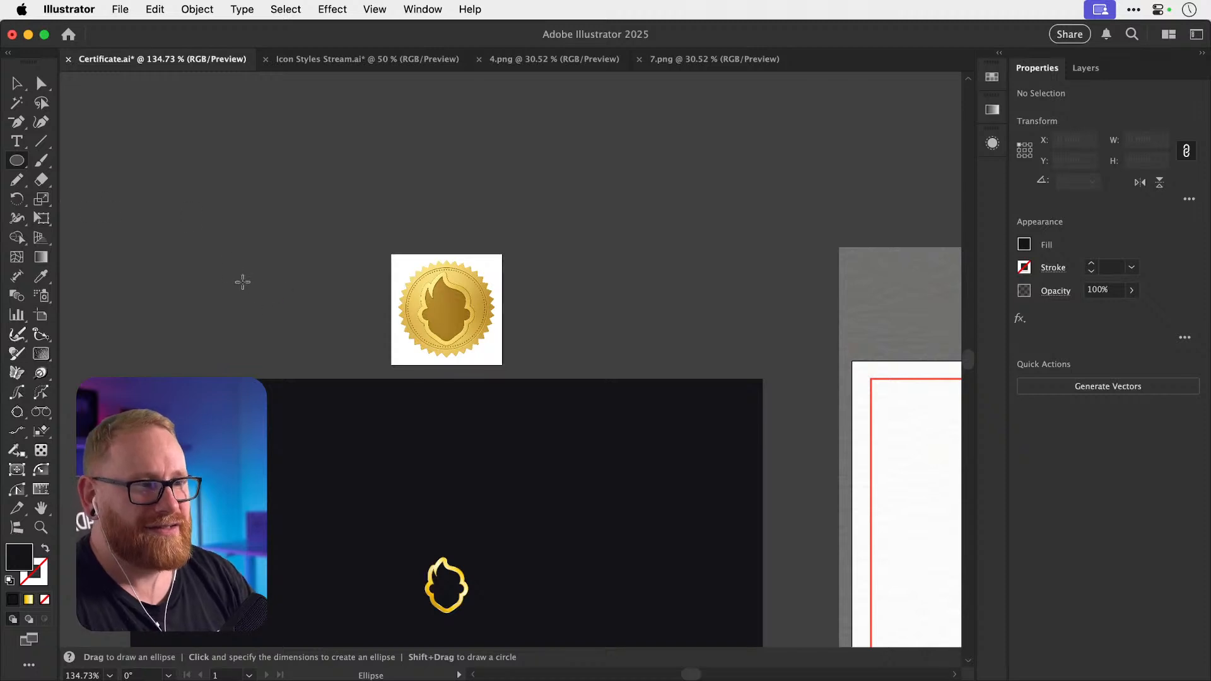
Draw a circle, eyedrop the logo's gold gradient onto it, and move it beside the seal.
drag(234, 261, 324, 351)
key(v)
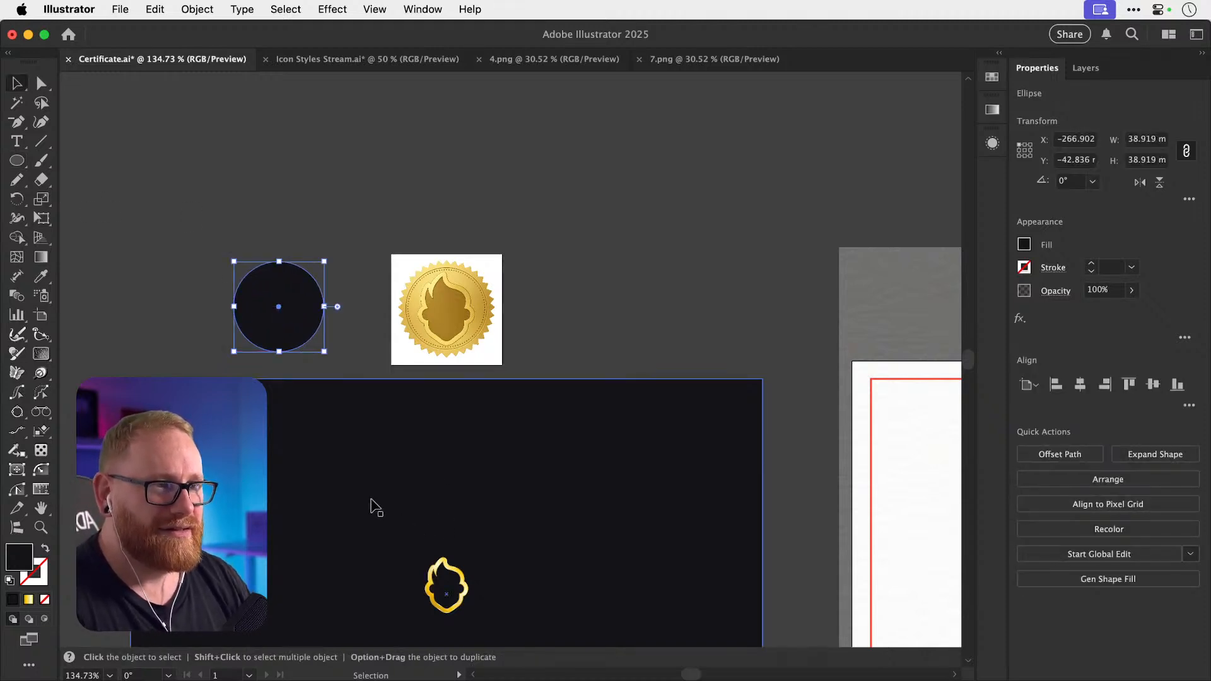
key(i)
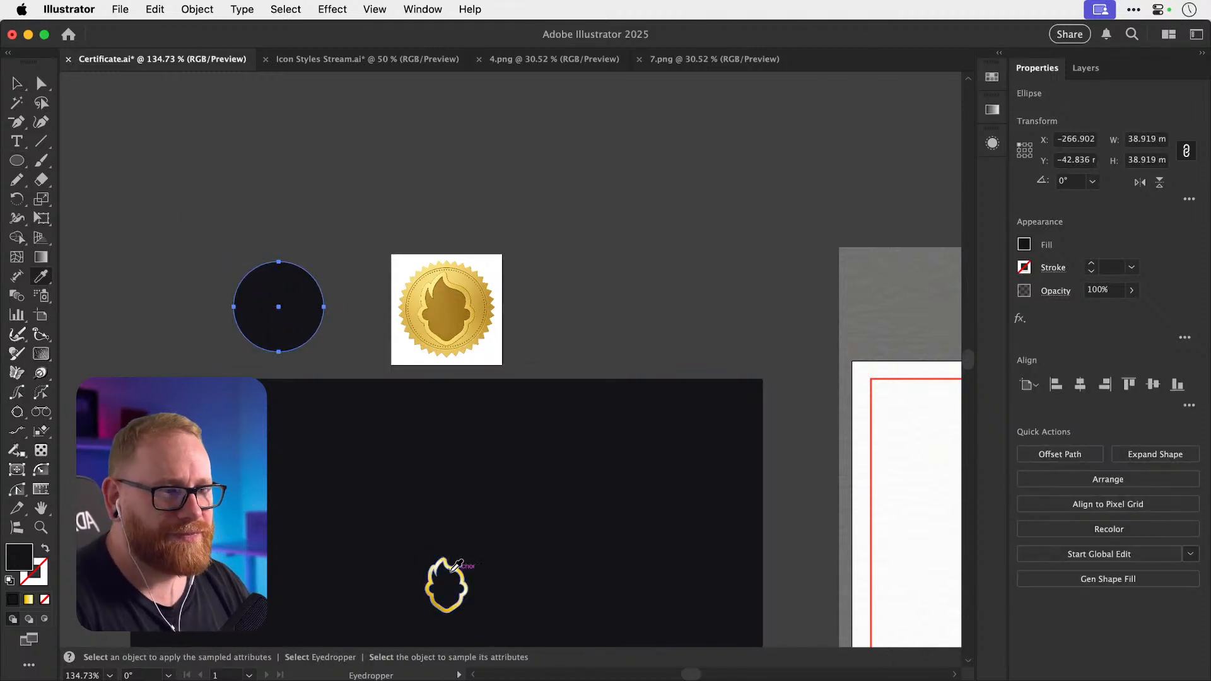
click(451, 569)
key(v)
scroll(276, 301, up, 5)
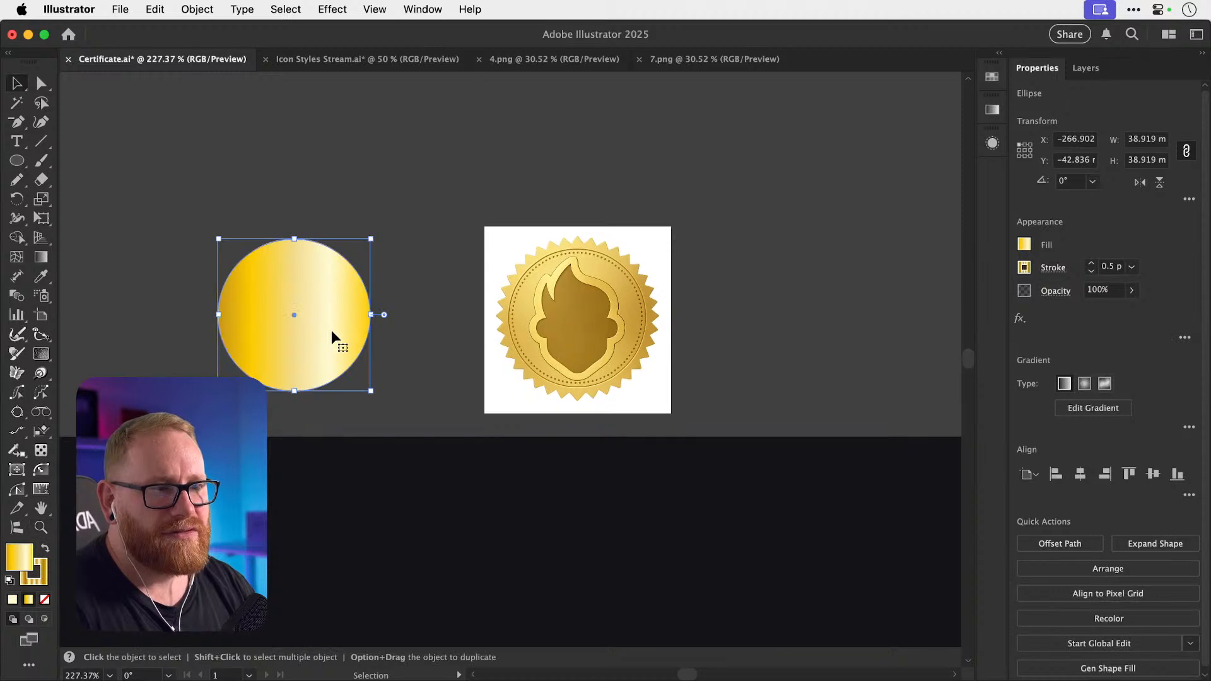
drag(331, 330, 421, 320)
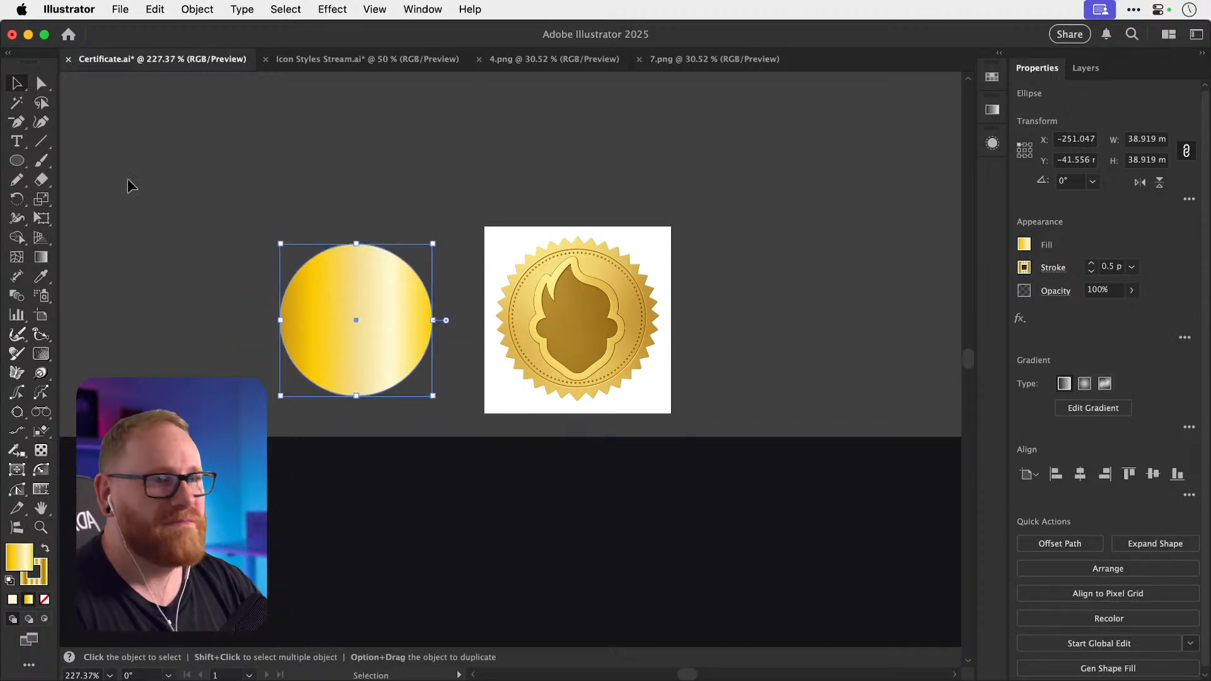
Create a five-point star using the Star tool's numeric dialog.
click(17, 160)
click(101, 216)
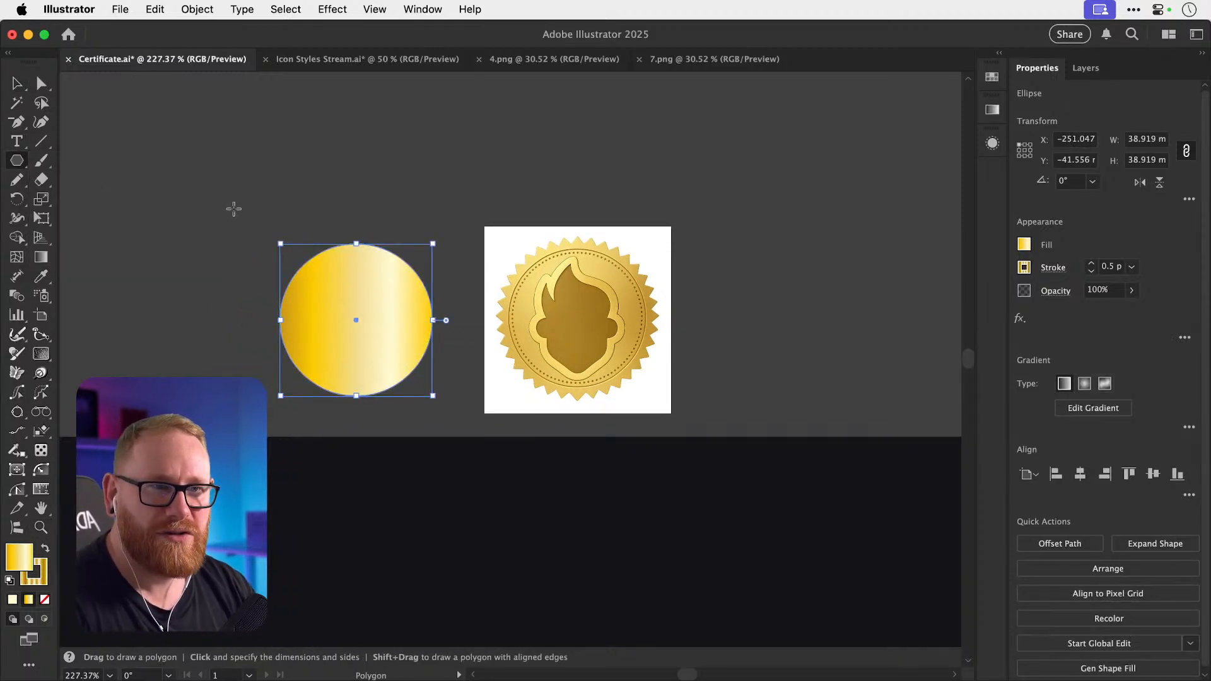
click(17, 160)
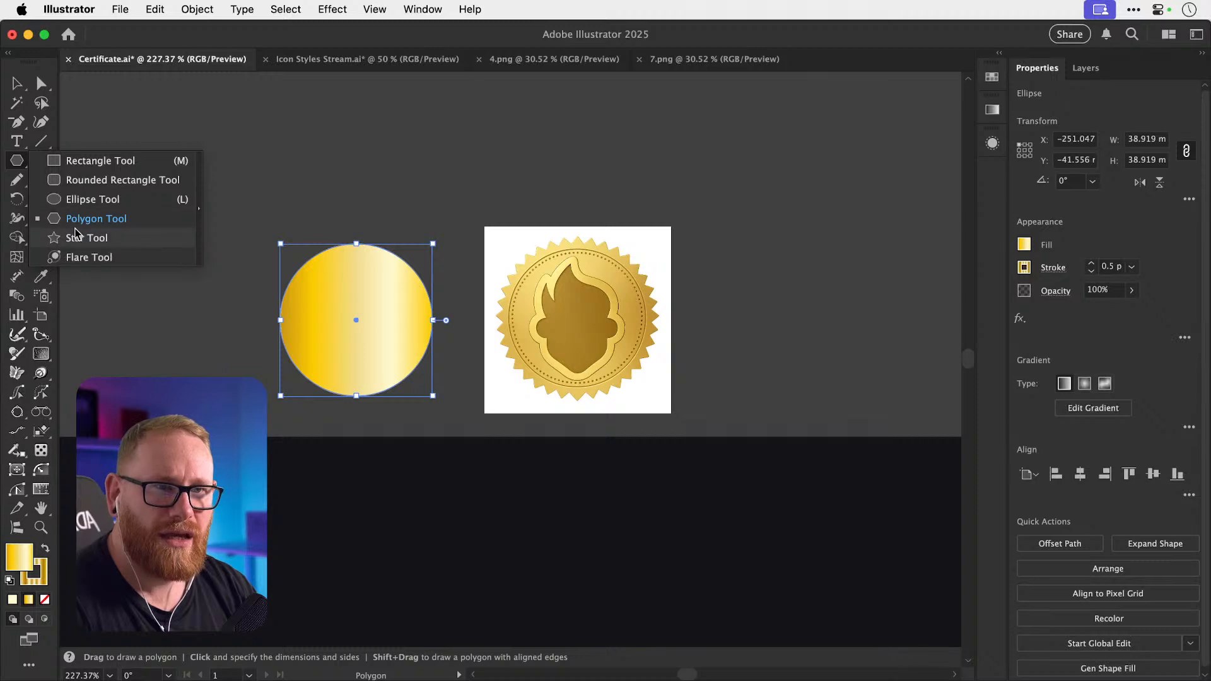
click(95, 236)
click(317, 186)
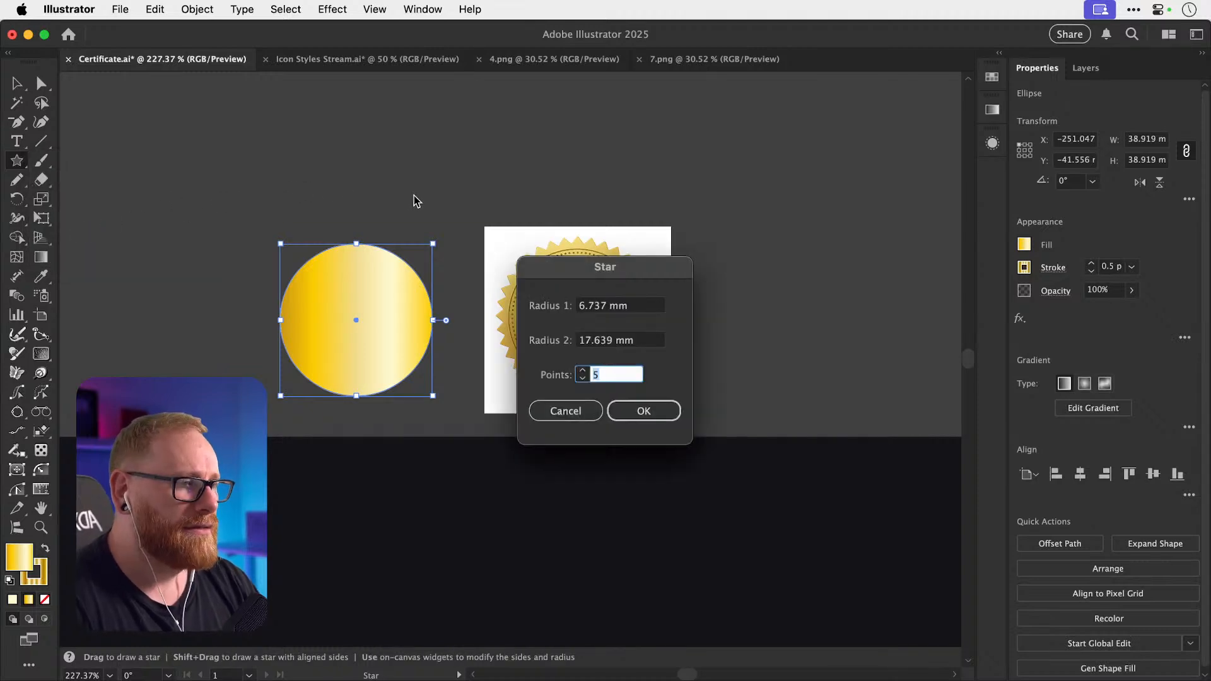
click(644, 410)
key(v)
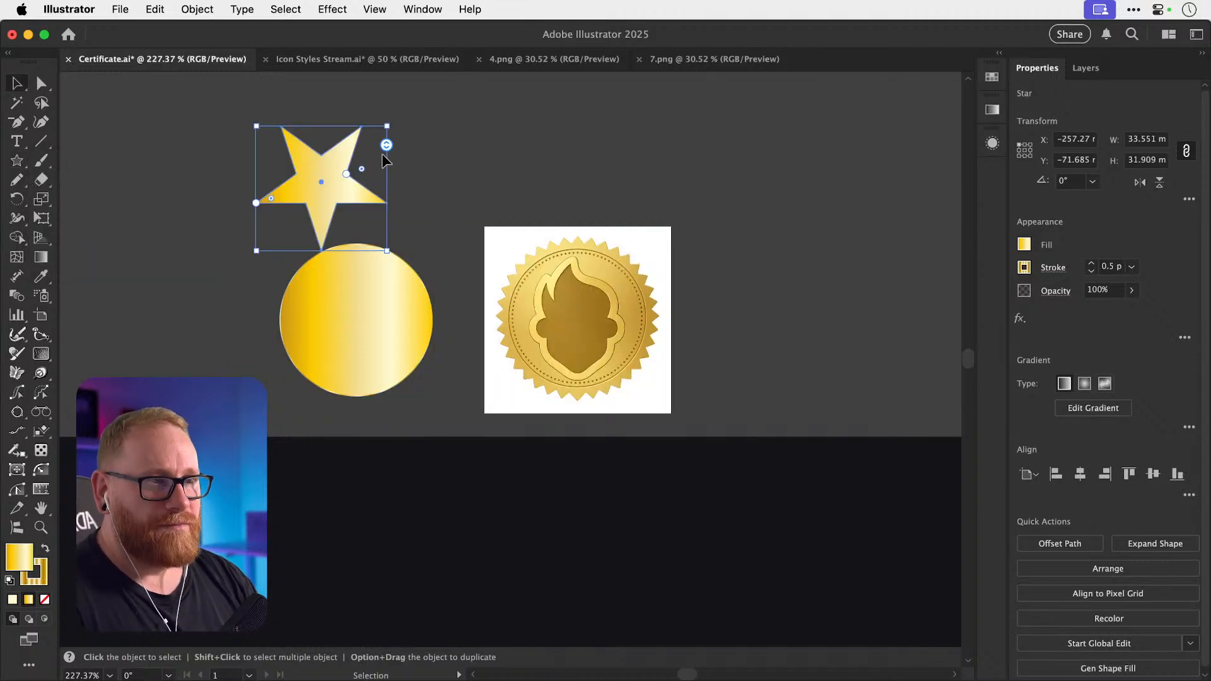
Reshape the star into a roughly 30-point starburst with short, fat spikes.
drag(386, 145, 358, 260)
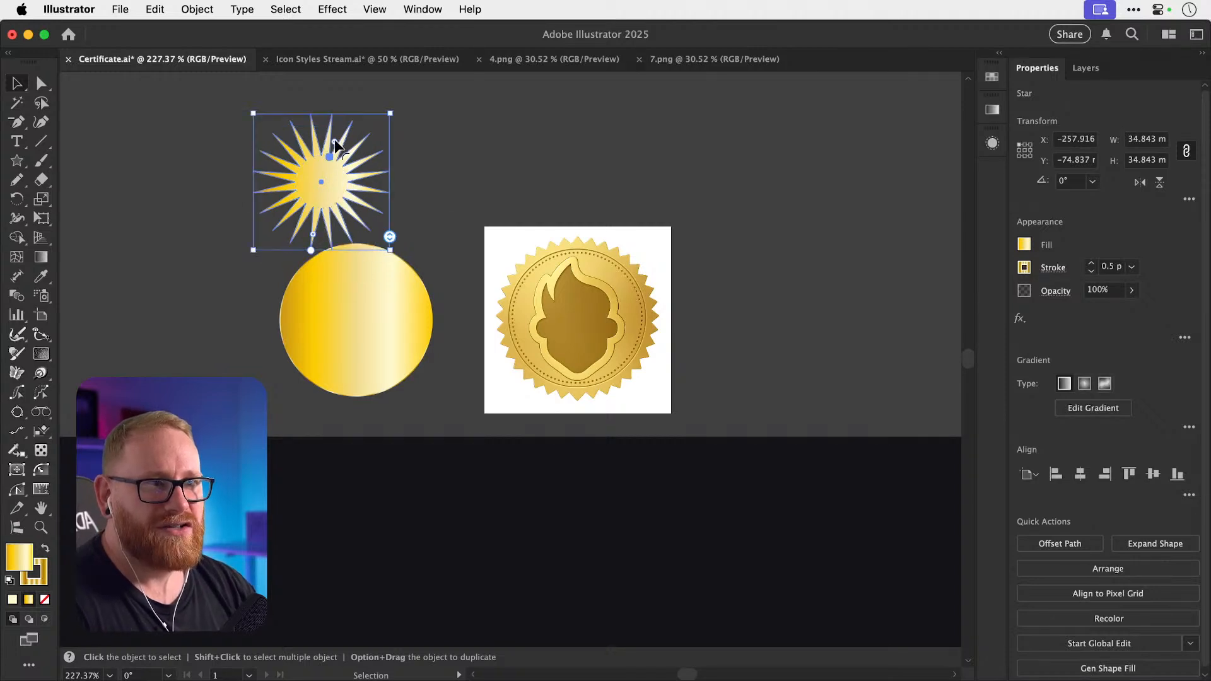
drag(330, 156, 342, 126)
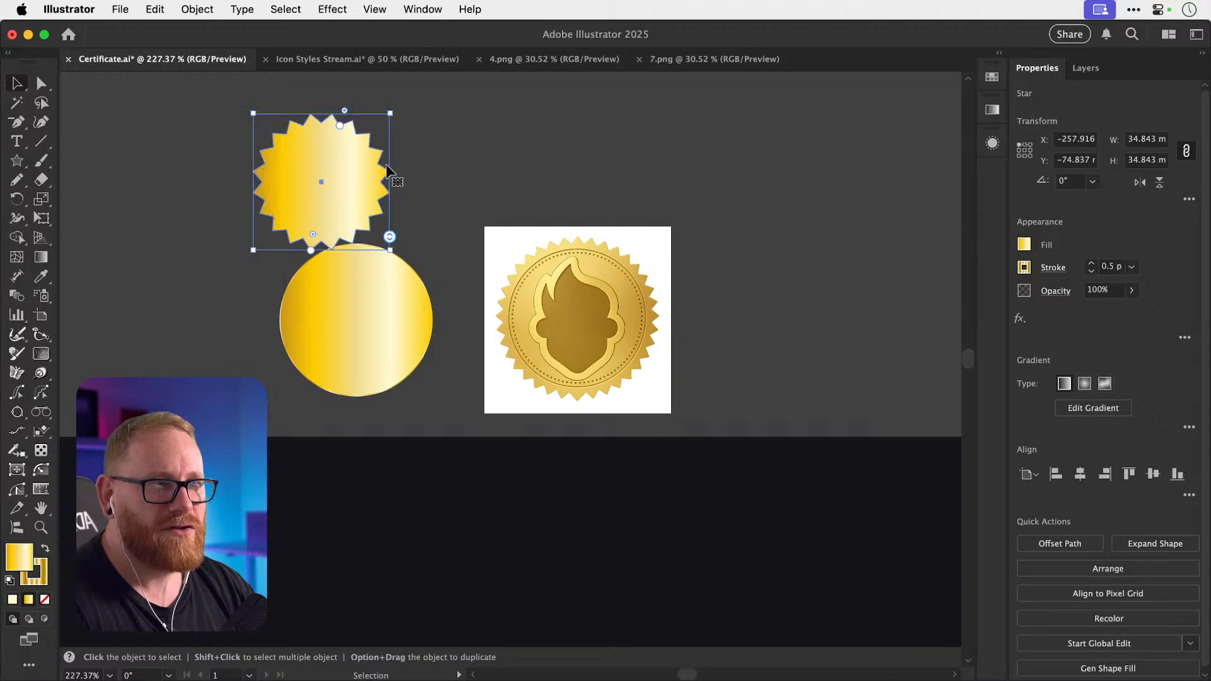
mouse_move(391, 239)
mouse_down()
mouse_move(388, 180)
mouse_move(389, 260)
mouse_up()
click(1189, 199)
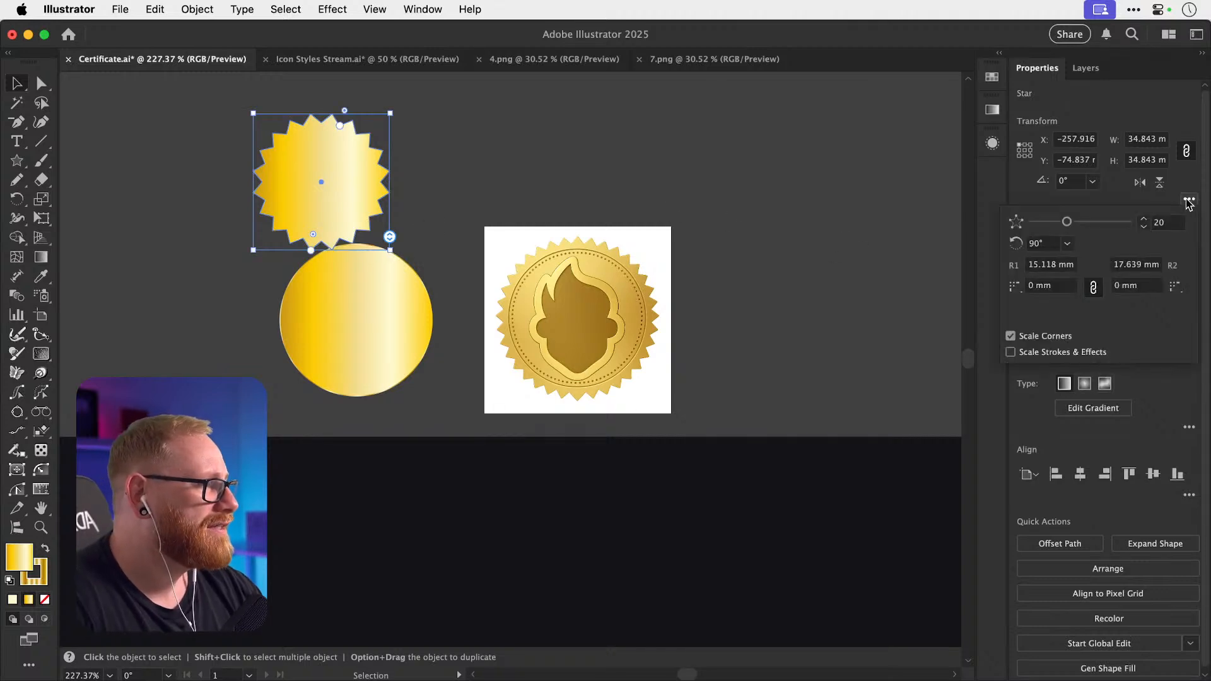
drag(1067, 222, 1090, 222)
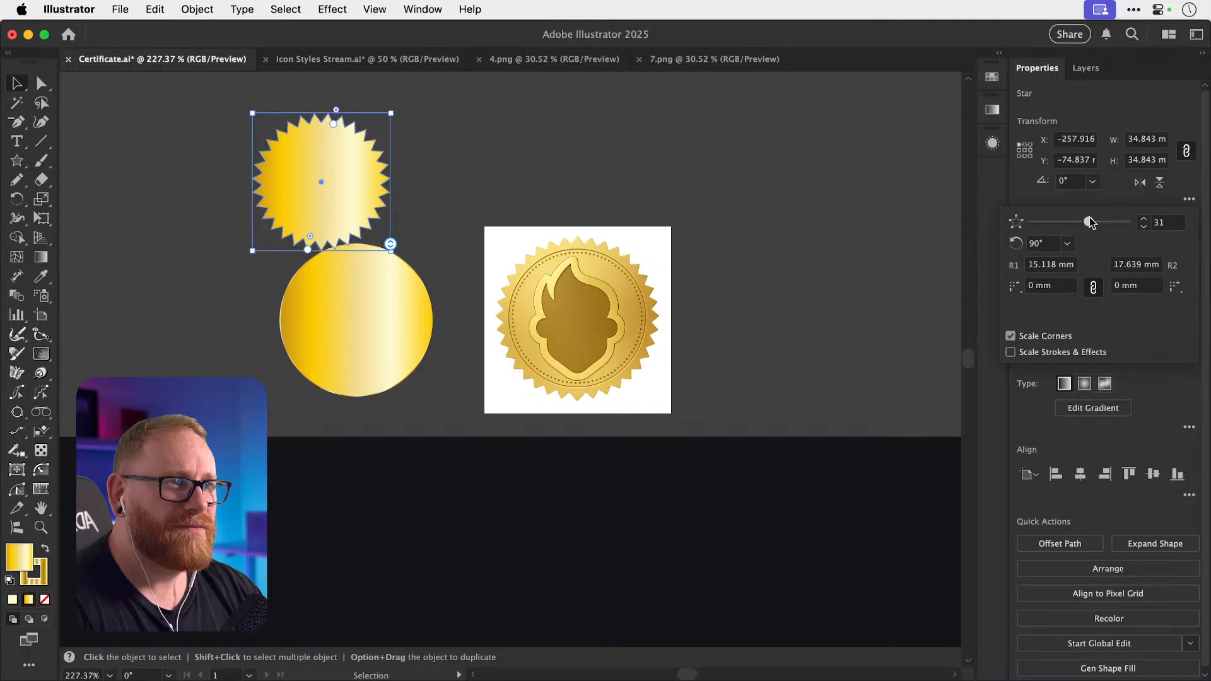
drag(333, 124, 334, 121)
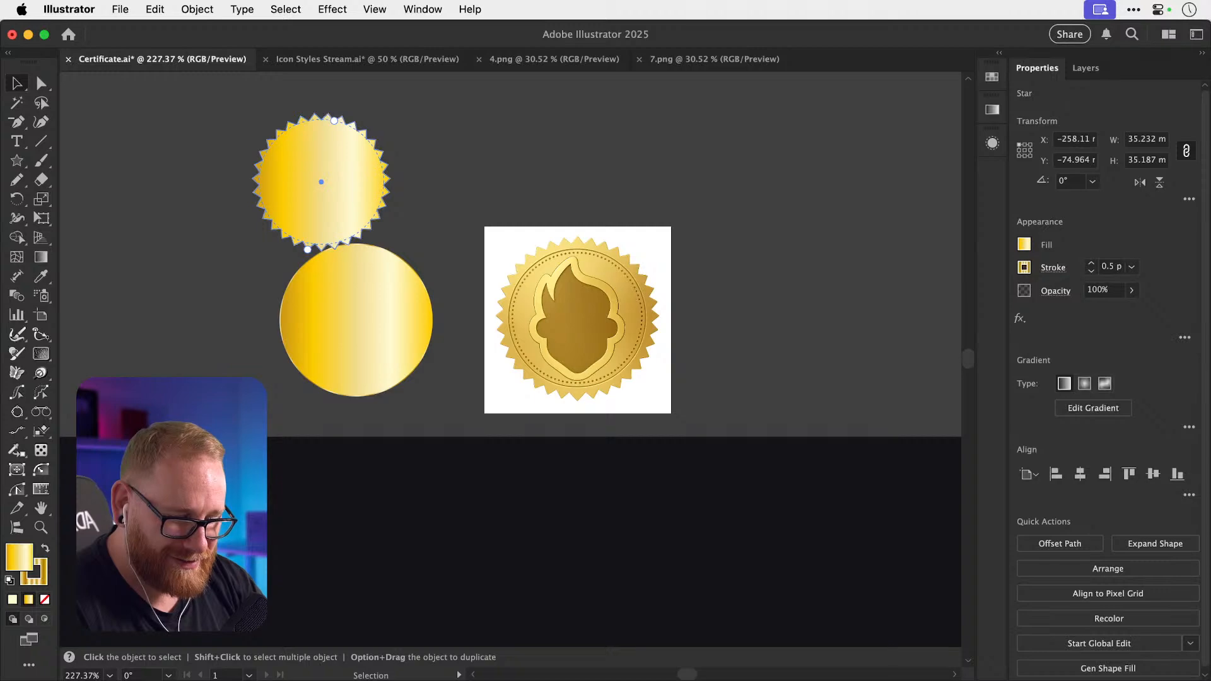
Compare against the reference, shift the starburst right, and zoom in to inspect its gold gradient.
key(super+Tab)
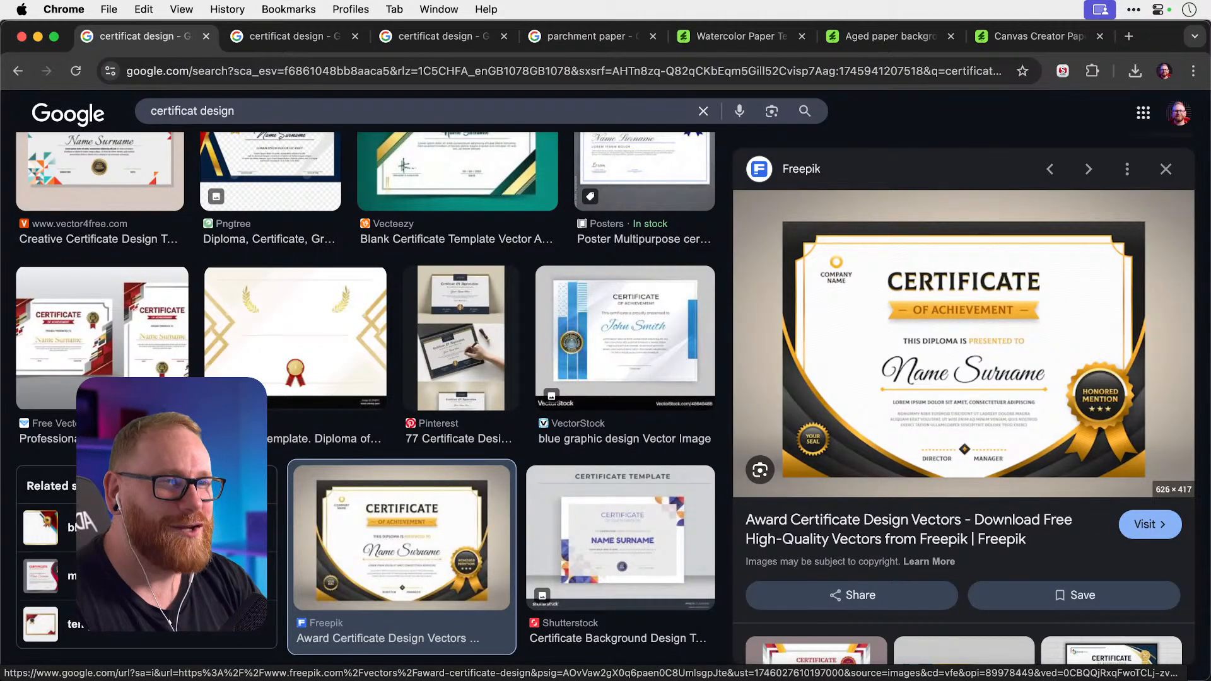
key(super+Tab)
click(451, 161)
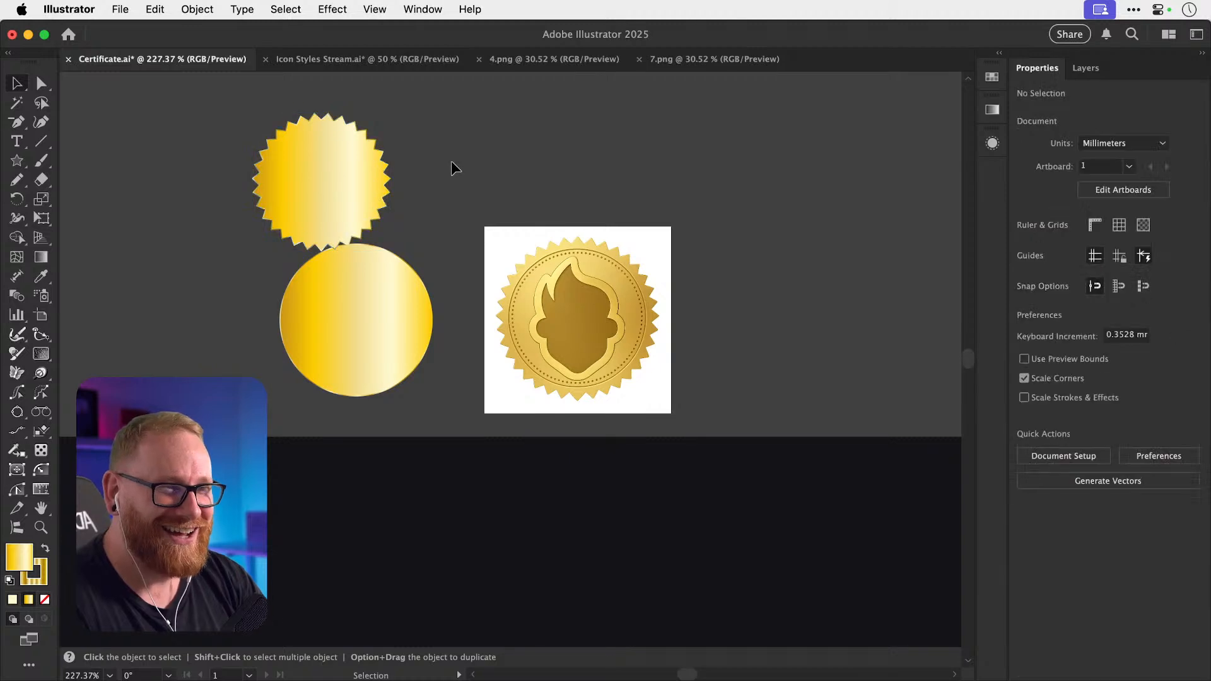
drag(335, 197, 392, 183)
scroll(393, 183, up, 2)
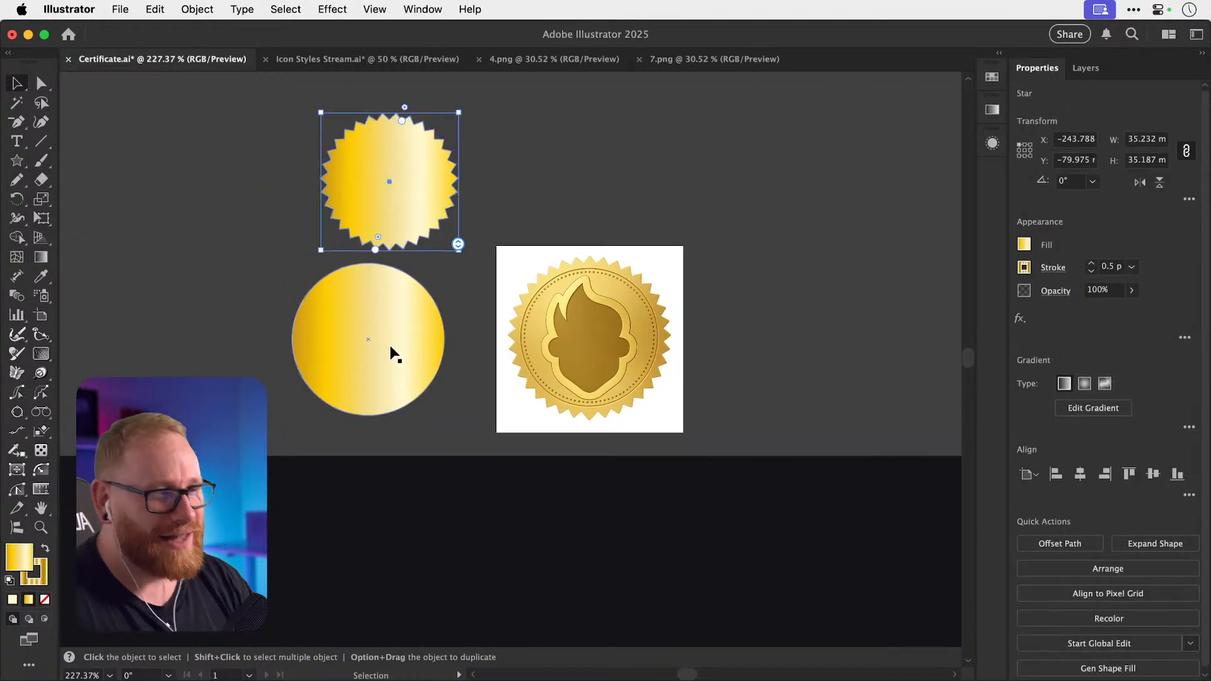
key(z)
scroll(416, 328, up, 2)
click(404, 244)
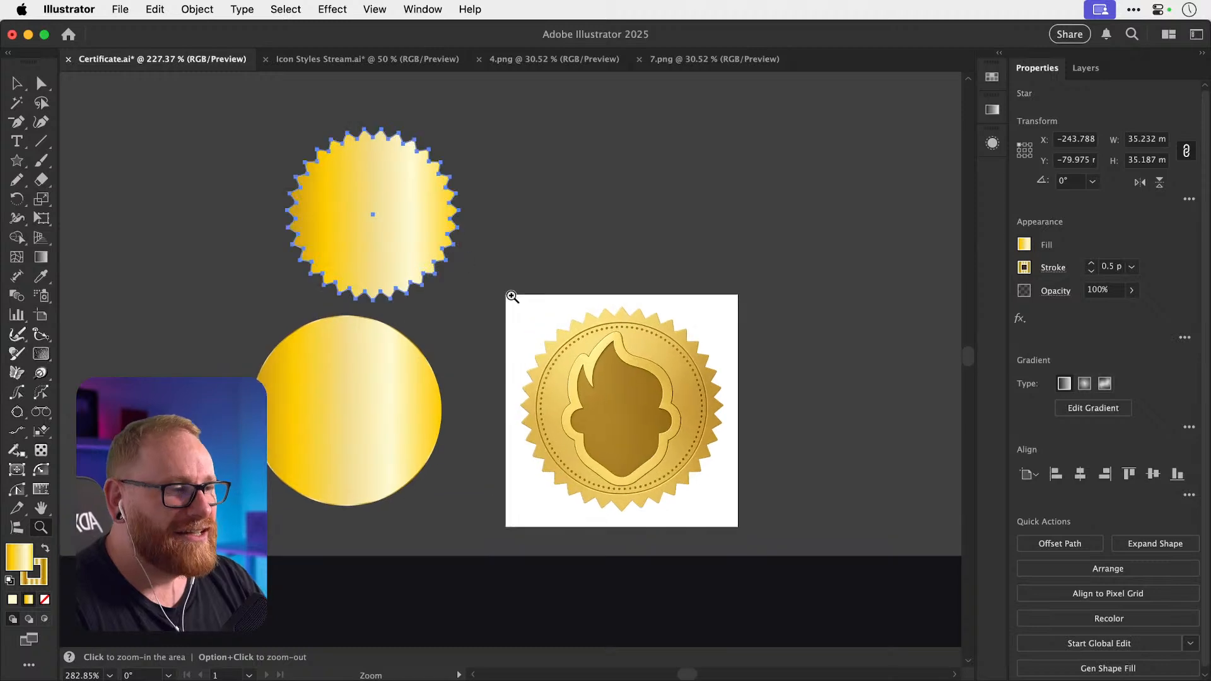
key(v)
click(497, 245)
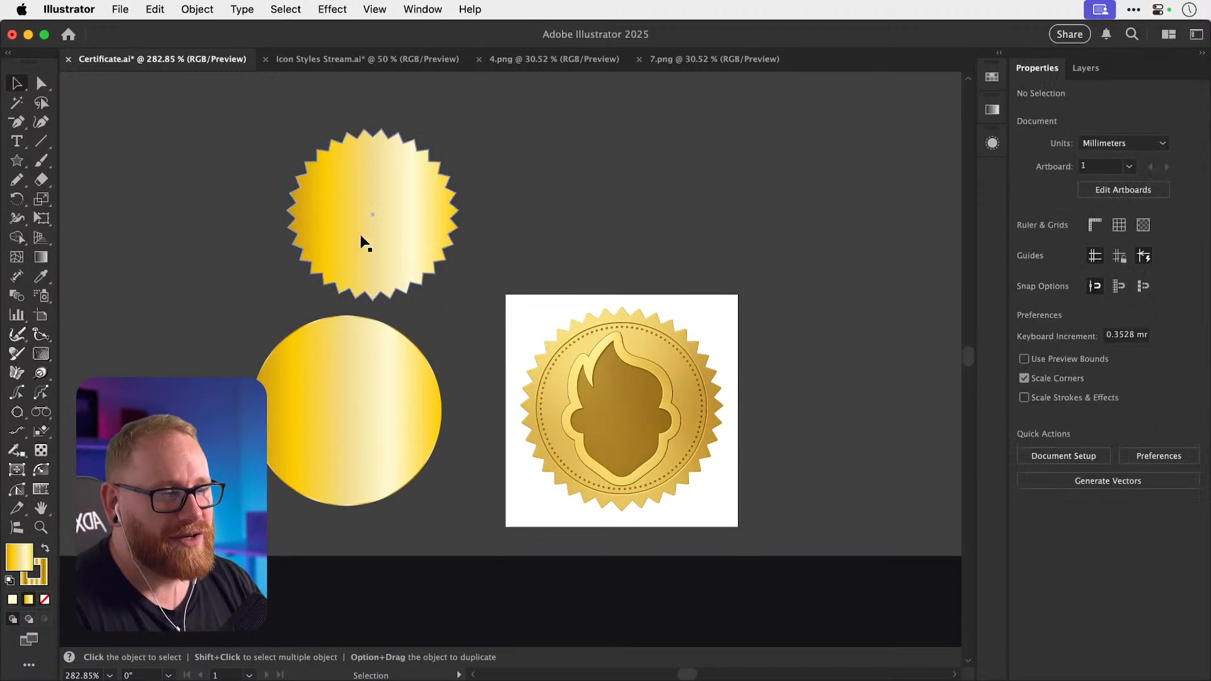
scroll(387, 239, up, 2)
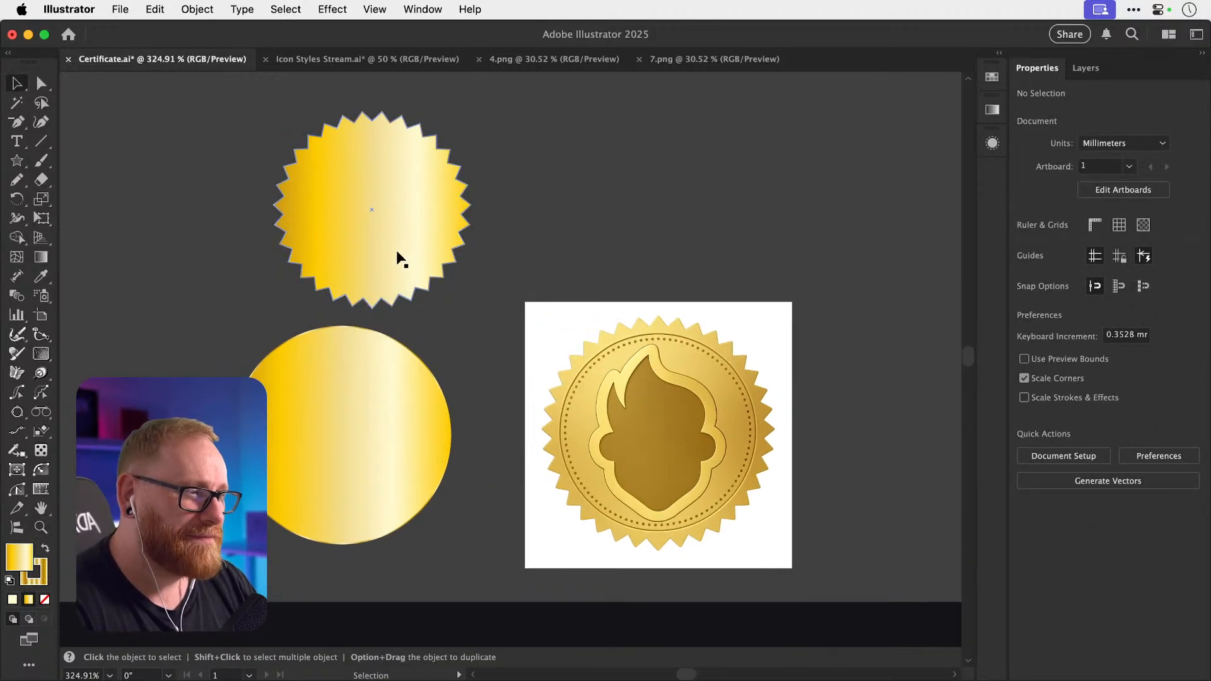
key(super+1)
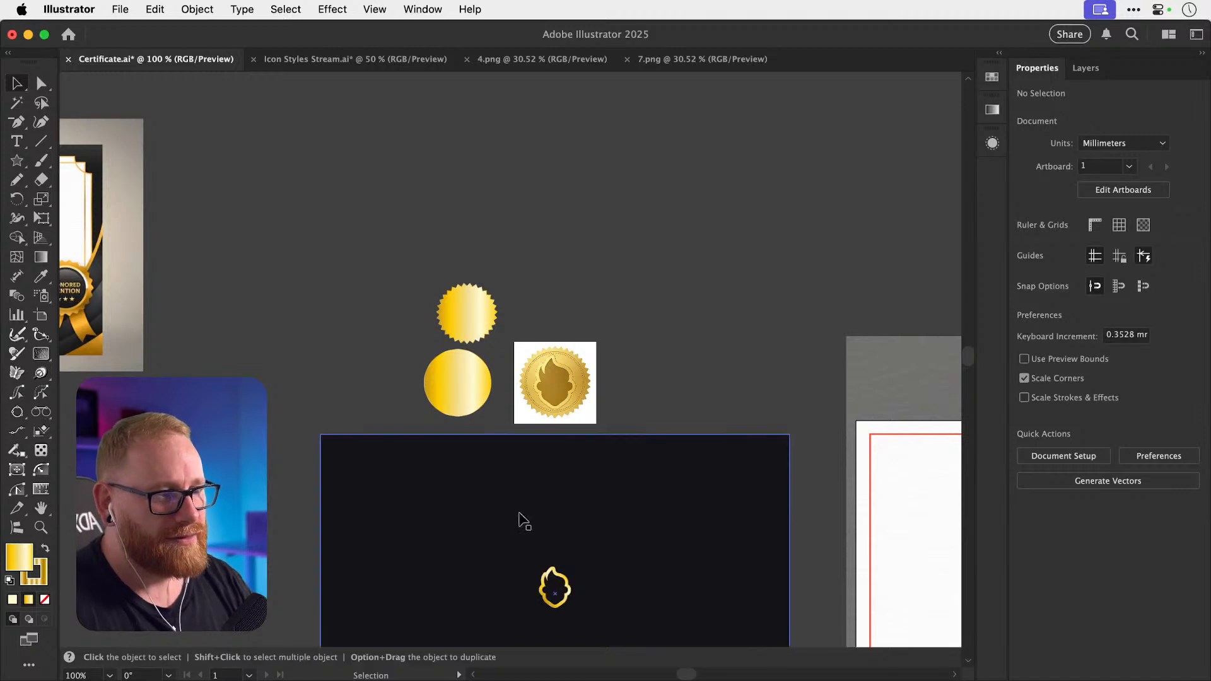
Option-drag a copy of the flame outline onto the gold star.
drag(563, 577, 467, 301)
scroll(470, 307, up, 4)
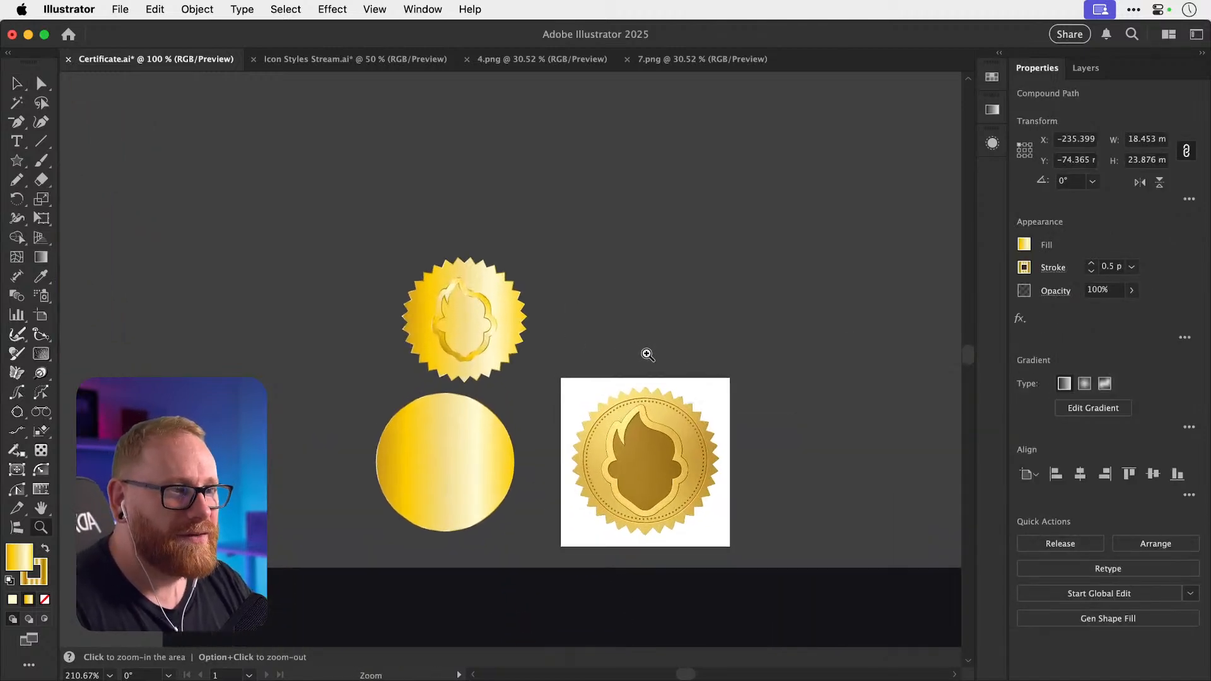
click(667, 314)
drag(654, 314, 527, 271)
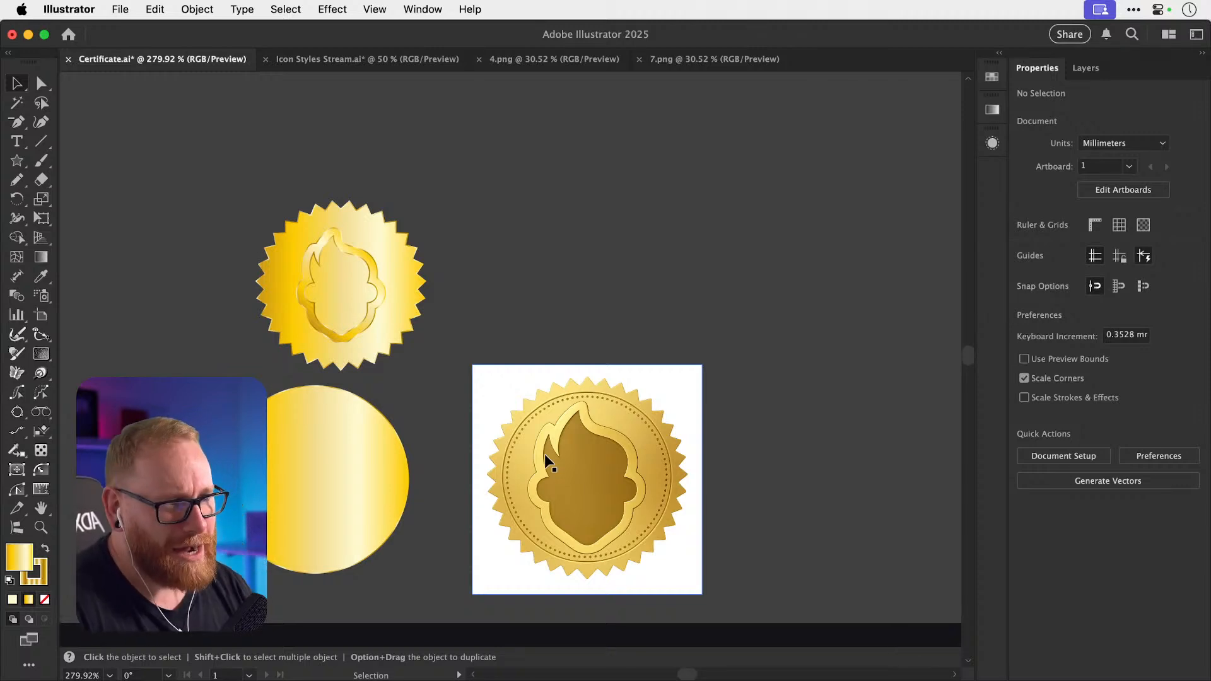
Zoom in on the reference seal, then move the star seal up and to the right.
key(z)
drag(559, 474, 685, 485)
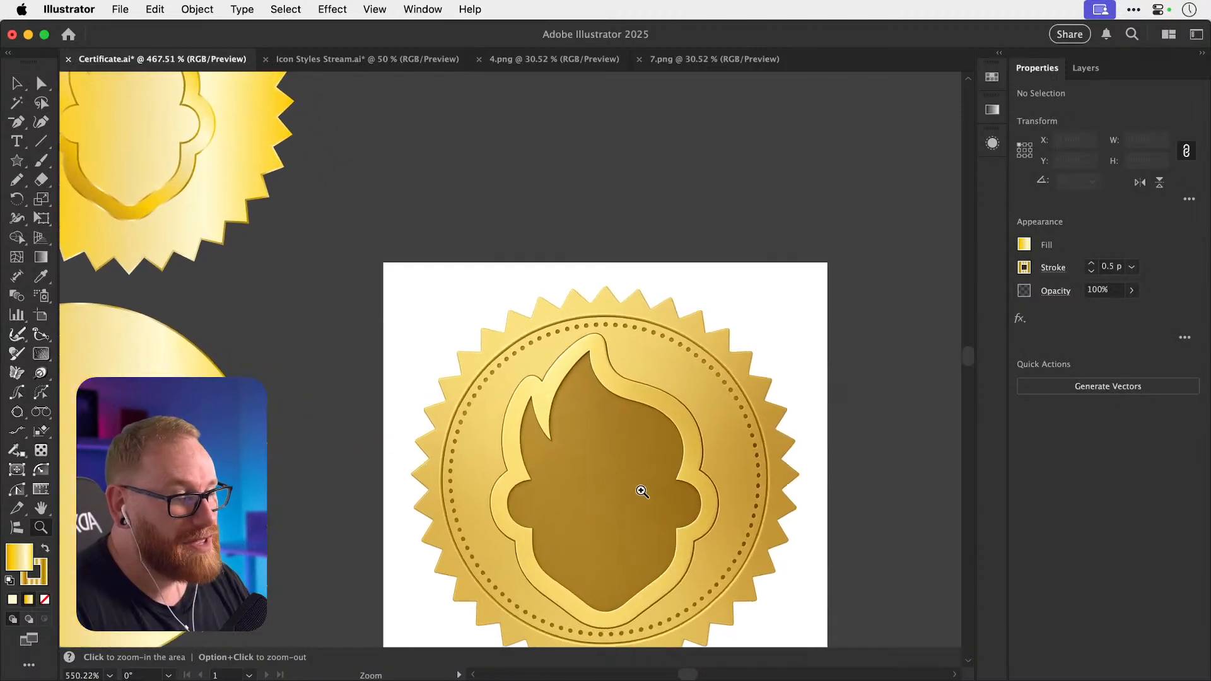
key(v)
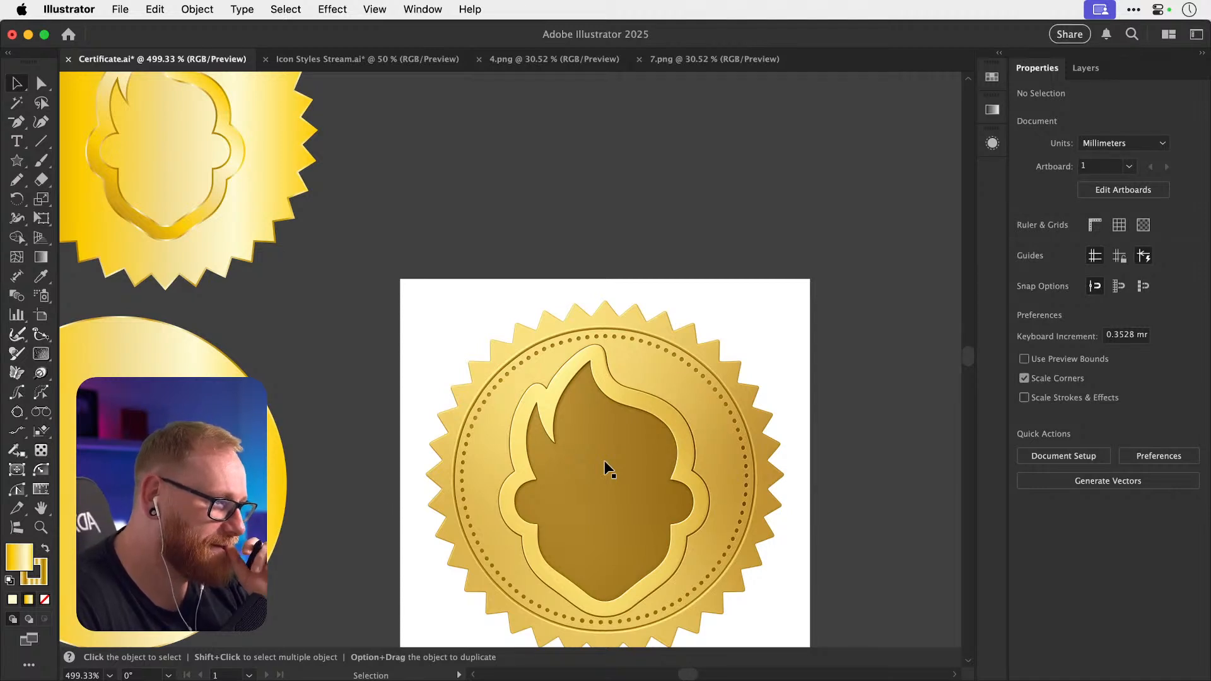
key(space)
drag(453, 333, 472, 384)
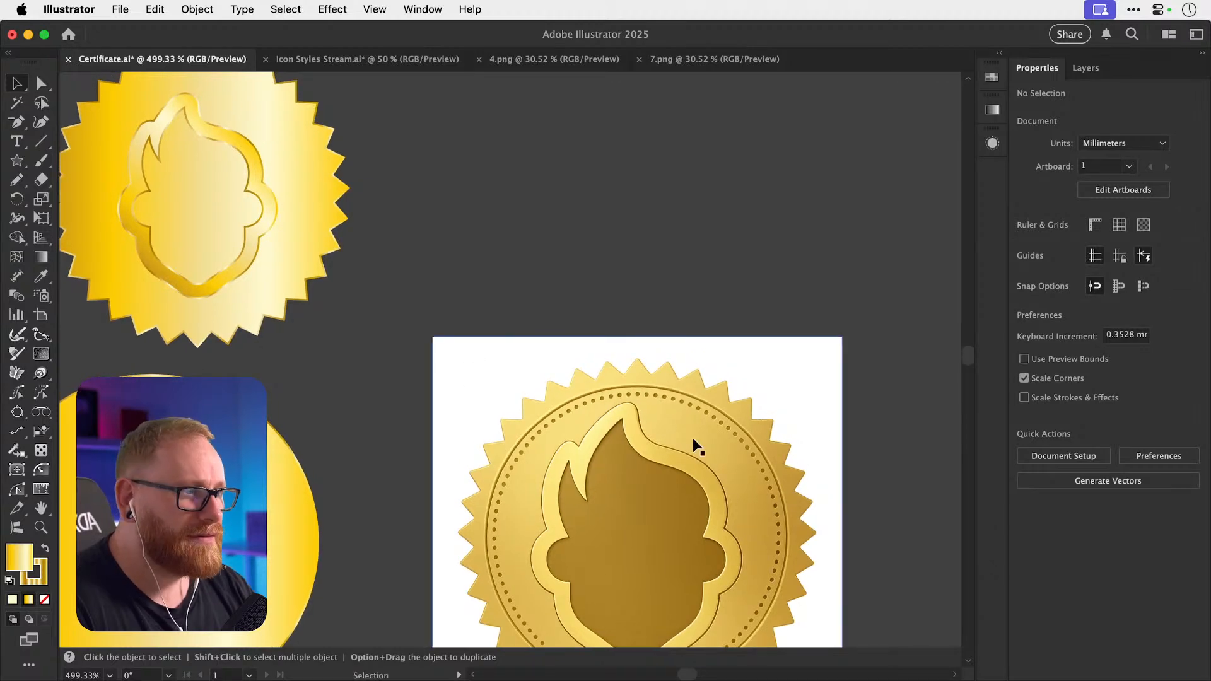
key(z)
drag(684, 452, 576, 388)
key(v)
drag(487, 373, 481, 443)
drag(185, 255, 668, 299)
scroll(631, 321, right, 5)
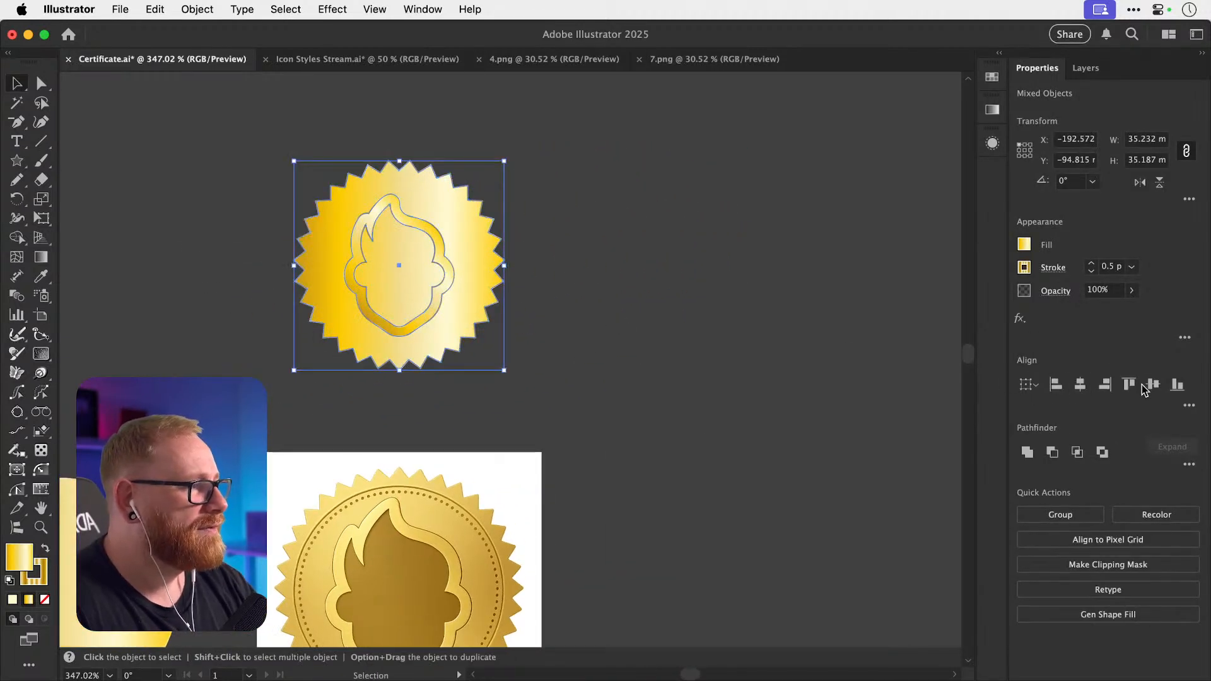
drag(547, 308, 676, 293)
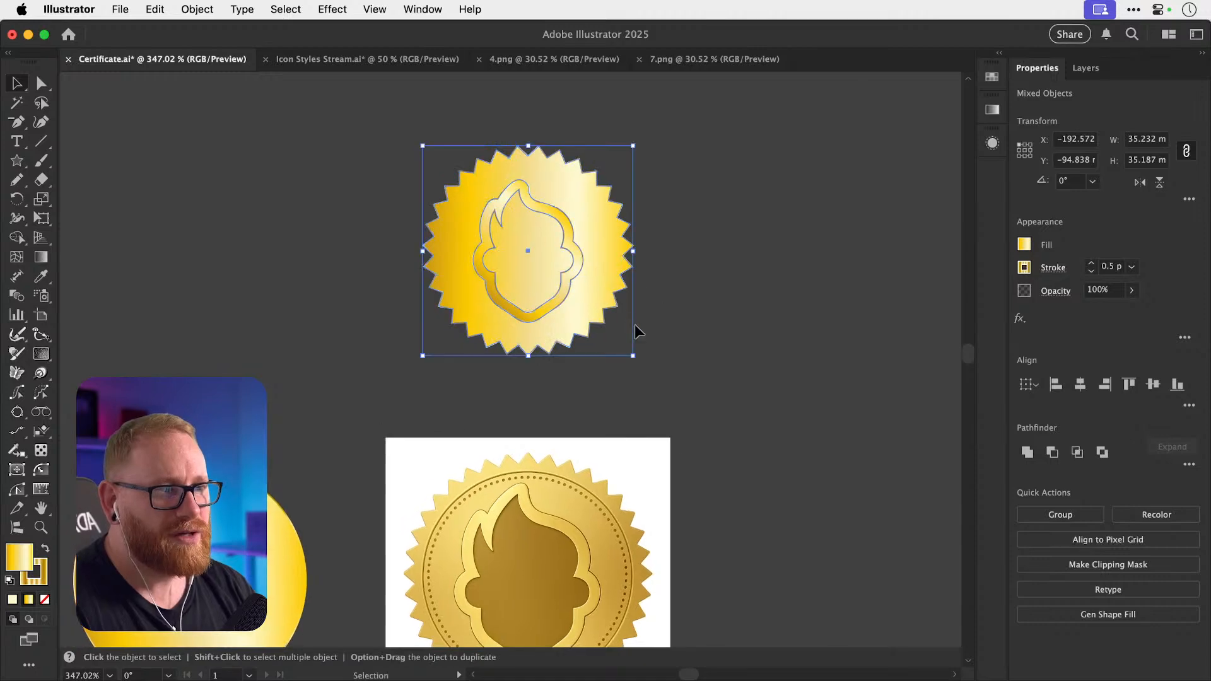
Close the 7.png and 4.png documents and return to Certificate.ai.
click(725, 61)
key(super+w)
click(574, 63)
key(super+w)
click(459, 63)
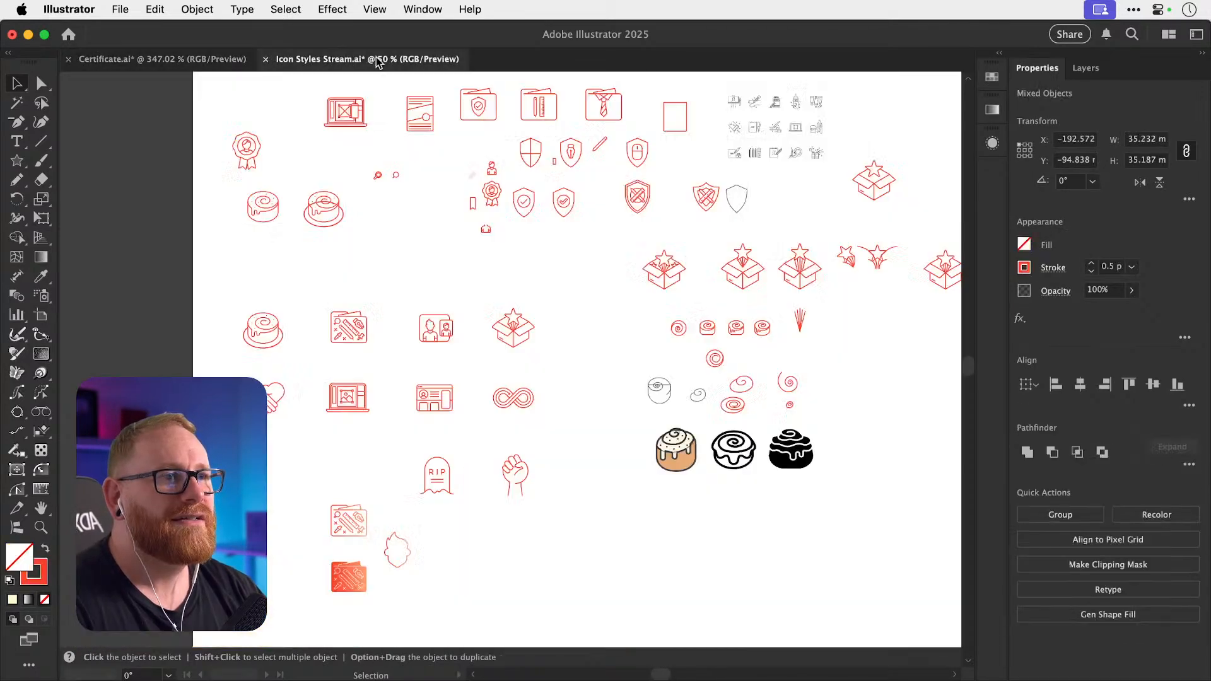
click(153, 63)
click(707, 196)
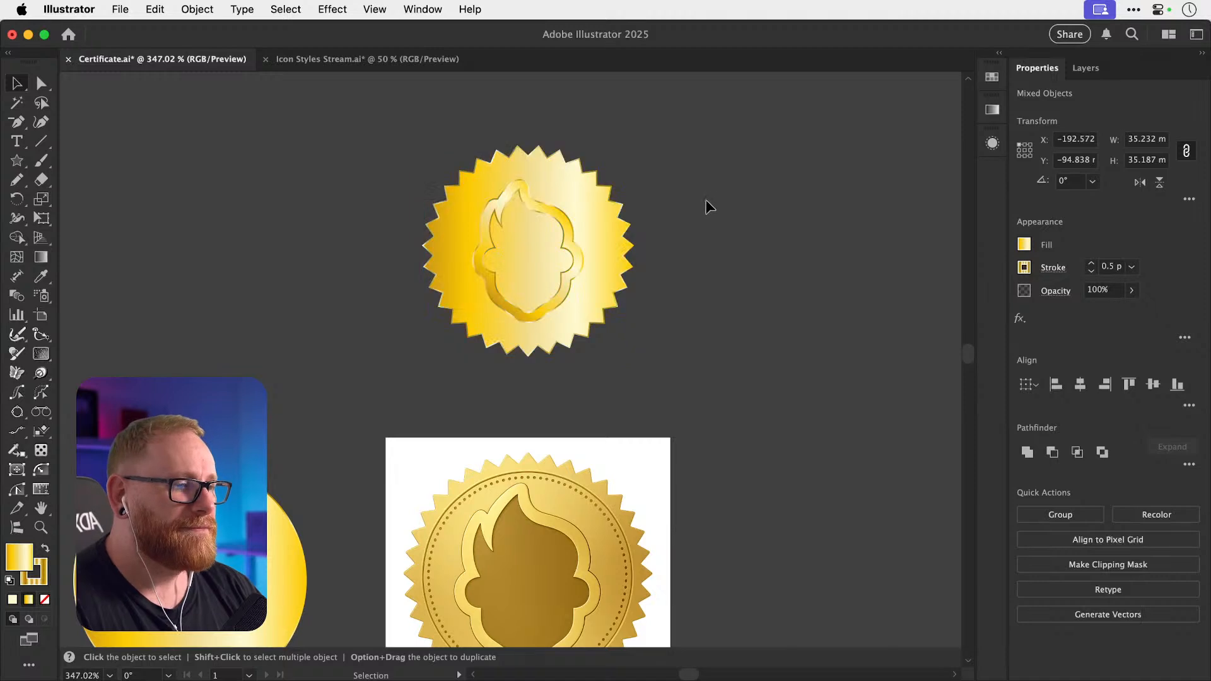
scroll(637, 194, down, 2)
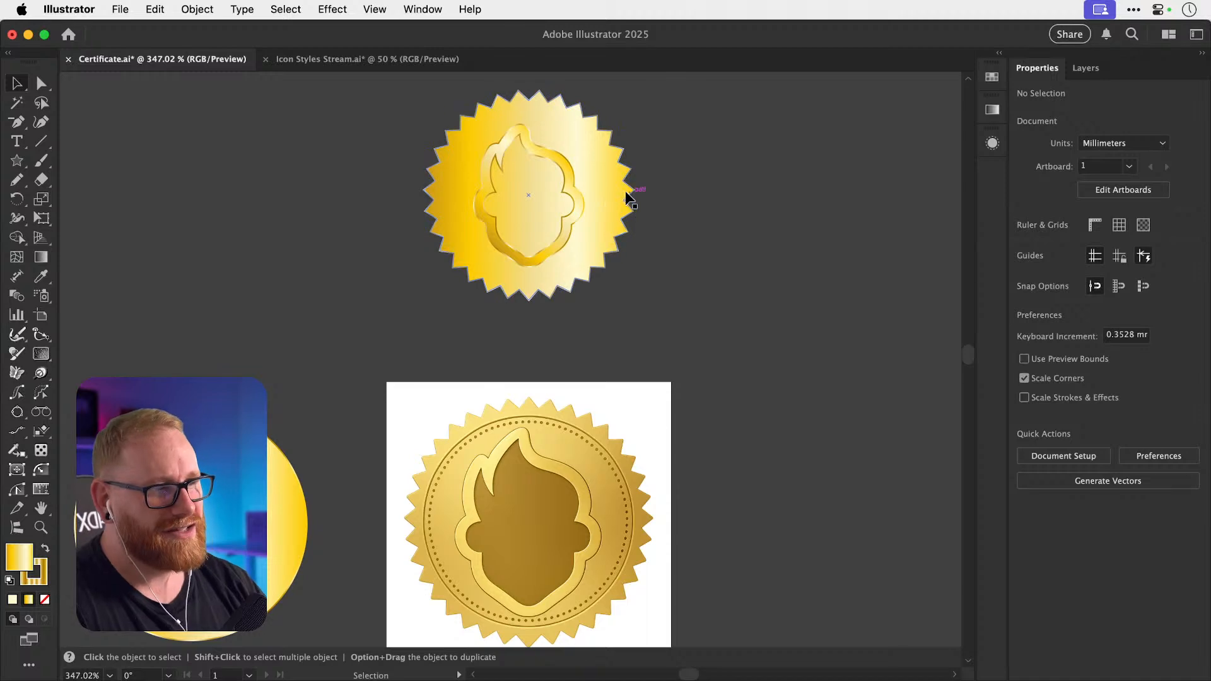
Move the gold circle up and scale it down to about 88%.
drag(208, 525, 222, 381)
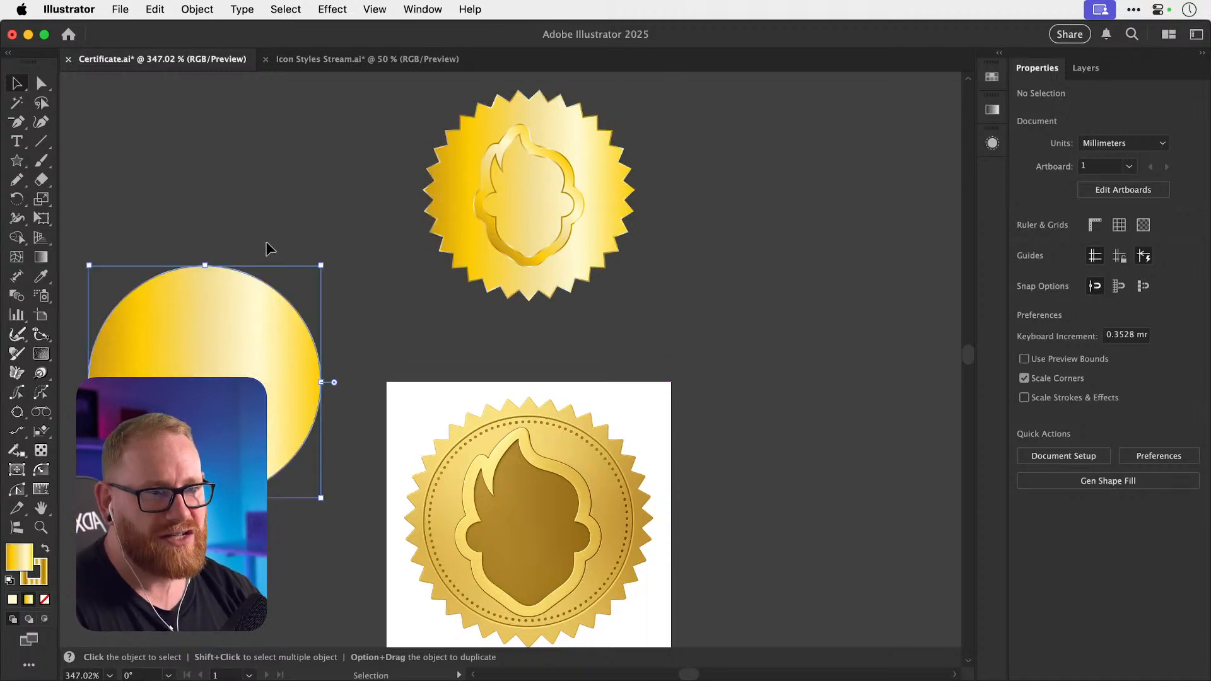
key(s)
mouse_move(358, 227)
mouse_down()
mouse_move(335, 255)
mouse_move(352, 239)
mouse_up()
key(v)
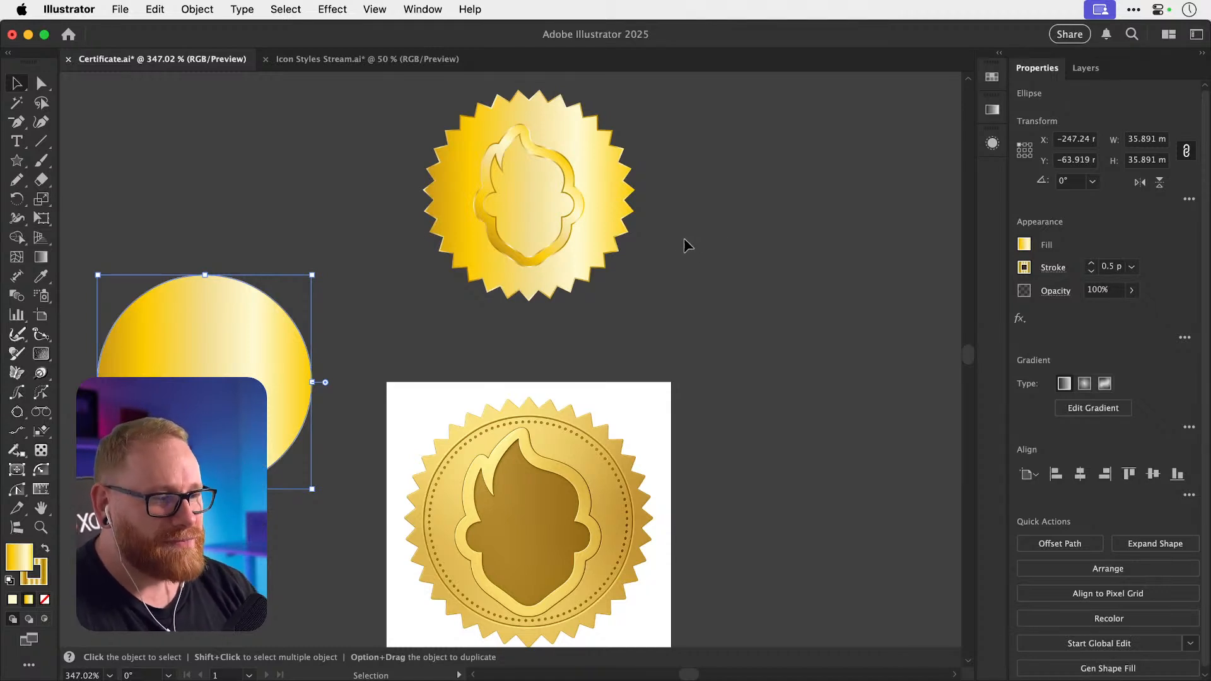
Place another copy of the flame outline to the right of the star.
click(463, 241)
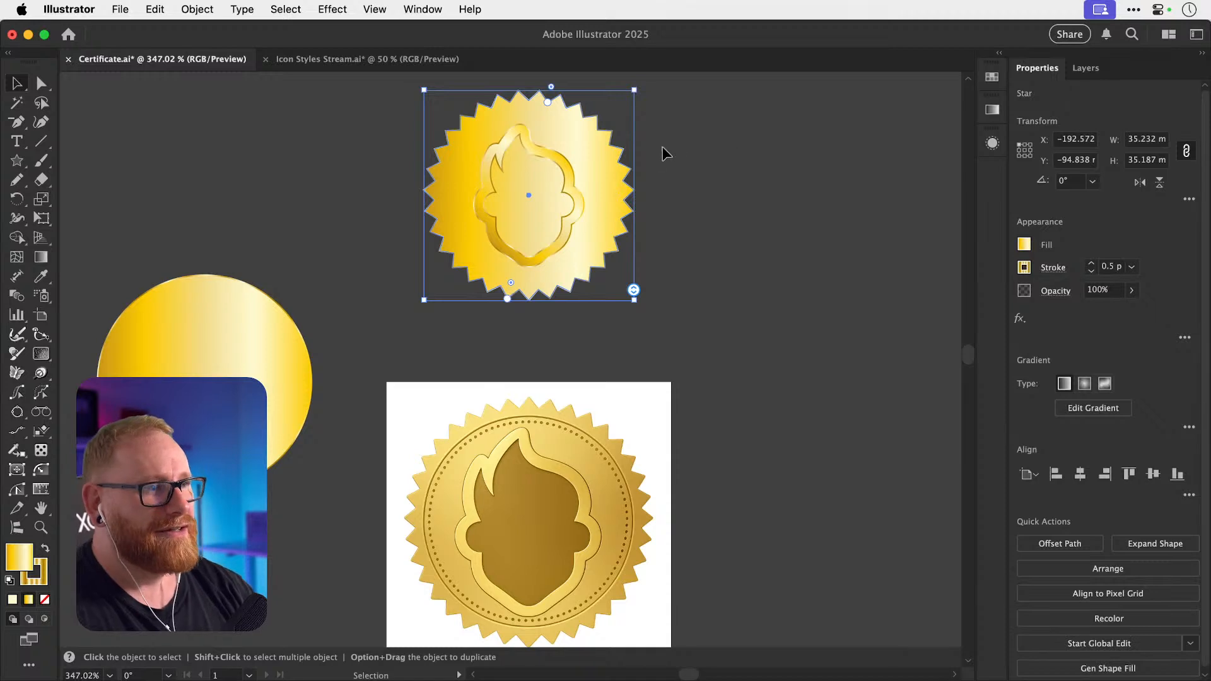
click(577, 177)
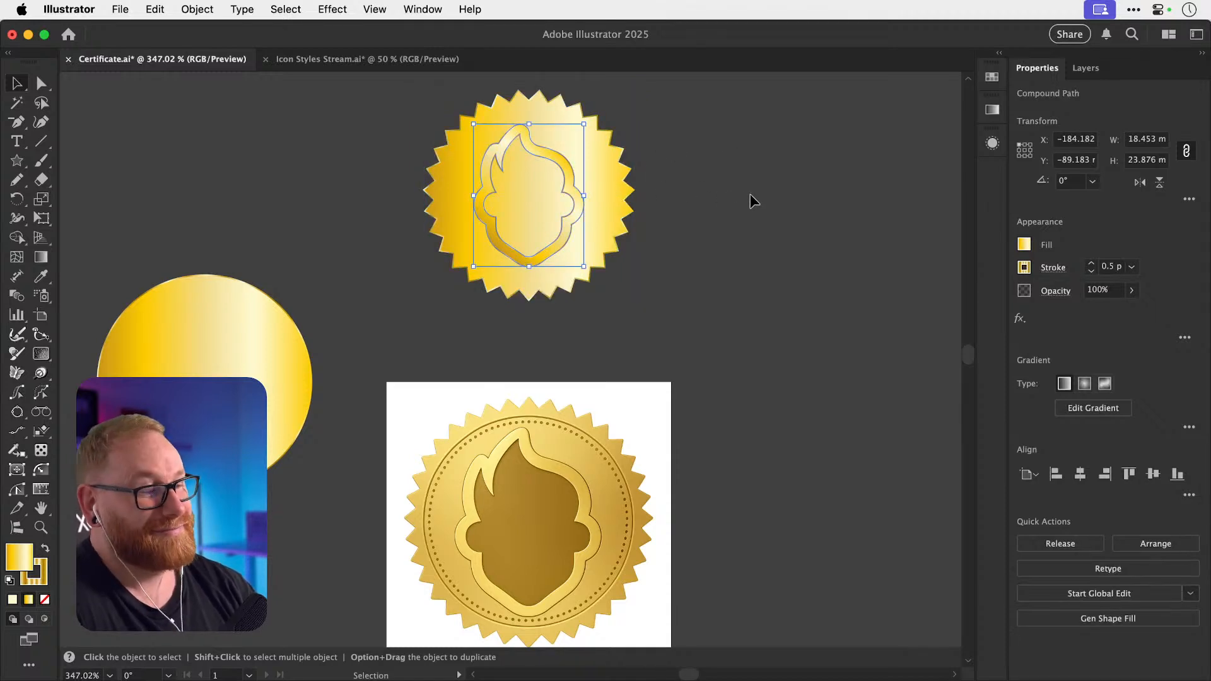
click(729, 194)
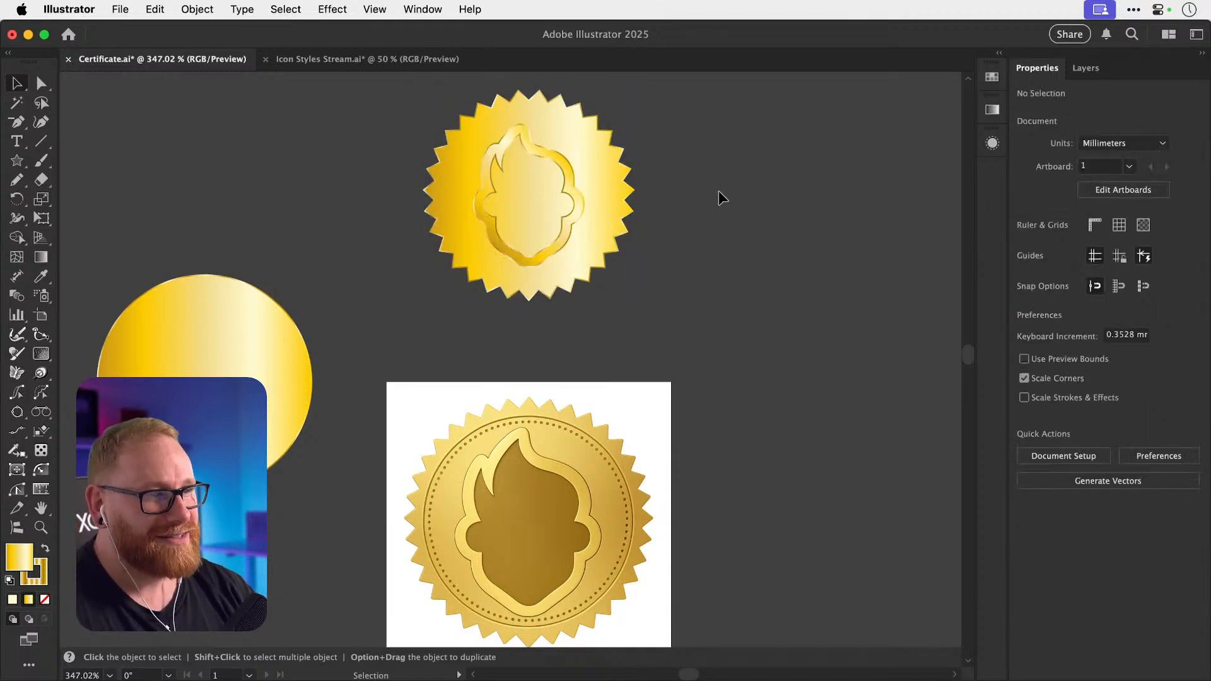
click(570, 182)
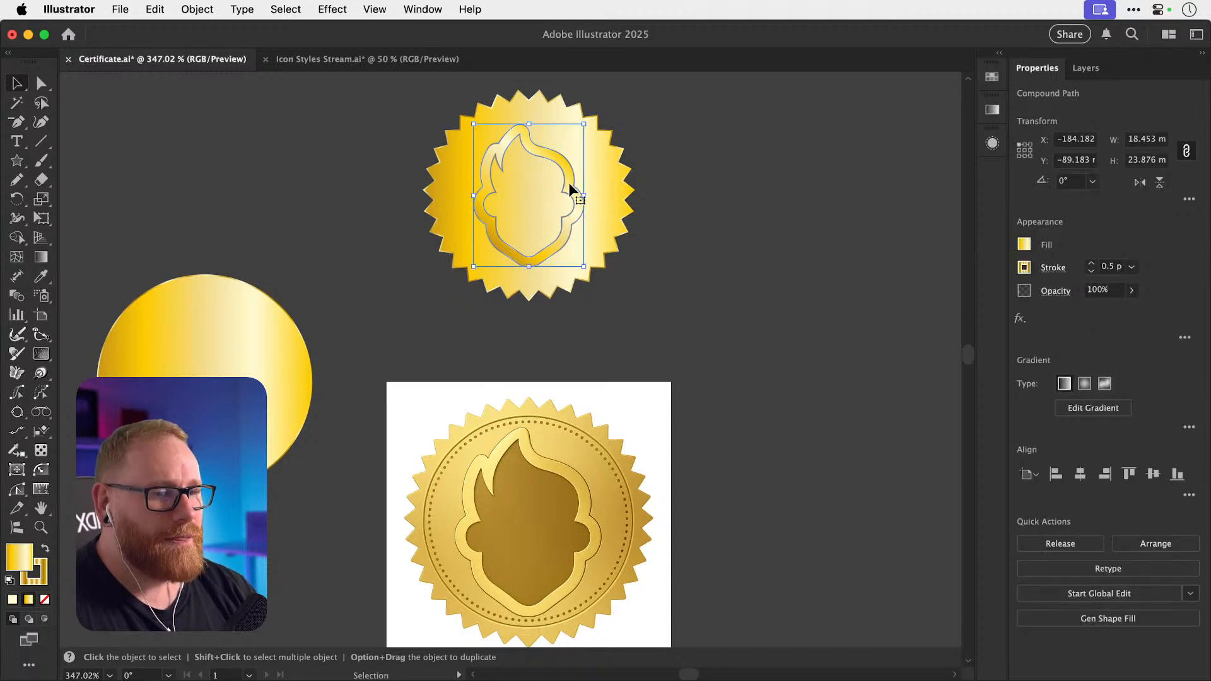
click(710, 182)
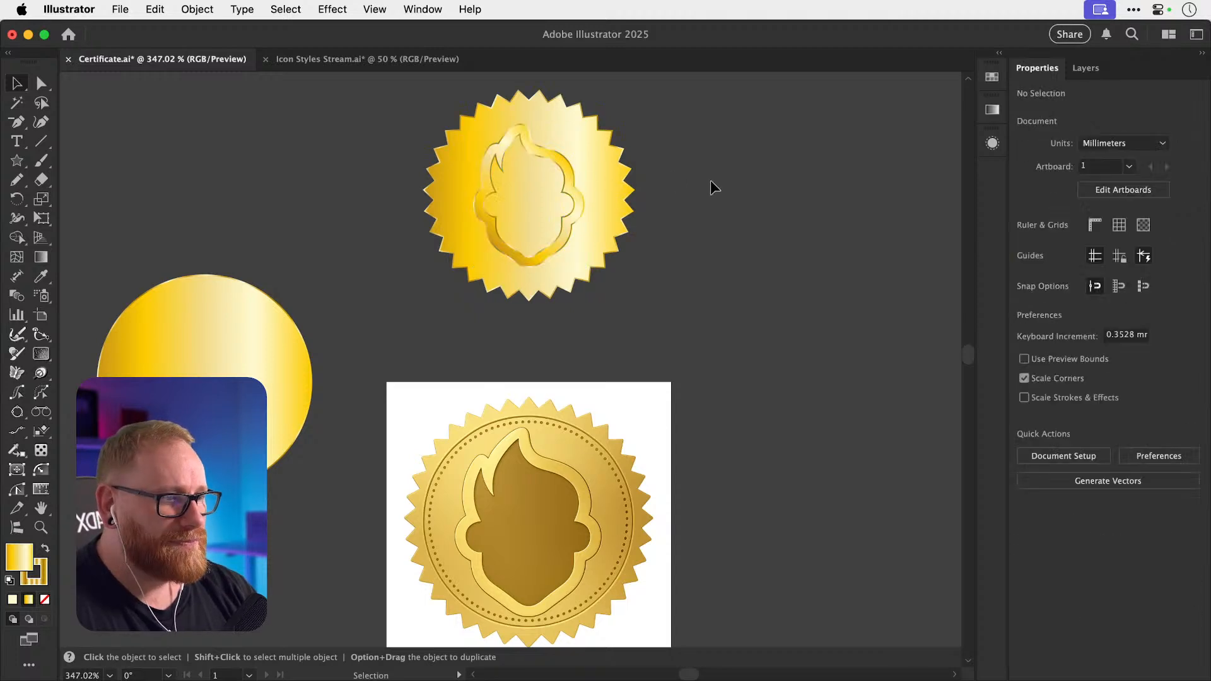
drag(690, 192, 679, 185)
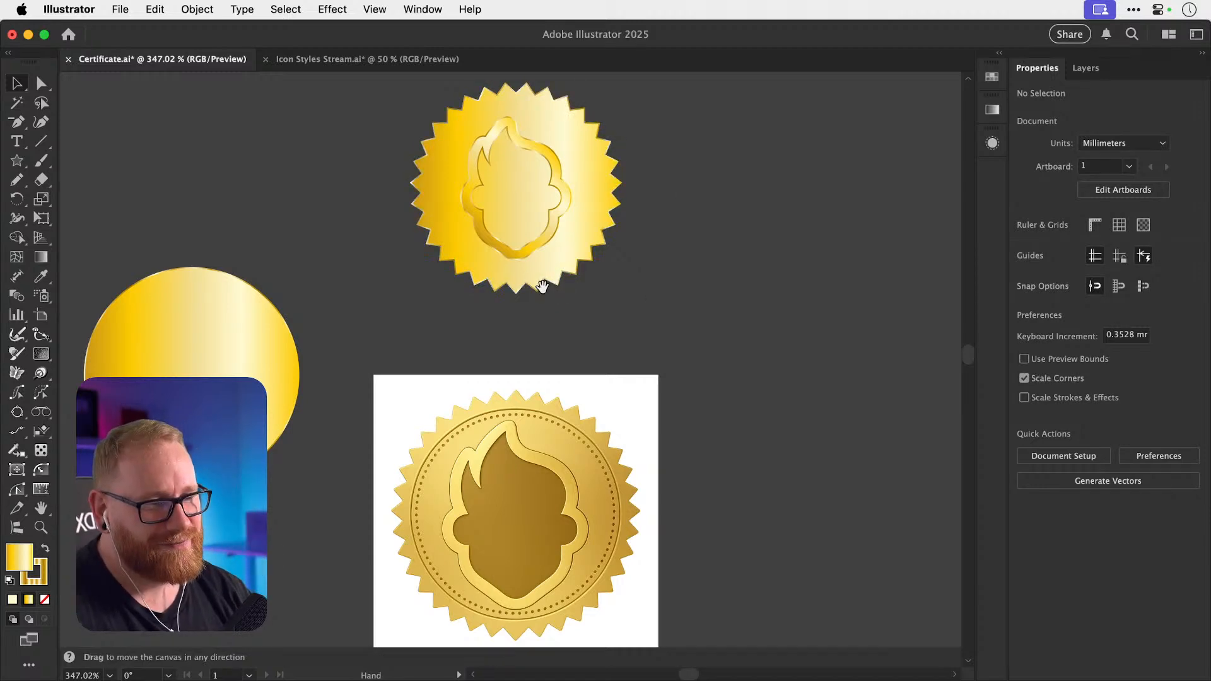
drag(536, 293, 515, 302)
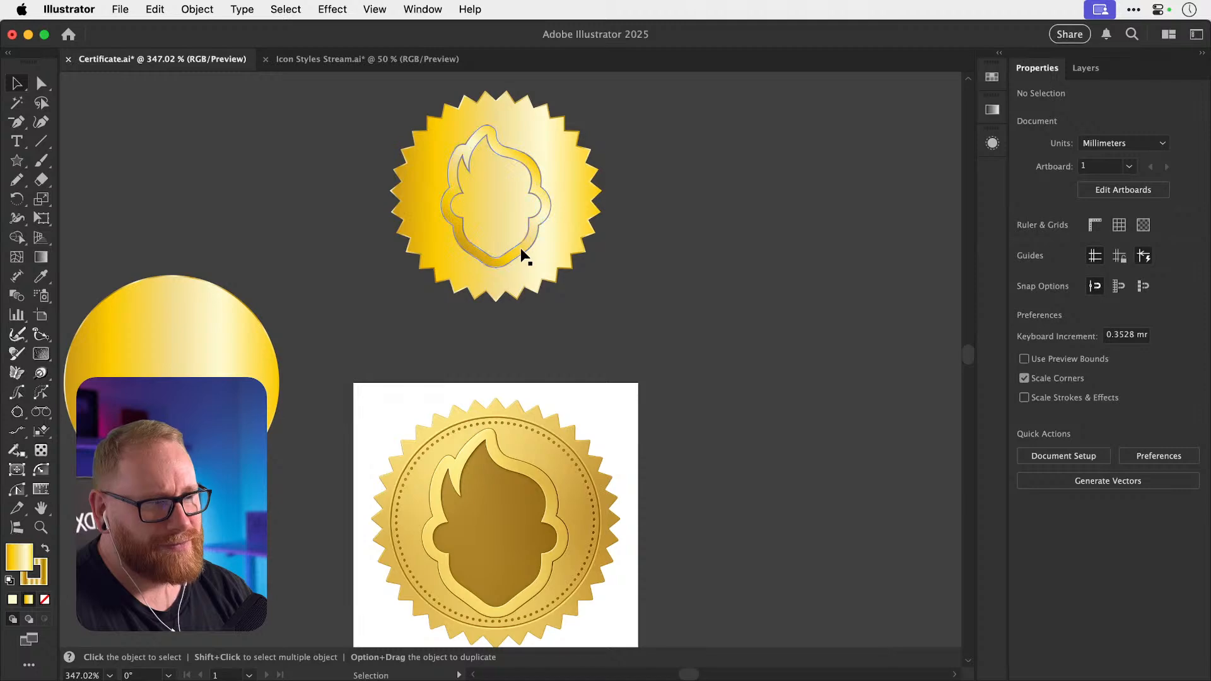
drag(520, 248, 721, 245)
Zoom in to study the reference seal's logo outline and the flame outline's anchor points.
key(space)
drag(477, 380, 813, 364)
key(space)
drag(507, 364, 476, 382)
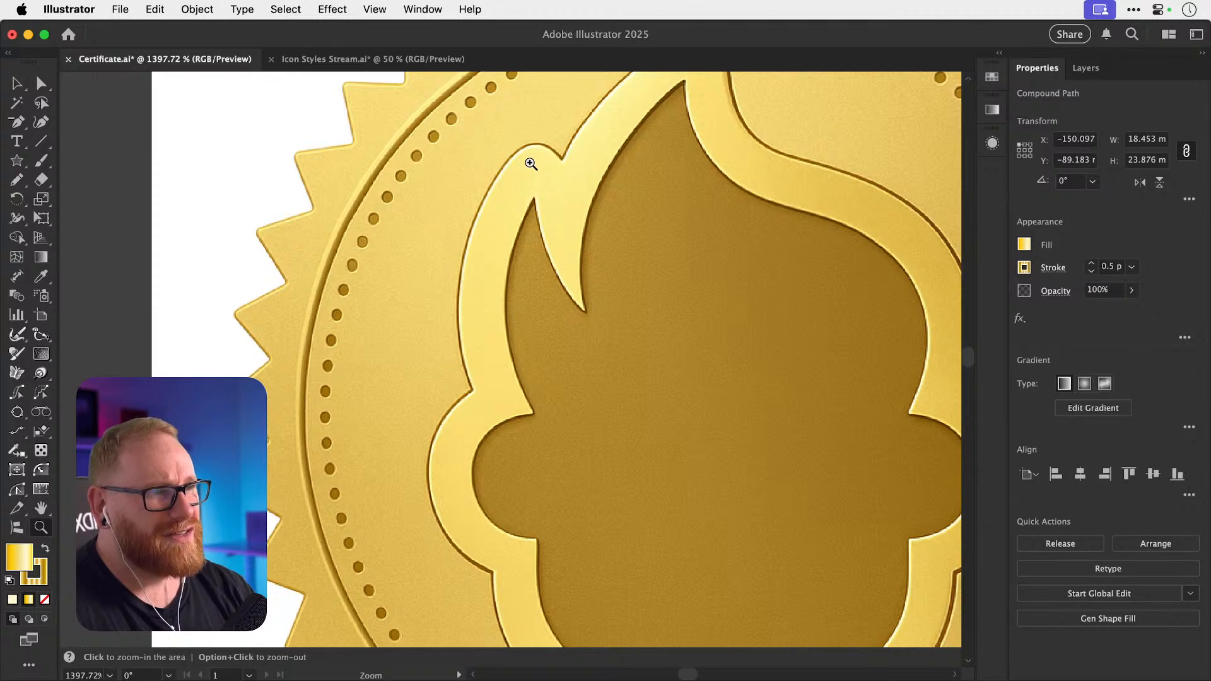
key(space)
drag(610, 178, 490, 272)
drag(590, 280, 566, 258)
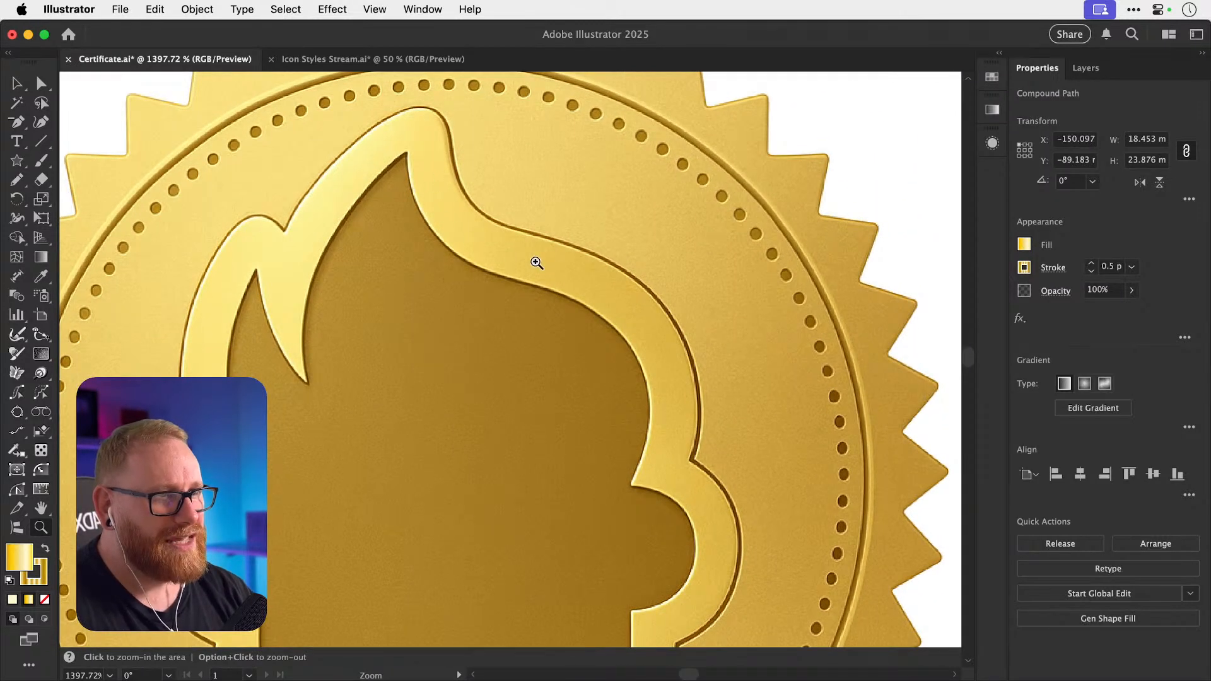
key(a)
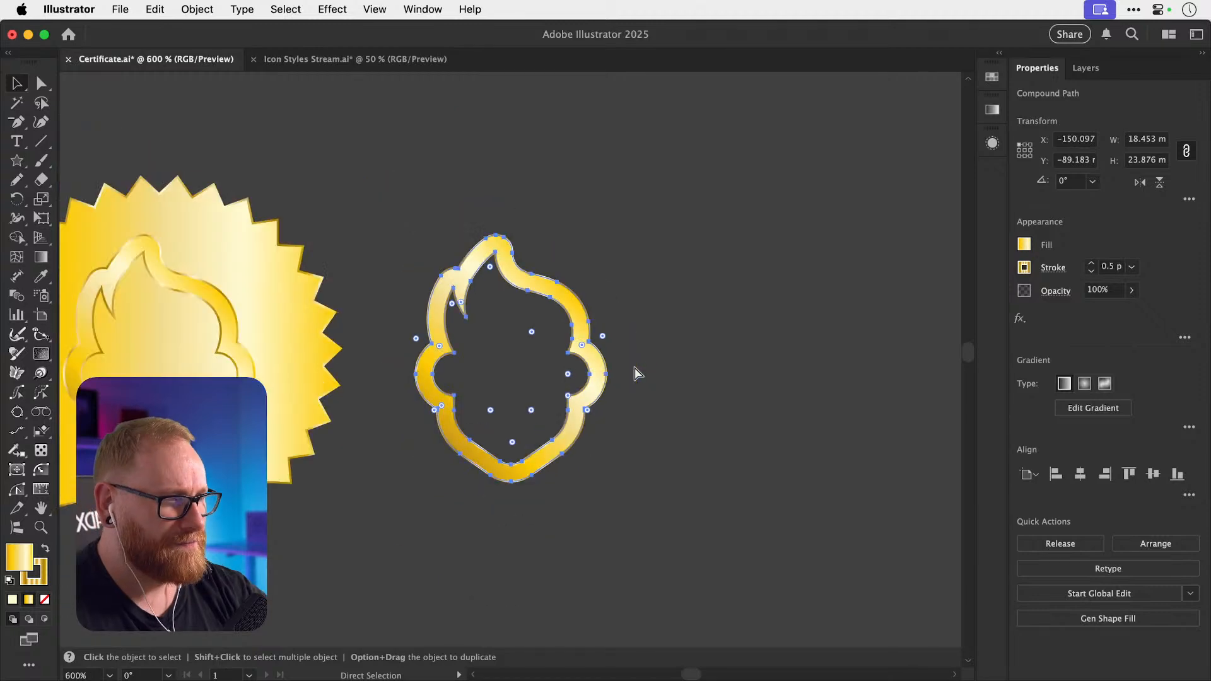
Move the spare flame outline down next to the reference seal image.
key(space)
drag(405, 242, 582, 211)
drag(489, 336, 595, 250)
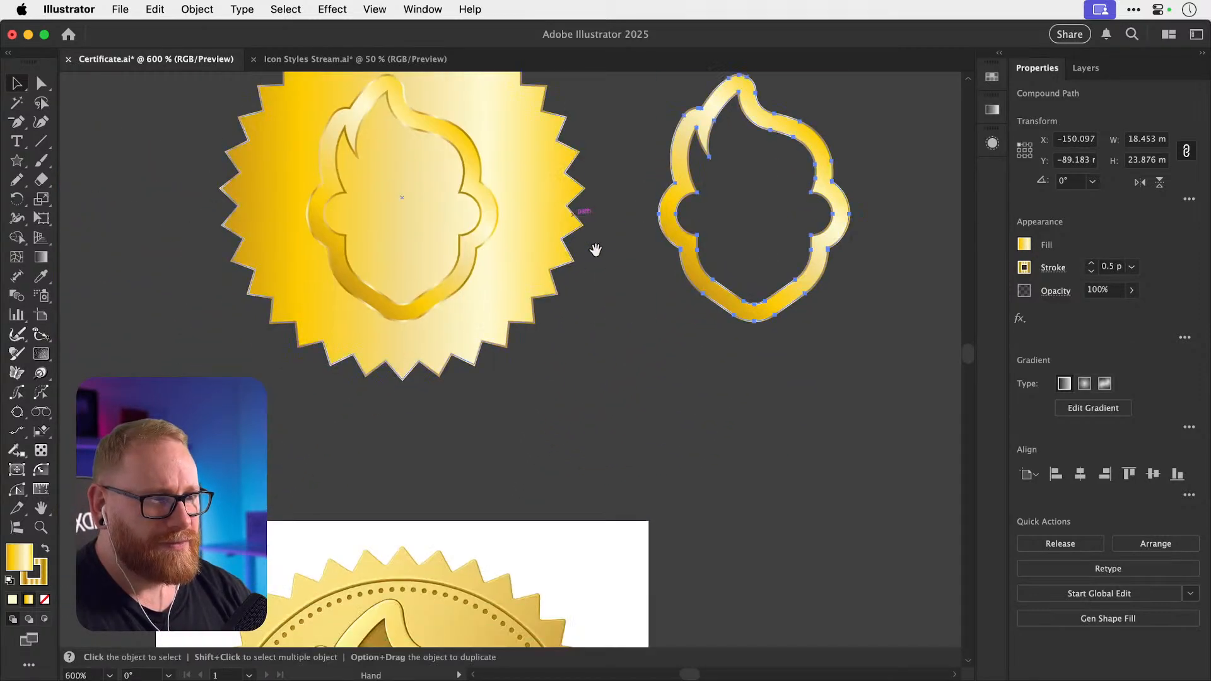
drag(717, 302, 748, 541)
key(space)
drag(748, 544, 652, 496)
key(space)
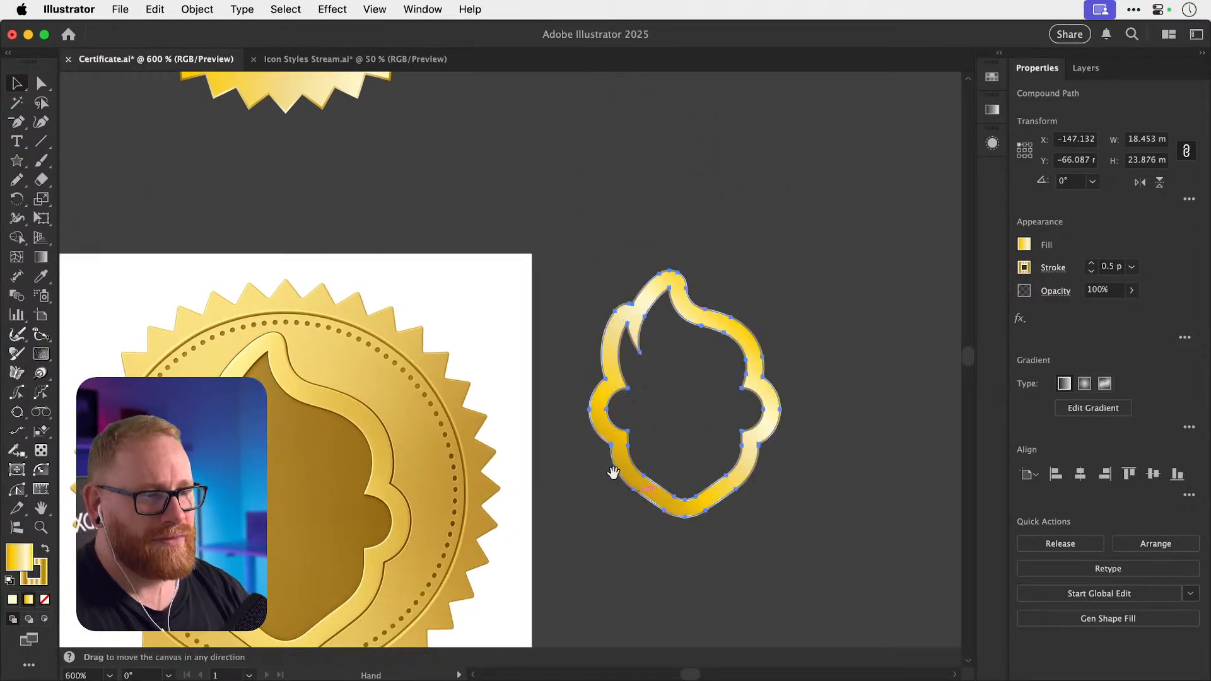
key(v)
scroll(387, 433, down, 5)
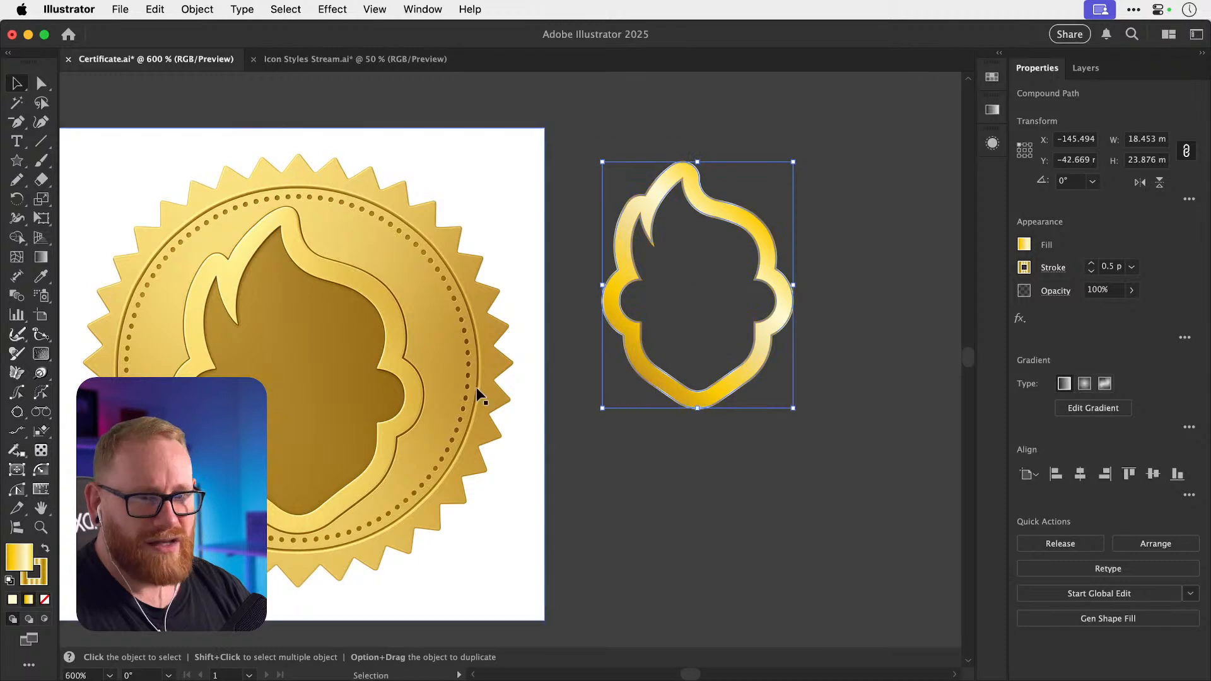
Remove the white gradient stop and eyedrop the seal's gold into the end stop.
key(g)
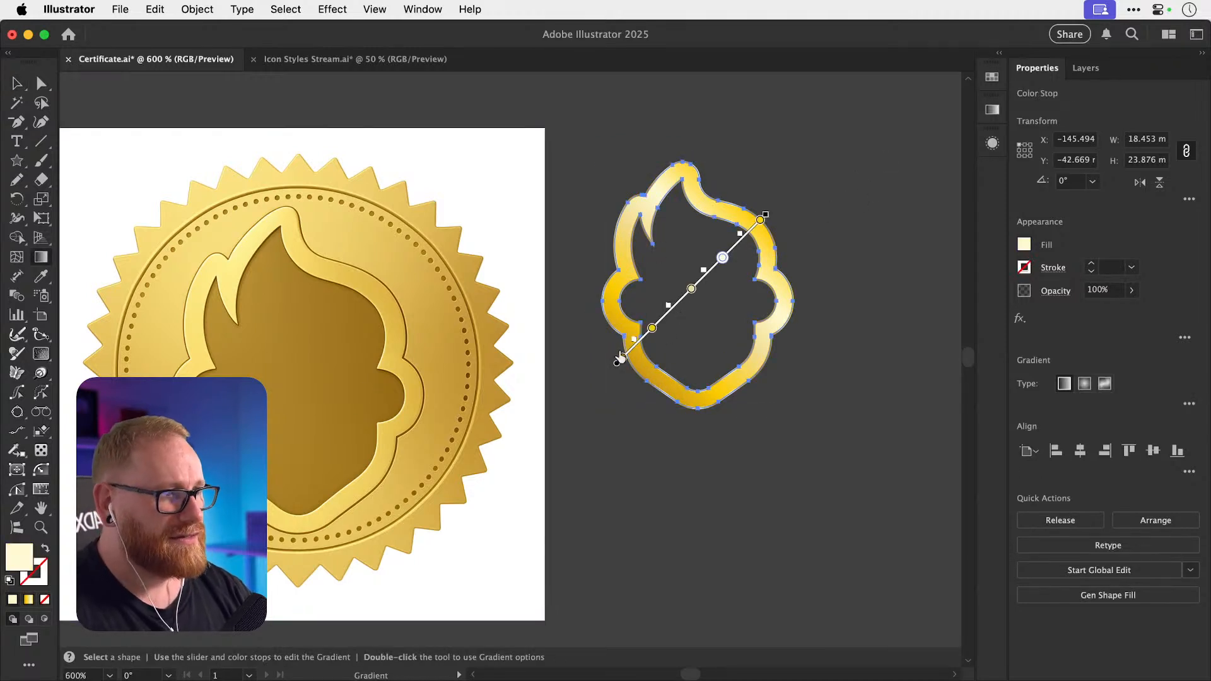
drag(722, 257, 727, 316)
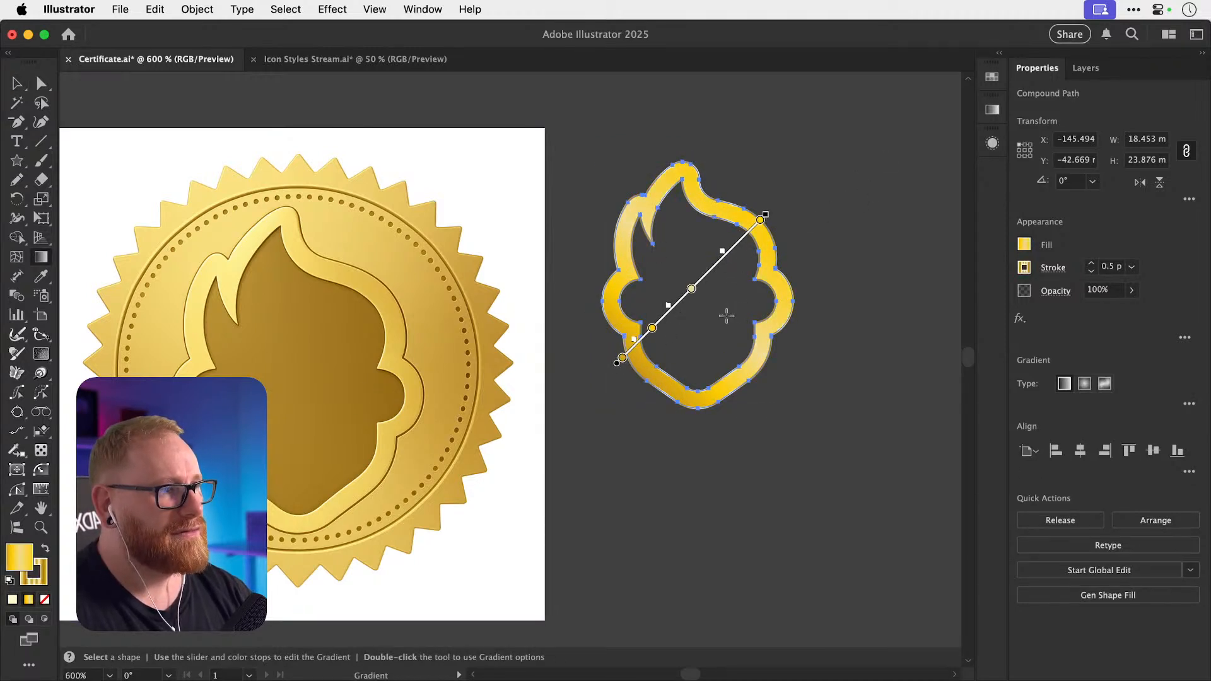
click(623, 358)
double_click(623, 358)
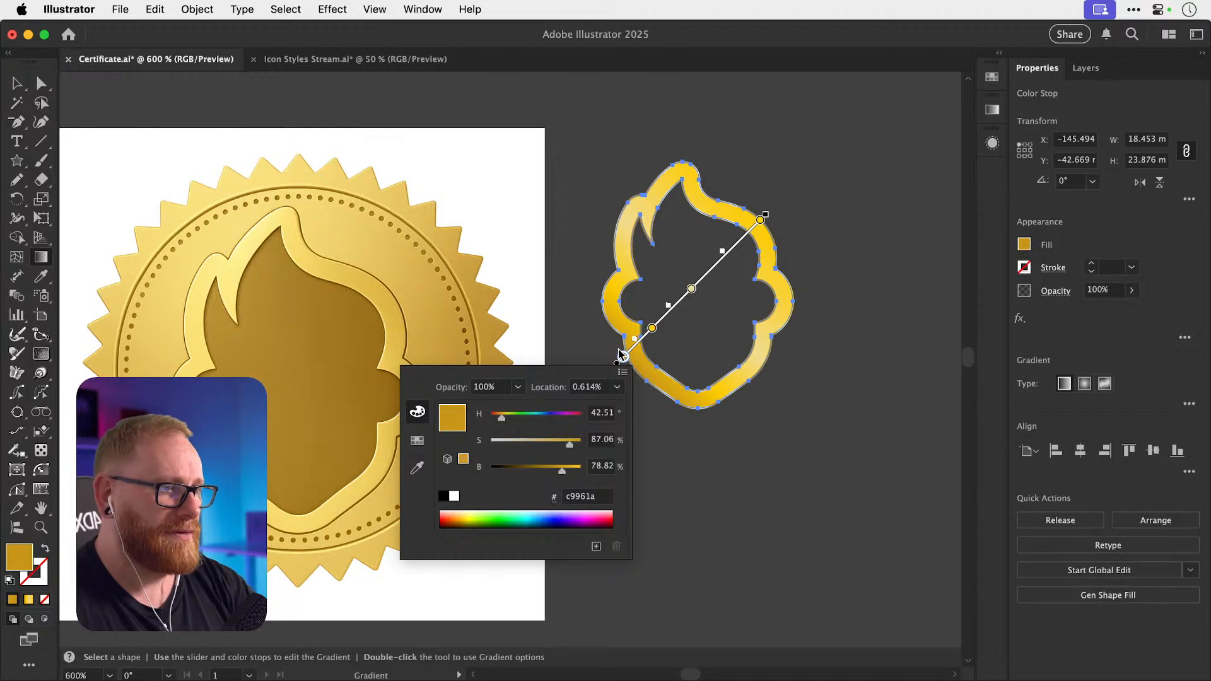
click(417, 467)
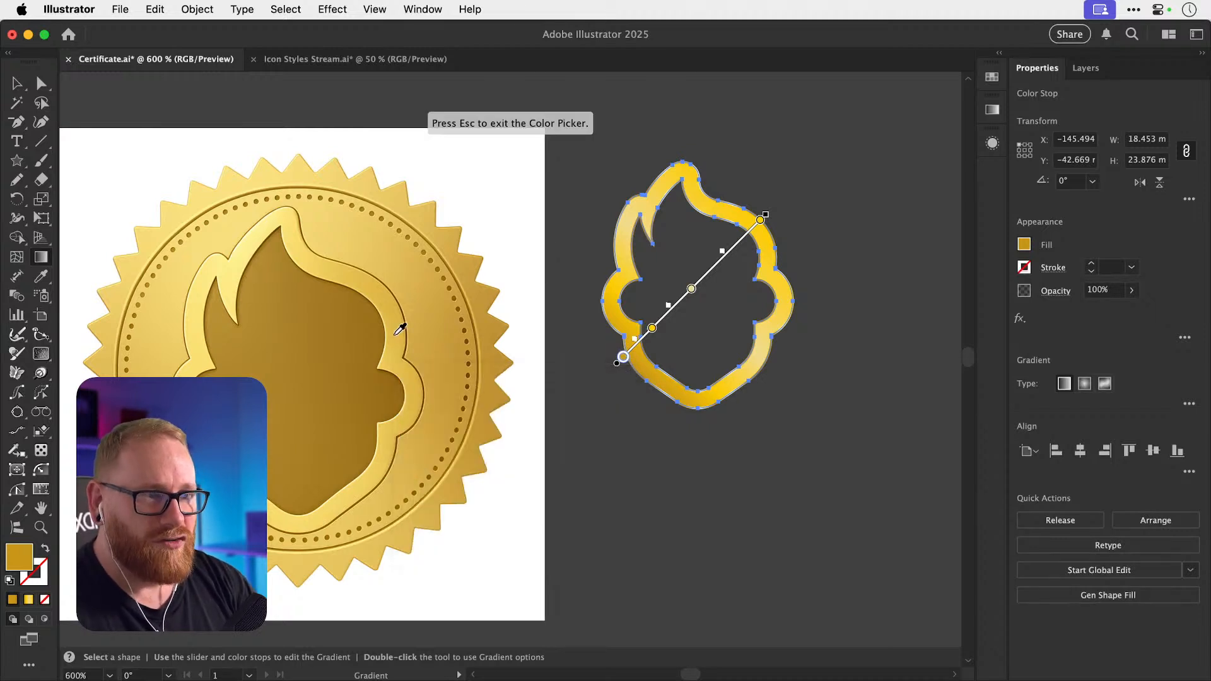
click(434, 333)
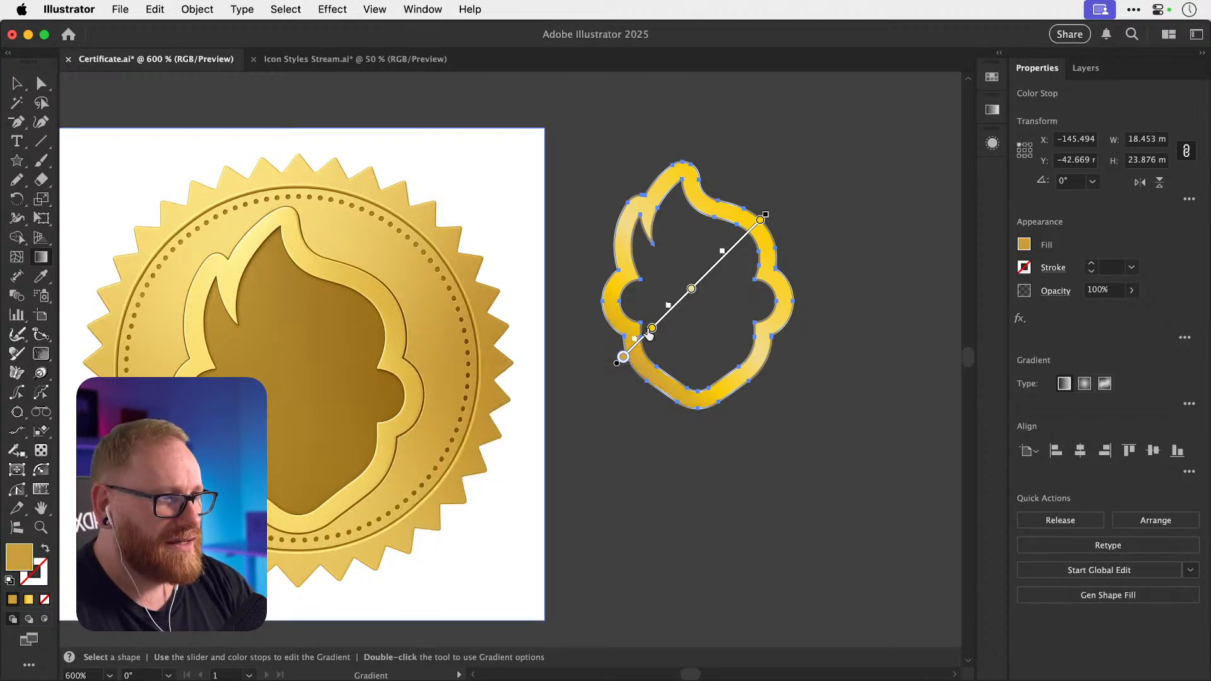
Sample the seal's light rim colour into the top gradient stop.
click(652, 328)
double_click(652, 328)
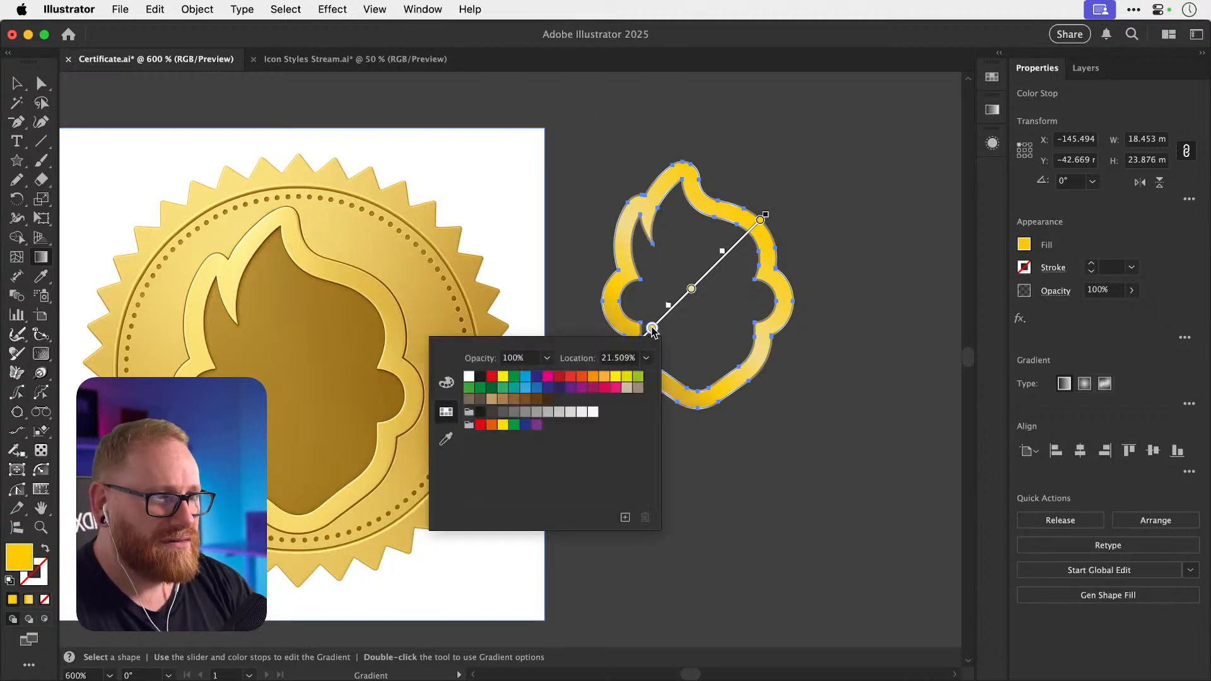
click(446, 439)
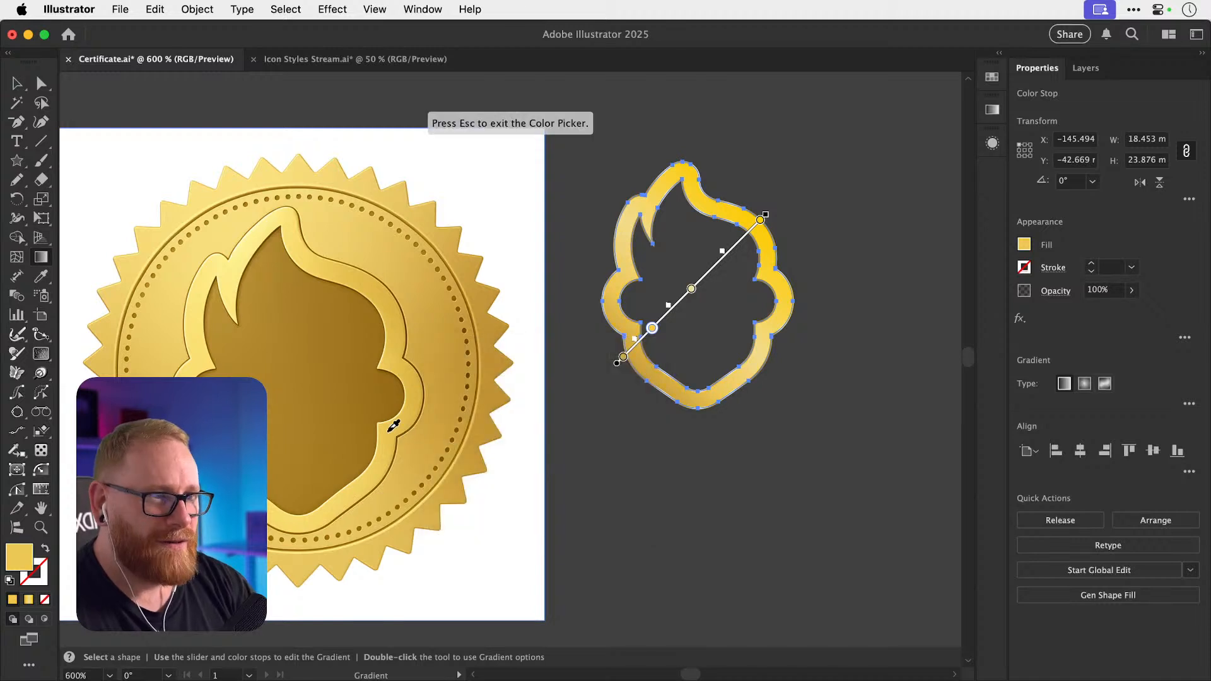
key(Escape)
double_click(691, 289)
click(483, 404)
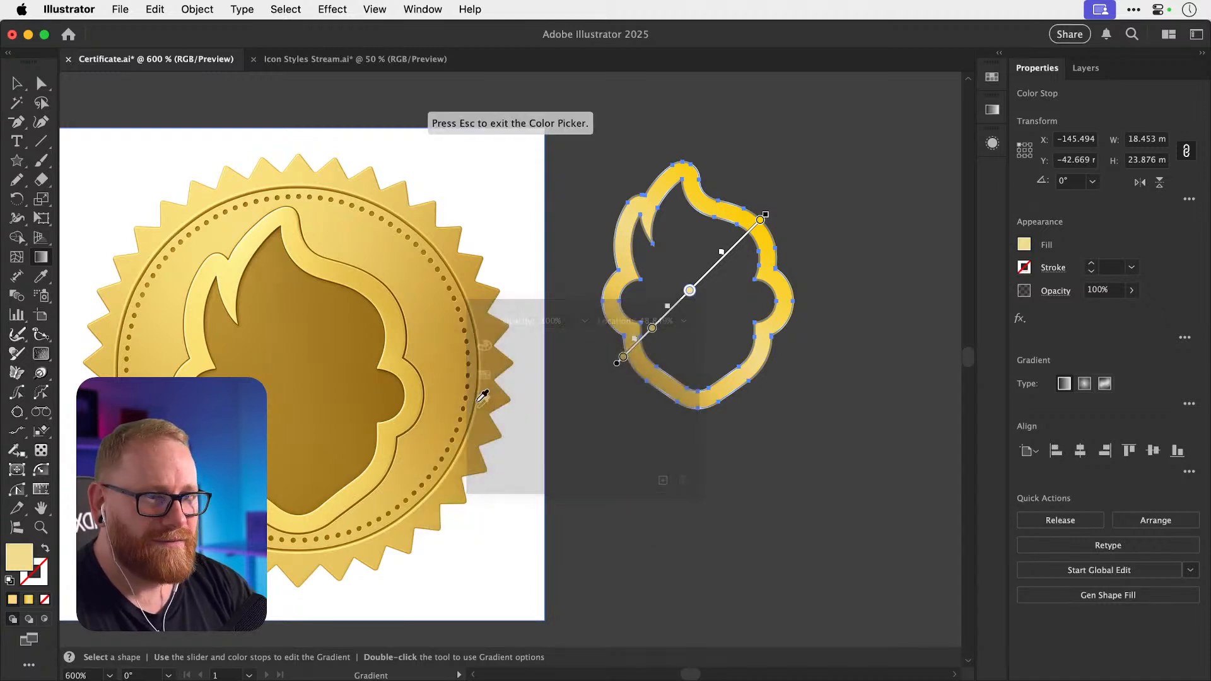
key(Escape)
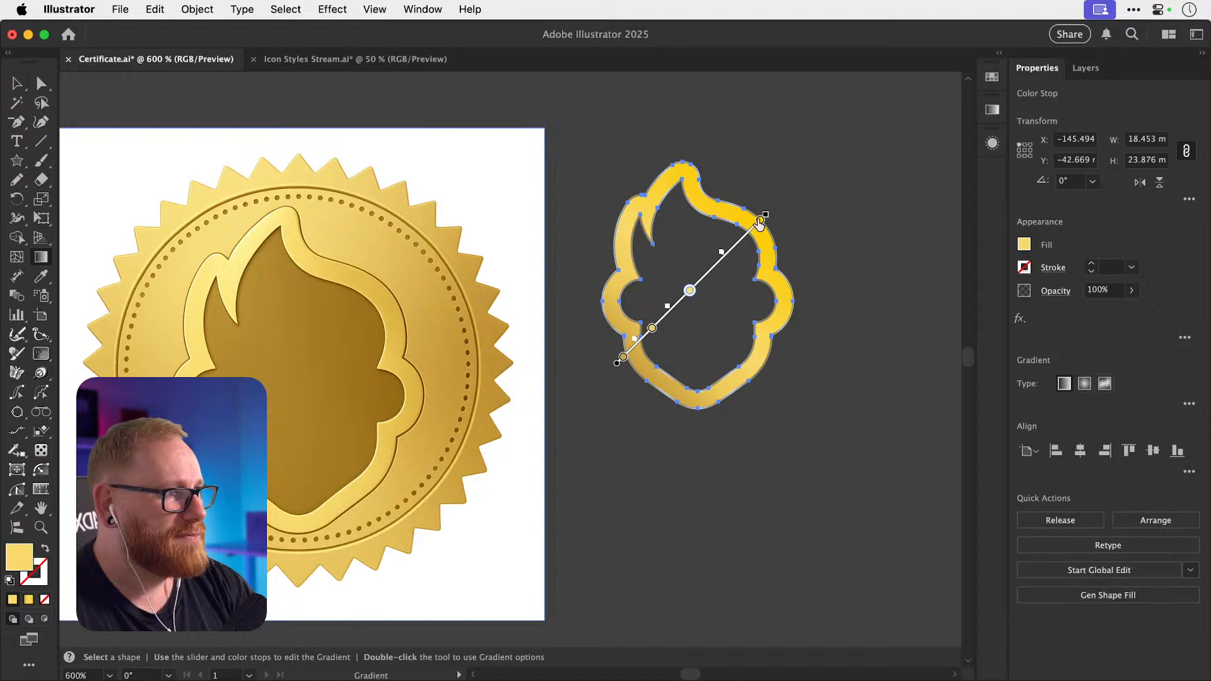
double_click(761, 220)
click(554, 330)
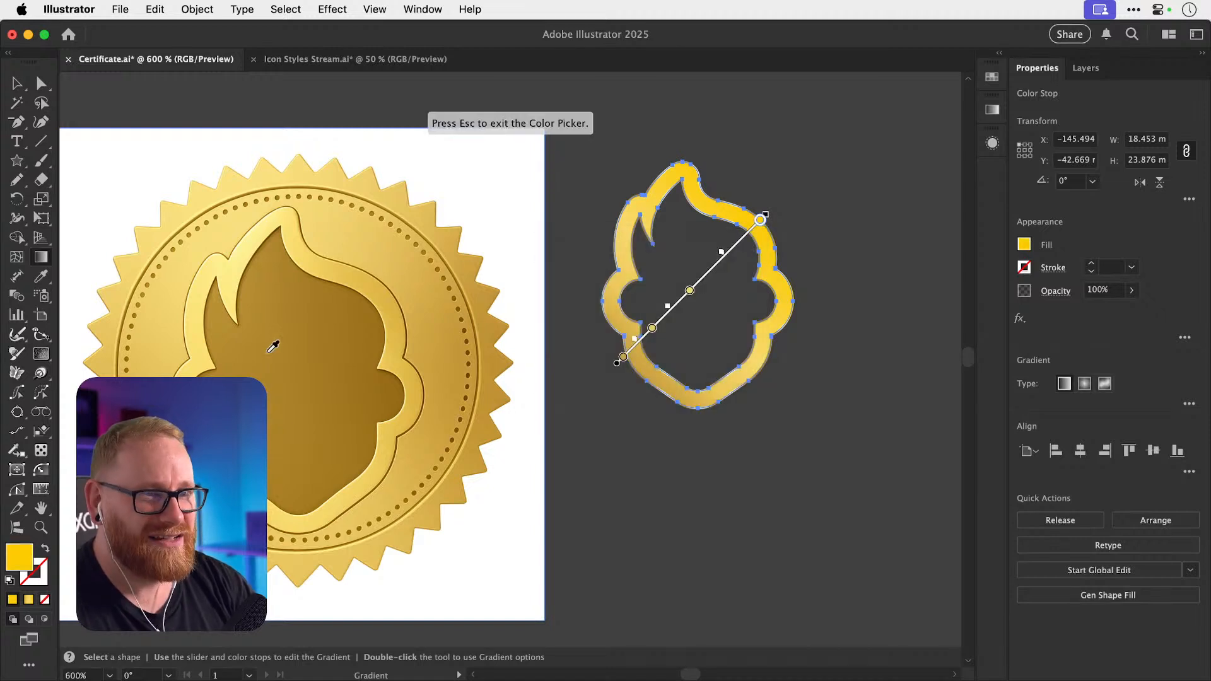
click(200, 319)
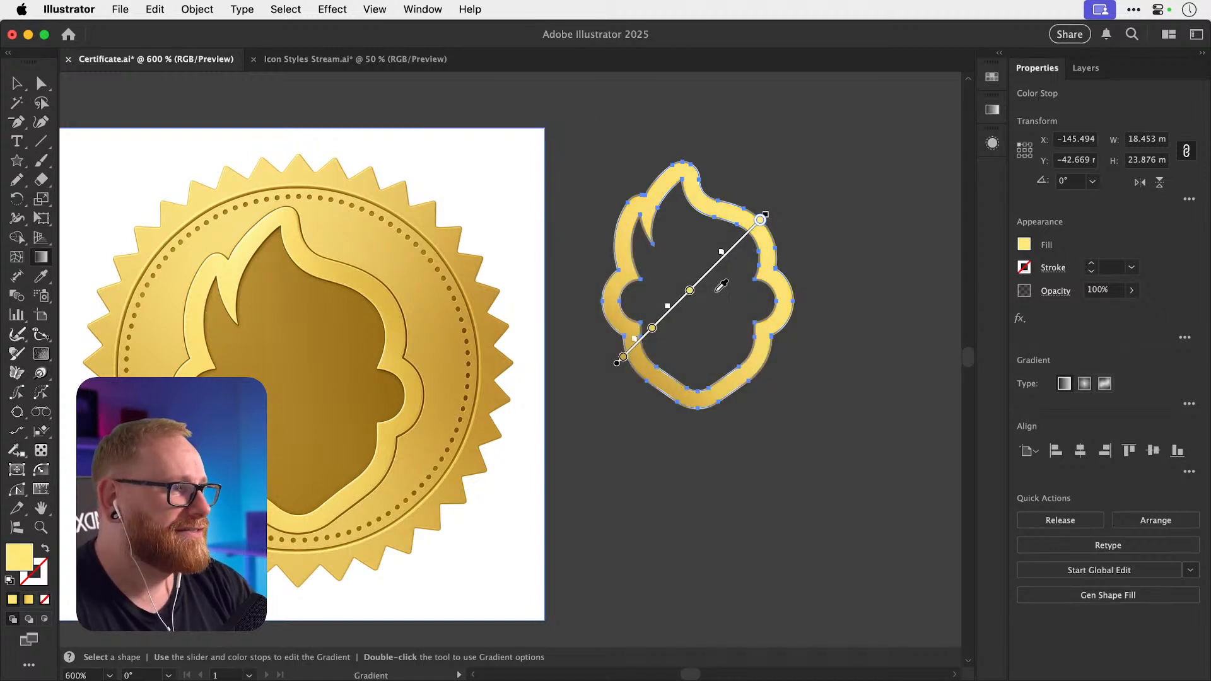
Shift the gradient midpoint and colour stops toward the top end, then deselect.
drag(691, 294, 709, 275)
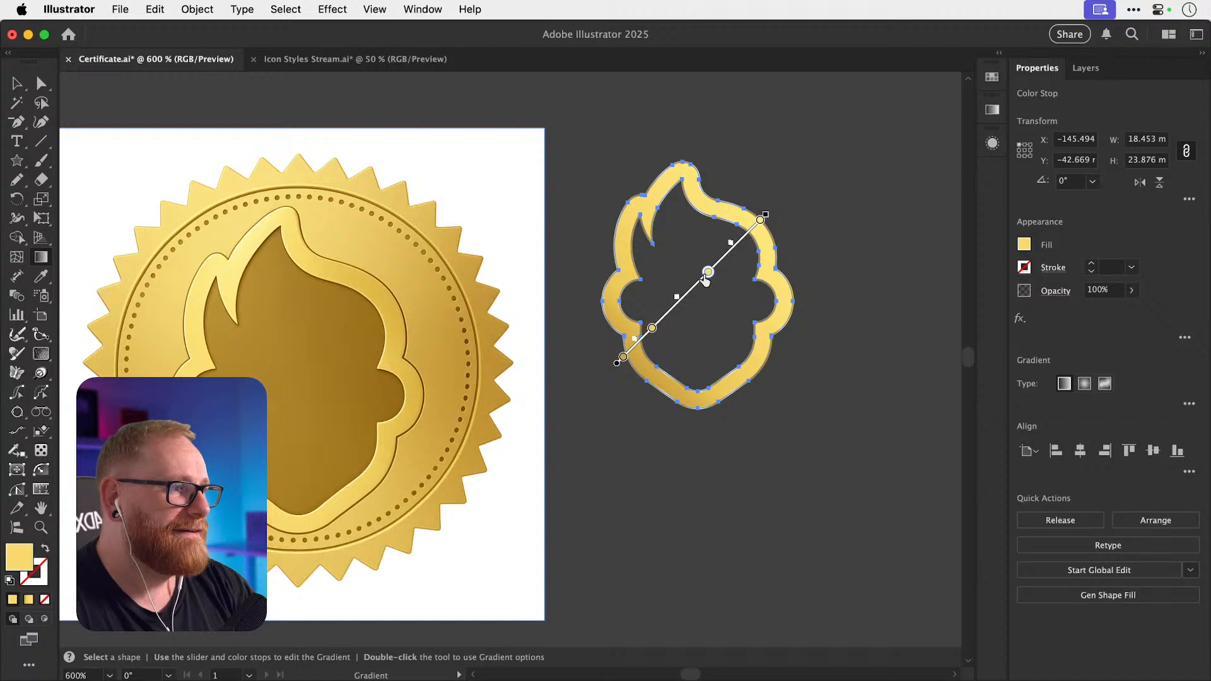
drag(650, 331, 677, 301)
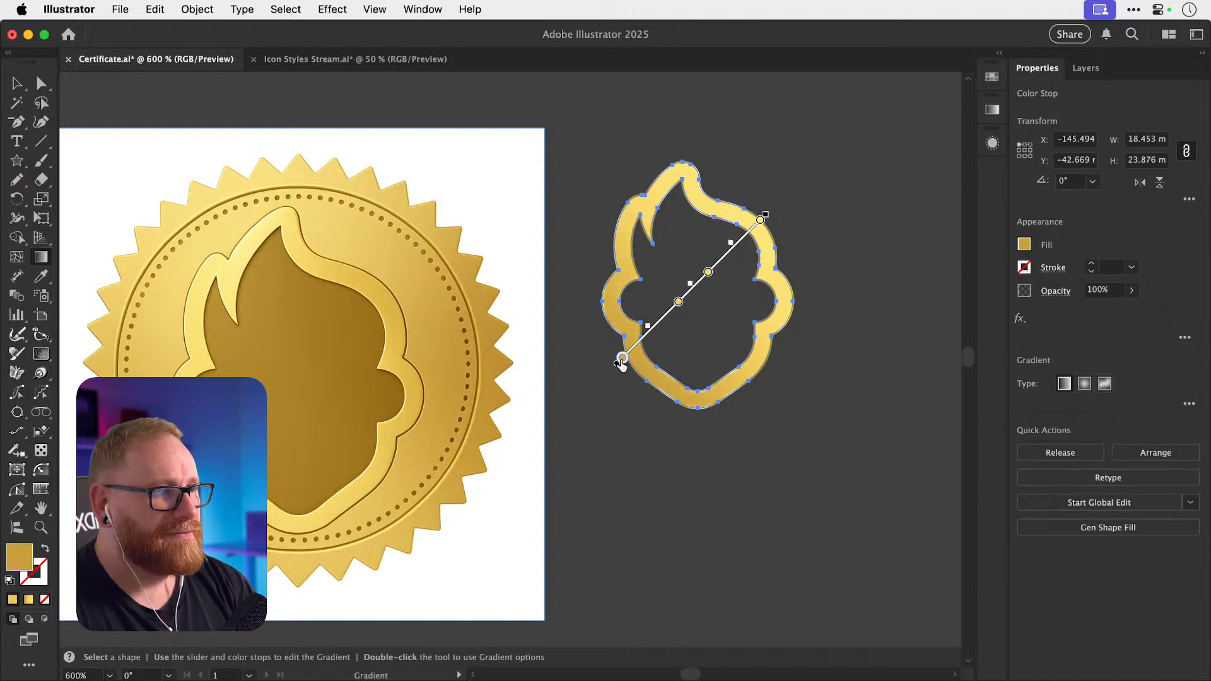
drag(678, 303, 670, 311)
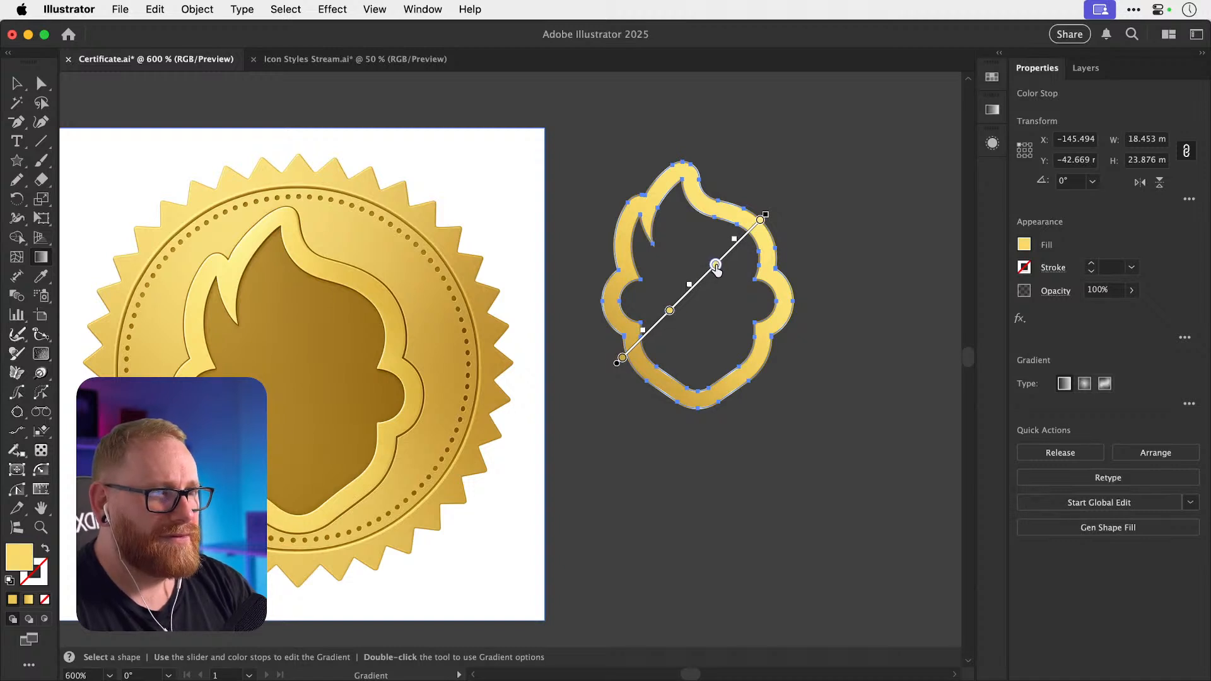
key(v)
click(838, 198)
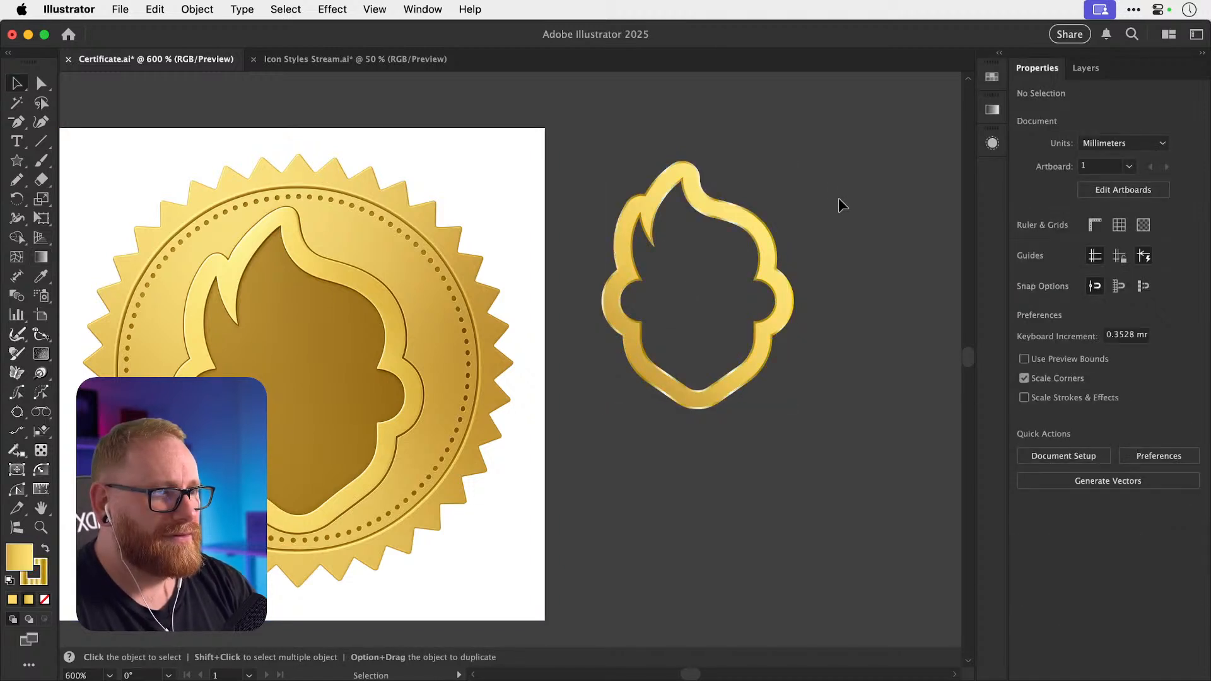
Try removing the gold flame outline's stroke, then undo to keep it.
click(773, 266)
click(824, 249)
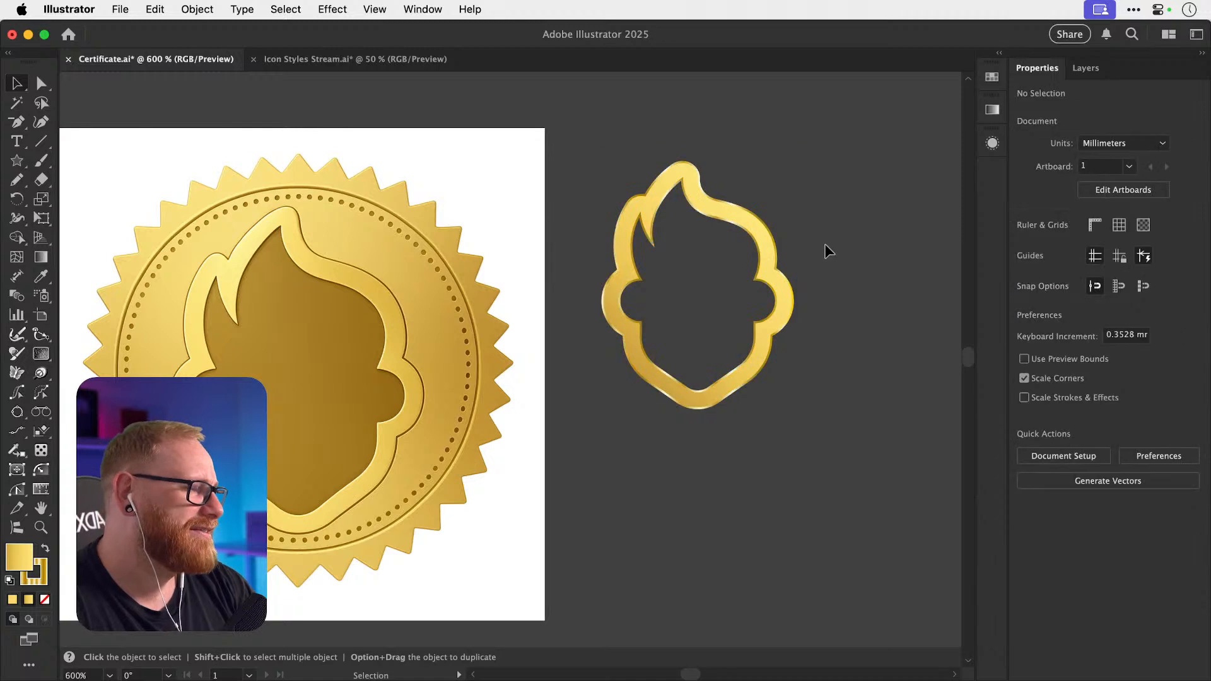
click(783, 278)
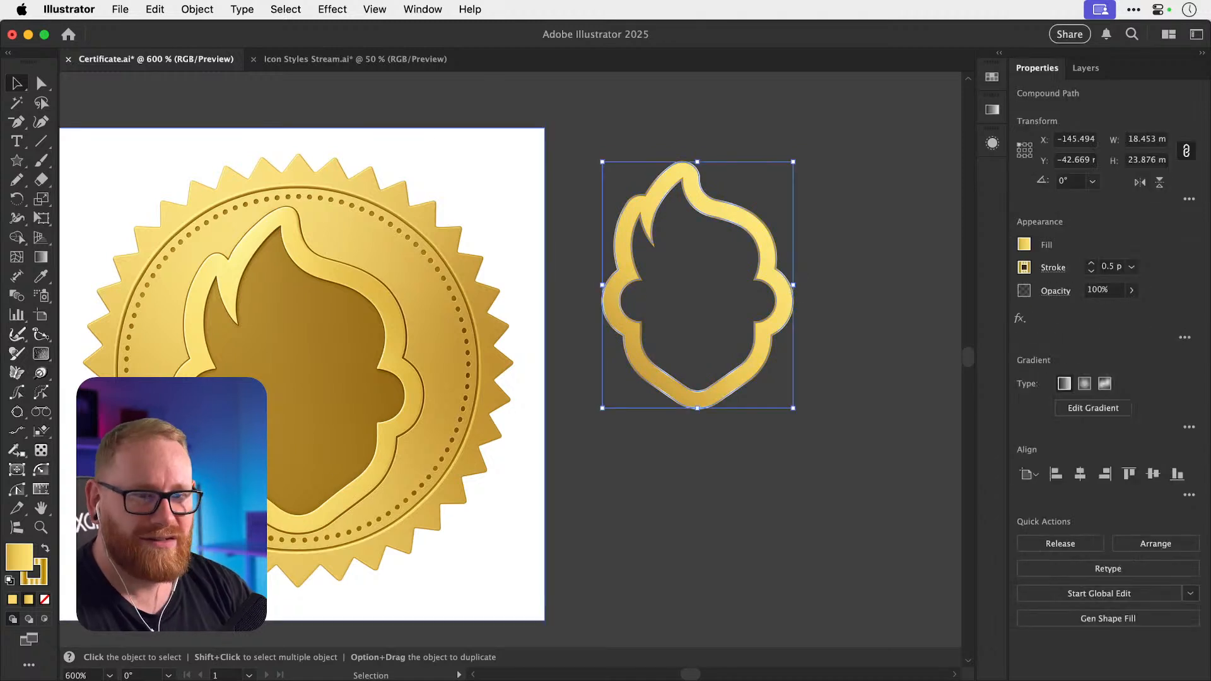
click(43, 582)
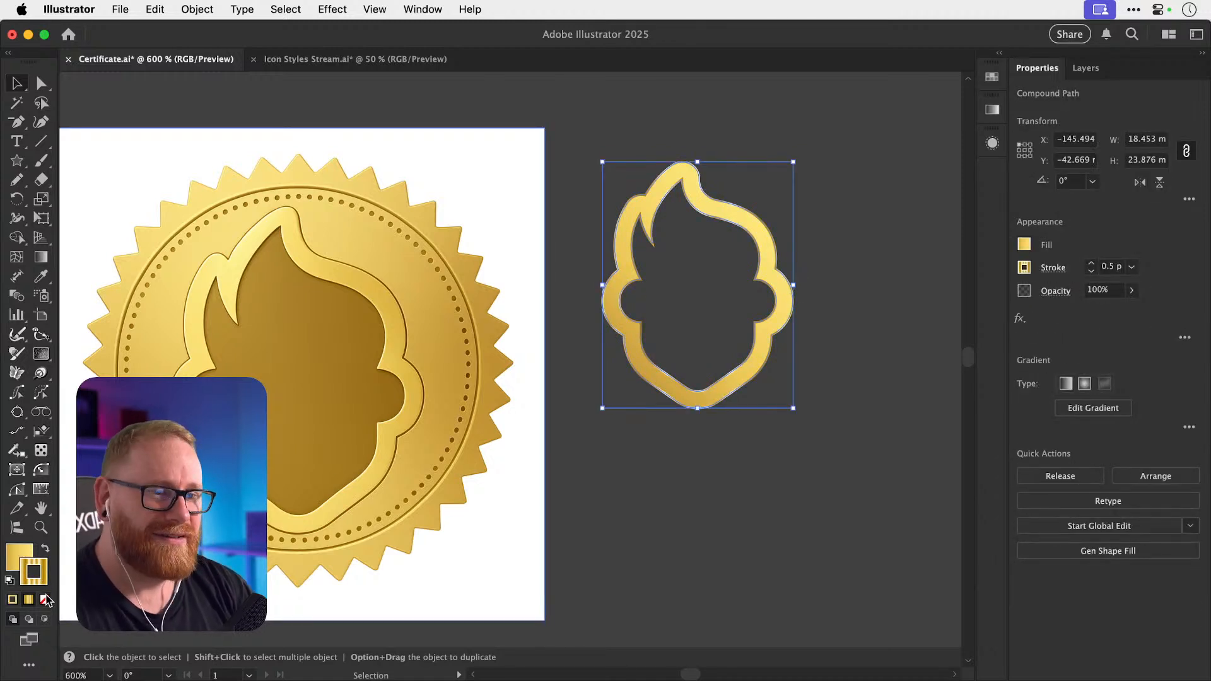
click(45, 599)
click(869, 338)
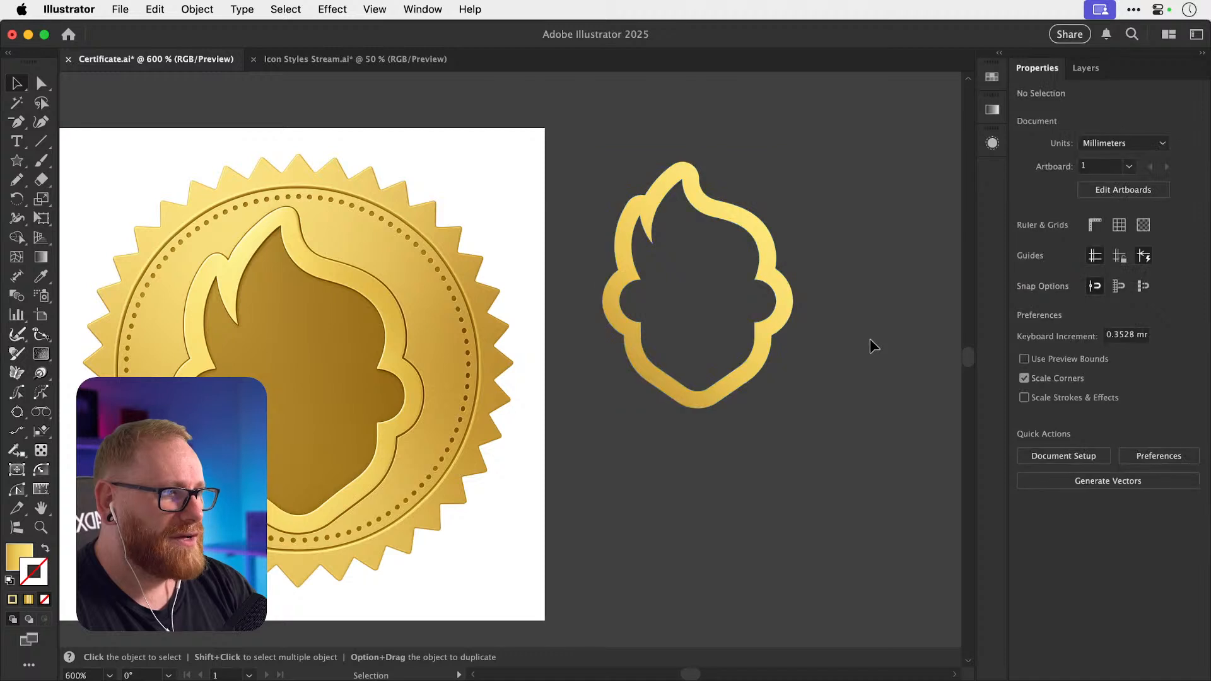
key(super+z)
click(869, 338)
key(super+z)
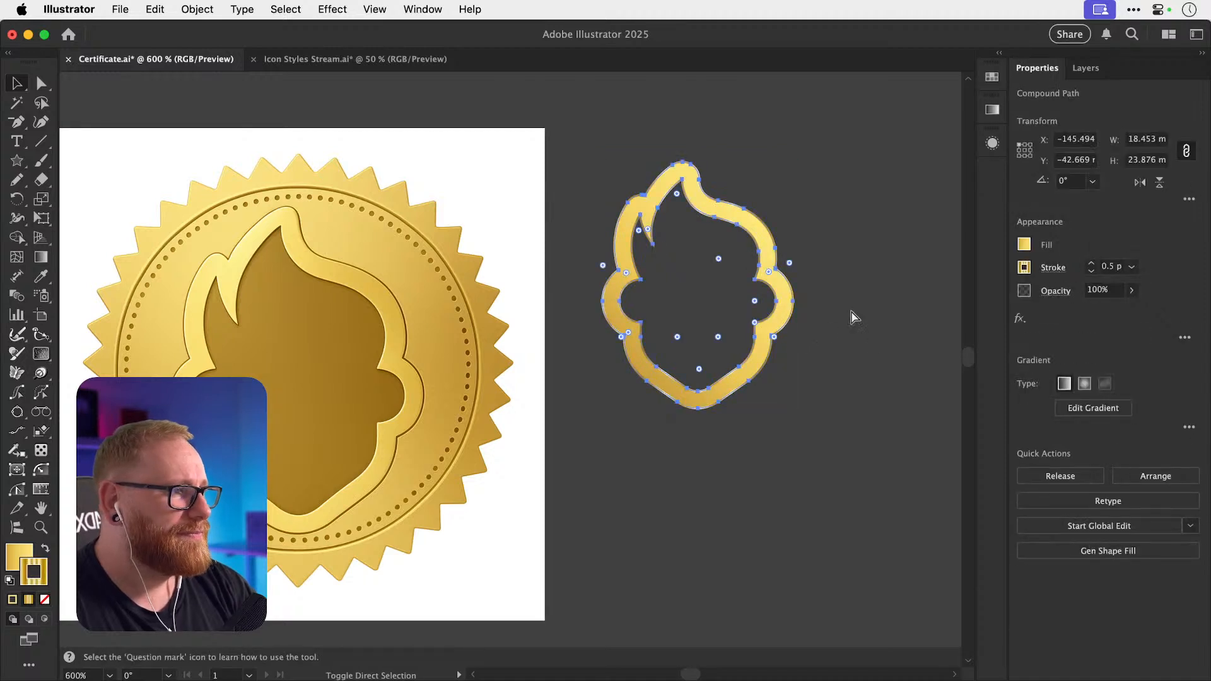
click(792, 331)
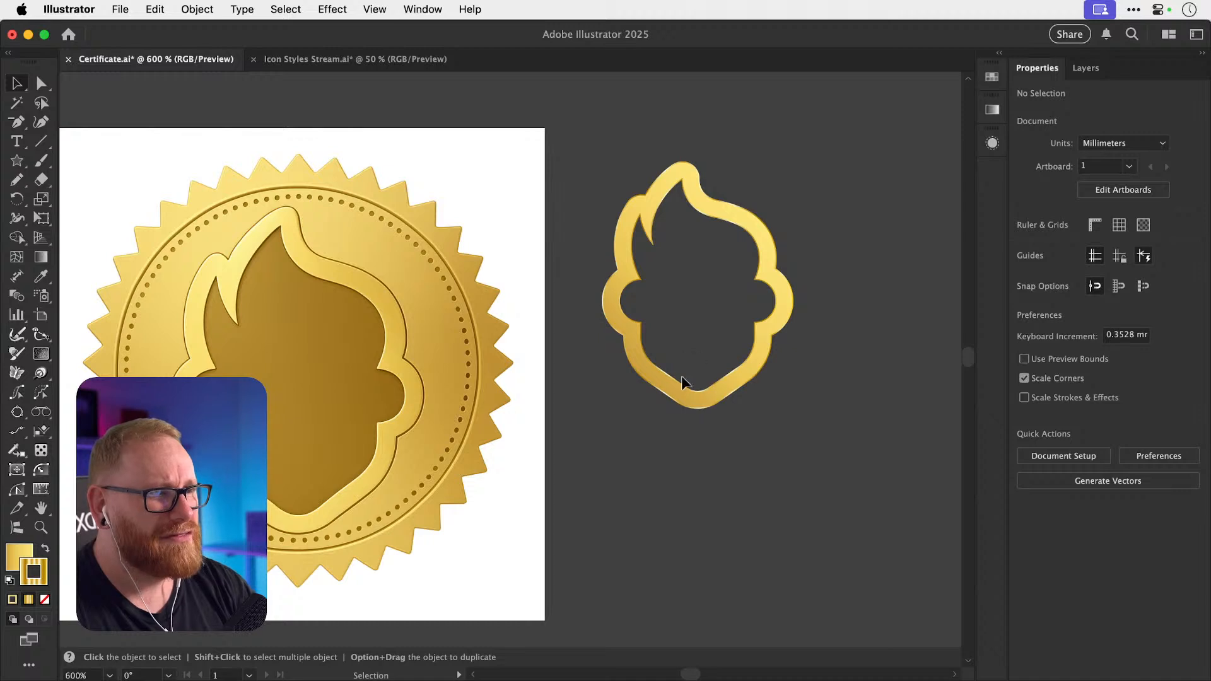
Duplicate the outline below the original and set the copy's stroke to None.
drag(671, 381, 680, 537)
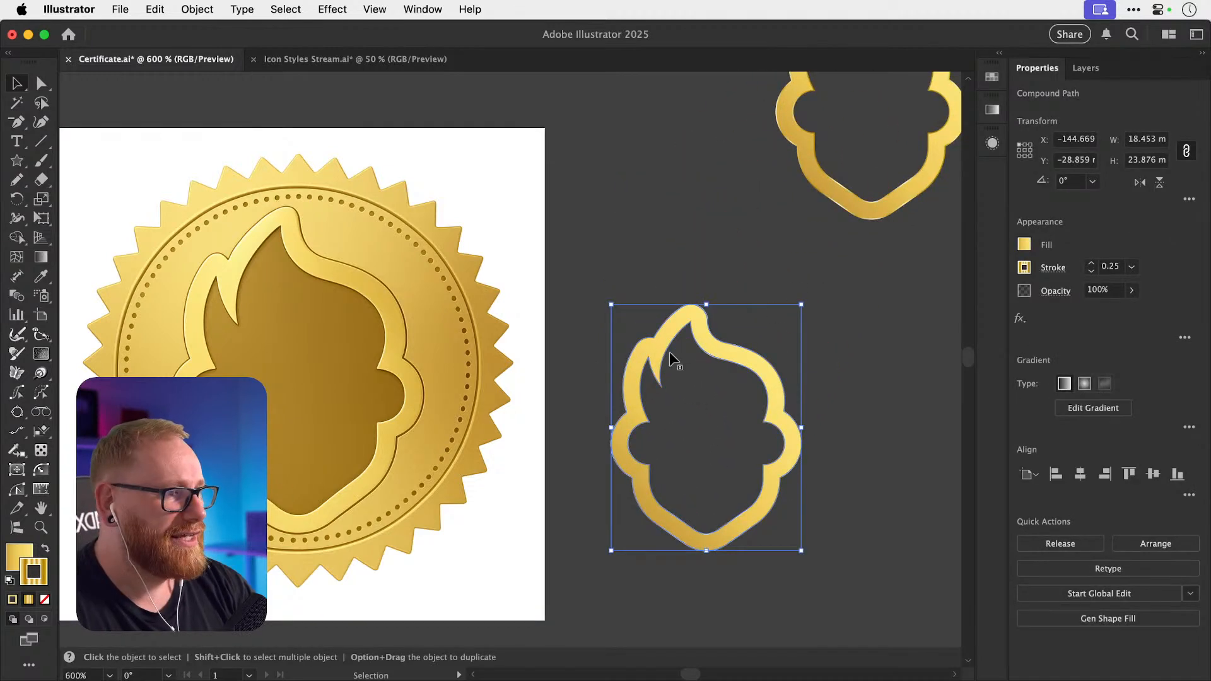
click(45, 600)
key(x)
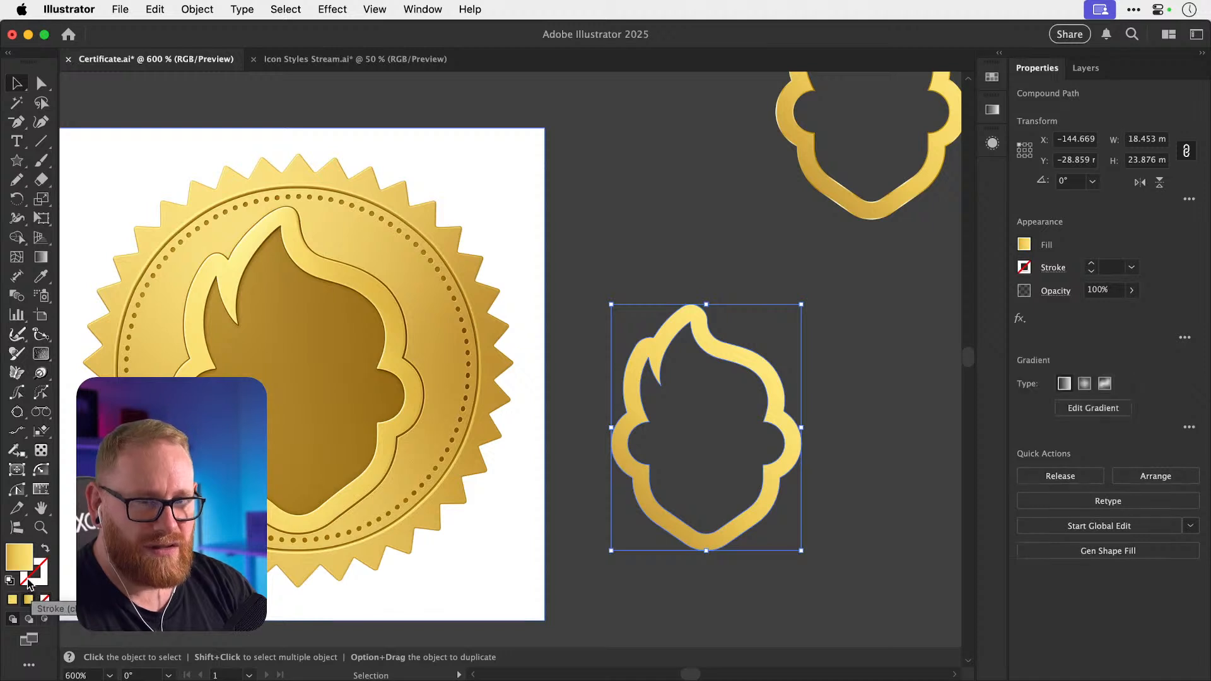
click(993, 110)
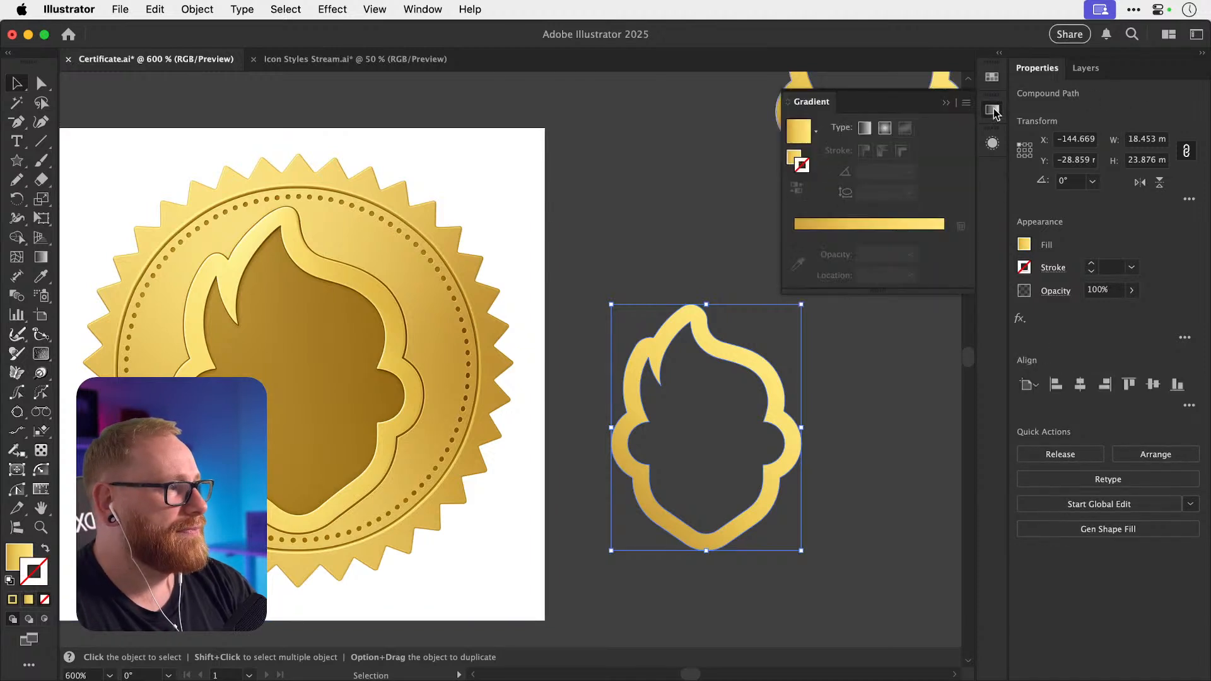
Apply the gradient to the copy's stroke, reversed, at 0.5 pt weight.
click(871, 225)
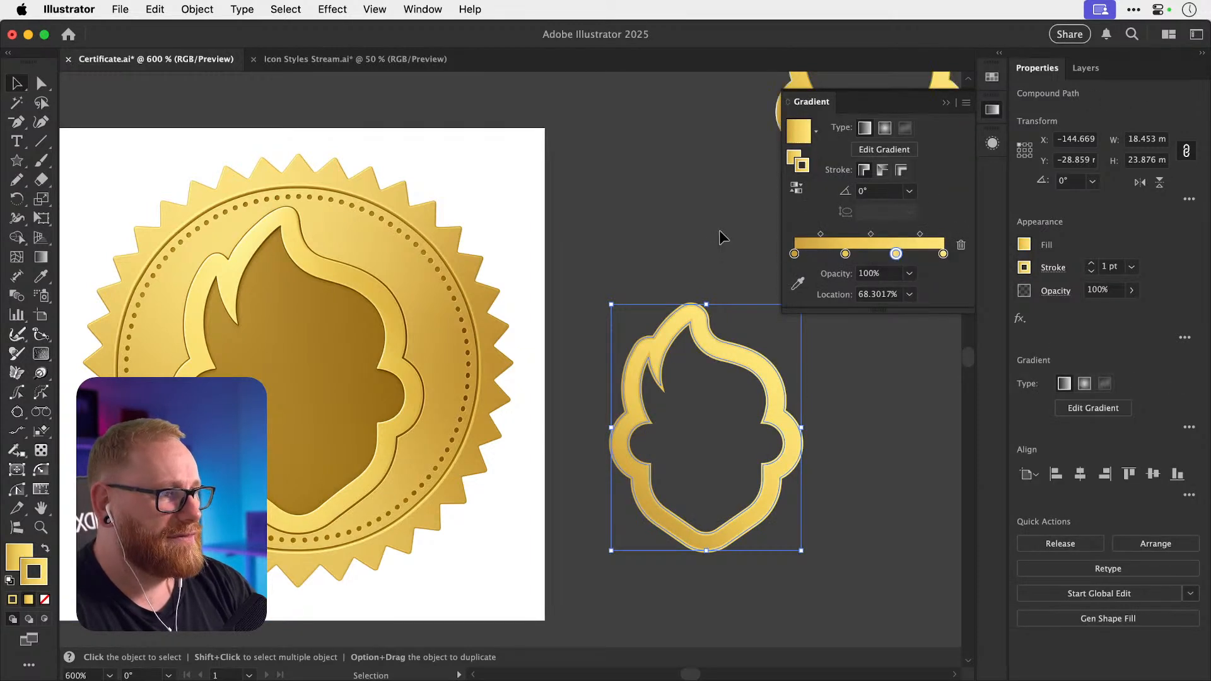
click(796, 188)
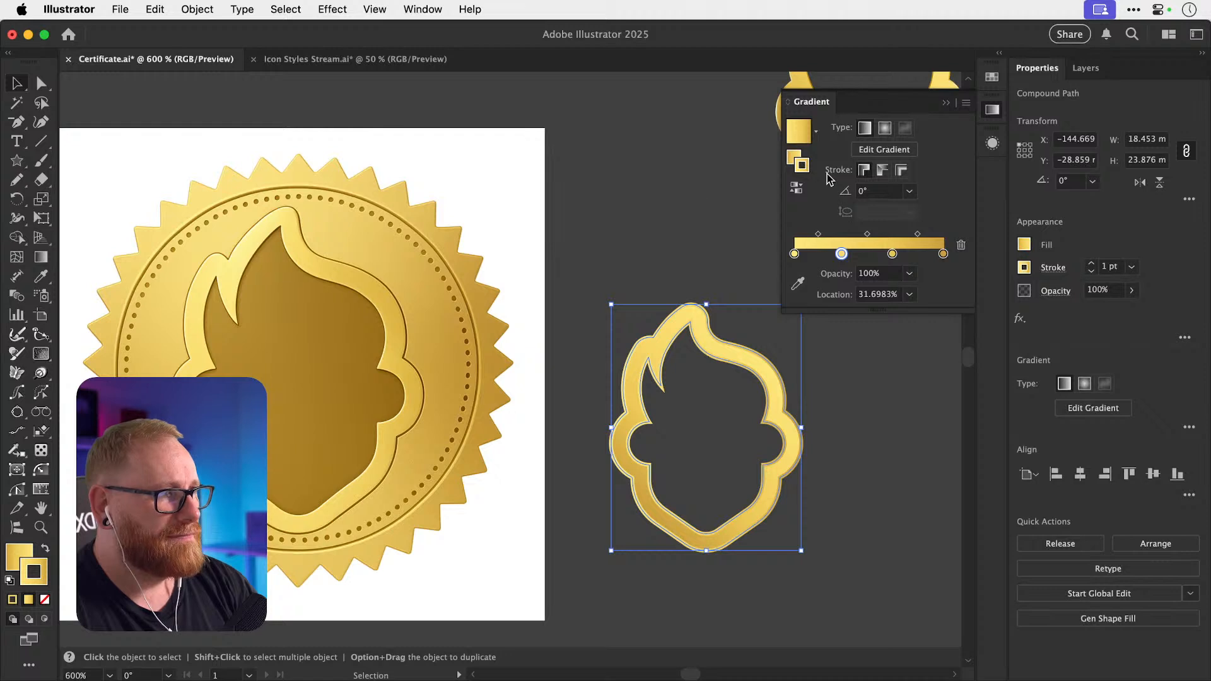
click(1090, 271)
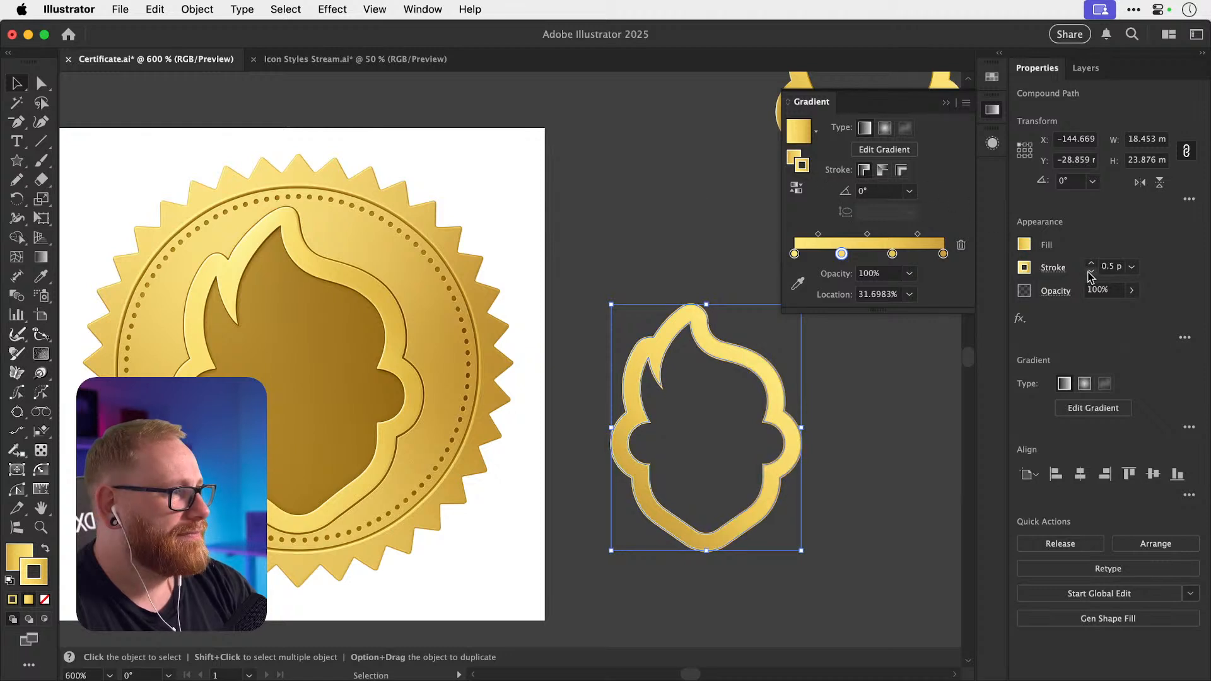
click(721, 251)
click(757, 370)
key(x)
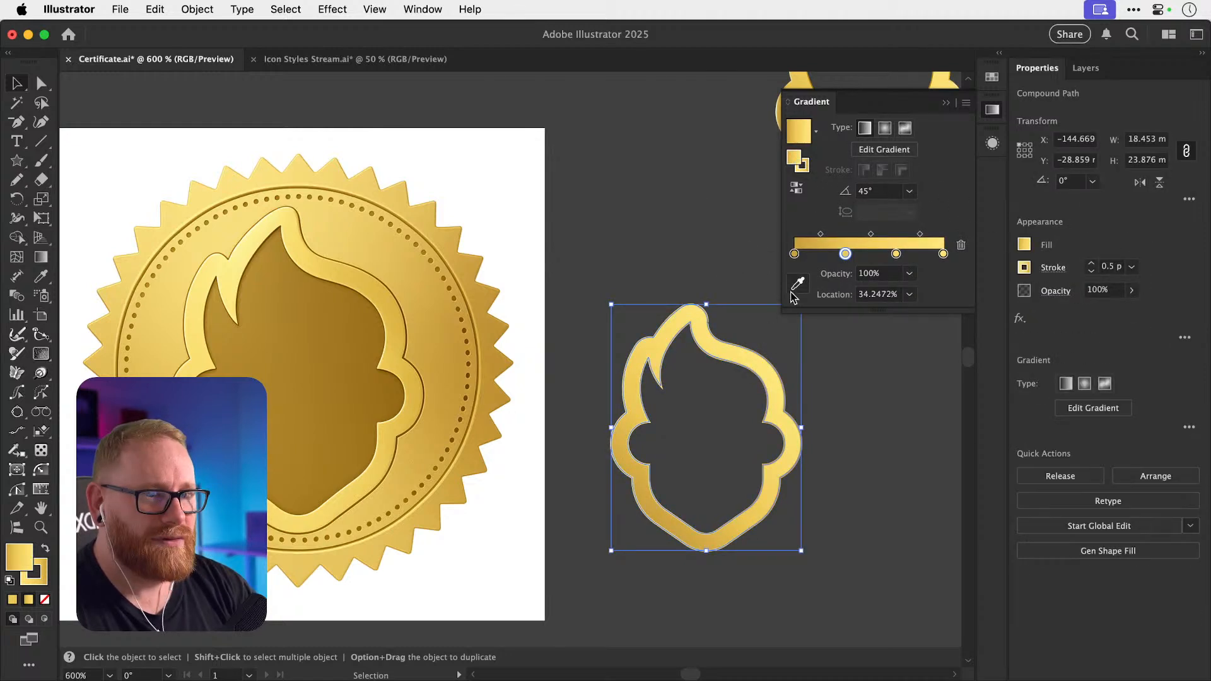
click(800, 165)
click(796, 188)
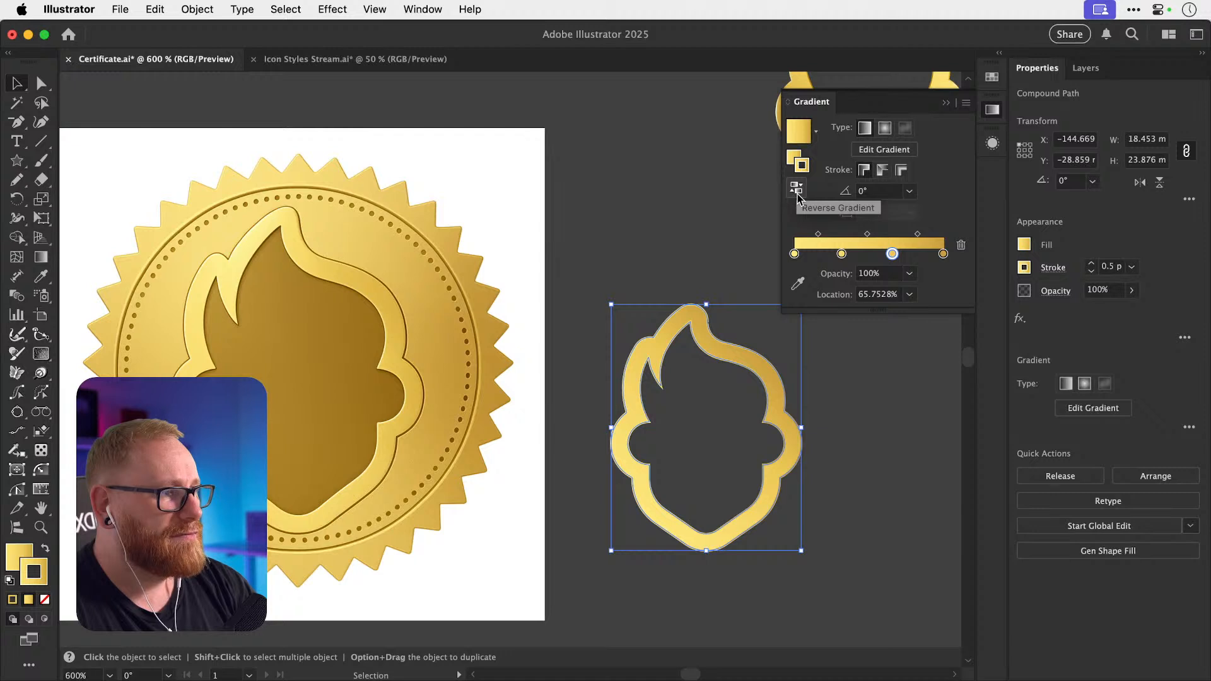
click(698, 202)
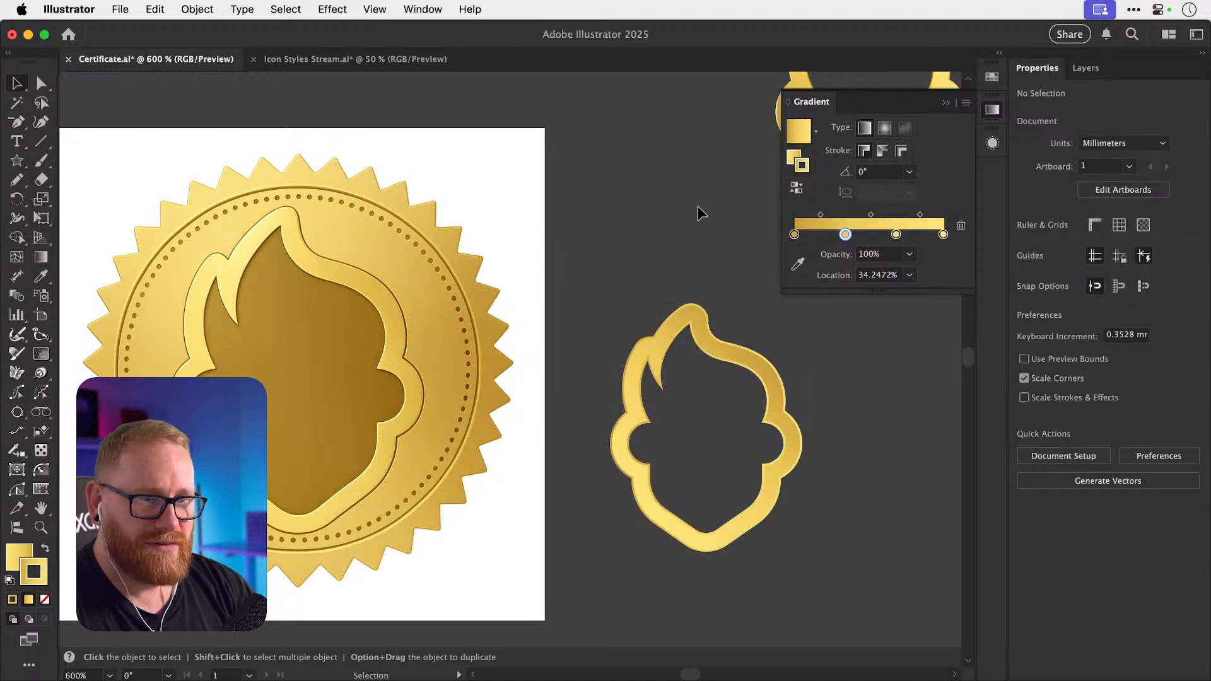
Darken the outline gradient's leftmost stop by lowering its HSB brightness.
click(669, 504)
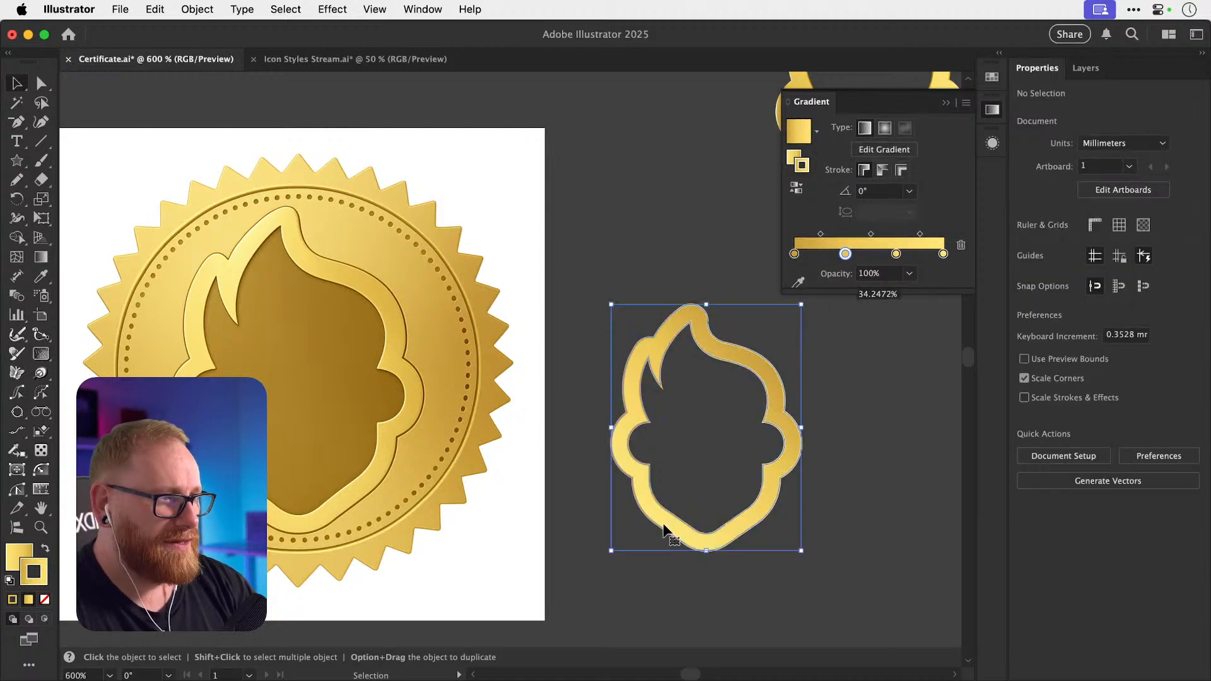
double_click(795, 255)
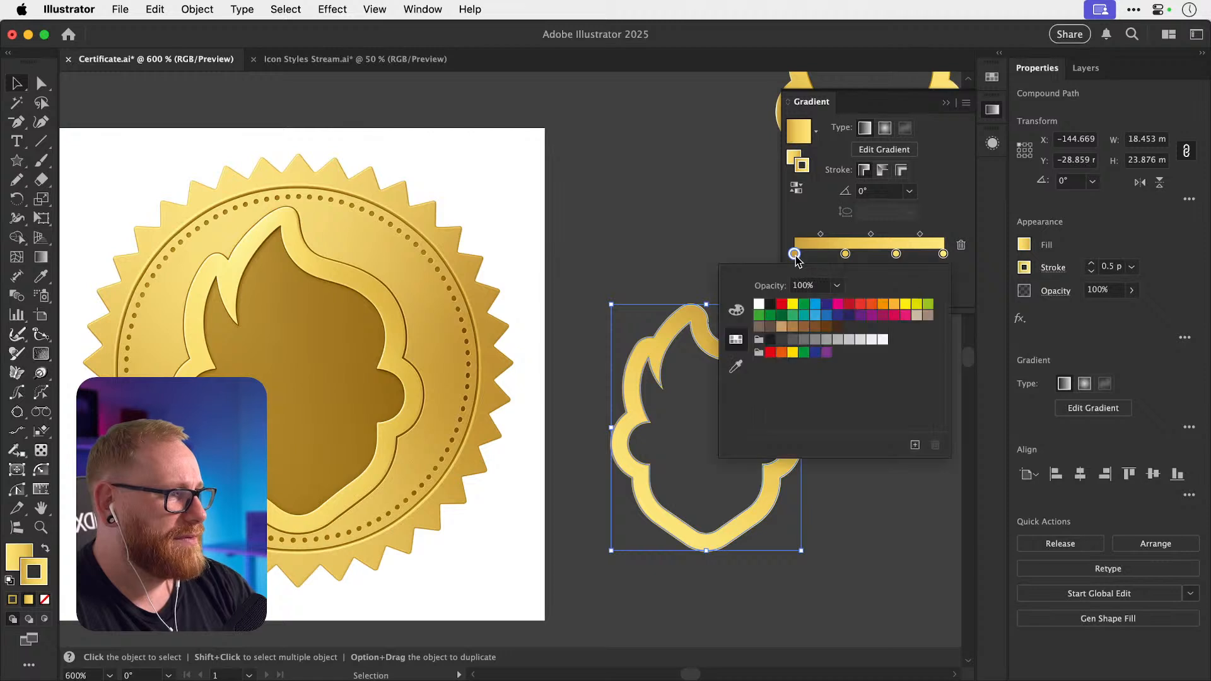
click(795, 255)
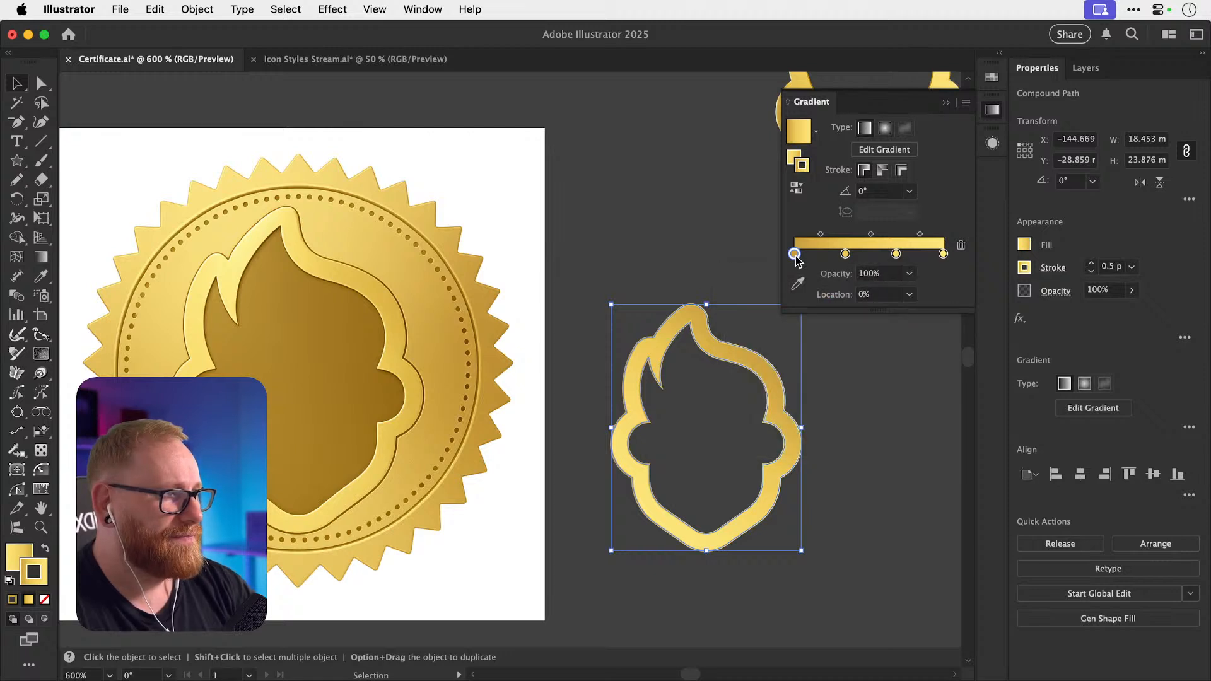
double_click(795, 254)
click(736, 310)
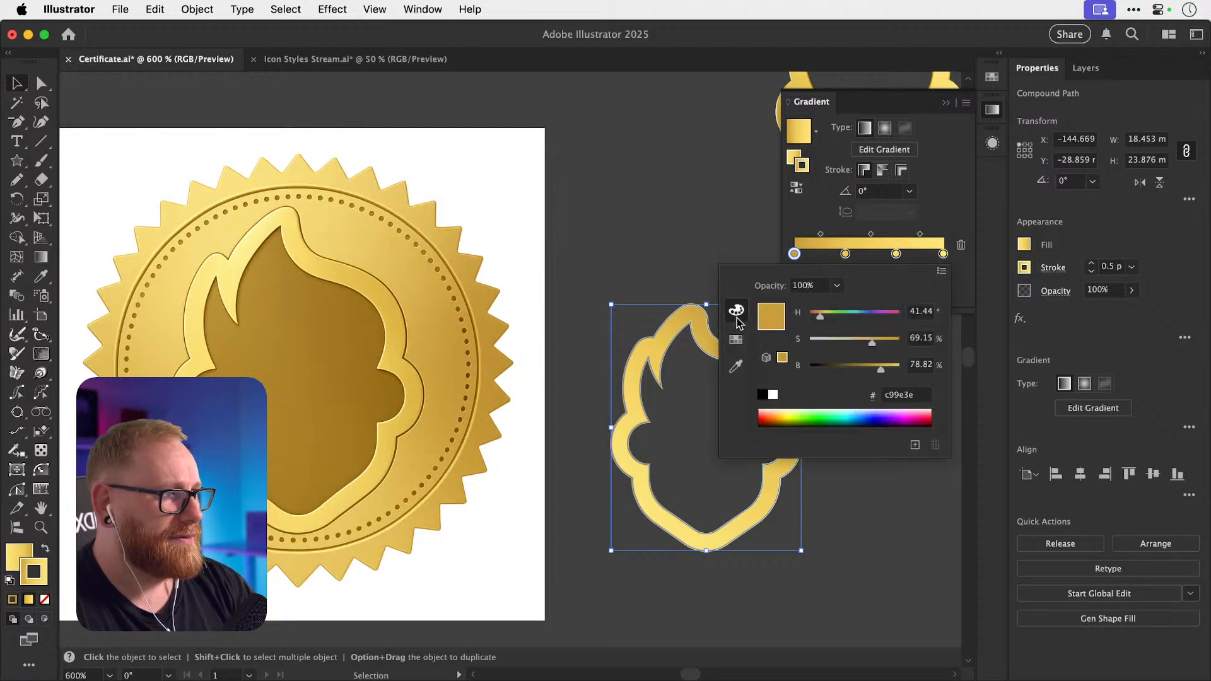
drag(870, 372, 877, 345)
Make the second stop a deeper gold, cca527 at 34.2472%, and review the result.
click(845, 254)
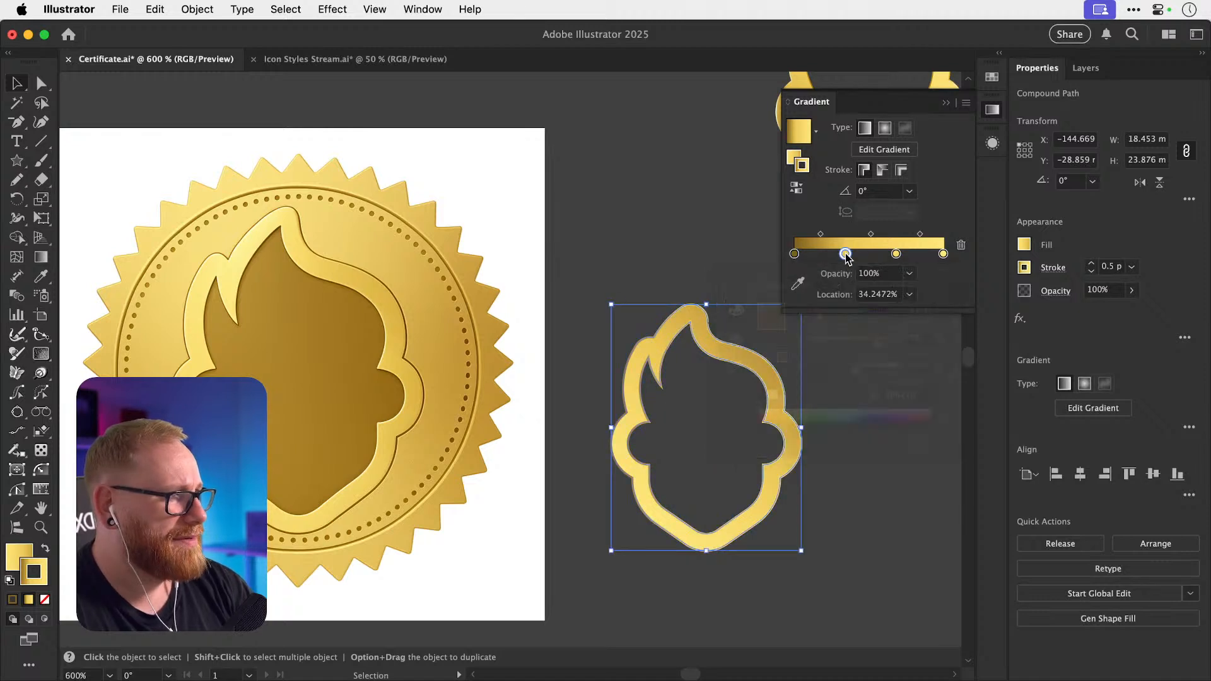
double_click(845, 253)
click(882, 342)
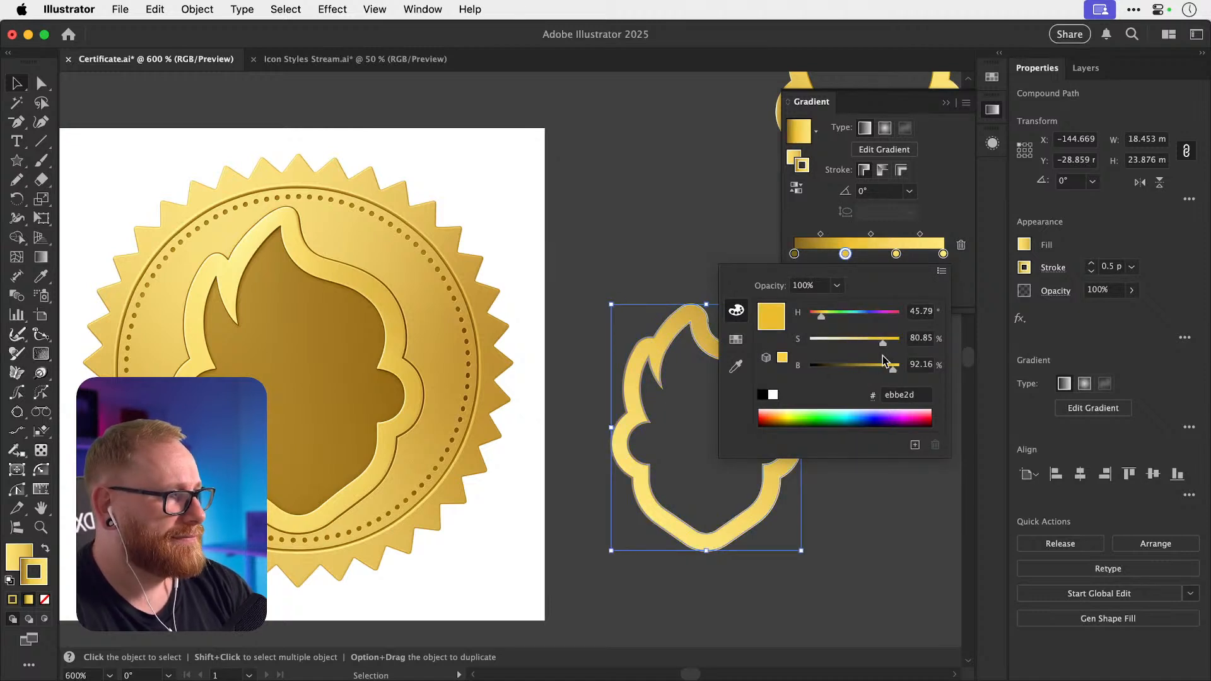
click(882, 366)
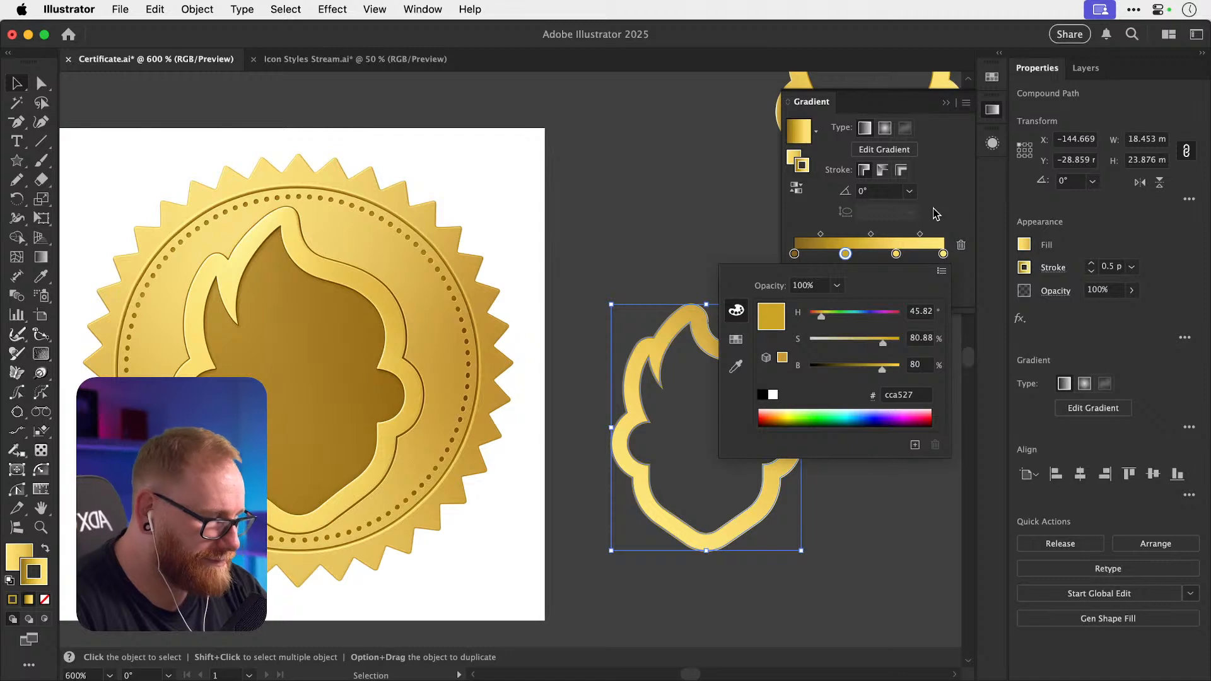
click(964, 273)
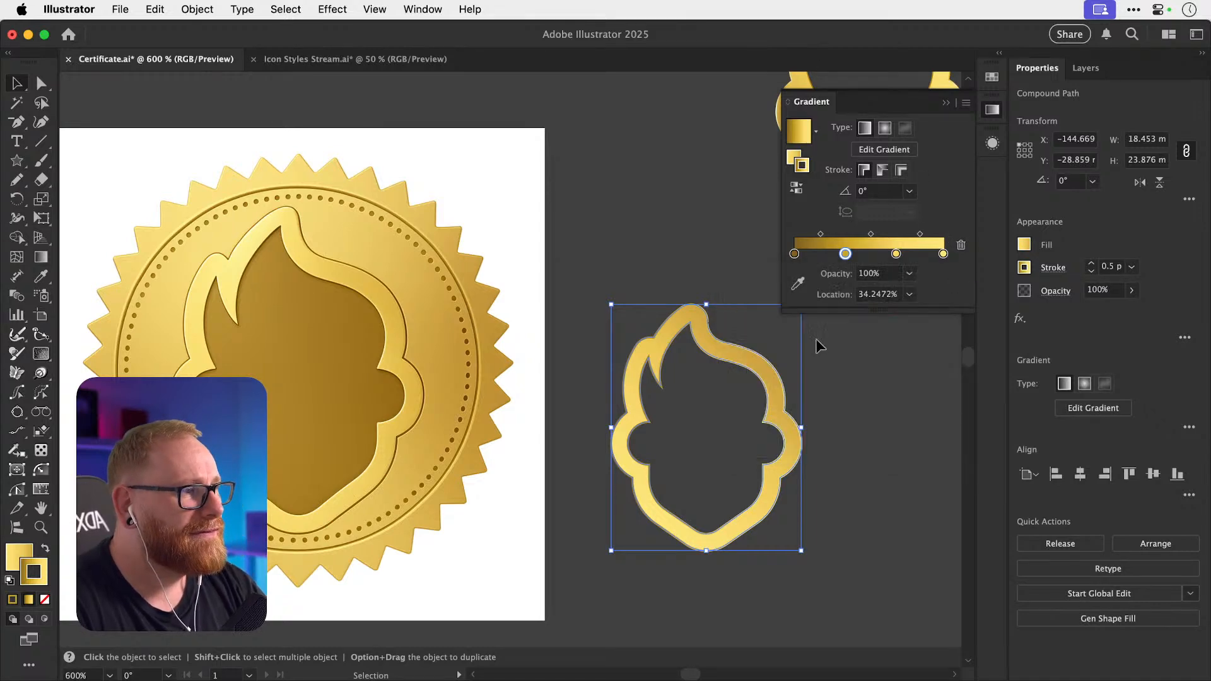
click(697, 297)
click(770, 376)
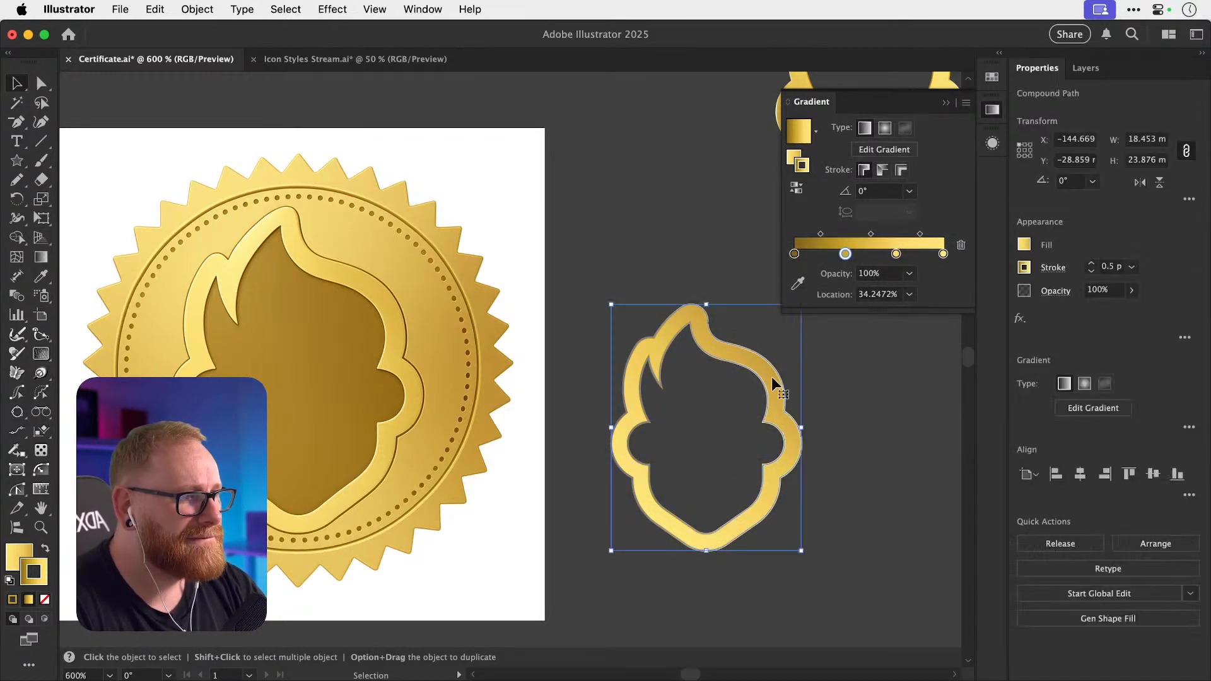
click(731, 252)
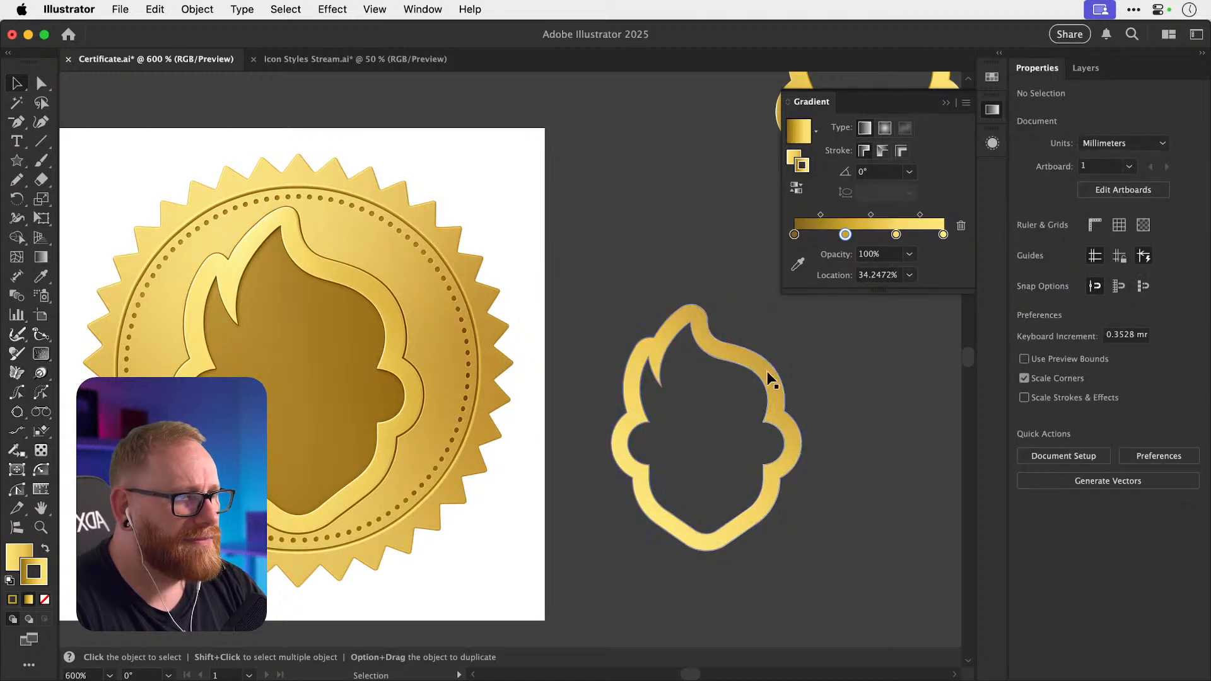
Zoom in on the outline's lower-left and give its stroke a dark brown colour.
key(a)
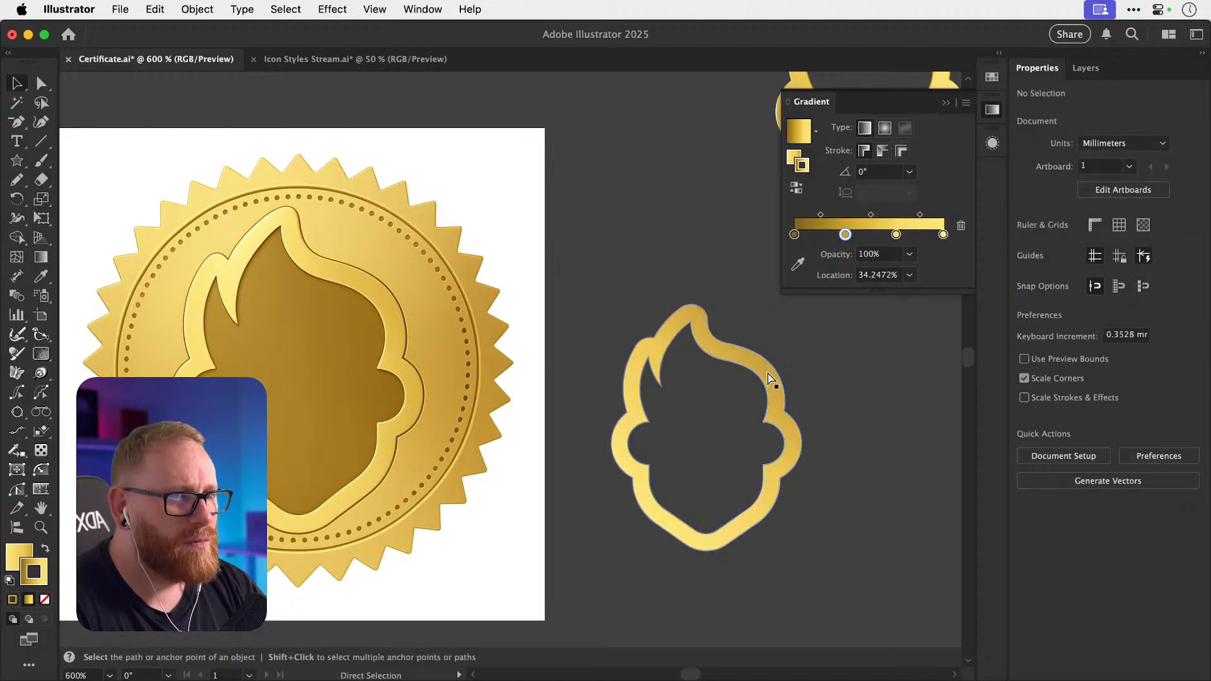
key(z)
drag(657, 522, 688, 495)
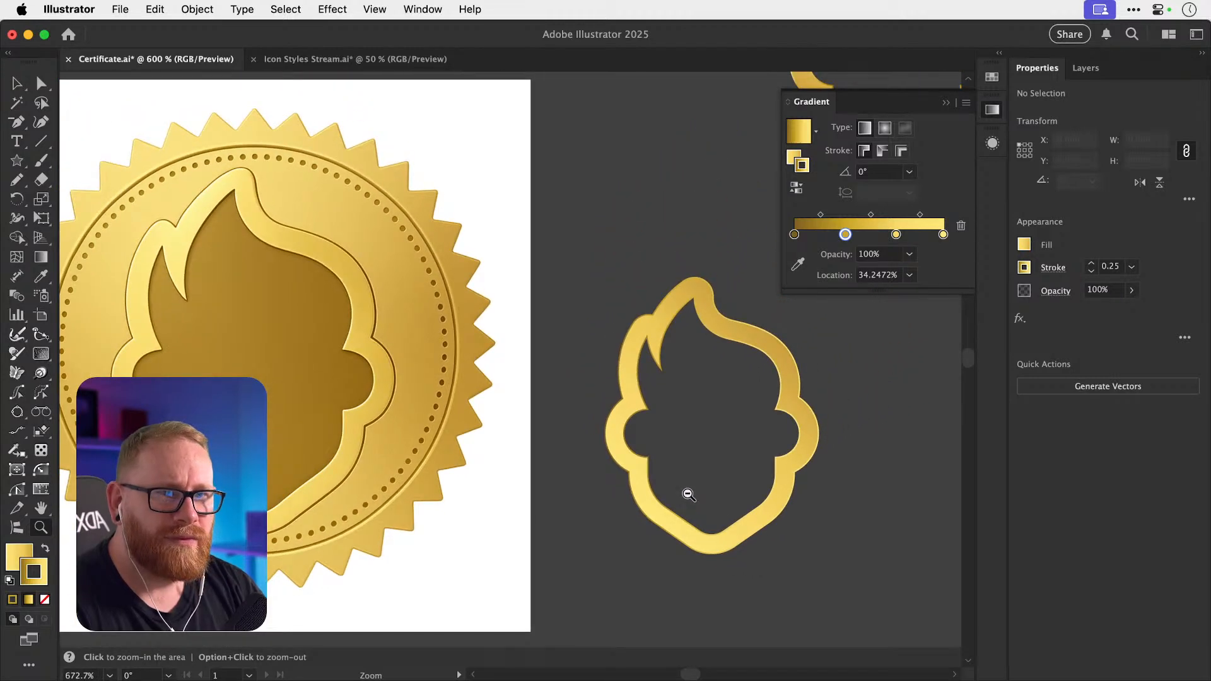
key(v)
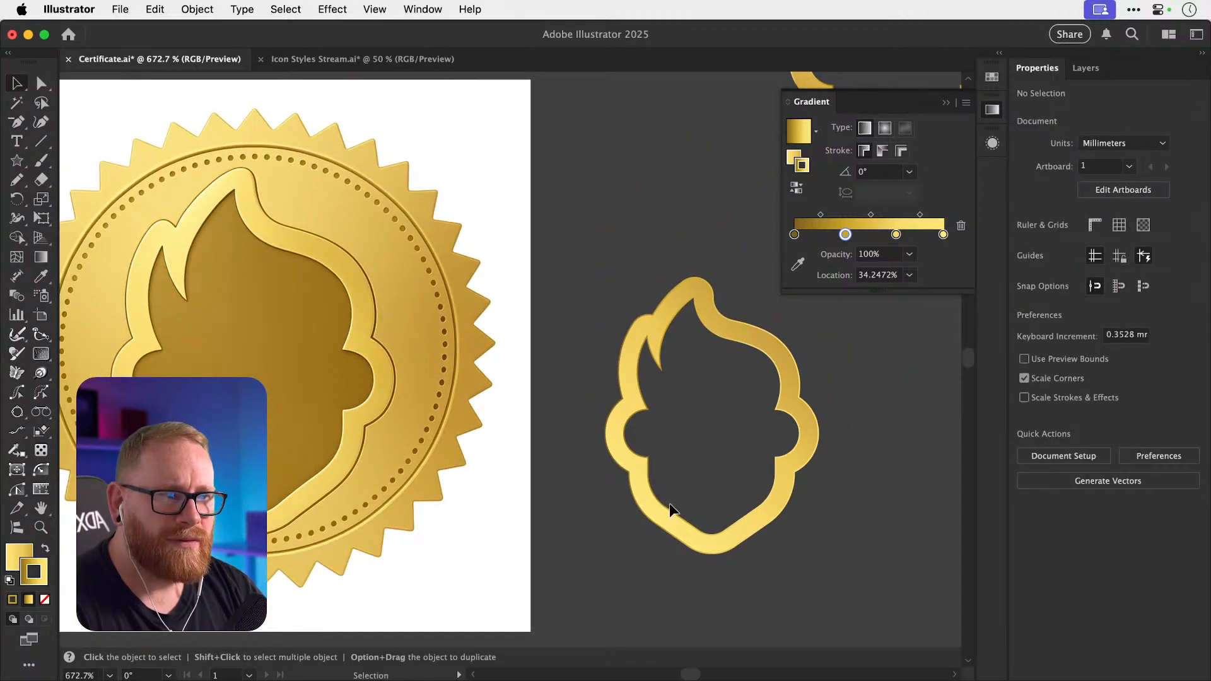
click(669, 513)
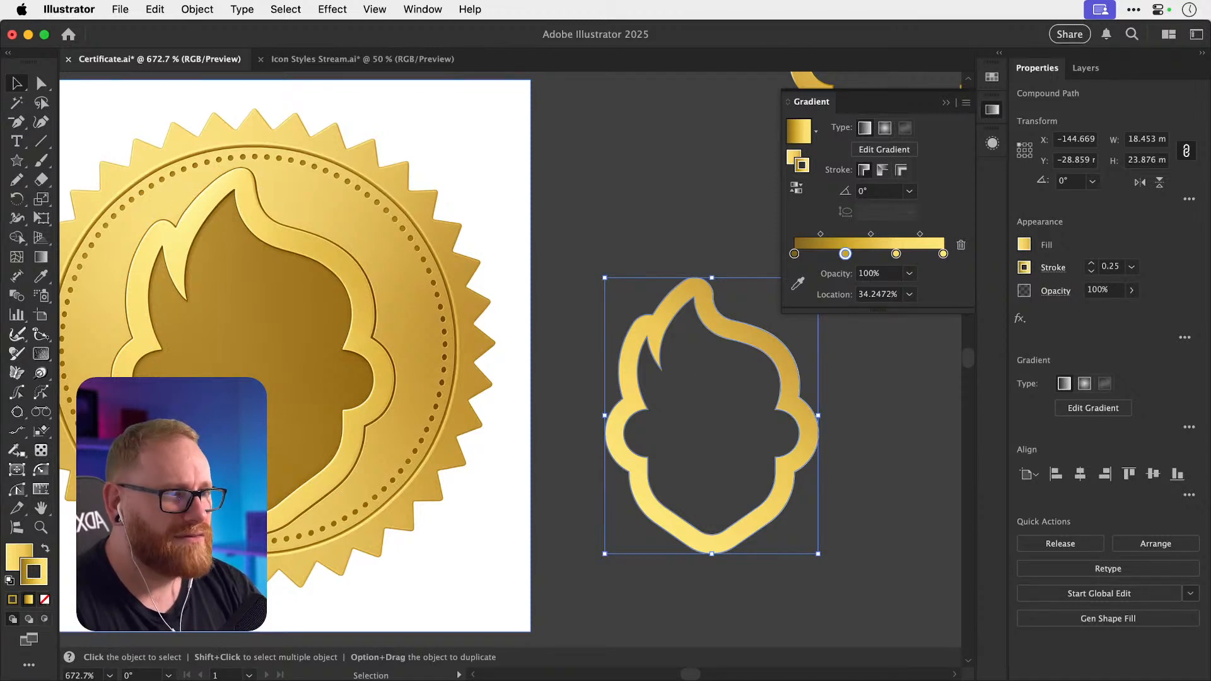
double_click(34, 571)
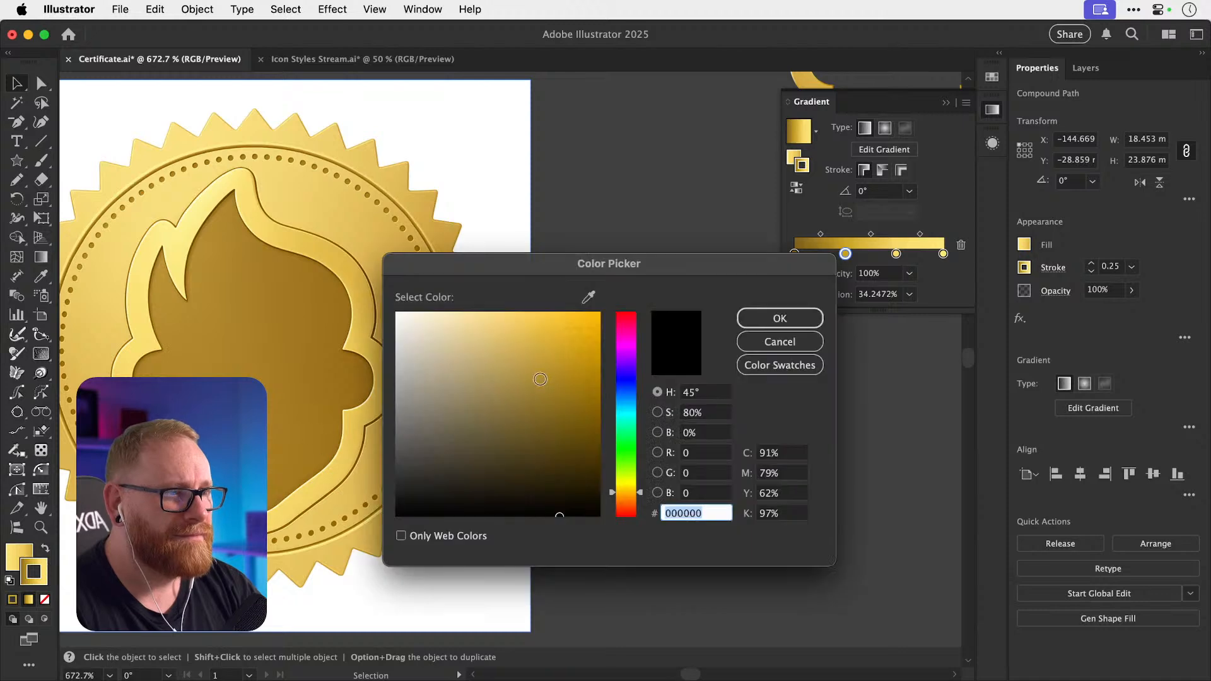
mouse_move(577, 365)
mouse_down()
mouse_move(554, 371)
mouse_move(555, 438)
mouse_up()
key(Return)
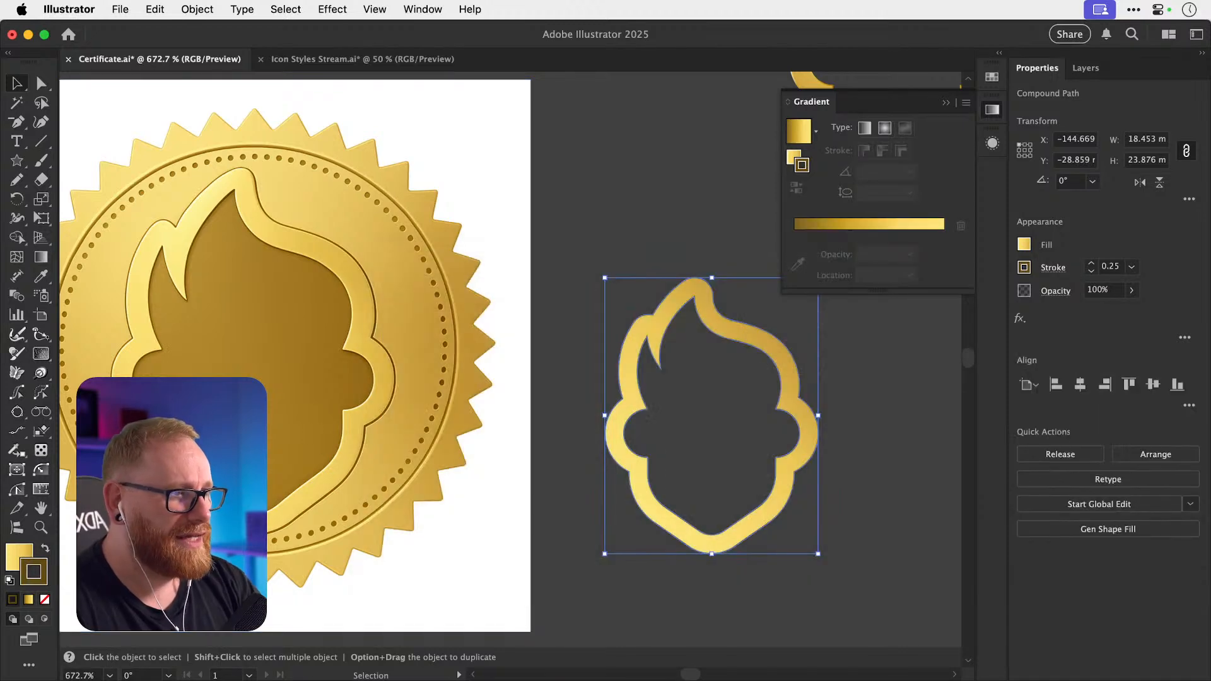
key(i)
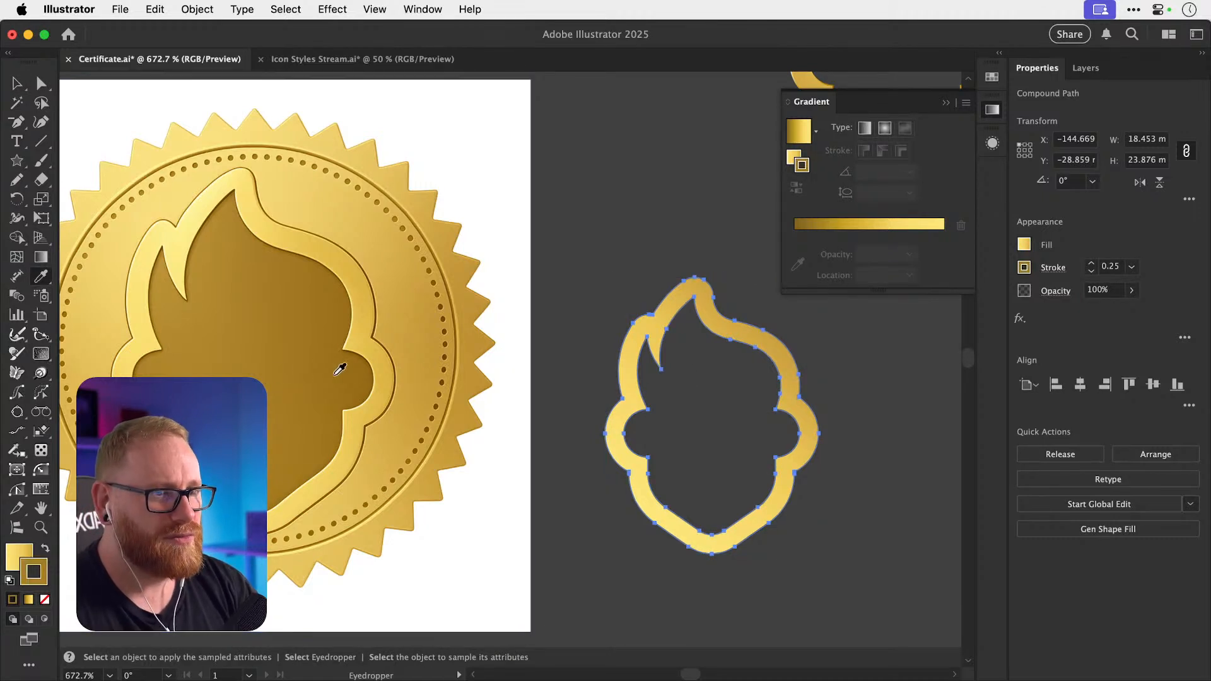
click(302, 441)
key(v)
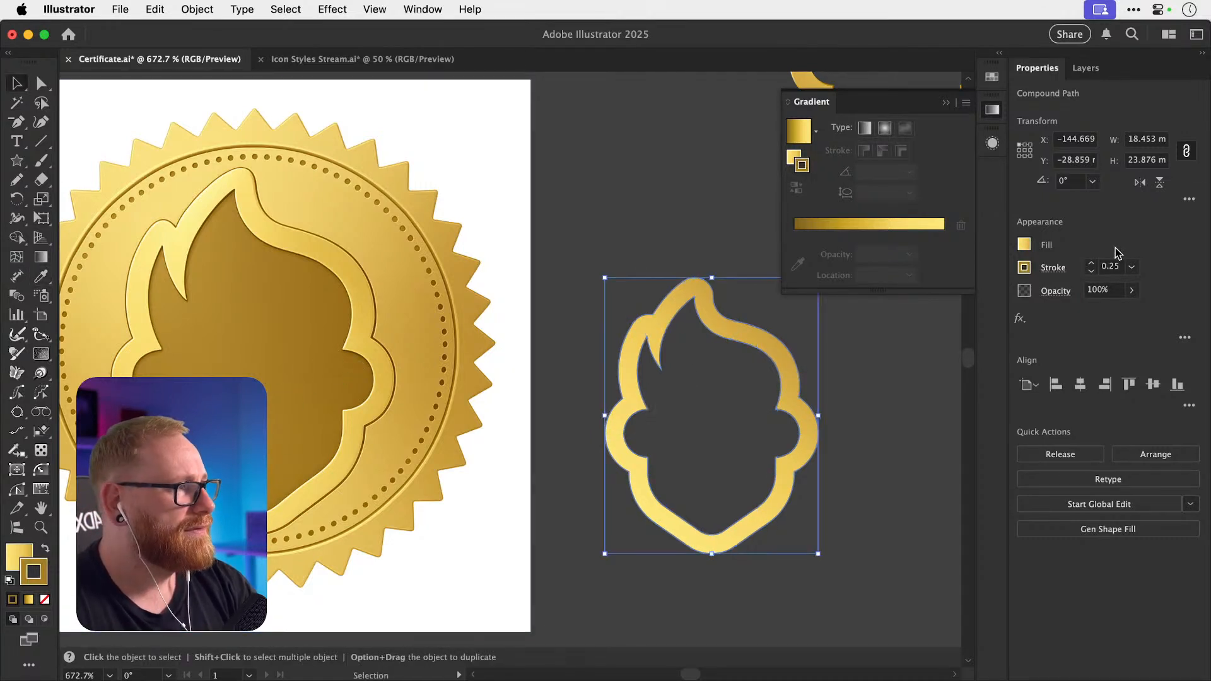
Align the outline's stroke to the outside and thin it to about 0.35 pt.
click(1092, 263)
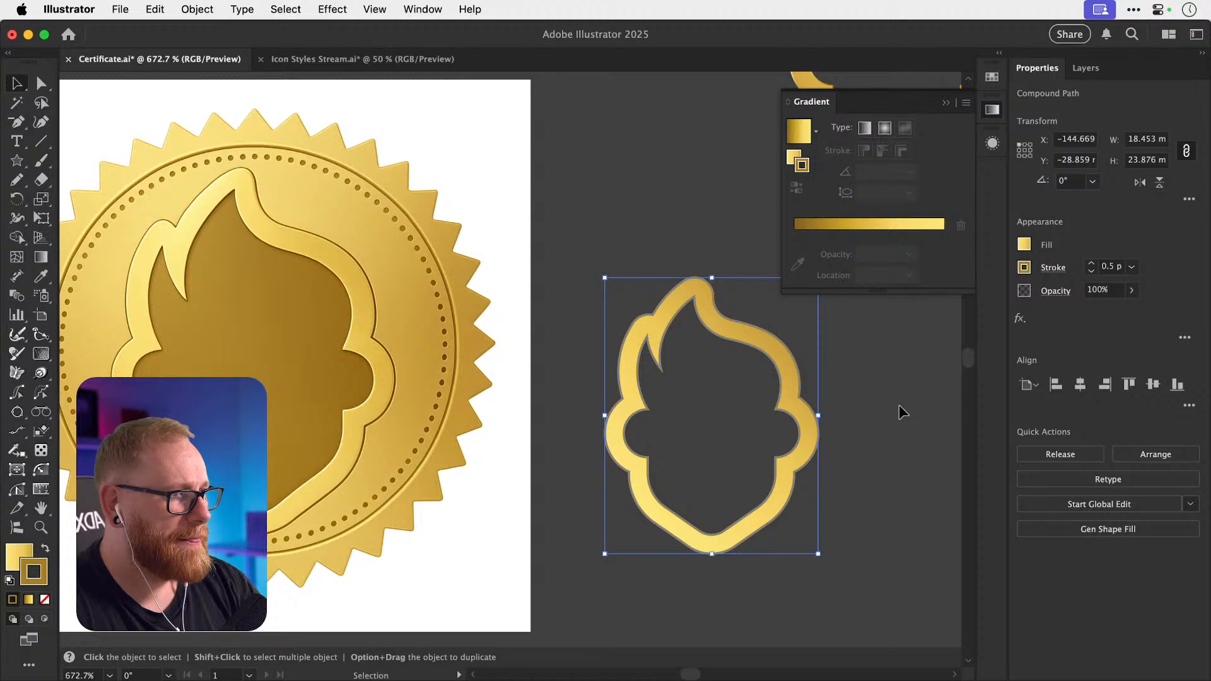
click(1051, 268)
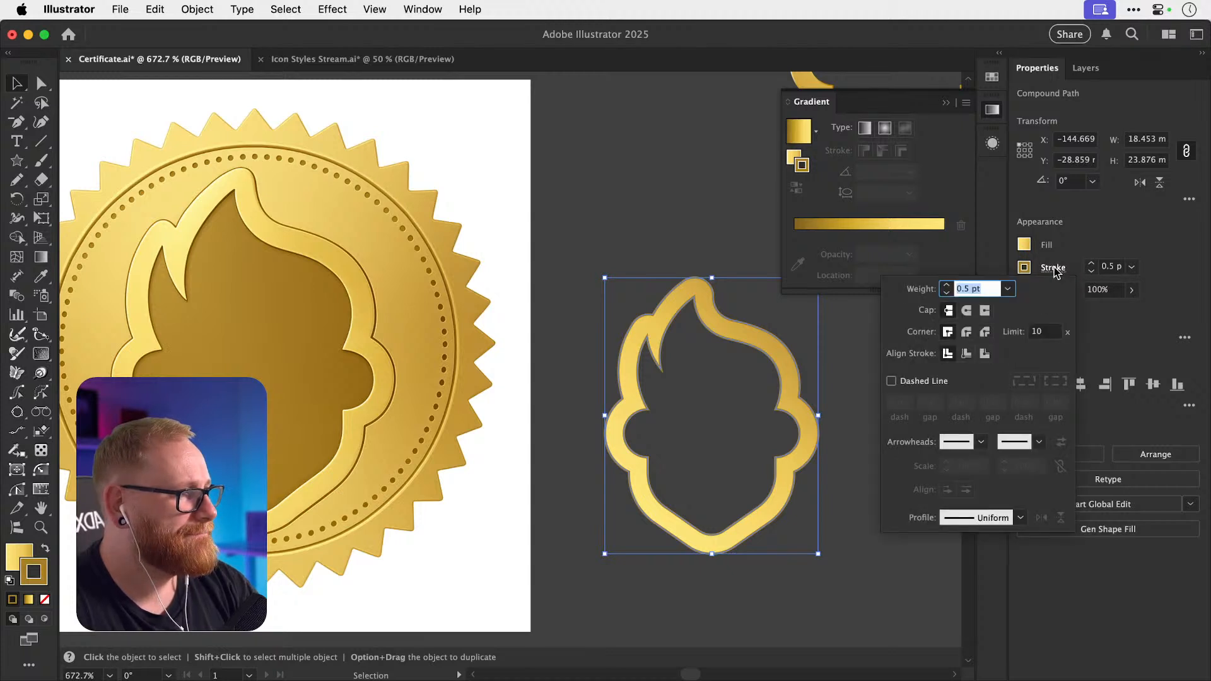
click(985, 354)
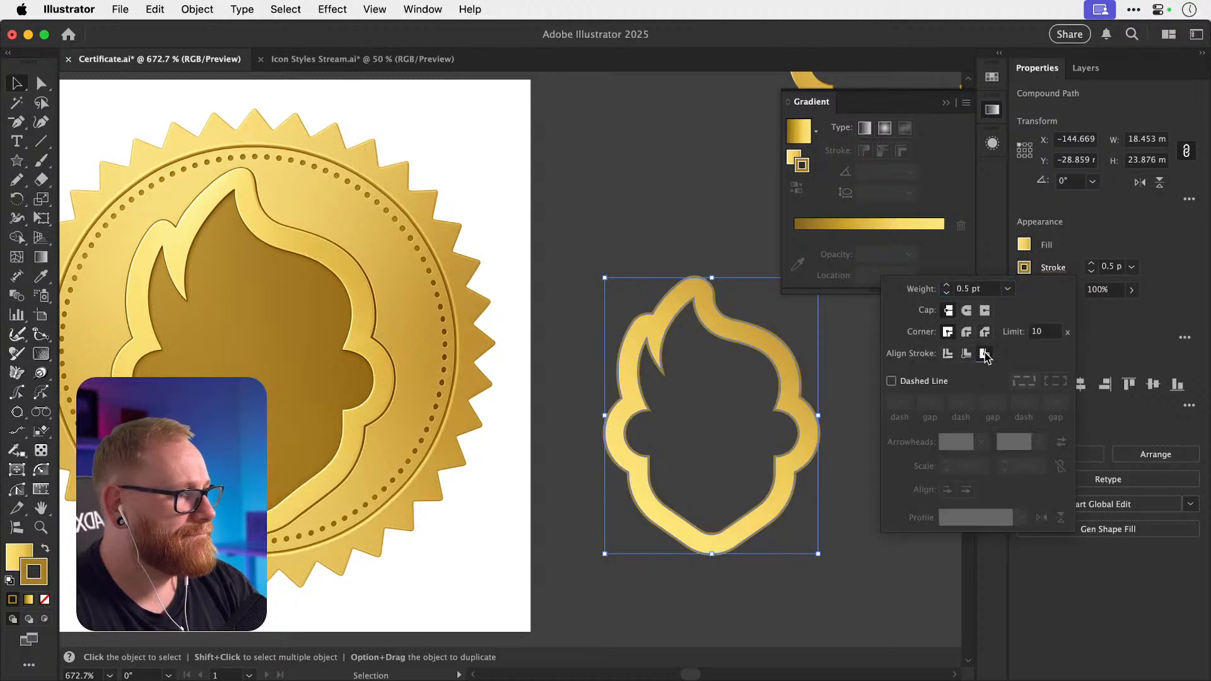
click(1091, 272)
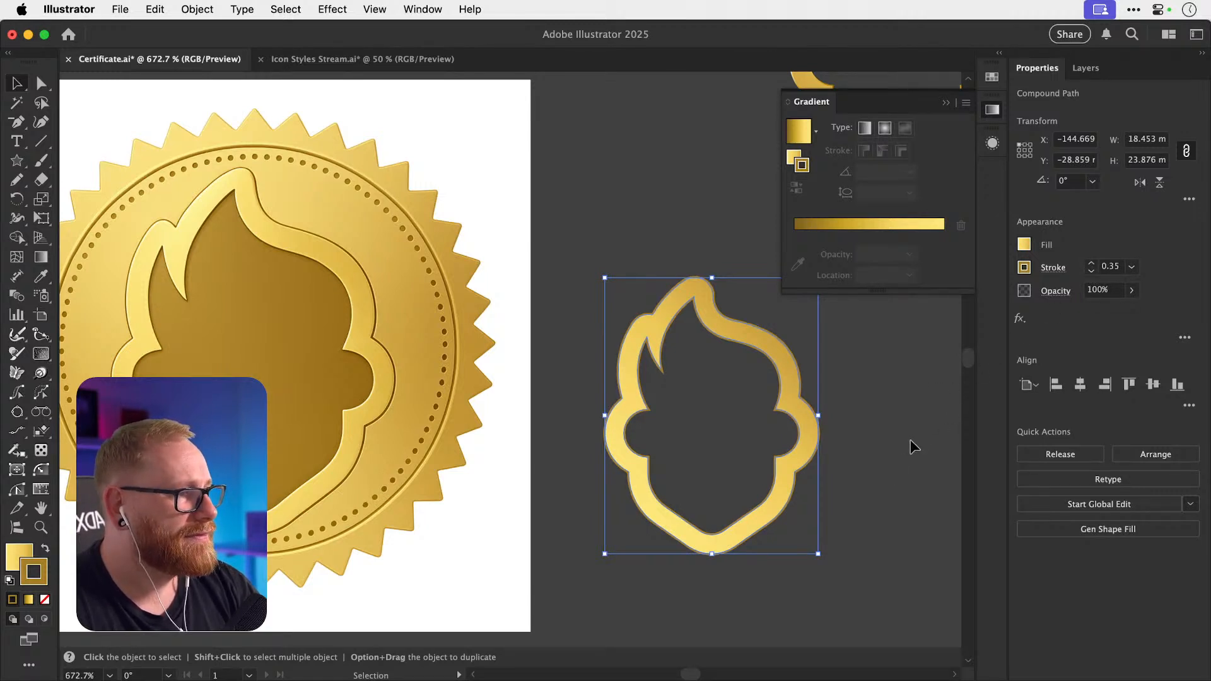
click(1091, 272)
click(874, 499)
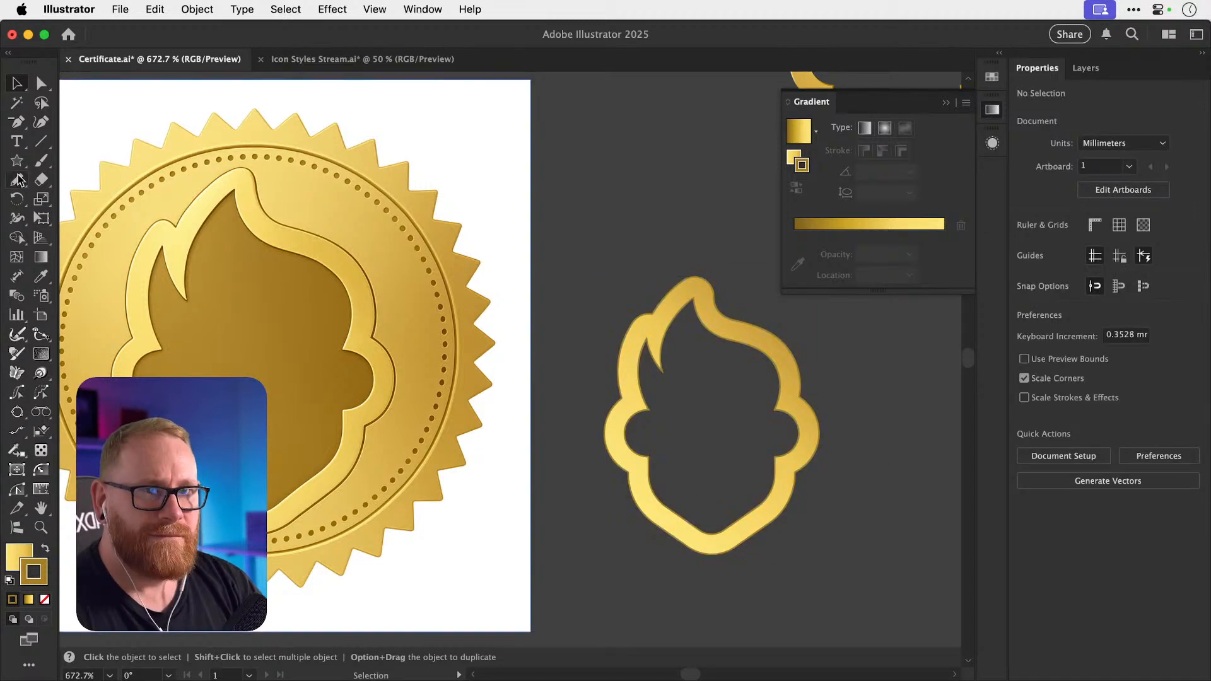
Draw a large gold circle over the head outline and send it to the back.
drag(17, 158, 88, 197)
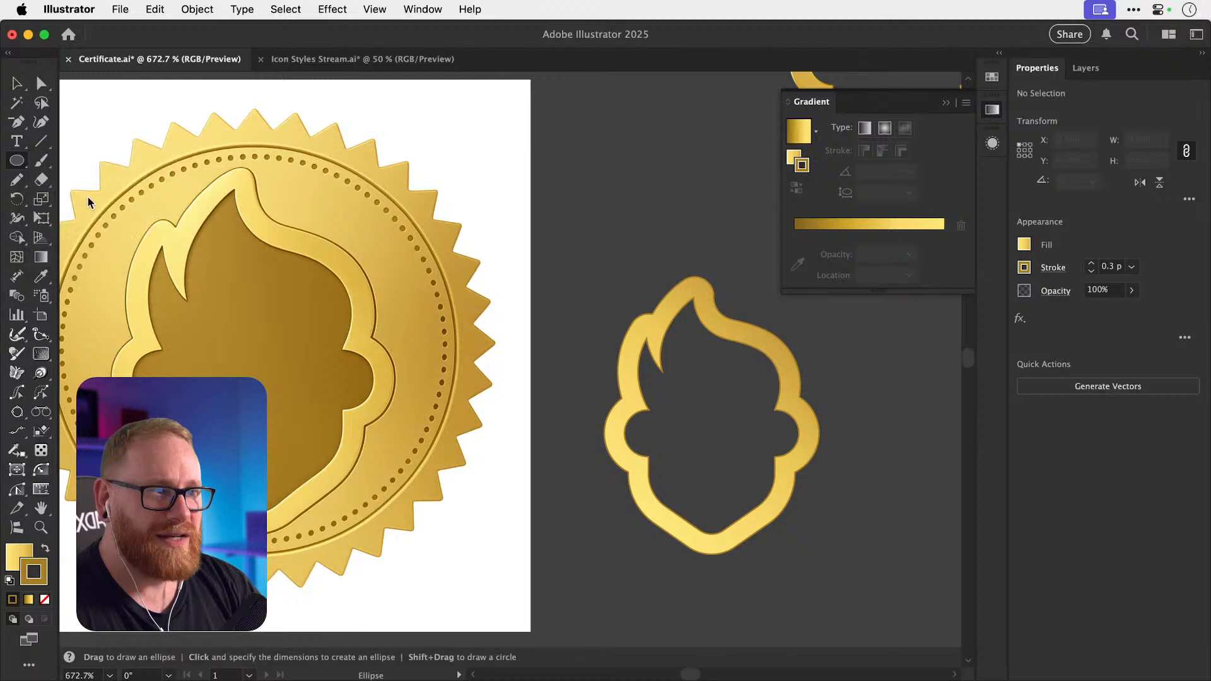
drag(592, 252, 923, 584)
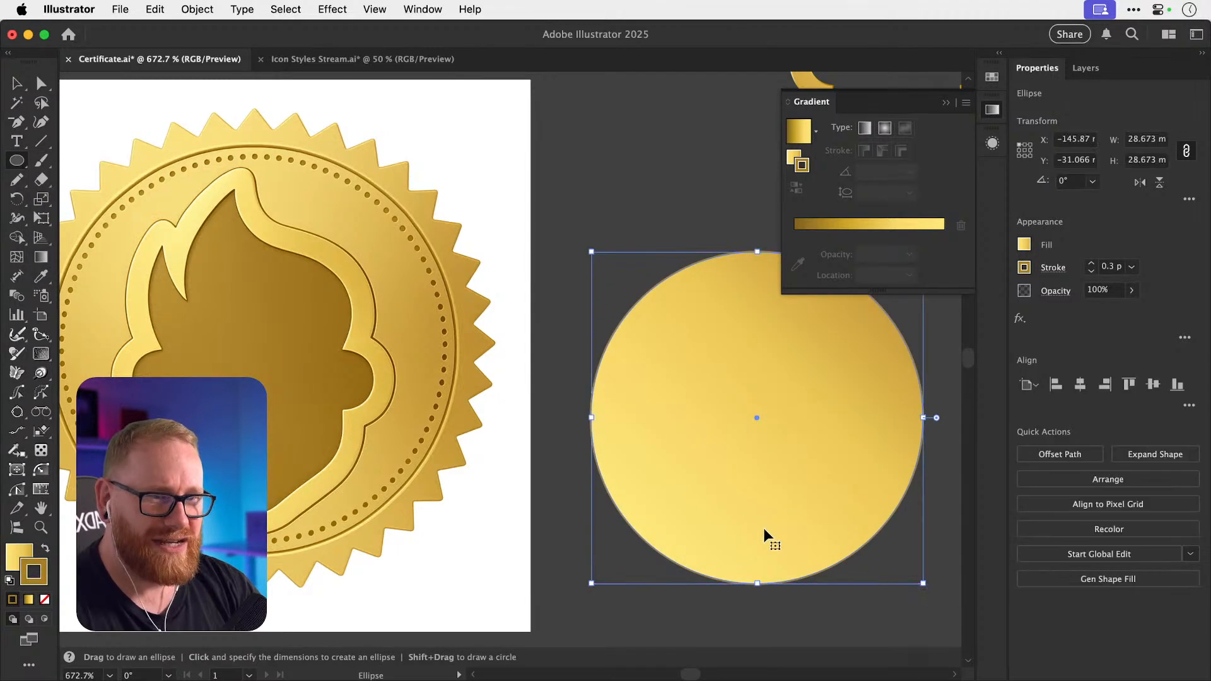
key(v)
key(super+shift+[)
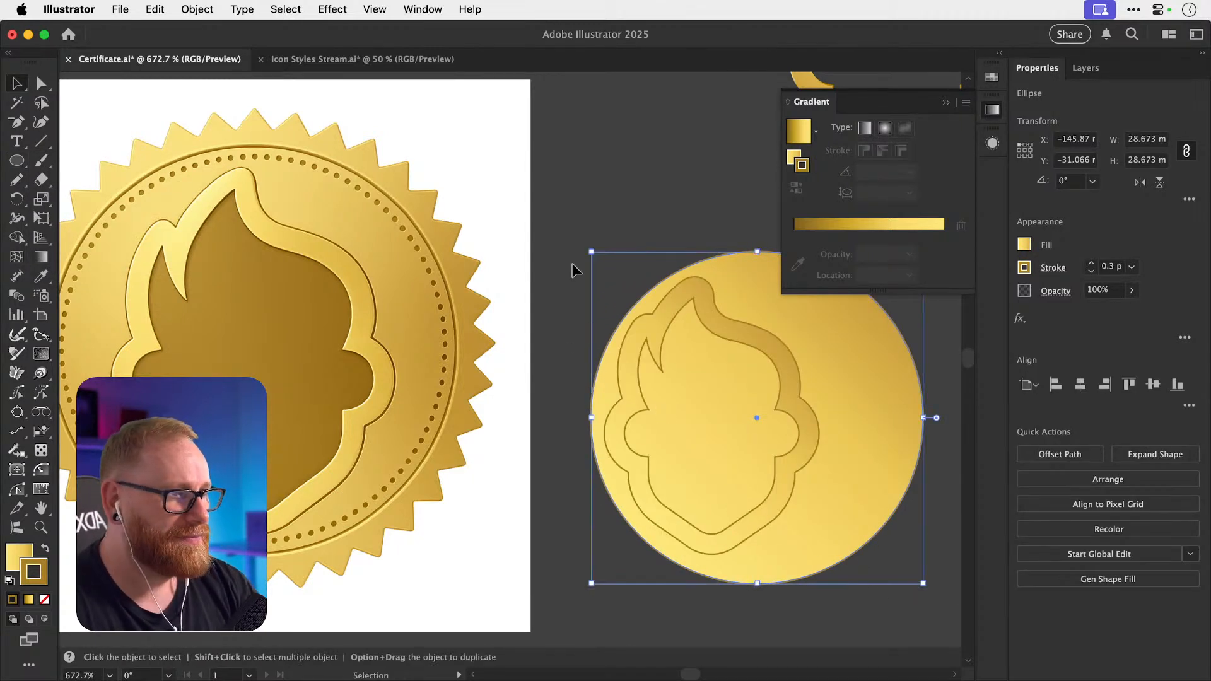
Move a copy of the head outline down off the circle.
key(a)
key(super+shift+a)
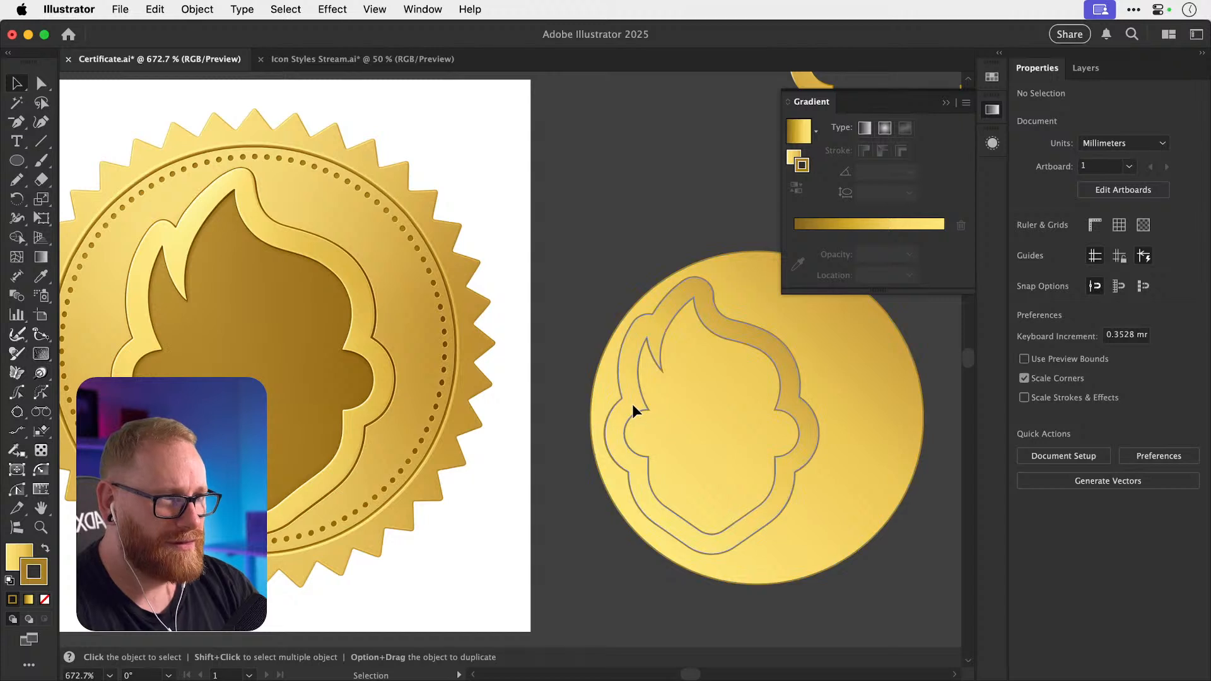
click(686, 410)
key(v)
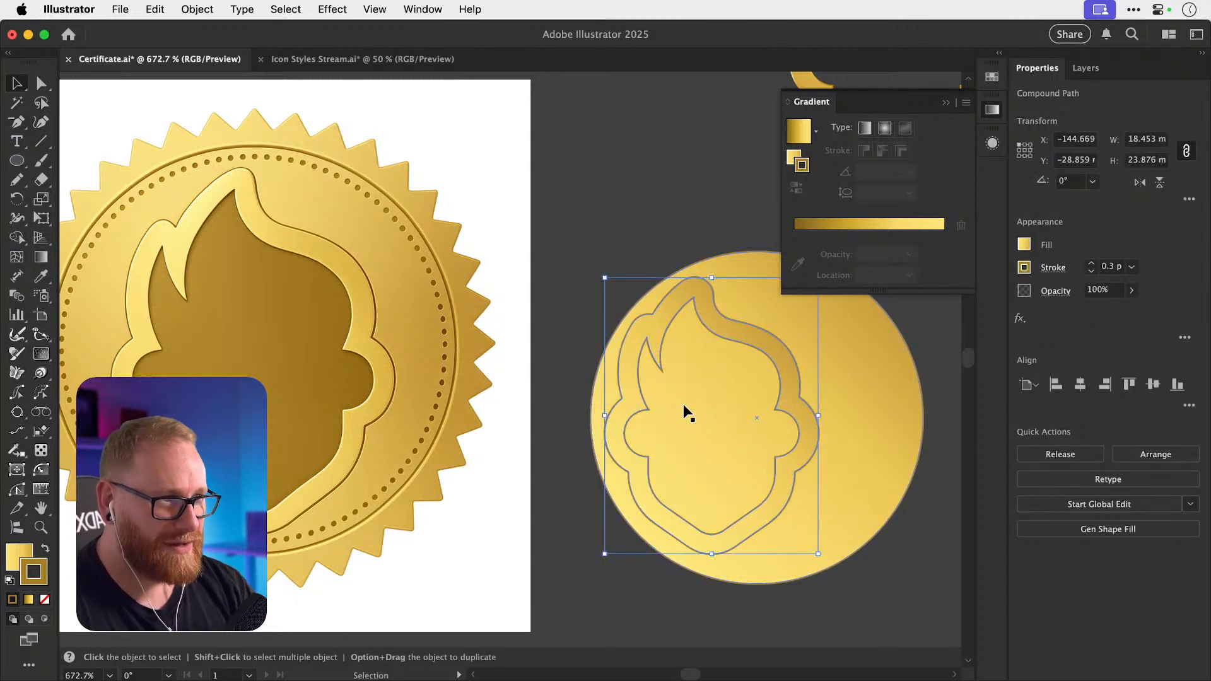
key(a)
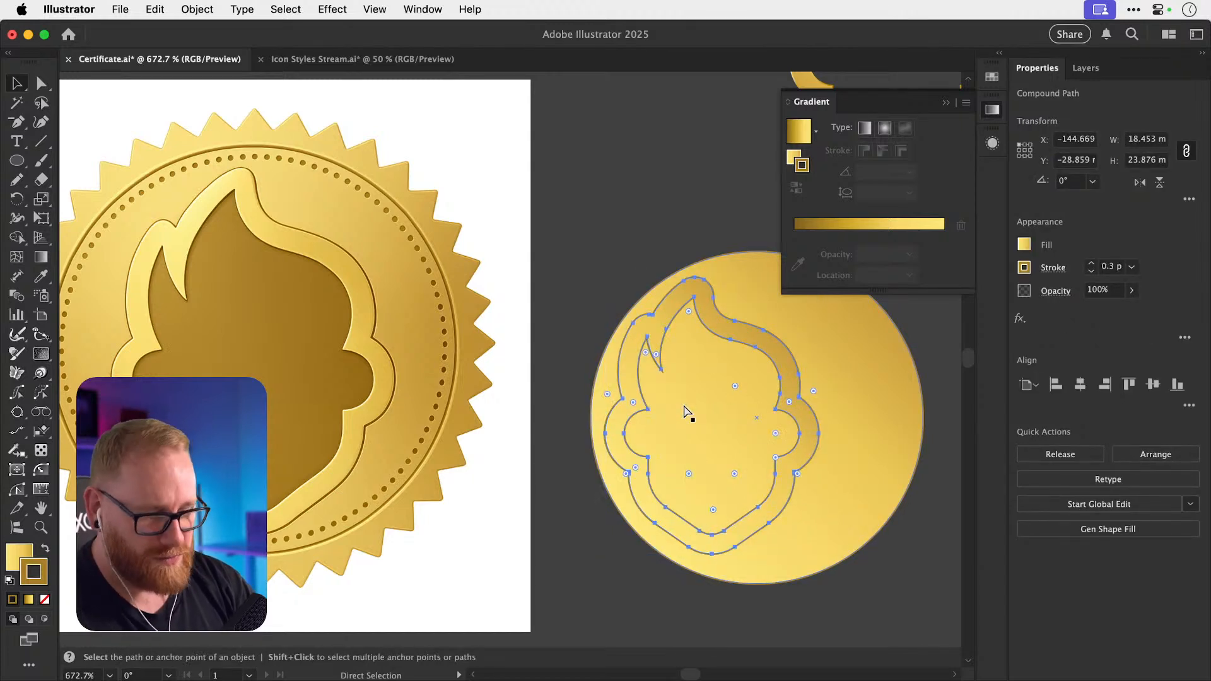
key(v)
key(shift+Down)
key(shift+Down)
key(shift+Down)
key(shift+Down)
key(shift+Down)
key(shift+Down)
key(shift+Down)
key(shift+Down)
key(shift+Down)
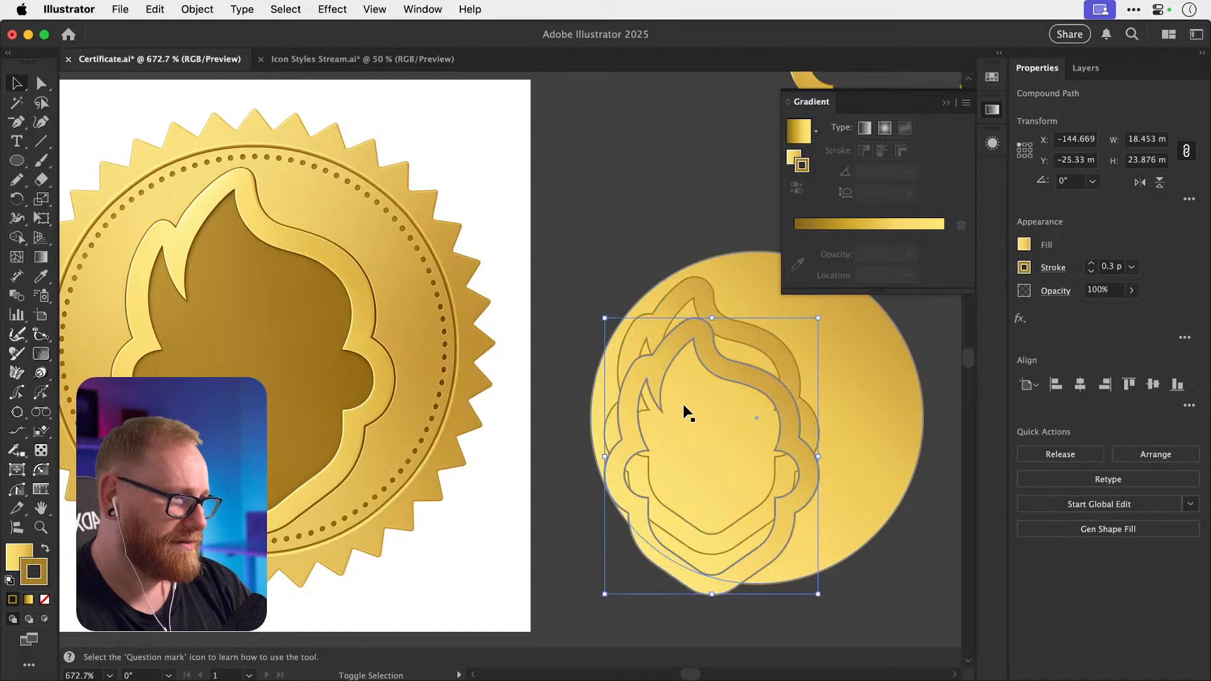
scroll(688, 413, down, 10)
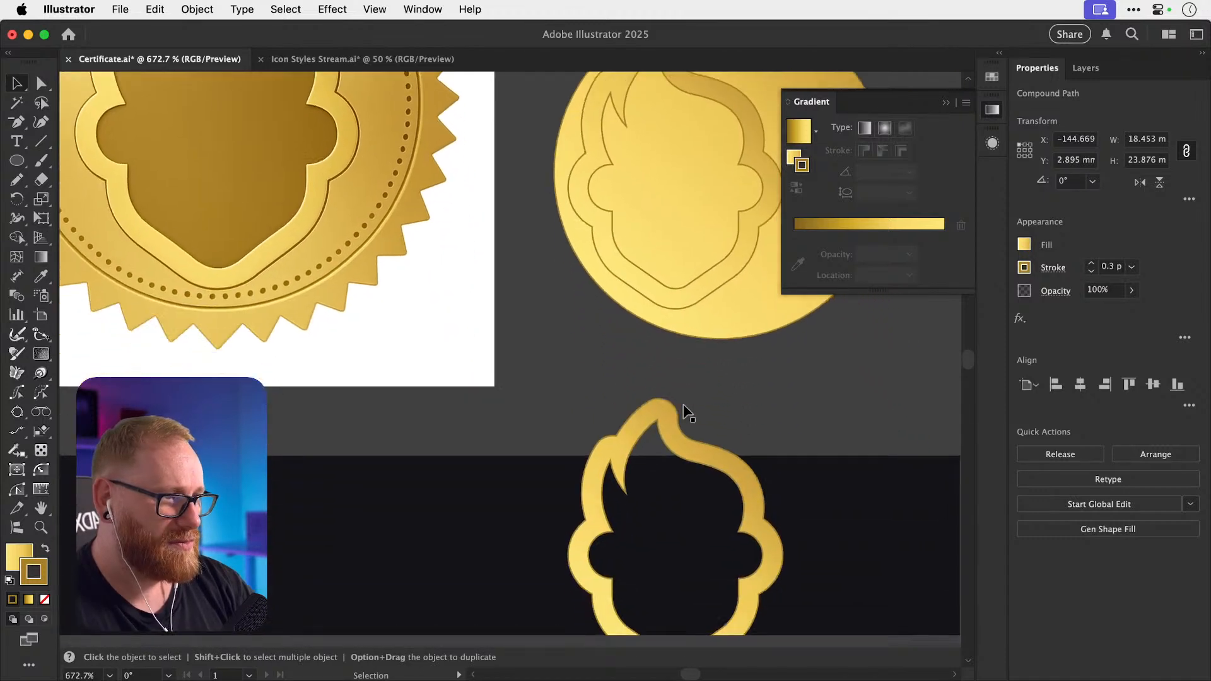
Delete the copy's outer ring, swap fill and stroke, remove the stroke, and nudge it into the coin.
key(a)
click(634, 324)
drag(632, 318, 672, 345)
key(v)
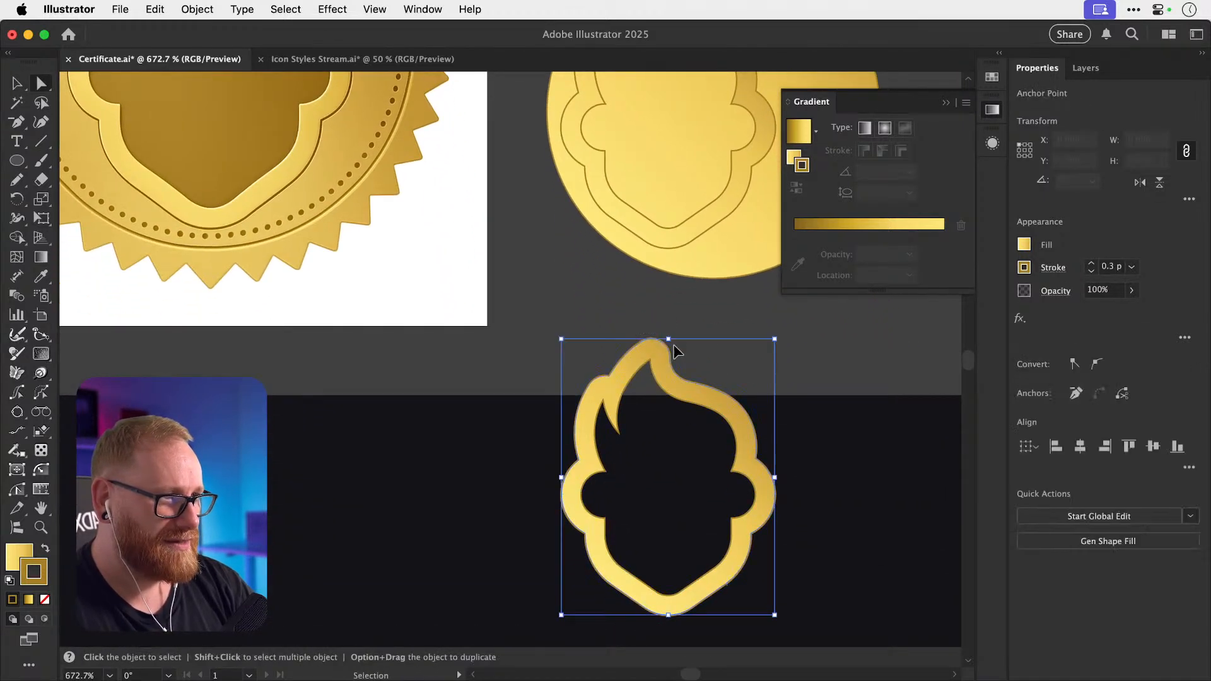
key(Delete)
key(Delete)
click(661, 506)
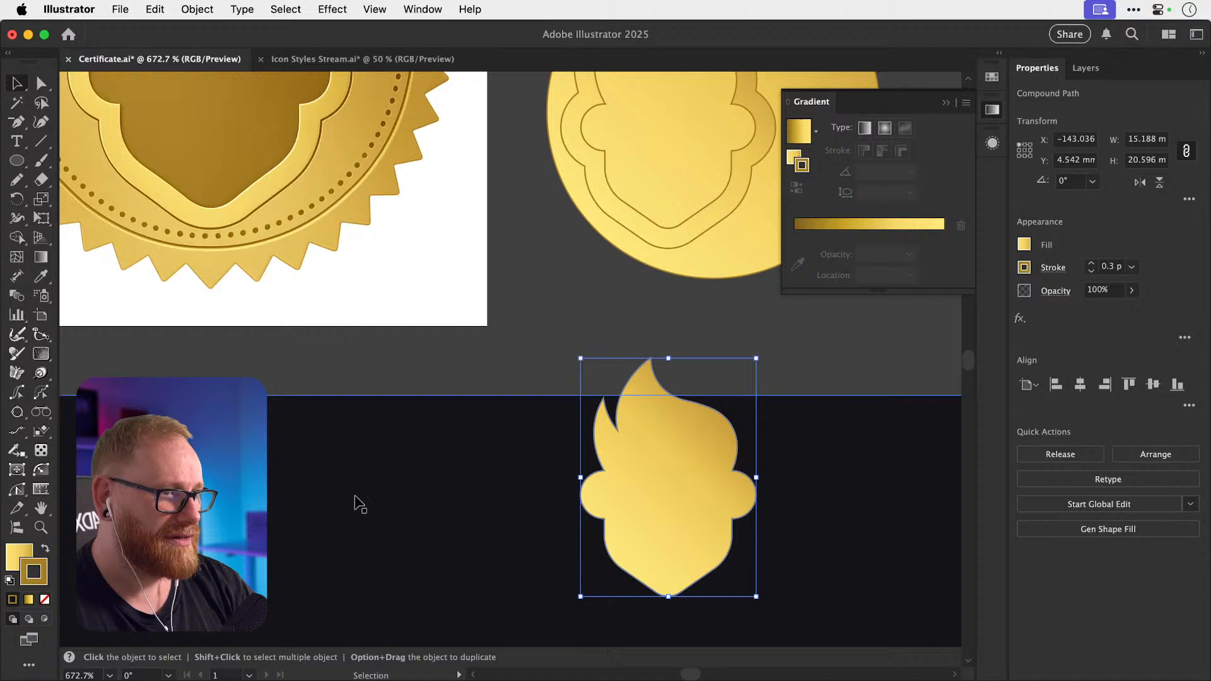
key(shift+x)
click(45, 602)
scroll(596, 387, up, 5)
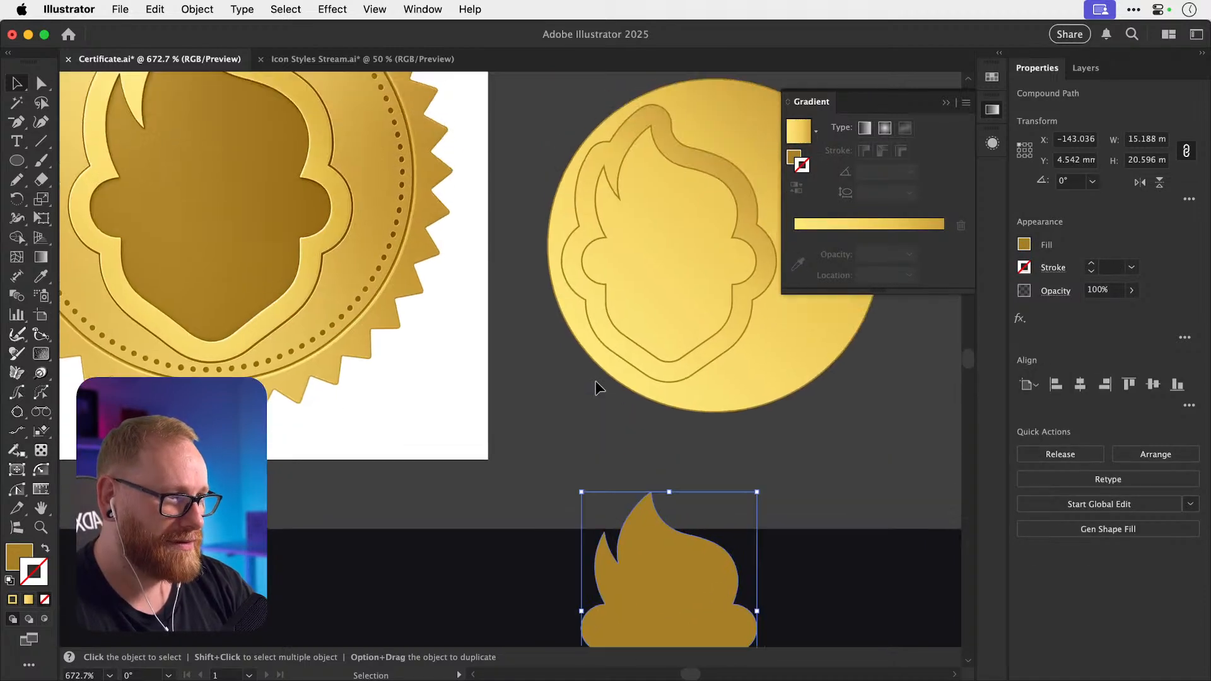
key(shift+Up)
key(shift+Up)
key(shift+Up)
key(shift+Up)
key(shift+Up)
key(shift+Up)
key(shift+Up)
key(shift+Up)
key(shift+Up)
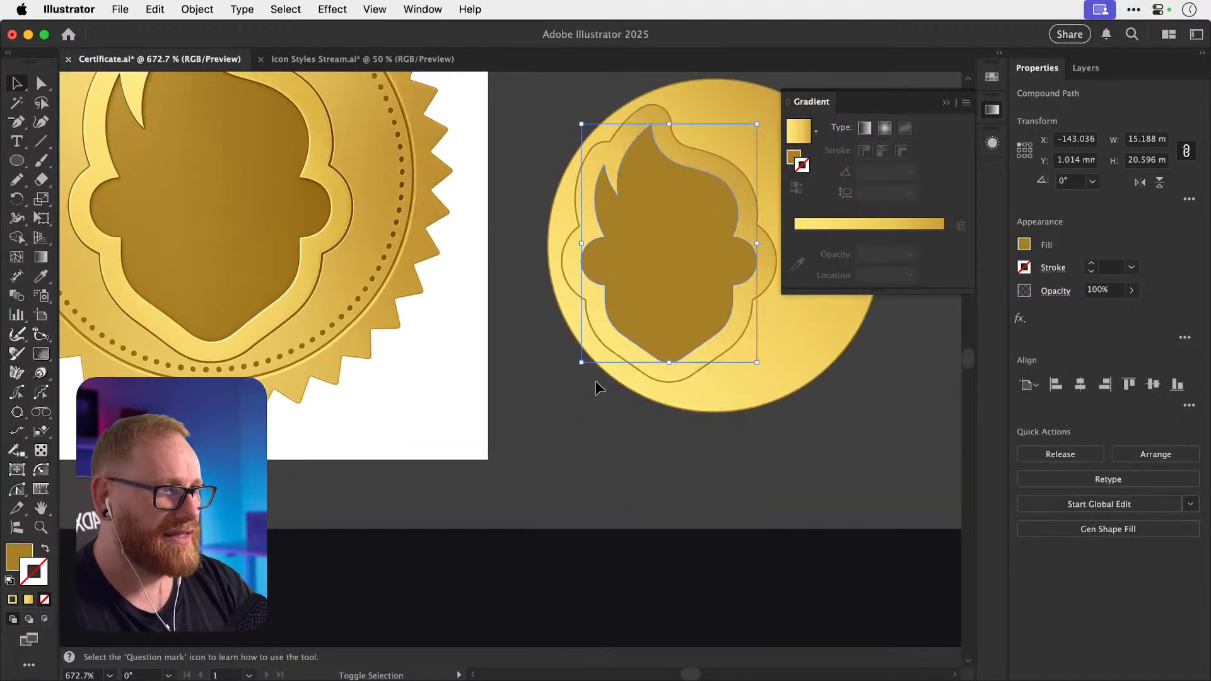
Centre the coin and its head shapes horizontally and vertically.
super+click(575, 294)
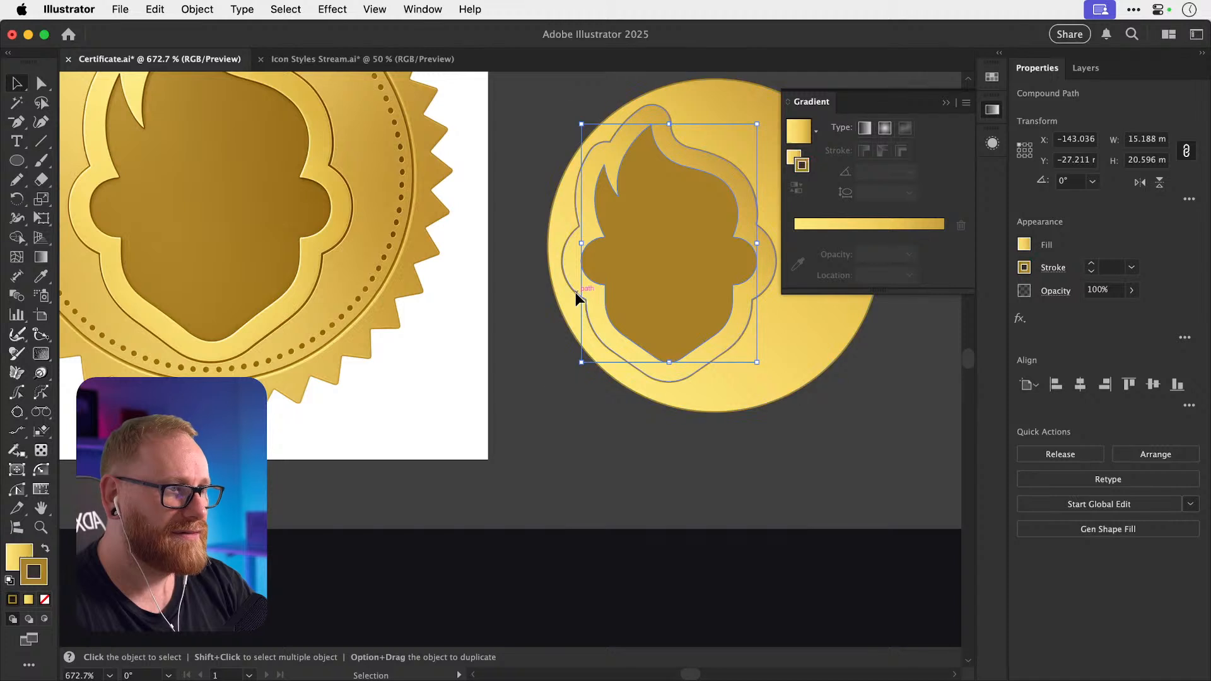
key(super+shift+a)
scroll(575, 292, right, 3)
scroll(575, 293, up, 2)
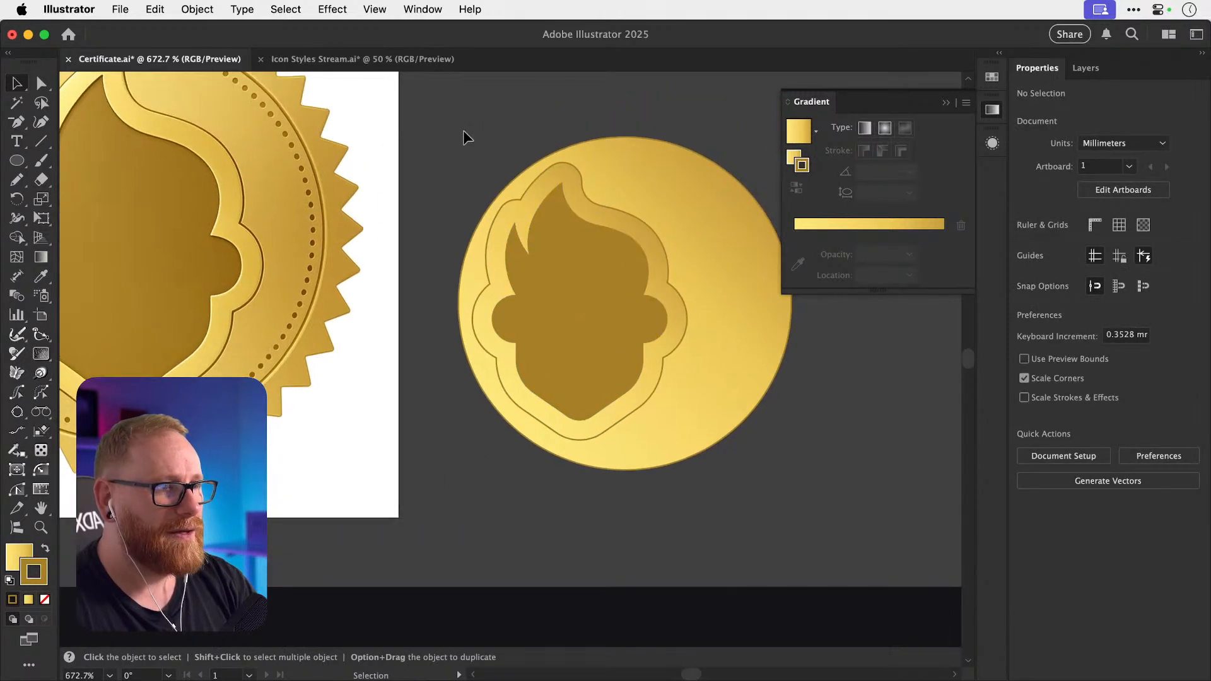
drag(476, 156, 690, 423)
click(1079, 384)
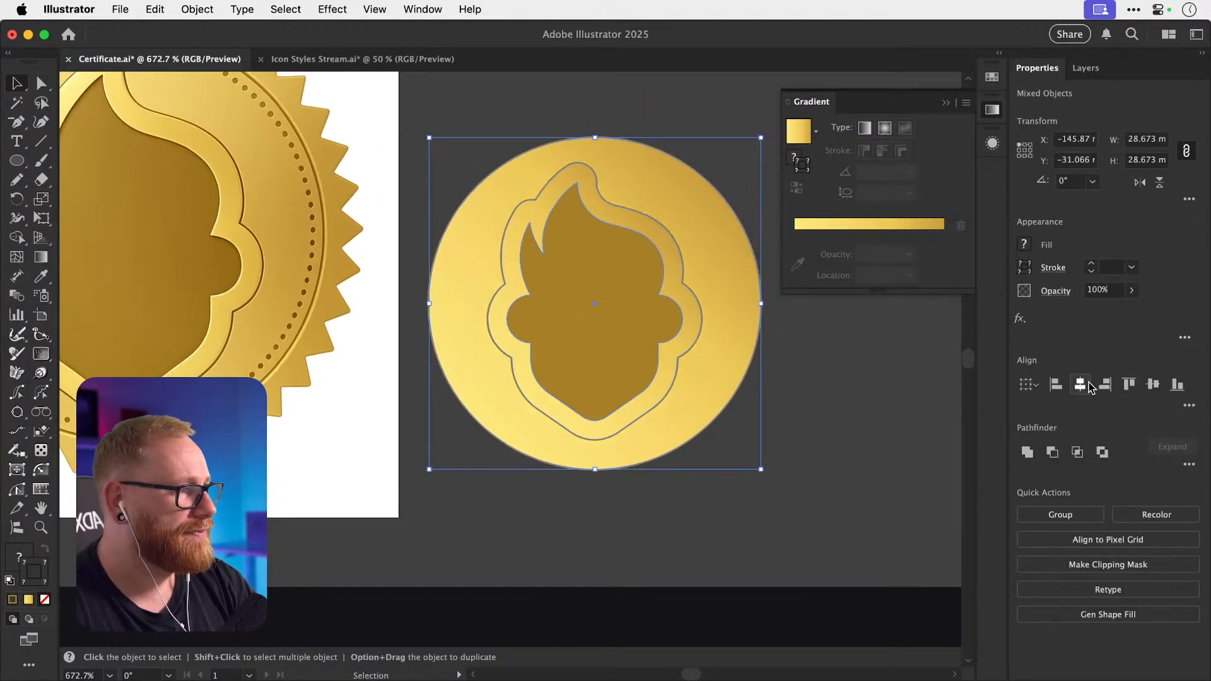
click(1153, 384)
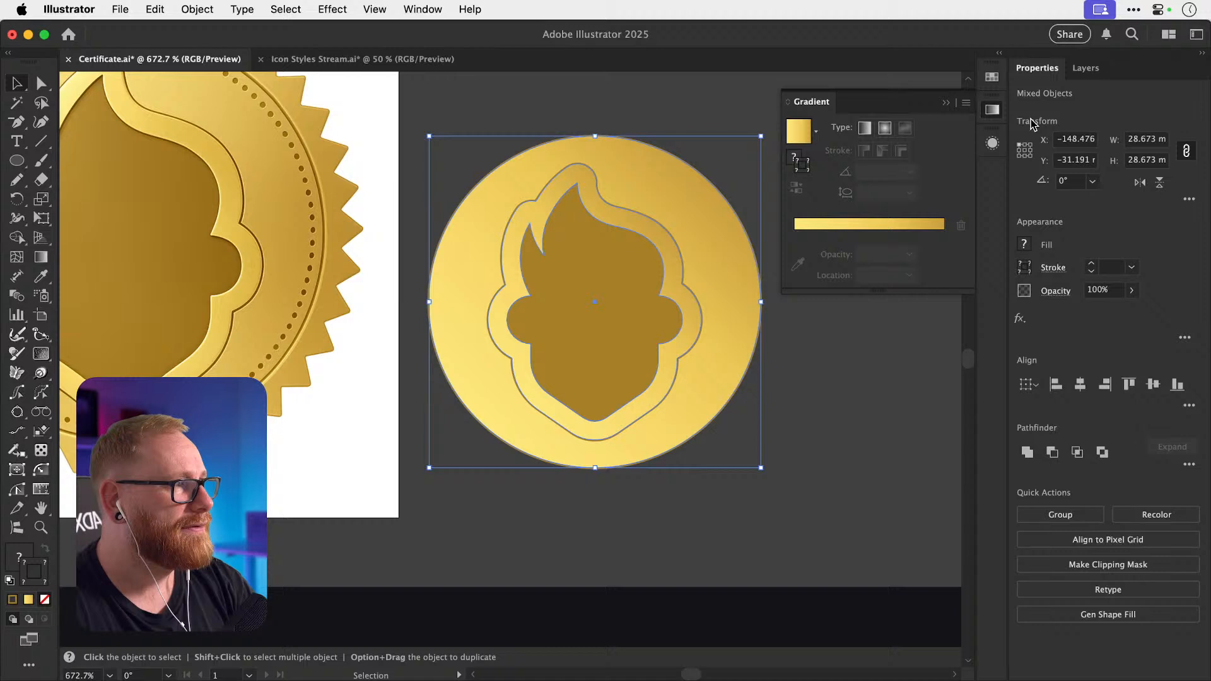
click(992, 110)
click(863, 383)
scroll(860, 376, left, 5)
scroll(860, 376, up, 2)
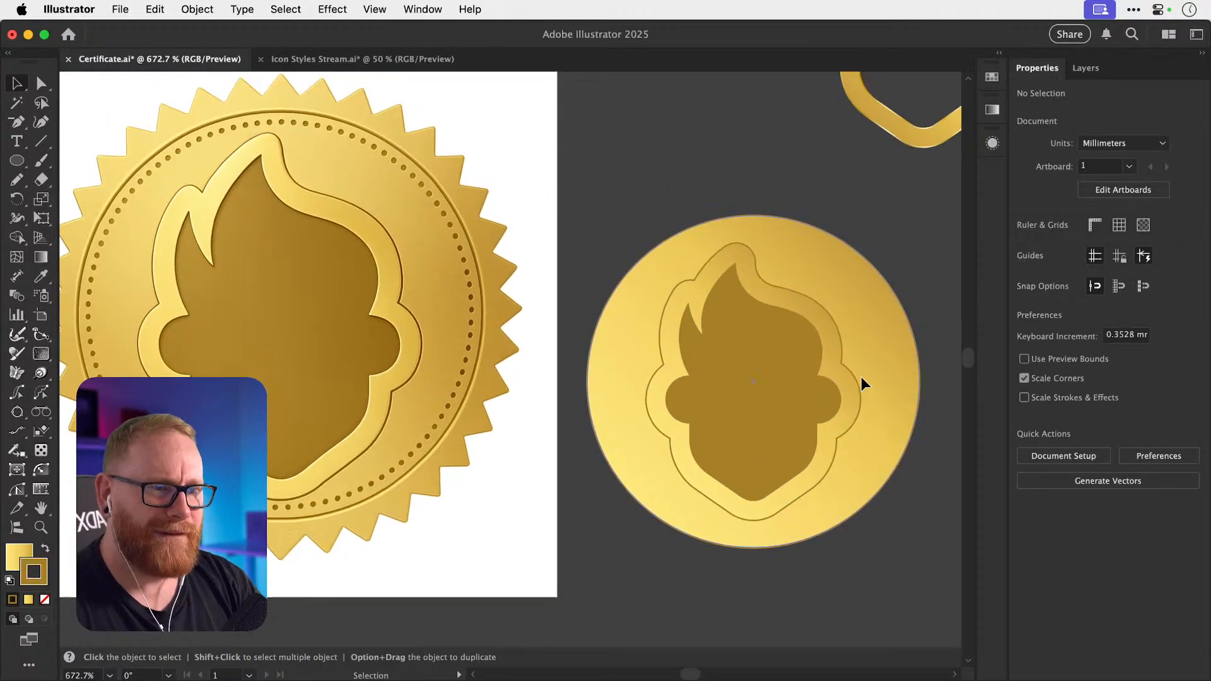
Replace the circle's lower-left gradient stop and shift the middle stop toward the lower left.
click(858, 297)
key(g)
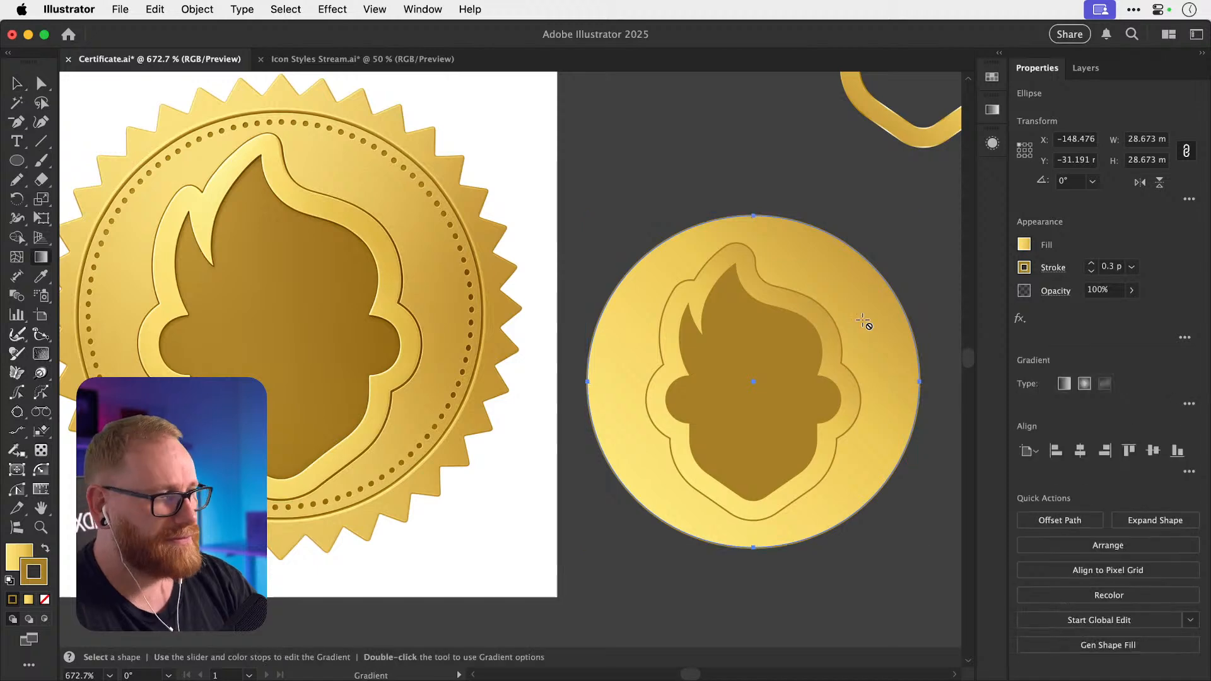
click(863, 321)
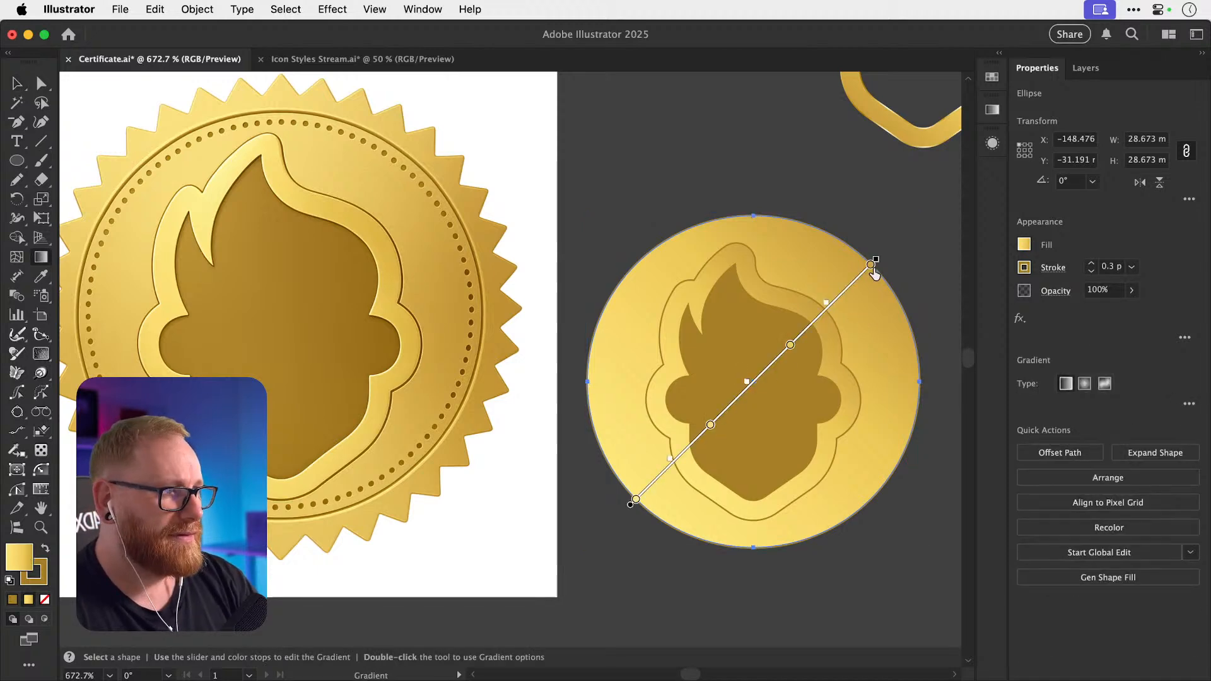
drag(635, 502, 670, 576)
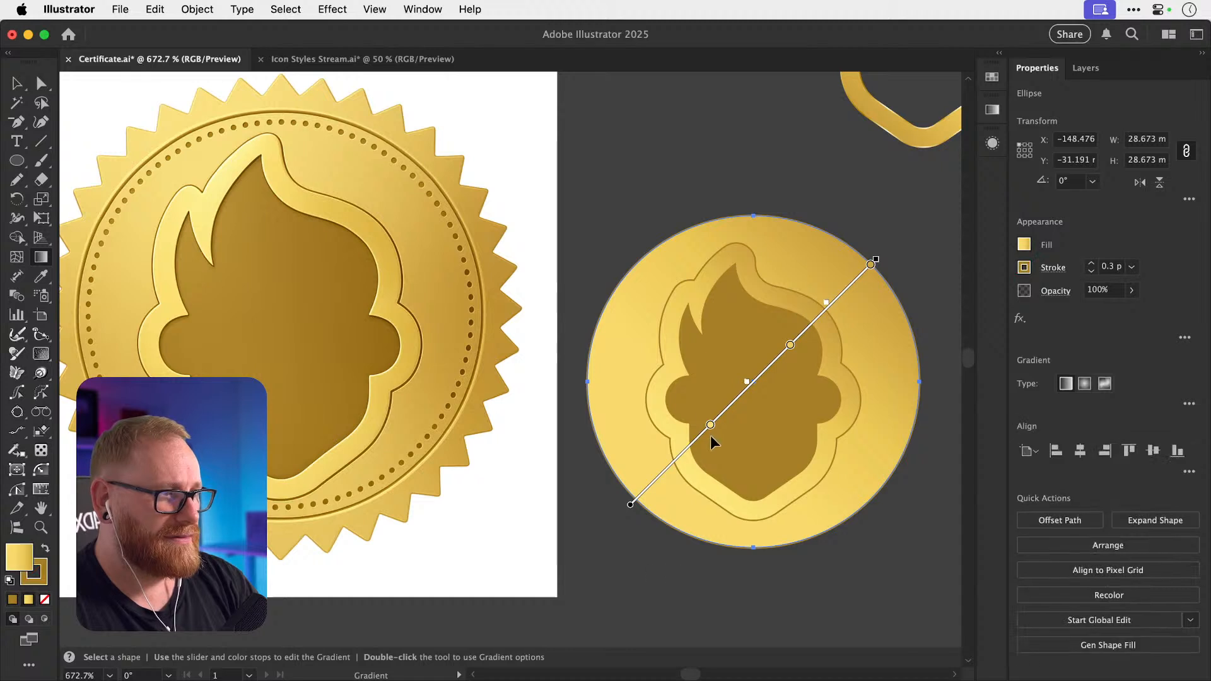
click(635, 500)
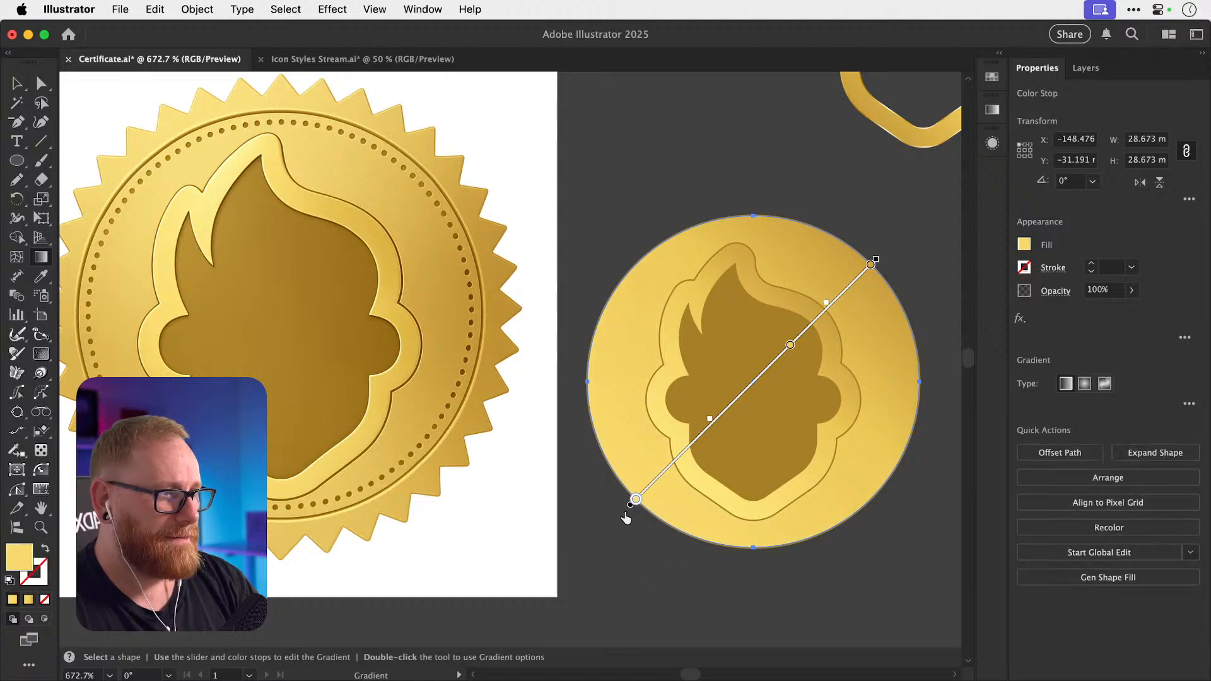
mouse_move(789, 345)
mouse_down()
mouse_move(738, 399)
mouse_move(749, 391)
mouse_up()
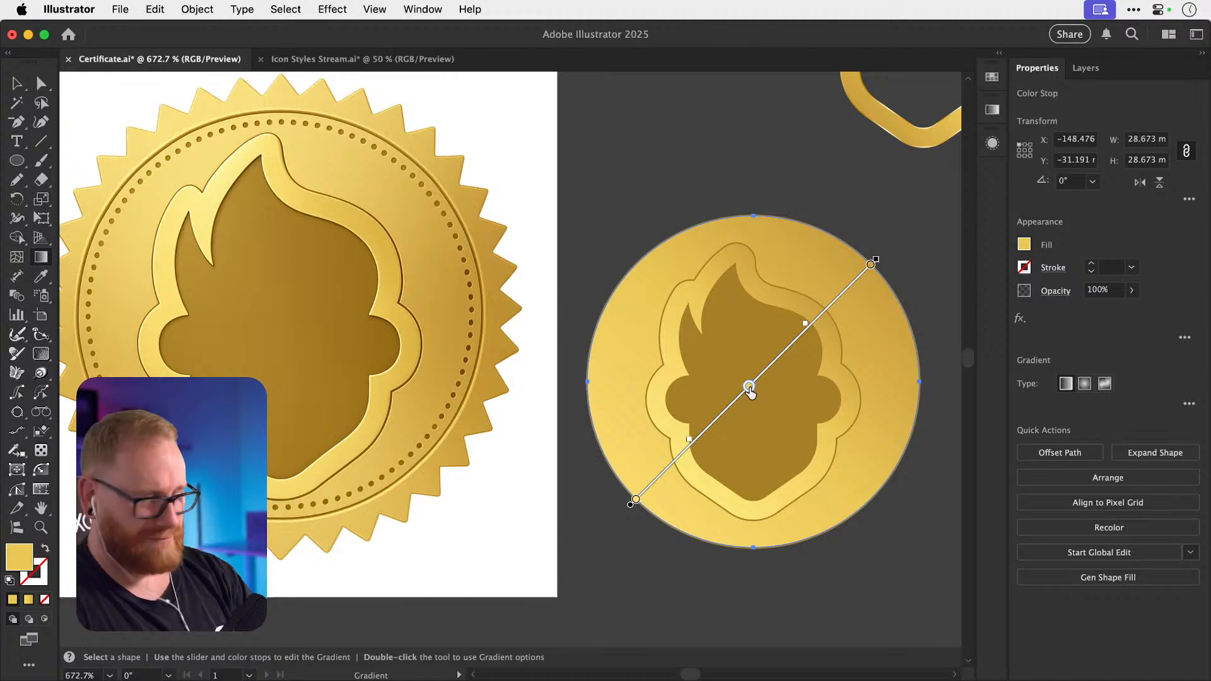
key(v)
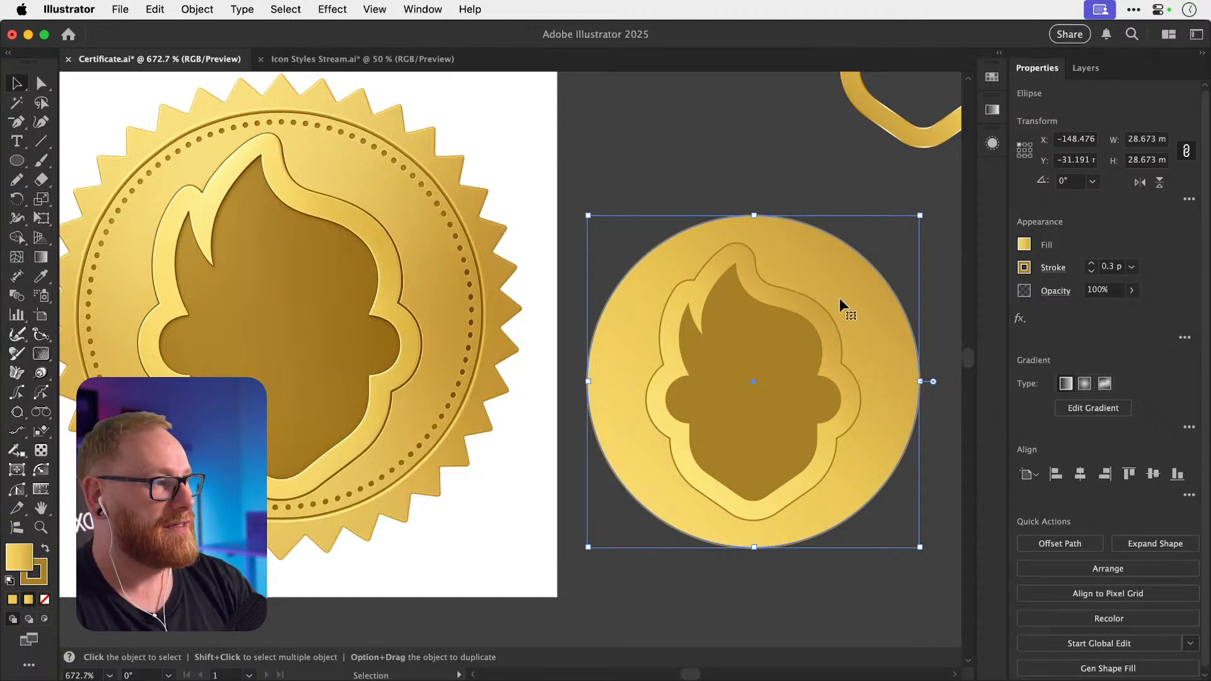
Redraw the circle's gradient at a steeper diagonal and preview the coin.
key(g)
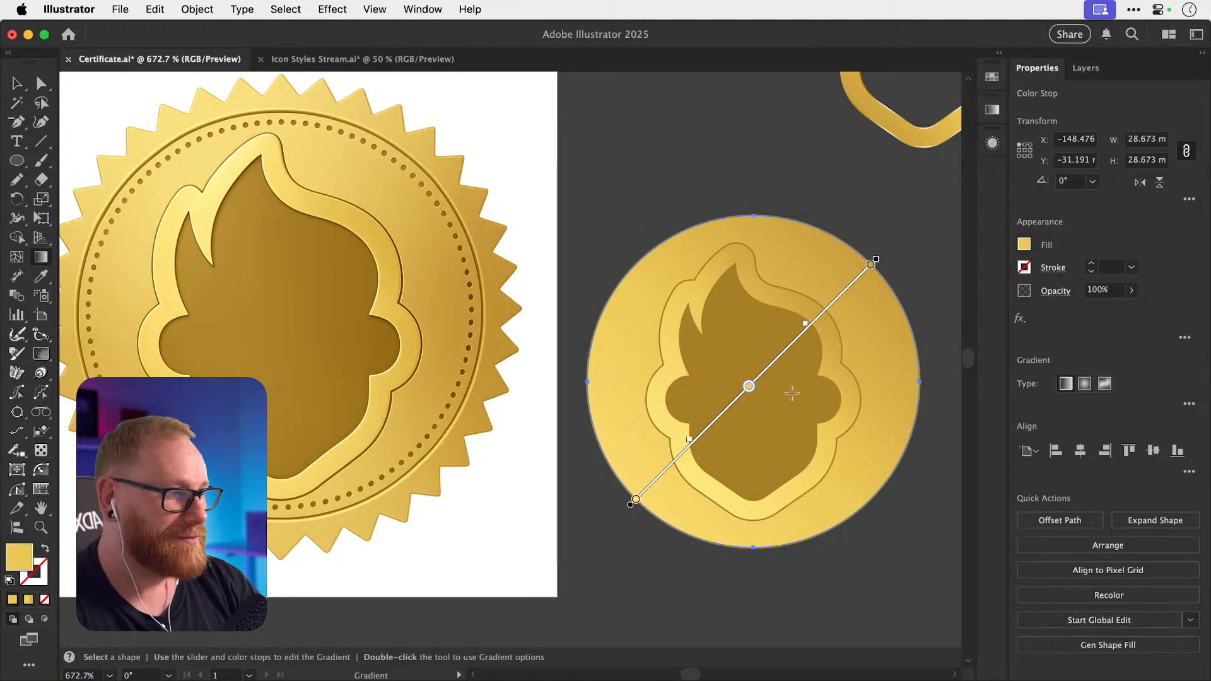
mouse_move(839, 523)
mouse_down()
mouse_move(681, 268)
mouse_move(820, 237)
mouse_move(806, 492)
mouse_move(832, 532)
mouse_move(820, 534)
mouse_up()
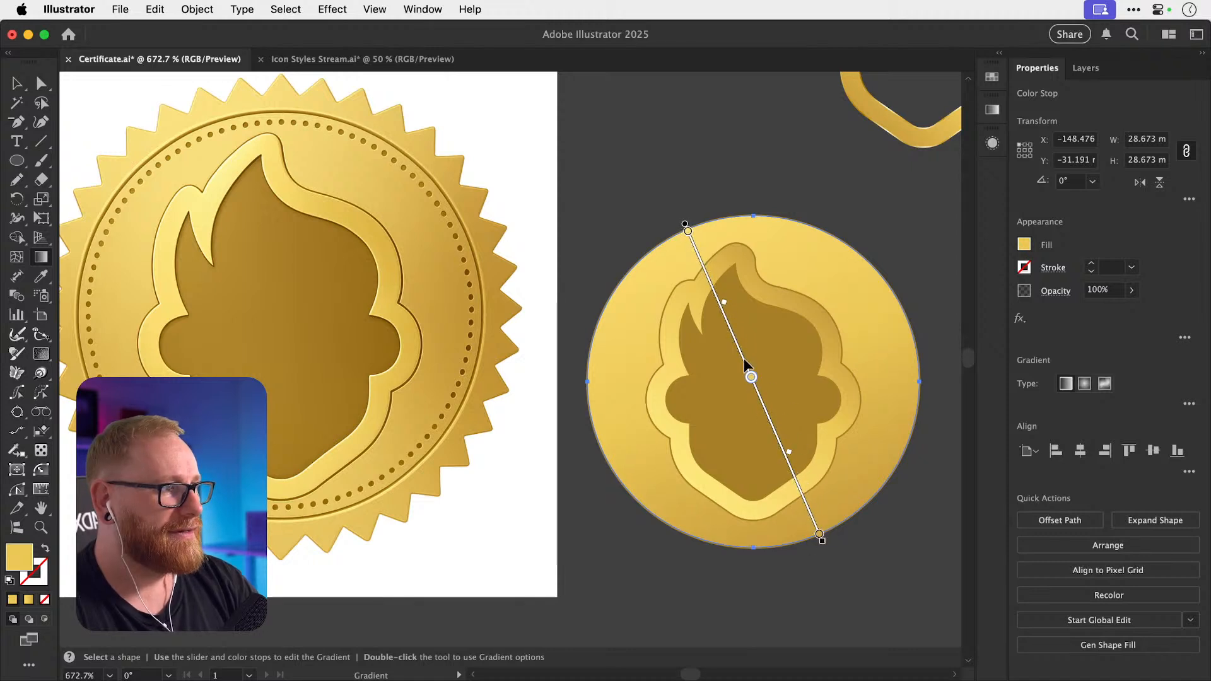
key(v)
click(707, 164)
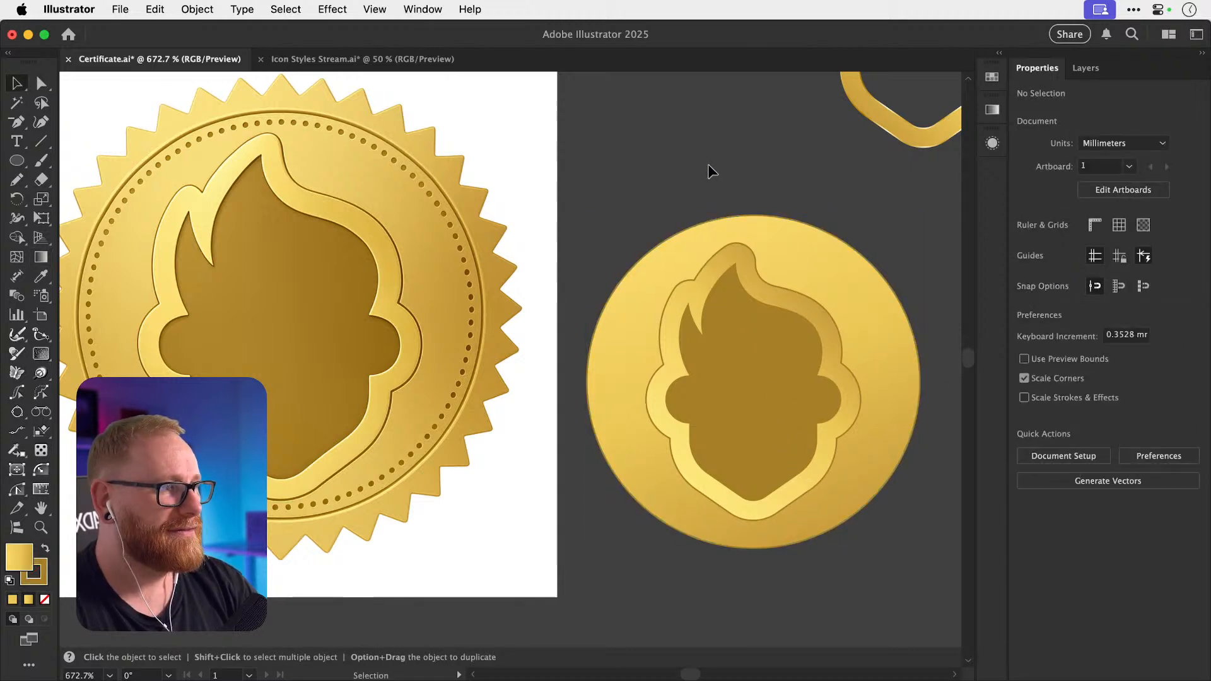
click(664, 268)
key(g)
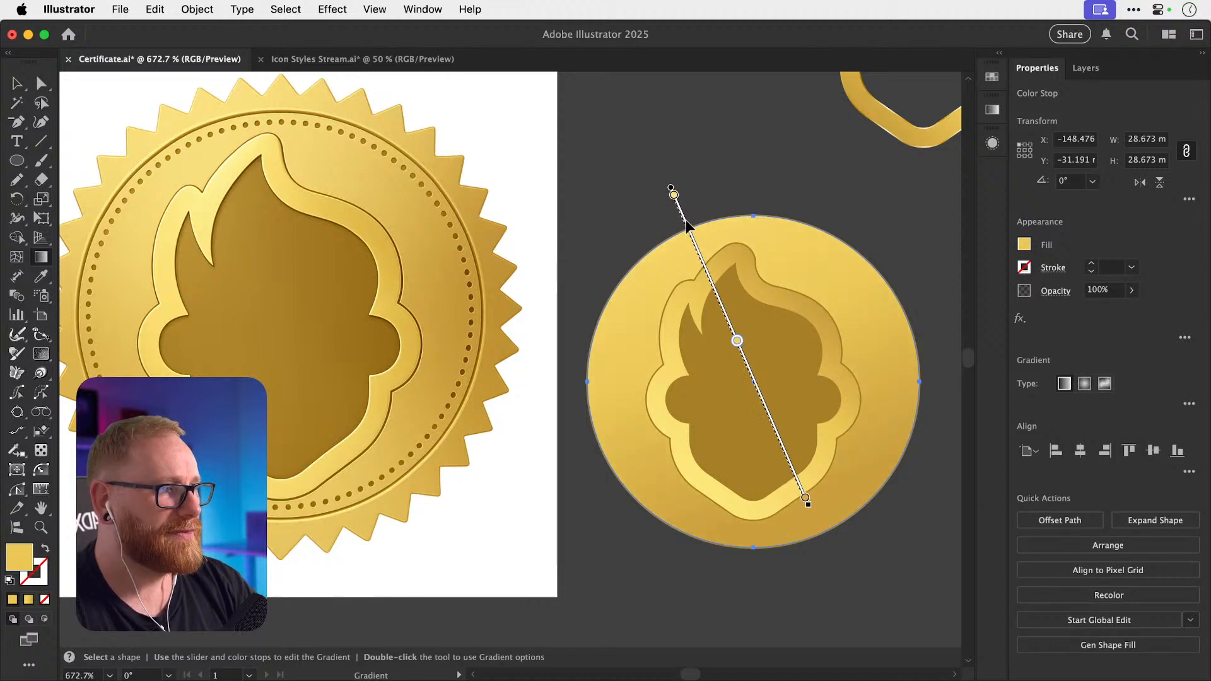
key(v)
click(658, 173)
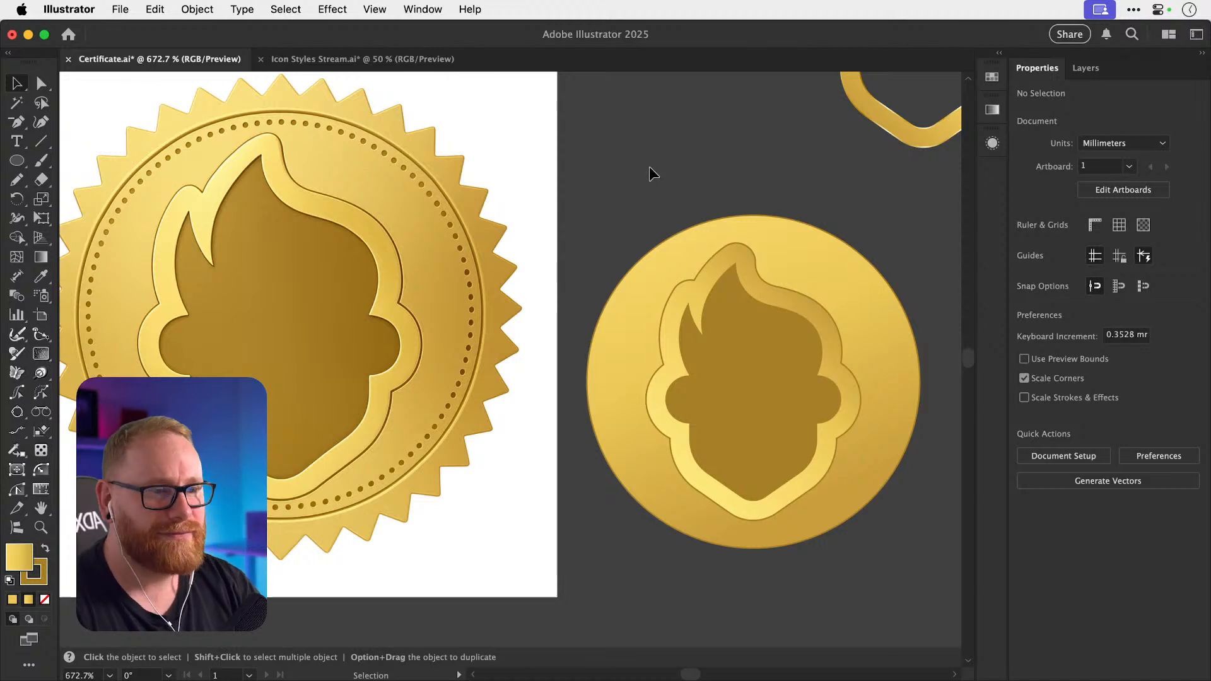
click(626, 299)
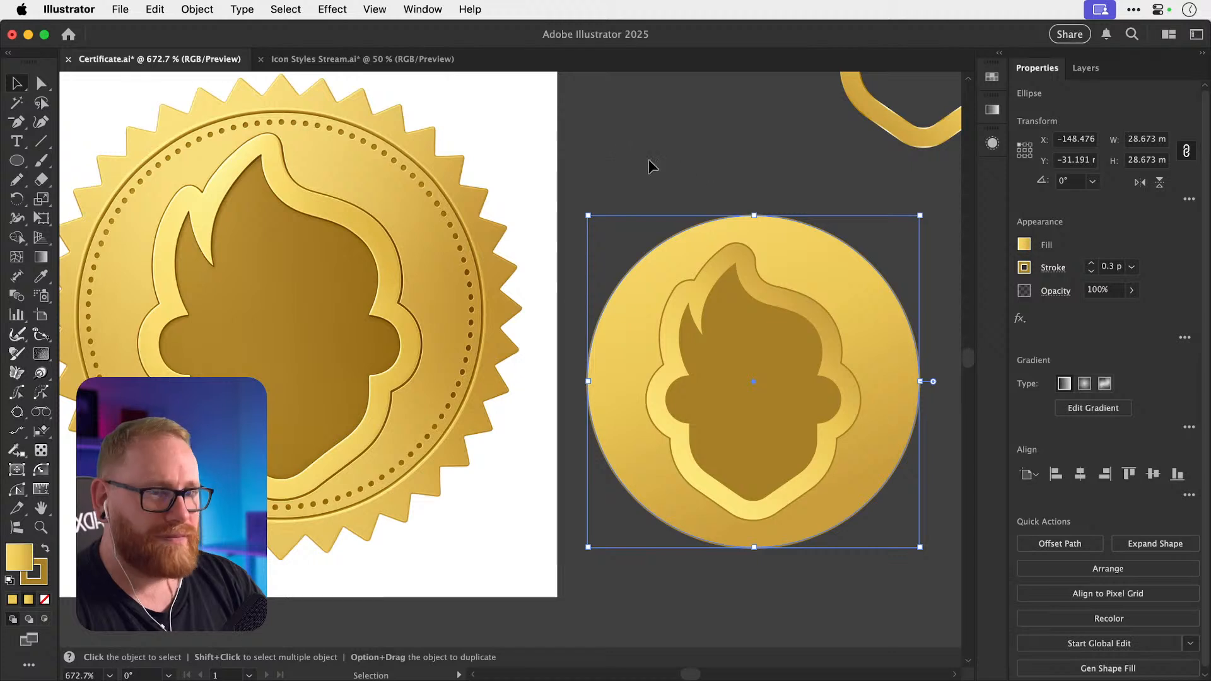
Duplicate the circle's stroke in the Appearance panel.
click(992, 142)
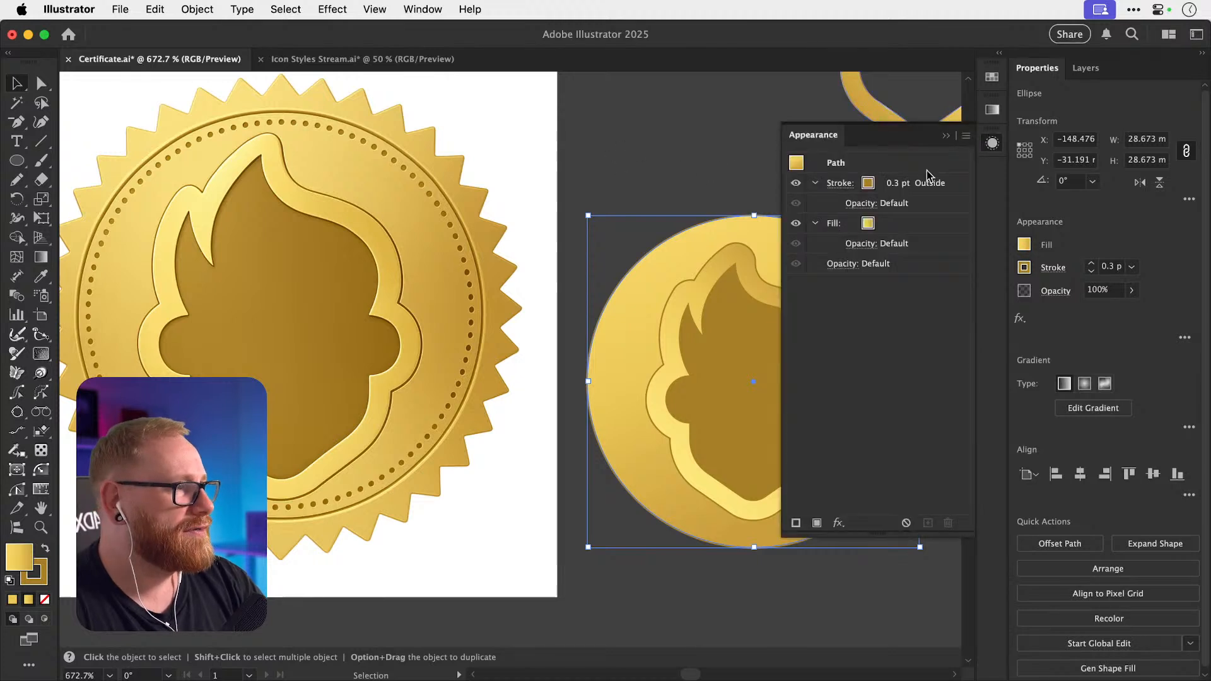
click(938, 184)
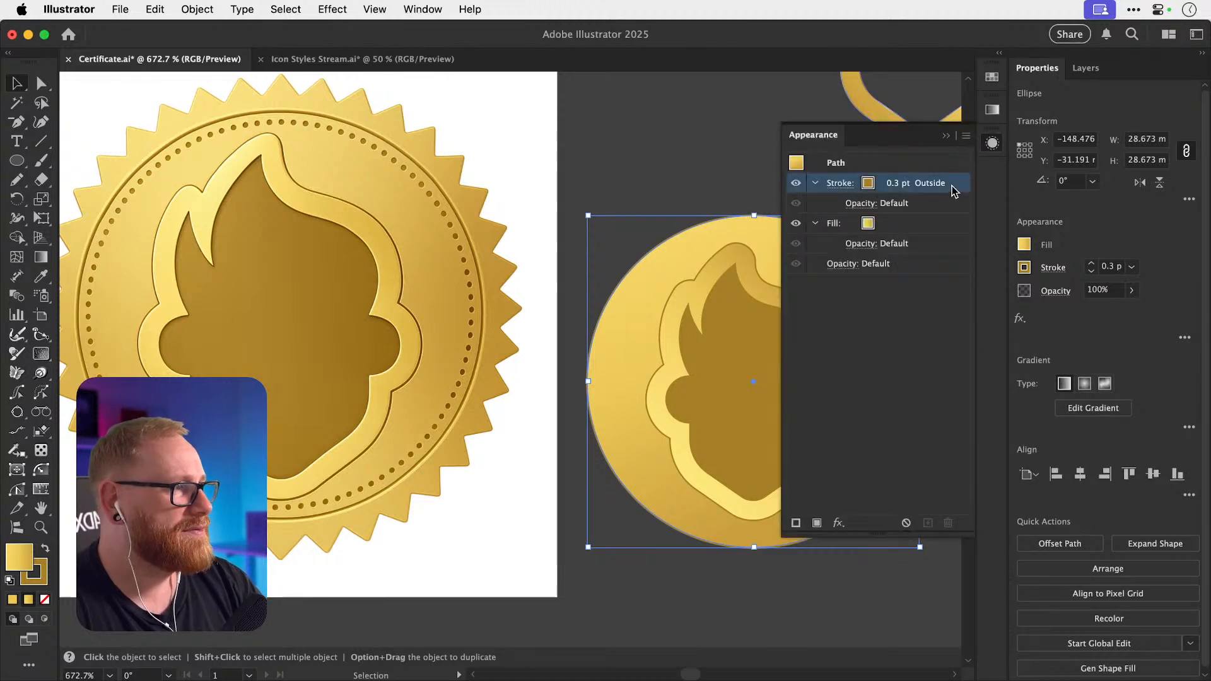
click(933, 524)
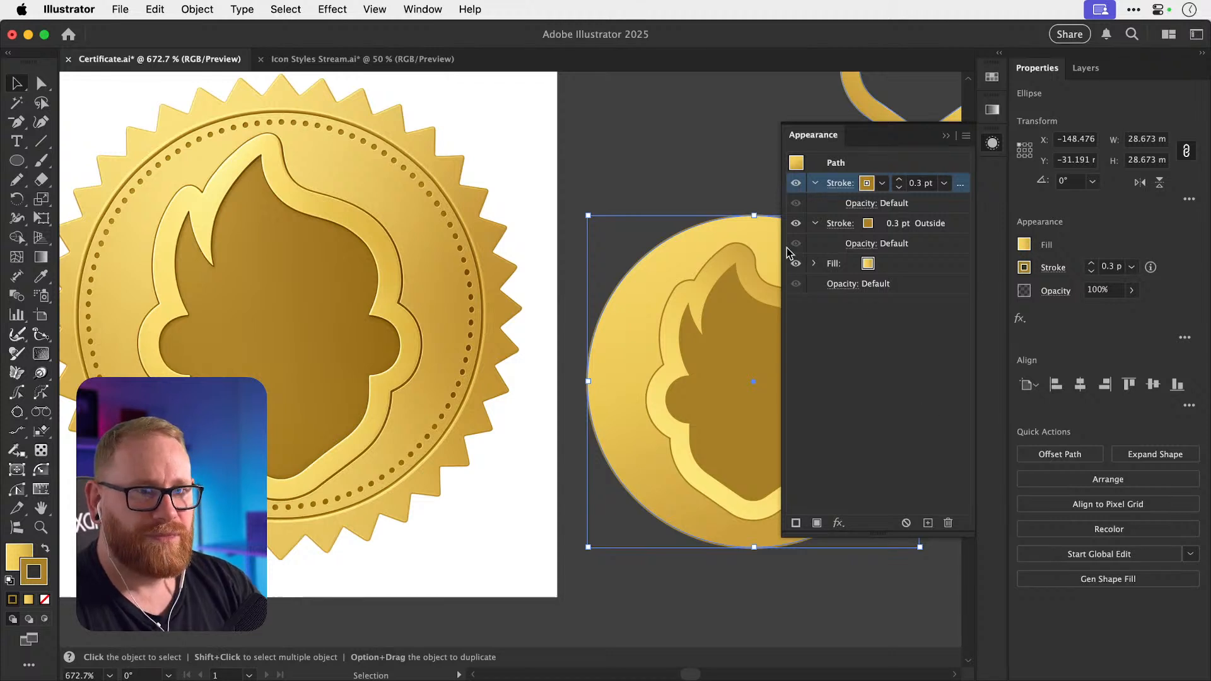
click(839, 183)
click(867, 184)
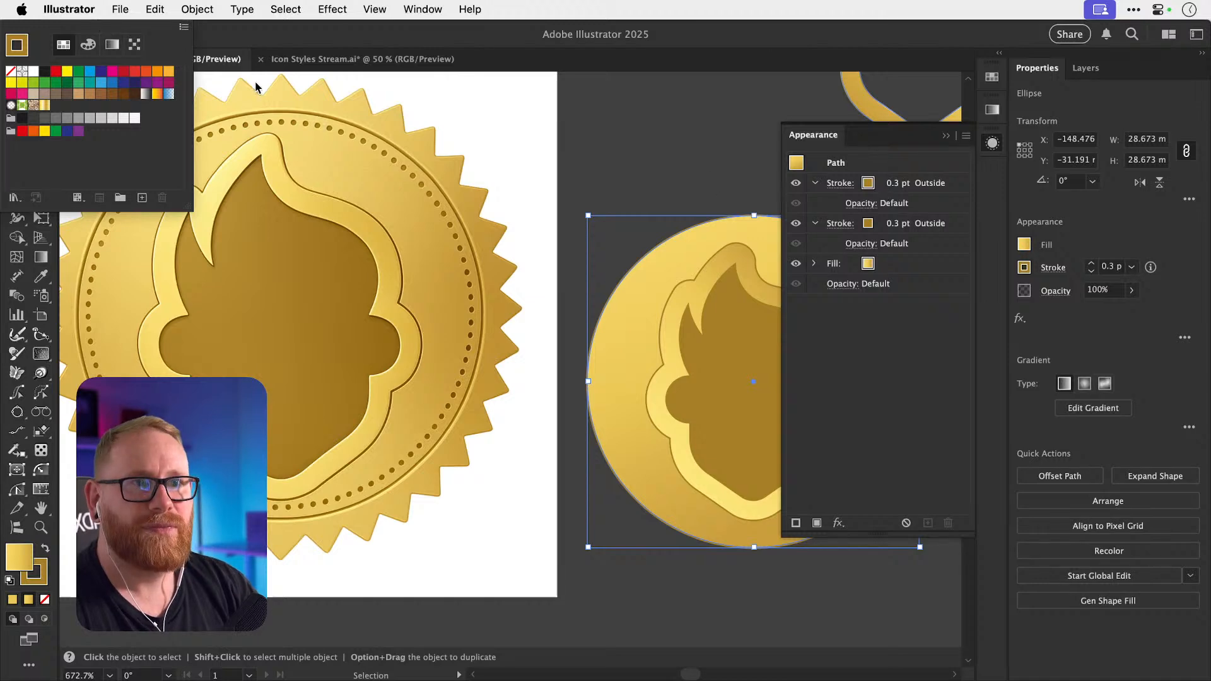
click(910, 198)
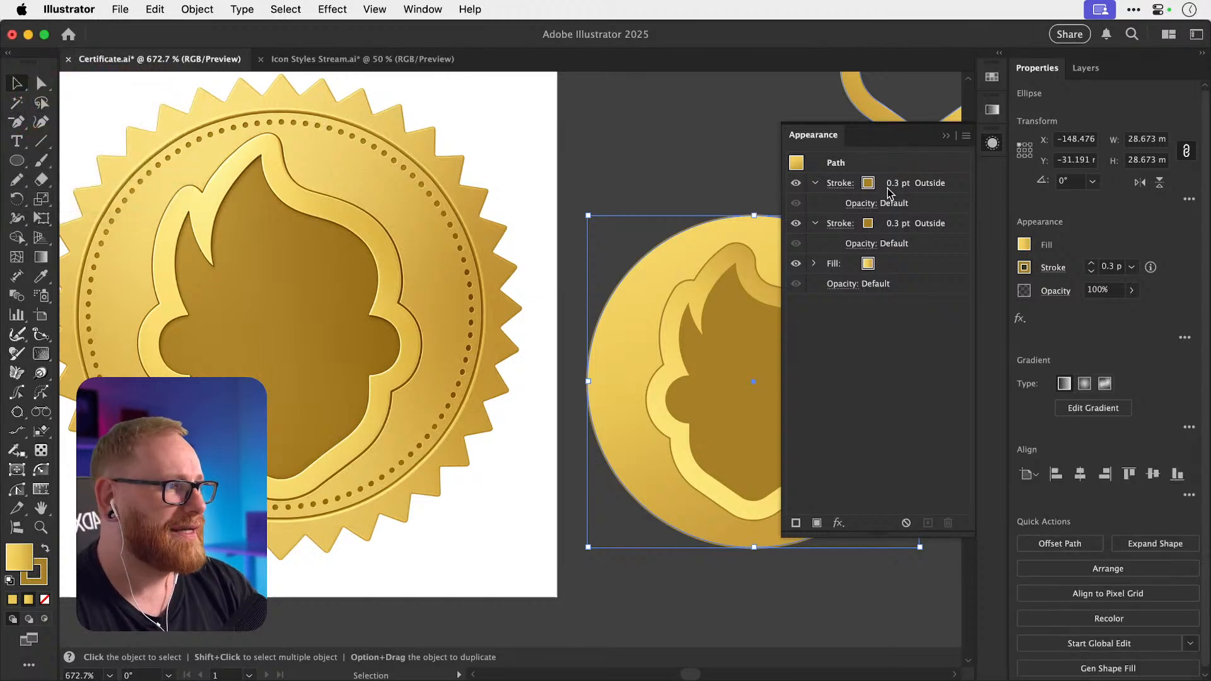
Set the second stroke's weight to 0.6 pt.
click(883, 228)
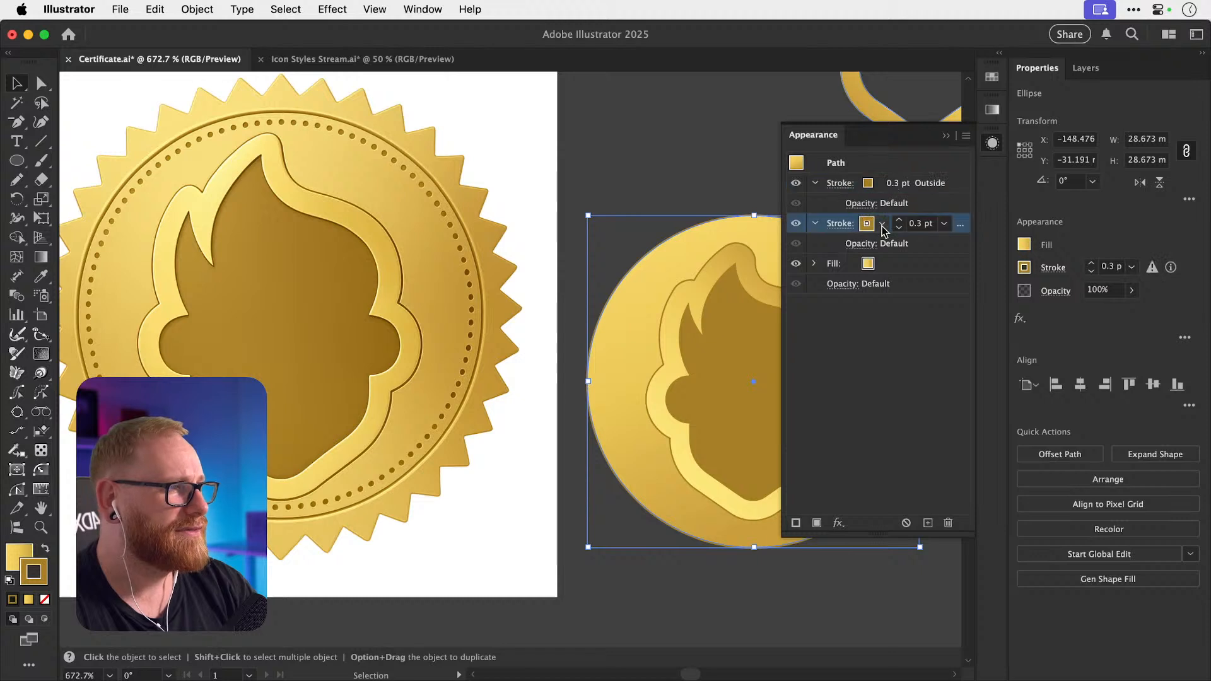
super+click(899, 219)
super+click(899, 219)
super+click(898, 219)
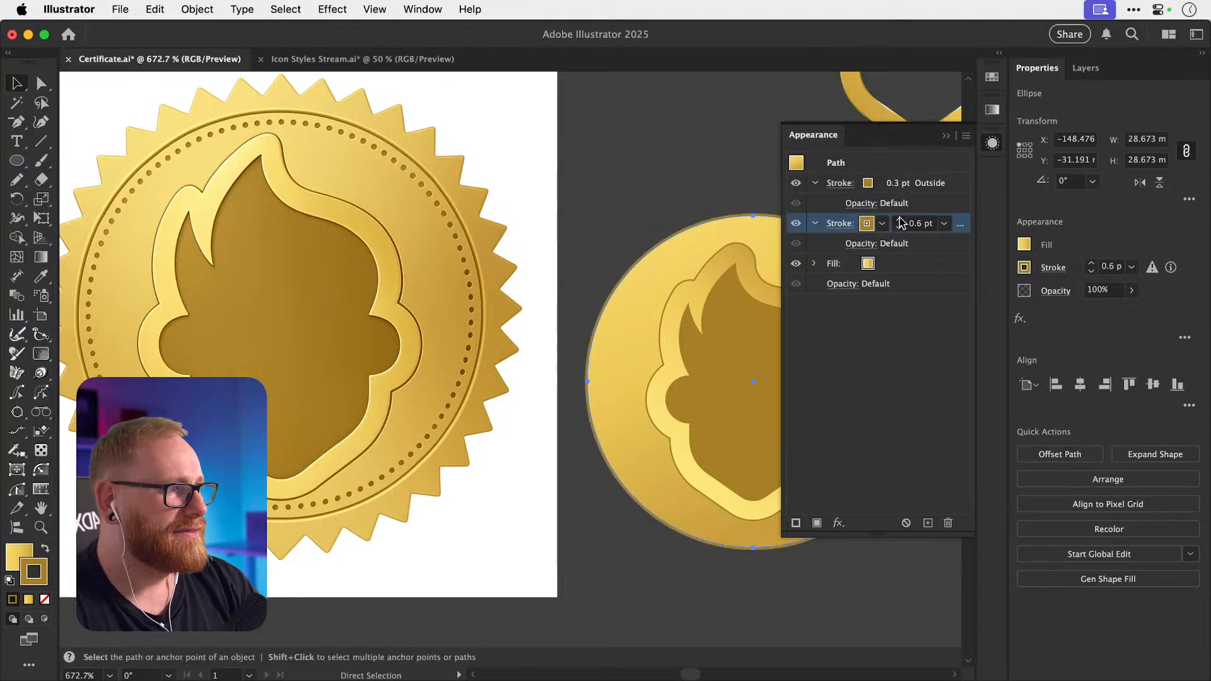
super+click(899, 219)
super+click(898, 219)
super+click(899, 218)
super+click(899, 227)
super+click(898, 227)
super+click(899, 228)
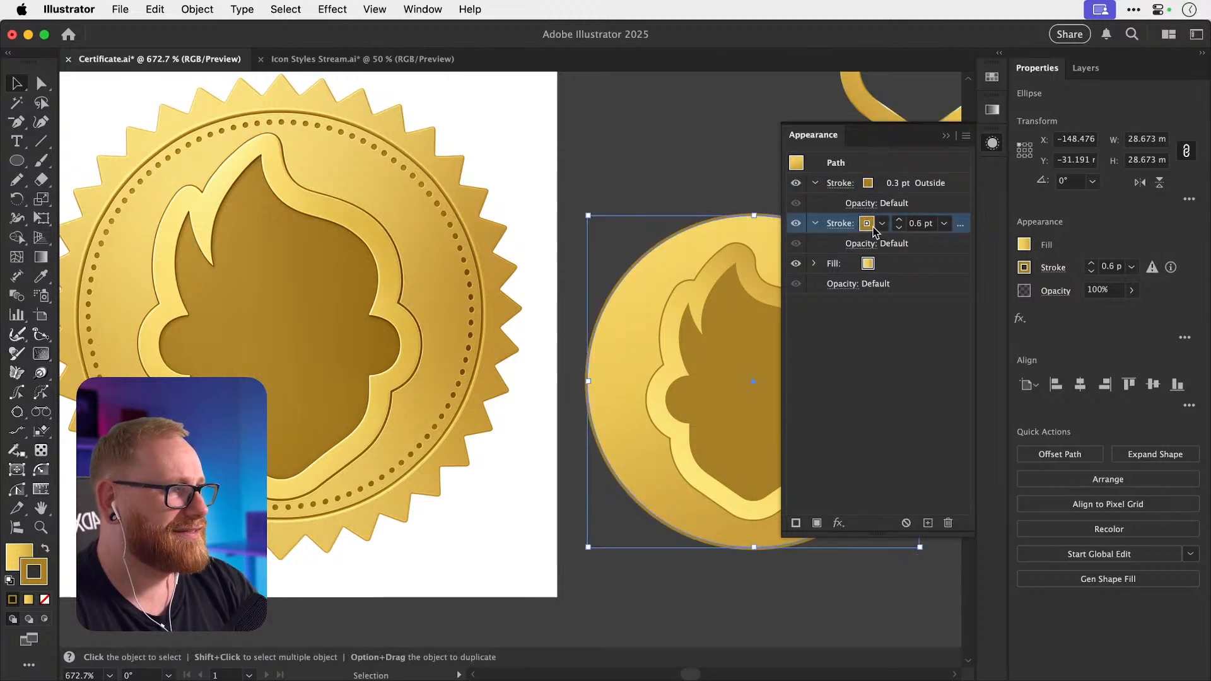
Colour the second stroke gold dba834 with brightness about 86 and saturation 79.
click(869, 226)
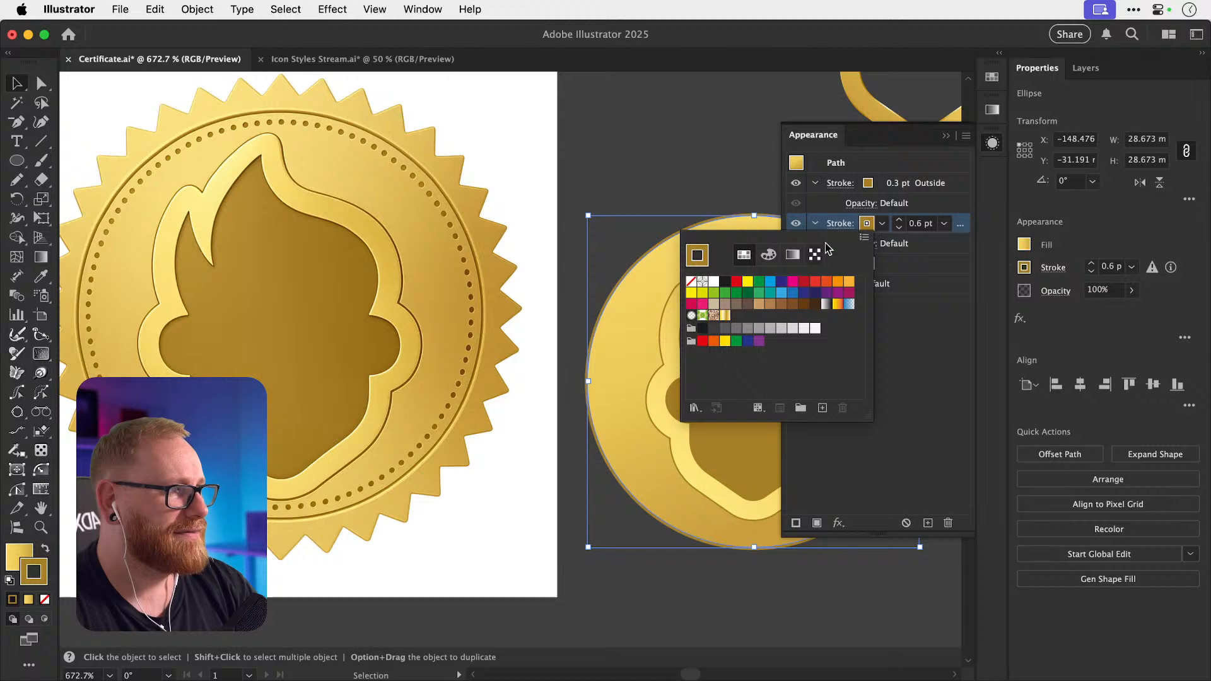
click(865, 225)
shift+click(866, 225)
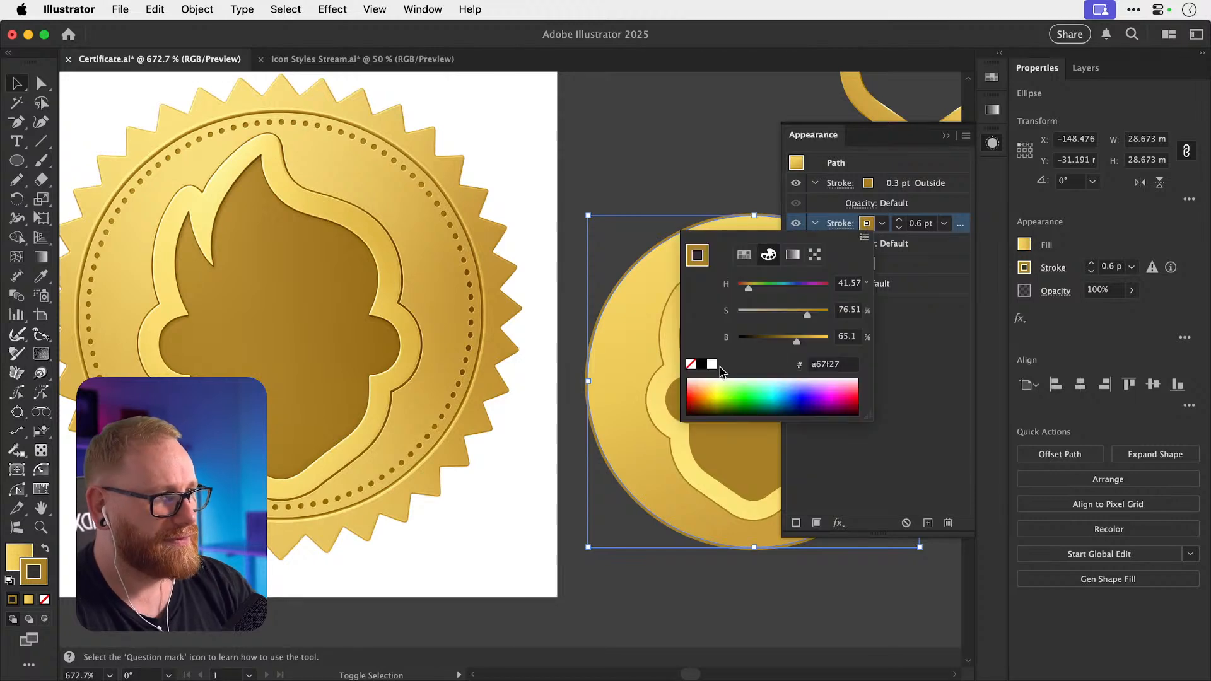
click(815, 339)
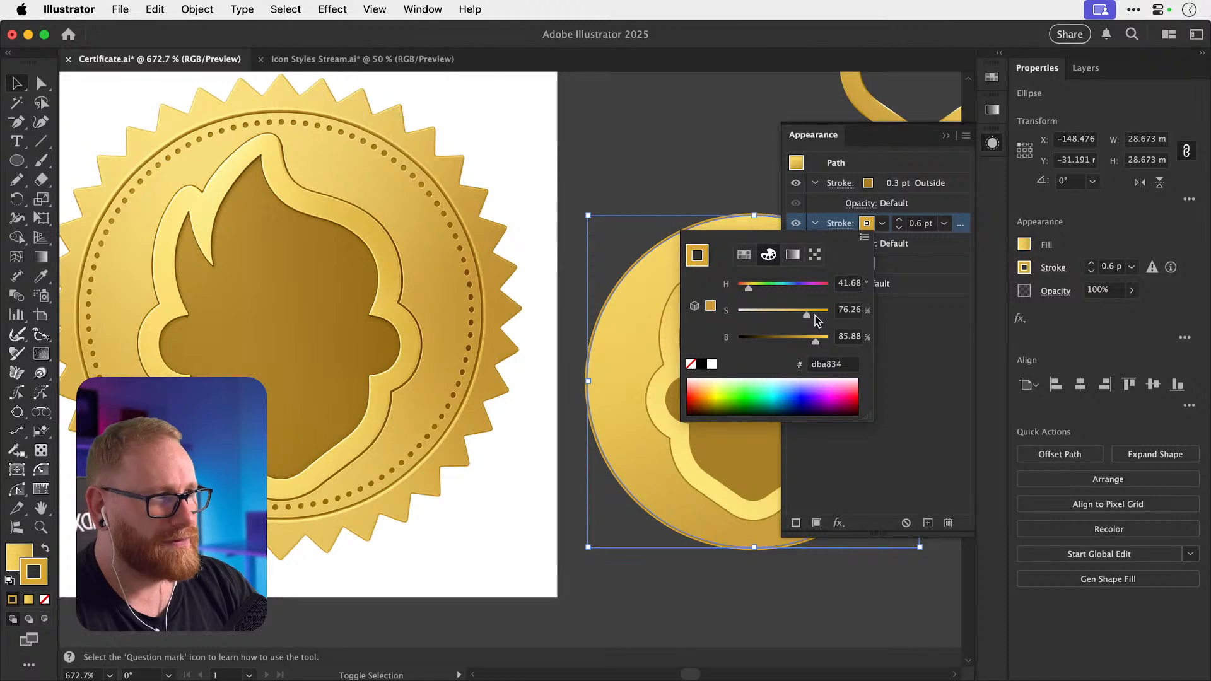
drag(811, 319, 811, 320)
click(703, 142)
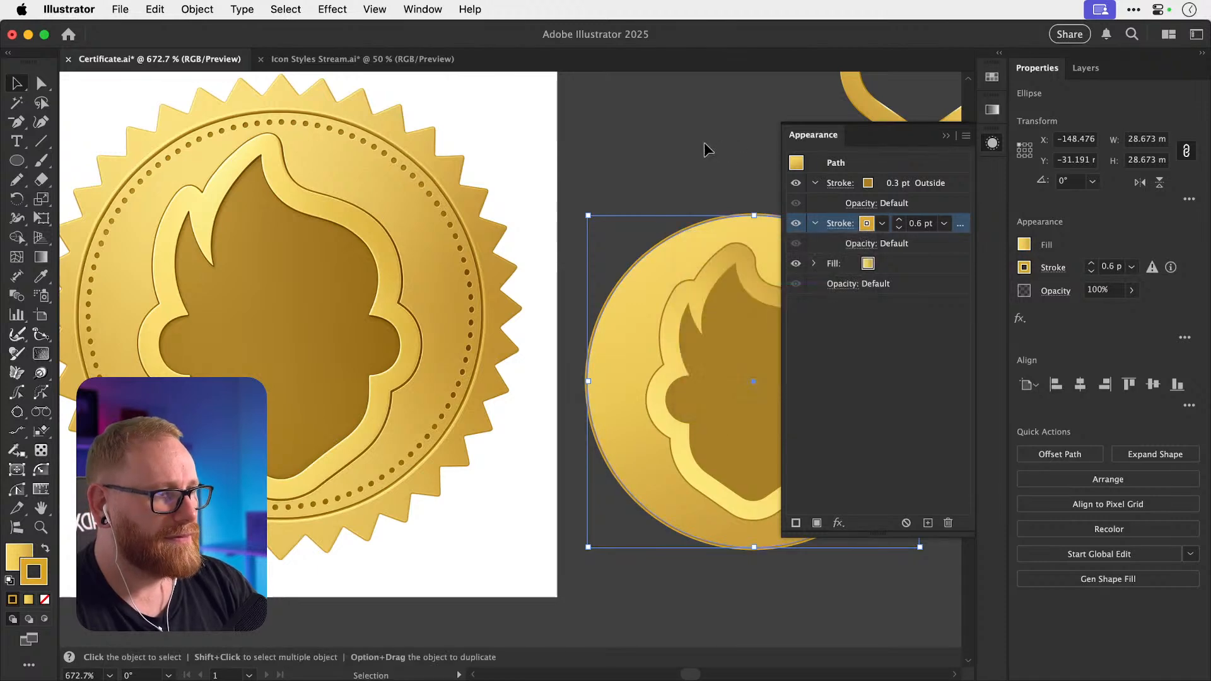
click(704, 142)
scroll(704, 142, down, 2)
scroll(704, 143, right, 3)
scroll(703, 143, down, 1)
scroll(704, 142, right, 1)
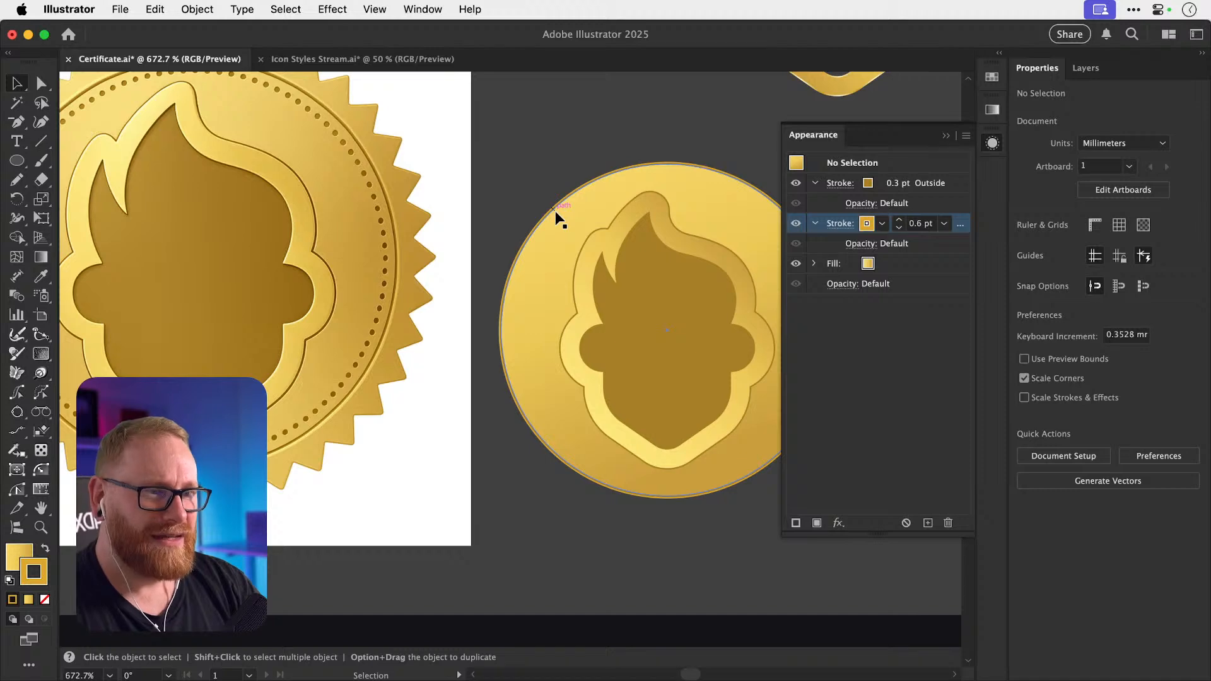
click(549, 243)
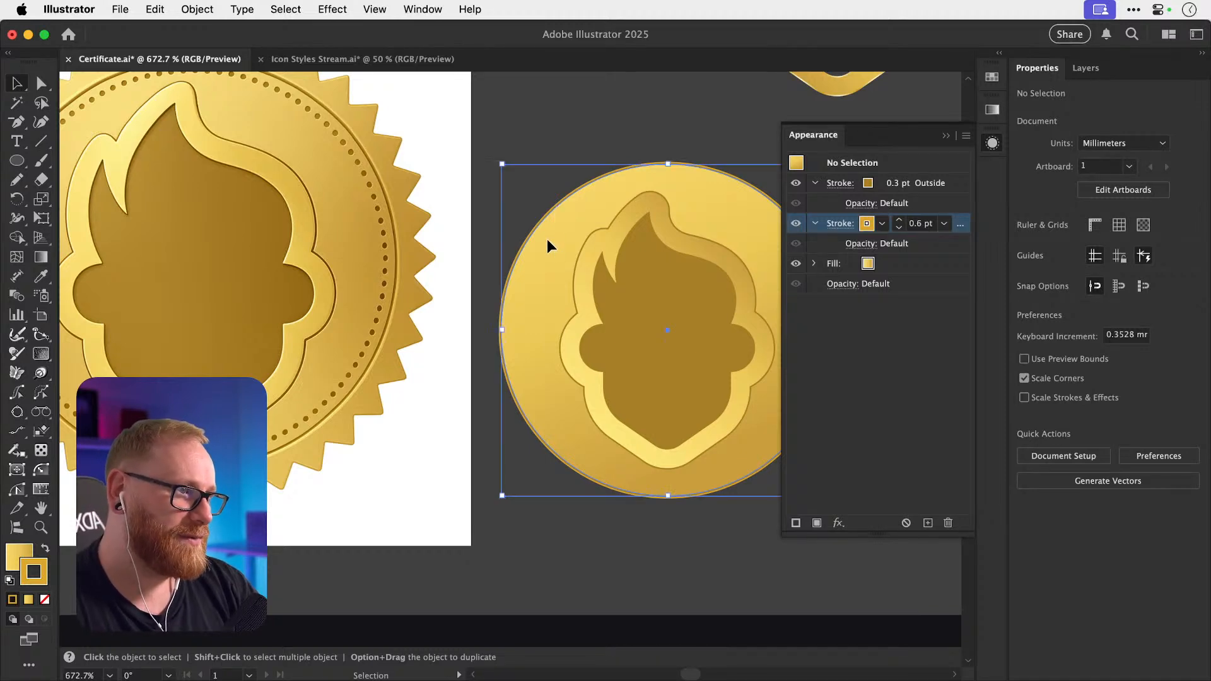
Copy the top gradient seal beside the coin and give it the coin's gold fill and outline.
key(a)
key(super+minus)
key(super+minus)
key(v)
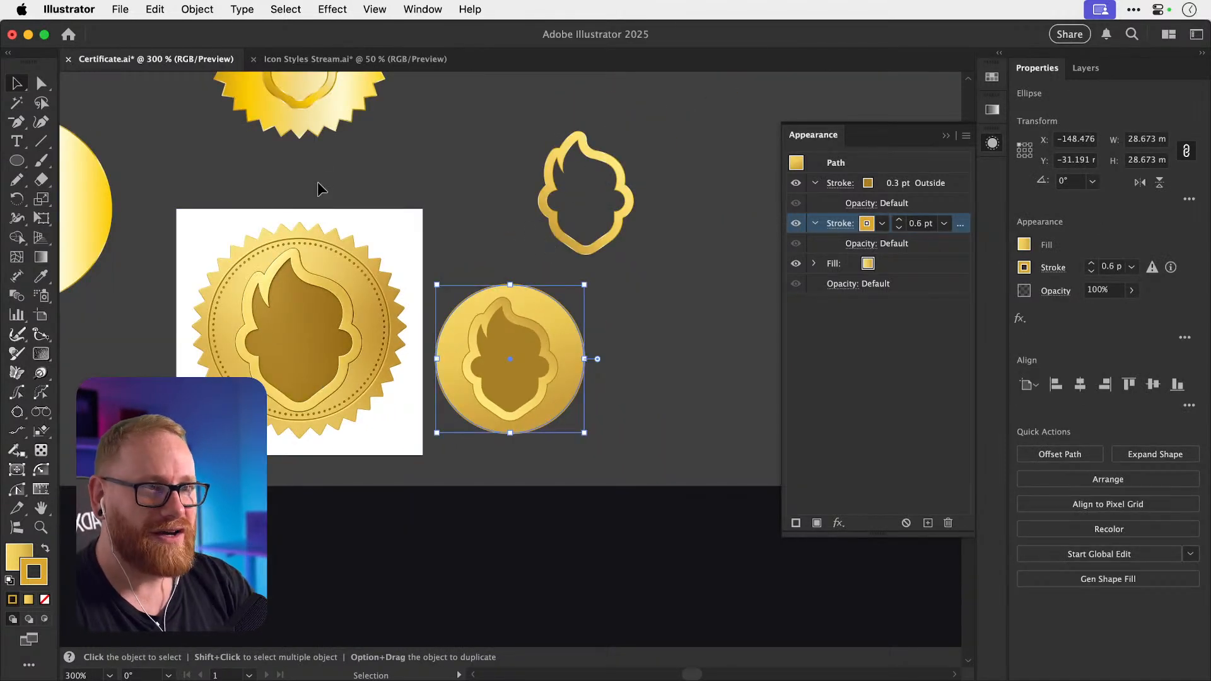
drag(326, 142, 750, 479)
key(i)
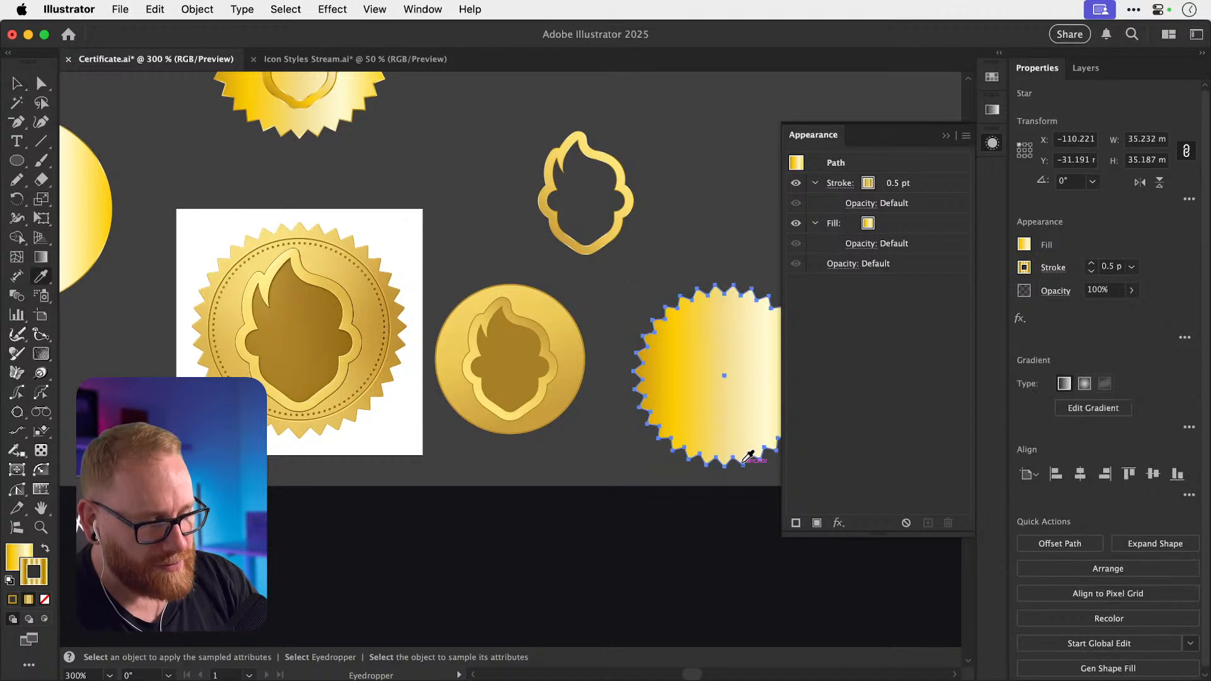
click(579, 389)
Centre the star on the coin horizontally and send the star behind the coin.
key(v)
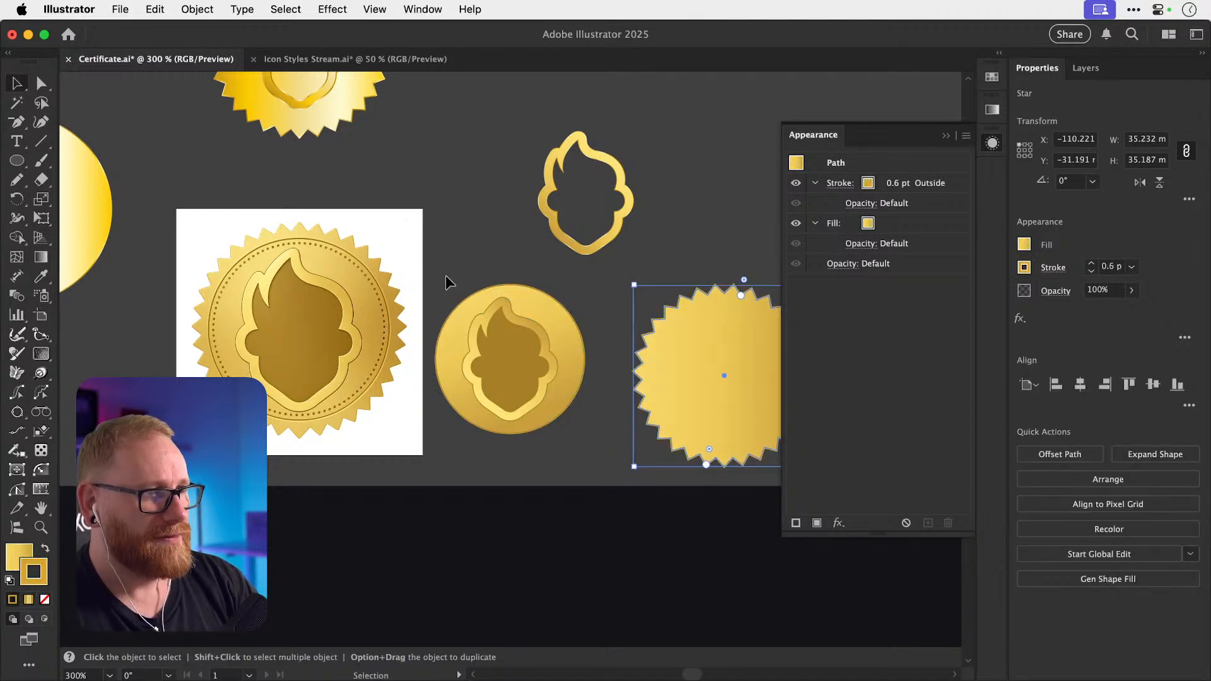
drag(585, 443, 710, 489)
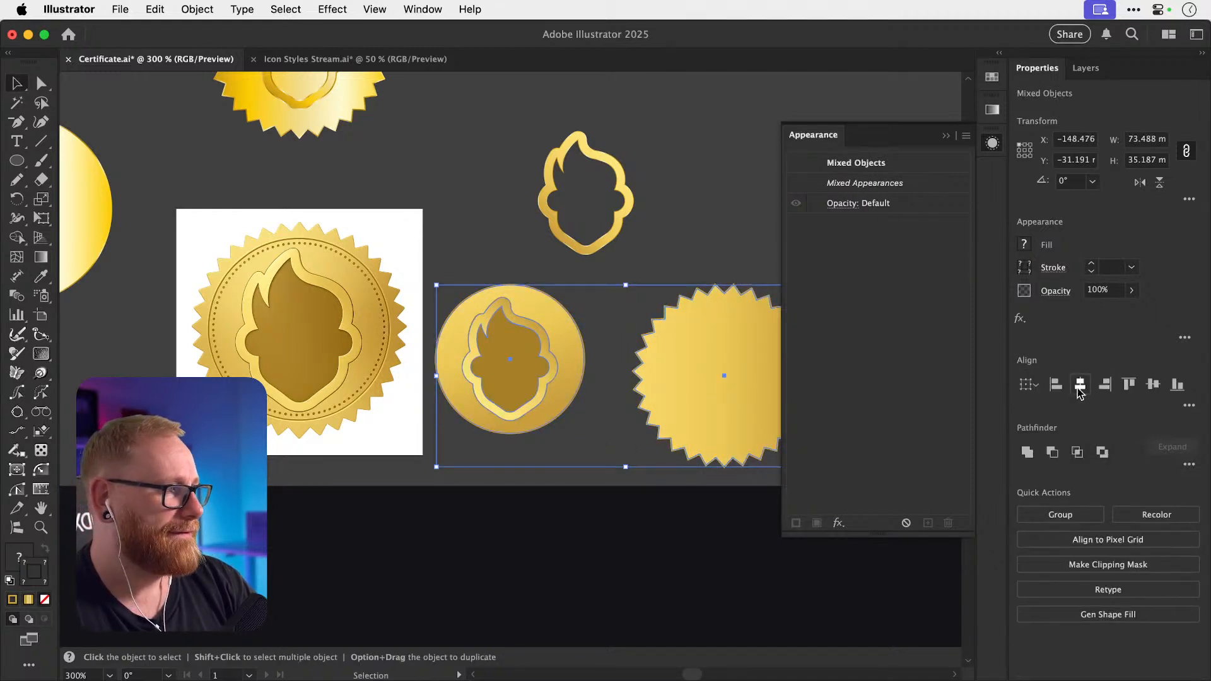
click(1079, 384)
click(736, 381)
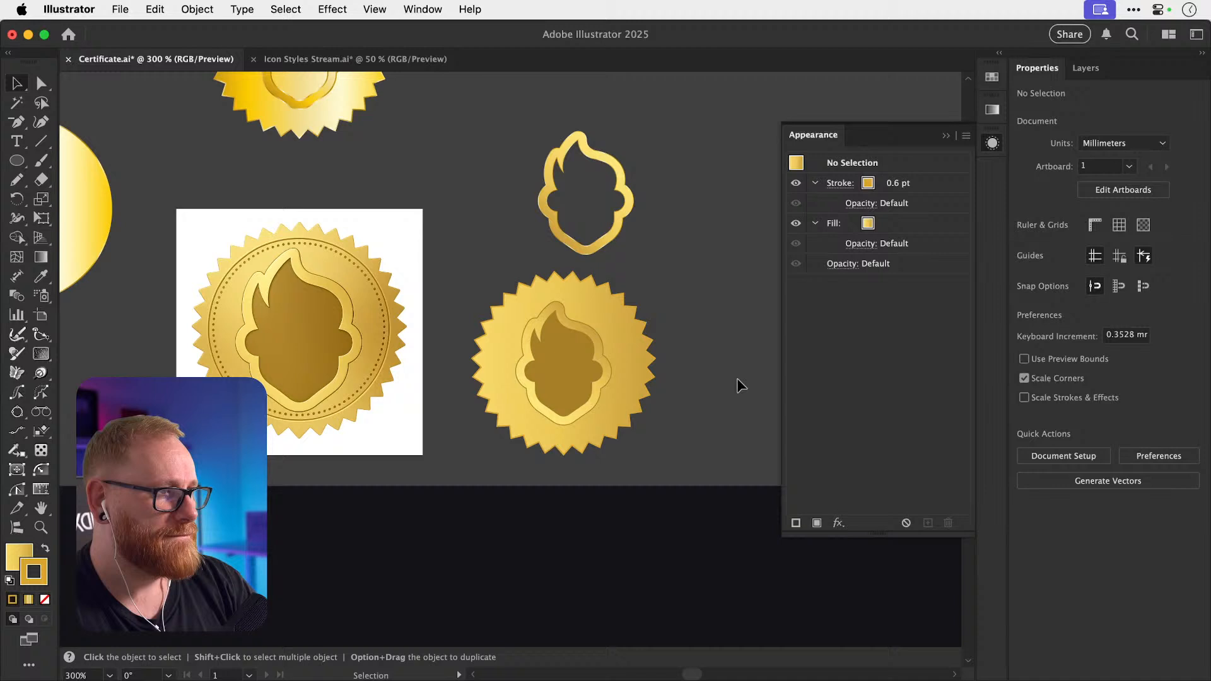
super+click(652, 344)
key(super+shift+[)
key(super+shift+a)
Apply a gold gradient fill to the star and remove its left gradient stop.
key(z)
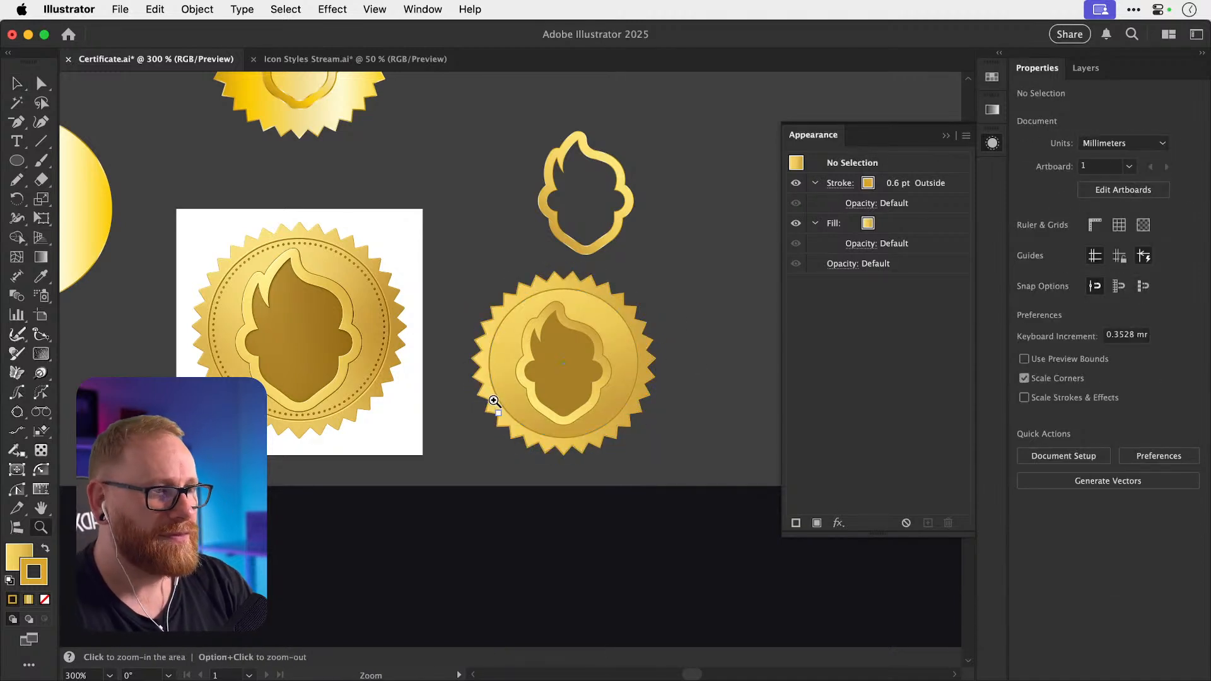
drag(491, 401, 660, 357)
key(v)
click(987, 149)
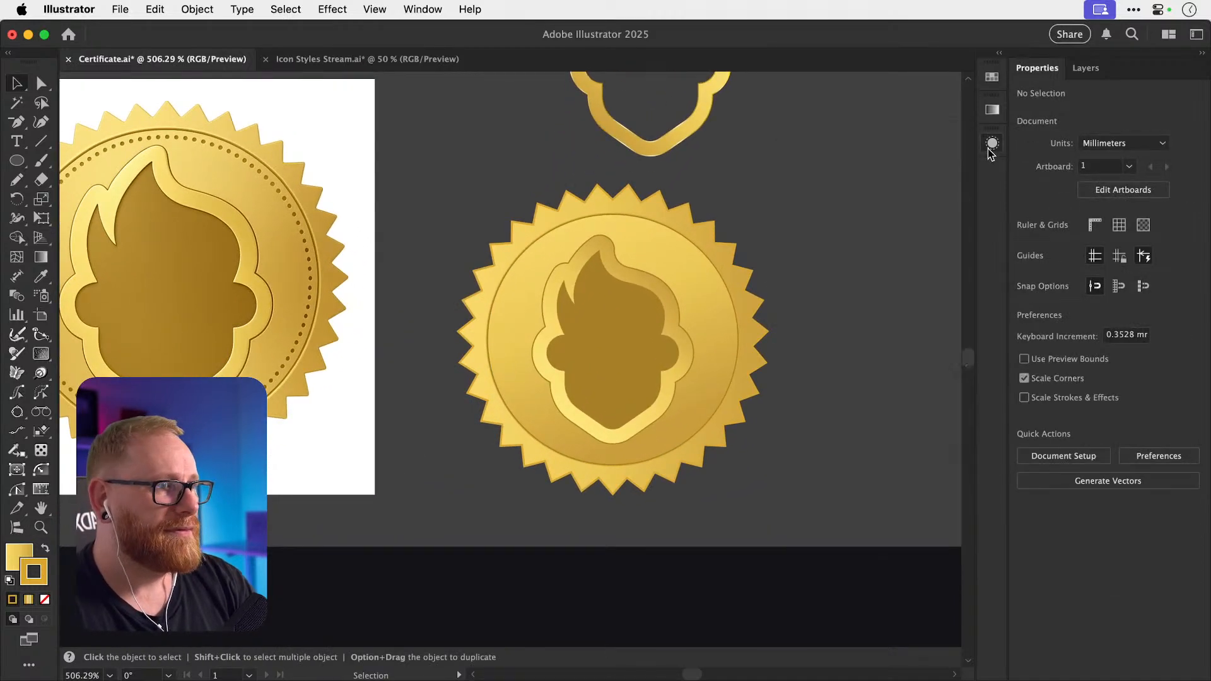
scroll(724, 267, left, 1)
scroll(724, 267, left, 4)
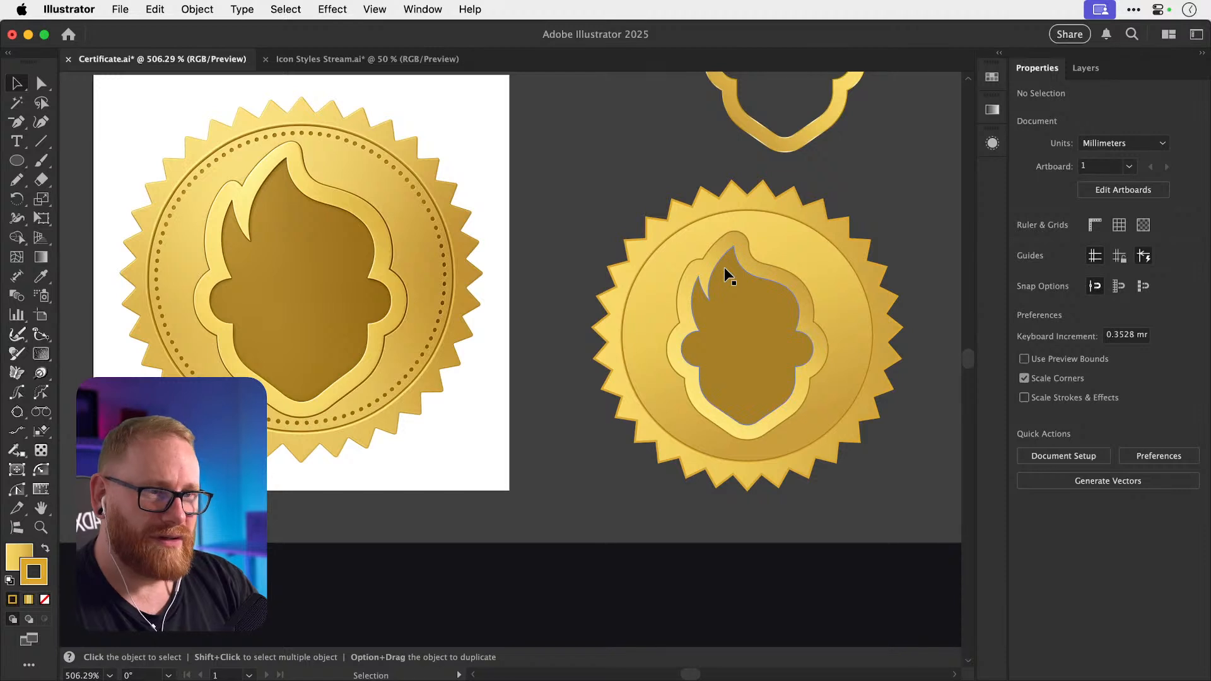
click(608, 297)
key(g)
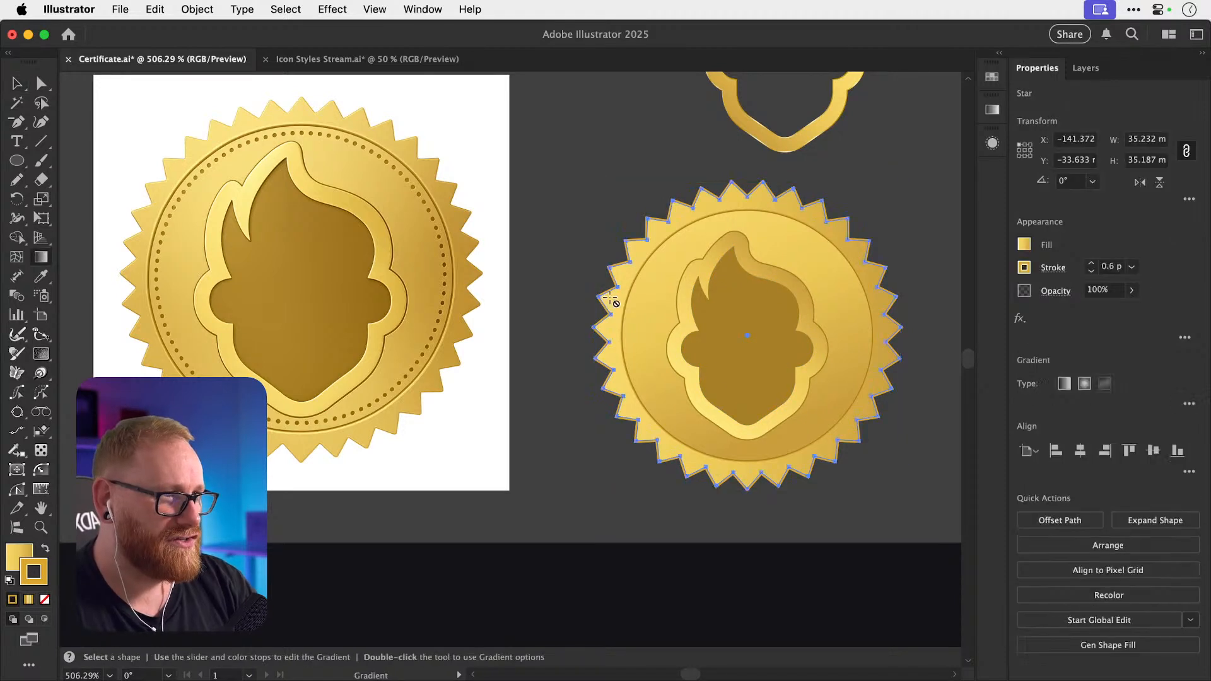
click(626, 306)
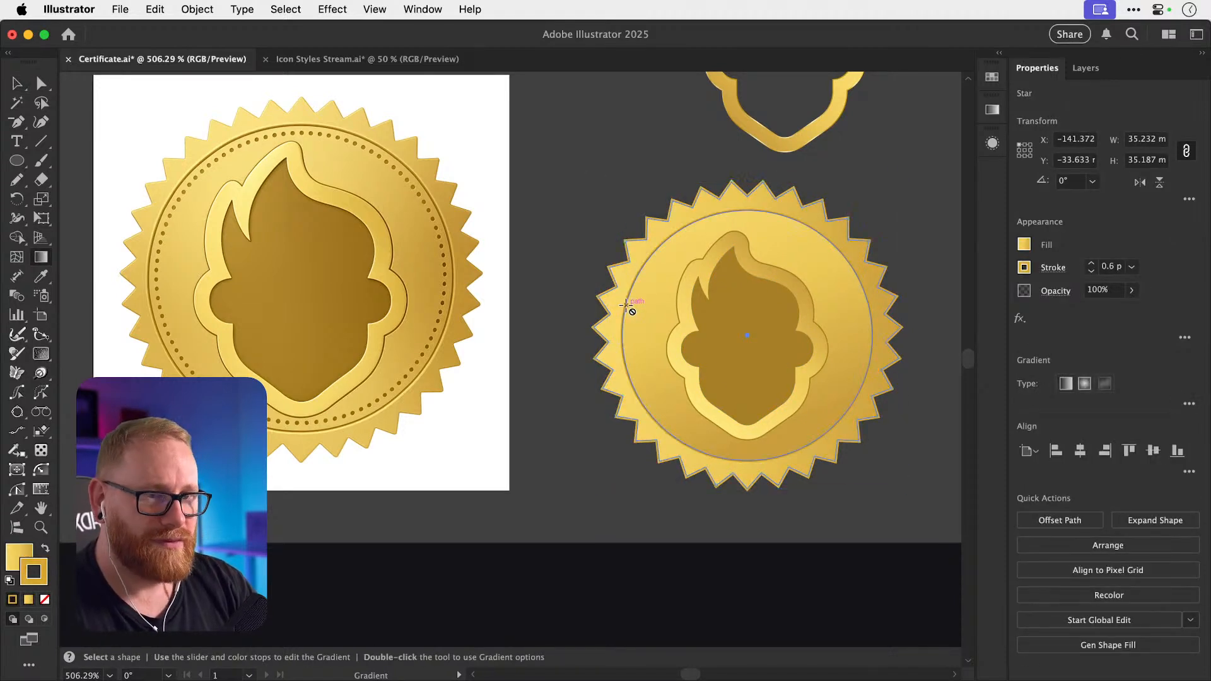
drag(594, 335, 607, 414)
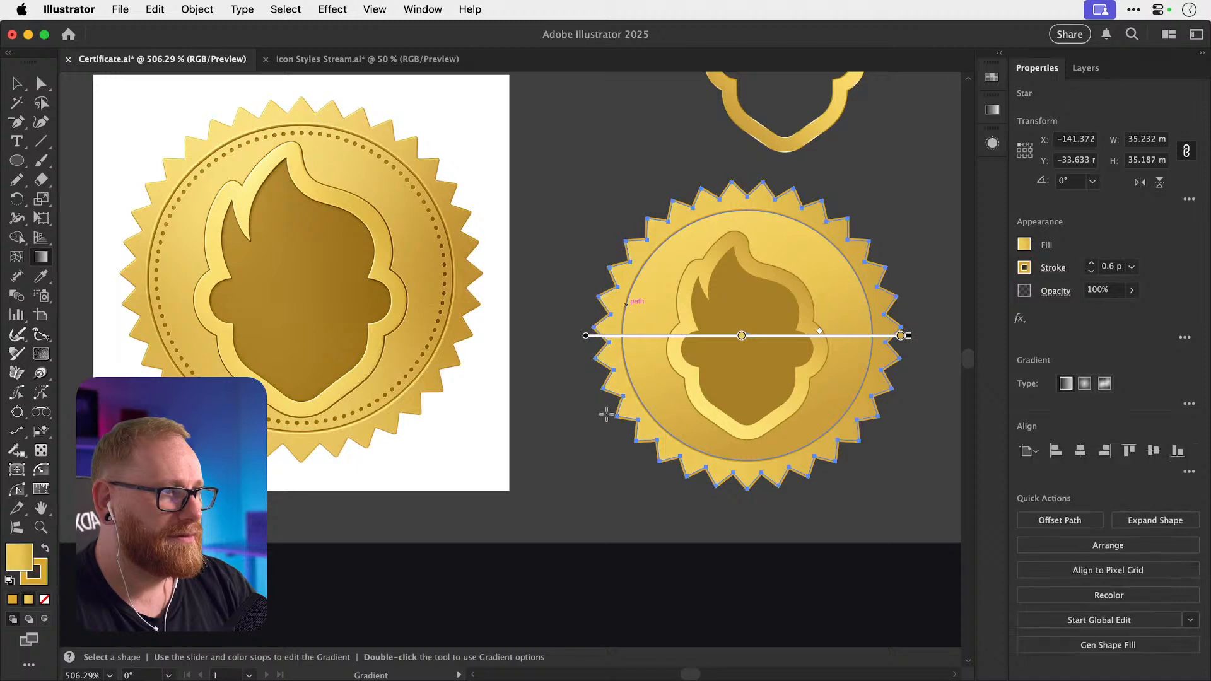
key(v)
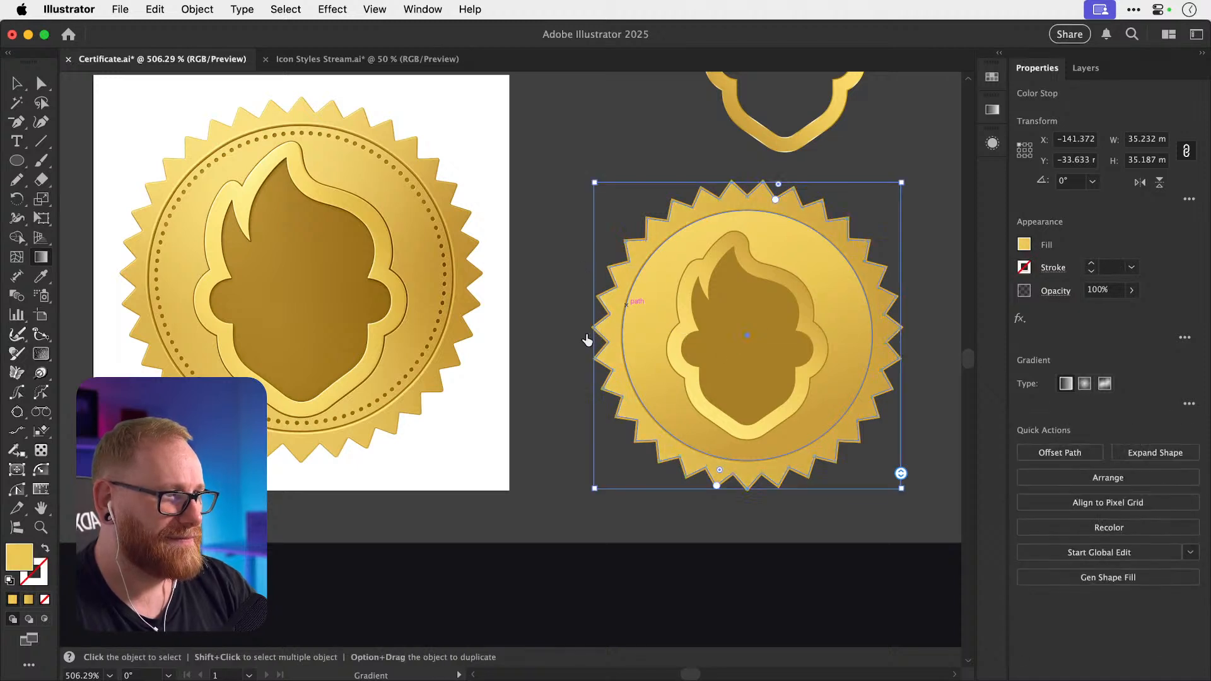
click(562, 267)
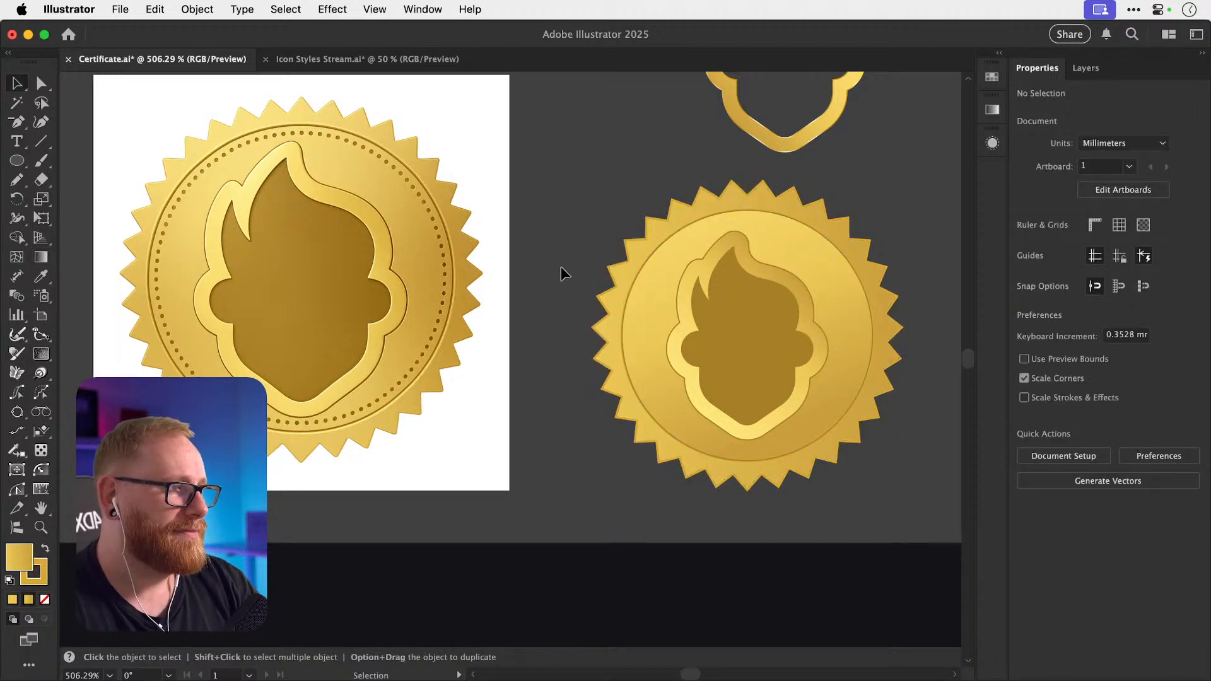
scroll(561, 266, right, 3)
scroll(562, 267, down, 1)
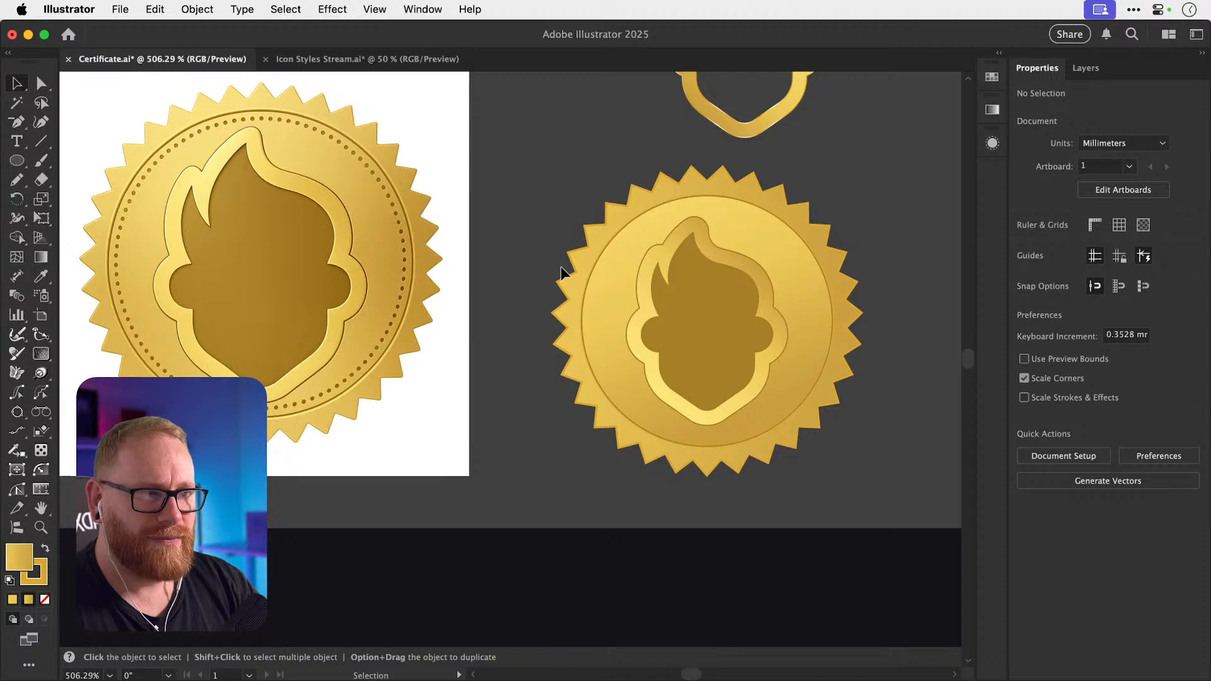
Zoom in on the original seal's face to study its flame shape.
key(z)
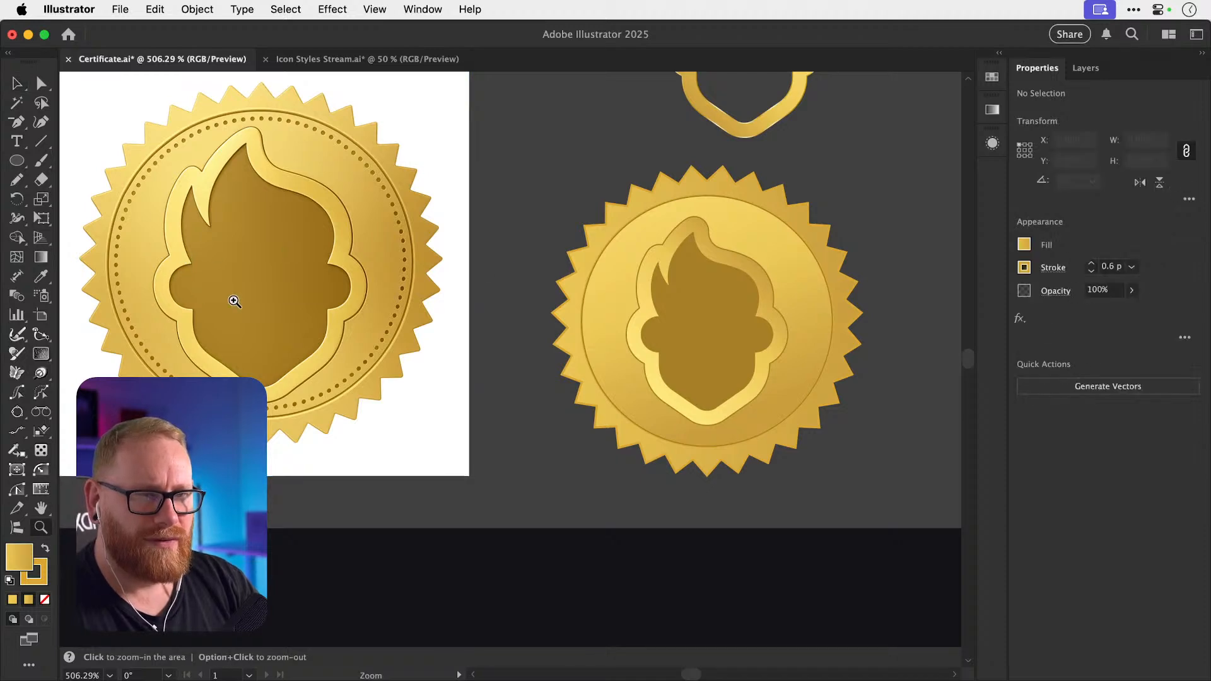
mouse_move(235, 300)
mouse_down()
mouse_move(341, 302)
mouse_move(257, 300)
mouse_up()
key(v)
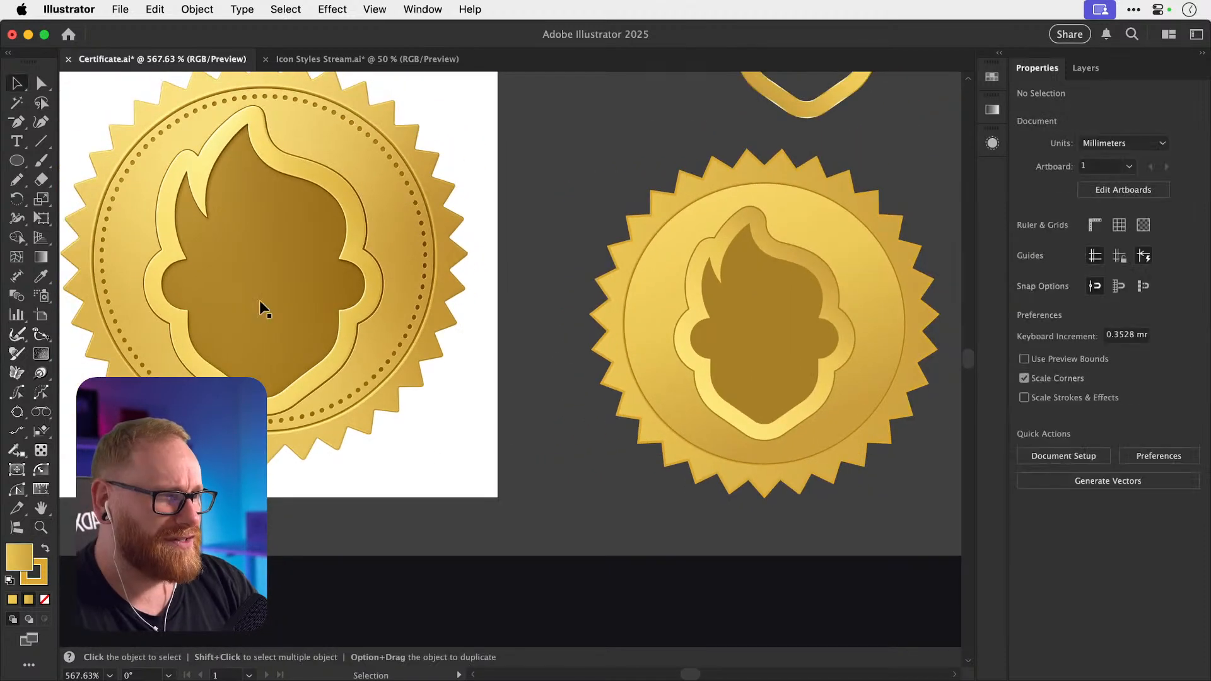
key(z)
drag(197, 344, 294, 350)
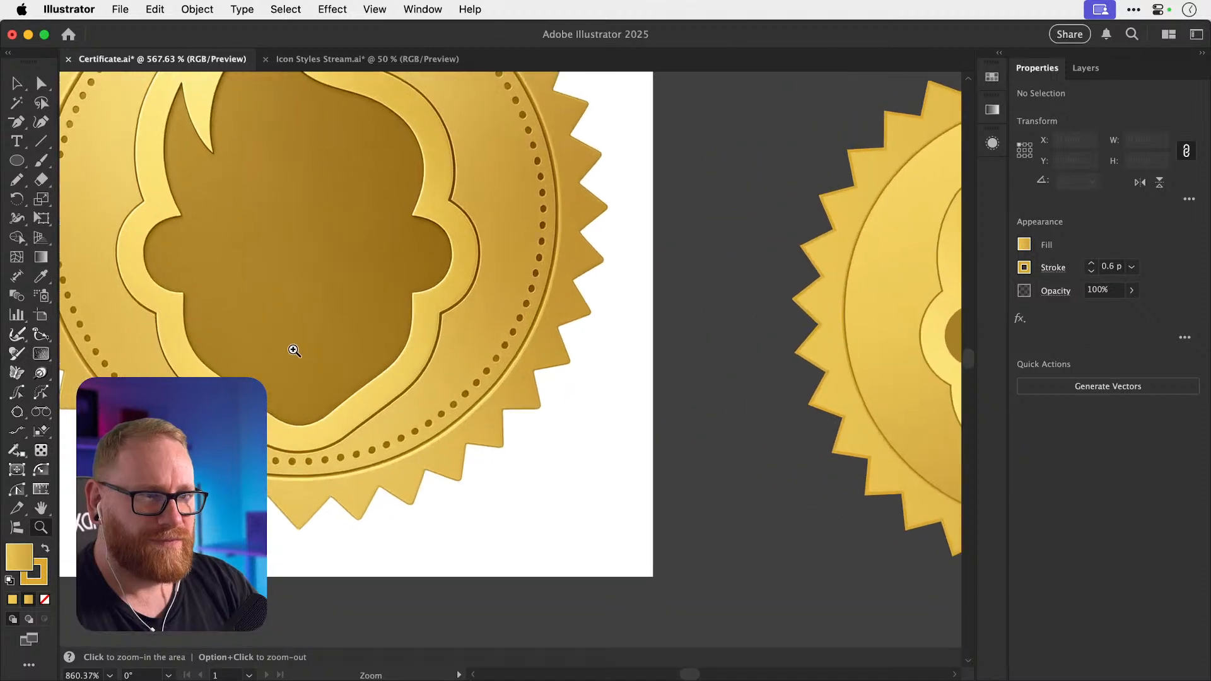
key(v)
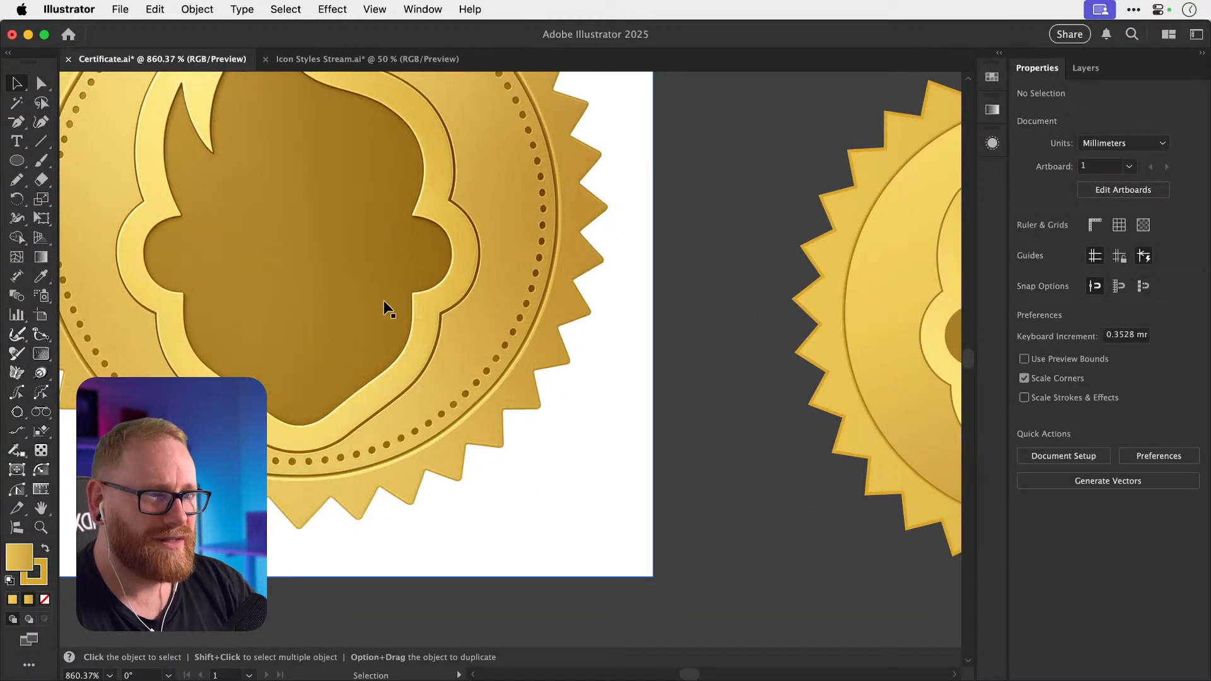
scroll(384, 300, right, 3)
scroll(384, 300, right, 10)
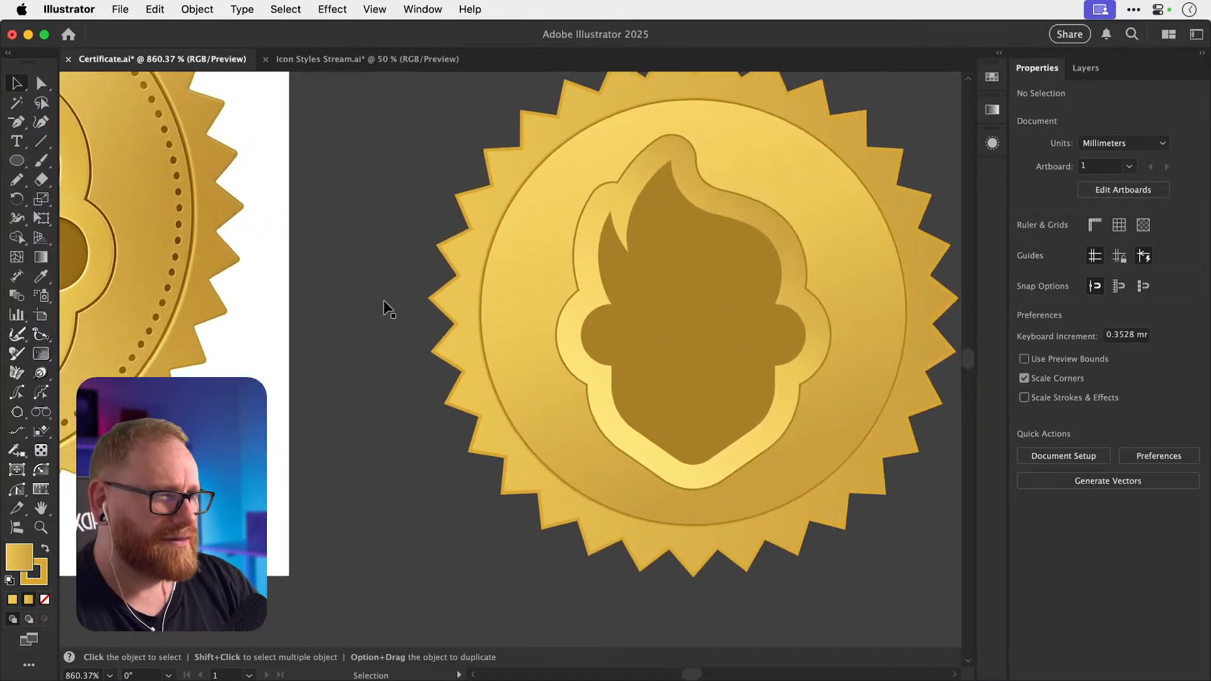
Select the face shape on the new seal and inspect its anchor points.
click(660, 364)
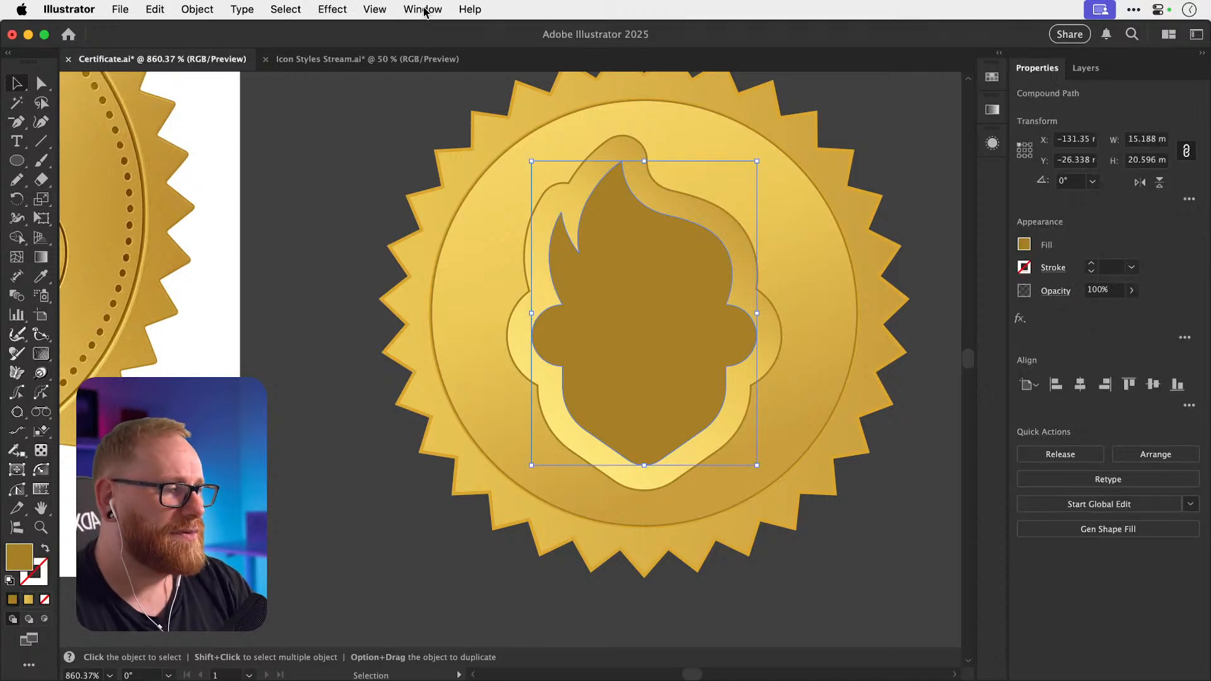
scroll(686, 432, up, 3)
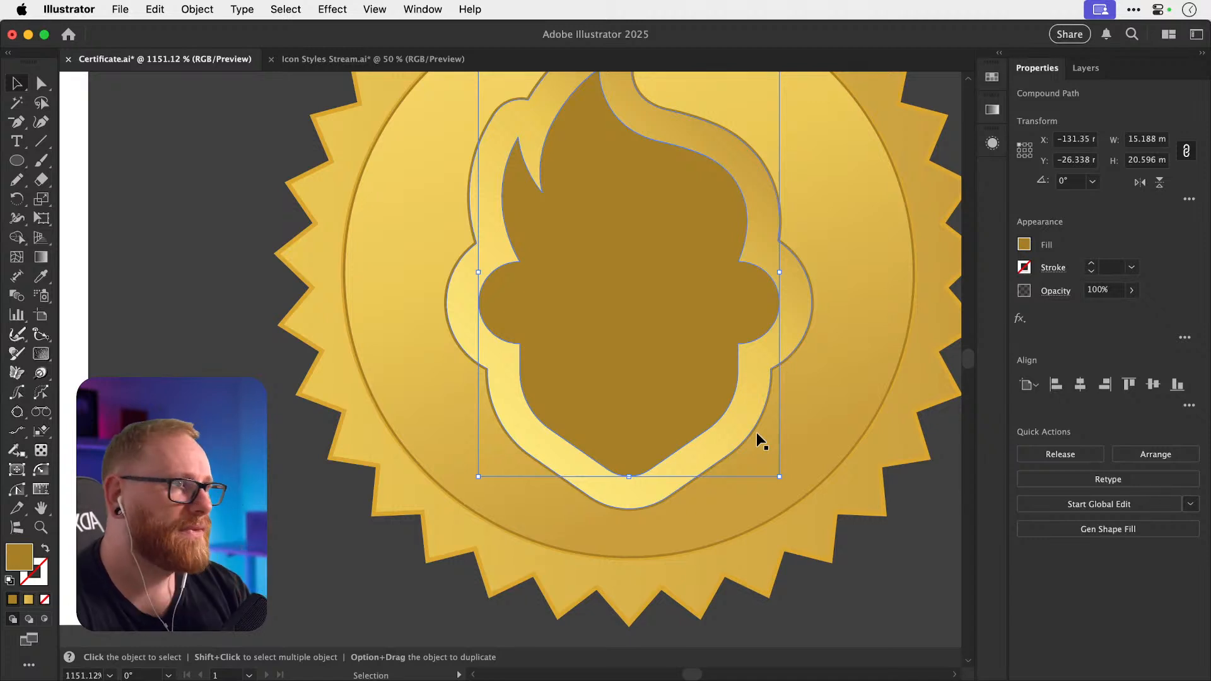
key(a)
key(super+minus)
key(super+minus)
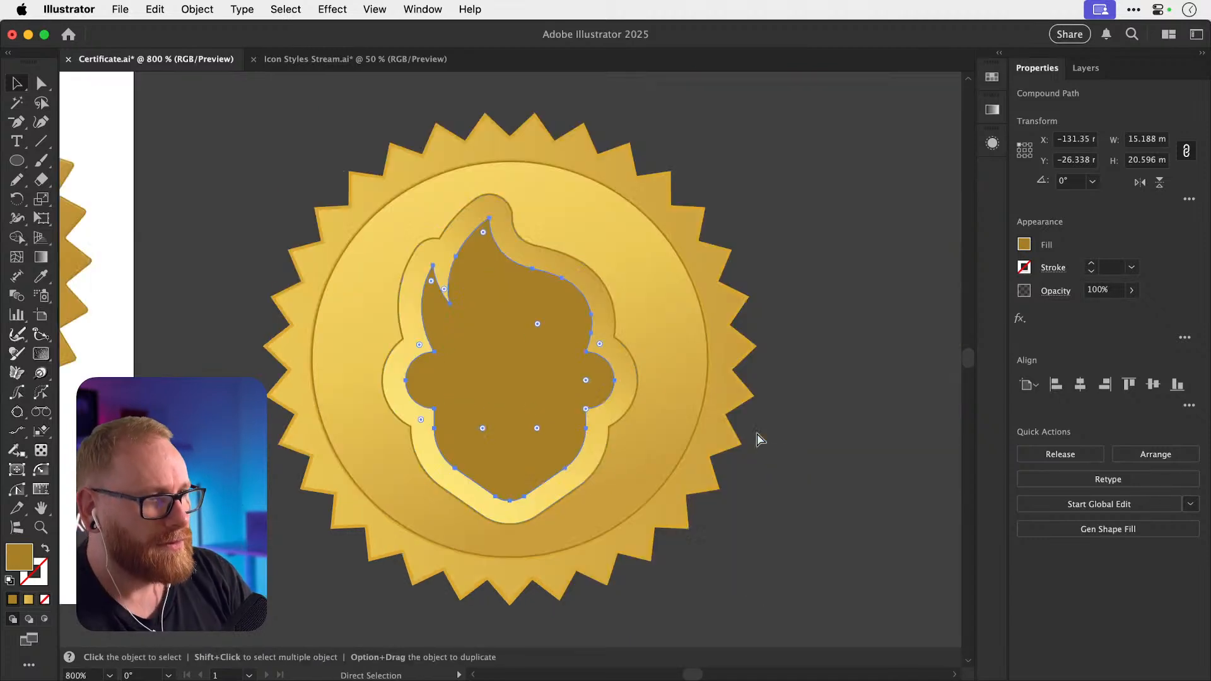
key(super+minus)
key(v)
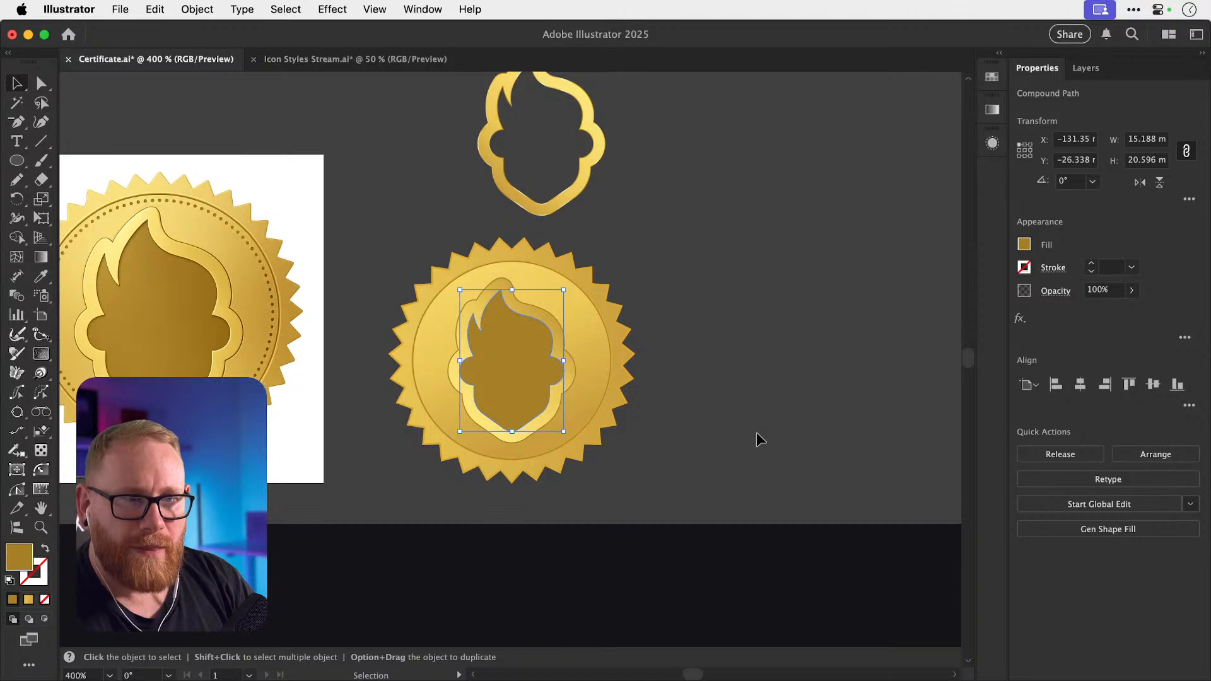
Inspect the original seal's flame path anchors, then swap the flame copy's fill and stroke.
scroll(756, 432, left, 4)
key(z)
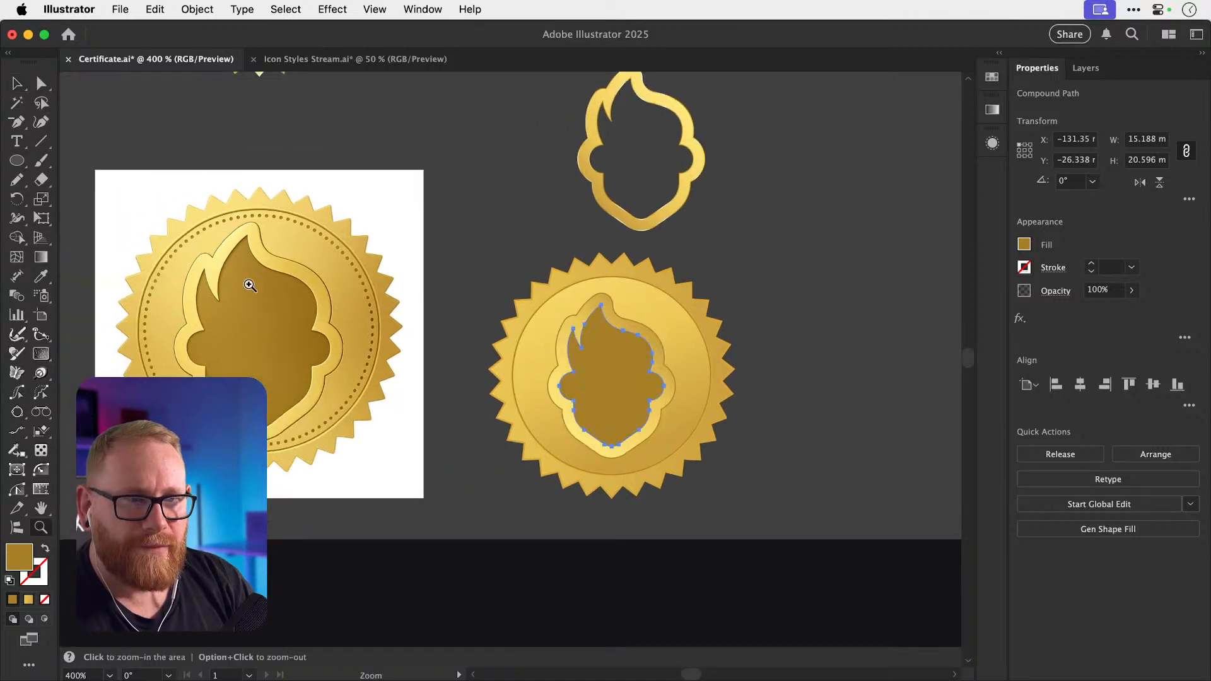
drag(217, 276, 334, 290)
key(v)
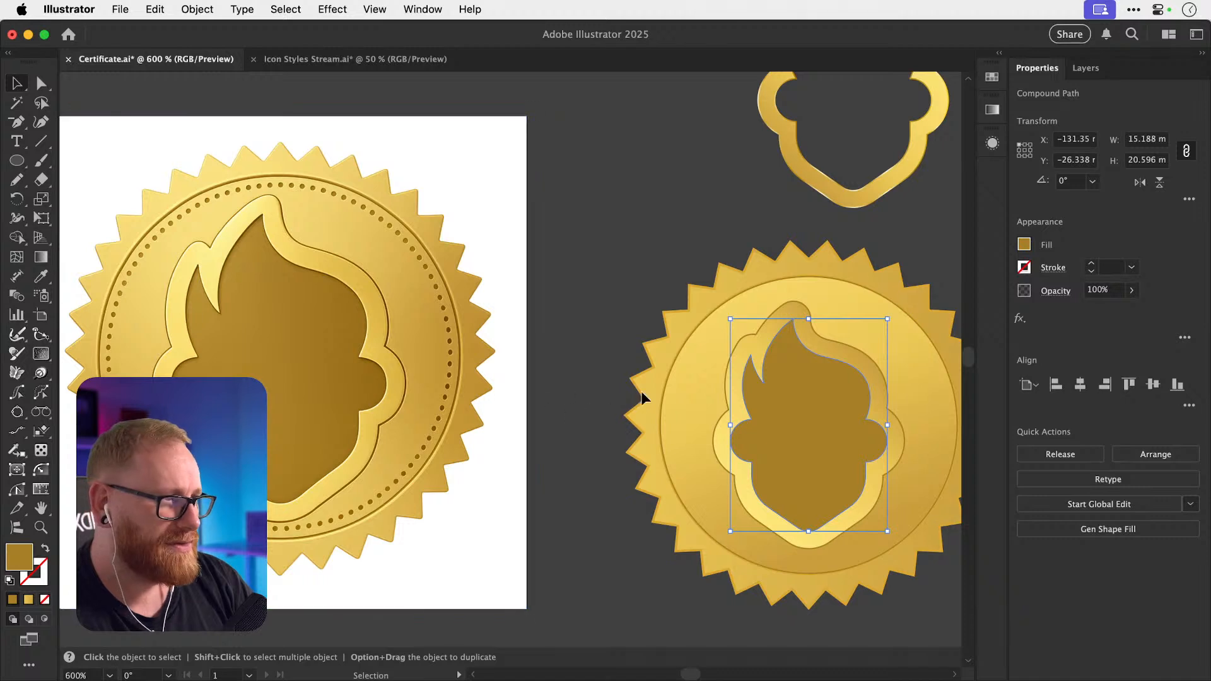
key(a)
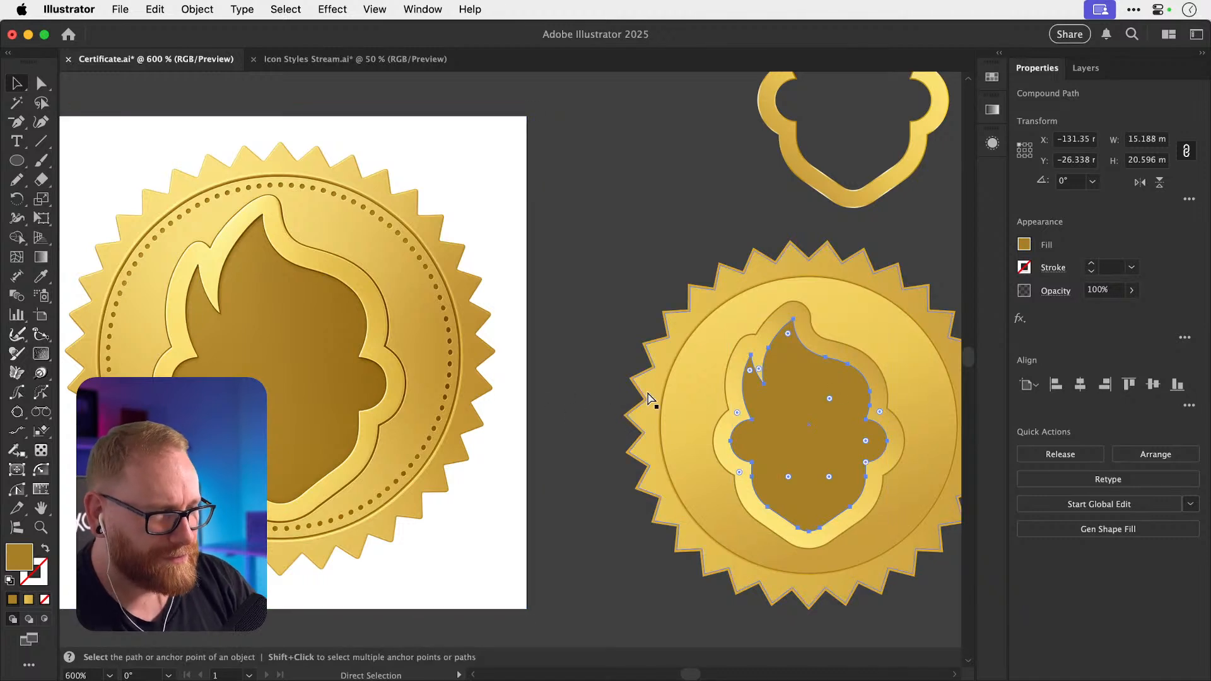
key(v)
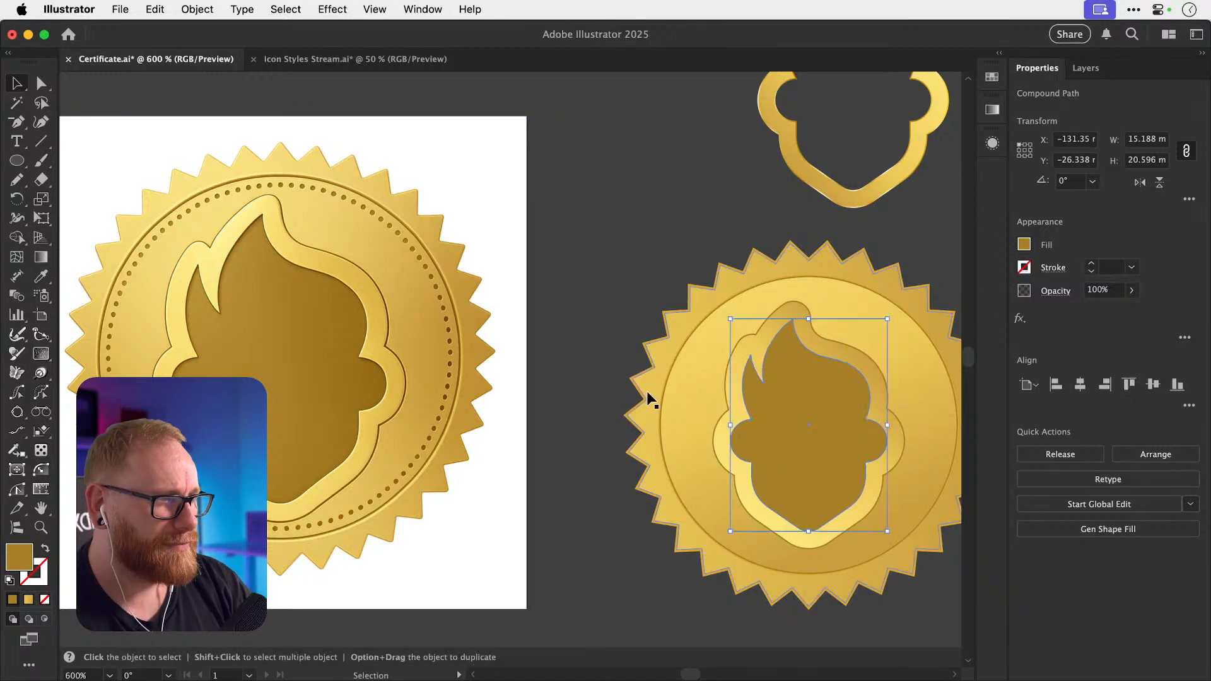
key(shift+x)
Make the flame copy's outline pure red (#ff0000) and thin it to 0.3 pt.
double_click(46, 578)
text(b29762)
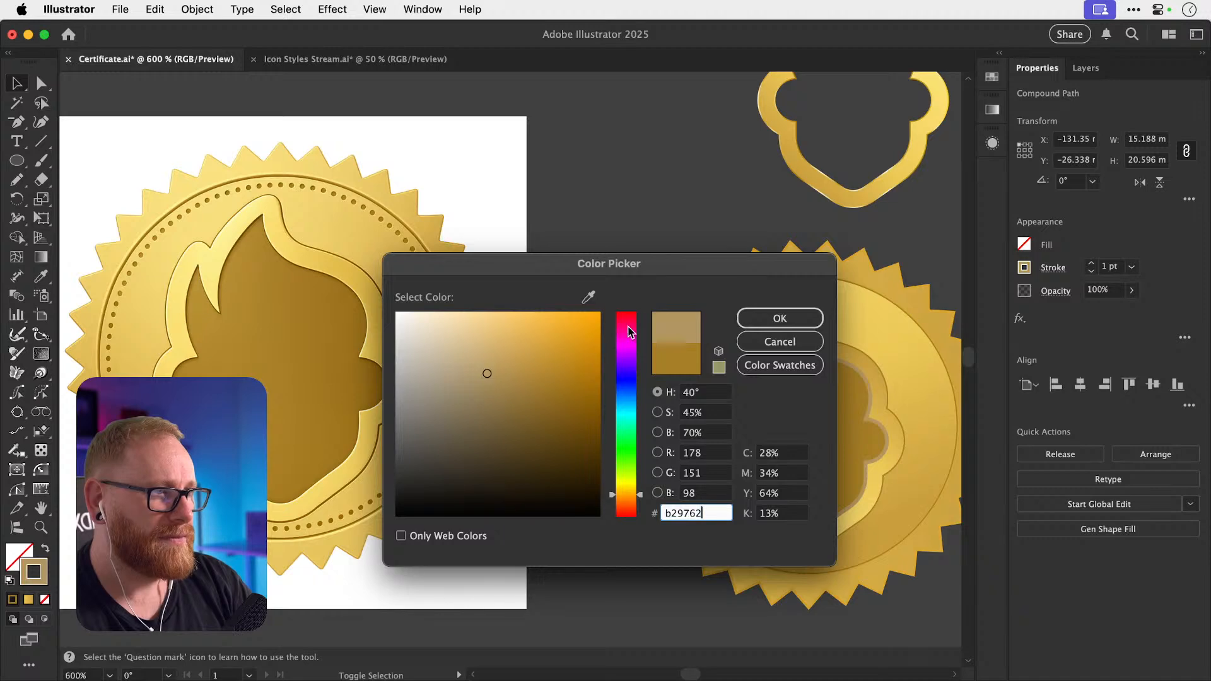
drag(629, 333, 636, 239)
drag(561, 353, 680, 171)
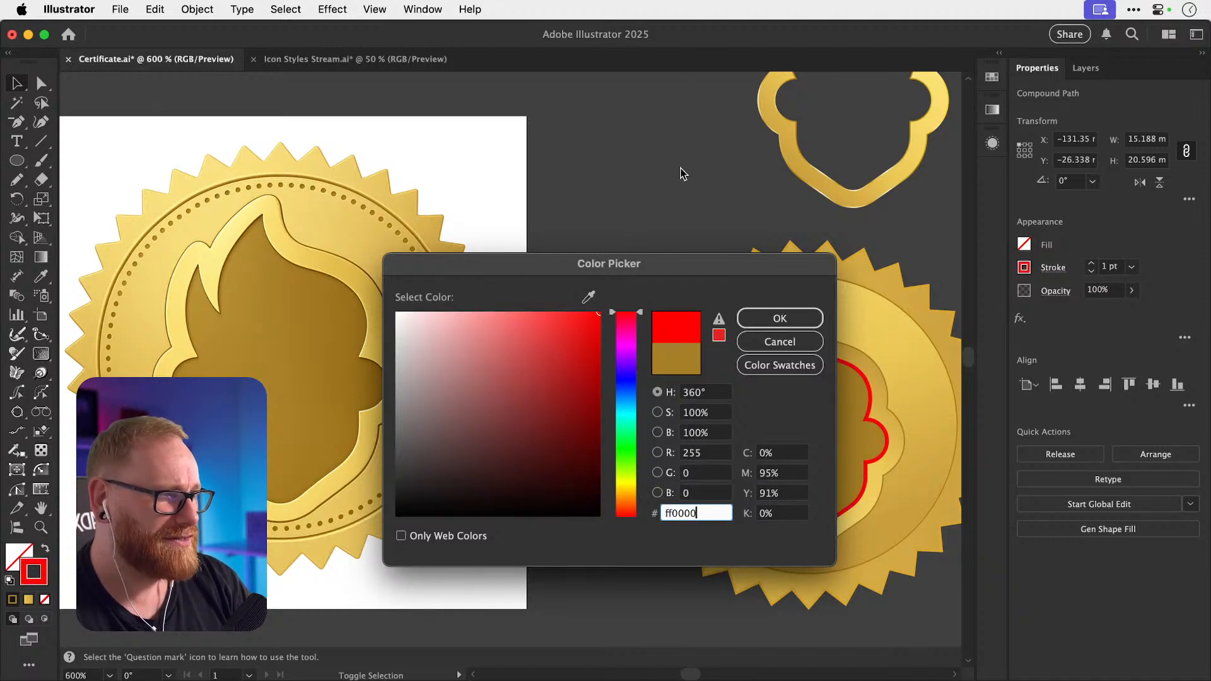
key(Return)
click(1092, 271)
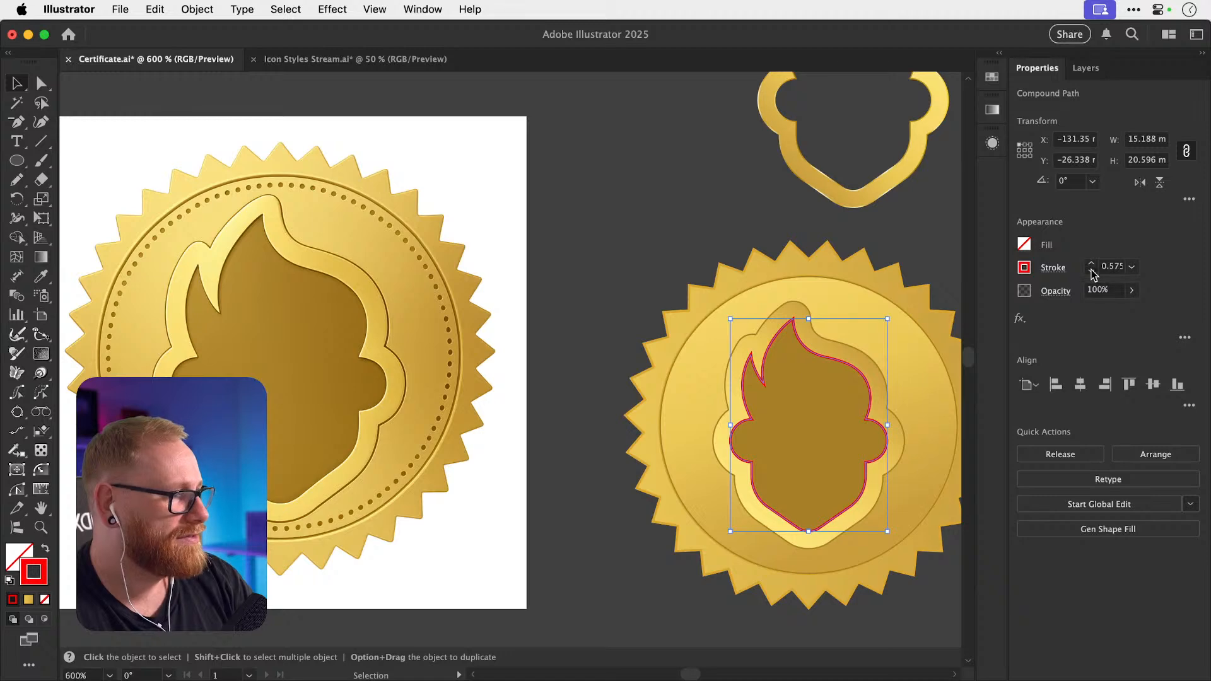
click(1092, 271)
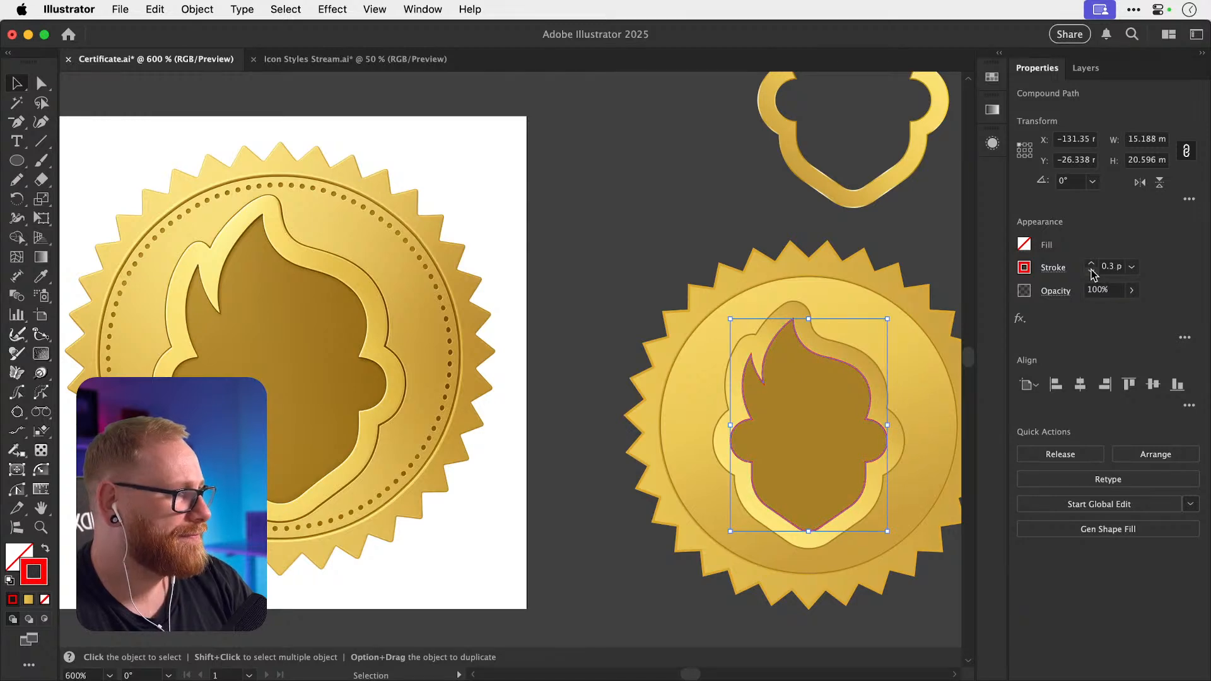
Zoom in on the right-hand seal and select the red flame outline.
key(z)
drag(833, 435, 918, 441)
key(super+shift+a)
scroll(805, 425, left, 1)
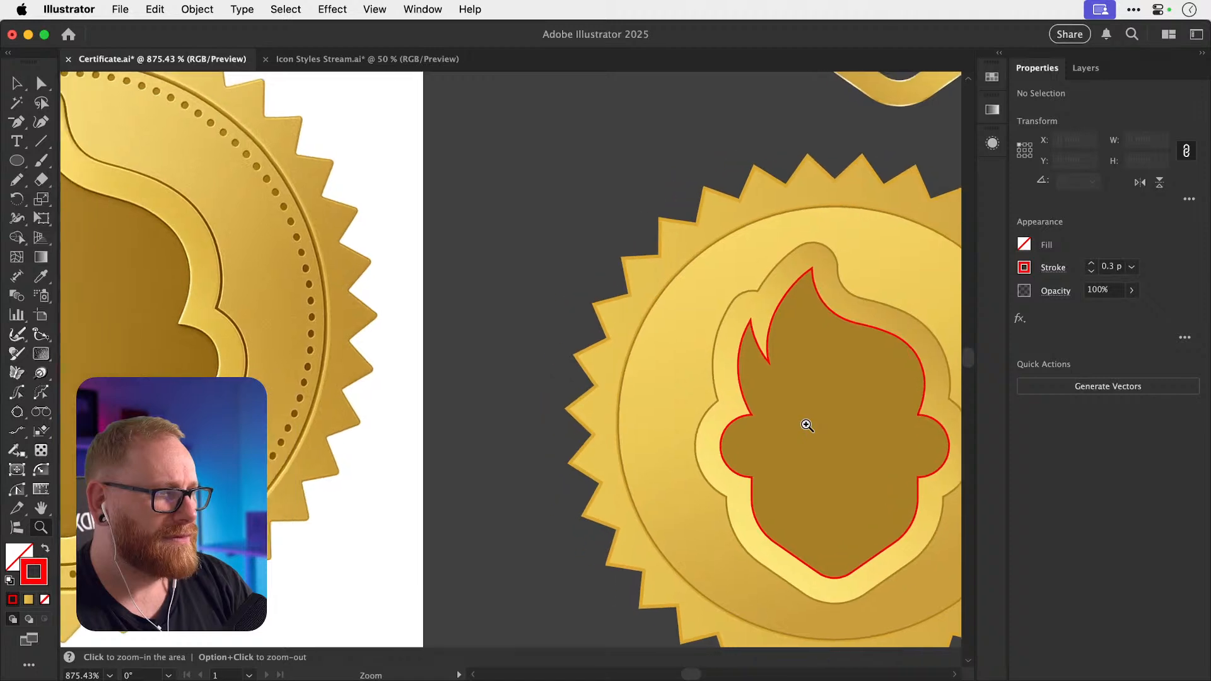
key(v)
key(a)
scroll(738, 357, left, 5)
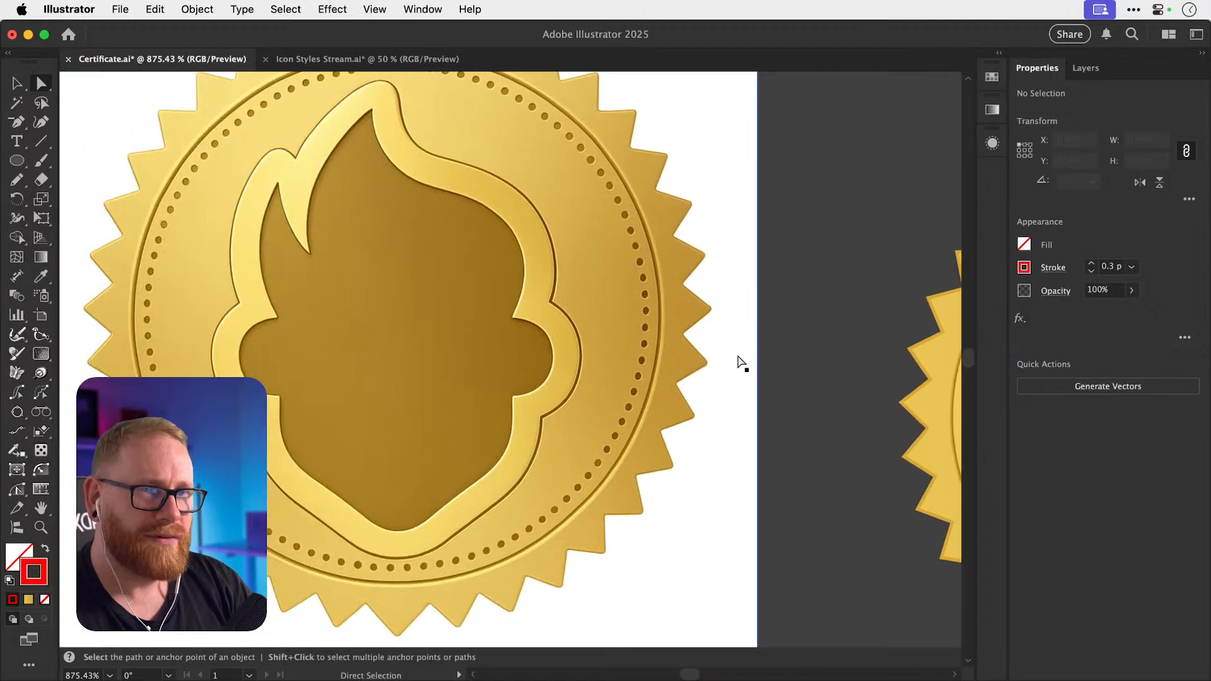
scroll(741, 362, right, 4)
click(779, 372)
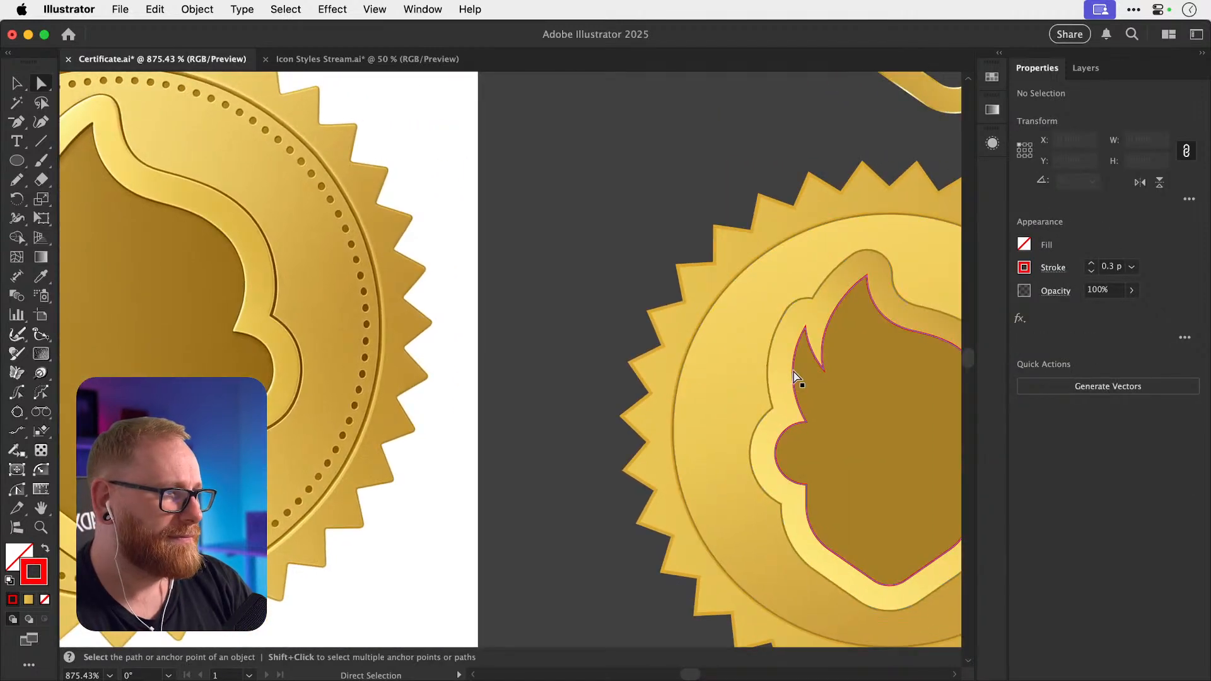
key(super+shift+a)
scroll(821, 385, right, 2)
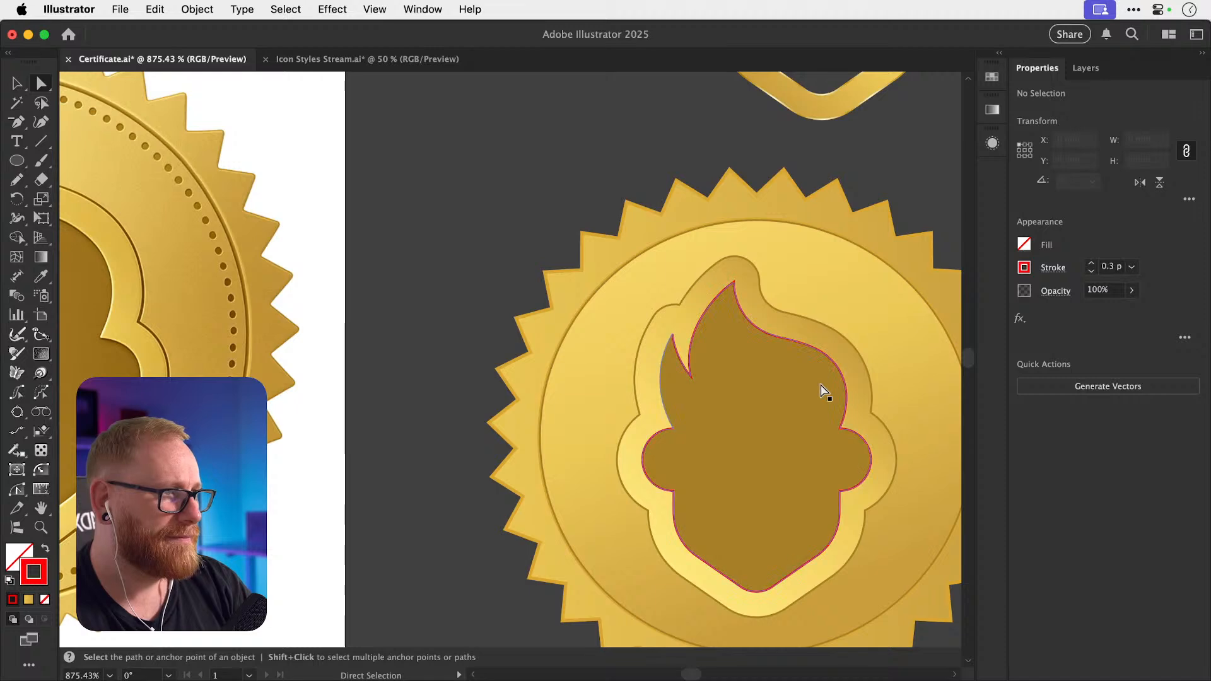
Zoom closer on the red outline around the flame's left tip.
click(681, 359)
key(z)
drag(679, 355, 1002, 413)
drag(662, 328, 883, 343)
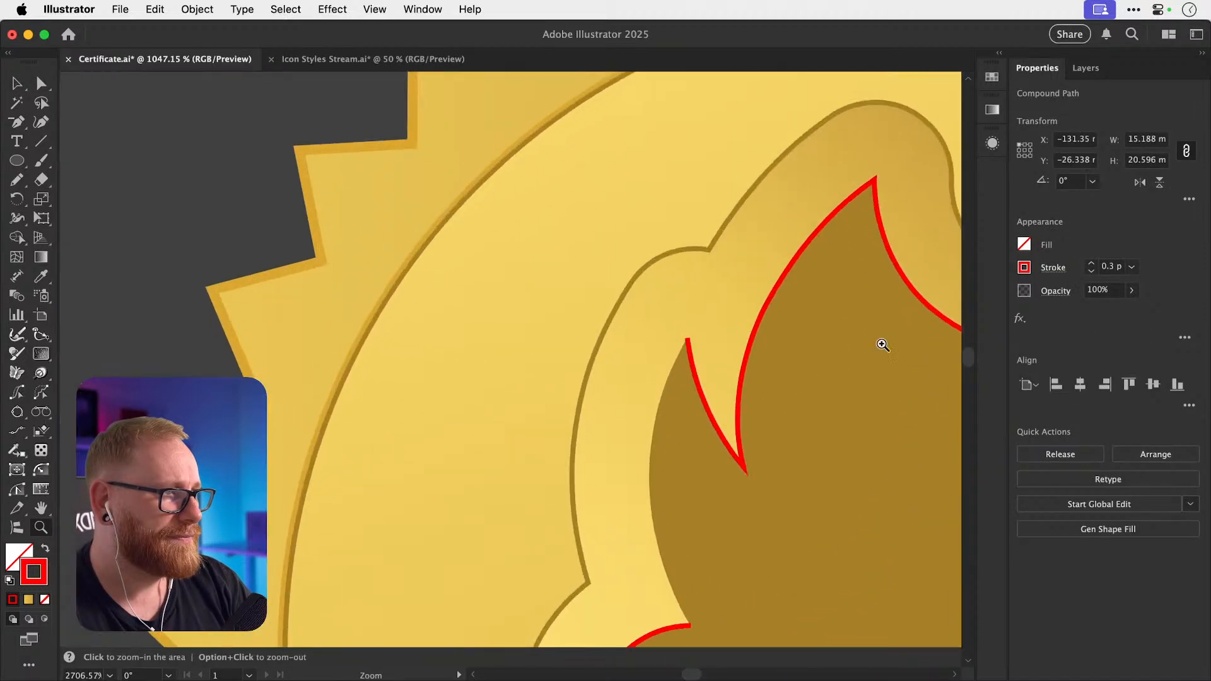
key(v)
key(super+minus)
key(super+minus)
key(super+minus)
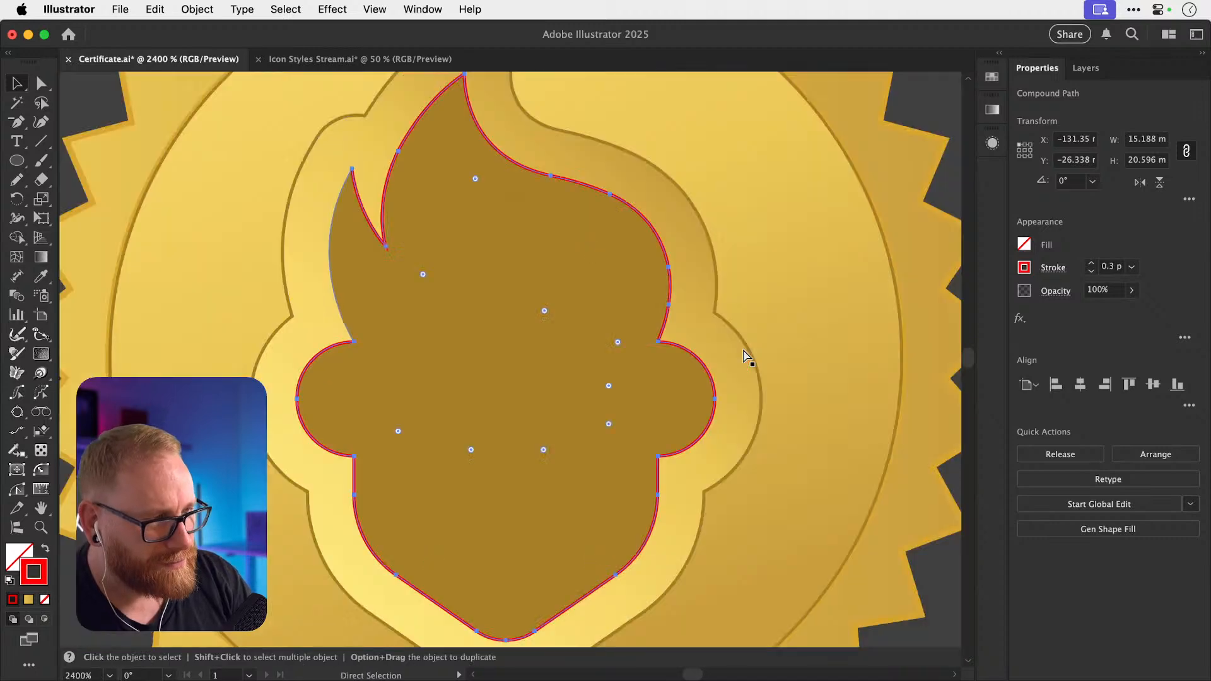
scroll(743, 348, left, 8)
scroll(743, 348, left, 6)
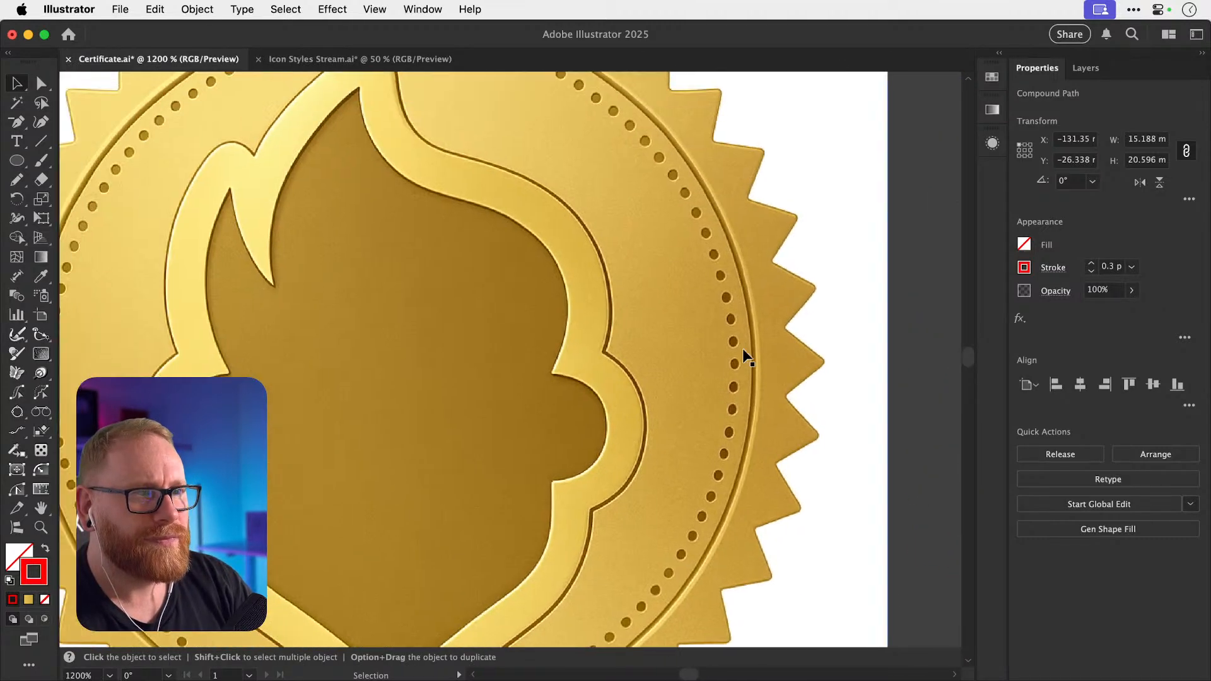
scroll(419, 317, up, 2)
scroll(419, 316, right, 11)
scroll(419, 317, down, 3)
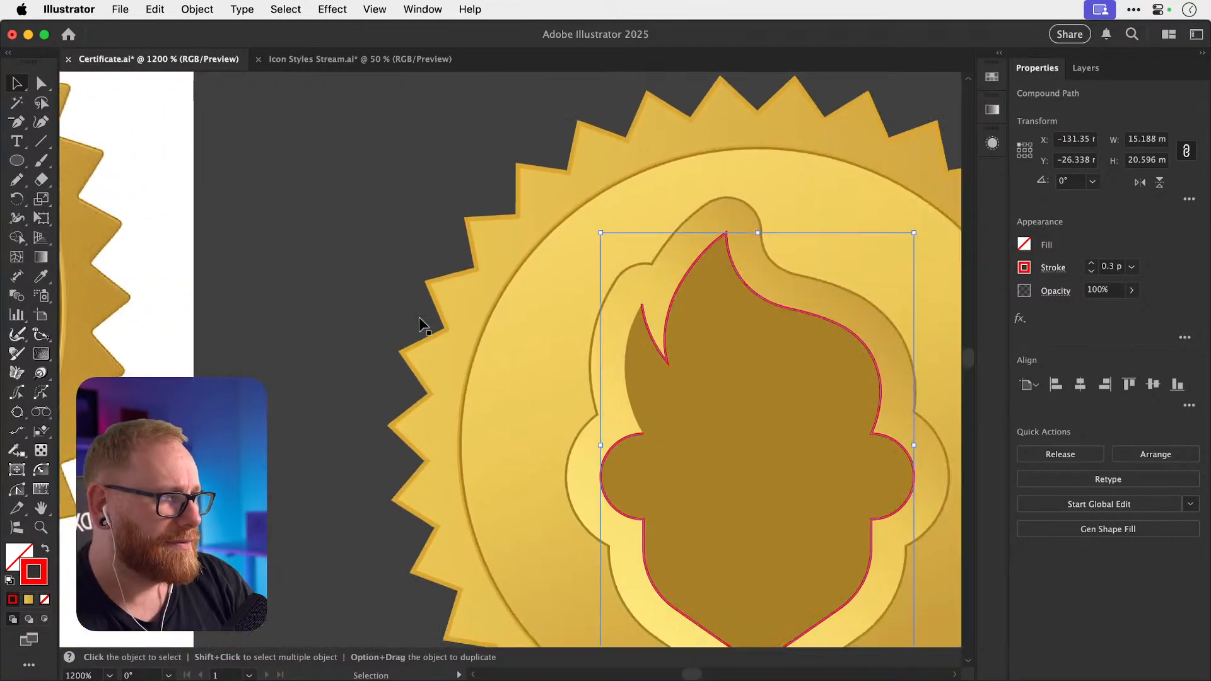
click(418, 316)
Delete the anchor on the red outline's upper-left edge.
key(a)
click(676, 292)
key(Delete)
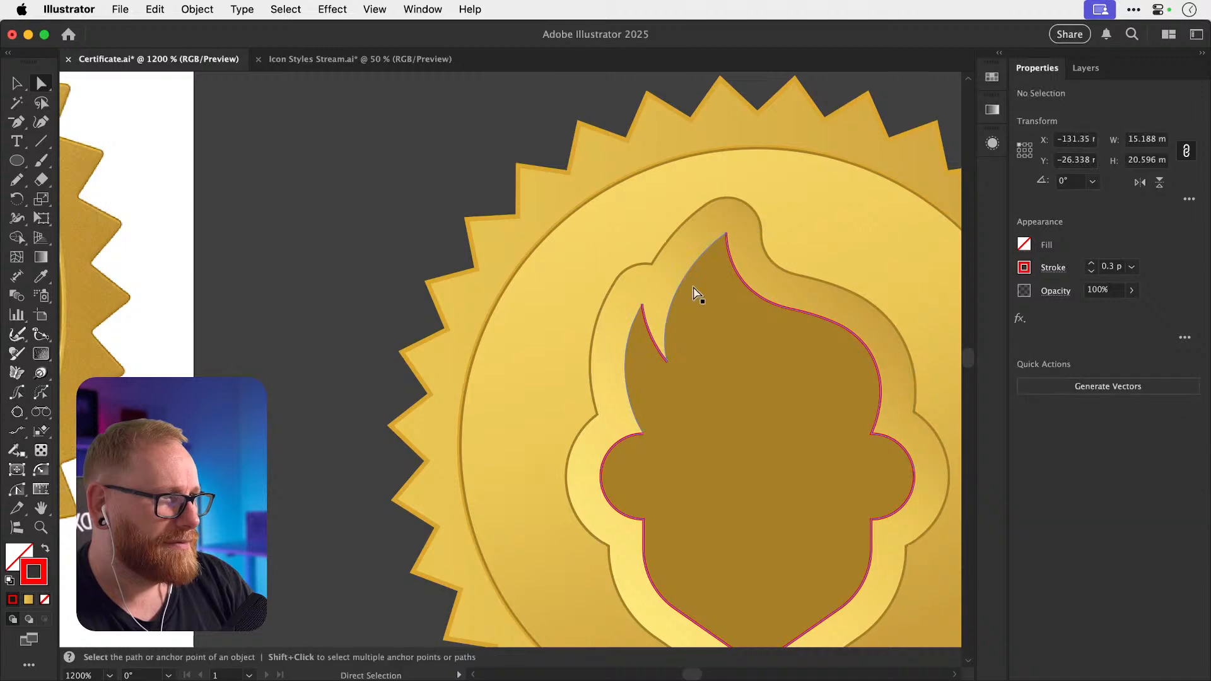
scroll(805, 457, left, 5)
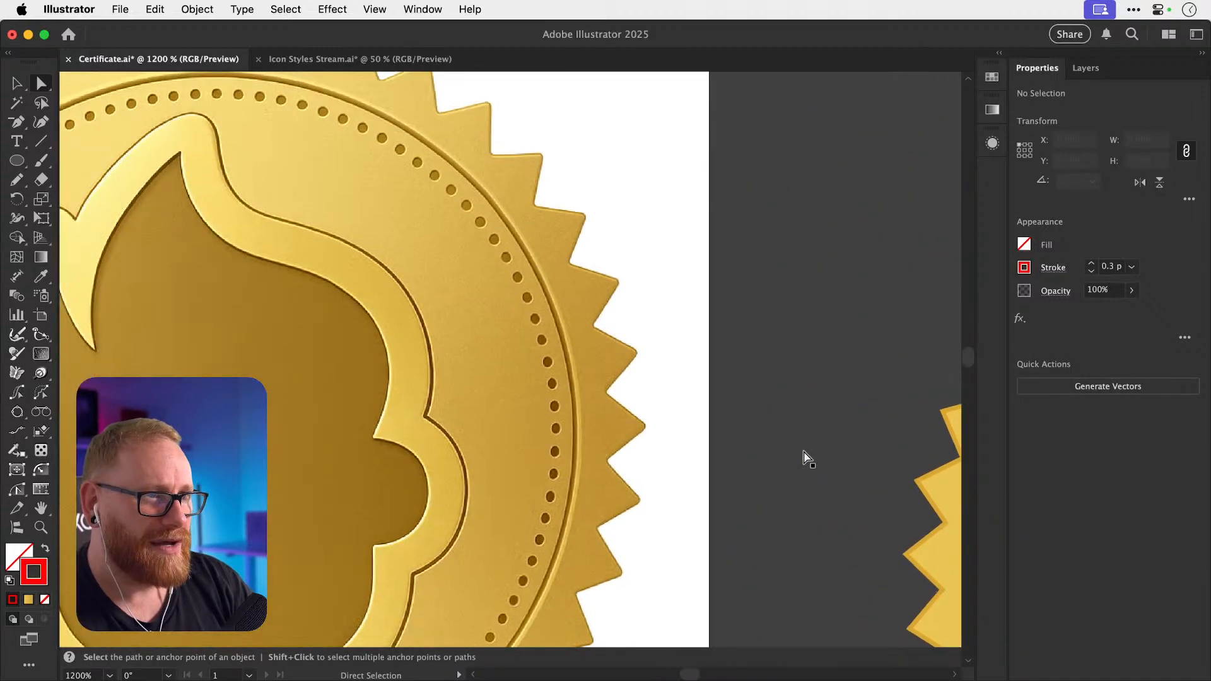
scroll(805, 457, right, 10)
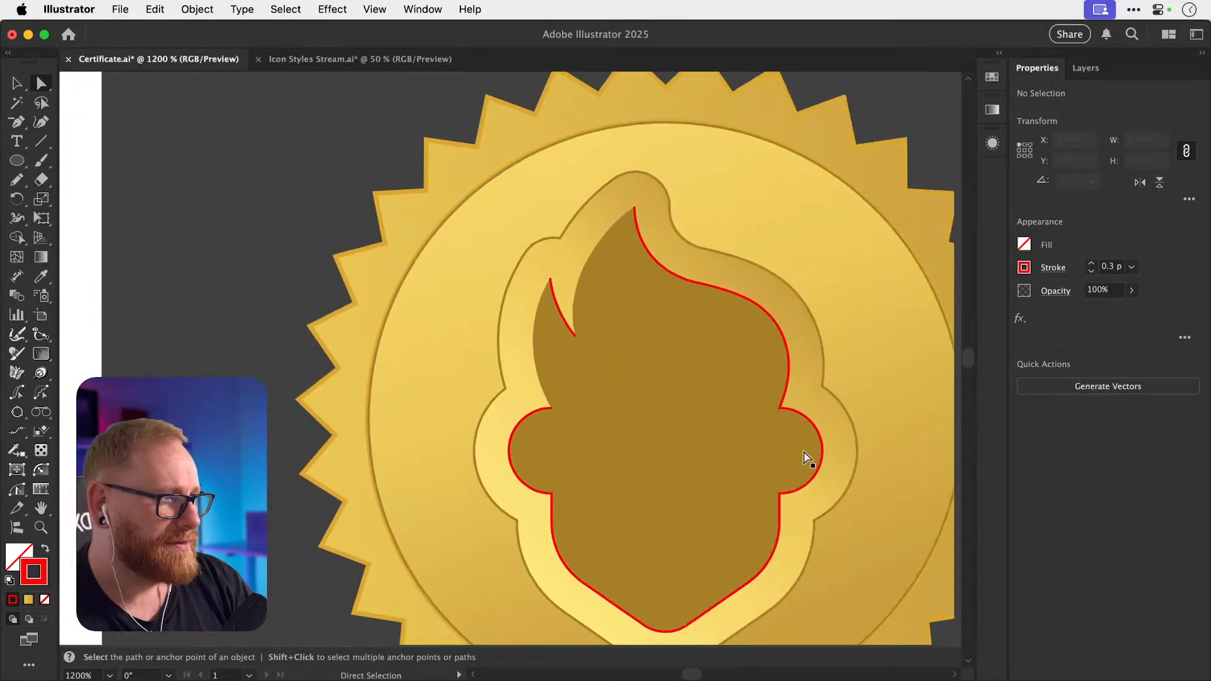
scroll(806, 458, left, 8)
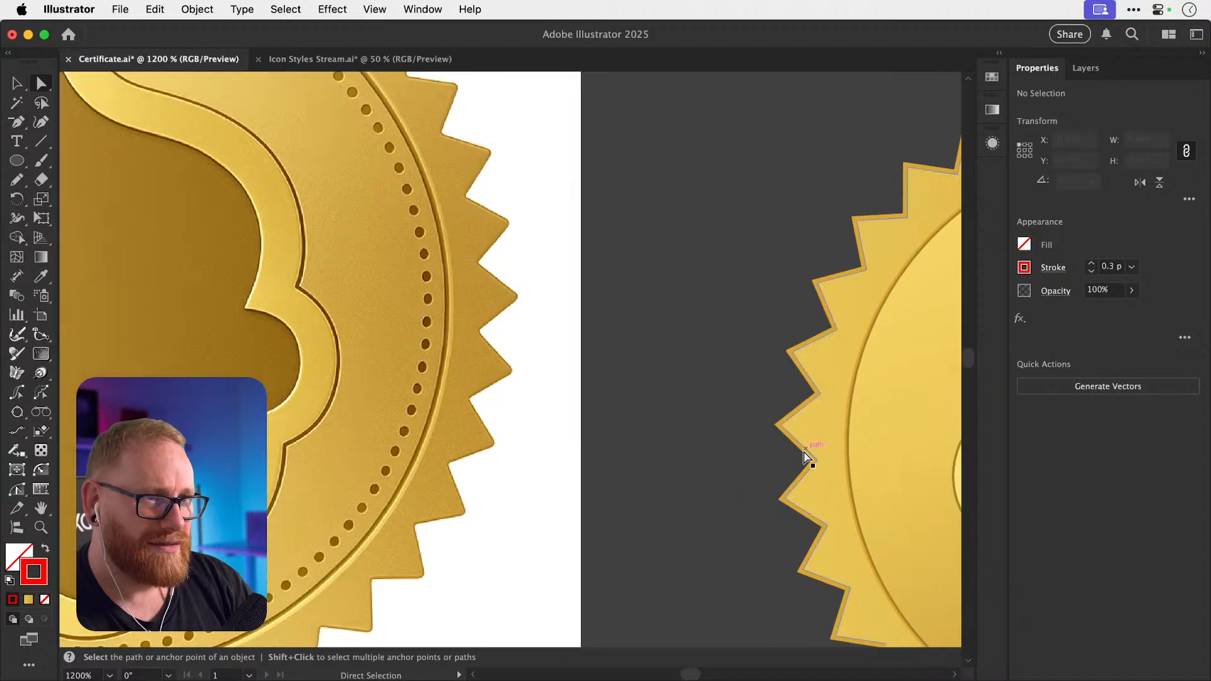
scroll(806, 457, right, 4)
scroll(805, 457, right, 4)
scroll(806, 458, left, 13)
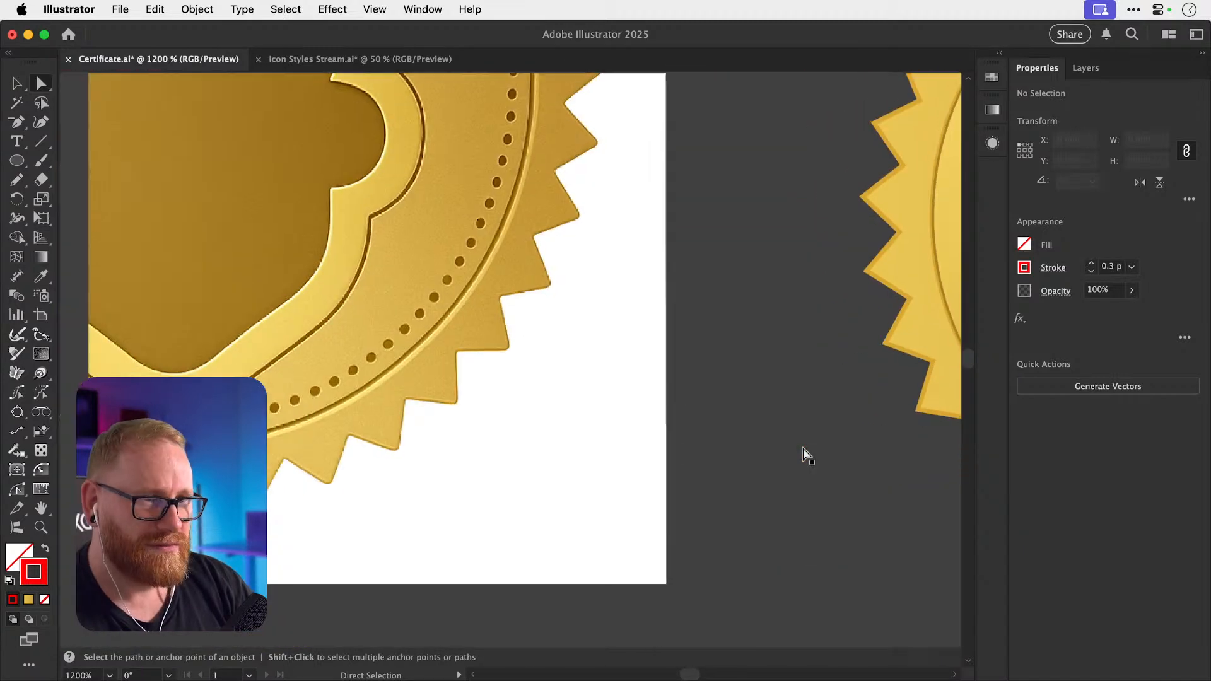
scroll(805, 457, right, 12)
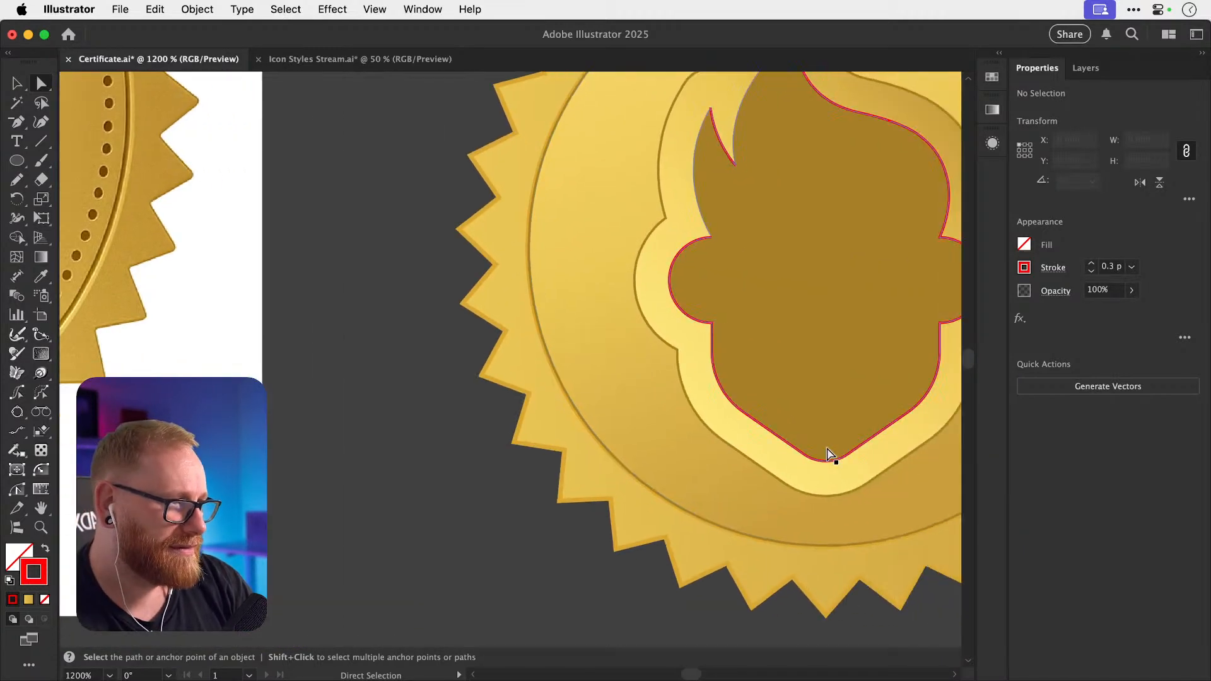
Delete more anchors on the red outline's left side, leaving the right edge and flame tip.
click(803, 453)
key(Delete)
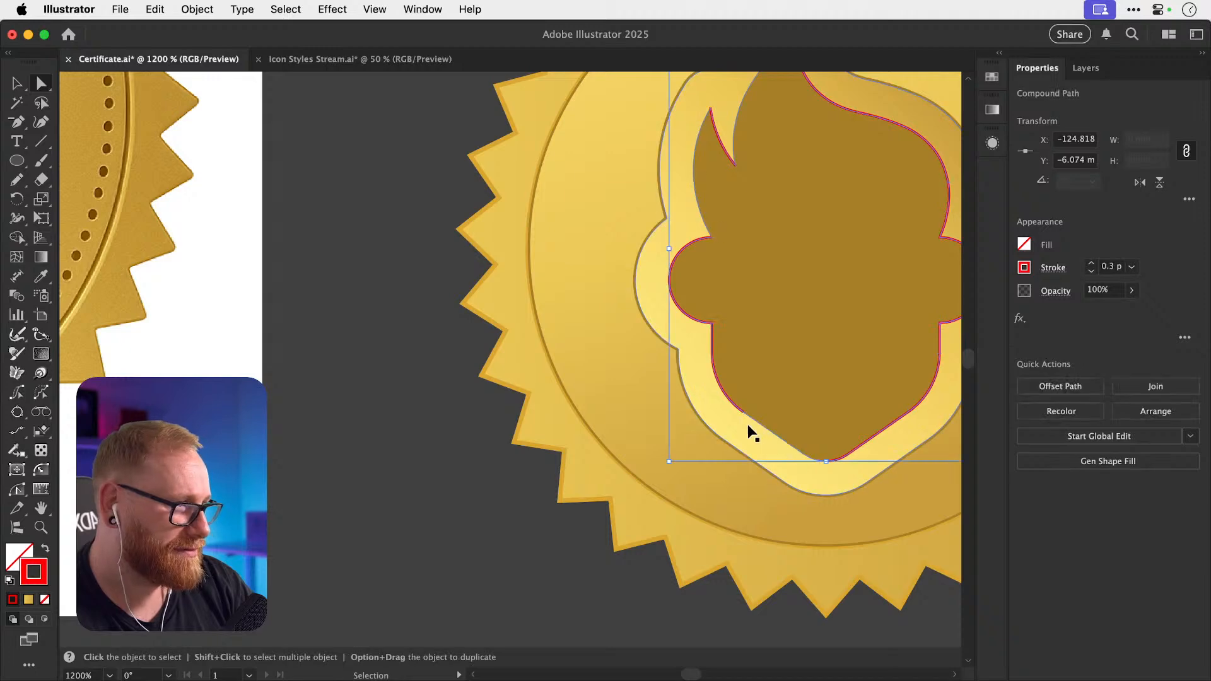
key(super+shift+a)
click(742, 412)
scroll(743, 414, left, 12)
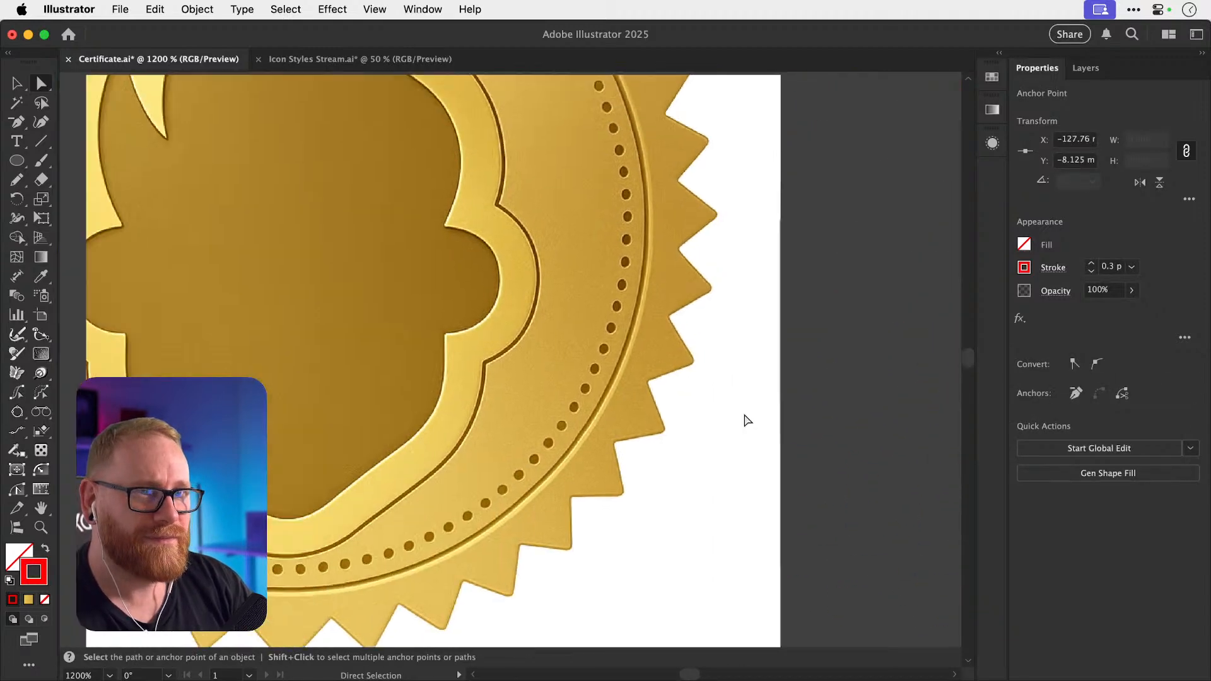
scroll(744, 419, right, 12)
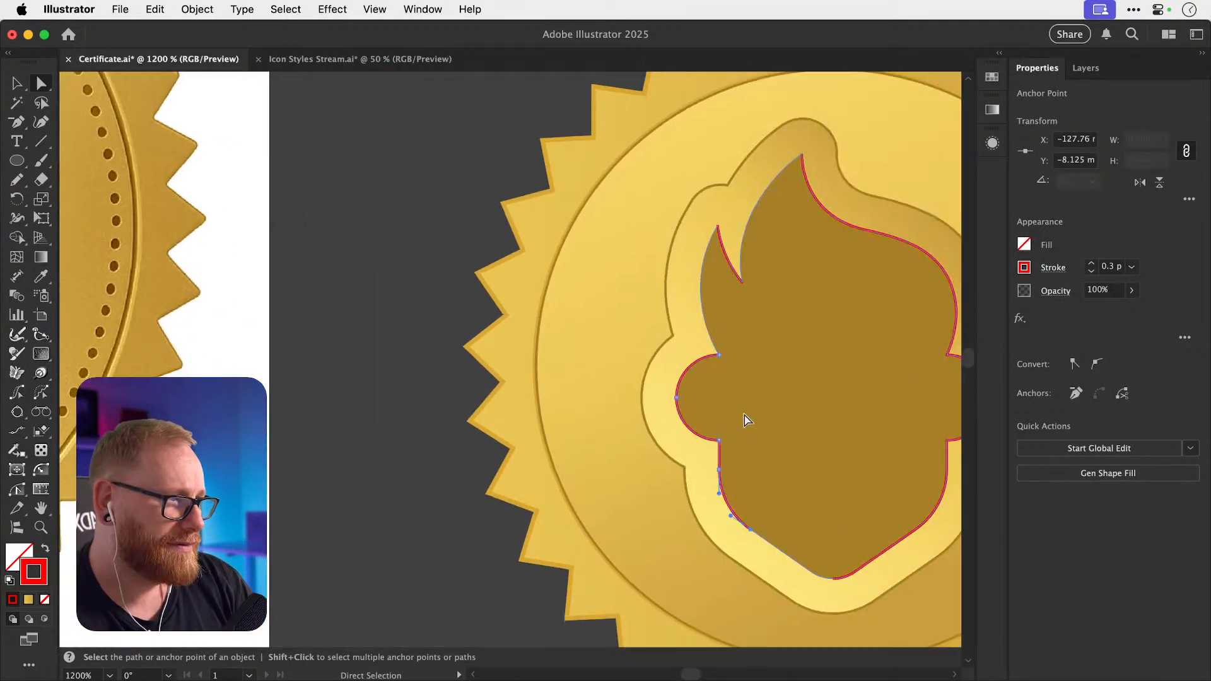
shift+click(720, 441)
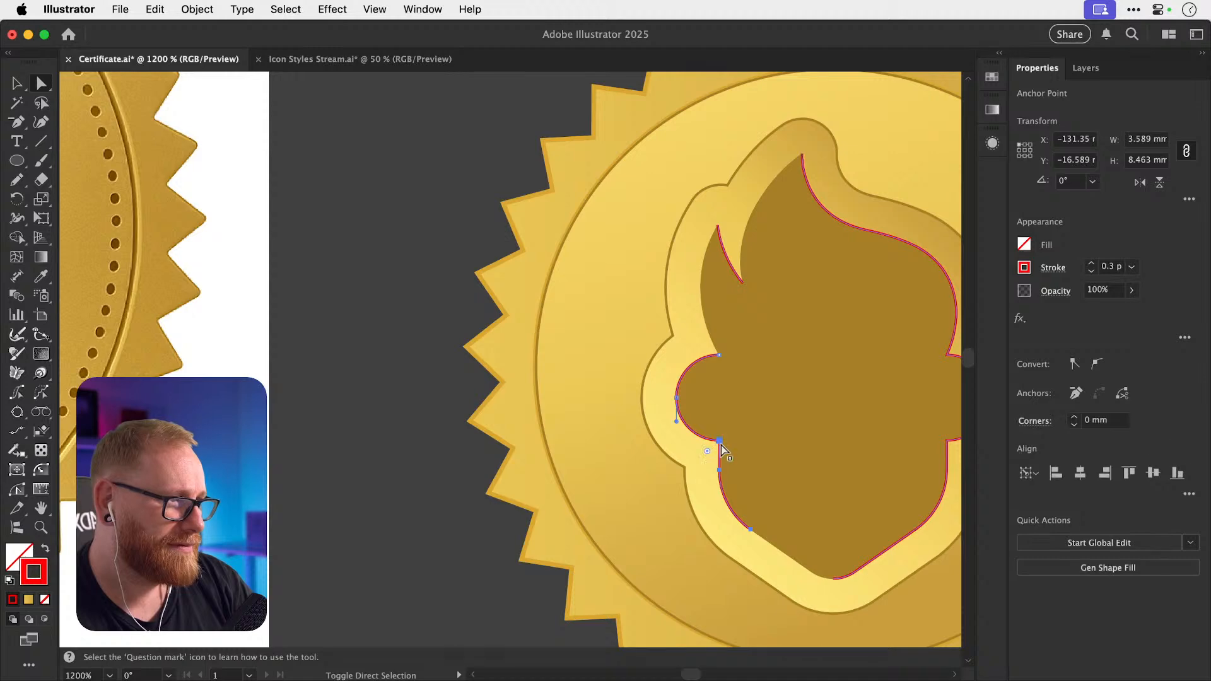
key(Delete)
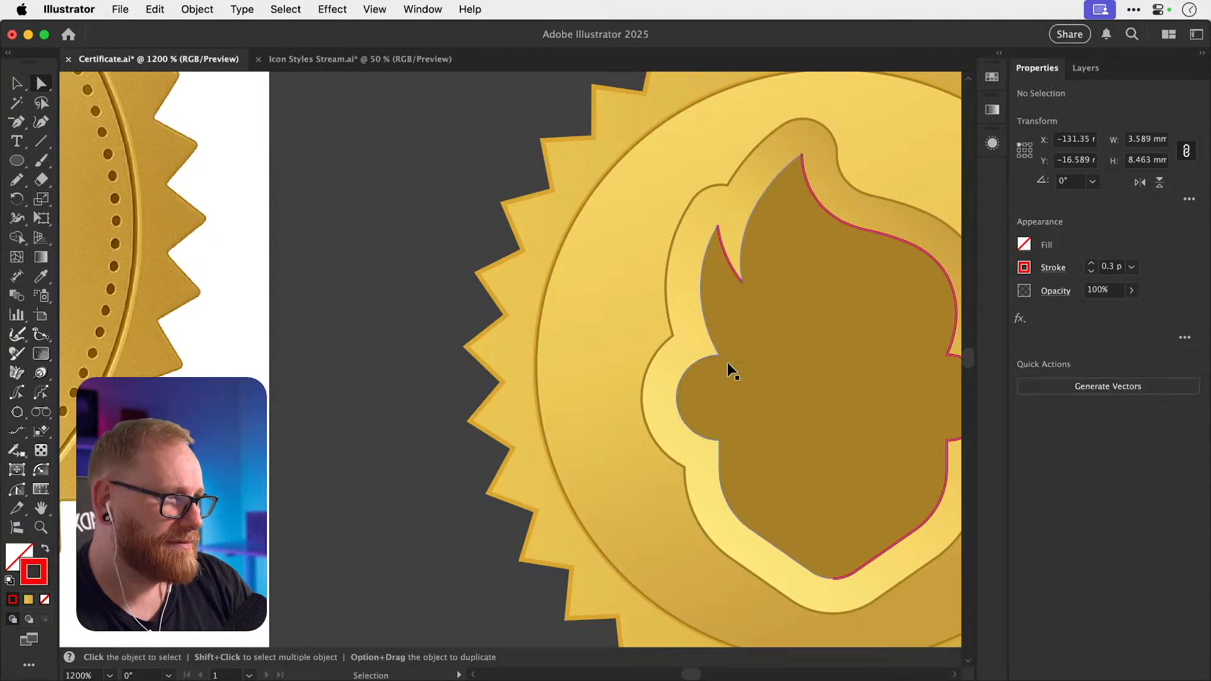
key(v)
click(440, 345)
Select the red outline, test-move it against the flame with undo, and open its stroke options.
scroll(440, 346, right, 10)
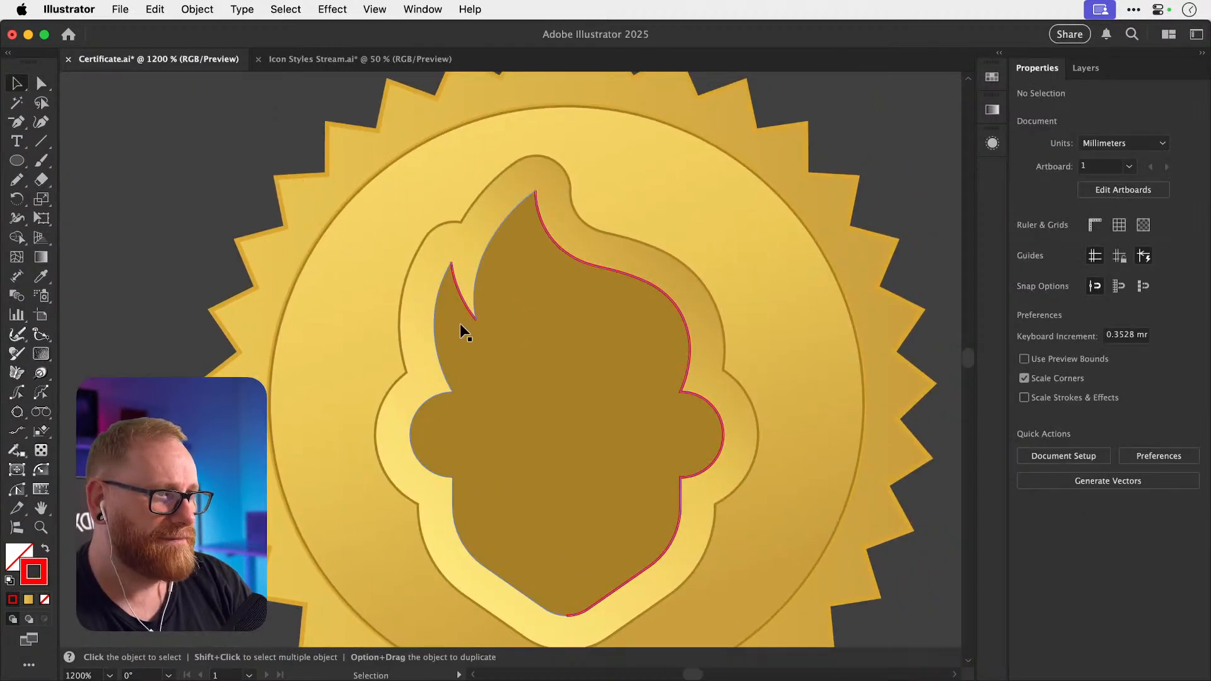
click(470, 309)
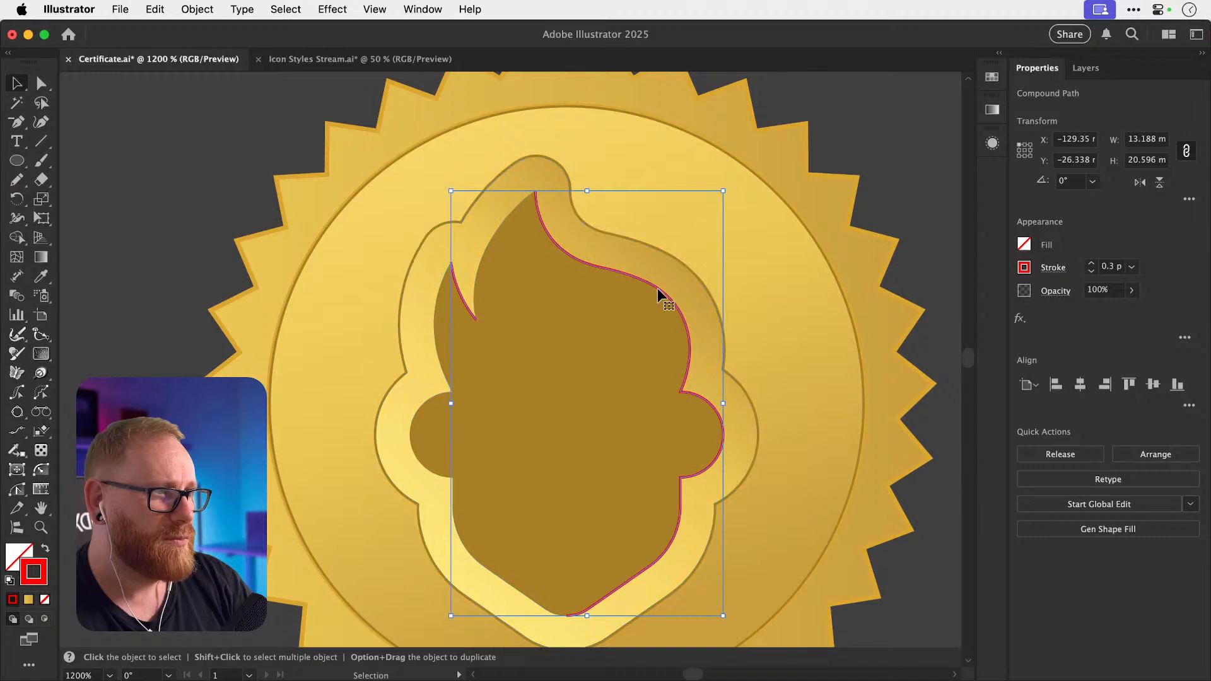
drag(653, 287, 760, 215)
key(super+z)
key(super+shift+a)
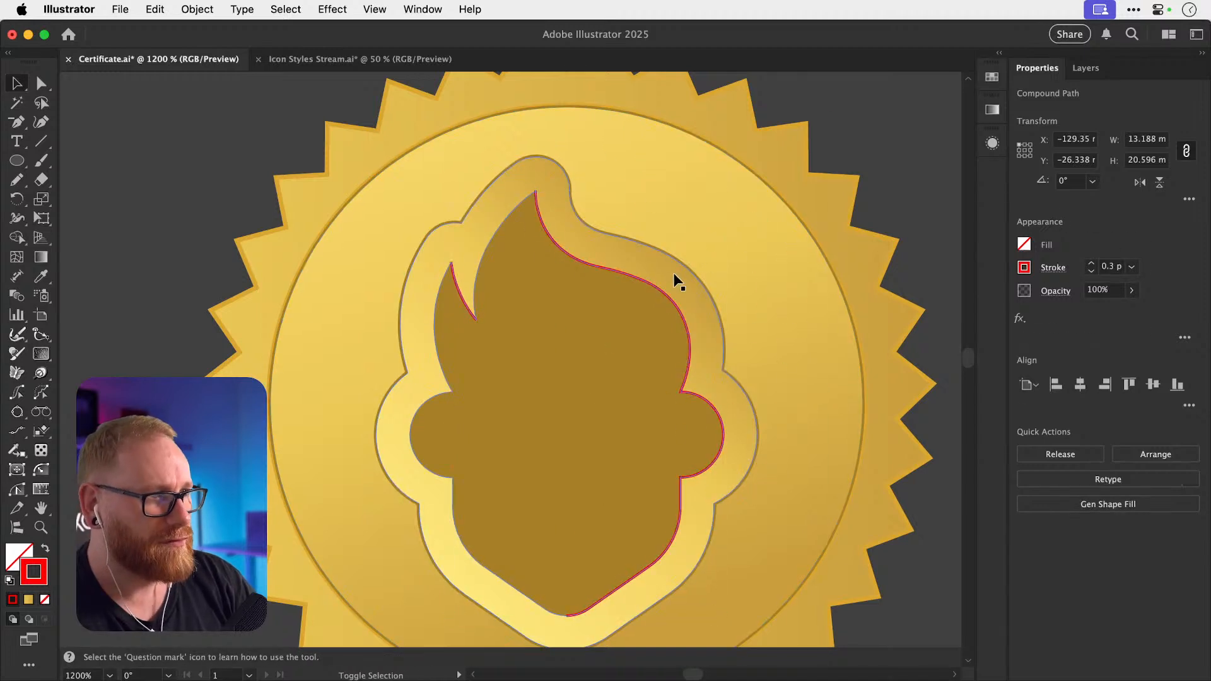
drag(651, 283, 764, 283)
key(super+z)
key(super+z)
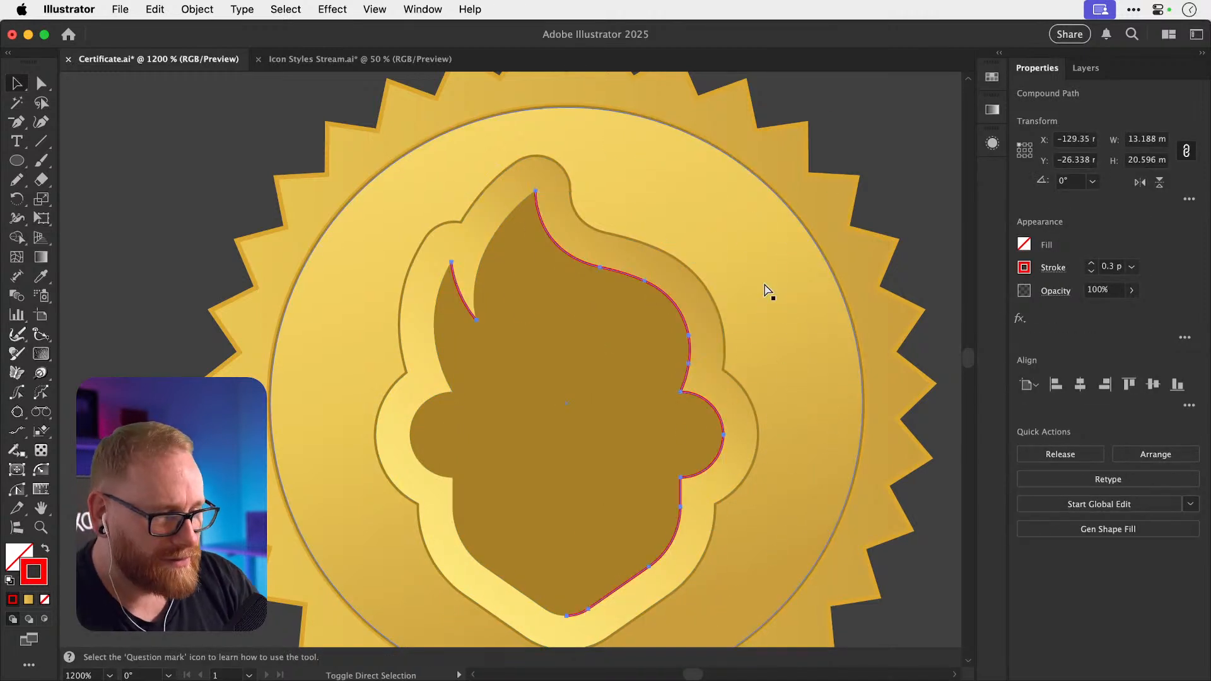
key(super+shift+a)
drag(680, 315, 735, 303)
key(super+z)
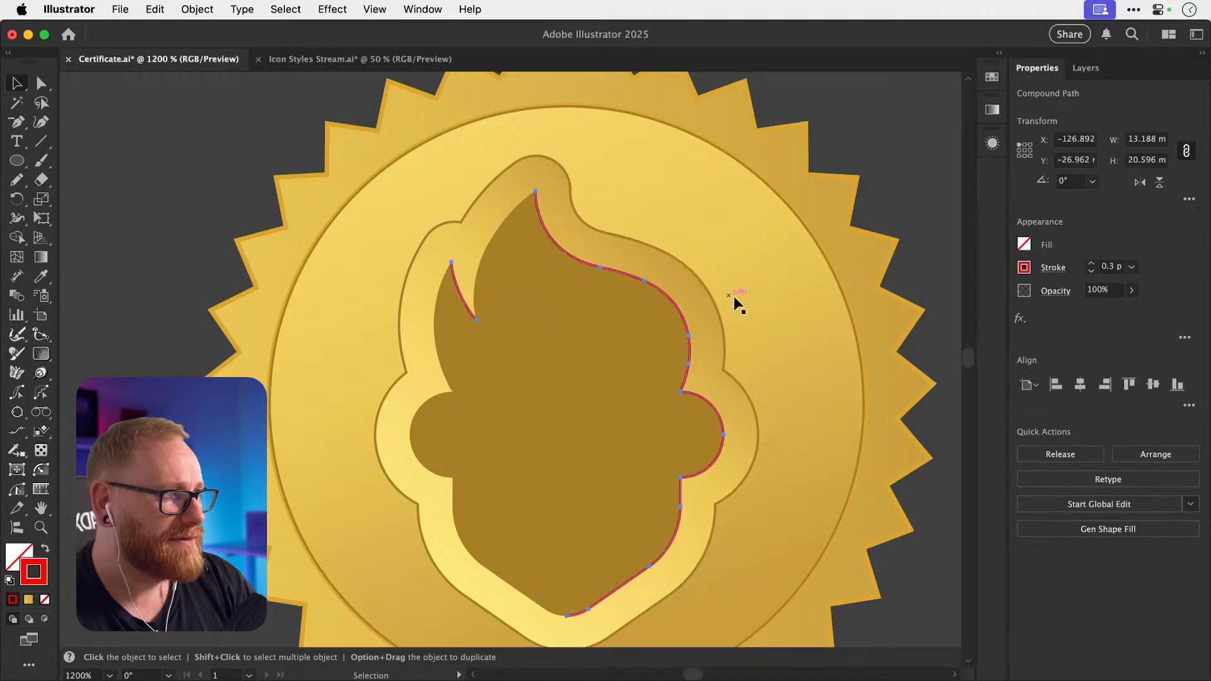
click(1053, 271)
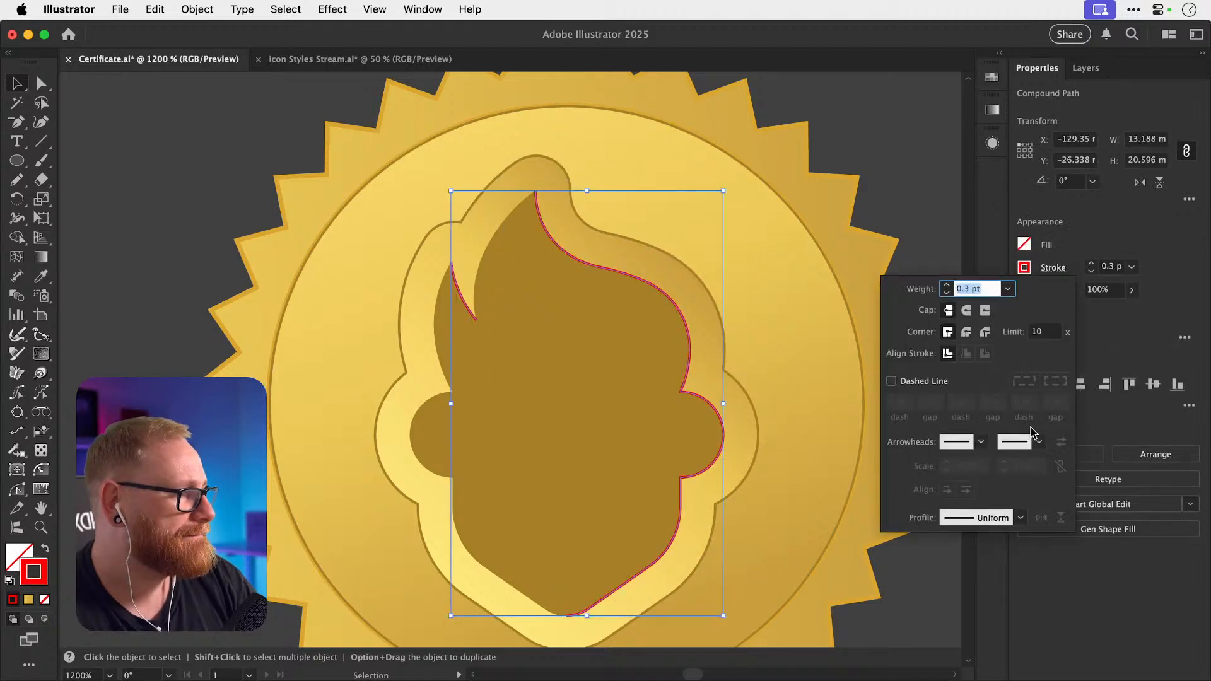
Give the red highlight stroke a lens-shaped tapered width profile.
click(1020, 518)
click(968, 356)
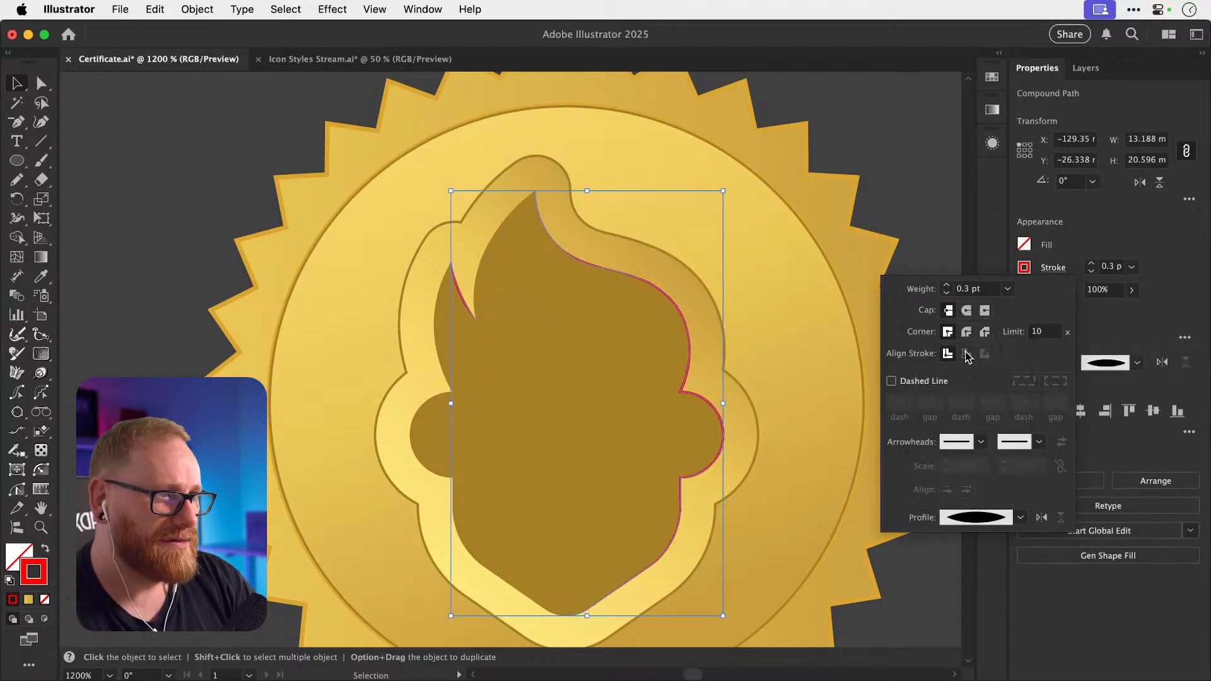
click(153, 298)
click(159, 313)
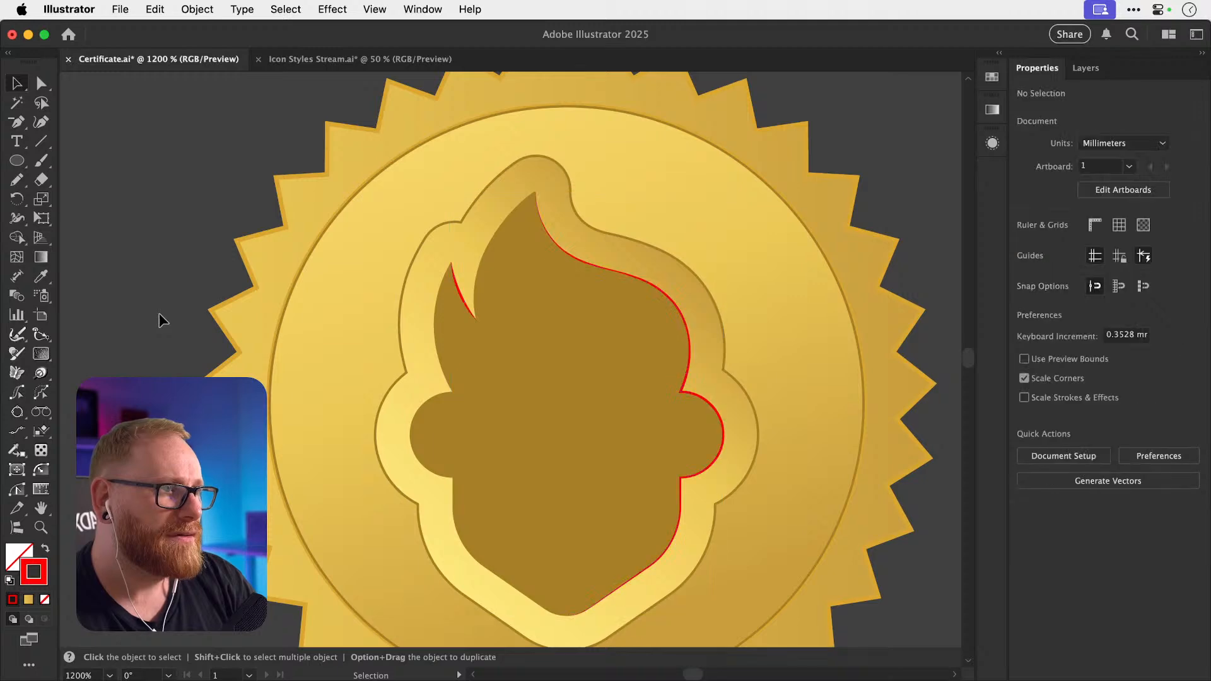
scroll(707, 520, left, 10)
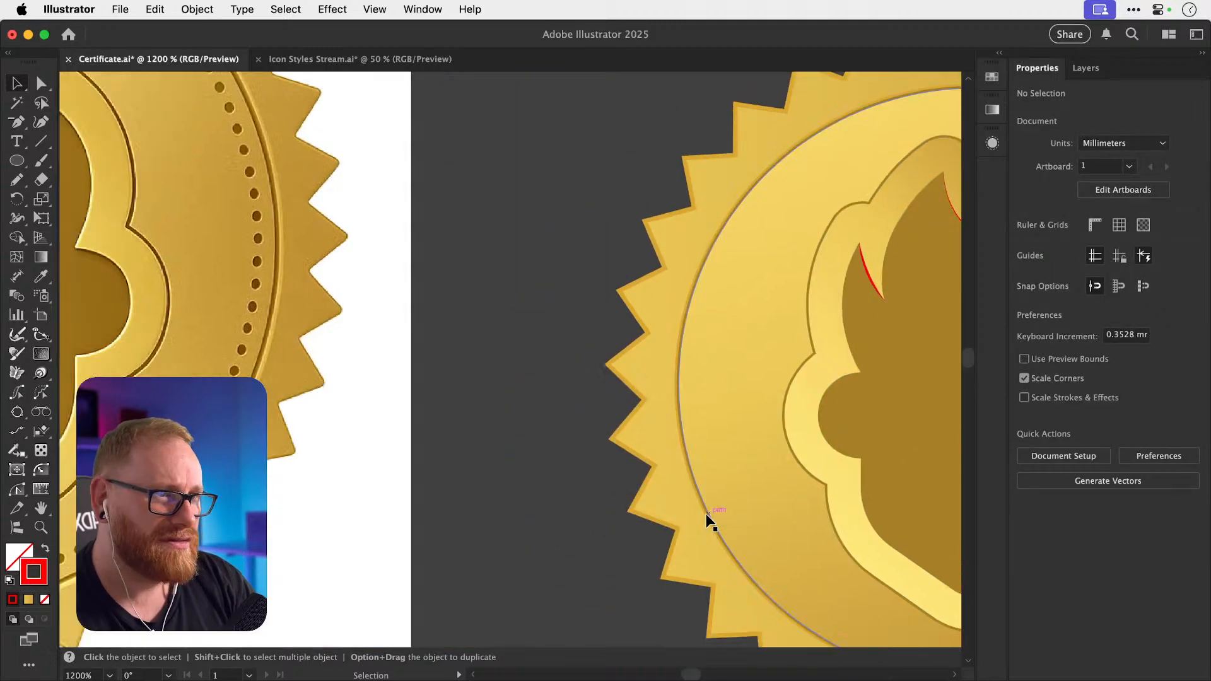
scroll(706, 520, right, 5)
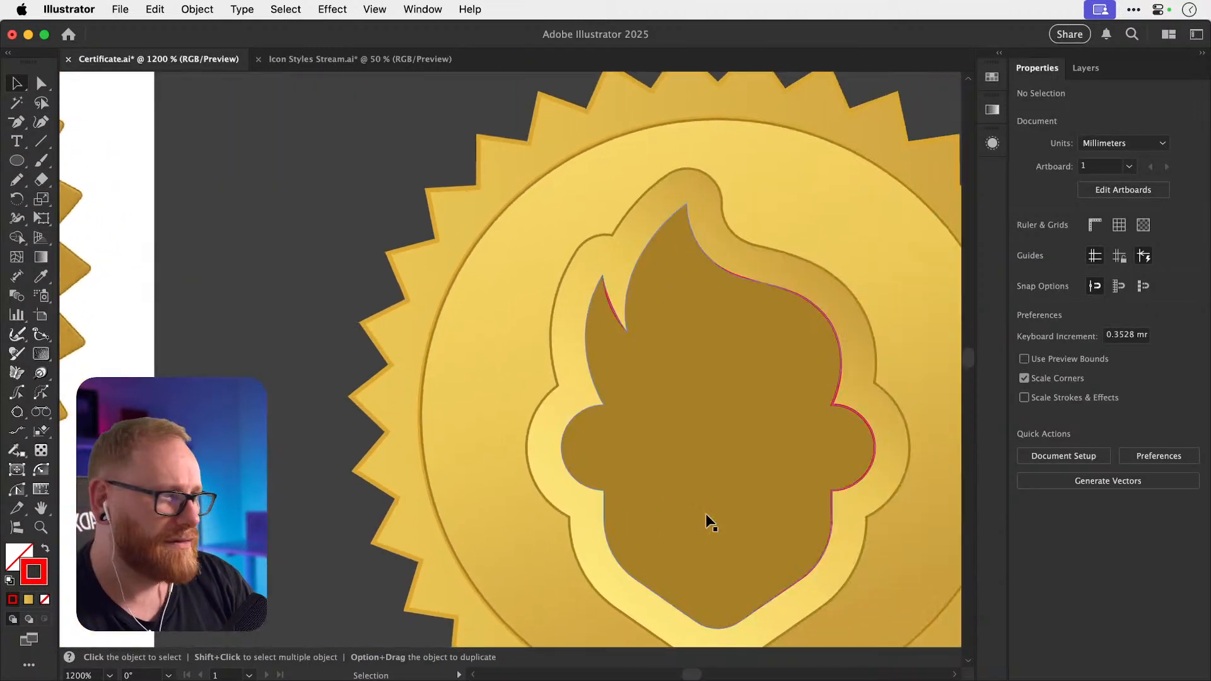
scroll(700, 486, up, 10)
Delete the highlight stroke segment running over the right lobe.
key(a)
click(751, 371)
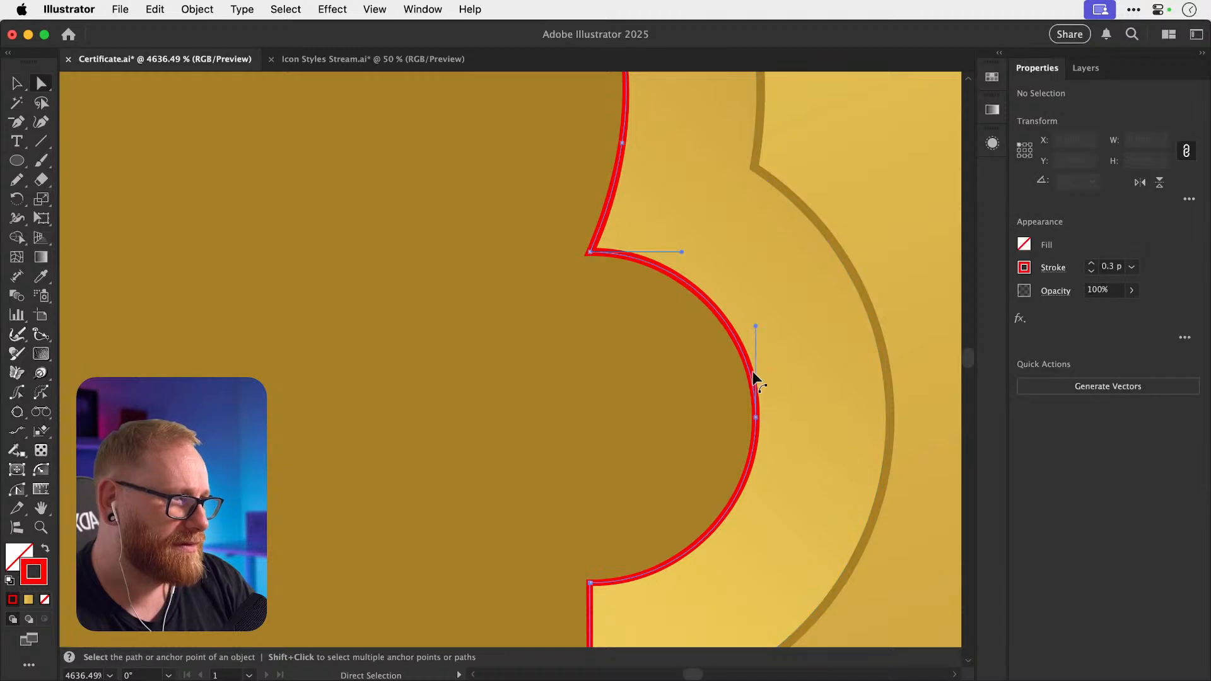
key(Delete)
key(super+shift+a)
key(v)
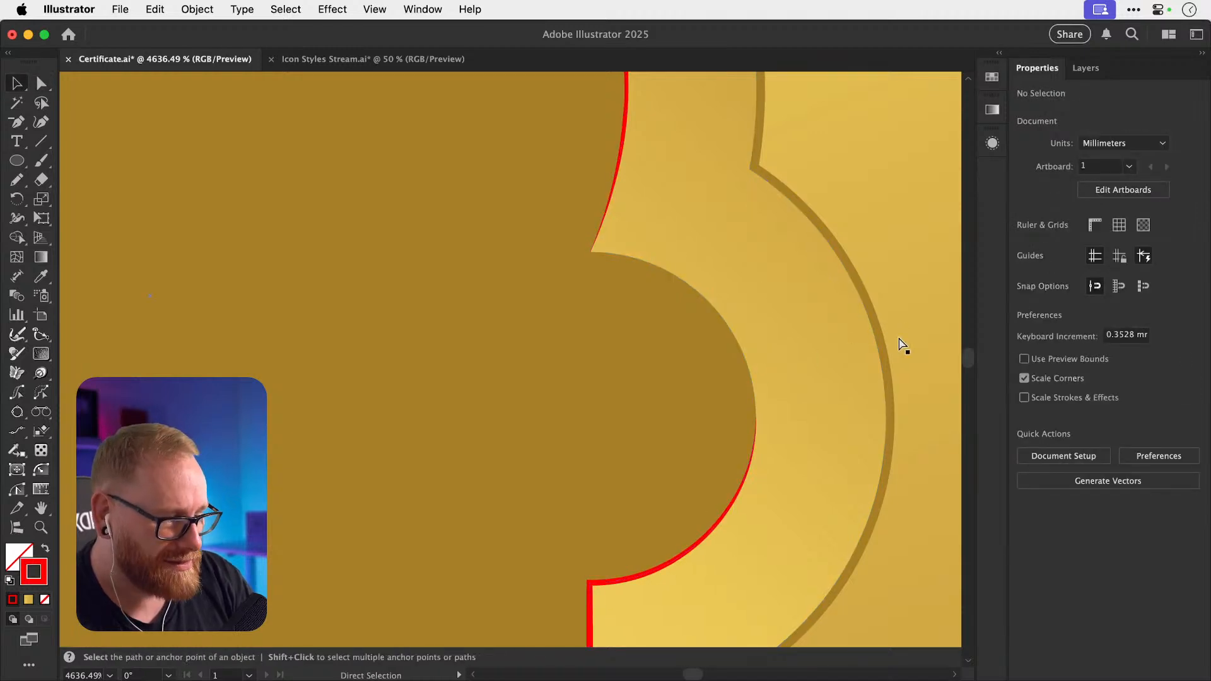
scroll(903, 345, down, 10)
scroll(410, 299, left, 3)
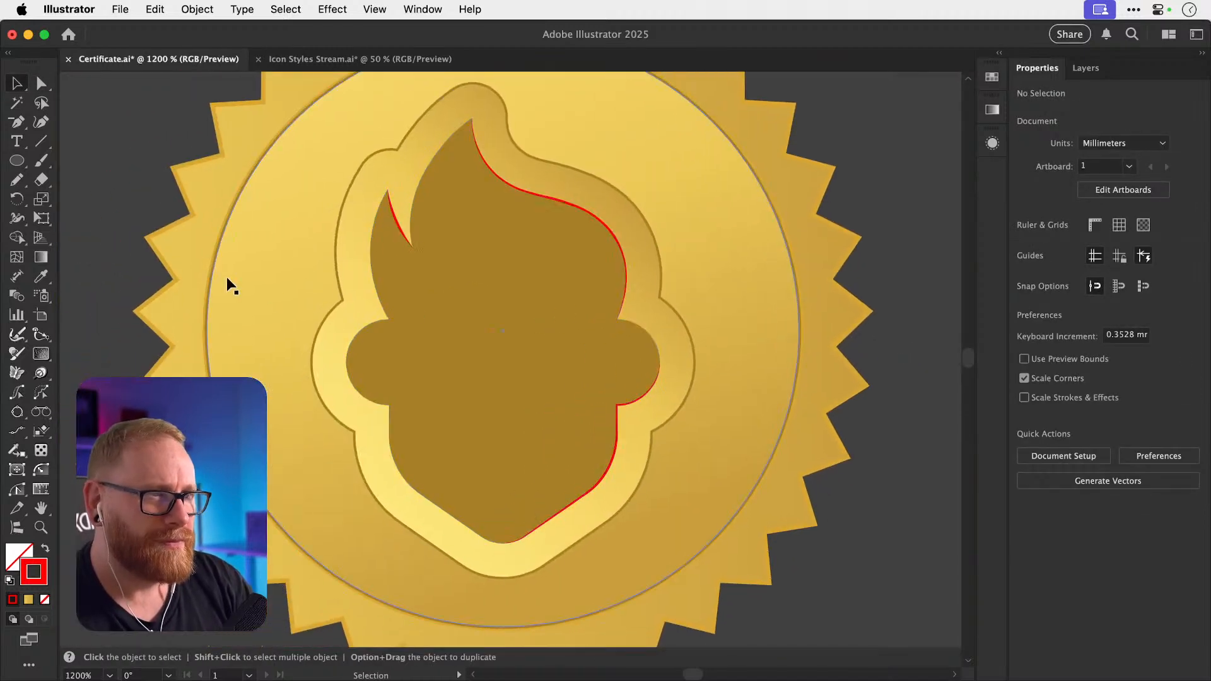
scroll(224, 243, left, 20)
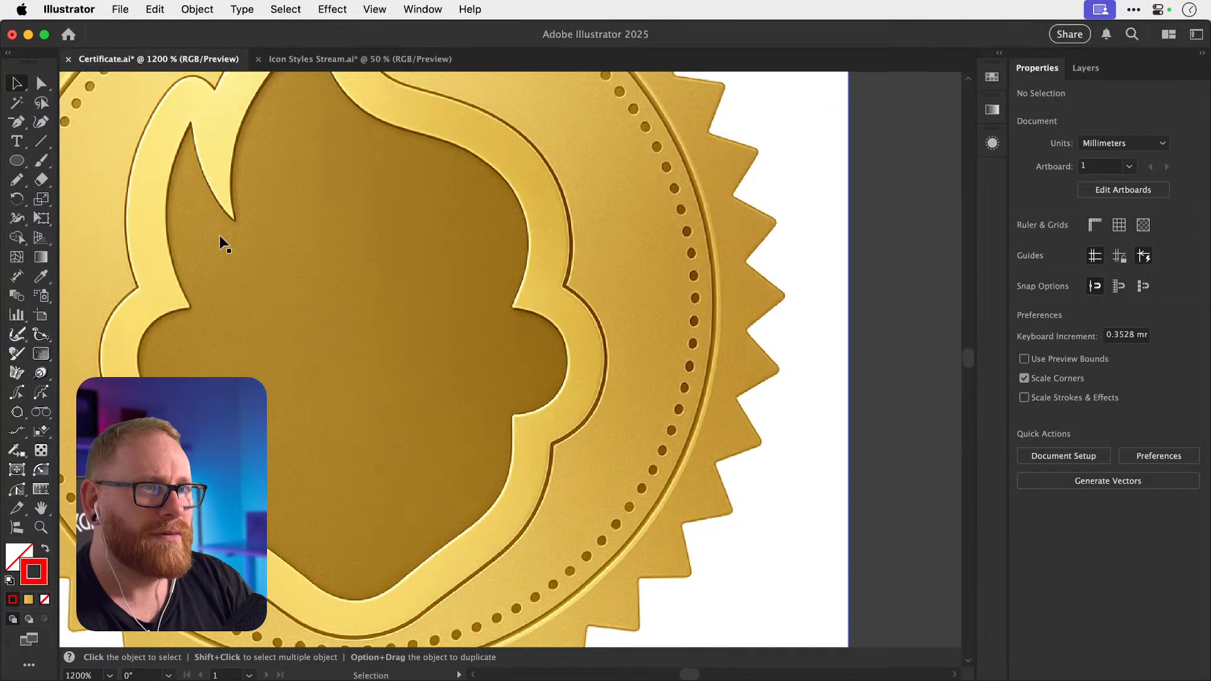
scroll(224, 243, right, 20)
Check the highlight stroke's tapered tip with the Width tool, then reselect the path.
key(z)
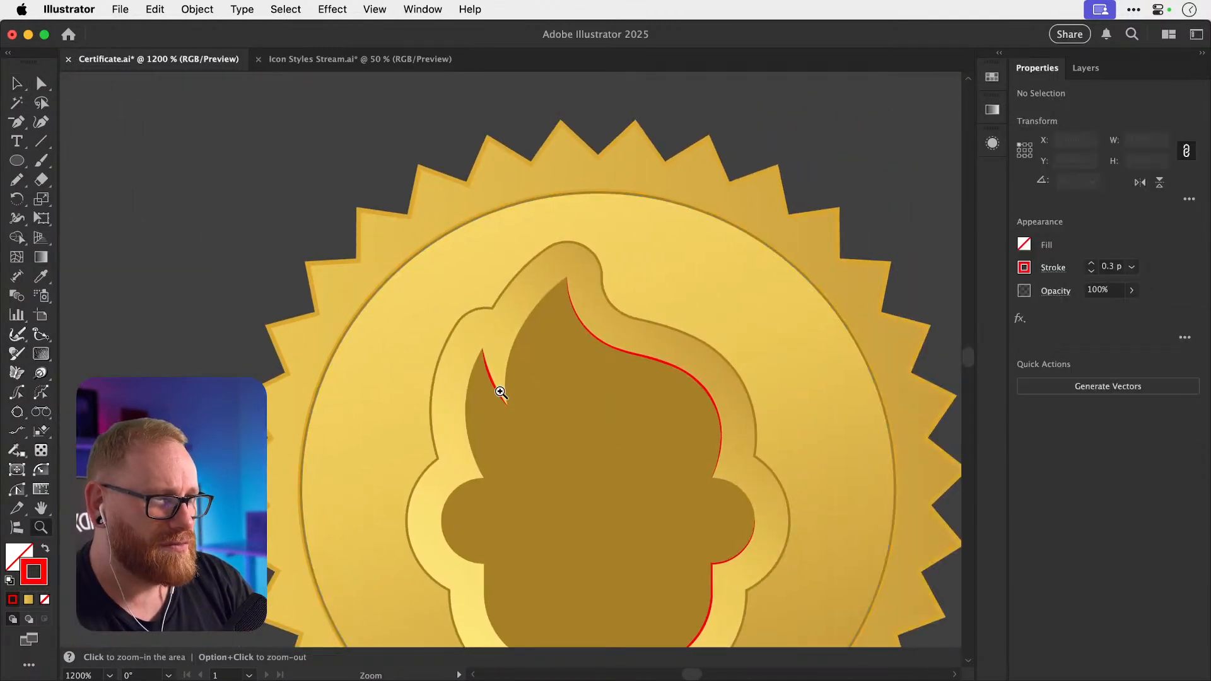
drag(500, 392, 908, 501)
key(v)
click(463, 356)
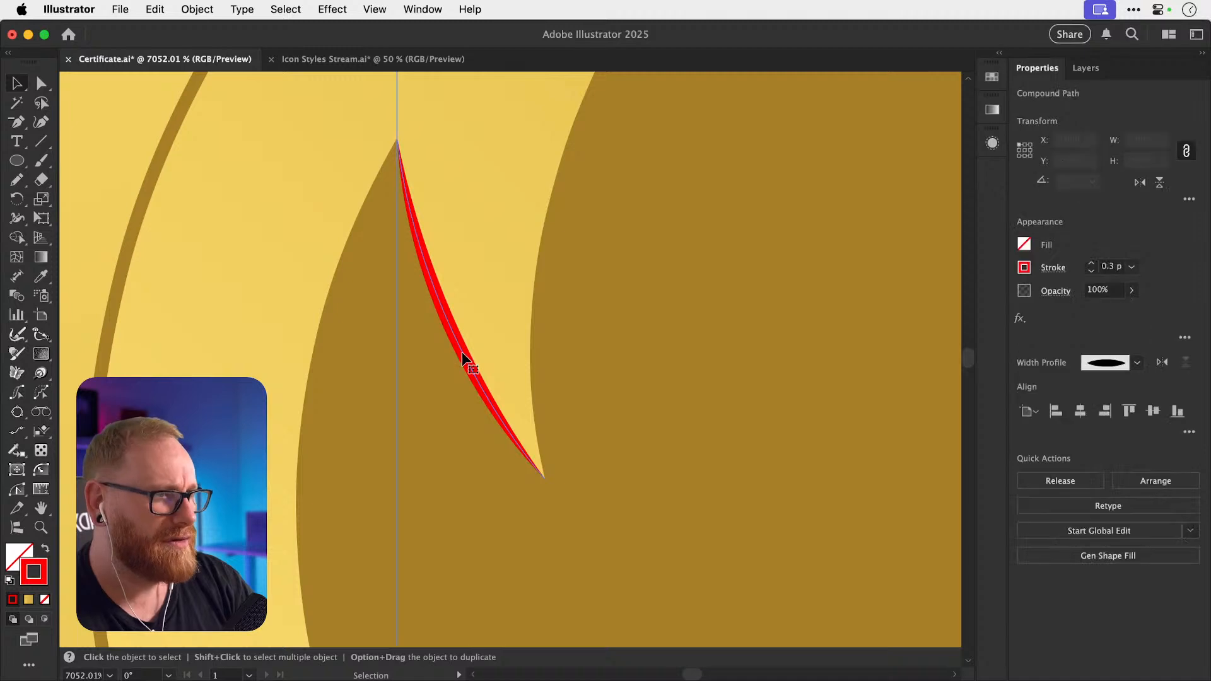
key(shift+w)
mouse_move(554, 474)
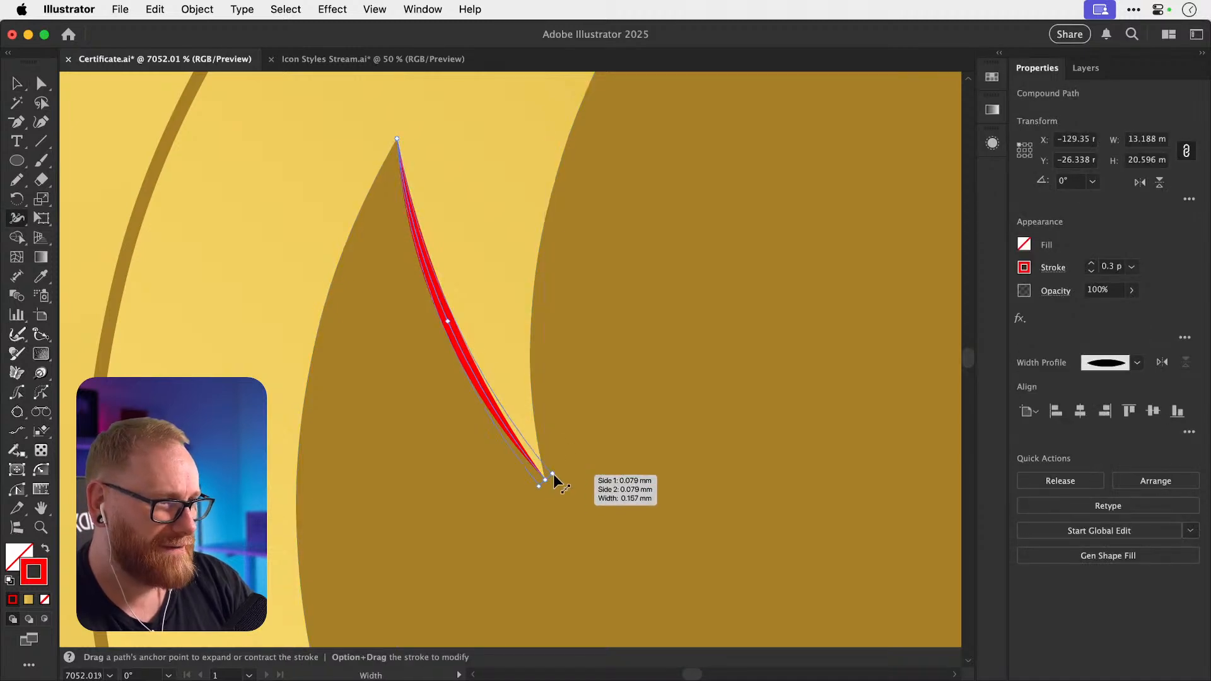
key(v)
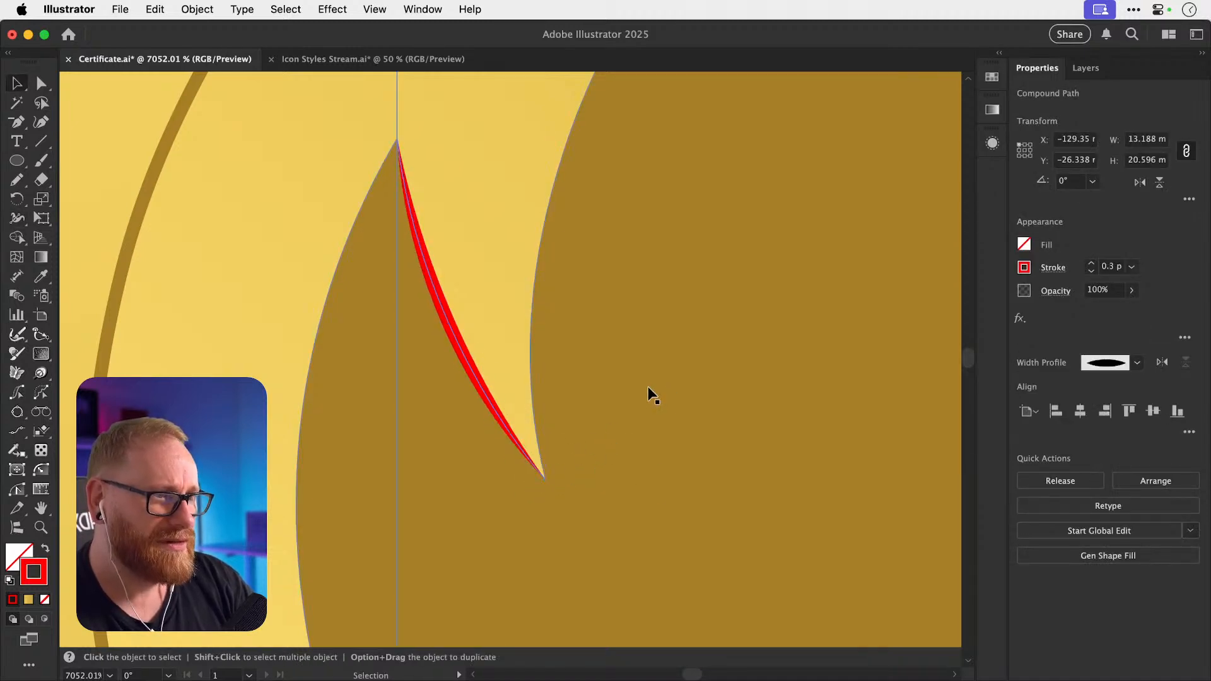
key(super+shift+a)
key(super+minus)
key(super+minus)
key(super+minus)
key(super+minus)
key(super+minus)
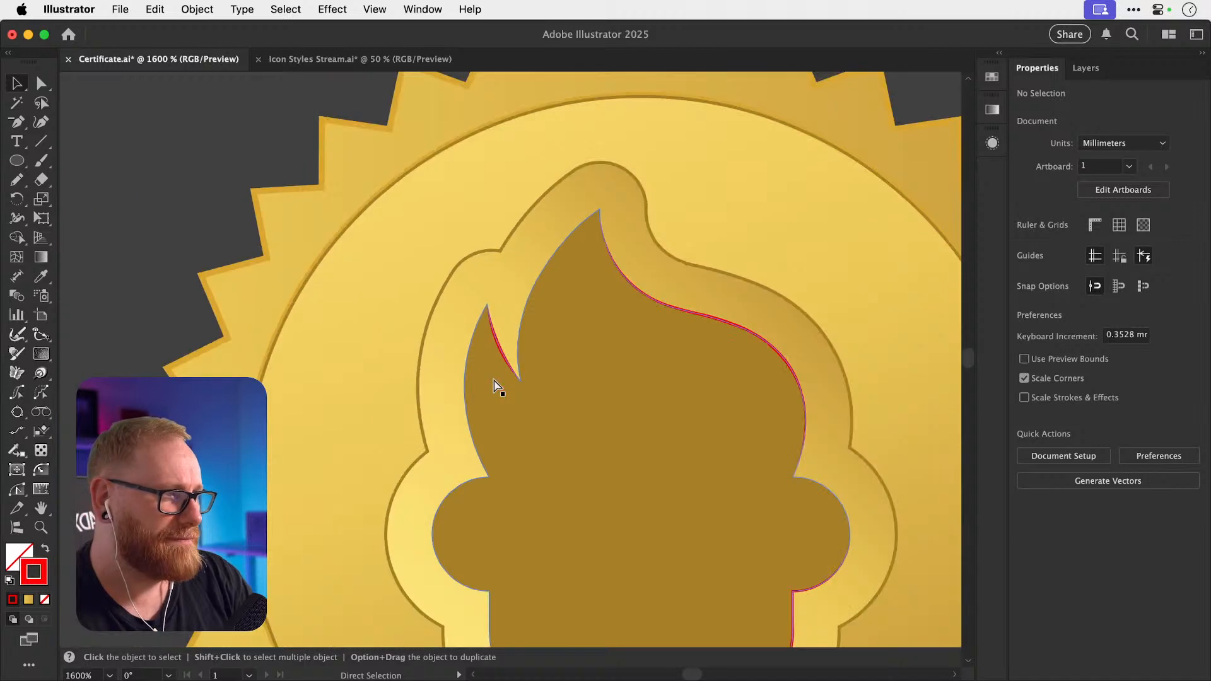
key(super+minus)
scroll(495, 381, right, 2)
scroll(495, 381, down, 2)
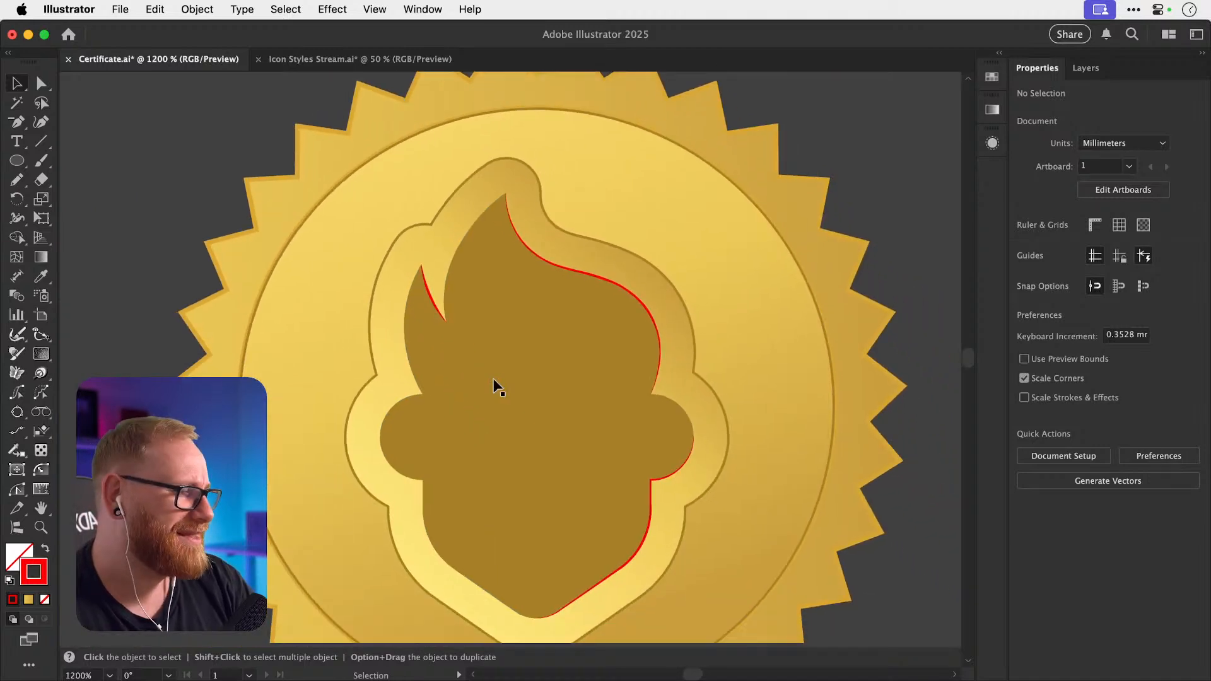
click(429, 304)
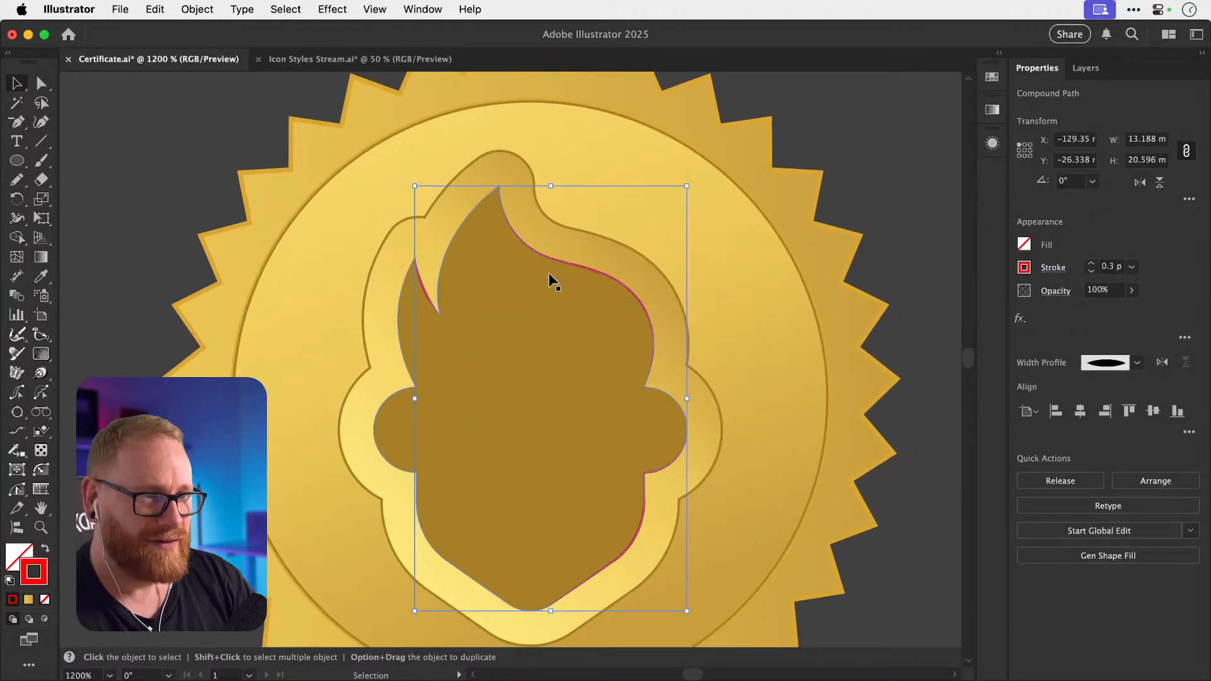
Sample the medallion's gold onto the flame's highlight stroke with the Eyedropper.
key(i)
click(676, 220)
key(v)
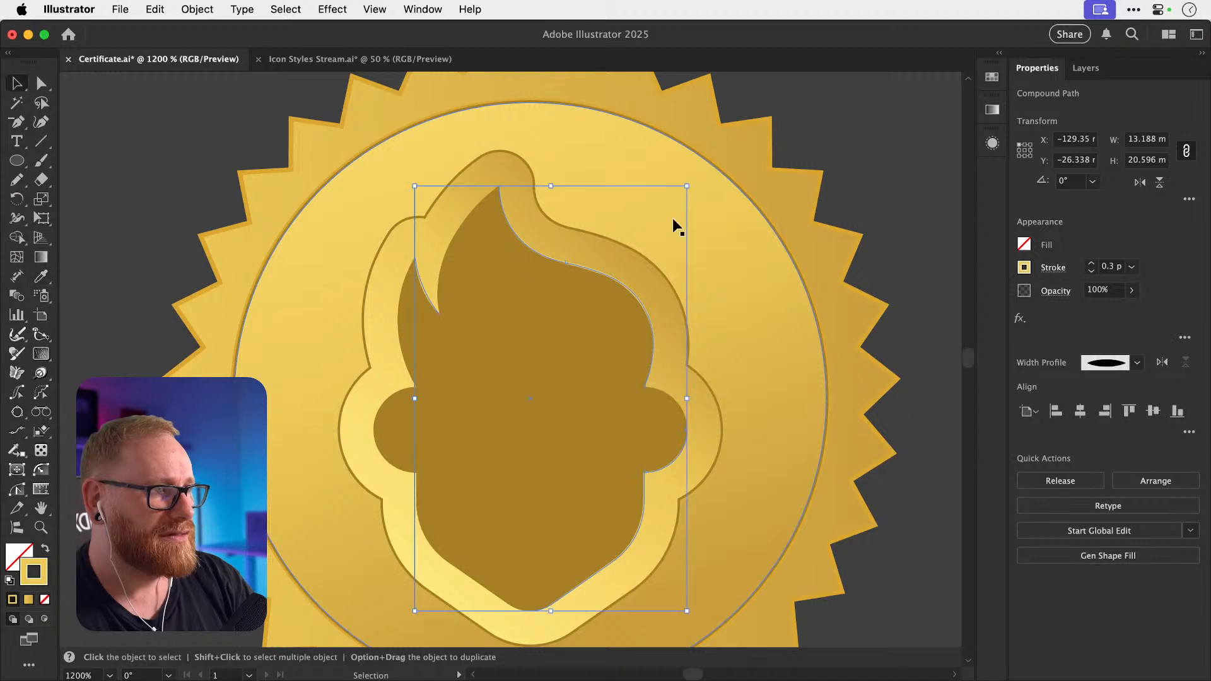
click(725, 221)
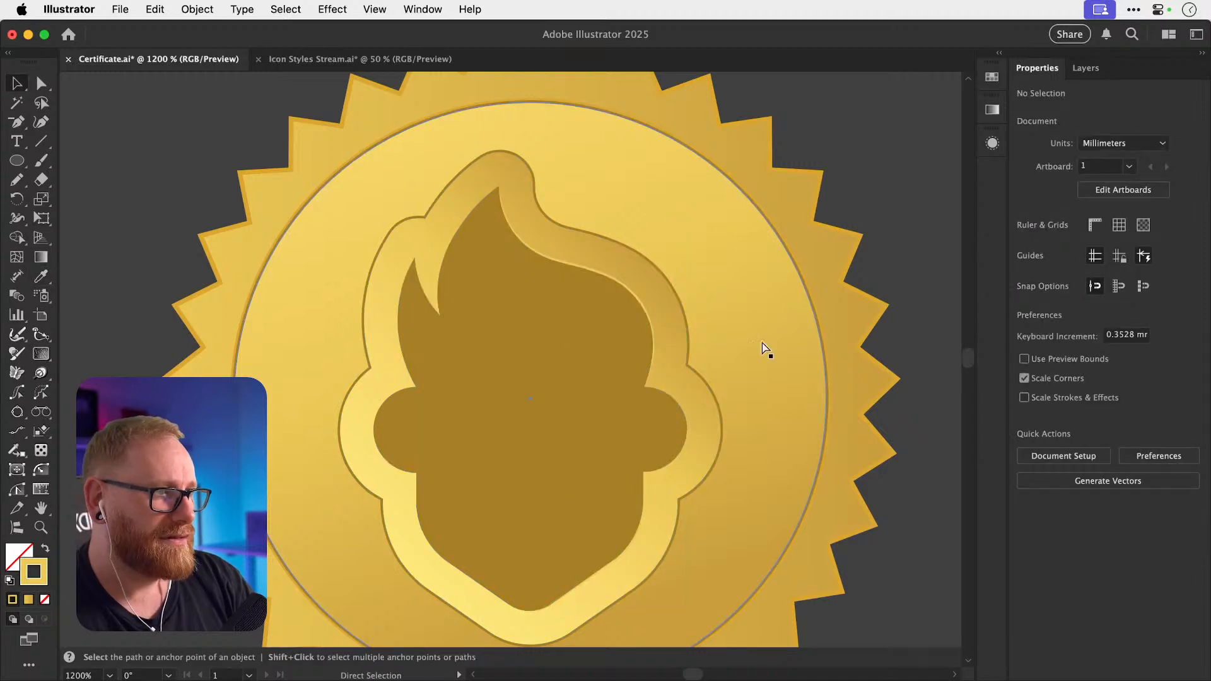
key(super+z)
Lighten the highlight stroke colour to ffdb76 in the Color Picker.
double_click(42, 577)
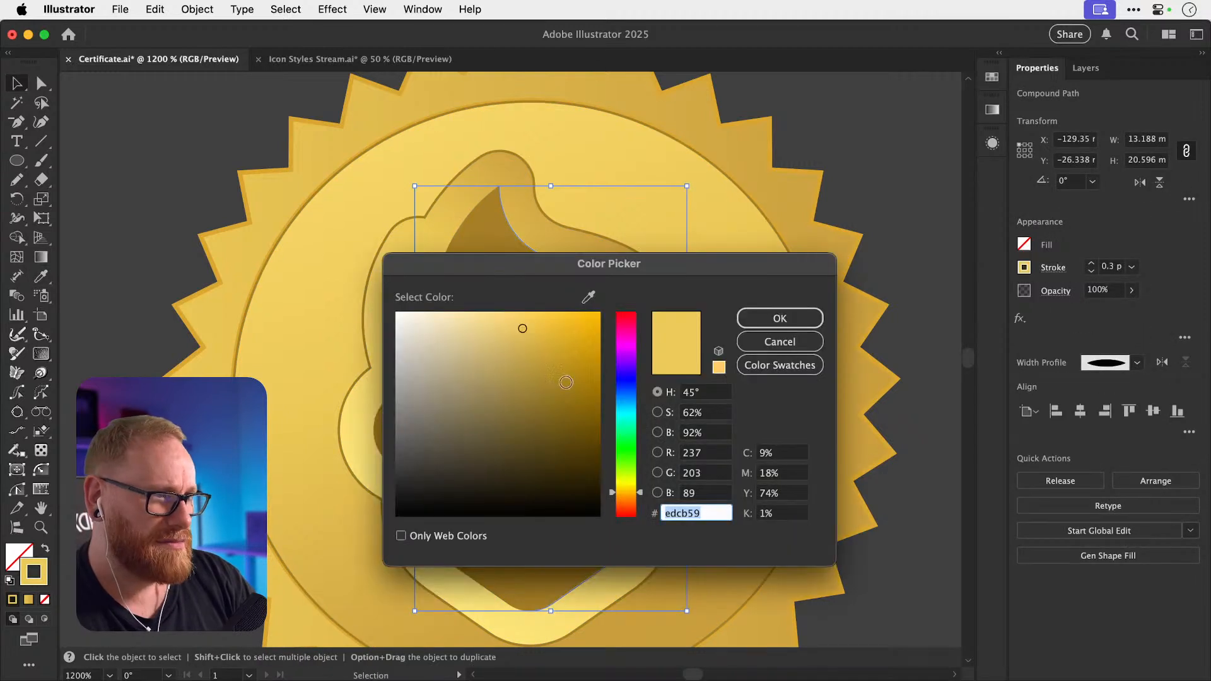
drag(519, 312, 507, 315)
click(779, 319)
key(super+shift+a)
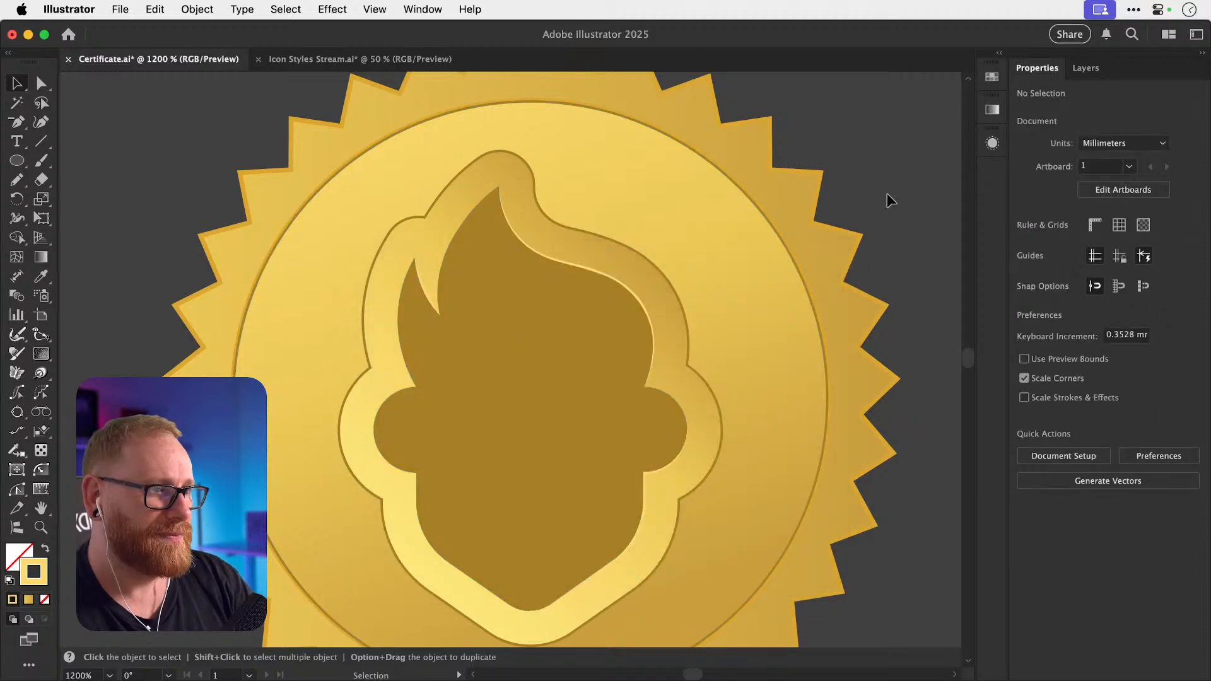
Review the whole badge, then zoom in on the flame's upper edge.
key(super+minus)
key(super+minus)
key(super+z)
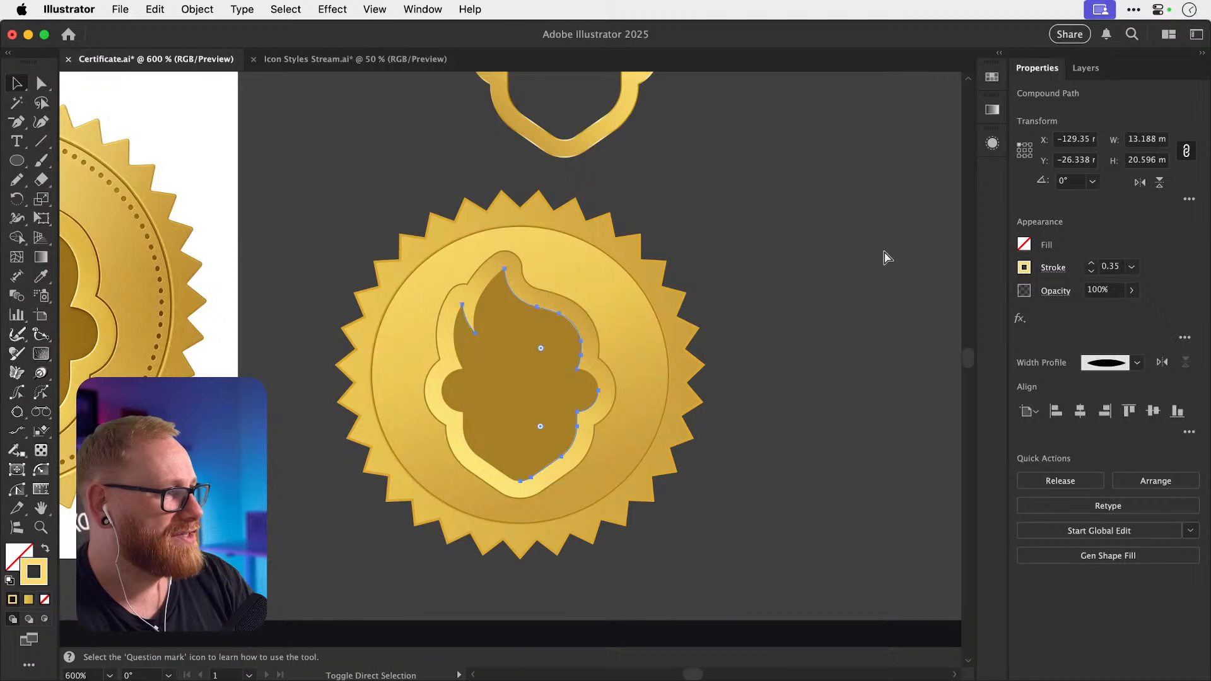
key(super+shift+a)
key(z)
drag(446, 338, 678, 358)
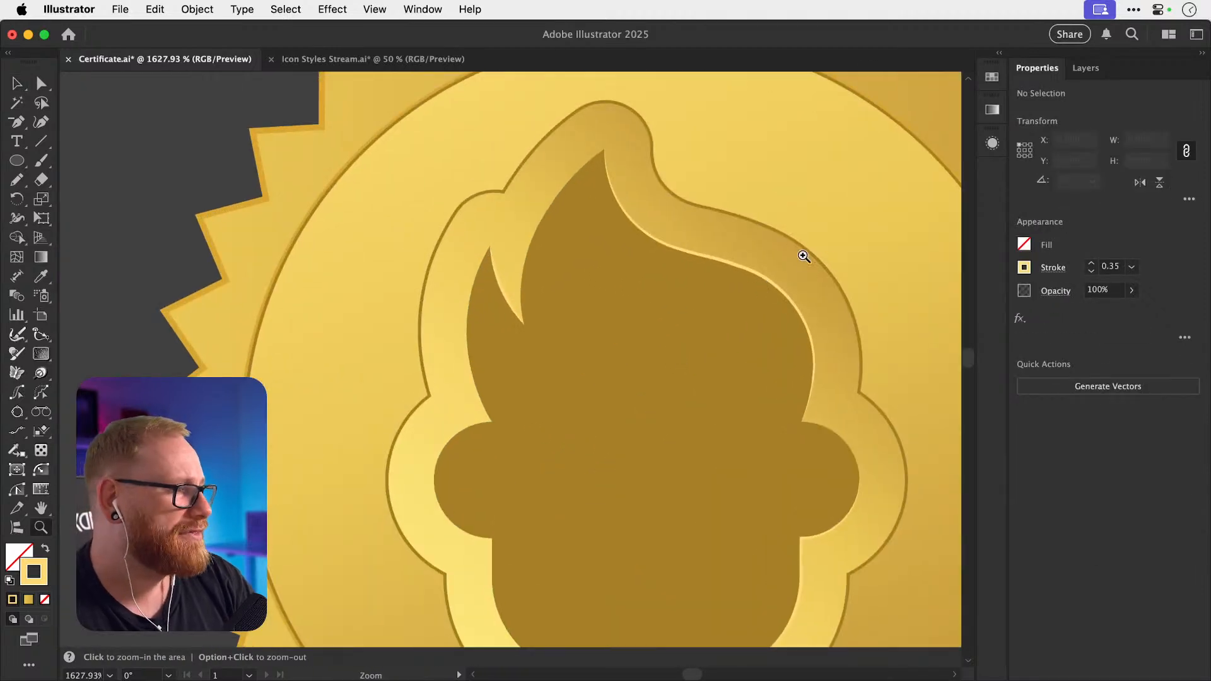
key(v)
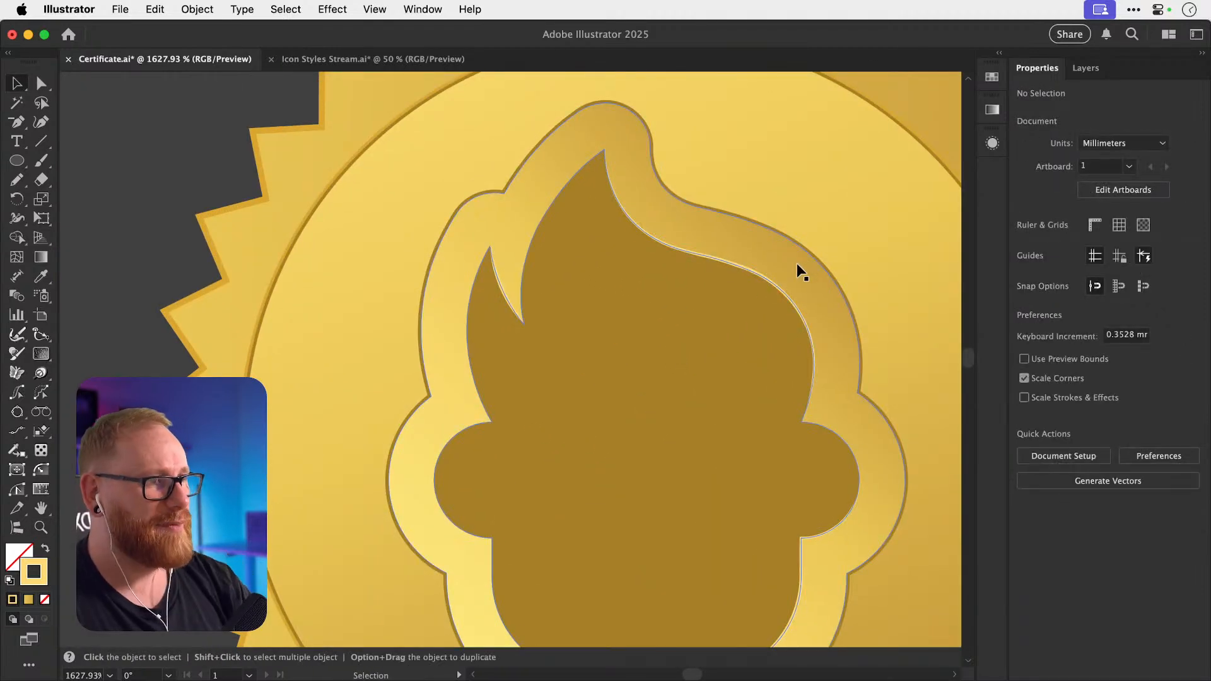
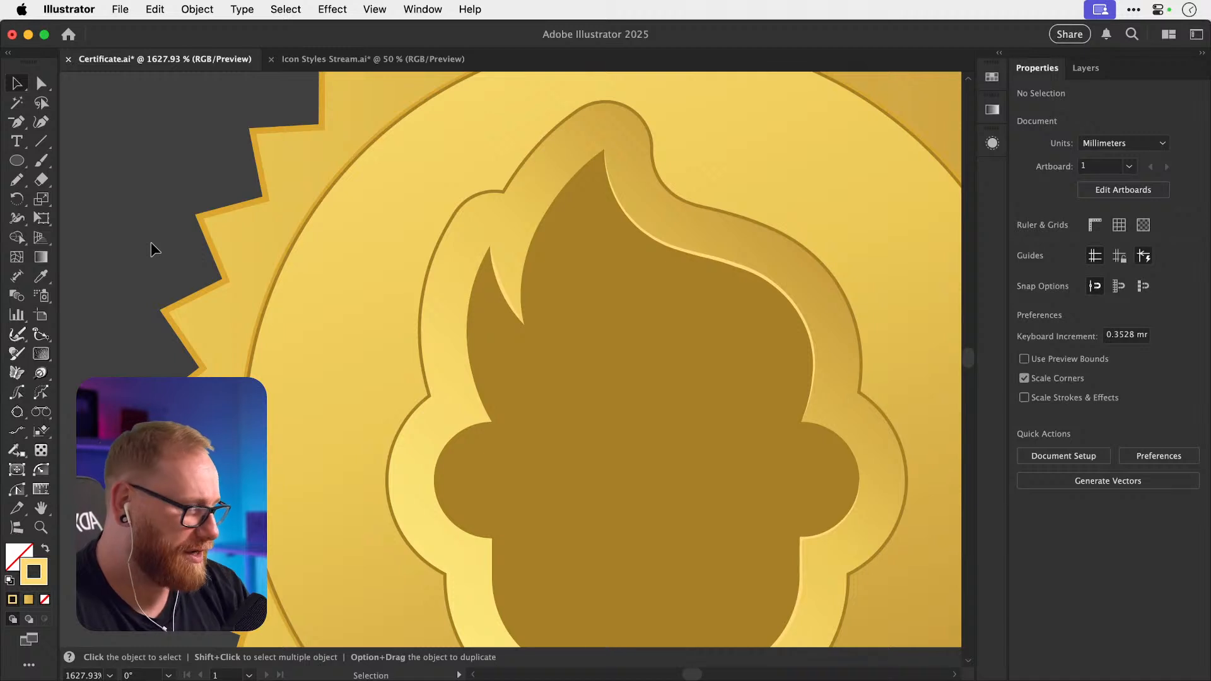
Zoom out from the flame close-up to 600% so the whole seal is visible.
key(super+equal)
key(super+equal)
key(super+minus)
key(super+minus)
key(super+minus)
key(super+minus)
key(super+minus)
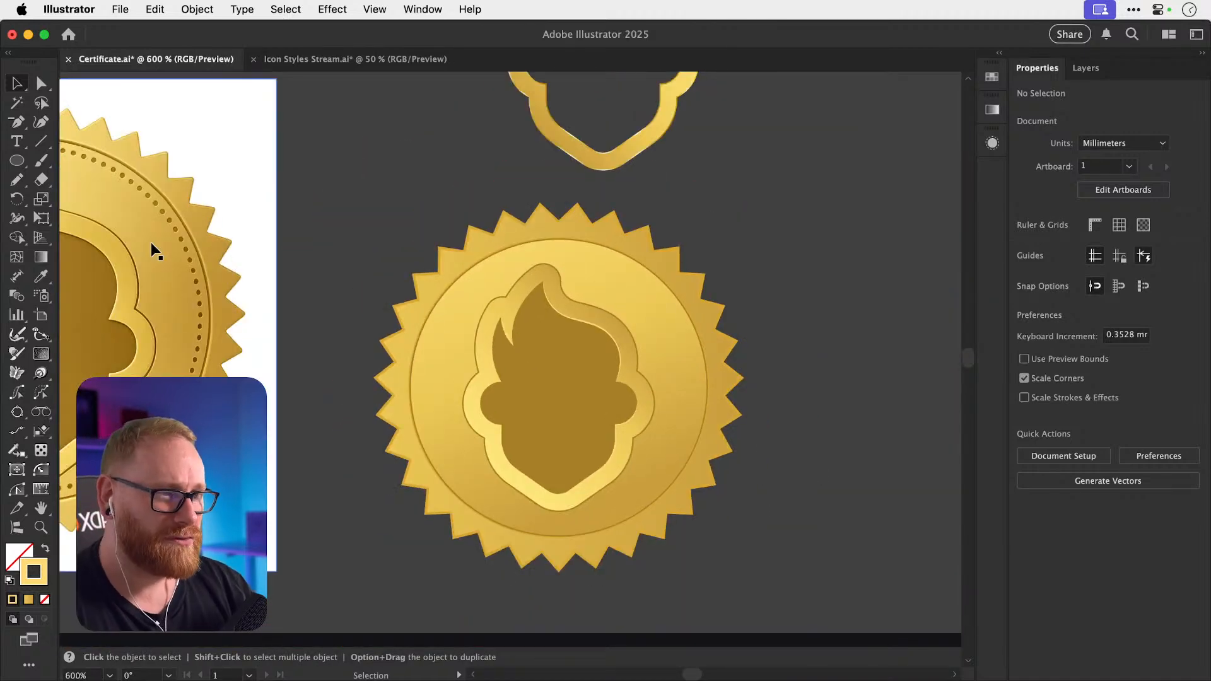
drag(17, 121, 46, 129)
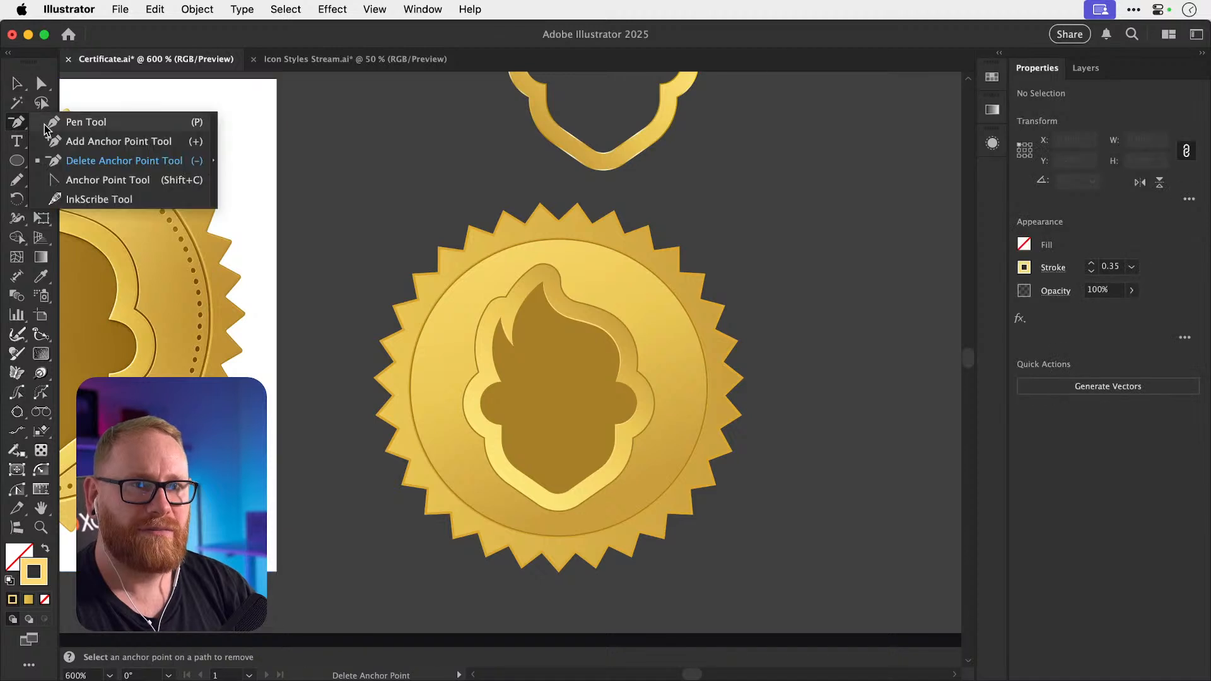
click(45, 124)
scroll(303, 212, right, 5)
click(714, 185)
click(713, 299)
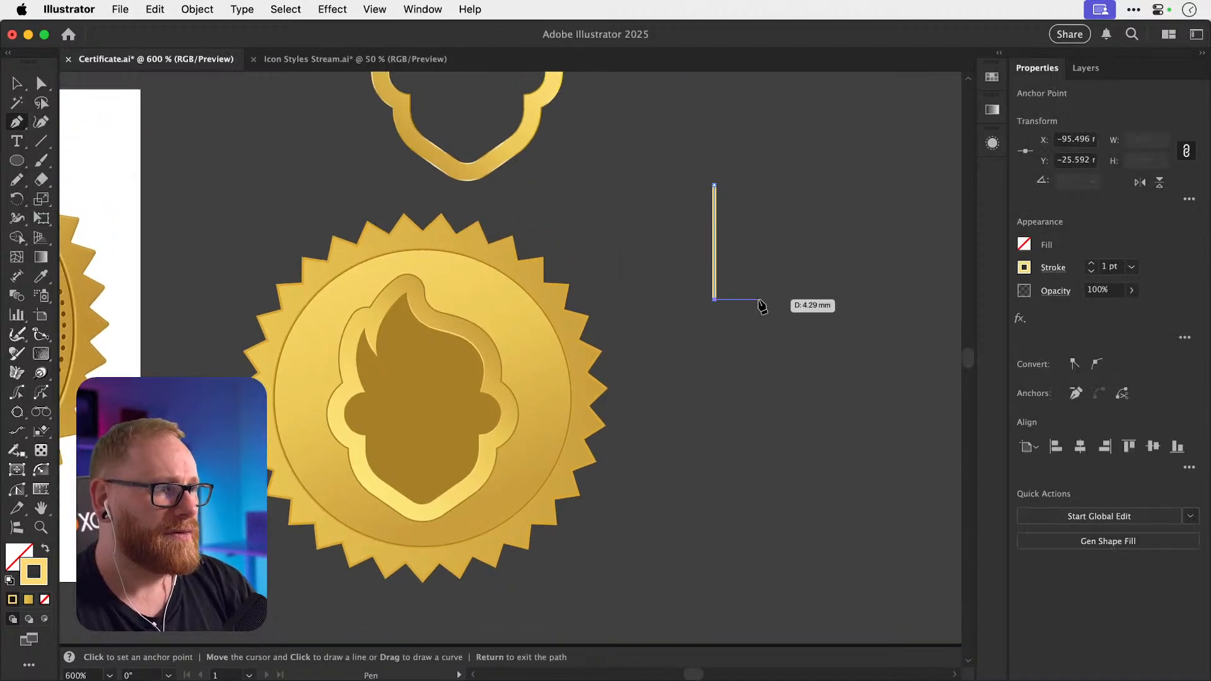
key(Return)
key(shift+w)
mouse_move(716, 214)
mouse_down()
mouse_move(731, 216)
mouse_move(702, 226)
mouse_move(734, 261)
mouse_up()
key(v)
click(802, 257)
drag(684, 188, 754, 269)
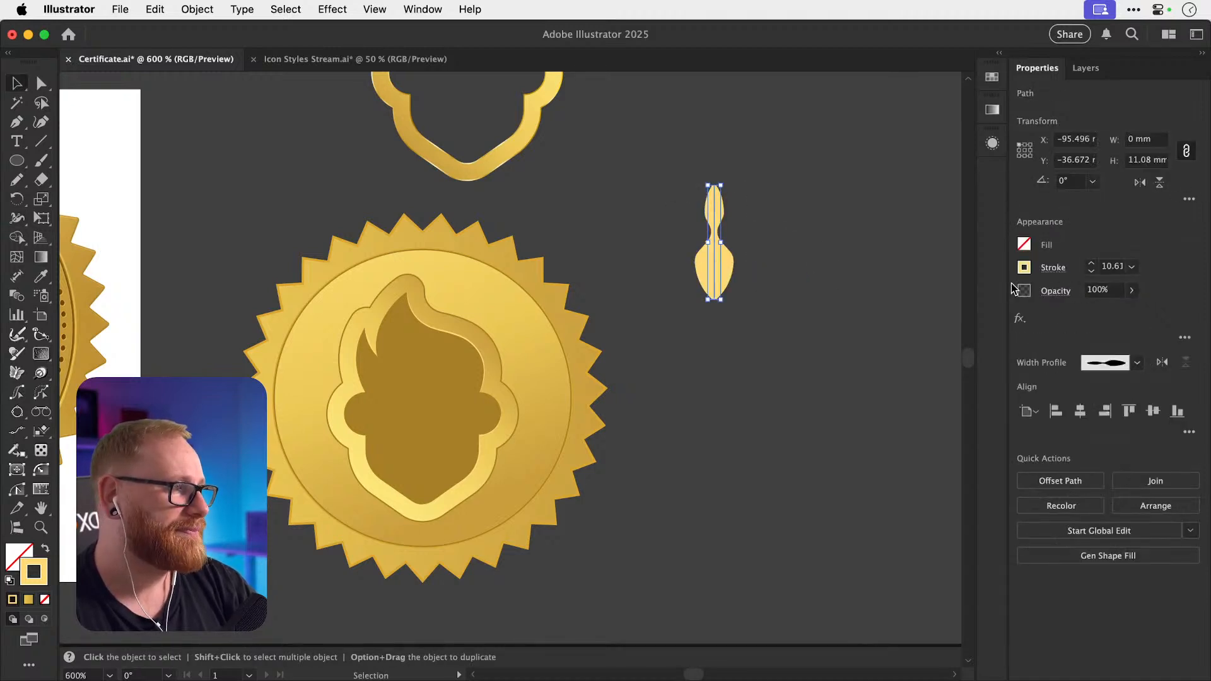
click(1093, 272)
click(1093, 272)
click(1092, 272)
click(1093, 272)
click(1093, 272)
click(1093, 272)
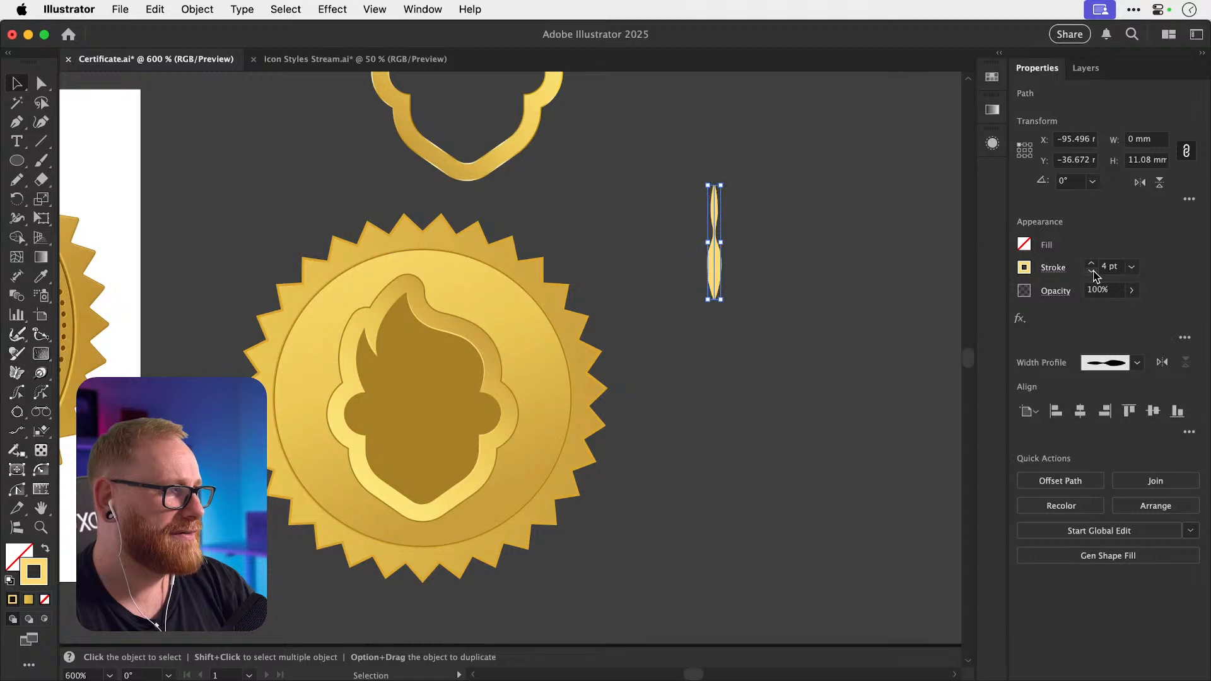
click(1091, 263)
click(1091, 263)
click(1091, 263)
click(1091, 263)
click(1091, 263)
click(1091, 263)
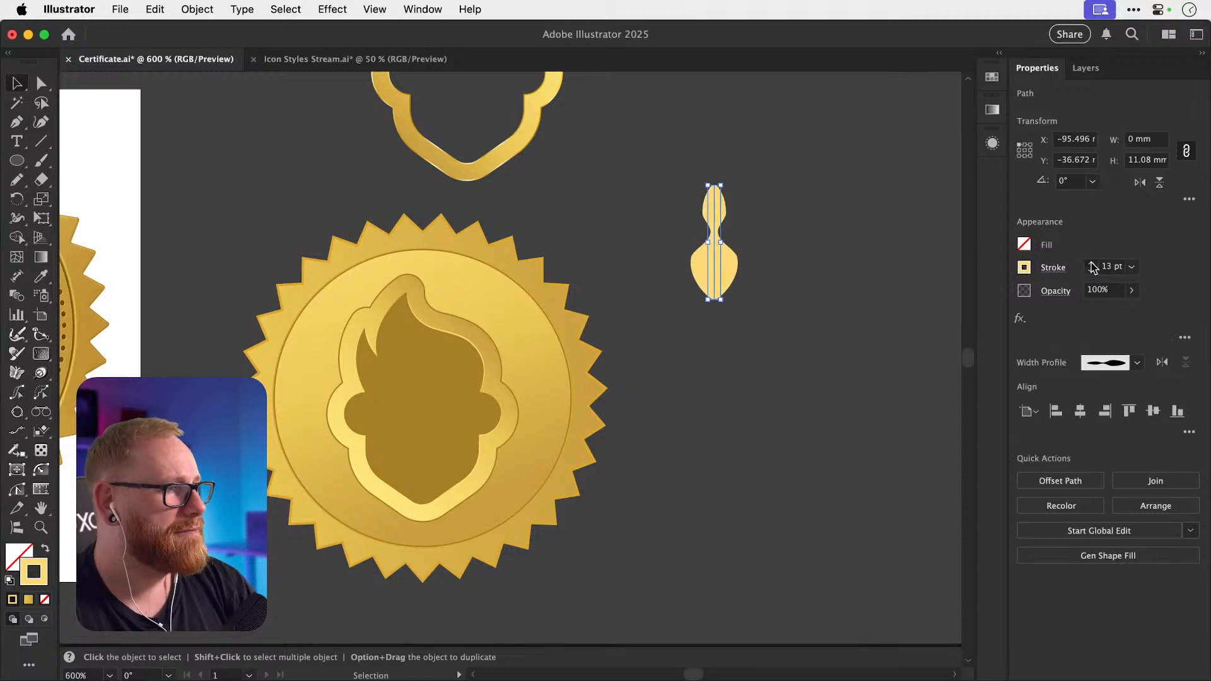
click(1091, 263)
click(1091, 263)
key(shift+w)
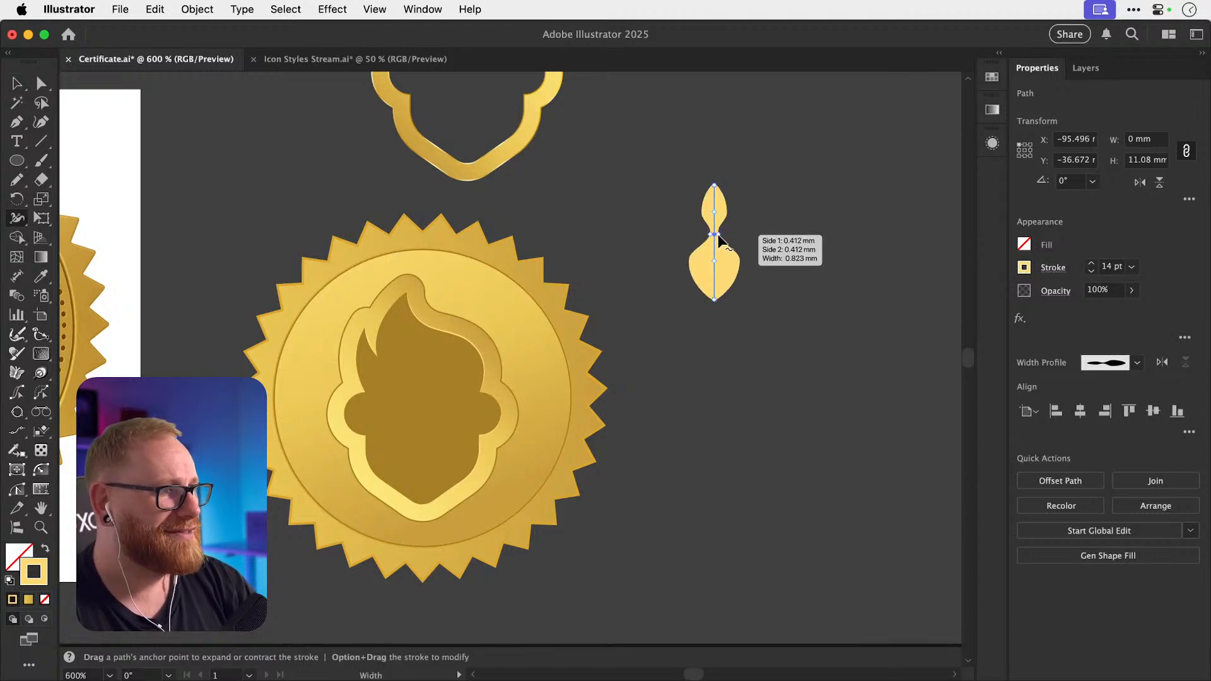
drag(732, 238, 763, 234)
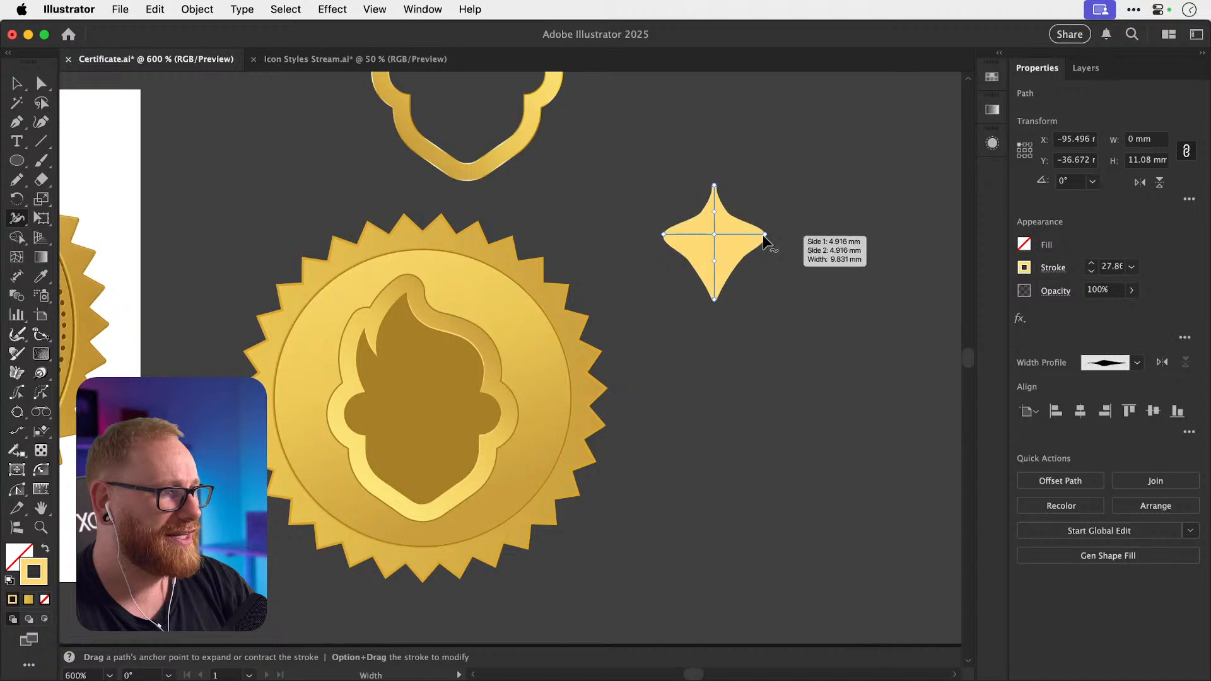
key(v)
click(849, 205)
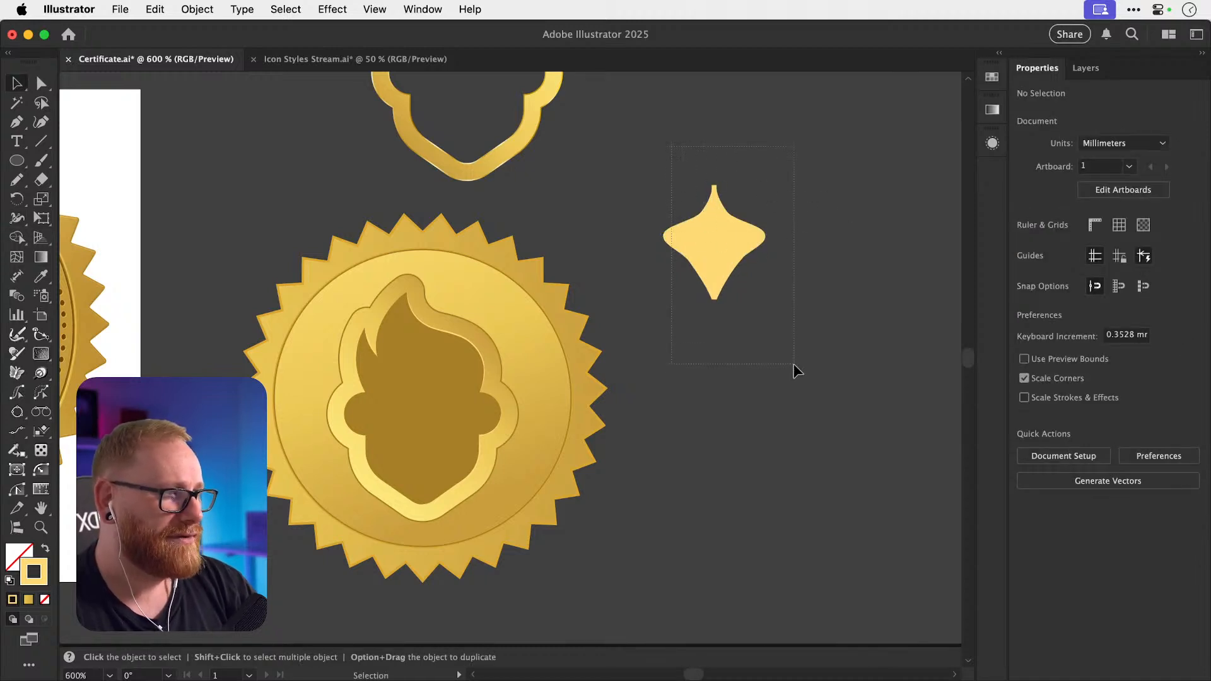
drag(793, 365, 797, 369)
key(Delete)
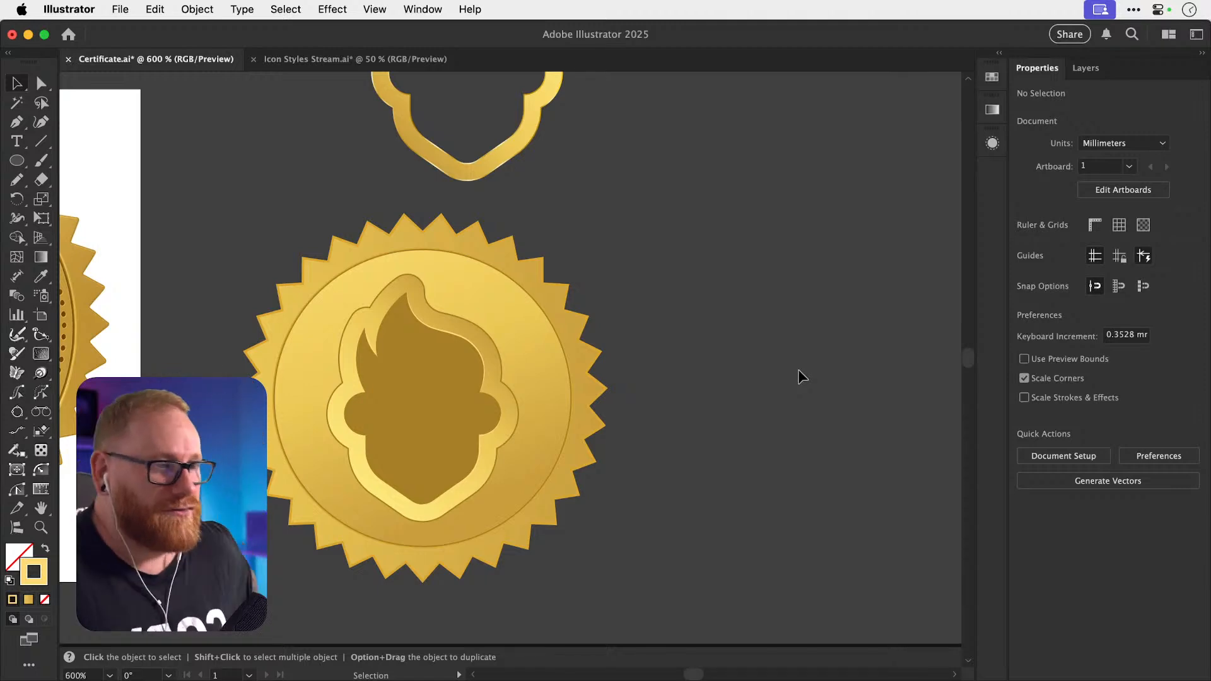
scroll(800, 377, left, 4)
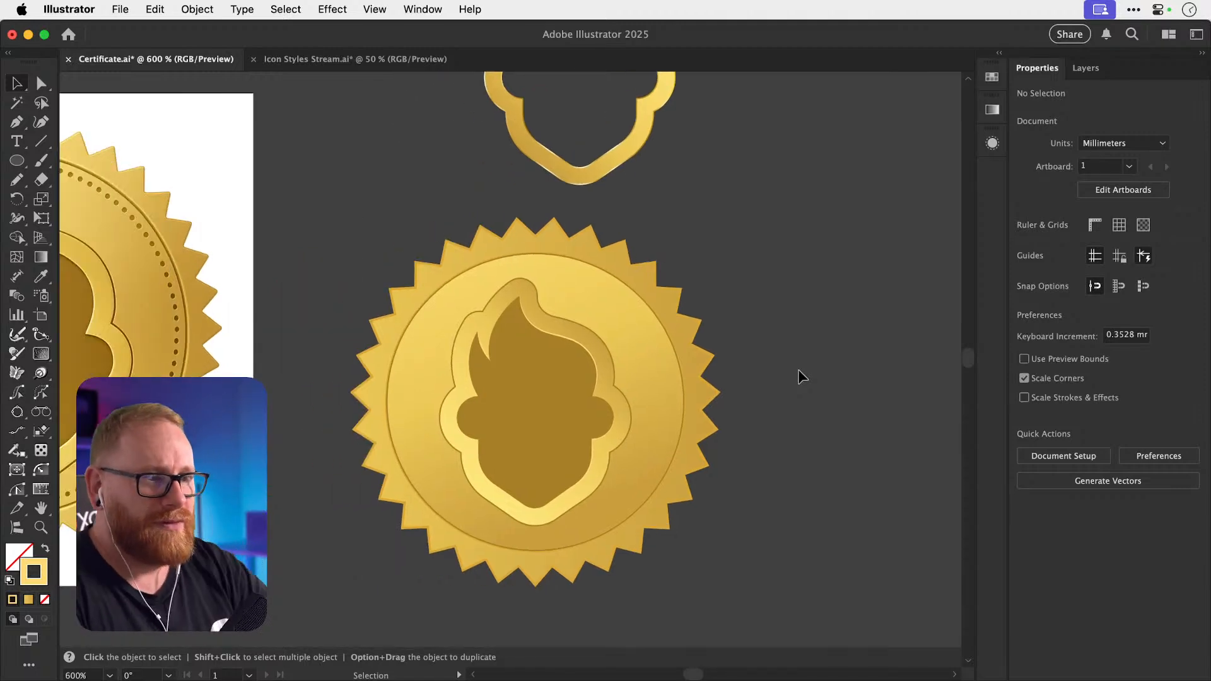
Pan across the medals and zoom to about 2025% on the right seal's left edge.
scroll(798, 377, left, 2)
drag(452, 435, 410, 399)
scroll(403, 430, left, 4)
scroll(404, 398, left, 2)
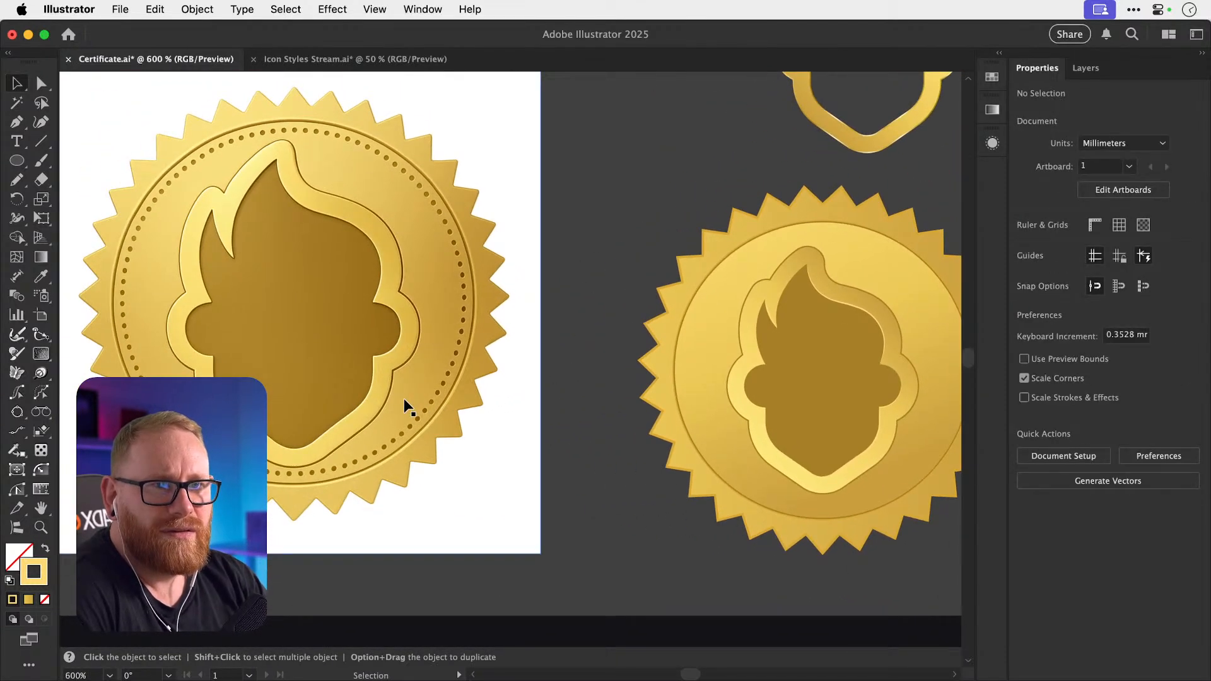
scroll(404, 398, right, 5)
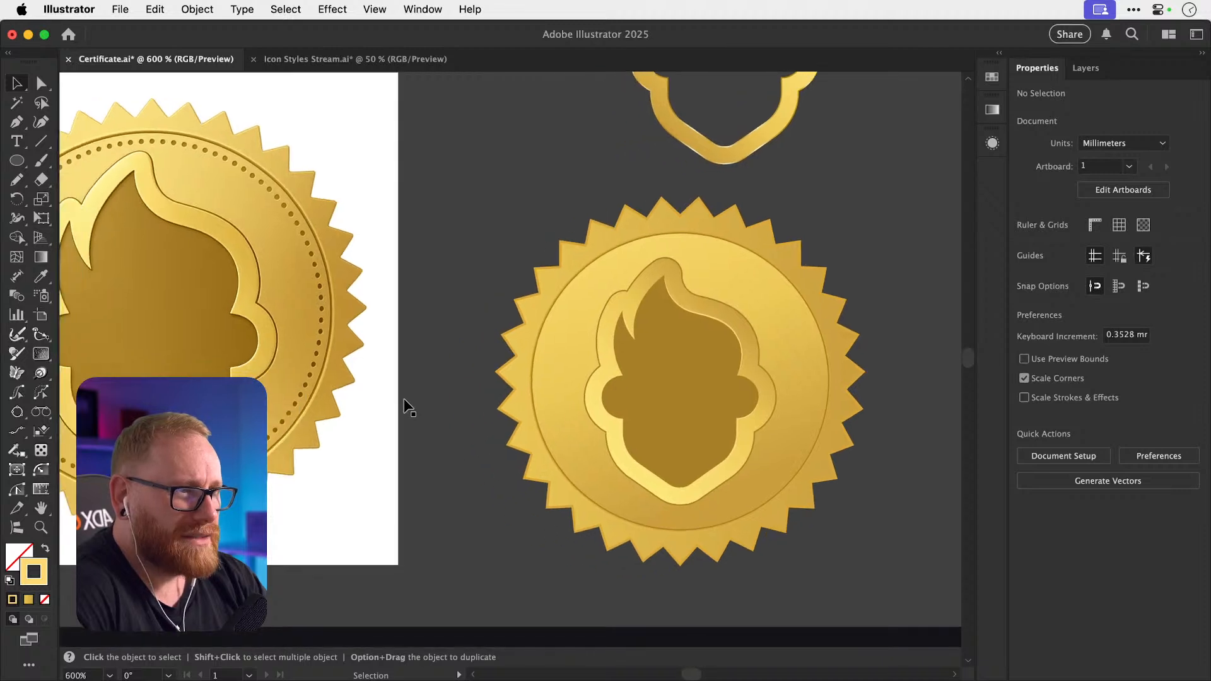
drag(581, 346, 666, 357)
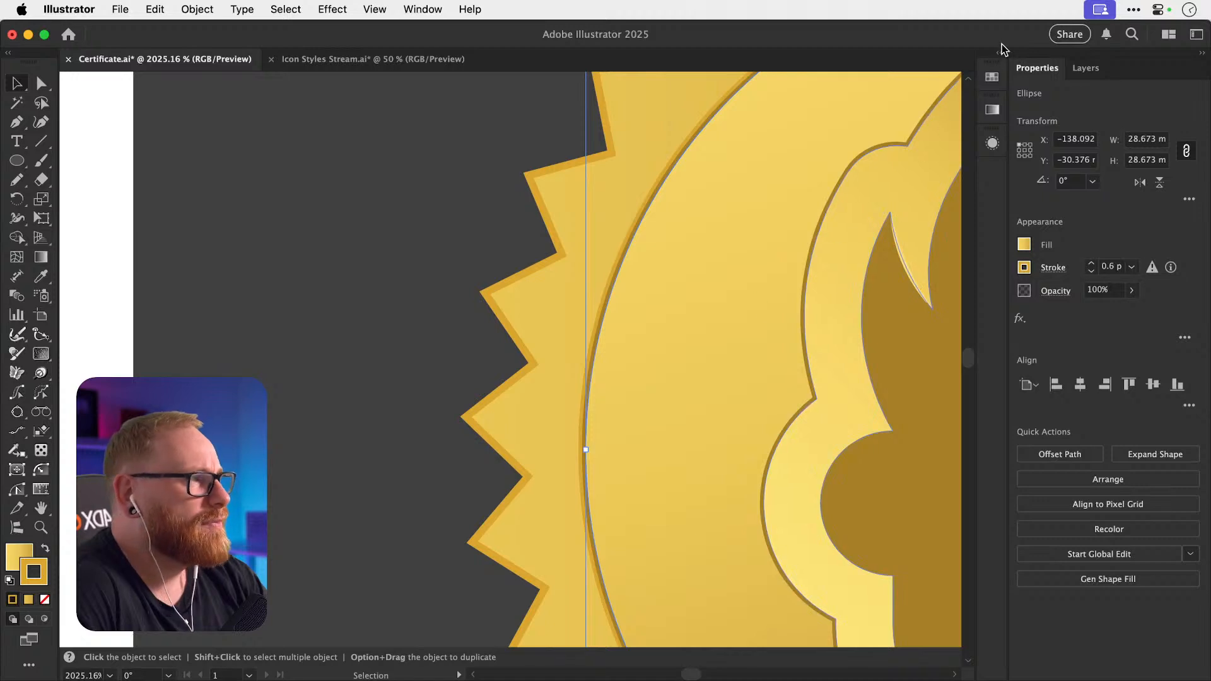
Duplicate the inner circle's top 0.3 pt stroke, lighten it to pale gold, and align it inside.
click(995, 82)
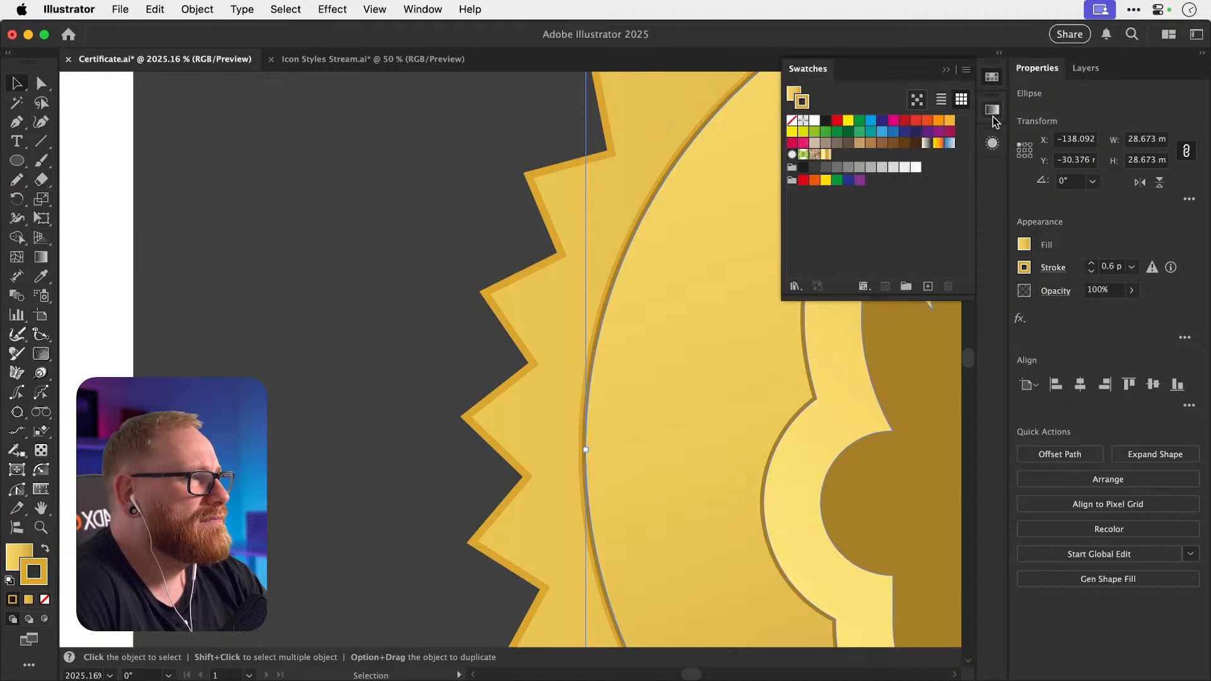
click(995, 154)
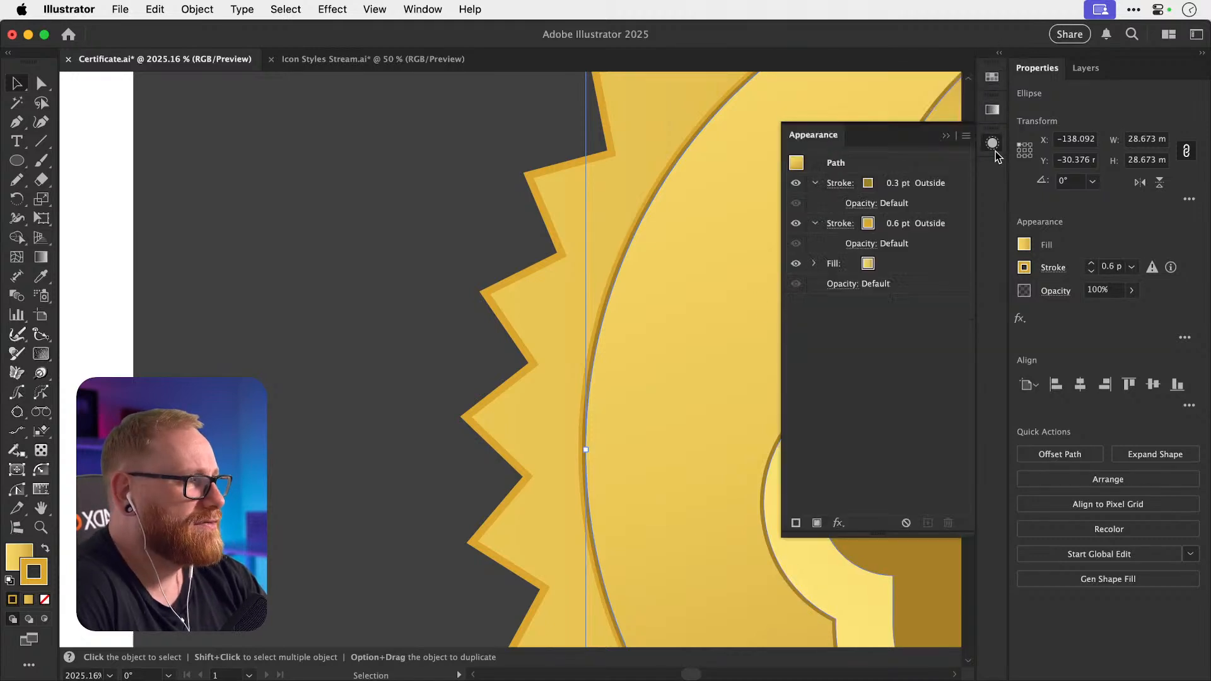
click(949, 185)
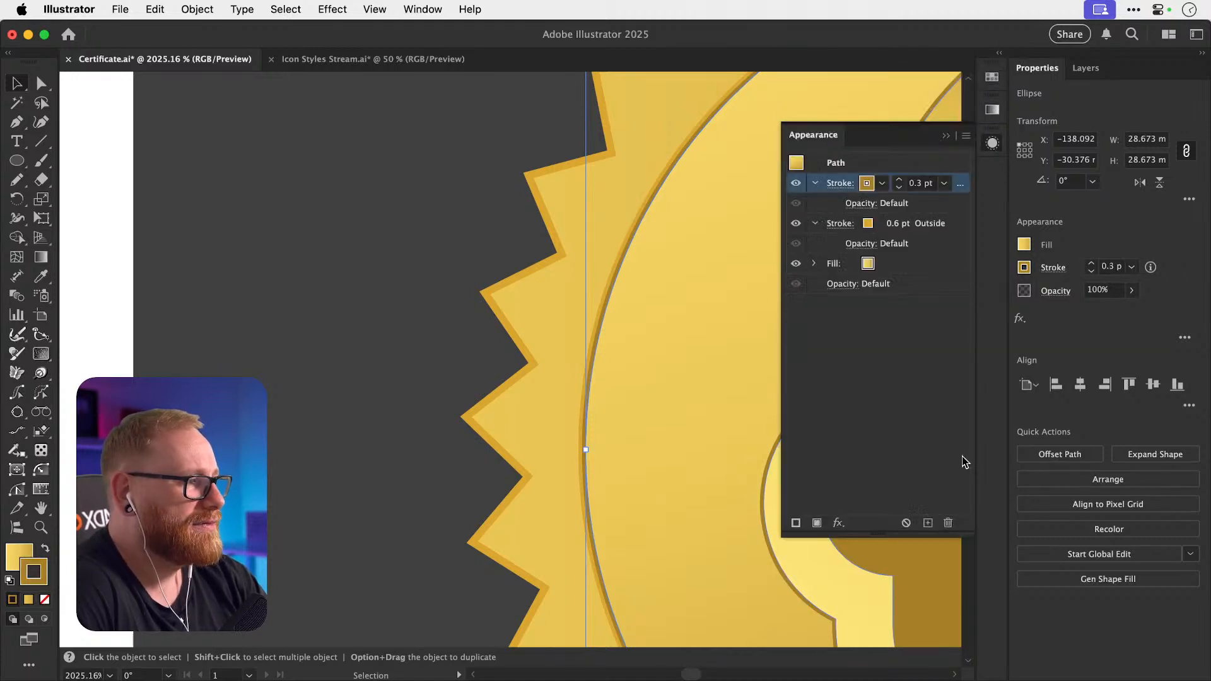
click(927, 523)
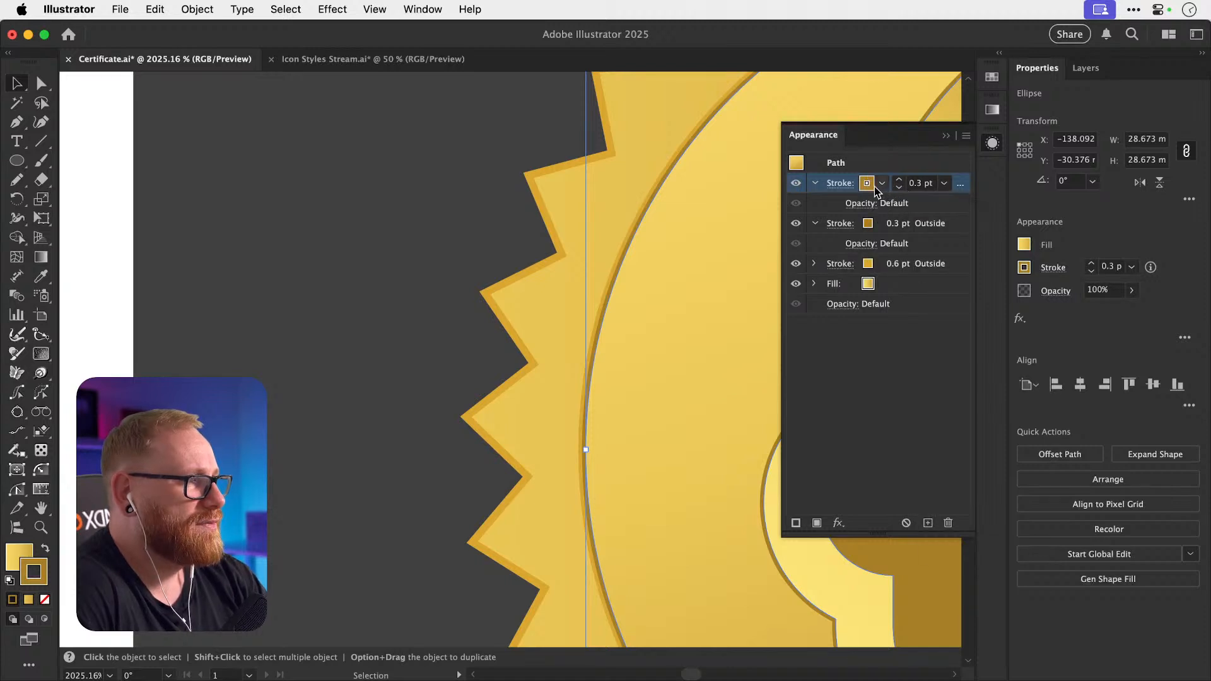
click(874, 187)
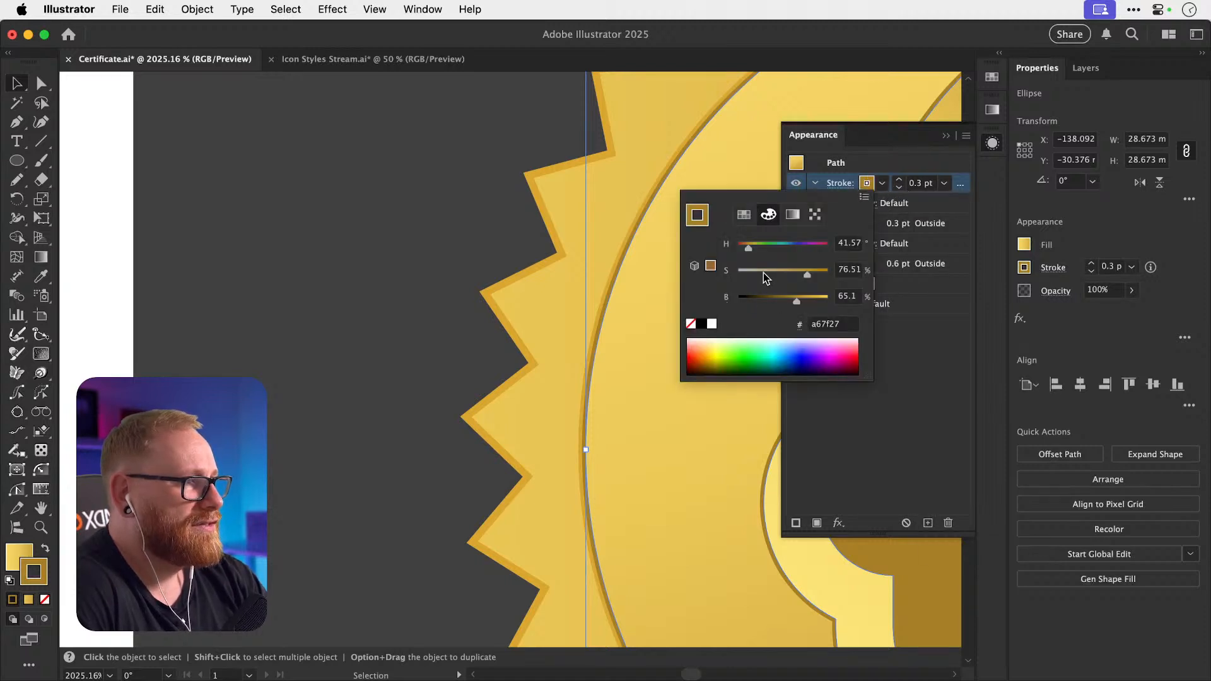
click(763, 273)
click(824, 301)
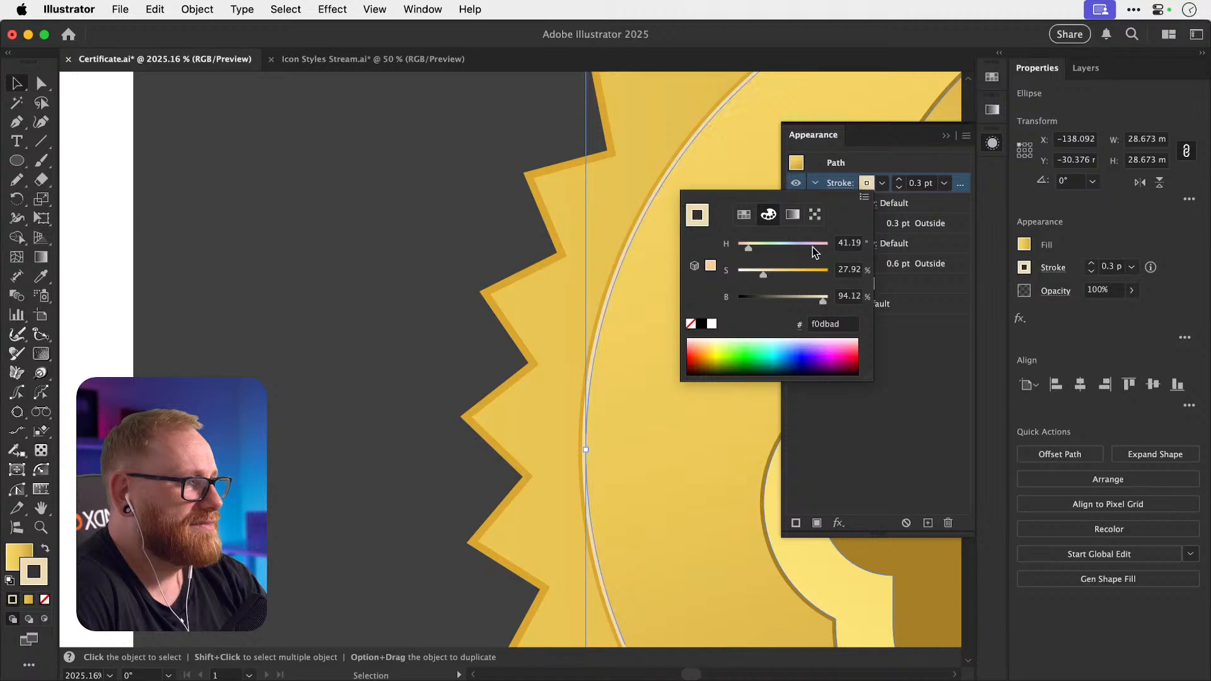
click(965, 185)
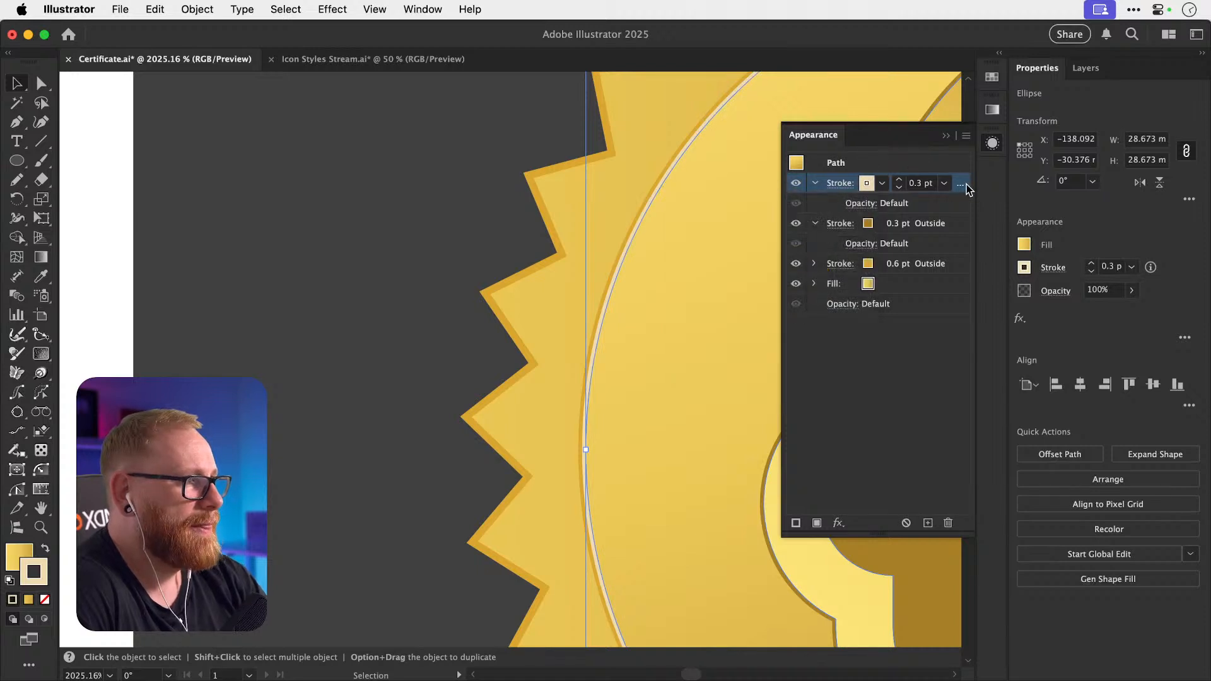
click(1059, 268)
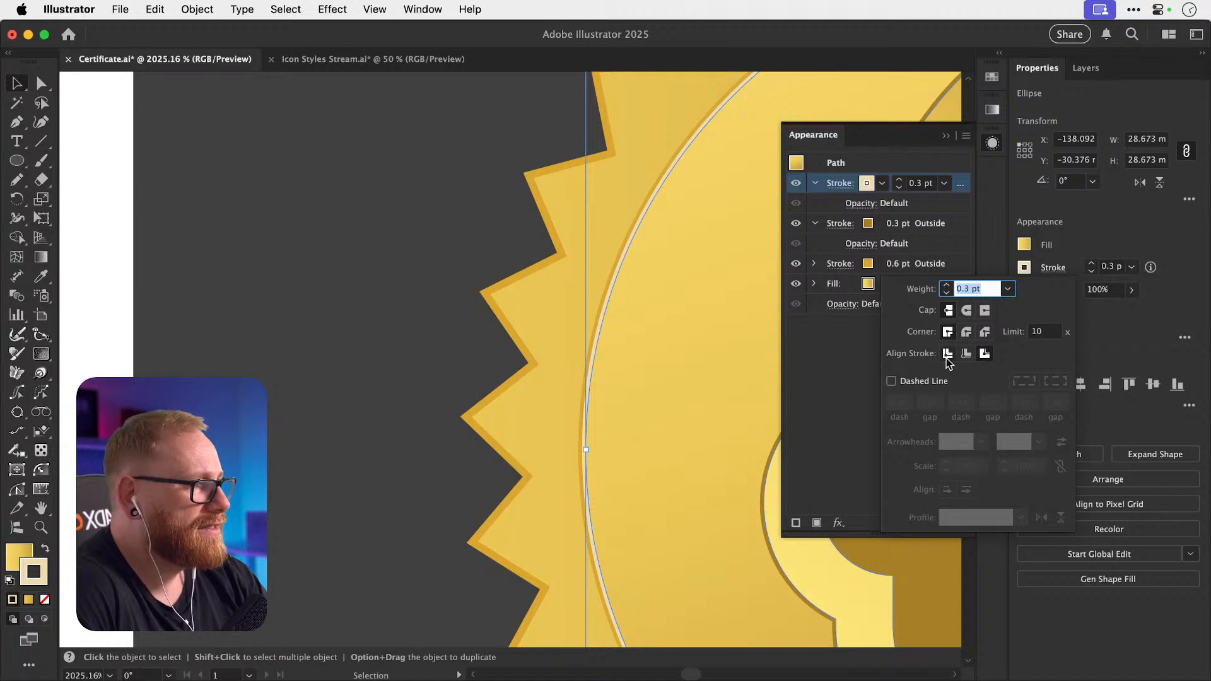
click(966, 354)
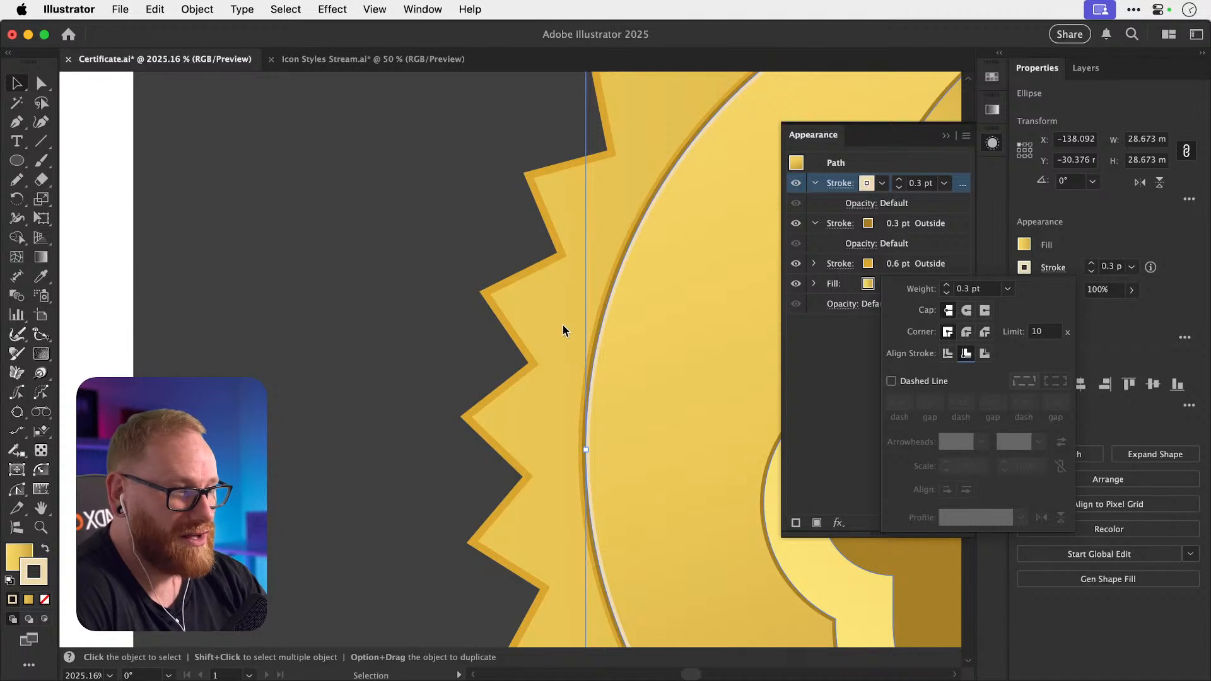
Set the inner circle's new stroke colour to hex ffe299, then zoom back out.
scroll(487, 382, right, 10)
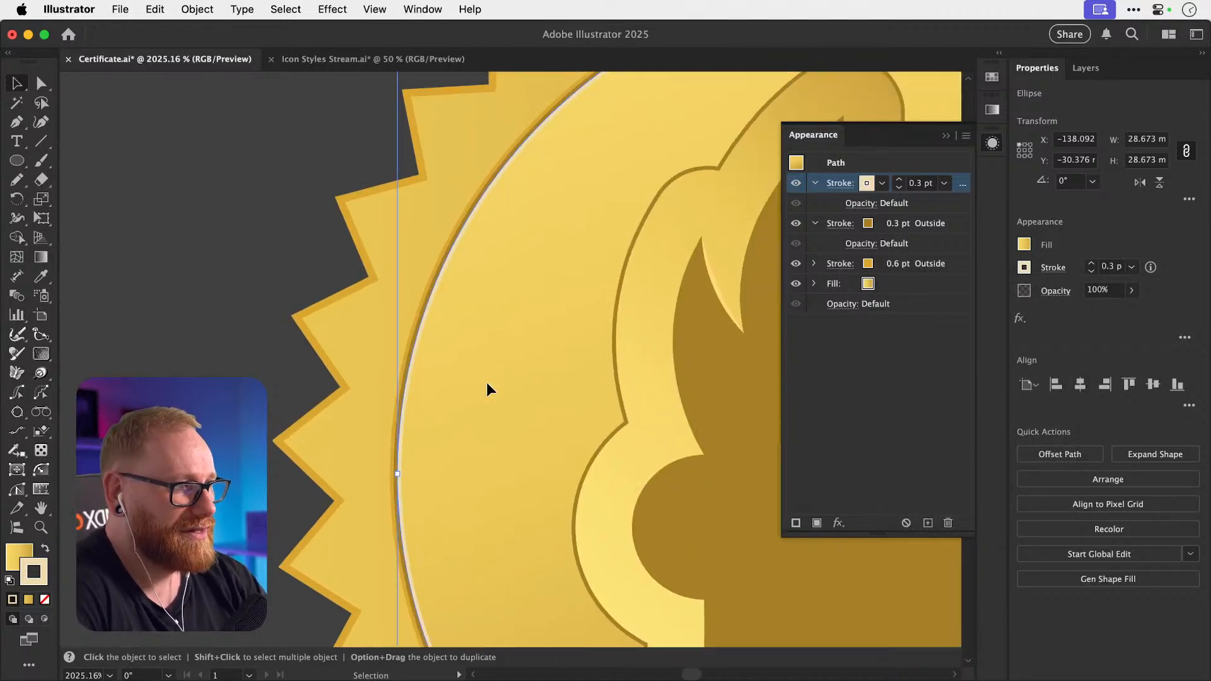
scroll(486, 383, down, 5)
key(i)
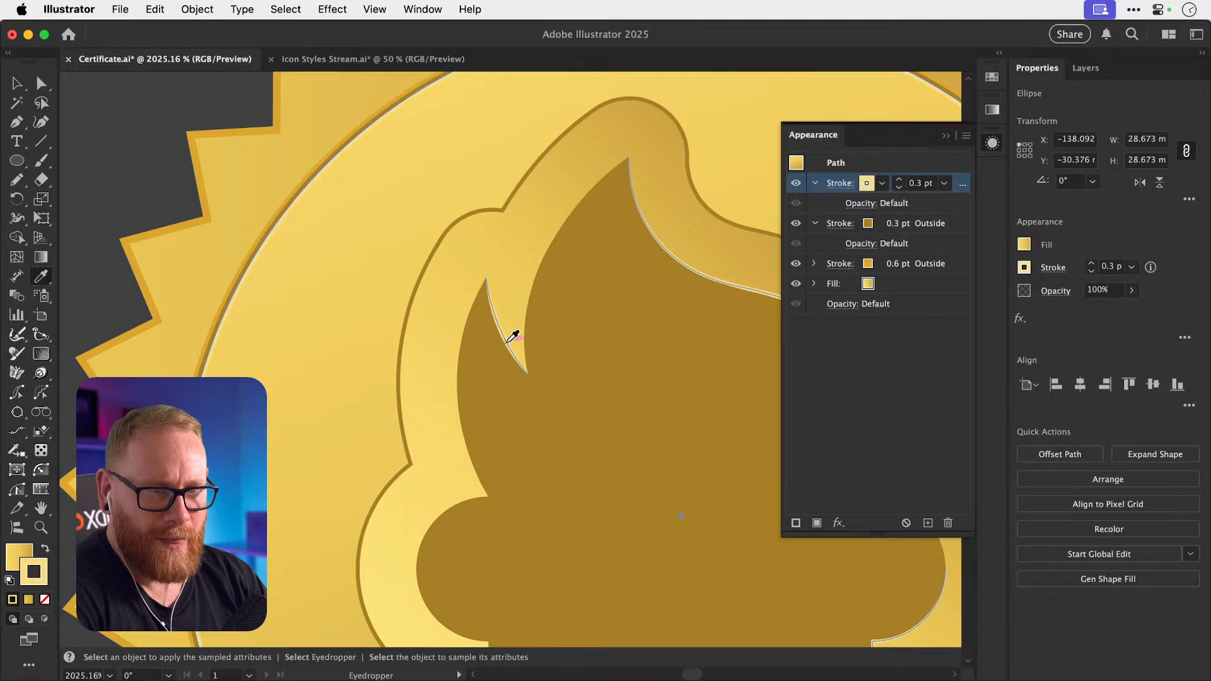
key(super+shift+a)
key(v)
click(284, 337)
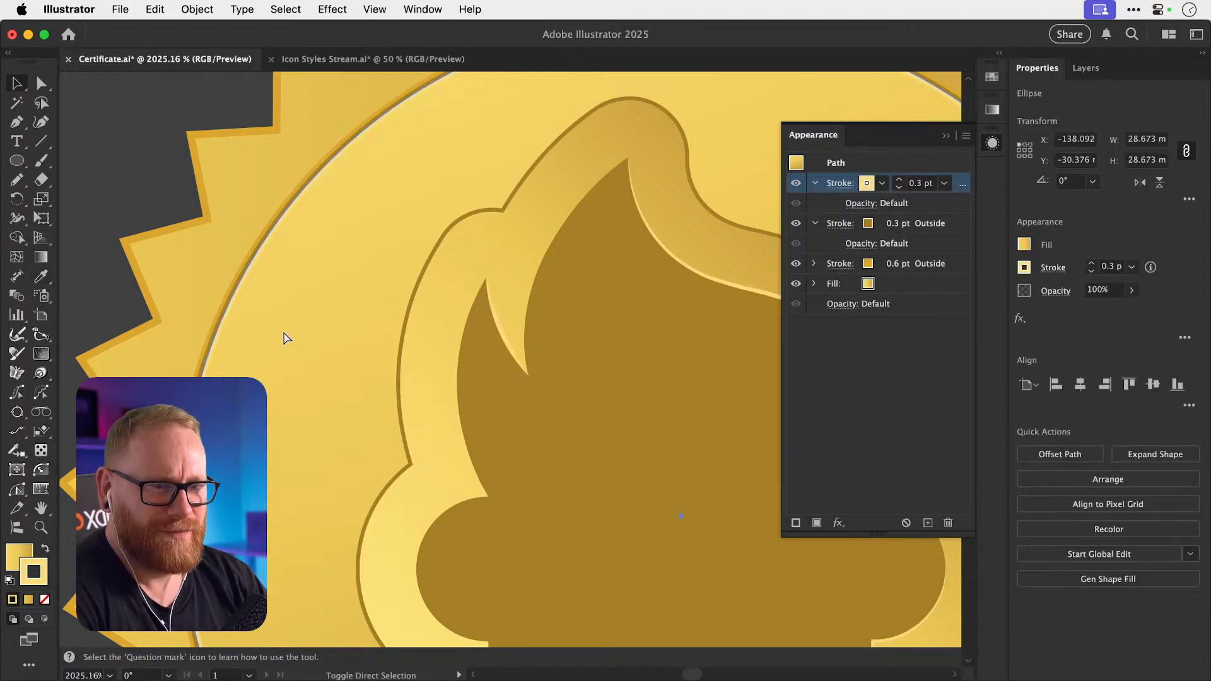
double_click(37, 581)
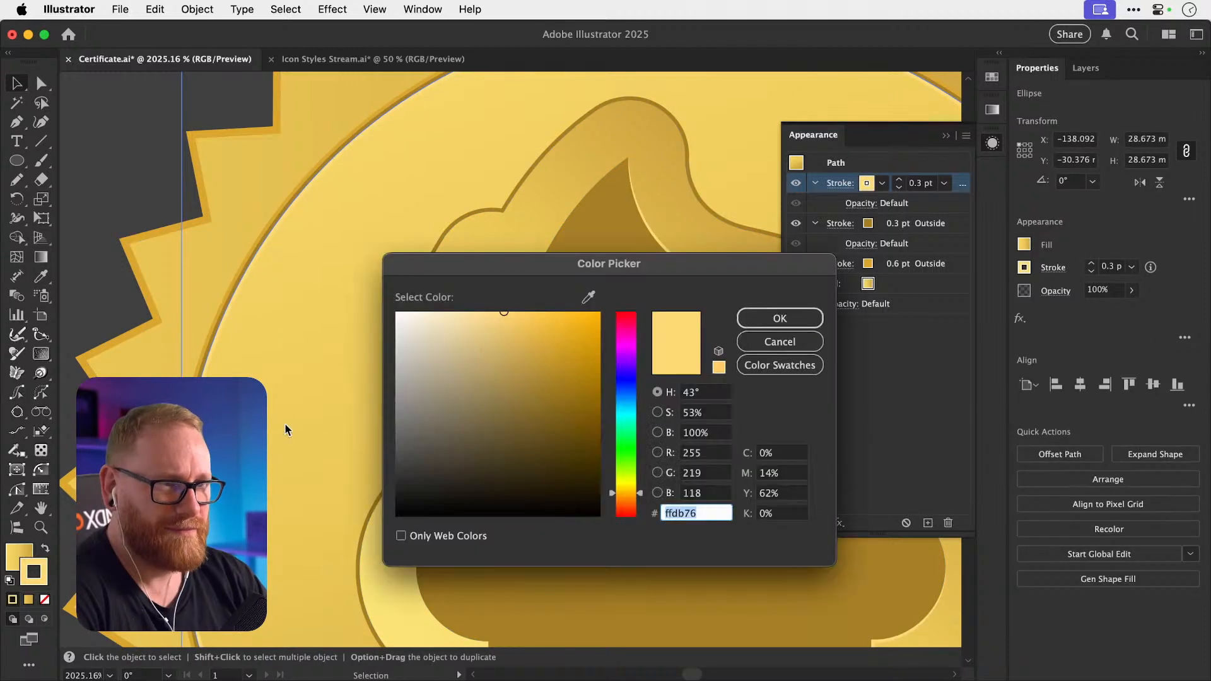
text(ffe299)
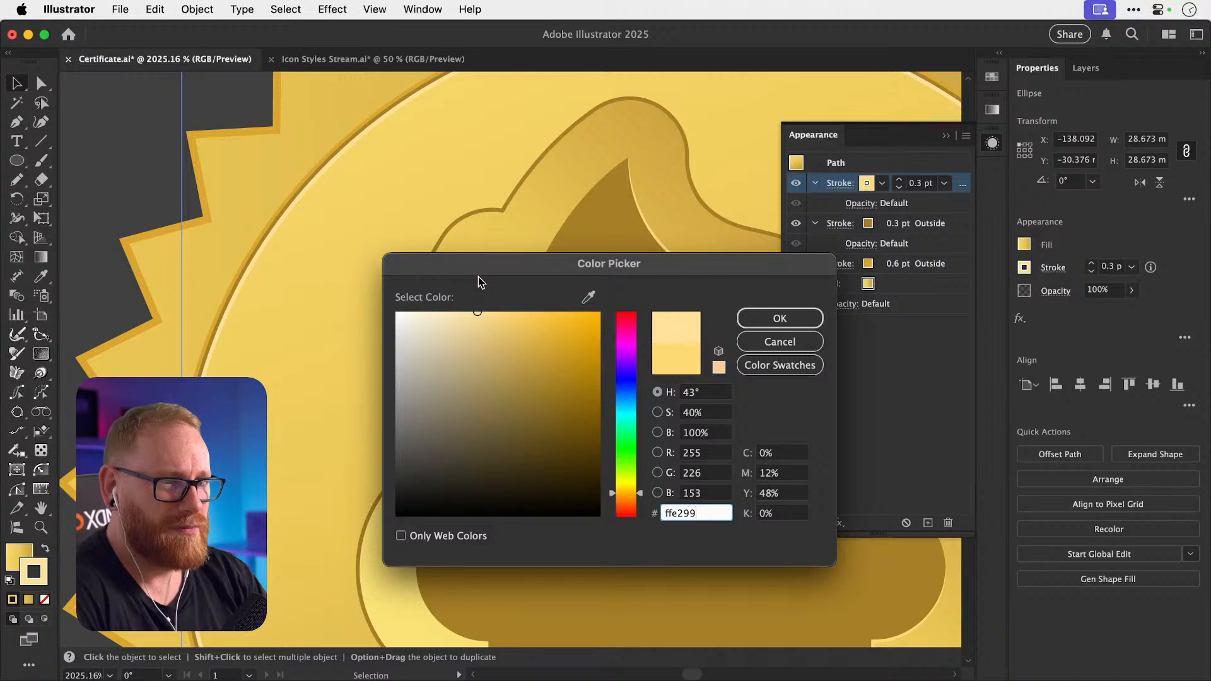
key(Return)
key(super+shift+a)
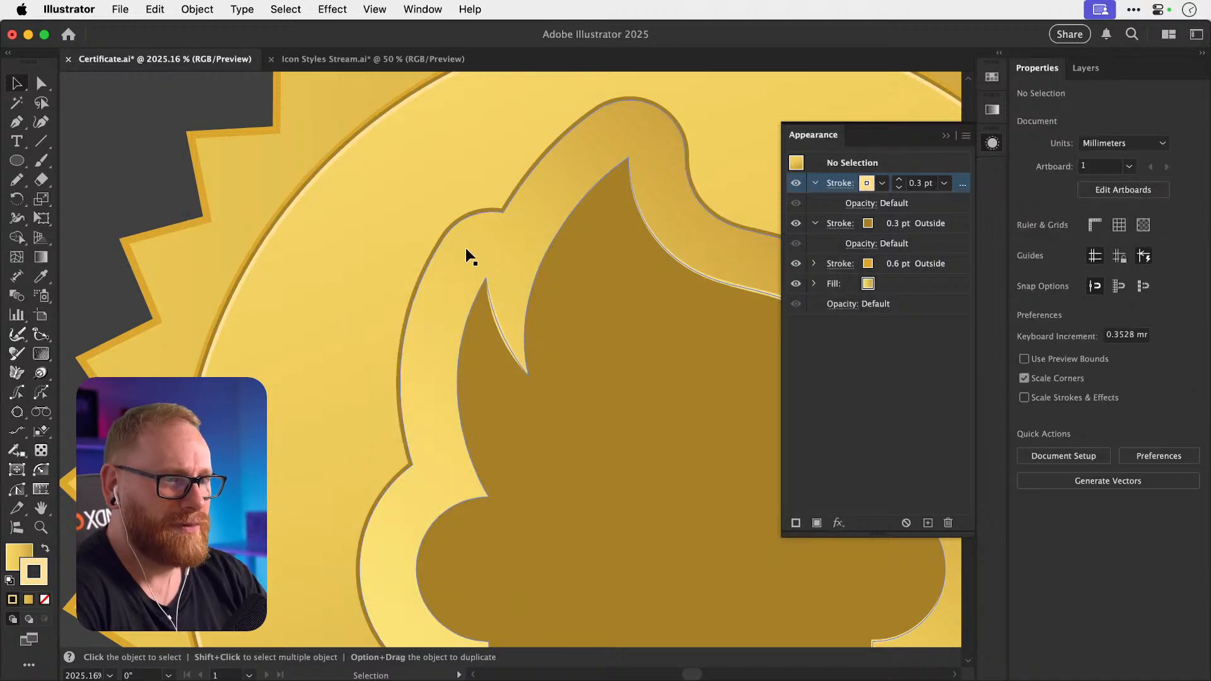
key(super+minus)
key(super+minus)
key(super+minus)
key(super+minus)
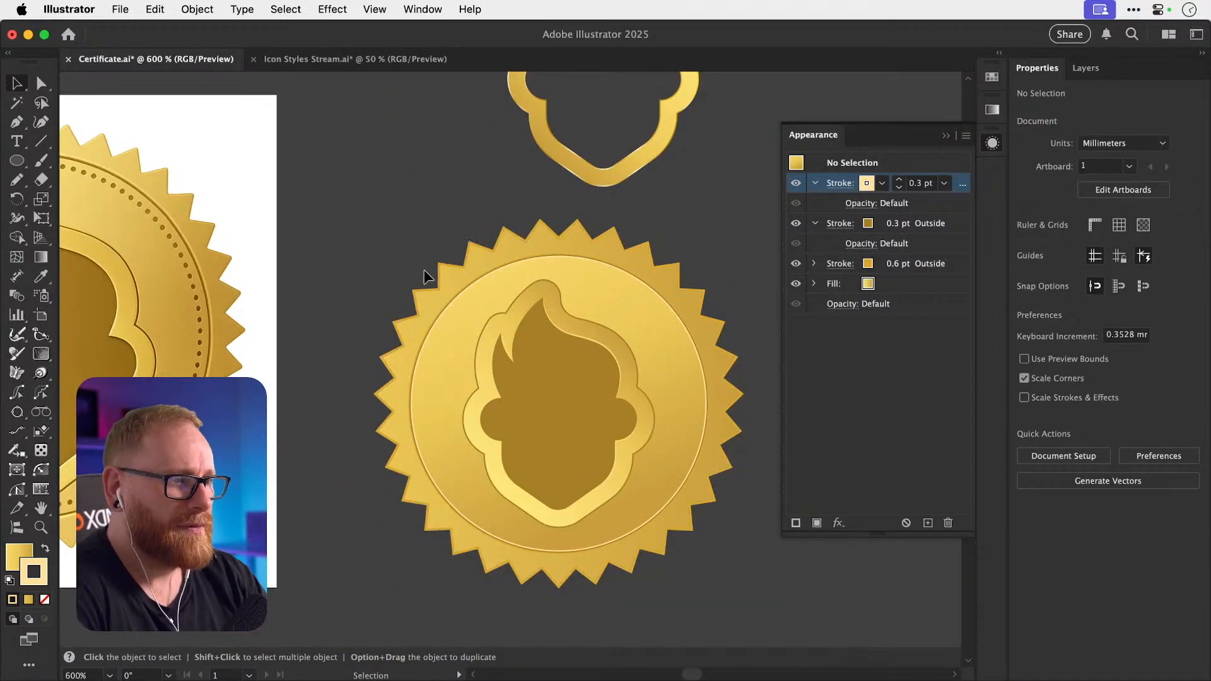
Undo the pale stroke colour and zoom in on the right seal's left edge.
key(super+z)
click(392, 276)
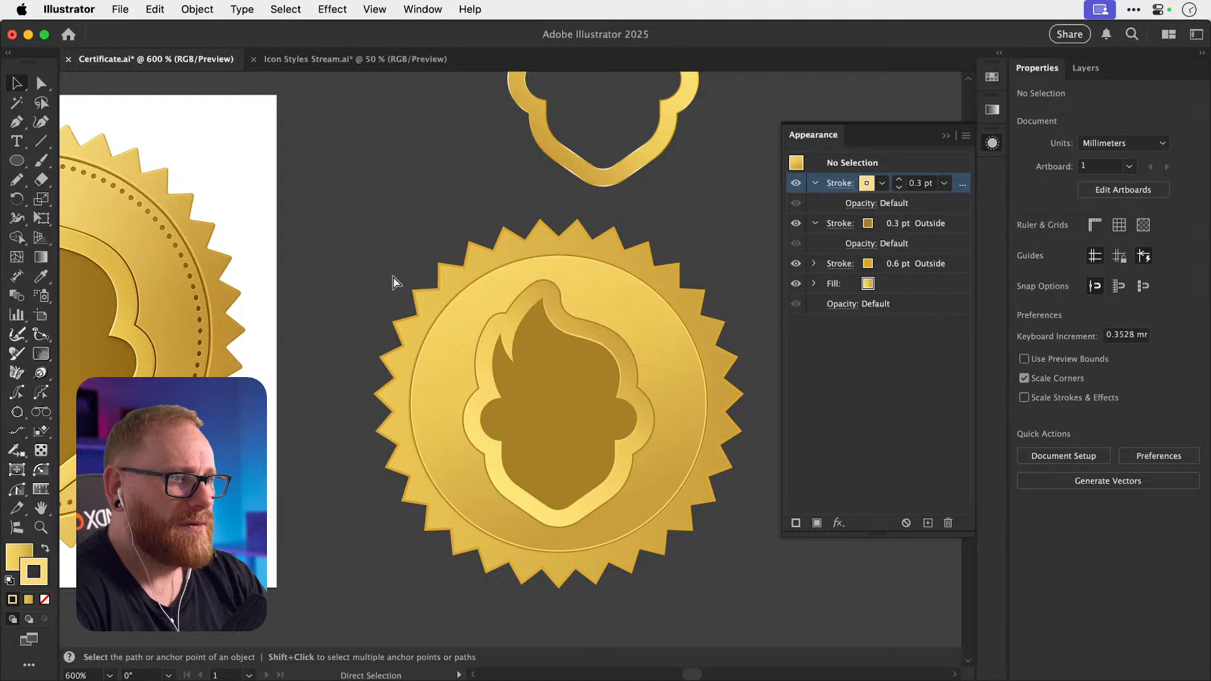
key(v)
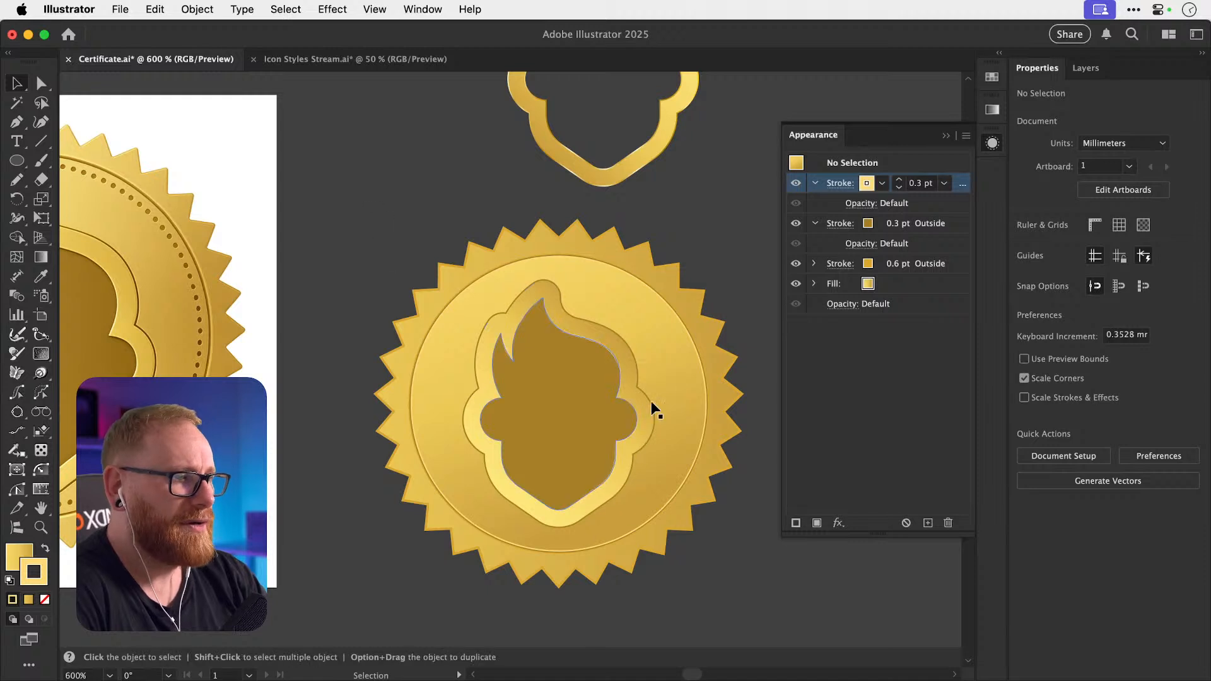
click(992, 143)
scroll(634, 249, left, 6)
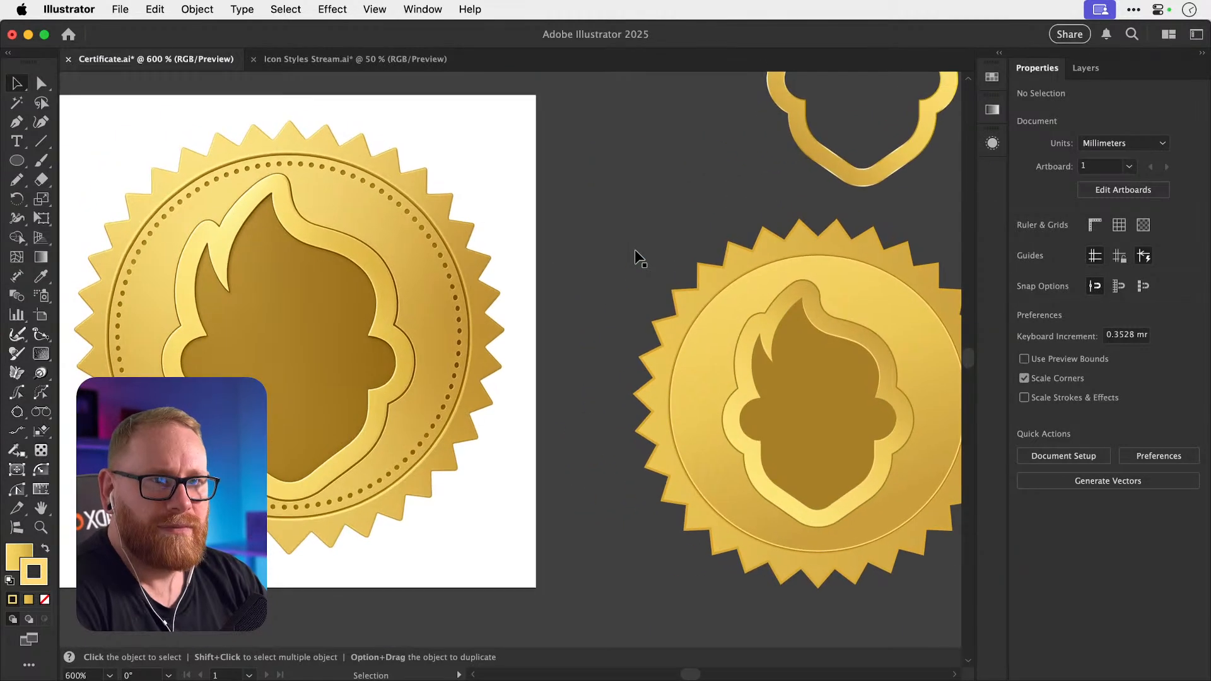
key(a)
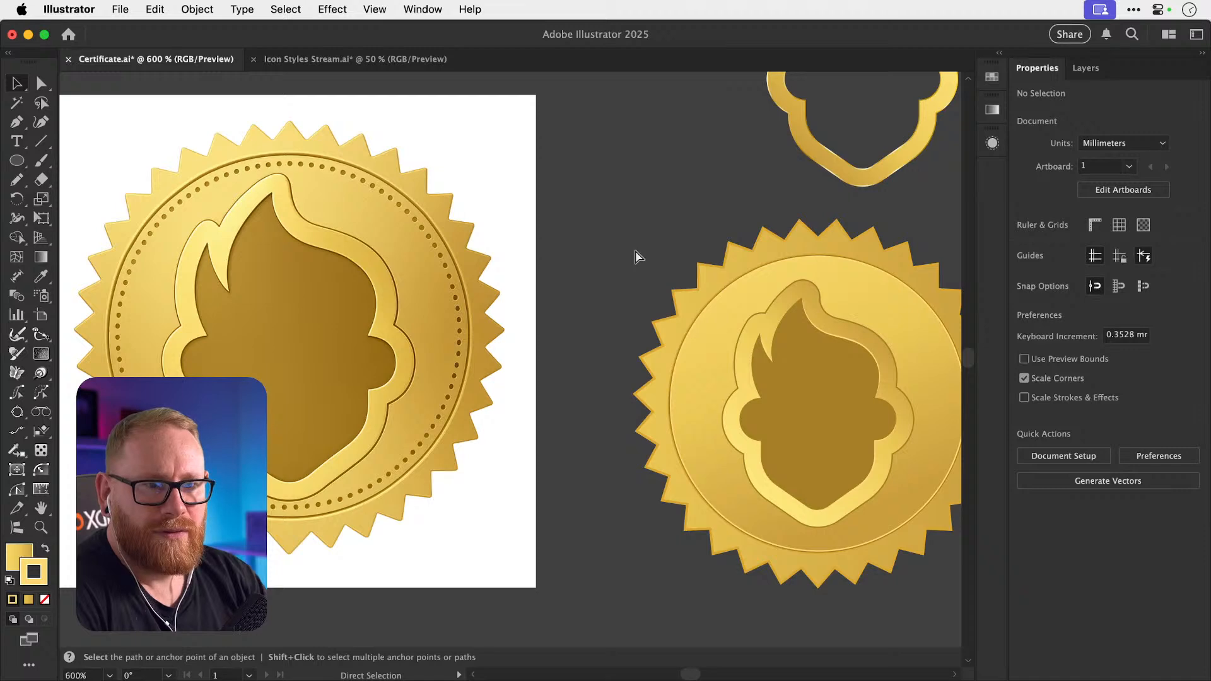
key(z)
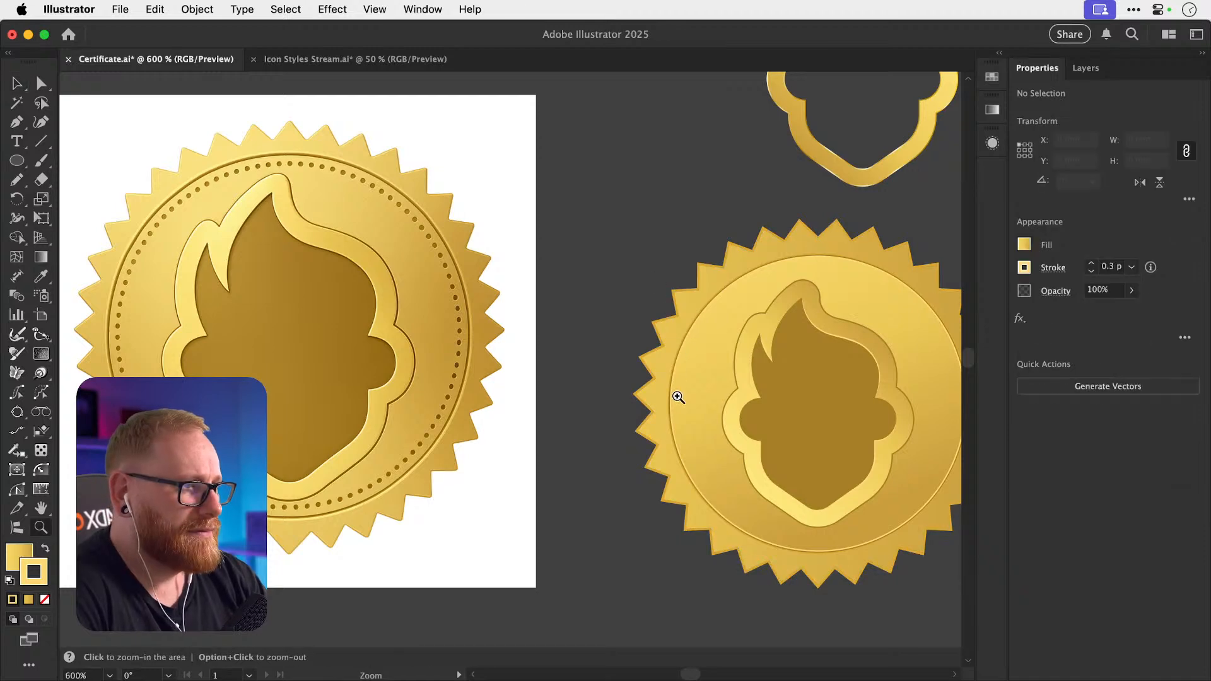
drag(662, 400, 887, 398)
Select the inner ring circle, show its appearance stack, and frame the seal's lower inner band.
key(v)
click(683, 400)
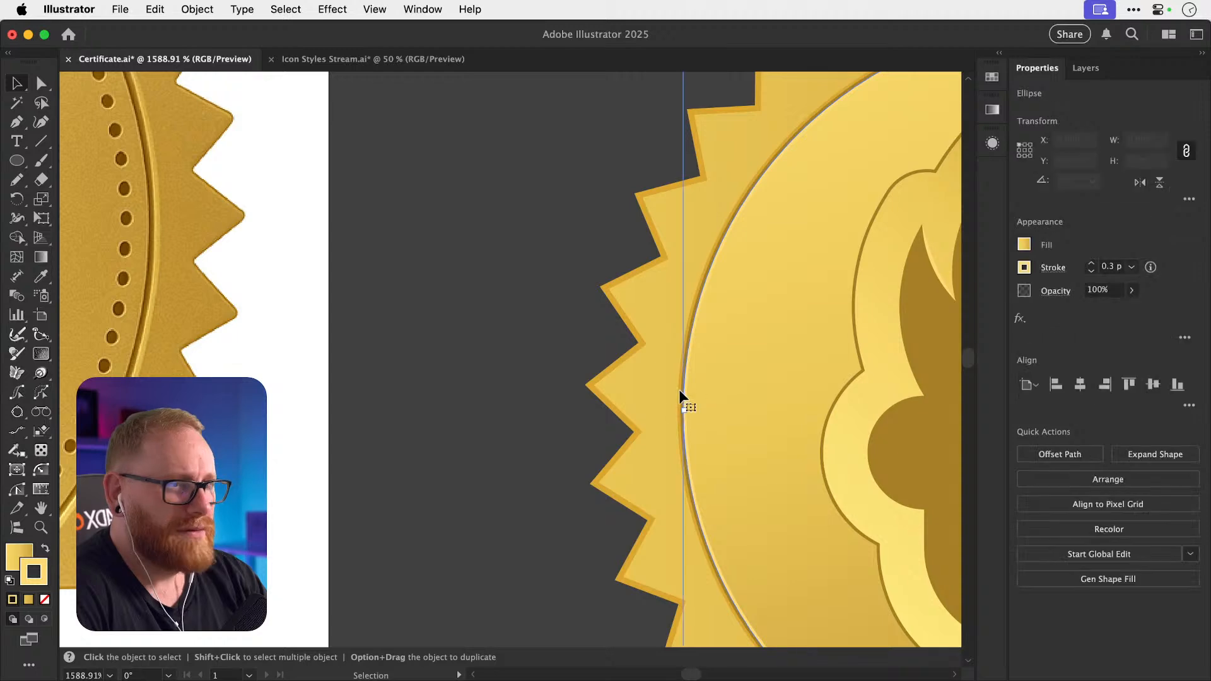
click(991, 143)
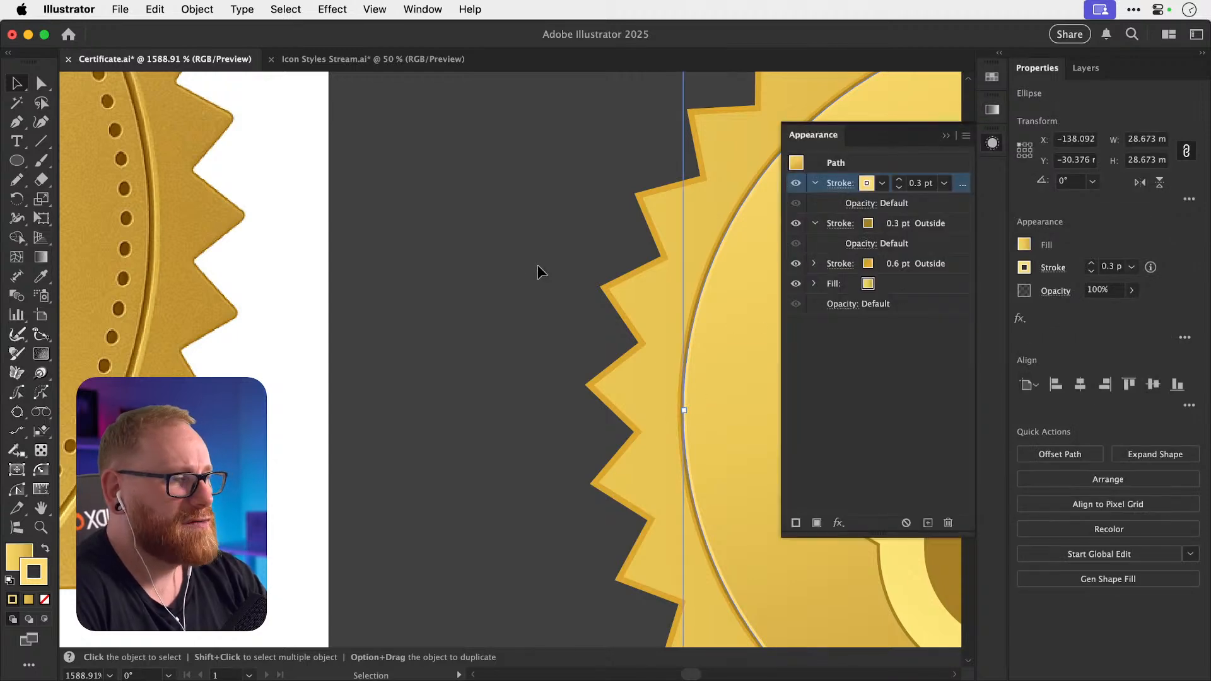
scroll(537, 268, right, 5)
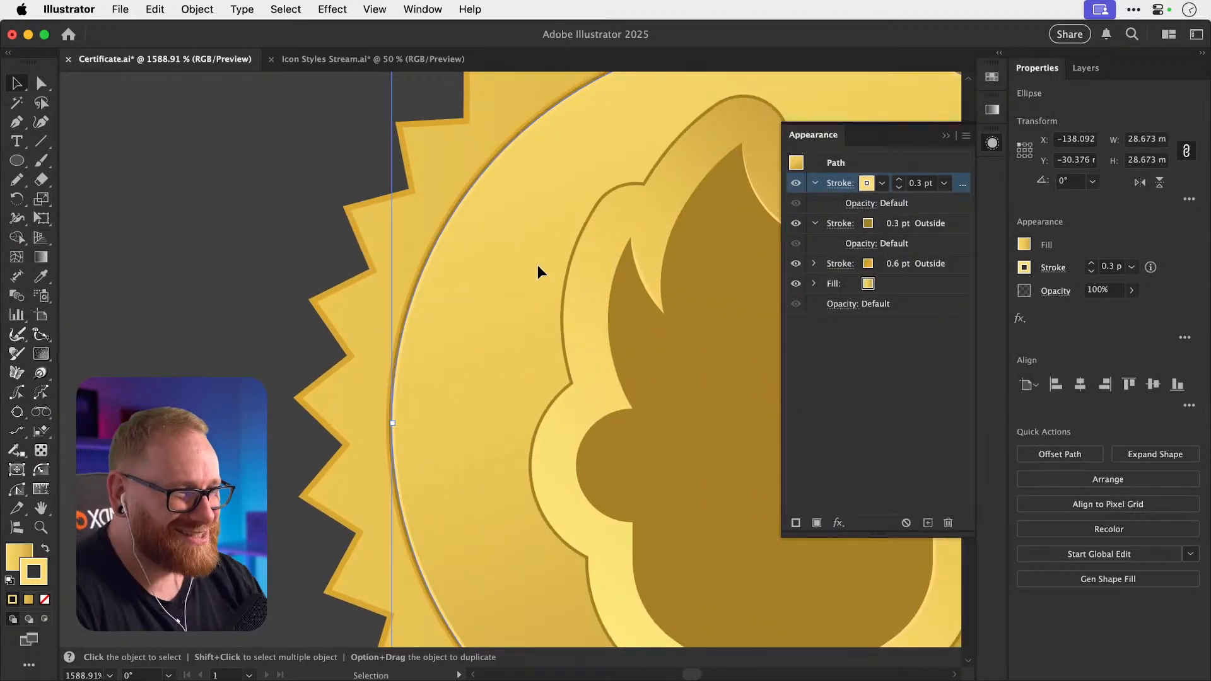
key(super+minus)
key(super+minus)
key(super+minus)
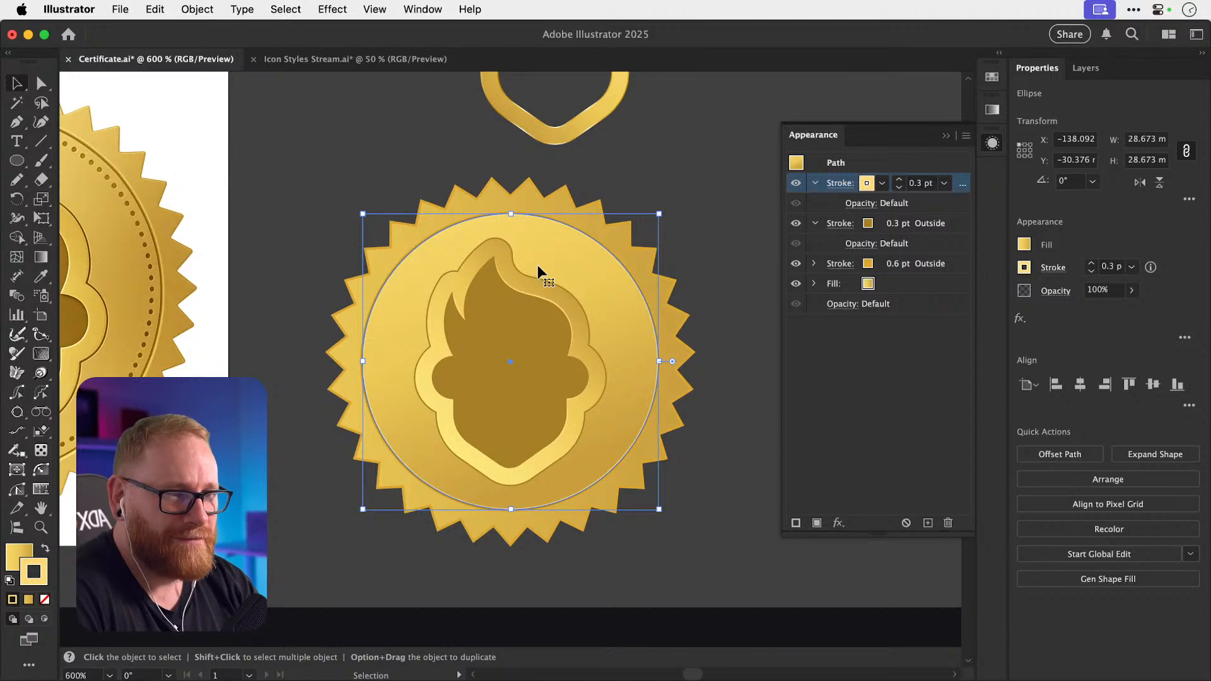
key(z)
drag(446, 473, 677, 465)
drag(587, 461, 583, 461)
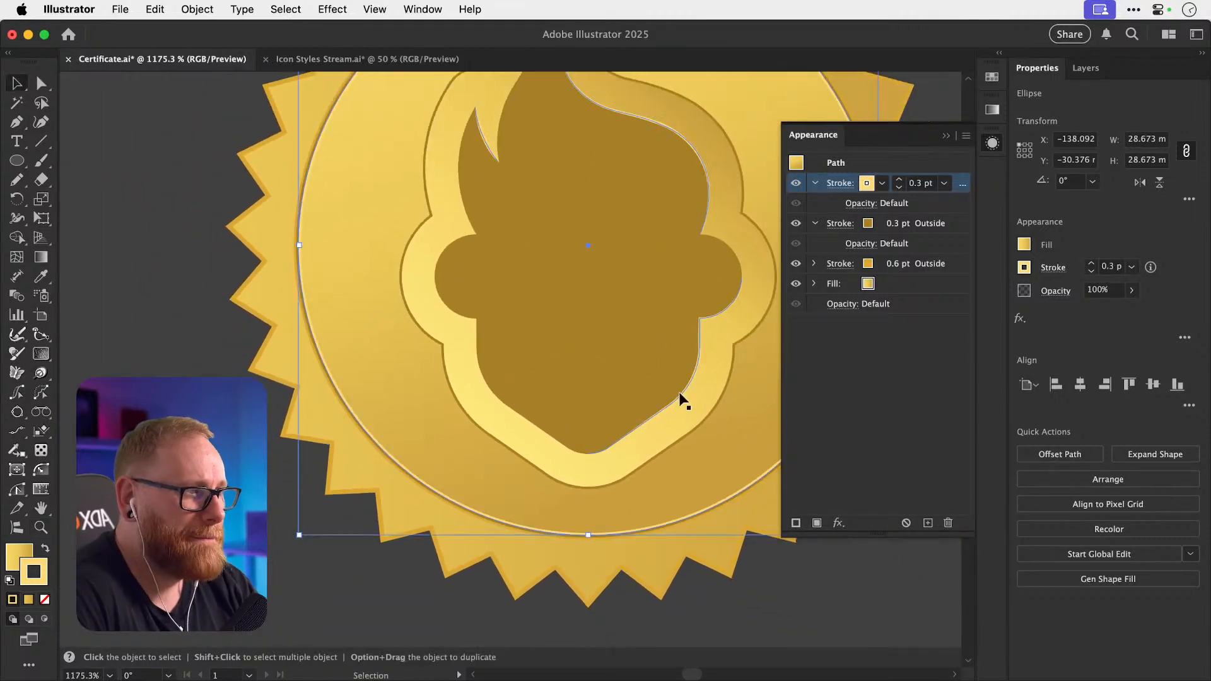
Apply the gold gradient to the inner circle's 0.6 pt outside stroke.
click(884, 268)
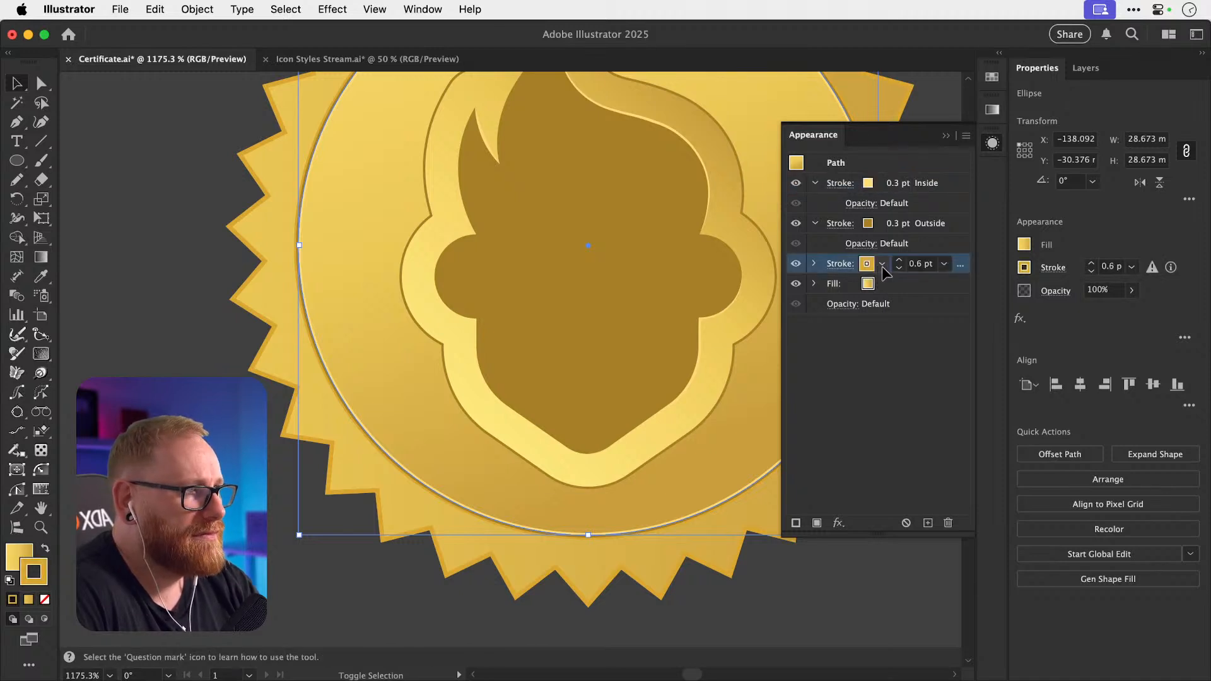
click(882, 265)
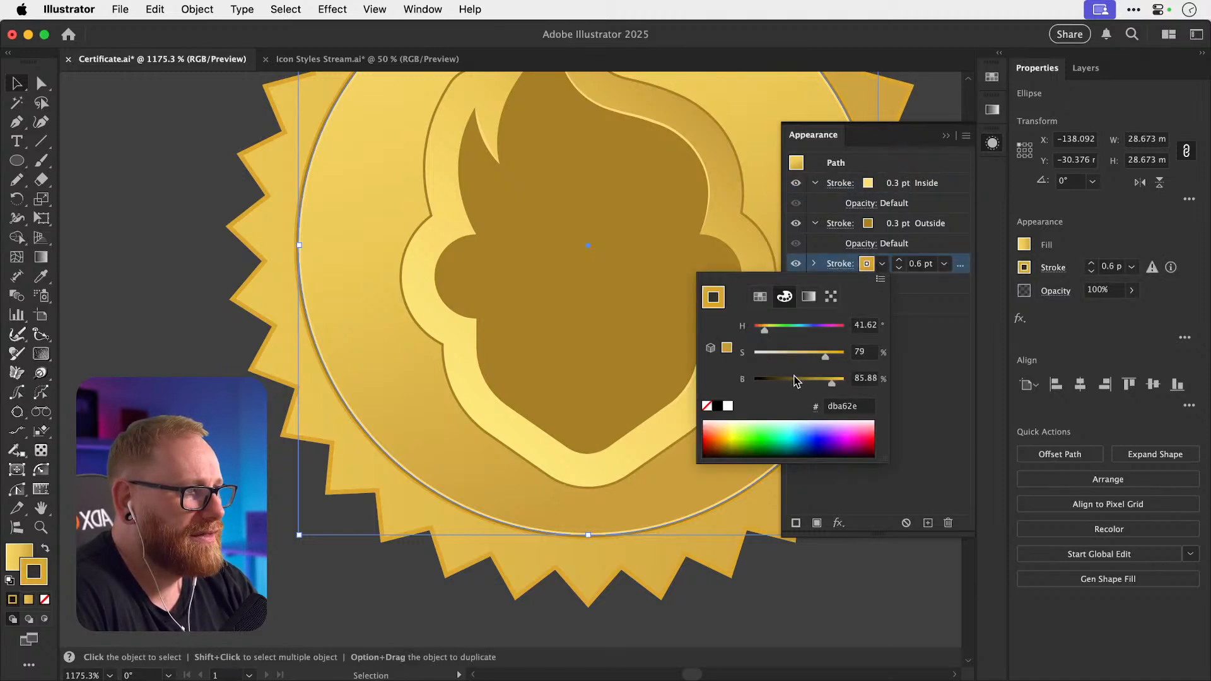
click(885, 265)
click(871, 266)
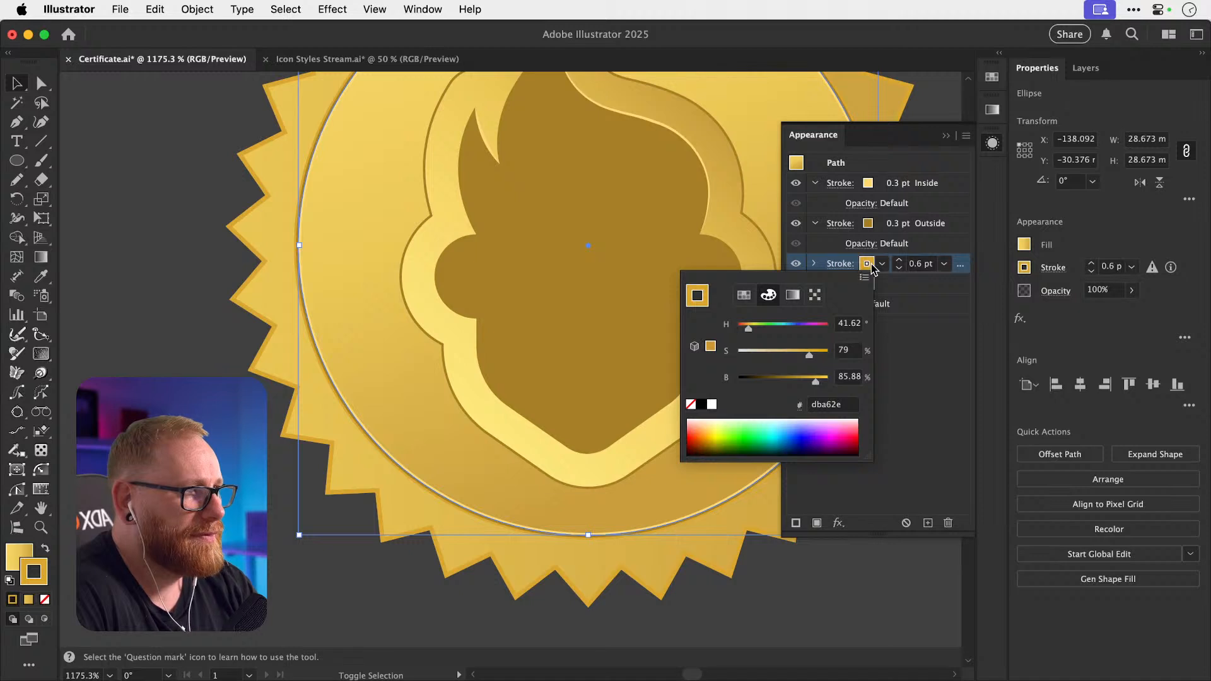
click(867, 265)
click(814, 265)
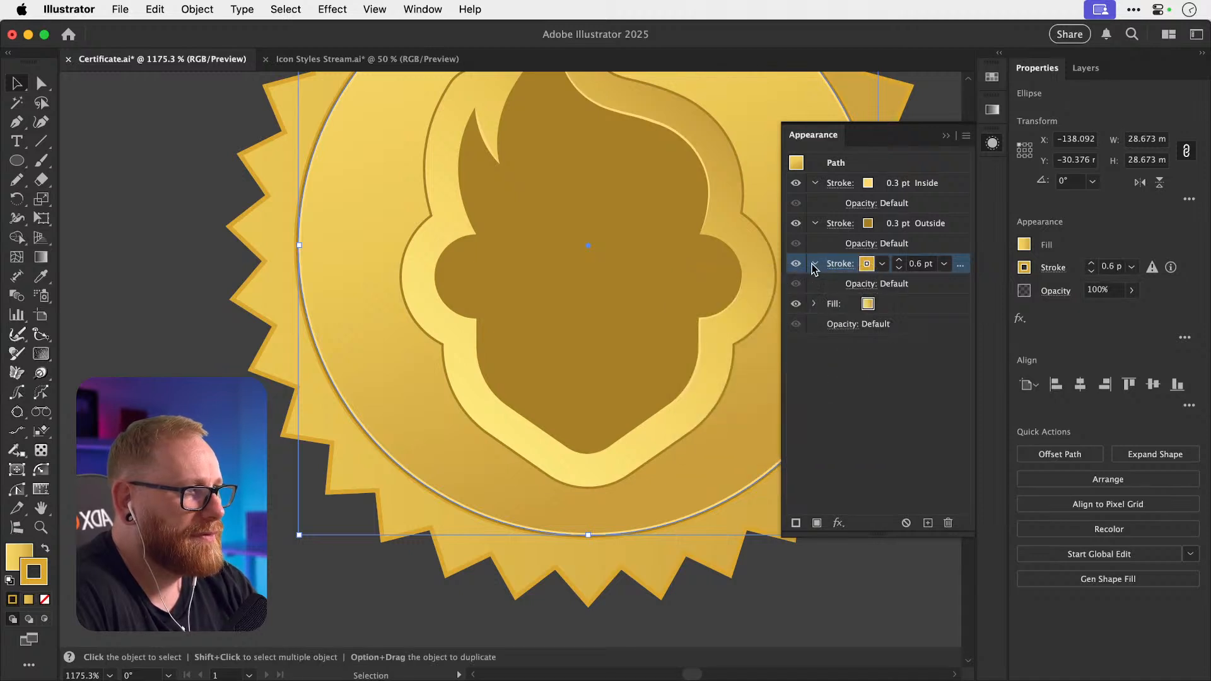
click(881, 264)
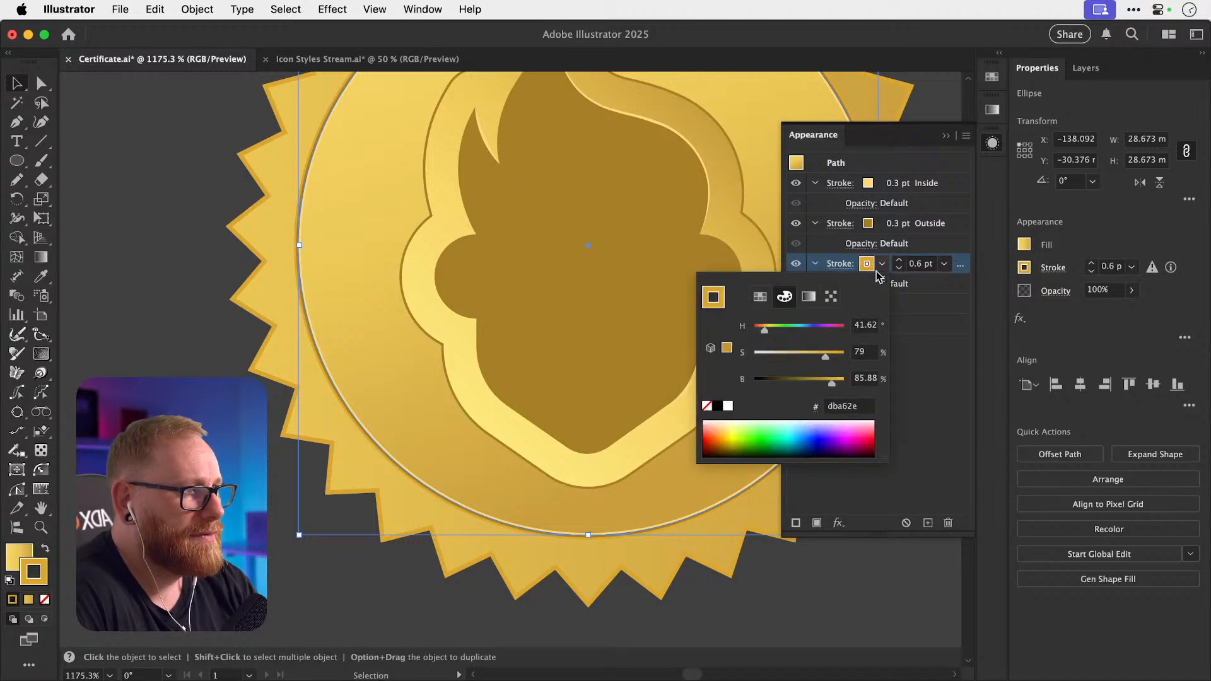
click(760, 297)
click(806, 299)
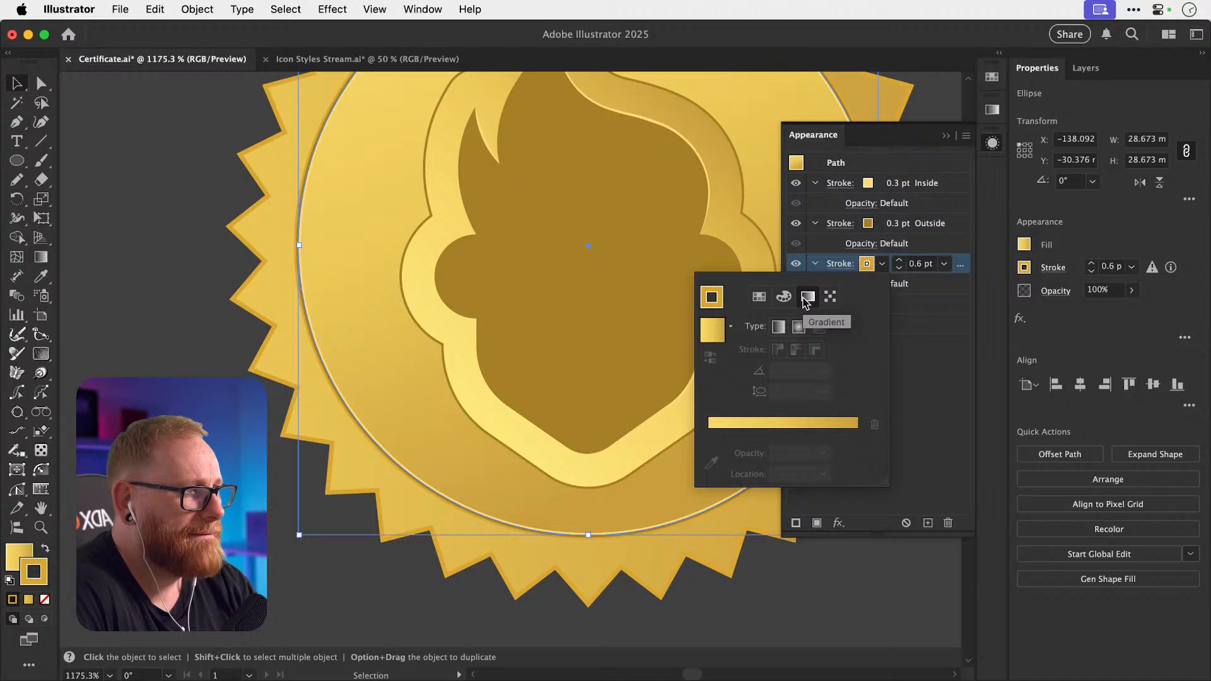
click(785, 421)
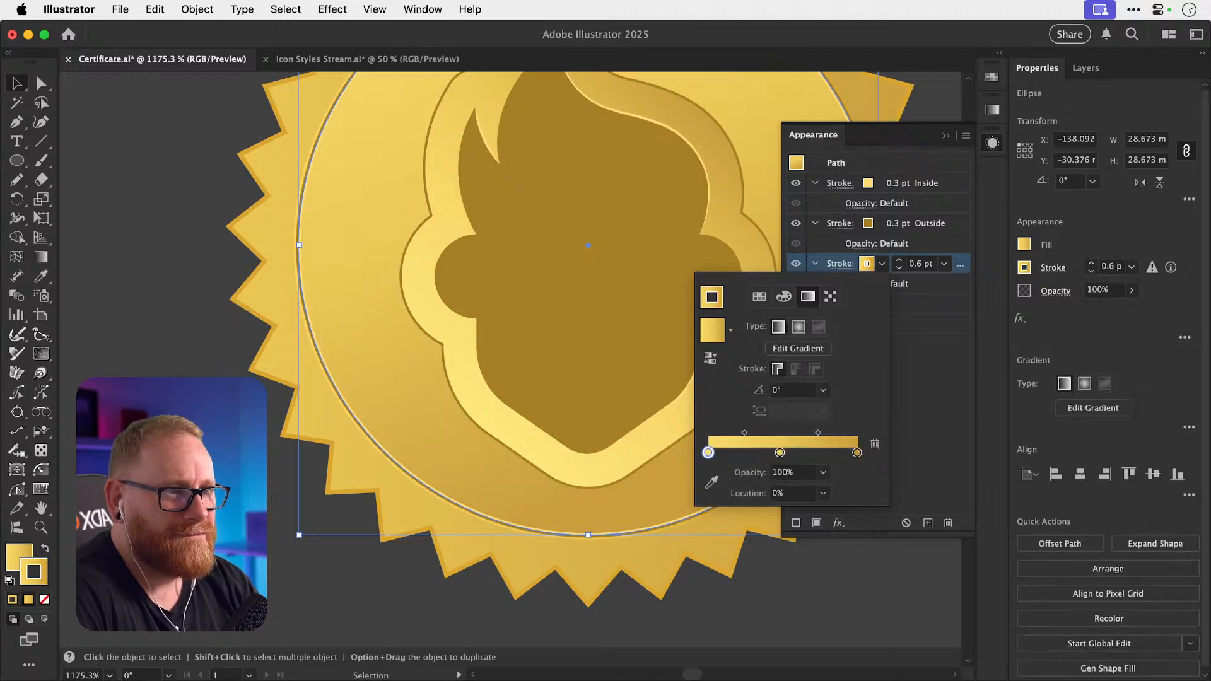
key(Escape)
Thicken the inner circle's outside stroke to 0.8 pt and preview it.
key(super+shift+a)
key(super+minus)
key(super+minus)
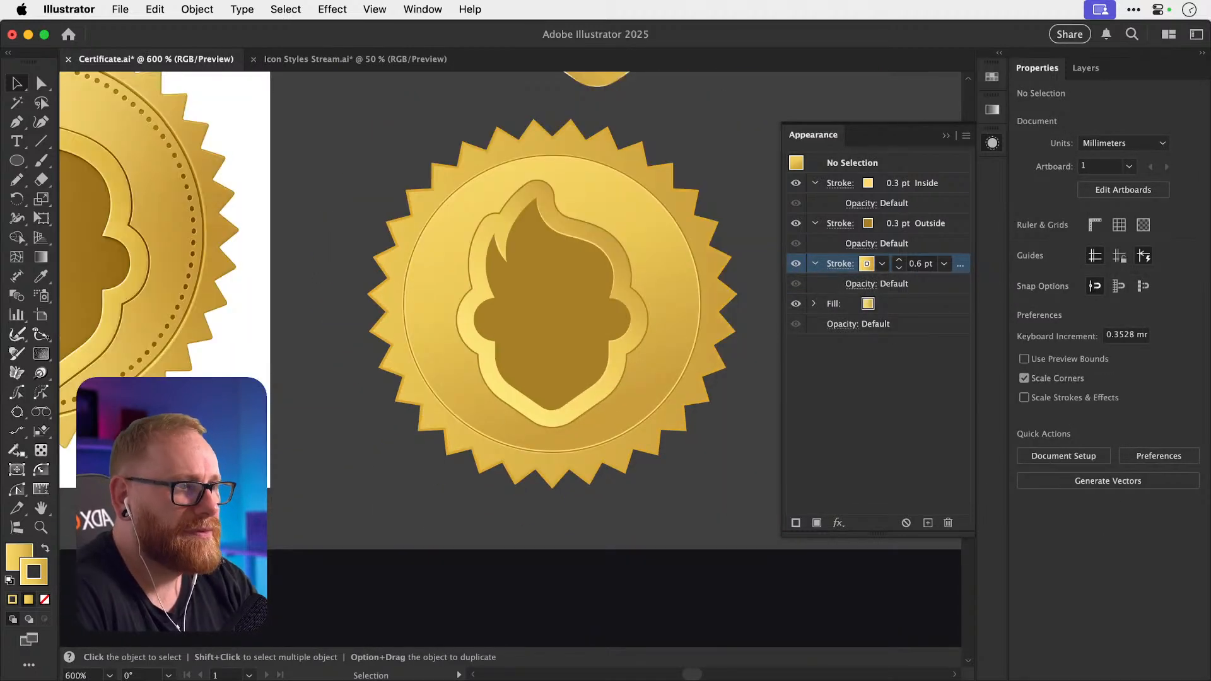
scroll(351, 467, up, 3)
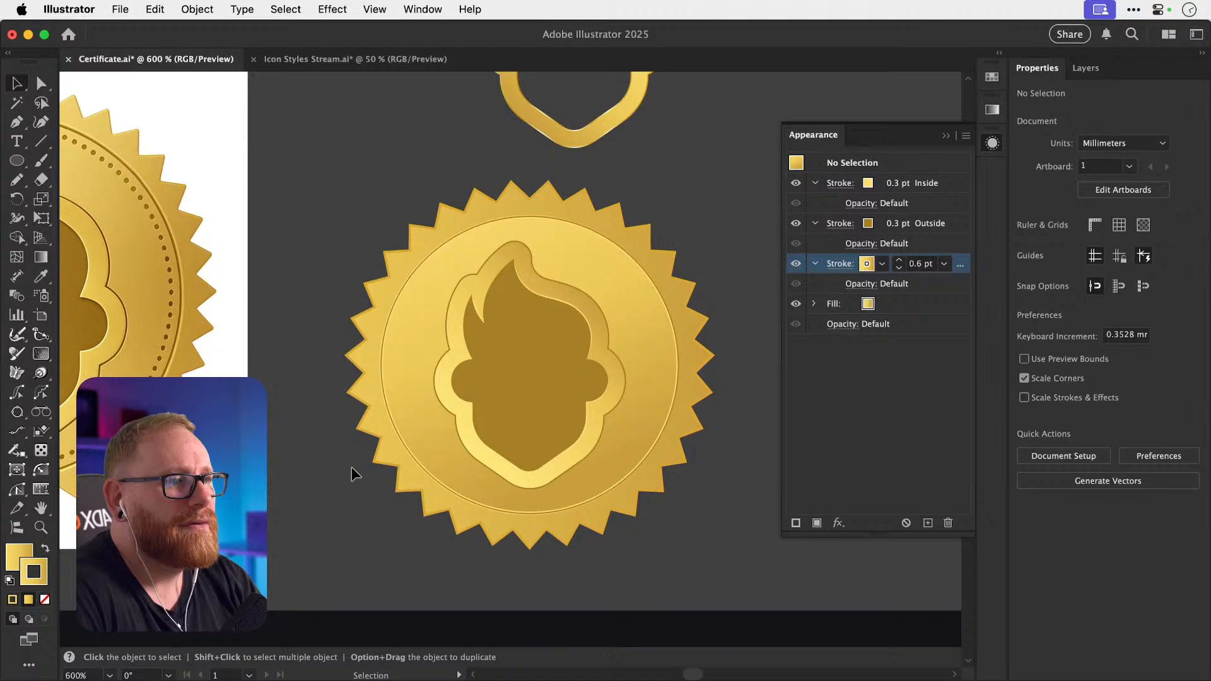
scroll(351, 467, left, 2)
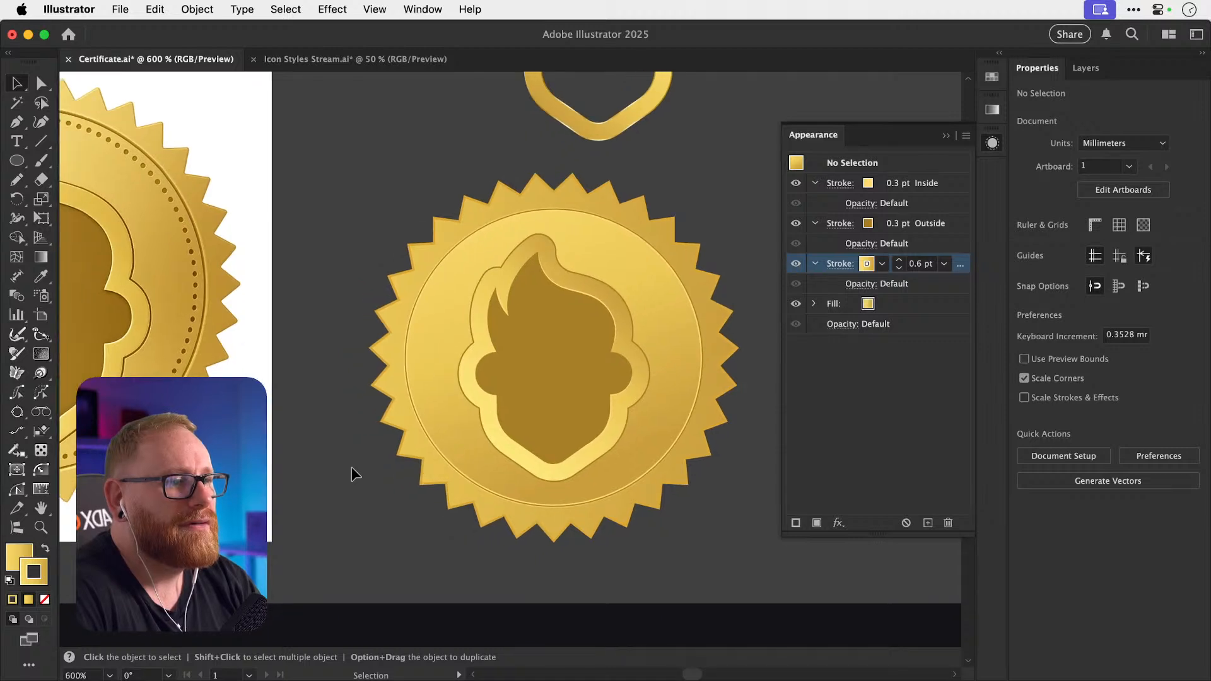
click(508, 481)
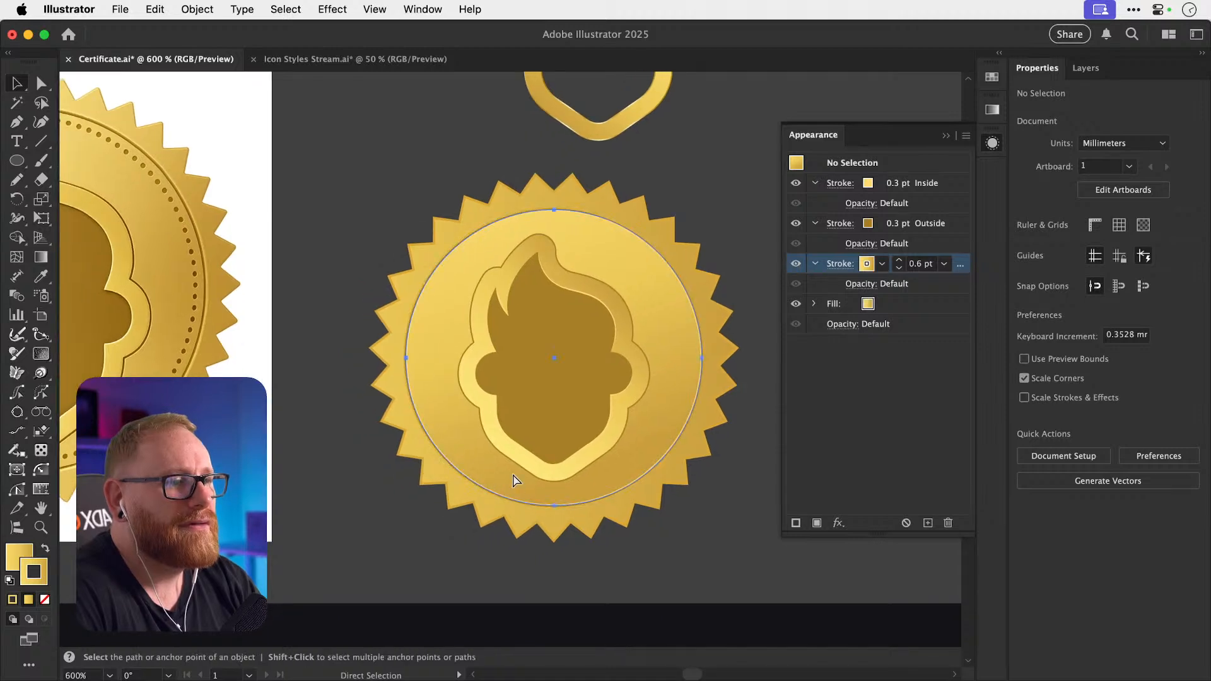
click(899, 260)
key(super+shift+a)
key(super+z)
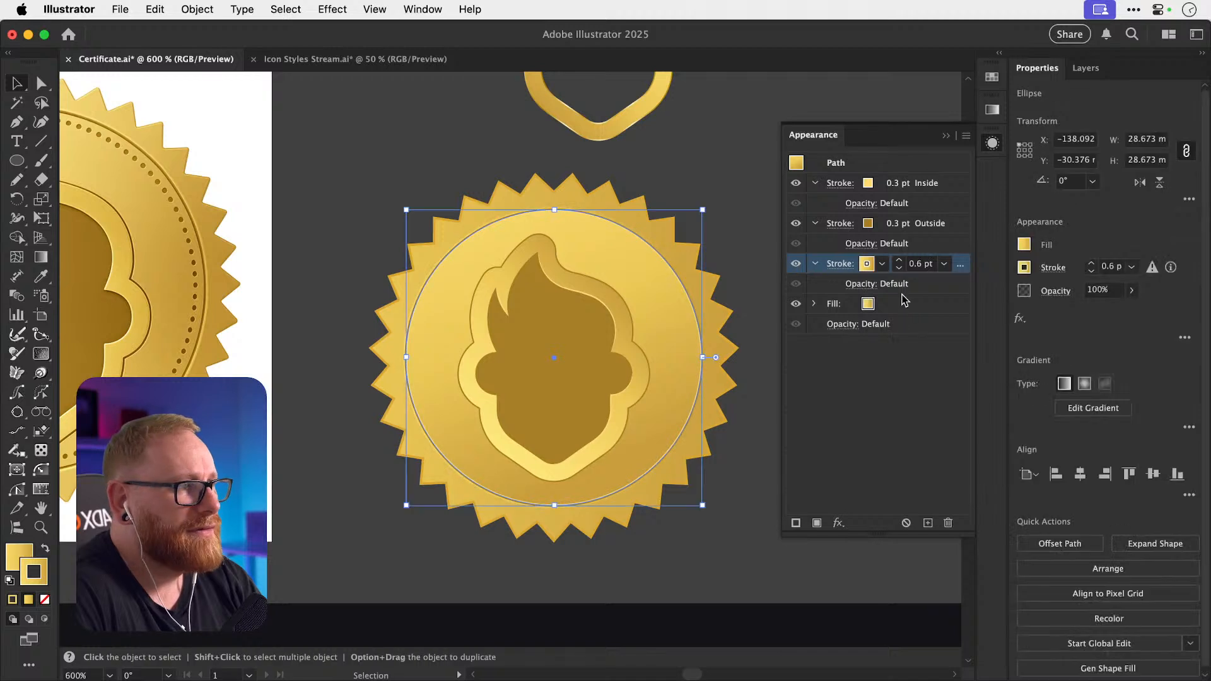
key(a)
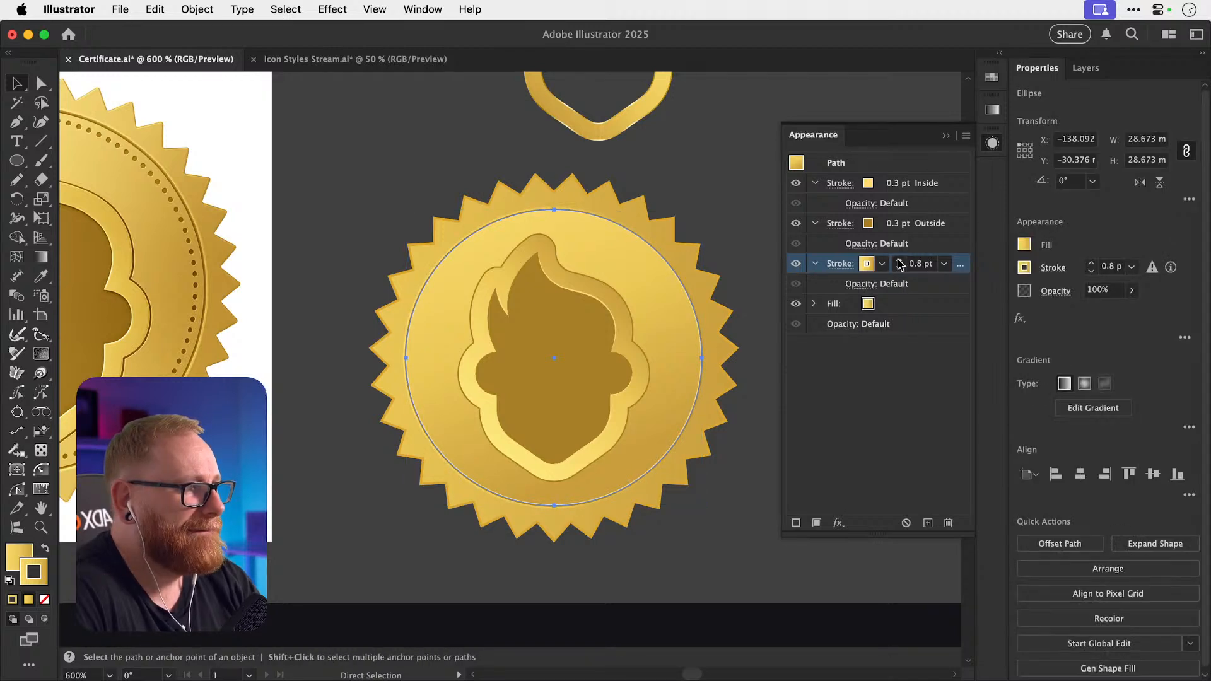
key(v)
click(312, 289)
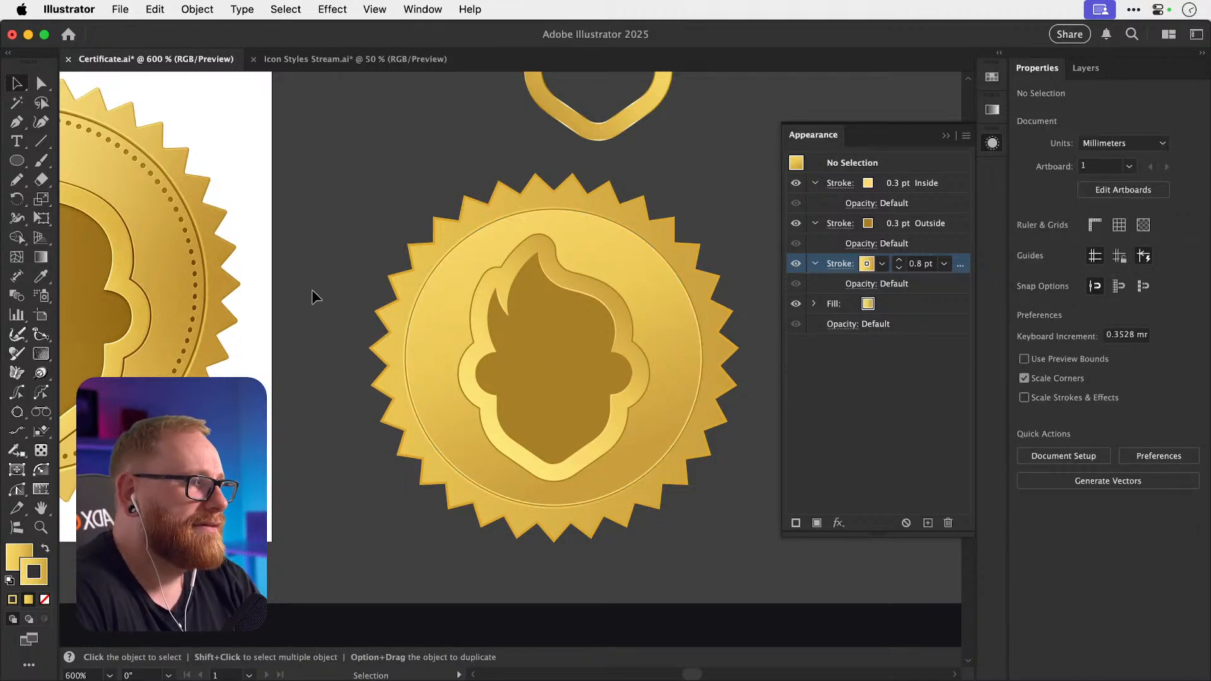
Check the inner 0.3 pt stroke's gradient and the circle's gradient settings.
click(701, 393)
click(906, 165)
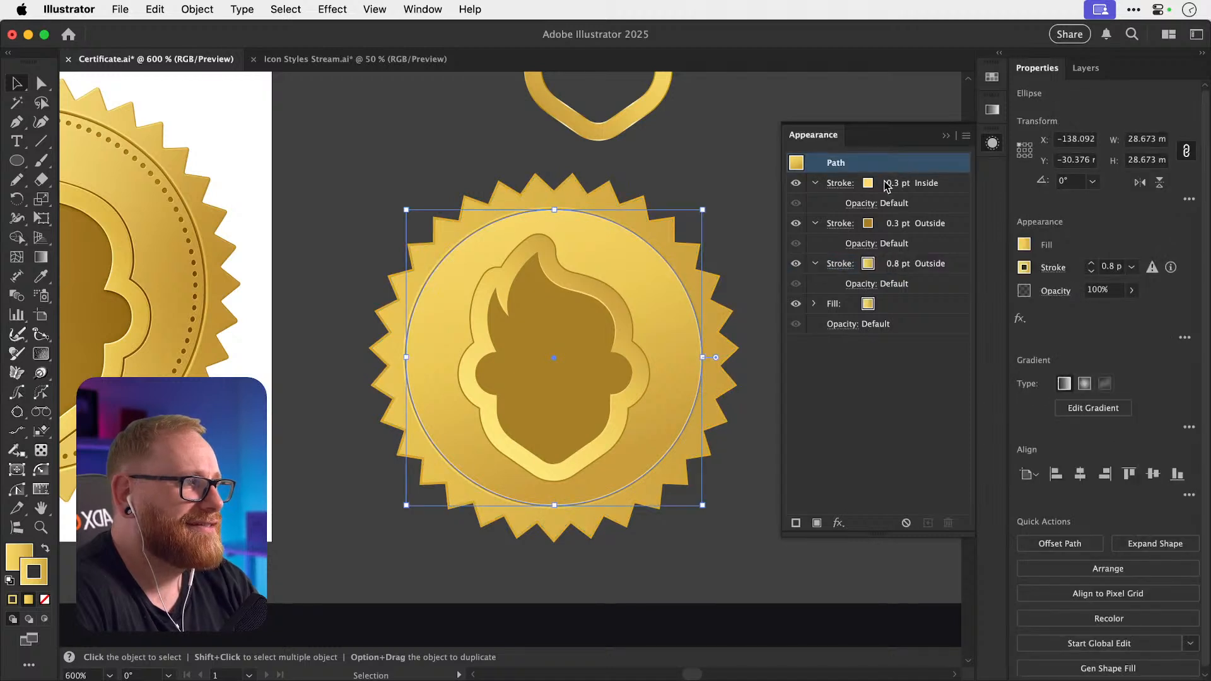
click(886, 186)
click(882, 183)
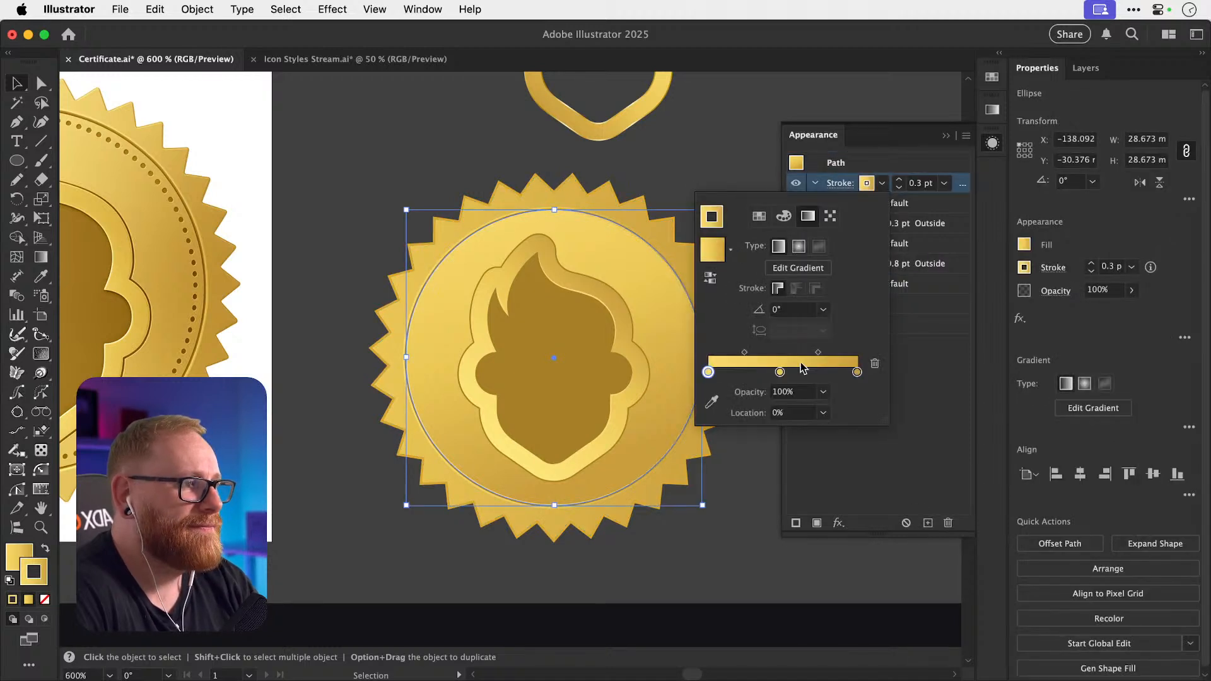
click(900, 460)
click(890, 463)
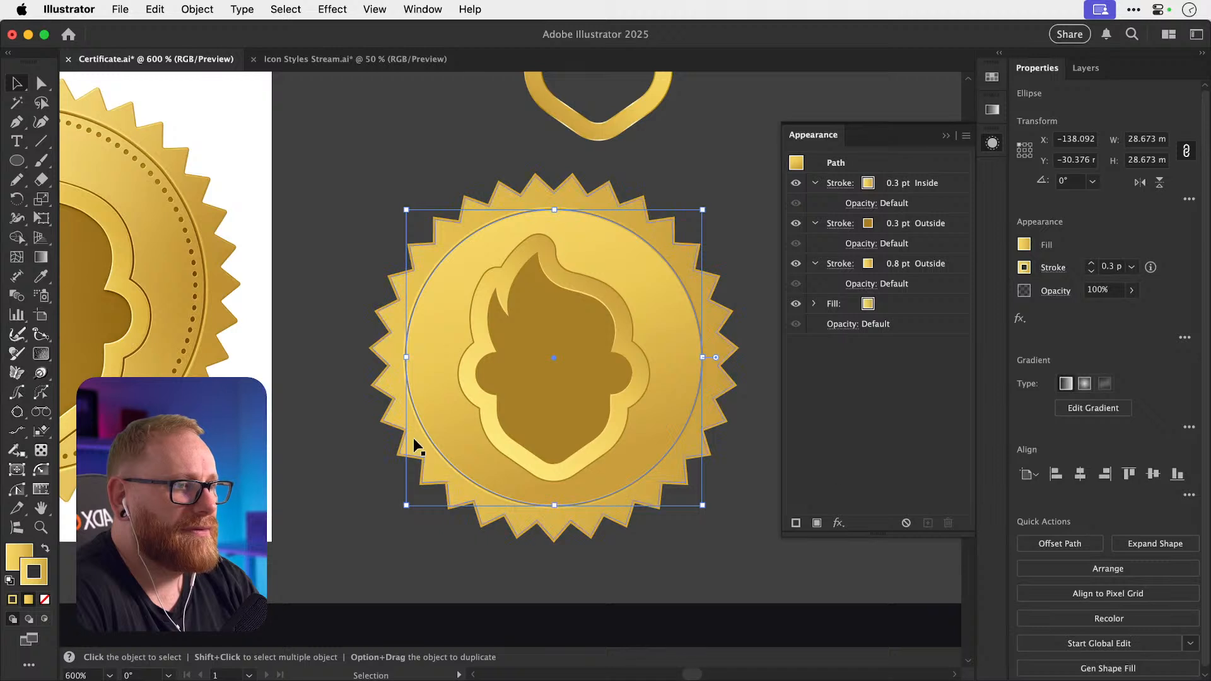
click(366, 447)
super+click(443, 421)
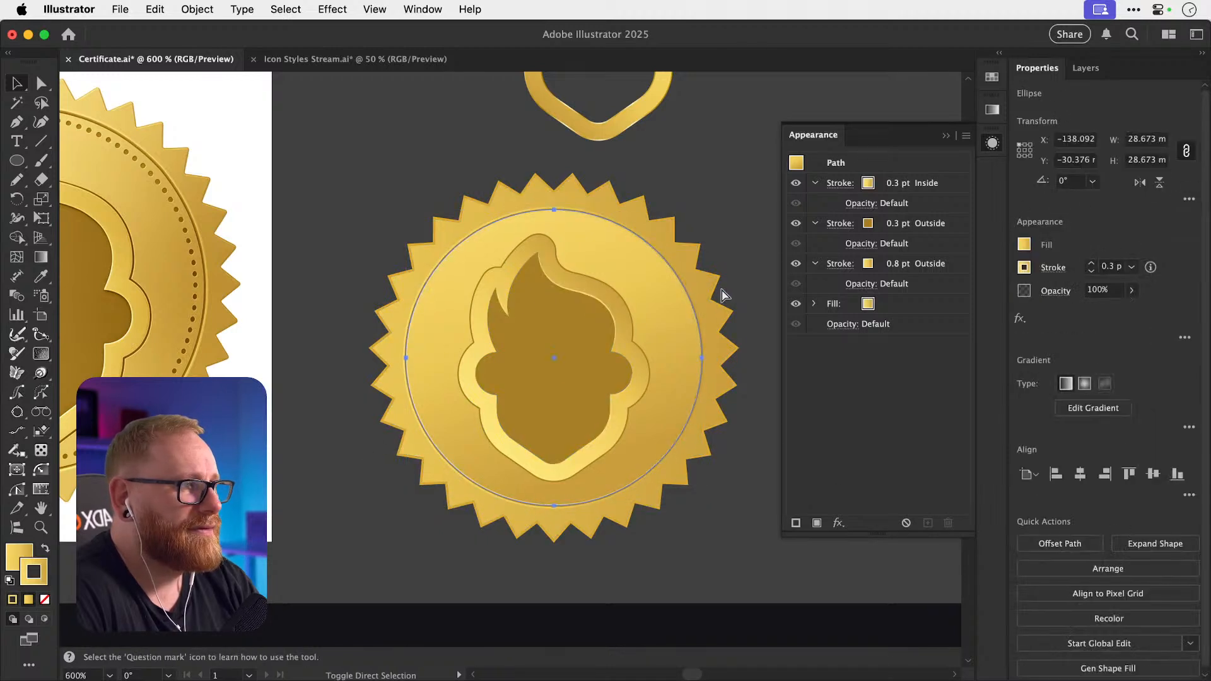
click(992, 110)
click(992, 110)
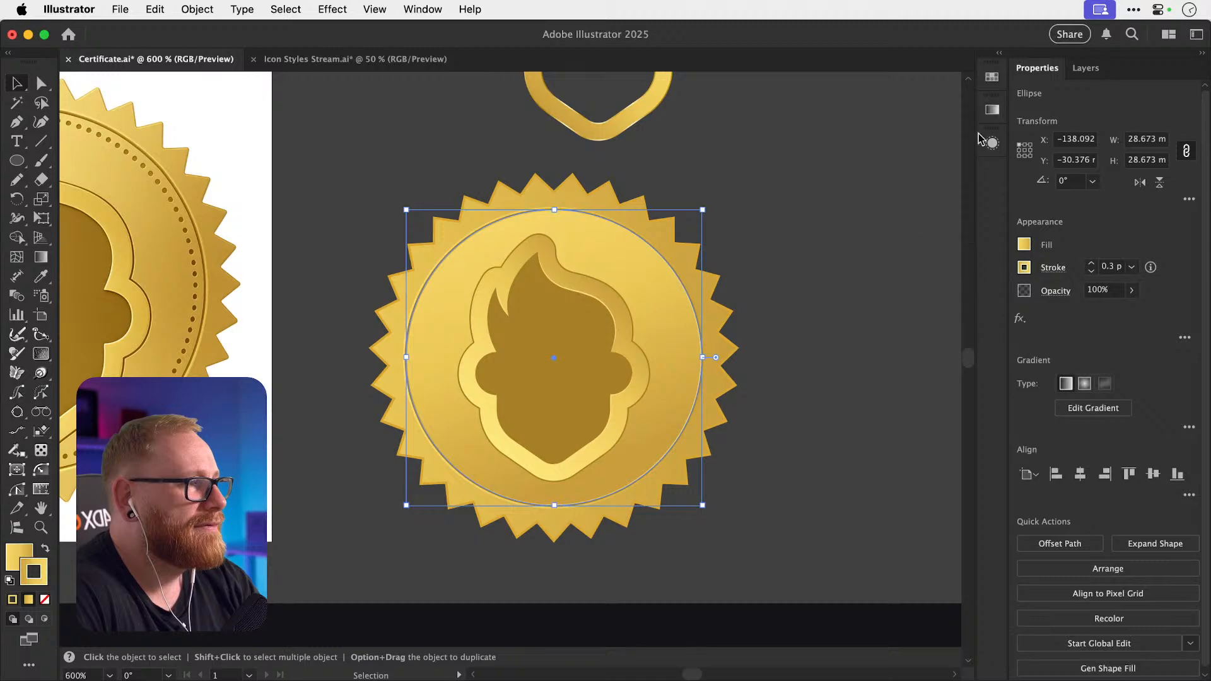
click(865, 289)
Zoom in on both seals' edges to inspect them, returning to 600%.
key(z)
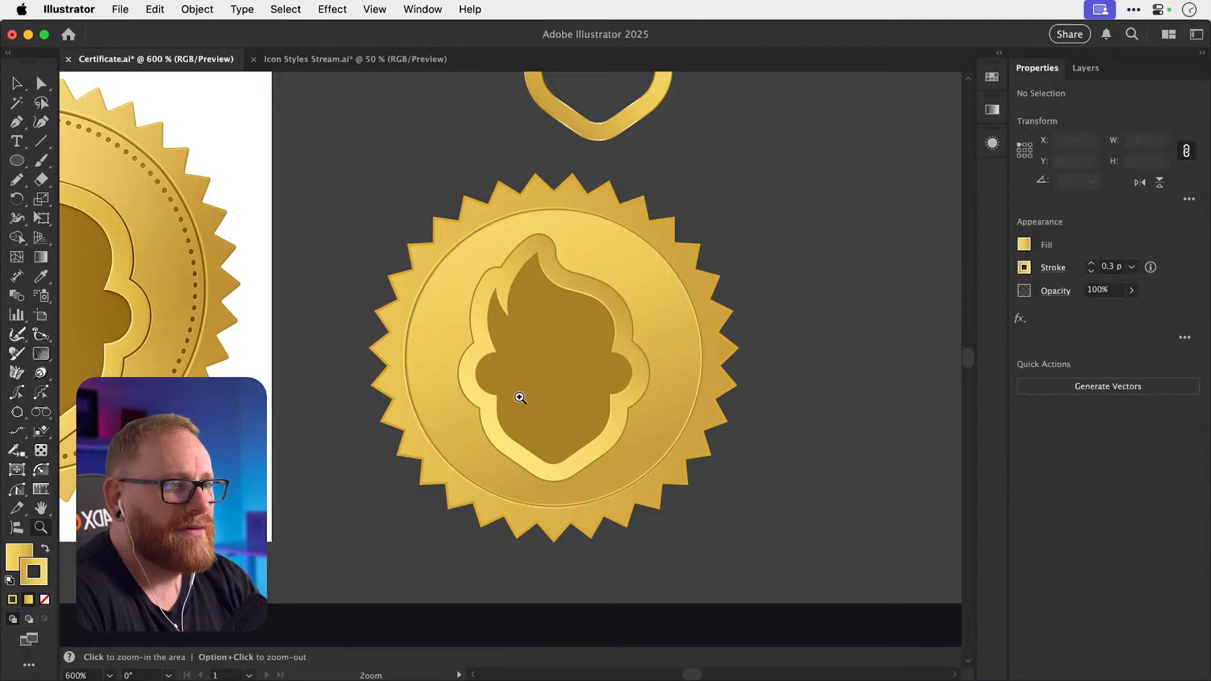
drag(397, 411, 460, 381)
key(v)
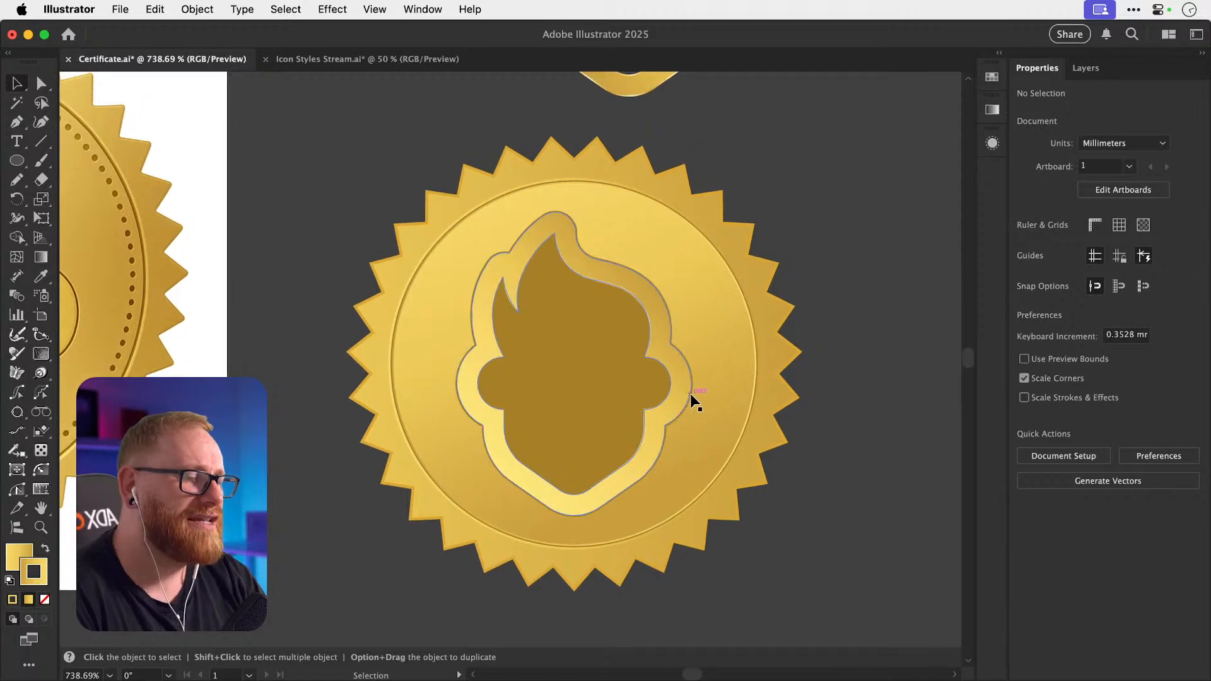
scroll(690, 394, up, 1)
scroll(690, 394, right, 1)
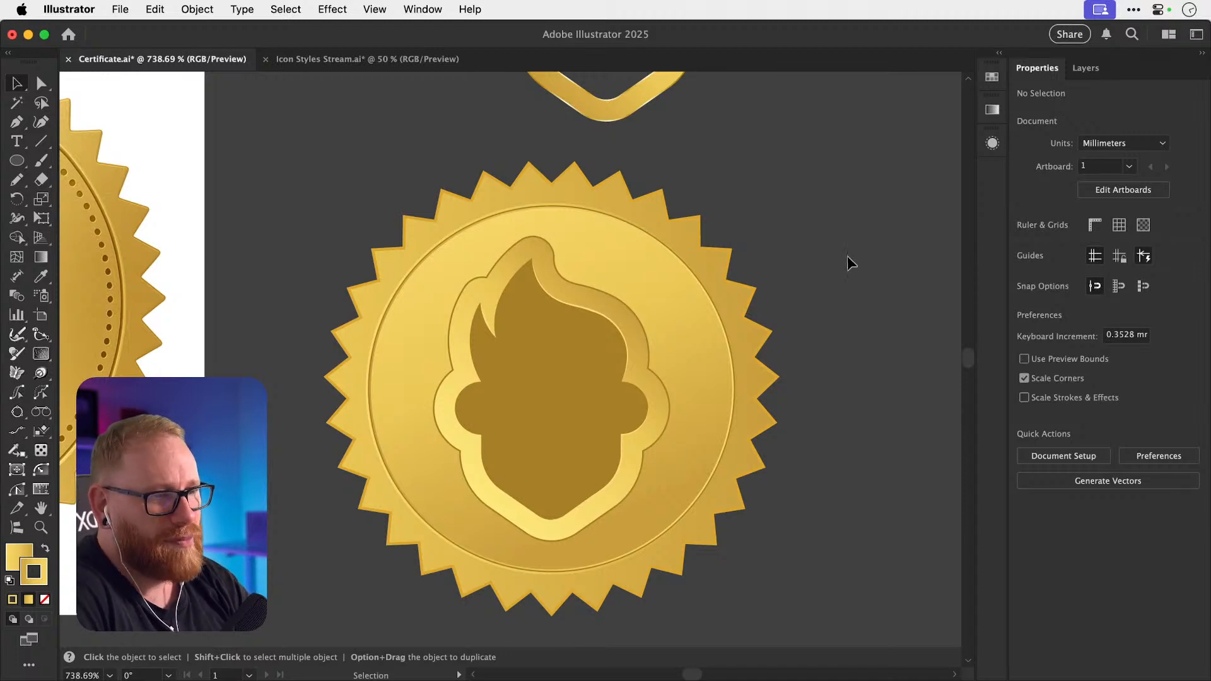
key(a)
key(super+minus)
key(super+minus)
key(v)
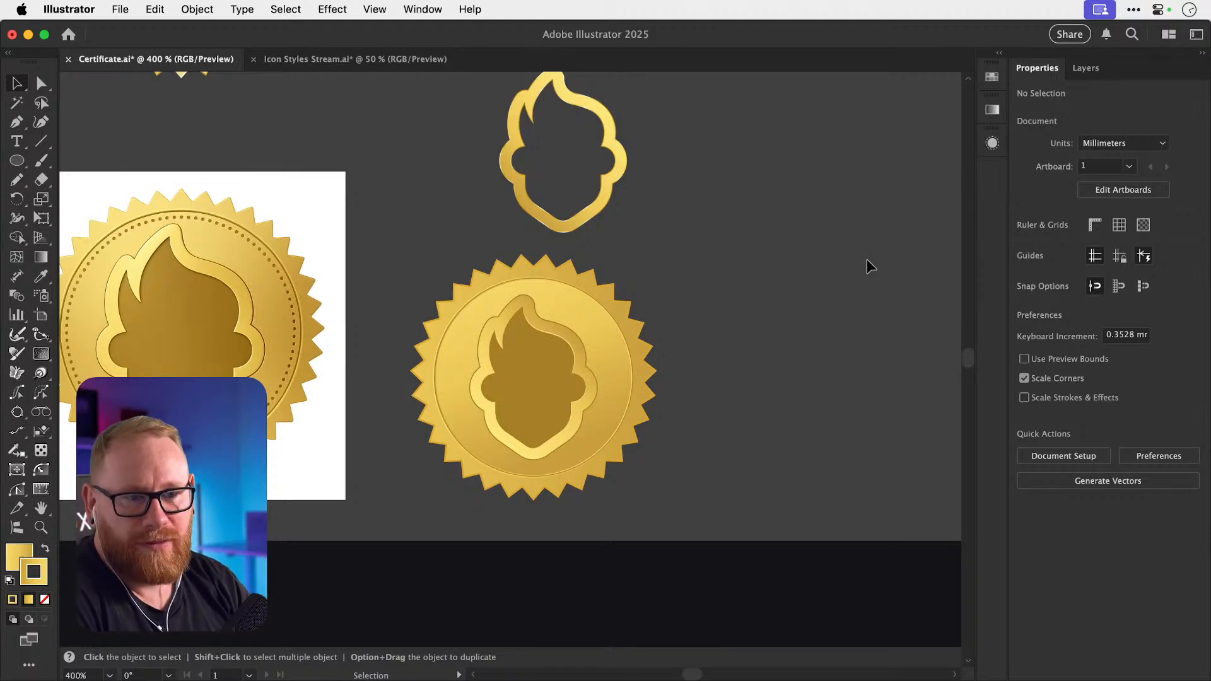
key(z)
drag(95, 316, 165, 243)
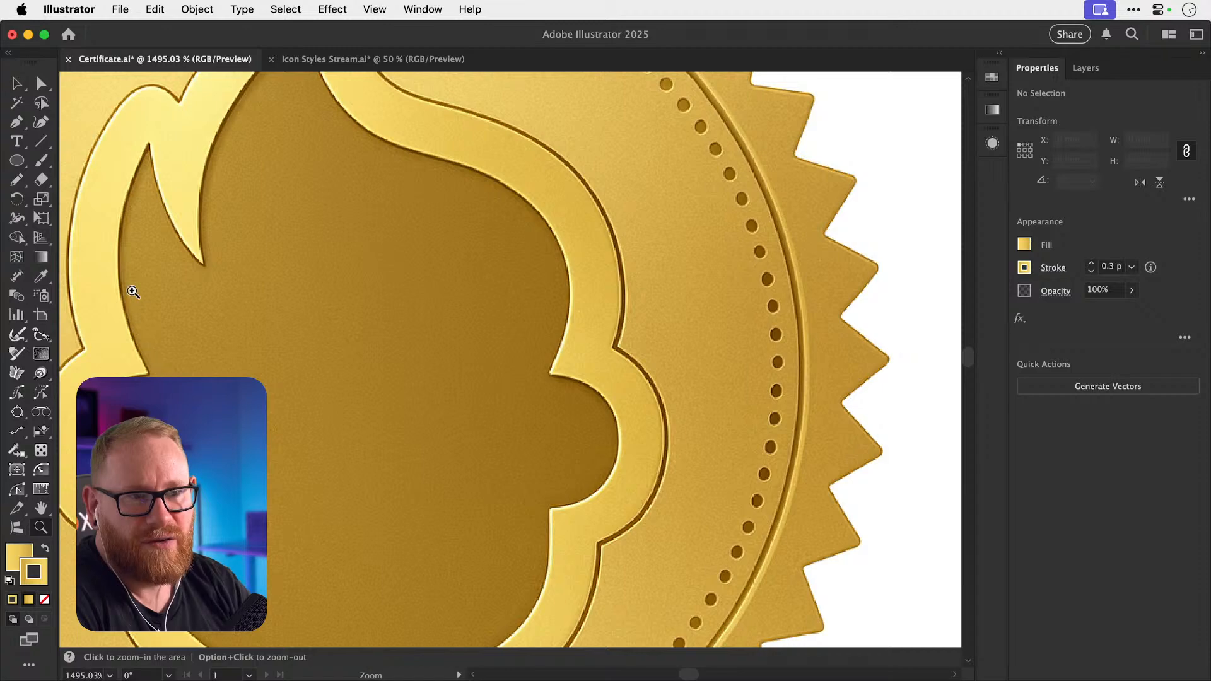
key(v)
key(super+minus)
key(super+minus)
key(super+minus)
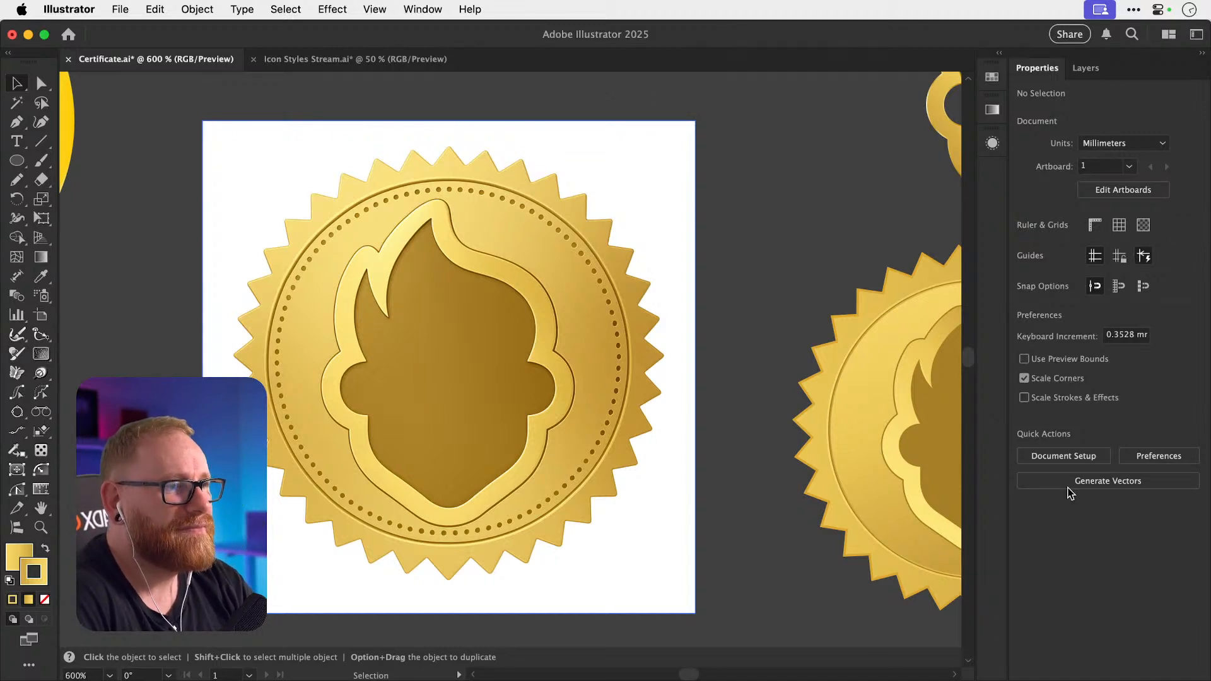
scroll(813, 194, right, 10)
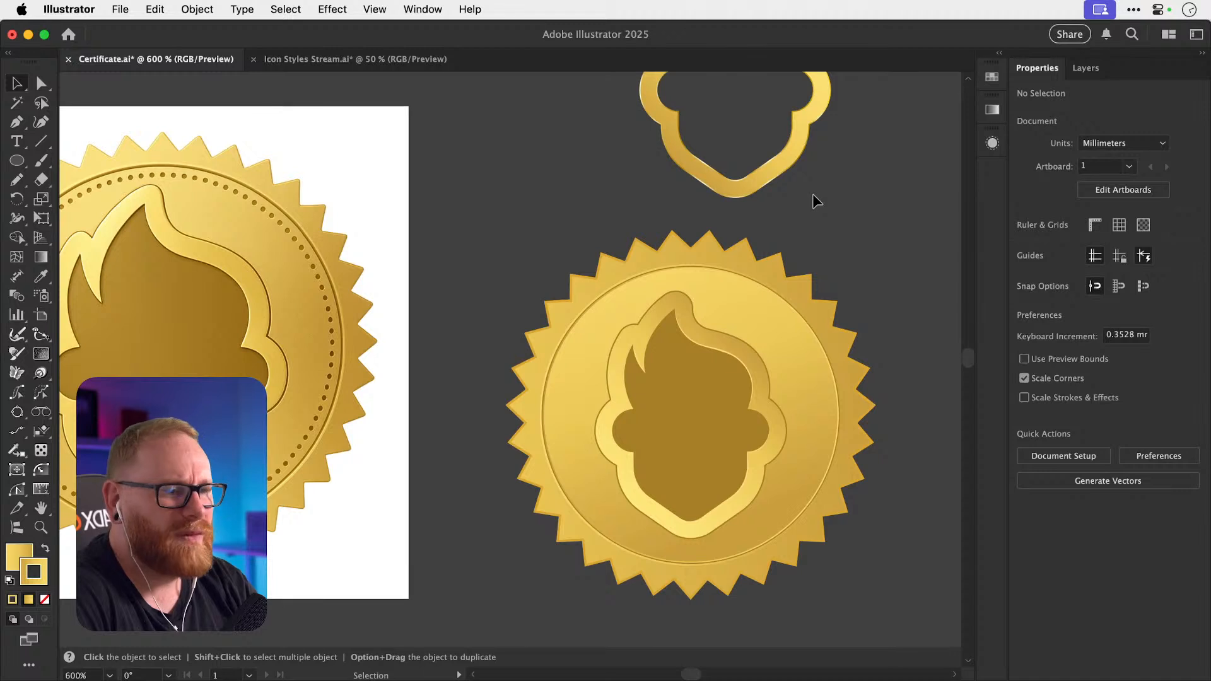
scroll(812, 194, down, 1)
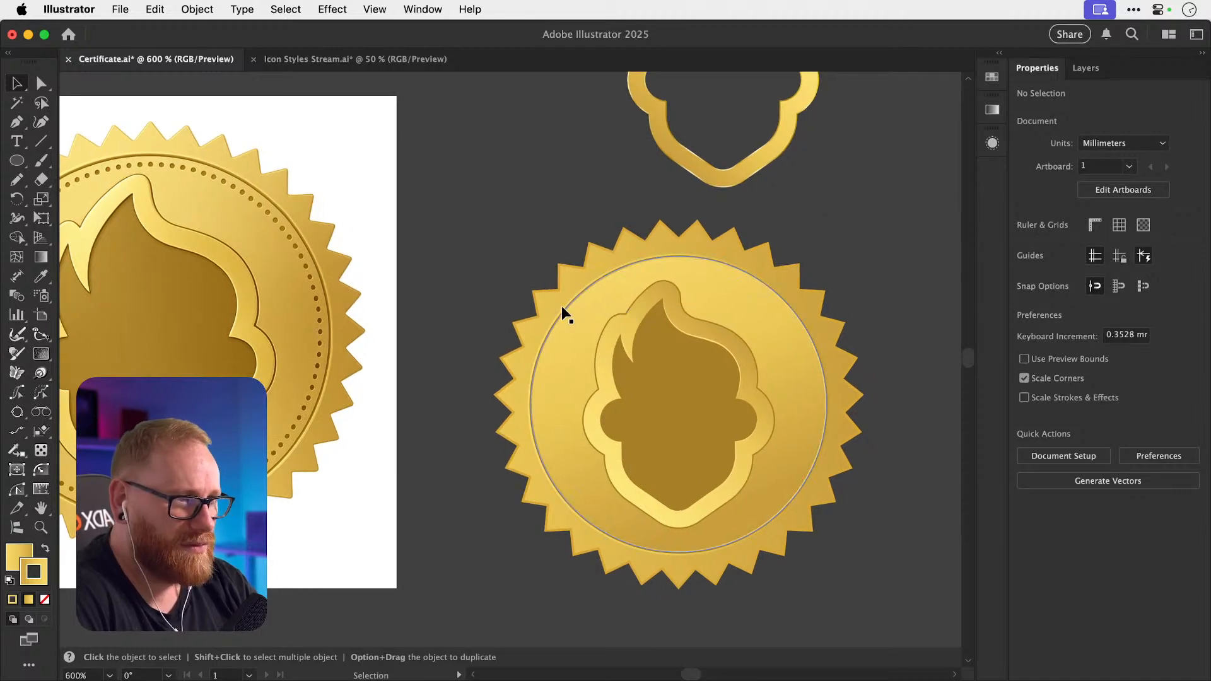
Round the right seal star's points slightly with the corner widget.
click(527, 324)
key(a)
mouse_move(527, 325)
mouse_down()
mouse_move(534, 336)
mouse_move(518, 328)
mouse_up()
key(v)
click(486, 202)
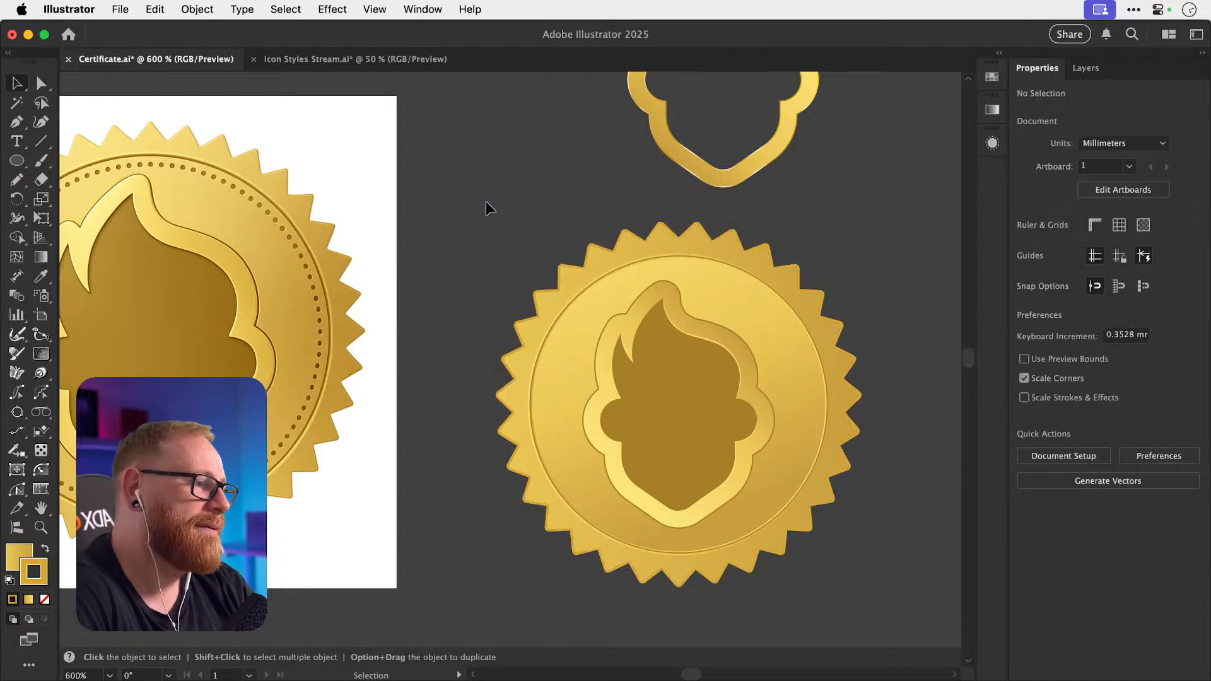
Copy the inner ring's three-stroke appearance onto the right seal's star.
click(540, 310)
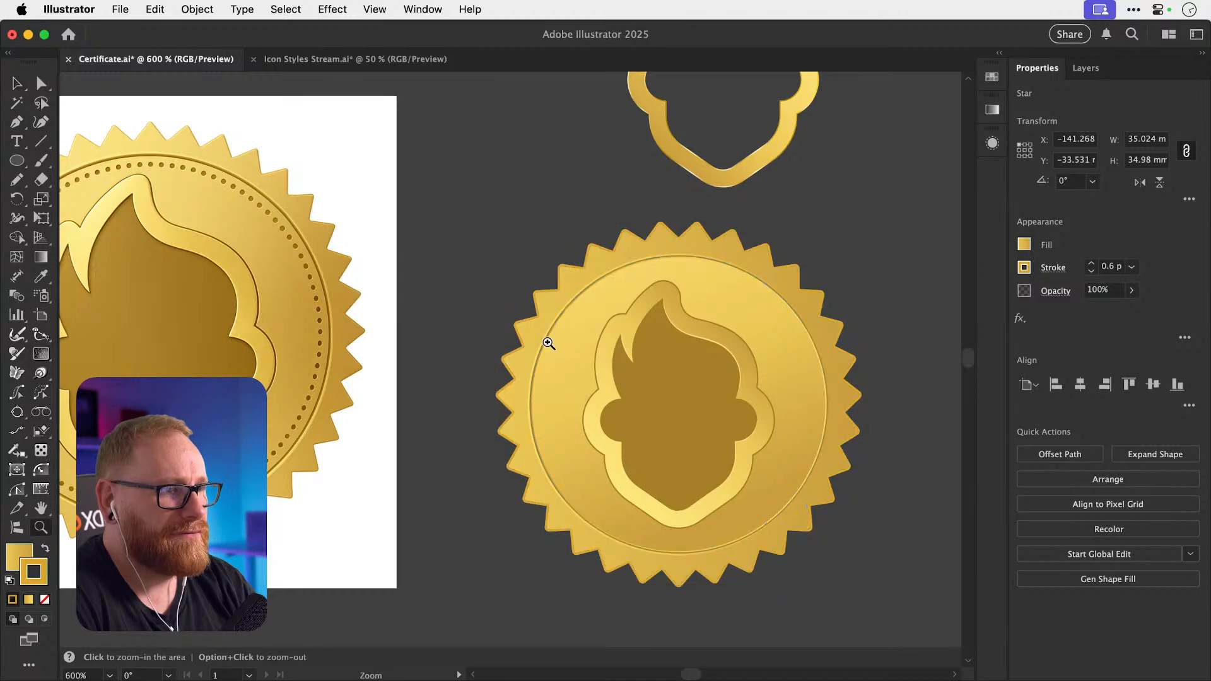
scroll(546, 336, up, 5)
click(618, 348)
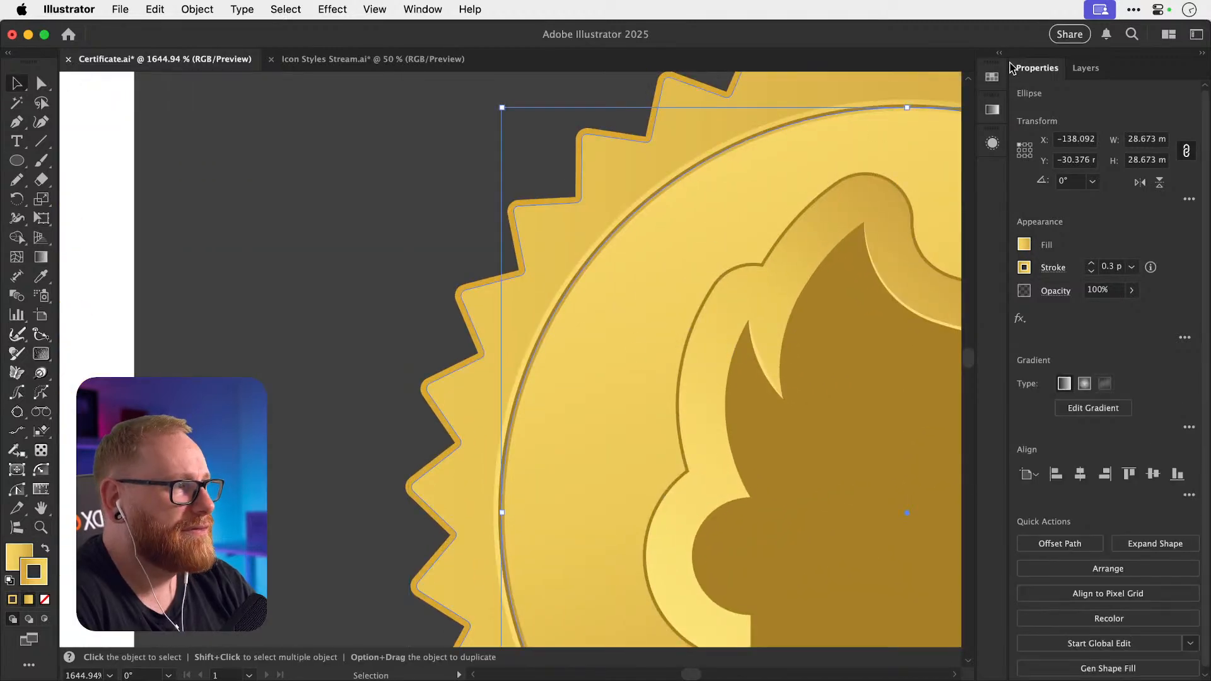
click(992, 144)
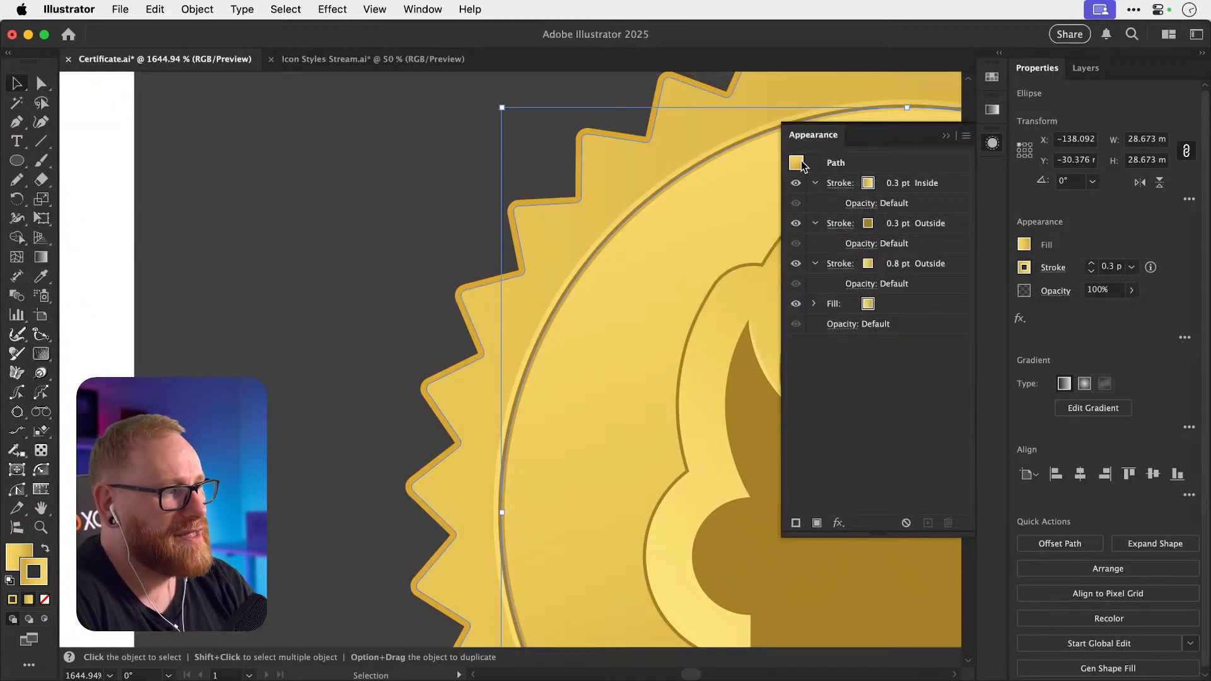
drag(797, 164, 516, 235)
click(373, 271)
Hide the star's 0.8 pt outer stroke.
key(super+minus)
key(super+minus)
key(super+minus)
key(super+minus)
key(super+minus)
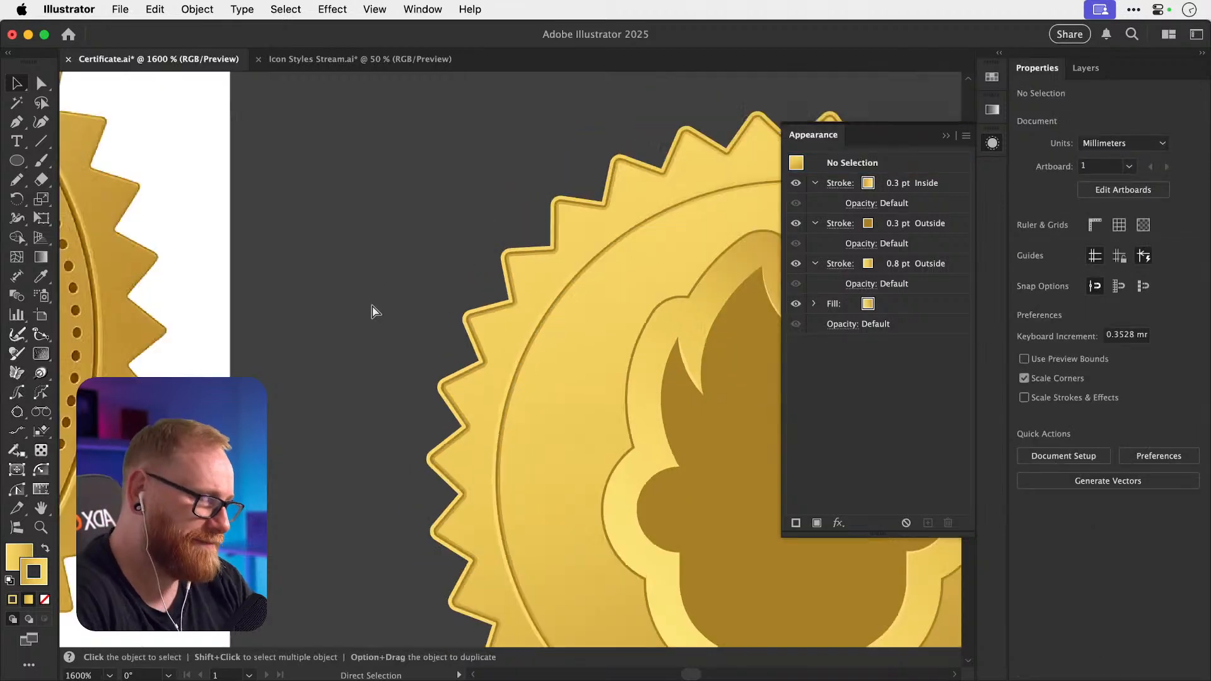
scroll(373, 312, right, 3)
scroll(374, 312, down, 1)
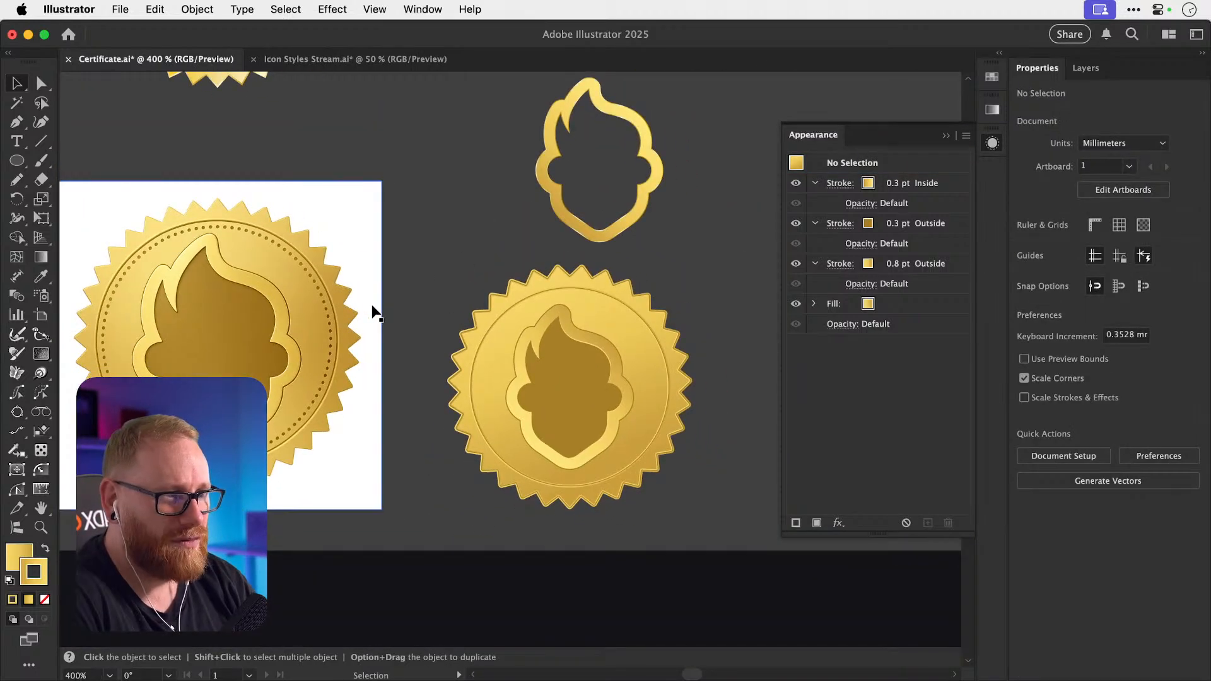
click(467, 346)
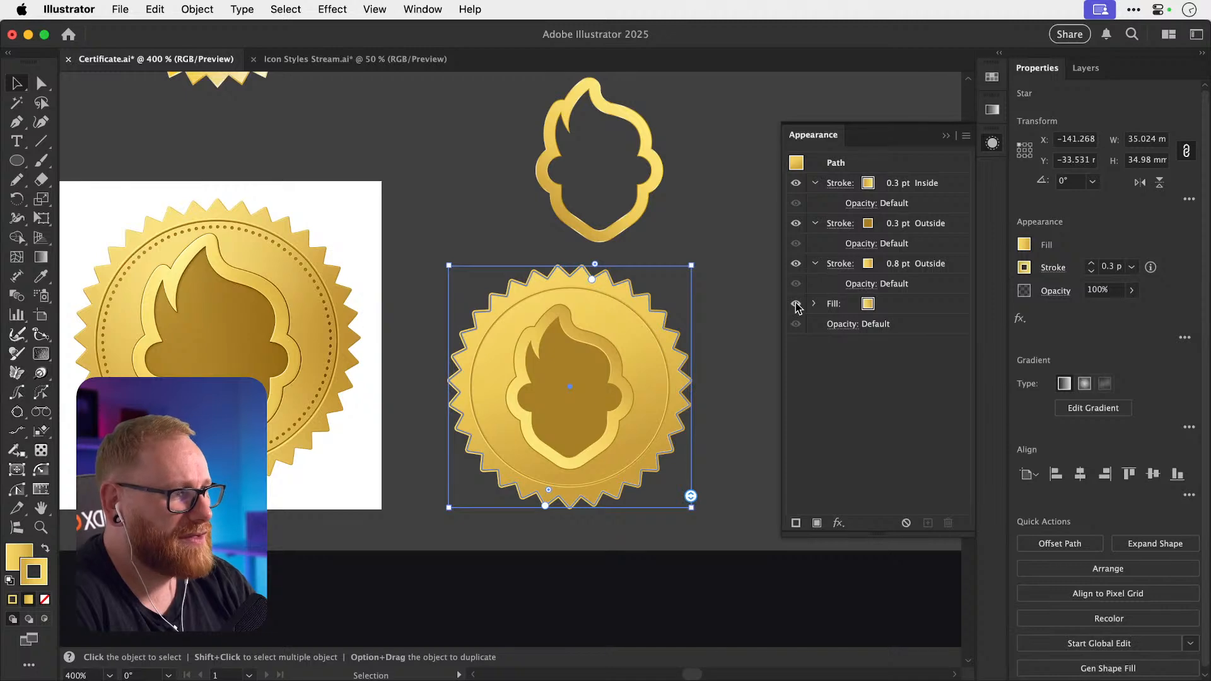
key(super+space)
drag(446, 350, 766, 374)
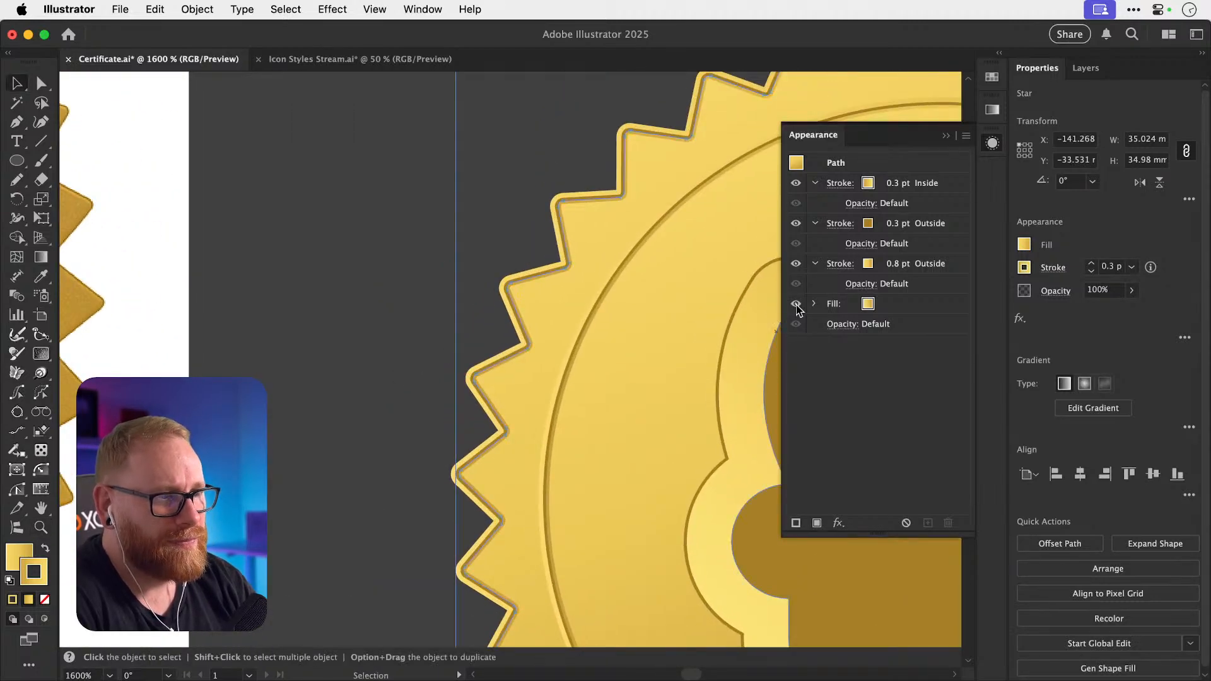
click(796, 265)
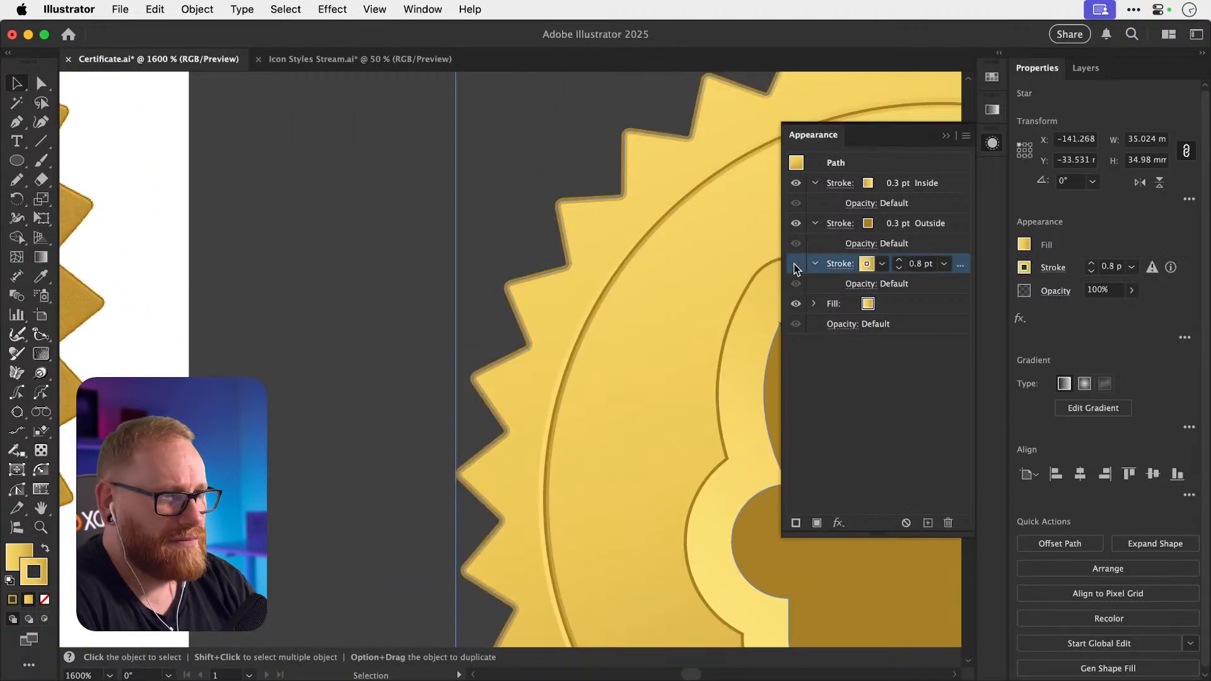
click(337, 400)
Zoom out to 600% and save Certificate.ai.
key(super+minus)
key(super+minus)
key(super+minus)
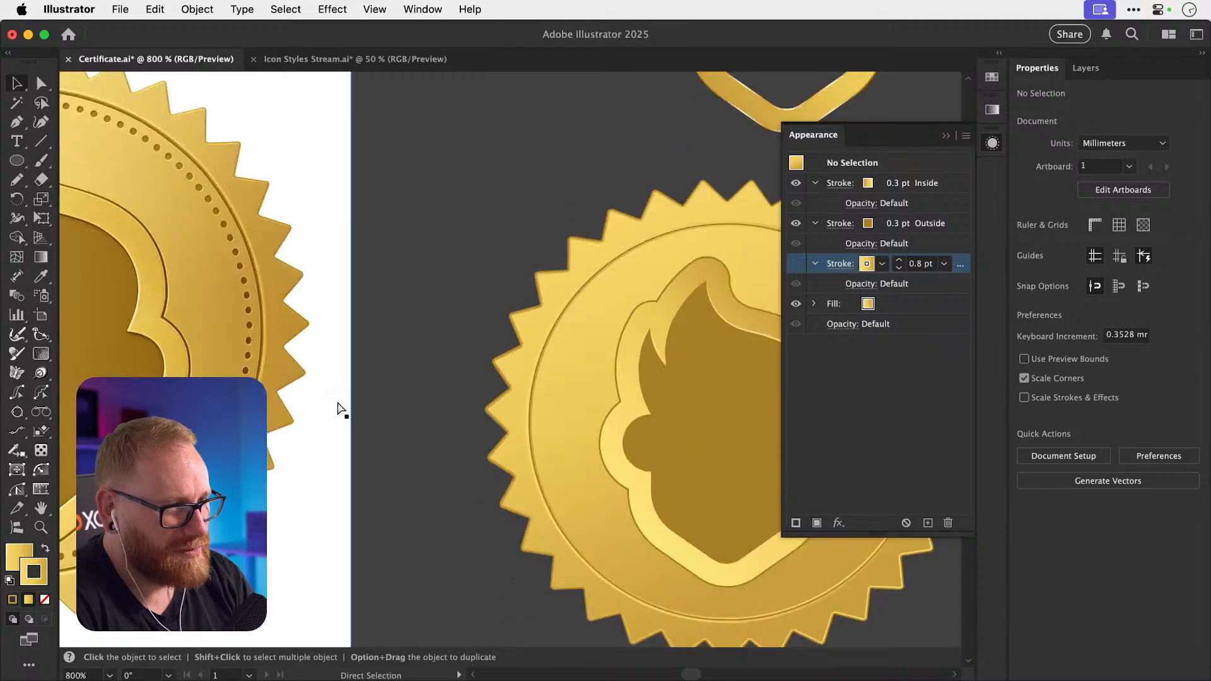
scroll(338, 409, right, 5)
scroll(340, 411, left, 1)
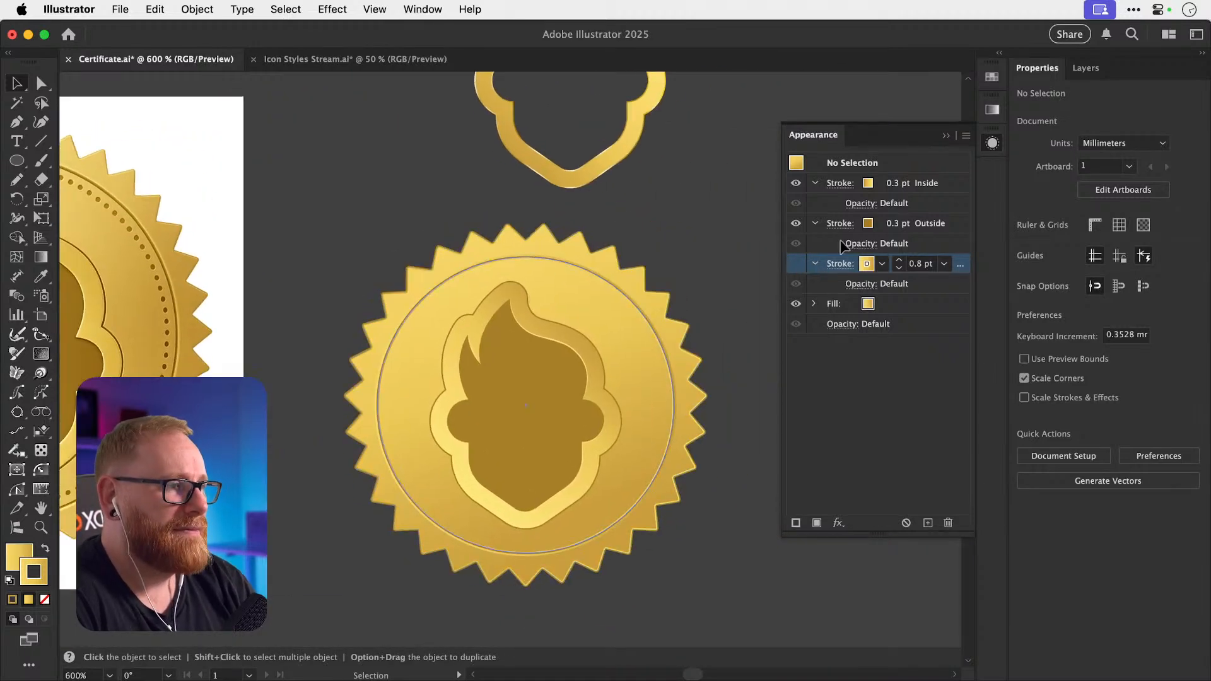
click(992, 144)
key(a)
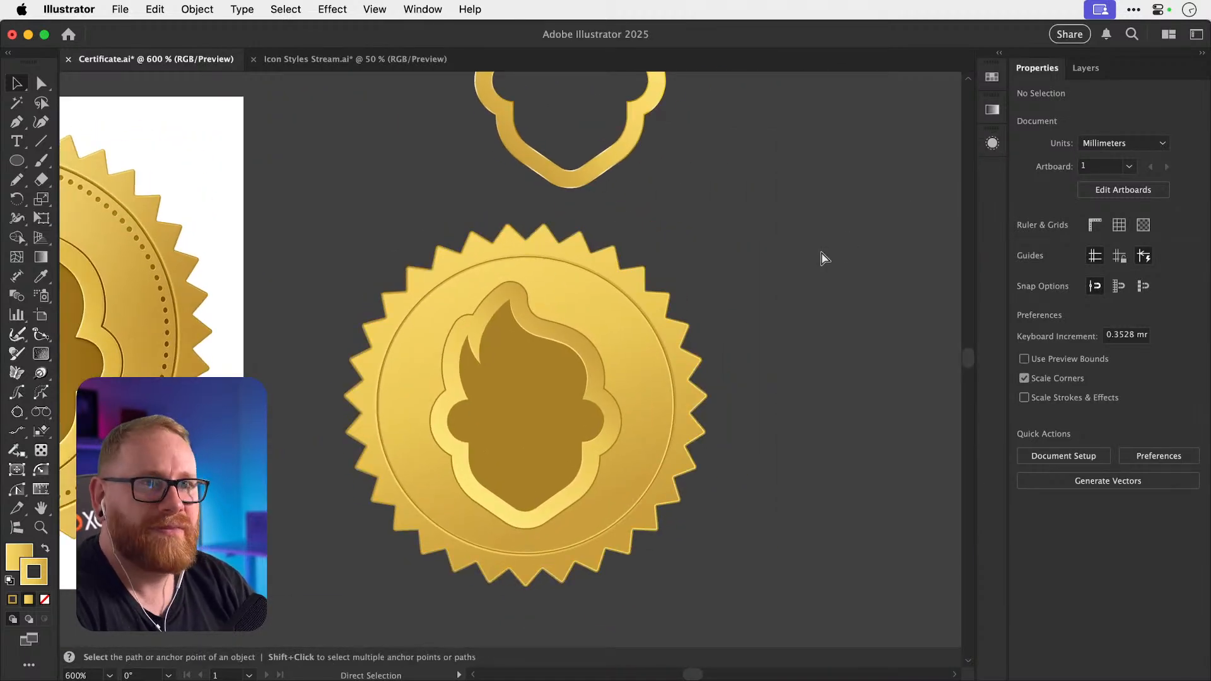
key(super+s)
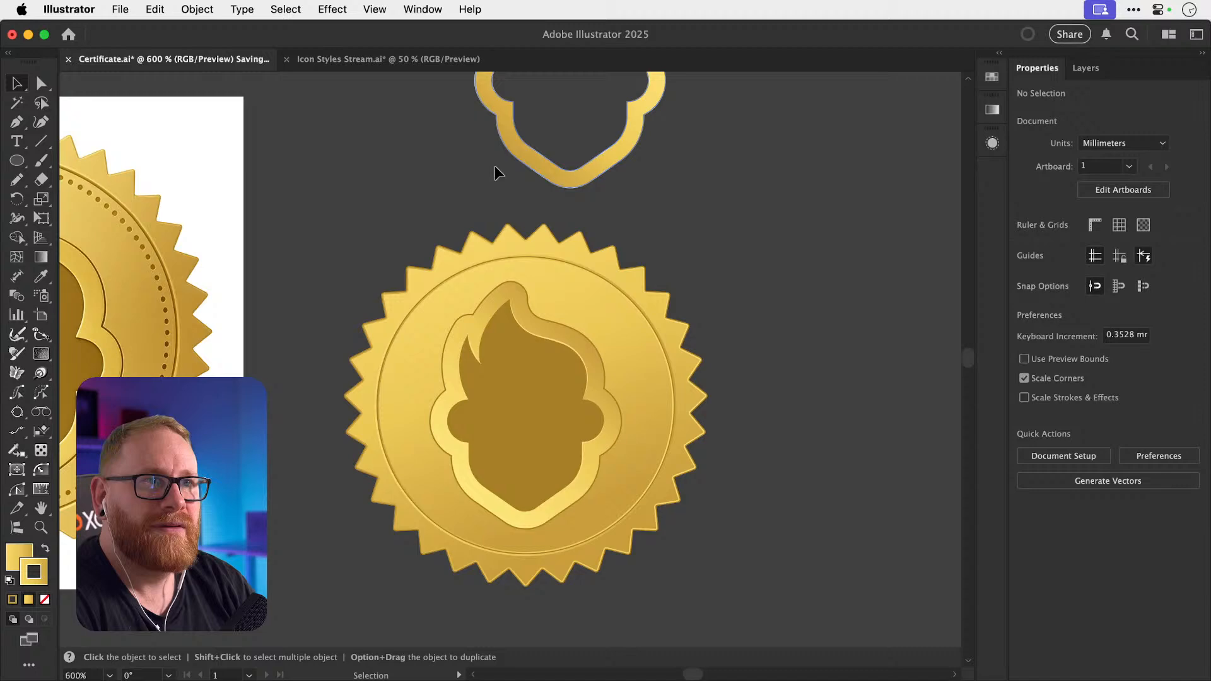
click(356, 57)
Close Icon Styles Stream.ai without saving.
key(super+w)
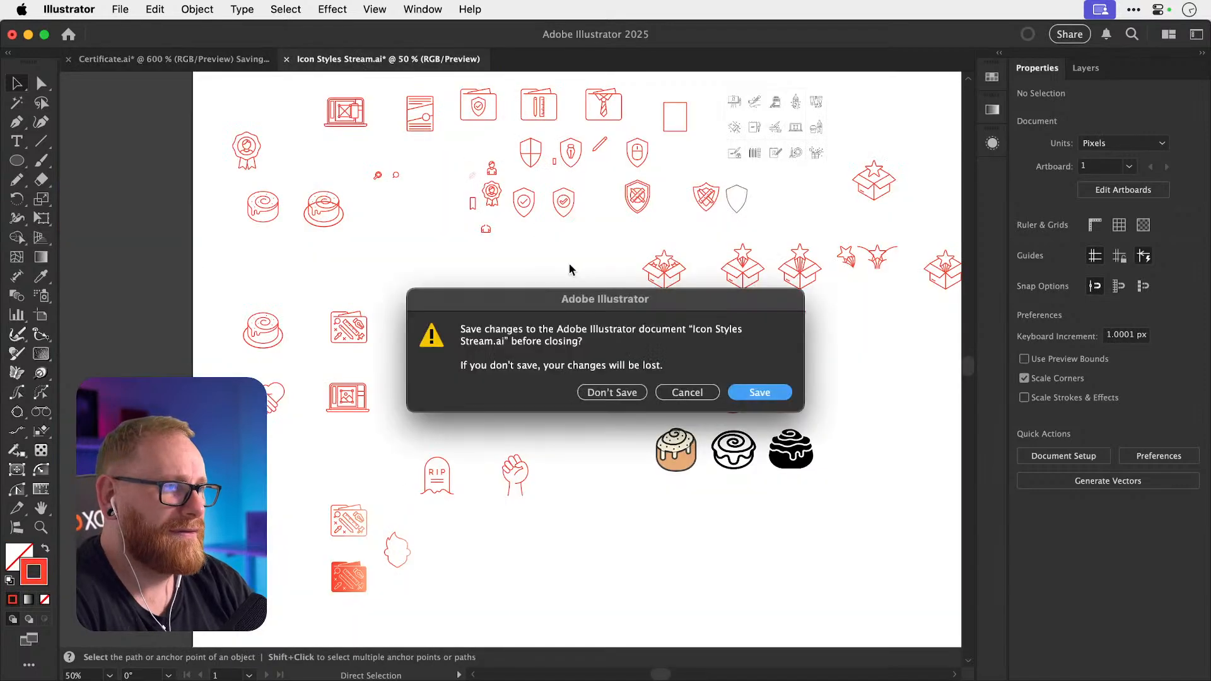
click(607, 392)
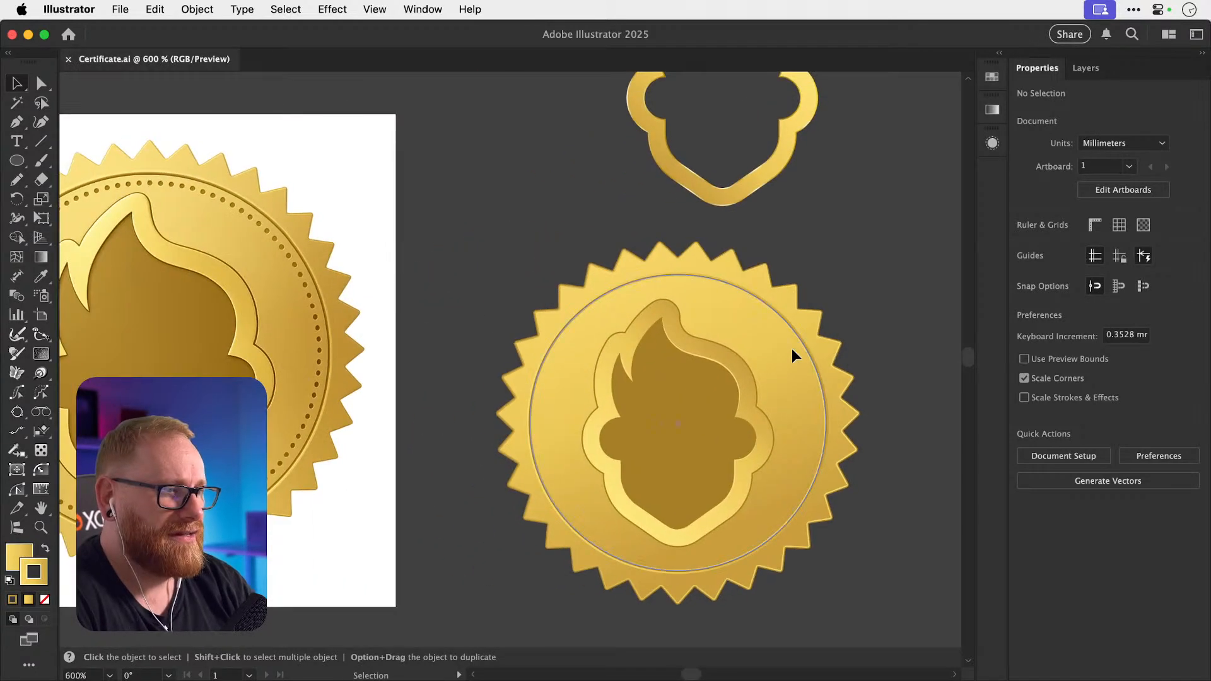
scroll(792, 348, down, 1)
scroll(792, 348, left, 1)
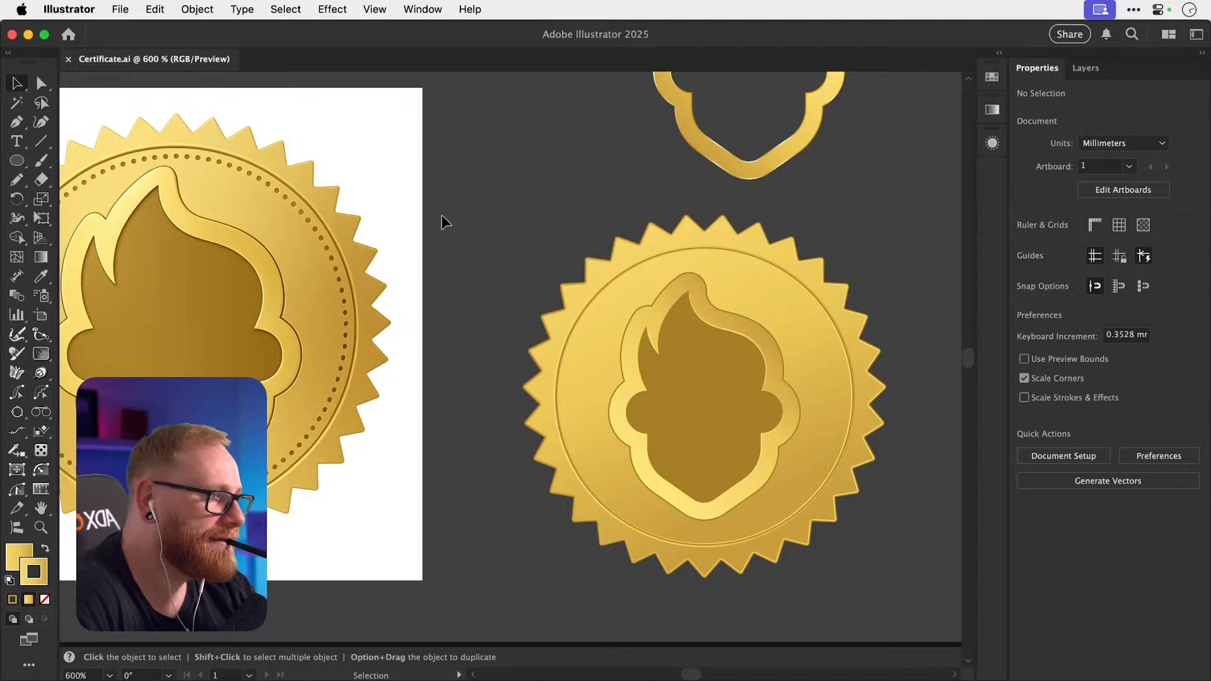
Set the inner ring's gradient angle in the Gradient panel.
click(847, 372)
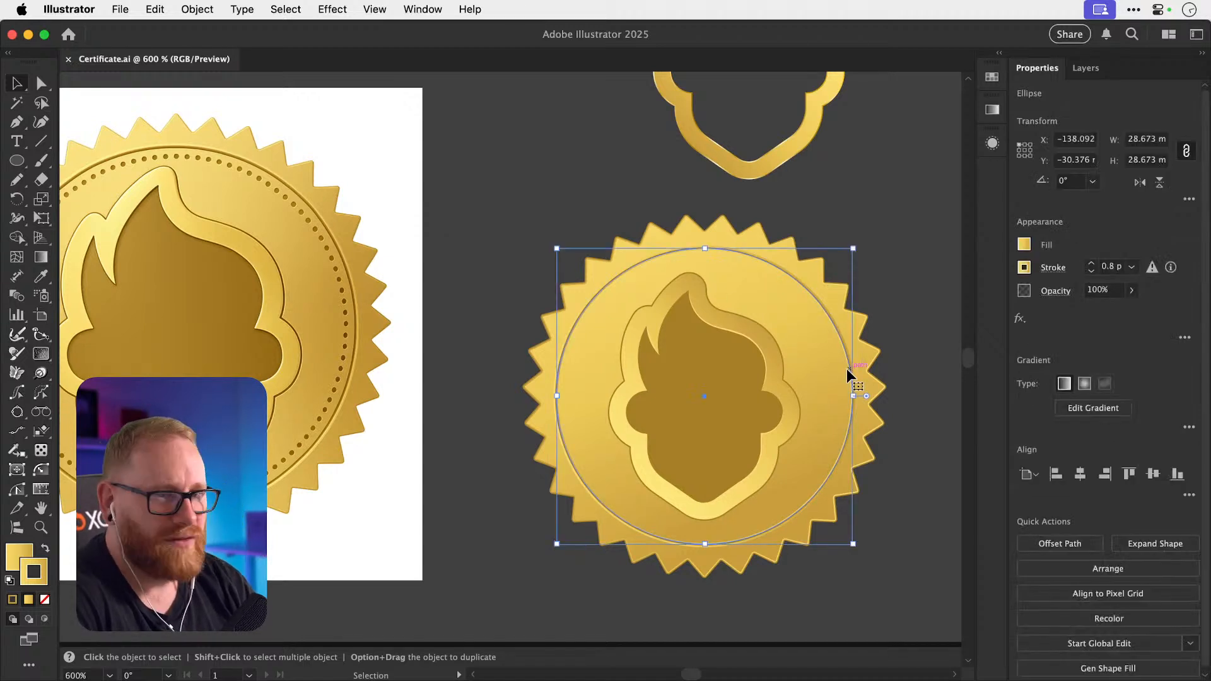
click(992, 110)
click(880, 191)
text(45)
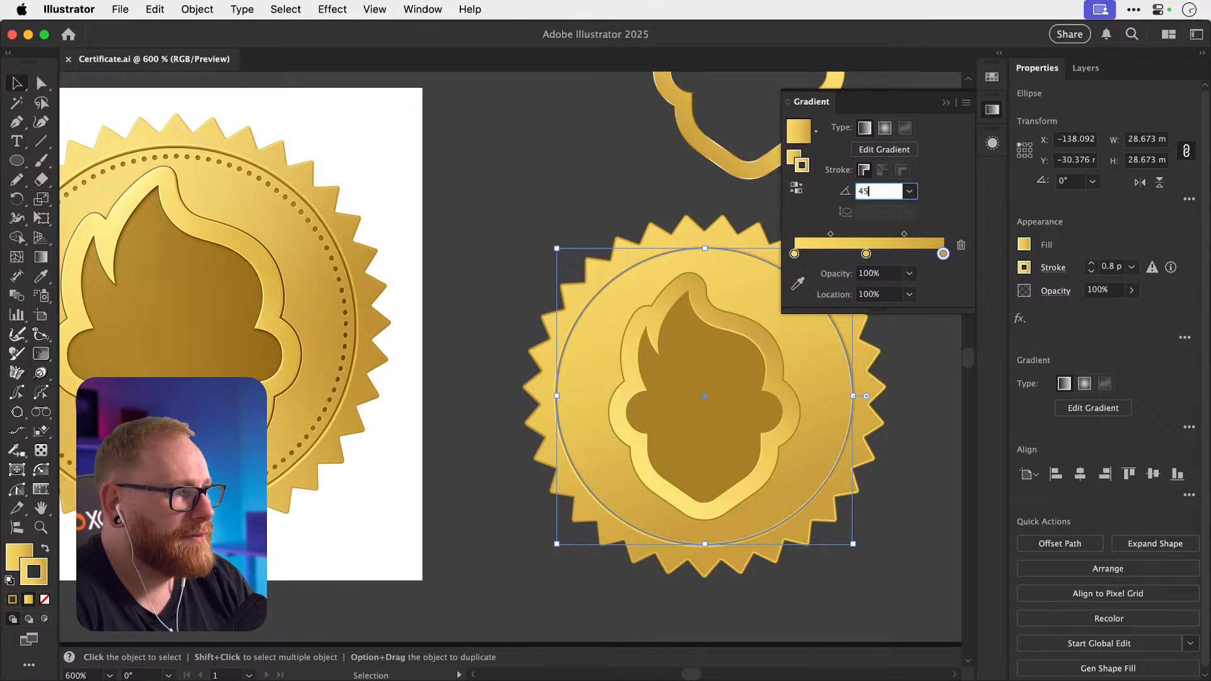
key(Return)
click(475, 180)
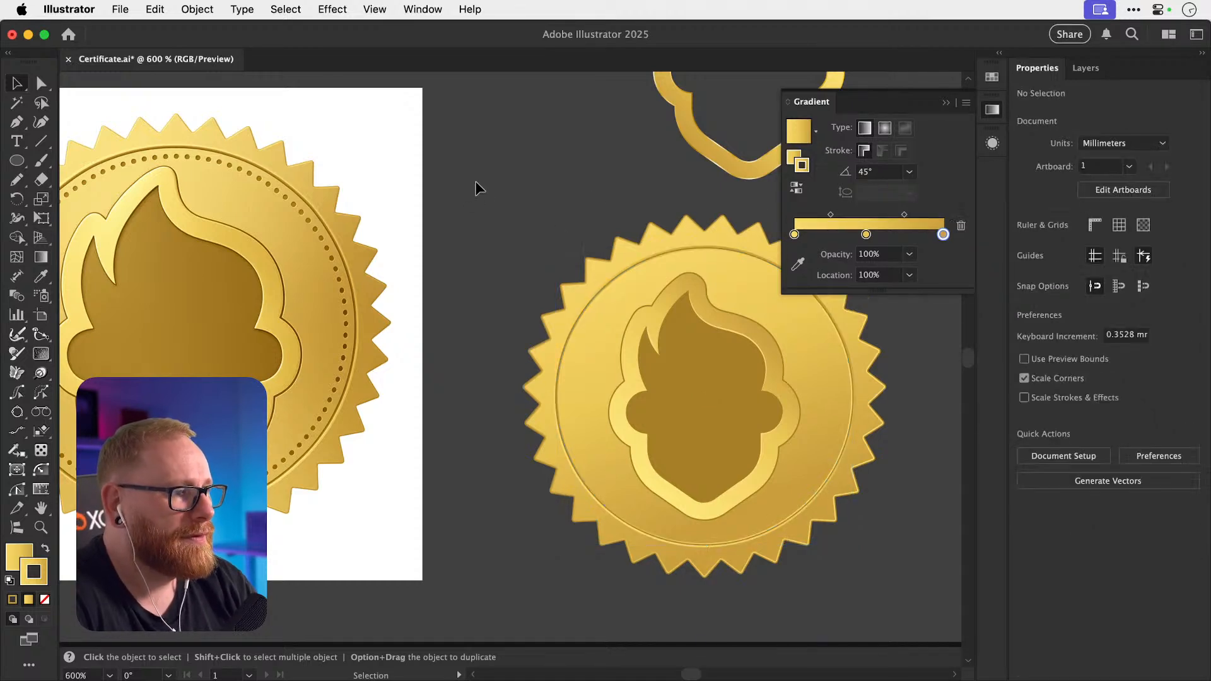
scroll(615, 201, right, 5)
scroll(615, 201, up, 2)
Angle the ring's inner 0.3 pt stroke gradient at 45°.
click(618, 281)
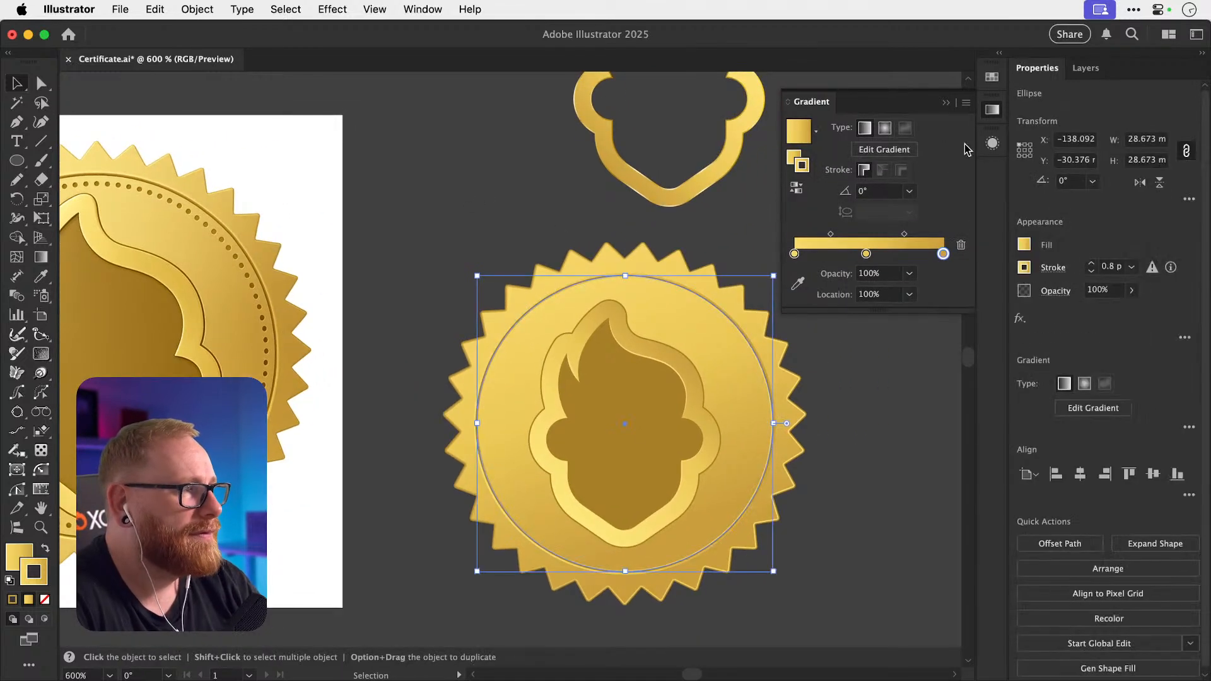
click(992, 143)
click(955, 186)
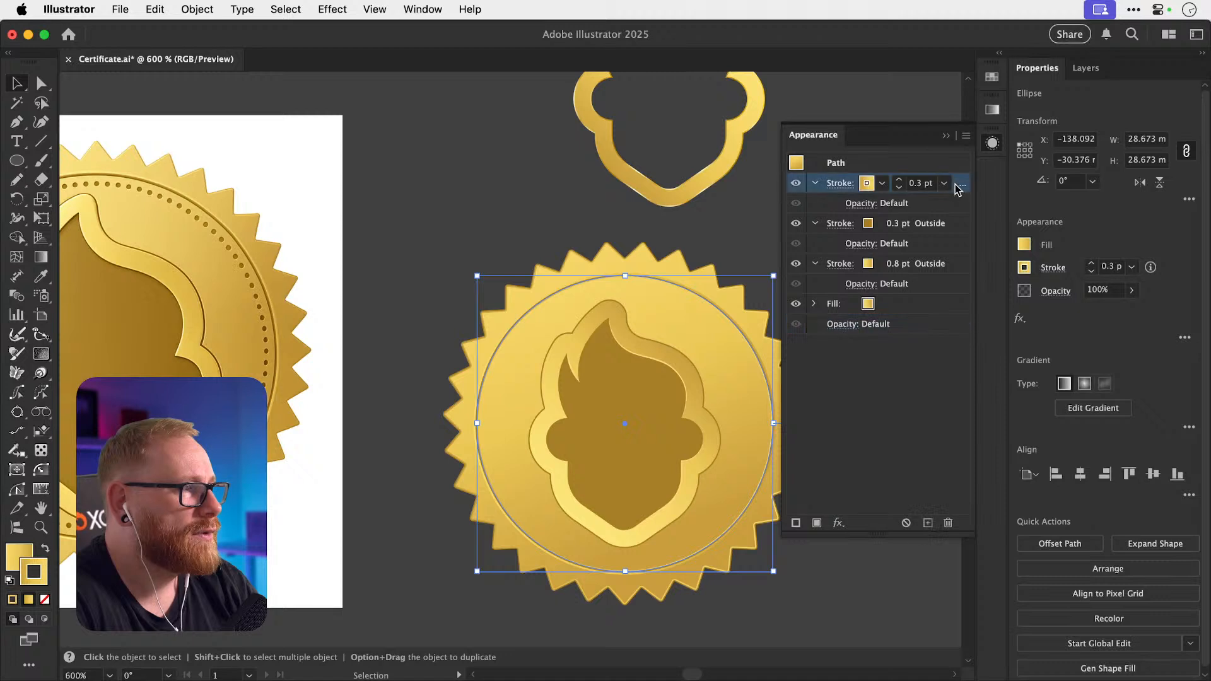
click(992, 109)
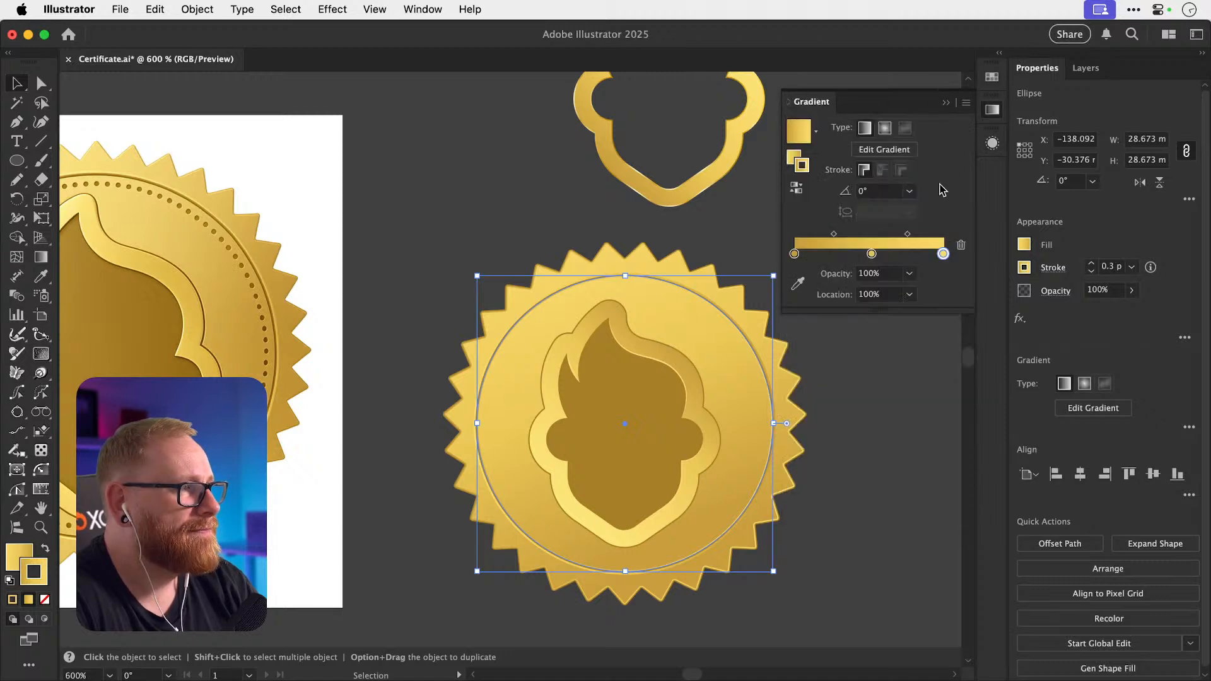
click(880, 191)
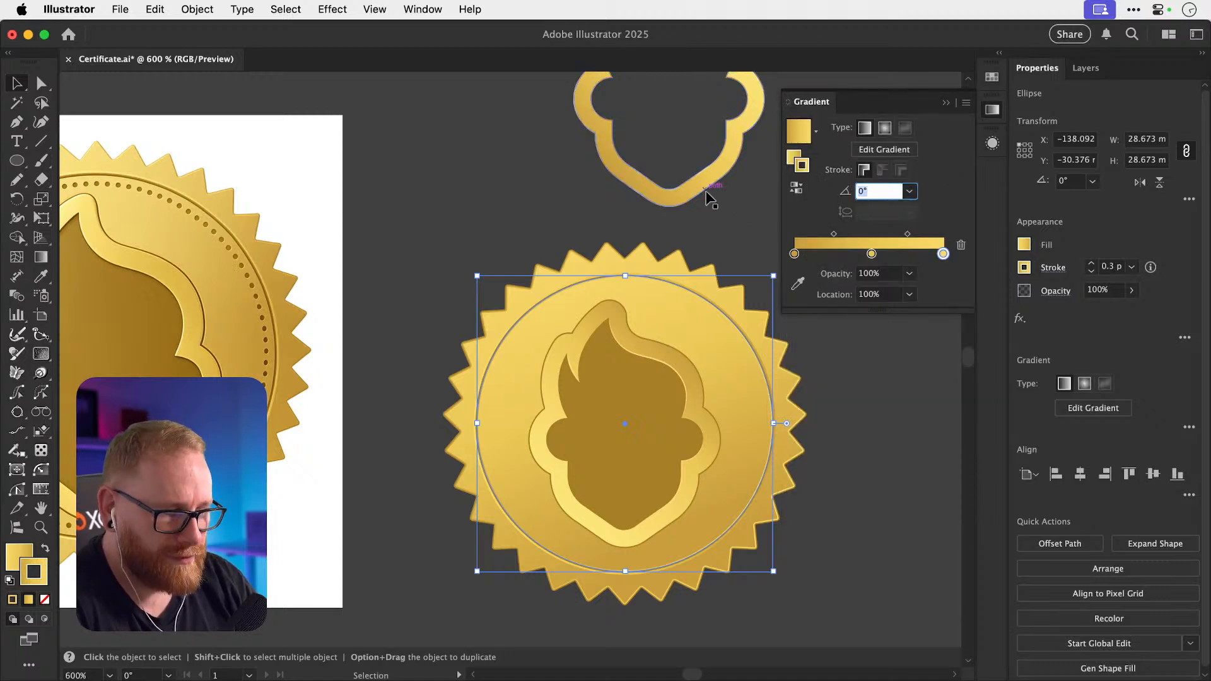
text(45)
key(Return)
click(446, 241)
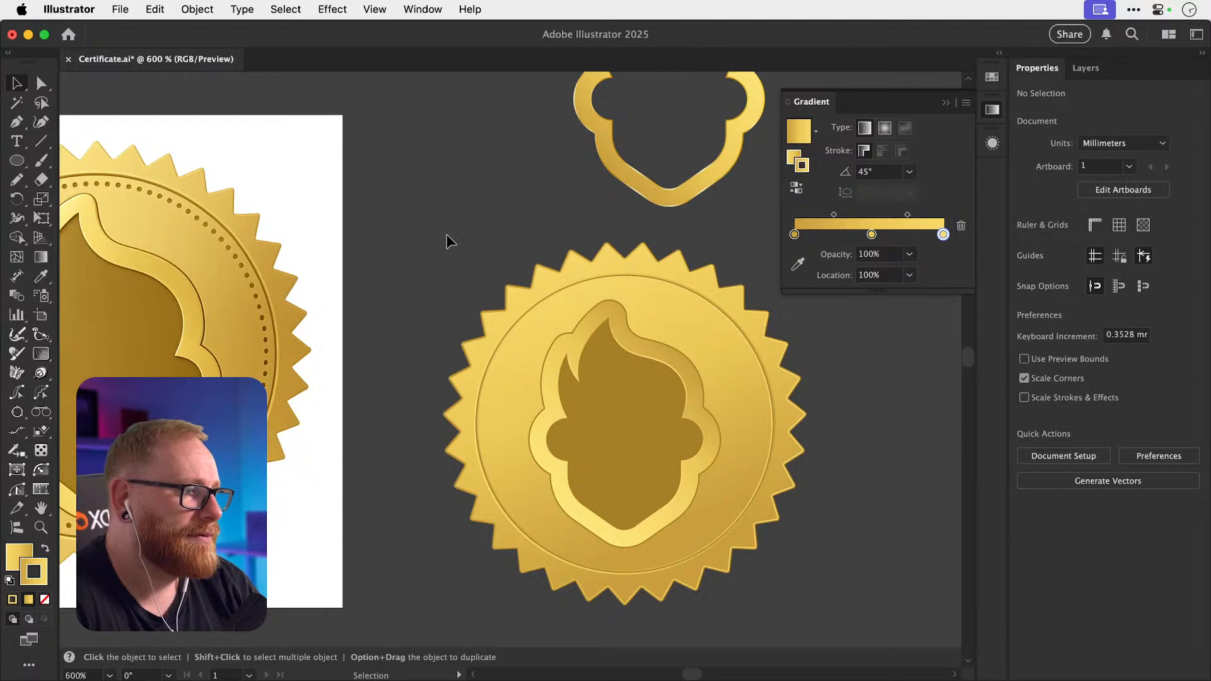
scroll(445, 234, down, 5)
scroll(445, 234, left, 3)
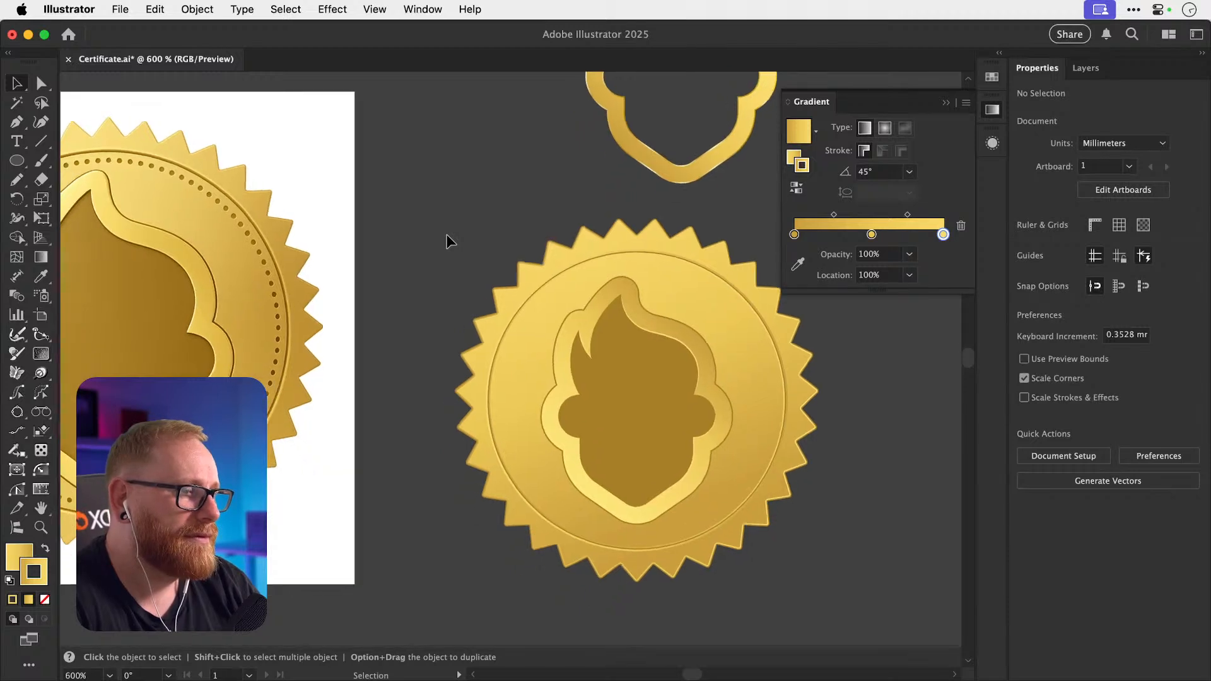
Apply a gradient fill to the seal's inner flame shape and remove its middle stop.
scroll(445, 233, left, 3)
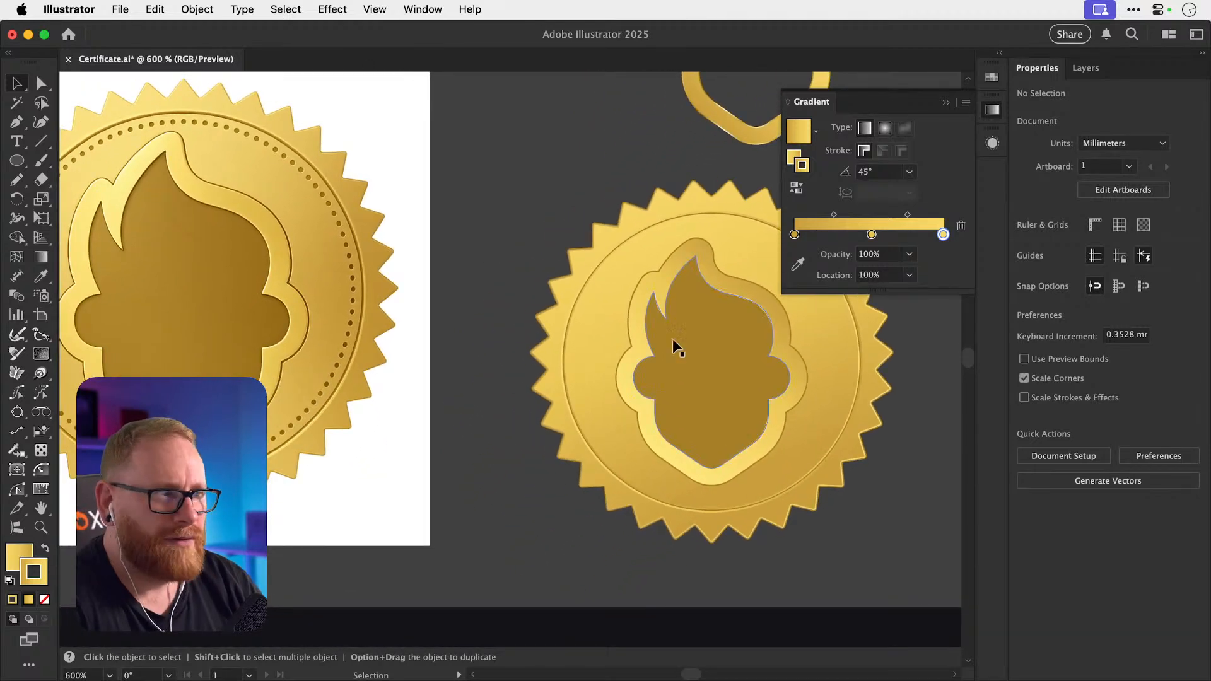
click(717, 361)
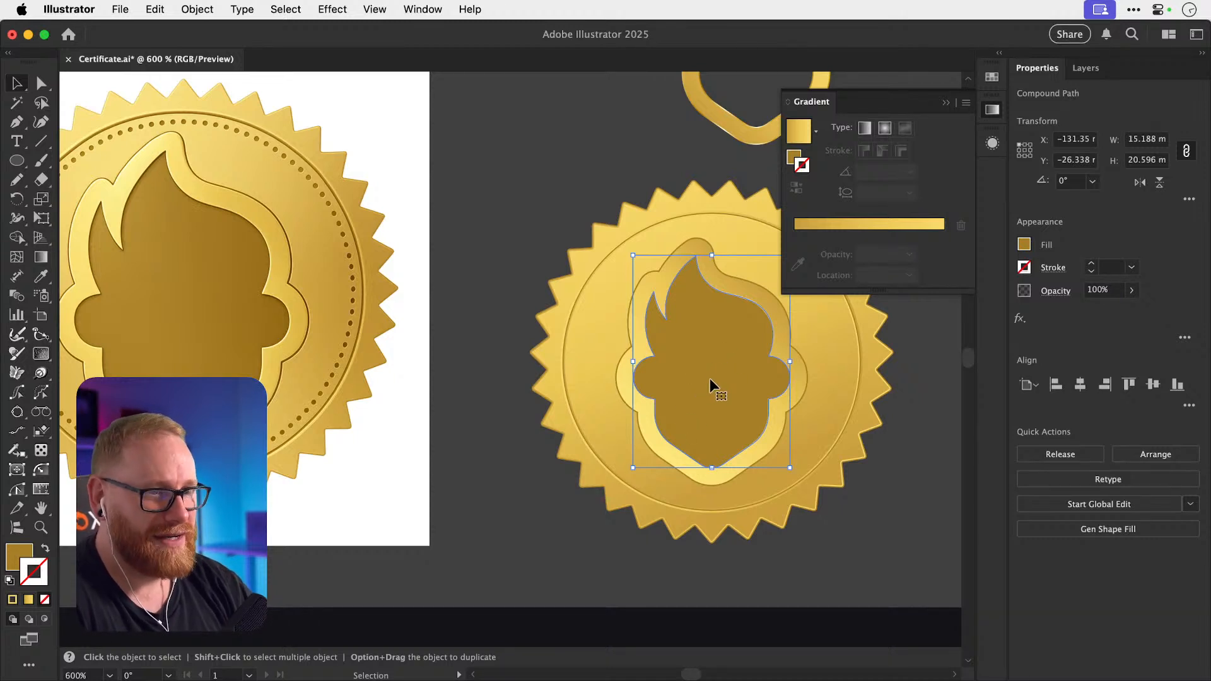
click(884, 231)
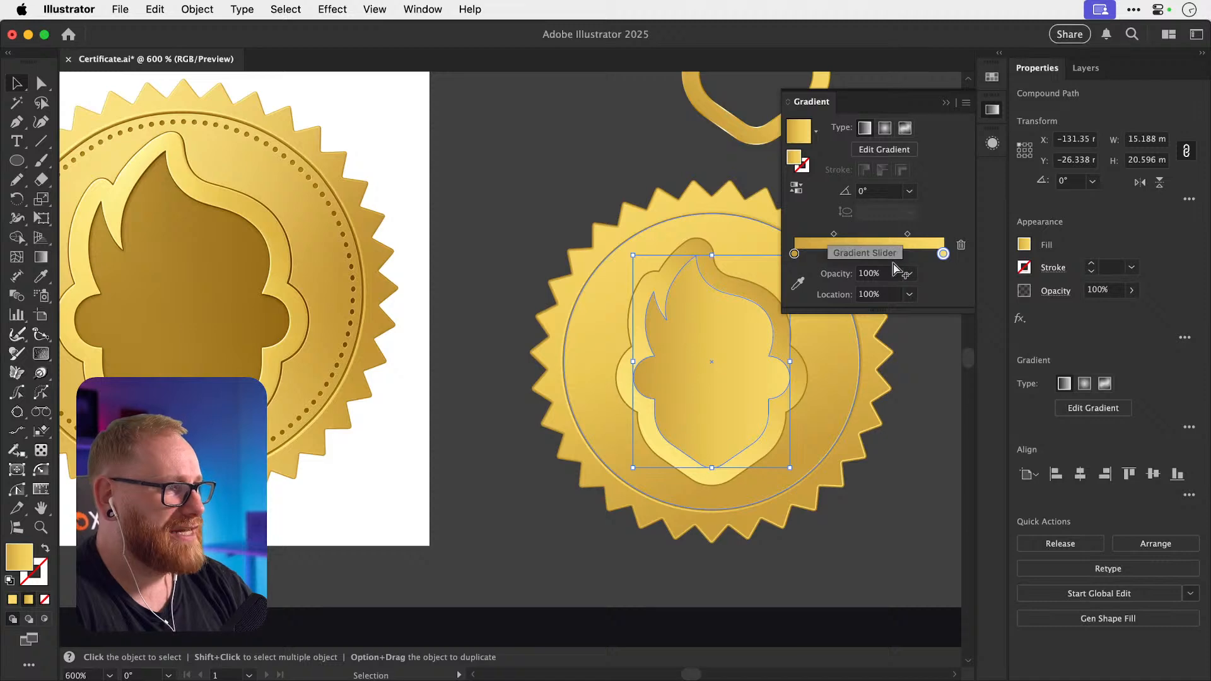
click(871, 254)
drag(871, 254, 873, 281)
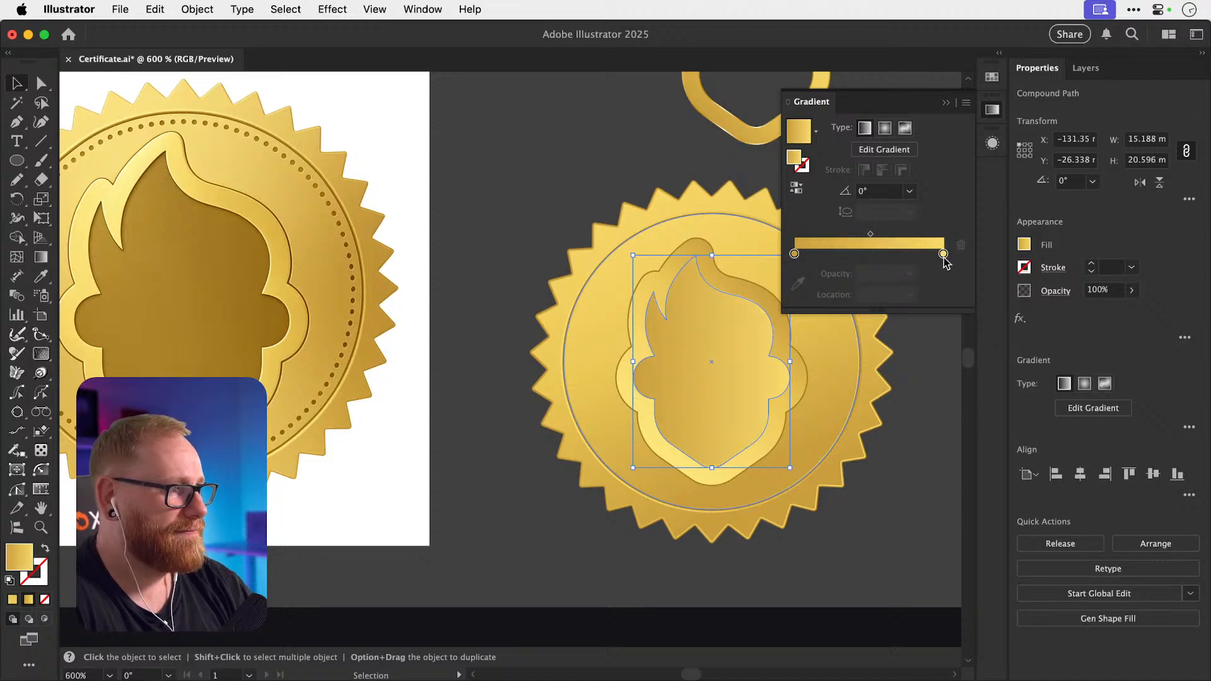
Set the gradient's end stop to dark brown, HSB 36/88.61/30.98.
double_click(943, 254)
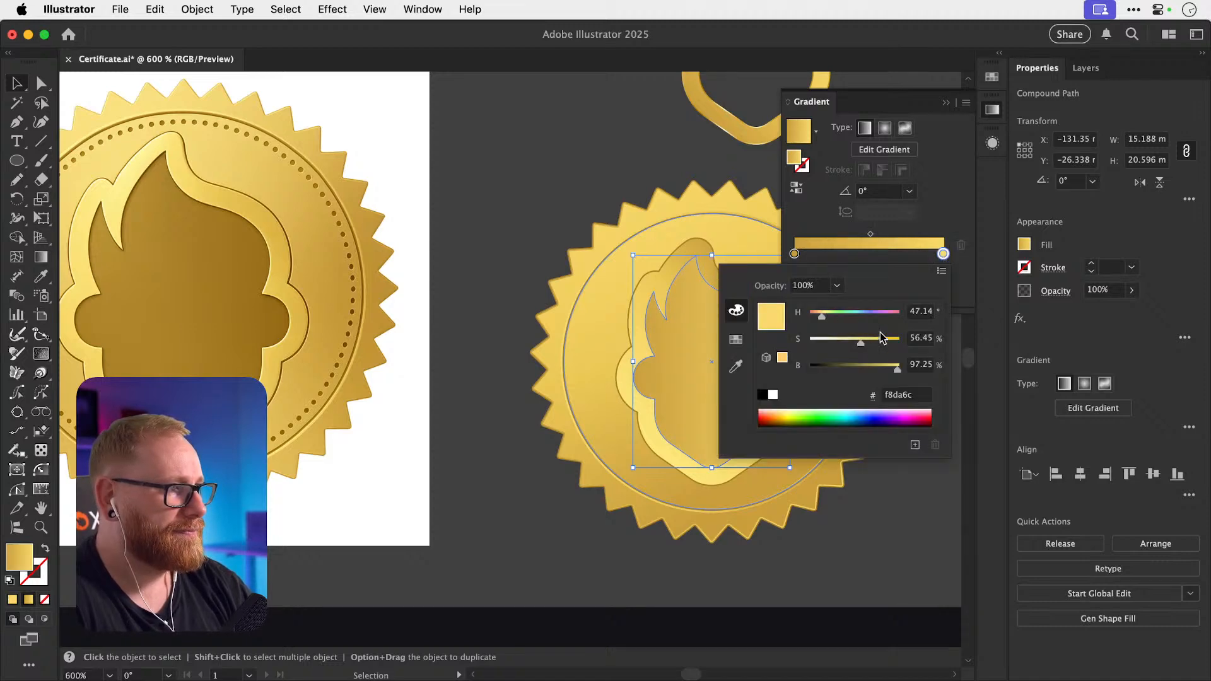
drag(897, 367, 837, 366)
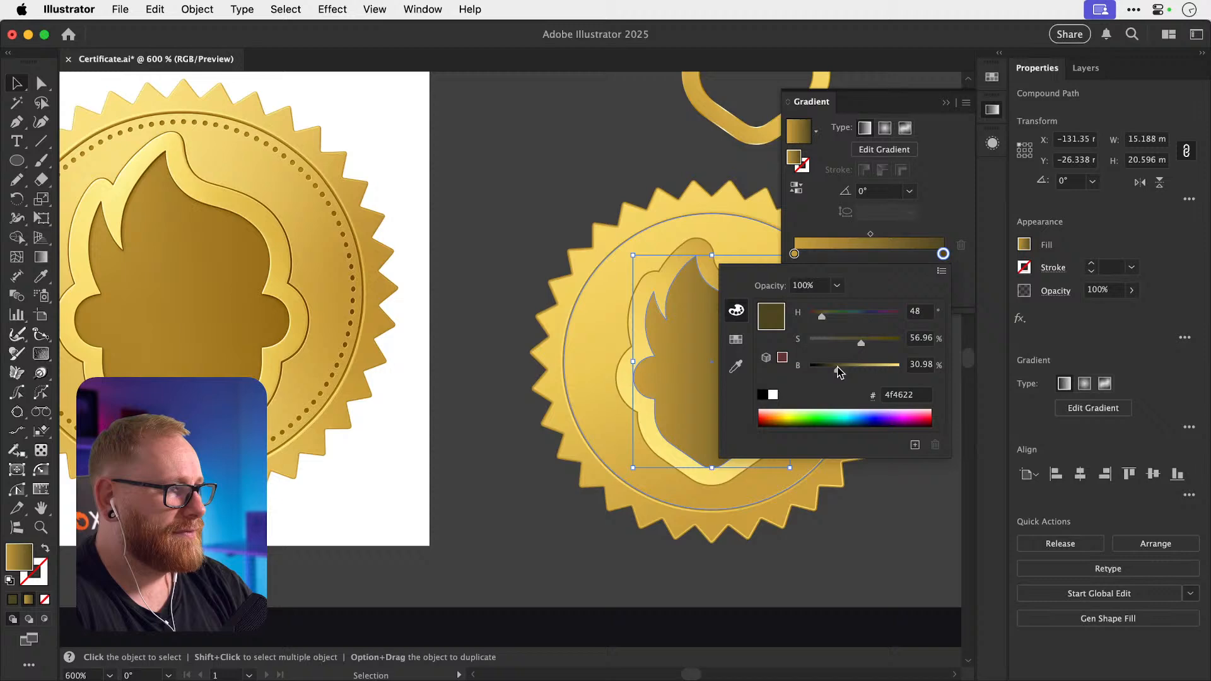
click(890, 339)
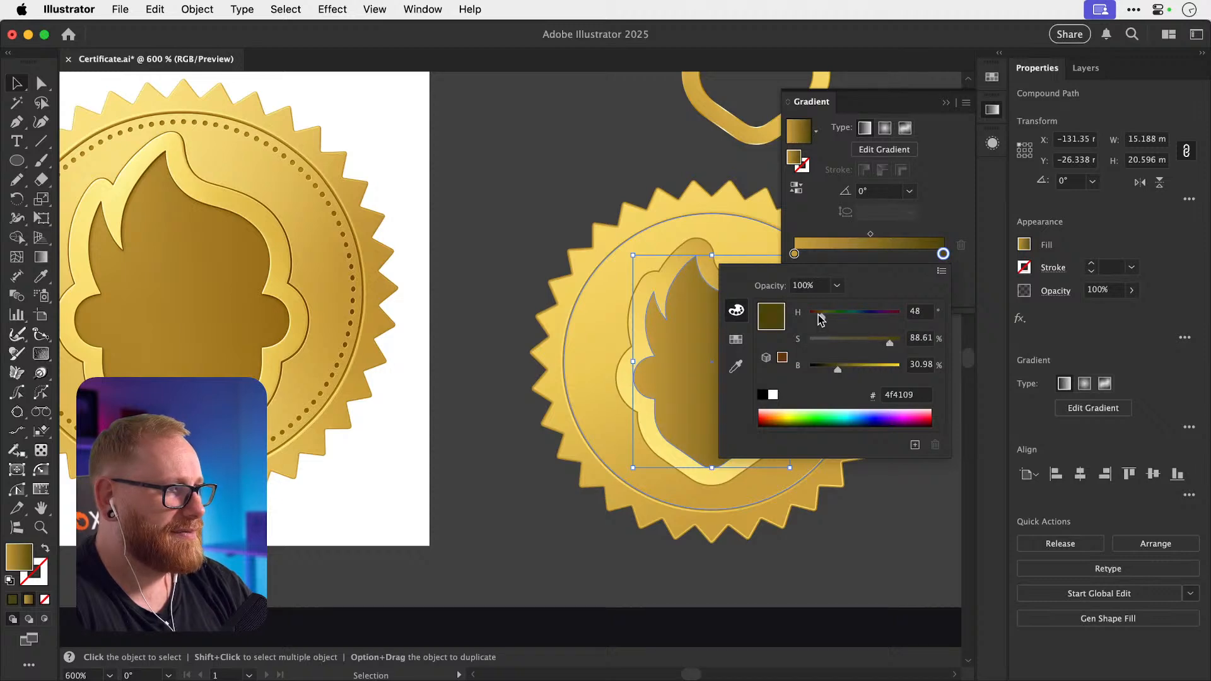
drag(818, 315, 814, 315)
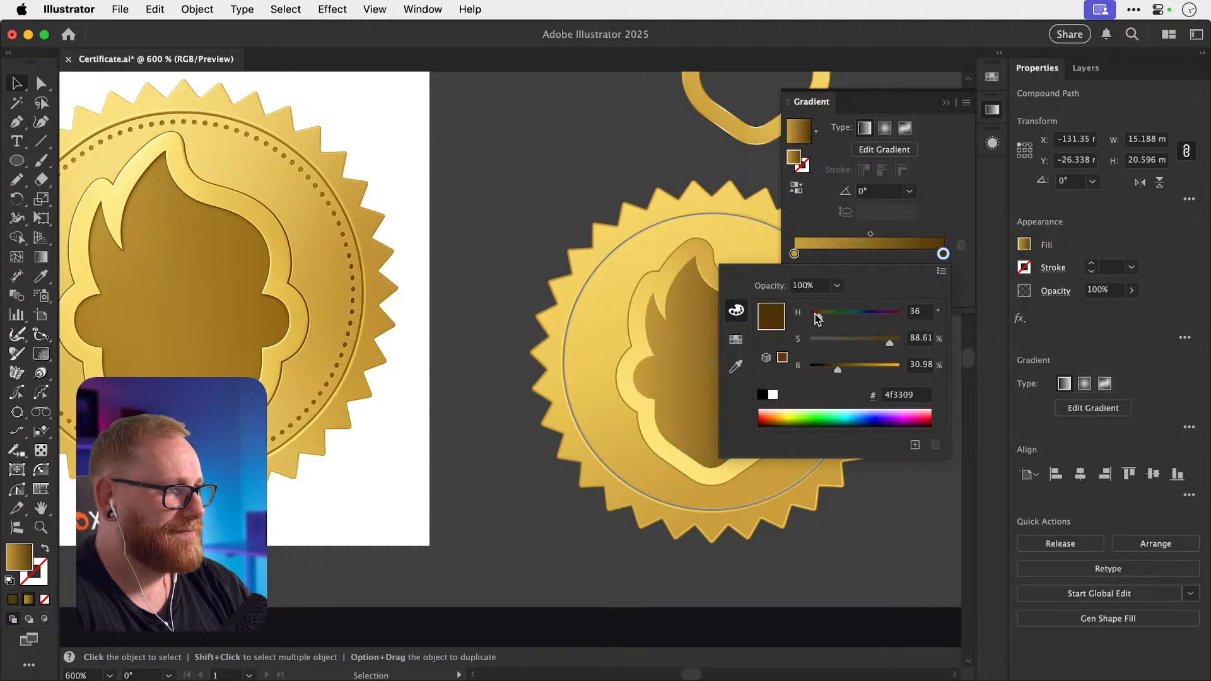
click(531, 379)
scroll(502, 398, right, 3)
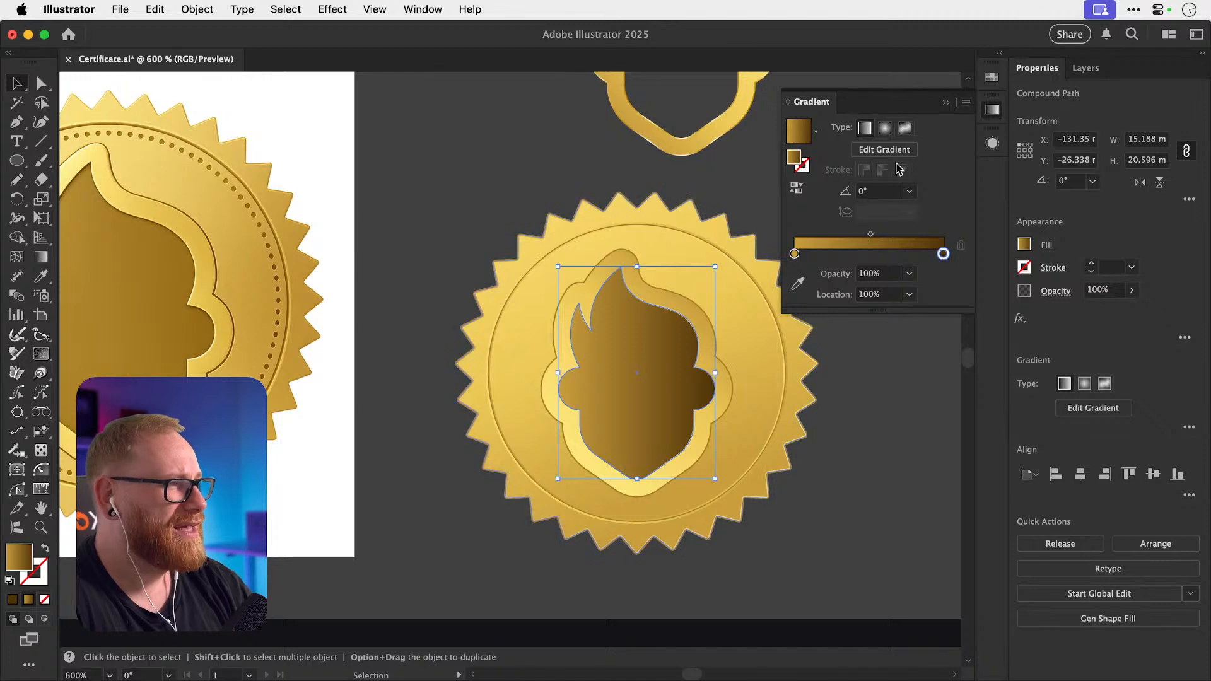
Set the flame gradient's angle to 50°.
click(880, 191)
text(45)
key(Return)
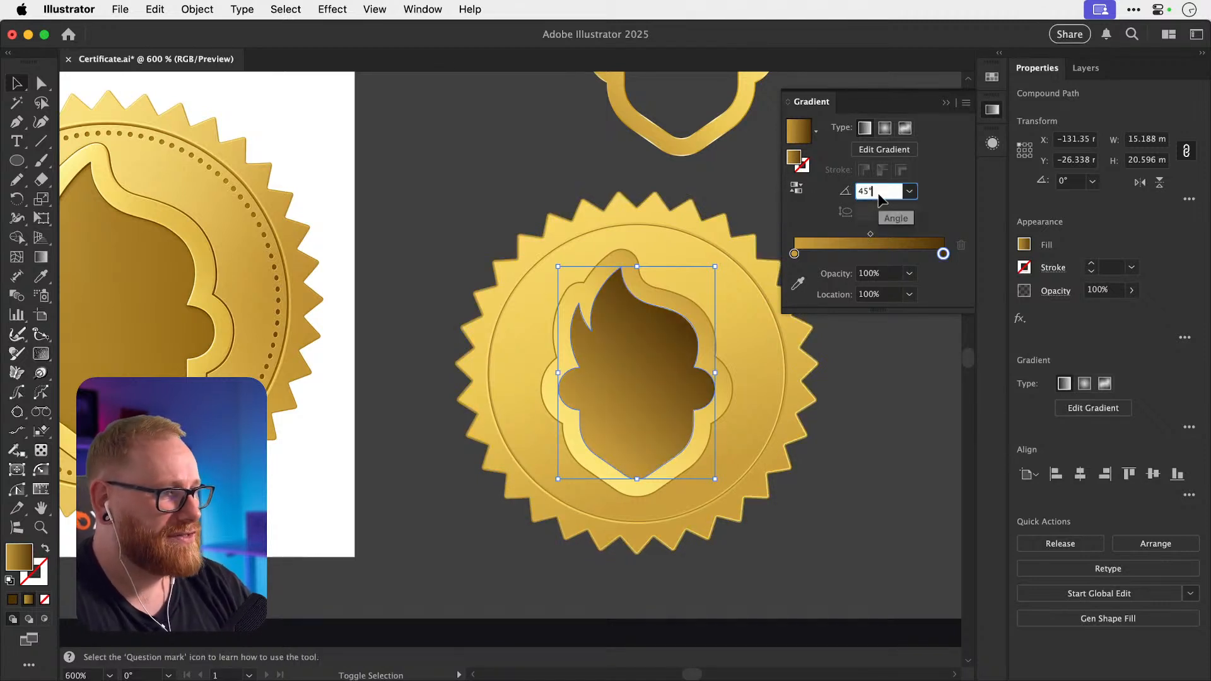
key(shift+Down)
key(shift+Down)
key(shift+Down)
key(shift+Down)
key(shift+Down)
key(shift+Down)
key(shift+Down)
key(shift+Down)
key(shift+Down)
key(shift+Down)
key(shift+Down)
key(shift+Down)
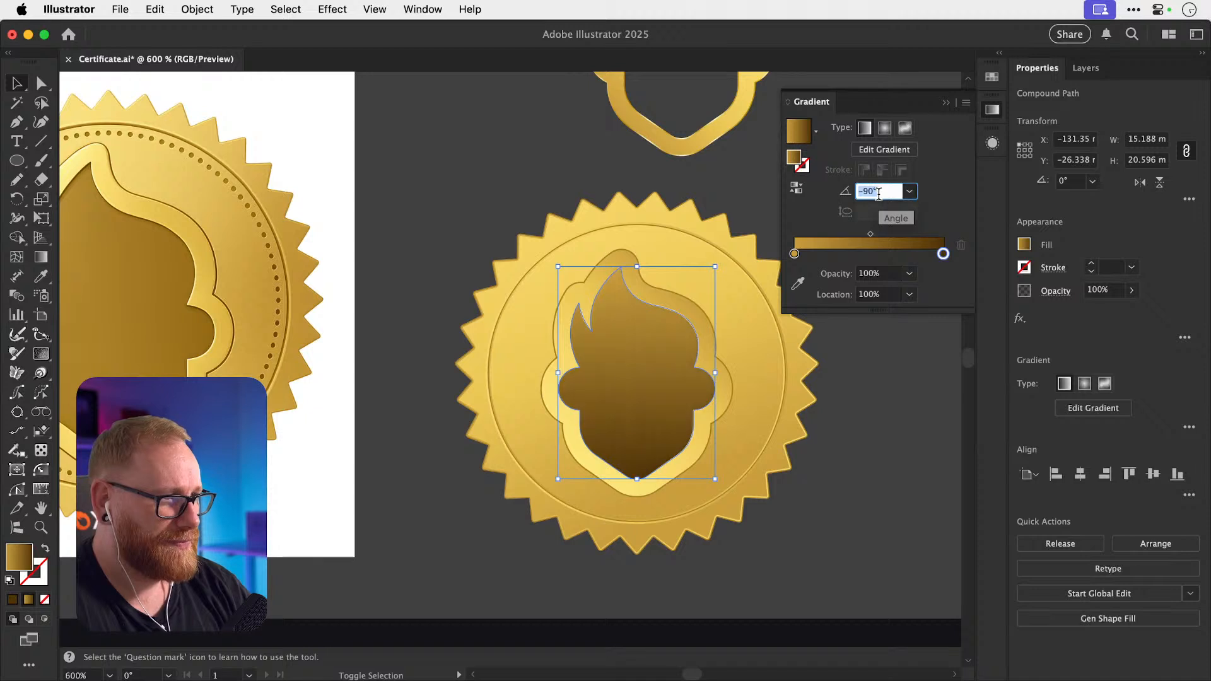
key(shift+Down)
key(shift+Down)
key(shift+Down)
key(shift+Down)
key(shift+Down)
key(shift+Down)
key(shift+Down)
key(shift+Down)
key(shift+Down)
key(shift+Down)
key(shift+Down)
key(shift+Down)
key(shift+Down)
key(shift+Down)
key(shift+Down)
key(shift+Down)
key(shift+Down)
key(shift+Down)
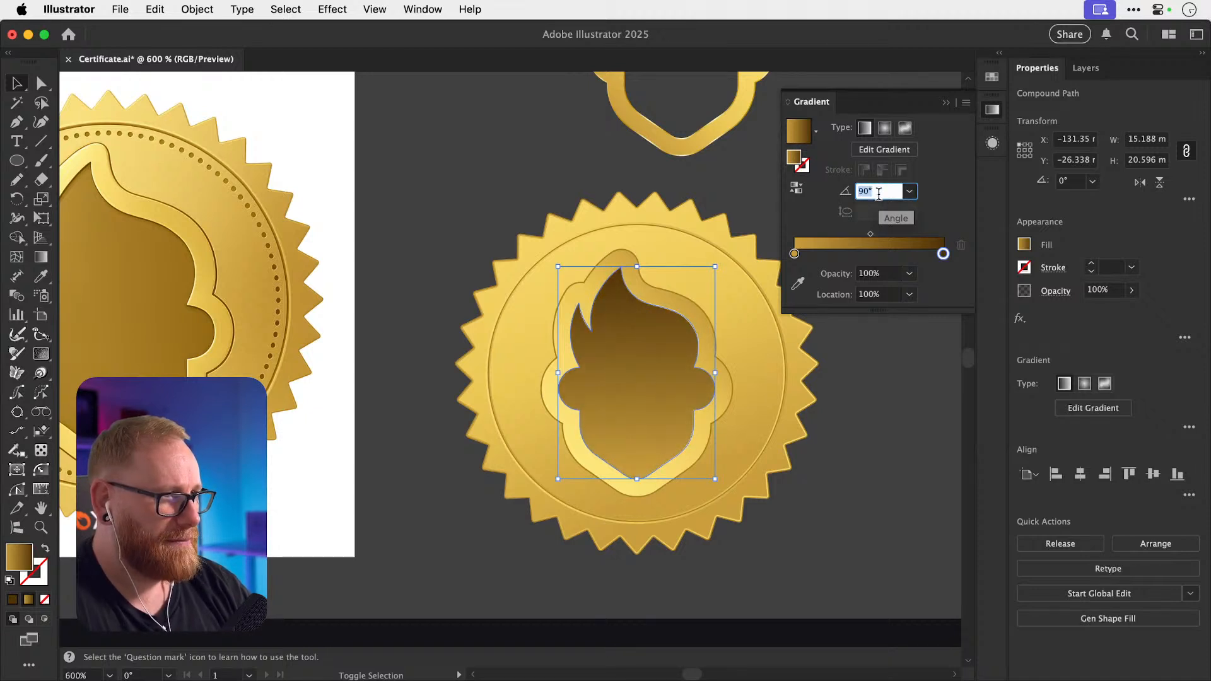
key(shift+Down)
key(shift+Down)
key(shift+Down)
key(shift+Down)
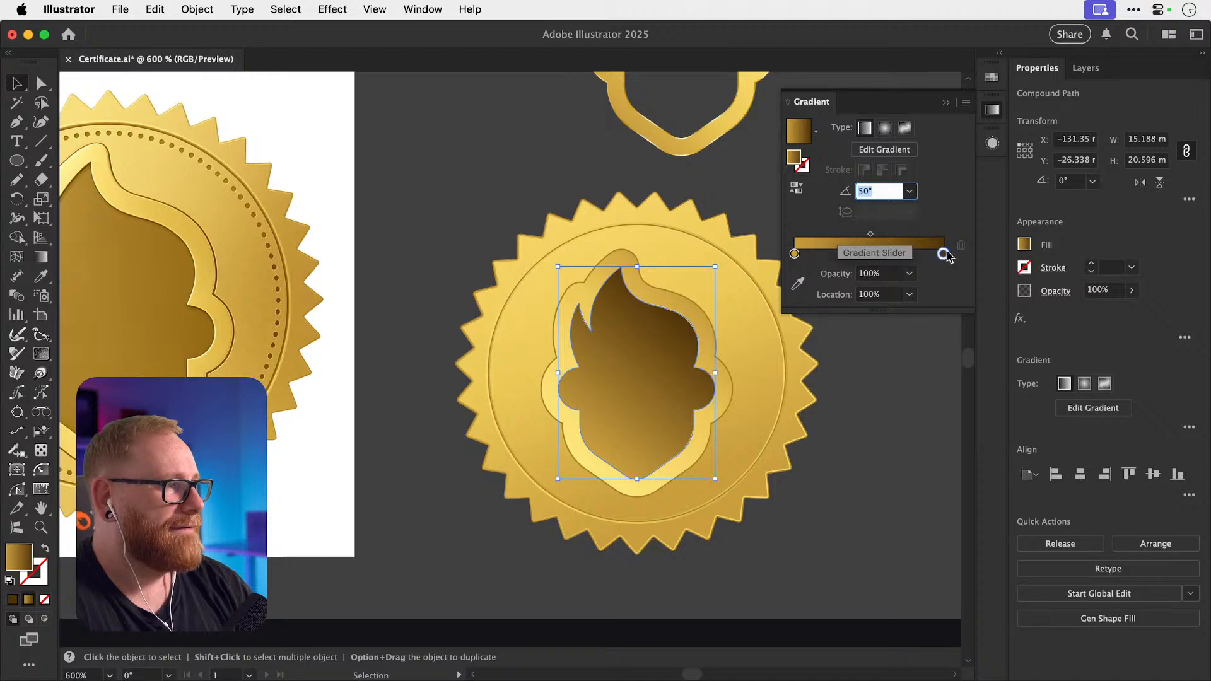
Lighten the gradient's dark end stop to a warm gold.
double_click(943, 254)
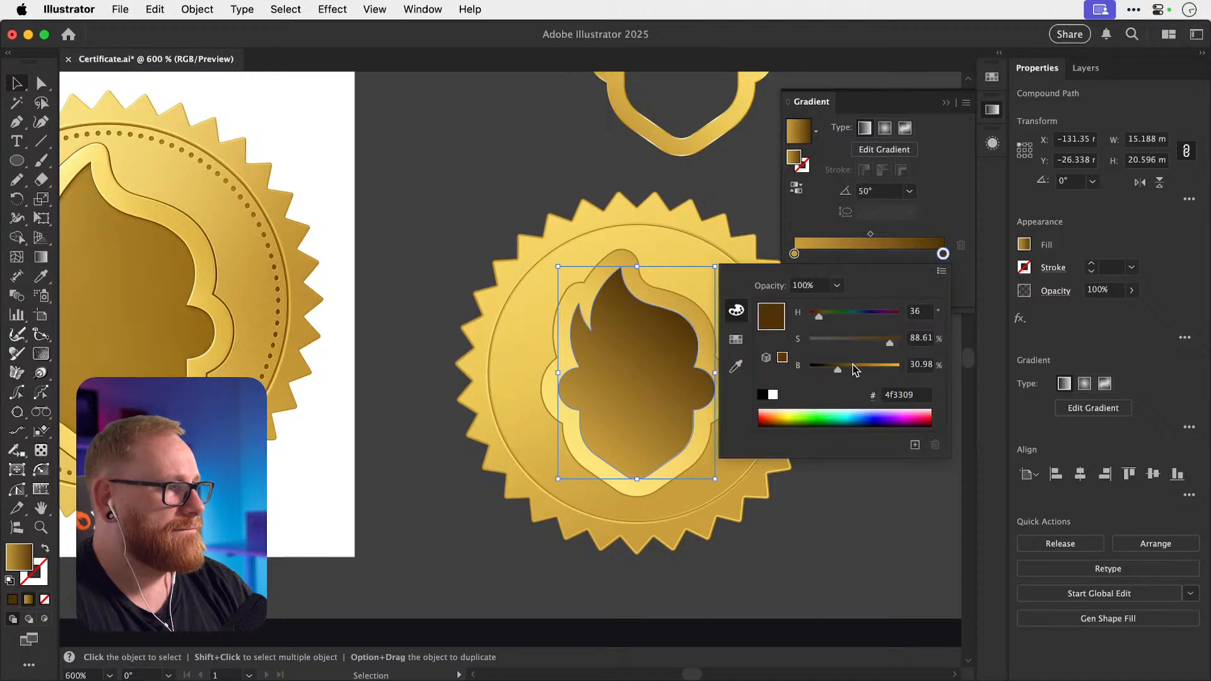
click(852, 366)
drag(854, 369, 862, 367)
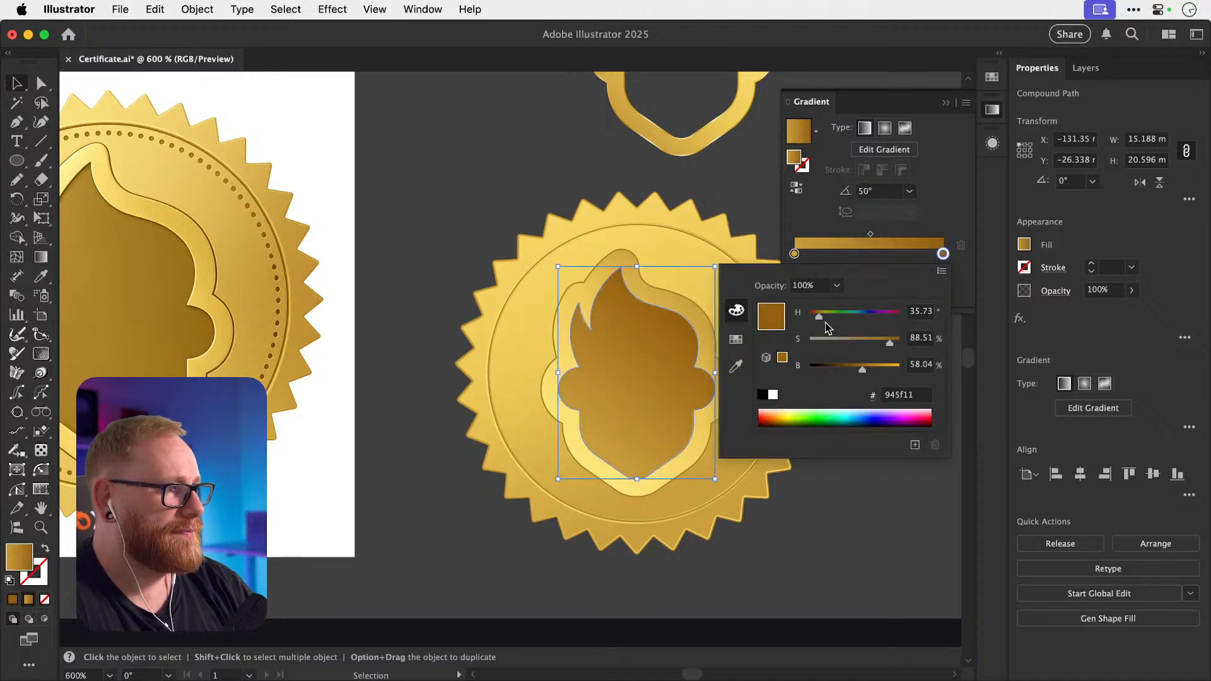
drag(820, 316, 887, 343)
drag(820, 320, 820, 320)
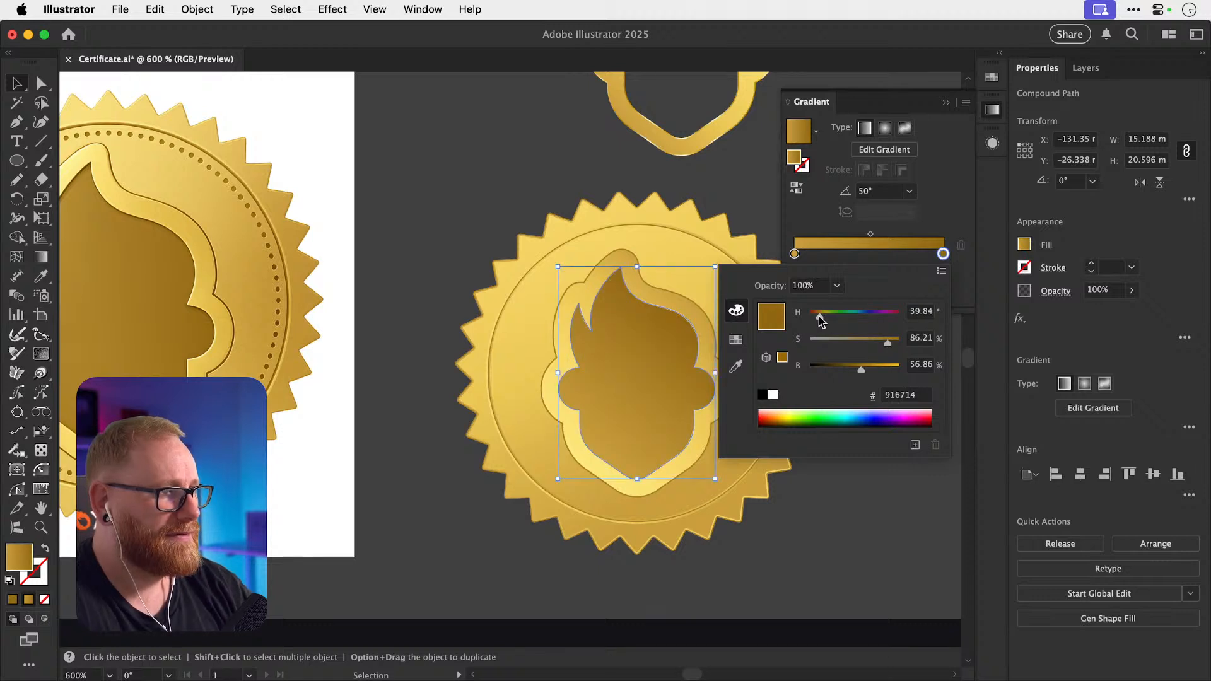
click(794, 253)
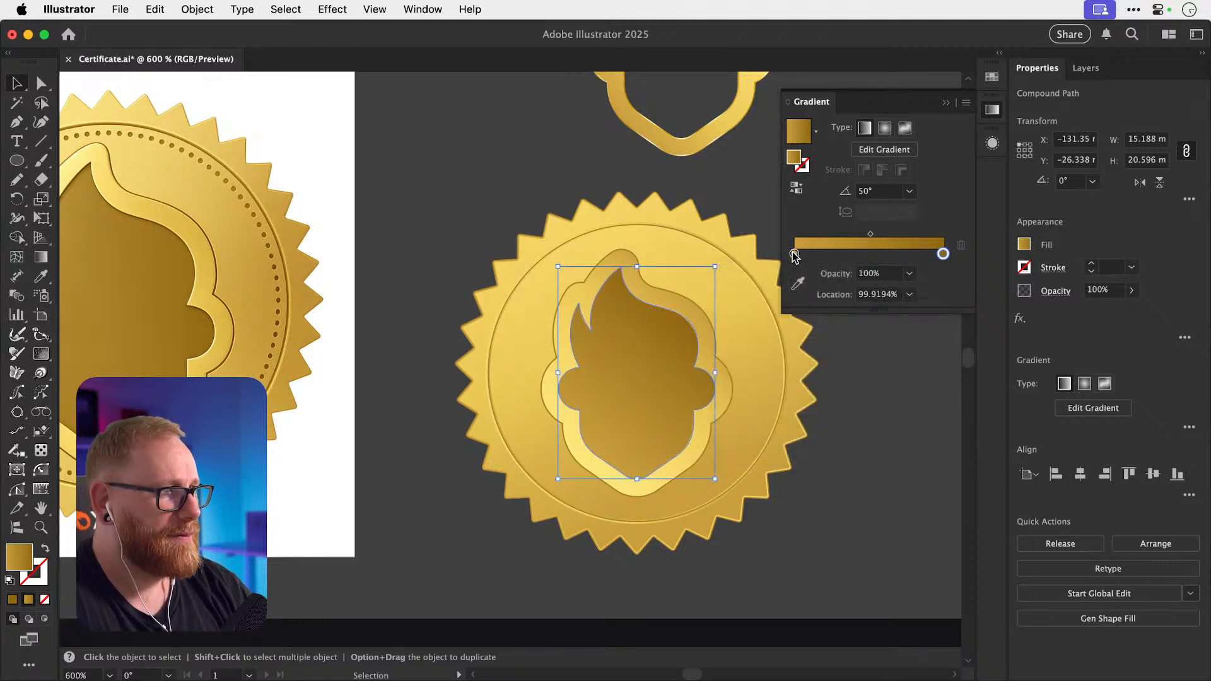
Shift the gradient's blend midpoint right to about 64% and deselect the flame.
mouse_move(794, 253)
mouse_down()
mouse_move(834, 253)
mouse_move(794, 254)
mouse_up()
click(870, 235)
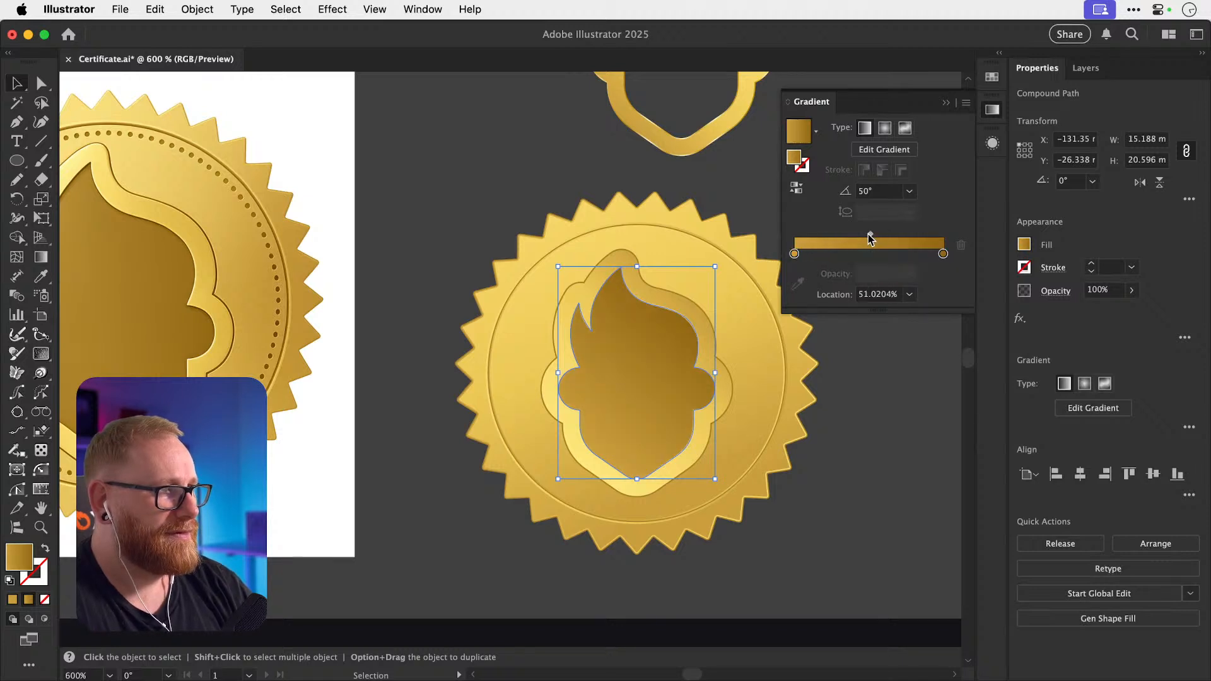
drag(870, 234, 890, 232)
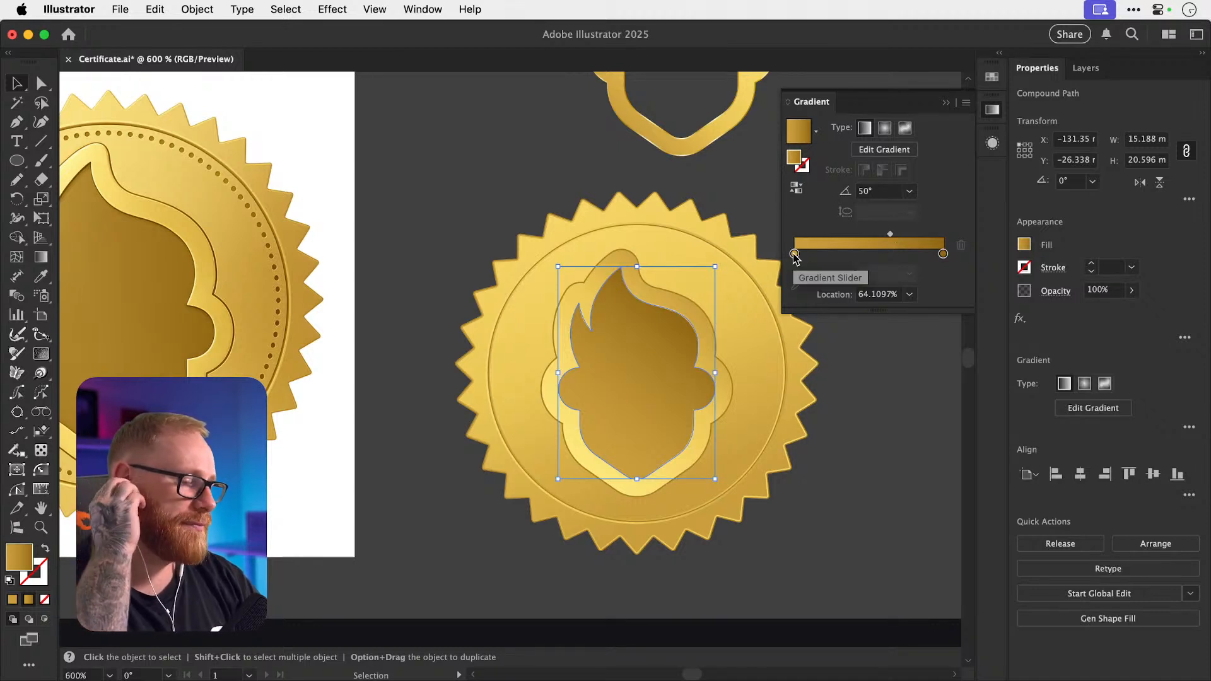
drag(794, 254, 867, 254)
key(super+z)
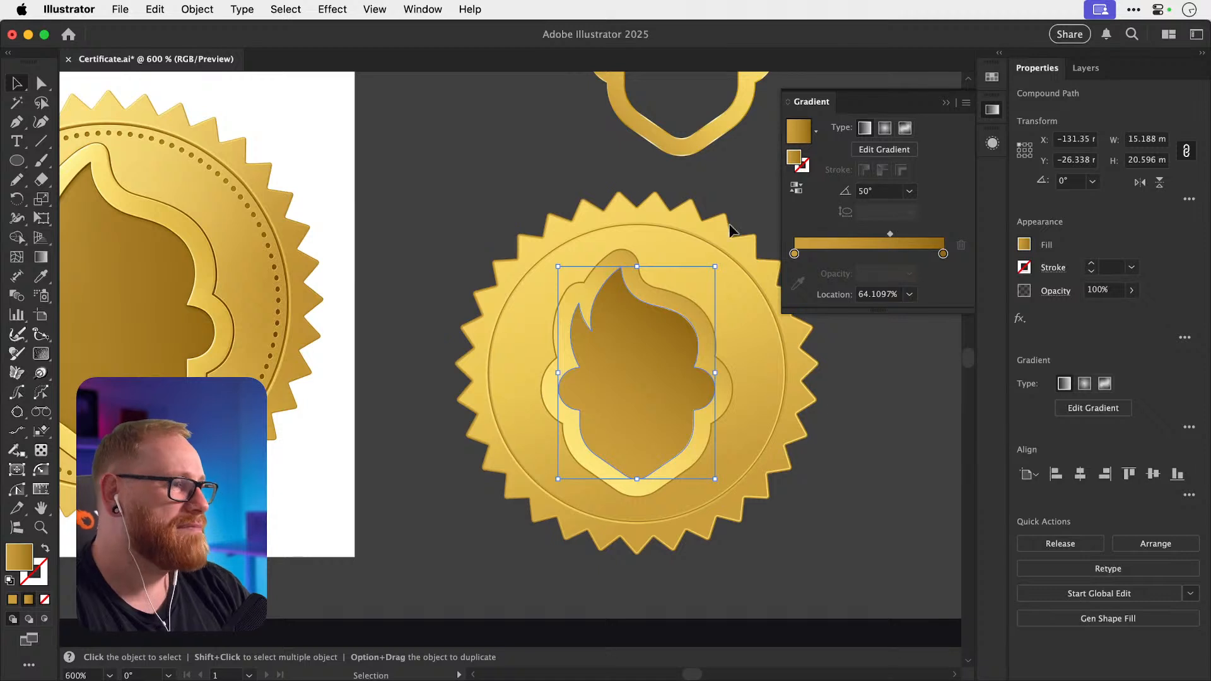
click(561, 167)
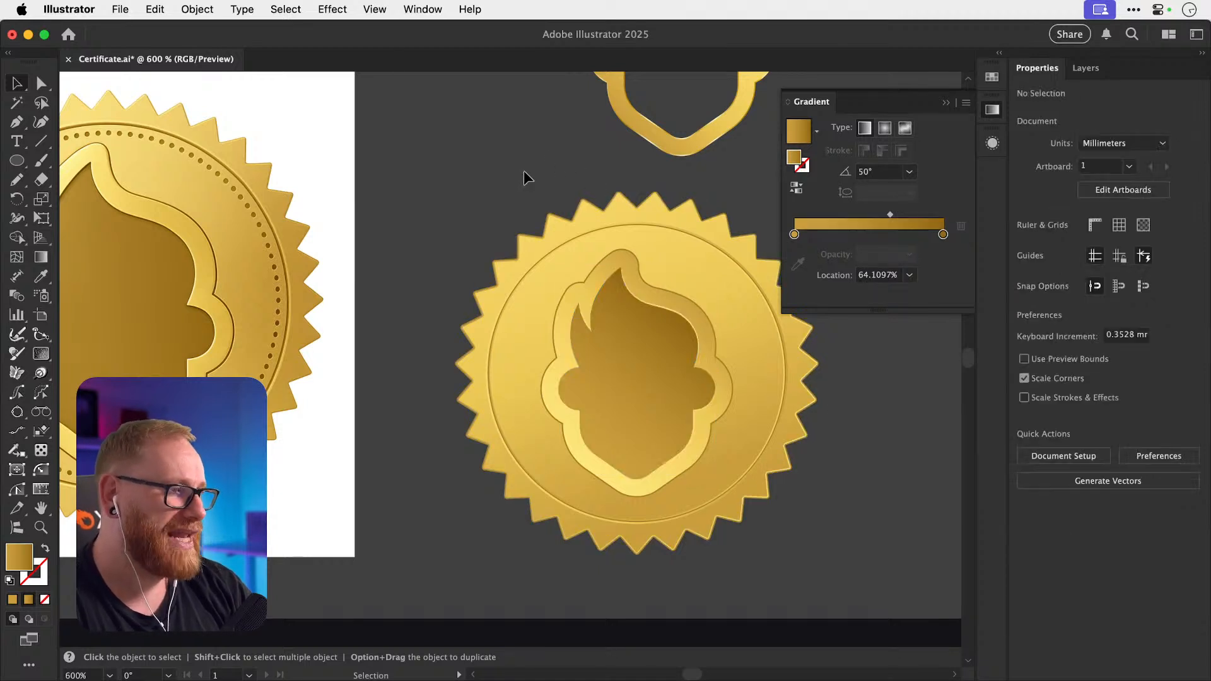
Select the head-outline ring and try a gradient on its stroke, then undo it.
scroll(463, 200, up, 2)
scroll(463, 201, left, 3)
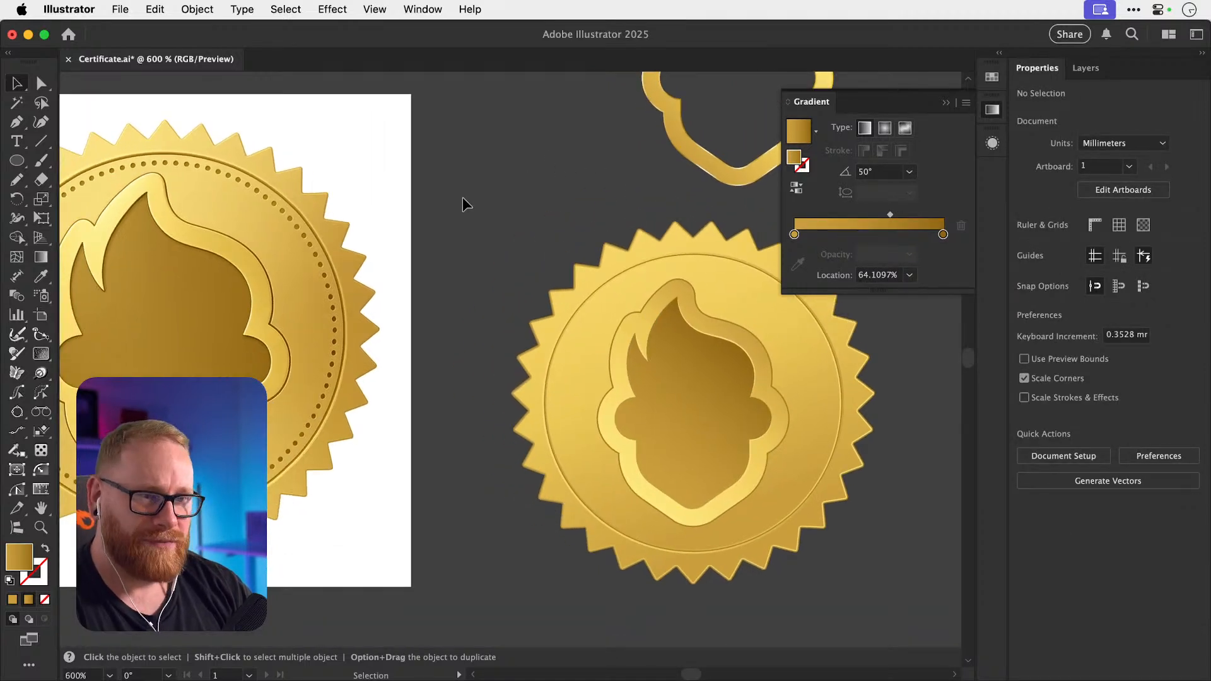
scroll(462, 200, up, 1)
scroll(463, 201, left, 2)
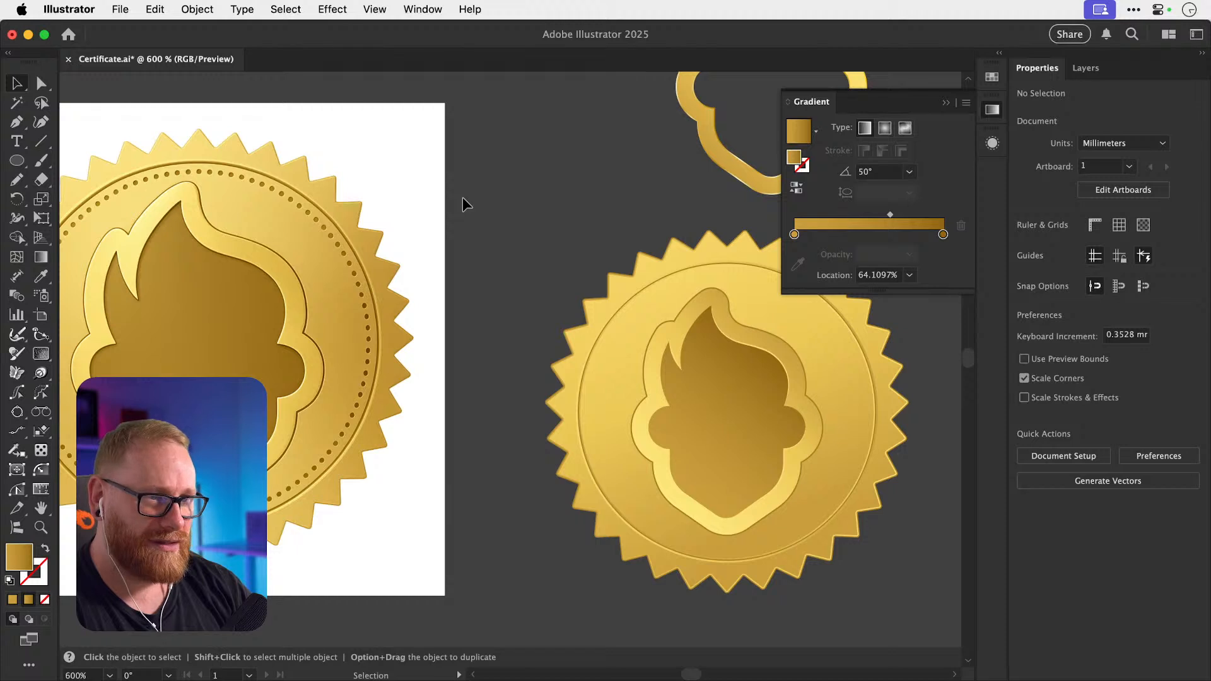
scroll(463, 201, down, 1)
scroll(462, 200, right, 3)
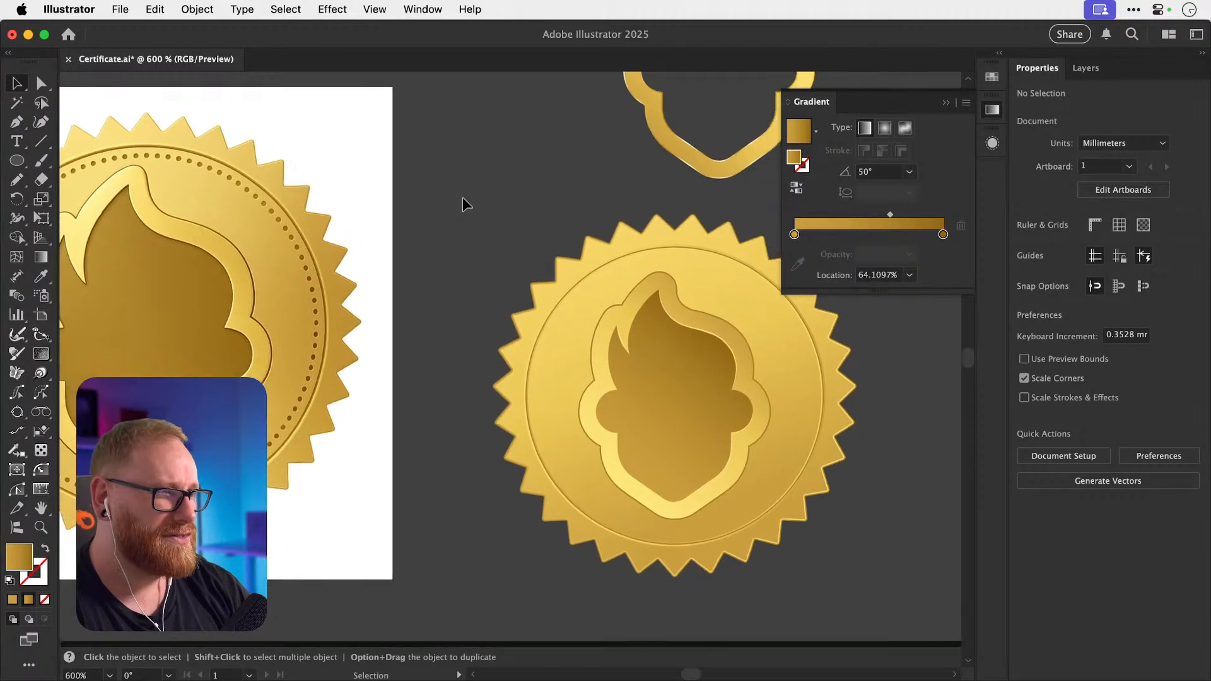
scroll(463, 204, right, 2)
scroll(462, 204, down, 1)
scroll(486, 350, left, 4)
scroll(485, 350, up, 1)
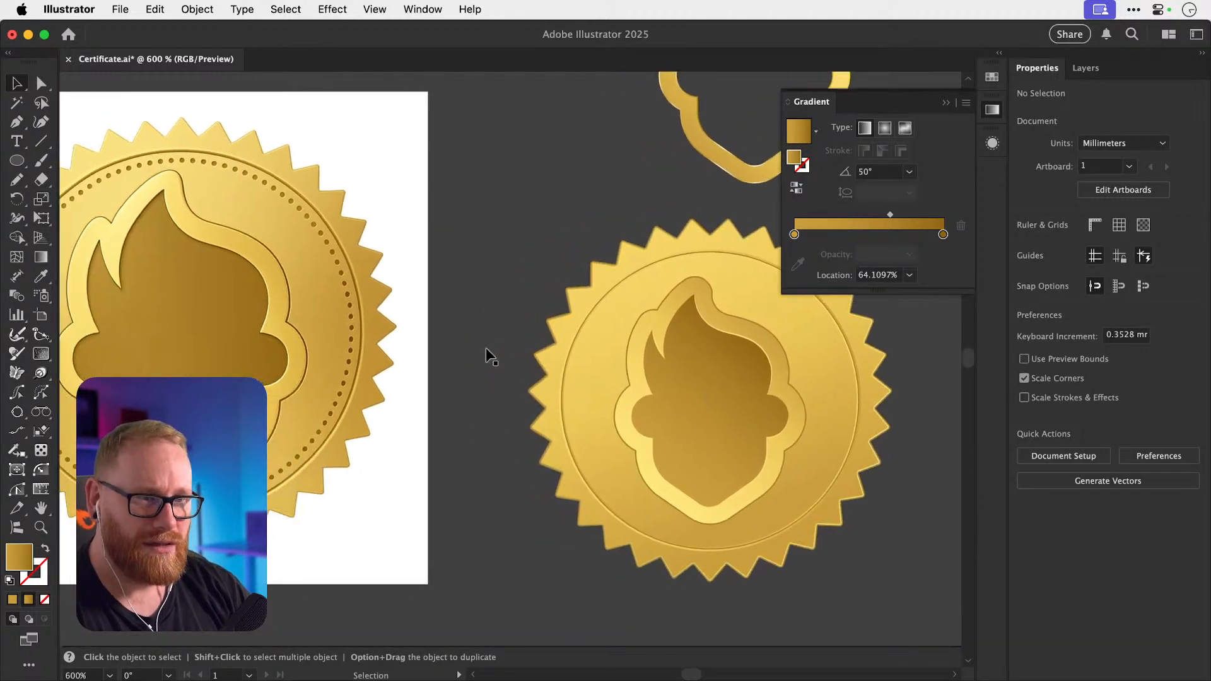
click(634, 441)
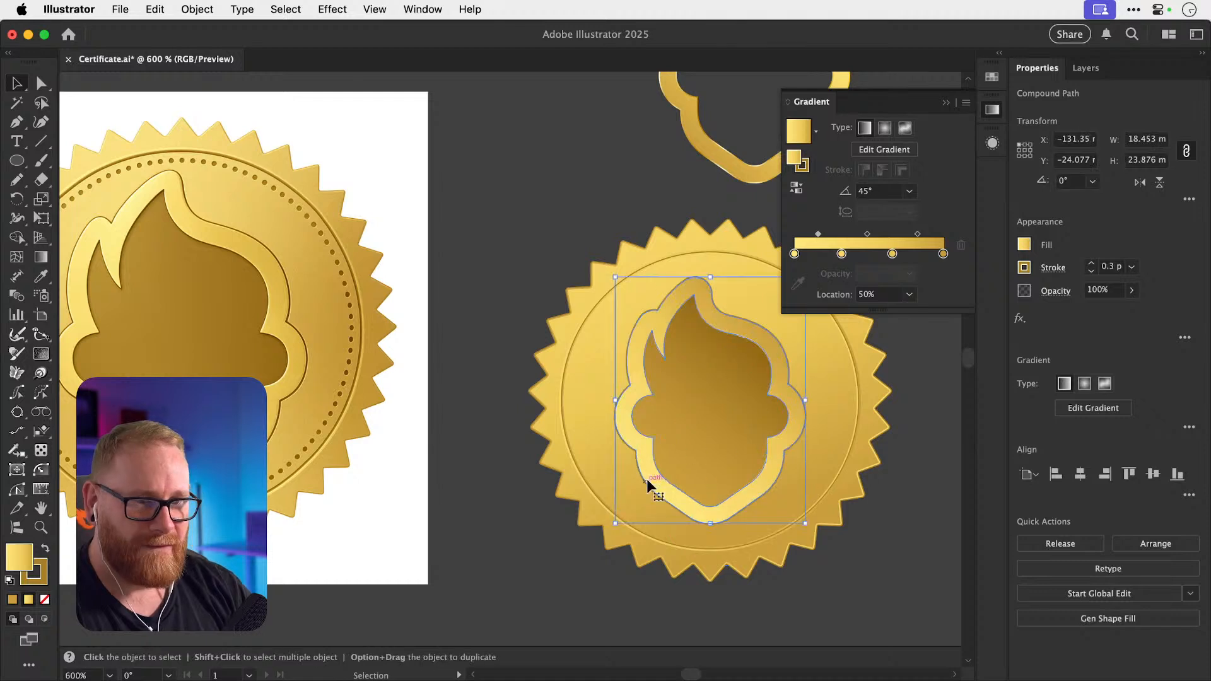
key(x)
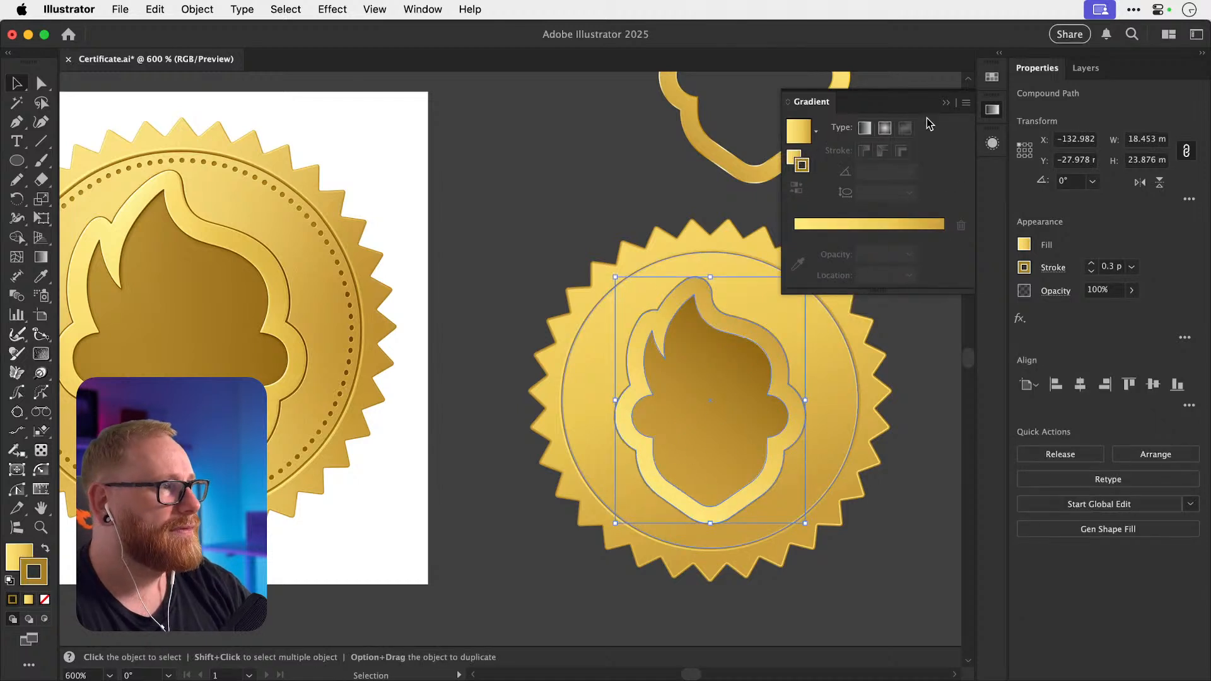
click(868, 234)
click(542, 217)
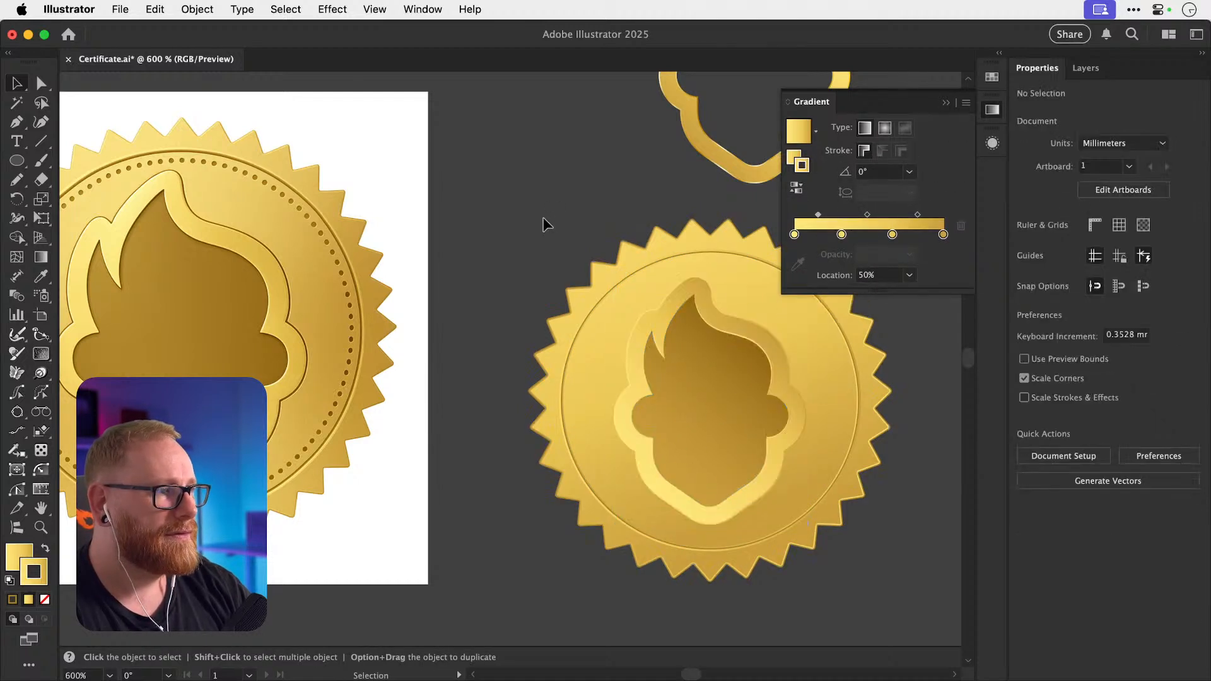
key(a)
key(super+z)
Duplicate the ring's stroke in the Appearance panel and set the second stroke to 0.6 pt.
key(z)
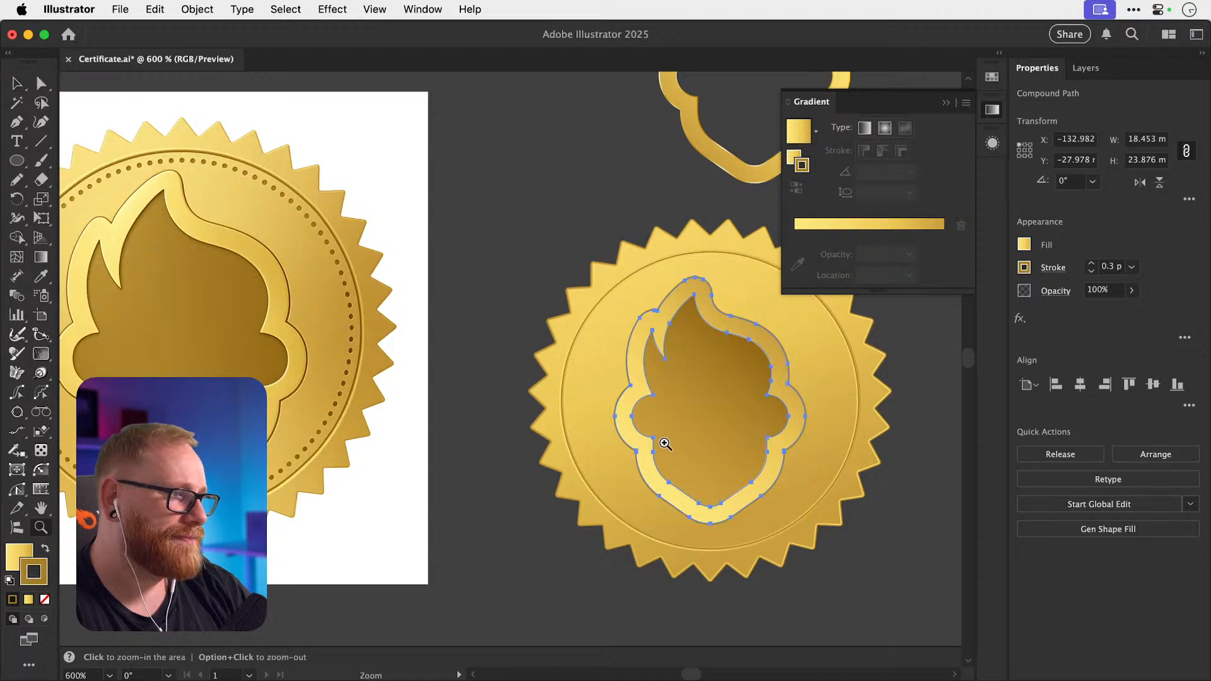
drag(662, 443, 912, 485)
key(v)
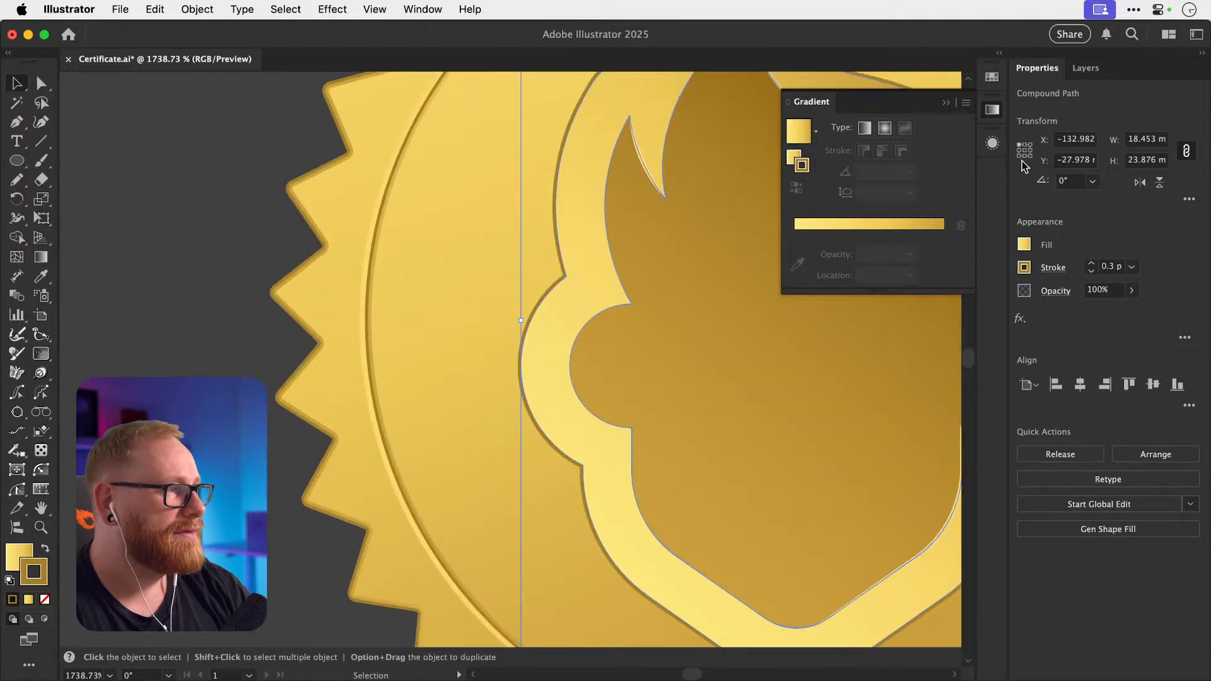
click(993, 144)
click(956, 186)
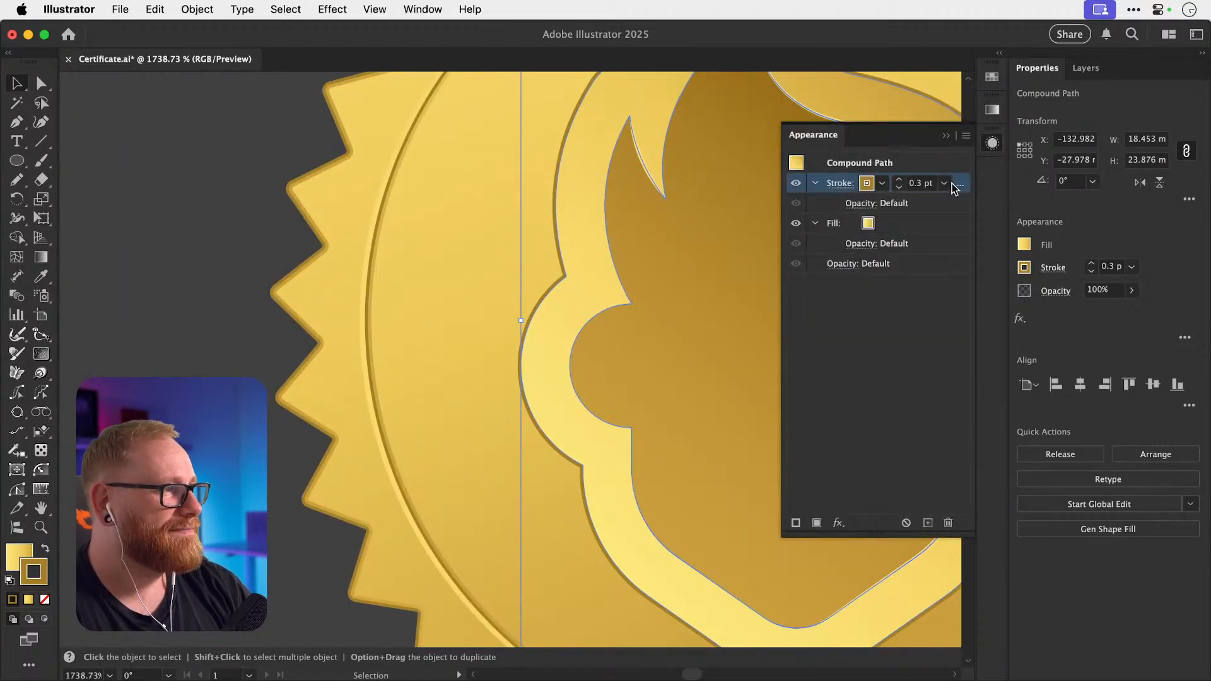
click(927, 523)
click(875, 226)
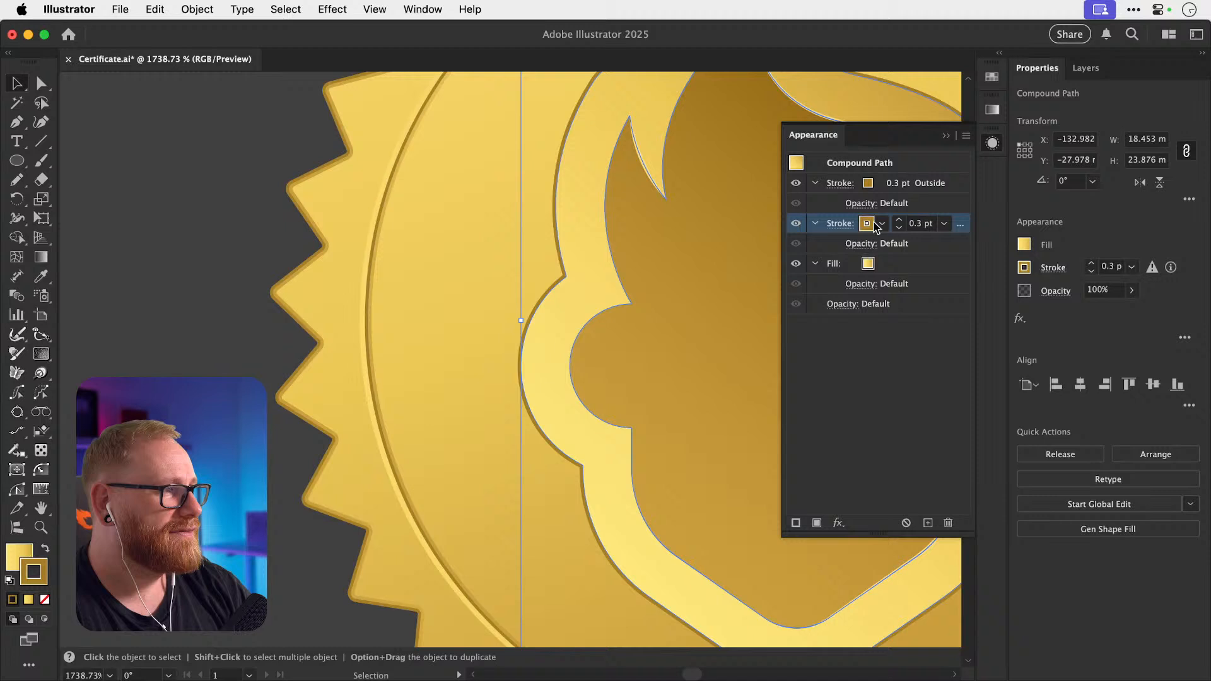
double_click(921, 222)
text(0.6)
key(Return)
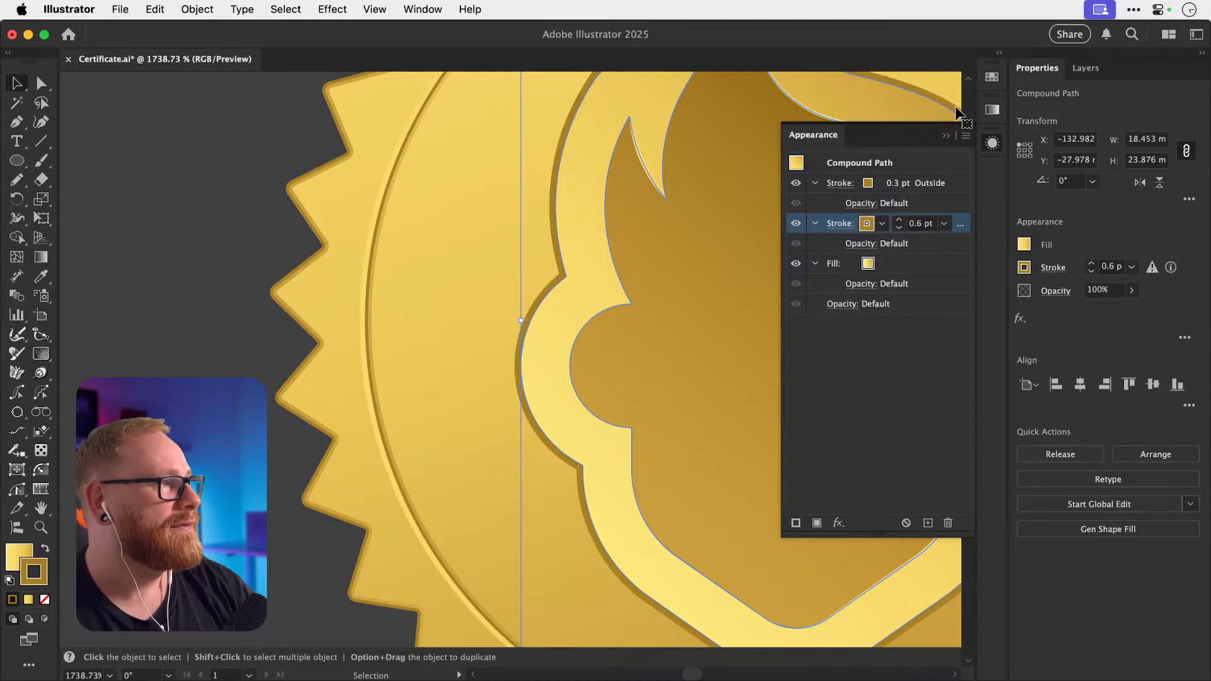
Give the second stroke a gold gradient and reverse its direction.
click(992, 110)
click(894, 229)
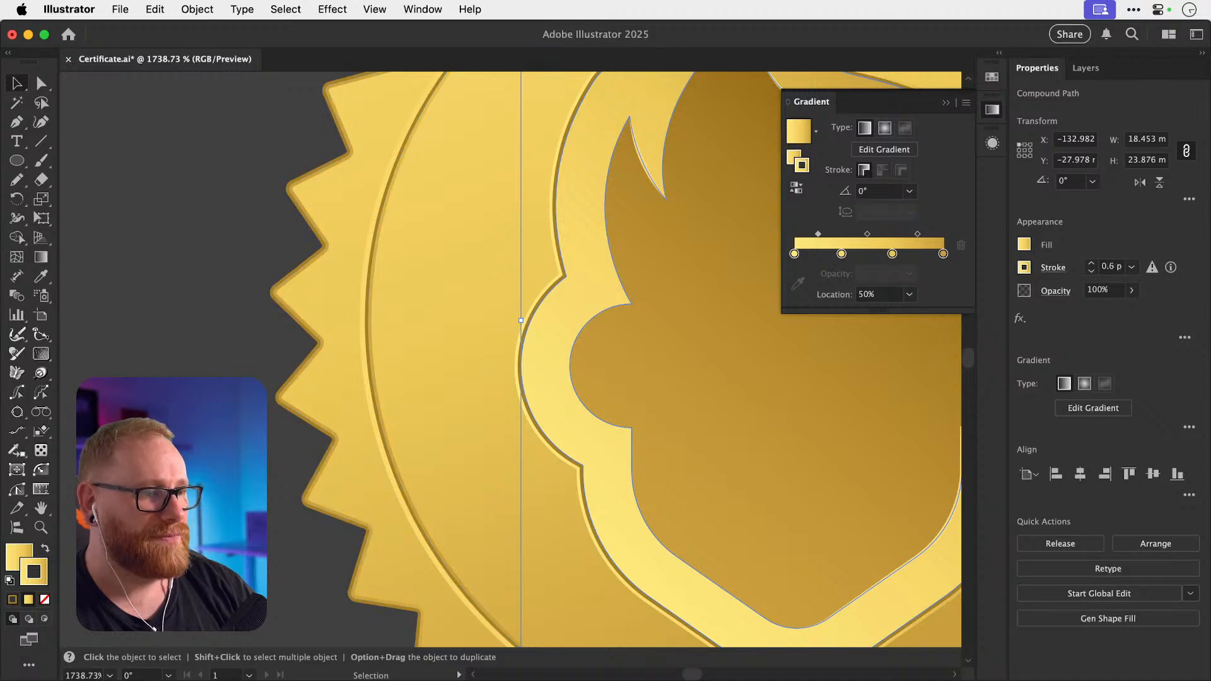
click(243, 391)
key(super+minus)
key(super+minus)
key(super+minus)
key(super+minus)
key(super+minus)
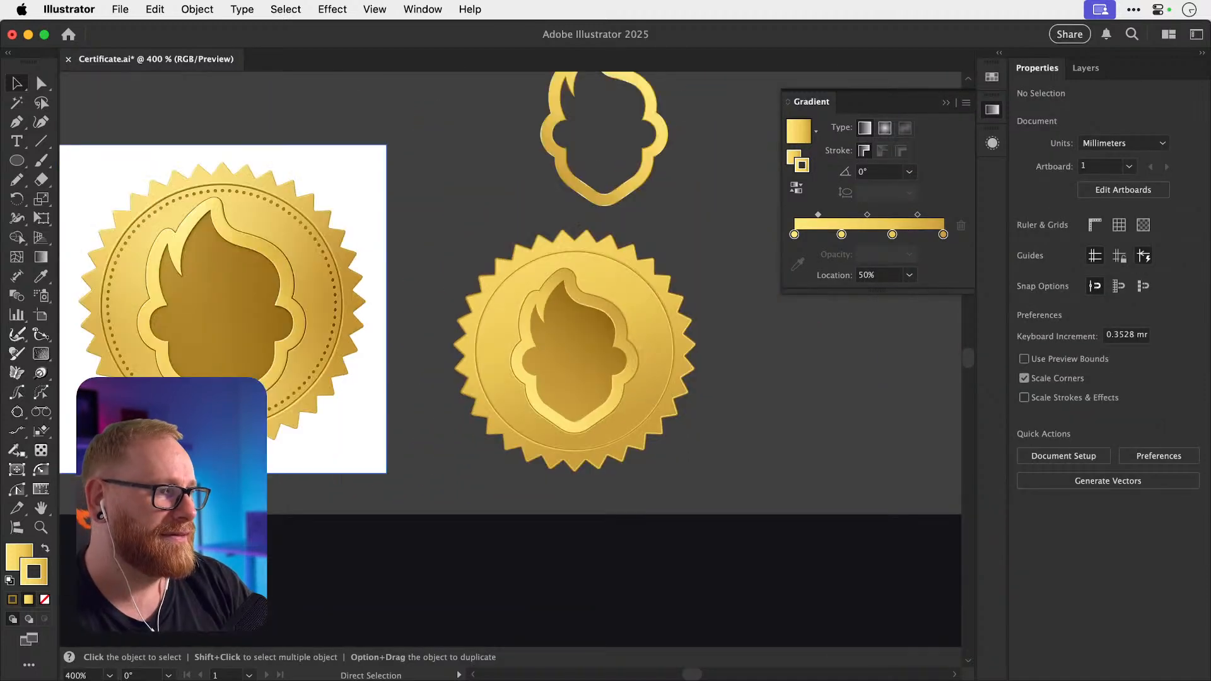
key(super+equal)
super+click(537, 384)
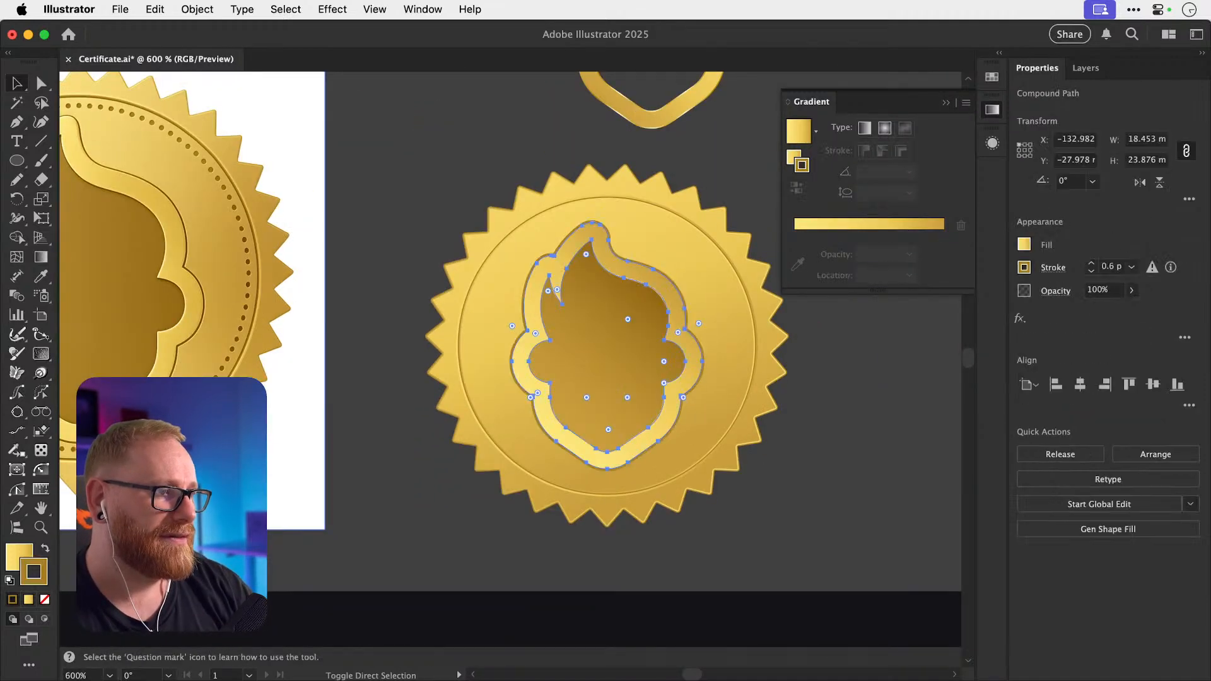
click(797, 190)
key(shift+super+a)
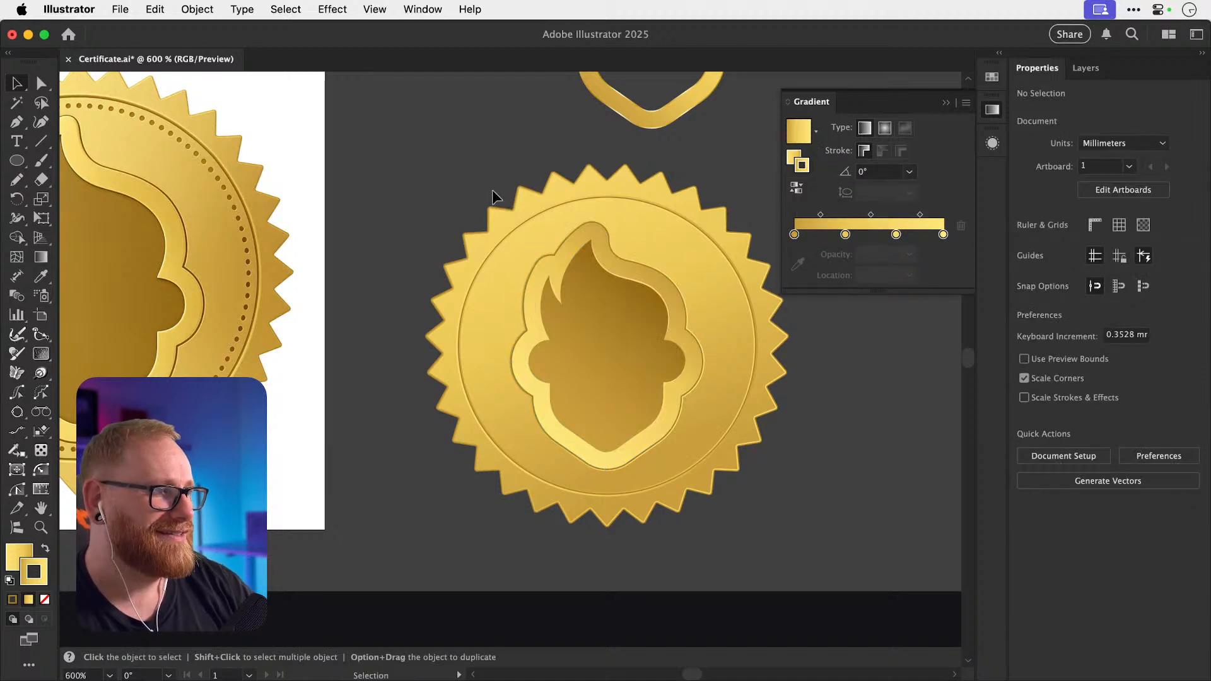
Close the Gradient panel, zoom to the lower seal and select its inner head shape.
key(a)
key(v)
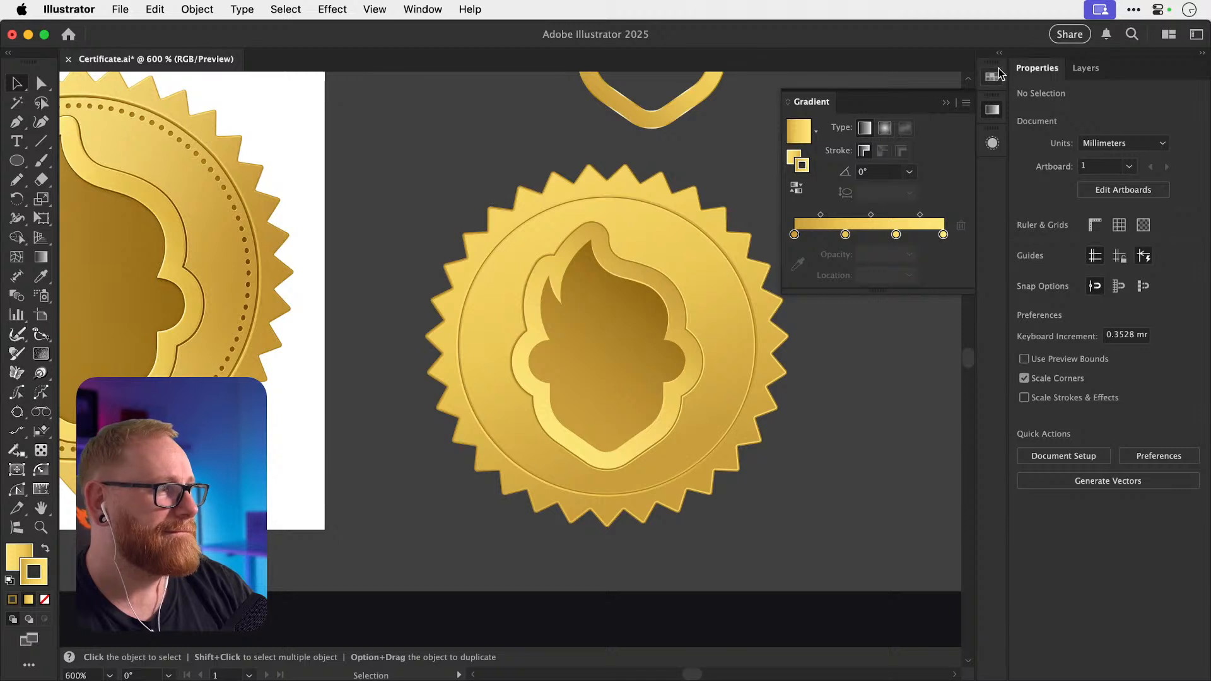
click(991, 111)
key(super+minus)
key(super+minus)
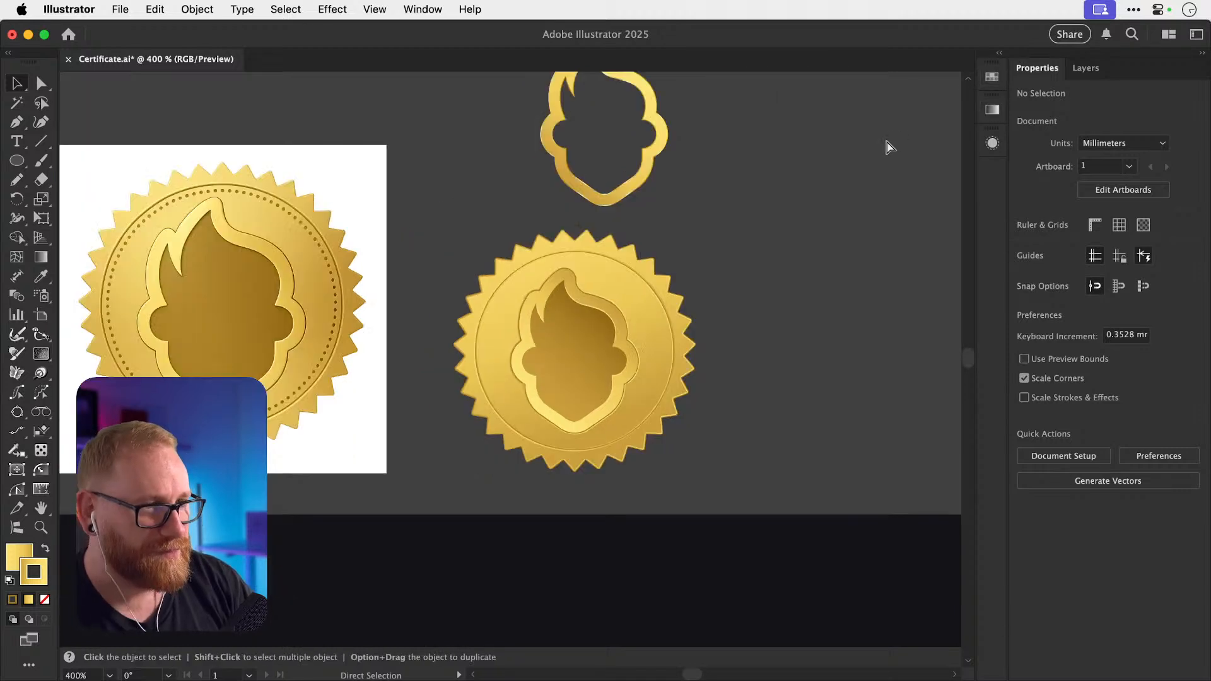
key(z)
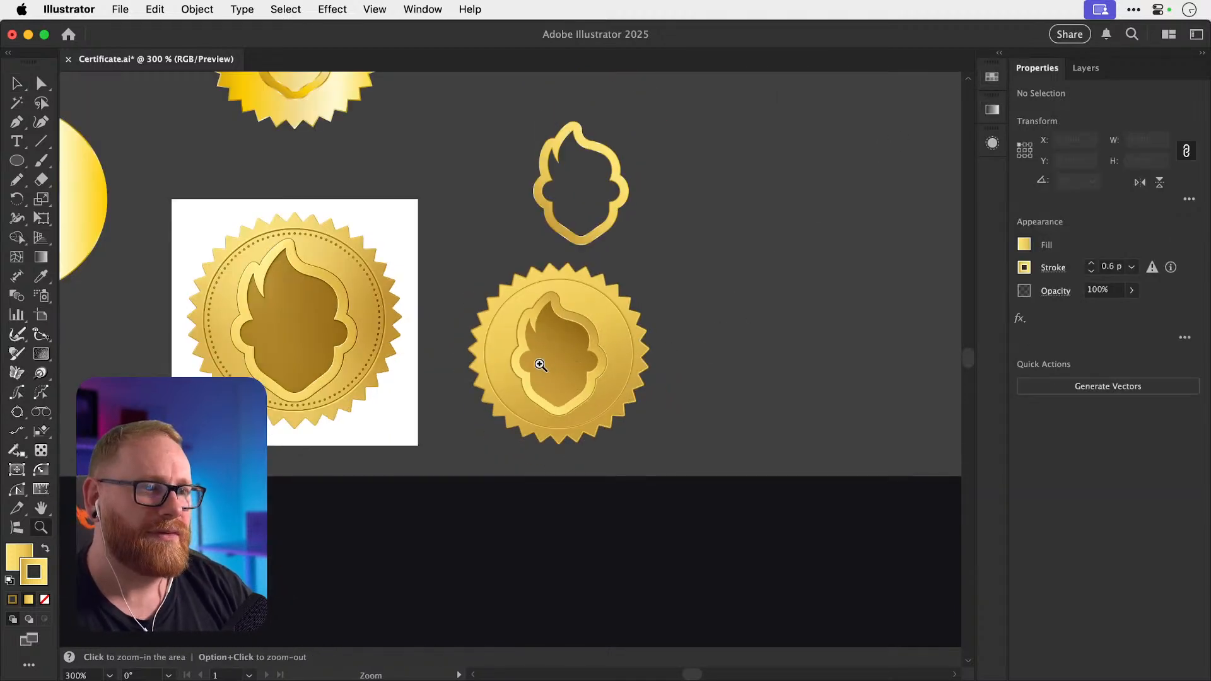
drag(538, 362, 651, 352)
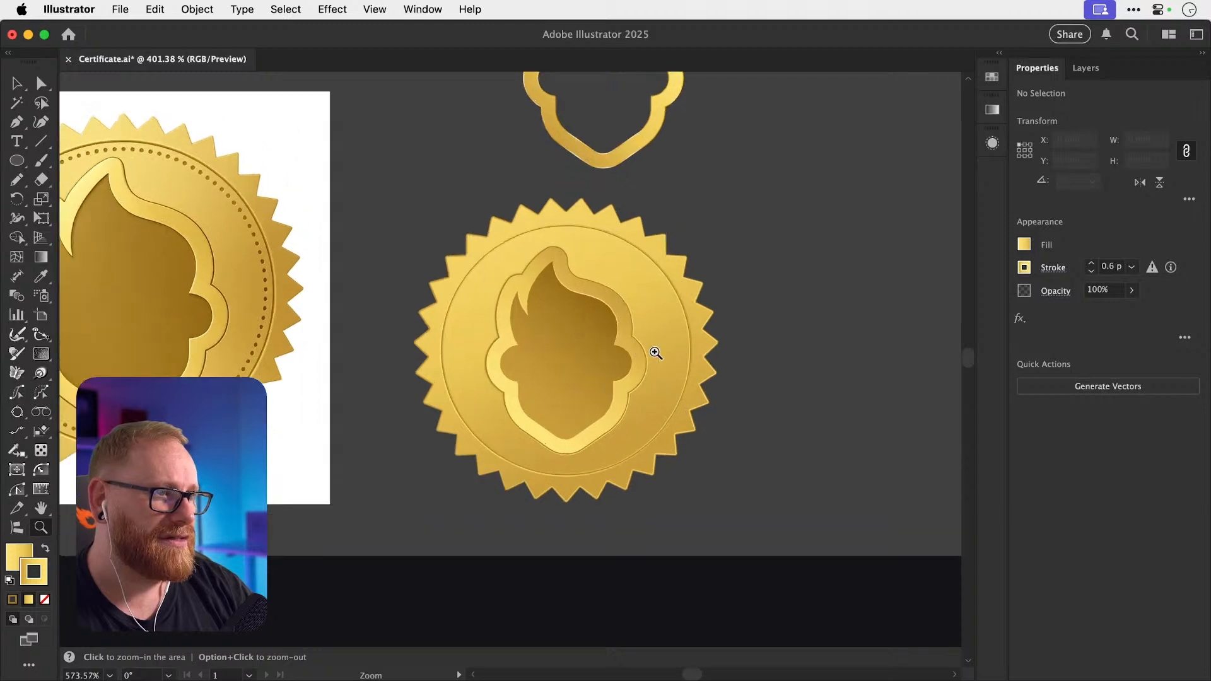
key(v)
click(586, 359)
scroll(528, 339, up, 5)
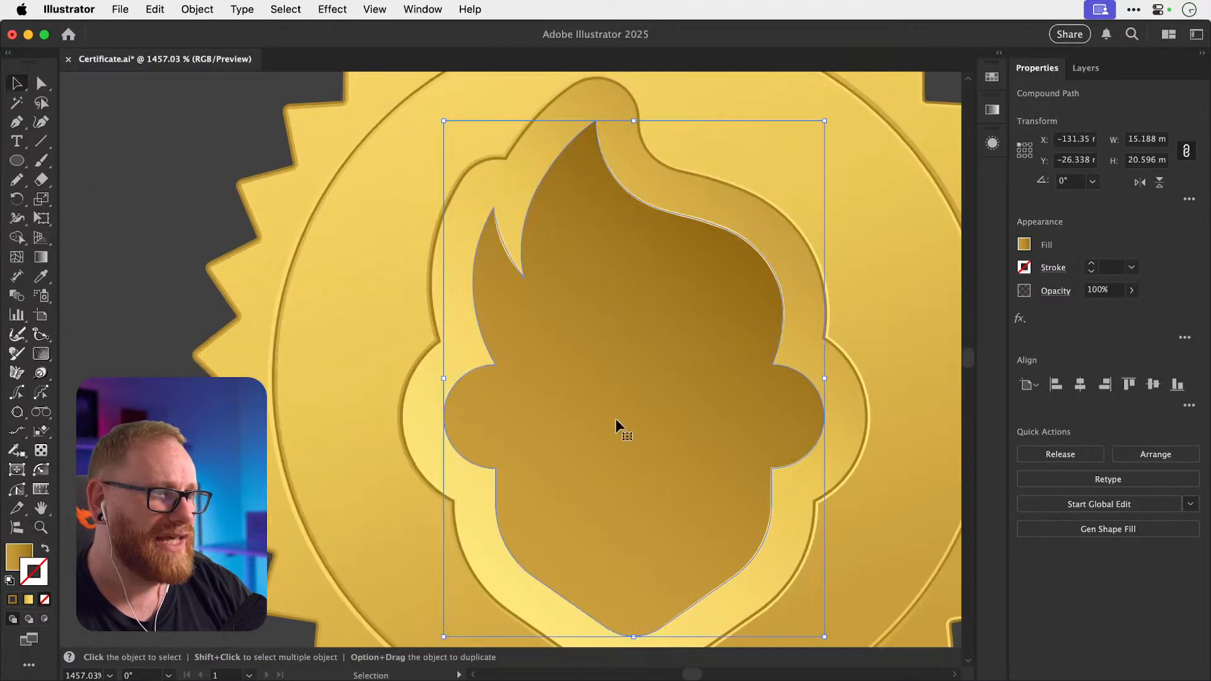
Add an Inner Glow effect to the head shape, positioned on the Edge.
click(334, 9)
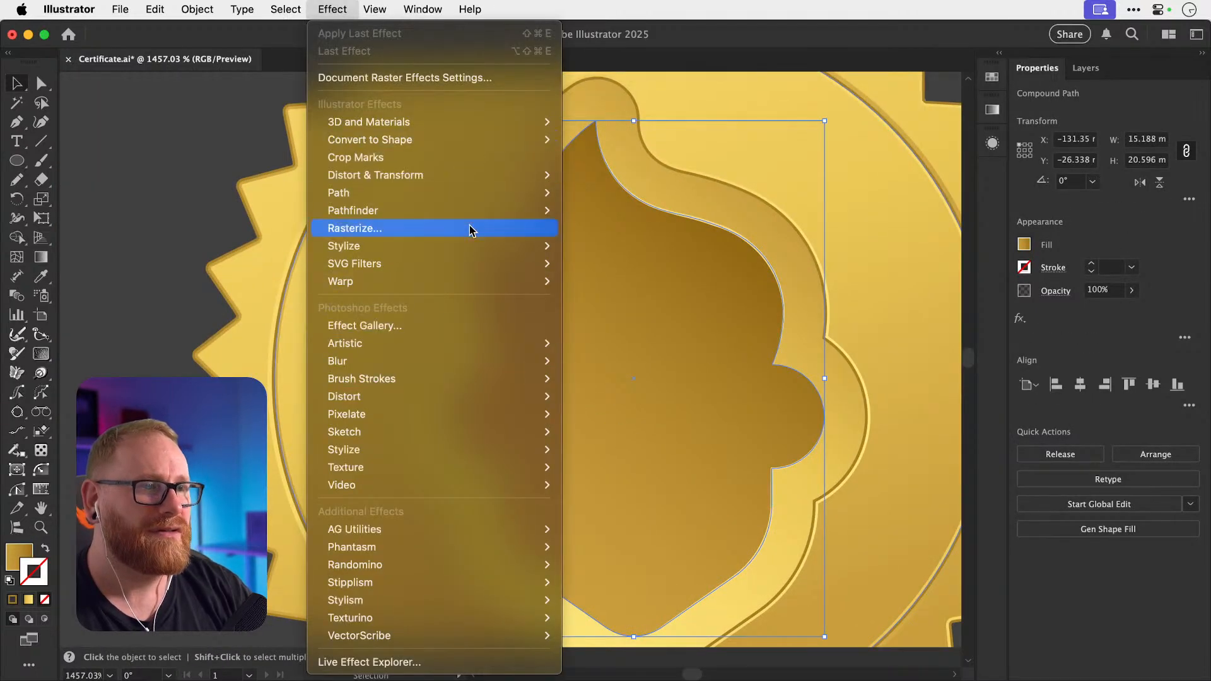
mouse_move(483, 246)
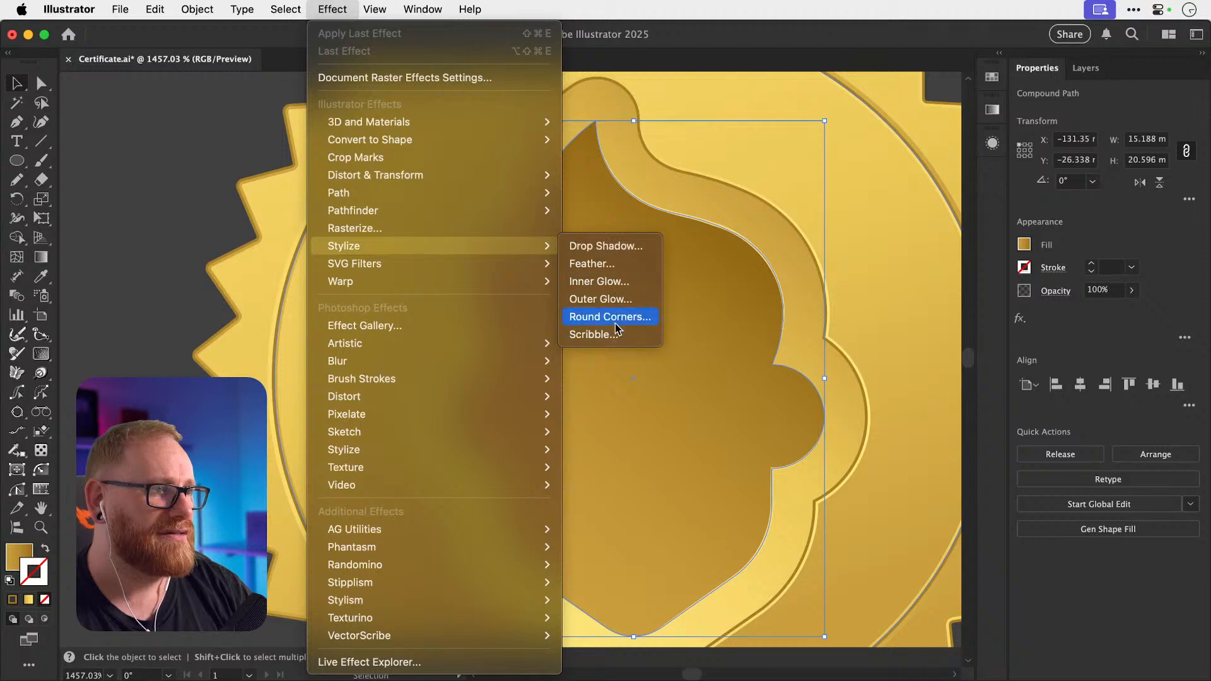
click(620, 287)
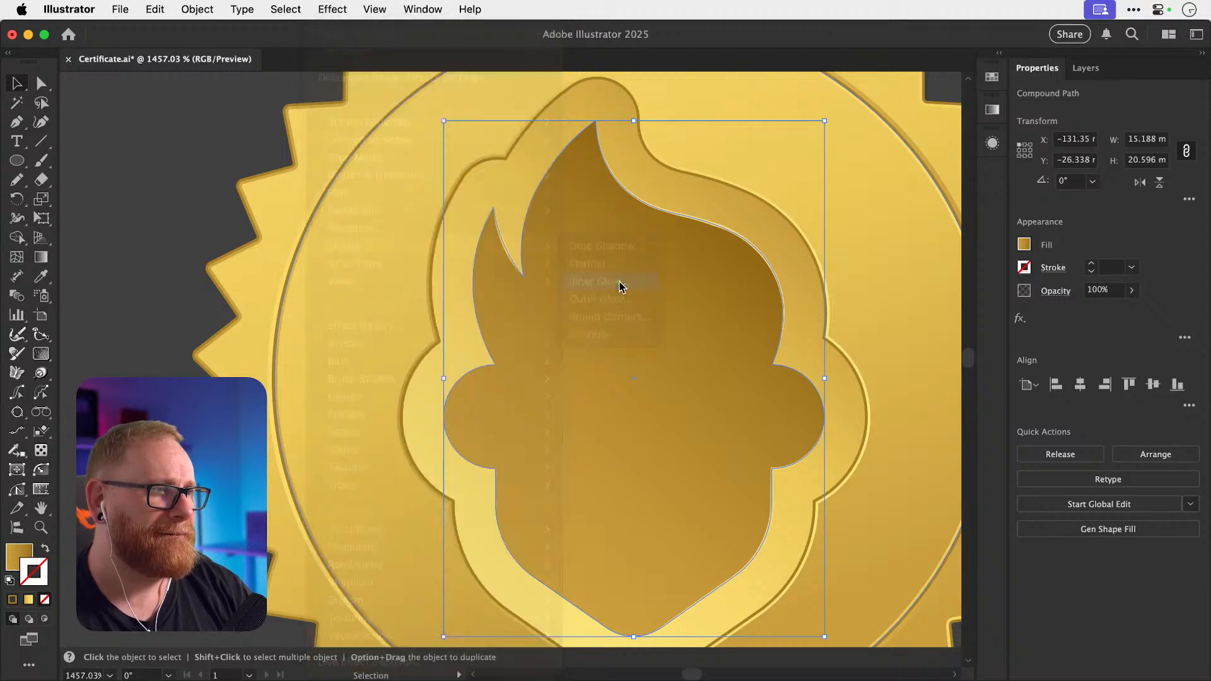
click(799, 226)
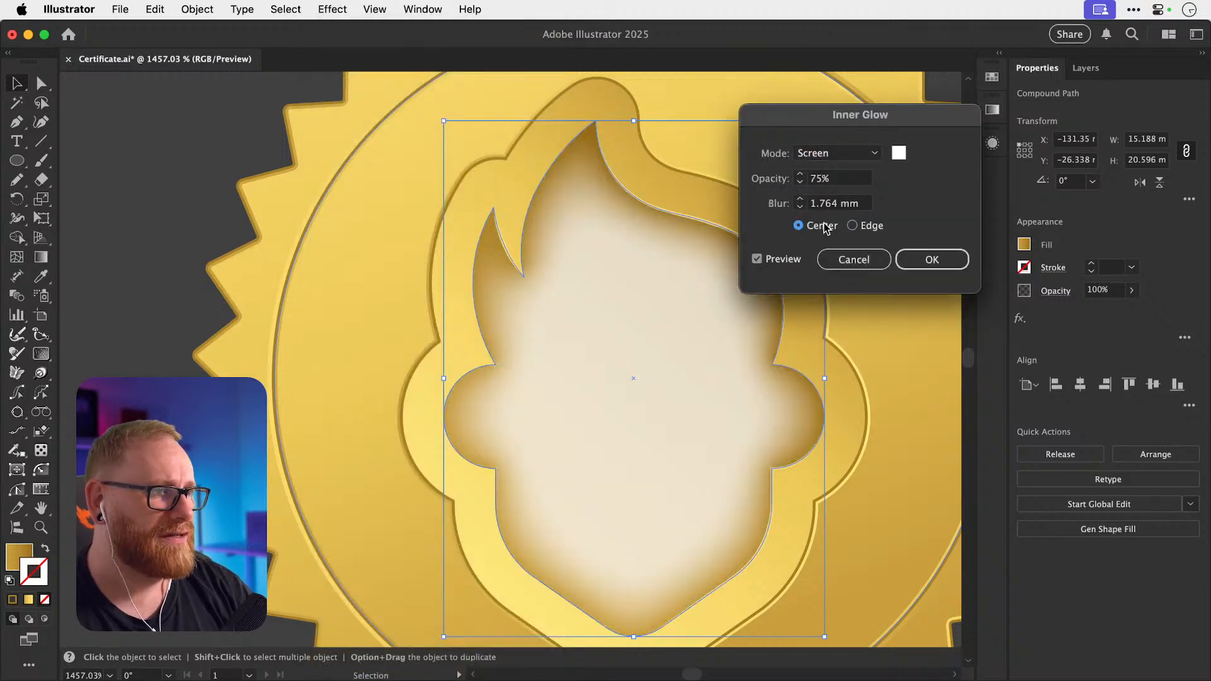
click(868, 227)
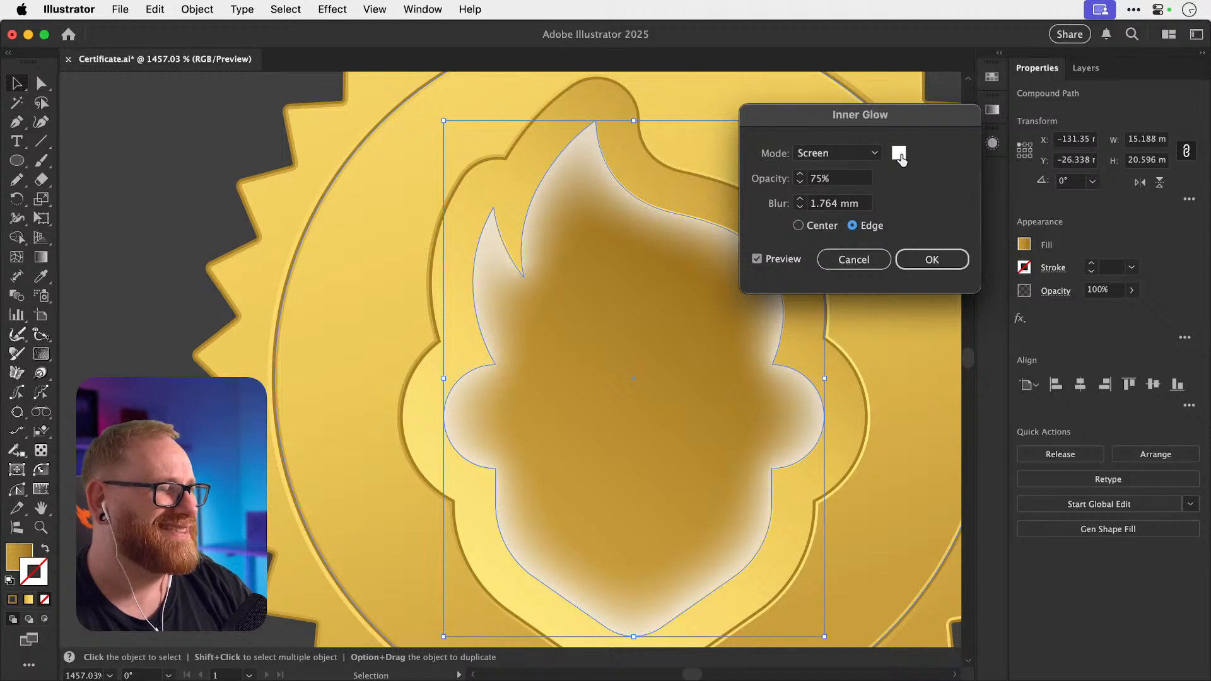
Set the glow to near-black, Multiply mode and 15% opacity, and apply it.
click(899, 153)
drag(549, 452, 397, 507)
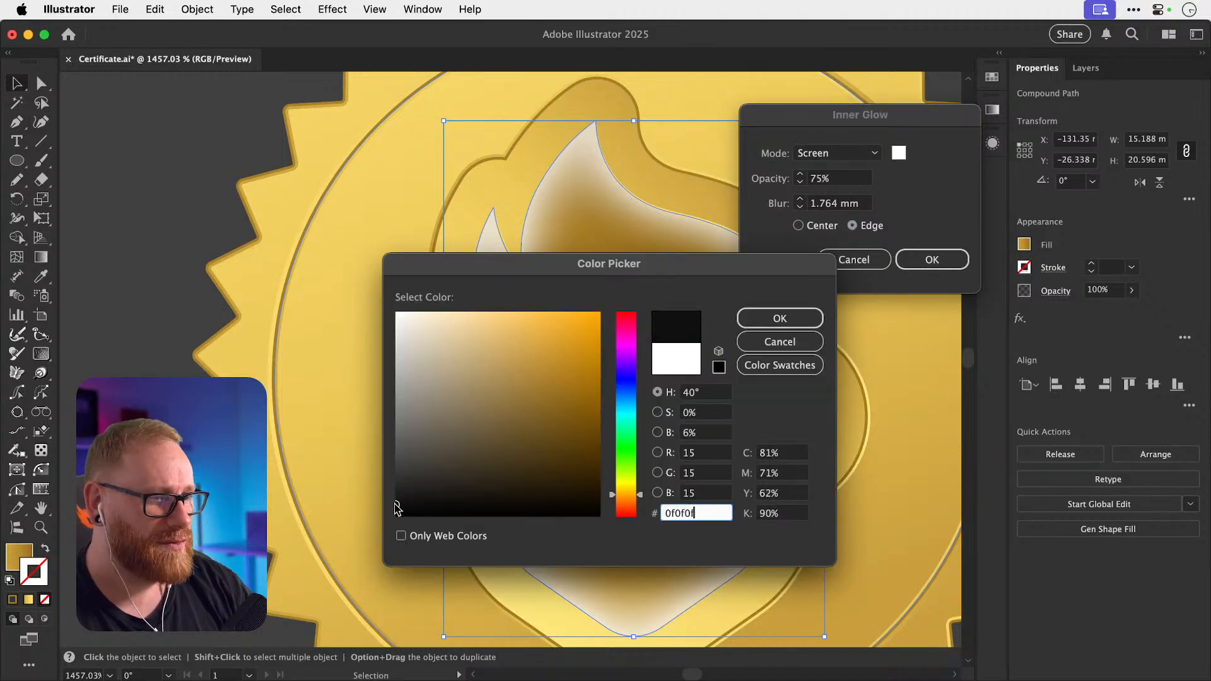
click(624, 495)
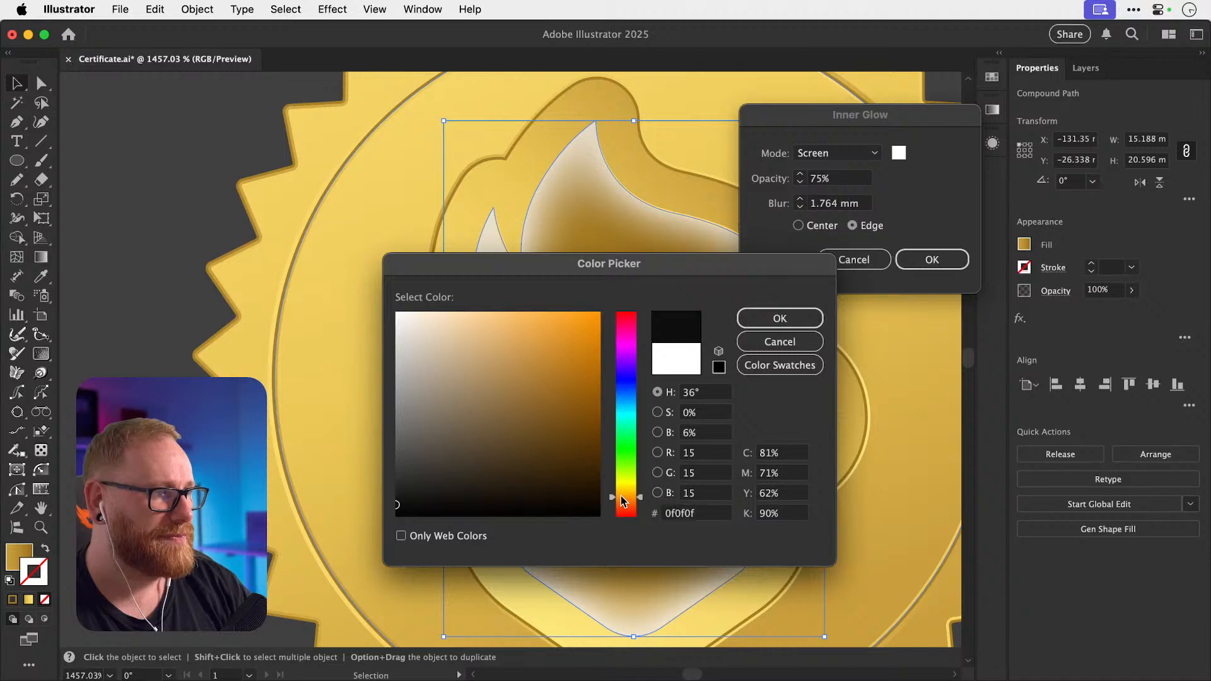
key(Return)
click(814, 155)
click(815, 191)
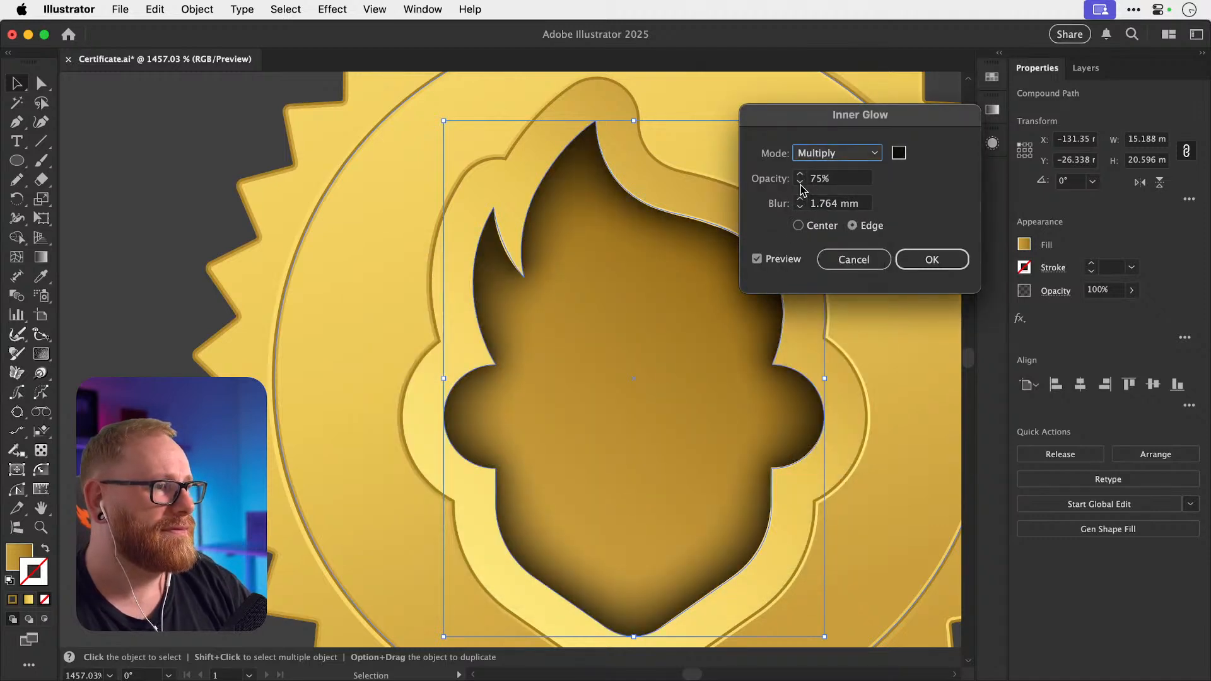
double_click(832, 179)
text(15)
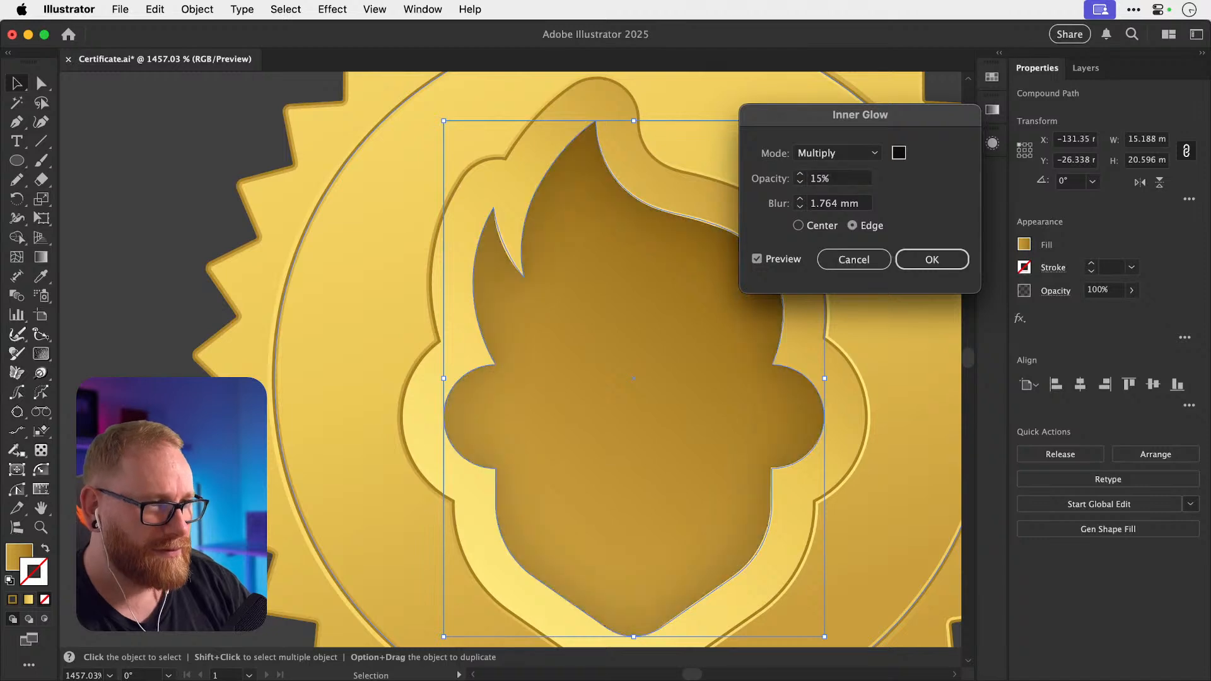
key(Return)
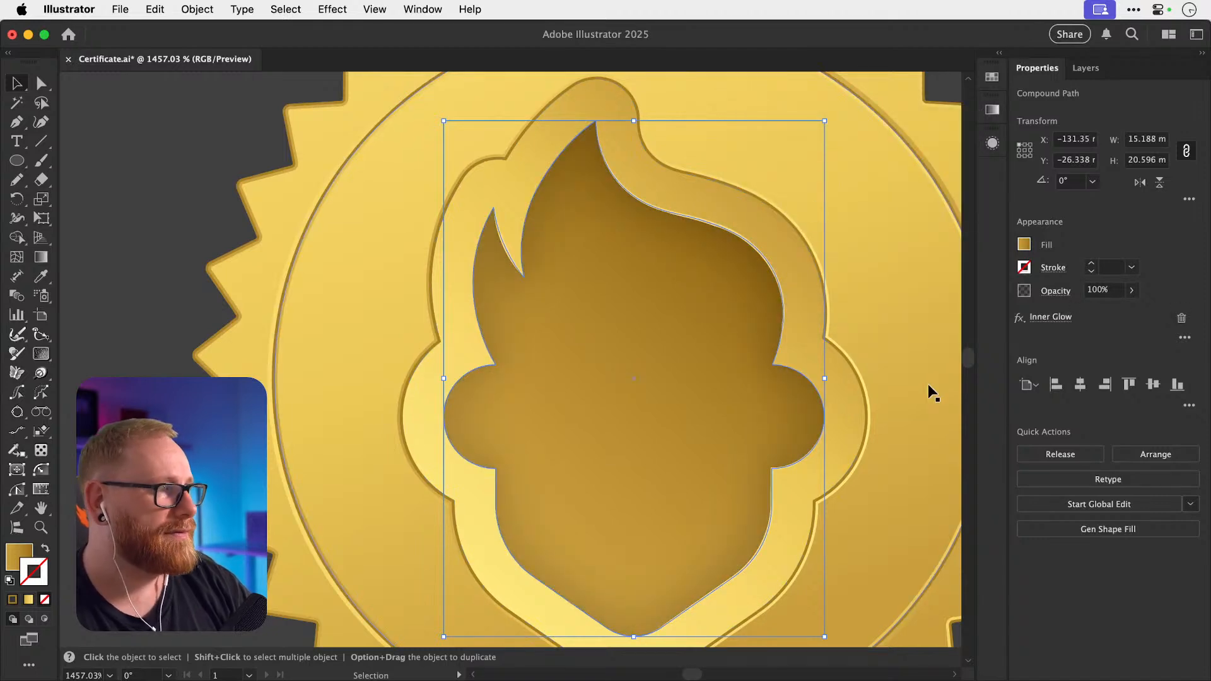
Revise the inner glow to 10% opacity with a 1 mm blur.
click(1057, 318)
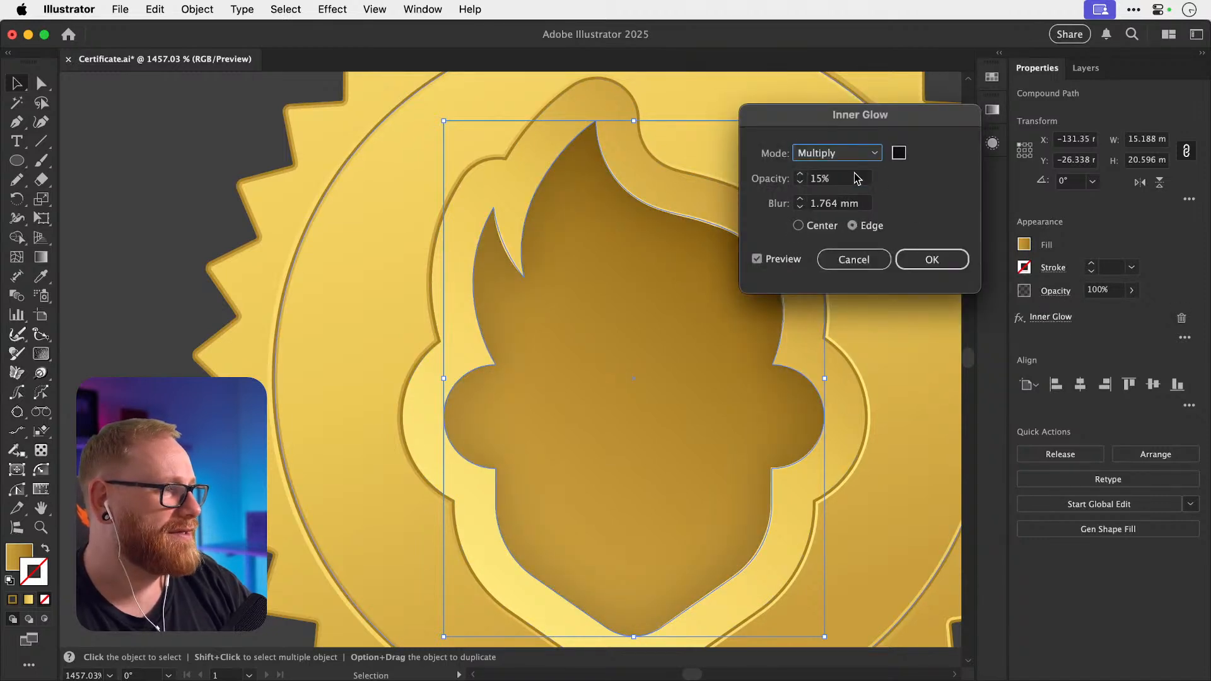
key(Tab)
text(10)
key(Tab)
text(1)
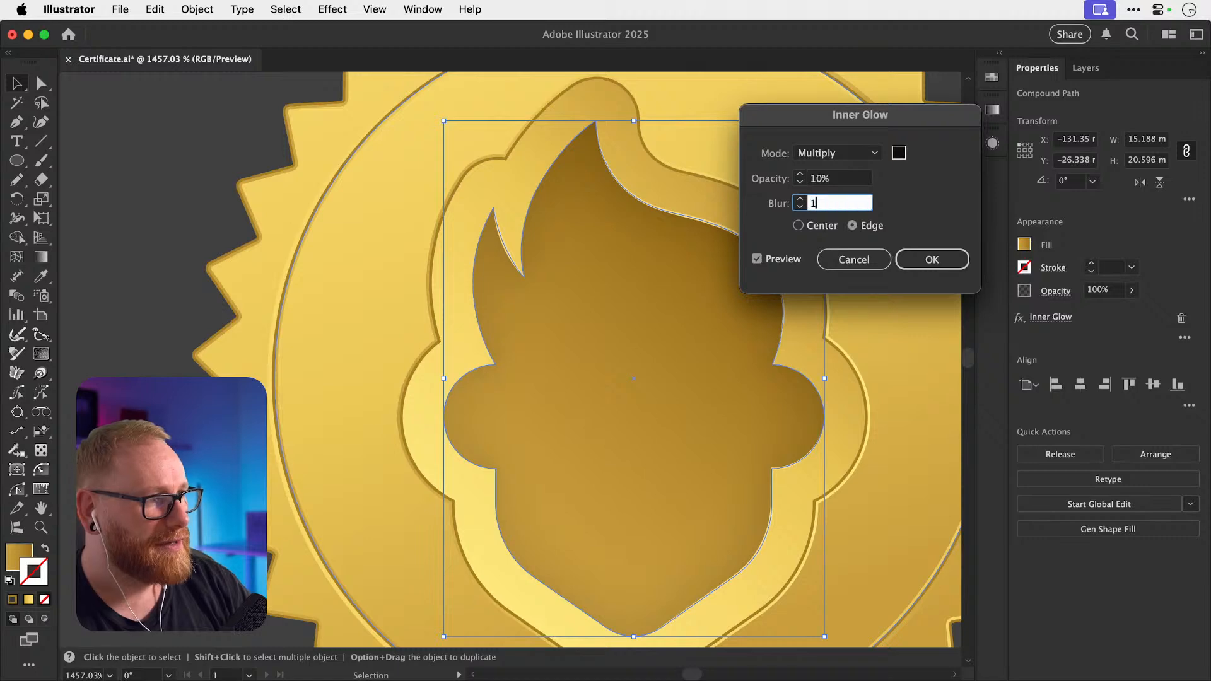
key(Tab)
click(932, 259)
click(919, 255)
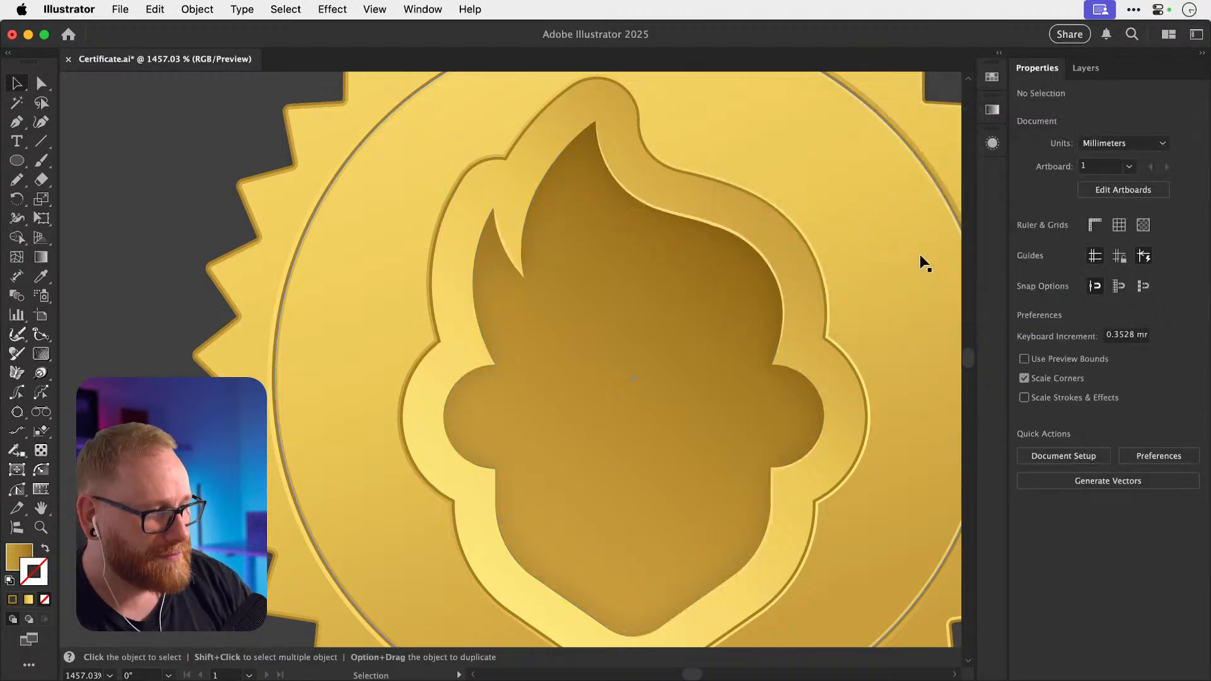
key(super+minus)
key(super+minus)
key(super+minus)
key(super+minus)
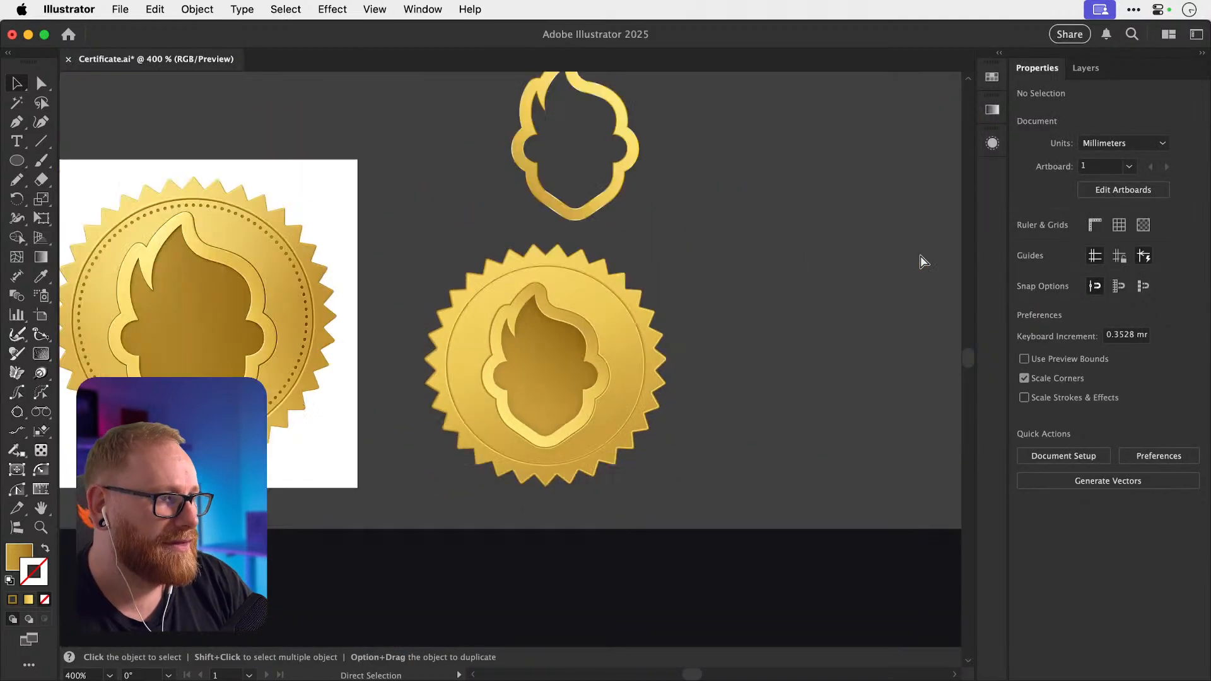
Zoom in on the lower seal and select its inner head shape.
click(521, 371)
key(z)
drag(485, 371, 659, 376)
click(619, 354)
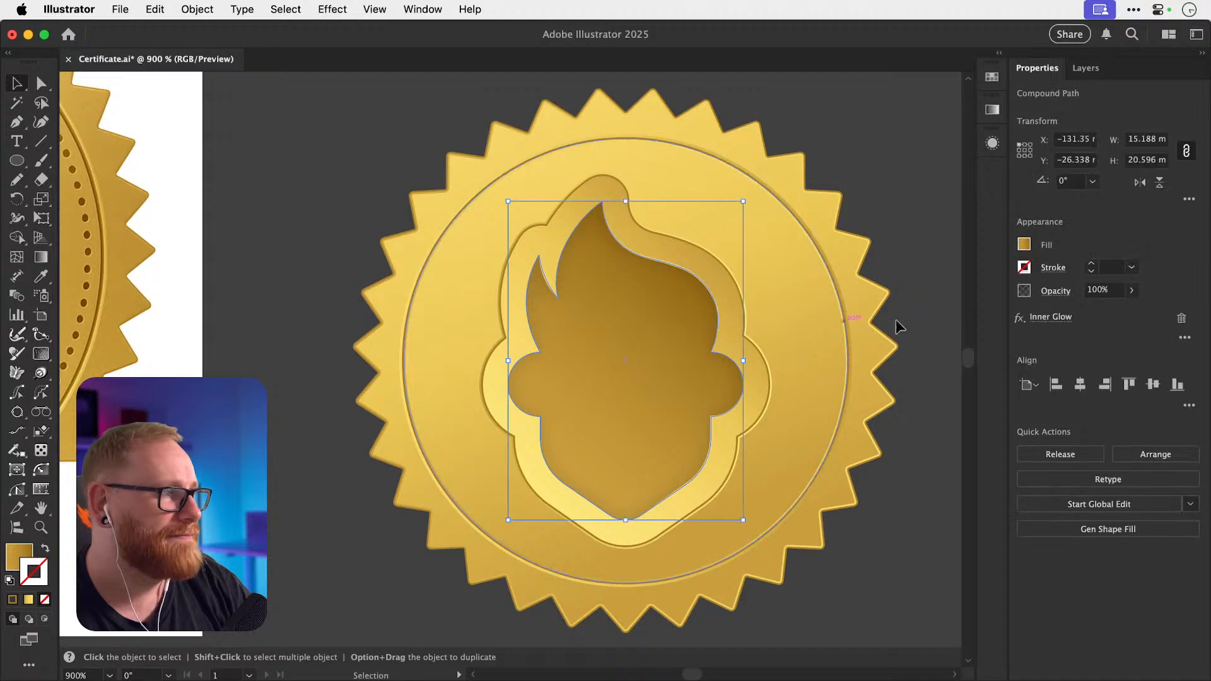
Lower the inner glow opacity to 5%, keeping it on the Edge.
click(1050, 317)
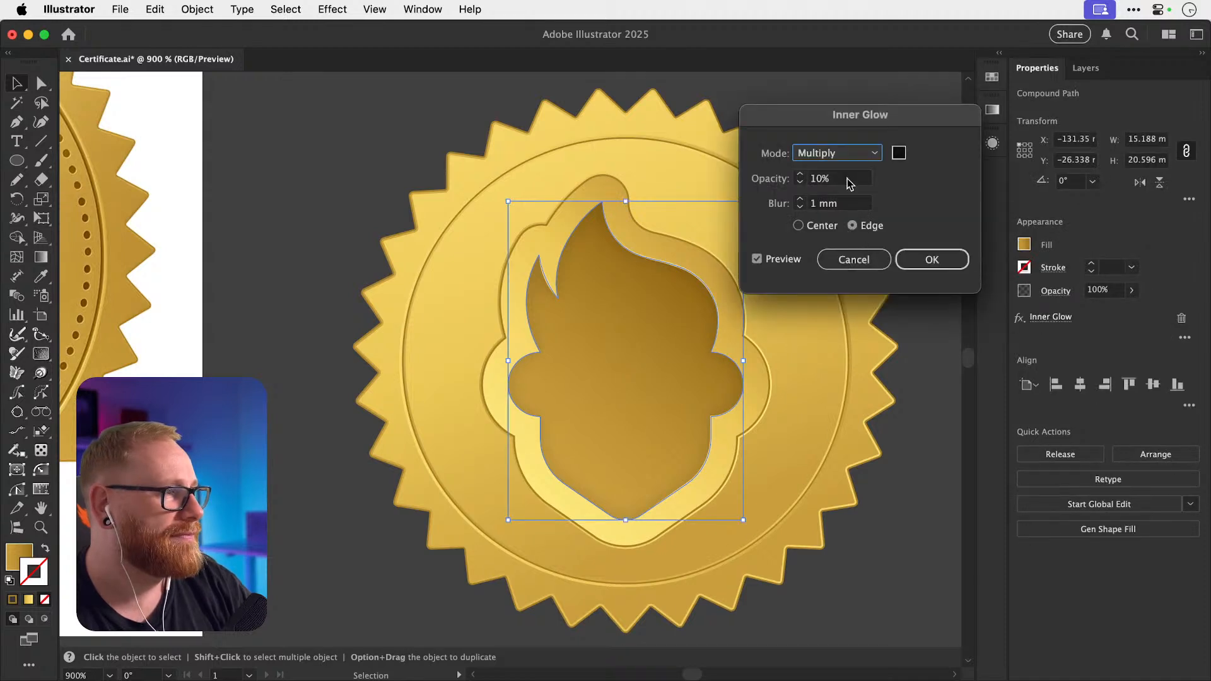
key(Tab)
text(5)
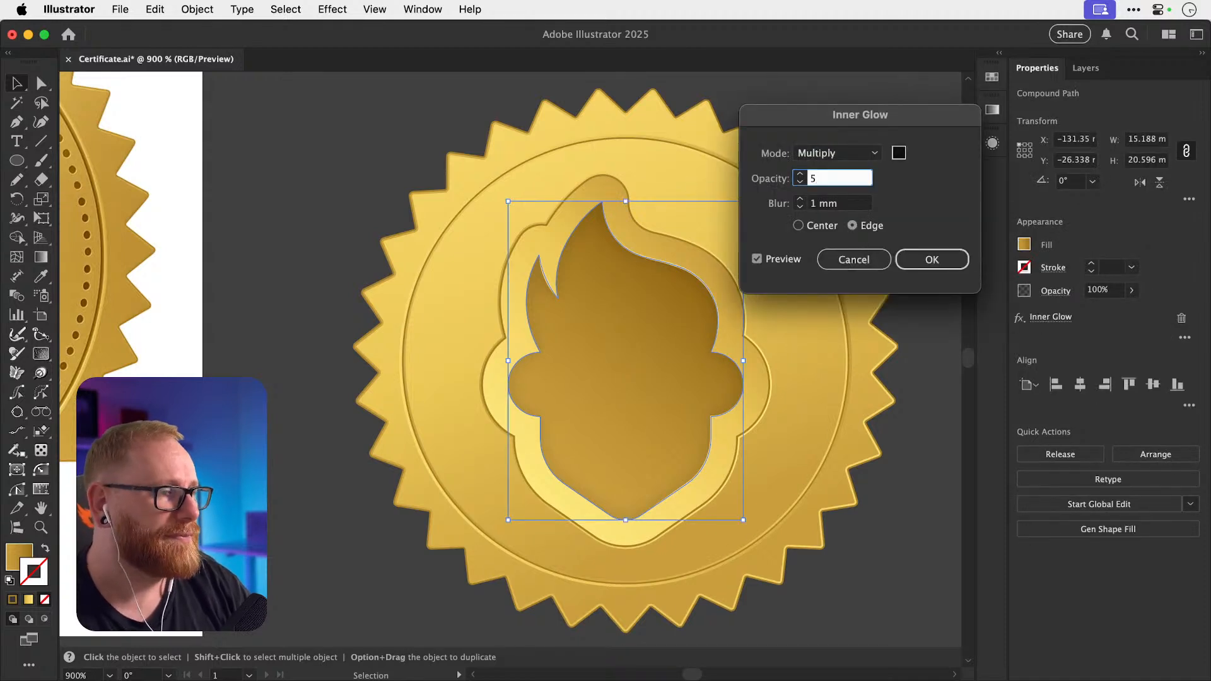
key(Tab)
click(798, 226)
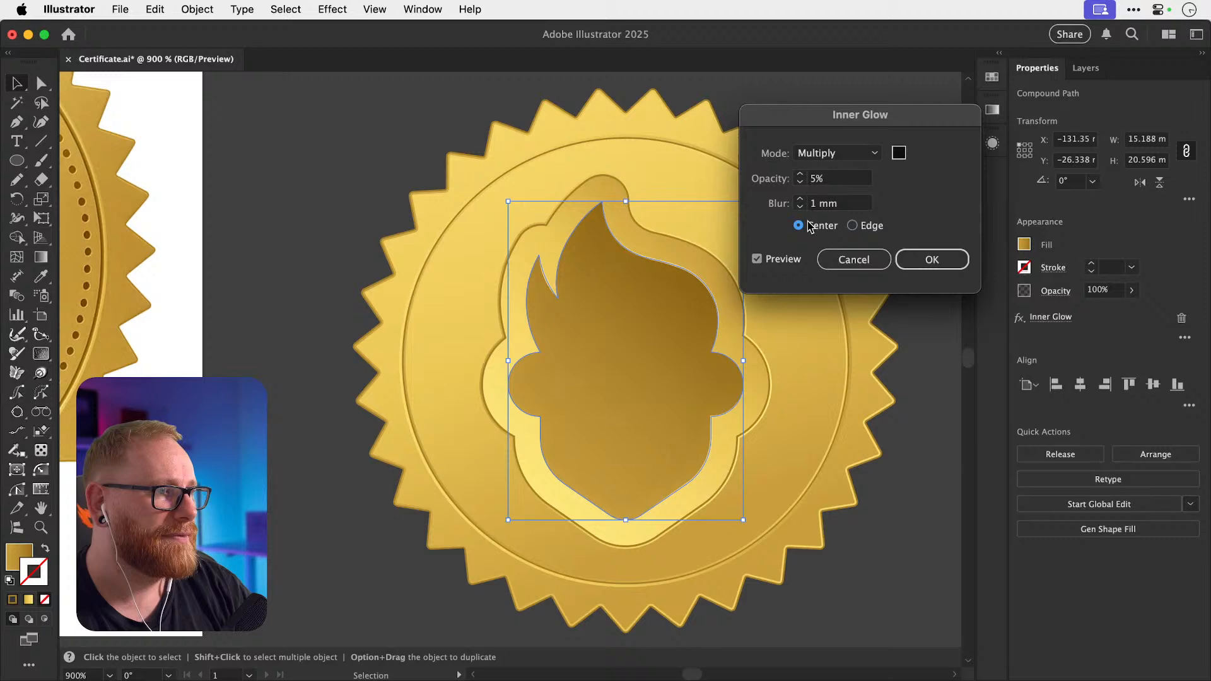
click(852, 226)
key(Return)
click(867, 230)
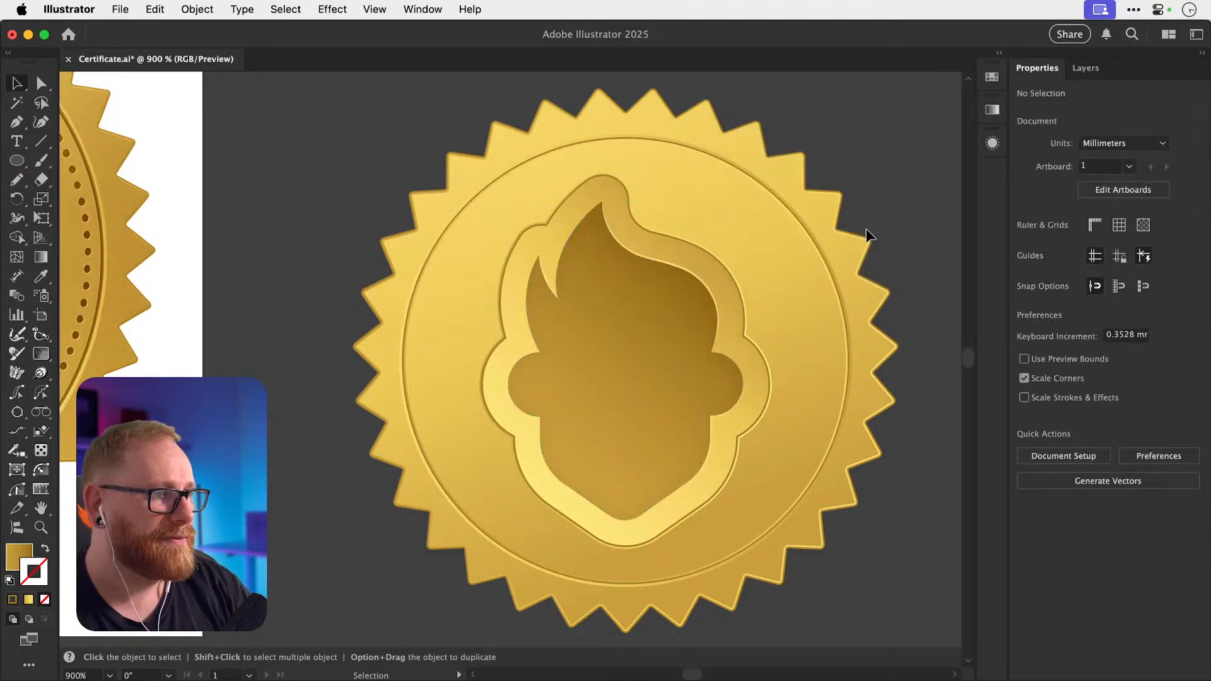
key(super+minus)
key(super+minus)
key(super+minus)
scroll(866, 230, down, 2)
scroll(866, 231, left, 2)
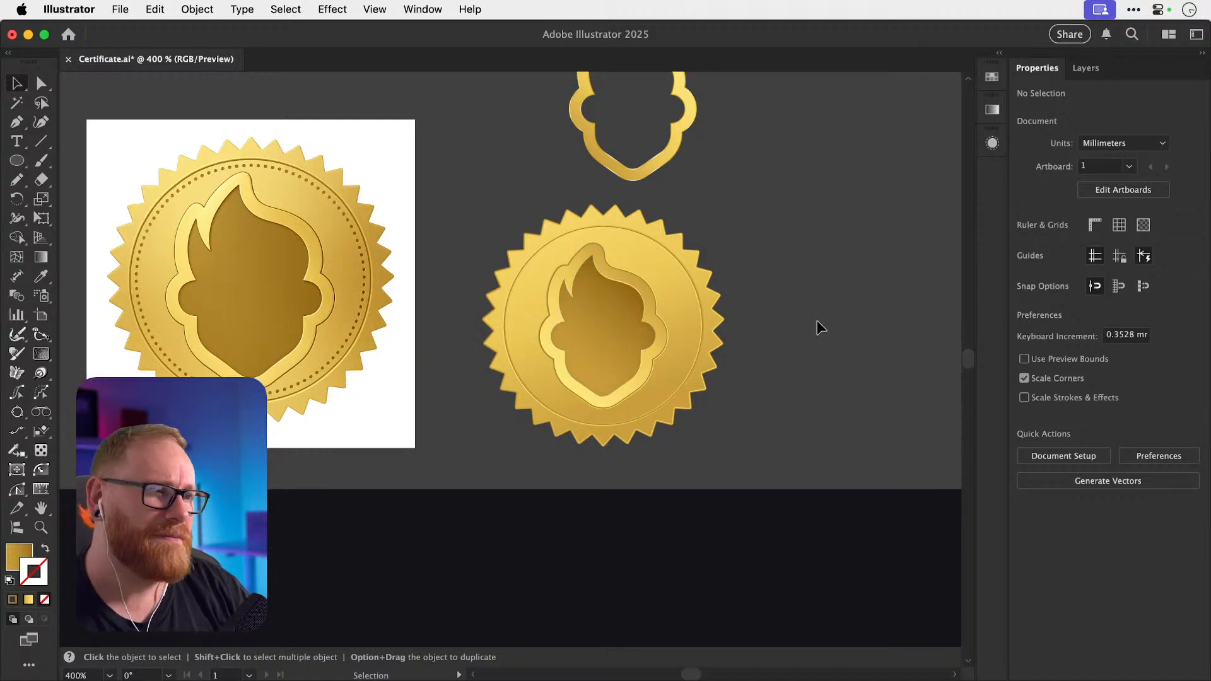
key(z)
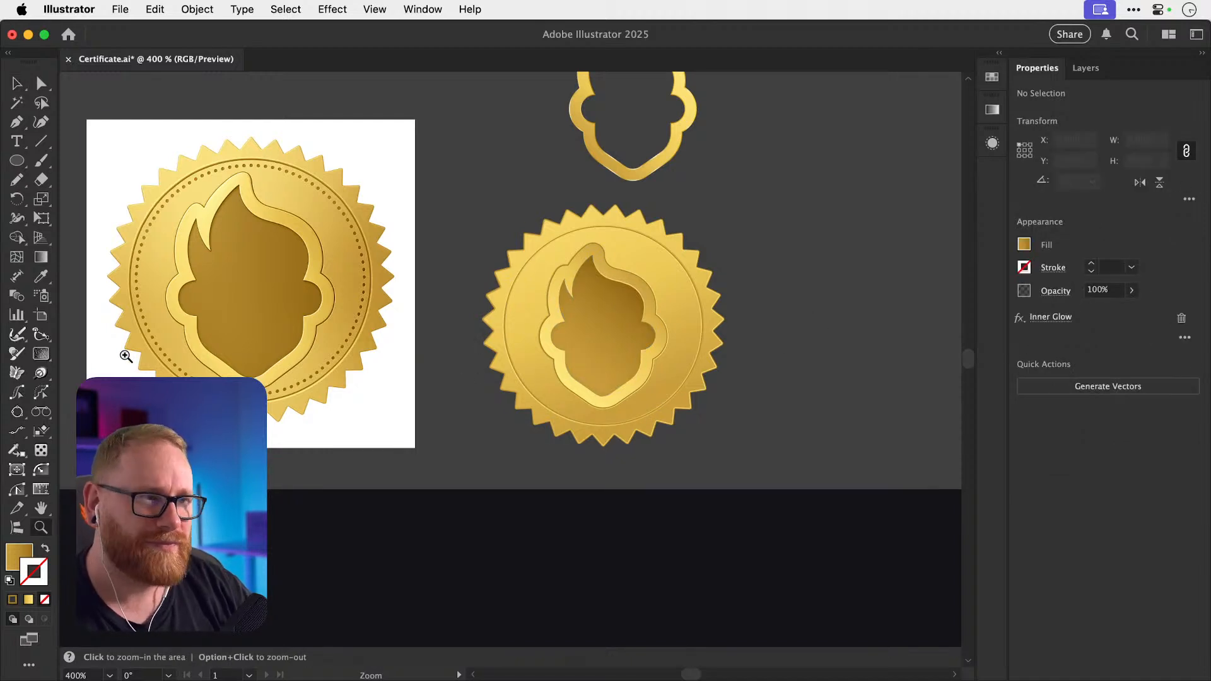
drag(126, 350, 376, 359)
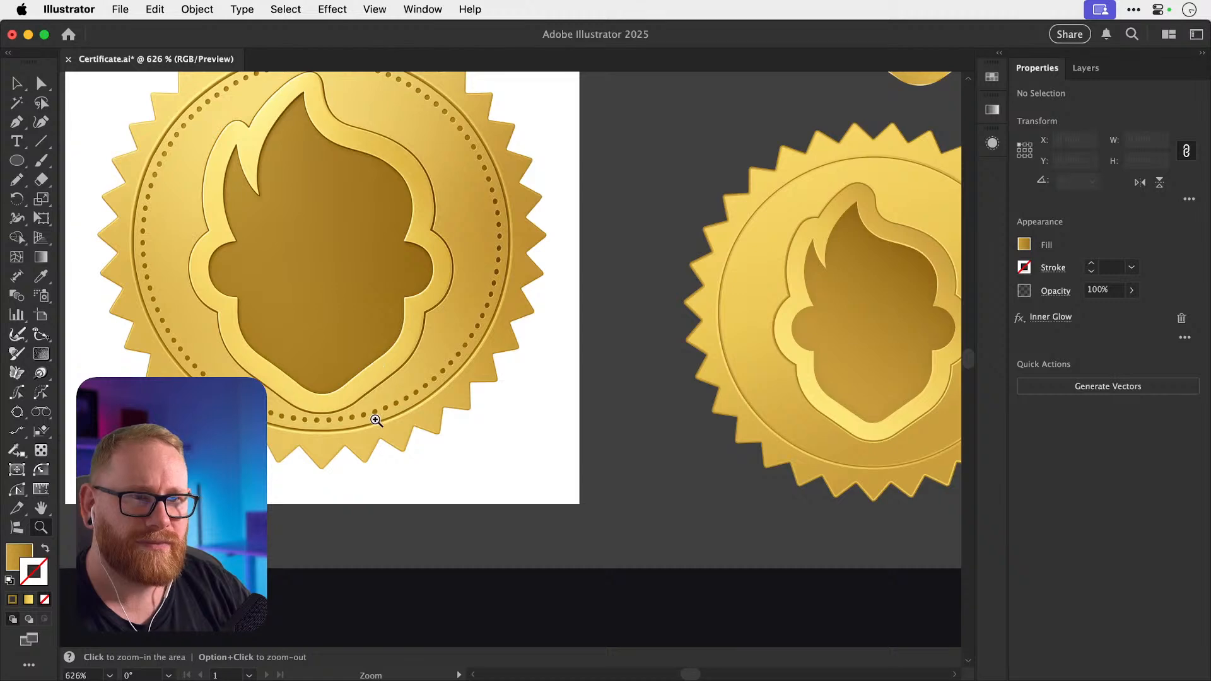
scroll(805, 460, right, 3)
drag(577, 440, 889, 451)
key(v)
click(667, 468)
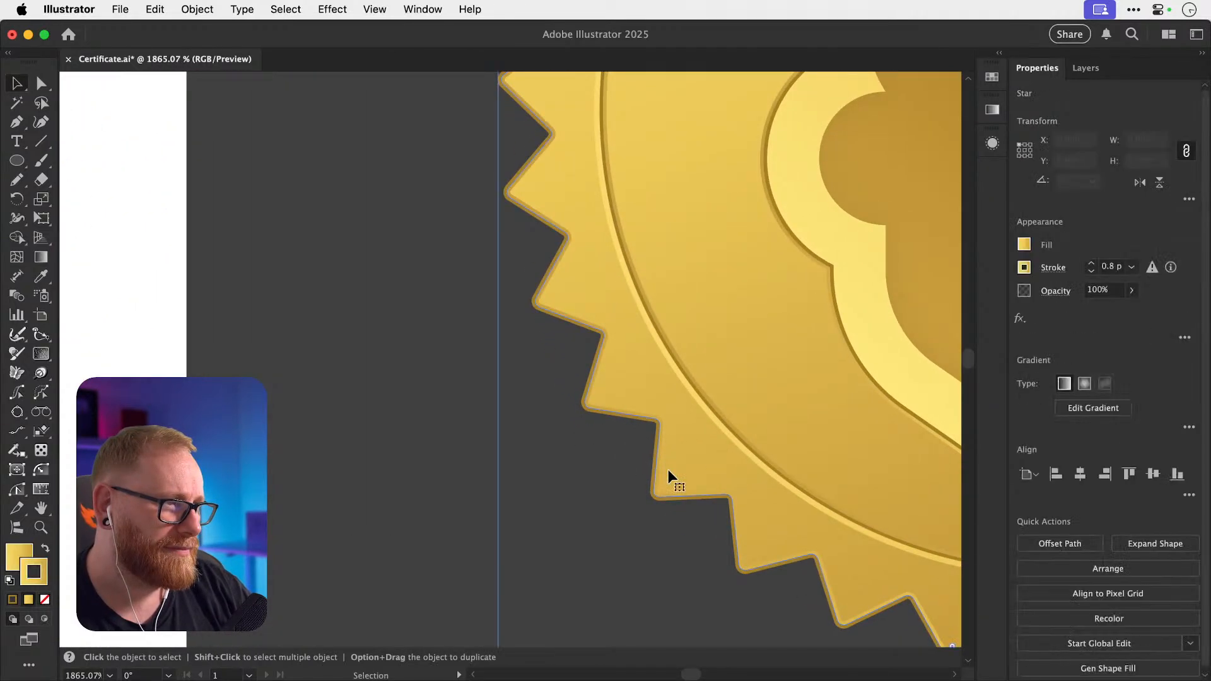
key(z)
drag(666, 465, 743, 463)
key(v)
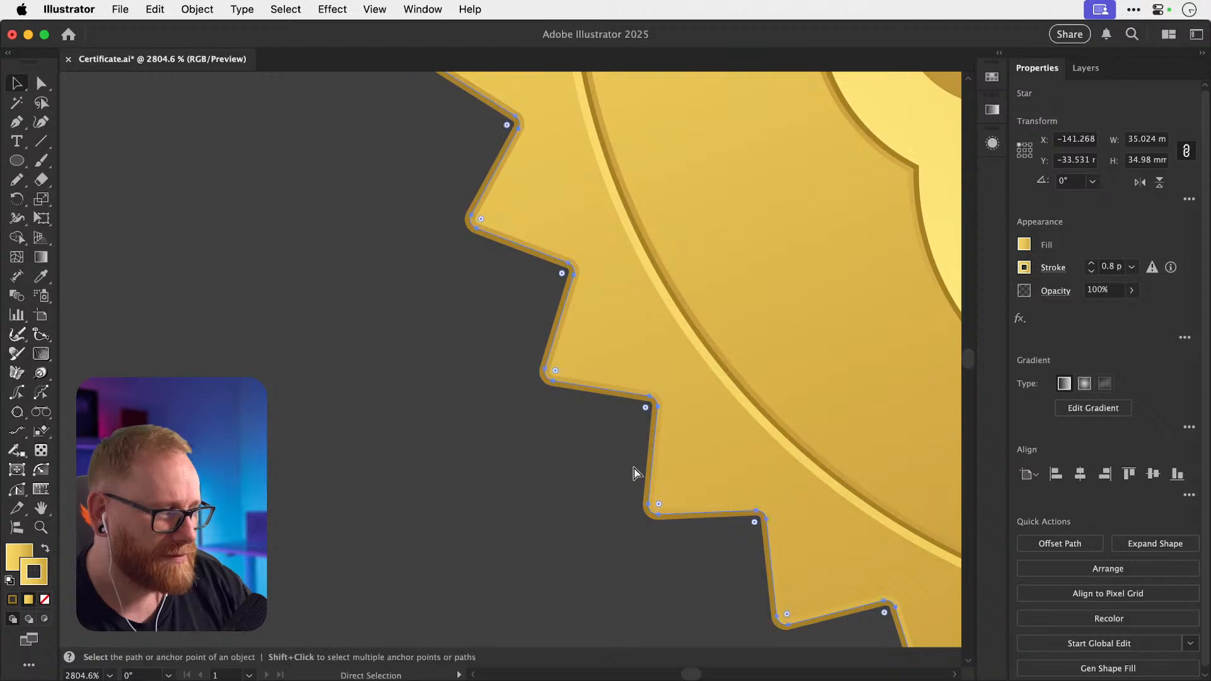
click(636, 473)
key(a)
key(super+minus)
key(super+minus)
key(super+minus)
key(super+minus)
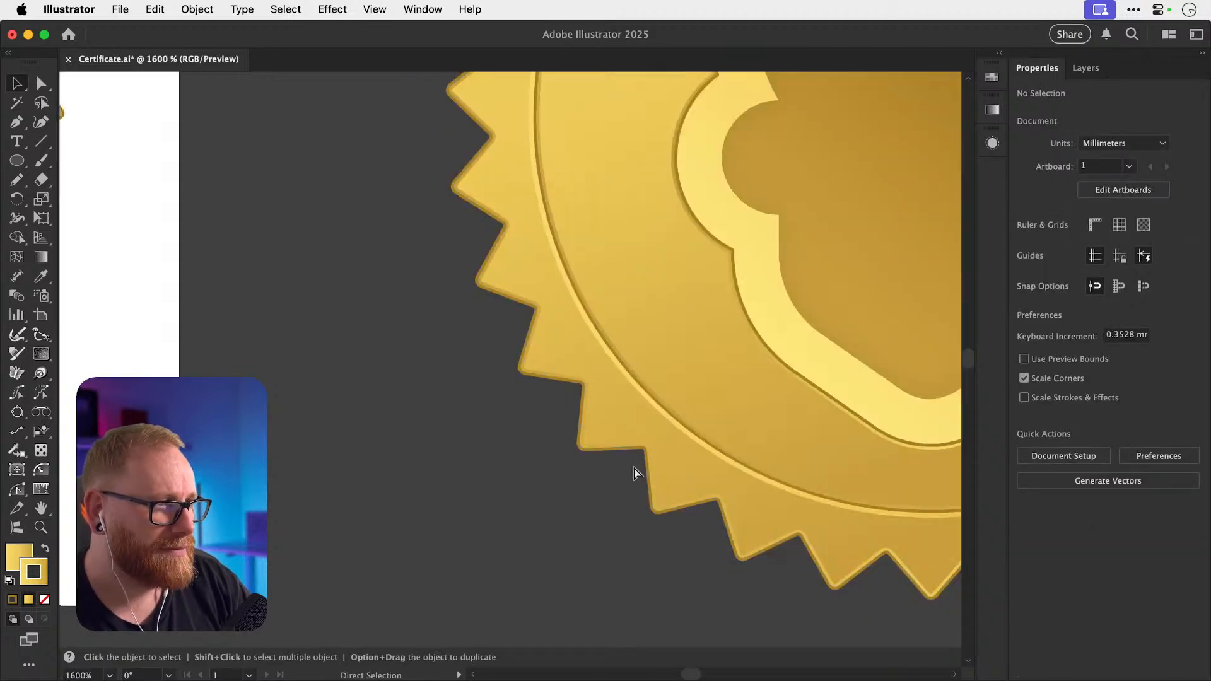
key(v)
click(563, 413)
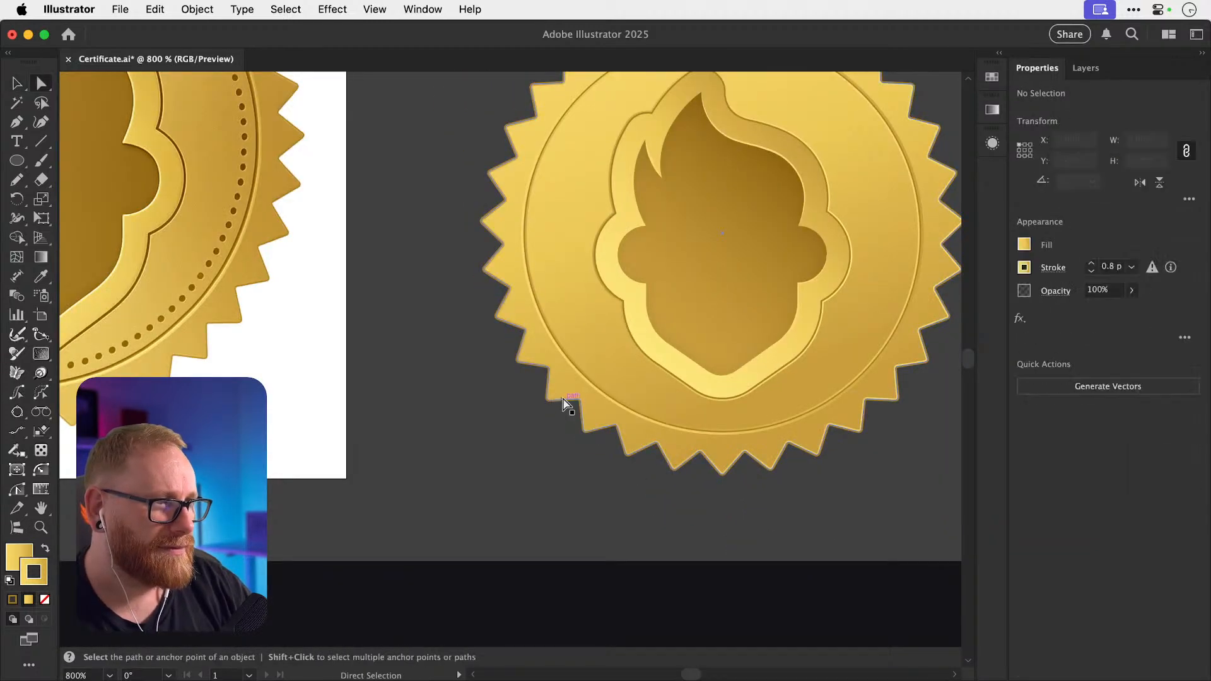
click(556, 443)
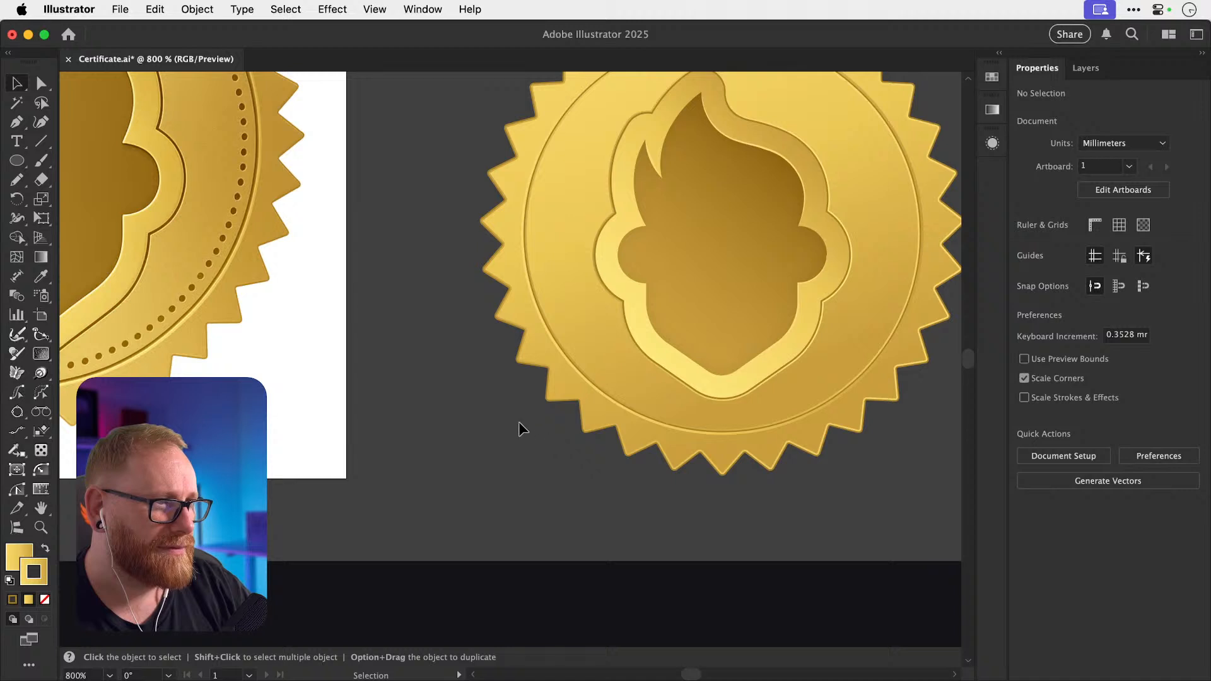
key(super+minus)
key(super+minus)
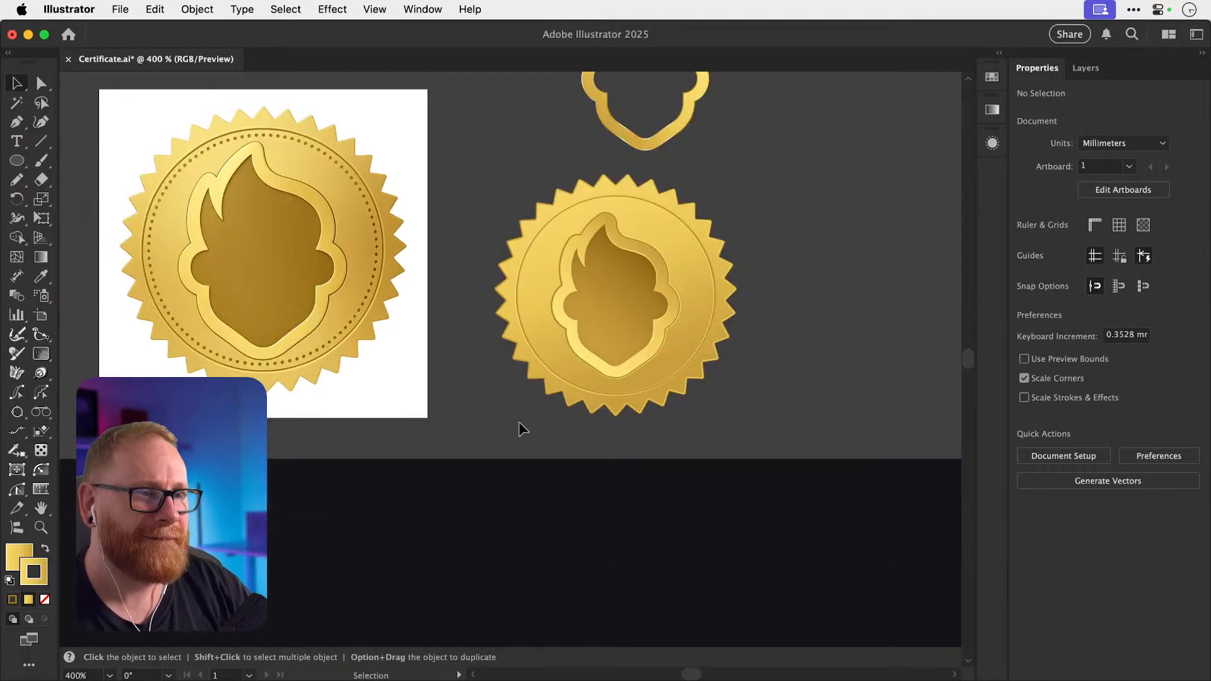
scroll(520, 428, right, 3)
scroll(520, 428, up, 2)
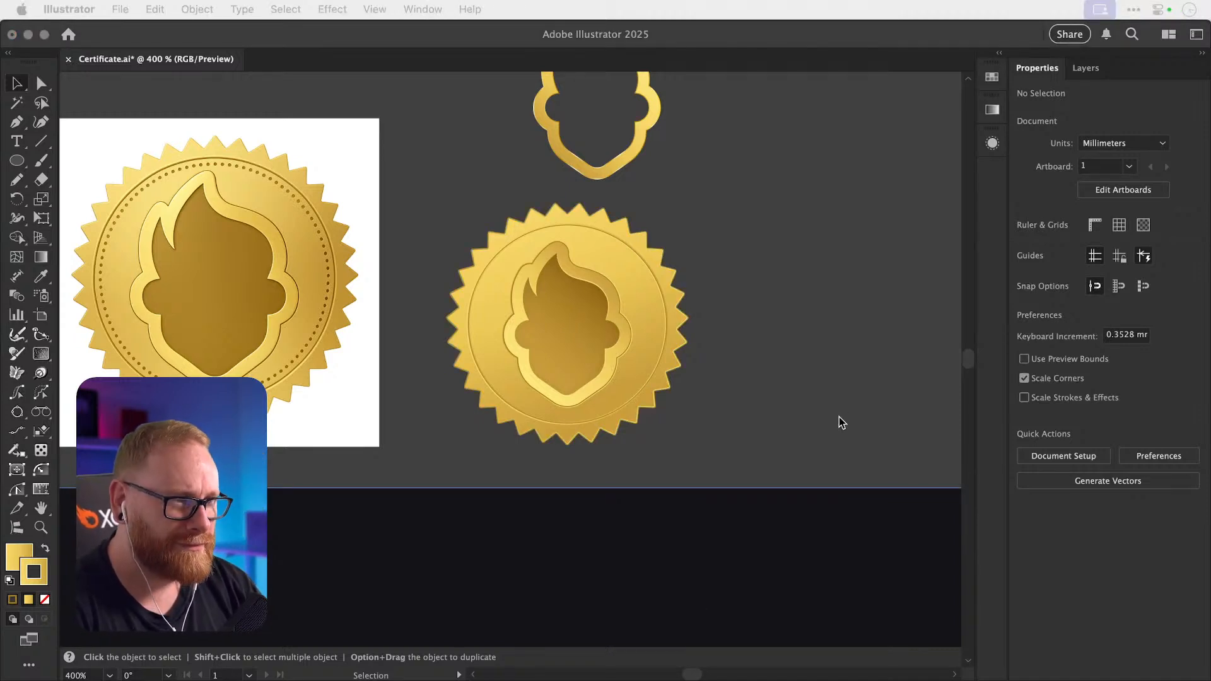
click(781, 262)
Zoom into the right seal and redraw the inner circle's gradient direction with the Gradient tool.
key(z)
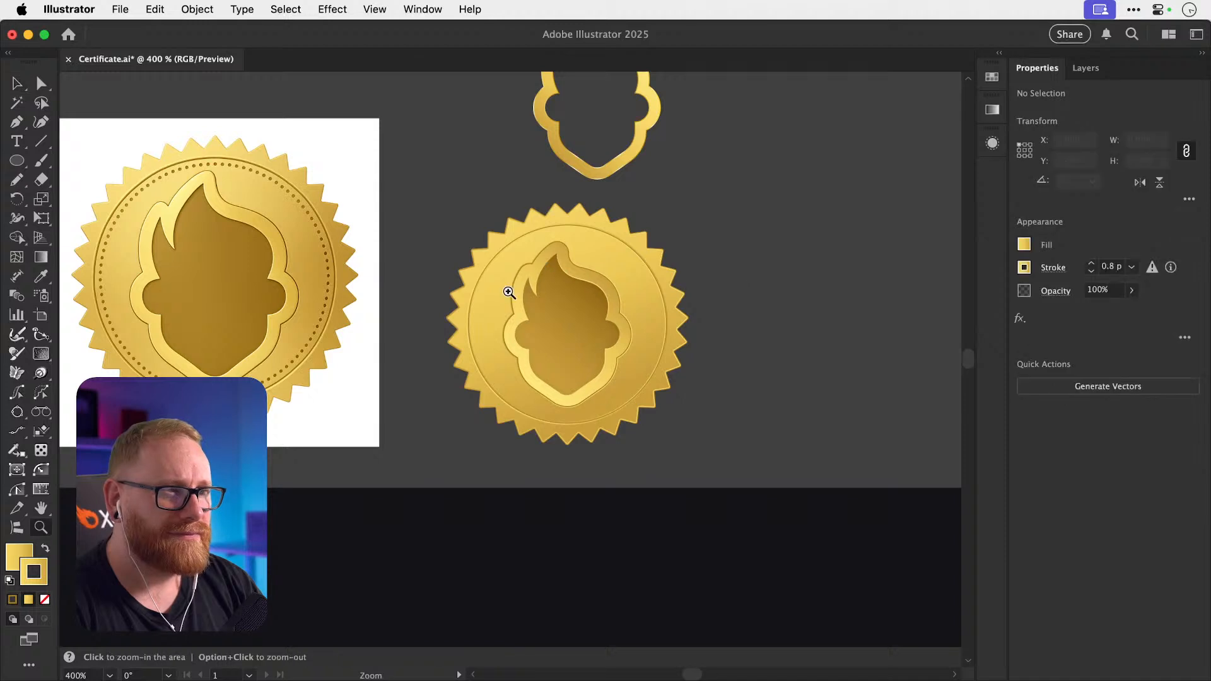
drag(476, 290, 523, 294)
key(v)
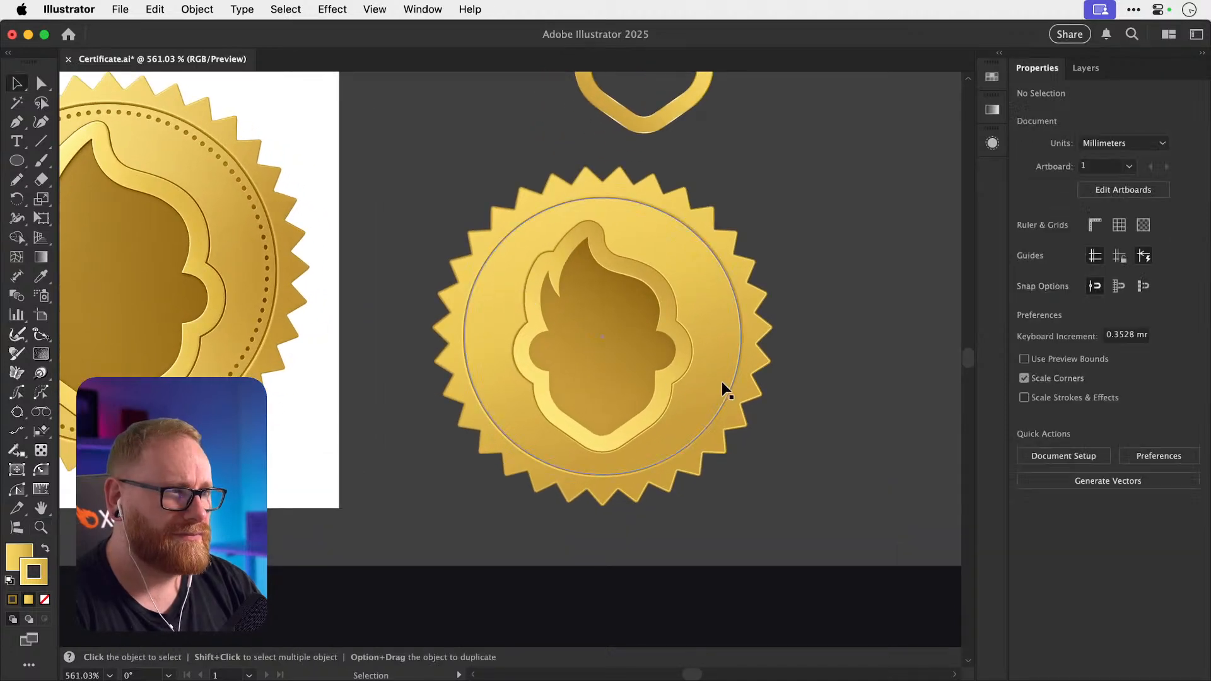
click(719, 344)
key(g)
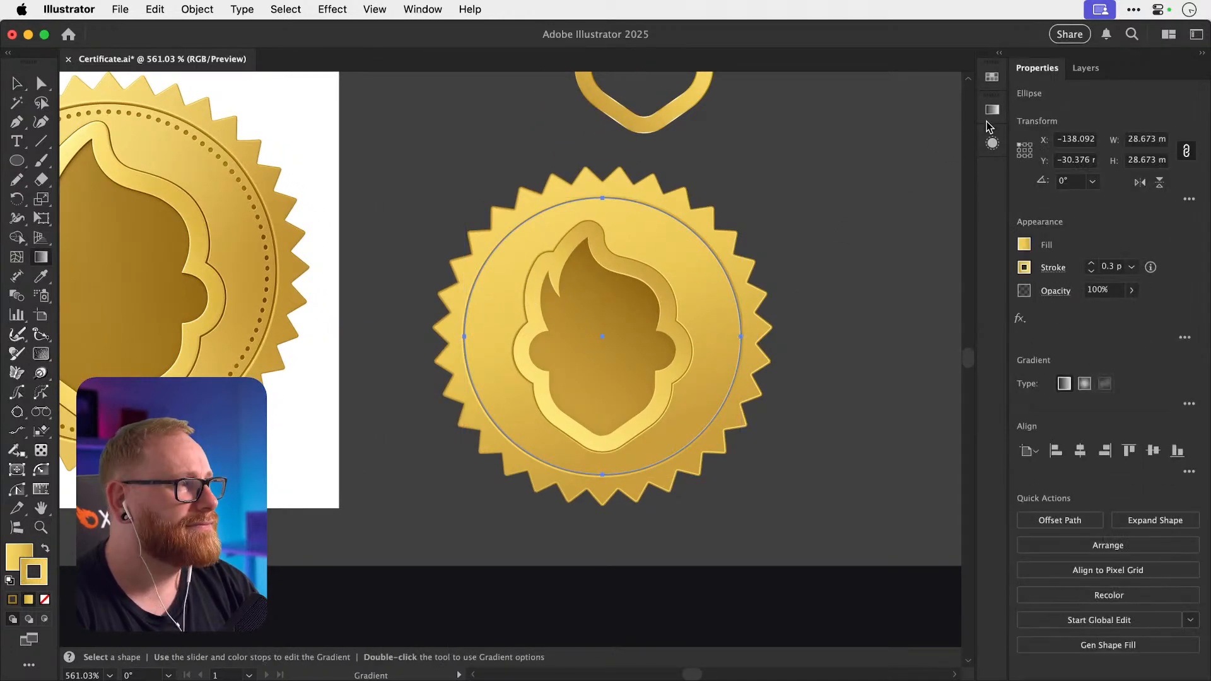
drag(537, 185, 647, 440)
Set the inner circle's gradient angle to -120°.
click(879, 171)
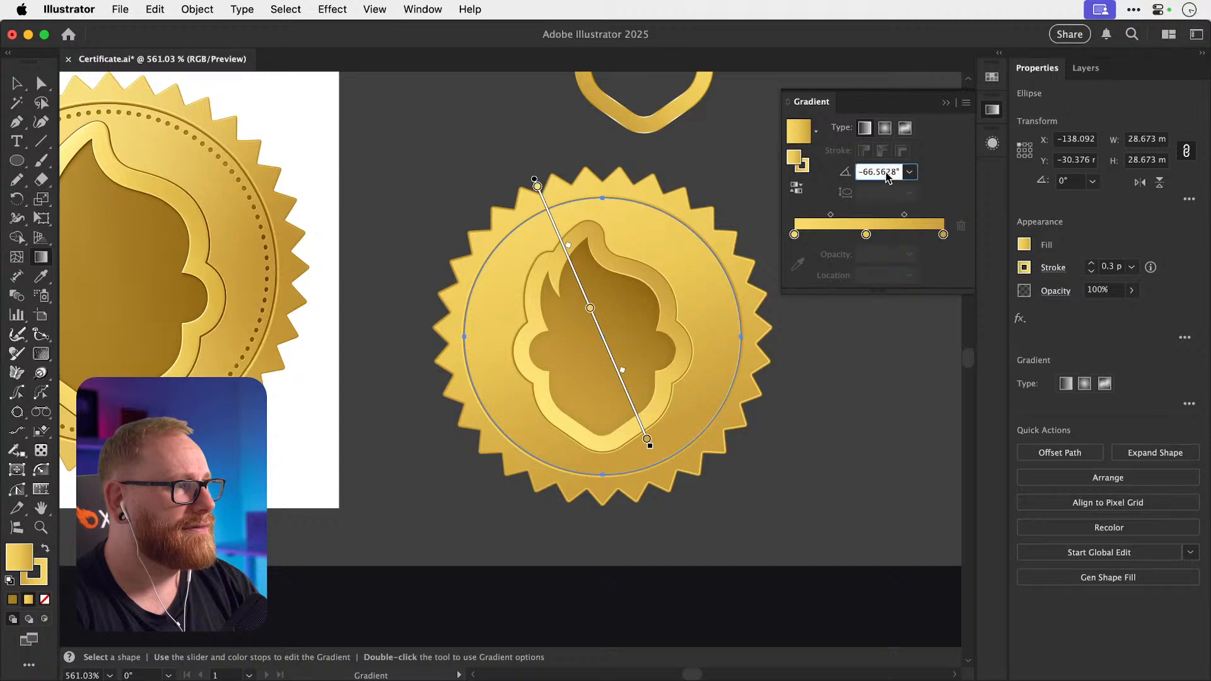
text(-120)
key(Return)
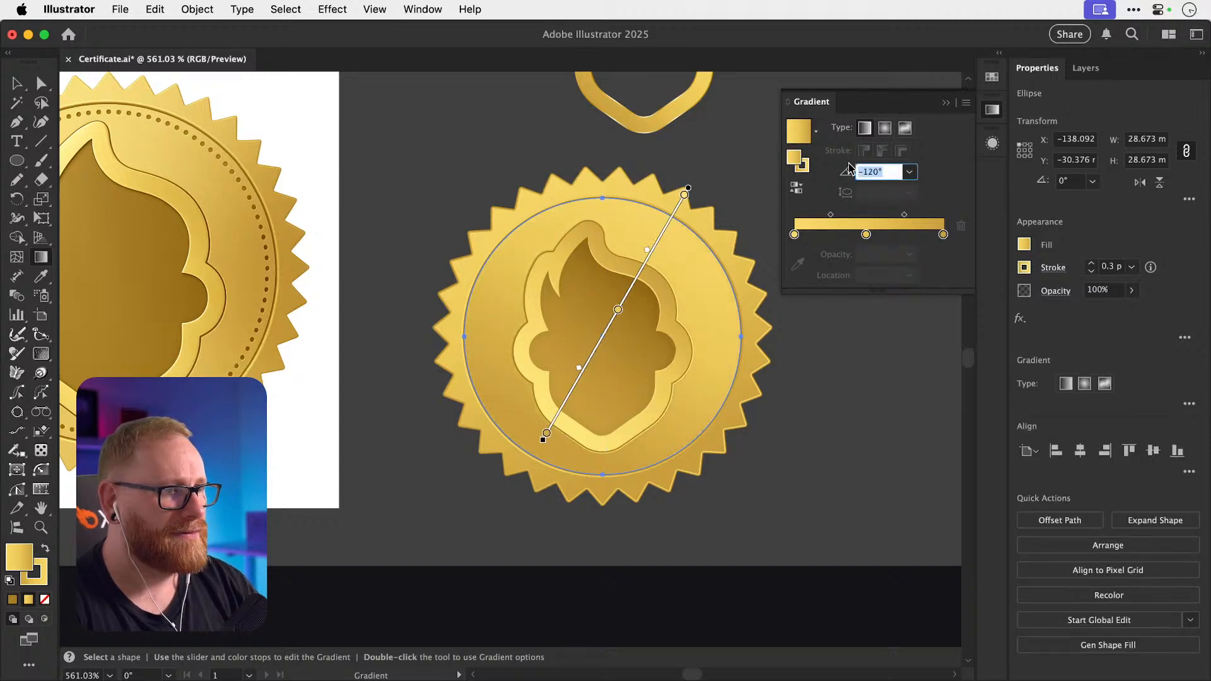
text(v)
key(super+z)
key(super+shift+z)
key(v)
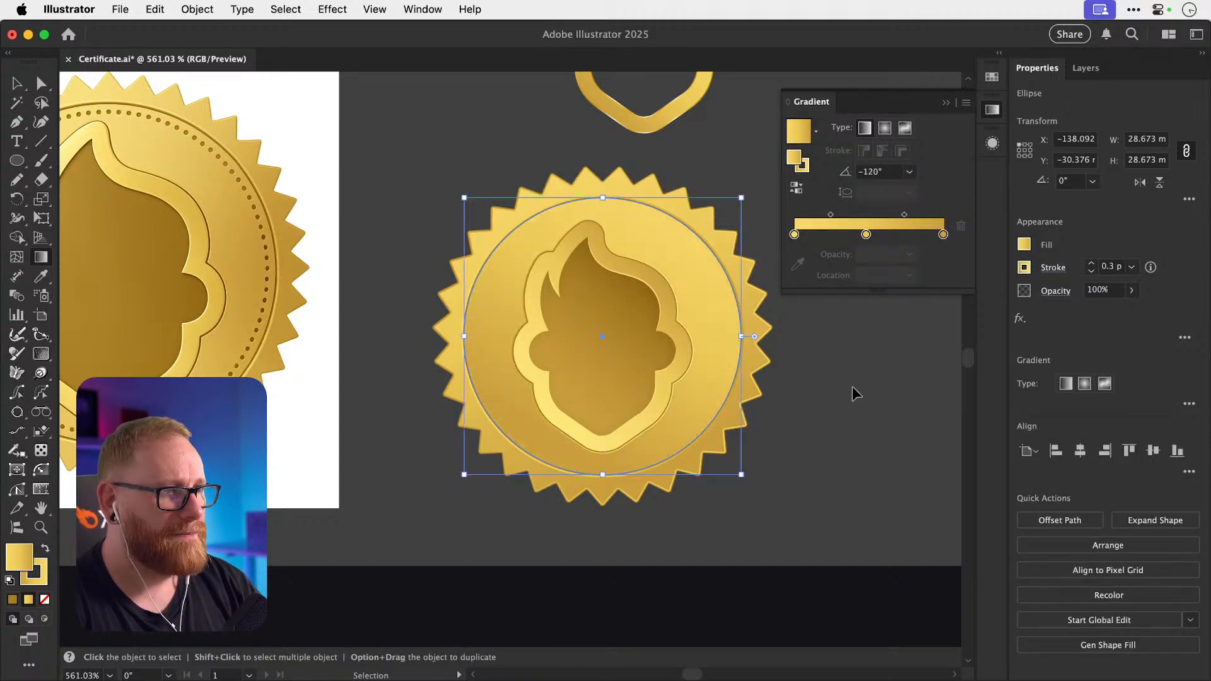
key(g)
key(v)
click(853, 386)
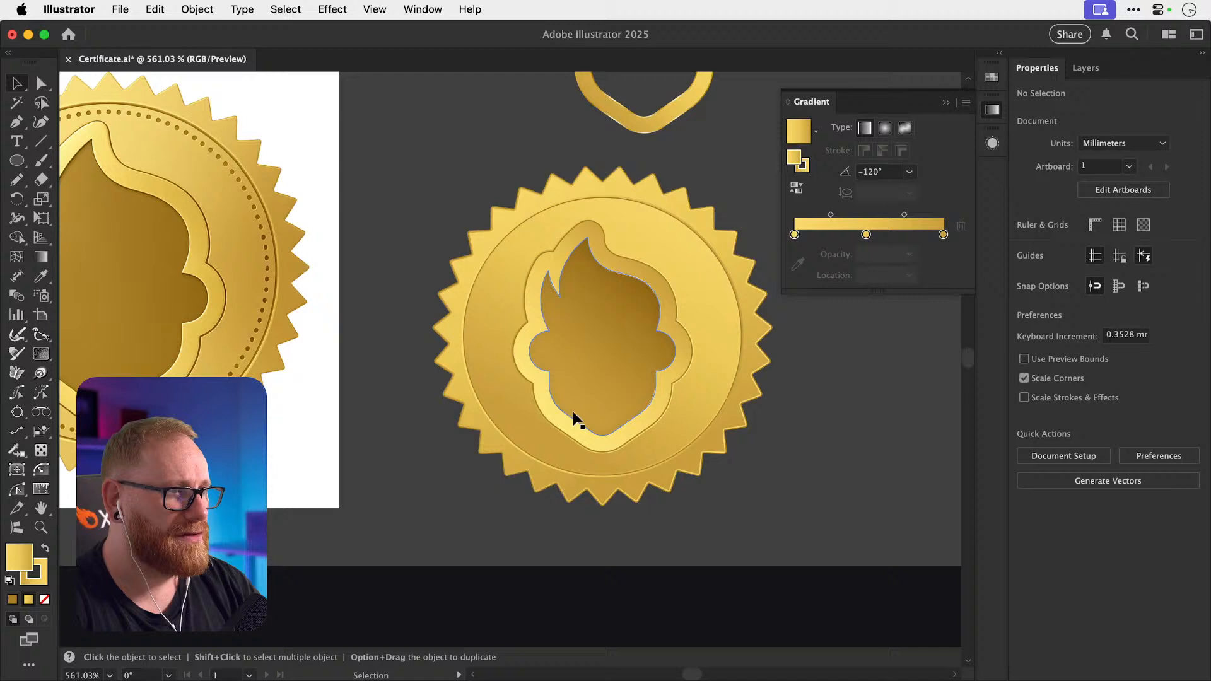
Set the starburst's gradient angle to -120° as well.
click(492, 447)
click(892, 191)
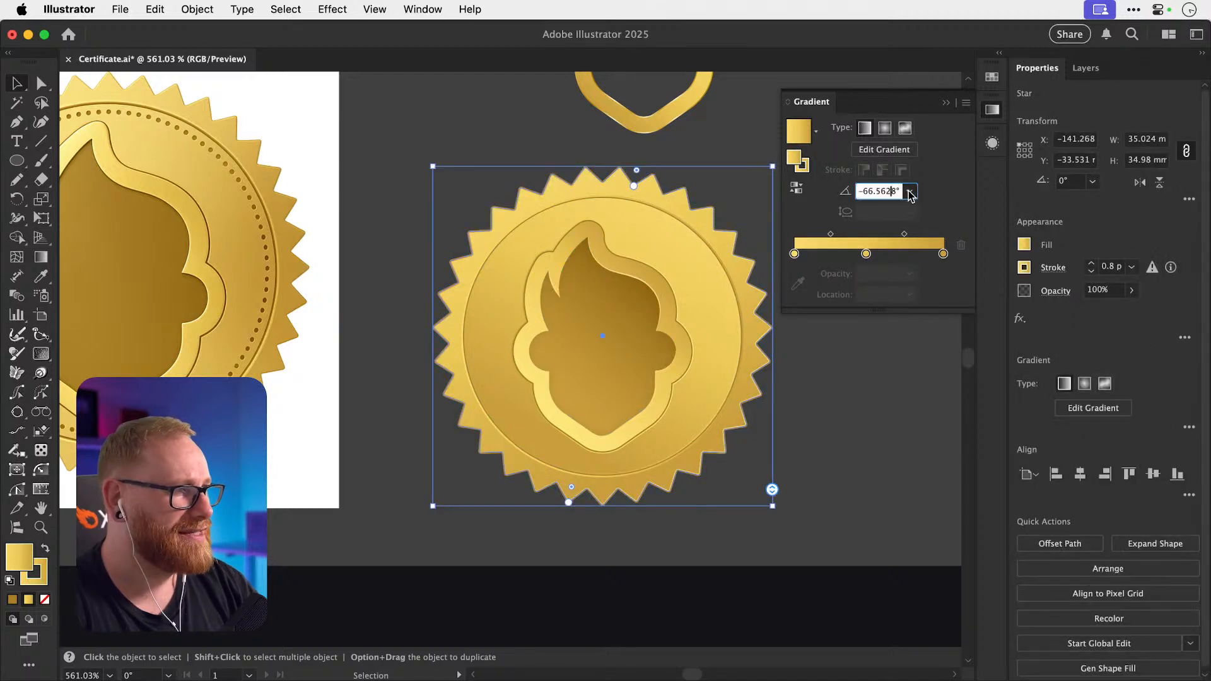
text(-20)
key(Return)
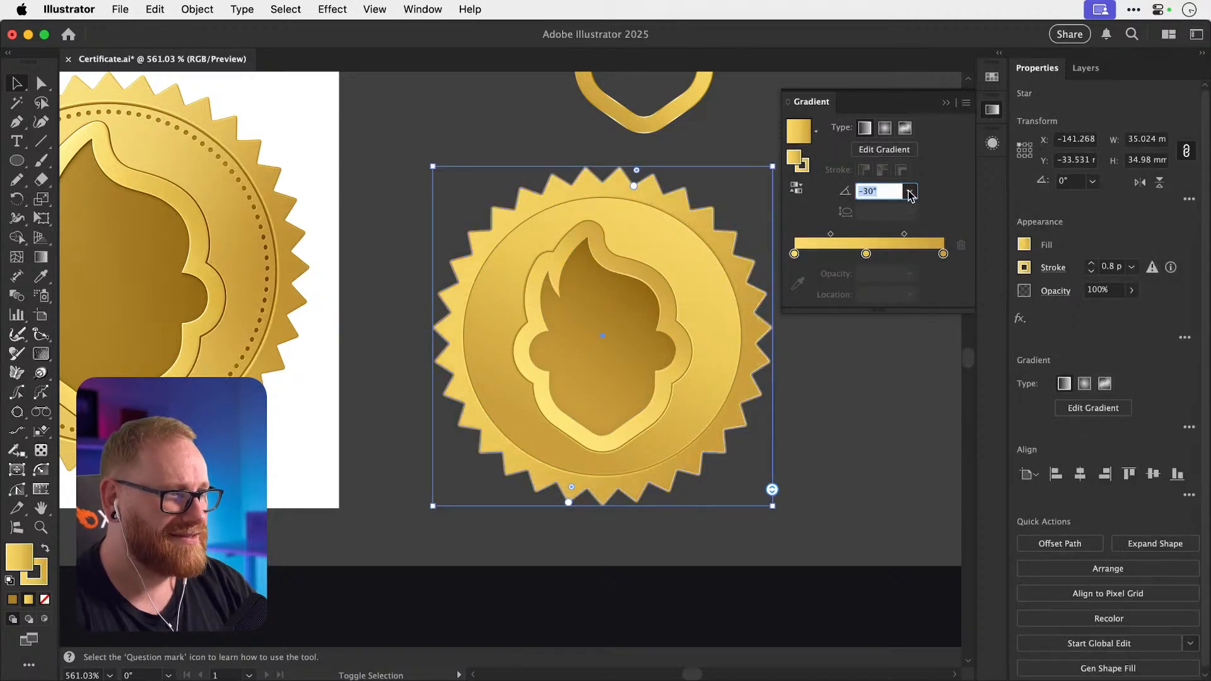
key(shift+Down)
key(shift+Down)
key(shift+Down)
key(shift+Down)
key(shift+Down)
key(shift+Down)
key(shift+Down)
key(shift+Down)
key(shift+Down)
key(shift+Down)
key(shift+Down)
key(shift+Down)
key(shift+Down)
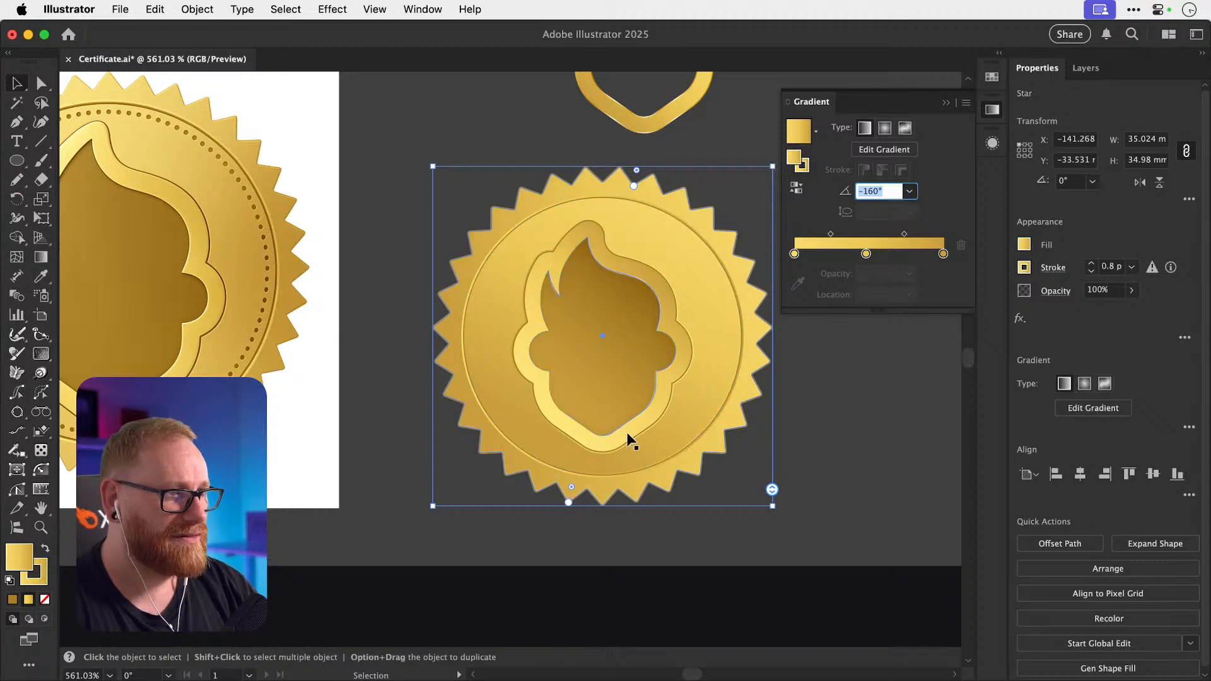
click(534, 437)
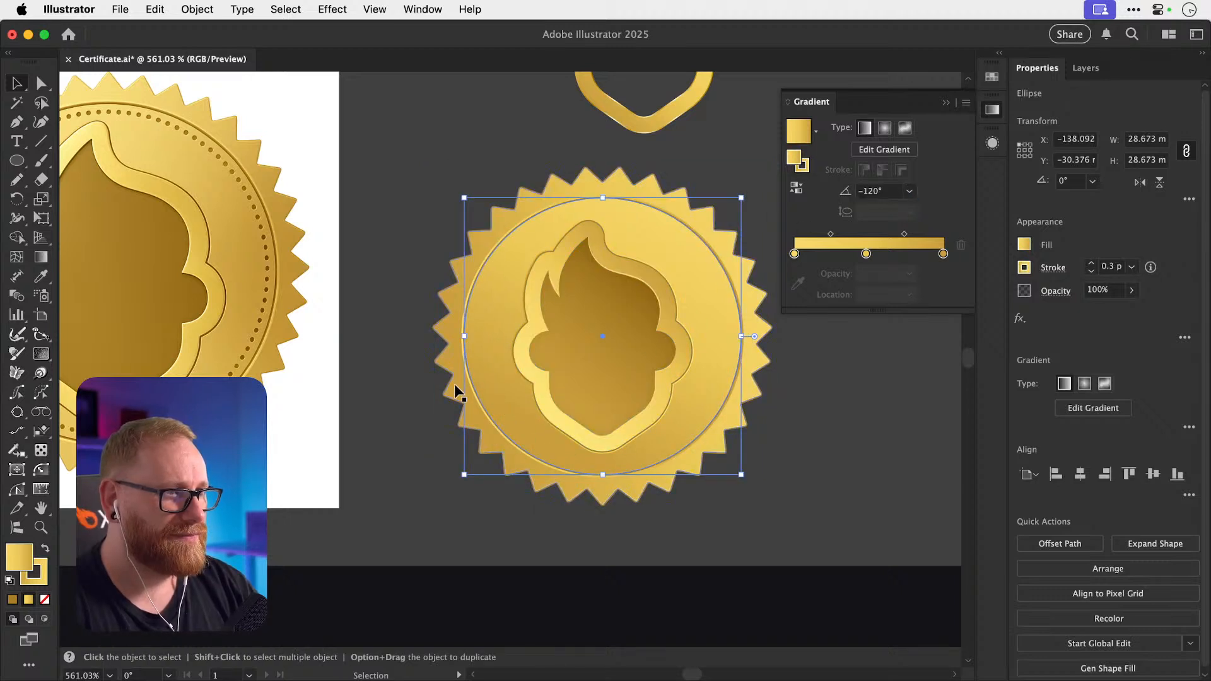
click(893, 191)
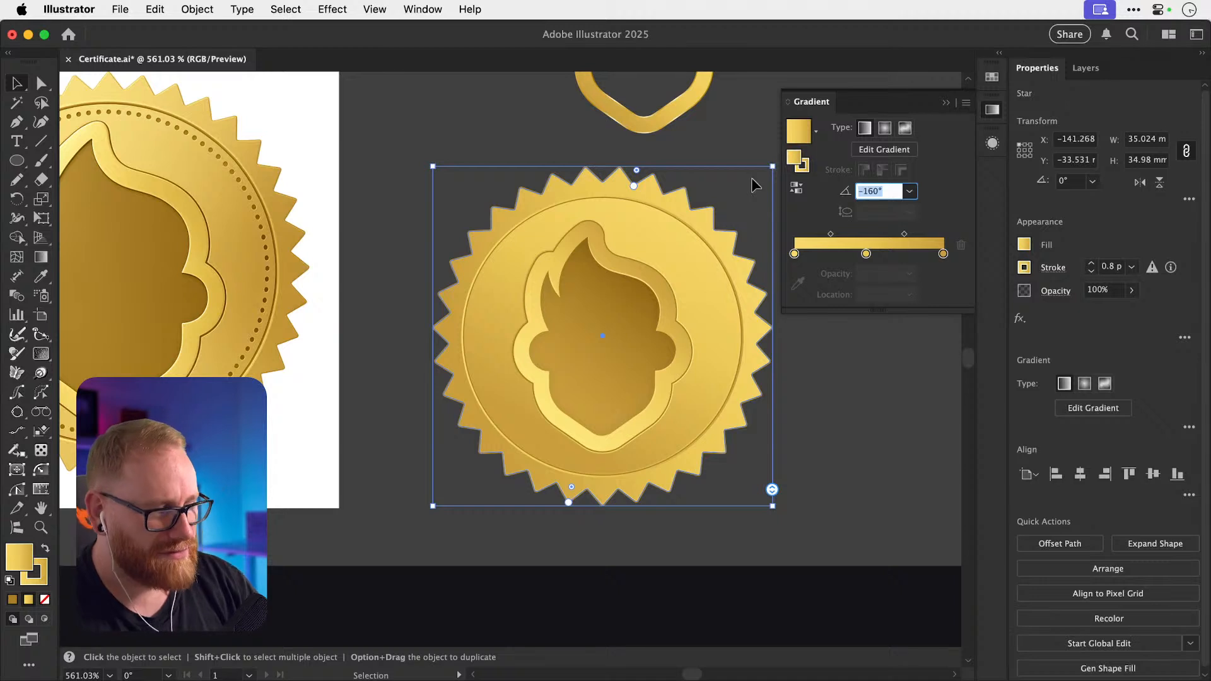
text(-120)
key(Return)
click(865, 430)
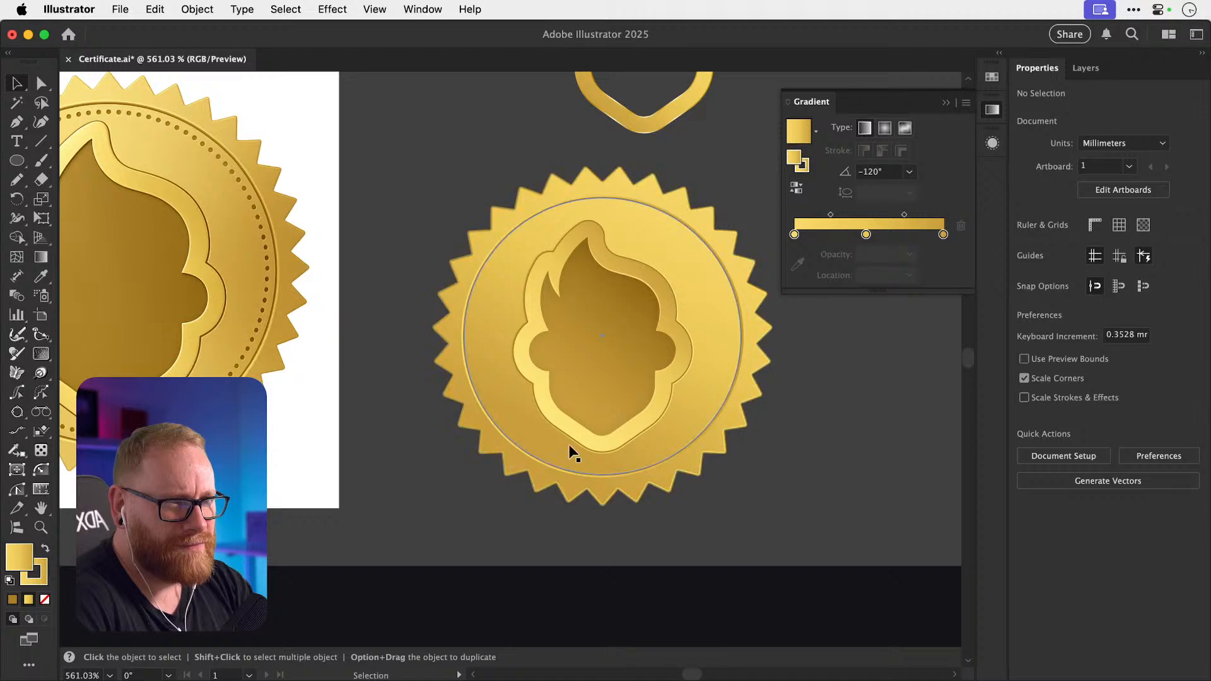
Zoom in on the seal and select the flame outline compound path.
key(a)
drag(569, 435, 624, 441)
key(super+z)
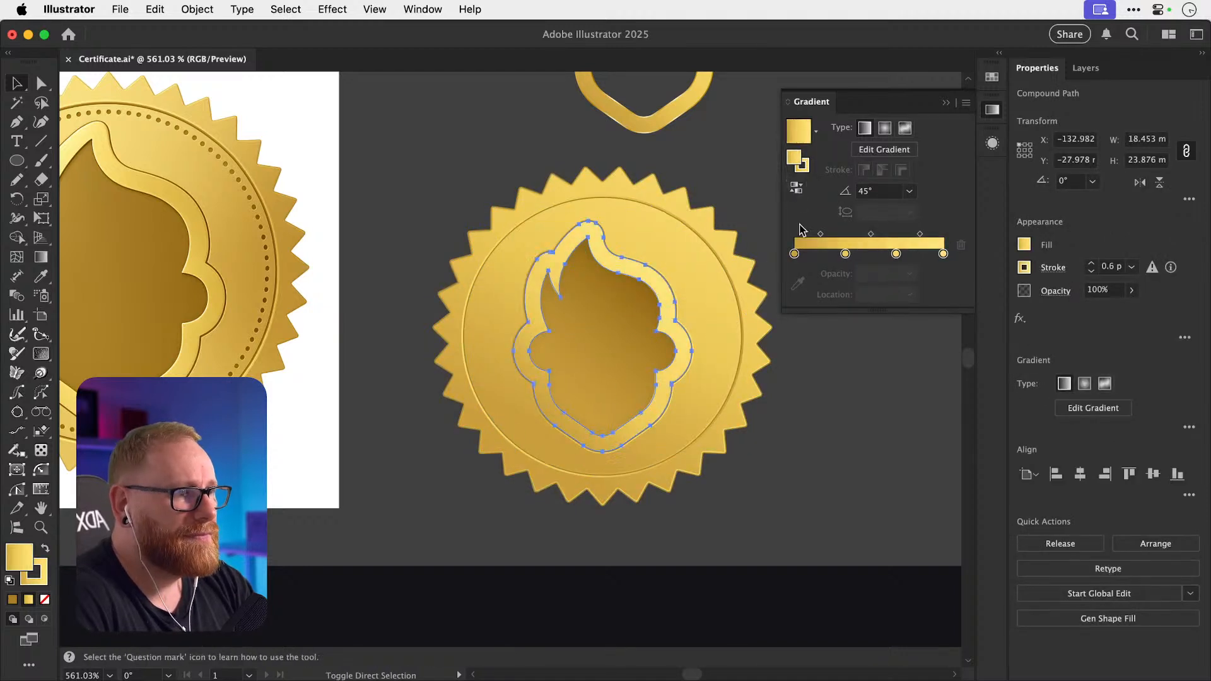
click(859, 460)
key(super+z)
key(super+z)
key(super+z)
key(super+z)
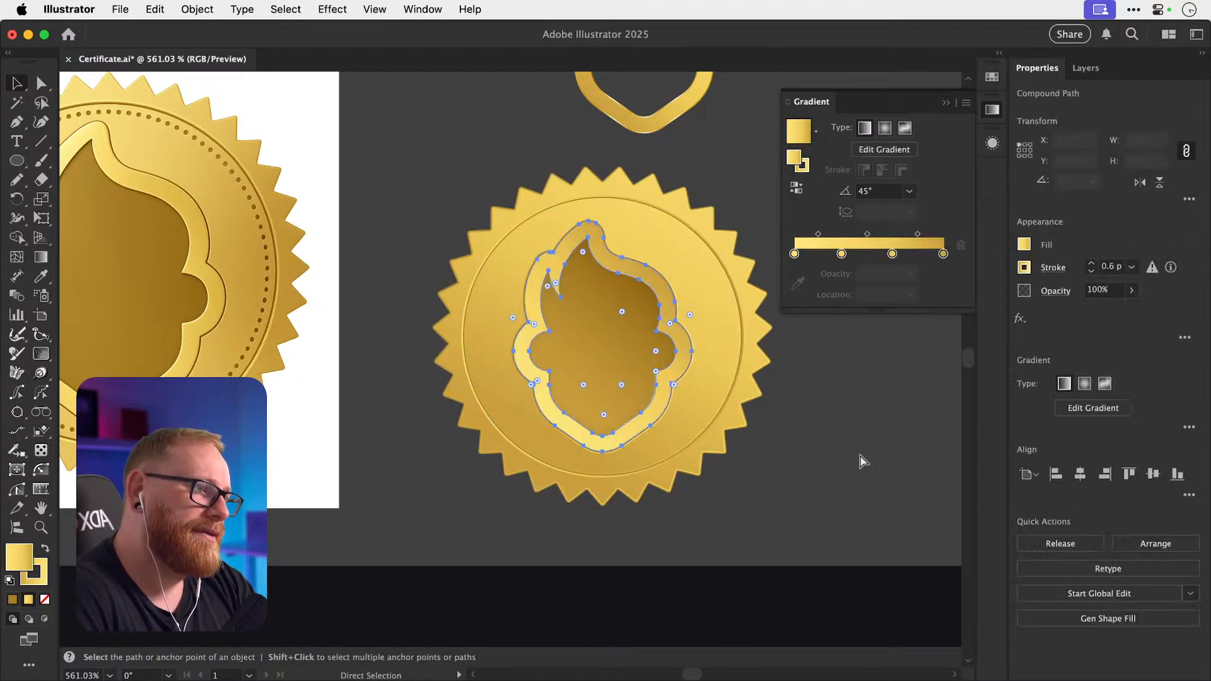
key(super+z)
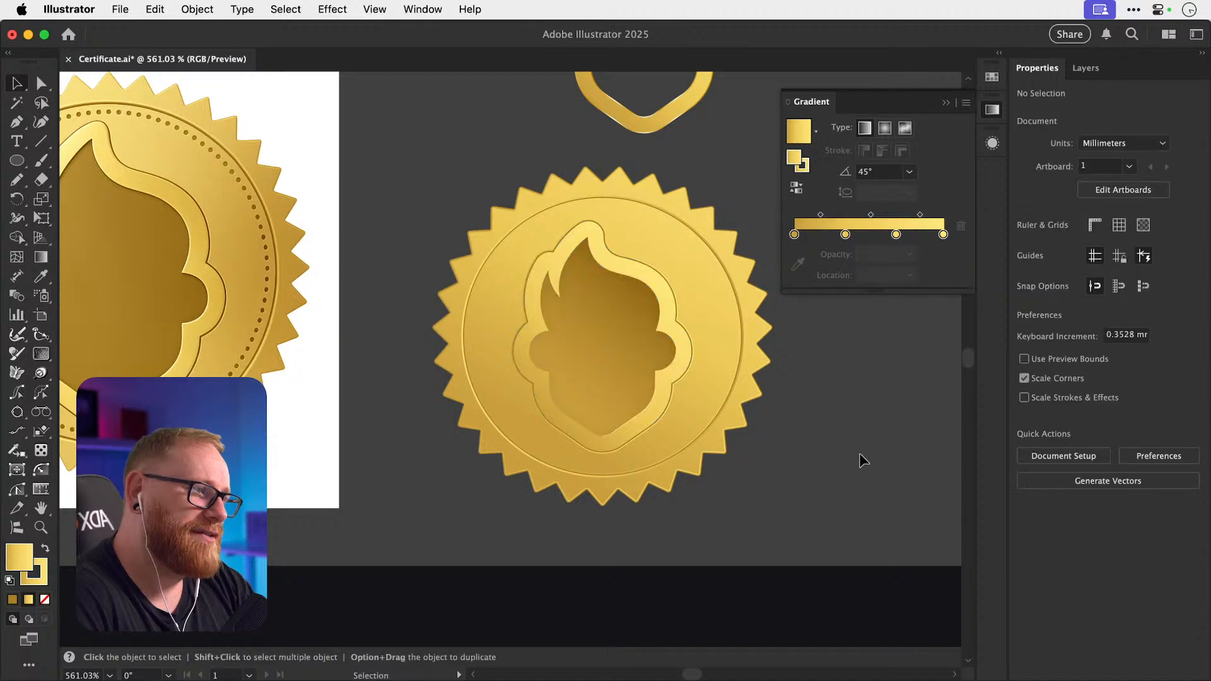
key(z)
click(616, 340)
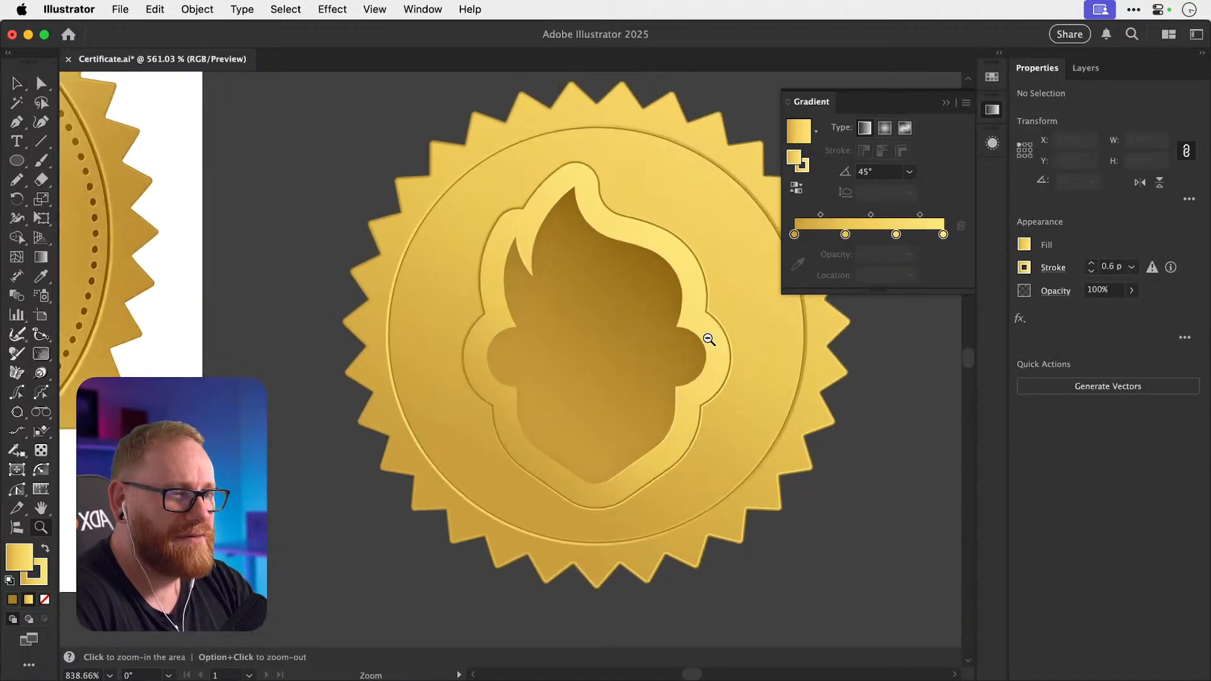
key(v)
click(707, 289)
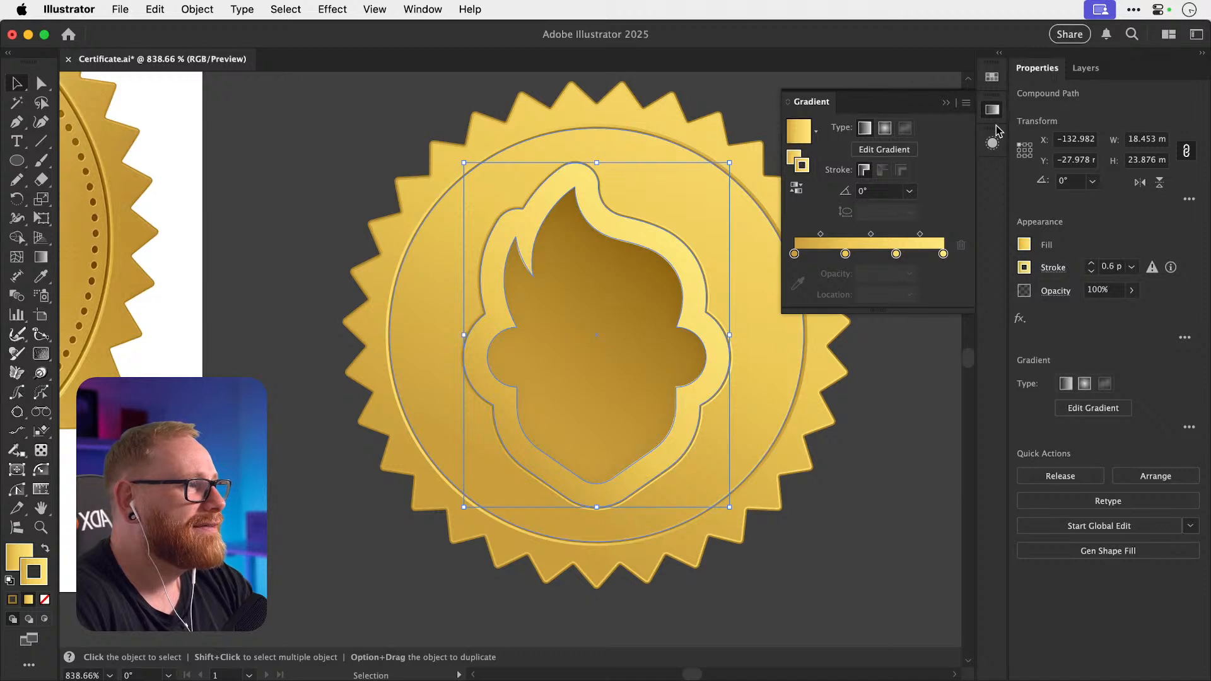
Apply a gold gradient to the flame outline's thin 0.3 pt stroke and remove its middle stops.
click(992, 77)
click(992, 143)
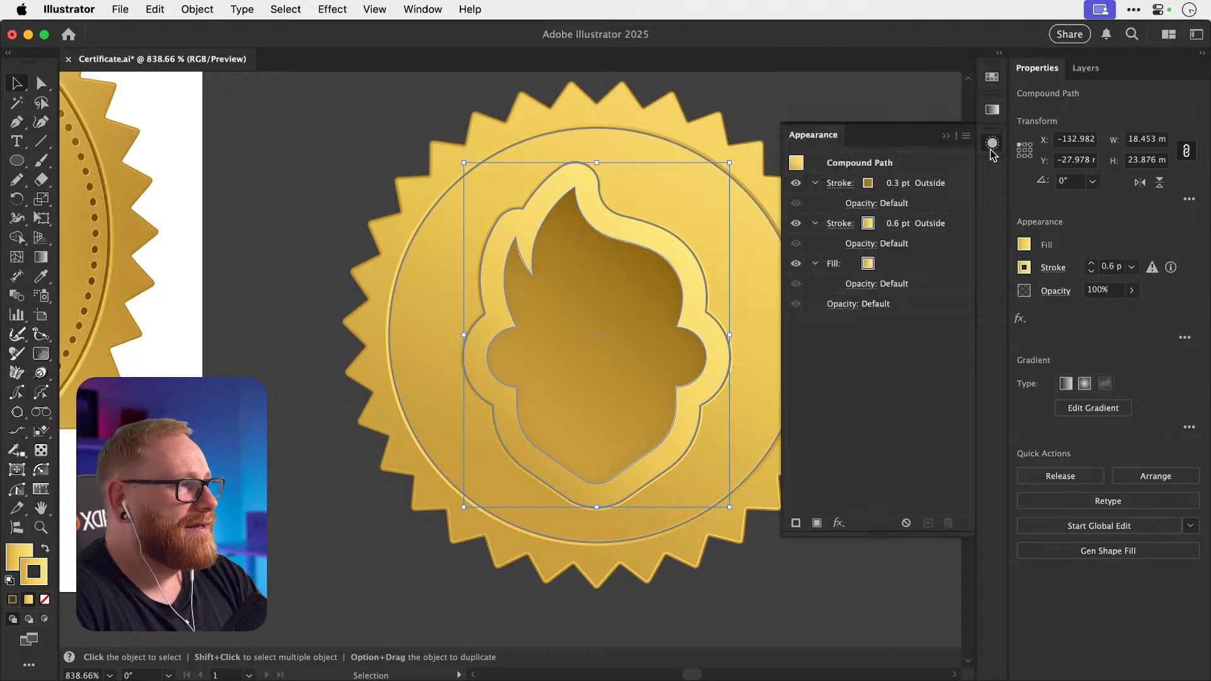
click(878, 183)
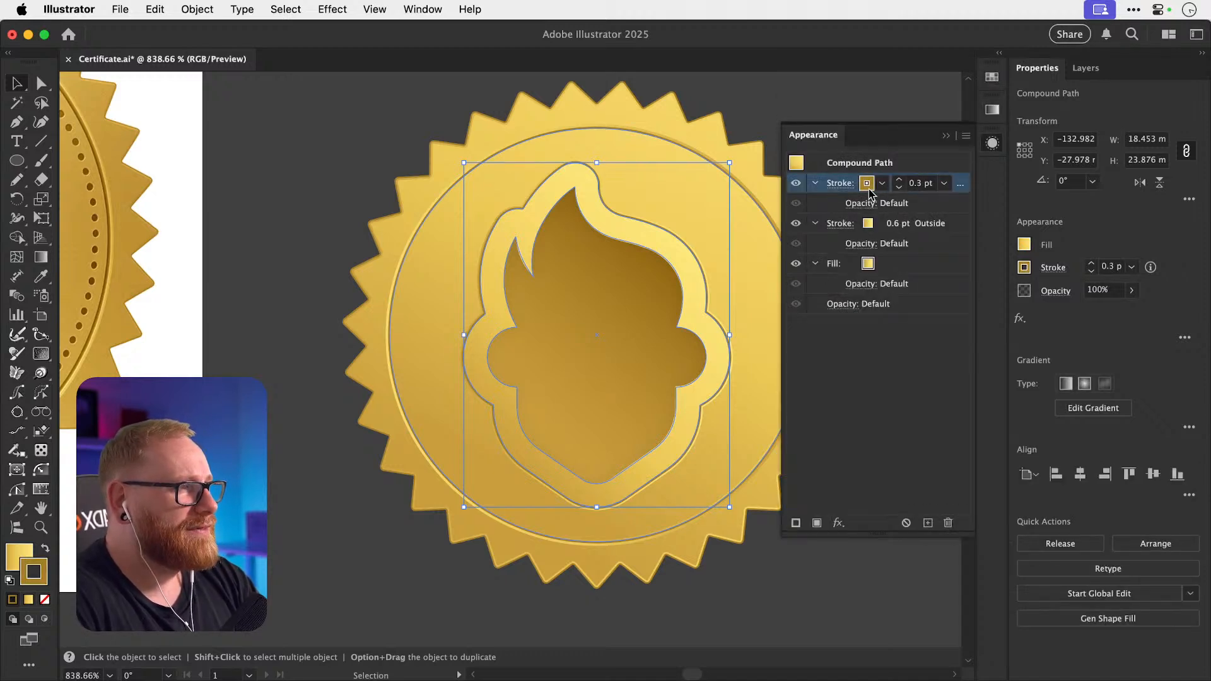
click(992, 110)
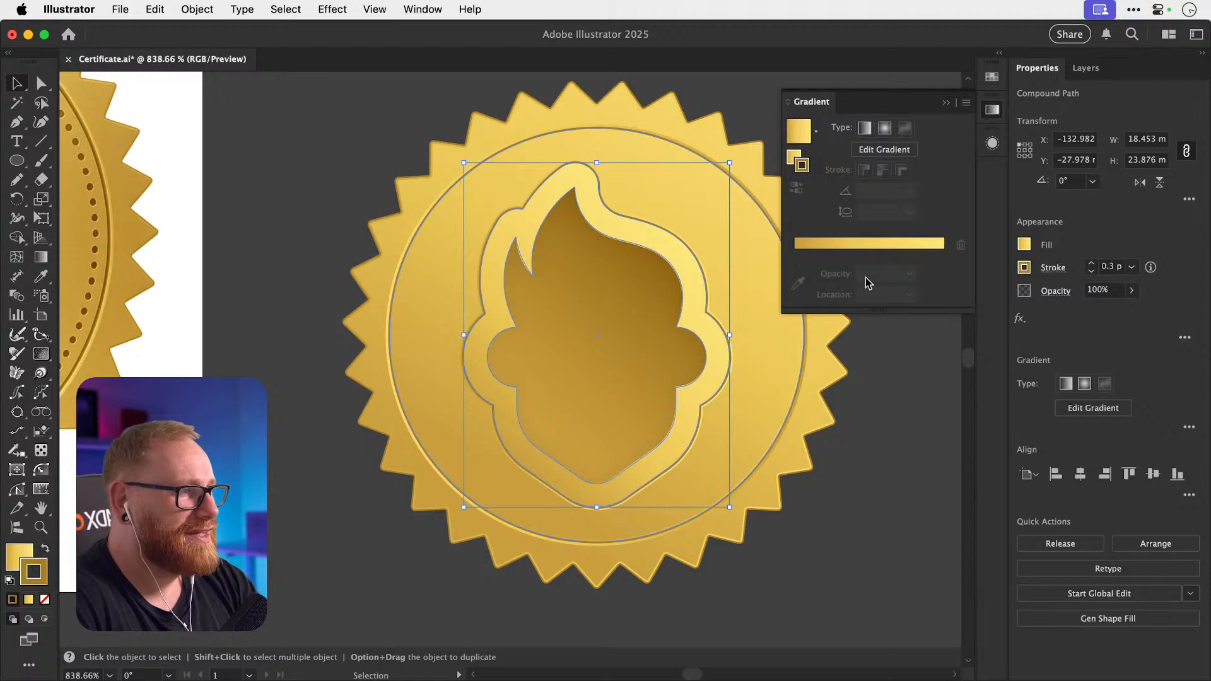
click(867, 251)
drag(845, 254, 845, 301)
drag(896, 254, 903, 284)
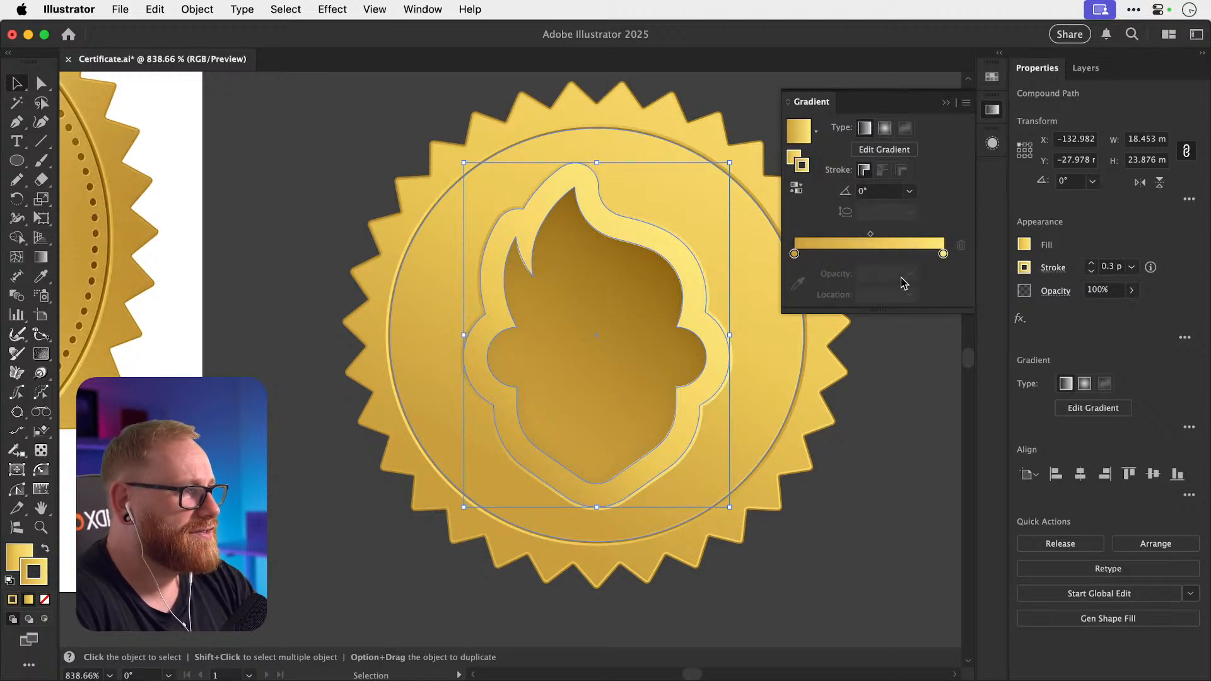
click(943, 254)
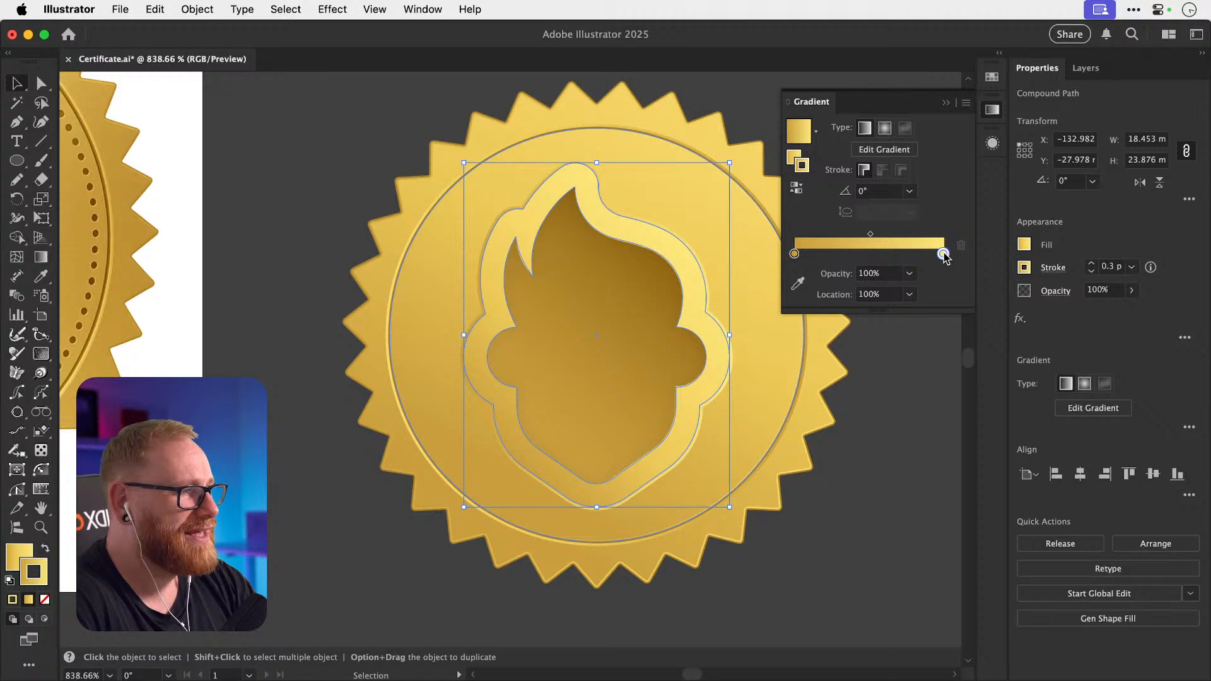
Add a stop sampled from dark gold, move it to the end, and reverse the gradient.
click(904, 254)
double_click(904, 253)
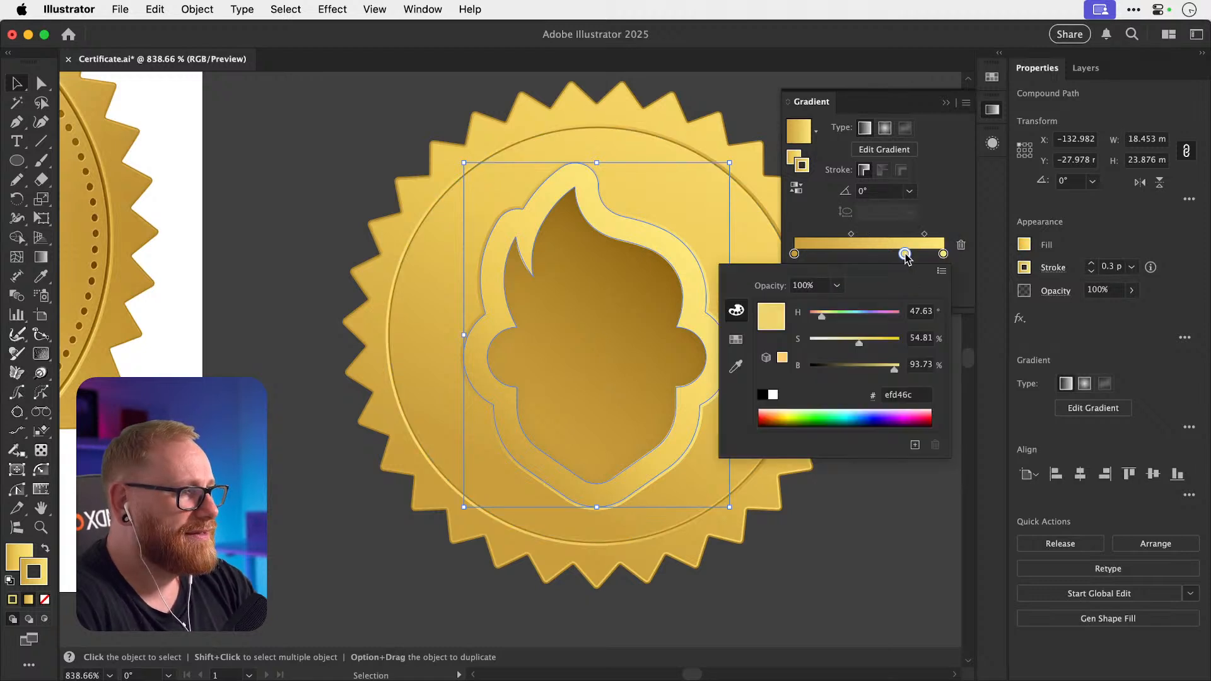
click(736, 366)
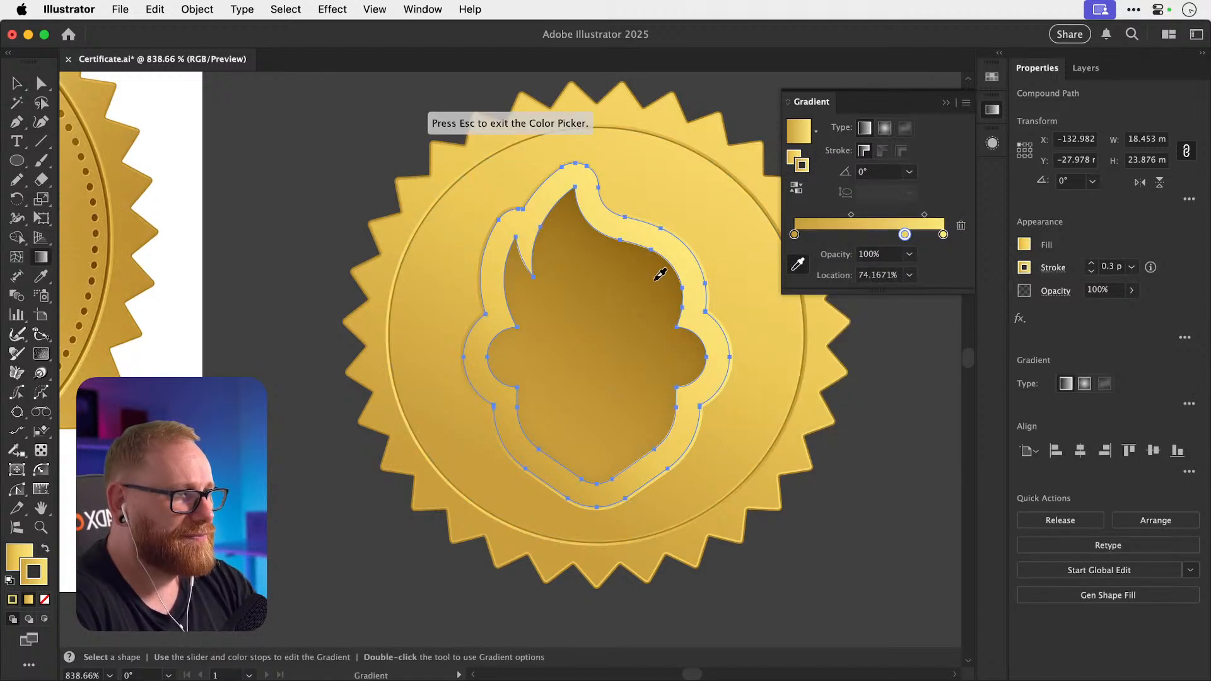
click(660, 274)
drag(943, 234, 940, 309)
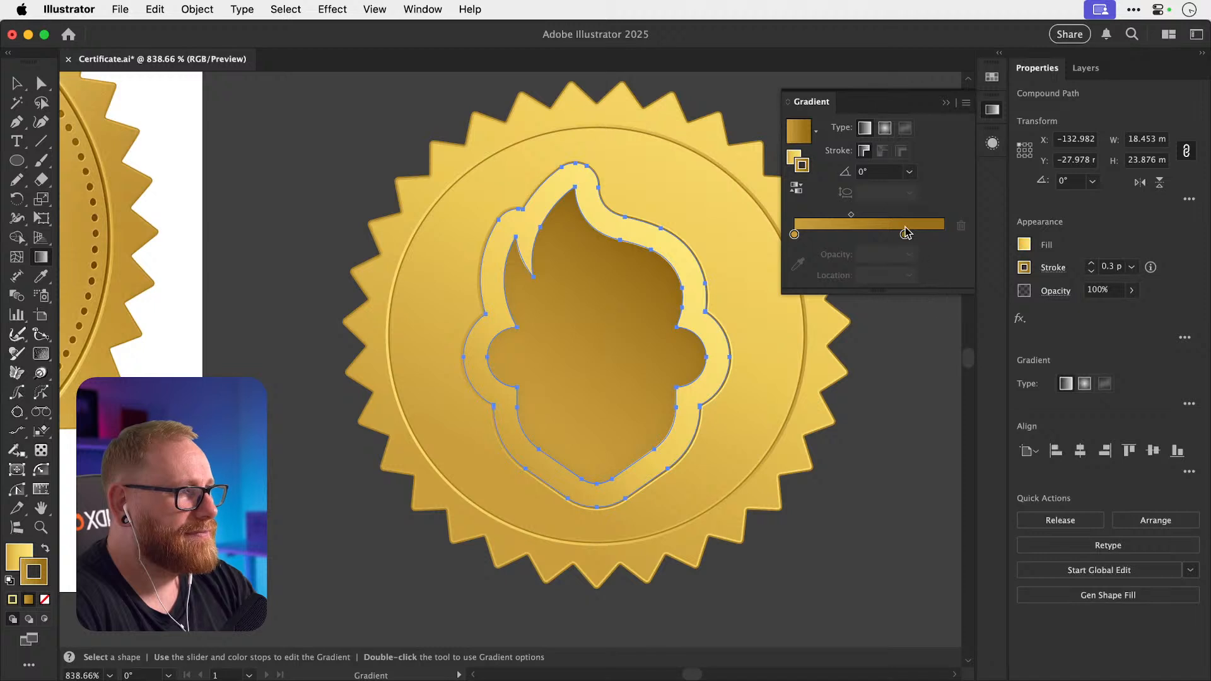
drag(906, 234, 944, 235)
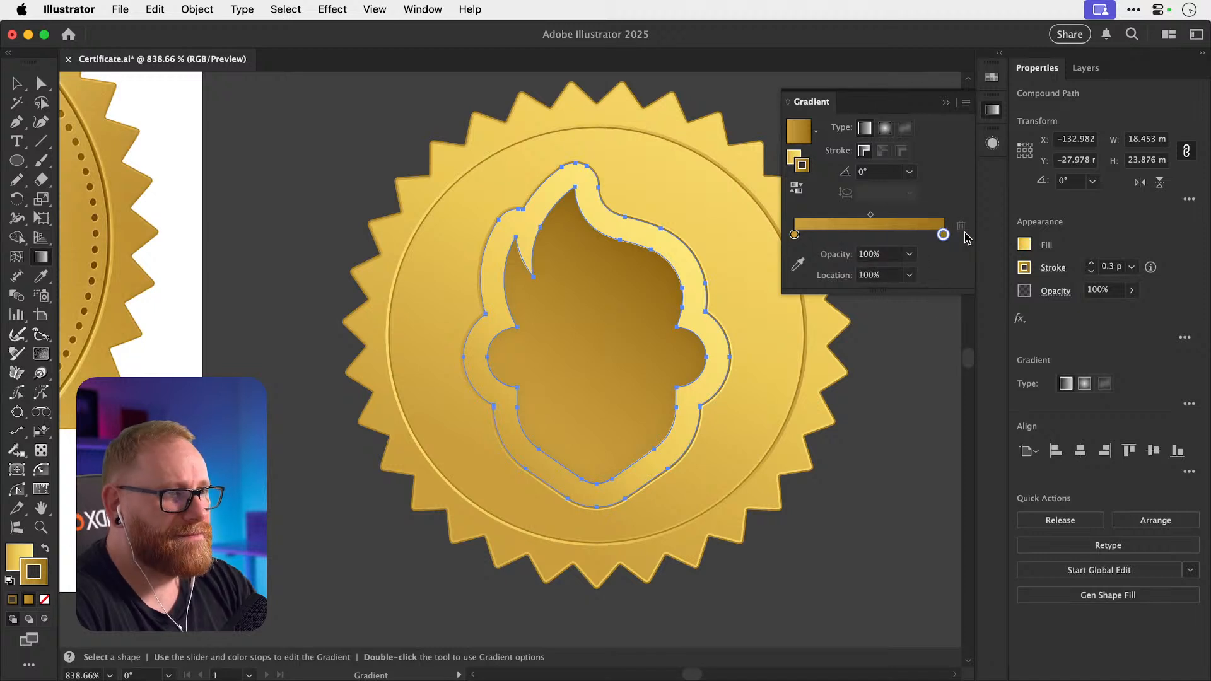
click(796, 187)
key(v)
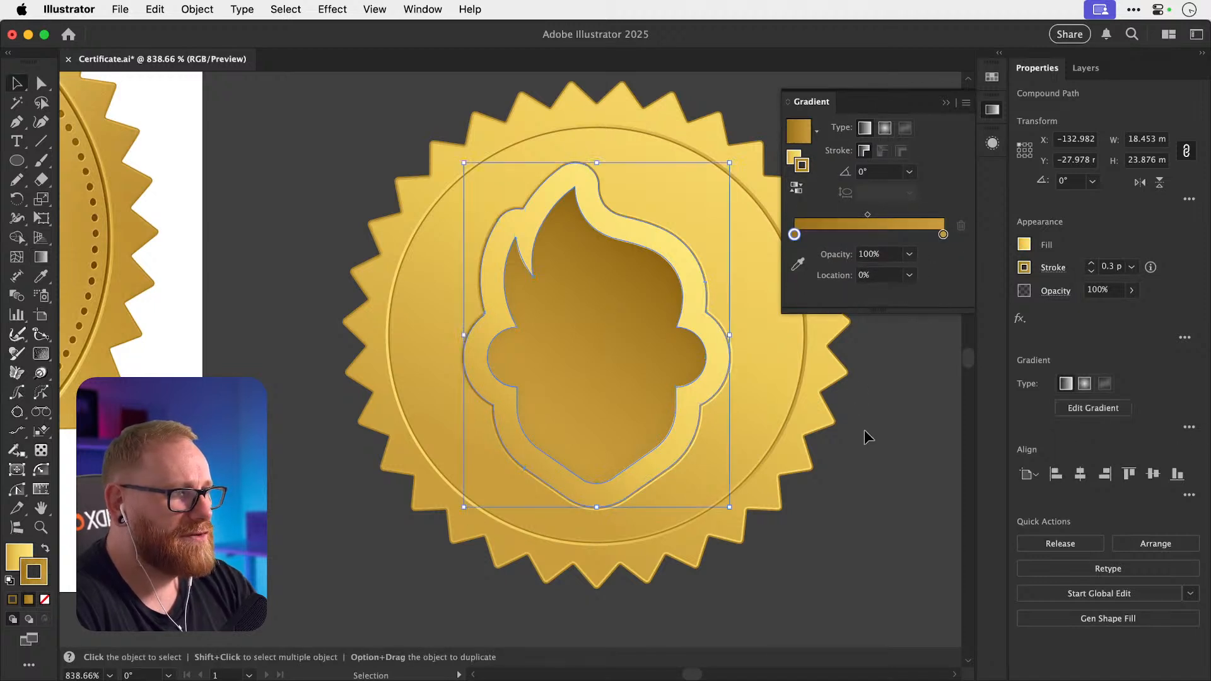
click(878, 459)
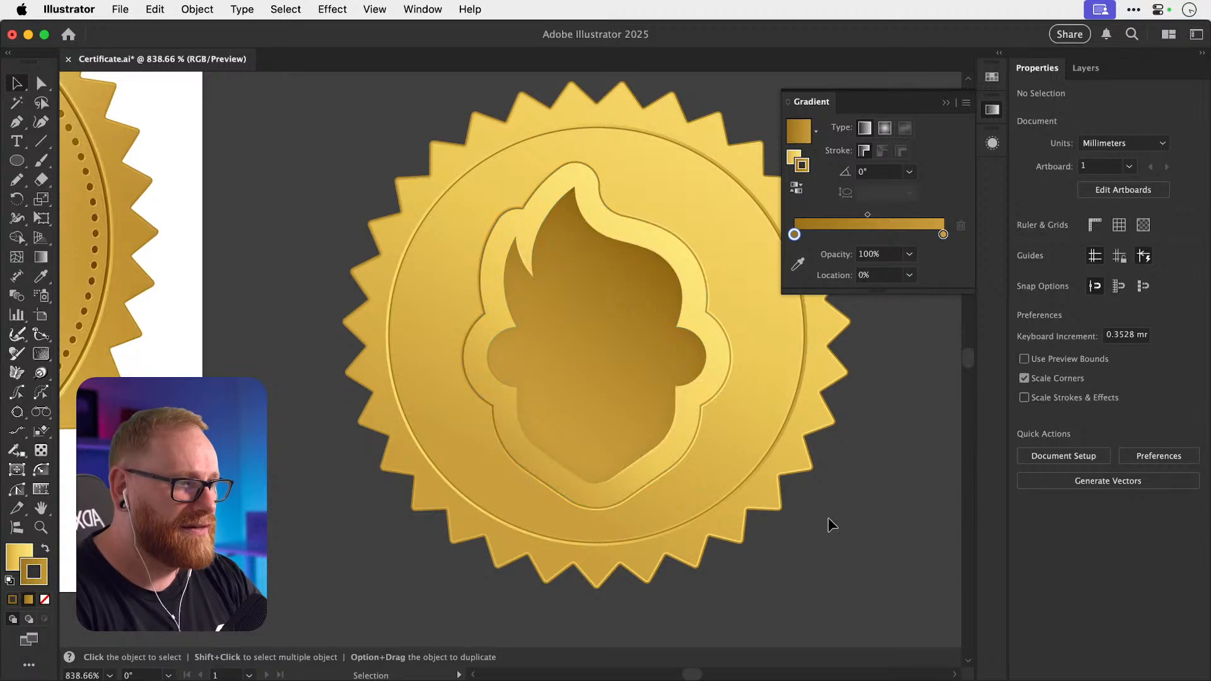
key(z)
drag(530, 436, 756, 476)
key(v)
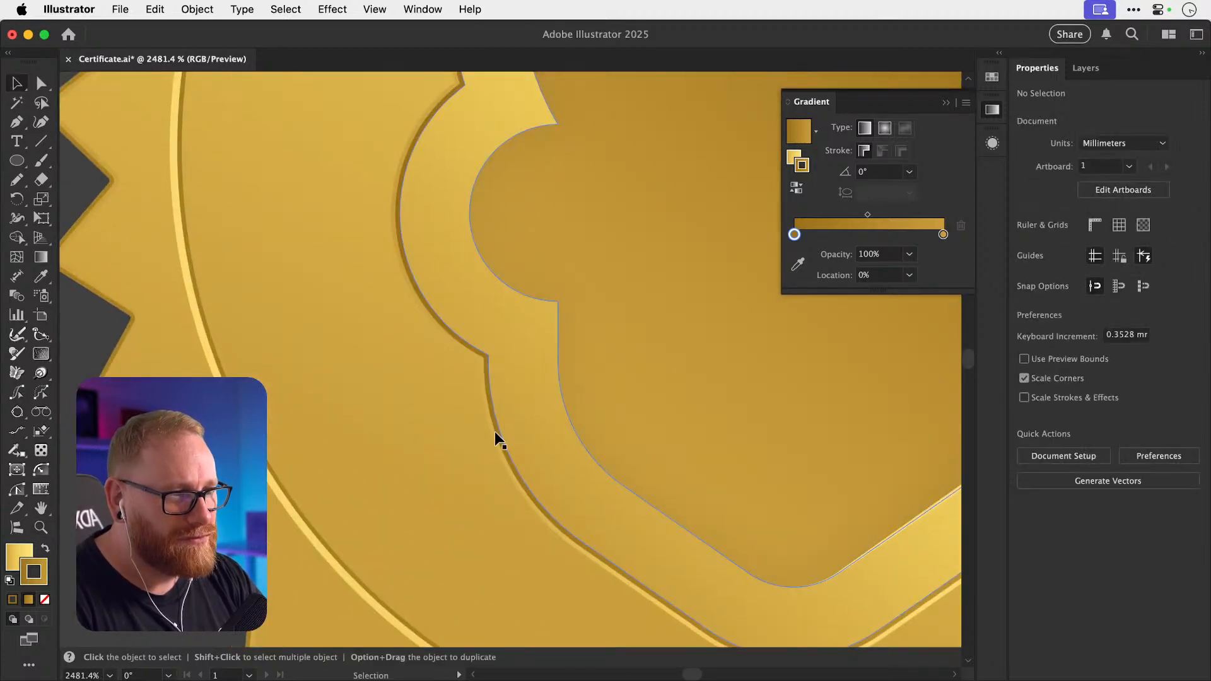
scroll(483, 383, right, 9)
scroll(483, 384, up, 6)
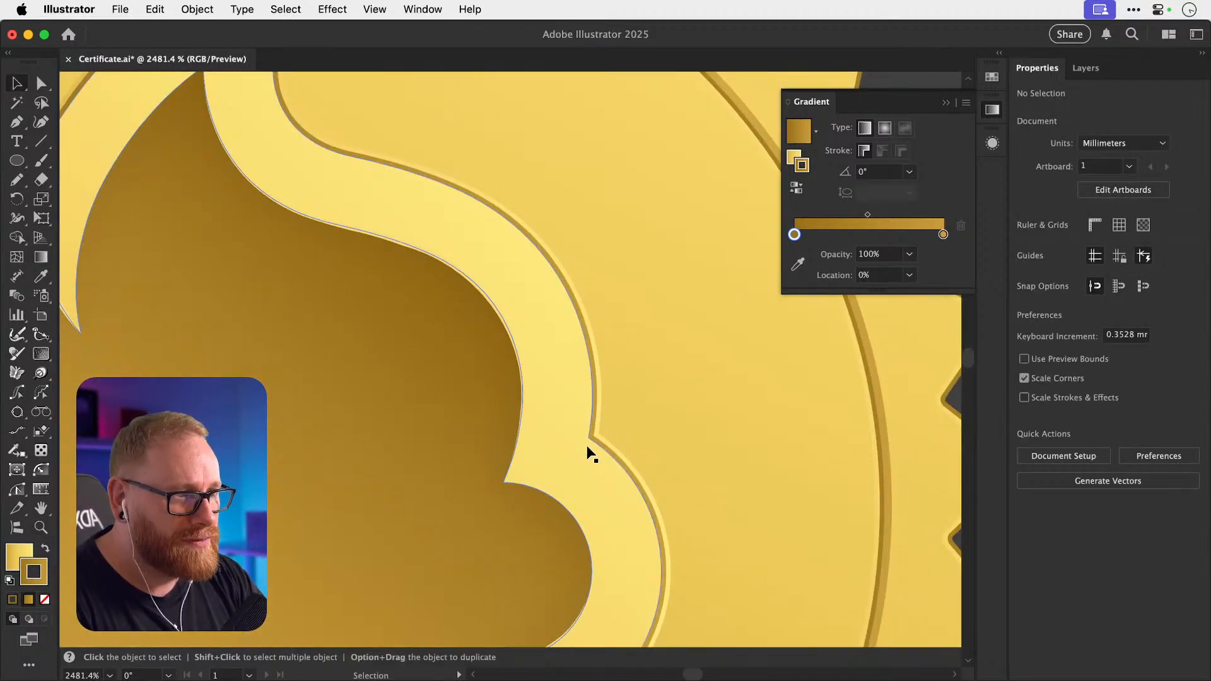
key(super+minus)
key(super+minus)
key(super+minus)
key(super+minus)
key(super+minus)
key(super+minus)
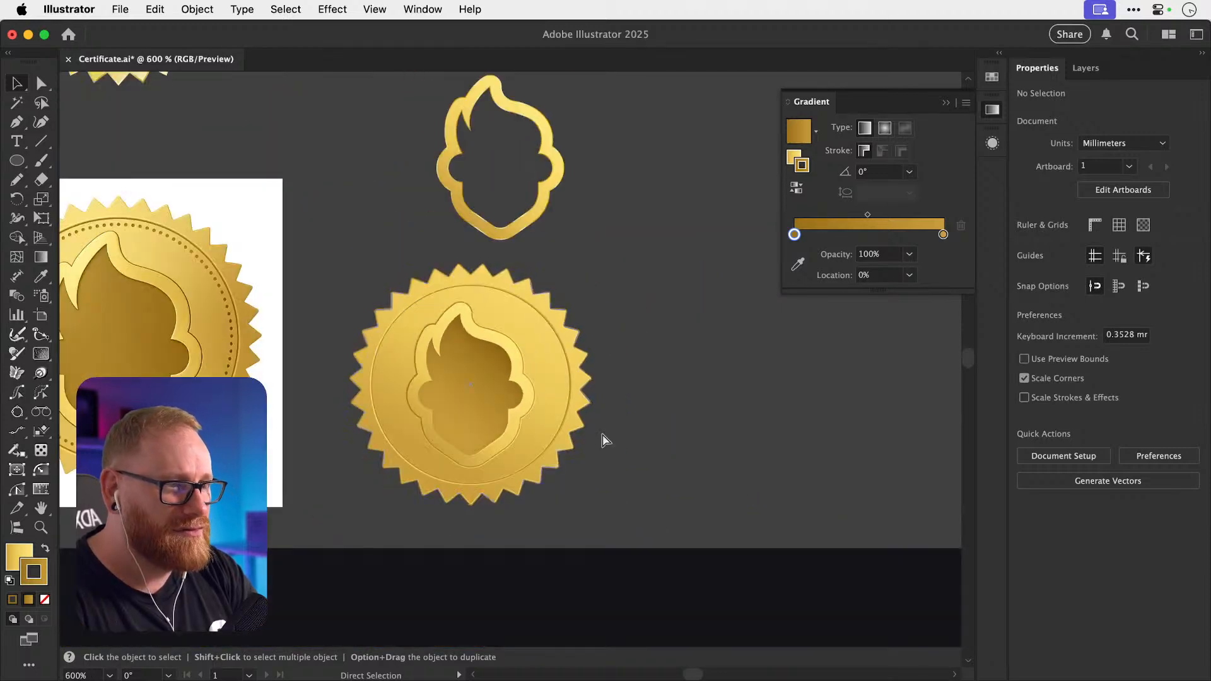
scroll(602, 438, left, 5)
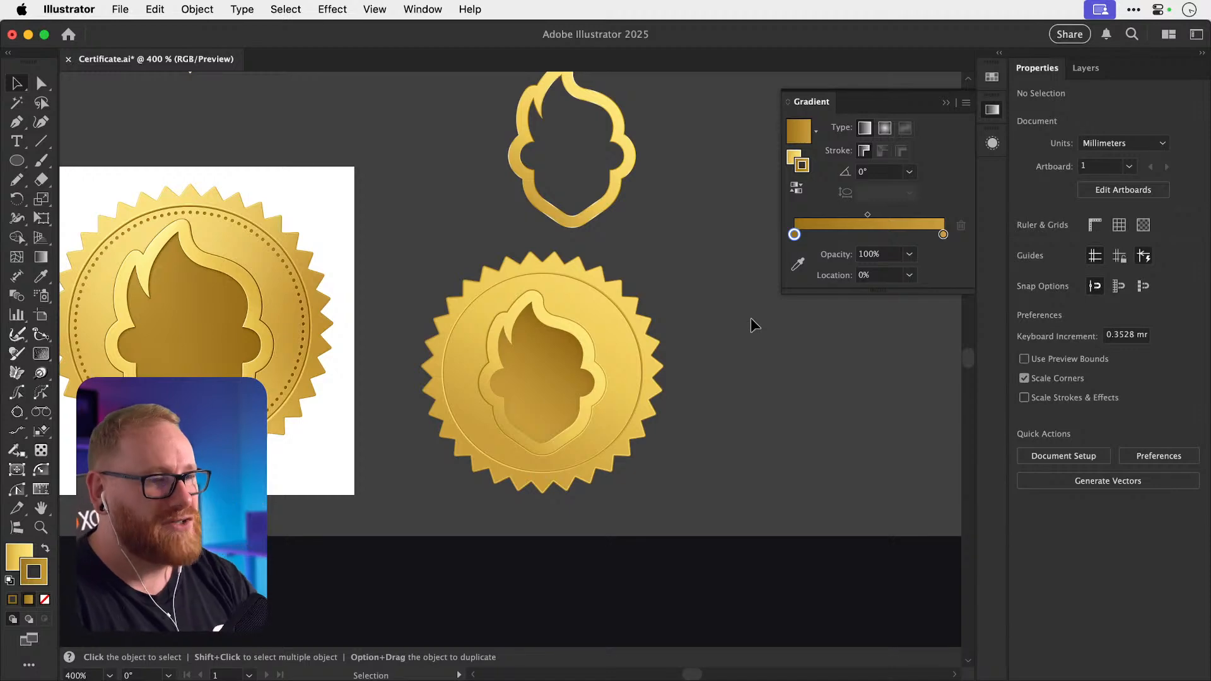
key(z)
drag(319, 338, 227, 360)
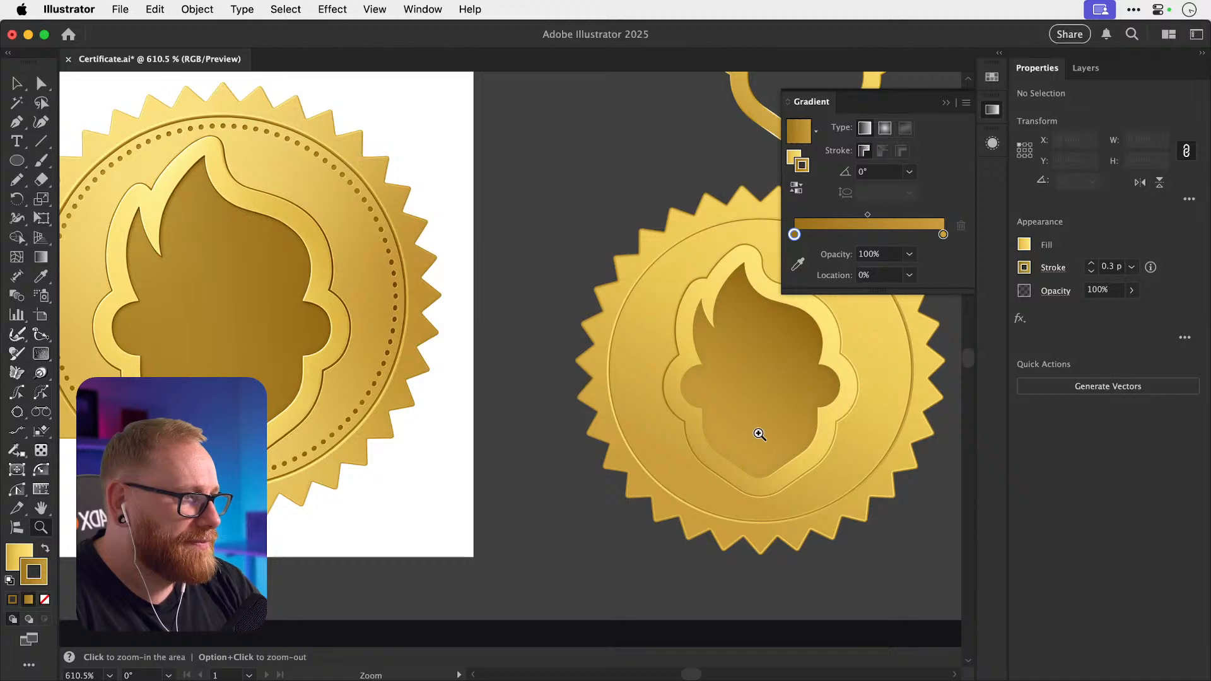
drag(685, 409, 797, 409)
key(v)
key(a)
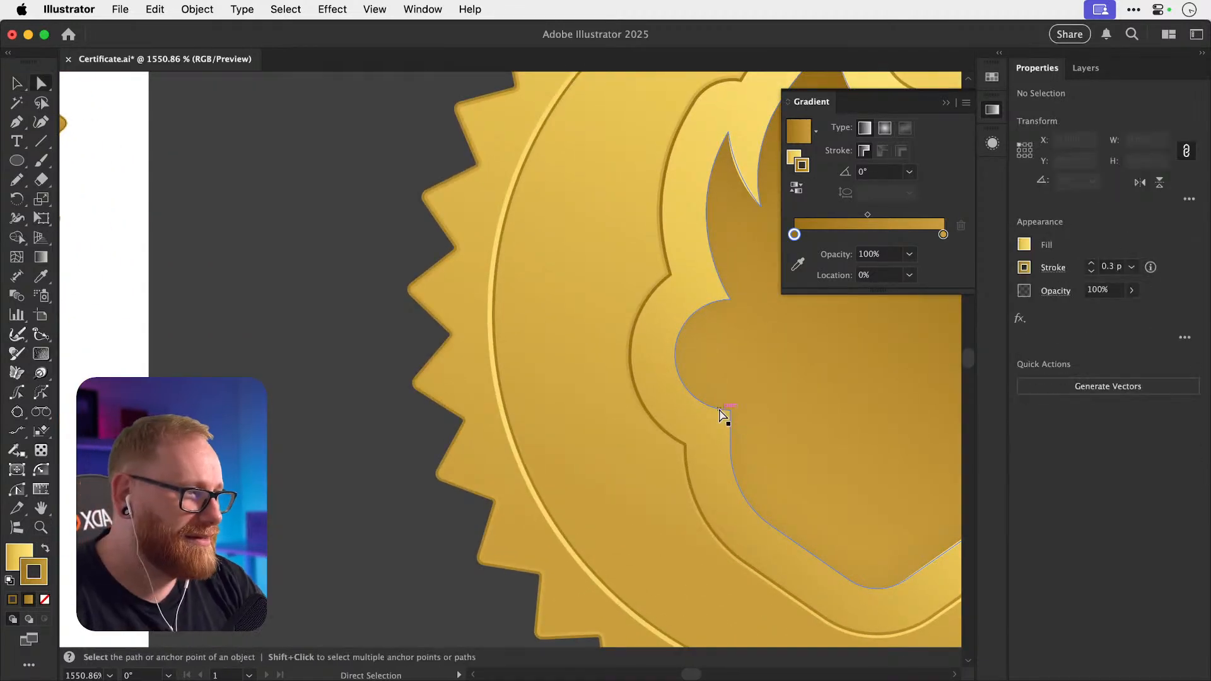
click(719, 409)
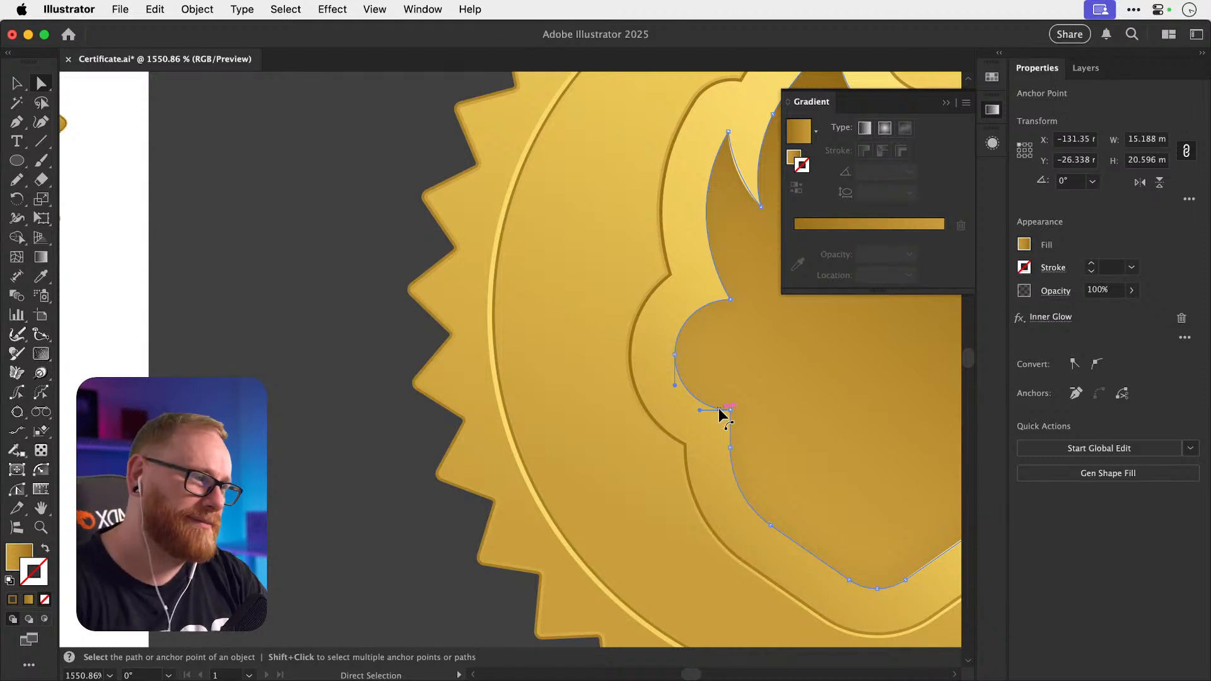
Zoom in on the cutout's lower-left curve and paste a copy of that segment in front.
click(373, 446)
key(z)
drag(739, 408, 844, 408)
key(a)
click(683, 402)
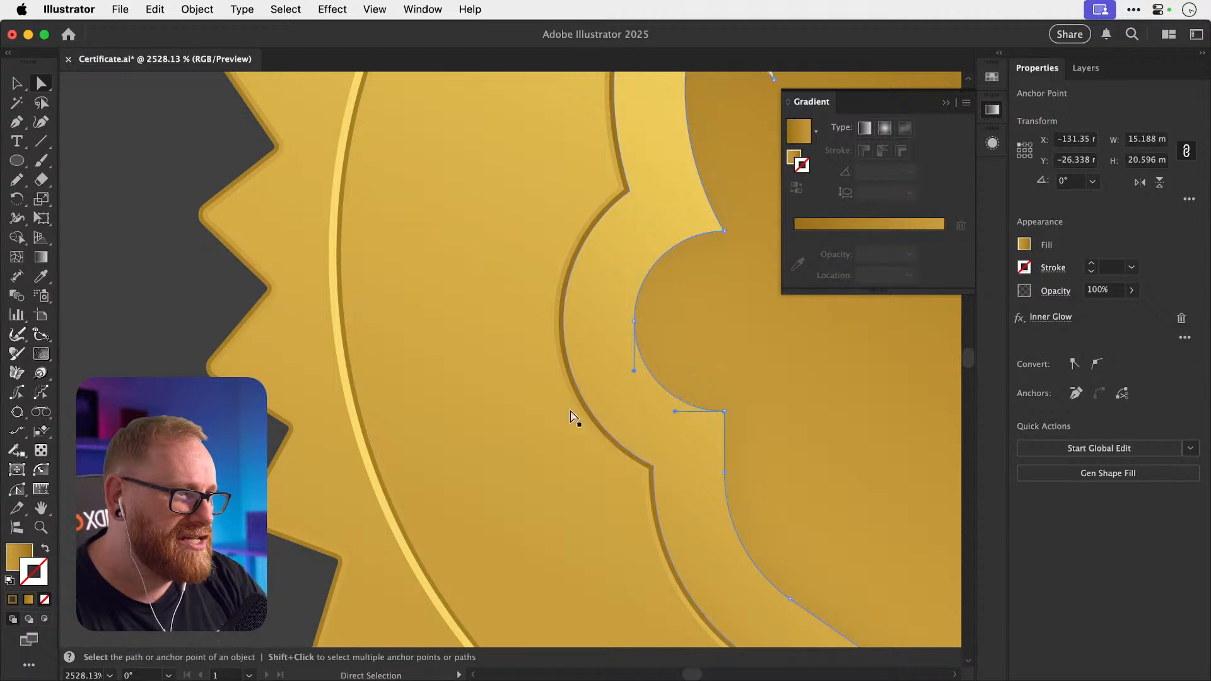
key(super+c)
key(super+f)
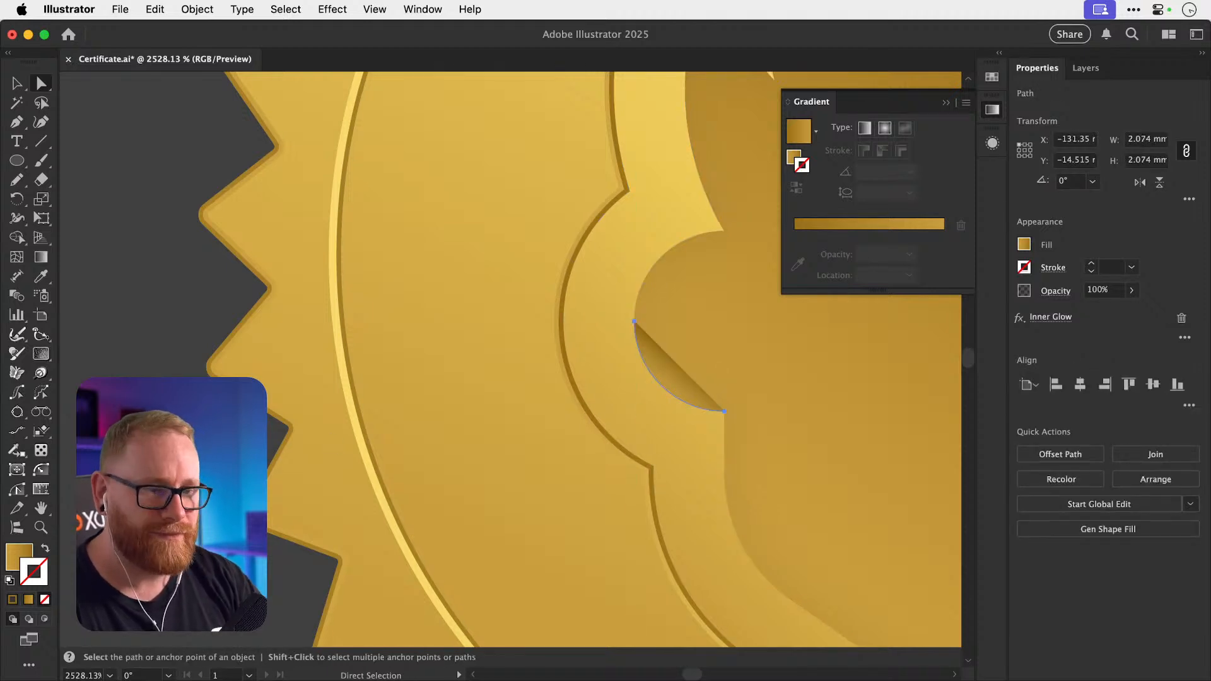
Turn the copied curve's gold fill into a stroke with a tapered ellipse width profile.
key(i)
scroll(397, 360, up, 5)
scroll(397, 359, right, 4)
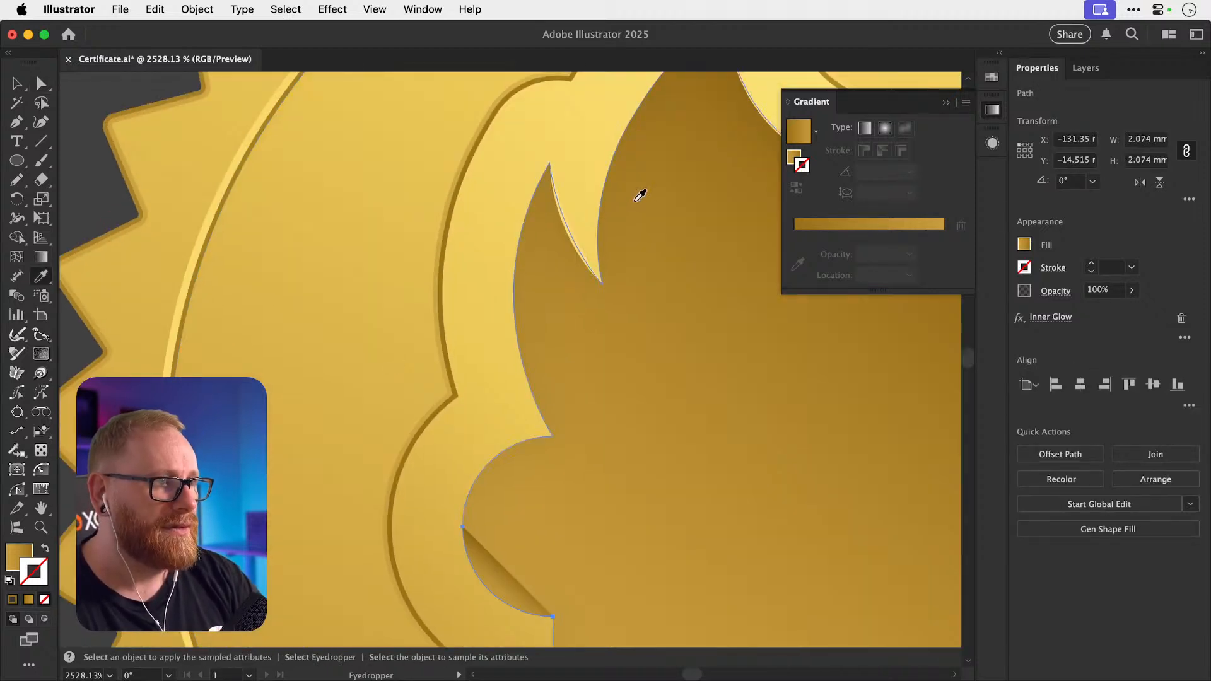
key(shift+x)
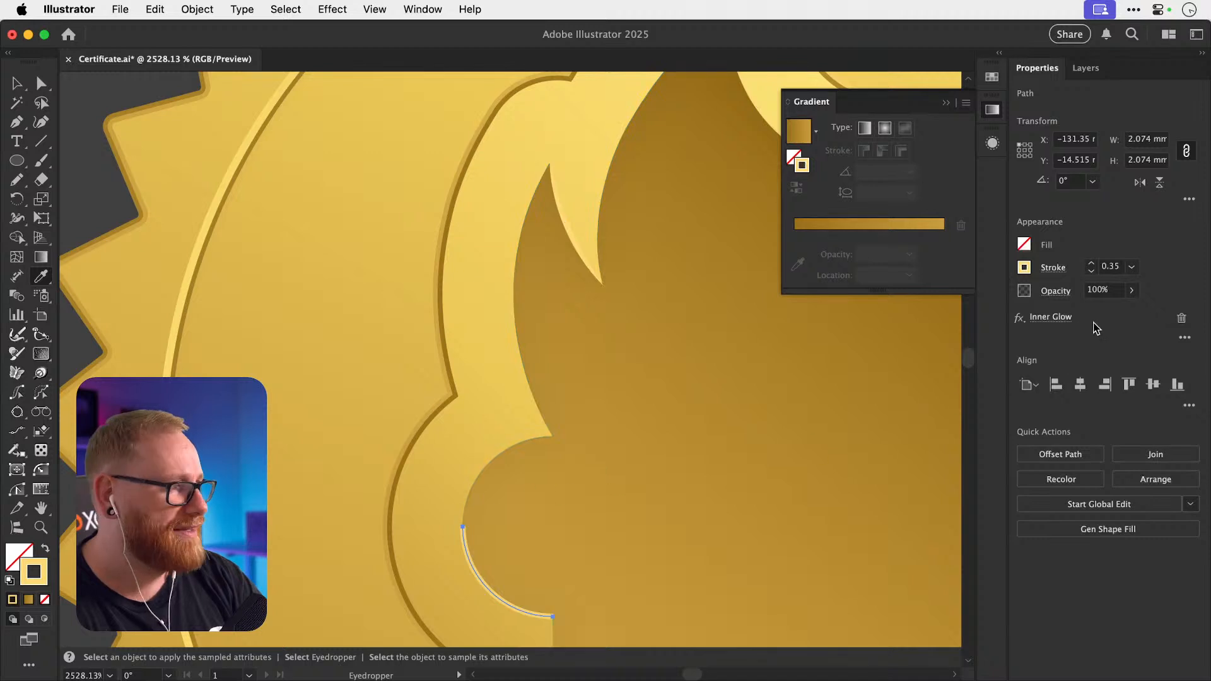
click(1052, 268)
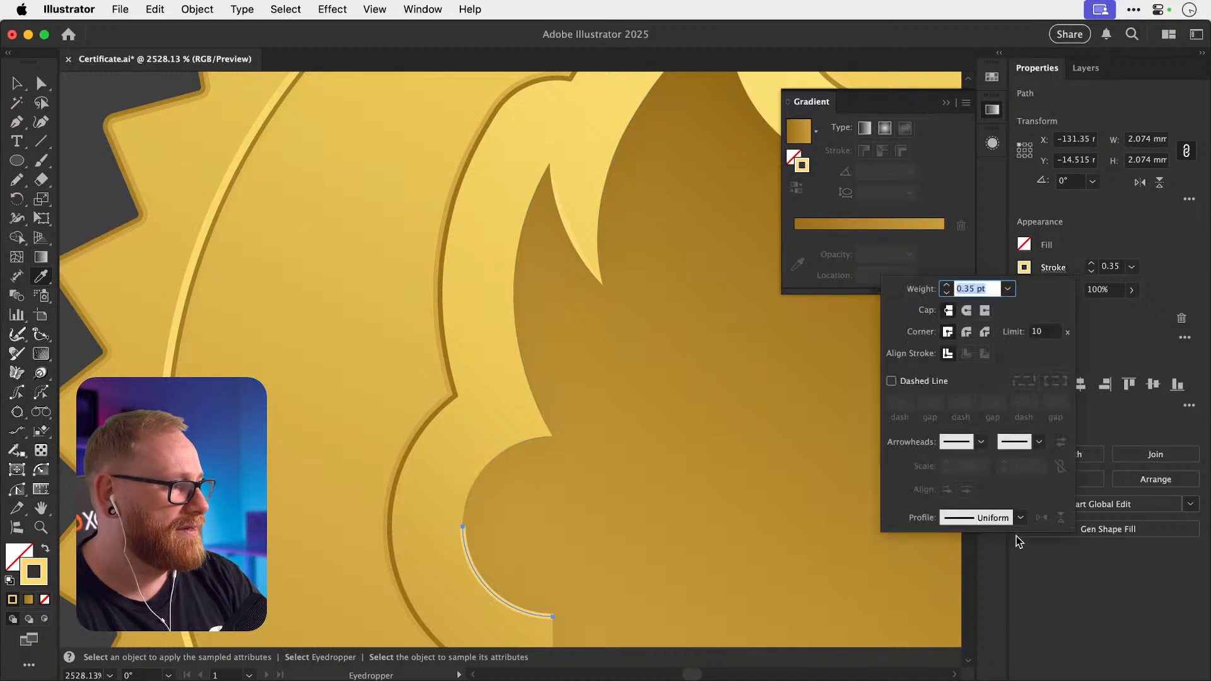
click(1020, 522)
click(964, 369)
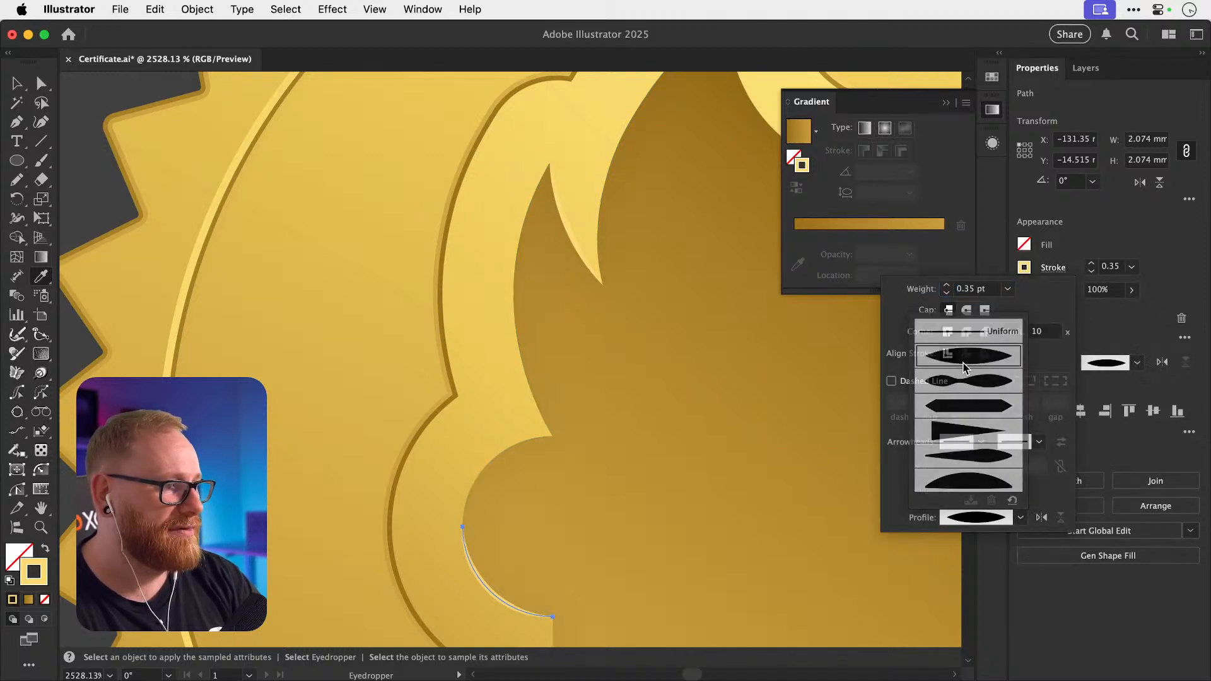
key(Escape)
key(v)
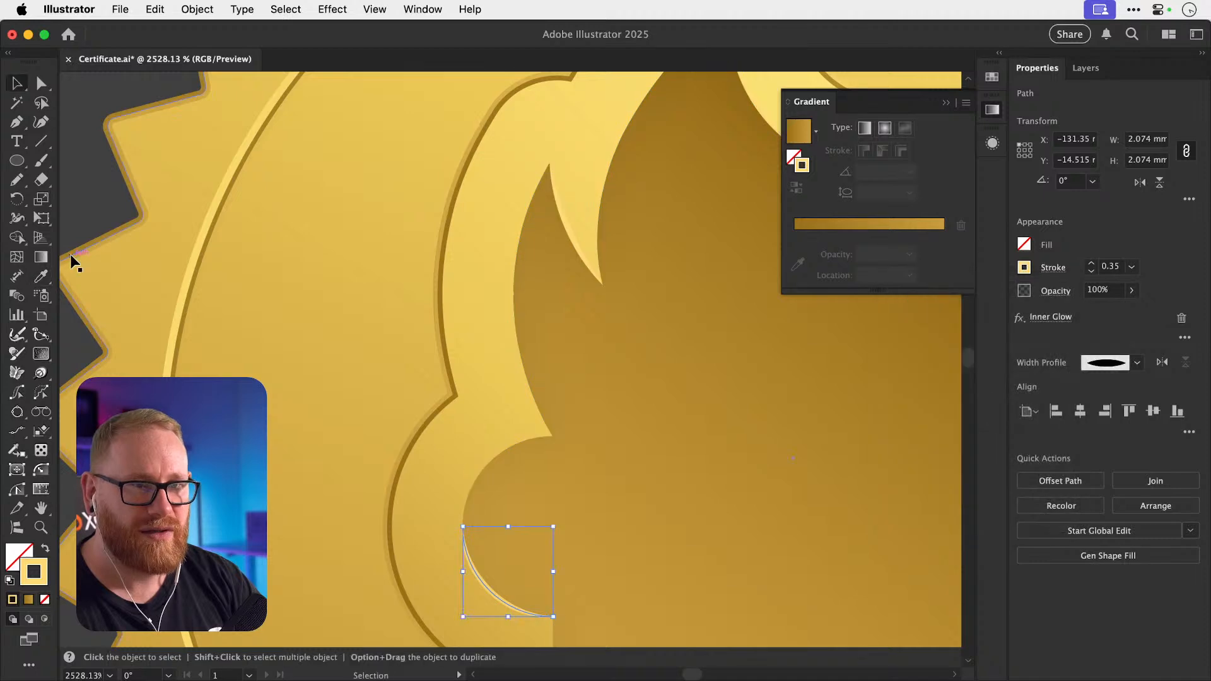
Deselect the curve and zoom out, then in, to inspect the new highlight on the emblem.
key(a)
key(super+minus)
key(super+minus)
key(super+minus)
key(super+minus)
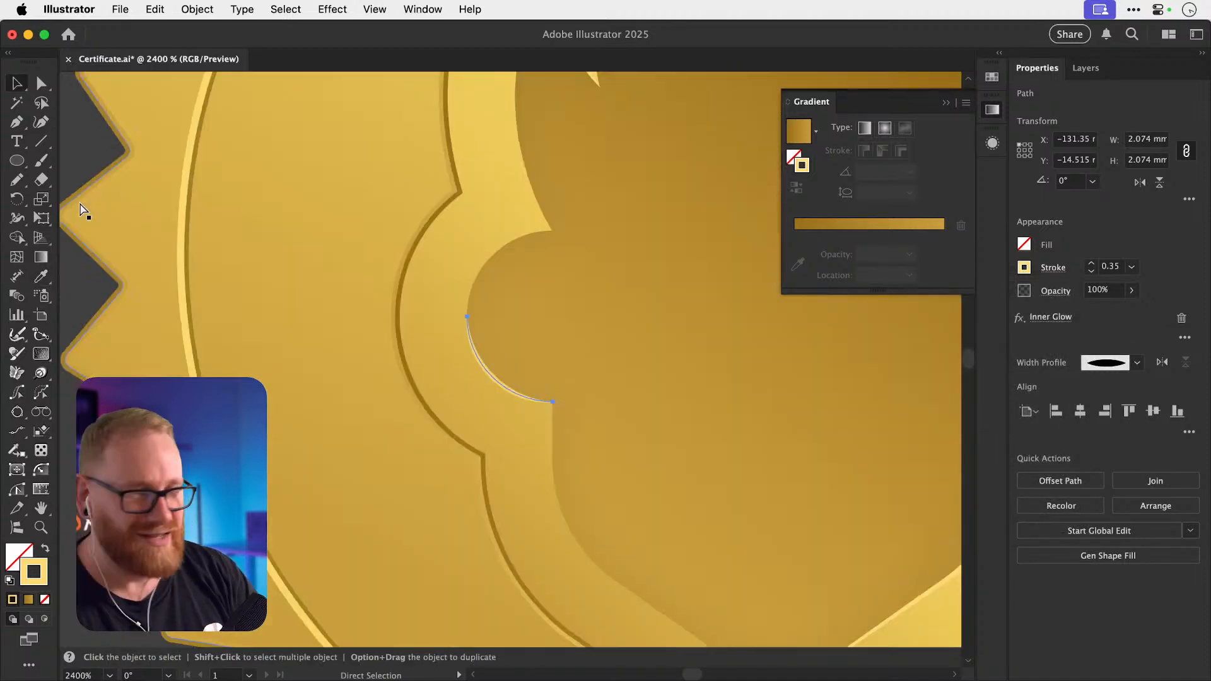
key(super+shift+a)
key(super+minus)
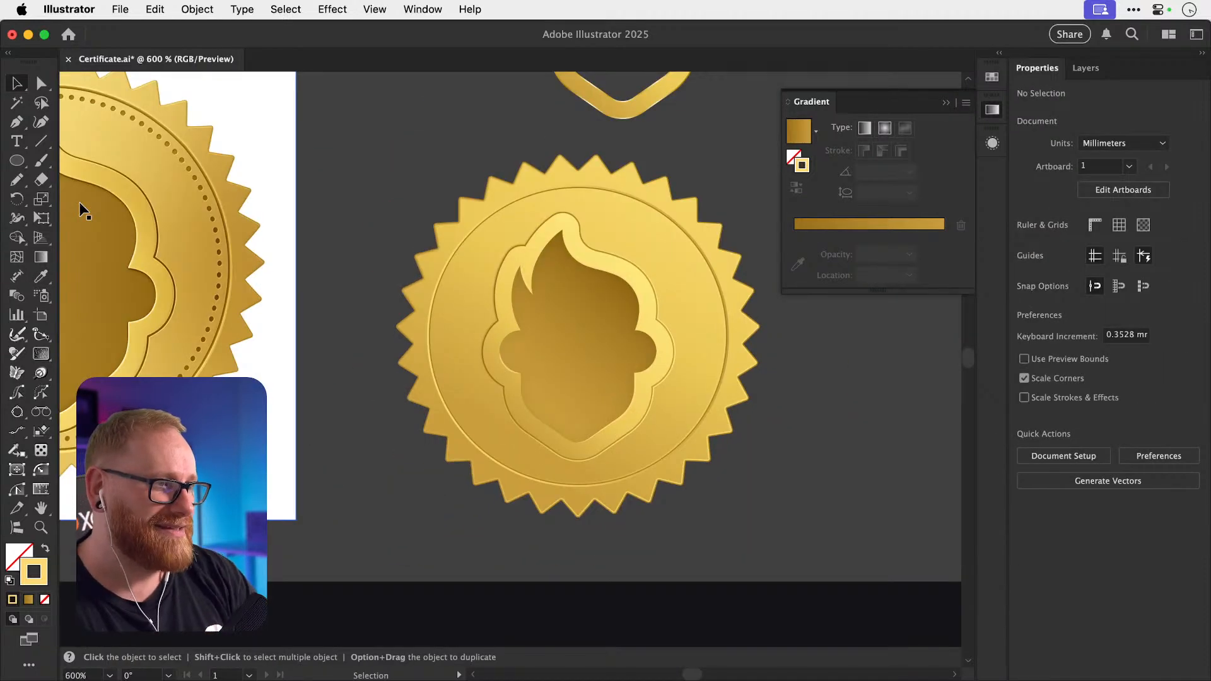
key(z)
drag(555, 361, 519, 335)
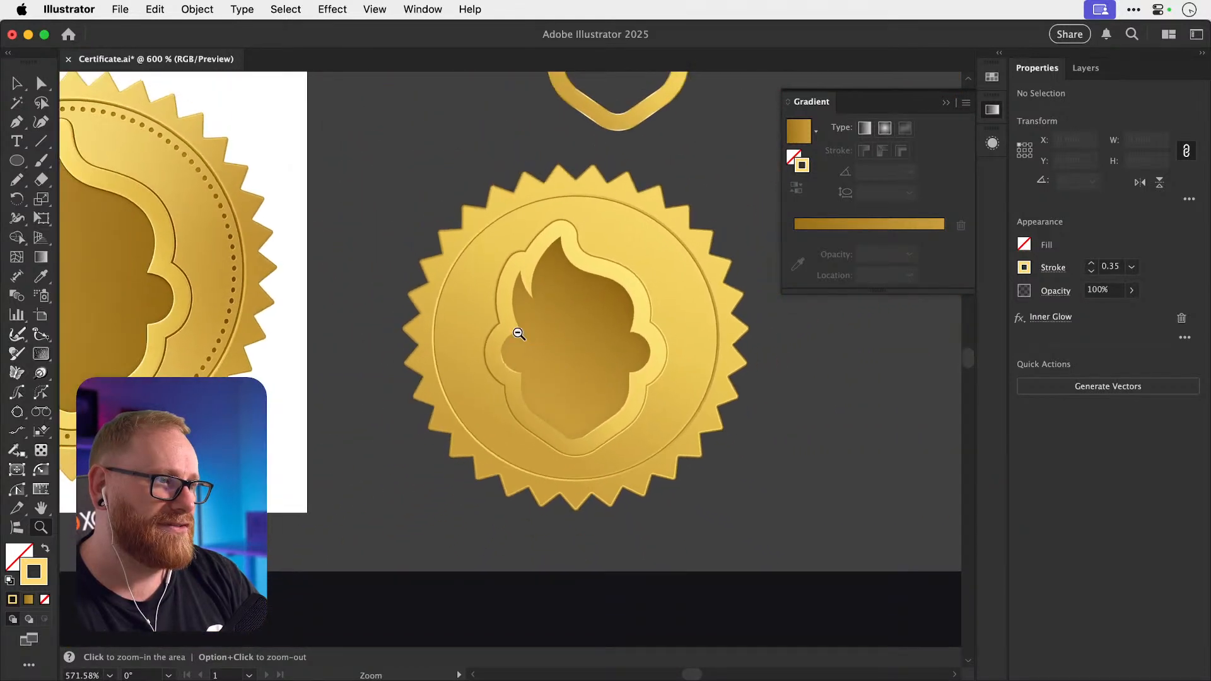
key(v)
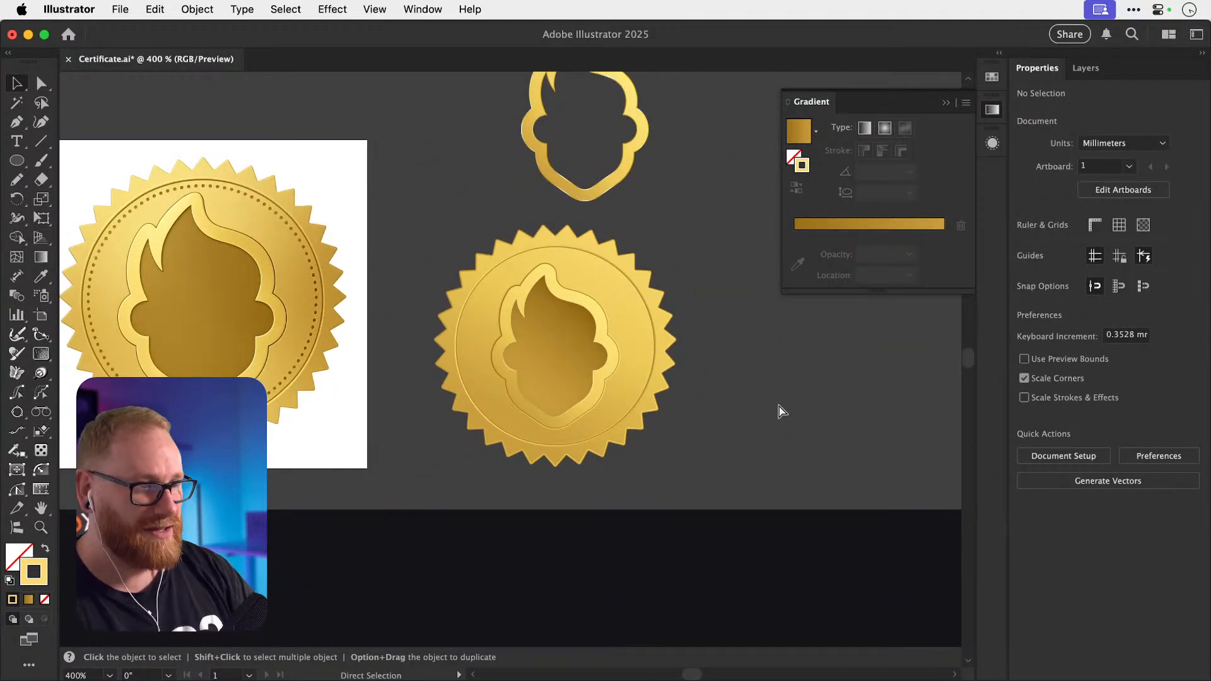
Save Certificate.ai with Cmd+S, then switch to another app and back to Illustrator.
key(super+s)
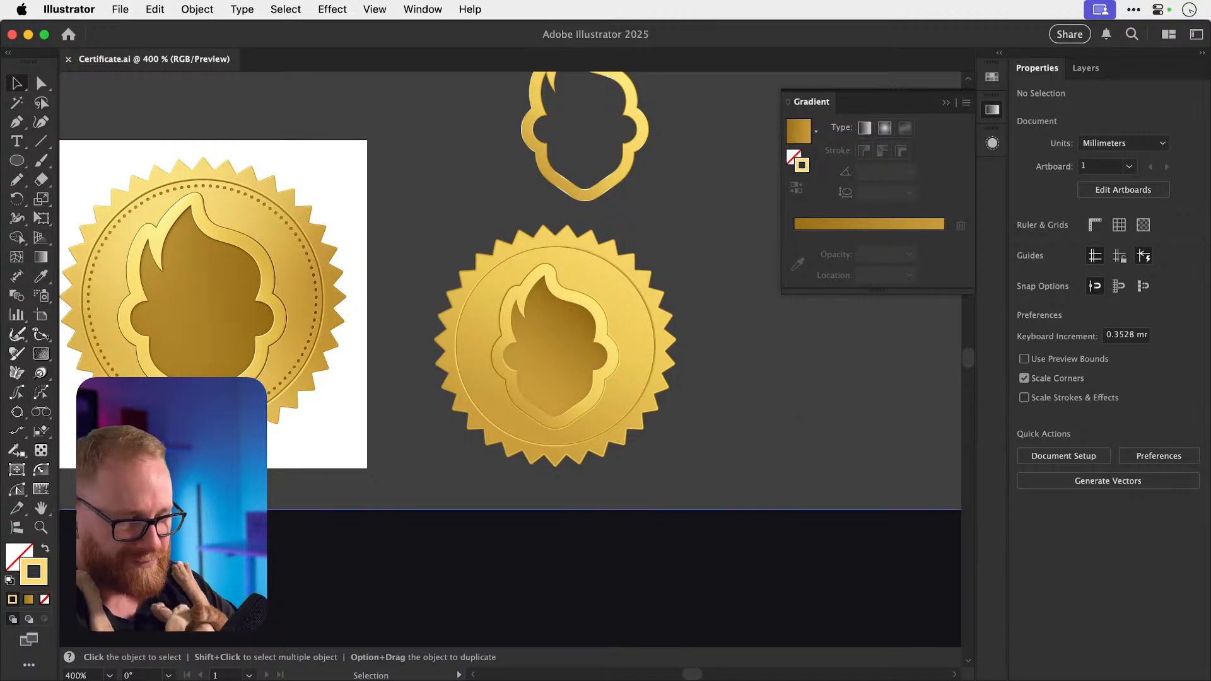
key(super+Tab)
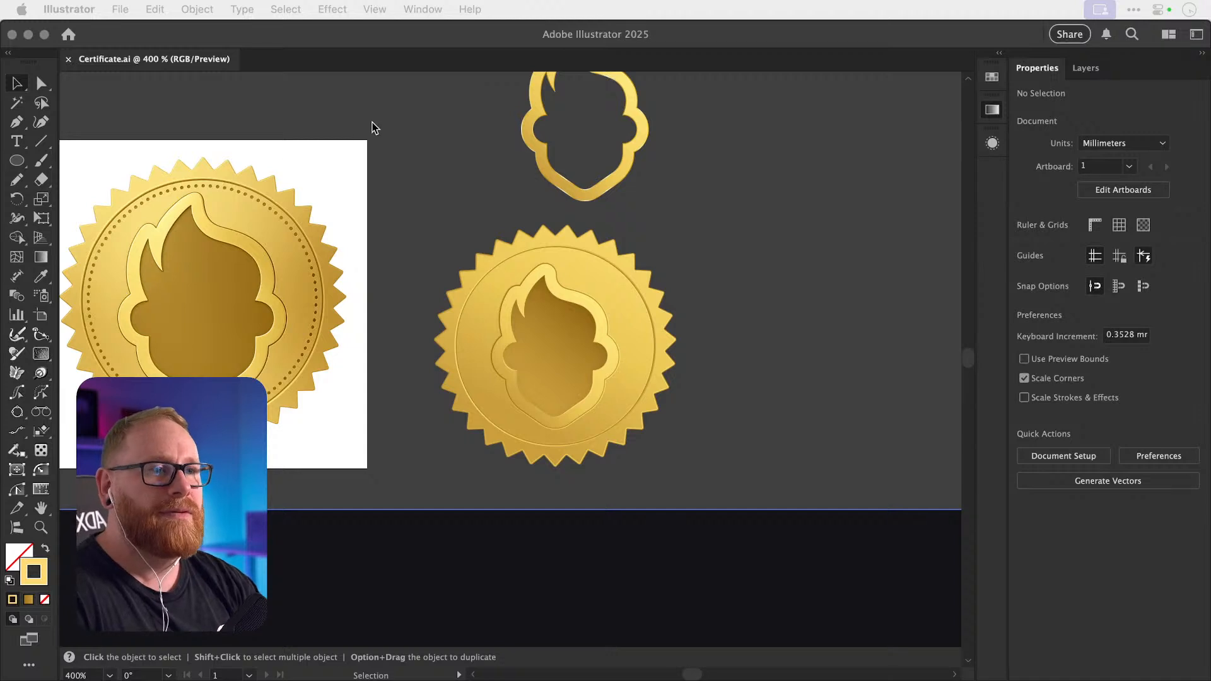
click(401, 169)
Select and copy the lower gold seal group, then zoom out to show the certificate layouts.
click(993, 110)
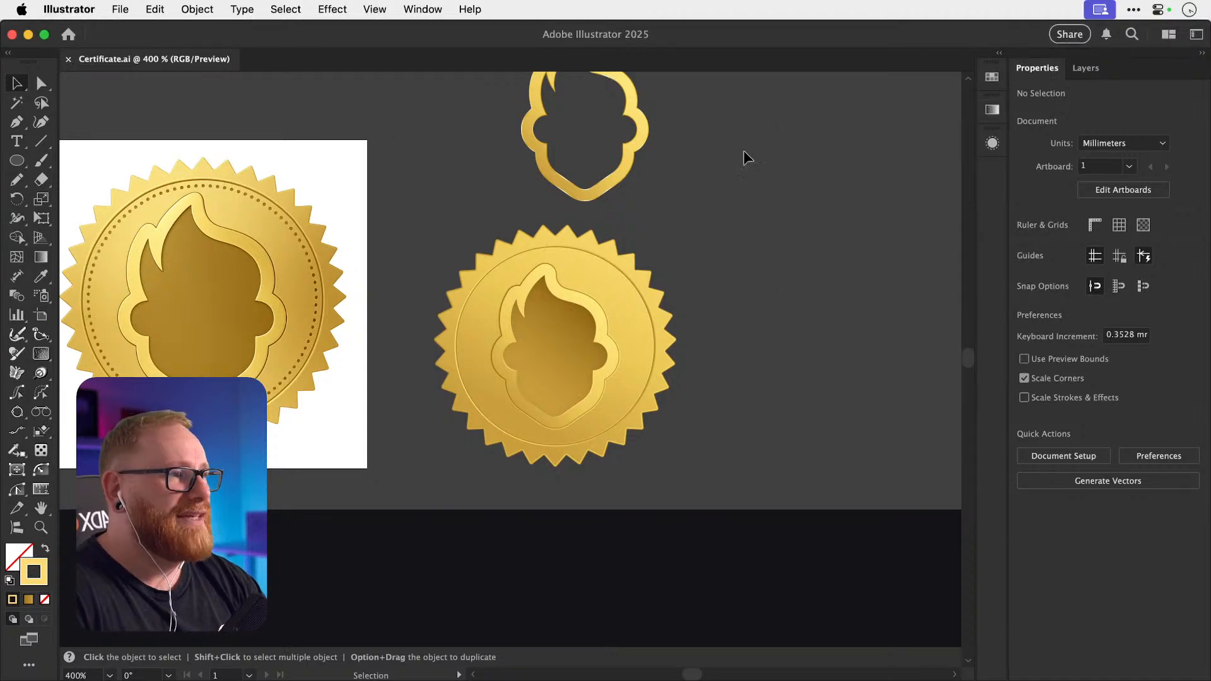
drag(404, 221, 765, 510)
key(a)
key(super+g)
key(super+minus)
key(super+minus)
key(super+minus)
key(super+minus)
key(super+minus)
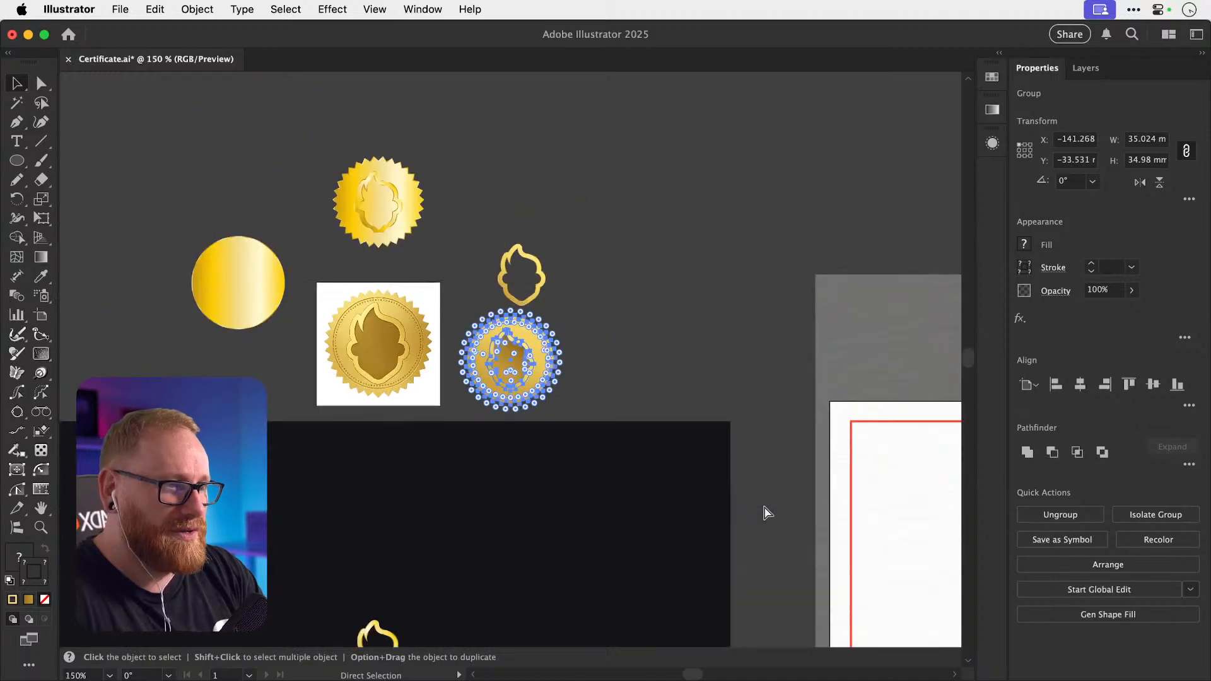
click(572, 218)
scroll(573, 218, down, 3)
scroll(572, 218, right, 2)
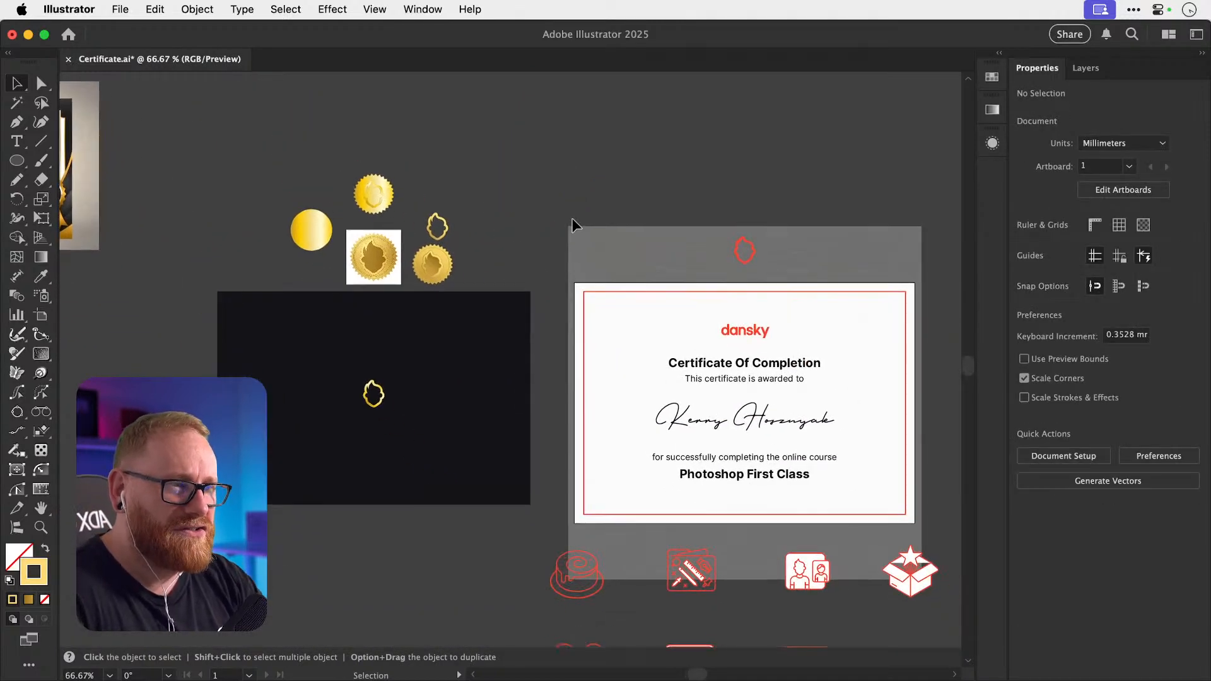
Paste the gold seal onto the white certificate and move it left of the title.
click(434, 391)
key(super+v)
drag(508, 357, 460, 359)
click(512, 217)
scroll(512, 217, right, 2)
scroll(512, 217, down, 1)
scroll(512, 217, right, 2)
scroll(512, 217, down, 1)
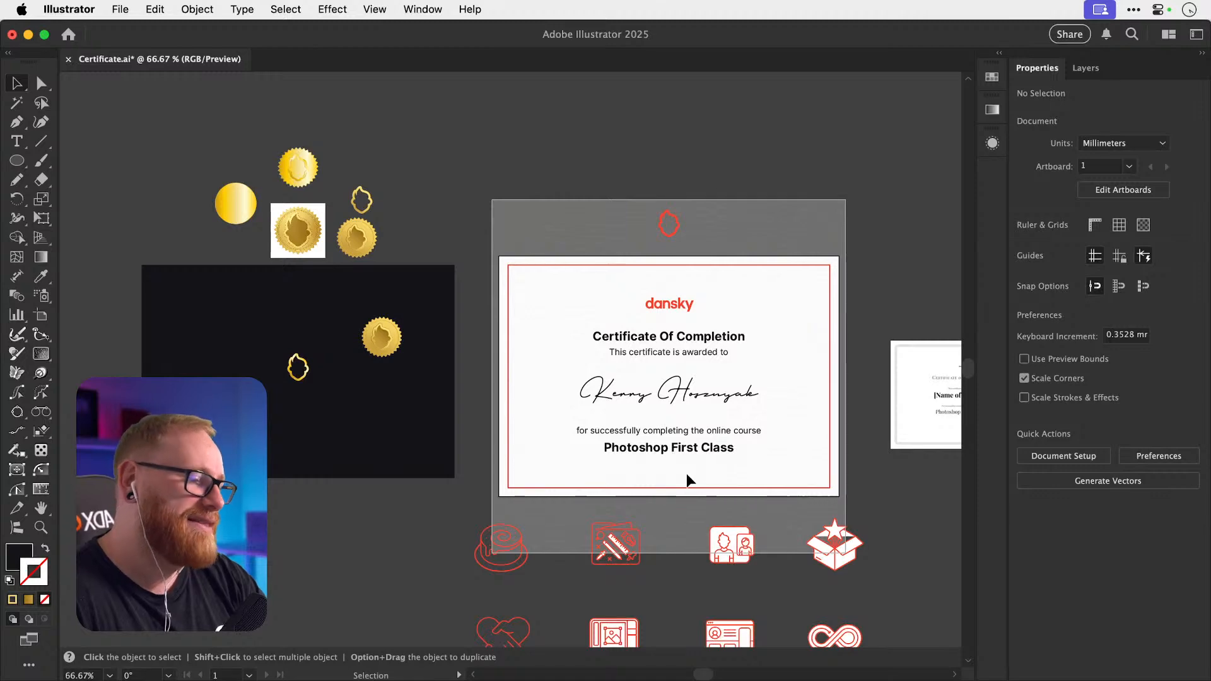
key(a)
key(super+v)
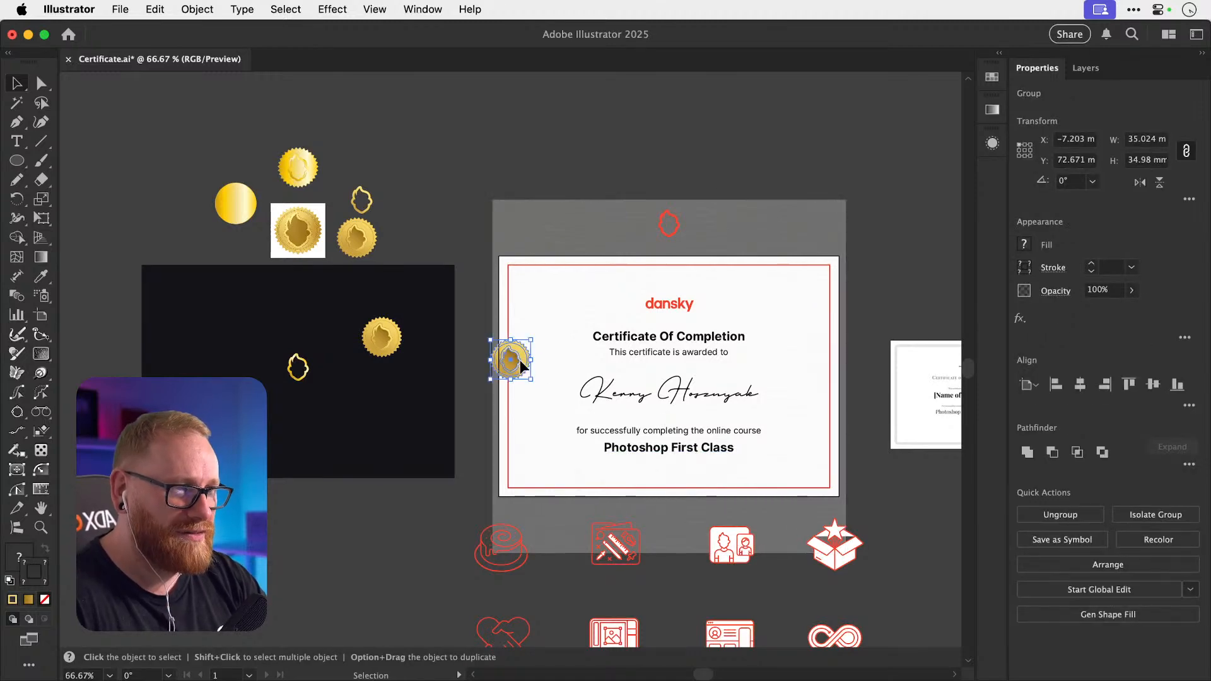
drag(515, 353, 565, 324)
Zoom in to check the seal's placement, select the red border rectangle, and zoom back out.
key(z)
drag(703, 362, 805, 360)
key(v)
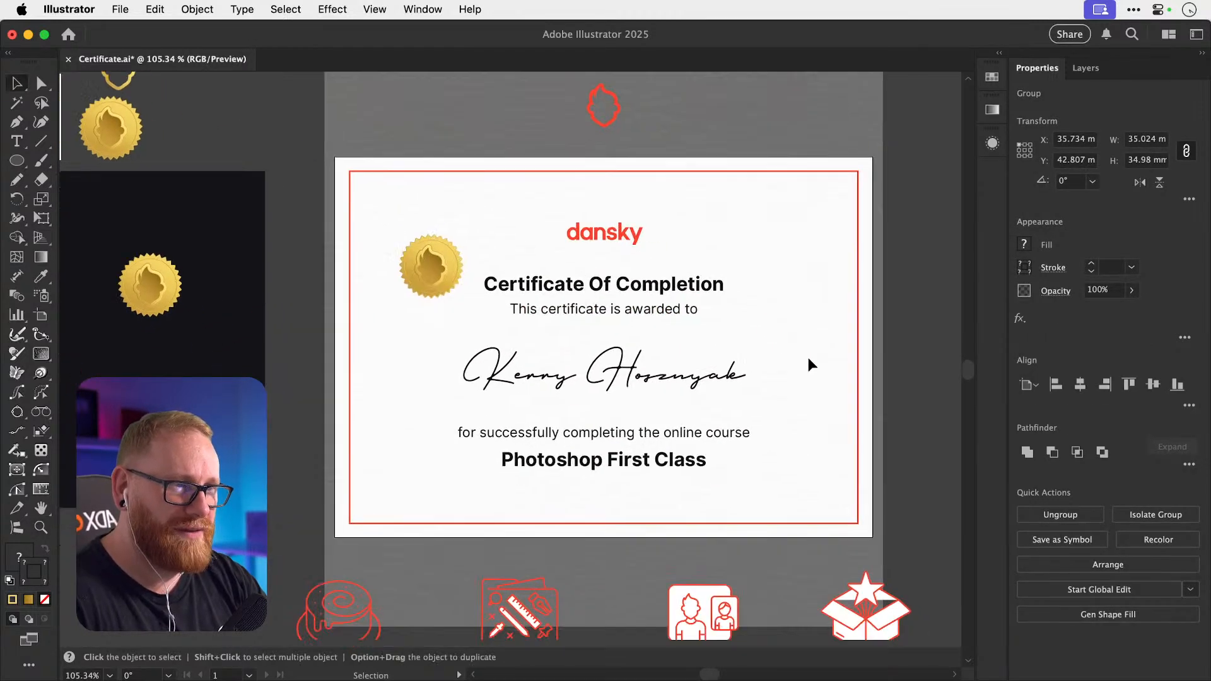
click(438, 160)
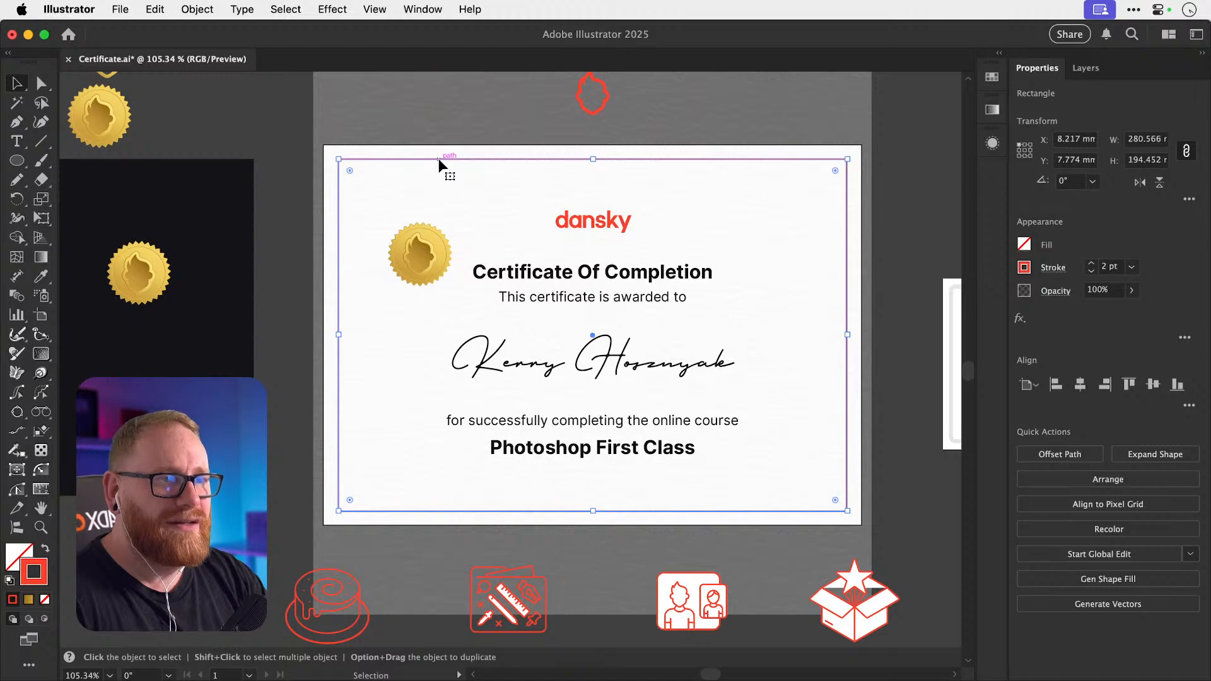
key(super+minus)
key(super+minus)
key(super+minus)
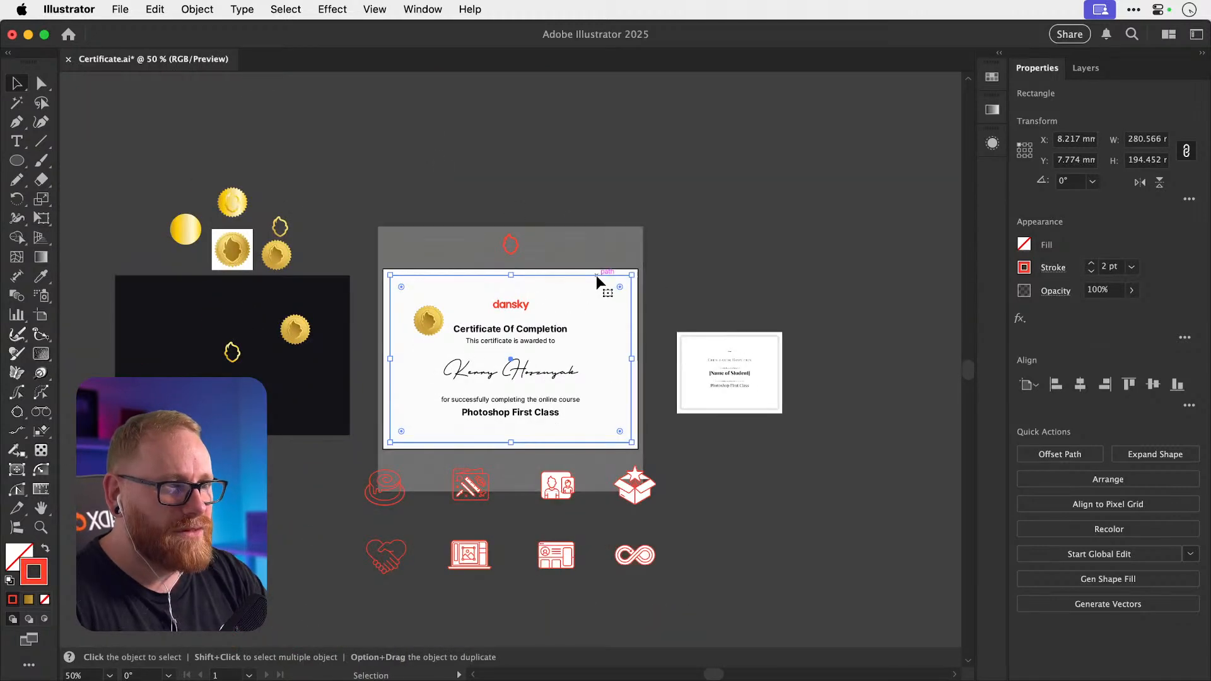
Duplicate the border rectangle straight upward as a dark rectangle.
alt+shift+drag(596, 275, 599, 73)
drag(599, 87, 603, 119)
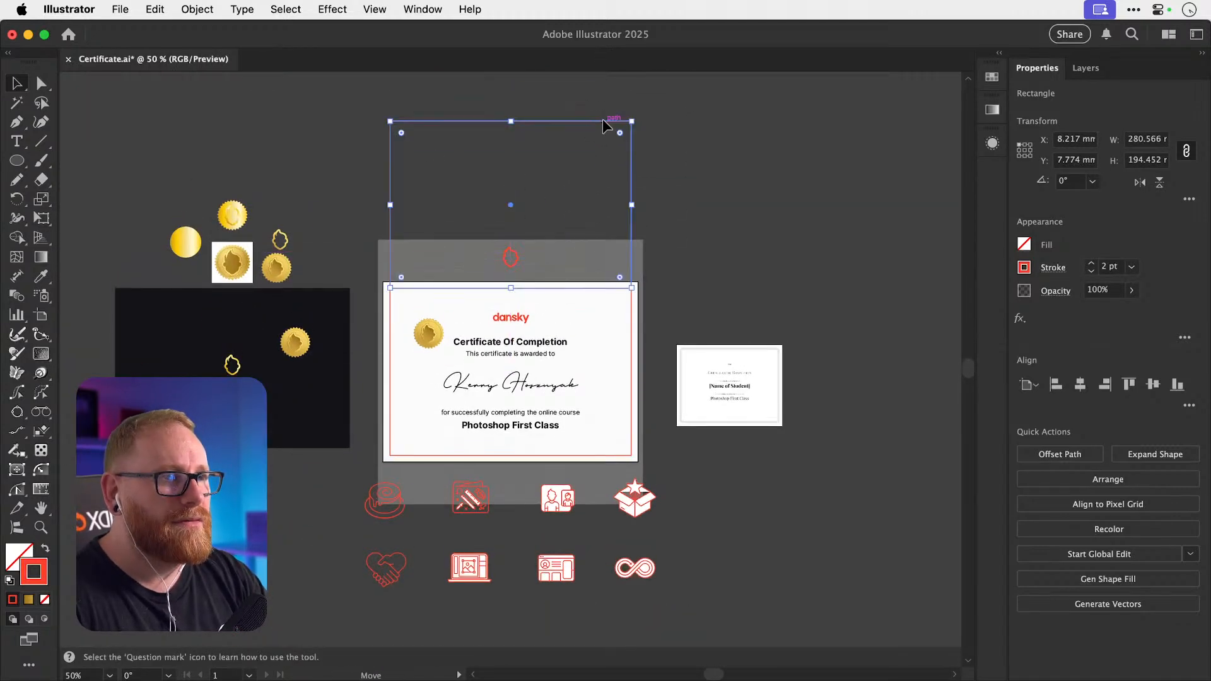
scroll(589, 342, up, 3)
drag(555, 215, 555, 124)
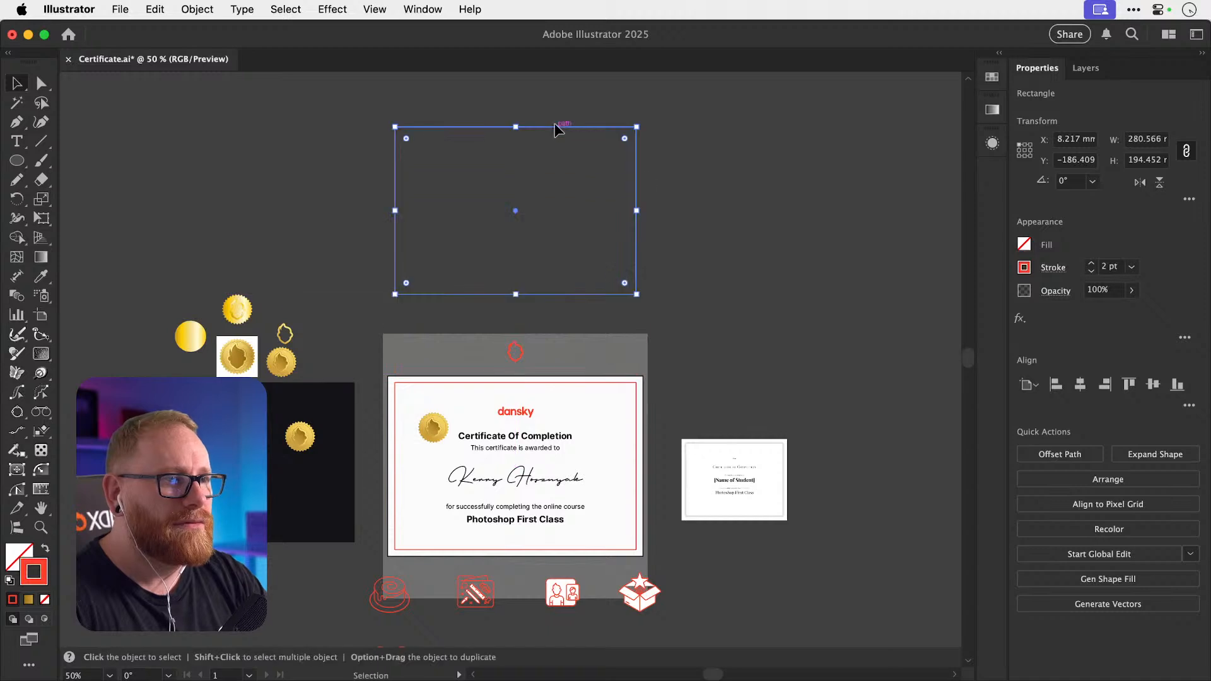
click(778, 260)
scroll(779, 260, down, 4)
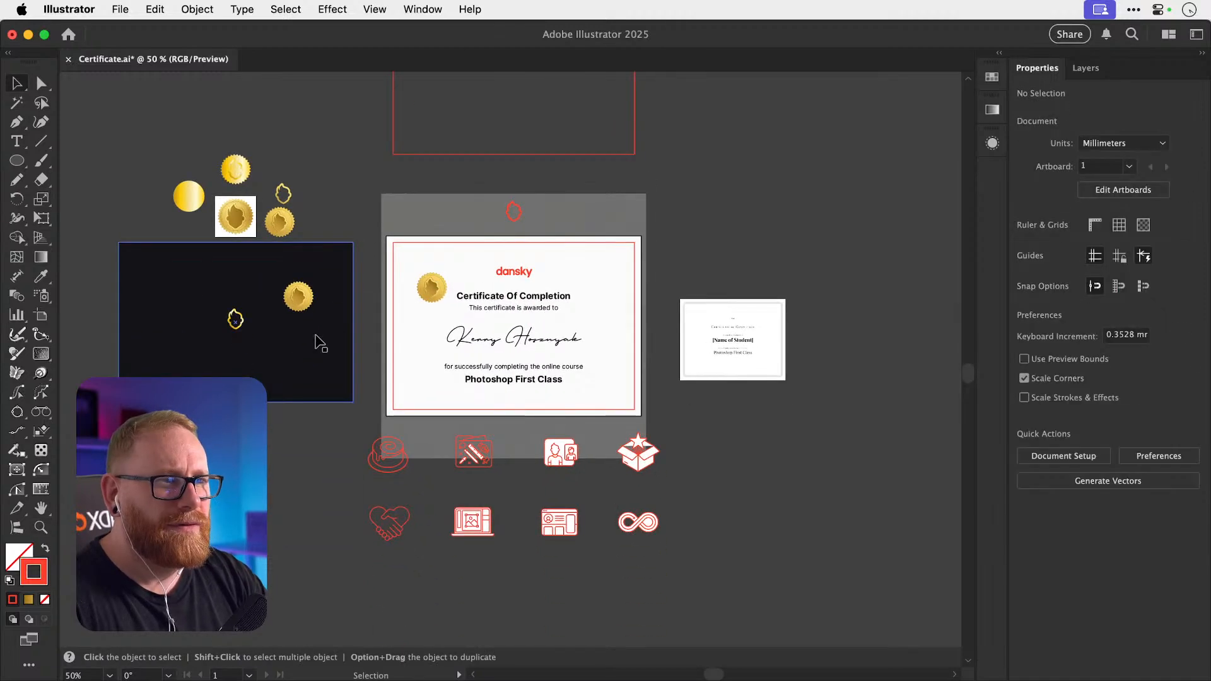
scroll(320, 340, left, 4)
drag(319, 340, 416, 307)
key(super+z)
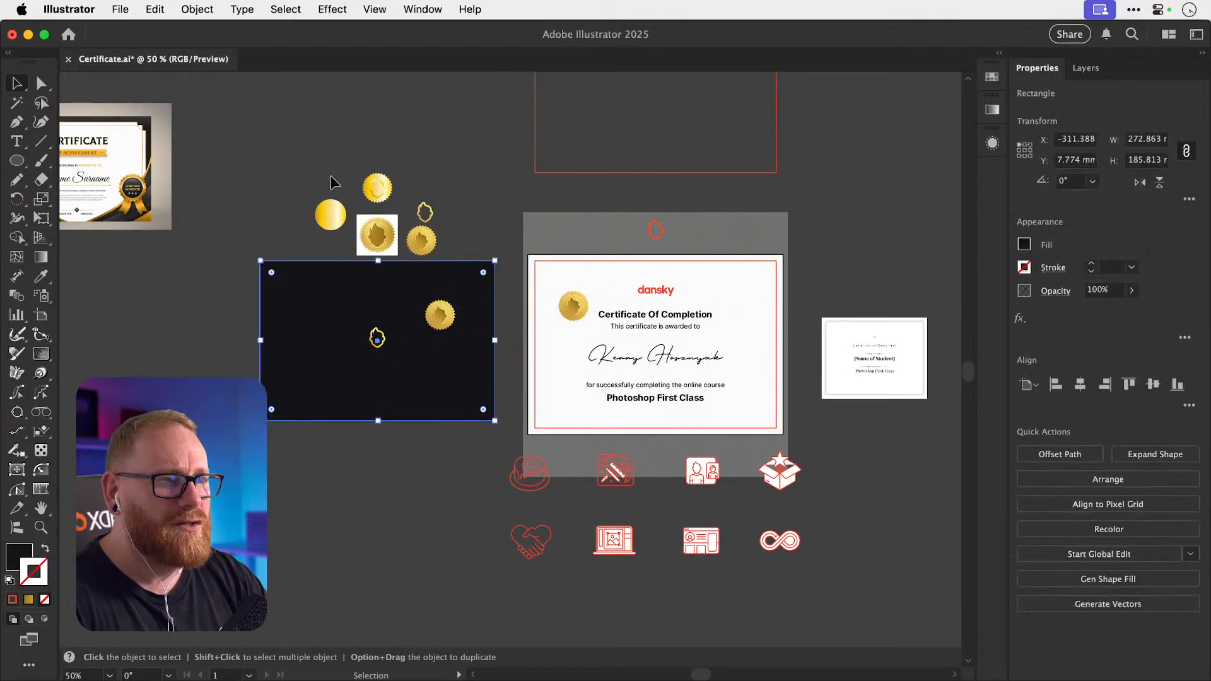
Align the dark rectangle to the artboard's left and top edges and enlarge it to 297×210 mm.
drag(494, 394, 707, 394)
key(super+shift+a)
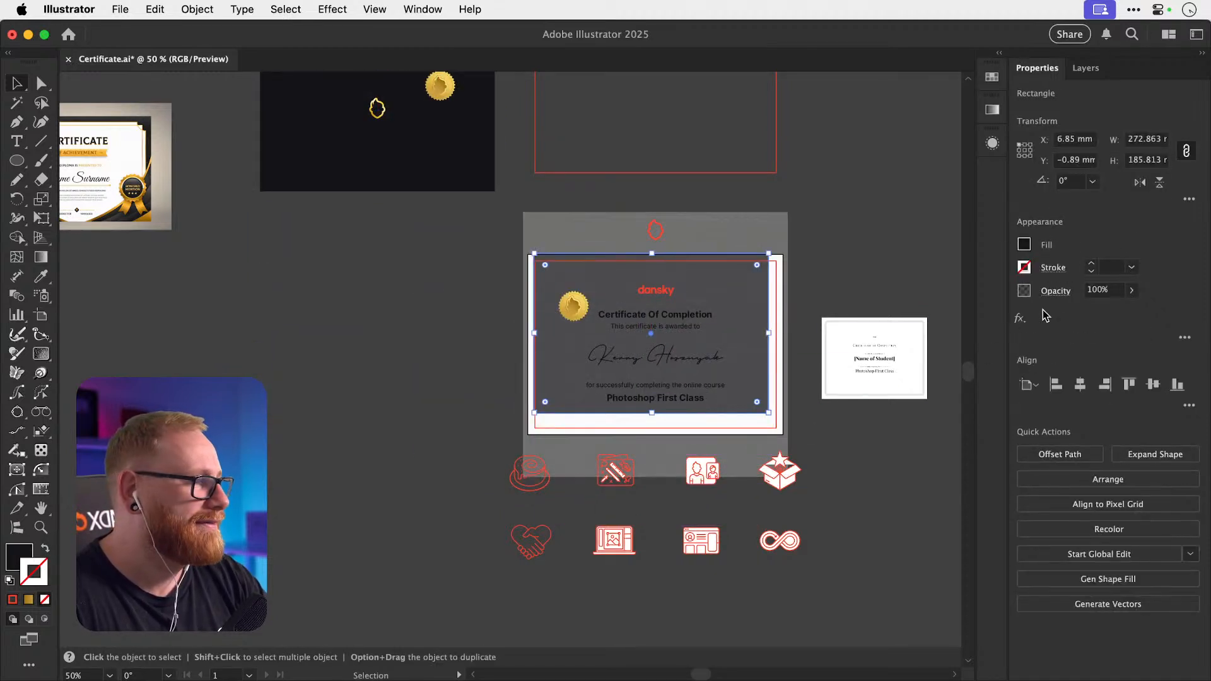
click(1055, 384)
click(1129, 384)
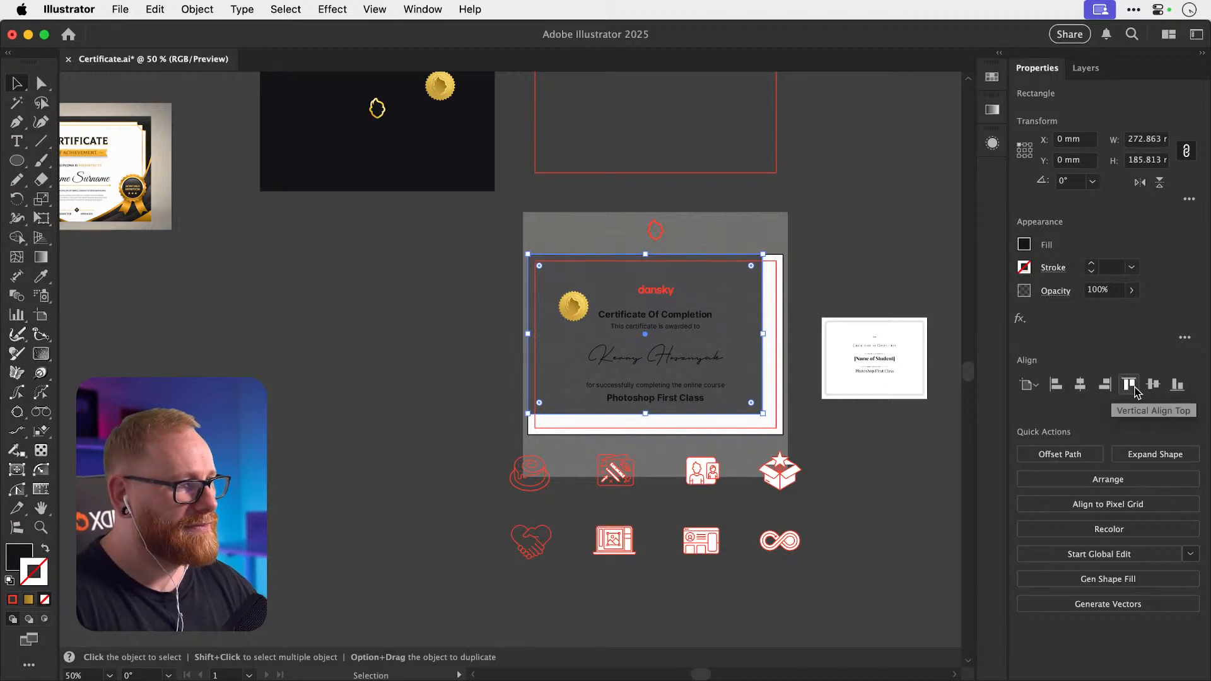
drag(763, 413, 785, 435)
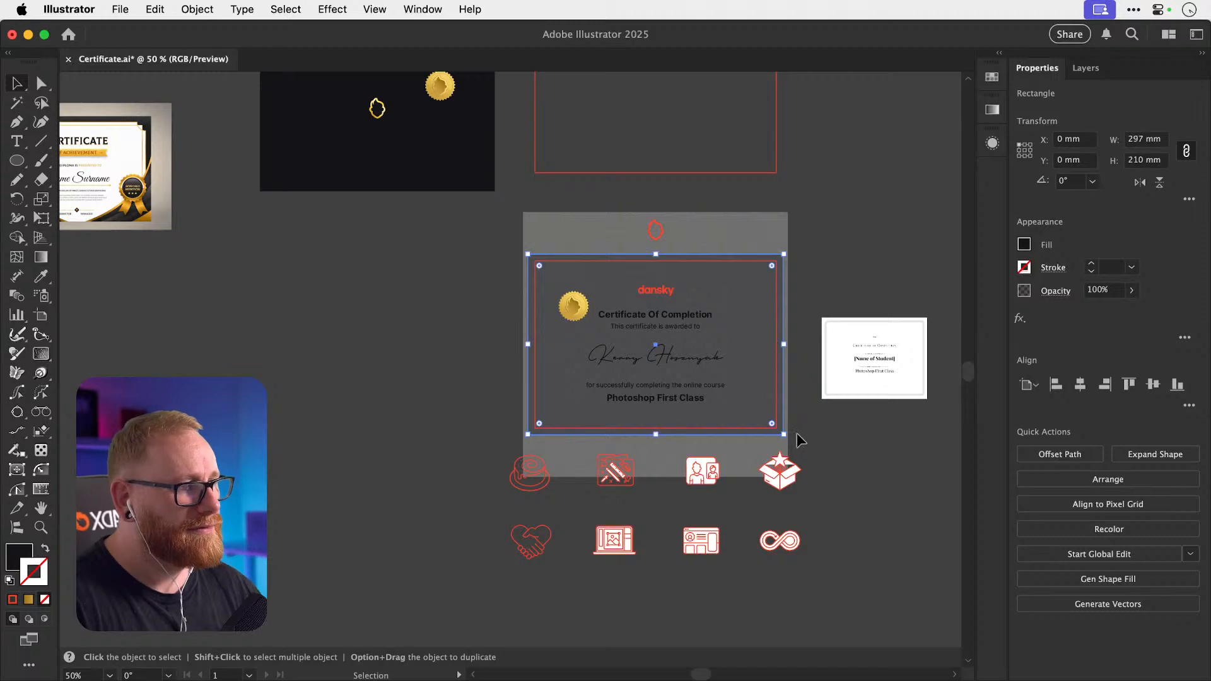
scroll(797, 434, up, 10)
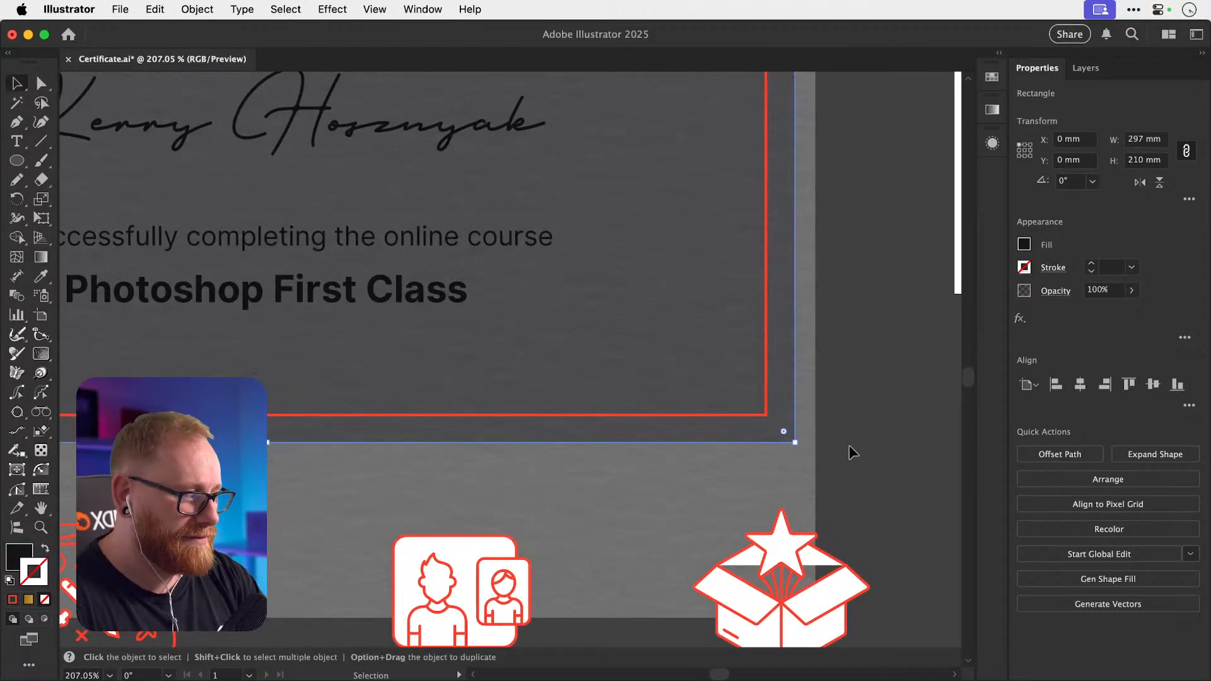
key(super+minus)
key(super+minus)
key(super+minus)
key(super+minus)
key(super+minus)
key(super+minus)
Cut and paste the black rectangle, moving it beside the certificate.
key(super+x)
key(super+v)
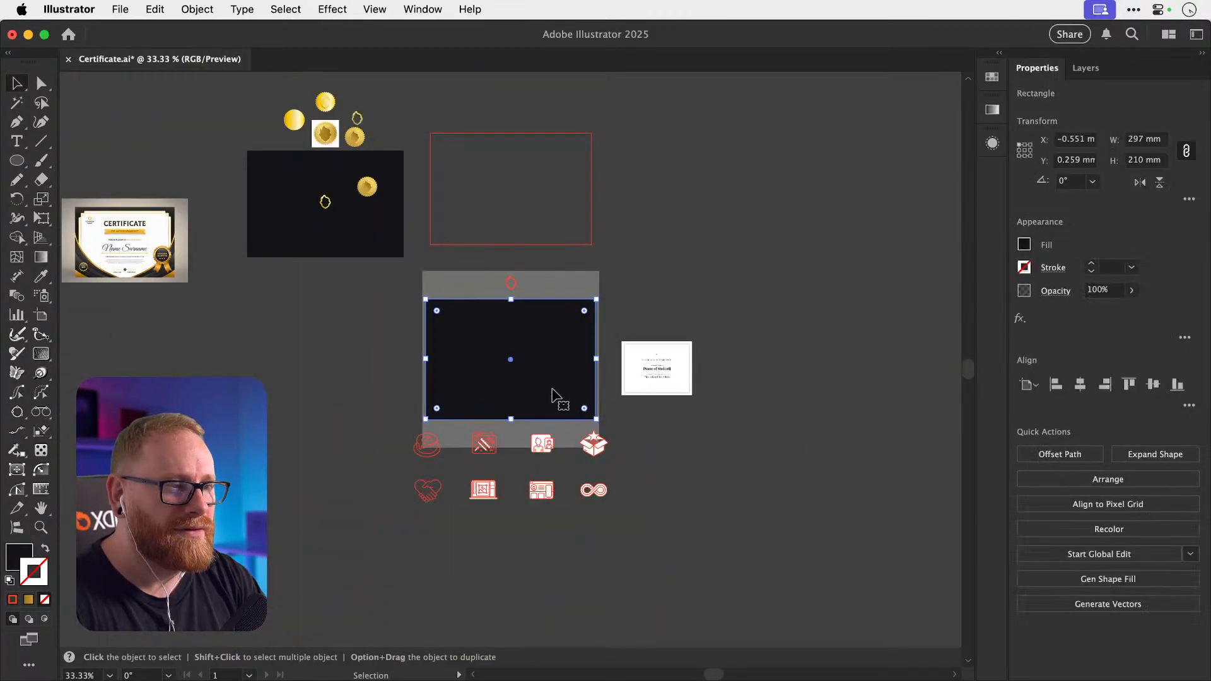
drag(552, 394, 356, 394)
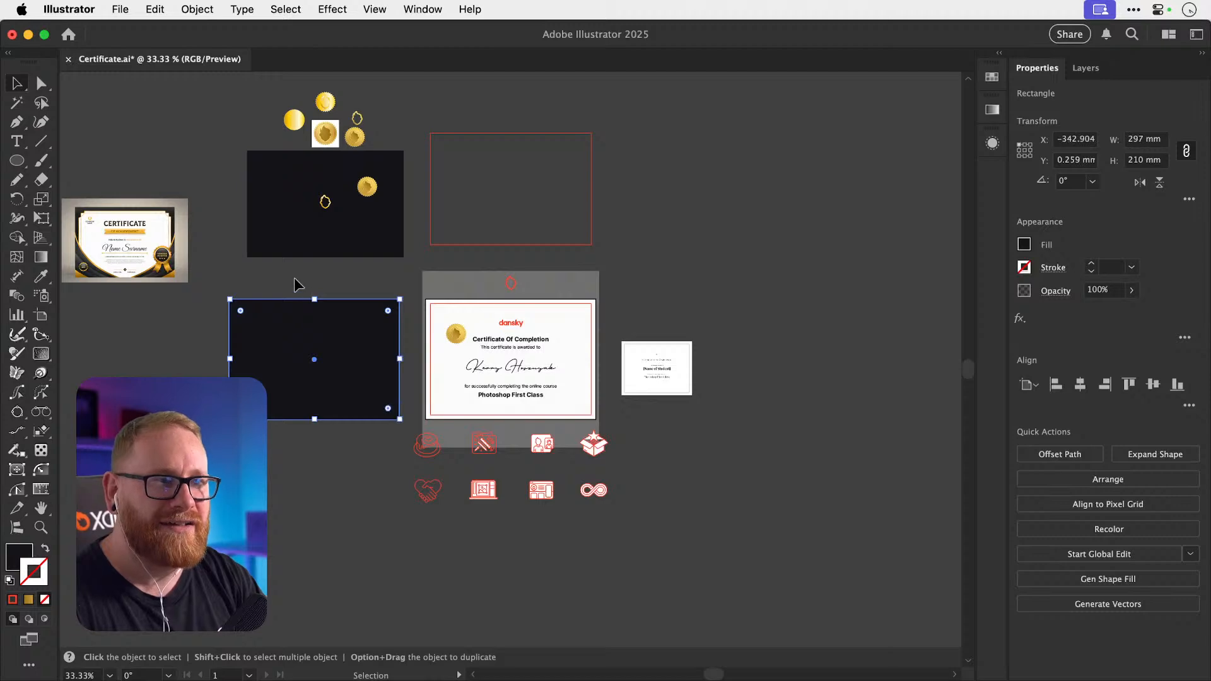
click(294, 278)
key(z)
scroll(294, 278, left, 3)
scroll(294, 278, up, 1)
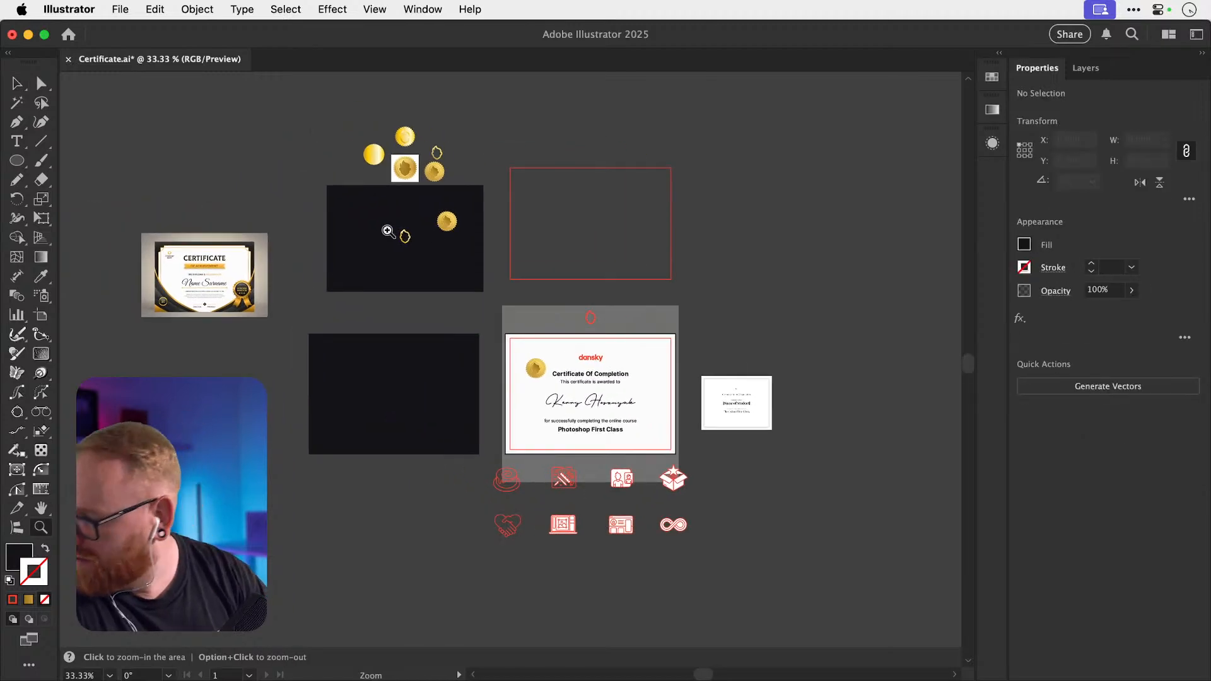
drag(387, 231, 621, 219)
Paste a copy of the gold seal onto the new dark background.
key(v)
click(629, 213)
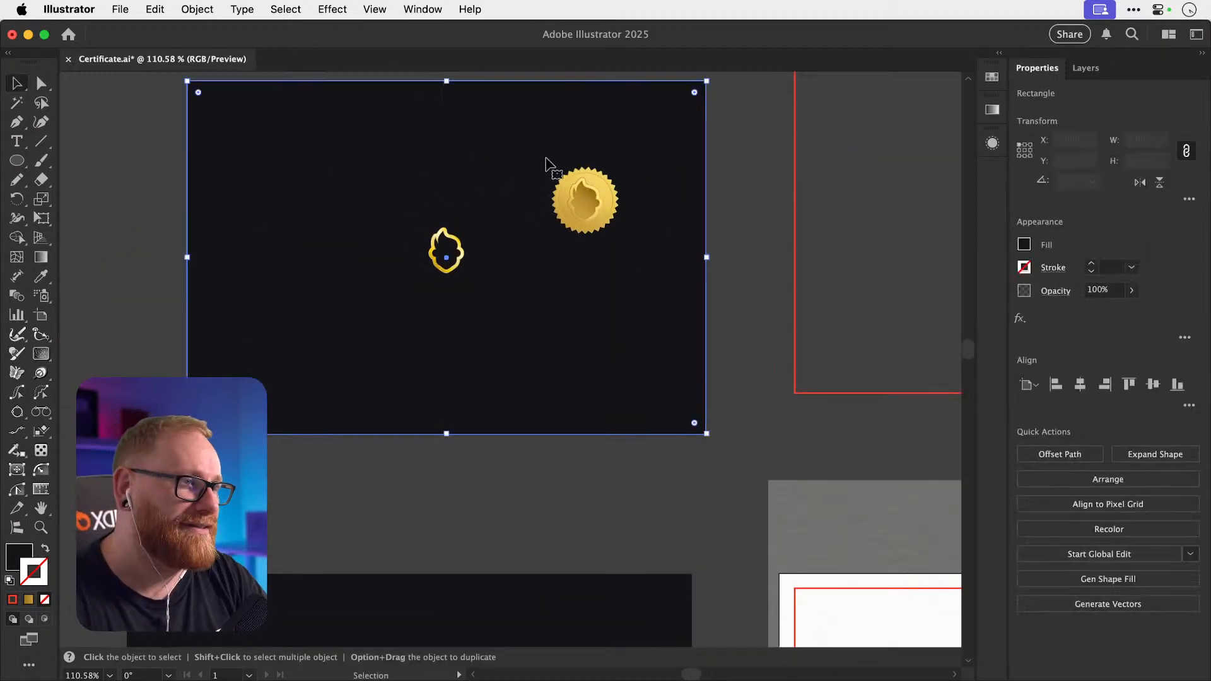
click(575, 184)
key(super+x)
key(super+z)
scroll(756, 202, down, 5)
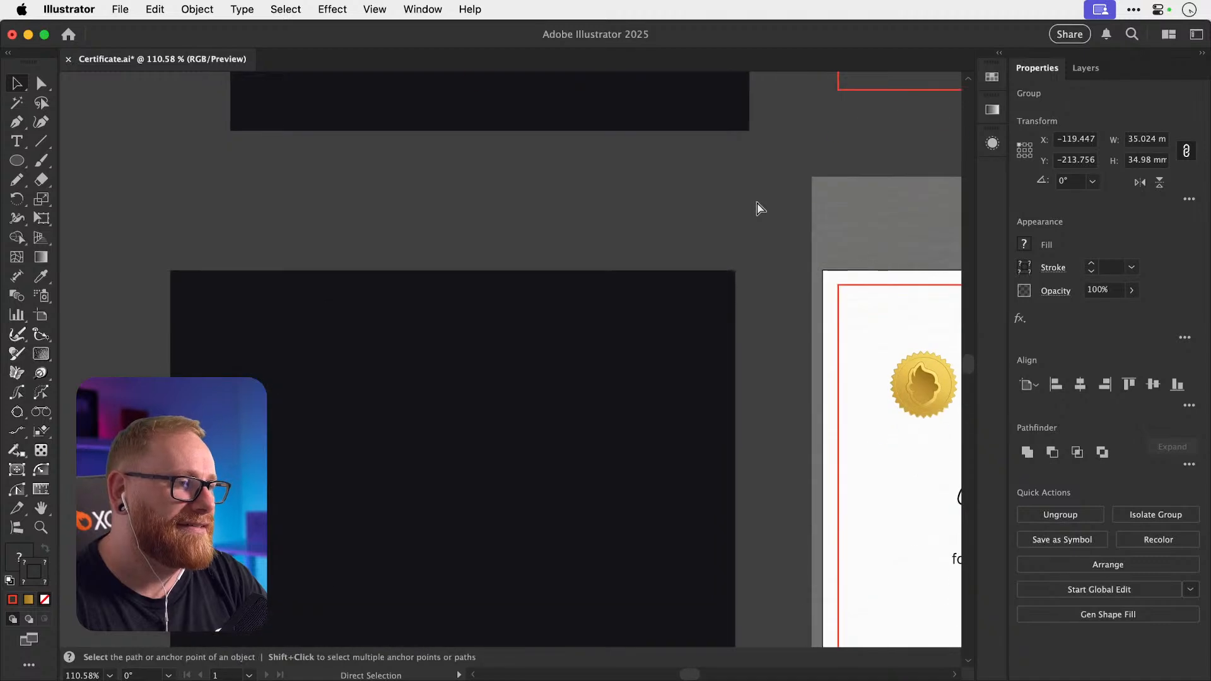
key(super+v)
Centre the seal horizontally on the dark rectangle, shift both left, and zoom out.
drag(440, 240, 584, 486)
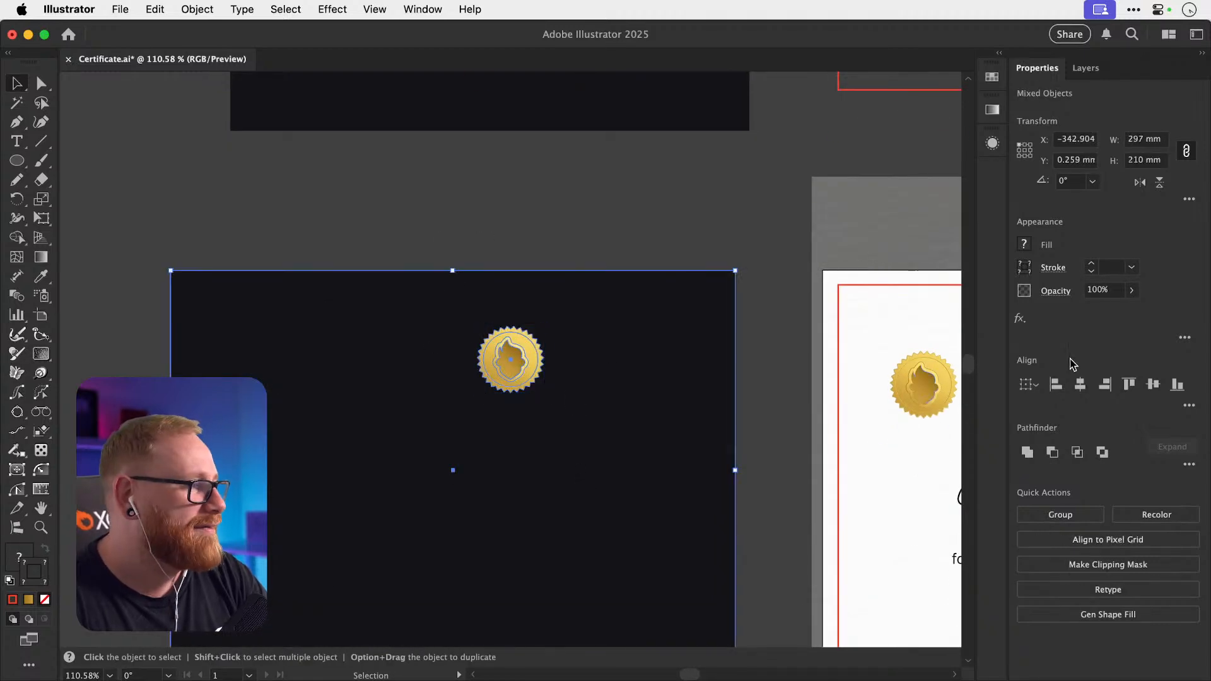
click(1081, 386)
click(532, 267)
drag(405, 238, 461, 378)
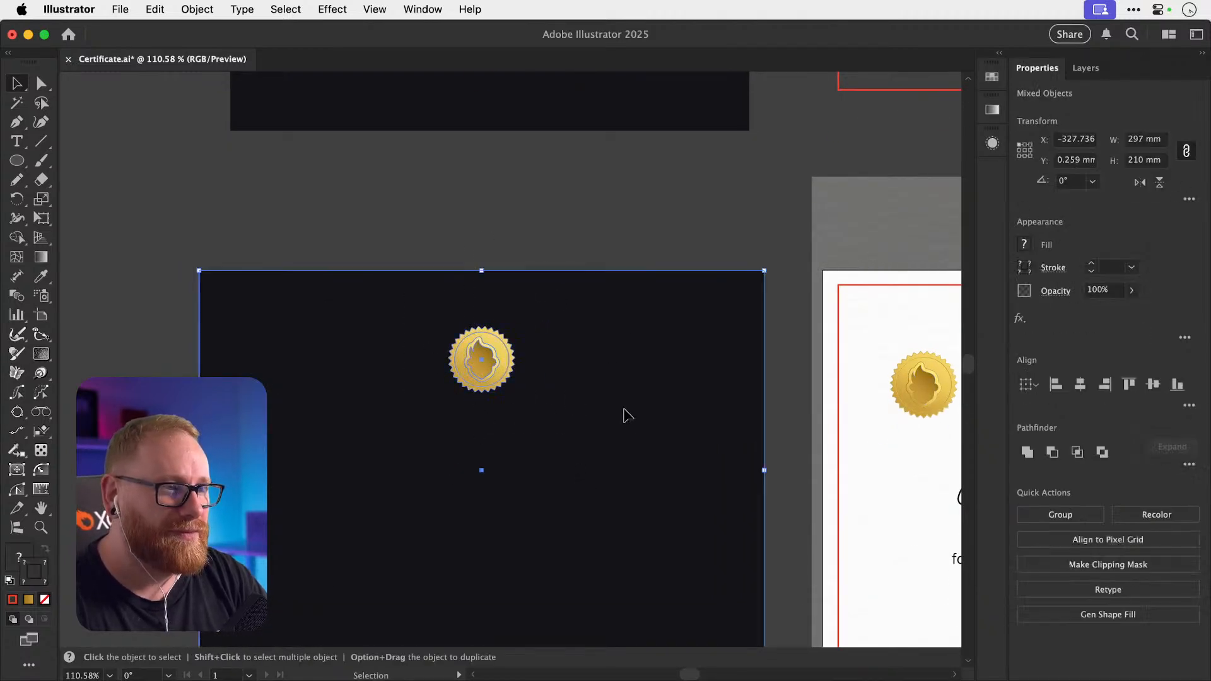
drag(625, 414, 575, 416)
click(614, 180)
scroll(614, 181, down, 3)
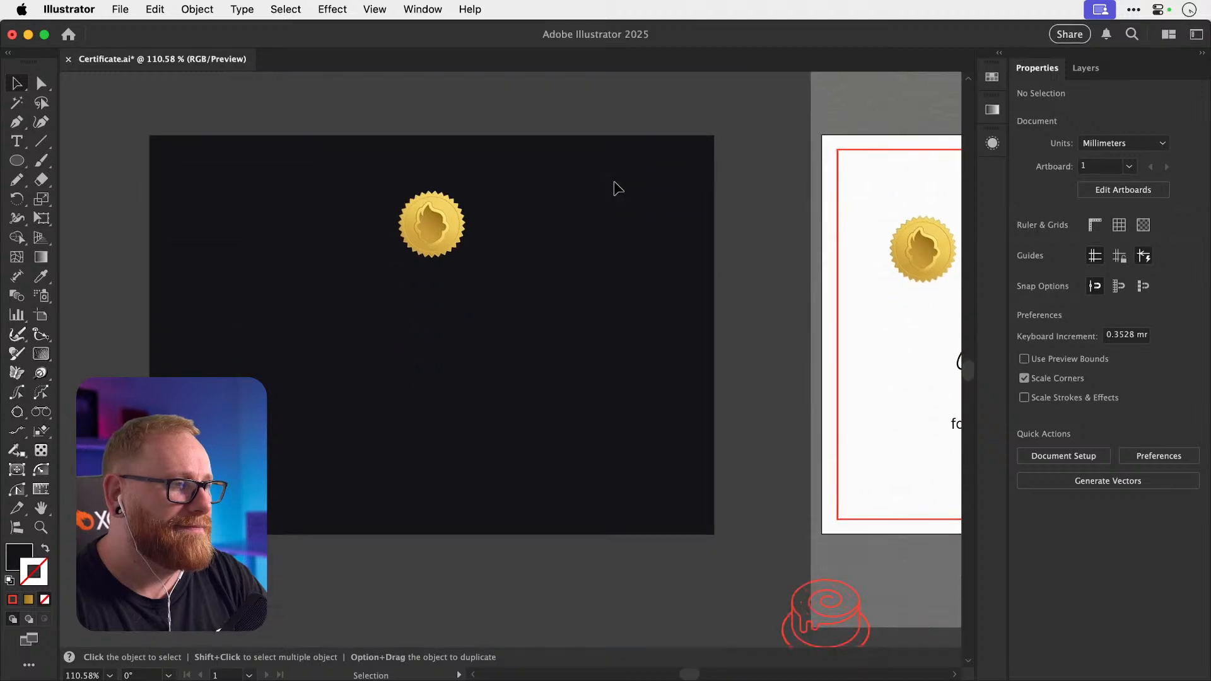
scroll(614, 180, right, 5)
scroll(614, 180, right, 2)
key(super+minus)
key(super+minus)
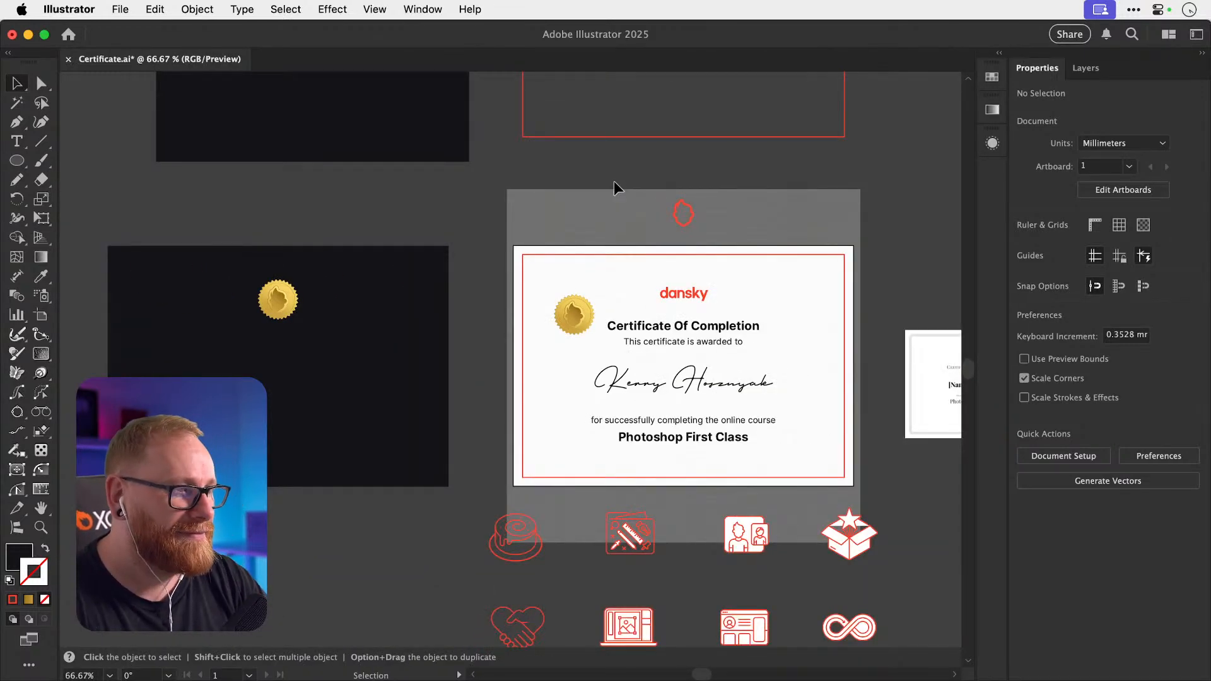
scroll(614, 181, down, 1)
Copy the title, subtitle, signature, course line and Photoshop First Class onto the dark background.
click(663, 305)
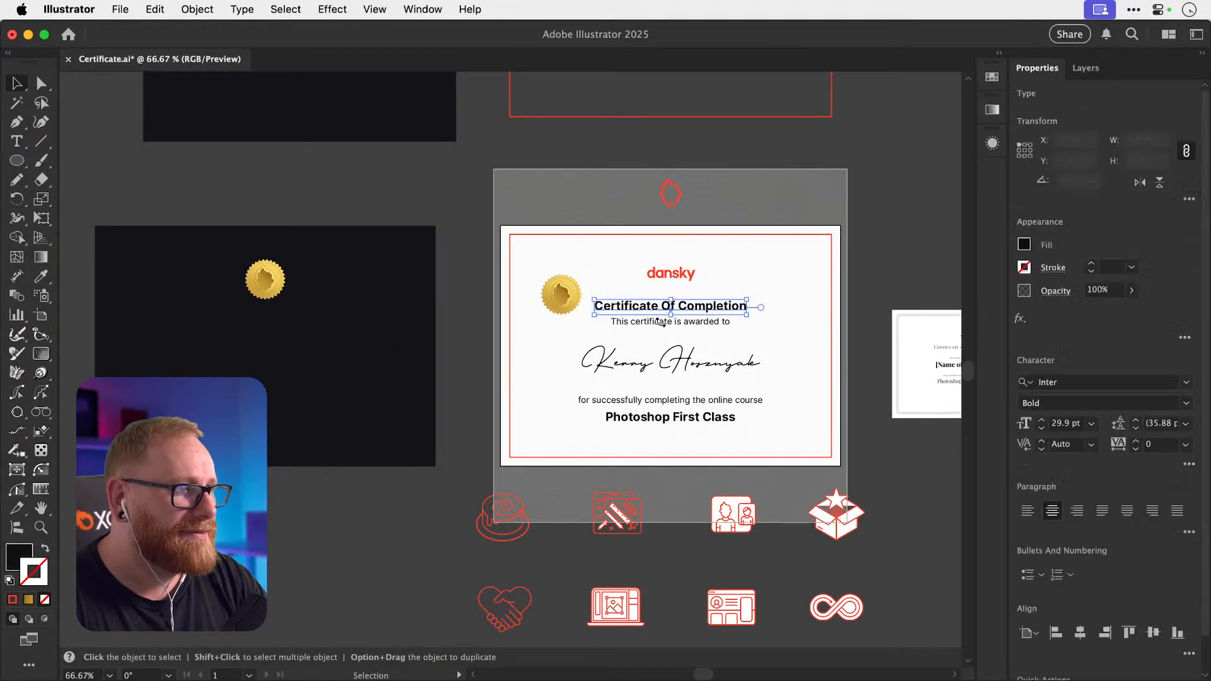
shift+click(665, 320)
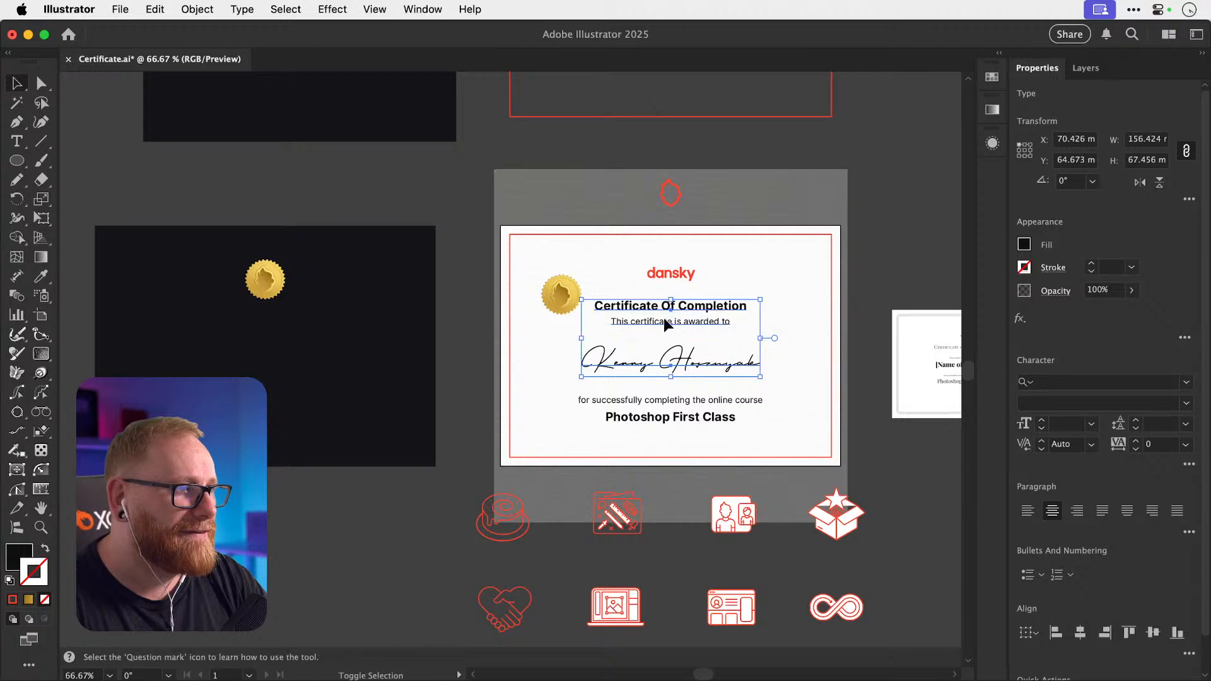
shift+click(679, 406)
shift+click(689, 419)
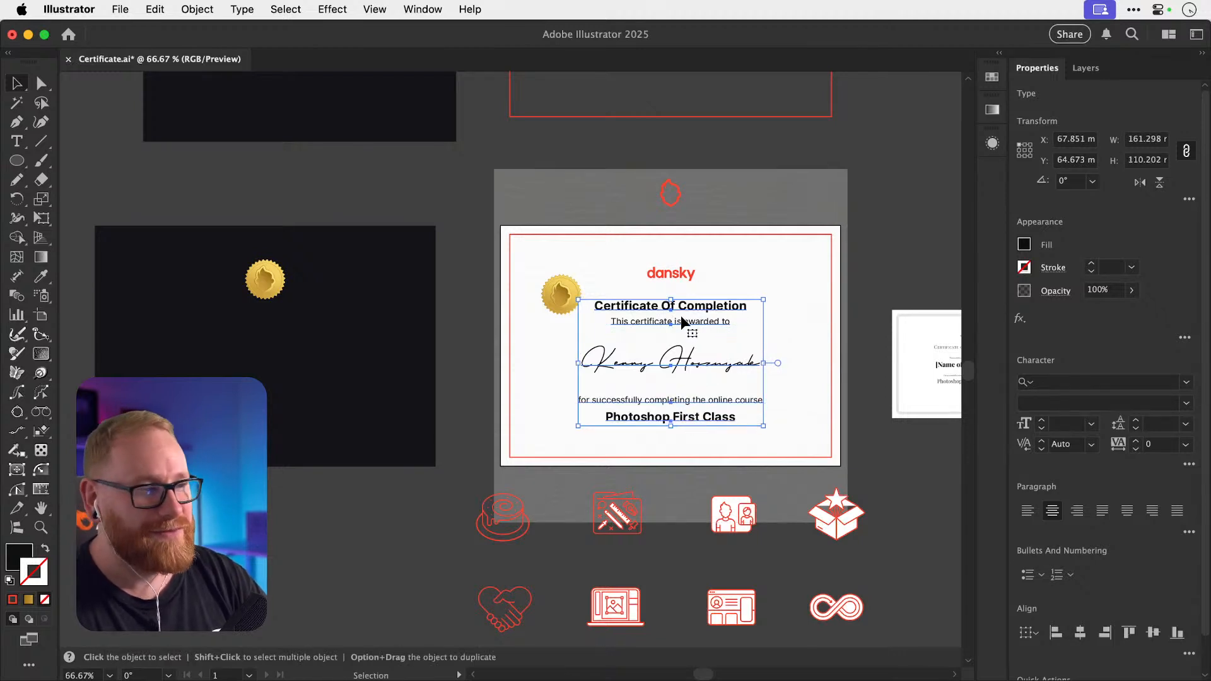
drag(697, 311, 252, 307)
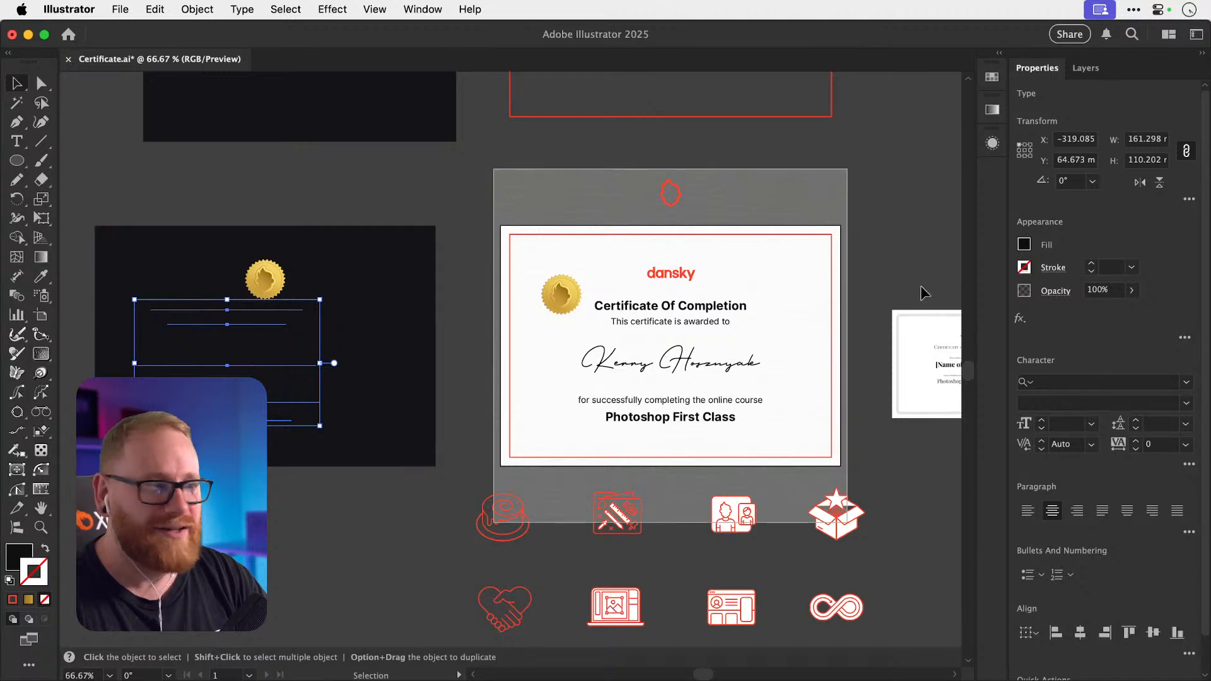
Set the copied text's fill colour to white, #ffffff.
click(14, 564)
double_click(14, 564)
text(ffffff)
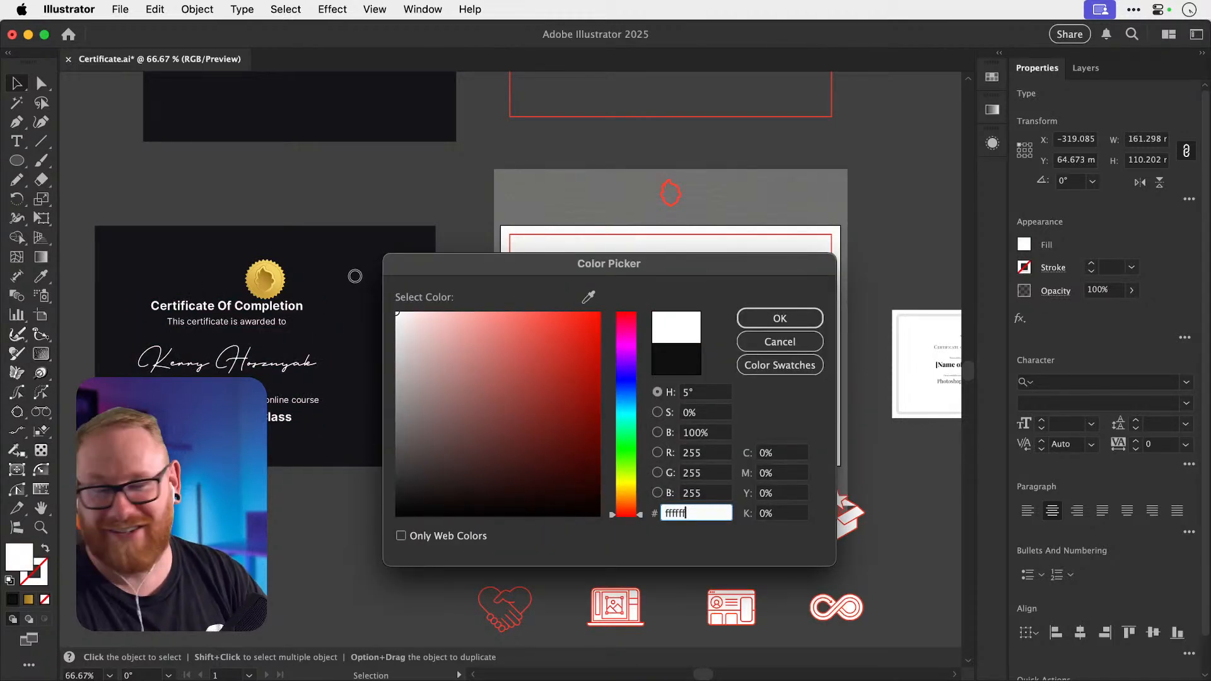
key(Return)
Centre the dark certificate's background, seal and text horizontally, then select the signature name.
scroll(181, 176, down, 1)
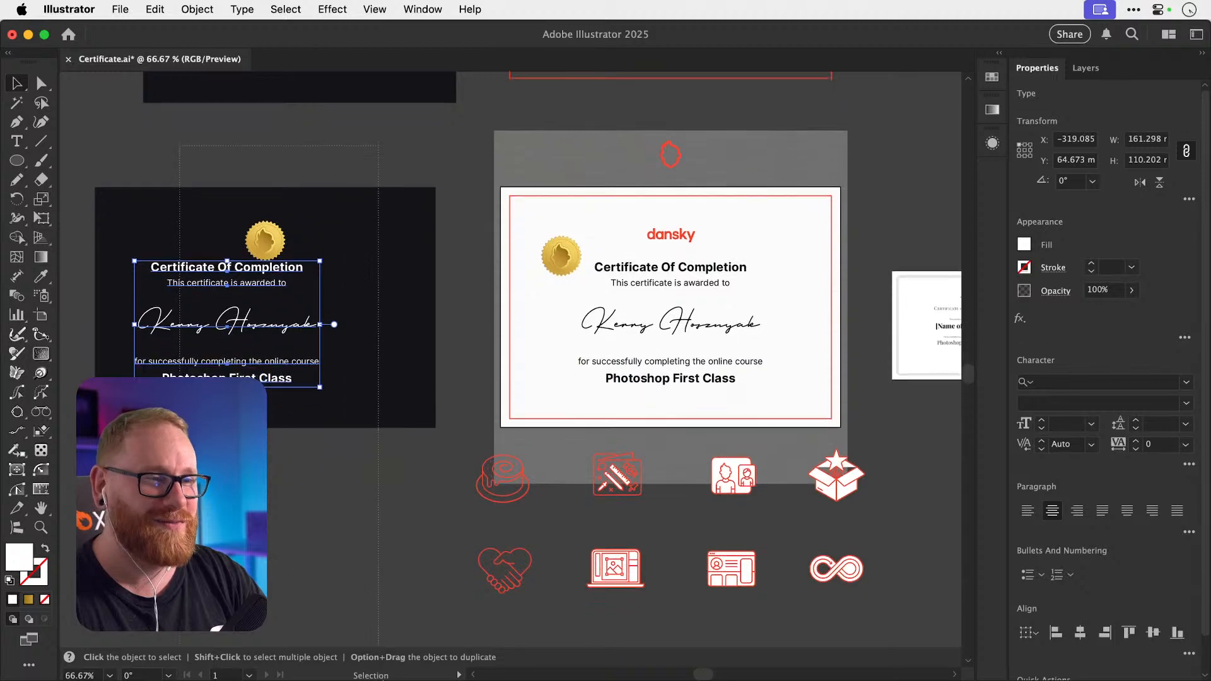
drag(181, 161, 268, 394)
click(1081, 386)
key(super+shift+a)
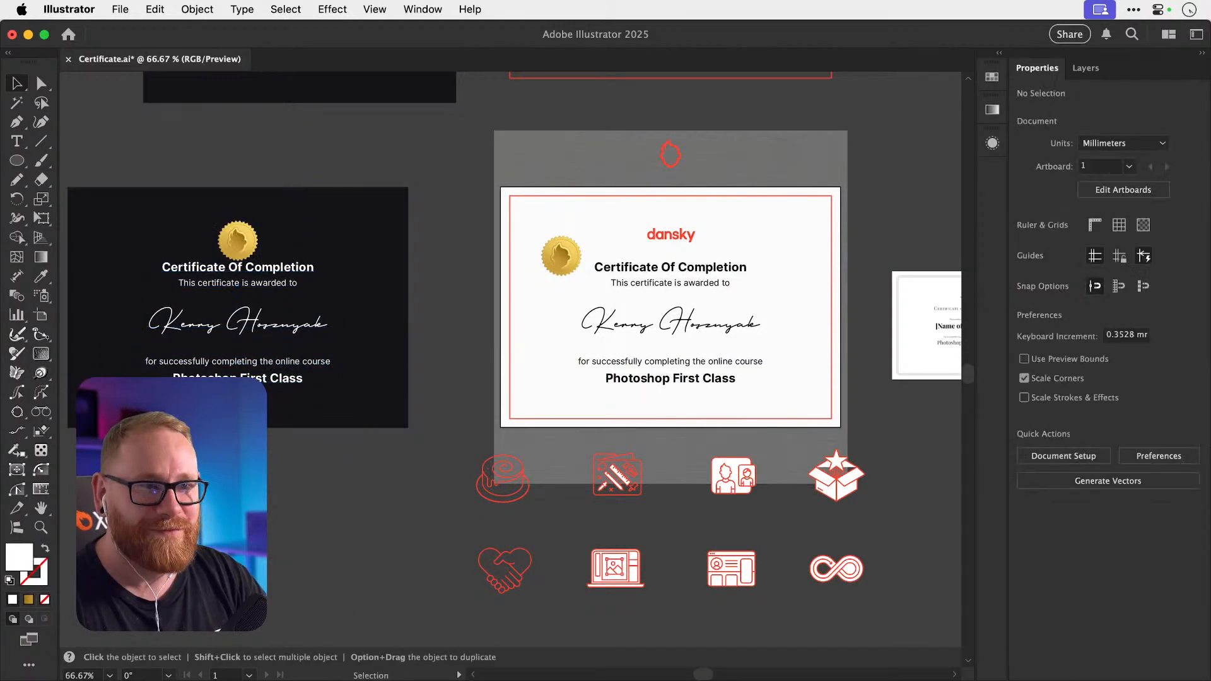
scroll(651, 438, left, 4)
scroll(651, 438, up, 2)
click(355, 311)
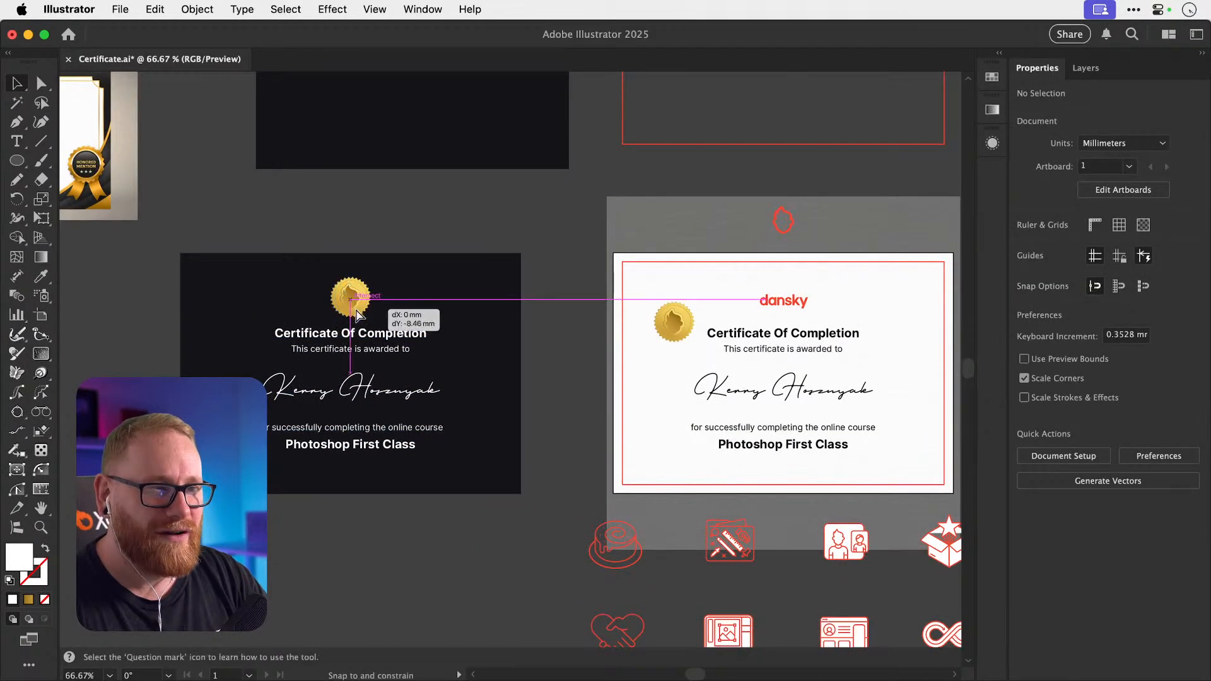
click(432, 191)
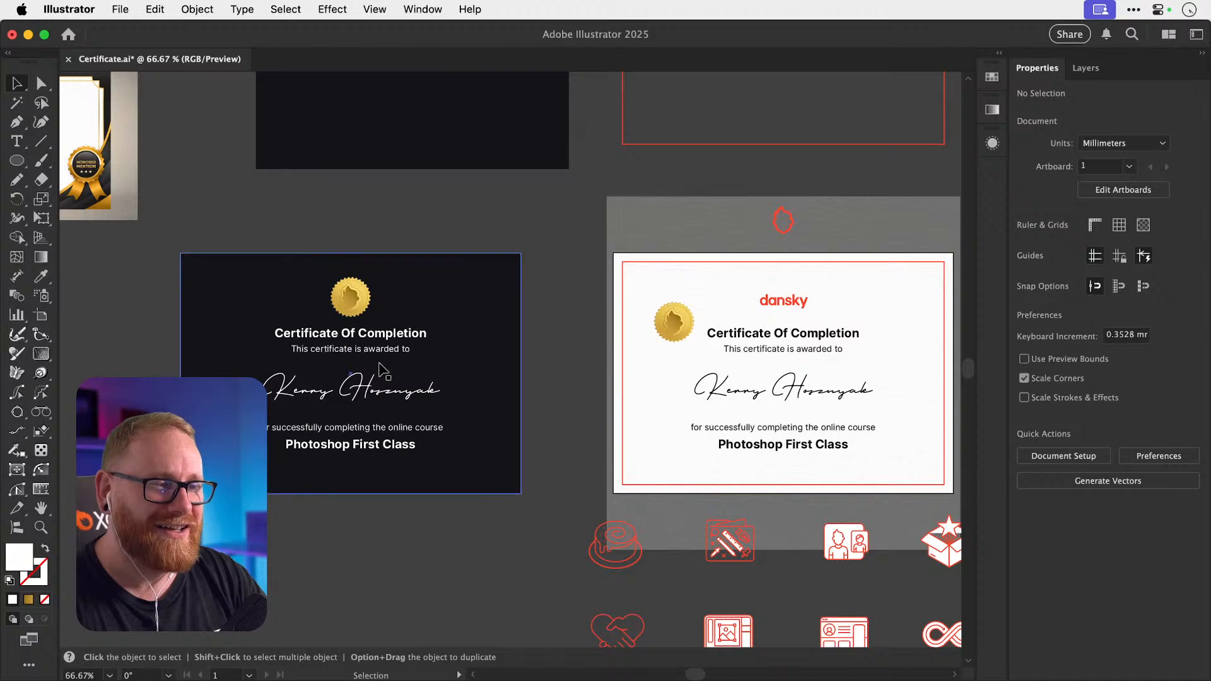
click(377, 391)
scroll(323, 338, up, 3)
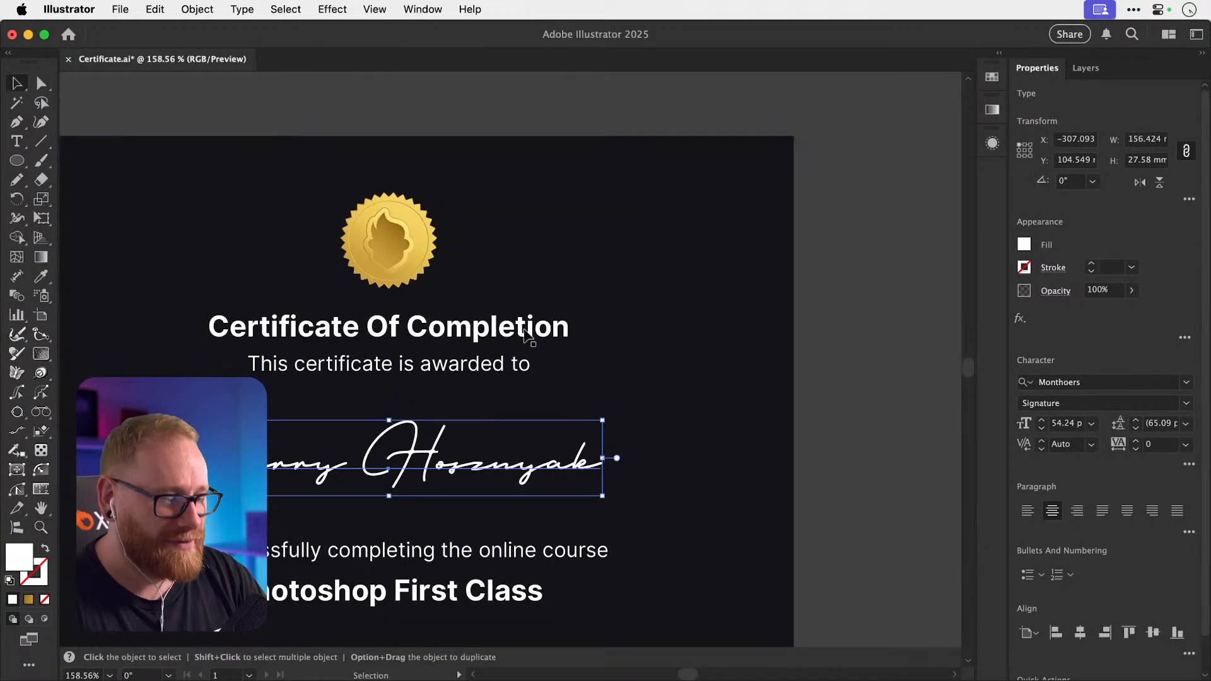
Try copying the gold seal's colour onto the signature with the Eyedropper, undo it, and view at 100%.
key(i)
click(433, 222)
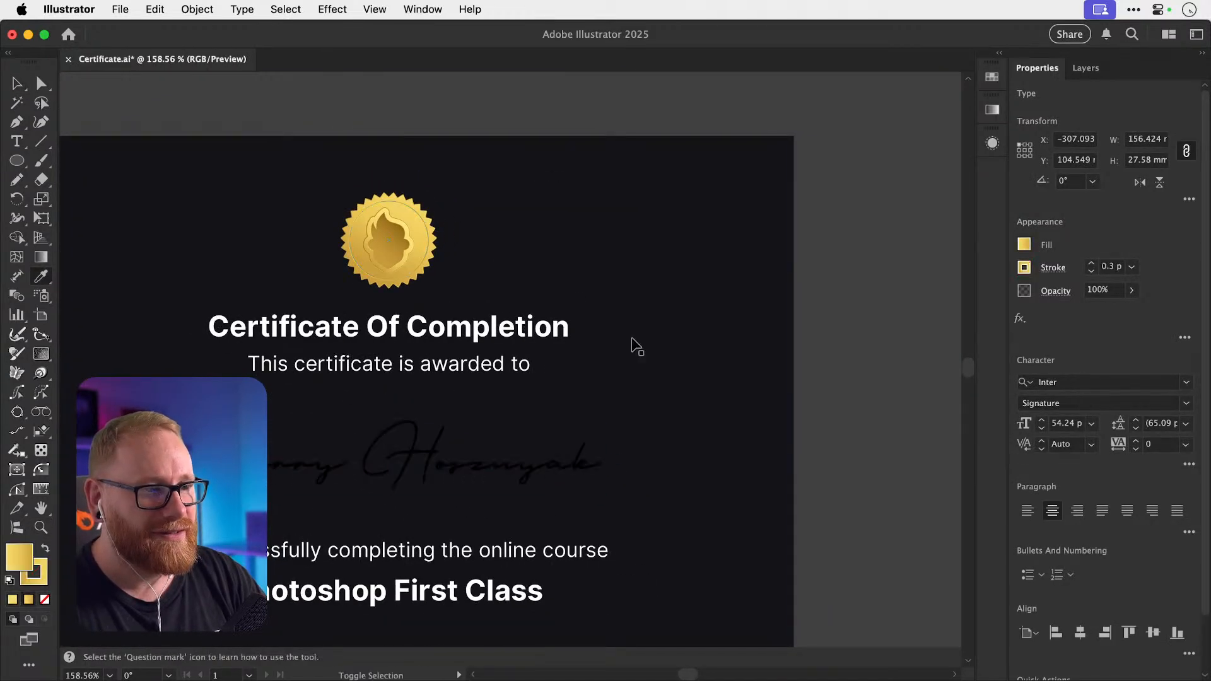
key(super+shift+a)
key(super+z)
key(super+z)
key(super+shift+a)
key(v)
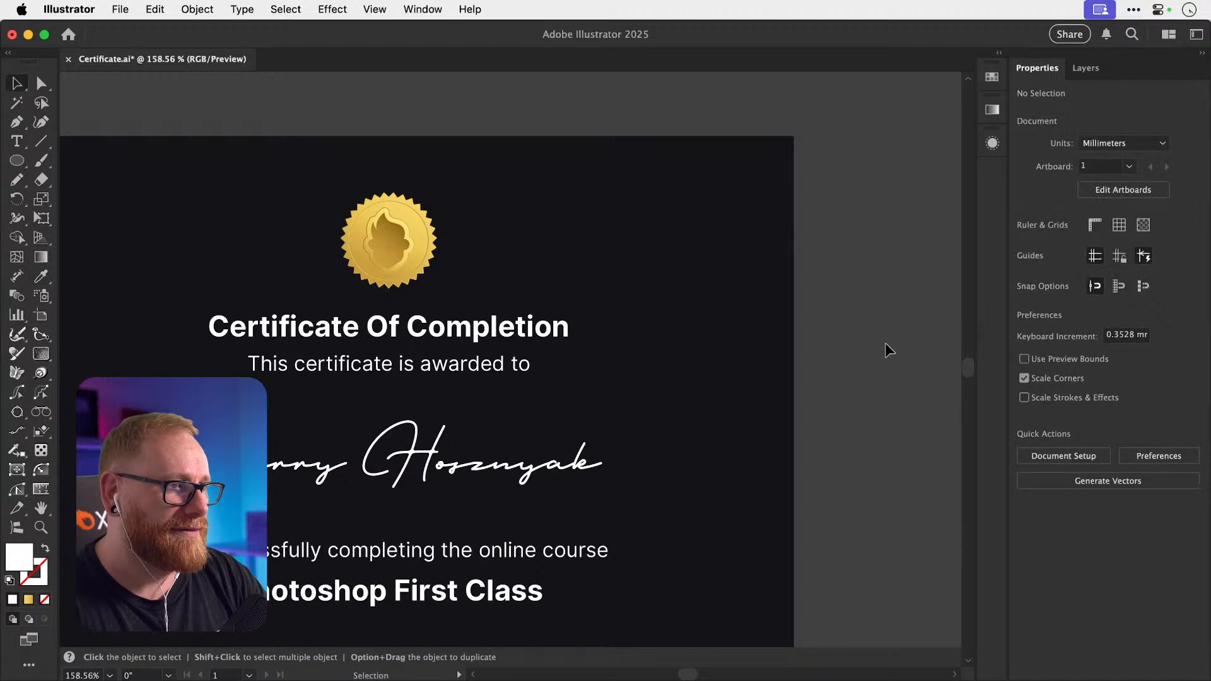
scroll(884, 350, down, 1)
key(super+1)
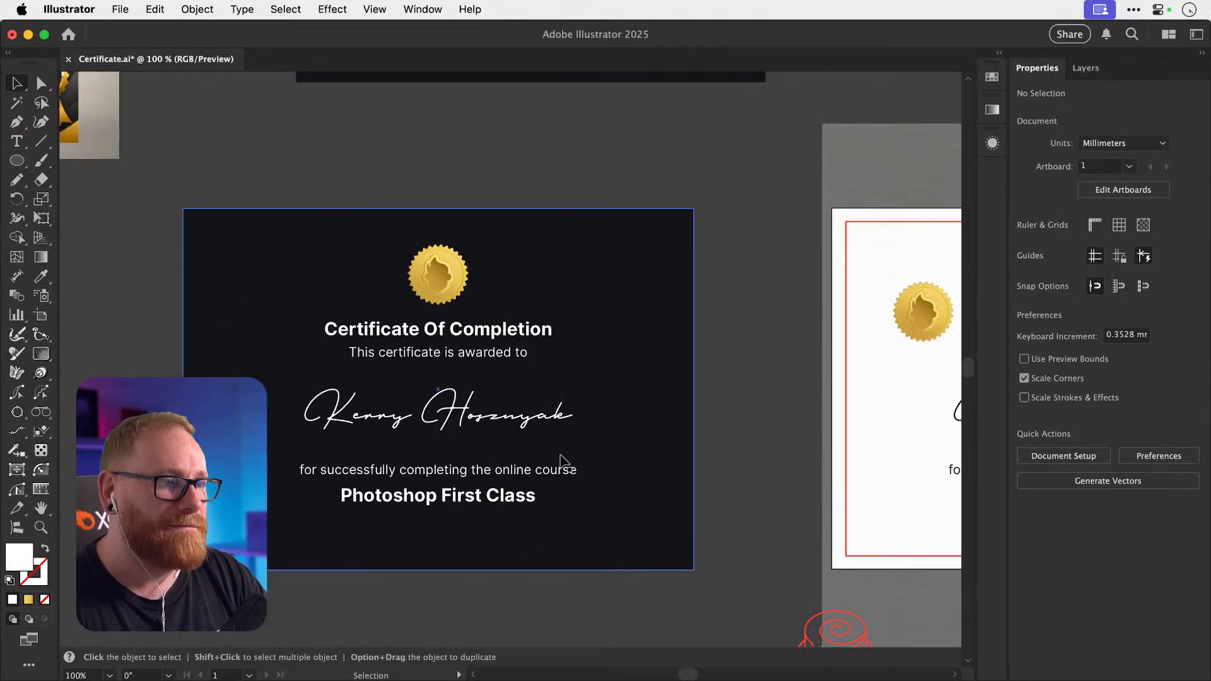
Try applying the gold gradient directly to the signature's text fill, undoing each attempt.
click(488, 421)
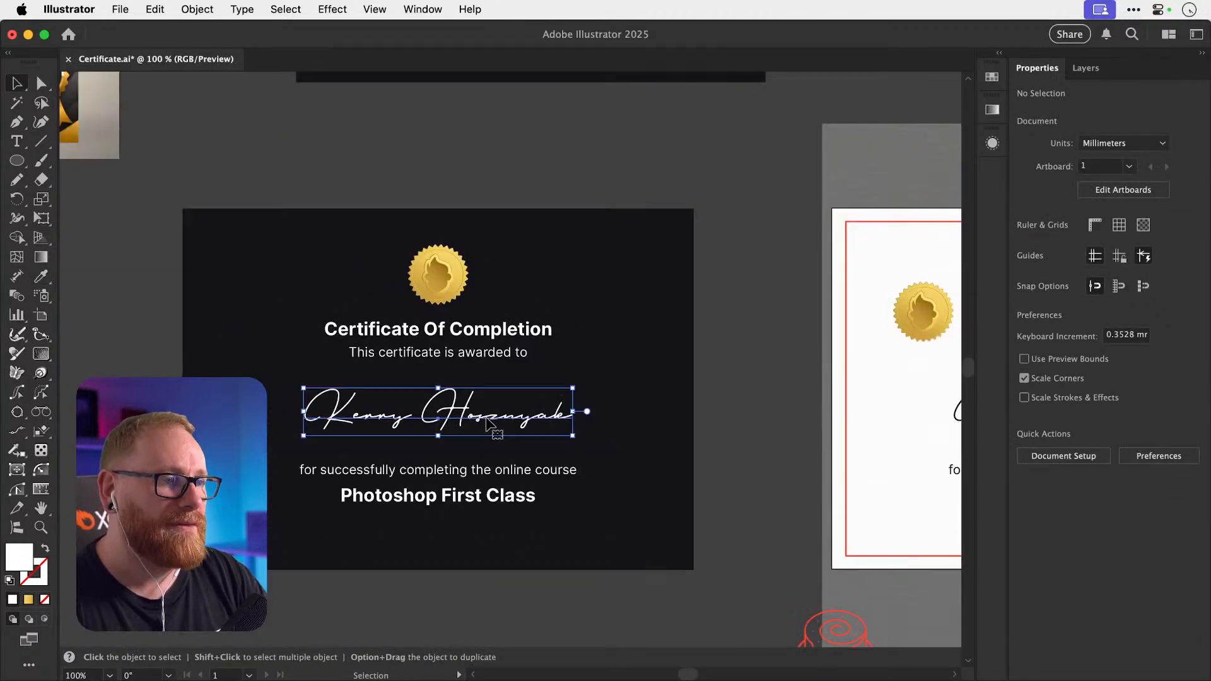
click(993, 143)
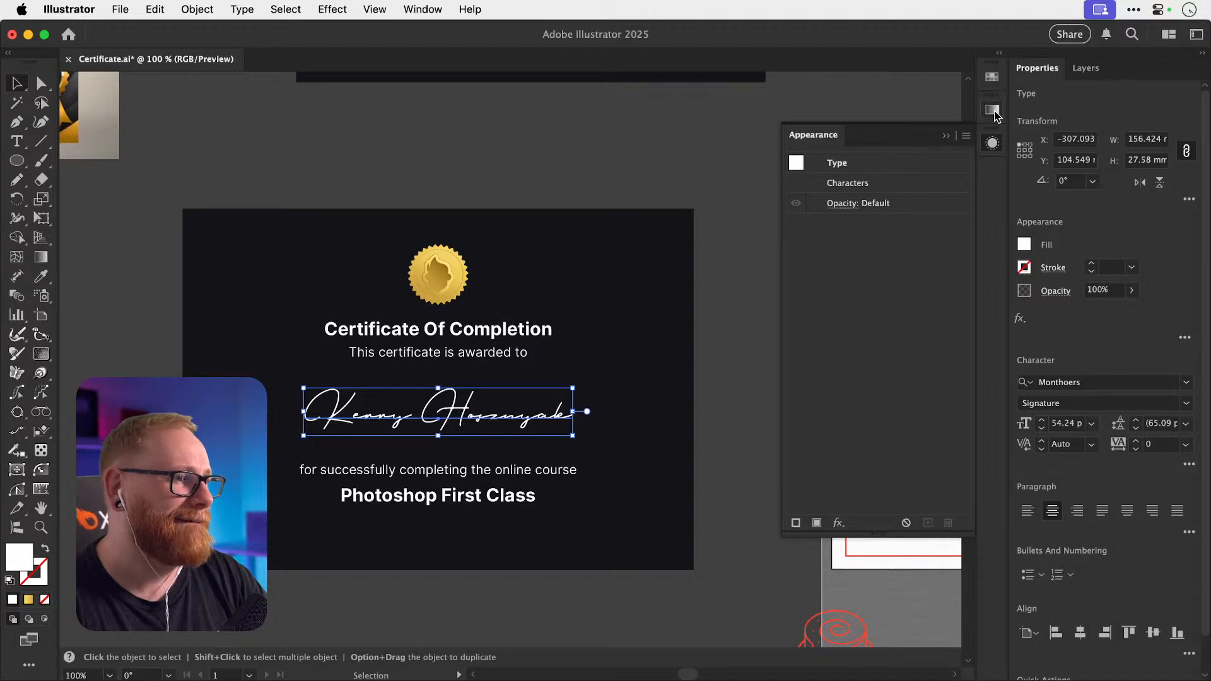
click(992, 111)
click(895, 223)
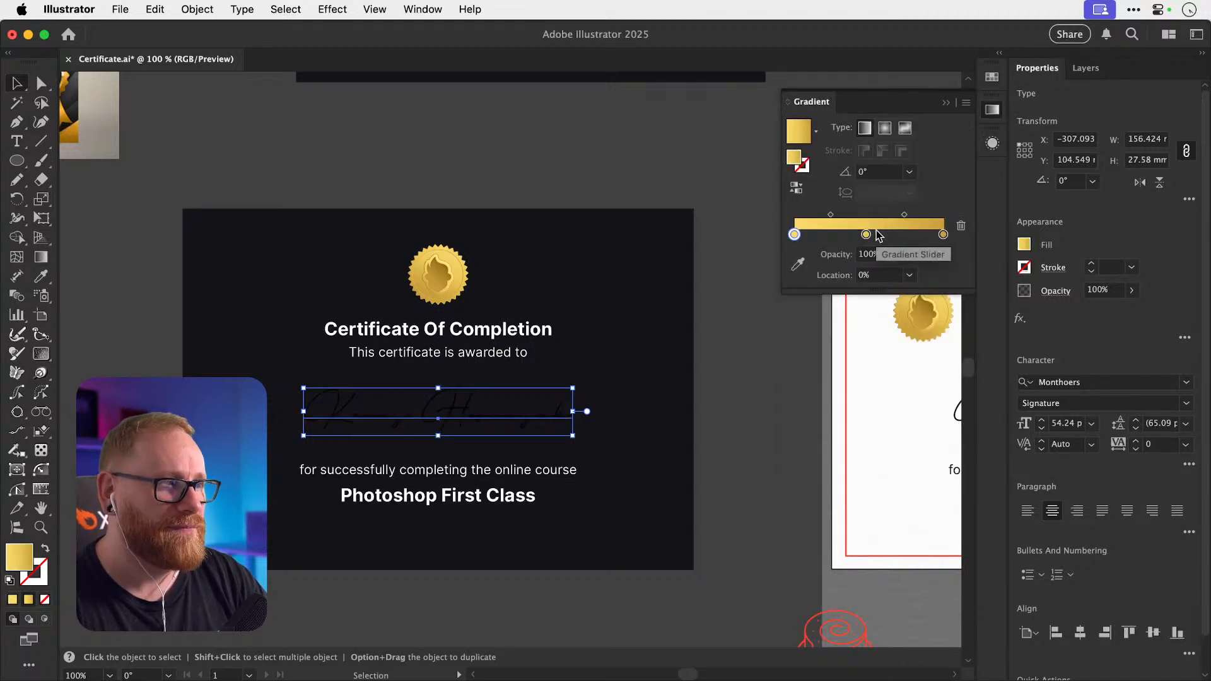
key(a)
key(super+z)
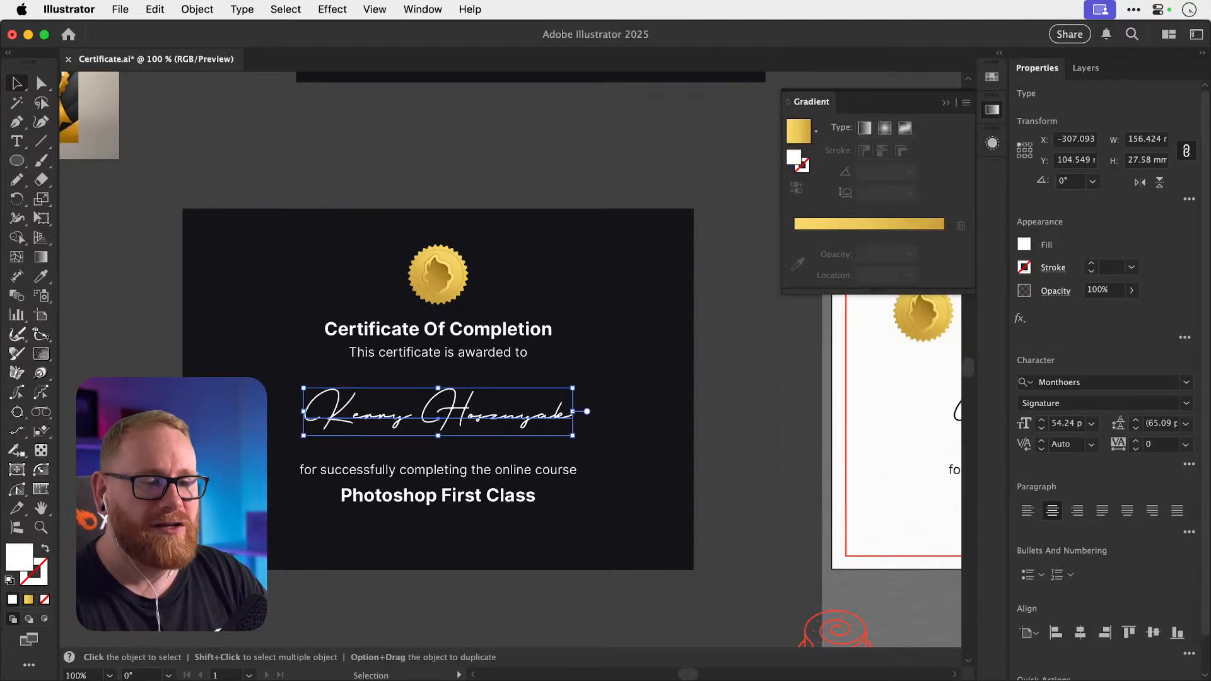
click(44, 600)
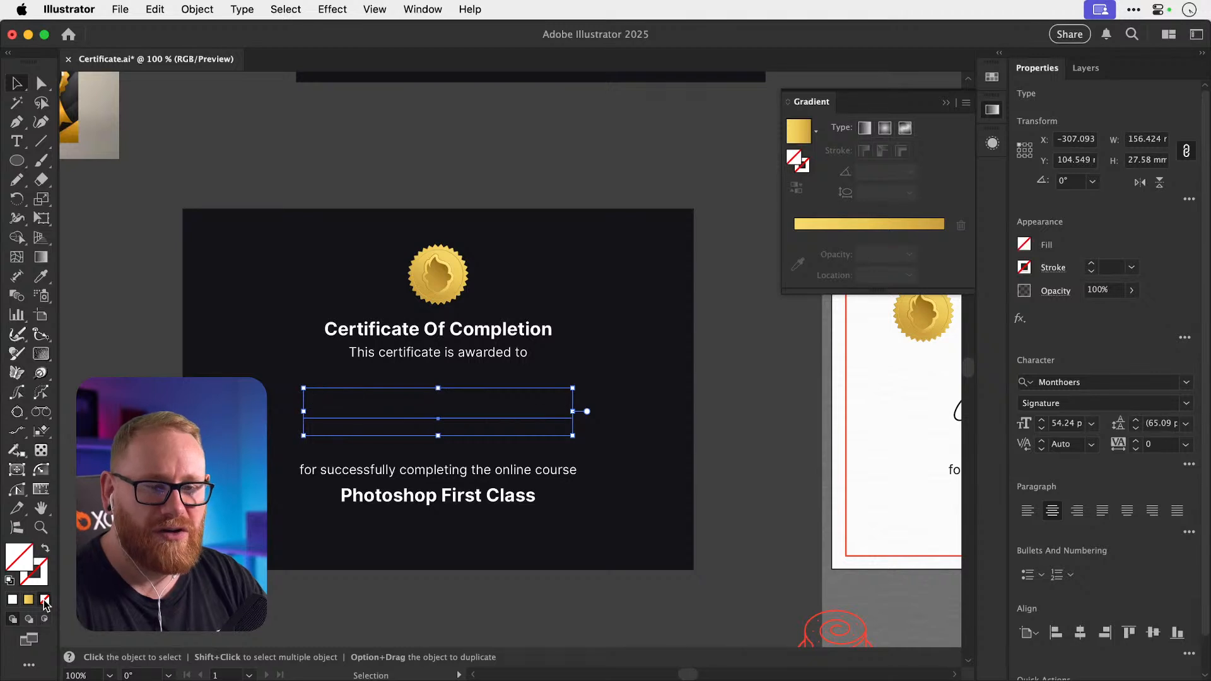
click(893, 226)
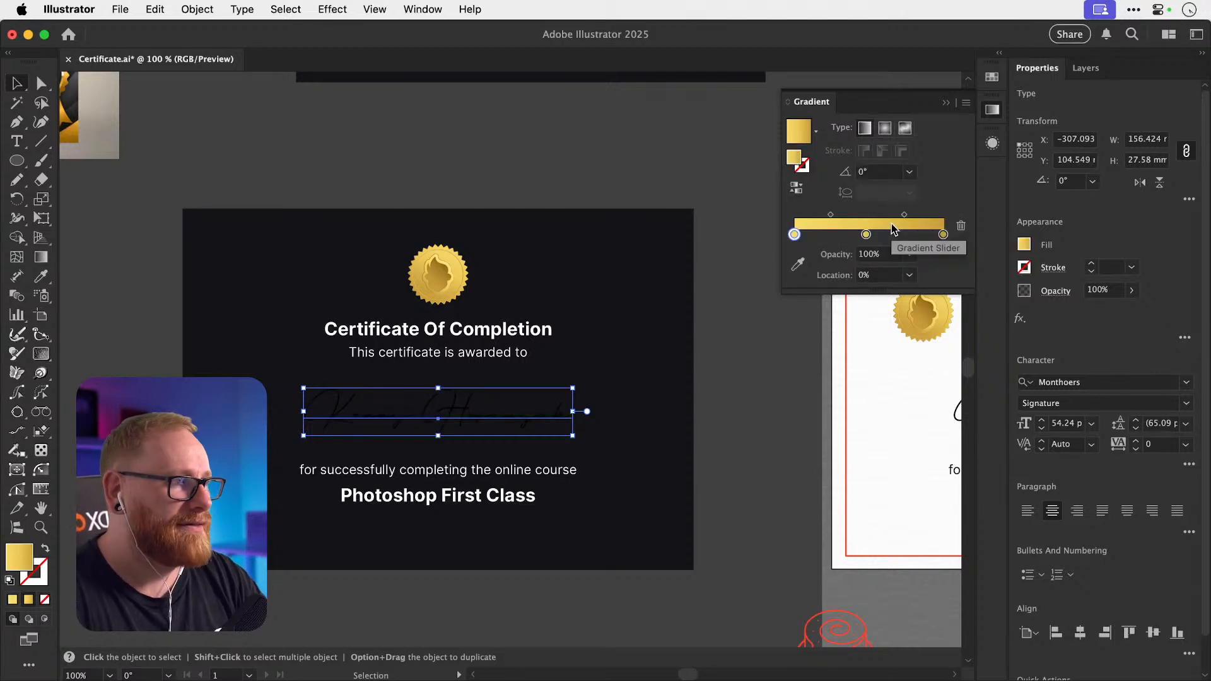
key(super+z)
Add a new fill to the signature in the Appearance panel and give it the gold gradient.
click(991, 77)
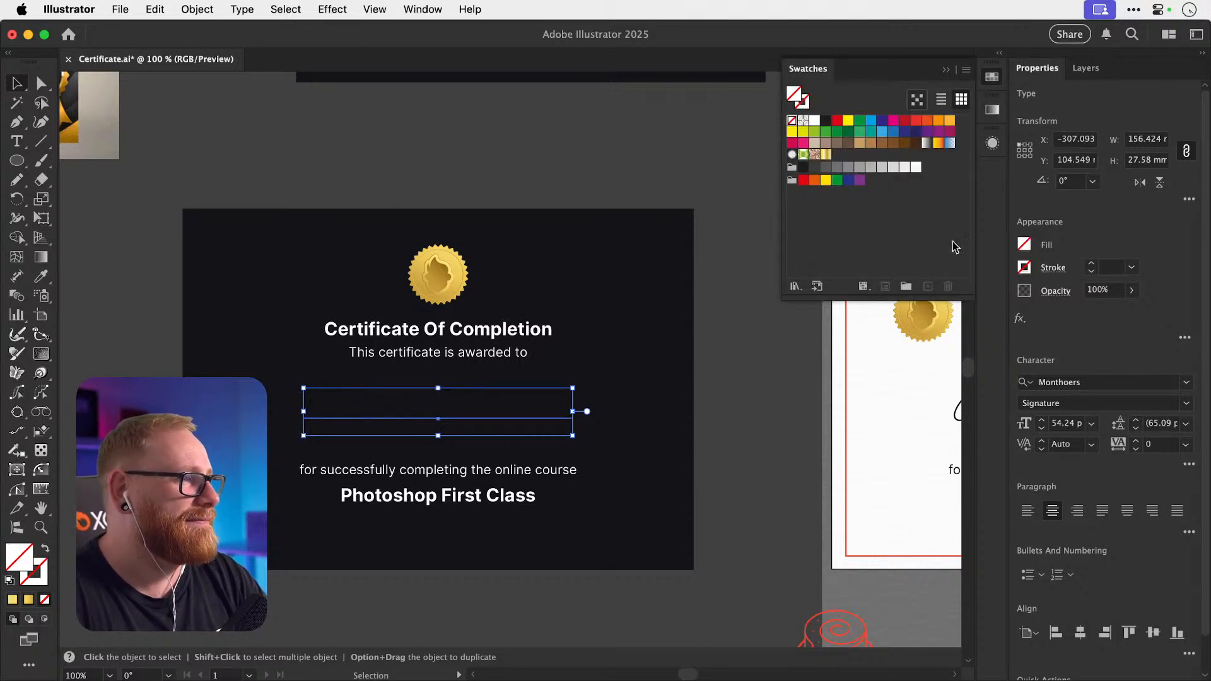
click(998, 147)
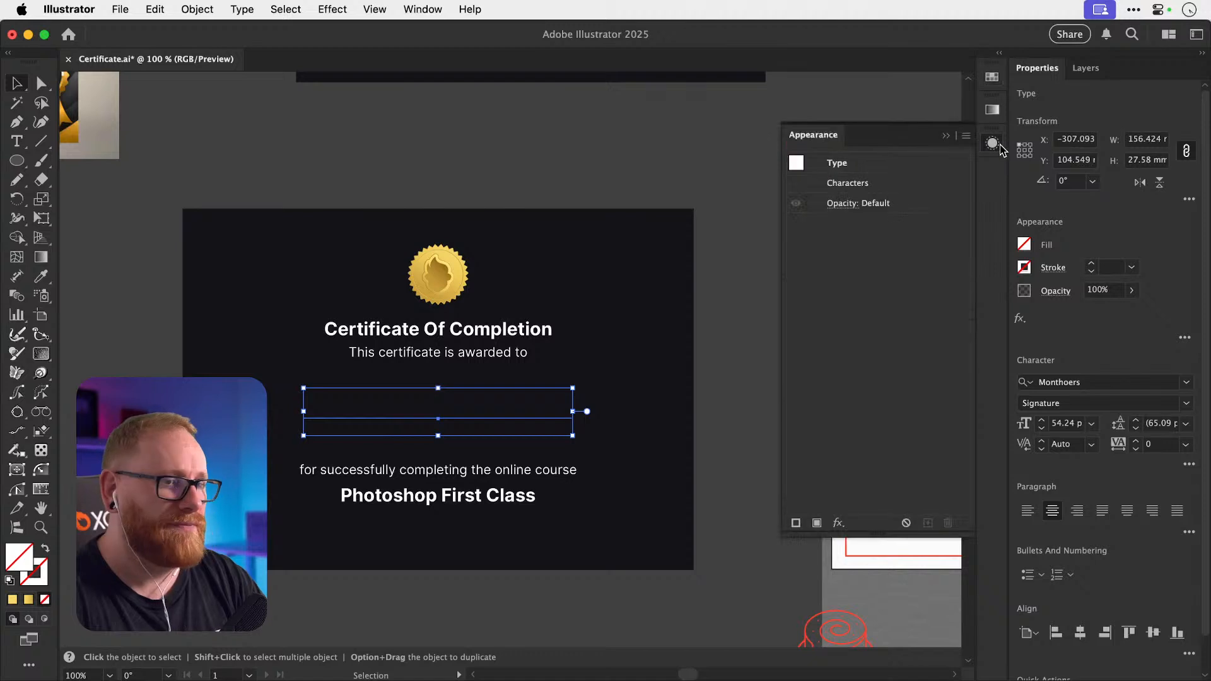
click(816, 523)
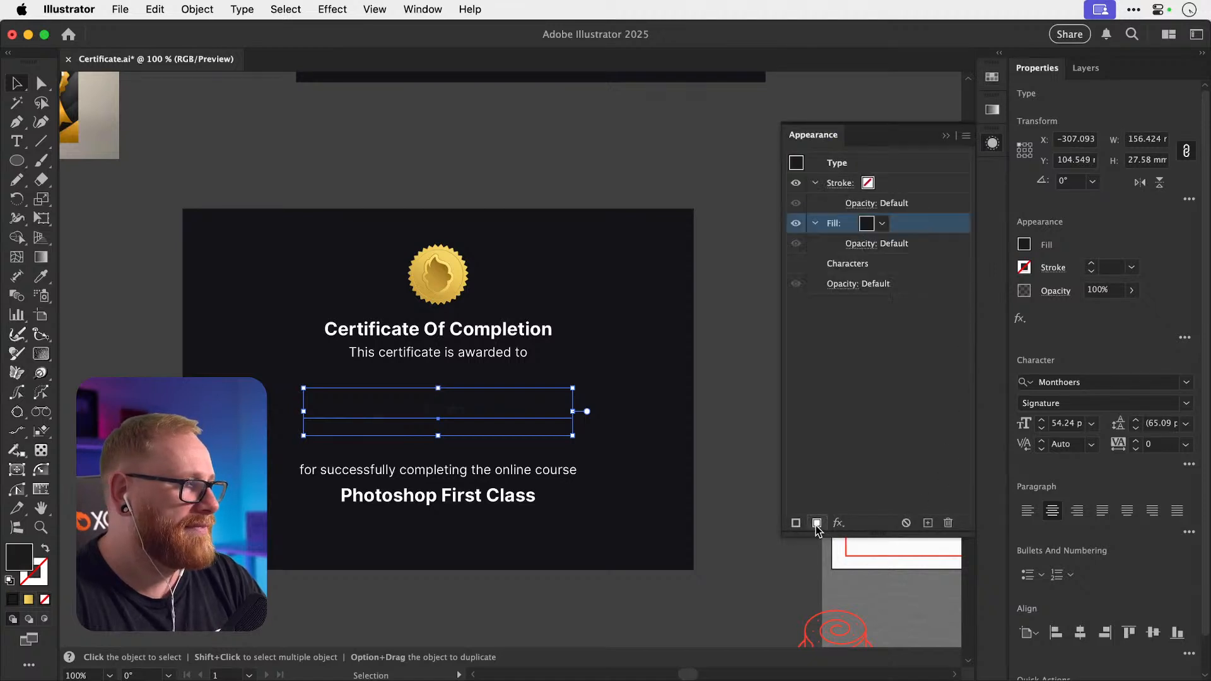
click(992, 114)
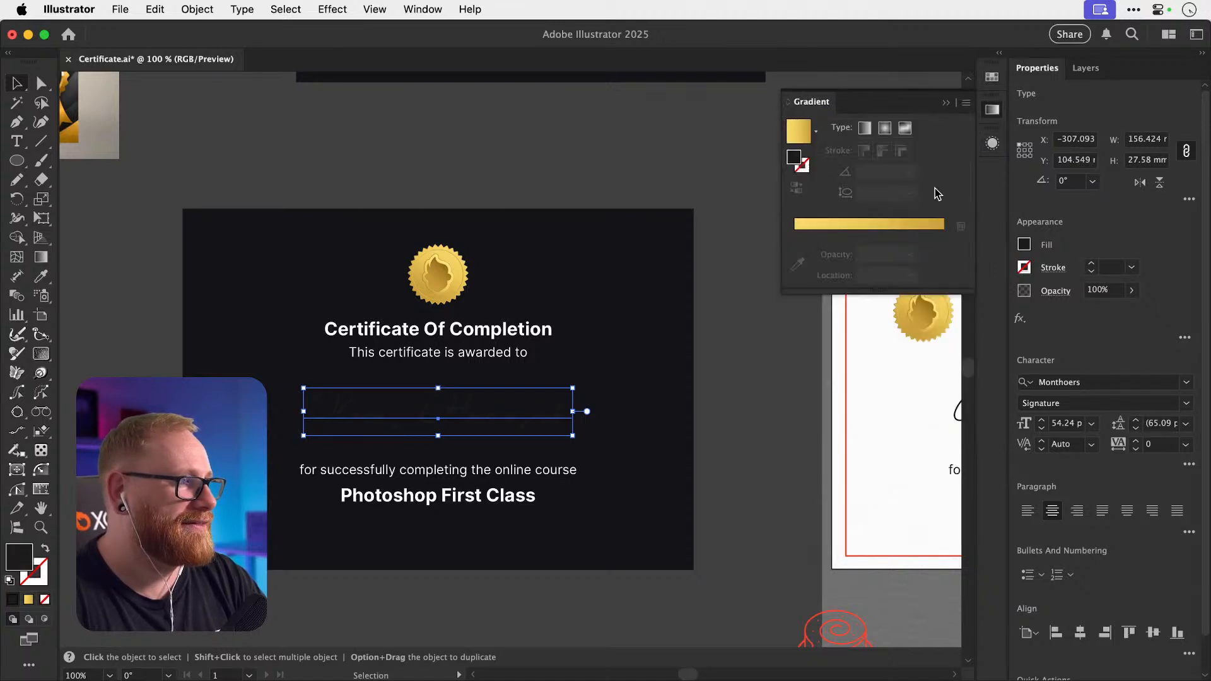
click(911, 220)
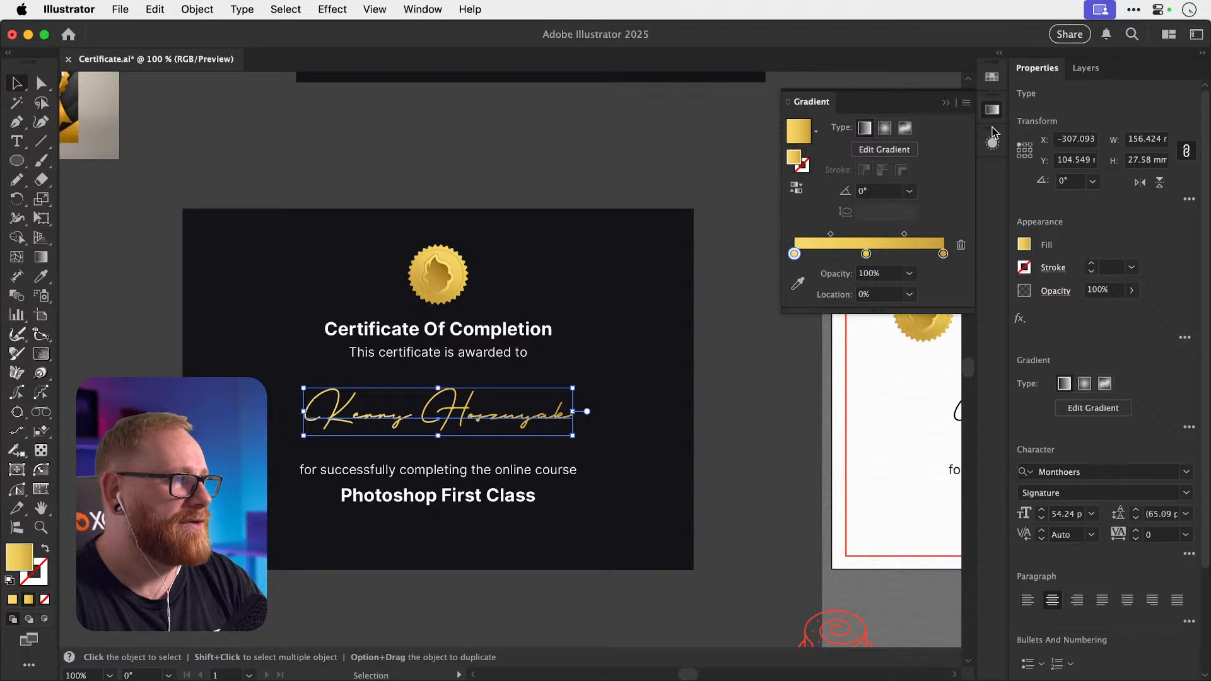
click(992, 142)
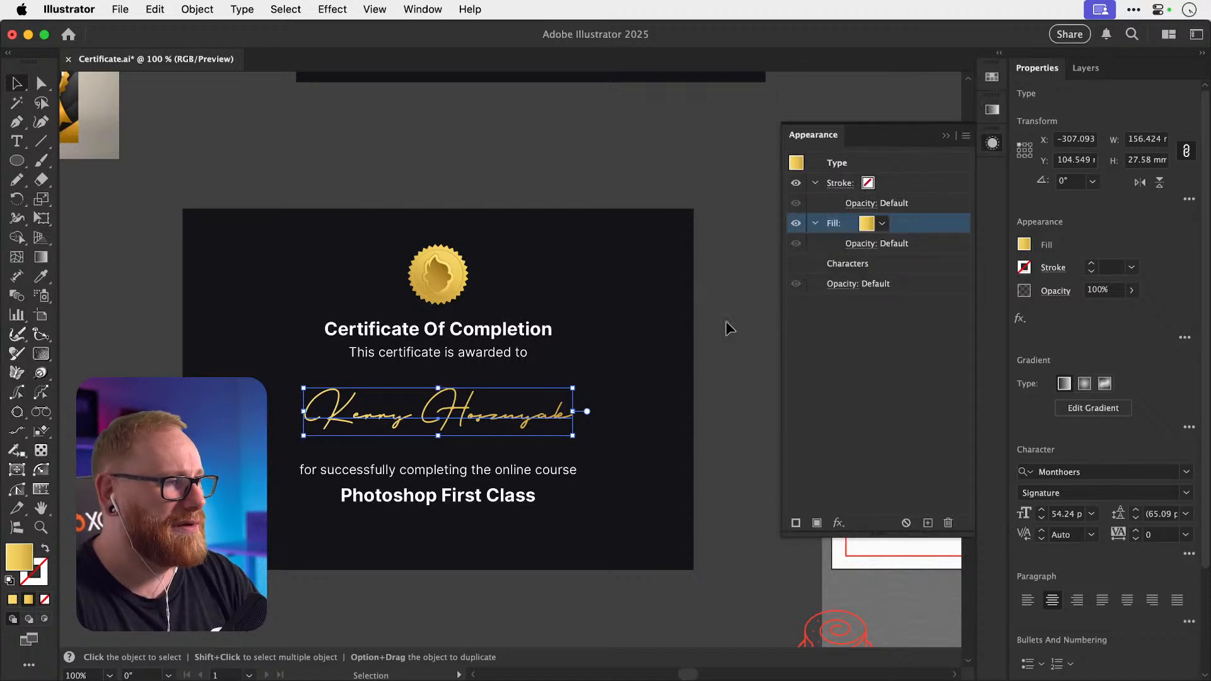
Zoom in on the signature name, reverse the gold gradient's direction, and deselect.
key(z)
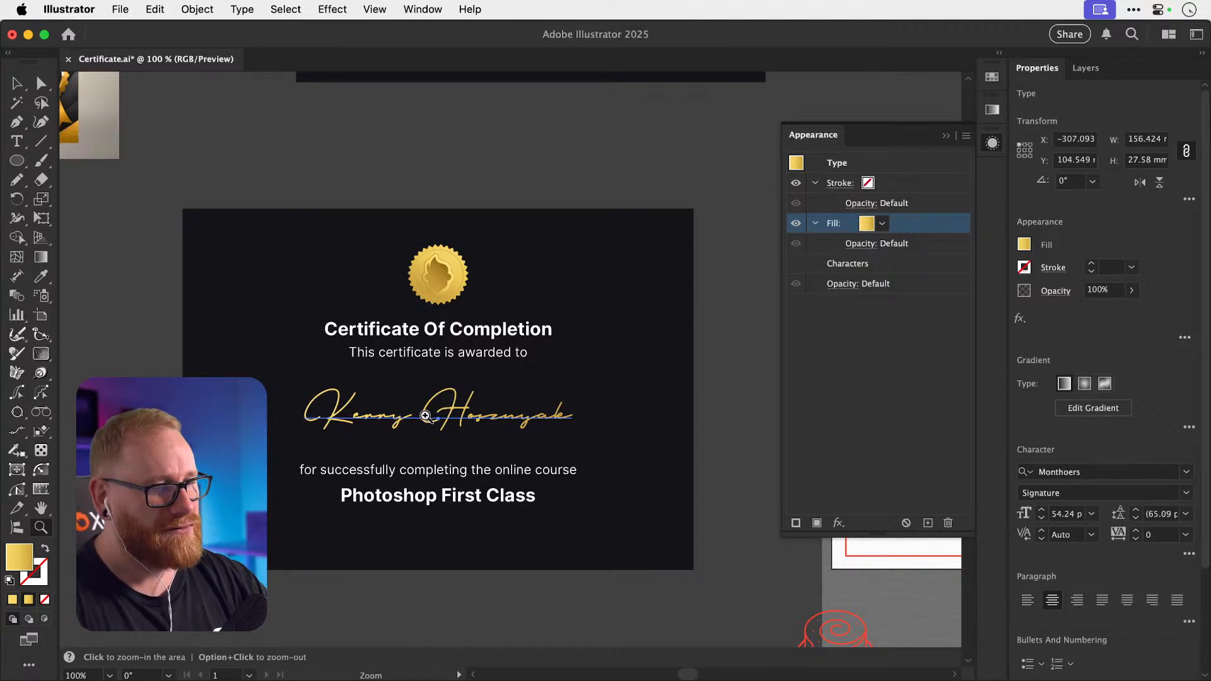
drag(425, 416, 695, 413)
key(v)
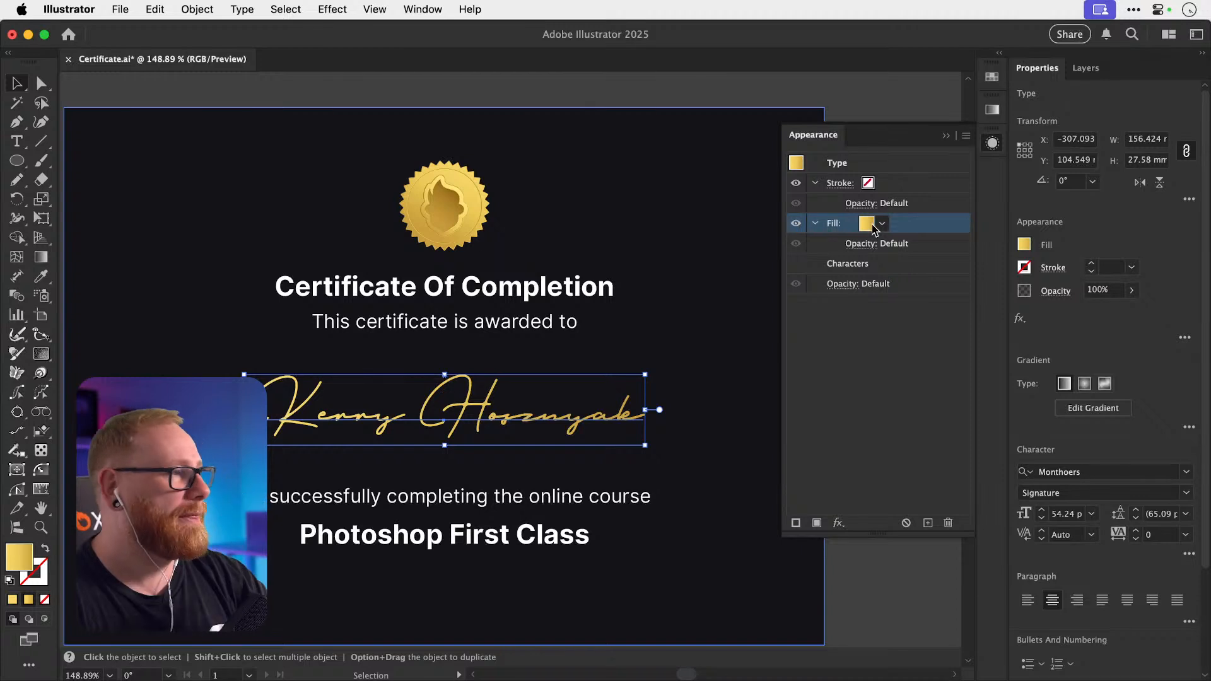
click(992, 112)
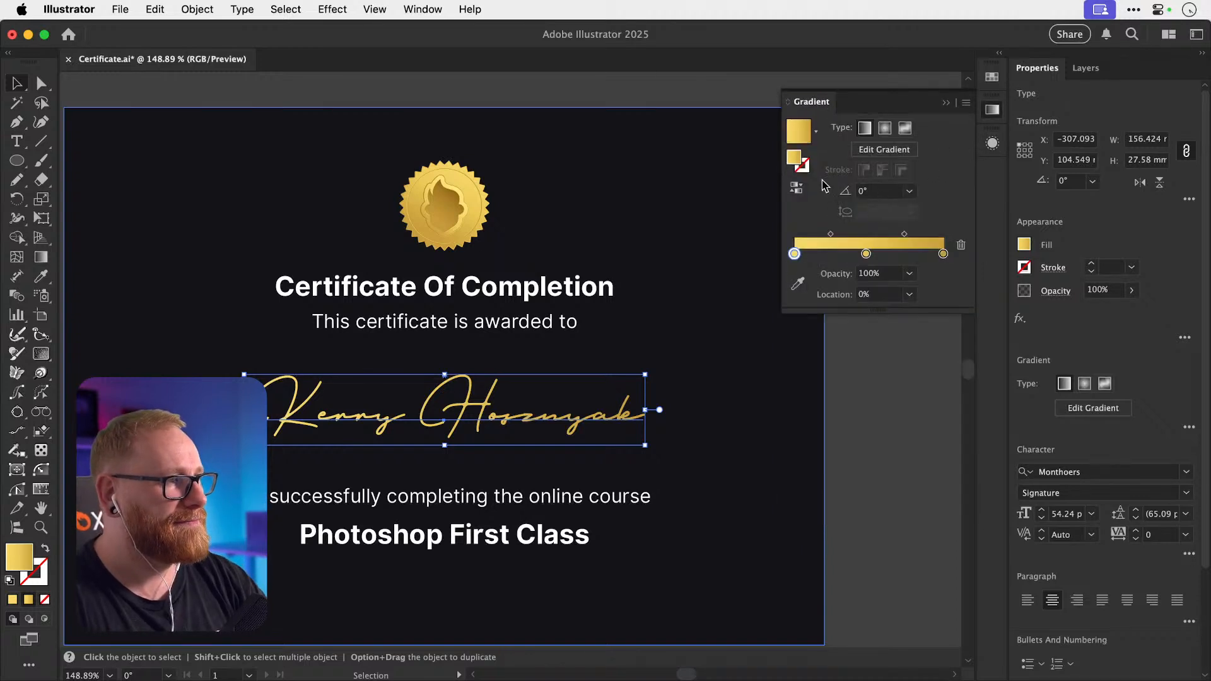
click(796, 188)
click(906, 388)
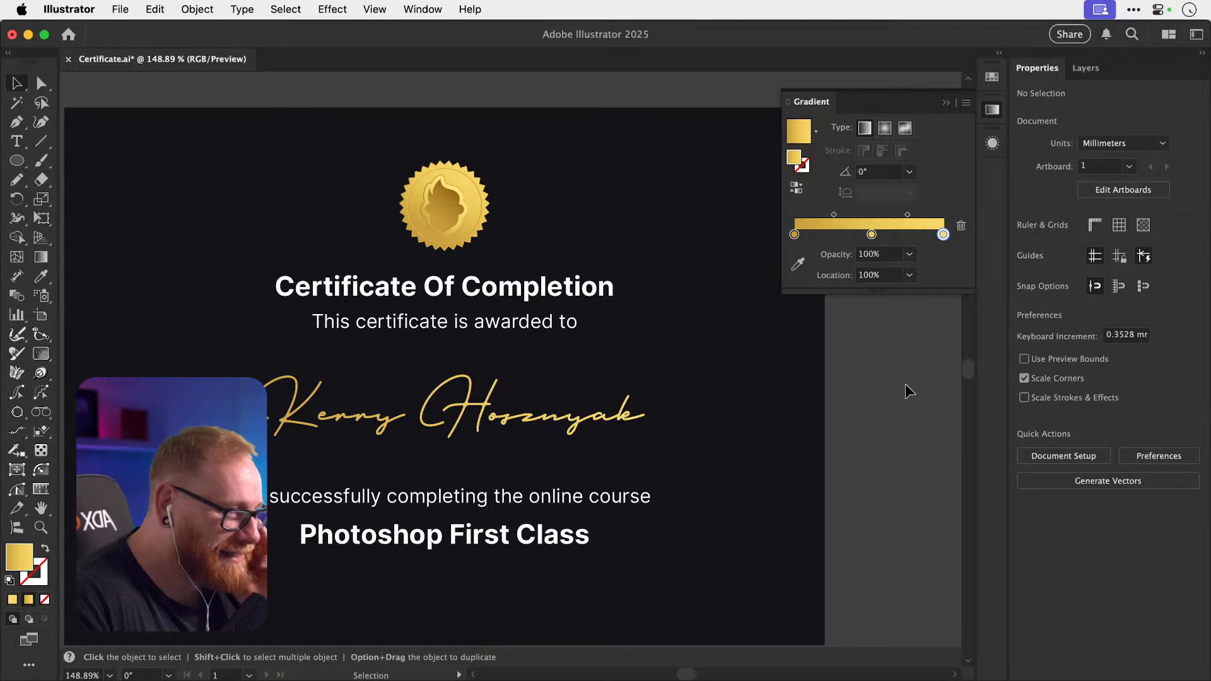
click(768, 365)
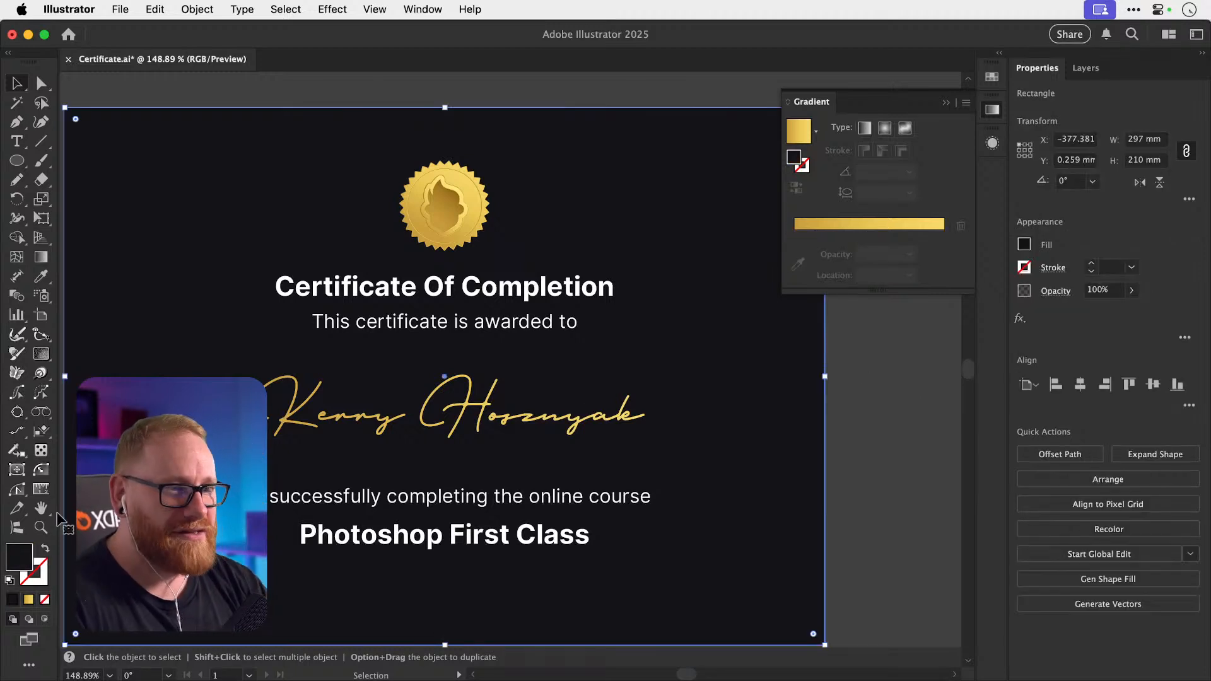
double_click(17, 560)
text(303030)
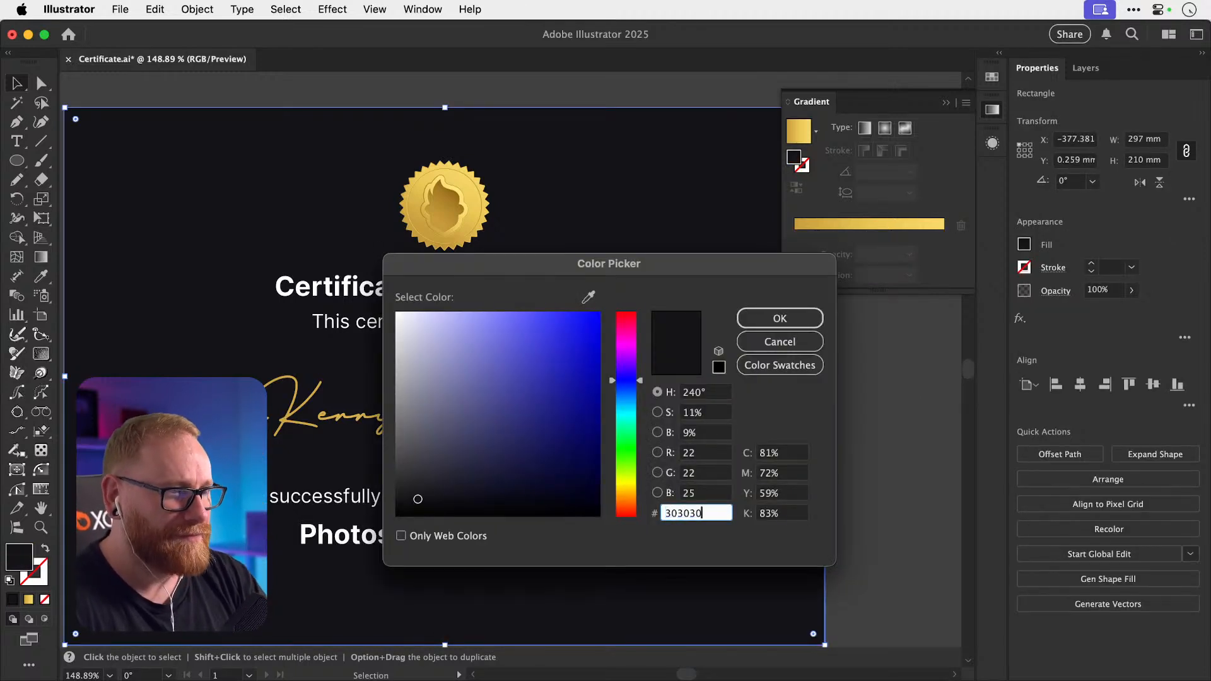
key(Return)
key(super+shift+a)
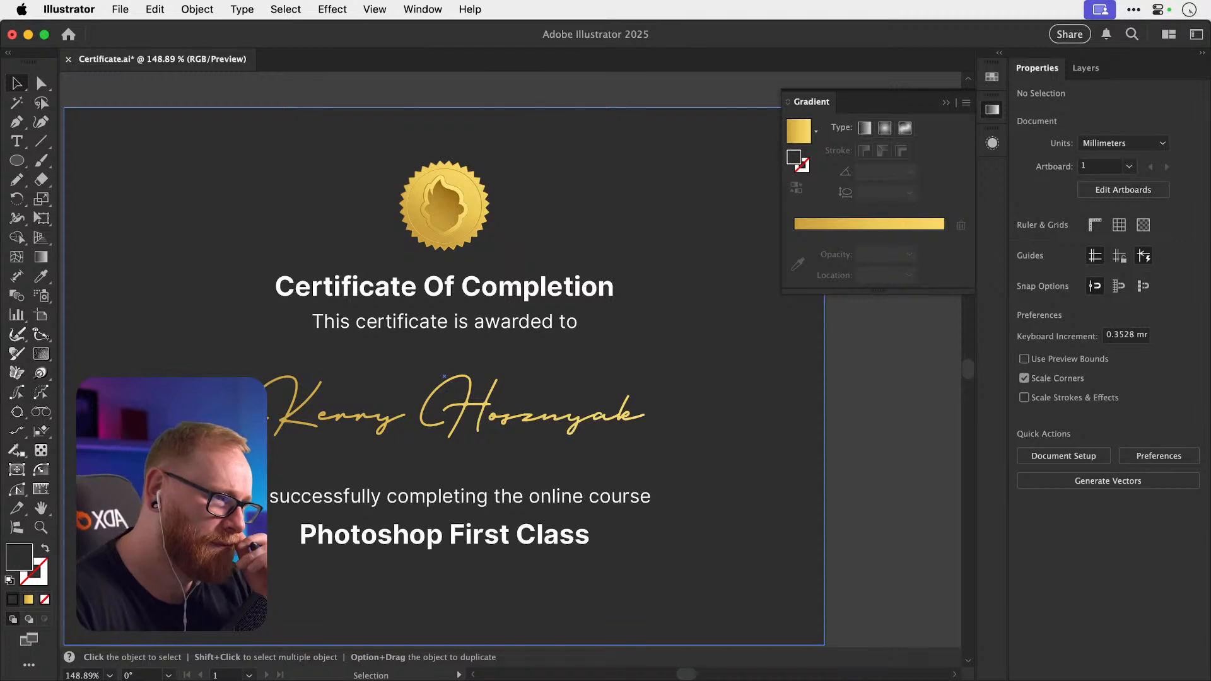
key(super+z)
click(831, 398)
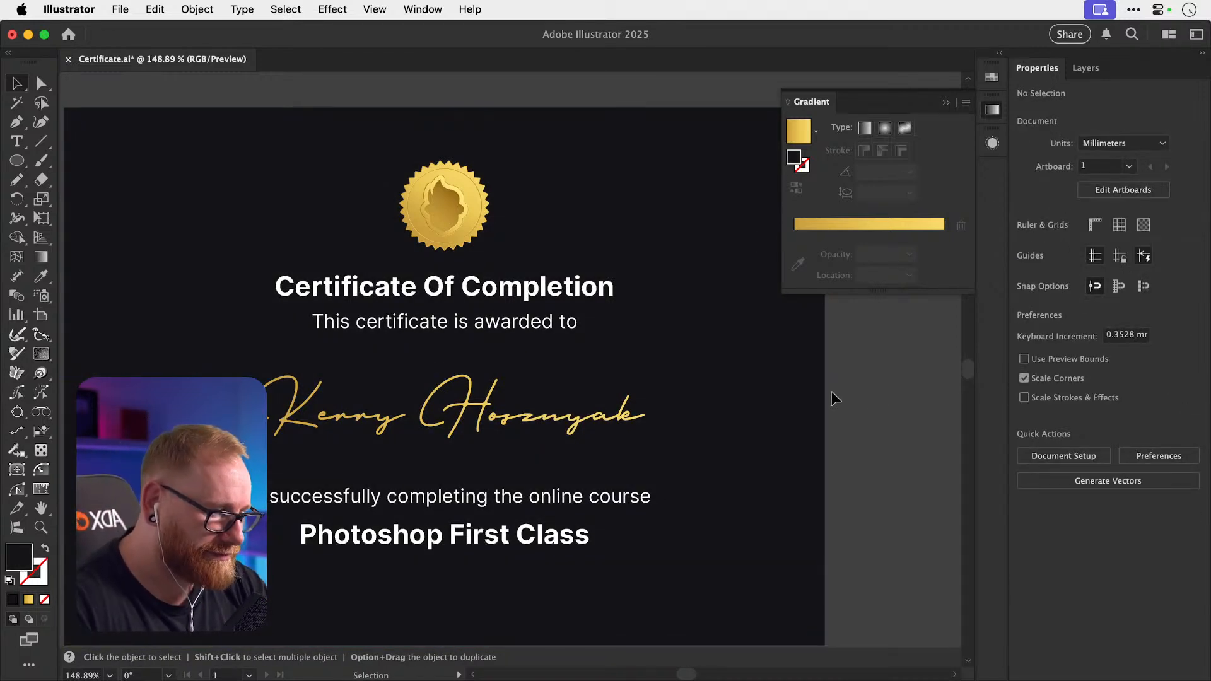
key(super+Tab)
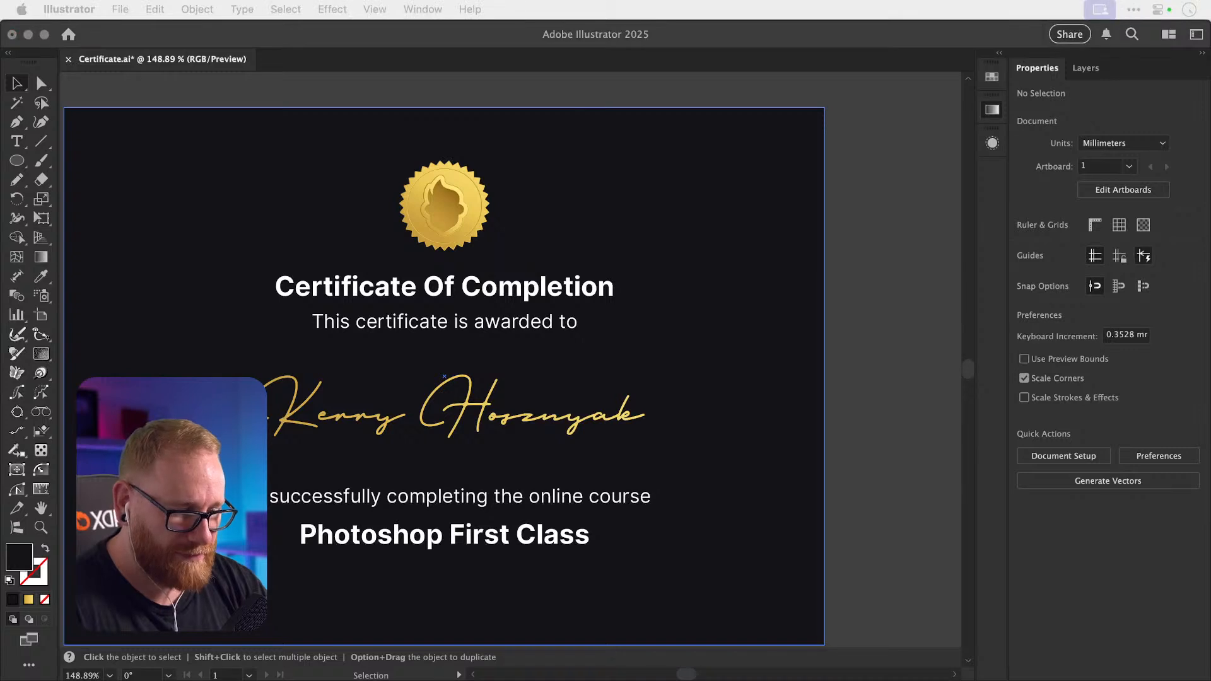
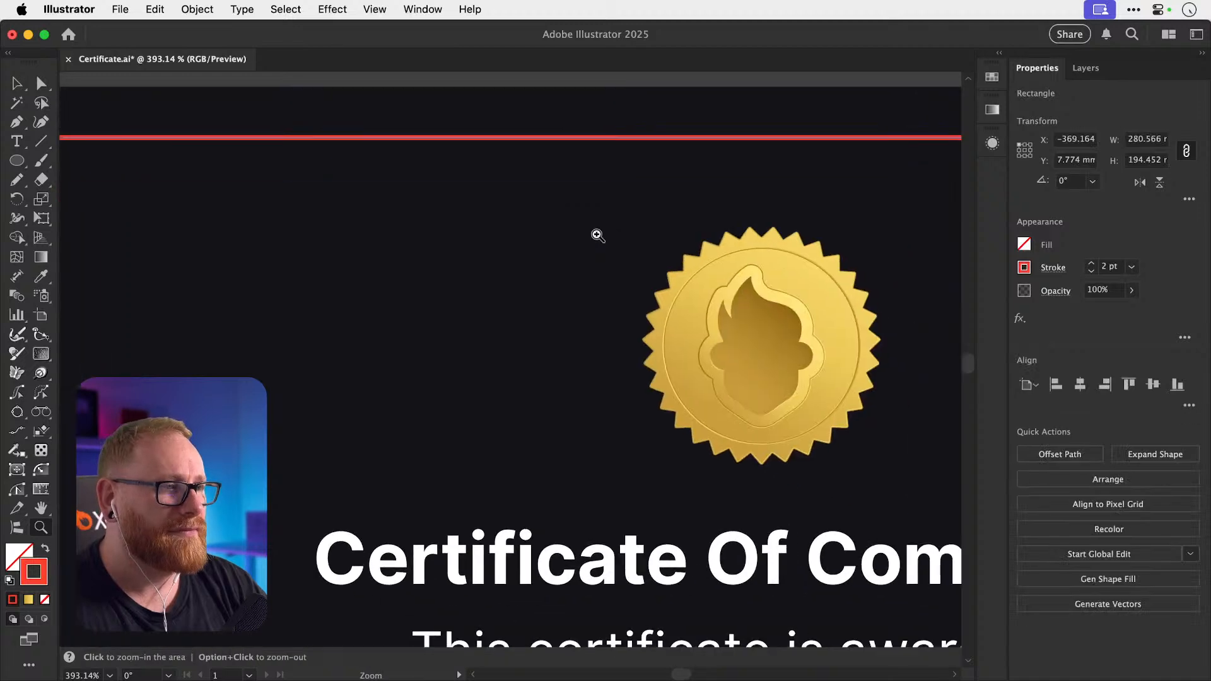
Try sampling the gold badge's look onto the border rectangle with the Eyedropper, then undo it.
key(v)
key(i)
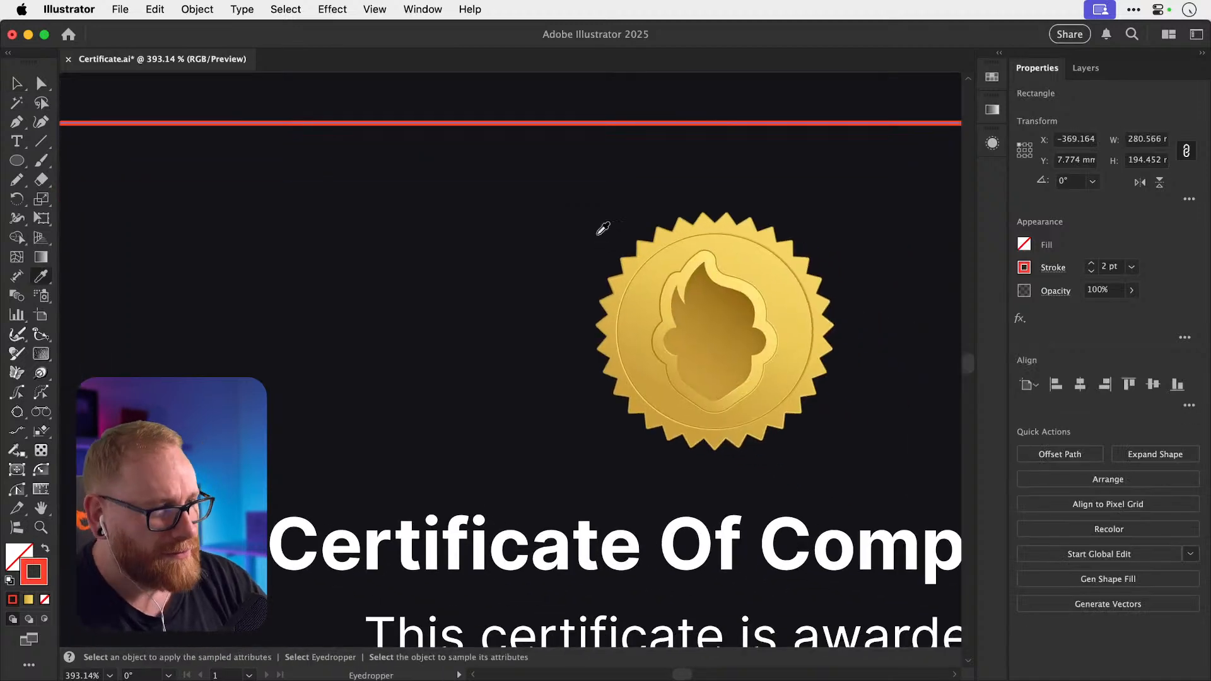
click(625, 296)
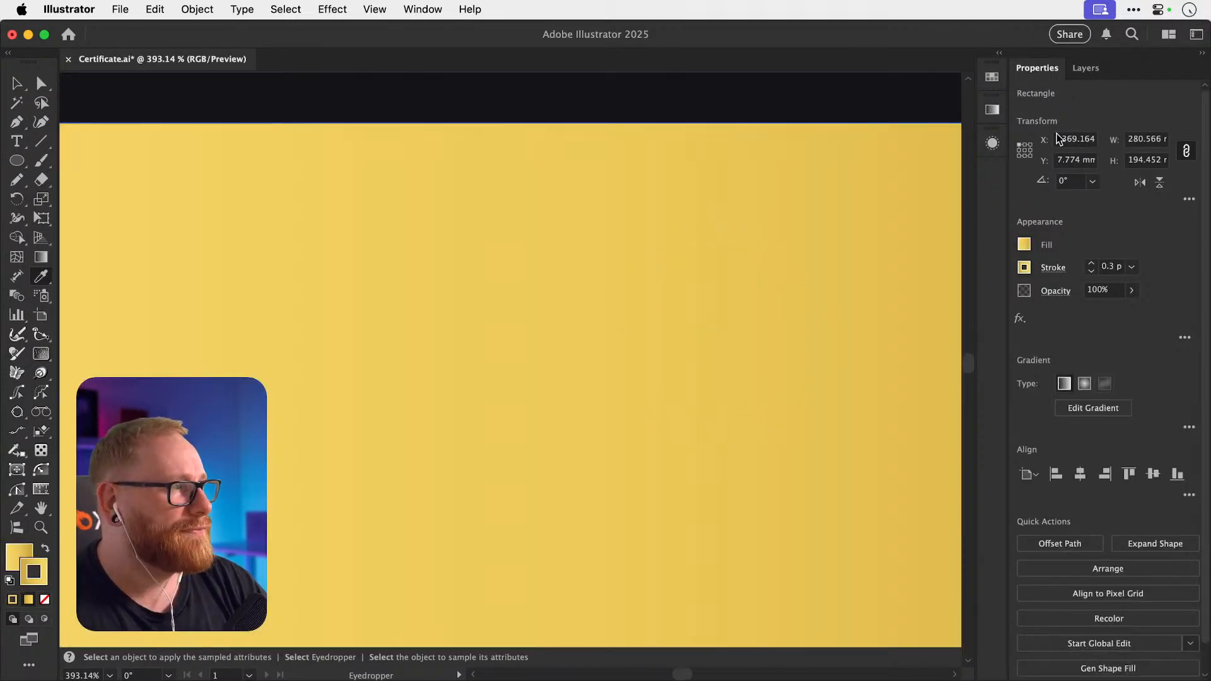
click(992, 143)
click(993, 145)
key(super+z)
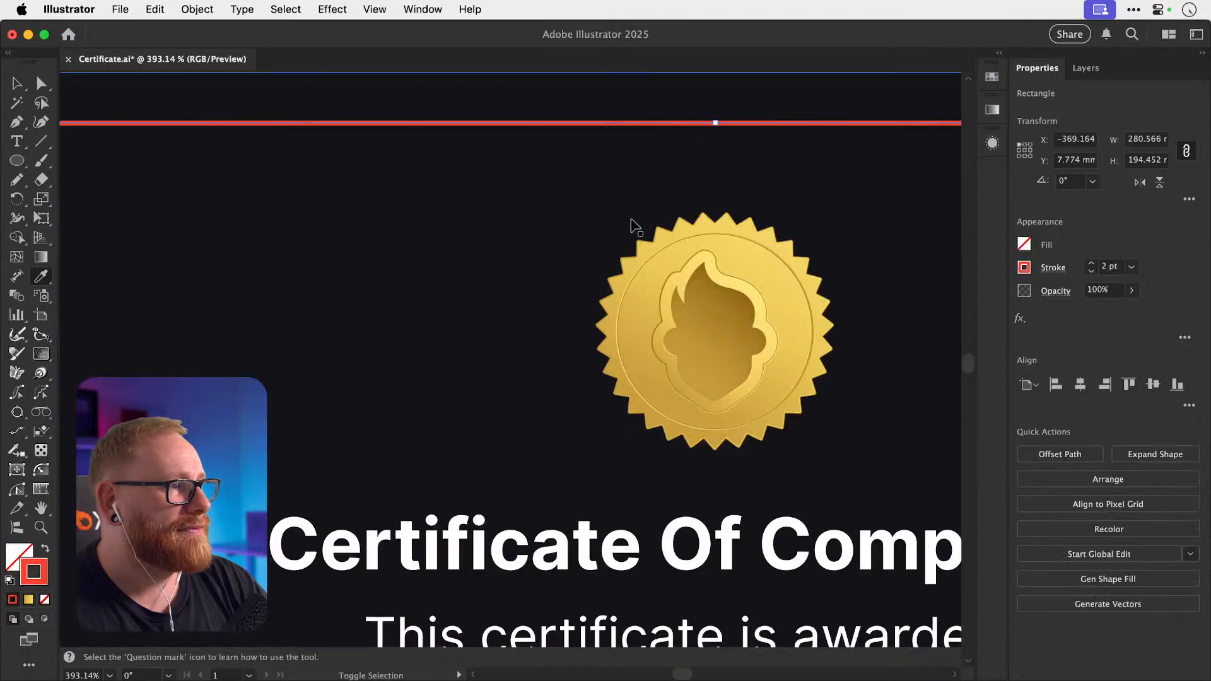
Ungroup the gold badge and drag the inner circle's appearance onto the border rectangle.
key(v)
click(630, 229)
click(627, 304)
key(super+shift+g)
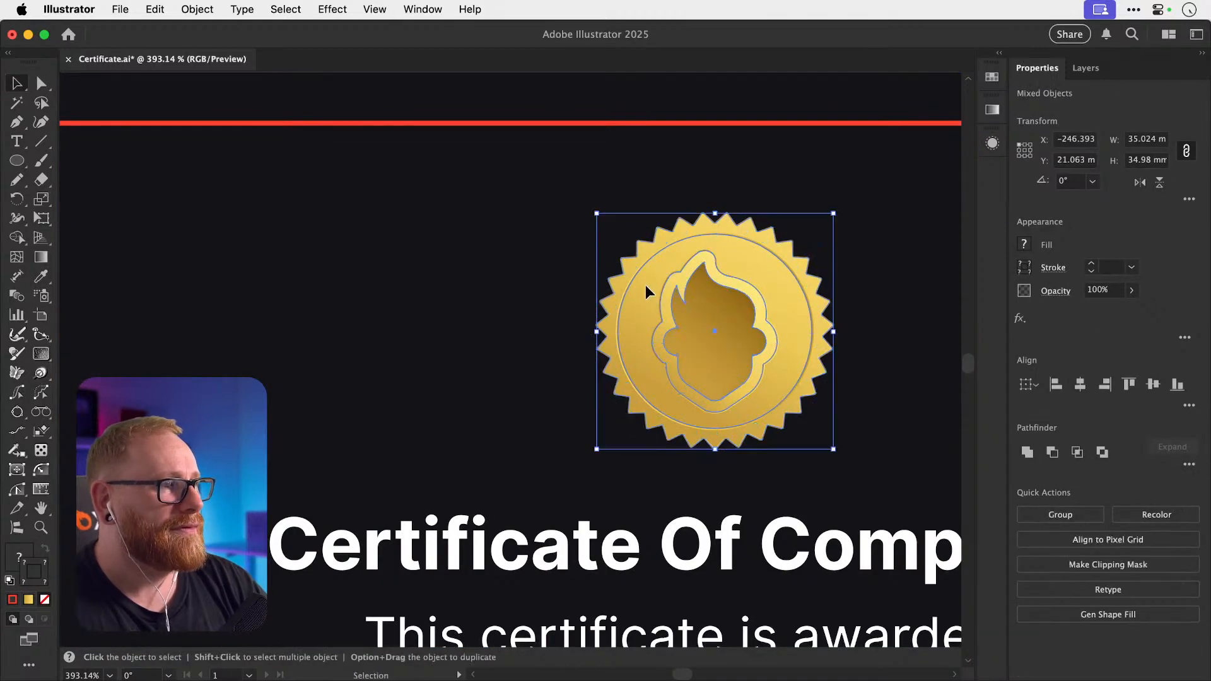
click(632, 289)
click(992, 144)
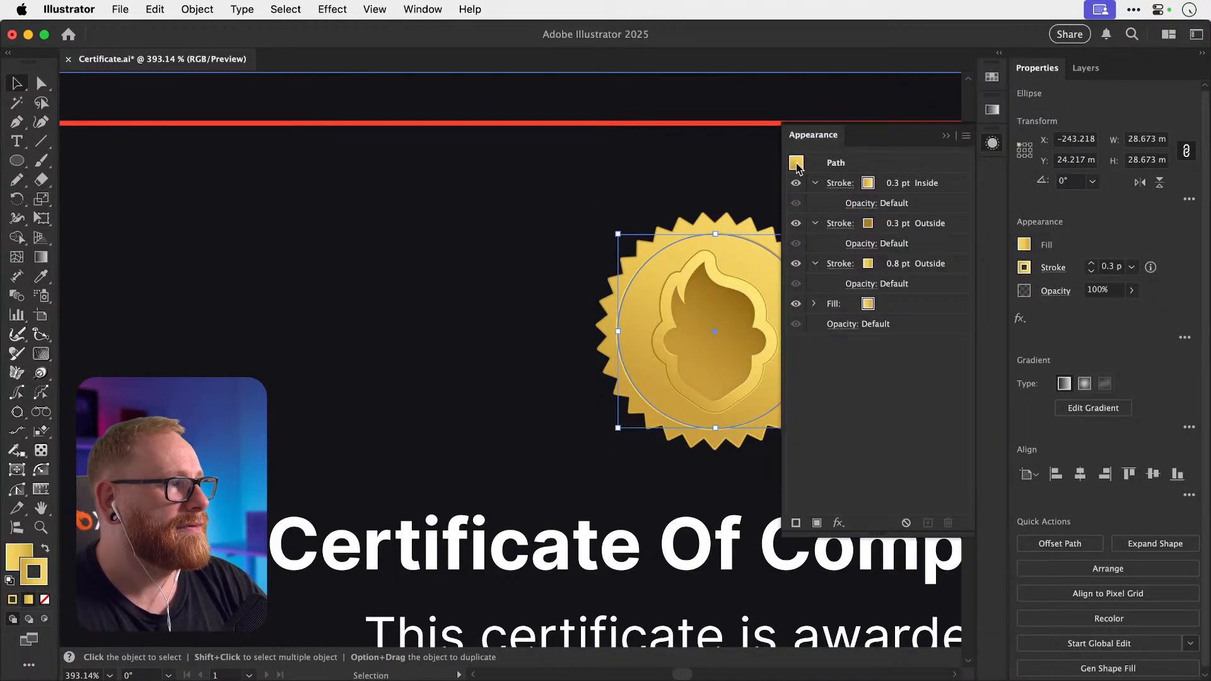
drag(796, 163, 727, 126)
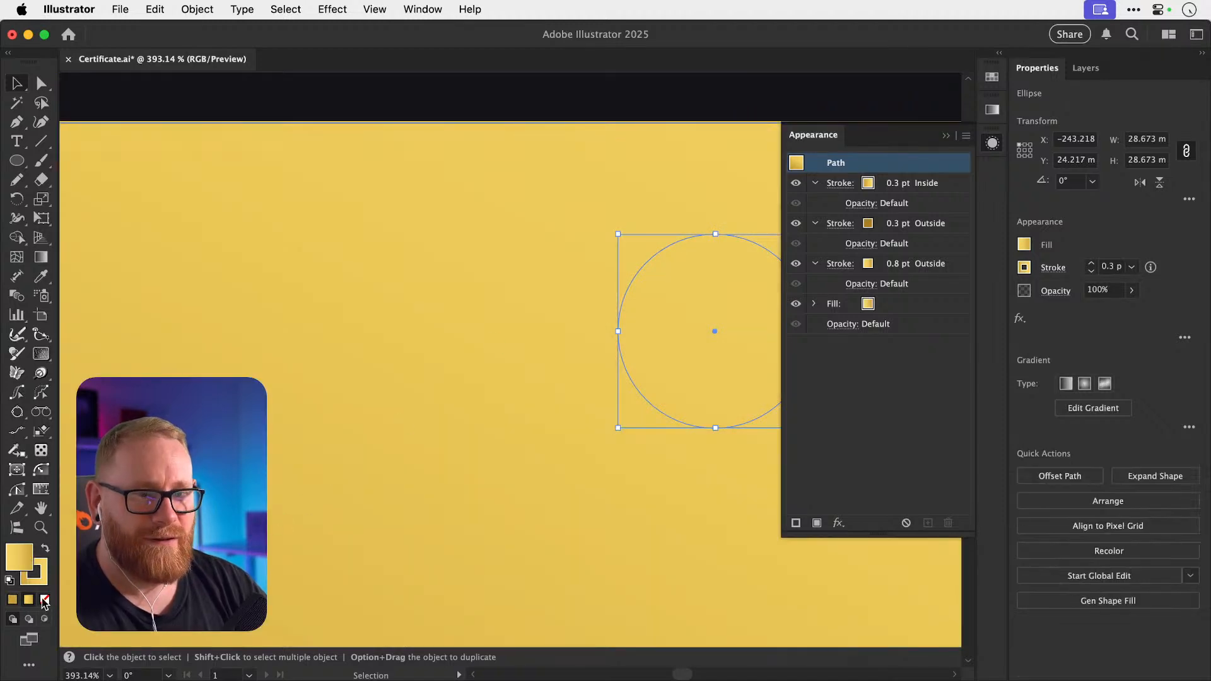
click(405, 265)
click(646, 264)
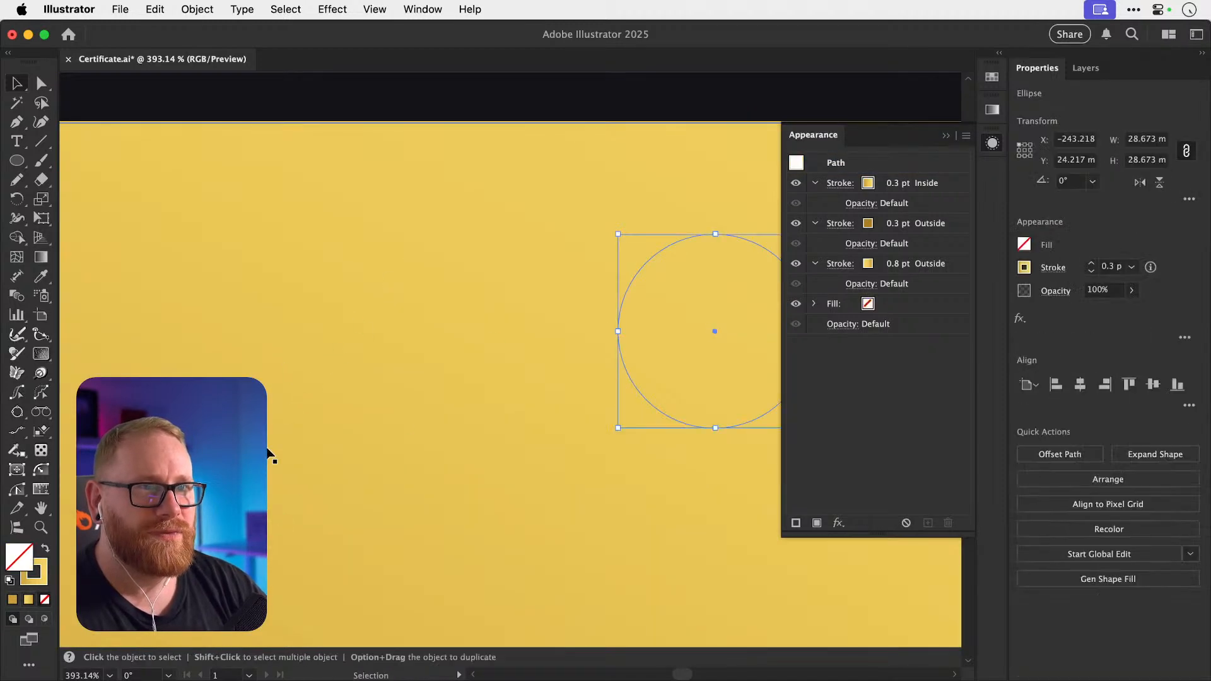
click(742, 221)
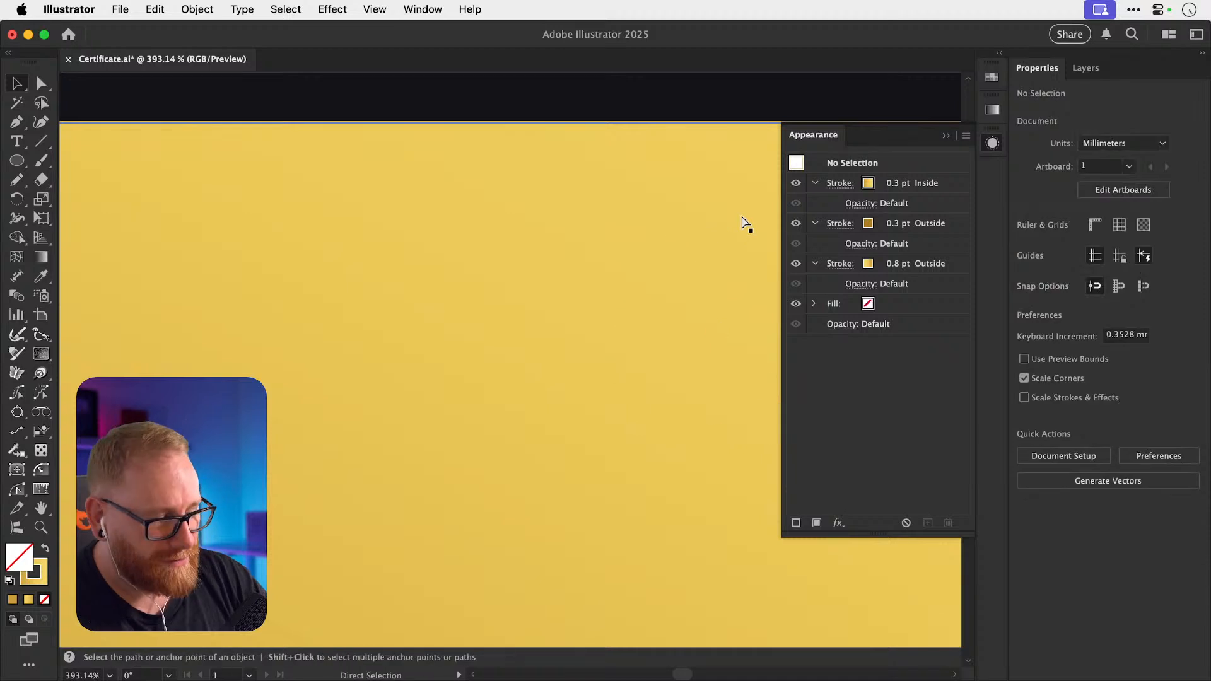
Zoom out to the whole certificate and set the border rectangle's fill to None.
key(super+minus)
key(super+minus)
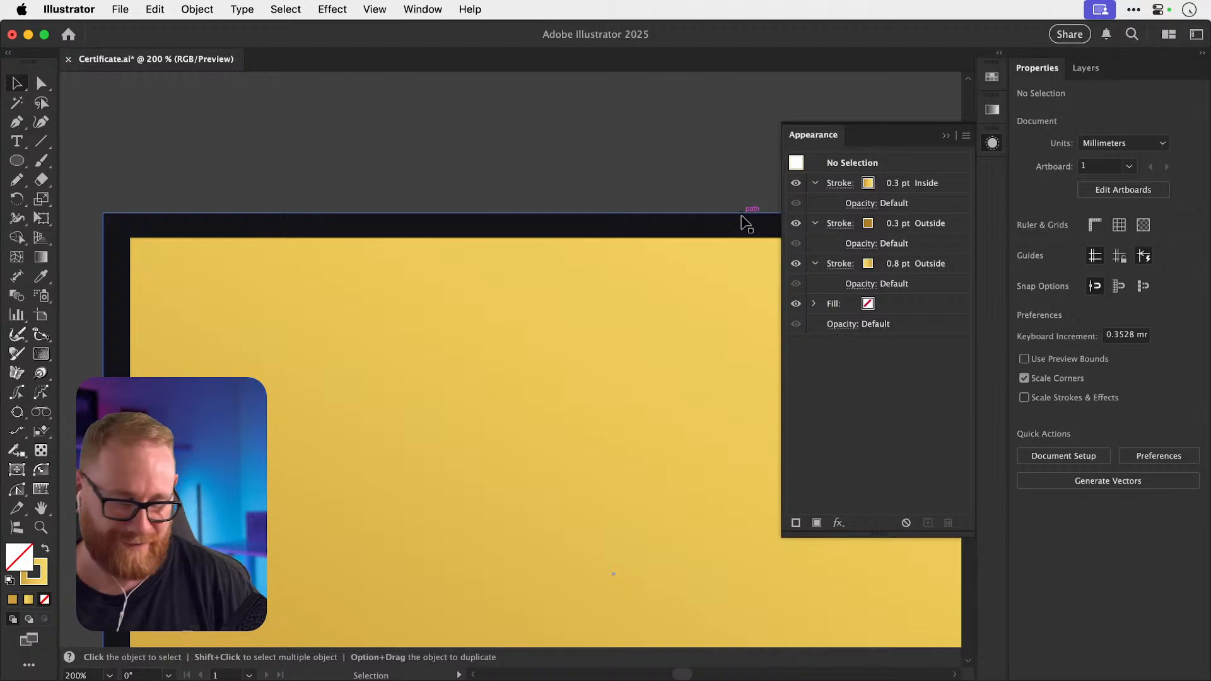
key(super+minus)
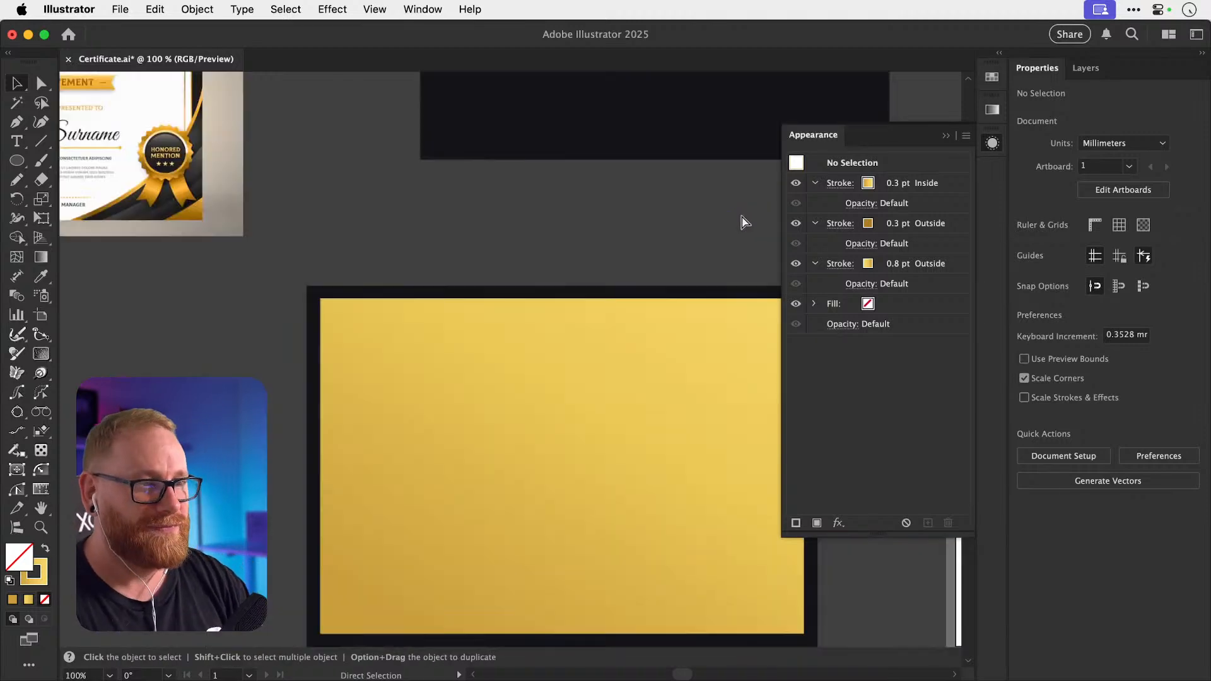
click(507, 407)
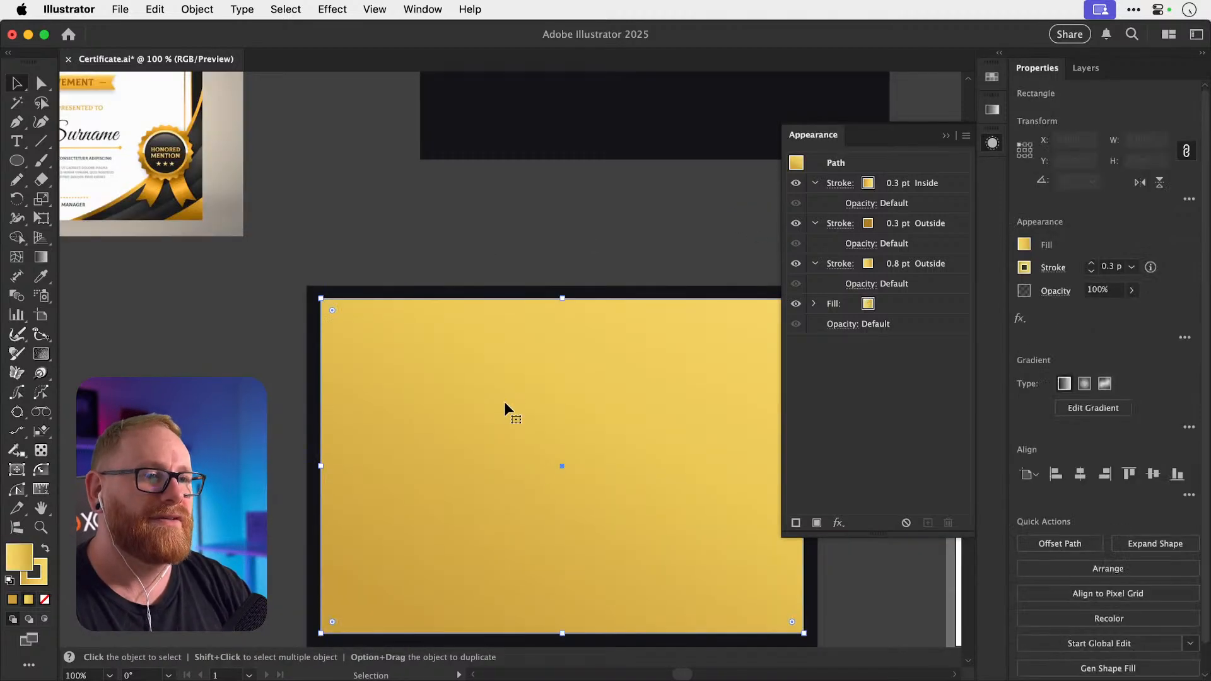
click(45, 599)
key(super+shift+a)
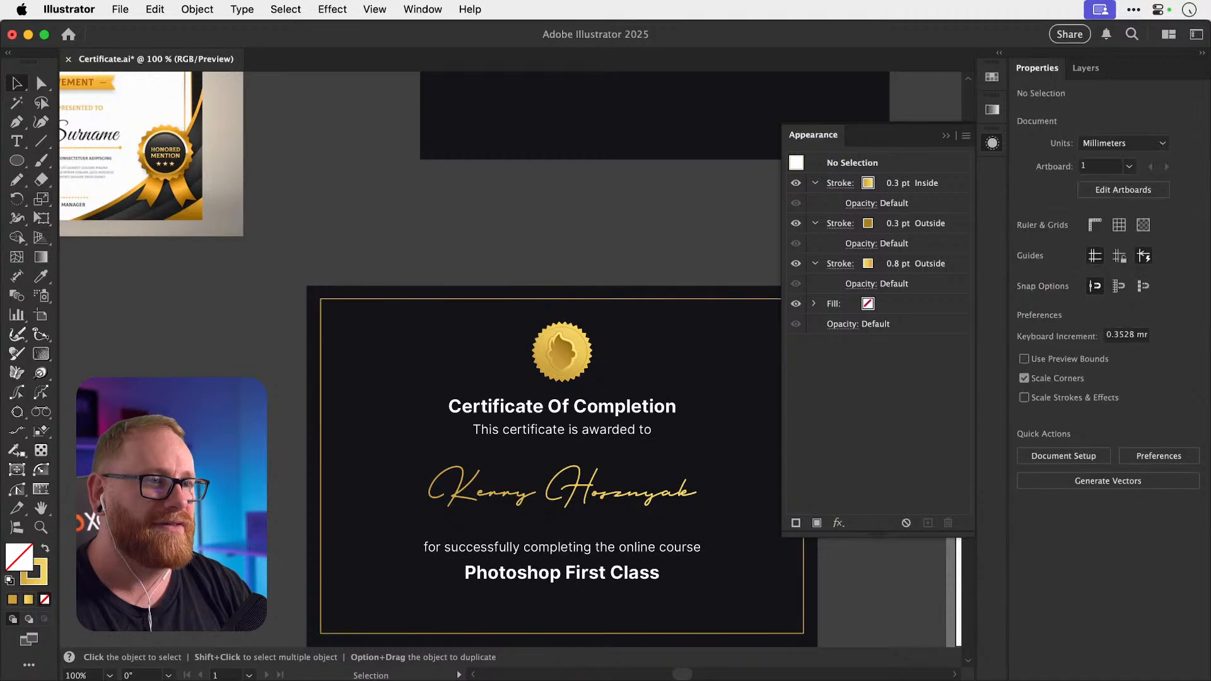
key(z)
drag(441, 283, 688, 295)
drag(364, 304, 675, 305)
key(v)
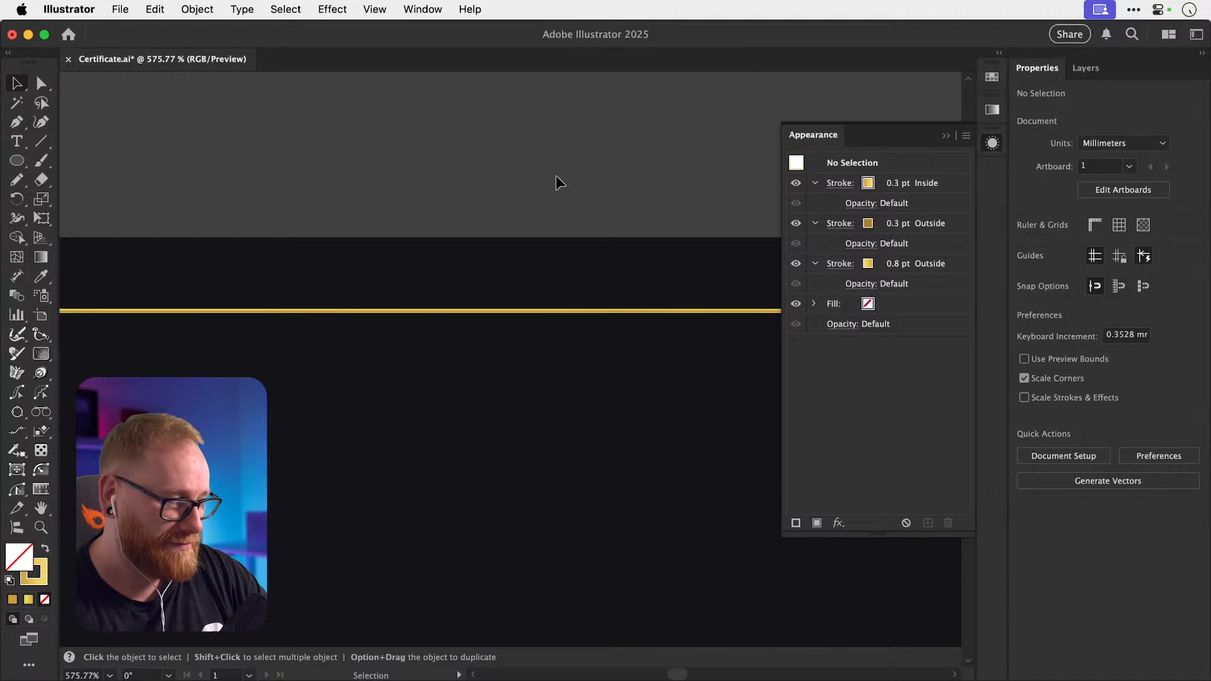
key(super+minus)
key(super+minus)
key(super+minus)
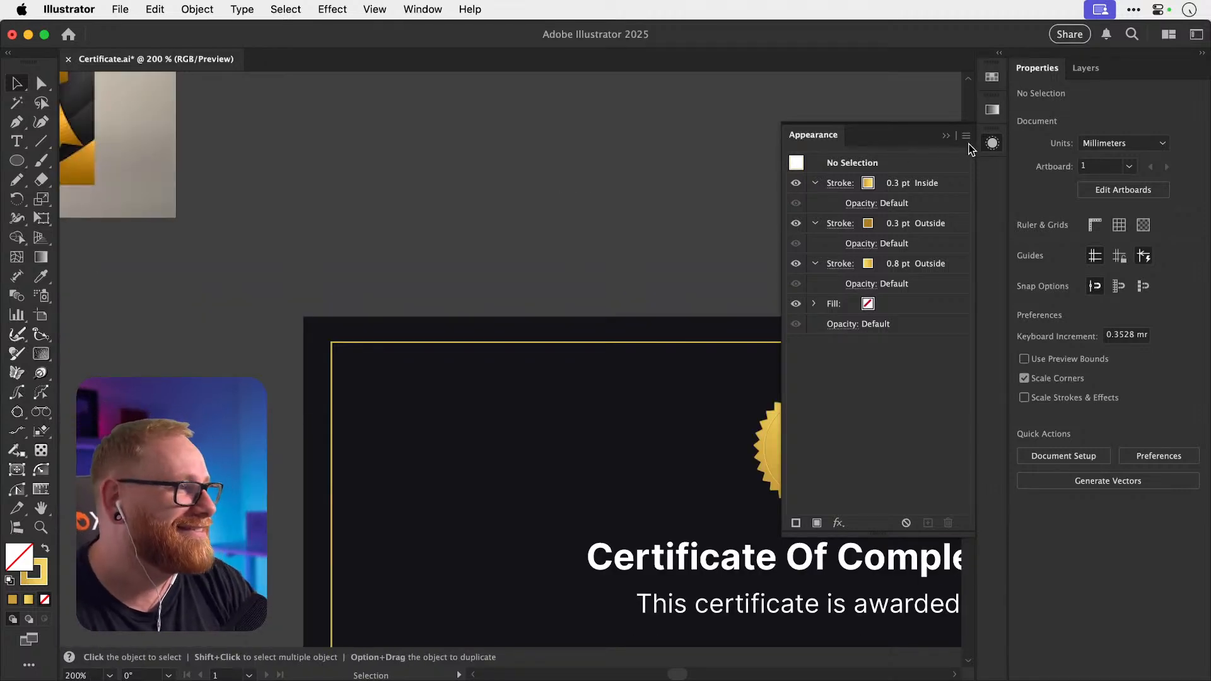
click(992, 143)
key(super+minus)
key(super+minus)
key(super+minus)
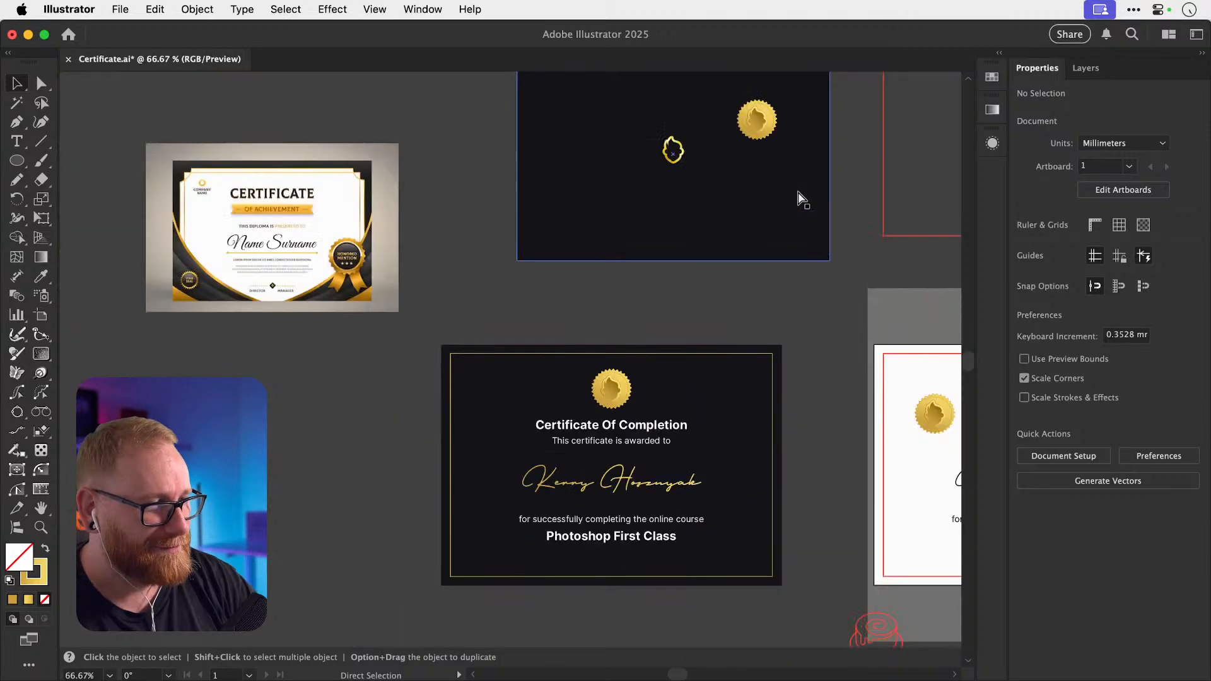
scroll(799, 193, down, 3)
scroll(798, 193, right, 2)
key(z)
drag(541, 311, 793, 340)
key(v)
scroll(793, 341, up, 3)
scroll(794, 342, left, 2)
key(z)
drag(497, 182, 806, 187)
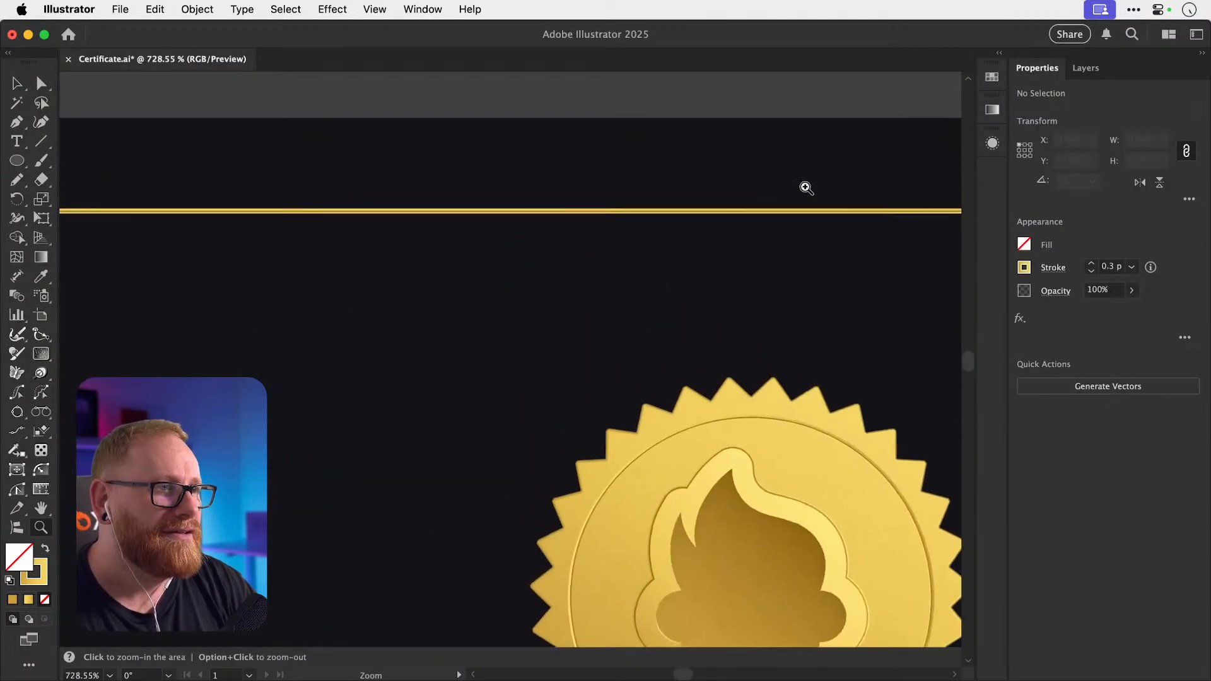
key(v)
click(744, 212)
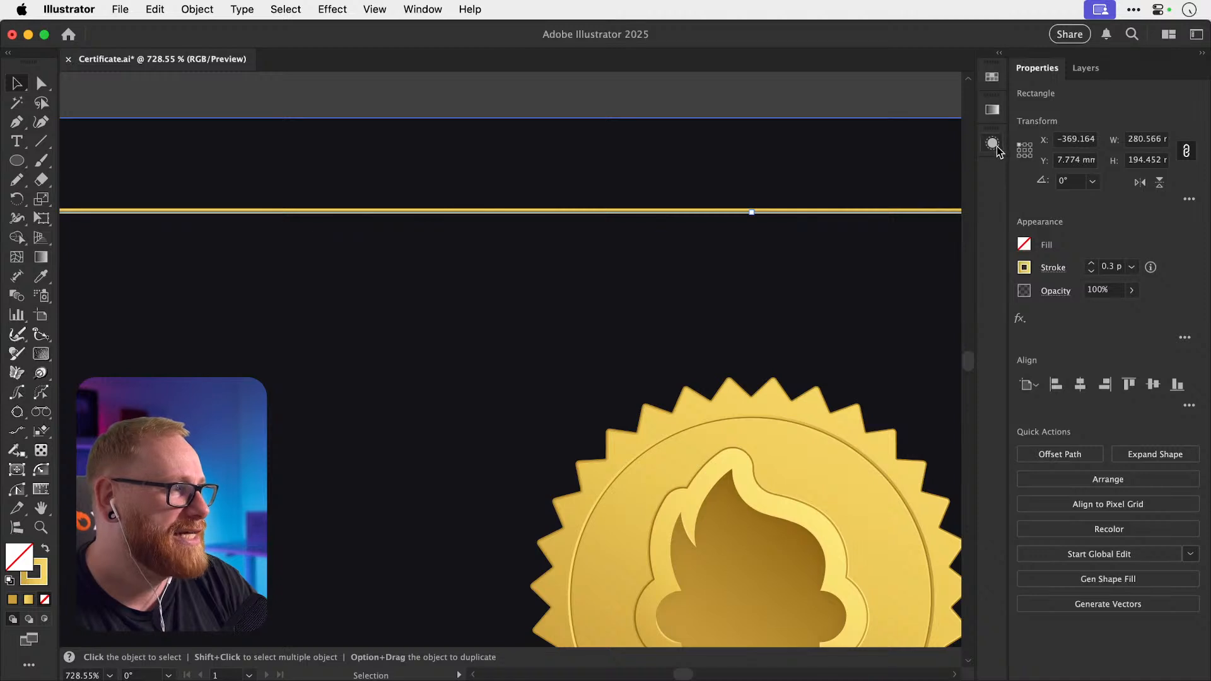
click(993, 145)
click(806, 225)
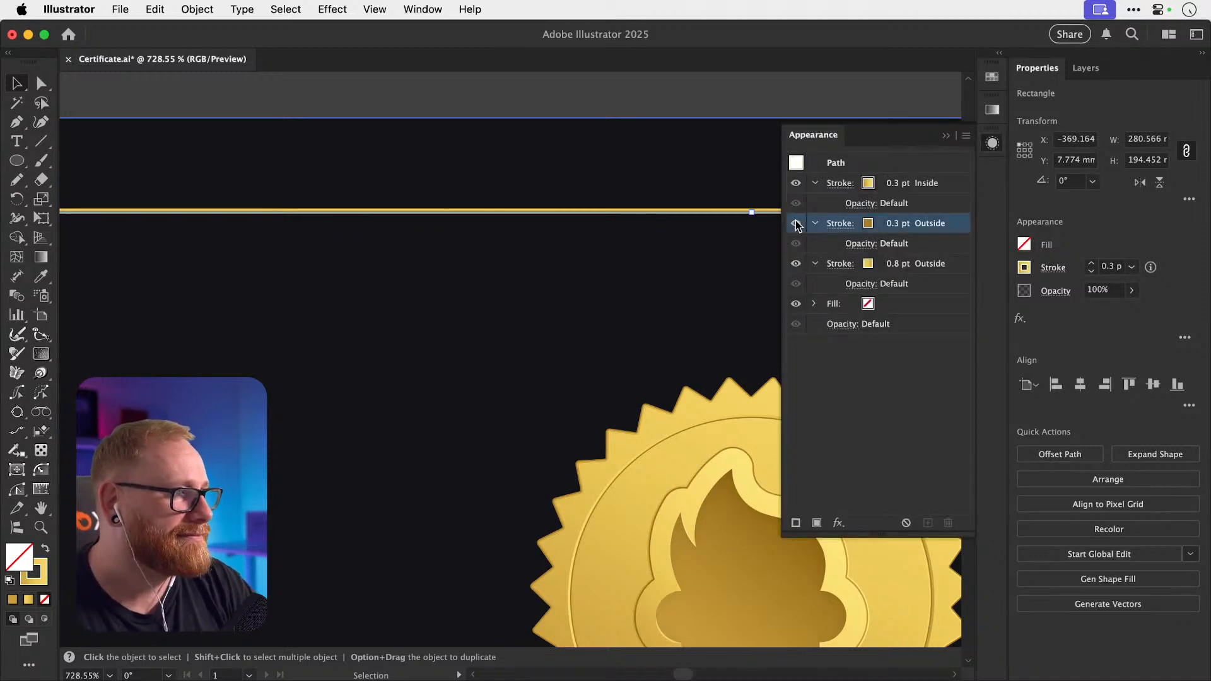
click(796, 186)
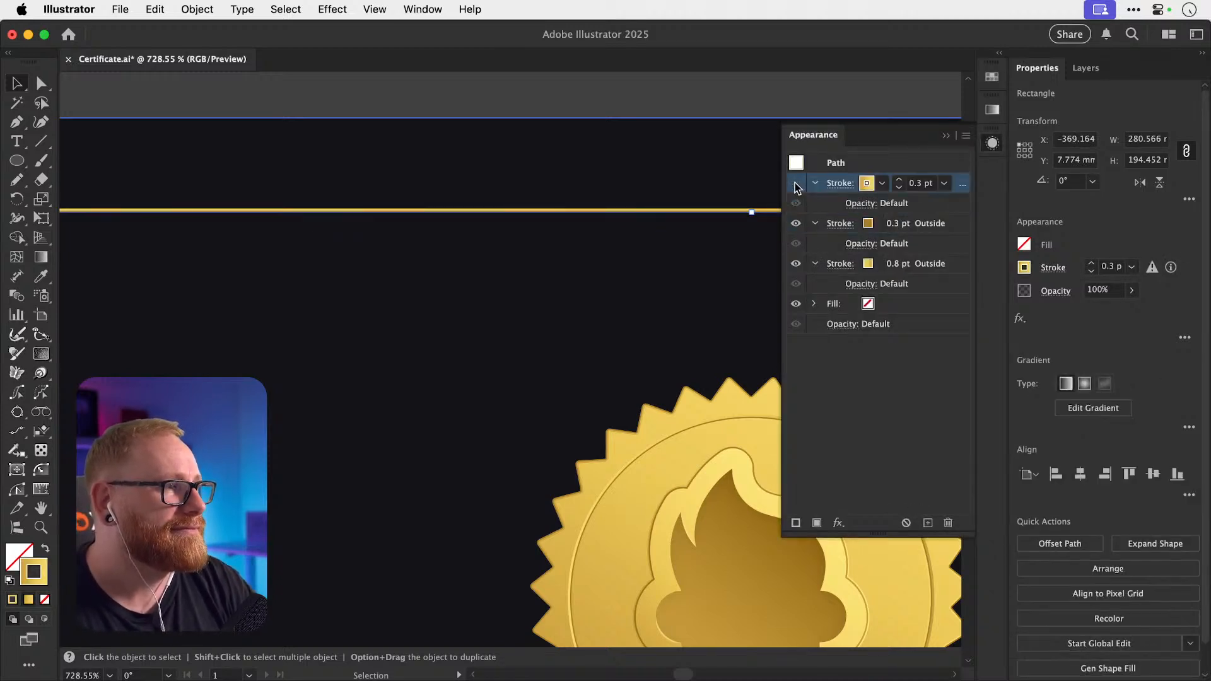
click(796, 264)
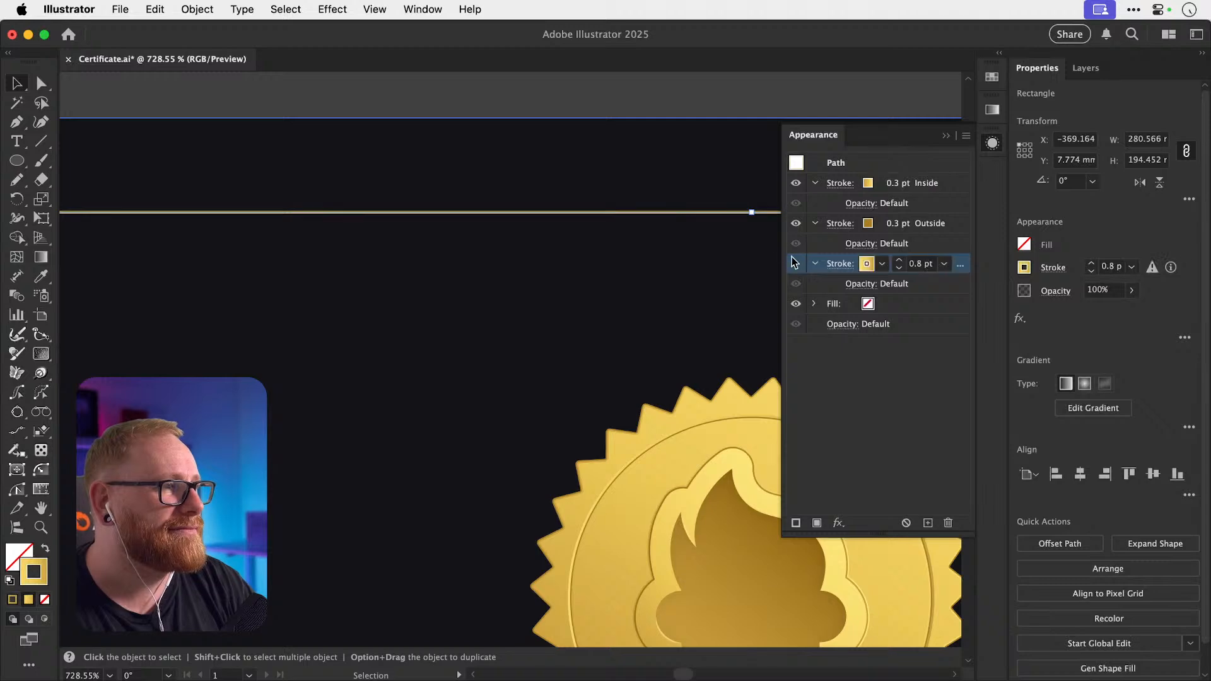
click(686, 101)
click(992, 142)
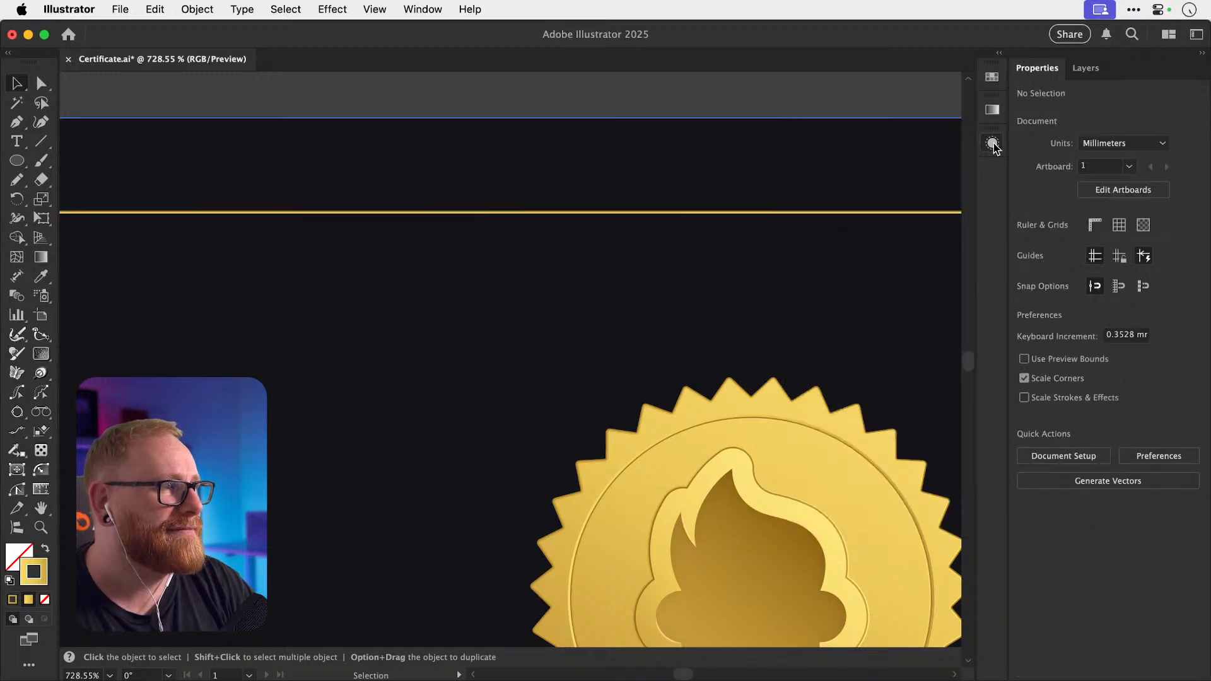
key(super+1)
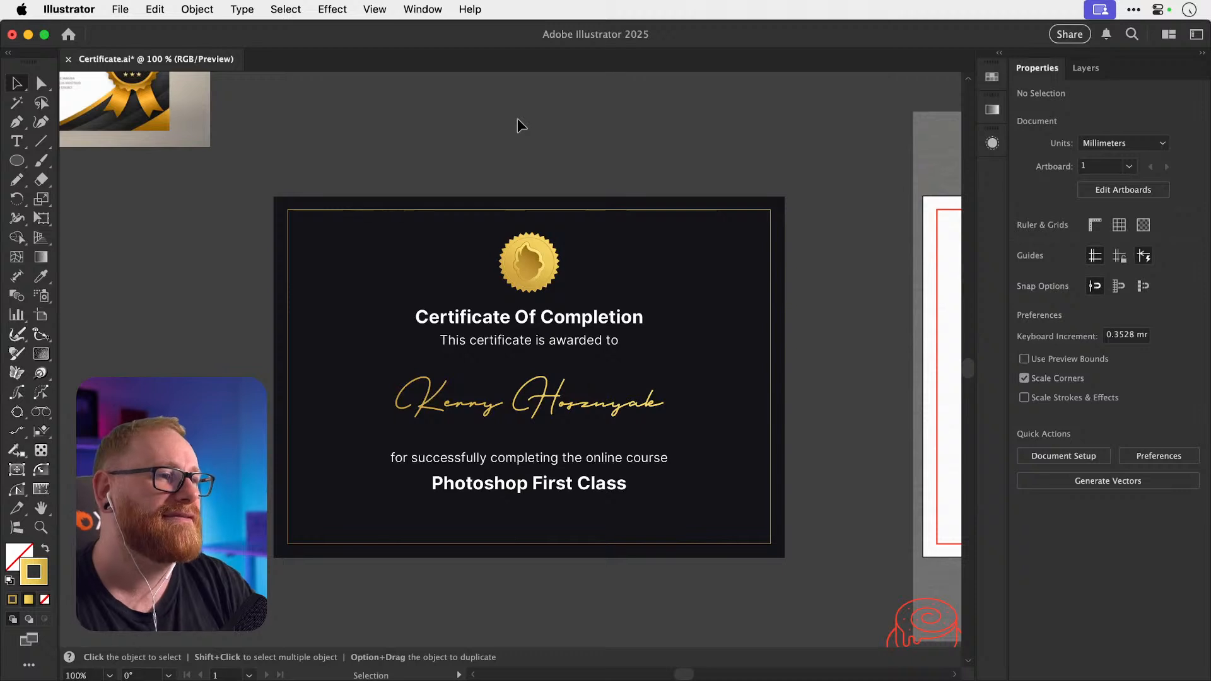
scroll(517, 118, up, 3)
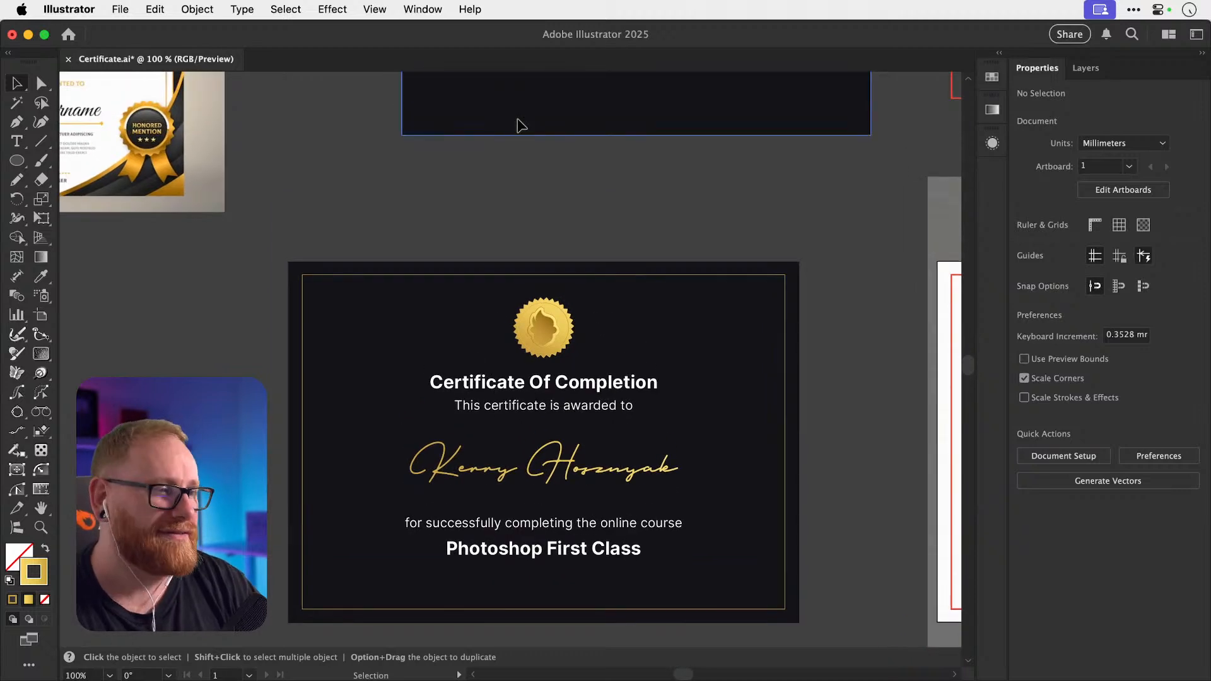
scroll(517, 119, down, 3)
scroll(517, 118, right, 4)
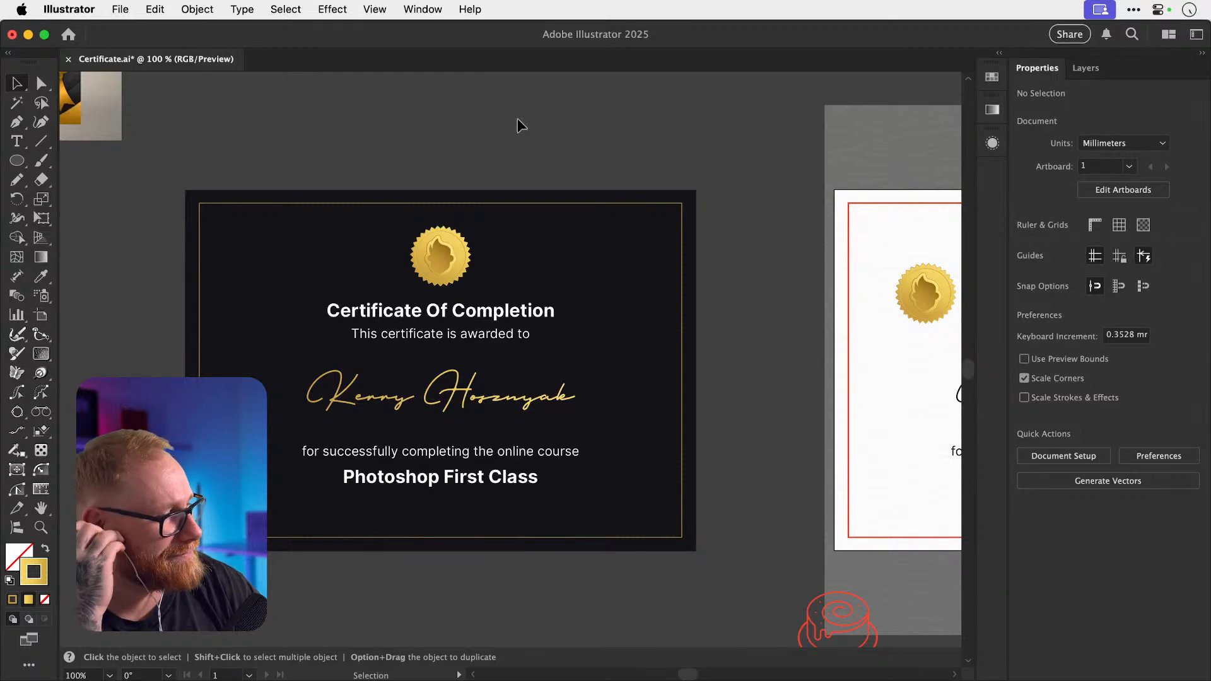
scroll(518, 118, right, 12)
scroll(517, 119, up, 1)
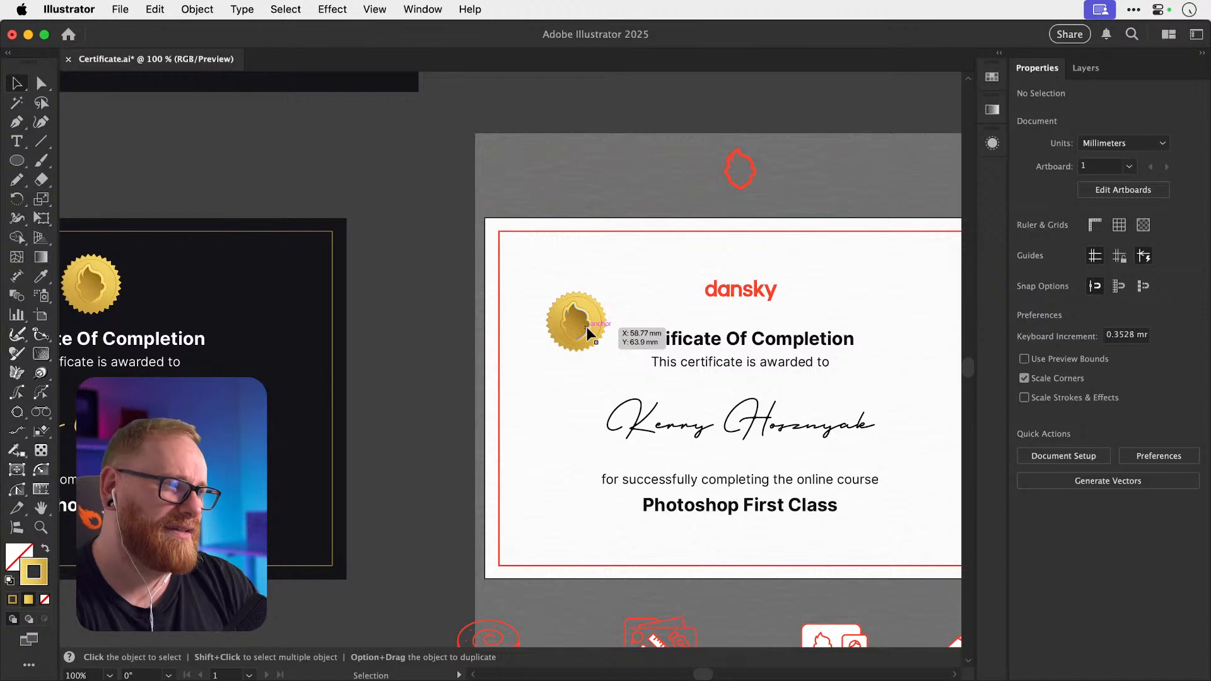
key(super+minus)
key(super+minus)
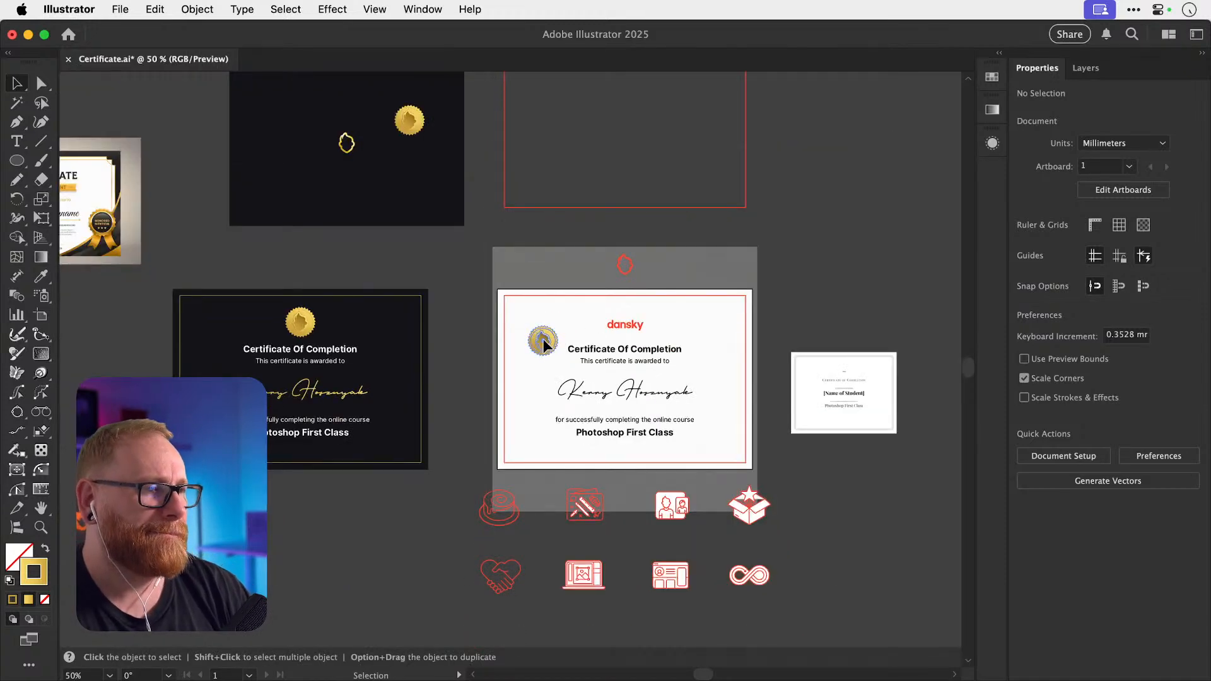
drag(543, 338, 841, 183)
scroll(614, 315, down, 3)
scroll(614, 316, right, 1)
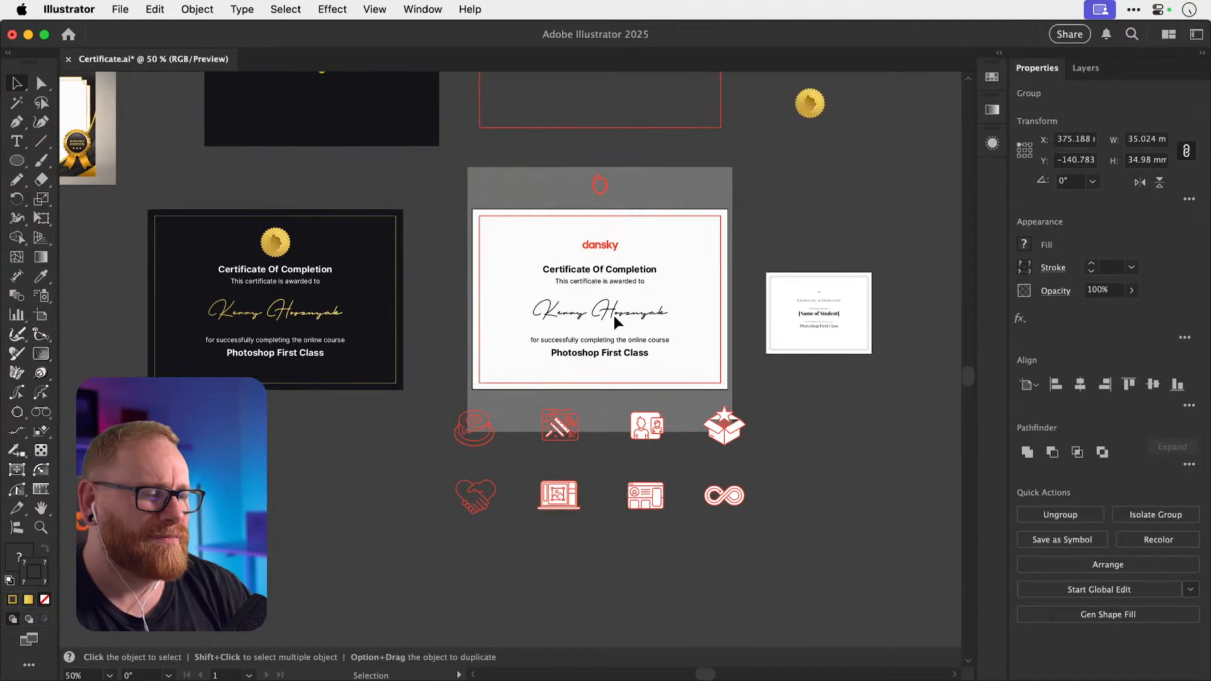
drag(430, 400, 792, 565)
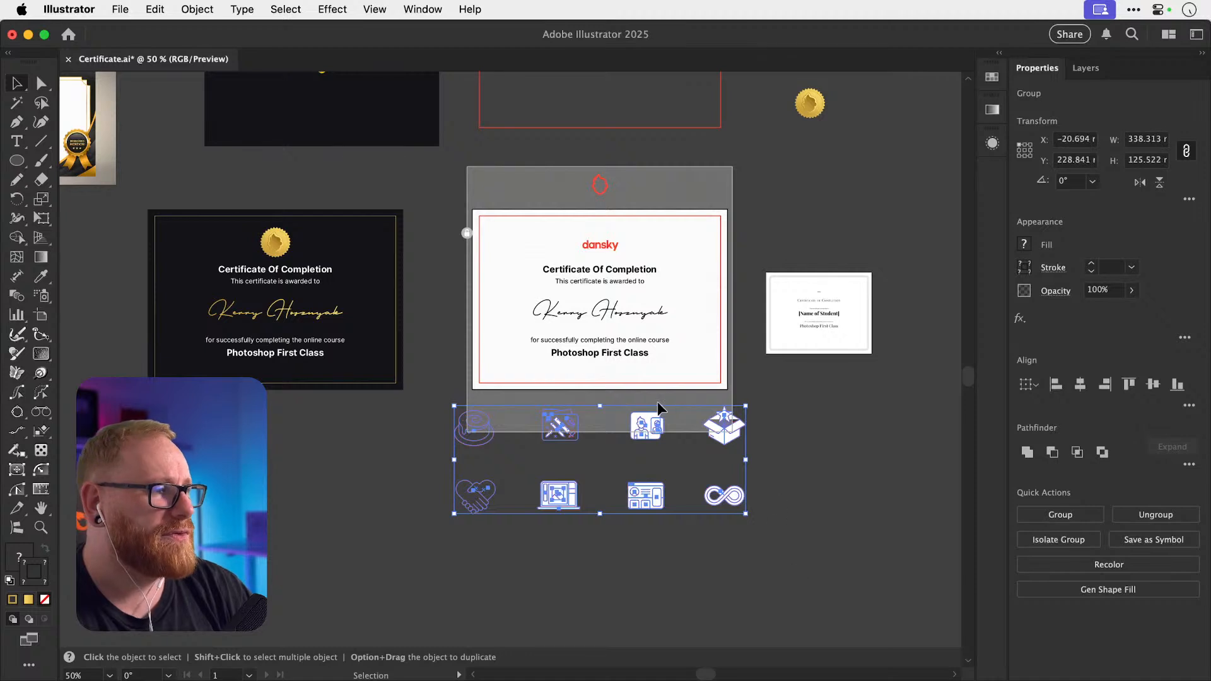
drag(690, 423, 691, 535)
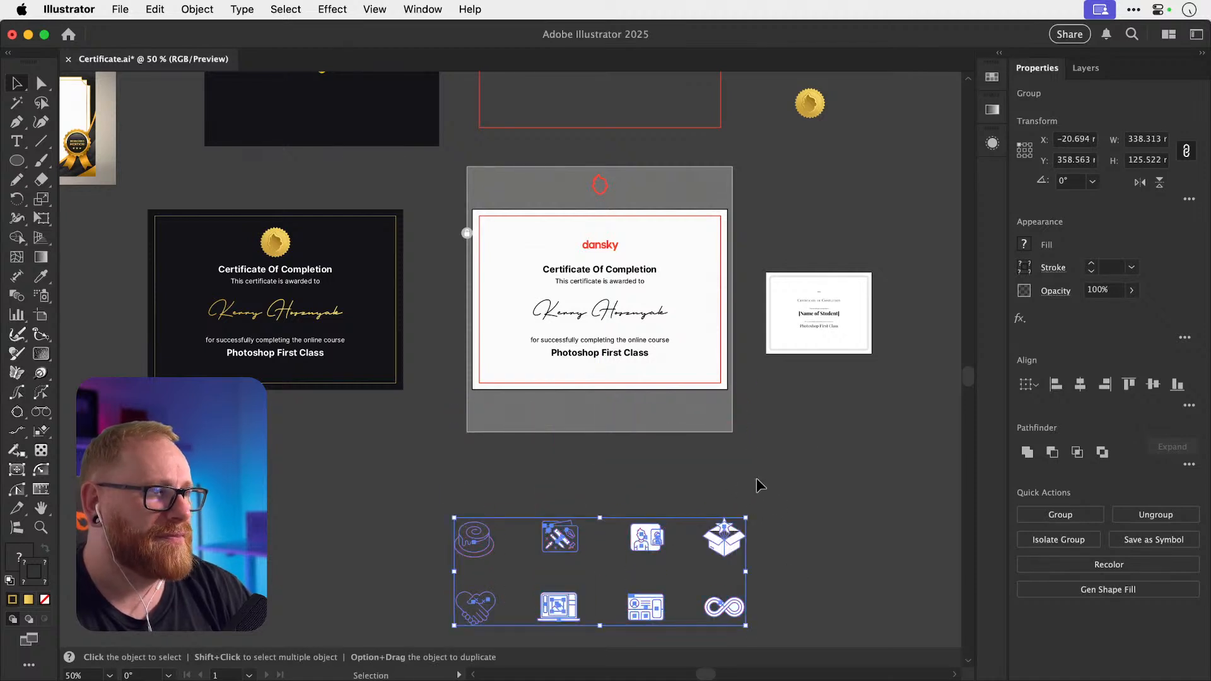
click(797, 457)
drag(795, 277, 831, 275)
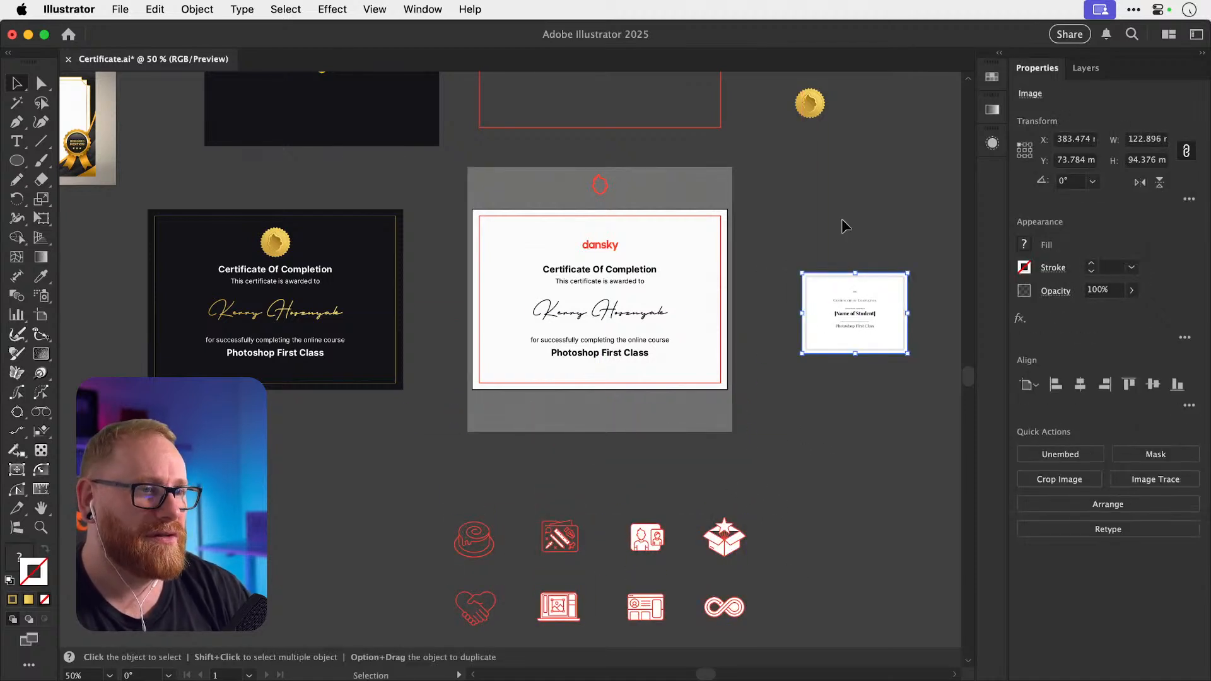
click(841, 218)
key(z)
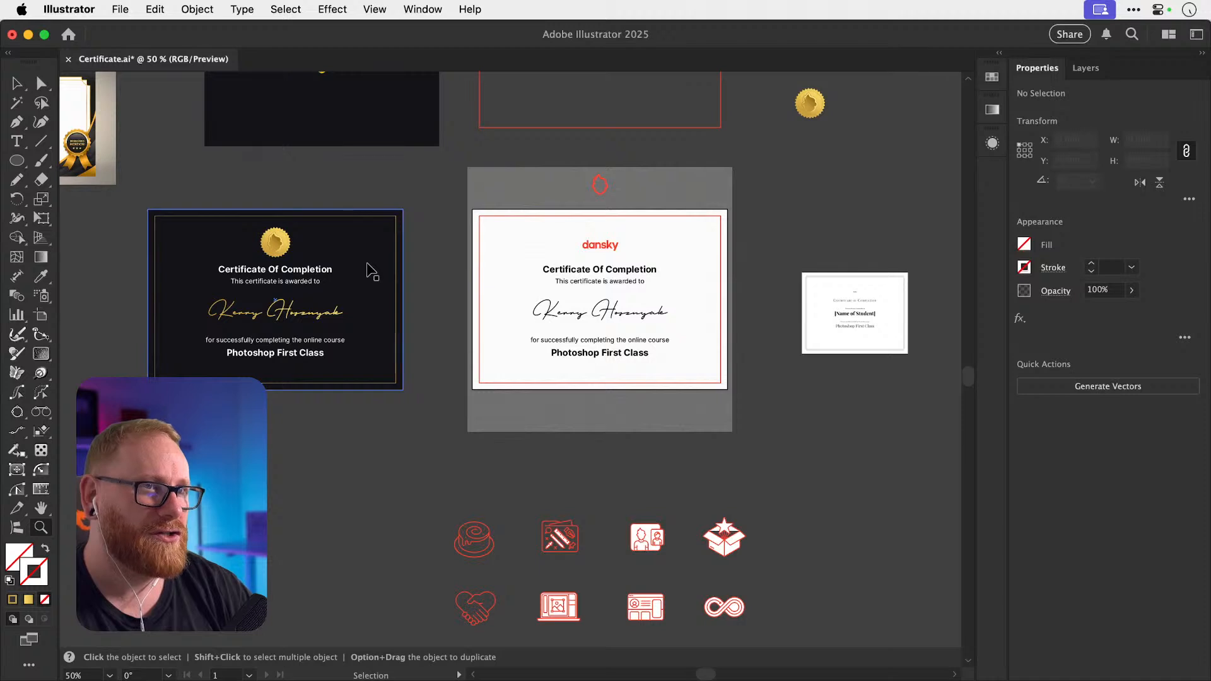
key(super+s)
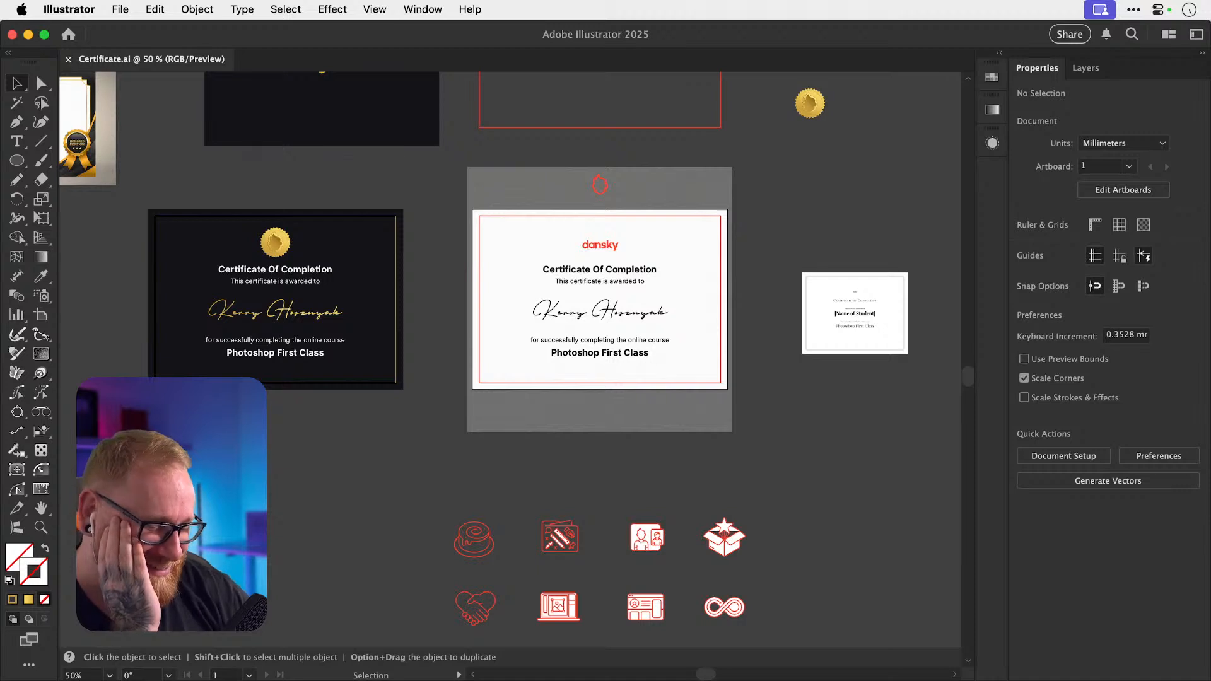
key(super+Tab)
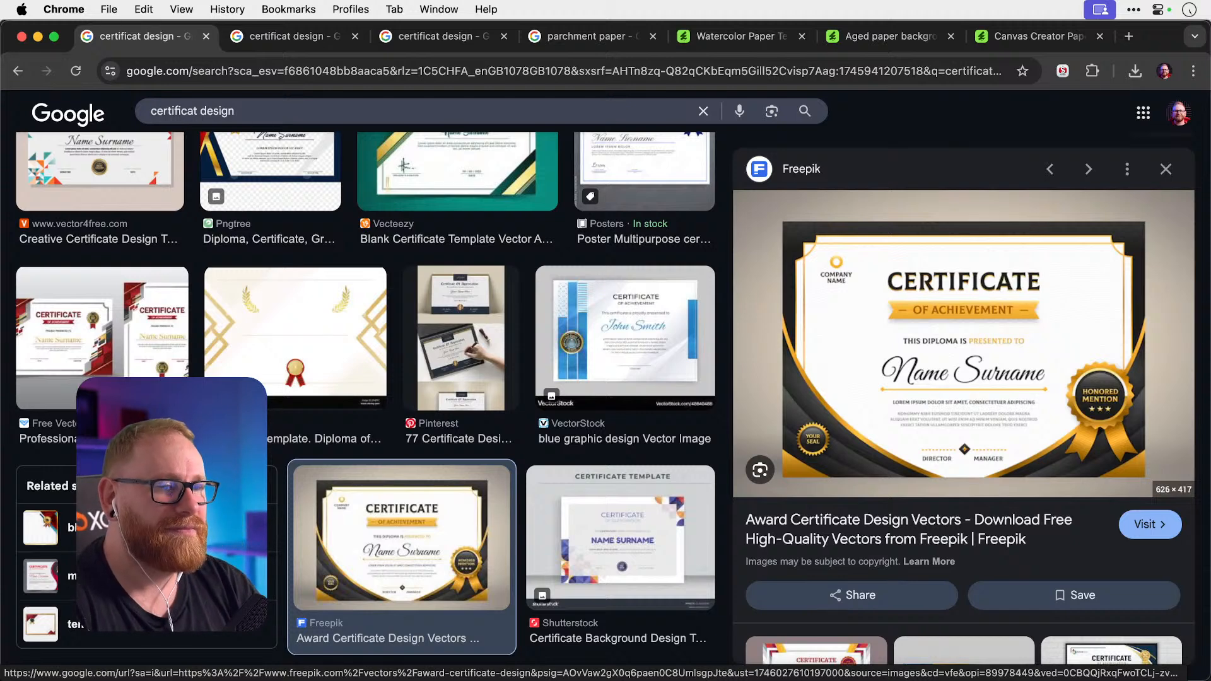
key(super+Tab)
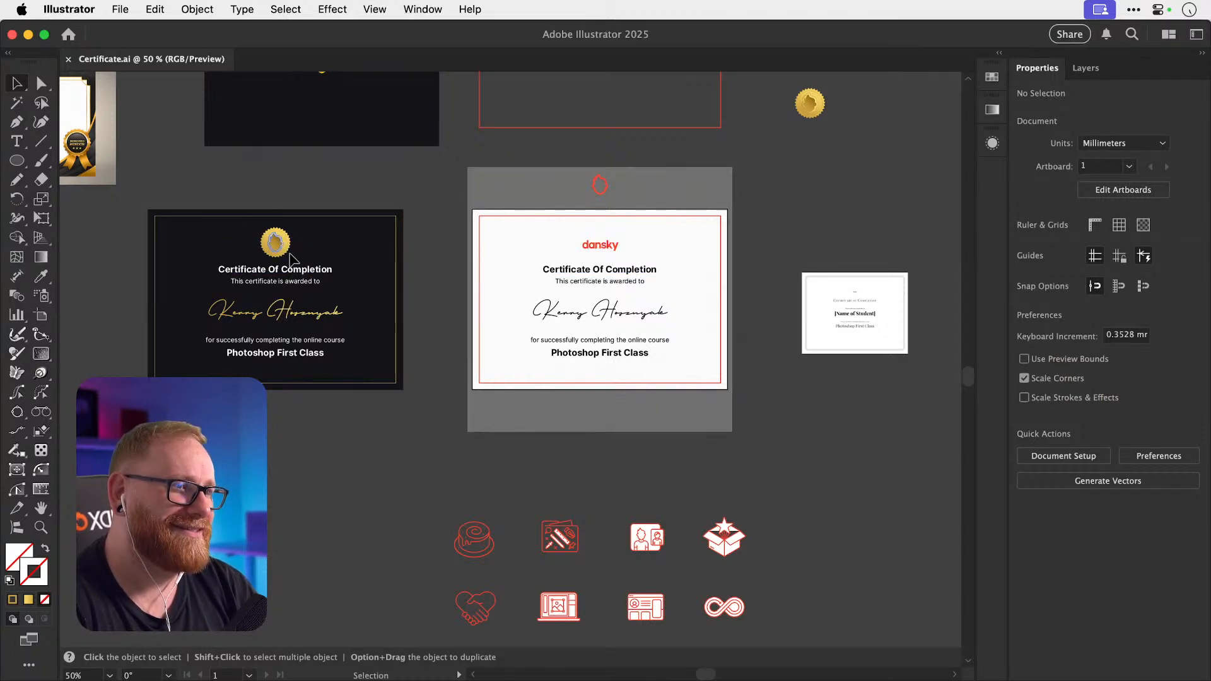
Try copying the gold medal and its ring onto the white certificate, undoing or deleting each copy.
drag(277, 243, 654, 204)
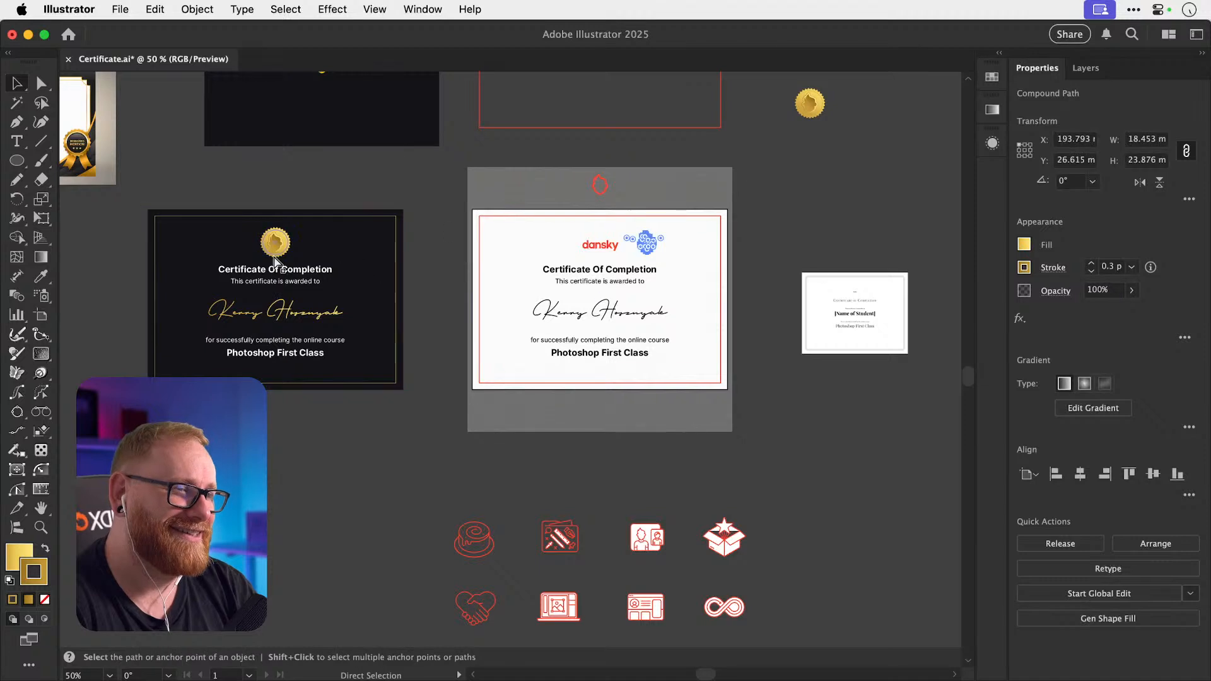
key(super+z)
drag(264, 248, 534, 229)
key(super+z)
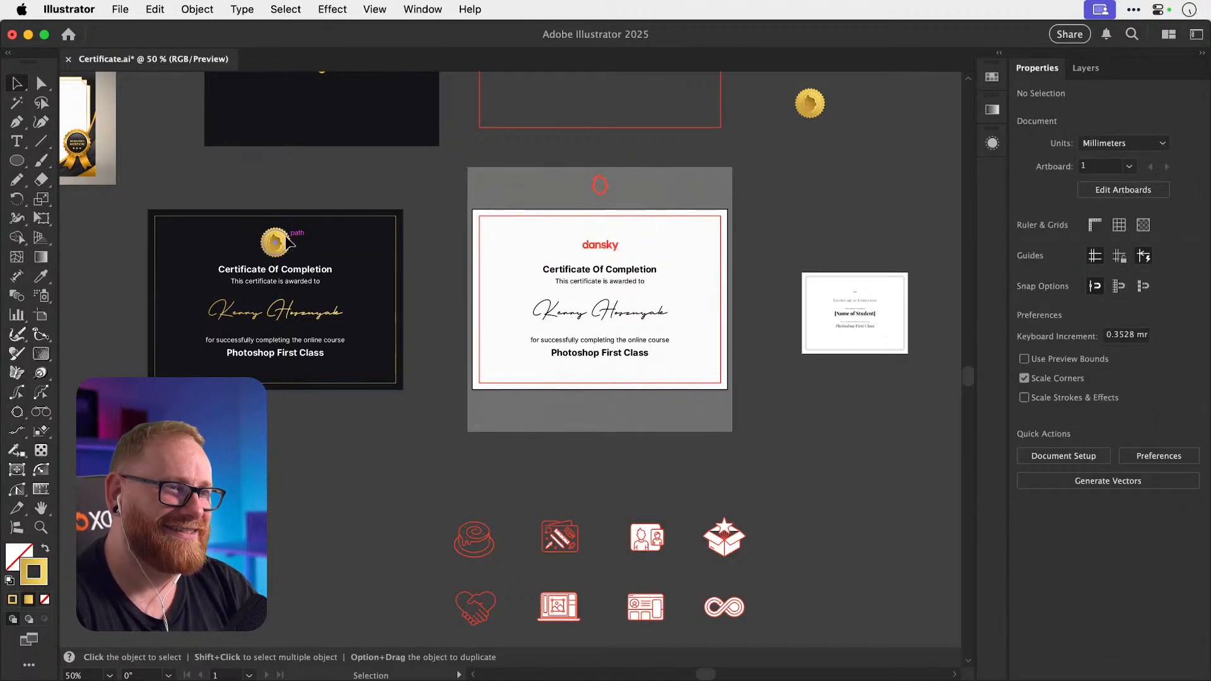
drag(285, 242, 499, 238)
key(super+z)
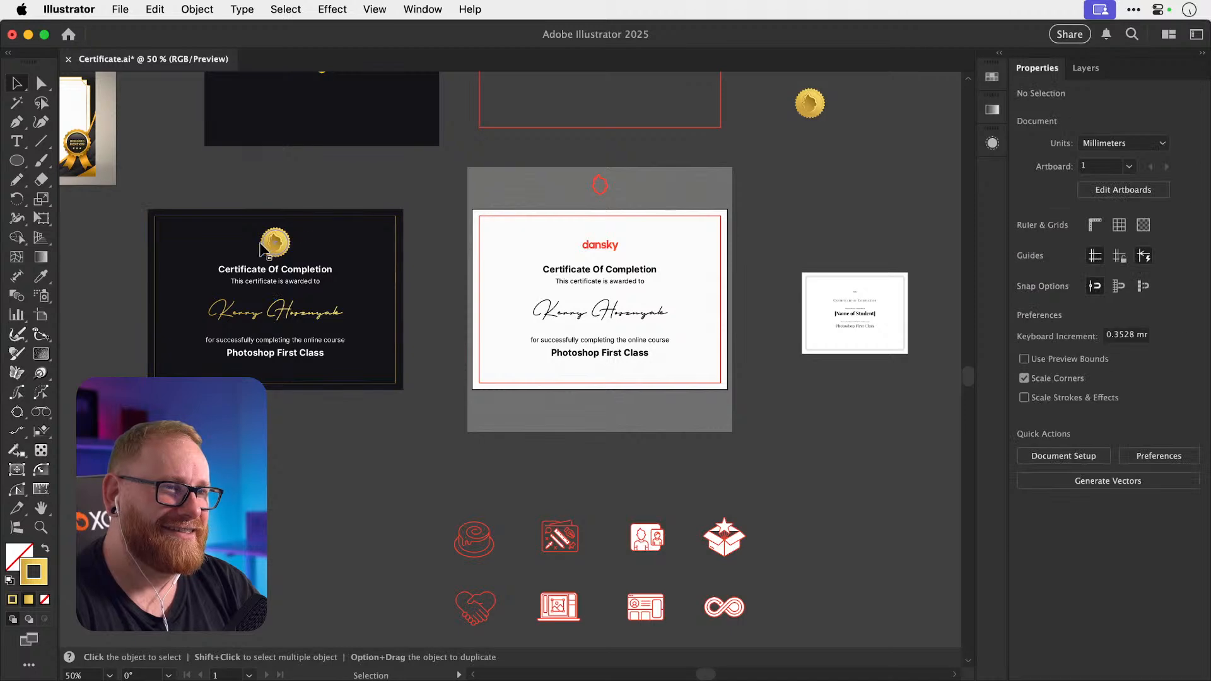
drag(261, 245, 743, 276)
key(z)
key(v)
key(Delete)
Copy the medal's inner flame and paste it onto the white certificate.
key(z)
drag(280, 229, 554, 230)
key(v)
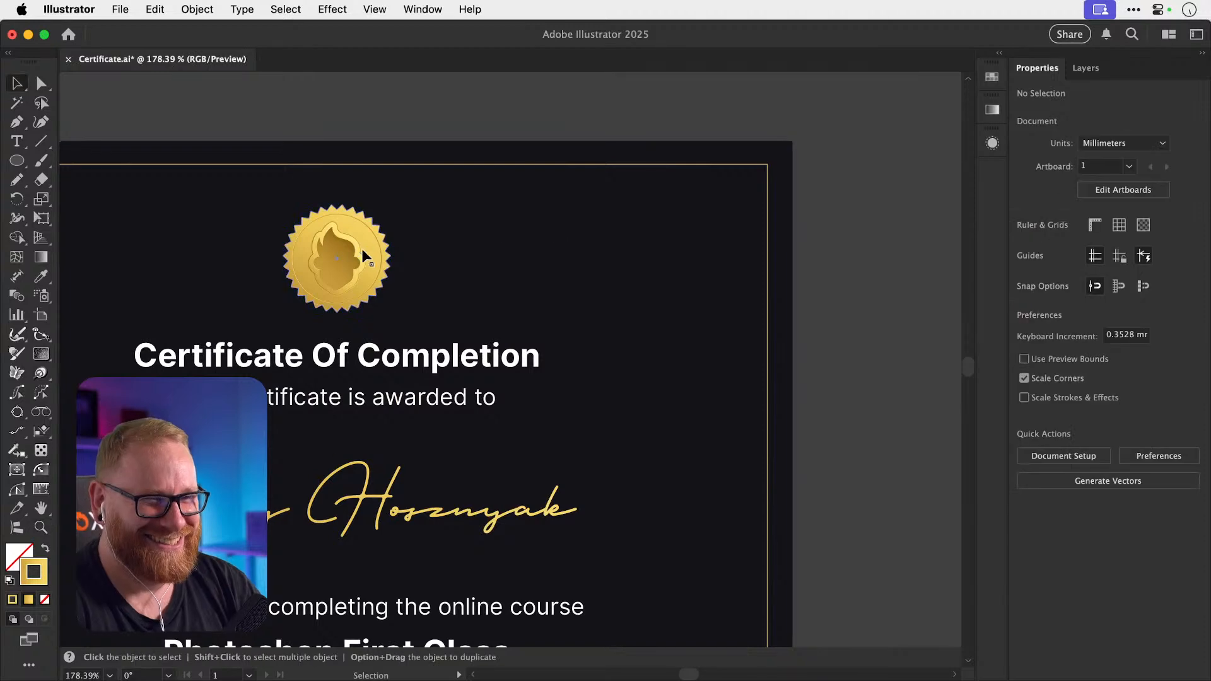
drag(360, 257, 363, 256)
key(super+c)
scroll(361, 251, right, 15)
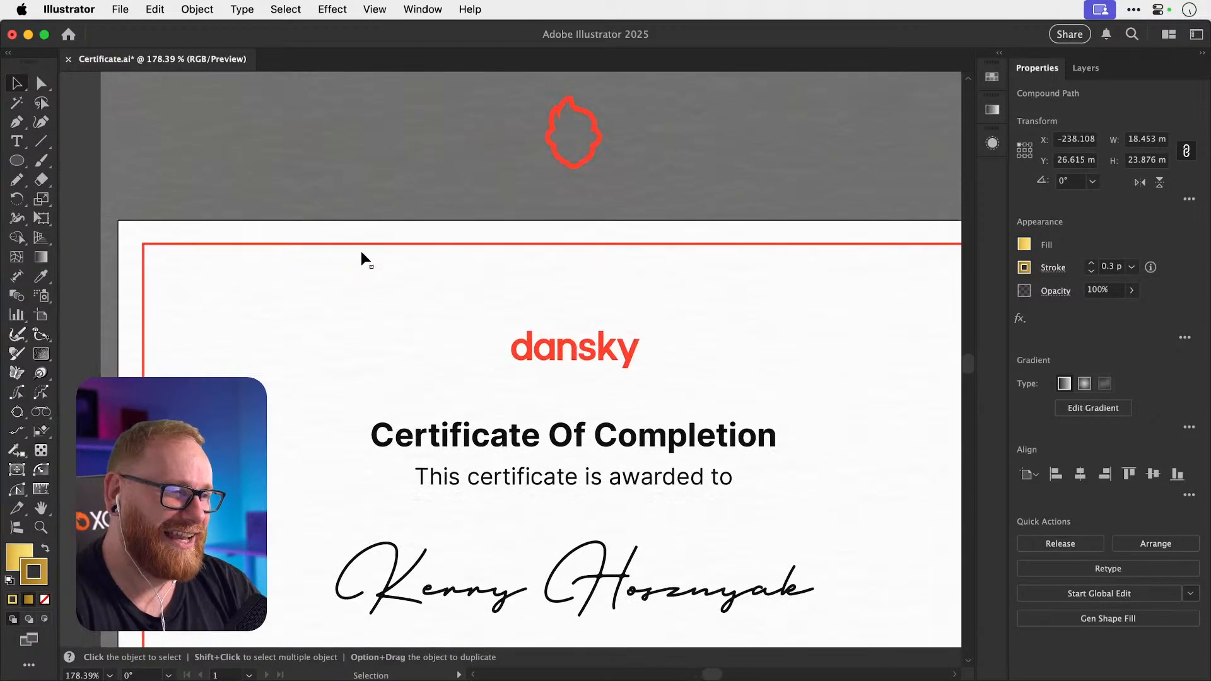
key(super+v)
Zoom in on the pasted flame beside the dansky wordmark and select the gold flame.
key(z)
drag(507, 375, 714, 373)
key(v)
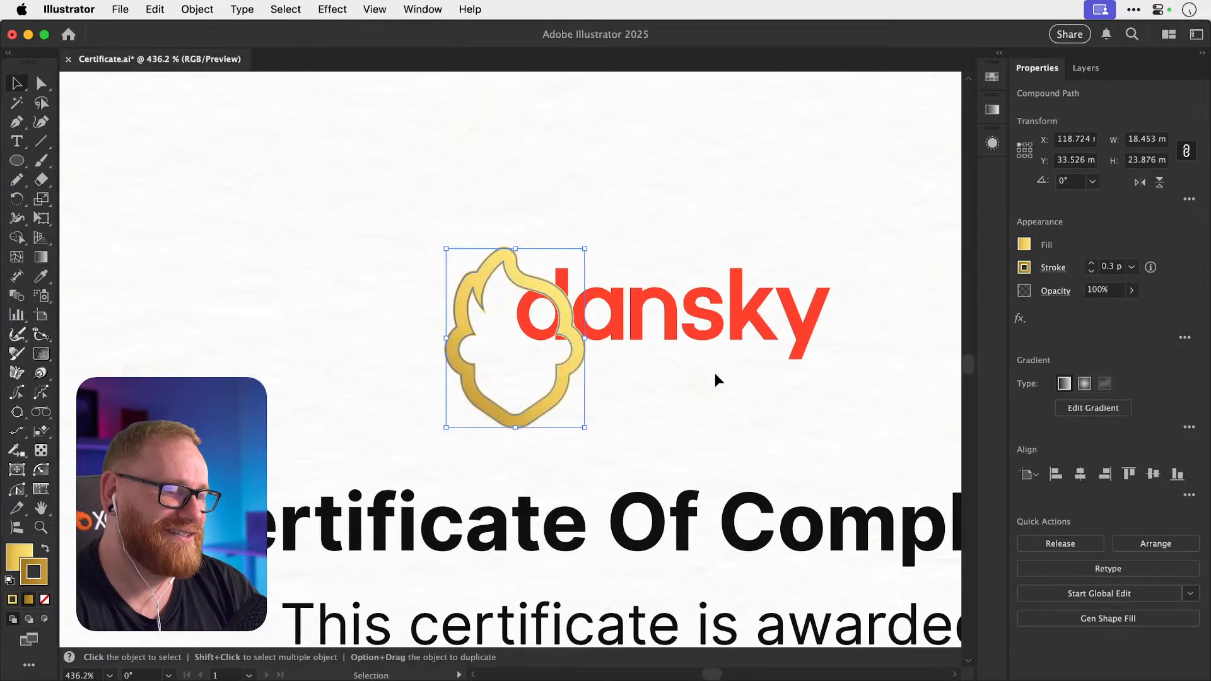
click(649, 332)
click(640, 336)
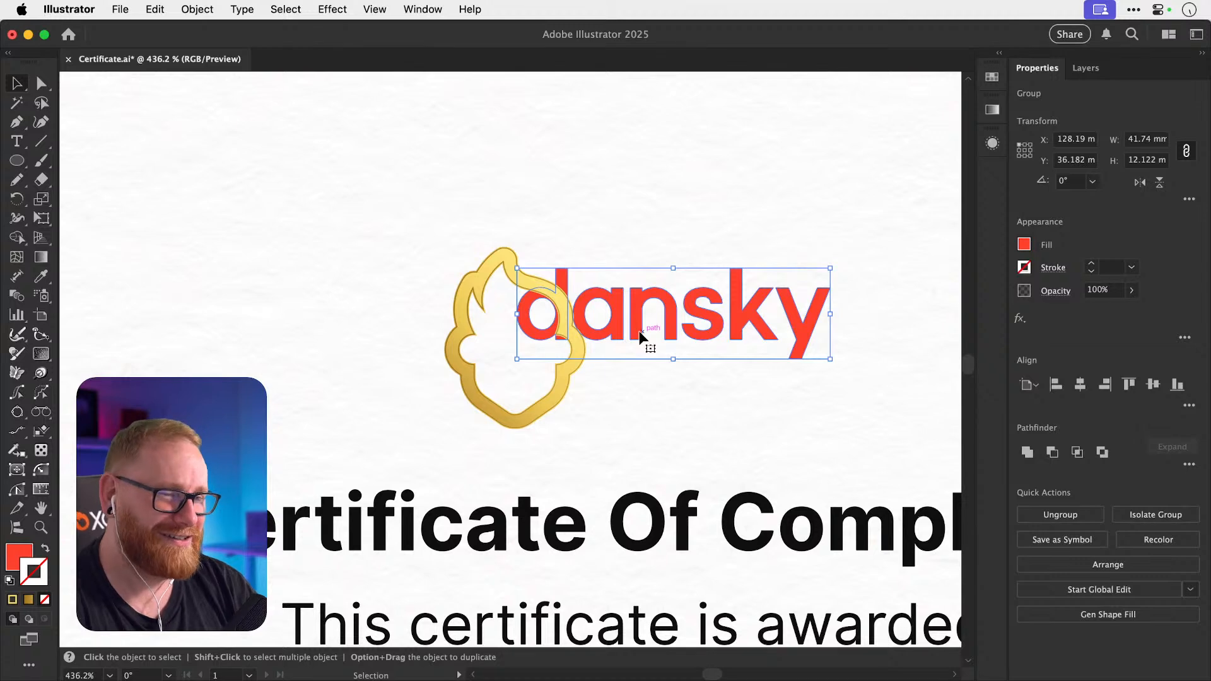
key(x)
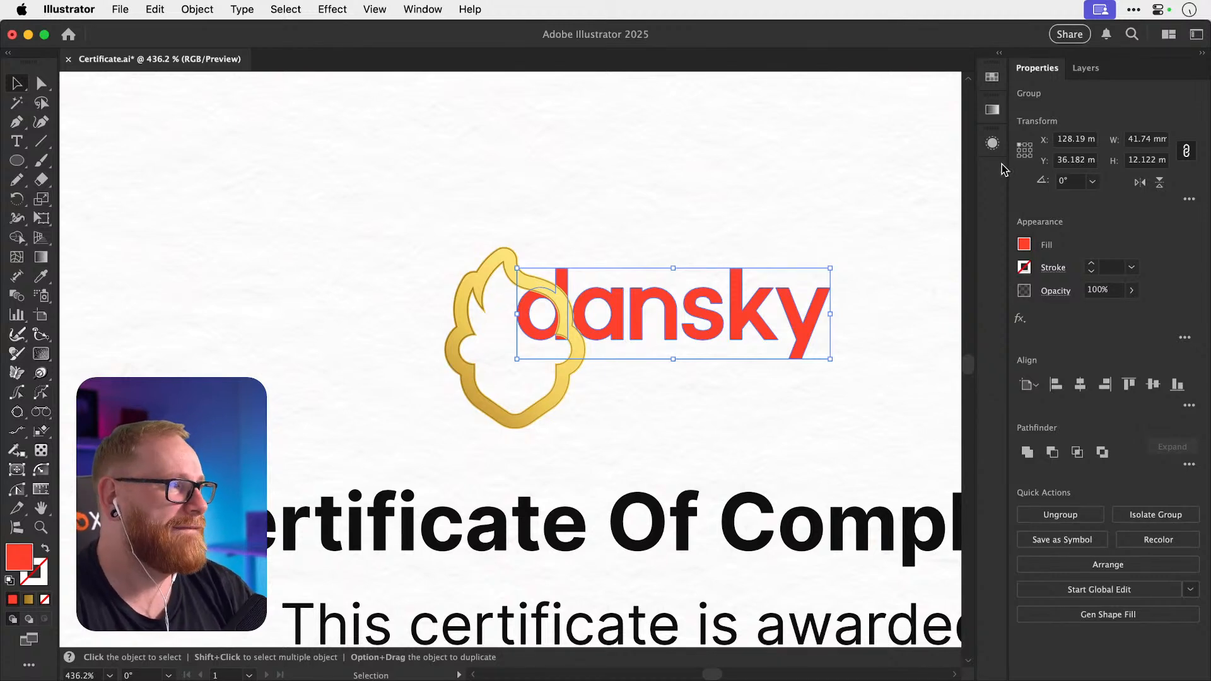
click(533, 268)
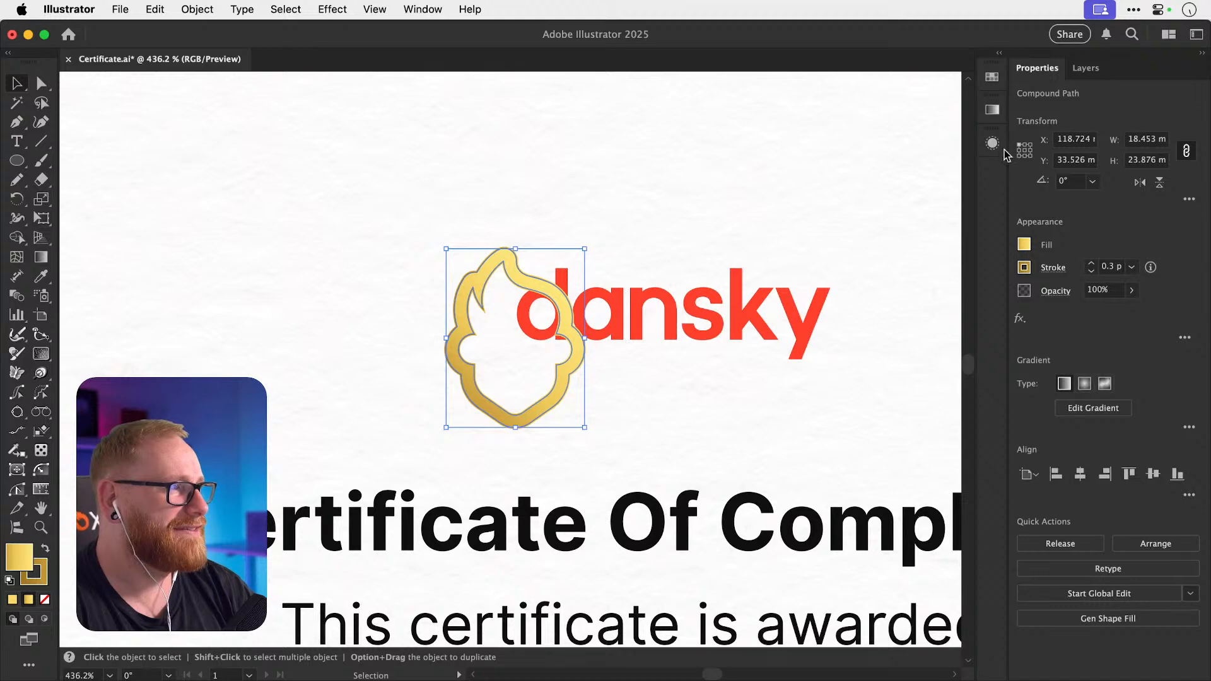
Try dragging the flame's gold appearance onto the dansky text, undoing the partial result.
click(992, 143)
click(803, 168)
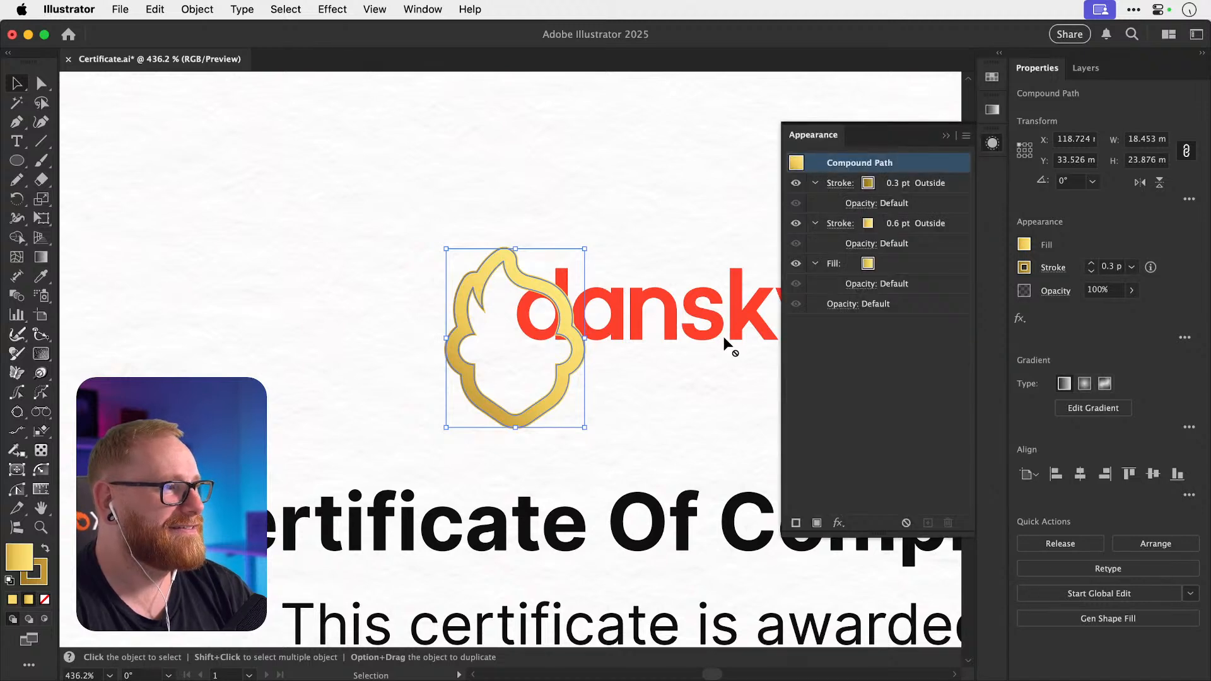
drag(725, 340, 733, 321)
click(931, 121)
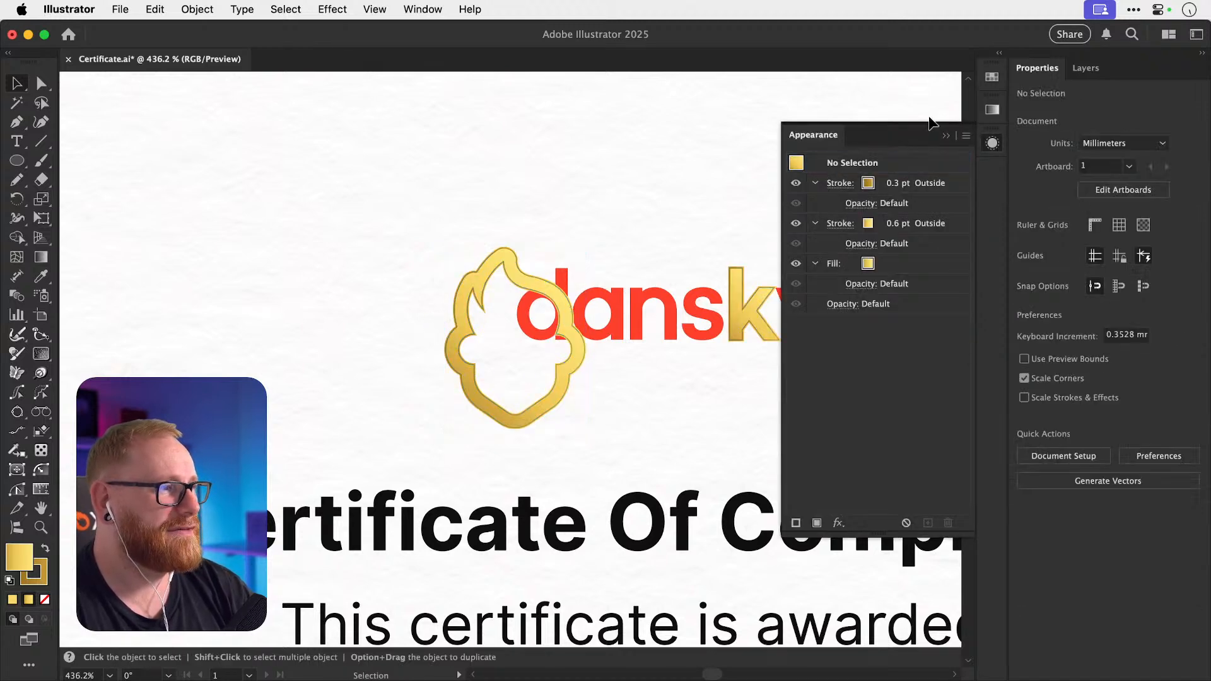
key(super+z)
click(702, 319)
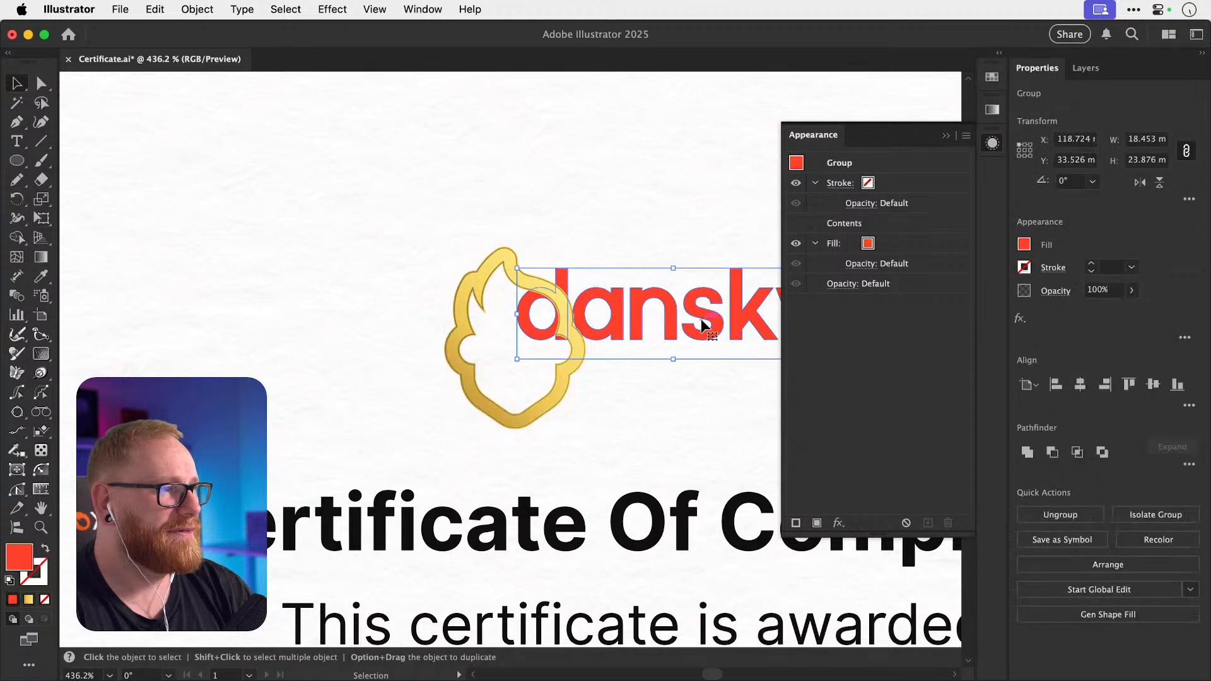
click(477, 304)
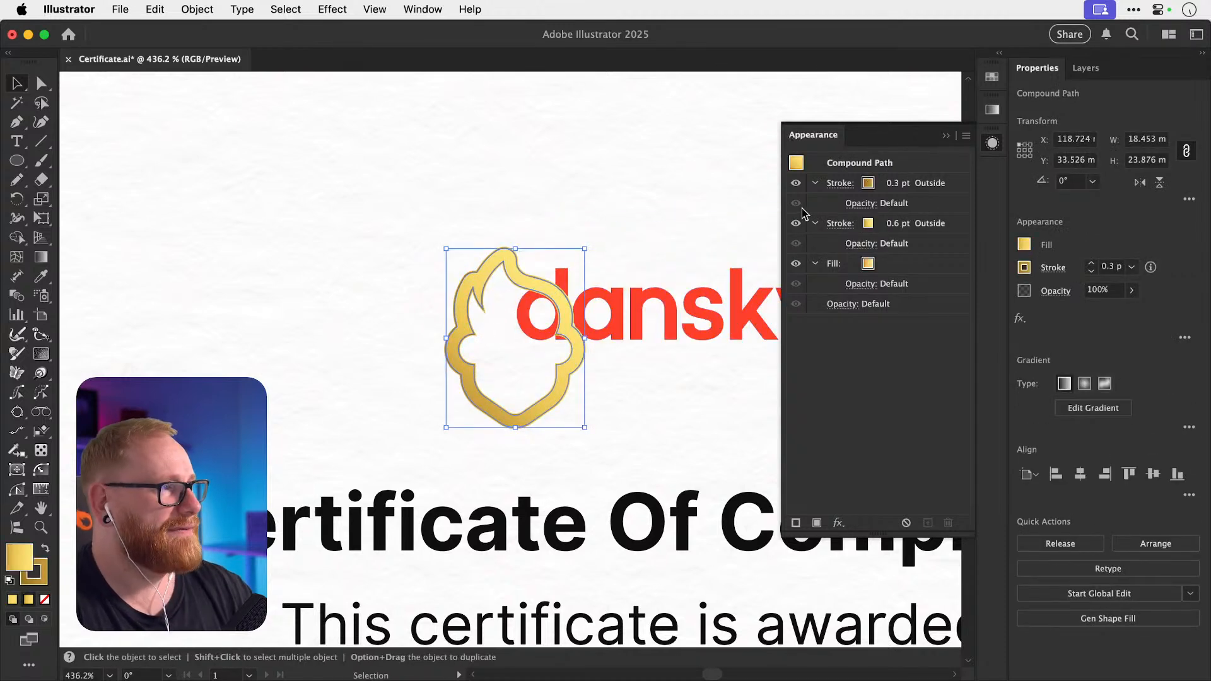
drag(731, 299, 723, 334)
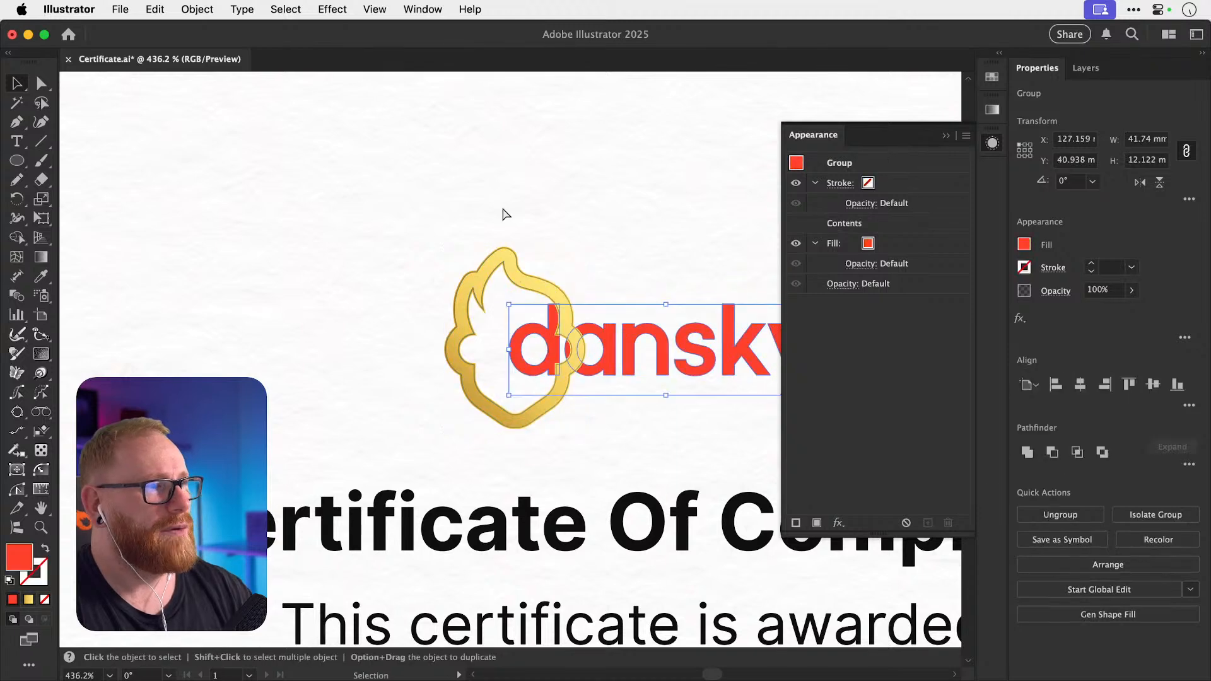
key(super+z)
Turn the dansky letters into one compound path with Object > Compound Path > Make.
click(187, 6)
mouse_move(286, 9)
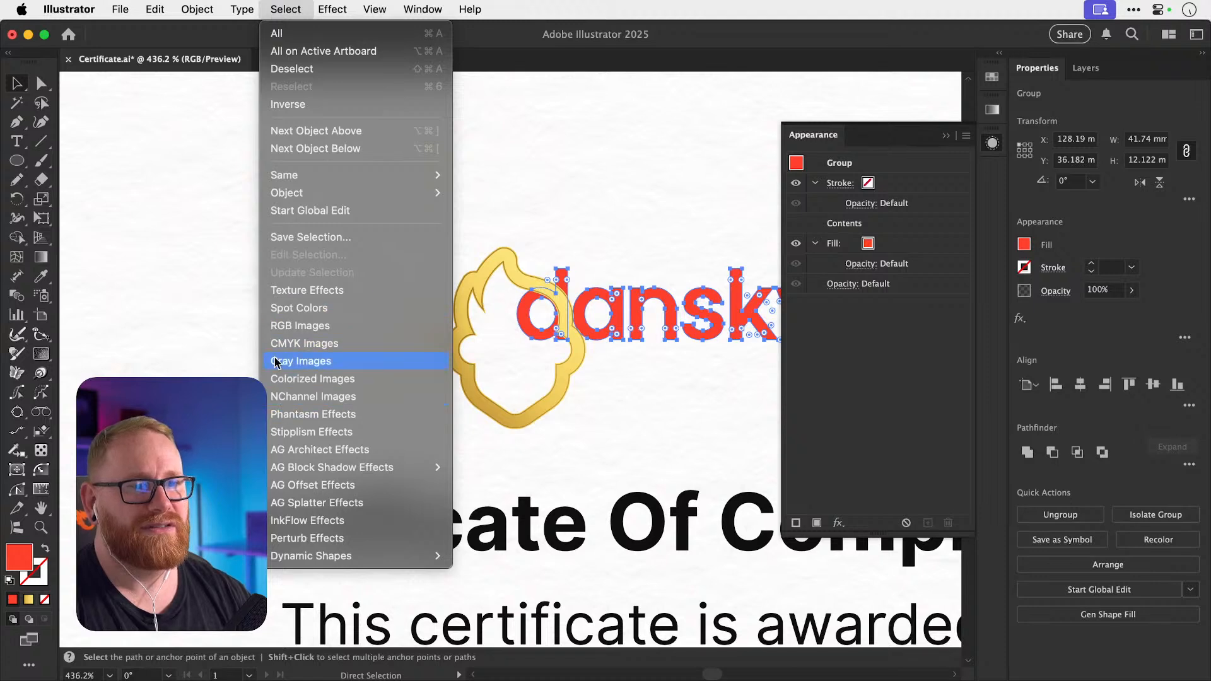
mouse_move(197, 9)
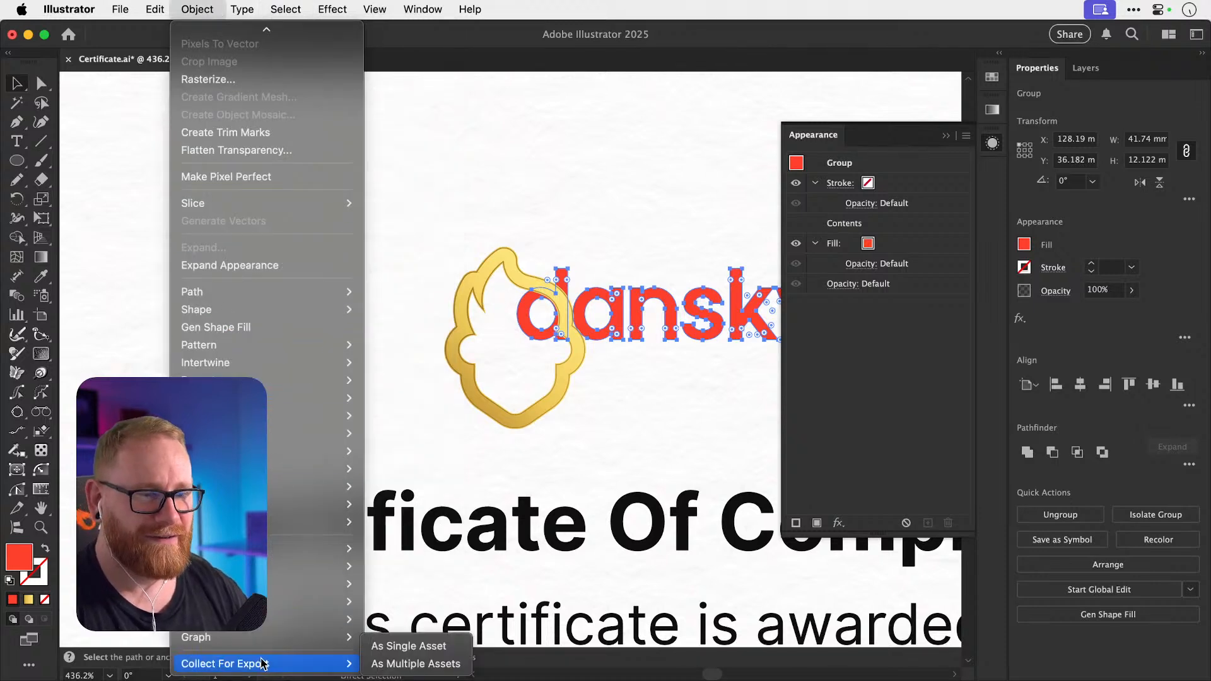
mouse_move(334, 601)
click(384, 602)
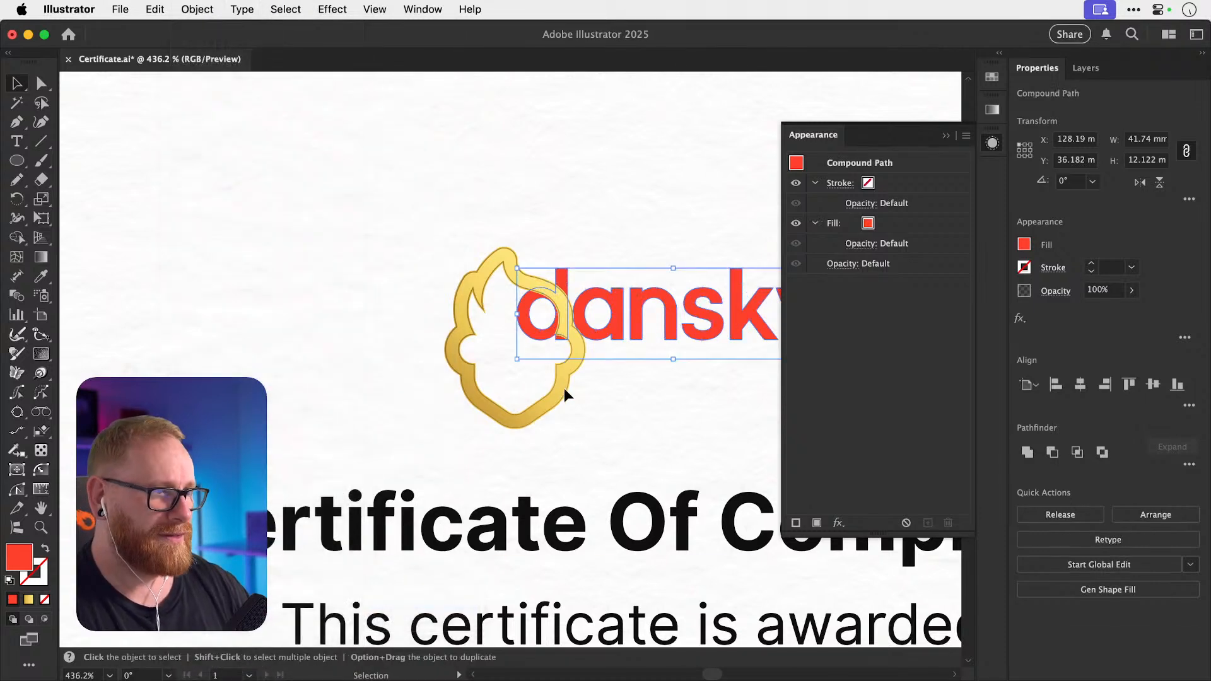
Apply the flame's gold appearance to the dansky wordmark and move the flame left and up.
click(569, 386)
drag(796, 164, 744, 305)
drag(532, 279, 374, 239)
key(a)
key(super+1)
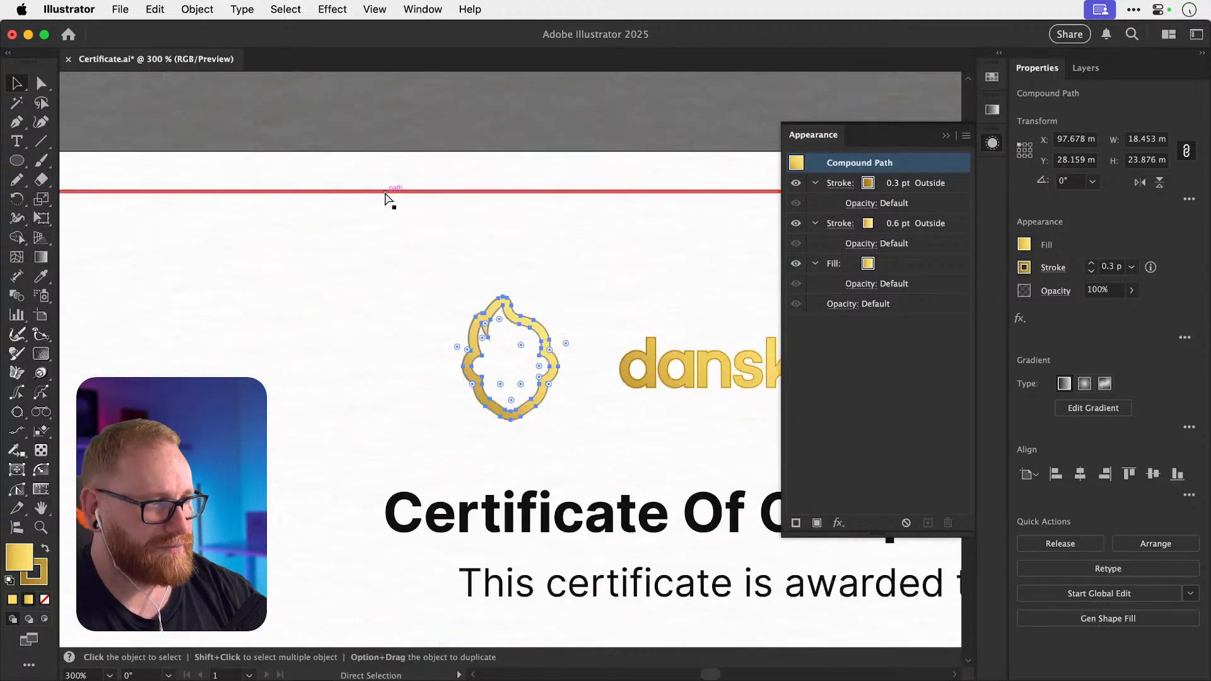
key(v)
click(569, 370)
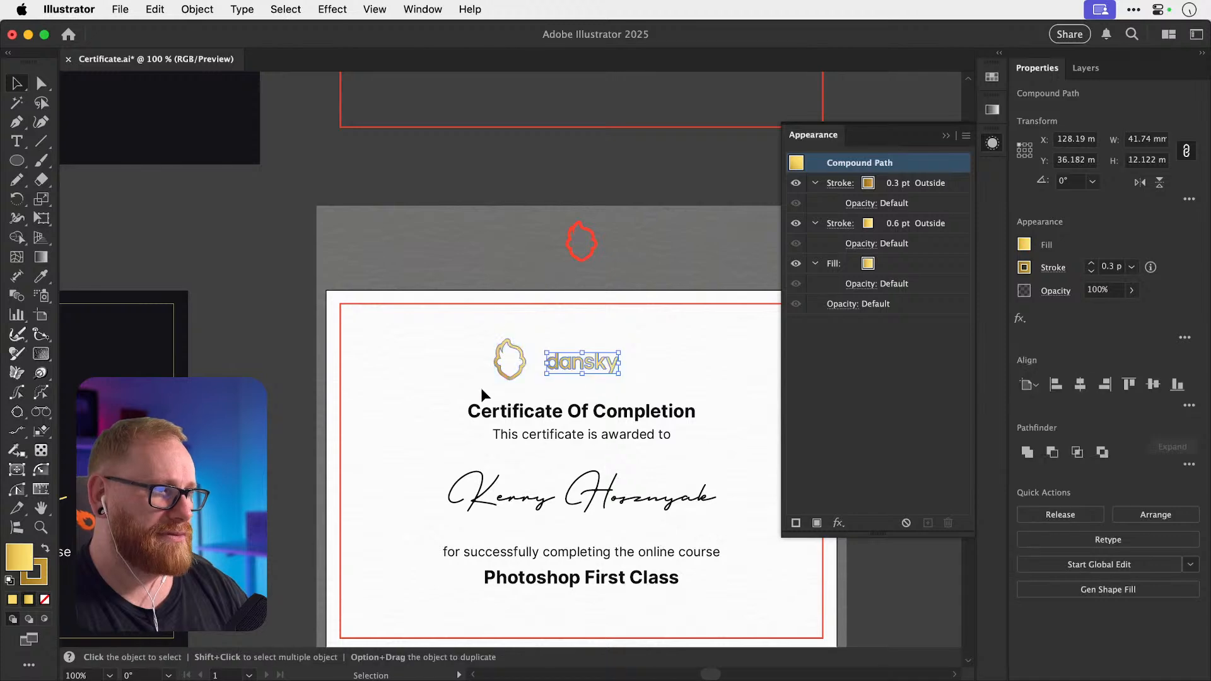
key(super+z)
key(super+shift+z)
click(576, 369)
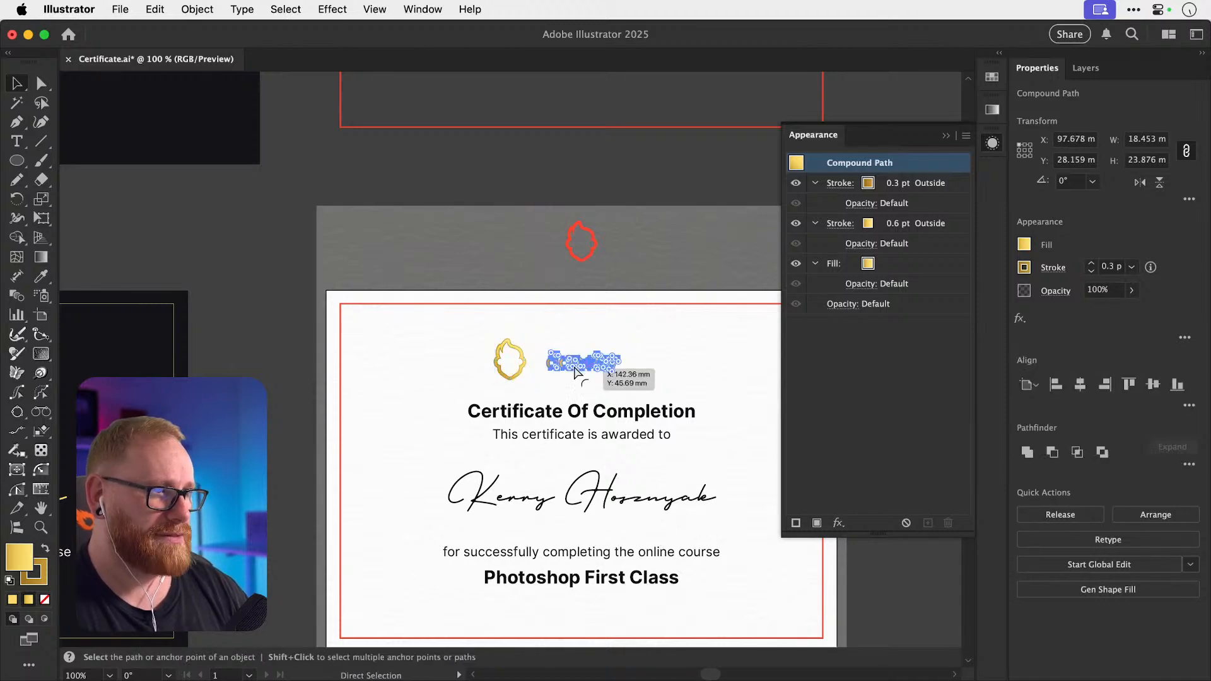
drag(356, 417, 692, 344)
drag(370, 367, 589, 398)
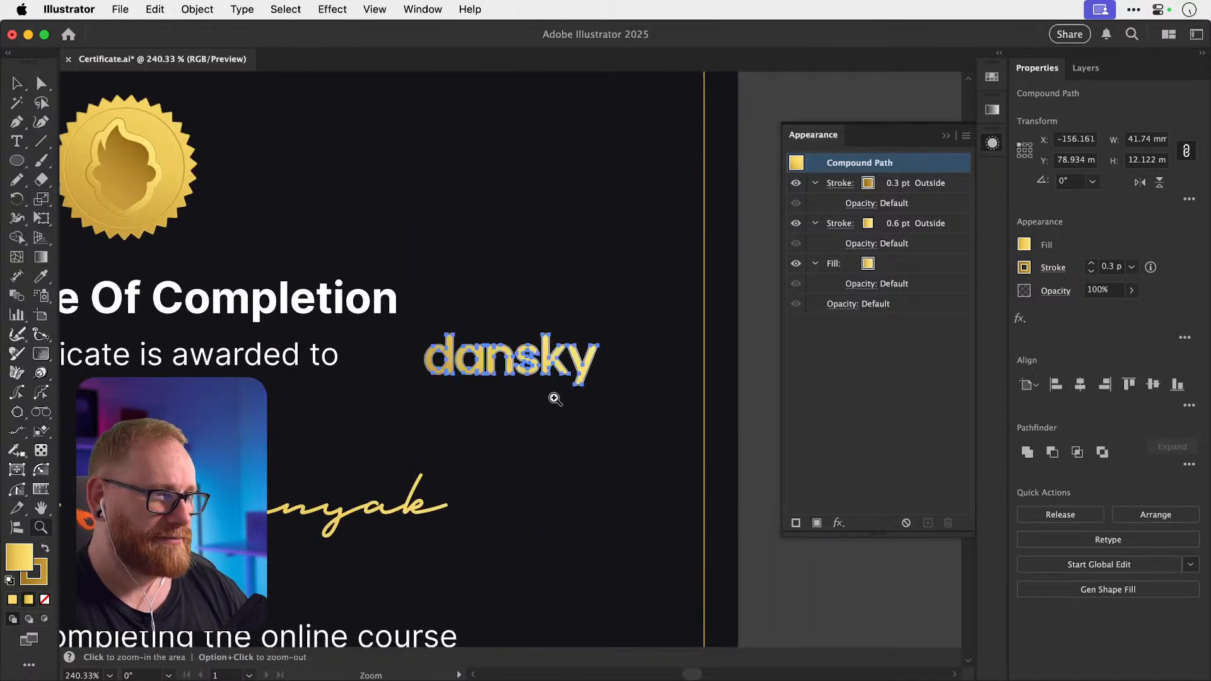
key(v)
click(689, 448)
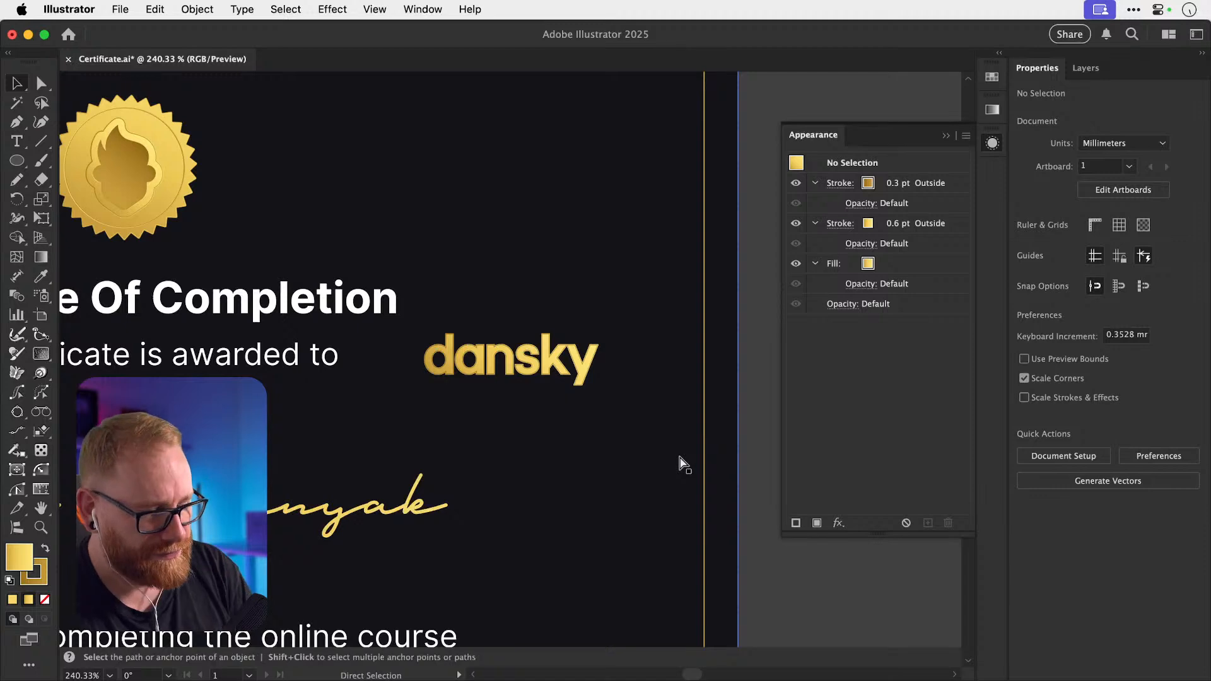
key(super+minus)
key(super+minus)
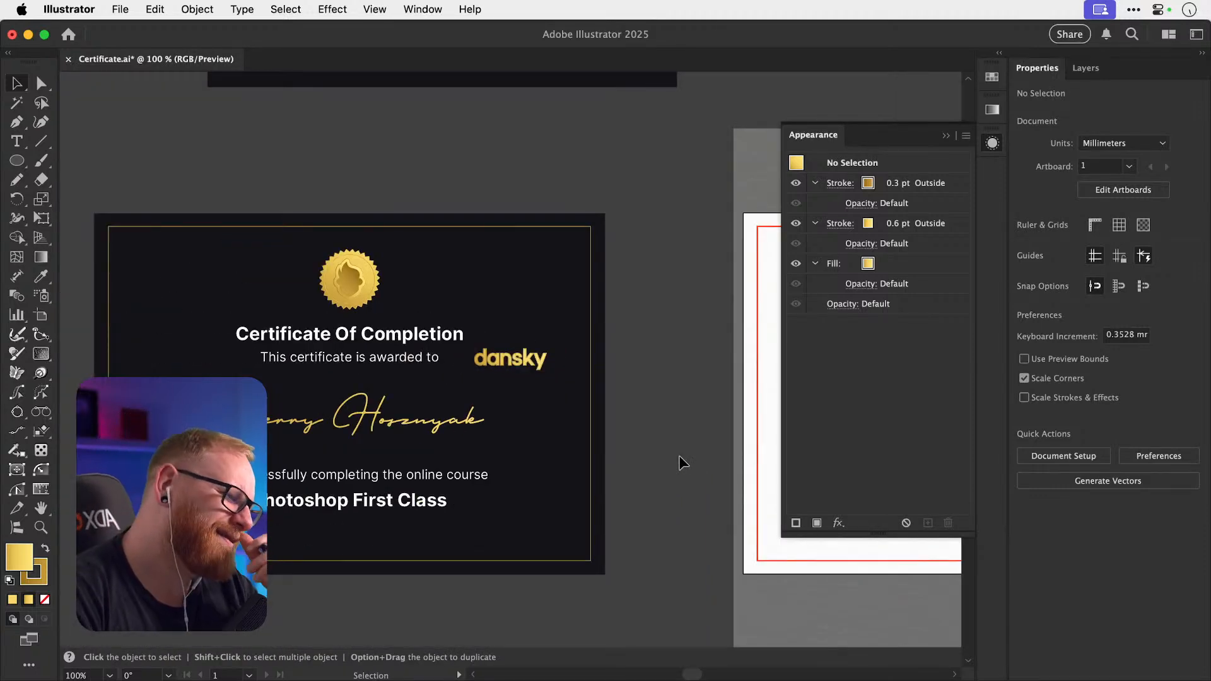
click(986, 145)
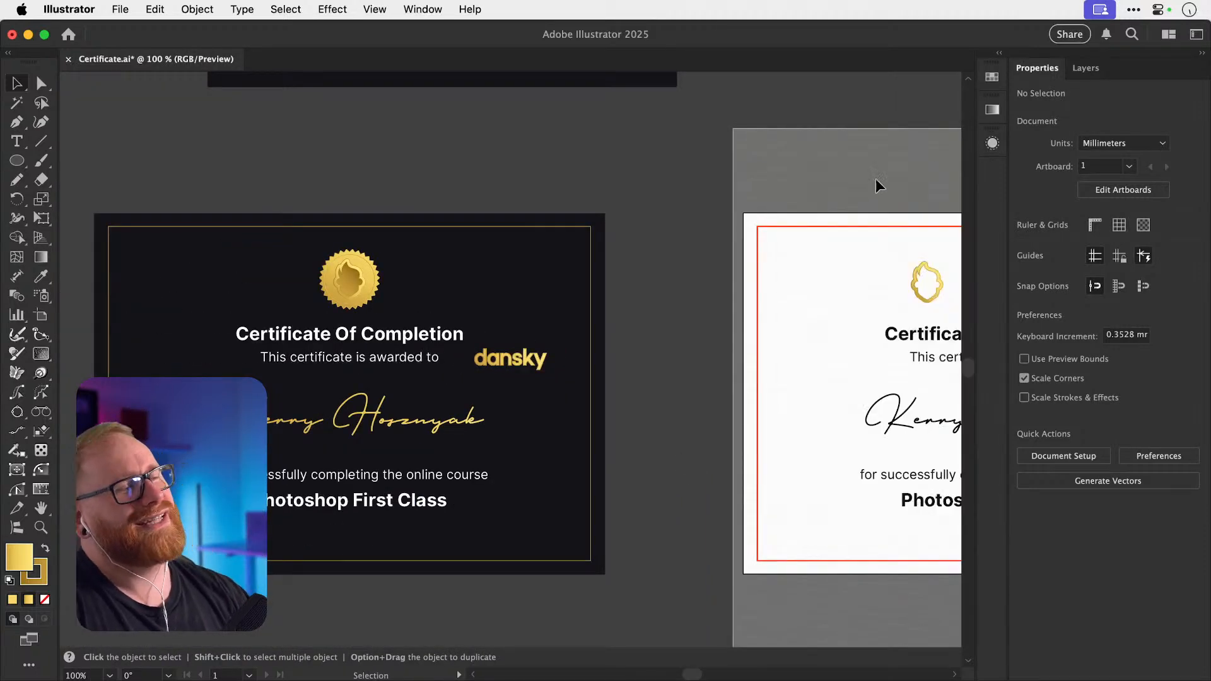
click(543, 359)
key(super+x)
drag(579, 305, 382, 294)
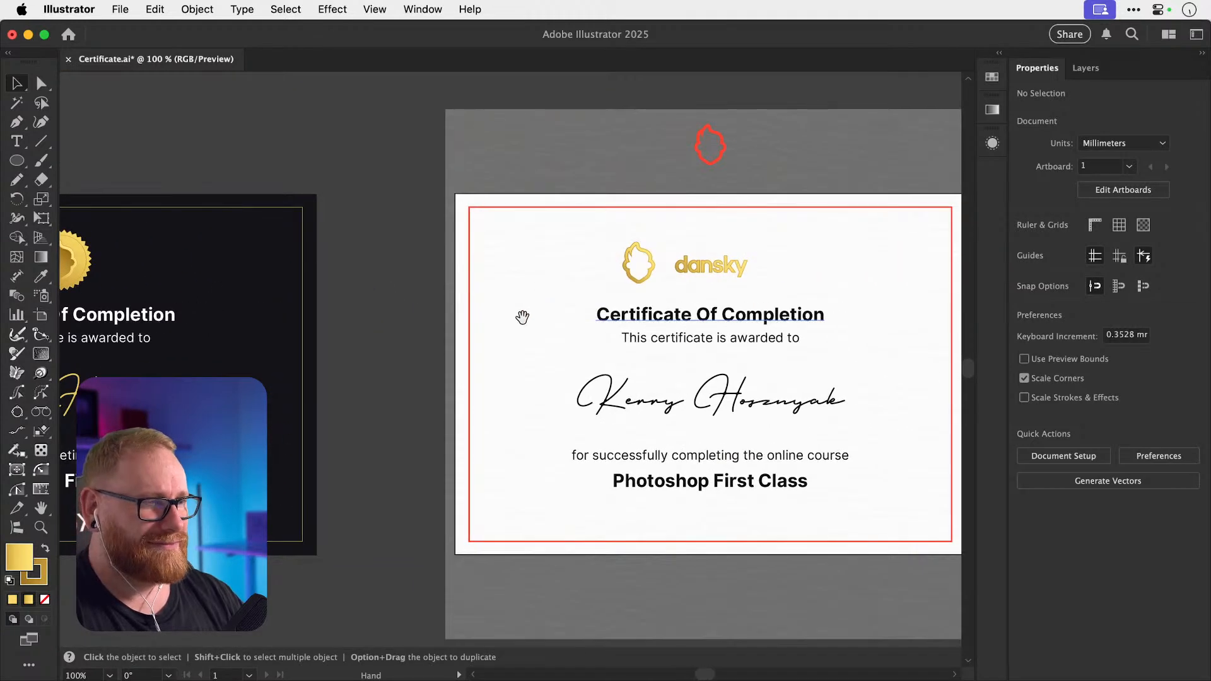
drag(521, 316, 601, 317)
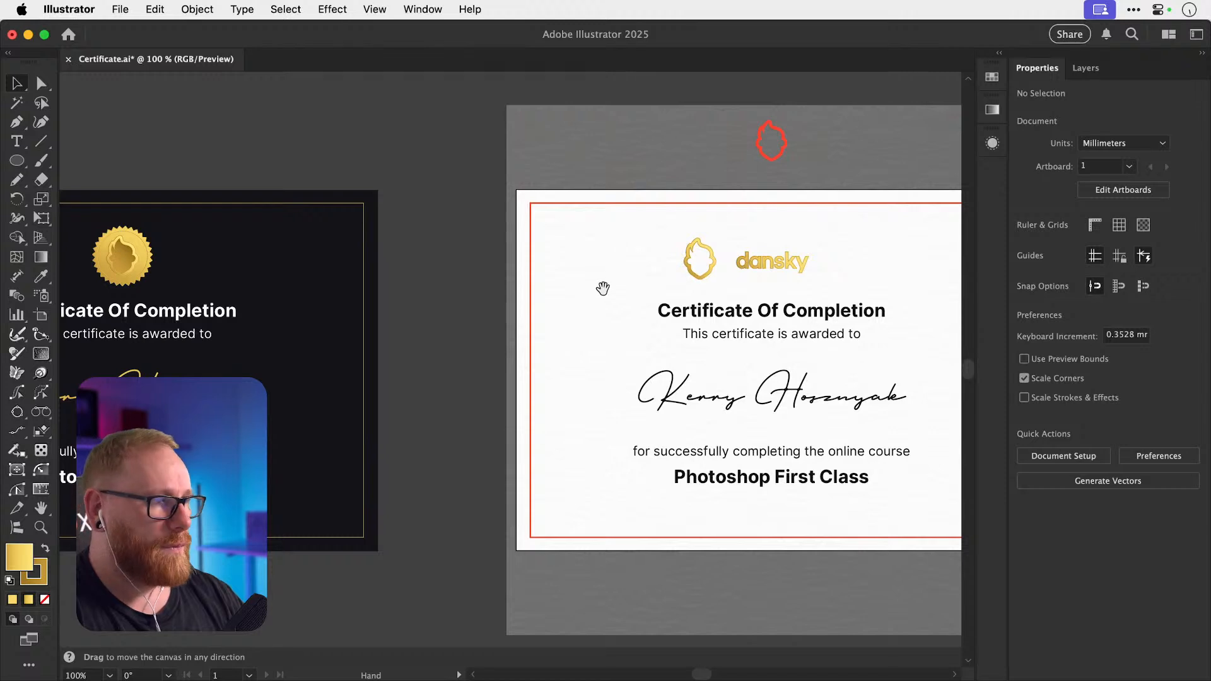
drag(603, 288, 457, 376)
click(624, 348)
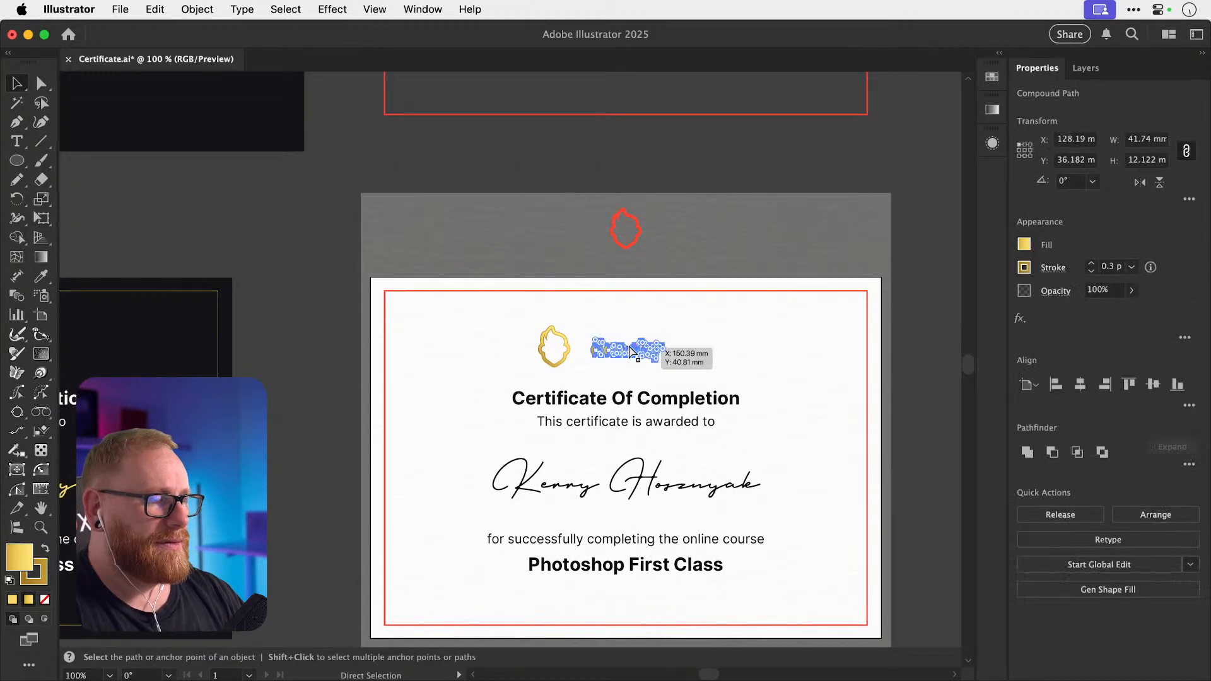
key(super+z)
key(super+z)
key(super+z)
key(super+z)
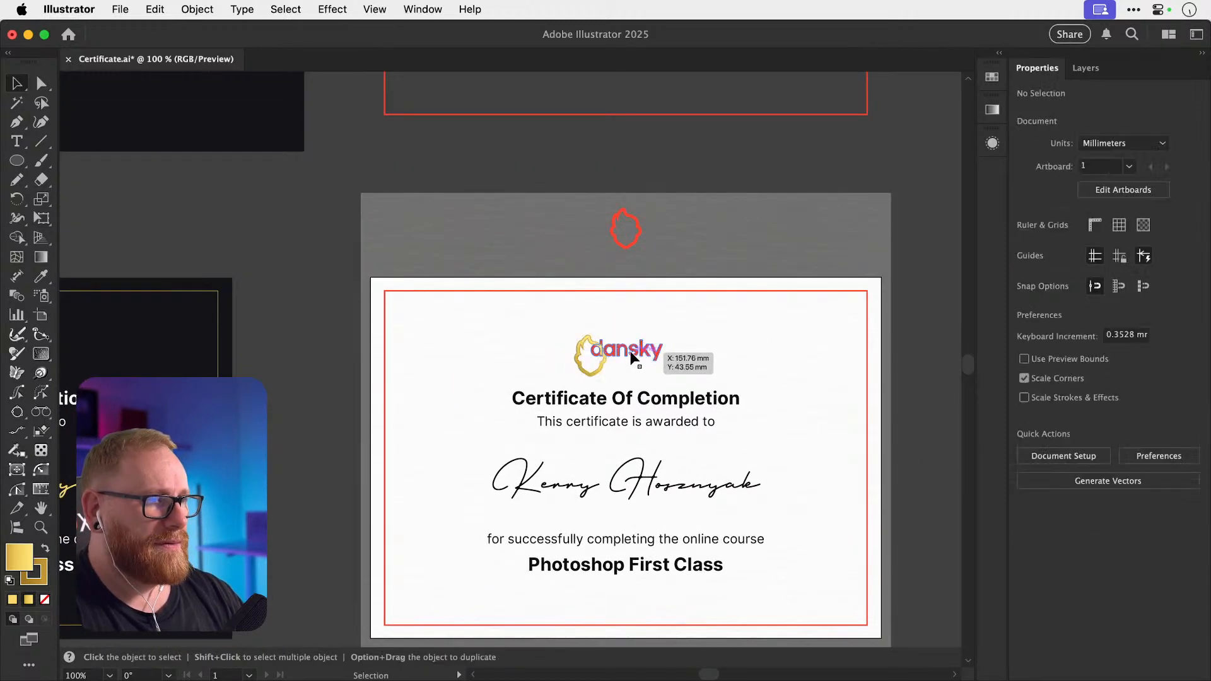
Replace the gold dansky wordmark with the red version pasted in front.
key(super+shift+z)
key(super+shift+z)
key(super+shift+z)
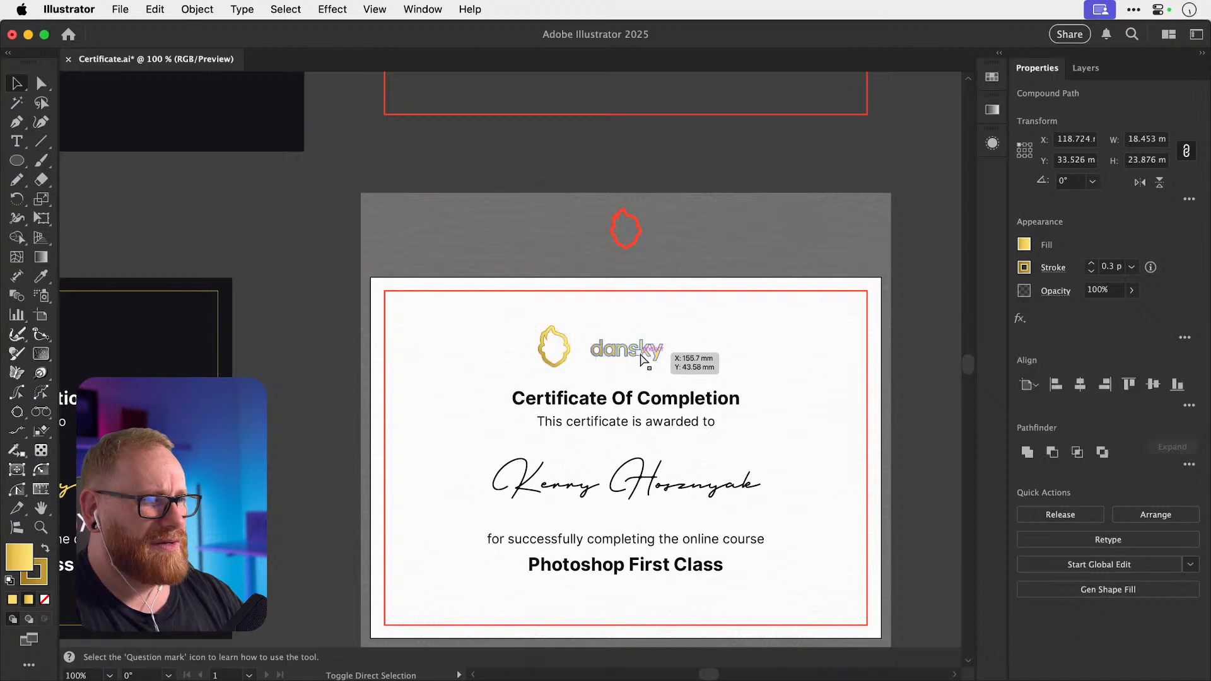
key(super+shift+z)
click(643, 355)
key(Delete)
key(super+f)
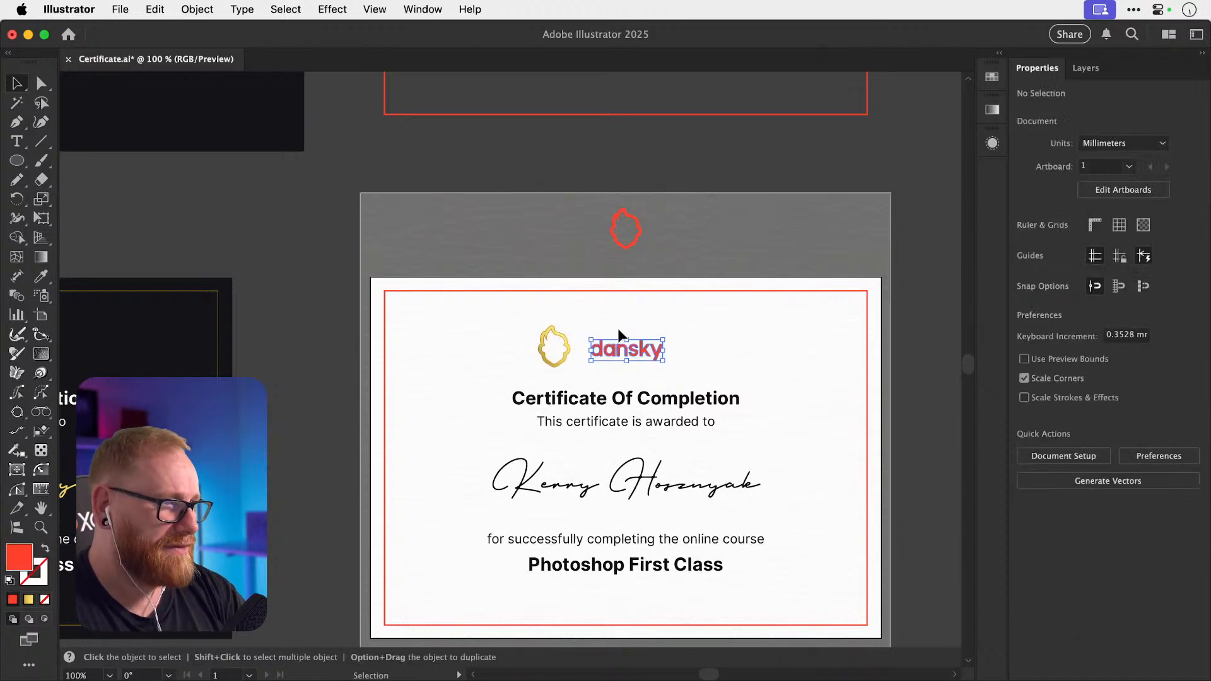
click(302, 331)
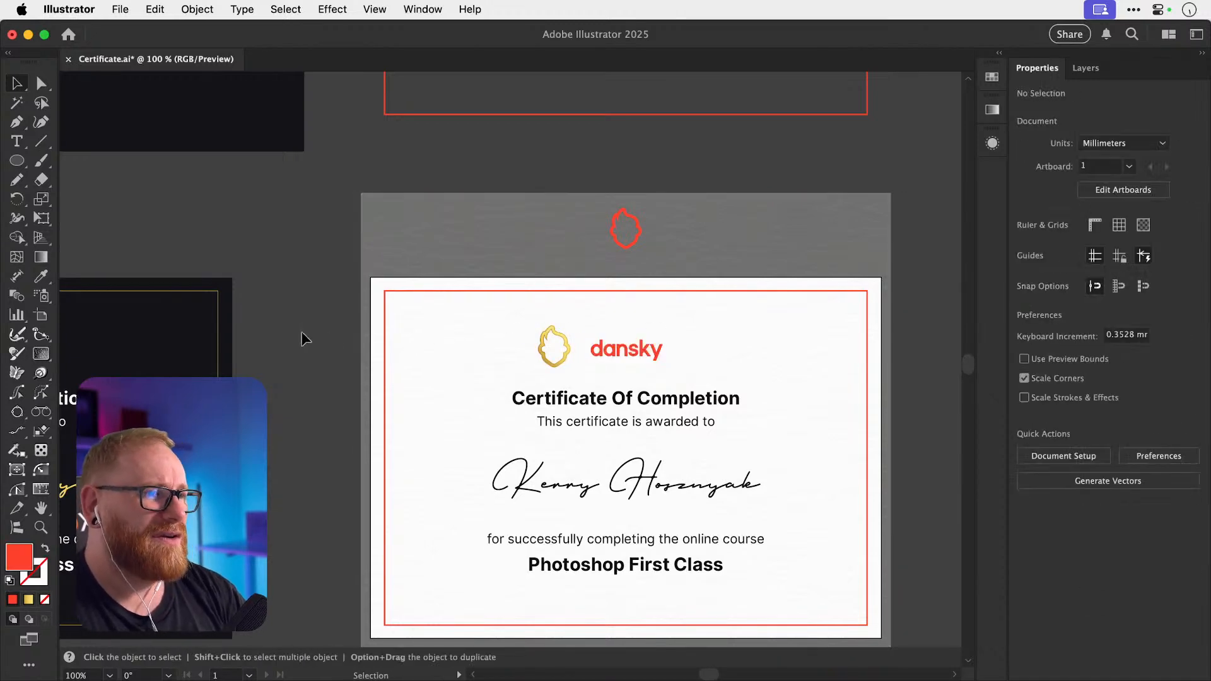
Delete the gold flame beside the logo and zoom out to all artboards.
click(555, 368)
key(Delete)
scroll(556, 370, down, 3)
scroll(556, 369, left, 3)
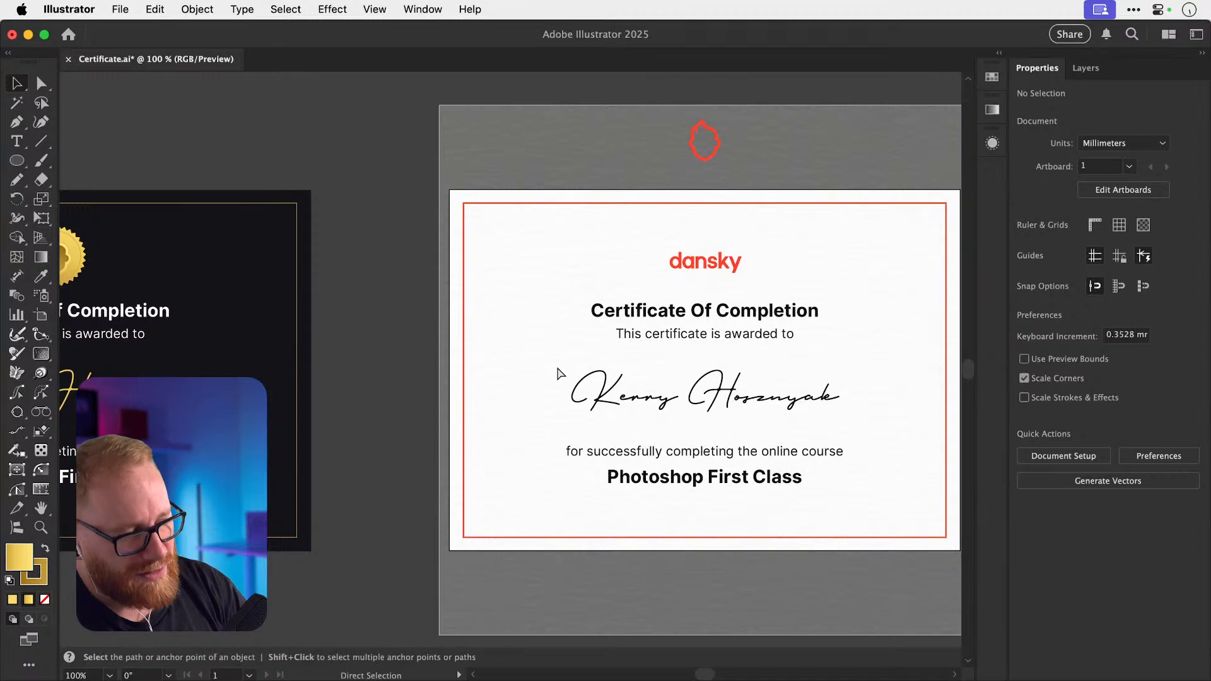
key(super+minus)
key(super+minus)
Save the certificate file and switch to Chrome's certificate image results.
key(super+s)
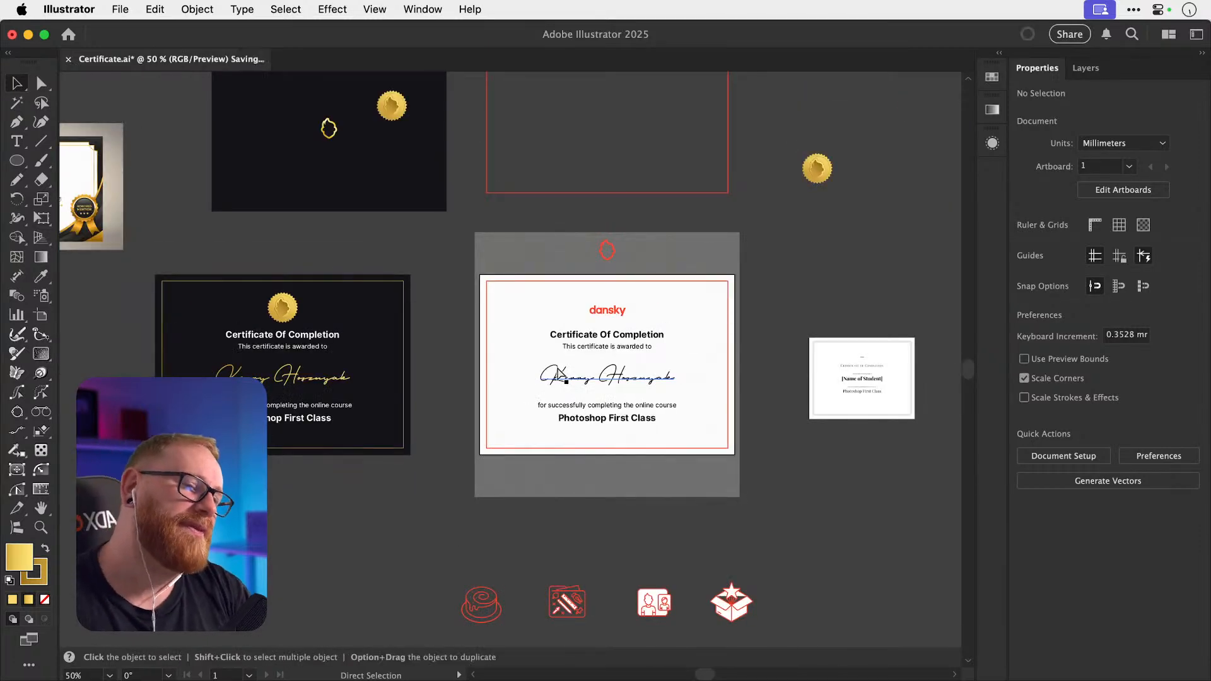
key(v)
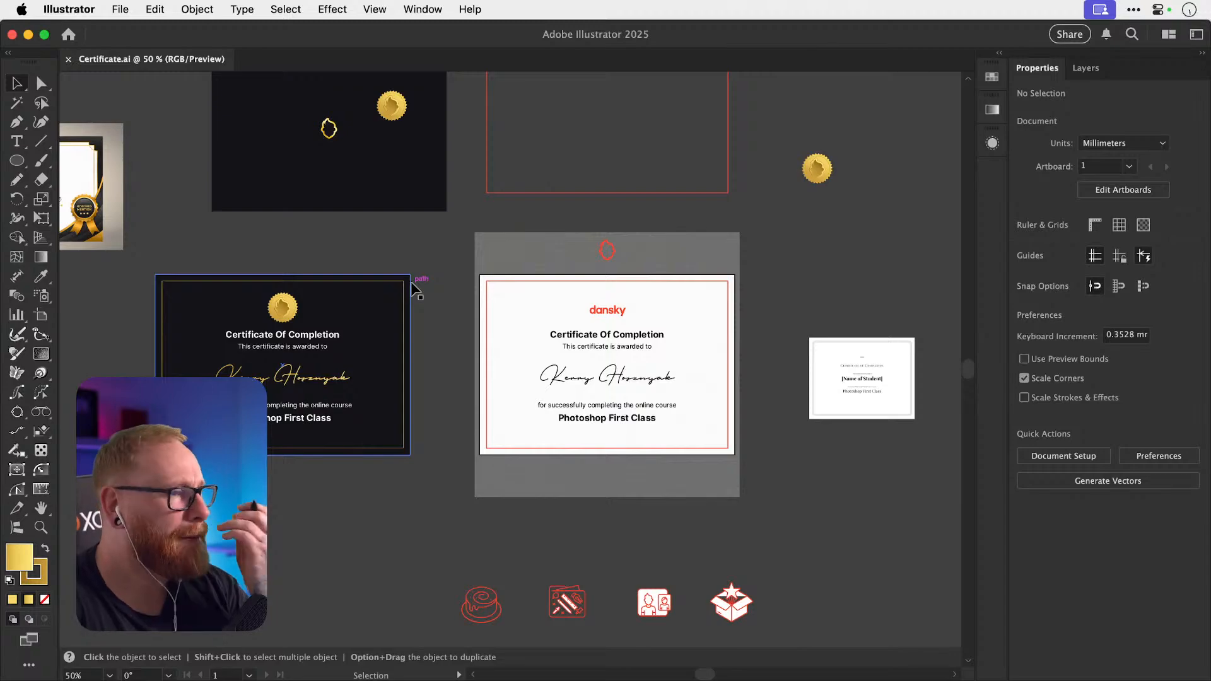
key(super+Tab)
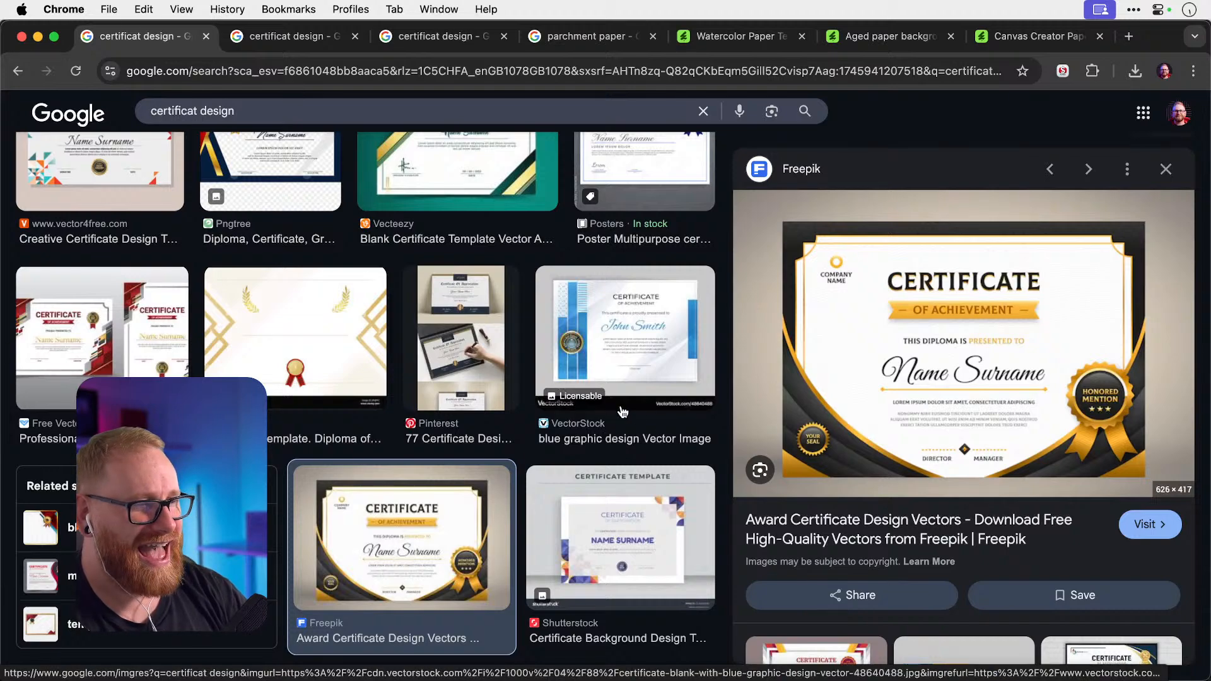
Preview the VectorStock, iStock, Pngtree, Pikbest, ElegantFlyer and Dreamstime certificate templates in turn.
scroll(623, 412, down, 5)
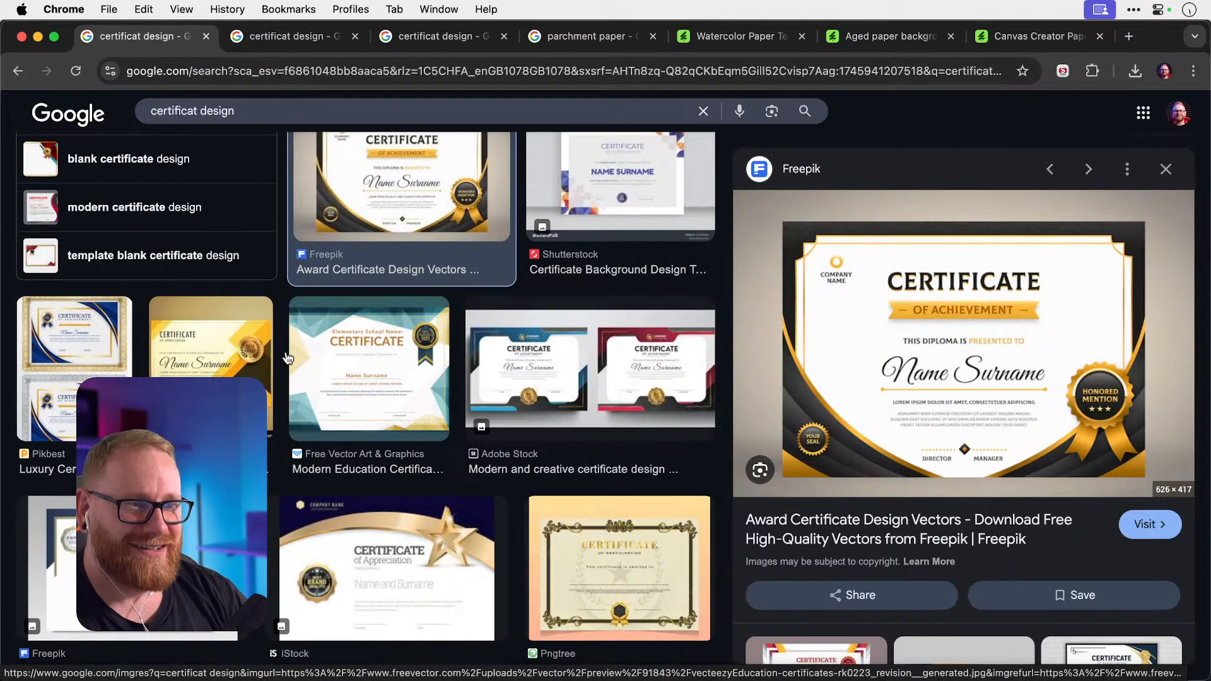
click(247, 360)
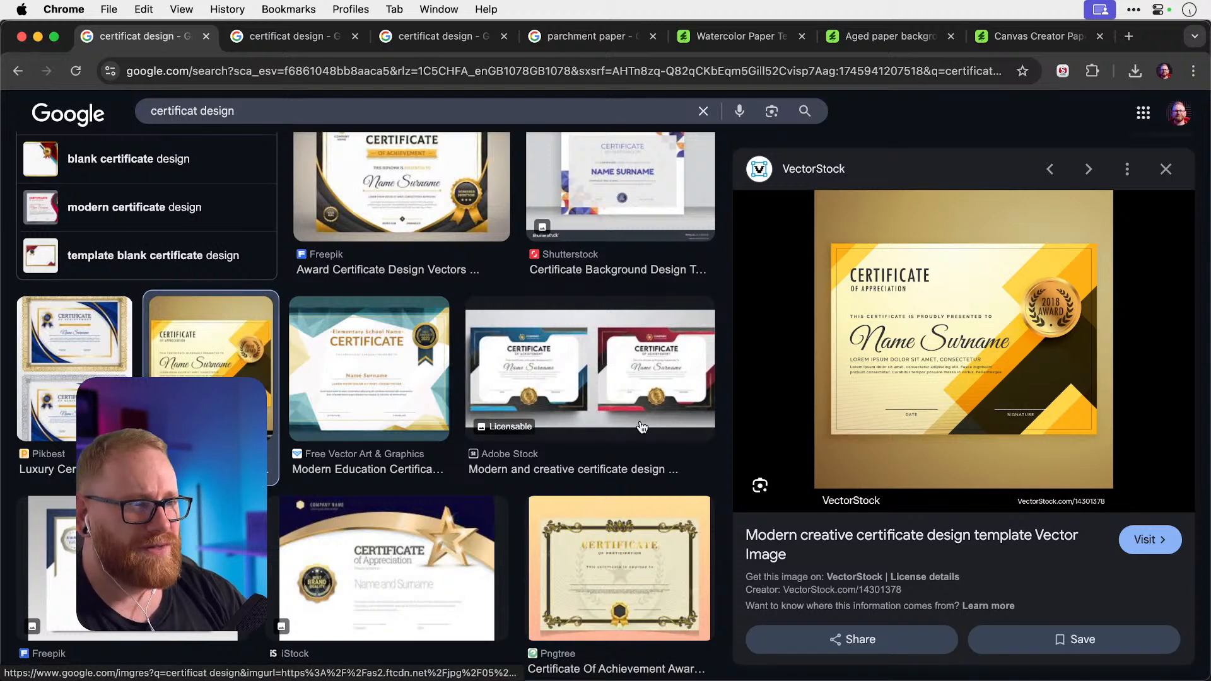
click(358, 607)
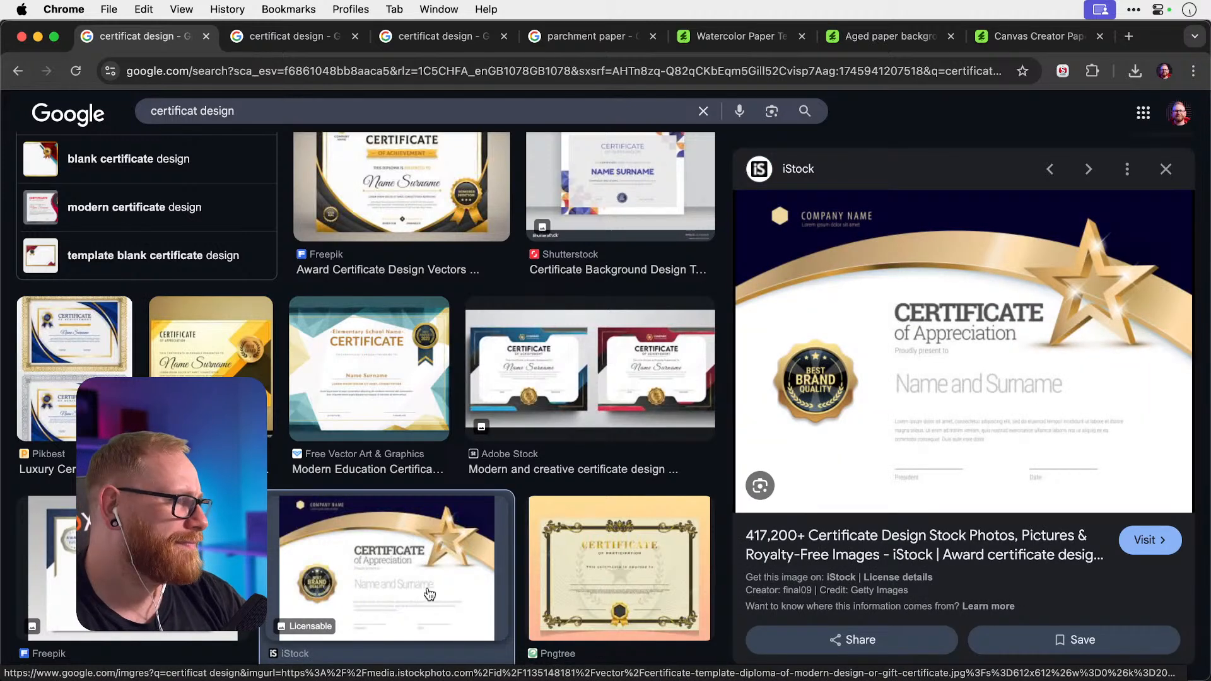
click(615, 587)
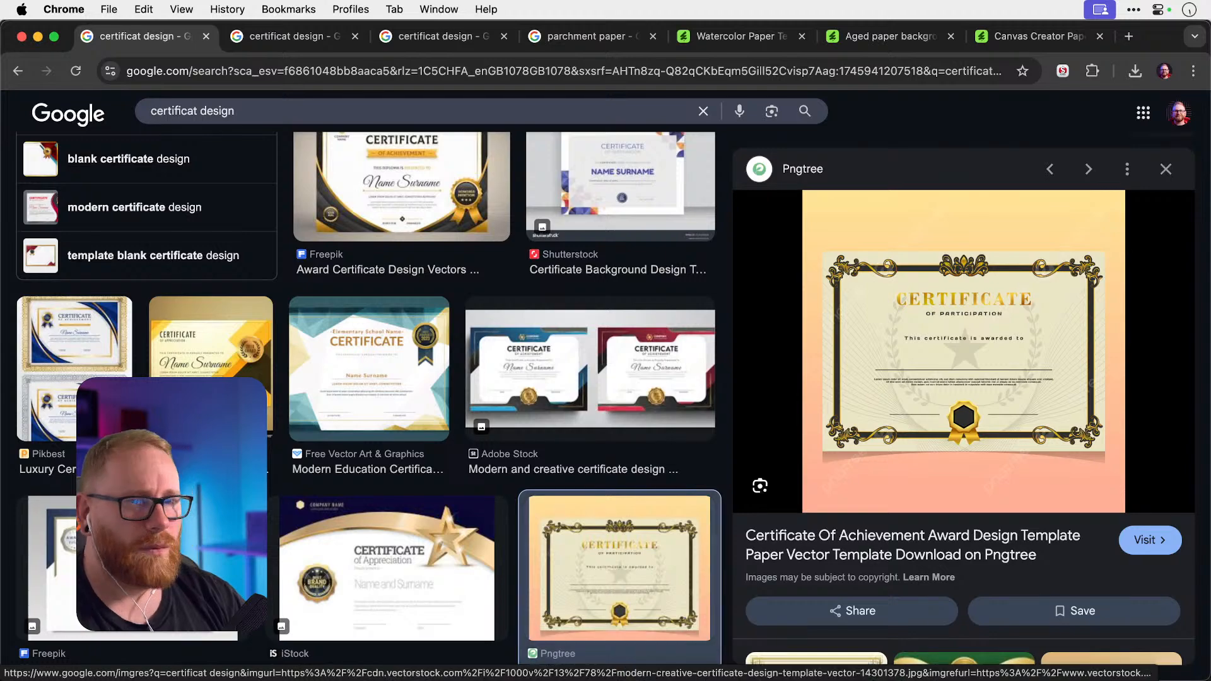
click(71, 421)
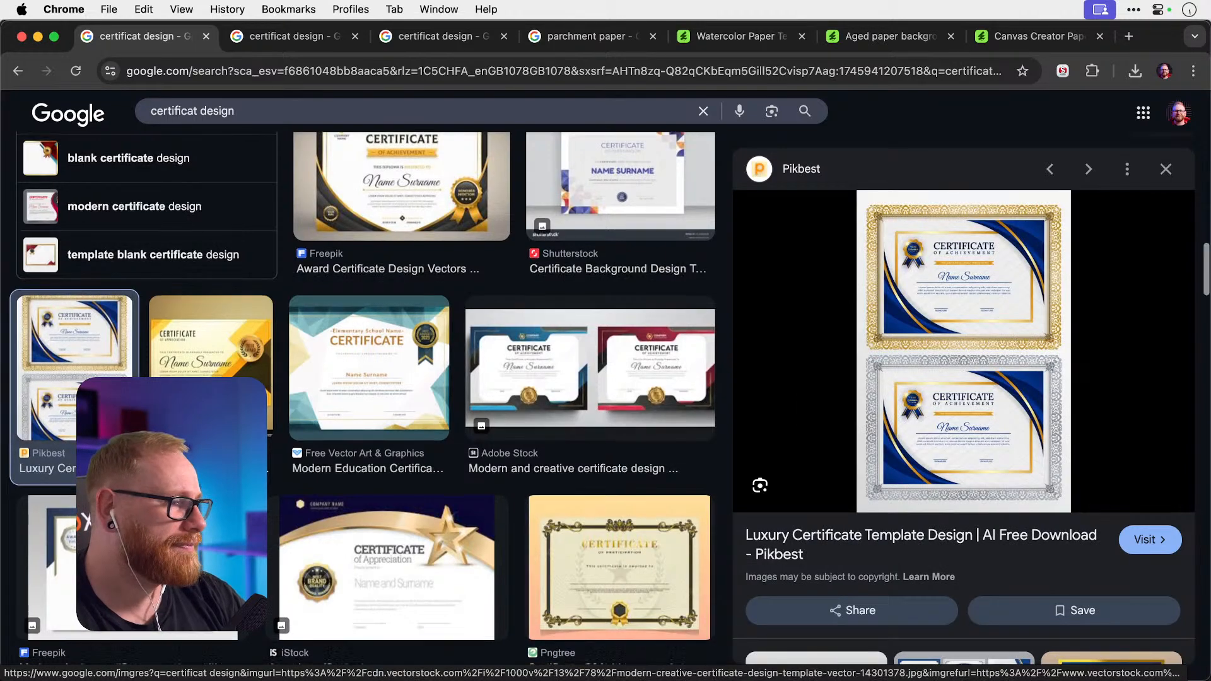
scroll(240, 403, down, 7)
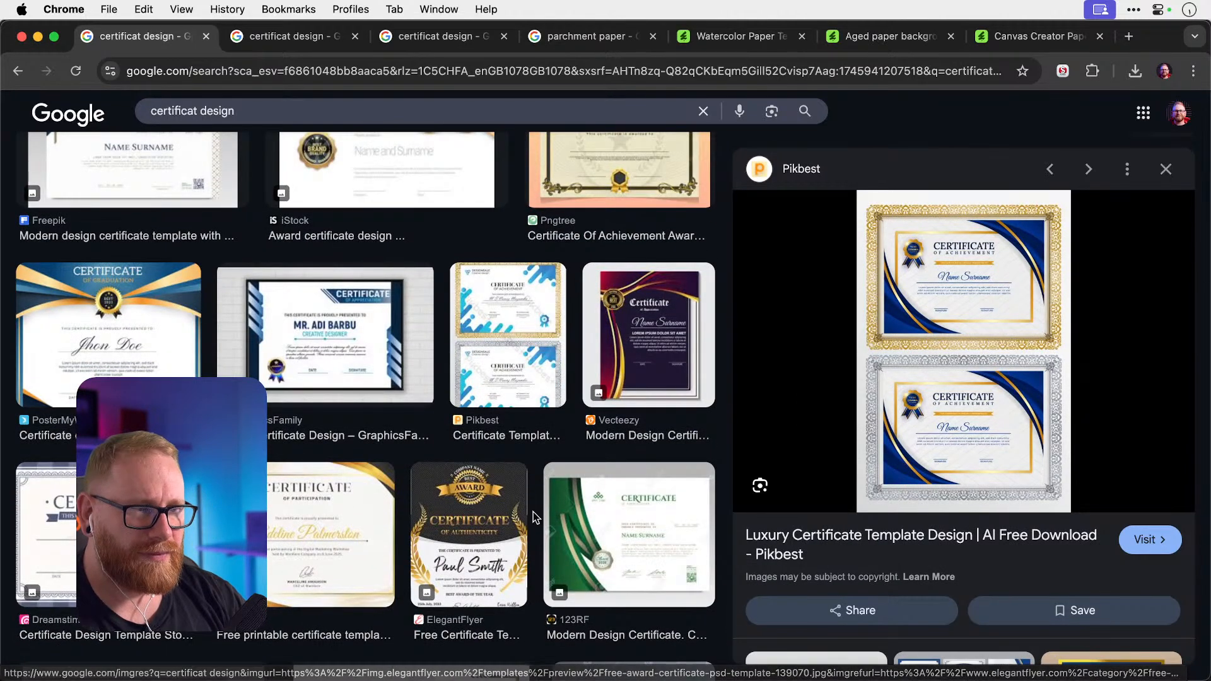
click(487, 517)
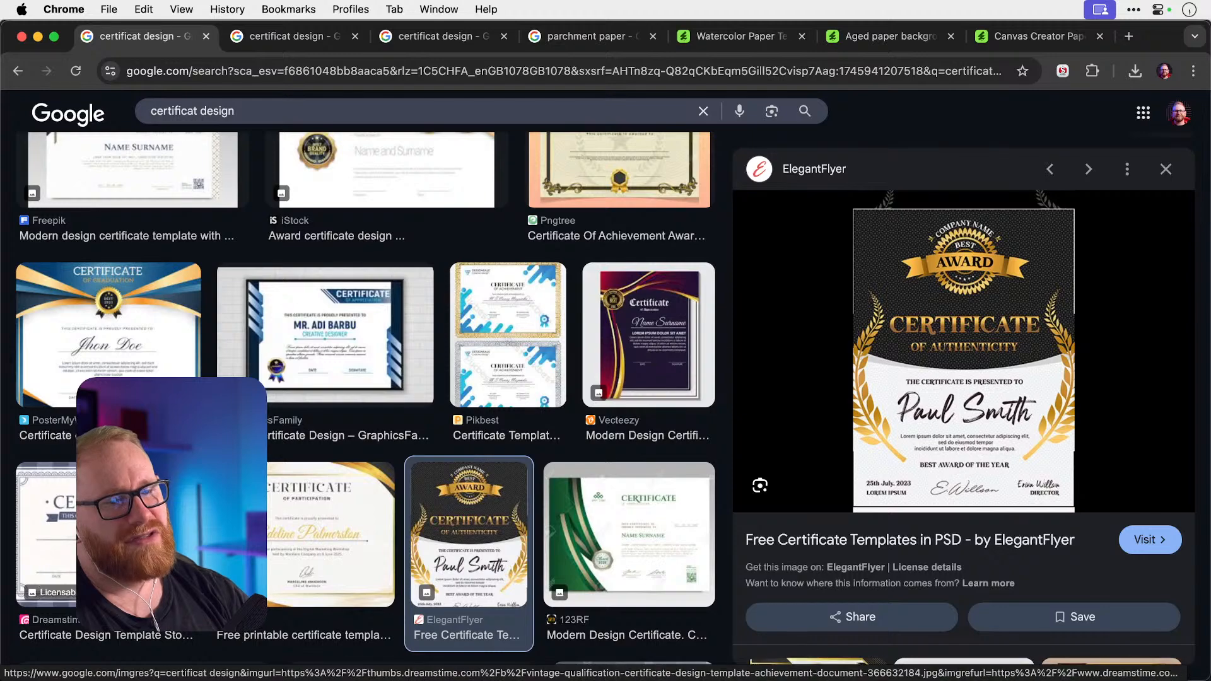
click(47, 542)
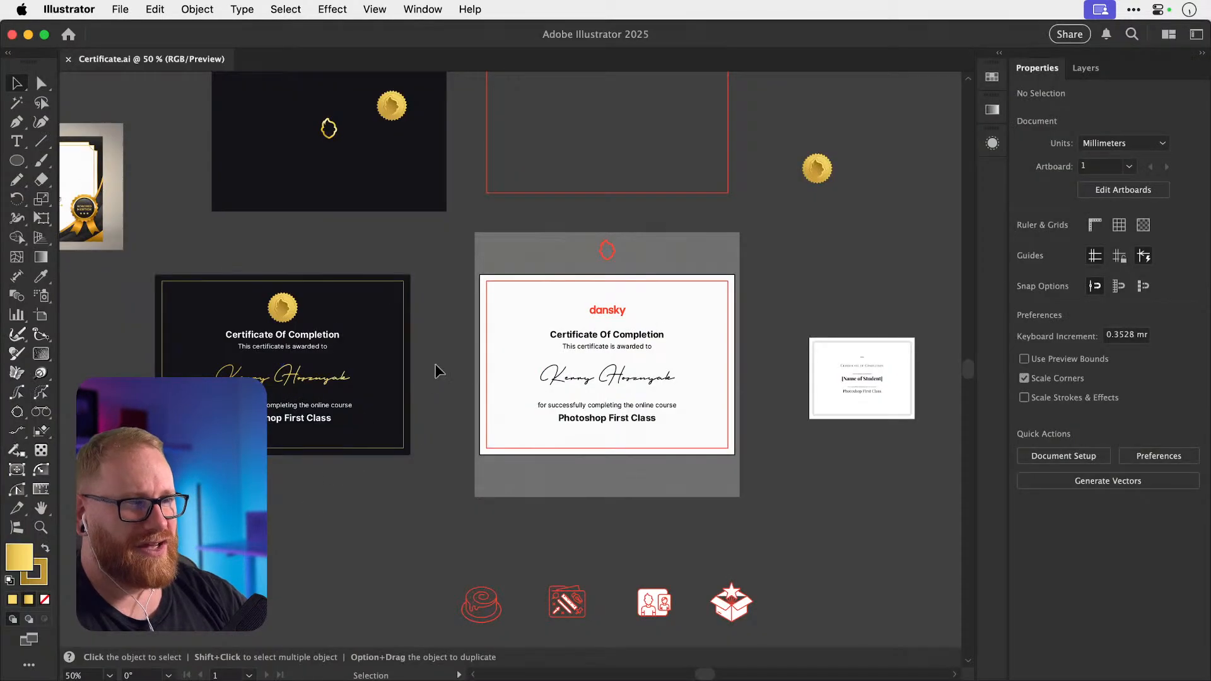
Back in Illustrator, zoom in on the red tool icons near the white certificate.
scroll(436, 374, up, 2)
scroll(437, 375, left, 2)
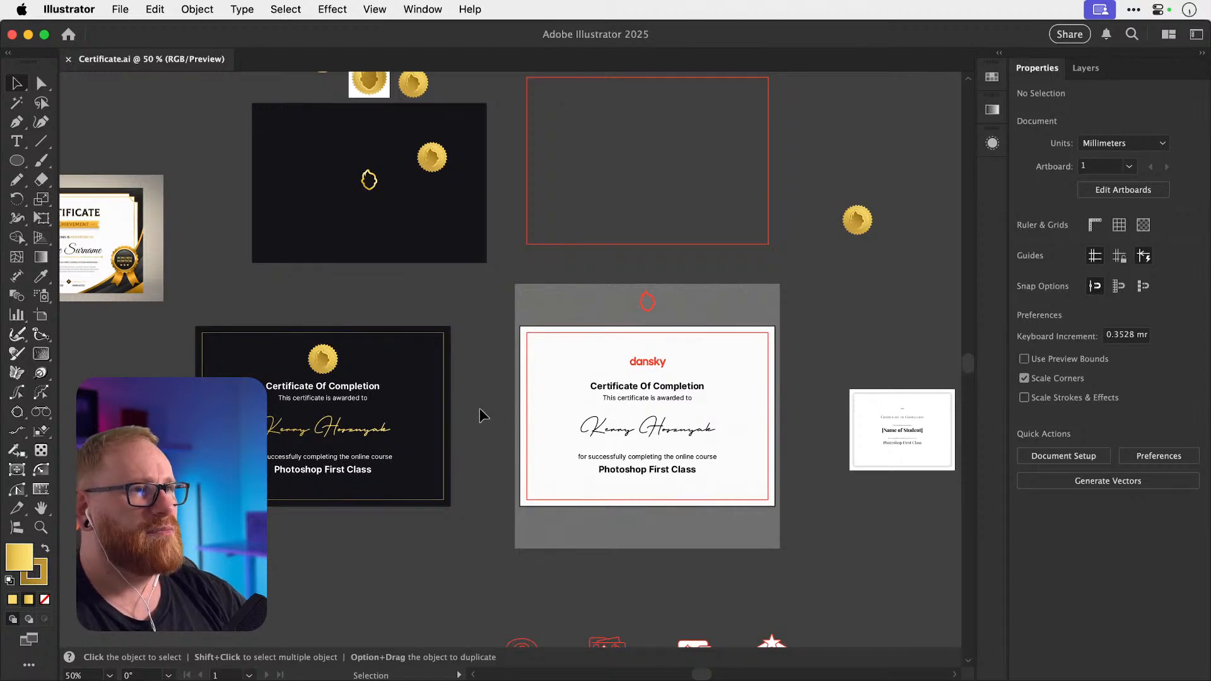
scroll(479, 410, down, 8)
scroll(479, 410, right, 4)
key(z)
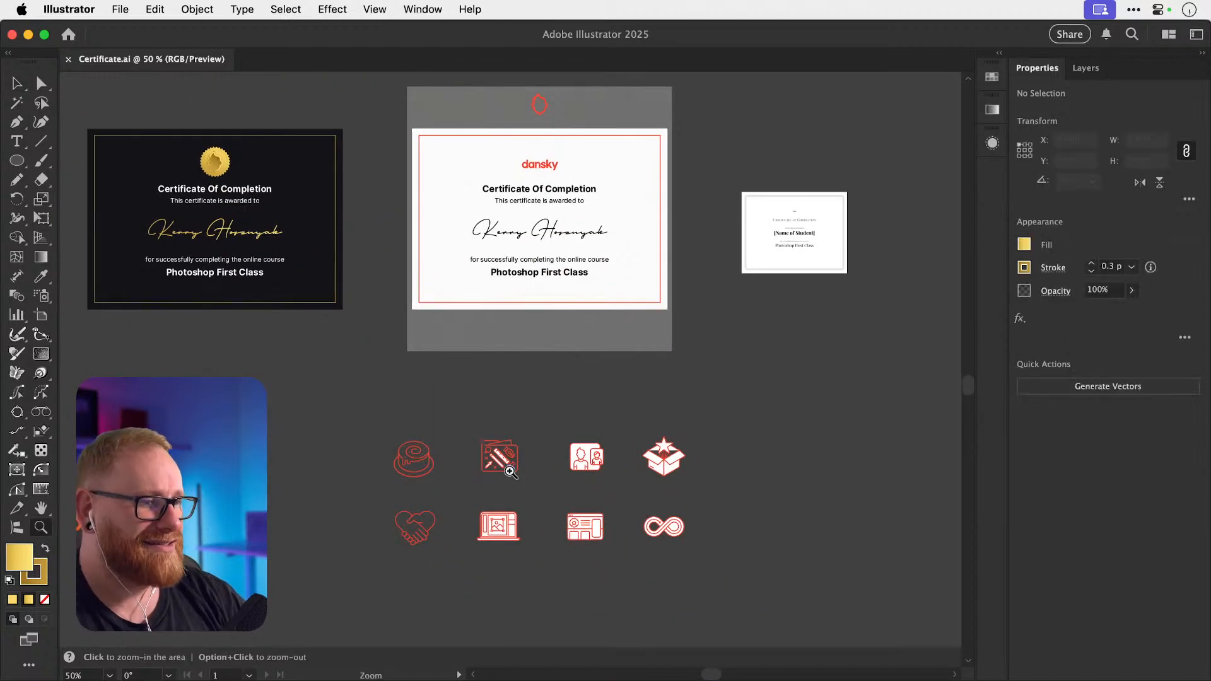
drag(510, 476, 566, 474)
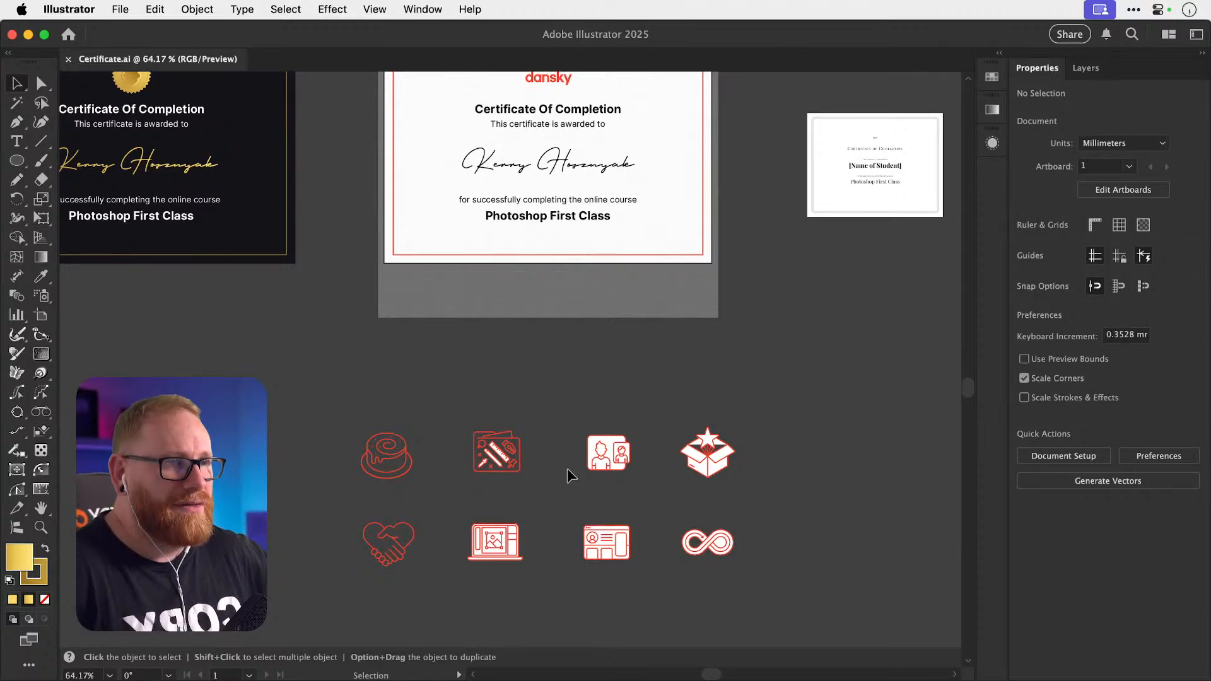
scroll(403, 525, up, 2)
scroll(403, 524, left, 3)
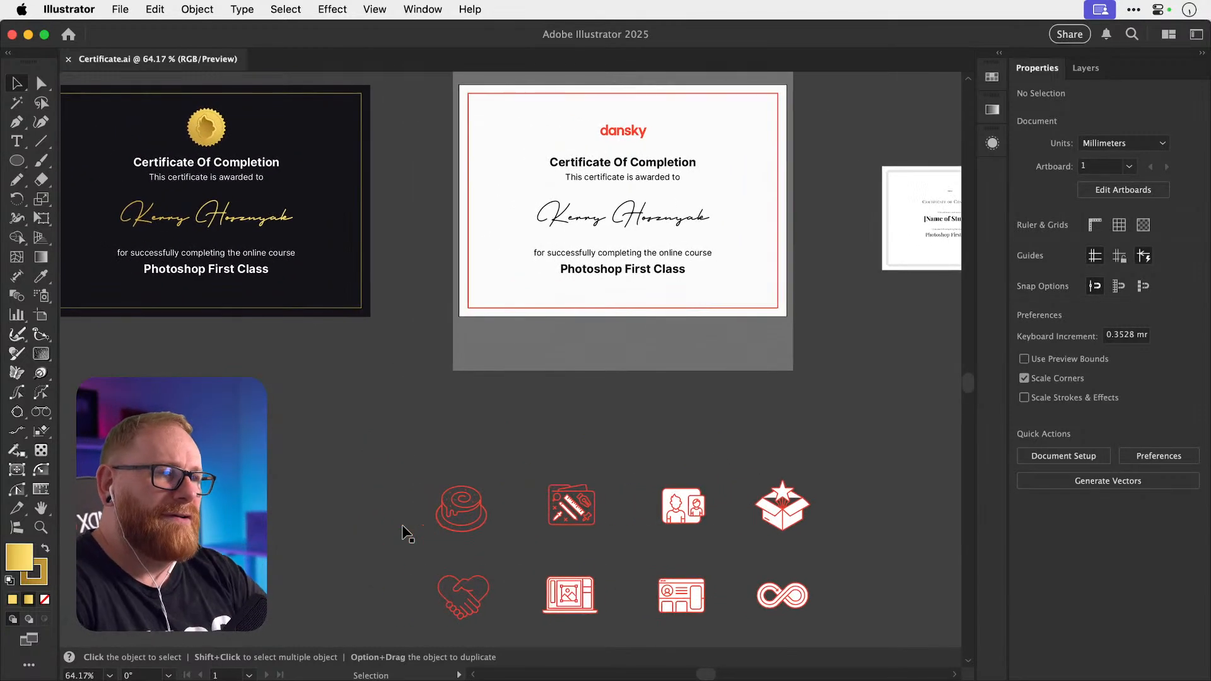
Try placing the handshake-heart icon at the certificate's top-left, then undo it.
click(531, 338)
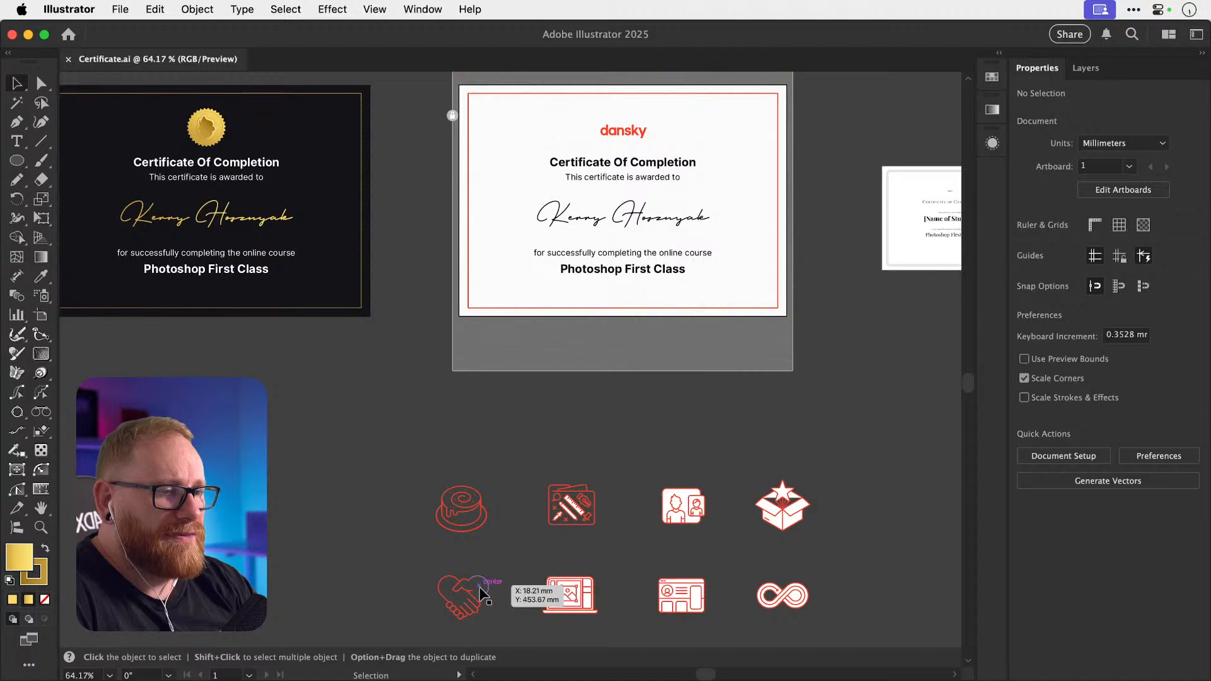
drag(474, 595, 518, 131)
click(406, 460)
scroll(406, 460, up, 3)
scroll(407, 459, right, 2)
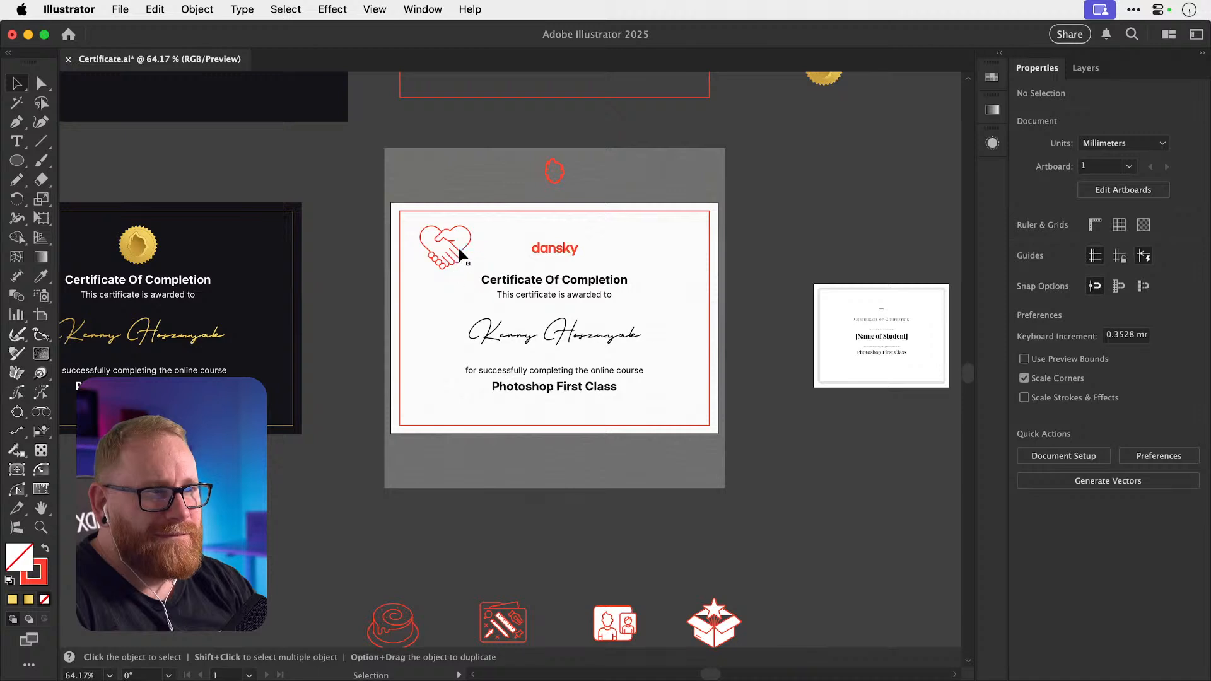
key(super+z)
click(298, 536)
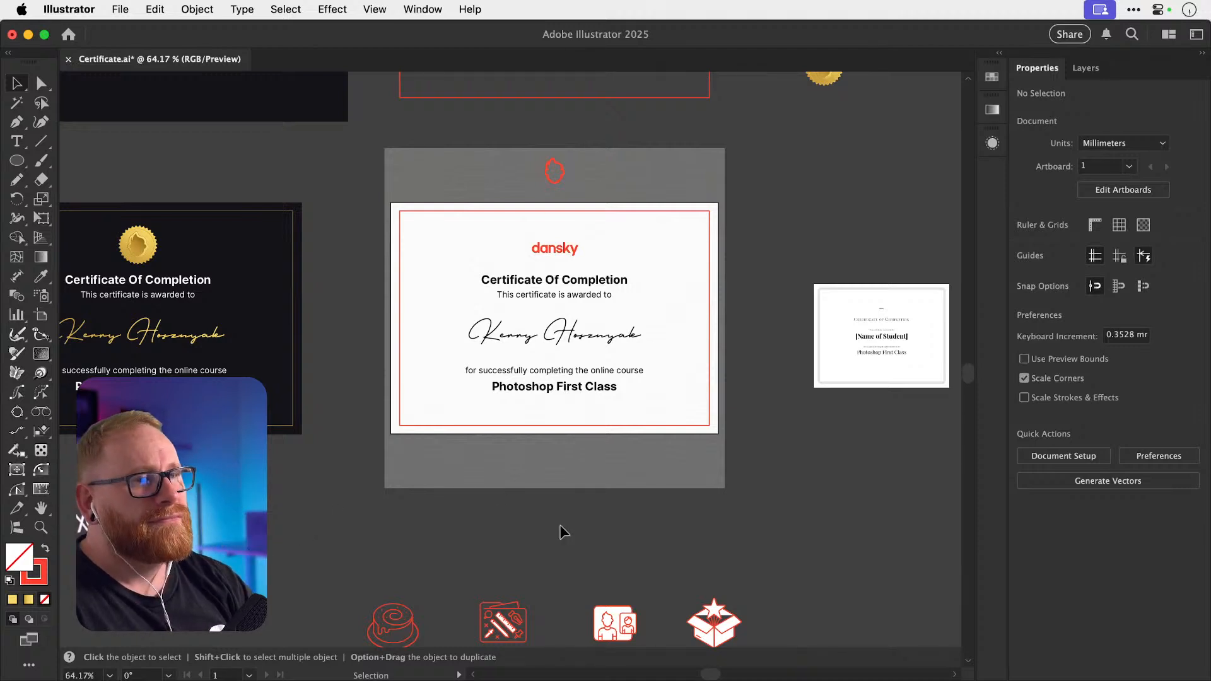
Try moving the red flame straight down onto the certificate, then undo it.
drag(561, 177, 562, 251)
key(super+z)
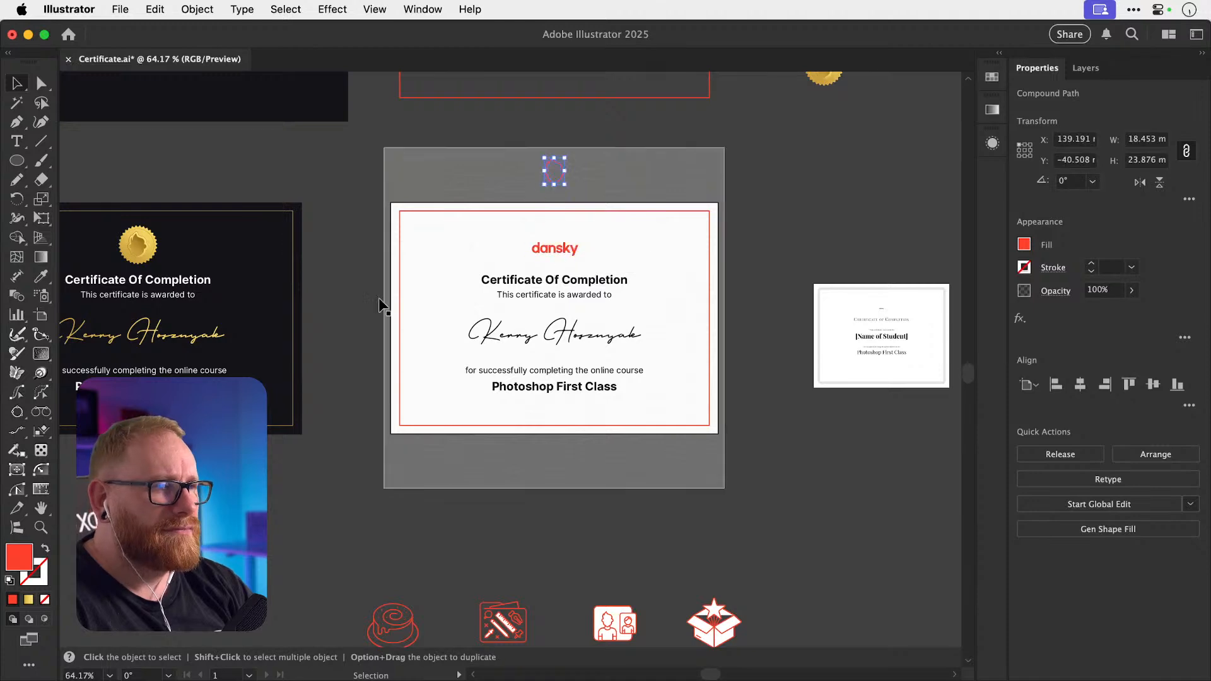
click(359, 302)
Zoom in and select the red dansky logo on the certificate.
key(z)
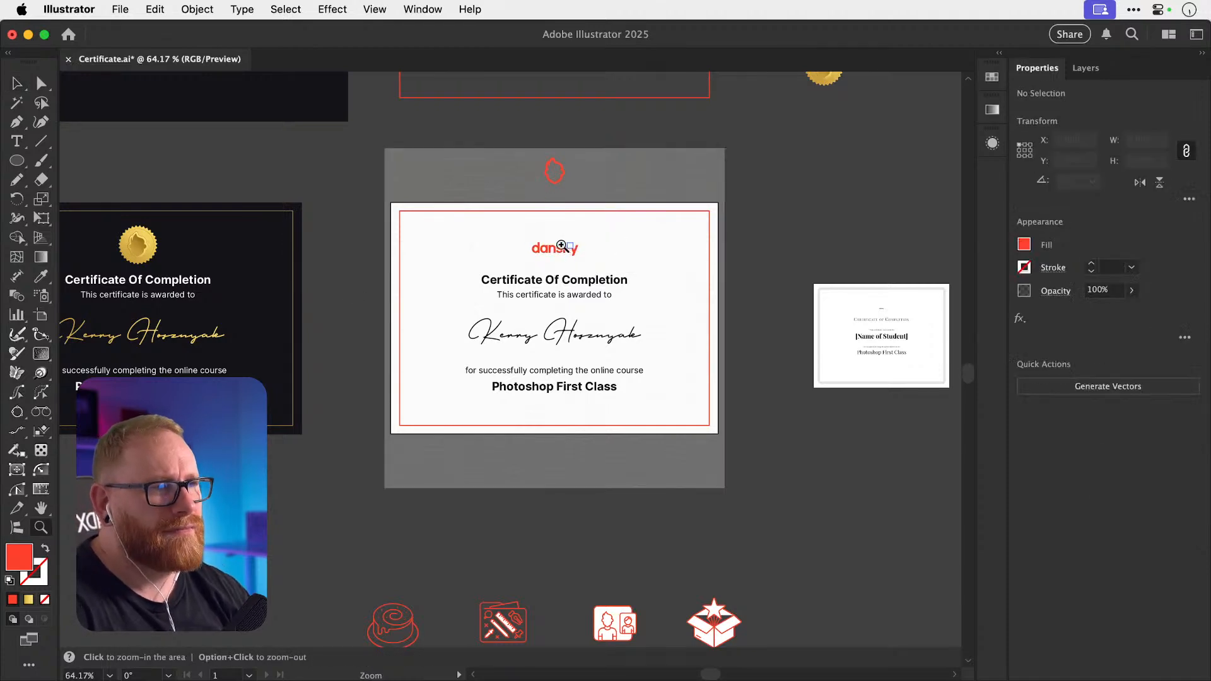
click(561, 245)
key(a)
click(568, 252)
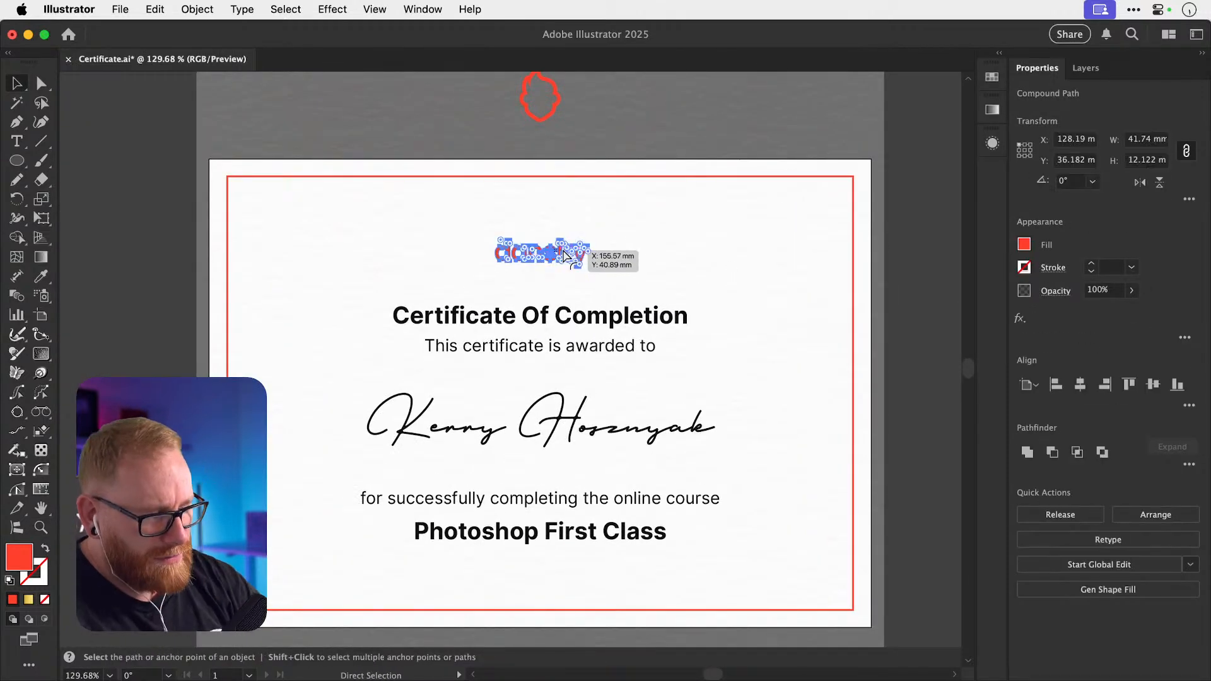
key(super+minus)
key(super+minus)
key(super+minus)
drag(469, 347, 282, 326)
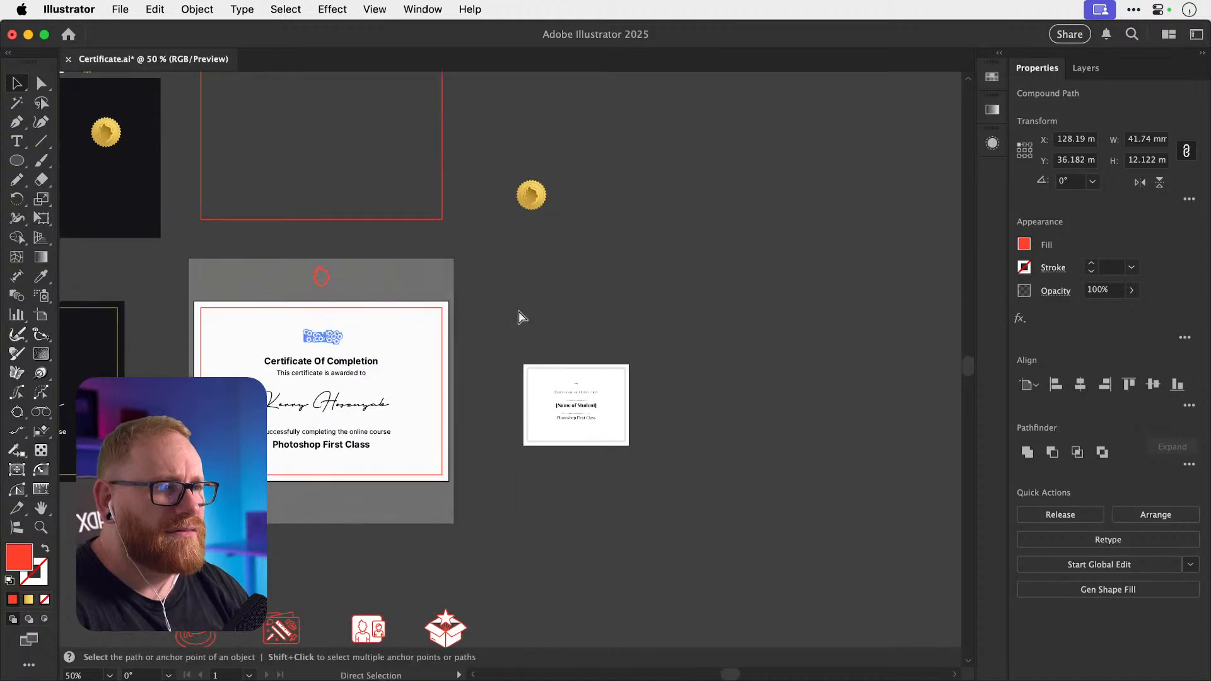
Copy and paste the dansky logo, then move the copy into empty canvas space.
key(v)
key(super+c)
key(super+v)
drag(512, 352, 609, 316)
key(super+z)
click(565, 315)
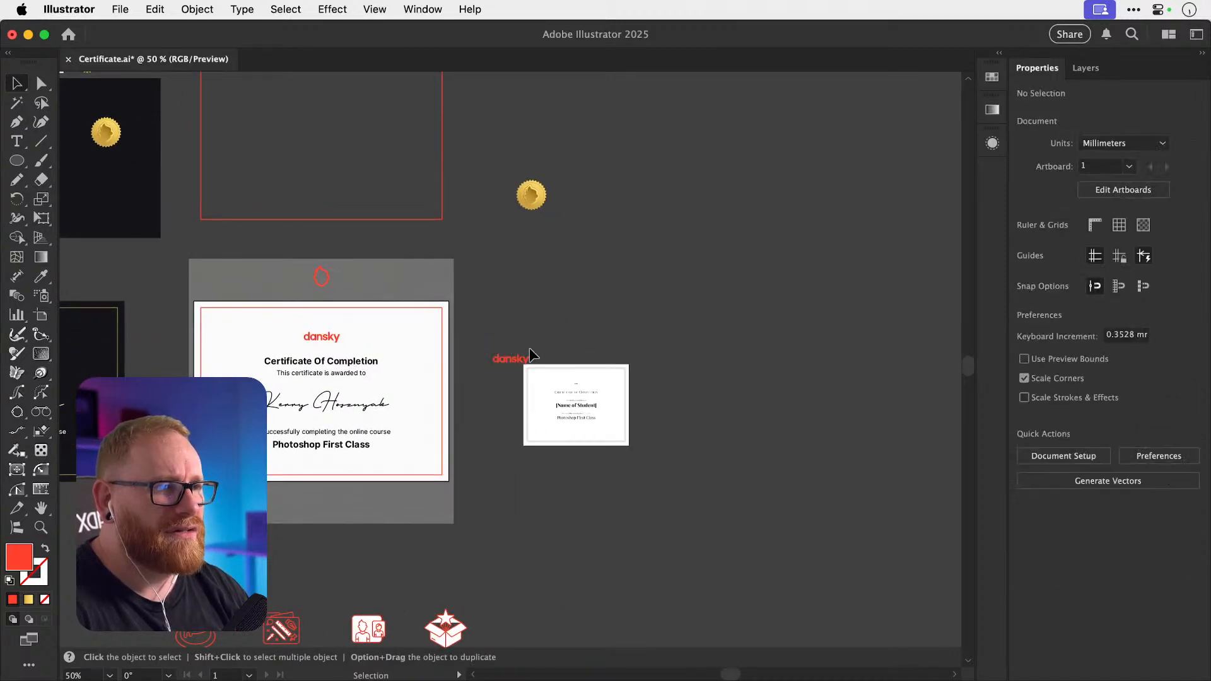
drag(525, 357, 667, 284)
drag(664, 284, 634, 384)
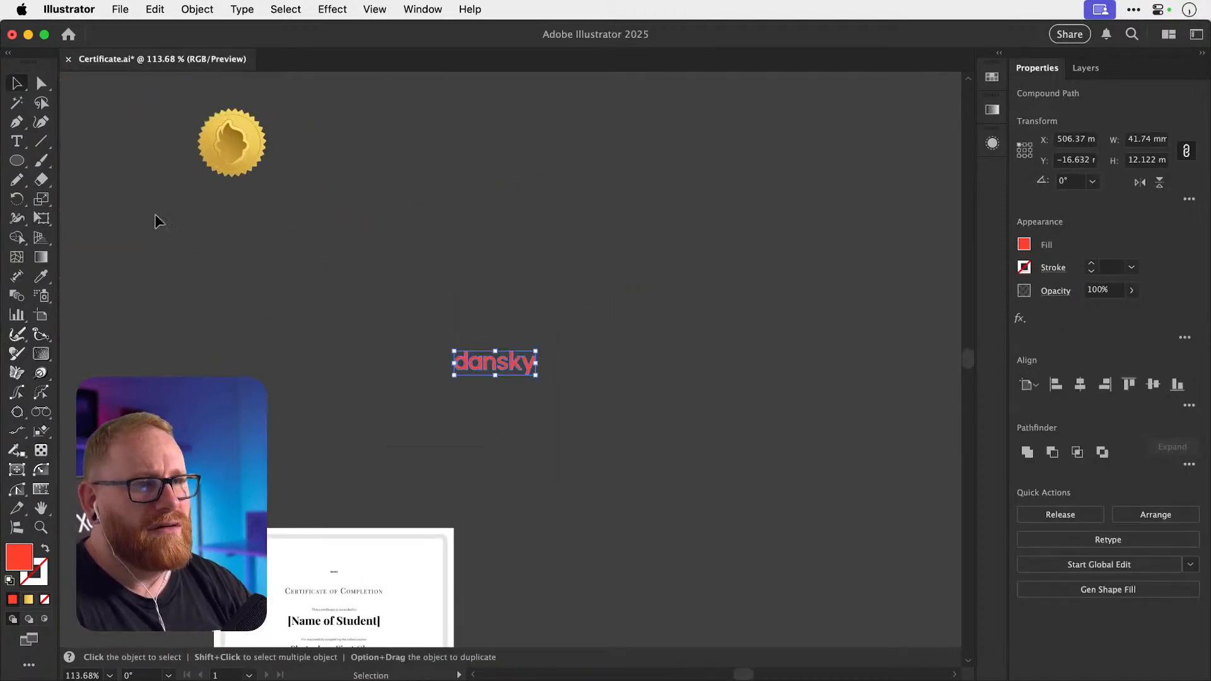
Draw a red outline circle over the logo copy and centre the logo inside it.
click(17, 161)
drag(409, 314, 570, 423)
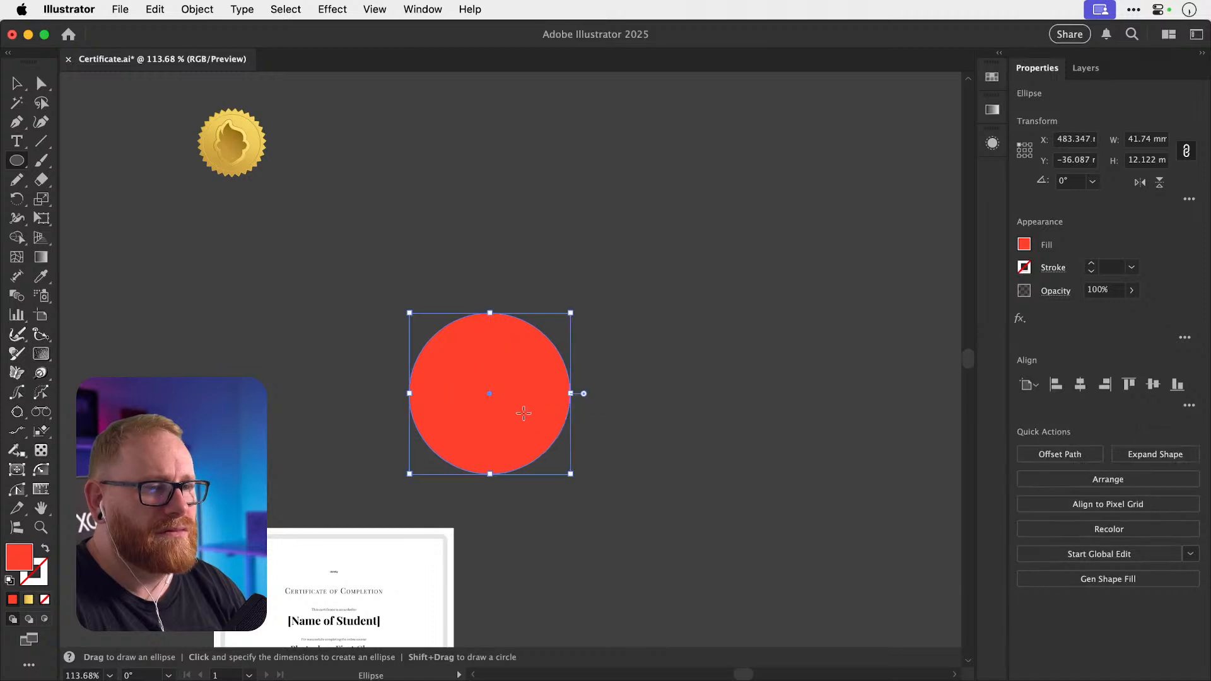
key(shift+x)
key(v)
shift+click(516, 364)
click(1079, 384)
click(1153, 384)
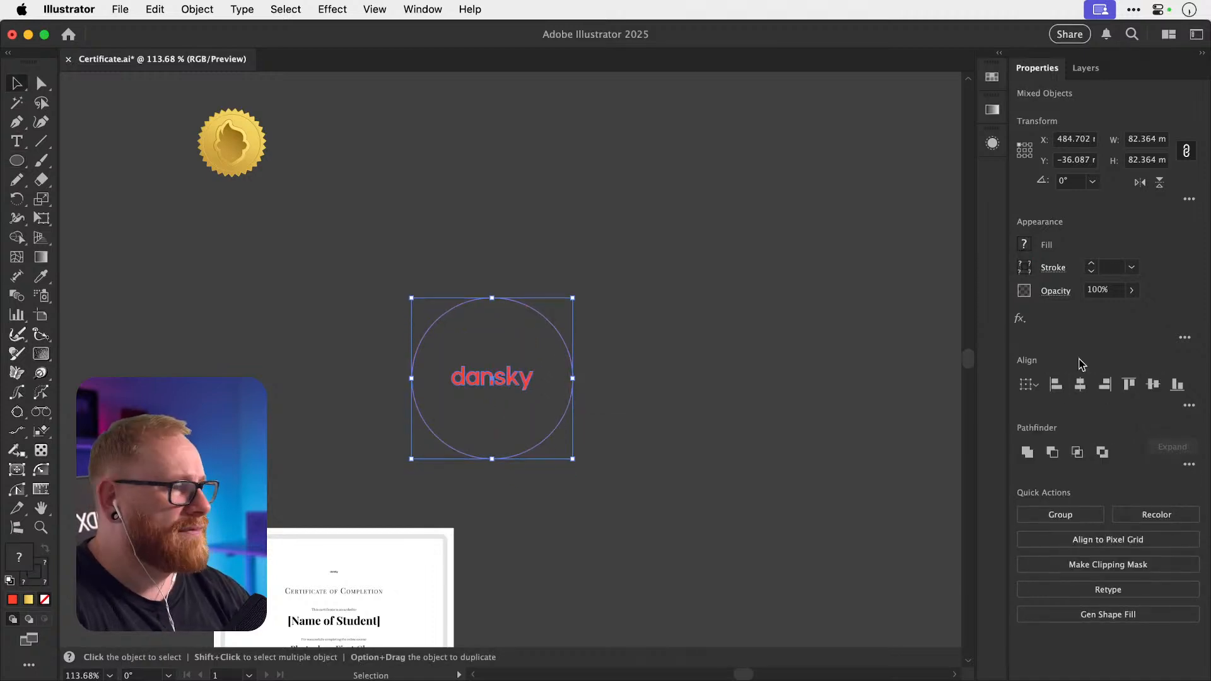
click(531, 350)
Place a copy of the red flame beside a duplicate of the circle.
key(space)
drag(301, 360, 824, 356)
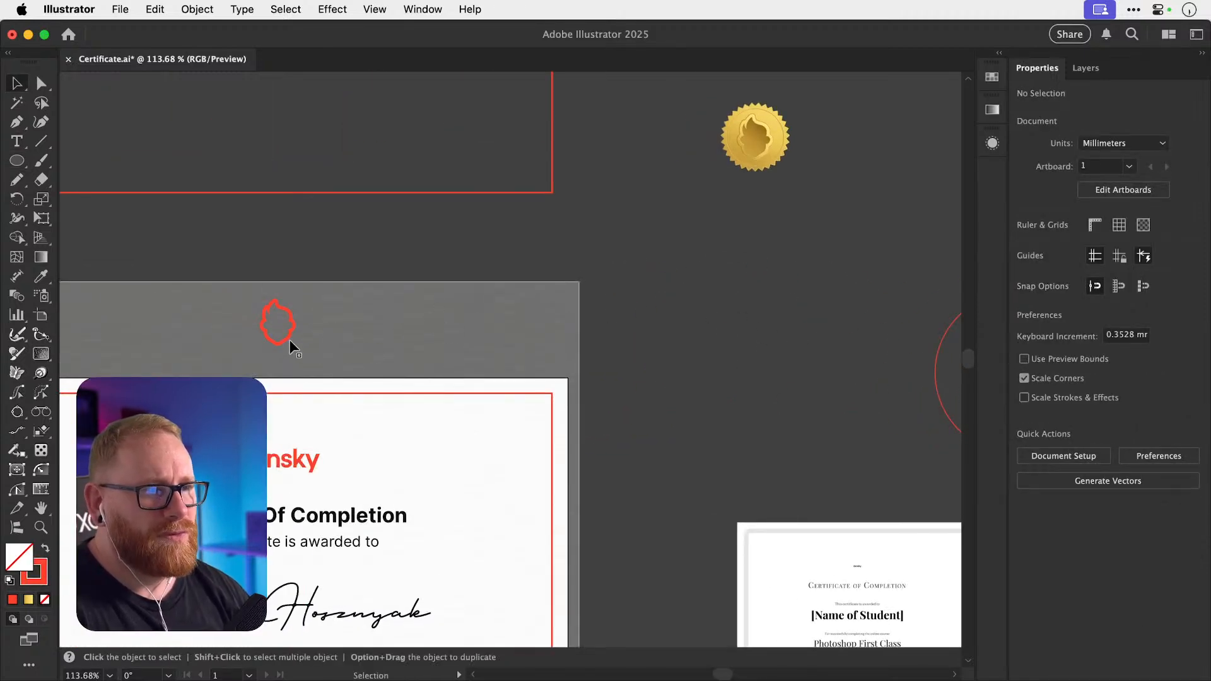
drag(290, 347, 391, 334)
key(space)
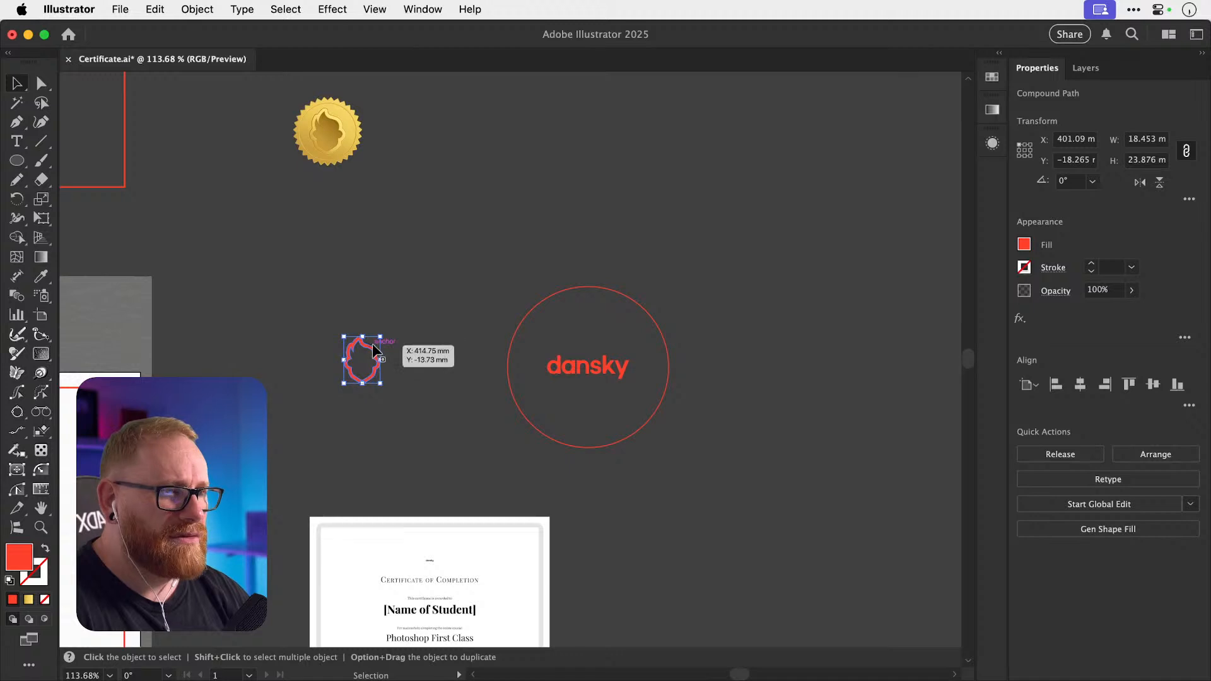
key(space)
drag(514, 297, 685, 389)
click(631, 385)
drag(611, 377, 457, 381)
Centre the flame horizontally and vertically within the duplicated circle.
drag(372, 347, 530, 381)
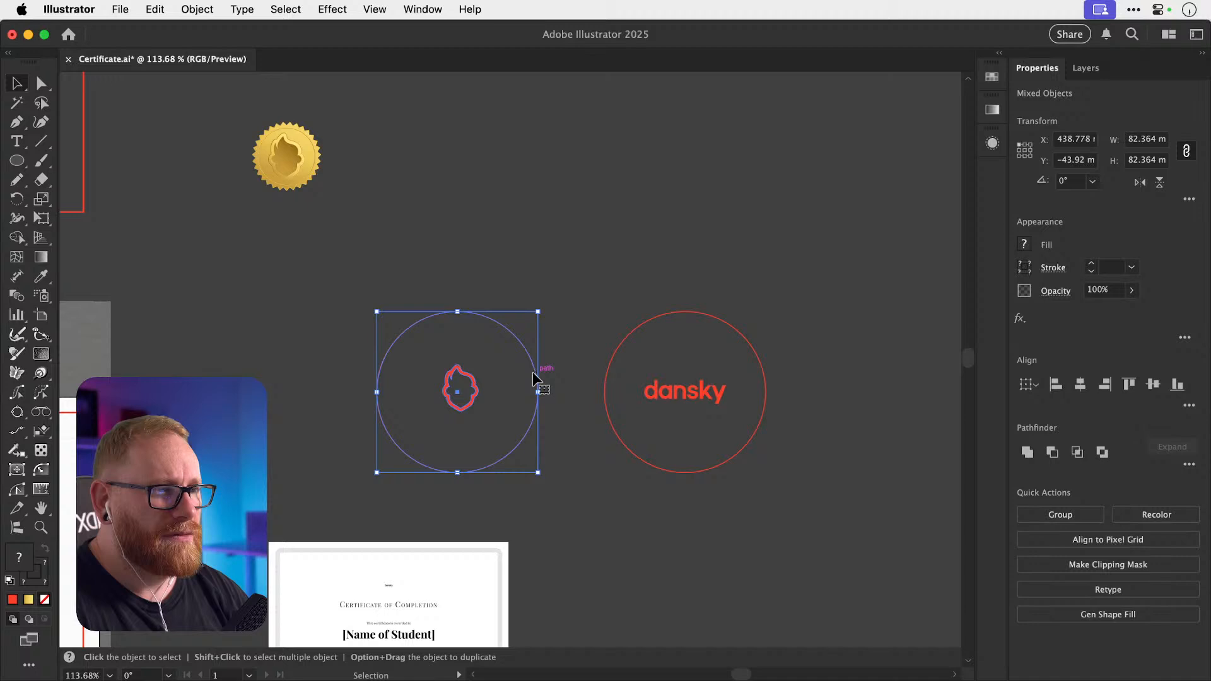
click(538, 387)
click(1080, 385)
click(1153, 384)
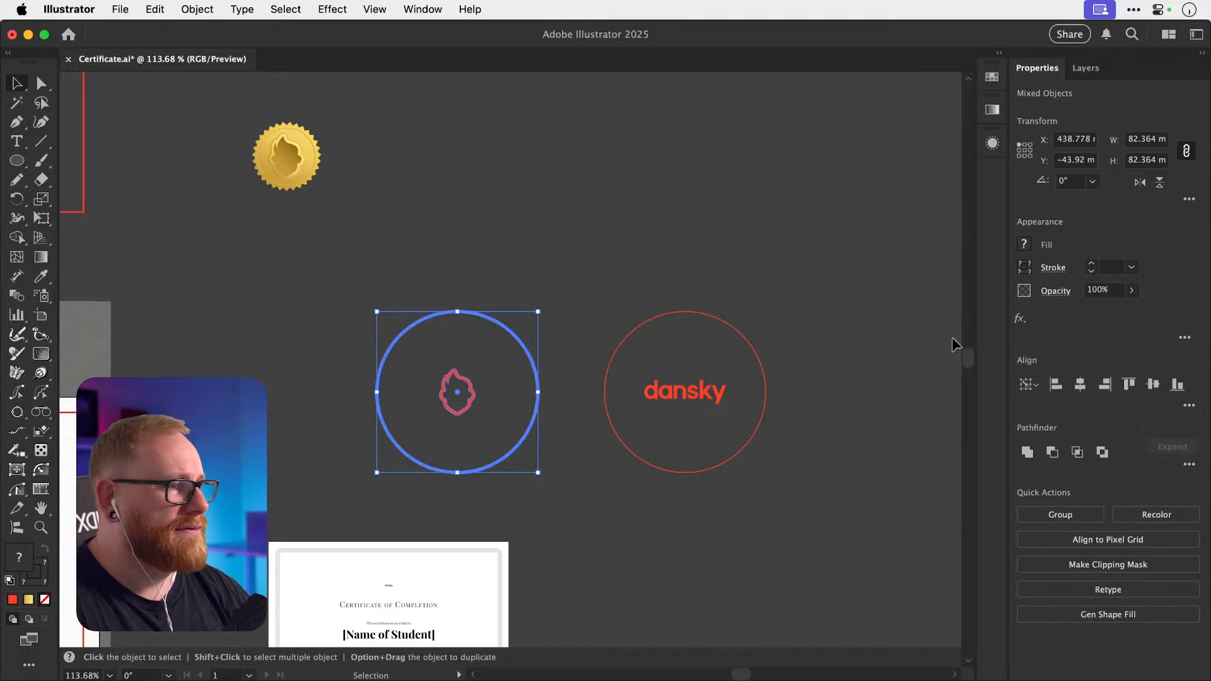
click(838, 340)
Scale the flame up inside the circle.
click(475, 375)
drag(476, 372, 488, 351)
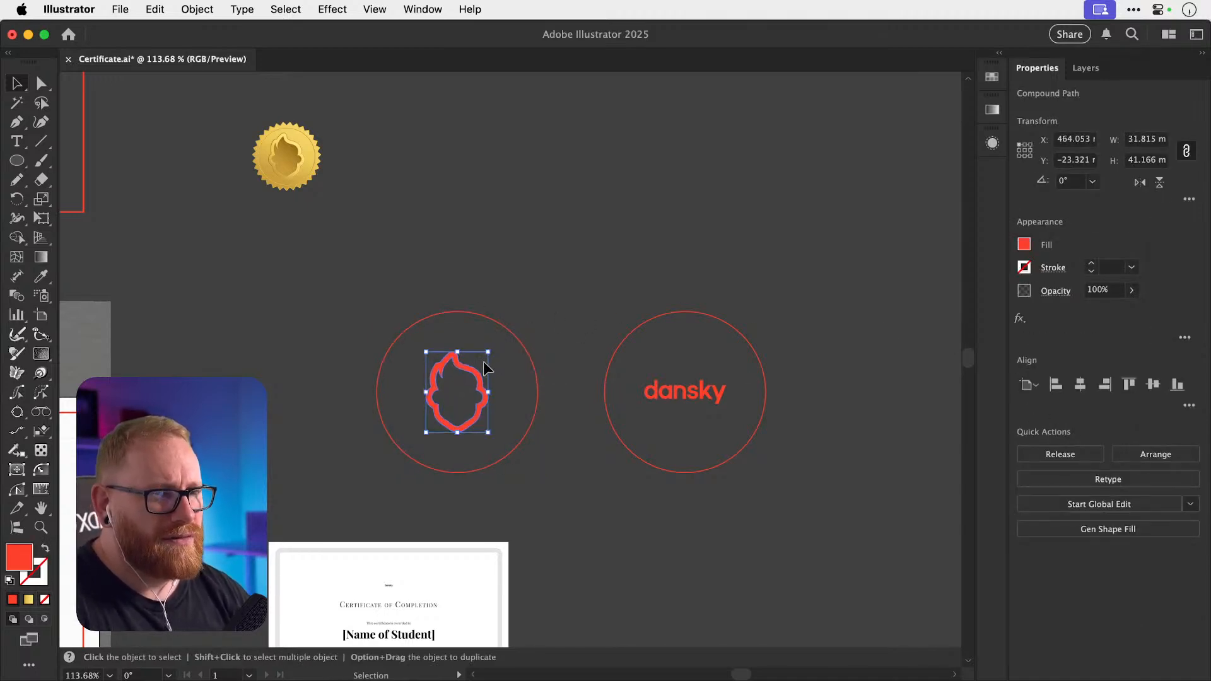
click(527, 343)
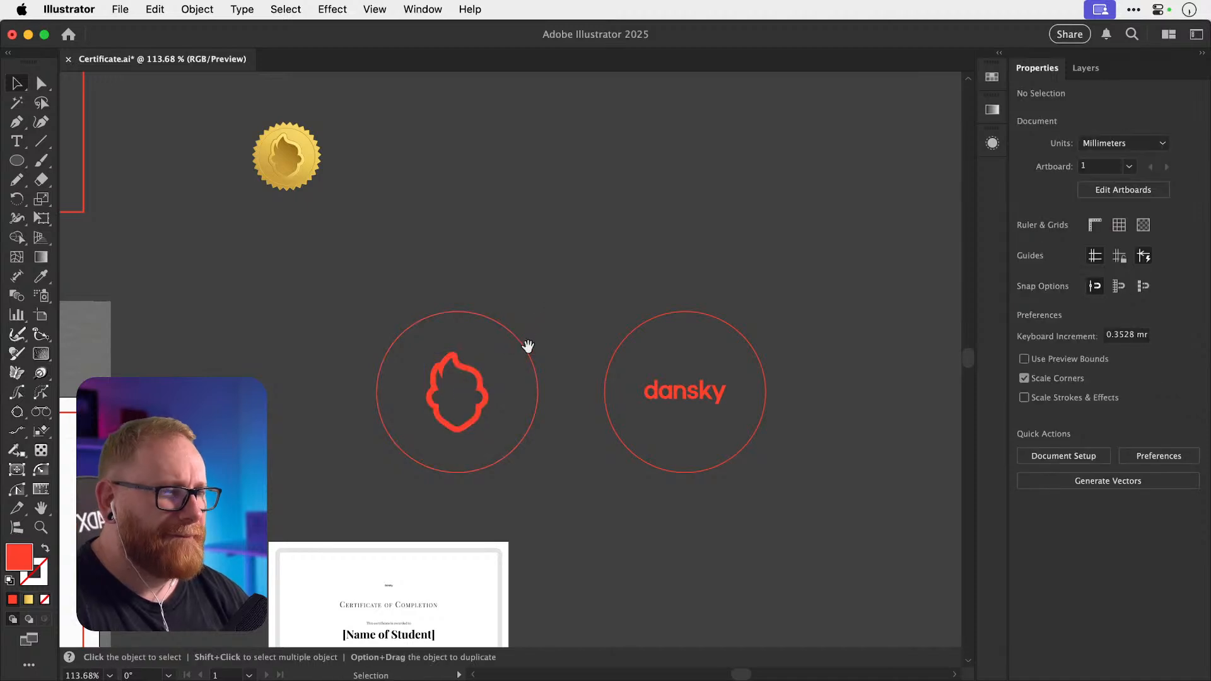
scroll(555, 319, down, 3)
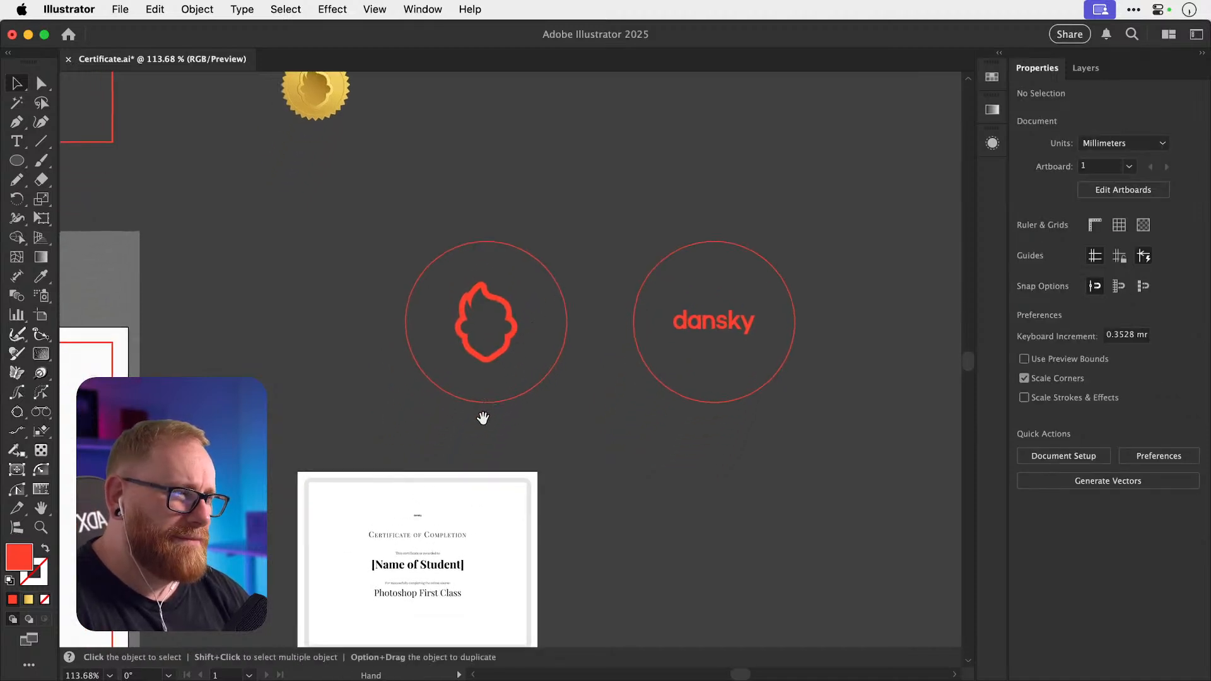
drag(487, 429, 490, 448)
drag(509, 354, 526, 388)
key(super+z)
Create a 4 mm offset path around the flame via Object > Path > Offset Path.
click(196, 9)
mouse_move(341, 547)
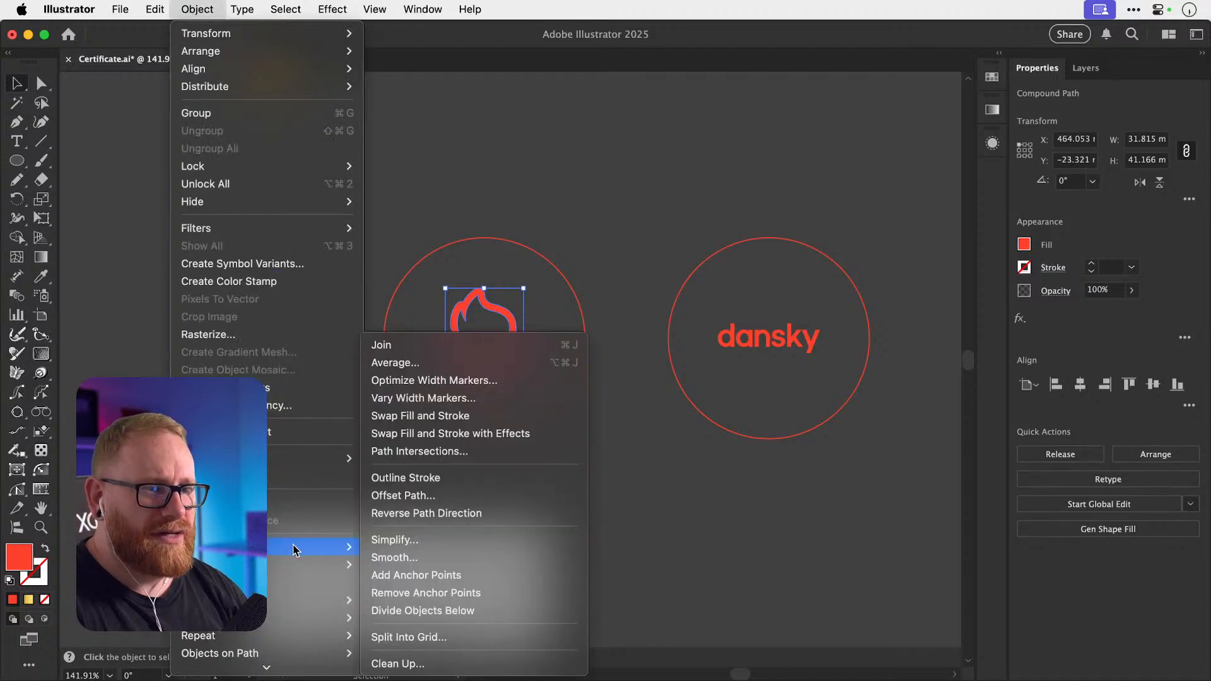
click(404, 495)
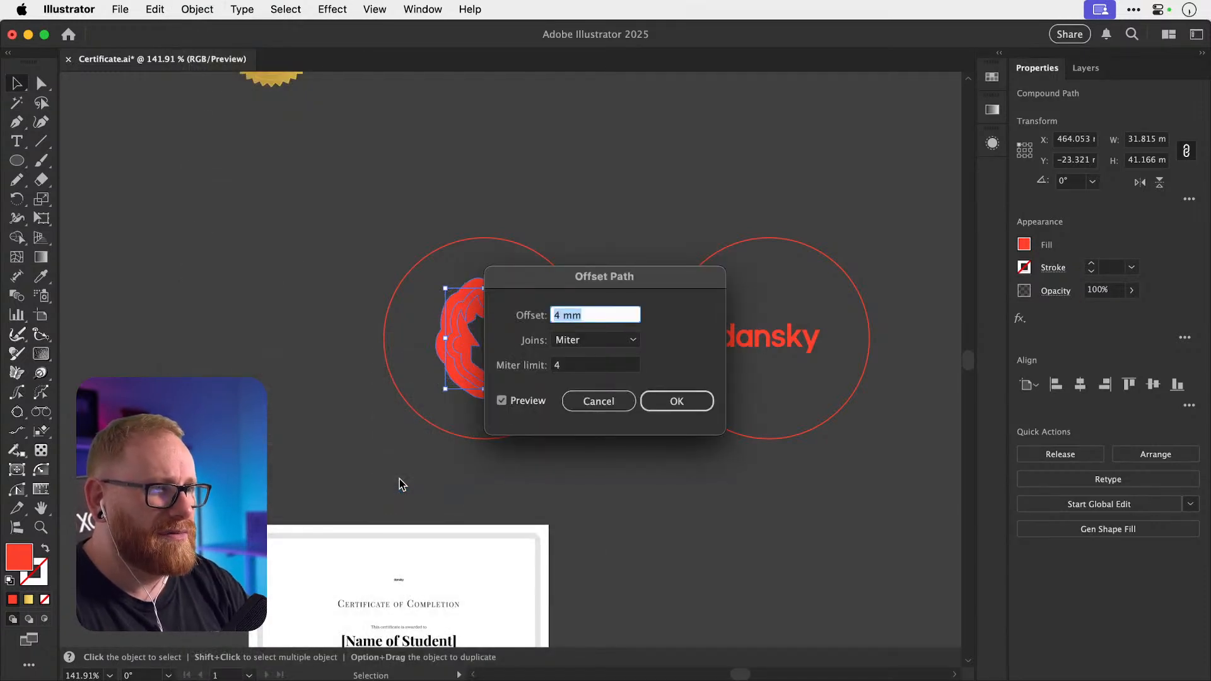
key(Return)
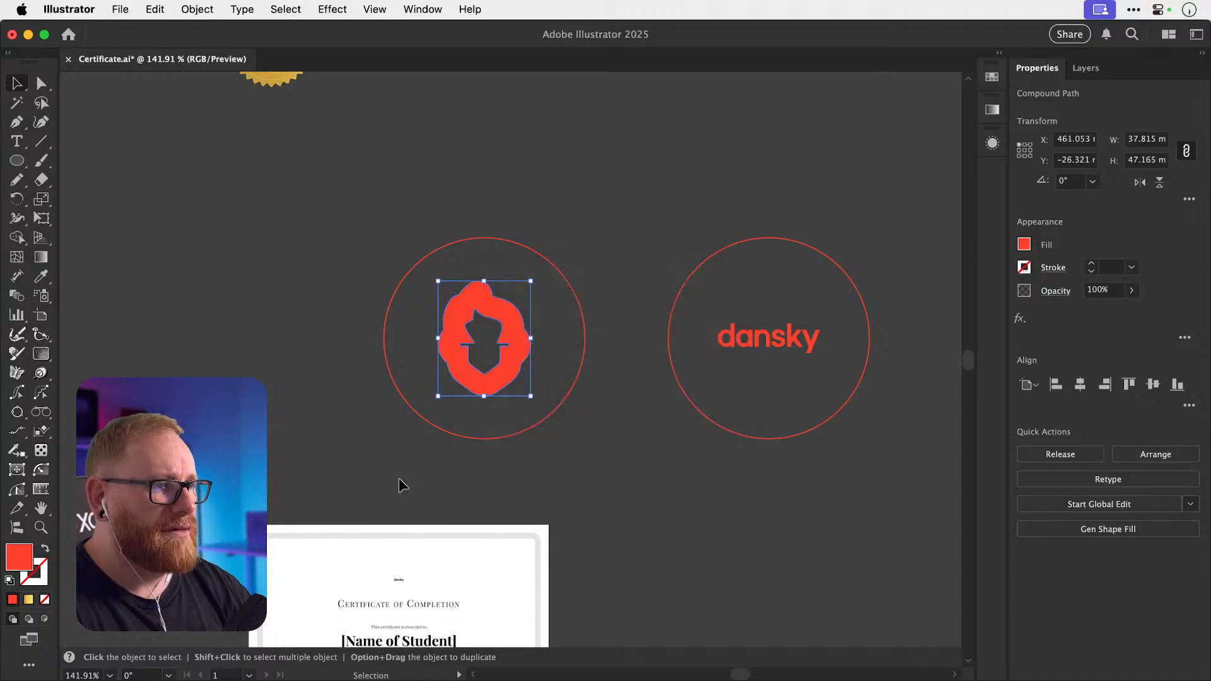
Copy the circle's thin red stroke onto the offset flame outline with the Eyedropper.
key(i)
click(574, 291)
key(v)
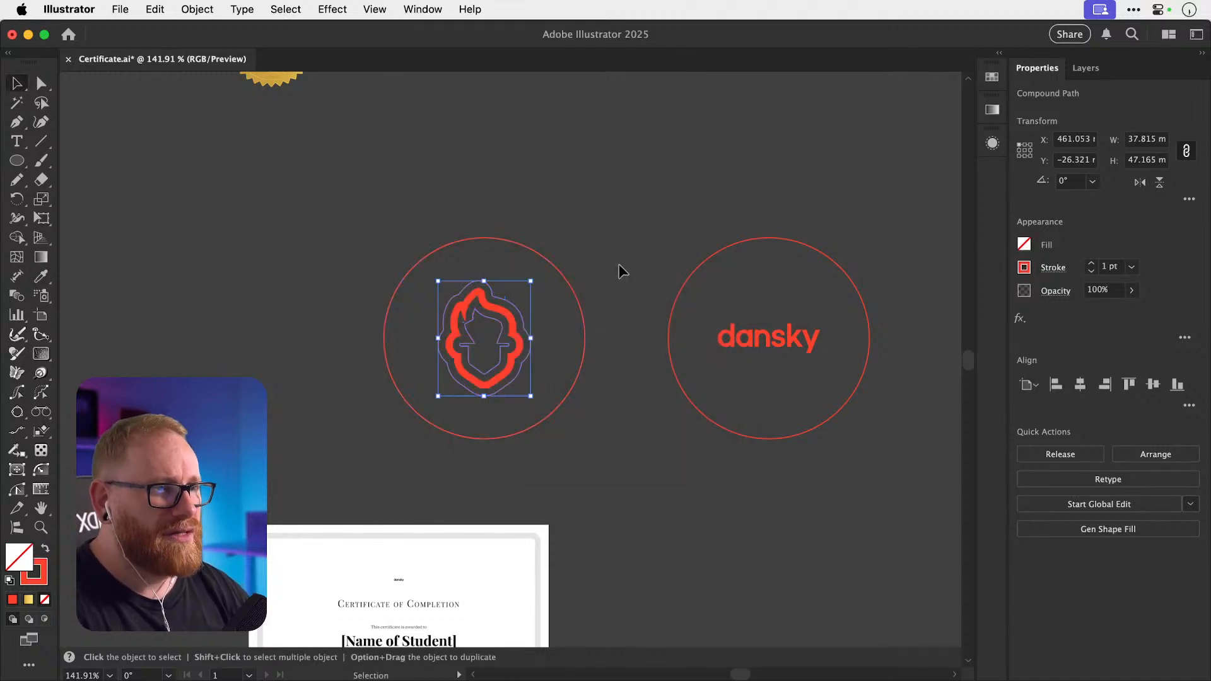
click(620, 268)
key(a)
click(500, 348)
click(578, 273)
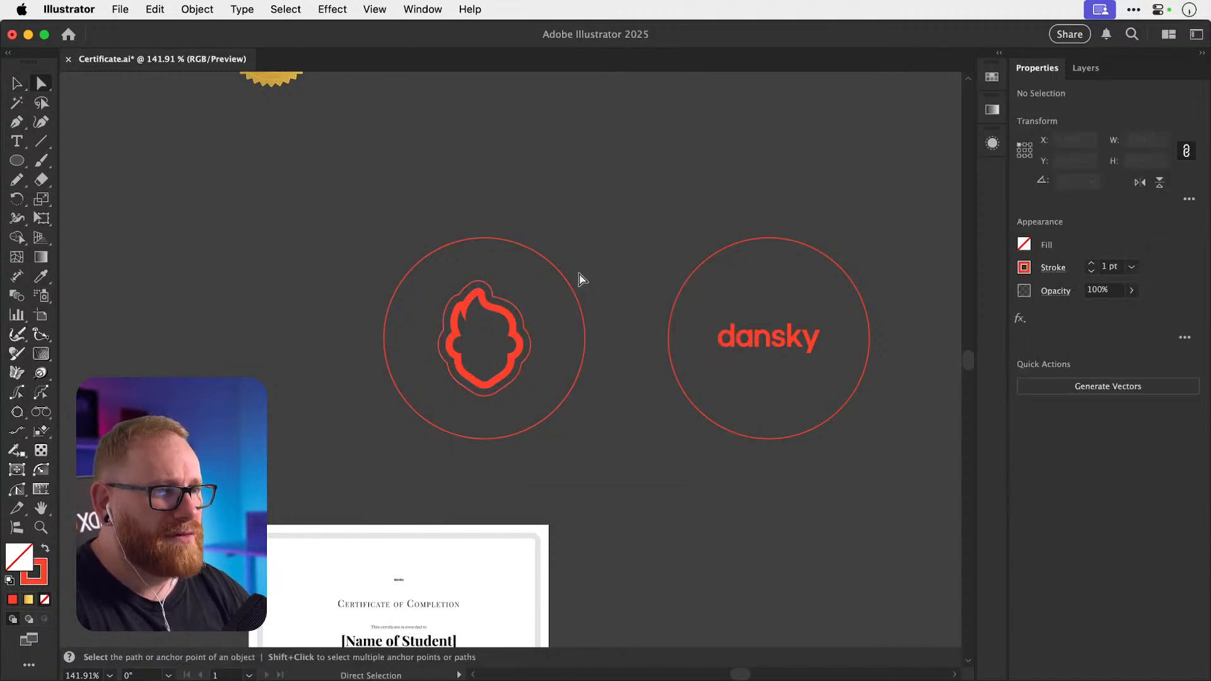
key(v)
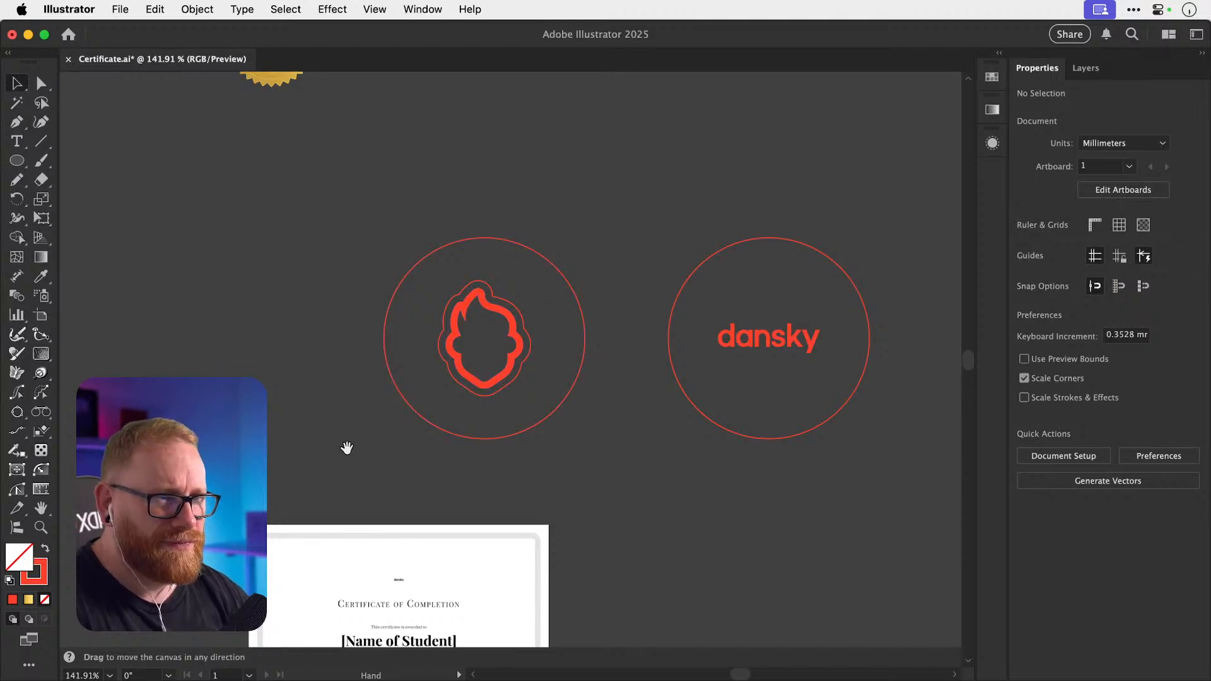
drag(347, 446, 351, 383)
scroll(351, 384, down, 10)
scroll(351, 384, left, 12)
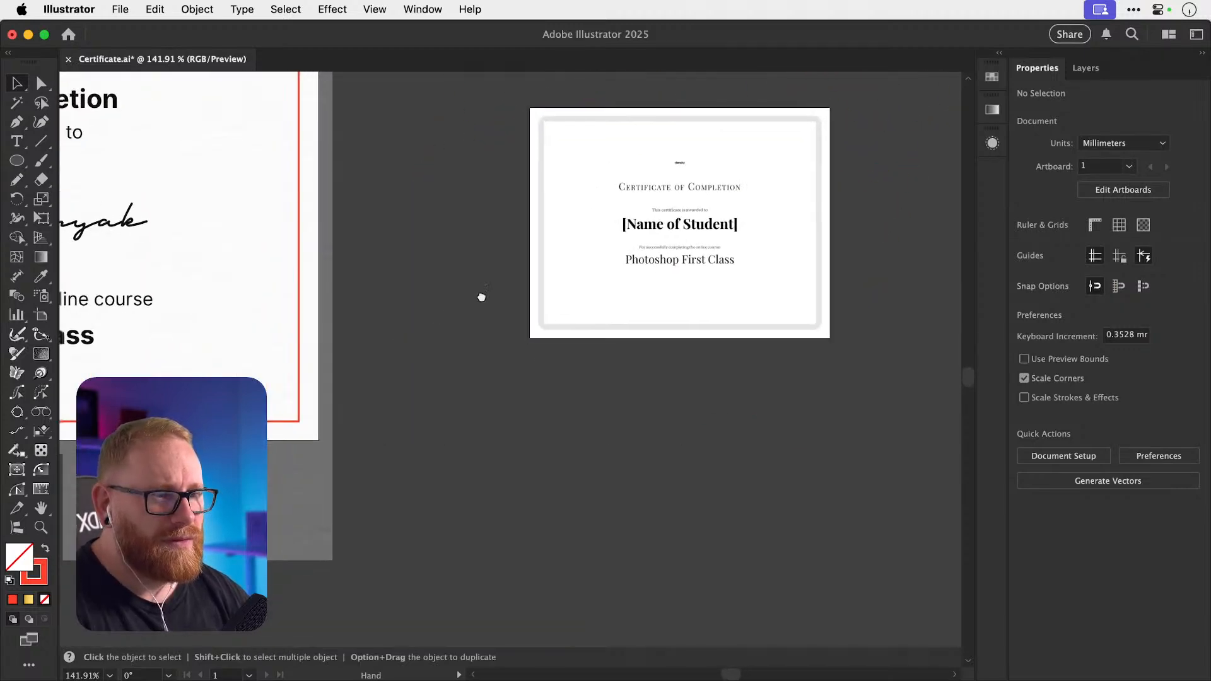
Paste the folder and laptop tool icons beside the flame badge.
key(a)
key(super+minus)
key(super+minus)
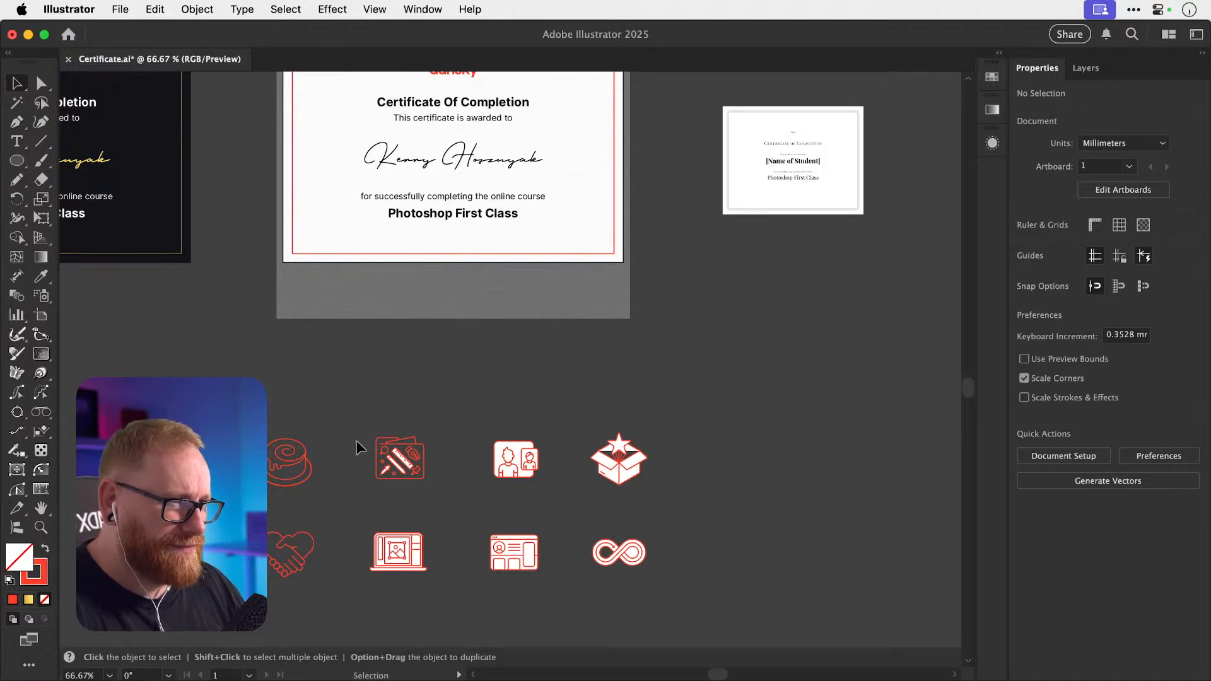
drag(361, 418, 459, 489)
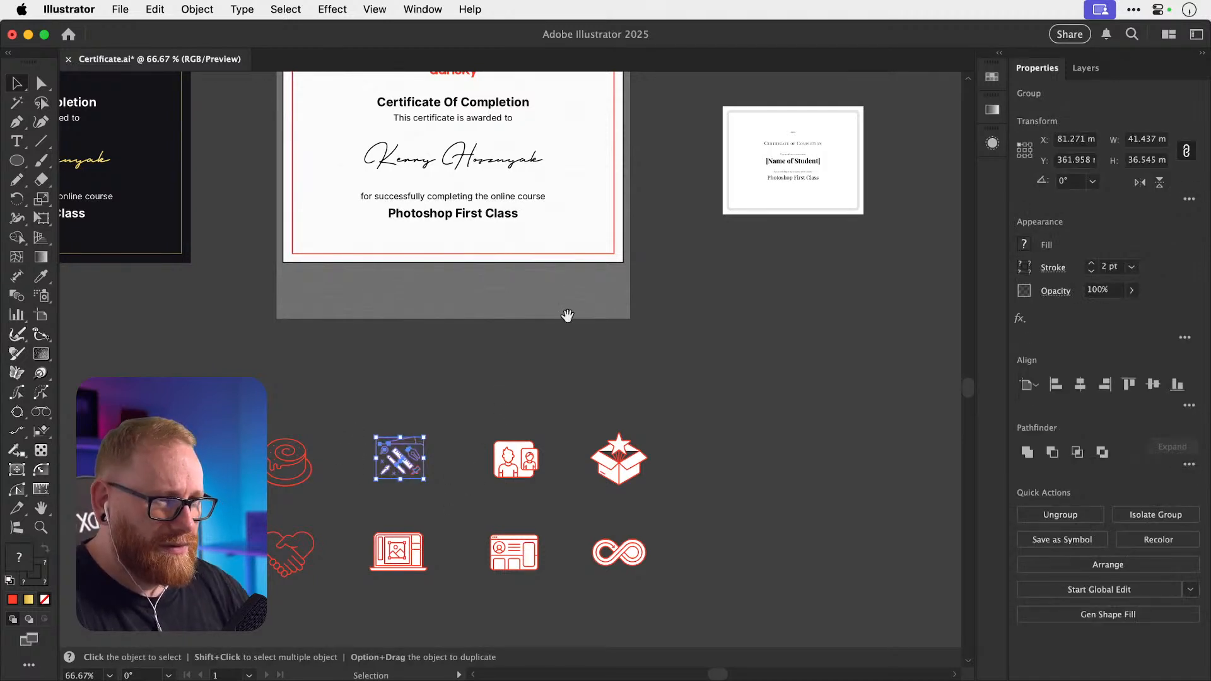
shift+click(399, 552)
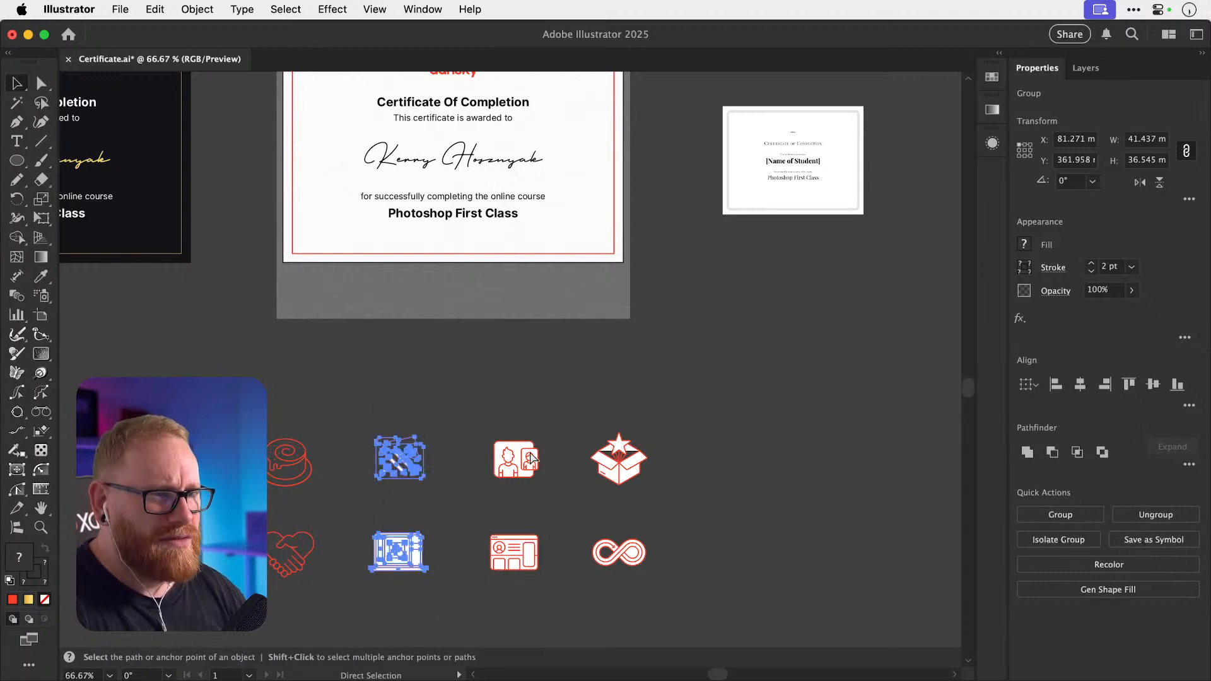
drag(574, 387, 338, 575)
drag(673, 290, 458, 438)
drag(368, 351, 514, 341)
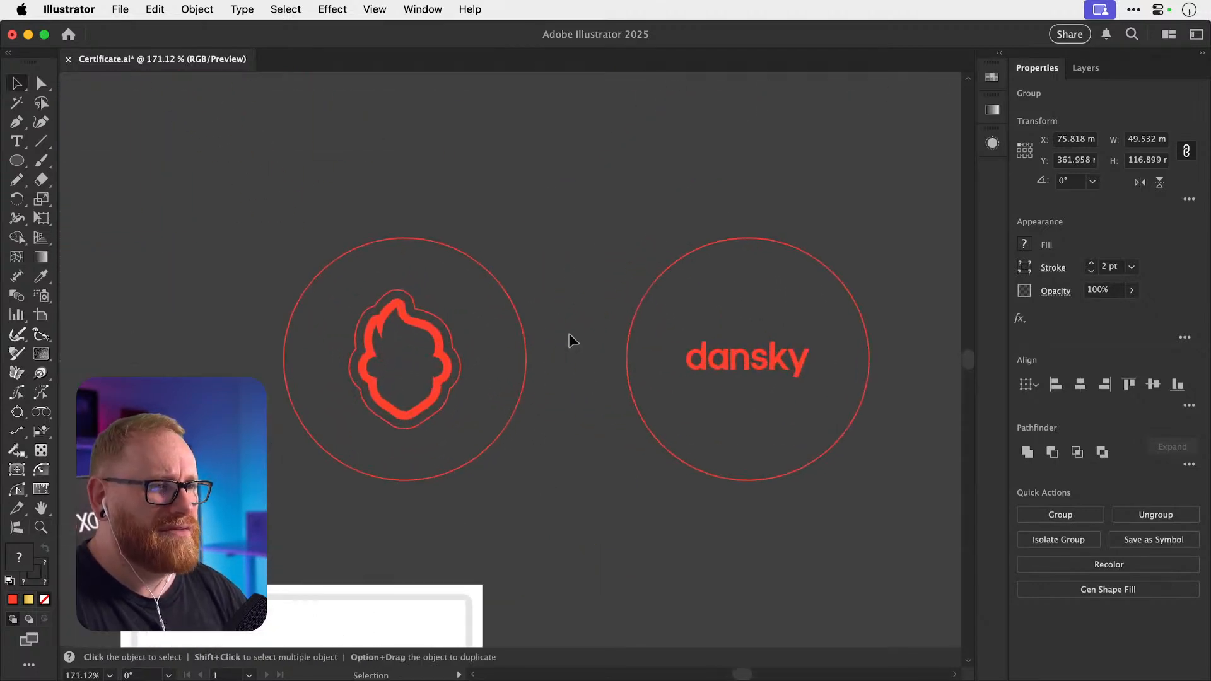
key(super+v)
drag(482, 256, 476, 455)
Group the magnifier's ring and handle and place it at the circle's upper left.
click(294, 285)
click(275, 280)
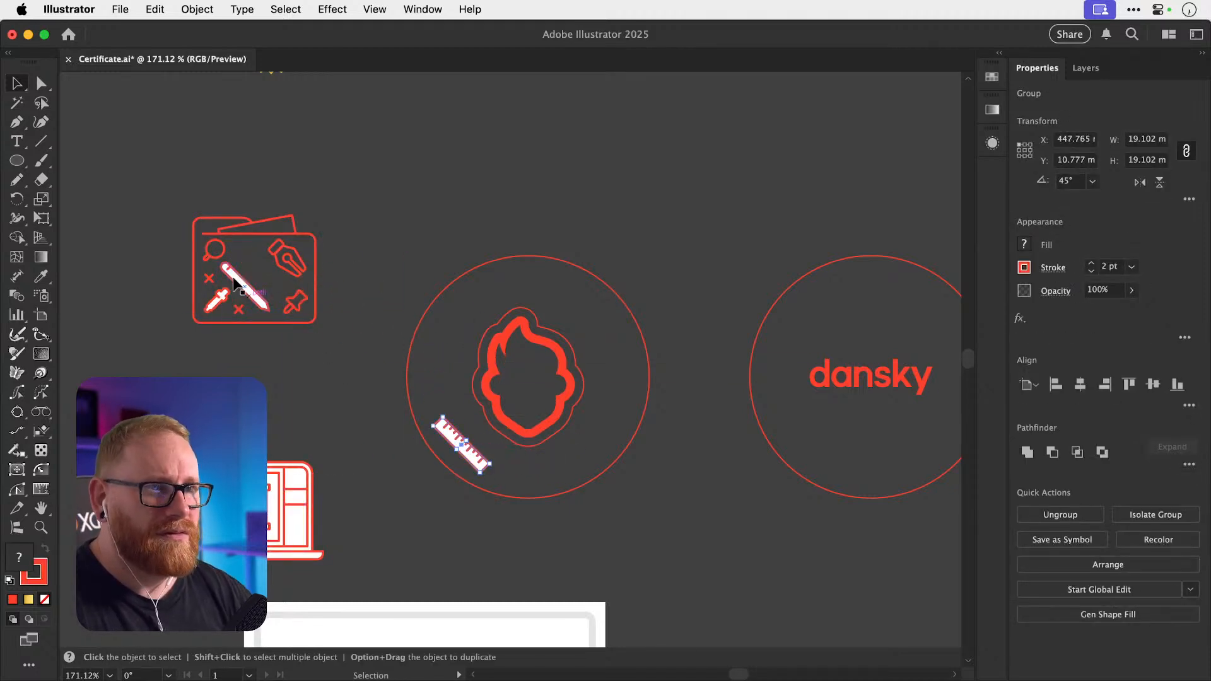
drag(222, 255, 271, 263)
key(super+z)
click(176, 262)
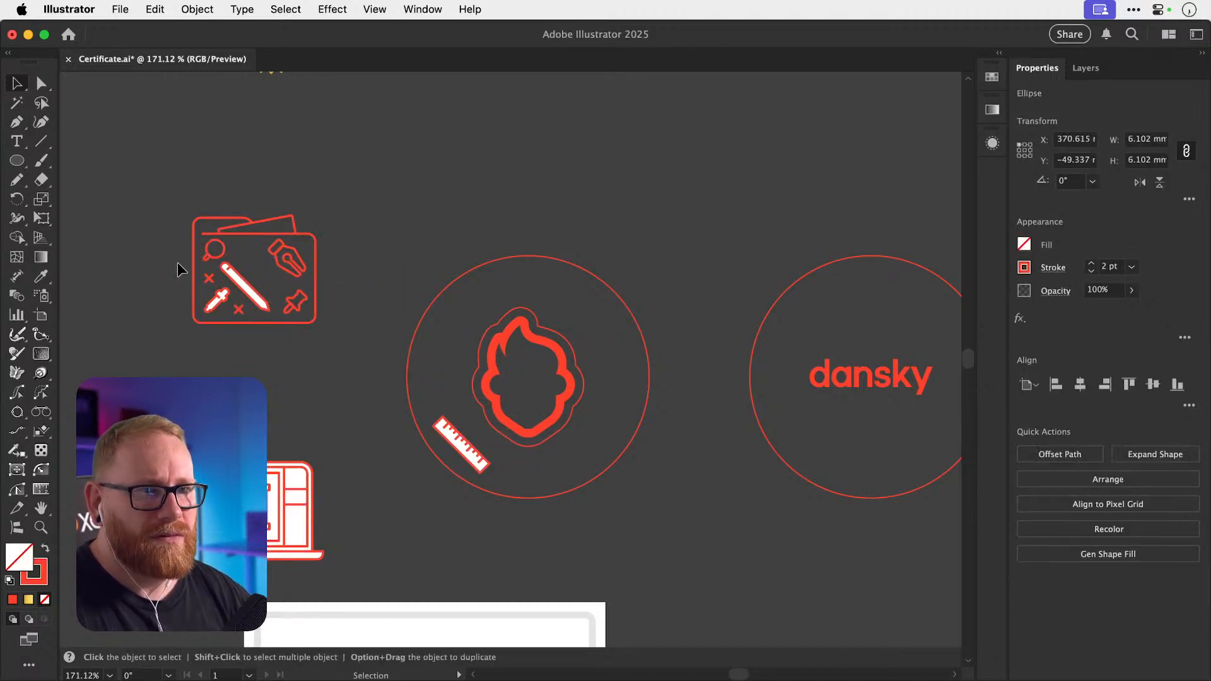
click(207, 260)
shift+click(223, 248)
key(super+g)
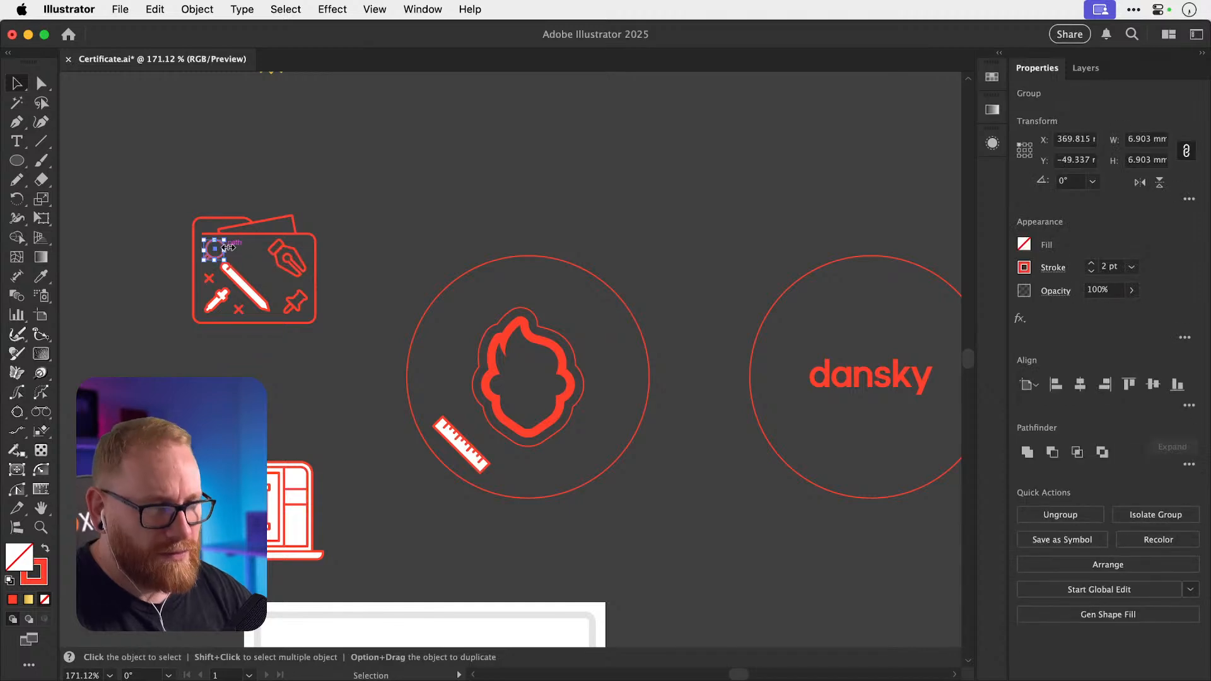
key(super+shift+a)
drag(223, 248, 445, 324)
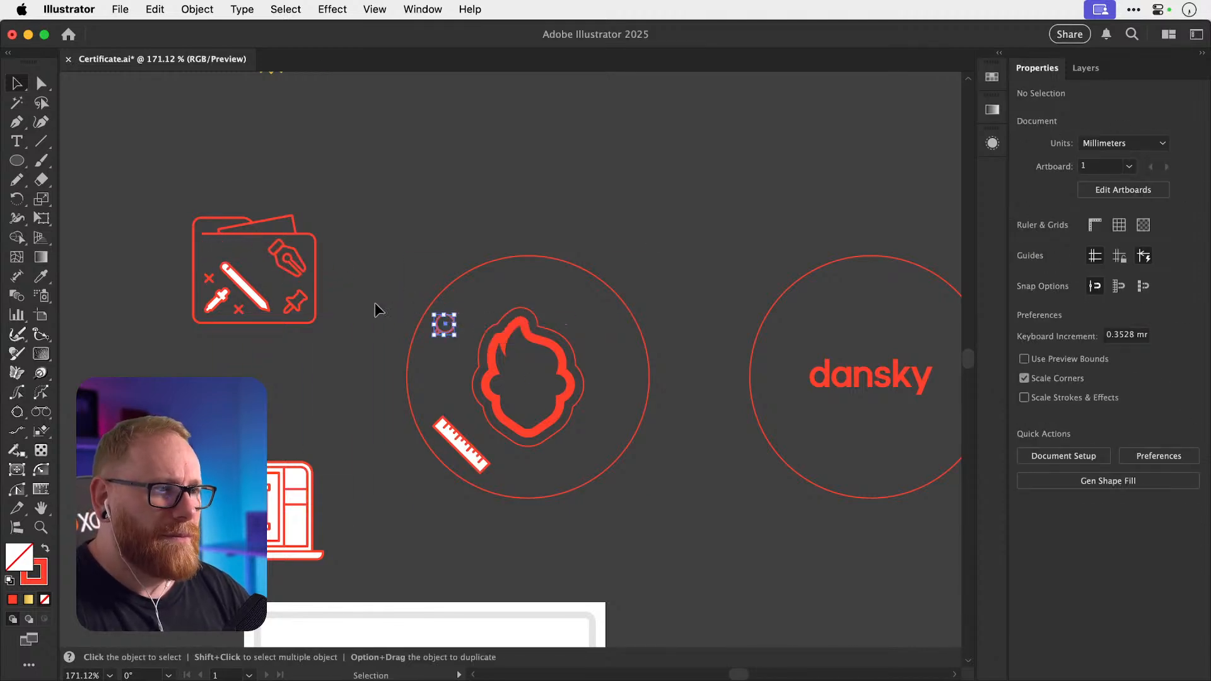
drag(217, 295, 306, 331)
Remove the eyedropper icon's white fill and place it in the circle's upper right.
key(super+z)
key(super+space)
key(super+shift+a)
click(268, 342)
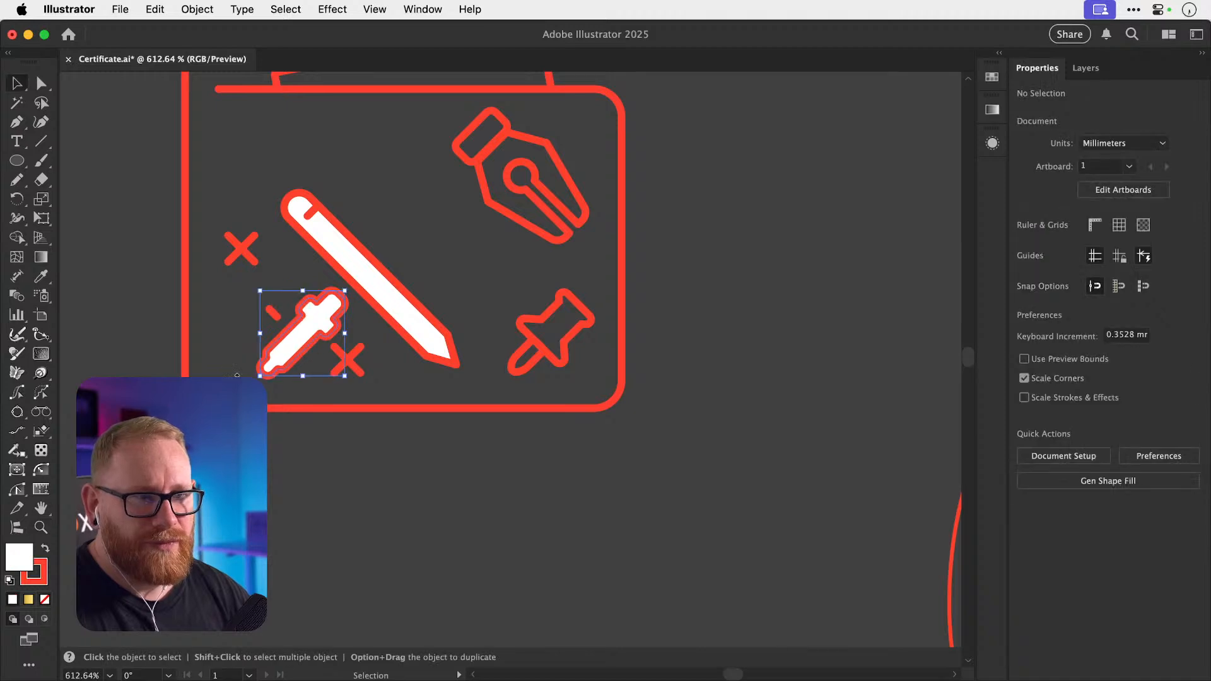
click(46, 598)
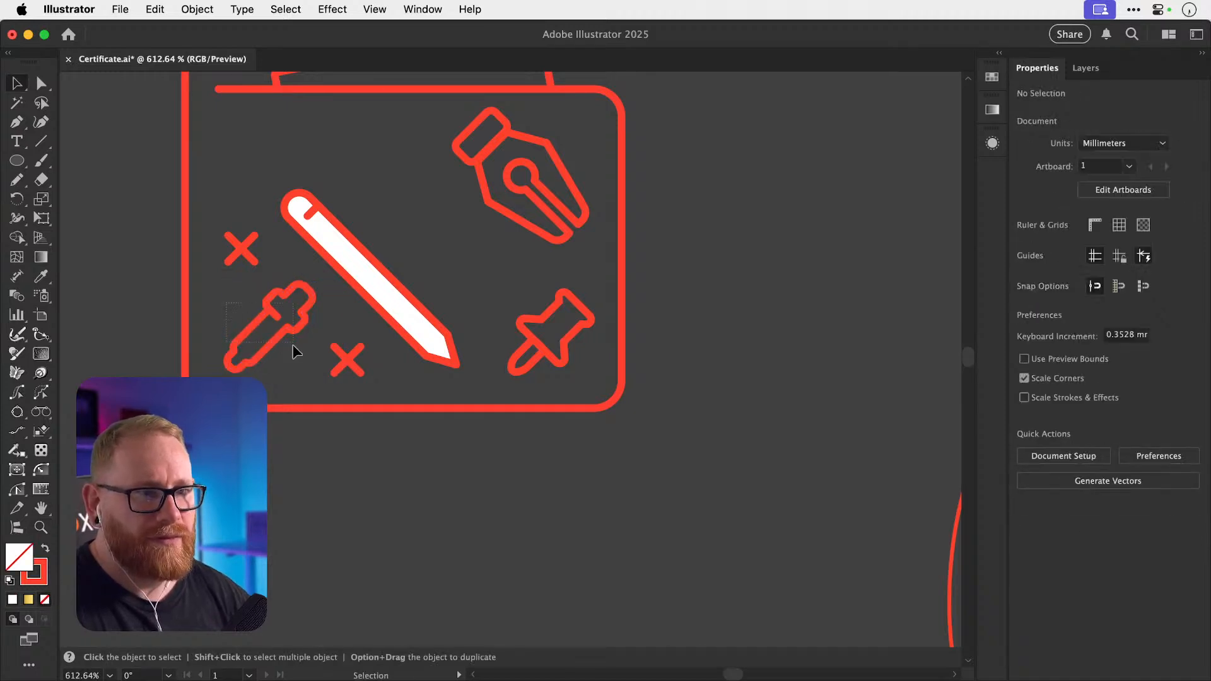
drag(293, 344, 294, 334)
key(super+minus)
key(super+minus)
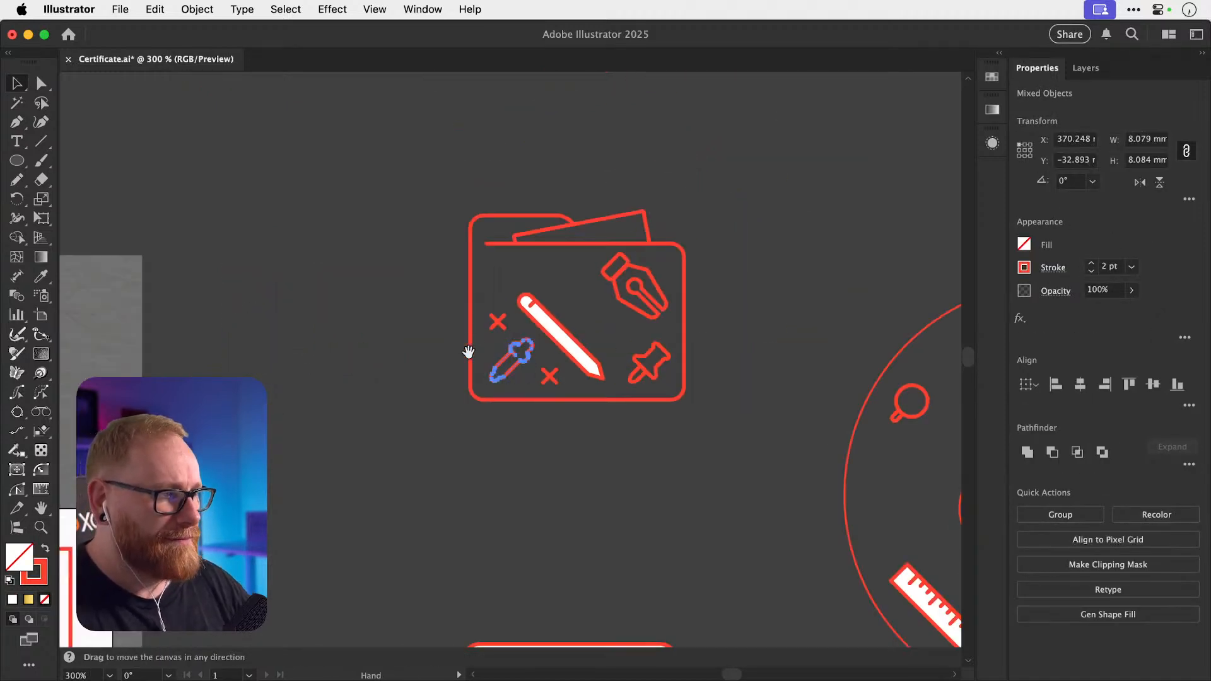
drag(468, 352, 837, 328)
click(278, 325)
drag(312, 276, 245, 271)
Group the pen nib and pin icons, placing them at the circle's right and lower right.
click(280, 259)
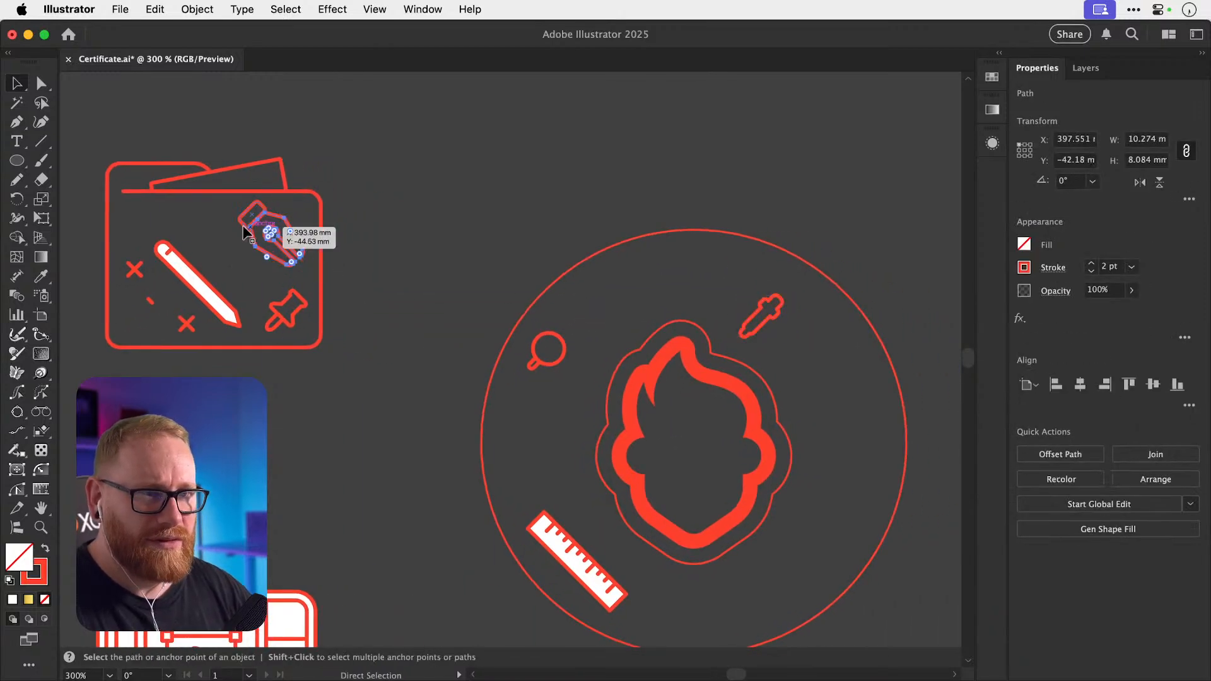
shift+click(247, 225)
key(super+g)
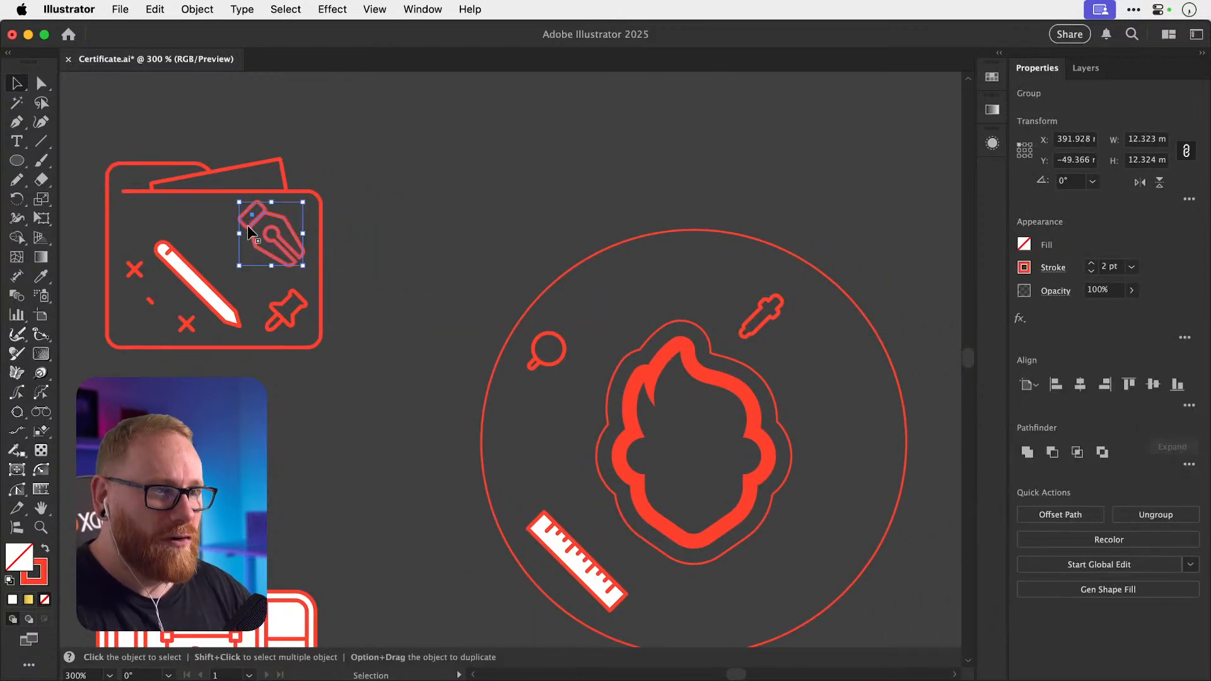
drag(247, 225, 819, 415)
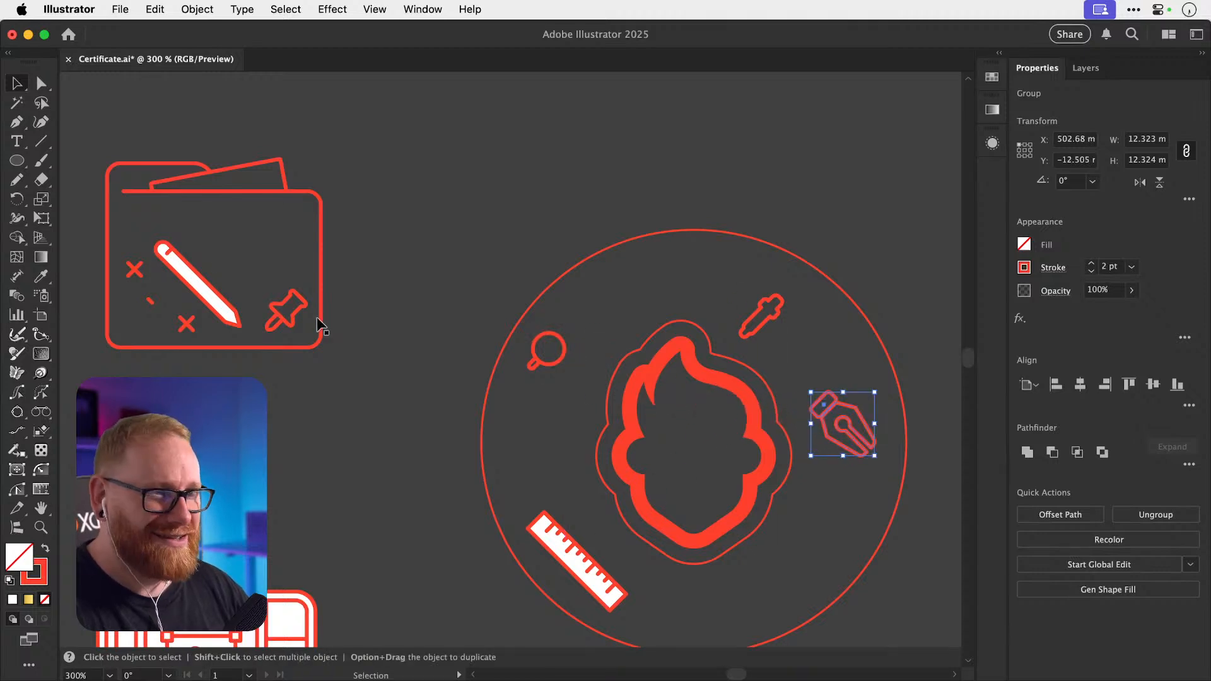
click(269, 327)
shift+click(279, 315)
key(super+g)
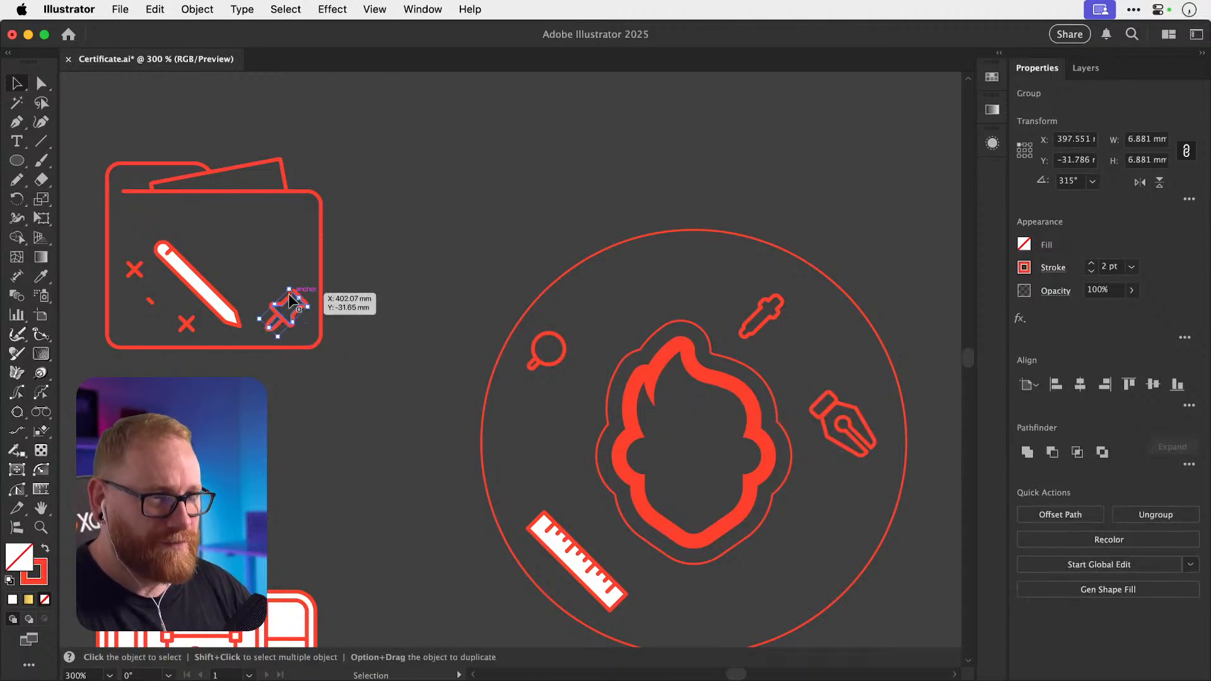
drag(290, 299, 786, 544)
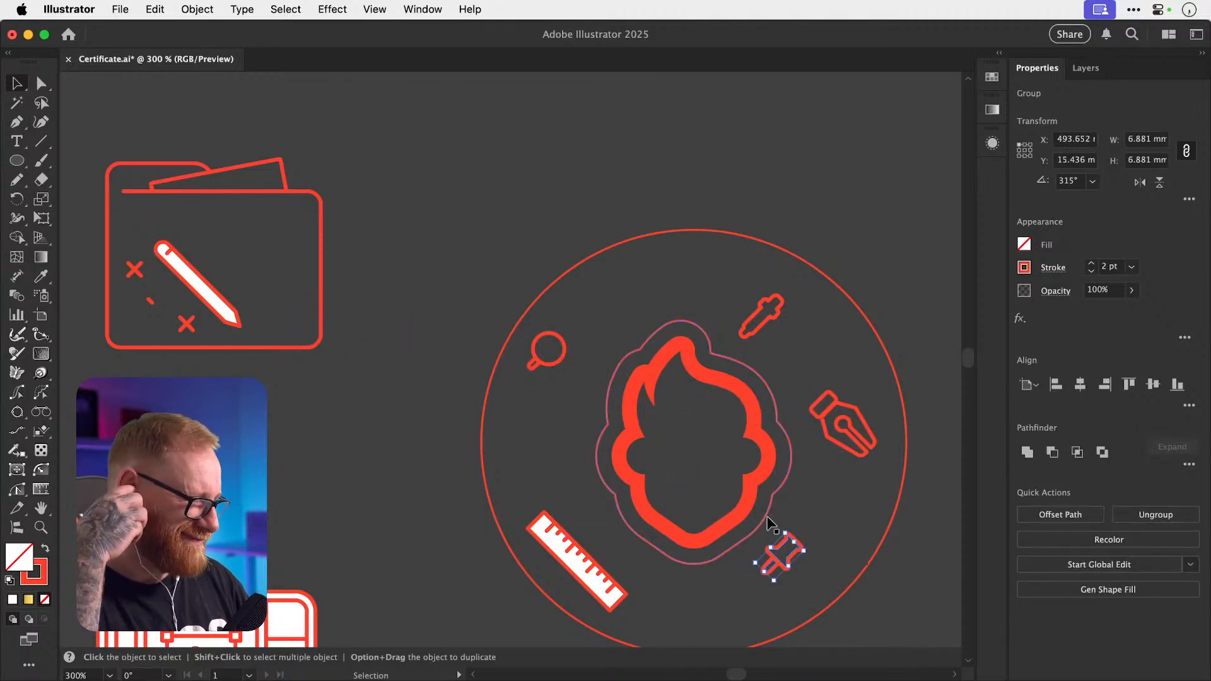
Remove the white fill from the ruler icon.
key(a)
click(547, 533)
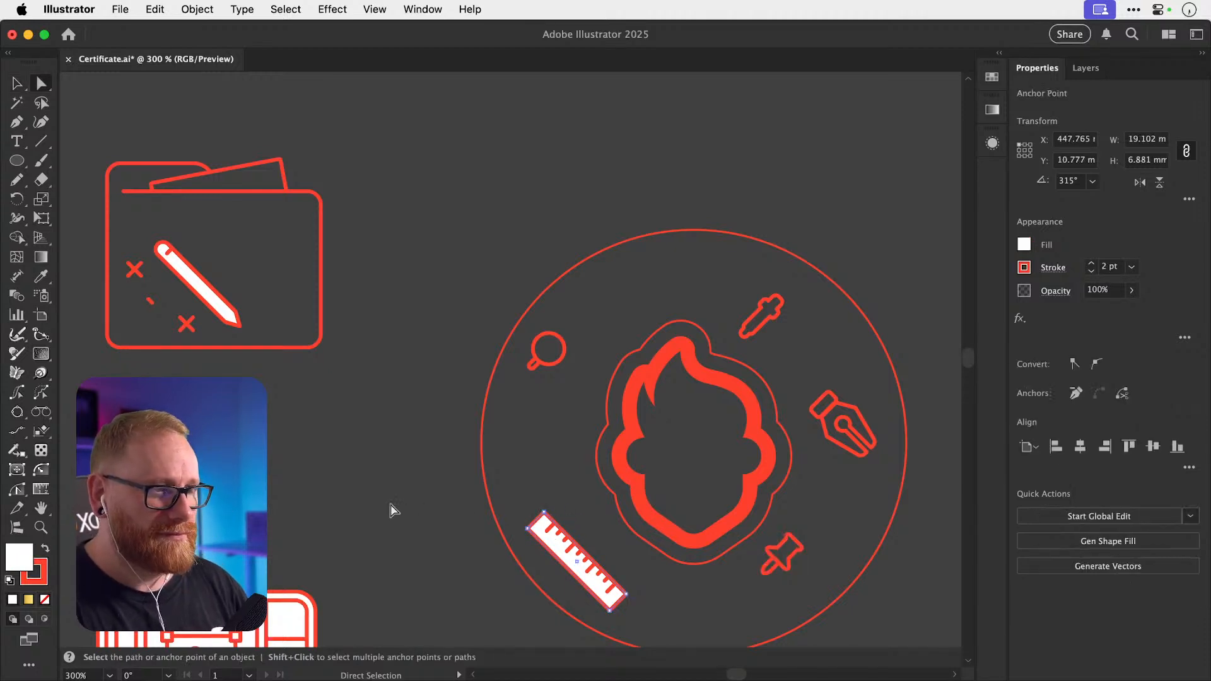
click(44, 599)
key(v)
click(310, 366)
key(space)
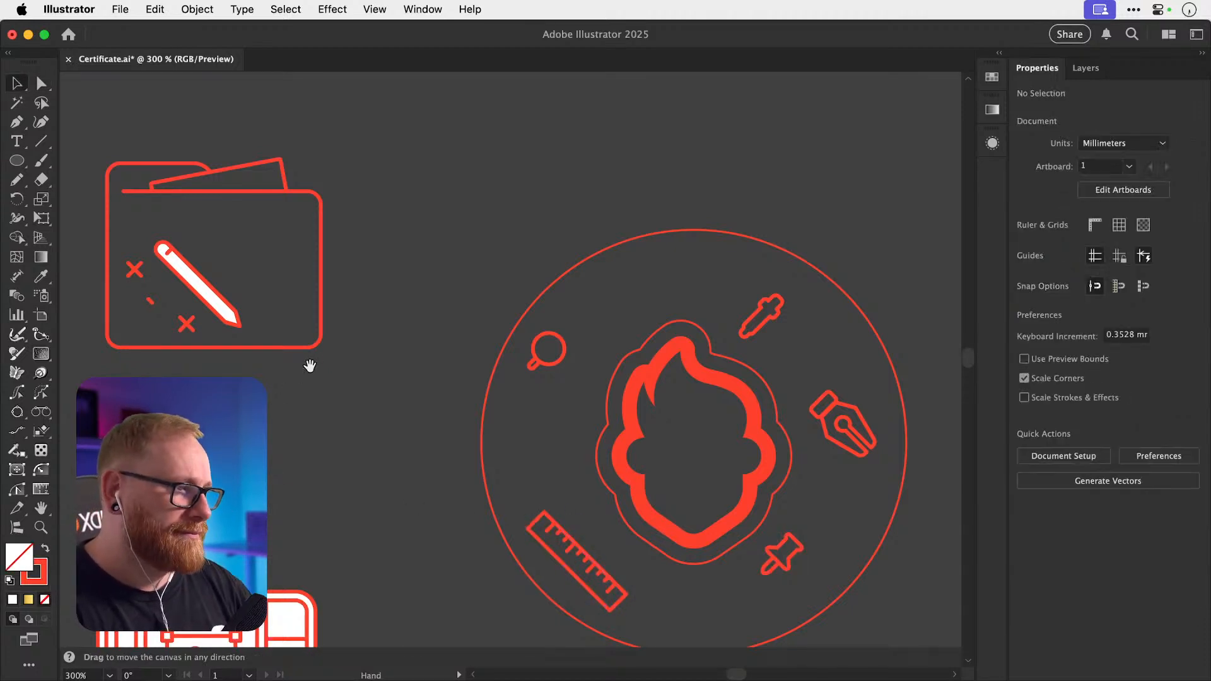
drag(309, 366, 310, 335)
Group the small X's two strokes and move it into the circle's upper area.
click(187, 294)
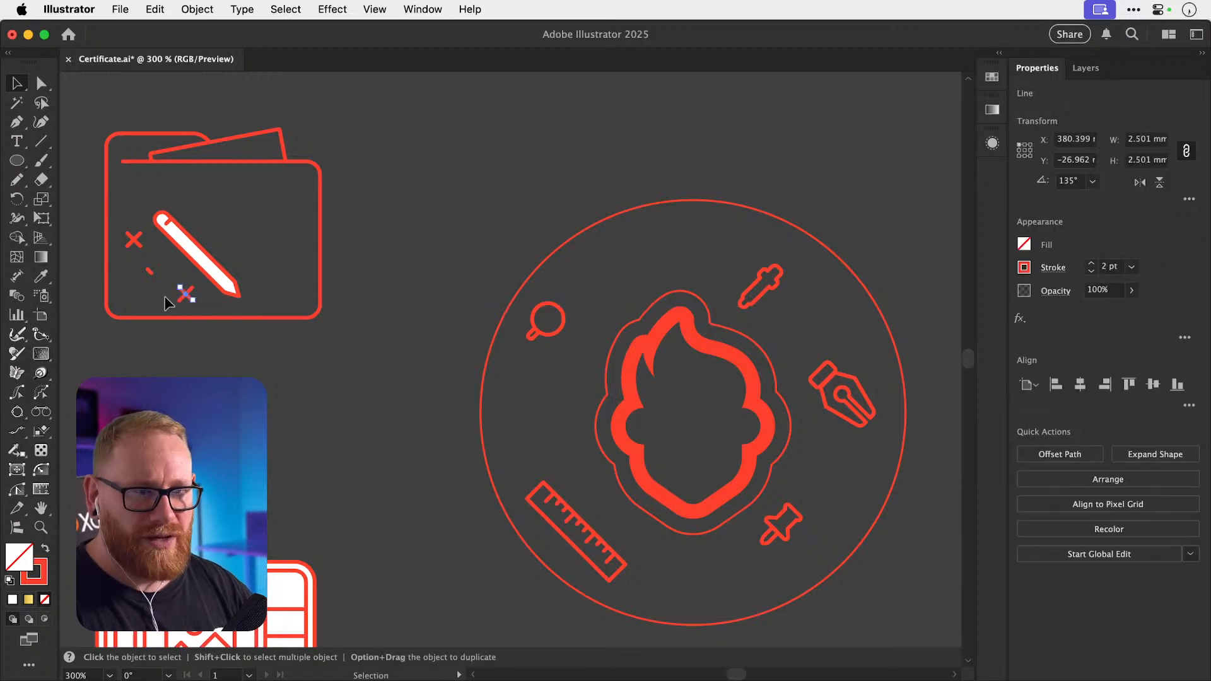
drag(164, 296, 604, 263)
key(super+g)
click(214, 295)
mouse_move(190, 260)
mouse_down()
mouse_move(216, 297)
mouse_move(176, 224)
mouse_up()
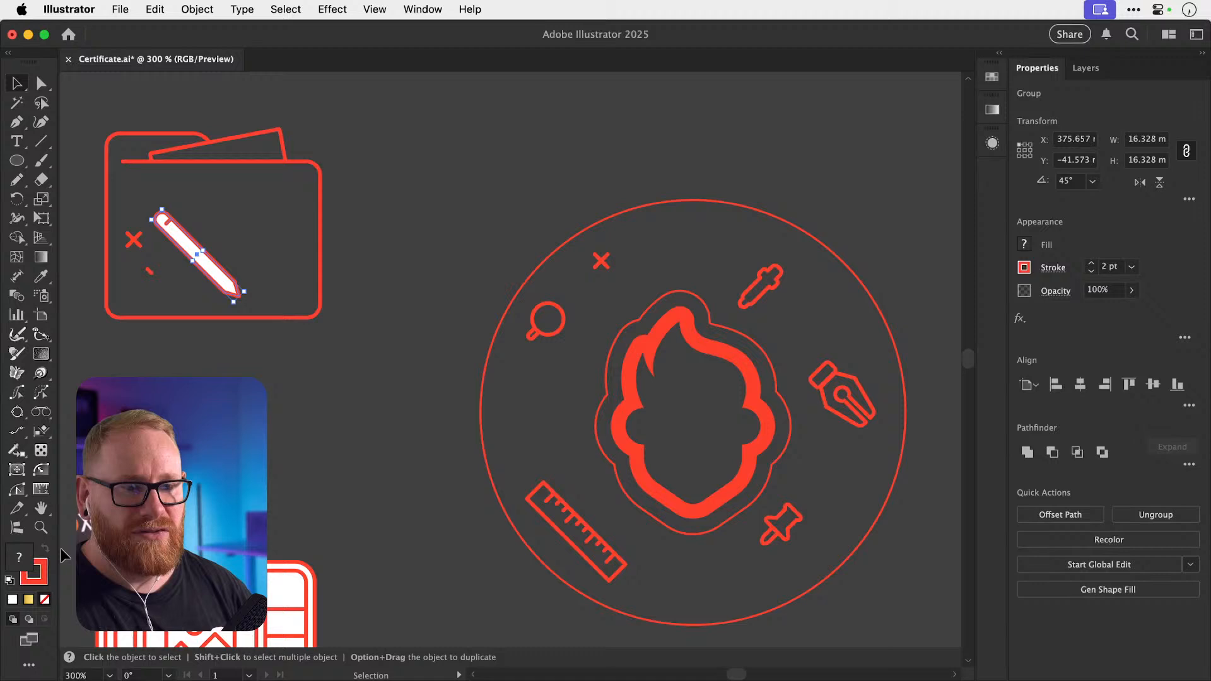
Remove the pencil icon's fill and nudge it slightly right.
double_click(27, 563)
click(781, 316)
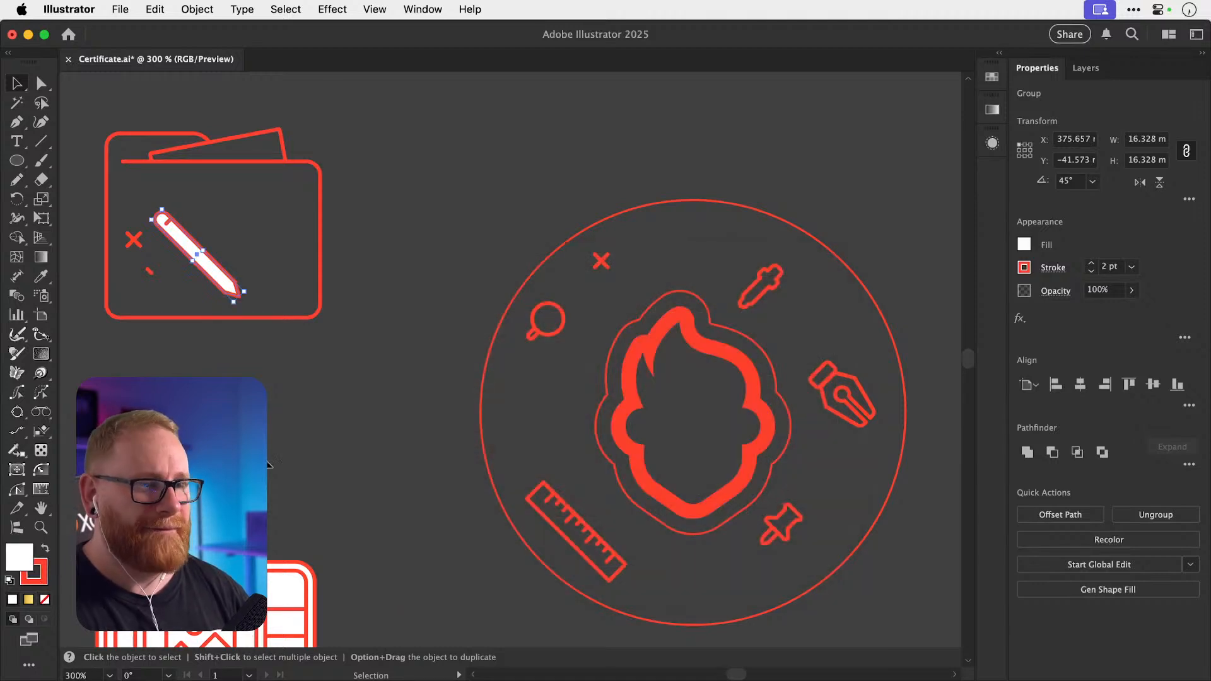
click(45, 599)
mouse_move(240, 286)
mouse_down()
mouse_move(624, 446)
mouse_move(627, 474)
mouse_move(566, 456)
mouse_move(577, 461)
mouse_up()
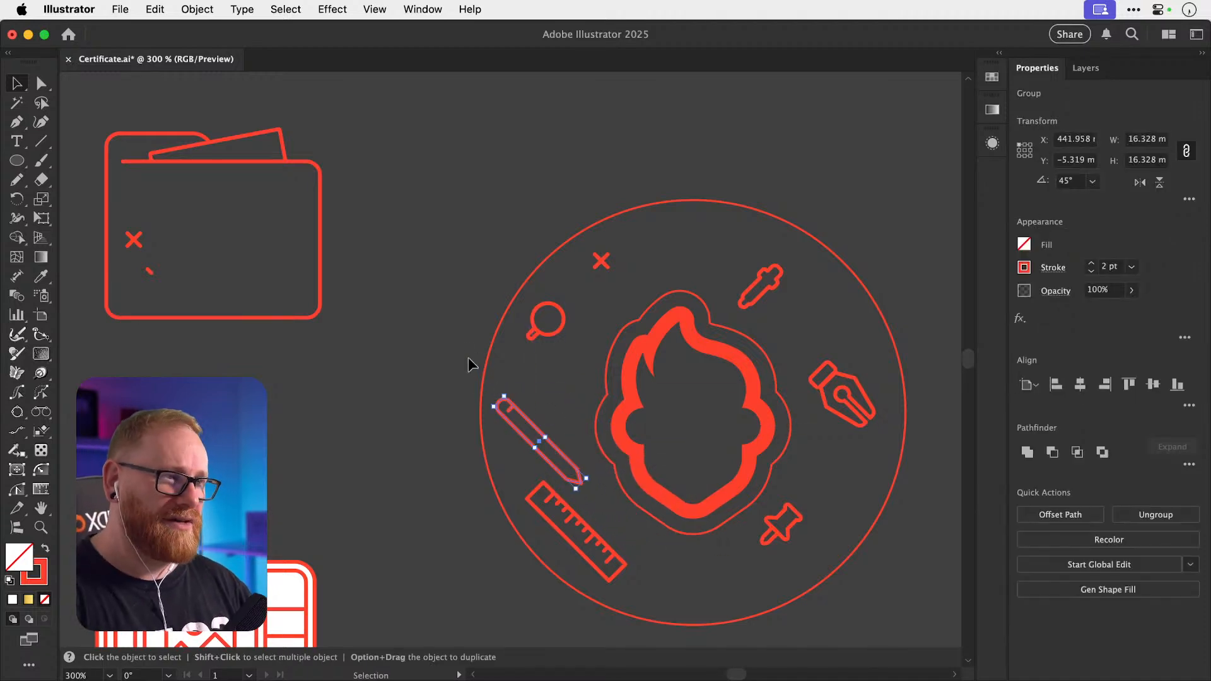
click(489, 359)
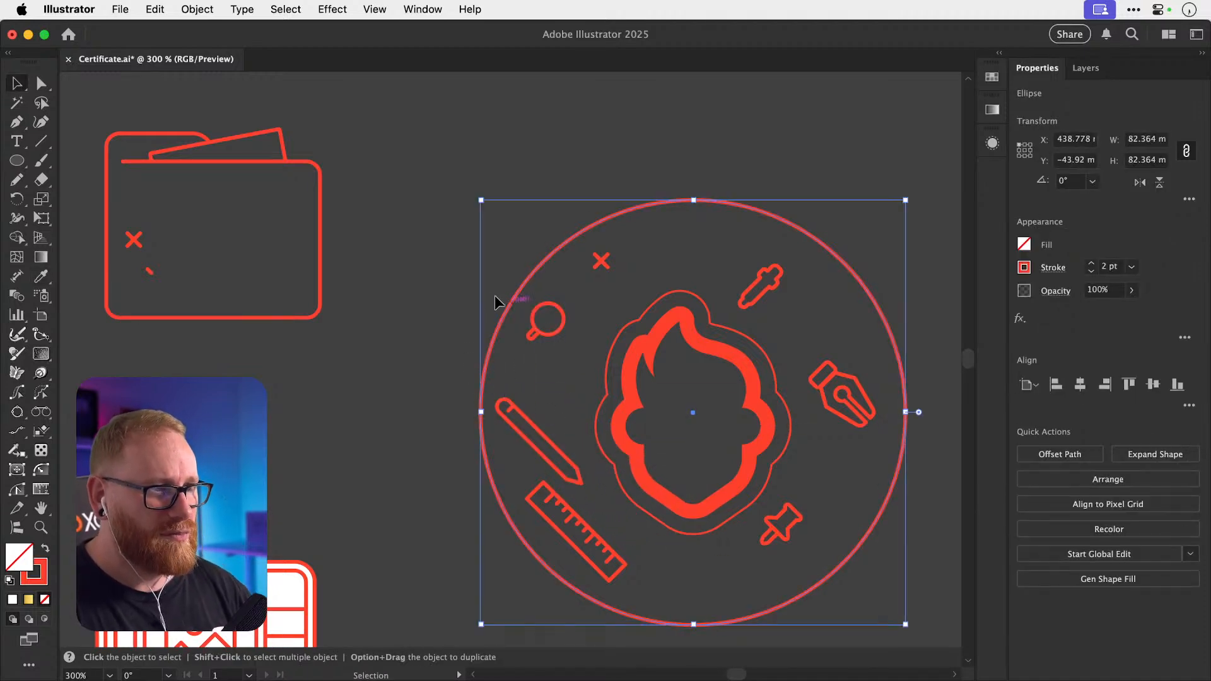
click(465, 285)
key(super+minus)
key(super+minus)
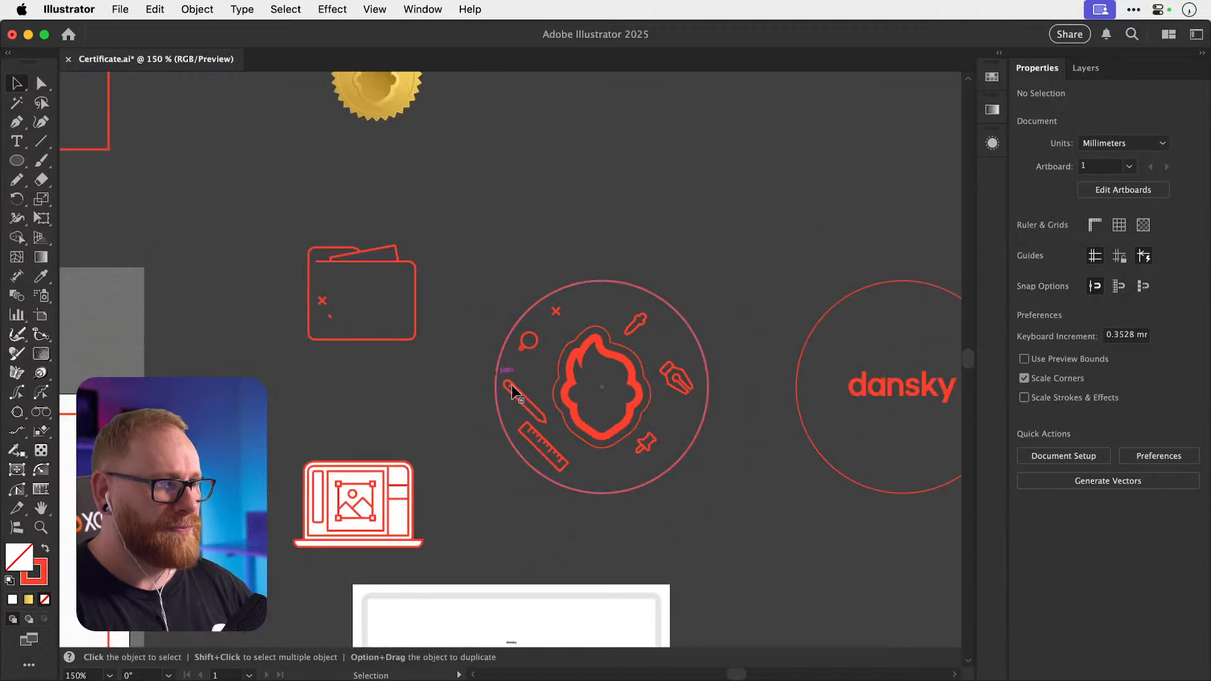
Apply the outer circle's red stroke to the flame's thin outer outline.
click(554, 373)
key(i)
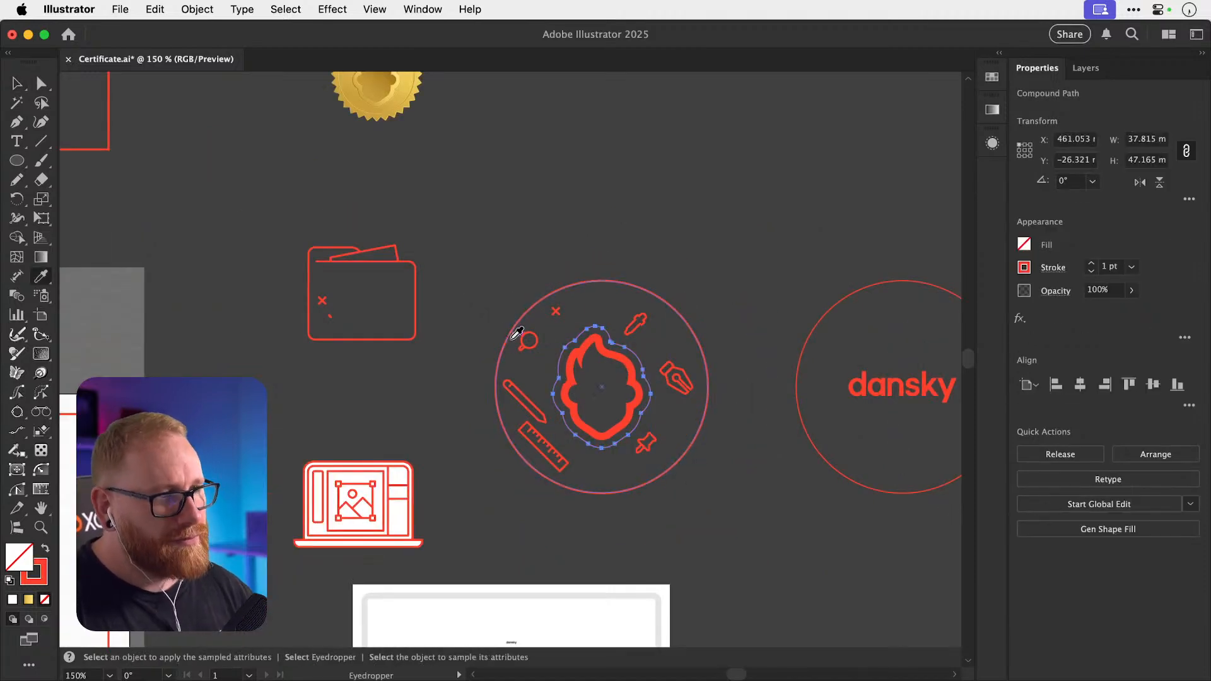
click(524, 317)
key(v)
click(561, 237)
drag(588, 297, 480, 261)
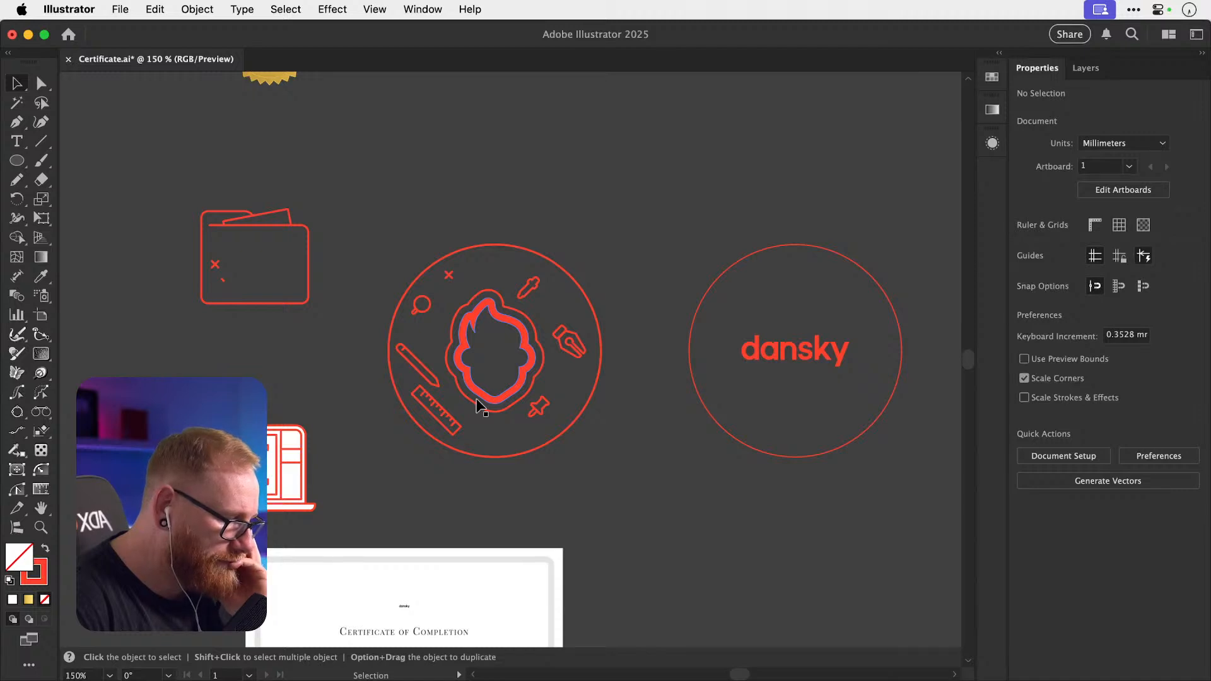
Zoom and pan across the artwork to bring the main certificate into view.
key(super+minus)
key(super+minus)
key(super+minus)
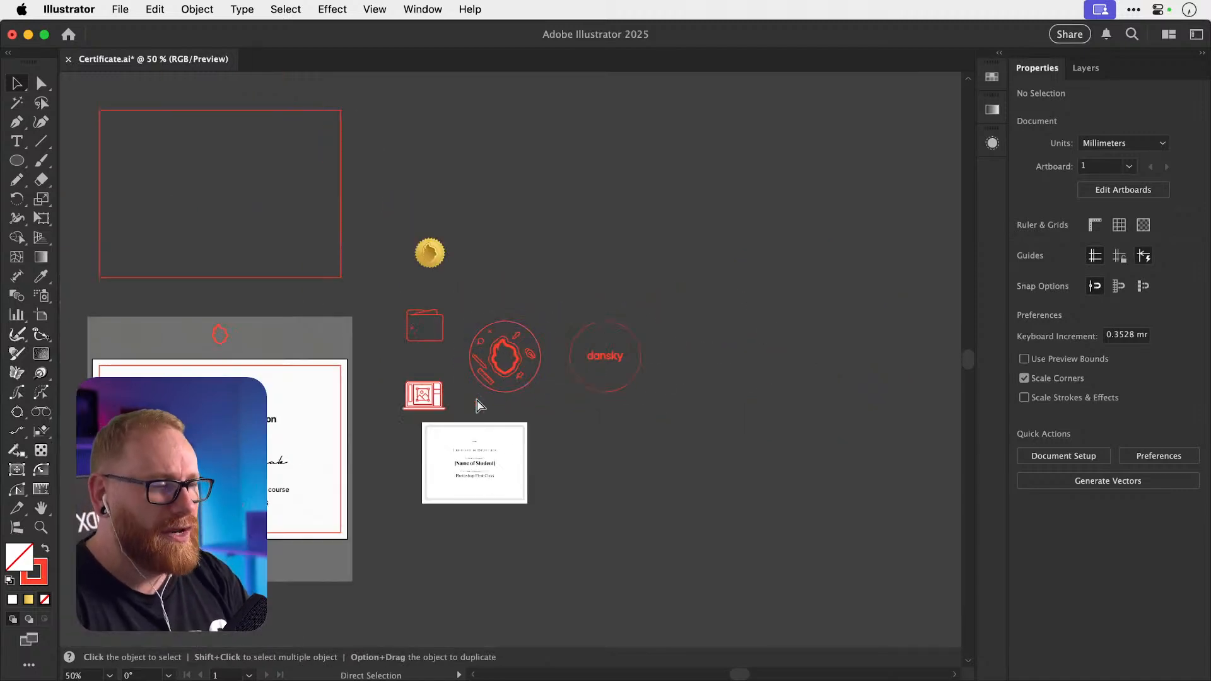
drag(320, 373, 427, 331)
drag(292, 393, 364, 398)
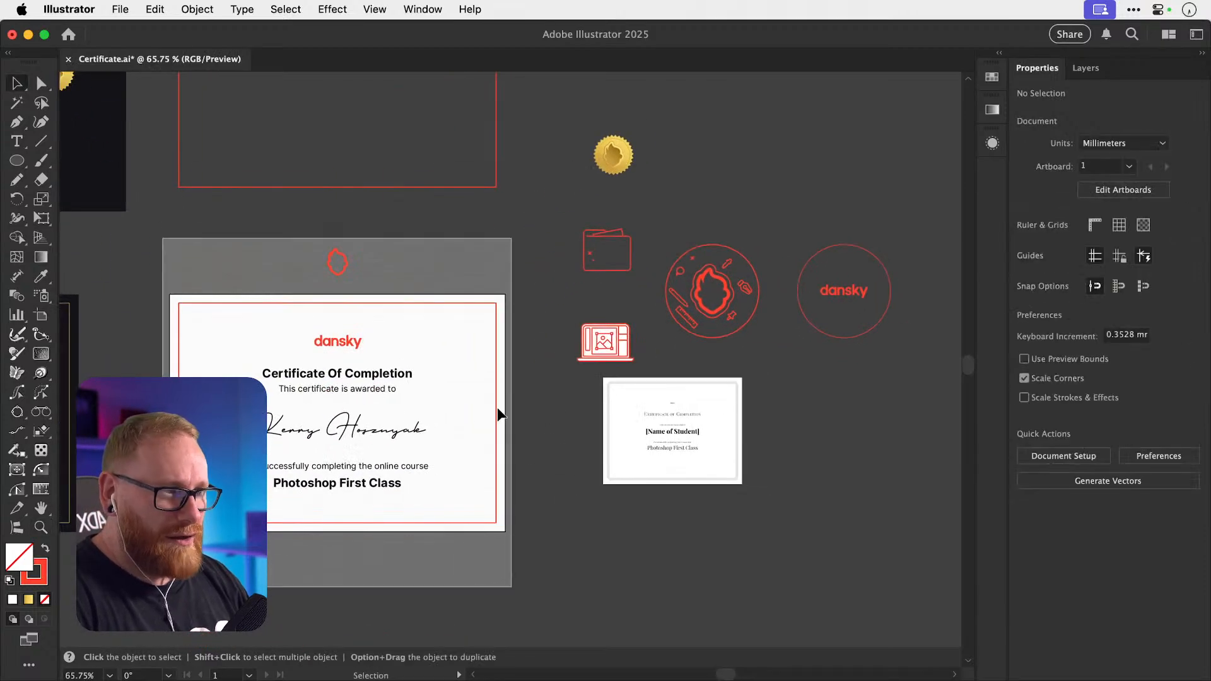
drag(516, 387, 406, 372)
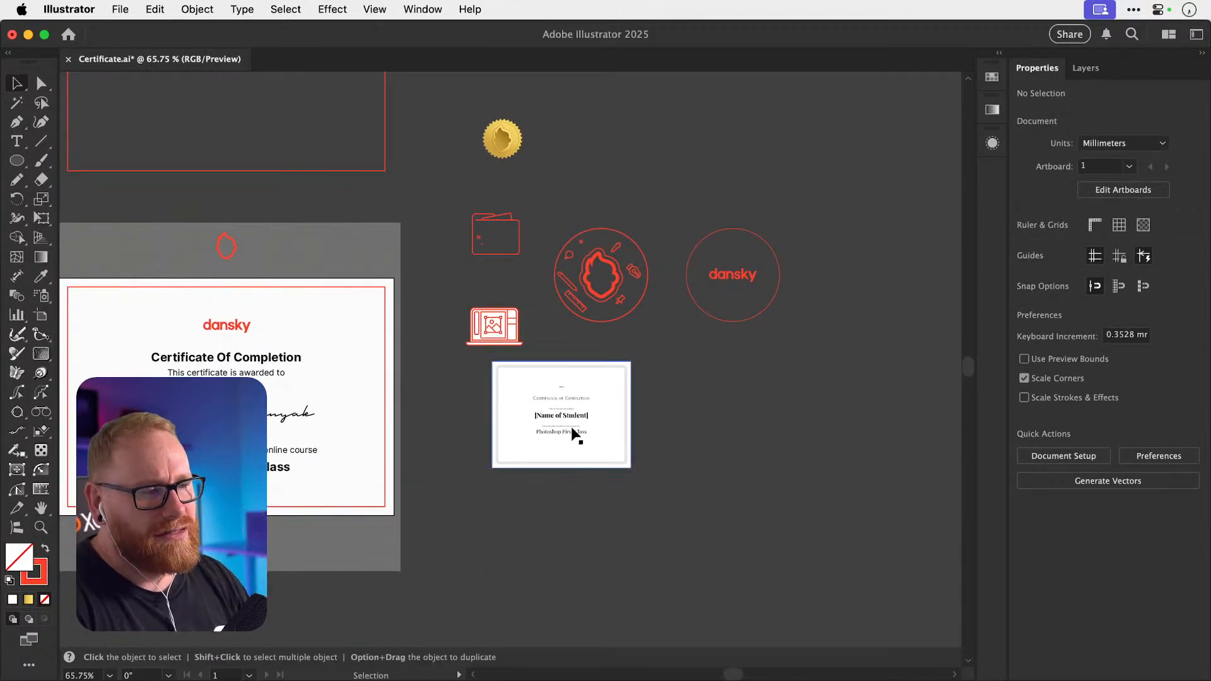
drag(559, 429, 694, 414)
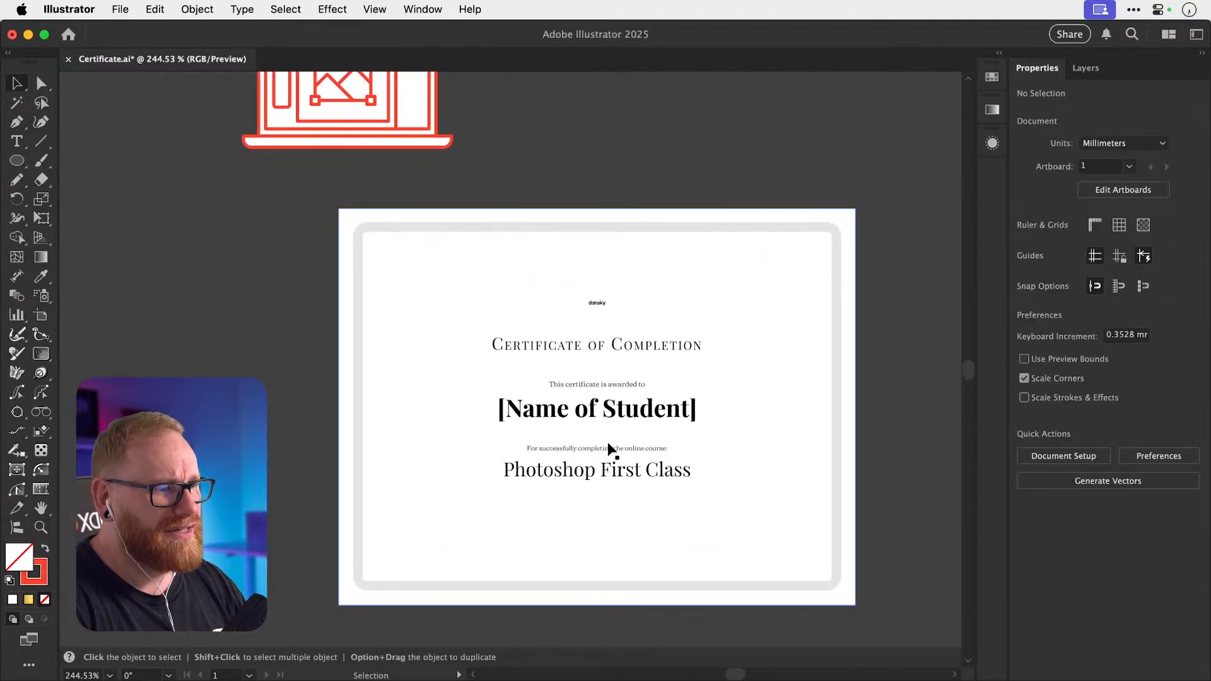
key(a)
key(super+1)
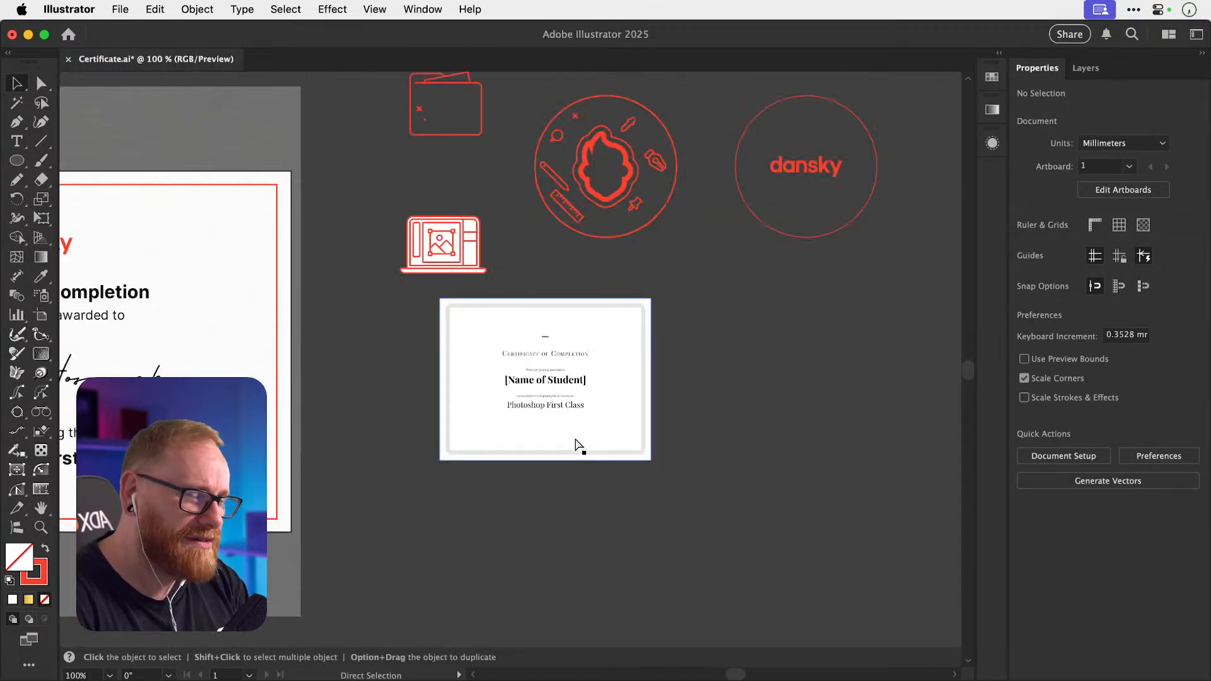
drag(307, 384, 676, 381)
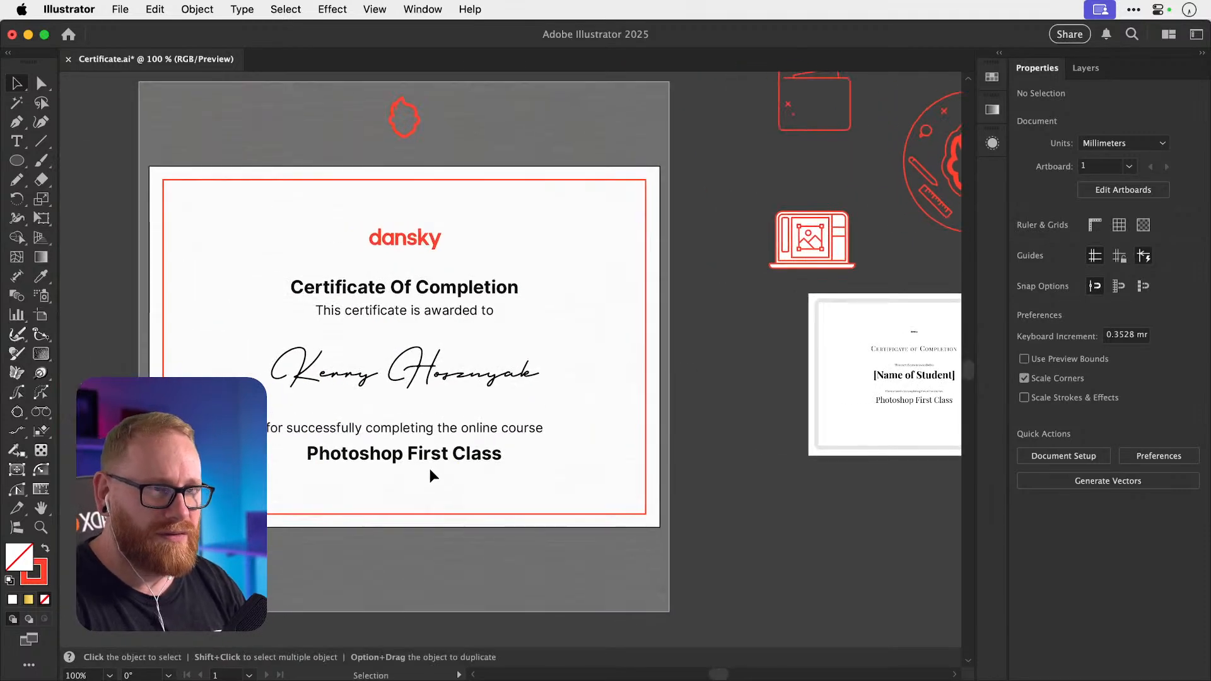
drag(403, 434, 486, 437)
key(v)
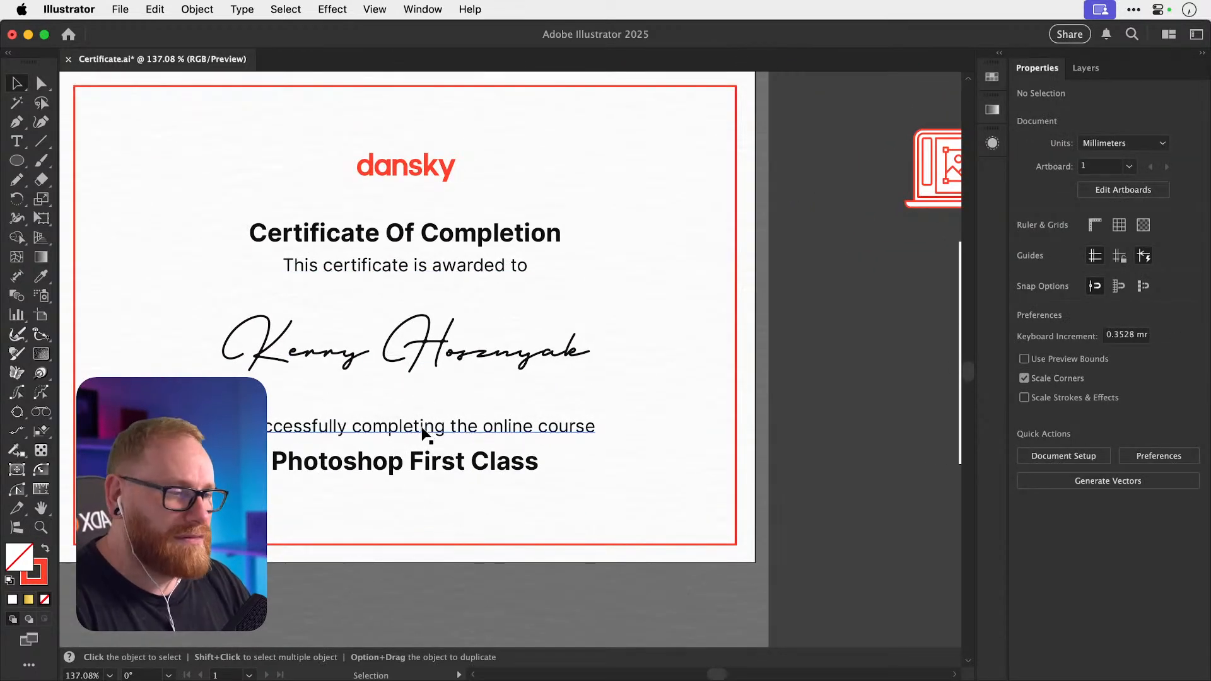
Duplicate the course line below 'Photoshop First Class' and retype it as 'on [date]'.
alt+drag(441, 432, 442, 504)
triple_click(440, 495)
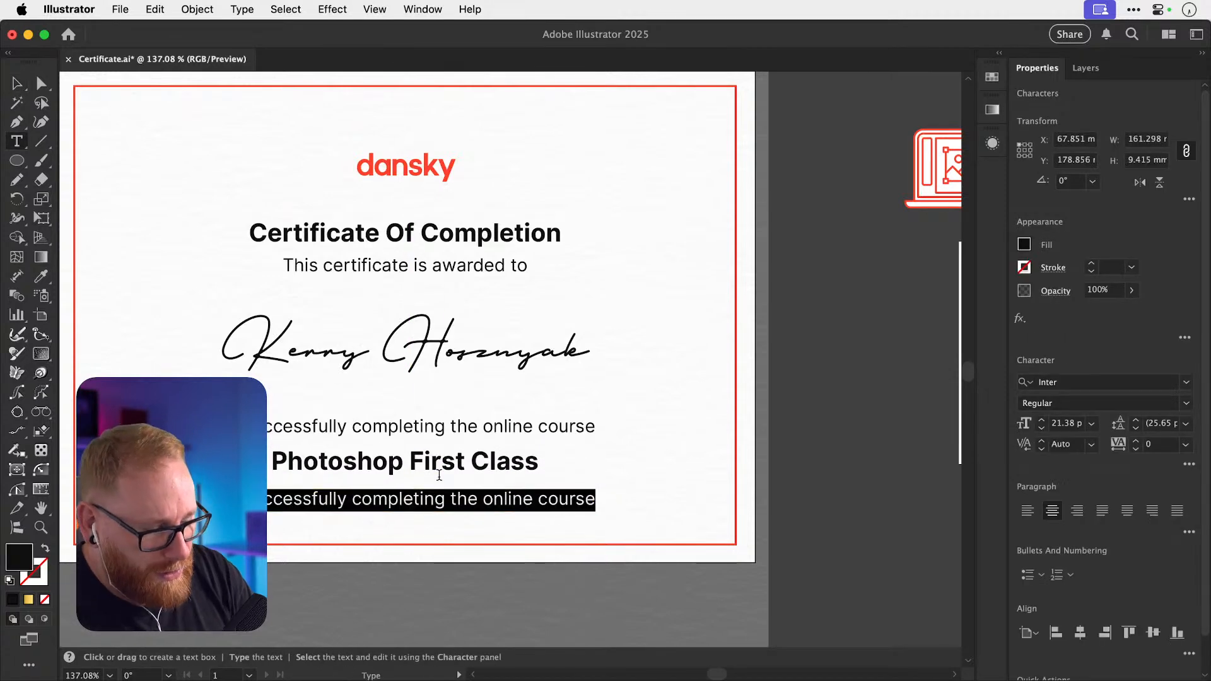
text(on [date)
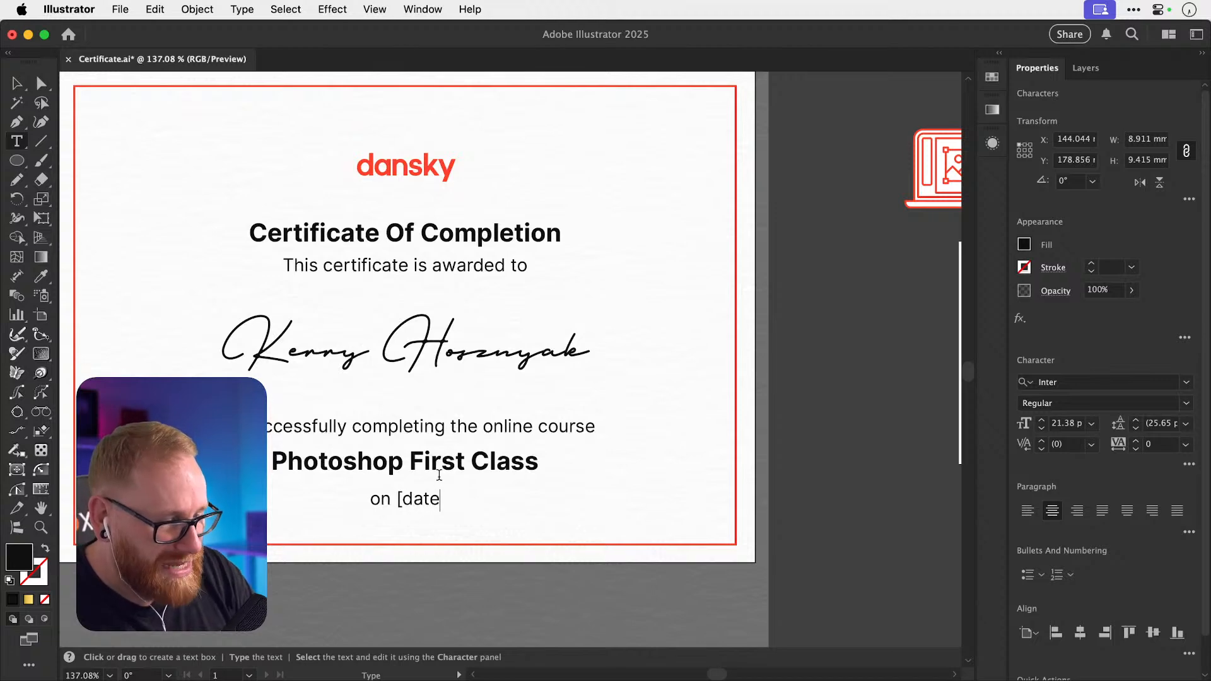
click(17, 89)
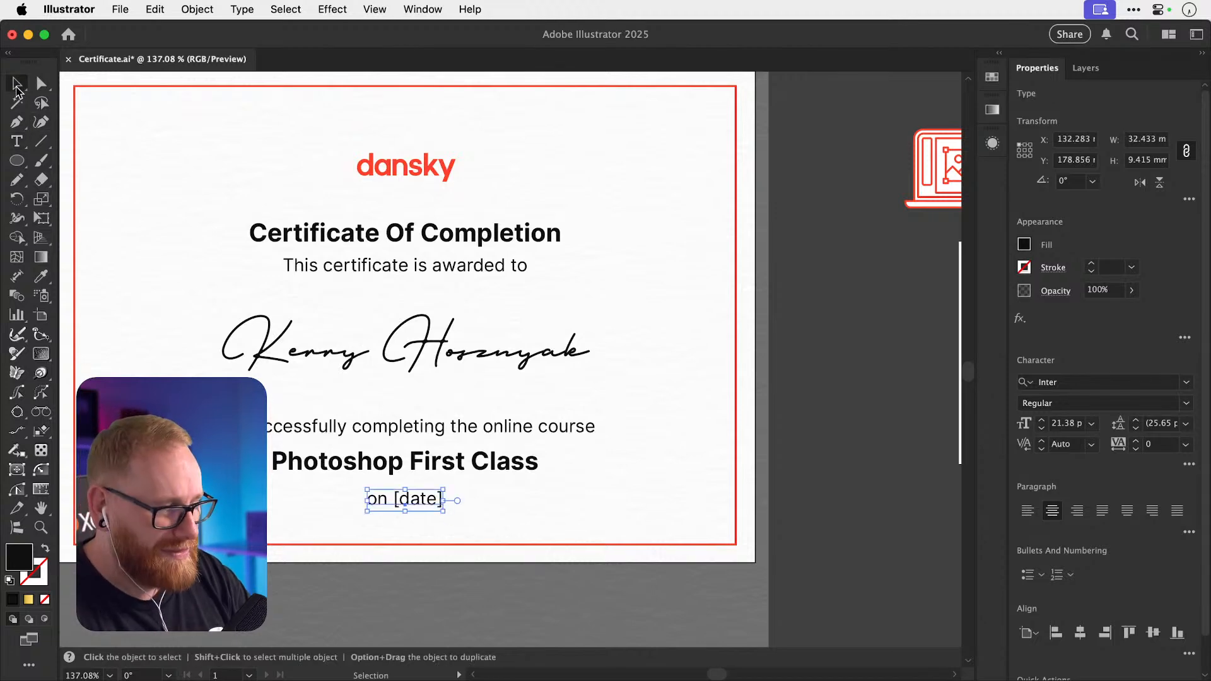
Zoom out, clear the selection and pan the view over to the badge.
key(super+minus)
key(super+minus)
key(super+minus)
click(716, 418)
drag(664, 411, 506, 484)
mouse_move(576, 398)
mouse_down()
mouse_move(560, 419)
mouse_move(578, 419)
mouse_up()
click(706, 391)
drag(657, 334, 884, 414)
key(z)
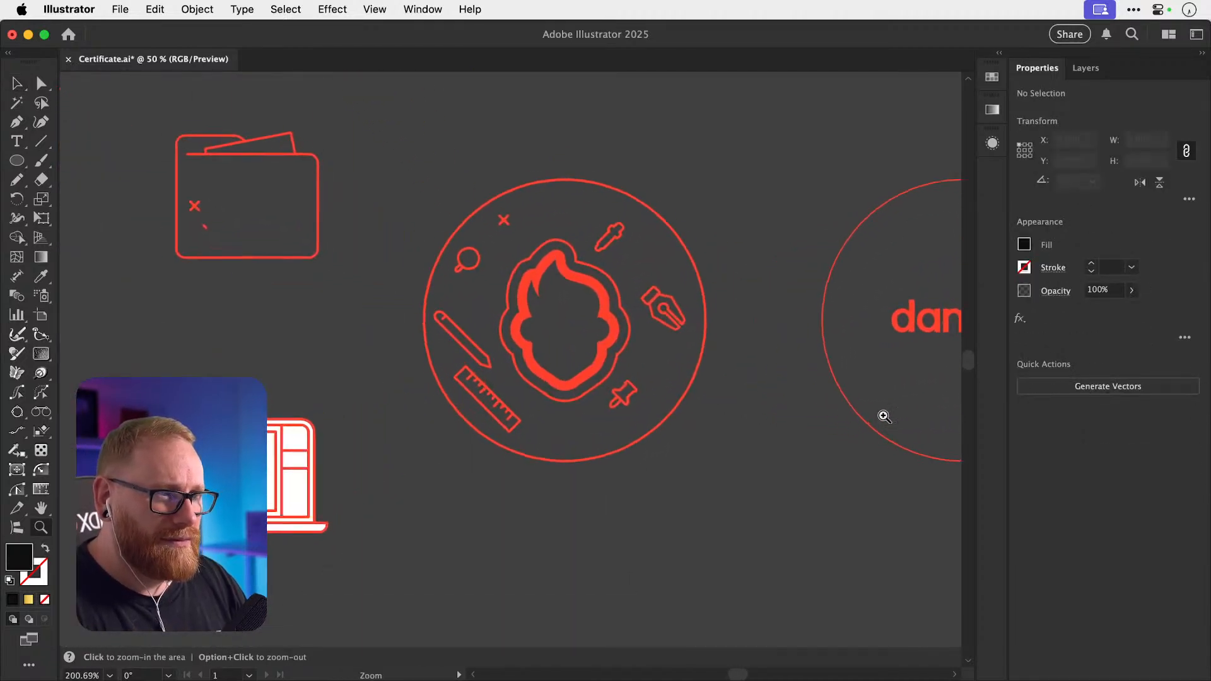
Draw a small circle above the badge and give it the badge's red stroke.
key(v)
drag(616, 378, 534, 444)
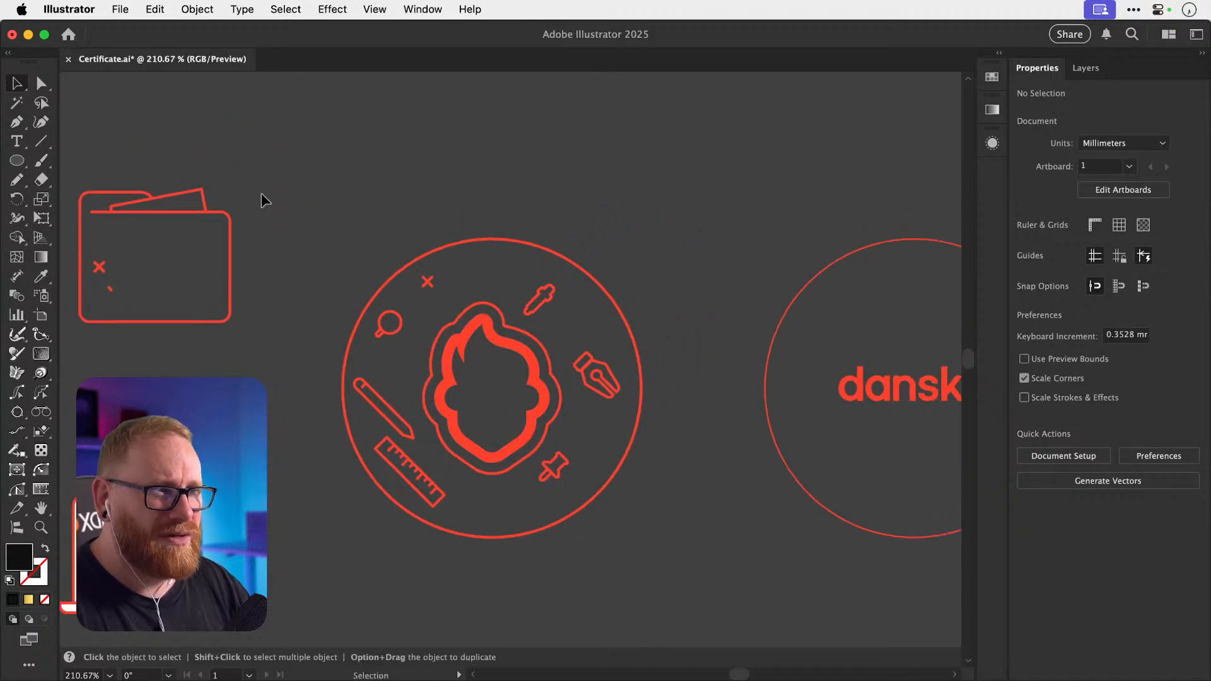
click(25, 162)
drag(415, 191, 432, 207)
key(i)
click(429, 282)
key(v)
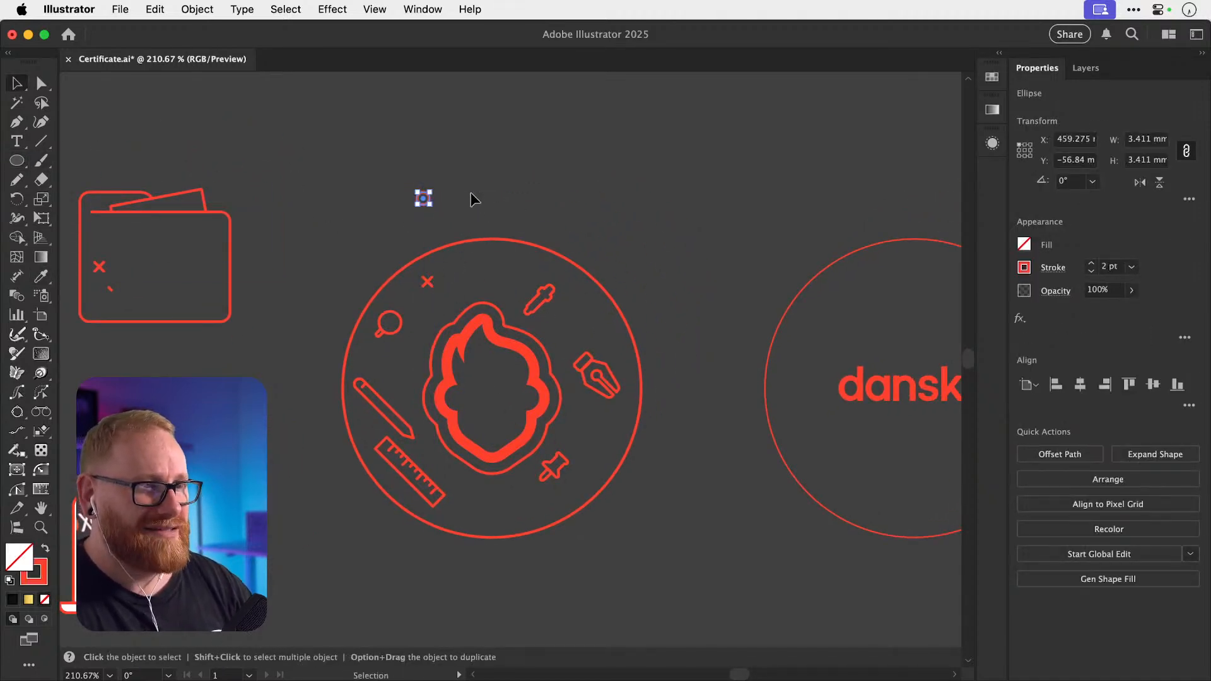
click(471, 193)
Inspect the X mark and sketch a second small circle above the badge, then cut it away.
scroll(435, 271, up, 5)
click(440, 291)
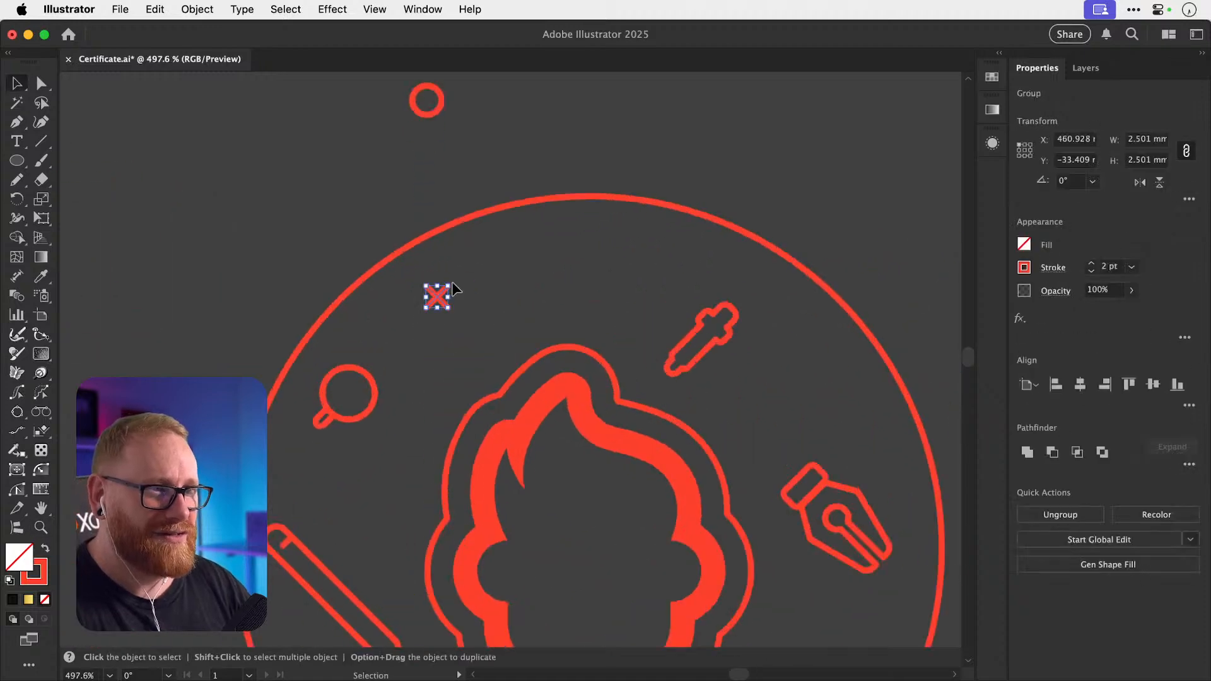
key(s)
key(super+shift+a)
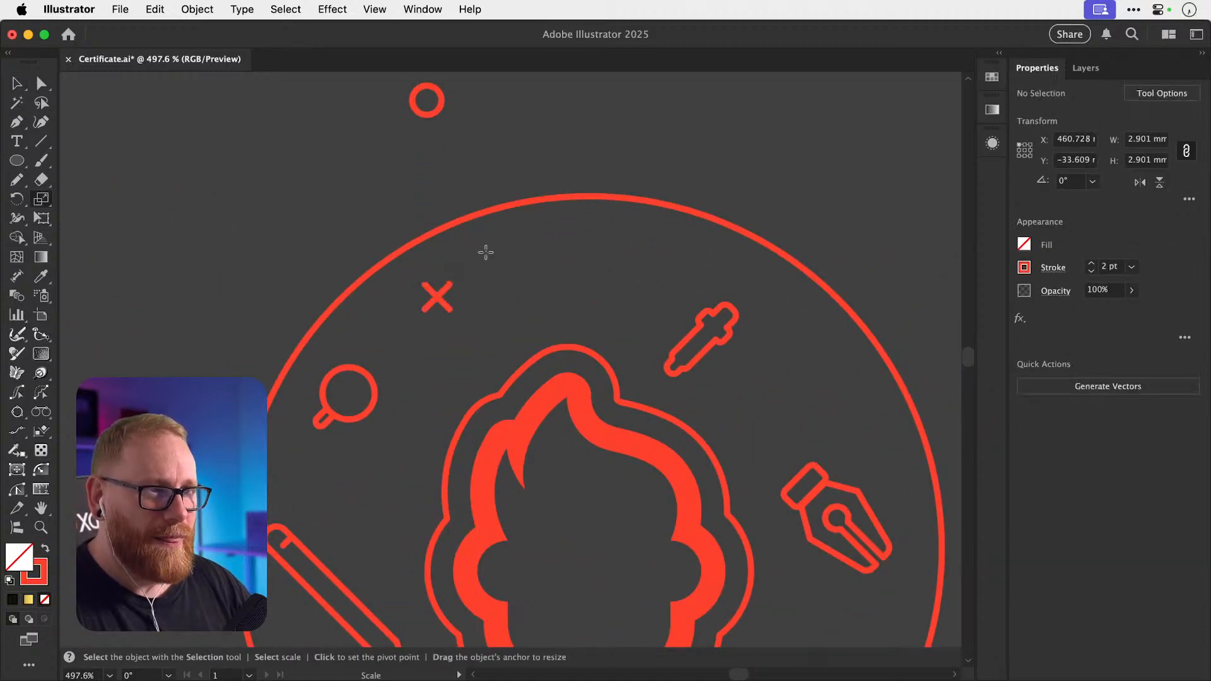
key(v)
click(17, 162)
drag(292, 186, 418, 231)
key(z)
key(super+shift+a)
key(v)
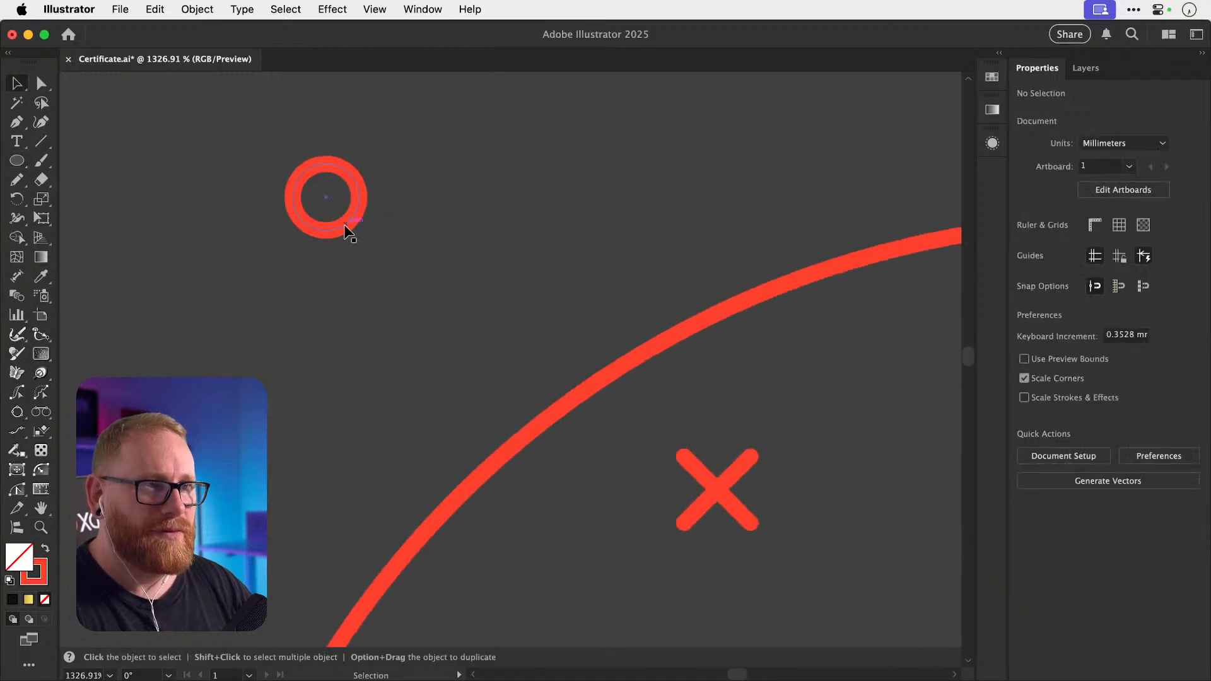
drag(344, 226, 332, 260)
key(super+x)
Try a diagonal Pen line above the badge, then undo it.
click(17, 122)
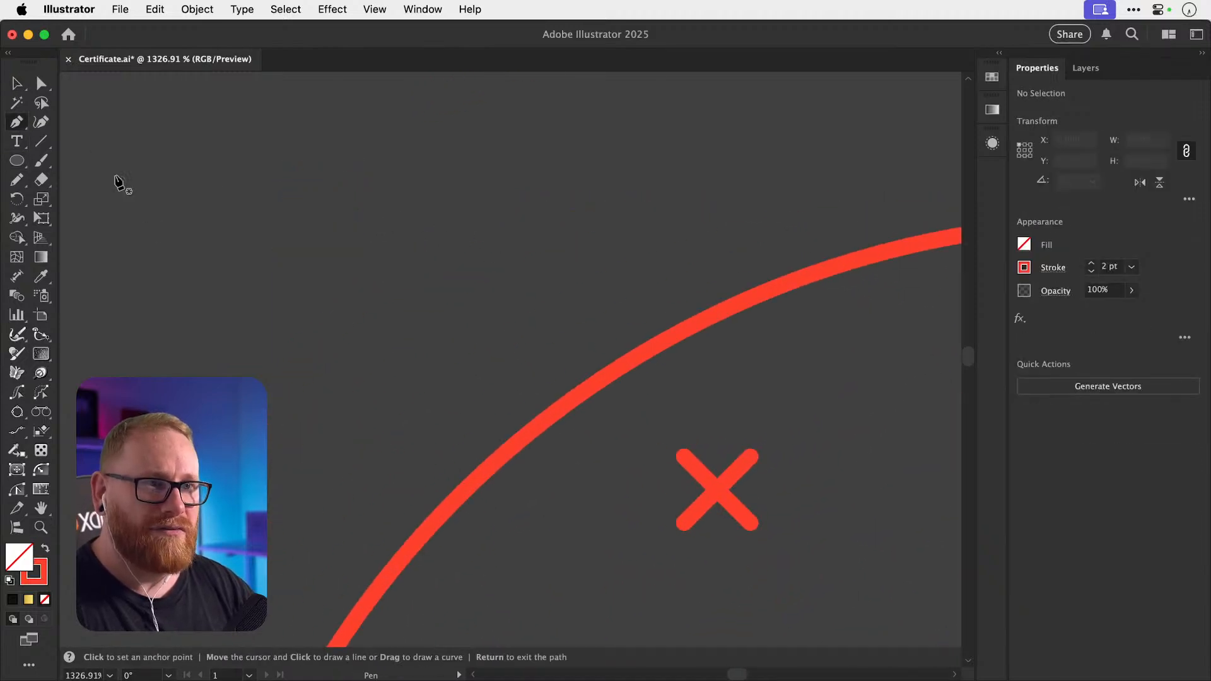
click(284, 235)
click(338, 288)
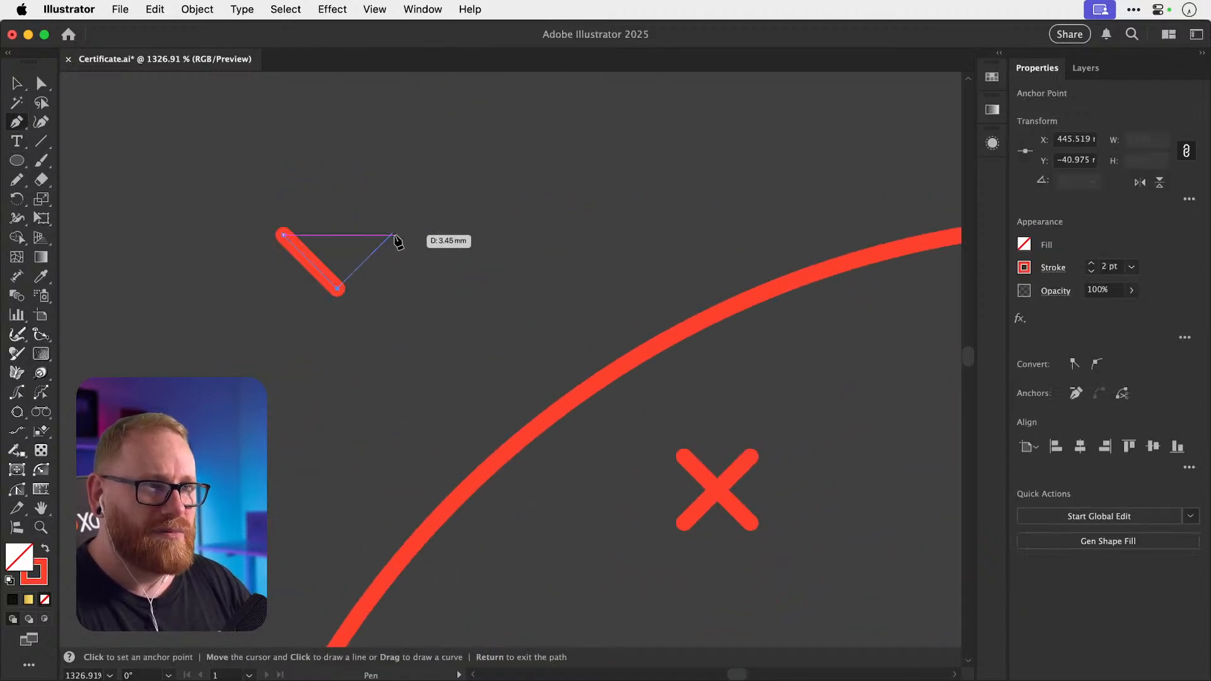
key(super+z)
drag(20, 161, 70, 161)
key(super+shift+z)
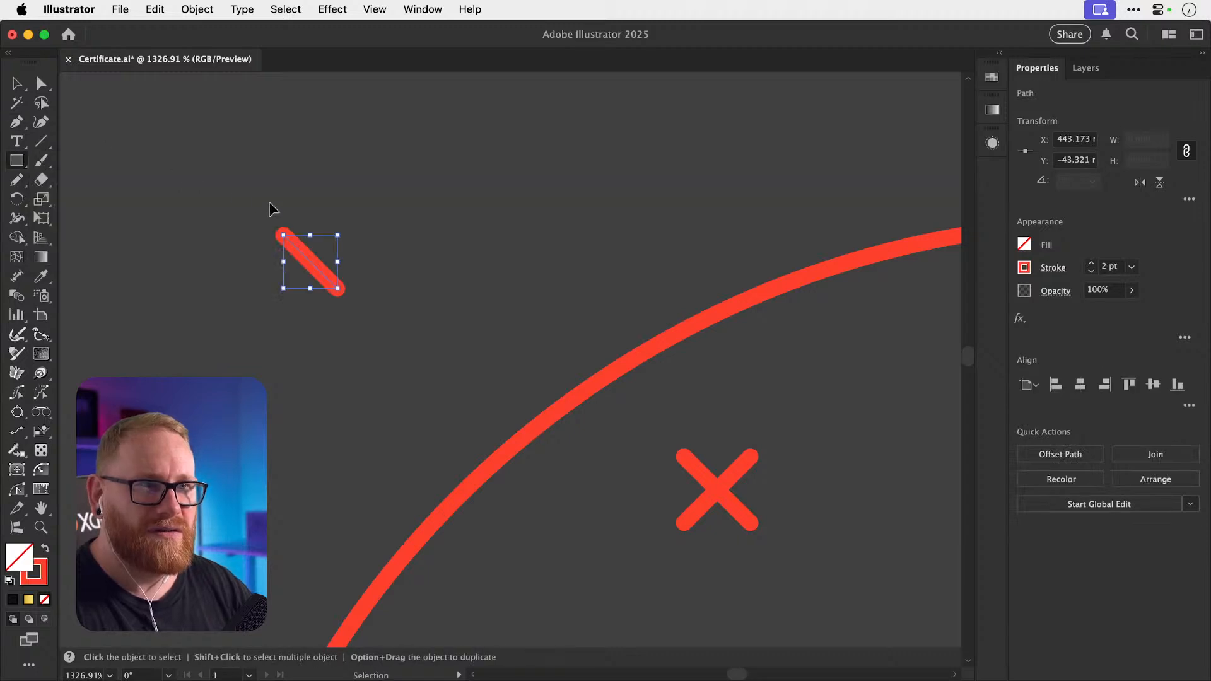
key(super+z)
key(super+z)
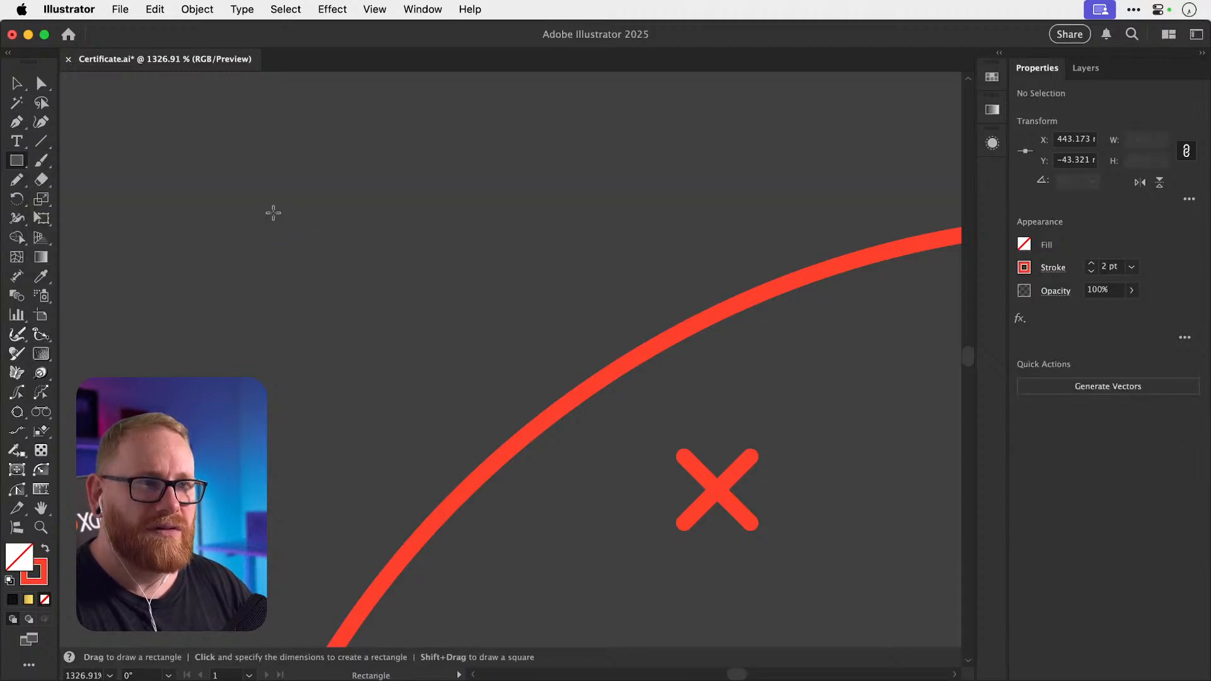
Draw a small square, delete its top-left corner and rotate the open L by -45°.
drag(281, 205, 388, 313)
key(a)
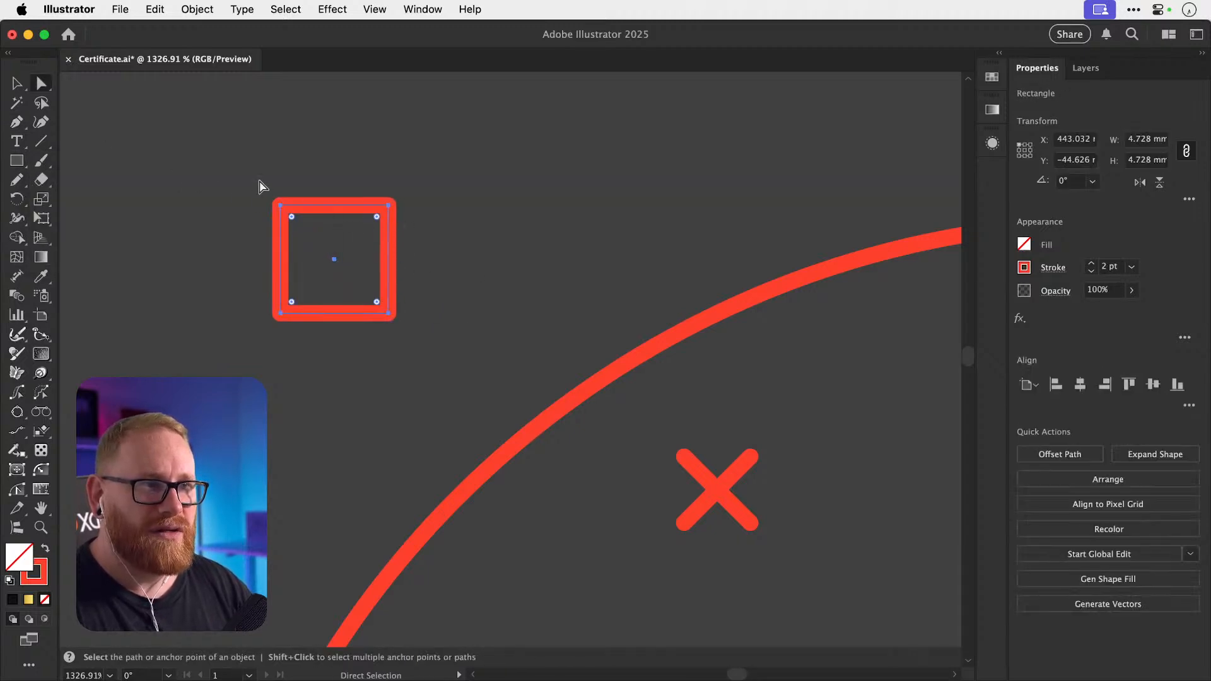
drag(260, 182, 299, 224)
key(Delete)
key(r)
drag(444, 239, 417, 305)
key(v)
Raise the heart shape's stroke weight to 19 pt.
scroll(1088, 266, up, 16)
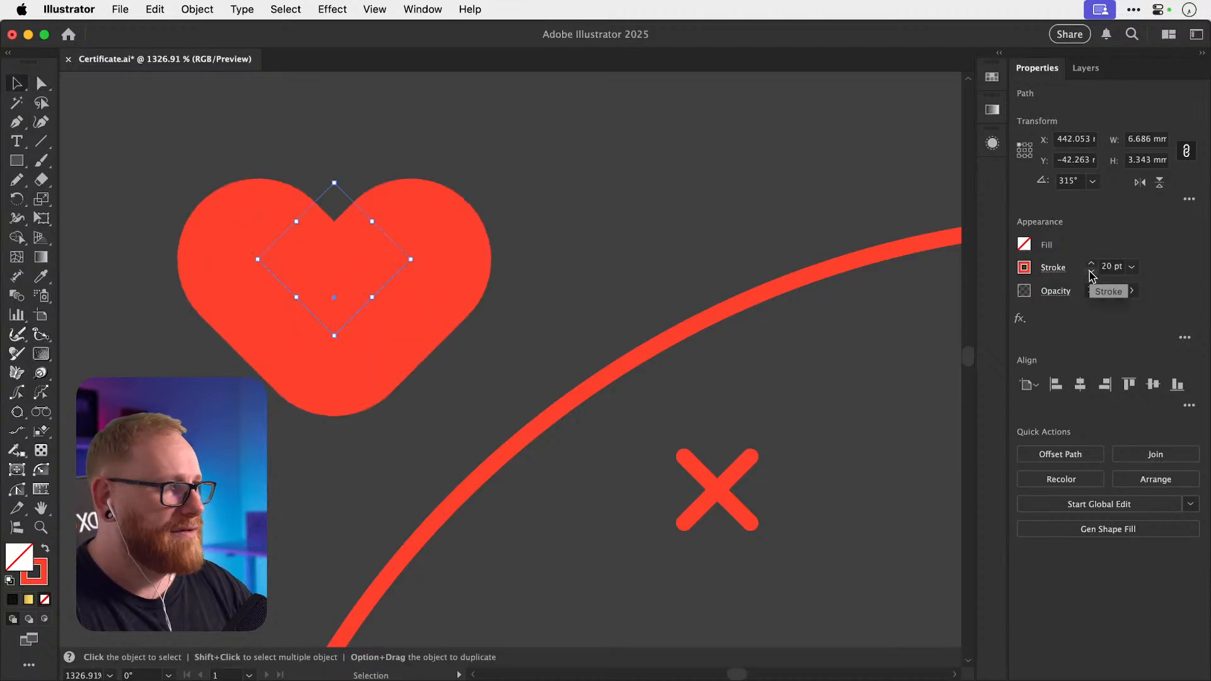
click(1053, 268)
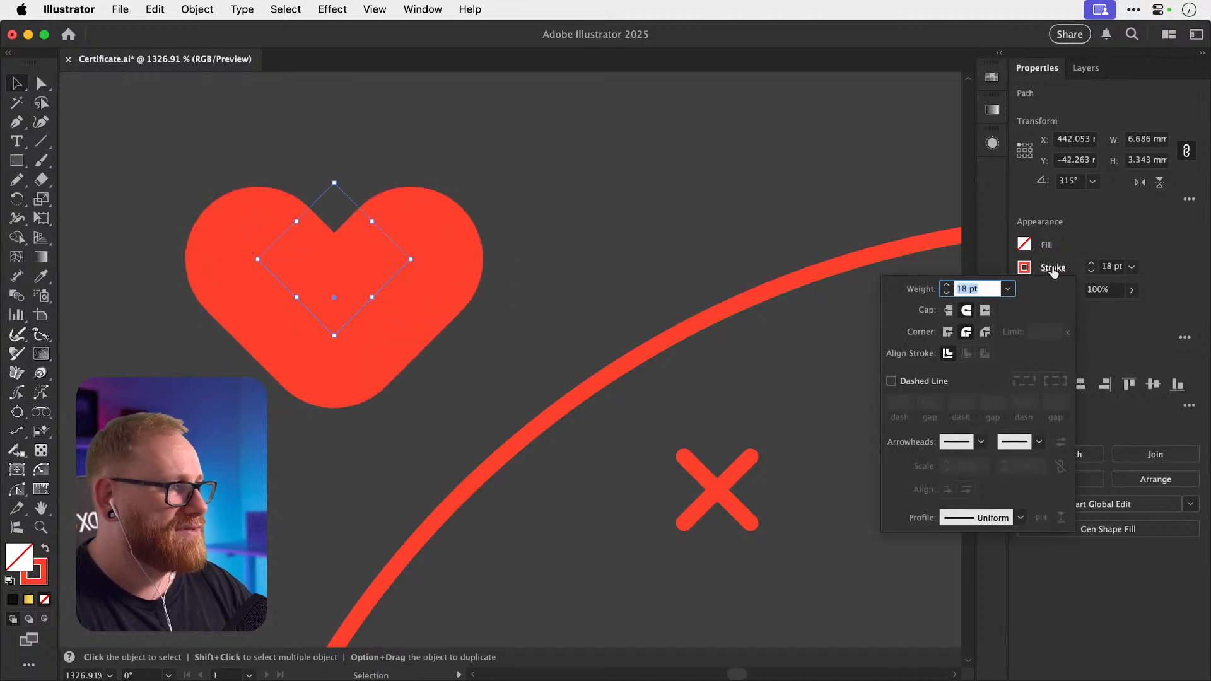
click(1053, 270)
click(1091, 271)
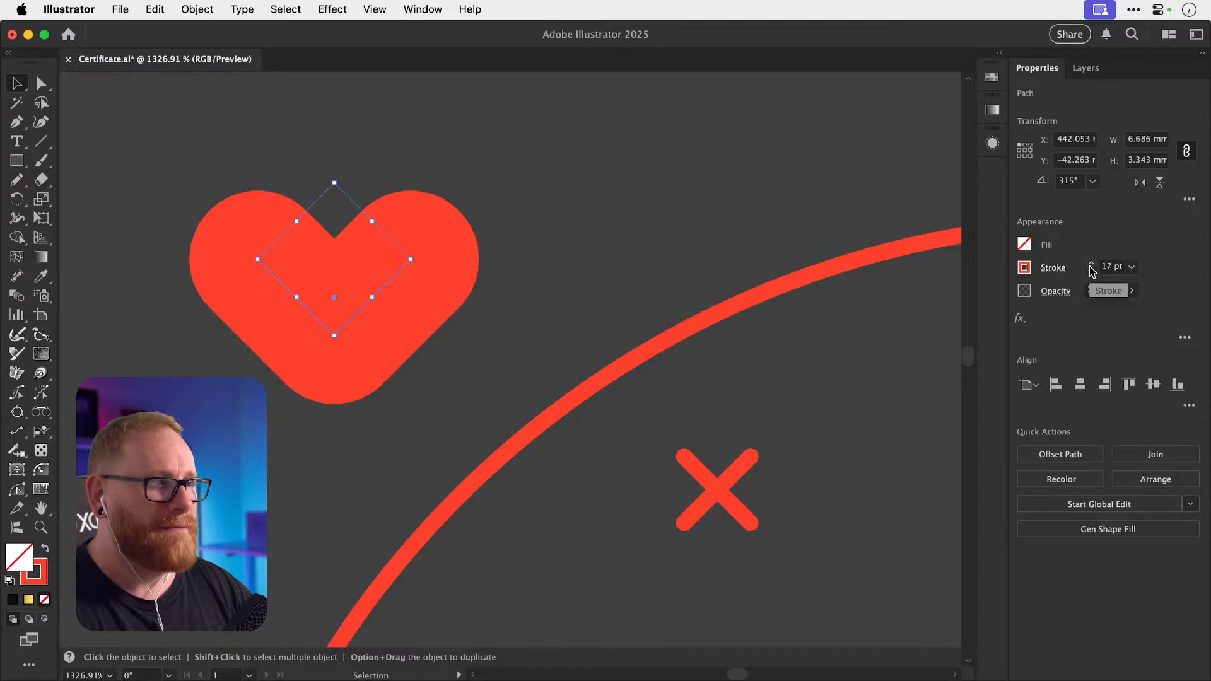
click(1090, 262)
click(1090, 262)
click(332, 8)
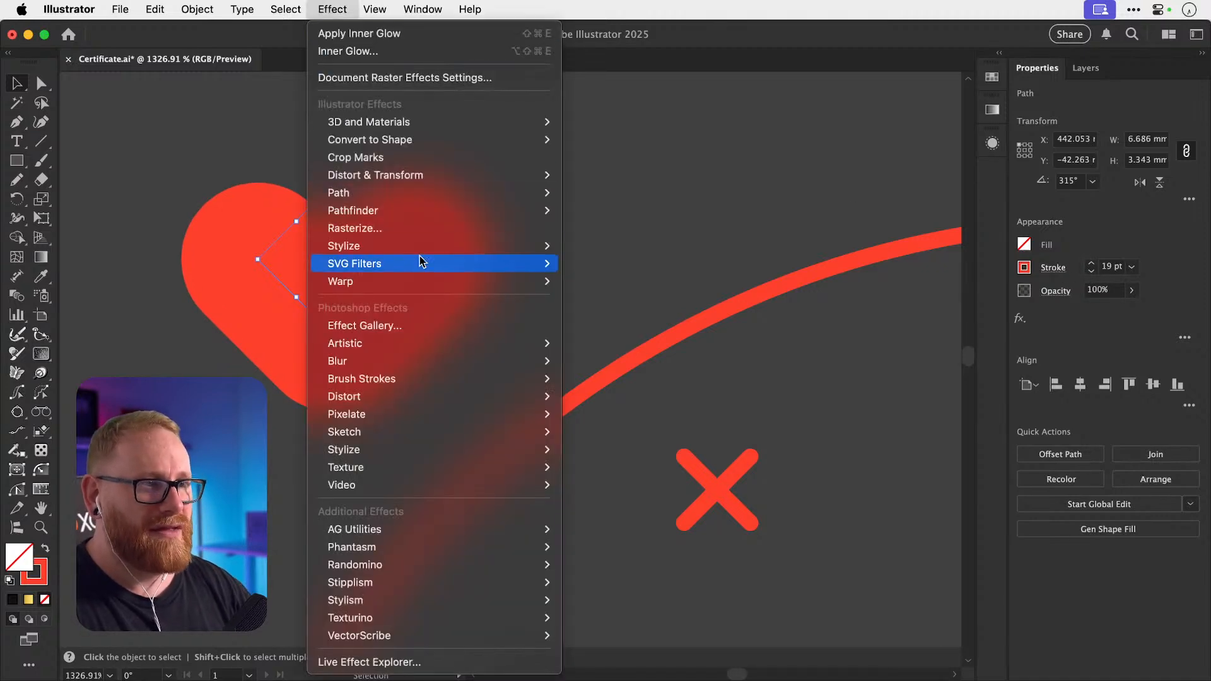
mouse_move(424, 283)
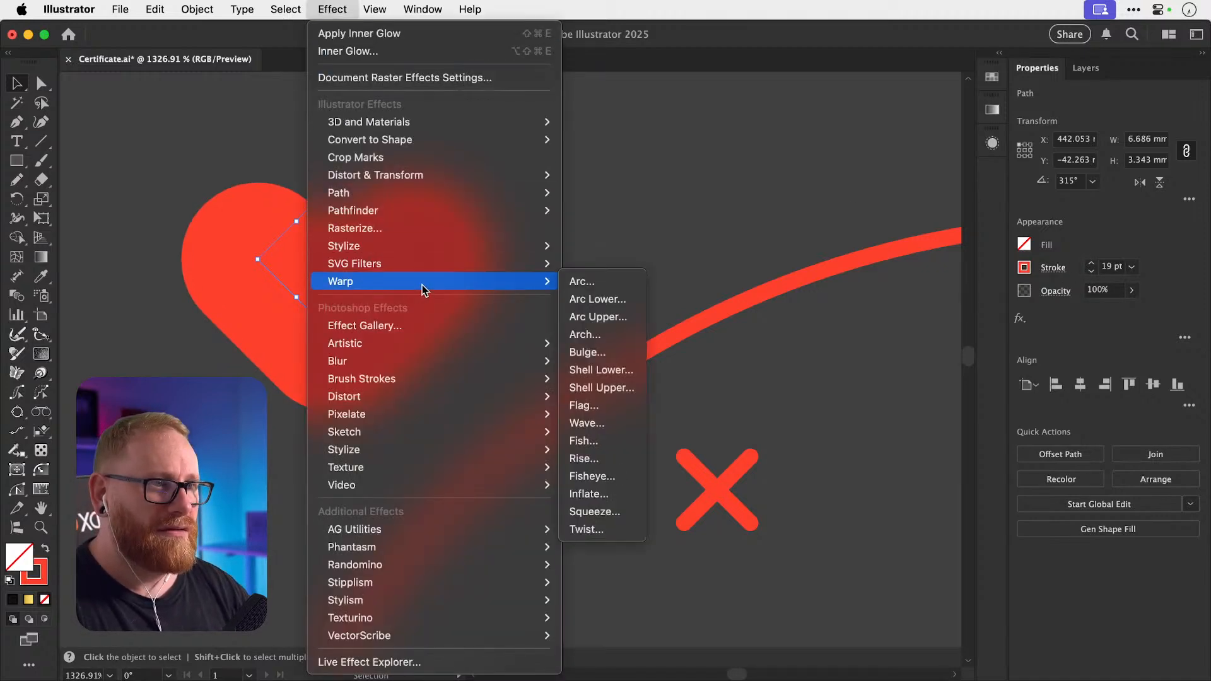
Apply a vertical Bulge warp to the heart with 63% bend and some vertical distortion.
click(607, 358)
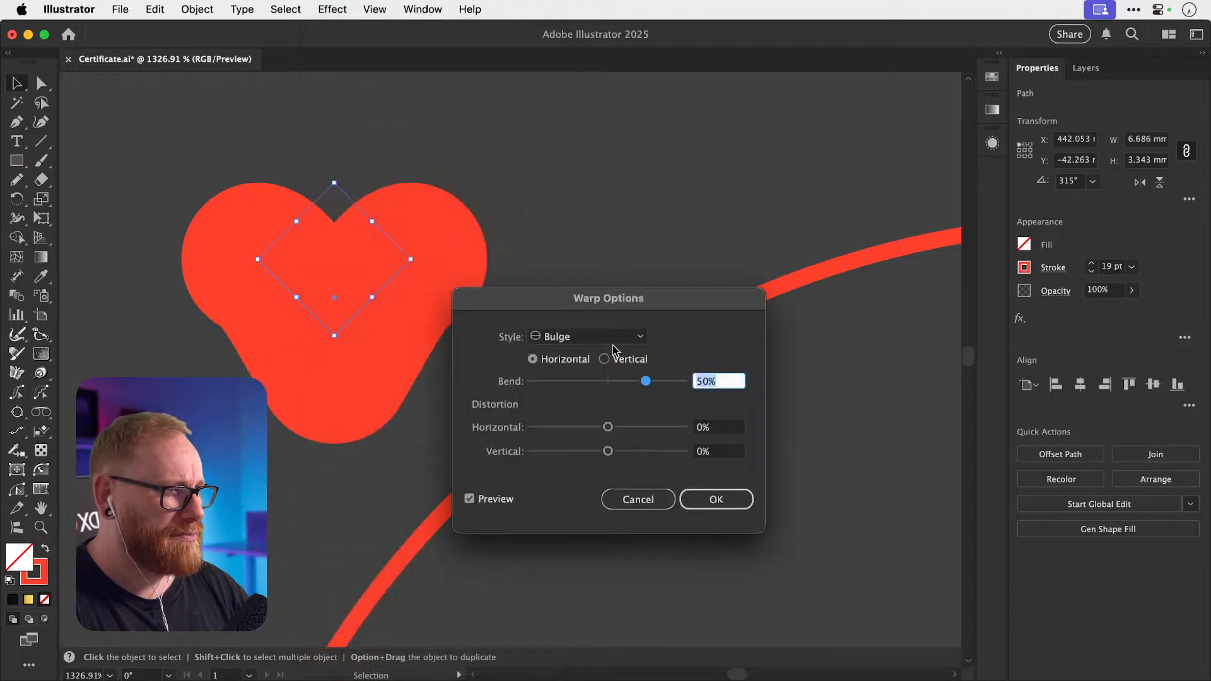
click(606, 360)
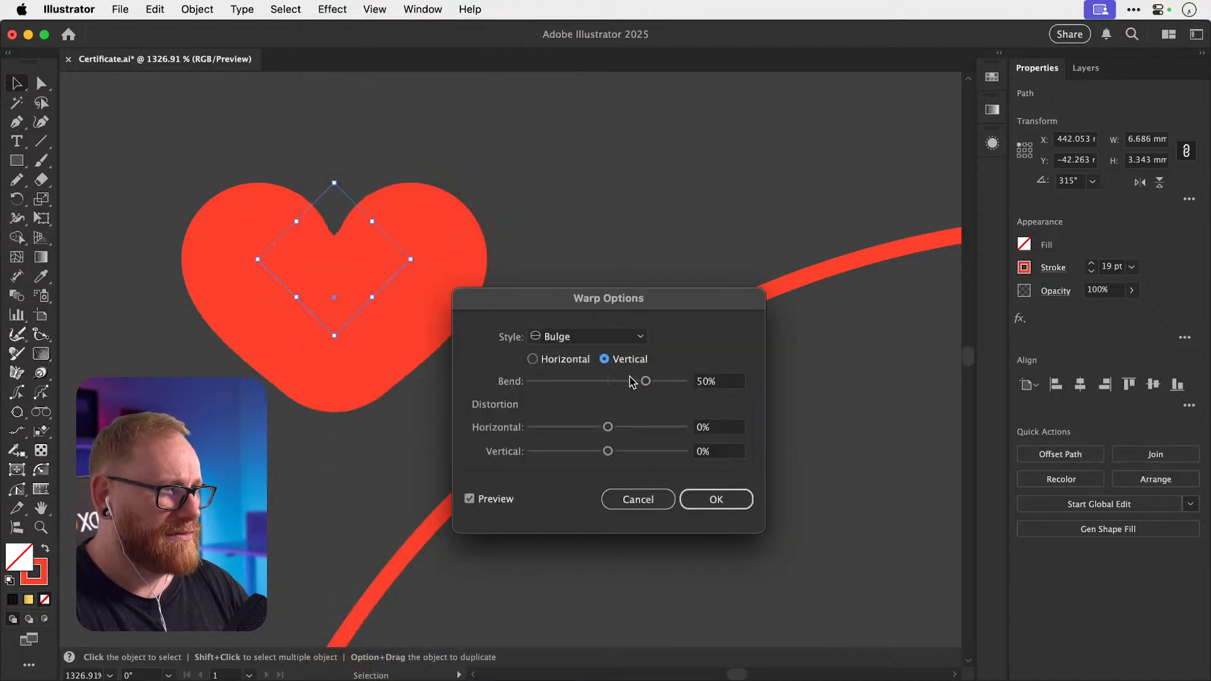
drag(640, 381, 653, 380)
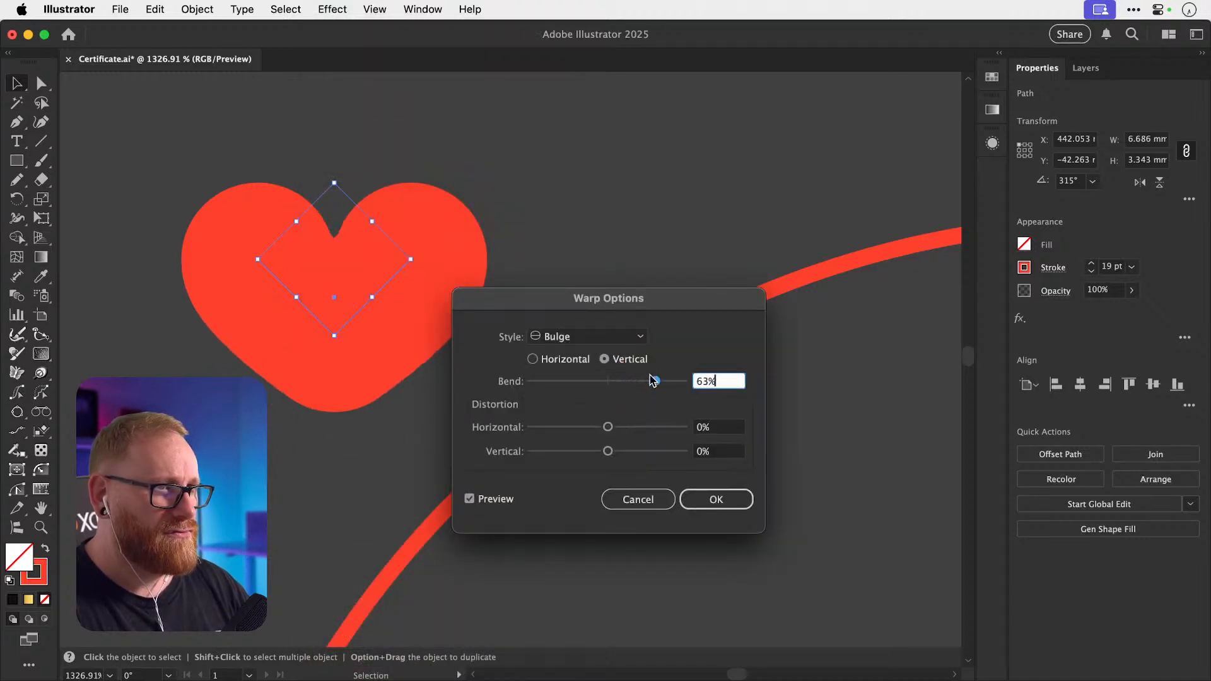
drag(608, 451, 626, 454)
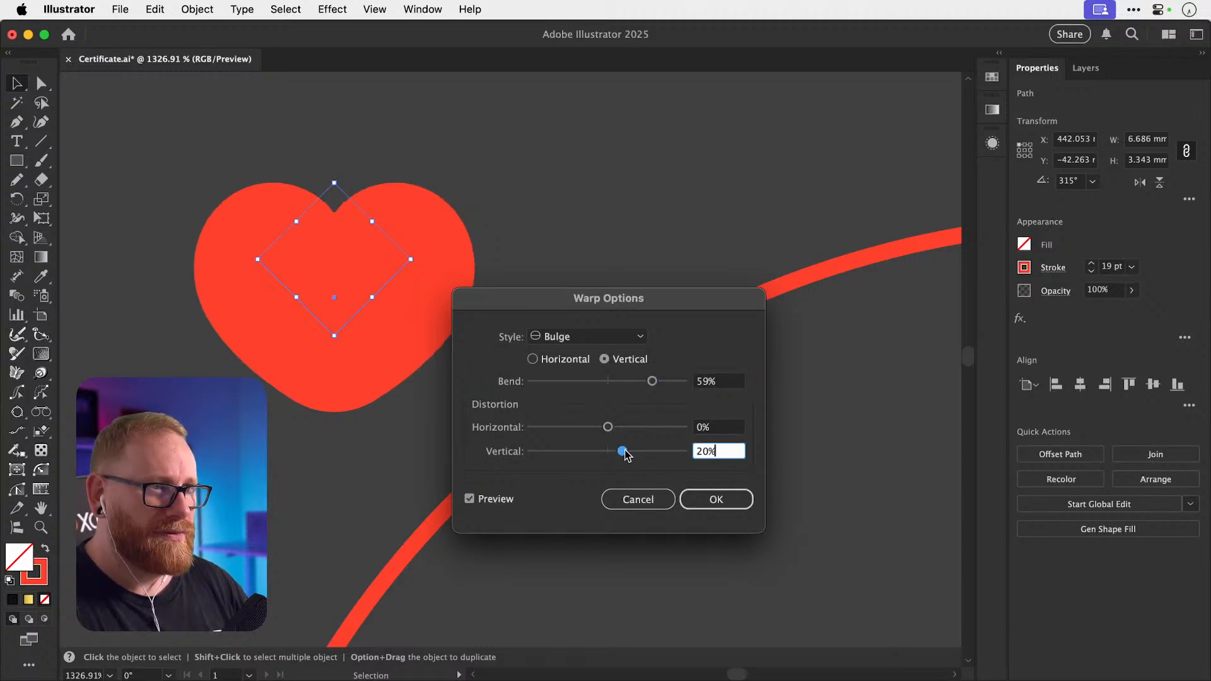
click(718, 501)
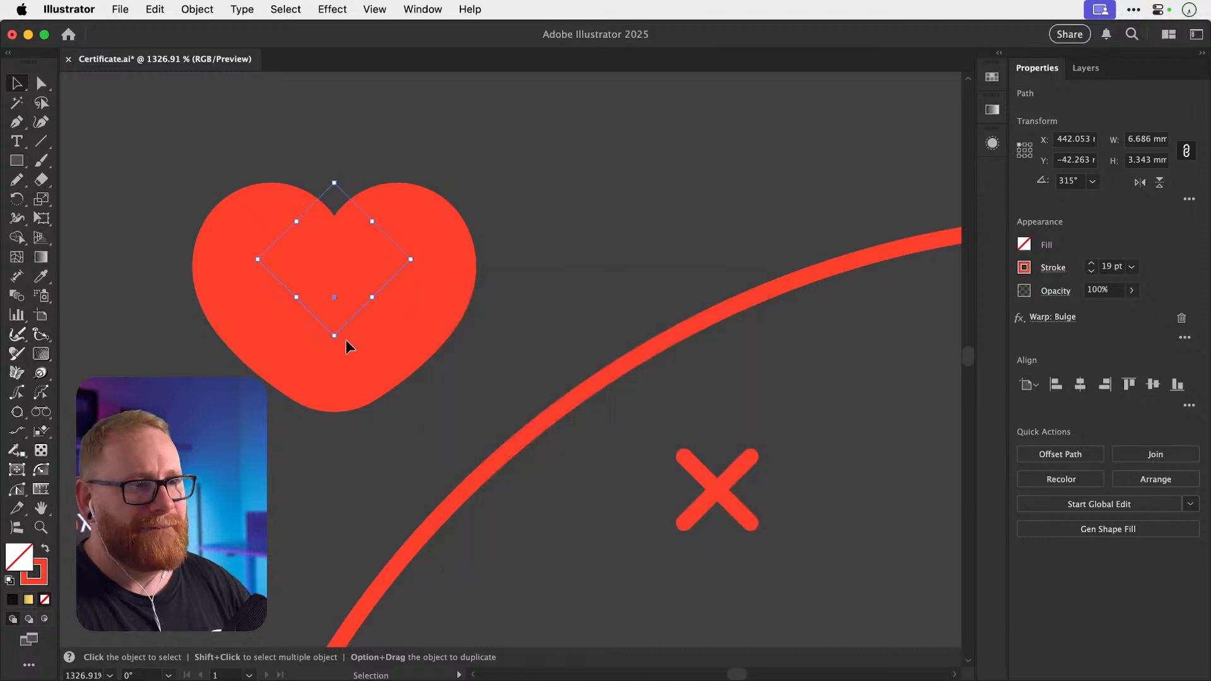
Try pulling the heart's bottom point downward, then undo it.
key(super+shift+a)
key(a)
drag(334, 336, 332, 363)
key(super+z)
key(v)
key(super+shift+a)
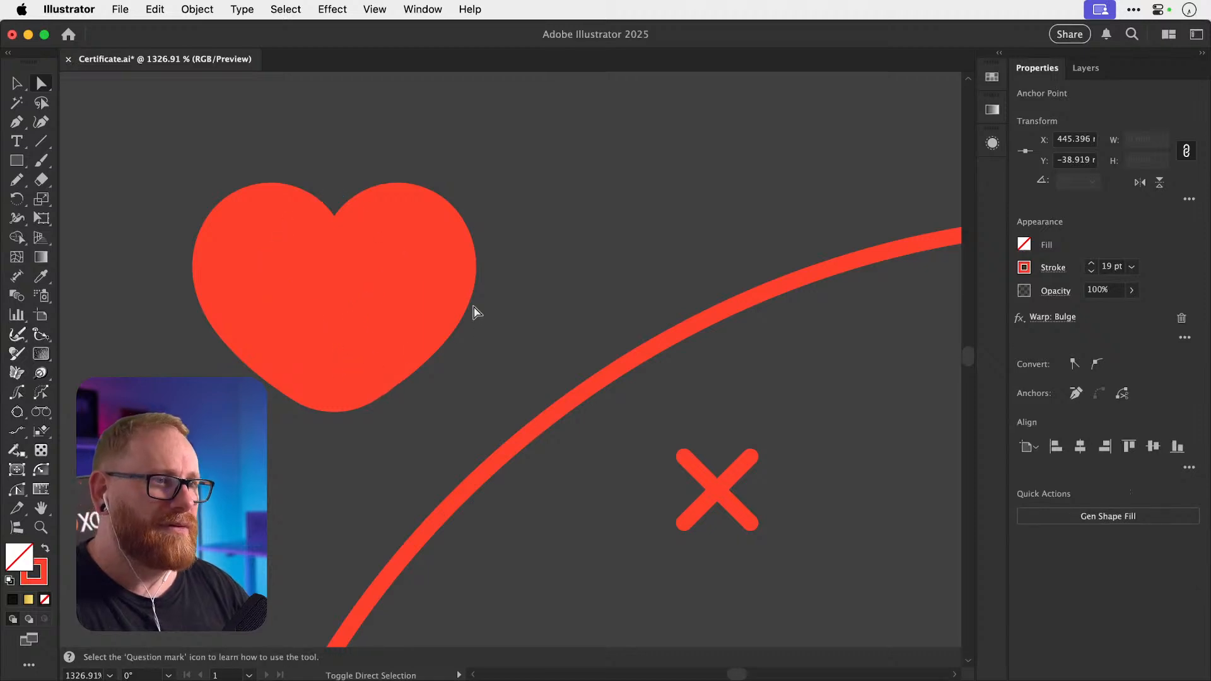
Scale up the heart's notch around its centre and reselect the heart.
click(429, 267)
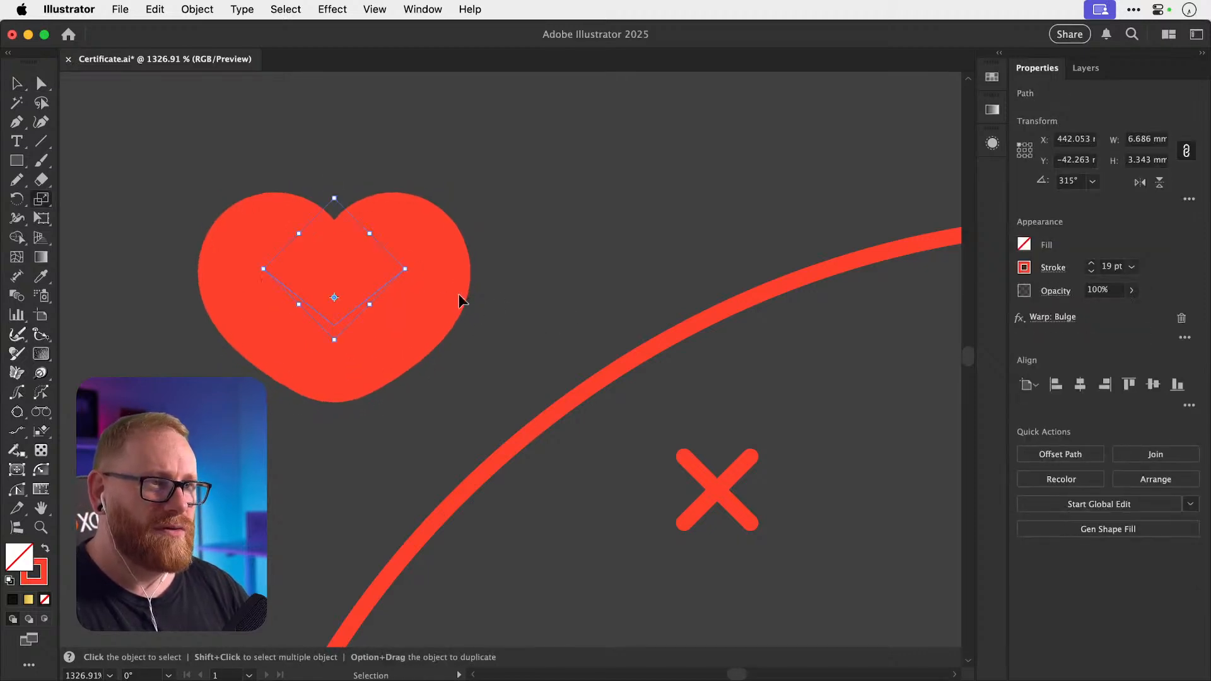
key(a)
key(s)
drag(511, 278, 480, 278)
key(v)
key(super+shift+a)
click(329, 252)
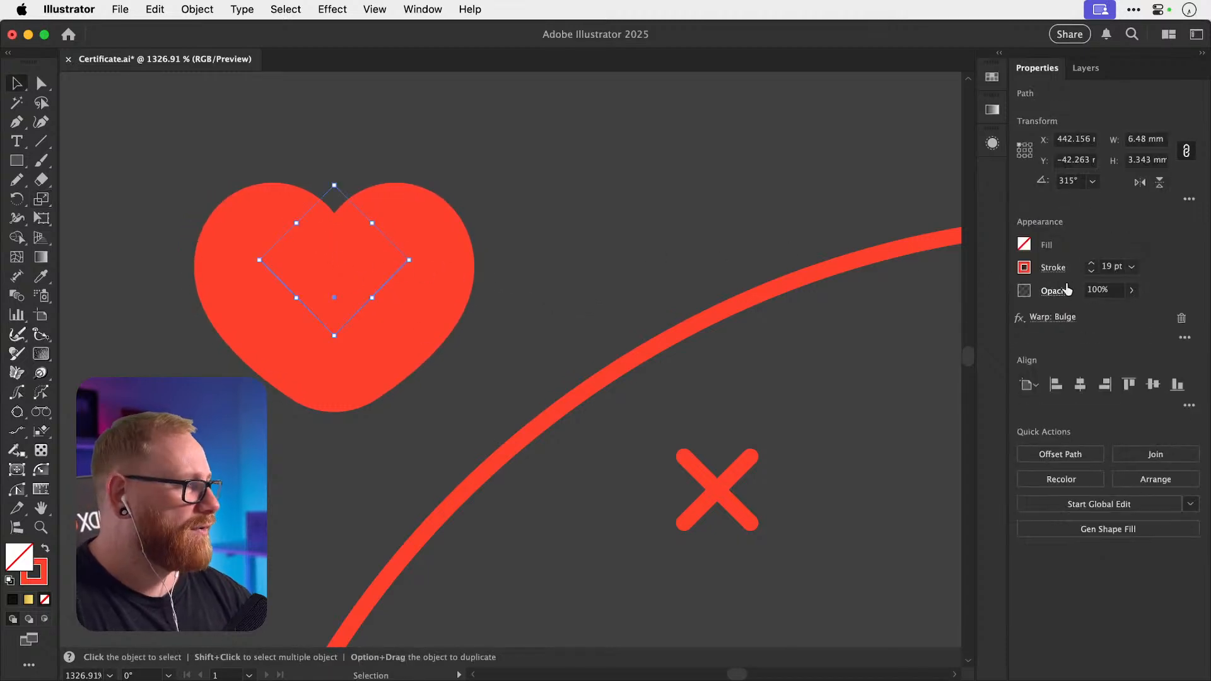
Set the heart's stroke weight to 15 pt after testing thinner and thicker values.
click(1091, 272)
click(1091, 272)
click(1091, 273)
click(1091, 273)
click(1091, 273)
click(1091, 273)
click(1091, 272)
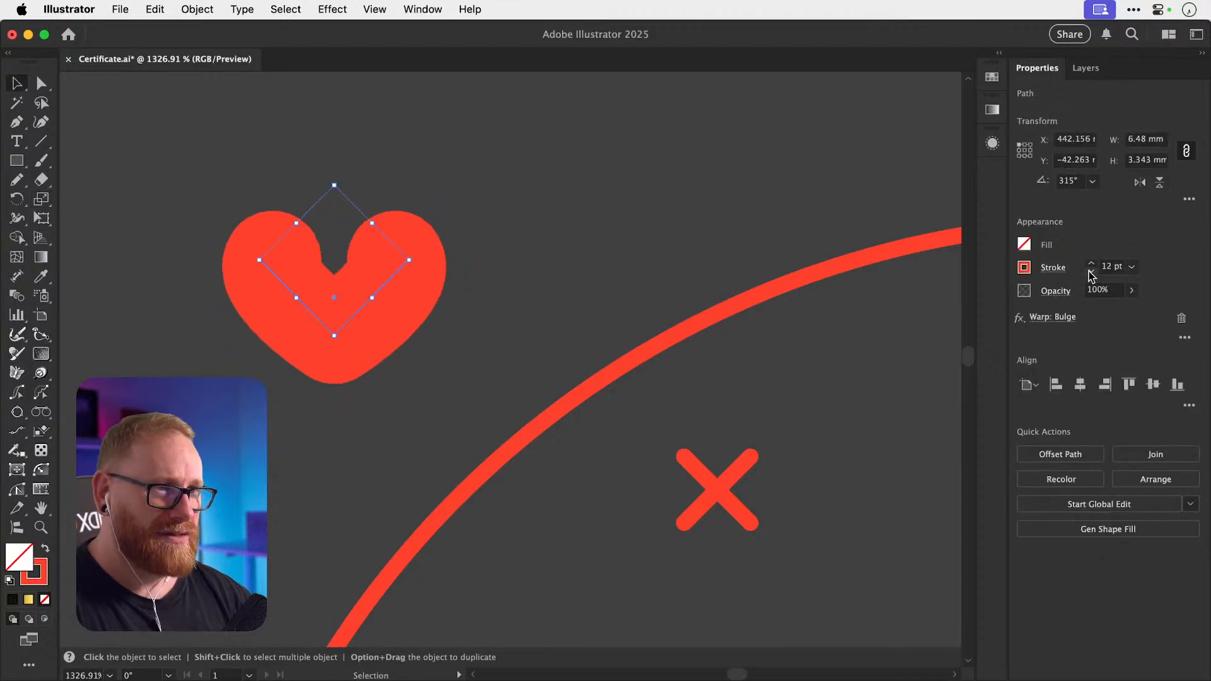
click(1092, 263)
click(1092, 263)
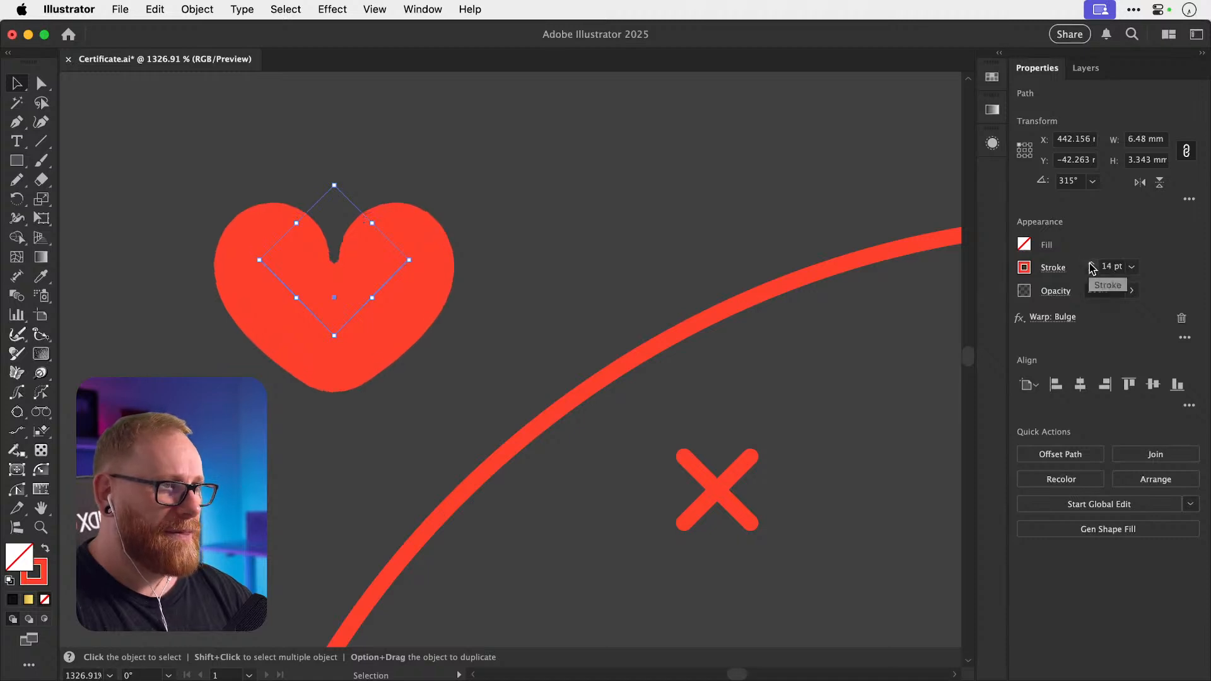
click(1091, 272)
click(1091, 271)
click(1091, 271)
click(1091, 272)
click(1091, 264)
click(1091, 263)
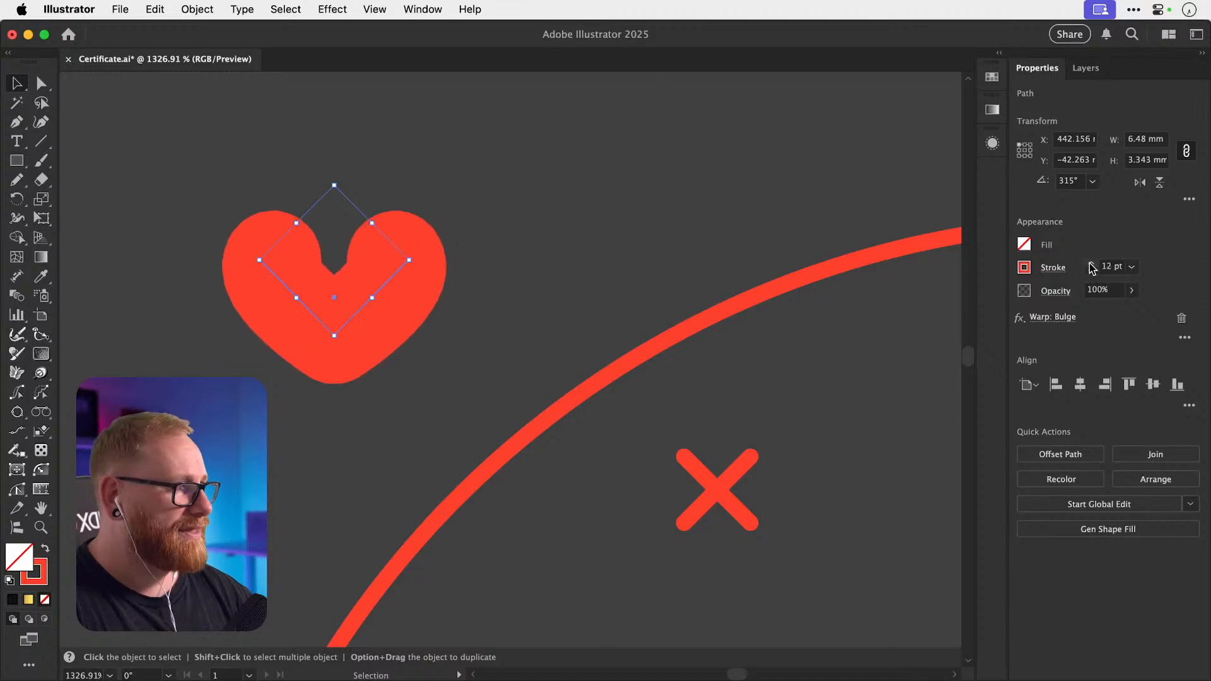
click(1091, 264)
click(1092, 264)
click(1092, 264)
Reopen the Bulge warp and raise the bend to 66% and the vertical distortion.
click(1052, 317)
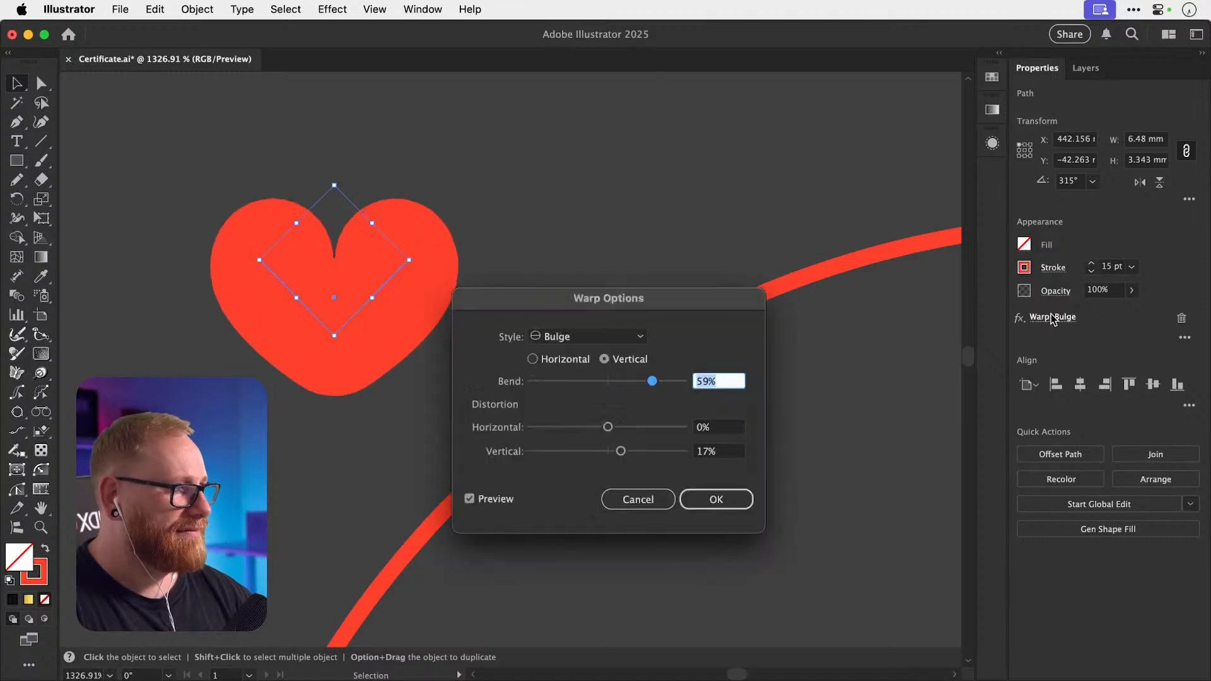
drag(646, 384, 661, 385)
mouse_move(623, 450)
mouse_down()
mouse_move(641, 451)
mouse_move(610, 453)
mouse_move(637, 451)
mouse_up()
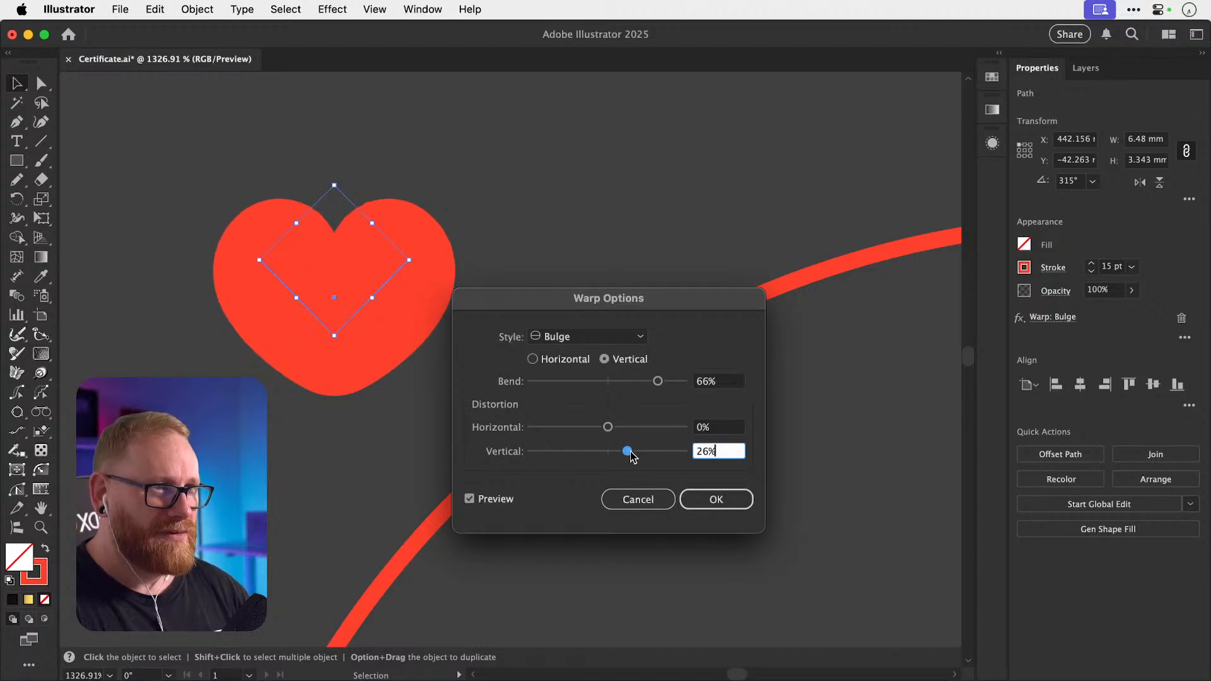
Confirm the updated warp and test flat stroke caps on the heart, then undo them.
click(712, 504)
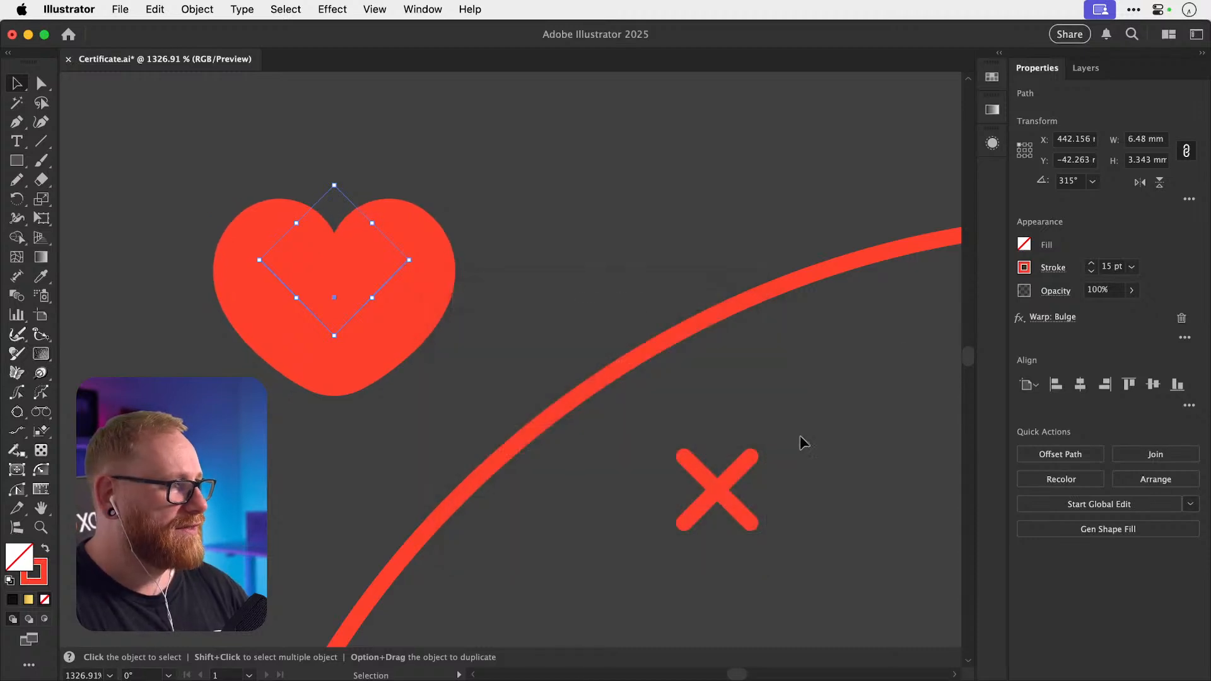
click(1049, 268)
click(949, 313)
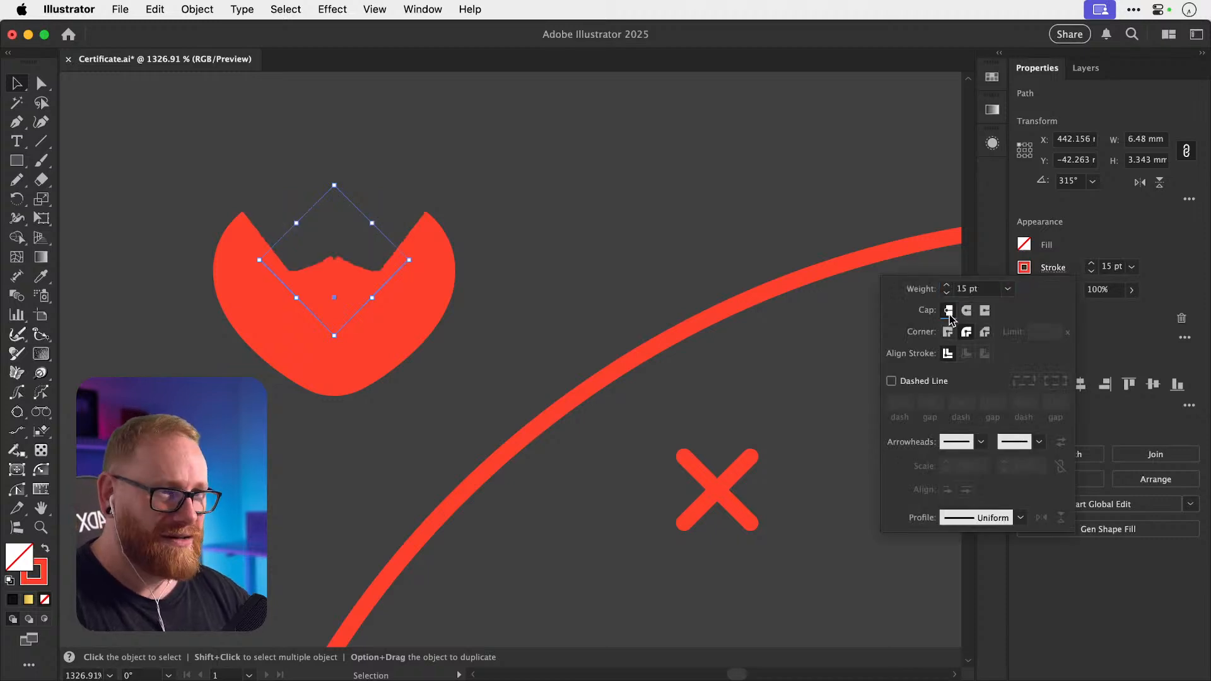
key(super+z)
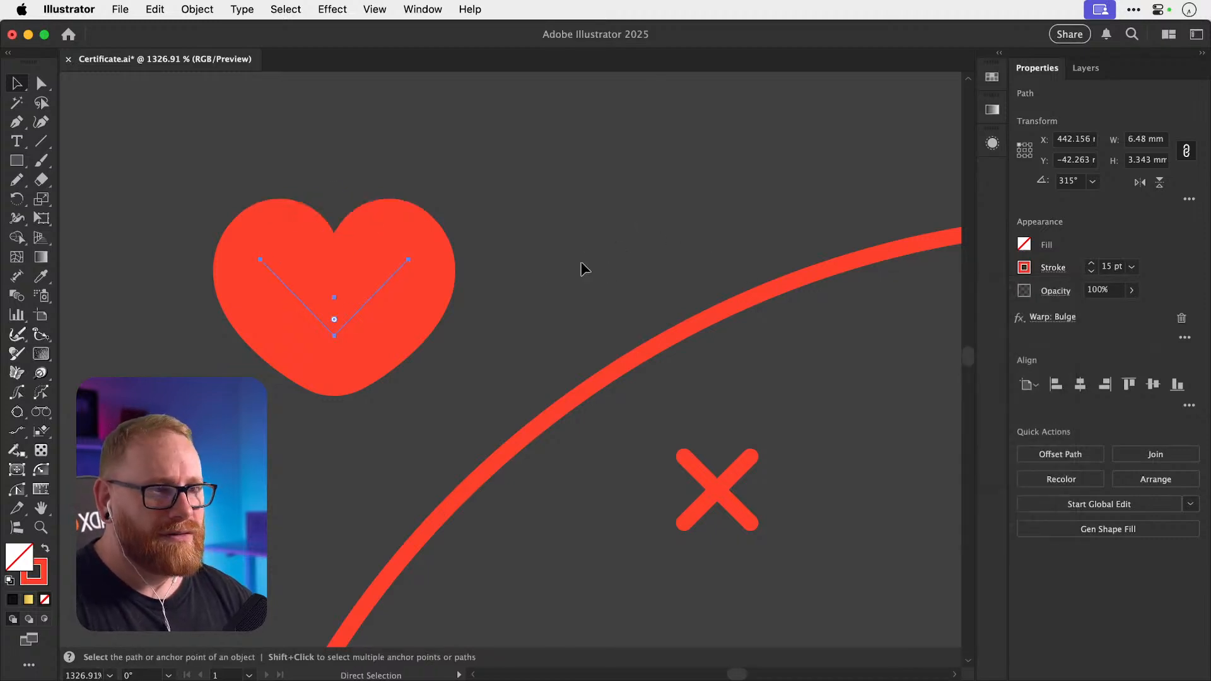
click(523, 285)
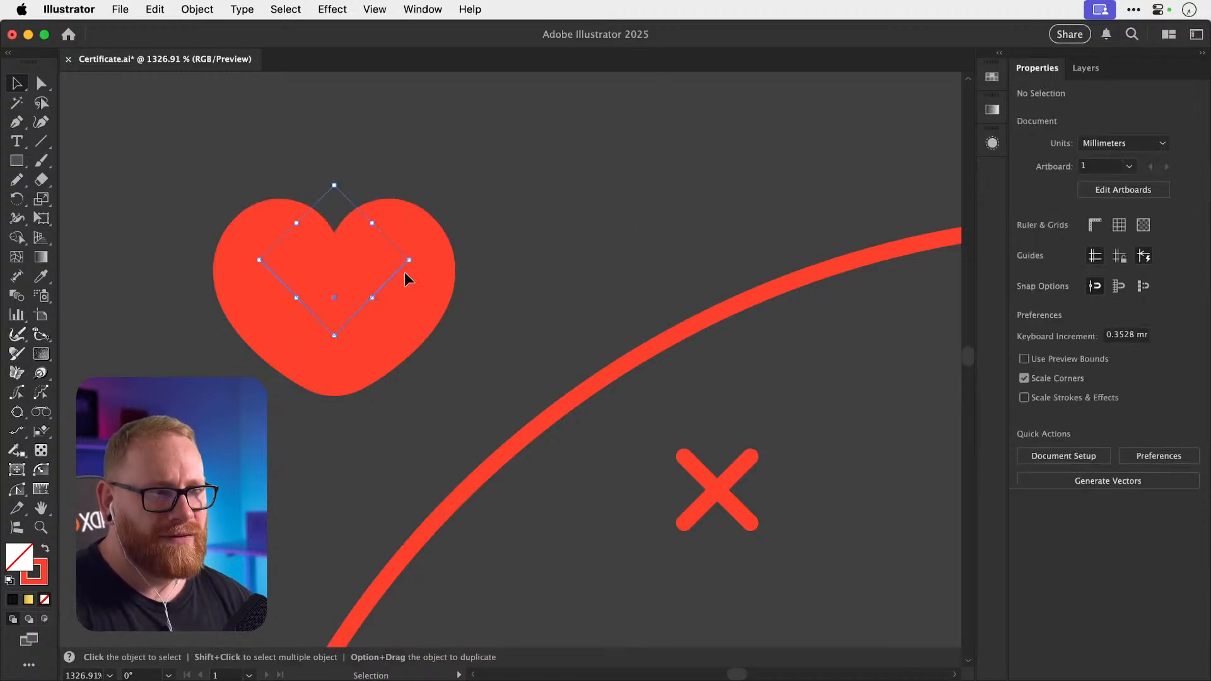
Test doubling the heart's size with a 24 pt stroke, then revert both changes.
click(404, 271)
drag(408, 260, 515, 230)
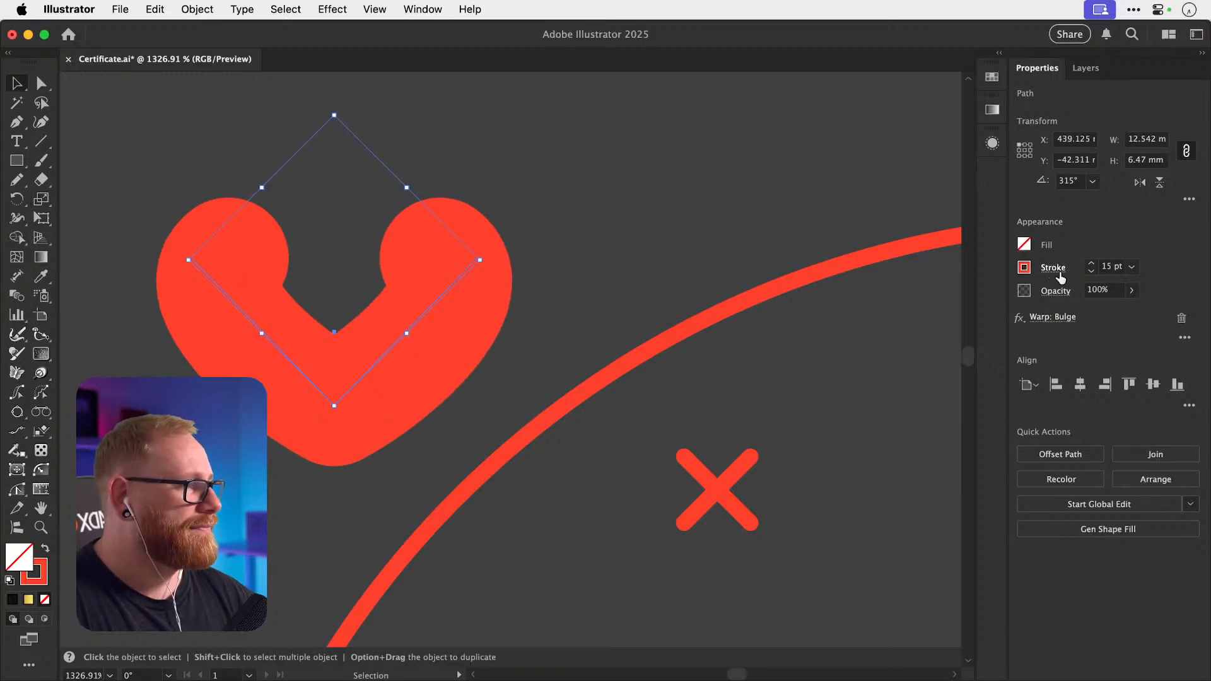
click(1092, 267)
click(1091, 263)
click(1091, 263)
click(1090, 263)
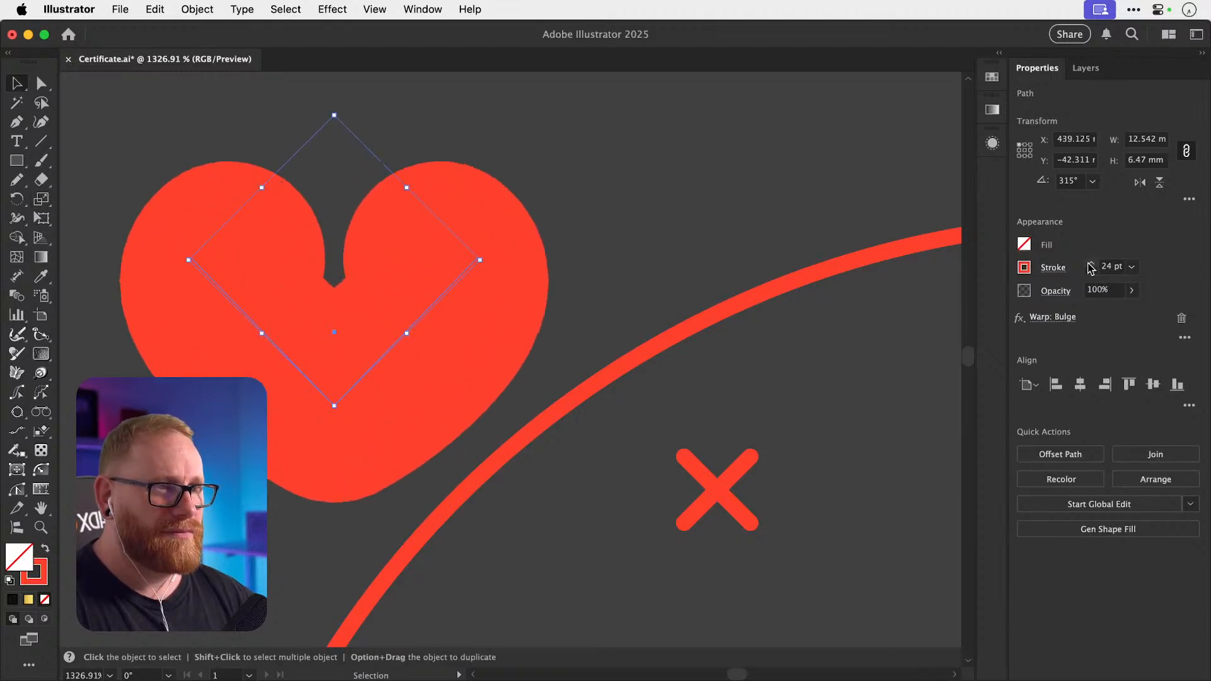
key(super+z)
key(super+z)
key(super+z)
key(super+z)
key(super+z)
key(super+z)
key(super+z)
key(super+z)
key(super+z)
key(super+z)
key(super+z)
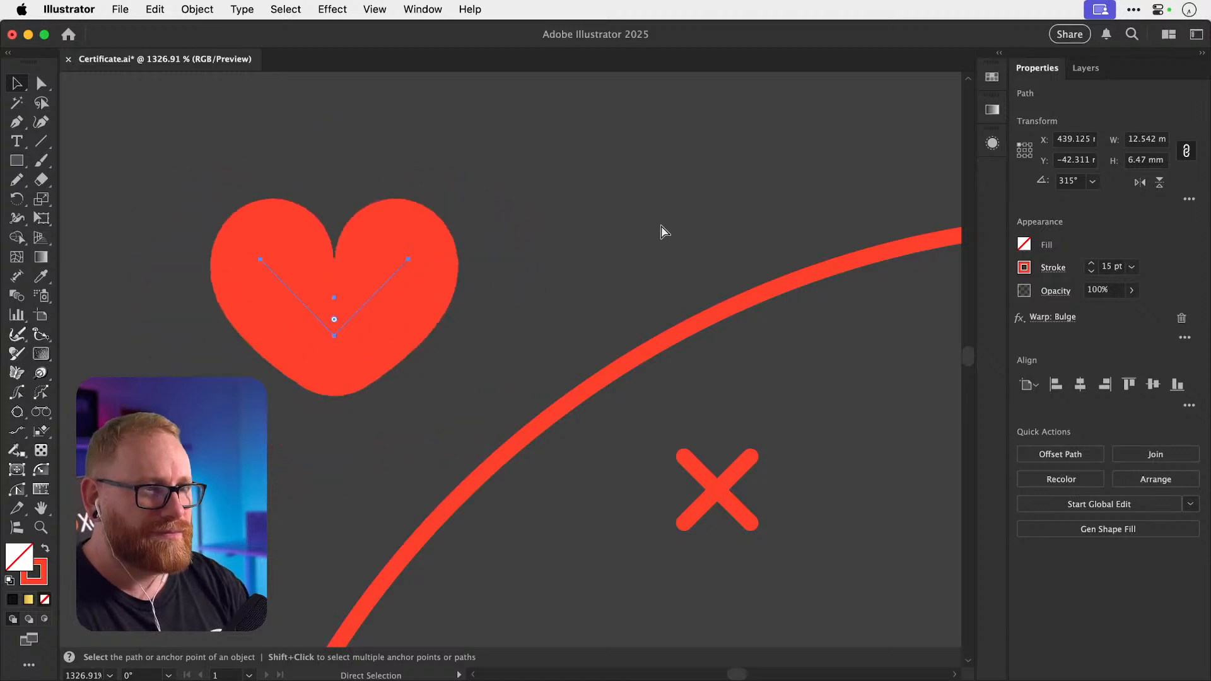
key(shift+super+a)
Zoom out and scale the heart slightly narrower beside the badge icons.
key(super+minus)
key(super+minus)
key(super+minus)
key(super+minus)
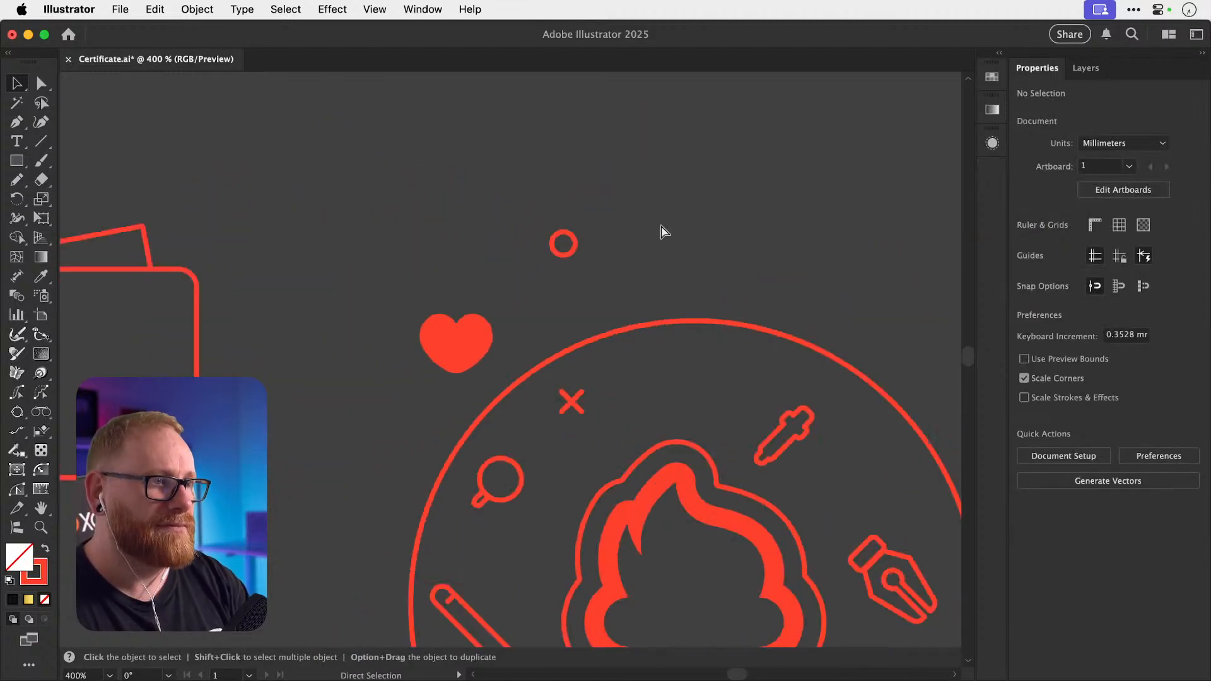
click(420, 317)
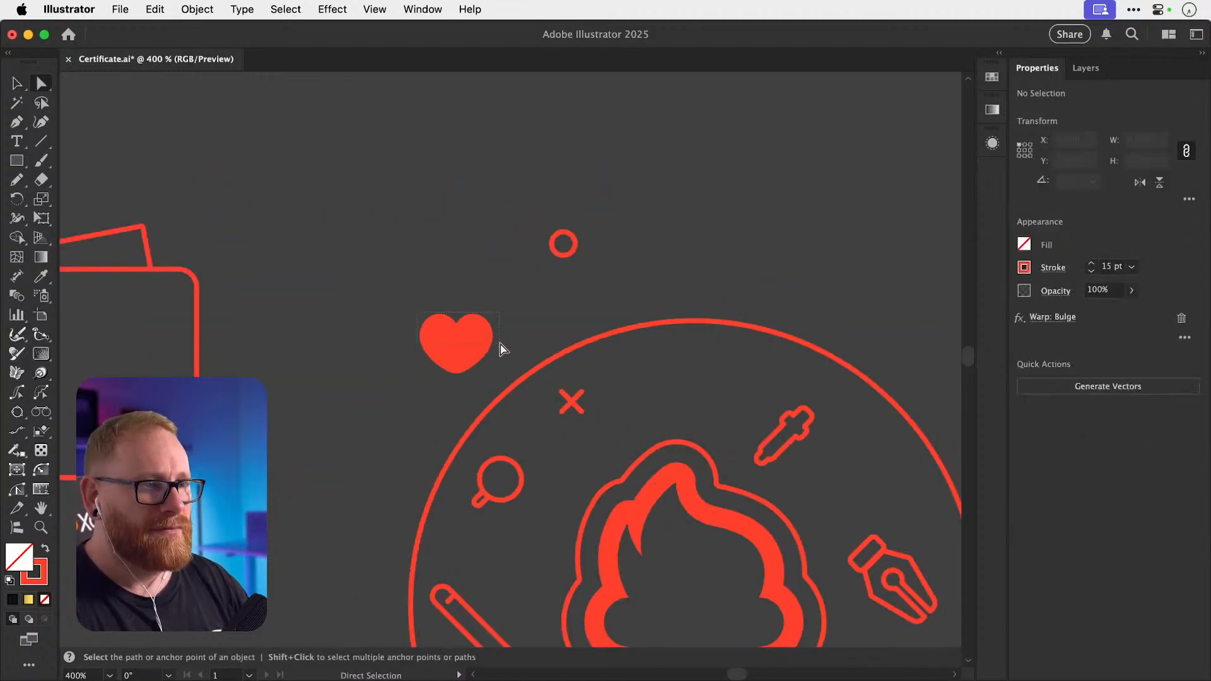
key(s)
drag(546, 344, 536, 345)
key(v)
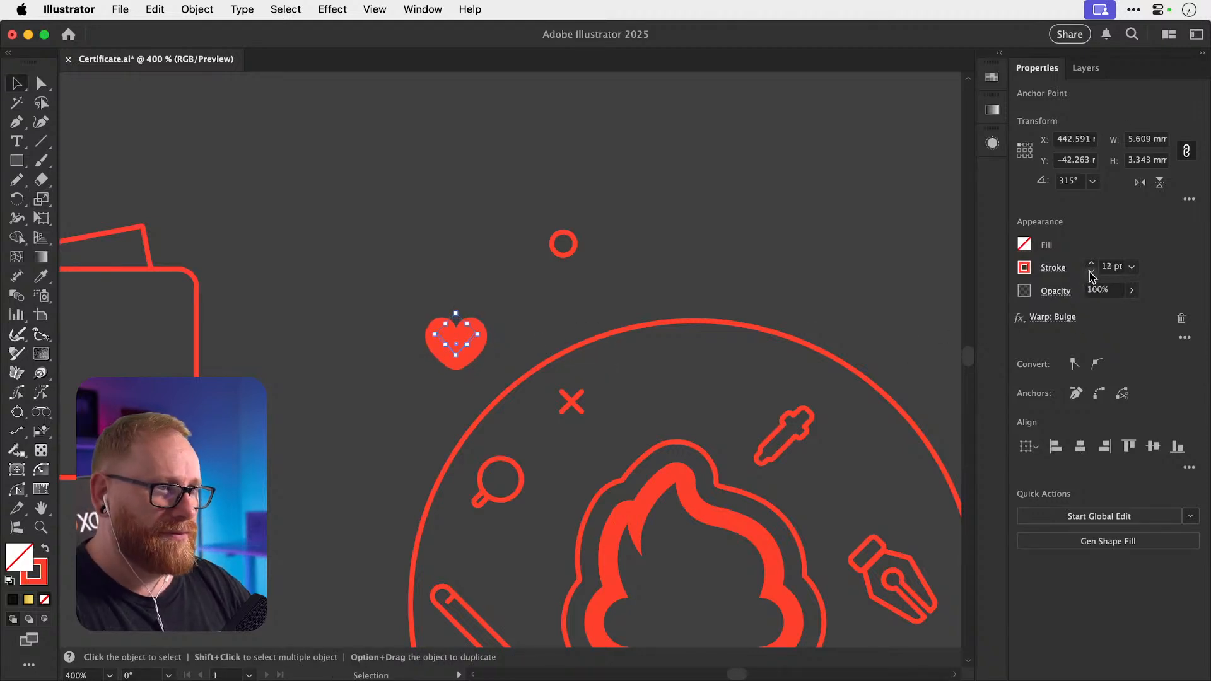
Set the heart's Bulge warp to 69% bend and 29% vertical distortion.
click(774, 228)
key(z)
drag(433, 294, 966, 313)
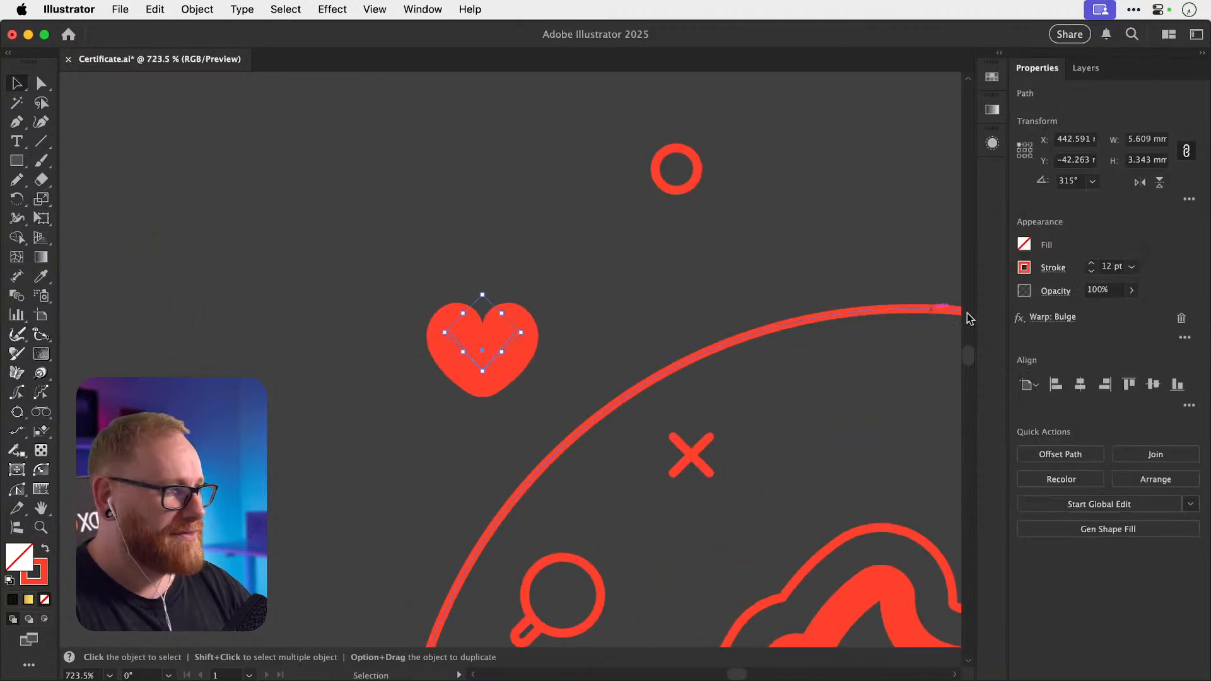
click(1048, 317)
drag(656, 306, 783, 291)
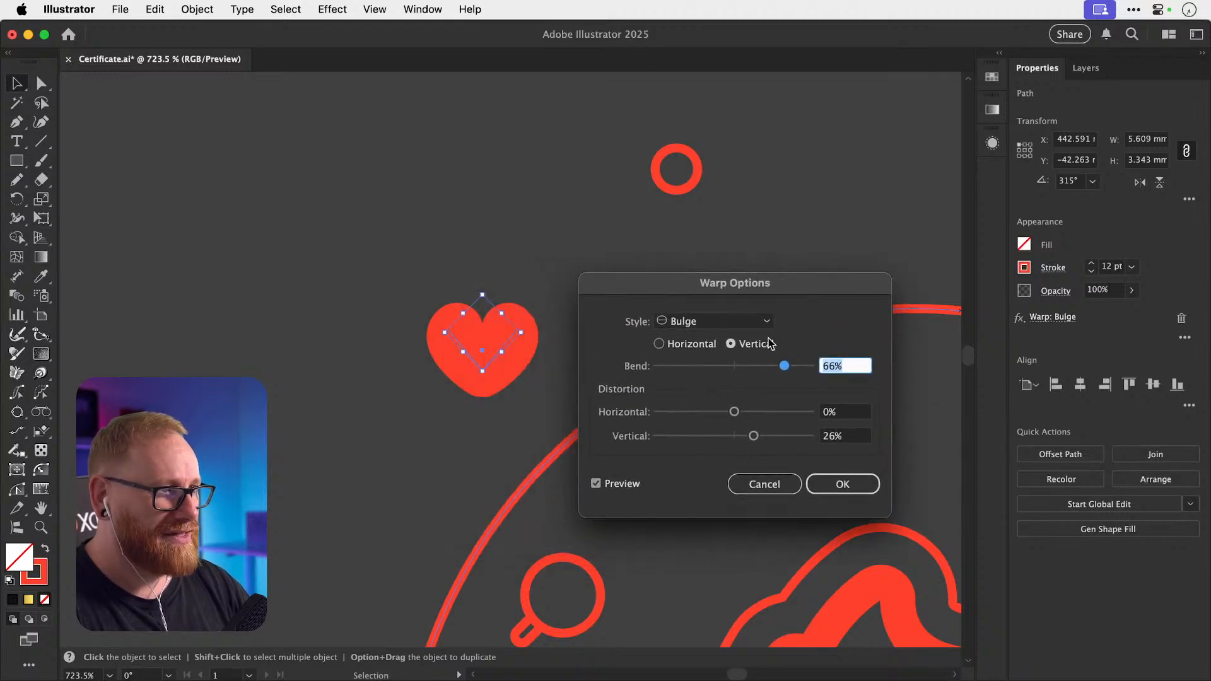
drag(786, 366, 789, 368)
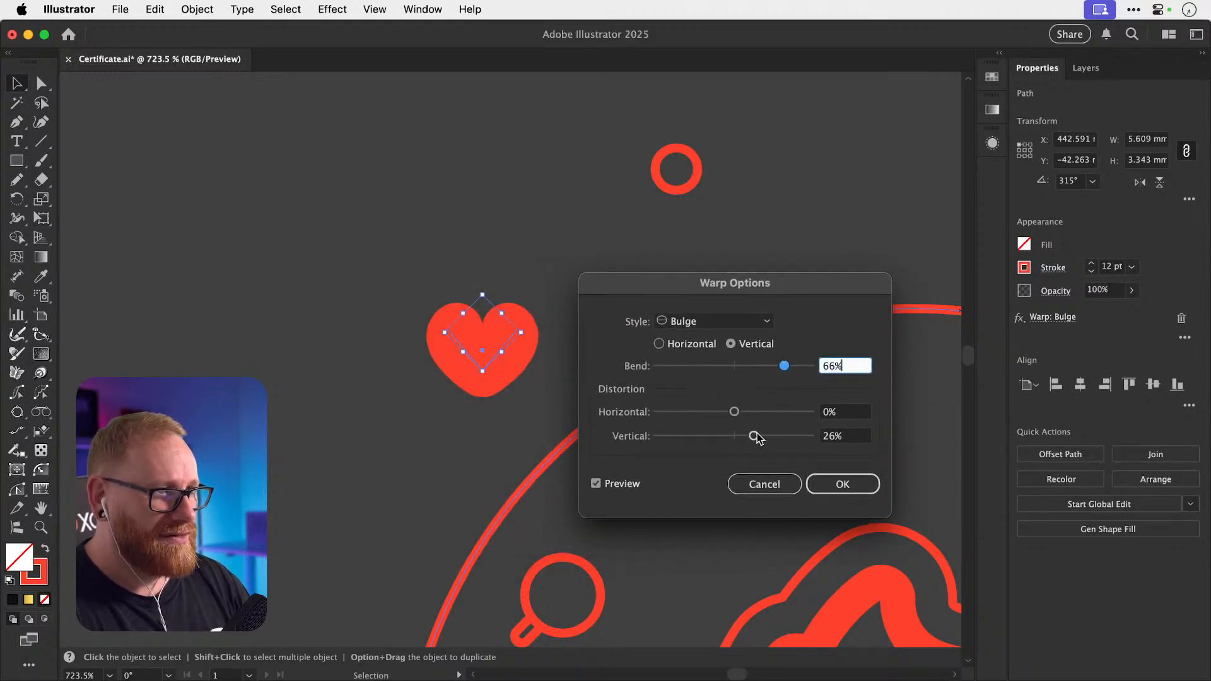
drag(756, 433, 760, 435)
click(848, 484)
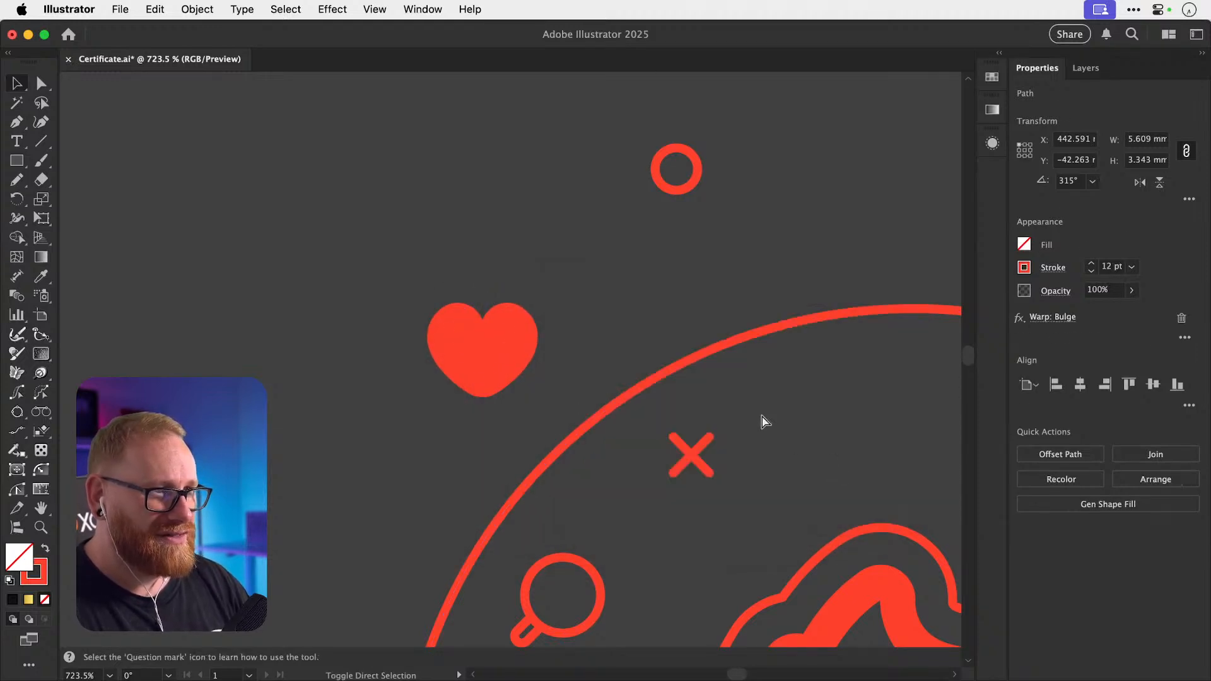
Reselect the heart and test rotating it, then undo the rotation.
click(566, 299)
click(456, 359)
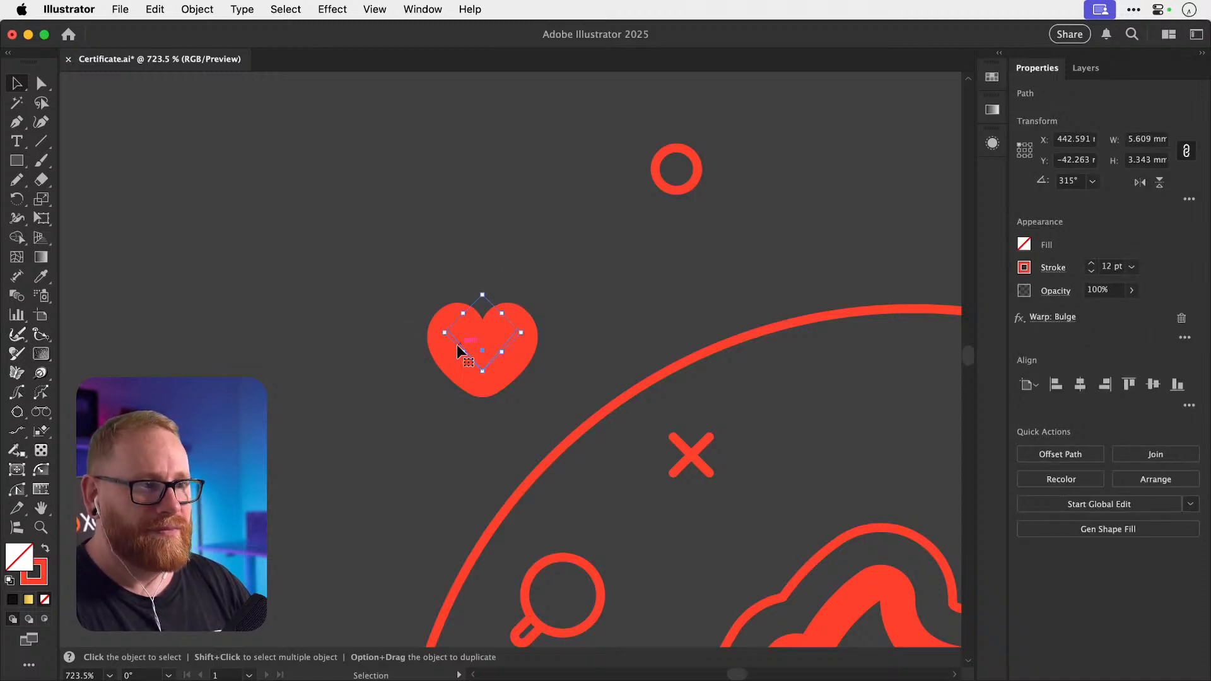
click(204, 9)
click(468, 260)
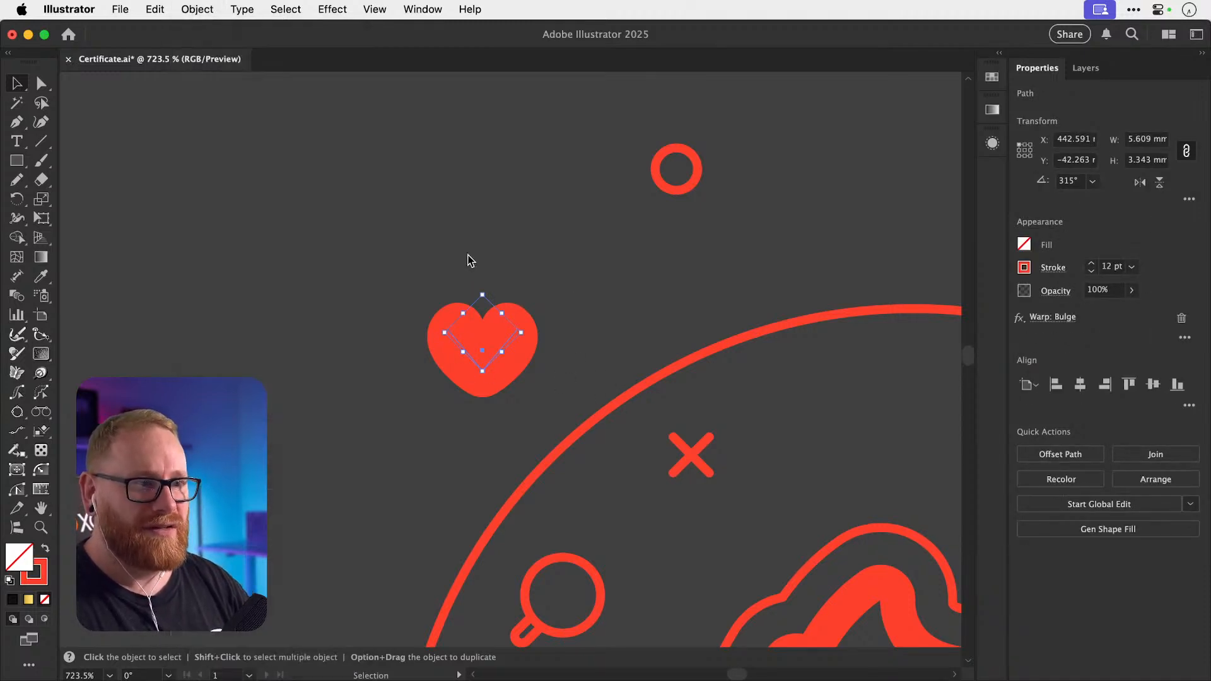
drag(508, 358, 343, 264)
key(super+z)
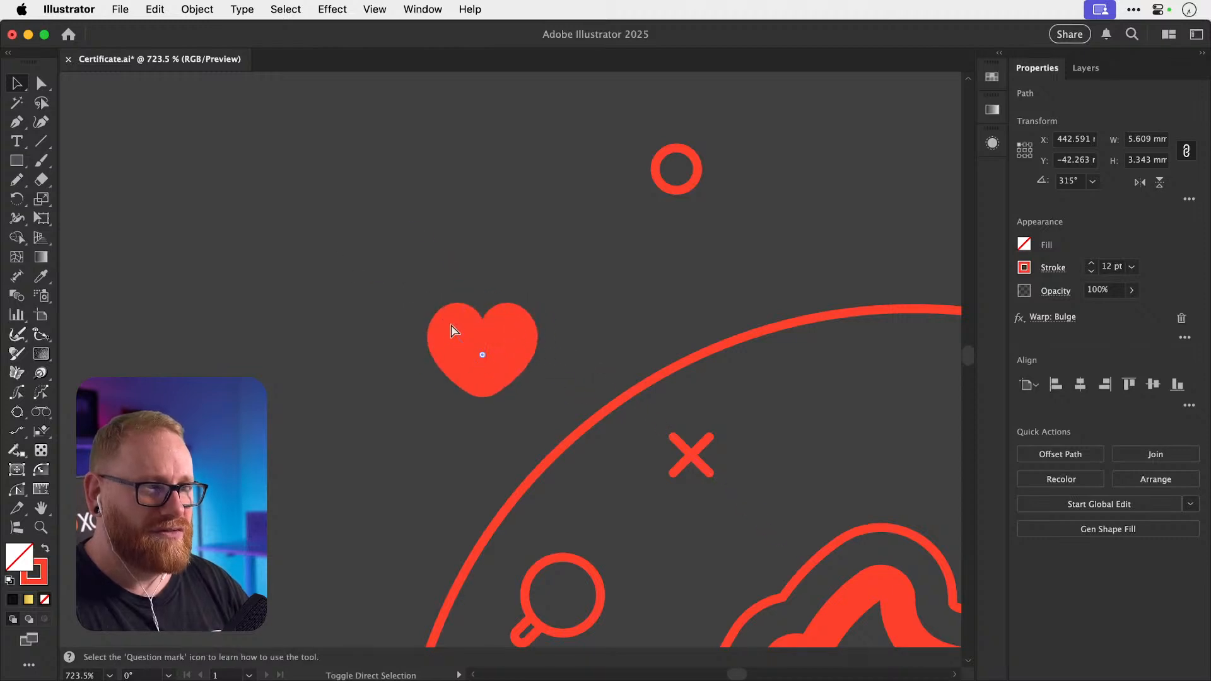
key(super+shift+a)
Place a copy of the heart at the upper left, then test and undo stretching the original.
drag(460, 345, 121, 188)
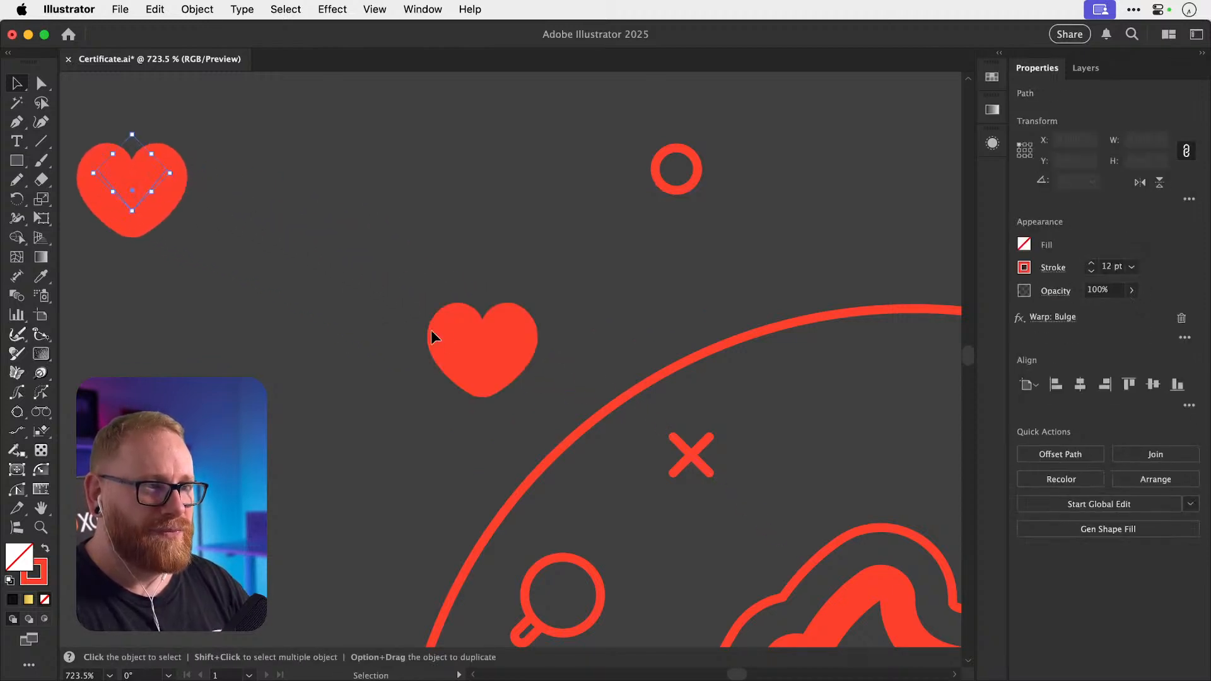
click(457, 343)
drag(444, 333, 335, 311)
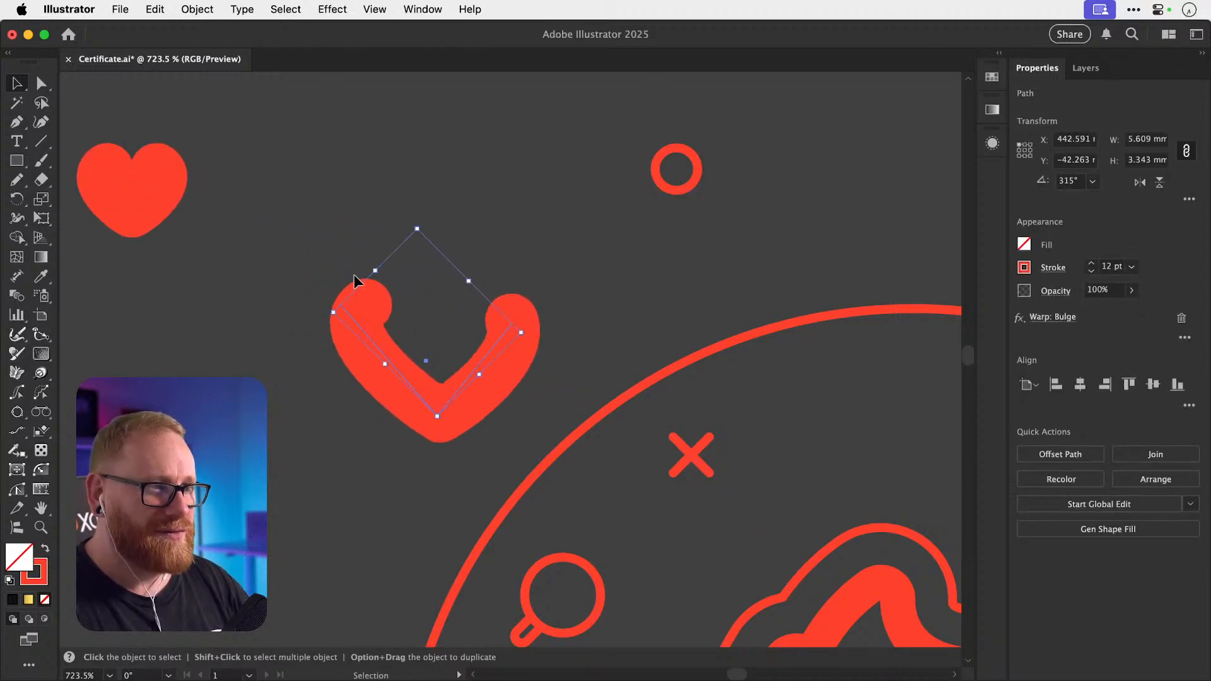
key(super+z)
Expand the heart's warp appearance and then its fill and stroke into plain outlines.
click(194, 9)
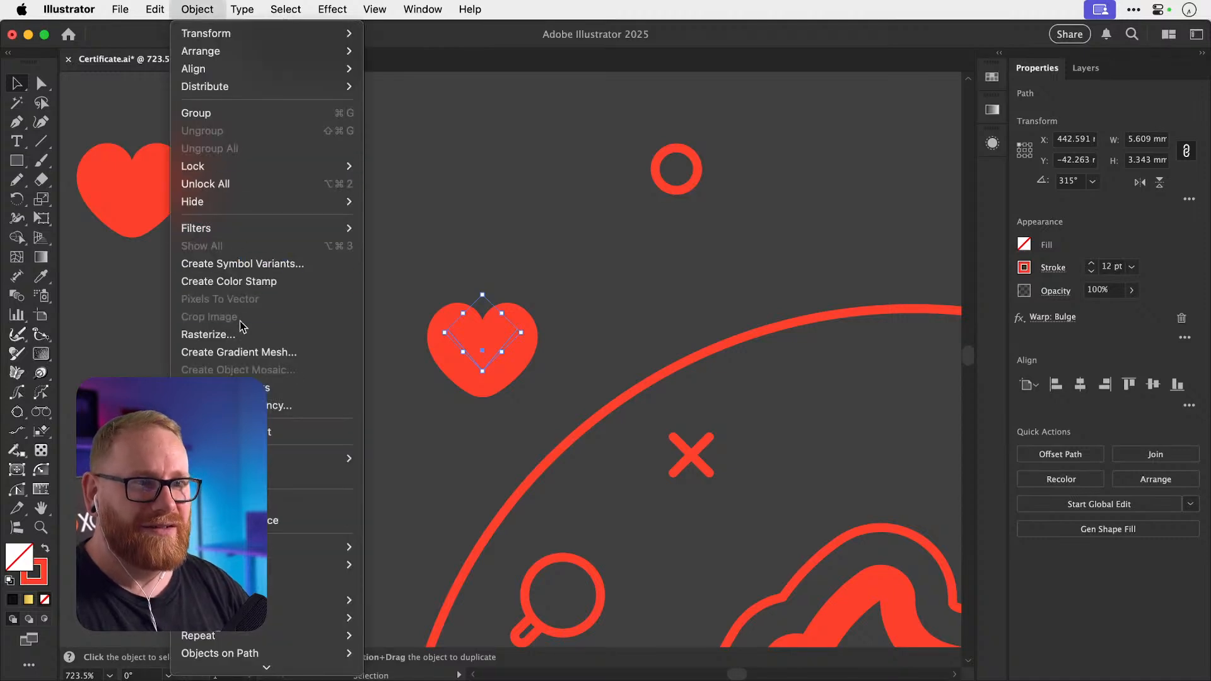
click(272, 519)
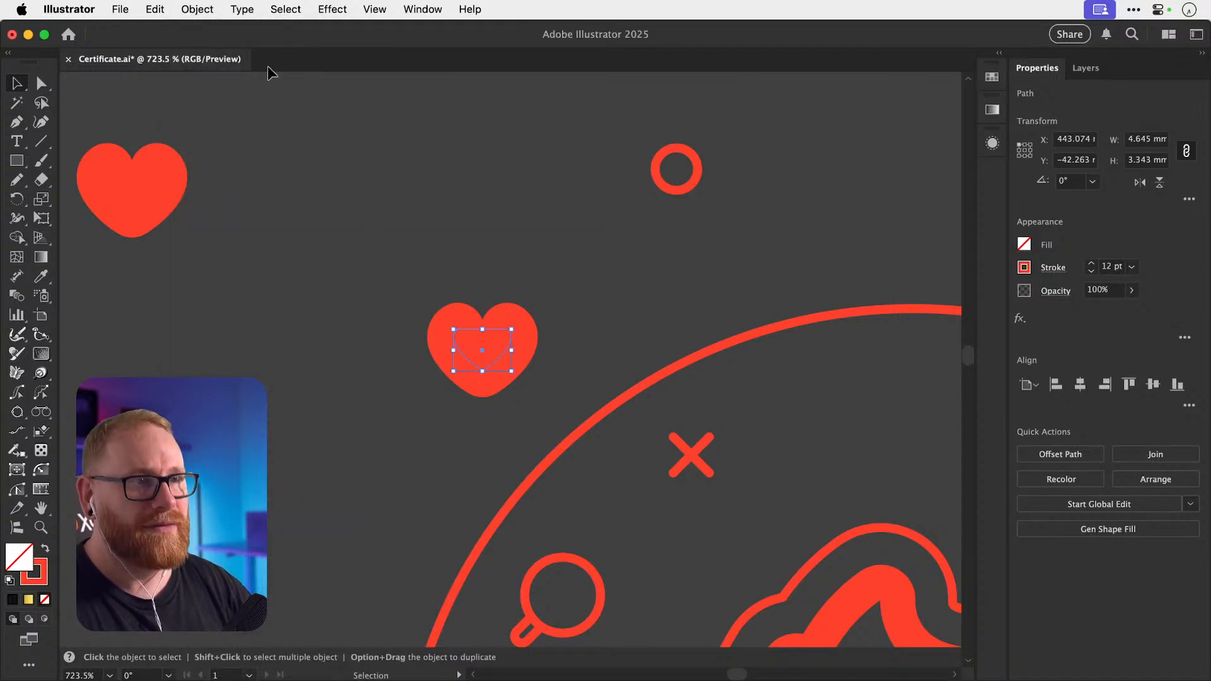
click(197, 9)
click(278, 502)
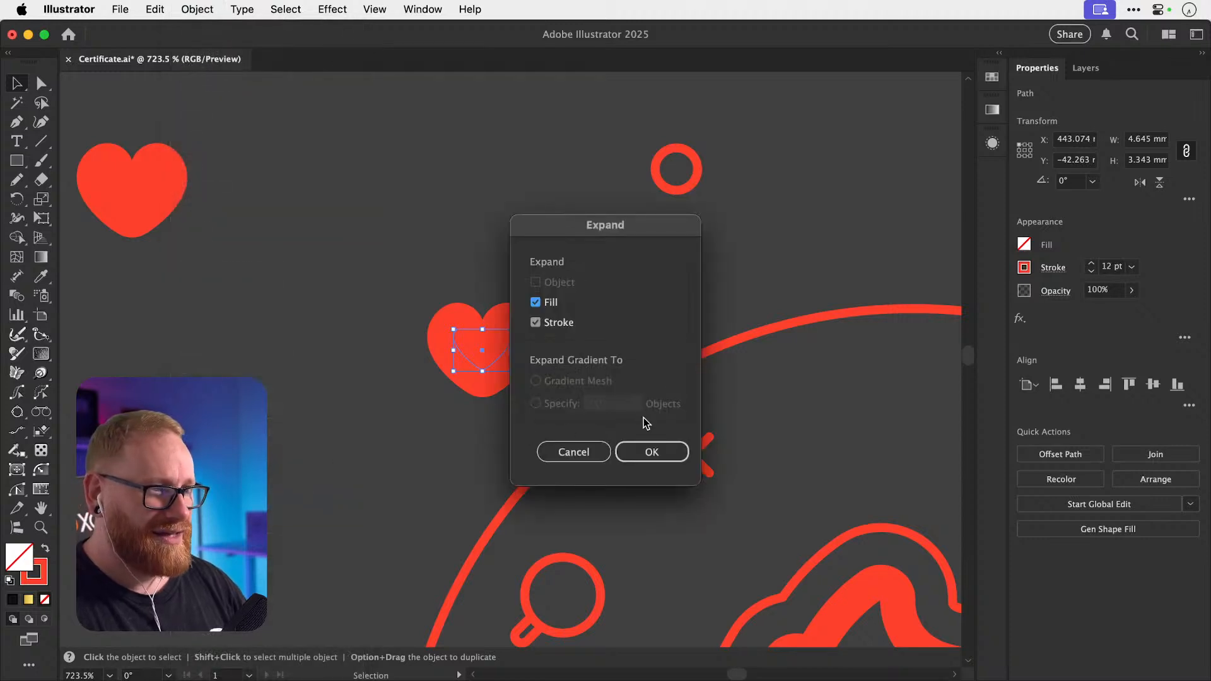
click(637, 450)
Check the outline view, reselect the expanded heart and swap its fill and stroke.
click(414, 376)
key(super+y)
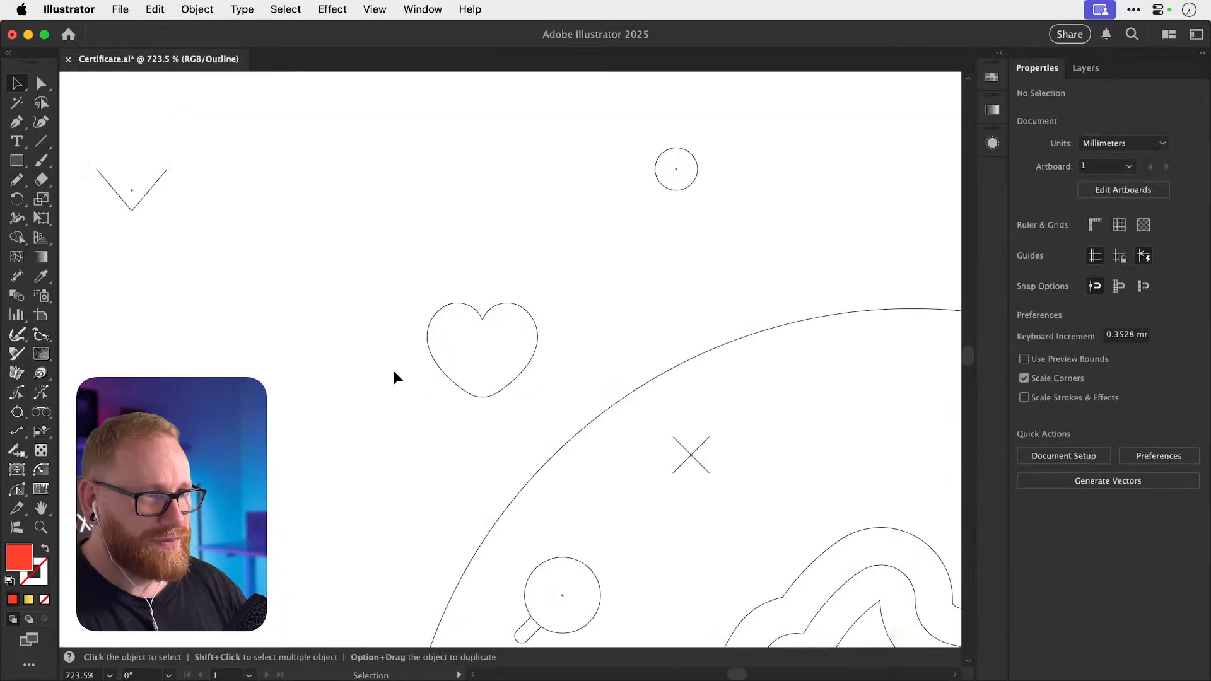
key(super+y)
click(540, 355)
key(shift+x)
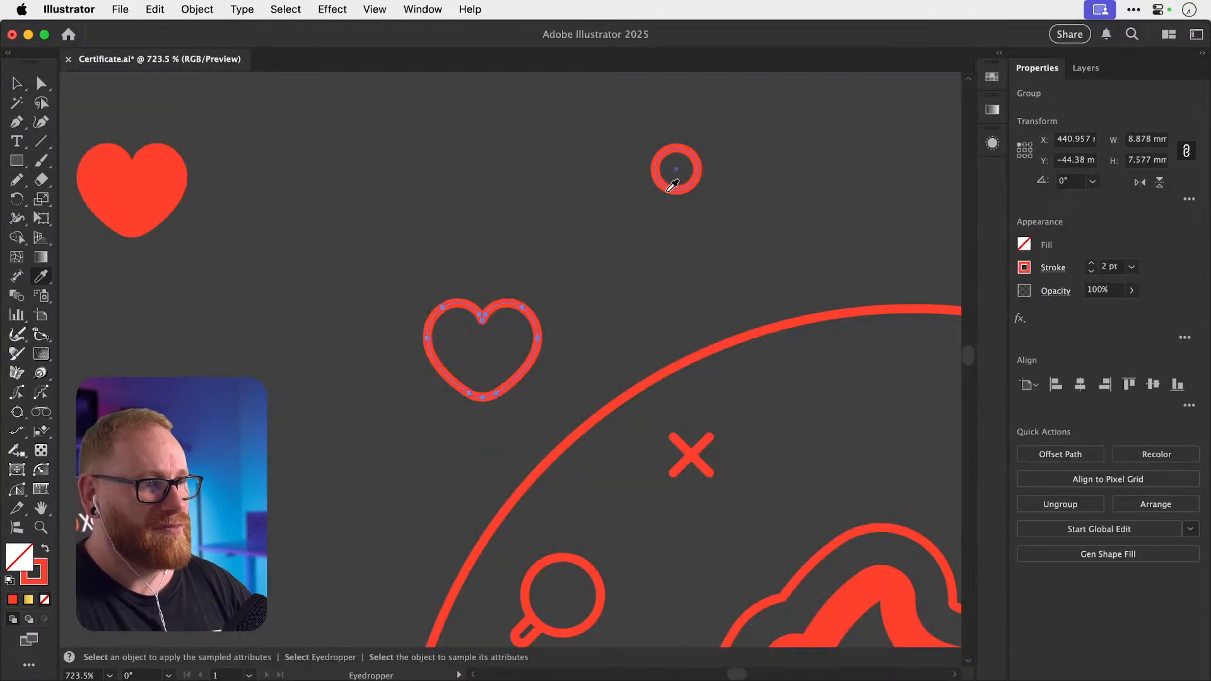
Give the heart the small circle's thin stroke, then resize and position it inside the badge.
click(547, 224)
key(super+minus)
key(super+minus)
key(super+minus)
key(super+minus)
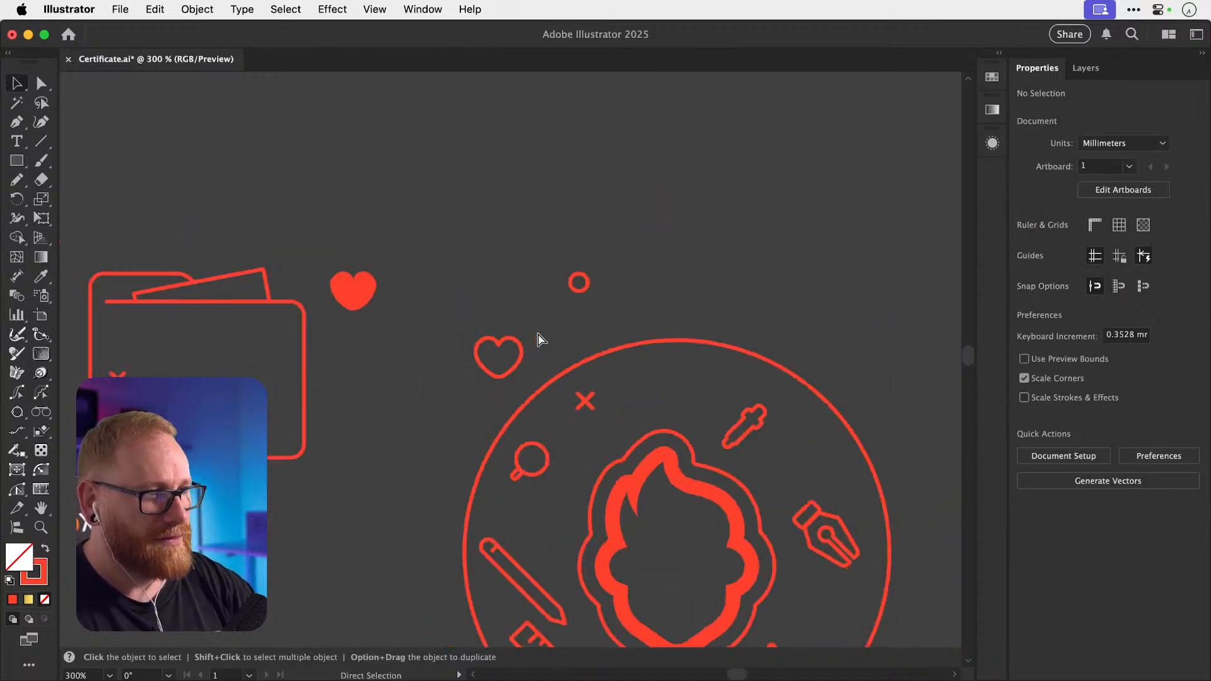
drag(492, 330, 514, 350)
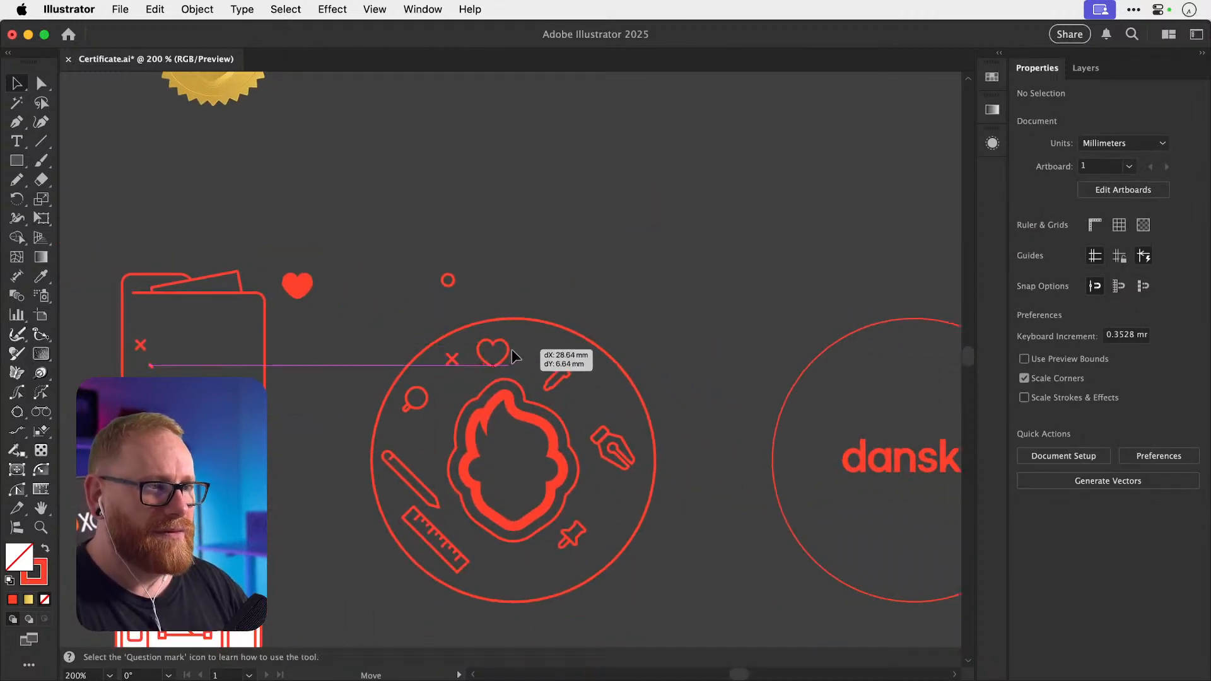
scroll(514, 350, up, 3)
key(s)
drag(656, 278, 607, 321)
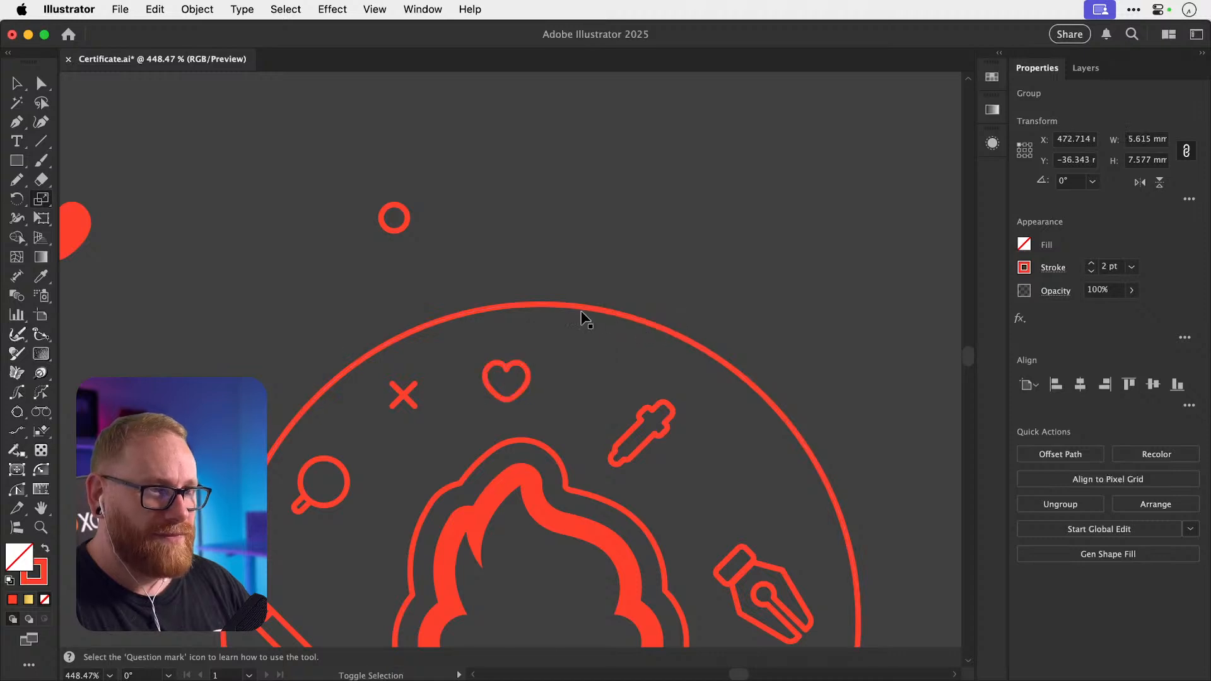
key(v)
click(414, 272)
drag(525, 372, 568, 373)
key(s)
drag(616, 338, 624, 330)
key(v)
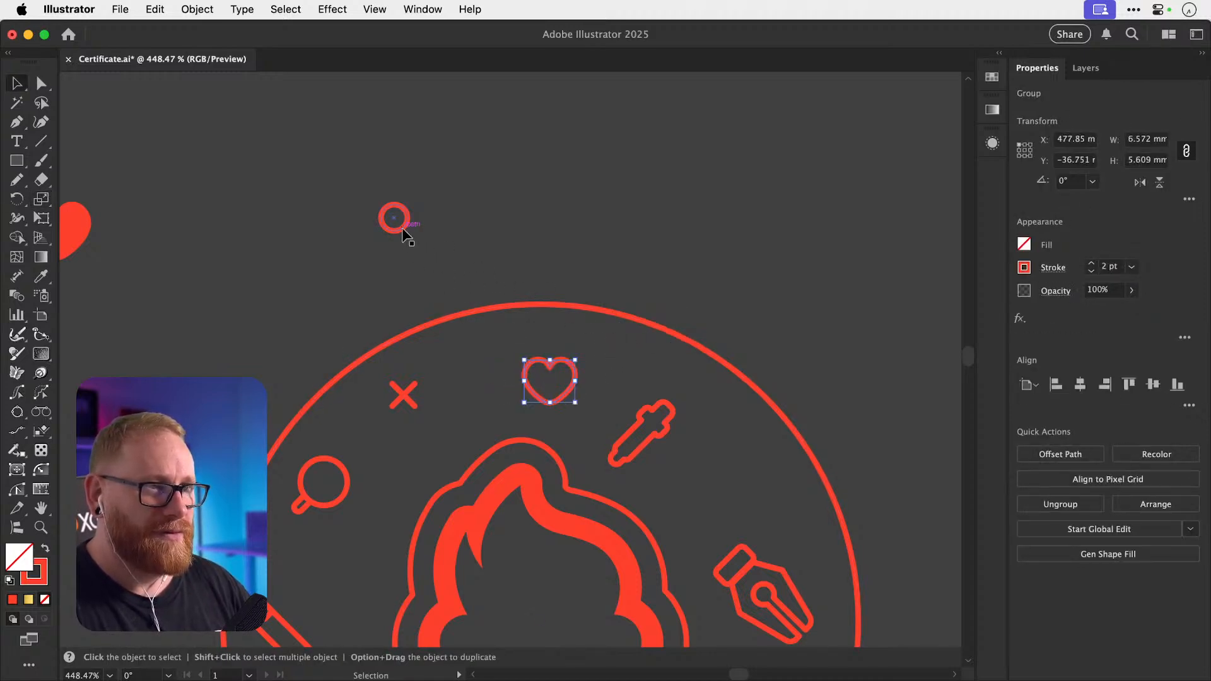
Move the small circle inside the badge beside the dropper and delete the laptop's white body and frame.
drag(403, 228, 743, 469)
key(super+minus)
key(super+minus)
key(super+minus)
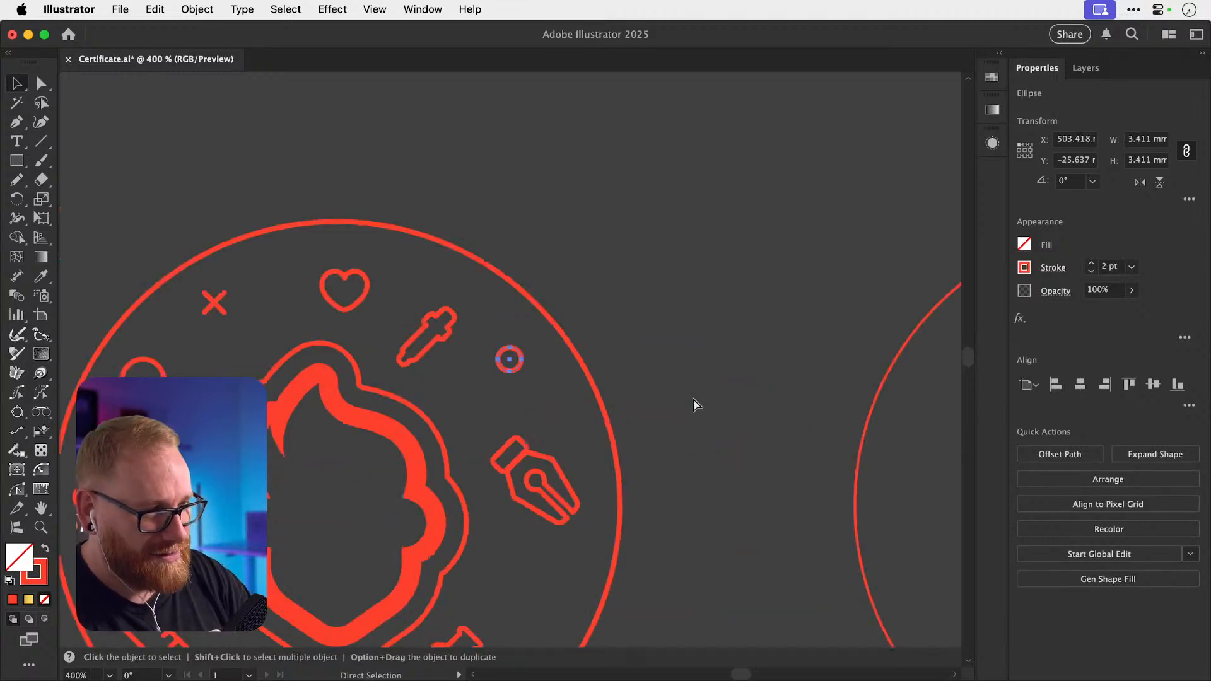
drag(321, 302, 436, 255)
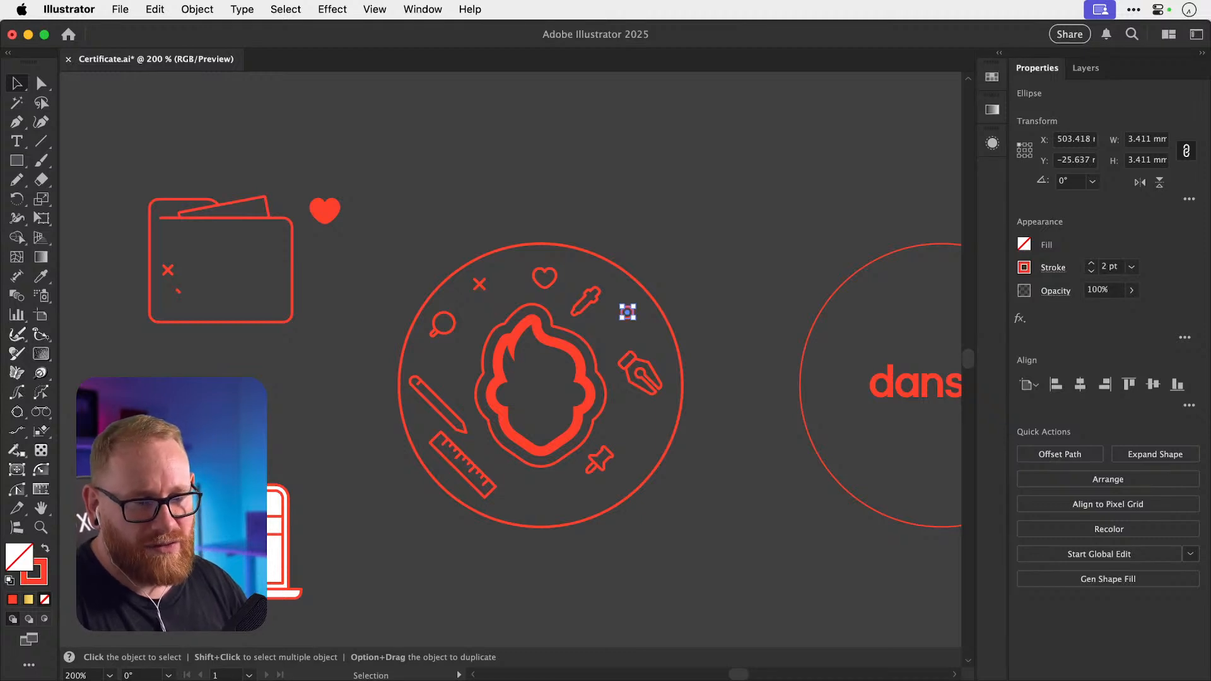
drag(193, 537, 249, 538)
key(super+z)
scroll(120, 571, up, 6)
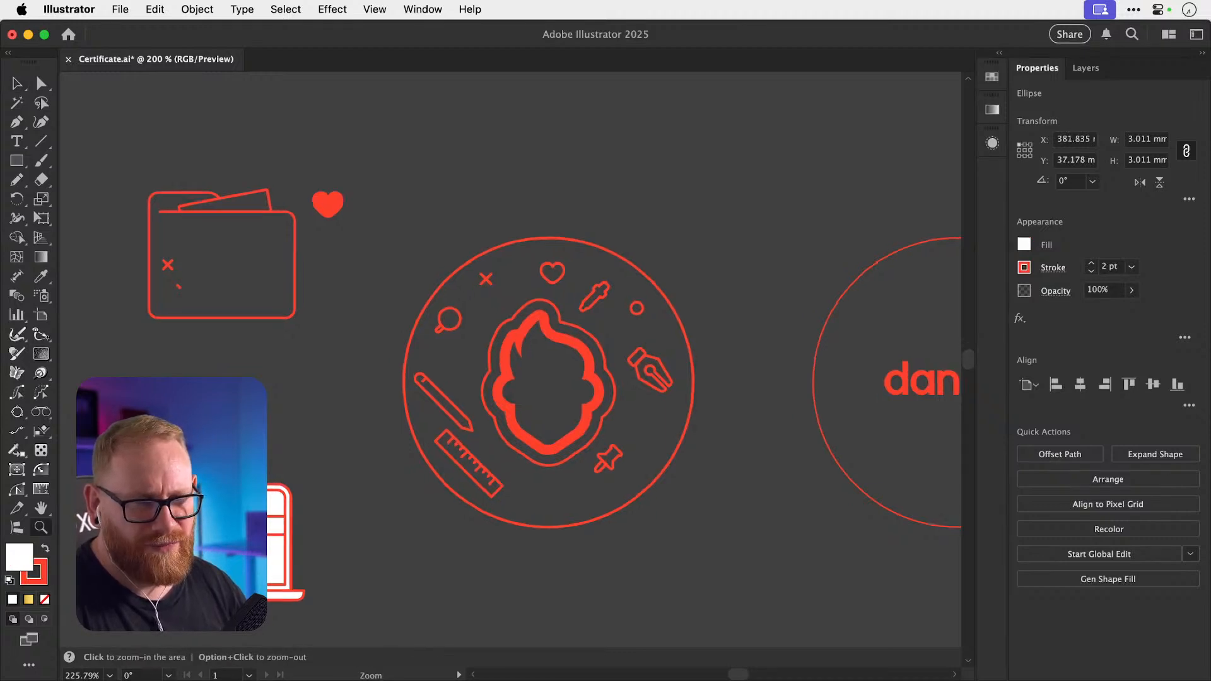
click(373, 394)
key(BackSpace)
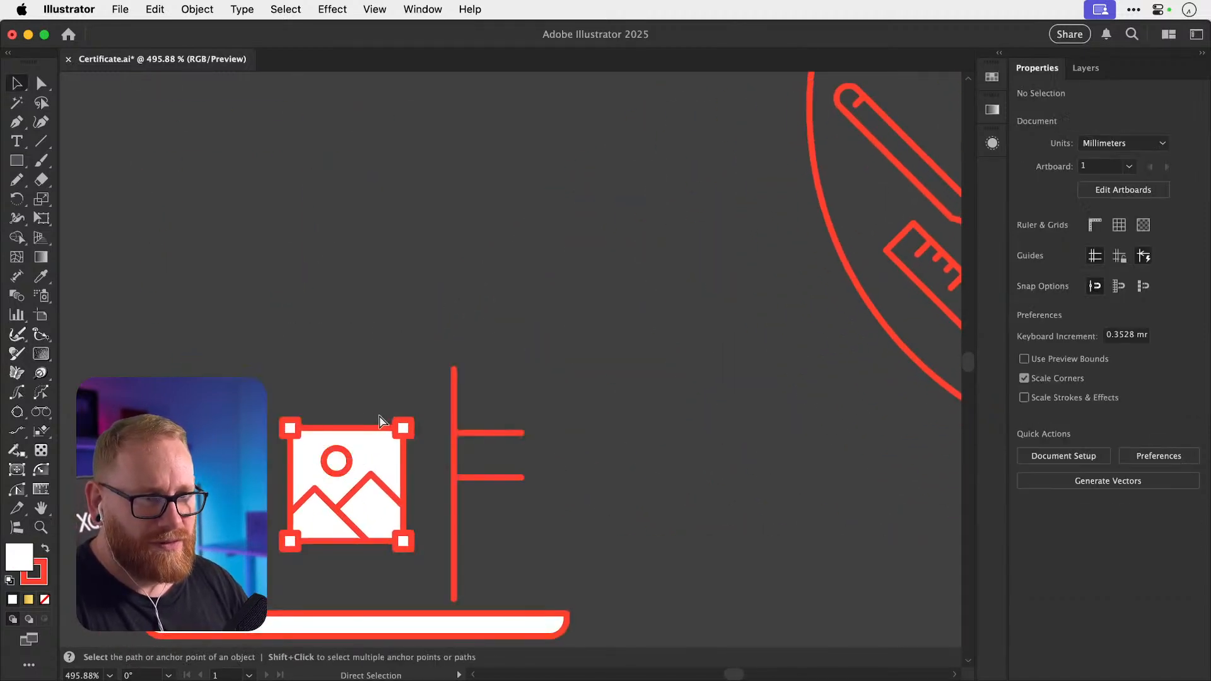
Paste a grouped copy of the image icon below the badge.
drag(419, 561, 421, 562)
key(super+minus)
key(super+minus)
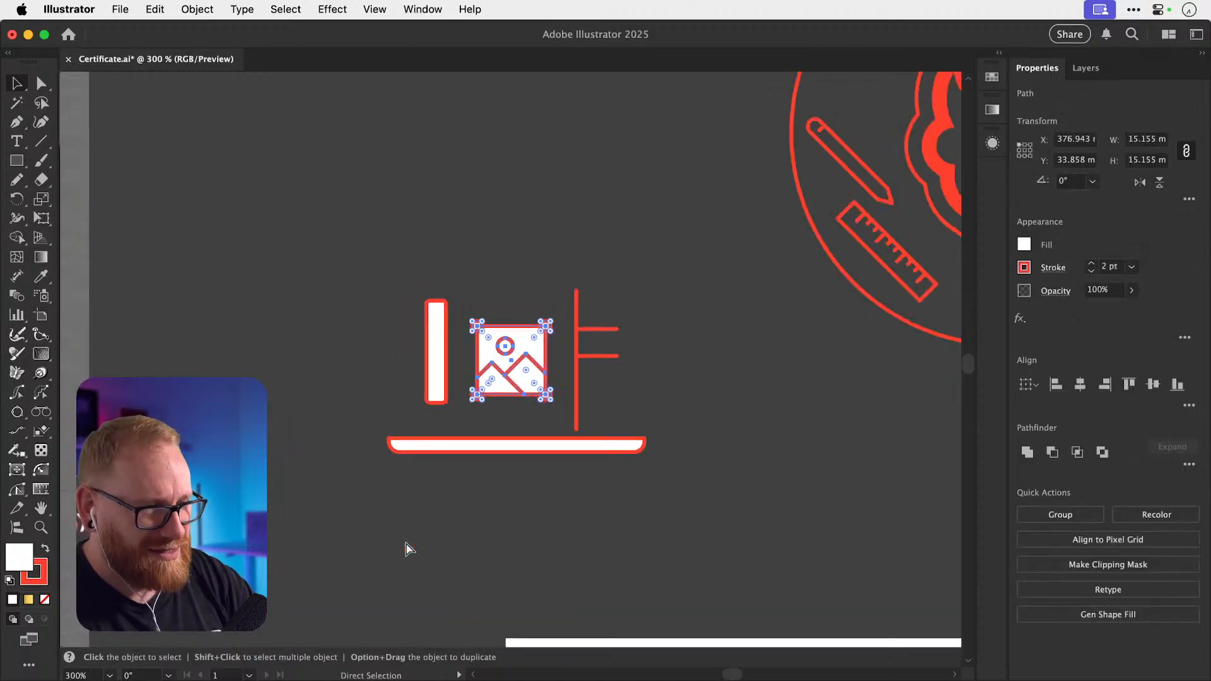
drag(682, 311, 324, 404)
key(super+v)
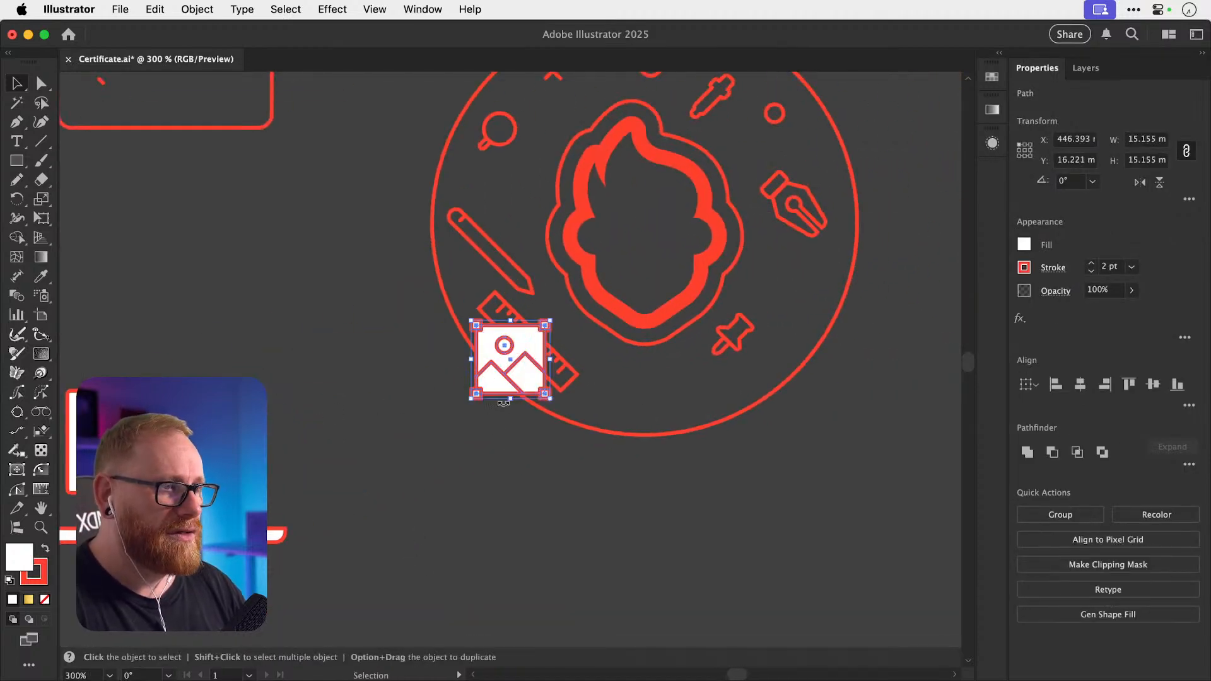
key(super+g)
drag(503, 394, 478, 486)
key(super+F3)
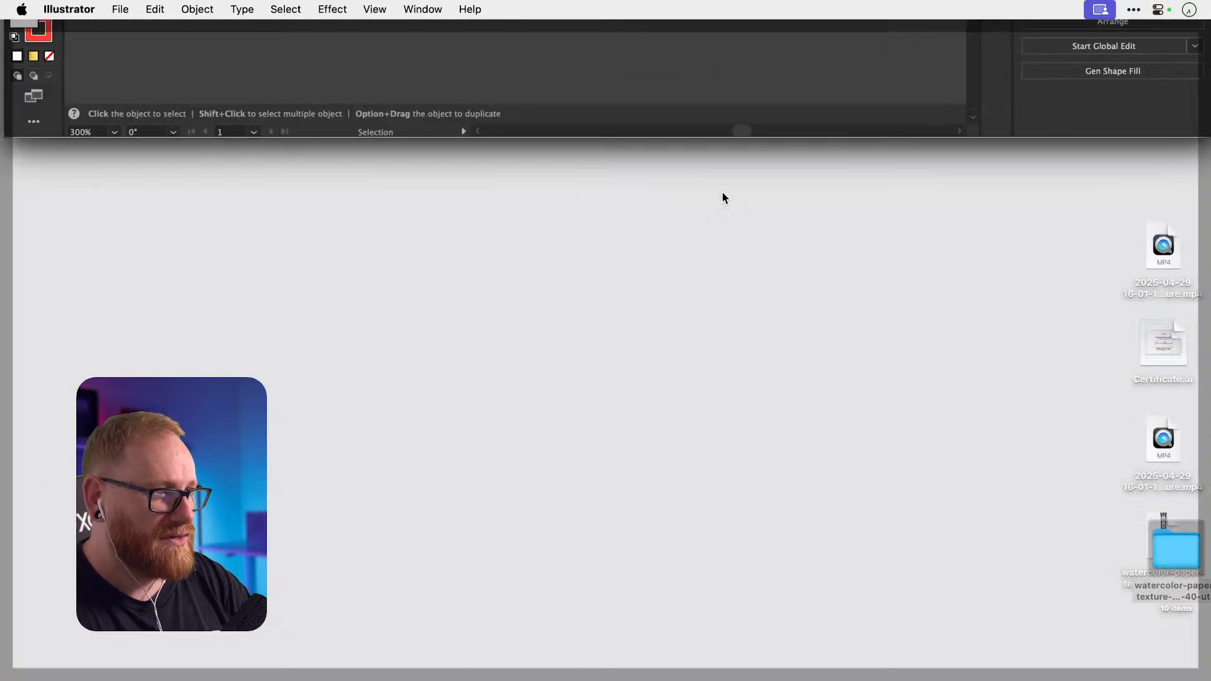
Open the main drive from the desktop in Finder to open Icons Tools Animation.ai.
click(1163, 75)
double_click(1163, 75)
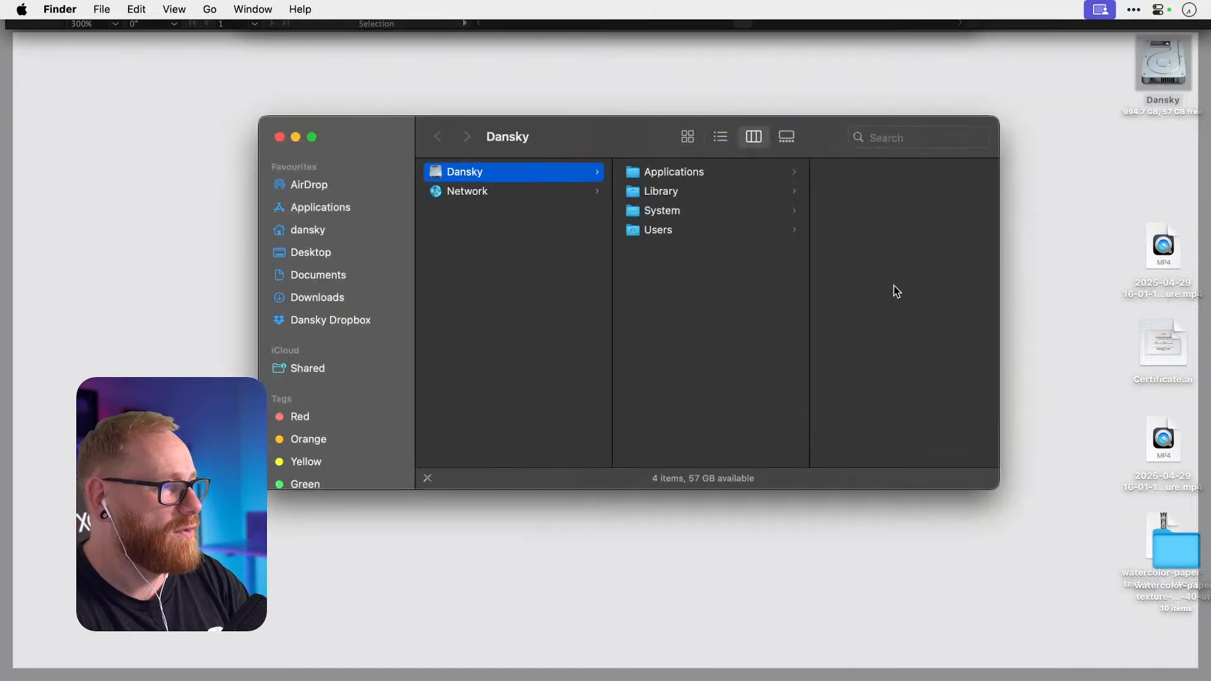
click(887, 137)
drag(622, 145, 621, 680)
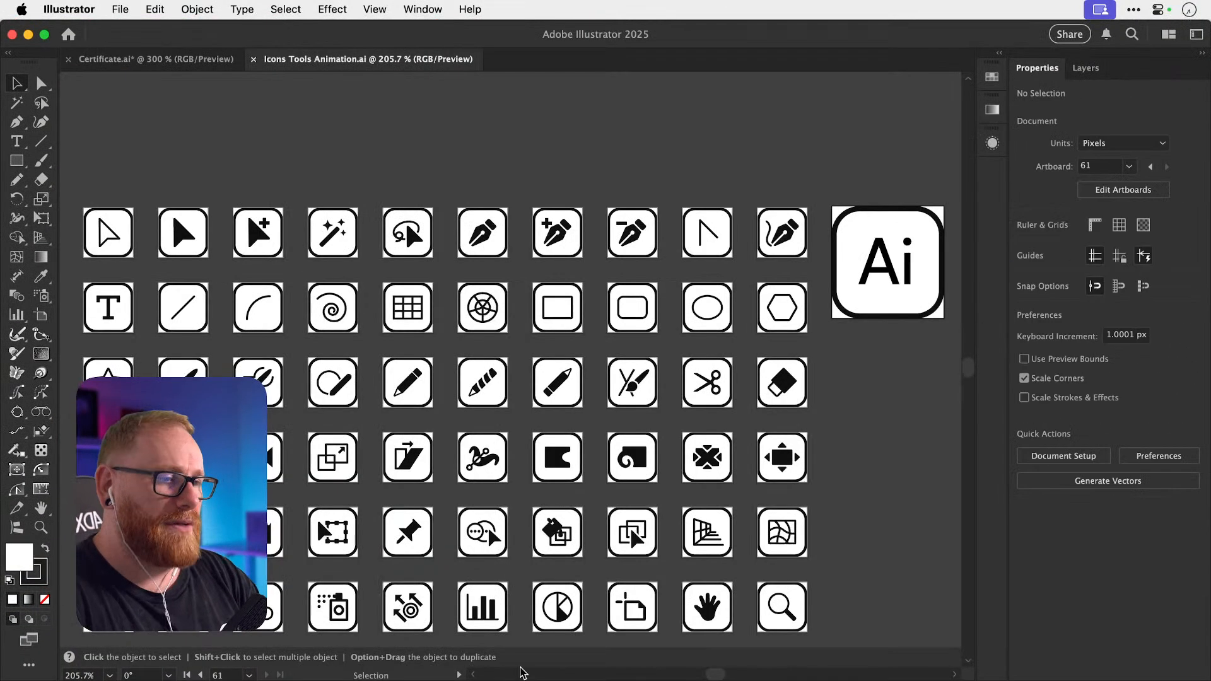
Copy the magic wand icon from the icon sheet into the certificate below the badge.
key(super+0)
key(v)
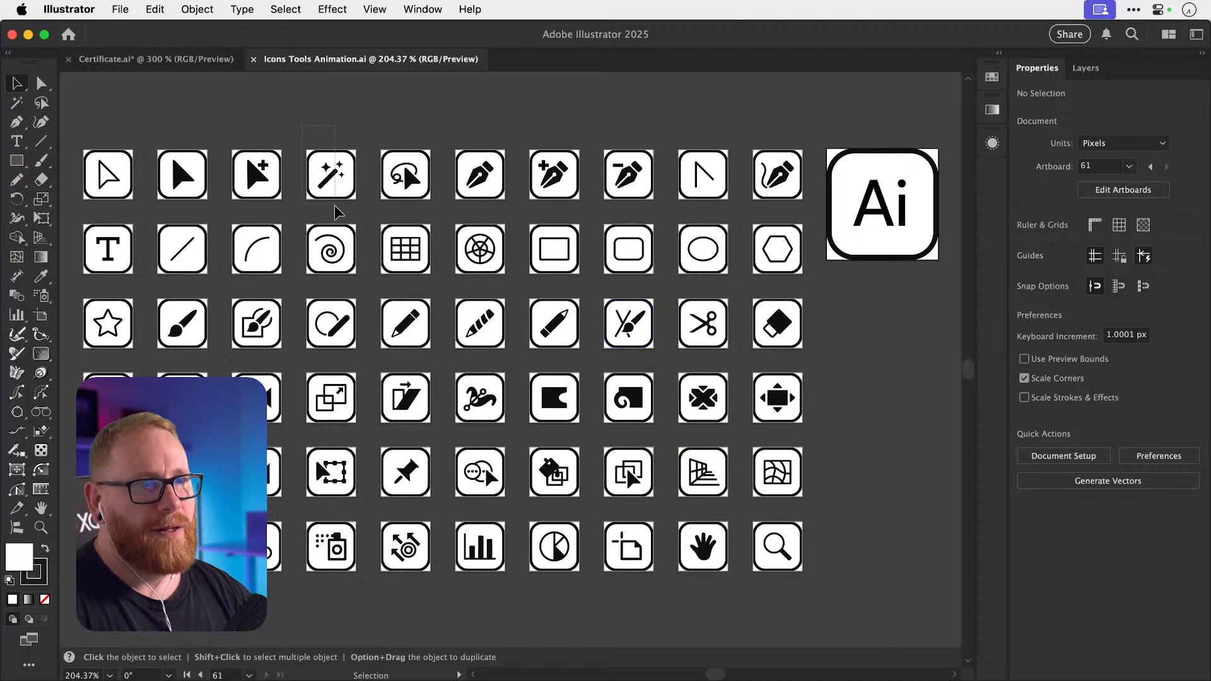
click(331, 186)
key(a)
key(v)
key(super+c)
key(super+grave)
key(super+v)
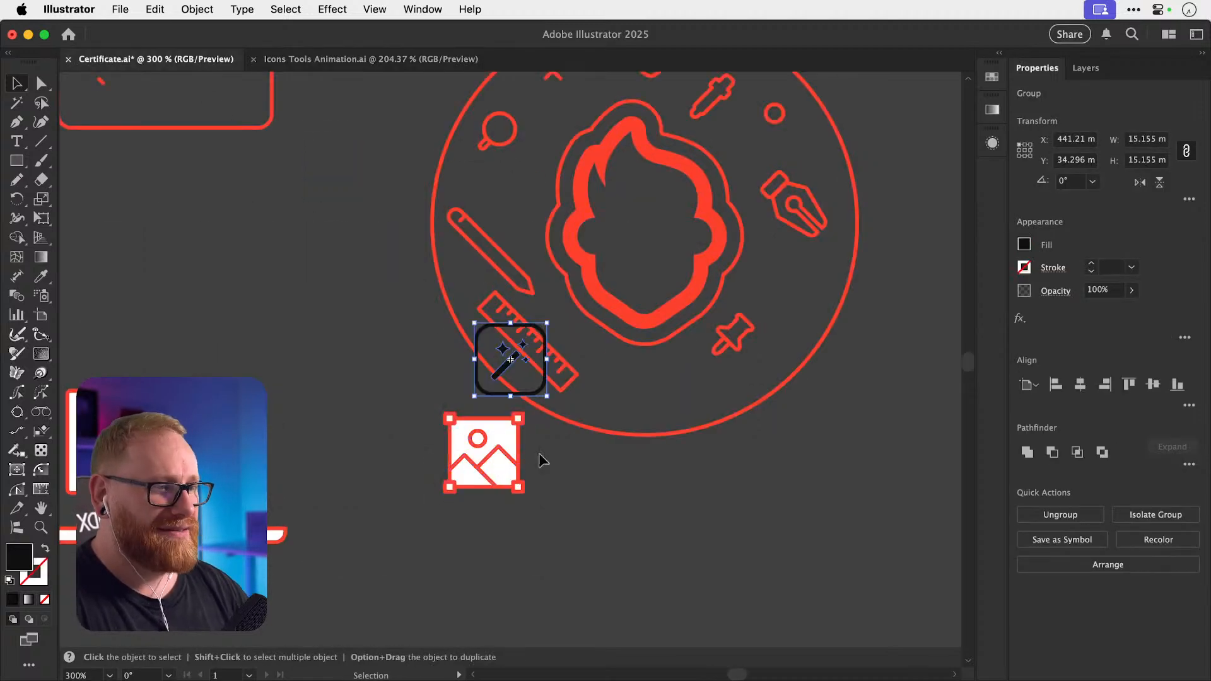
drag(510, 386, 656, 533)
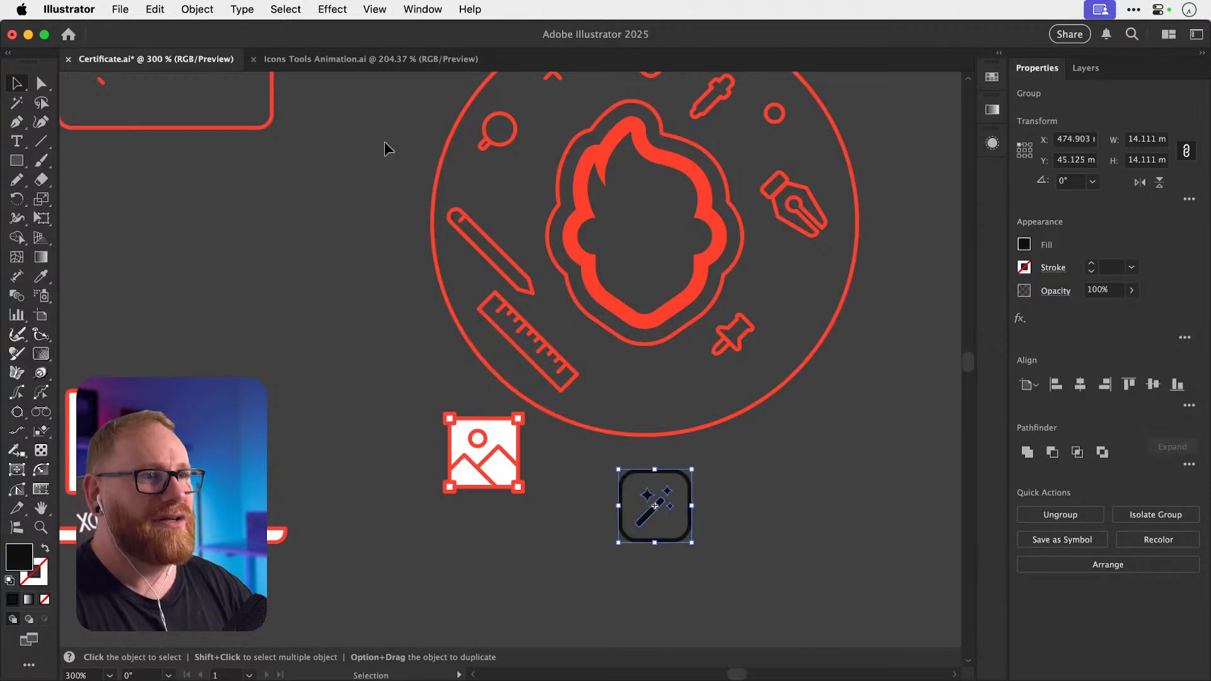
click(372, 59)
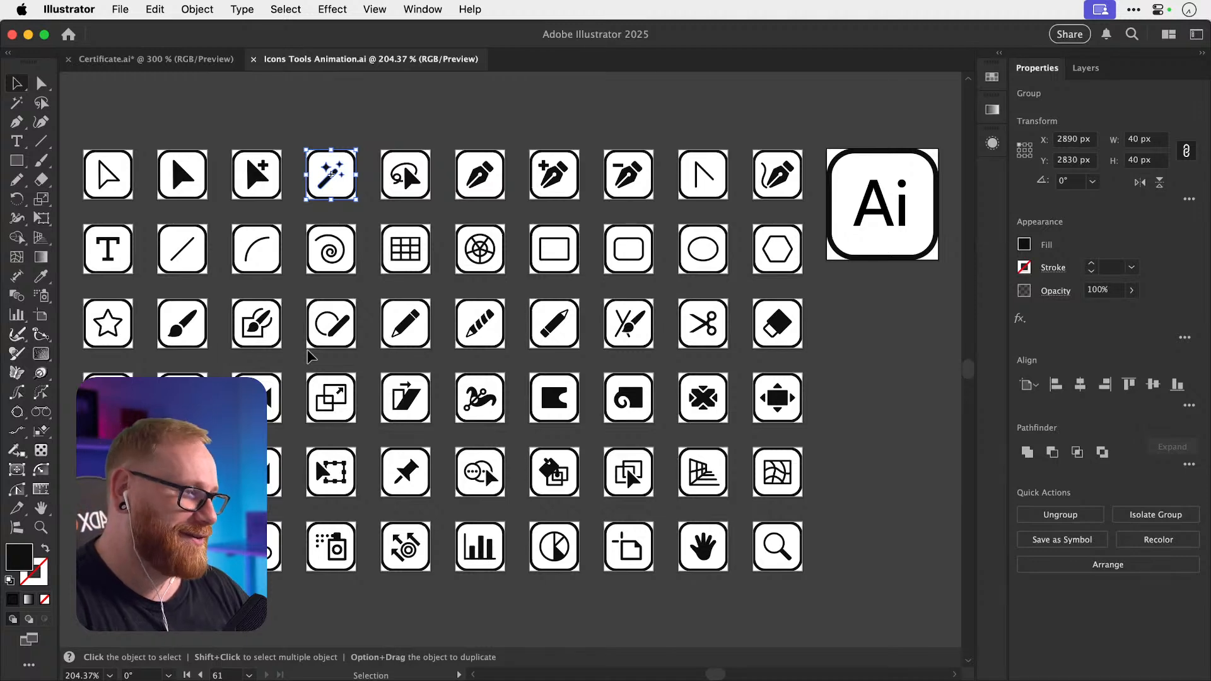
Copy the paintbrush icon into the certificate below the badge.
key(a)
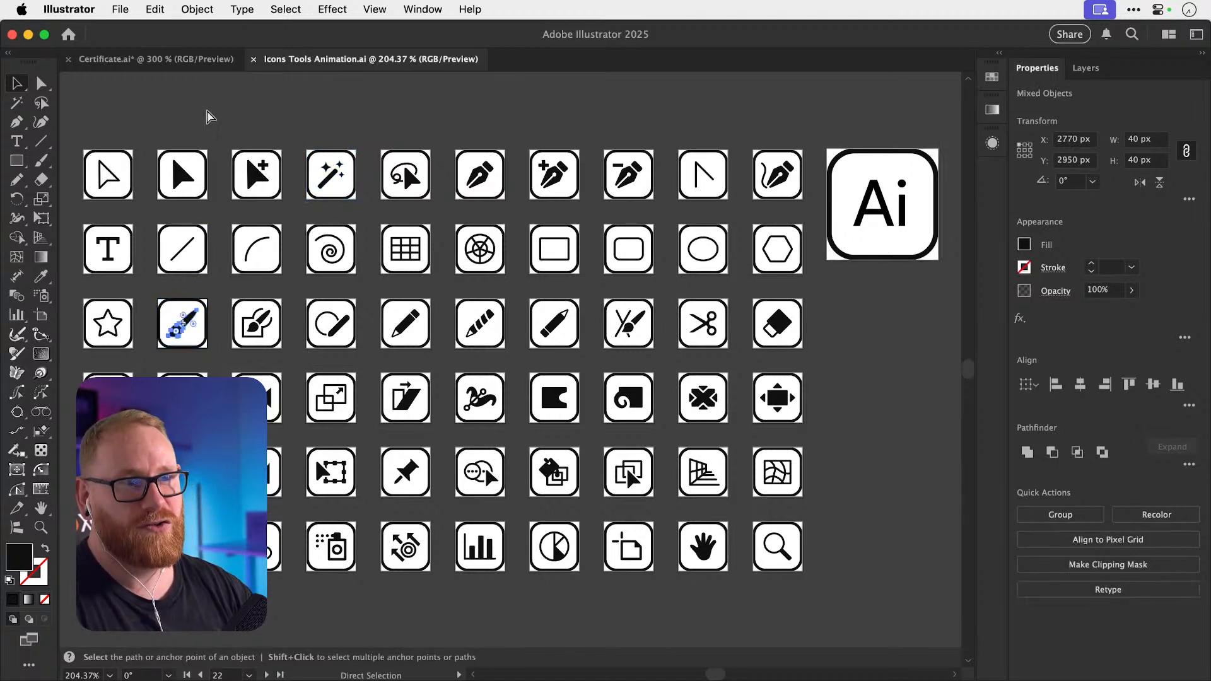
click(227, 59)
key(v)
key(super+v)
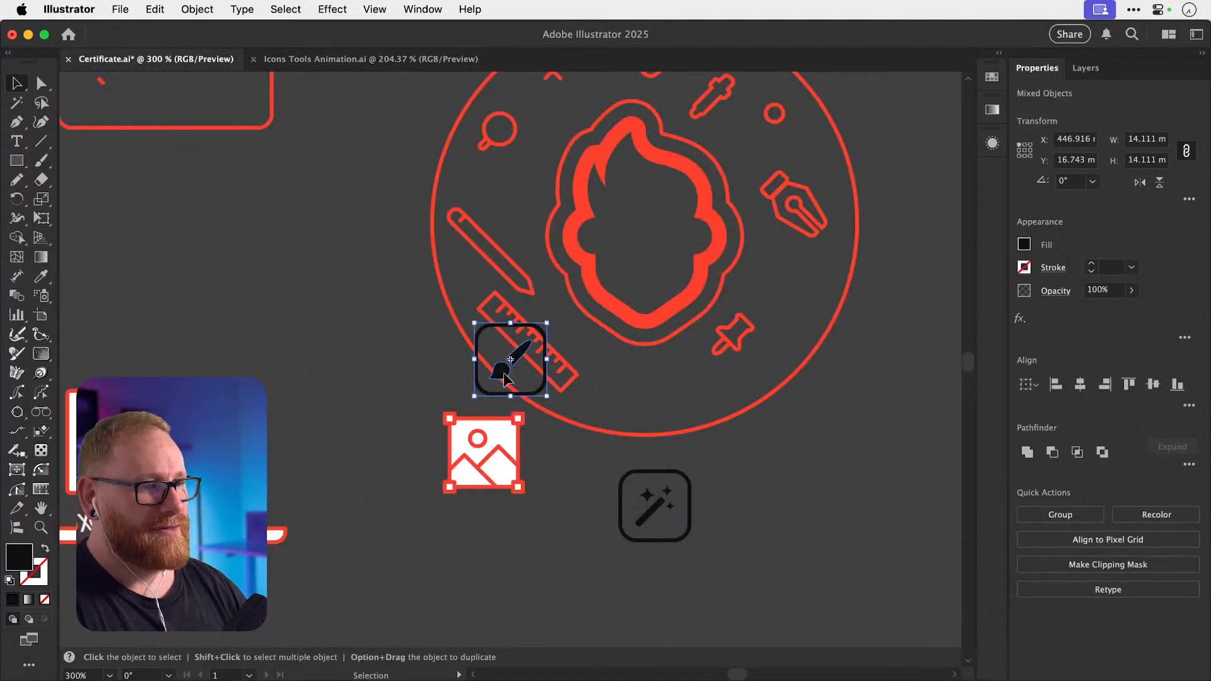
drag(505, 378, 819, 505)
click(371, 59)
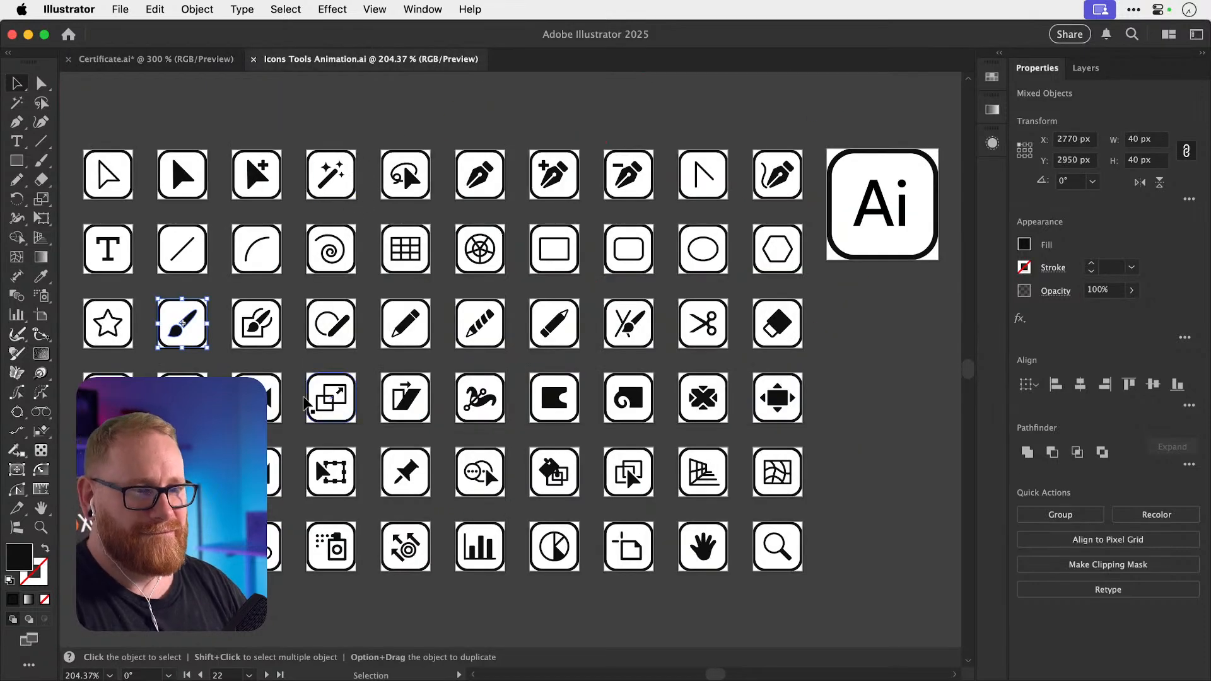
click(295, 403)
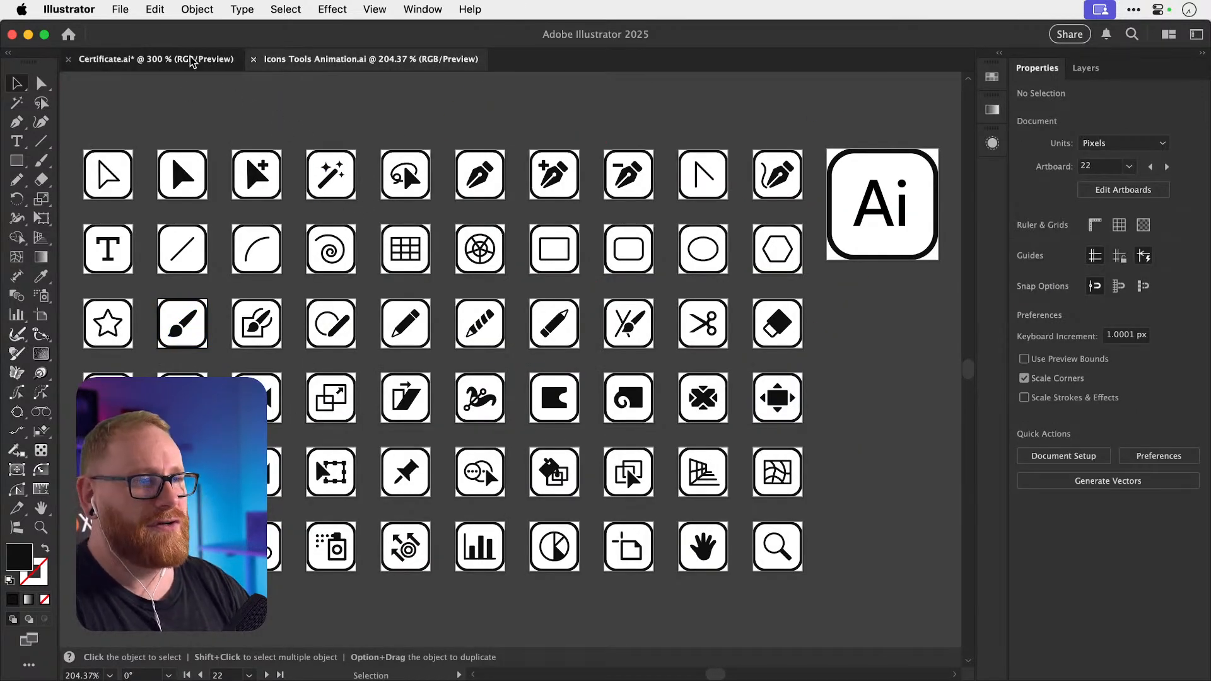
click(169, 59)
click(347, 59)
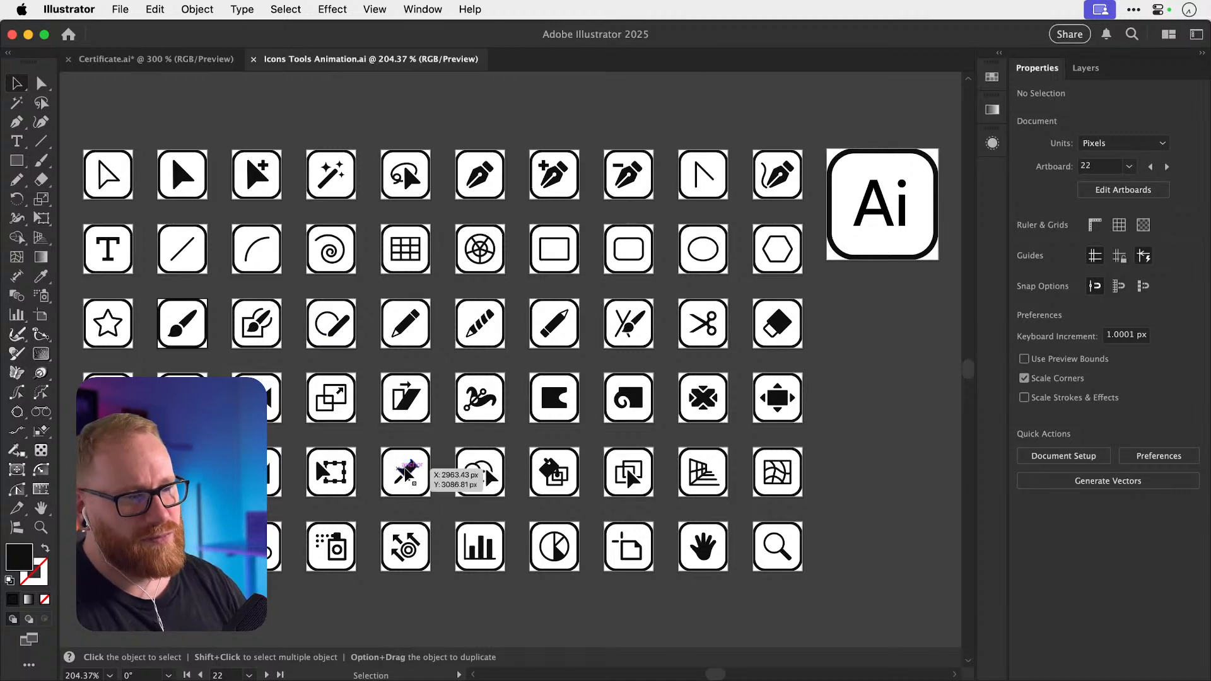
Copy the pin icon into the certificate at the lower right of the badge.
drag(437, 505, 438, 506)
key(super+c)
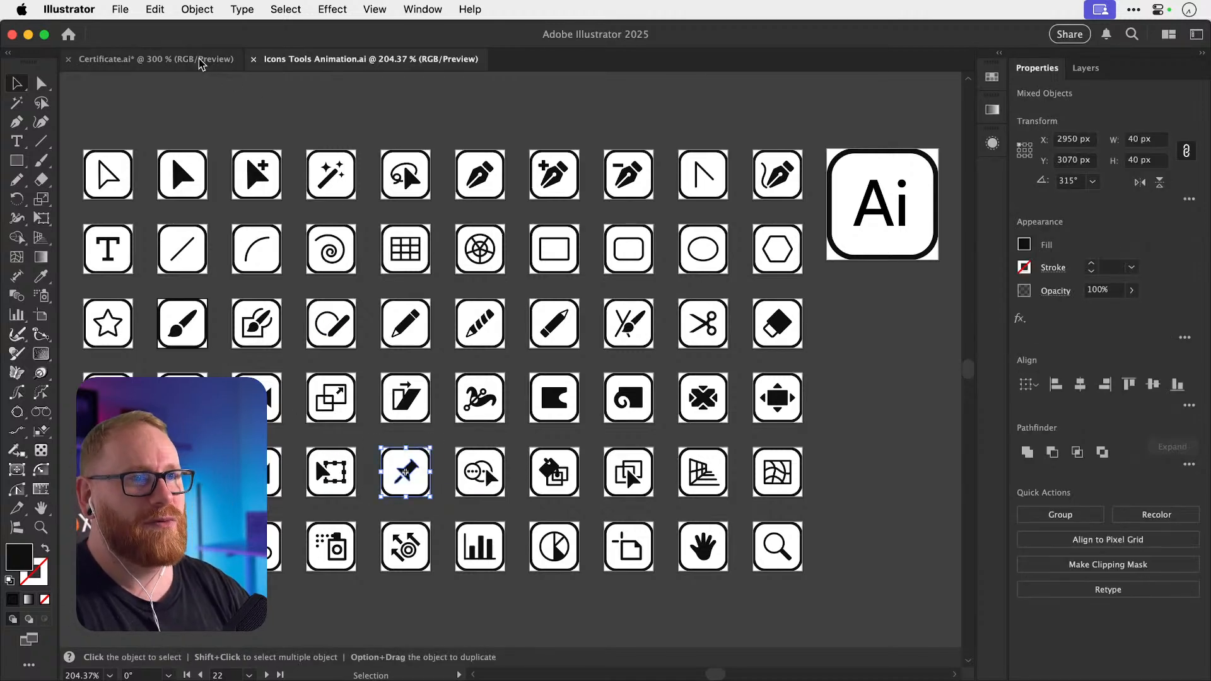
click(202, 60)
drag(529, 379, 356, 442)
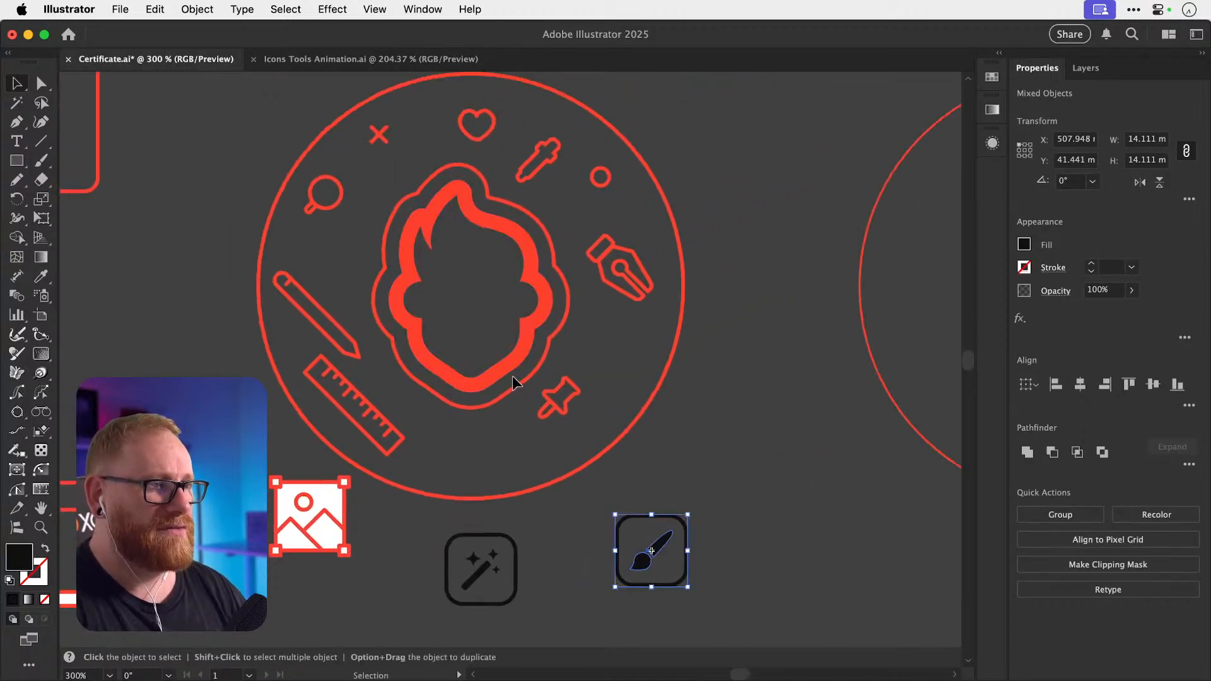
key(super+v)
drag(514, 363, 763, 444)
click(382, 58)
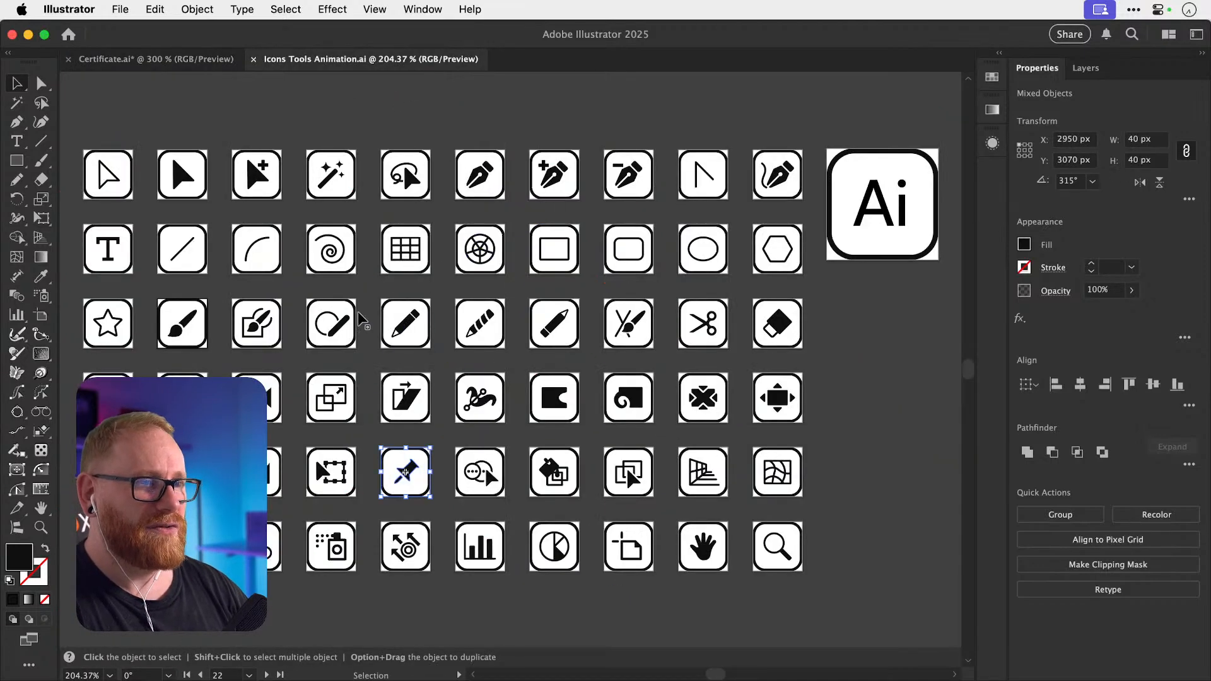
Copy the star icon into the certificate, left of the badge.
click(101, 316)
key(super+c)
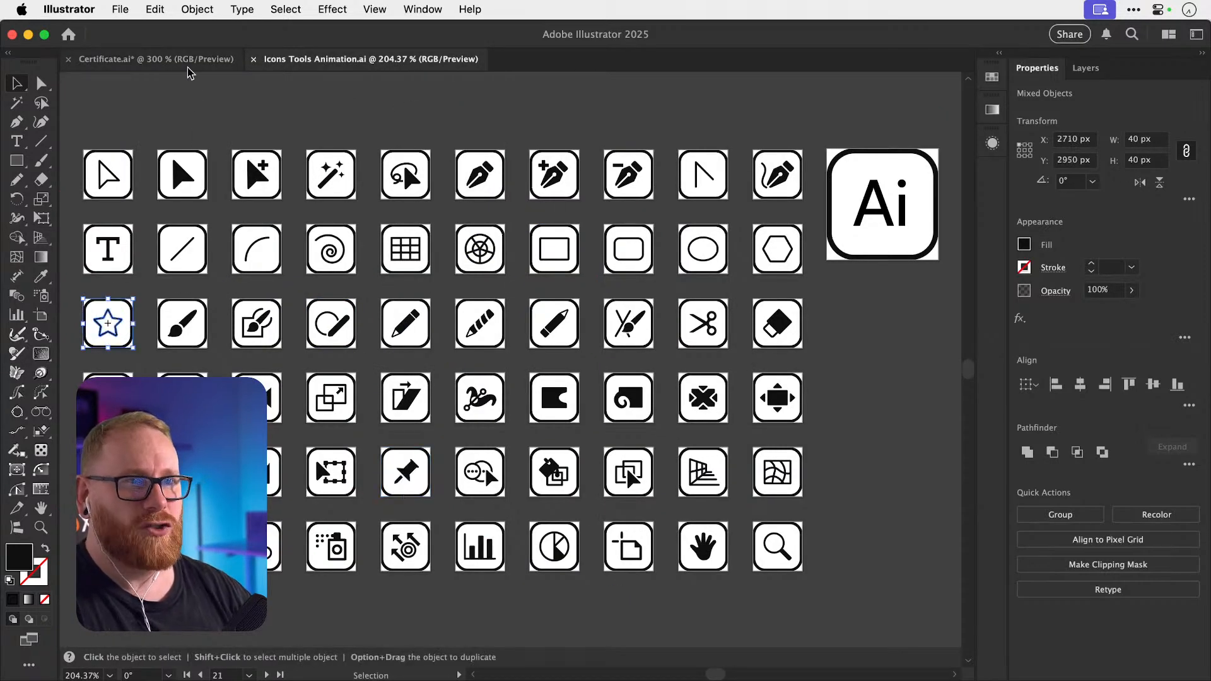
click(156, 59)
key(super+v)
drag(514, 369, 138, 351)
drag(138, 350, 219, 394)
click(260, 303)
Select the star icon's frame together with the wand and brush icons.
key(a)
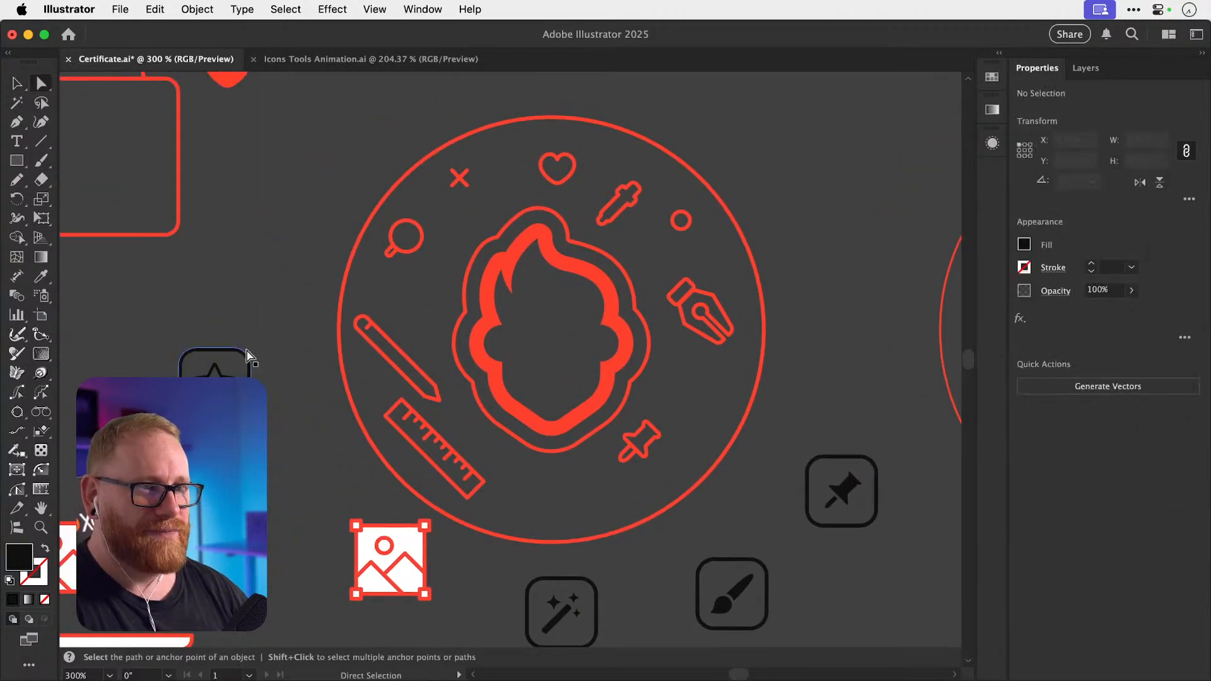
click(248, 351)
click(255, 335)
key(v)
click(249, 351)
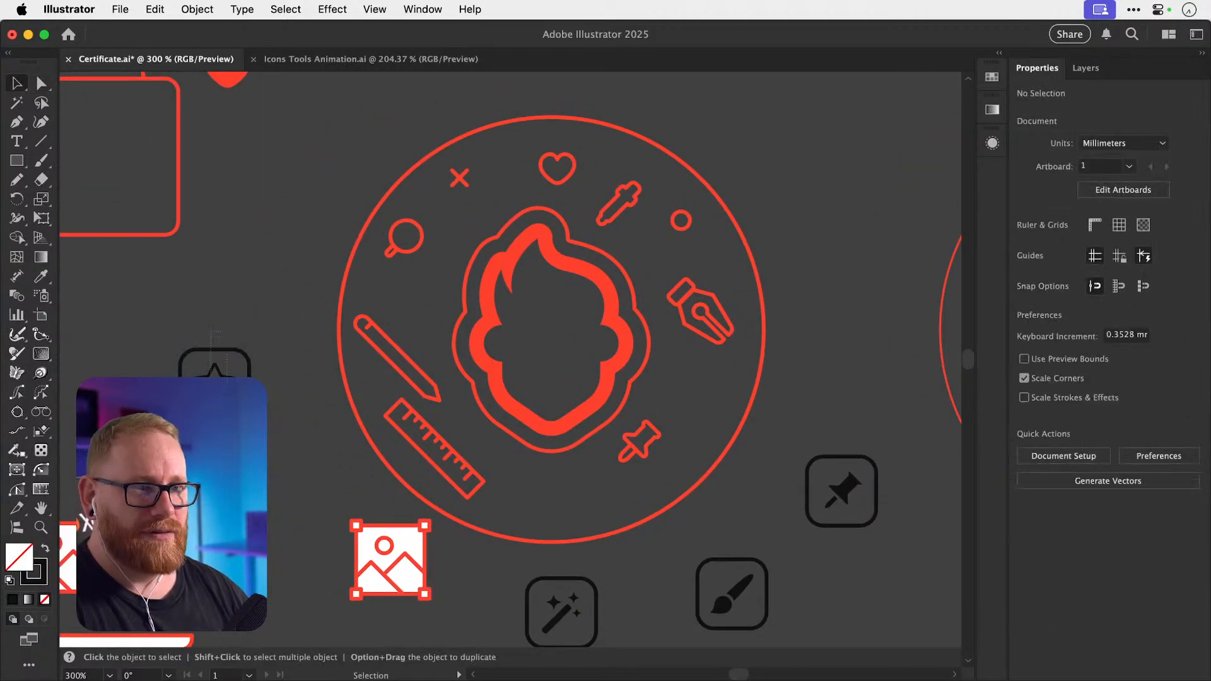
scroll(536, 473, down, 3)
scroll(536, 473, right, 2)
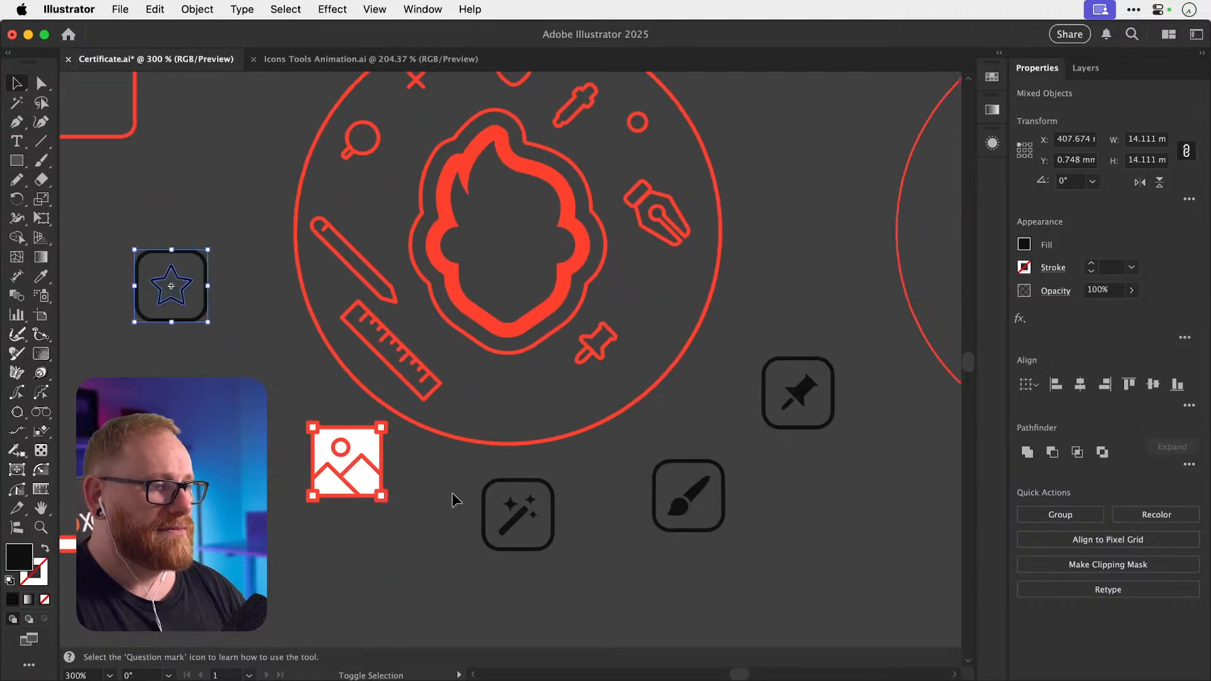
shift+click(518, 514)
Ungroup the framed wand, brush and pin icons from their frames.
shift+click(687, 495)
shift+click(791, 398)
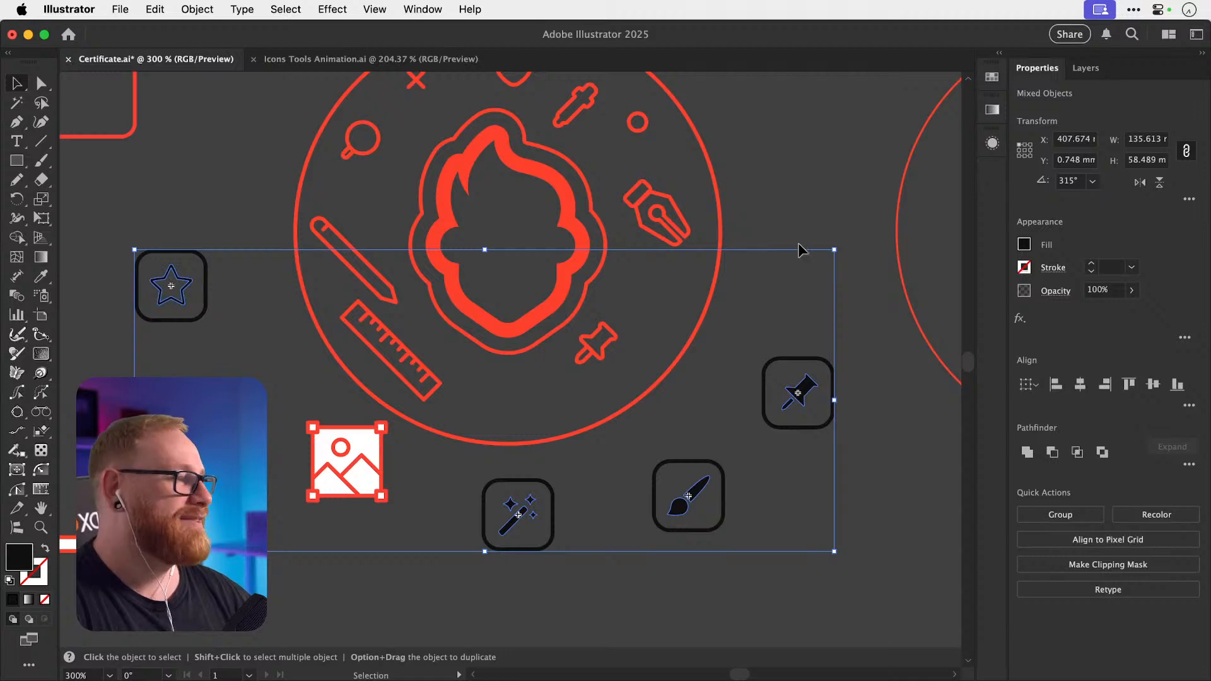
key(super+shift+g)
click(859, 346)
drag(810, 386, 843, 343)
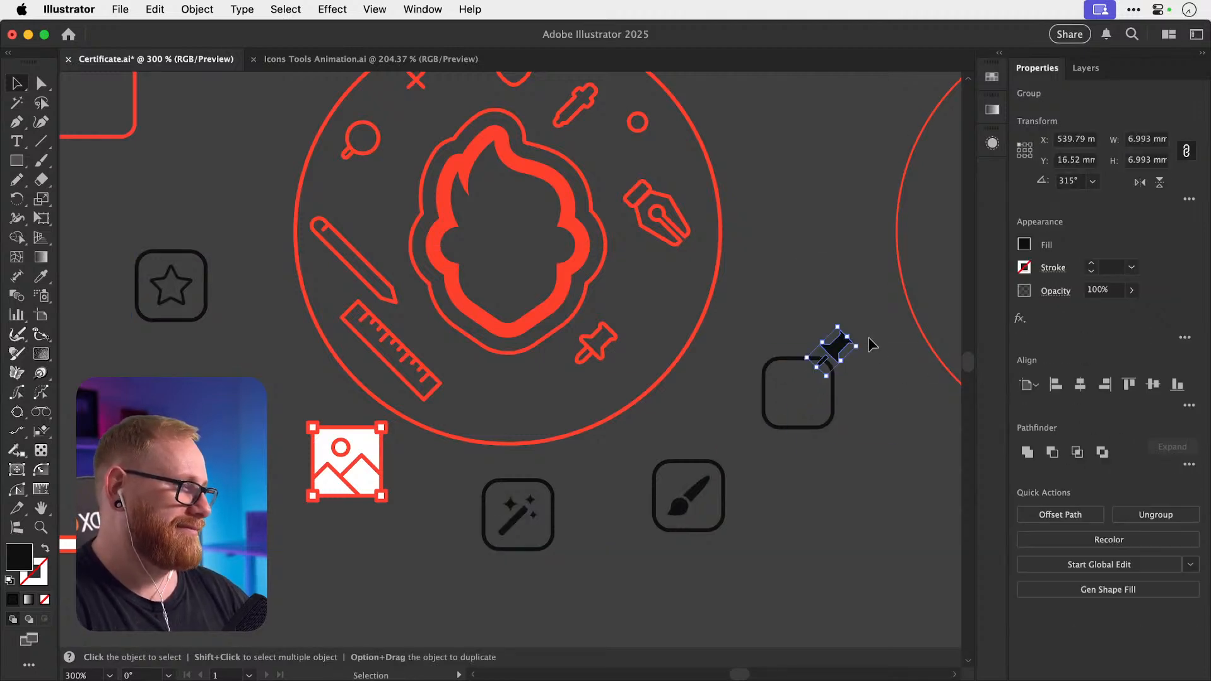
key(super+z)
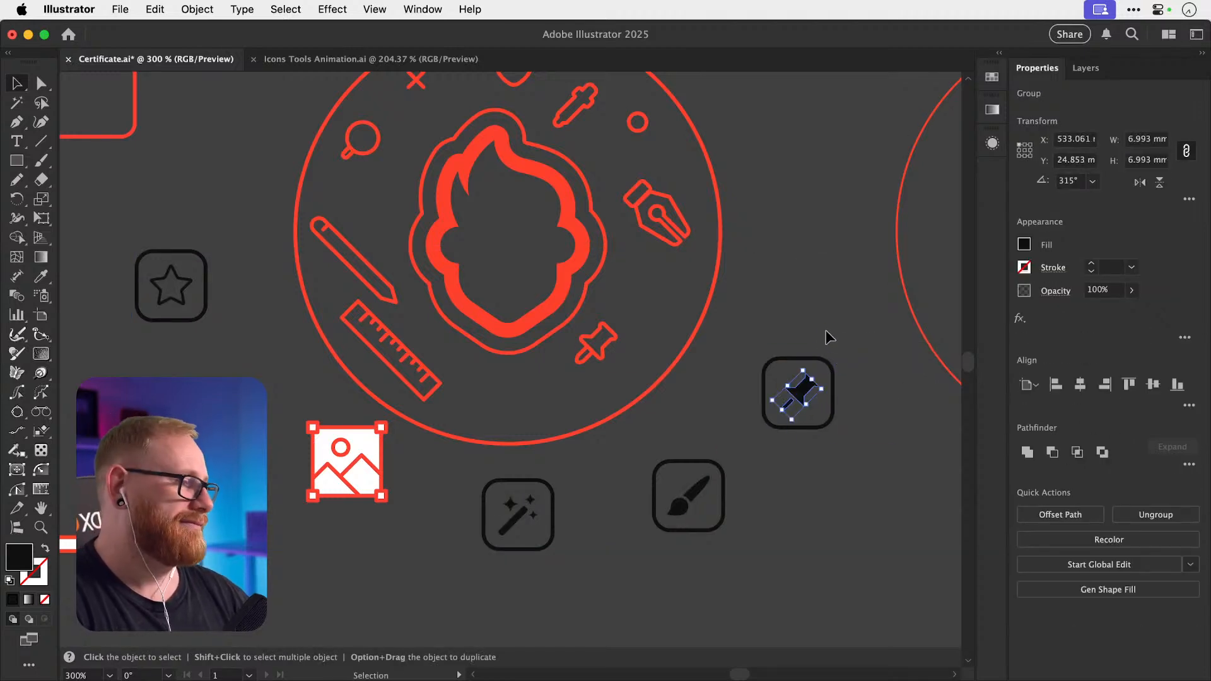
click(826, 331)
drag(828, 359, 846, 340)
key(super+z)
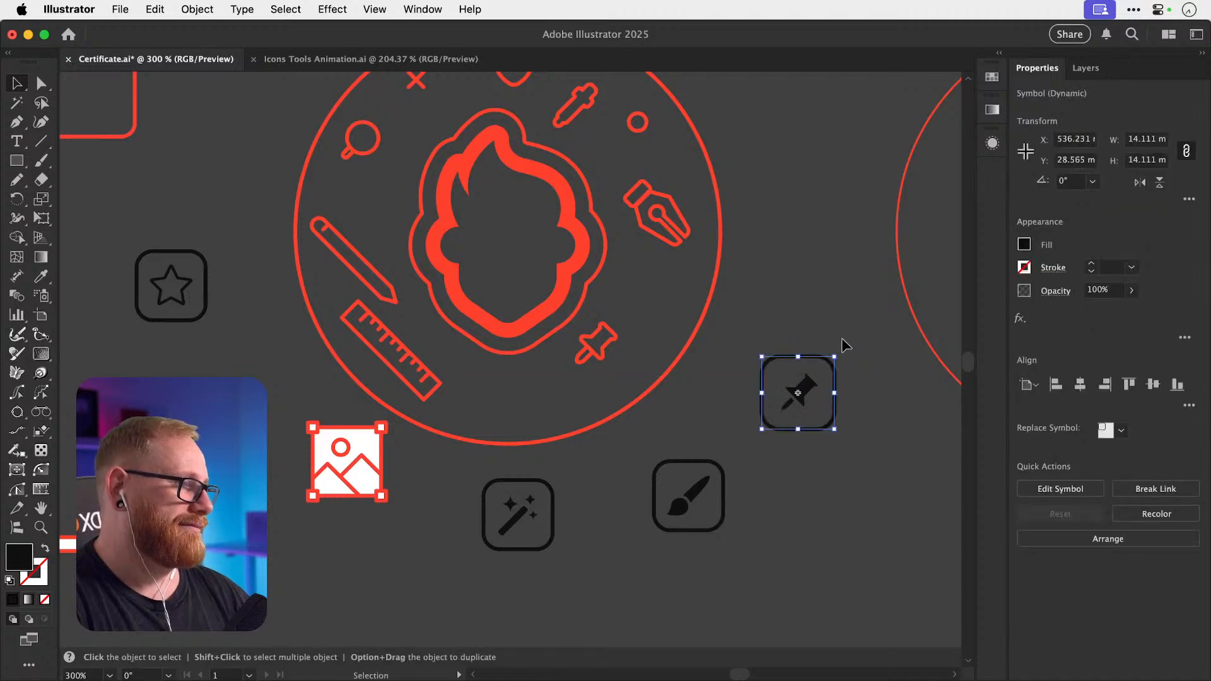
click(804, 381)
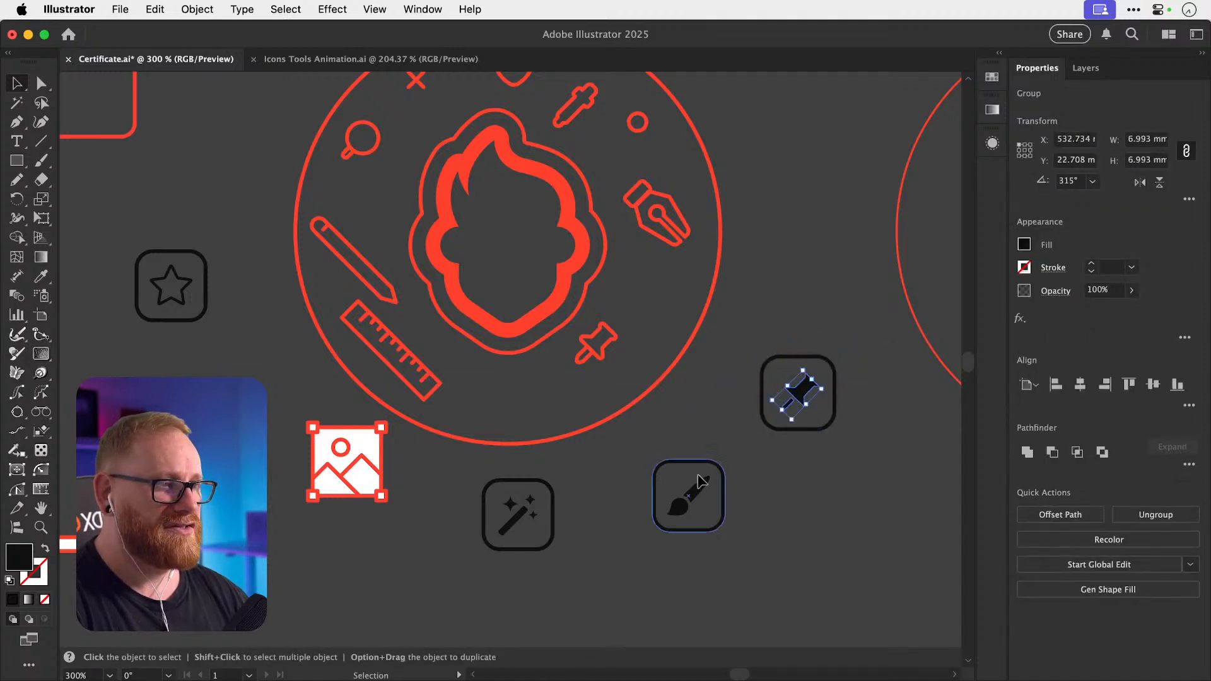
Place a copy of the brush in the circle below the pin with the pin's red outline.
mouse_move(696, 496)
mouse_down()
mouse_move(701, 477)
mouse_move(609, 404)
mouse_move(561, 398)
mouse_up()
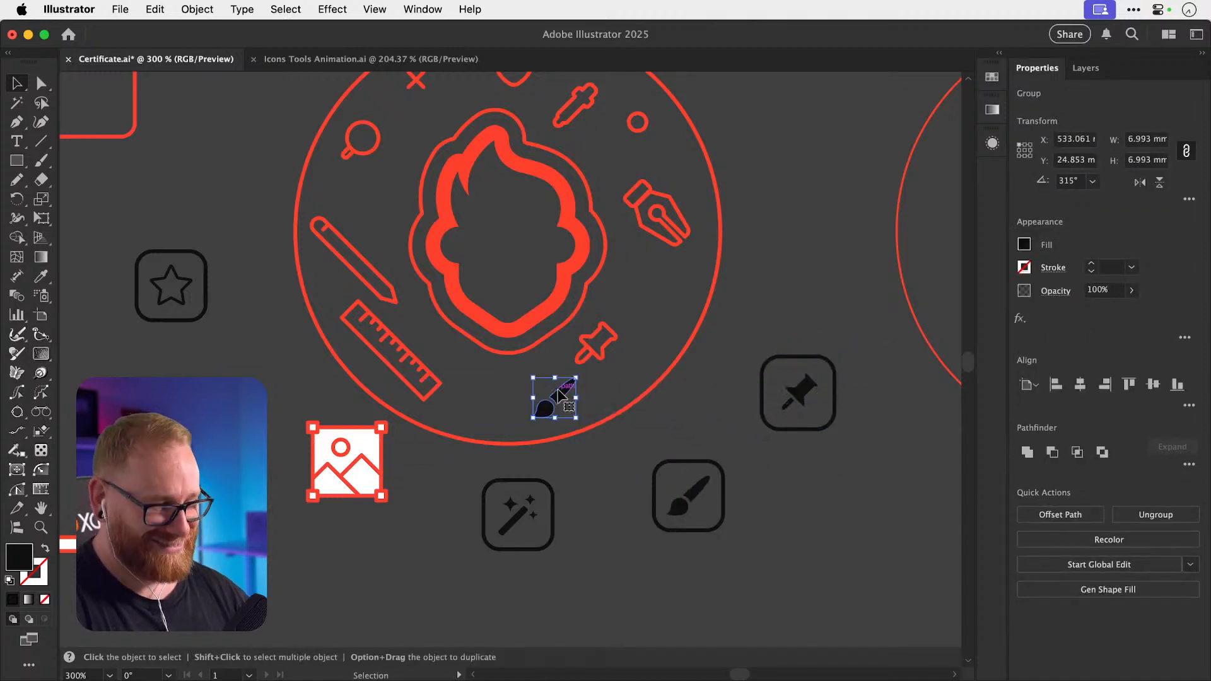
key(i)
click(584, 359)
super+click(599, 365)
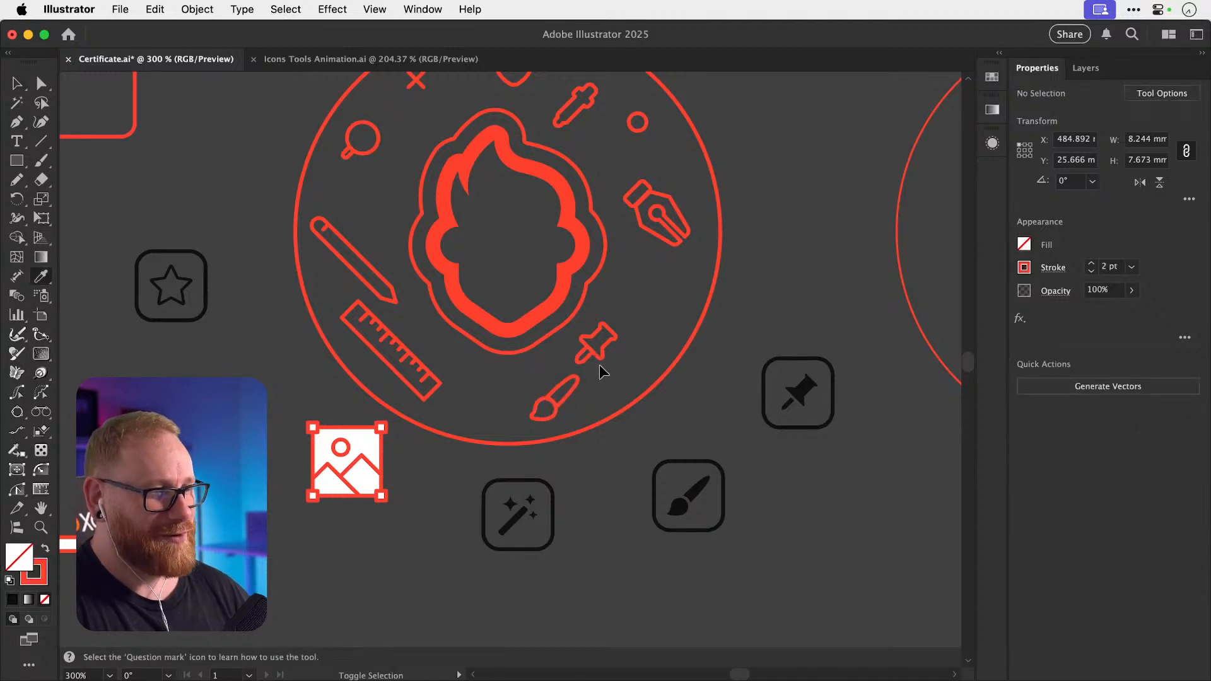
Place a red-outlined copy of the star in the circle's upper left.
key(v)
mouse_move(180, 297)
mouse_down()
mouse_move(227, 299)
mouse_move(389, 216)
mouse_up()
key(i)
click(366, 148)
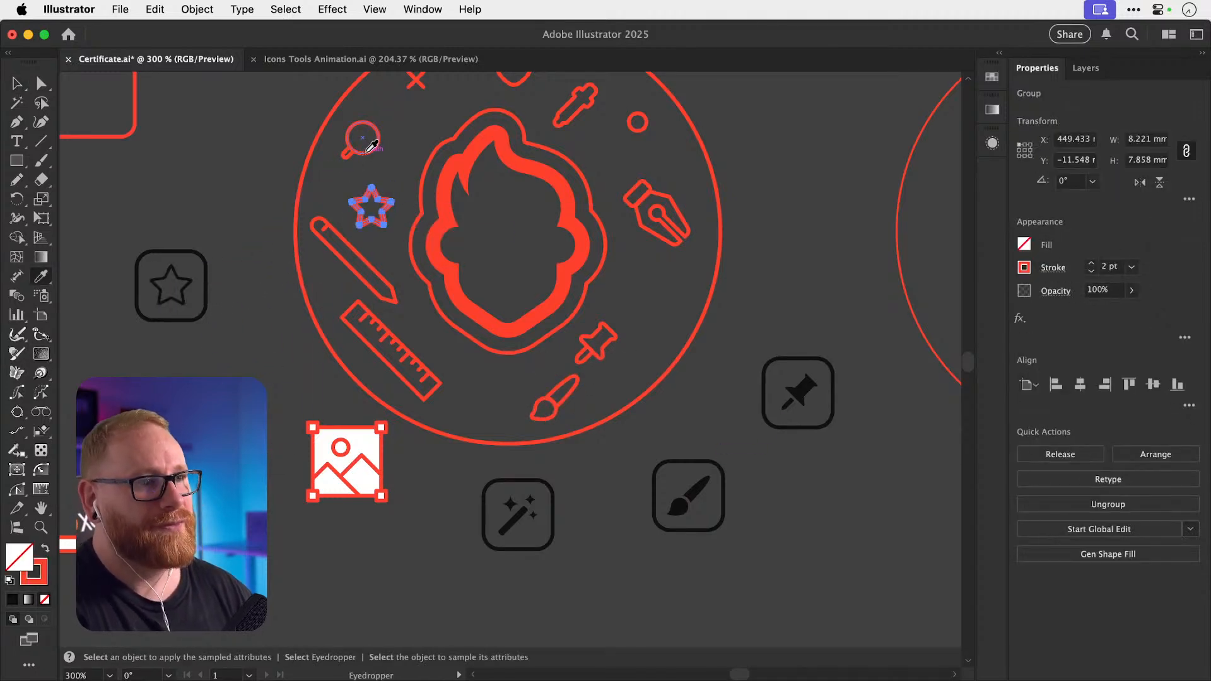
key(v)
Nudge the image icon down-left and give the ungrouped magic wand the brush's red outline.
drag(372, 501, 347, 539)
mouse_move(517, 522)
mouse_down()
mouse_move(486, 502)
mouse_move(493, 546)
mouse_move(510, 514)
mouse_move(491, 392)
mouse_up()
key(super+z)
key(super+shift+g)
click(517, 536)
key(i)
click(552, 387)
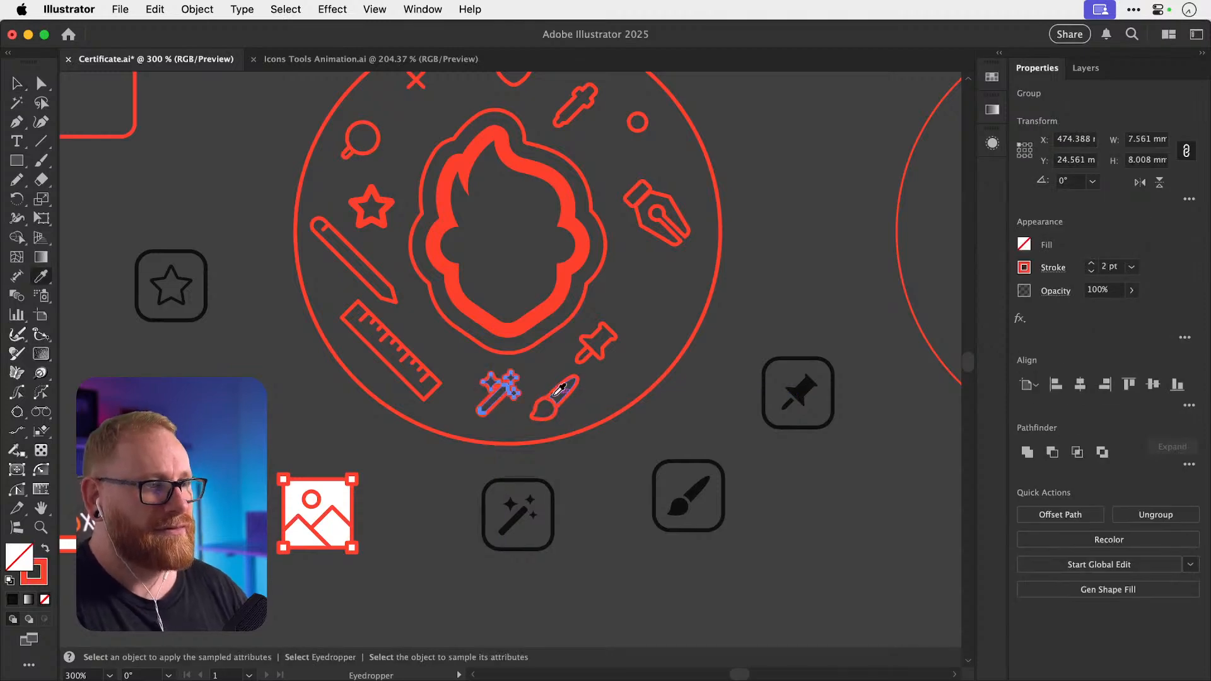
key(v)
click(725, 337)
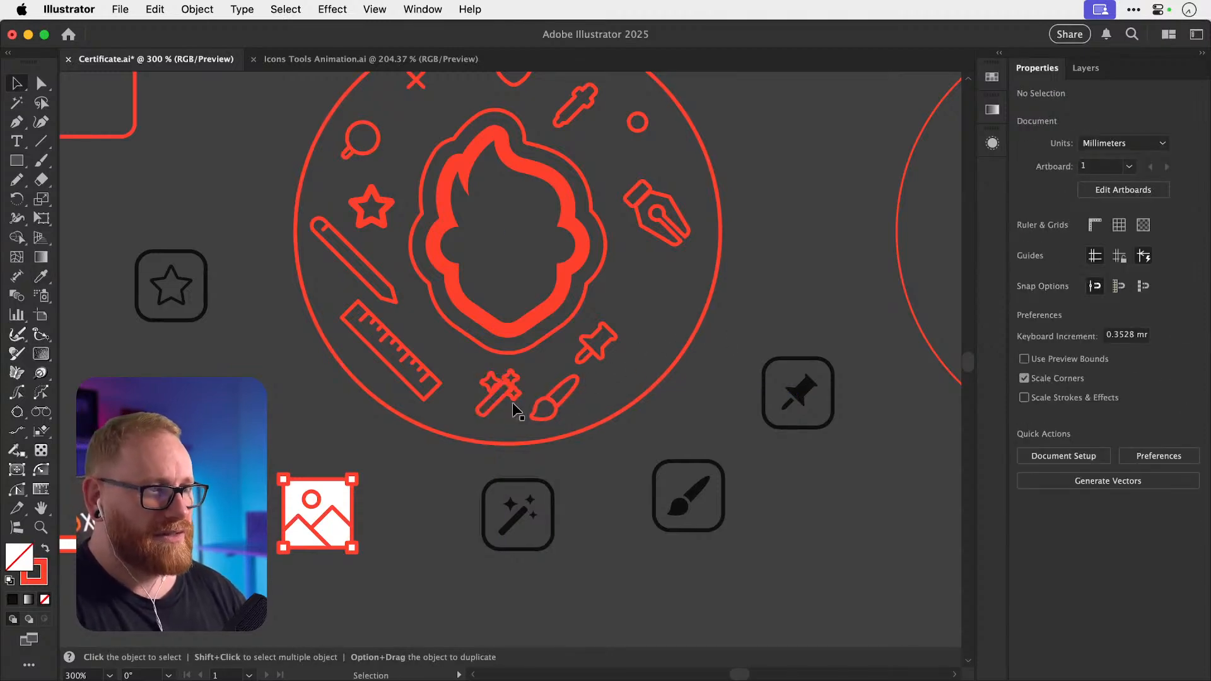
Zoom in on the red wand and reposition one of its sparkles inside the group.
key(space)
drag(487, 412, 756, 421)
key(z)
drag(490, 381, 605, 389)
key(v)
double_click(468, 391)
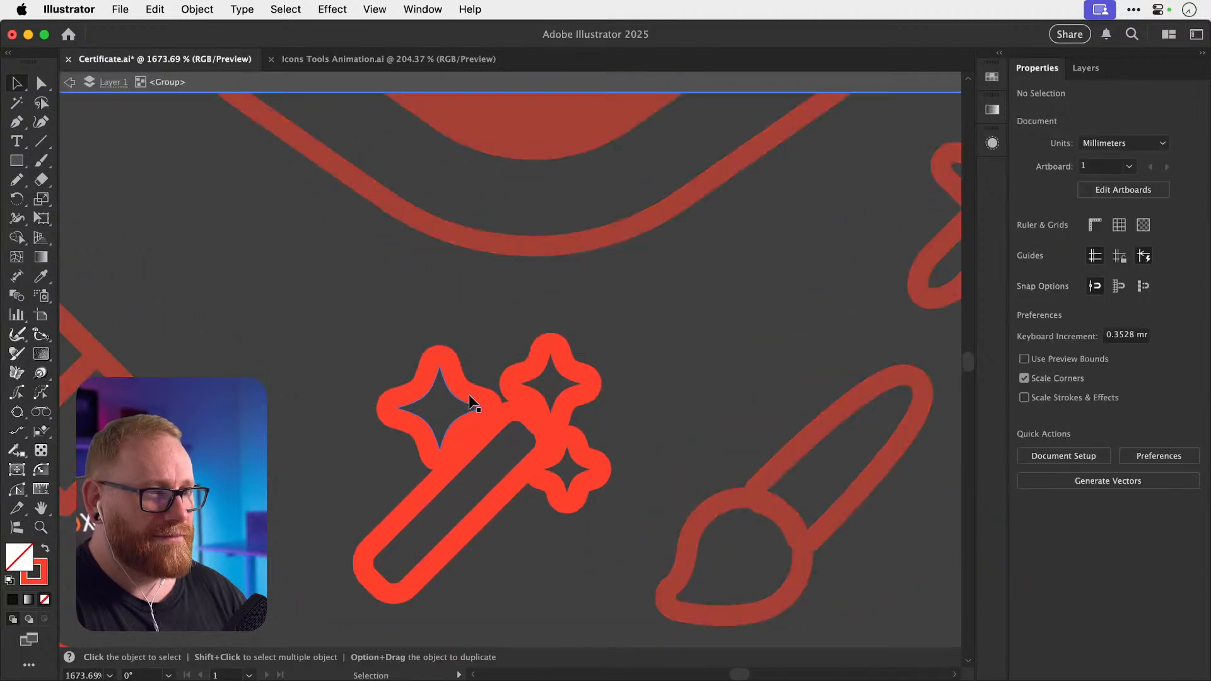
click(468, 394)
drag(456, 398, 466, 401)
click(576, 424)
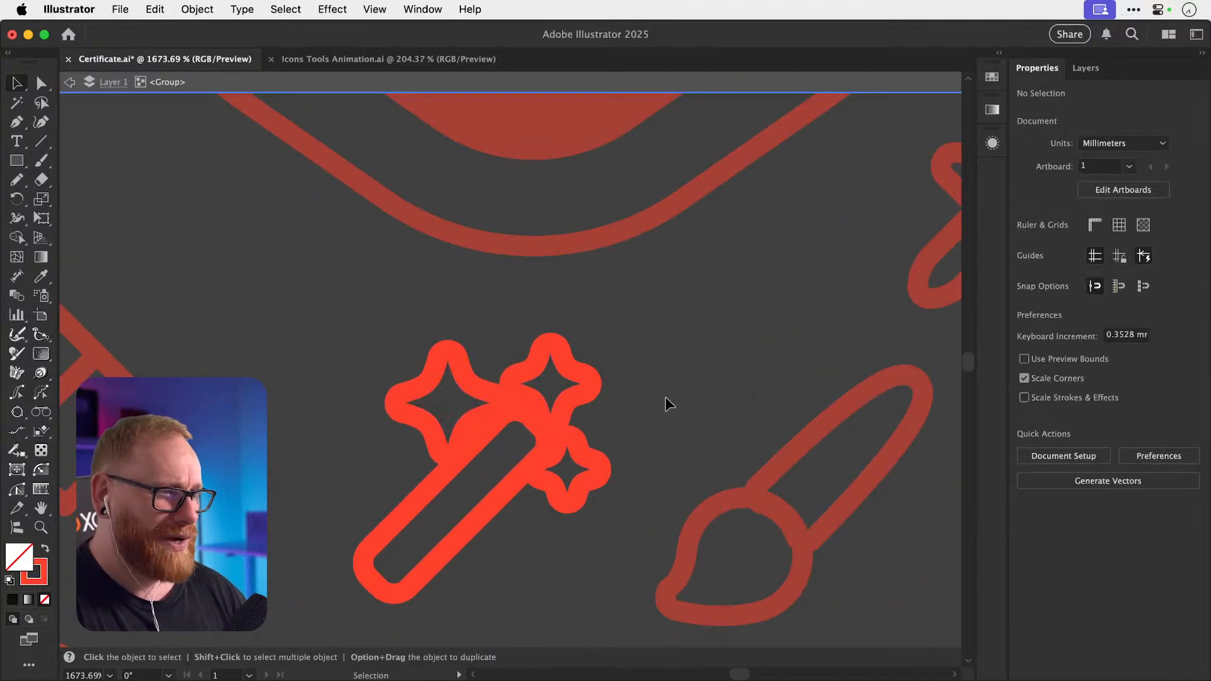
key(Escape)
key(super+minus)
key(super+minus)
key(super+minus)
key(super+minus)
key(super+minus)
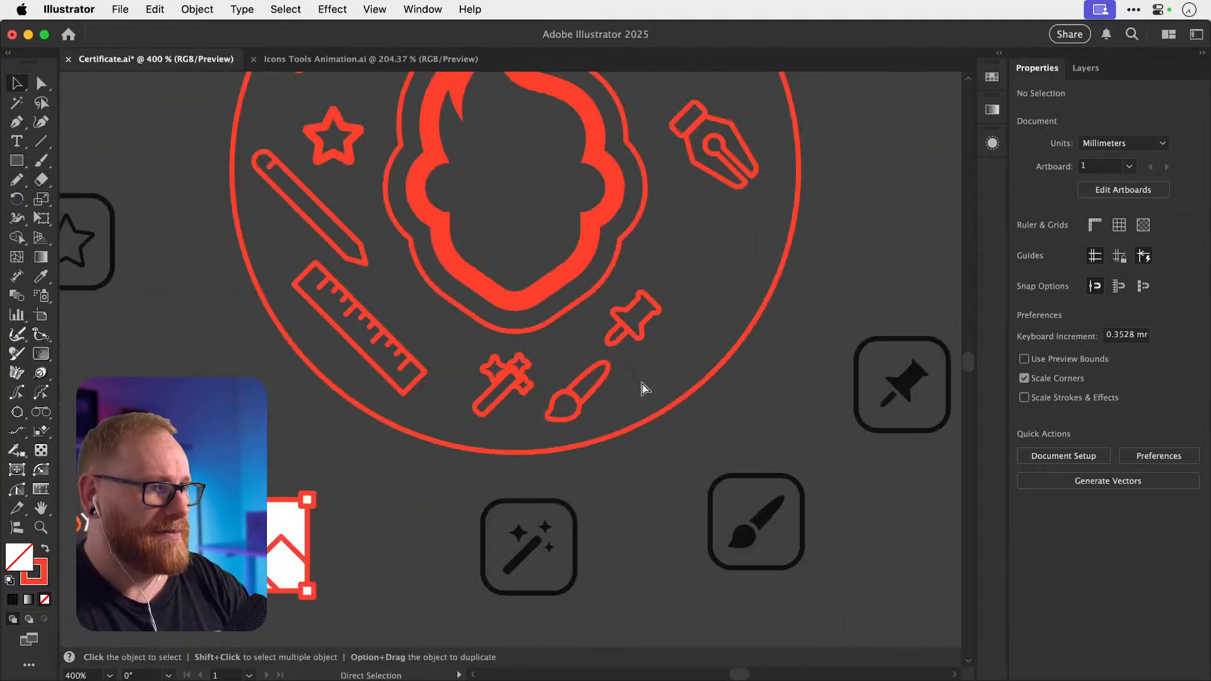
key(z)
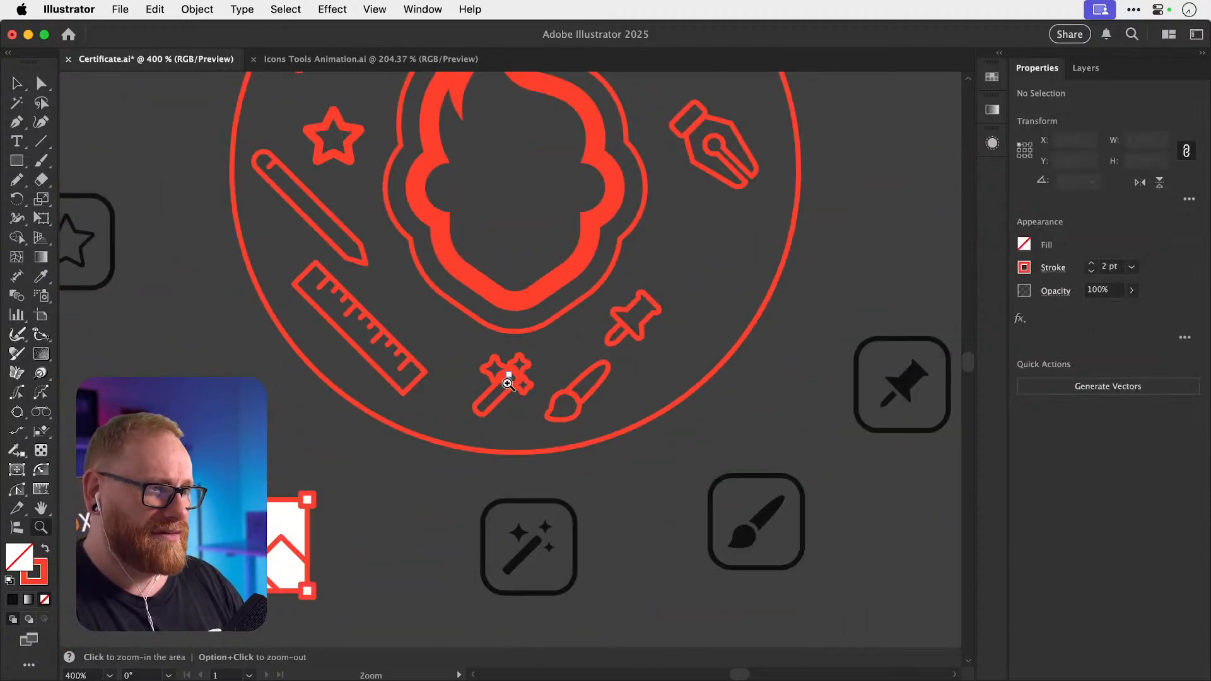
drag(508, 383, 324, 394)
key(v)
Set the image icon's fill to None.
drag(355, 544, 355, 544)
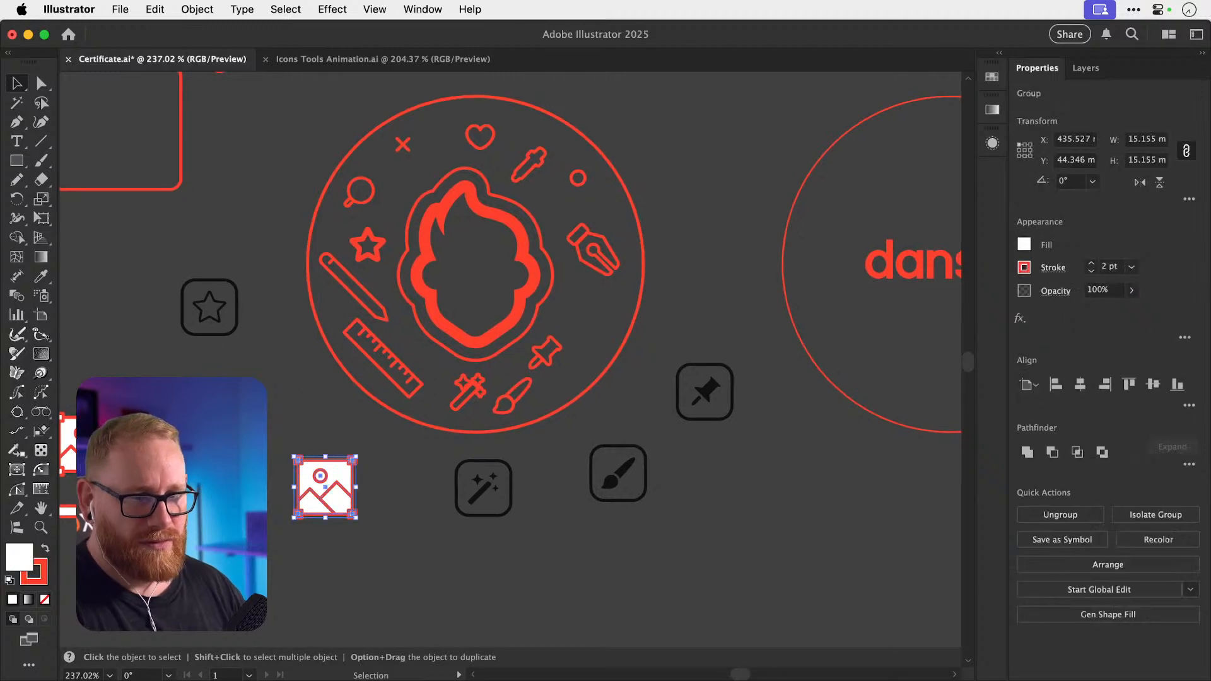
click(45, 599)
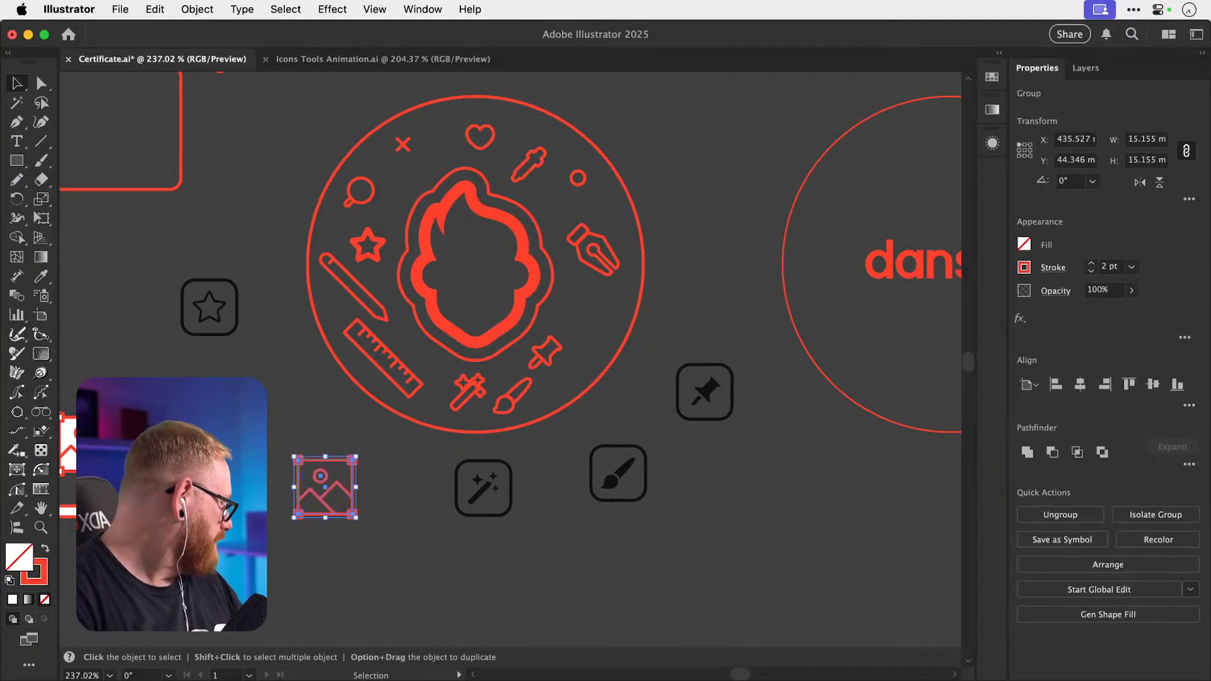
key(super+shift+a)
drag(278, 454, 523, 552)
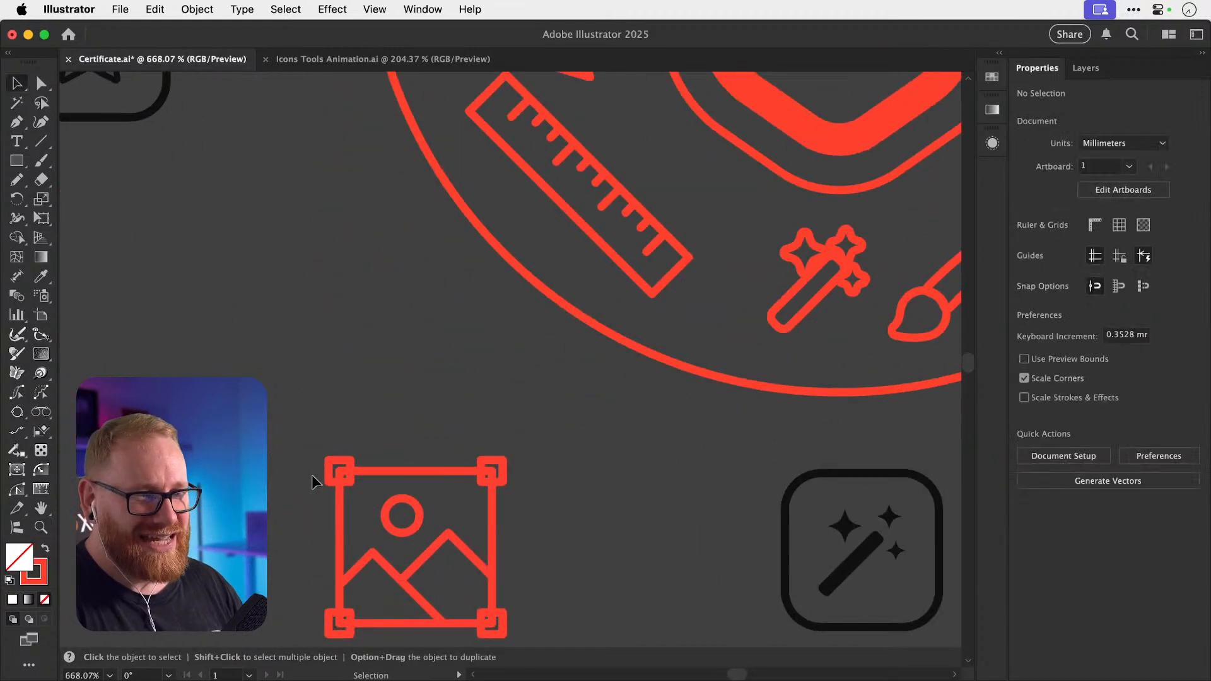
drag(309, 476, 277, 400)
Delete the frame lines in the top-left and top-right corner squares with the Shape Builder.
click(467, 561)
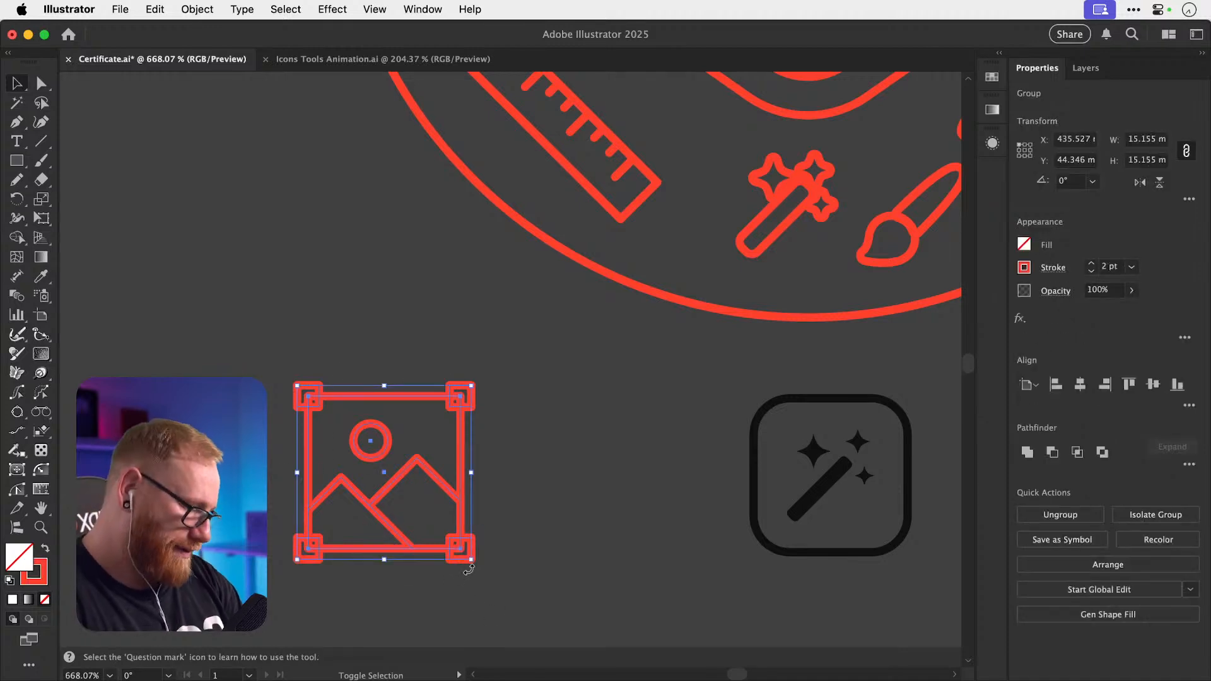
key(shift+m)
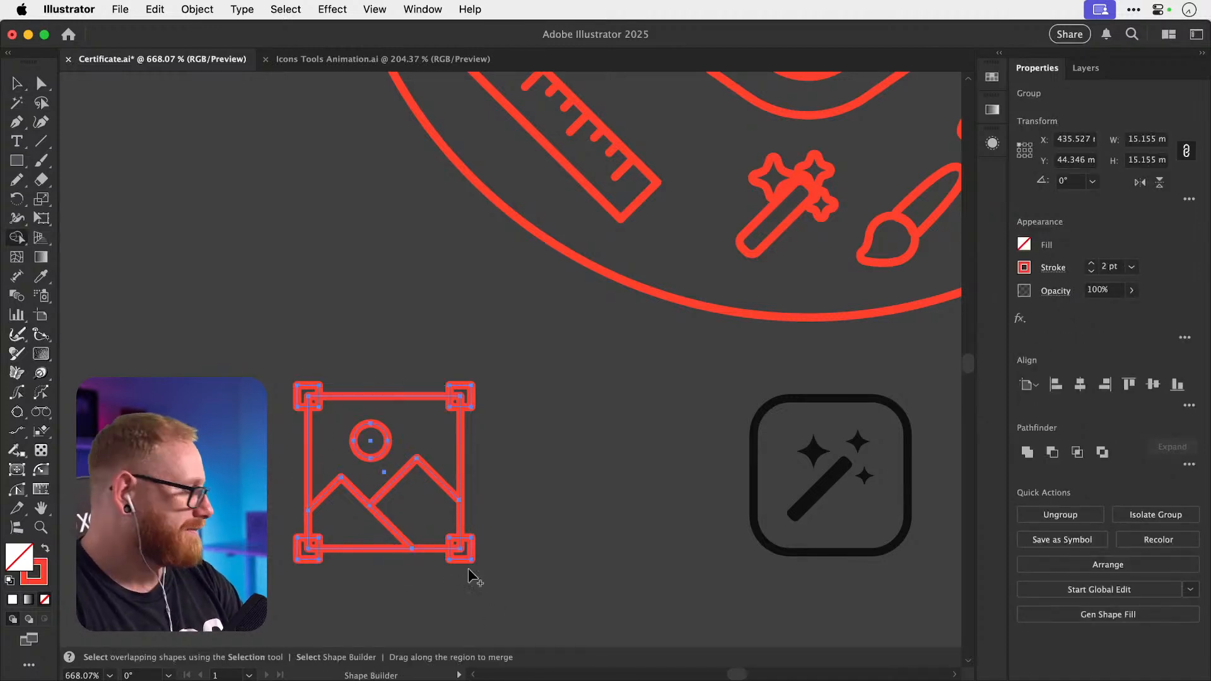
alt+click(307, 400)
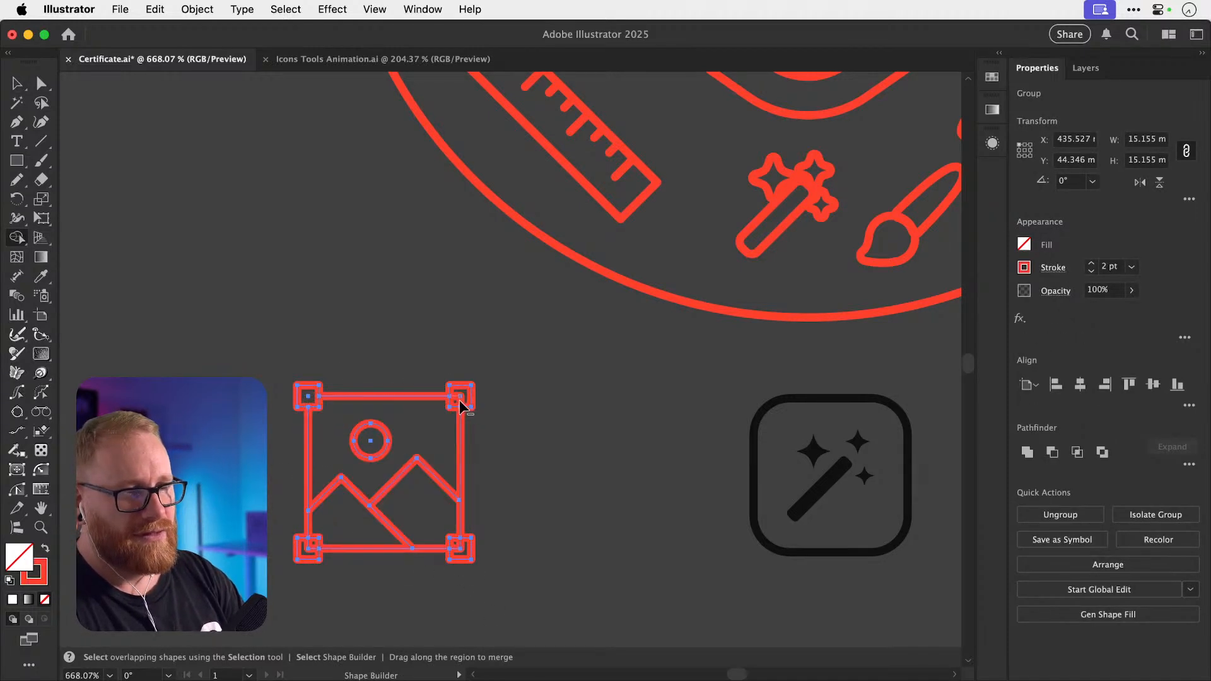
alt+click(460, 403)
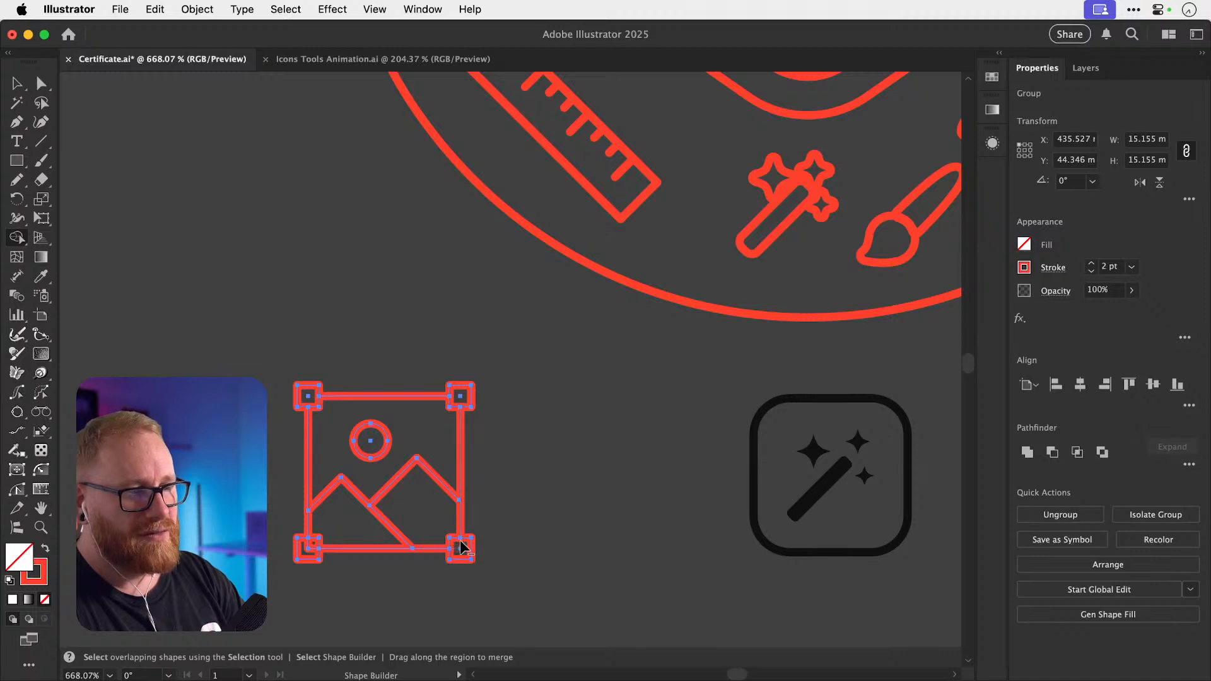
key(v)
click(637, 444)
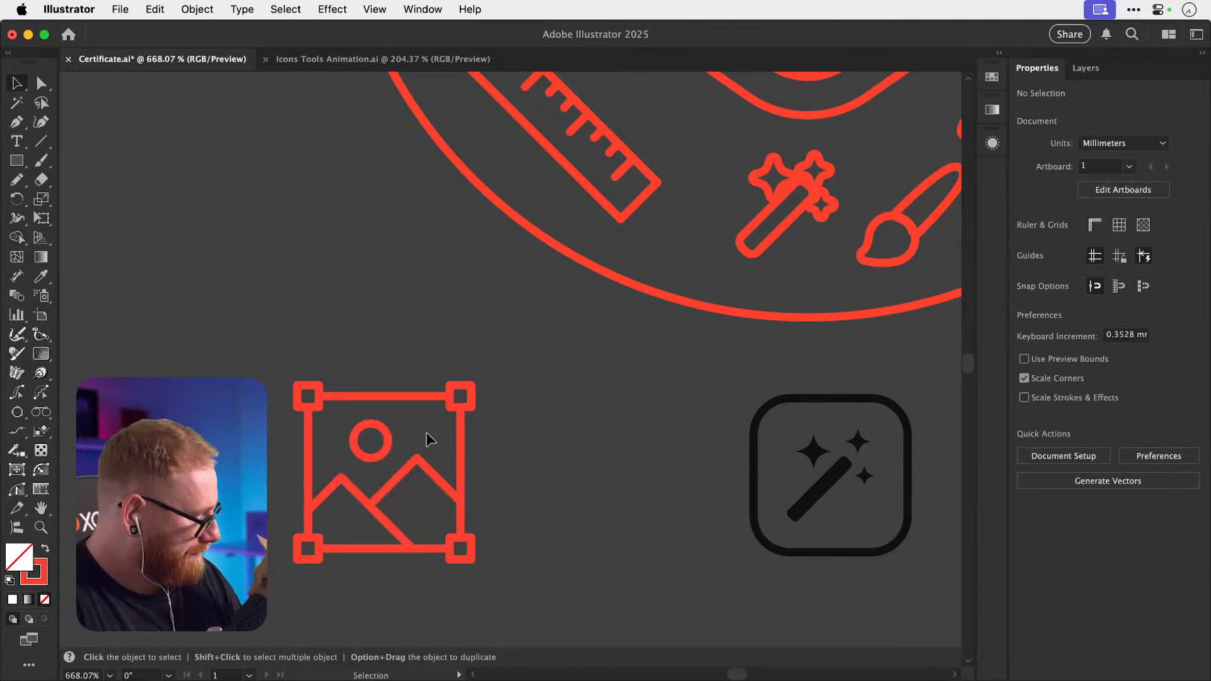
key(a)
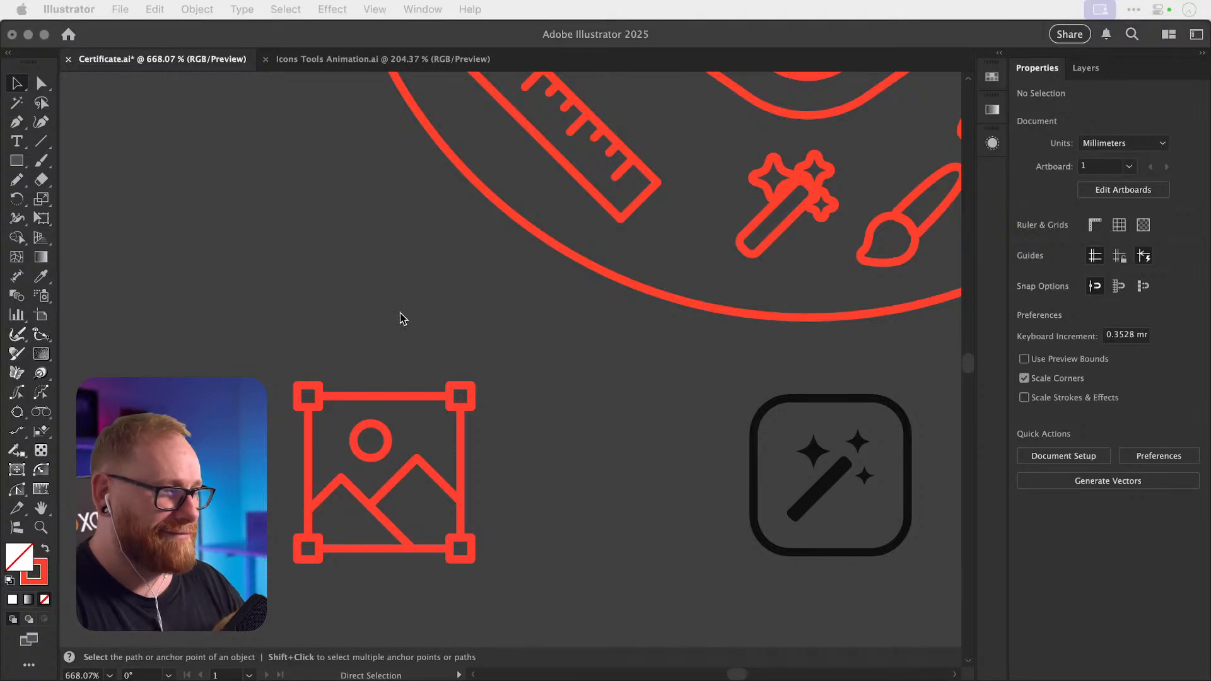
click(441, 321)
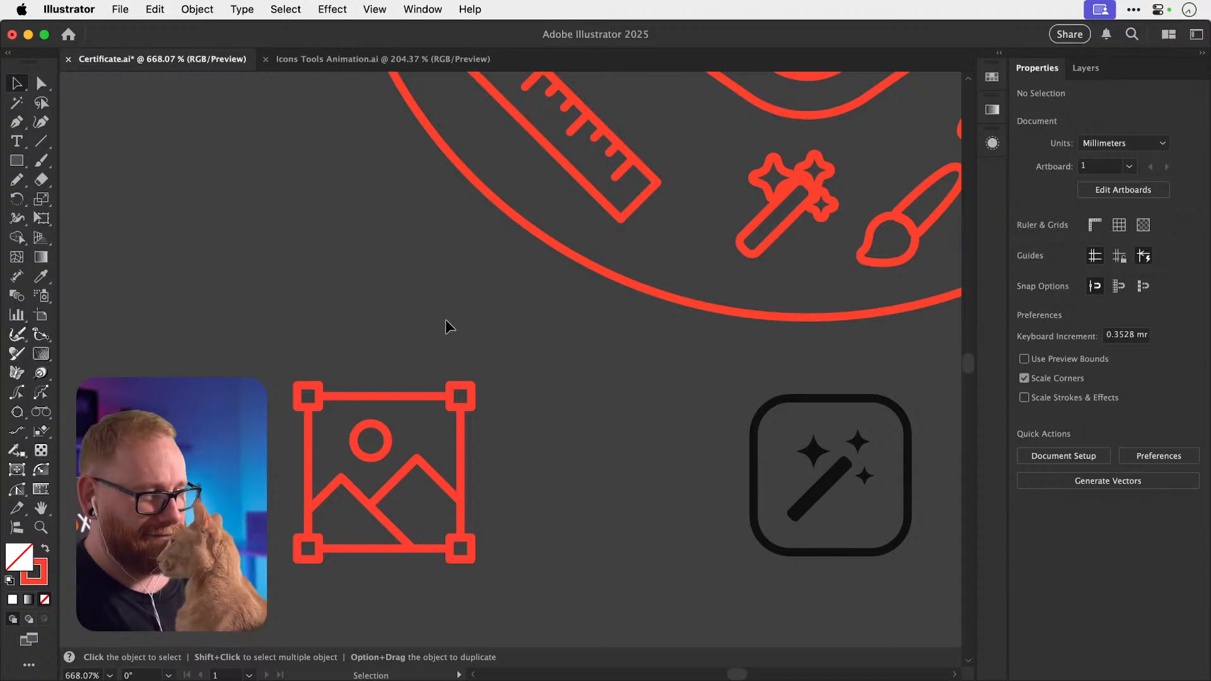
Isolate the red wand and nudge its three sparkles apart, clear of the handle.
key(space)
drag(624, 289, 418, 402)
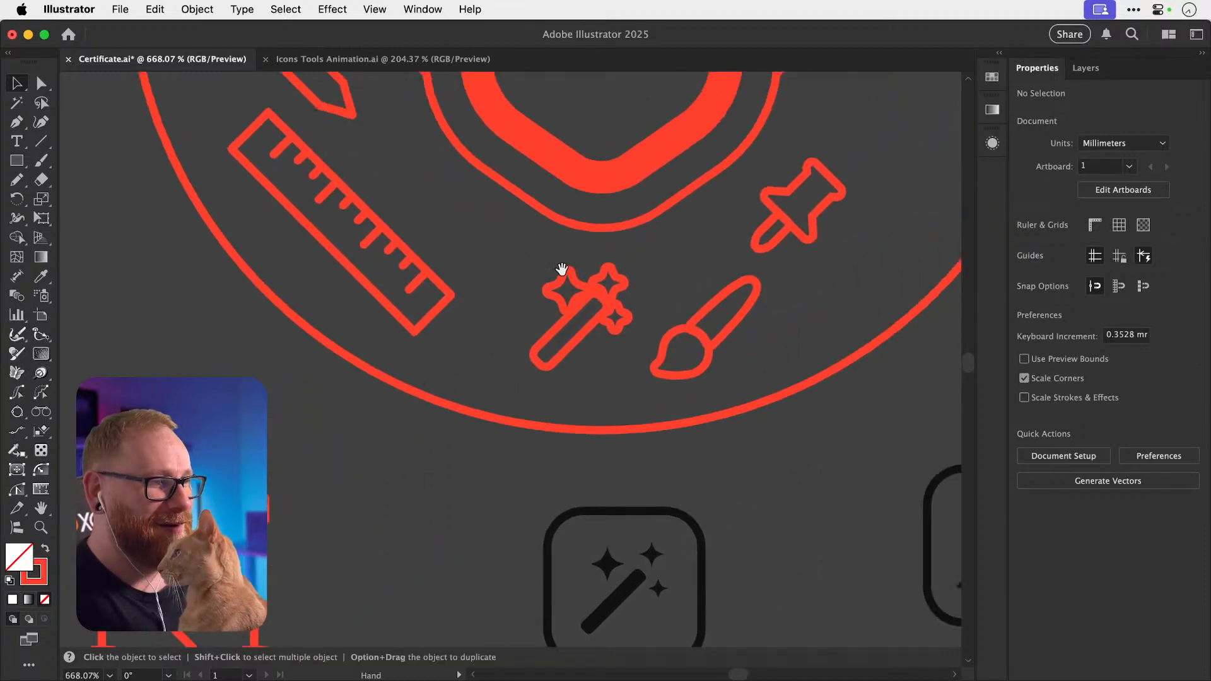
click(561, 305)
scroll(561, 305, up, 5)
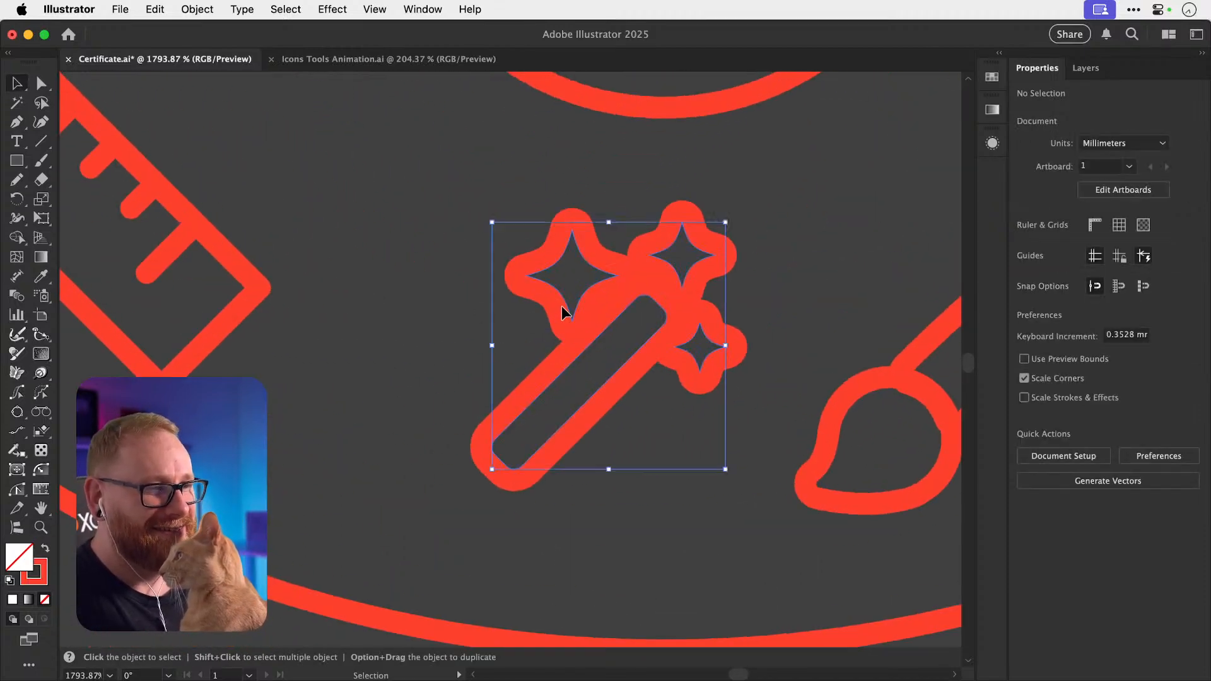
double_click(563, 306)
drag(564, 305, 544, 268)
drag(666, 263, 663, 216)
drag(712, 323, 751, 335)
key(super+minus)
key(super+minus)
key(super+minus)
key(super+minus)
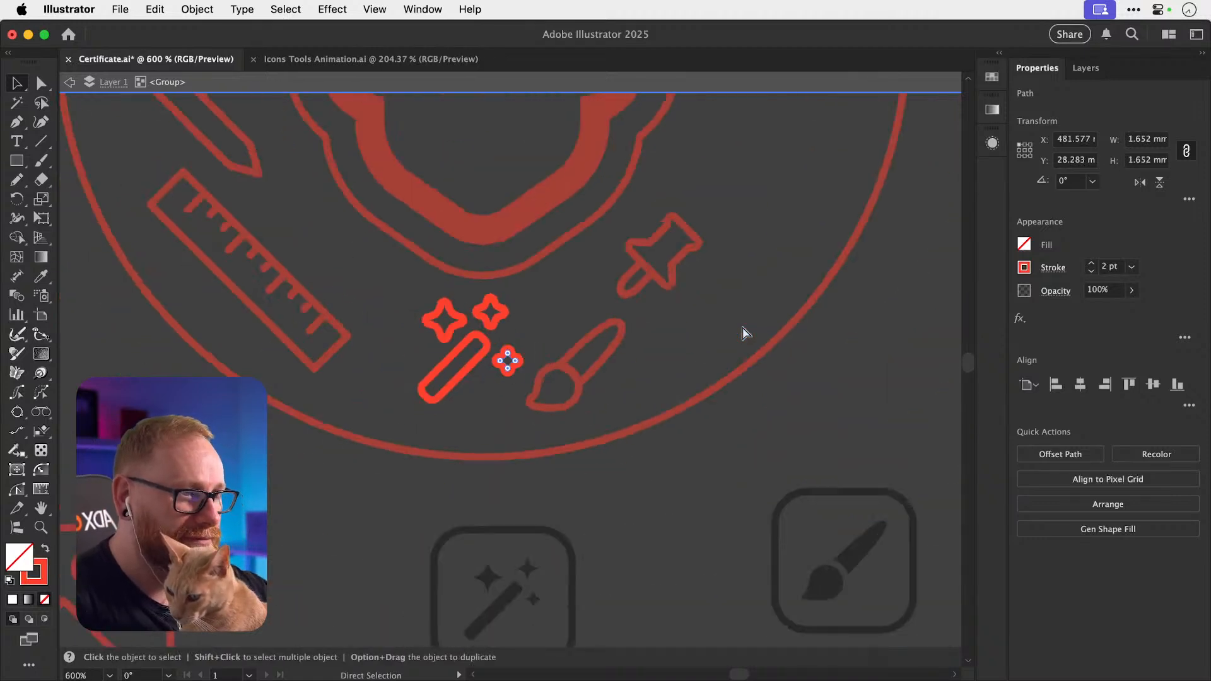
key(super+minus)
key(super+minus)
double_click(764, 237)
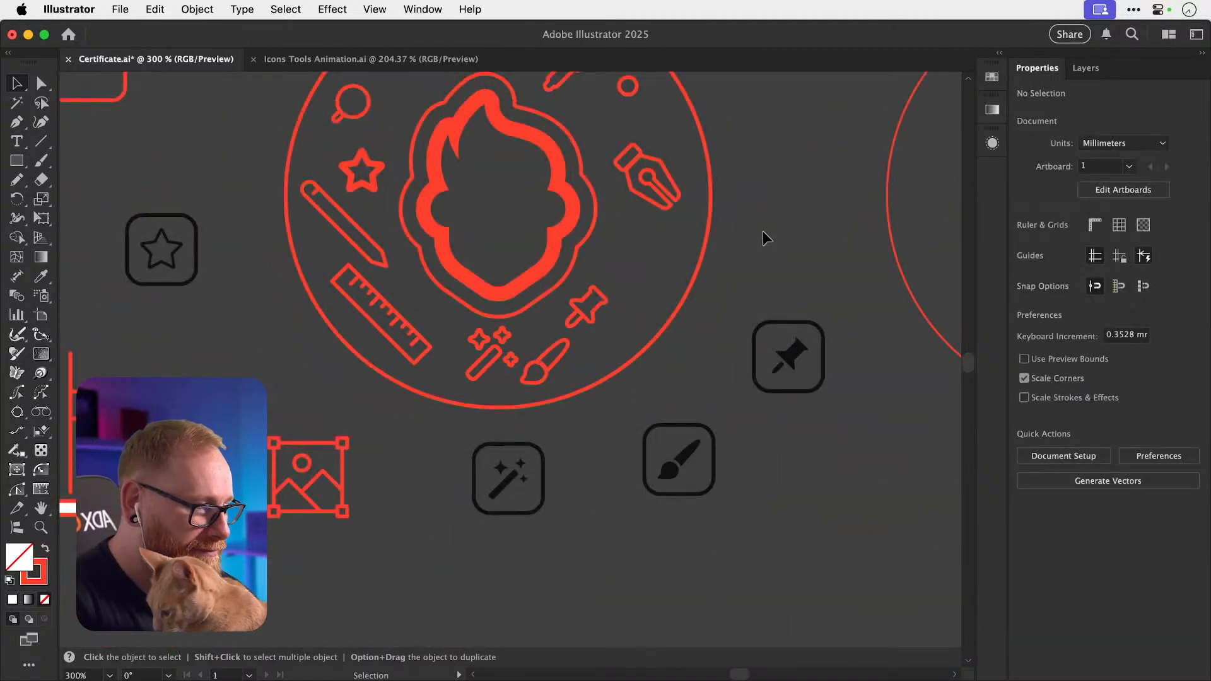
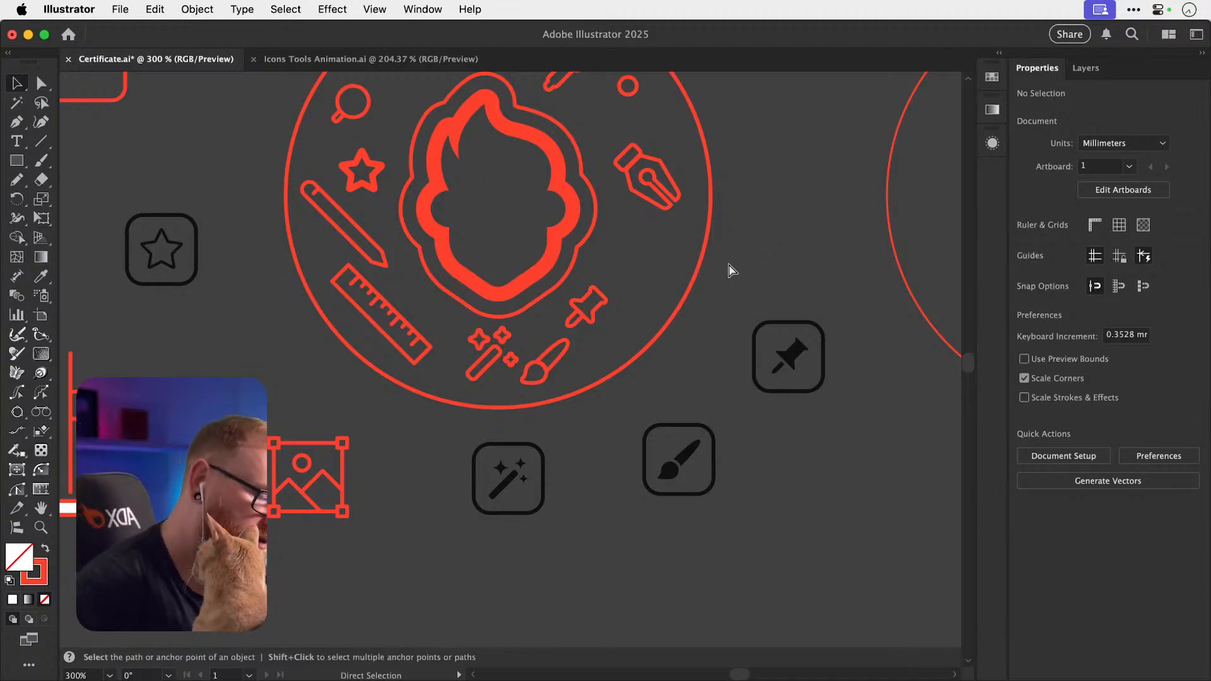
Zoom out and pan across the certificate to inspect the badge ring and loose icons.
key(super+minus)
key(super+minus)
key(super+minus)
key(space)
drag(345, 456, 622, 324)
key(space)
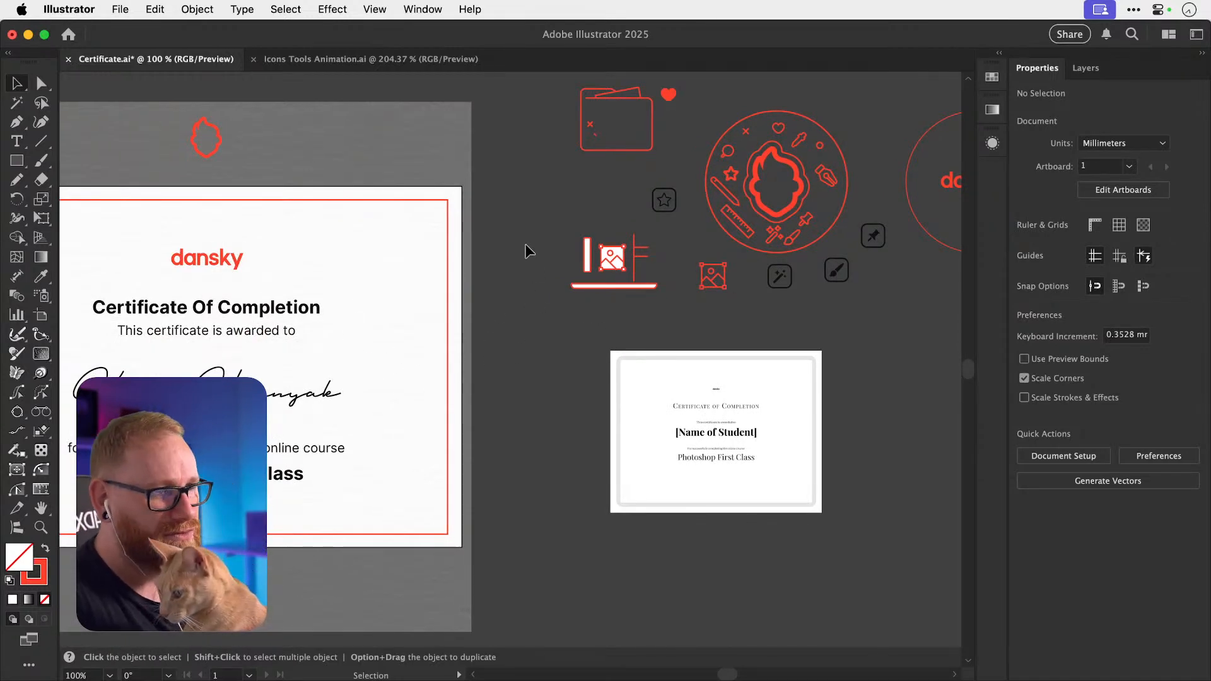
key(space)
drag(666, 254, 756, 225)
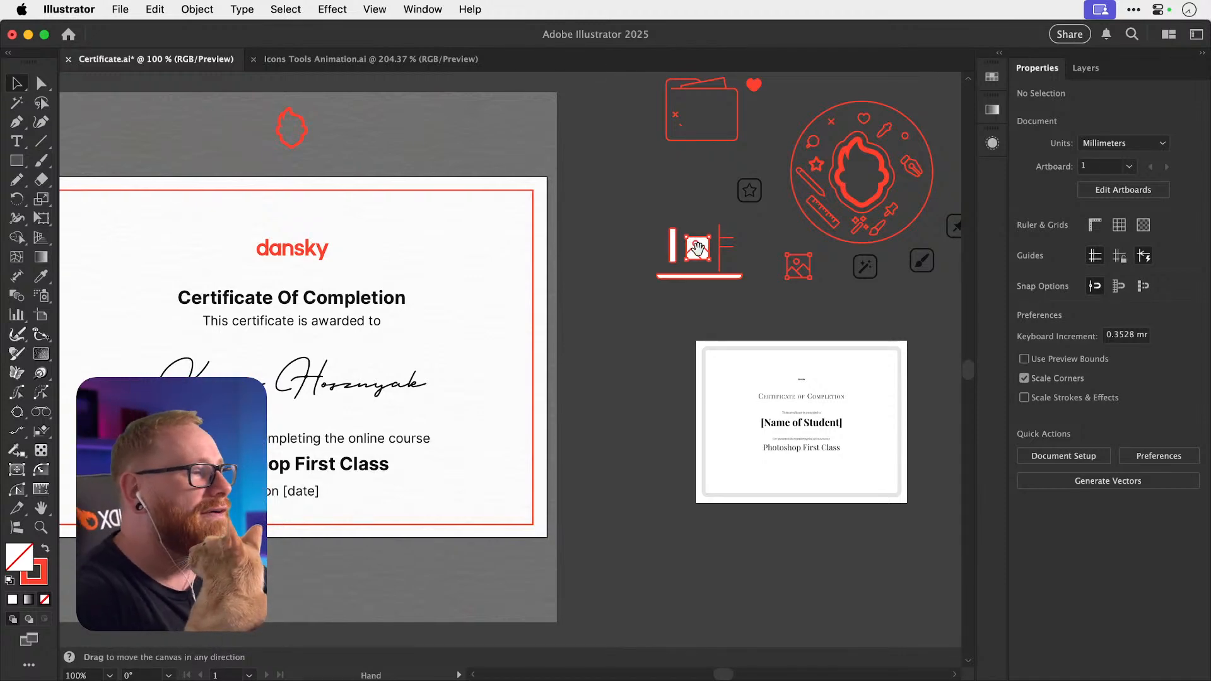
drag(745, 220, 849, 251)
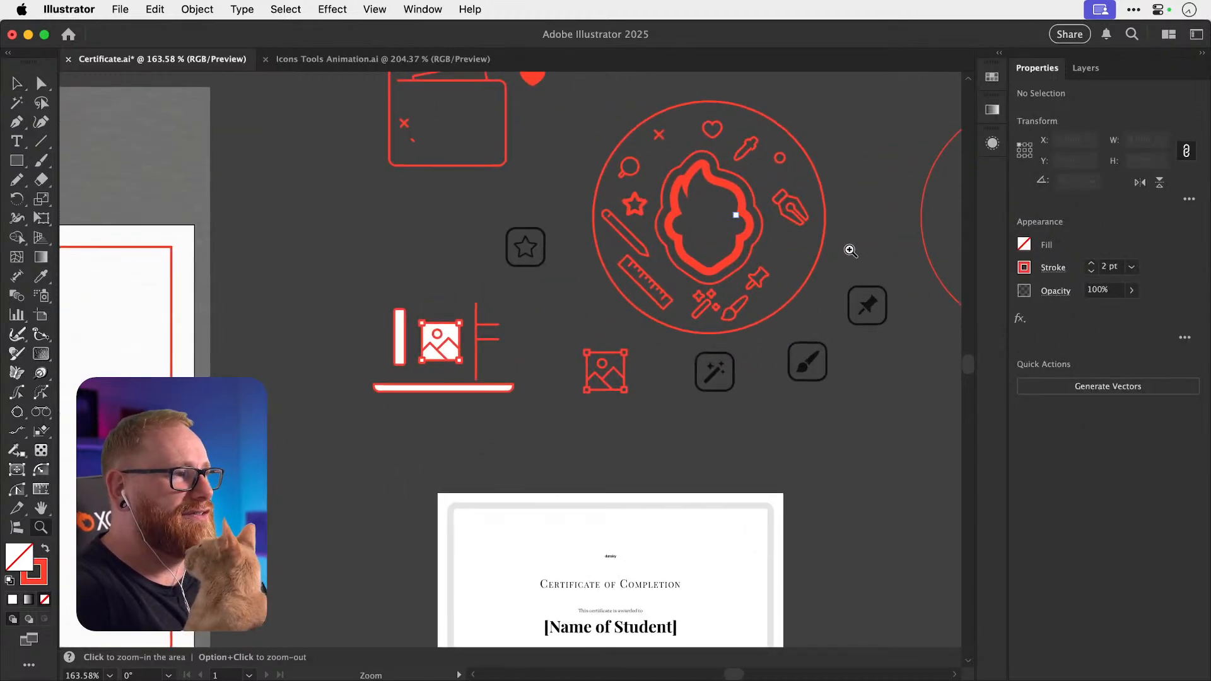
drag(745, 290, 695, 391)
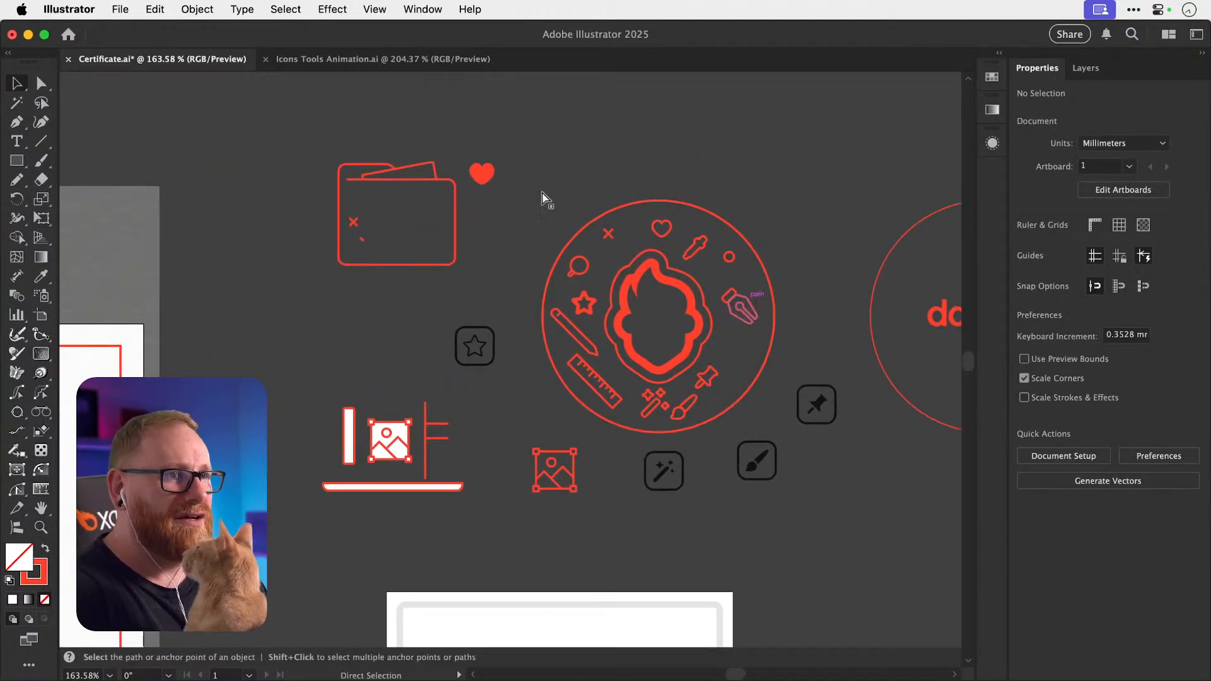
Save the document as Certificate.ai.
key(super+s)
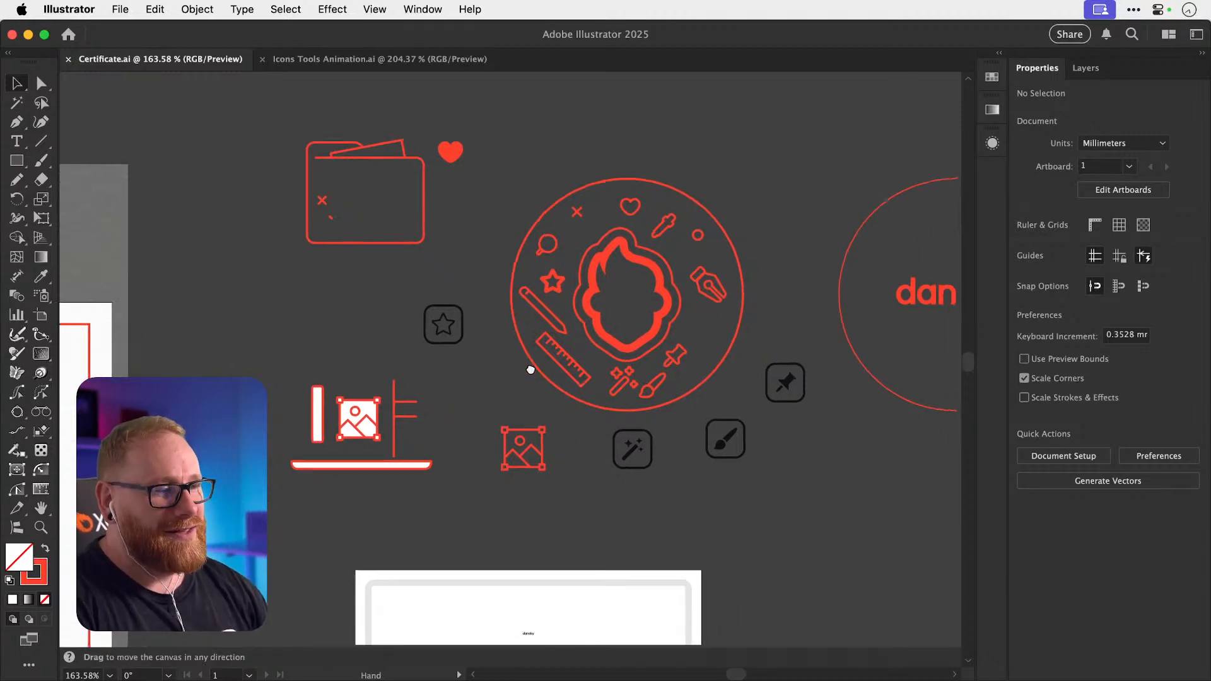
scroll(527, 365, right, 2)
scroll(527, 365, down, 1)
Move the image icon into the ring's gap, shifting the small circle and pen-nib icon upward.
drag(511, 460, 536, 481)
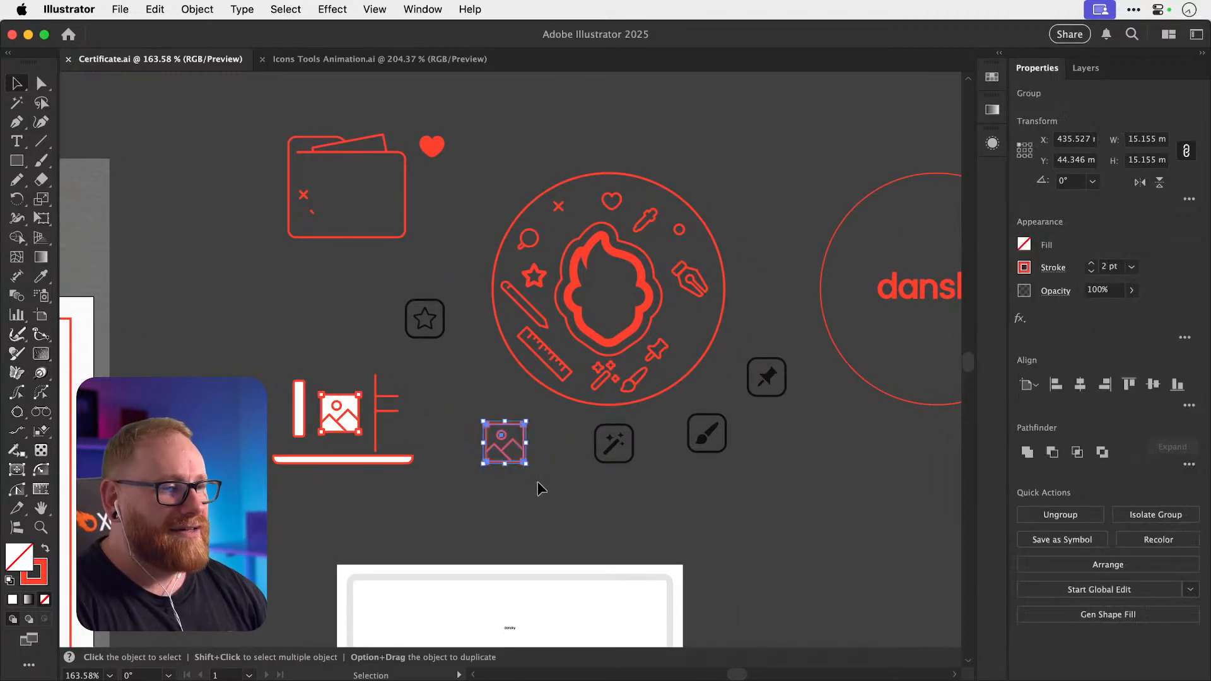
click(478, 416)
drag(489, 429, 584, 396)
click(584, 396)
key(v)
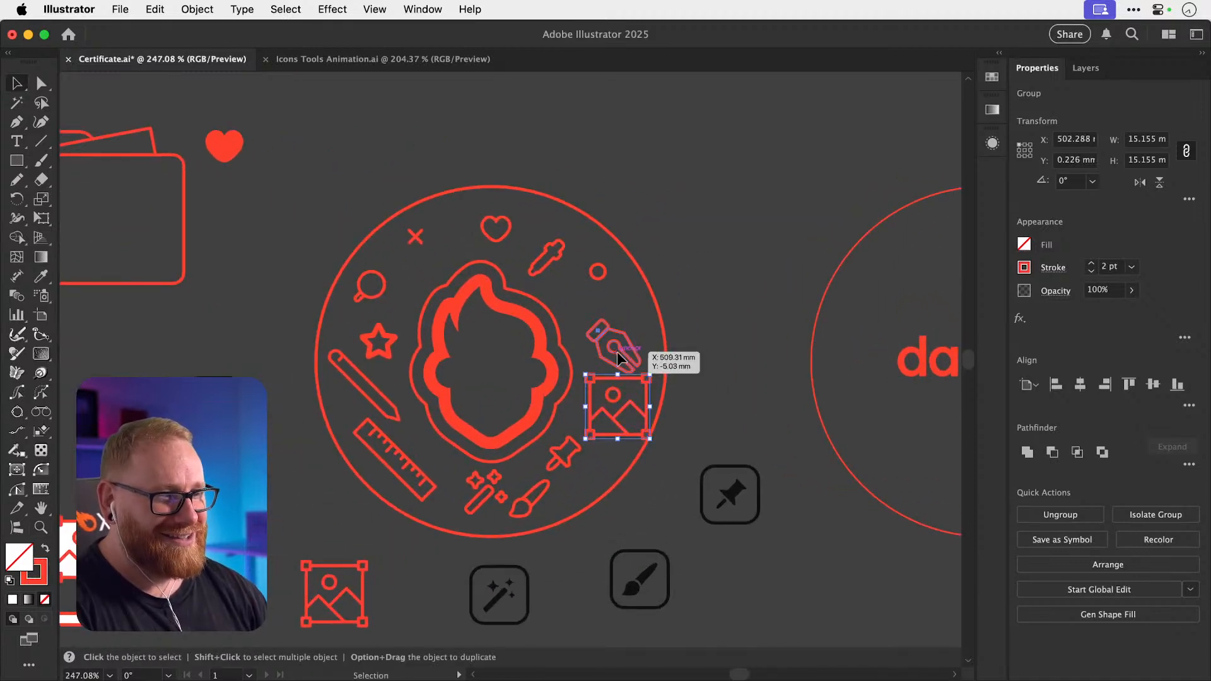
click(617, 351)
drag(598, 280, 544, 223)
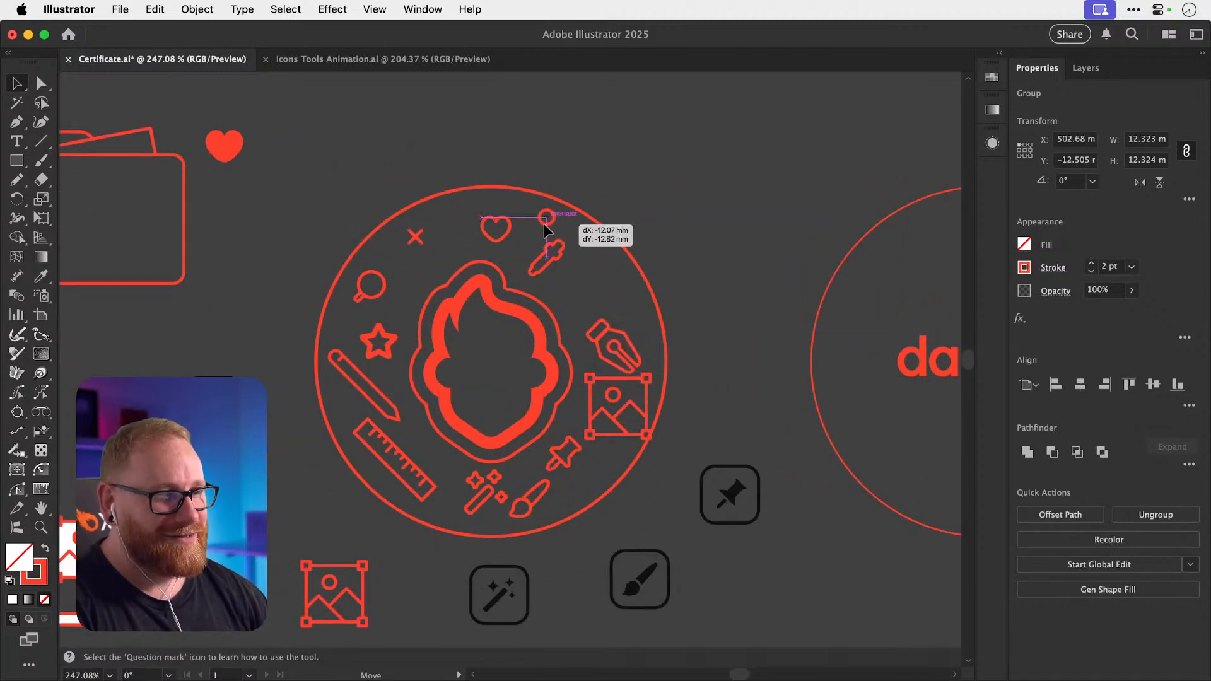
drag(617, 336, 615, 278)
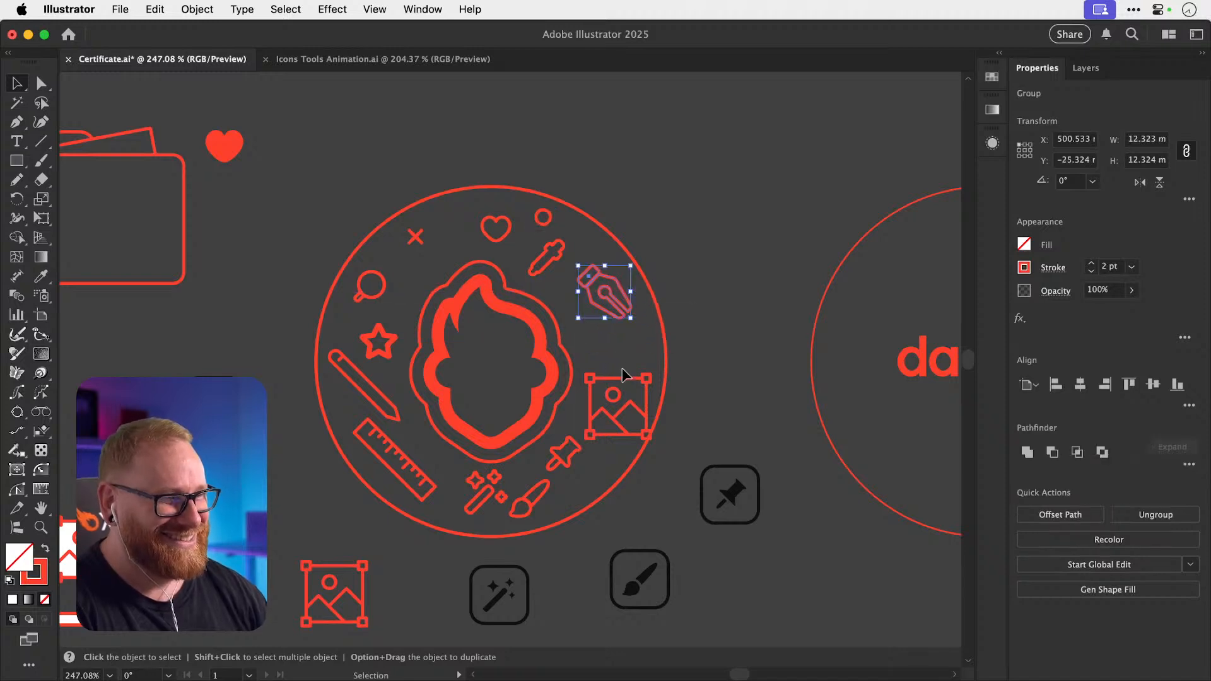
drag(622, 378, 623, 342)
Shrink the image icon to about three quarters of its size.
key(s)
mouse_move(702, 293)
mouse_down()
mouse_move(682, 312)
mouse_move(694, 301)
mouse_move(692, 312)
mouse_up()
key(v)
click(692, 314)
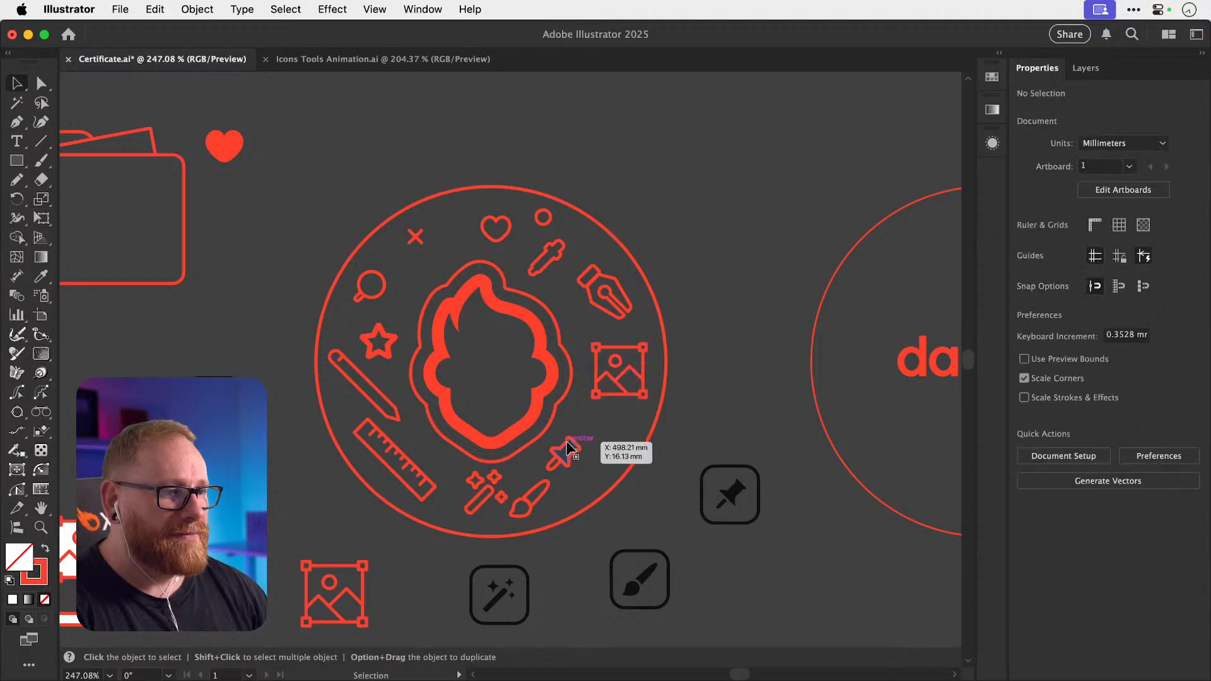
Move the pin and brush icons up and to the right to make room.
drag(569, 445, 613, 431)
drag(526, 498, 555, 468)
key(z)
mouse_move(548, 475)
mouse_down()
mouse_move(713, 495)
mouse_move(672, 469)
mouse_up()
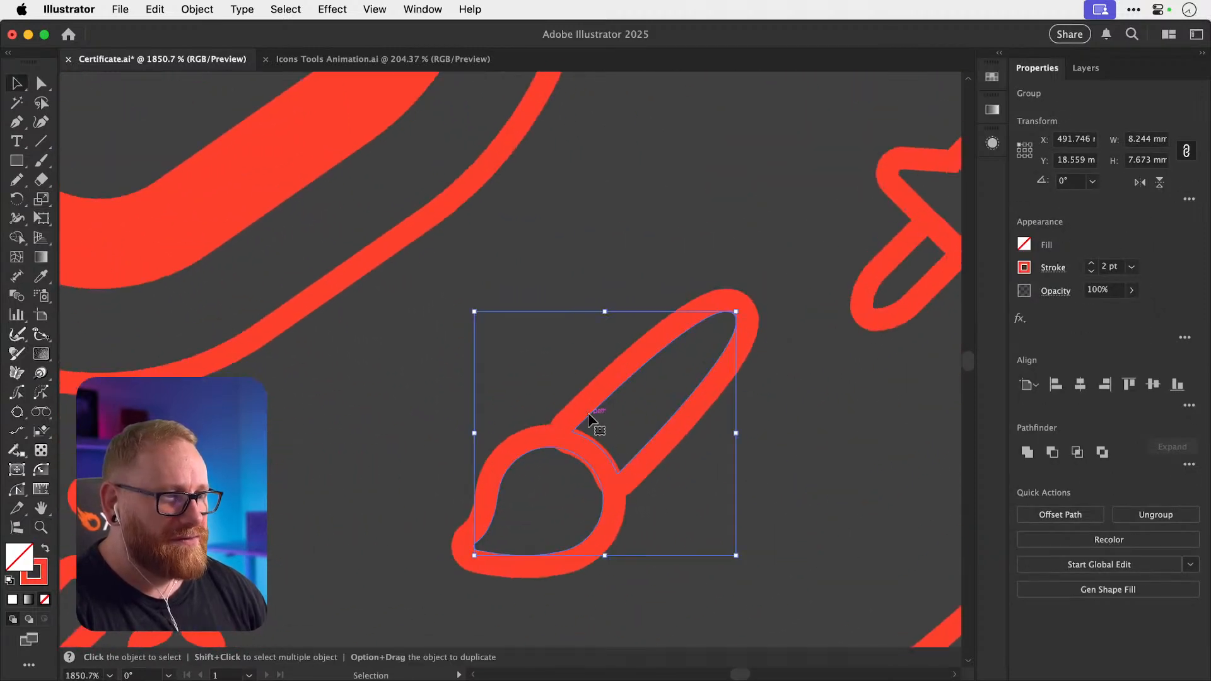
double_click(588, 413)
mouse_move(587, 413)
mouse_down()
mouse_move(621, 413)
mouse_move(597, 406)
mouse_up()
key(super+z)
key(super+minus)
key(super+minus)
key(super+minus)
key(super+minus)
key(super+minus)
key(super+minus)
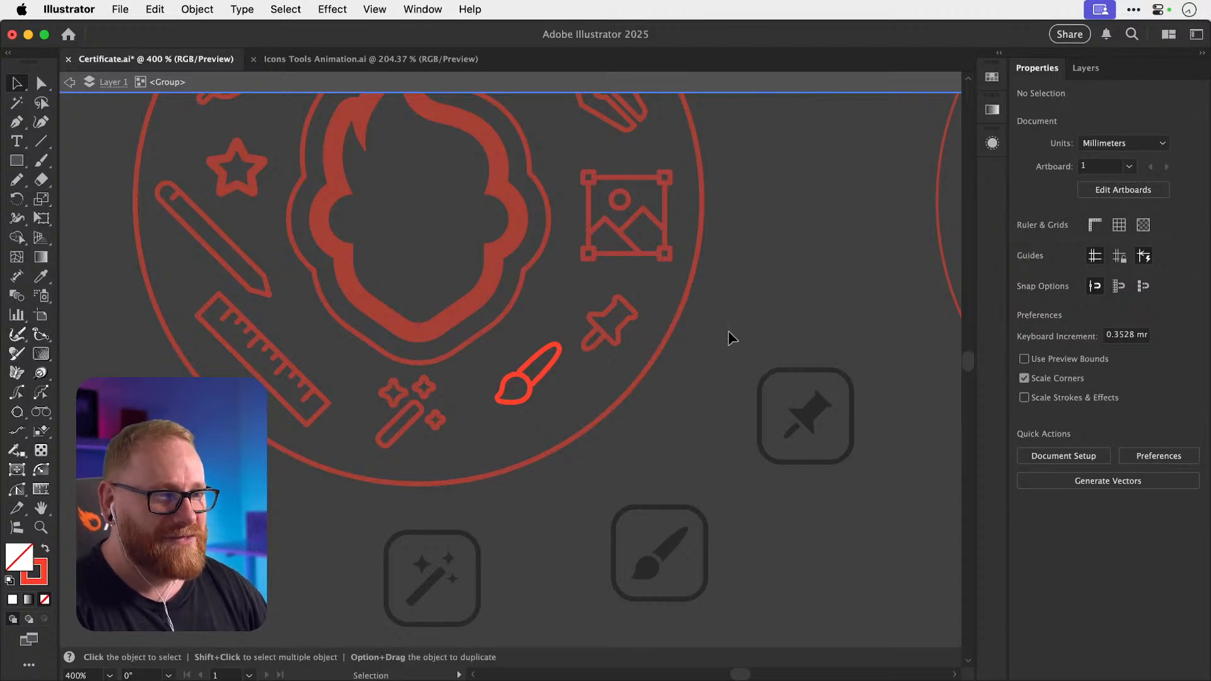
double_click(729, 332)
Nudge the sparkle icon and the ruler icon down and right within the ring.
drag(541, 373, 669, 368)
drag(542, 418, 557, 430)
drag(479, 402, 555, 406)
drag(502, 360, 445, 439)
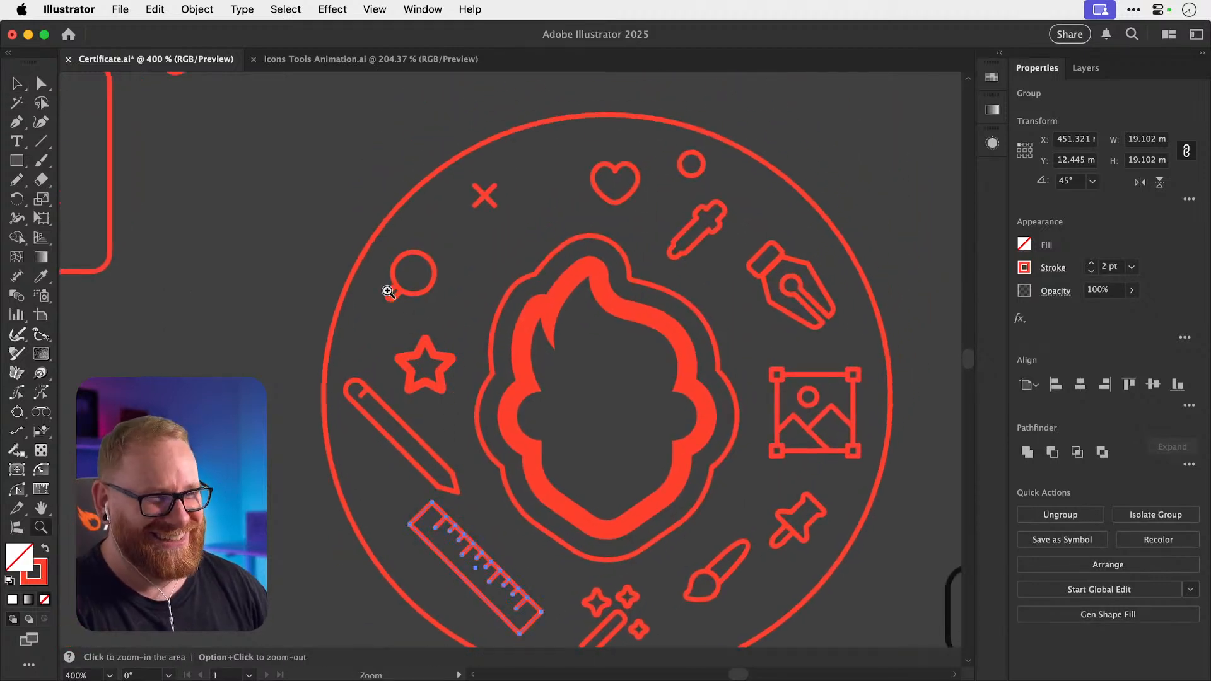
Isolate the magnifier group and lengthen its handle so it sits flush against the lens.
drag(387, 291, 586, 292)
drag(419, 300, 435, 298)
key(super+z)
key(super+minus)
key(super+minus)
key(super+minus)
key(super+minus)
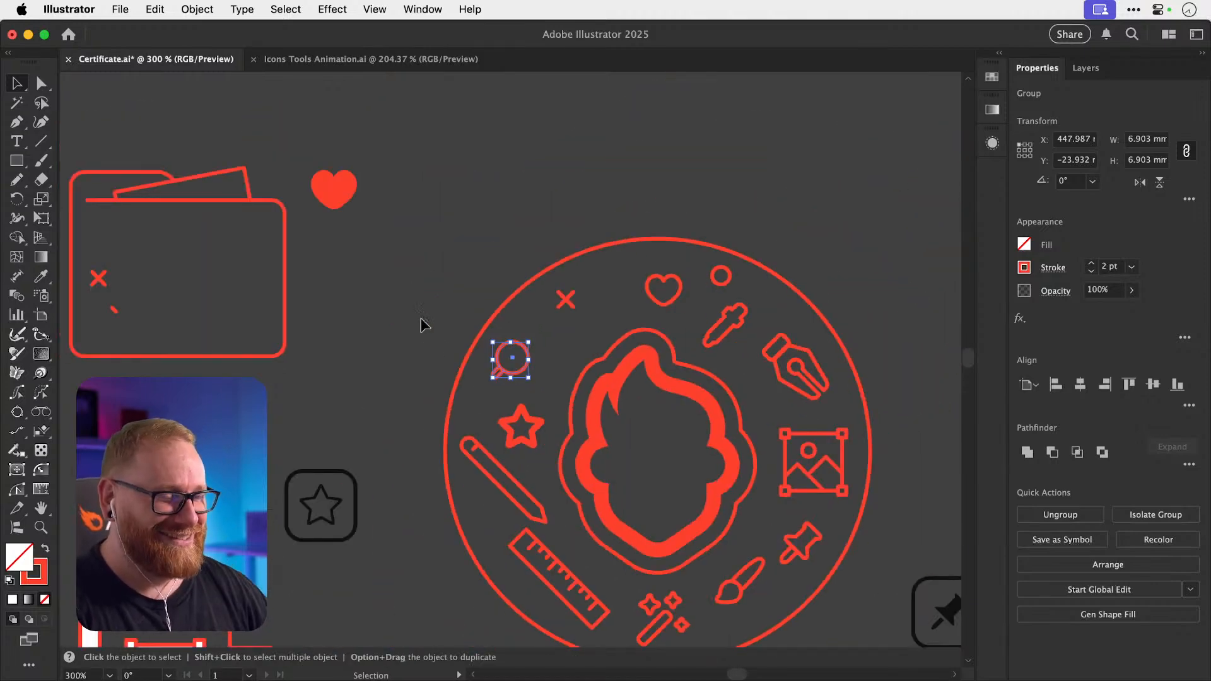
click(473, 374)
drag(476, 380, 759, 383)
double_click(565, 366)
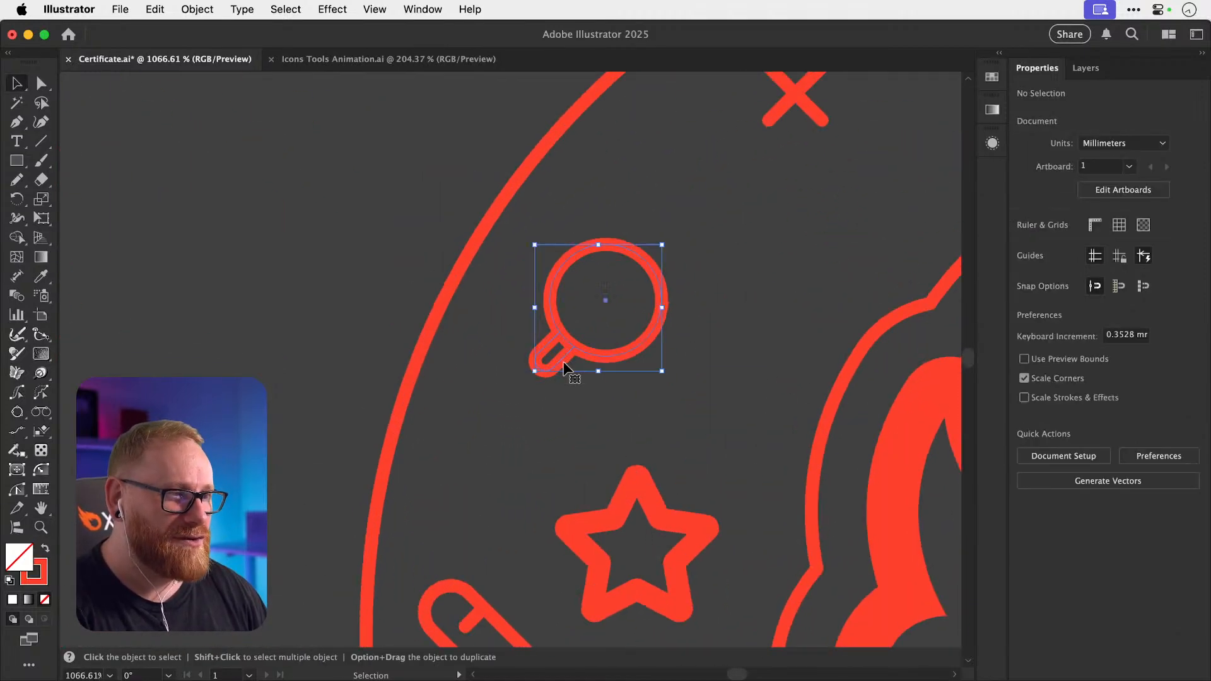
click(541, 366)
key(v)
click(587, 353)
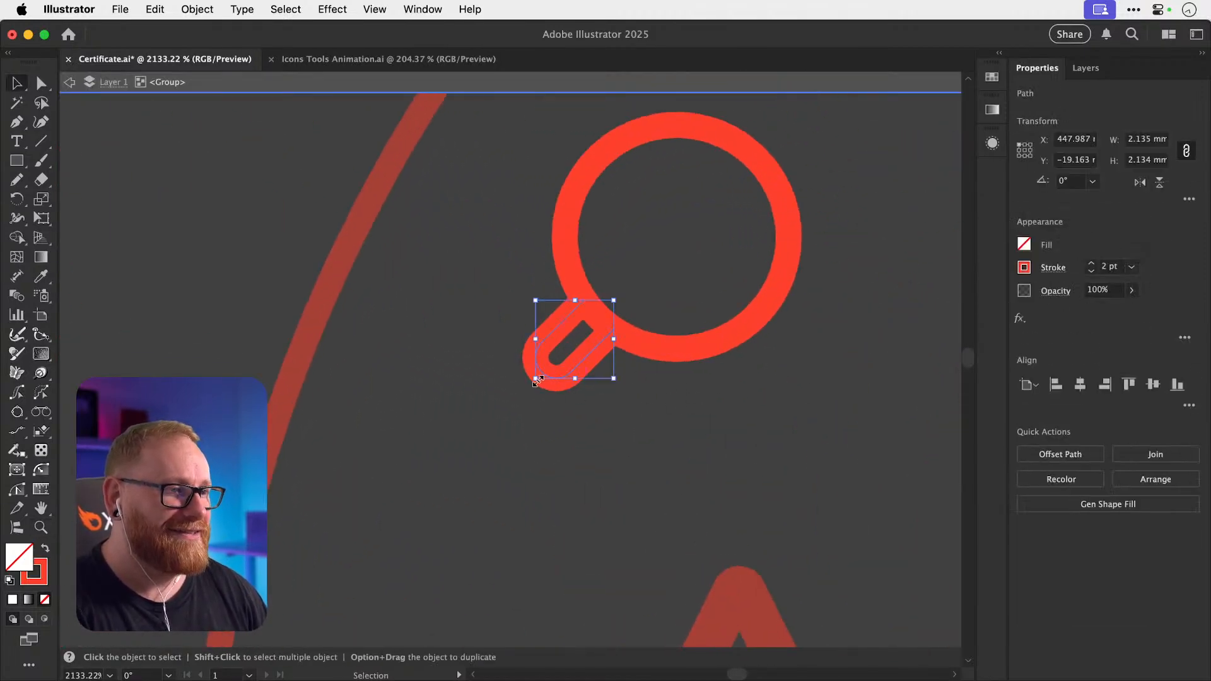
drag(532, 394, 571, 389)
key(a)
key(v)
double_click(532, 412)
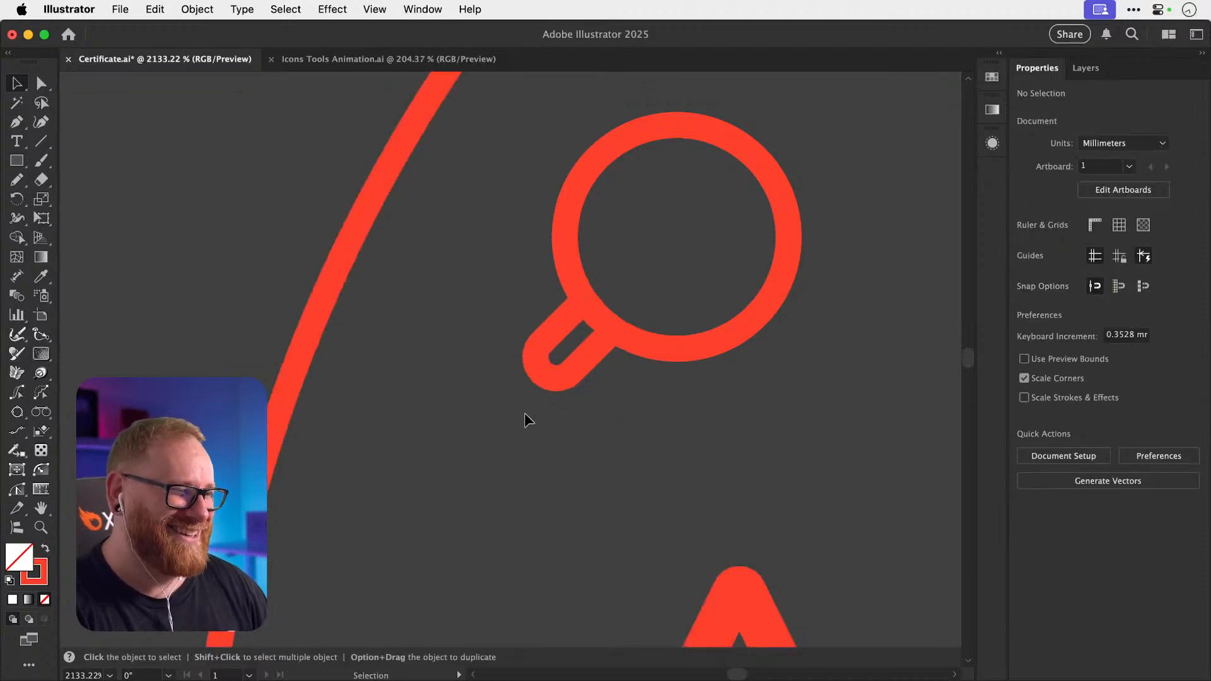
Zoom out to view the whole icon ring and select the flame shape.
key(super+minus)
key(super+minus)
key(super+minus)
key(super+minus)
key(super+minus)
key(super+minus)
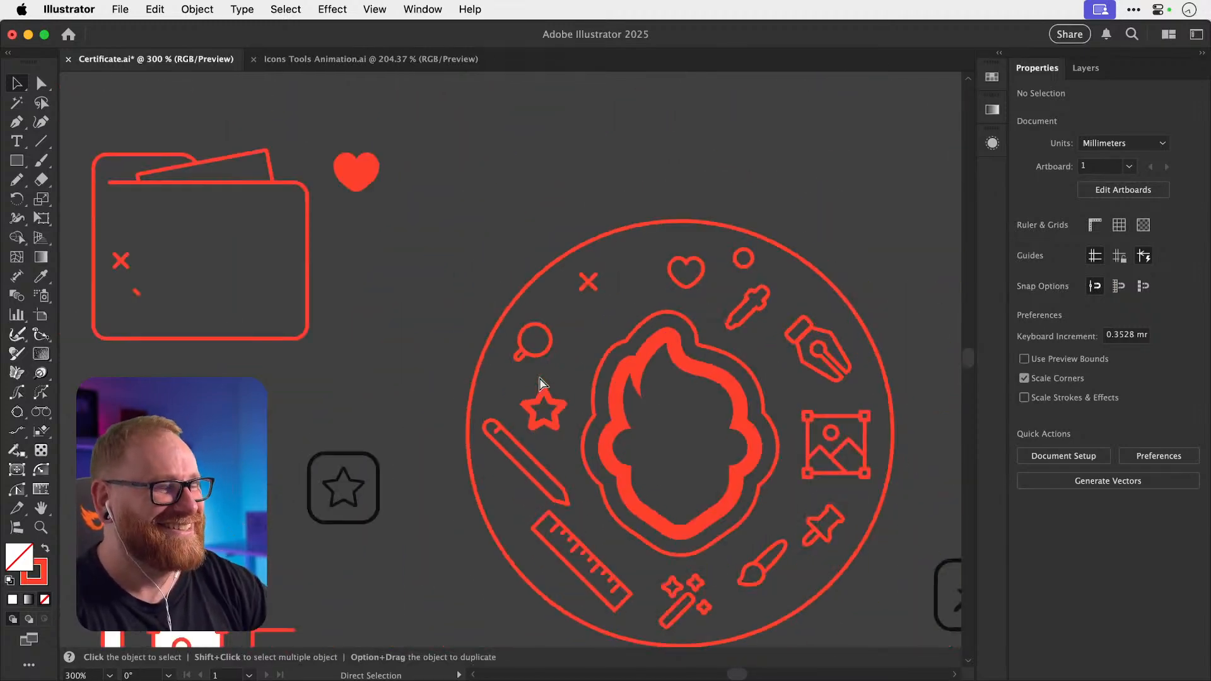
drag(523, 362, 417, 315)
drag(490, 336, 471, 311)
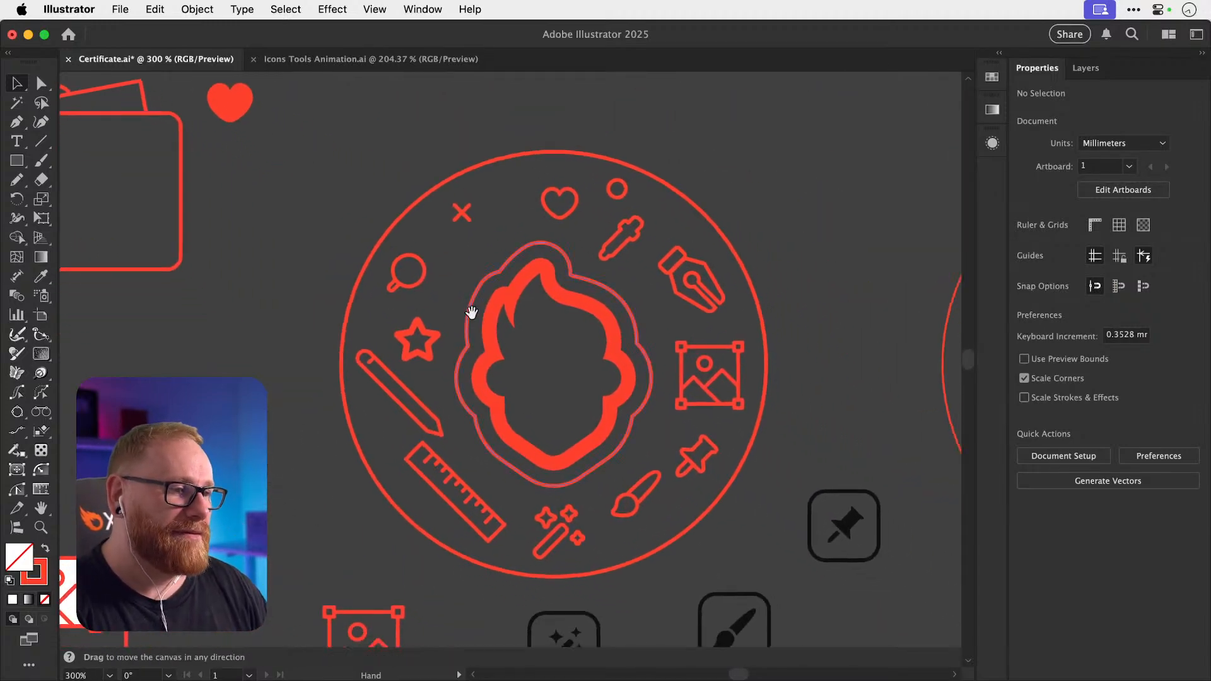
key(super+minus)
key(super+minus)
key(super+minus)
key(super+equal)
key(super+equal)
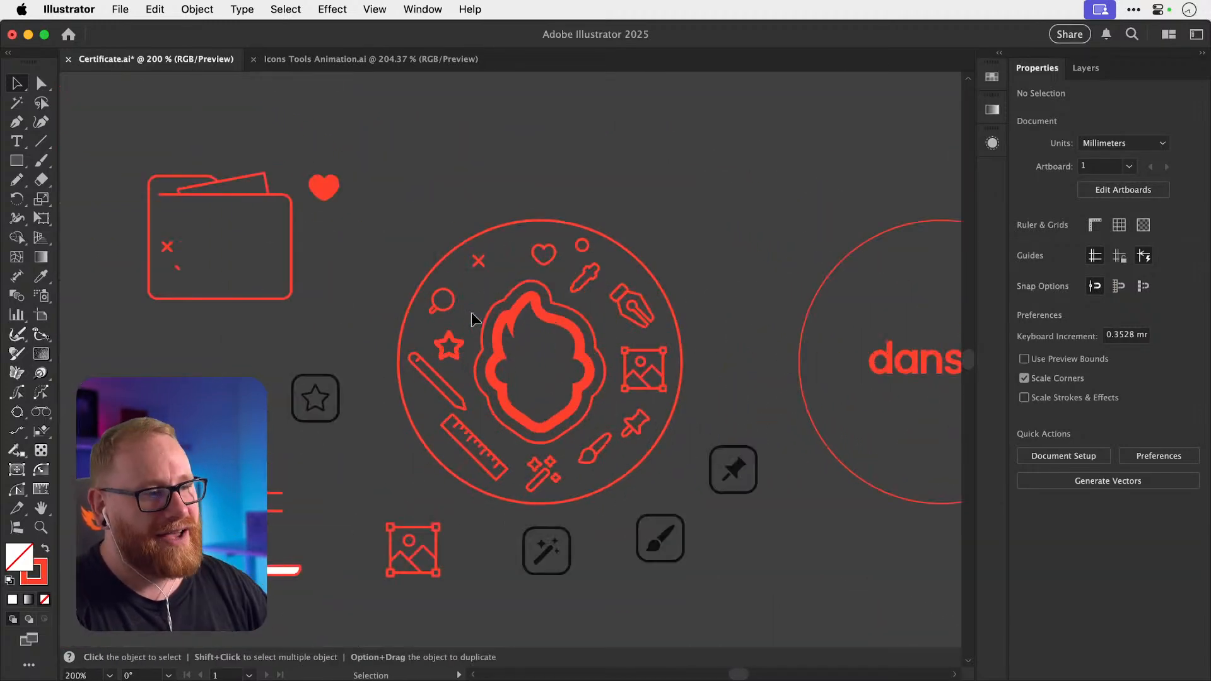
click(503, 358)
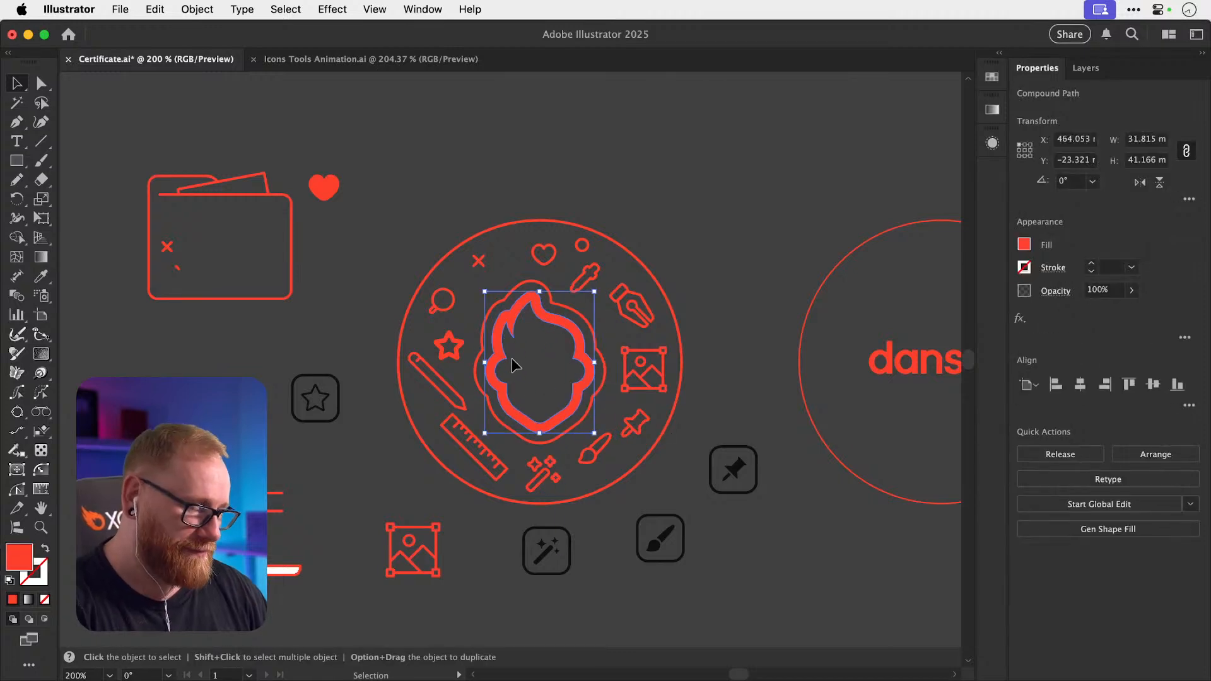
Try copying the ring outline's stroke onto the flame, then undo it.
key(i)
click(481, 336)
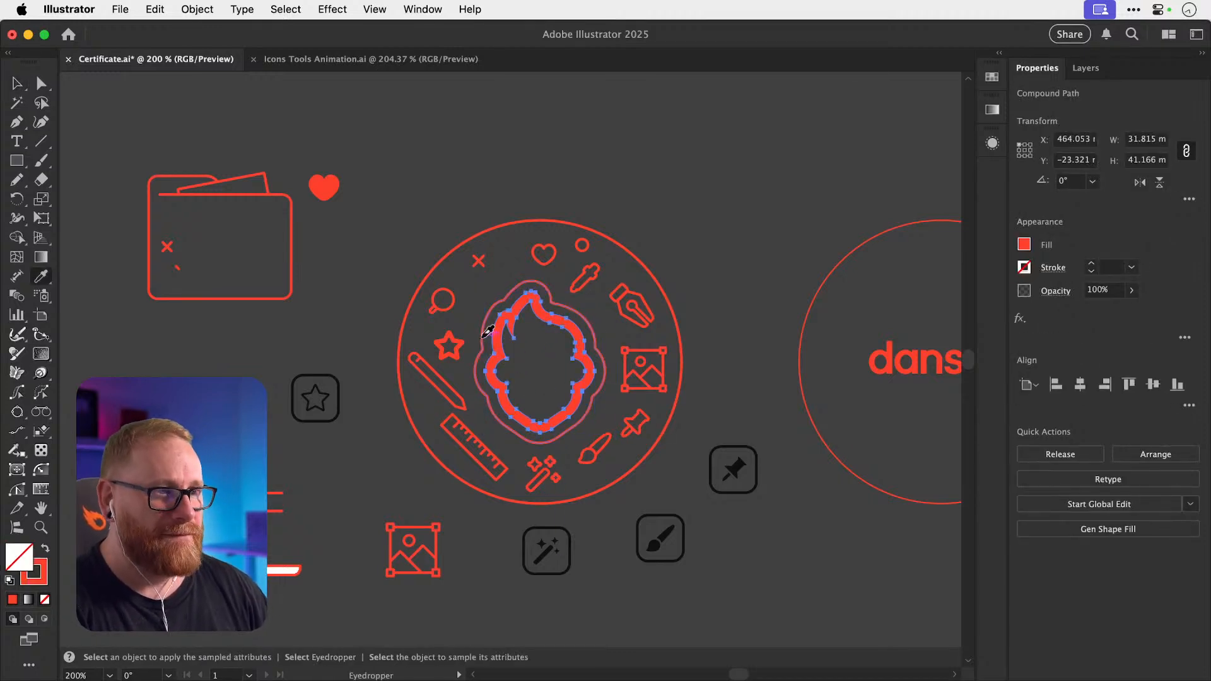
key(super+shift+a)
key(v)
key(super+z)
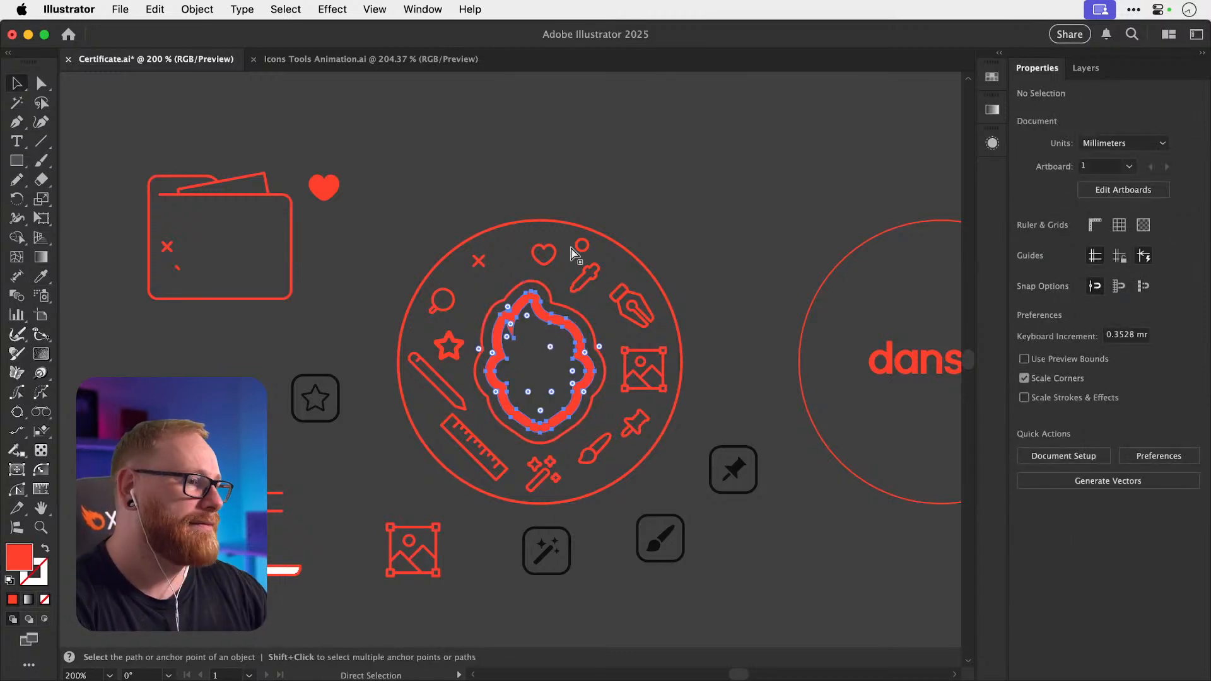
key(super+shift+a)
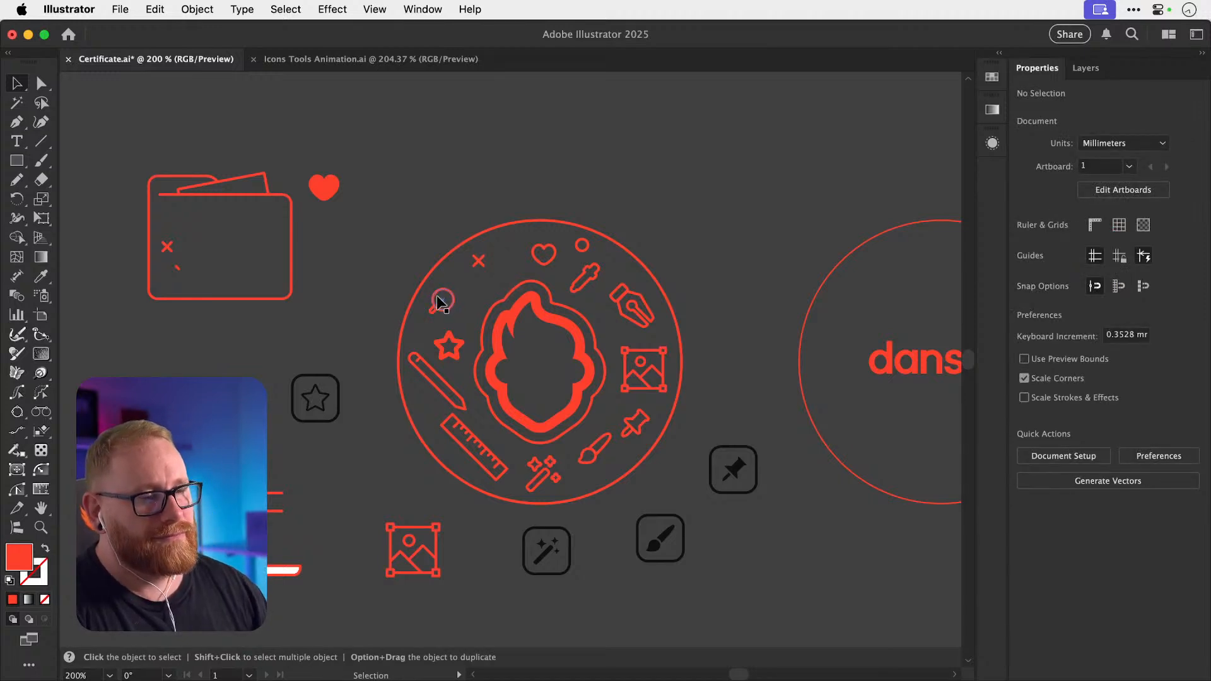
Duplicate the small circle near the pencil and move the X icon down.
key(super+space)
drag(417, 381, 490, 376)
drag(643, 202, 434, 430)
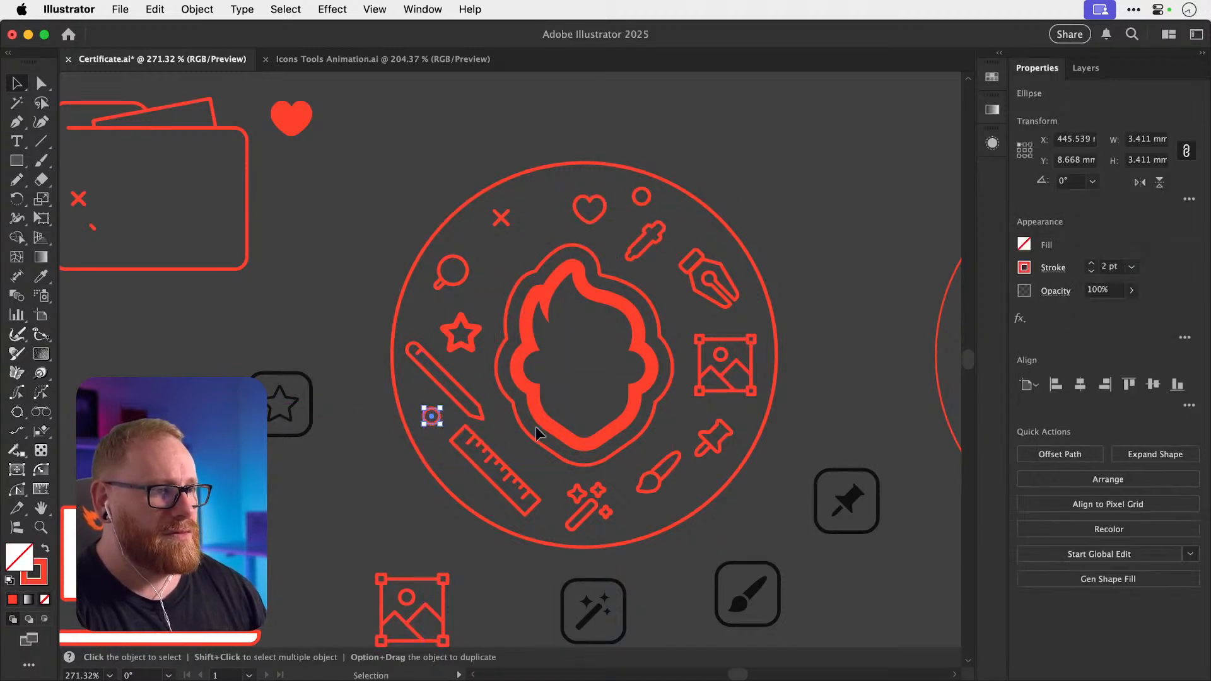
drag(501, 222, 500, 251)
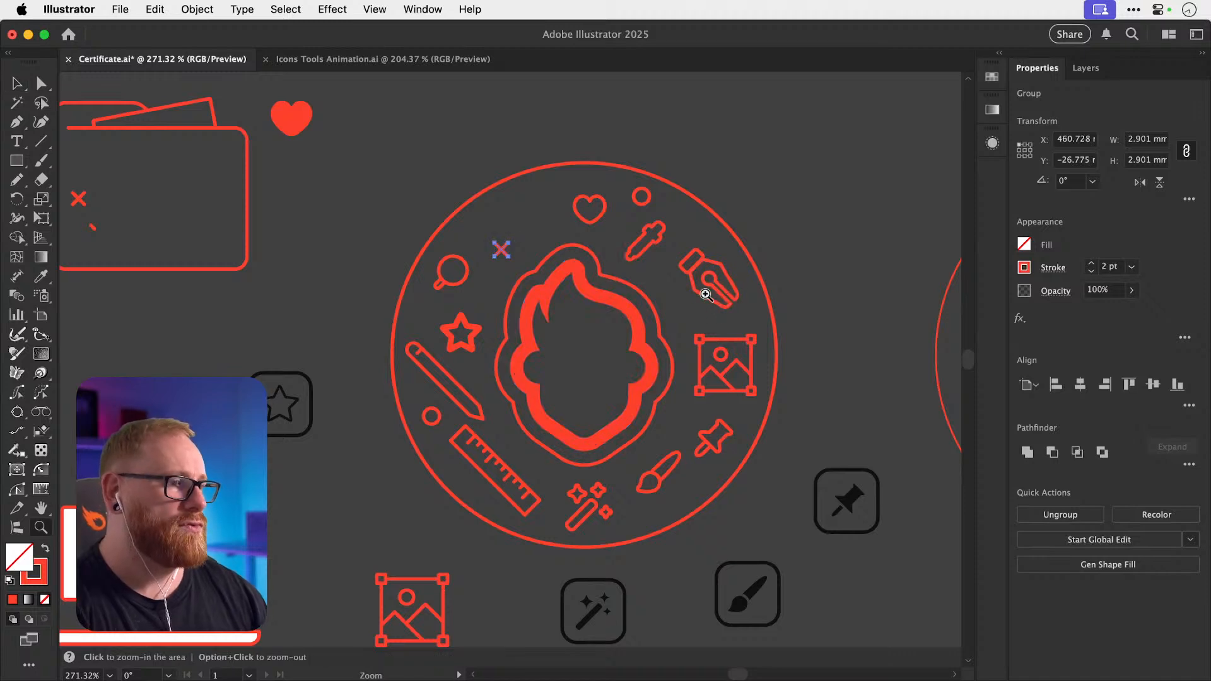
key(space)
drag(664, 355, 668, 314)
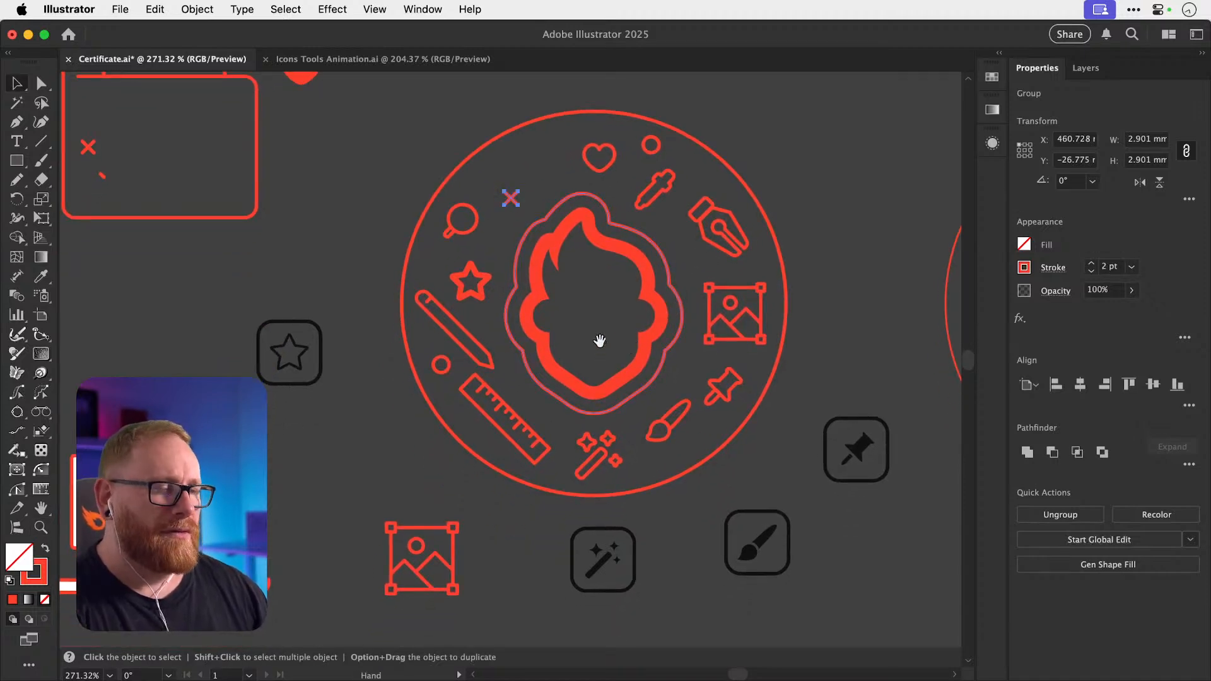
Reposition the end point of the pencil icon's short line.
key(a)
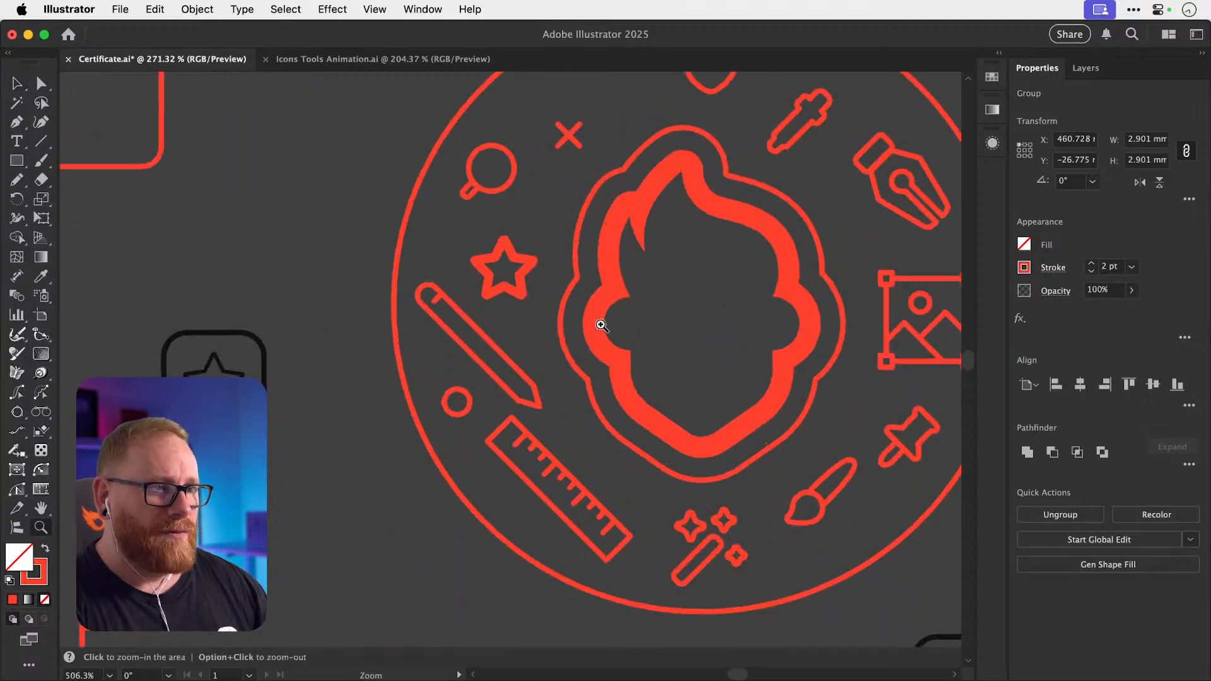
scroll(413, 300, up, 6)
drag(484, 299, 524, 281)
click(504, 300)
key(v)
key(super+shift+a)
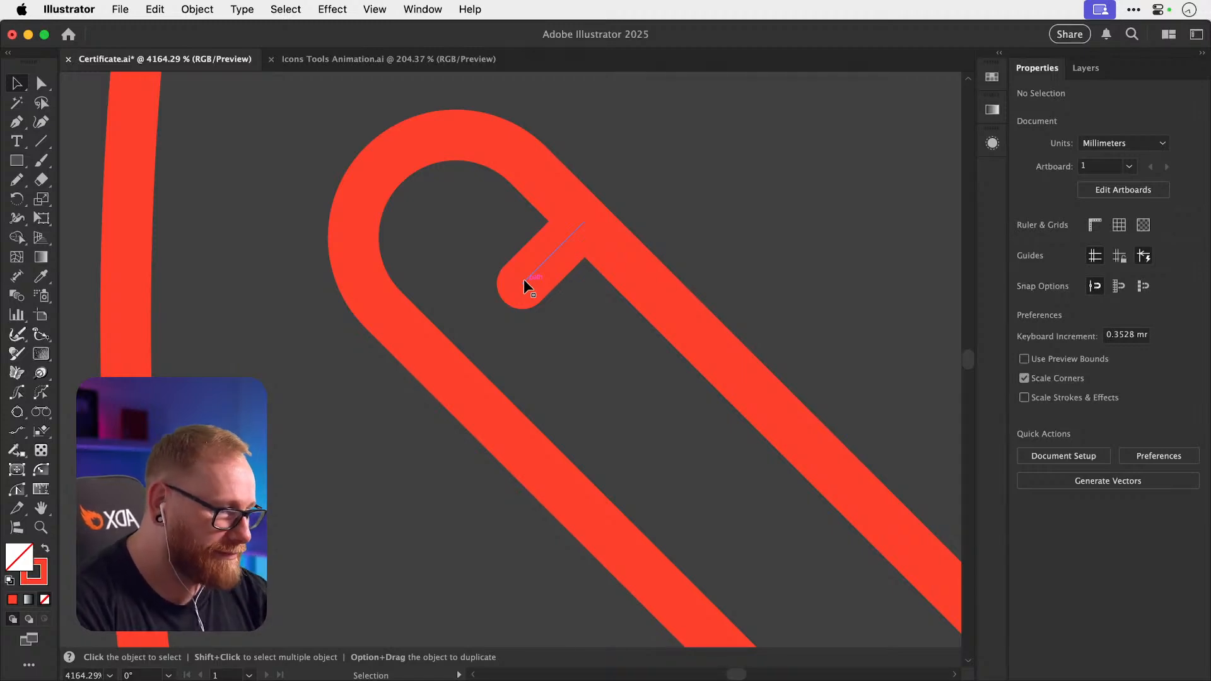
Give the star icon the stroke style sampled from a neighbouring icon.
key(super+minus)
key(super+minus)
key(super+minus)
key(super+minus)
key(super+minus)
key(super+minus)
key(super+minus)
key(super+minus)
key(super+minus)
key(super+minus)
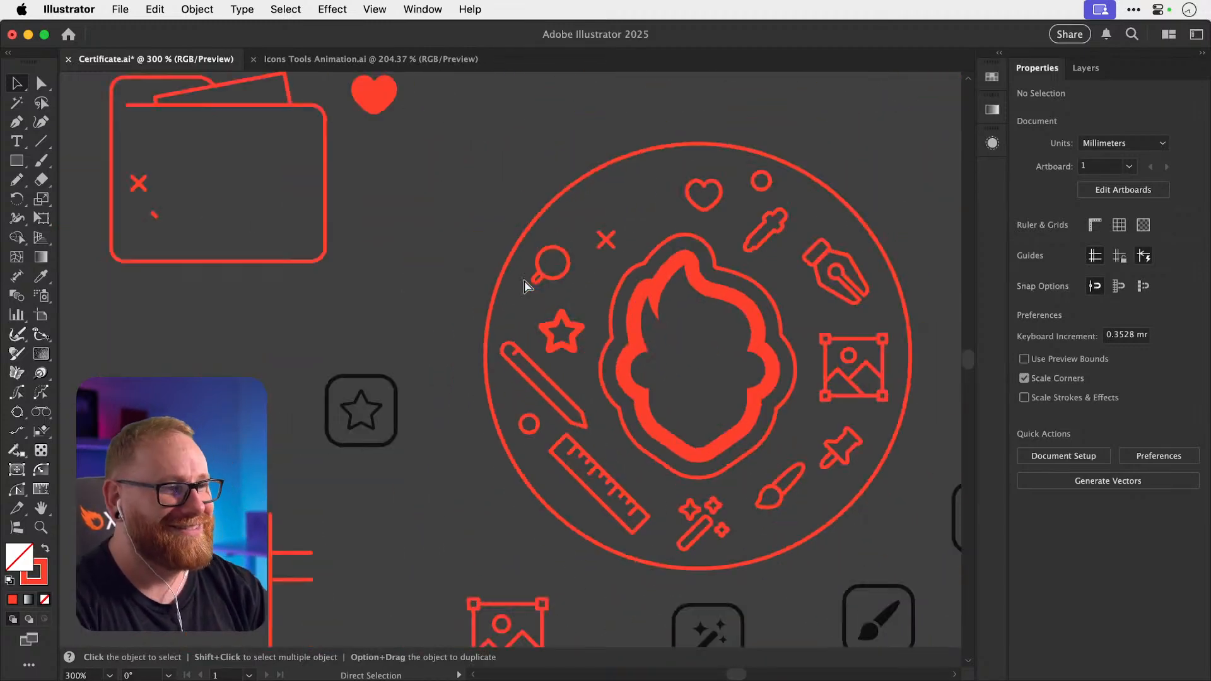
key(z)
click(554, 357)
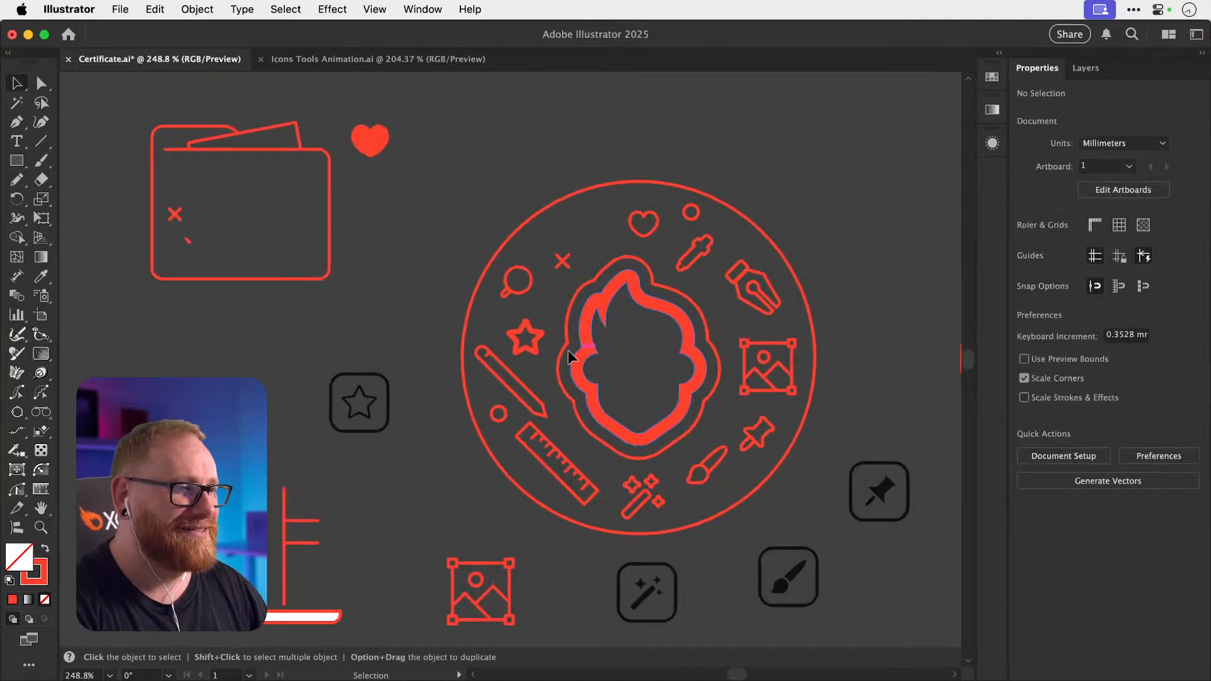
key(v)
click(522, 346)
key(i)
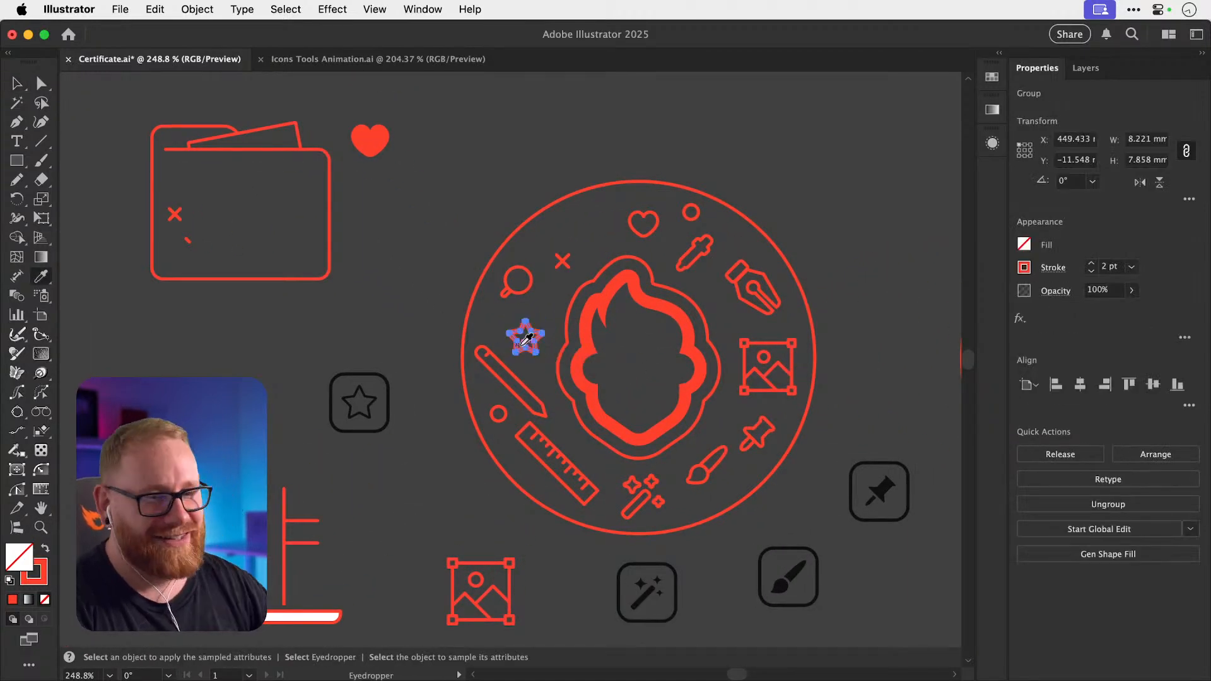
key(shift+super+a)
Remove the star's inner outline so only a single thin star outline remains.
key(z)
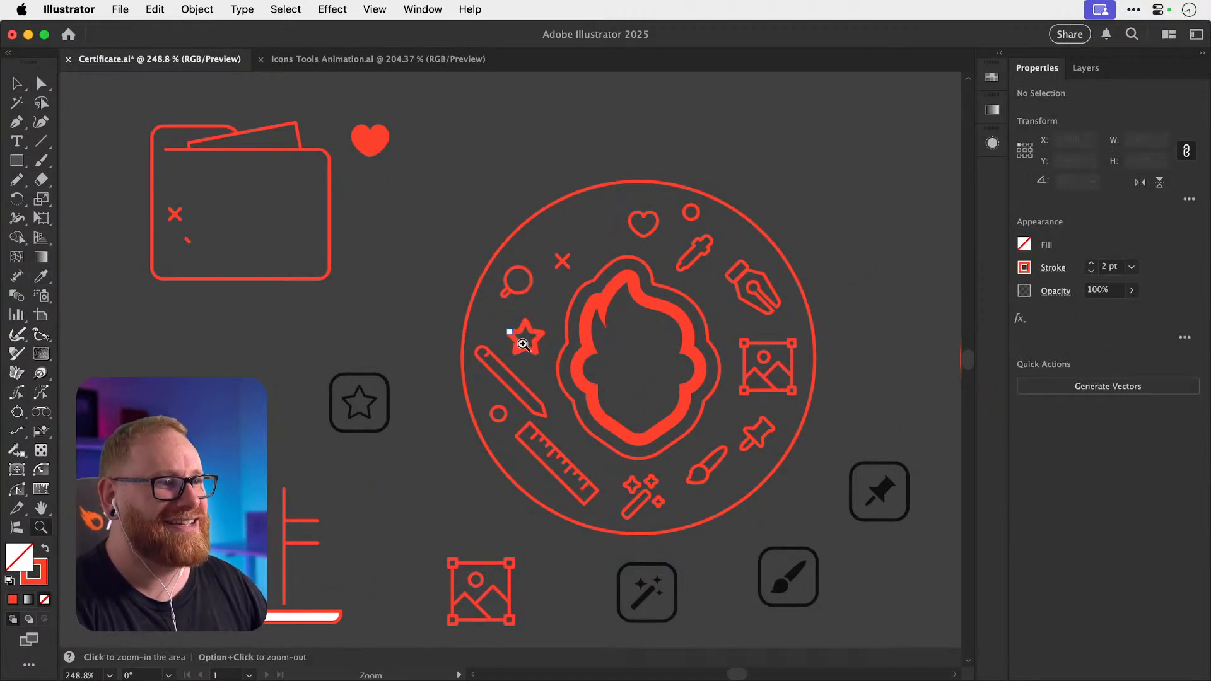
drag(521, 338, 616, 376)
key(a)
click(527, 389)
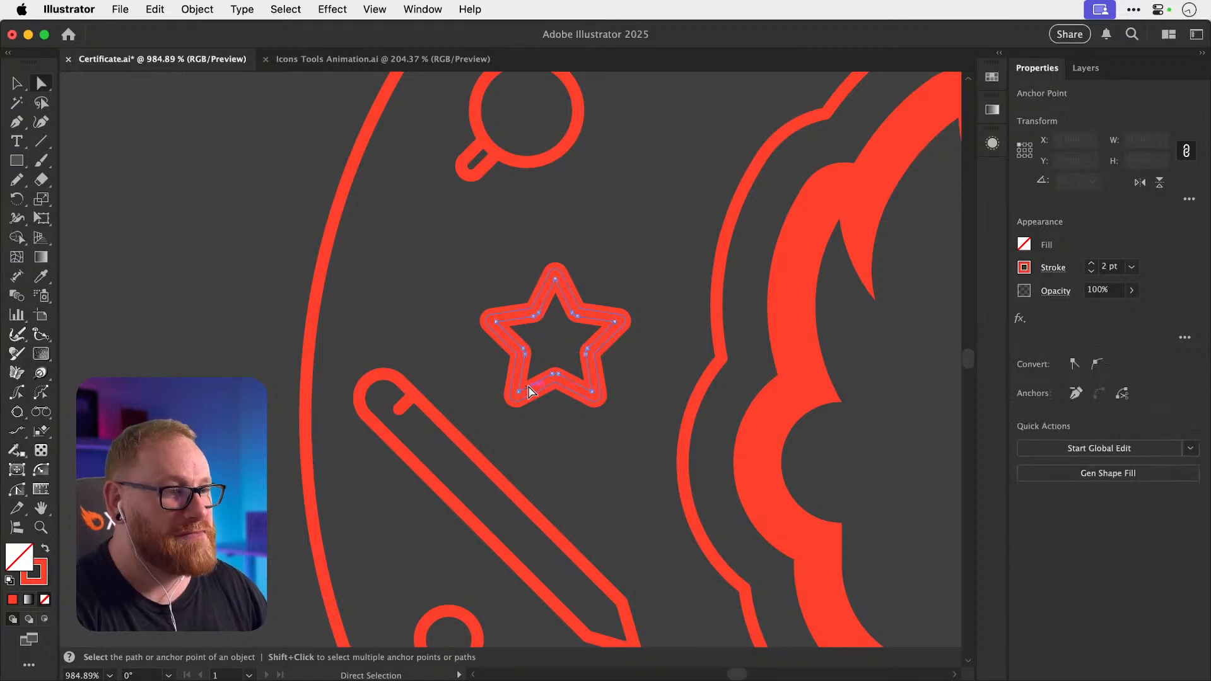
key(super+x)
key(super+x)
key(v)
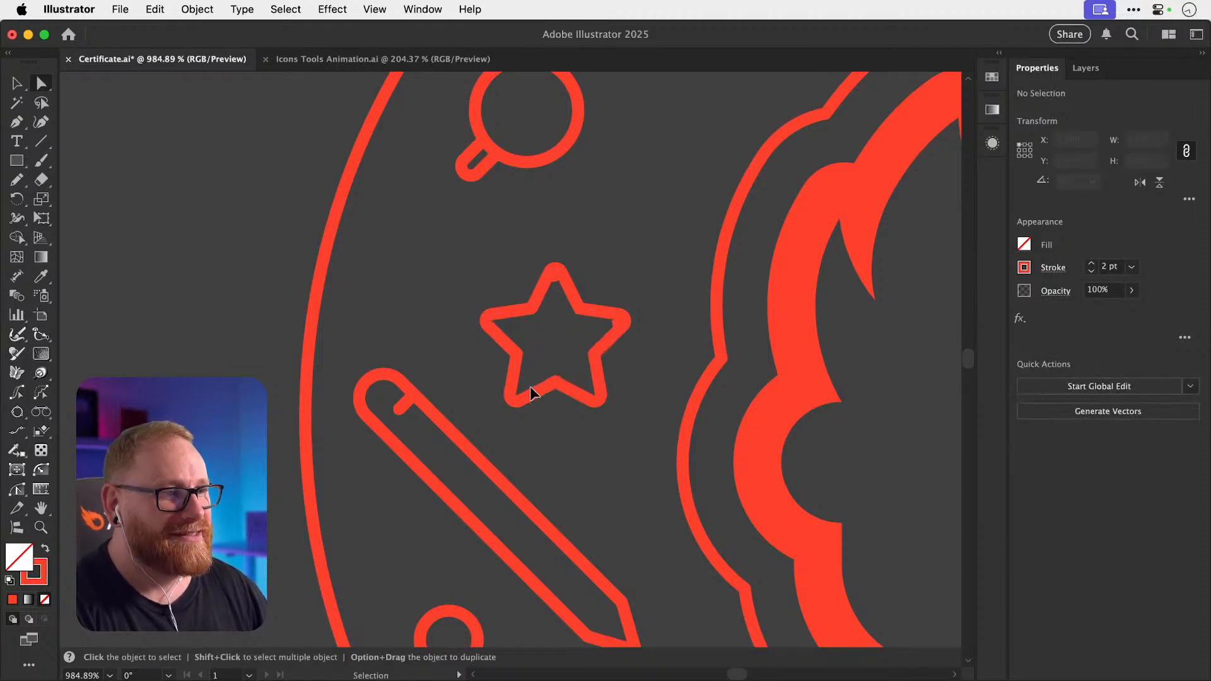
click(530, 386)
key(shift+super+a)
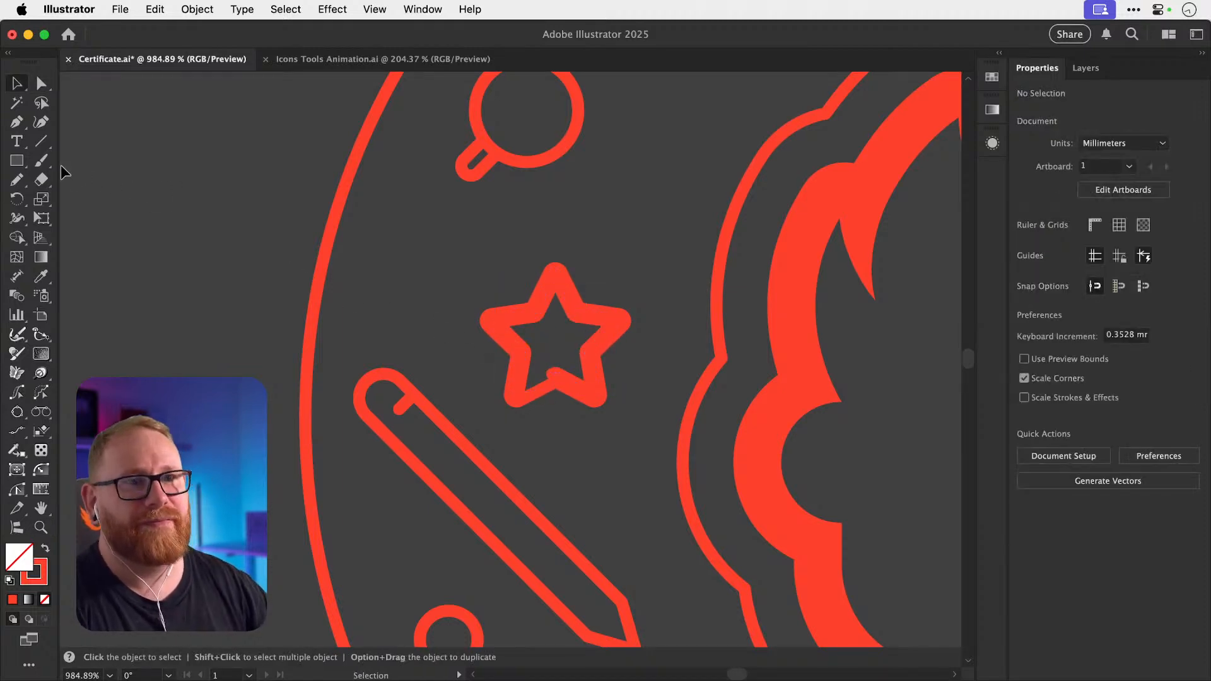
drag(16, 160, 82, 211)
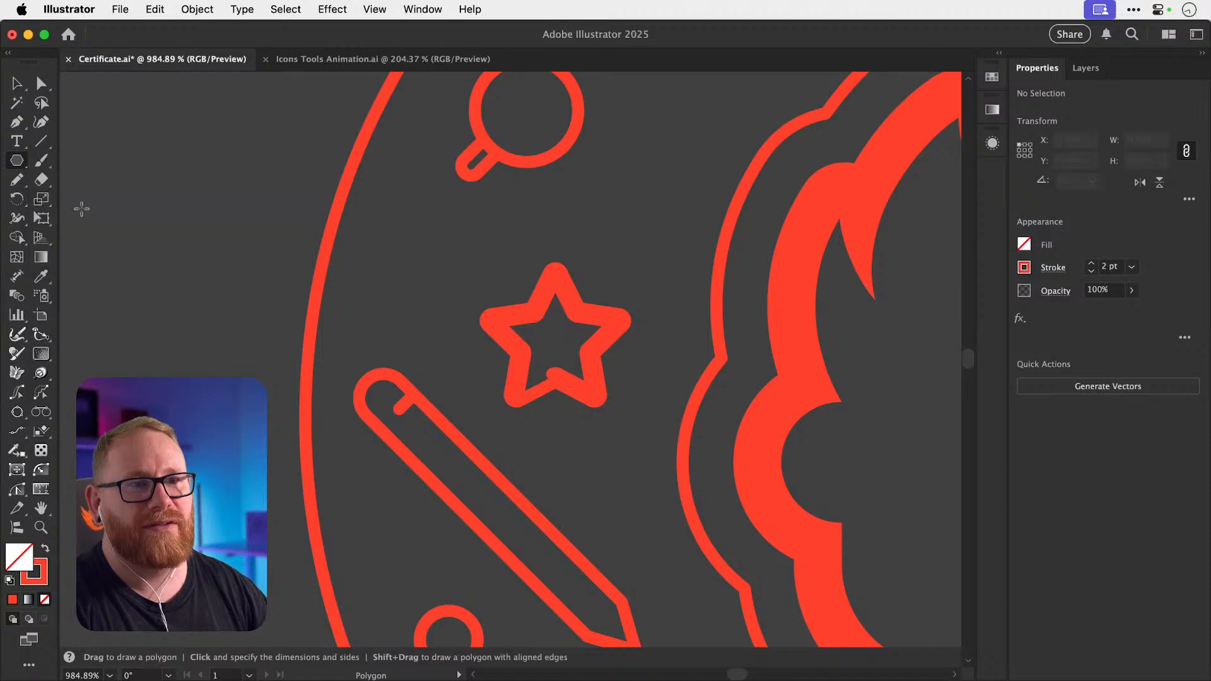
Create a new five-point star with the Star tool.
click(253, 220)
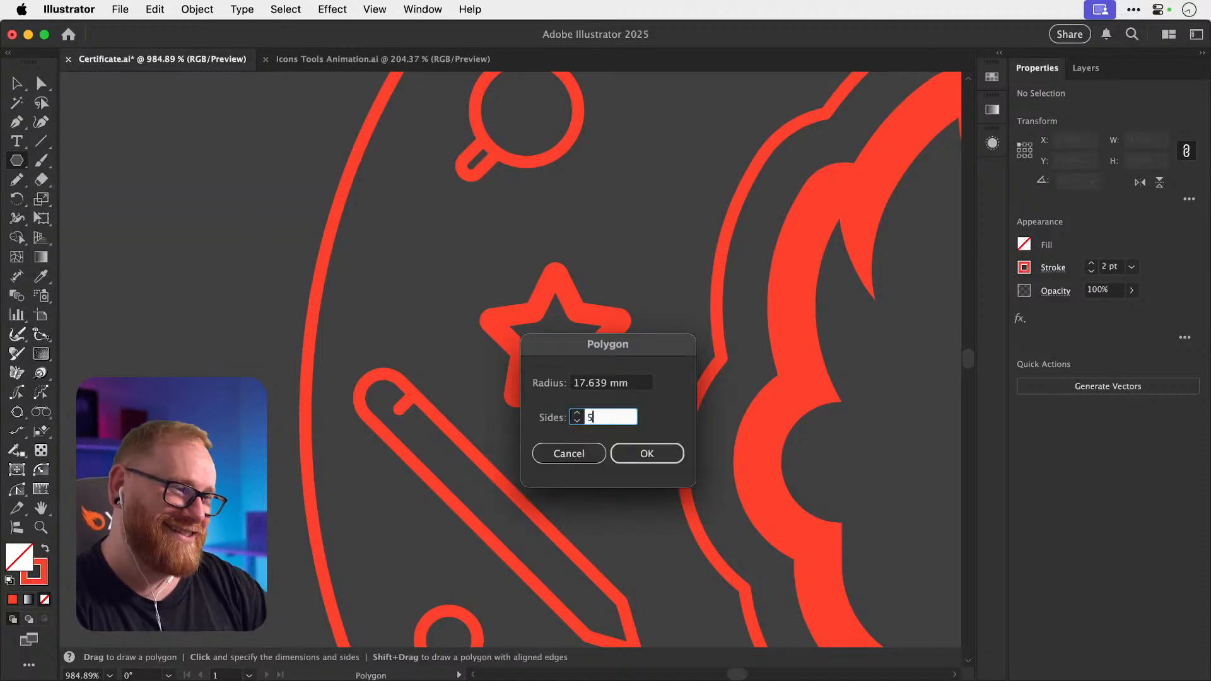
key(Return)
super+click(305, 265)
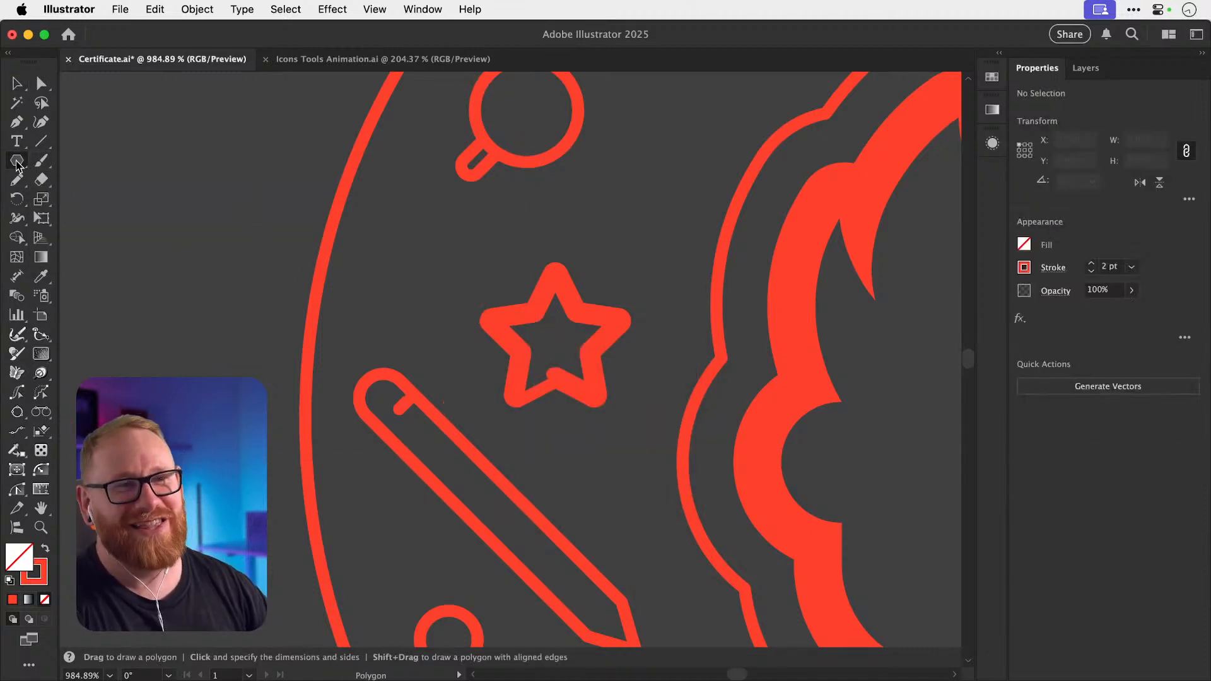
drag(17, 165, 203, 235)
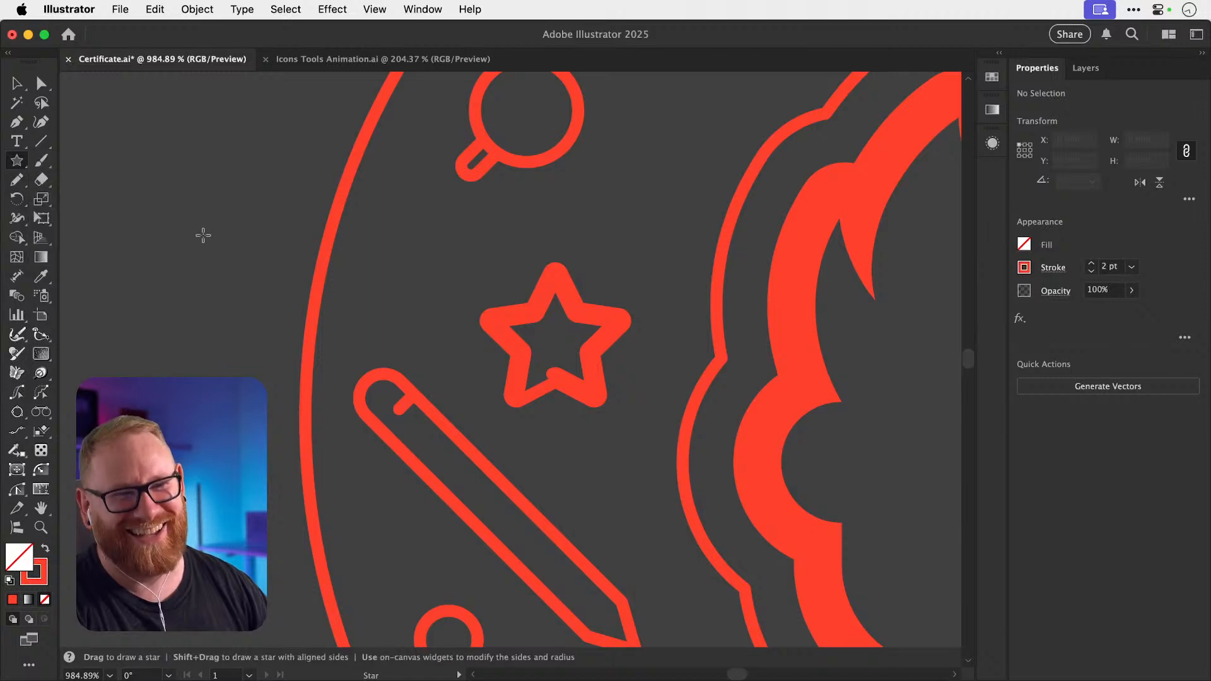
click(203, 235)
click(637, 409)
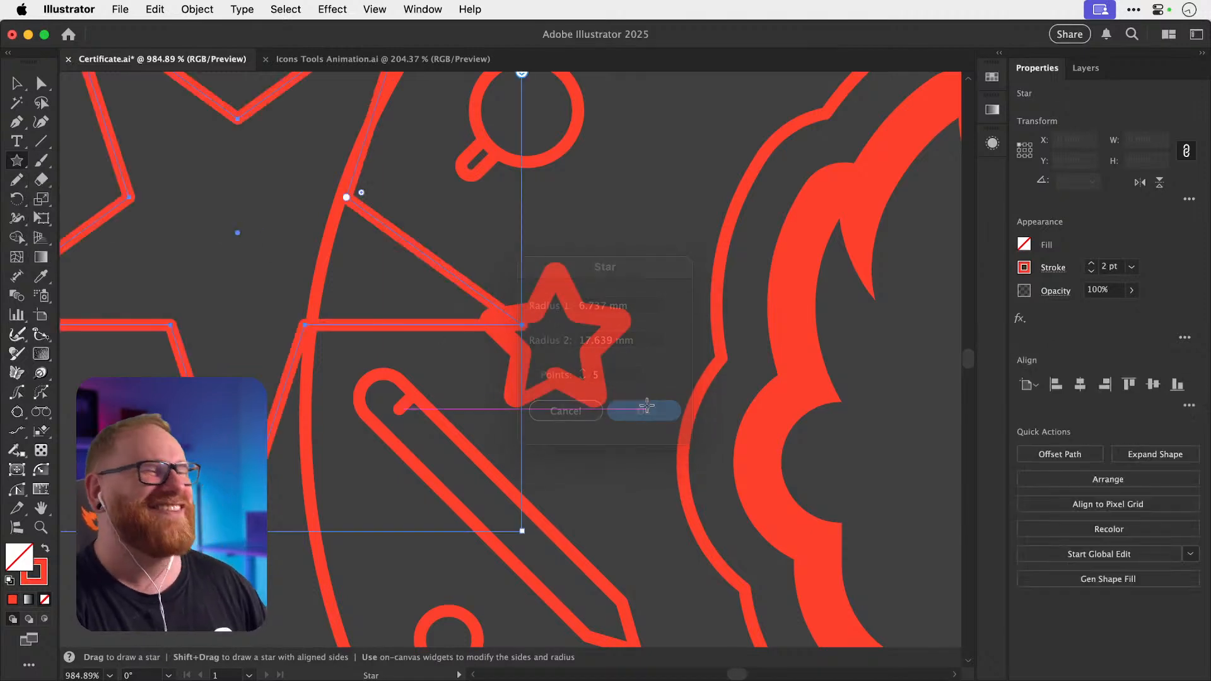
Shrink the new star to a small size and rotate it upright.
key(v)
drag(522, 533, 295, 291)
key(r)
drag(236, 162, 205, 276)
key(v)
Delete the old star icon from the badge ring.
key(space)
drag(401, 248, 300, 374)
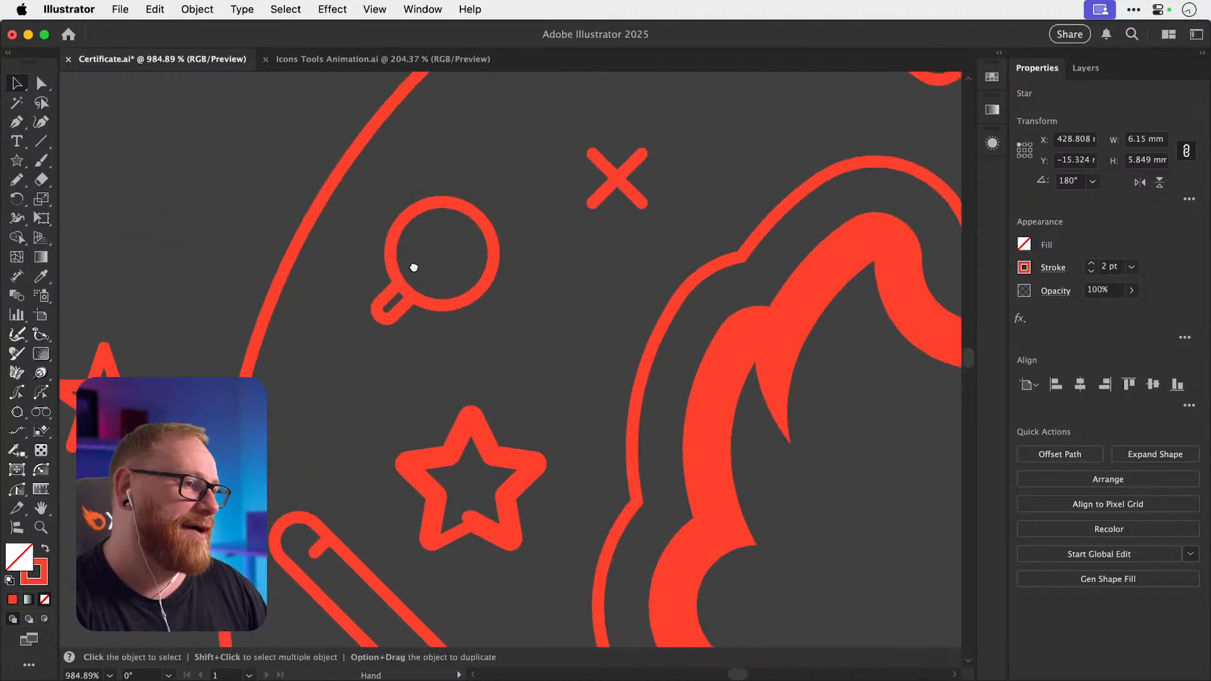
drag(411, 189, 329, 310)
mouse_move(425, 282)
mouse_down()
mouse_move(375, 376)
mouse_move(489, 306)
mouse_up()
key(space)
drag(376, 438, 567, 273)
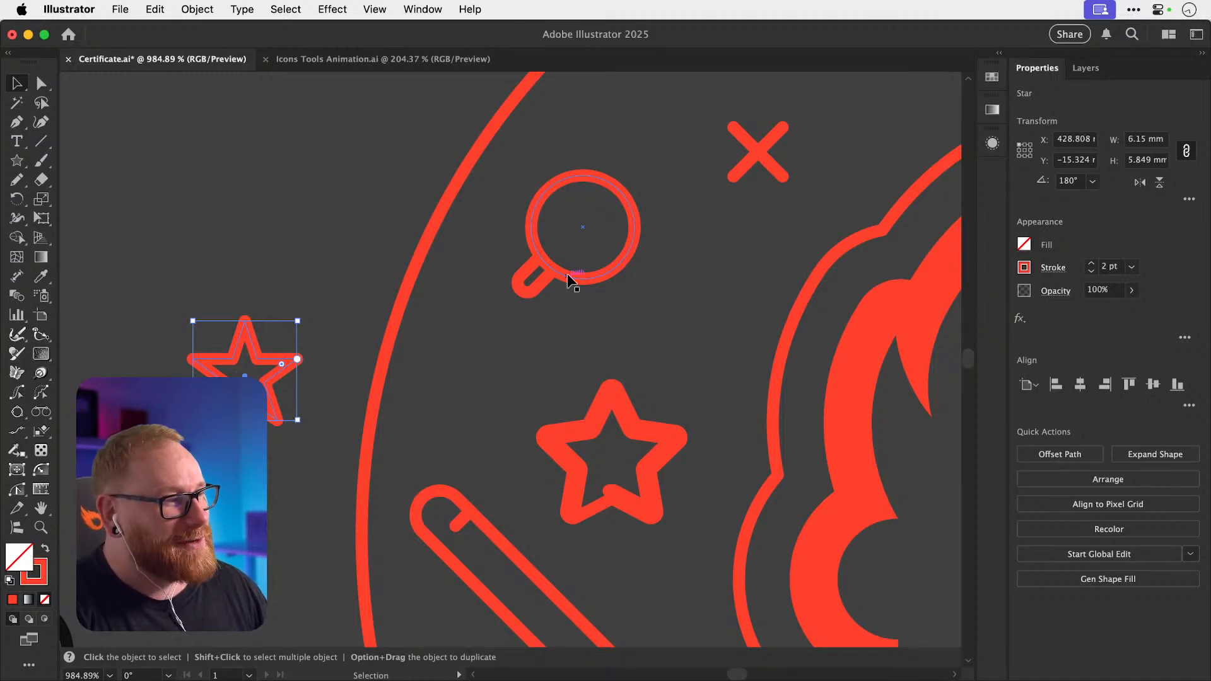
scroll(438, 383, down, 3)
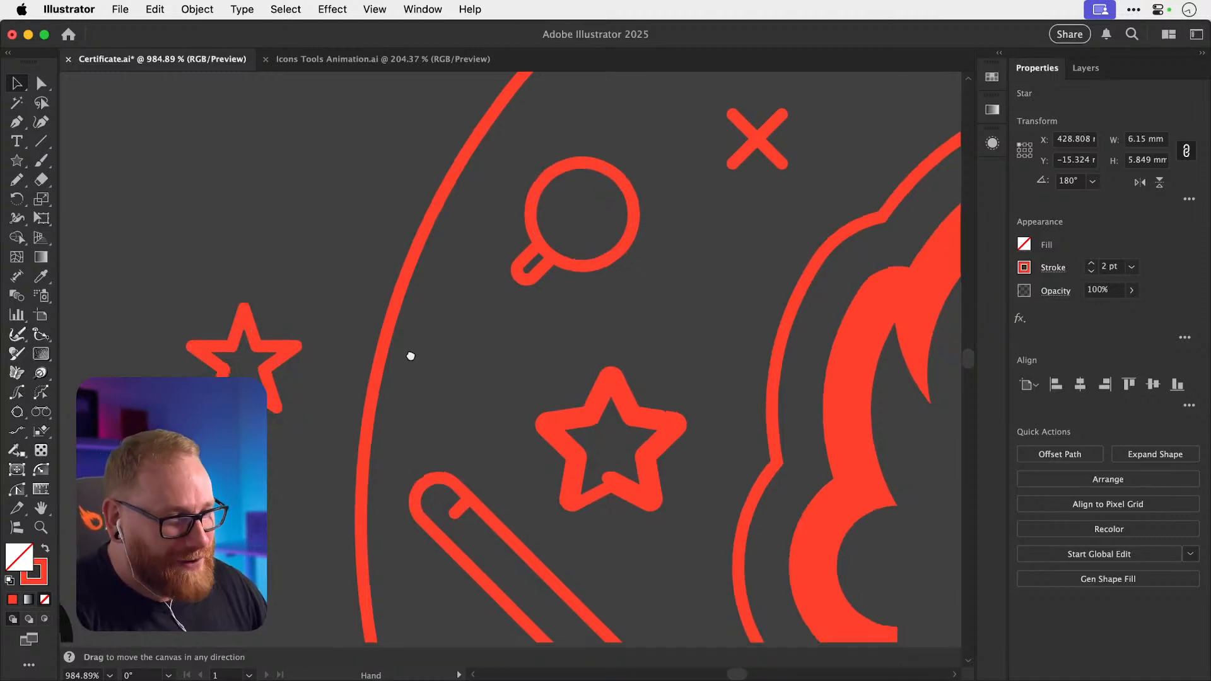
click(563, 393)
key(Delete)
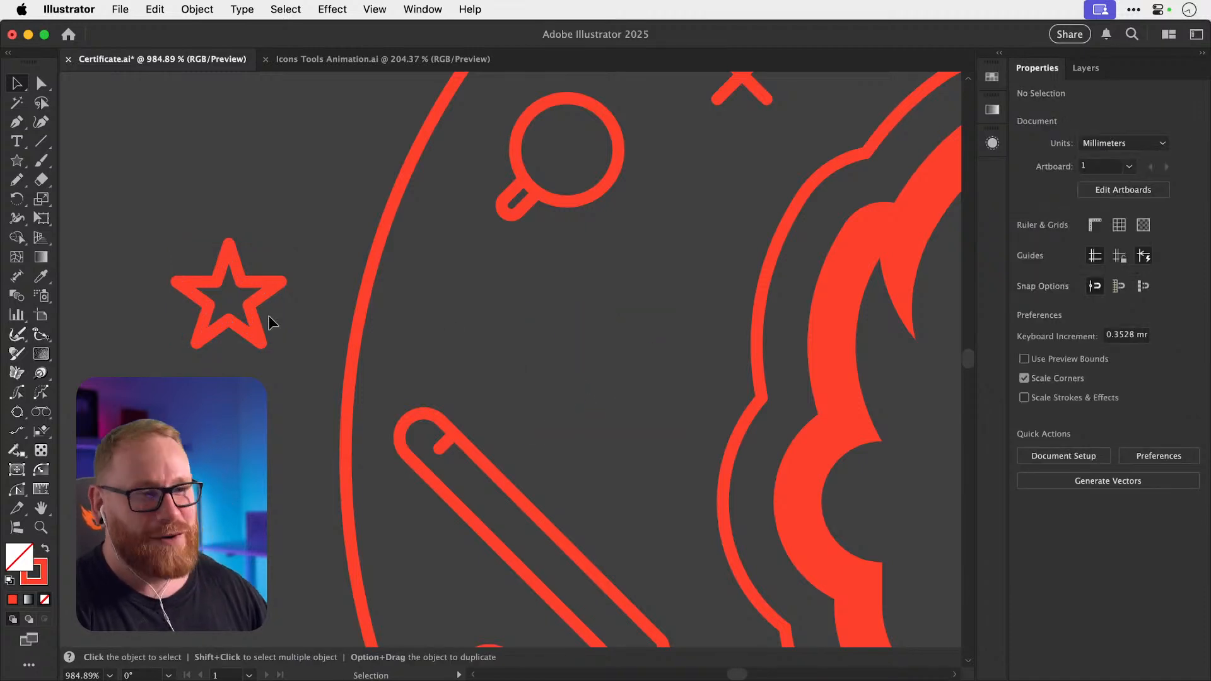
Move the new star into the old star's spot and scale it to about 7.9 mm wide.
drag(267, 315, 631, 350)
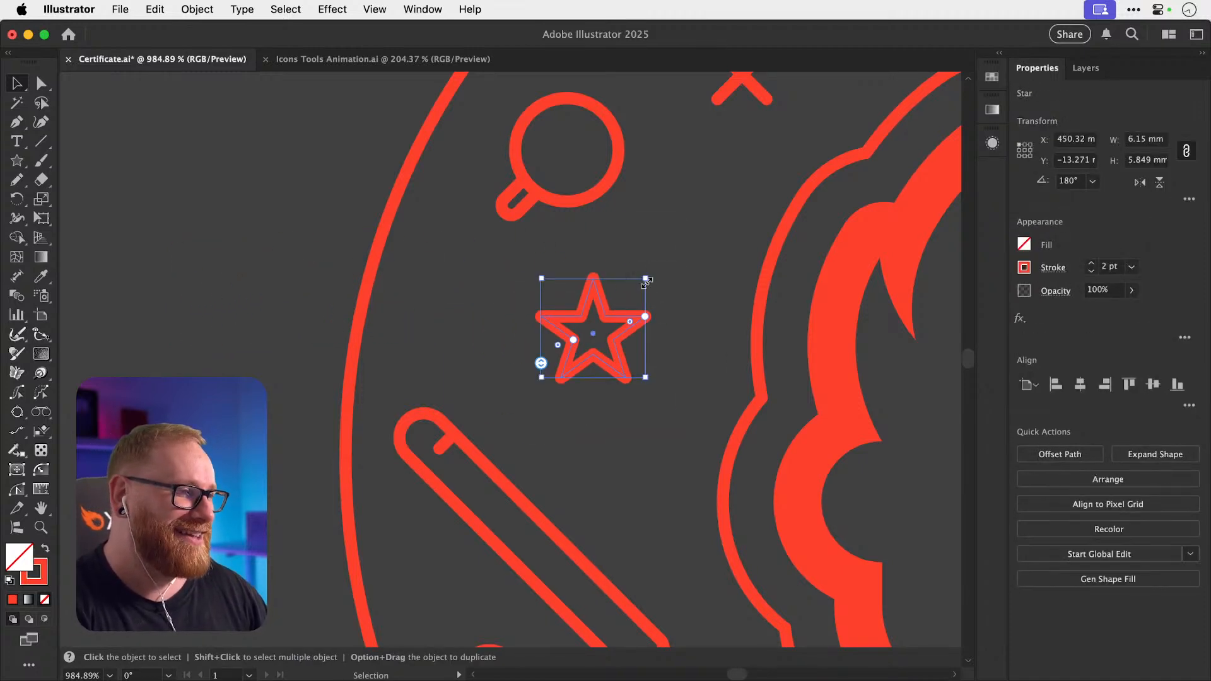
drag(646, 281, 598, 285)
key(a)
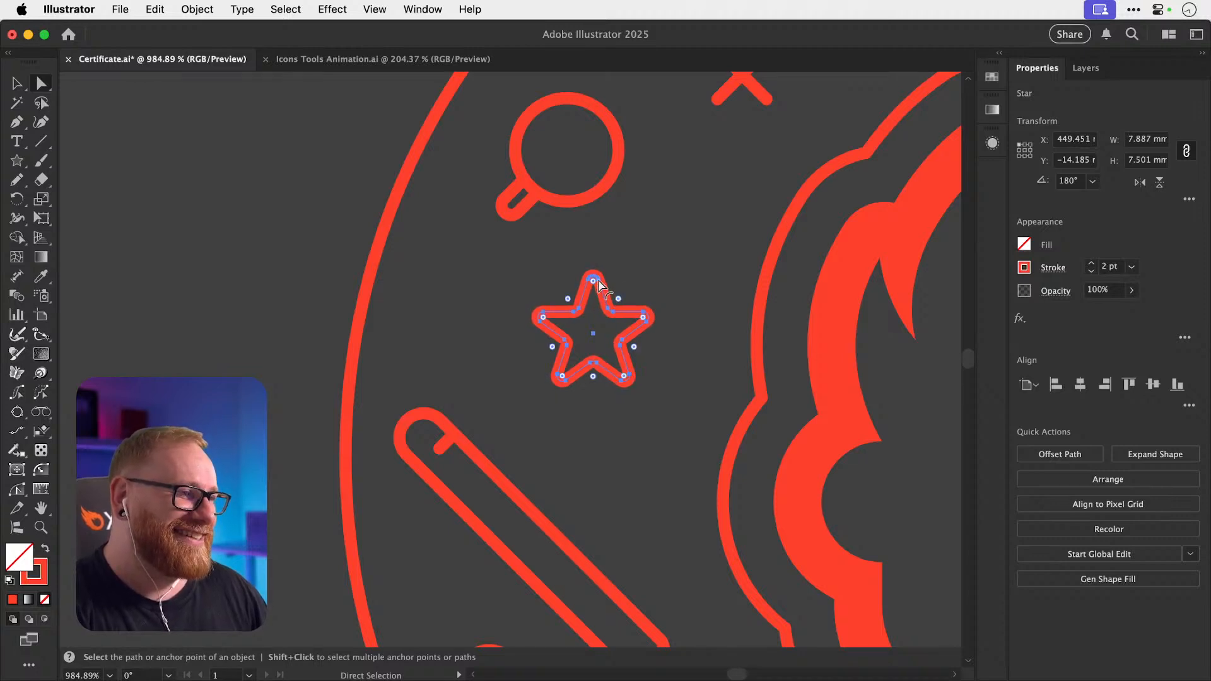
click(294, 321)
Recentre the whole badge in view and save the certificate file.
key(v)
key(super+minus)
key(super+minus)
key(super+minus)
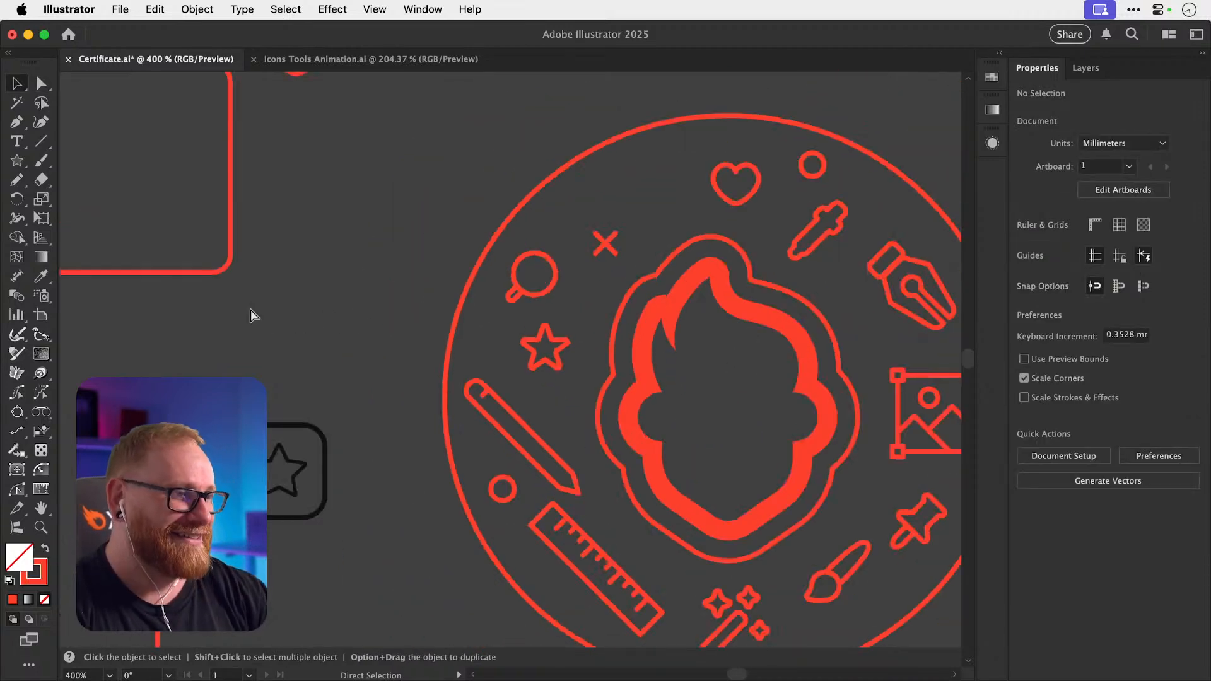
key(super+minus)
key(space)
drag(564, 278, 496, 261)
key(z)
key(v)
key(space)
drag(538, 322, 483, 345)
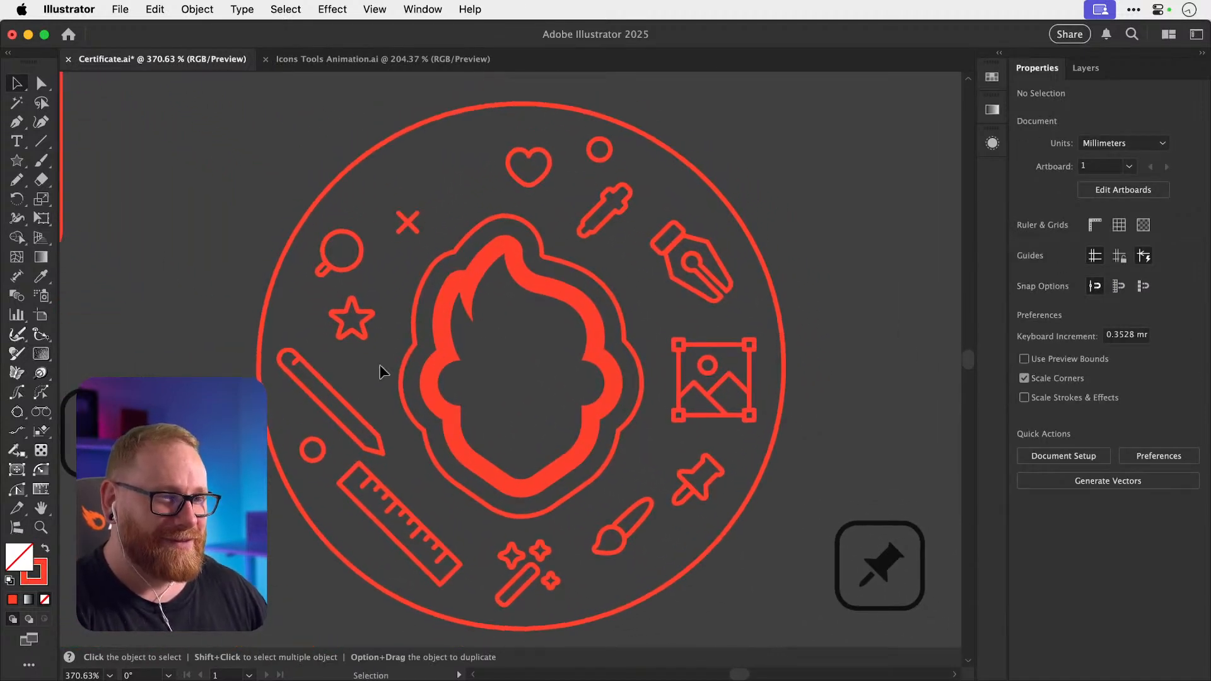
click(333, 380)
key(a)
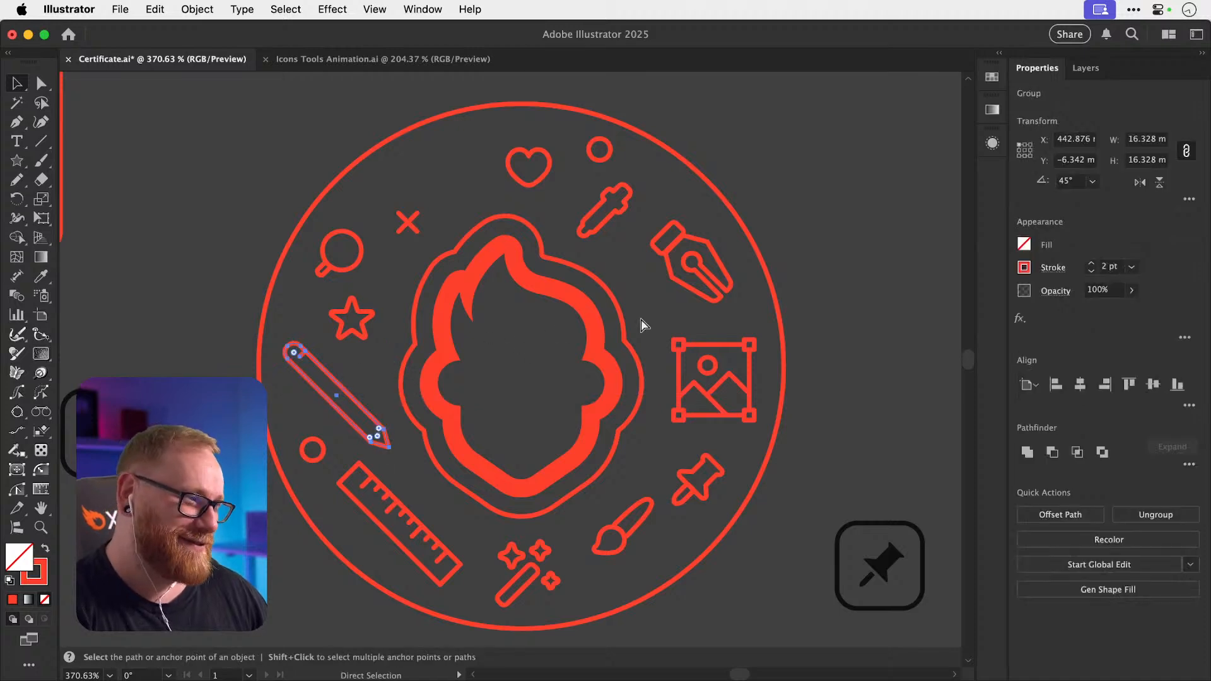
click(873, 313)
key(super+s)
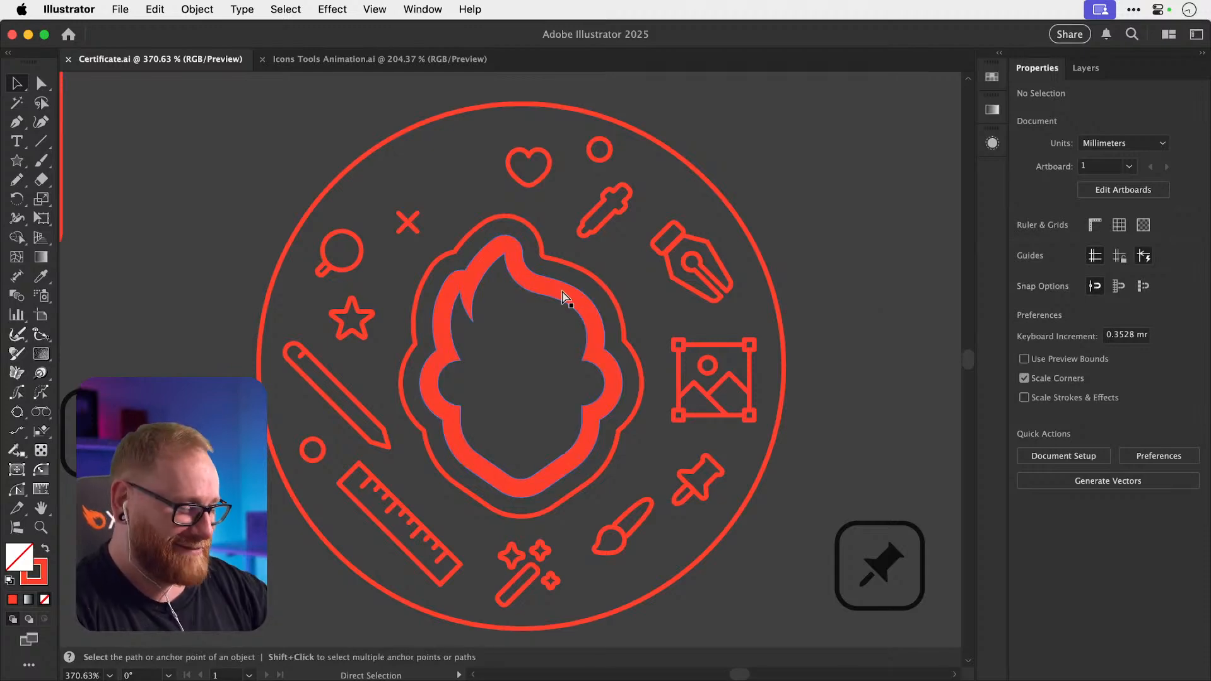
Flip the brush icon horizontally, shift it right, and nudge the pushpin into position.
key(super+minus)
key(super+minus)
drag(546, 353, 541, 284)
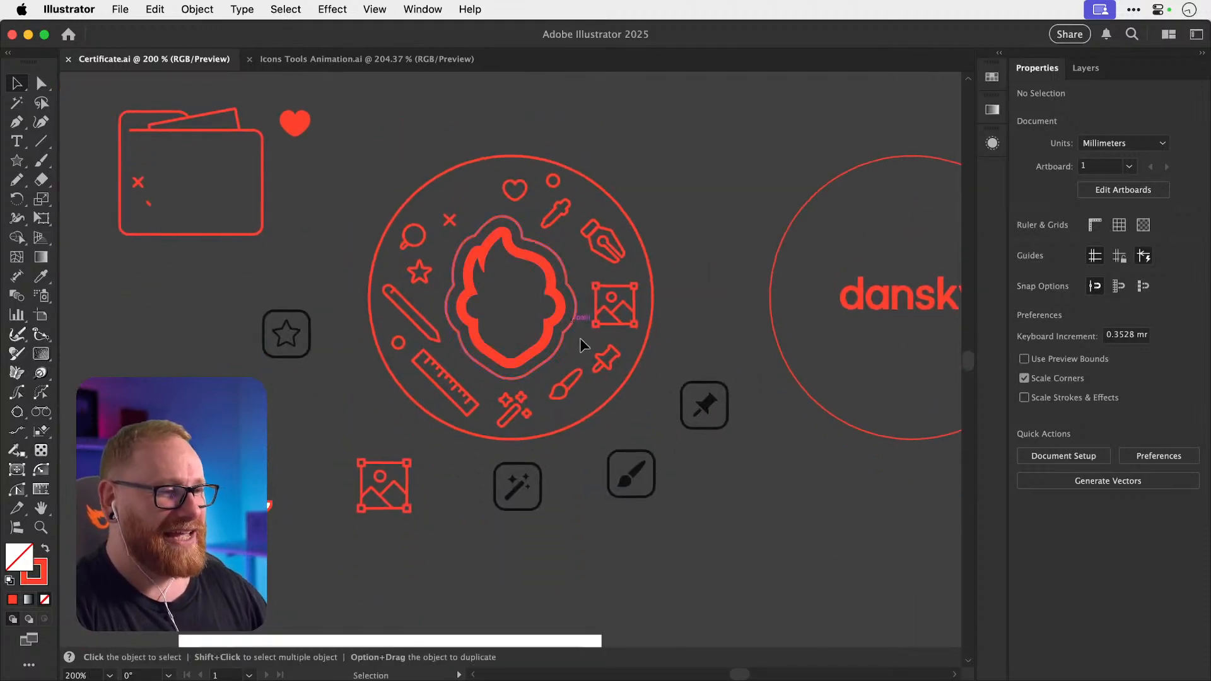
drag(580, 341, 662, 435)
click(573, 379)
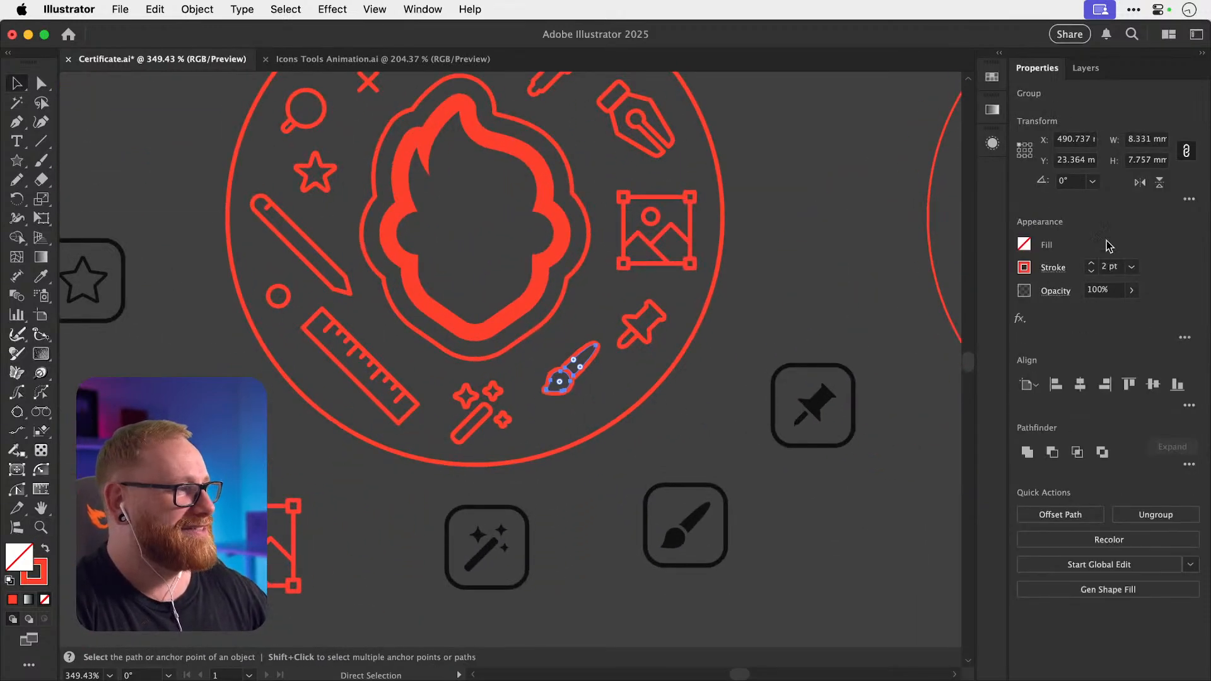
click(1142, 188)
key(super+shift+a)
drag(541, 379, 593, 388)
mouse_move(645, 340)
mouse_down()
mouse_move(641, 394)
mouse_move(624, 383)
mouse_move(651, 417)
mouse_move(677, 366)
mouse_move(717, 409)
mouse_up()
click(810, 327)
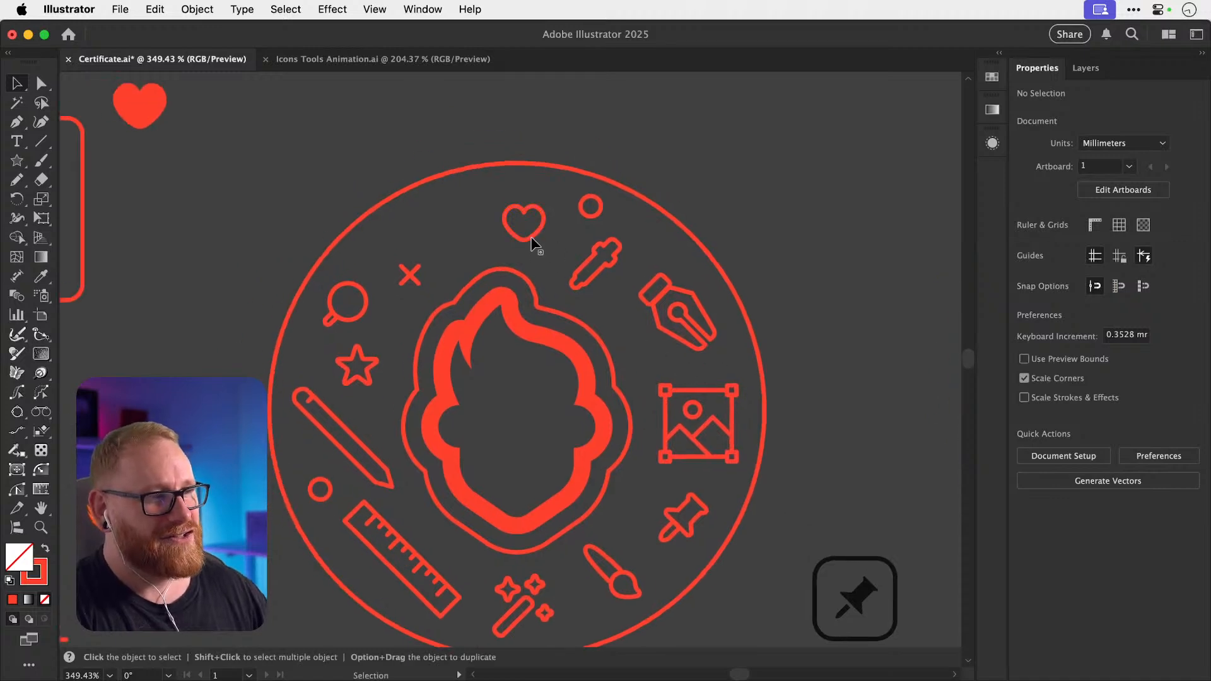
Enlarge the heart icon about its centre and raise it slightly.
drag(543, 206, 551, 199)
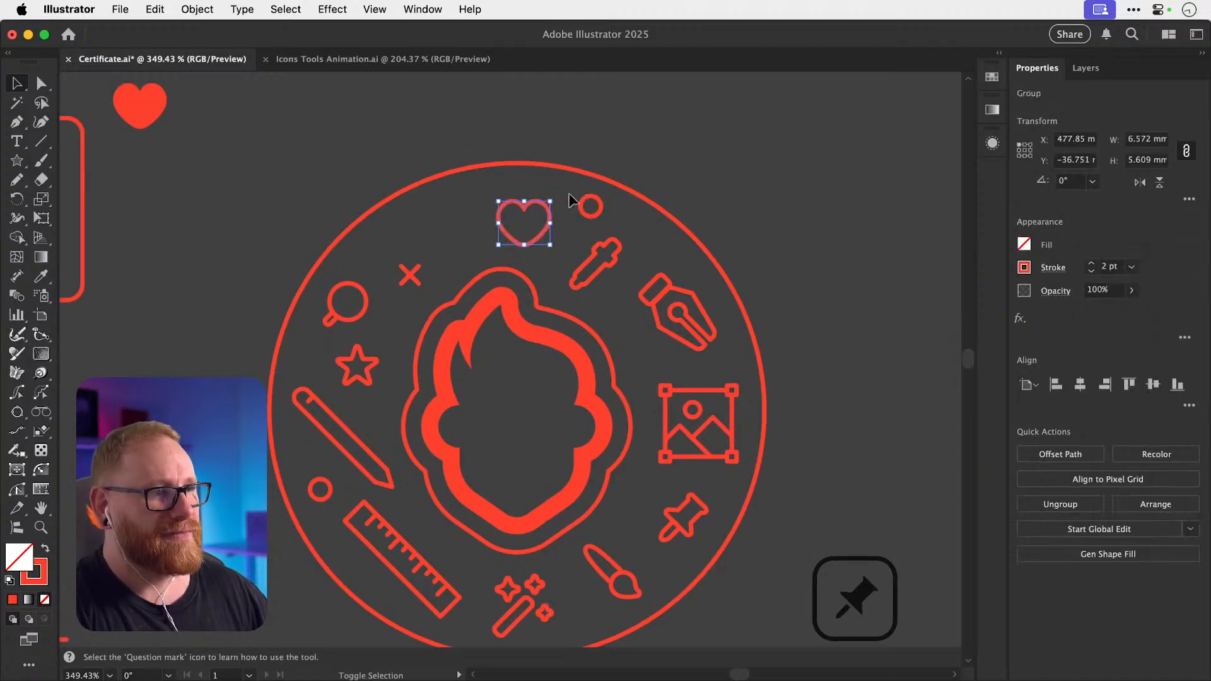
click(785, 202)
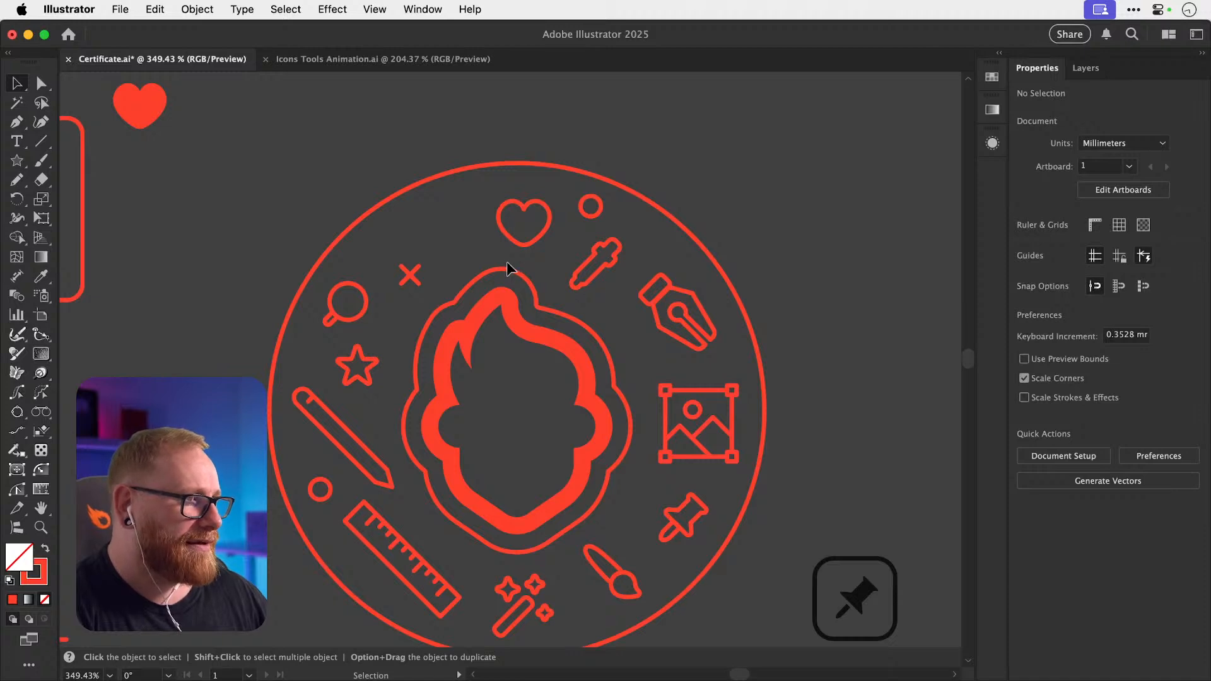
drag(524, 244, 531, 237)
click(688, 167)
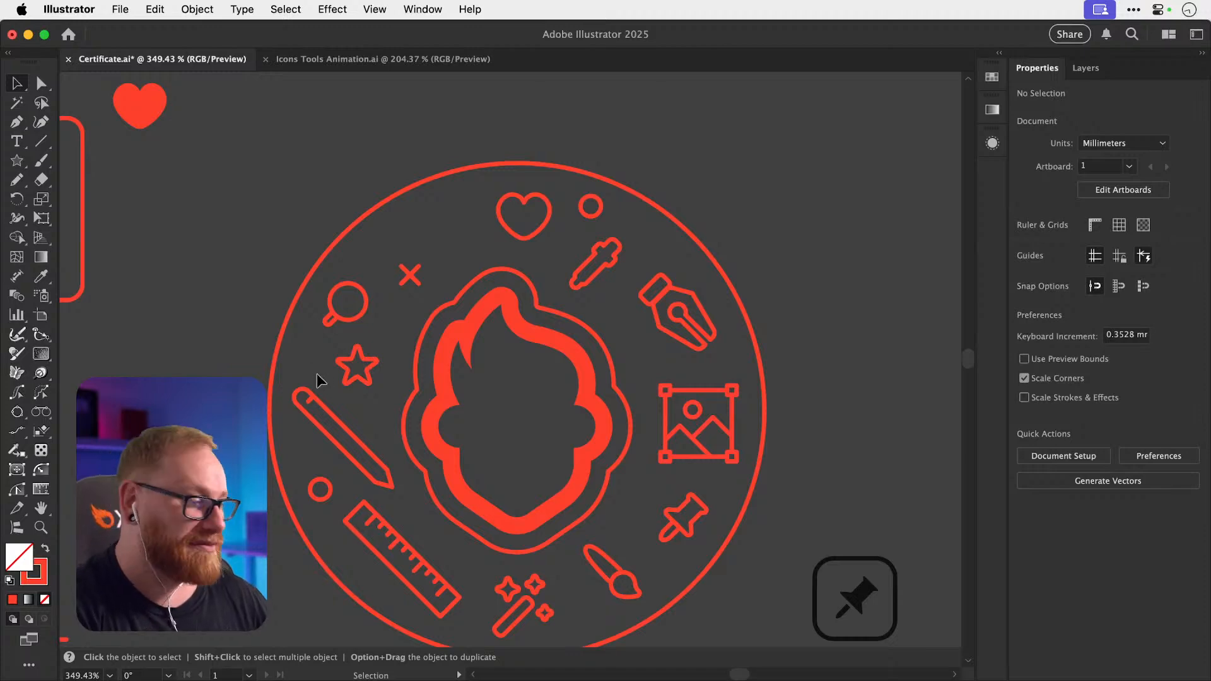
key(super+minus)
key(super+minus)
key(super+minus)
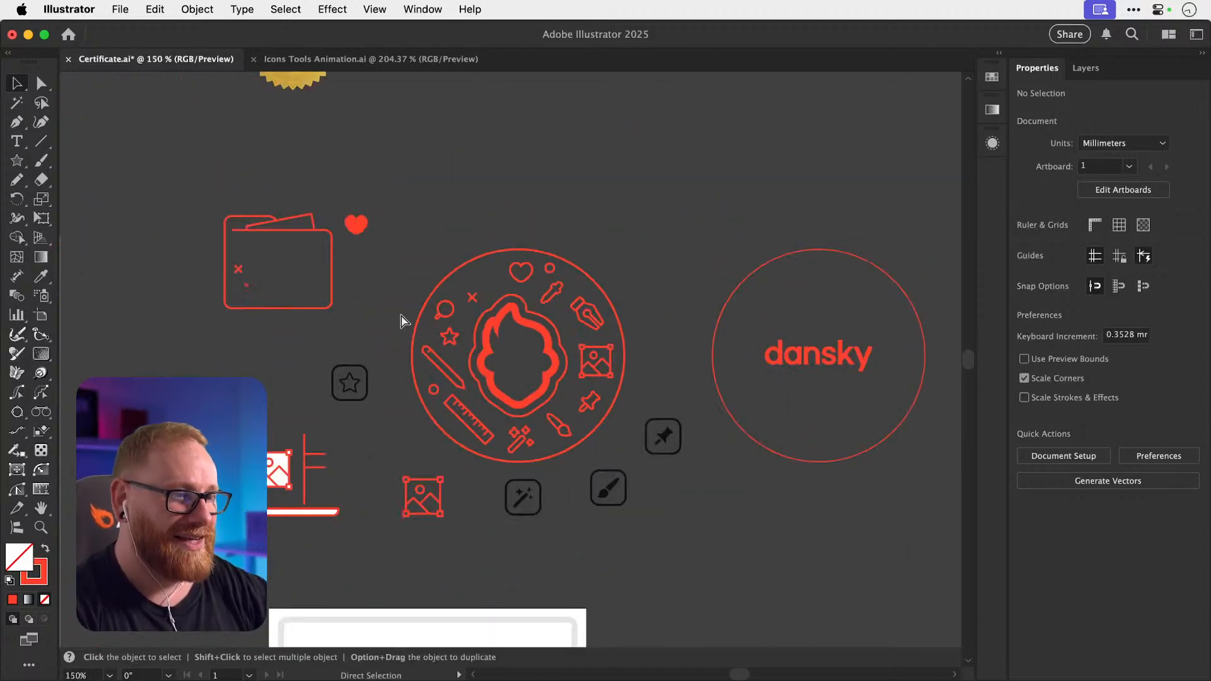
Find the cake icon among the artwork below the certificate and drag it toward the badge.
drag(414, 431, 489, 339)
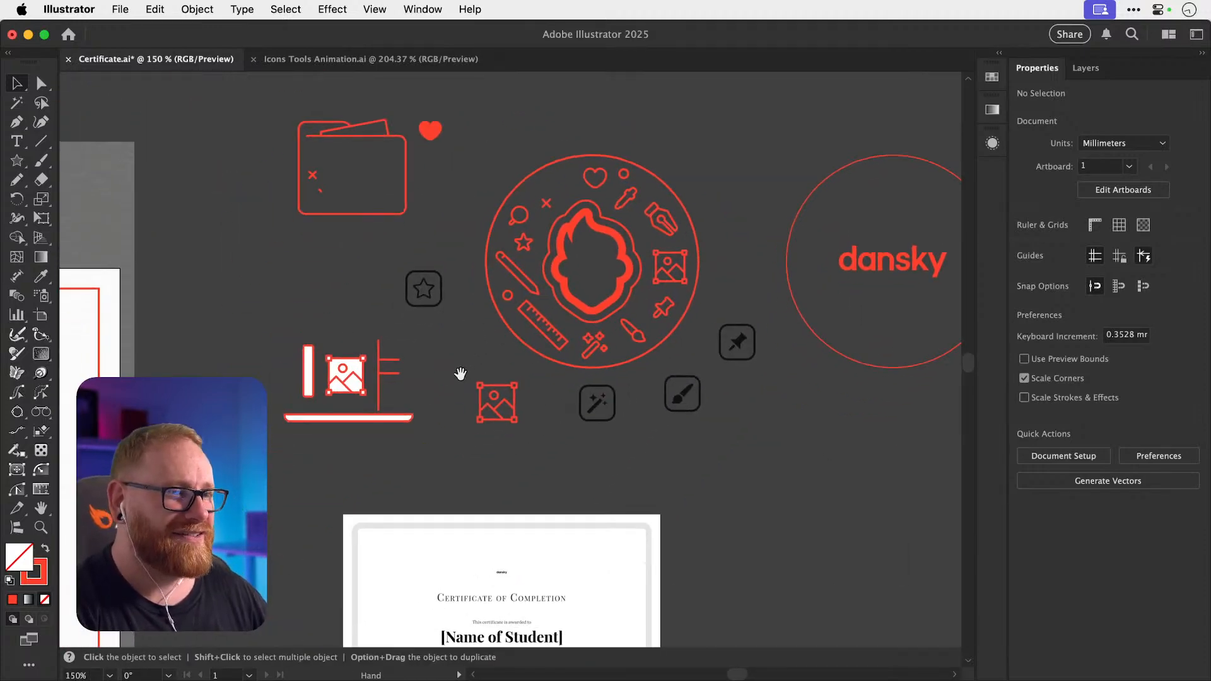
drag(399, 478, 547, 375)
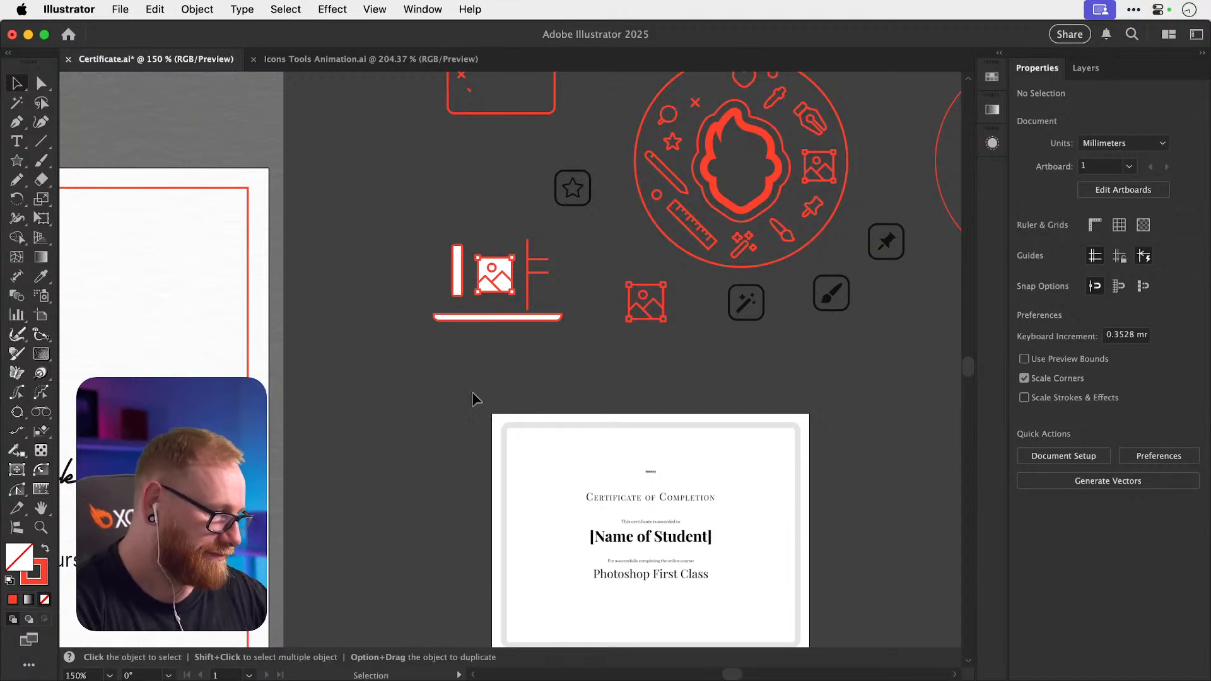
key(super+minus)
key(super+minus)
key(super+minus)
drag(385, 459, 420, 418)
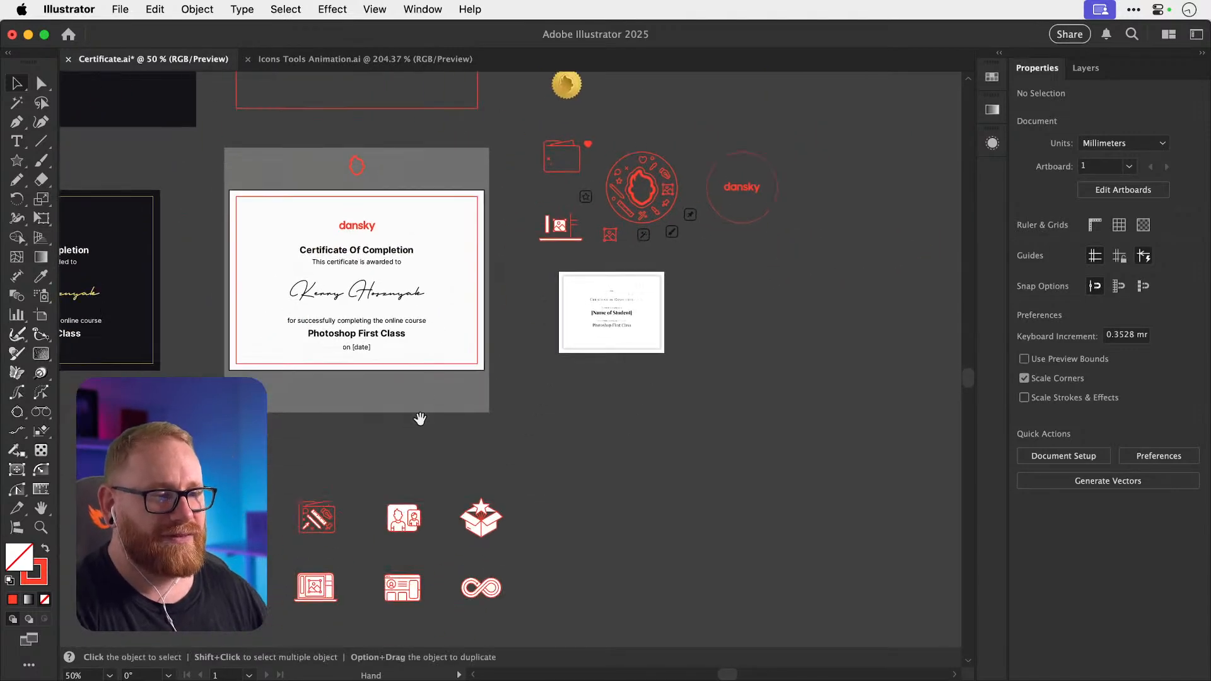
drag(409, 464, 450, 363)
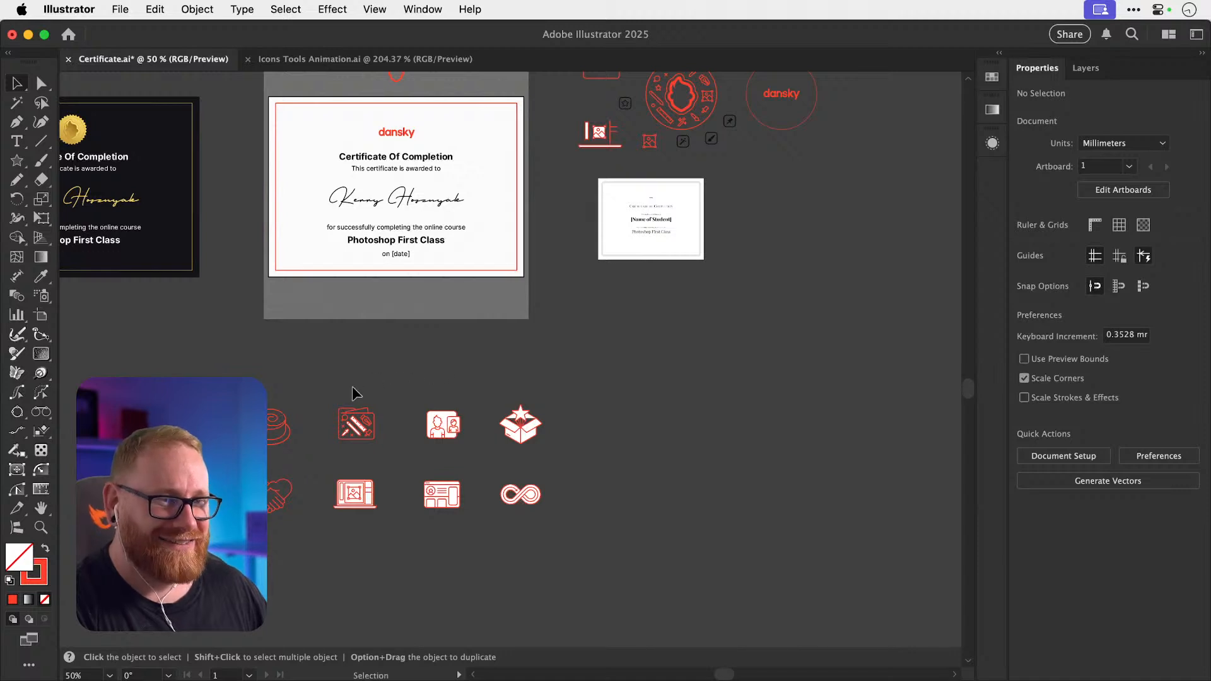
drag(352, 388, 563, 390)
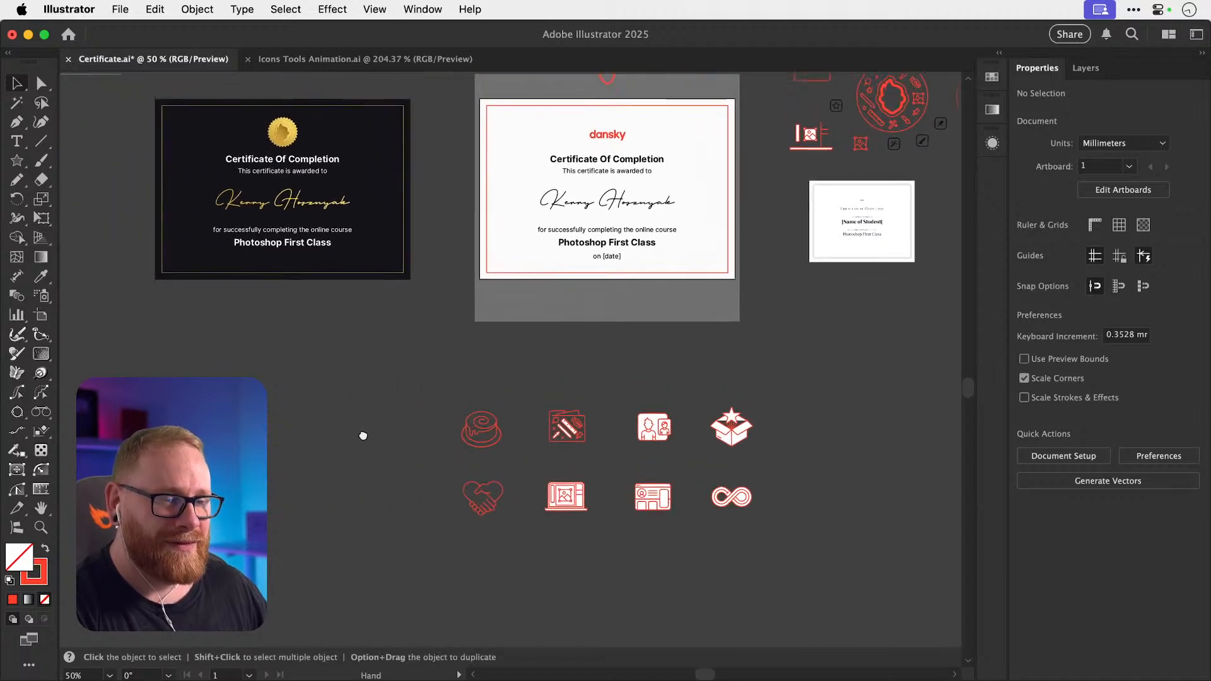
drag(362, 436, 365, 441)
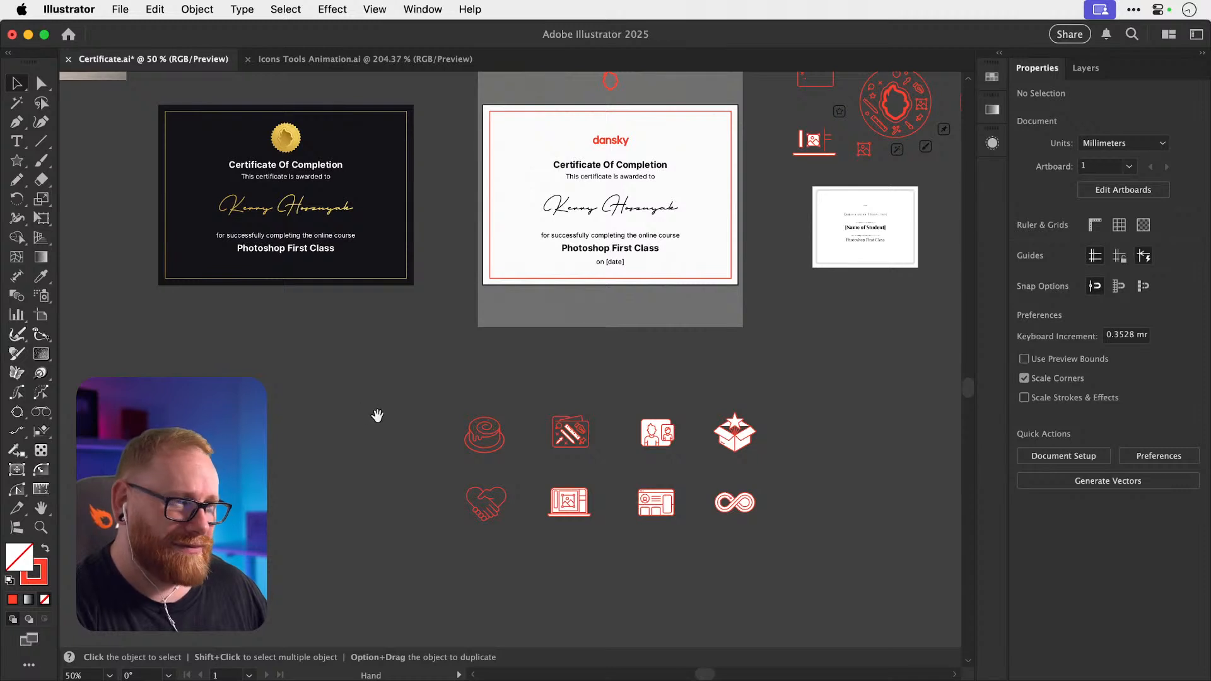
drag(432, 407, 395, 433)
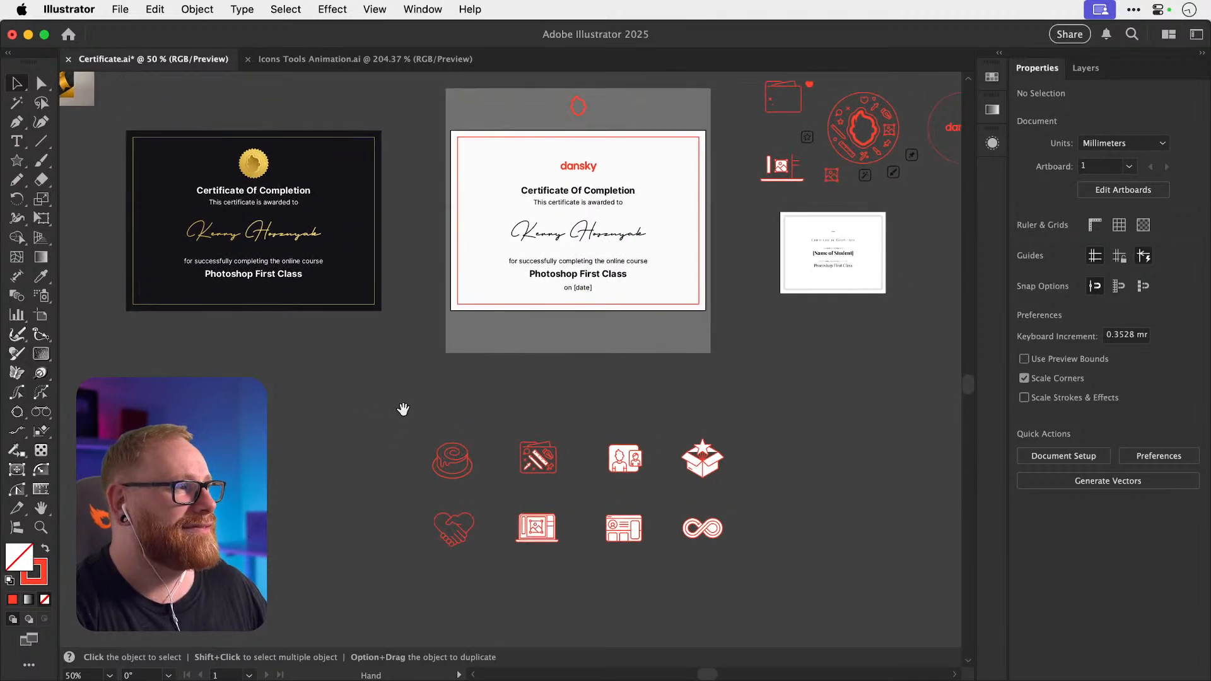
click(453, 449)
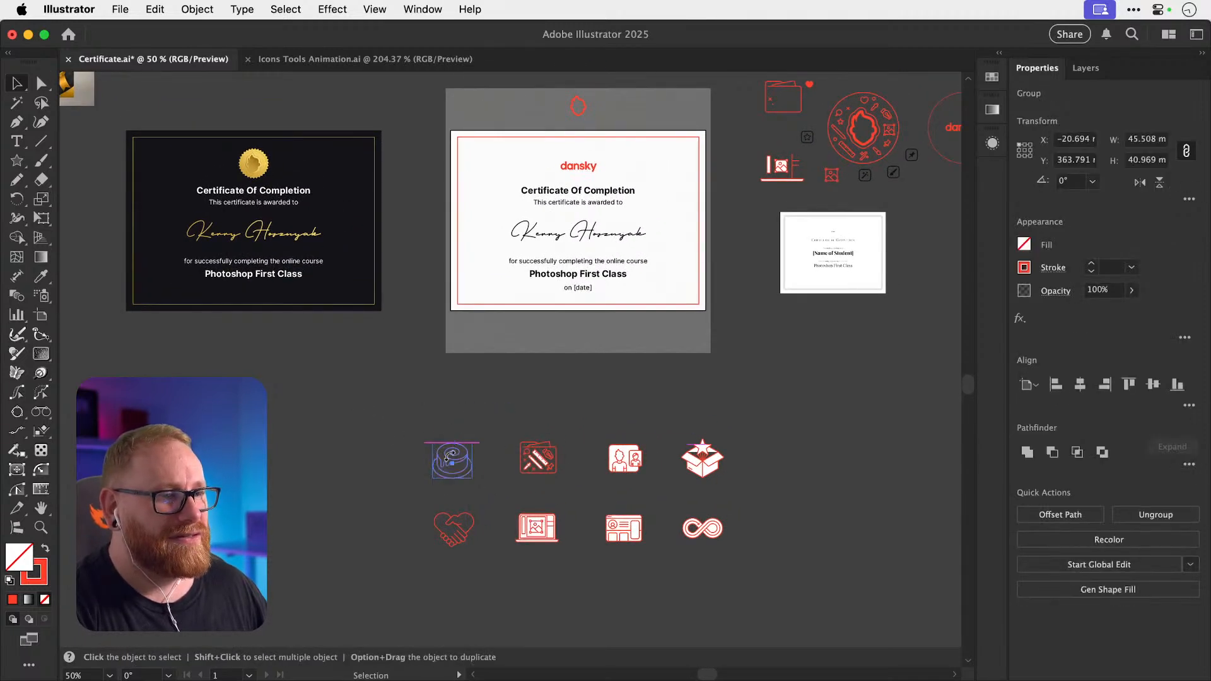
drag(447, 460, 752, 139)
drag(724, 215, 456, 437)
drag(485, 362, 707, 303)
Move the whole cake icon onto the badge and shrink it to about 12.7 mm.
key(z)
key(super+shift+a)
key(a)
click(669, 298)
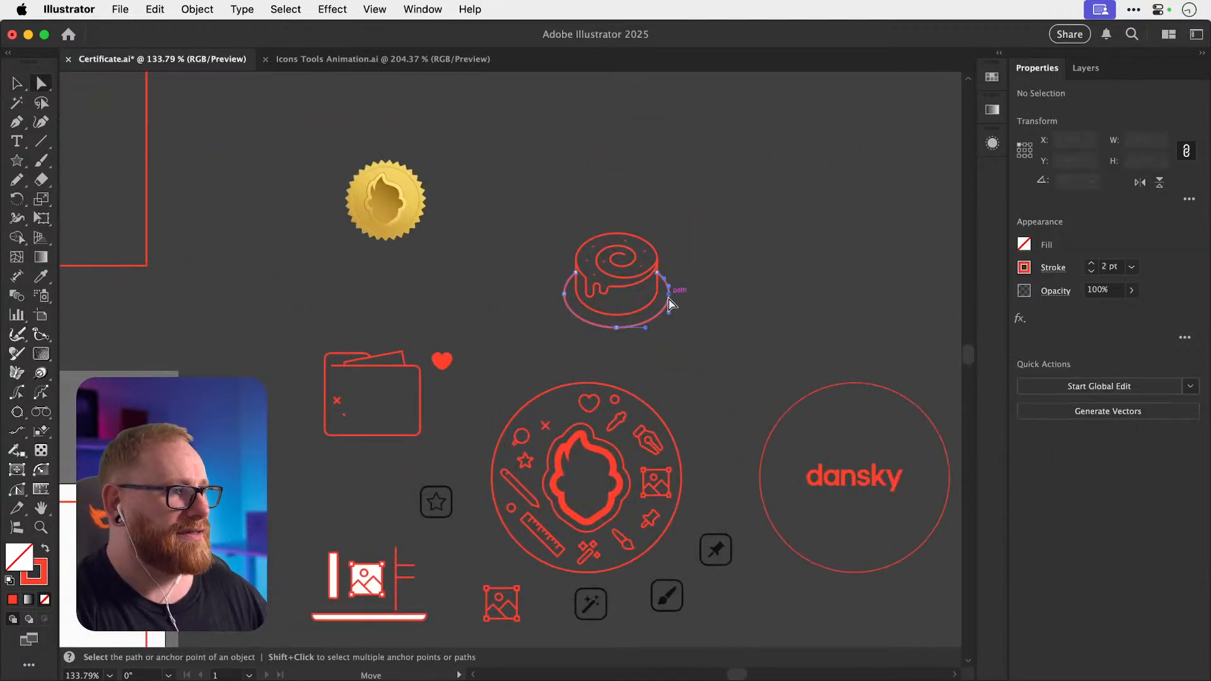
key(v)
click(608, 303)
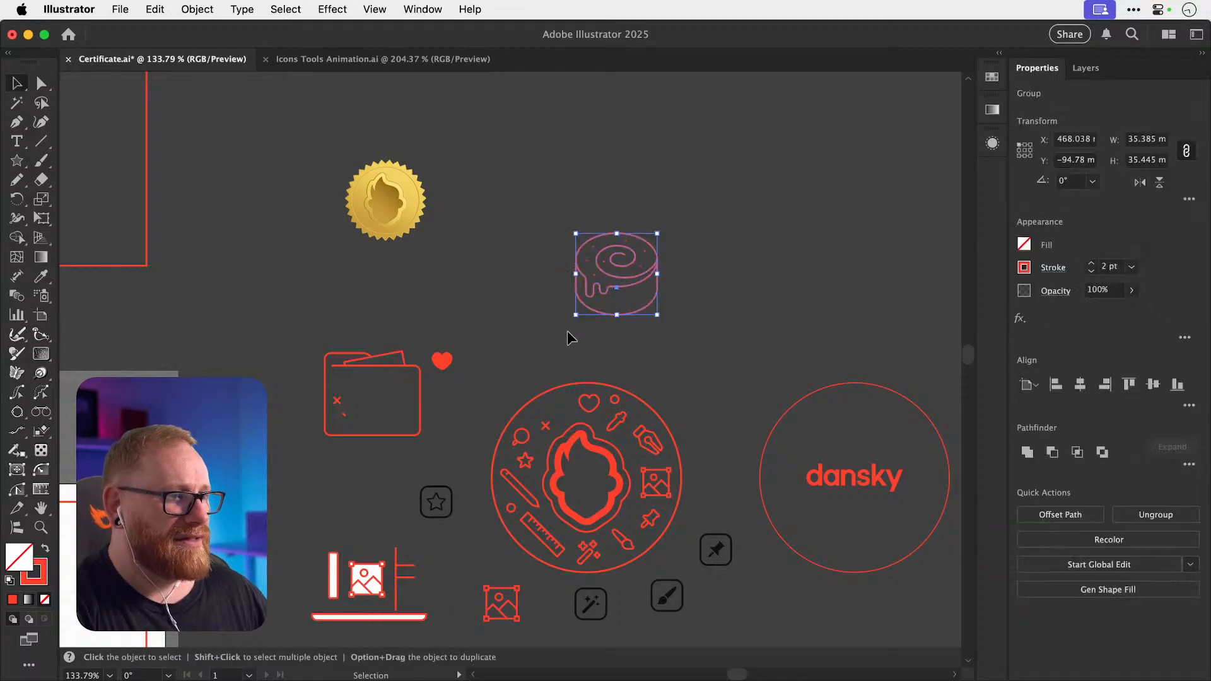
scroll(567, 331, up, 5)
drag(654, 251, 536, 410)
drag(588, 344, 660, 554)
scroll(568, 353, down, 3)
click(547, 382)
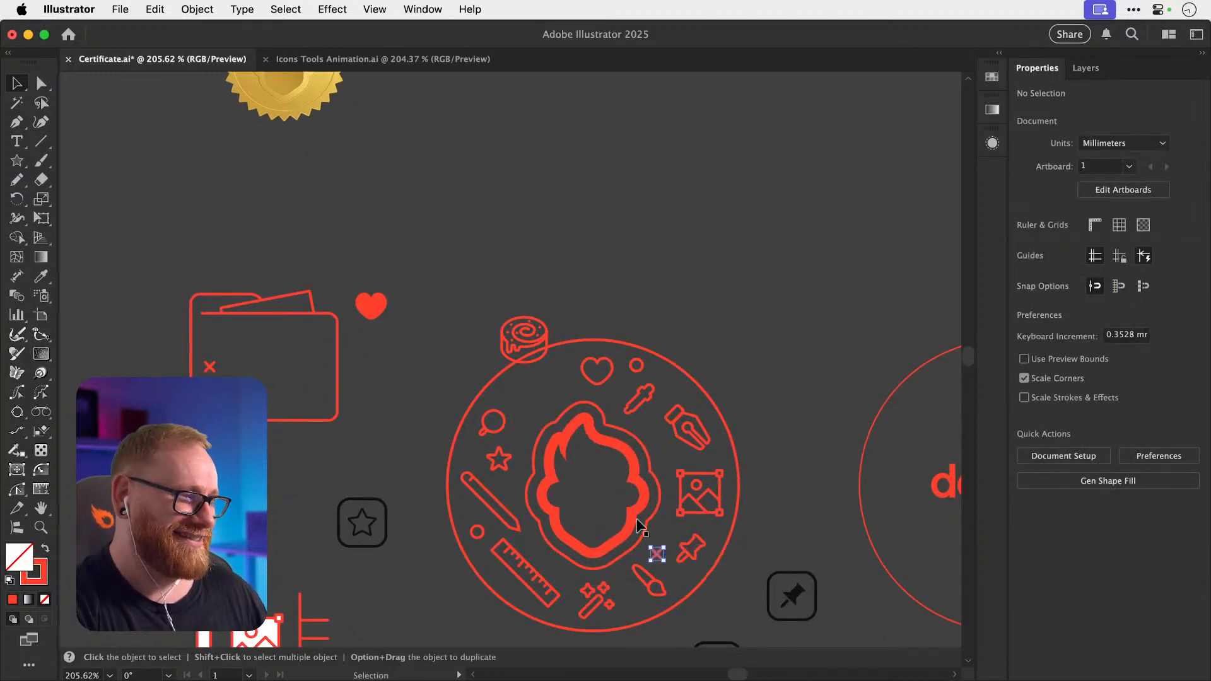
Undo the accidental move of the circle and reselect the small cake icon.
drag(520, 357, 539, 395)
key(super+z)
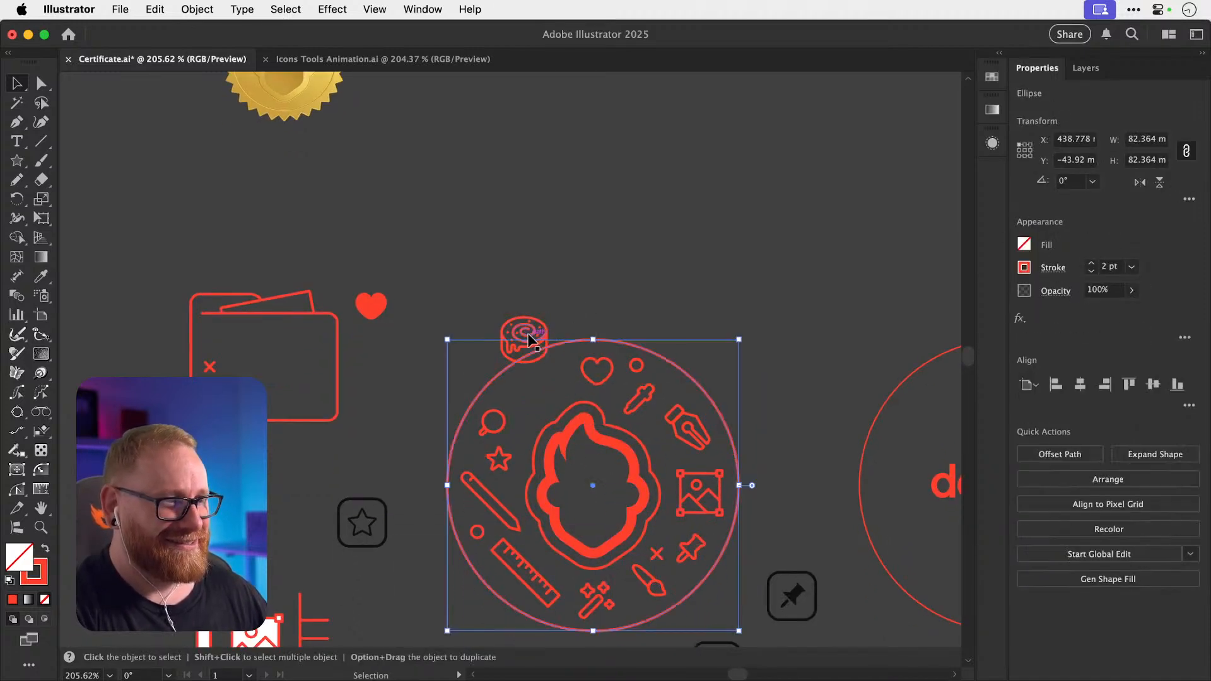
click(530, 334)
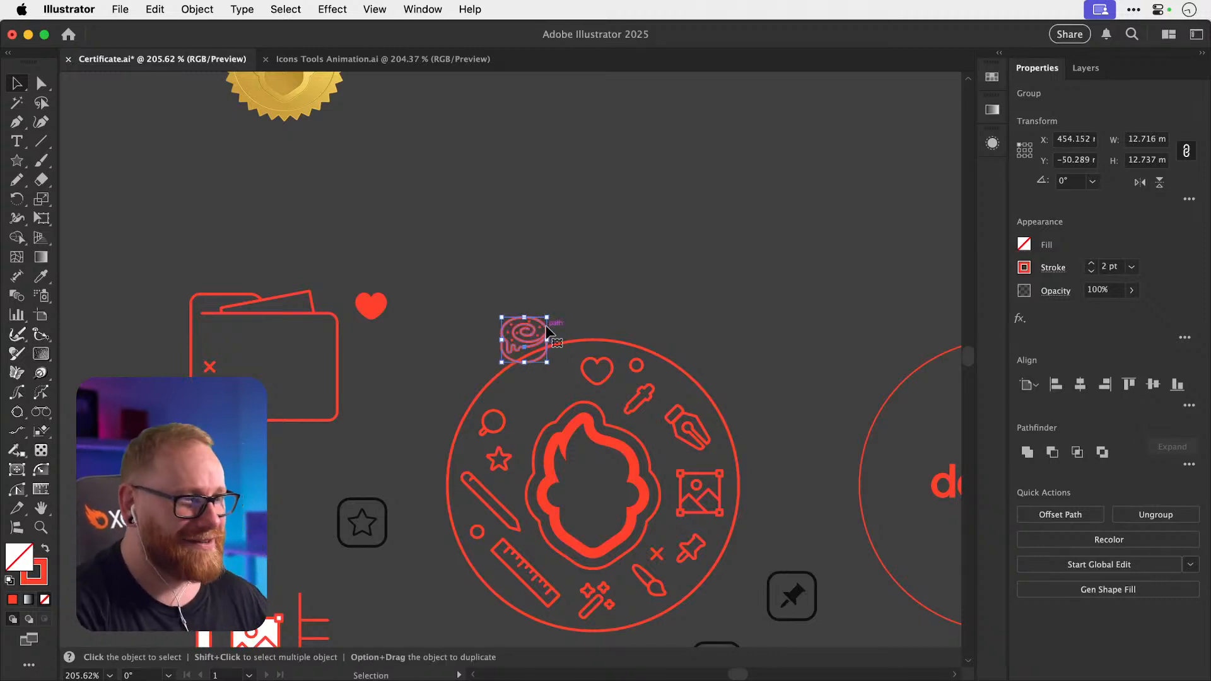
click(553, 333)
Check the cake's dot and swirl points up close, then move the cake beside the heart.
key(z)
drag(519, 341, 678, 328)
key(a)
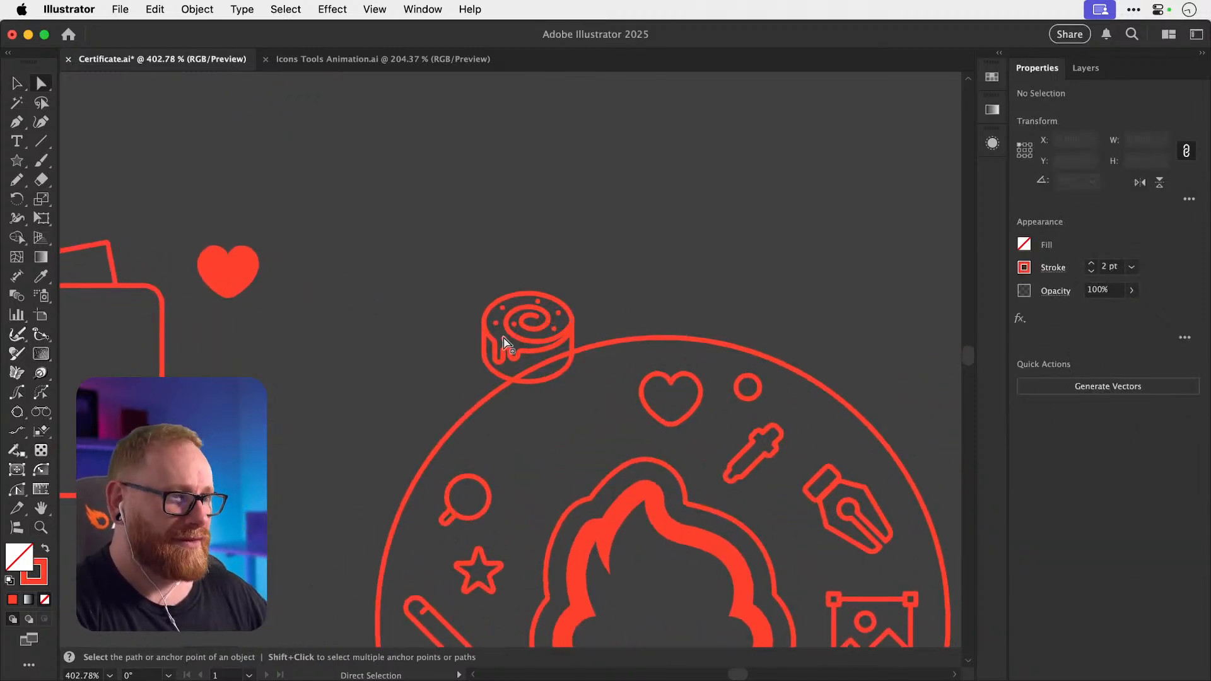
click(504, 339)
shift+click(496, 323)
shift+click(502, 308)
shift+click(538, 301)
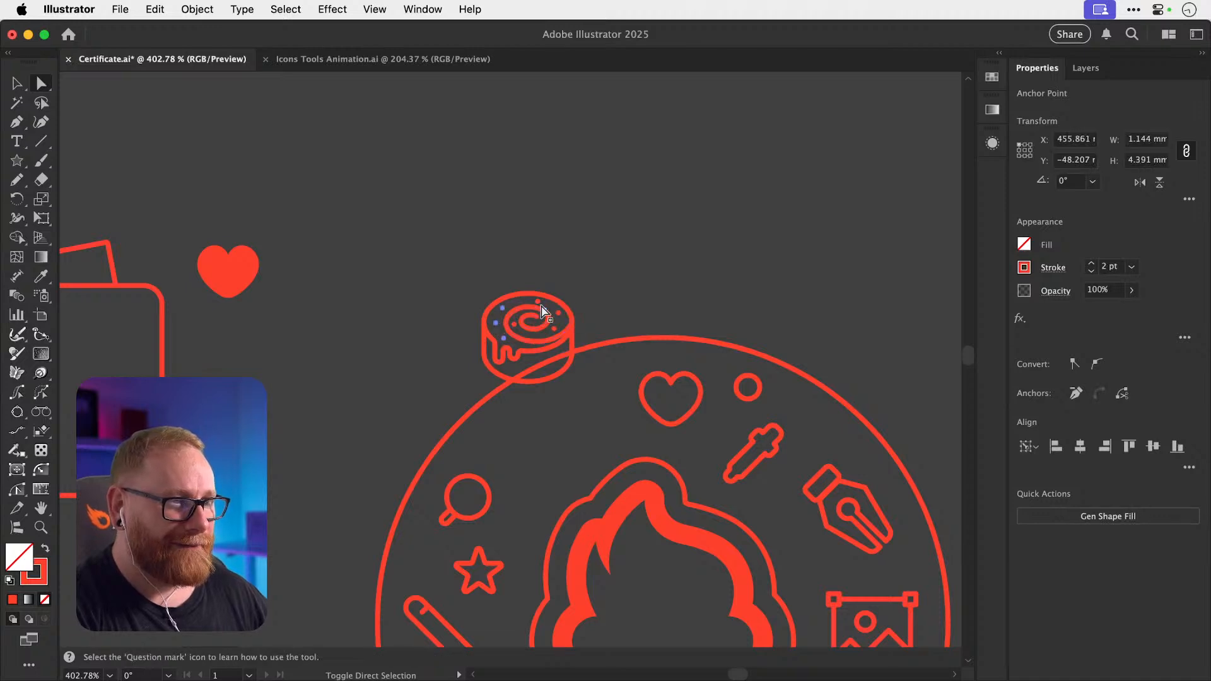
shift+click(558, 313)
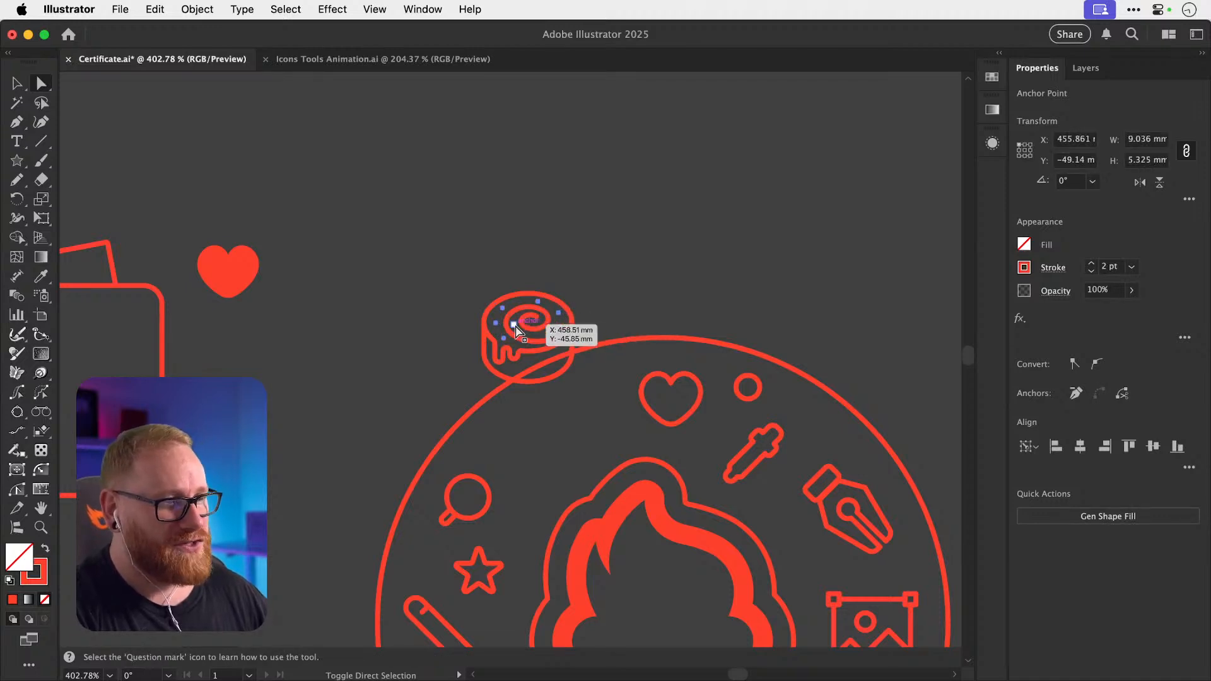
key(v)
click(585, 290)
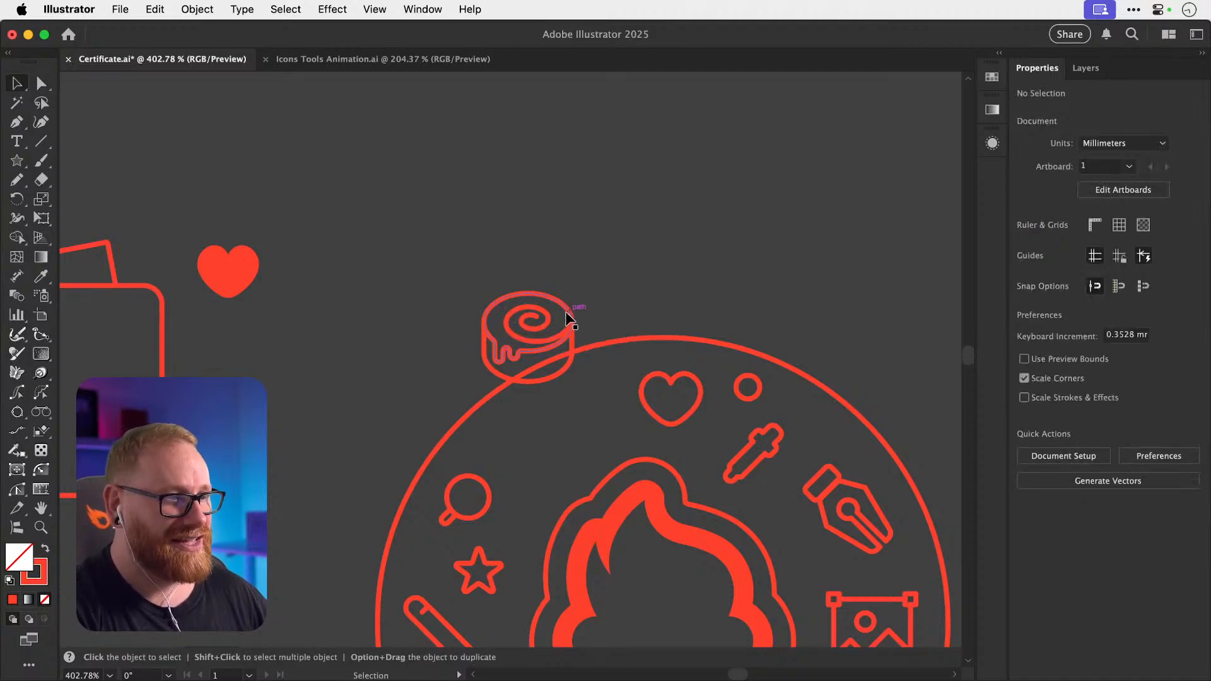
drag(570, 318, 600, 389)
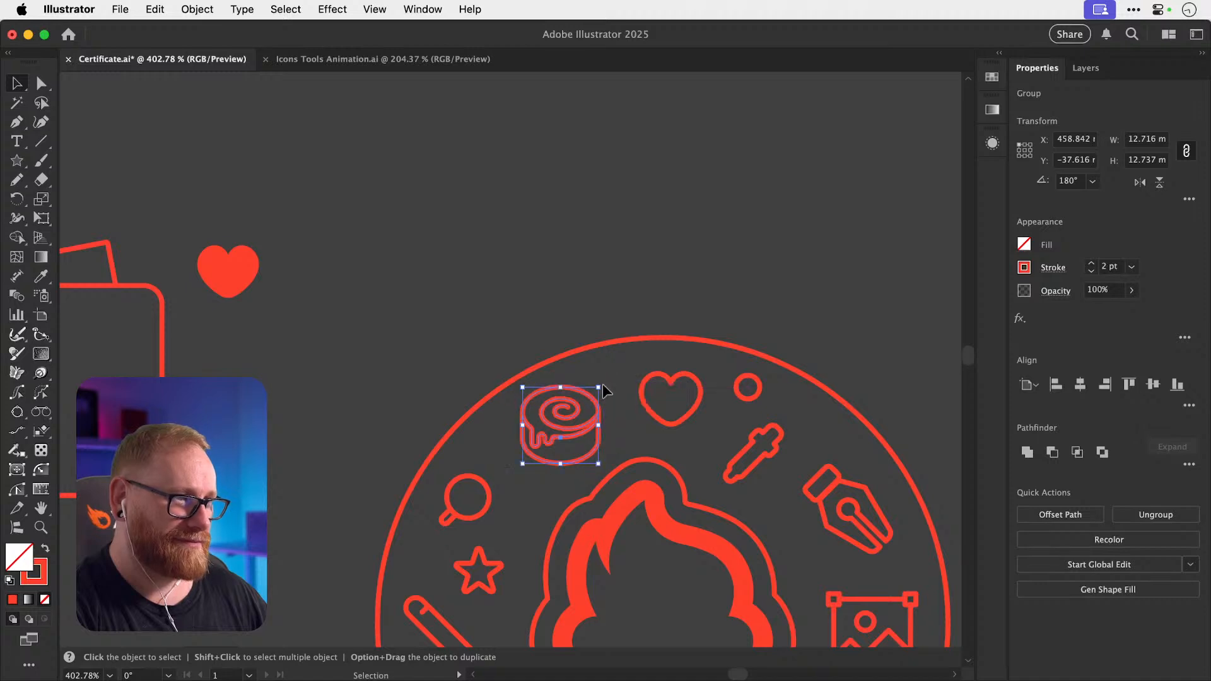
Inspect the roughly 11 mm cake icon, then marquee-select all icons inside the badge circle.
key(z)
key(v)
click(542, 435)
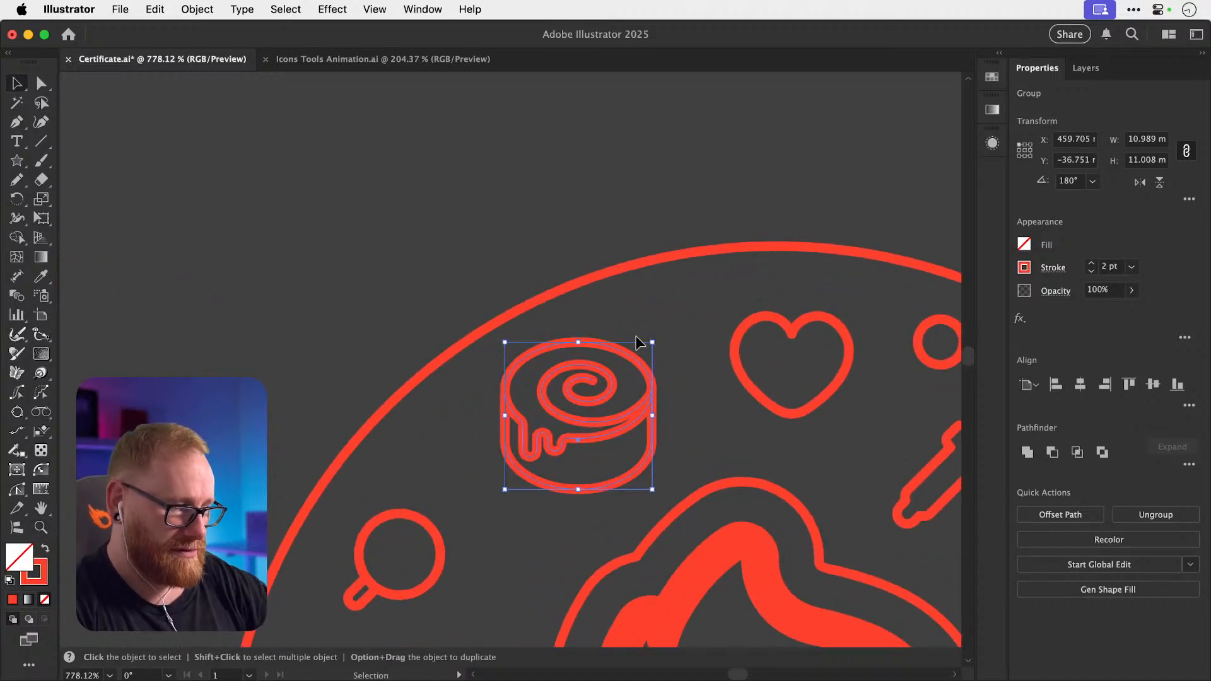
key(i)
key(v)
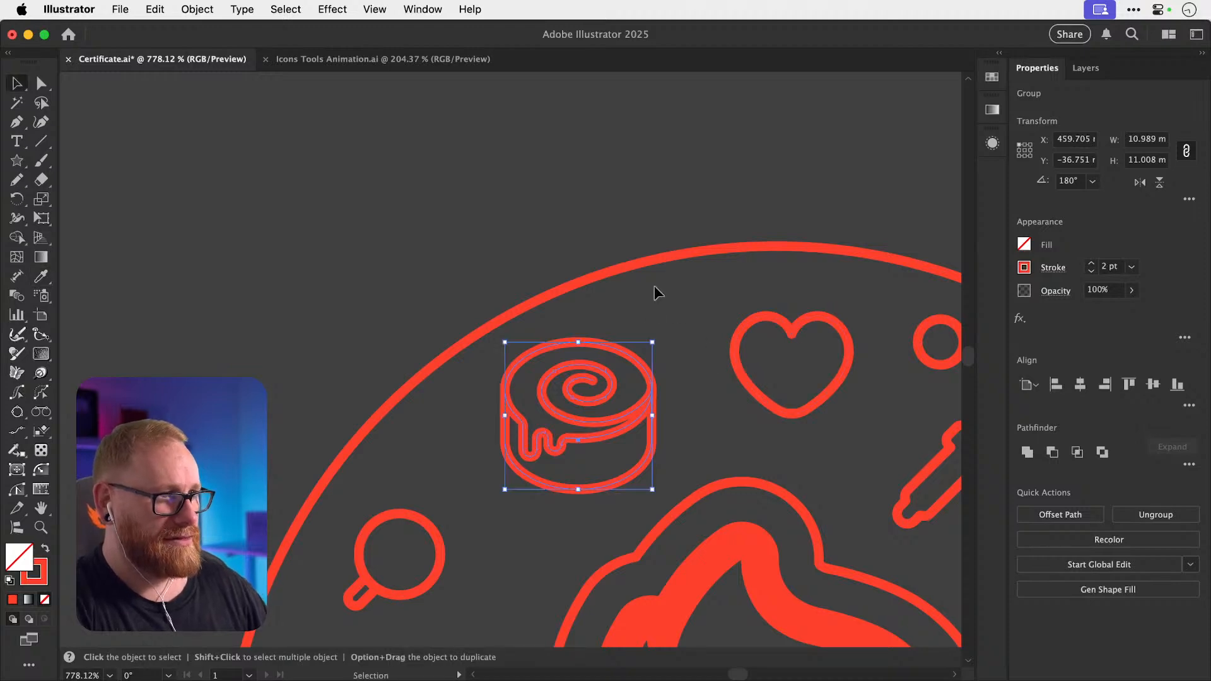
click(652, 285)
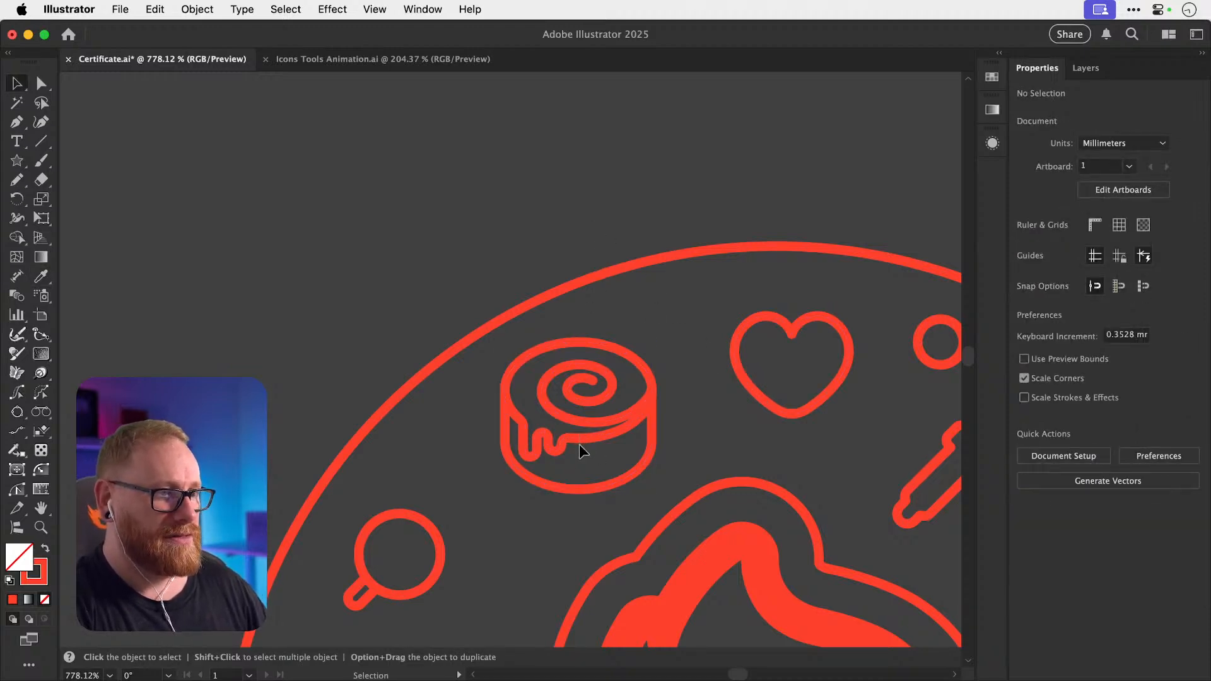
key(a)
key(super+minus)
key(super+minus)
key(super+minus)
key(super+minus)
key(super+minus)
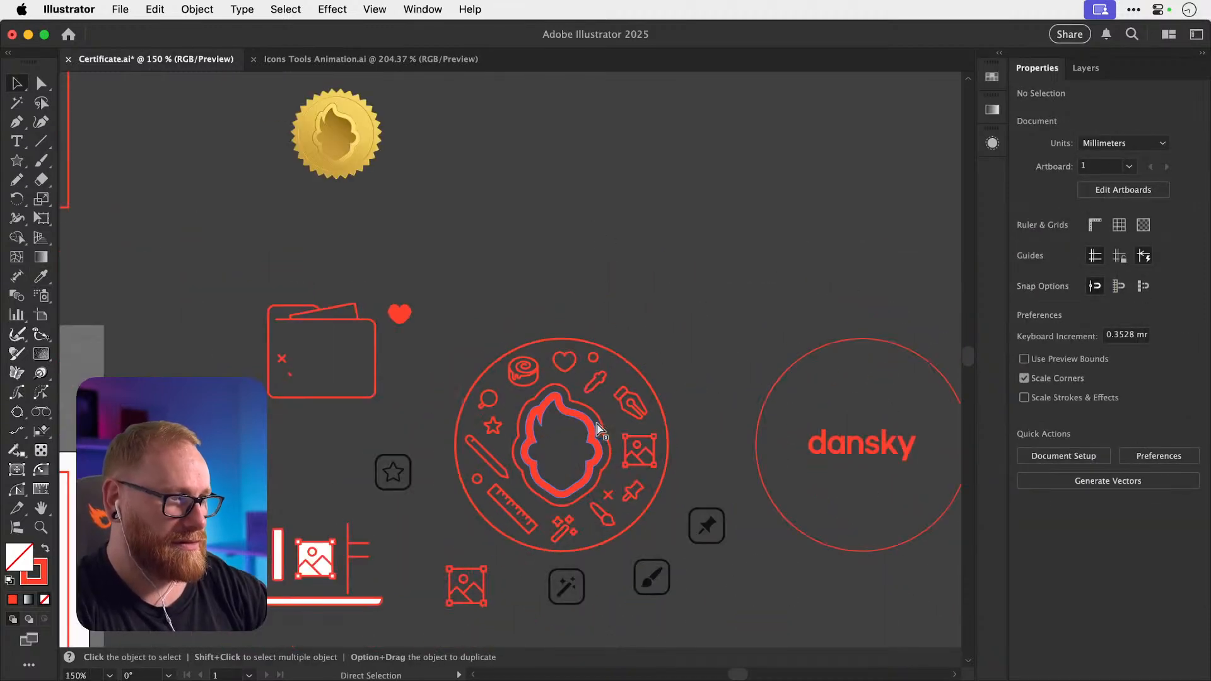
drag(560, 395, 562, 325)
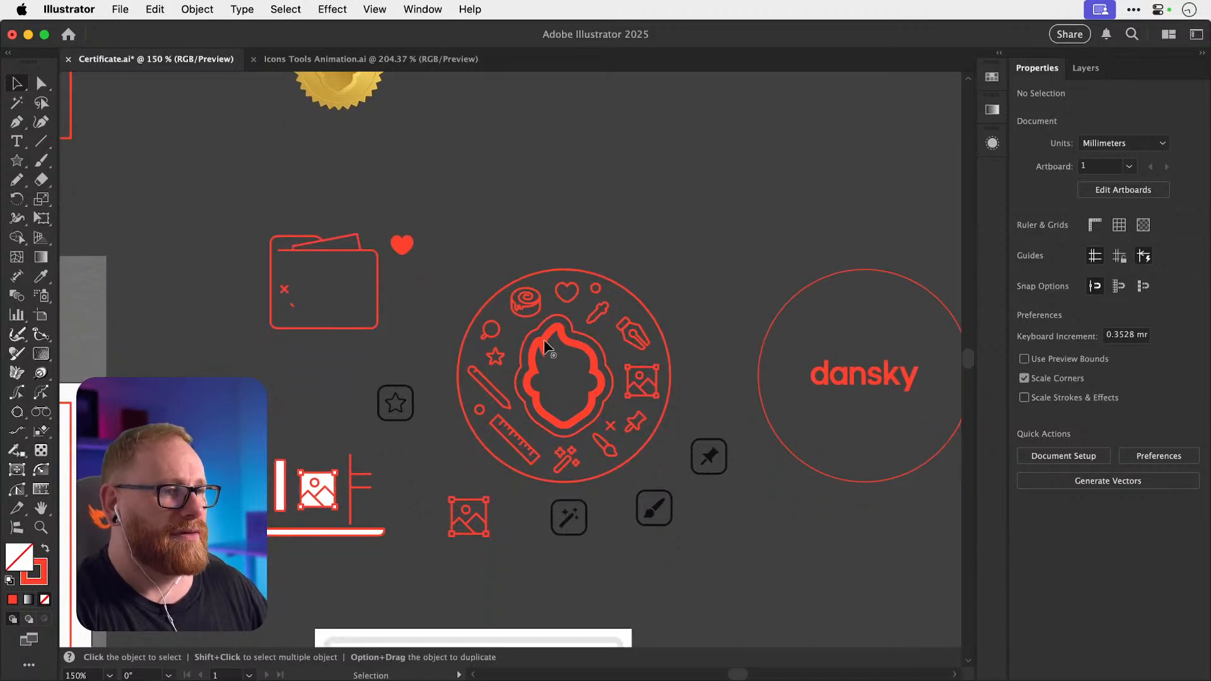
scroll(544, 339, up, 3)
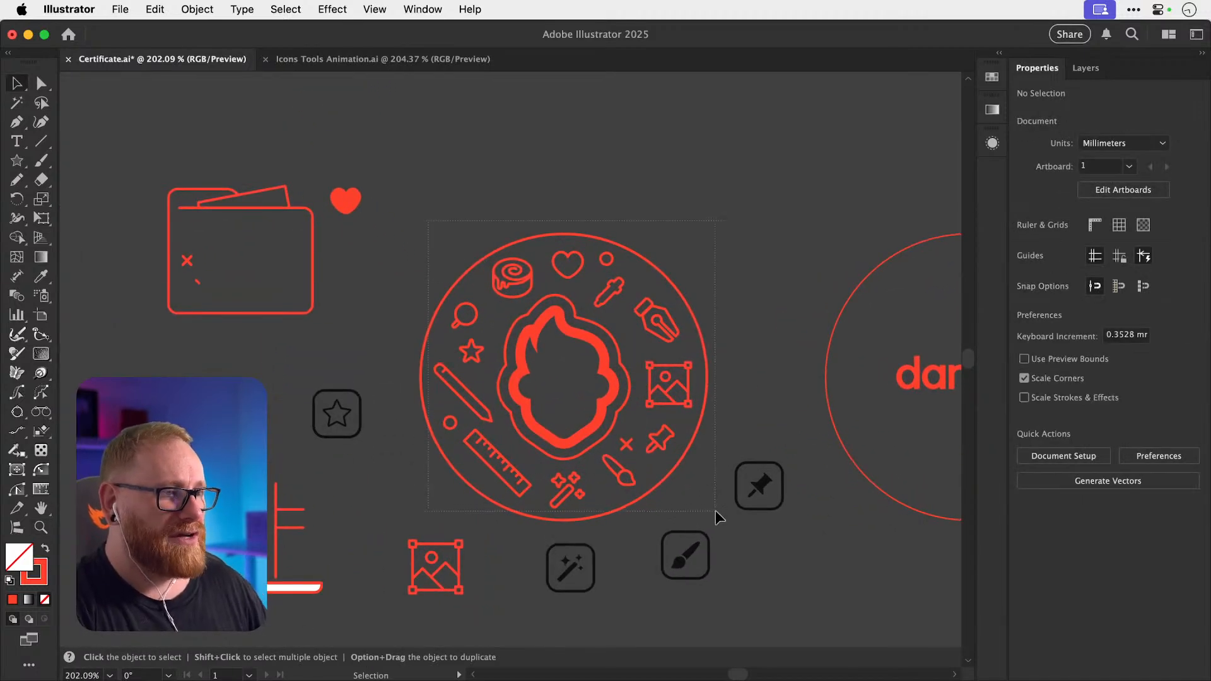
drag(715, 509, 713, 512)
Give the badge icons, excluding the flame, a 1 pt stroke and move a small X beside the magnifier.
shift+click(606, 357)
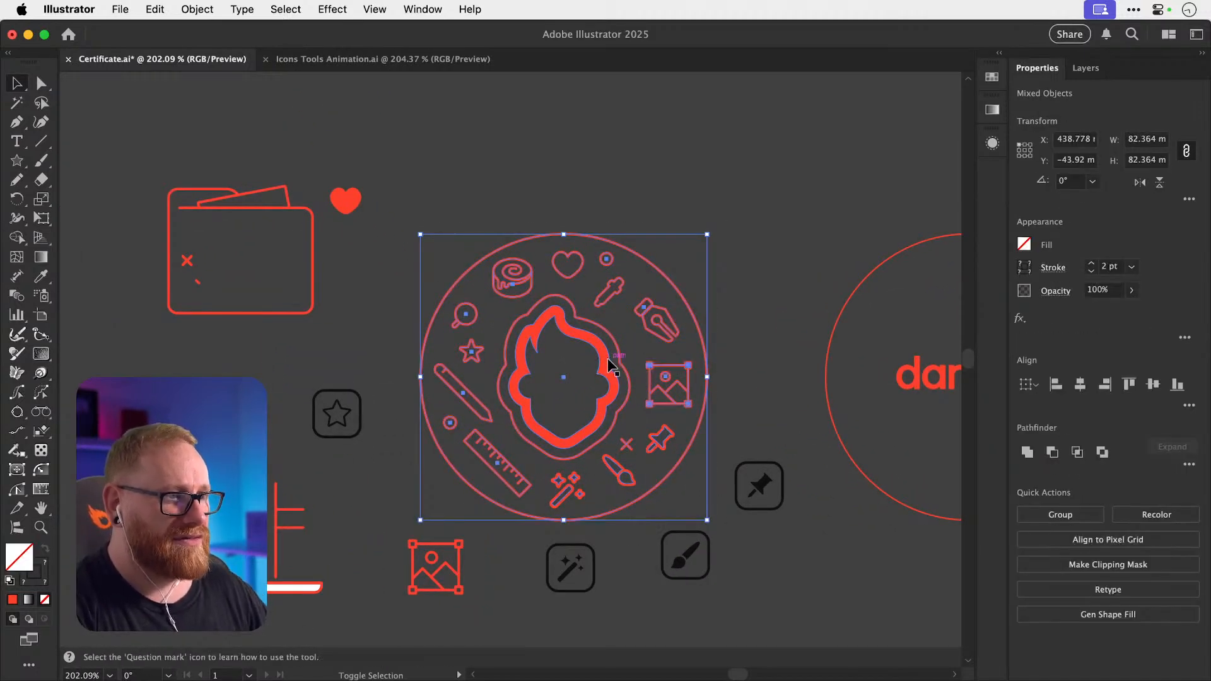
click(1091, 271)
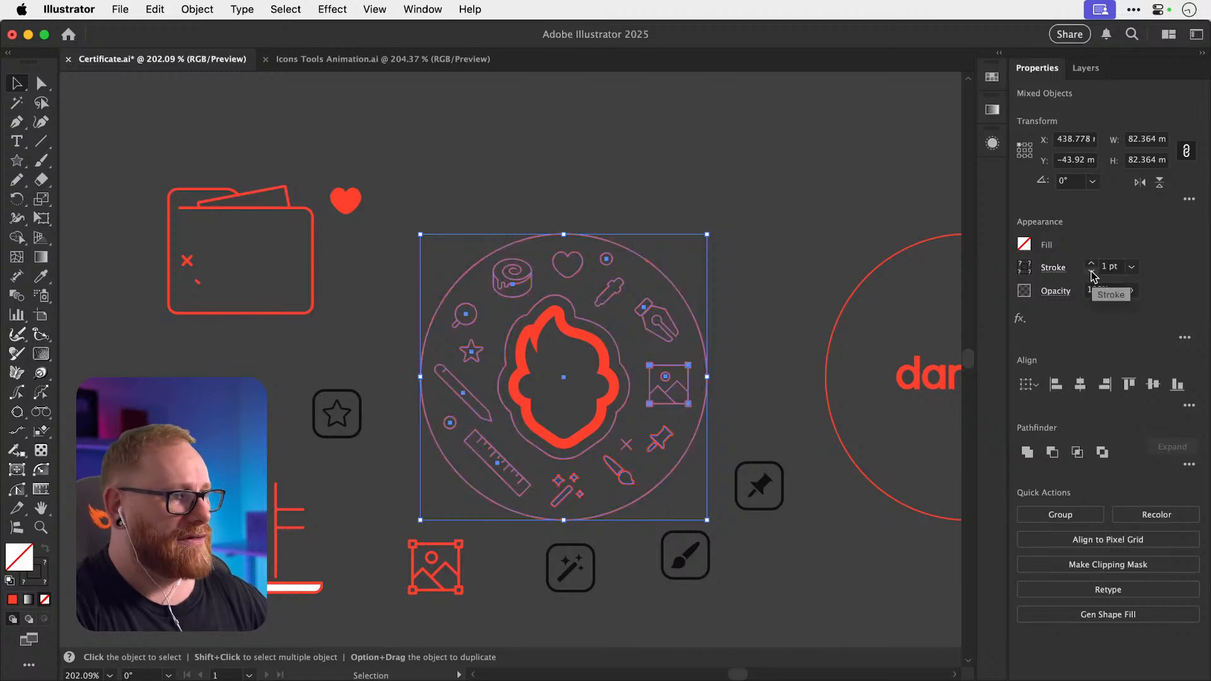
click(832, 259)
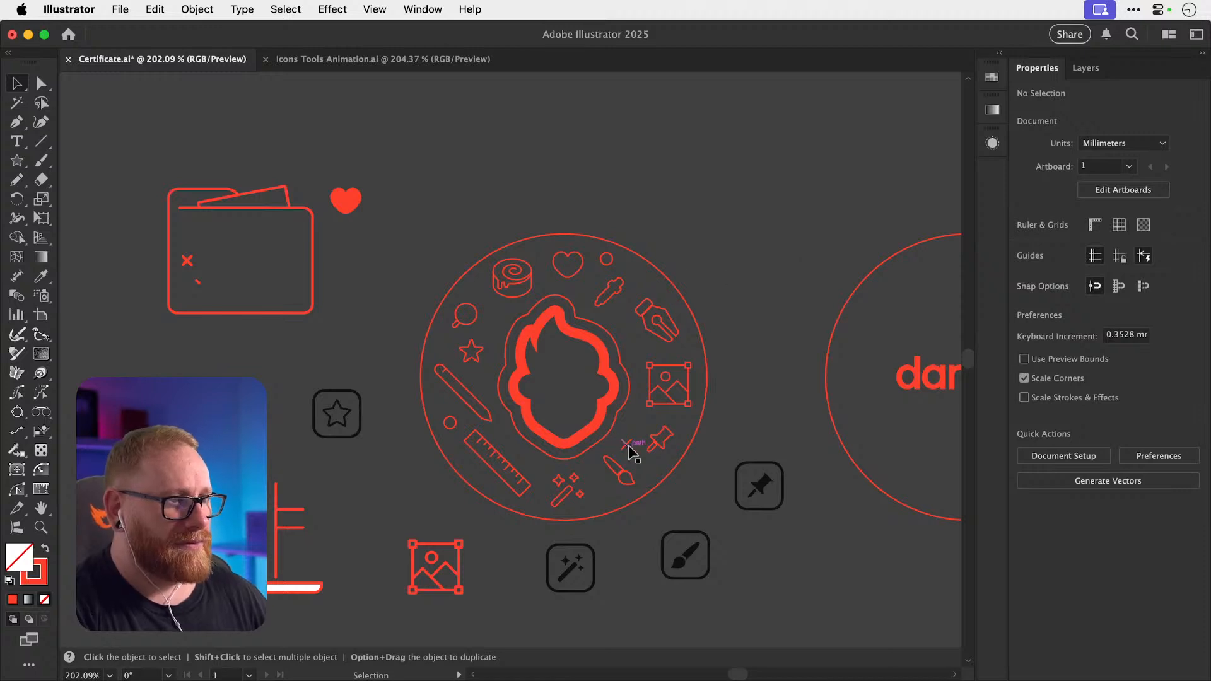
drag(628, 445, 502, 322)
scroll(624, 323, up, 3)
Flip the pen nib horizontally and reposition it beside the eyedropper.
click(677, 342)
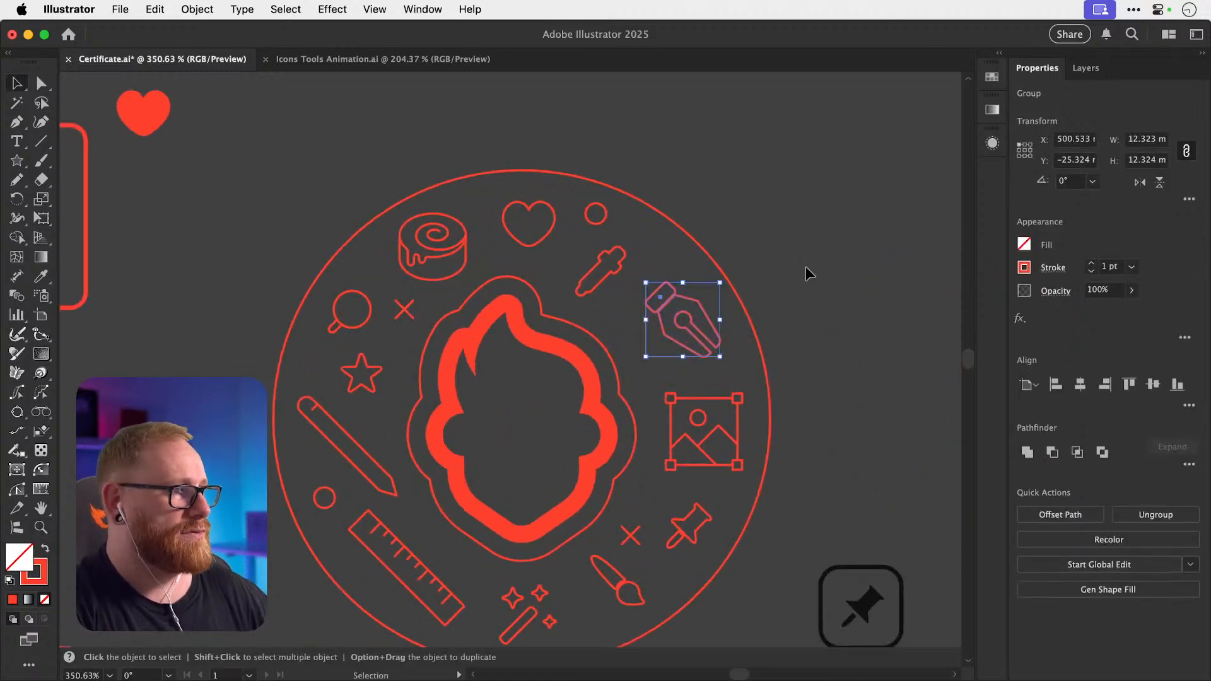
click(1139, 183)
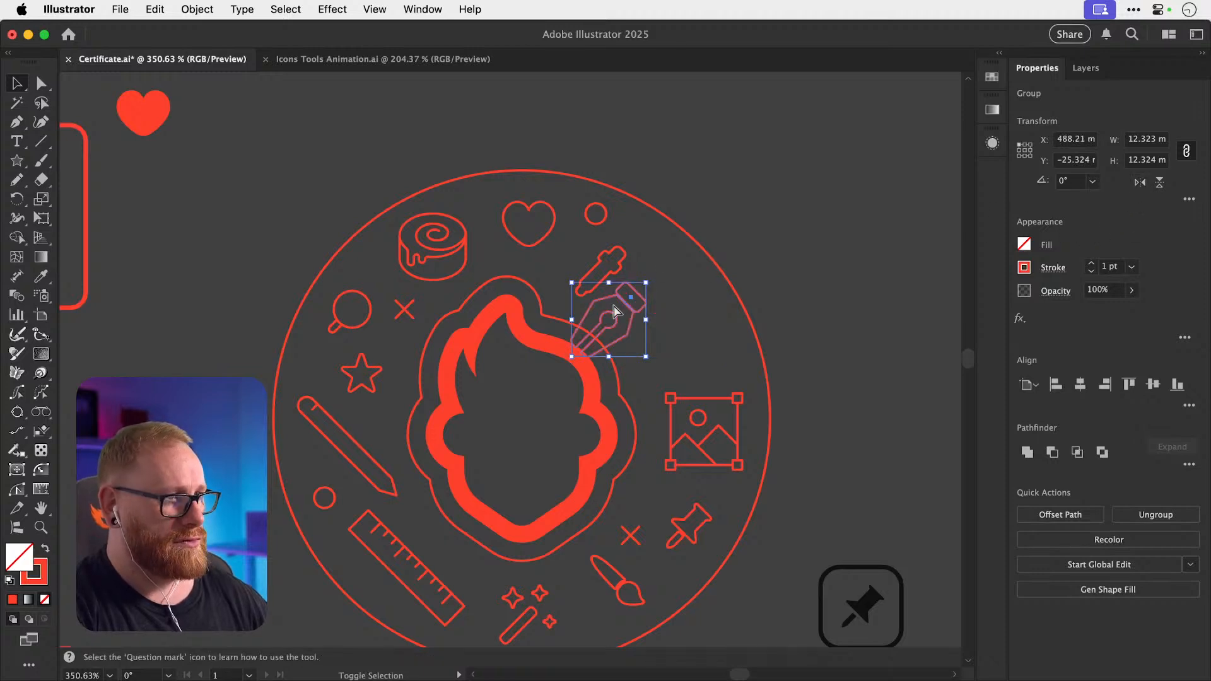
key(super+shift+a)
mouse_move(631, 320)
mouse_down()
mouse_move(696, 329)
mouse_move(632, 320)
mouse_up()
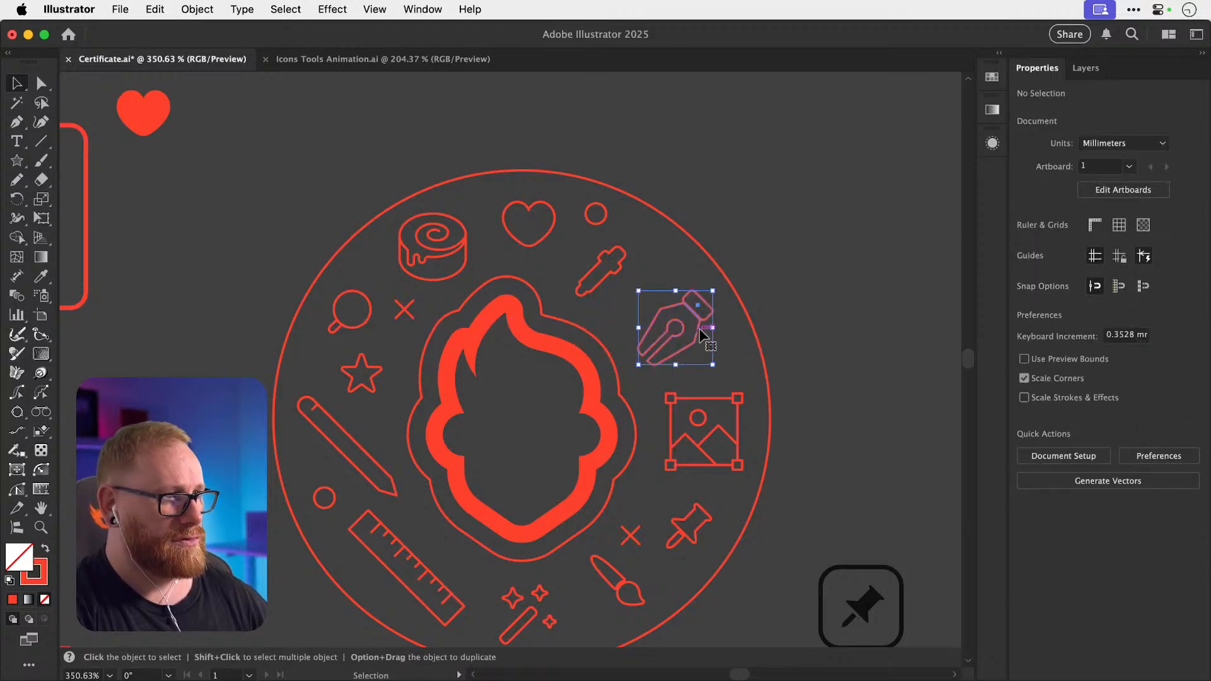
click(604, 278)
alt+drag(411, 313, 670, 273)
key(Delete)
drag(18, 162, 80, 218)
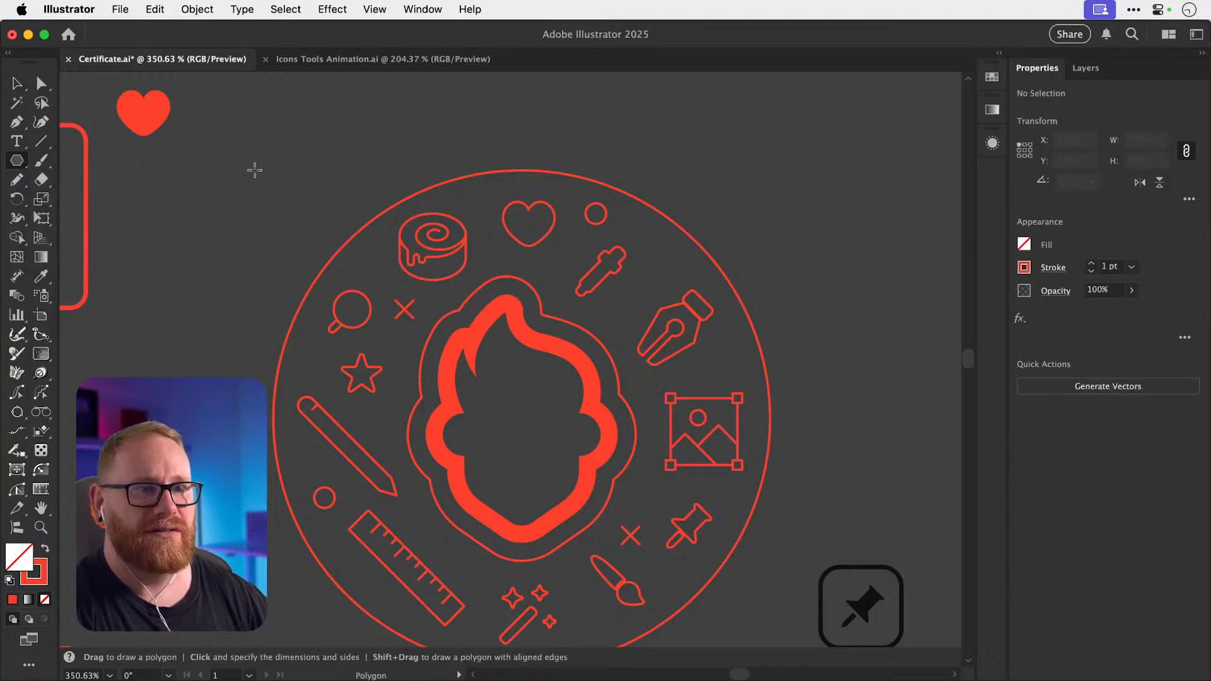
Create a 3-sided polygon triangle and drag it smaller.
click(324, 169)
text(3)
key(Return)
key(v)
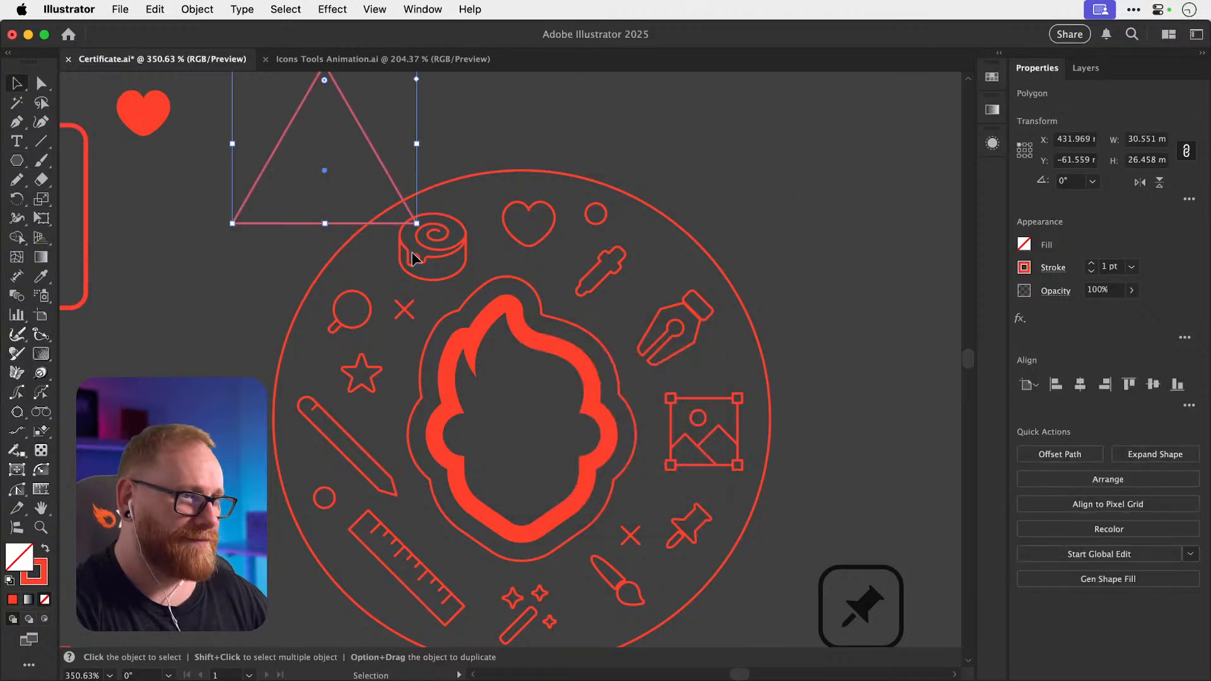
drag(412, 224, 664, 263)
click(372, 133)
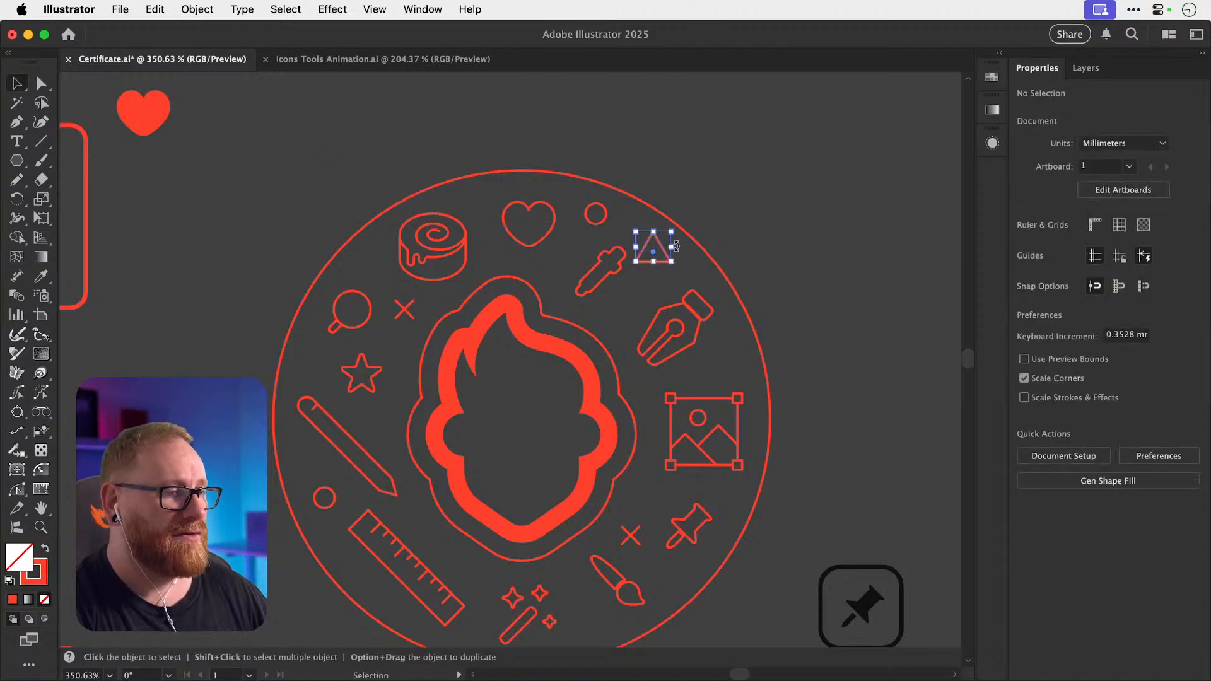
Scale the triangle to about 70% and place it beside the eyedropper.
key(s)
drag(715, 197, 700, 214)
drag(700, 208, 699, 210)
key(super+shift+a)
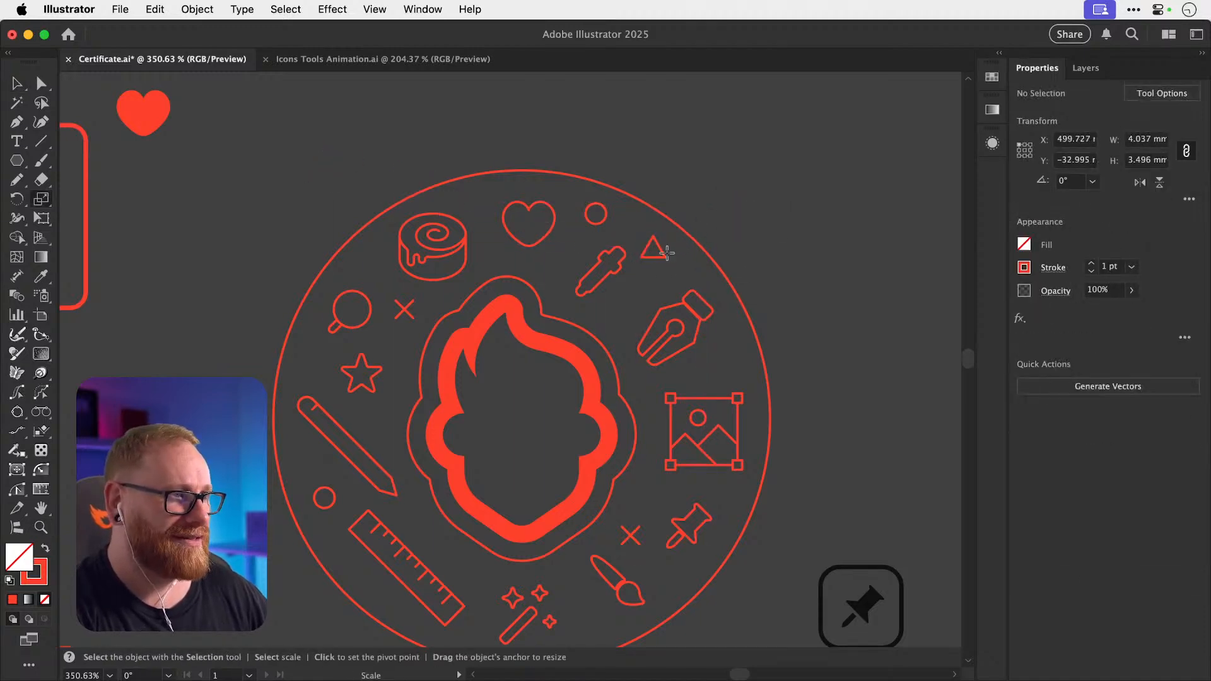
key(v)
drag(663, 258, 678, 268)
Shift the wand-and-sparkles icon slightly left and copy the triangle down near the paintbrush.
key(super+shift+a)
drag(694, 323, 720, 241)
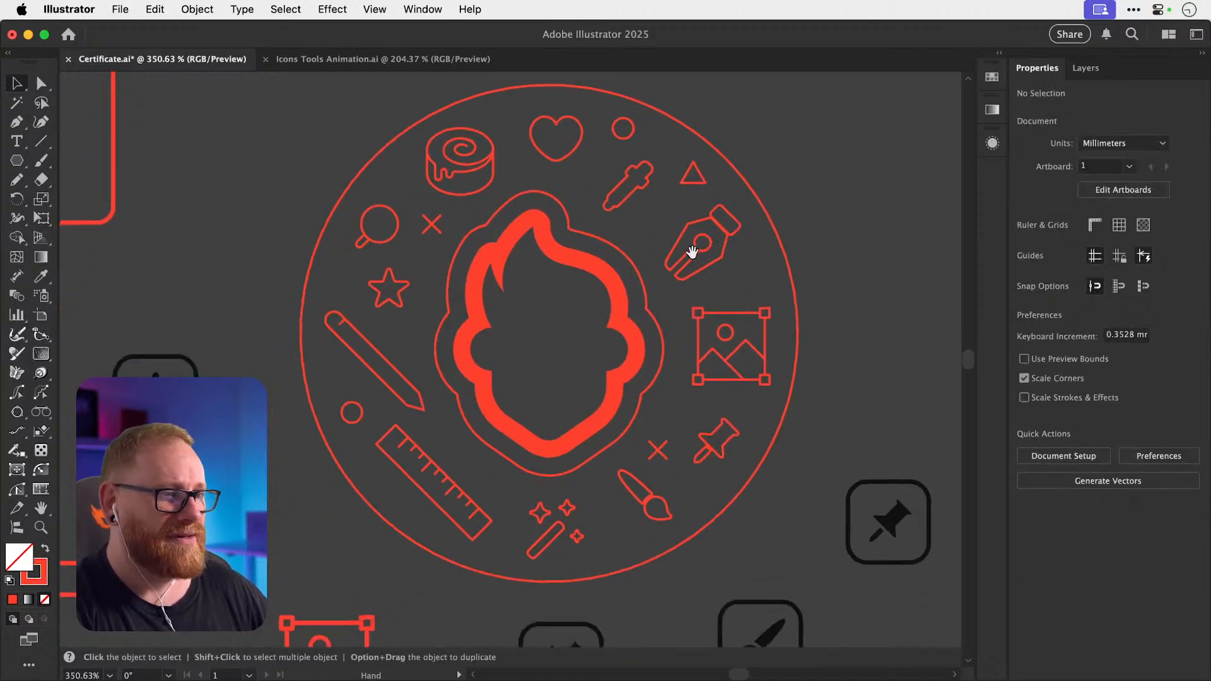
drag(566, 521, 555, 522)
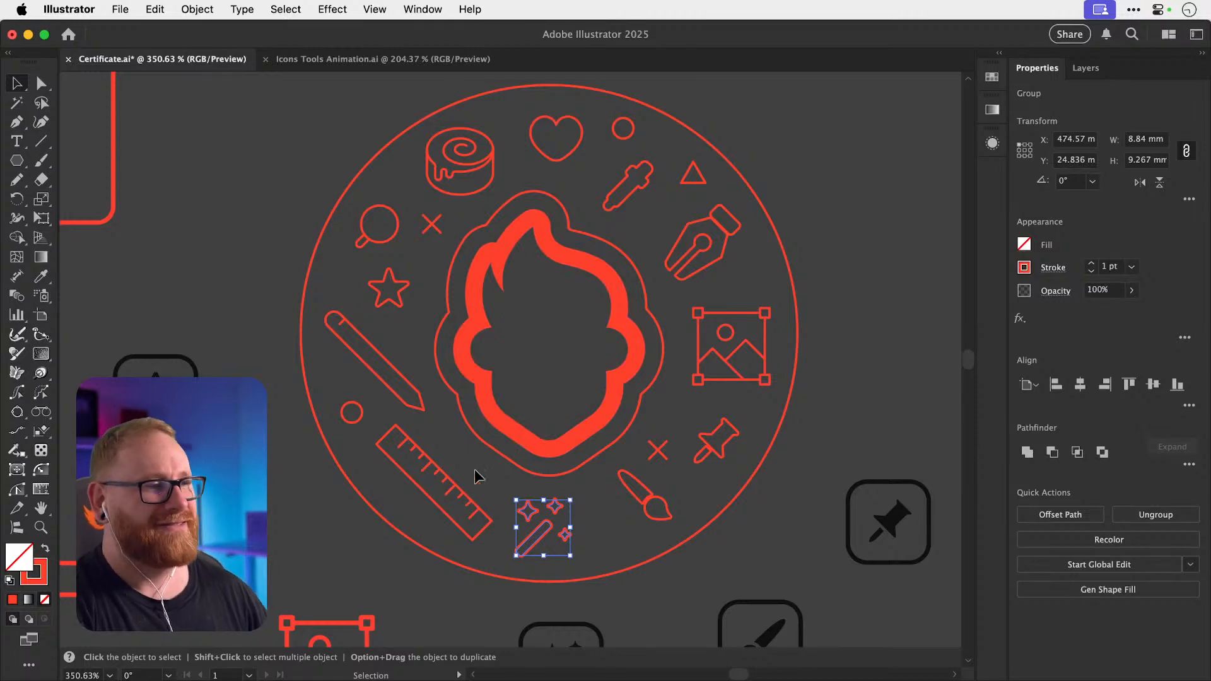
alt+drag(697, 178, 623, 552)
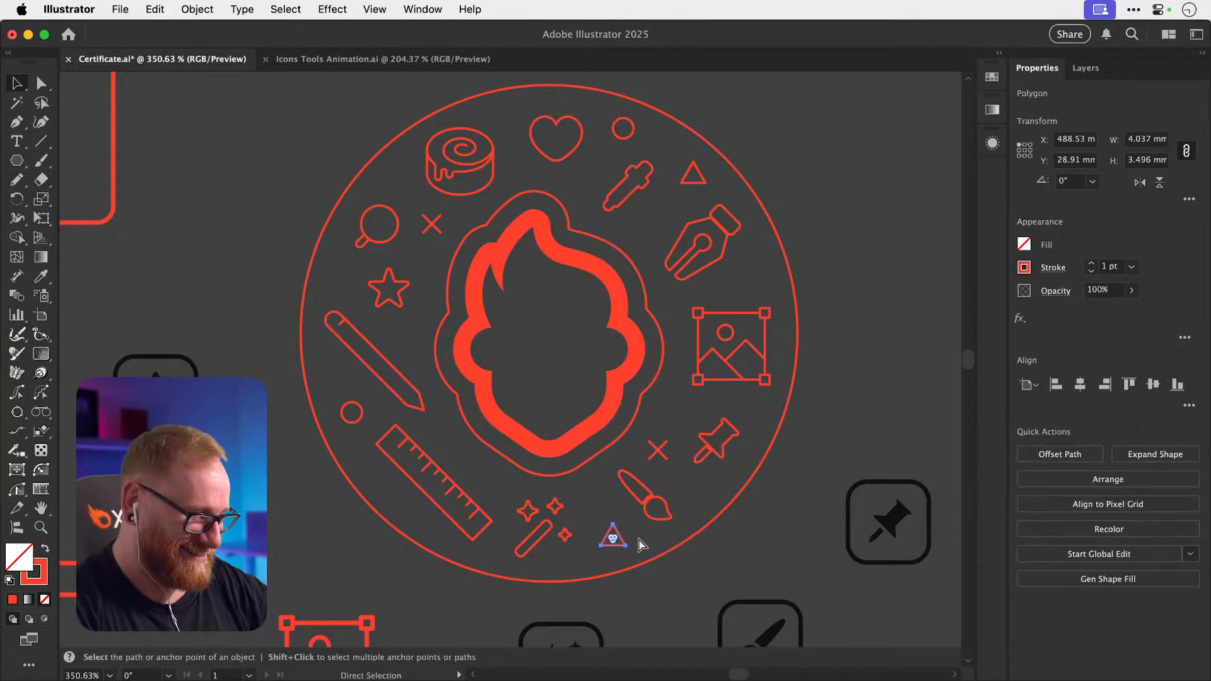
key(super+minus)
key(super+minus)
key(super+minus)
Select the round icon badge artwork and save the certificate.
click(665, 436)
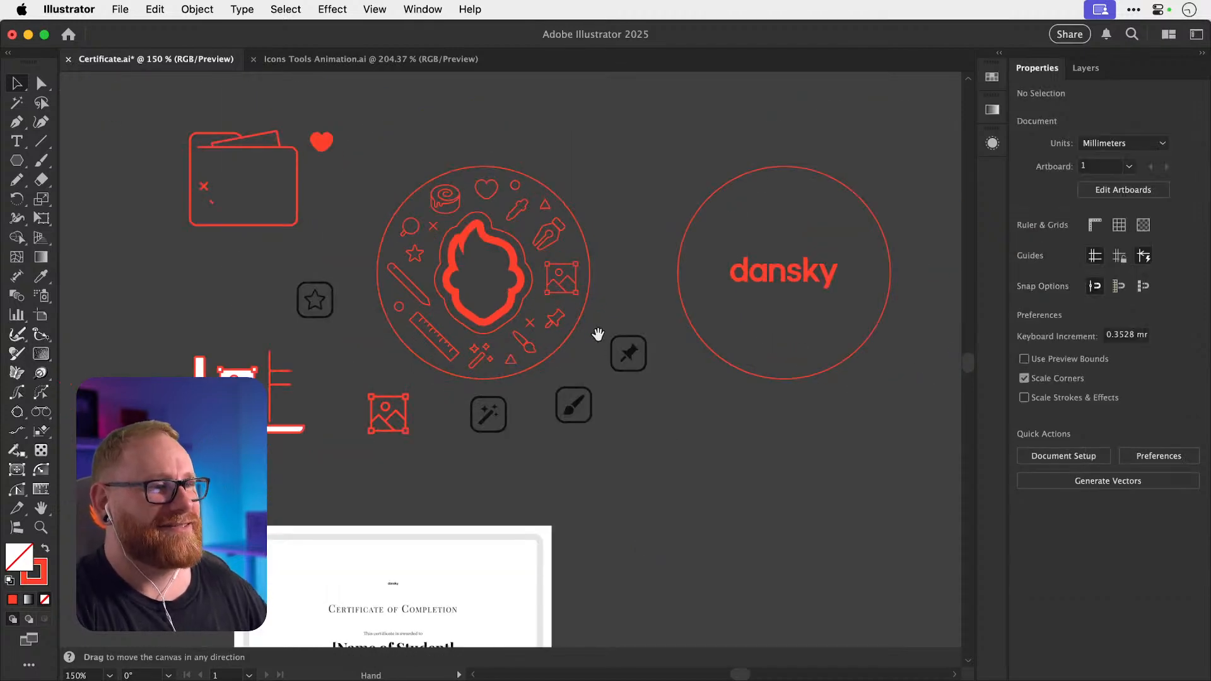
scroll(625, 331, left, 3)
scroll(625, 331, up, 1)
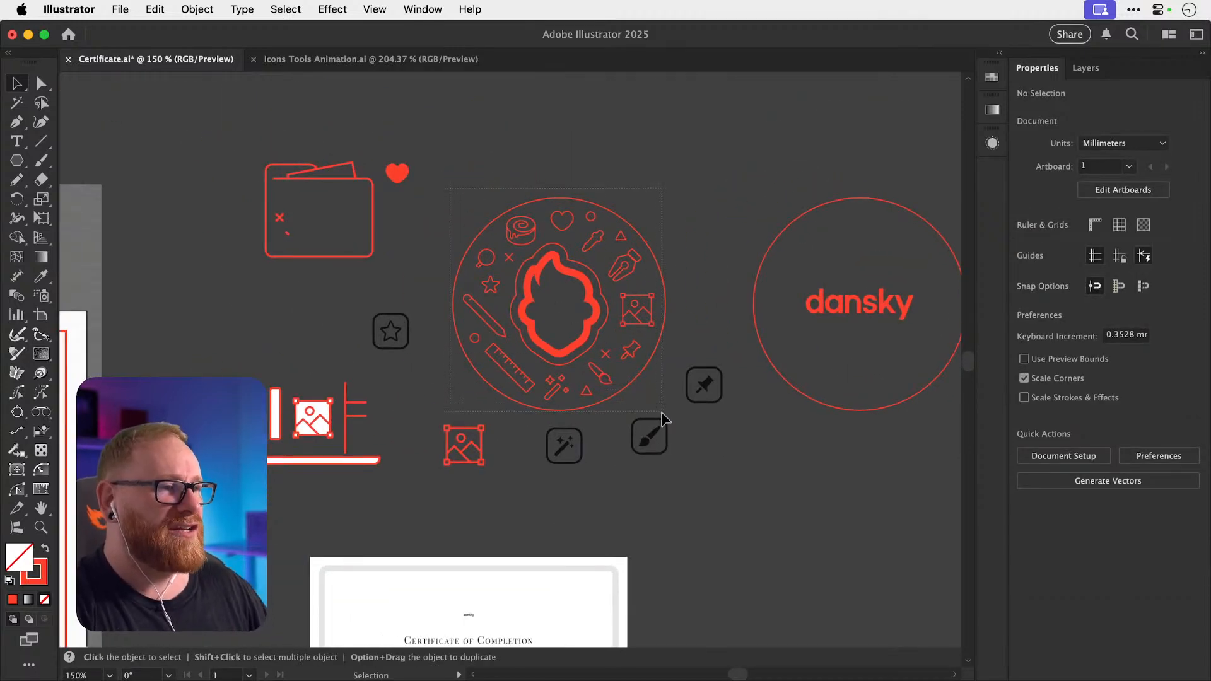
drag(661, 411, 638, 271)
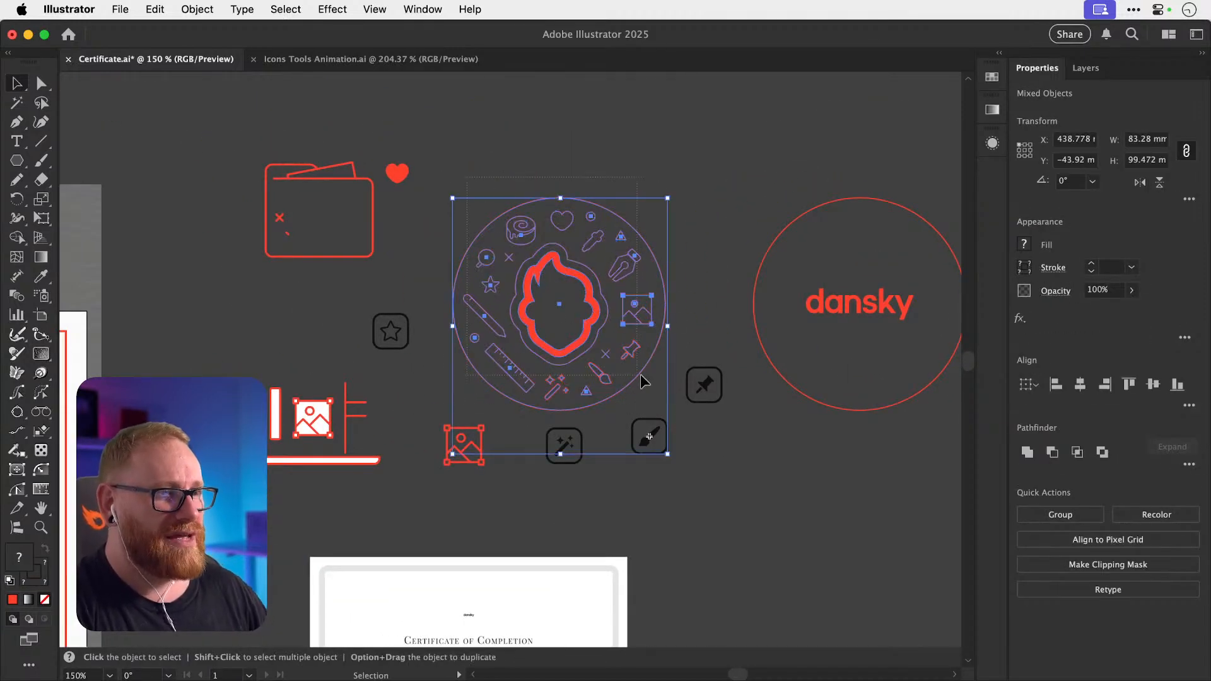
click(656, 376)
key(a)
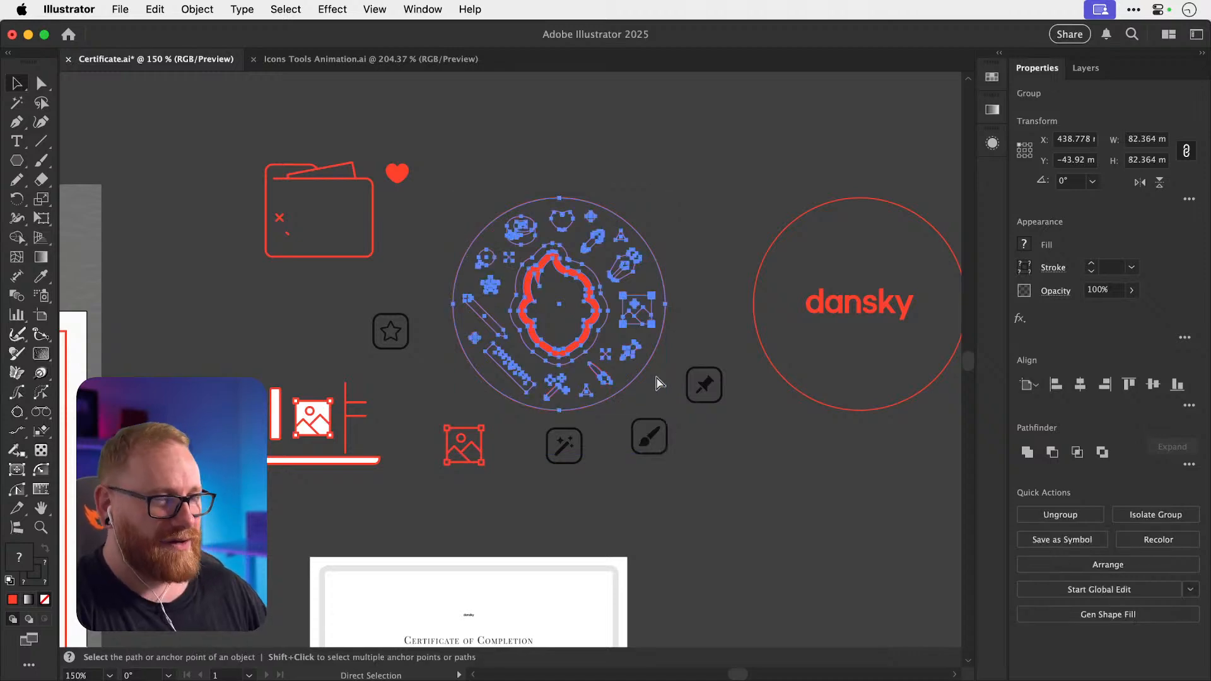
key(super+s)
Paste a copy of the badge into the certificate's top-right corner, scaled to about 64%.
key(super+minus)
key(super+minus)
key(super+minus)
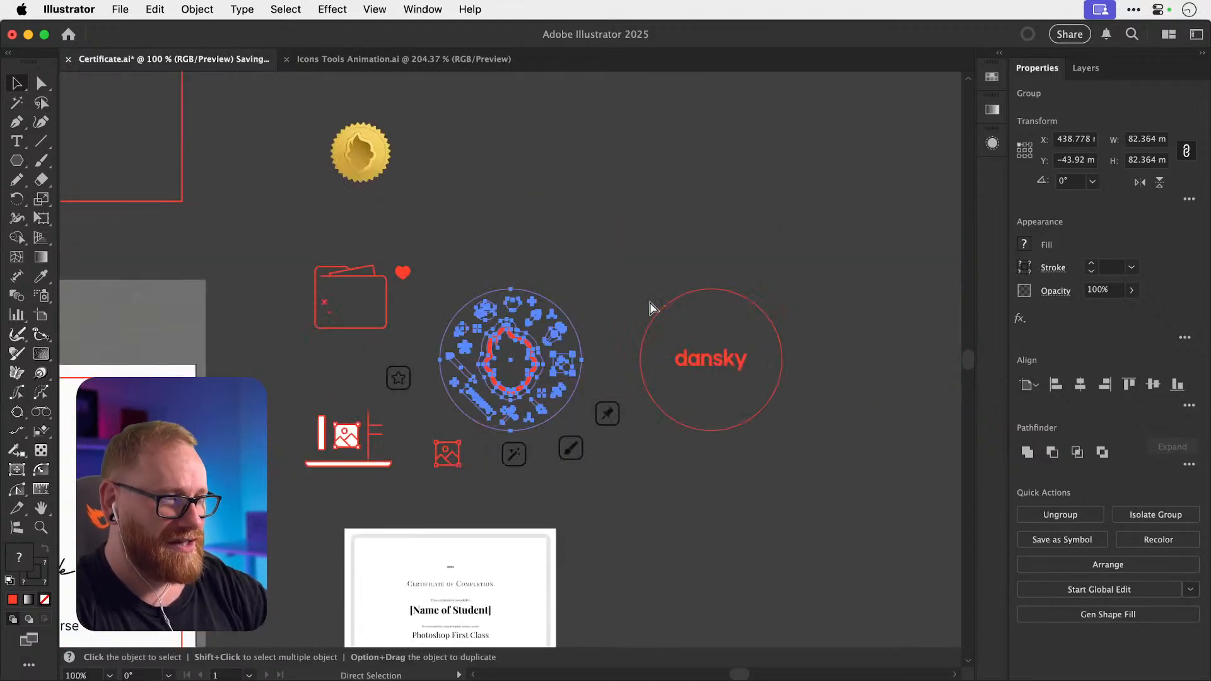
drag(419, 337, 664, 256)
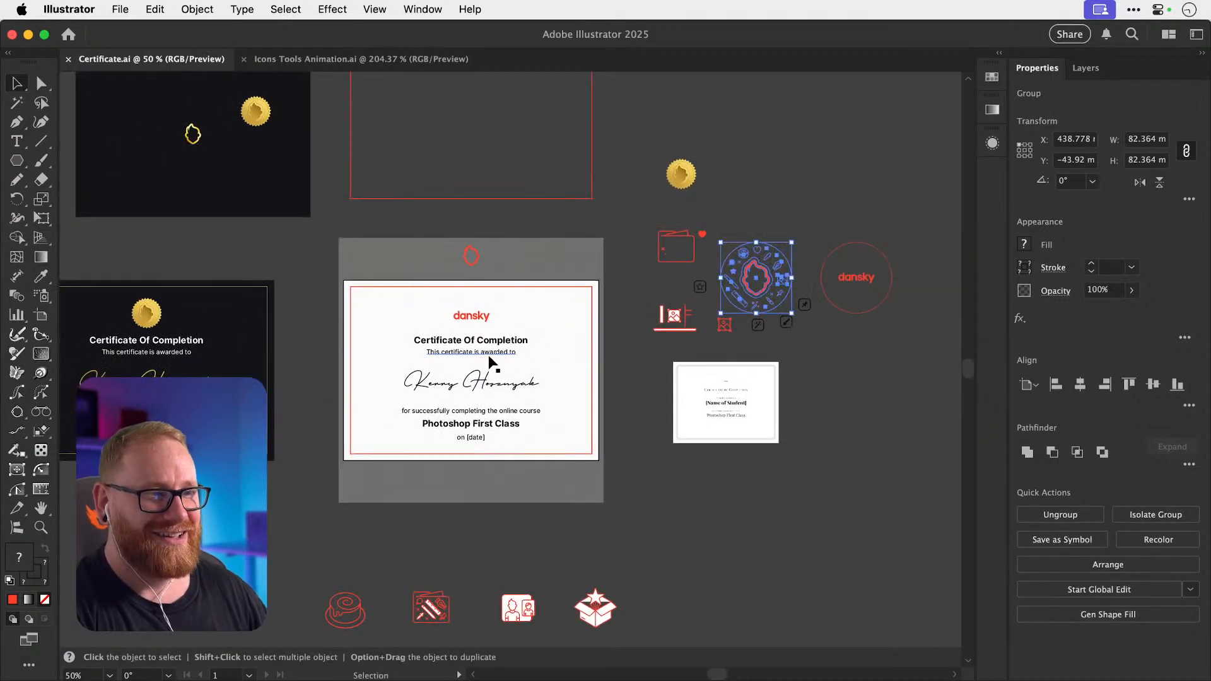
key(space)
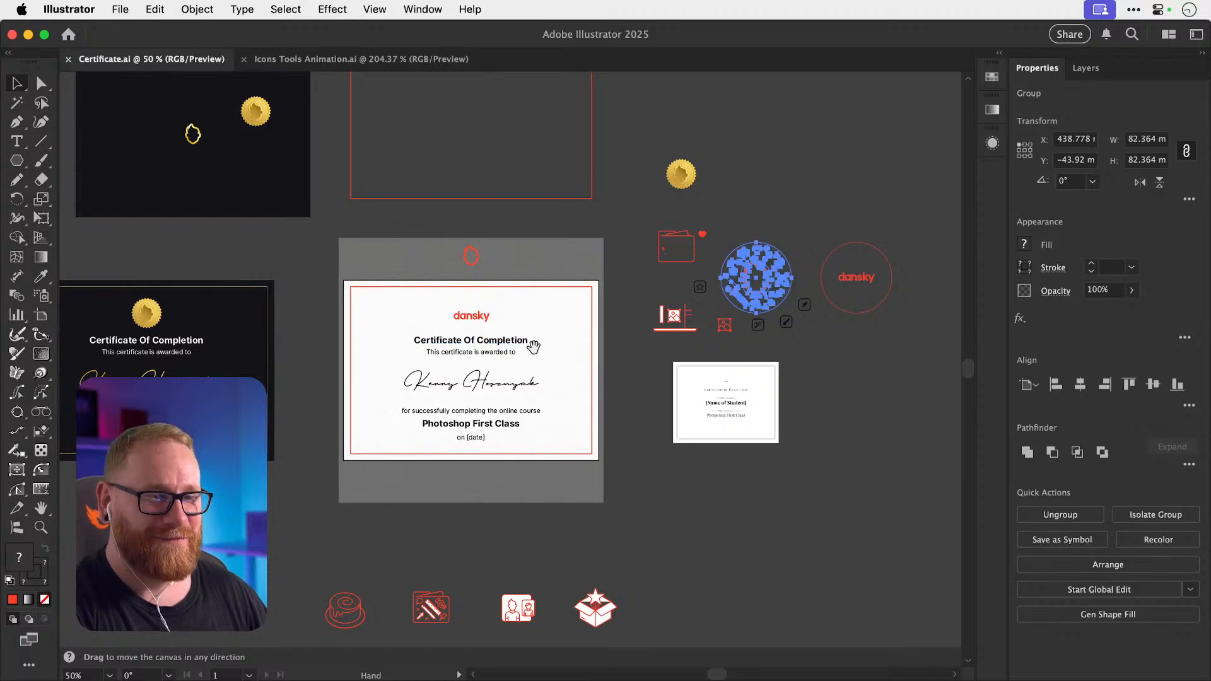
key(super+c)
key(super+v)
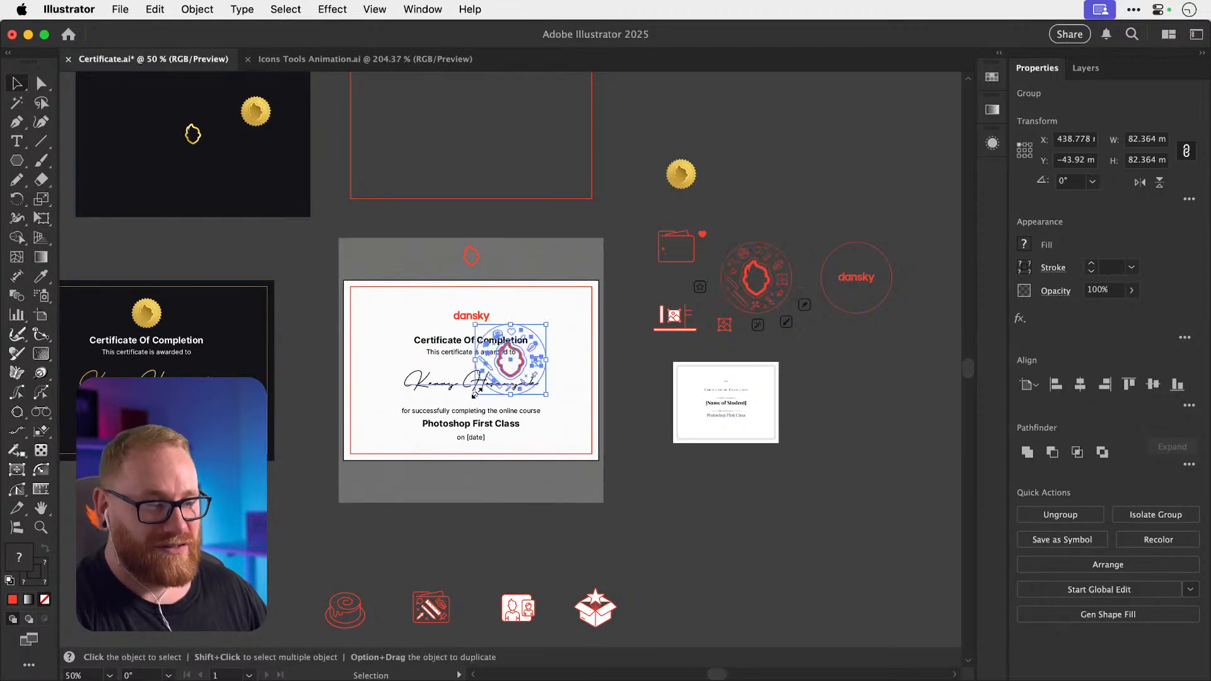
drag(514, 378, 717, 334)
key(z)
key(s)
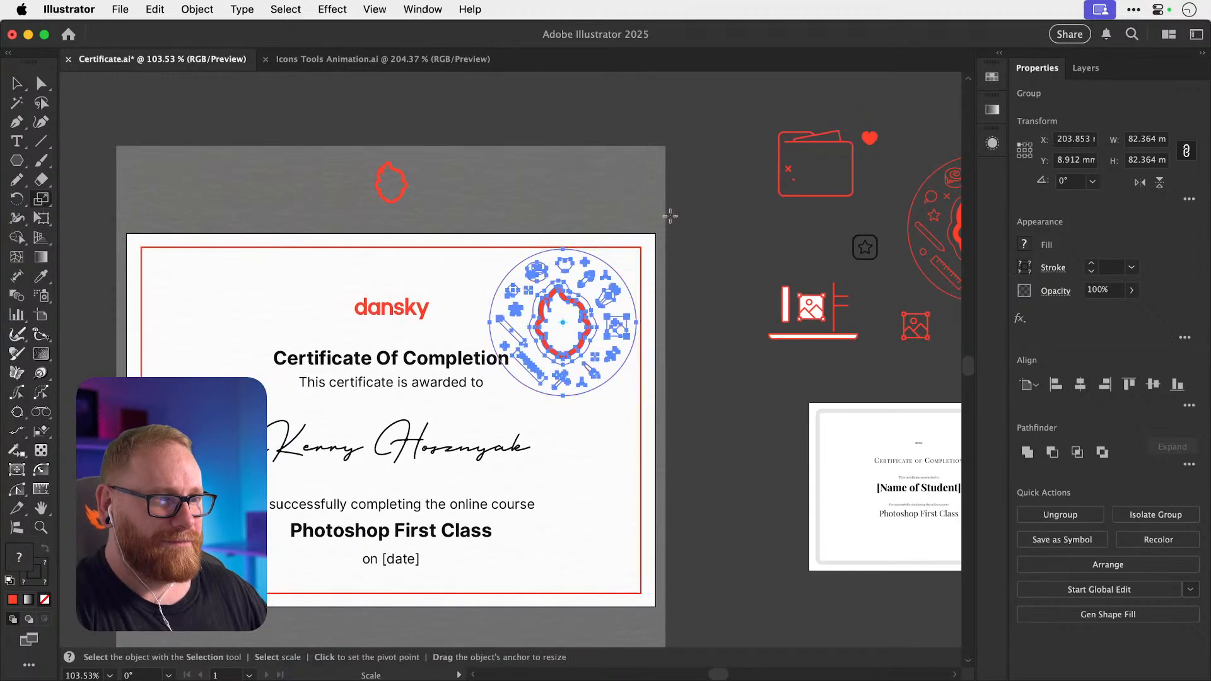
drag(669, 216, 632, 255)
key(v)
click(648, 253)
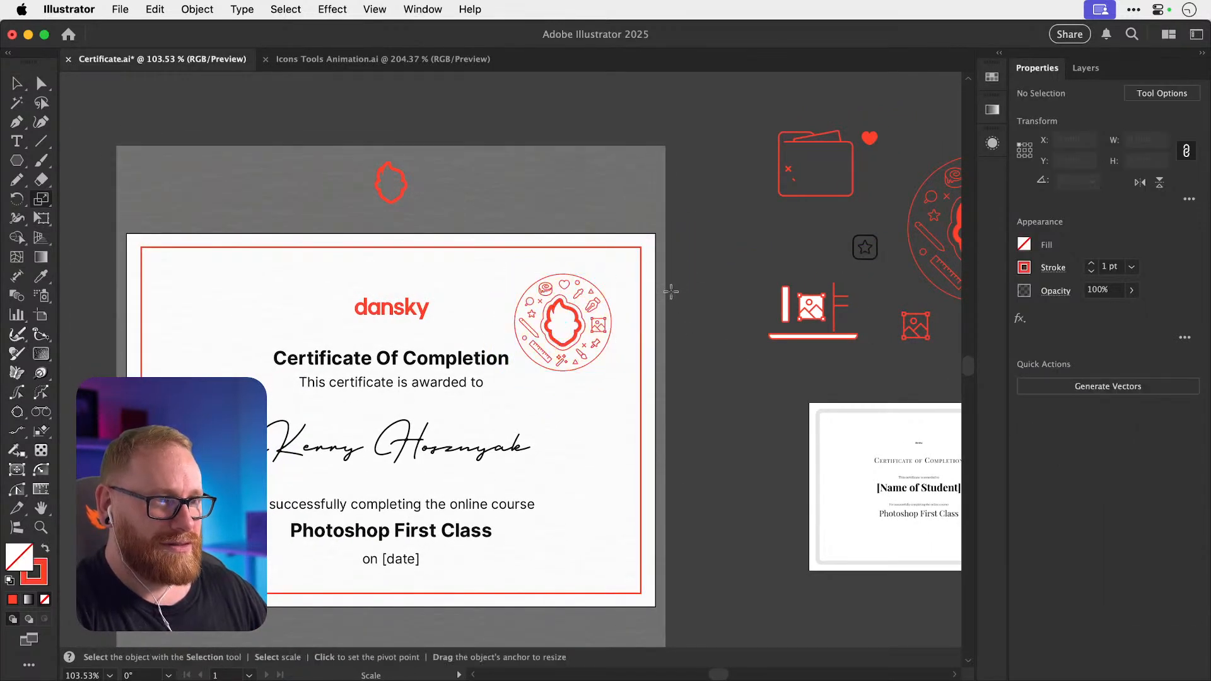
Thicken the badge's outer circle stroke to 3 pt.
key(a)
click(611, 322)
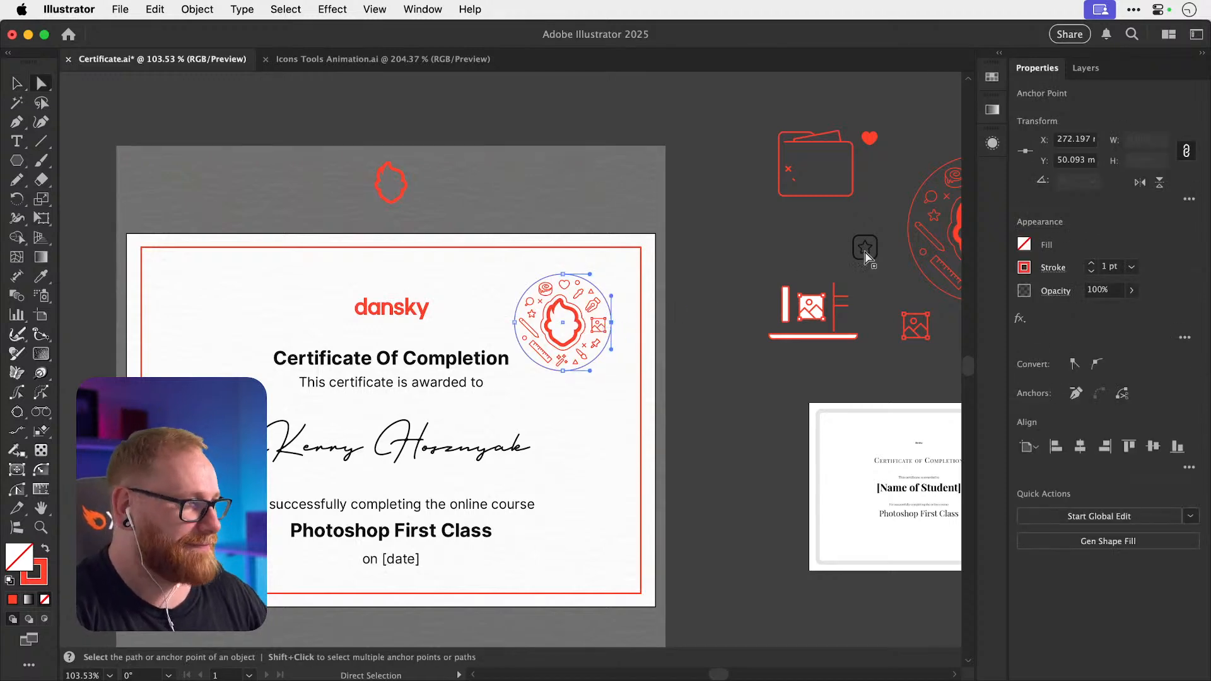
click(1091, 263)
click(1091, 263)
click(956, 262)
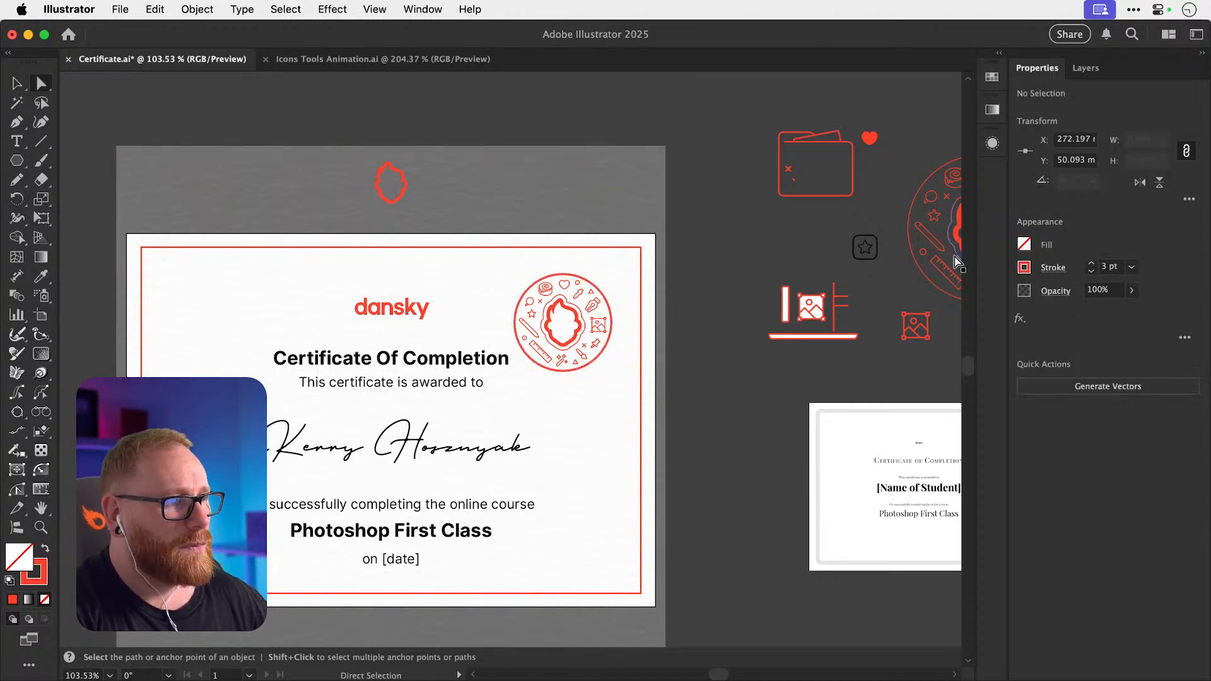
Zoom into the badge, isolate its group, and delete the flame head's outer contour.
key(z)
drag(574, 321, 824, 332)
key(a)
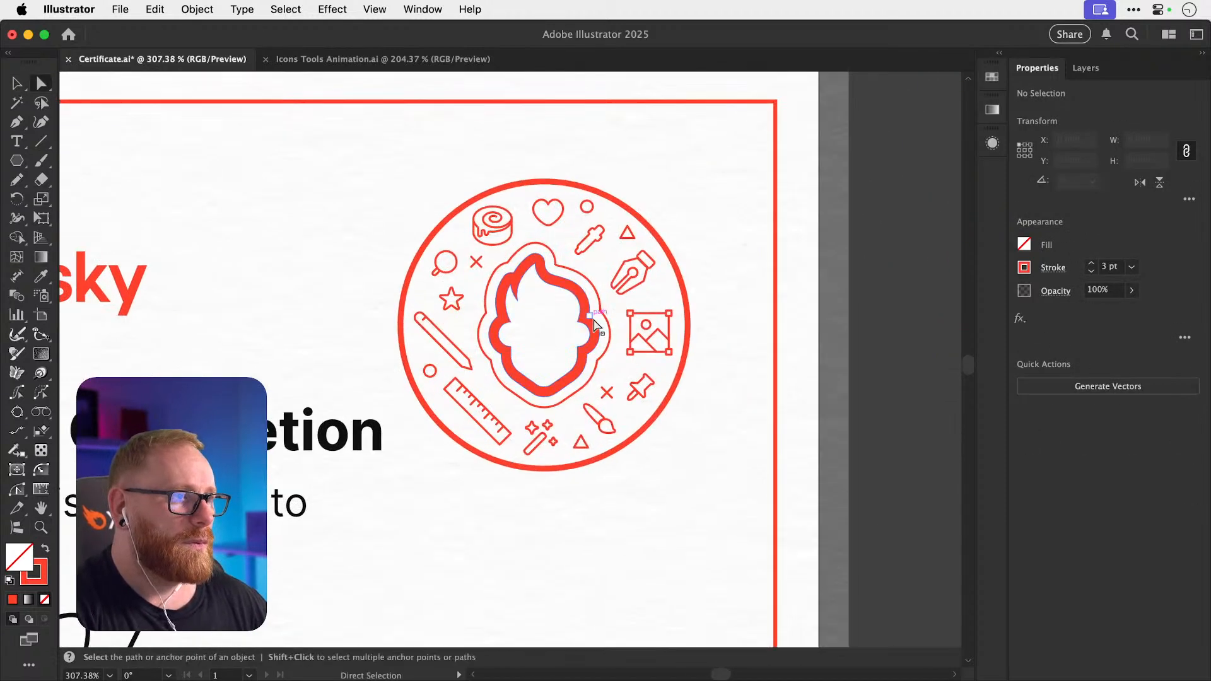
scroll(595, 325, up, 3)
key(v)
click(597, 331)
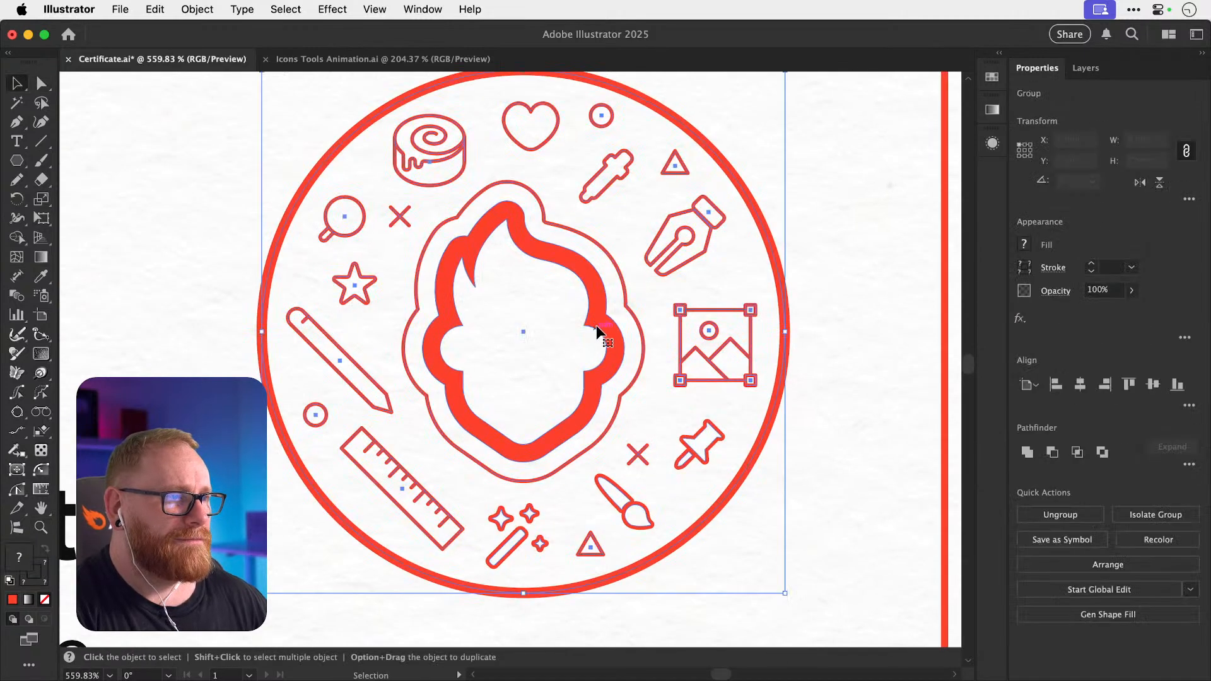
click(615, 307)
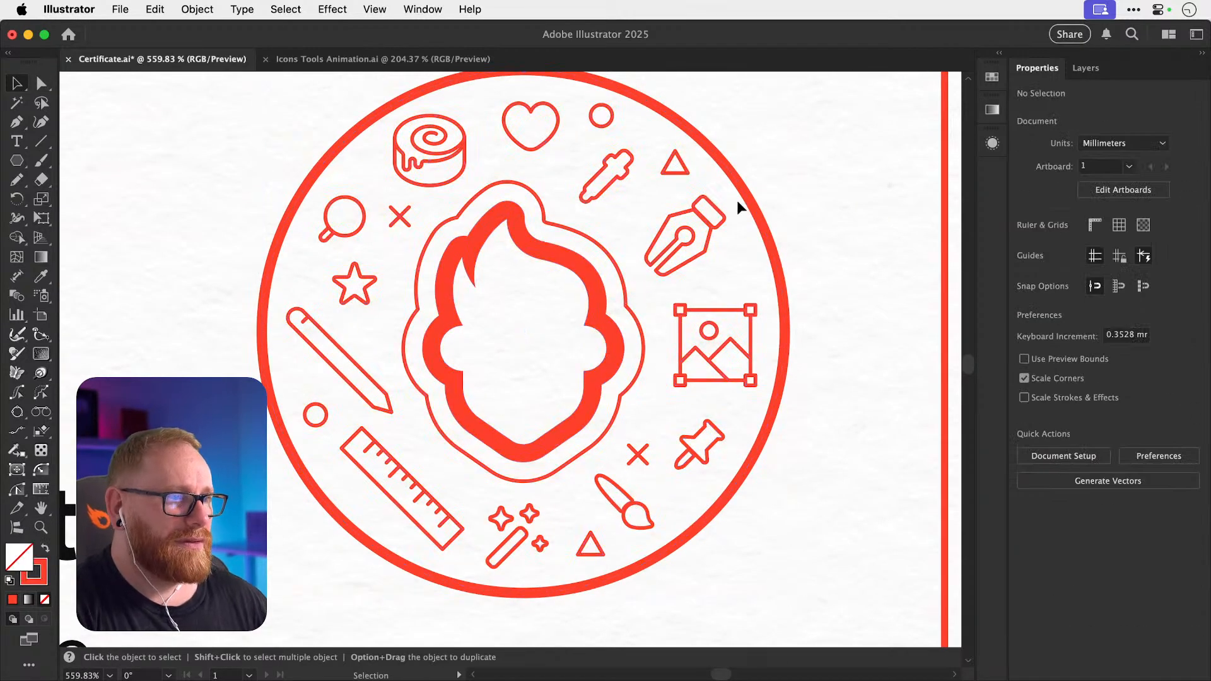
double_click(591, 303)
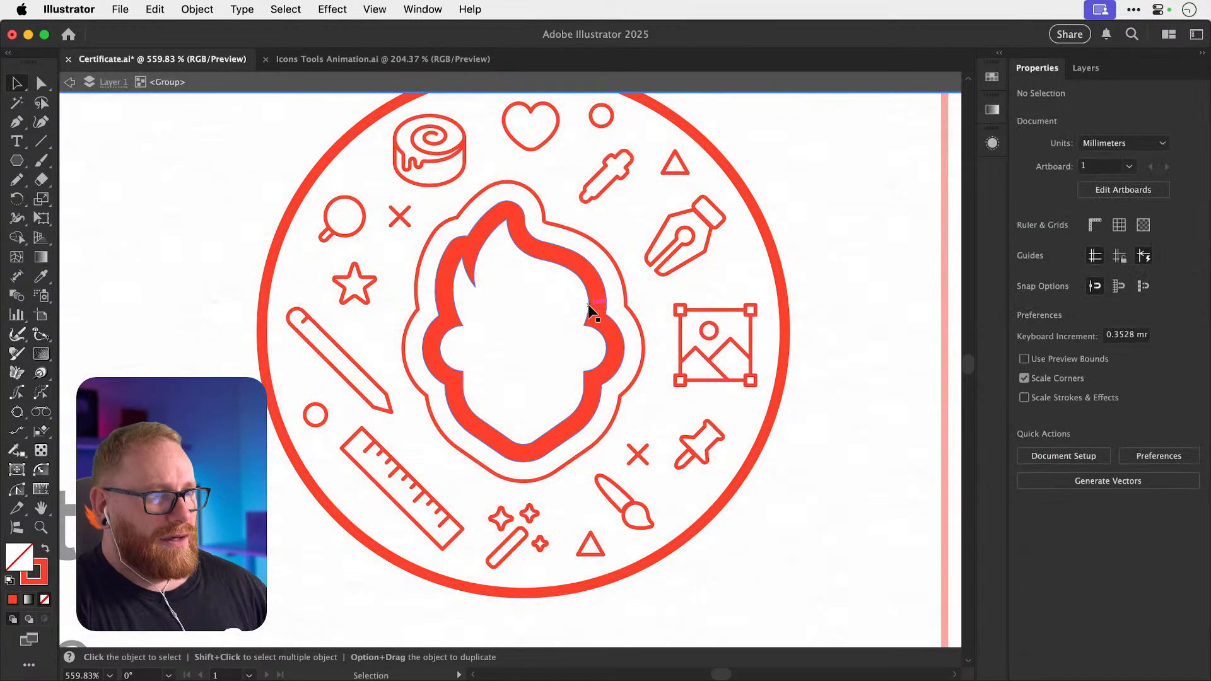
click(588, 304)
key(a)
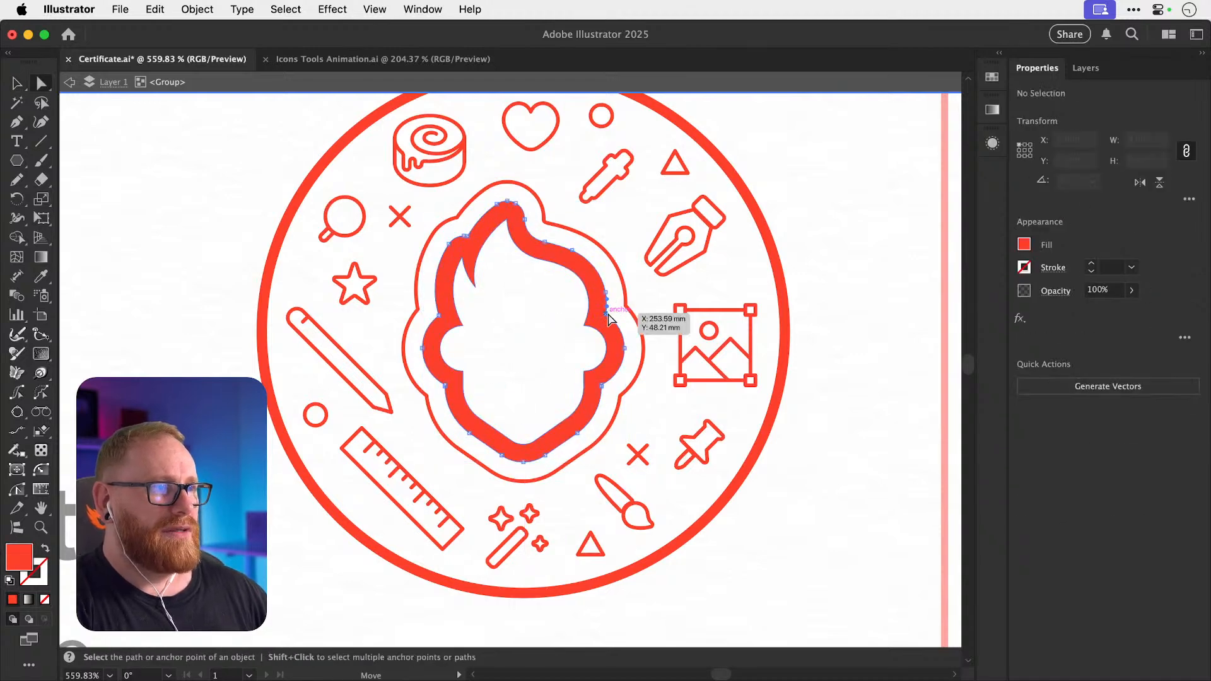
key(Delete)
key(Delete)
Swap the head's fill and stroke and give it the circle's thick red stroke.
key(v)
click(587, 317)
key(shift+x)
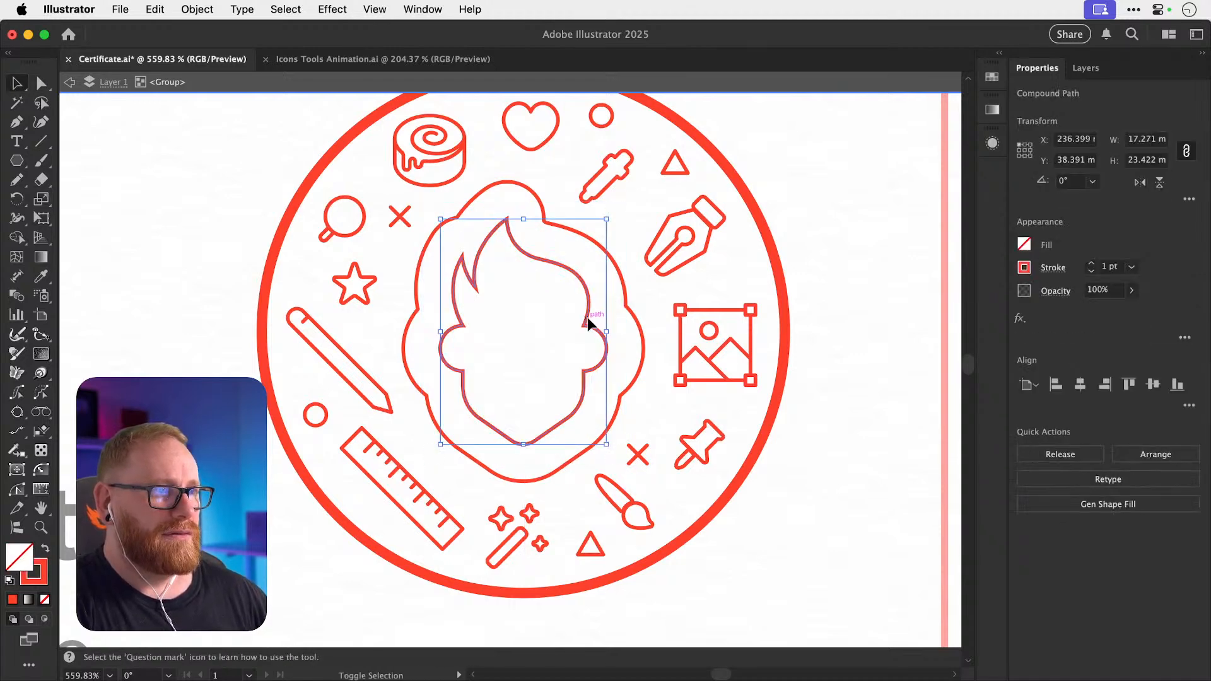
key(i)
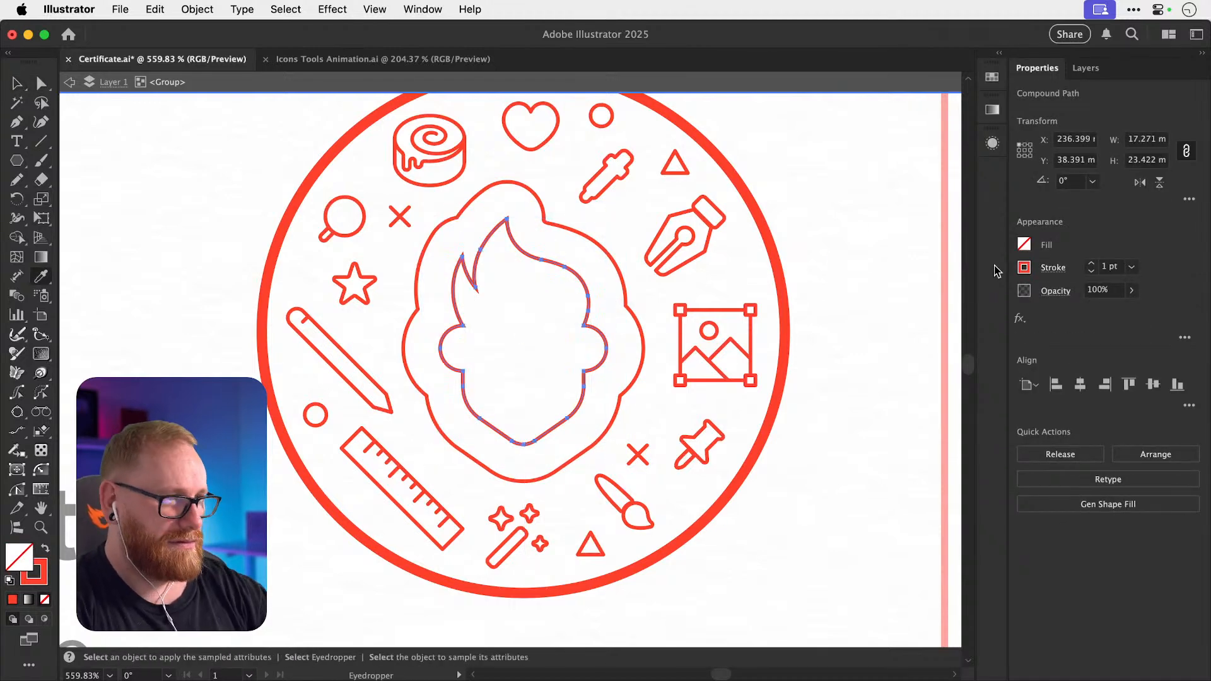
click(787, 294)
key(v)
click(775, 302)
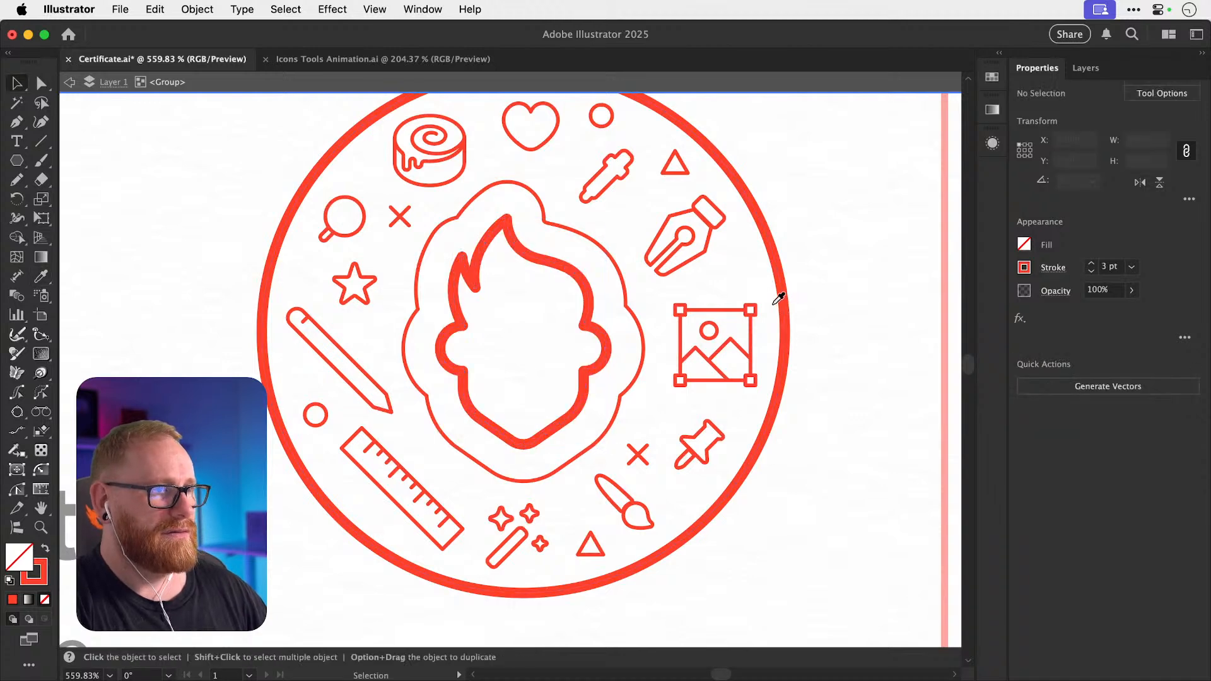
Delete the thin outline around the flame head and zoom back out.
click(620, 273)
key(BackSpace)
key(super+minus)
key(super+minus)
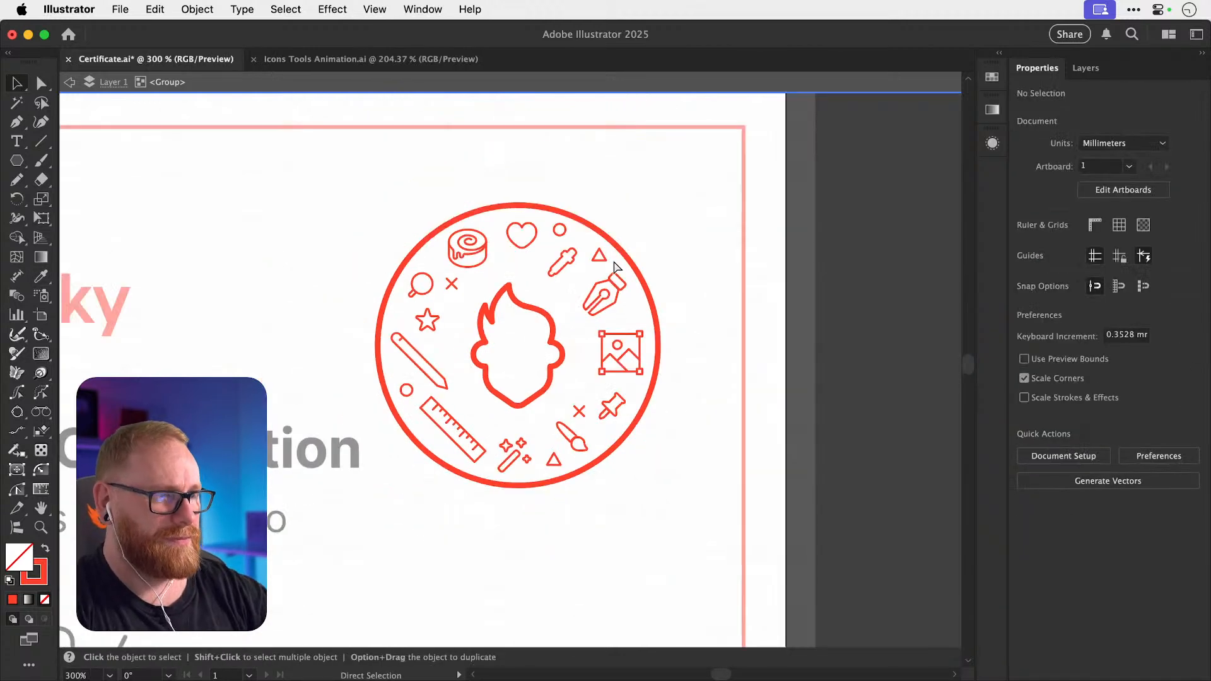
key(super+minus)
key(super+minus)
key(super+minus)
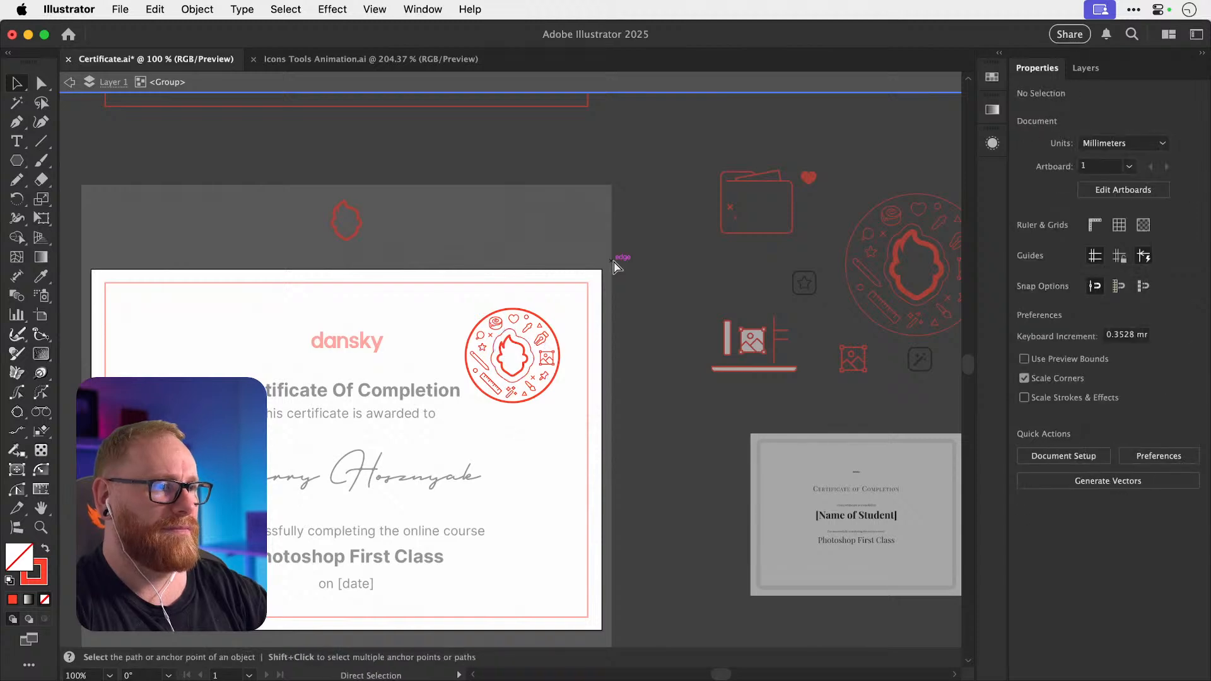
key(super+equal)
key(super+equal)
Exit isolation mode on the badge group.
key(super+minus)
key(super+minus)
key(super+minus)
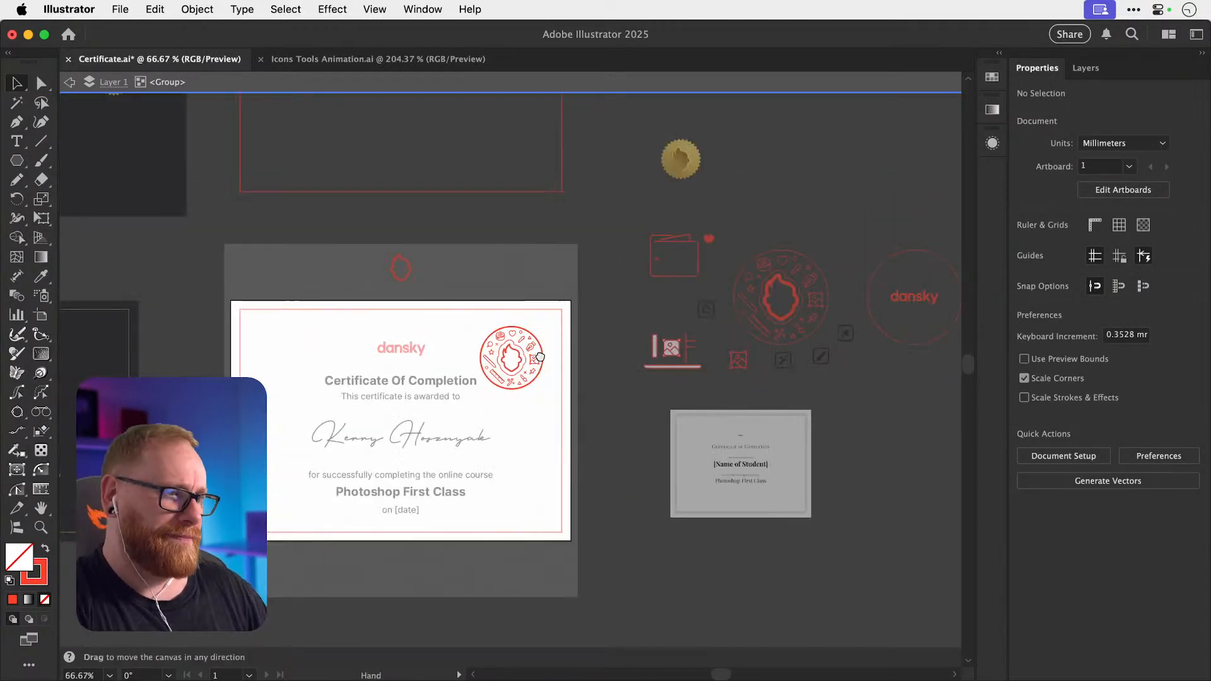
scroll(561, 309, down, 2)
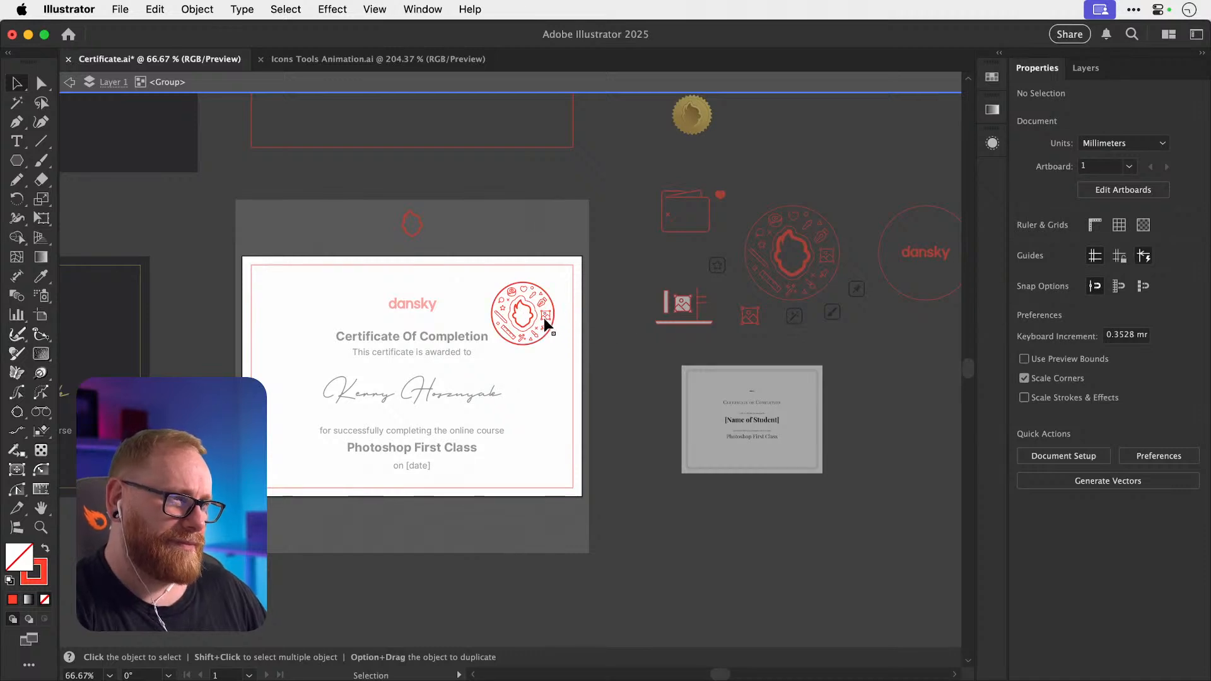
key(z)
click(532, 311)
key(v)
click(537, 313)
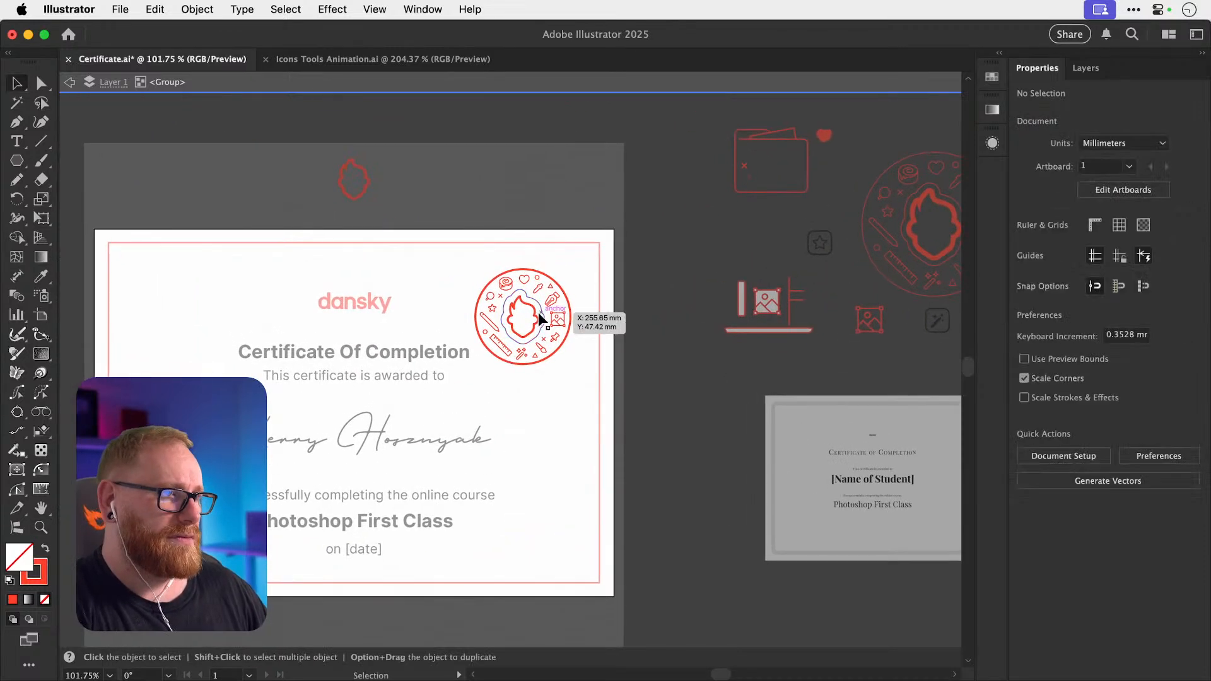
double_click(647, 312)
Try the badge over the border's corner, undo it, and save the certificate.
drag(481, 373, 480, 373)
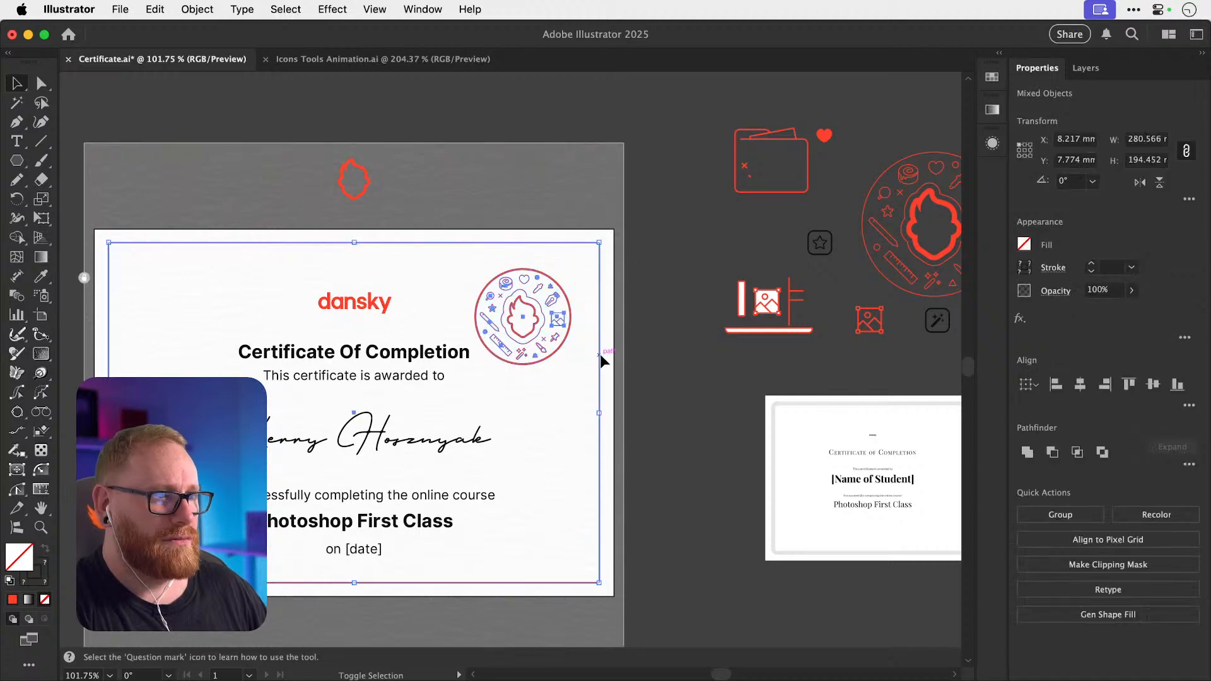
shift+click(599, 355)
drag(538, 332, 572, 297)
key(super+z)
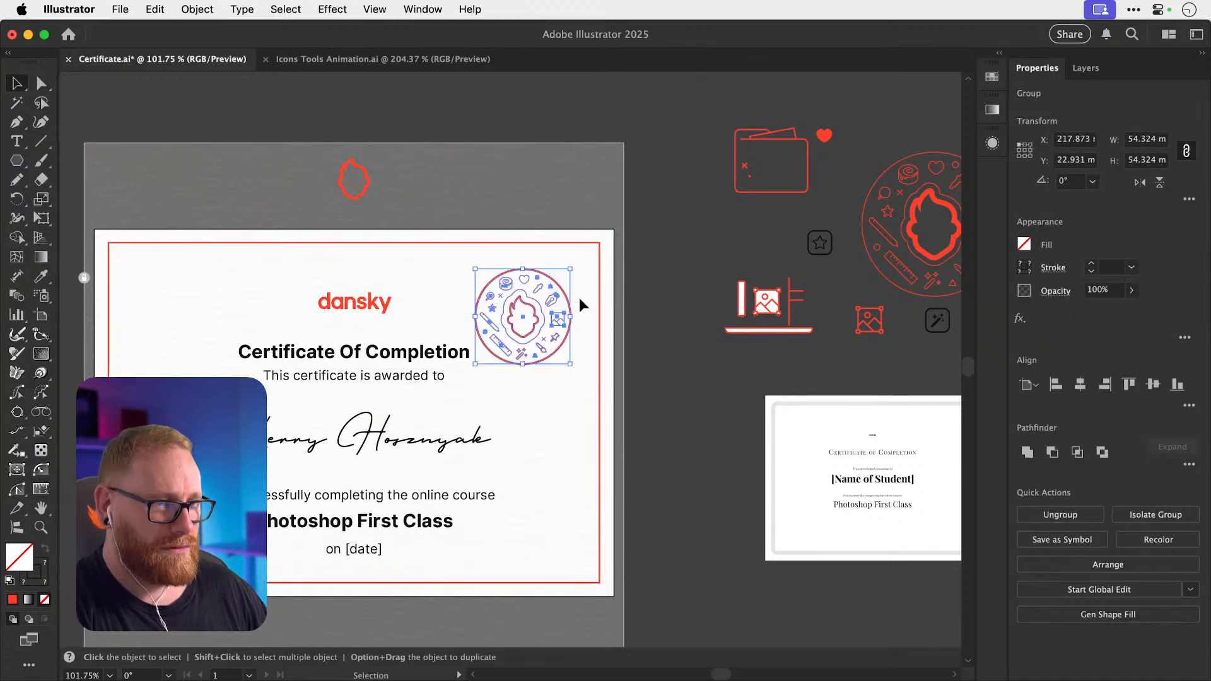
key(a)
key(v)
key(super+s)
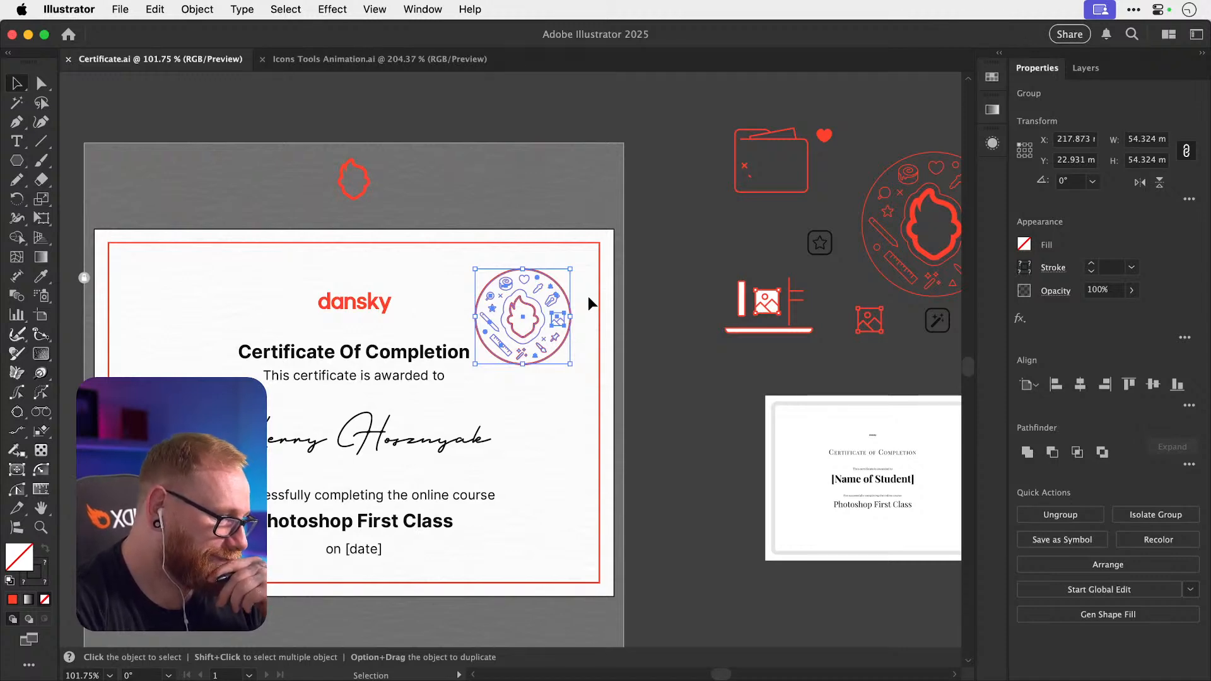
Try the badge at the certificate's top left, then undo to keep it top right.
click(670, 272)
drag(611, 270, 759, 211)
drag(679, 286, 337, 285)
key(super+z)
key(super+minus)
key(super+minus)
scroll(328, 262, left, 8)
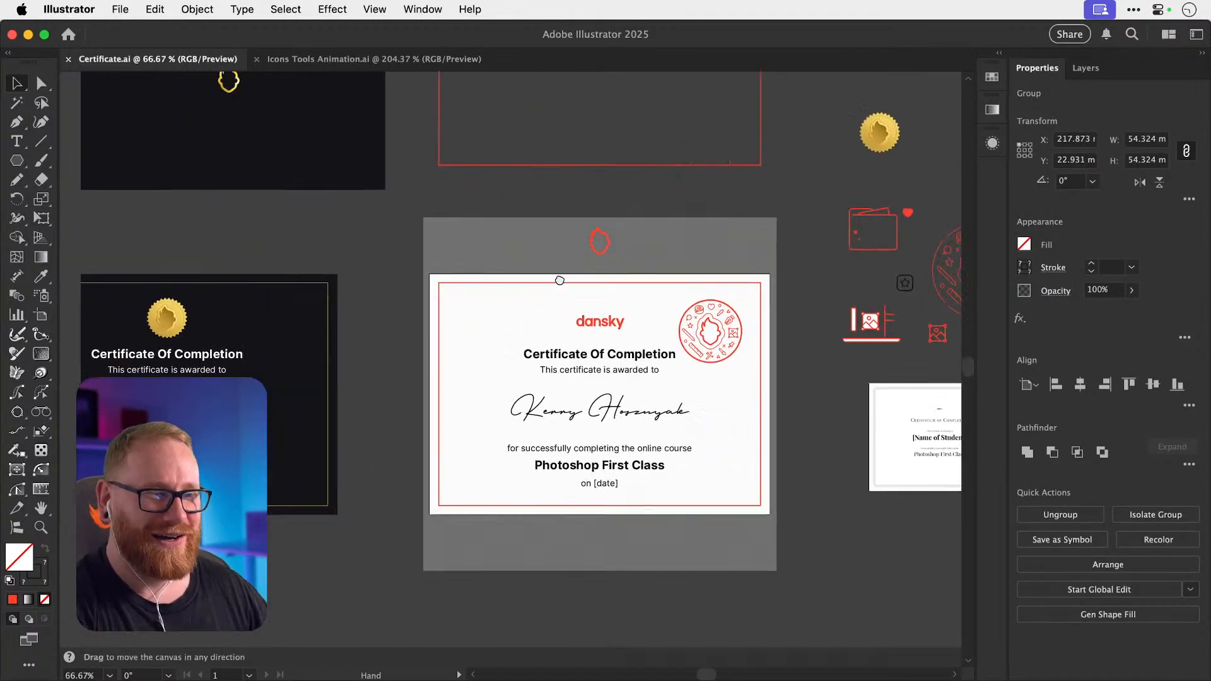
click(423, 307)
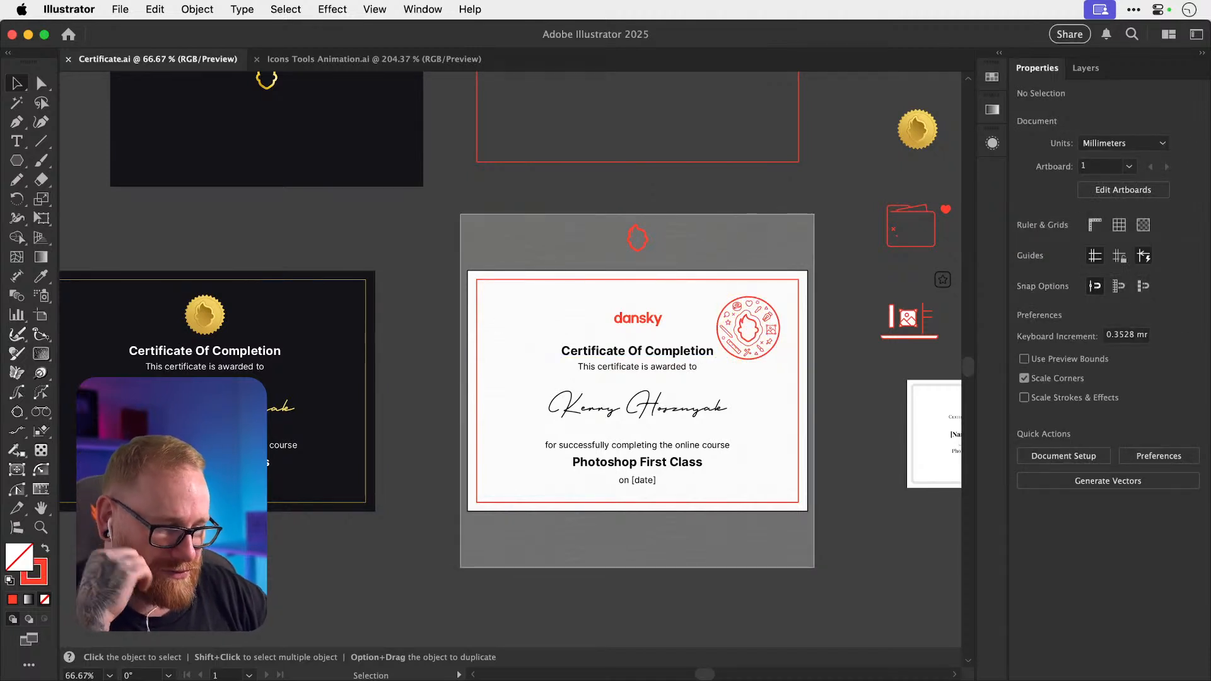
Scroll through Chrome's certificate design image results, then return to the Illustrator certificate.
key(super+Tab)
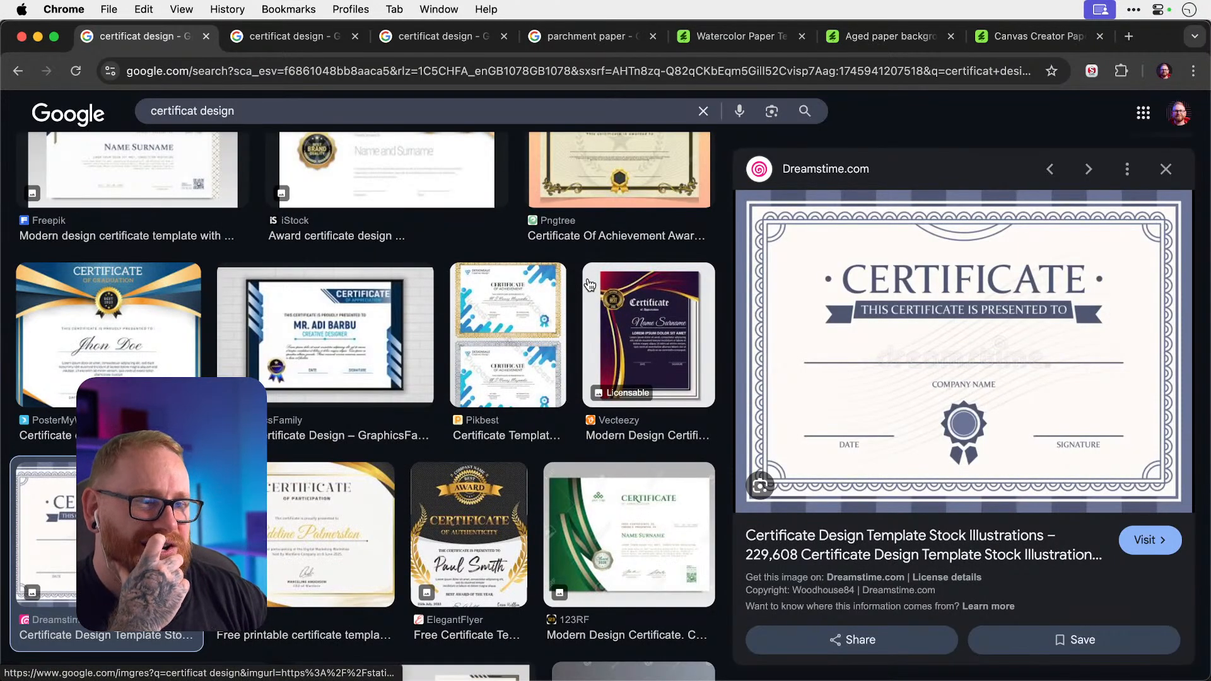
scroll(589, 285, down, 1)
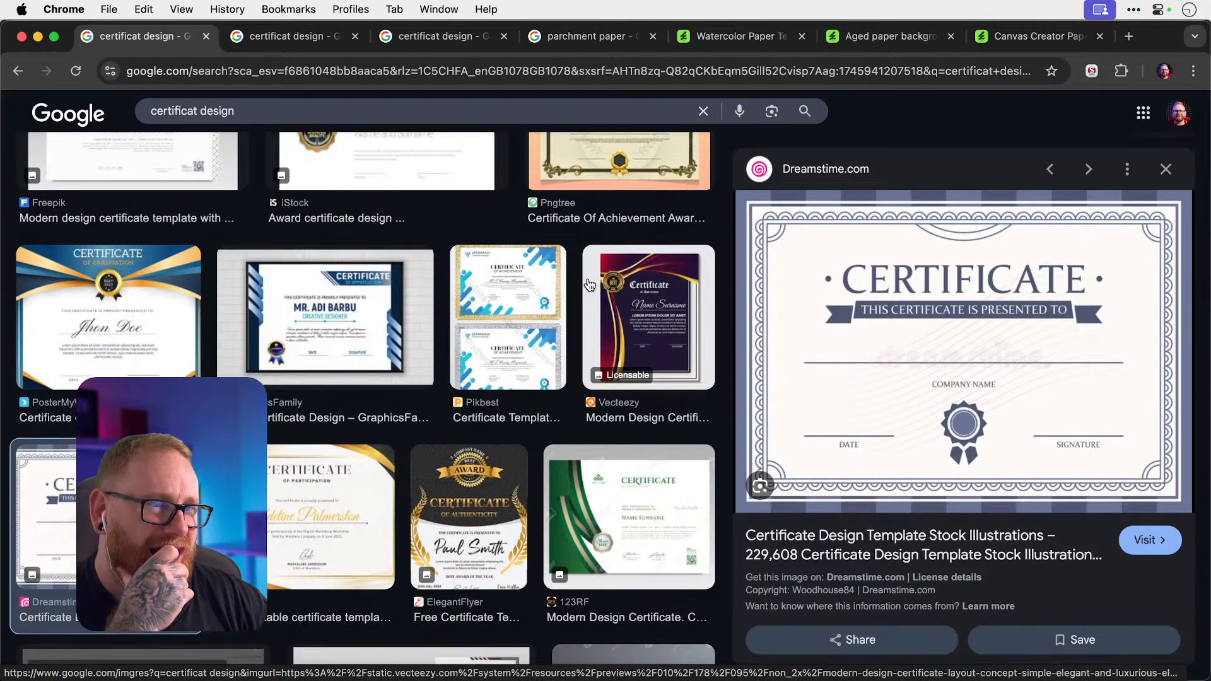
scroll(587, 378, up, 1)
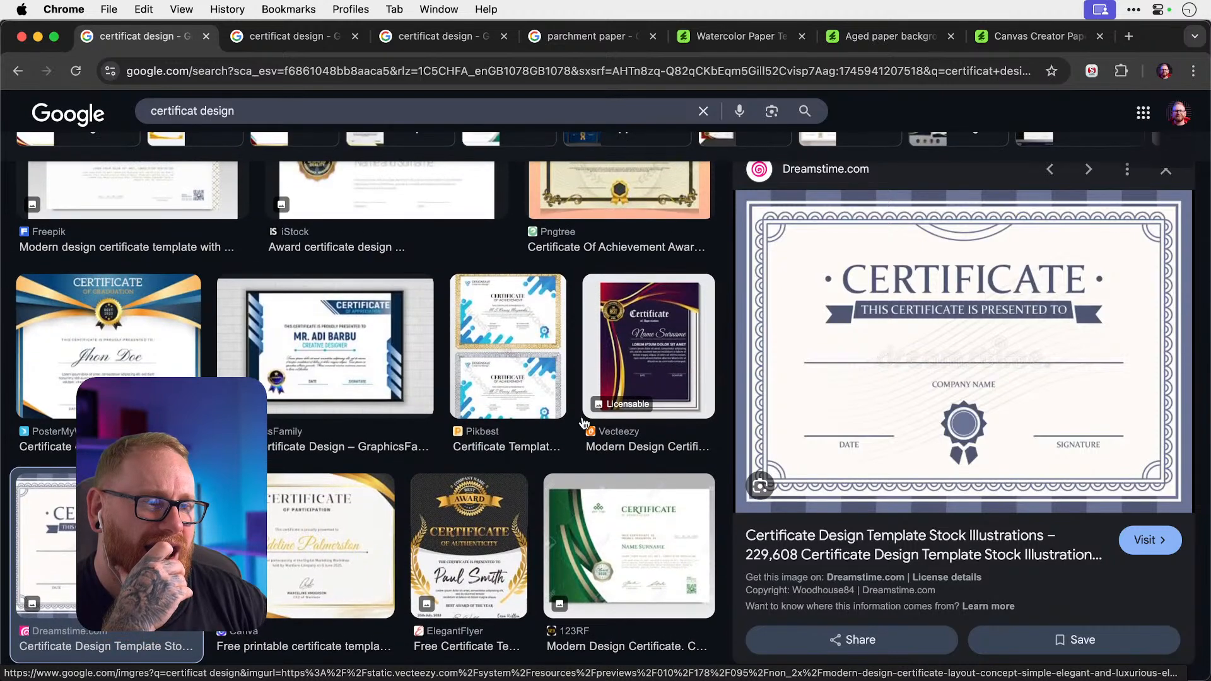
key(super+Tab)
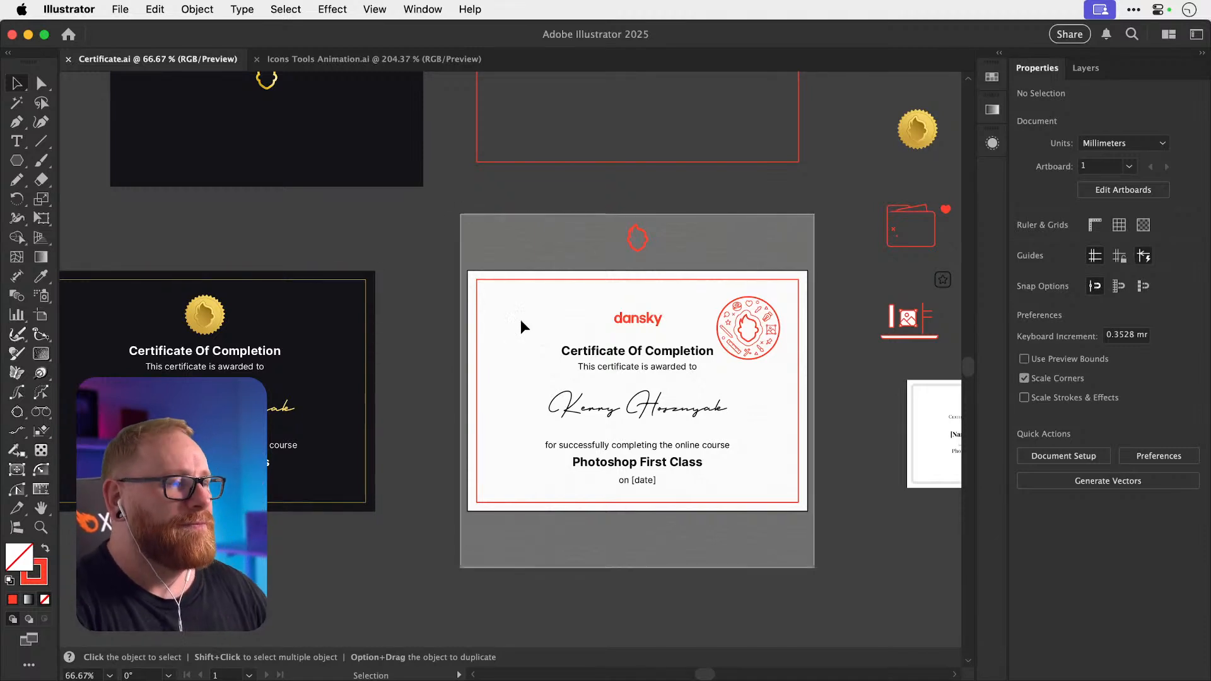
drag(520, 319, 438, 297)
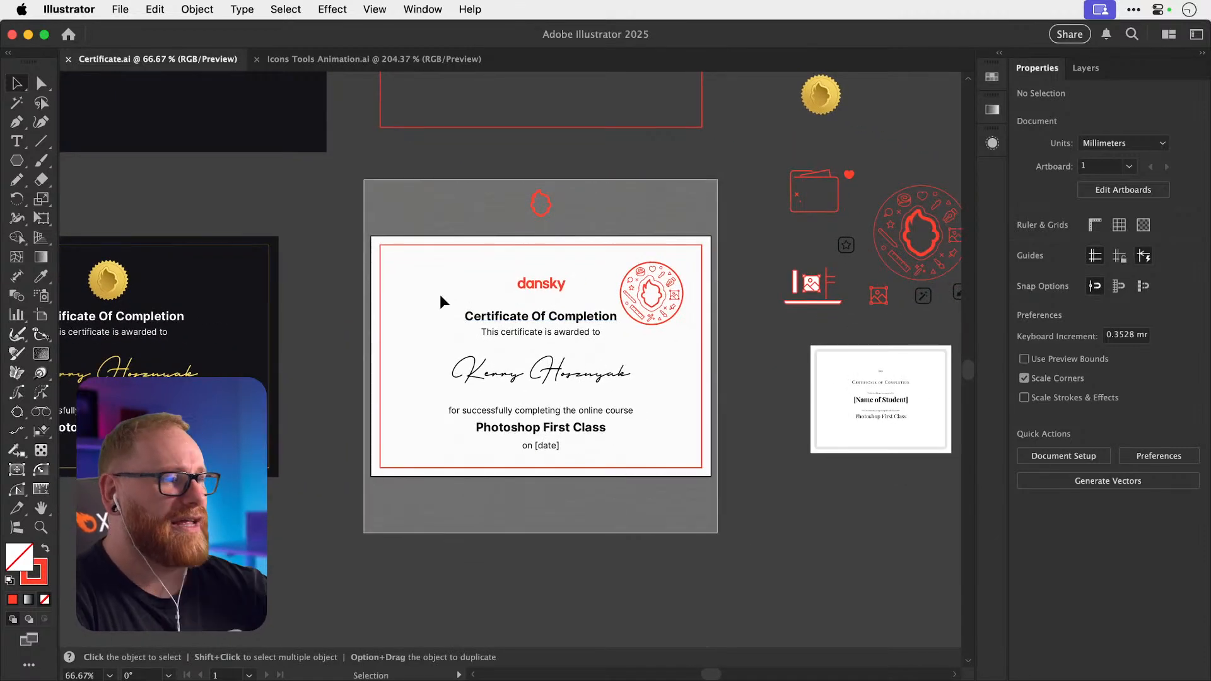
Duplicate the 'on [date]' line to the right side of the certificate.
click(532, 445)
scroll(532, 446, up, 4)
mouse_move(572, 445)
mouse_down()
mouse_move(680, 449)
mouse_move(473, 445)
mouse_move(425, 349)
mouse_up()
drag(493, 439, 410, 359)
click(471, 471)
mouse_move(502, 513)
mouse_down()
mouse_move(464, 426)
mouse_move(551, 451)
mouse_up()
Draw a pencil signature scribble on the pasteboard with default stroke and no fill.
key(n)
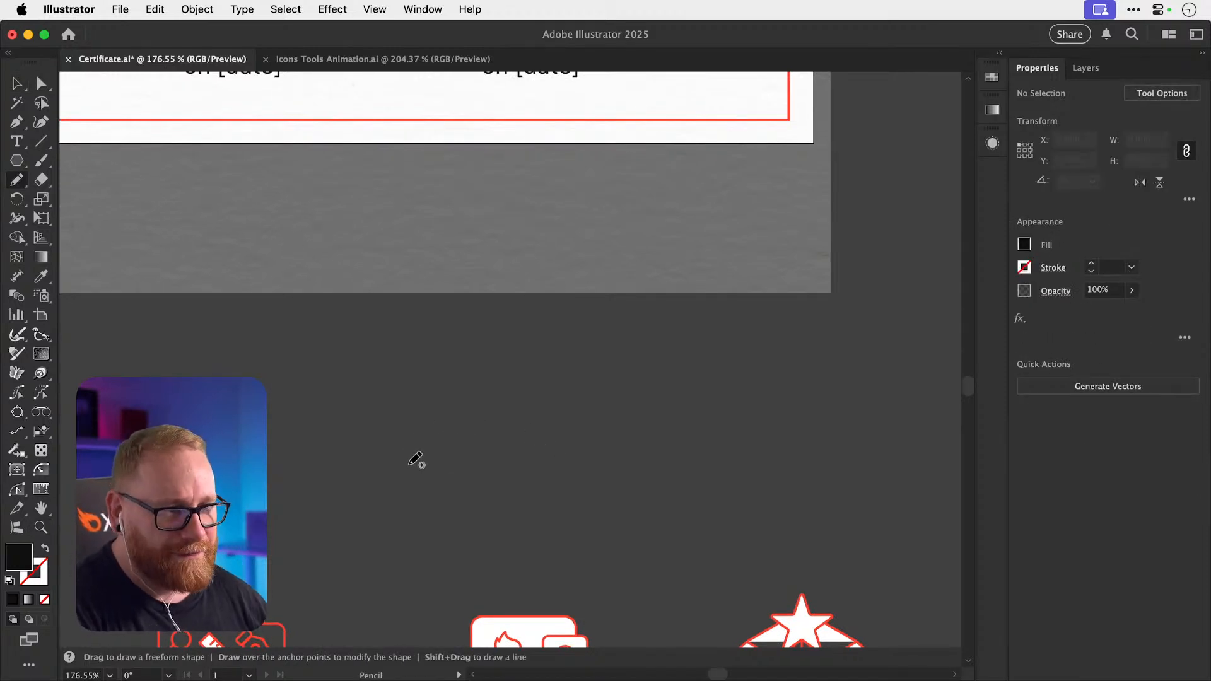
mouse_move(416, 458)
mouse_down()
mouse_move(412, 408)
mouse_move(402, 517)
mouse_move(440, 466)
mouse_move(453, 477)
mouse_move(475, 446)
mouse_move(500, 453)
mouse_move(665, 364)
mouse_up()
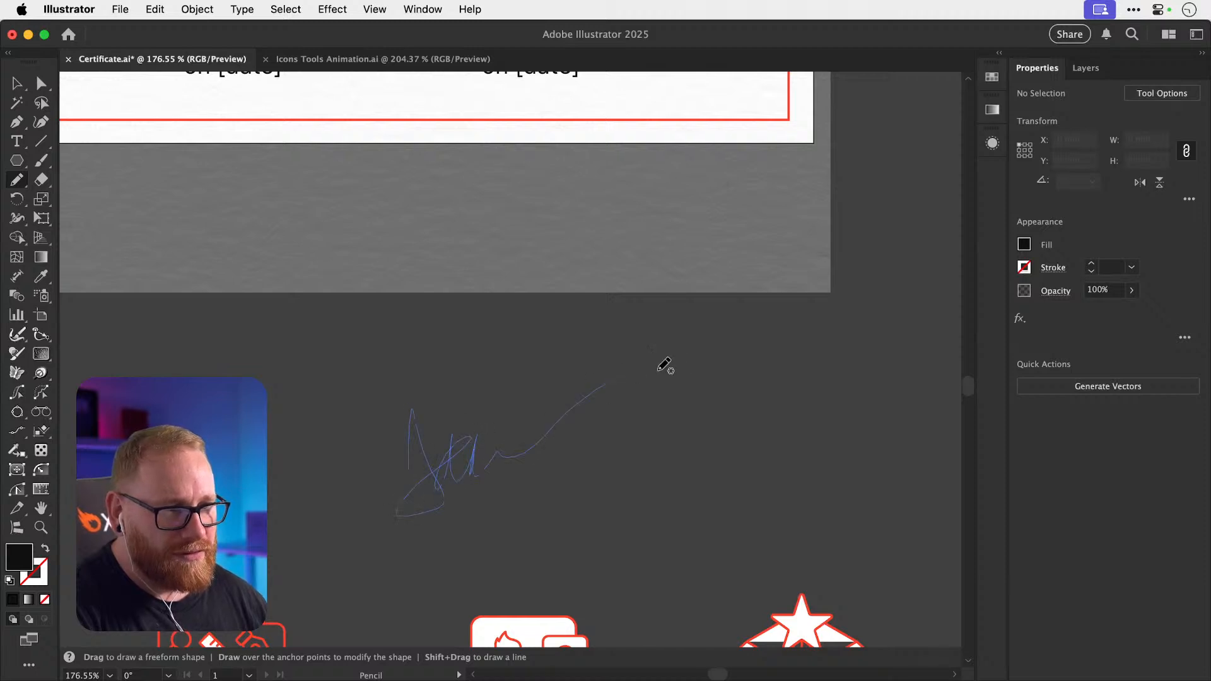
key(v)
key(Delete)
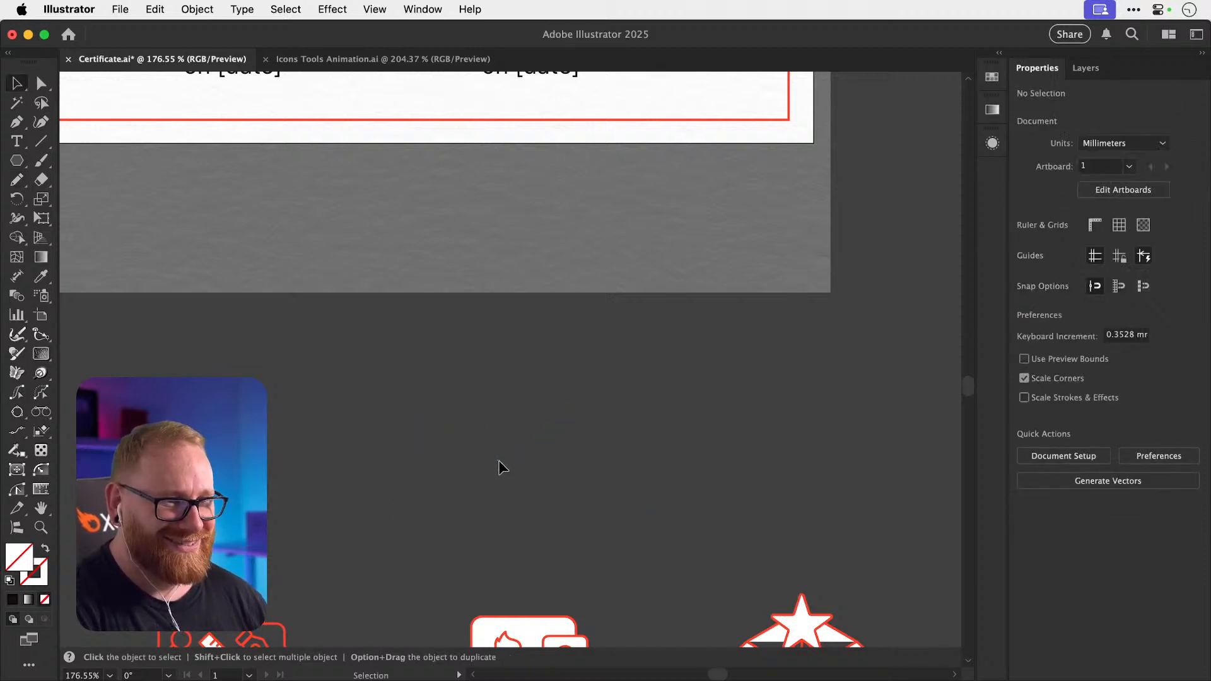
key(super+z)
key(d)
click(44, 602)
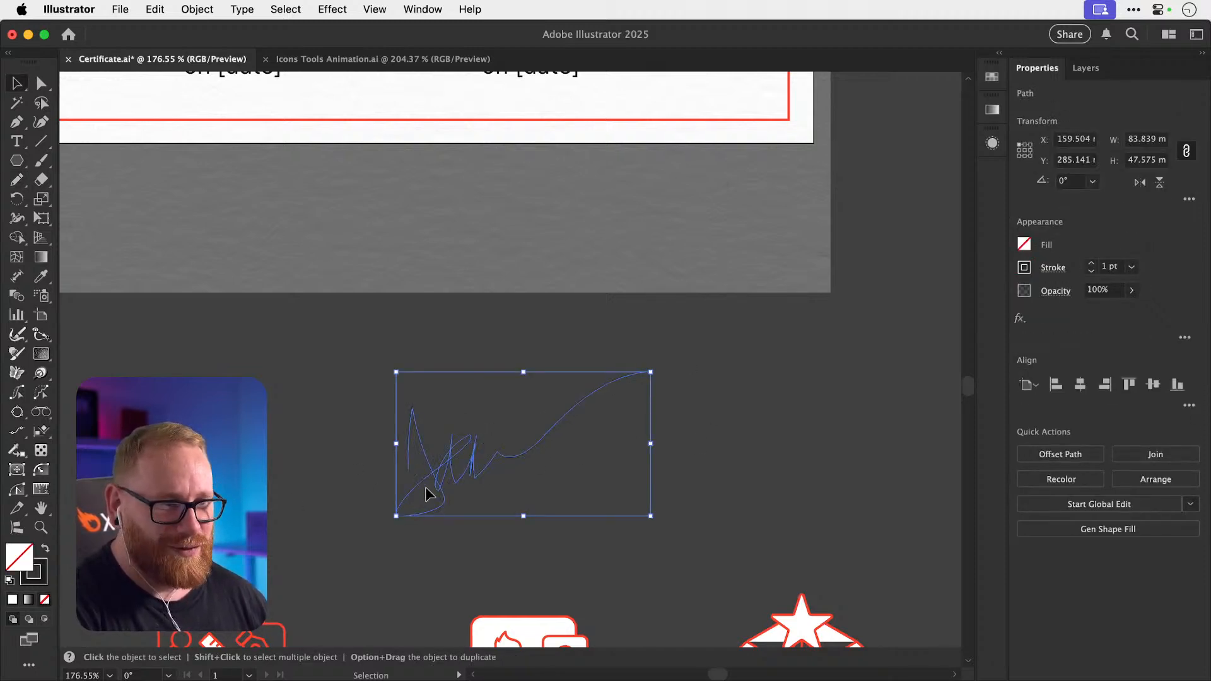
Place the scribble under the right date line and shrink it to about half size.
key(space)
mouse_move(444, 468)
mouse_down()
mouse_move(440, 270)
mouse_move(448, 451)
mouse_move(501, 302)
mouse_up()
drag(664, 210, 598, 250)
key(space)
drag(485, 320, 588, 441)
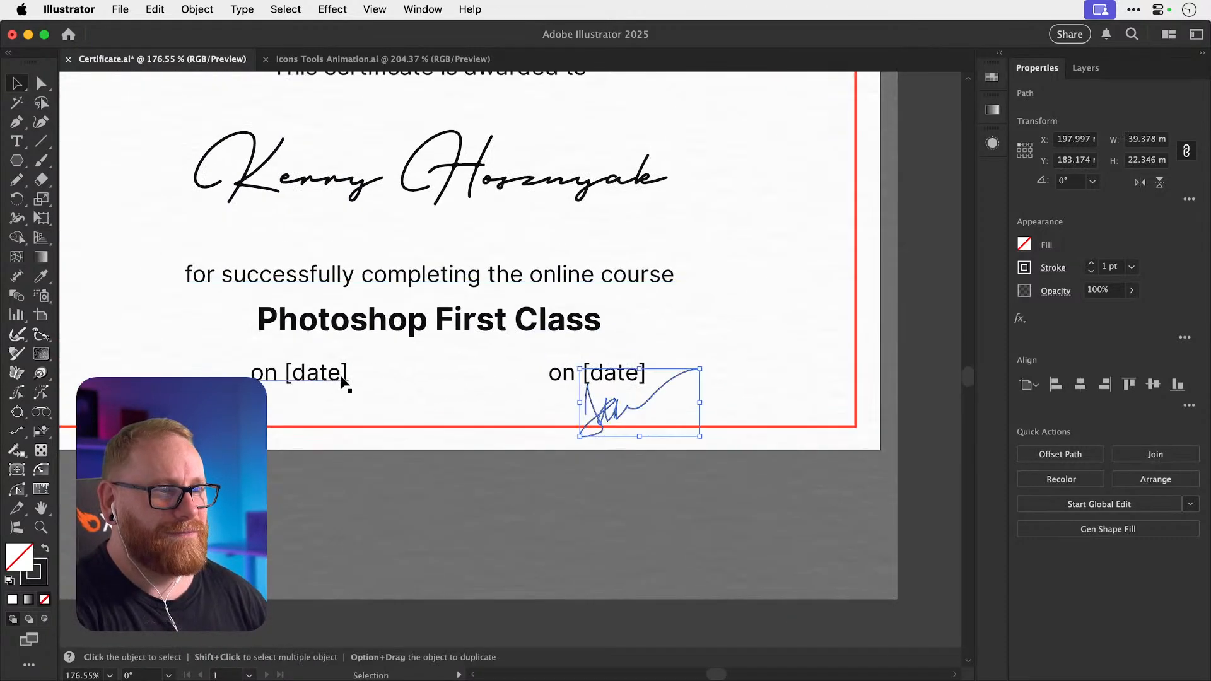
key(t)
click(308, 375)
key(super+Tab)
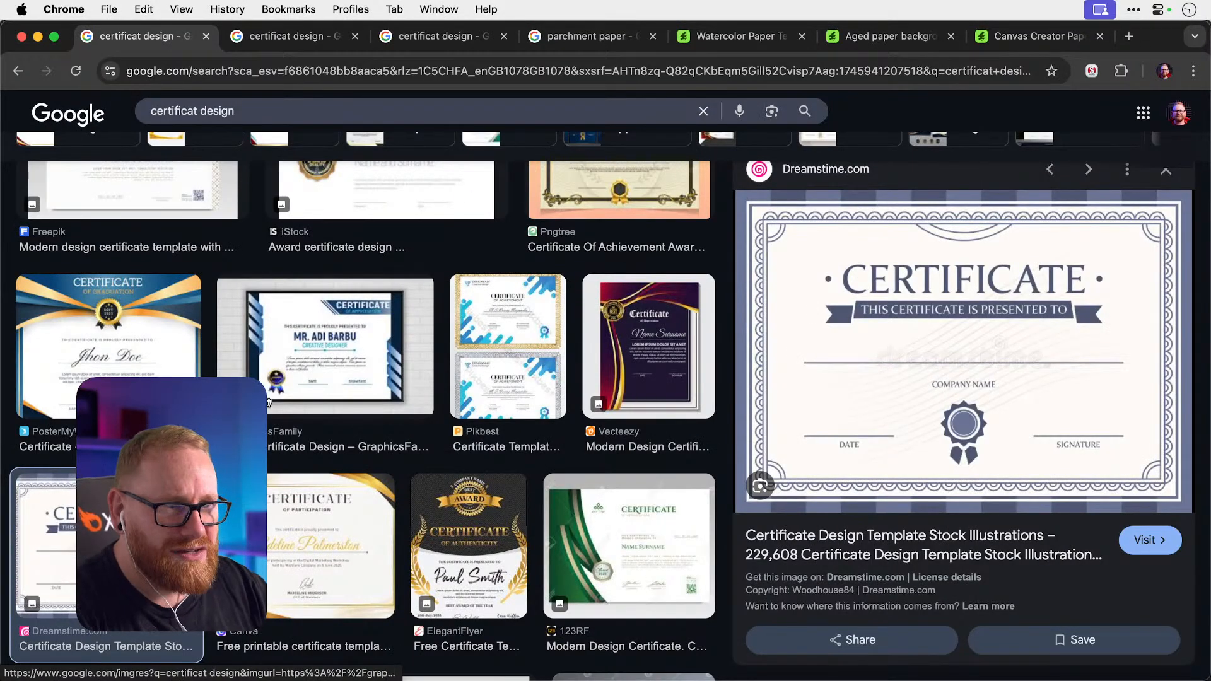
Preview the GraphicsFamily, Canva and ElegantFlyer certificate examples, then return to Illustrator.
click(356, 368)
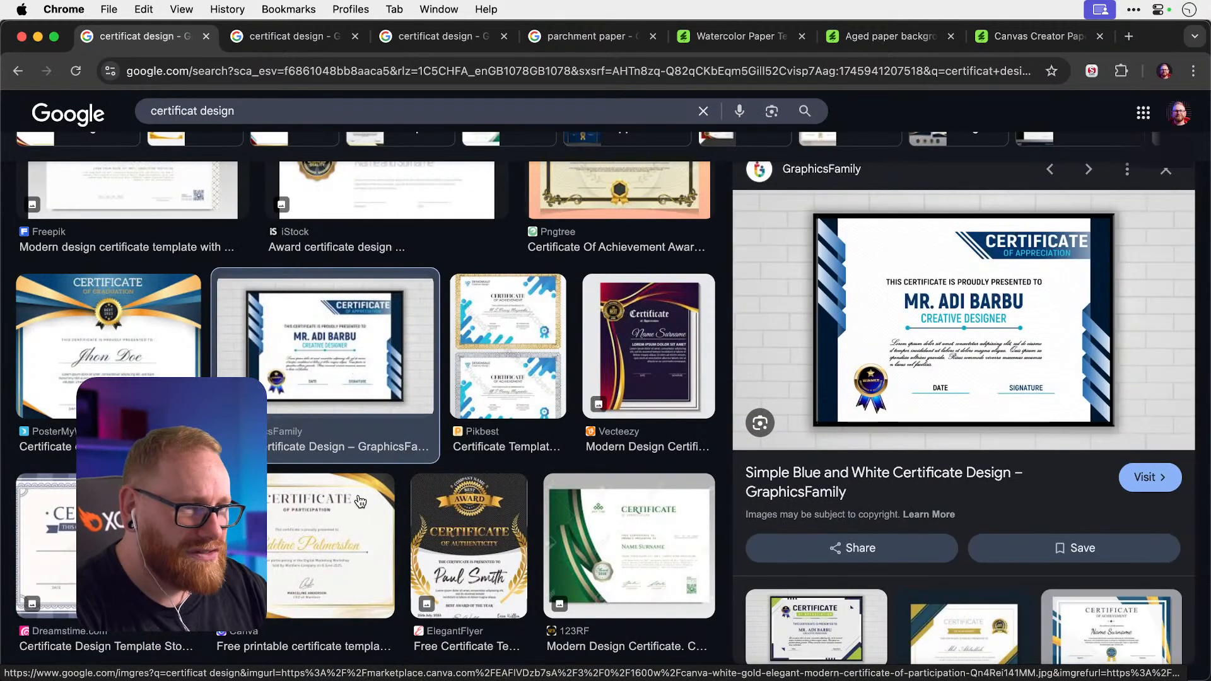
click(381, 555)
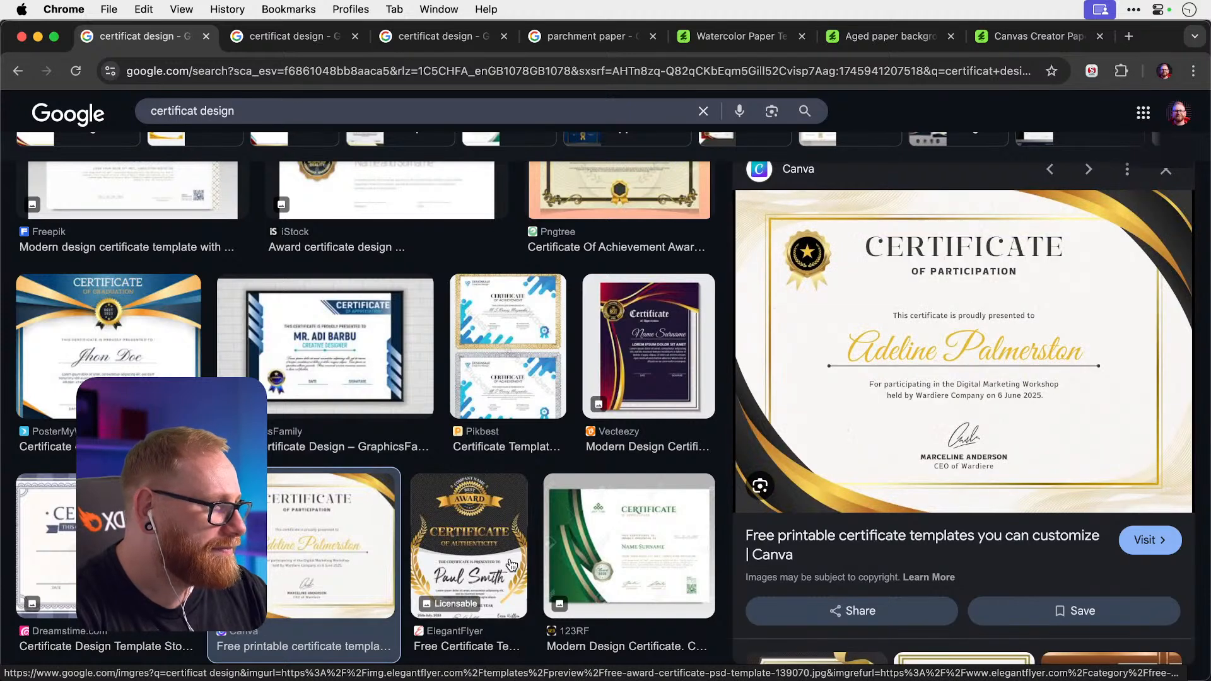
click(511, 565)
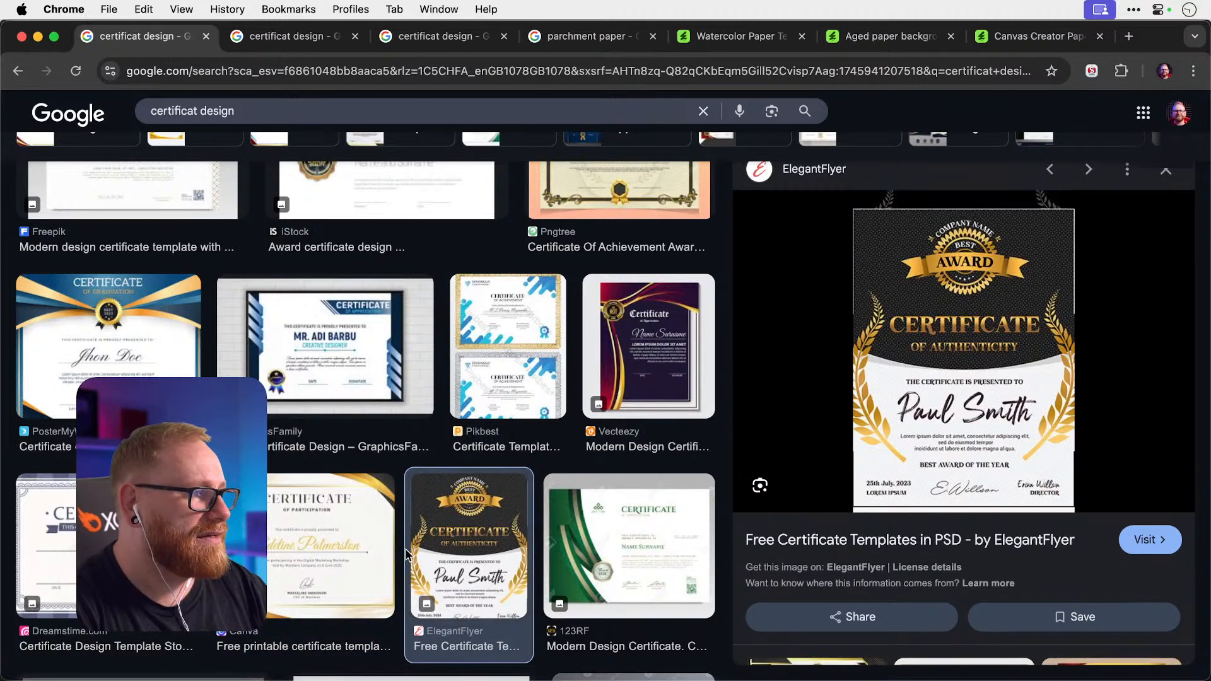
key(super+Tab)
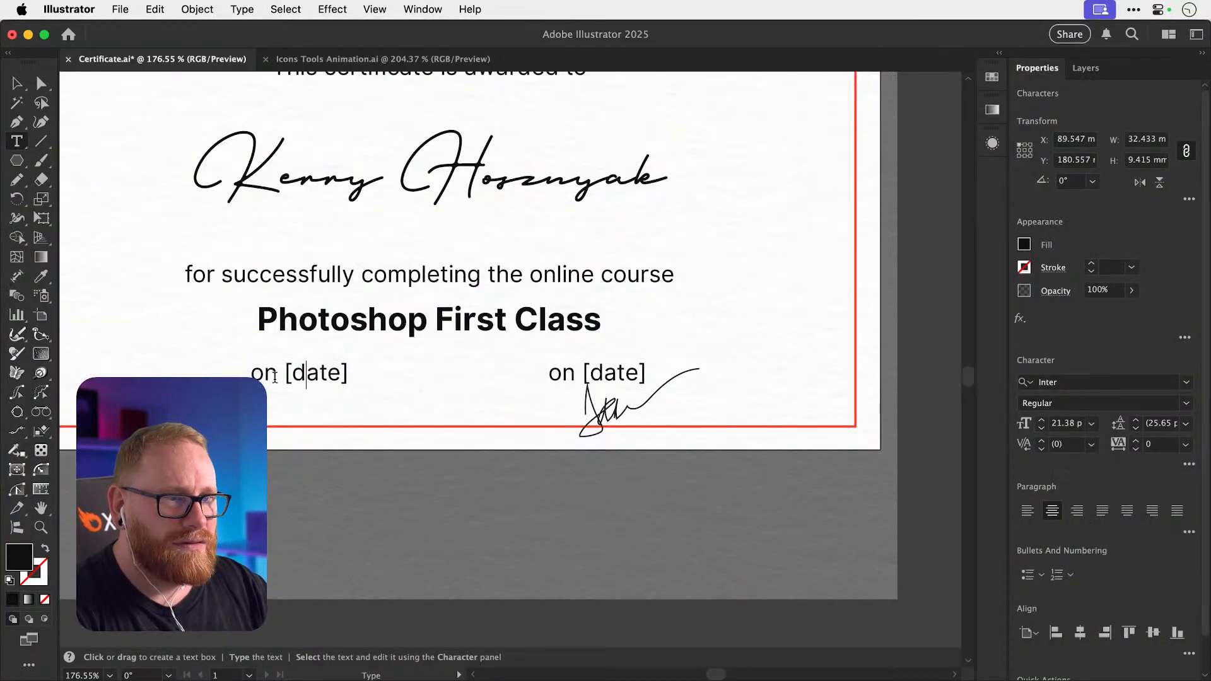
Replace the left line's [date] placeholder with '25th December 2024', fixing the year typo.
drag(286, 378, 479, 379)
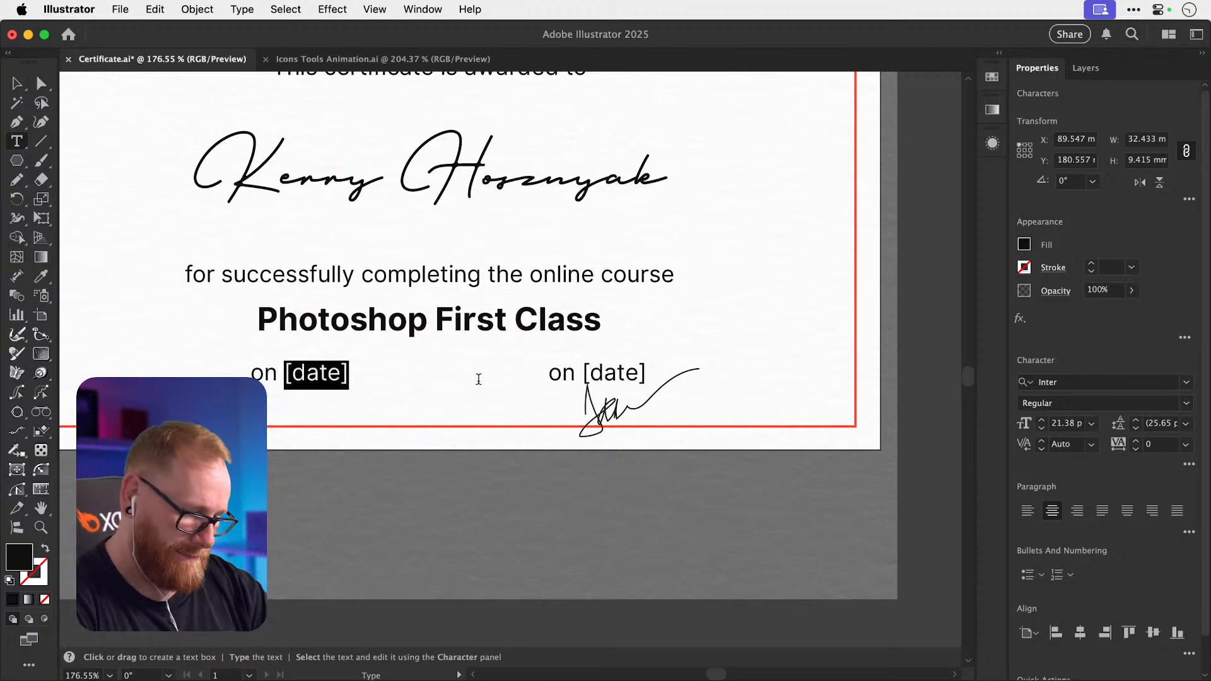
text(25th )
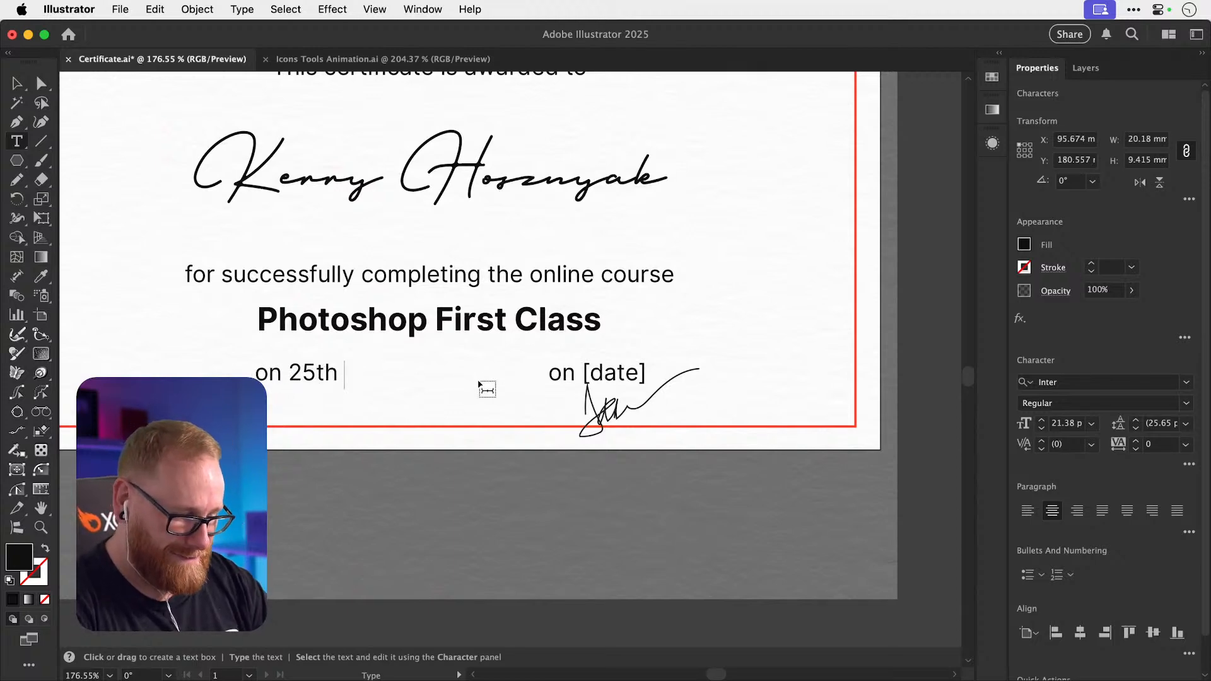
text(Dec)
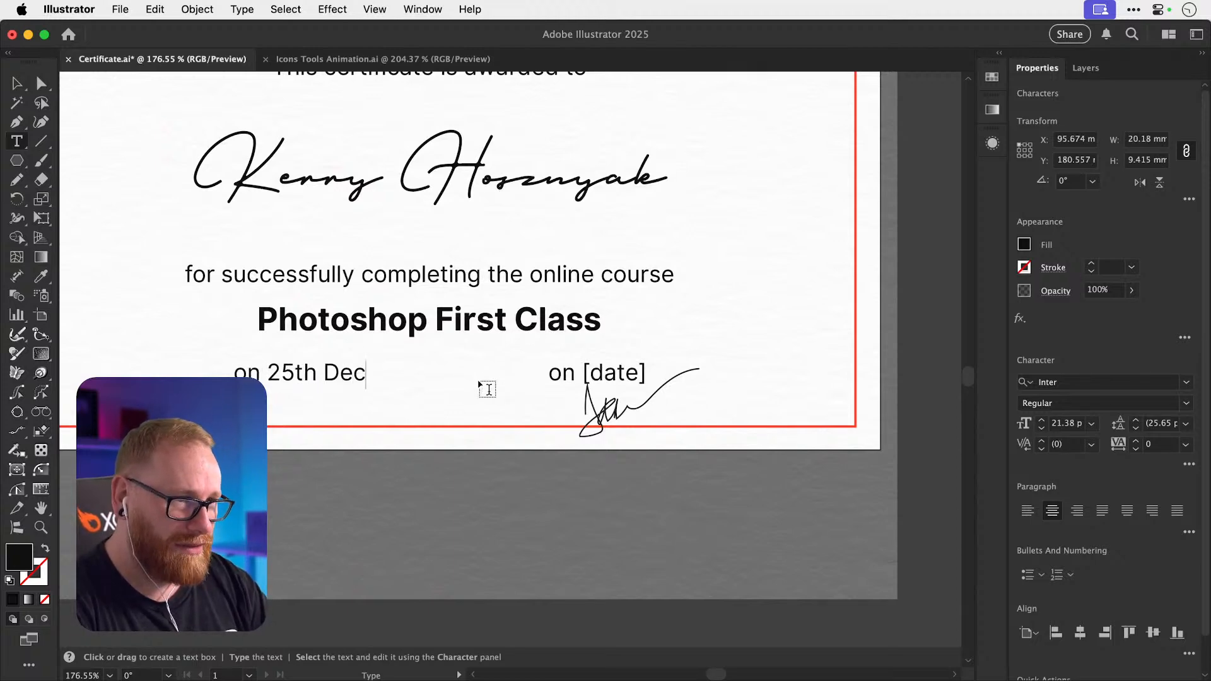
text(ember )
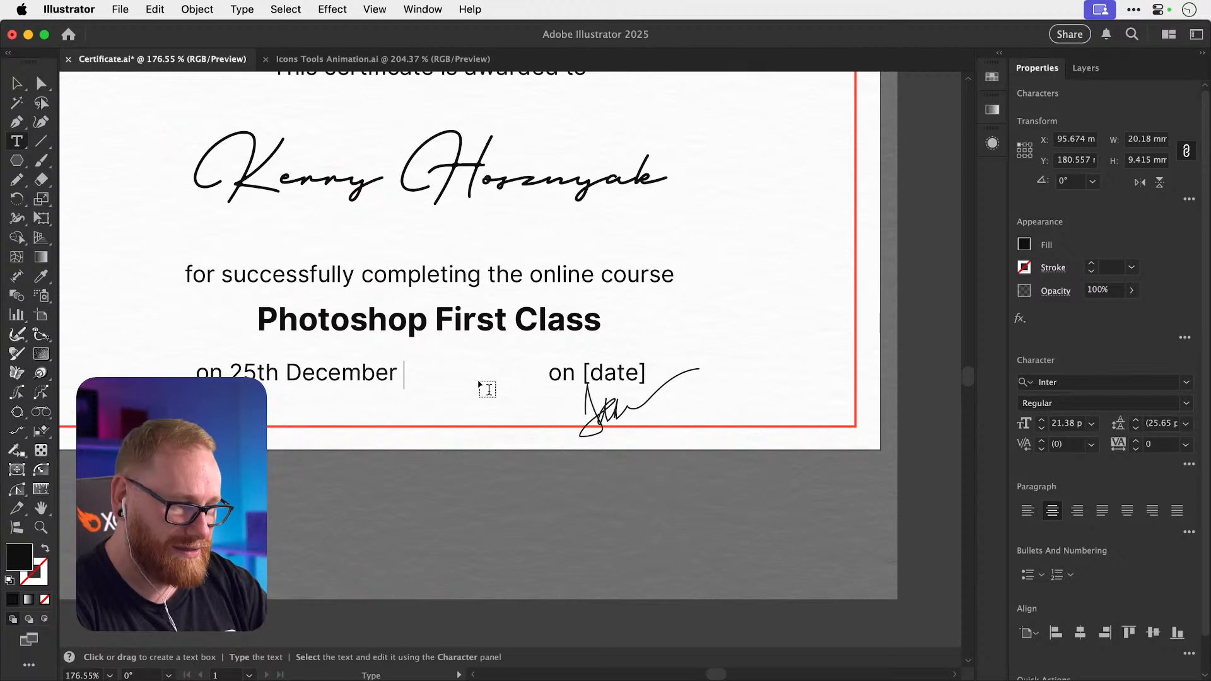
text(2025)
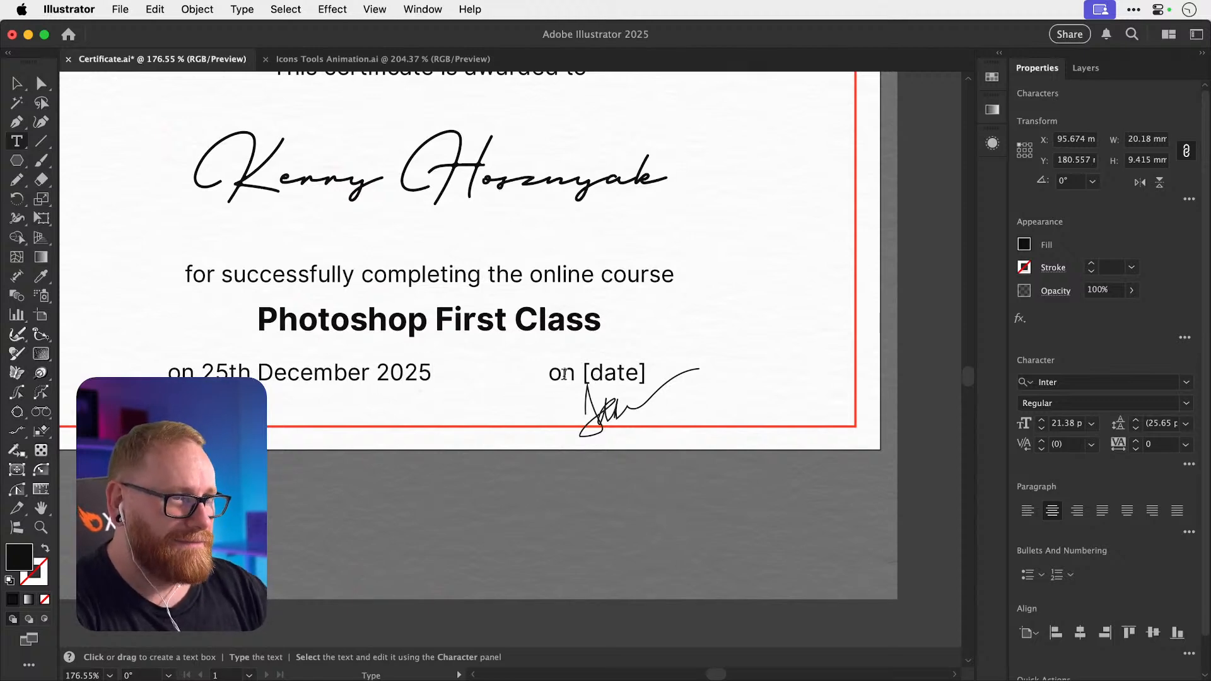
key(BackSpace)
text(4)
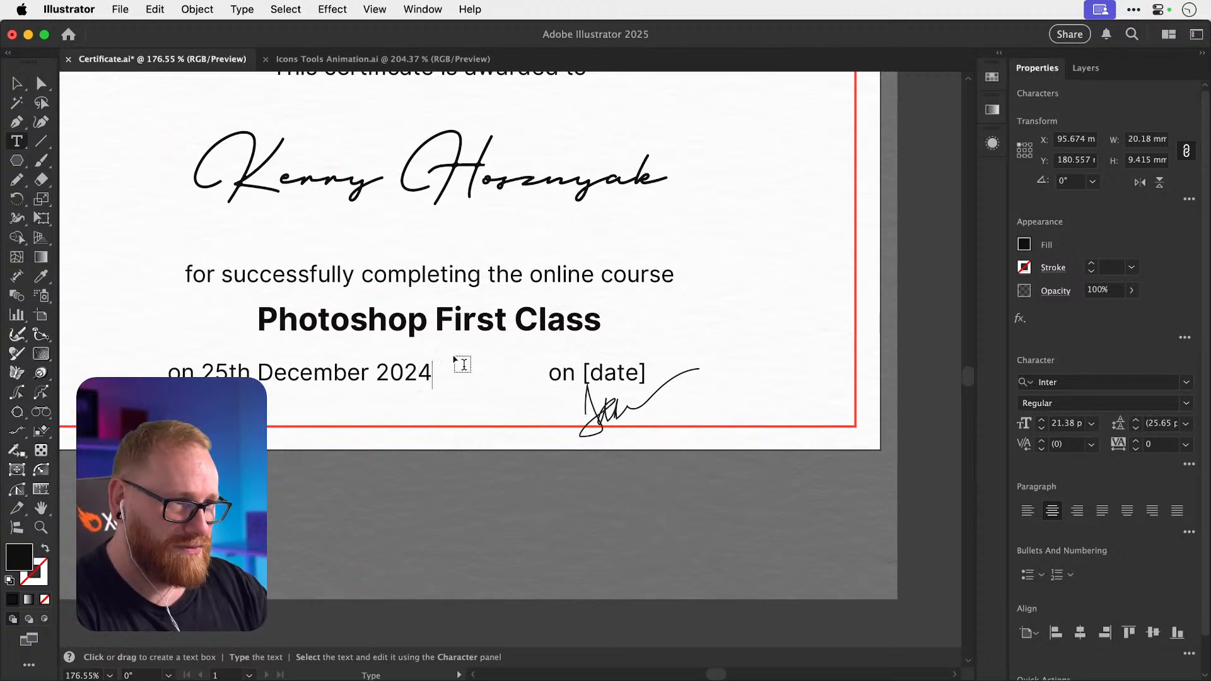
Change the right 'on [date]' line to 'Signed by'.
triple_click(571, 373)
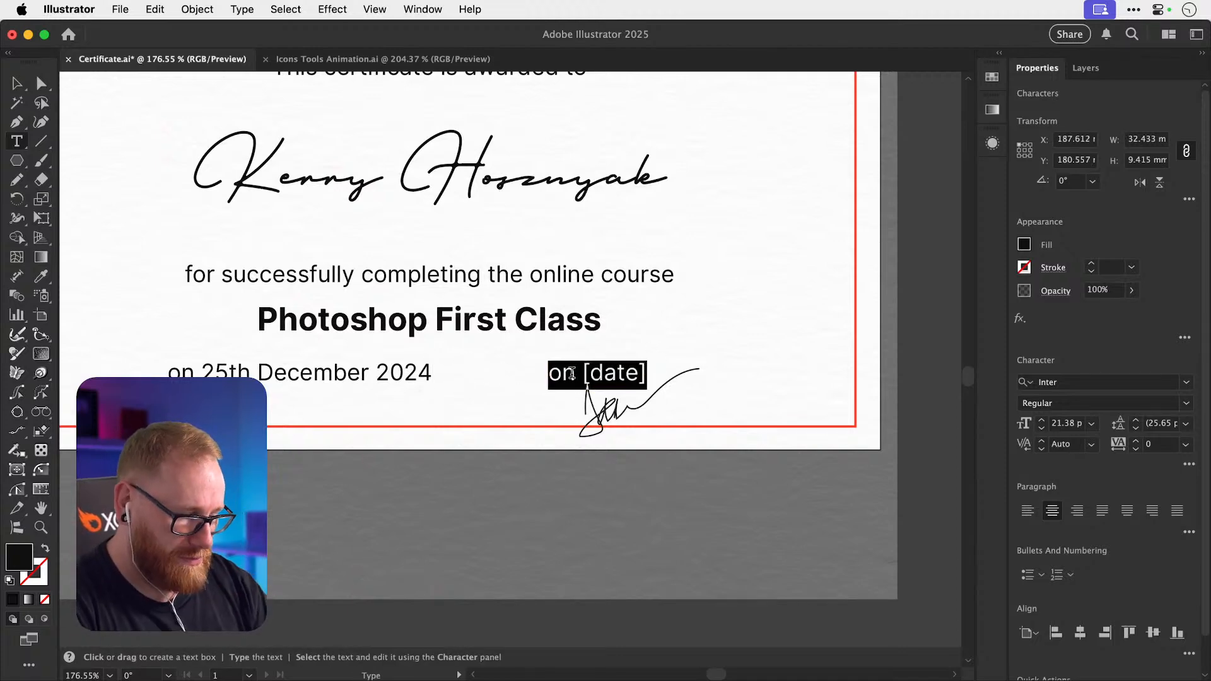
text(Signed by)
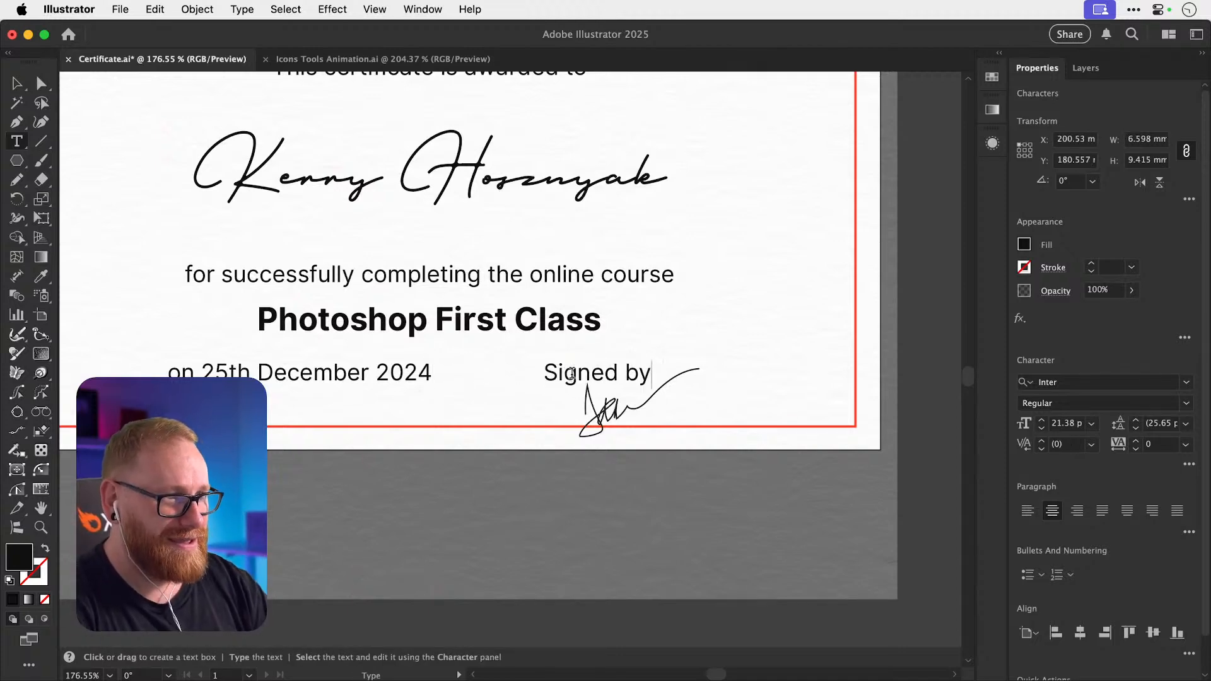
click(17, 83)
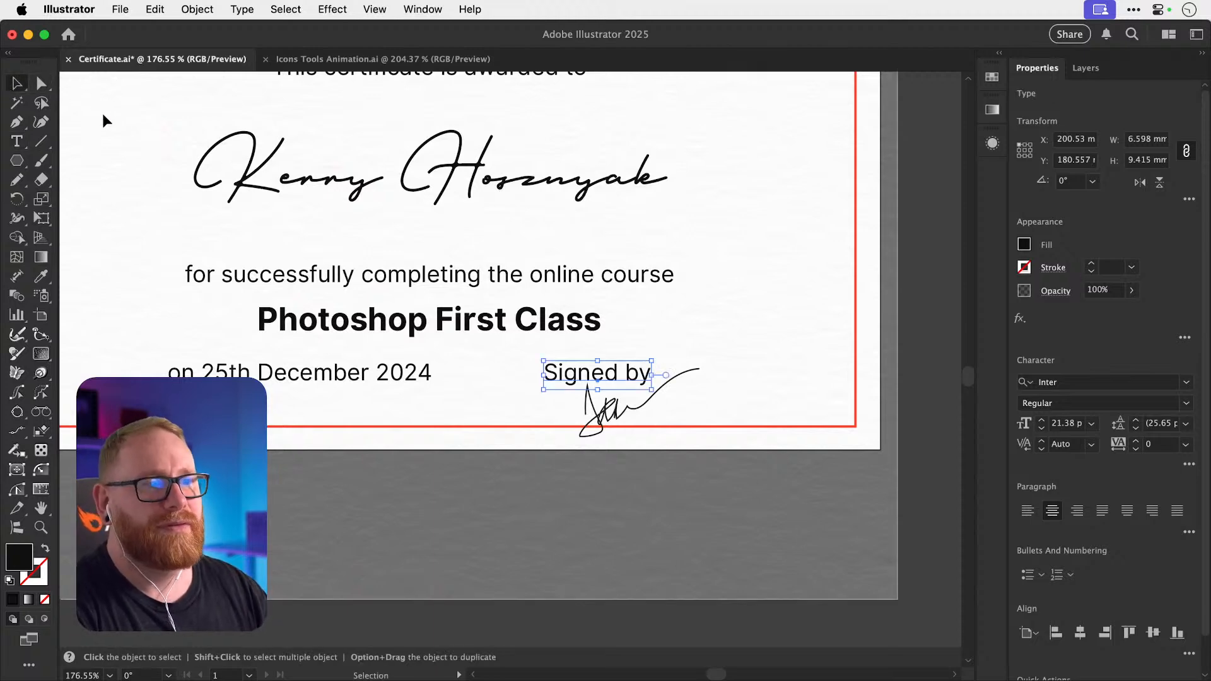
Duplicate the script name just below itself and retype the copy as 'Dansky'.
key(super+minus)
key(super+minus)
drag(468, 377, 601, 487)
mouse_move(610, 361)
mouse_down()
mouse_move(608, 351)
mouse_move(593, 413)
mouse_move(592, 397)
mouse_up()
double_click(592, 397)
key(super+a)
text(Dansky)
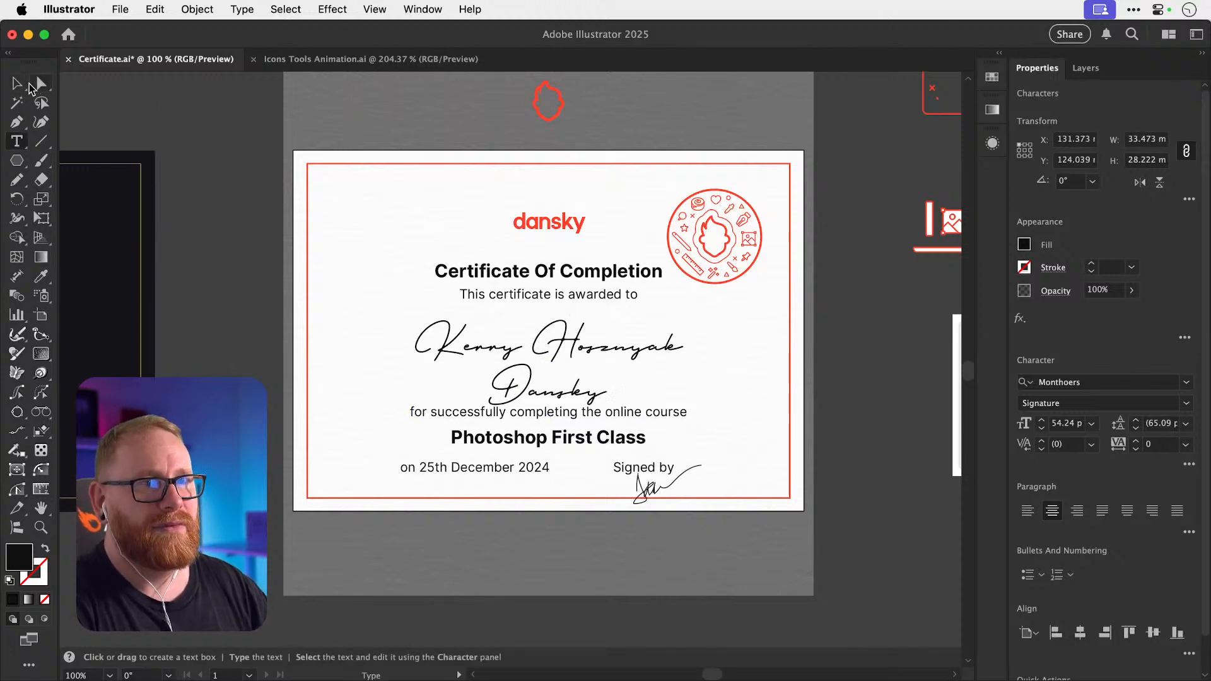
key(Escape)
Move the scribble and the 'Dansky' signature off the certificate onto the pasteboard.
mouse_move(669, 483)
mouse_down()
mouse_move(688, 488)
mouse_move(827, 448)
mouse_move(875, 463)
mouse_up()
click(599, 382)
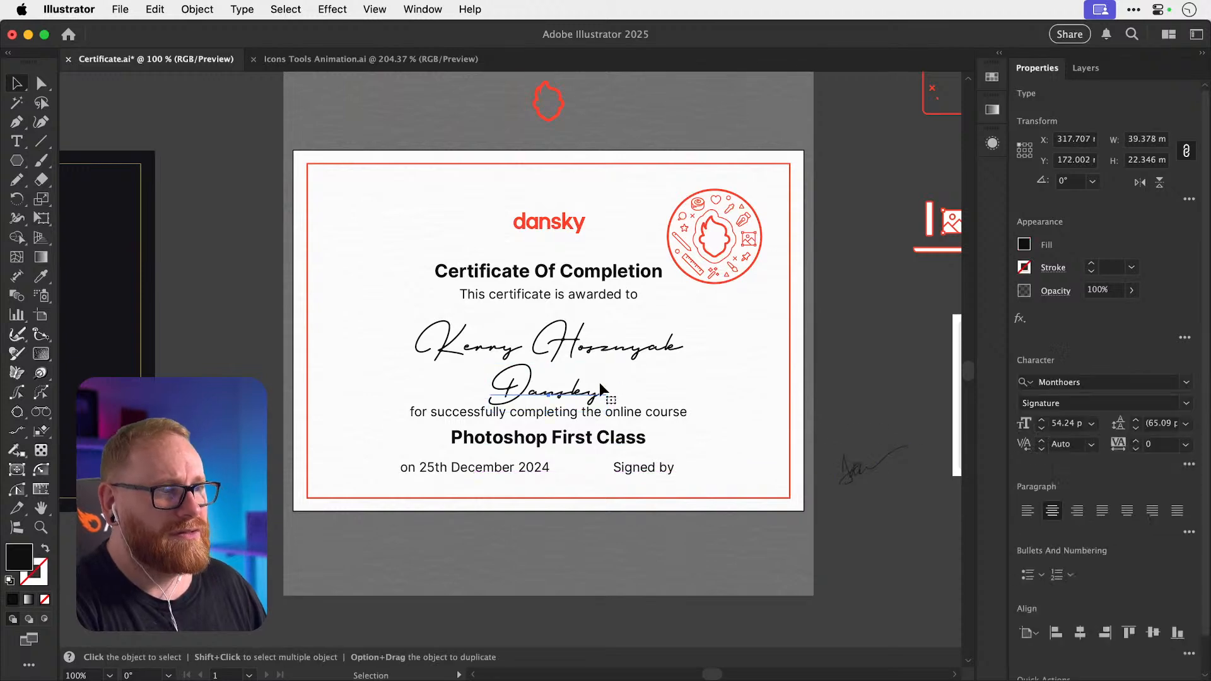
key(Delete)
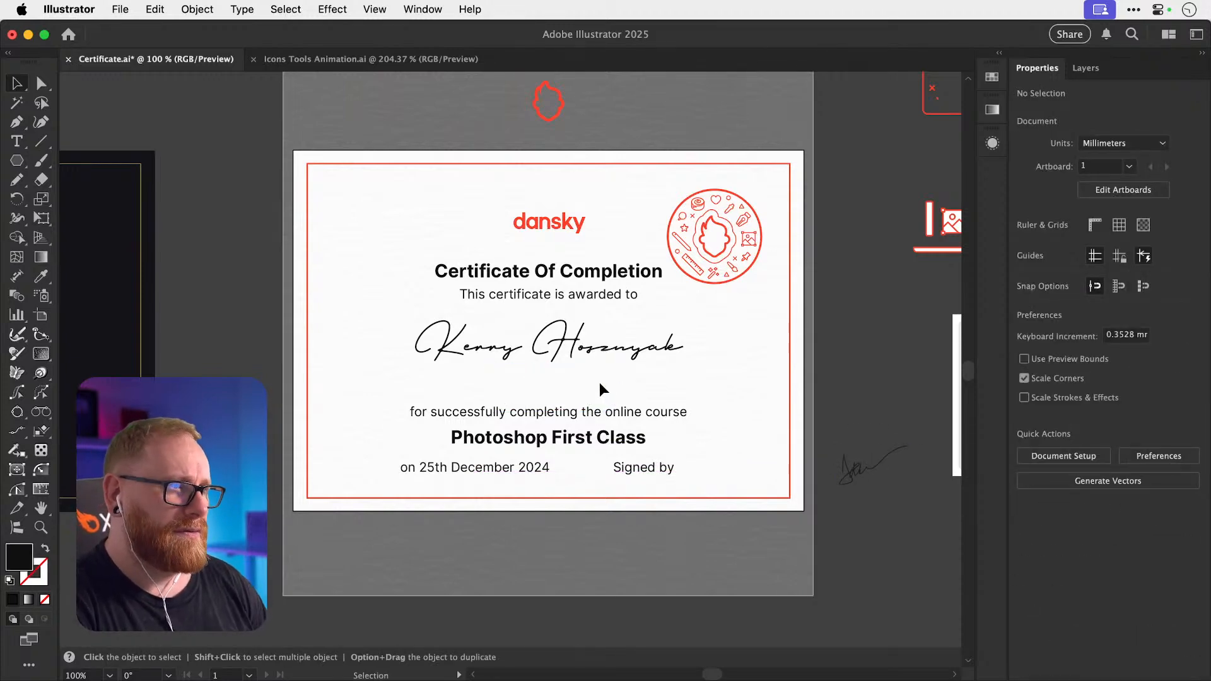
key(super+z)
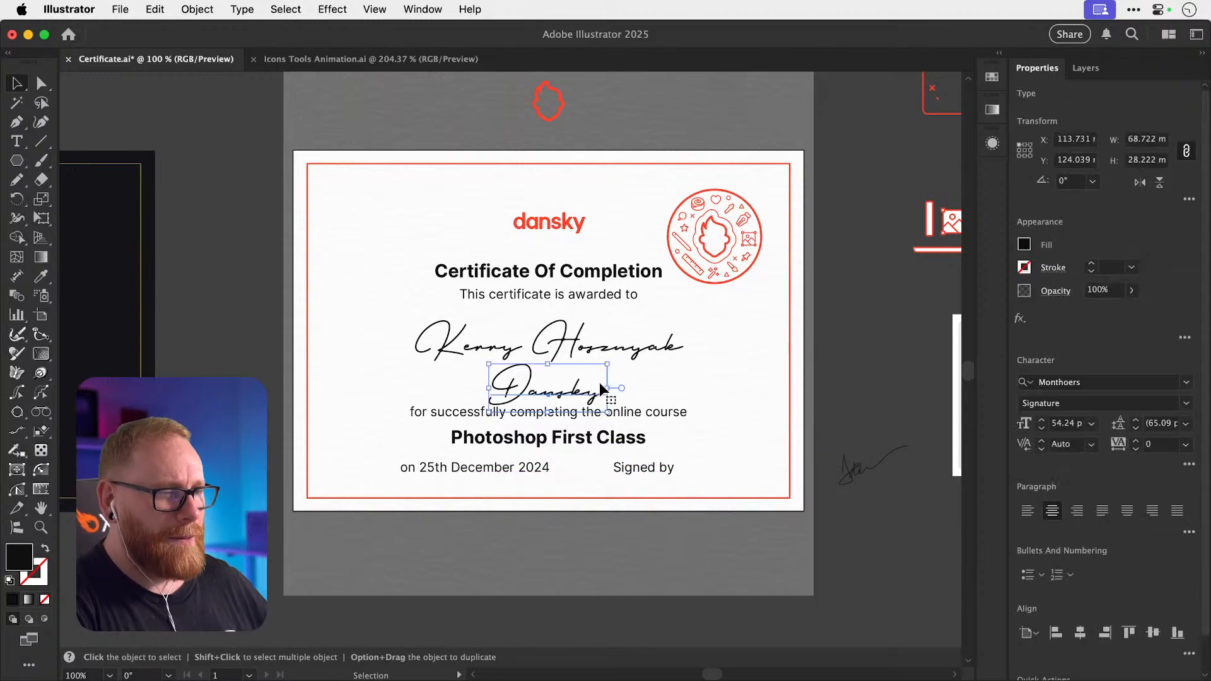
scroll(599, 382, right, 3)
drag(652, 396, 849, 559)
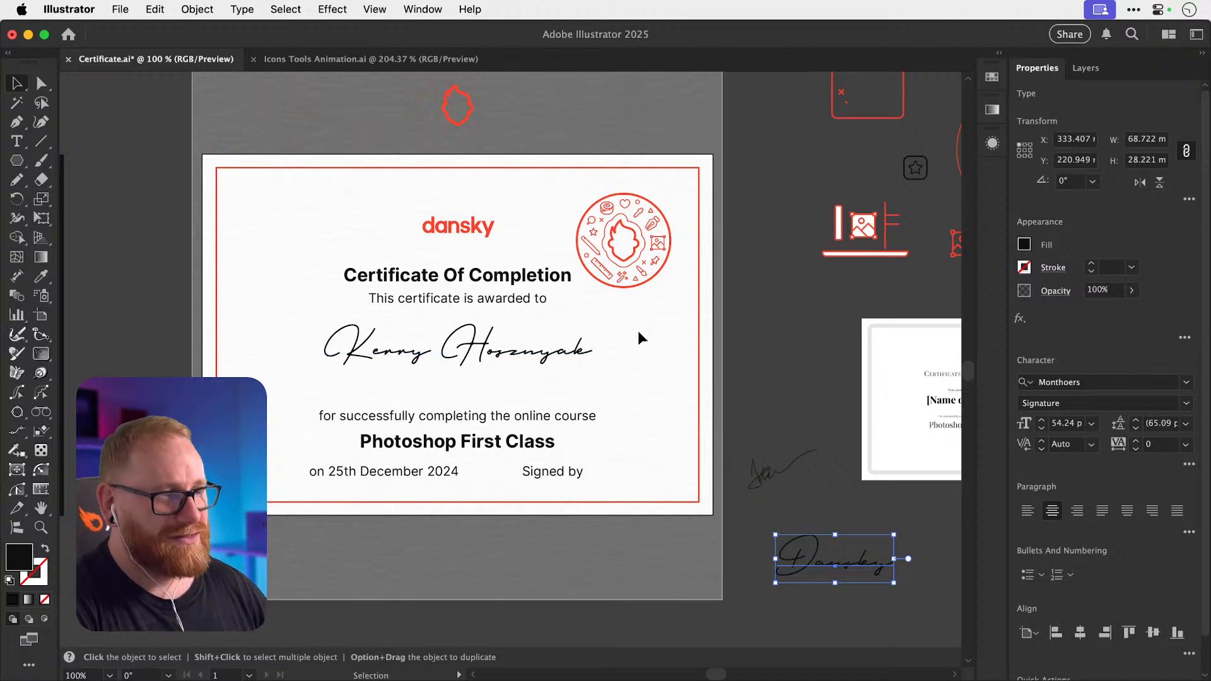
click(762, 360)
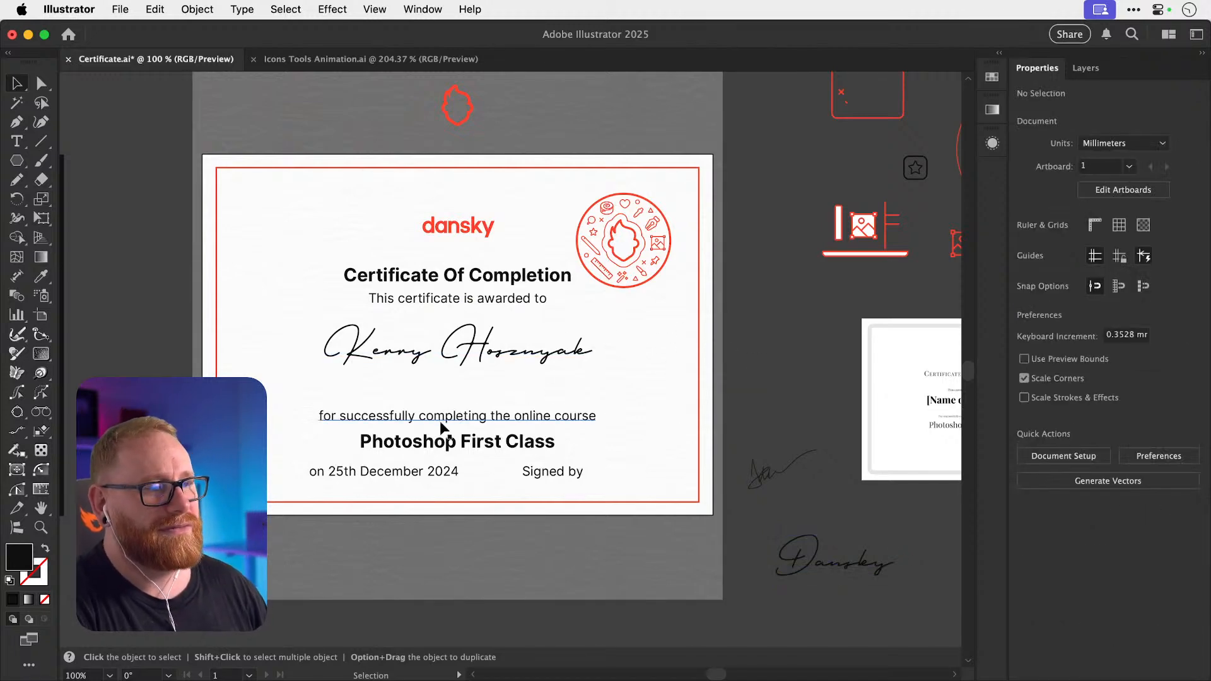
click(376, 419)
Move the course text with the date and 'Signed by' lines up about 13 mm.
shift+click(410, 479)
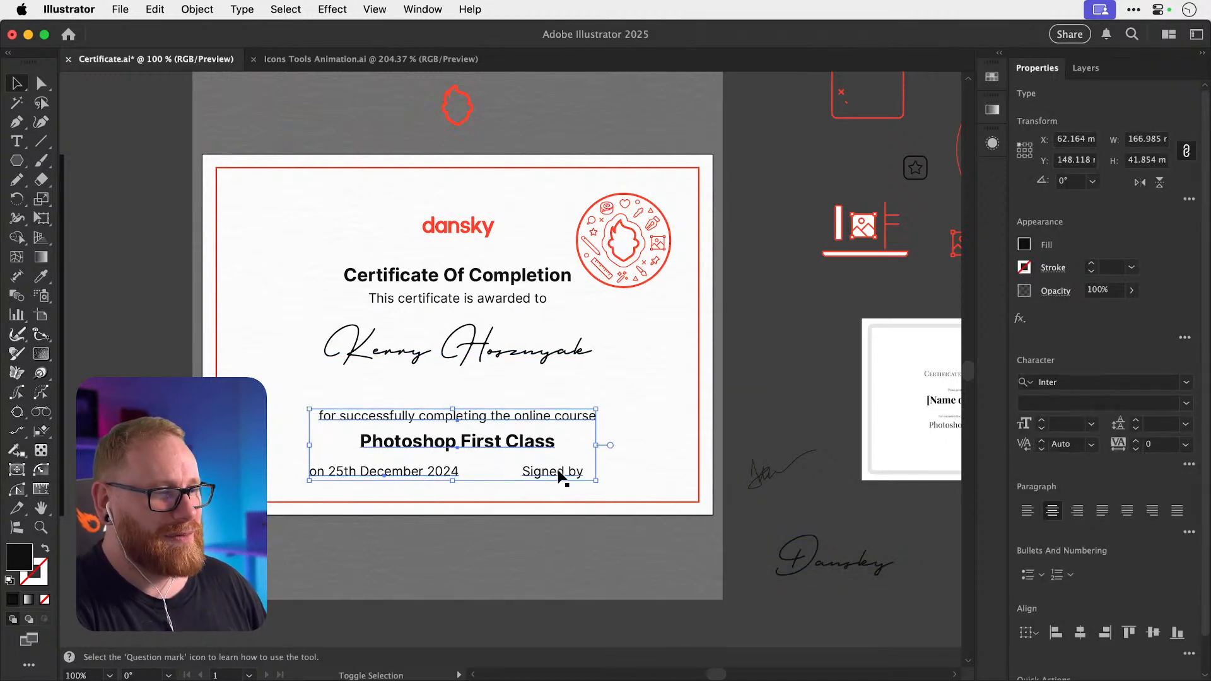
drag(509, 446, 512, 423)
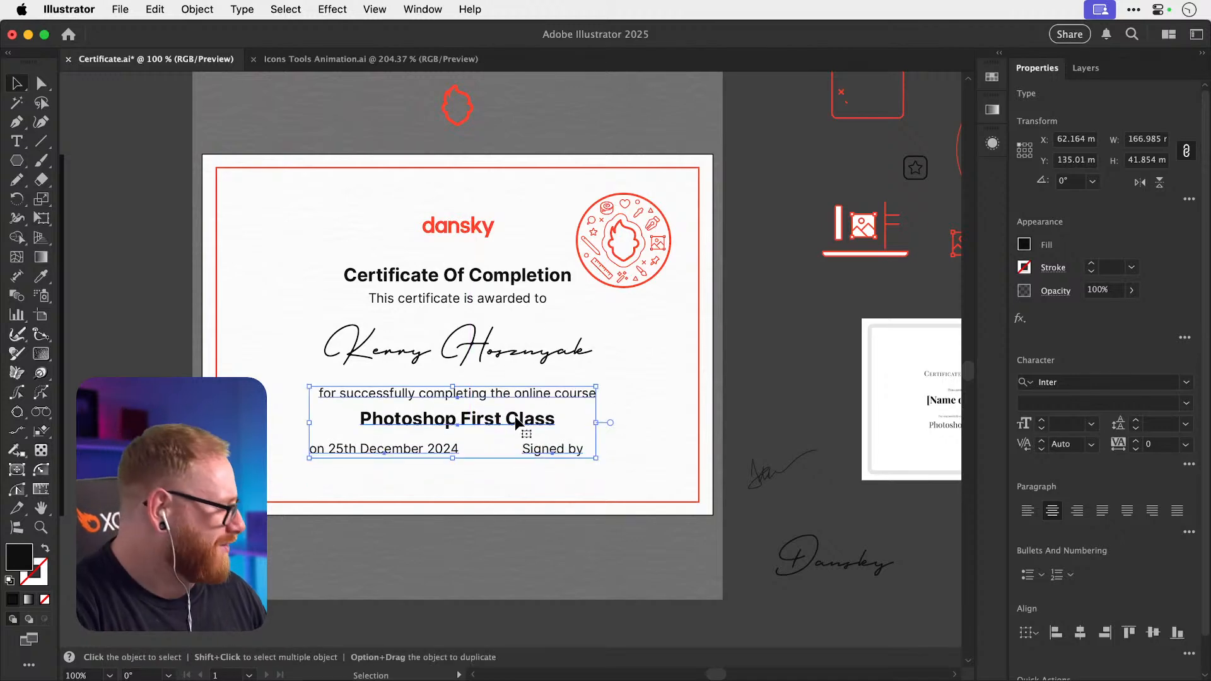
click(721, 327)
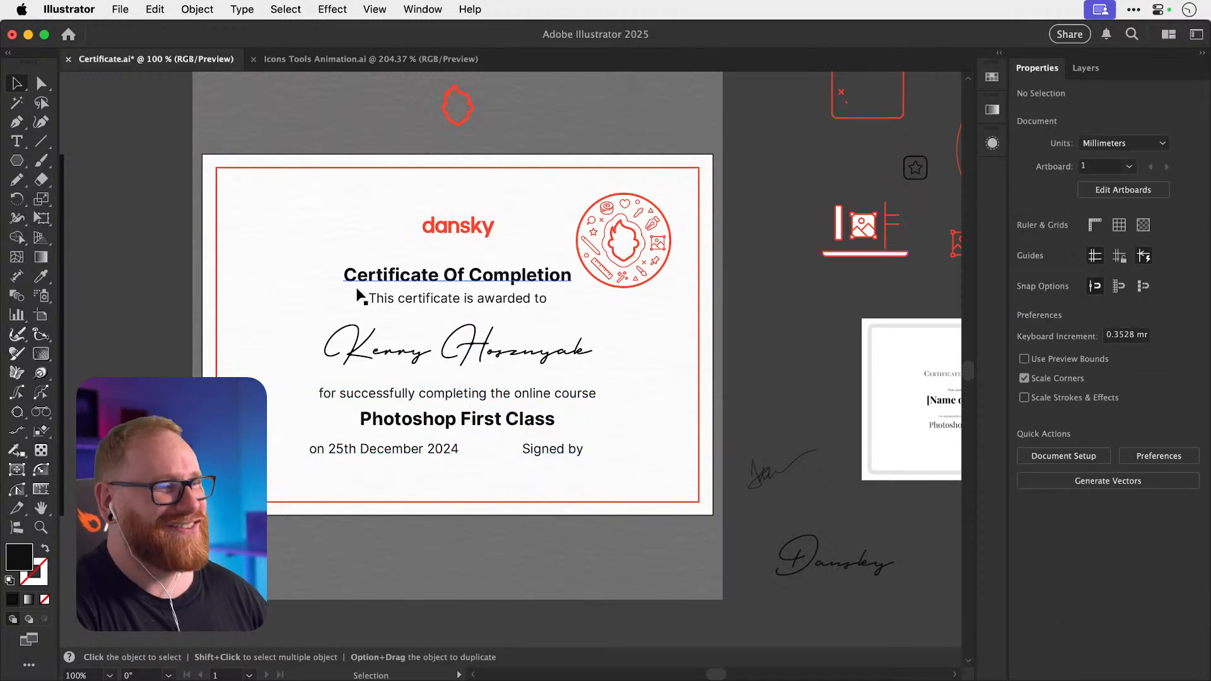
Nudge the logo and all certificate text slightly upward, leaving the red frame in place.
drag(127, 209, 528, 459)
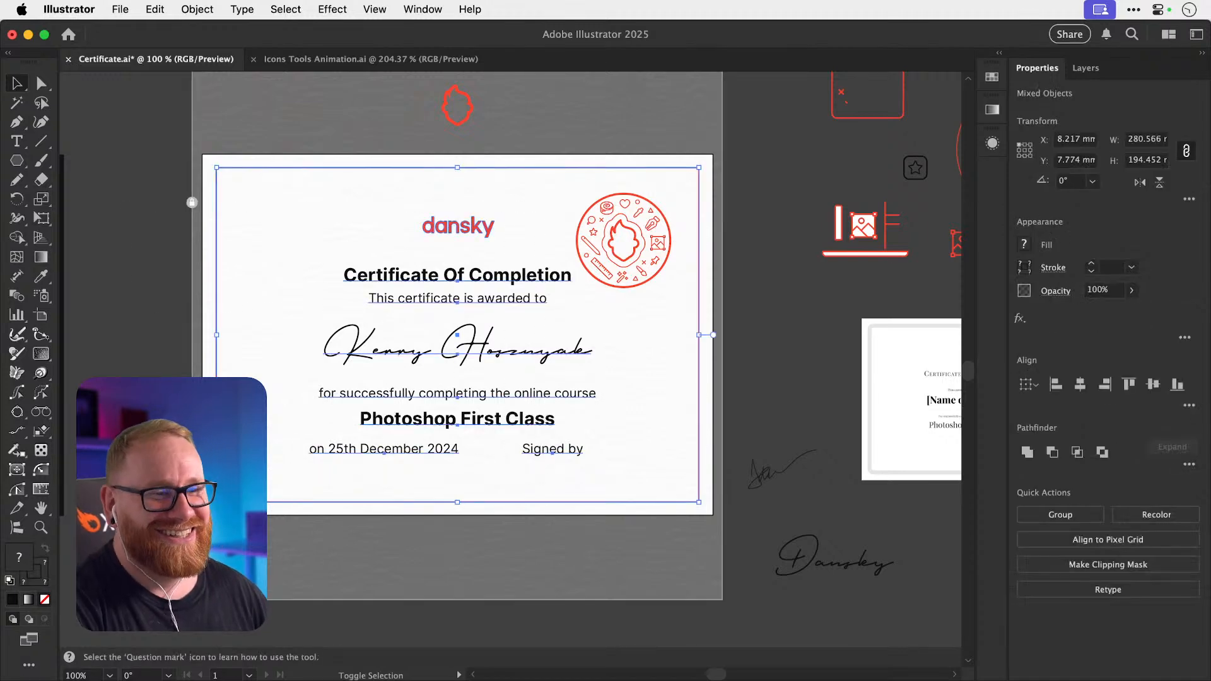
shift+click(217, 457)
drag(469, 292, 468, 287)
key(super+z)
key(Up)
key(Up)
key(Up)
key(Up)
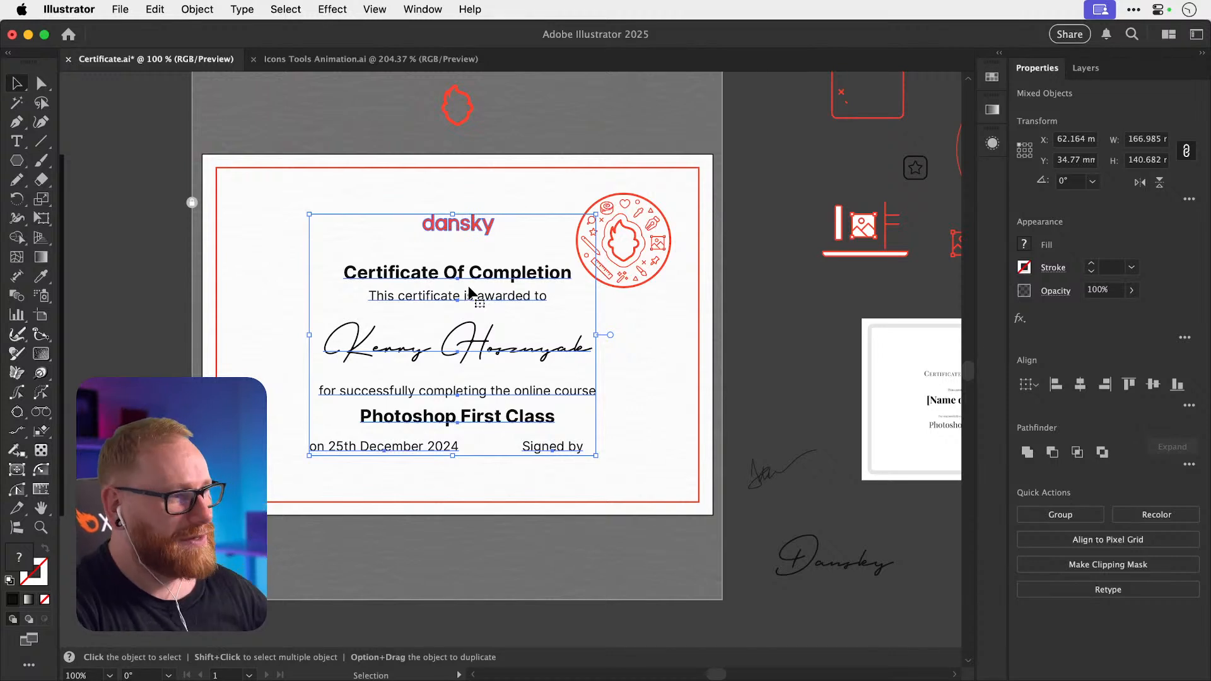
click(738, 276)
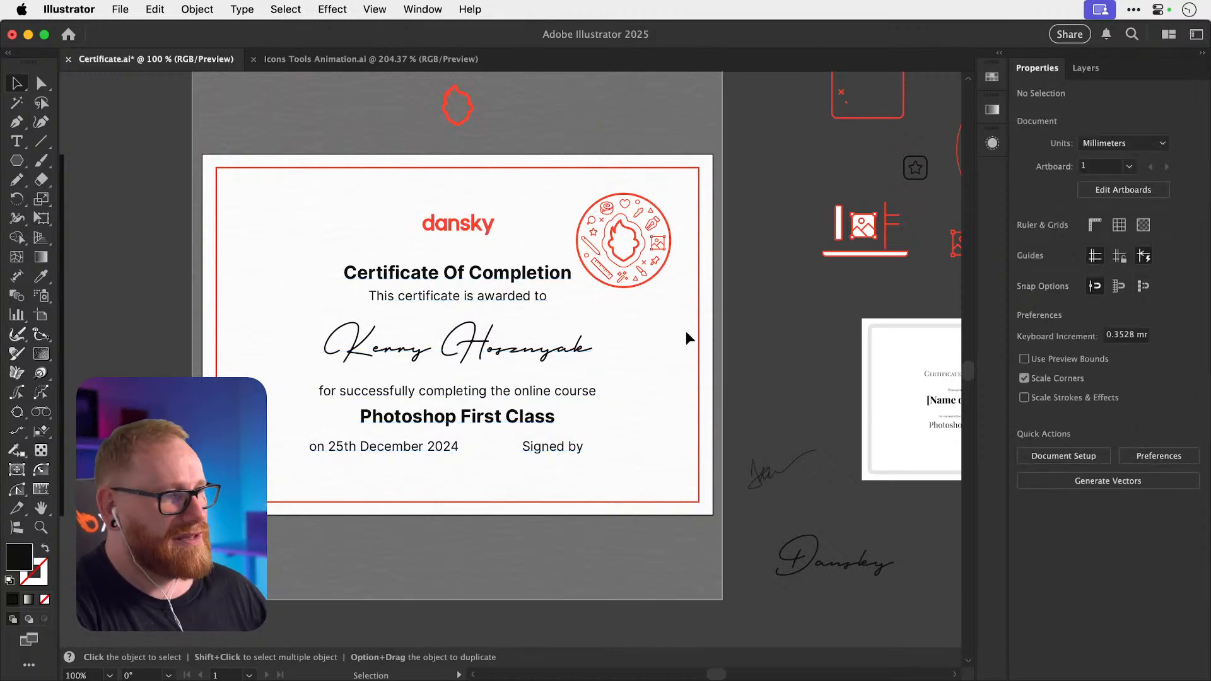
Move the round red badge up and right into the border's top-right corner.
click(626, 273)
drag(637, 257, 644, 240)
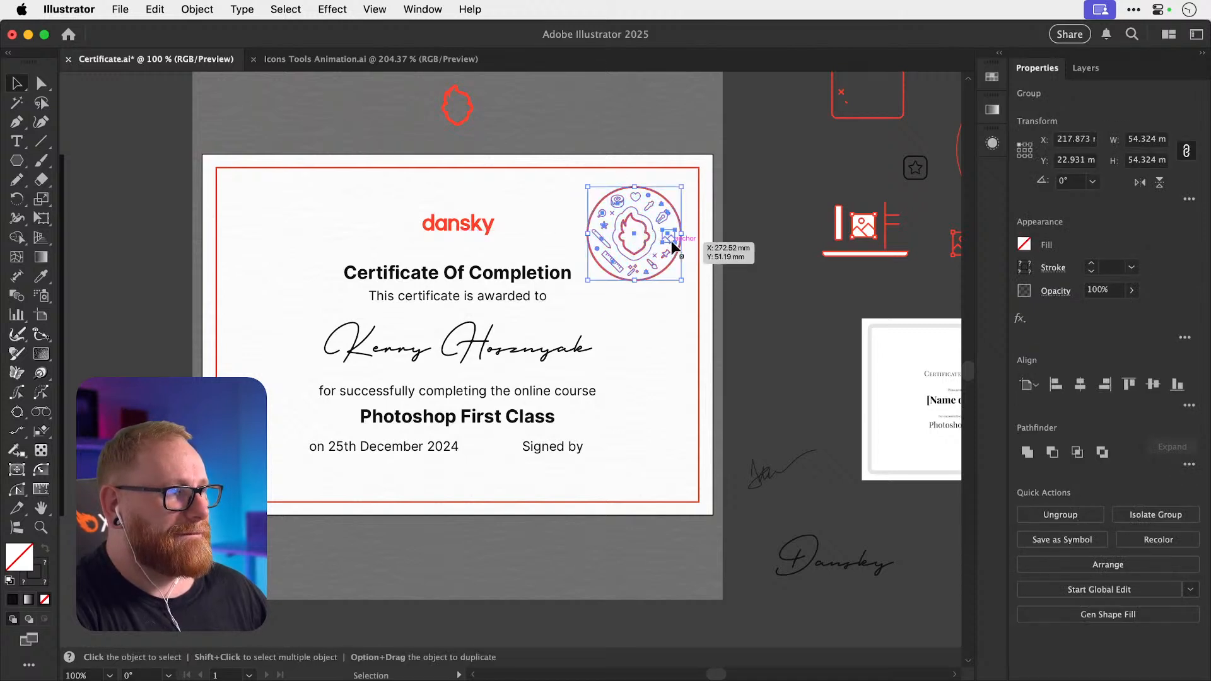
click(760, 276)
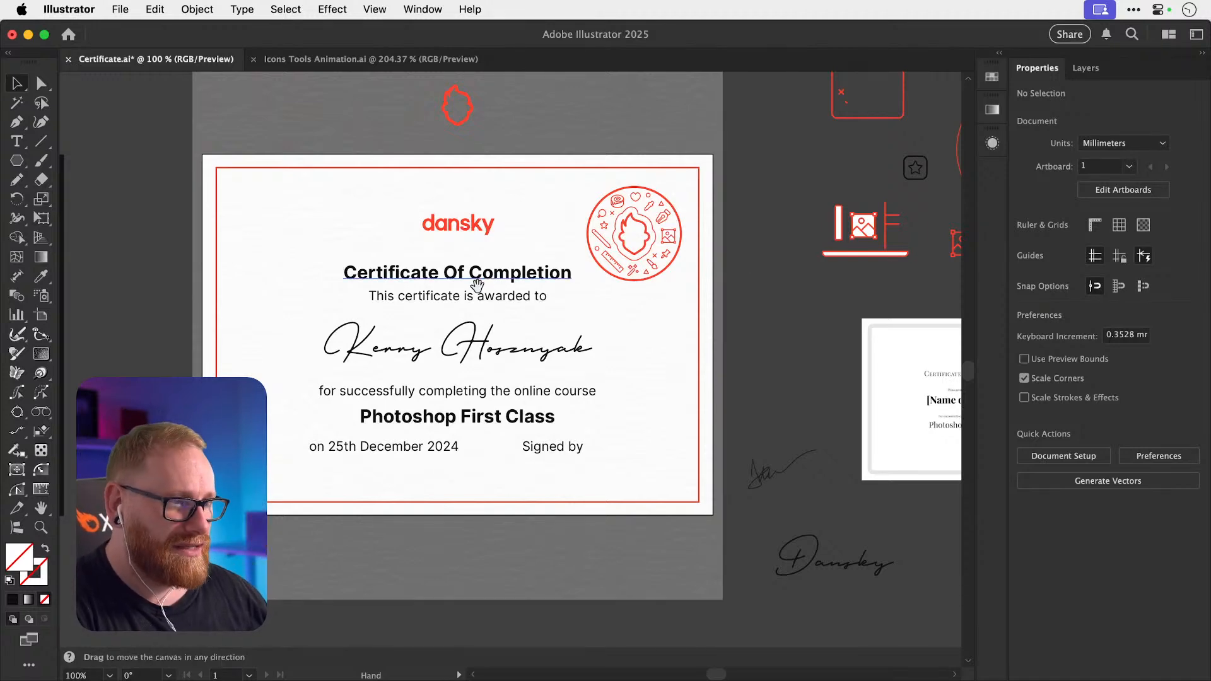
scroll(472, 271, down, 2)
scroll(472, 271, left, 2)
Save the certificate and switch to the design examples in Chrome.
key(a)
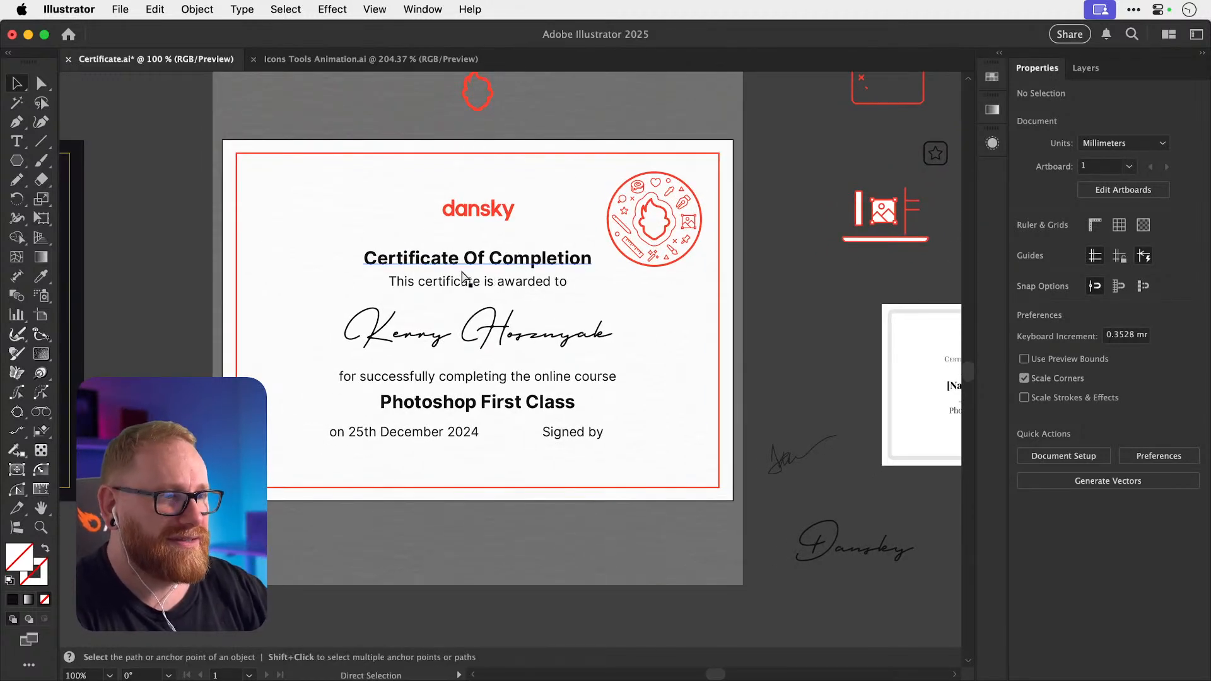
key(super+s)
key(v)
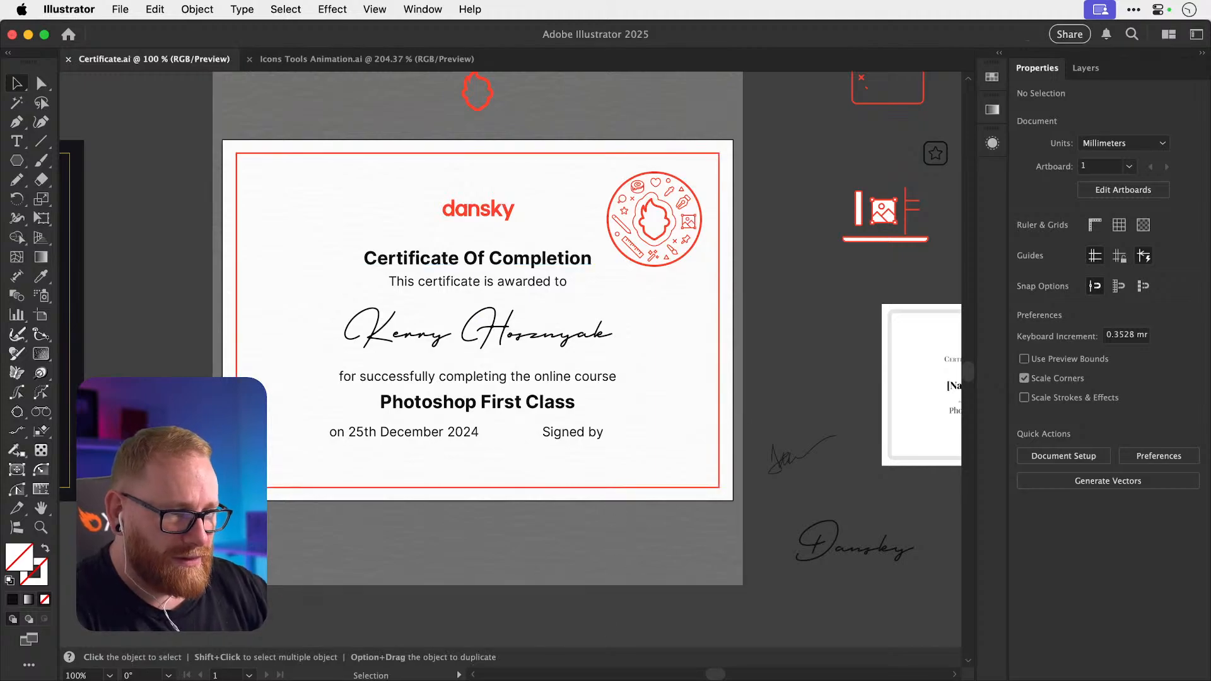
key(super+Tab)
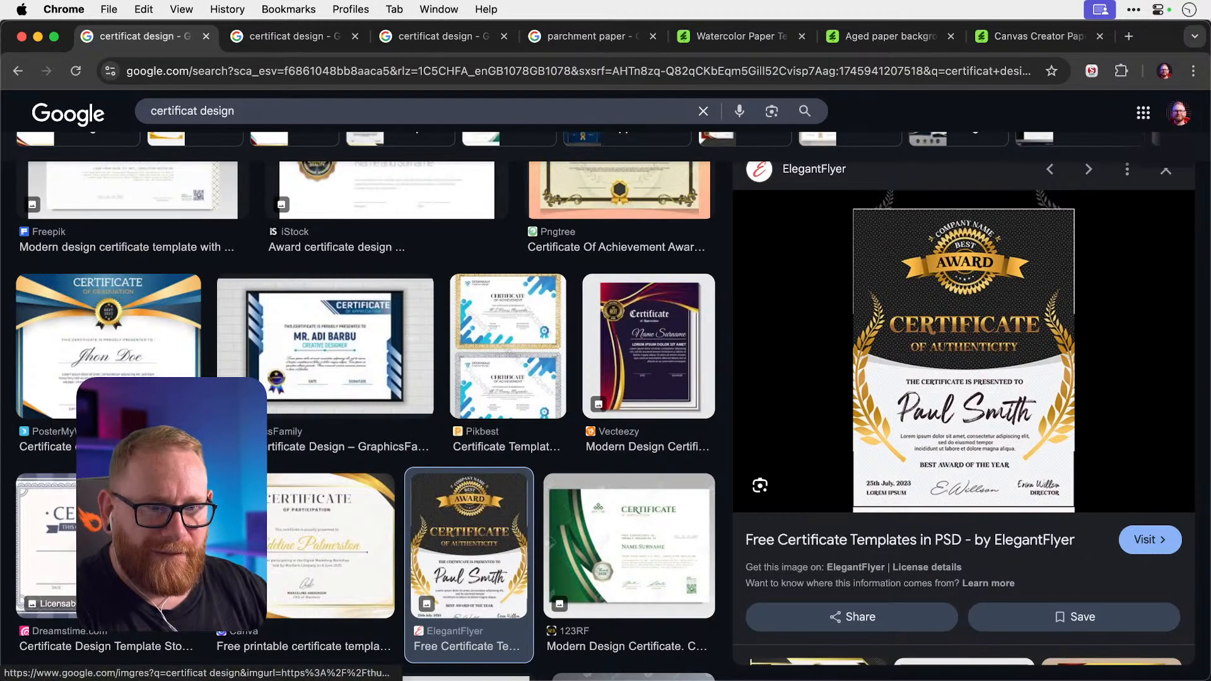
Preview the Dreamstime certificate template, then return to the Illustrator certificate.
click(46, 555)
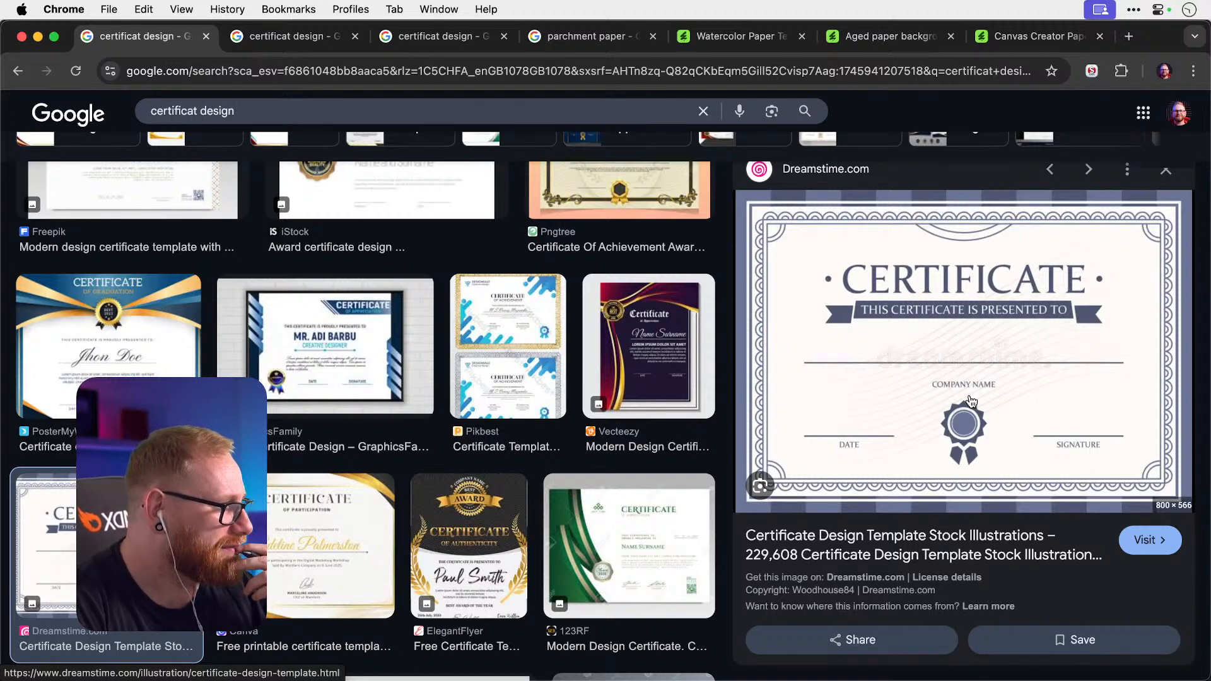
key(super+Tab)
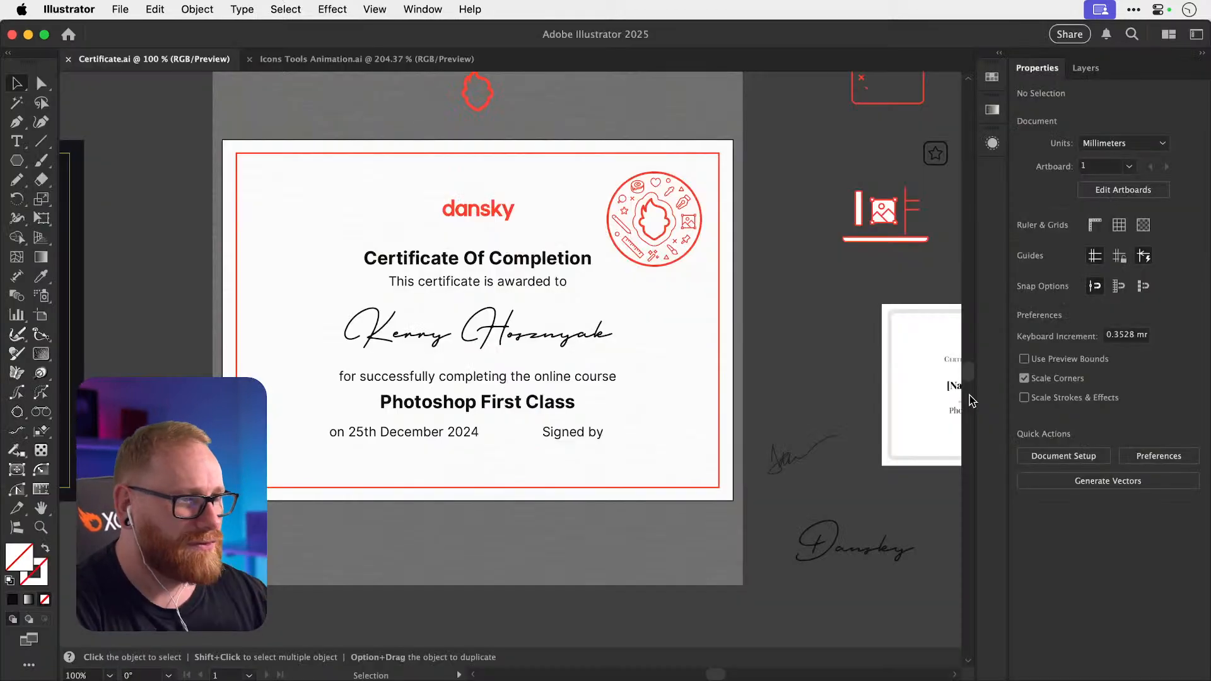
key(super+Tab)
key(super+Tab)
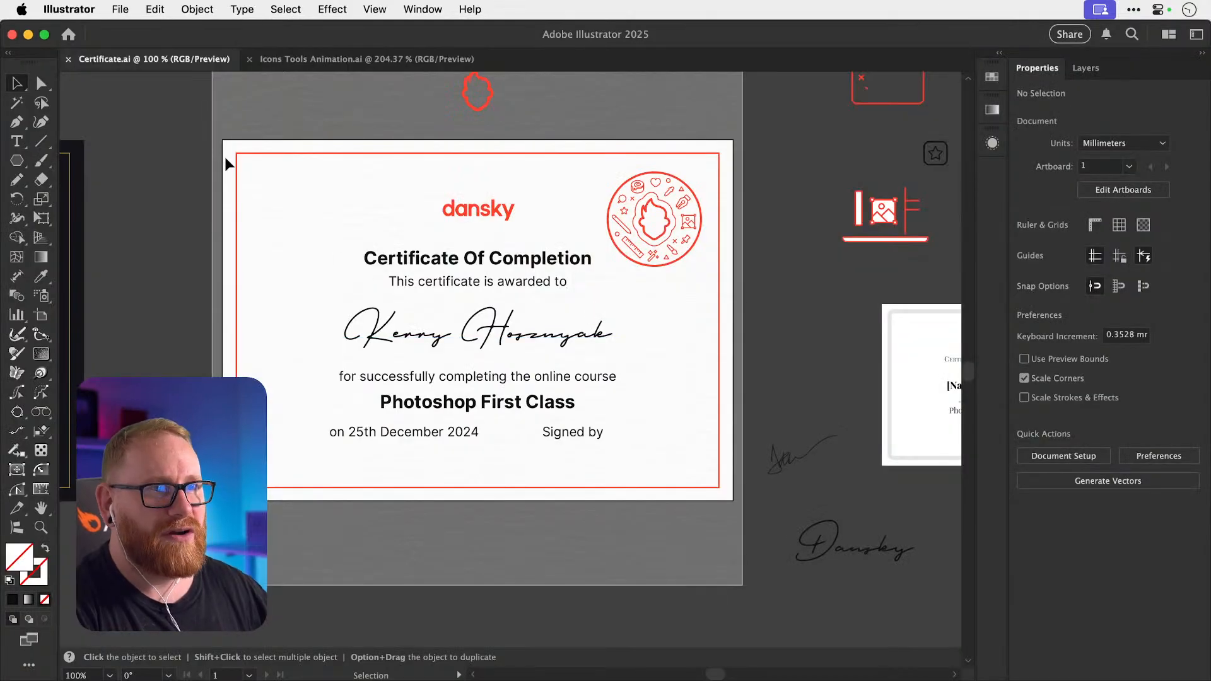
Duplicate the certificate with its round badge below the original.
key(super+minus)
key(super+minus)
key(super+minus)
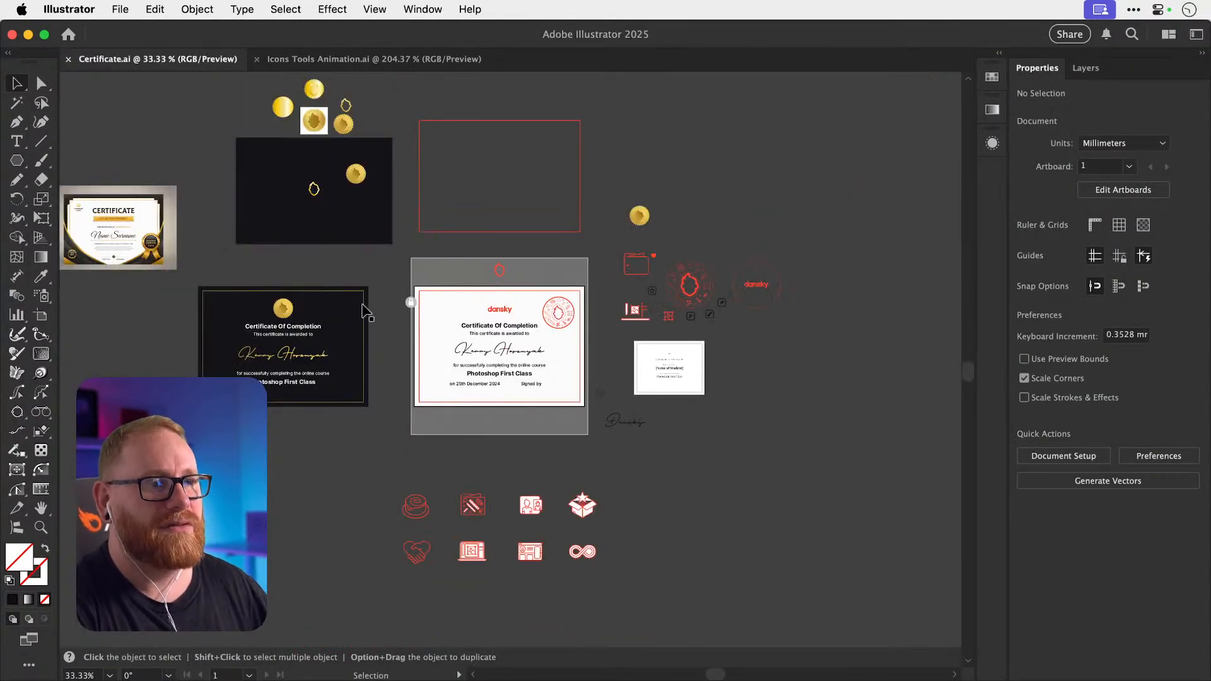
click(408, 304)
shift+click(551, 309)
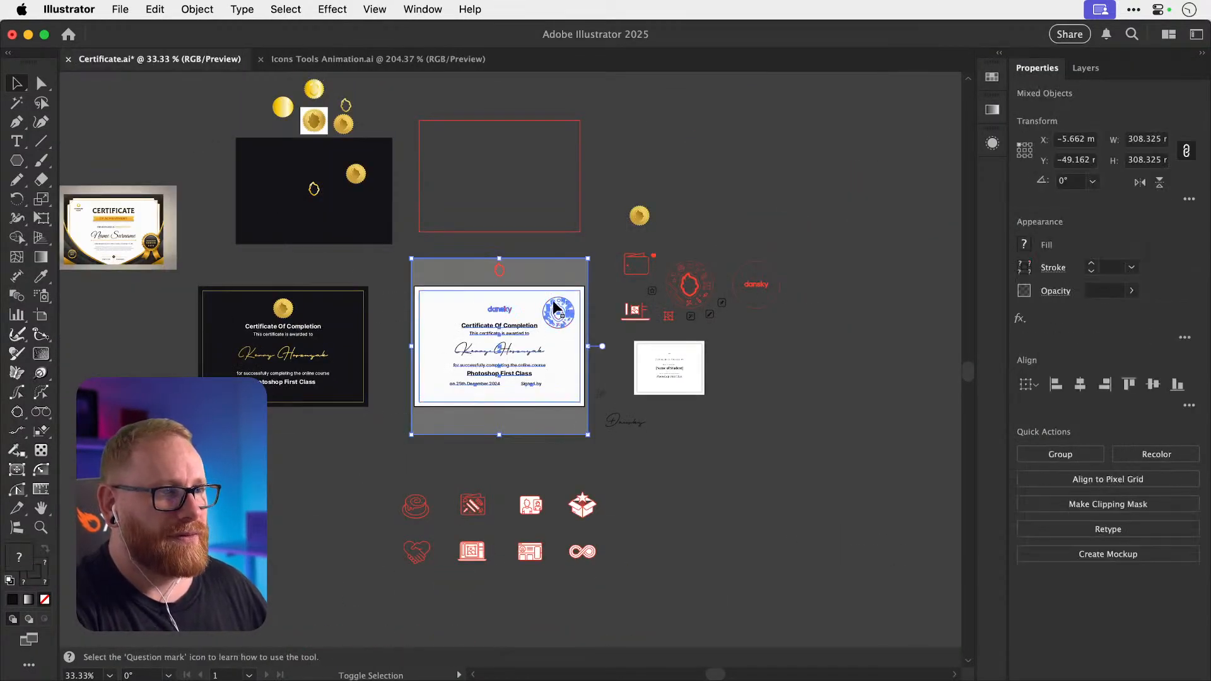
scroll(551, 309, down, 3)
scroll(551, 309, right, 1)
drag(527, 244, 531, 576)
Copy the black 297 × 210 mm background onto the duplicate, centred on the red border.
scroll(338, 295, down, 3)
scroll(338, 295, left, 1)
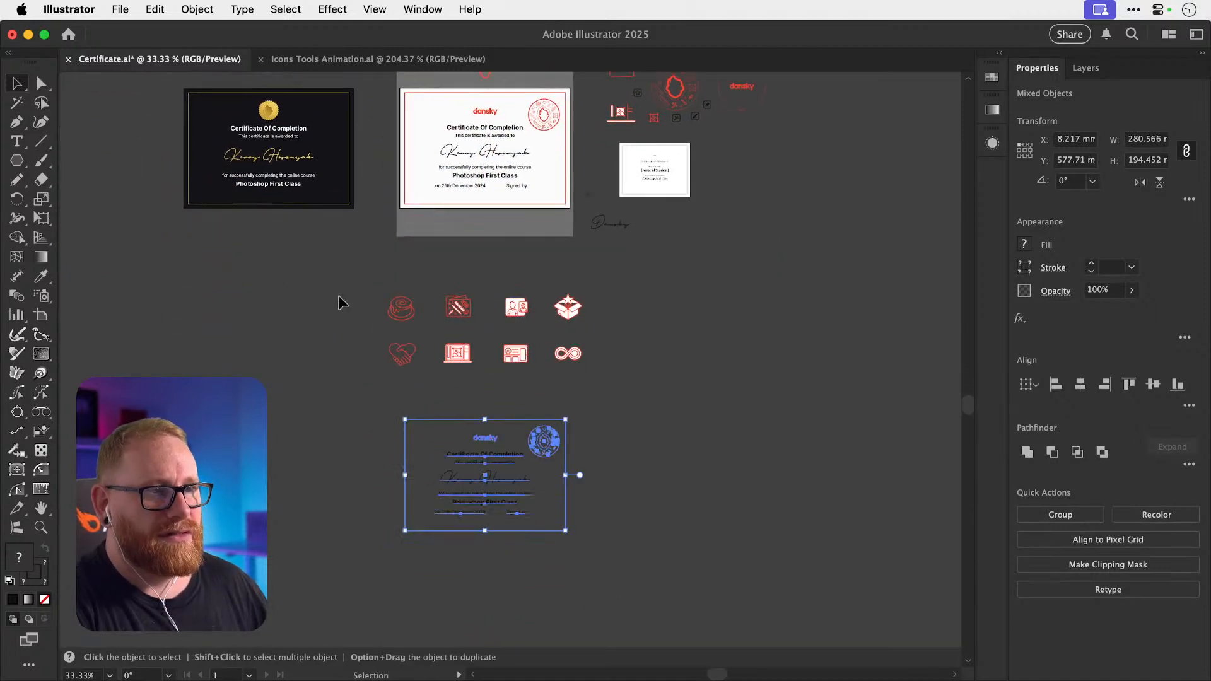
drag(187, 165, 365, 501)
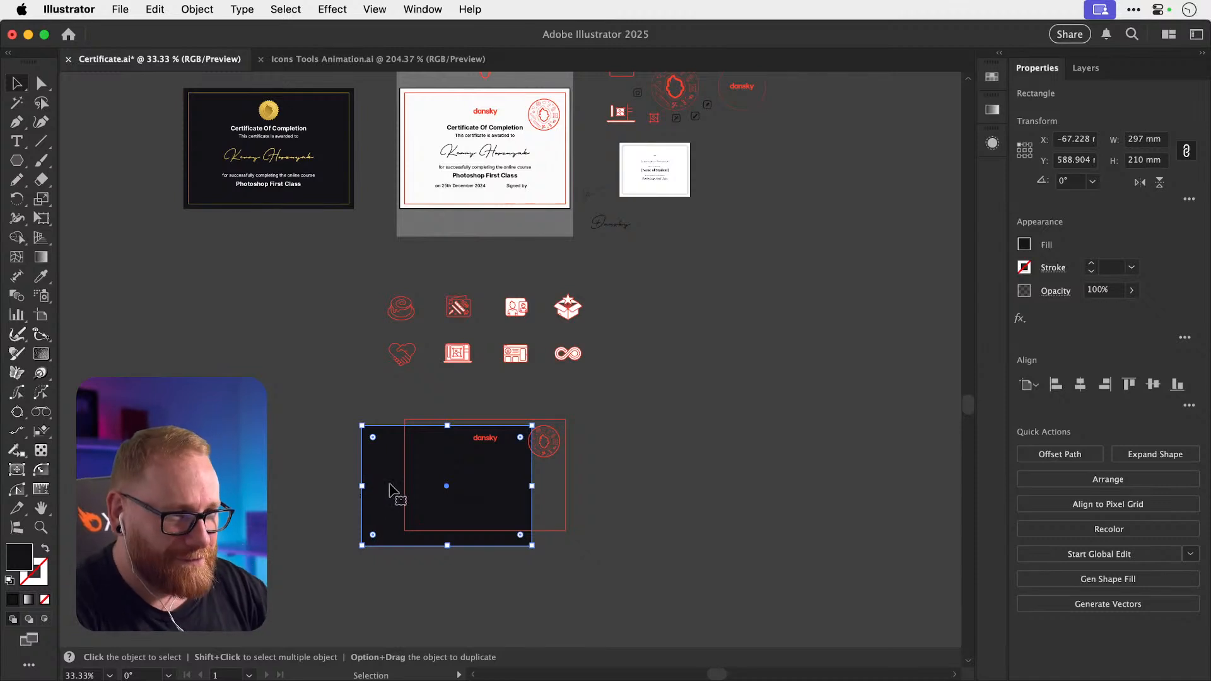
shift+click(404, 489)
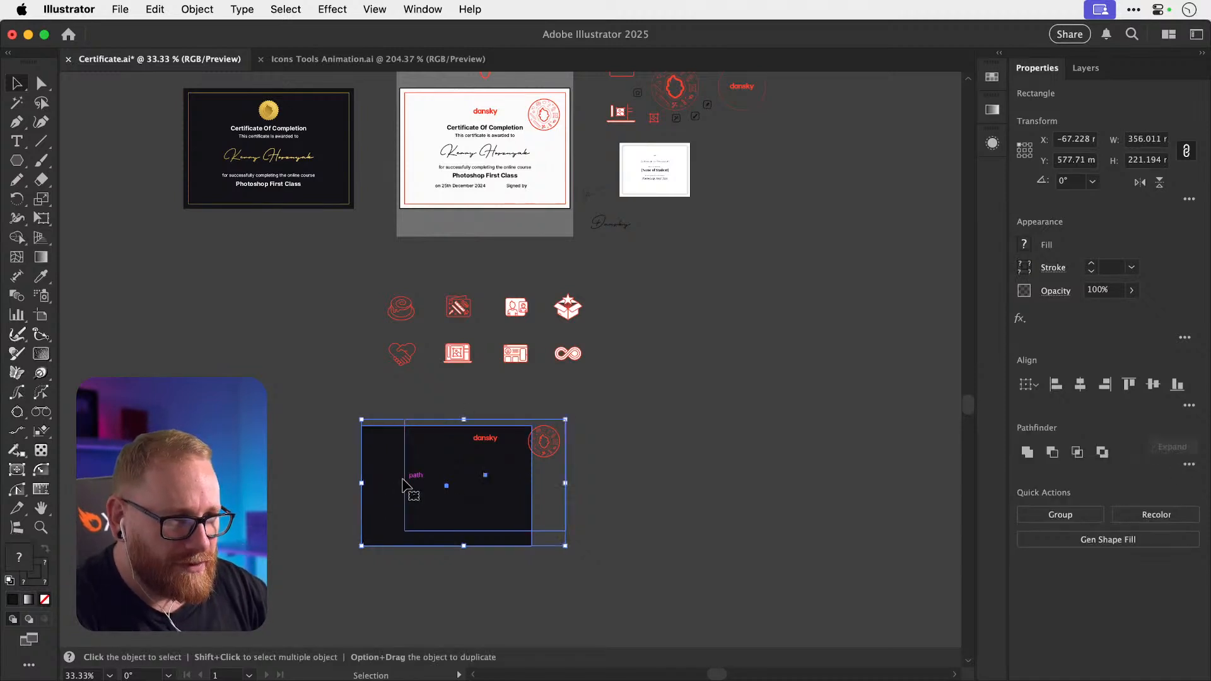
click(405, 489)
click(1080, 384)
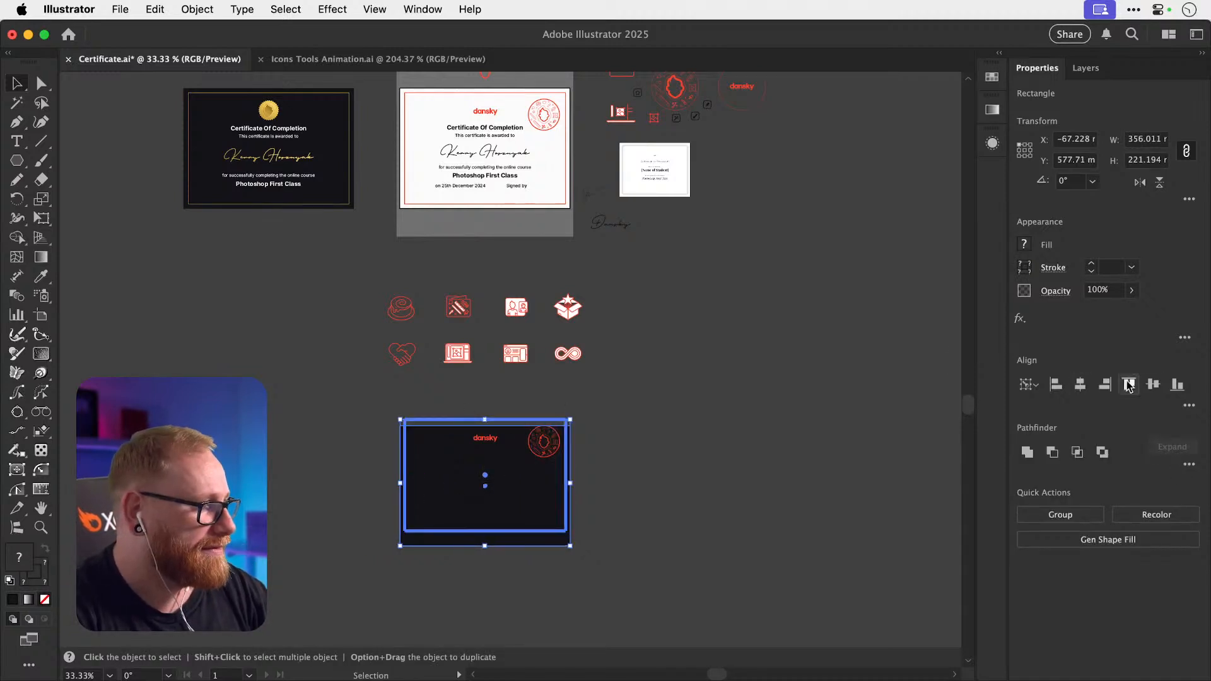
click(1153, 384)
Change the duplicate's background fill from near-black to white #ffffff.
click(574, 432)
key(z)
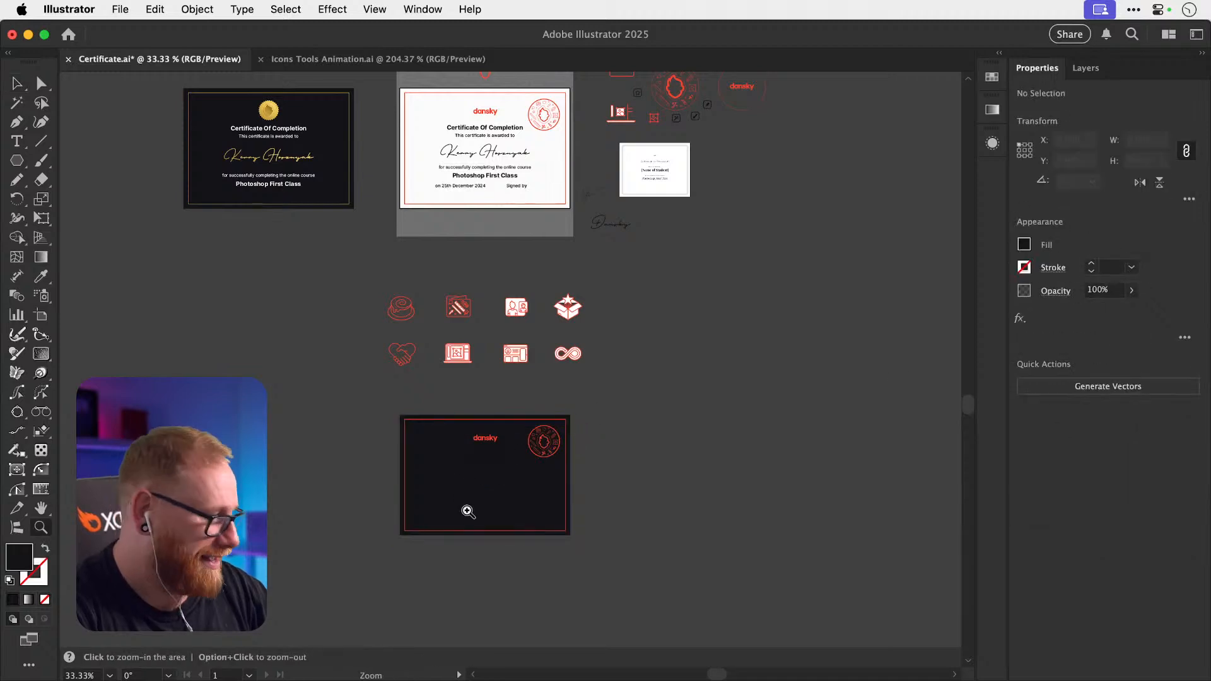
drag(467, 508, 827, 487)
key(v)
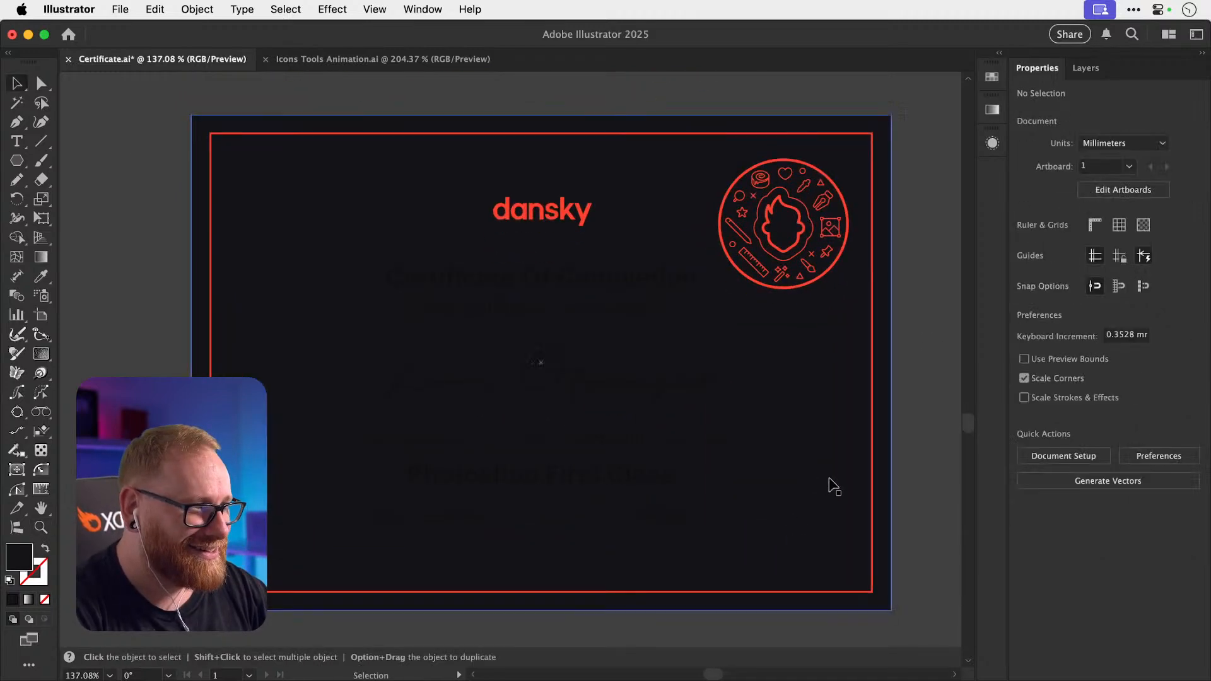
click(889, 480)
double_click(20, 557)
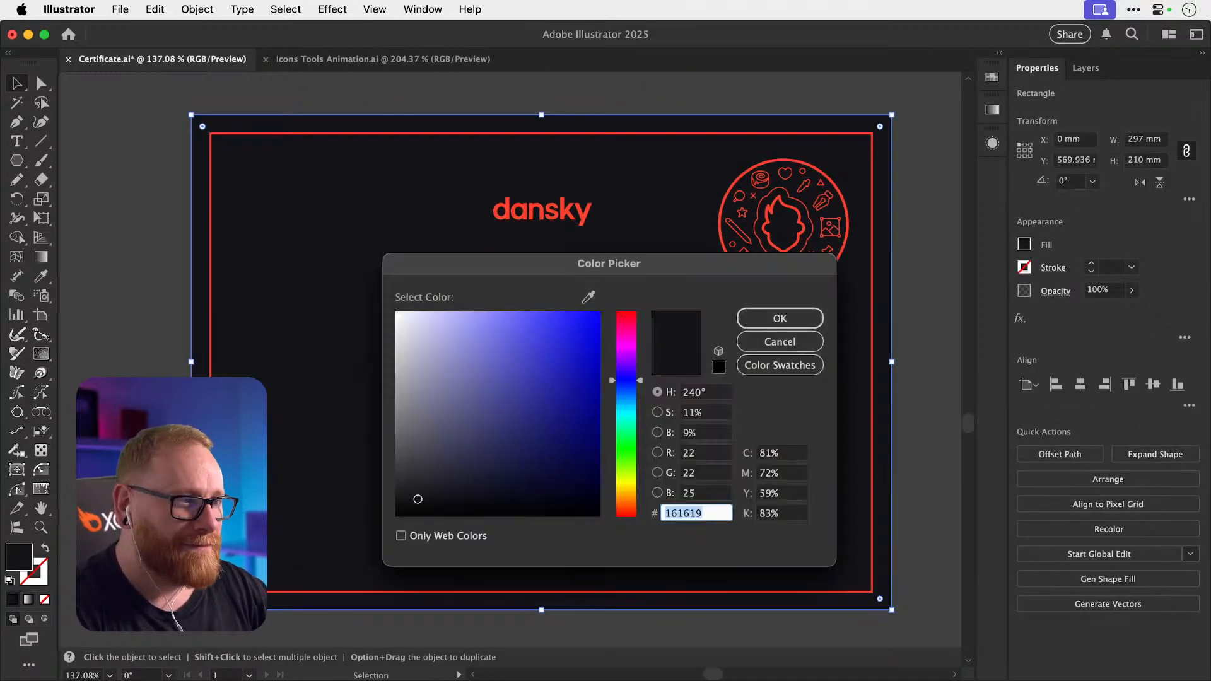
text(eaeaea)
drag(391, 321, 361, 269)
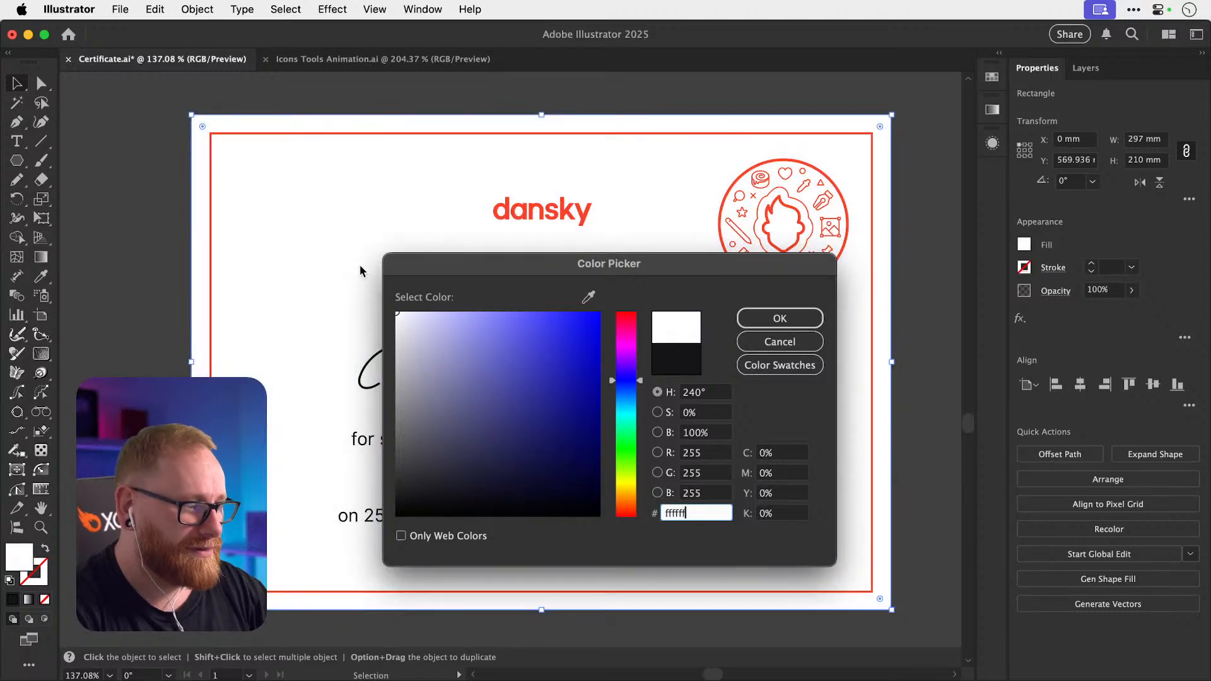
key(Return)
key(a)
key(v)
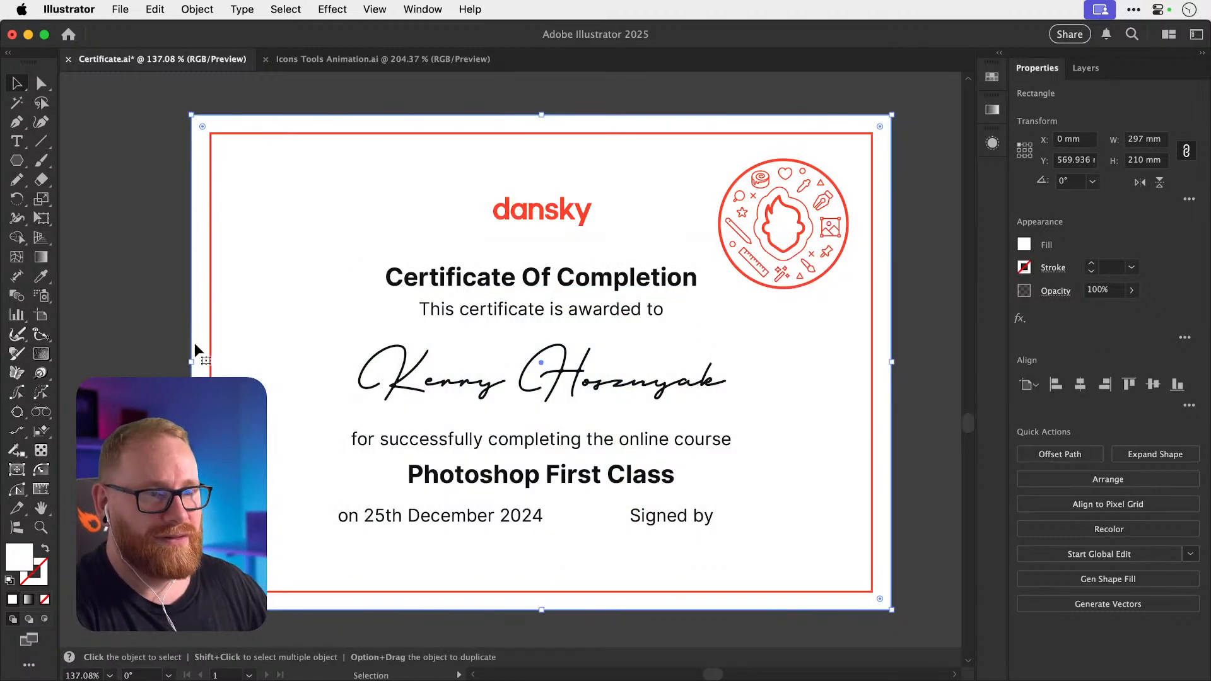
click(150, 343)
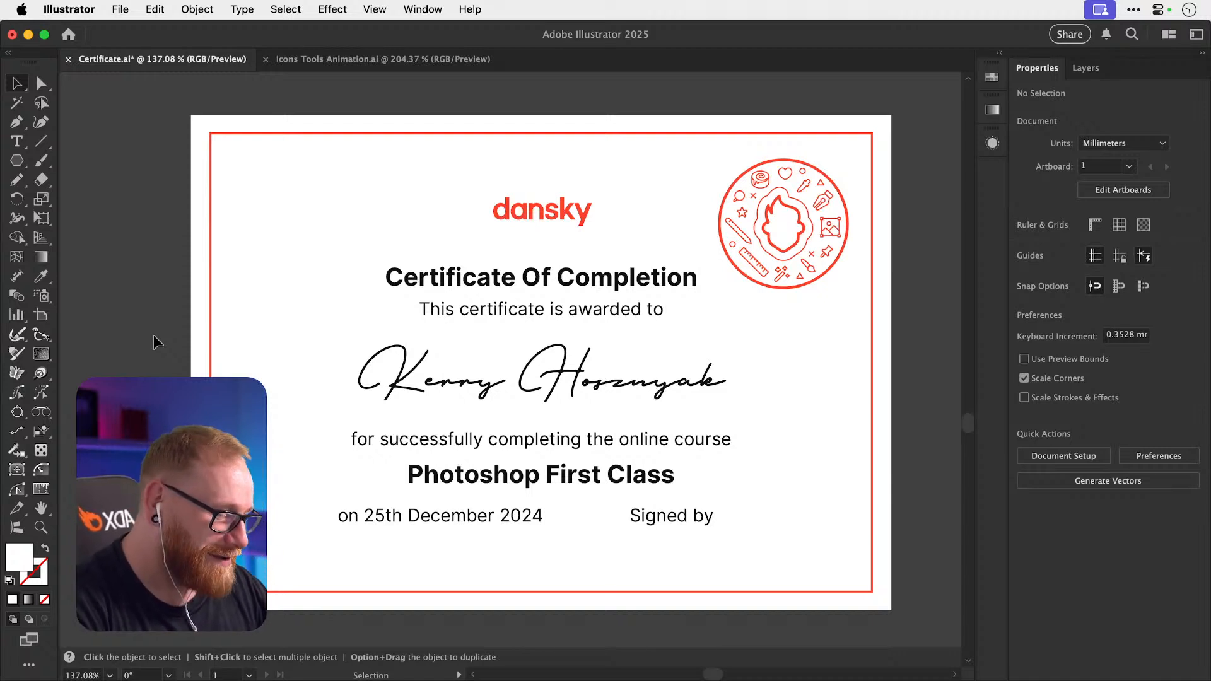
Pan and zoom to compare the finished certificate with the small white certificate draft.
key(super+minus)
key(super+minus)
key(super+minus)
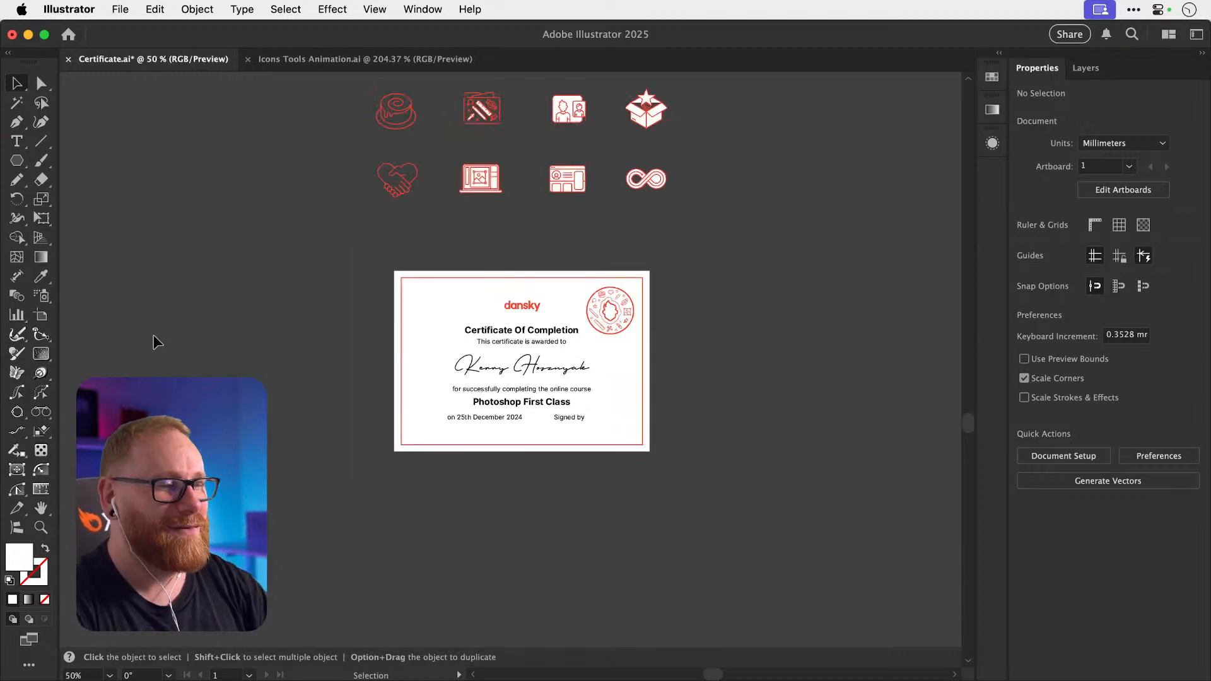
key(space)
drag(477, 323, 410, 409)
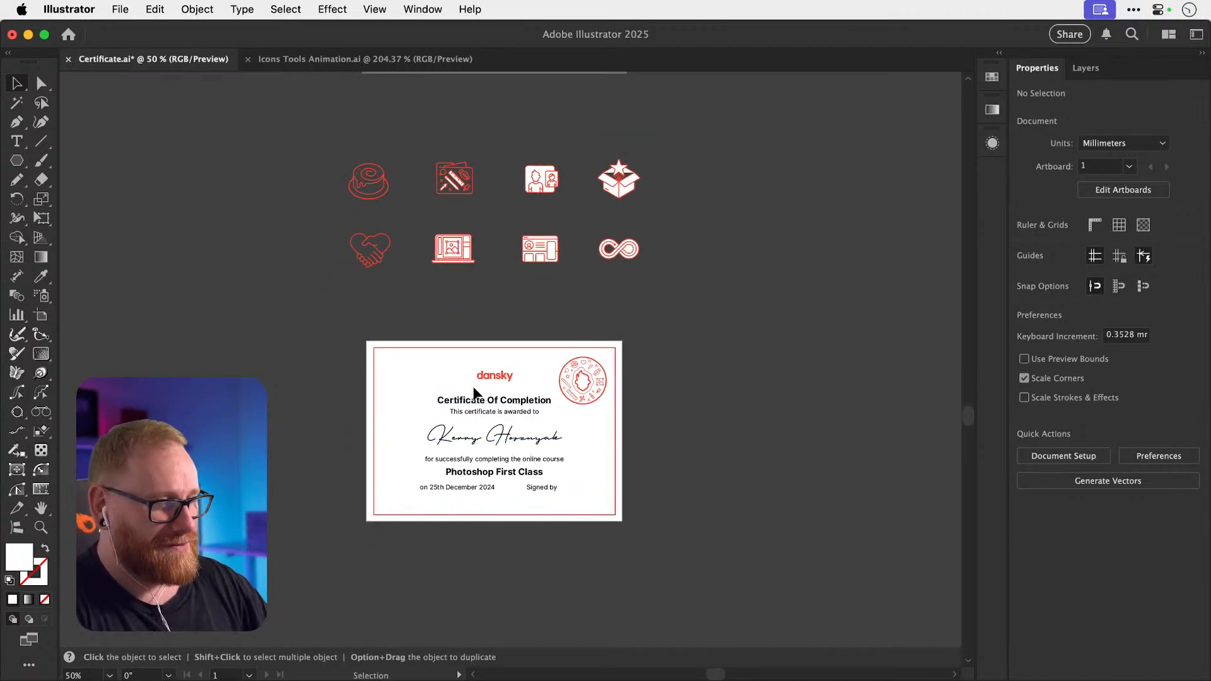
drag(476, 391, 372, 553)
drag(646, 202, 591, 334)
key(super+space)
drag(587, 252, 780, 321)
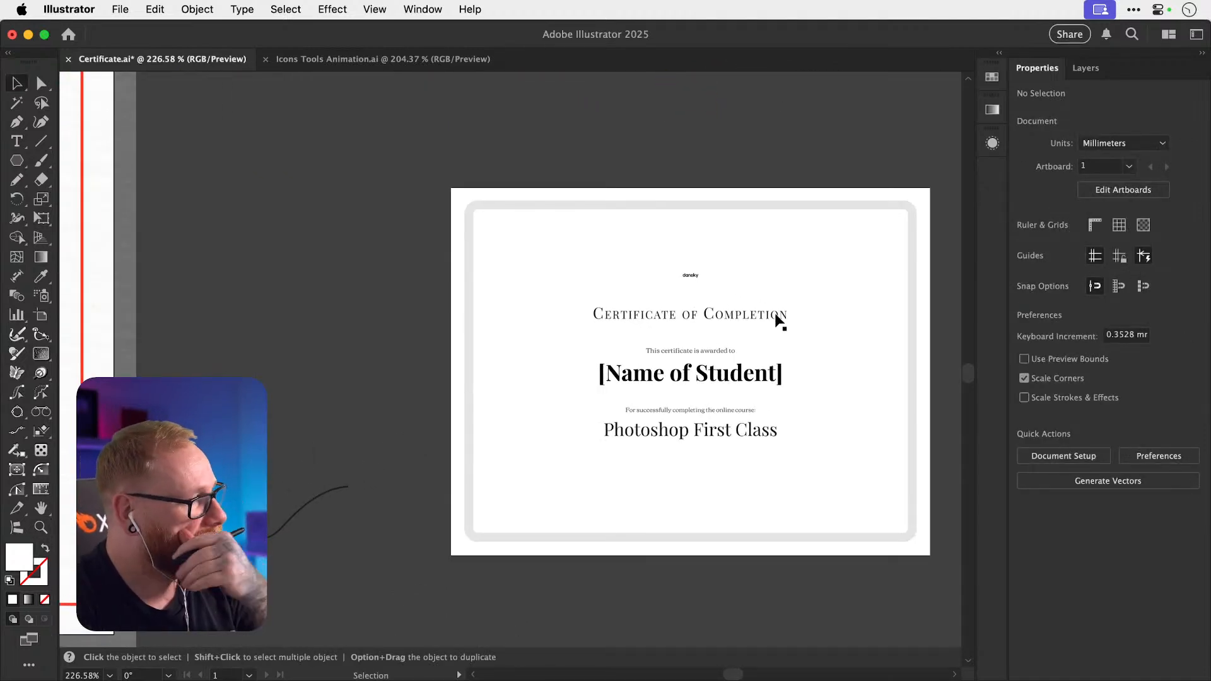
key(a)
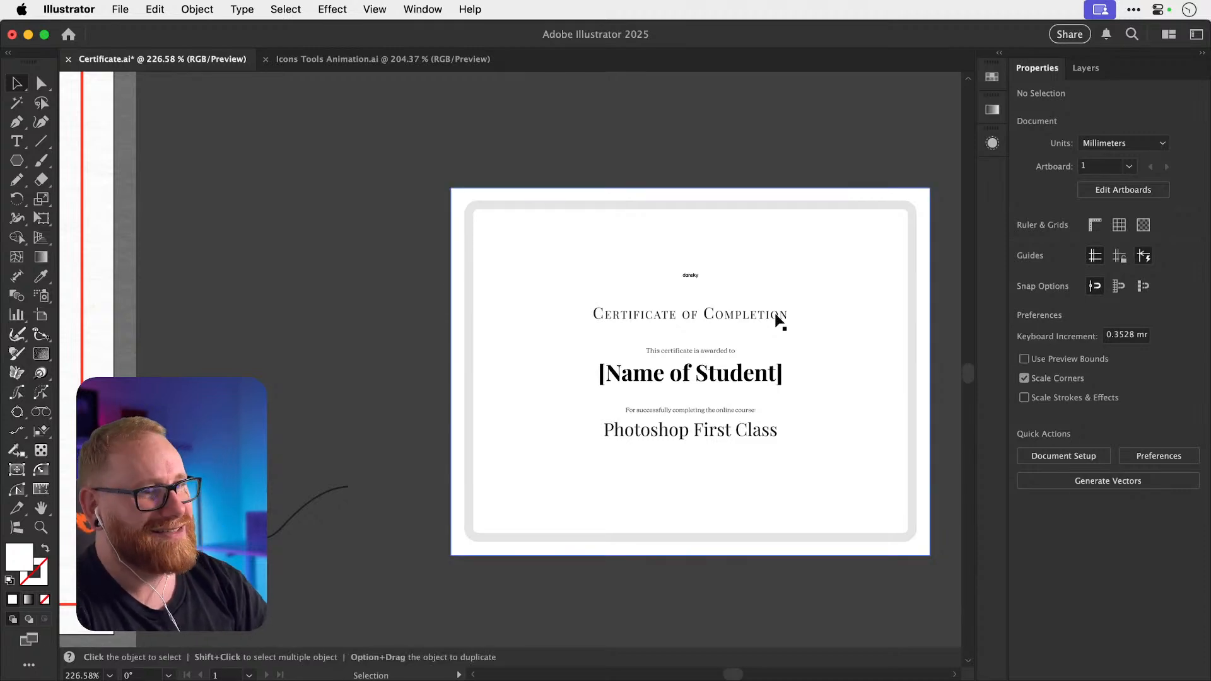
key(super+1)
Return to the finished certificate, undo a stray script-name move, and switch to Icons Tools Animation.ai.
key(super+minus)
key(super+minus)
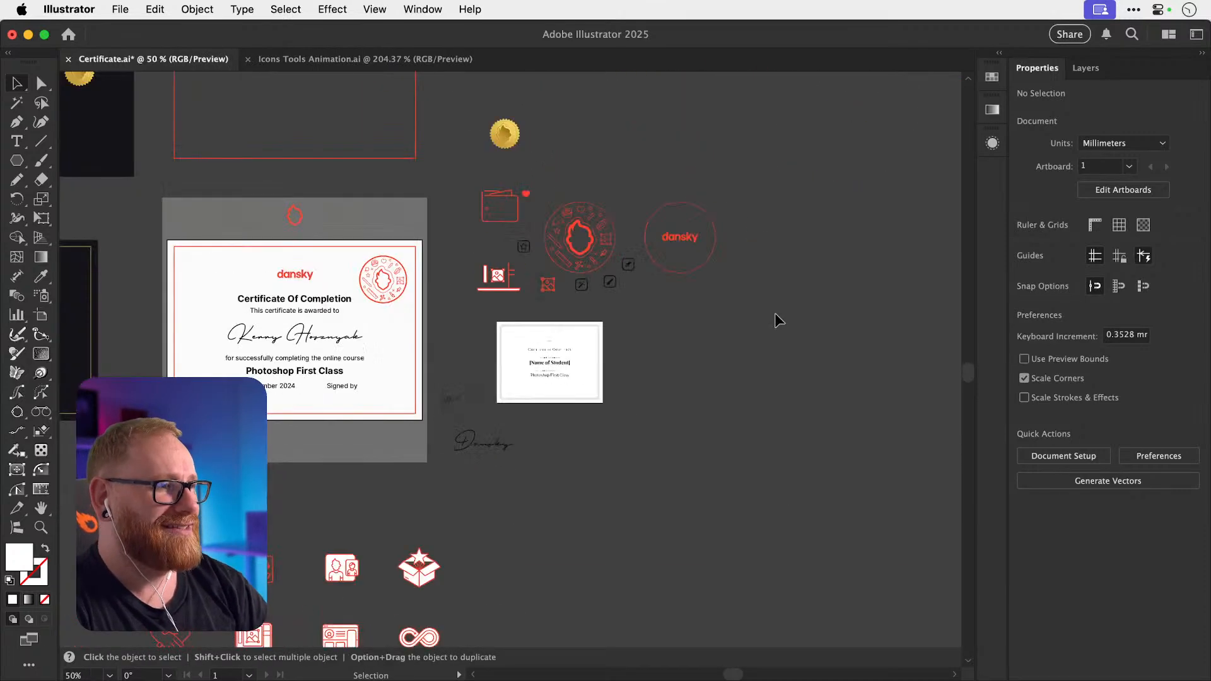
key(space)
drag(472, 498, 498, 366)
drag(445, 483, 512, 347)
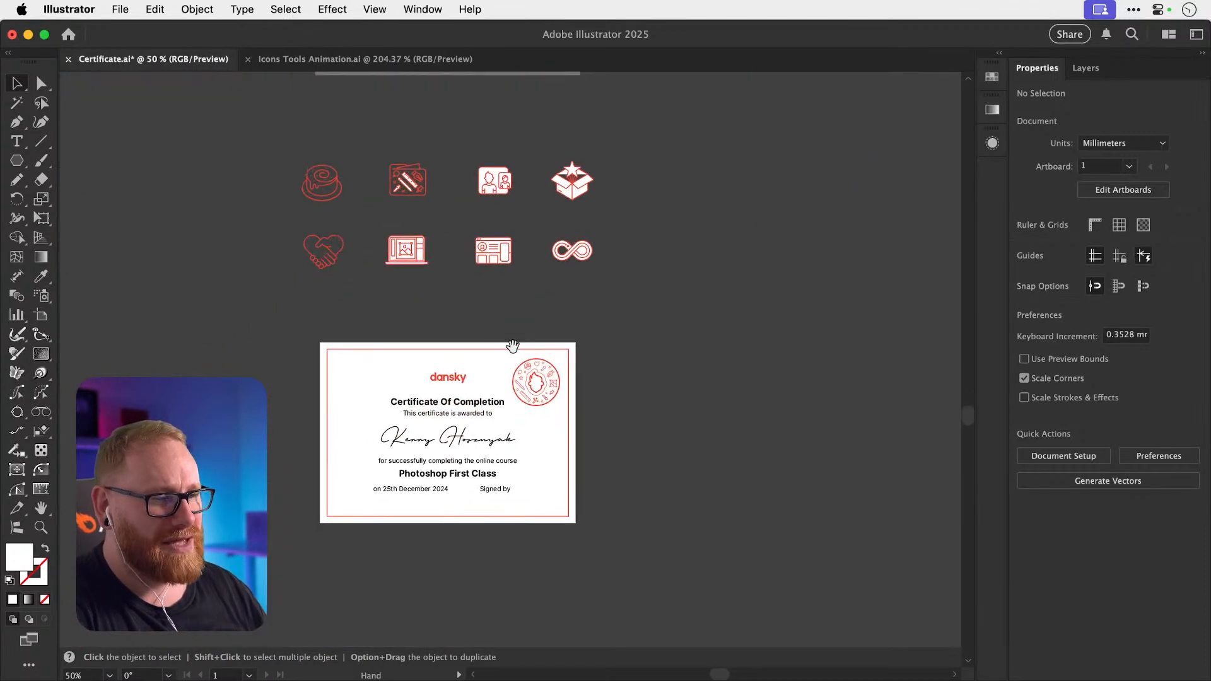
mouse_move(474, 408)
mouse_down()
mouse_move(516, 360)
mouse_move(629, 370)
mouse_up()
key(z)
key(v)
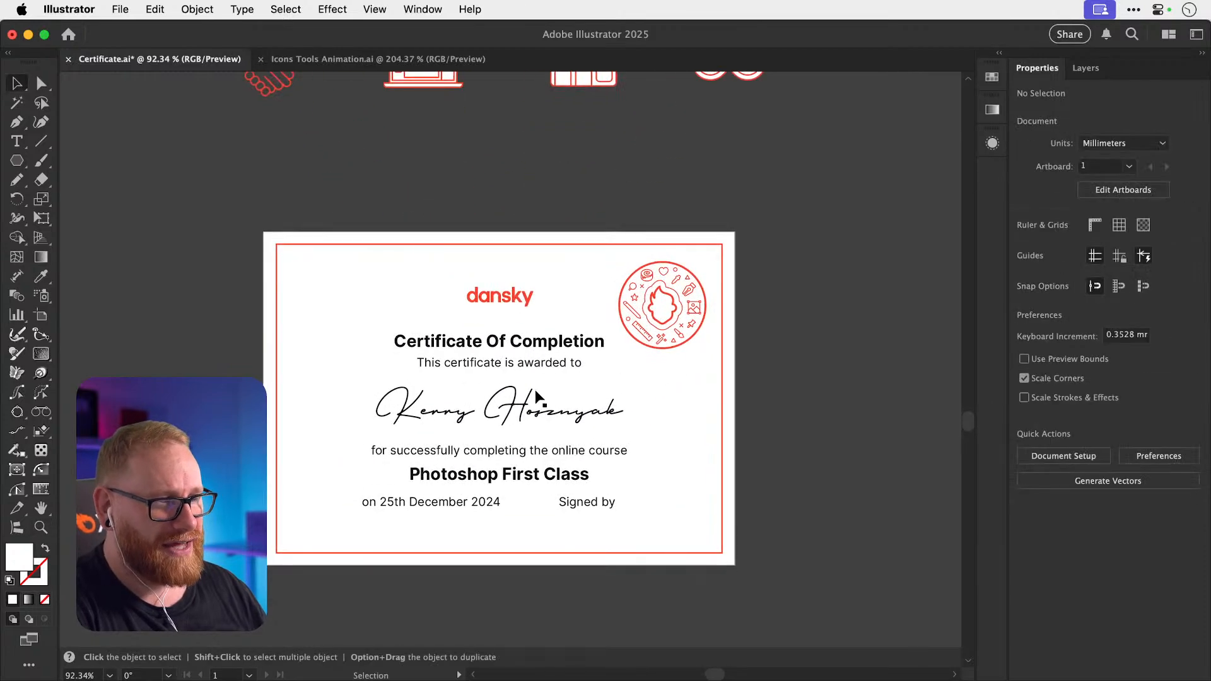
drag(535, 395, 569, 356)
key(super+z)
click(807, 357)
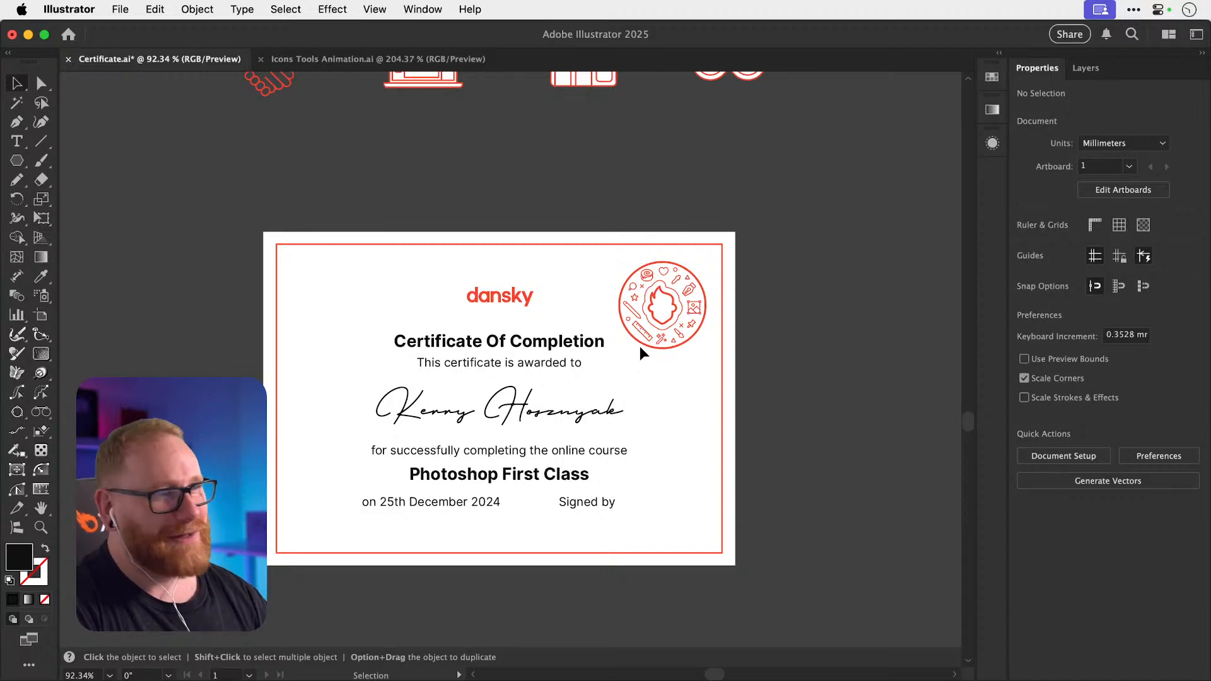
click(434, 67)
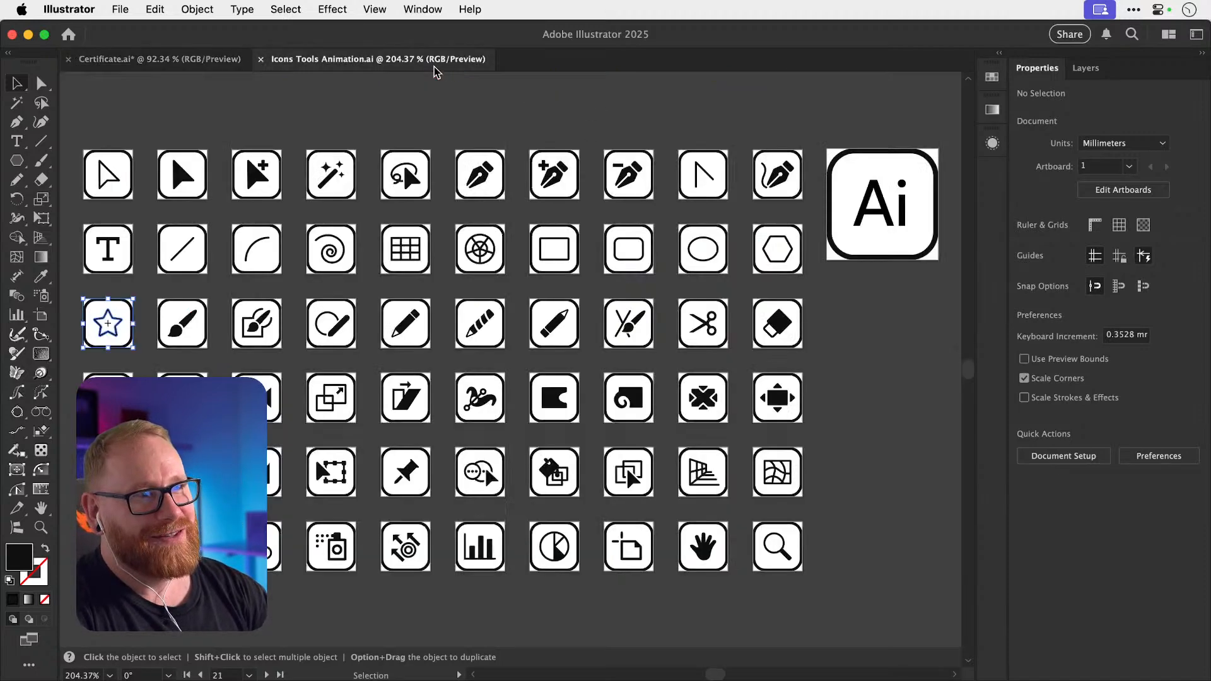
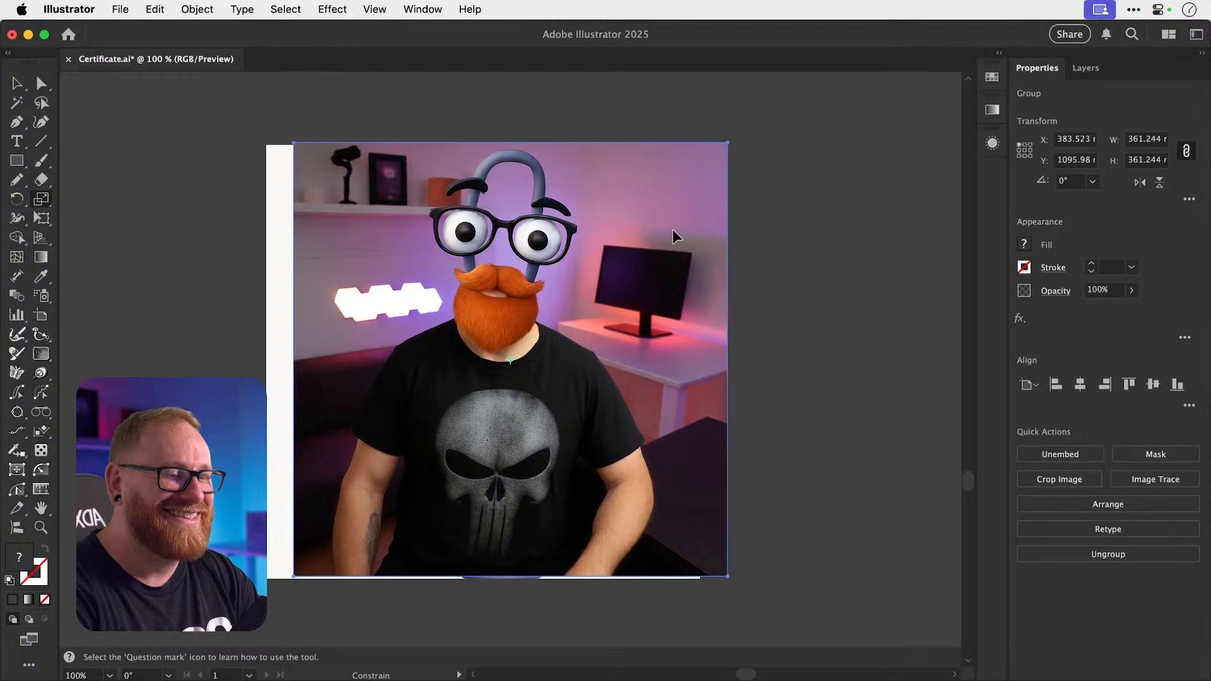
Place the scaled-down paperclip-head photo to the right of the paperclip character artwork.
key(v)
drag(383, 309, 835, 309)
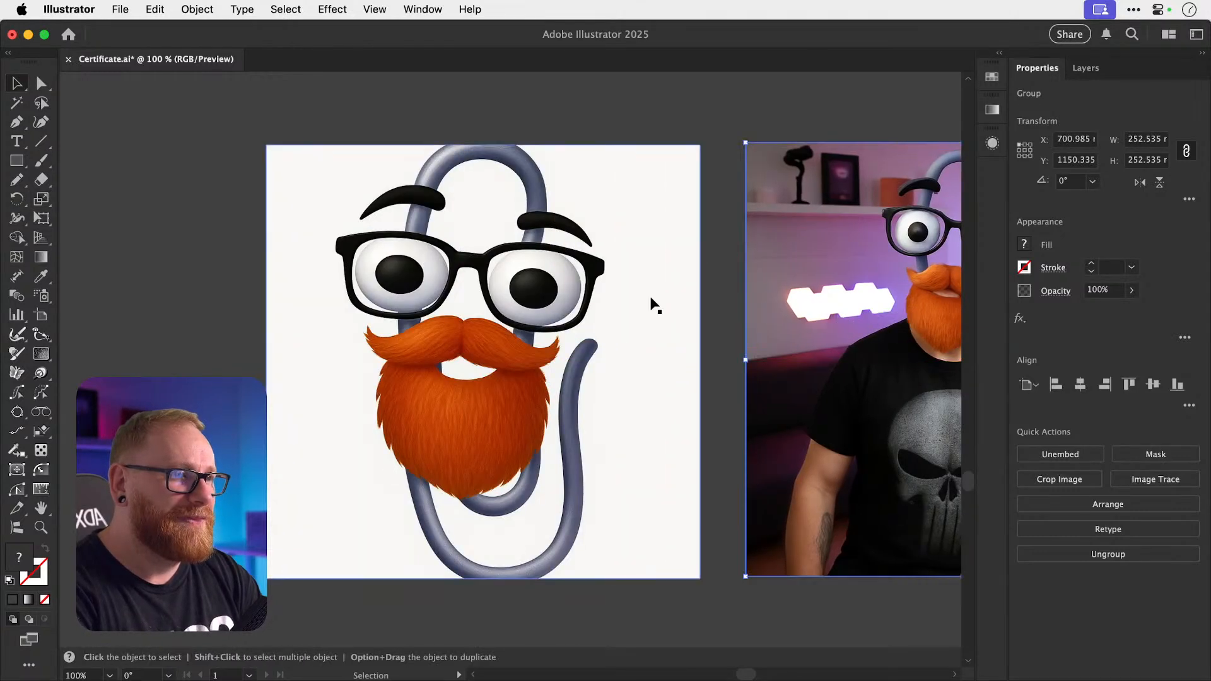
scroll(651, 305, right, 5)
click(610, 82)
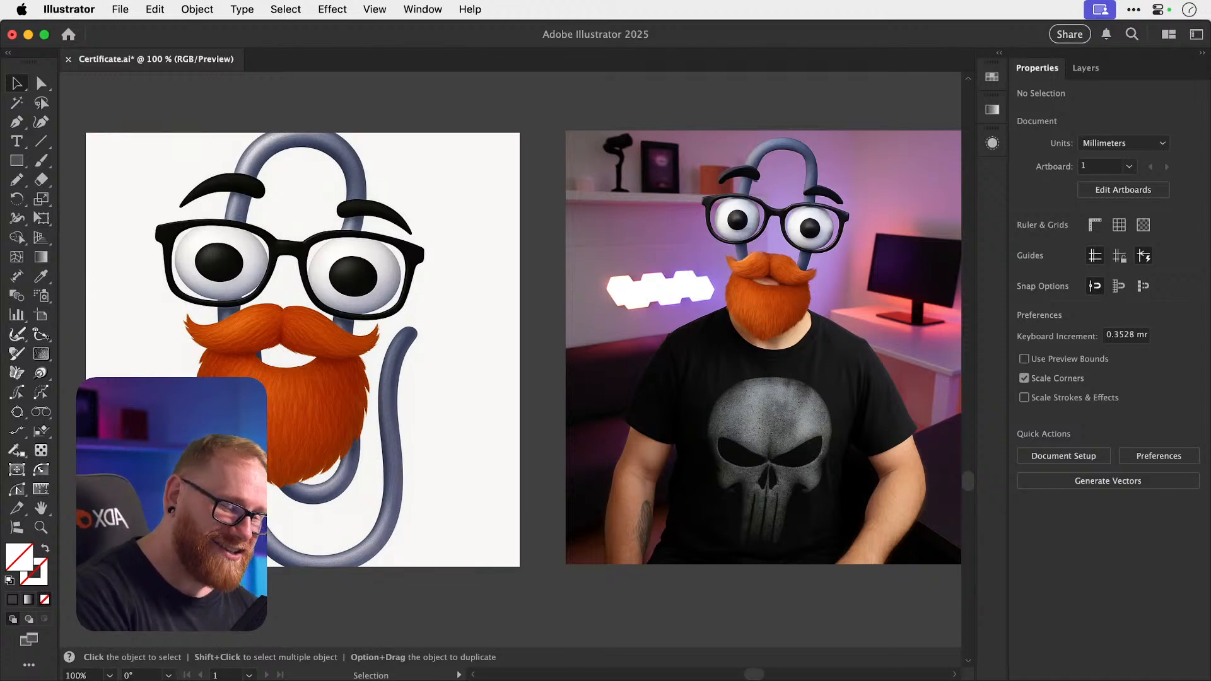
key(super+Tab)
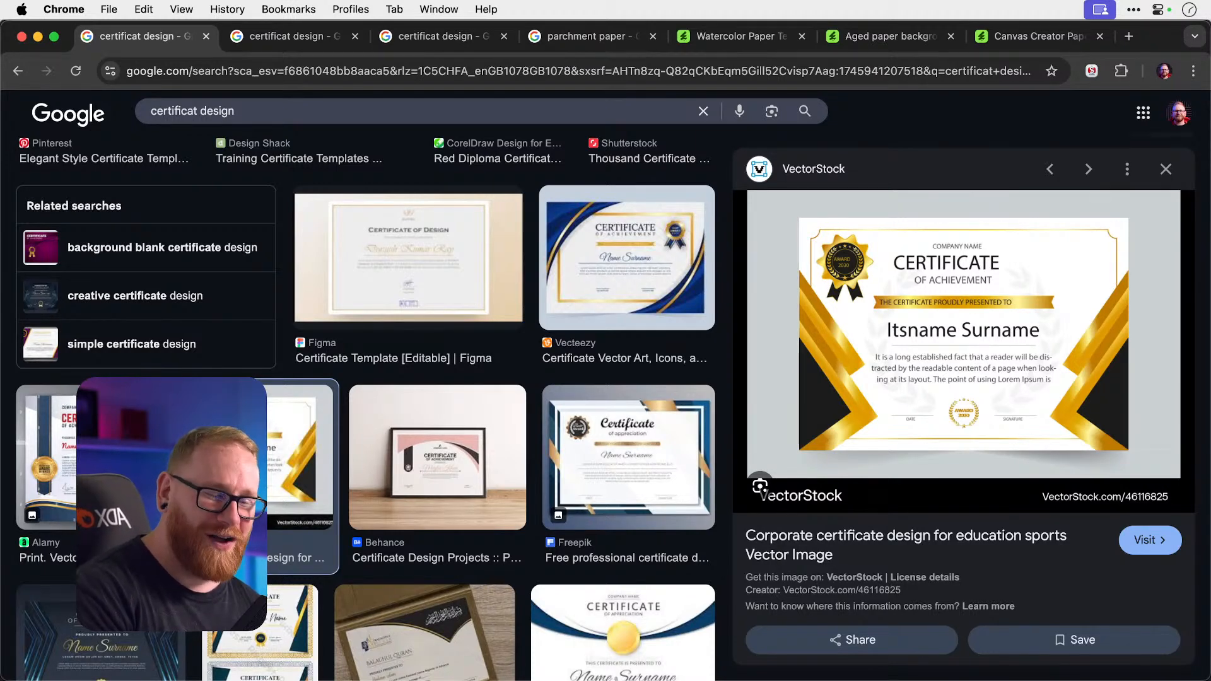
key(super+Tab)
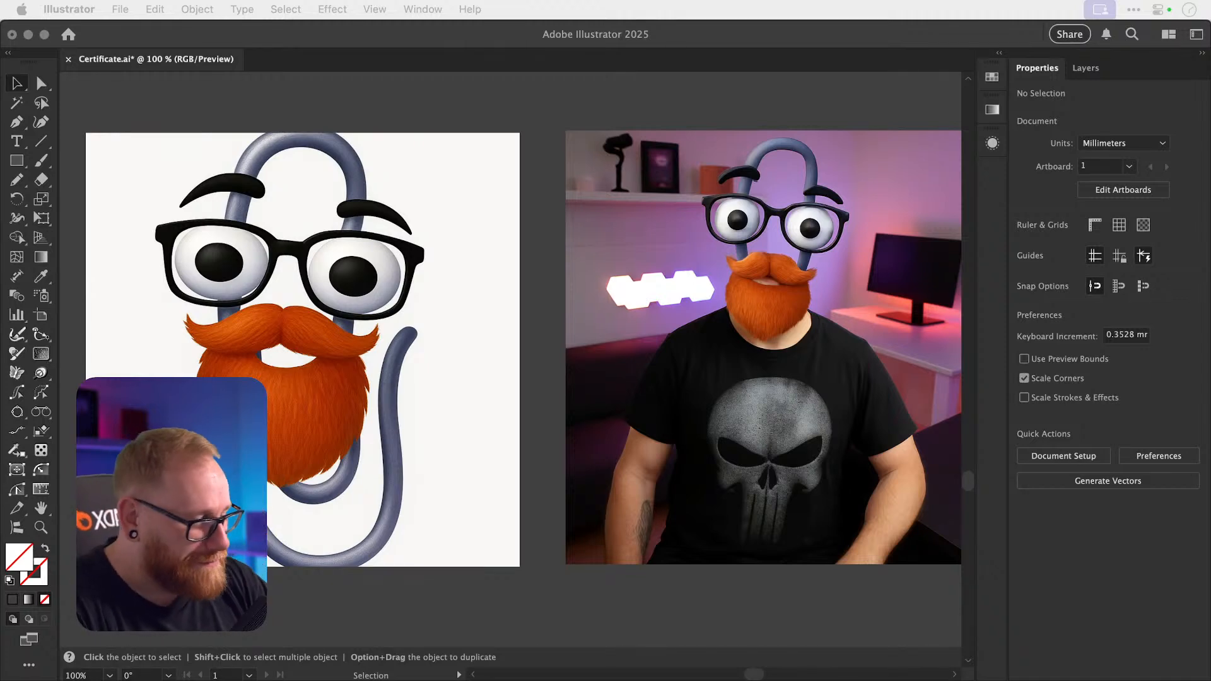
Shrink the paperclip artwork and photo together to about 290 mm wide.
click(298, 91)
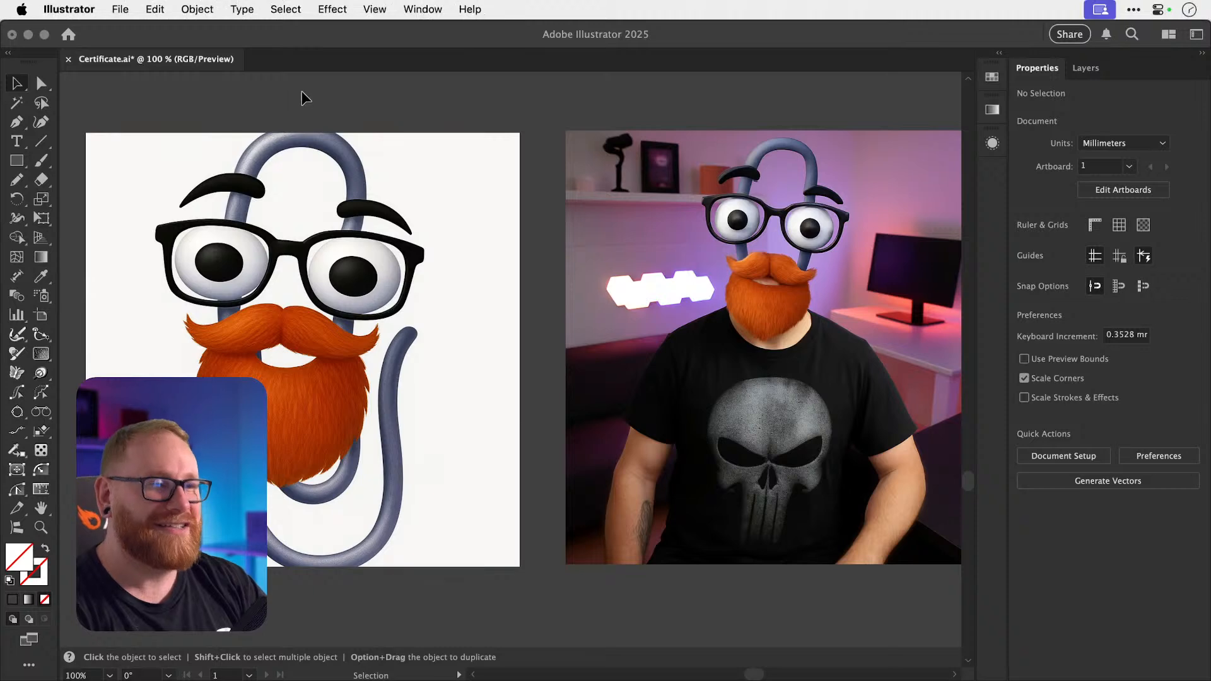
key(super+minus)
key(super+minus)
key(v)
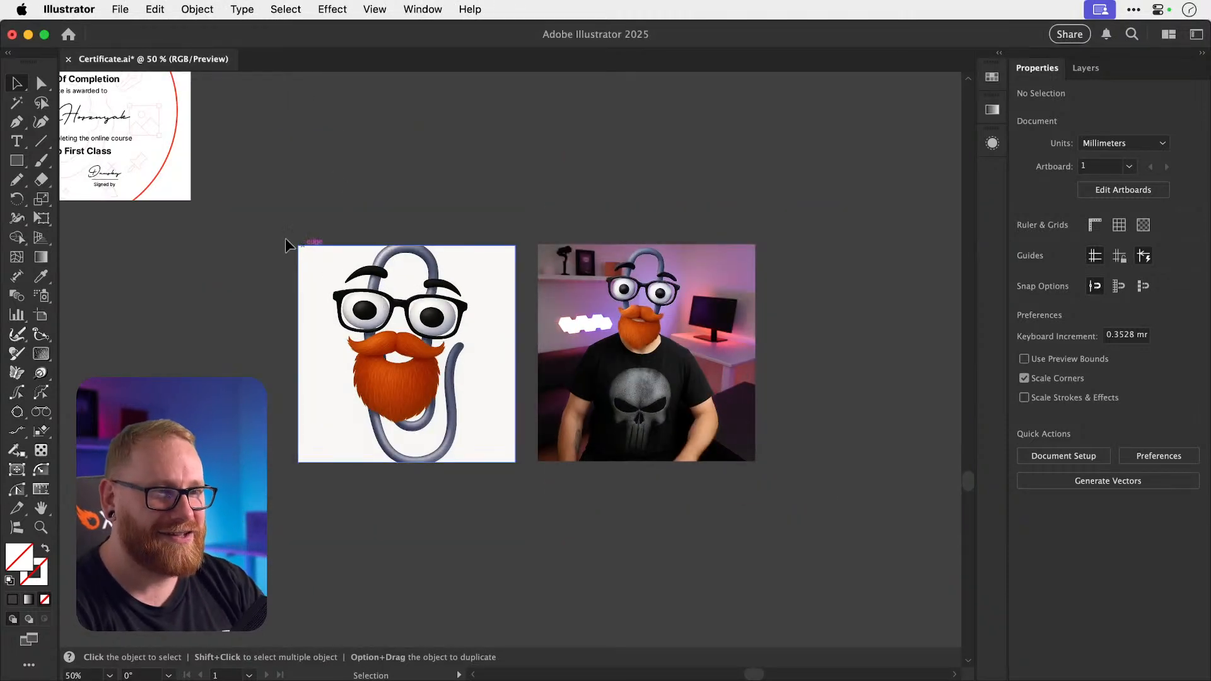
drag(266, 215, 827, 565)
drag(756, 462, 651, 414)
scroll(651, 414, left, 6)
scroll(651, 413, up, 3)
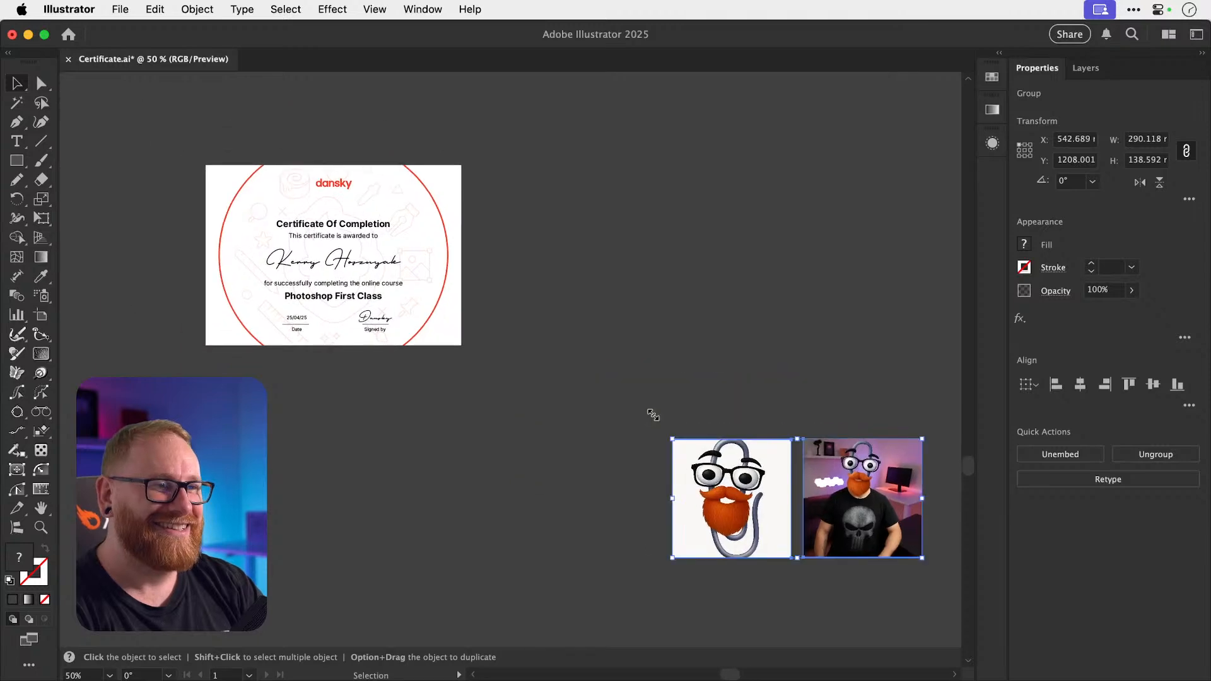
click(677, 354)
Zoom in on the resized pair and save Certificate.ai.
key(z)
drag(460, 296, 614, 286)
key(v)
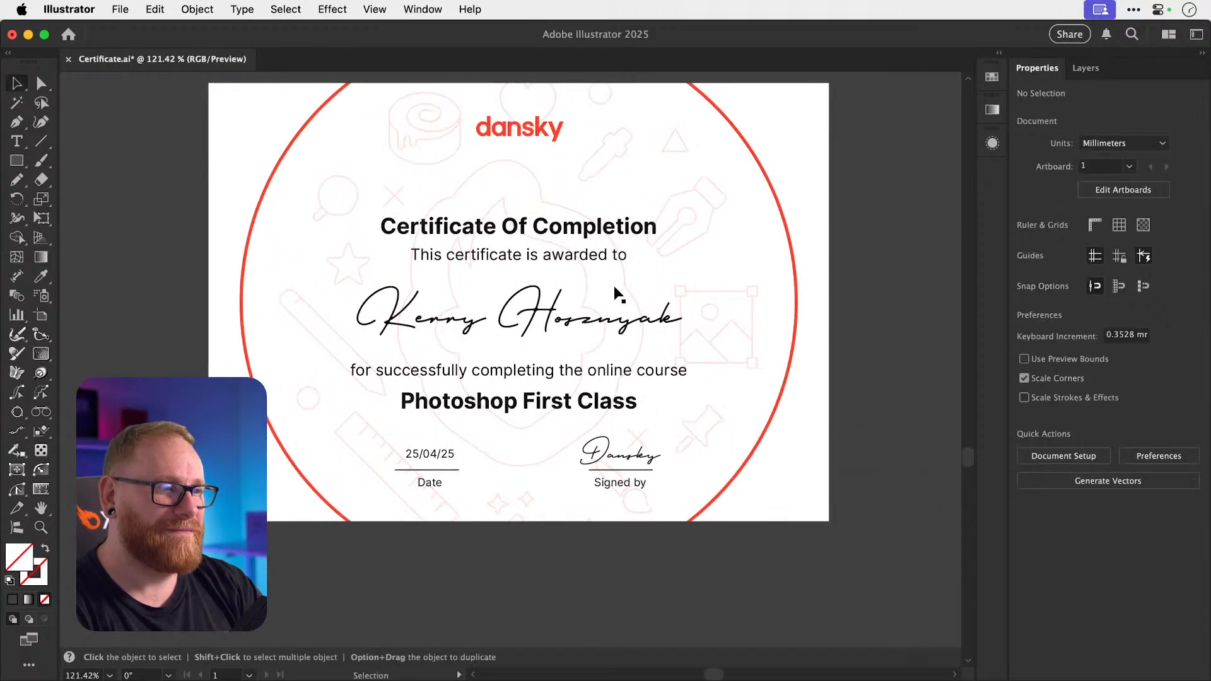
scroll(614, 287, up, 2)
scroll(615, 285, up, 1)
key(a)
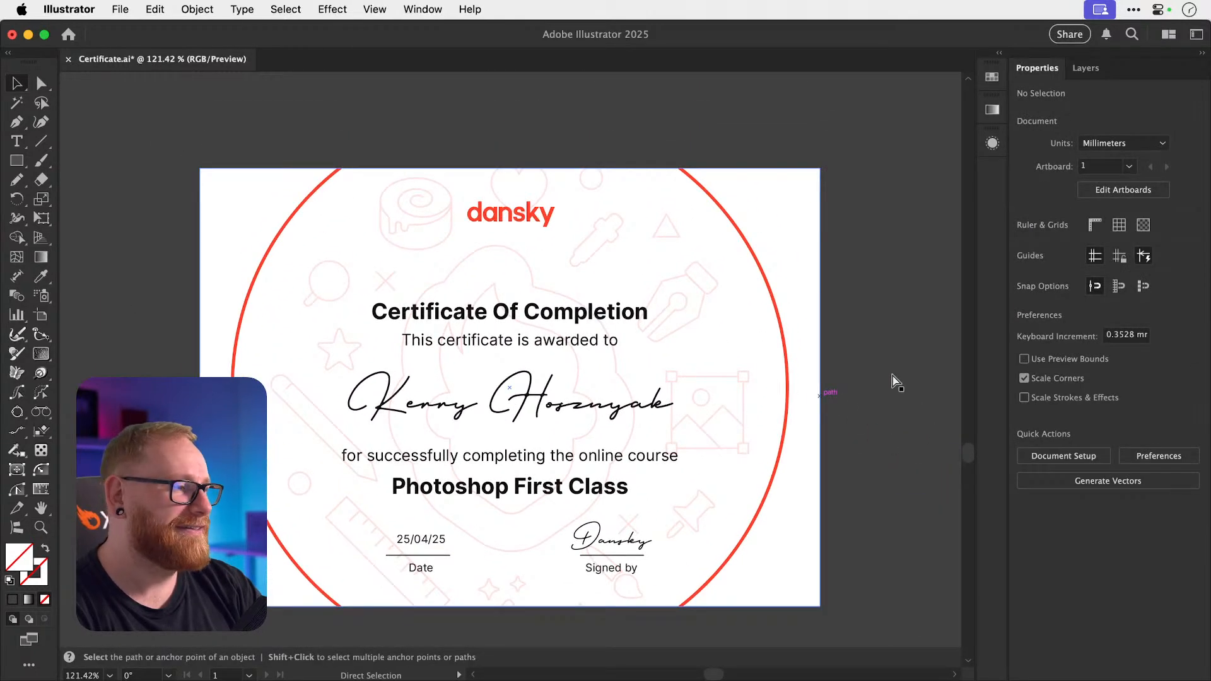
key(super+s)
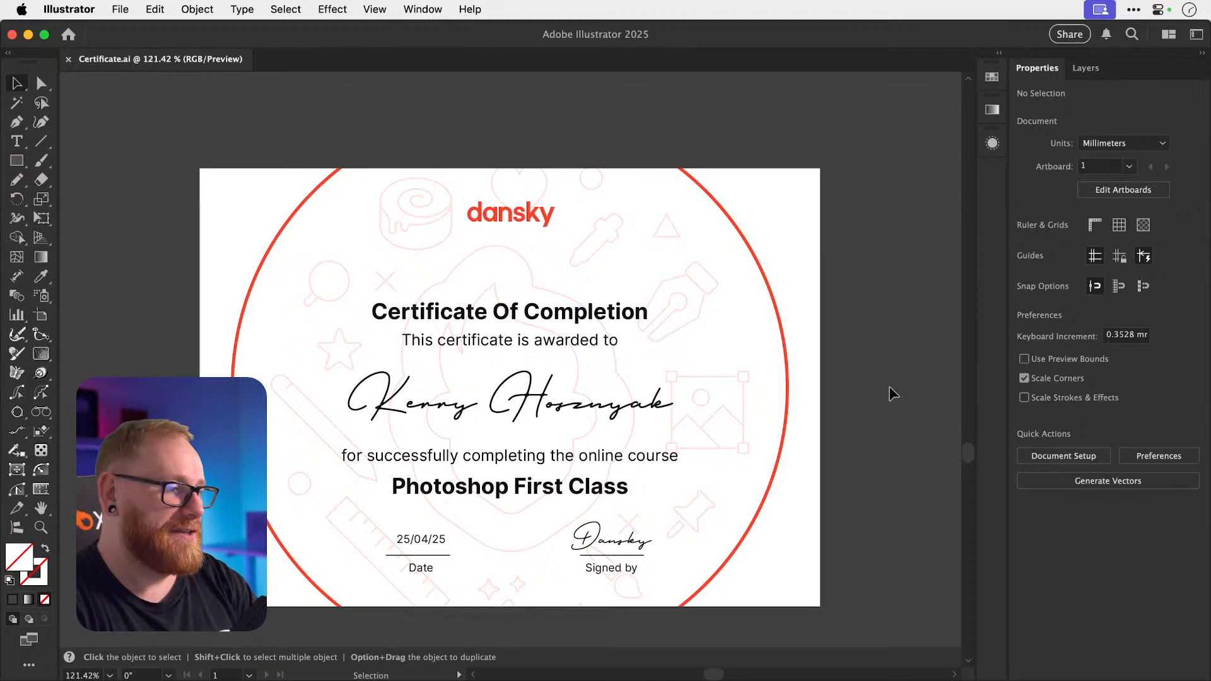
scroll(889, 386, down, 5)
scroll(889, 386, left, 4)
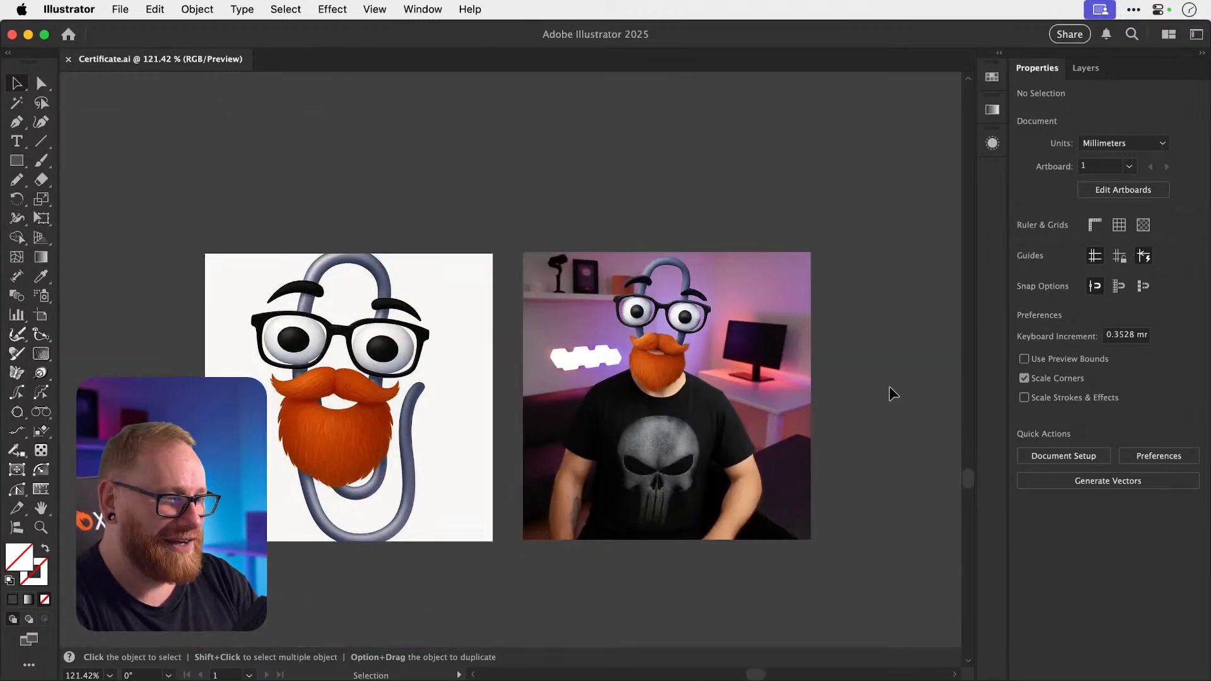
scroll(889, 394, down, 2)
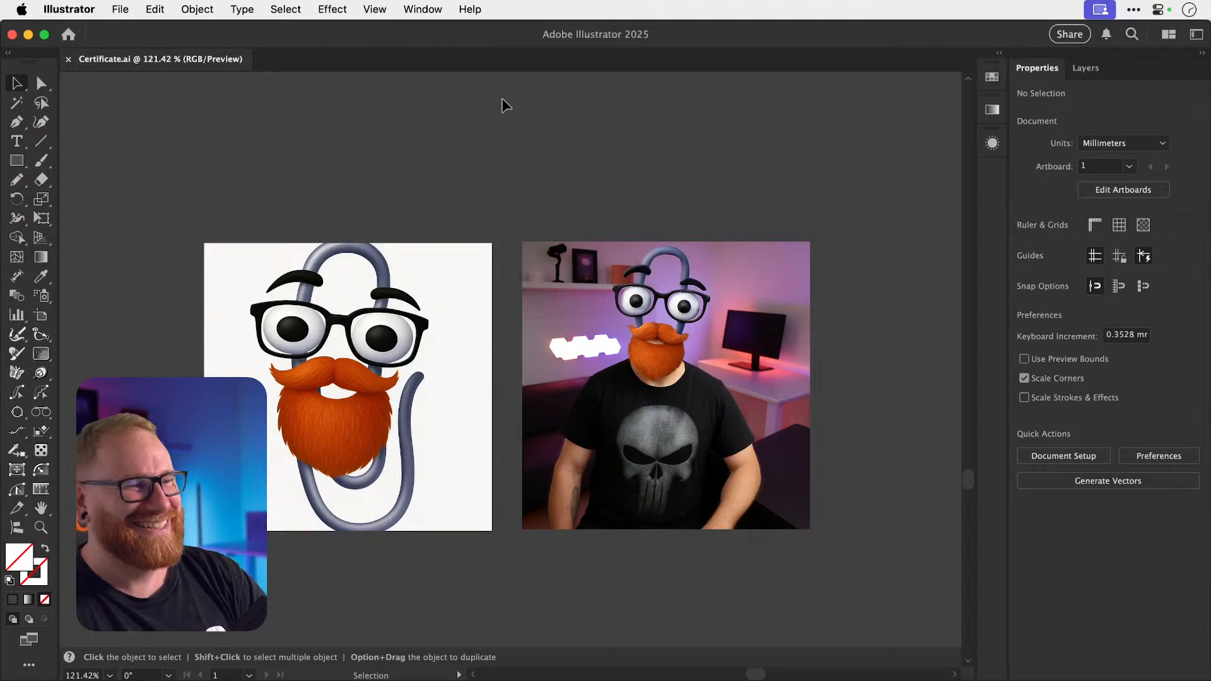
Zoom out to 25% to see all artboards, undoing an accidental move of the gold badge.
key(super+minus)
key(super+minus)
key(super+minus)
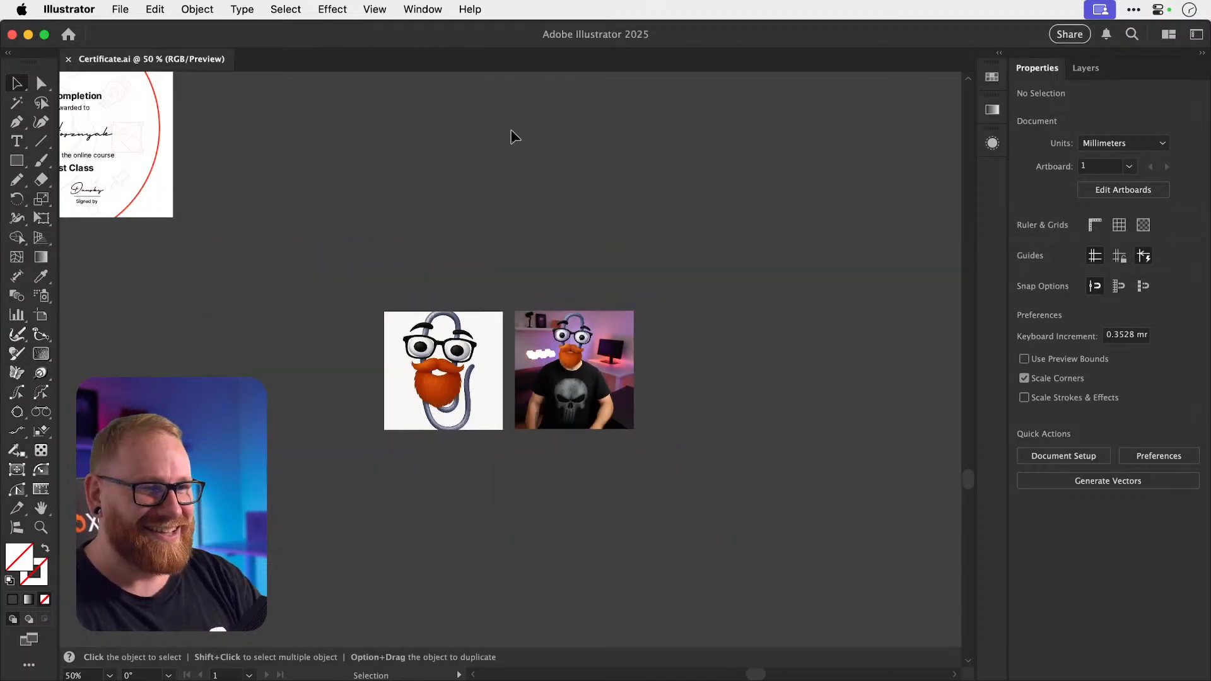
scroll(511, 130, left, 4)
scroll(511, 130, up, 2)
scroll(511, 130, left, 3)
scroll(511, 130, up, 2)
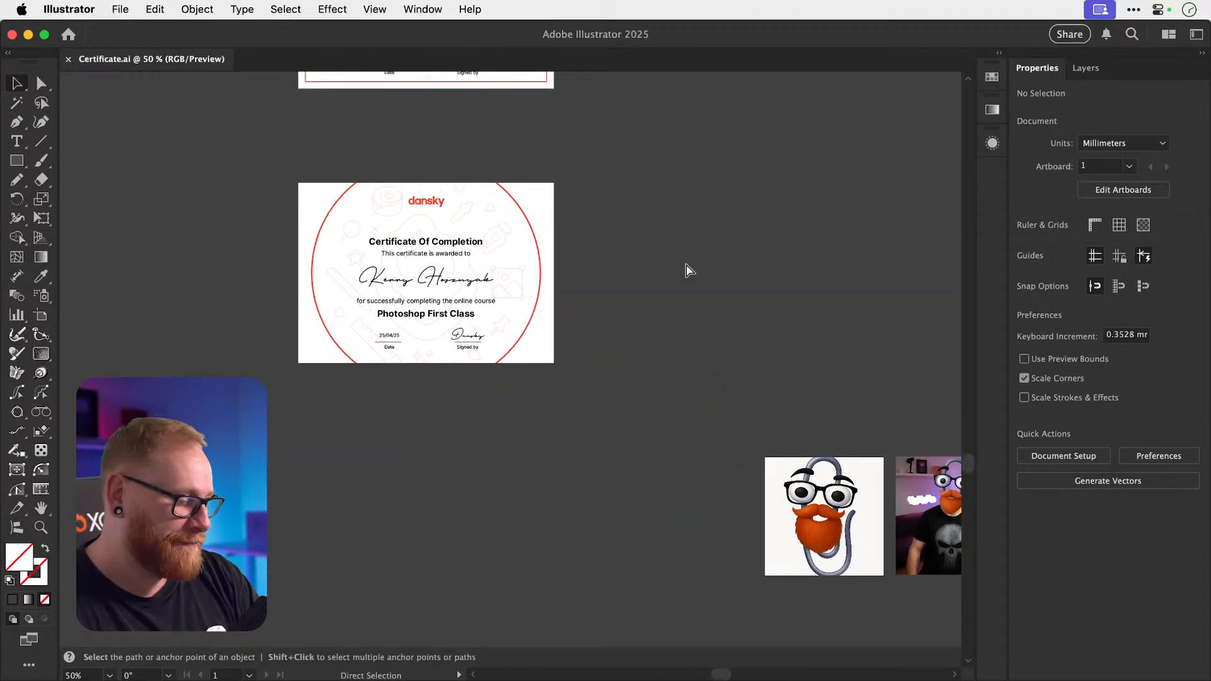
key(super+minus)
scroll(686, 263, up, 10)
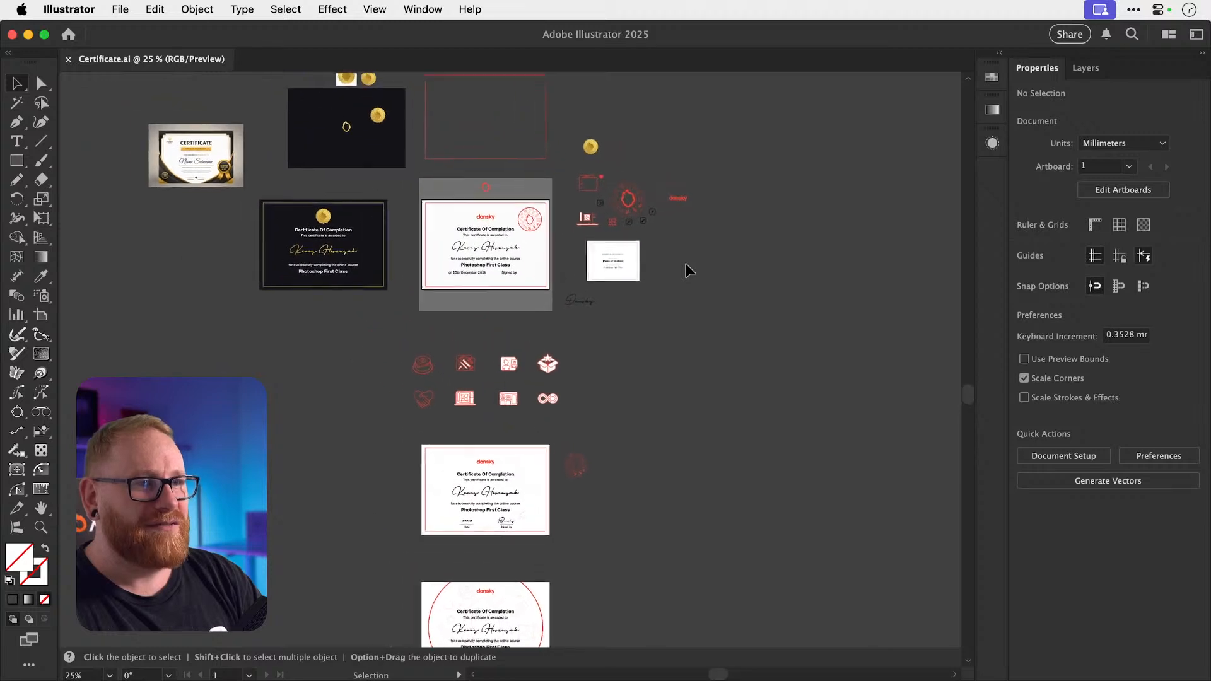
scroll(466, 221, down, 2)
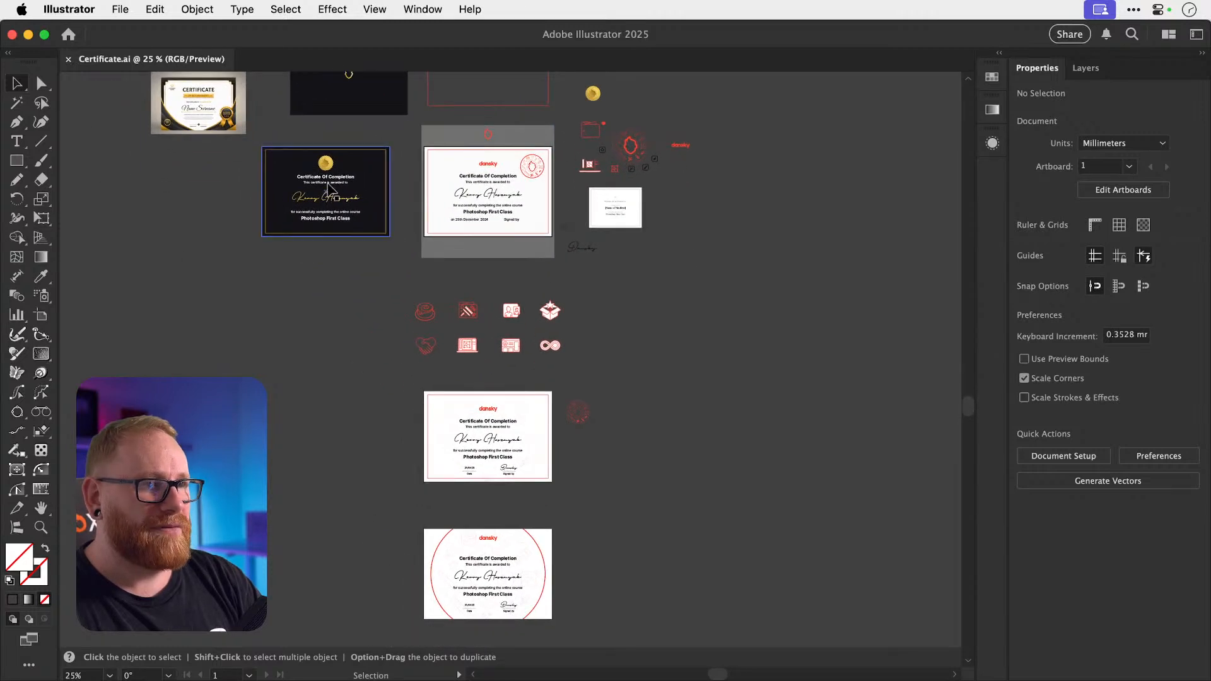
drag(328, 168, 356, 319)
key(super+z)
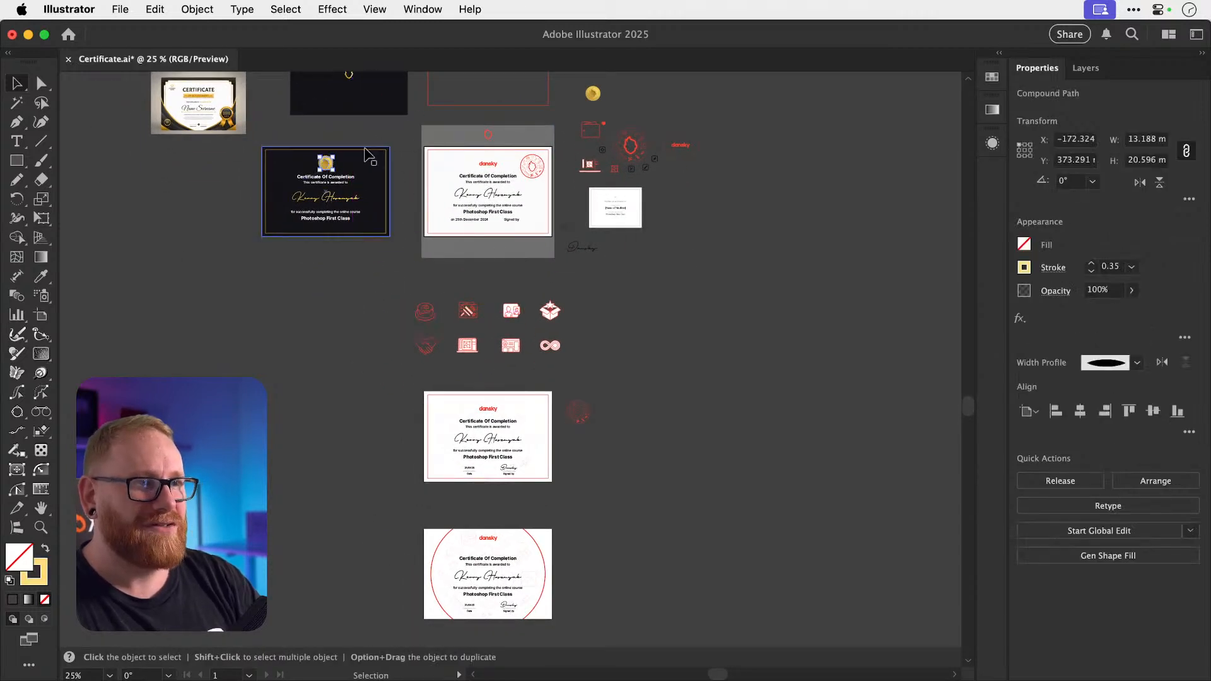
Copy the dark certificate's gold seal badge beside the red-circle certificate and zoom in.
key(z)
key(v)
drag(596, 92, 554, 511)
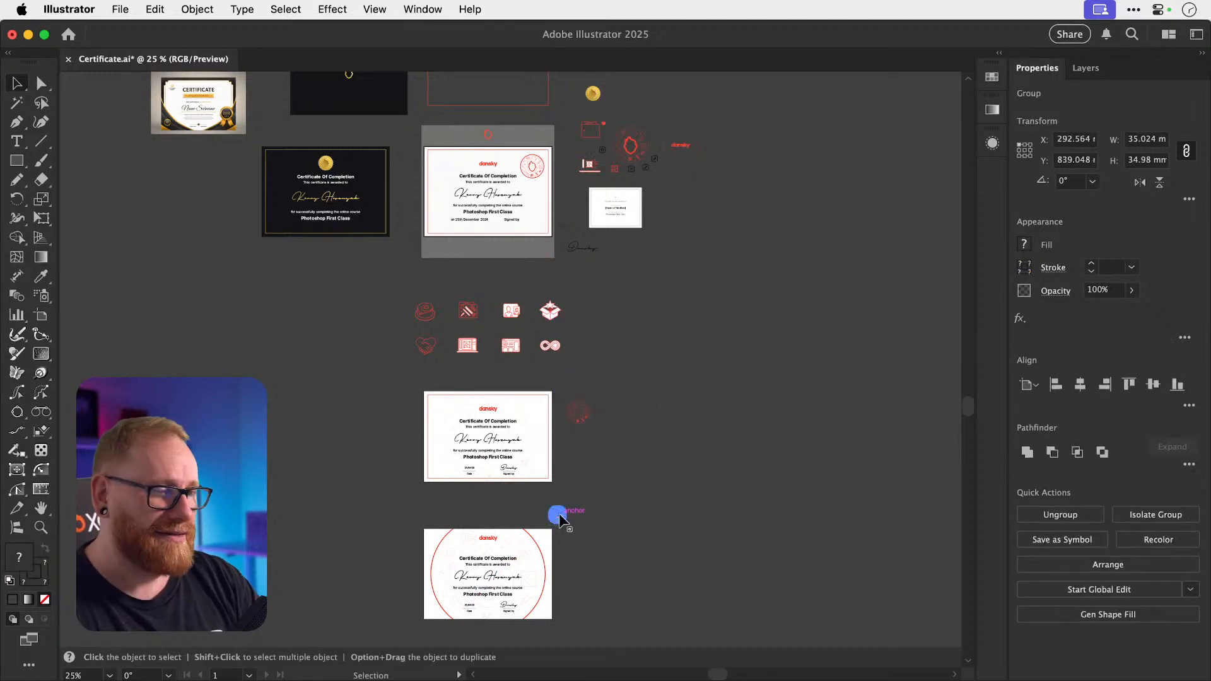
key(z)
drag(502, 585, 756, 447)
Centre the gold seal badge beneath the dansky logo, undoing a trial move.
key(v)
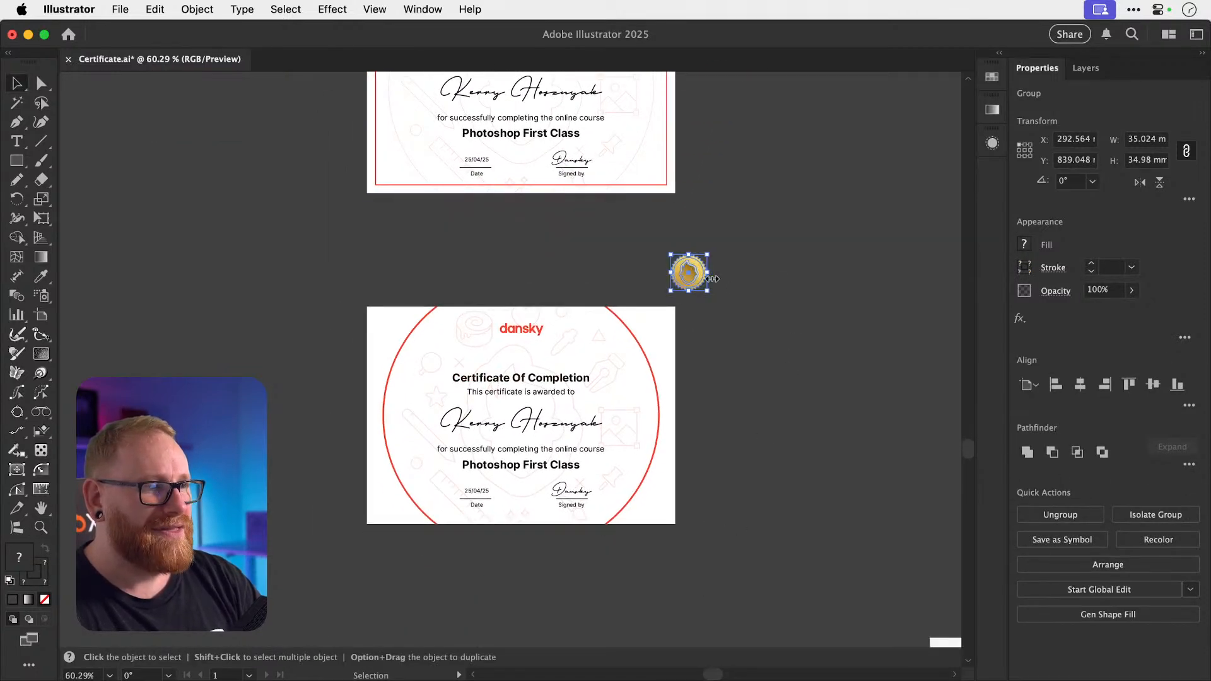
mouse_move(686, 283)
mouse_down()
mouse_move(521, 331)
mouse_move(522, 363)
mouse_move(768, 477)
mouse_move(778, 467)
mouse_up()
key(z)
click(522, 363)
key(v)
click(878, 384)
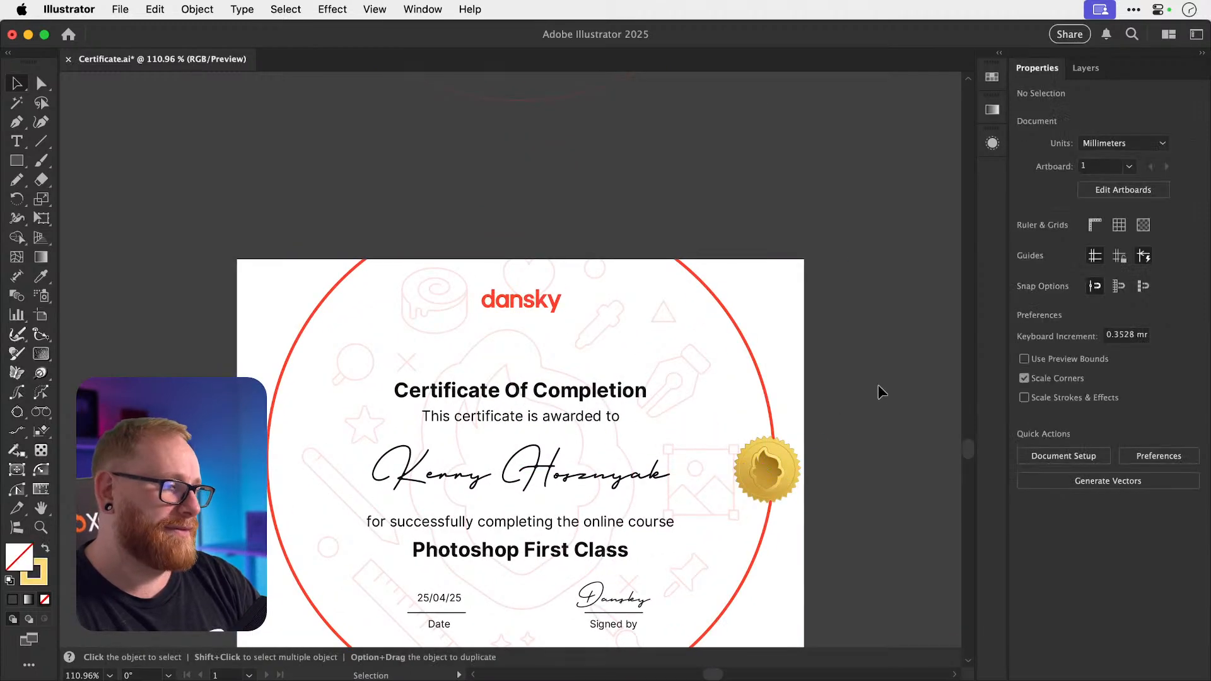
scroll(880, 382, down, 1)
scroll(881, 382, down, 2)
key(super+z)
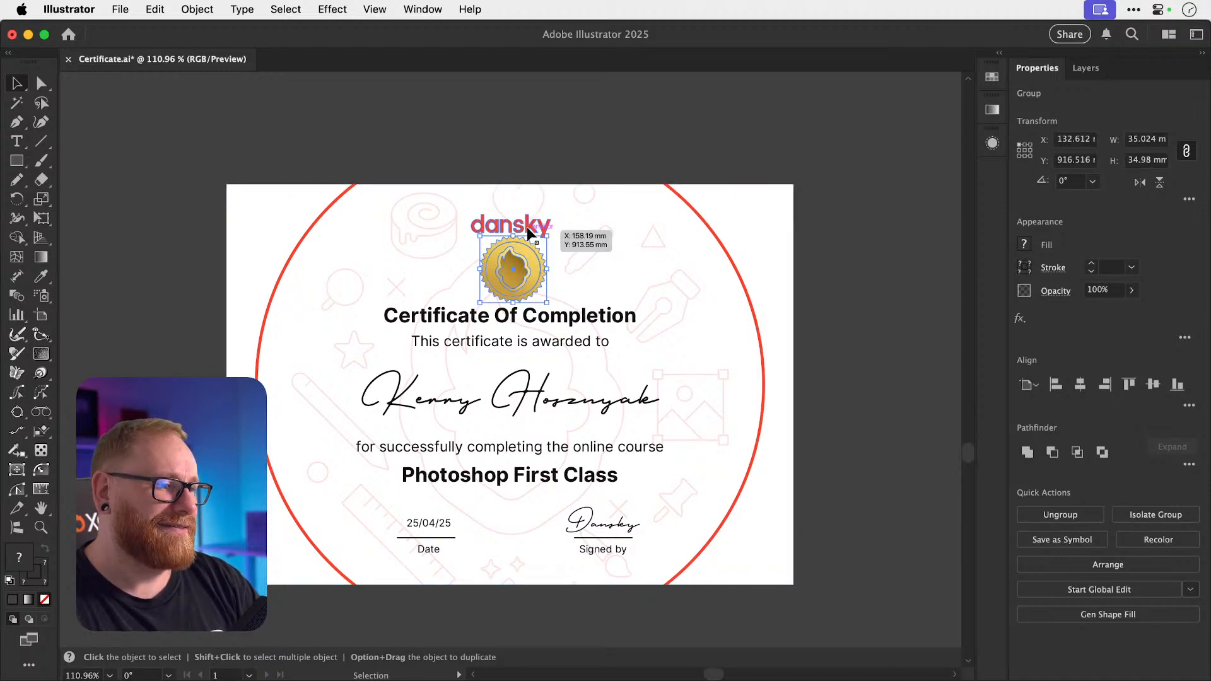
Group the certificate title, awarded-to line, recipient name and course description text.
click(528, 230)
click(606, 339)
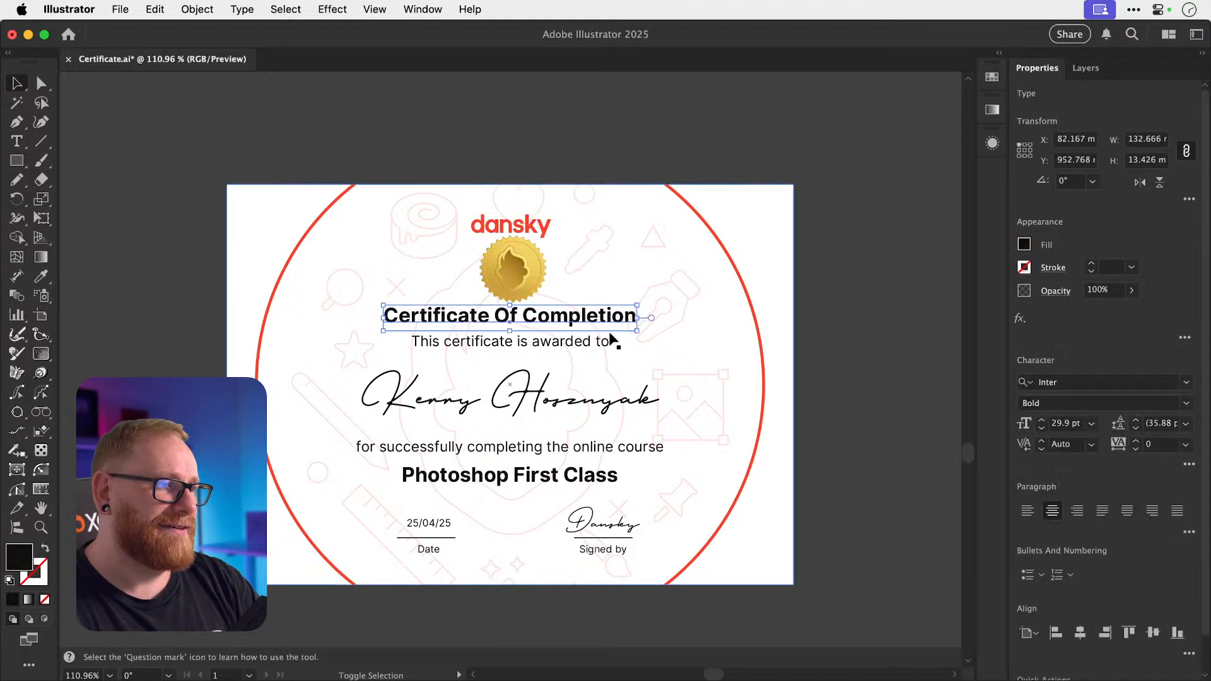
shift+click(605, 397)
shift+click(603, 453)
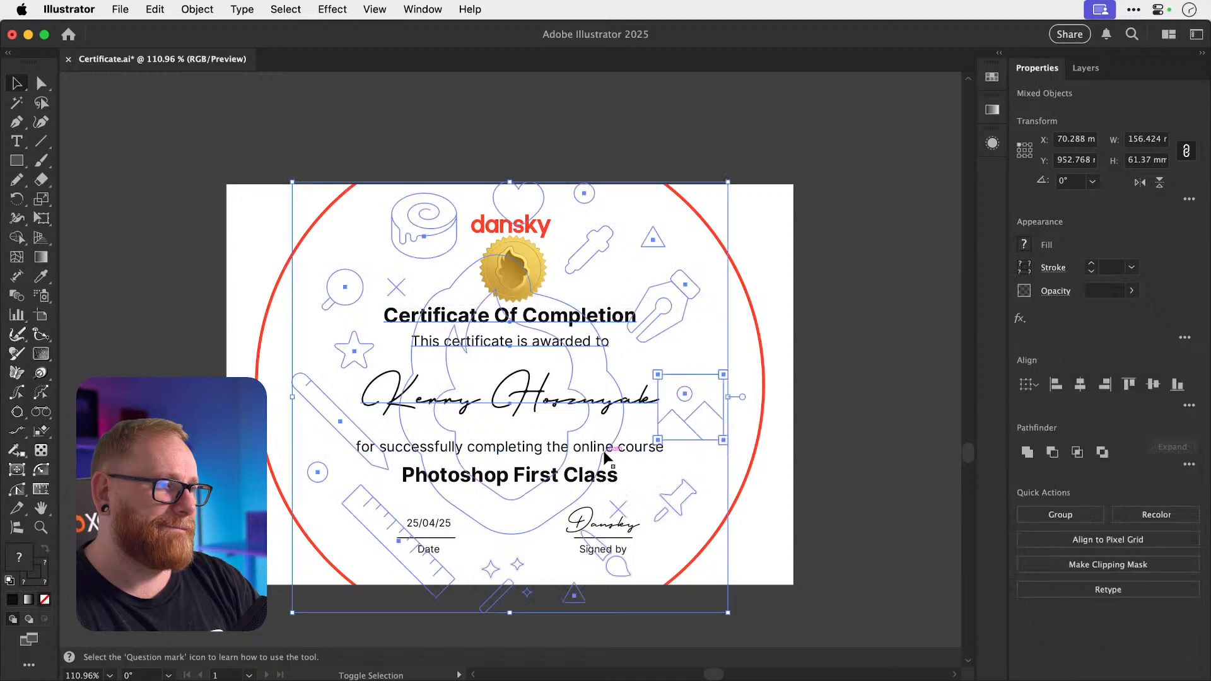
key(shift+super+a)
click(600, 447)
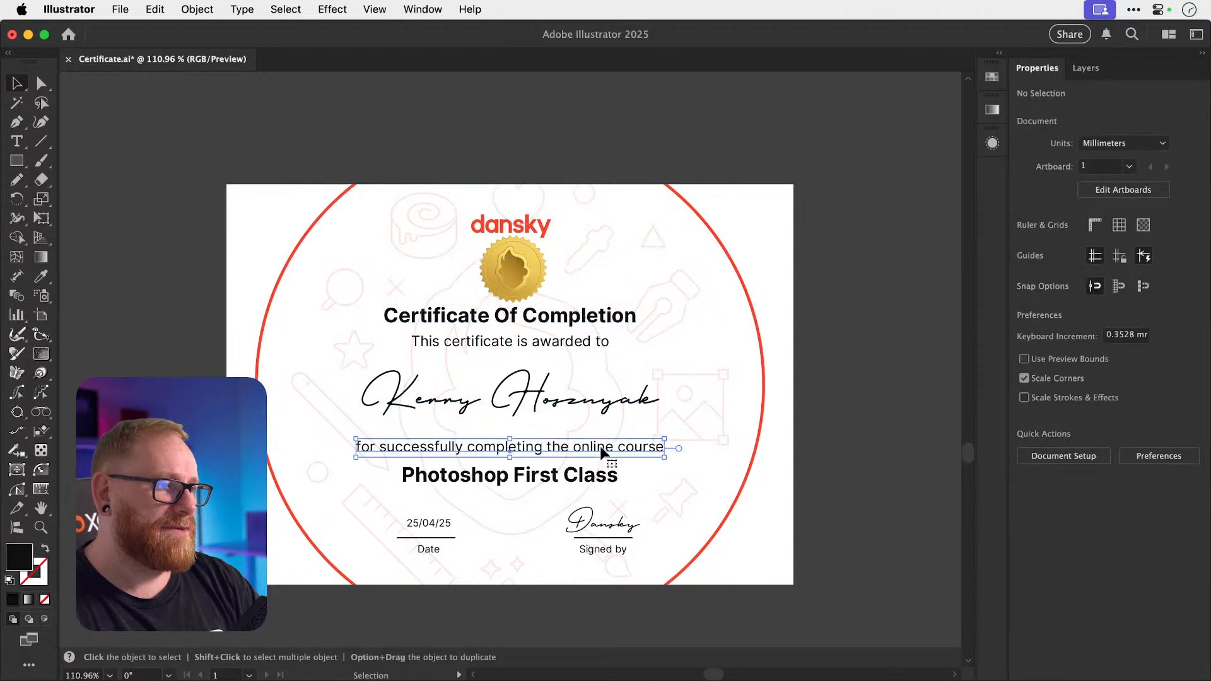
shift+click(593, 403)
shift+click(577, 343)
shift+click(555, 322)
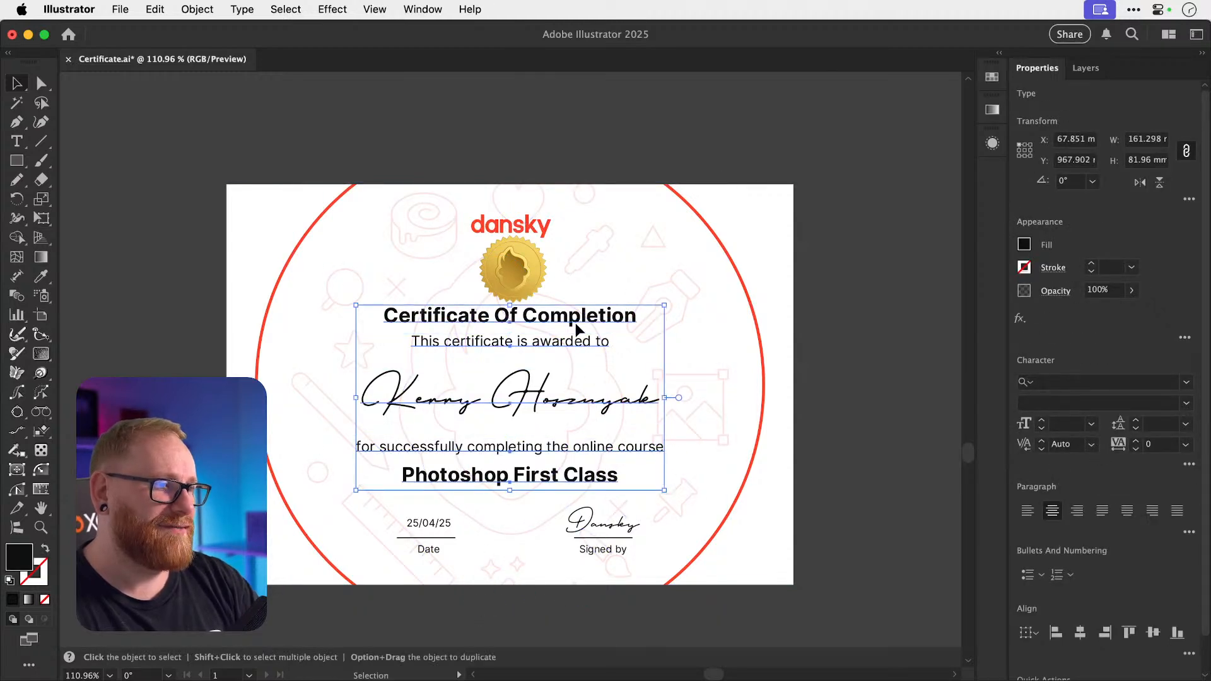
key(super+g)
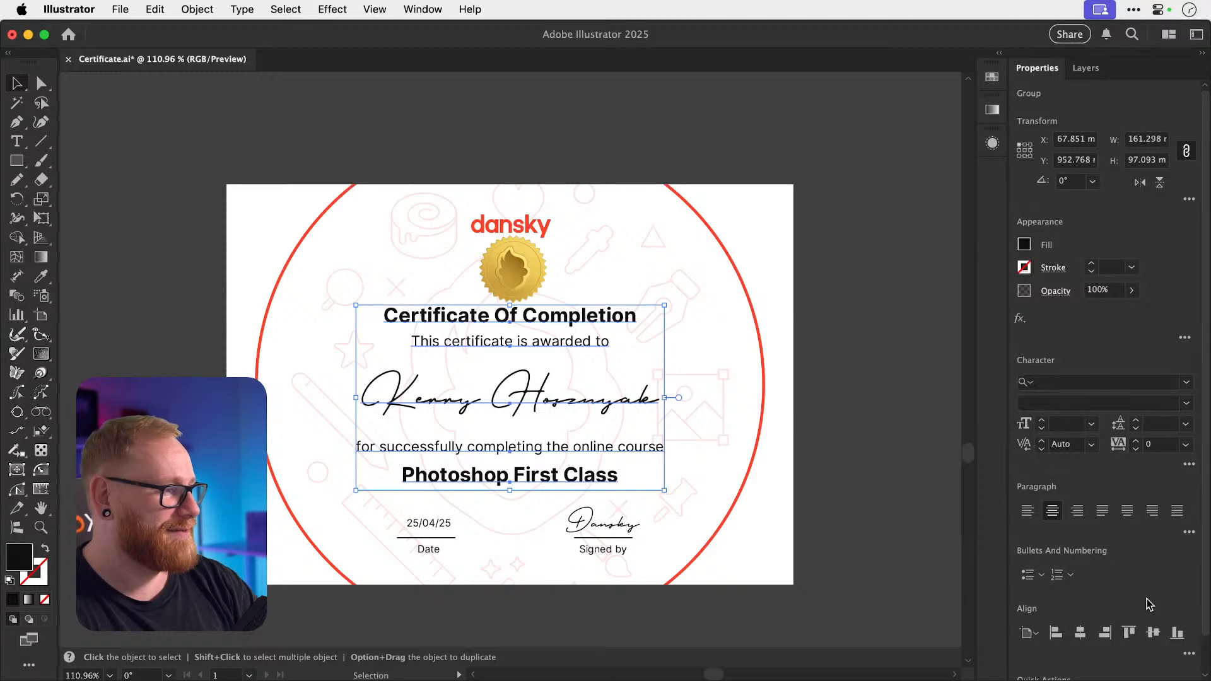
shift+click(759, 336)
click(776, 346)
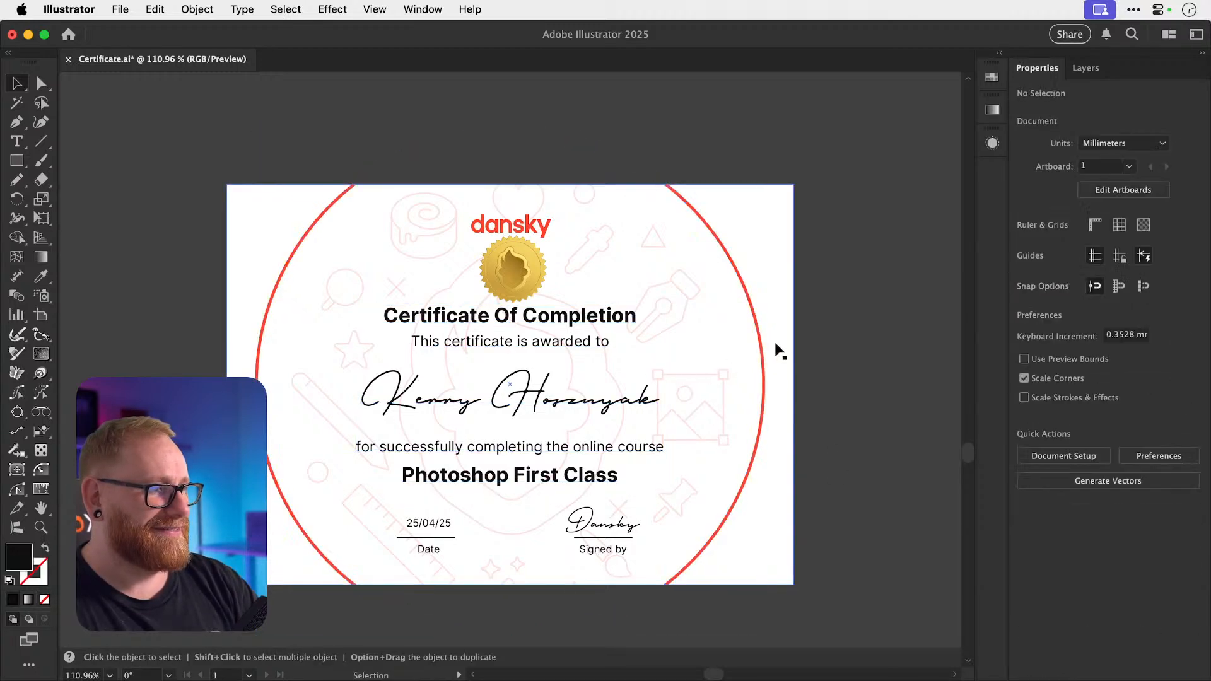
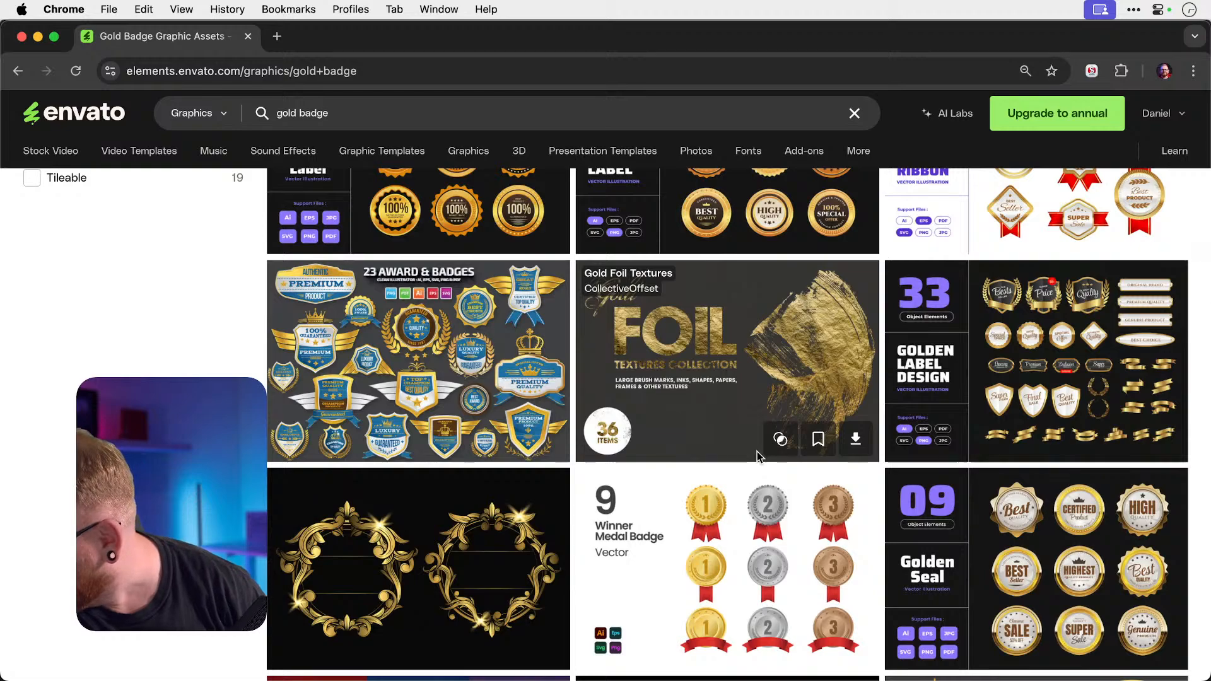
Open the Luxury Circle Gold Badge Golden Seal Stamp Logo result in its own tab.
scroll(757, 456, down, 5)
scroll(759, 458, down, 6)
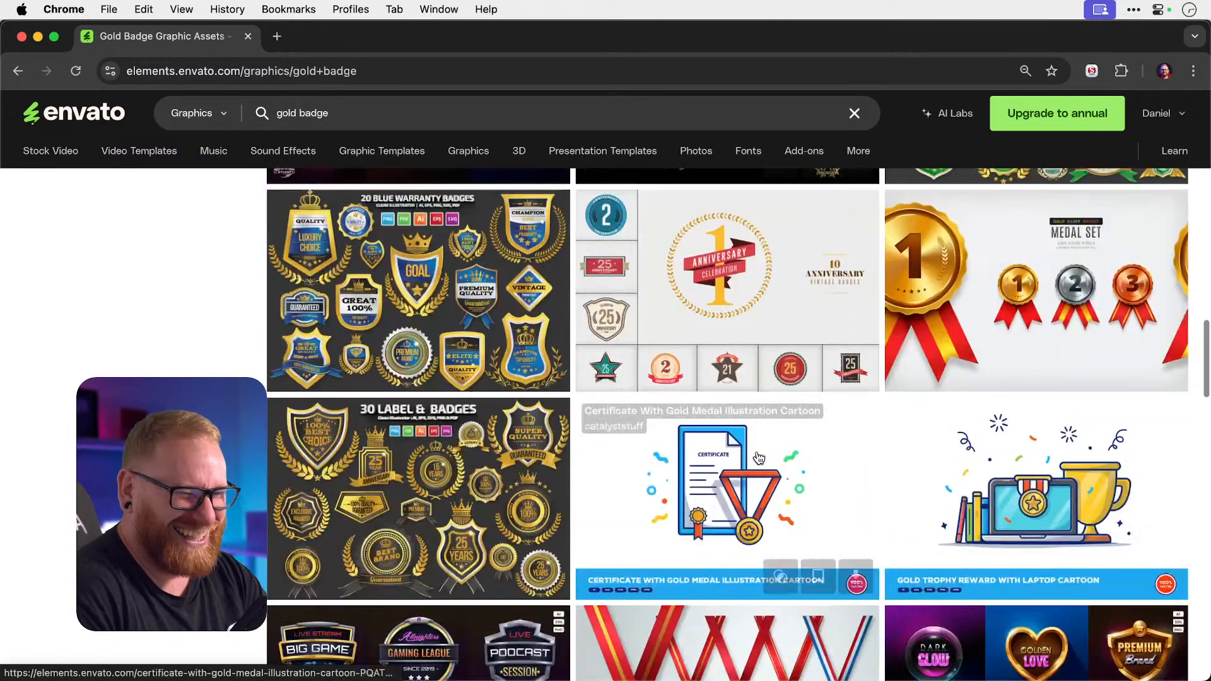
scroll(758, 458, up, 3)
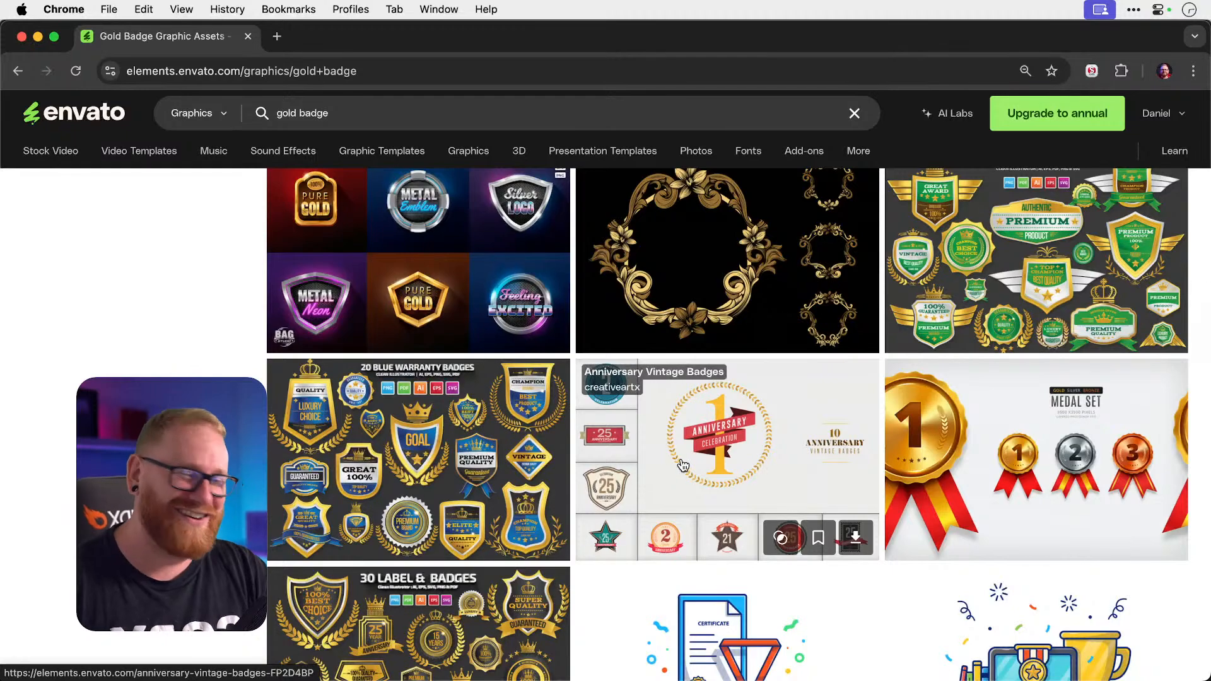
scroll(683, 465, down, 7)
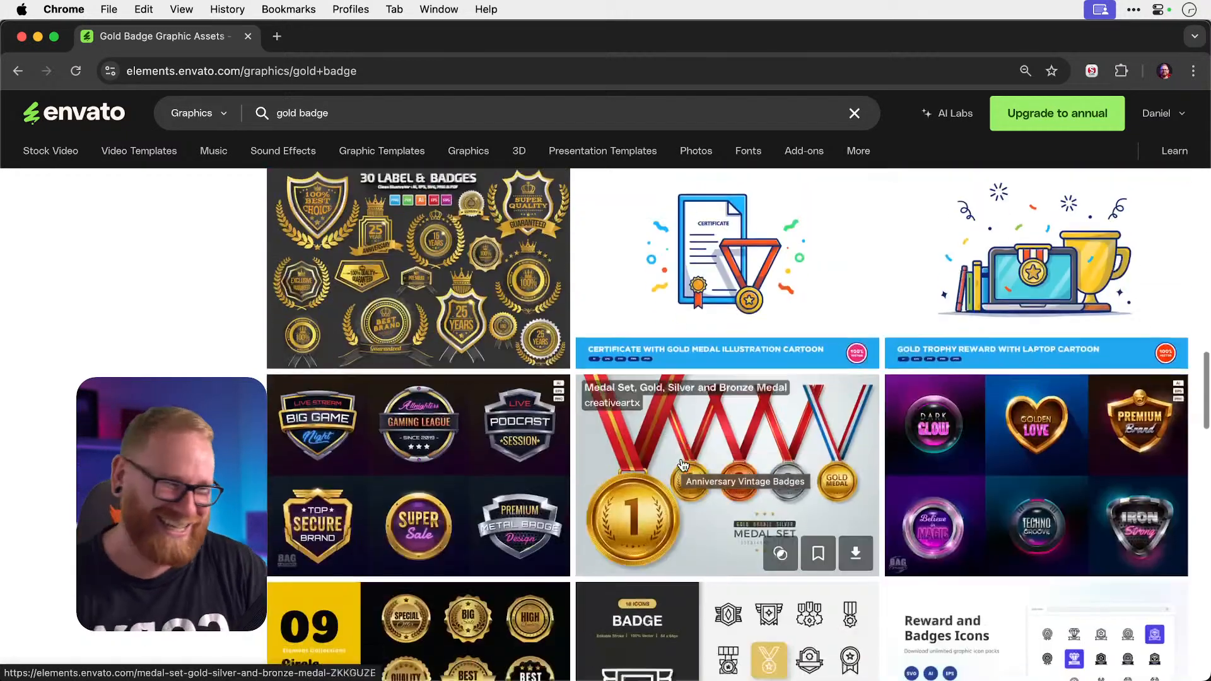
scroll(683, 464, down, 2)
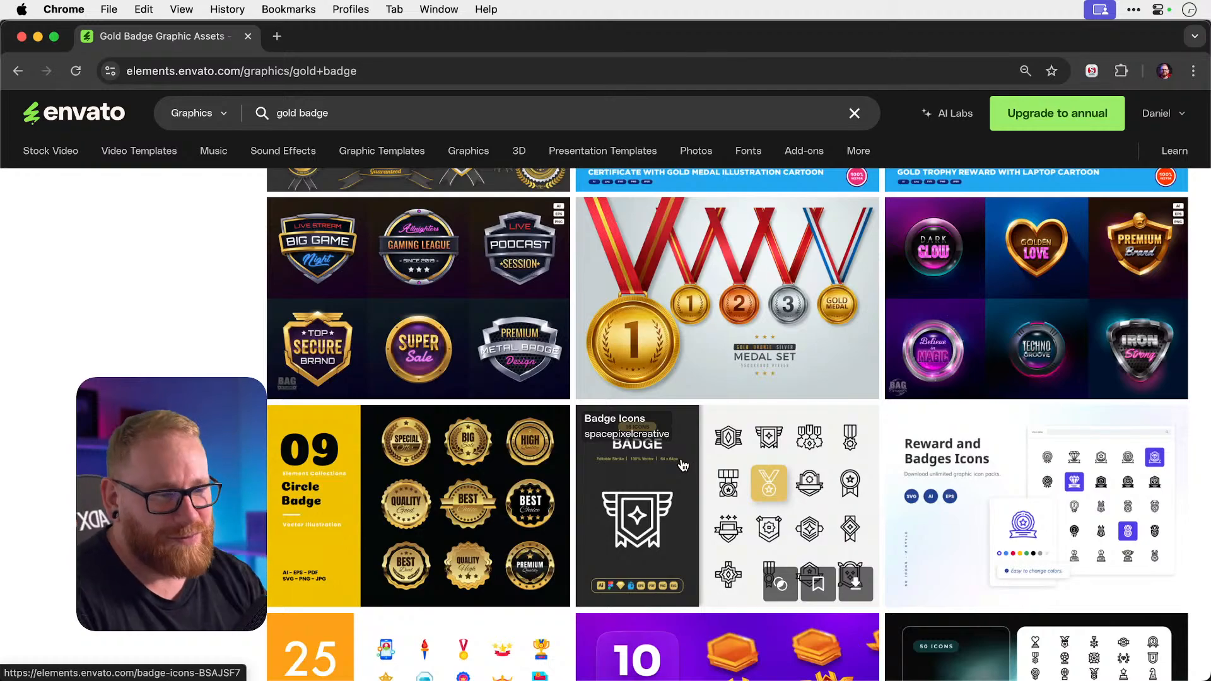
scroll(683, 465, down, 9)
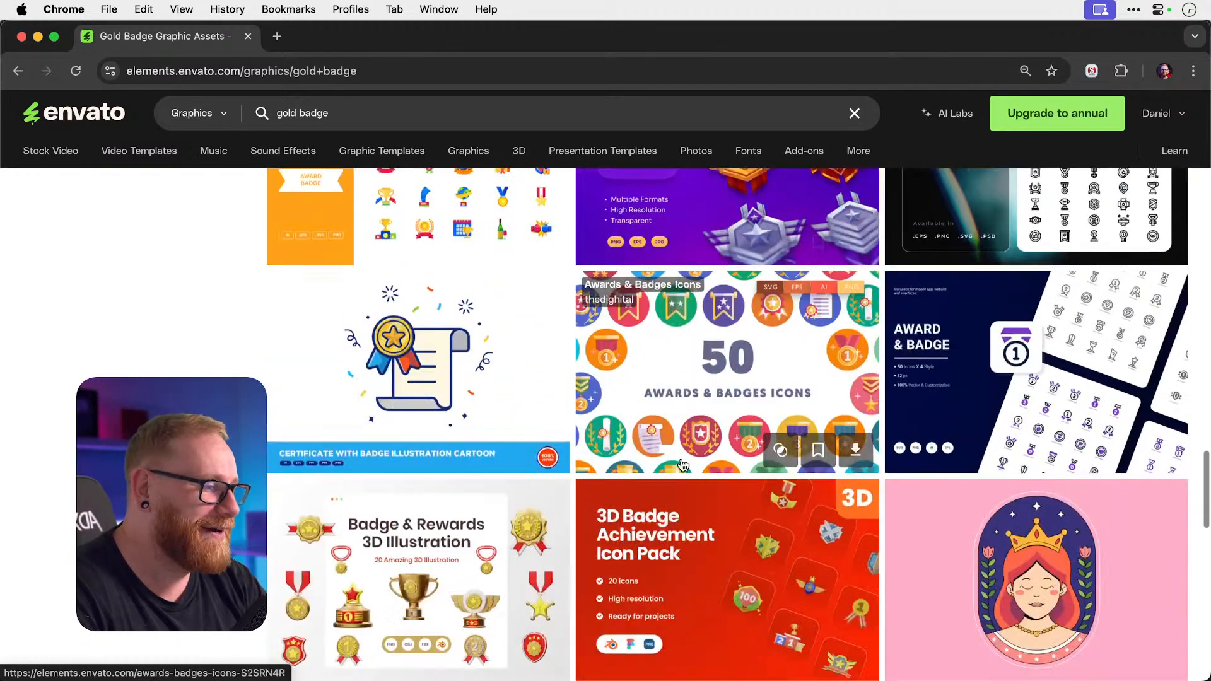
scroll(683, 465, down, 5)
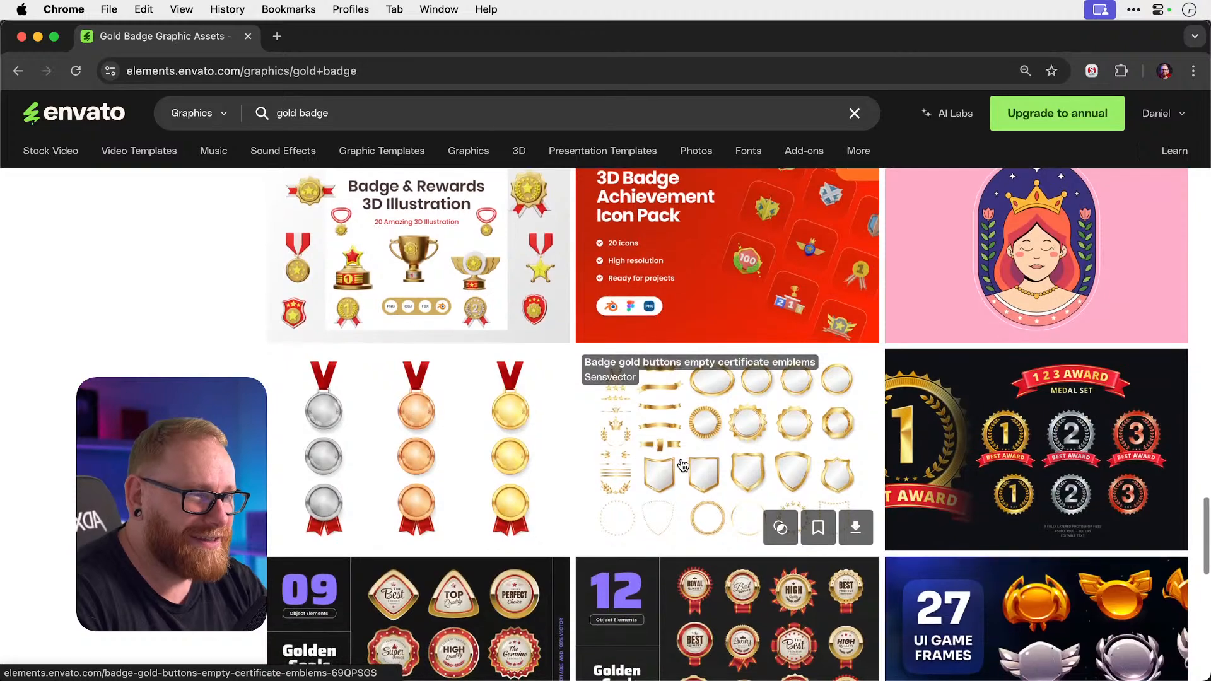
scroll(683, 465, down, 4)
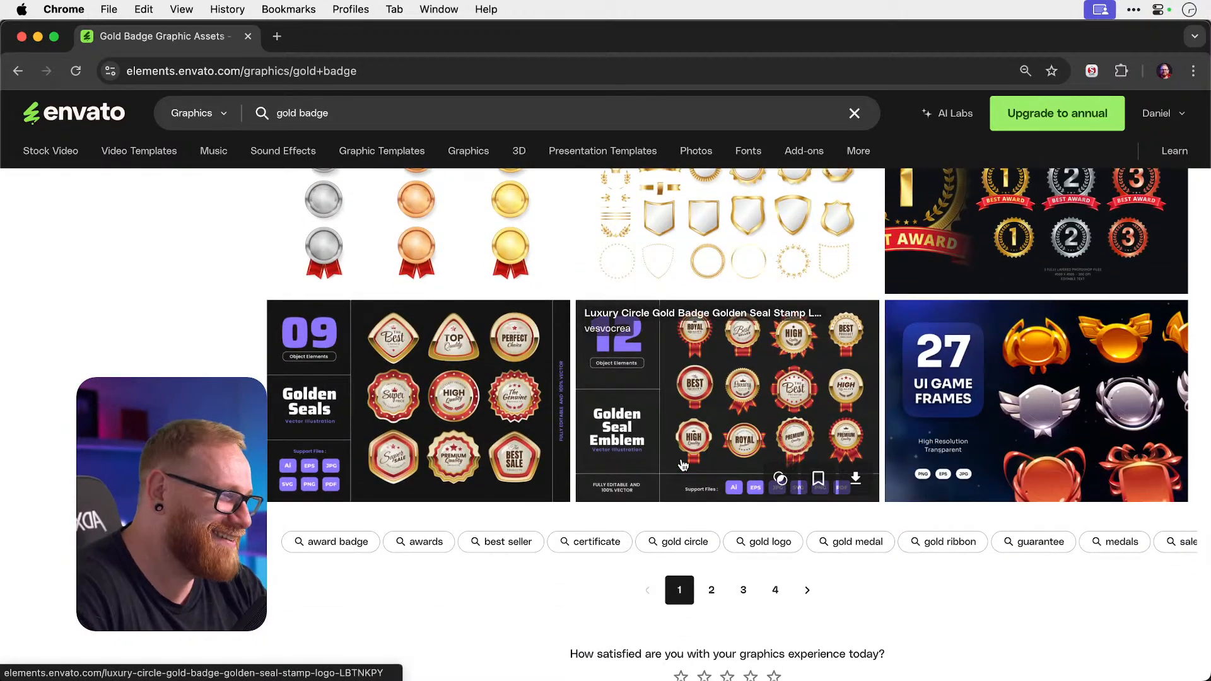
right_click(739, 370)
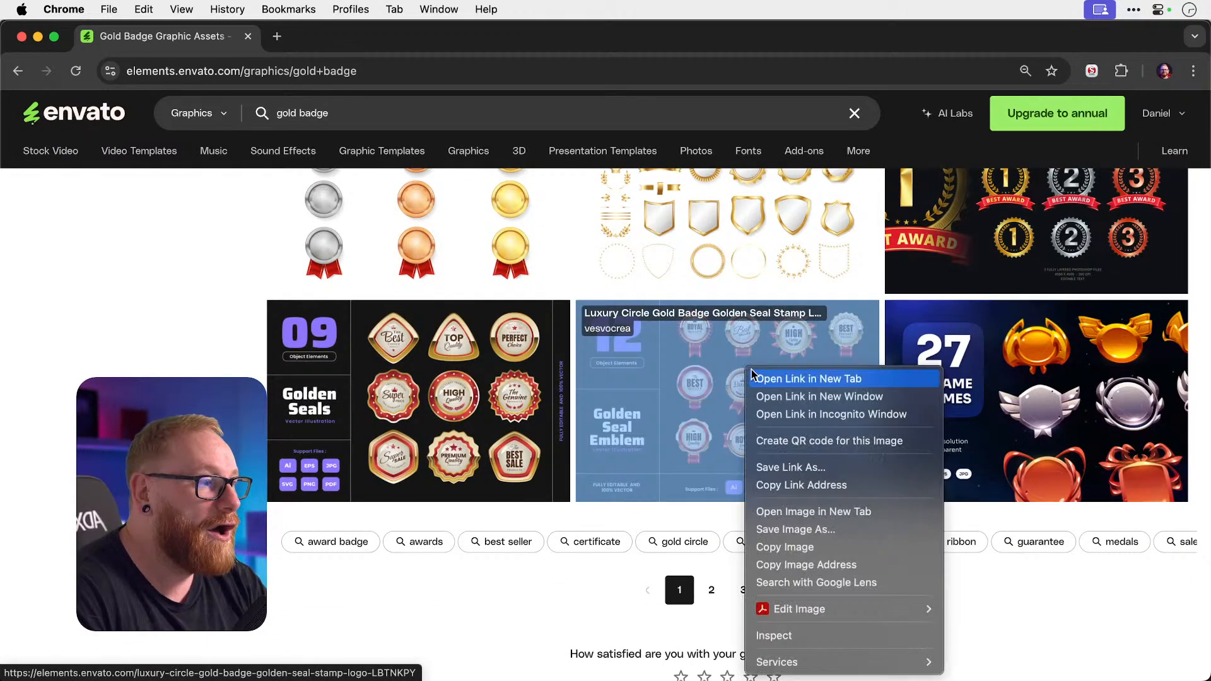
click(776, 377)
click(312, 36)
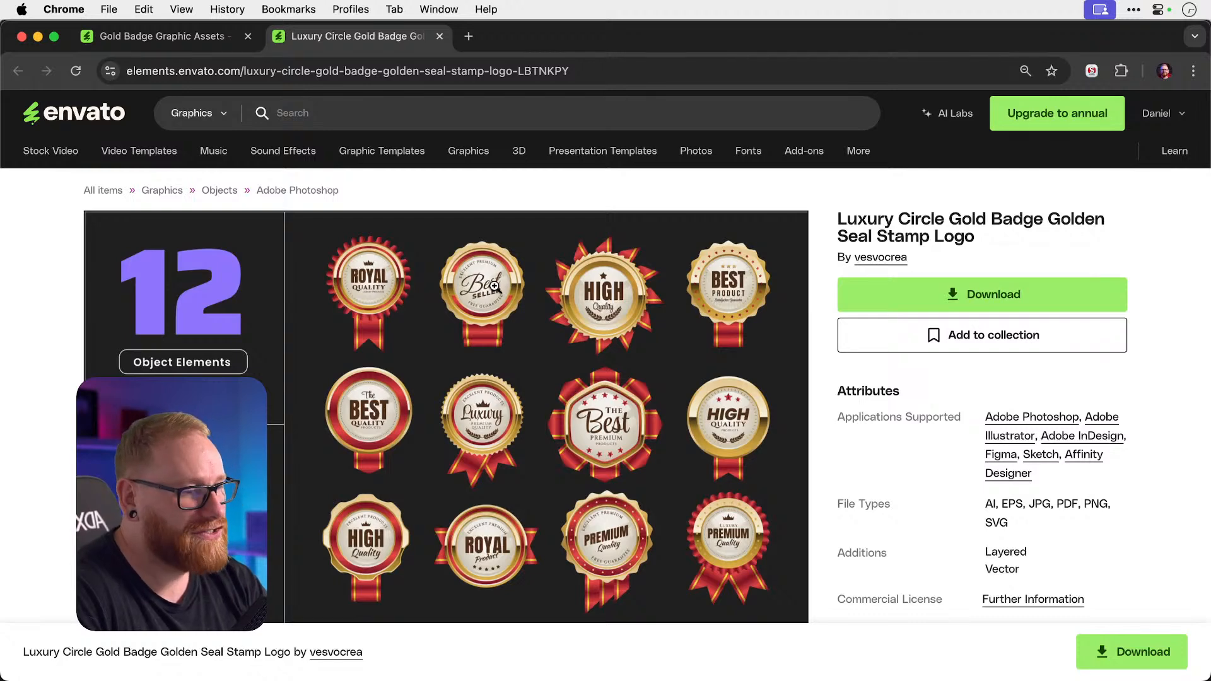
Download the seal pack, adding it to the Youtube project.
click(1029, 300)
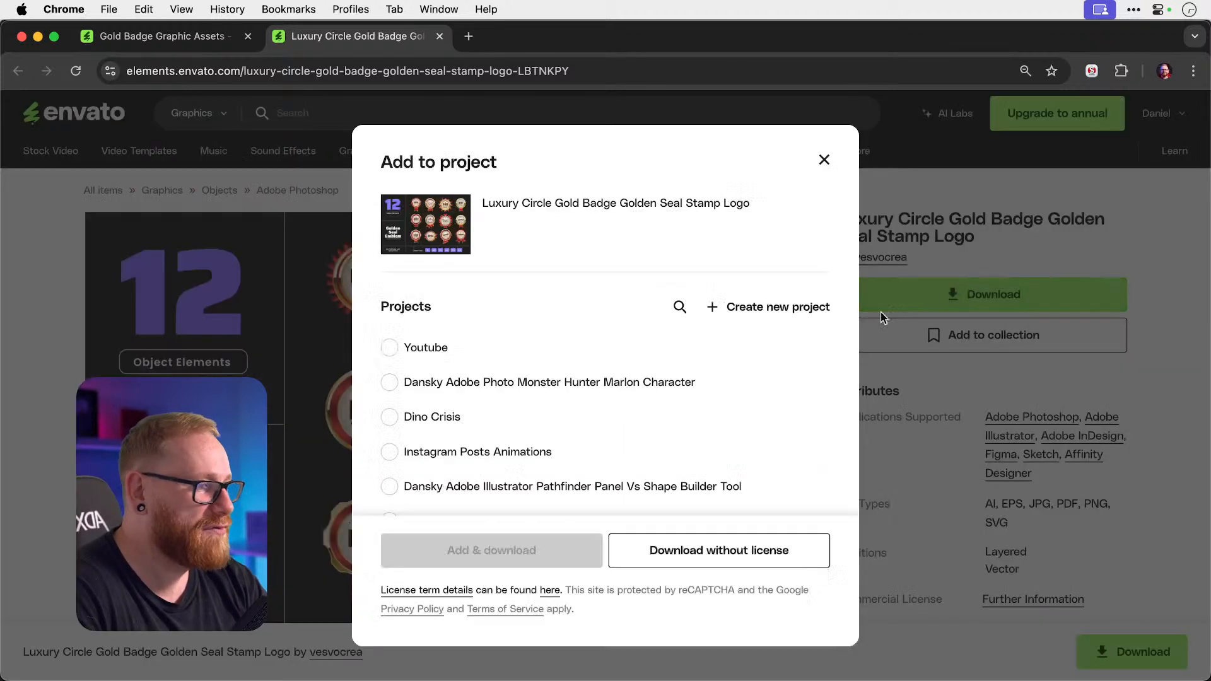
click(411, 341)
click(528, 551)
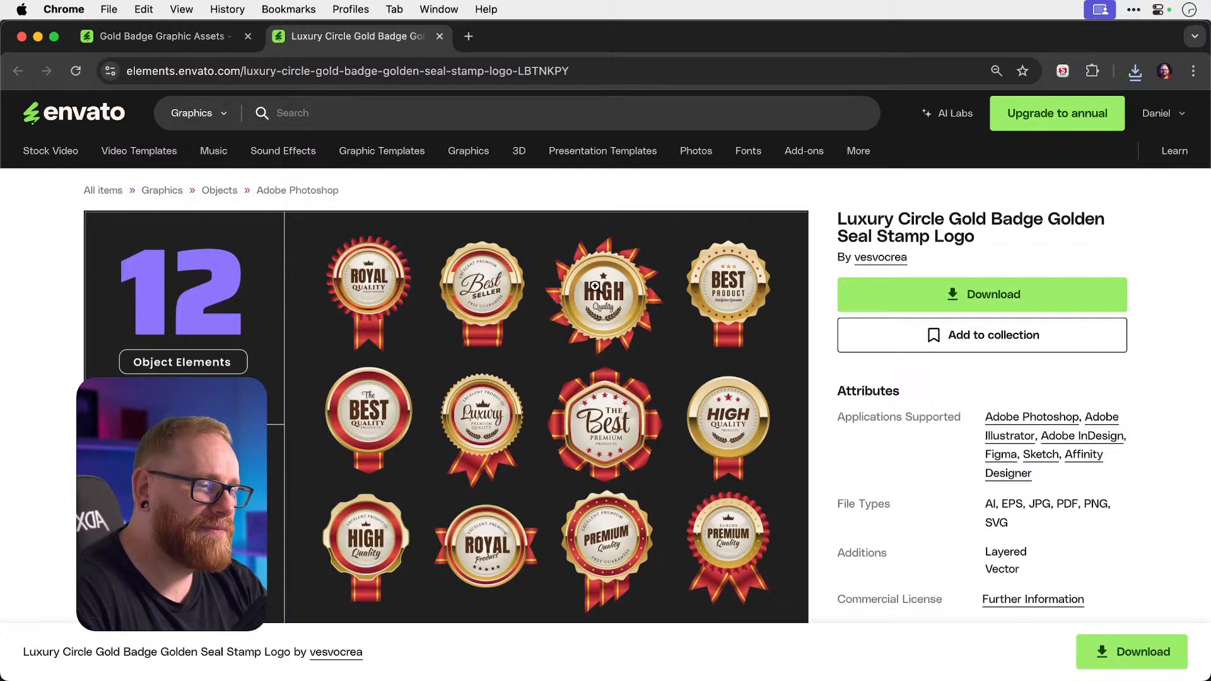
Unzip the downloaded seal pack on the Desktop and open its folder.
key(F11)
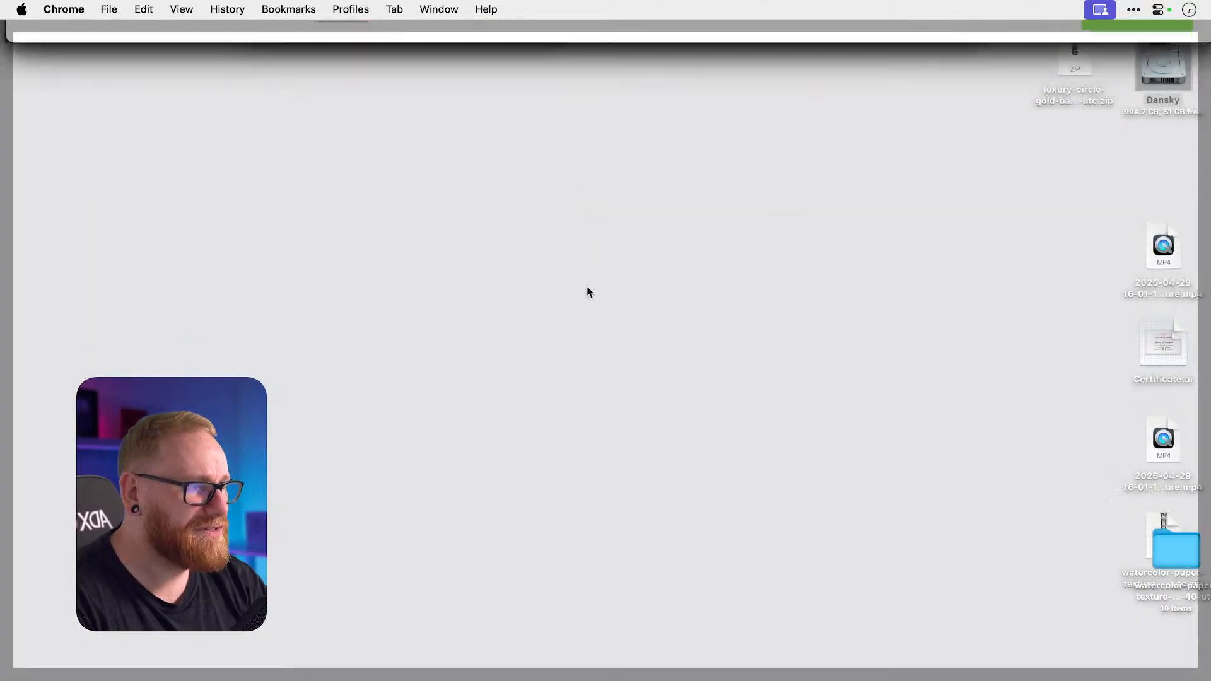
double_click(1057, 47)
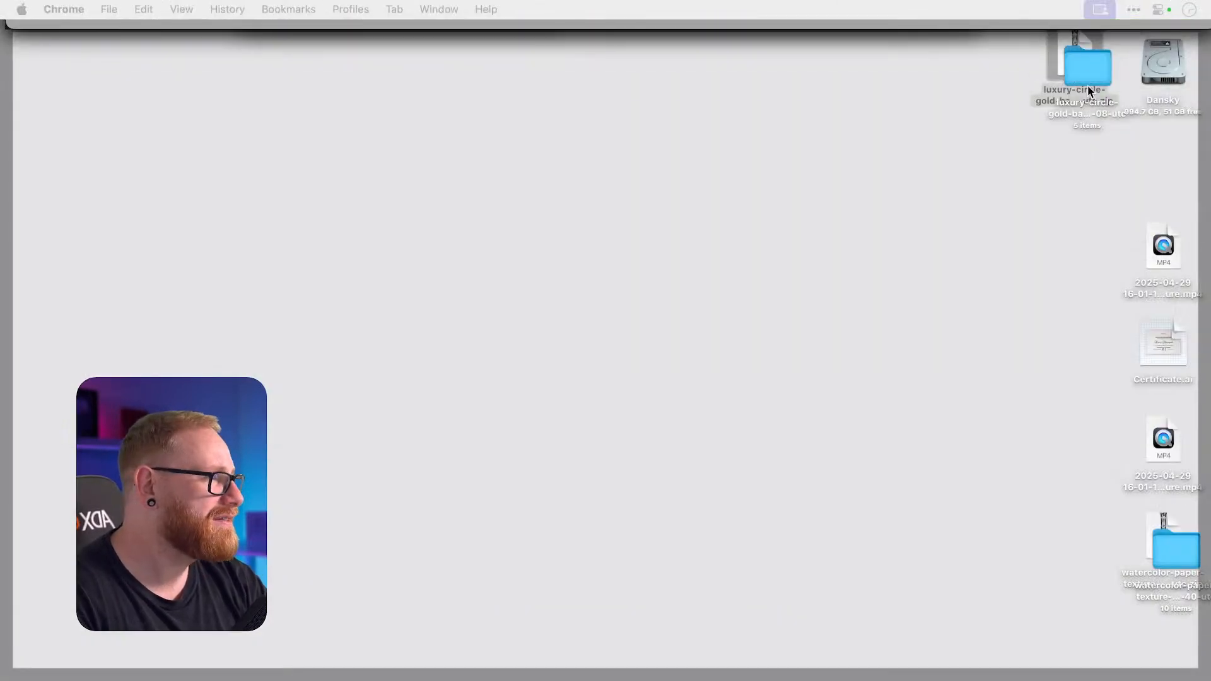
double_click(1087, 91)
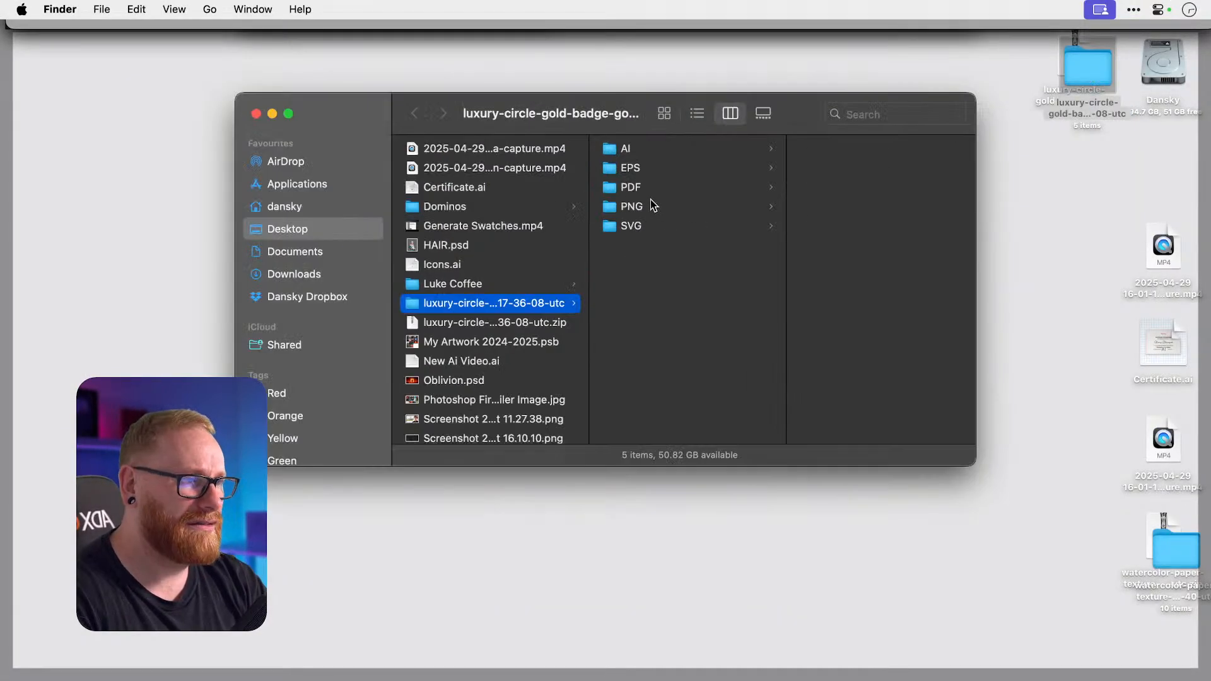
Open goldsealemblem.ai from the pack's AI folder in Illustrator.
click(643, 166)
click(671, 148)
click(867, 149)
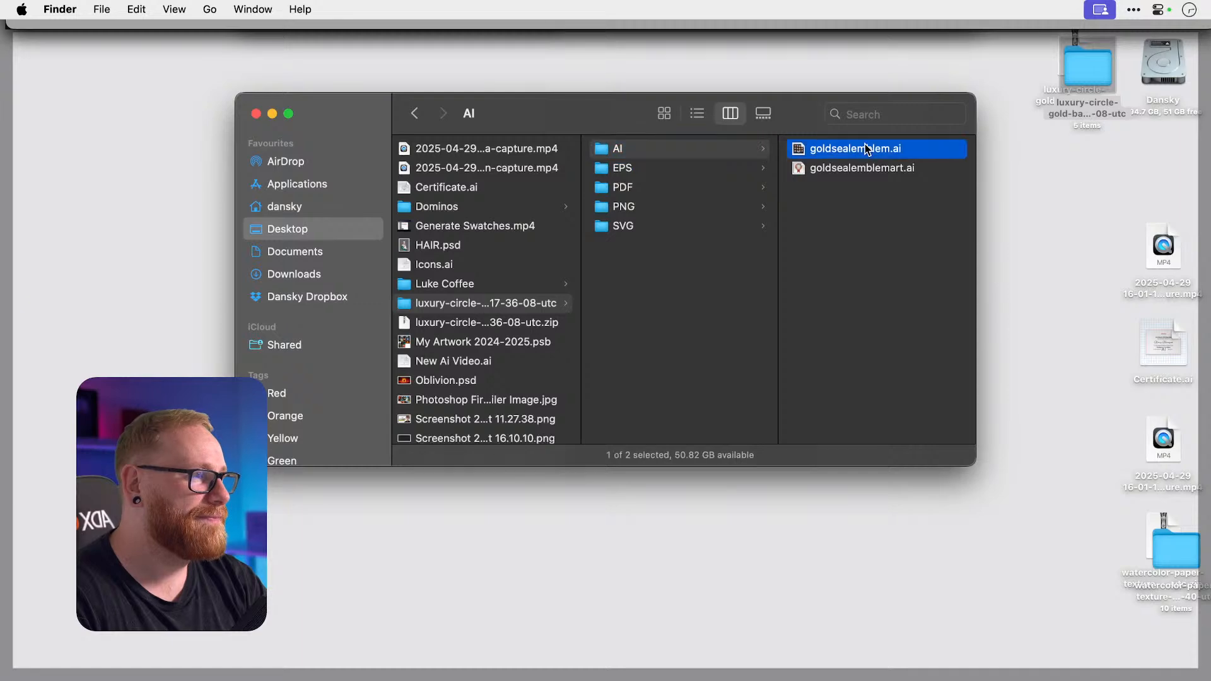
click(725, 168)
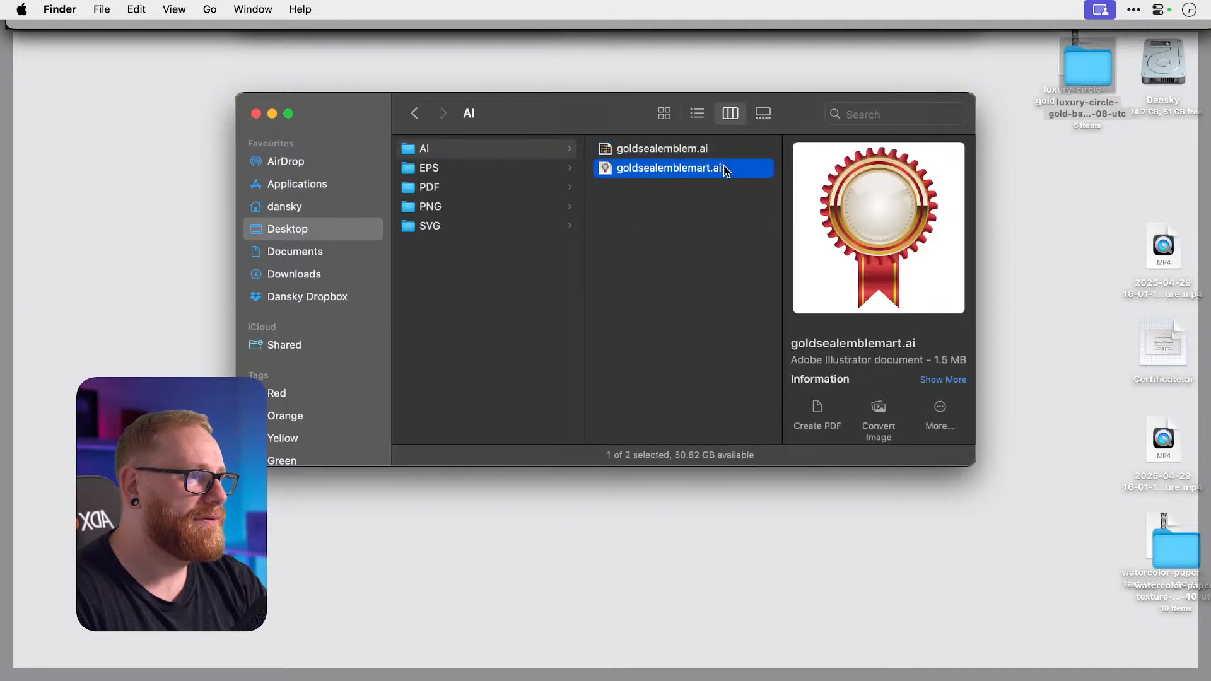
double_click(681, 148)
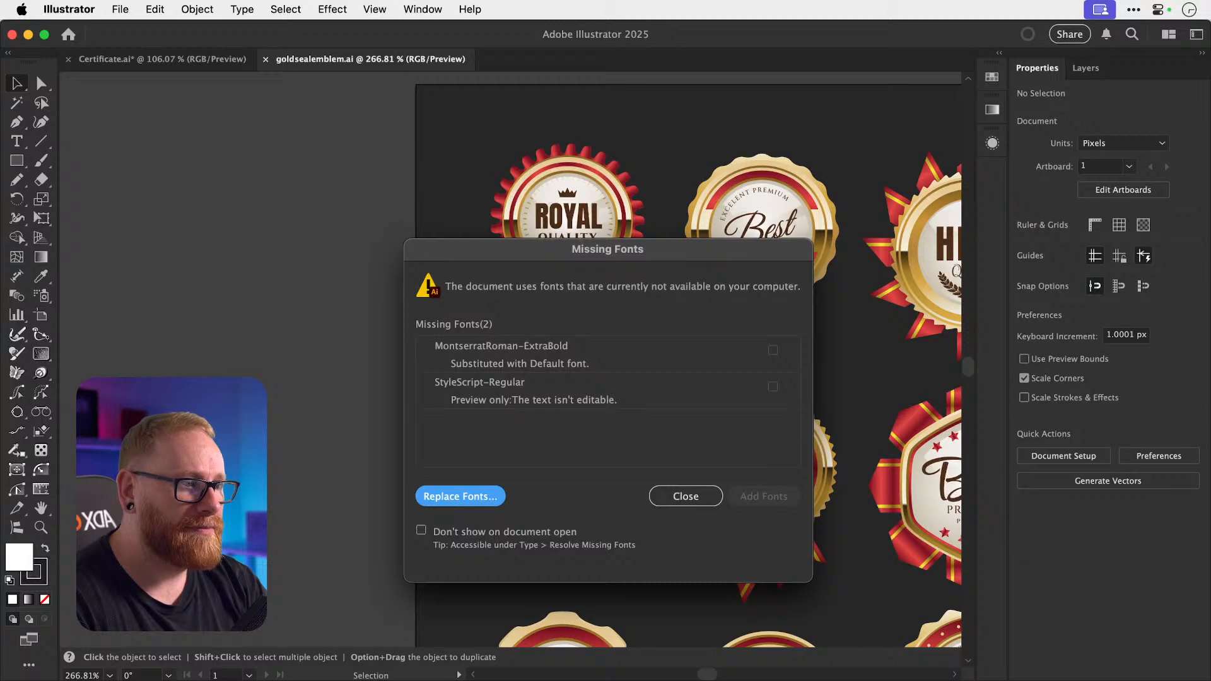
Dismiss the Missing Fonts warning and select all the seal artwork.
click(686, 495)
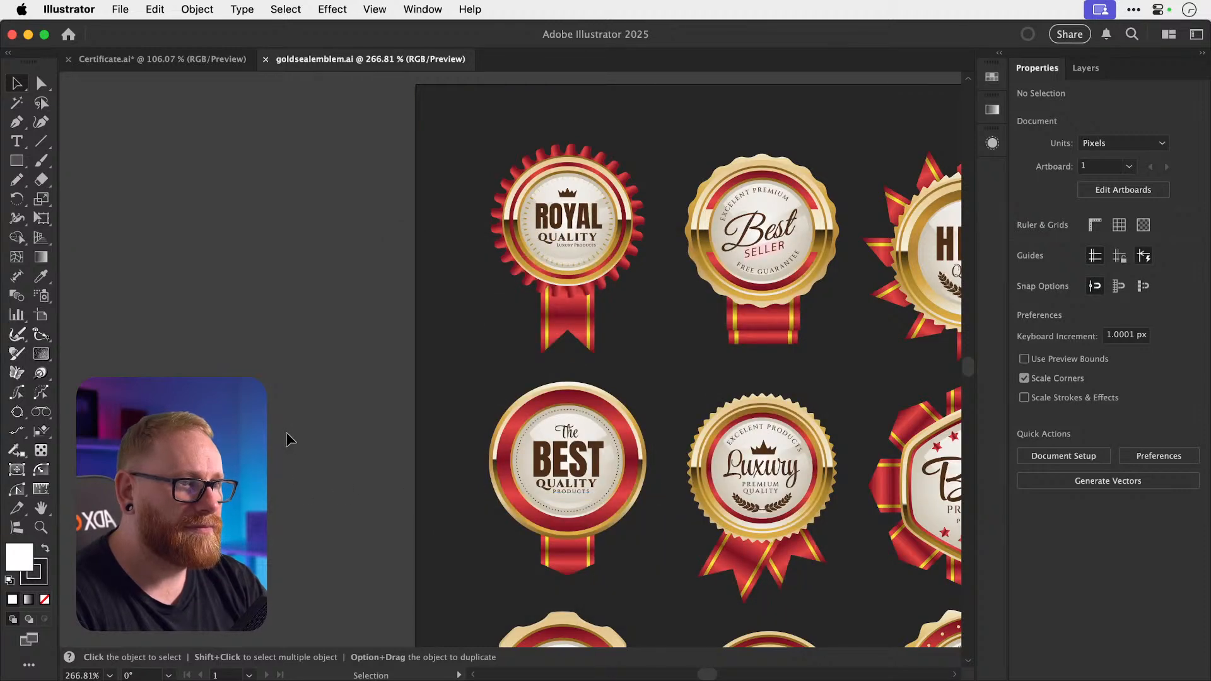
scroll(287, 440, right, 5)
scroll(287, 440, down, 4)
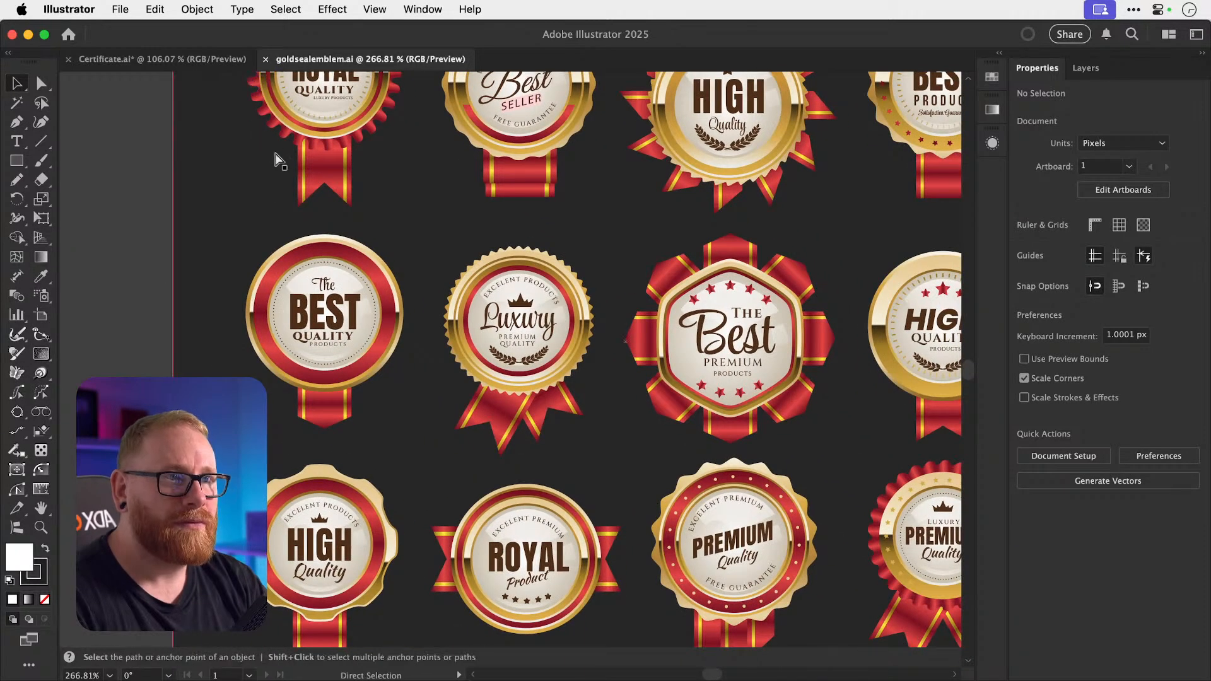
key(super+a)
Recolor Artwork with unlinked harmony colours, shifting only the red accents toward orange.
click(155, 8)
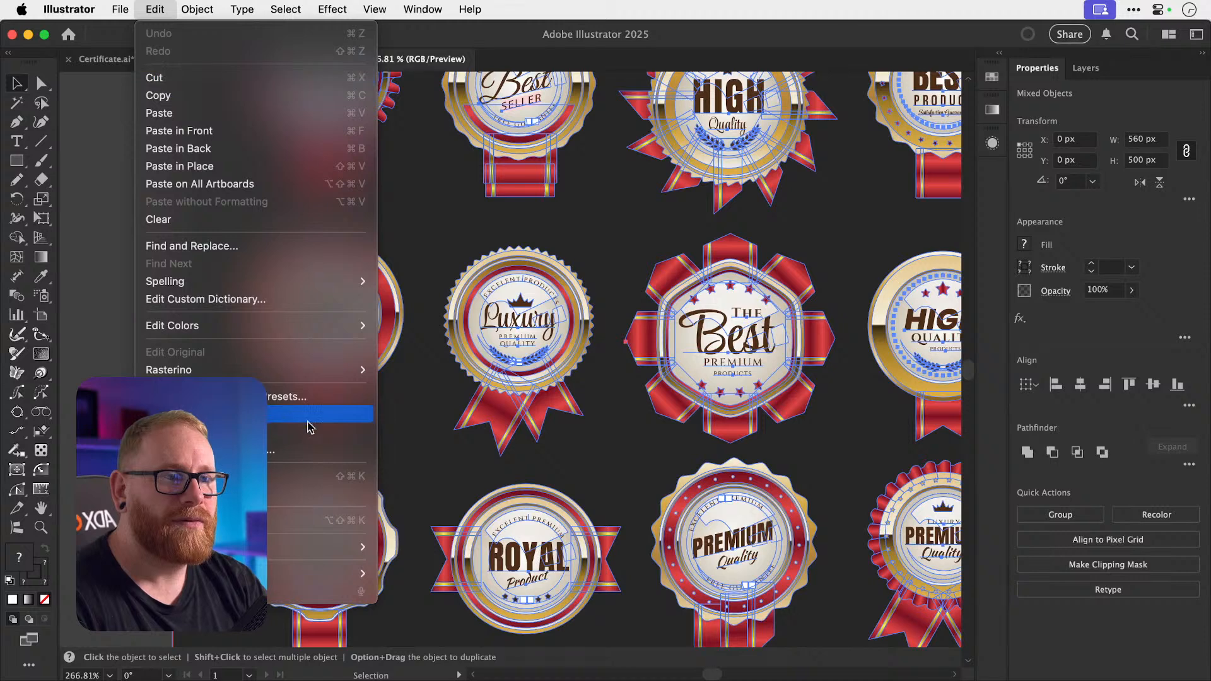
mouse_move(321, 325)
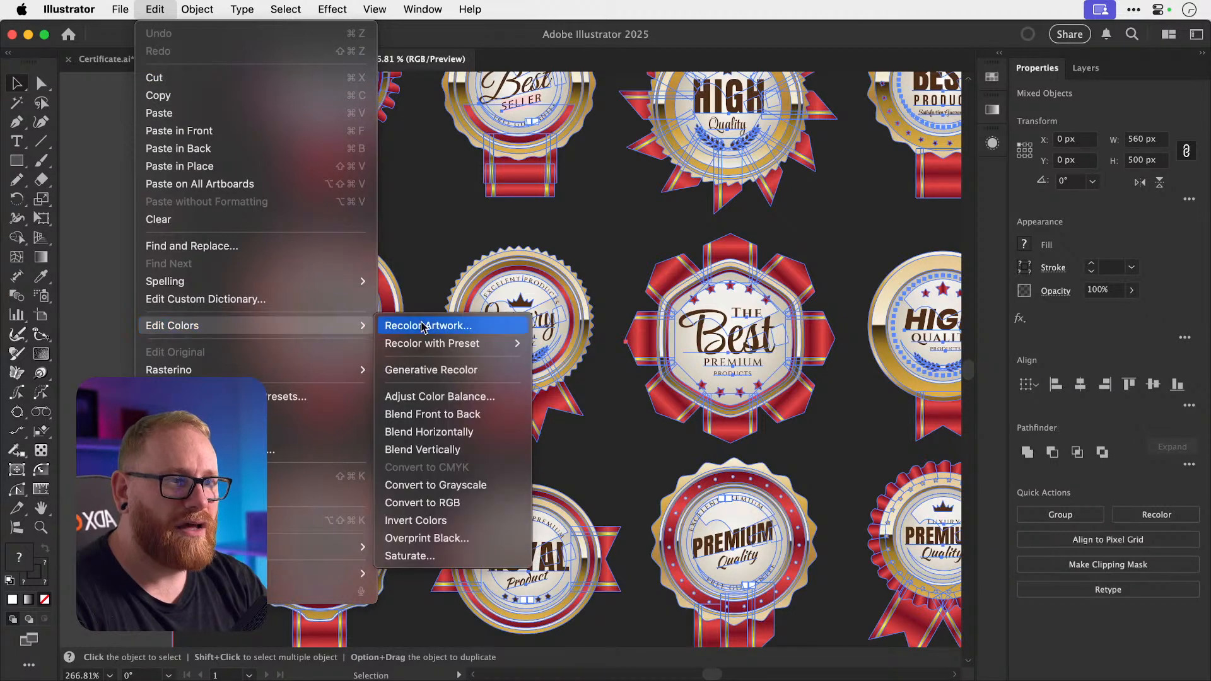
click(446, 322)
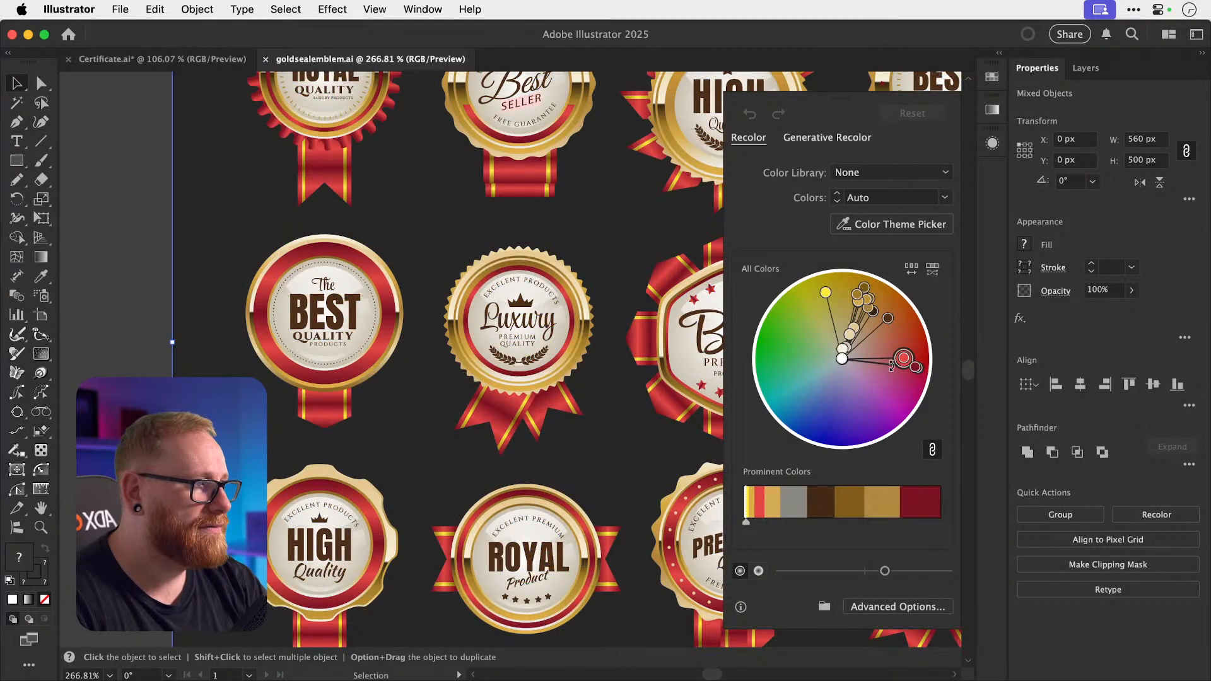
drag(910, 366, 905, 331)
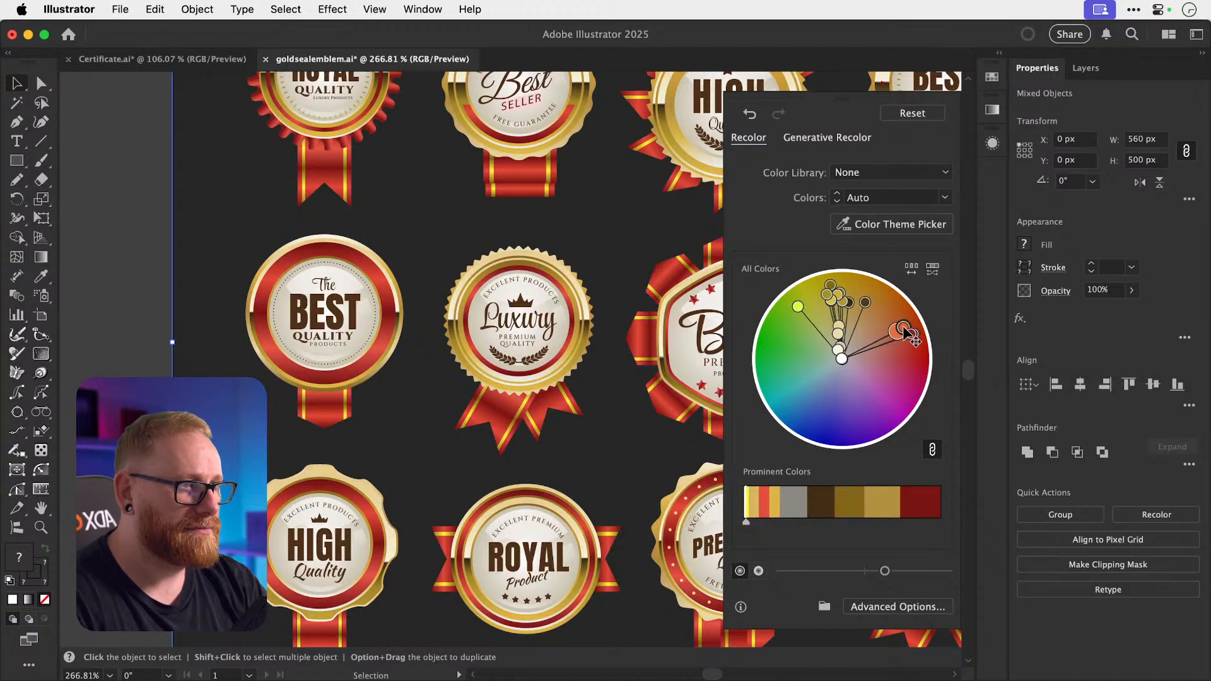
key(super+z)
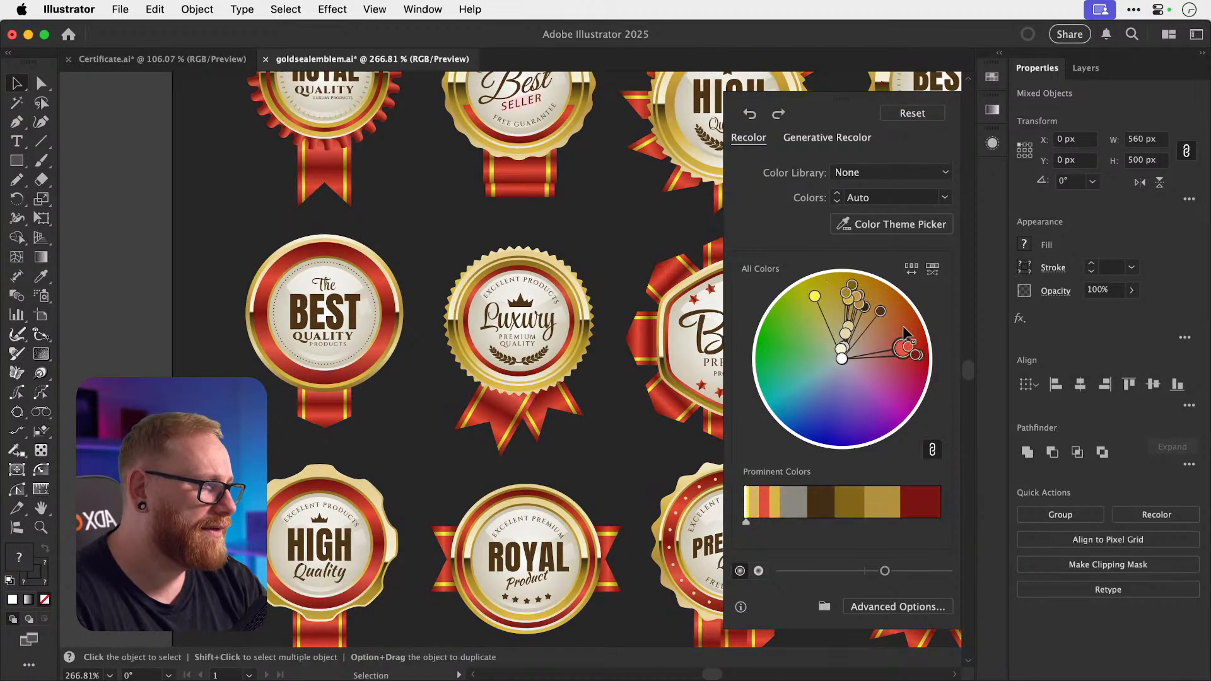
click(930, 449)
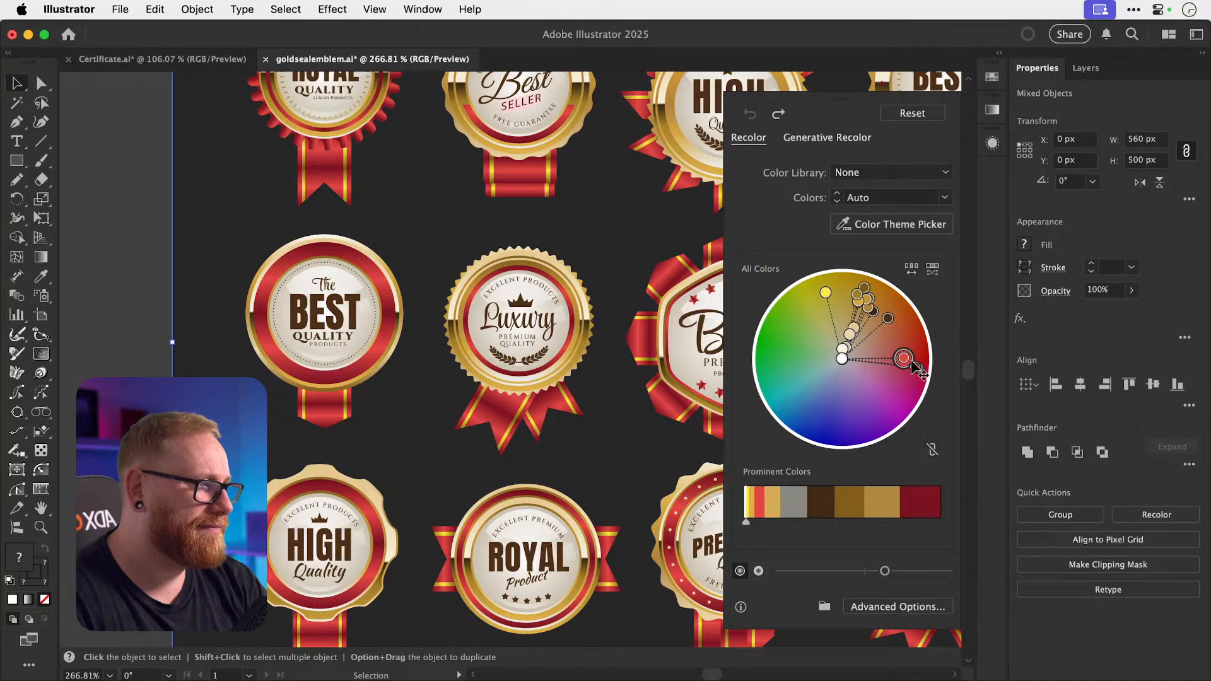
drag(904, 357, 907, 328)
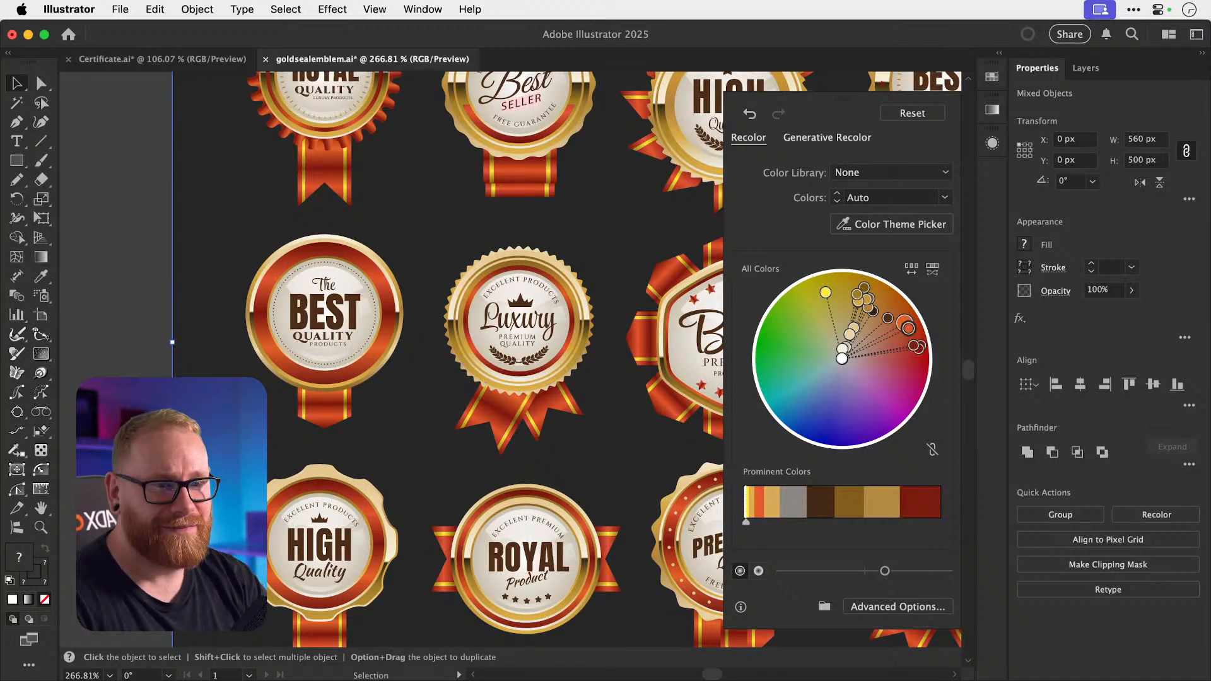
click(126, 429)
key(super+minus)
key(super+minus)
key(super+minus)
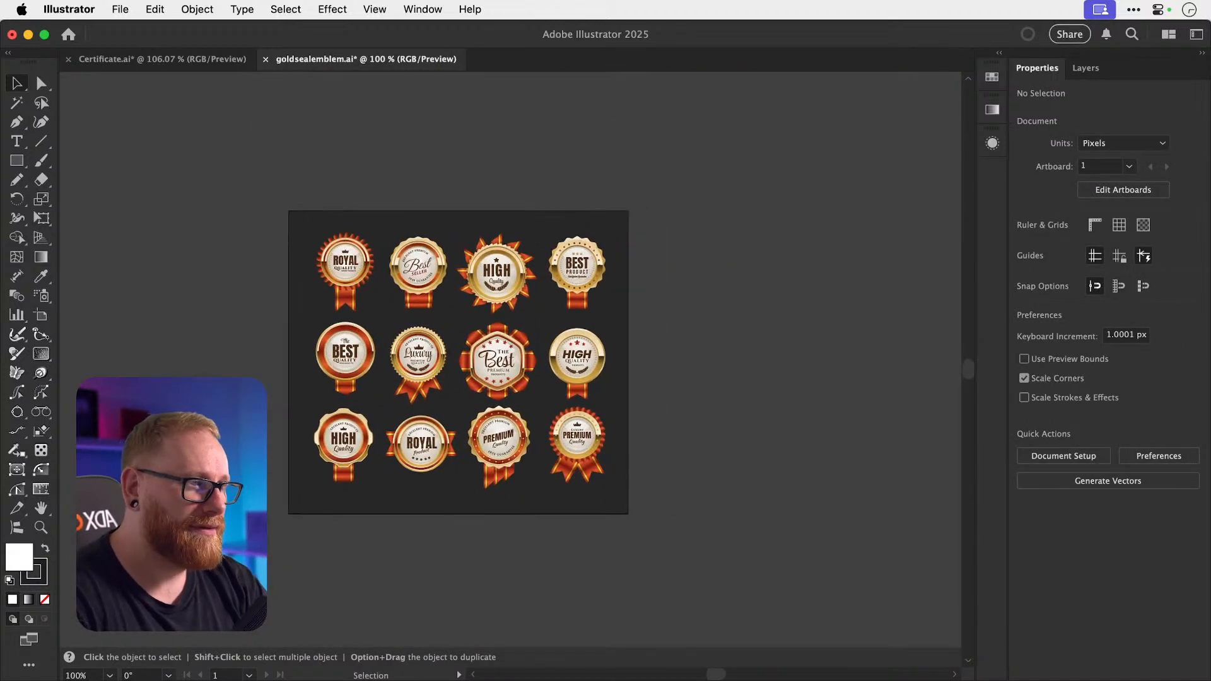
Zoom back in on the orange-accented seals and switch to the Direct Selection tool.
key(z)
drag(437, 338, 613, 329)
key(v)
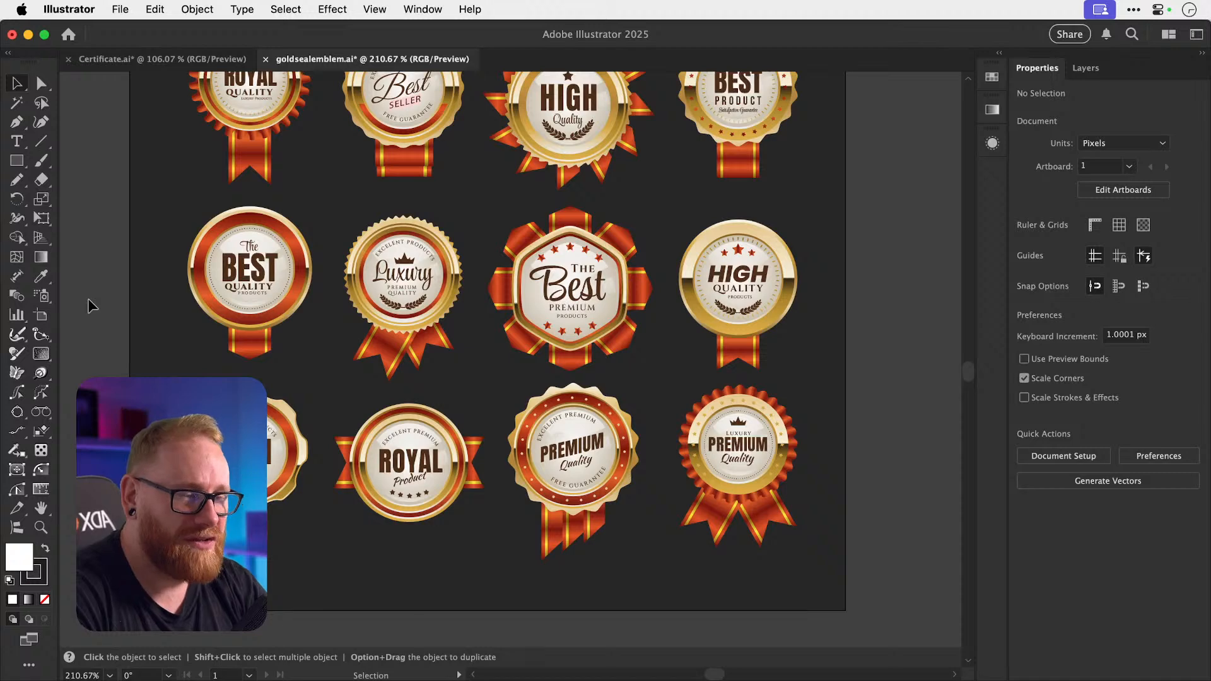
scroll(89, 305, up, 5)
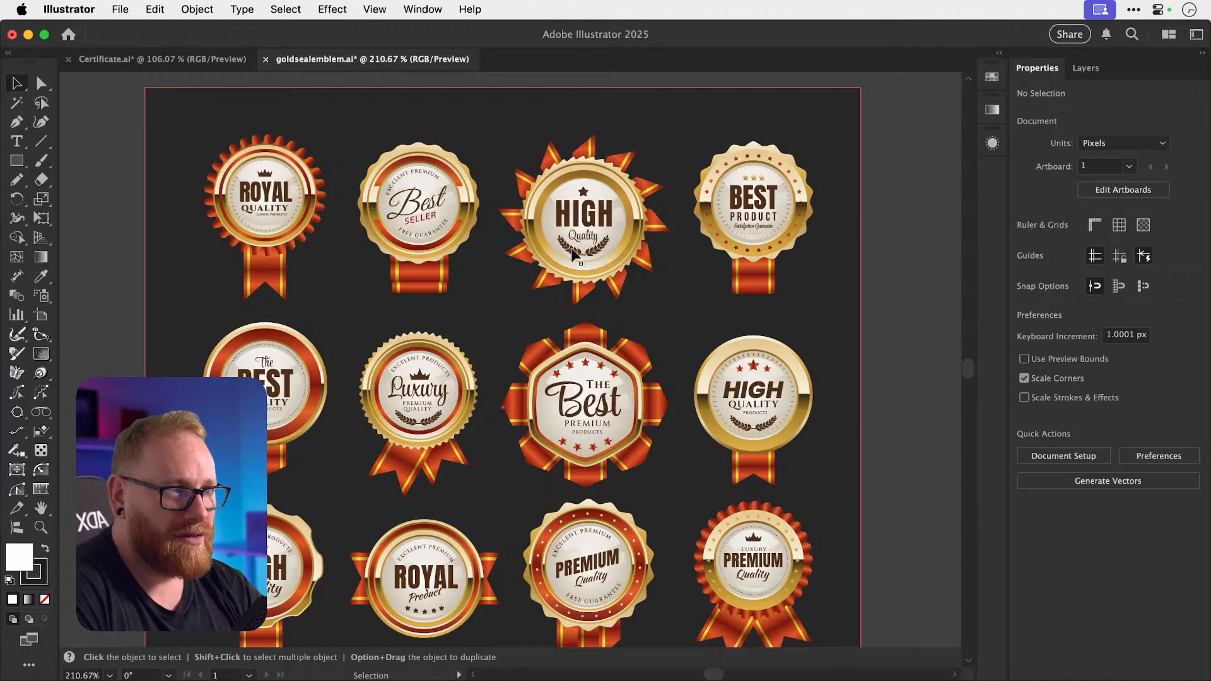
key(a)
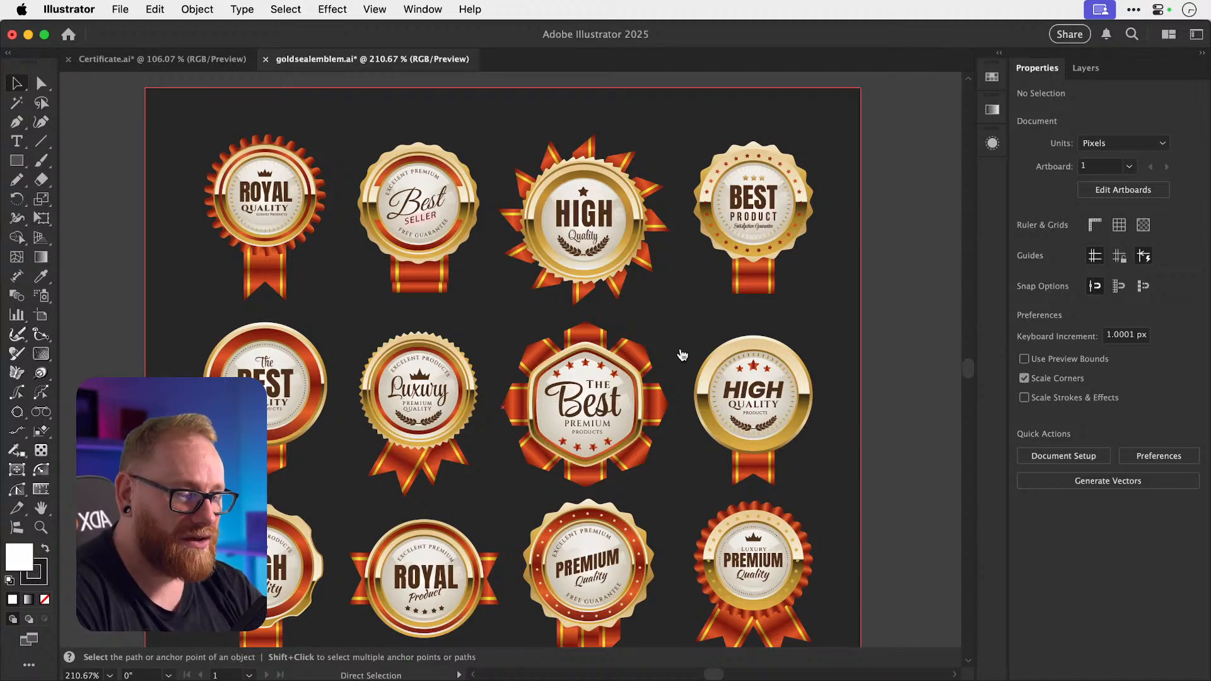
key(super+Tab)
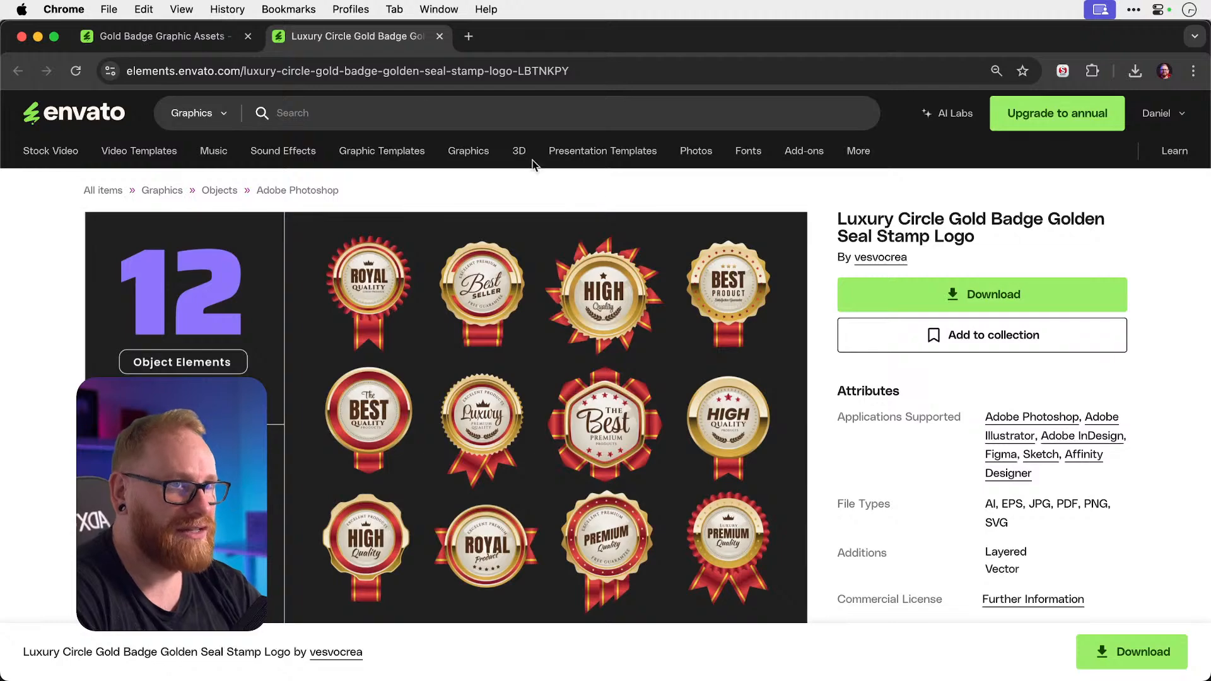
click(39, 38)
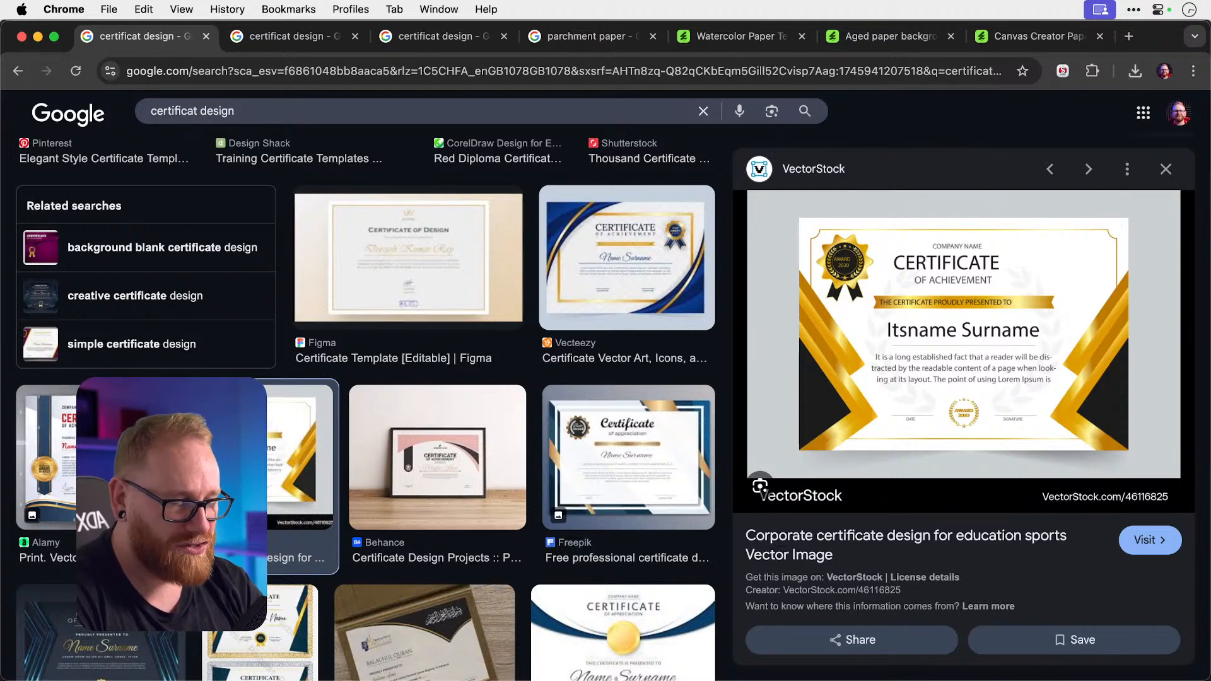
key(super+Tab)
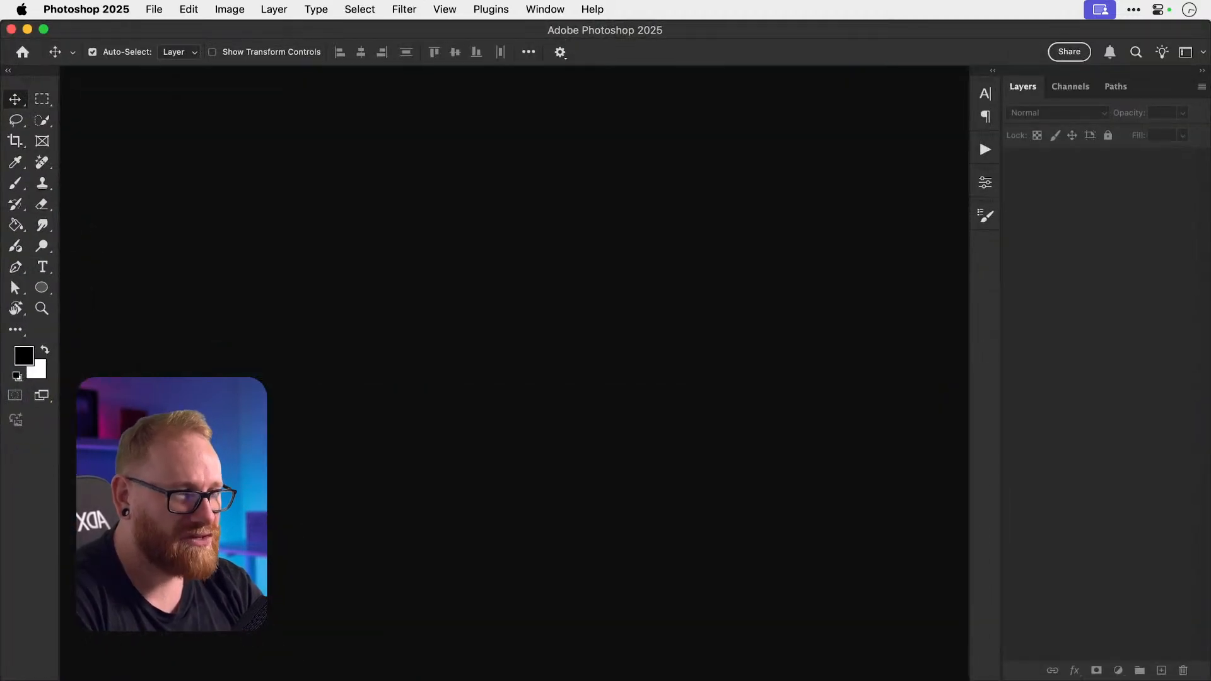
key(super+n)
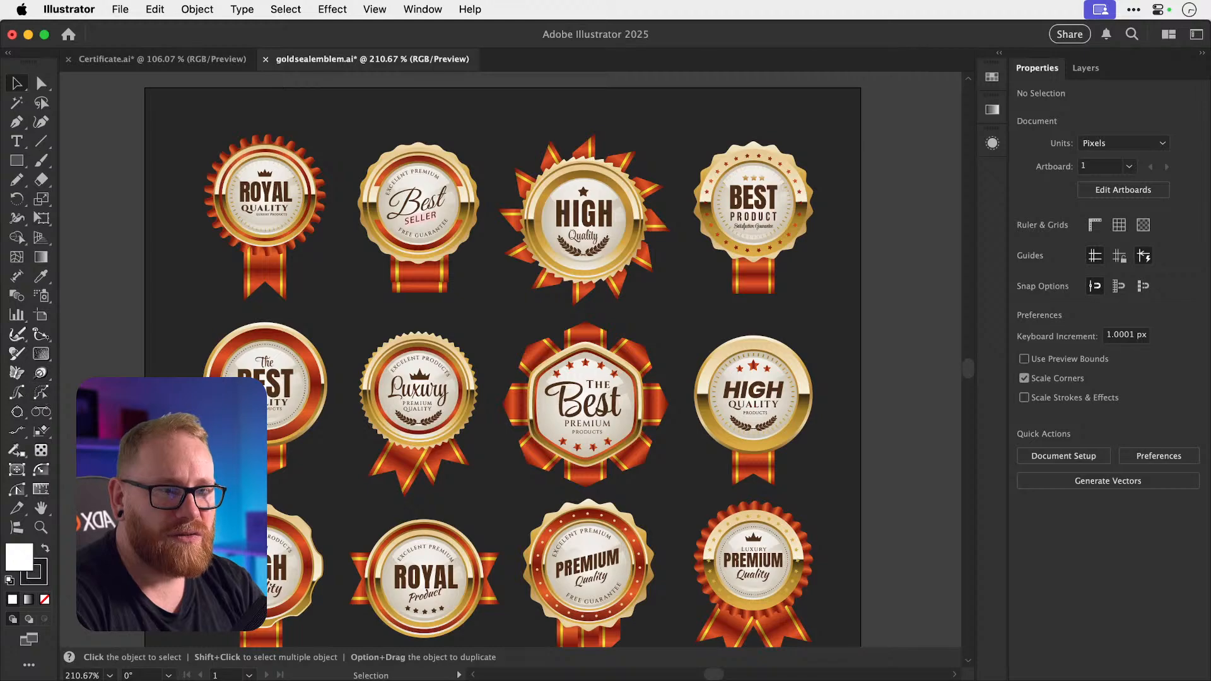
Copy The BEST badge group to the clipboard, leaving it in the emblem file.
scroll(270, 444, down, 2)
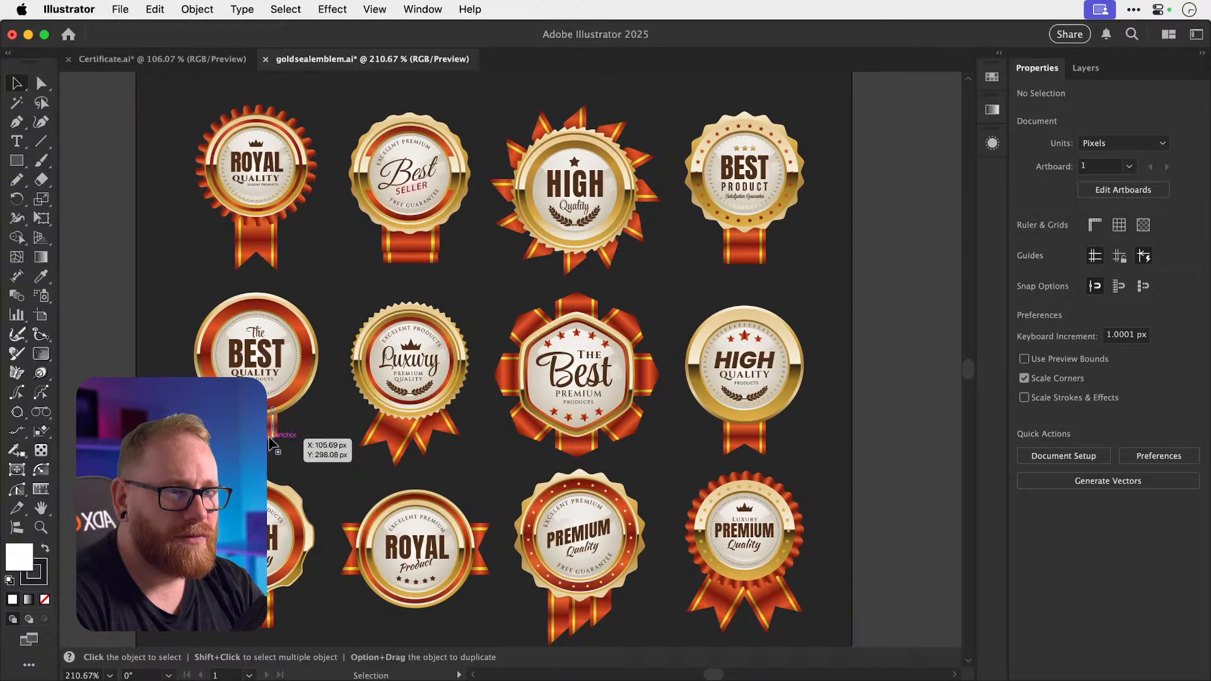
key(super+a)
key(v)
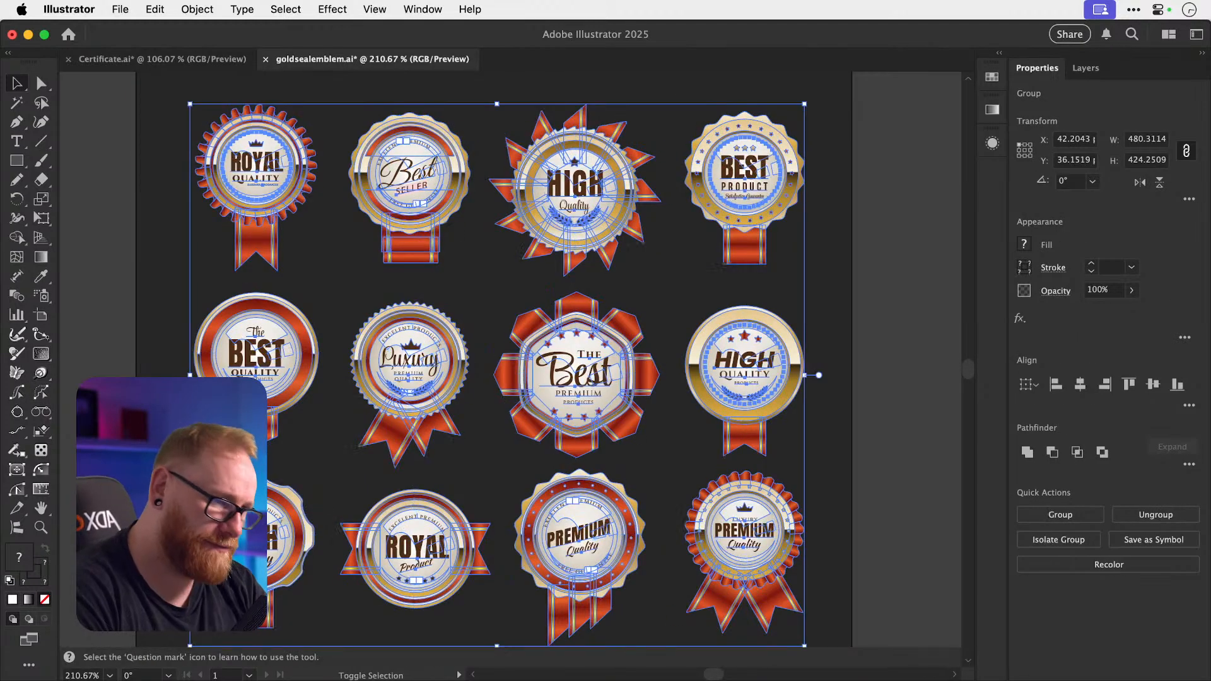
key(shift+super+a)
click(260, 436)
key(super+x)
key(super+z)
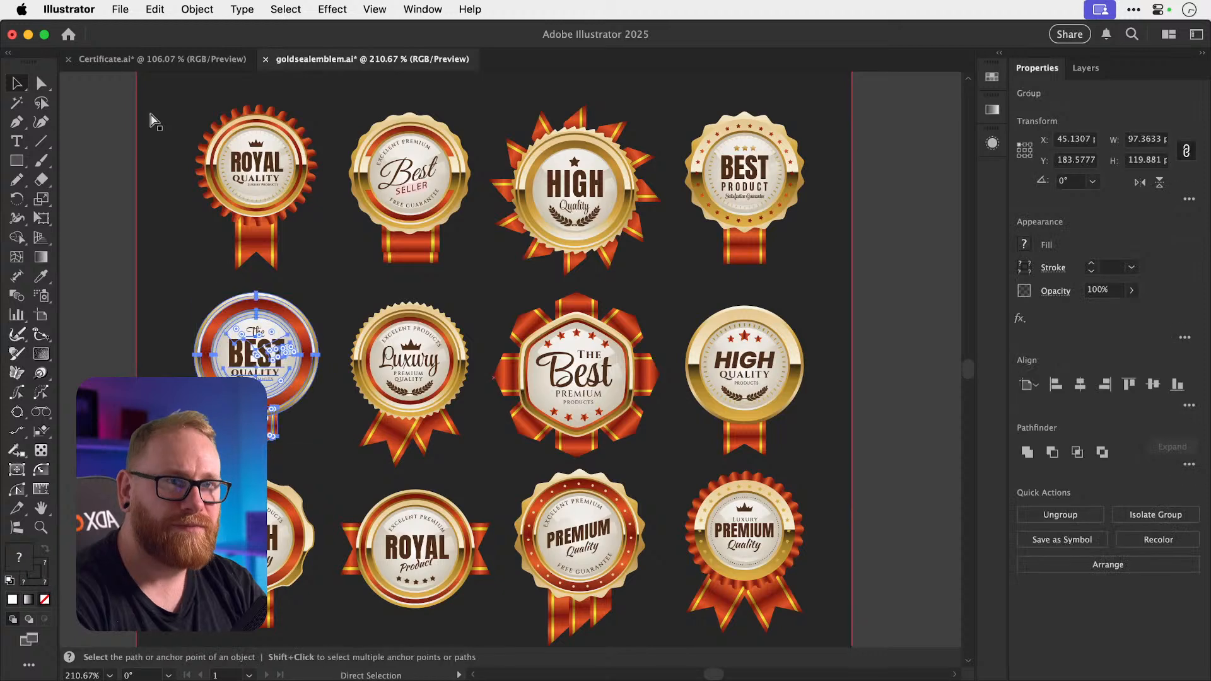
Move the old gold seal below the certificate and paste The BEST badge between date and signature.
click(178, 64)
scroll(506, 397, down, 2)
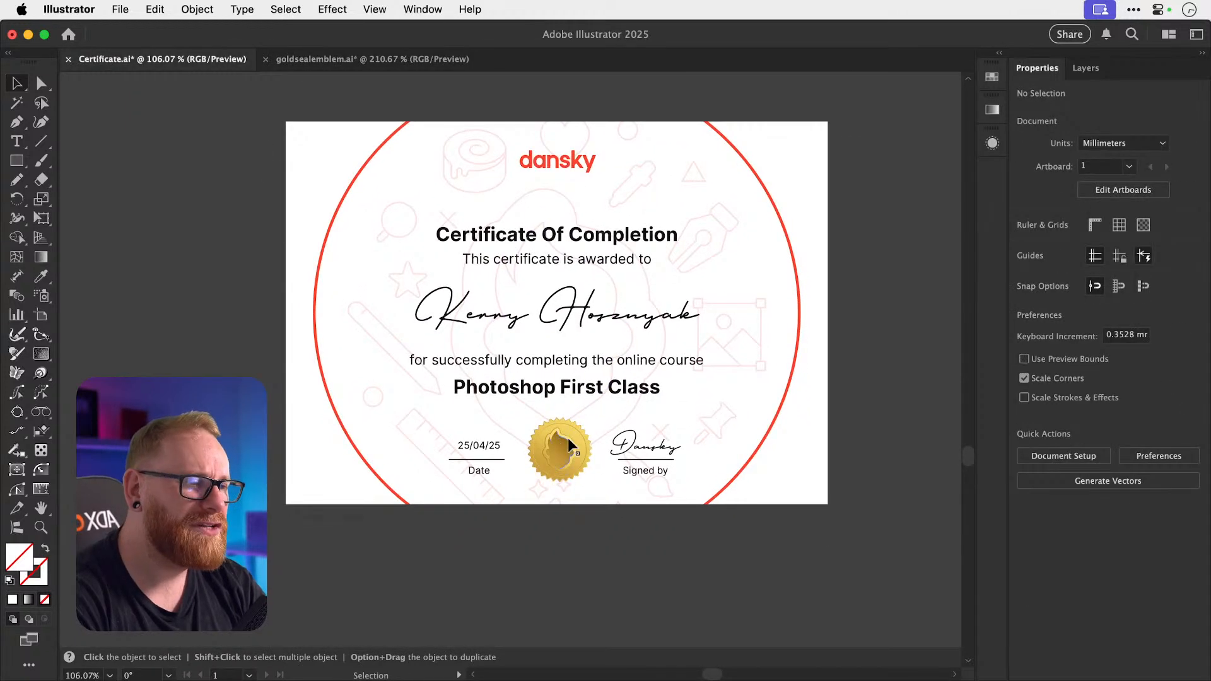
drag(565, 449, 579, 605)
key(super+v)
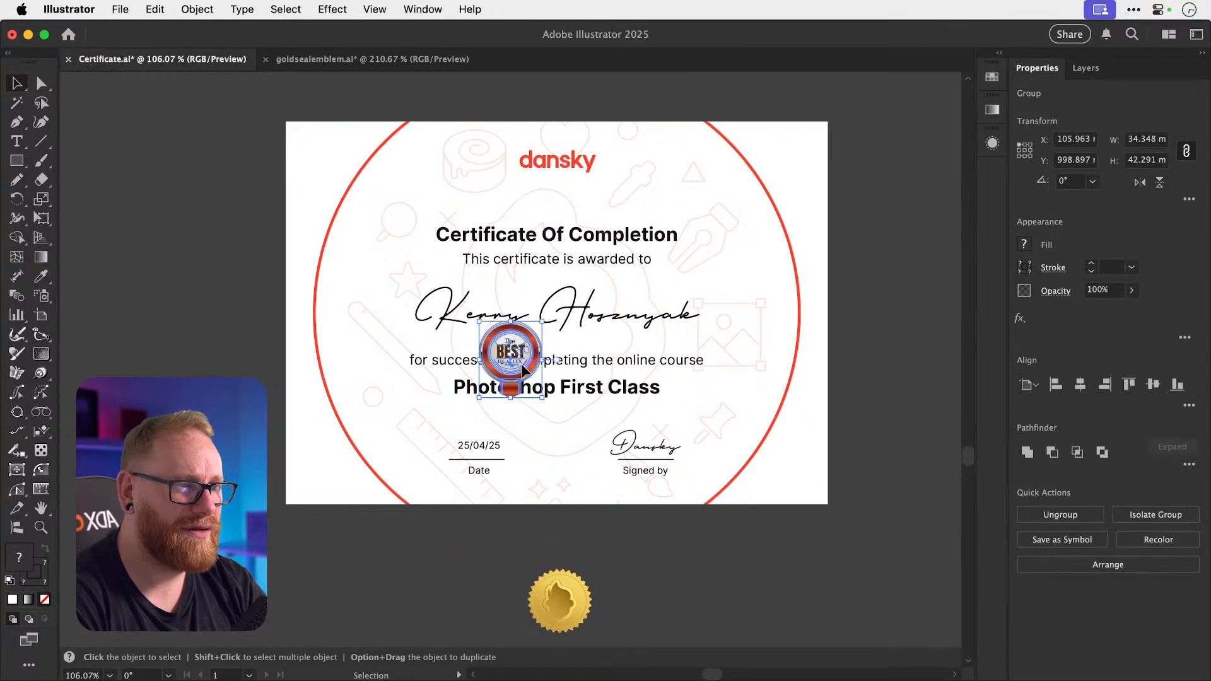
drag(523, 367, 570, 462)
Centre The BEST badge horizontally on the certificate background.
shift+click(792, 482)
click(793, 482)
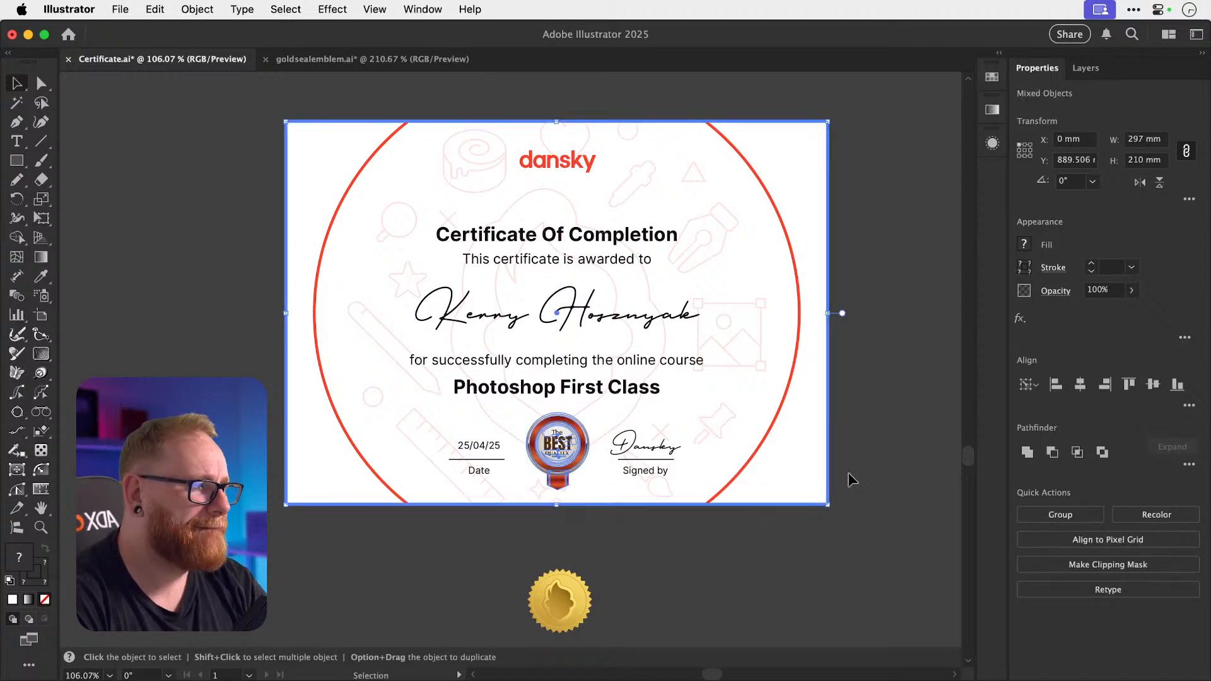
click(1080, 385)
click(861, 621)
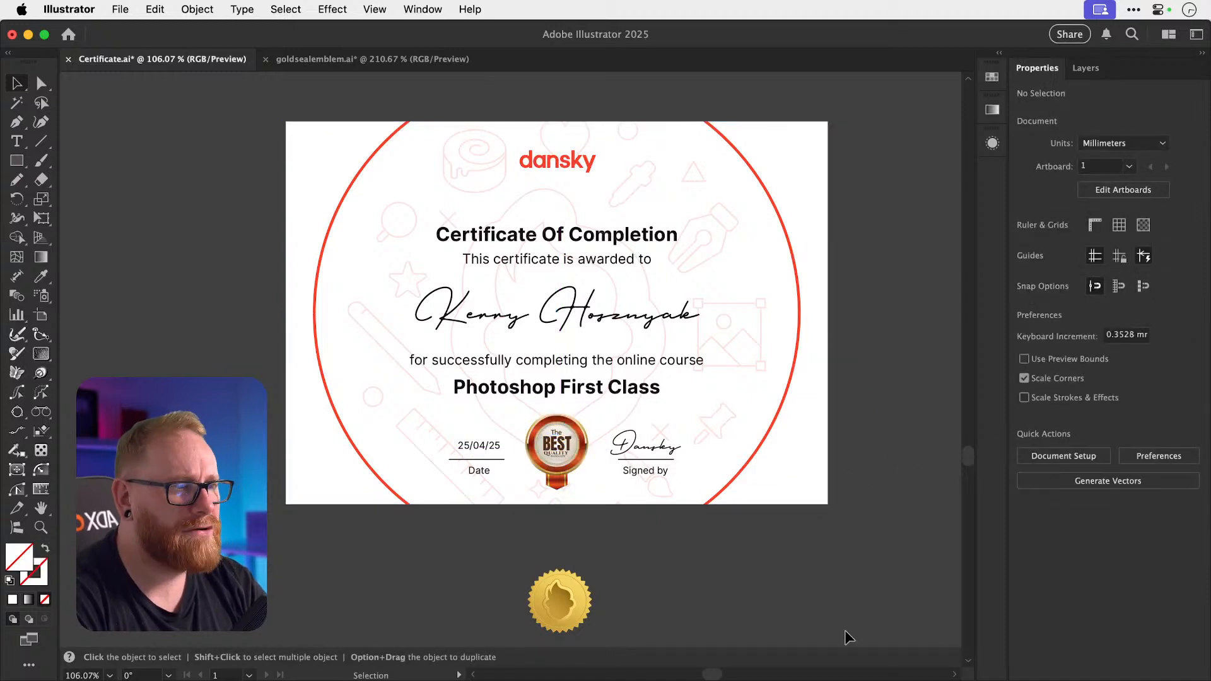
click(757, 591)
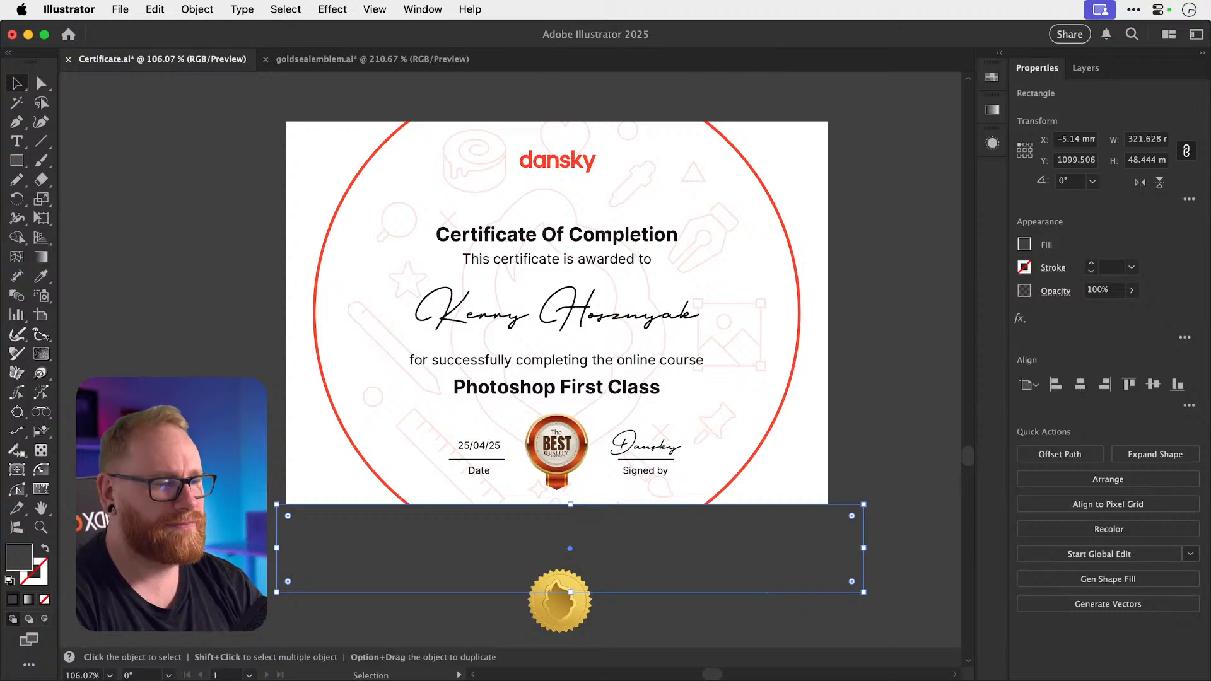
key(super+Tab)
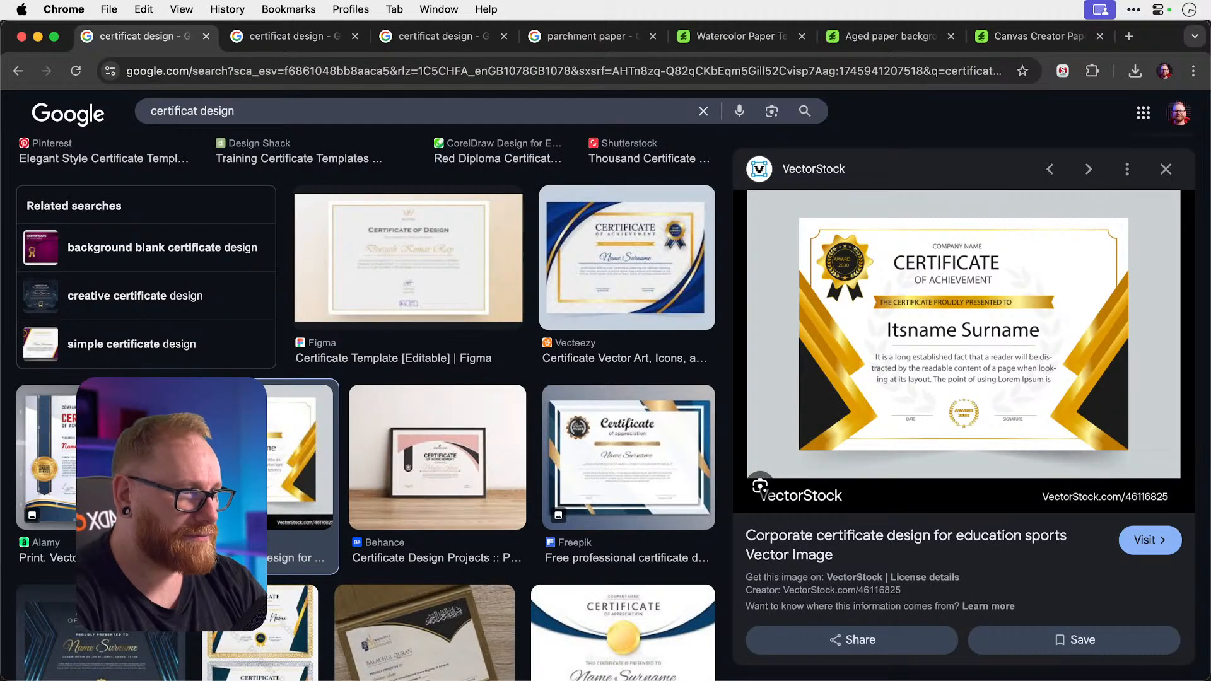
Return to the gold badge search results in the browser.
click(1033, 43)
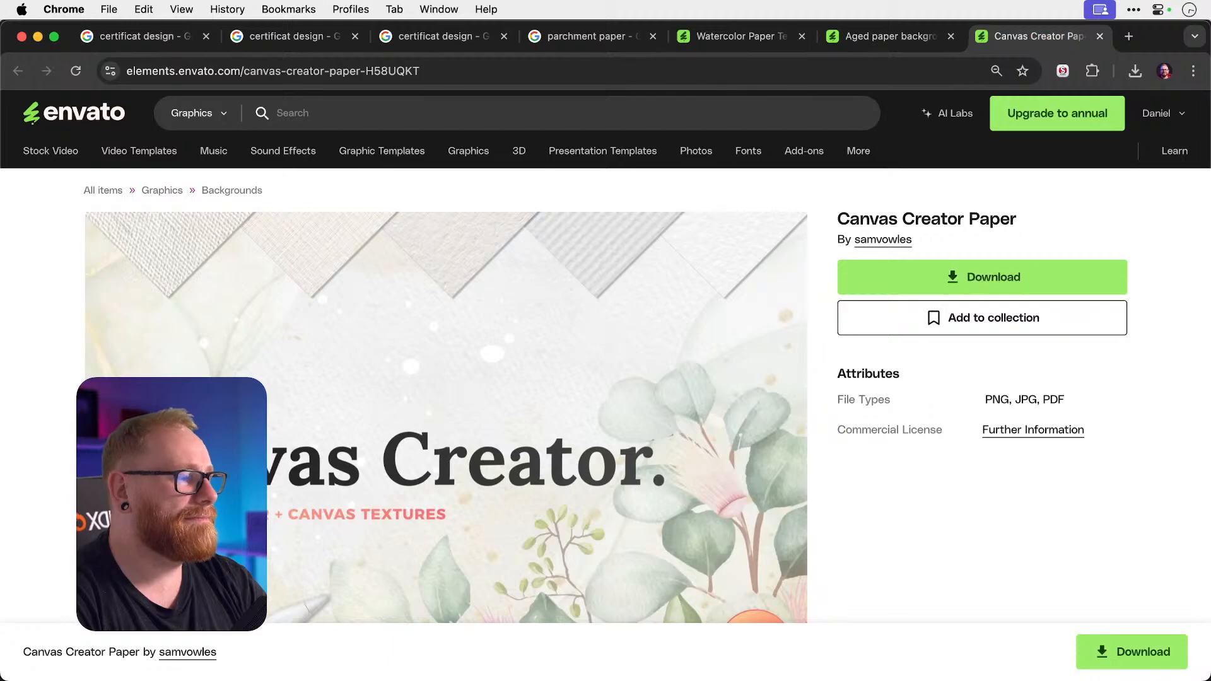
key(super+grave)
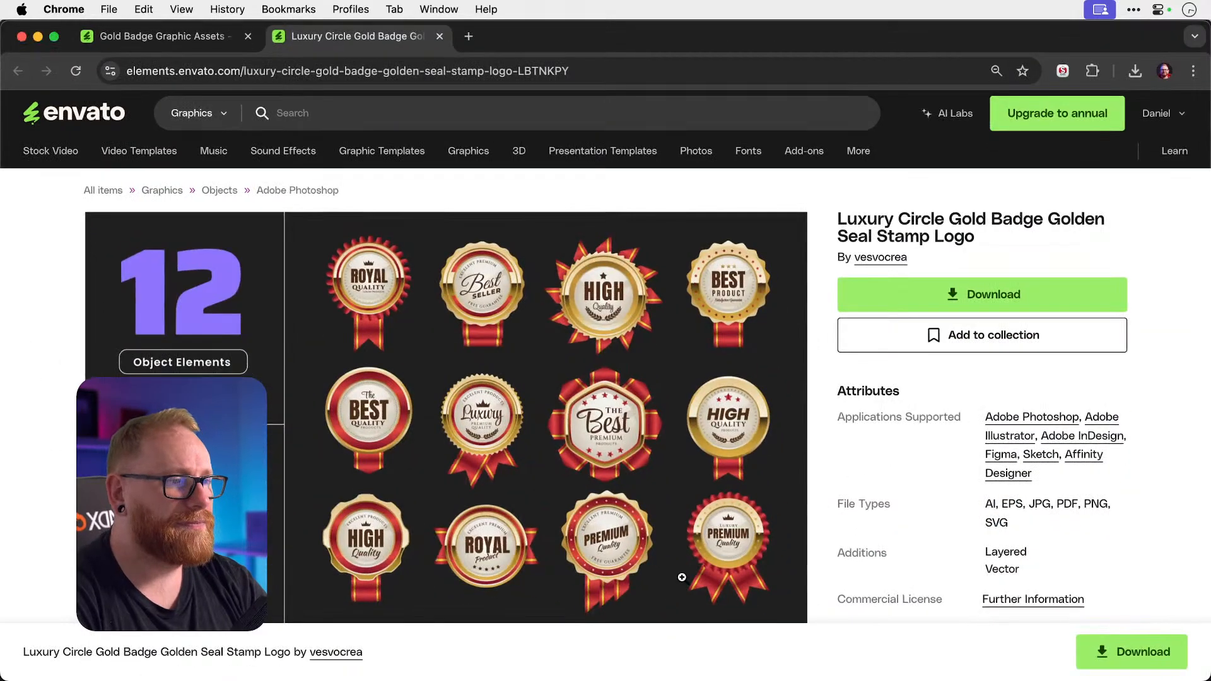
click(179, 38)
scroll(749, 330, up, 15)
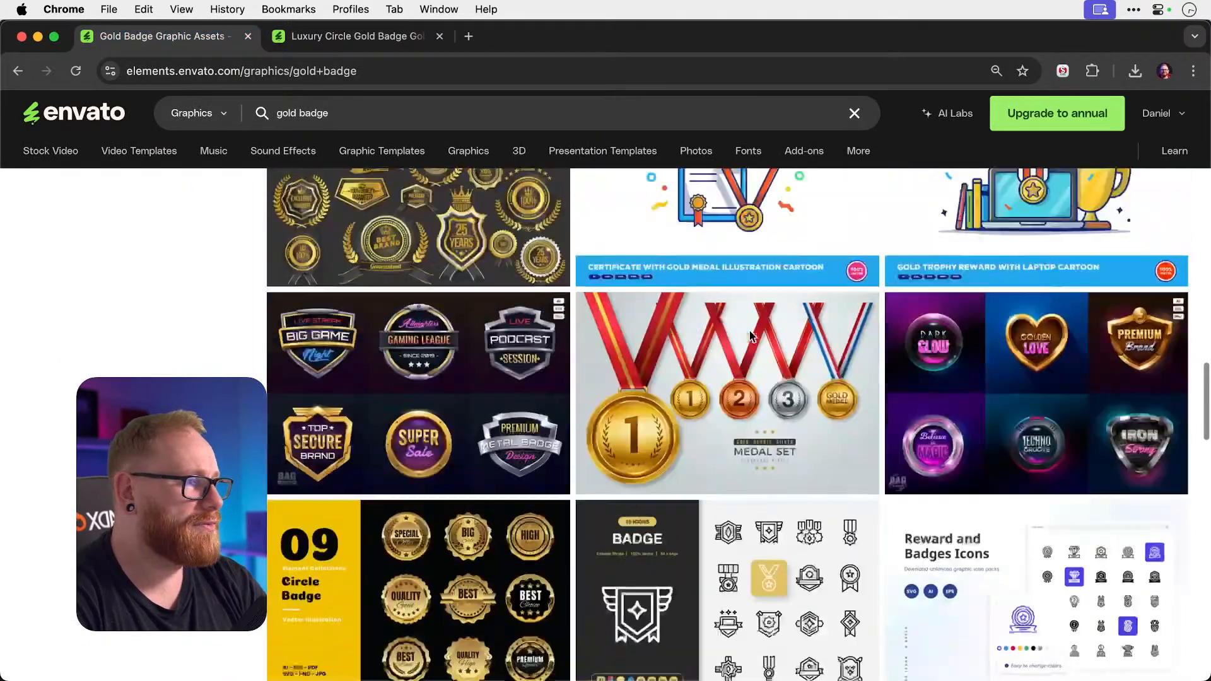
scroll(750, 338, up, 10)
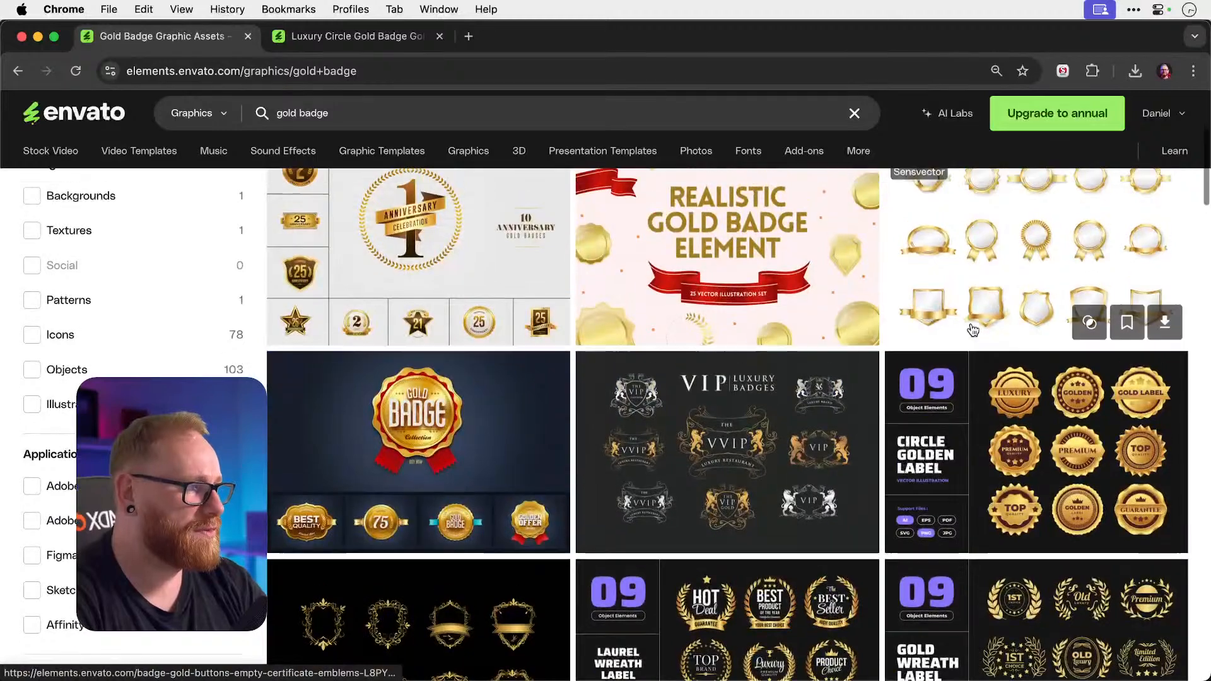
scroll(918, 256, down, 3)
scroll(906, 243, down, 4)
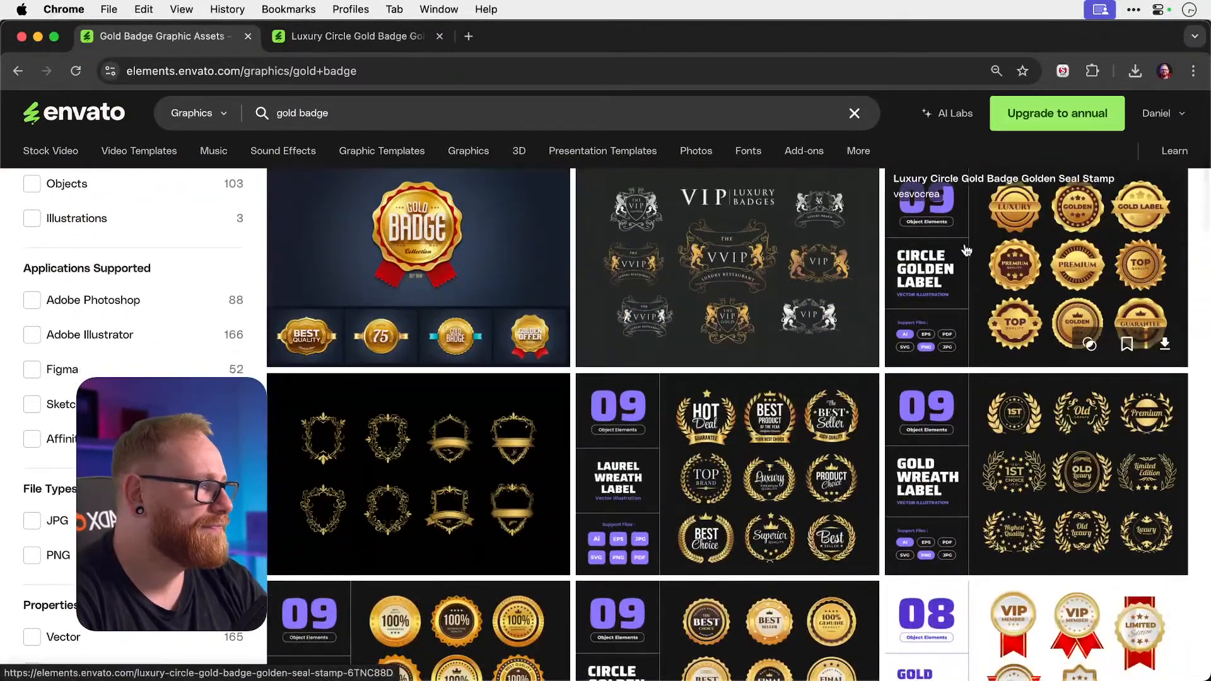
Open the Circle Golden Label pack in a new tab and close the Seal Stamp Logo page.
right_click(1063, 266)
click(1052, 270)
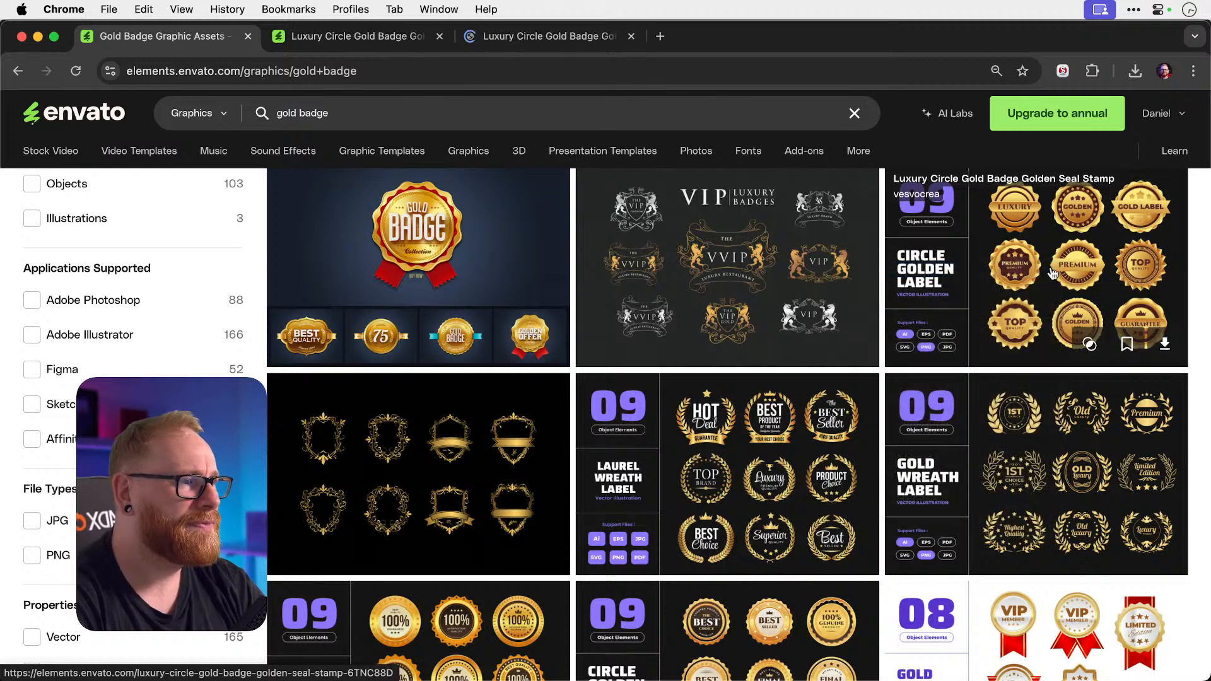
click(544, 42)
mouse_move(552, 176)
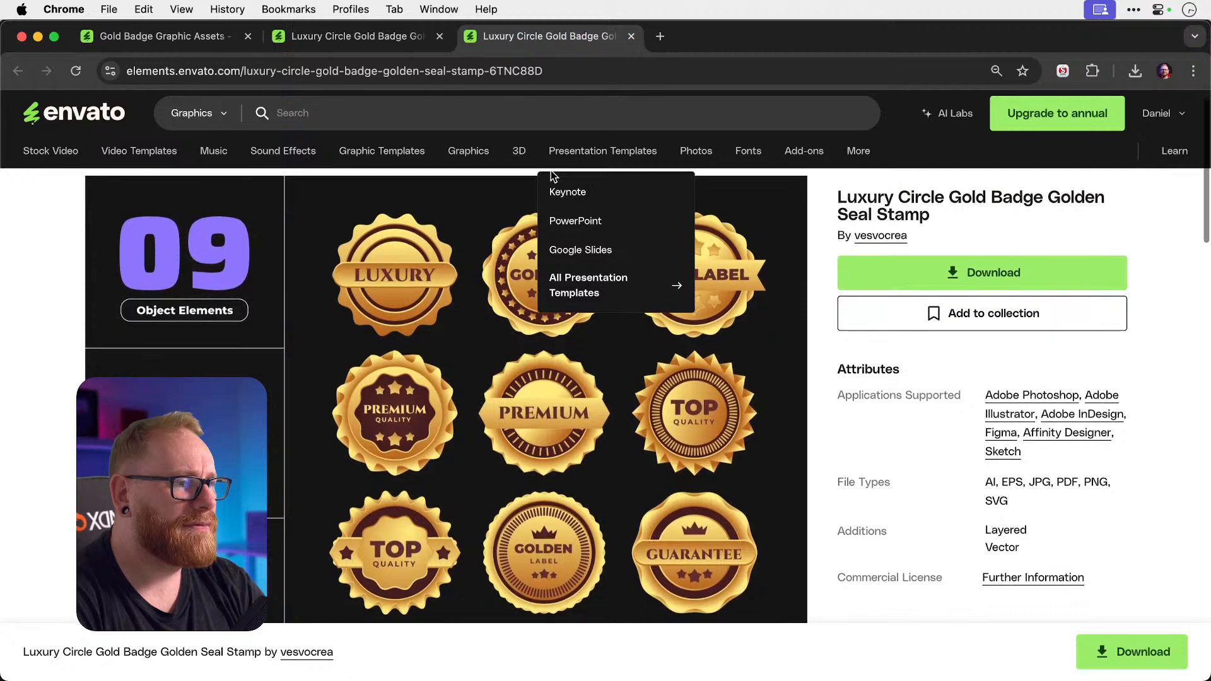
scroll(447, 323, down, 1)
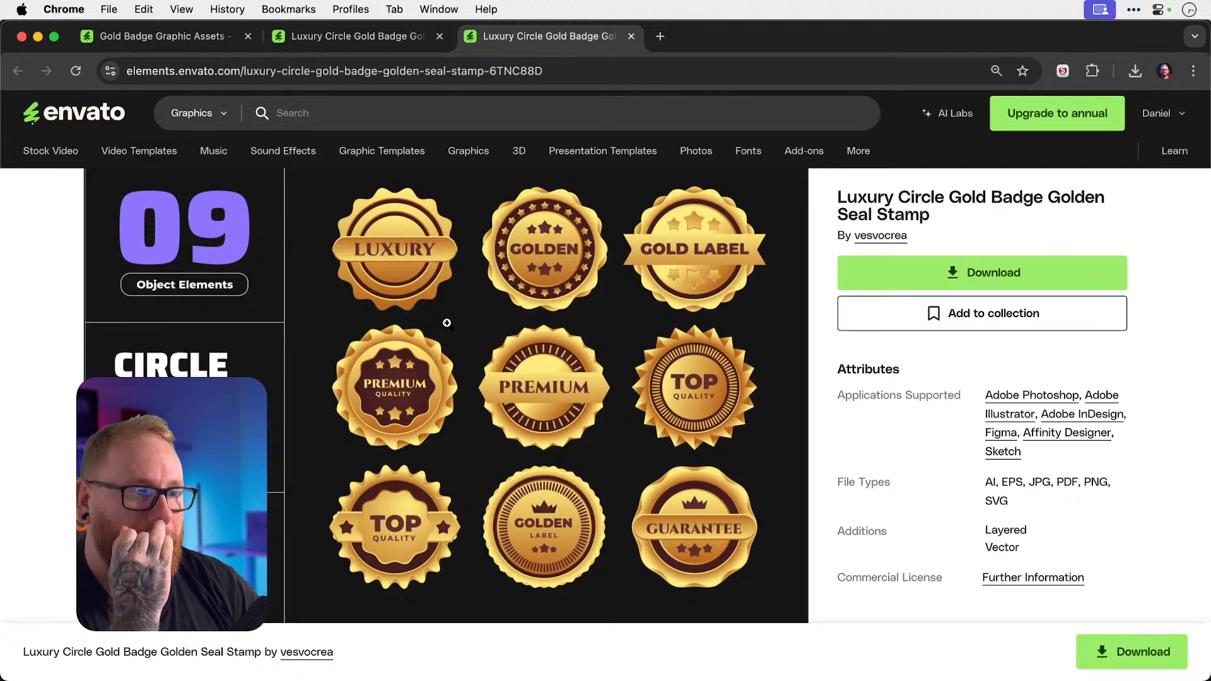
click(353, 36)
scroll(549, 222, down, 5)
scroll(548, 222, up, 5)
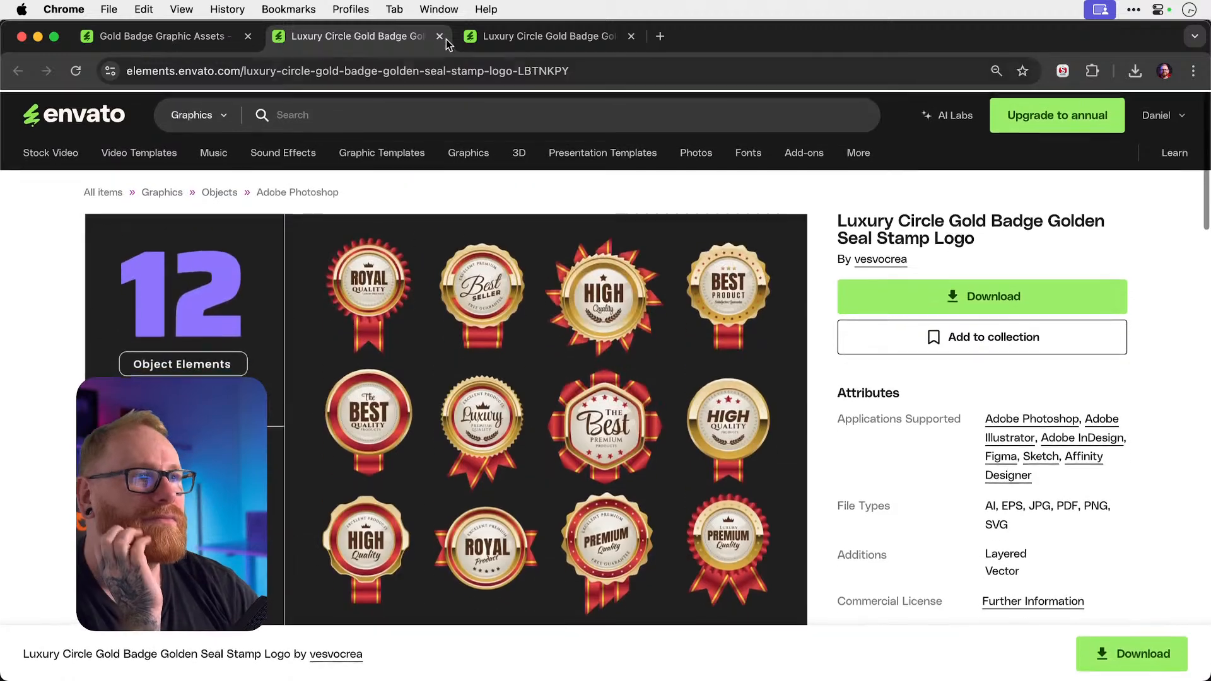
click(442, 36)
click(220, 36)
Start downloading the Golden Seal Stamp pack and choose the Youtube project.
scroll(508, 347, down, 10)
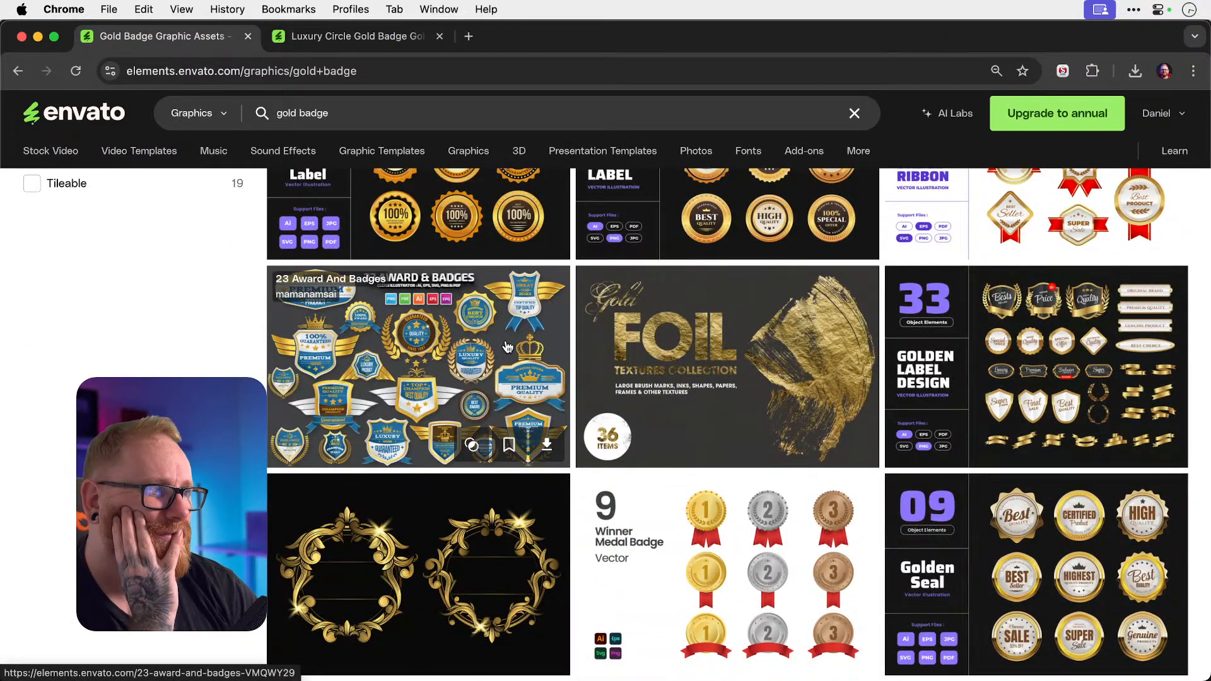
scroll(507, 347, down, 3)
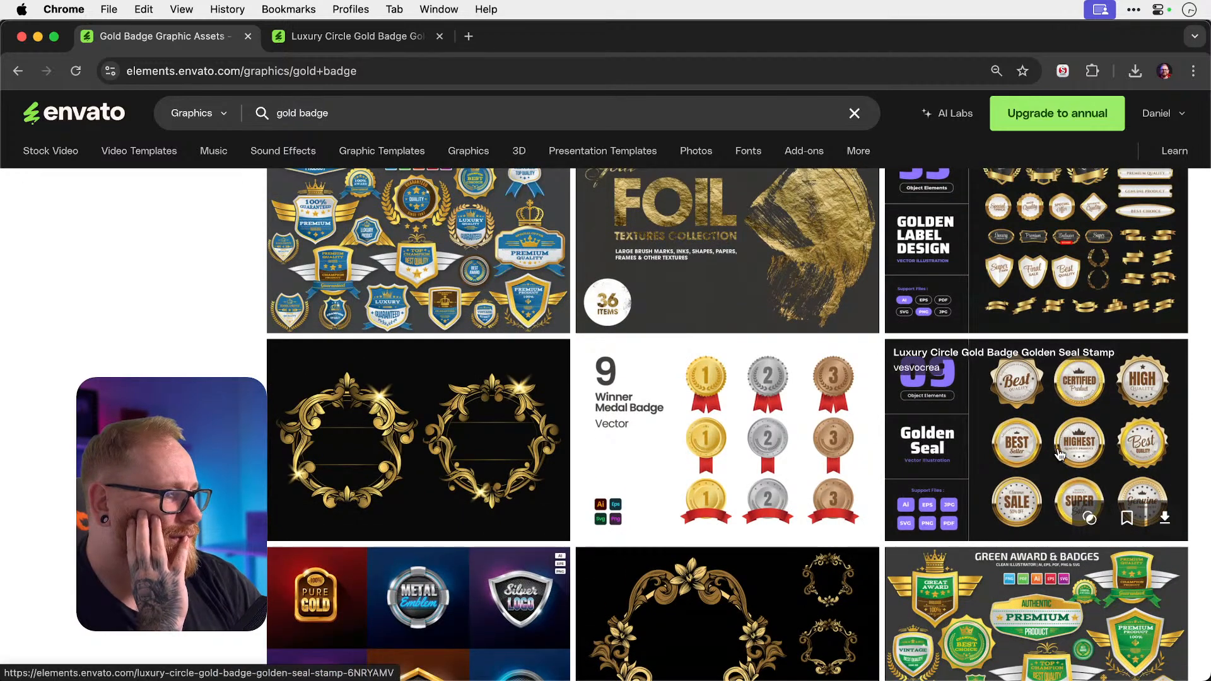
scroll(1060, 454, up, 5)
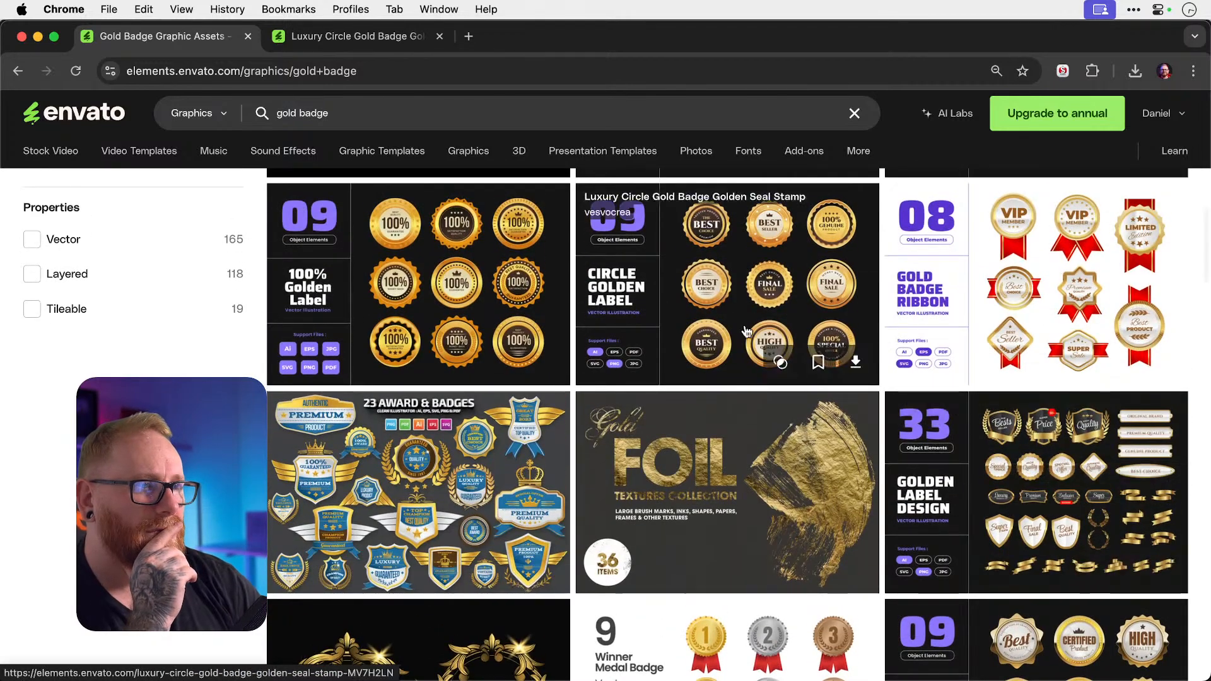
click(370, 39)
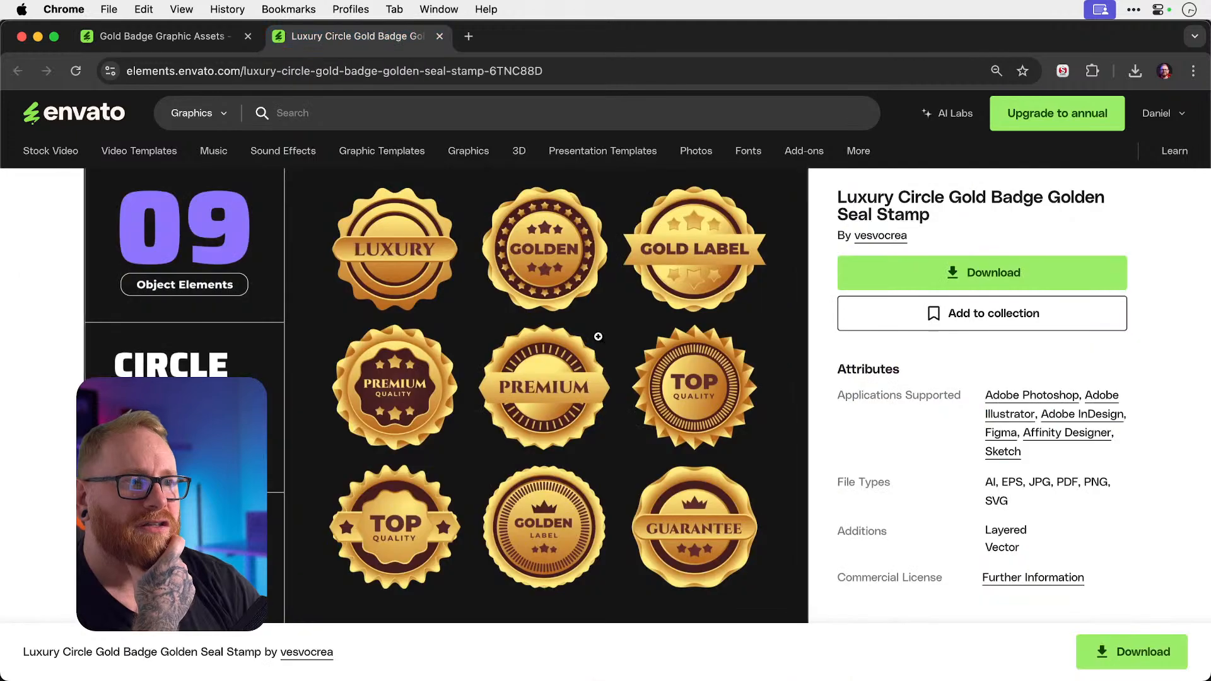
click(1030, 275)
click(502, 353)
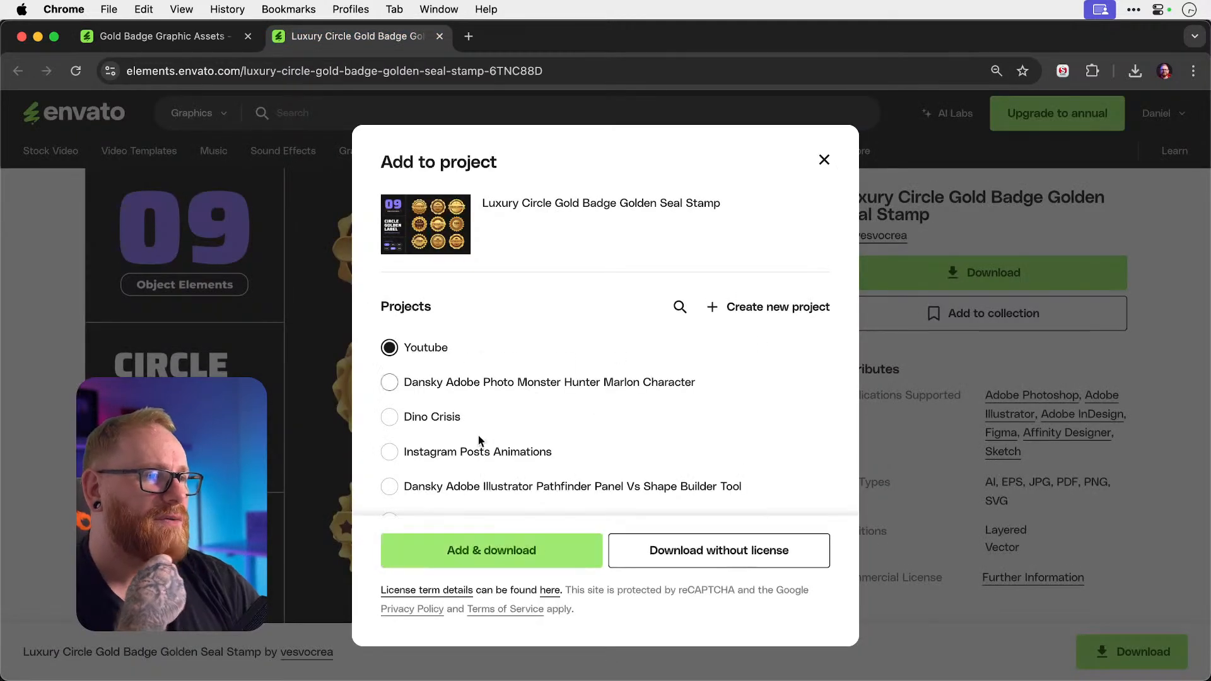
Finish the Add & download, then unzip the badge archive and open its folder.
click(555, 553)
key(F11)
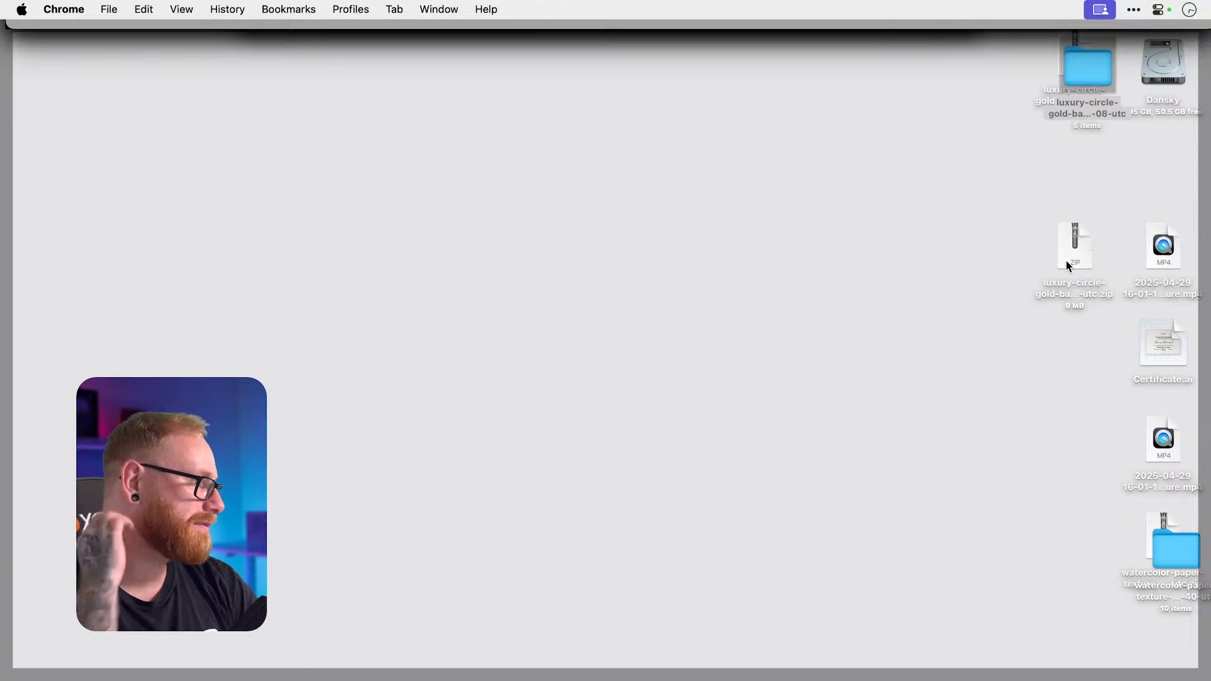
double_click(1066, 260)
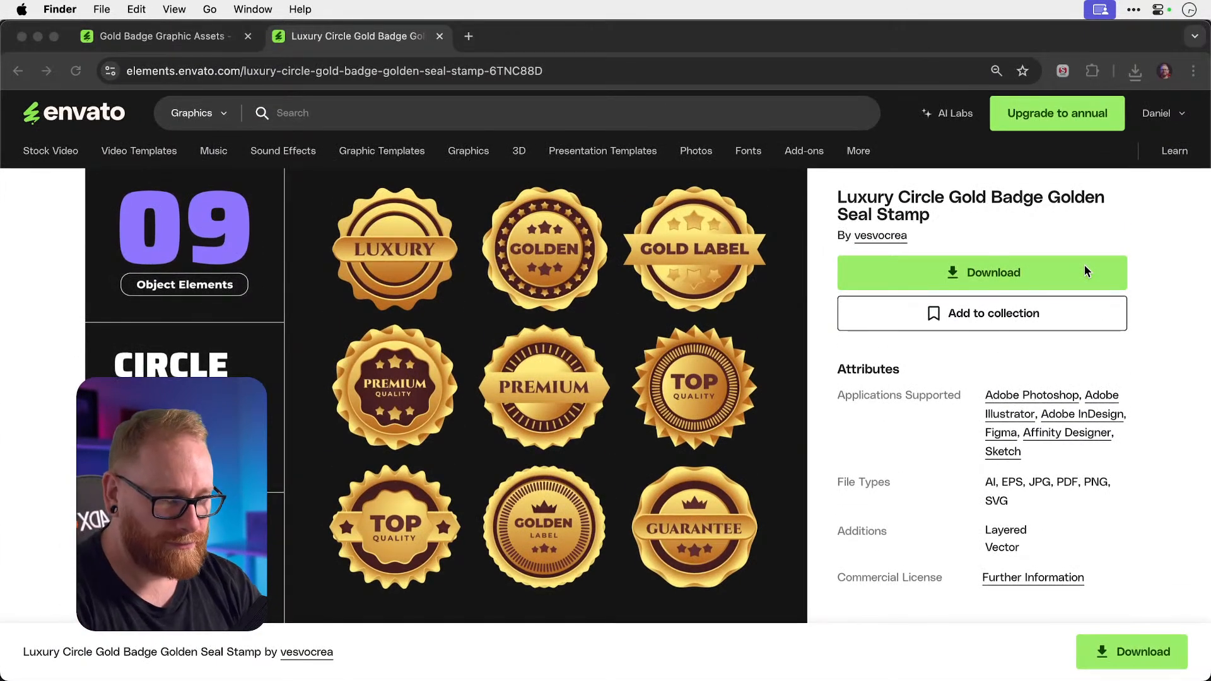
key(F11)
double_click(1085, 265)
Open goldseal.ai from the AI subfolder in Illustrator.
click(670, 174)
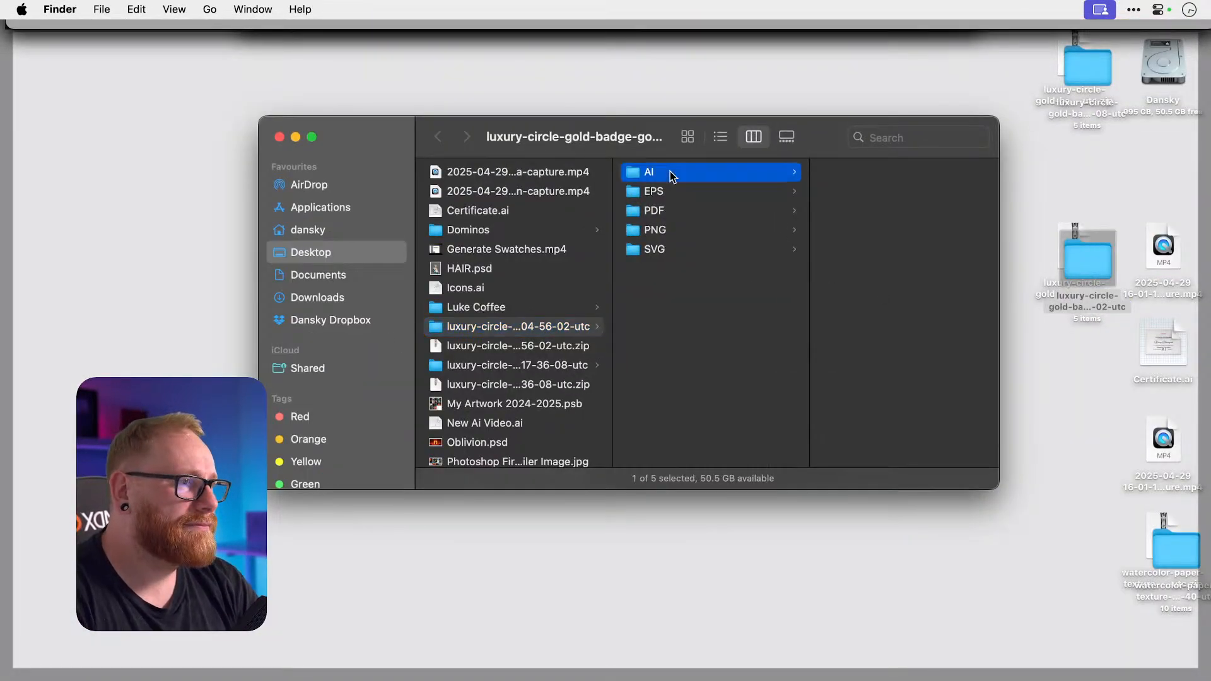
click(880, 176)
click(741, 193)
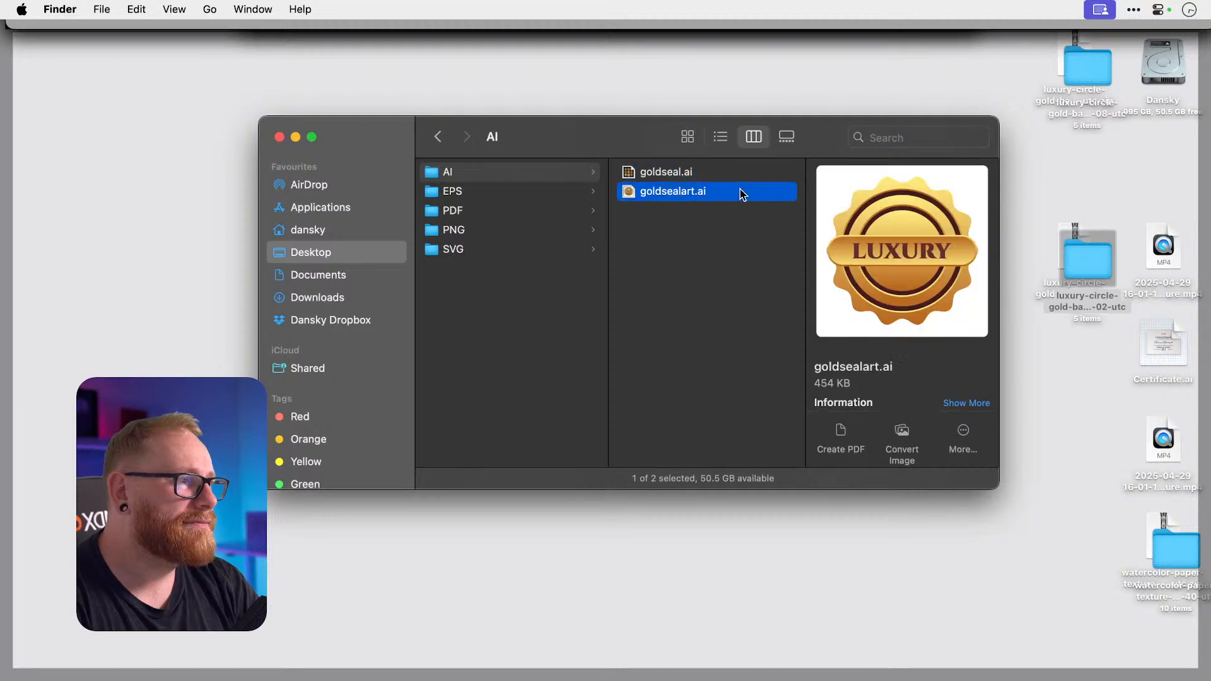
double_click(673, 174)
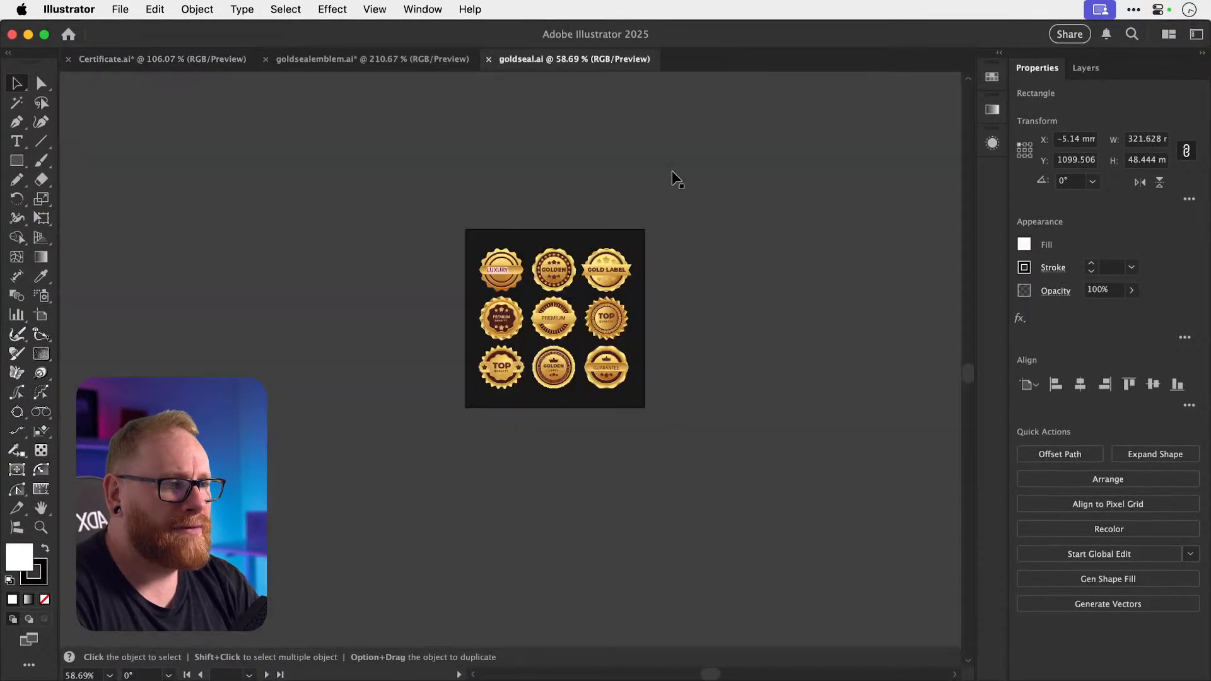
Dismiss Missing Fonts and ungroup the nine seals, leaving the background out.
click(685, 496)
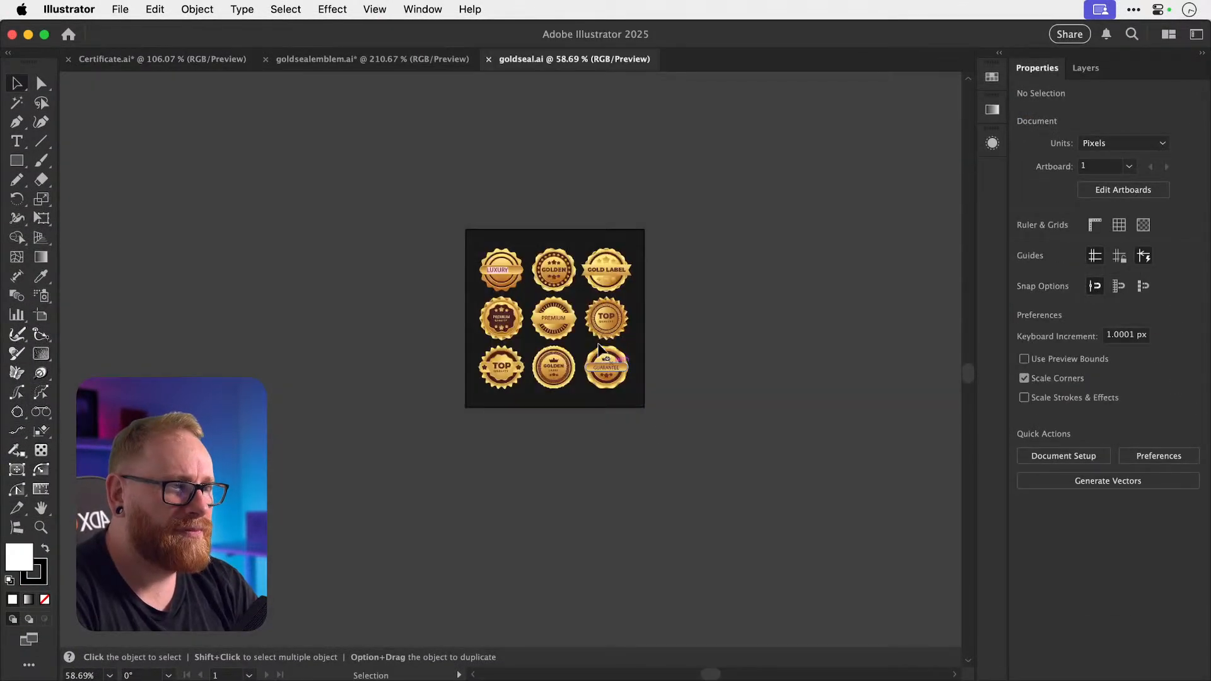
key(super+0)
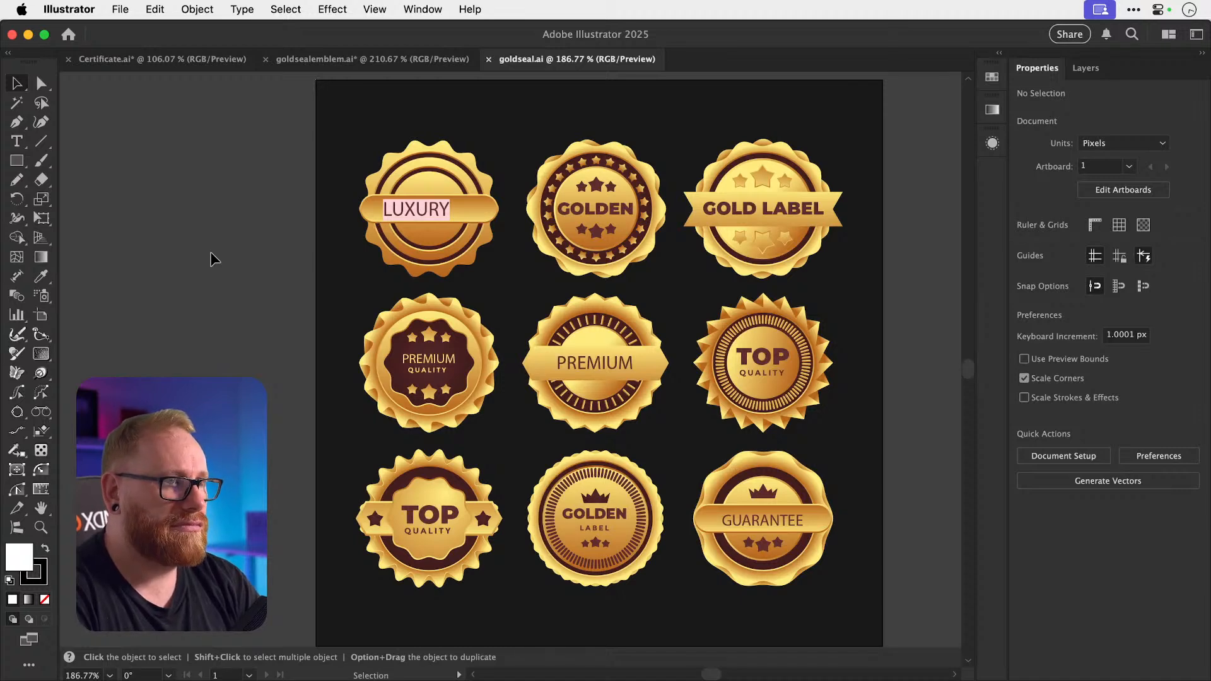
click(348, 134)
key(super+a)
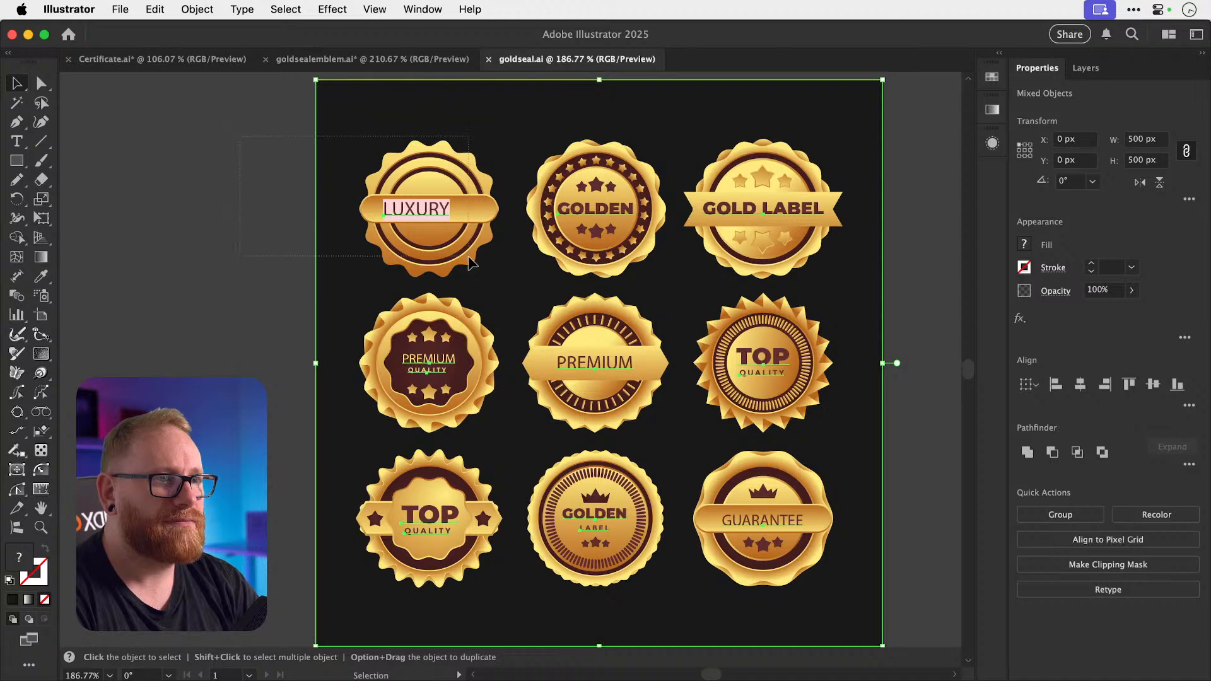
drag(468, 257, 507, 264)
shift+click(325, 270)
key(super+shift+g)
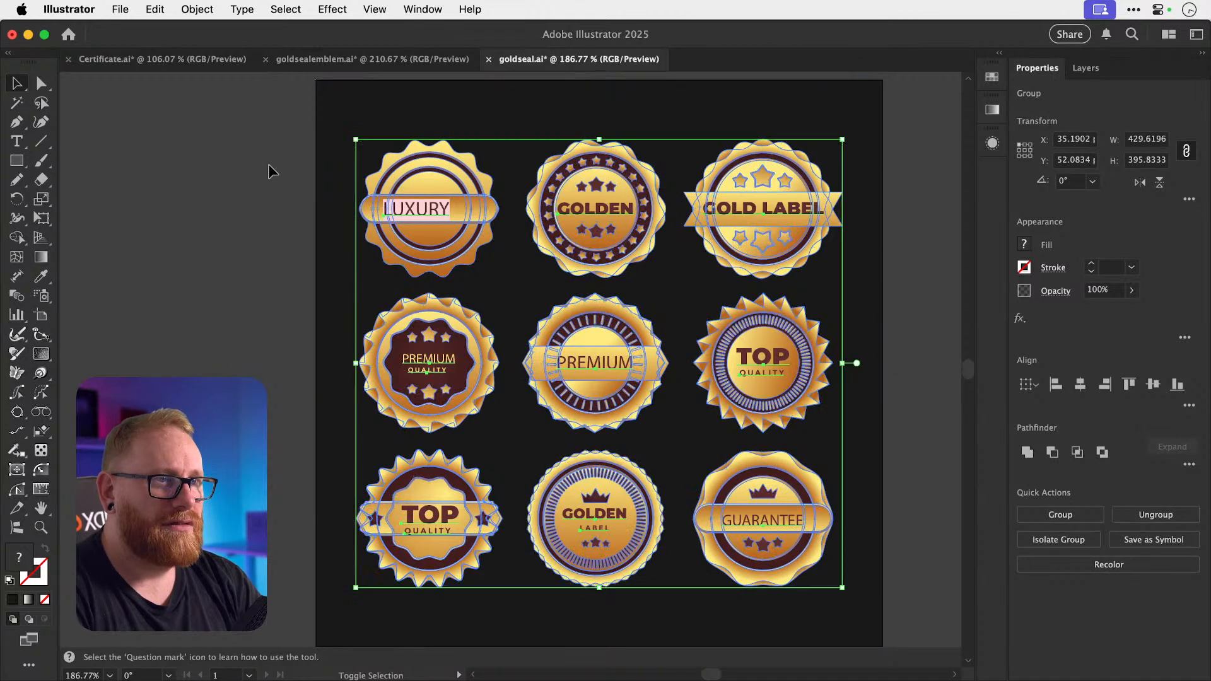
Cut the LUXURY seal and paste it into the Certificate document.
drag(269, 165, 477, 274)
shift+click(370, 277)
key(super+x)
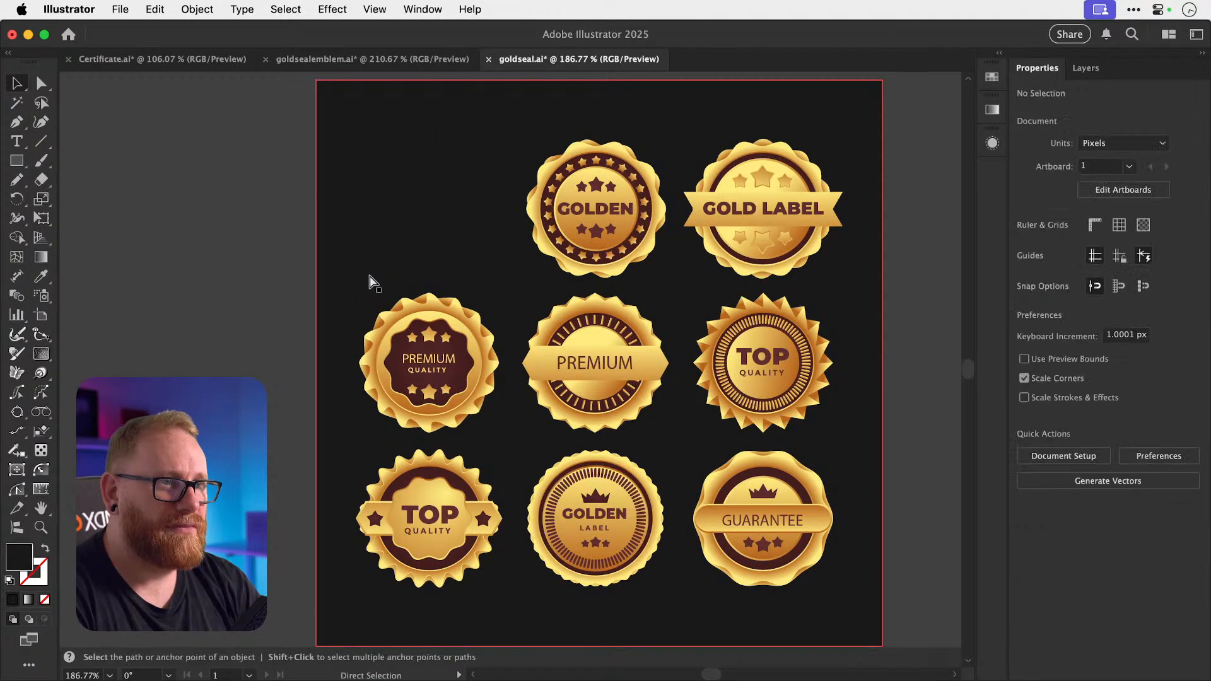
click(208, 59)
scroll(547, 388, down, 10)
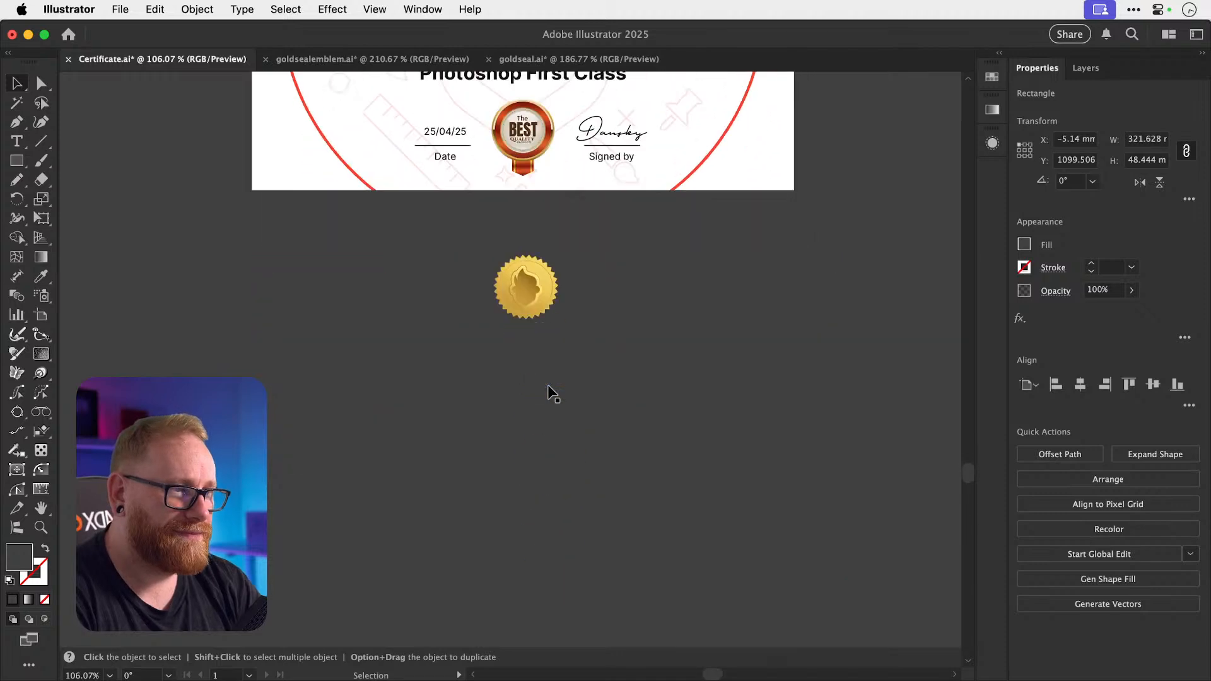
scroll(548, 386, down, 2)
key(super+v)
Delete the ribbon band from the pasted LUXURY seal.
key(super+shift+a)
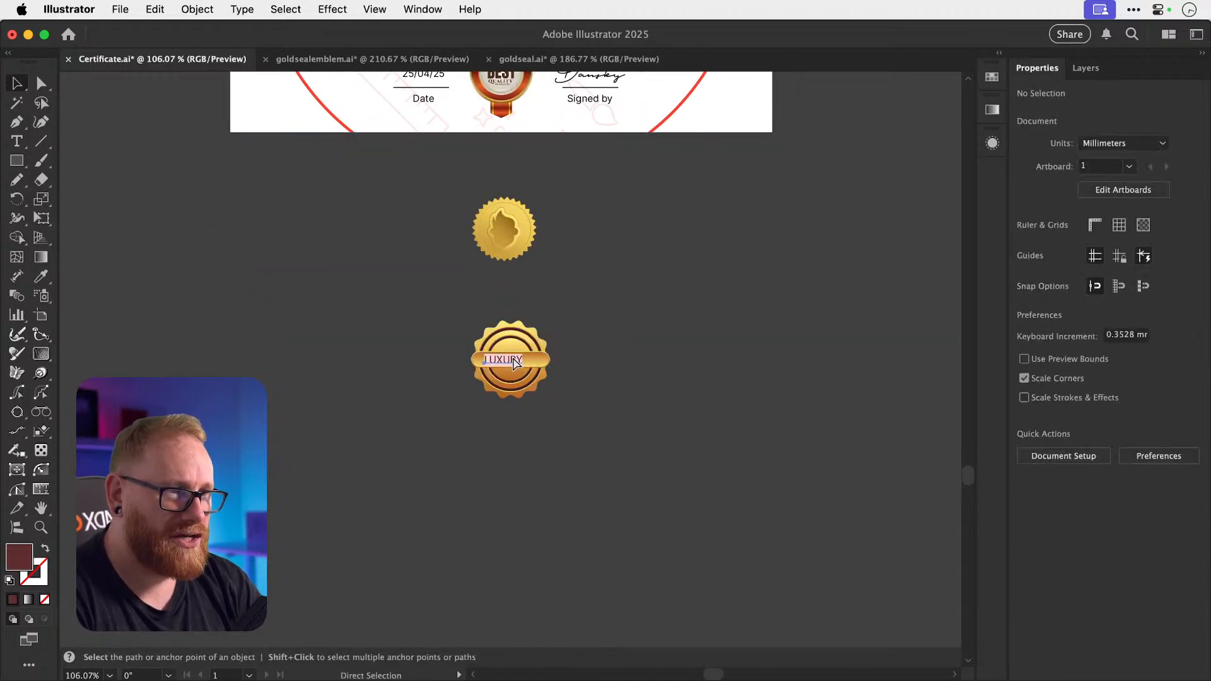
click(513, 360)
scroll(512, 361, up, 5)
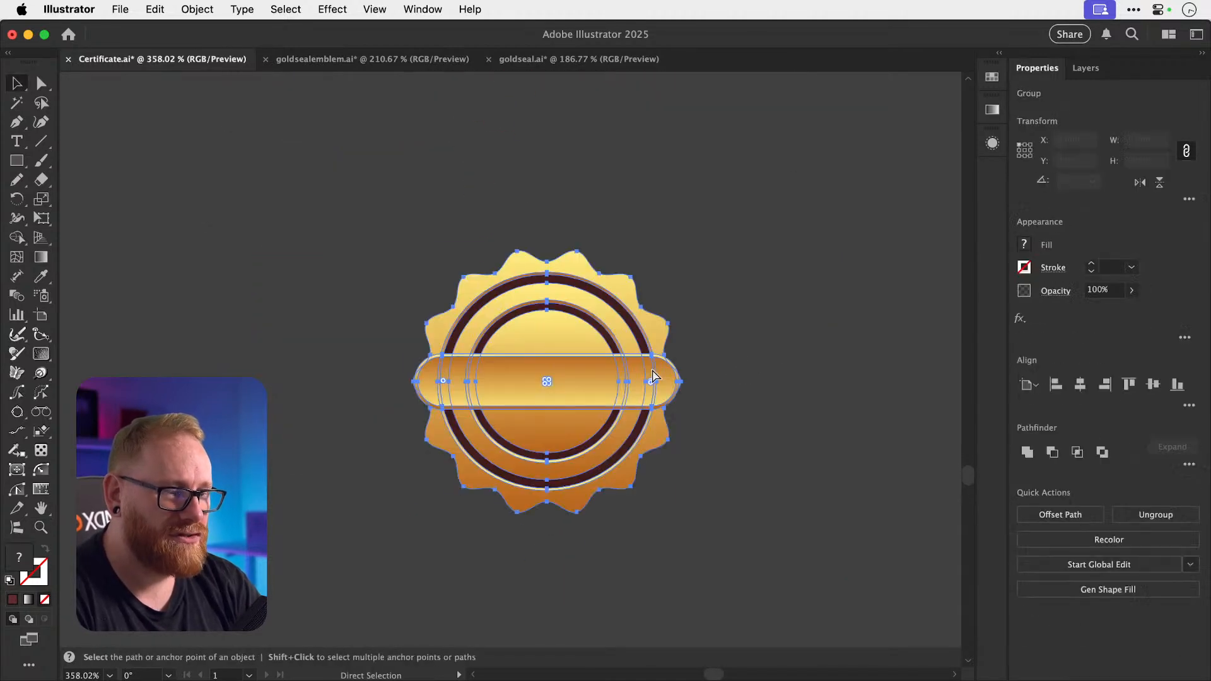
key(v)
key(super+shift+a)
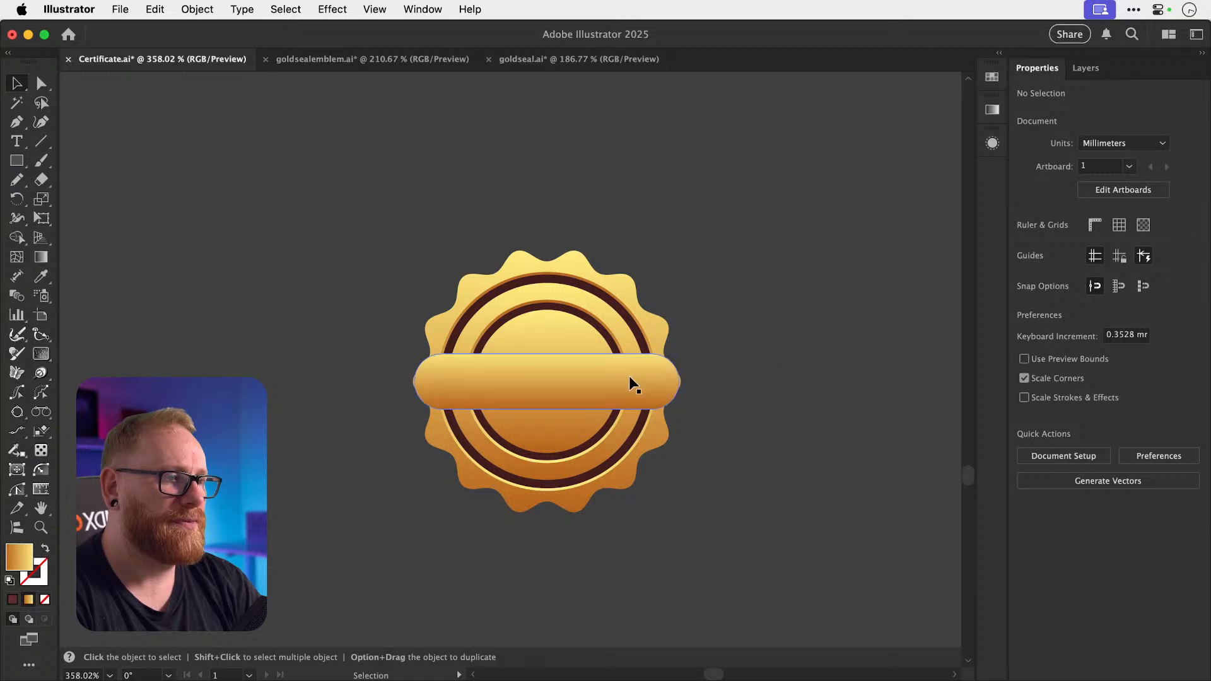
click(629, 377)
key(BackSpace)
Ungroup the existing gold seal and pull out its head emblem.
scroll(630, 377, up, 5)
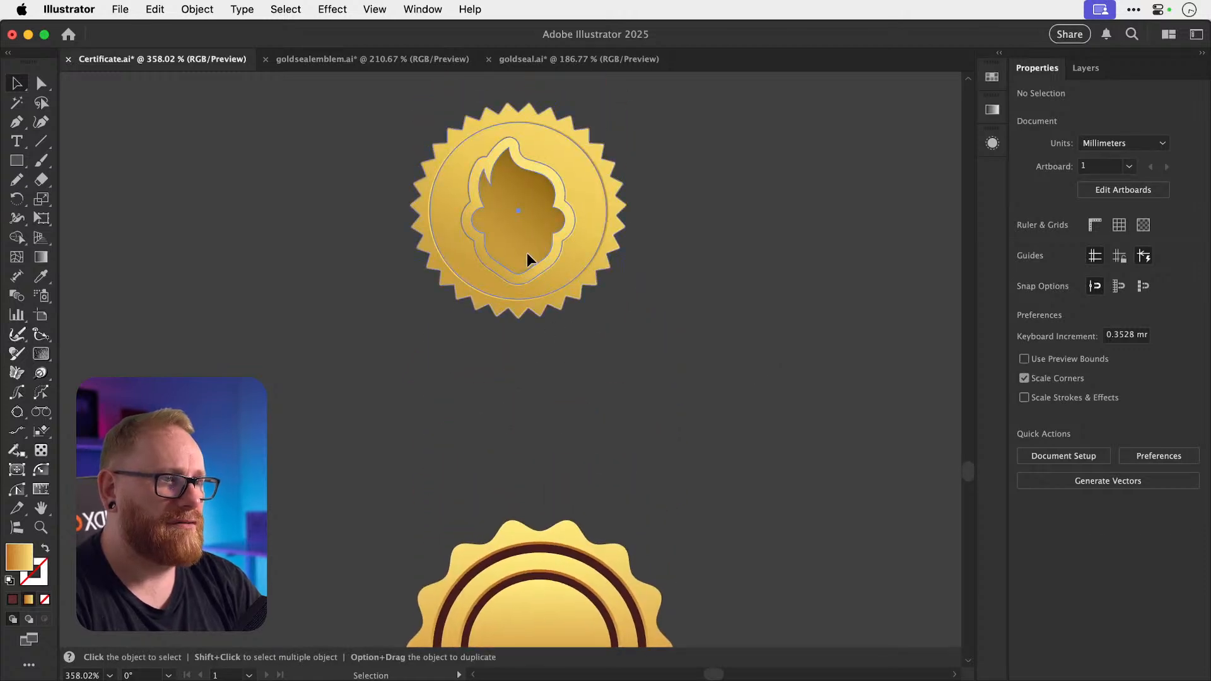
drag(528, 254, 589, 315)
key(super+z)
key(super+shift+g)
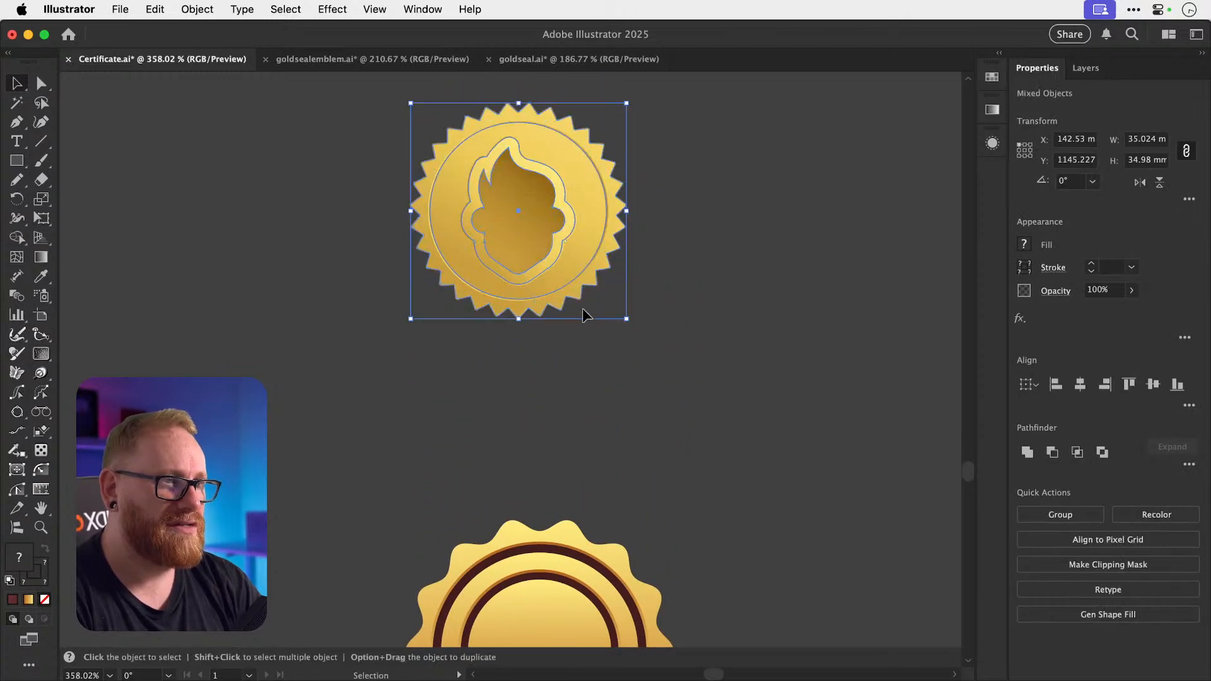
key(a)
click(581, 313)
drag(532, 245, 670, 463)
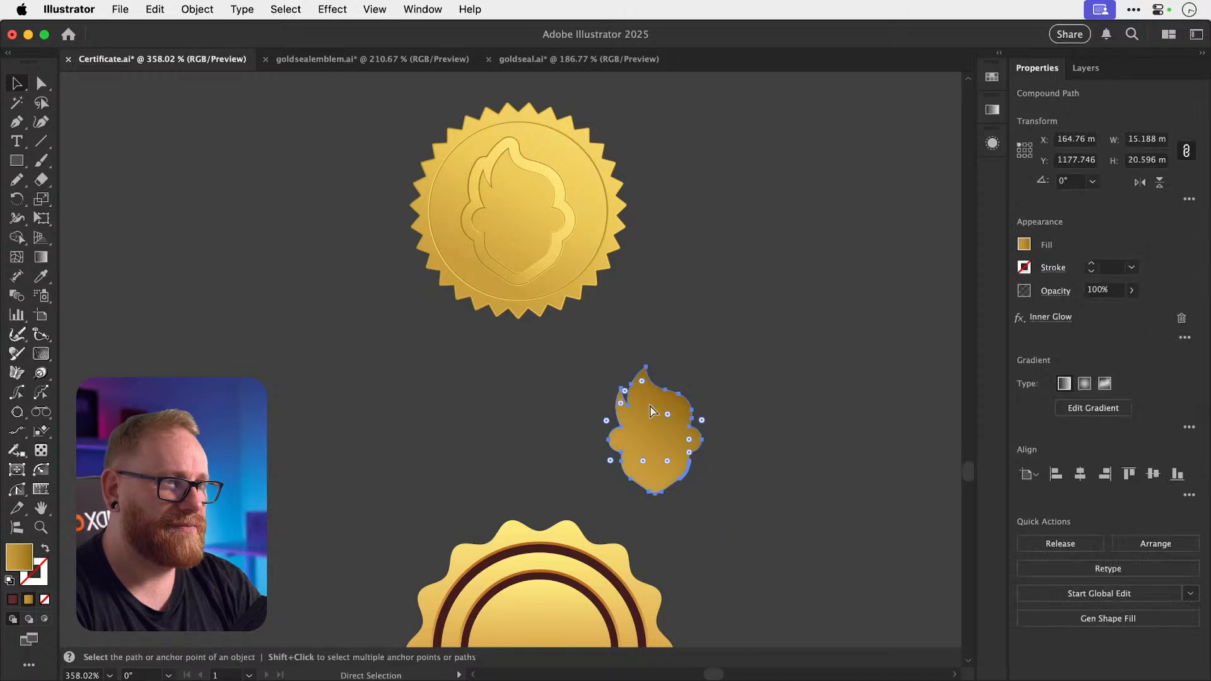
key(v)
Shift one ring of the badge right, reverting a stray inner-circle move.
scroll(670, 454, down, 8)
drag(576, 425, 517, 419)
key(super+z)
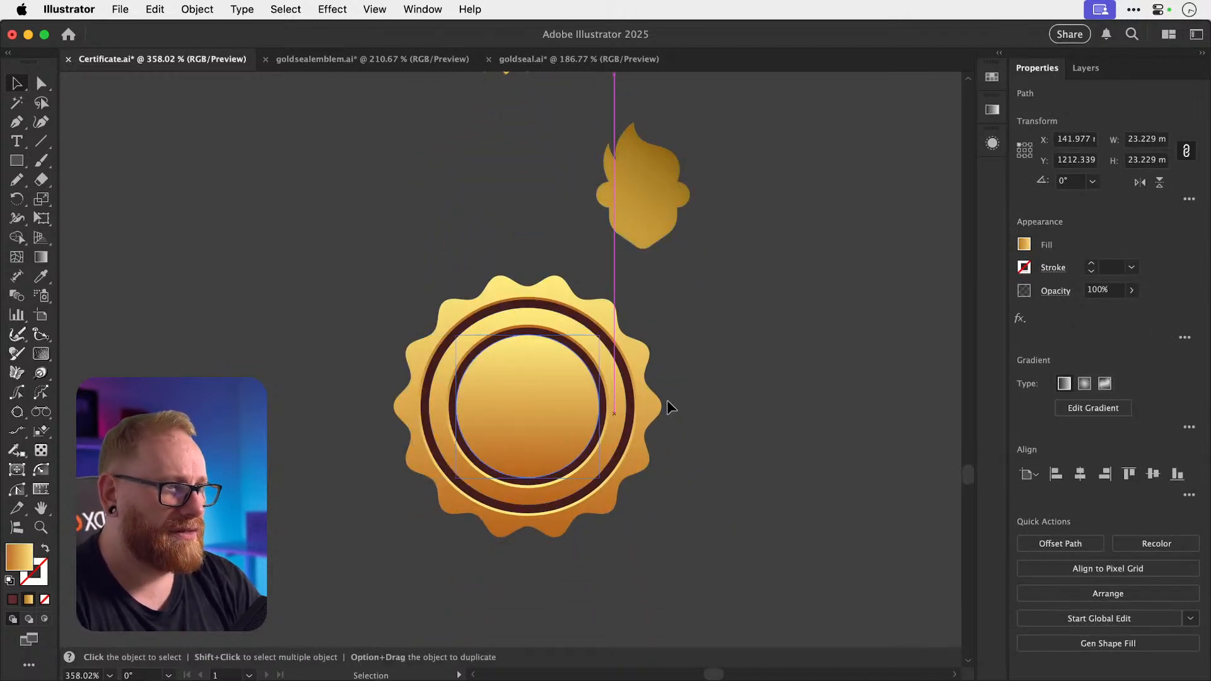
click(724, 452)
scroll(608, 457, up, 5)
drag(649, 383, 690, 380)
scroll(691, 379, down, 5)
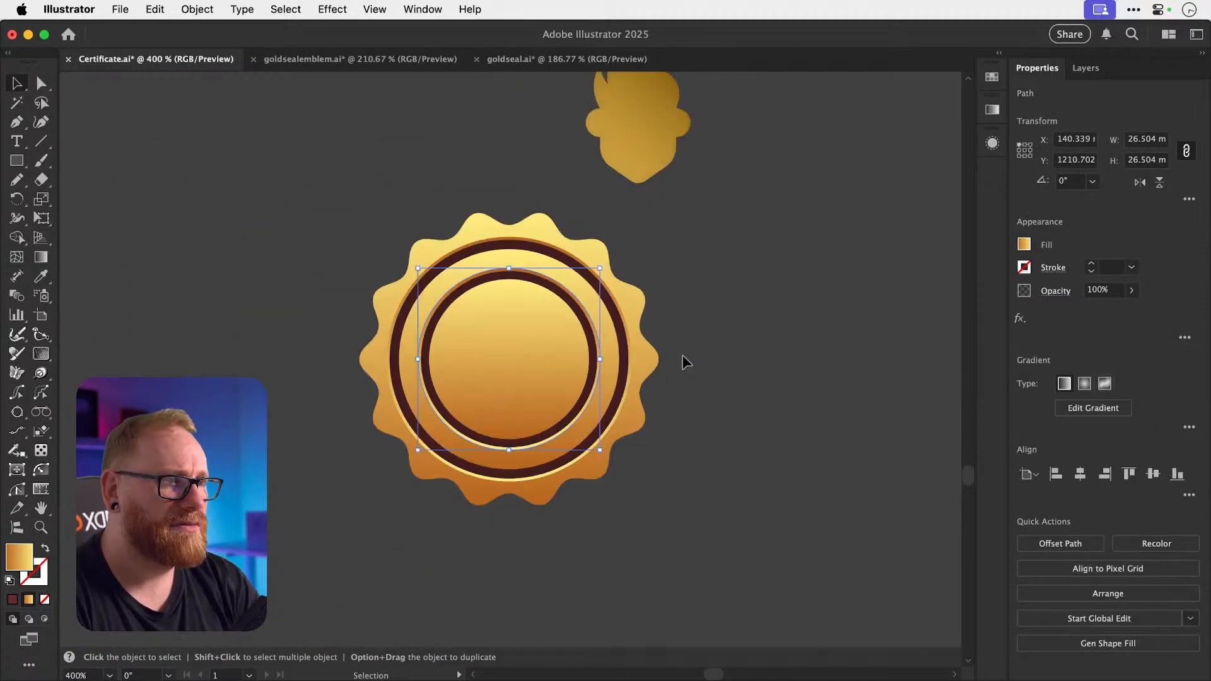
Give the head the inner circle's gradient and centre it in front of the circle.
click(642, 147)
key(i)
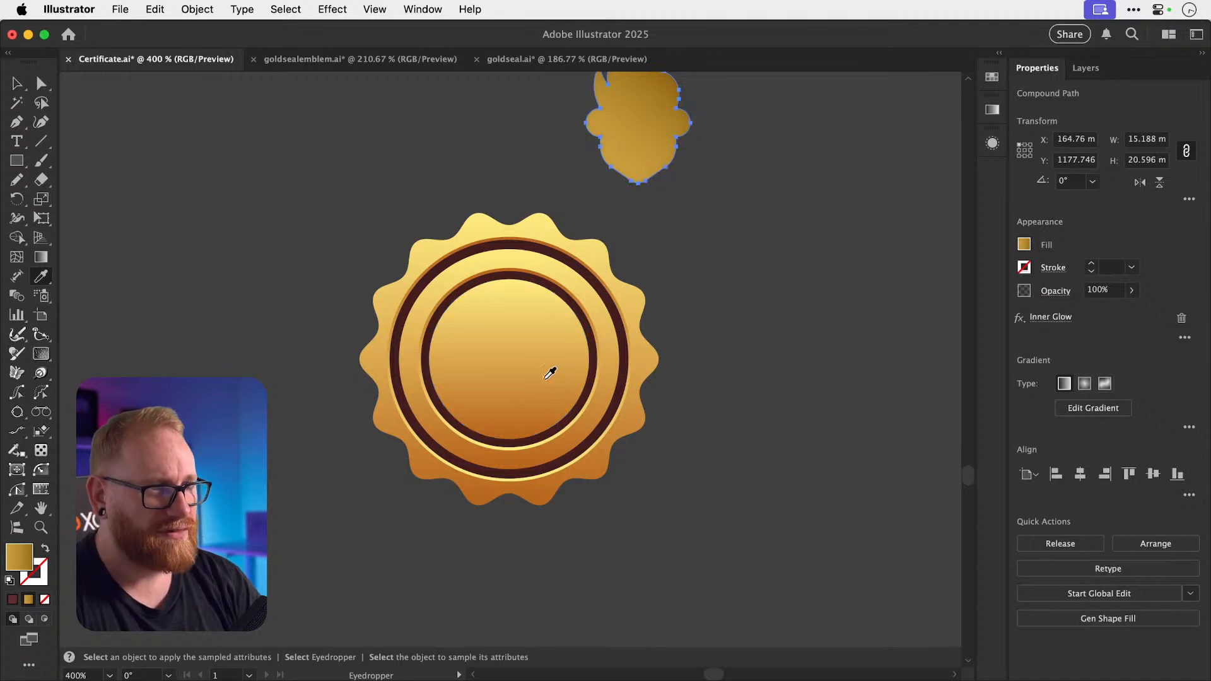
click(546, 378)
key(v)
drag(637, 146, 665, 421)
key(super+shift+bracketright)
key(super+shift+a)
key(z)
key(v)
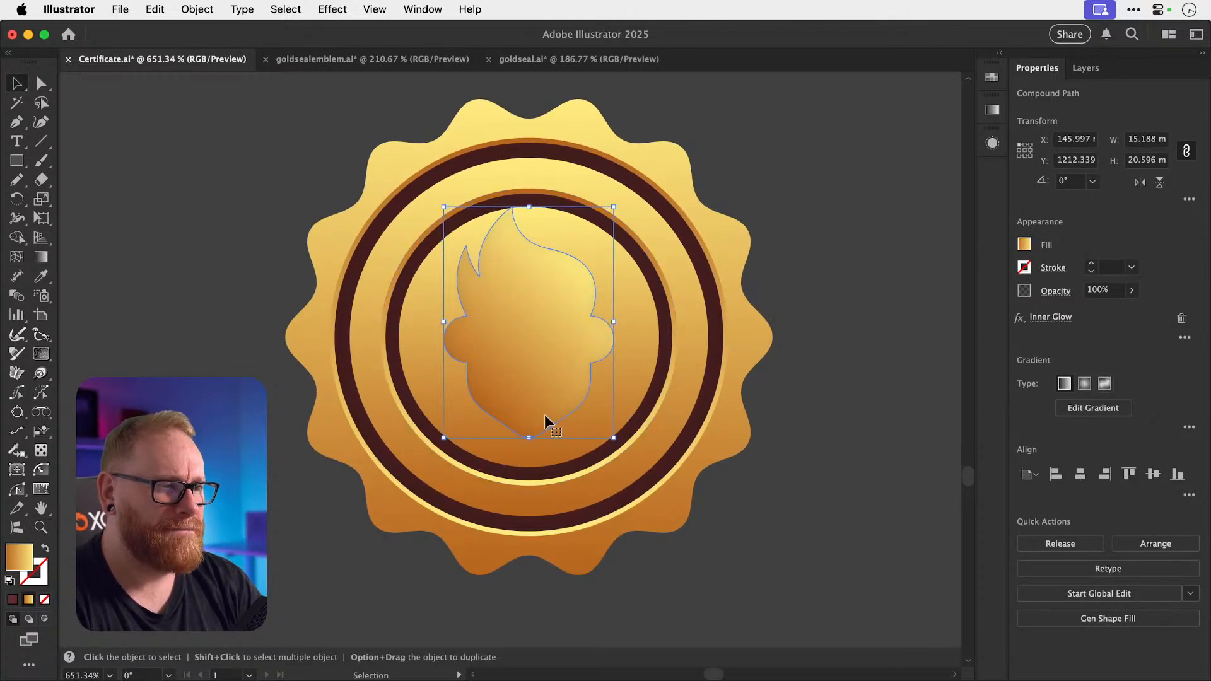
Give the head emblem a black outline aligned to the outside of its edge.
click(197, 9)
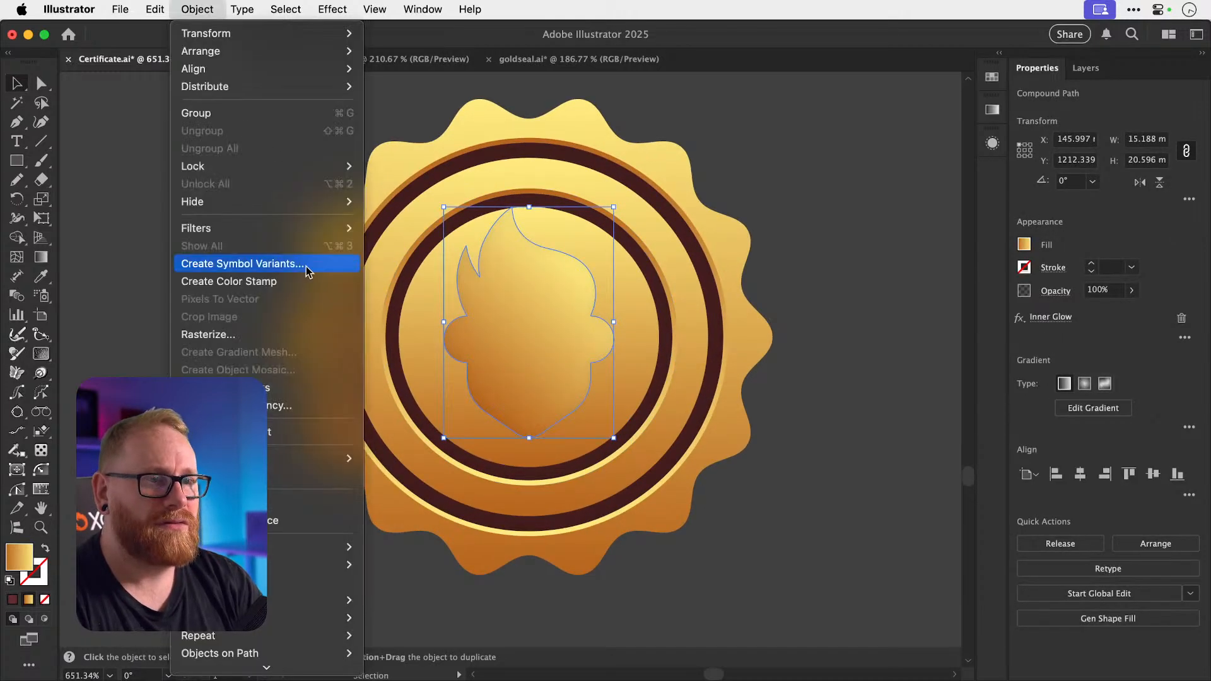
click(47, 579)
click(45, 578)
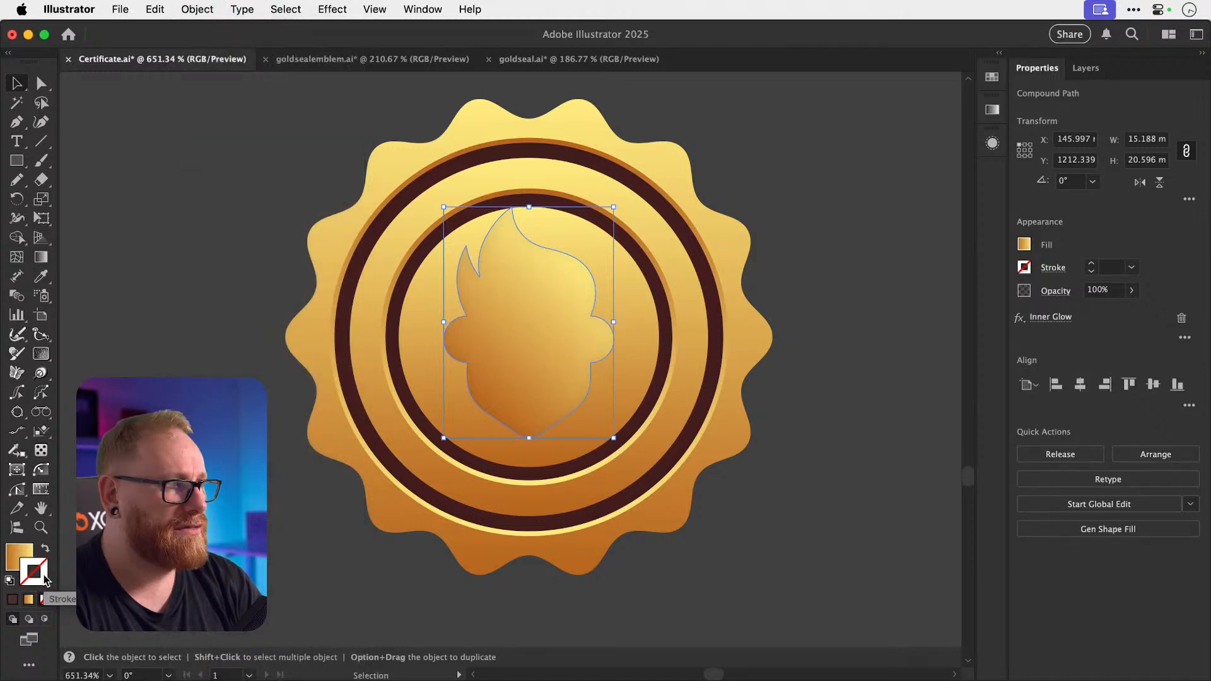
click(1093, 265)
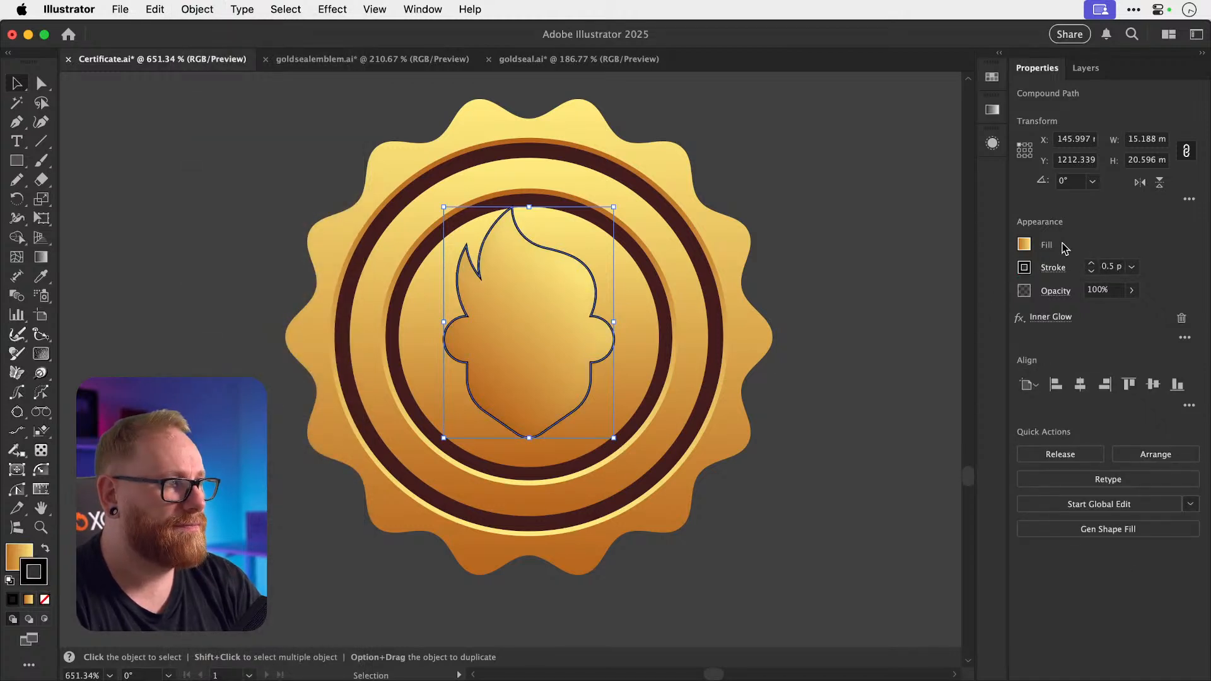
click(1048, 269)
click(984, 354)
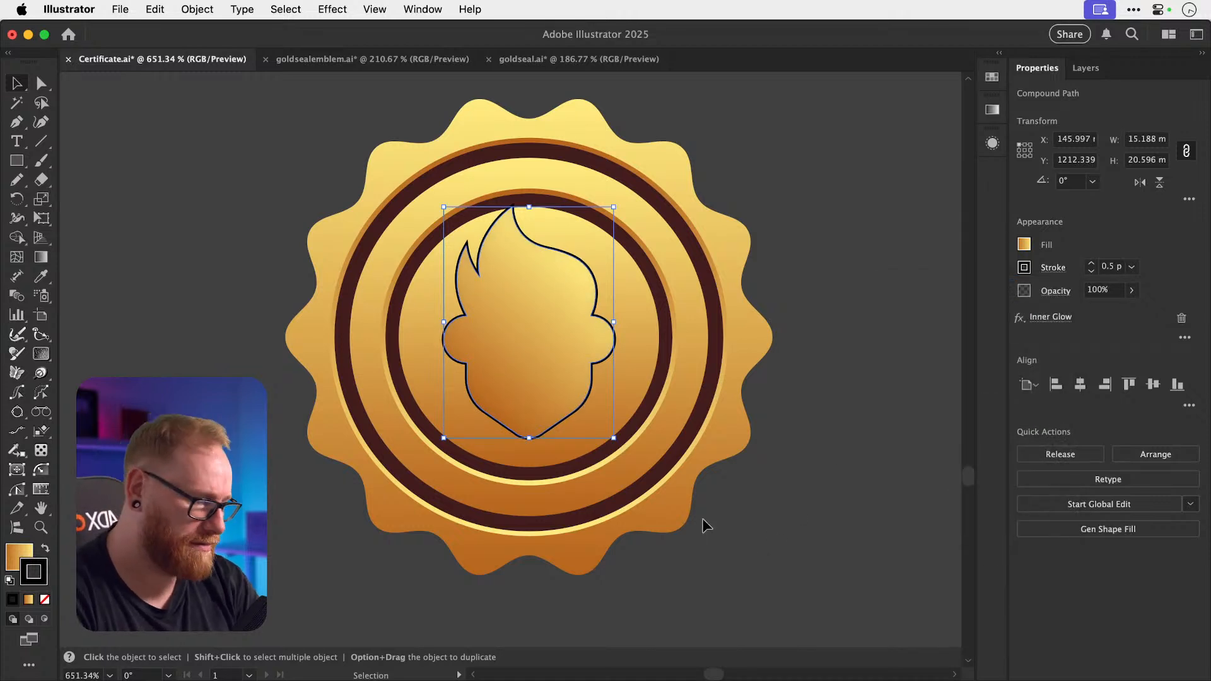
Use the Eyedropper to copy the seal's gold gradient appearance onto the head emblem.
key(i)
click(399, 394)
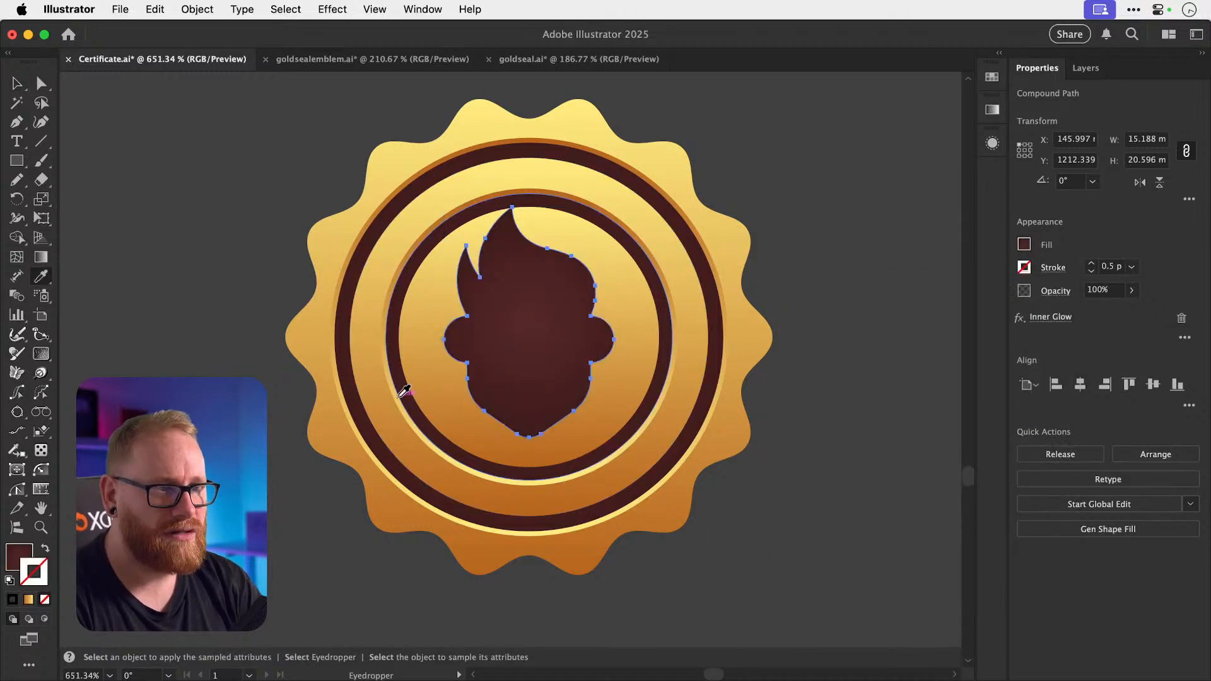
click(428, 419)
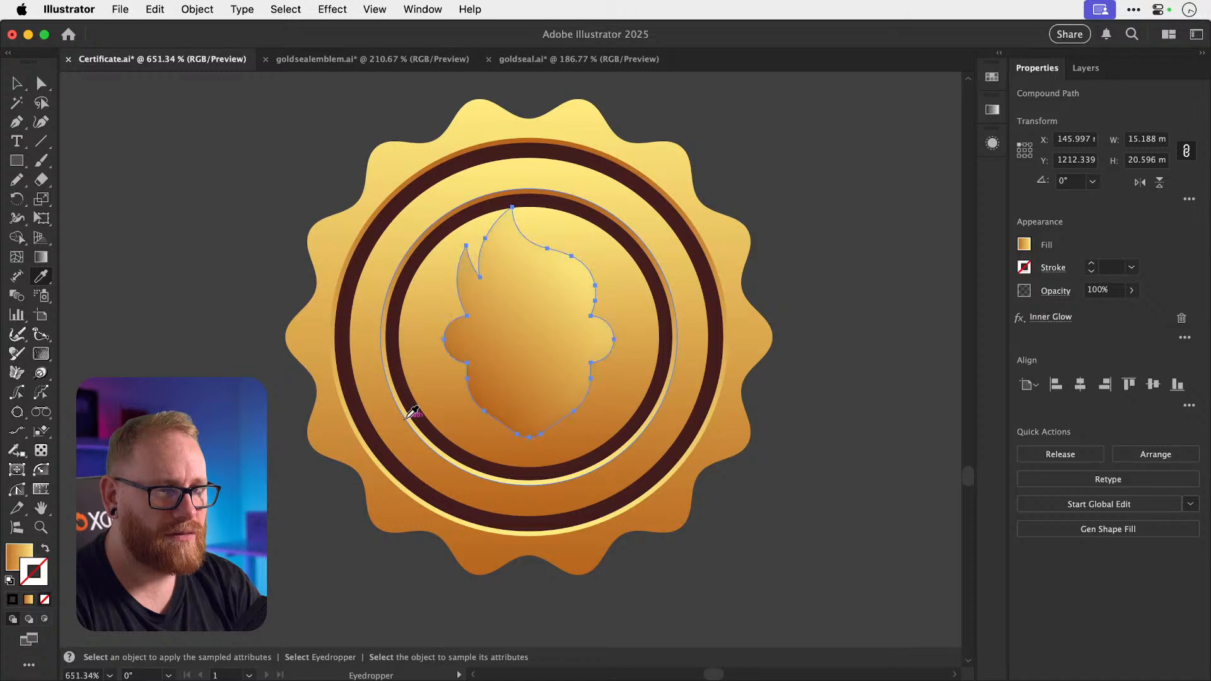
click(413, 411)
key(v)
click(403, 417)
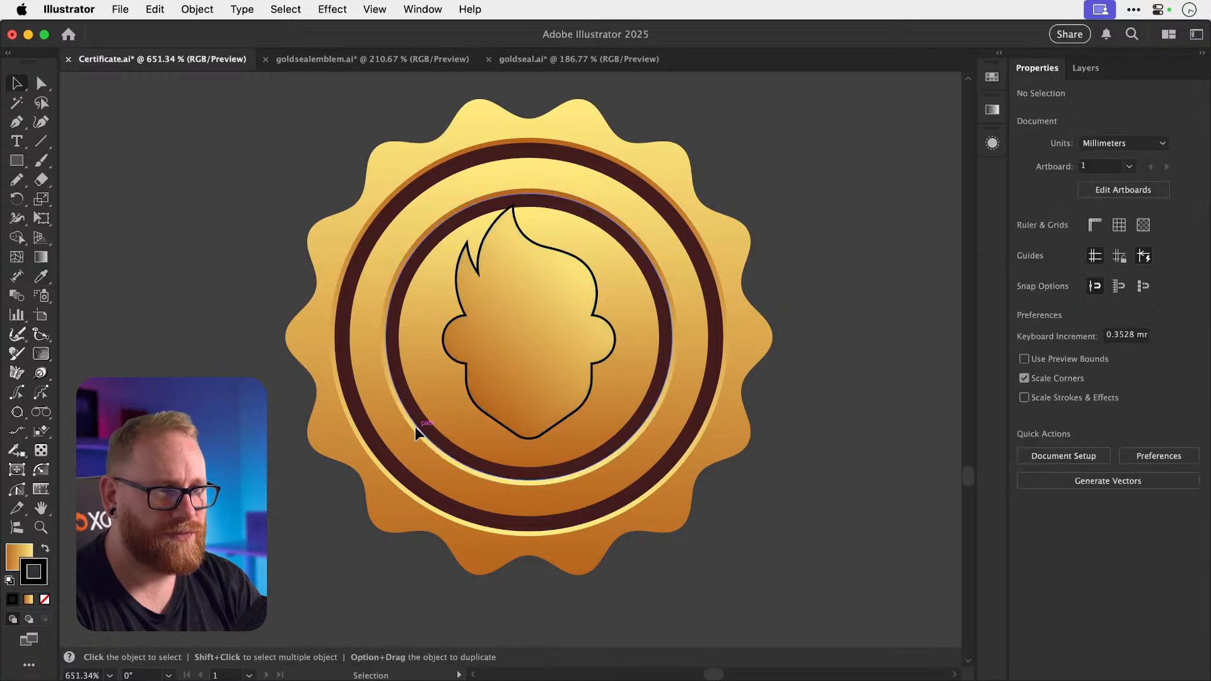
Move the gold disc aside to inspect it, then undo it back into place.
click(415, 426)
key(super+shift+a)
drag(418, 436, 451, 471)
key(super+z)
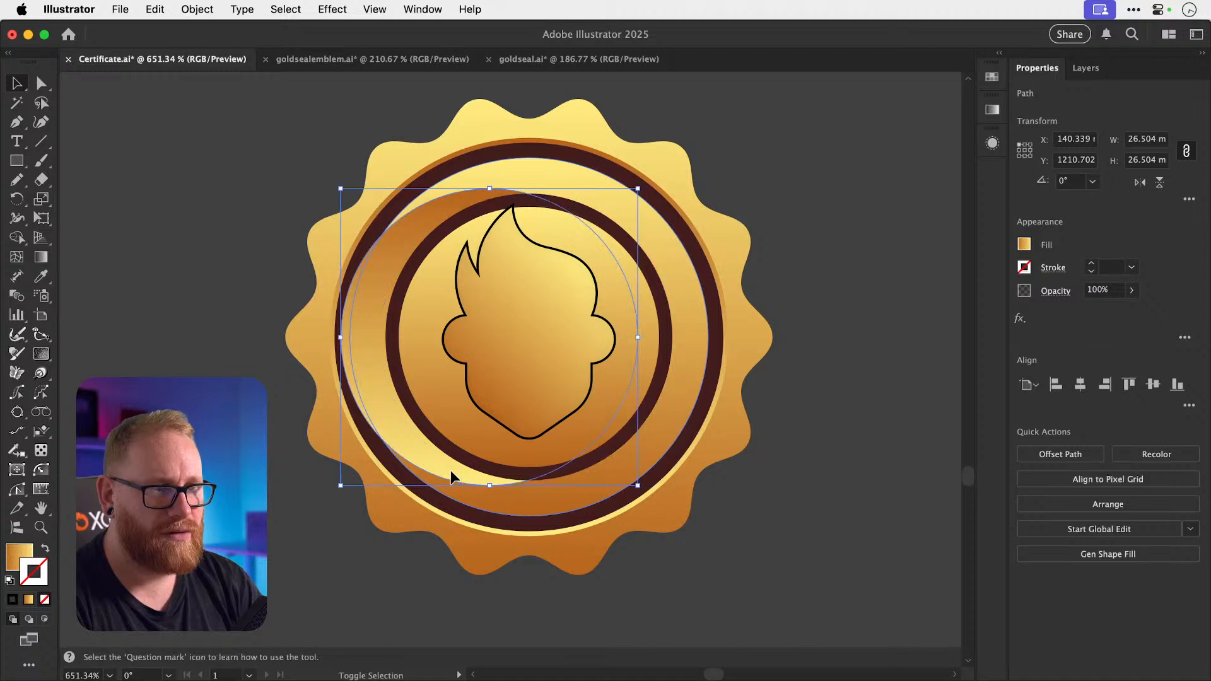
key(super+z)
Save the gold disc's gradient as a new swatch named Gold Gradient 2.
click(992, 77)
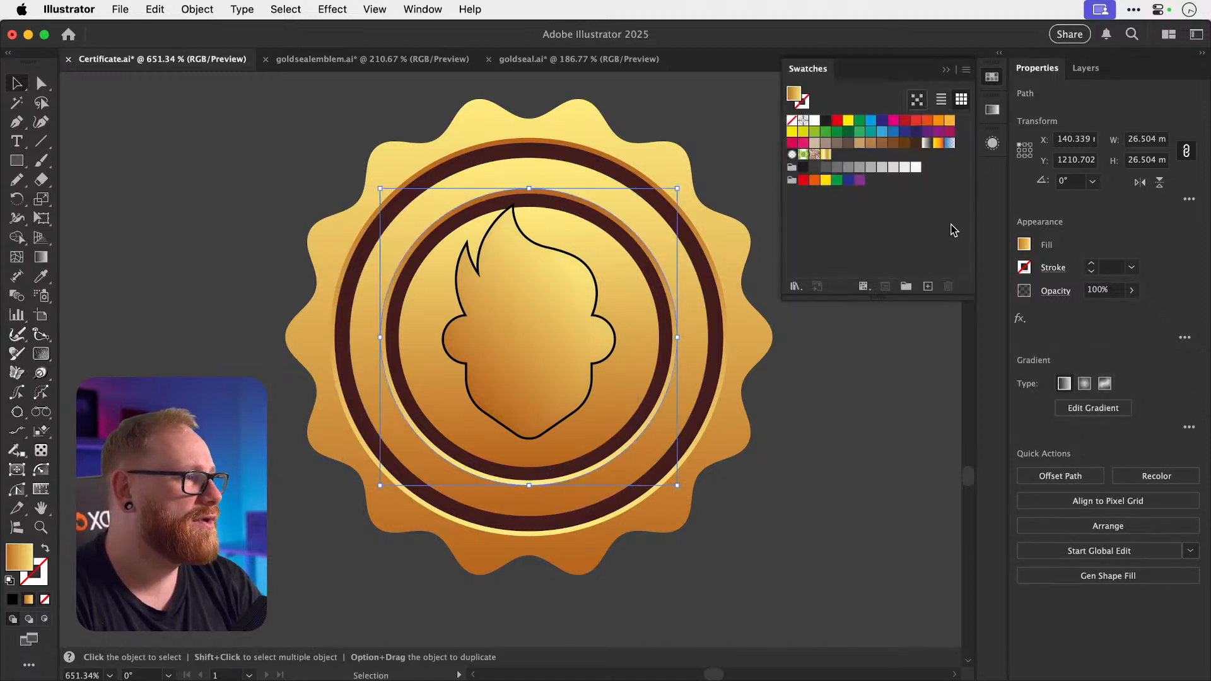
click(927, 289)
text(Gold Gradient 2)
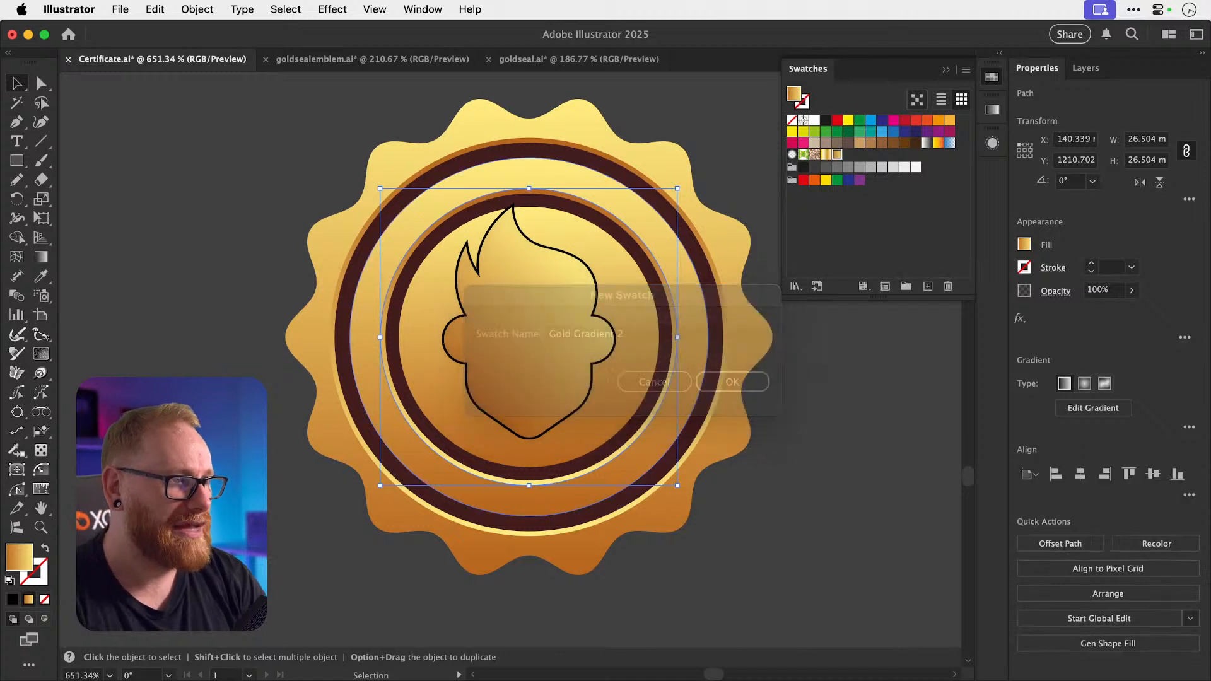
key(Return)
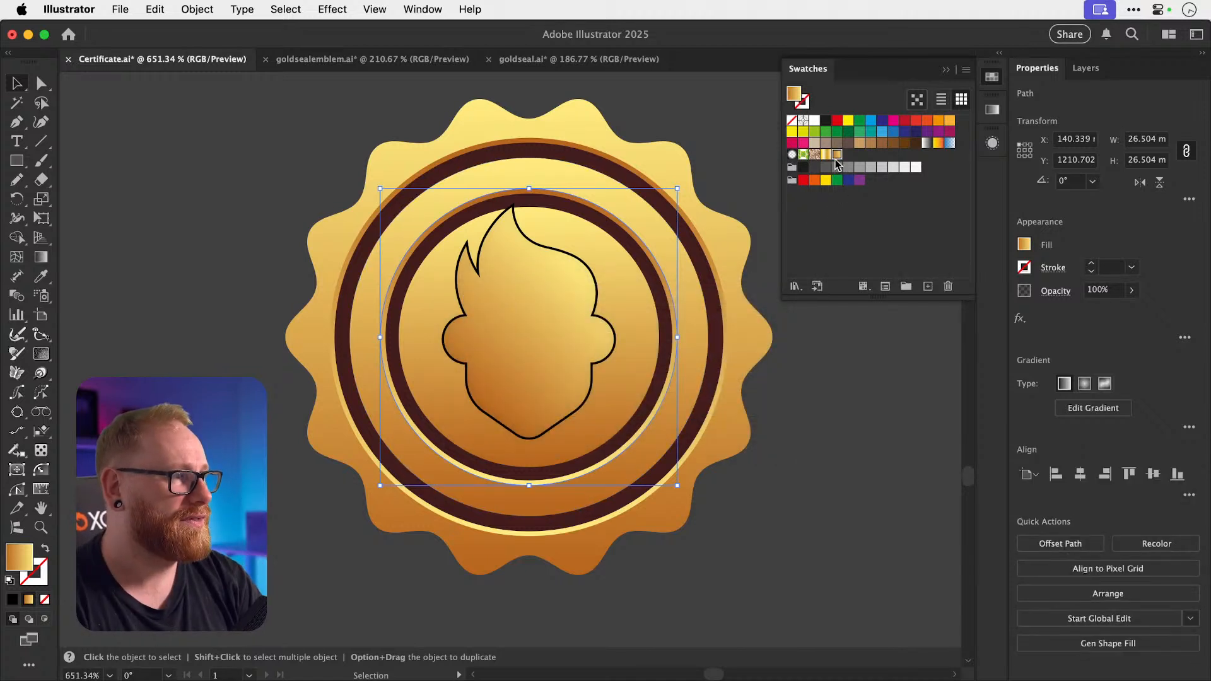
double_click(837, 156)
key(Right)
key(Return)
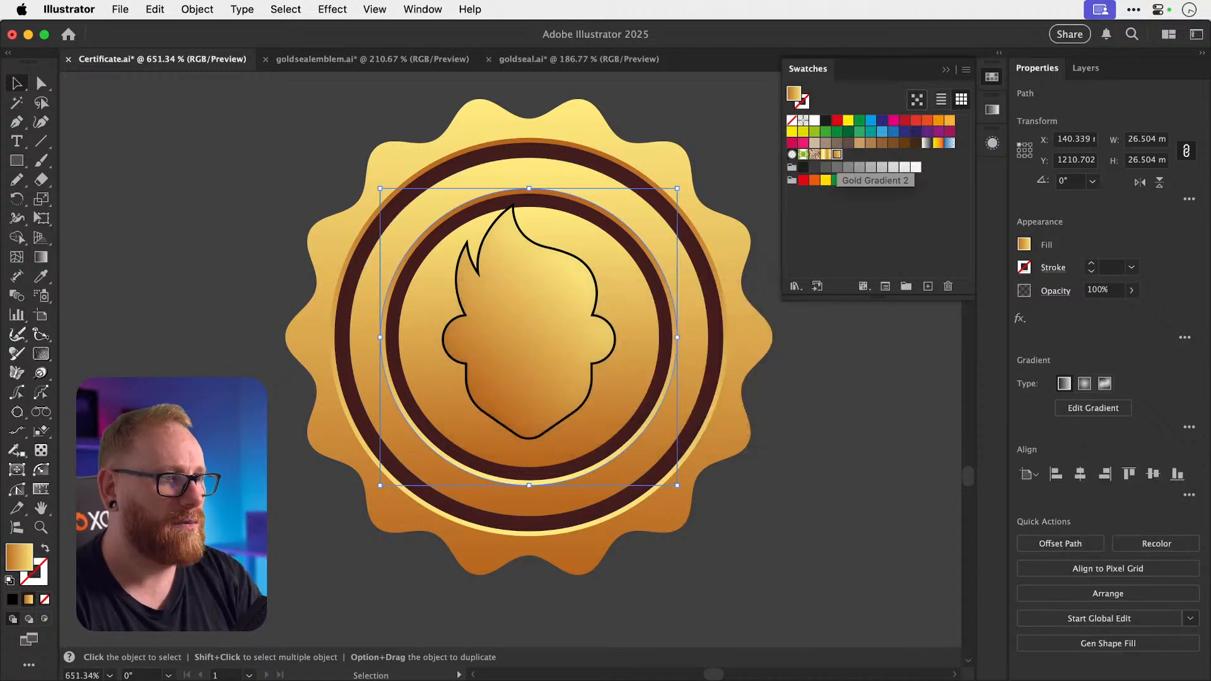
Fill the head emblem with Gold Gradient 2 and raise its stroke to 1 pt.
click(495, 413)
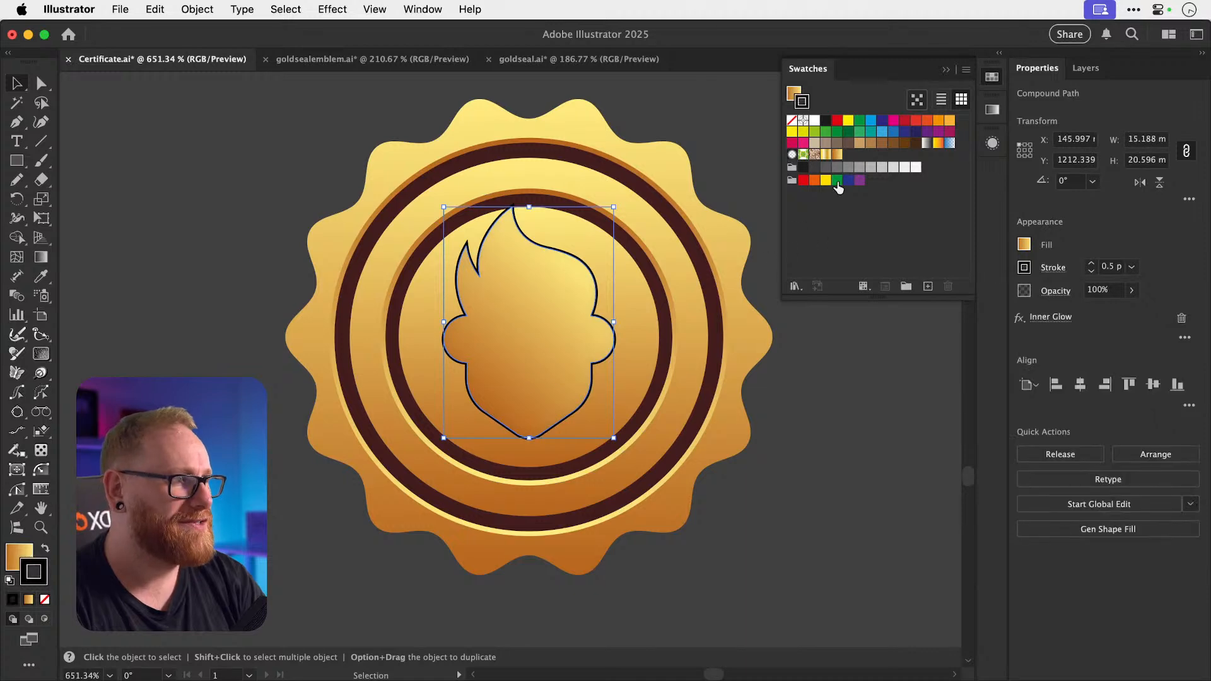
click(838, 157)
scroll(509, 364, up, 3)
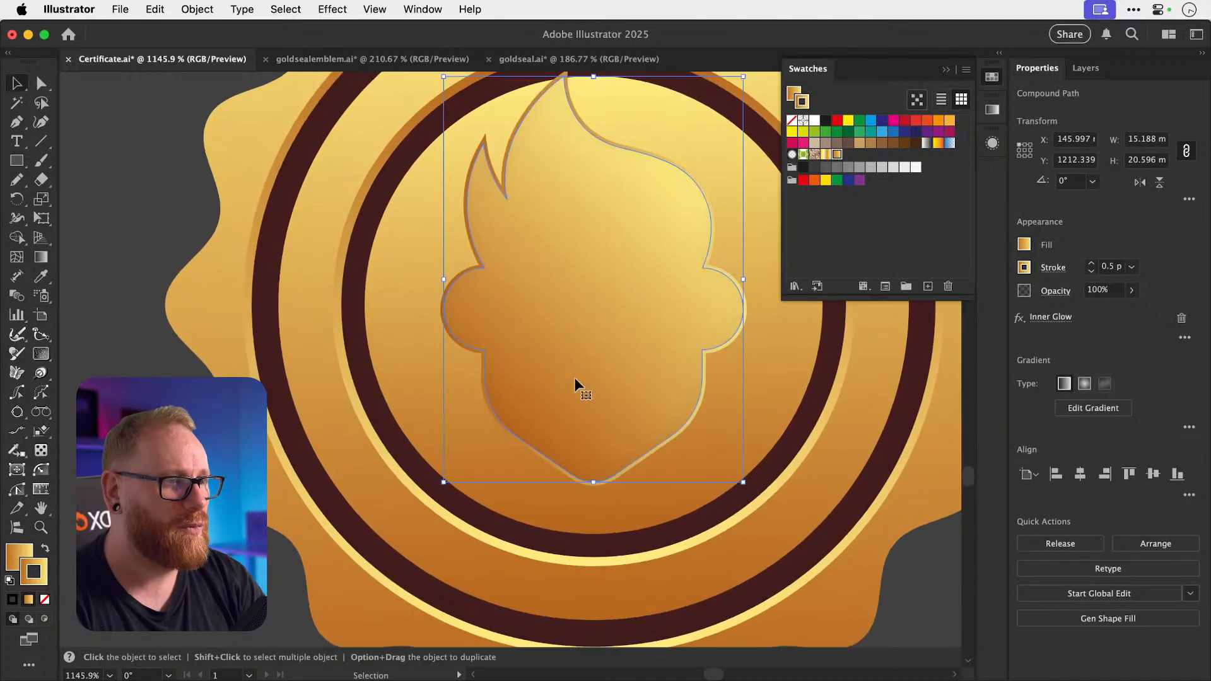
click(1092, 267)
click(1052, 268)
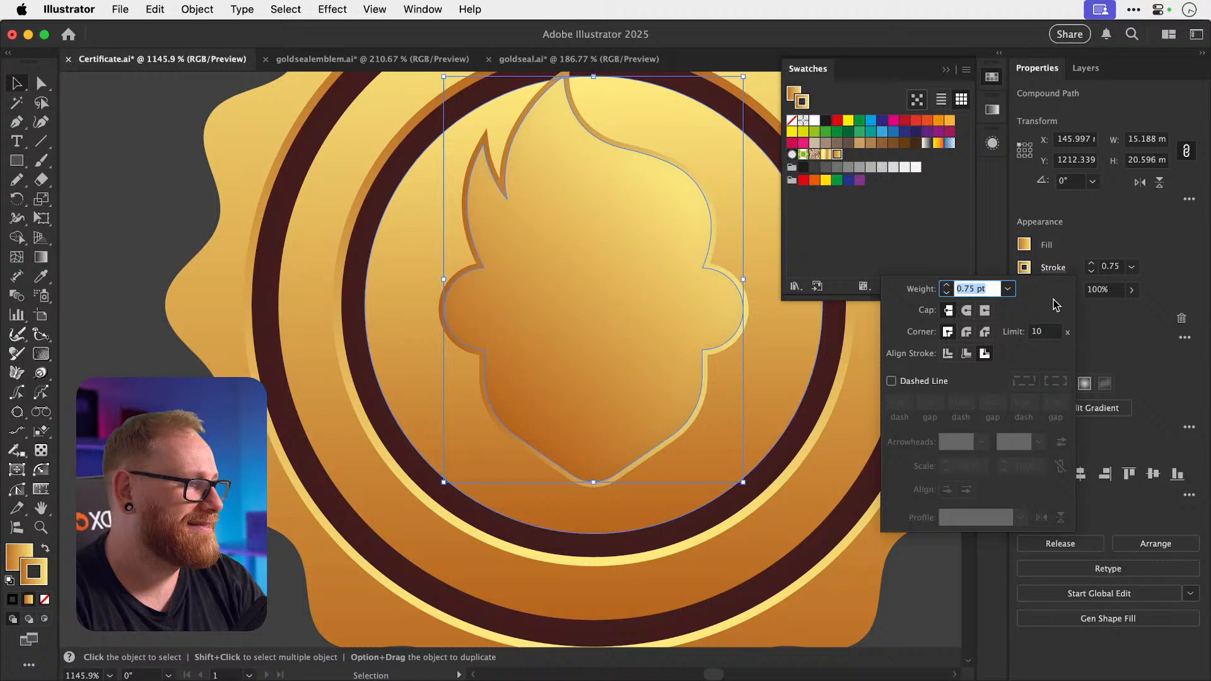
click(1091, 263)
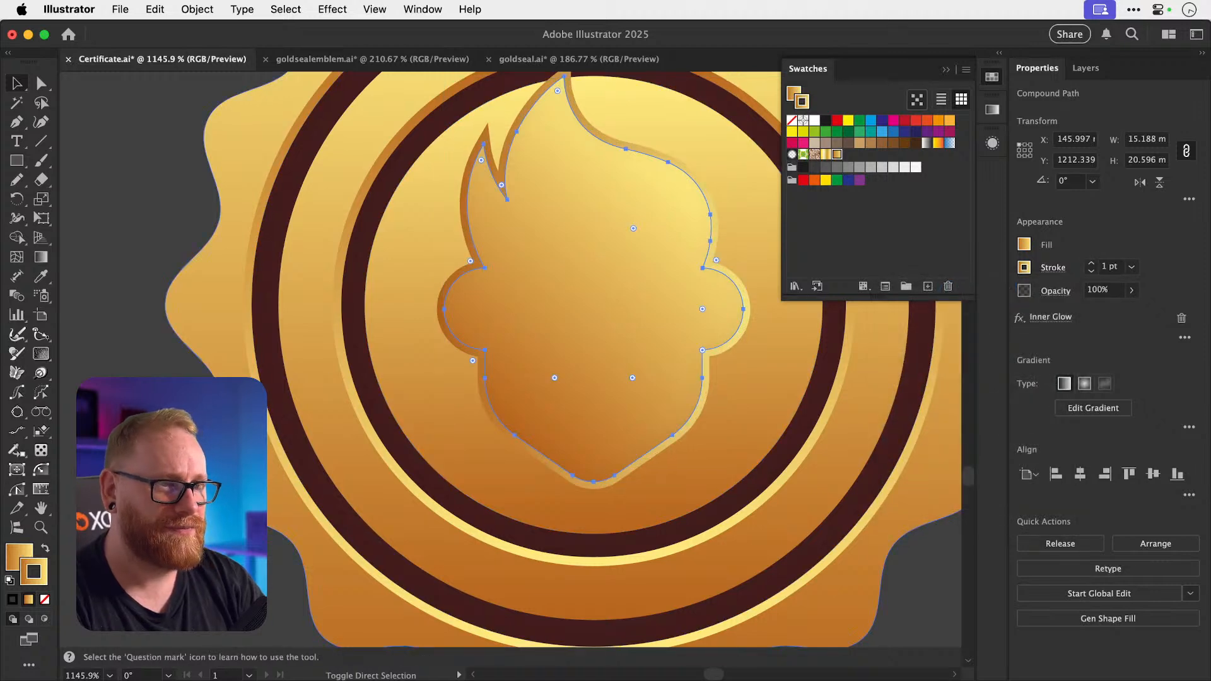
Set the head emblem's gradient angle to 45° and reverse the gradient.
click(996, 112)
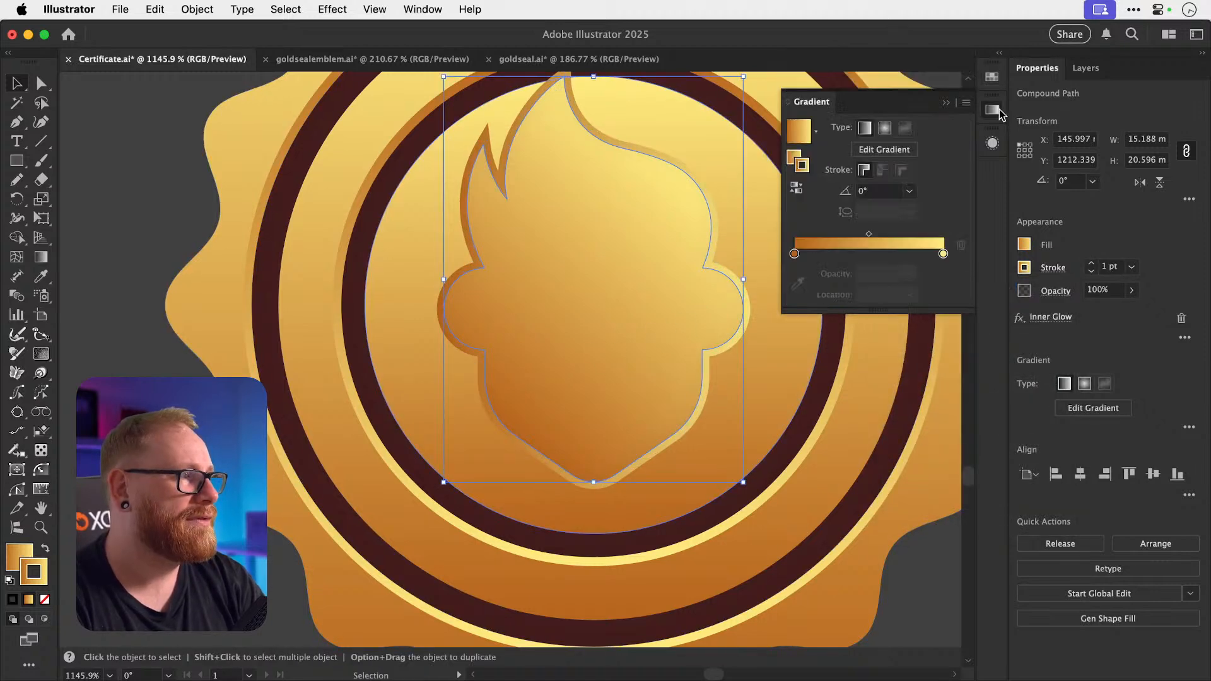
click(885, 189)
text(4)
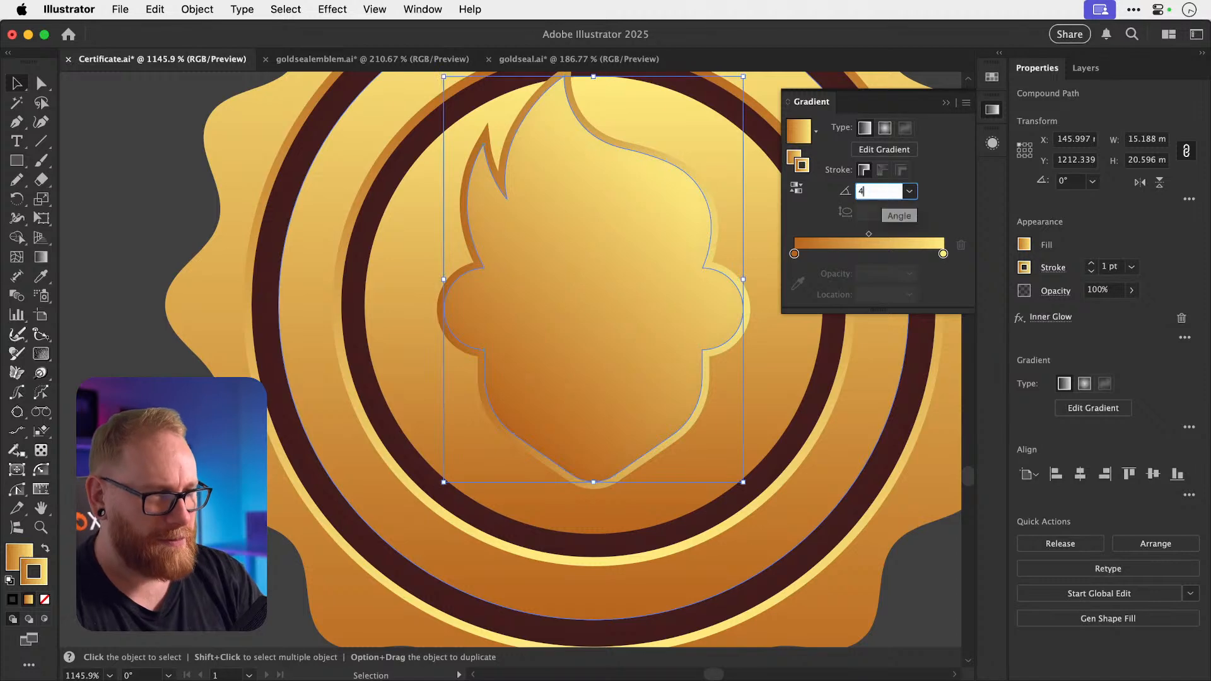
key(Return)
click(882, 191)
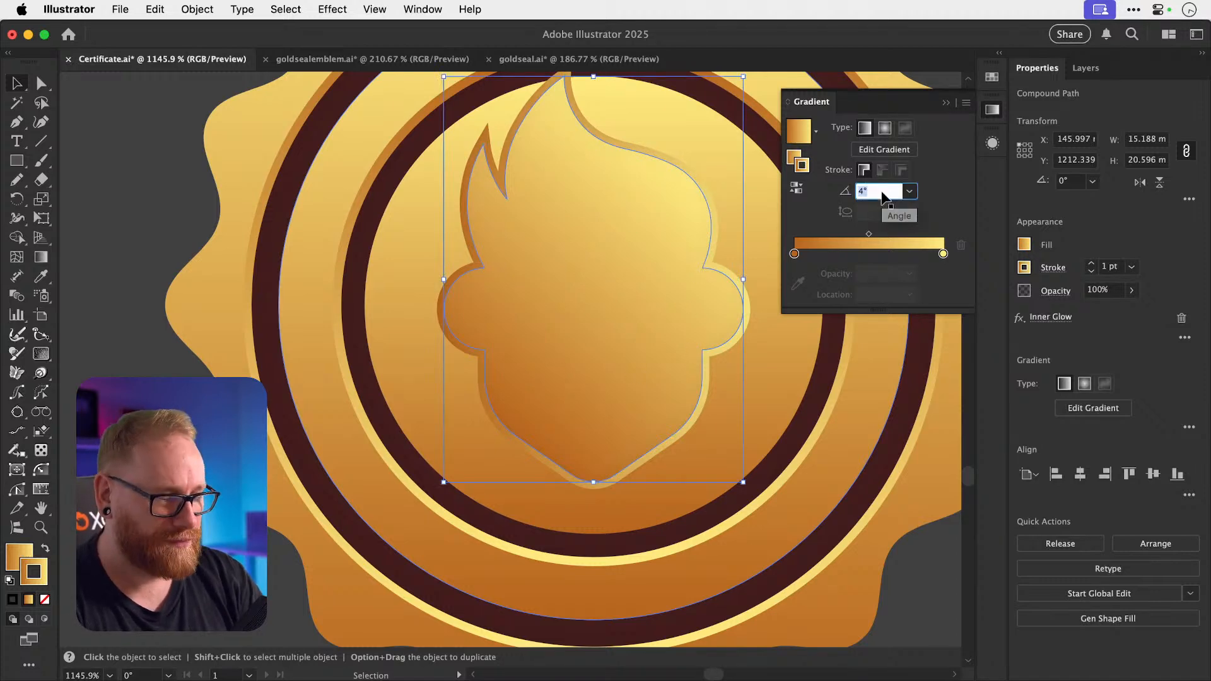
text(45)
key(Return)
super+click(281, 518)
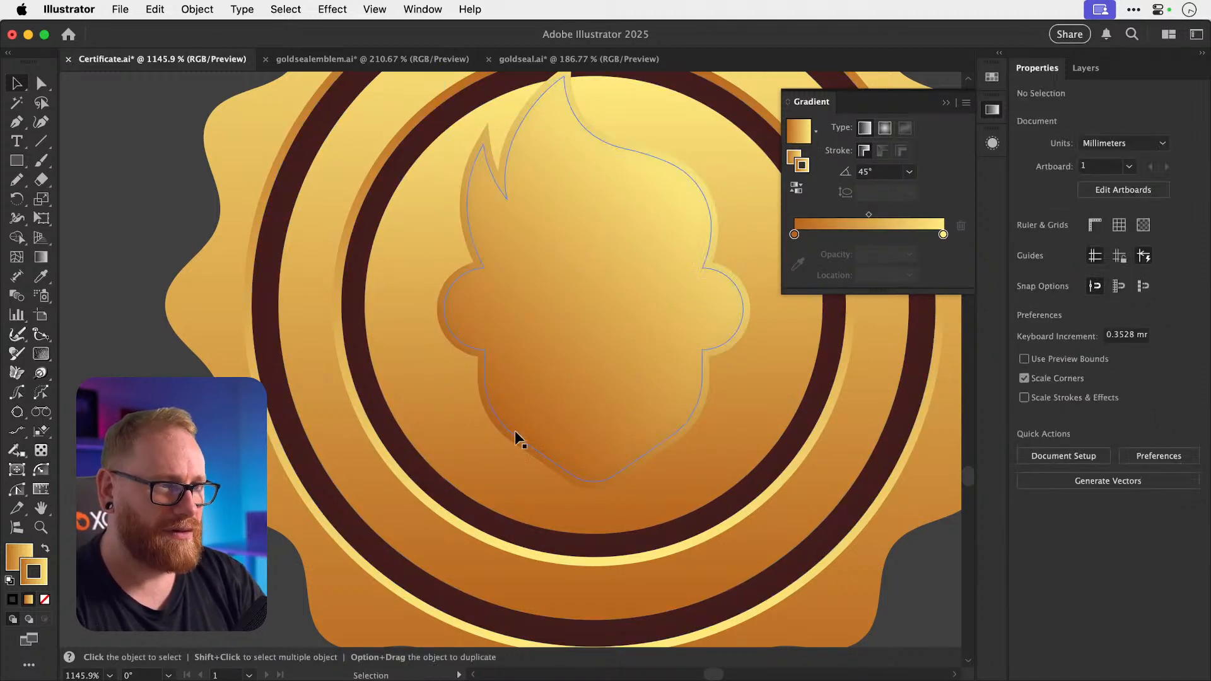
click(589, 386)
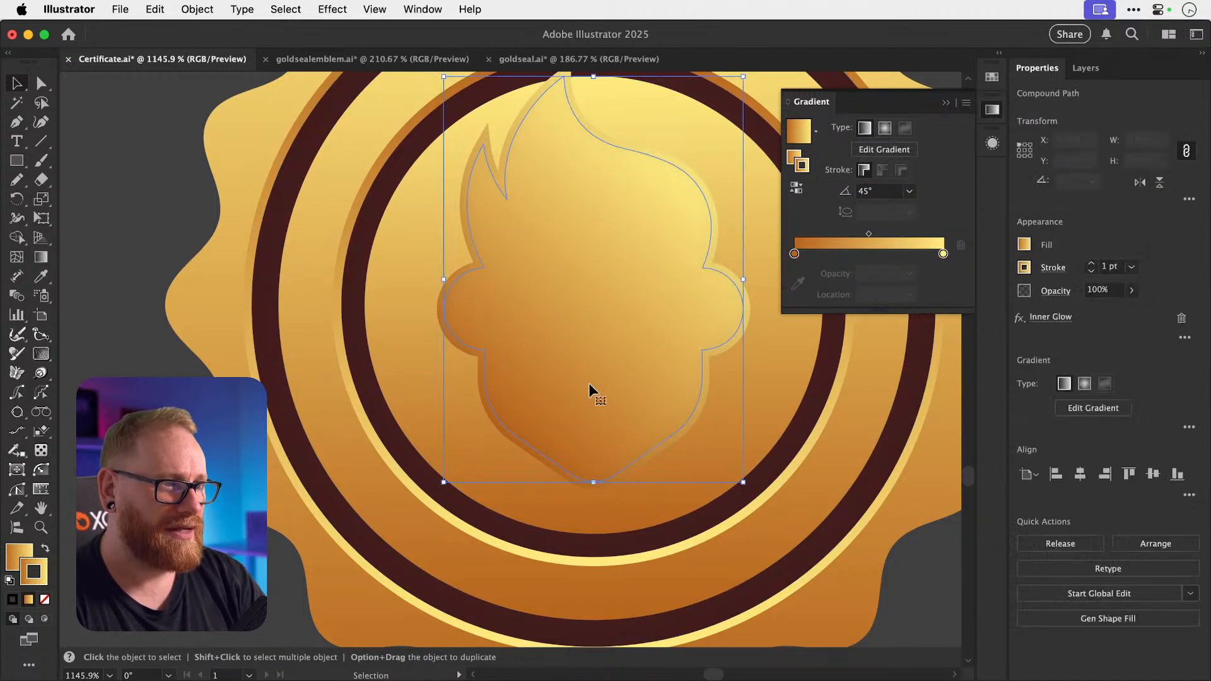
click(797, 187)
key(shift+super+a)
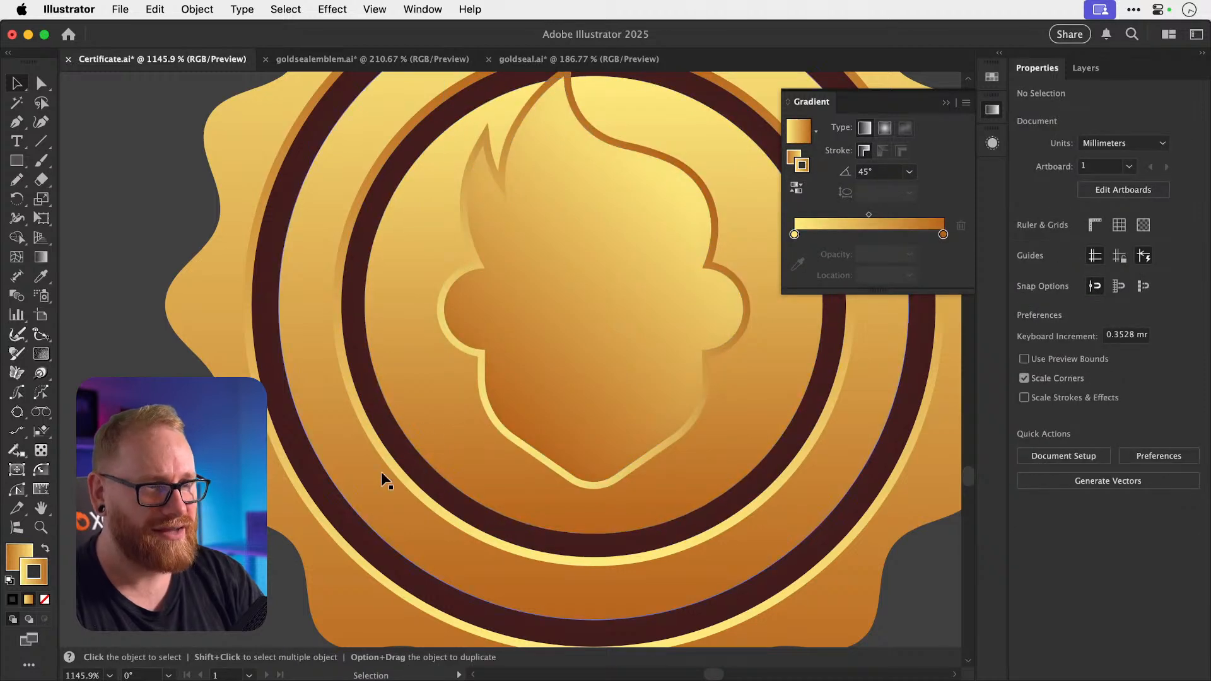
Zoom out to view the whole seal and reselect the head emblem for scaling.
key(super+minus)
key(super+minus)
key(super+minus)
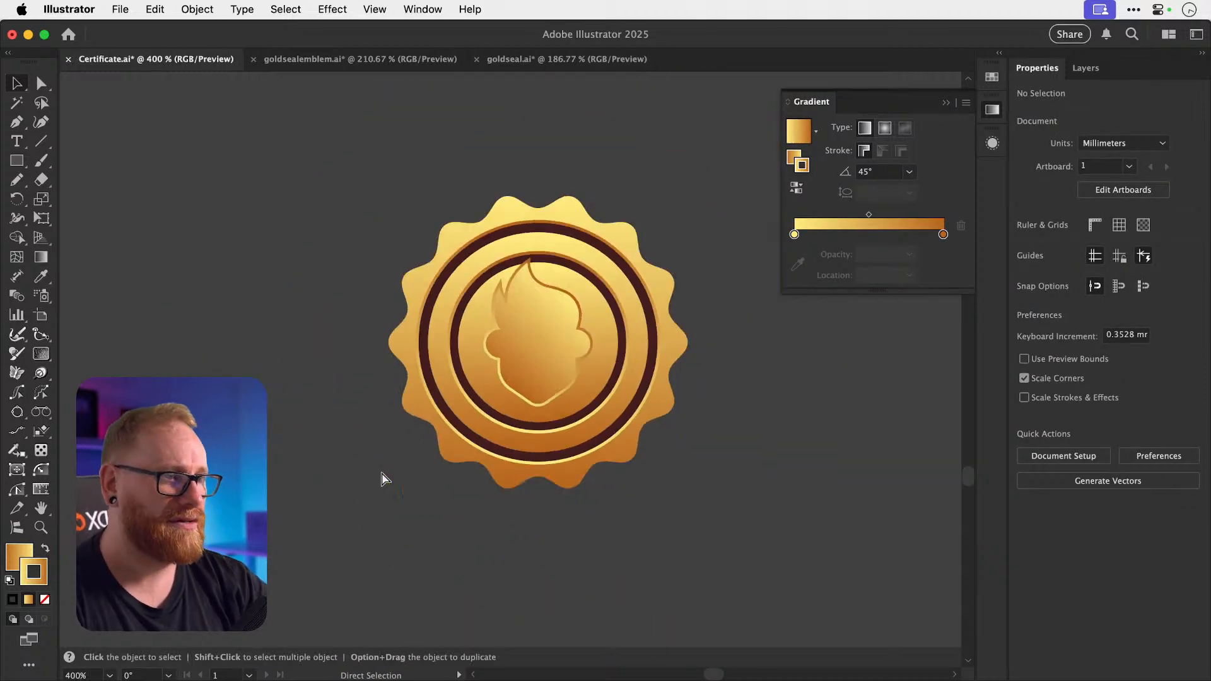
scroll(570, 473, up, 3)
scroll(570, 473, right, 2)
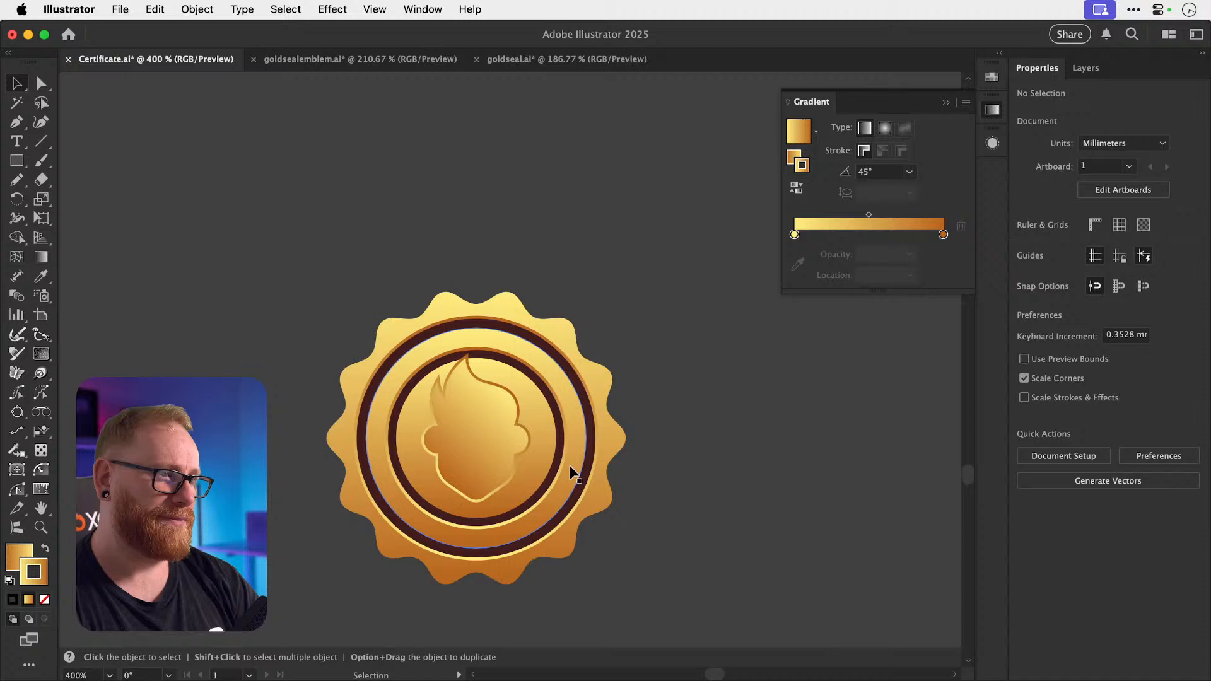
click(481, 473)
key(s)
key(shift+super+a)
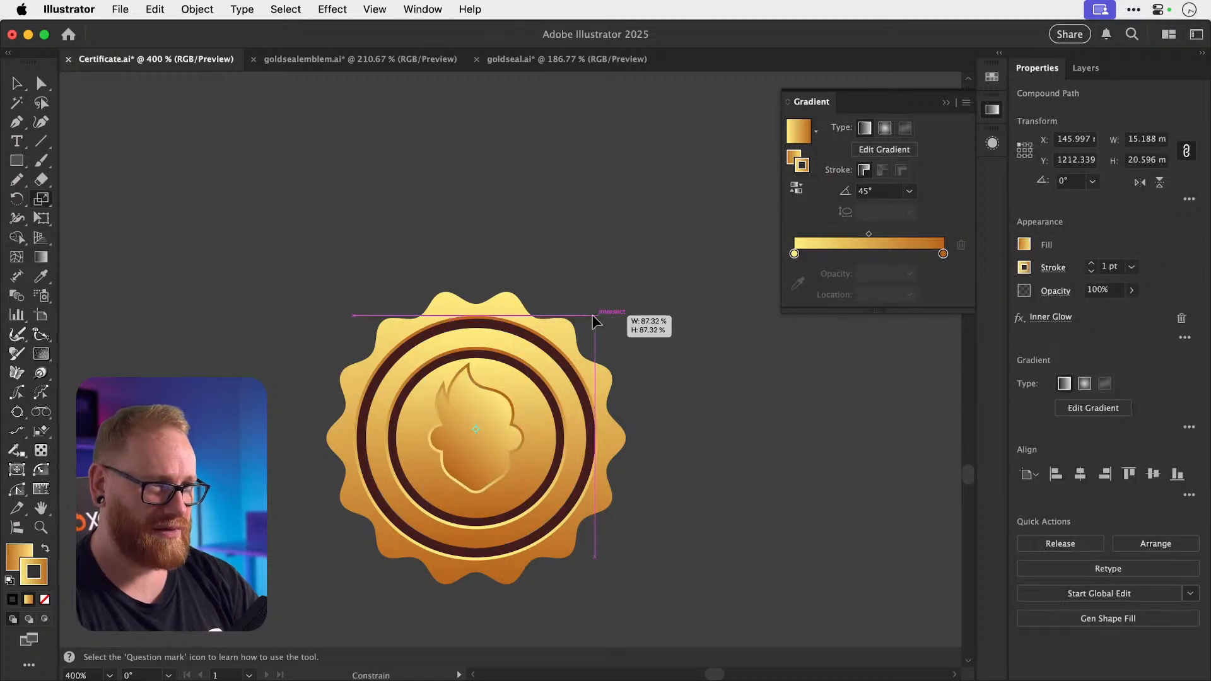
Vertically centre the head emblem within the seal's inner circle.
key(v)
click(481, 464)
shift+click(532, 456)
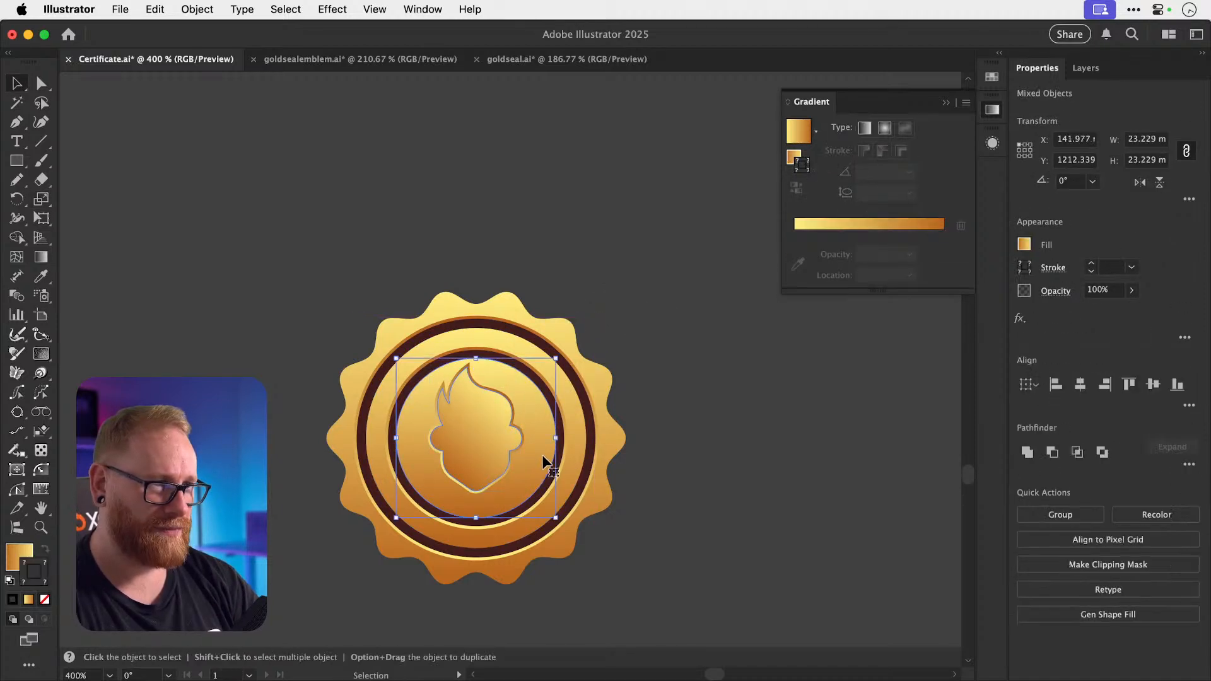
click(1152, 384)
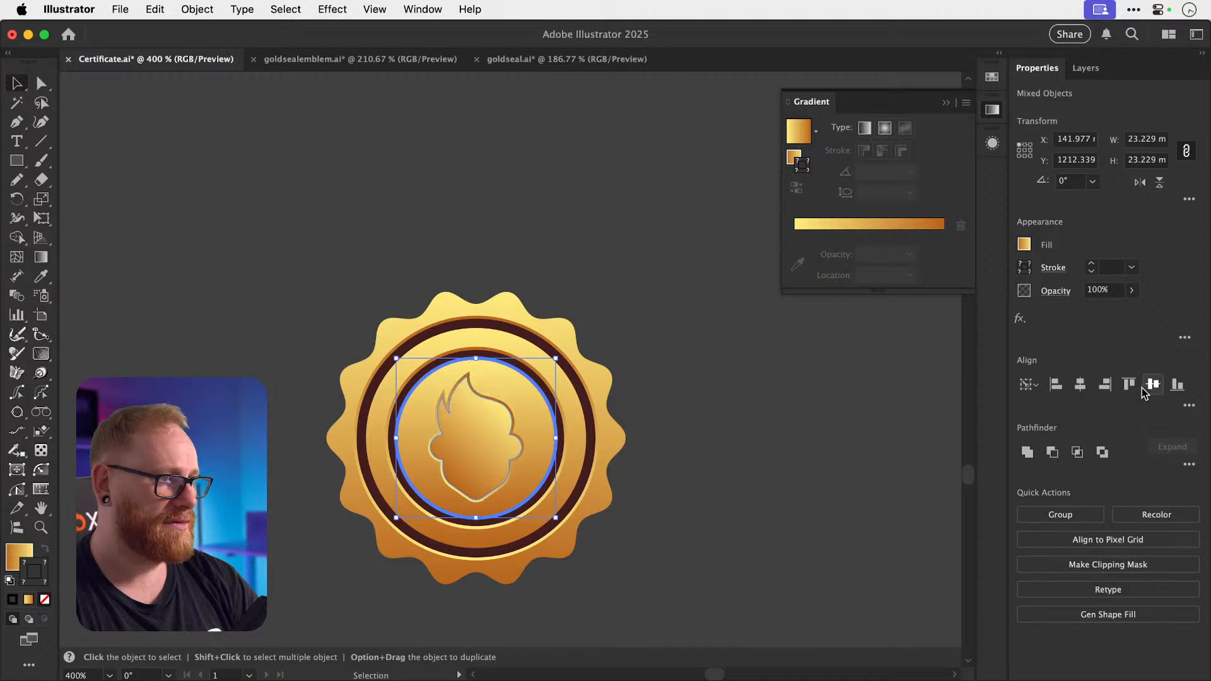
key(shift+super+a)
key(a)
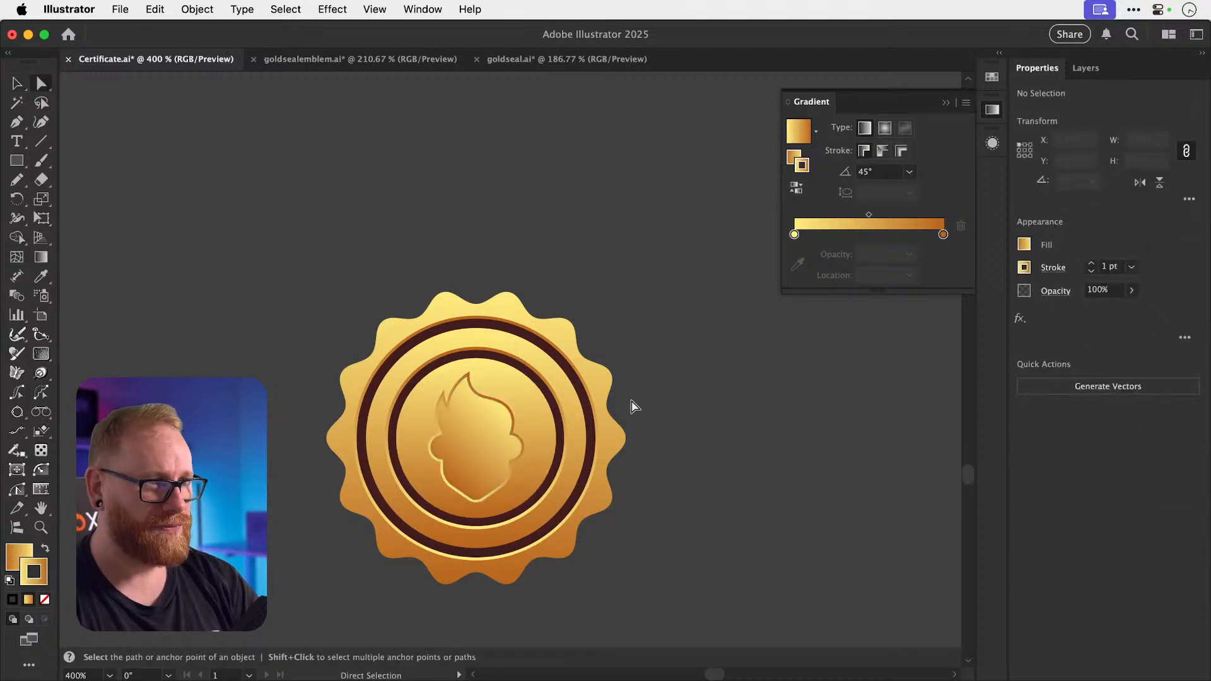
key(v)
Delete the lower seal's inner gold circle, maroon inner ring and inner gradient circle.
key(super+minus)
key(super+minus)
key(super+minus)
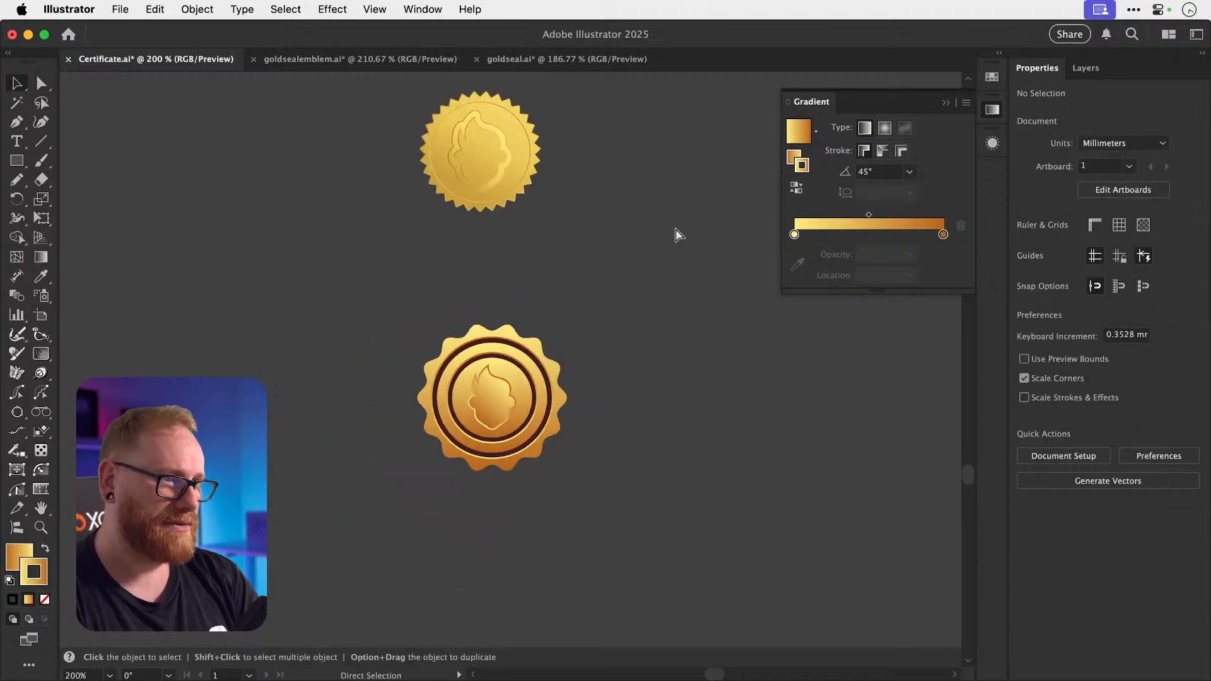
drag(368, 326, 616, 528)
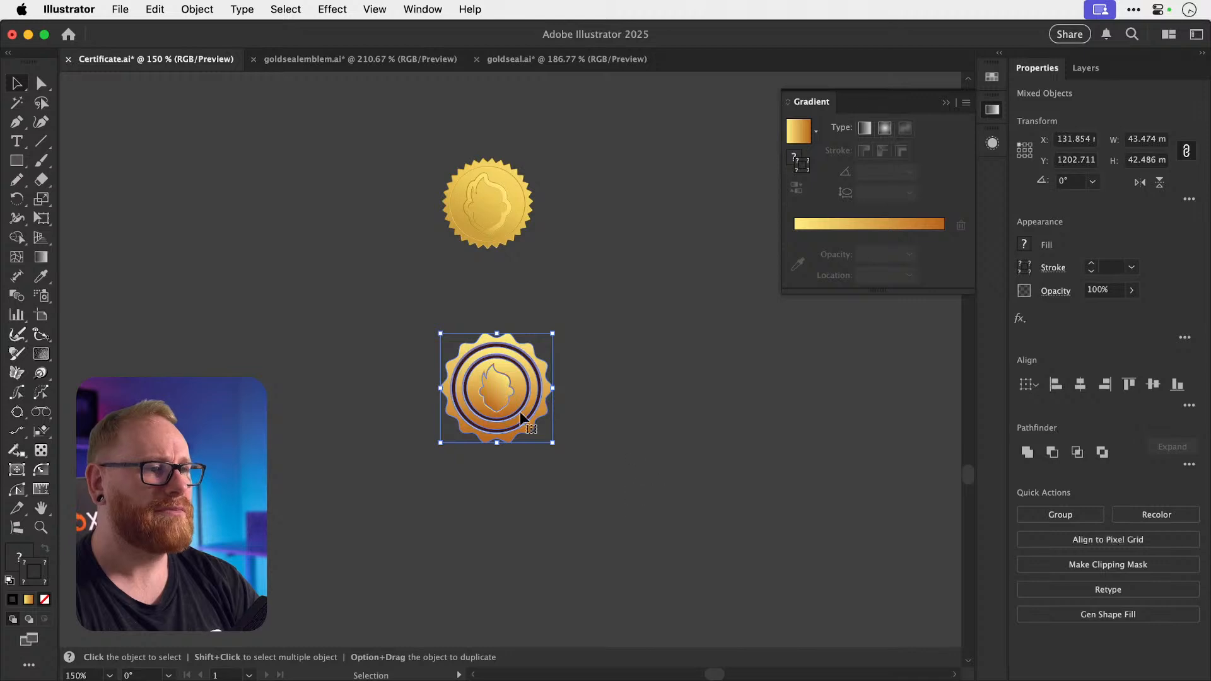
key(shift+super+a)
key(z)
drag(480, 374, 687, 379)
key(v)
click(623, 414)
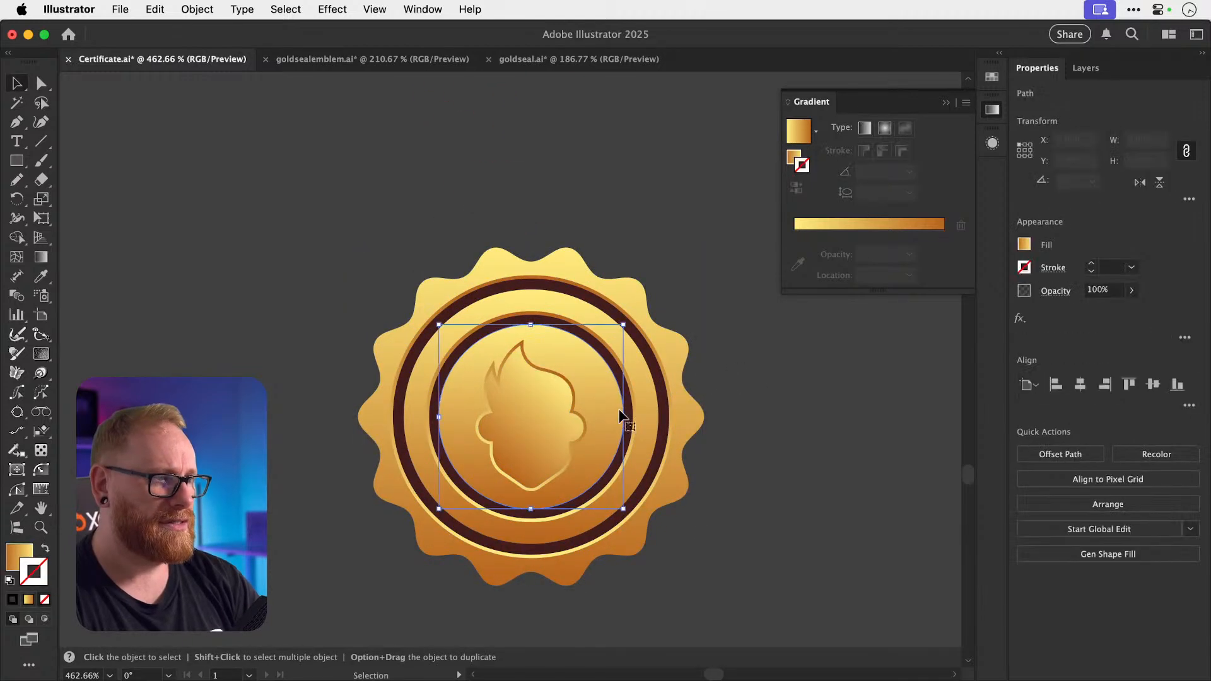
key(Delete)
click(626, 411)
key(Delete)
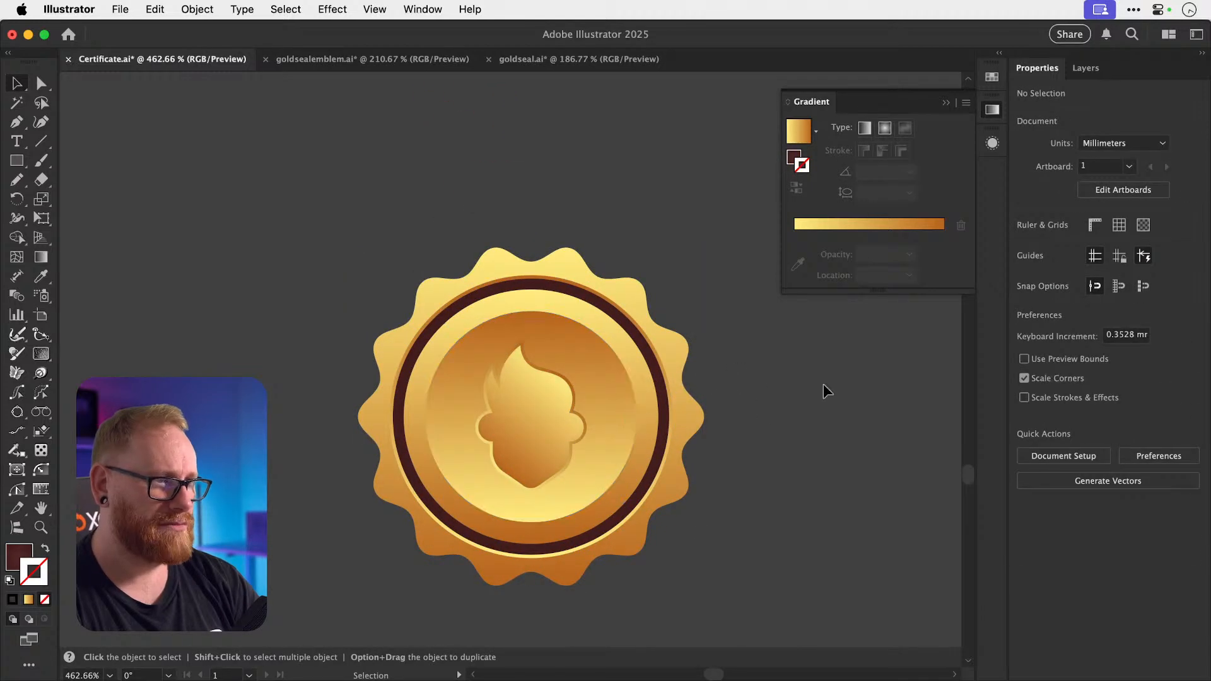
click(622, 412)
key(Delete)
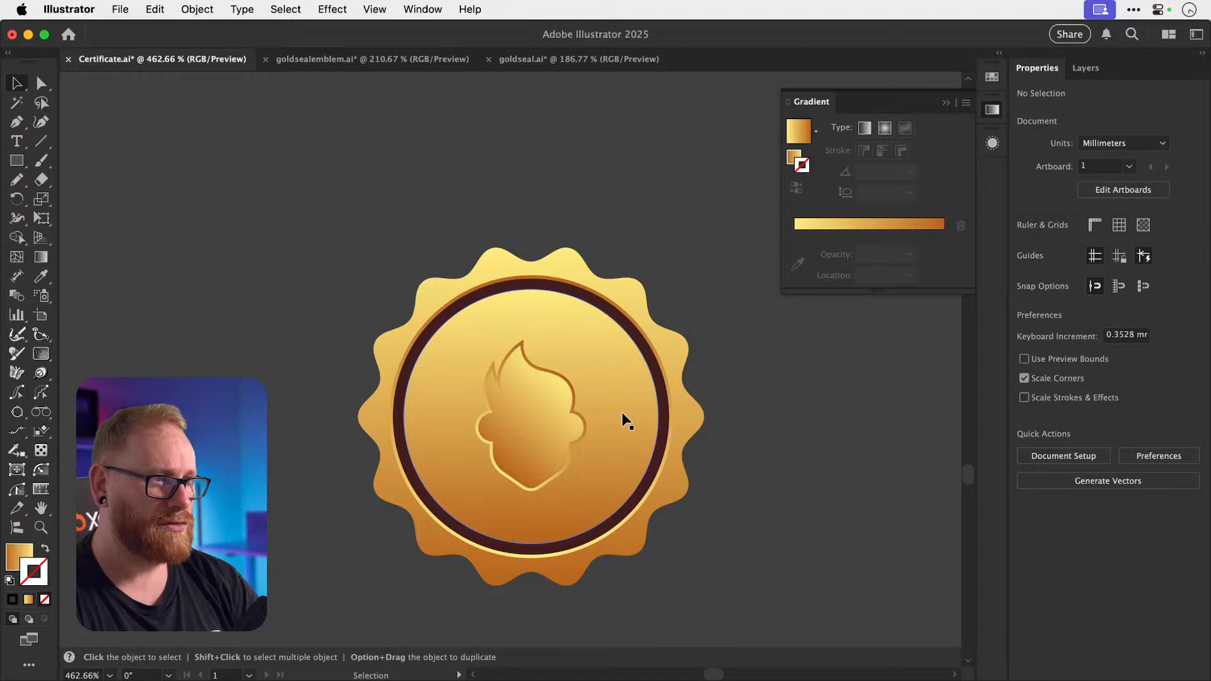
Restore the deleted inner circles with undo and adjust the inner circle's size.
key(a)
key(super+z)
key(super+z)
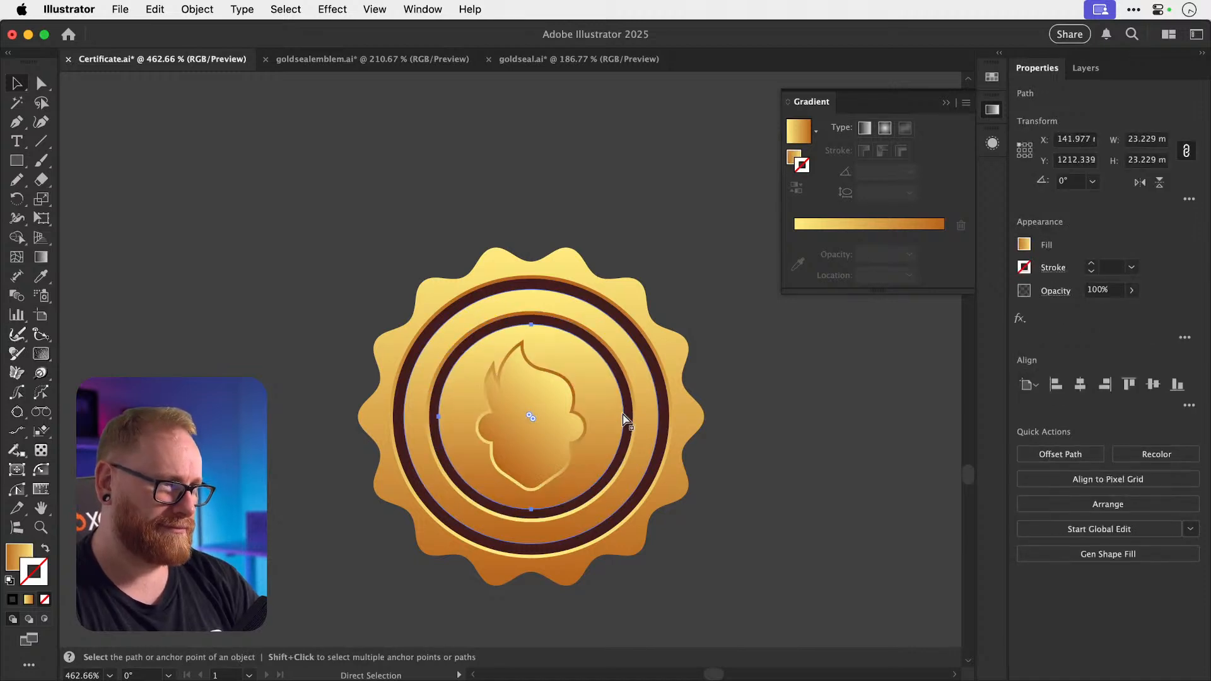
key(super+z)
key(super+shift+z)
key(z)
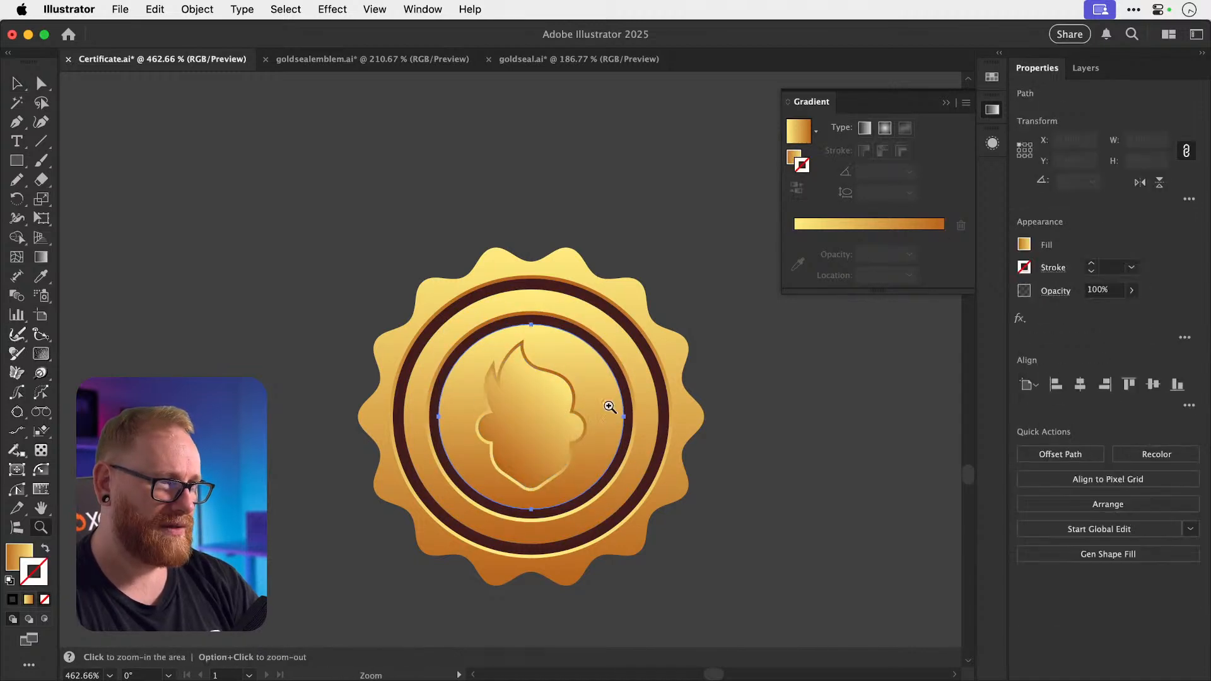
drag(545, 318, 748, 312)
key(v)
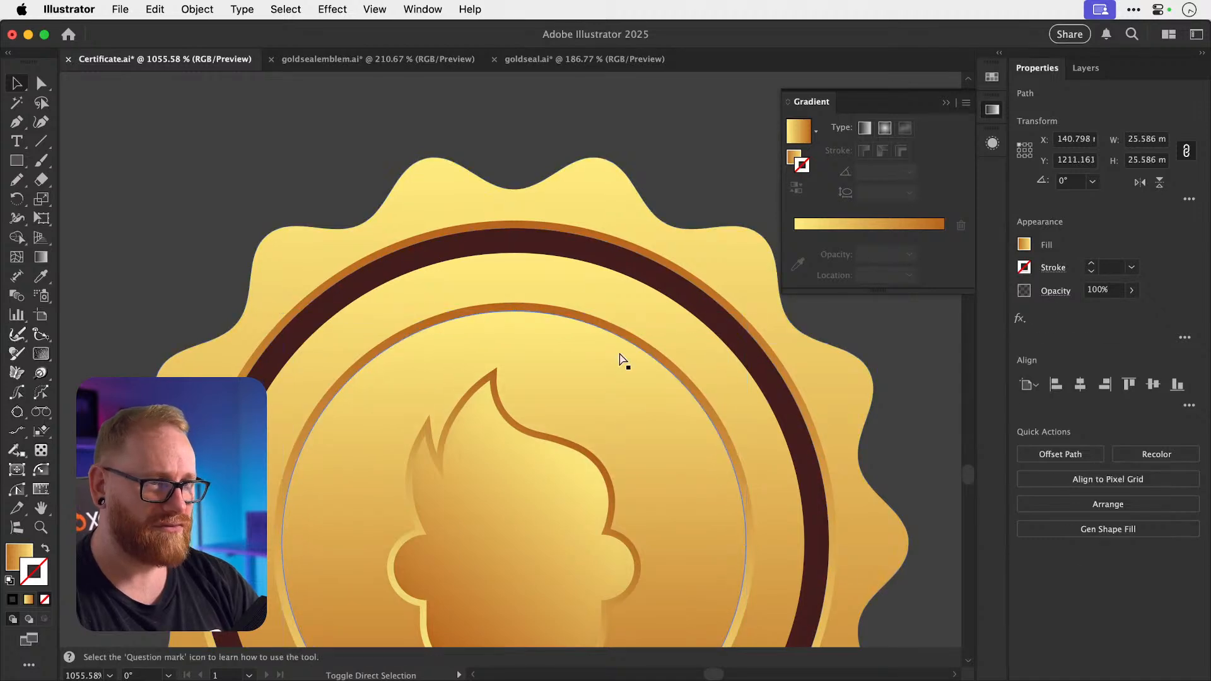
key(super+shift+a)
Enlarge the head emblem slightly about its centre.
key(super+minus)
key(super+minus)
key(super+minus)
key(super+minus)
key(super+minus)
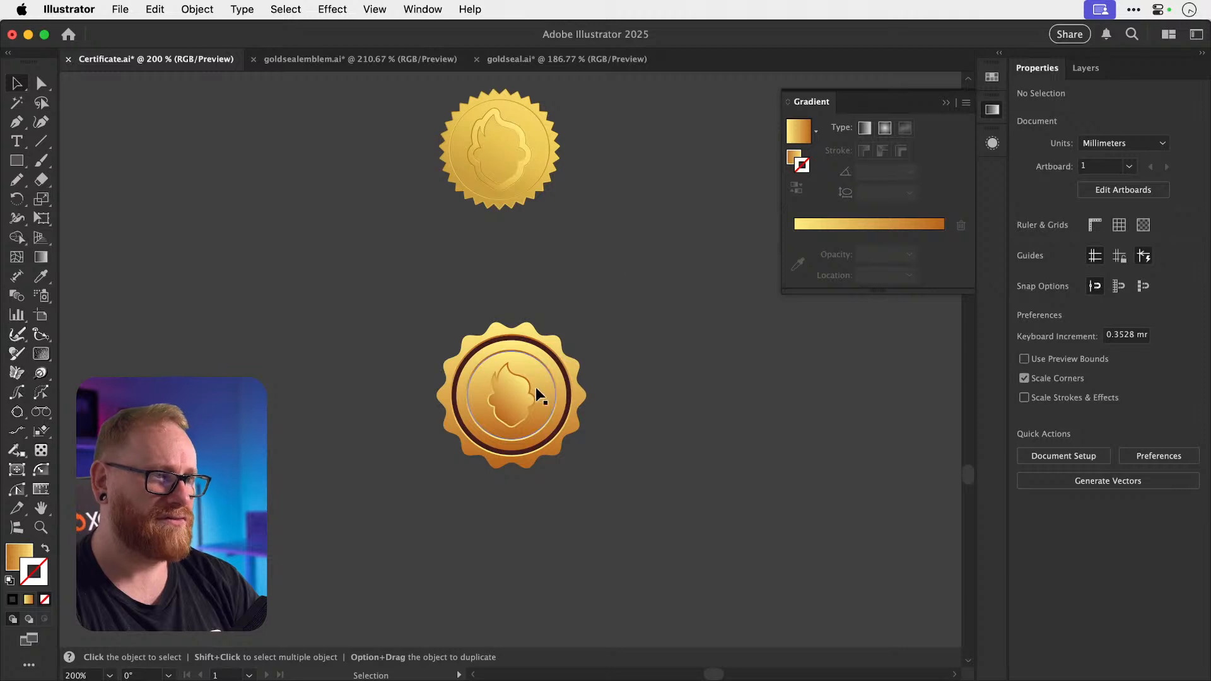
drag(497, 403, 823, 404)
click(595, 388)
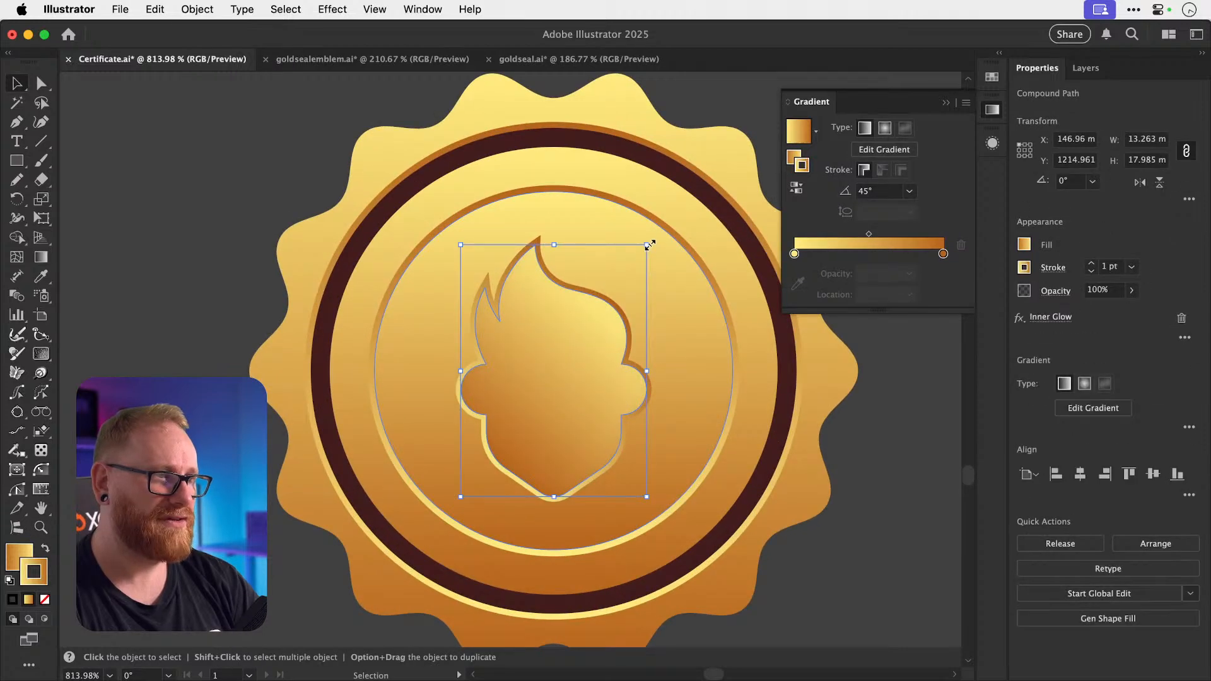
drag(649, 245, 662, 238)
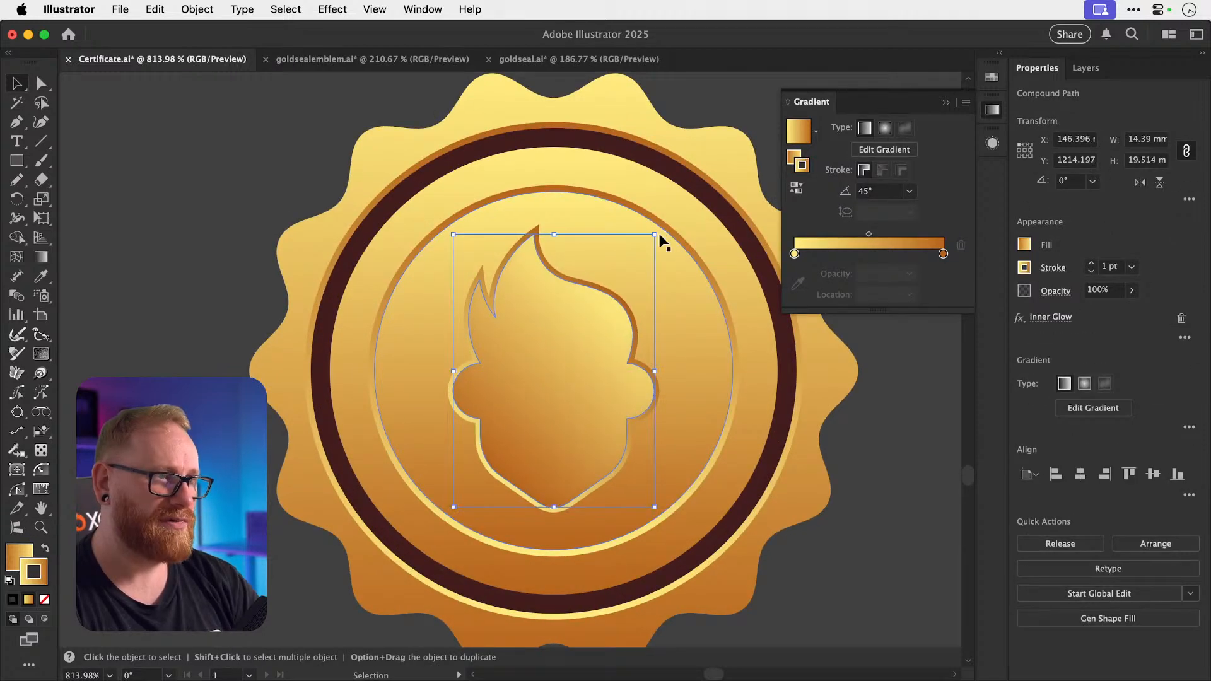
key(a)
key(super+shift+a)
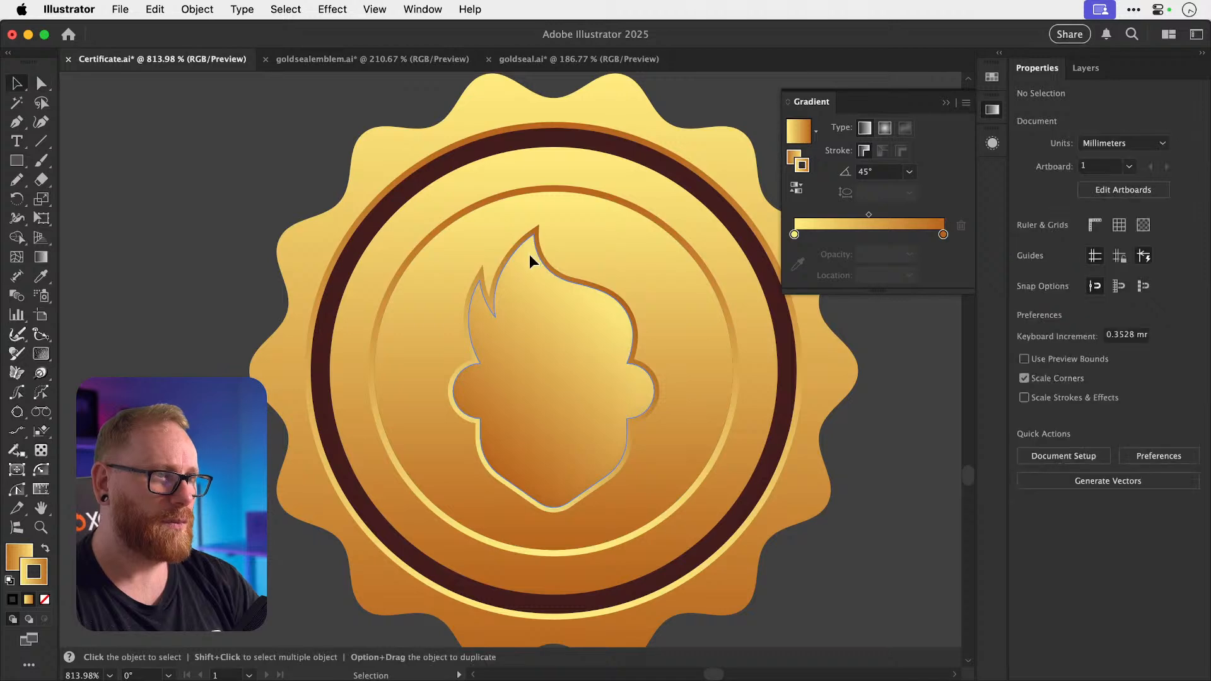
super+click(530, 253)
key(super+shift+a)
key(v)
Raise the flame shape's gold outline weight to 1.3 pt.
key(super+minus)
key(super+minus)
key(super+minus)
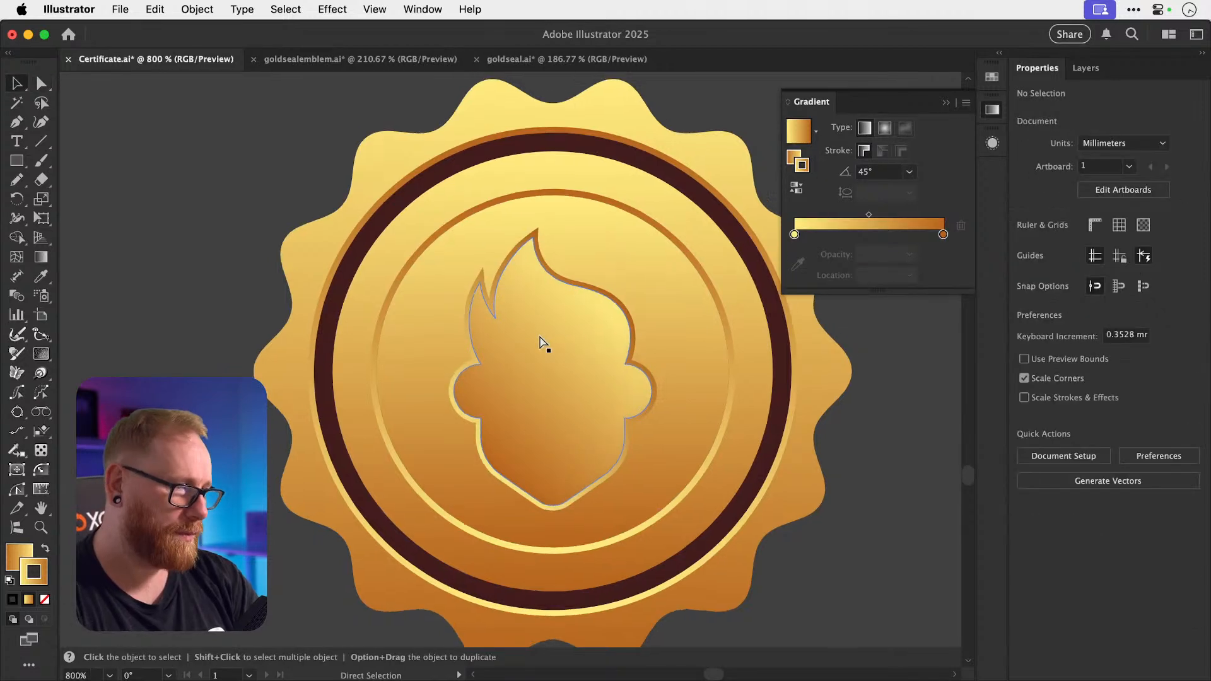
key(z)
drag(500, 454, 752, 460)
key(v)
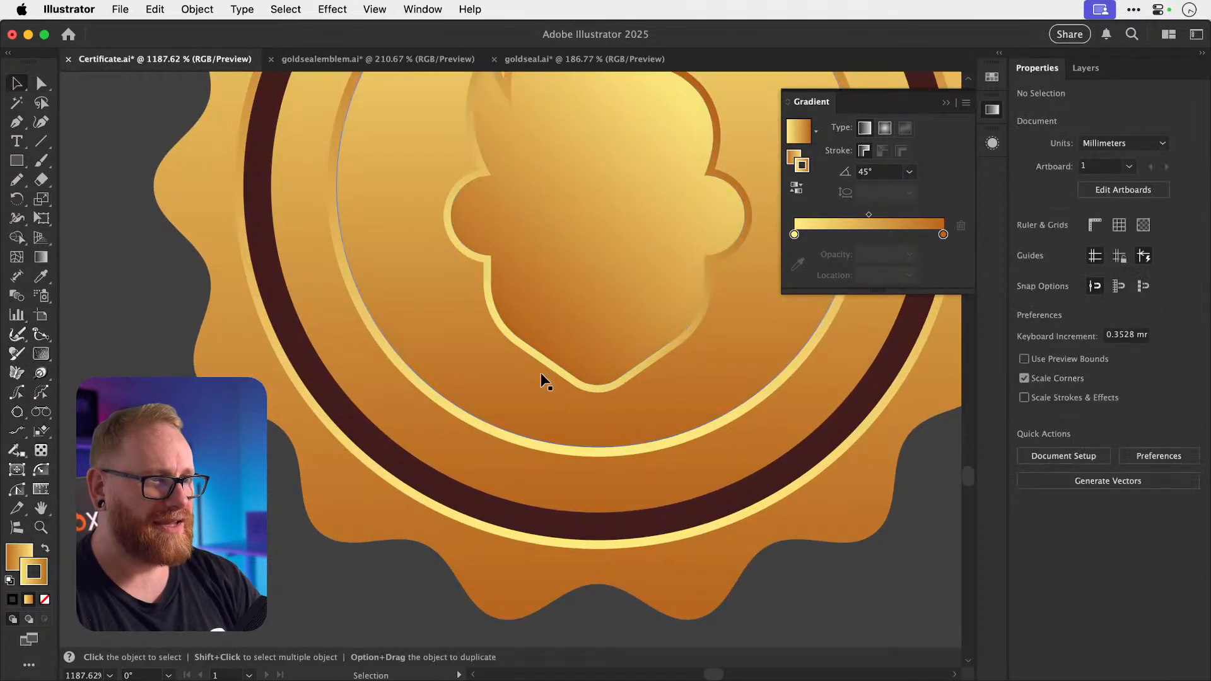
key(z)
drag(541, 375, 628, 375)
key(v)
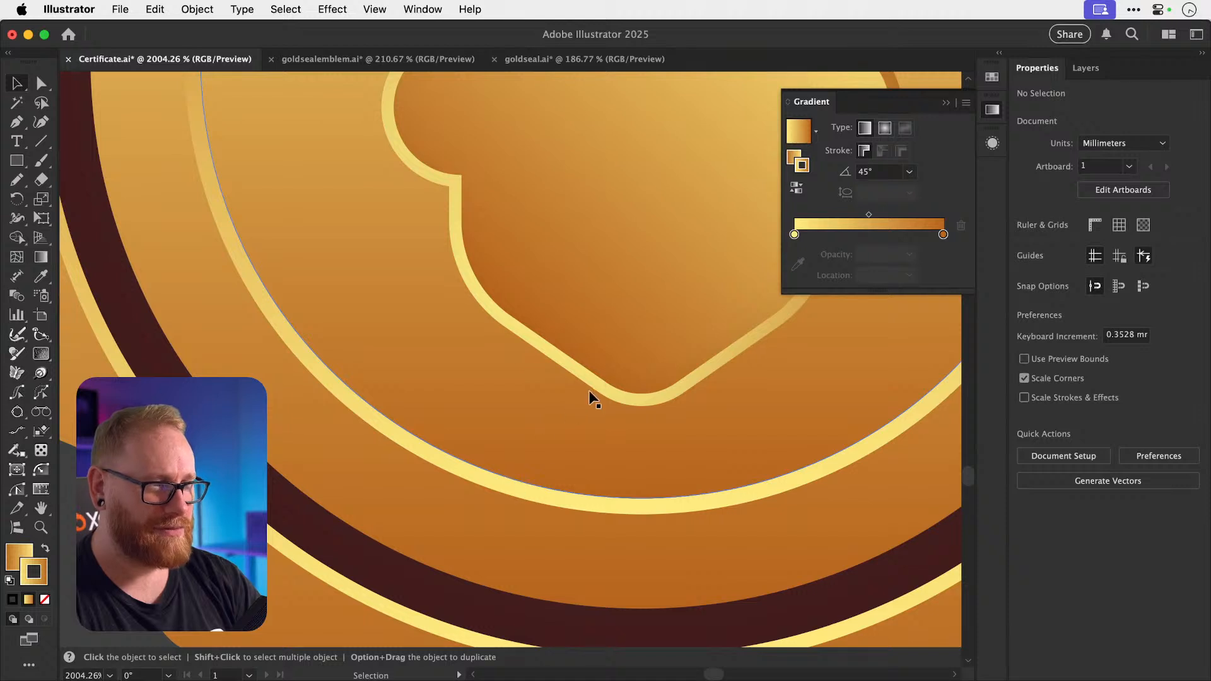
click(588, 371)
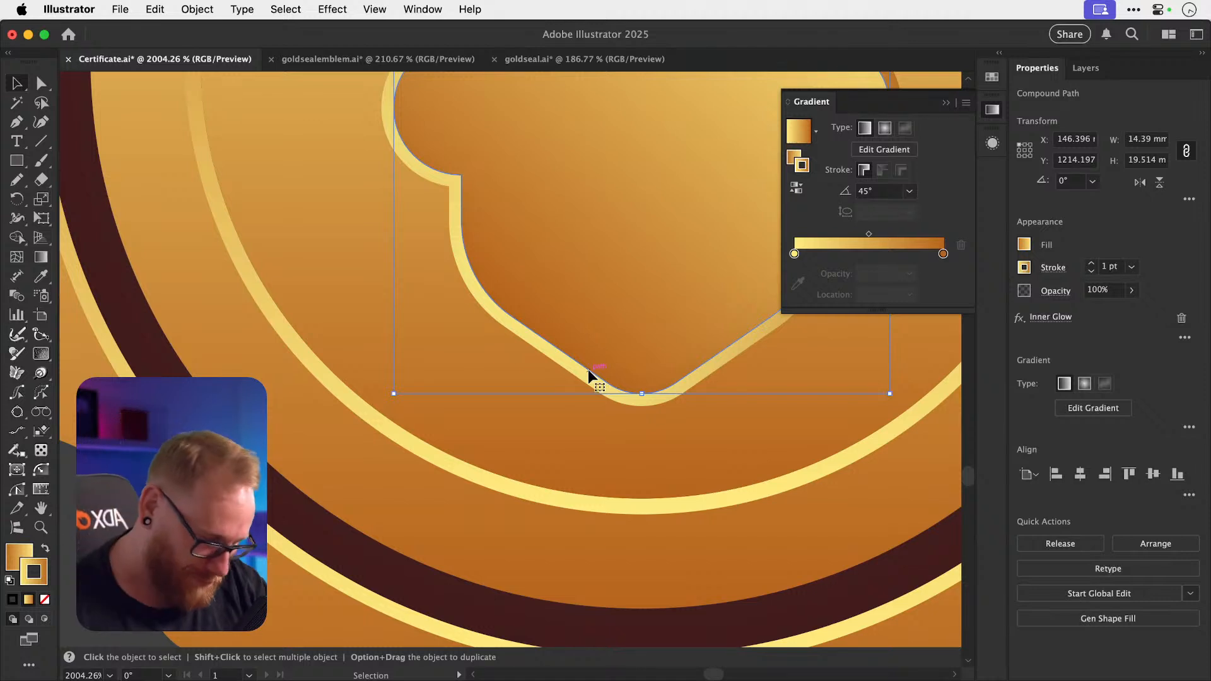
click(1089, 264)
click(1089, 264)
click(1089, 263)
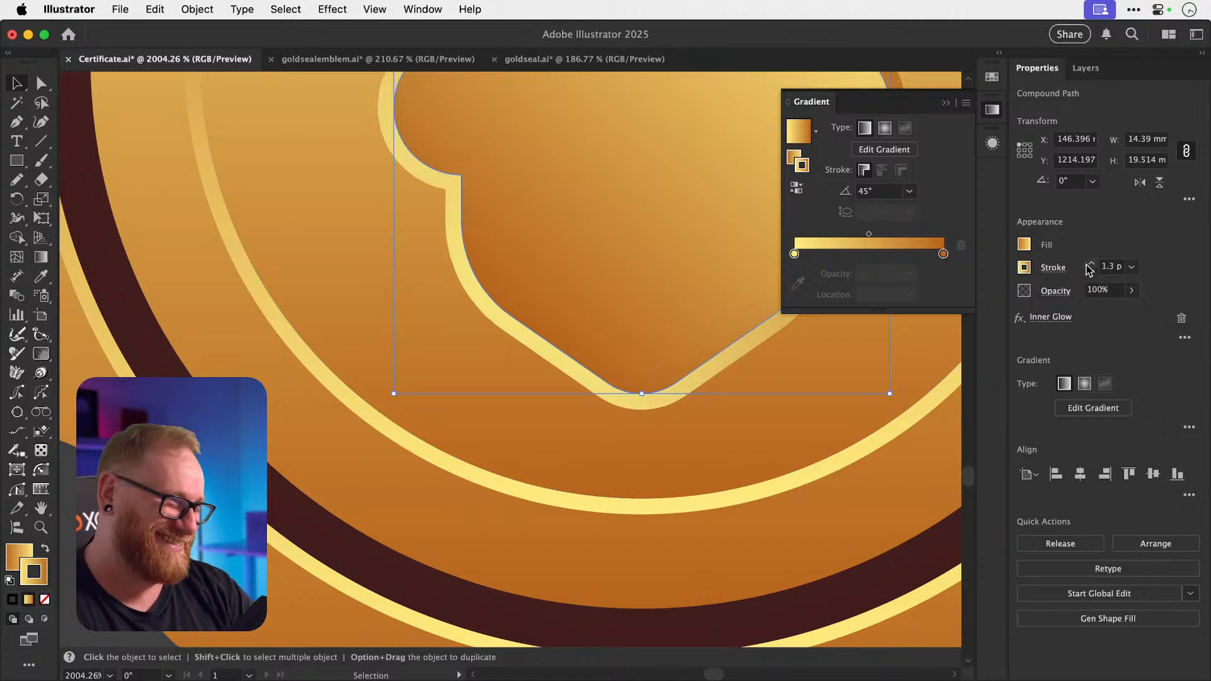
key(super+shift+a)
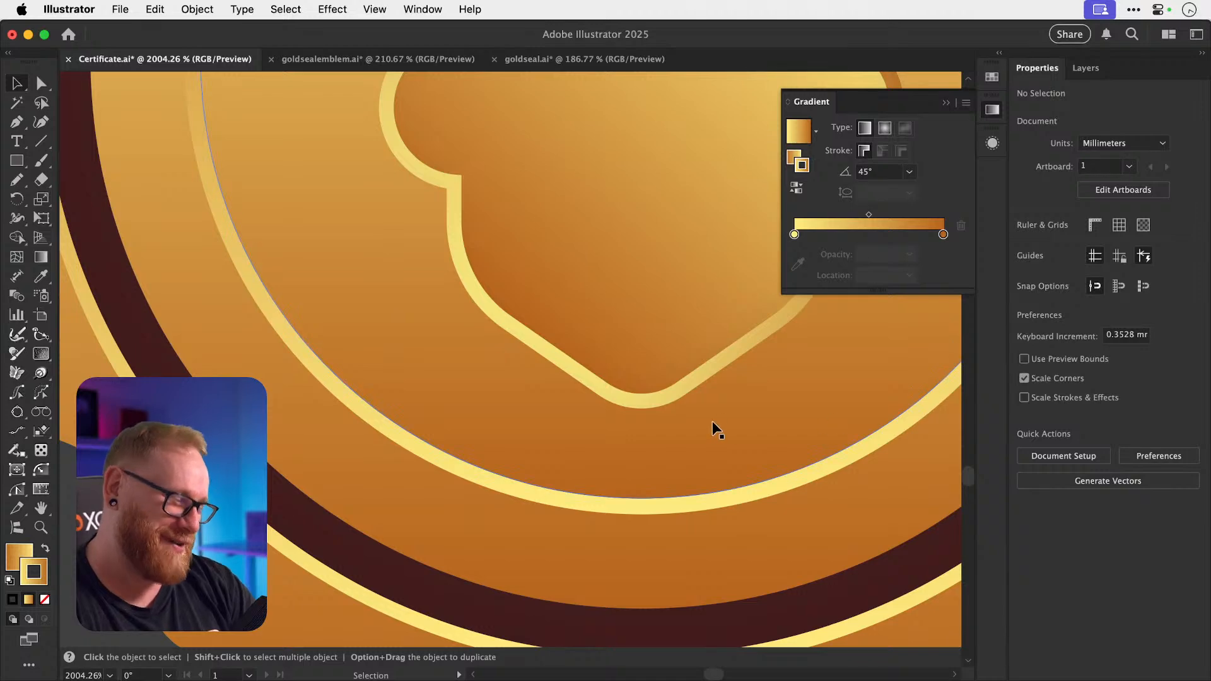
Marquee-select all the seal's parts and close the Gradient panel.
key(super+minus)
key(super+minus)
key(super+minus)
key(super+minus)
key(super+minus)
key(super+minus)
key(super+minus)
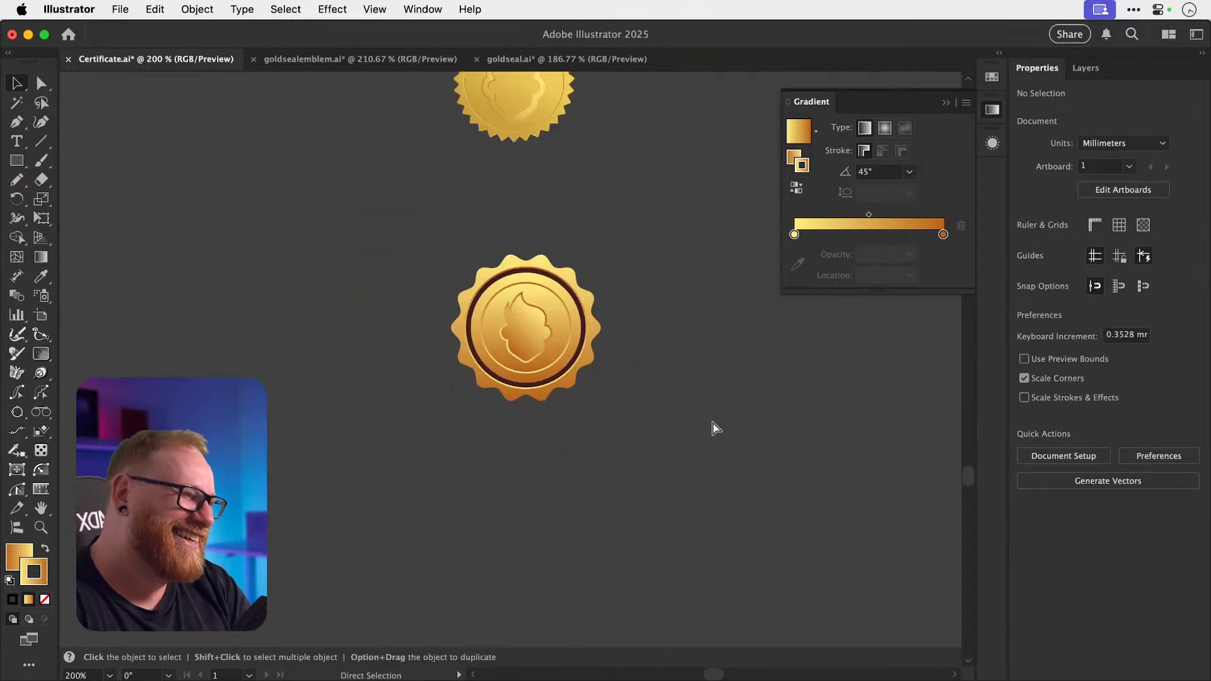
drag(413, 258, 654, 498)
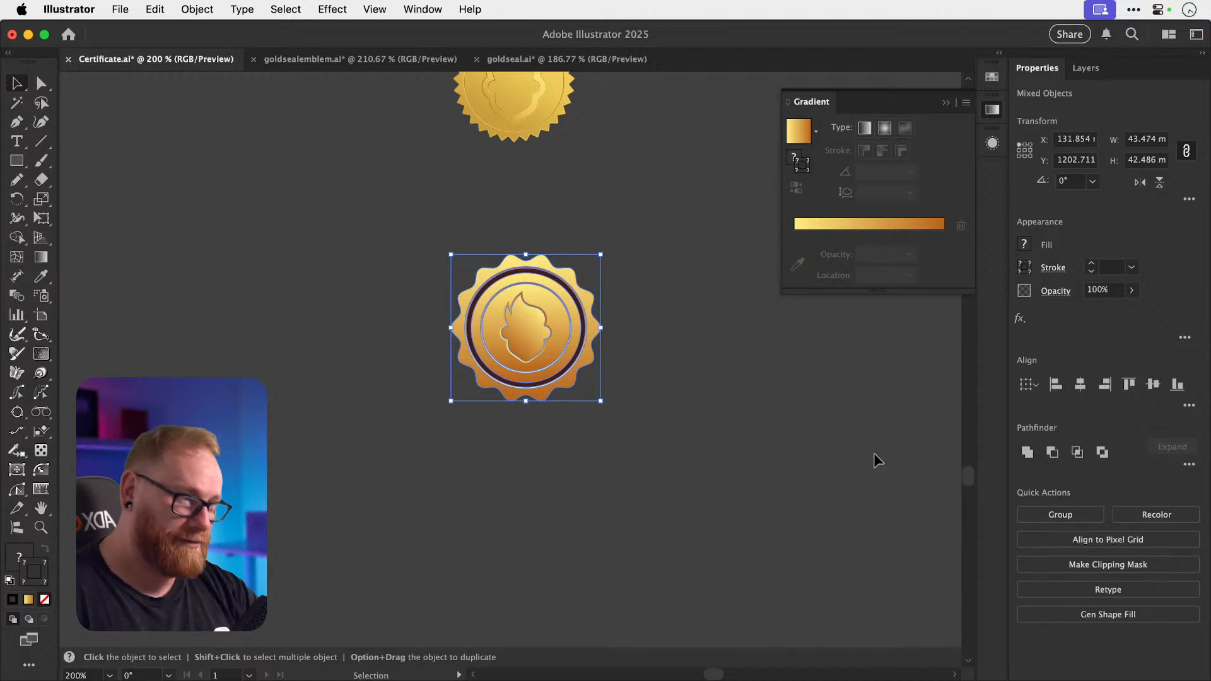
click(675, 320)
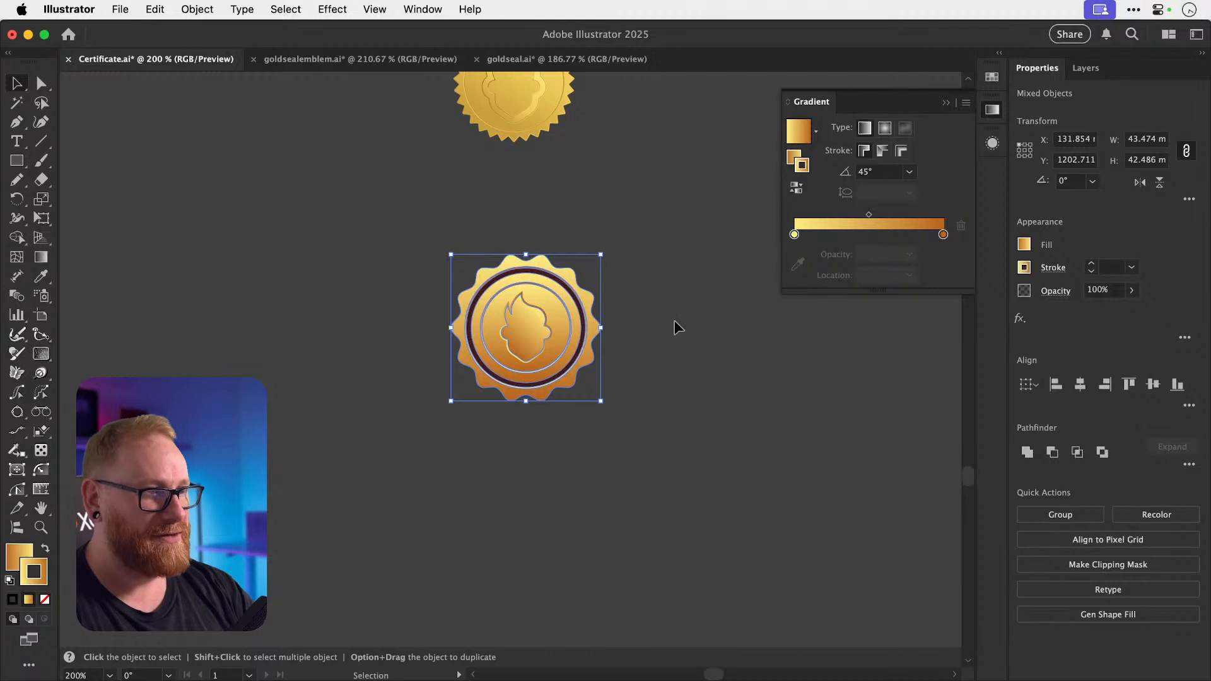
drag(661, 493, 662, 494)
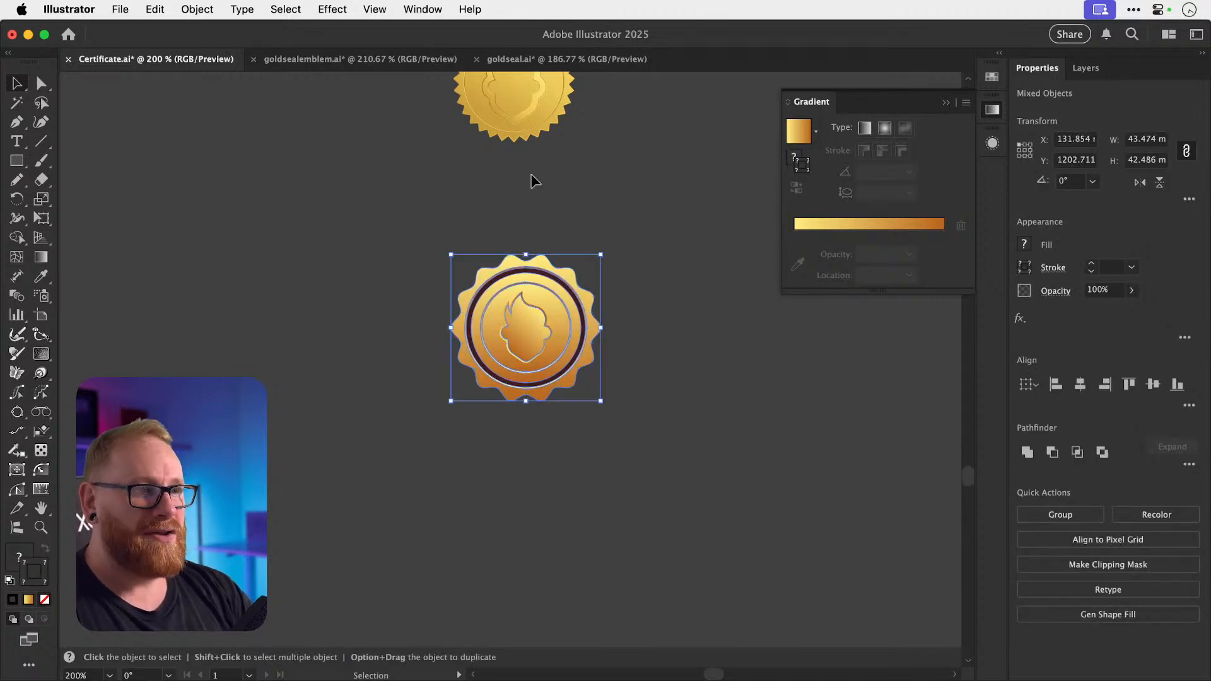
click(992, 109)
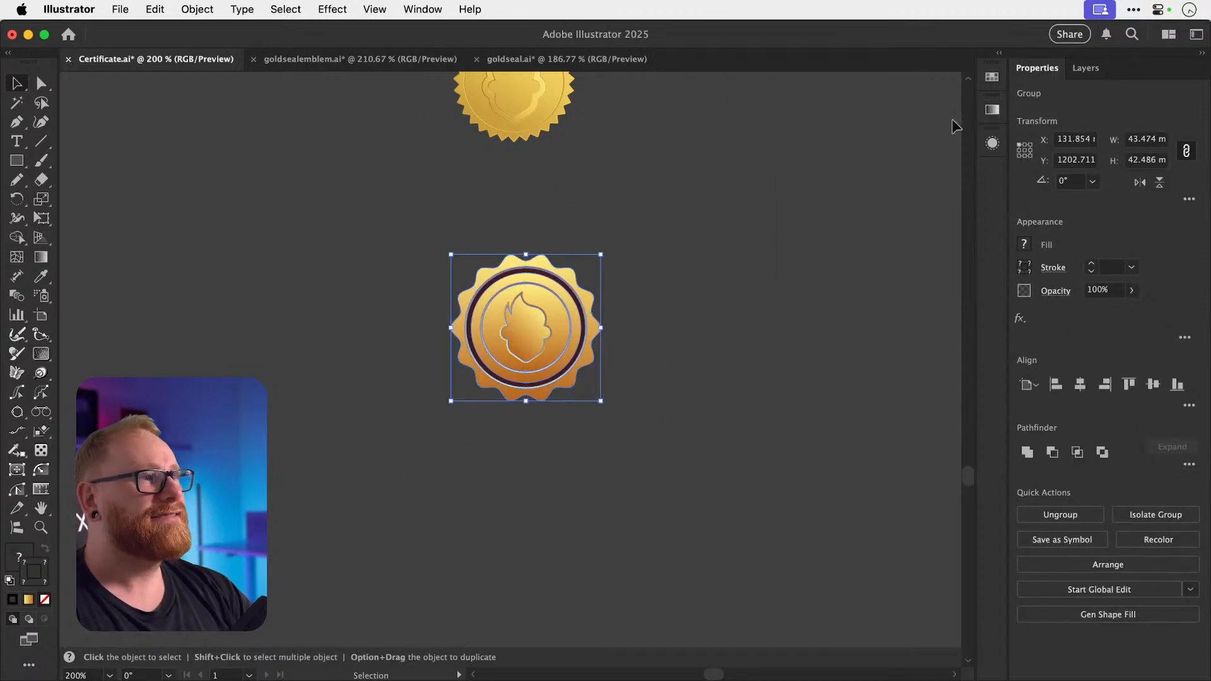
scroll(797, 189, up, 10)
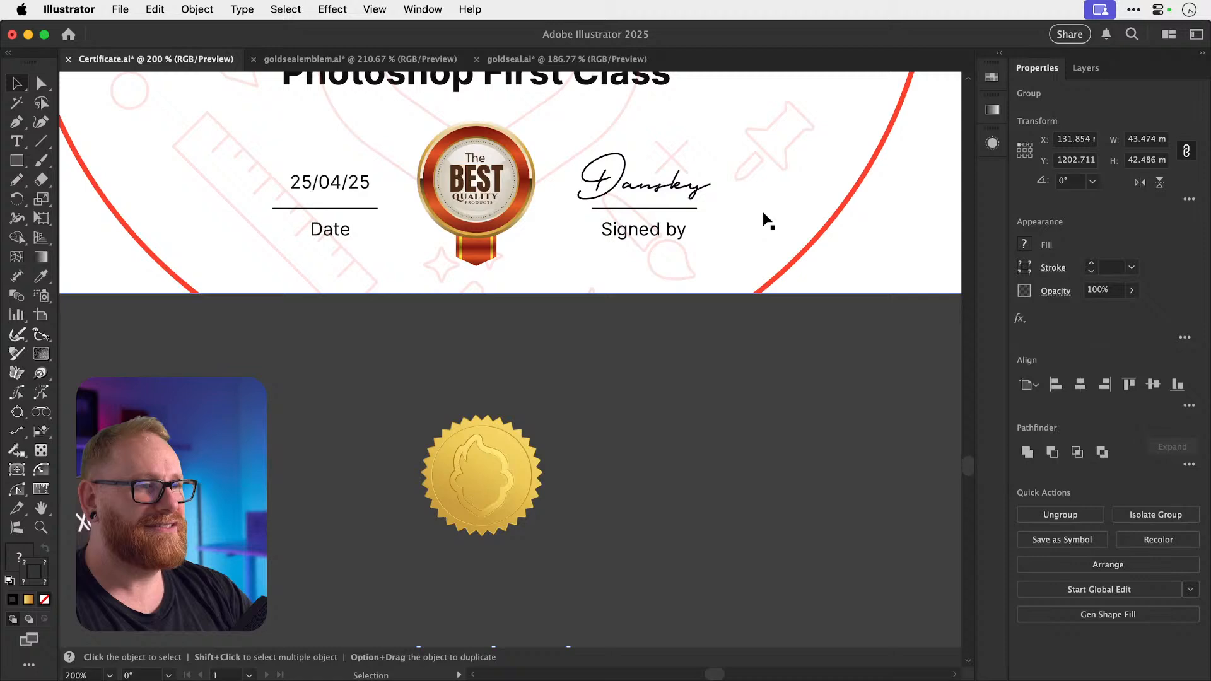
Replace the red The BEST badge with the pasted gold seal between Date and Signed by.
click(474, 221)
key(Delete)
scroll(473, 219, up, 5)
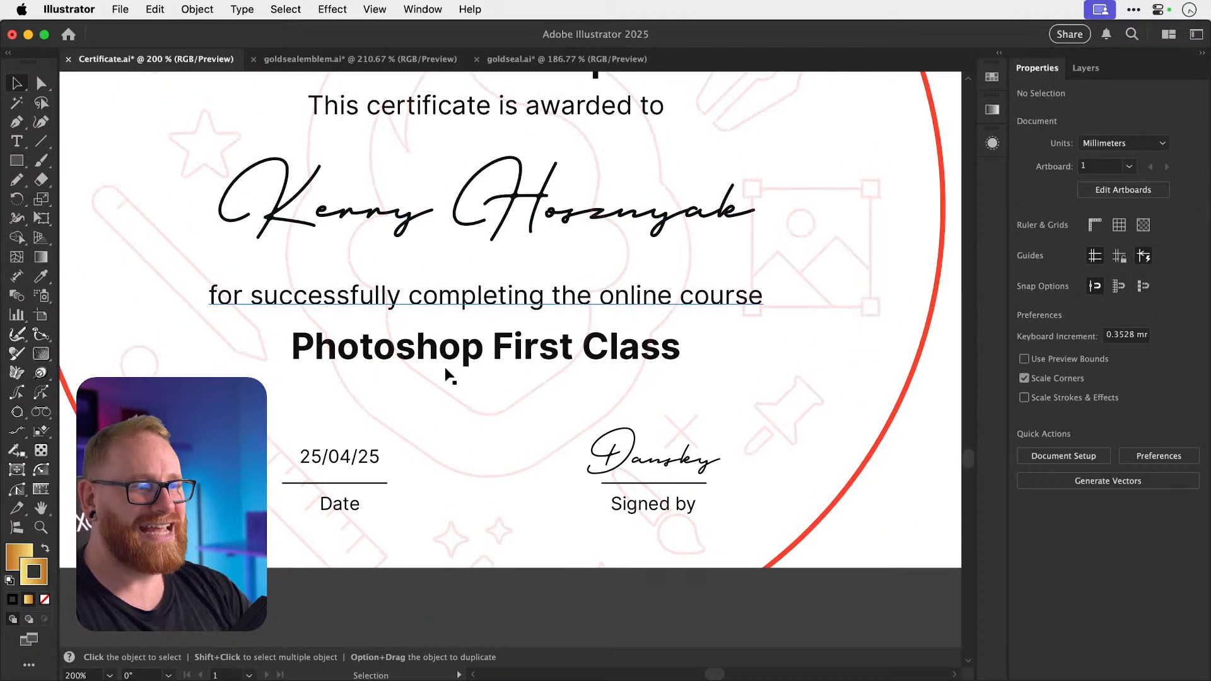
key(super+v)
drag(553, 391, 779, 492)
Recolour the seal's dark brown ring with a white fill sampled from the page.
key(super+shift+a)
key(z)
key(a)
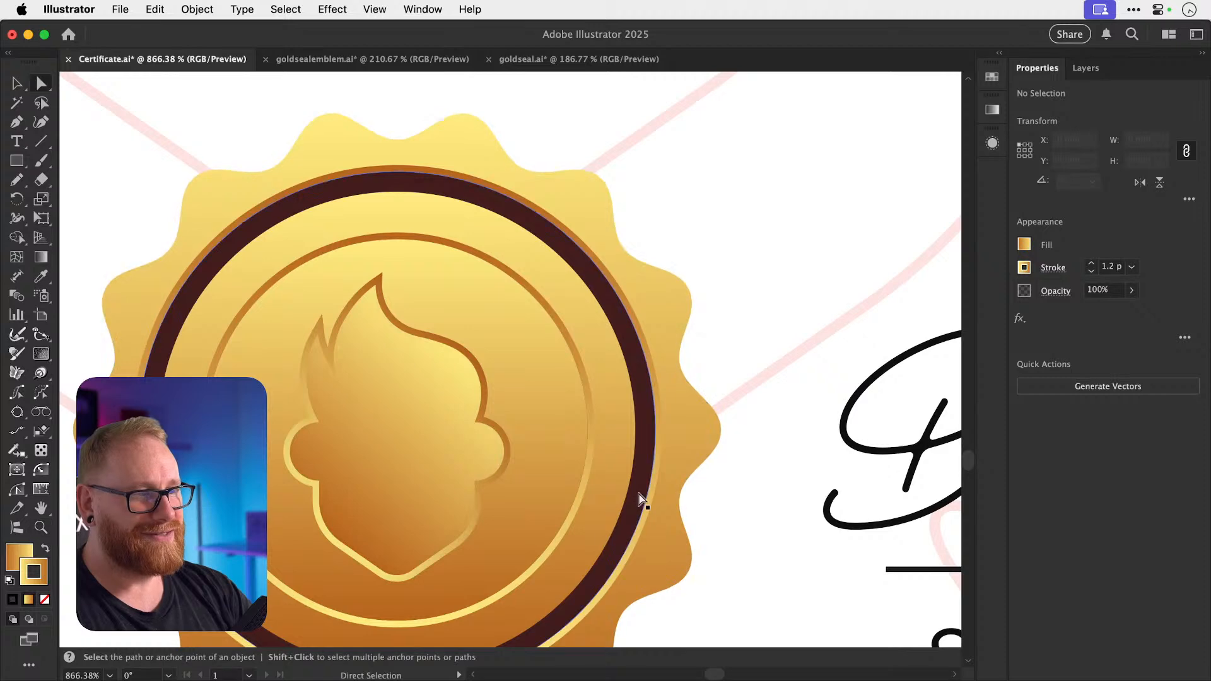
click(638, 498)
key(Delete)
key(super+z)
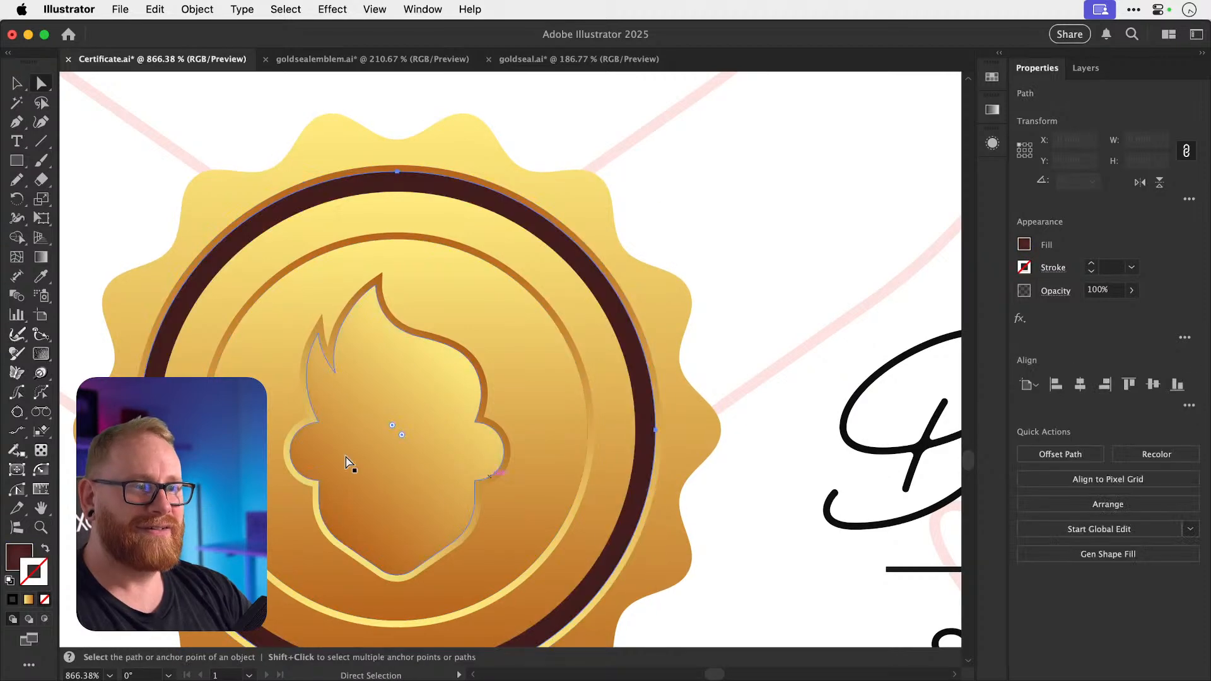
click(18, 557)
key(i)
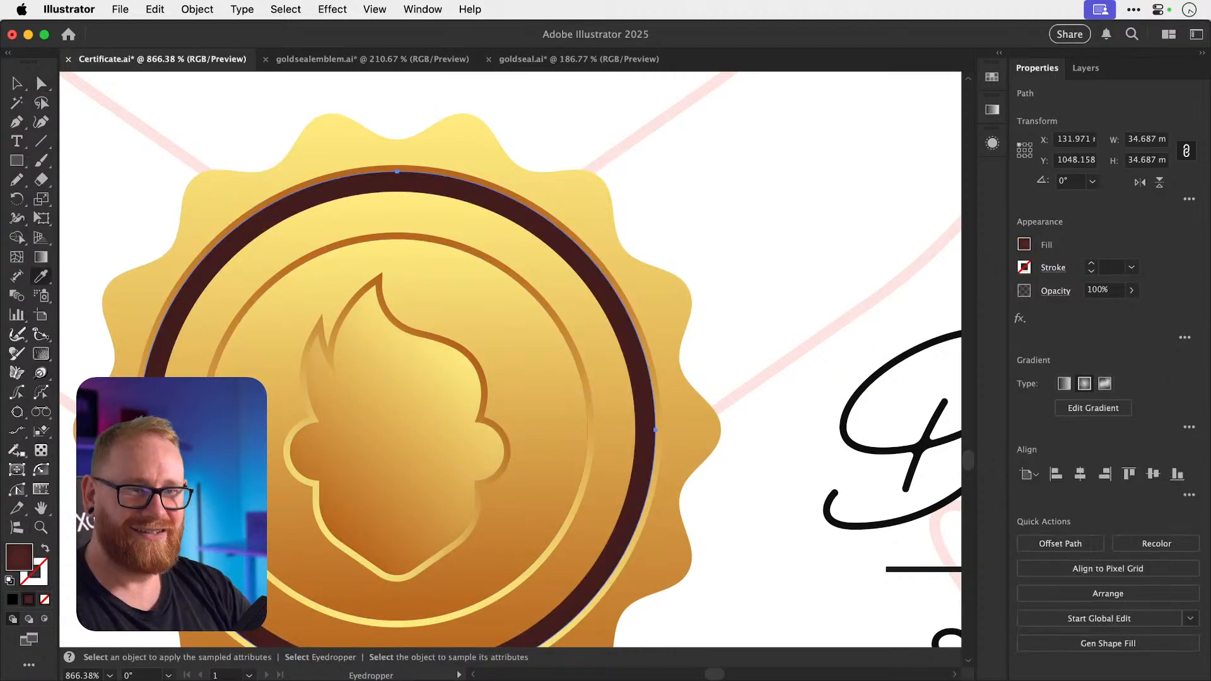
click(96, 233)
key(super+shift+a)
key(v)
Centre the gold seal horizontally on the certificate and nudge it slightly lower.
key(super+minus)
key(super+minus)
key(super+minus)
key(super+minus)
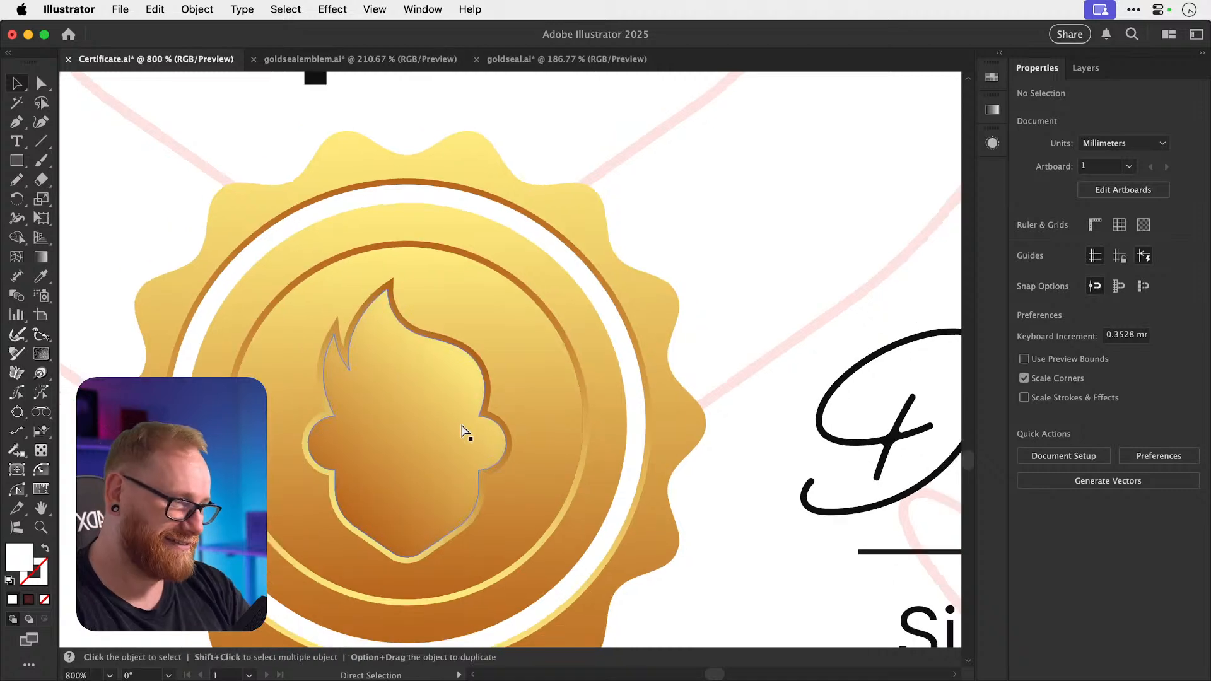
key(super+minus)
key(super+minus)
key(super+minus)
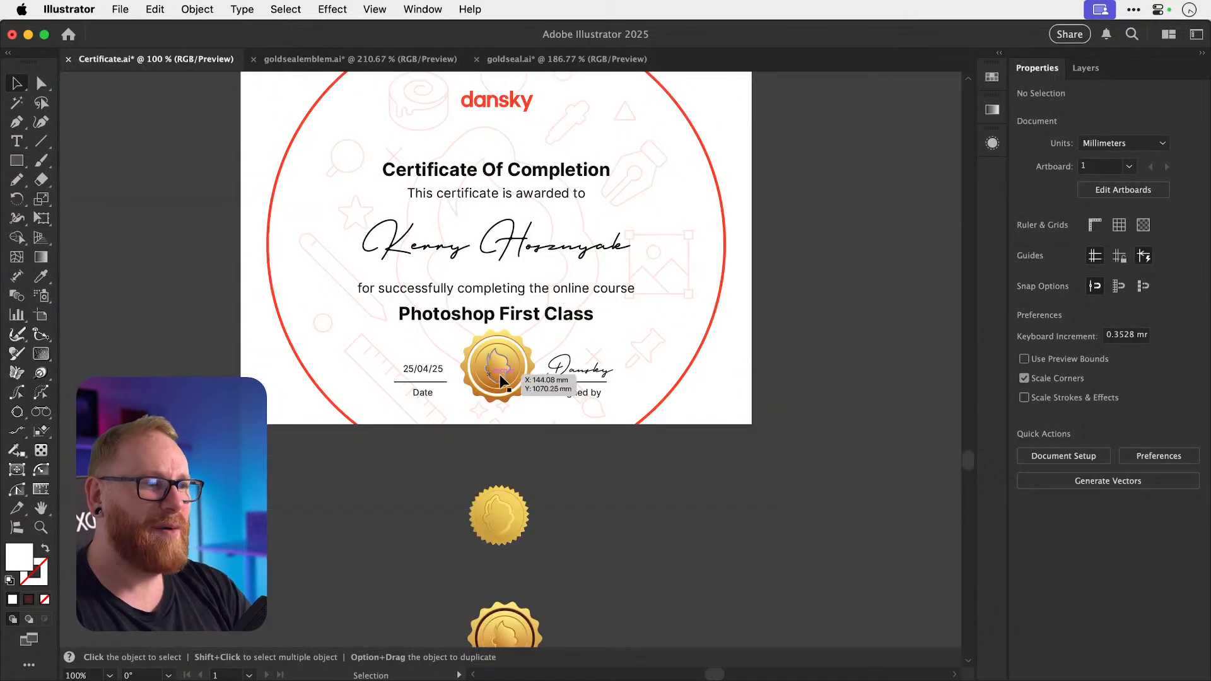
click(500, 373)
key(super+a)
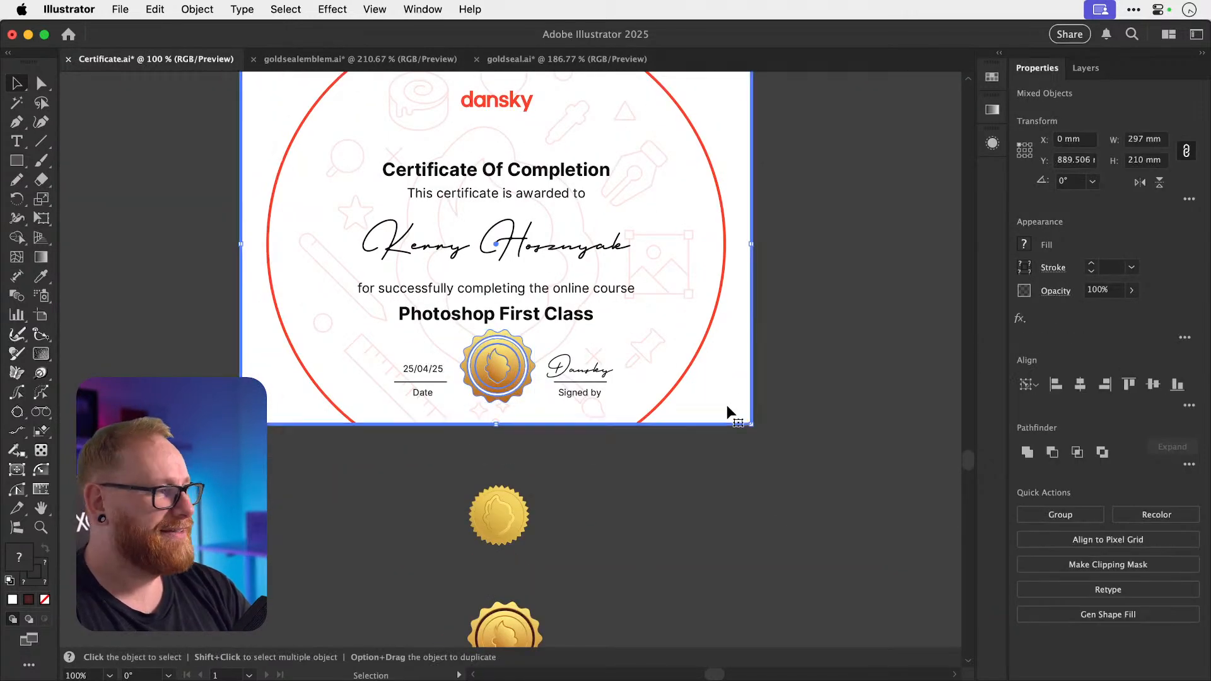
click(1080, 386)
click(874, 377)
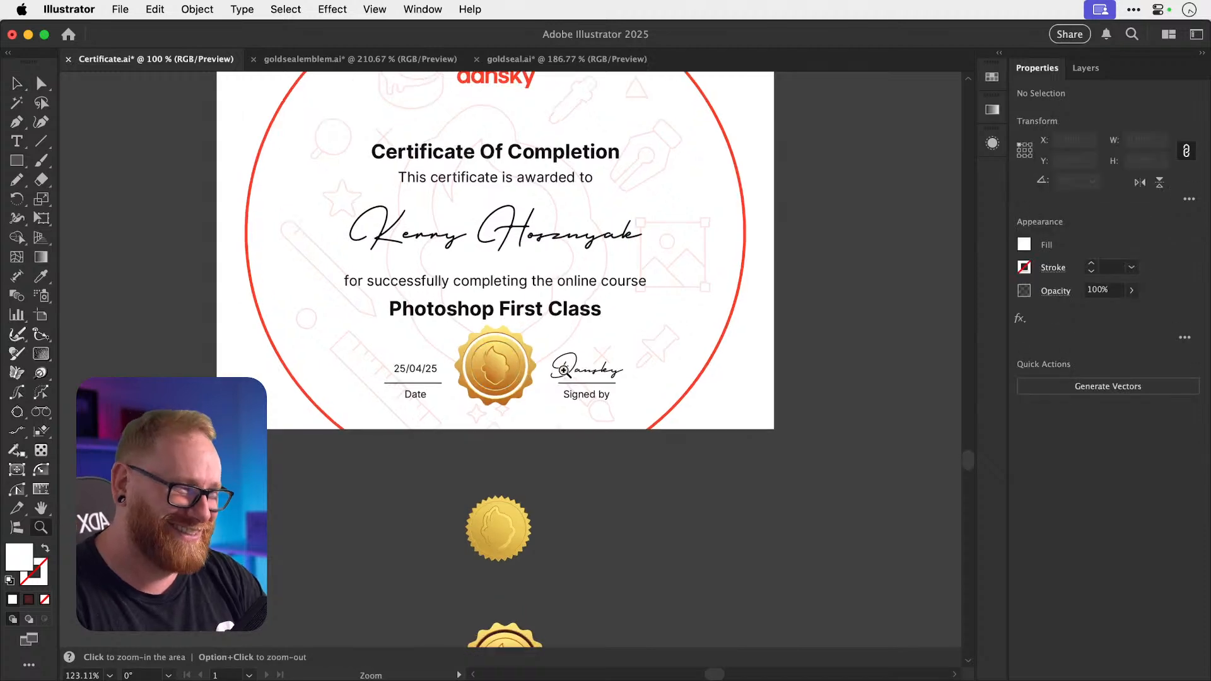
scroll(517, 369, up, 4)
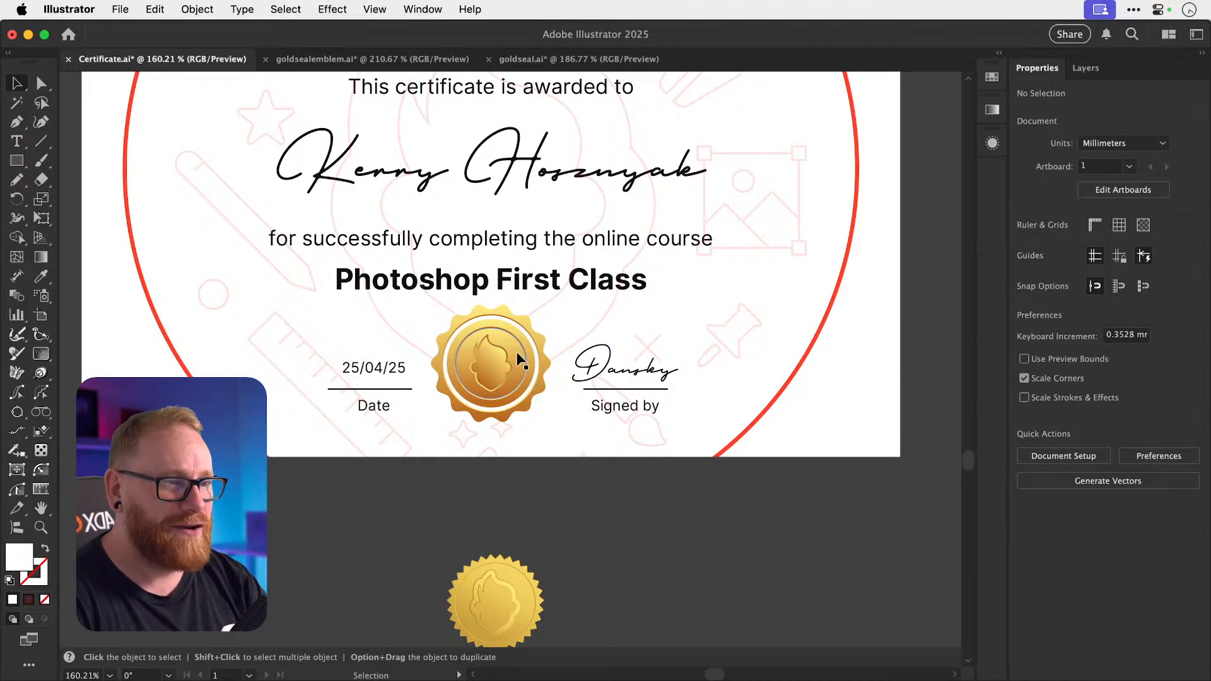
drag(516, 353, 517, 367)
Zoom into the certificate's lower half and try shrinking the seal, then undo it.
key(super+shift+a)
key(super+minus)
key(super+minus)
key(super+minus)
key(super+minus)
key(super+minus)
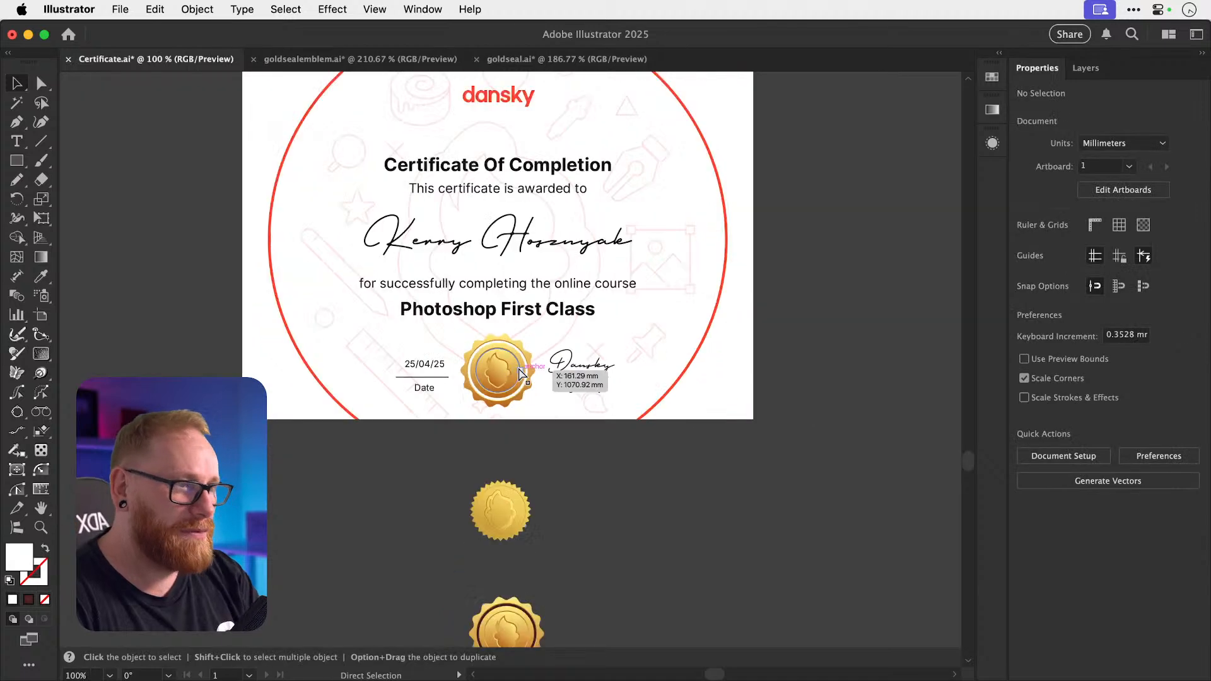
scroll(517, 367, up, 2)
drag(596, 183, 596, 339)
key(super+z)
key(z)
drag(452, 449, 755, 451)
key(v)
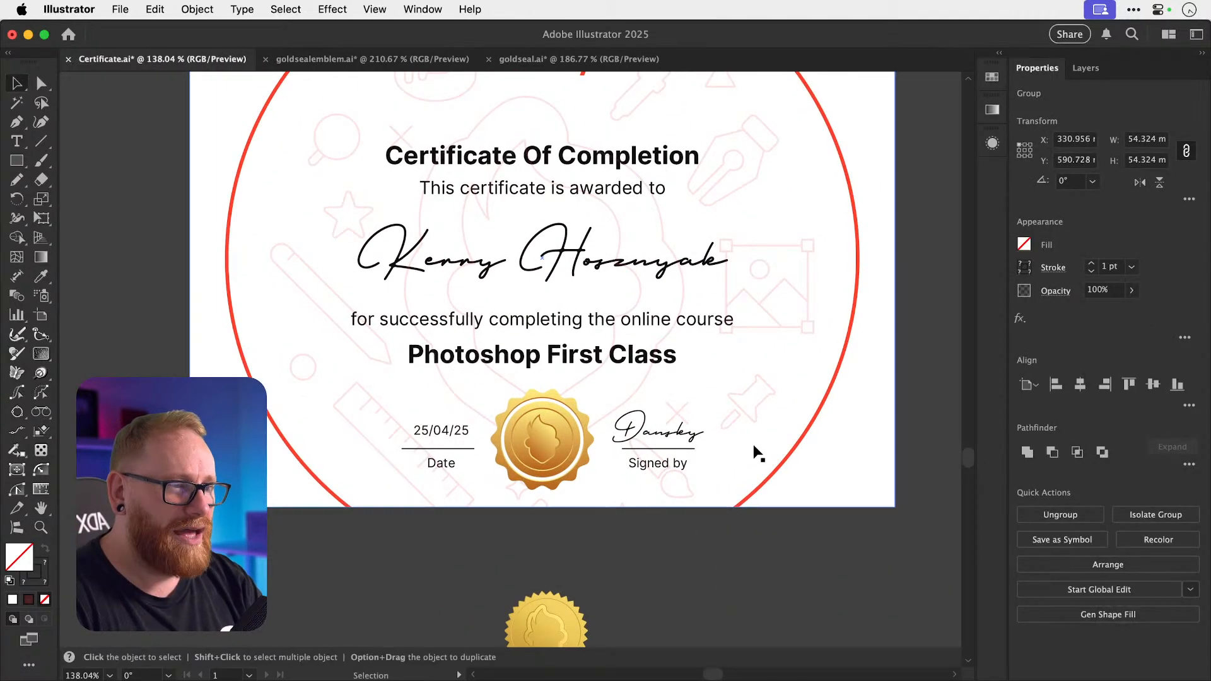
click(570, 432)
key(s)
drag(693, 301, 657, 337)
key(super+z)
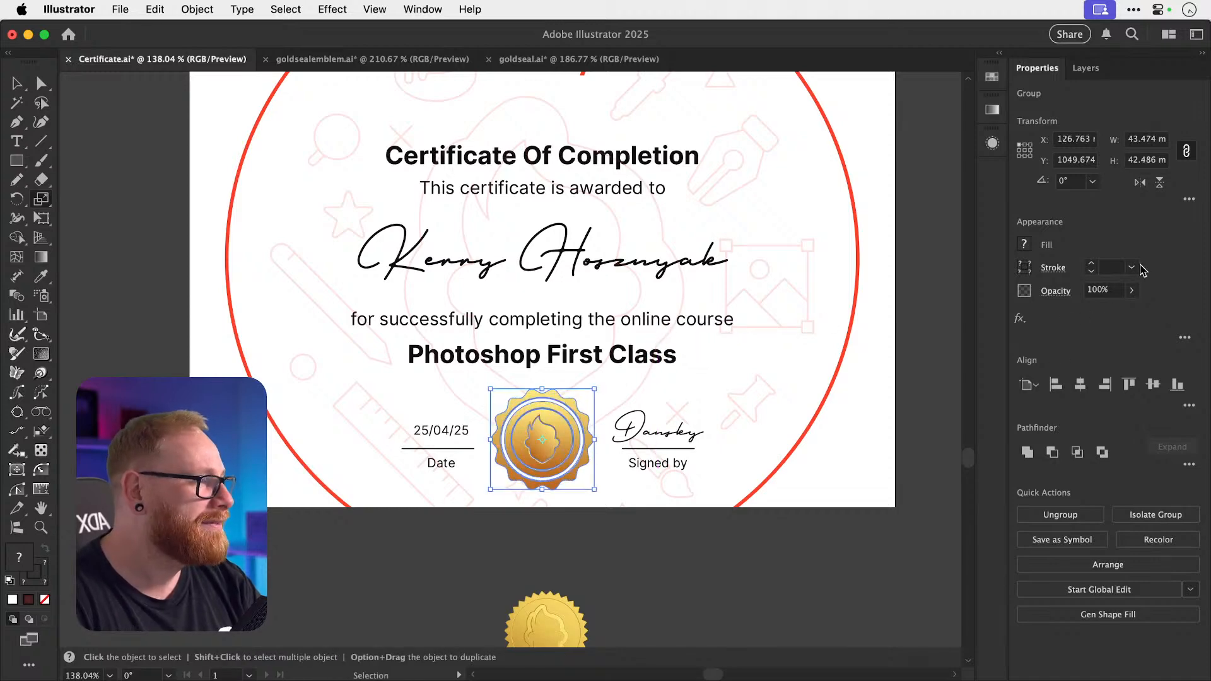
Turn on Scale Strokes & Effects and shrink the gold seal to about 75%.
click(1190, 198)
click(1086, 313)
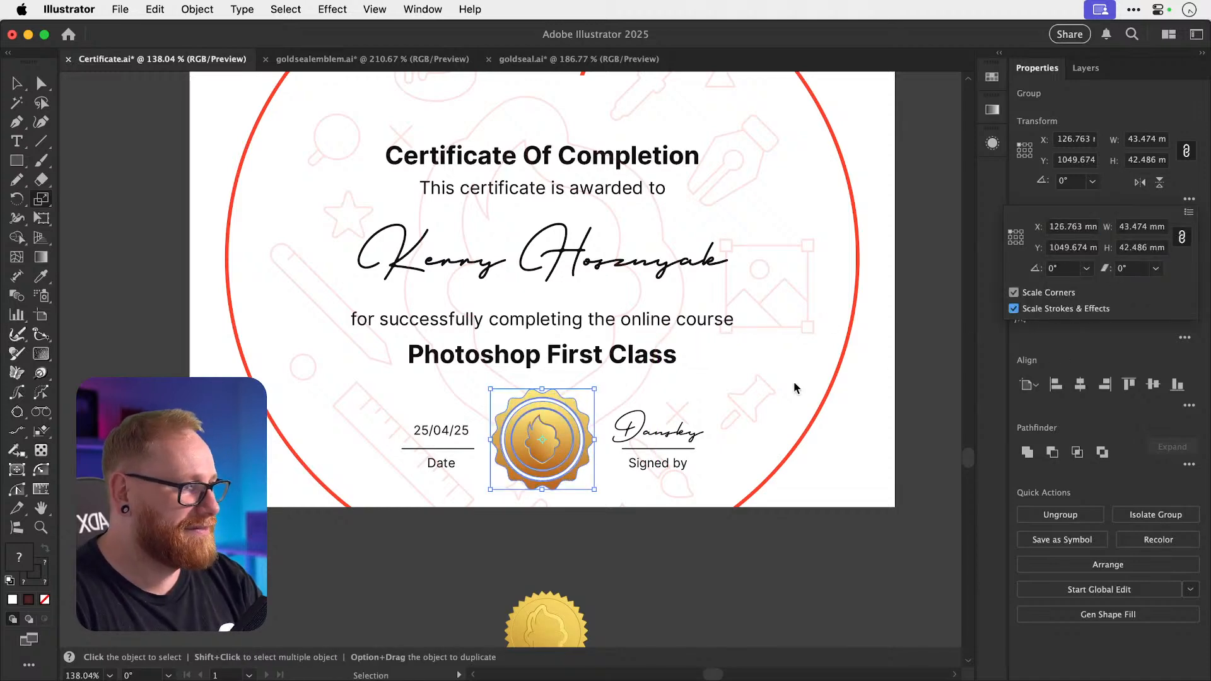
drag(762, 267, 705, 309)
key(super+shift+a)
Group the plain gold seal's parts below, leaving out the dark background rectangle.
key(v)
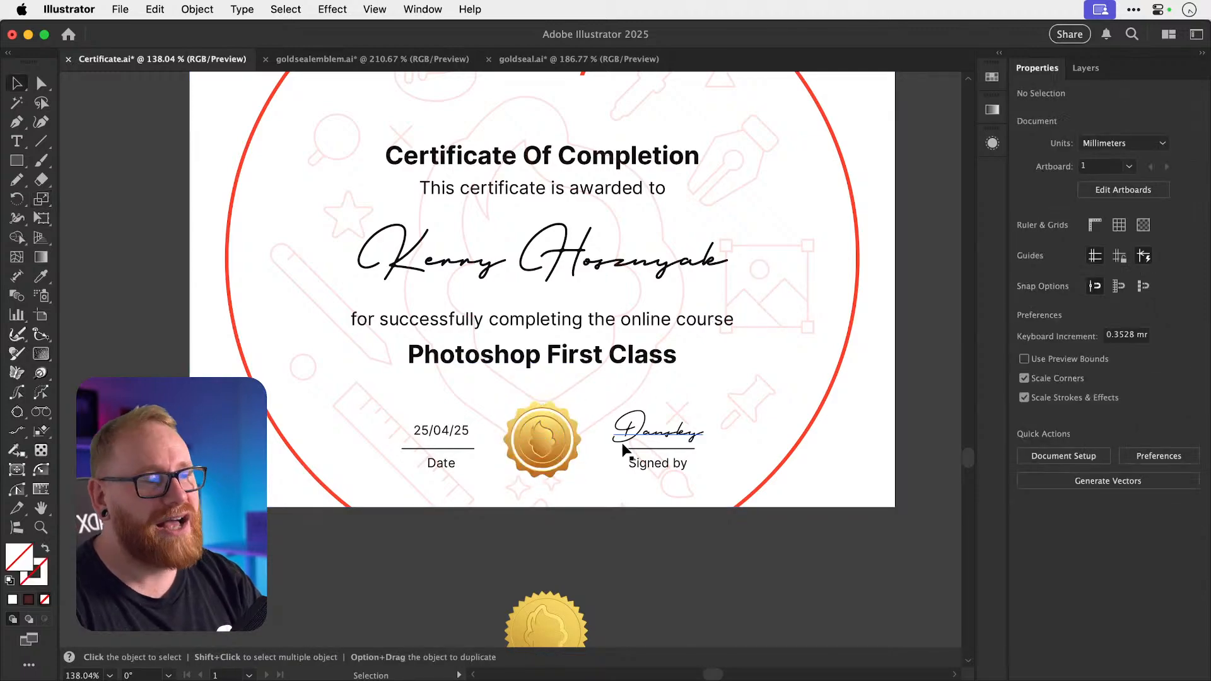
scroll(624, 449, down, 2)
scroll(624, 449, right, 2)
key(z)
drag(514, 379, 488, 418)
key(v)
scroll(526, 413, down, 5)
key(z)
key(v)
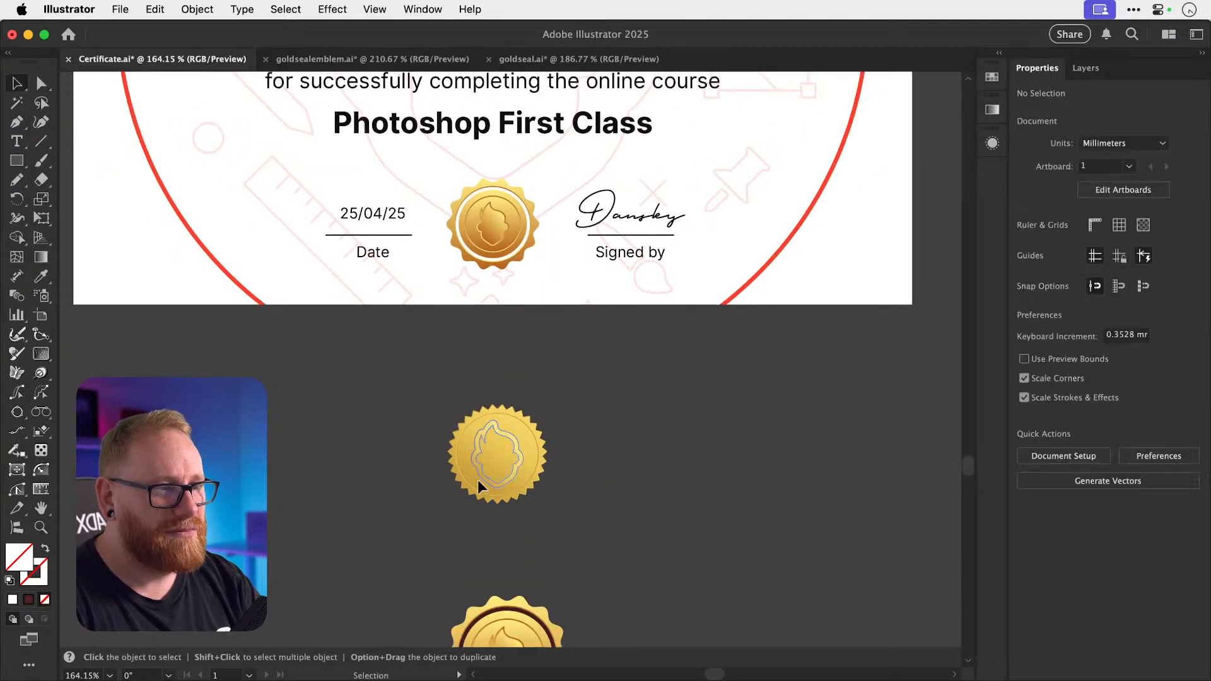
drag(478, 474, 587, 537)
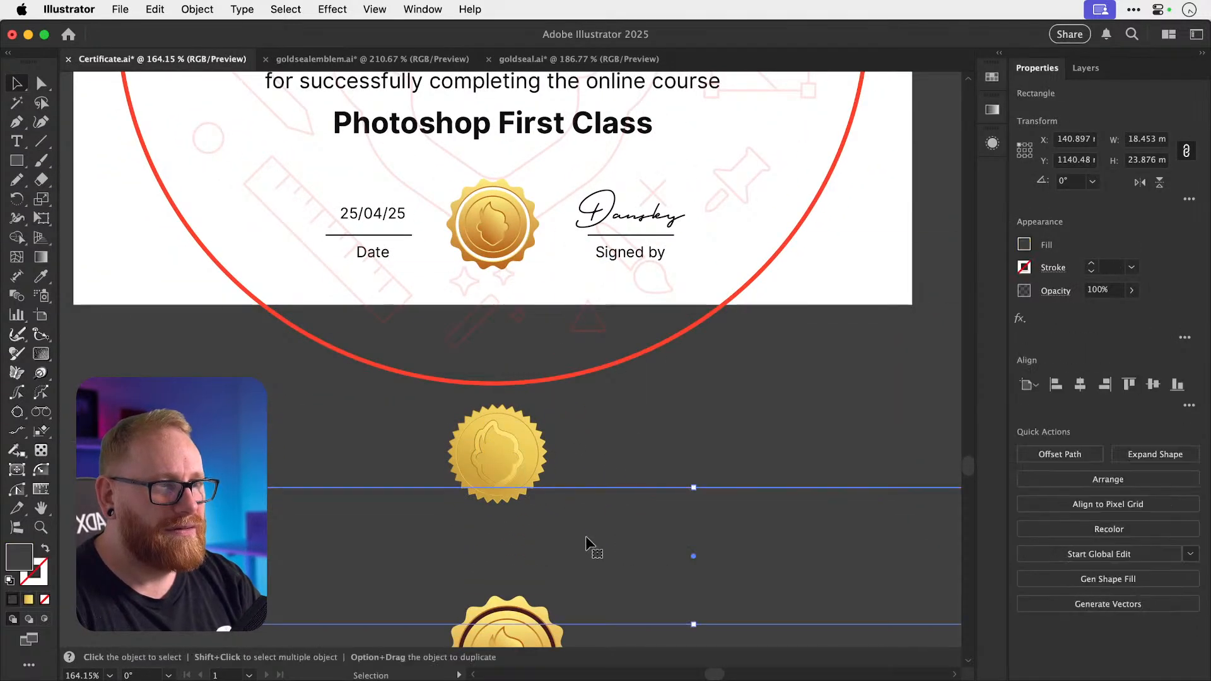
key(super+z)
drag(595, 448, 621, 429)
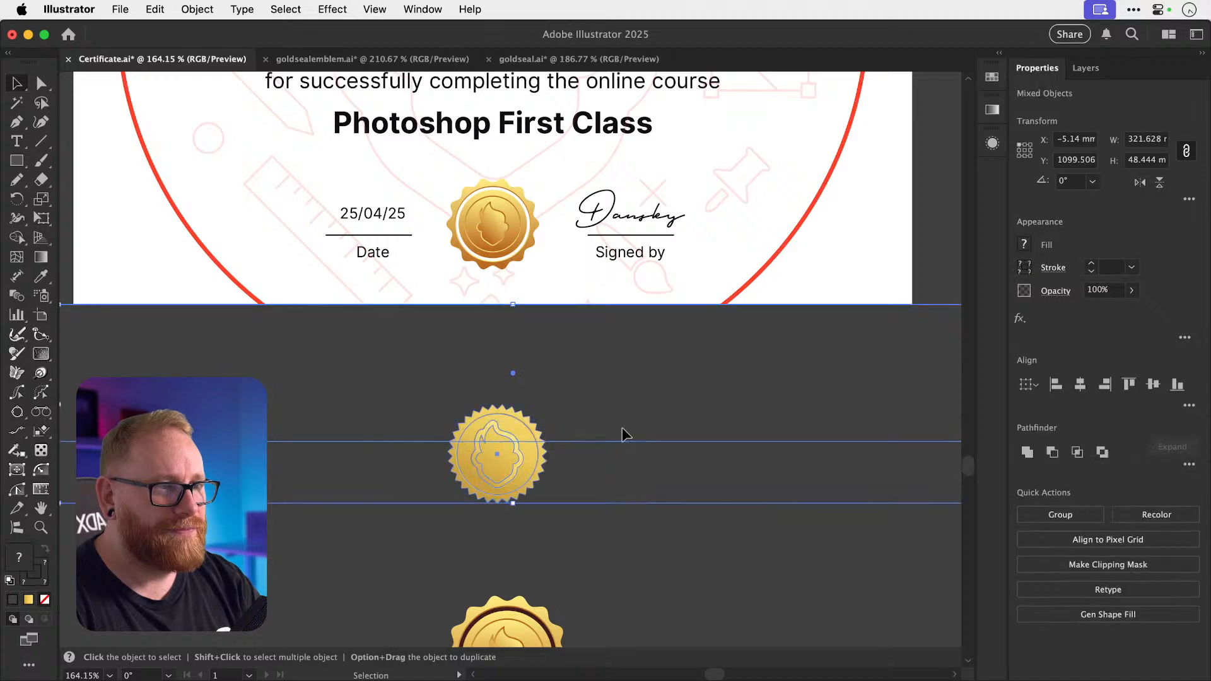
shift+click(613, 430)
key(super+g)
Deselect the plain seal and zoom in closely on the spiky gold seal.
mouse_move(501, 479)
mouse_down()
mouse_move(554, 301)
mouse_move(702, 248)
mouse_up()
scroll(701, 249, up, 5)
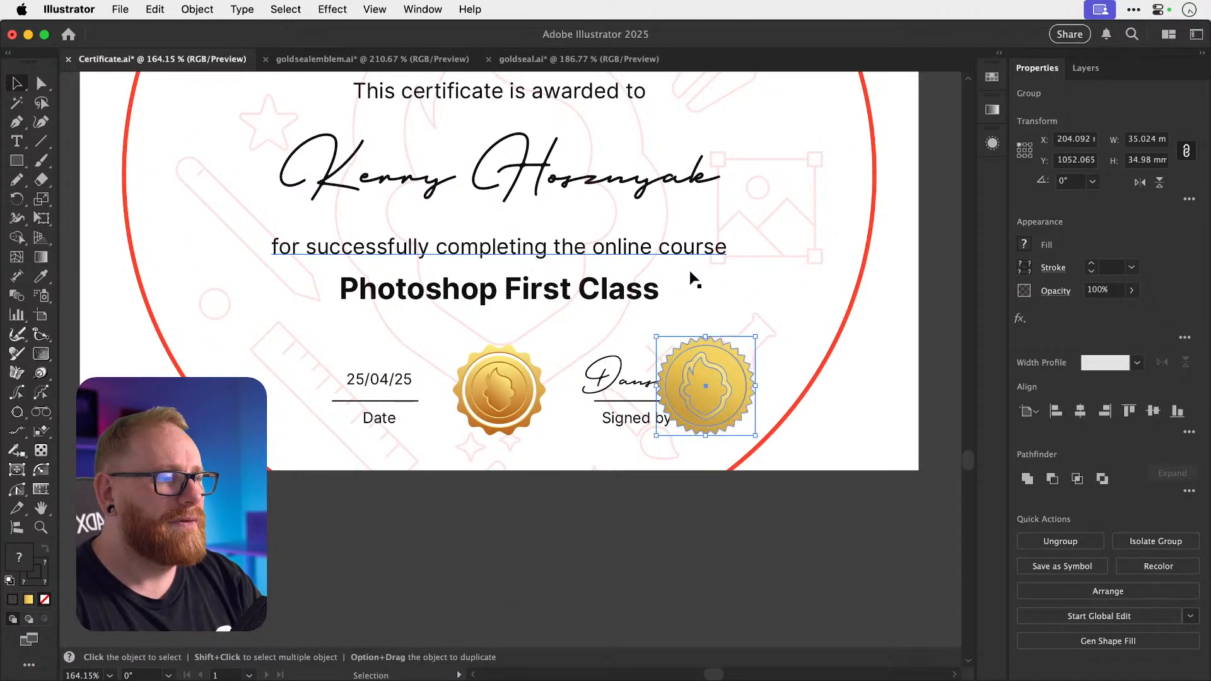
key(super+space)
drag(553, 365, 487, 356)
key(super+z)
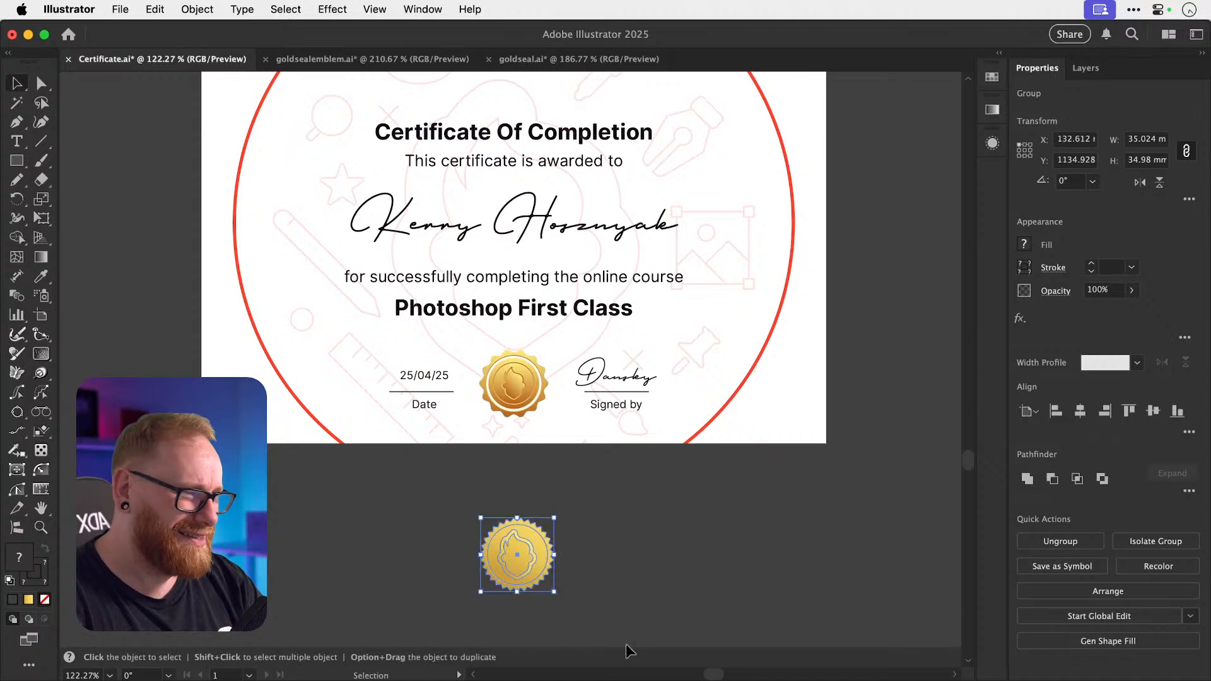
click(660, 638)
key(super+space)
drag(520, 590, 846, 590)
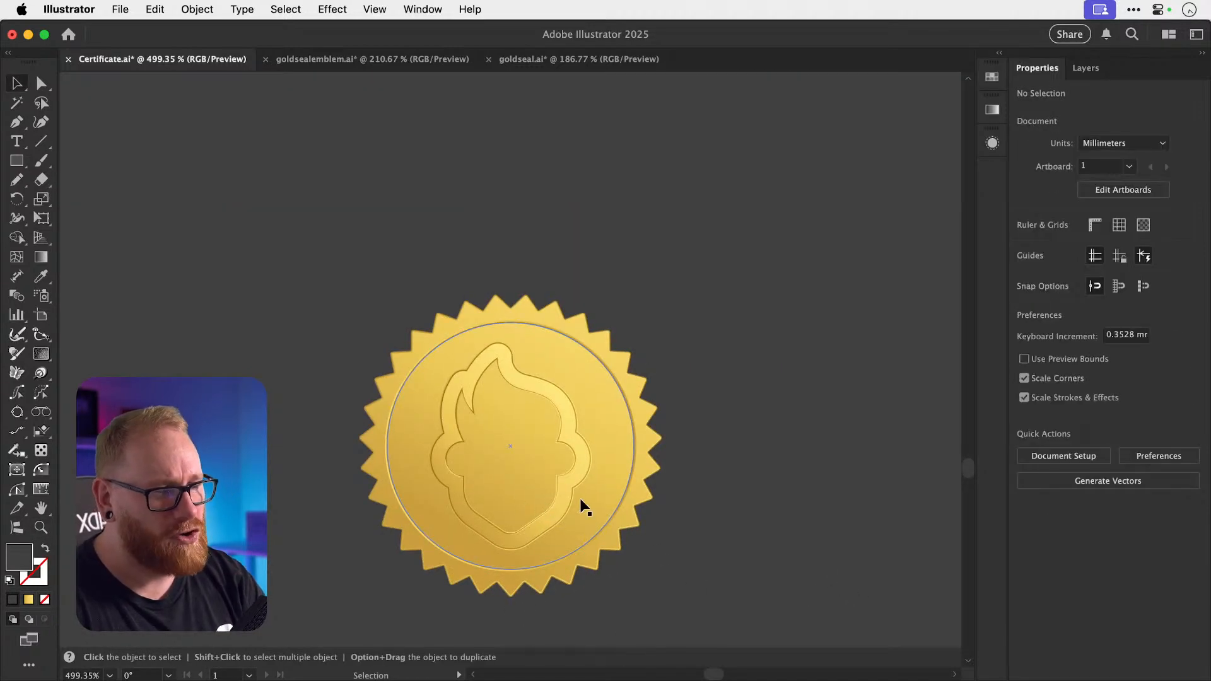
scroll(580, 498, up, 10)
key(a)
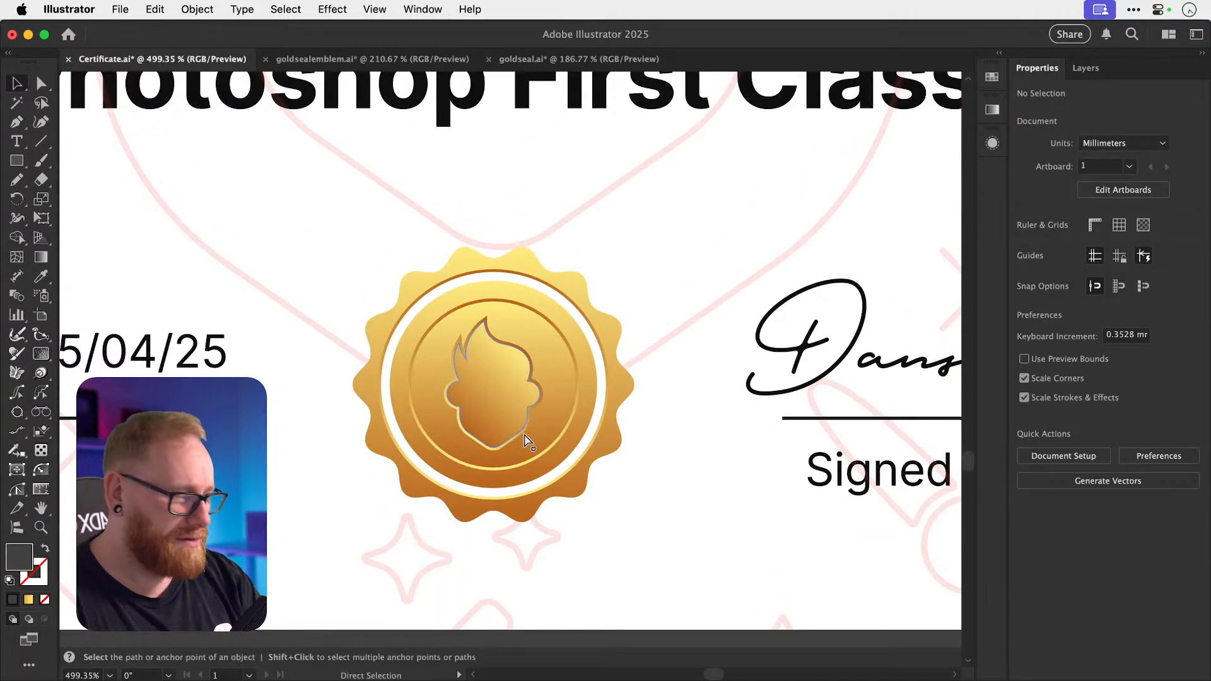
key(super+minus)
key(super+minus)
key(super+minus)
key(super+minus)
key(v)
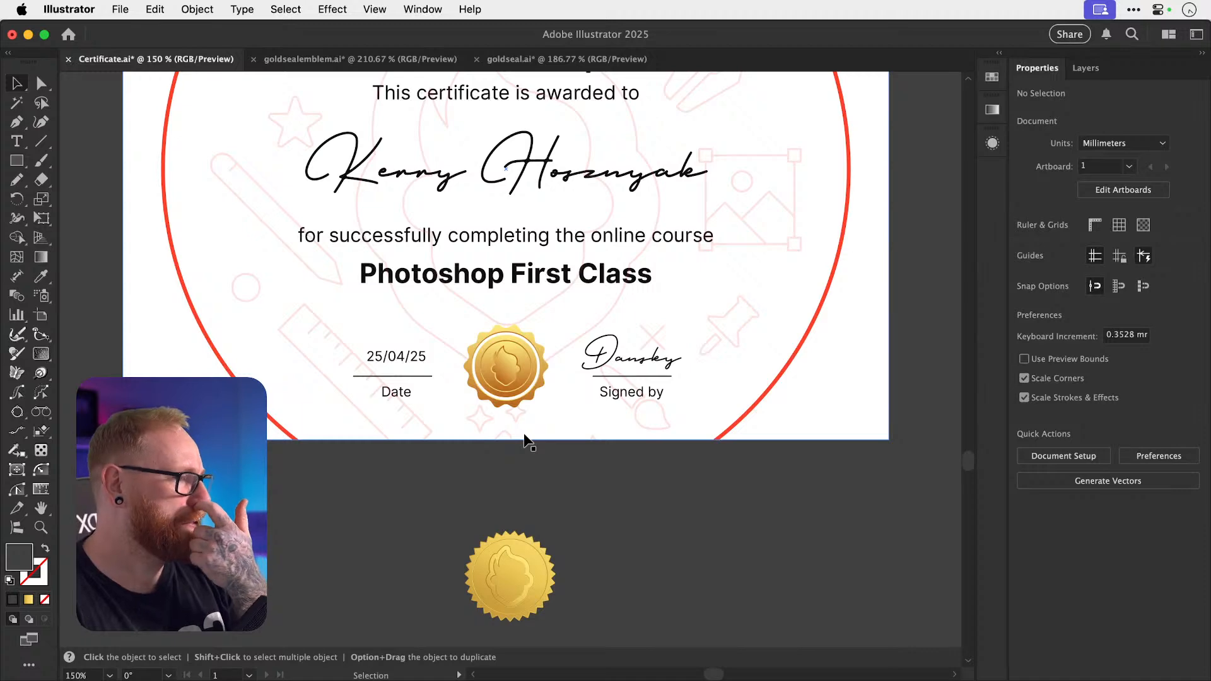
scroll(524, 435, up, 3)
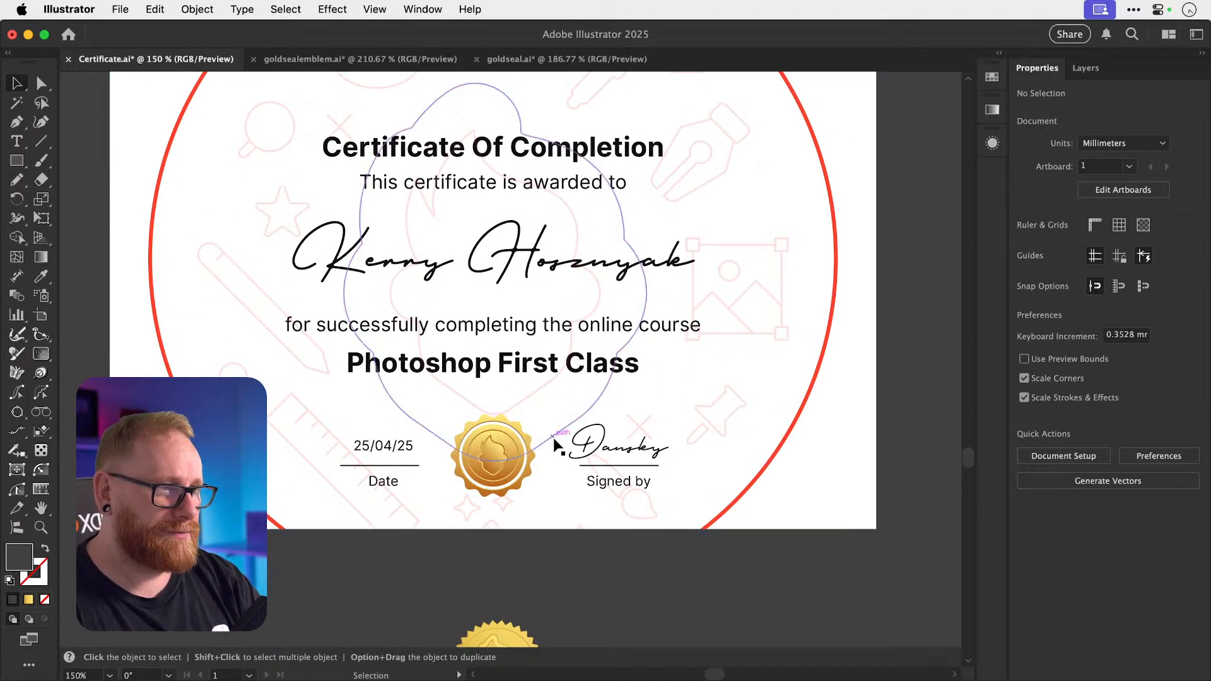
click(554, 438)
key(Delete)
key(super+minus)
key(super+minus)
key(super+minus)
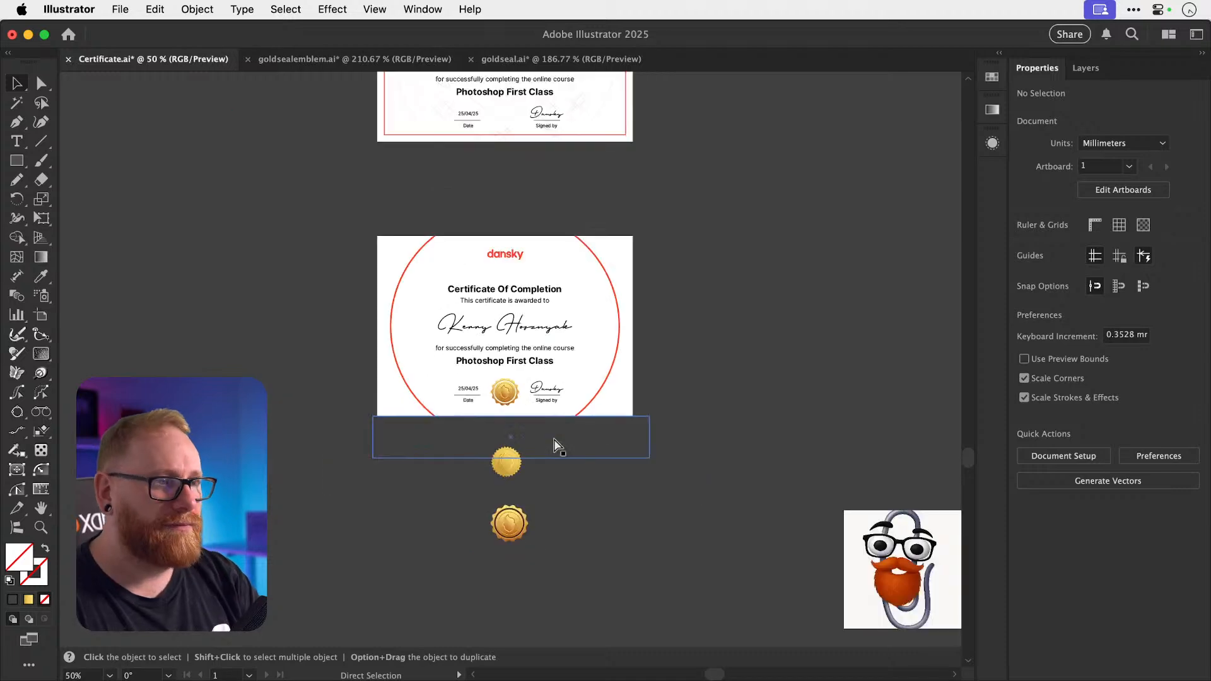
key(super+z)
click(778, 344)
key(z)
mouse_move(499, 381)
mouse_down()
mouse_move(791, 394)
mouse_move(499, 386)
mouse_move(512, 381)
mouse_up()
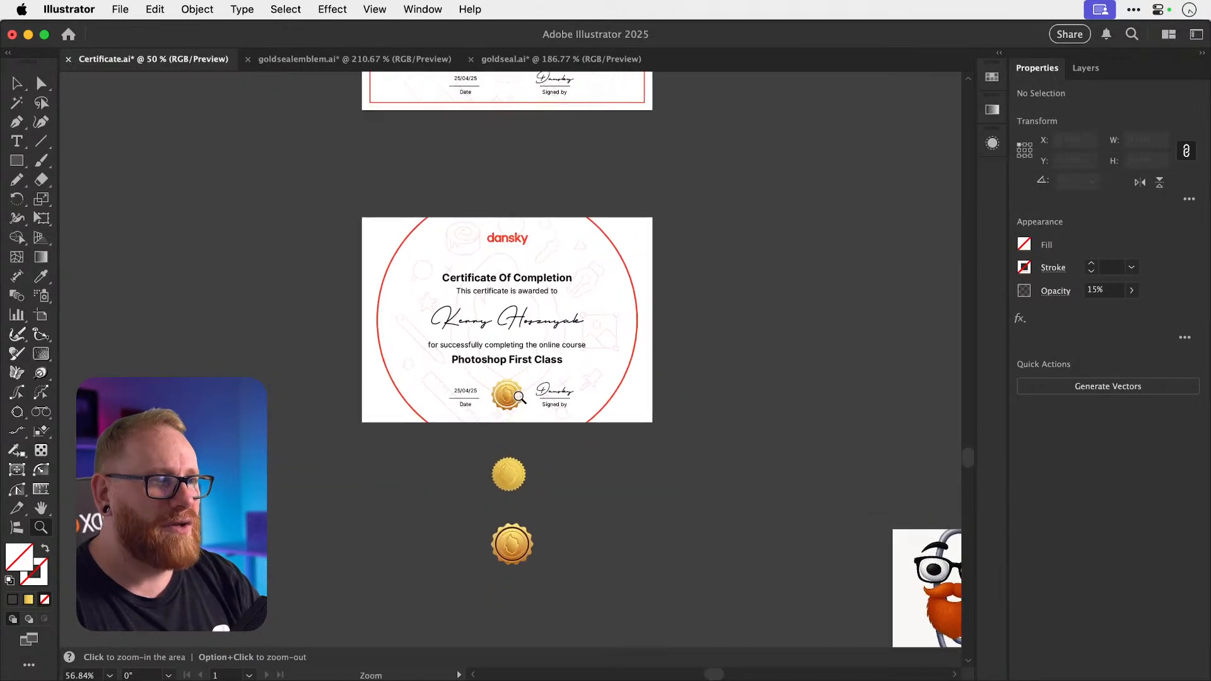
key(v)
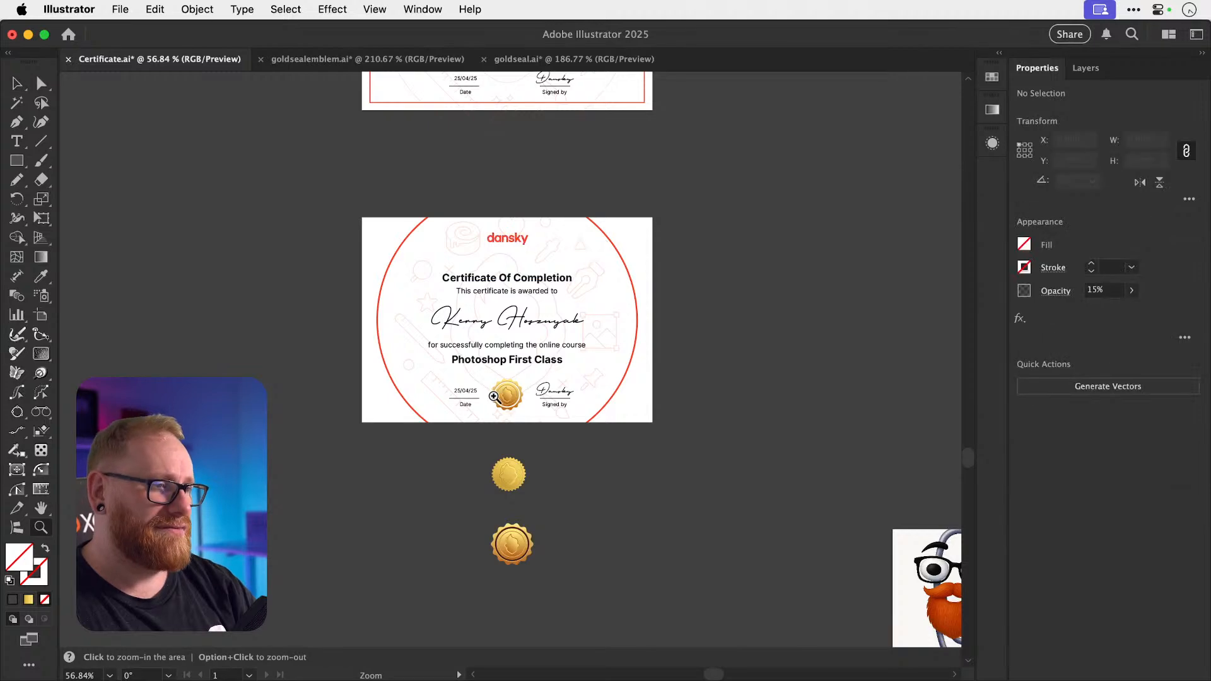
scroll(507, 394, up, 5)
scroll(529, 398, up, 5)
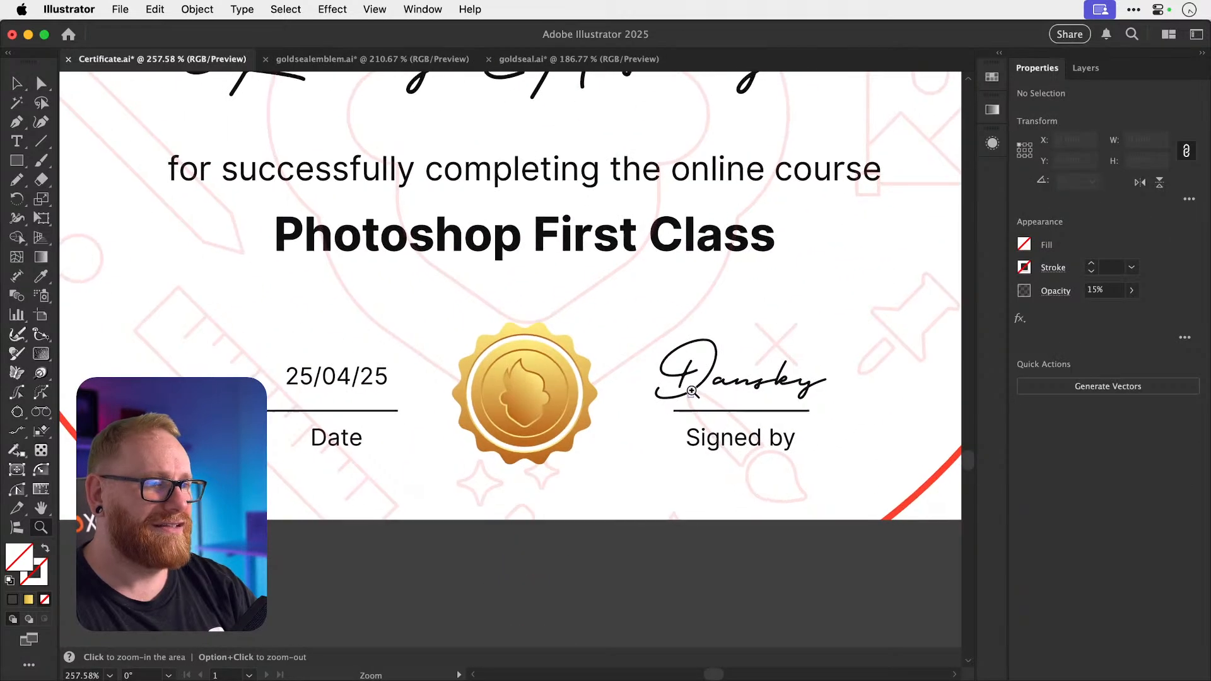
key(z)
scroll(580, 420, down, 4)
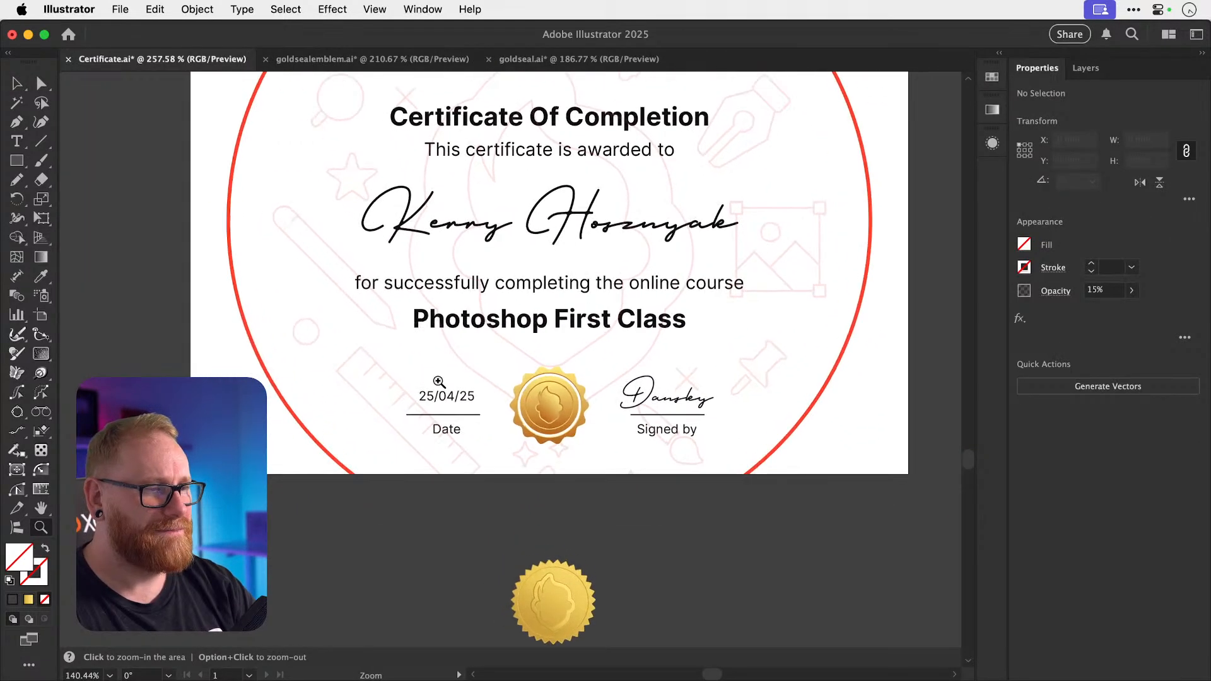
key(v)
scroll(613, 465, up, 2)
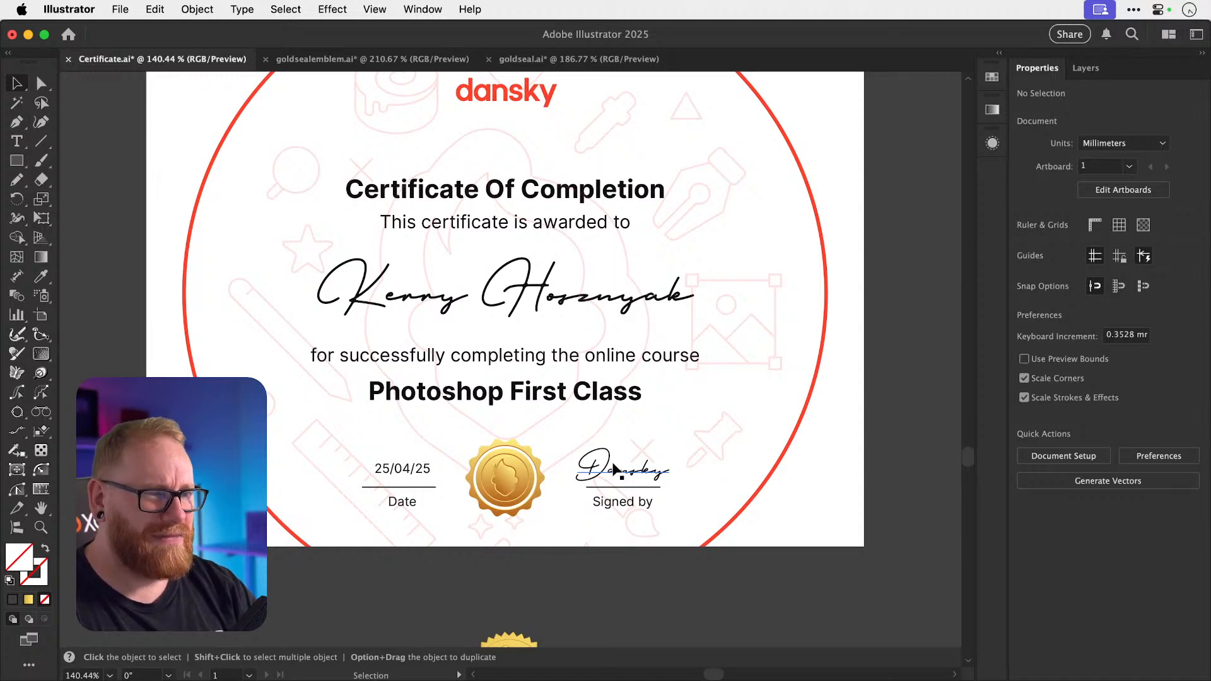
scroll(615, 469, up, 7)
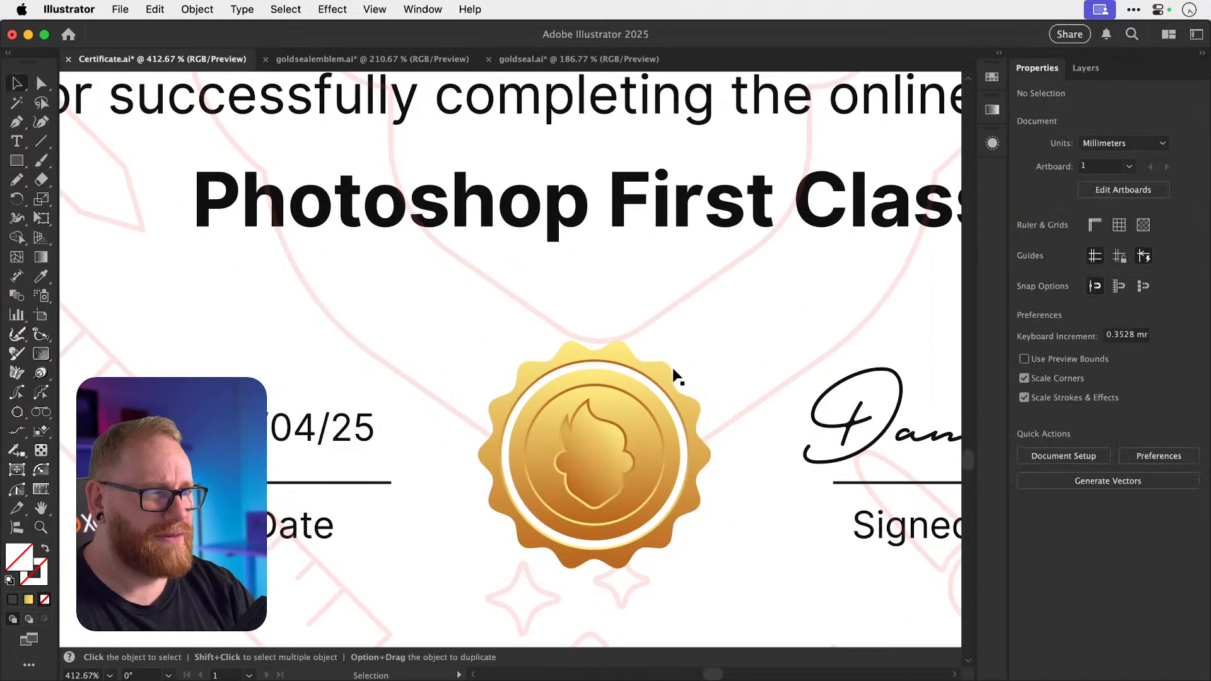
click(662, 378)
Isolate the seal group and try scaling its white ring and scalloped edge, then undo.
double_click(662, 376)
scroll(700, 394, up, 4)
click(665, 399)
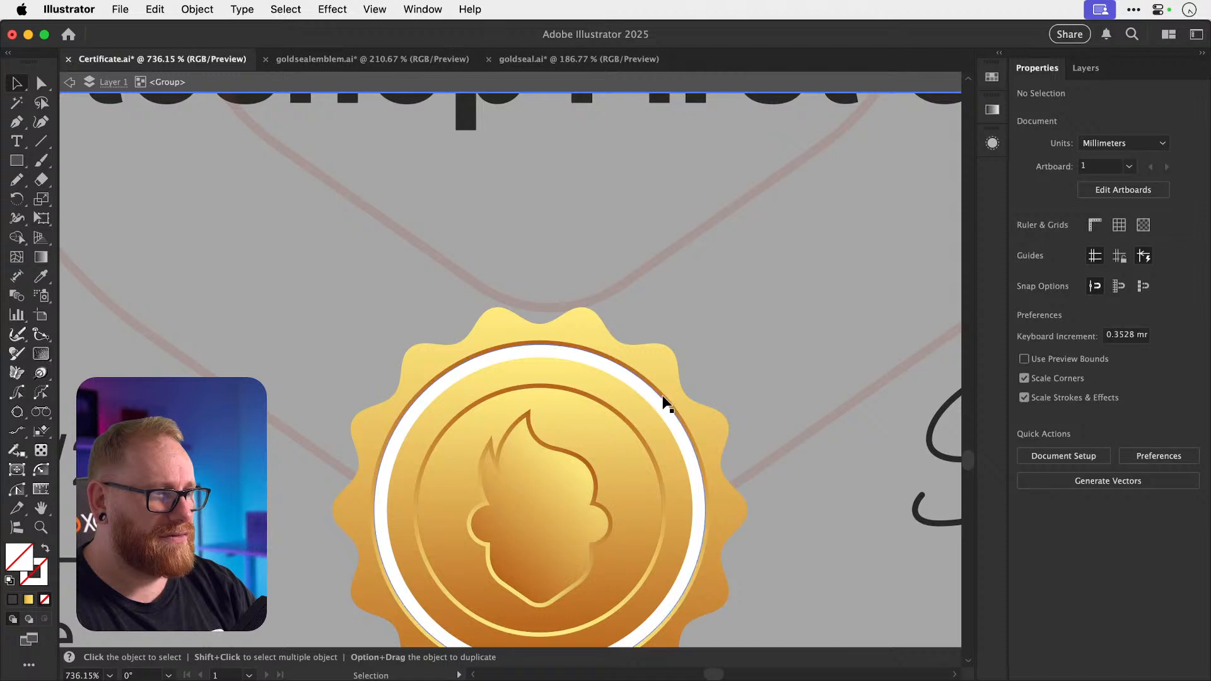
shift+click(662, 372)
drag(742, 308, 733, 325)
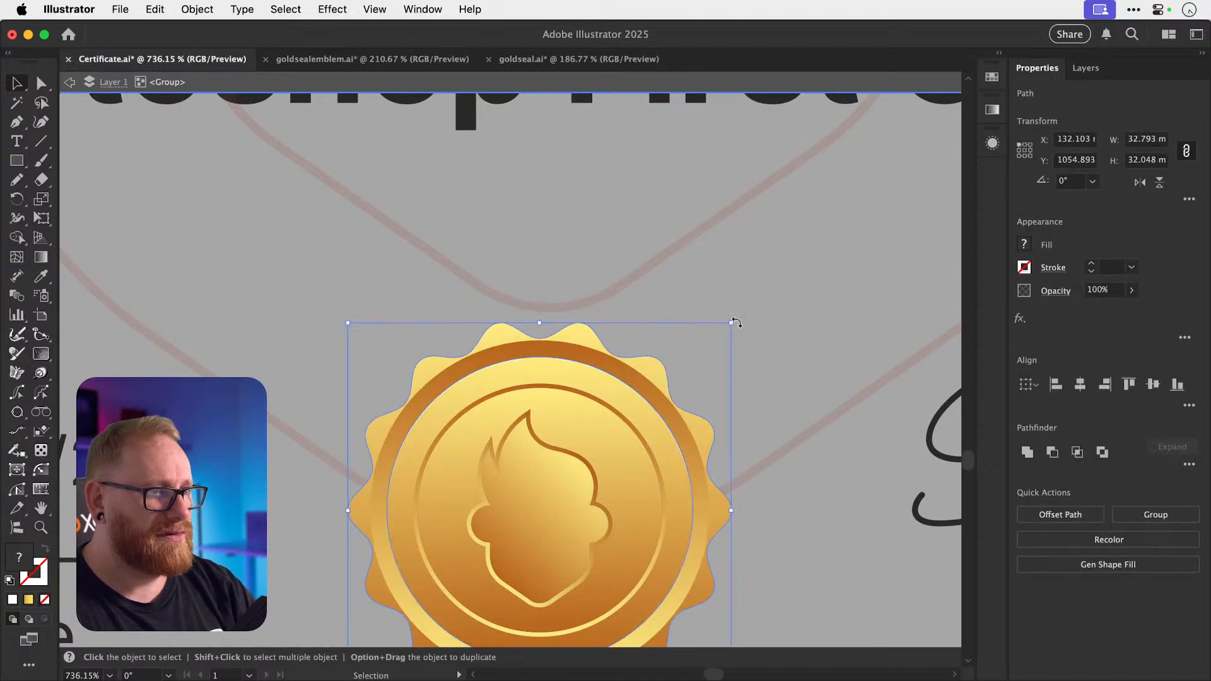
key(super+z)
Enlarge the scalloped edge and white ring together, then deselect them.
click(694, 350)
click(667, 371)
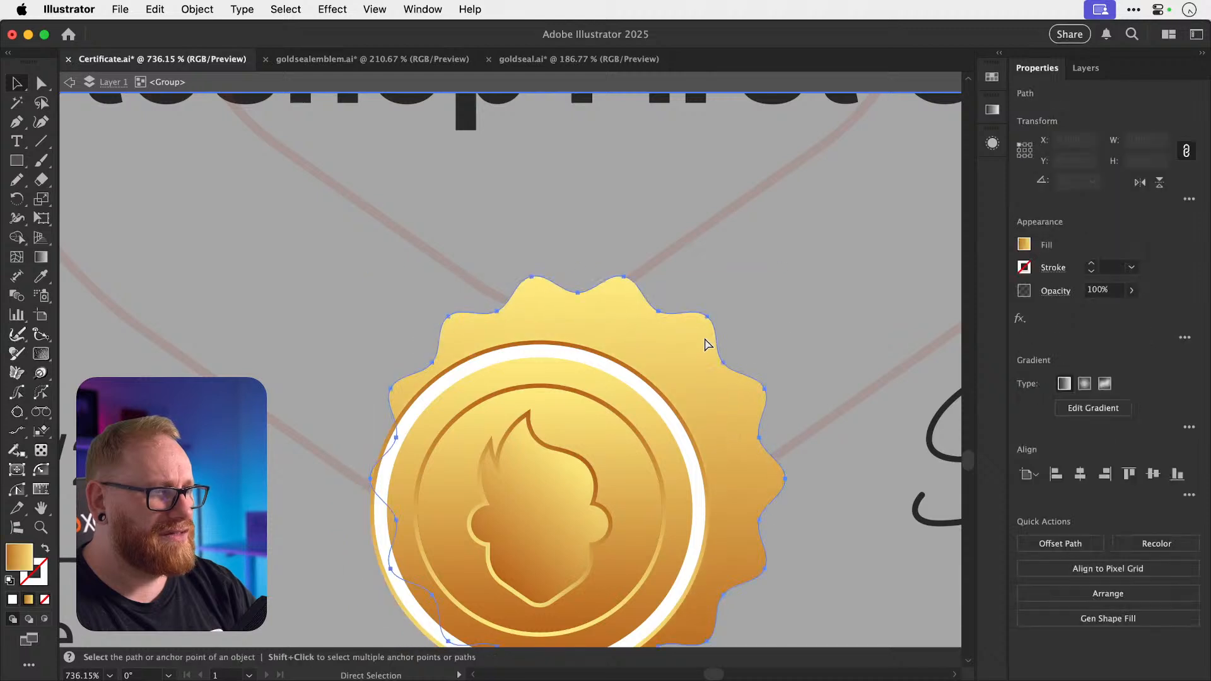
click(671, 416)
scroll(673, 414, up, 5)
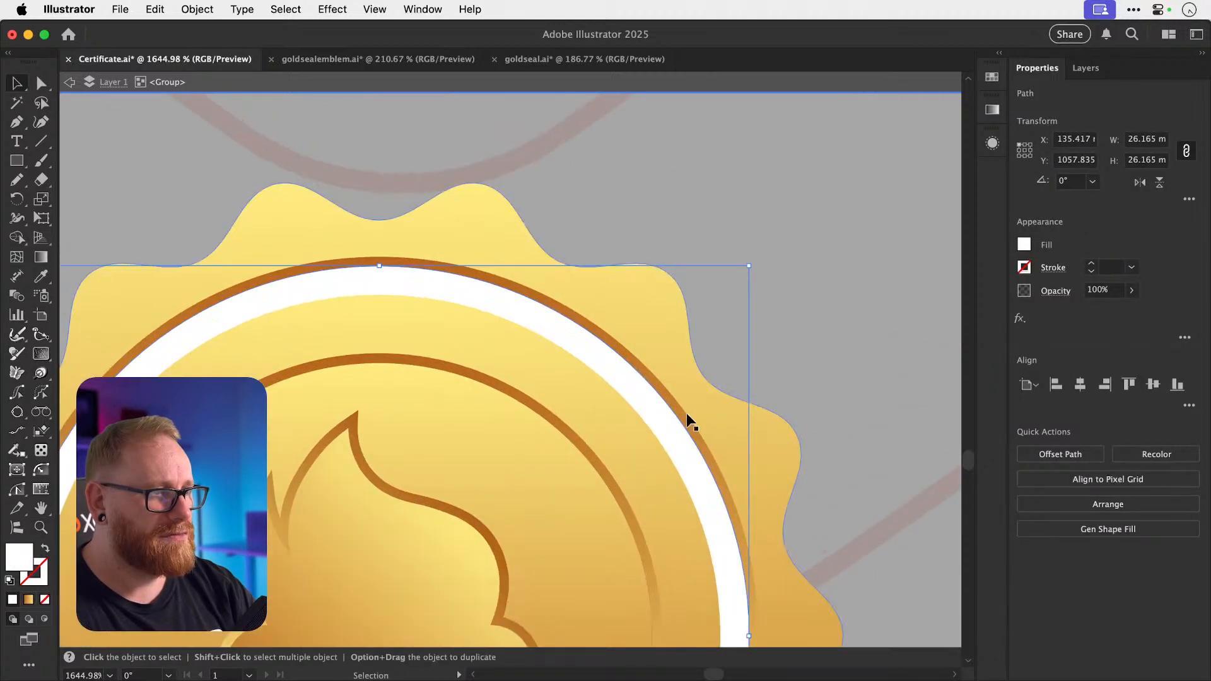
shift+click(685, 414)
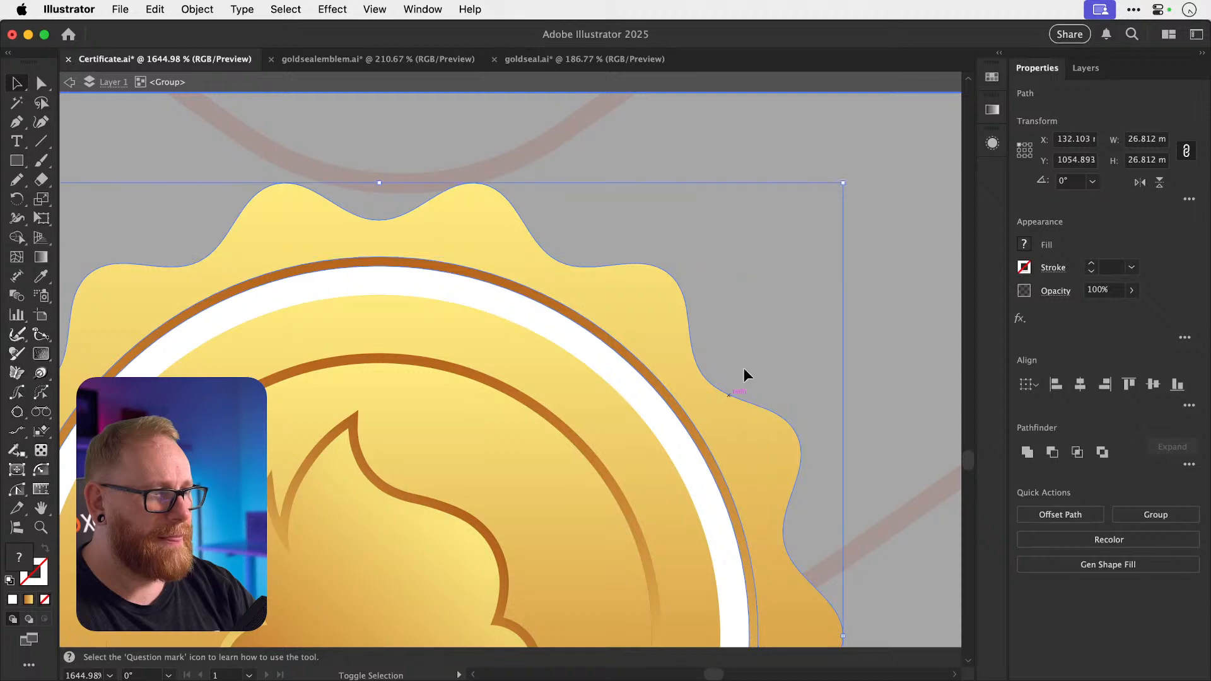
drag(758, 257, 818, 218)
key(super+shift+a)
key(super+minus)
key(super+minus)
key(super+minus)
key(super+minus)
key(super+minus)
key(super+minus)
key(super+minus)
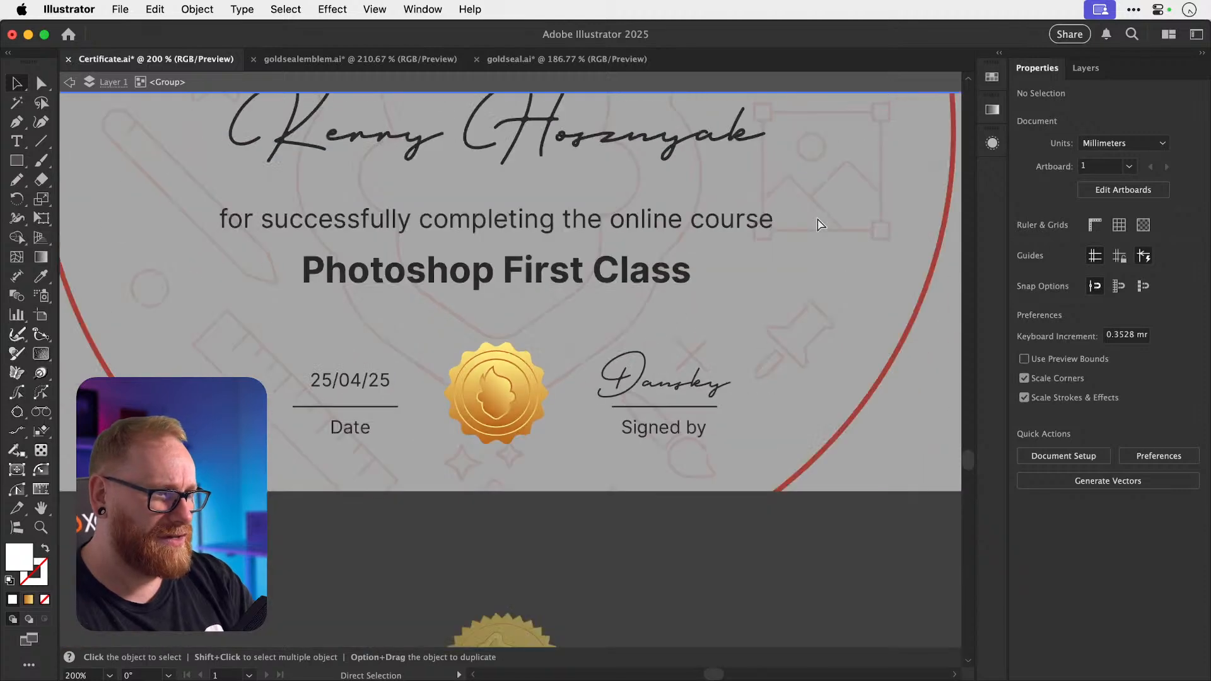
Revert the seal edits, remove the white ring, and exit isolation mode.
double_click(730, 557)
scroll(730, 556, up, 3)
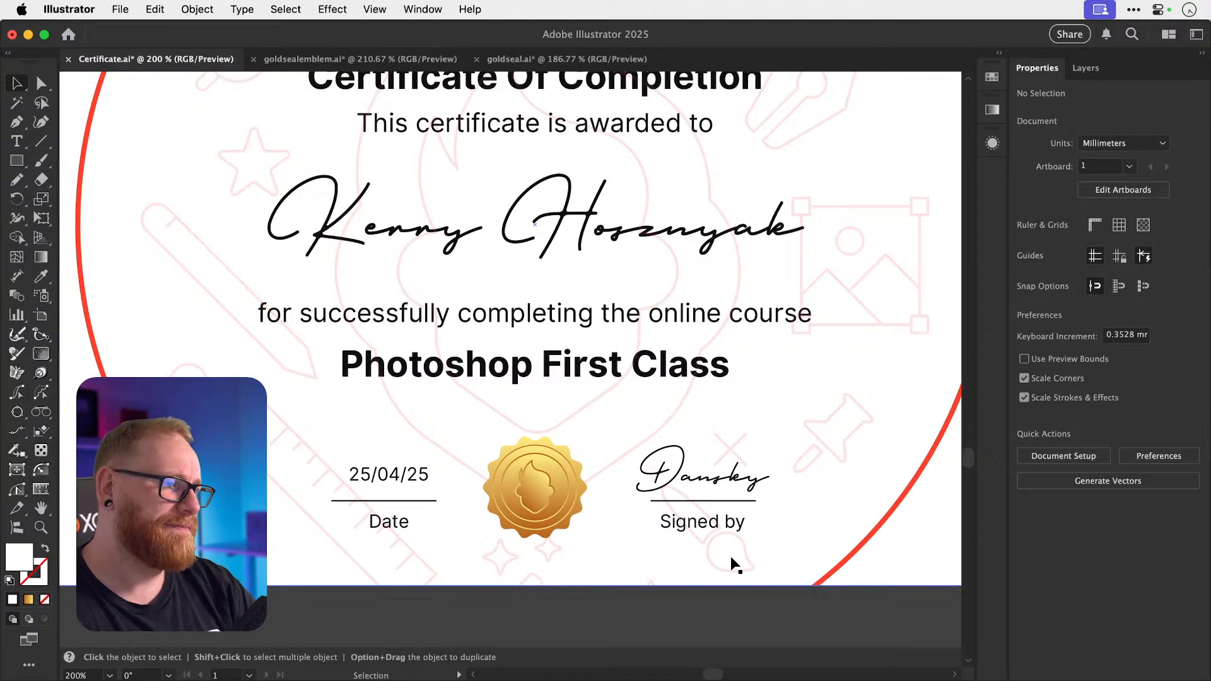
key(a)
key(super+minus)
key(super+minus)
key(super+z)
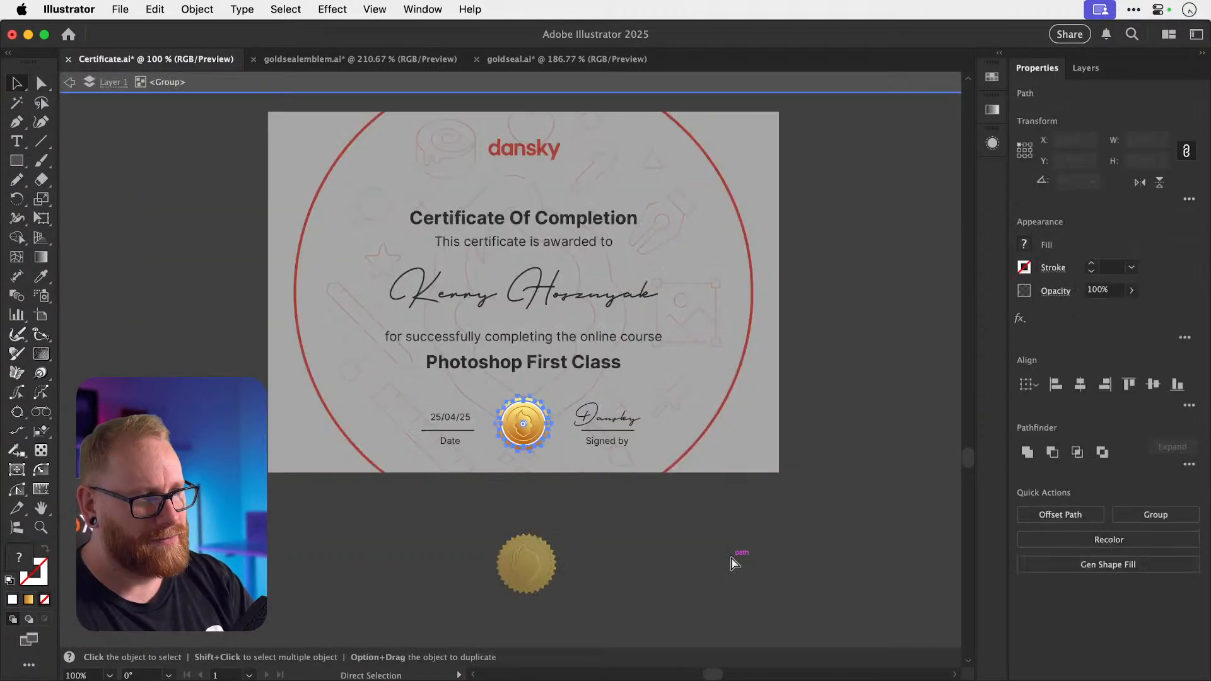
key(super+z)
key(super+g)
key(super+z)
key(super+z)
key(super+z)
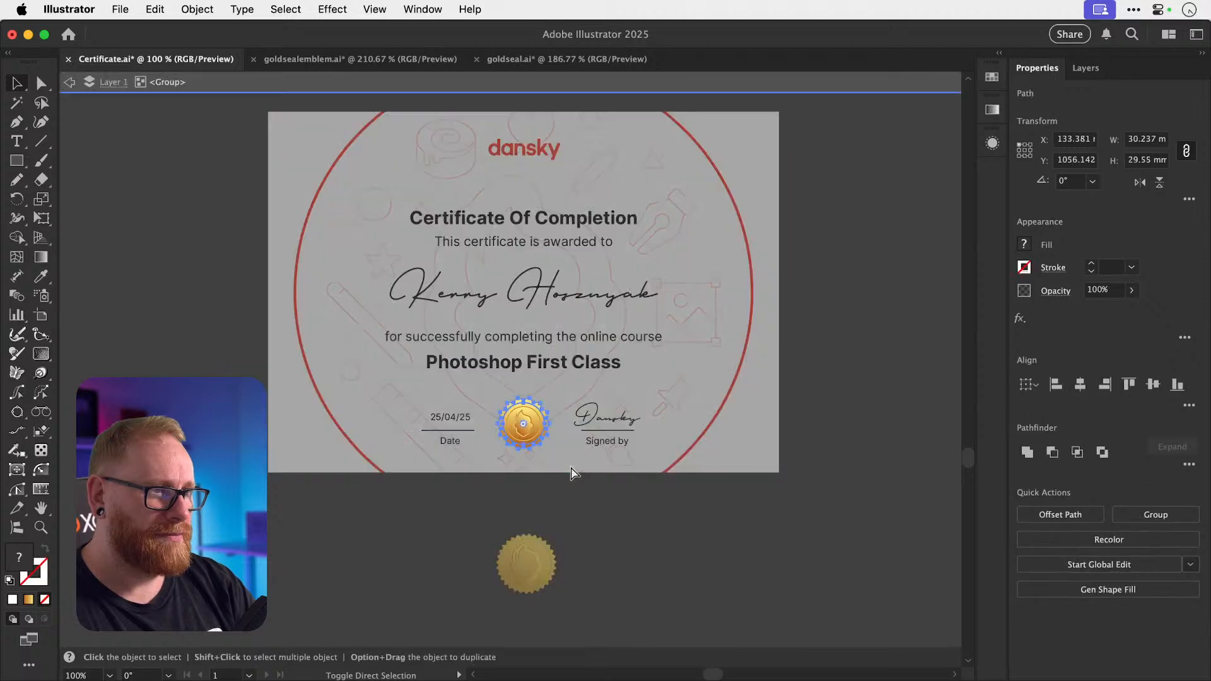
key(Escape)
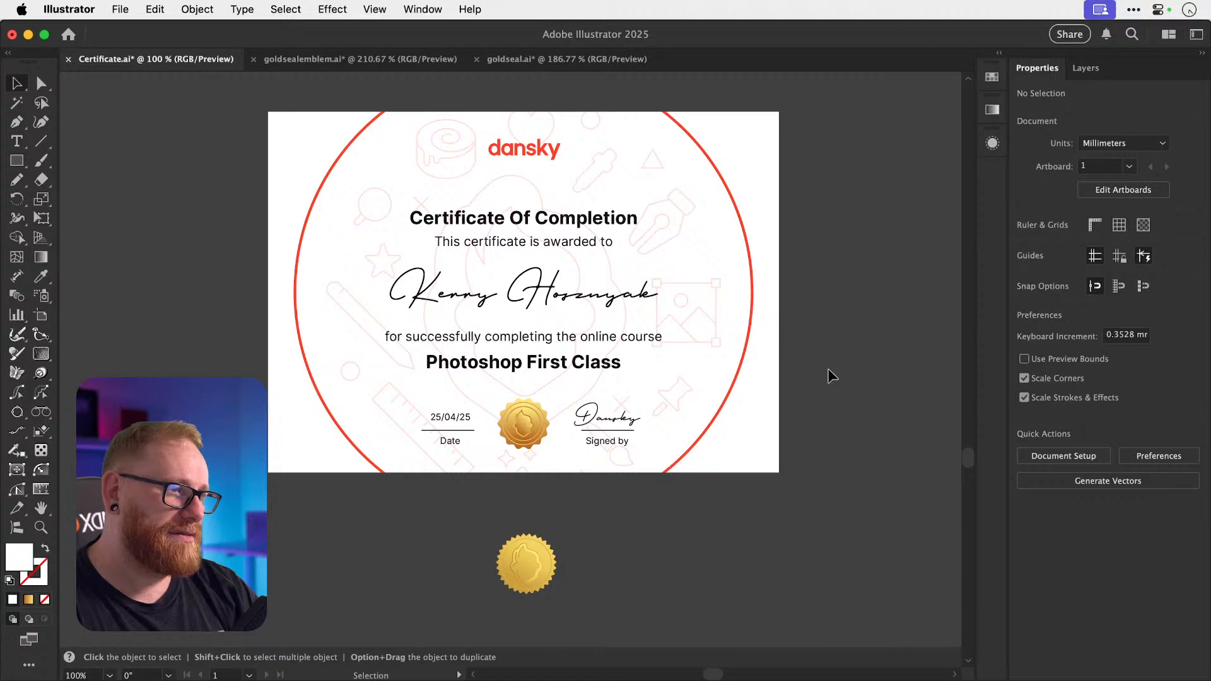
Zoom in on the certificate and select the Dansky signature text.
key(z)
drag(488, 429, 976, 448)
key(v)
scroll(760, 550, up, 3)
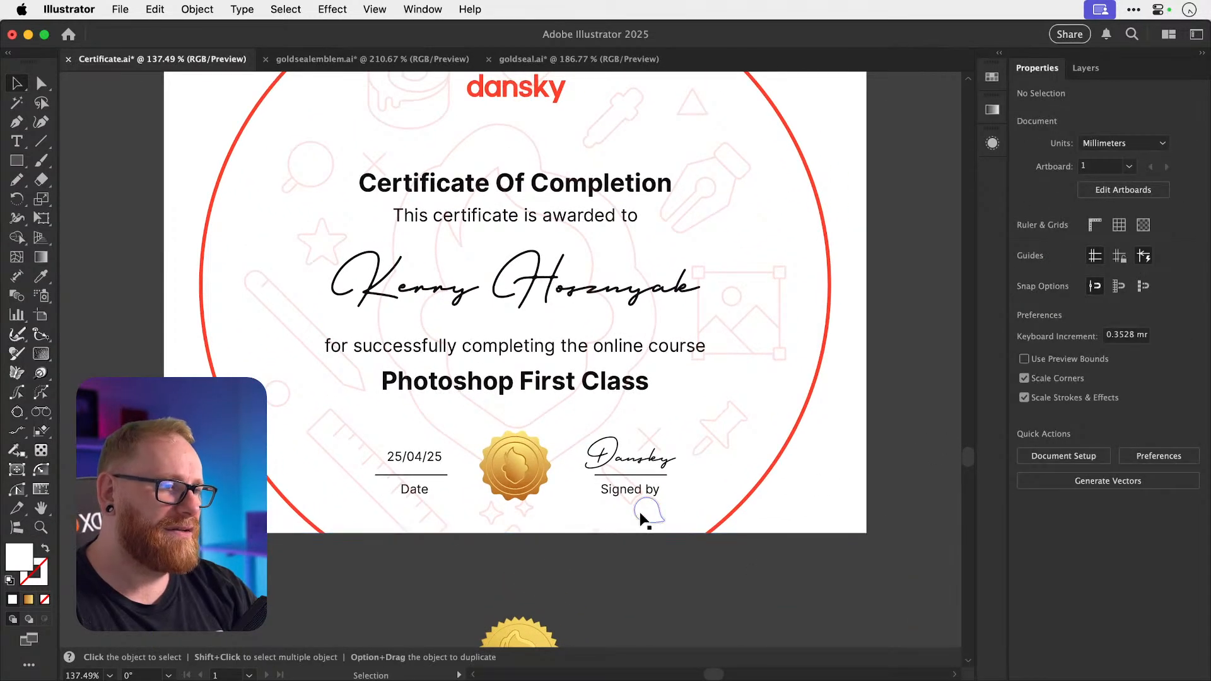
scroll(642, 519, right, 2)
scroll(642, 518, down, 1)
key(z)
key(v)
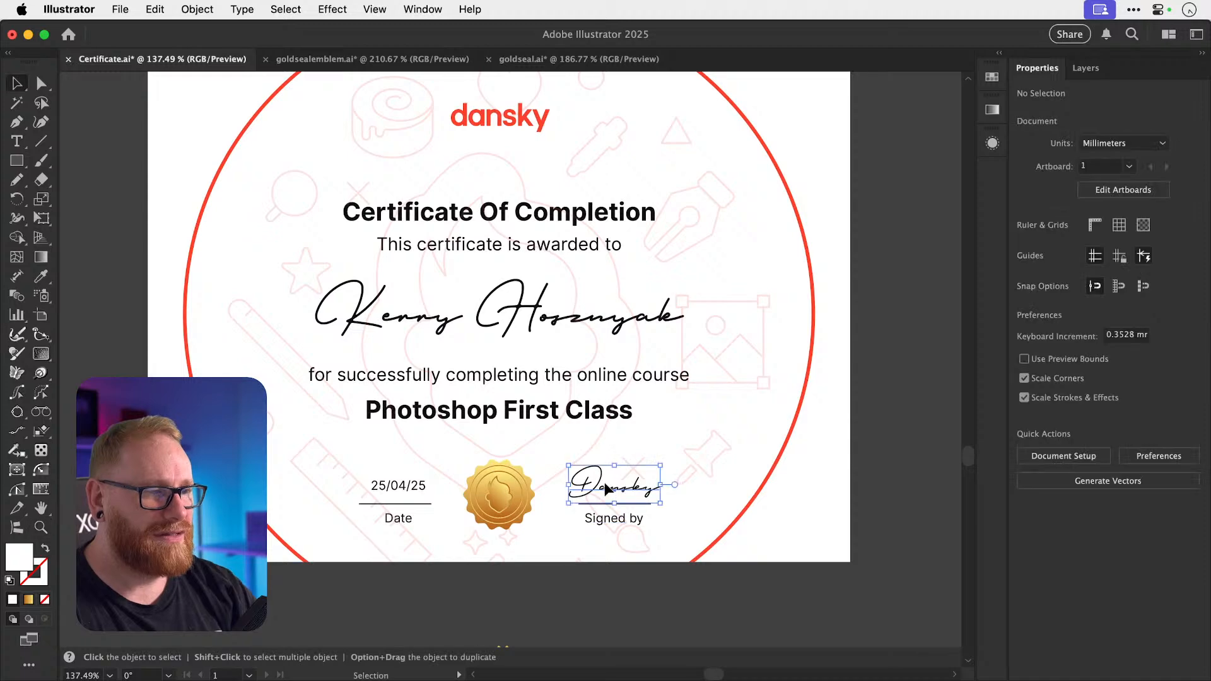
click(607, 489)
scroll(606, 489, down, 2)
scroll(605, 484, down, 1)
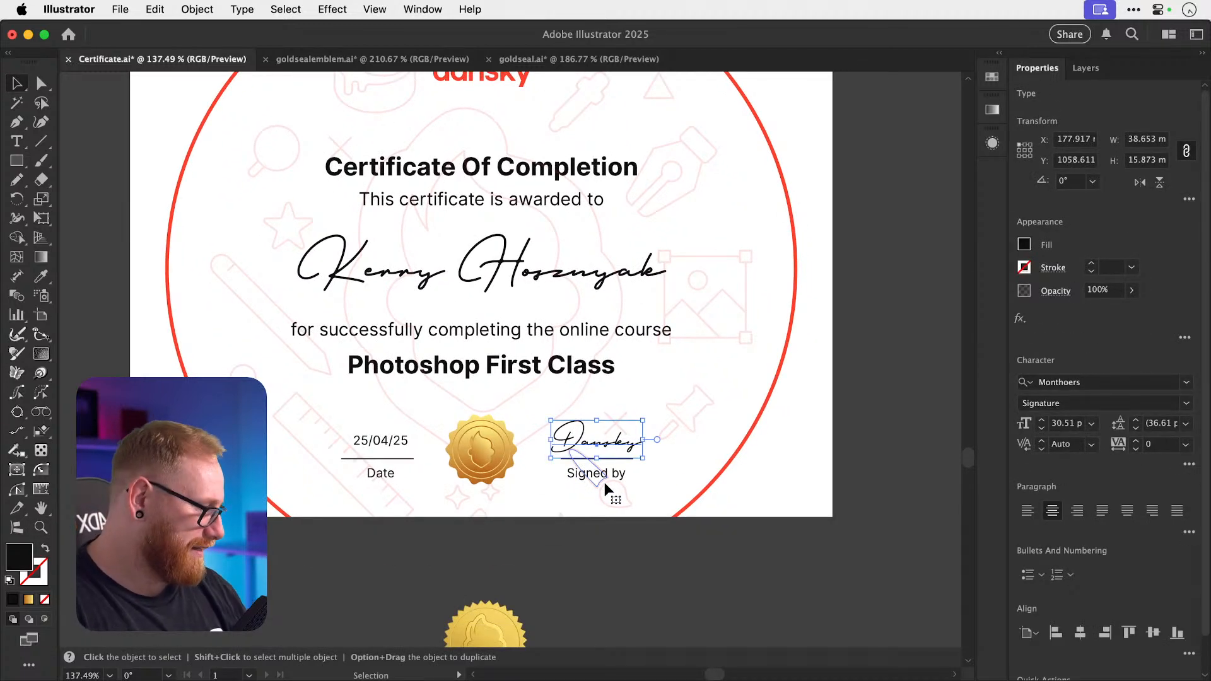
Zoom toward the empty area right of the signature and open the Pencil tool options.
key(z)
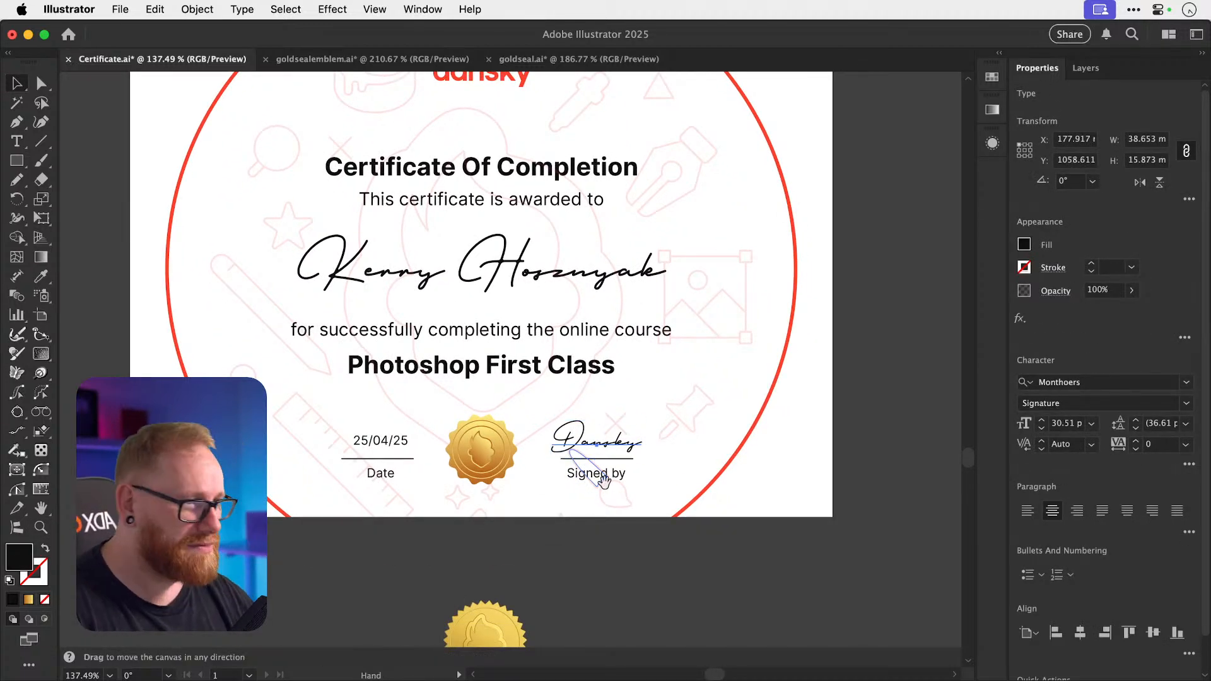
scroll(539, 349, down, 5)
scroll(539, 349, right, 6)
mouse_move(539, 349)
mouse_down()
mouse_move(660, 362)
mouse_move(611, 343)
mouse_up()
key(n)
scroll(523, 355, up, 4)
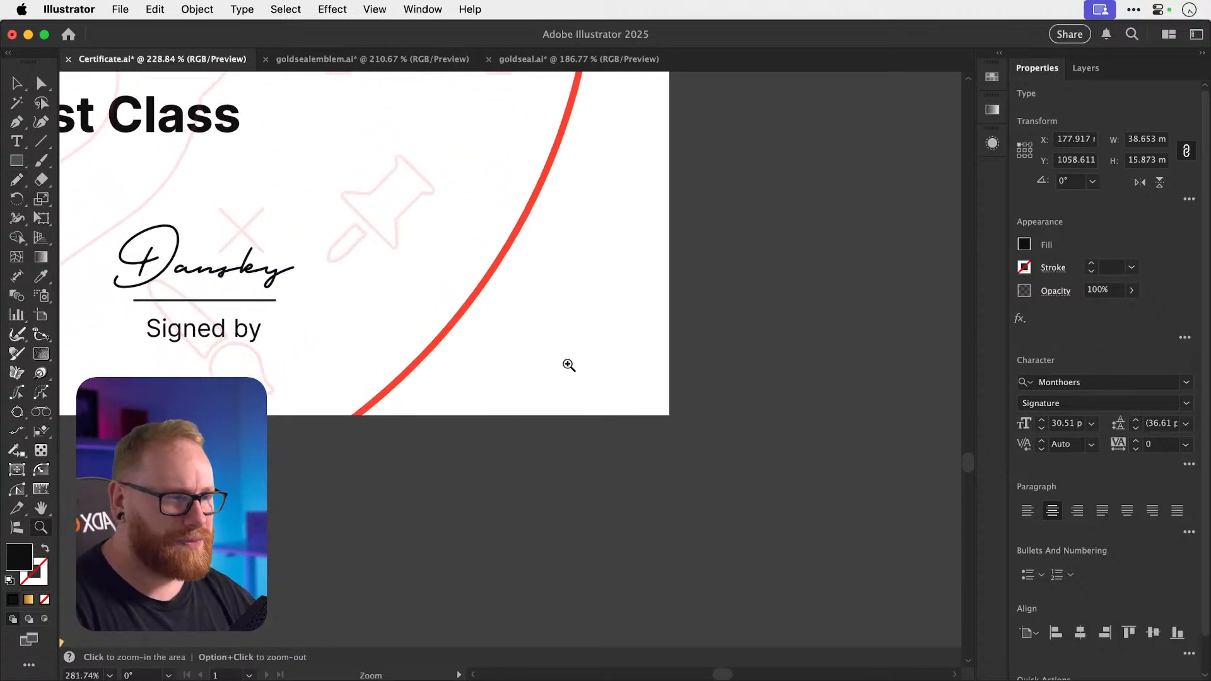
double_click(17, 181)
Sketch a smoother freehand signature right of Signed by and make it stroke-only.
click(679, 304)
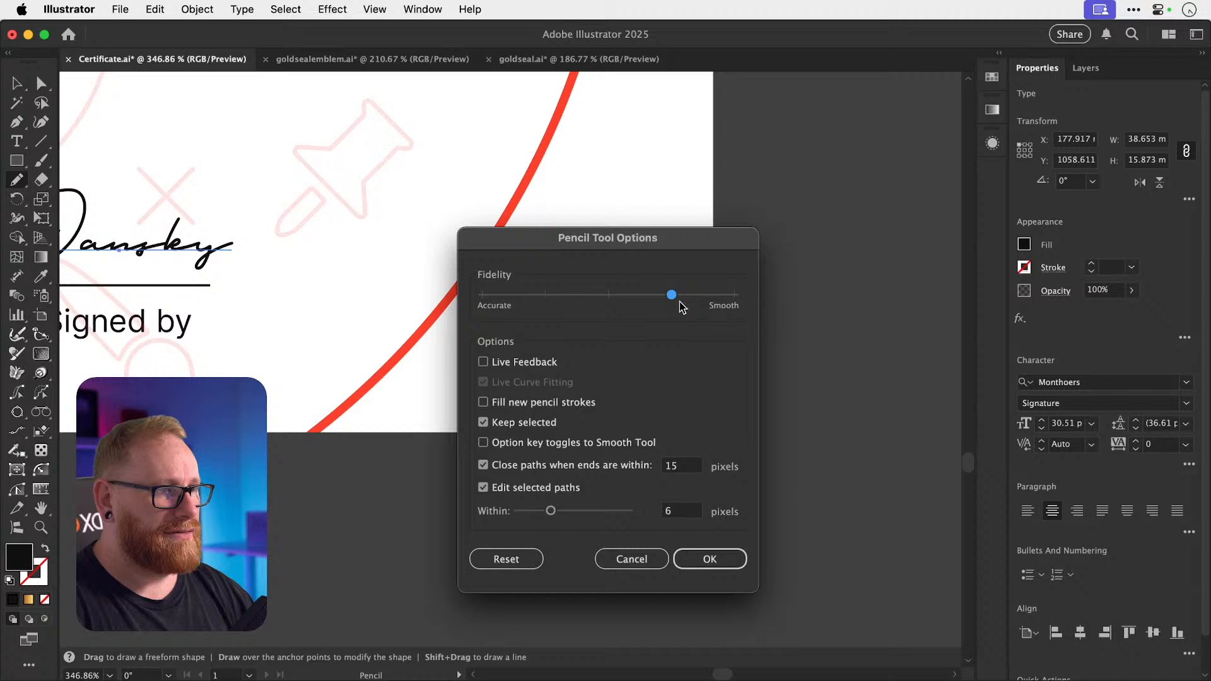
click(710, 562)
mouse_move(506, 347)
mouse_down()
mouse_move(530, 305)
mouse_move(554, 349)
mouse_move(572, 343)
mouse_move(551, 369)
mouse_move(659, 340)
mouse_up()
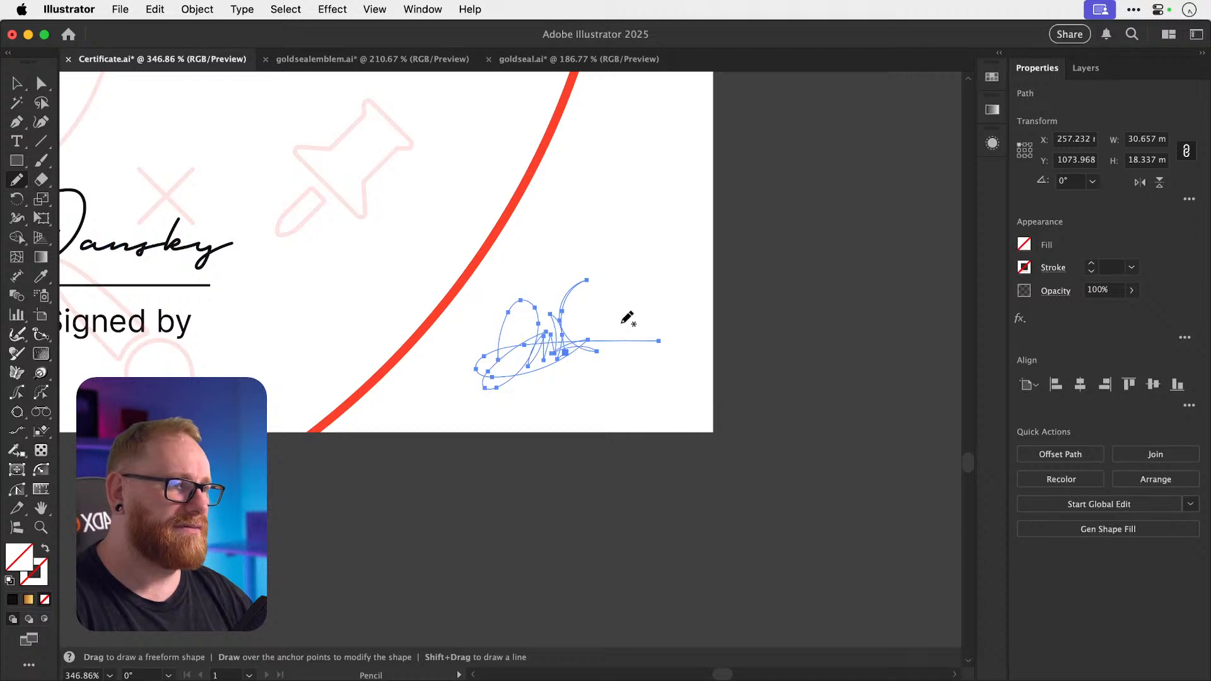
key(v)
click(655, 300)
click(564, 337)
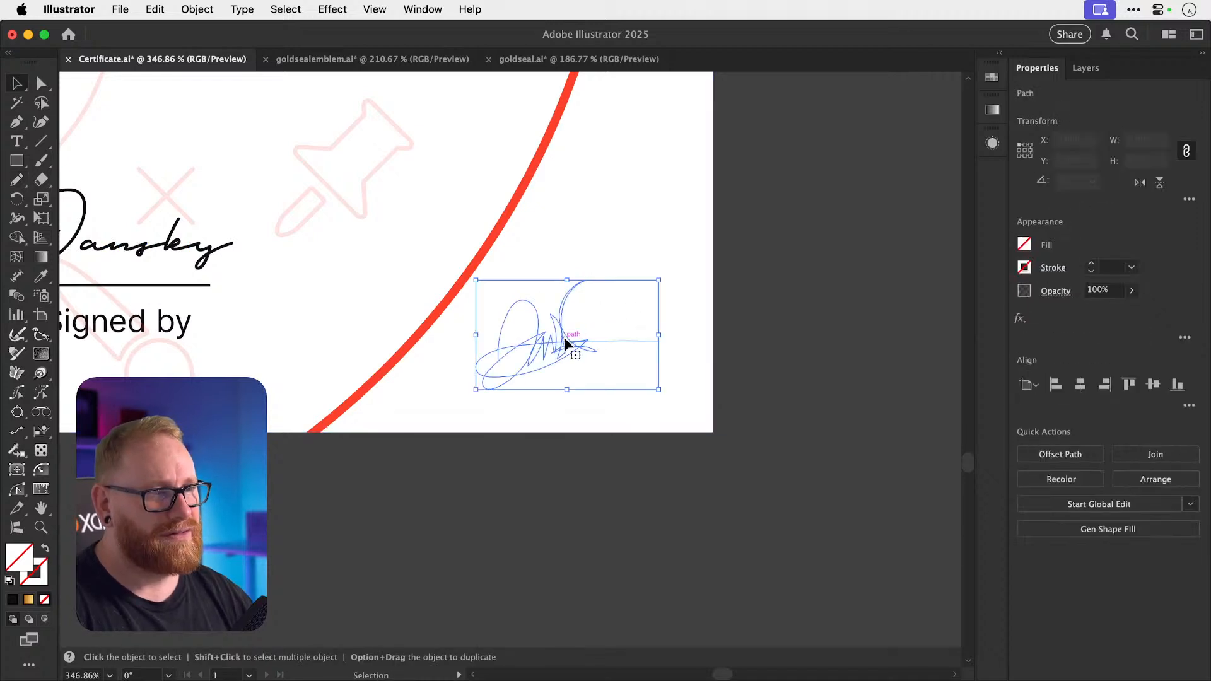
key(d)
click(44, 600)
Review the signature stroke's corner options in the Stroke settings.
key(a)
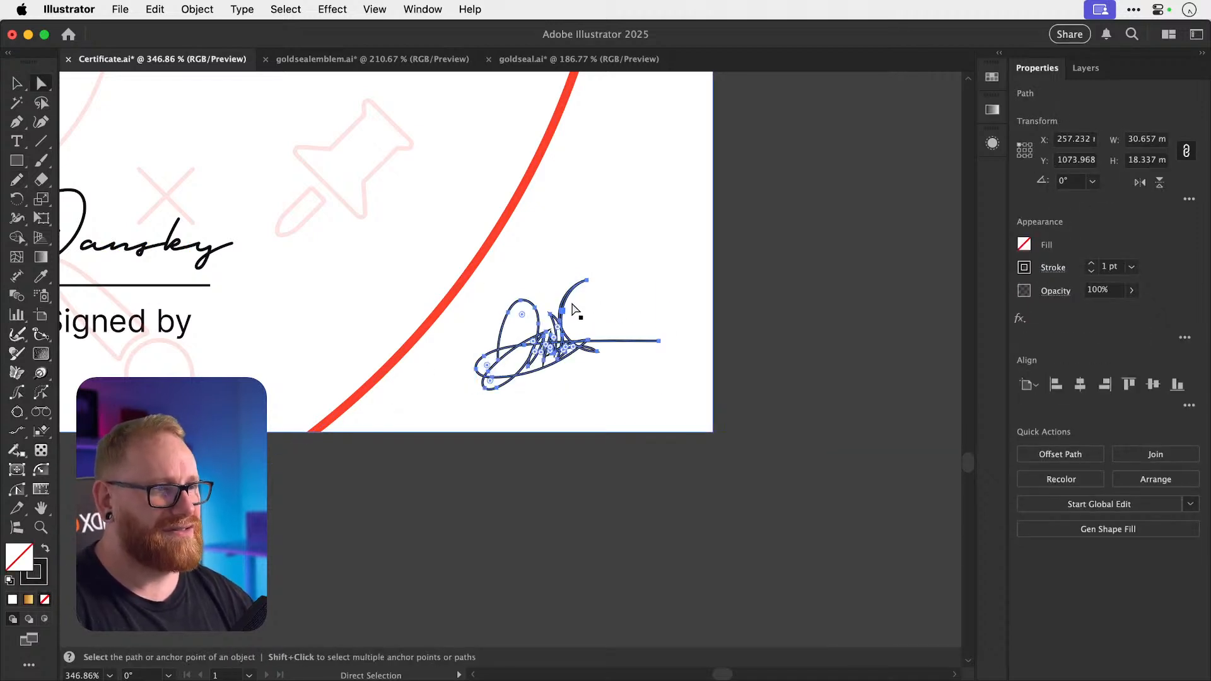
key(v)
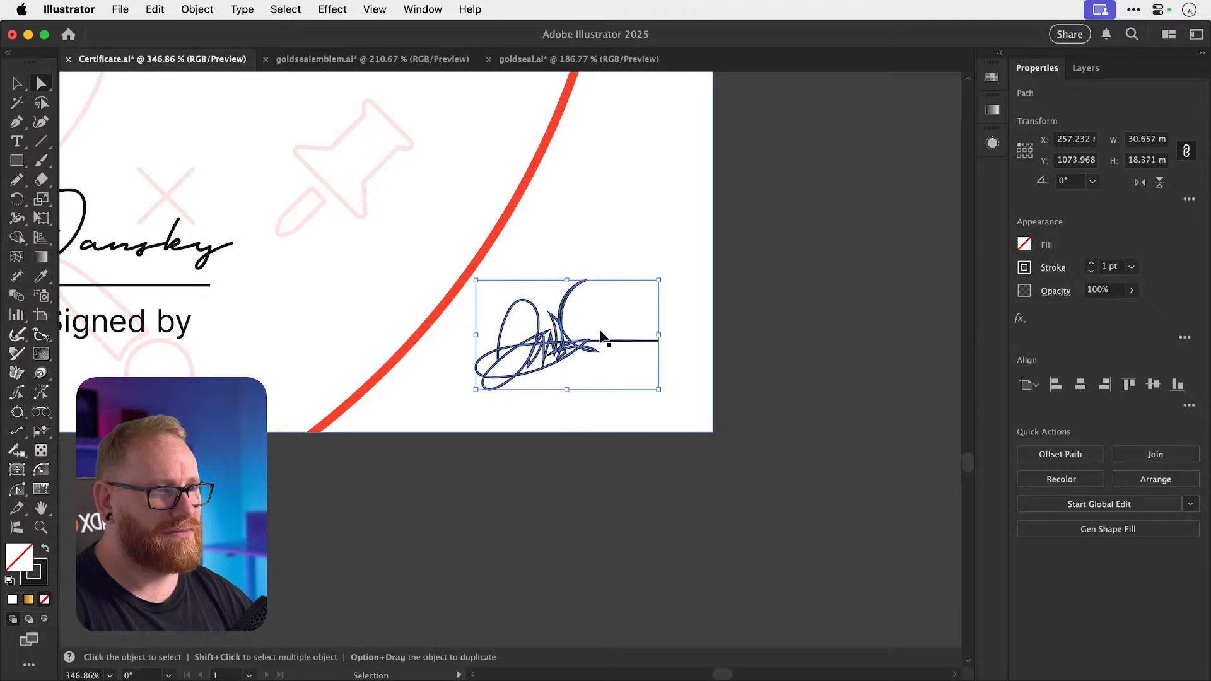
key(a)
key(v)
click(1052, 273)
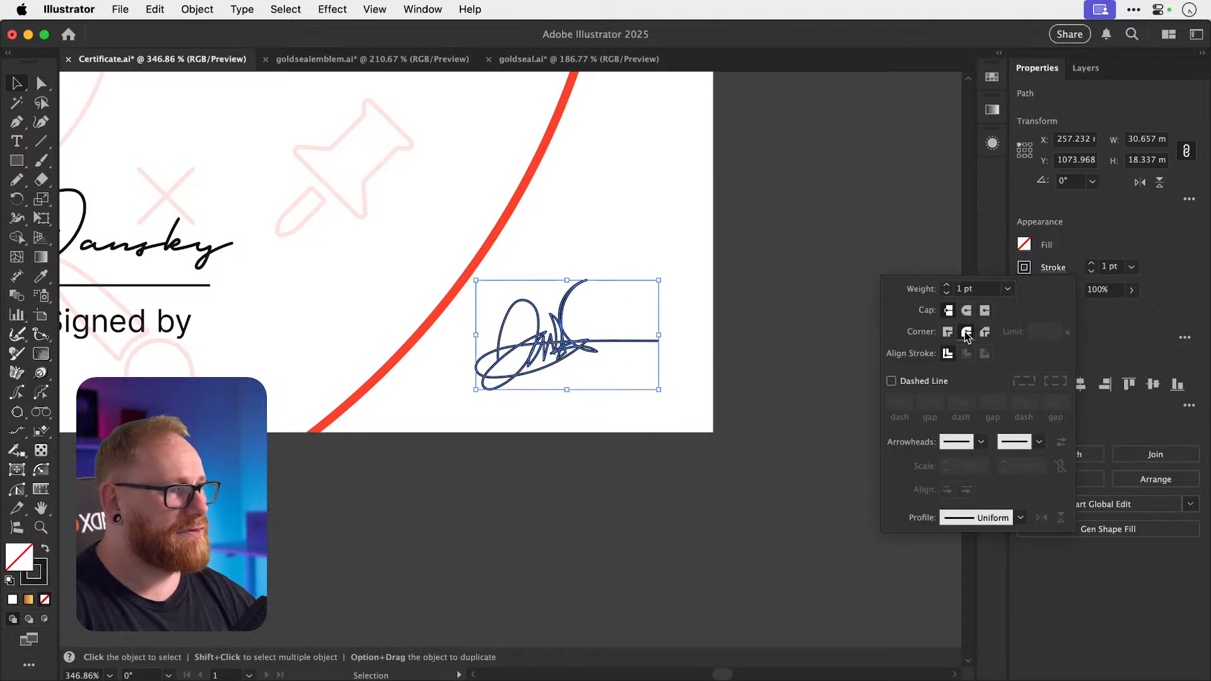
click(801, 281)
click(780, 297)
Move the Dansky text below the certificate and the drawn signature onto the Signed by line.
scroll(781, 298, left, 5)
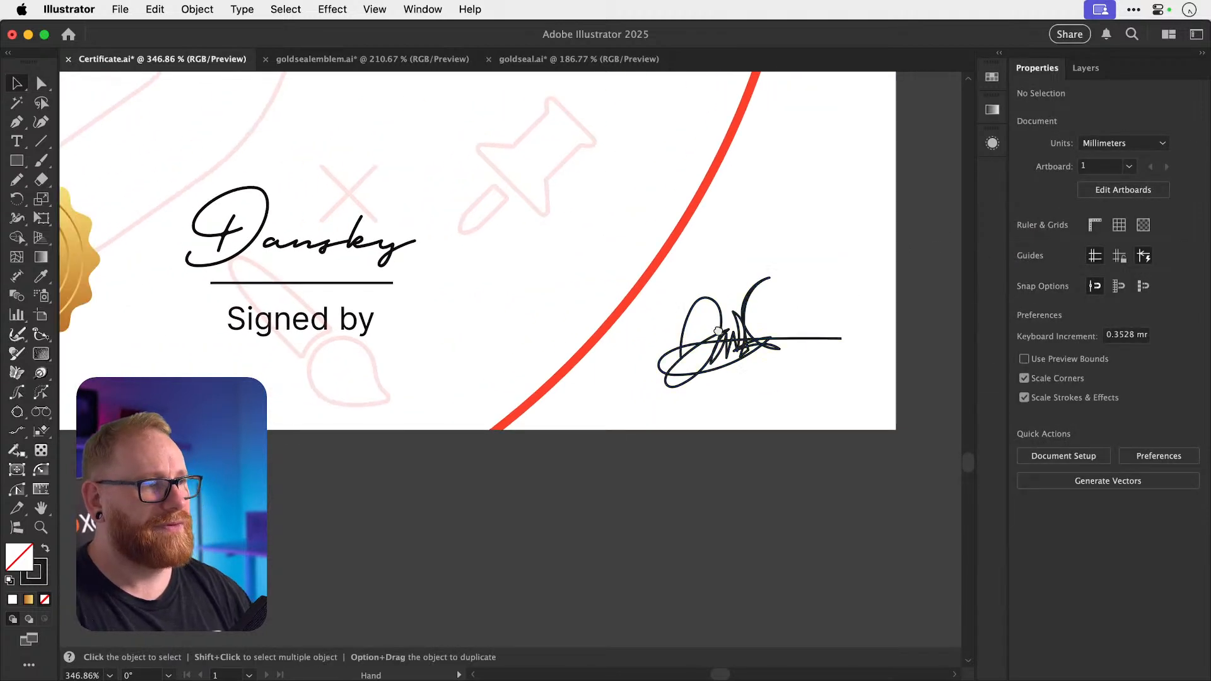
scroll(668, 415, up, 2)
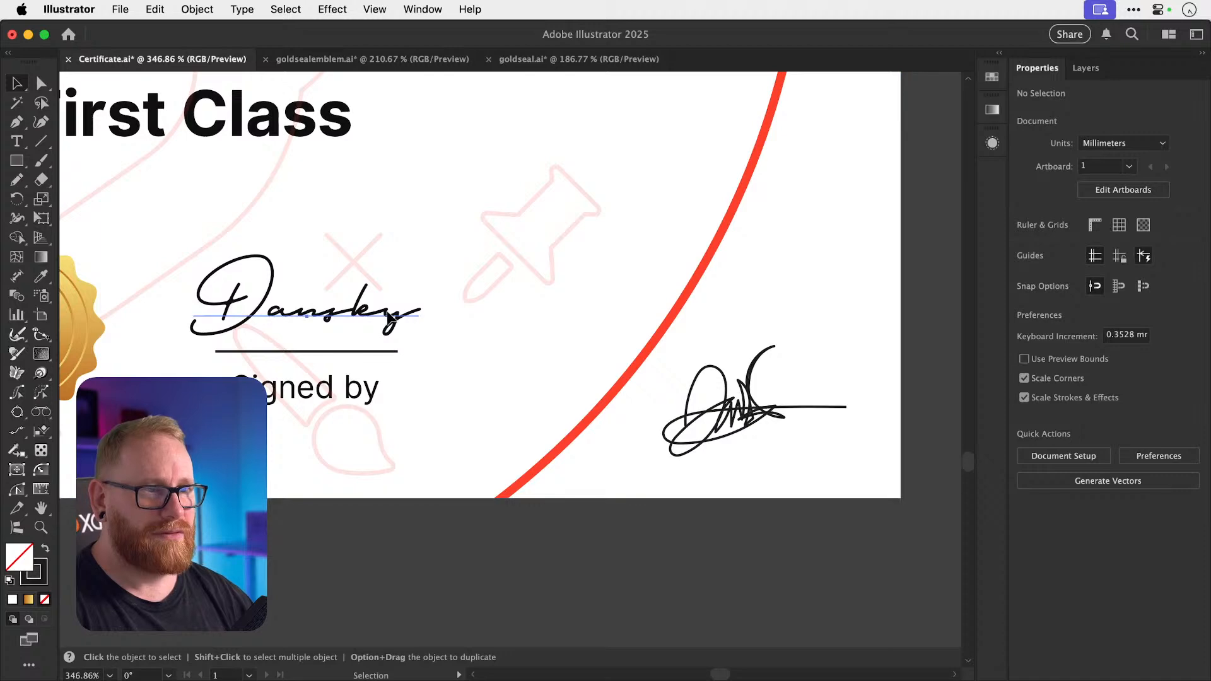
click(303, 302)
scroll(738, 416, down, 5)
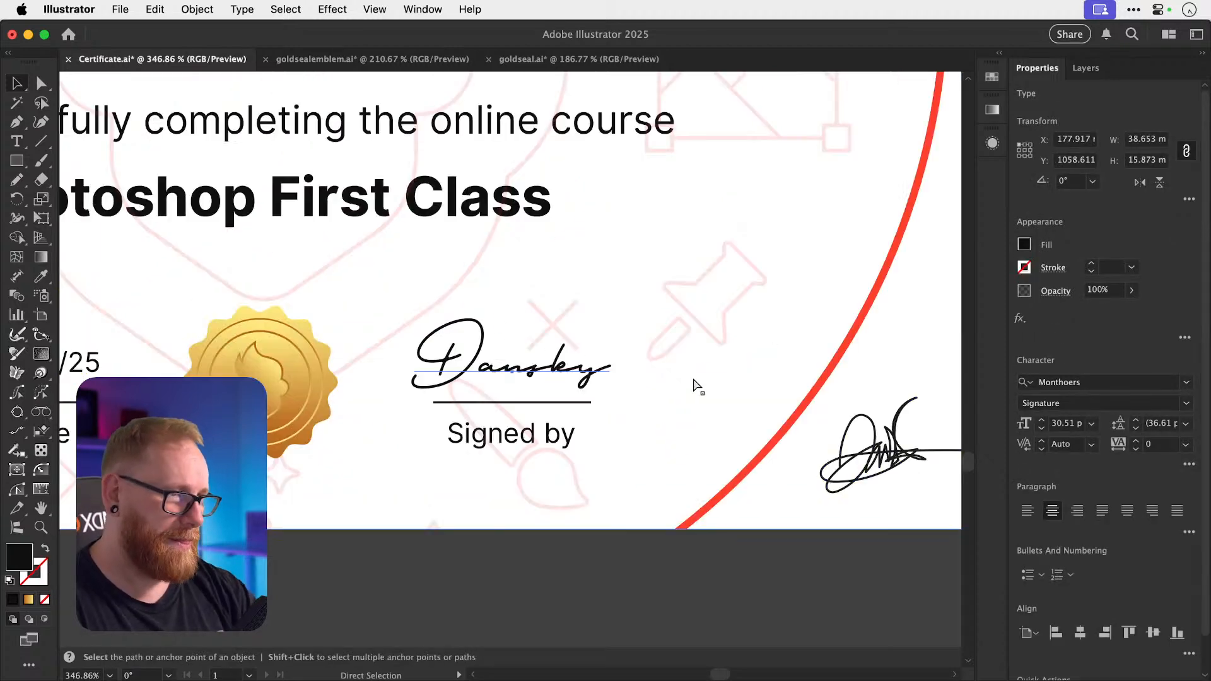
drag(544, 373, 544, 581)
drag(729, 411, 536, 359)
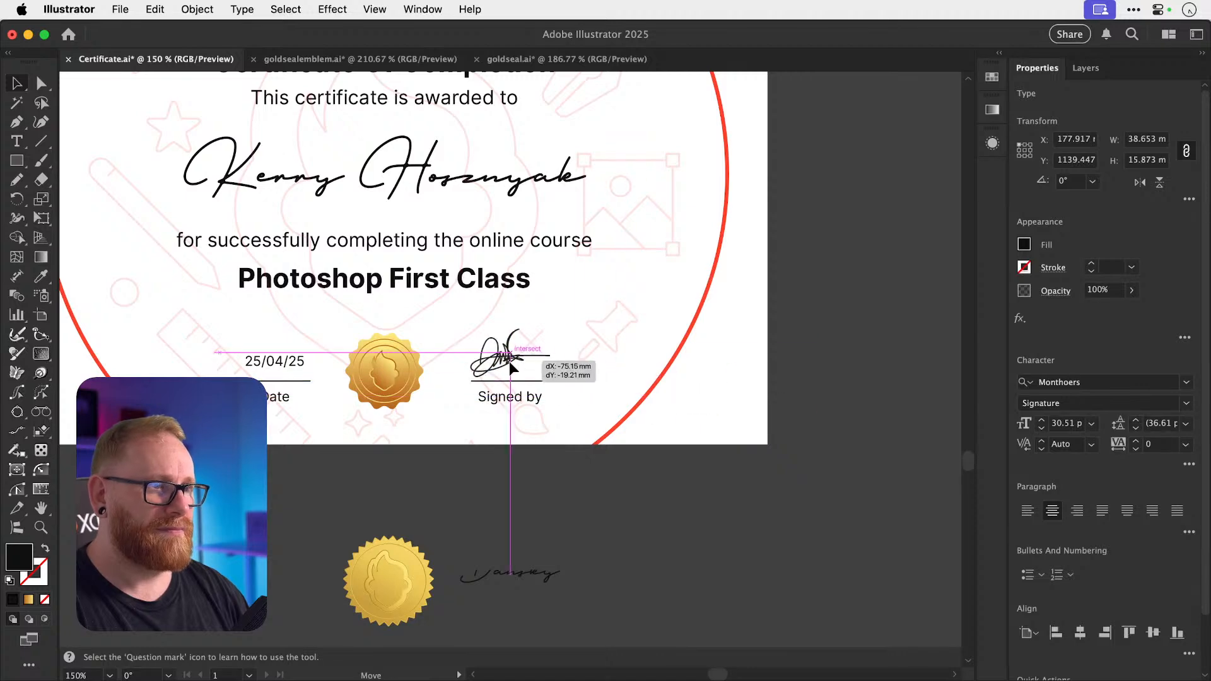
Lock the background icon group and open the fill colour picker for the recipient name.
drag(463, 243, 471, 402)
click(470, 347)
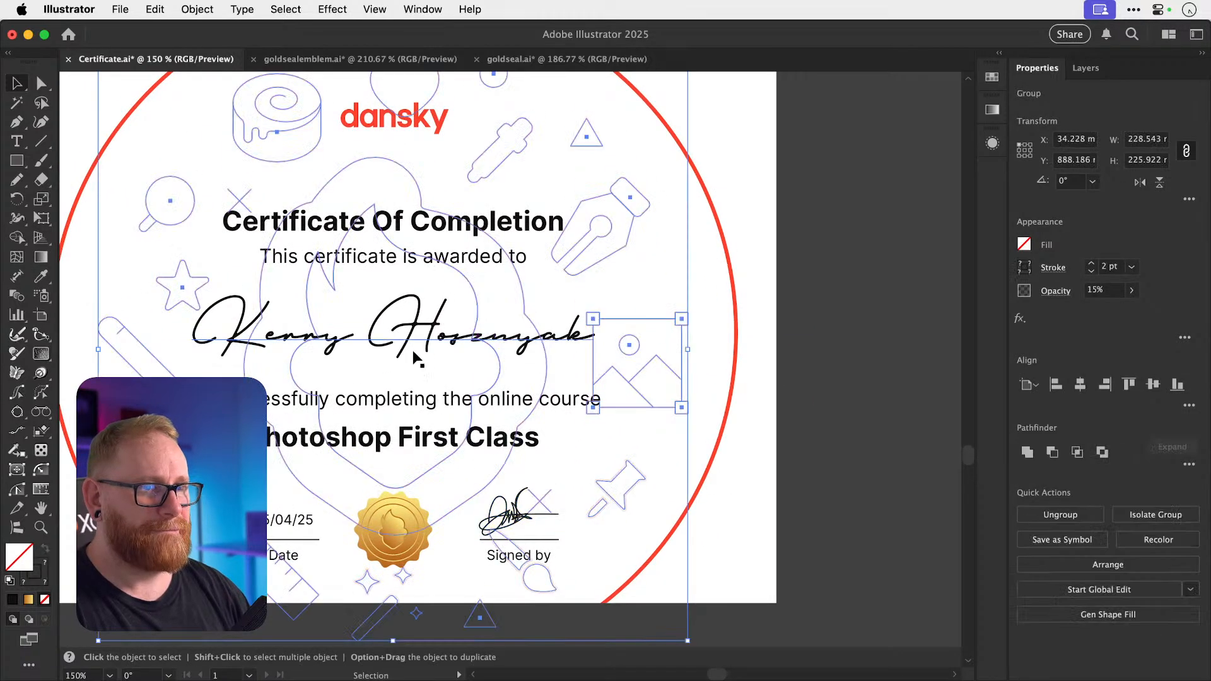
key(super+2)
click(353, 336)
key(a)
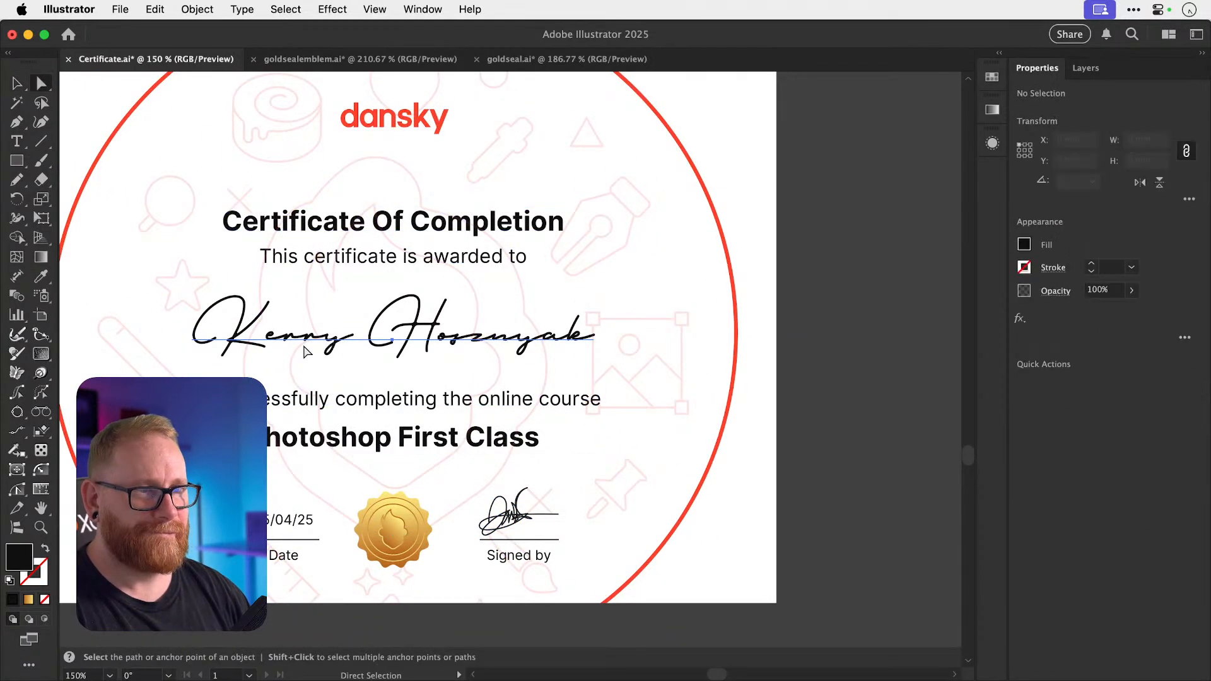
click(353, 341)
double_click(19, 558)
text(ff412d)
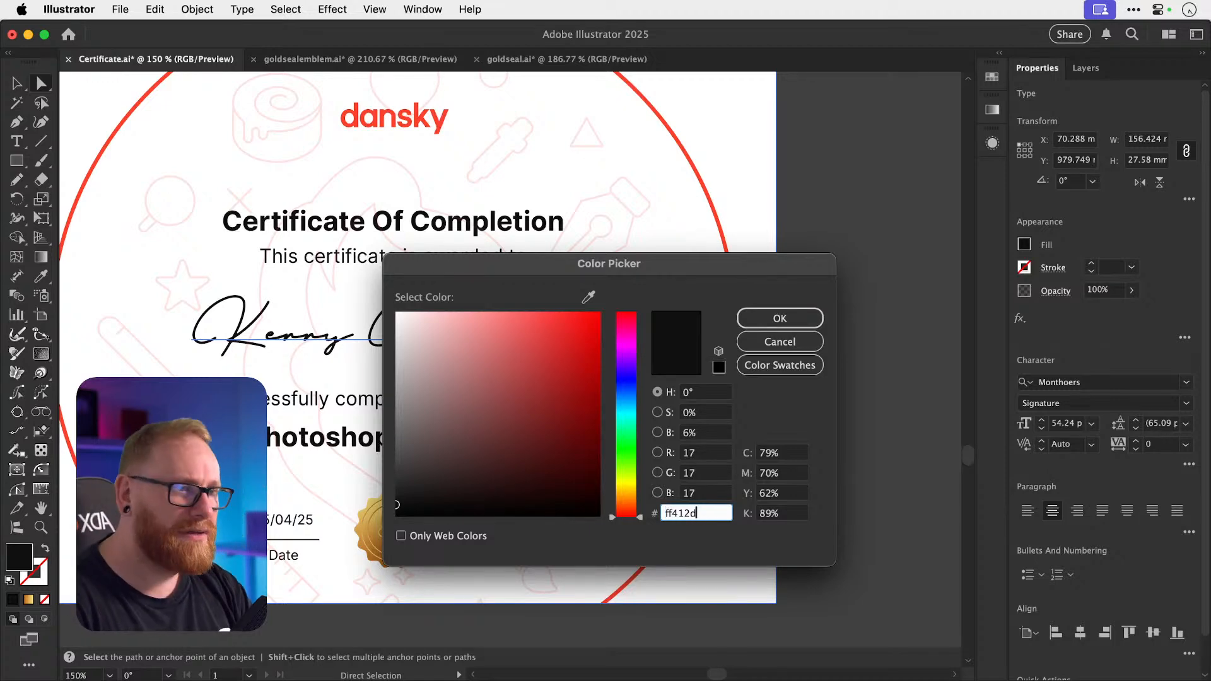
key(Return)
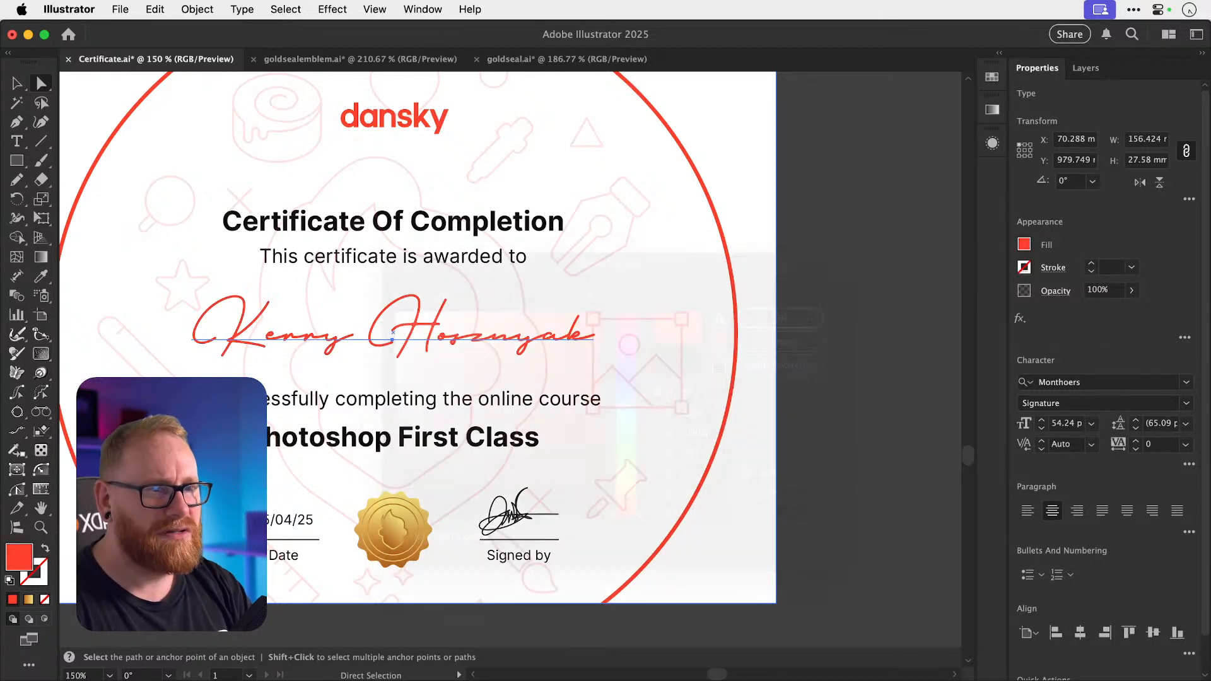
key(v)
click(821, 248)
key(super+minus)
key(super+minus)
key(super+minus)
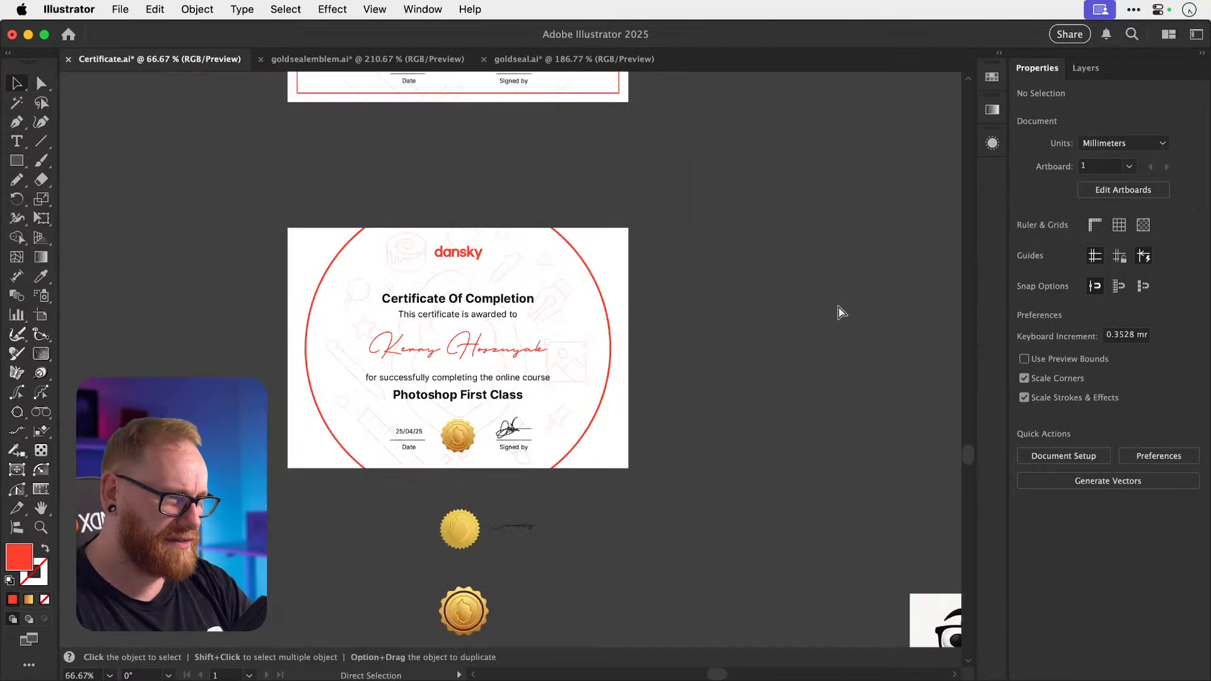
key(z)
click(584, 371)
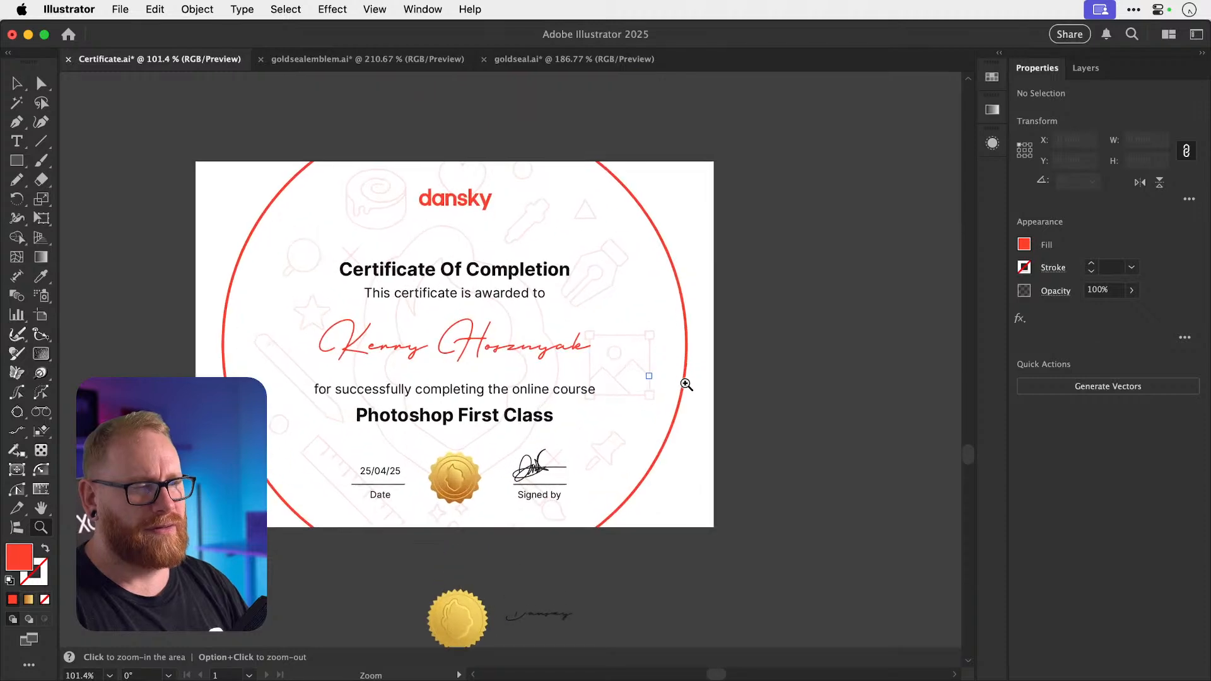
key(v)
scroll(794, 407, up, 1)
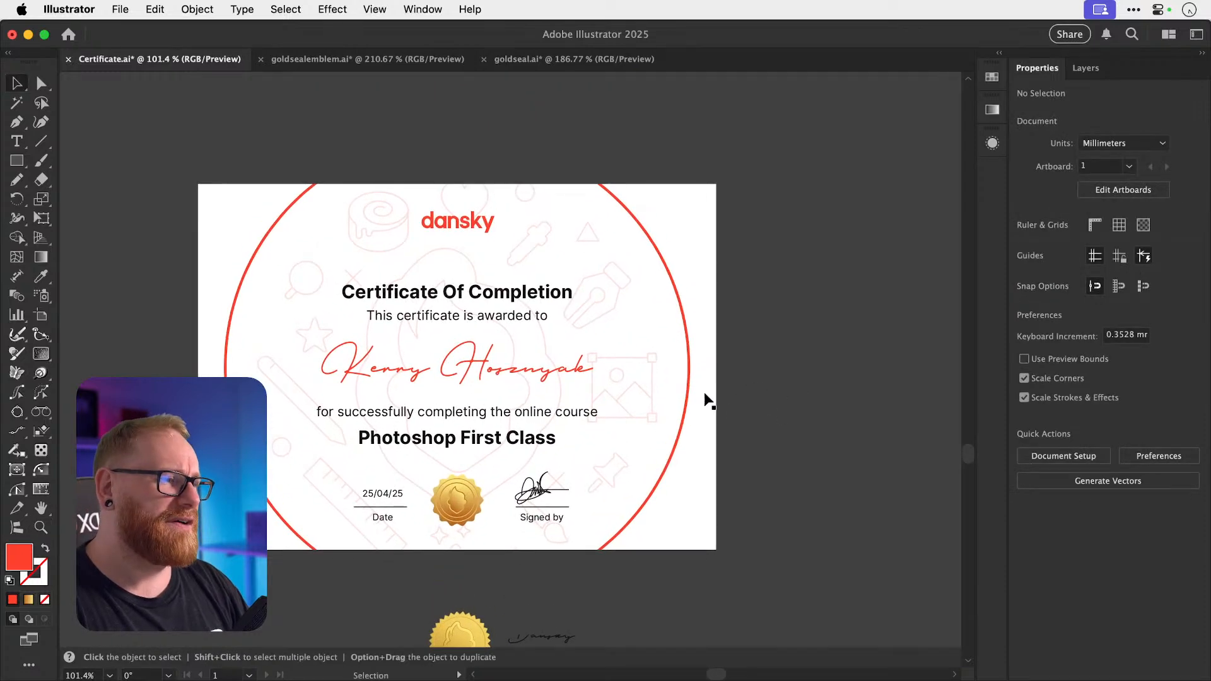
click(654, 390)
key(Delete)
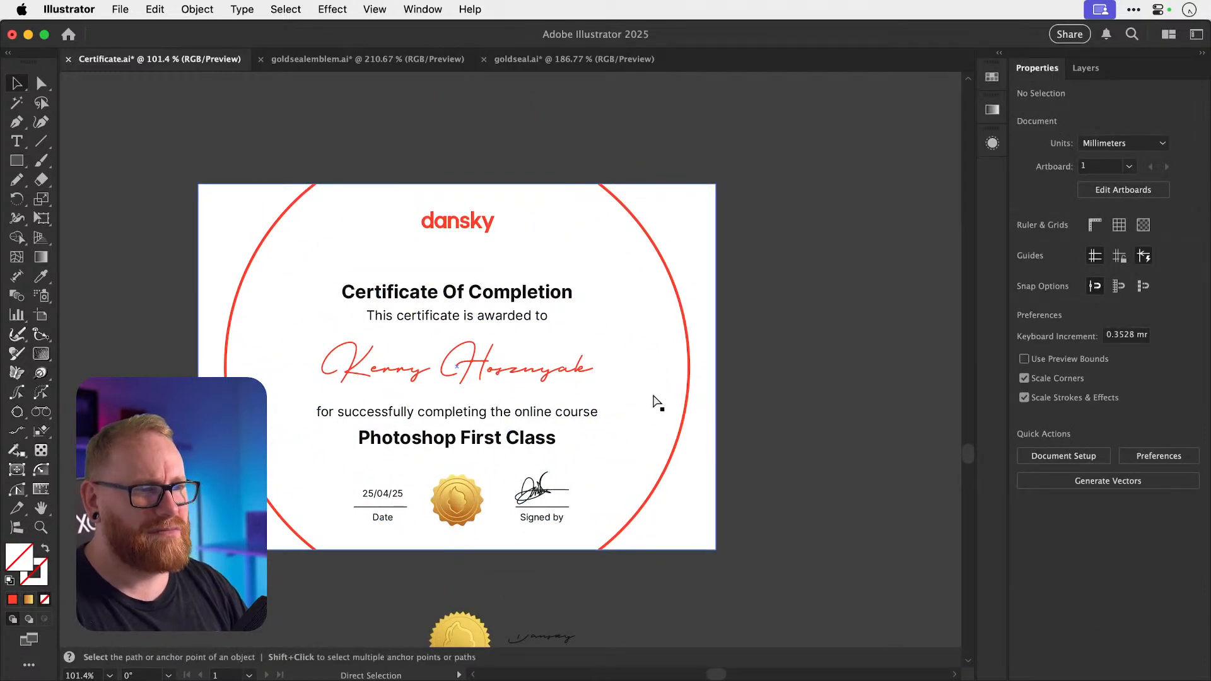
key(super+z)
key(Delete)
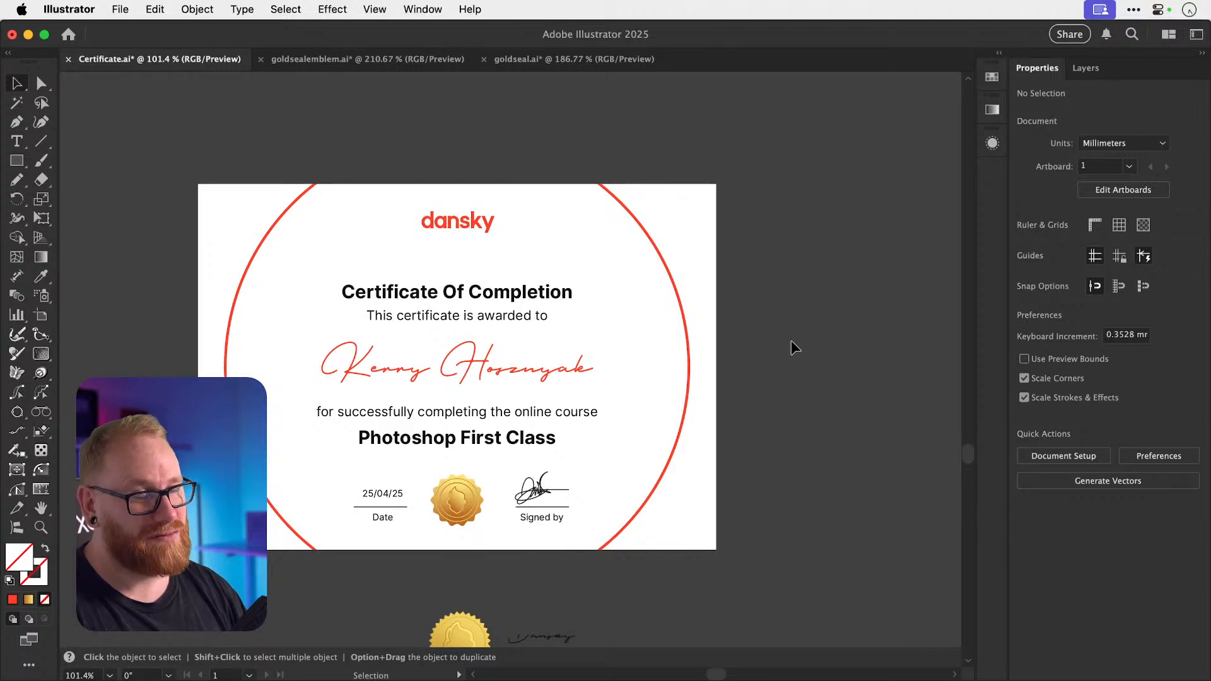
key(super+z)
click(784, 361)
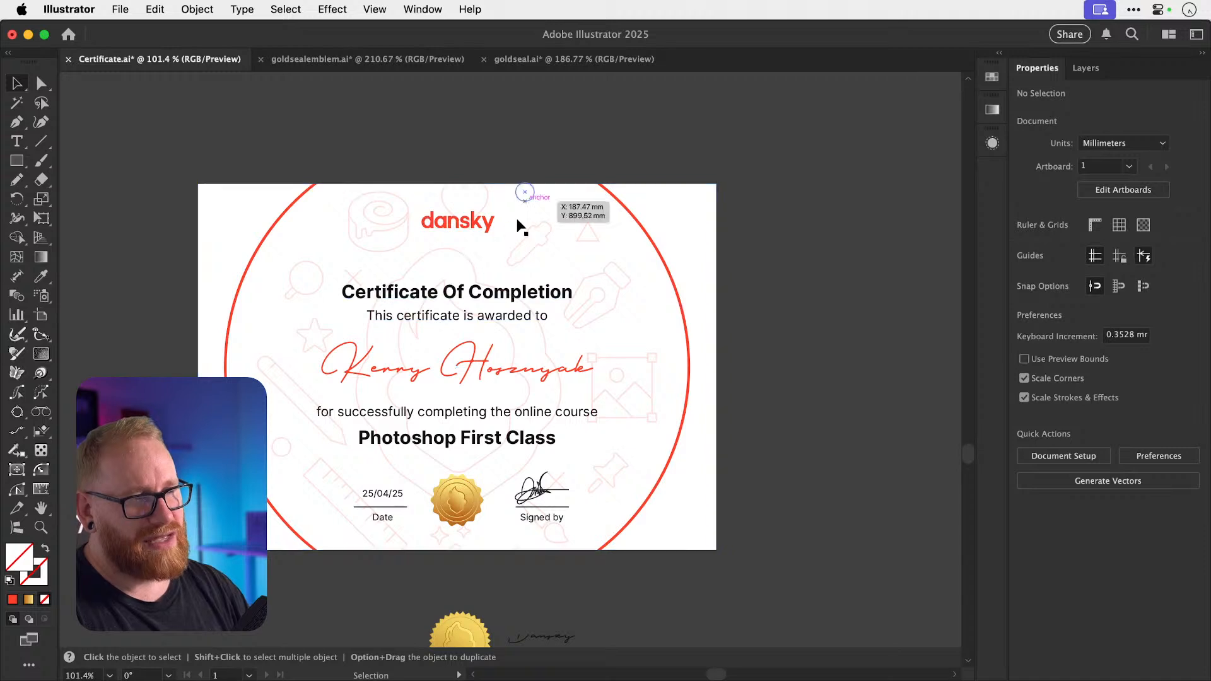
click(440, 360)
click(869, 329)
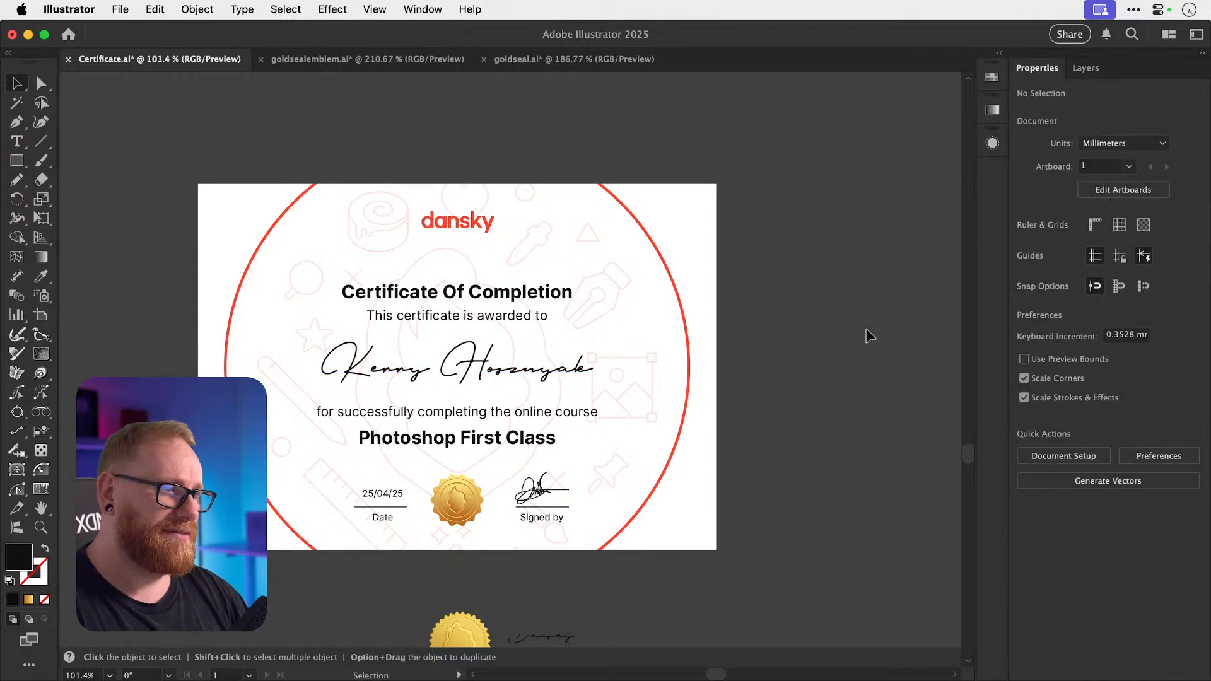
click(684, 316)
key(BackSpace)
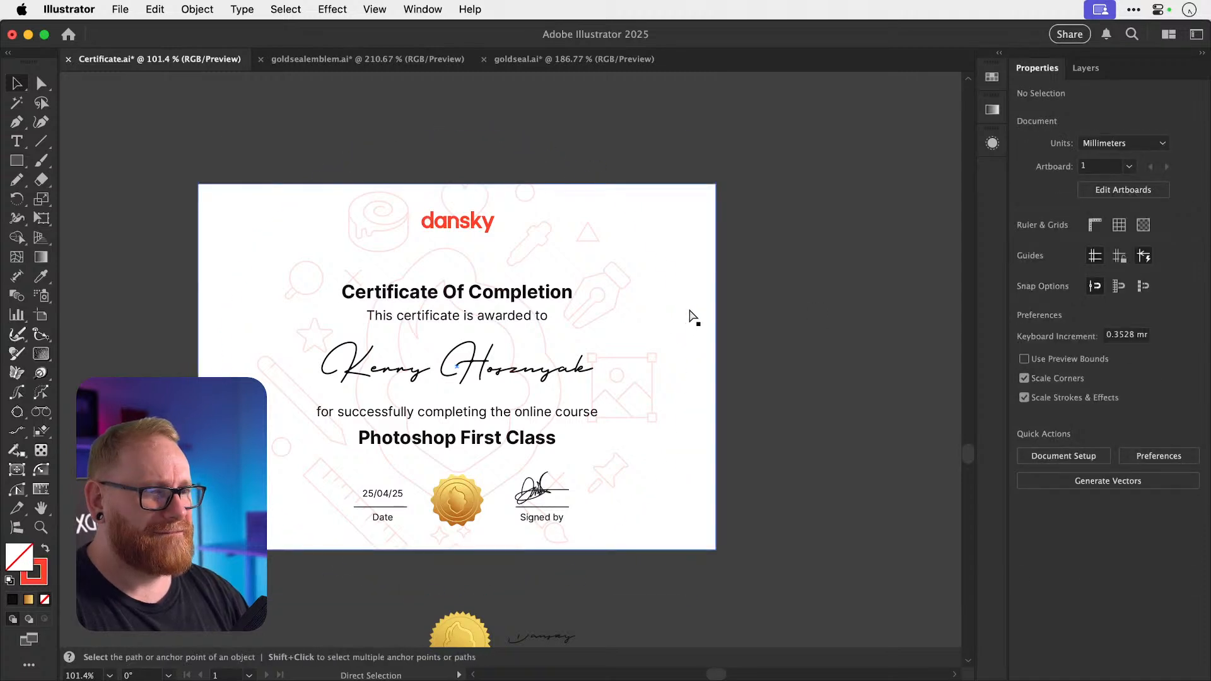
key(super+z)
click(750, 291)
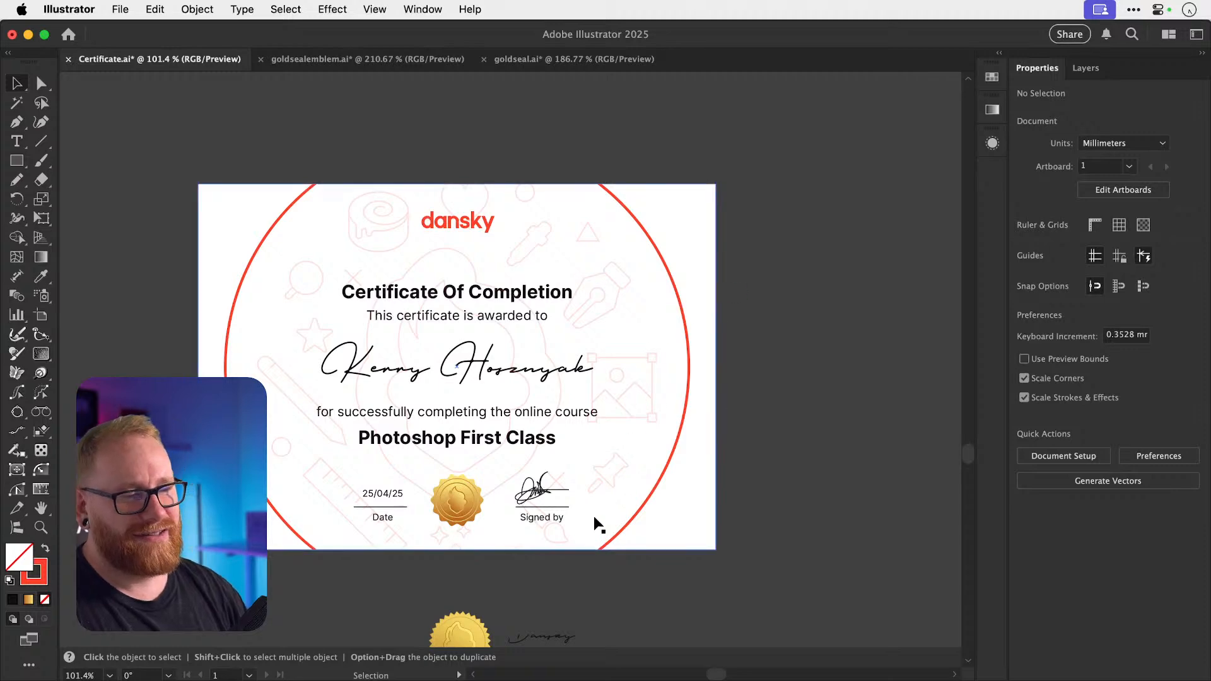
scroll(593, 507, up, 5)
click(557, 474)
Try tilting the signature, undo it, then drag the signature down onto its signing line.
key(r)
drag(683, 452, 676, 484)
key(v)
key(super+z)
key(super+z)
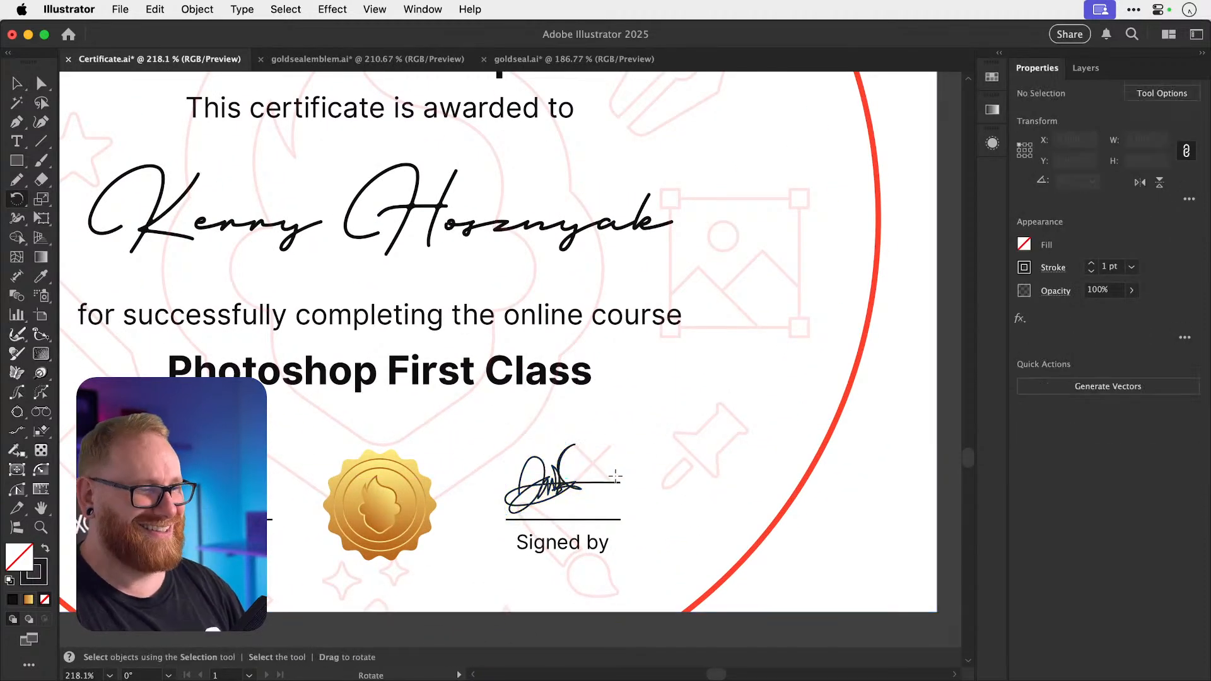
key(v)
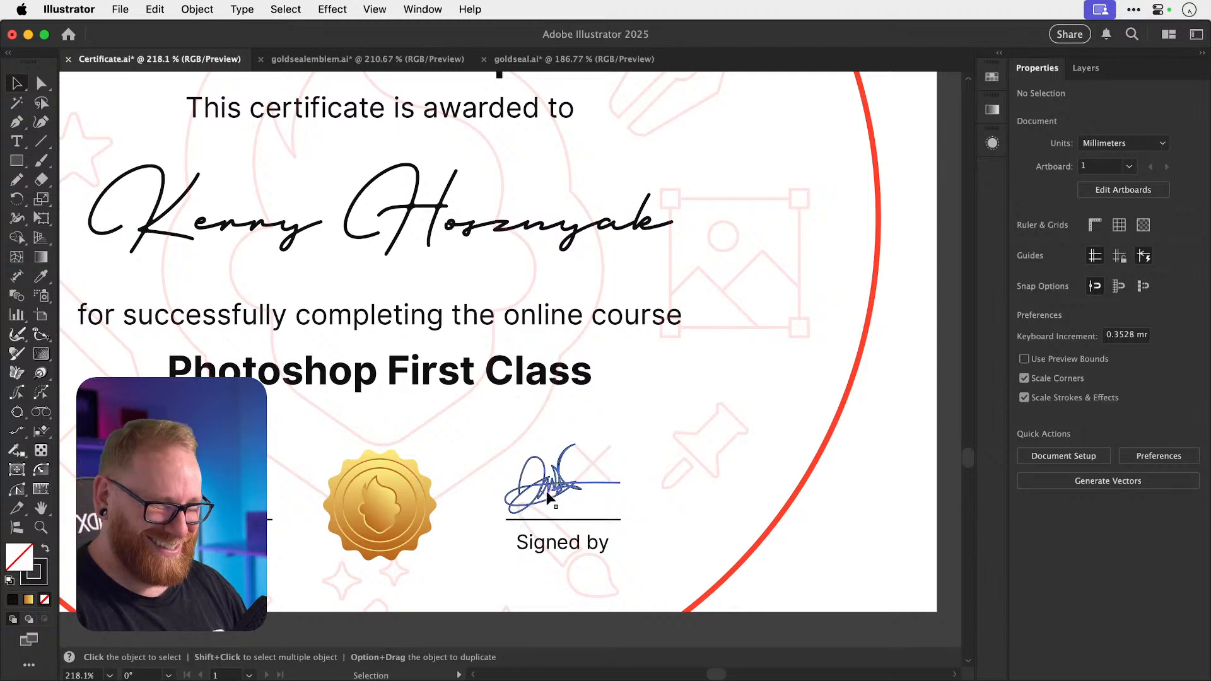
drag(544, 493, 544, 511)
Nudge the hand-drawn signature and the Signed by label slightly left together.
key(super+shift+a)
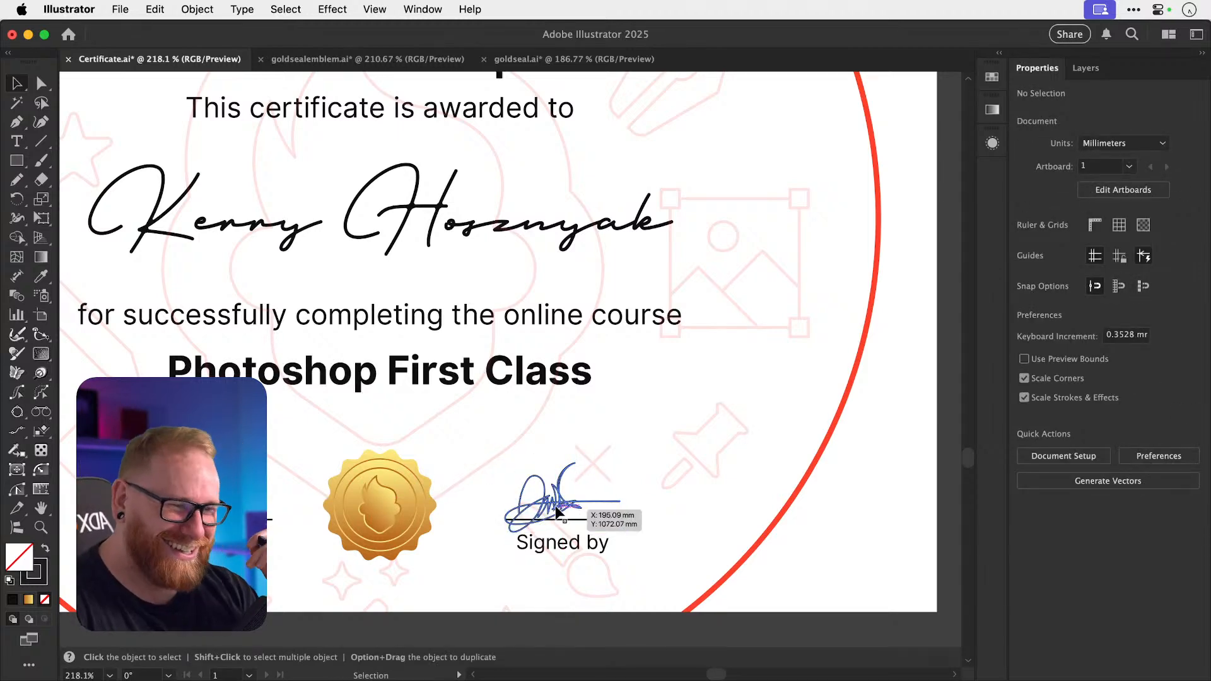
click(566, 520)
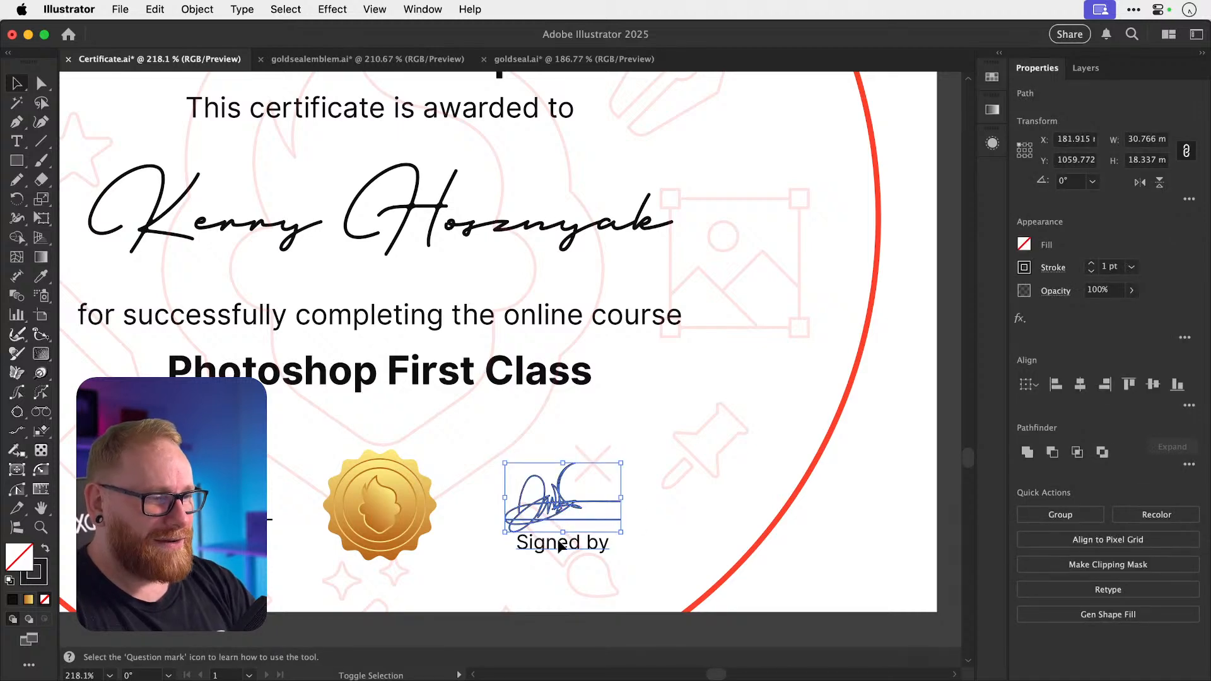
shift+click(553, 546)
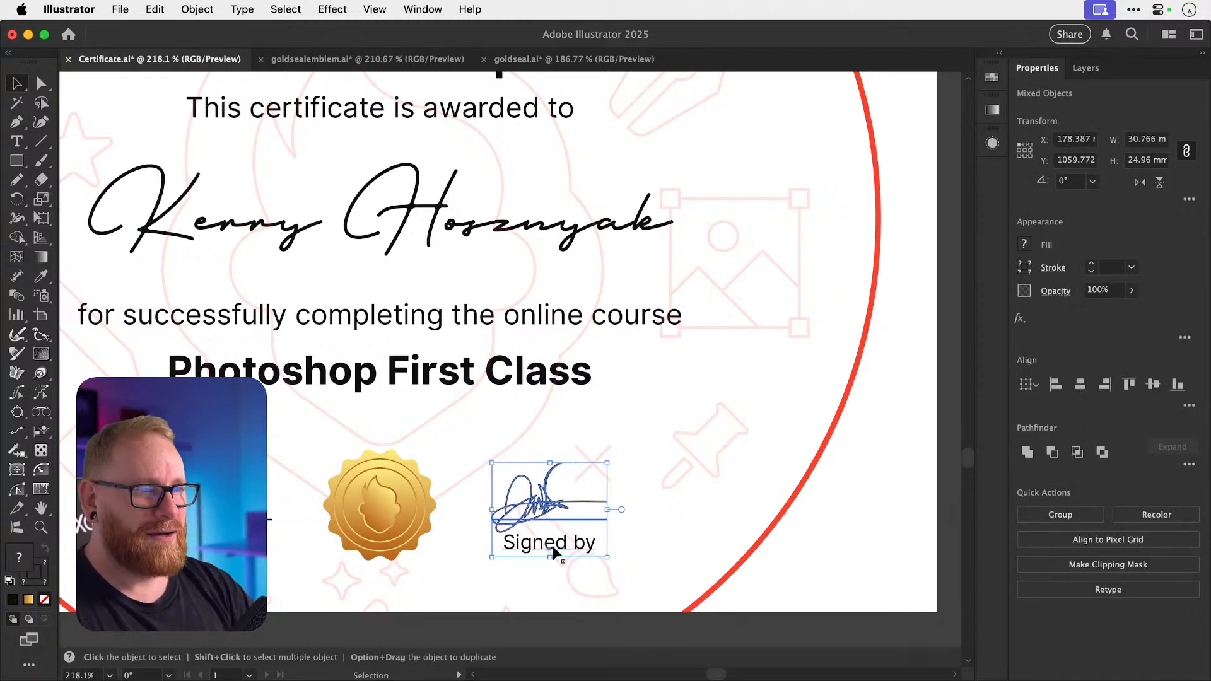
key(Left)
key(Left)
key(Left)
key(Left)
key(super+shift+a)
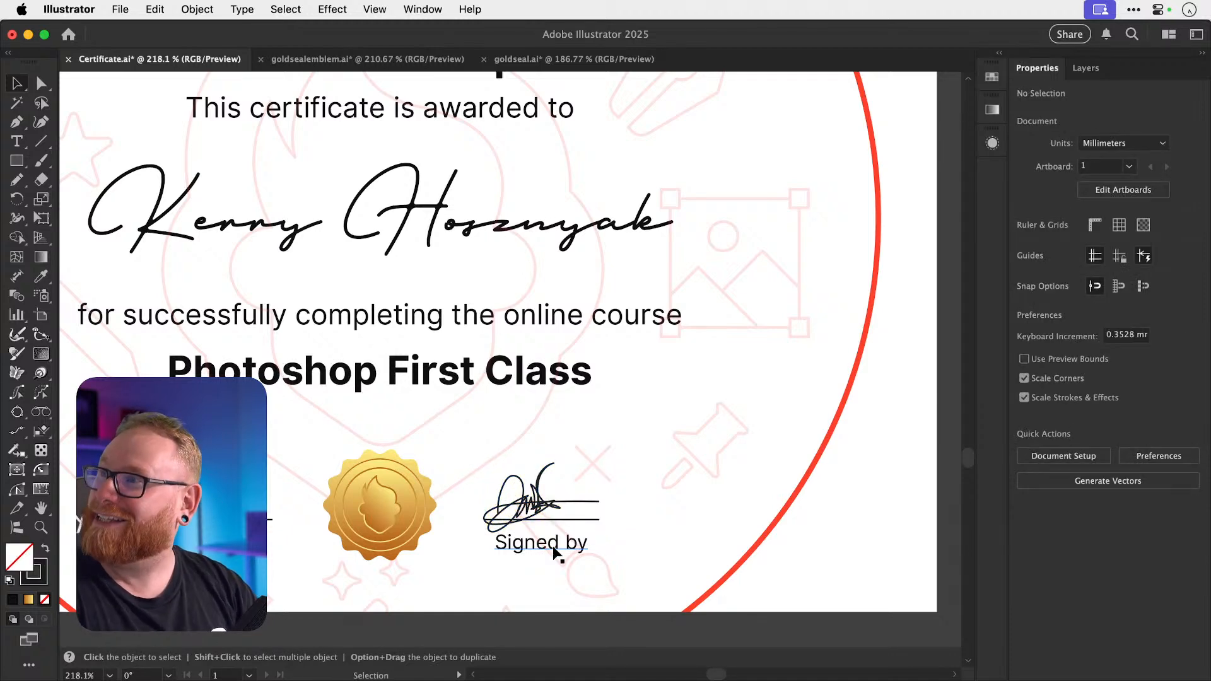
Move the spare seals and Dansky text further below the artboard and save Certificate.ai.
key(a)
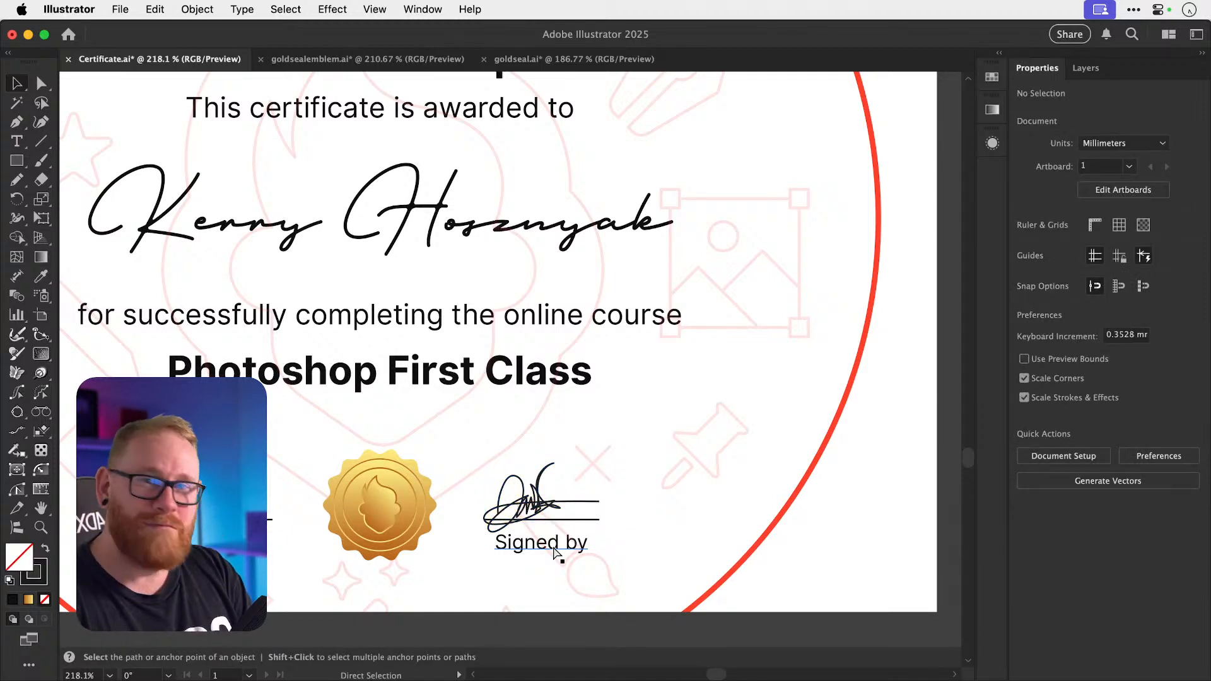
key(super+minus)
key(super+minus)
key(super+minus)
key(super+minus)
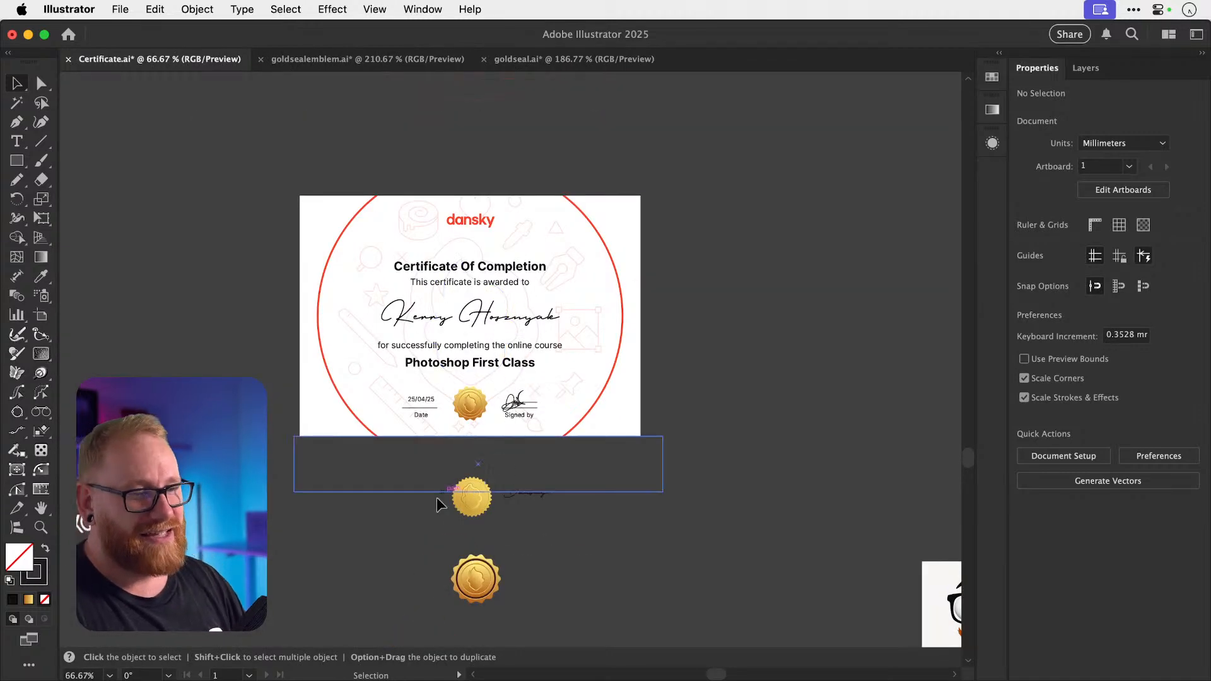
mouse_move(534, 511)
mouse_down()
mouse_move(546, 496)
mouse_move(567, 521)
mouse_move(619, 538)
mouse_up()
click(630, 533)
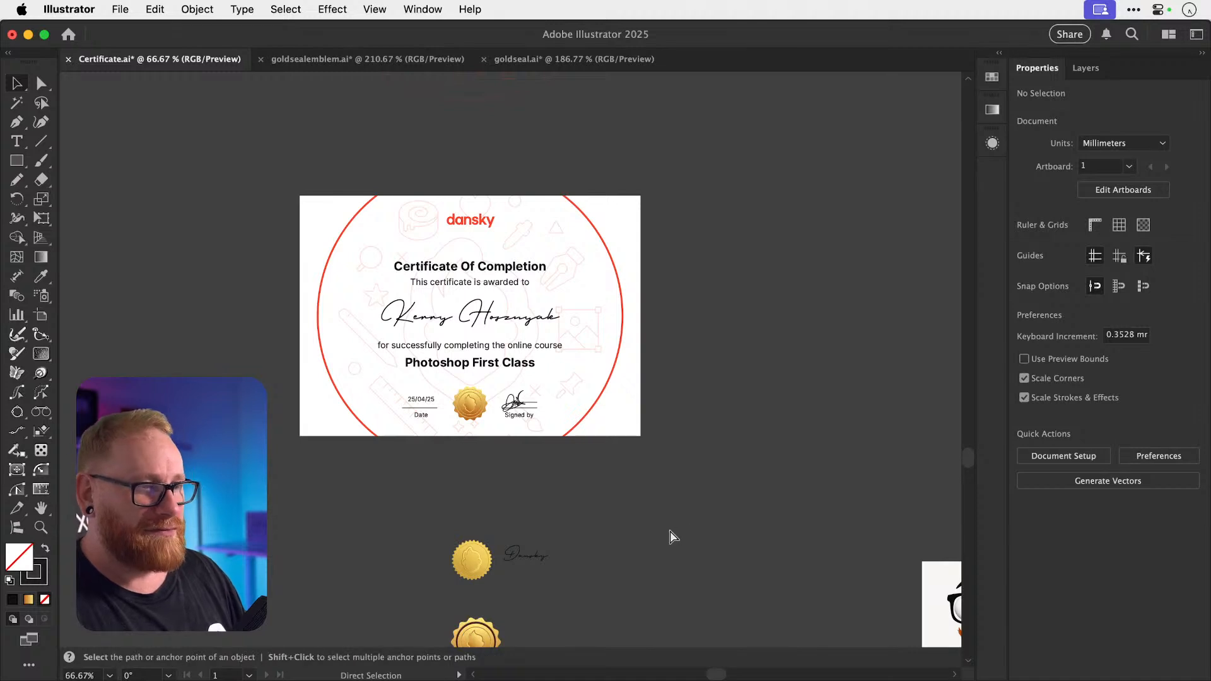
key(super+s)
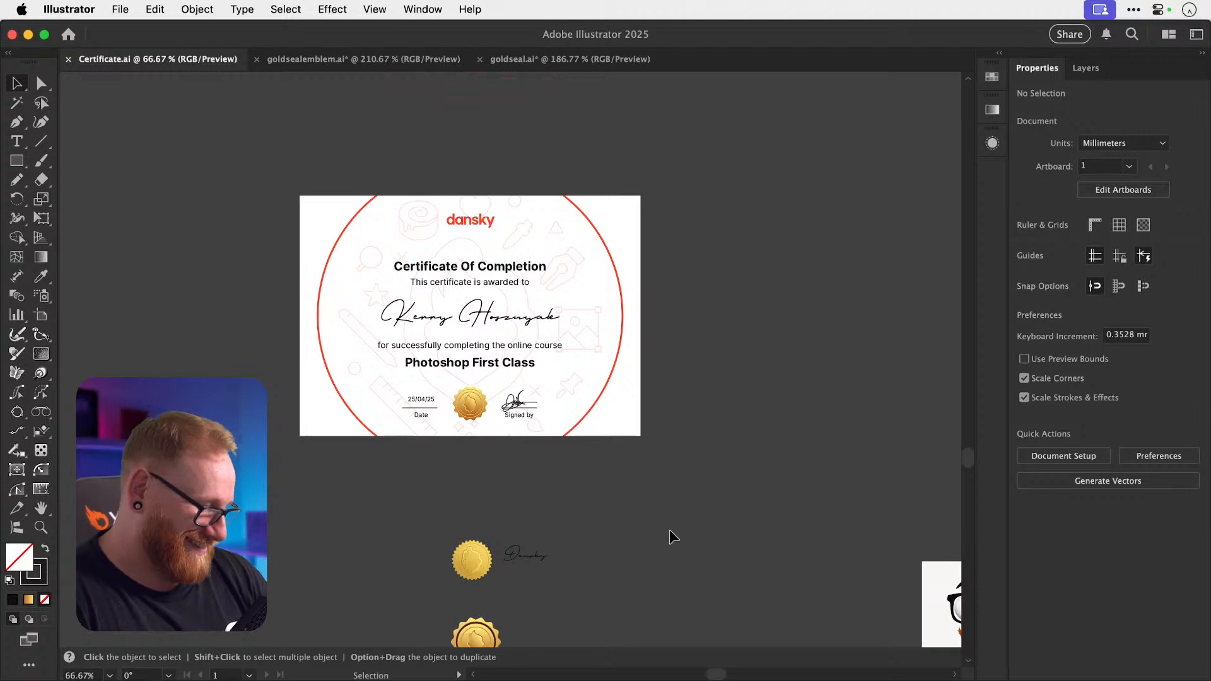
Zoom in and place the text cursor at the start of the recipient's name.
key(z)
drag(451, 300, 587, 315)
key(t)
click(391, 316)
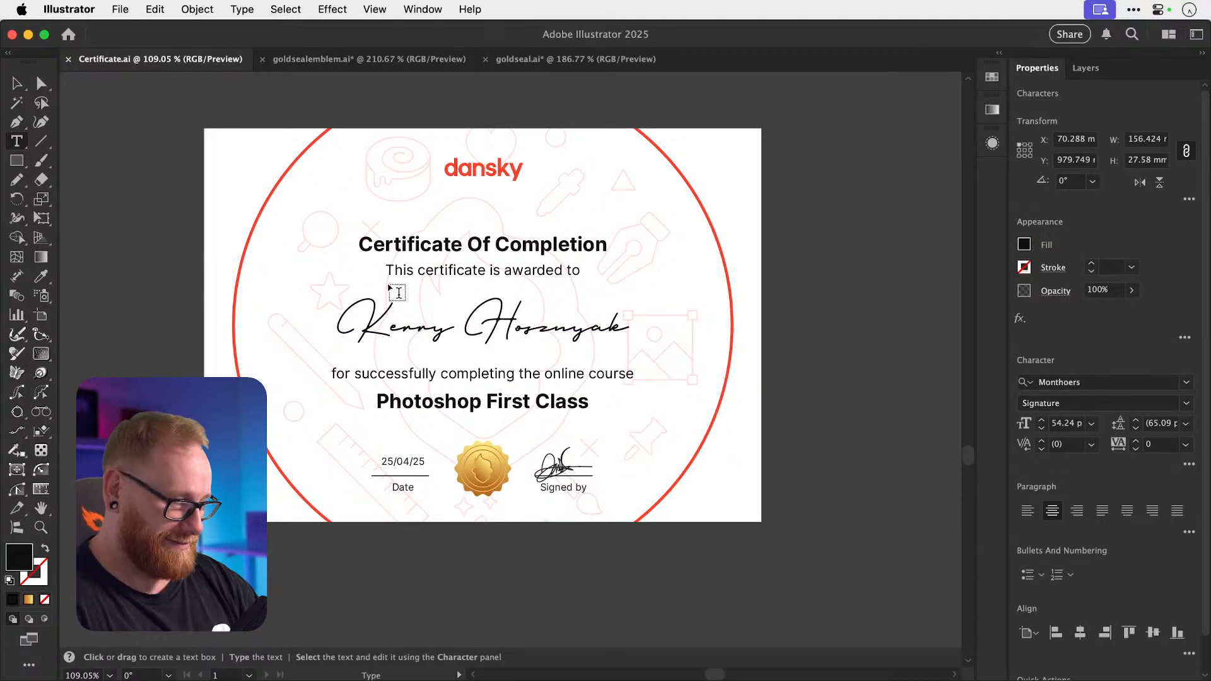
Add 'Sir' to the start of the recipient's name.
text(Sir)
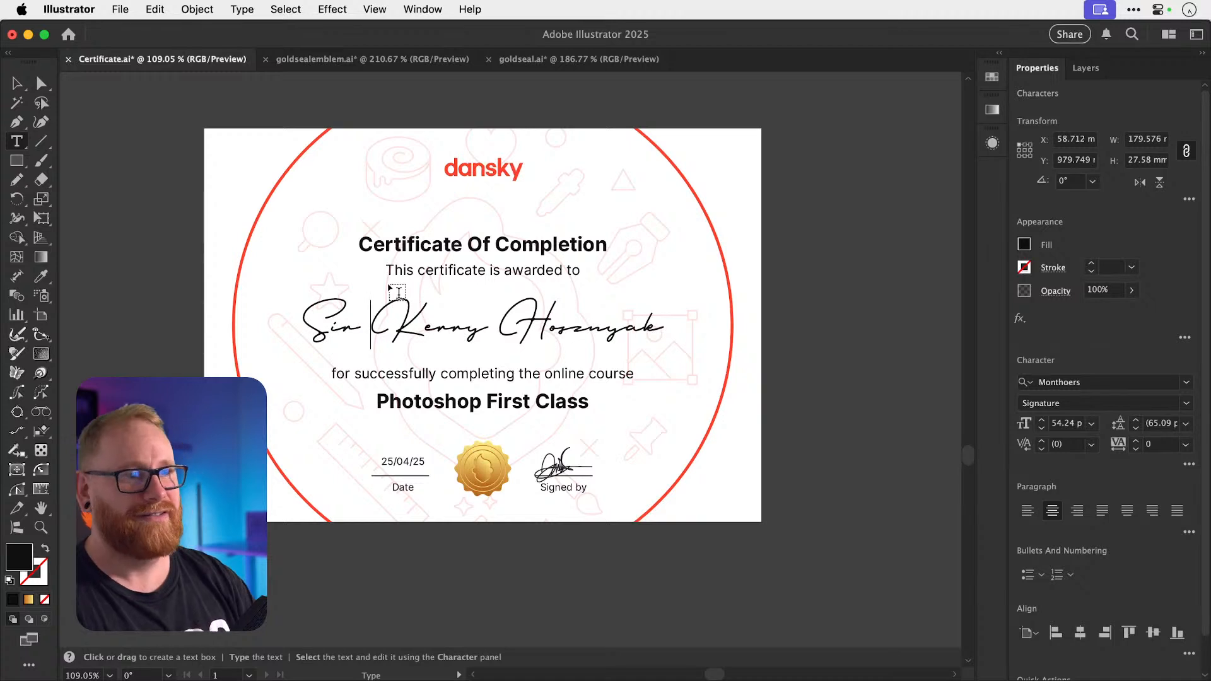
click(17, 83)
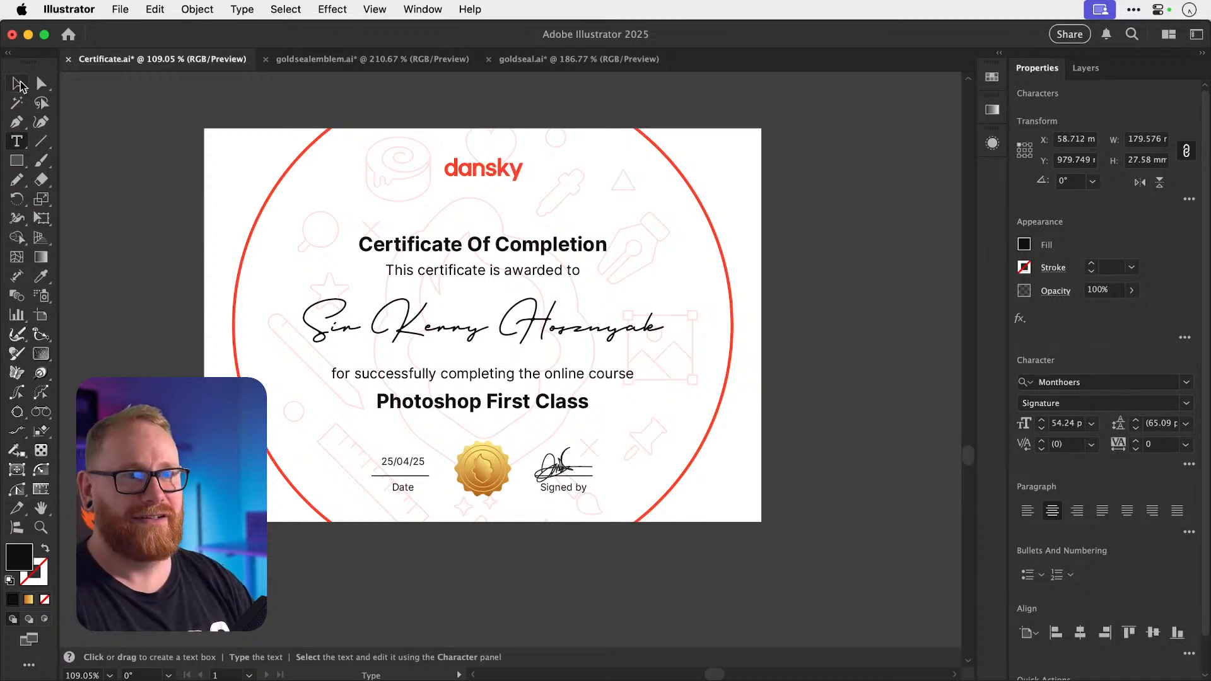
click(882, 324)
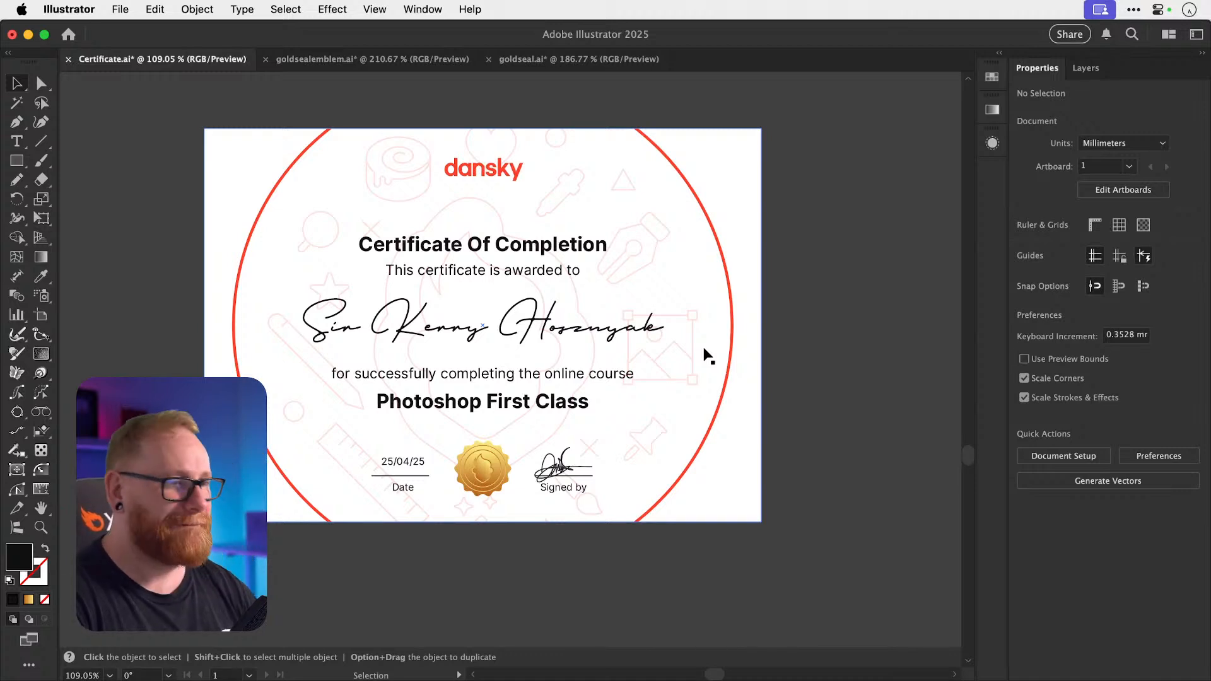
Try a saturated blue fill on the recipient's name using the Color Picker.
click(482, 334)
key(a)
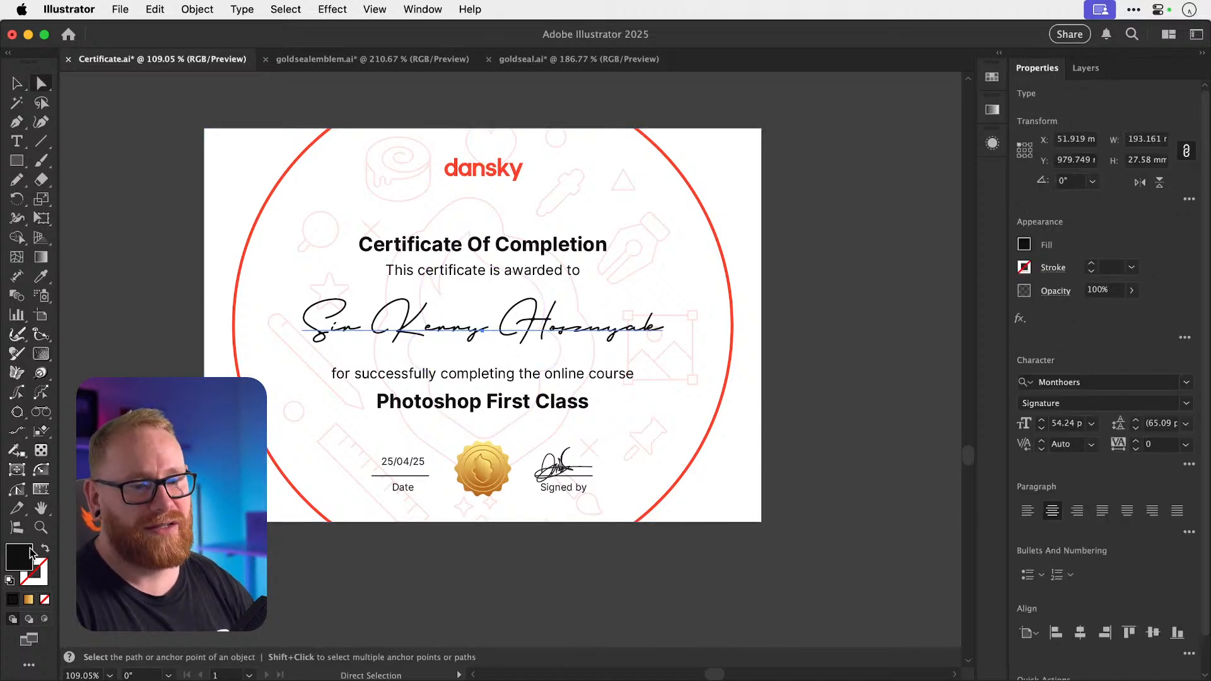
double_click(27, 560)
click(630, 386)
drag(564, 427, 649, 285)
click(778, 319)
key(v)
click(850, 367)
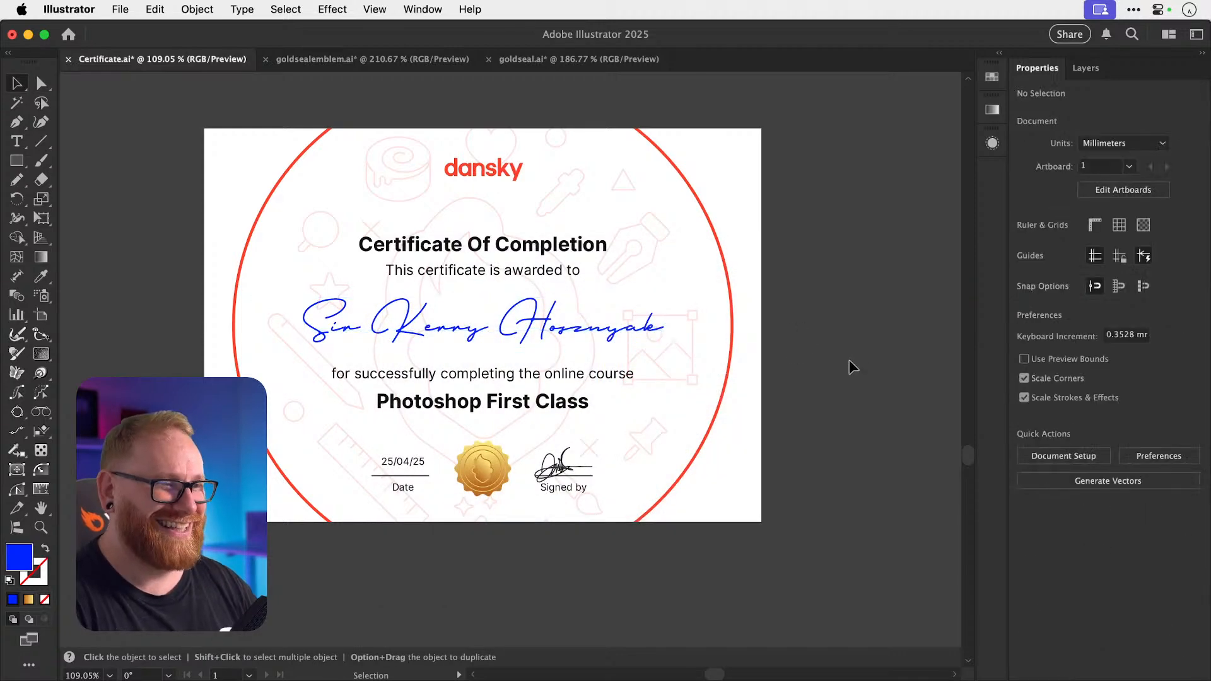
Undo the name back to black and switch to the goldseal.ai document.
key(a)
key(super+z)
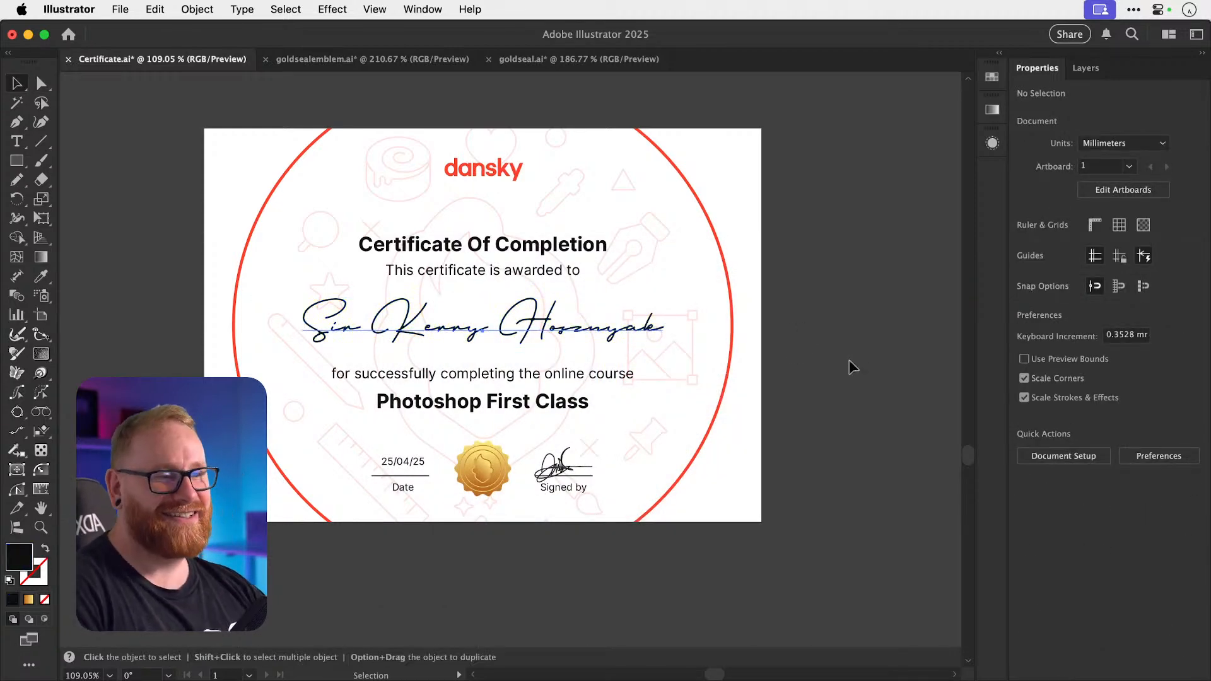
key(super+shift+a)
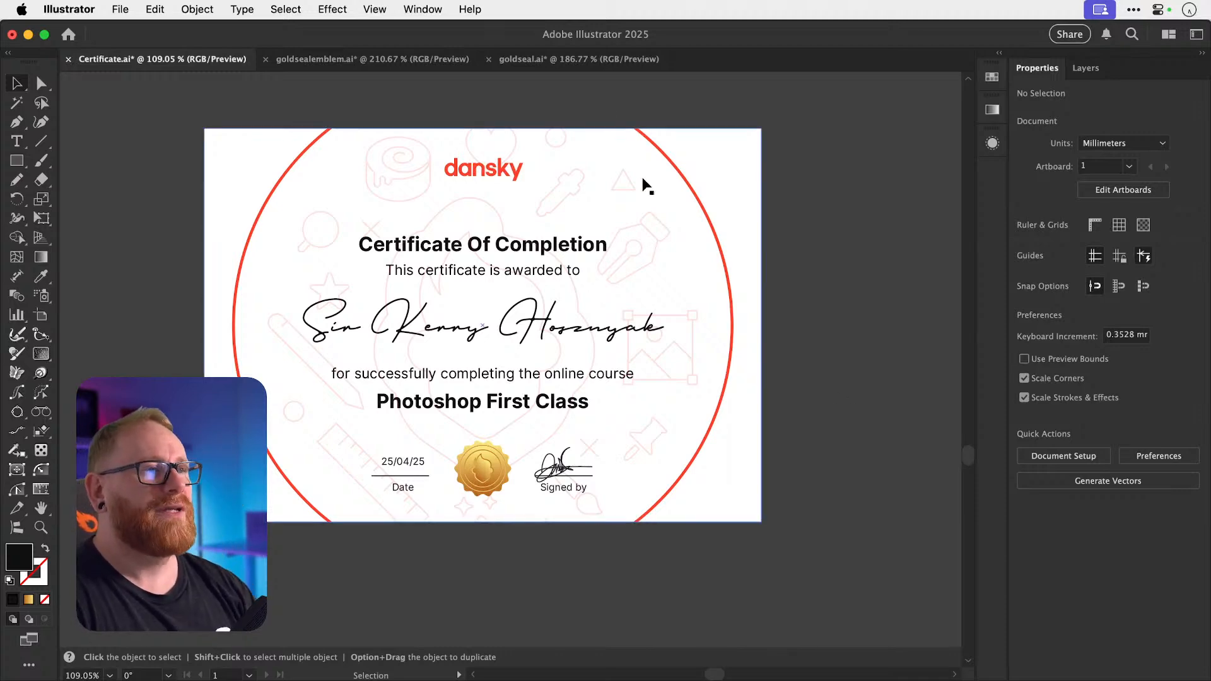
click(600, 59)
Close goldseal.ai and goldsealemblem.ai without saving changes.
key(super+w)
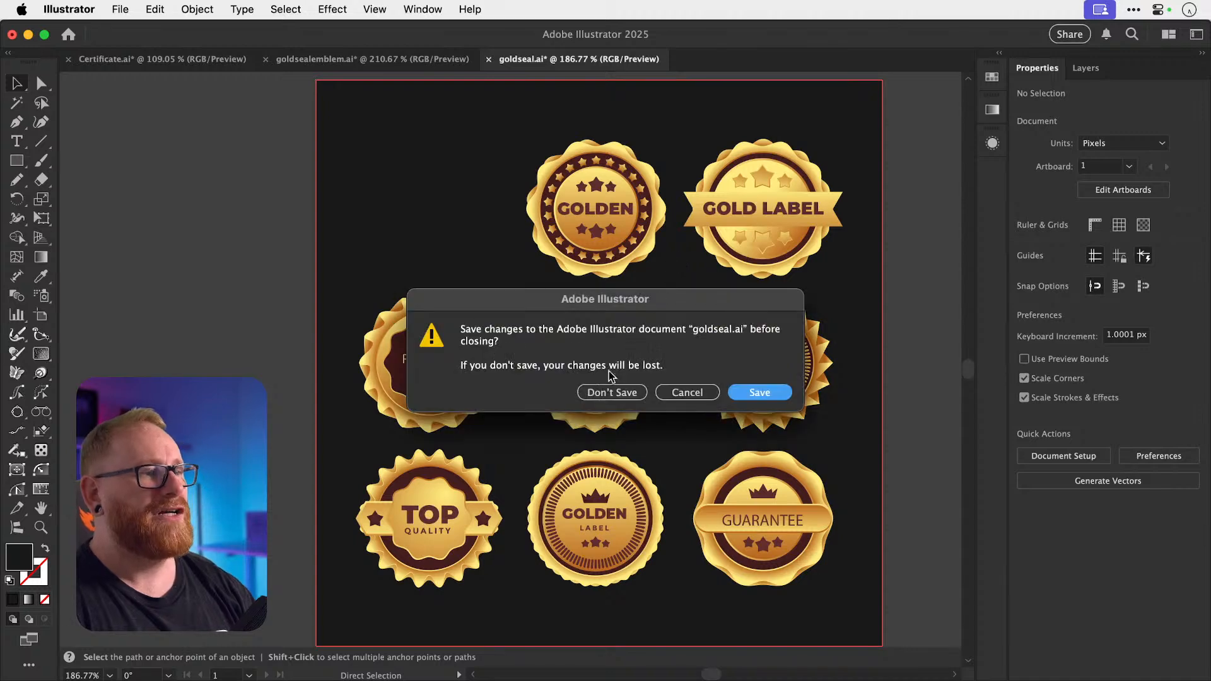
click(557, 391)
click(433, 65)
key(super+w)
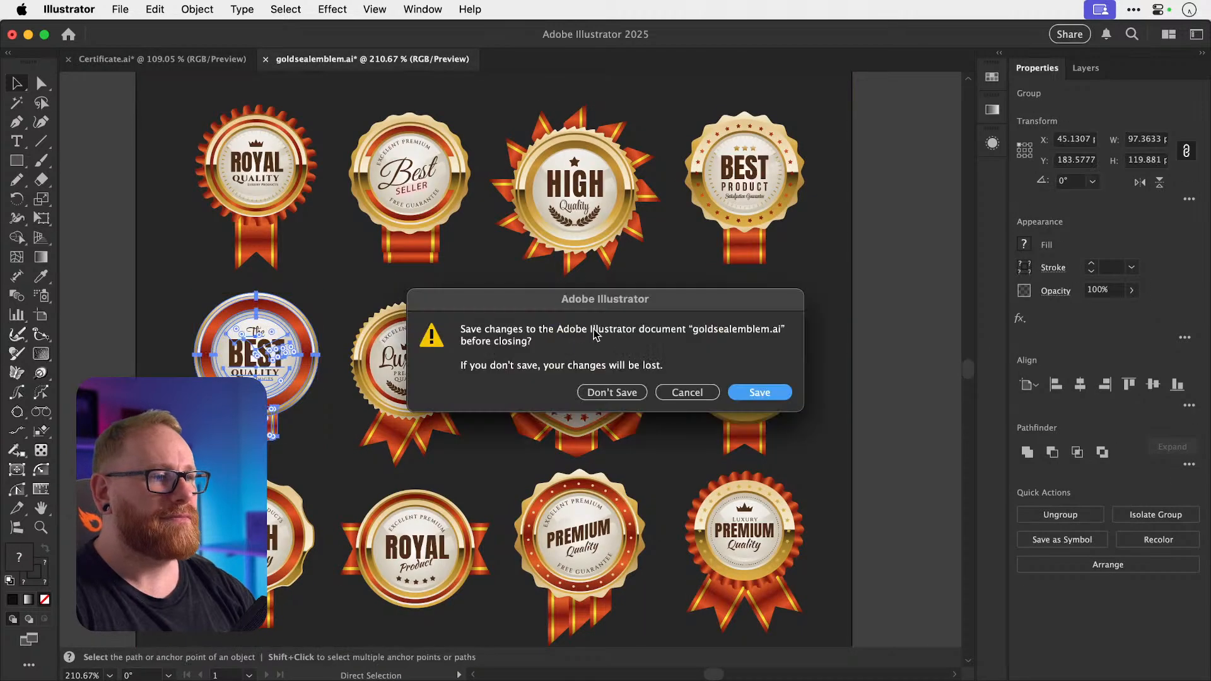
click(585, 391)
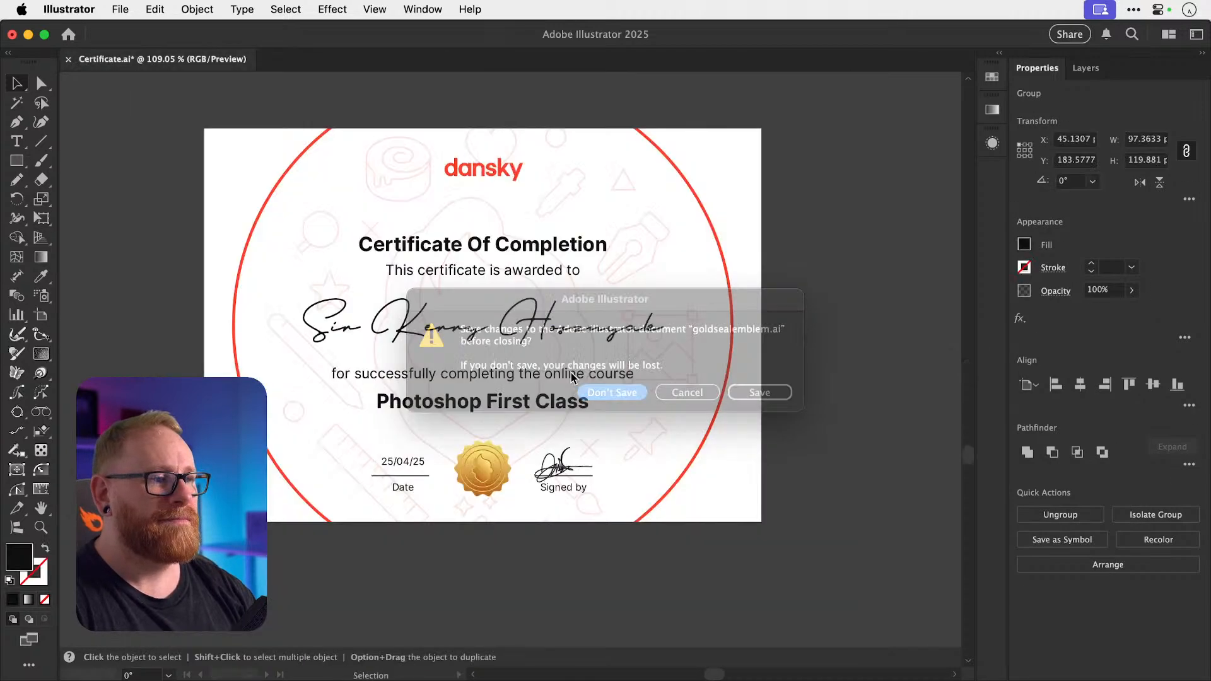
Fill the certificate background with #161616 and lock it.
click(223, 249)
double_click(19, 556)
text(161616)
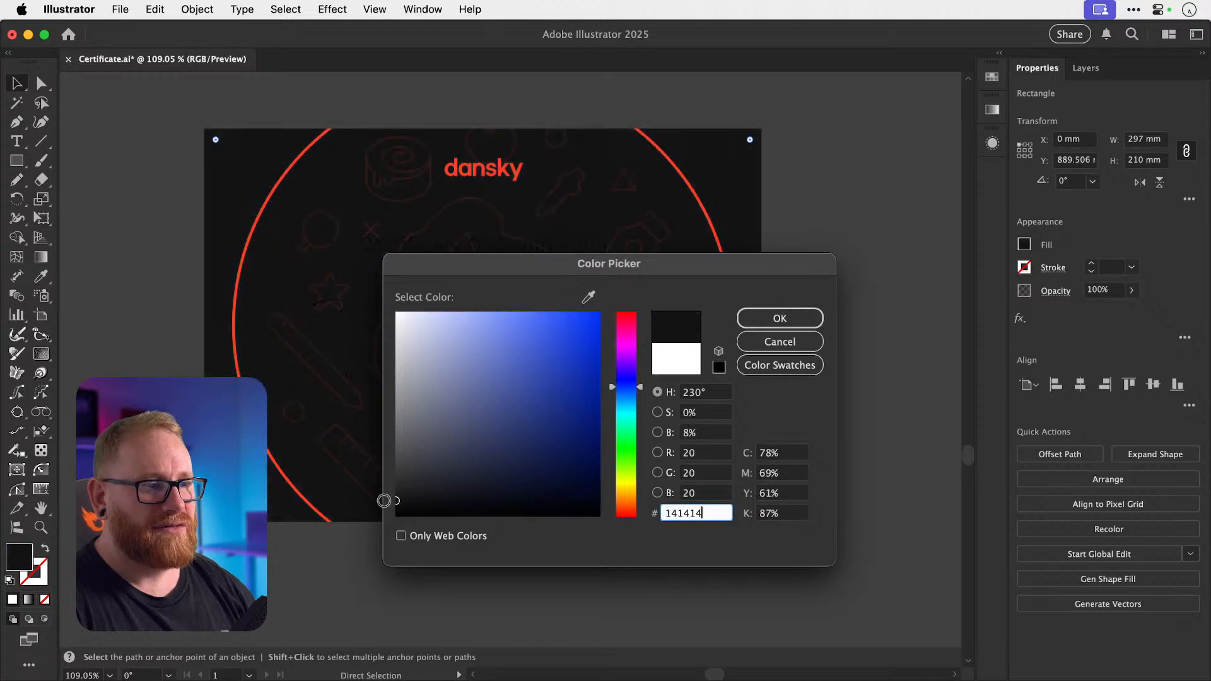
click(794, 323)
key(super+2)
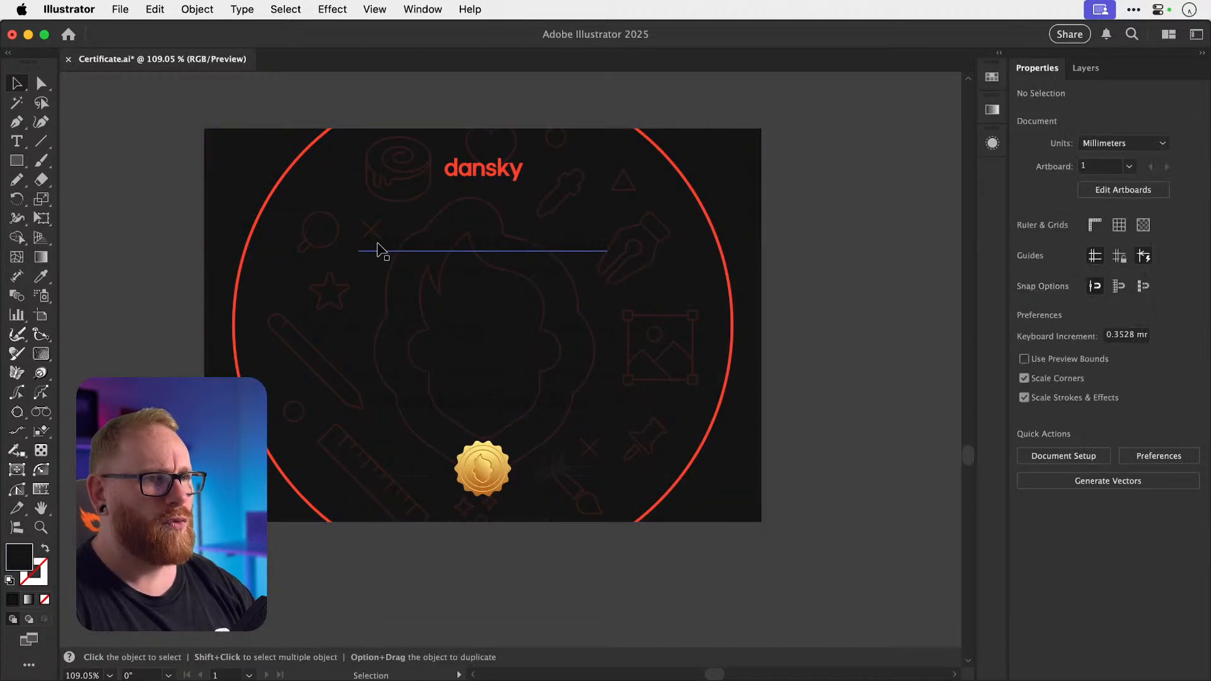
Change the certificate's black text fill to white (#ffffff).
mouse_move(378, 245)
mouse_down()
mouse_move(386, 225)
mouse_move(378, 244)
mouse_up()
double_click(19, 556)
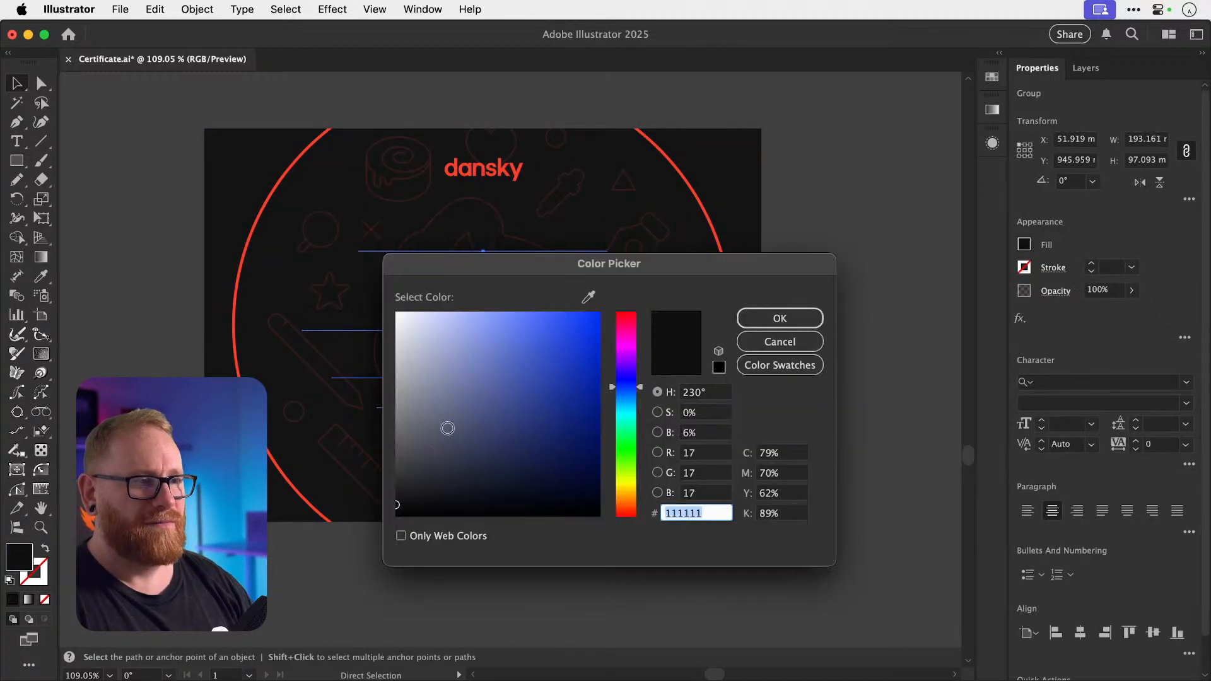
text(ffffff)
click(761, 324)
key(shift+super+a)
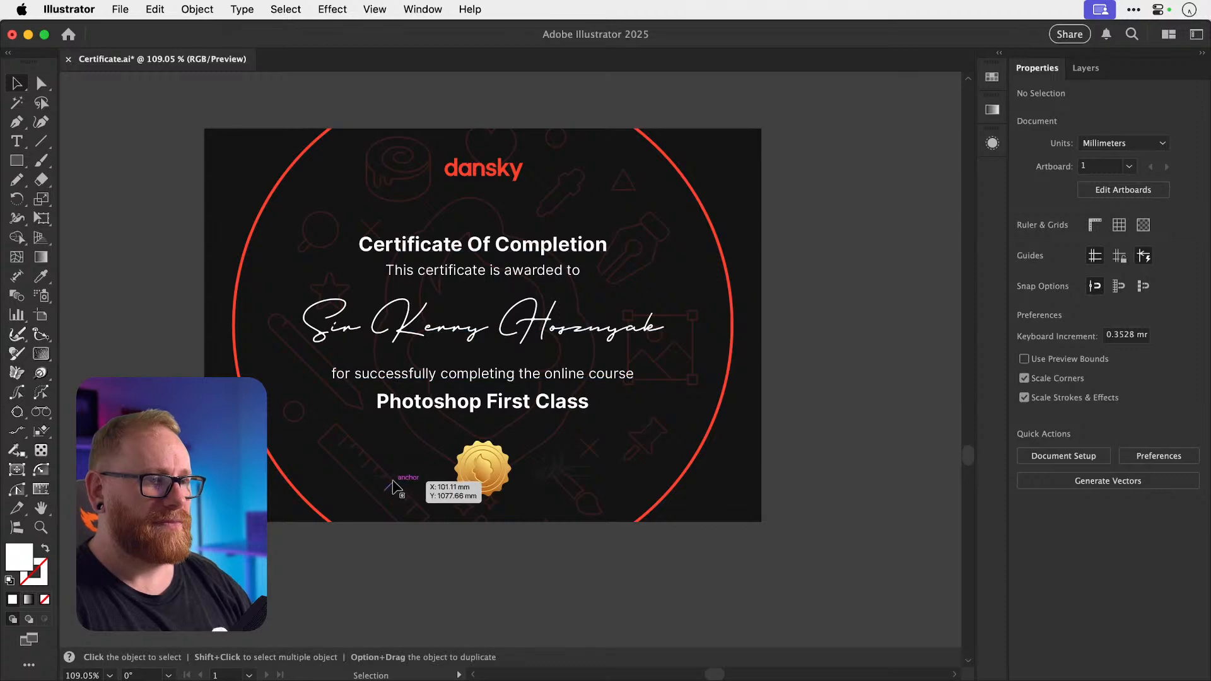
Make the date, its underline, the signature and its signing line white.
click(406, 473)
click(405, 473)
scroll(405, 473, up, 3)
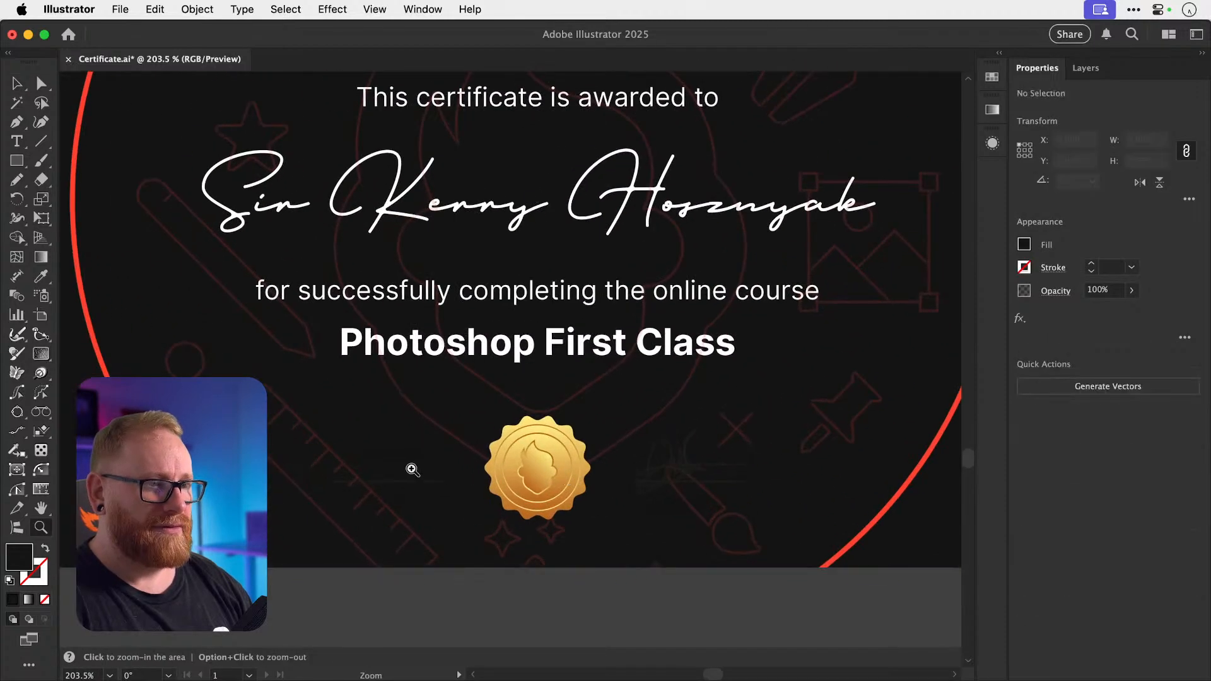
shift+click(405, 505)
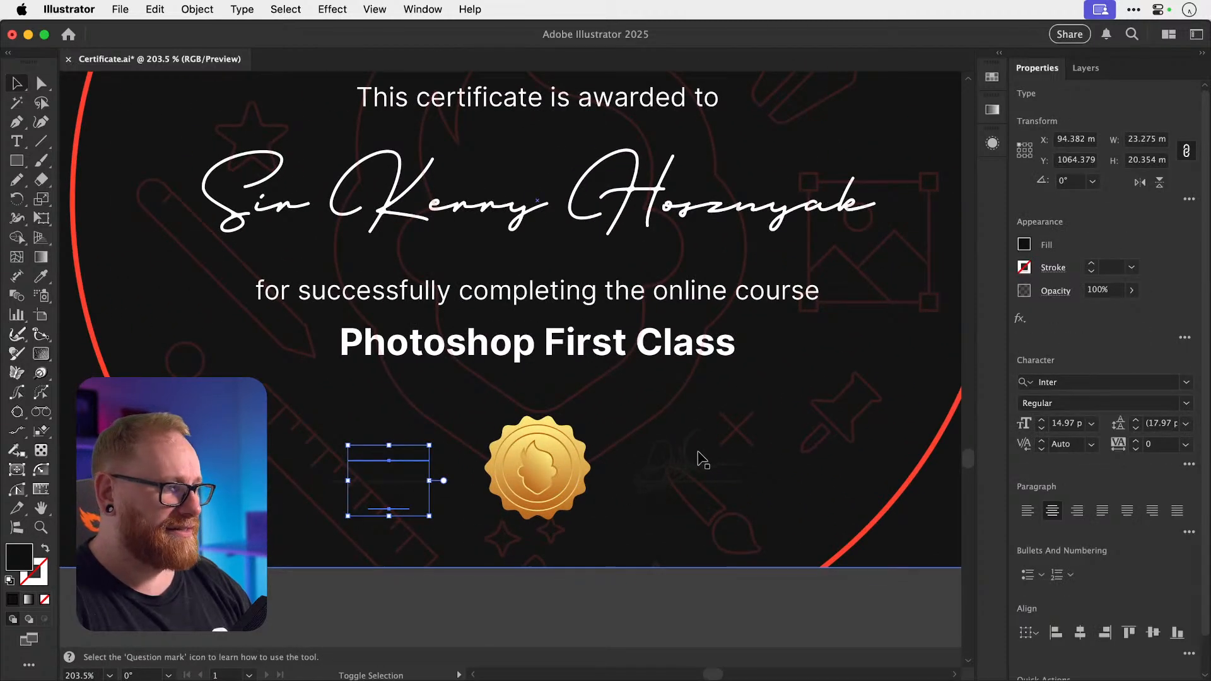
shift+click(693, 461)
click(662, 469)
shift+click(687, 509)
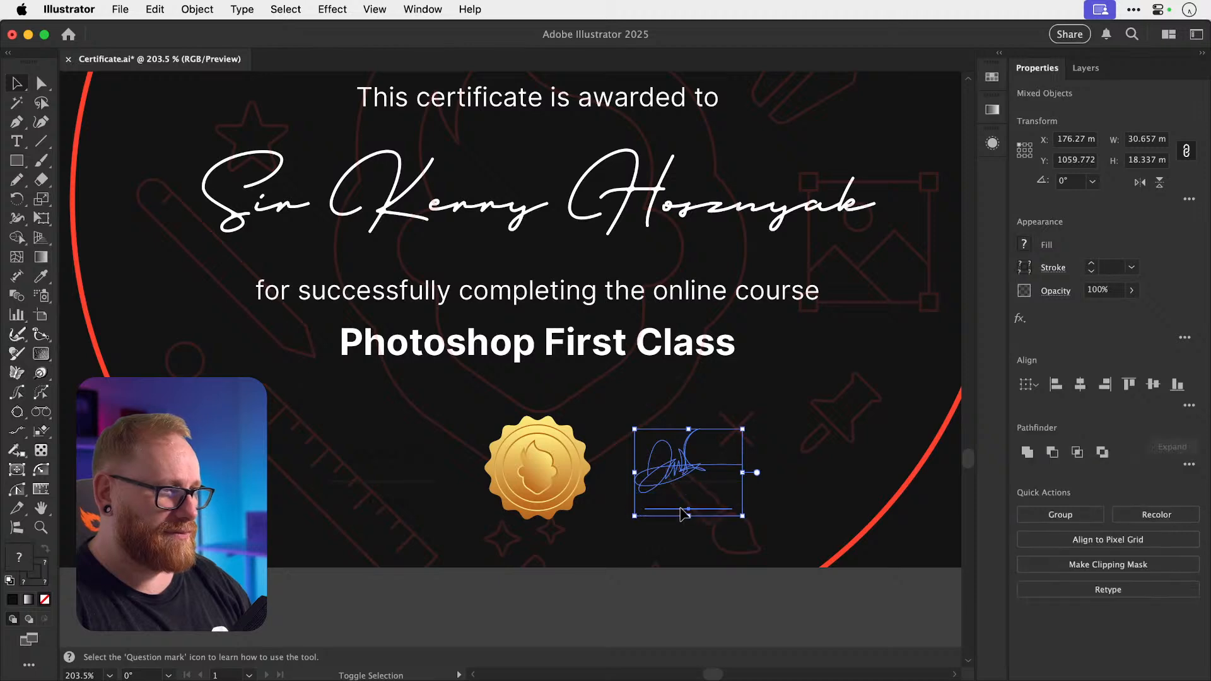
shift+click(408, 515)
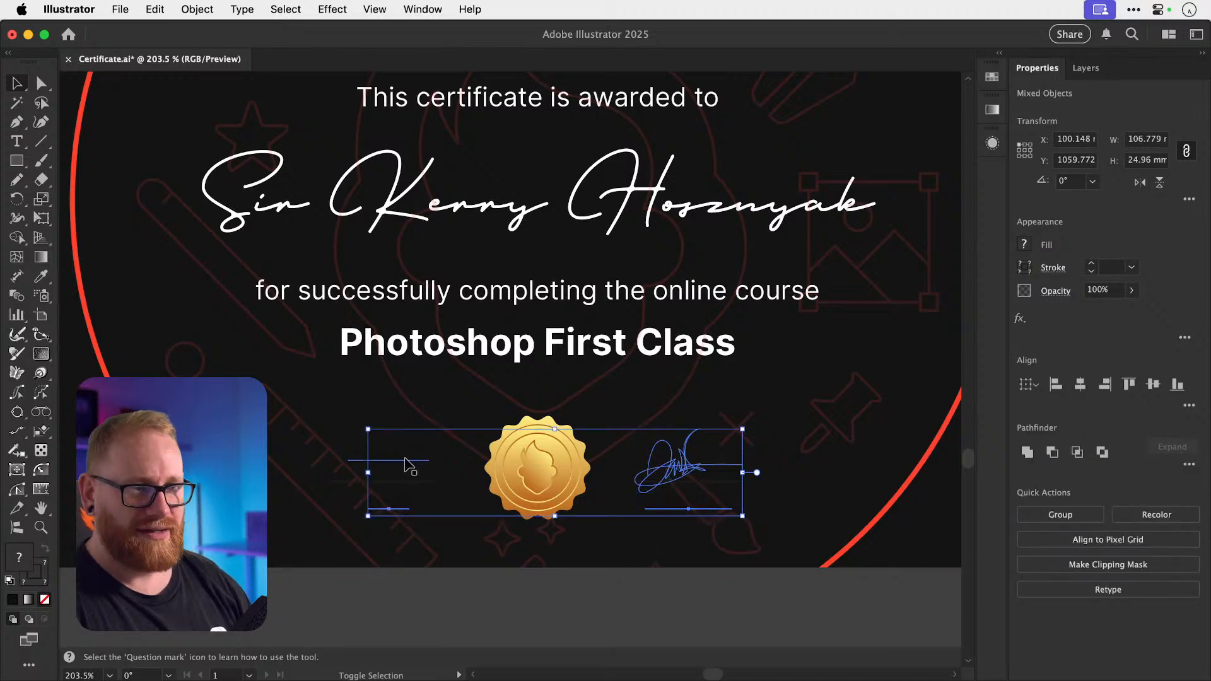
shift+click(405, 460)
double_click(19, 558)
text(35406d)
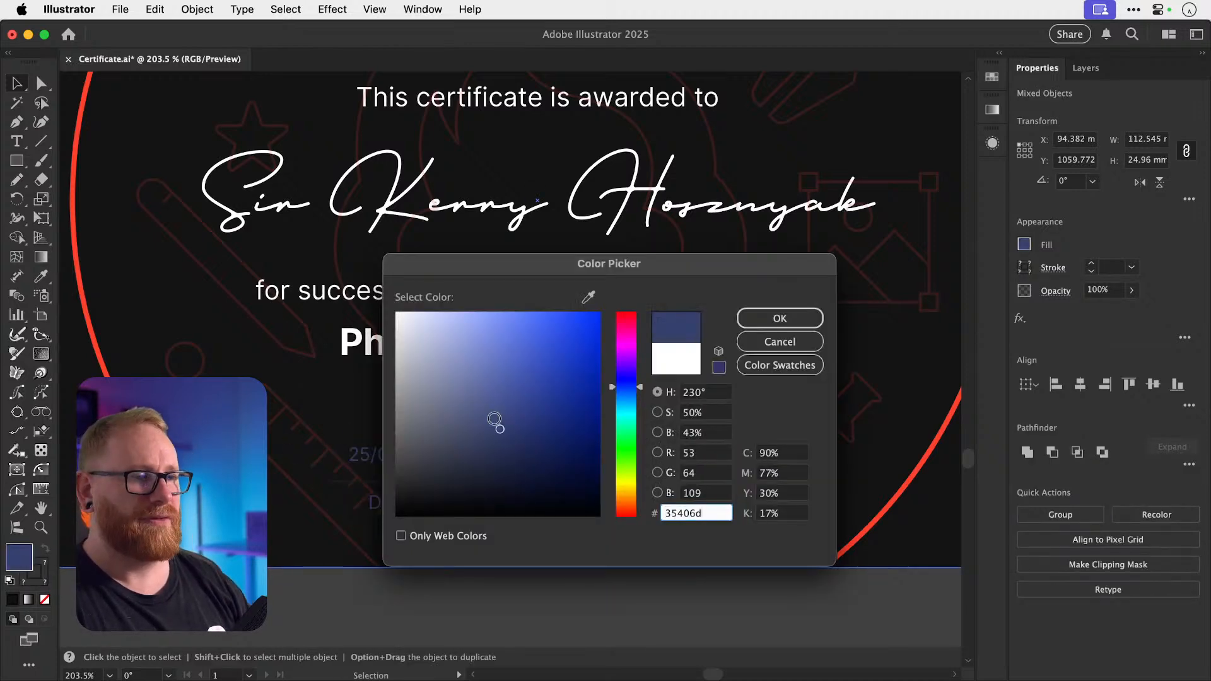
drag(494, 419, 397, 313)
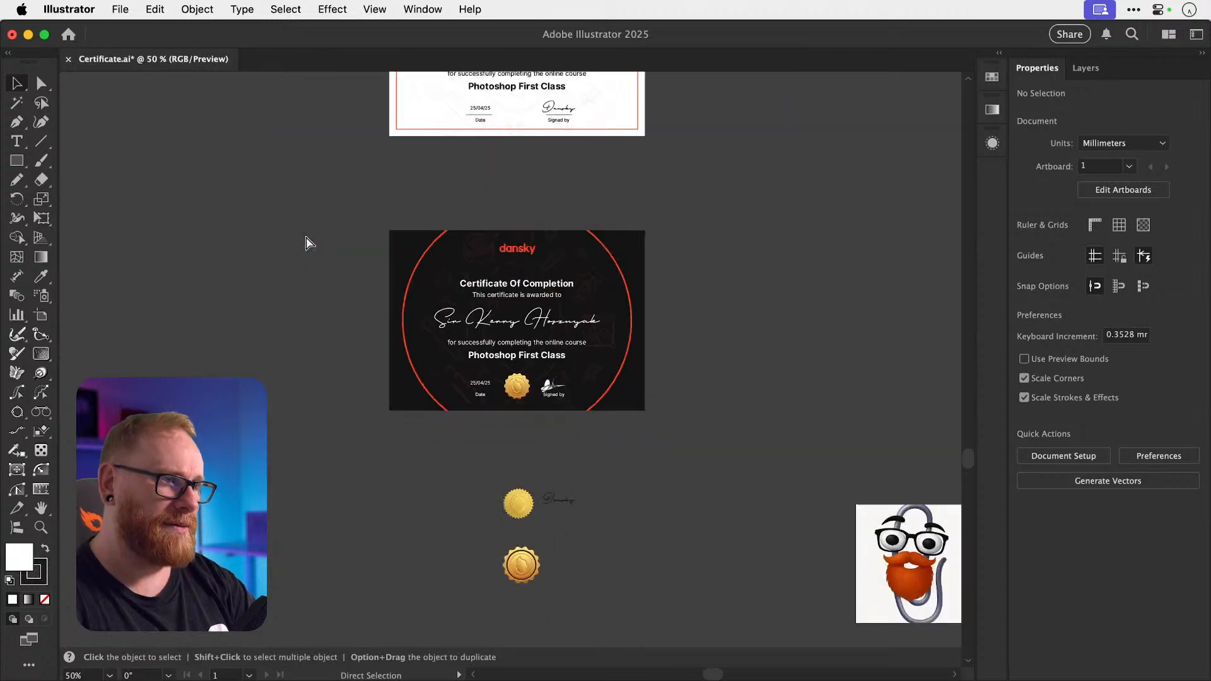
Zoom in and try deleting the faint background icon pattern, then restore it.
key(super+space)
drag(526, 315, 677, 326)
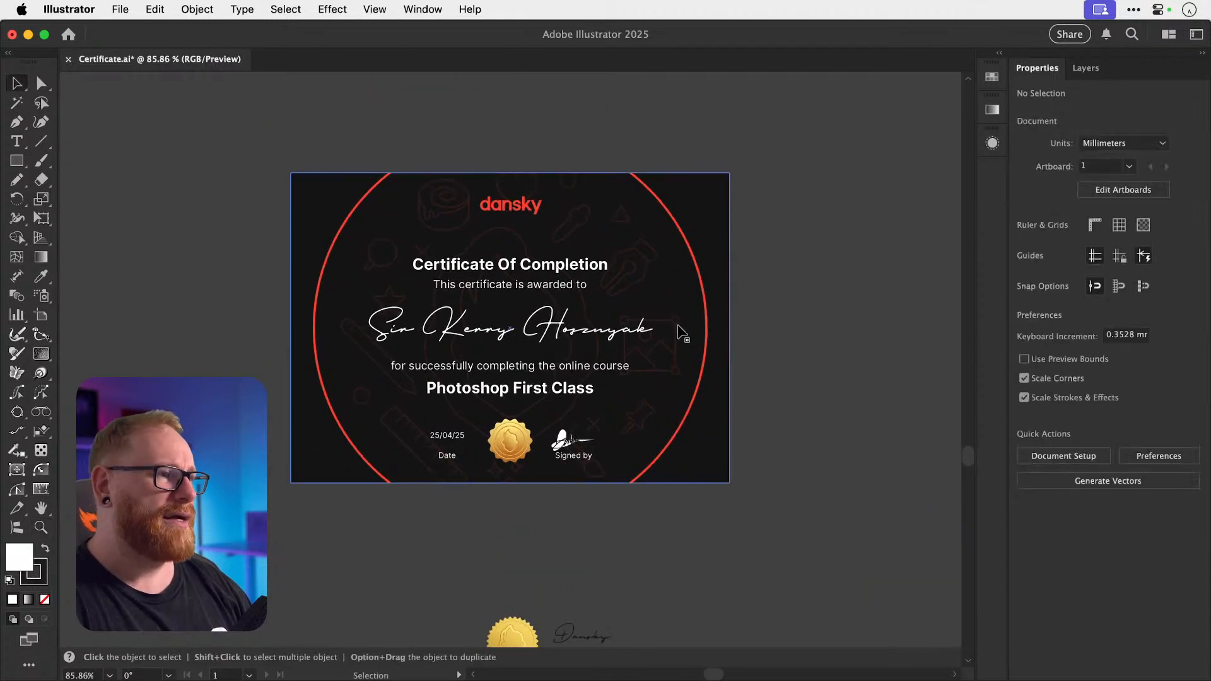
click(677, 327)
key(Delete)
key(super+z)
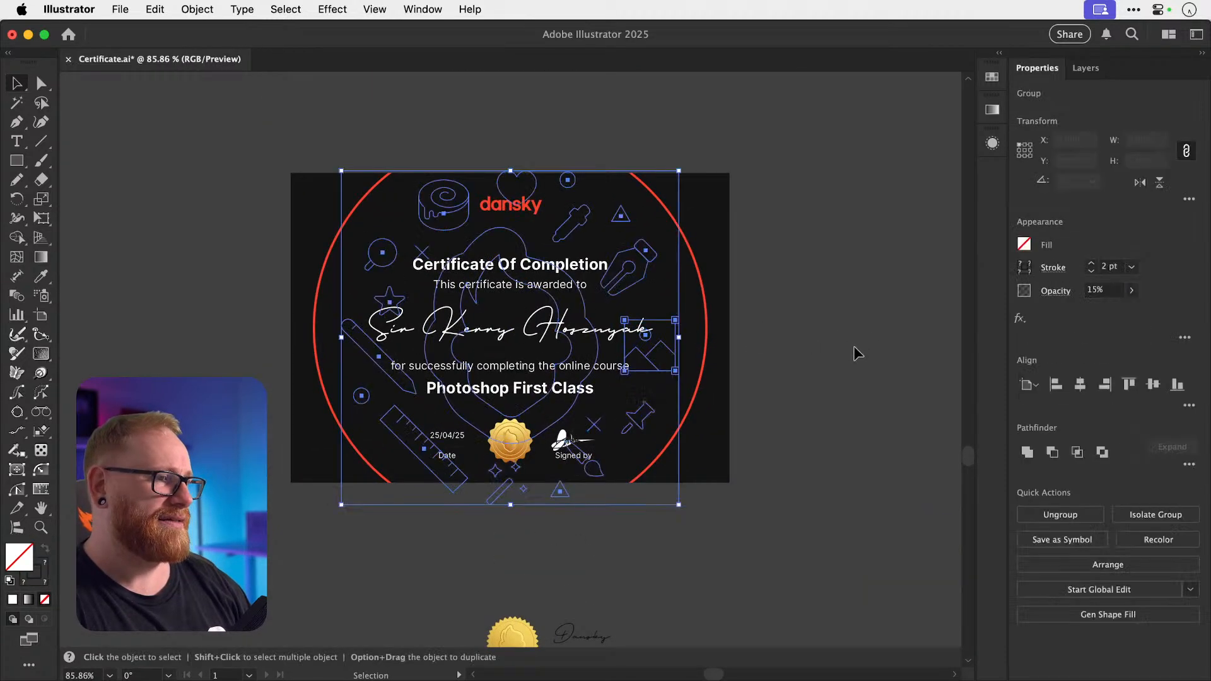
click(839, 356)
scroll(798, 375, up, 1)
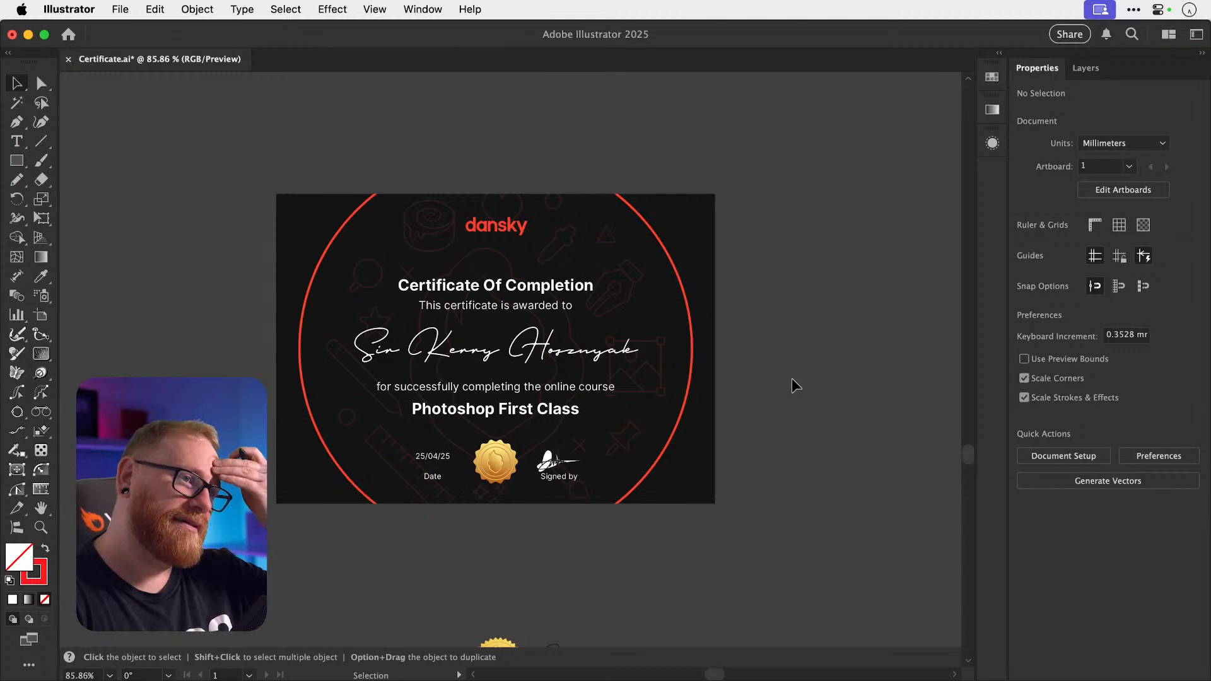
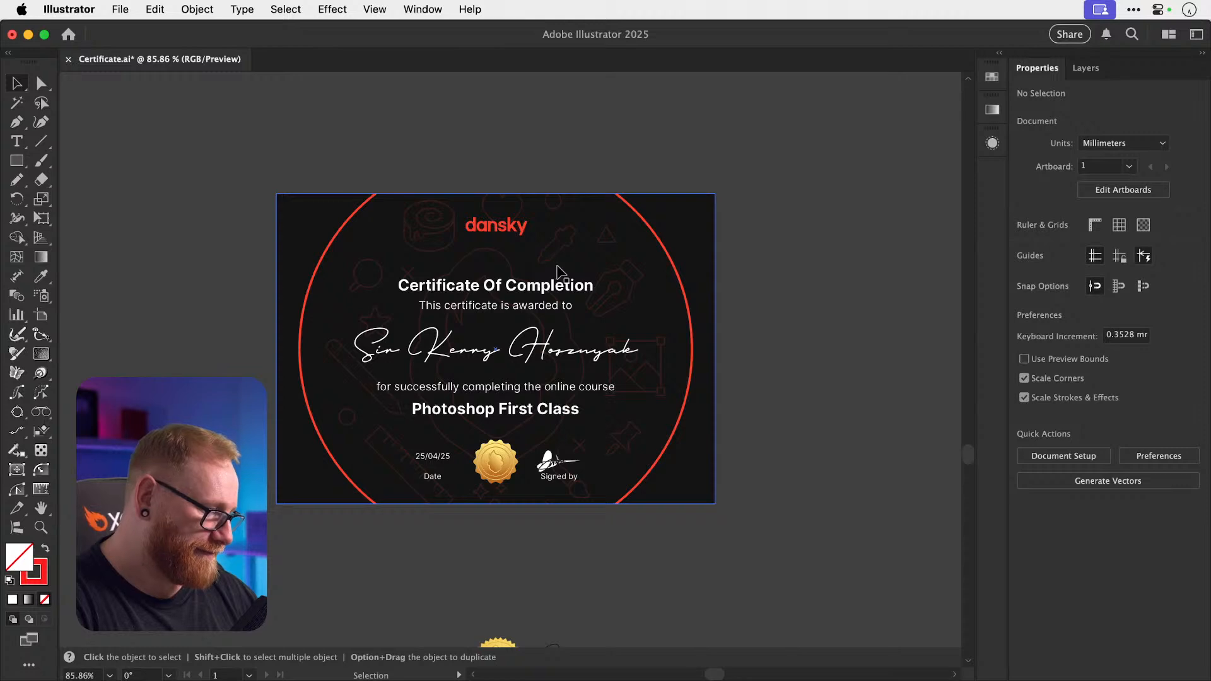
Undo the white recolouring of the signature and text so the certificate shows black text on white again.
key(a)
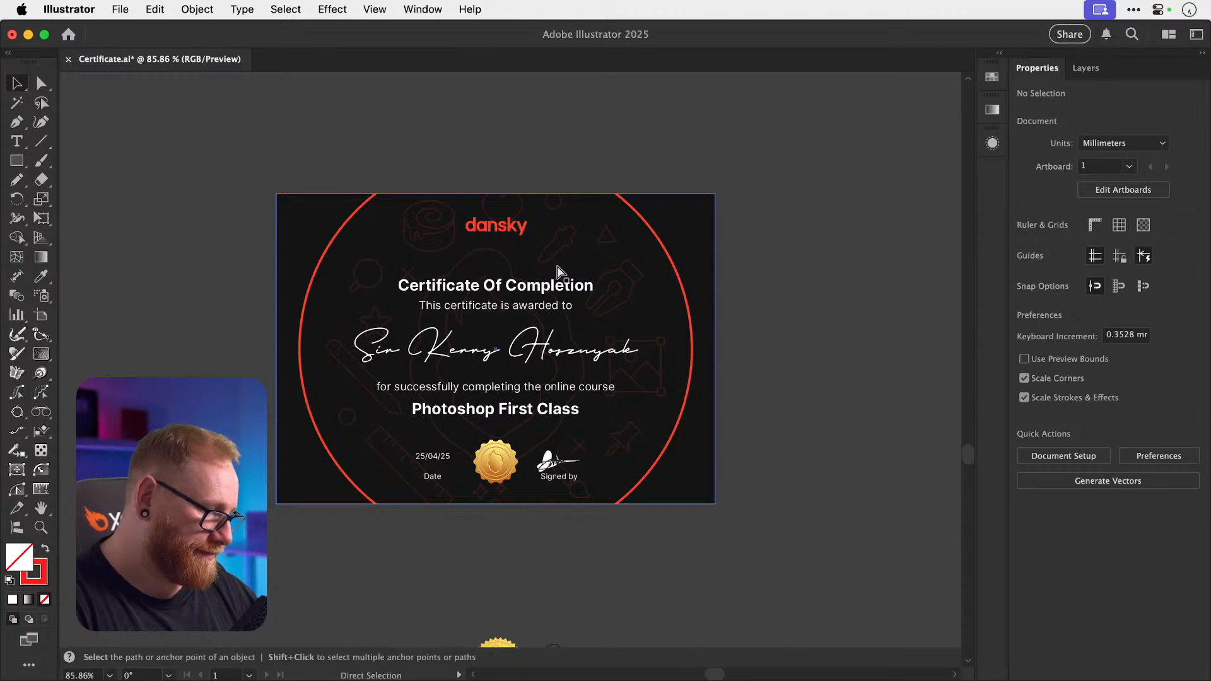
key(super+z)
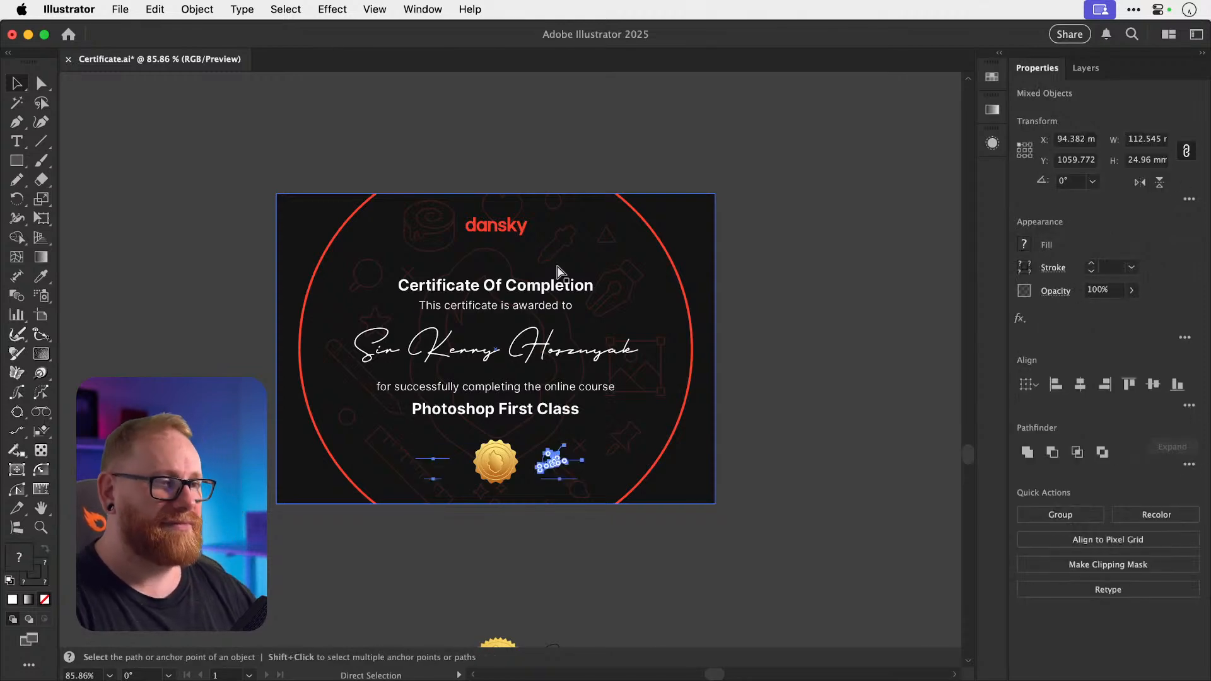
key(super+z)
key(super+z)
key(v)
click(821, 330)
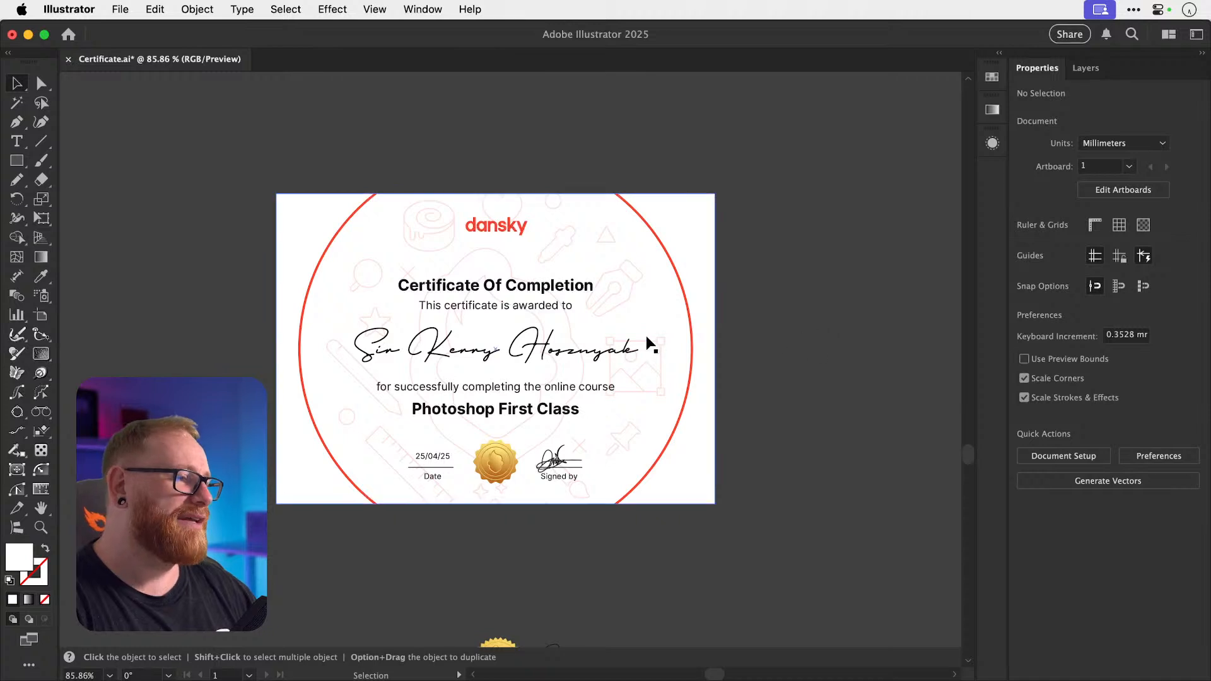
drag(657, 342, 672, 372)
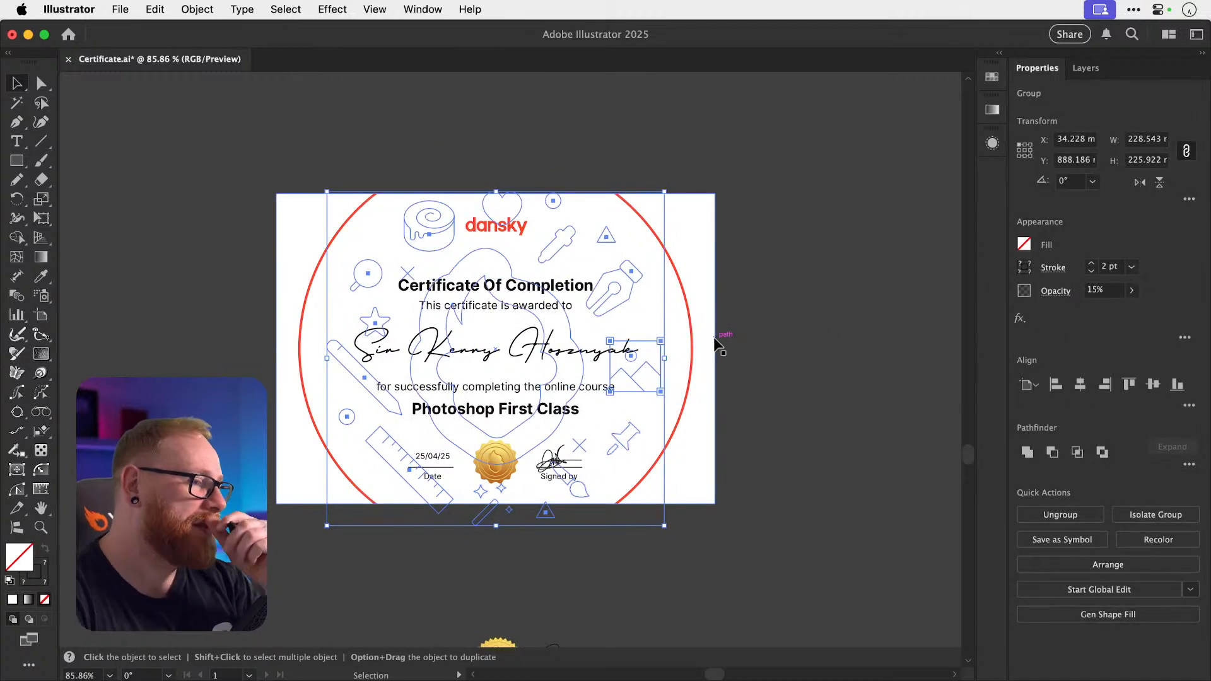
key(super+shift+a)
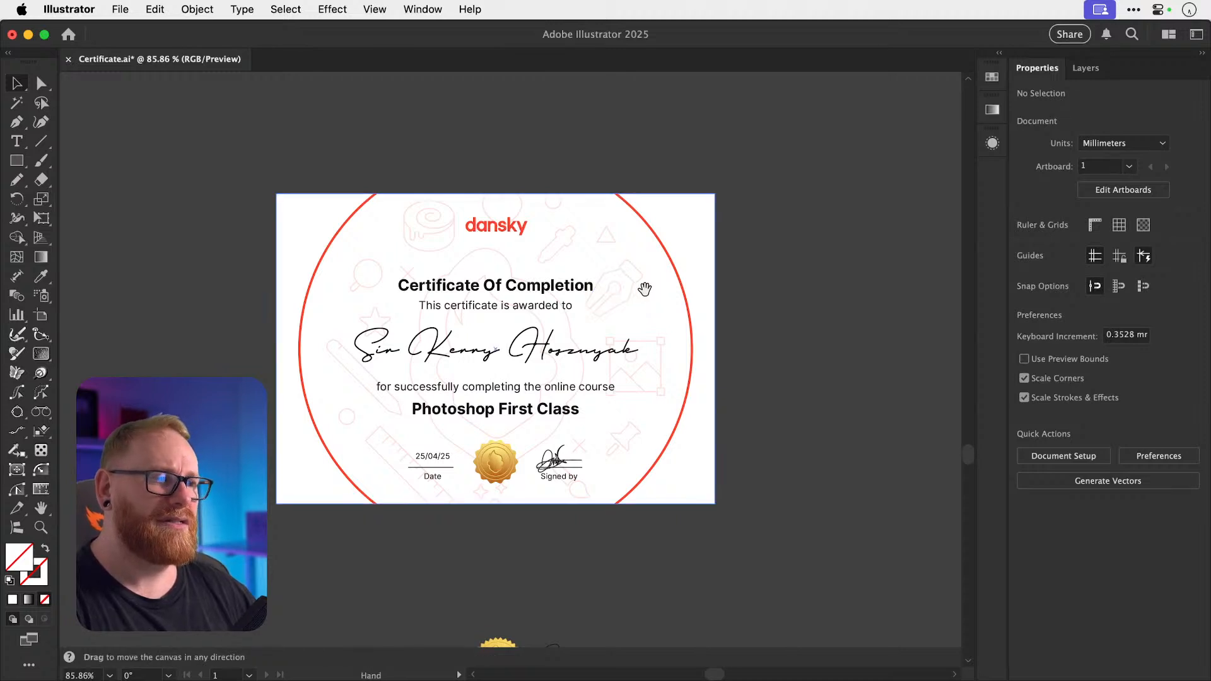
drag(643, 289, 867, 313)
Duplicate the icon pattern beside the certificate, set the copy to 100% opacity and ungroup it.
drag(713, 299, 642, 286)
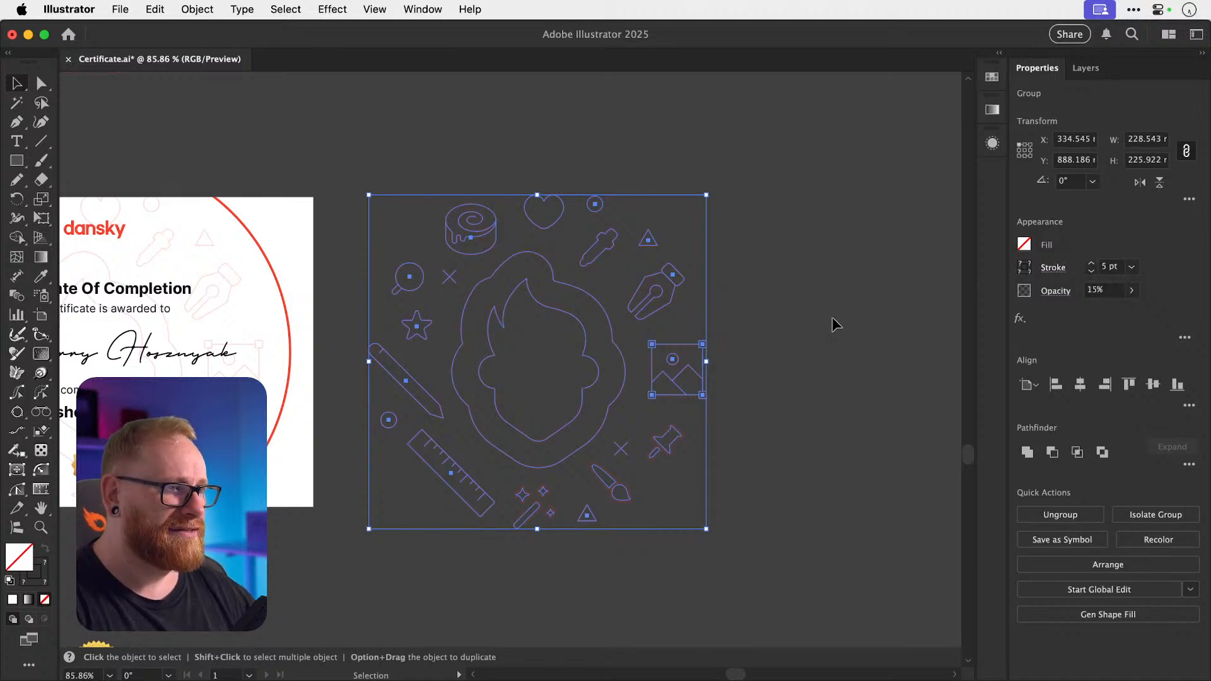
click(1132, 293)
click(1128, 310)
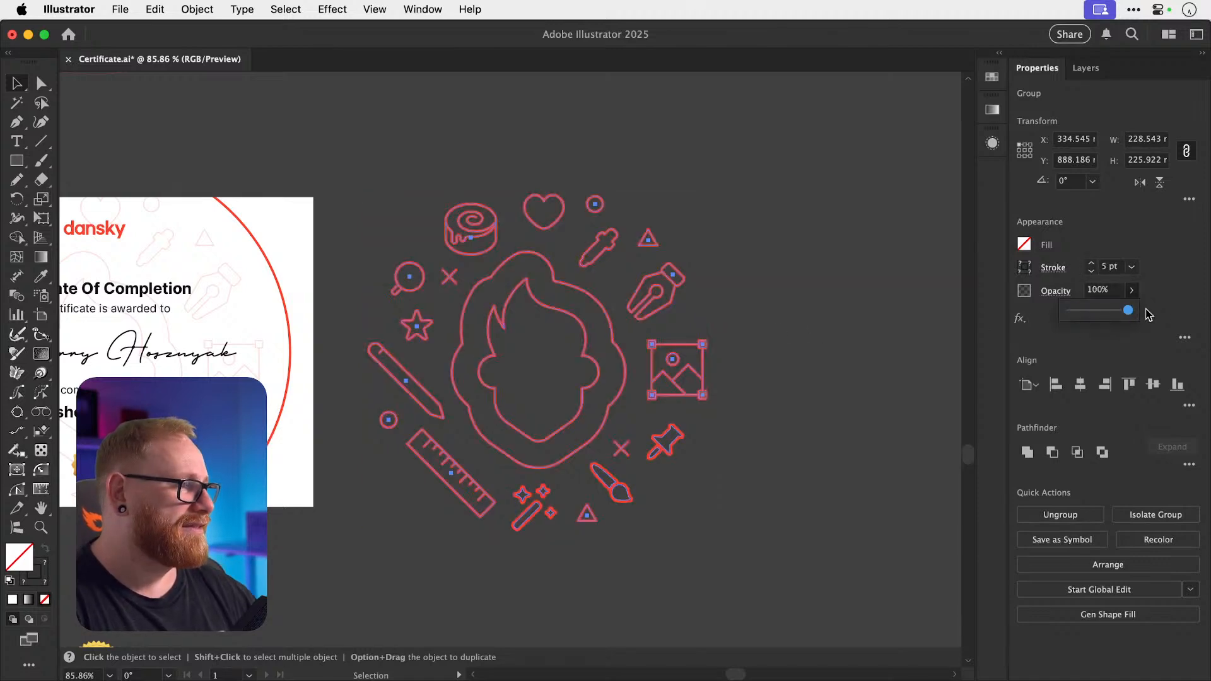
key(super+shift+g)
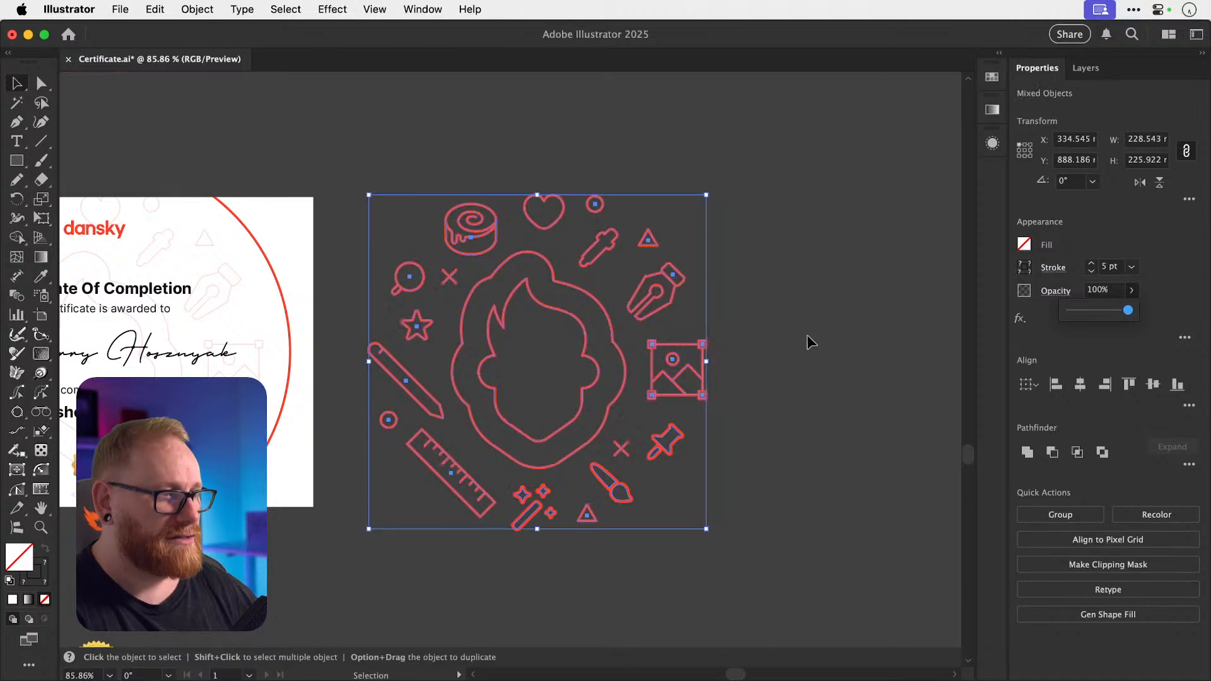
click(913, 297)
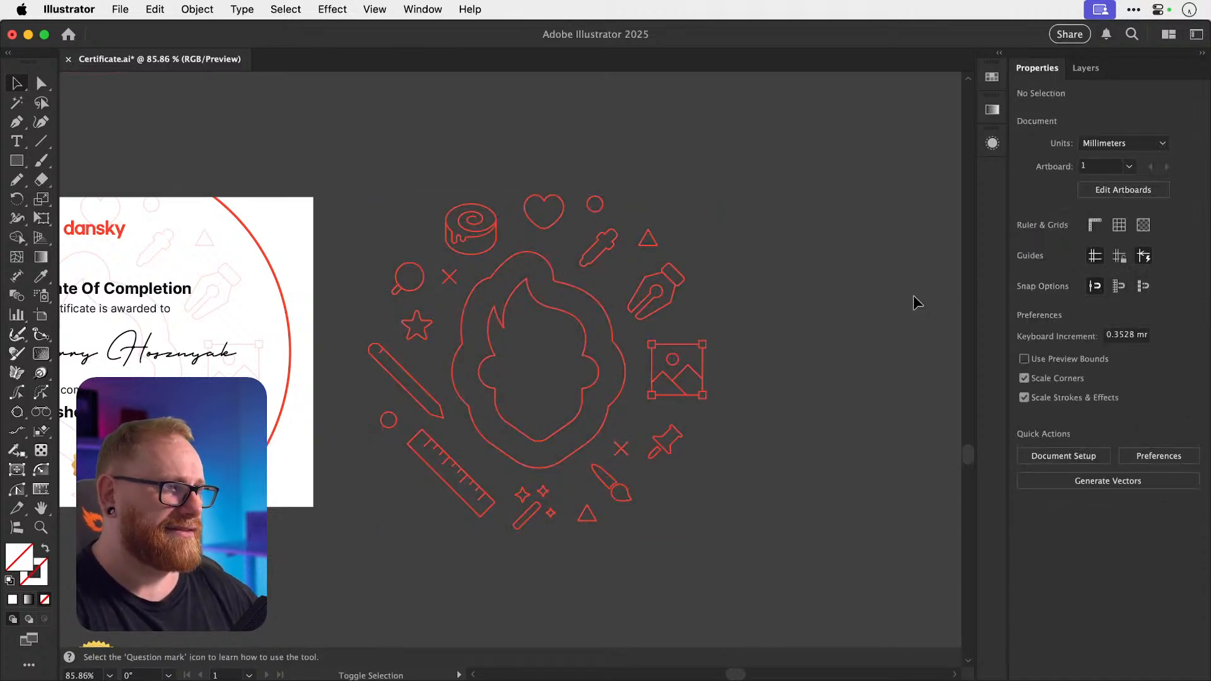
Delete the copy's outer head outline, undoing a trial shrink of the inner outline.
click(494, 286)
key(Delete)
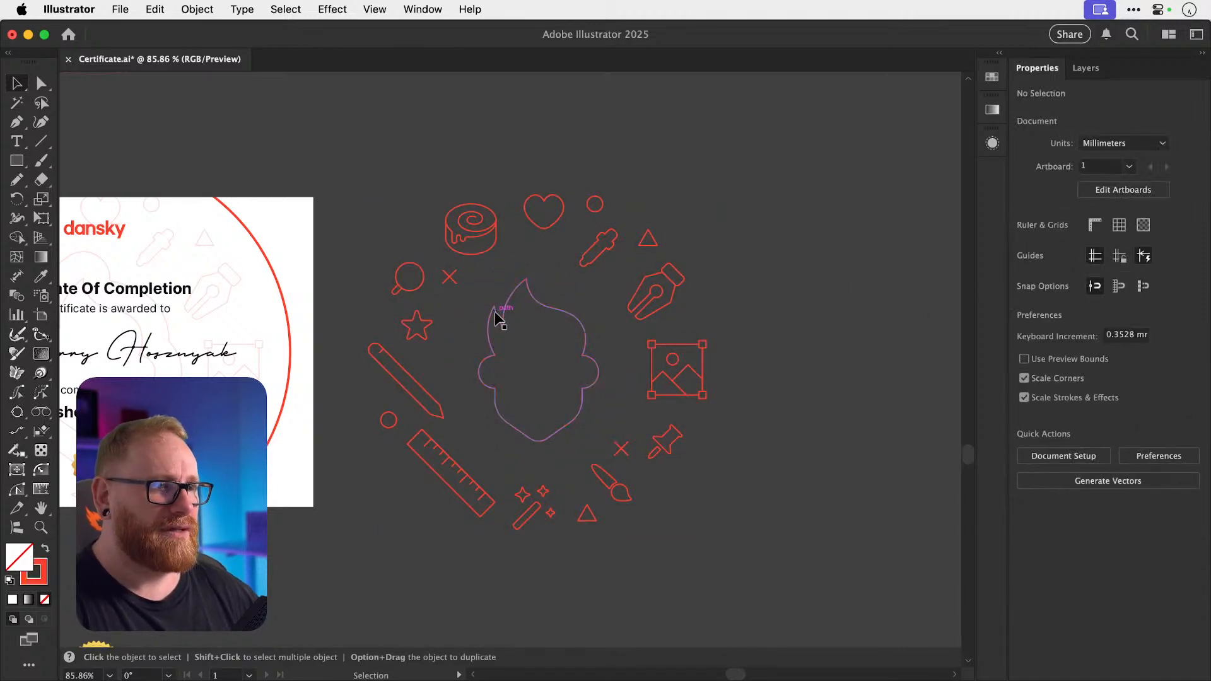
click(500, 316)
key(s)
drag(621, 268, 572, 319)
key(super+z)
Turn off Scale Strokes & Effects in the transform options.
click(1188, 200)
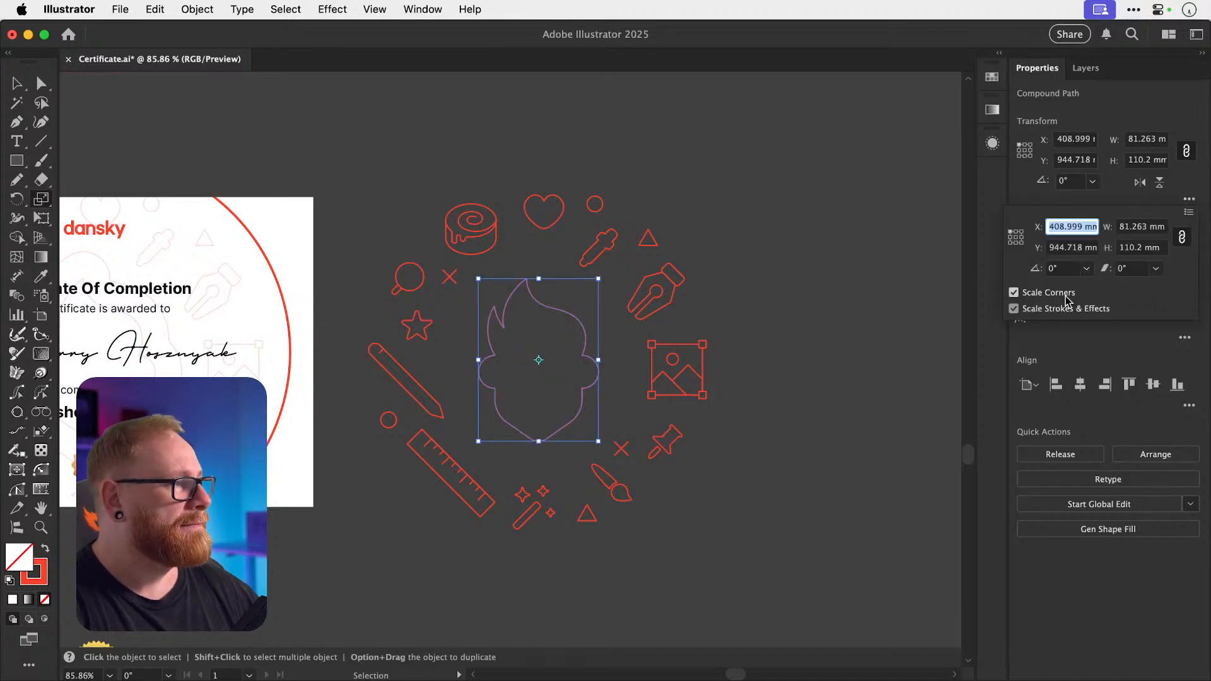
click(846, 303)
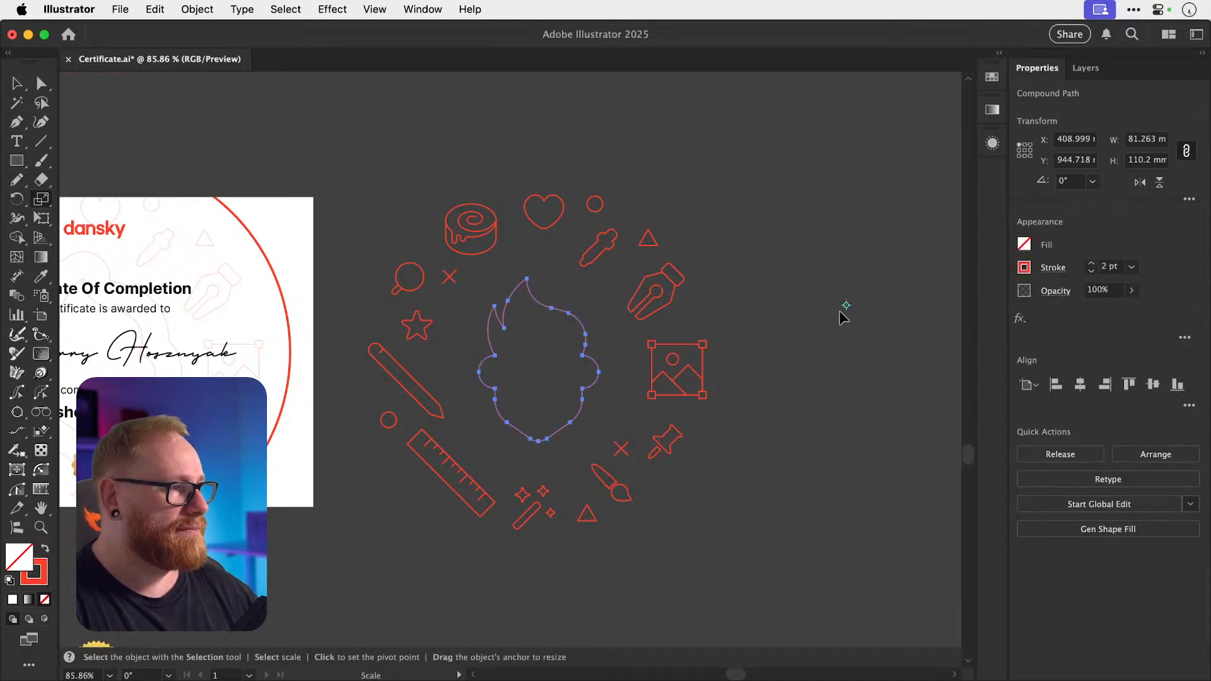
key(v)
click(804, 329)
Pan to frame both the certificate and the red icon copy.
drag(683, 341, 921, 314)
drag(595, 312, 604, 360)
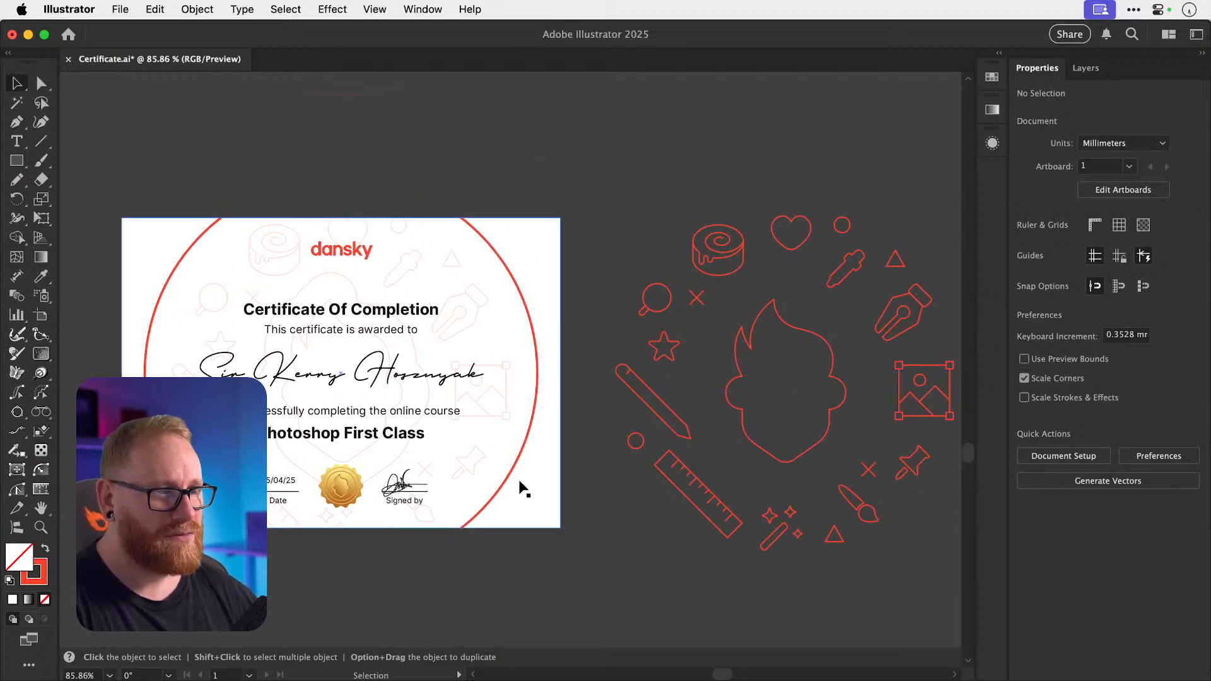
click(508, 383)
click(636, 193)
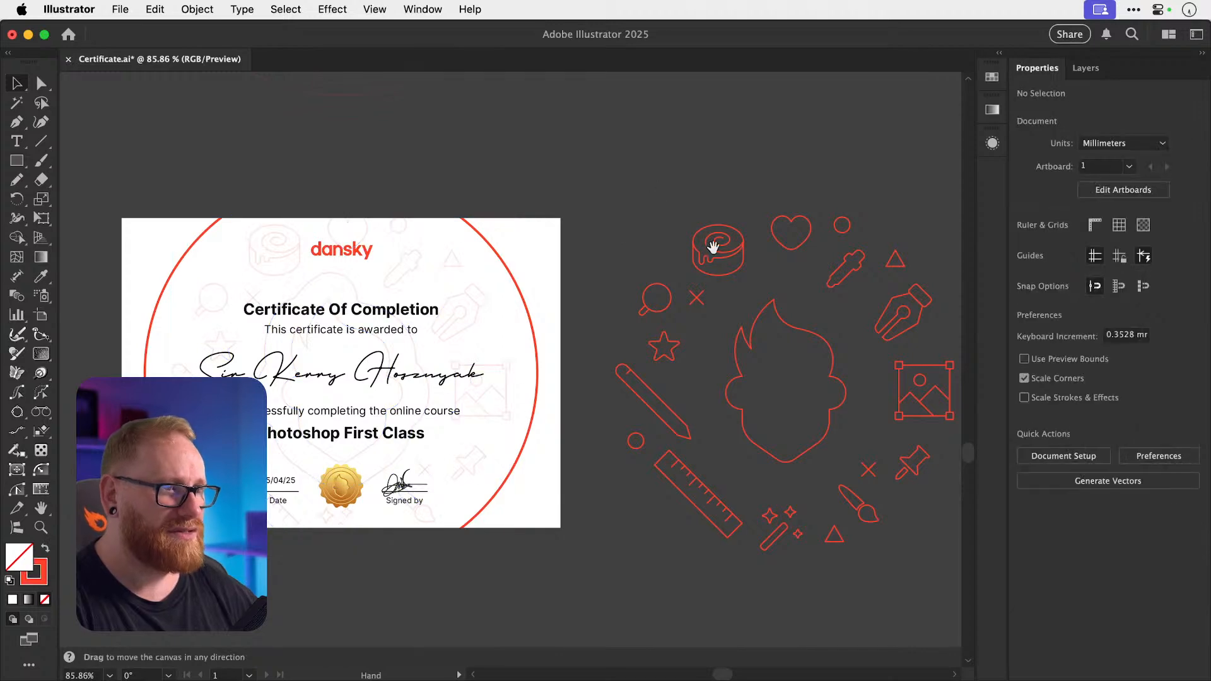
drag(714, 247, 446, 196)
Zoom in on the red icons and move the pencil closer to the head, shrinking it.
drag(507, 301, 581, 308)
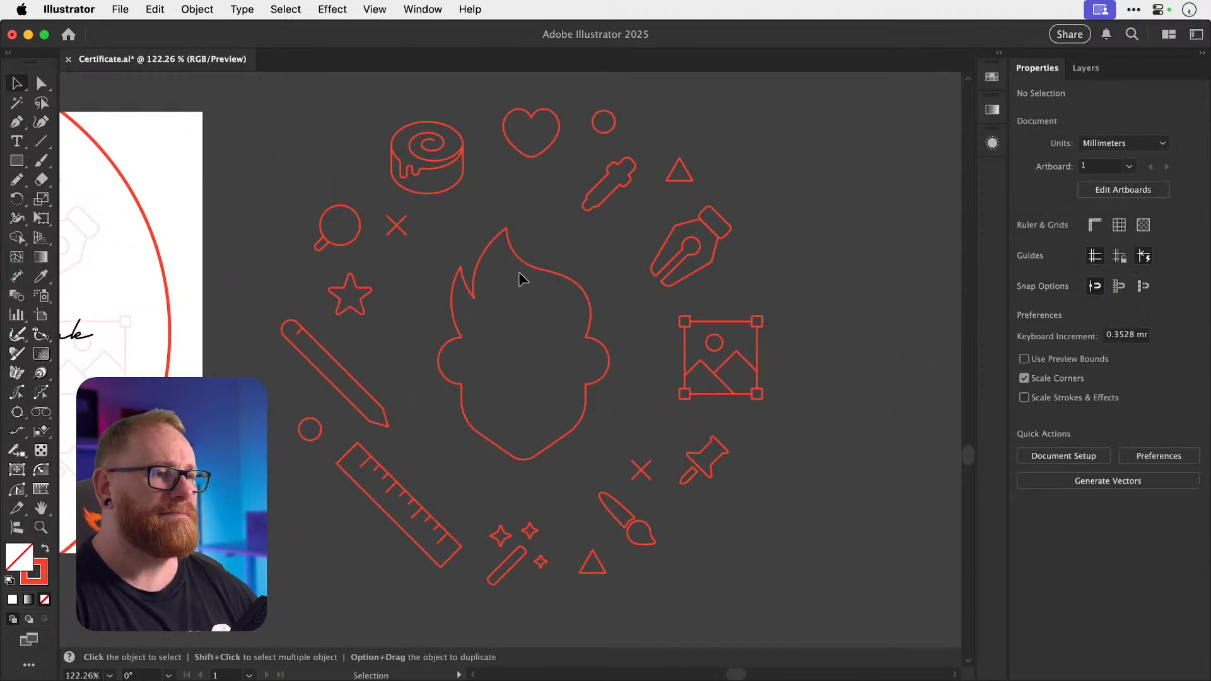
mouse_move(518, 272)
mouse_down()
mouse_move(618, 233)
mouse_move(566, 311)
mouse_up()
key(s)
key(v)
drag(335, 370, 397, 368)
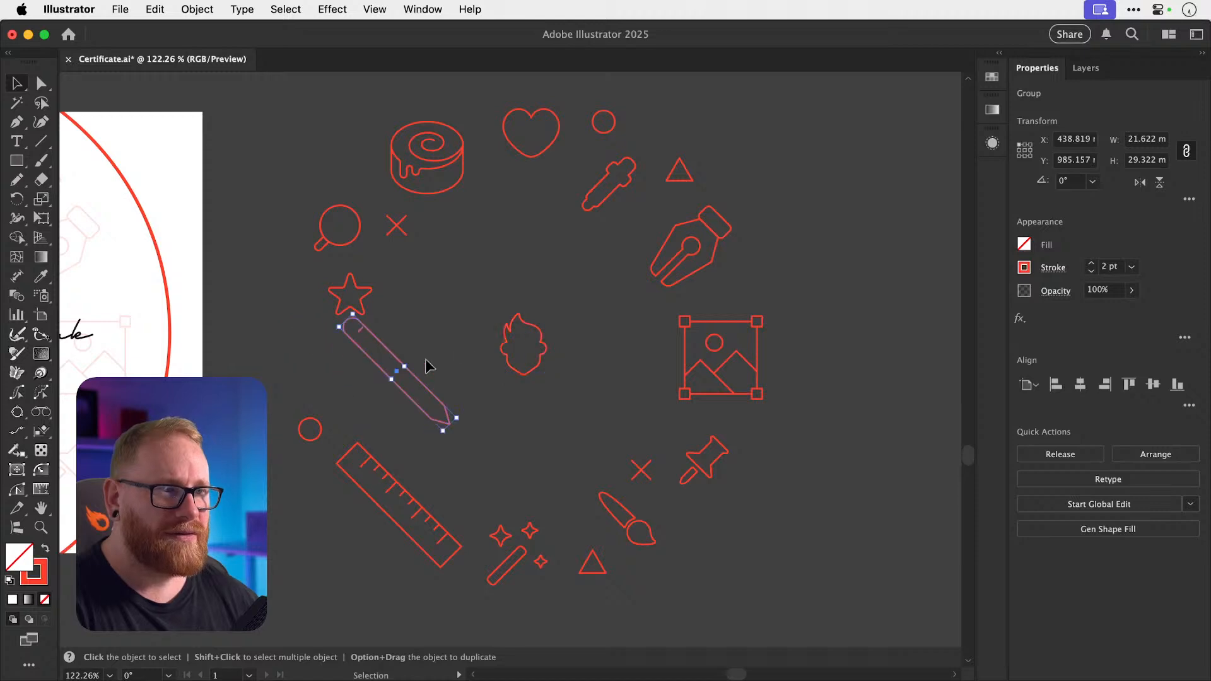
key(s)
drag(527, 278, 474, 327)
key(super+z)
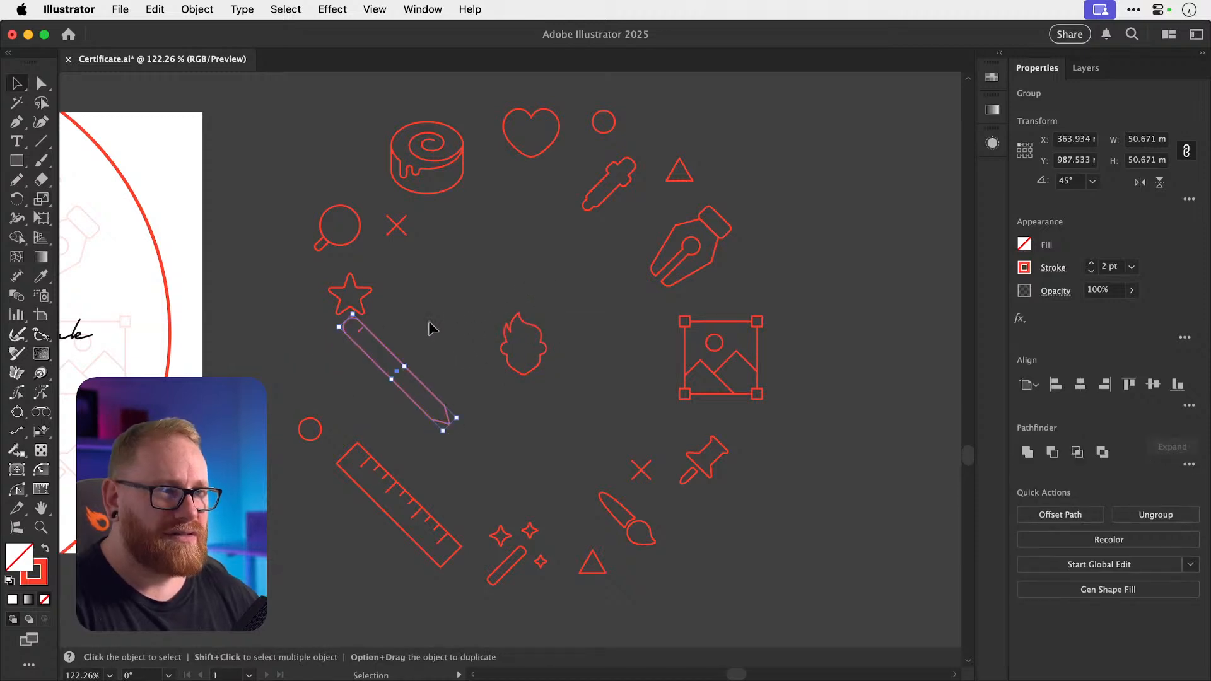
drag(381, 342, 422, 337)
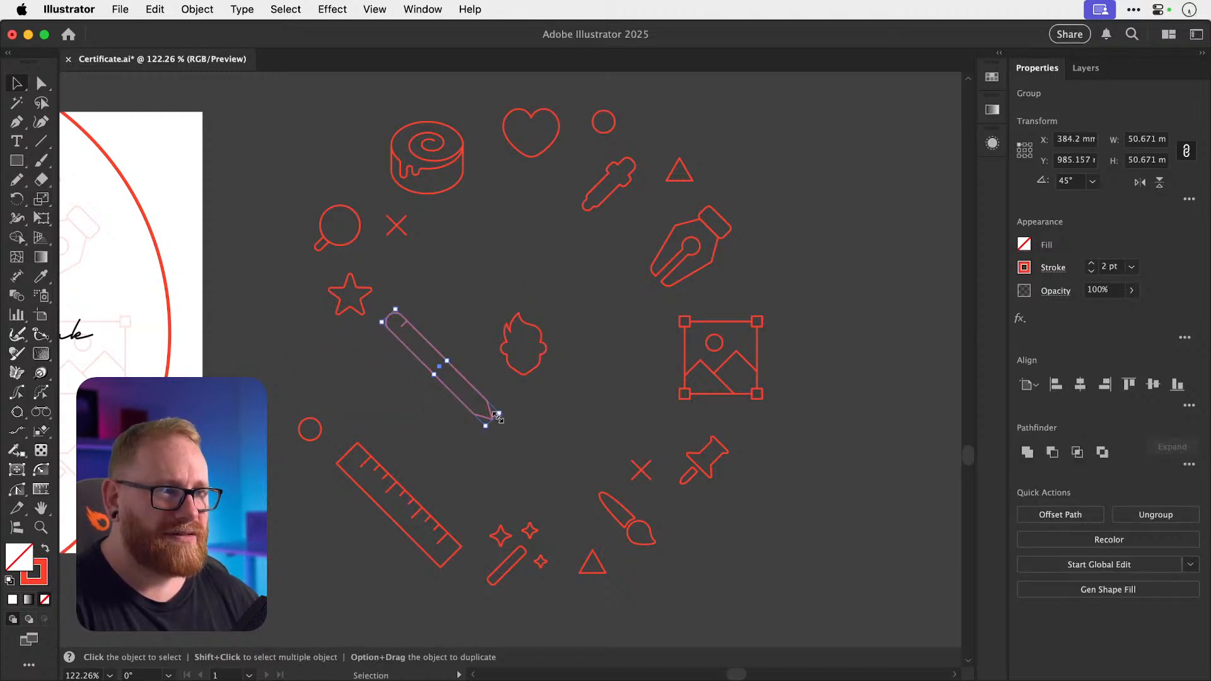
drag(497, 416, 481, 402)
click(681, 350)
Shrink the image icon around its centre and move it beside the head.
double_click(685, 348)
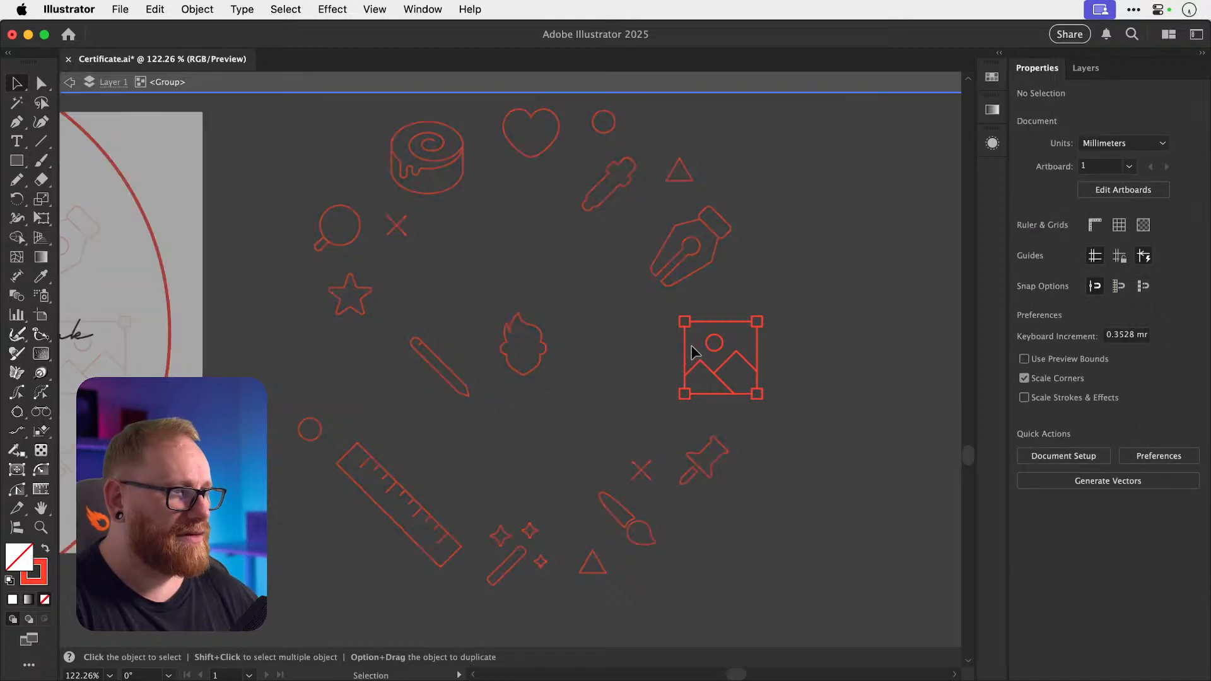
double_click(658, 316)
drag(670, 327, 800, 382)
click(799, 379)
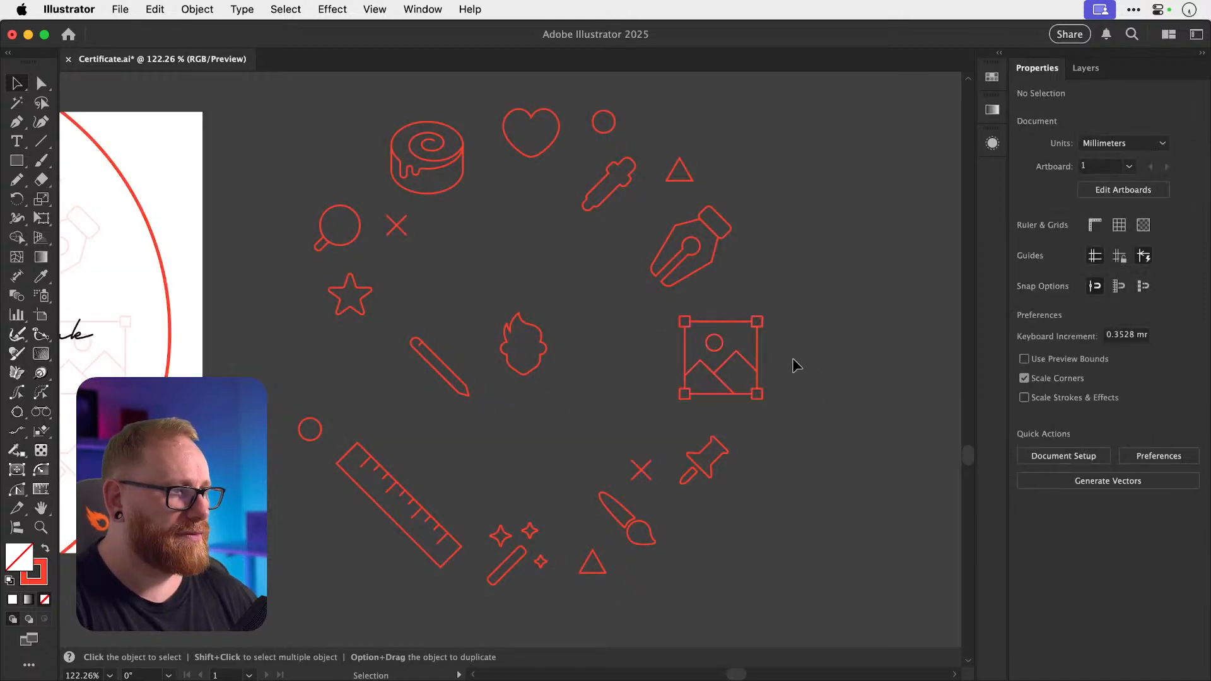
click(731, 386)
drag(762, 317, 605, 342)
click(751, 353)
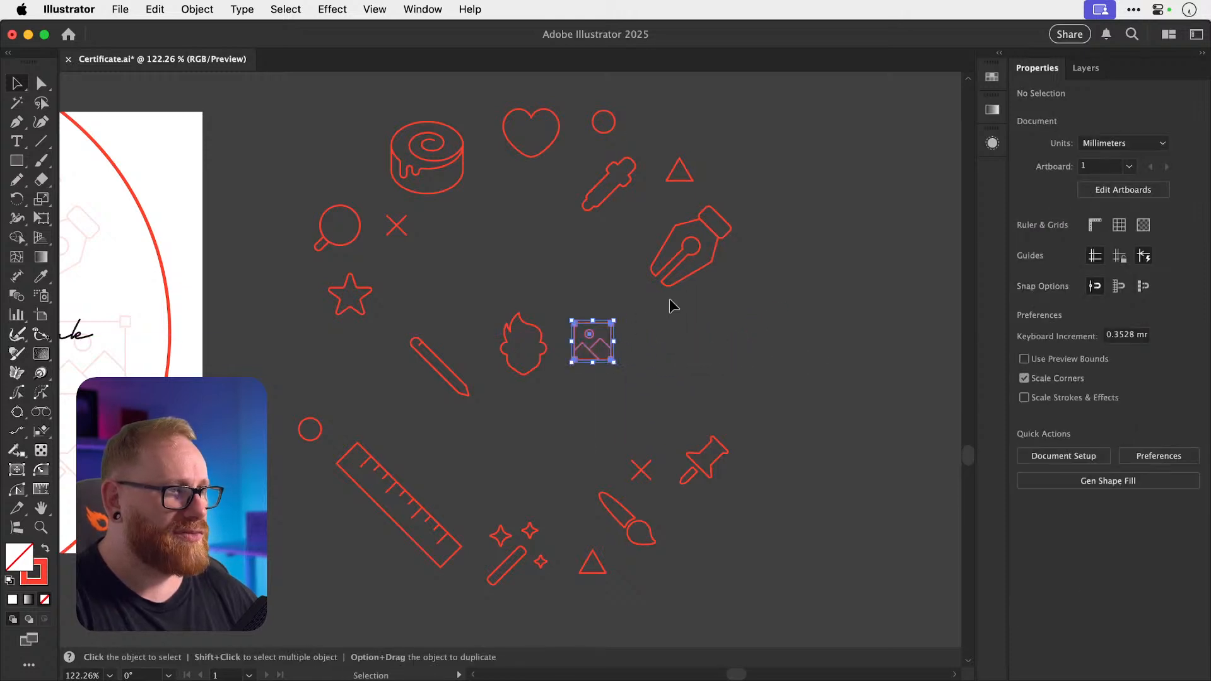
mouse_move(695, 273)
mouse_down()
mouse_move(706, 296)
mouse_move(693, 274)
mouse_up()
Shrink the pen nib and cake icons, centre the cake, and move the eyedropper and paintbrush.
key(s)
drag(801, 181, 769, 202)
key(super+shift+a)
key(v)
drag(619, 190, 664, 341)
drag(443, 187, 563, 287)
key(s)
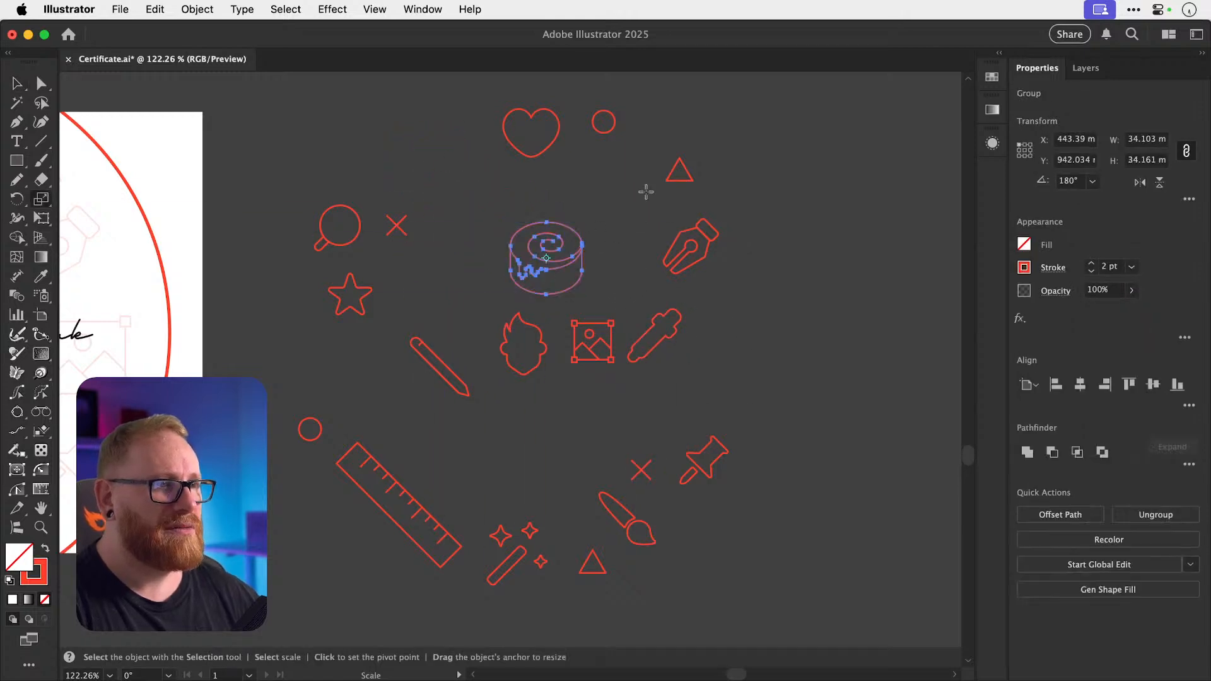
drag(643, 190, 616, 203)
key(v)
key(super+shift+a)
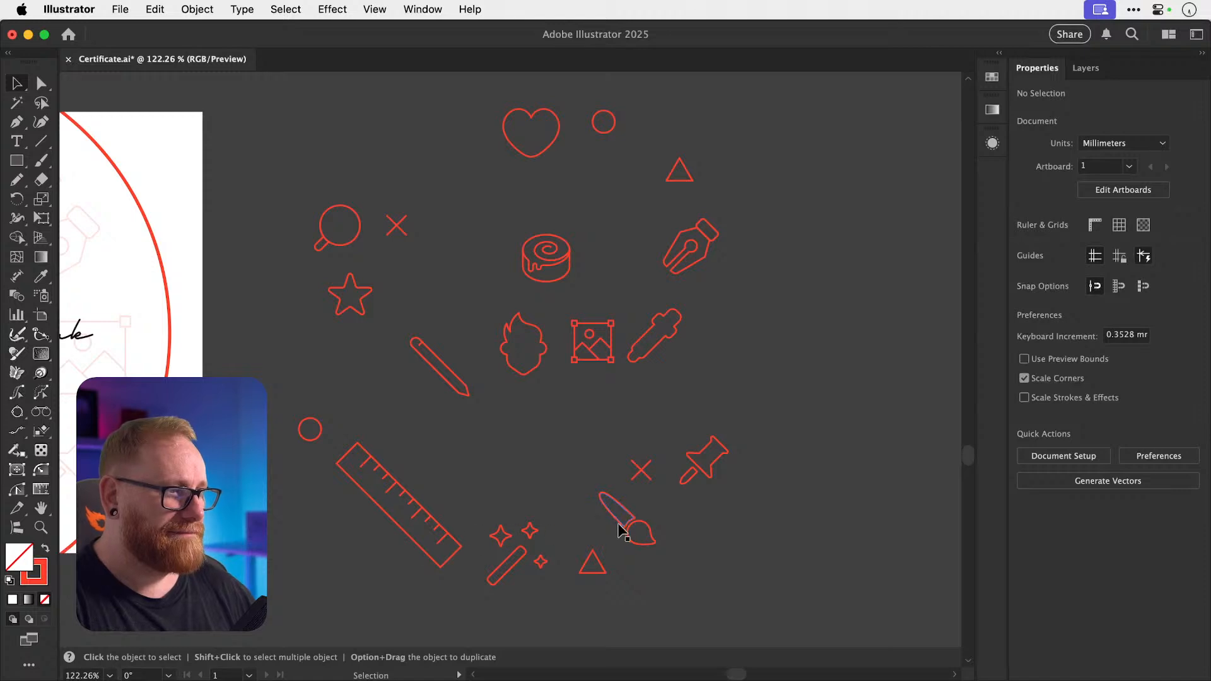
mouse_move(621, 530)
mouse_down()
mouse_move(758, 378)
mouse_move(746, 387)
mouse_up()
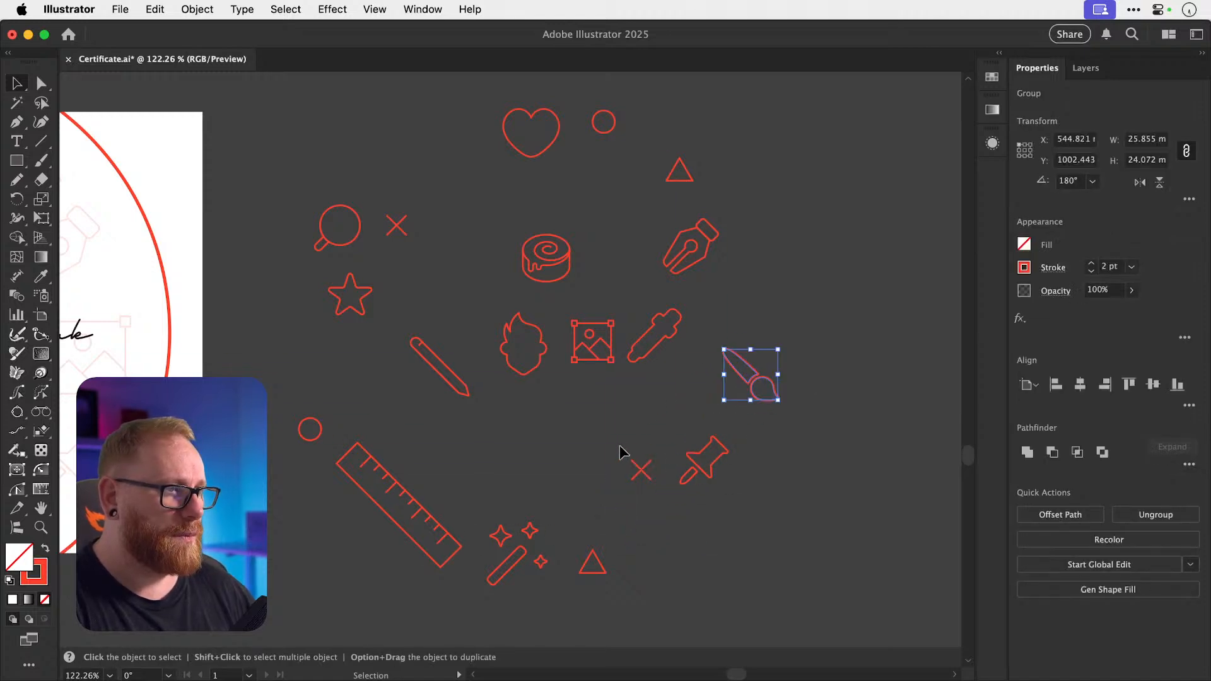
Delete the small X, triangle and circle shapes and move the ruler to the top right.
drag(651, 519, 654, 519)
key(super+x)
drag(569, 539, 610, 578)
key(super+x)
drag(291, 404, 330, 441)
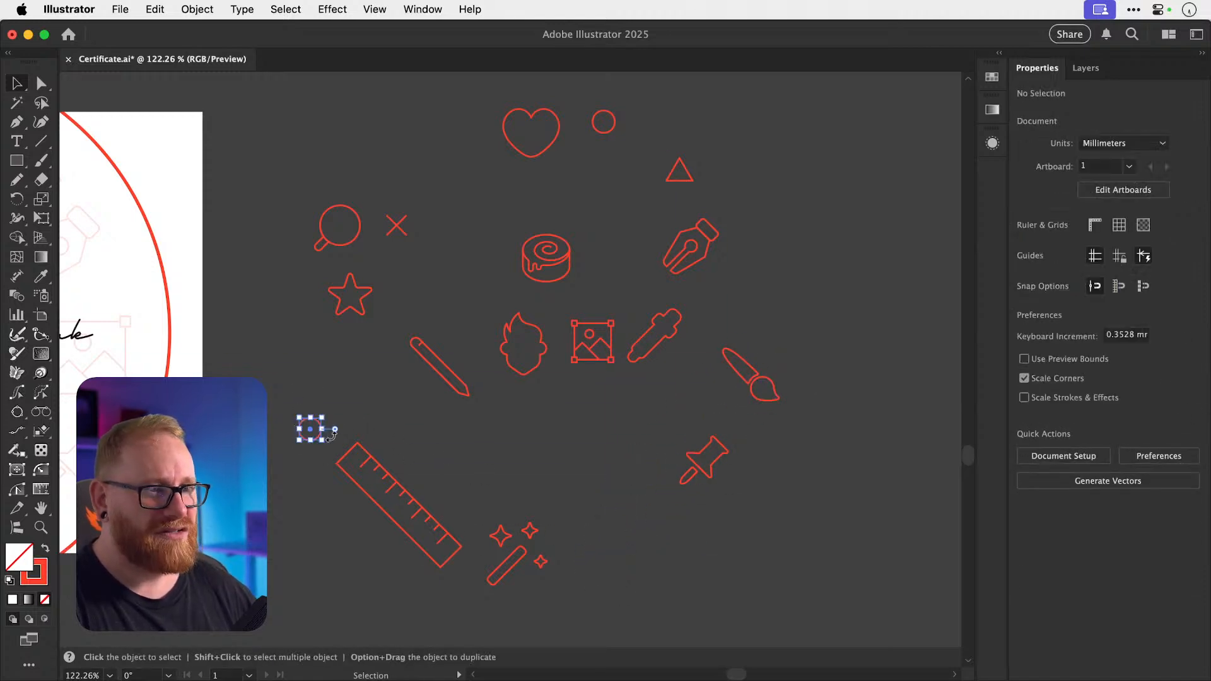
key(super+x)
drag(579, 98, 615, 158)
key(super+x)
drag(662, 136, 715, 196)
key(super+x)
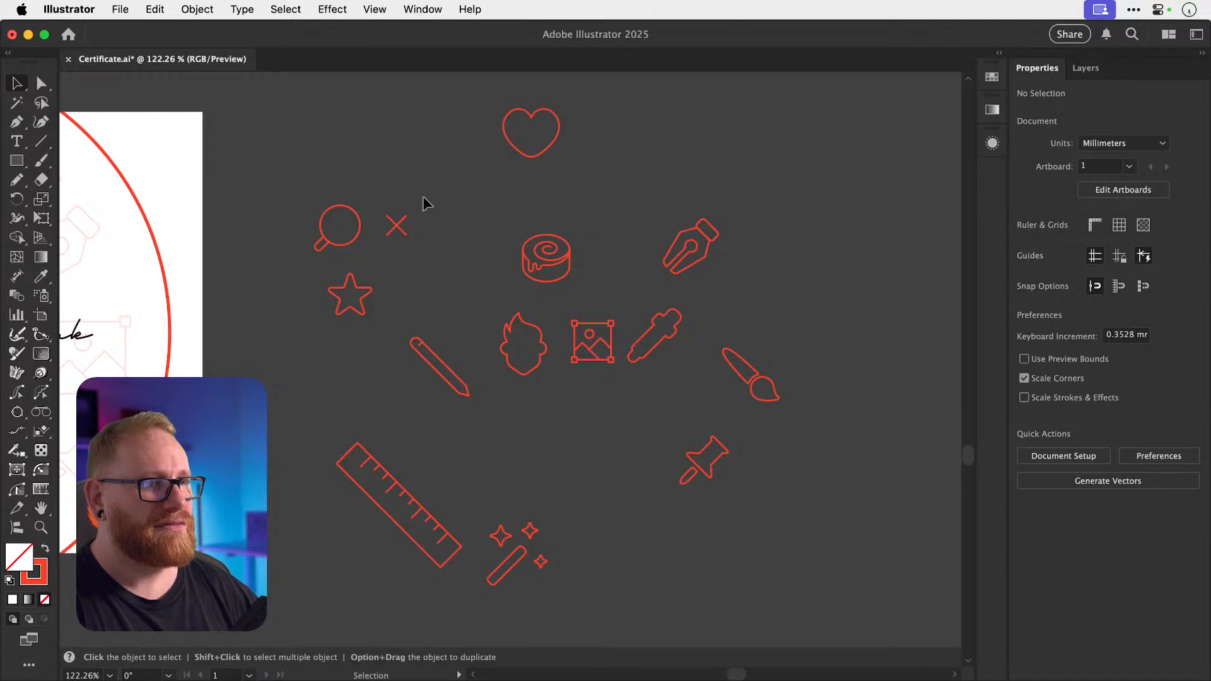
key(super+x)
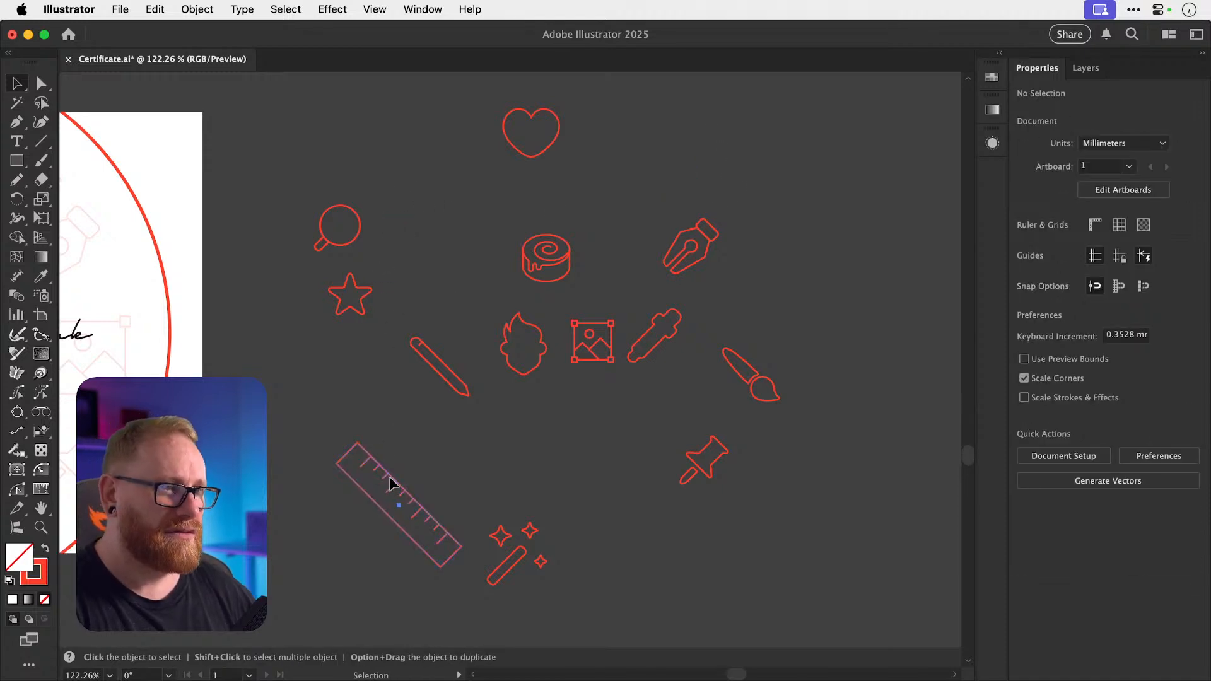
drag(389, 477, 864, 127)
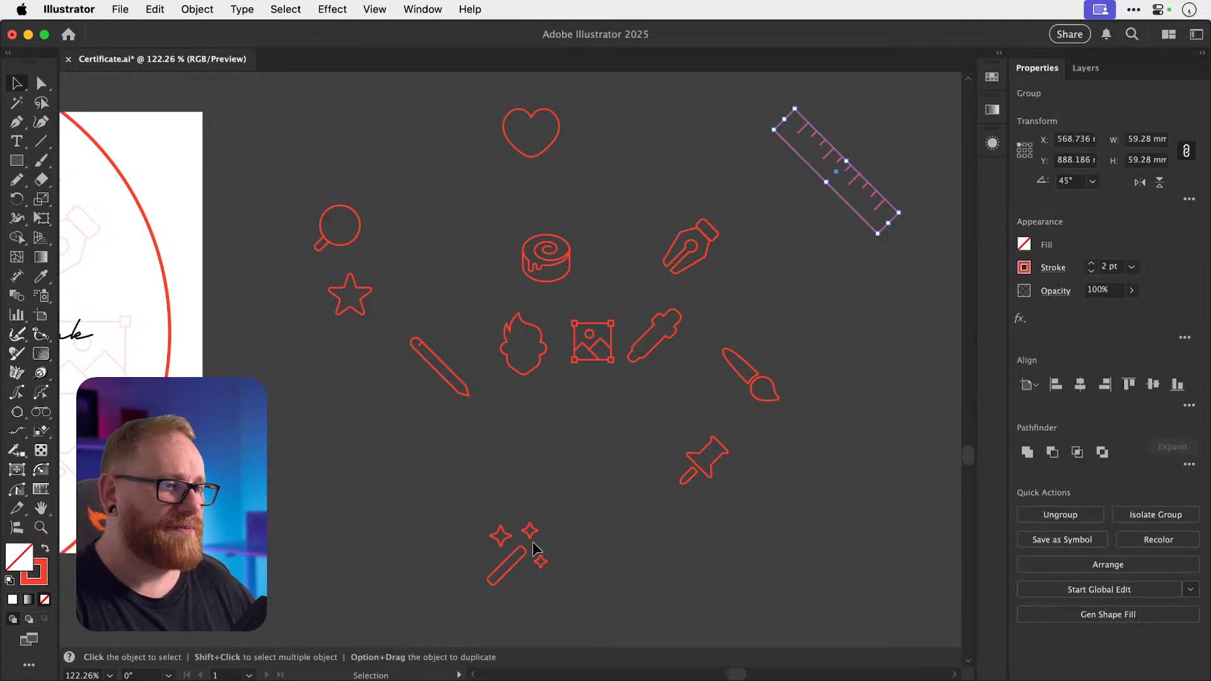
Inside the magic-wand group, rearrange its stars, nudging the small sparkle slightly upward.
scroll(535, 550, up, 5)
click(505, 542)
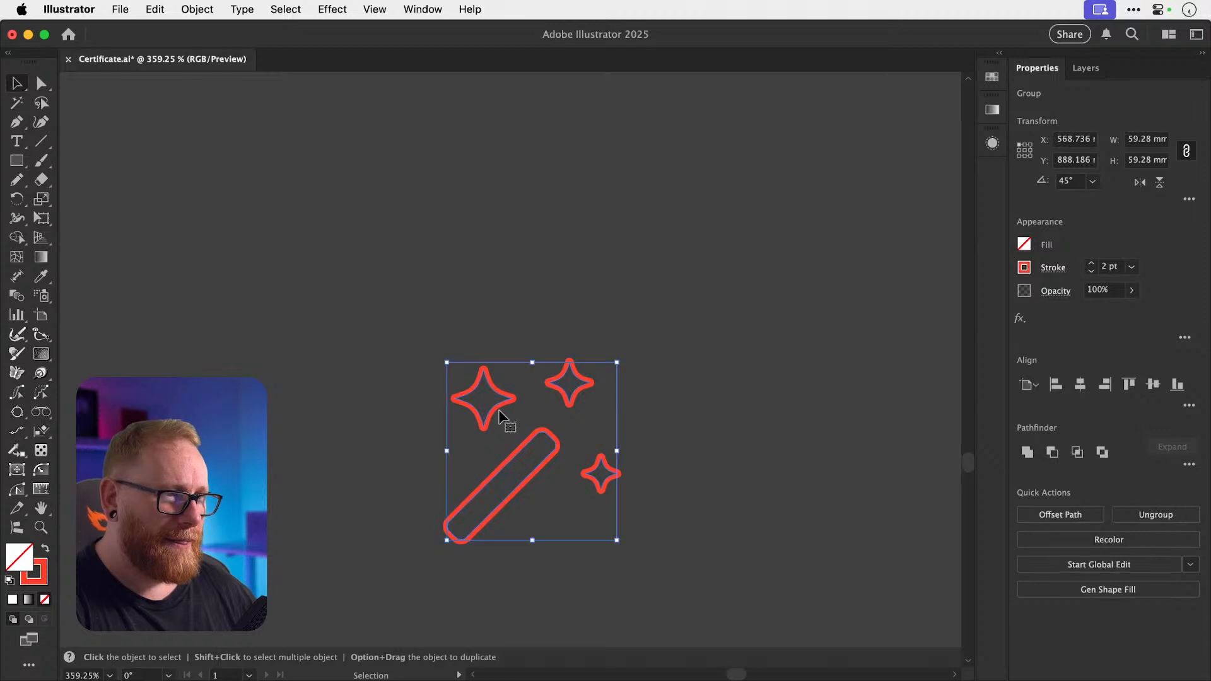
double_click(498, 410)
drag(497, 406, 561, 414)
mouse_move(601, 468)
mouse_down()
mouse_move(593, 436)
mouse_move(586, 467)
mouse_up()
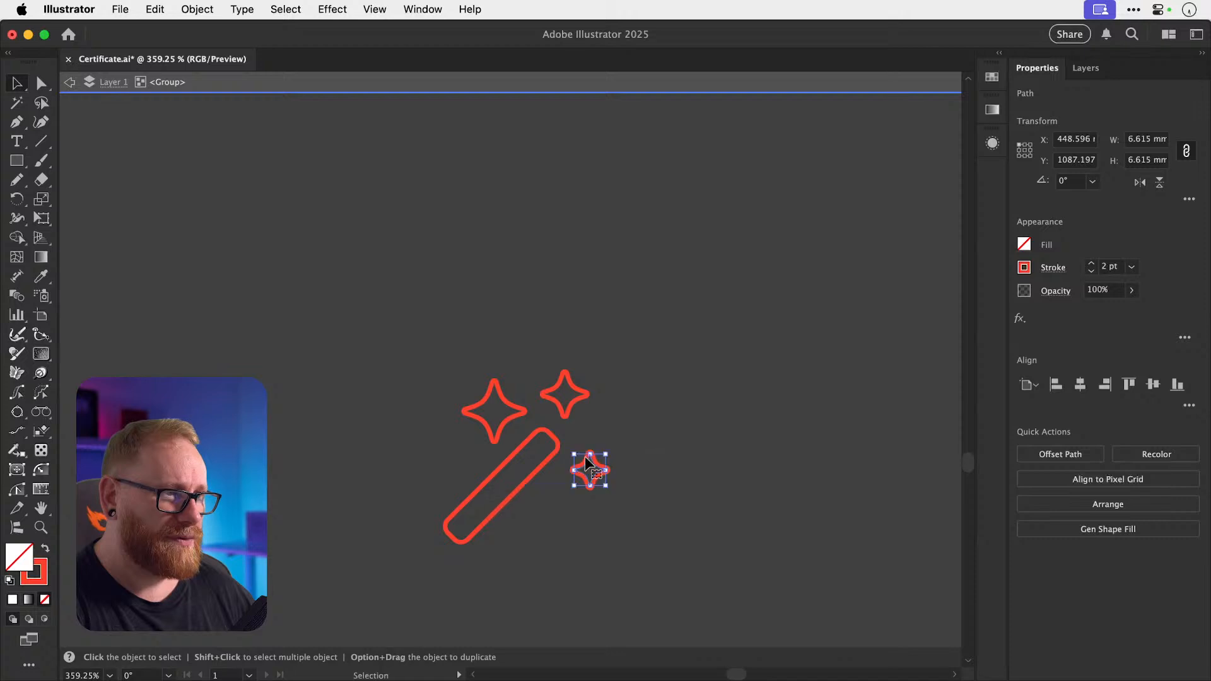
drag(564, 416, 517, 412)
click(617, 423)
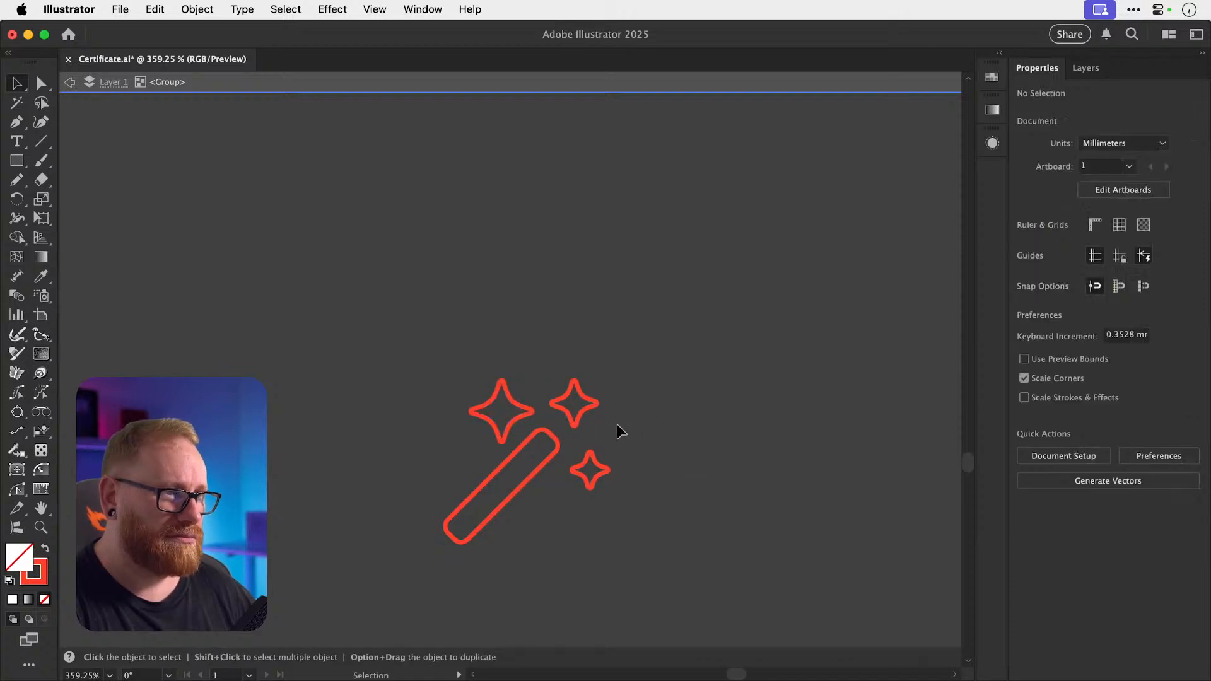
scroll(617, 424, up, 5)
drag(611, 497, 612, 482)
click(651, 395)
scroll(651, 395, down, 10)
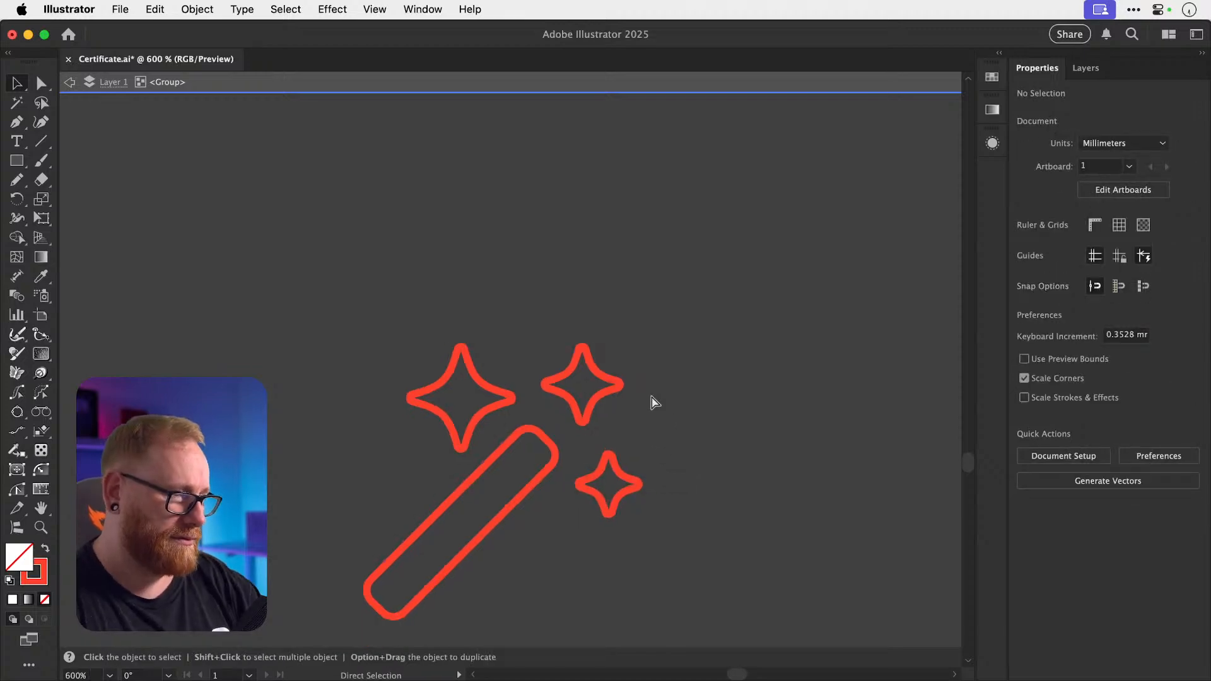
double_click(651, 396)
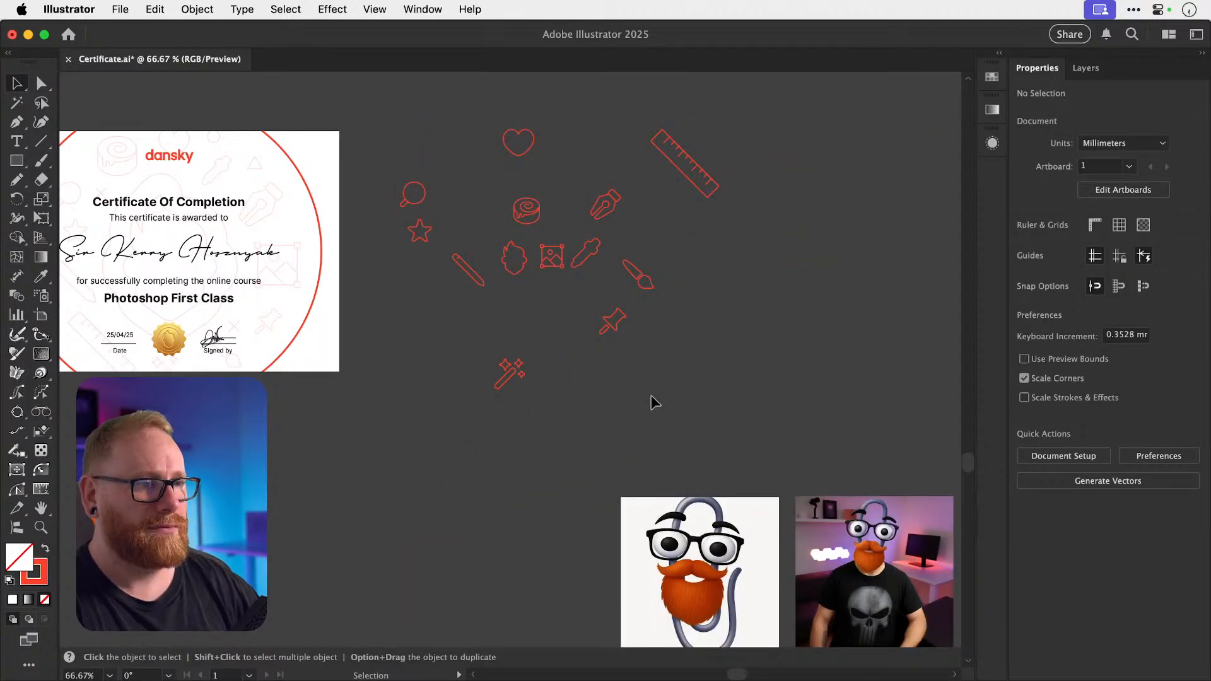
Recheck the wand's large star, then zoom out and pan to the icon cluster.
scroll(519, 360, up, 6)
double_click(593, 406)
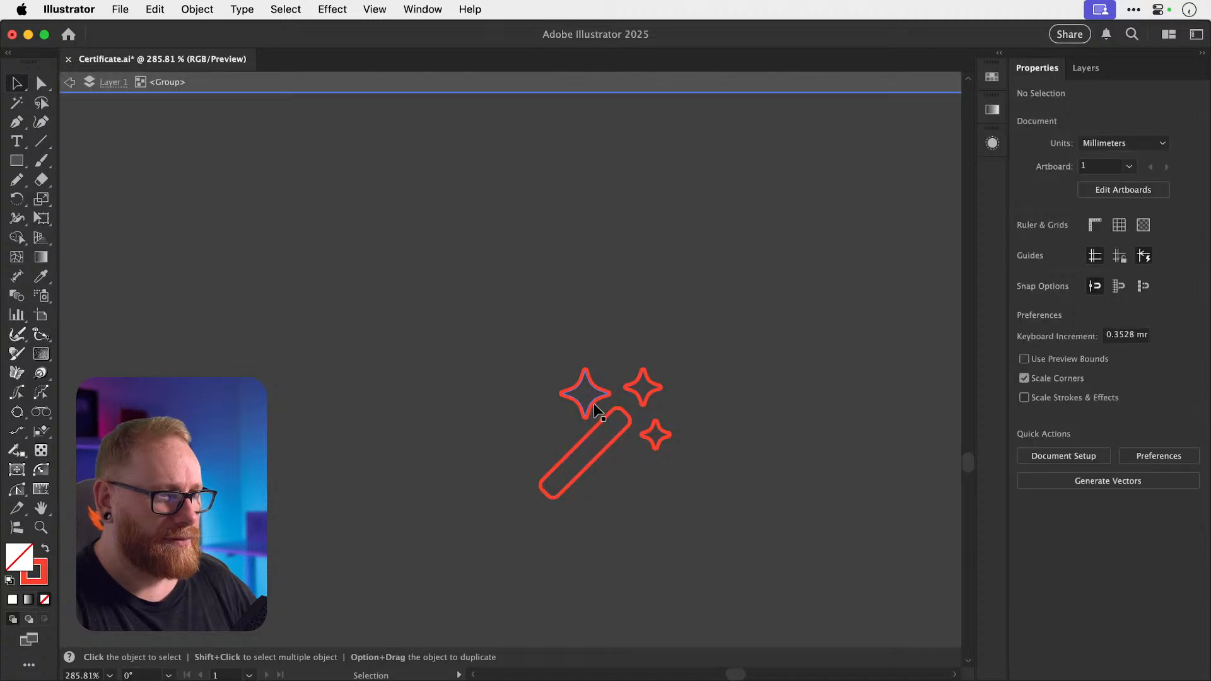
click(586, 398)
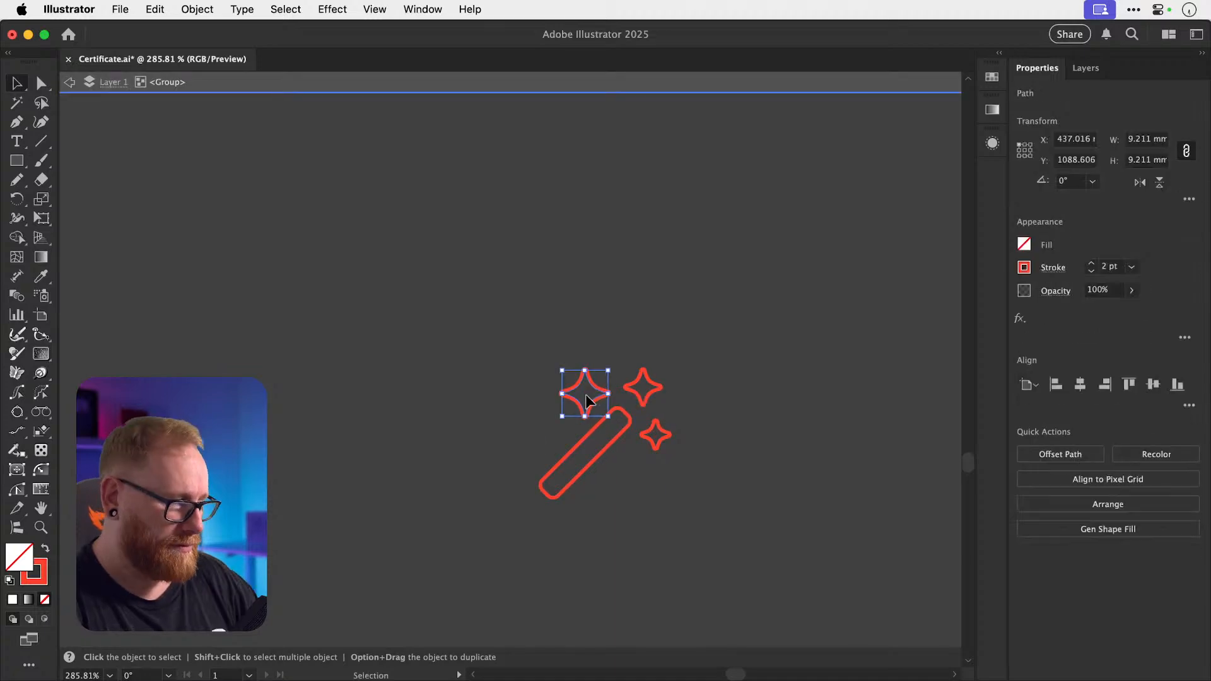
double_click(489, 324)
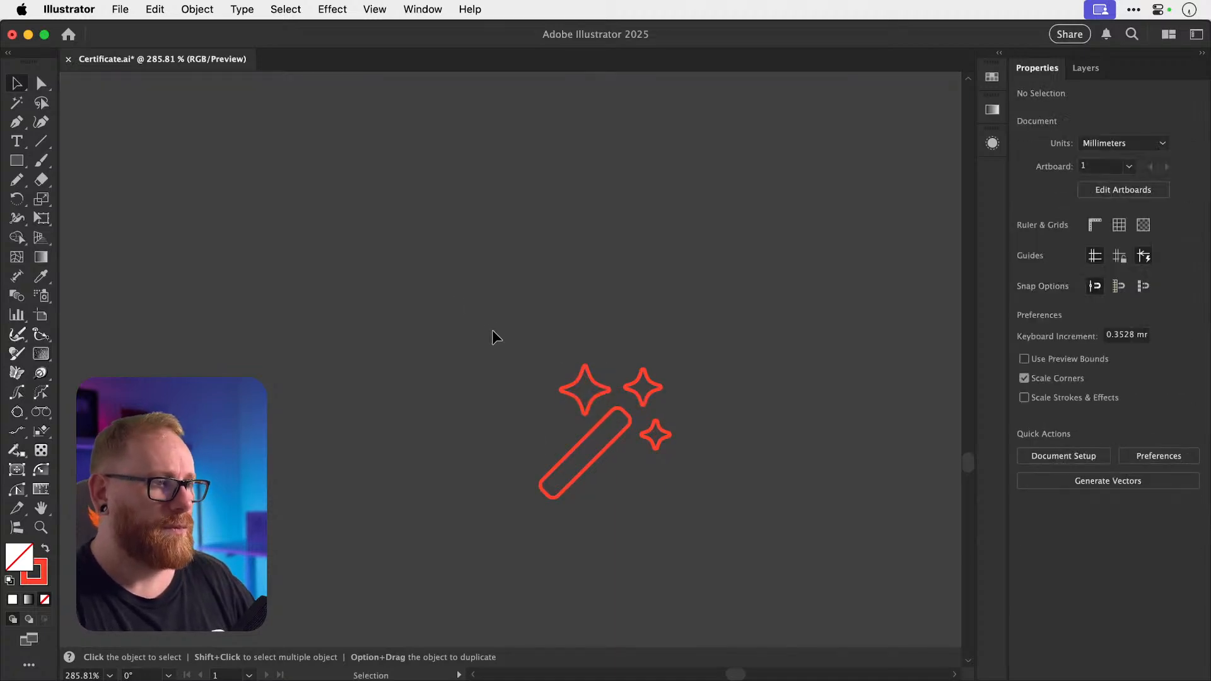
key(super+minus)
key(super+minus)
key(super+minus)
key(super+minus)
key(super+minus)
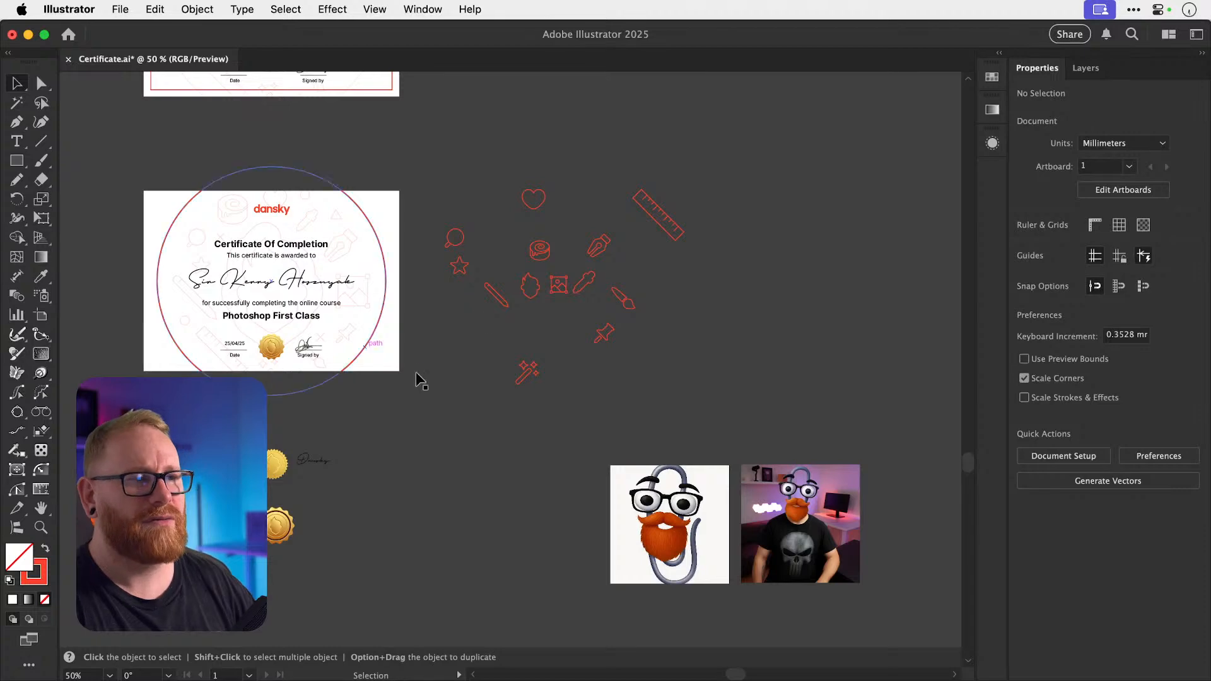
key(space)
drag(511, 410, 546, 451)
Shorten the pencil icon by nudging its tip anchors inward.
key(z)
drag(561, 341, 705, 364)
key(space)
key(super+space)
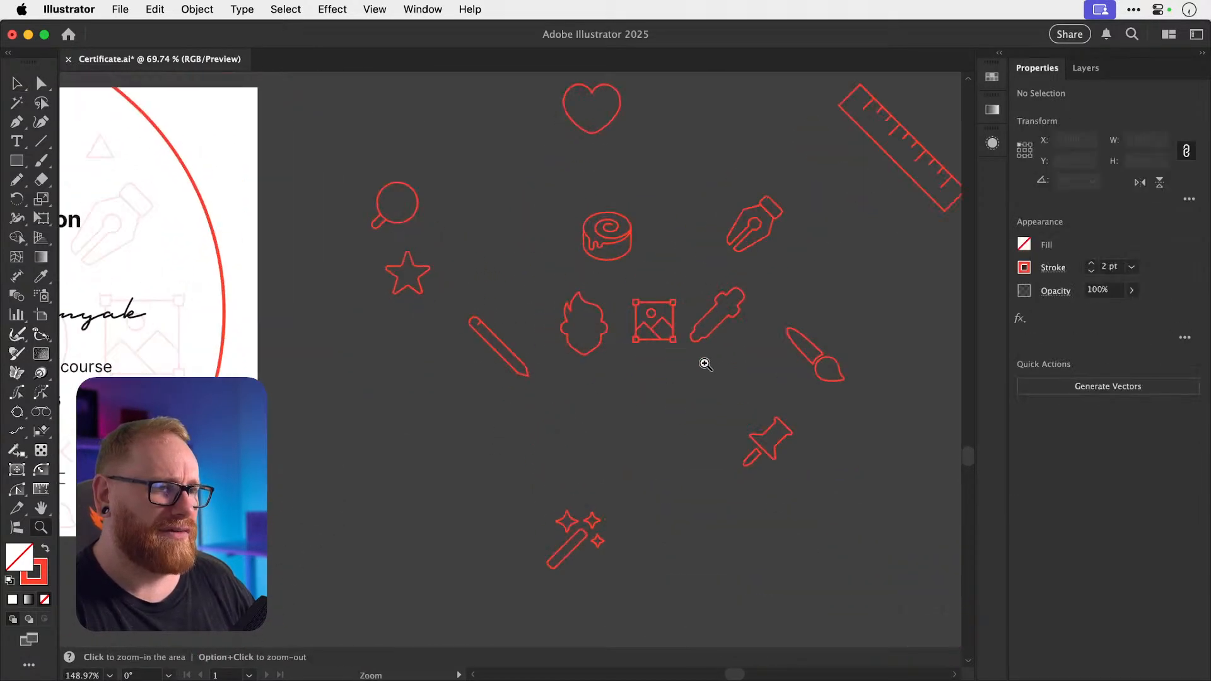
key(a)
drag(438, 300, 475, 328)
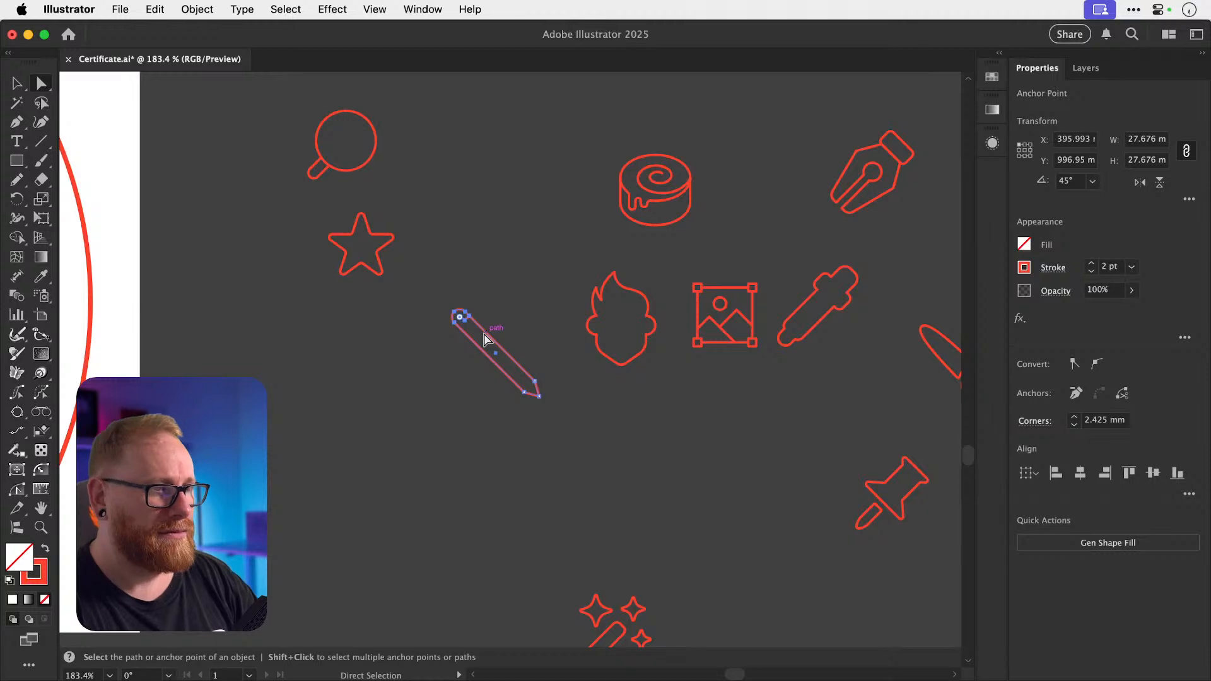
key(shift+Right)
key(shift+Down)
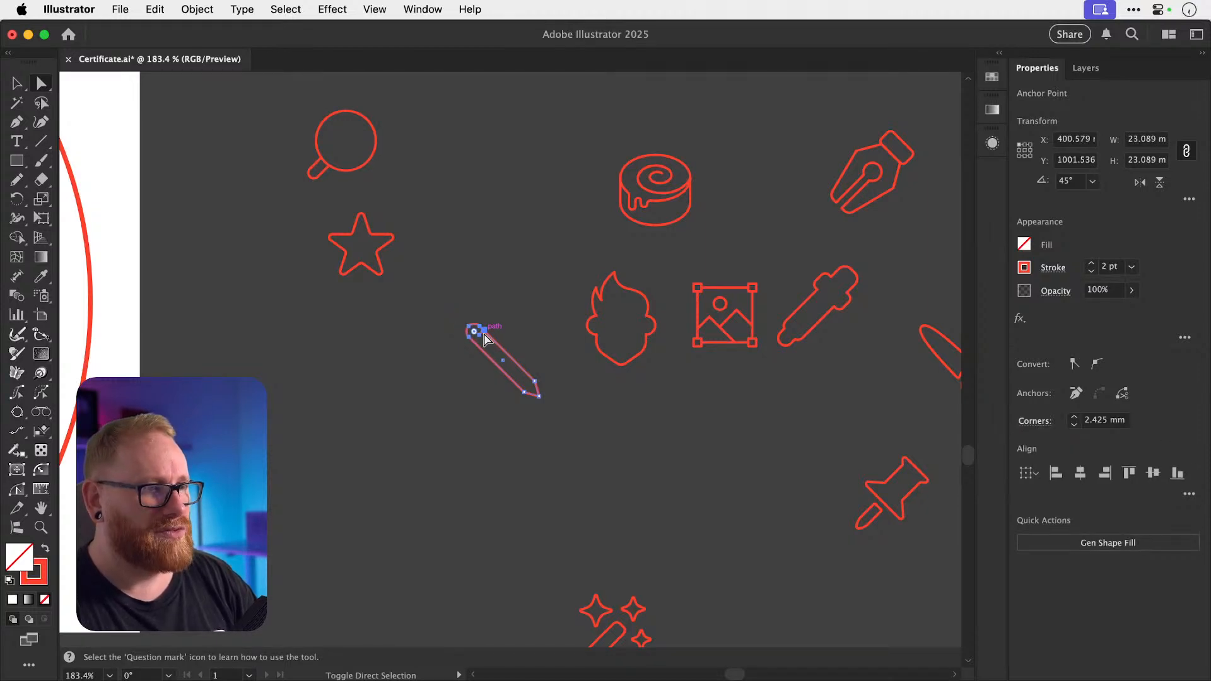
Enlarge the star icon slightly.
key(super+shift+a)
key(v)
click(382, 266)
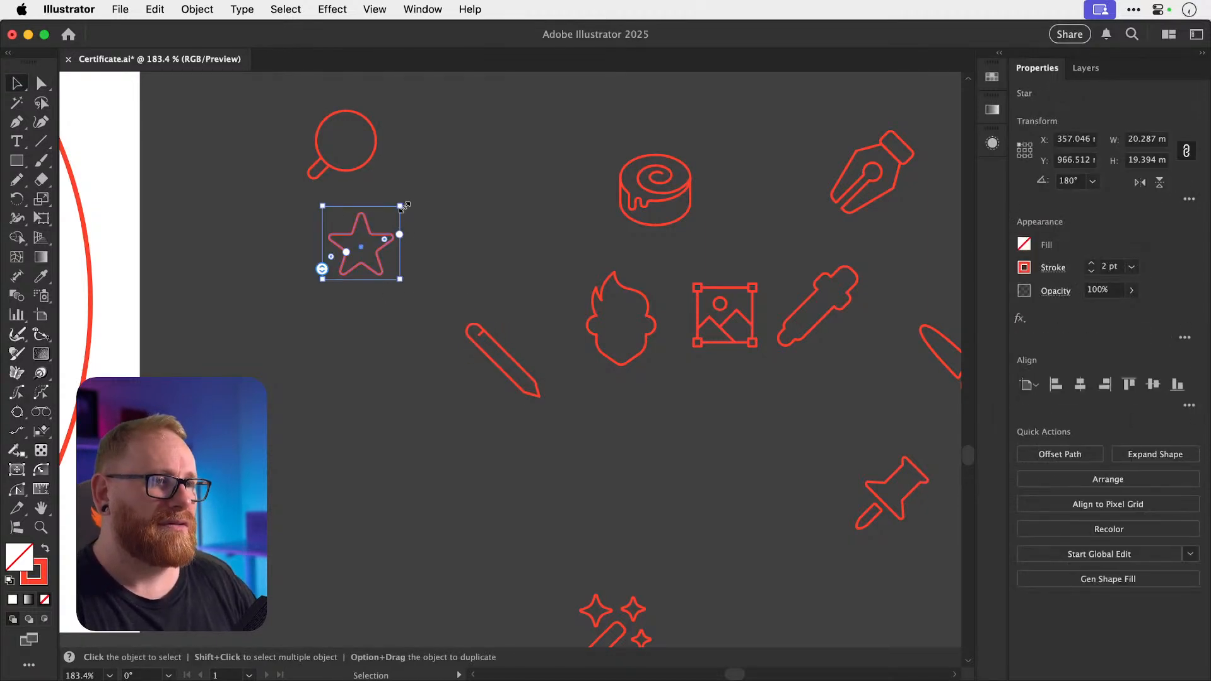
drag(401, 206, 406, 201)
click(529, 251)
Rotate the eyedropper icon upright for editing.
drag(542, 314, 298, 295)
drag(596, 278, 739, 347)
drag(553, 252, 664, 414)
key(r)
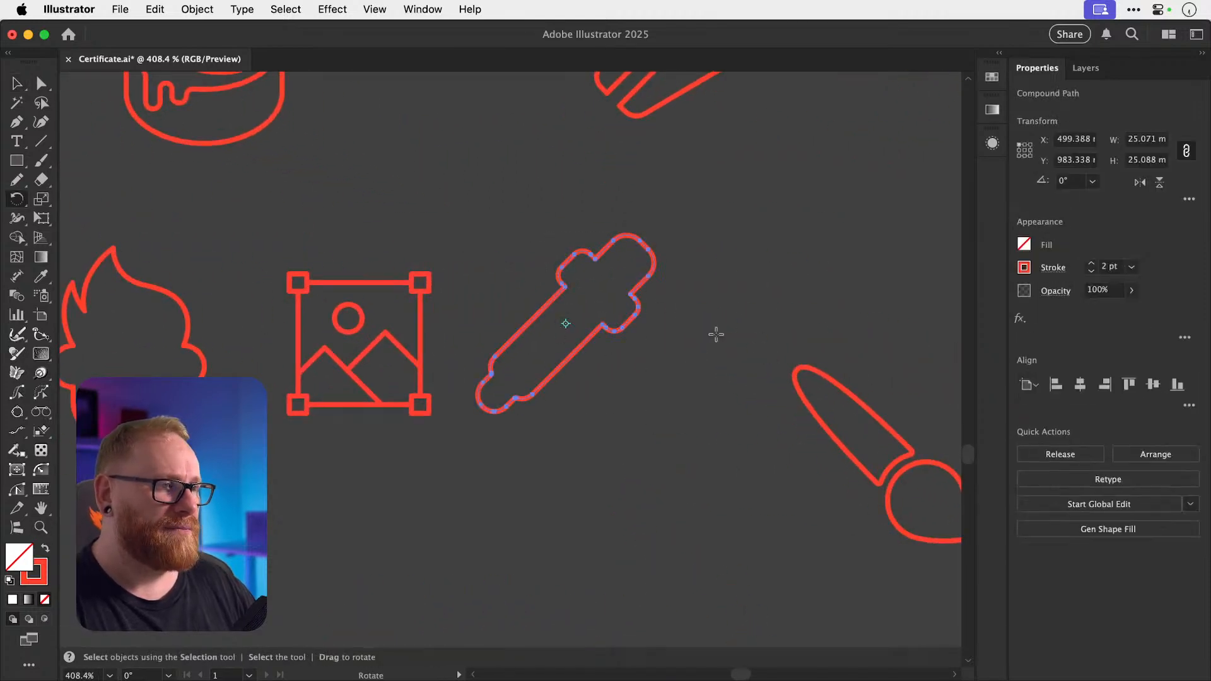
drag(690, 313, 625, 330)
super+click(619, 293)
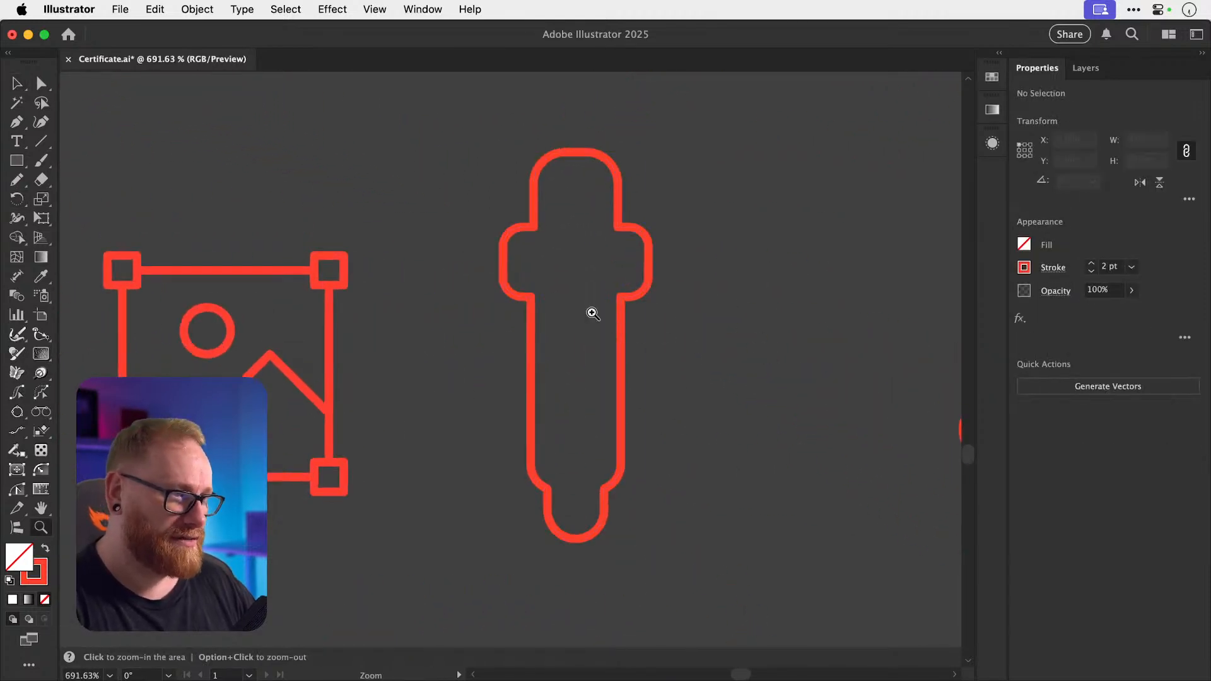
Draw a short line across the eyedropper's neck and trim it to fit.
key(p)
click(532, 297)
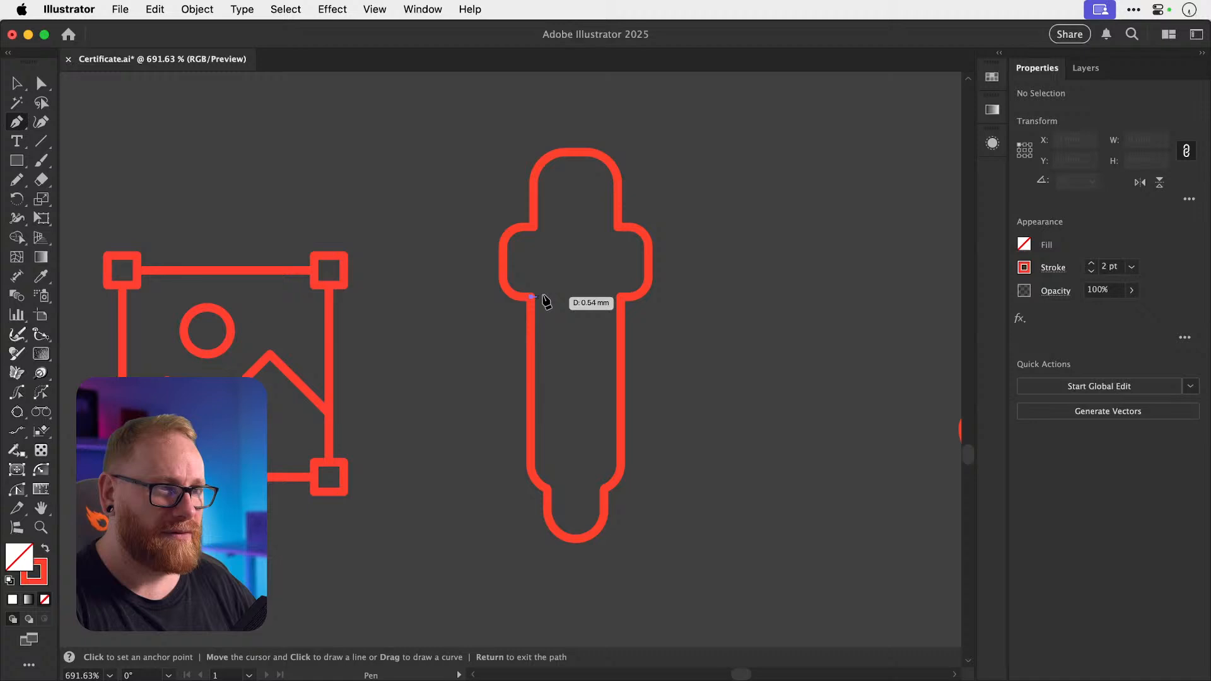
click(575, 297)
key(super+shift+a)
key(a)
drag(575, 297, 559, 297)
key(super+shift+a)
key(v)
Group the eyedropper paths and rotate the eyedropper back to a diagonal.
drag(683, 557, 685, 560)
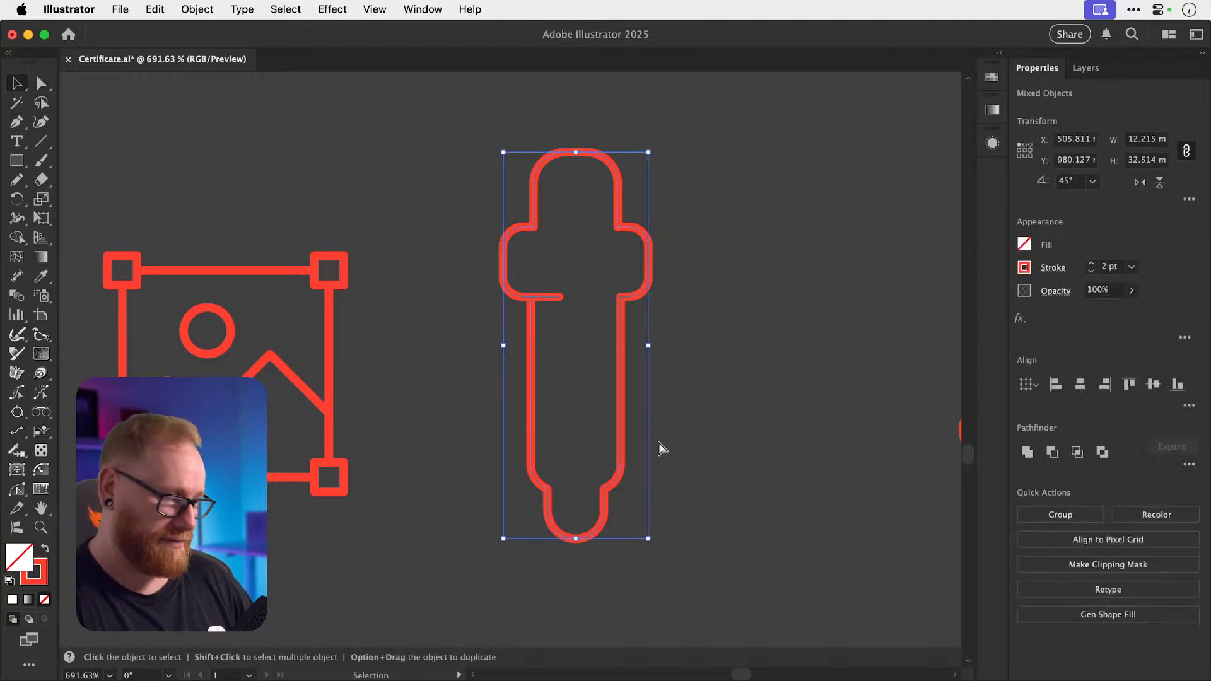
key(super+g)
key(r)
drag(722, 383, 724, 456)
key(super+shift+a)
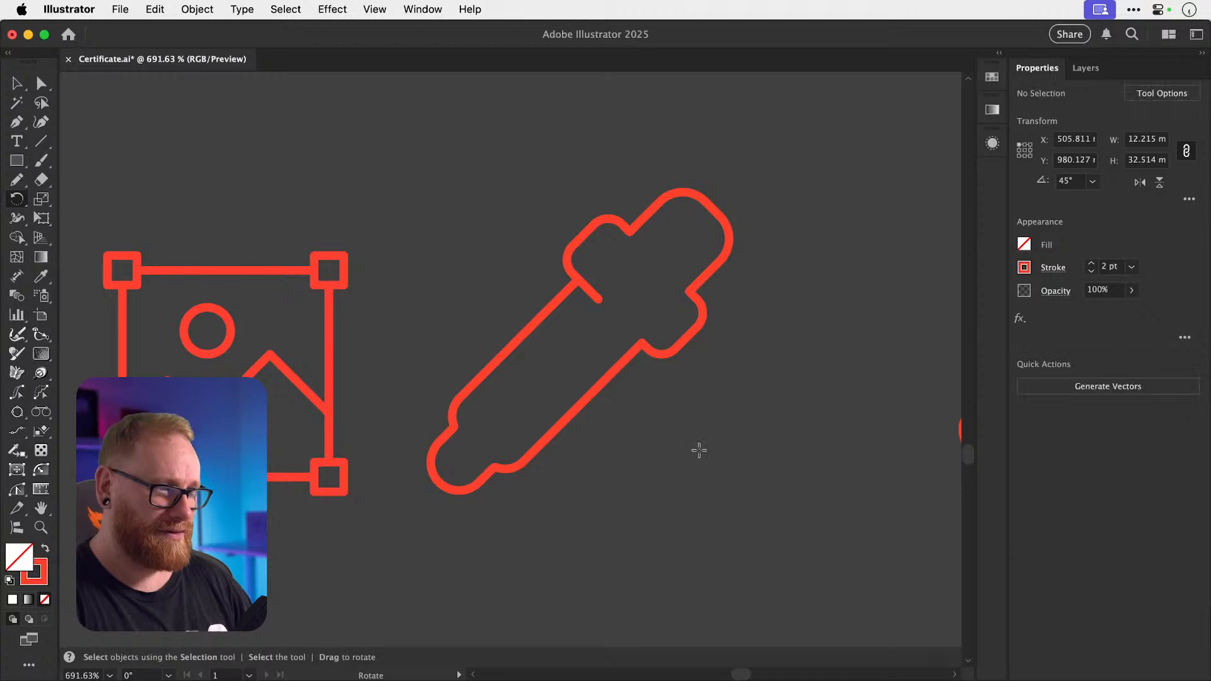
key(v)
Shrink the eyedropper icon slightly.
key(super+minus)
key(super+minus)
key(super+minus)
key(super+minus)
key(super+minus)
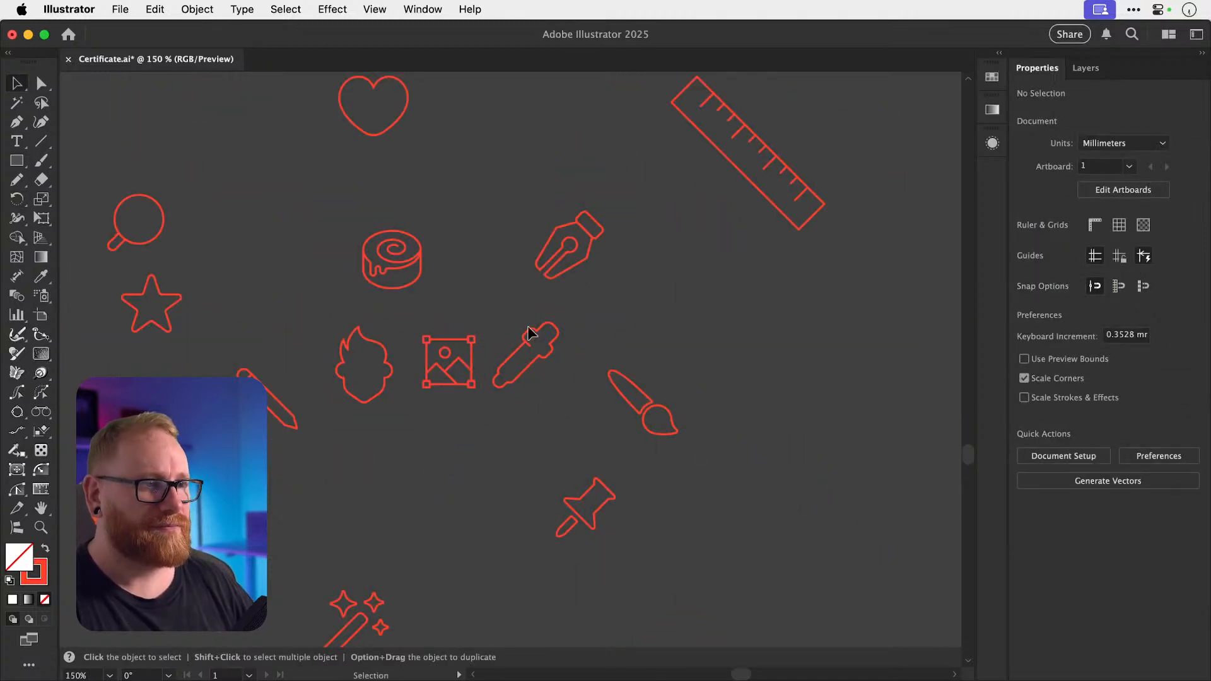
key(s)
drag(609, 290, 597, 300)
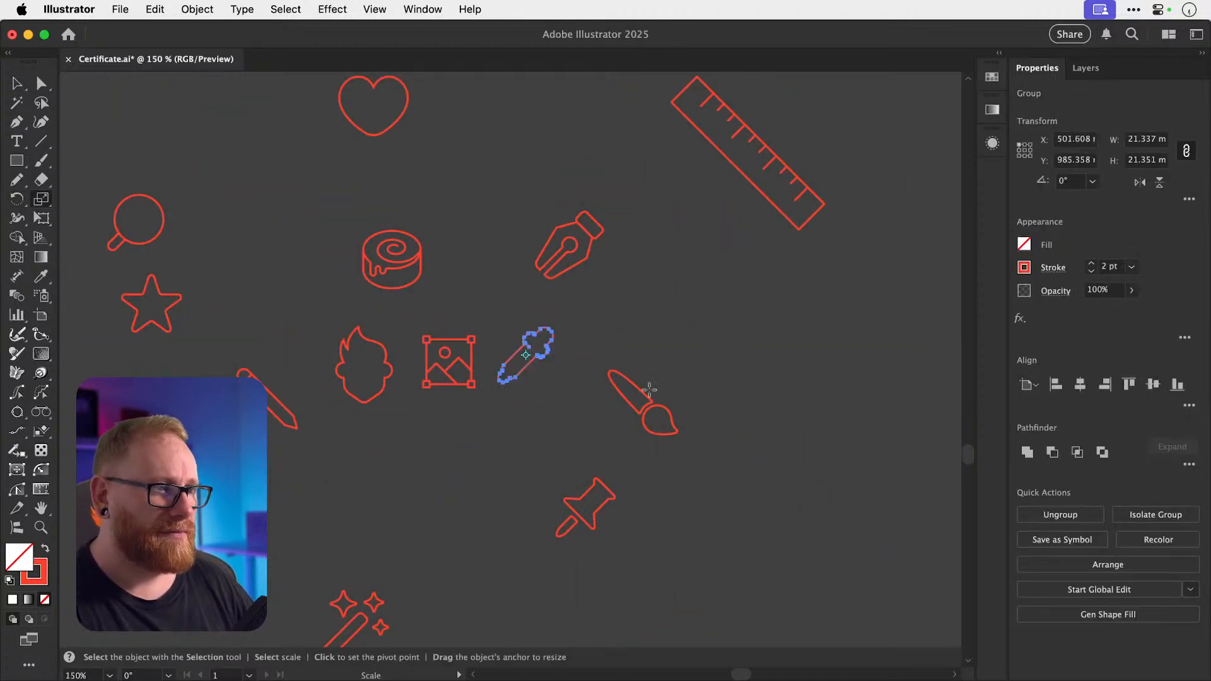
key(v)
Tweak the paintbrush handle's position inside the paintbrush group.
click(676, 432)
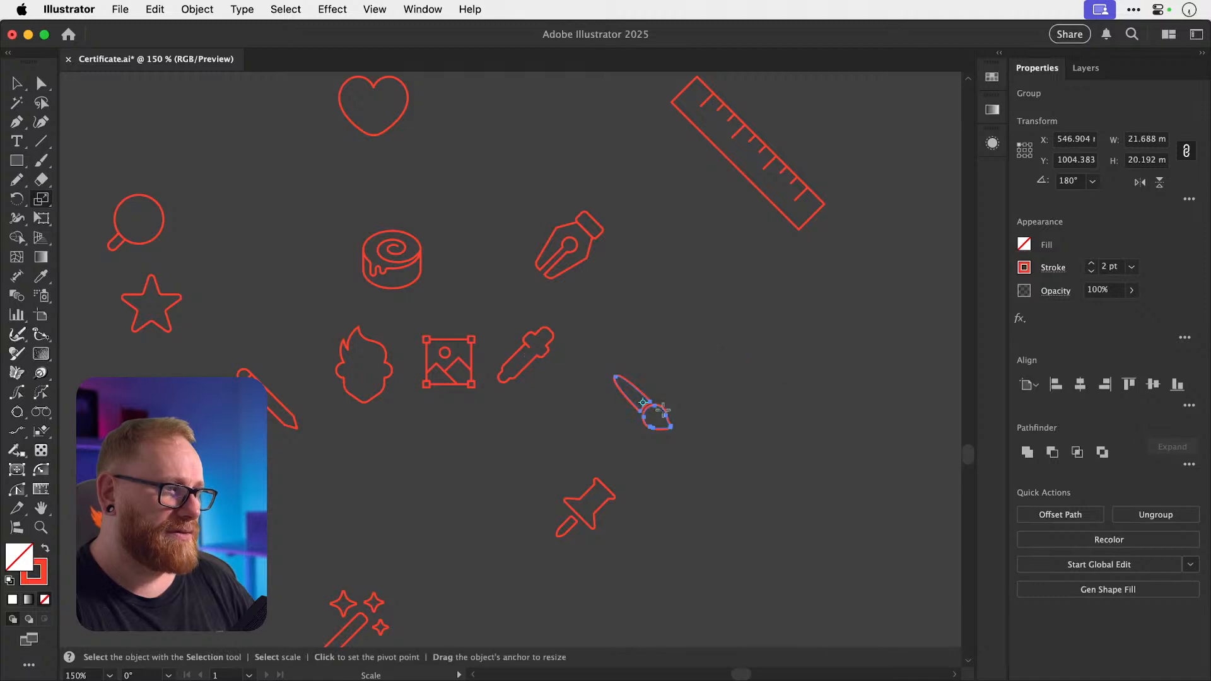
key(z)
drag(656, 410, 816, 439)
key(v)
click(813, 434)
double_click(595, 393)
drag(595, 394, 591, 390)
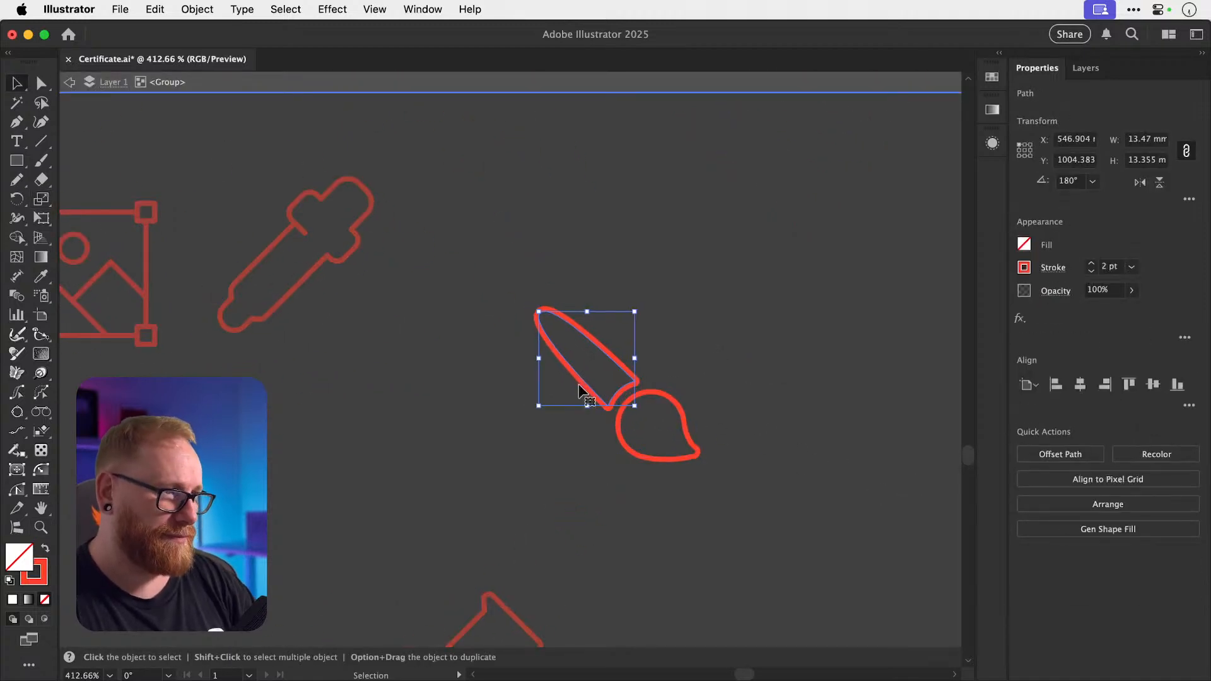
click(579, 387)
key(super+z)
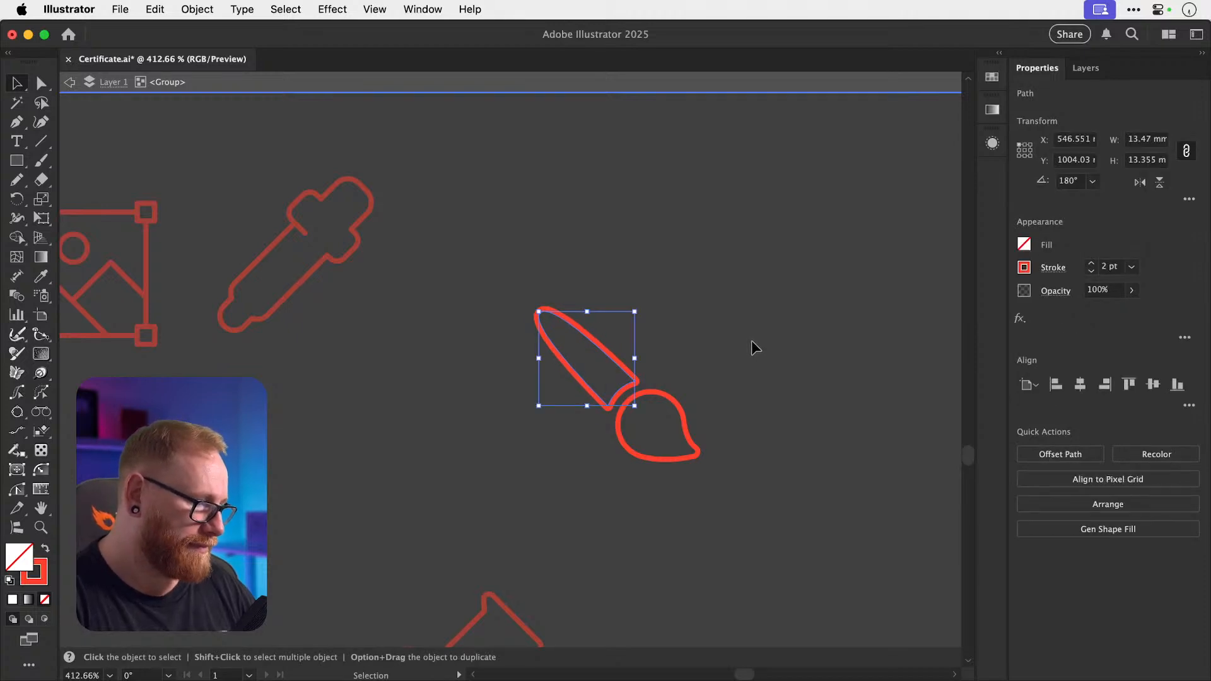
double_click(748, 344)
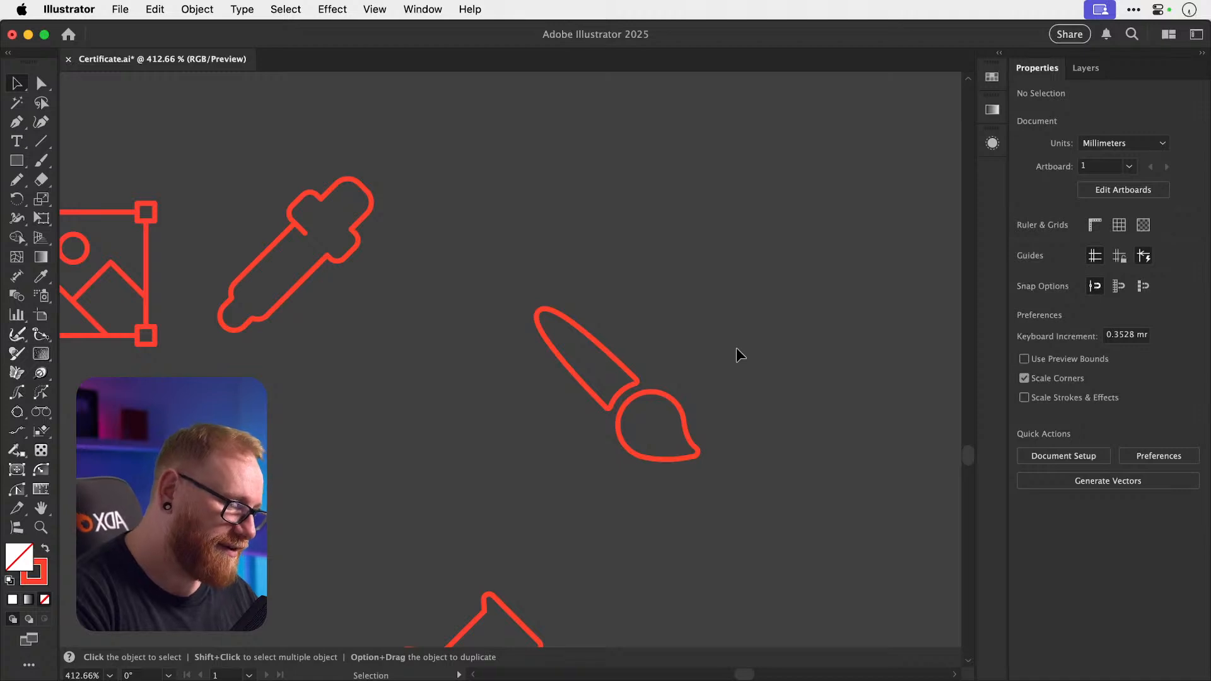
Move the pushpin and the brush icon up toward the cluster.
key(super+minus)
key(super+minus)
key(super+minus)
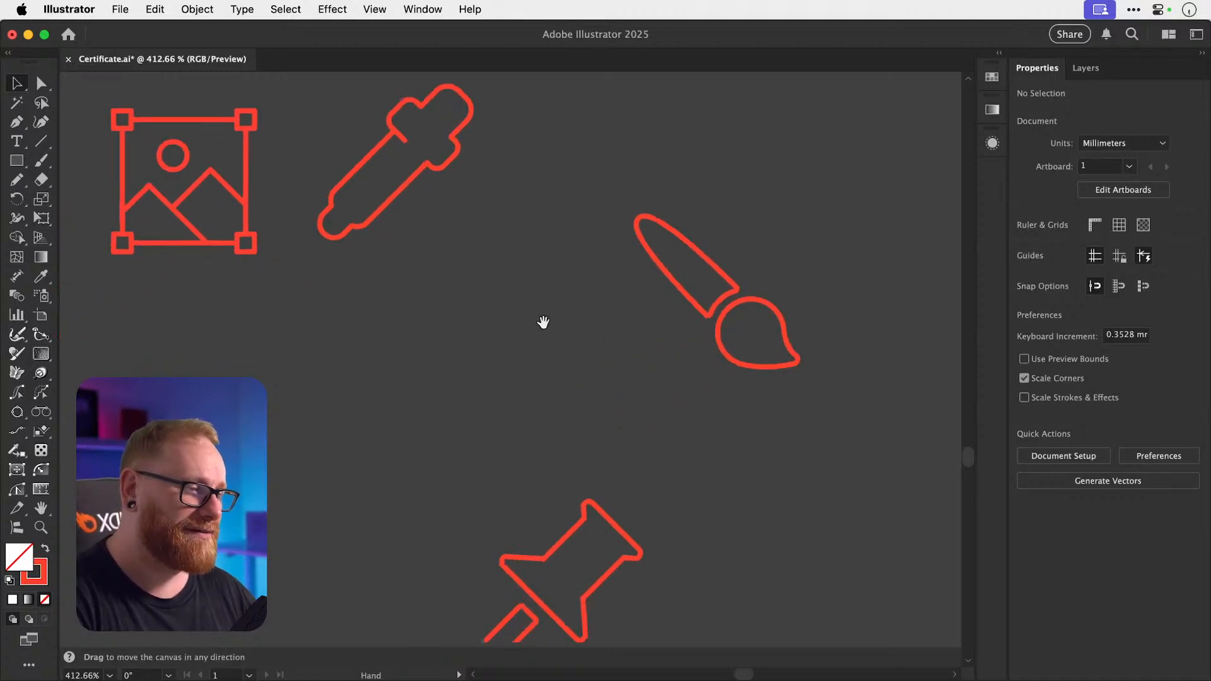
key(super+minus)
scroll(631, 327, left, 5)
scroll(631, 328, down, 2)
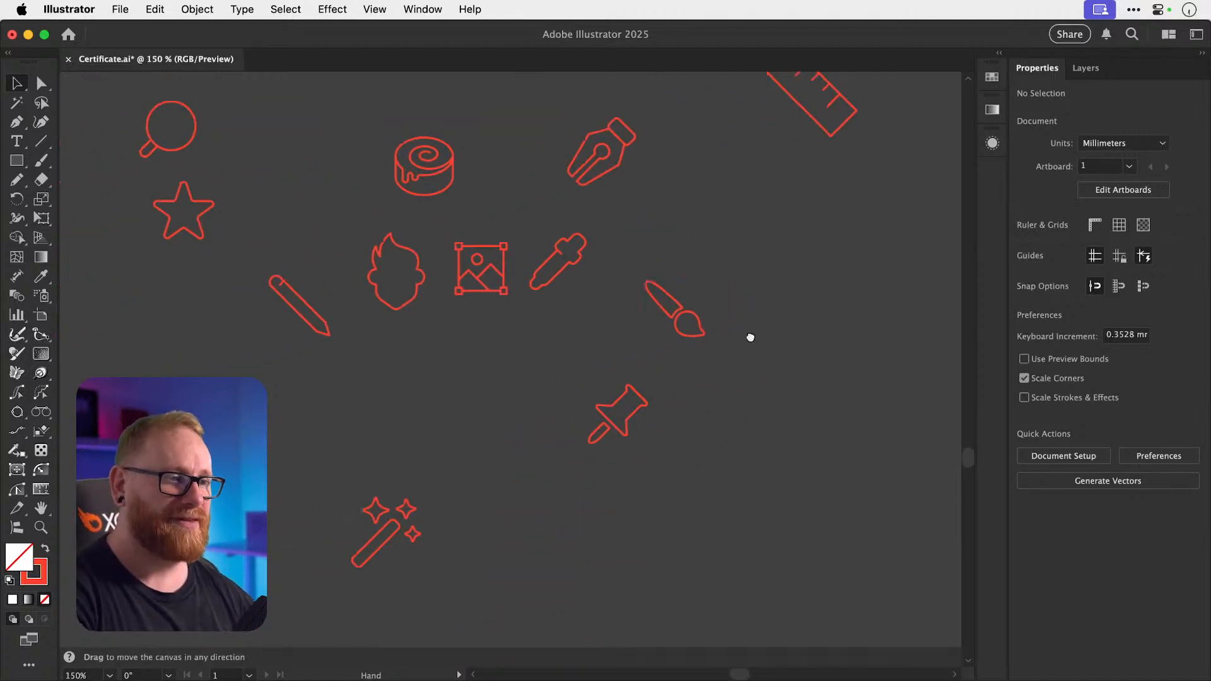
drag(656, 398, 680, 345)
scroll(657, 330, up, 4)
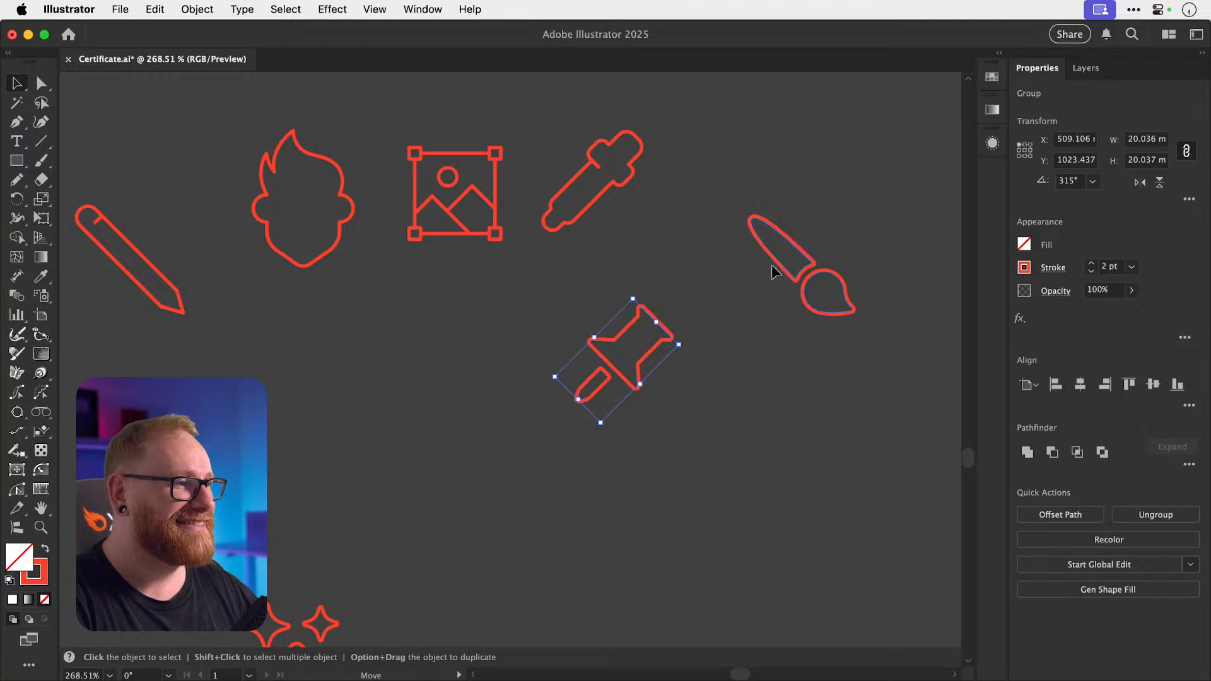
drag(819, 260, 743, 243)
Move the magic-wand icon up into the cluster.
drag(311, 270, 426, 172)
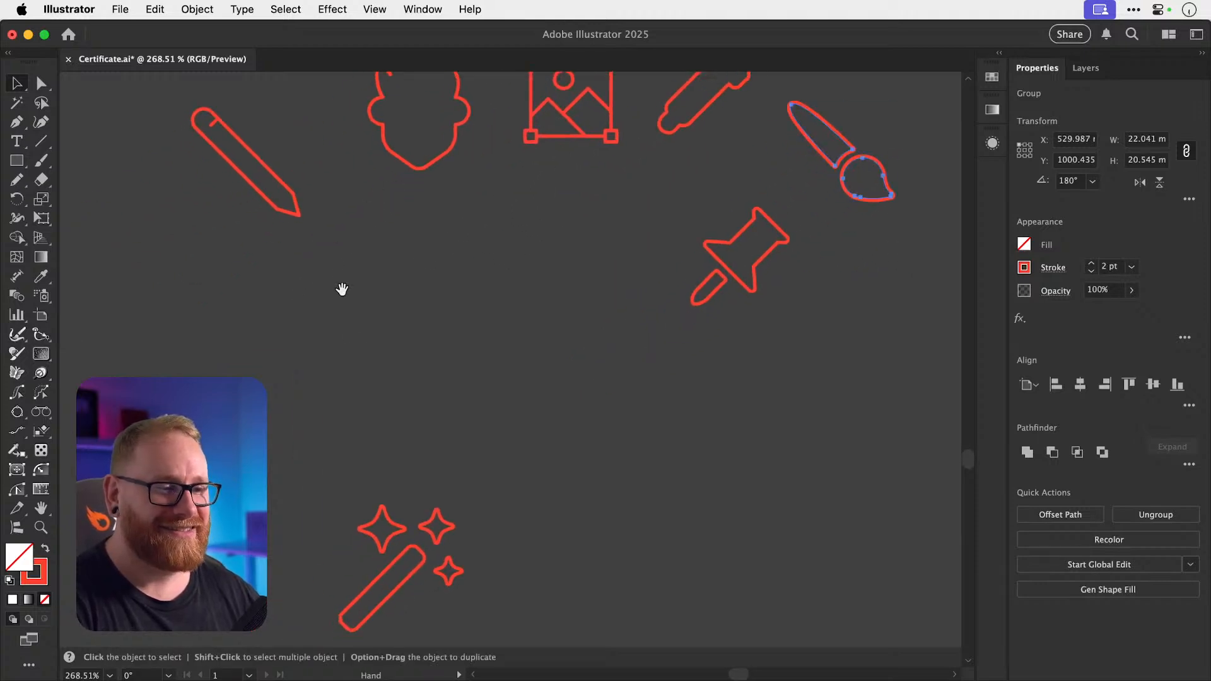
drag(392, 540, 495, 293)
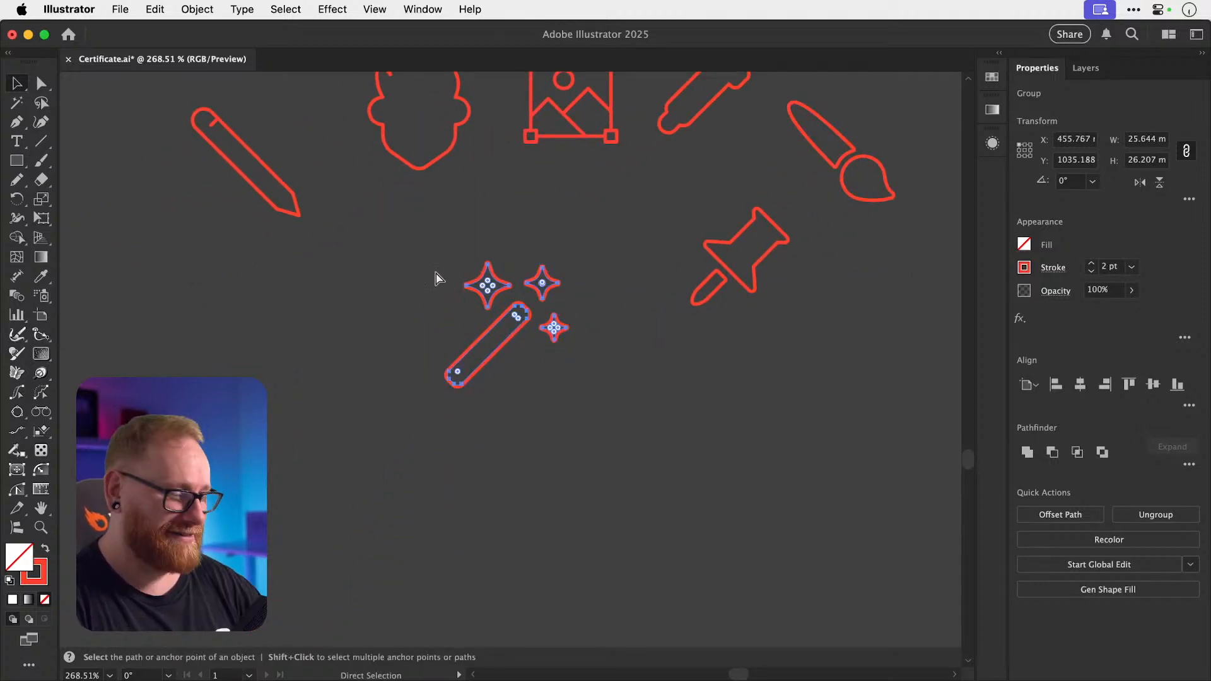
key(super+1)
drag(512, 333, 503, 387)
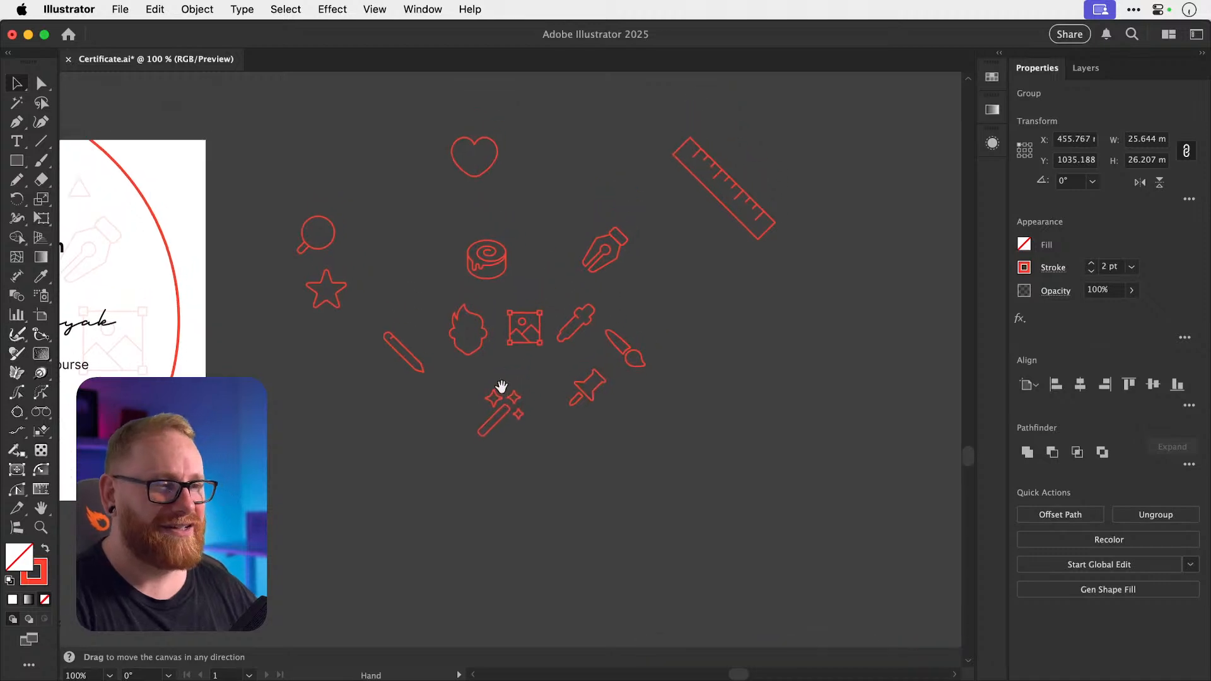
Move the star inward to the right toward the cluster.
key(z)
drag(468, 273, 492, 286)
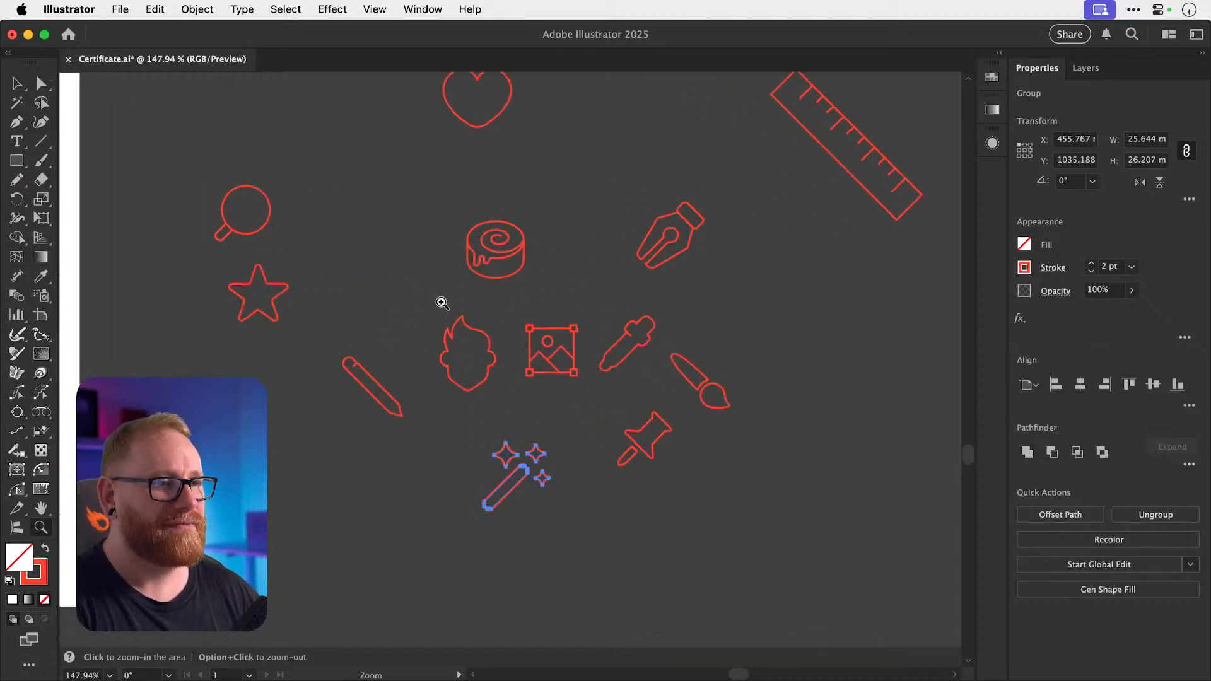
key(v)
drag(274, 307, 414, 317)
drag(543, 375, 486, 510)
click(565, 258)
Shrink the flame icon slightly and line up the image, eyedropper and brush beside it.
key(s)
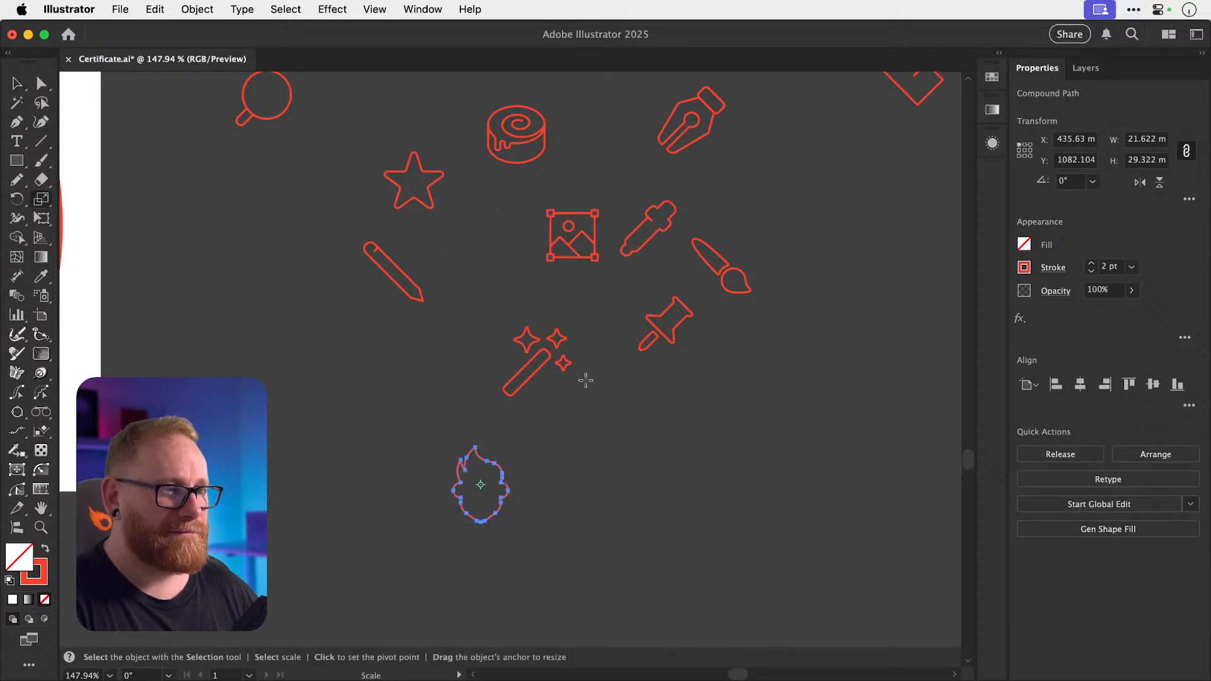
drag(590, 376, 582, 385)
key(super+shift+a)
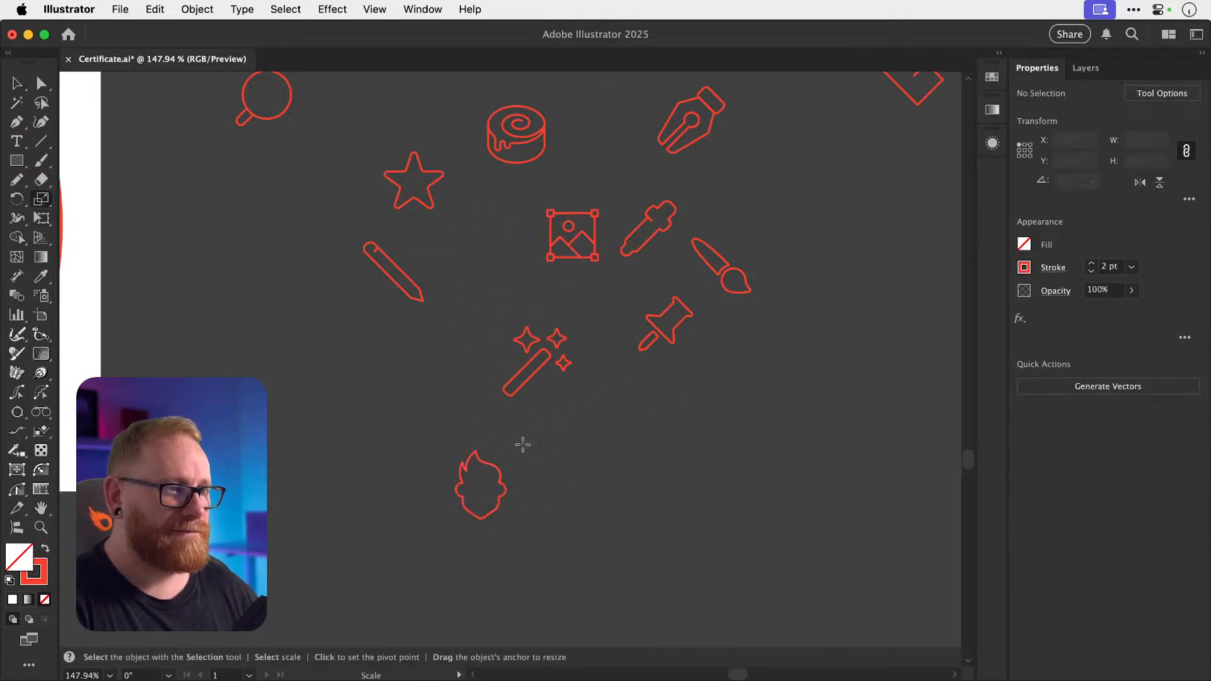
key(v)
drag(497, 472, 490, 441)
drag(572, 260, 553, 488)
drag(650, 240, 637, 469)
mouse_move(726, 289)
mouse_down()
mouse_move(716, 339)
mouse_move(732, 477)
mouse_up()
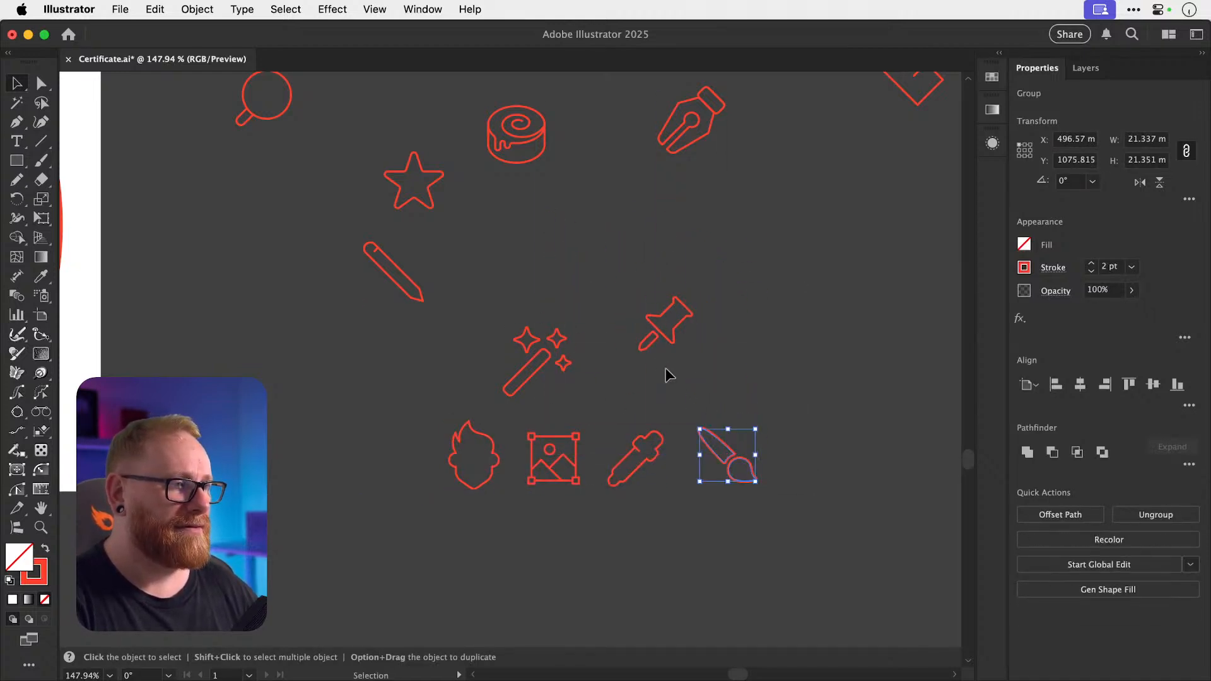
Place the pen nib under the flame, scaled down to about 93%.
mouse_move(707, 102)
mouse_down()
mouse_move(668, 238)
mouse_move(490, 544)
mouse_up()
key(s)
drag(595, 458, 586, 459)
key(v)
click(527, 517)
drag(489, 550, 491, 534)
Place the star and pencil beside the pen nib and shorten the pencil's rounded end.
mouse_move(430, 208)
mouse_down()
mouse_move(598, 547)
mouse_move(581, 569)
mouse_up()
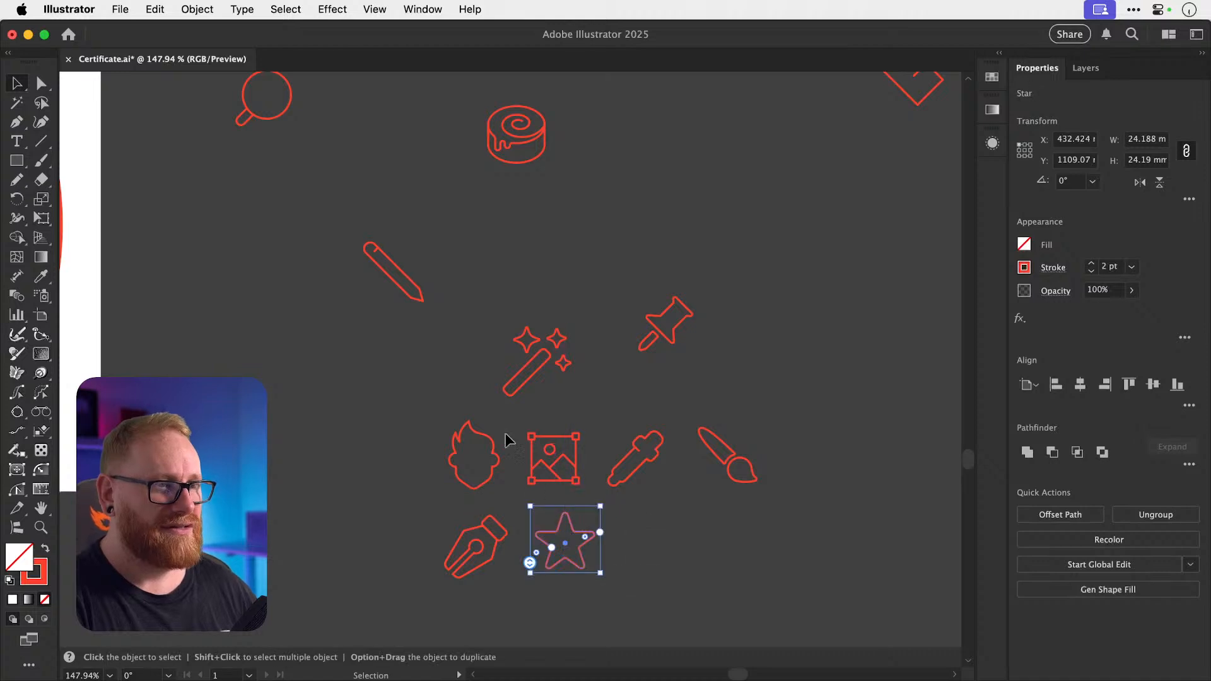
drag(407, 297, 666, 564)
key(z)
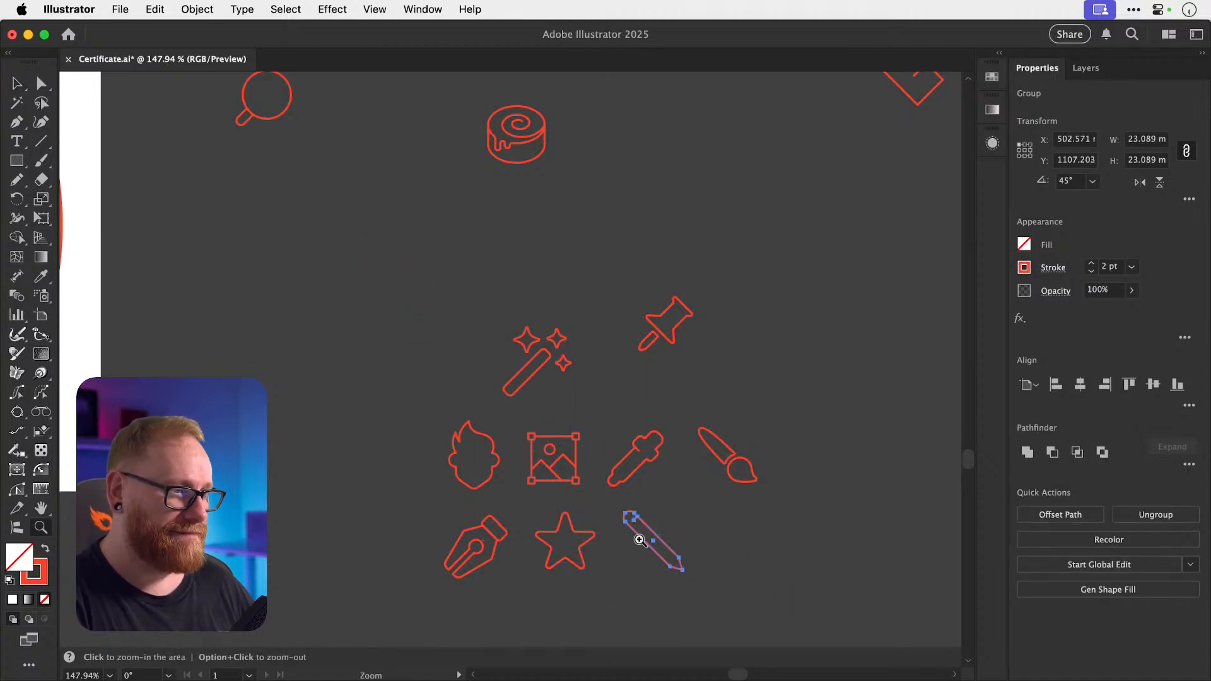
click(640, 541)
key(a)
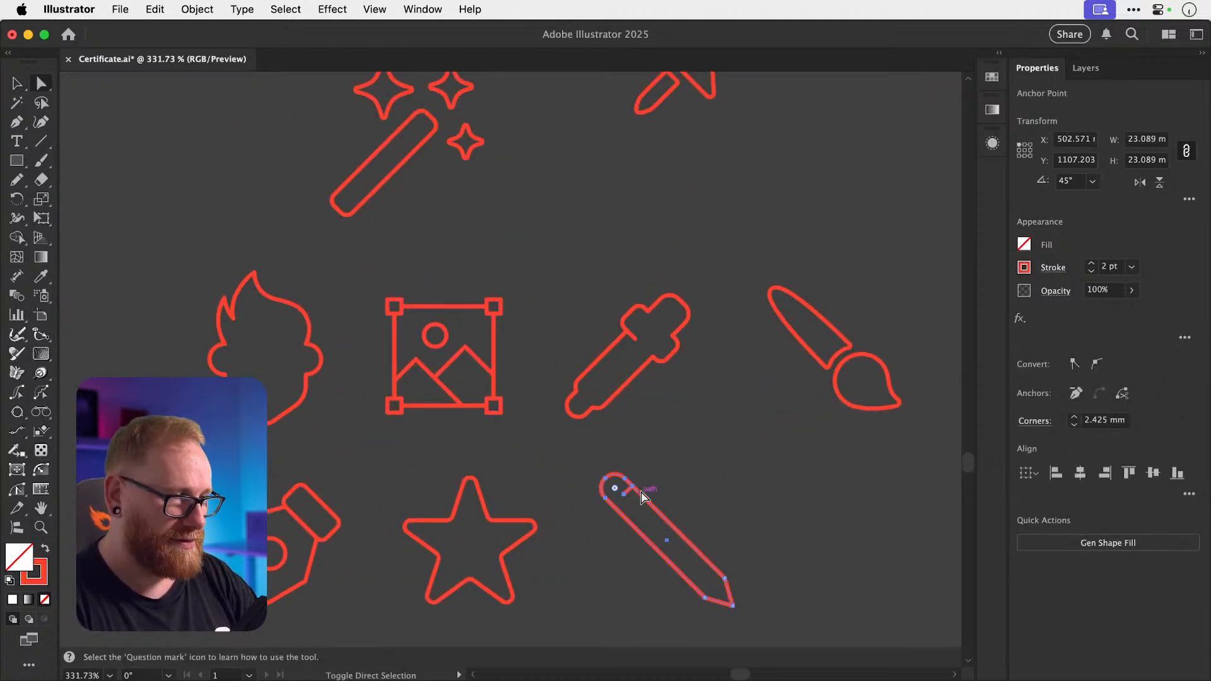
mouse_move(640, 492)
mouse_down()
mouse_move(658, 513)
mouse_move(631, 481)
mouse_up()
key(shift+super+a)
key(v)
click(658, 521)
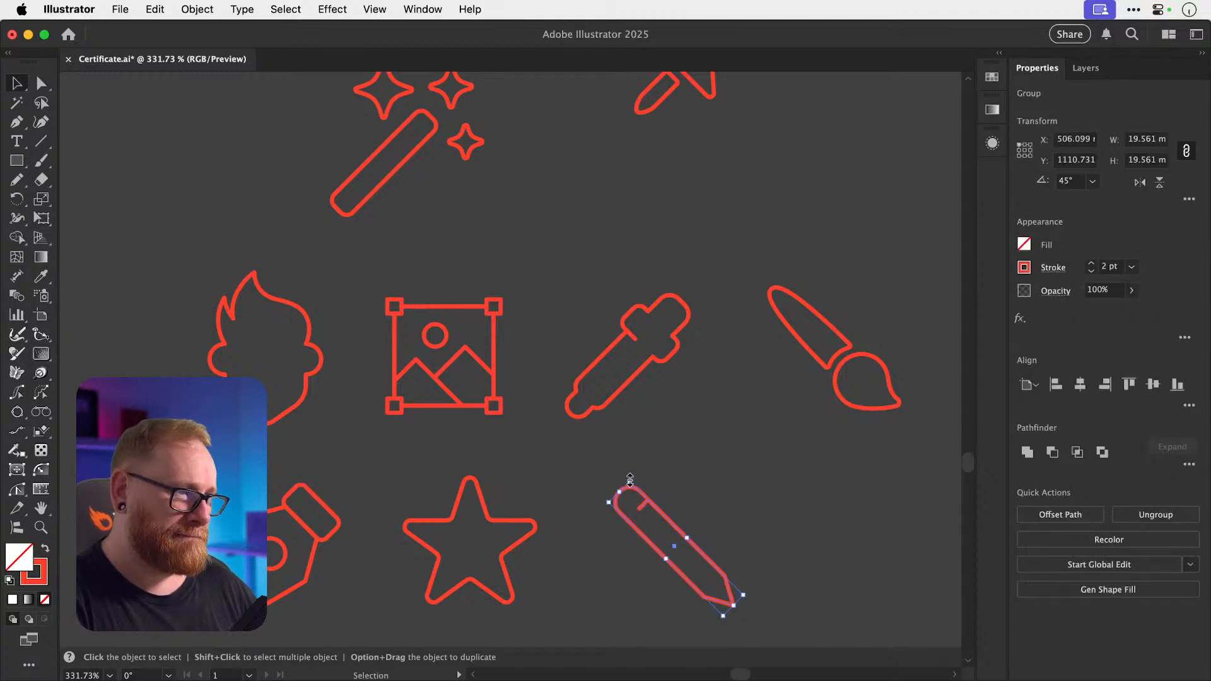
key(shift+super+a)
Move the magic wand out of the way and put the pin beside the pencil.
key(super+minus)
key(super+minus)
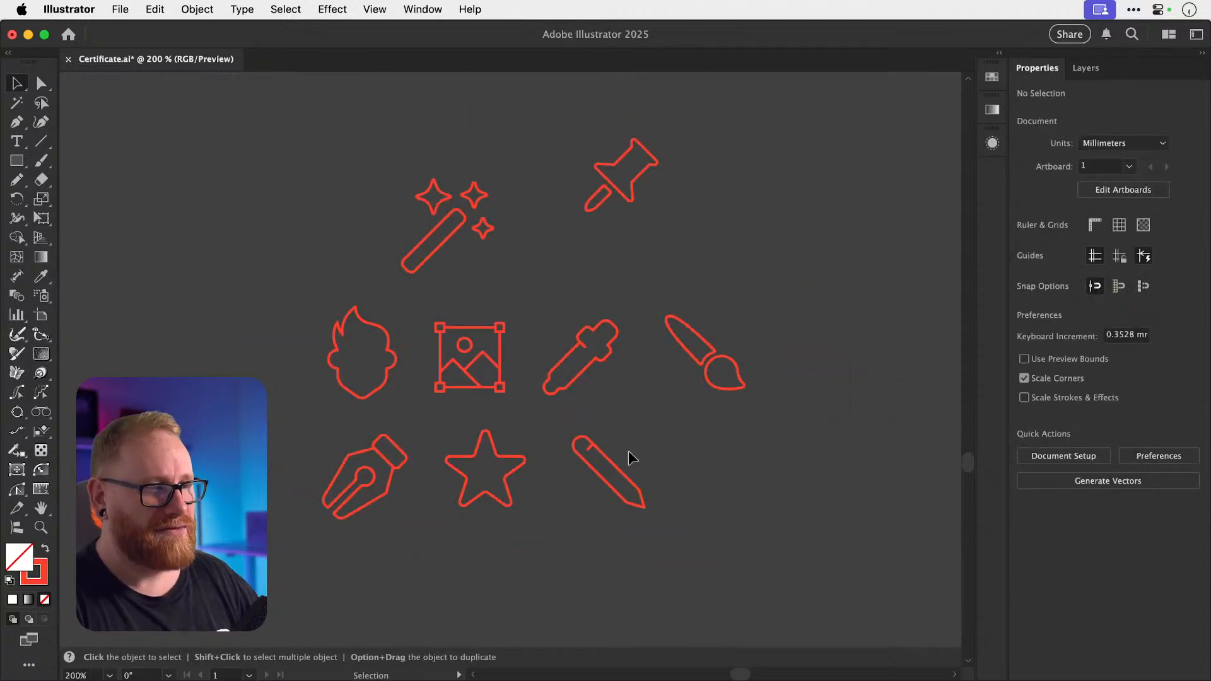
scroll(527, 333, up, 5)
scroll(527, 332, right, 2)
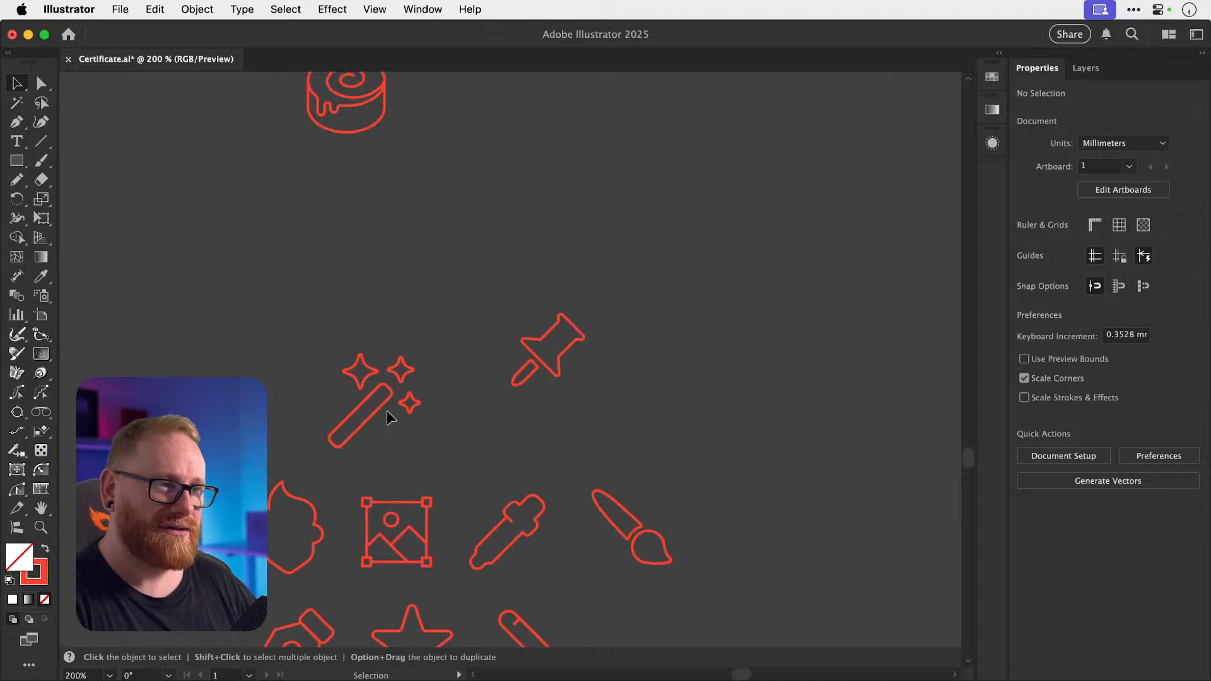
drag(389, 413, 691, 185)
drag(506, 271, 585, 396)
drag(445, 322, 379, 202)
mouse_move(496, 251)
mouse_down()
mouse_move(585, 511)
mouse_move(599, 526)
mouse_move(634, 512)
mouse_up()
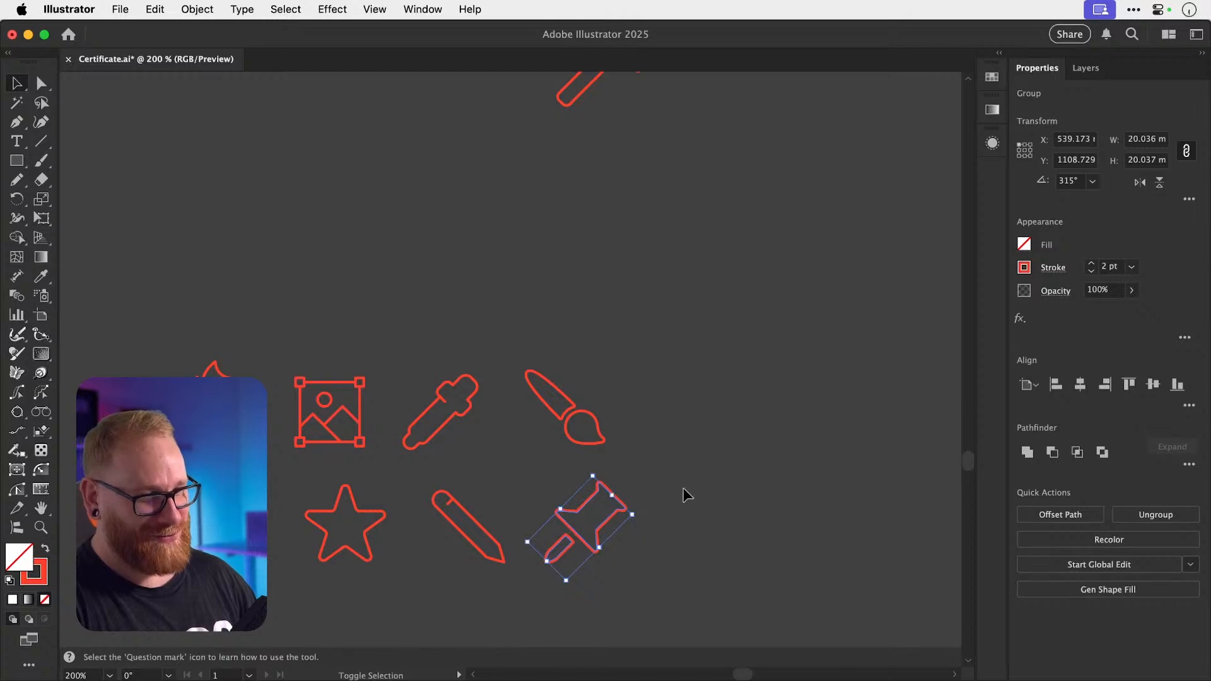
click(694, 455)
Zoom out to see the certificate beside the two icon rows.
key(super+minus)
key(super+minus)
key(super+minus)
drag(374, 389, 489, 391)
key(z)
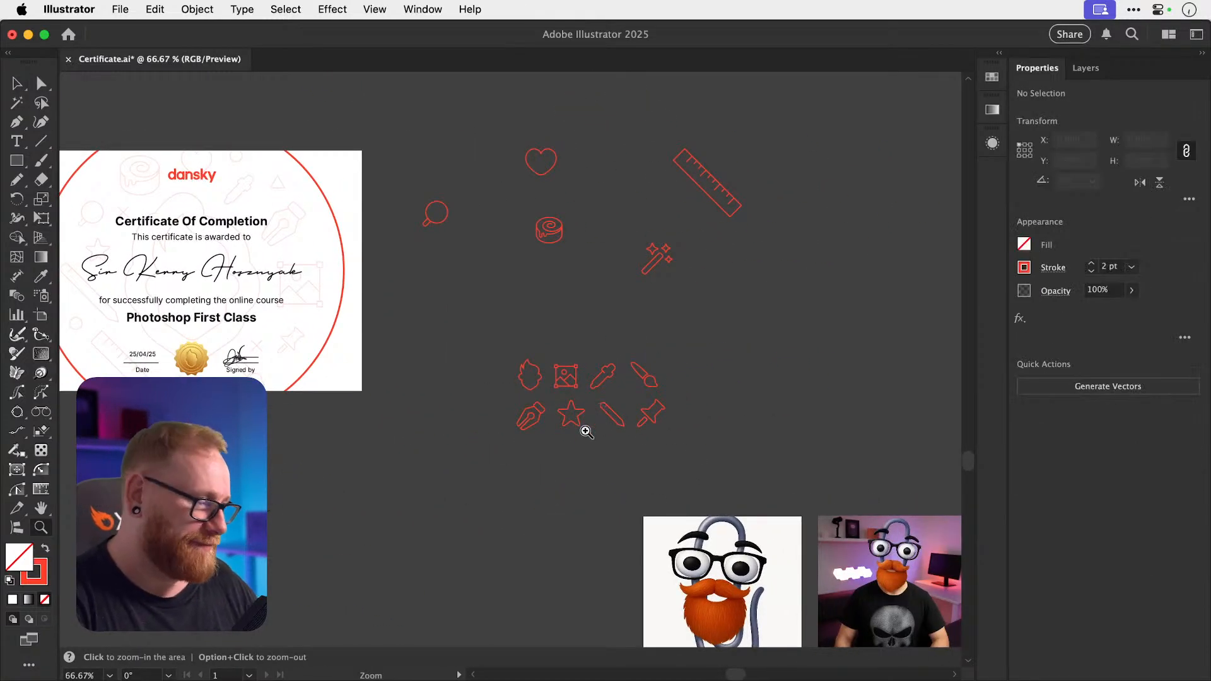
key(v)
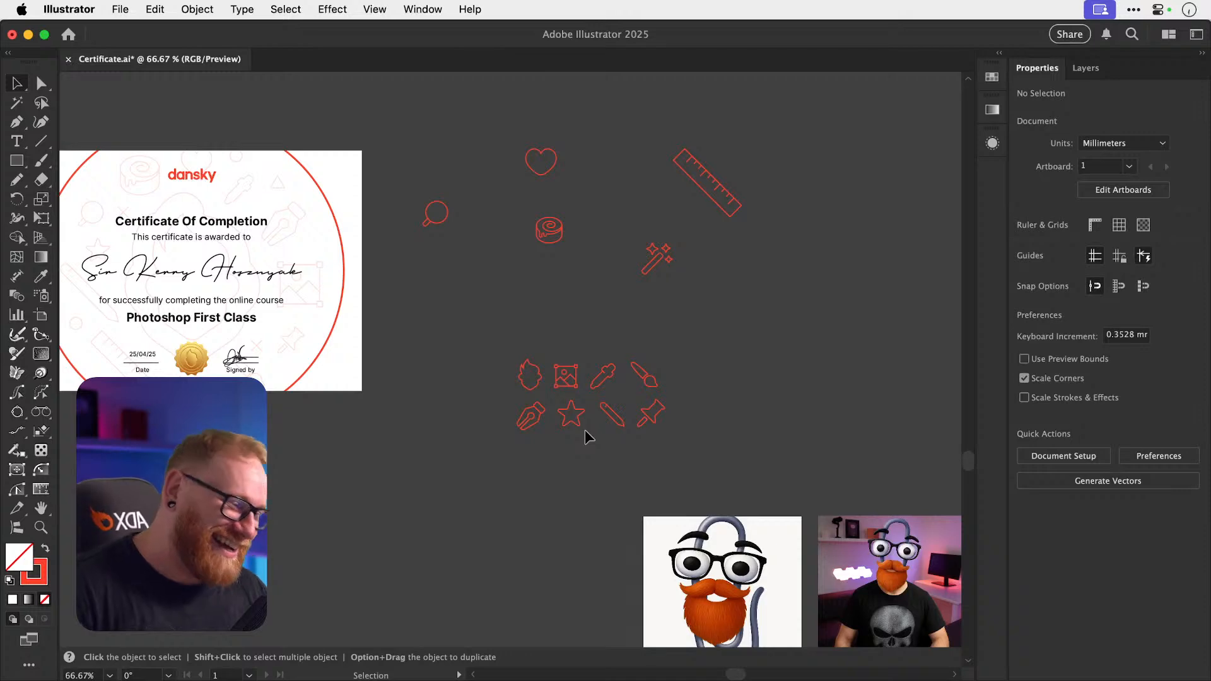
Zoom in on the icon grid and move the four top-row icons slightly upward.
key(z)
drag(588, 425, 714, 414)
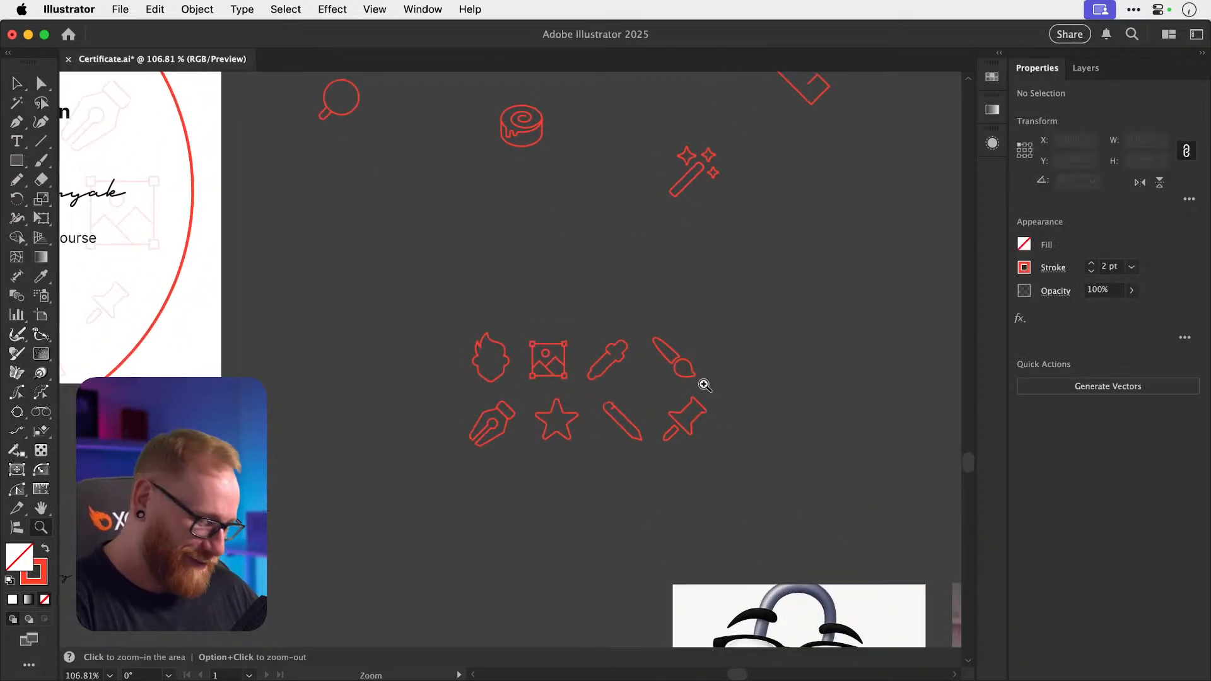
key(v)
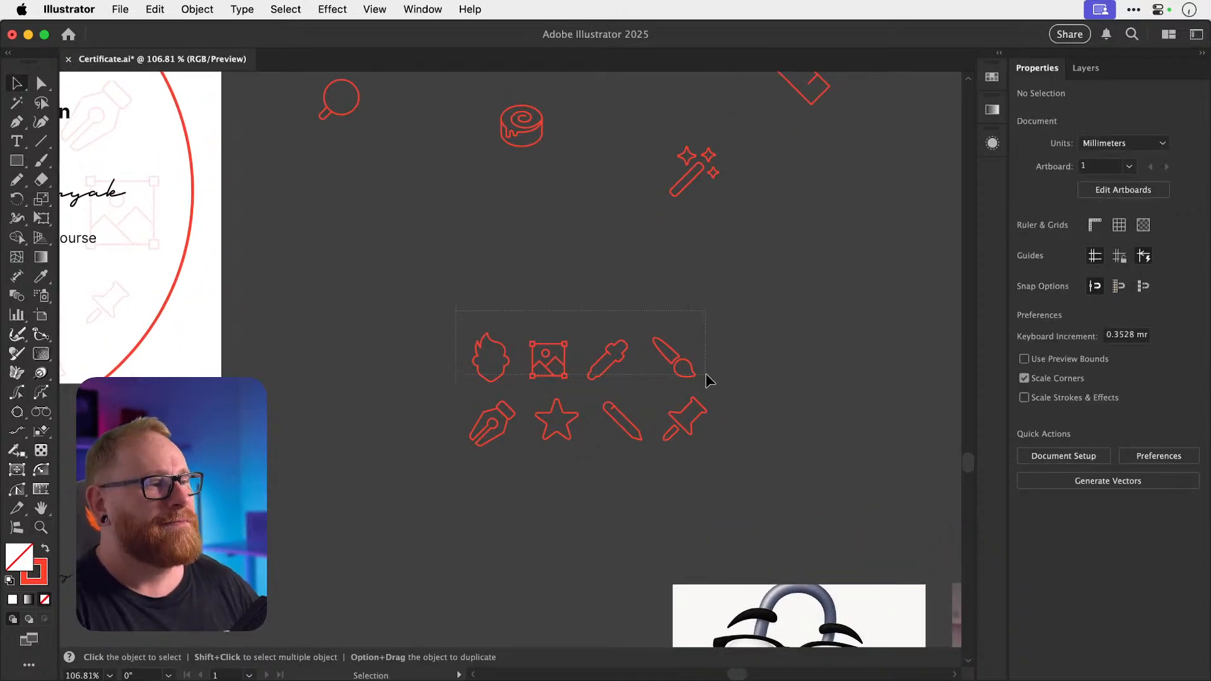
drag(705, 374, 706, 375)
drag(615, 362, 615, 345)
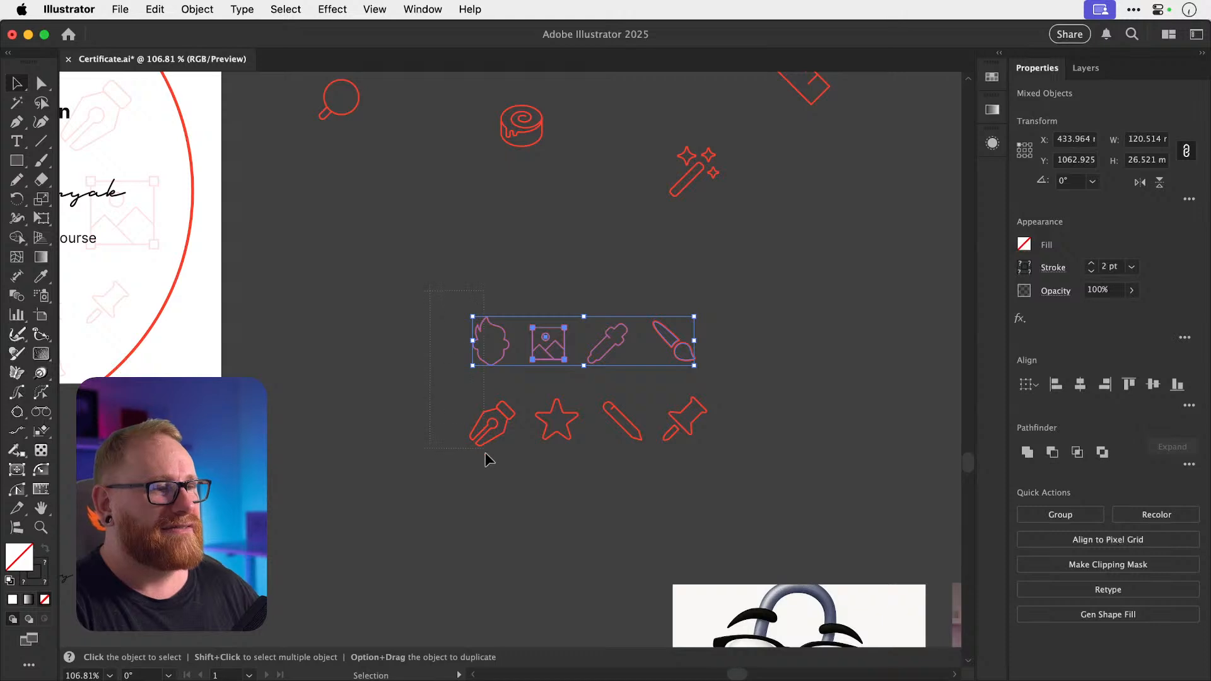
Horizontally centre each column pair: flame/pen nib, image/star, dropper/pencil, brush/pin.
drag(485, 457, 486, 456)
click(1078, 390)
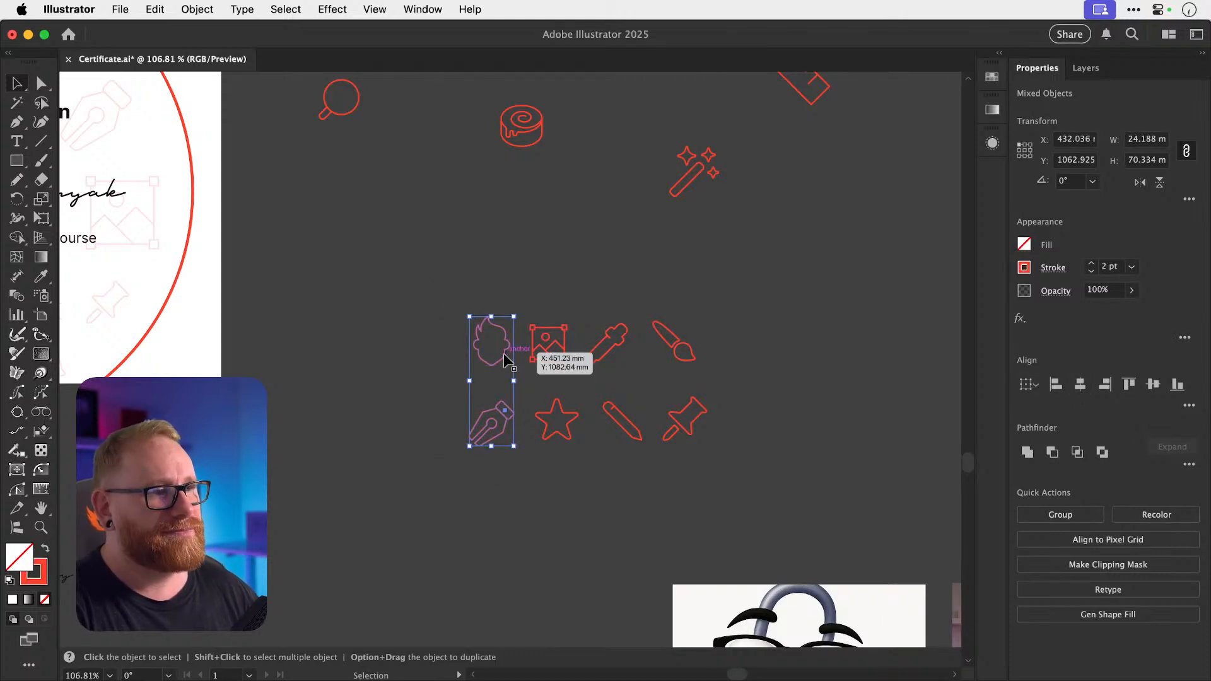
drag(504, 353, 548, 455)
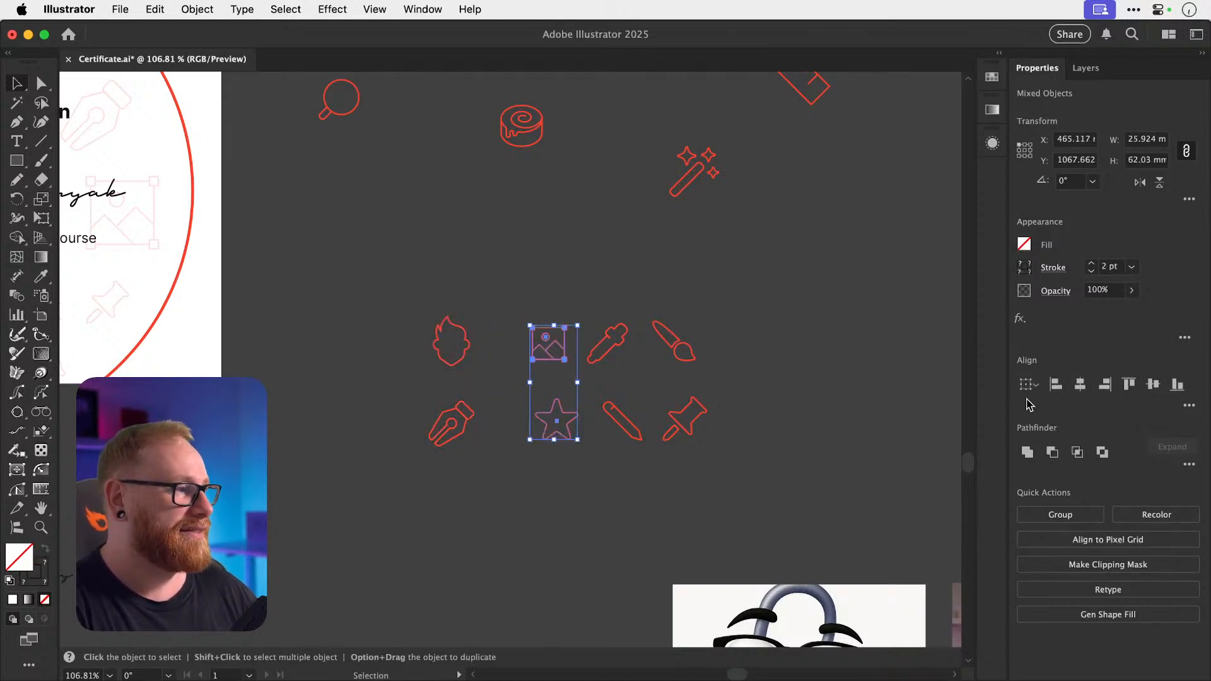
click(1084, 387)
drag(597, 316, 630, 416)
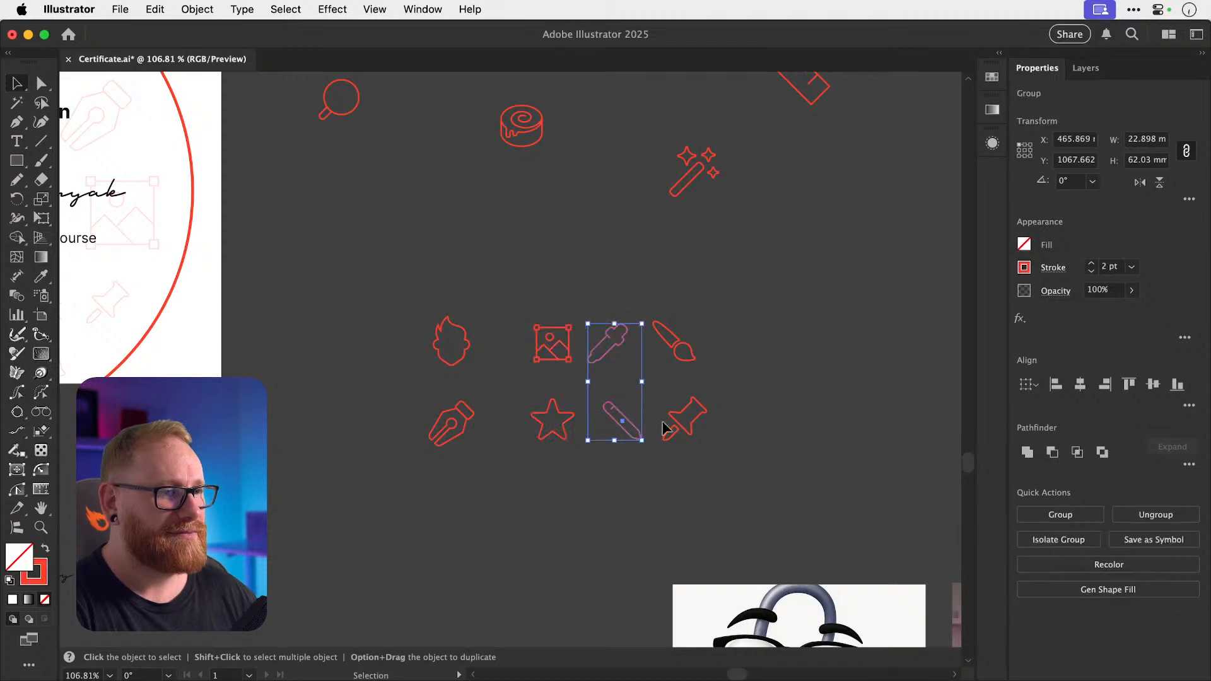
click(1080, 384)
drag(672, 331, 792, 451)
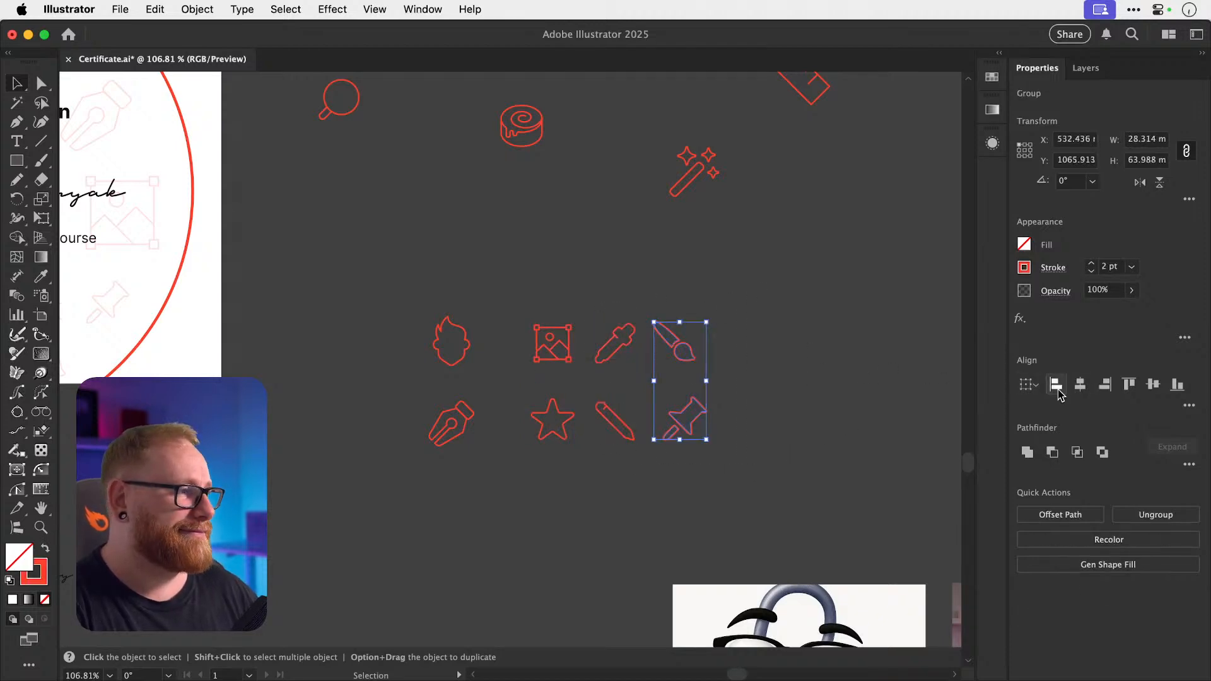
click(1080, 387)
click(780, 341)
Inside the pin icon's group, nudge the needle piece slightly up-right into place.
key(z)
drag(661, 411, 830, 432)
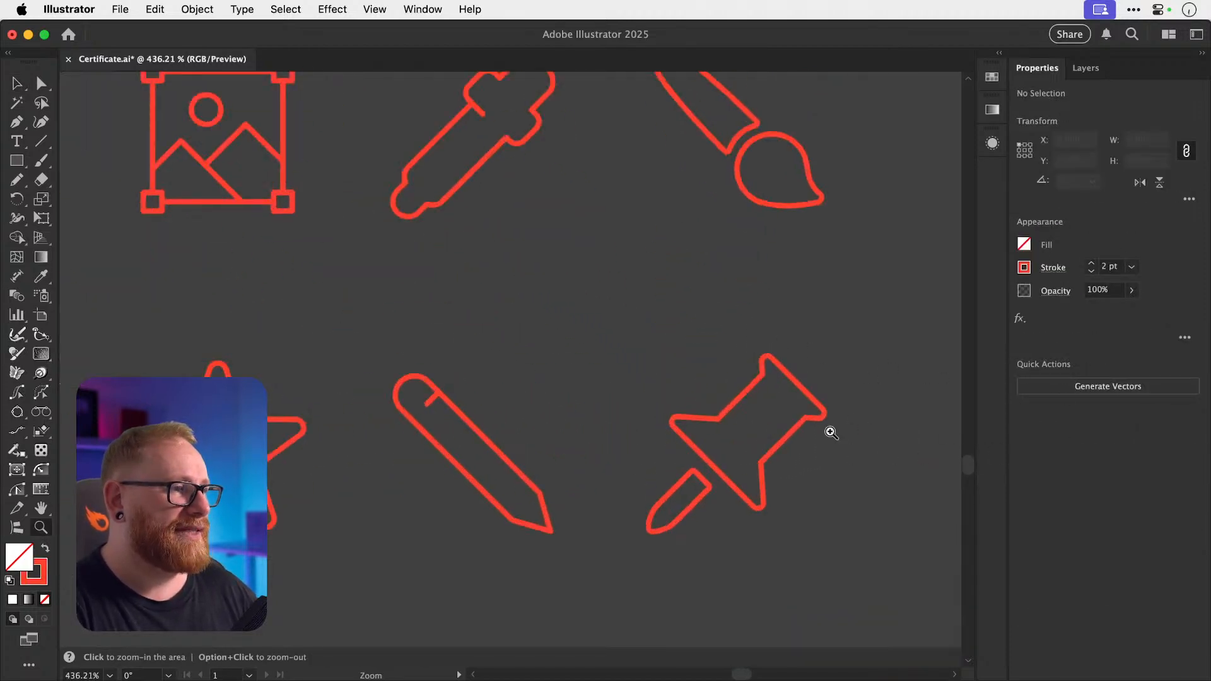
drag(724, 418, 686, 366)
drag(665, 414, 725, 414)
key(v)
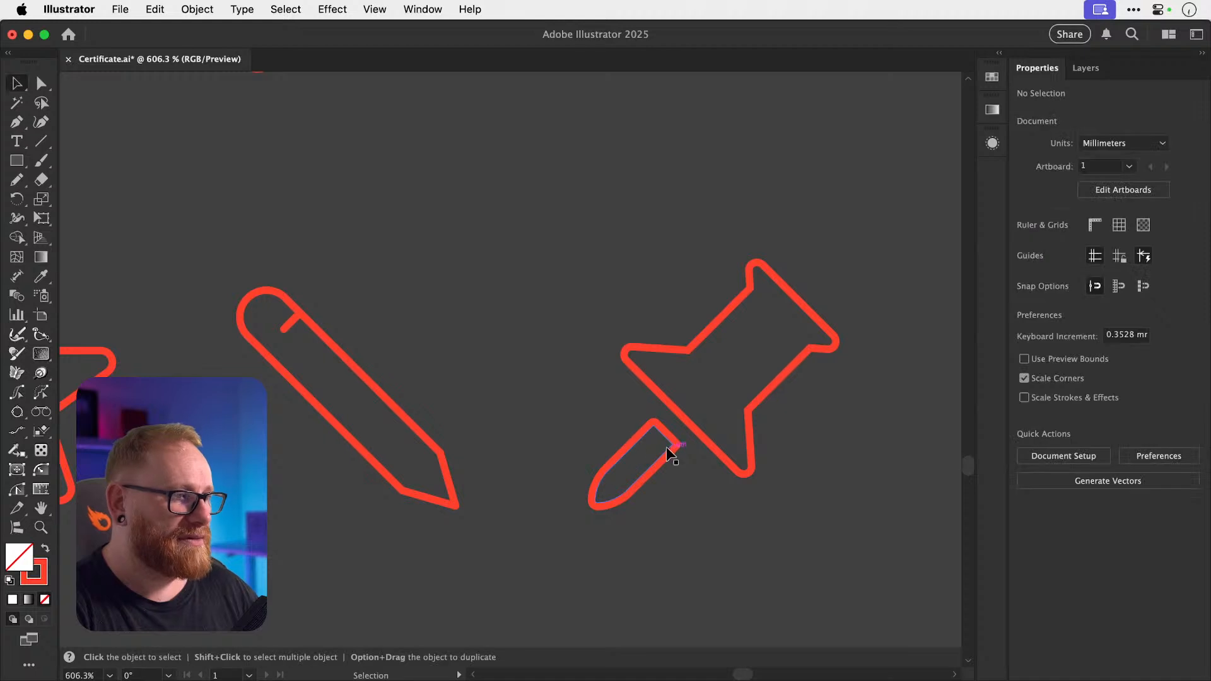
double_click(668, 453)
click(665, 453)
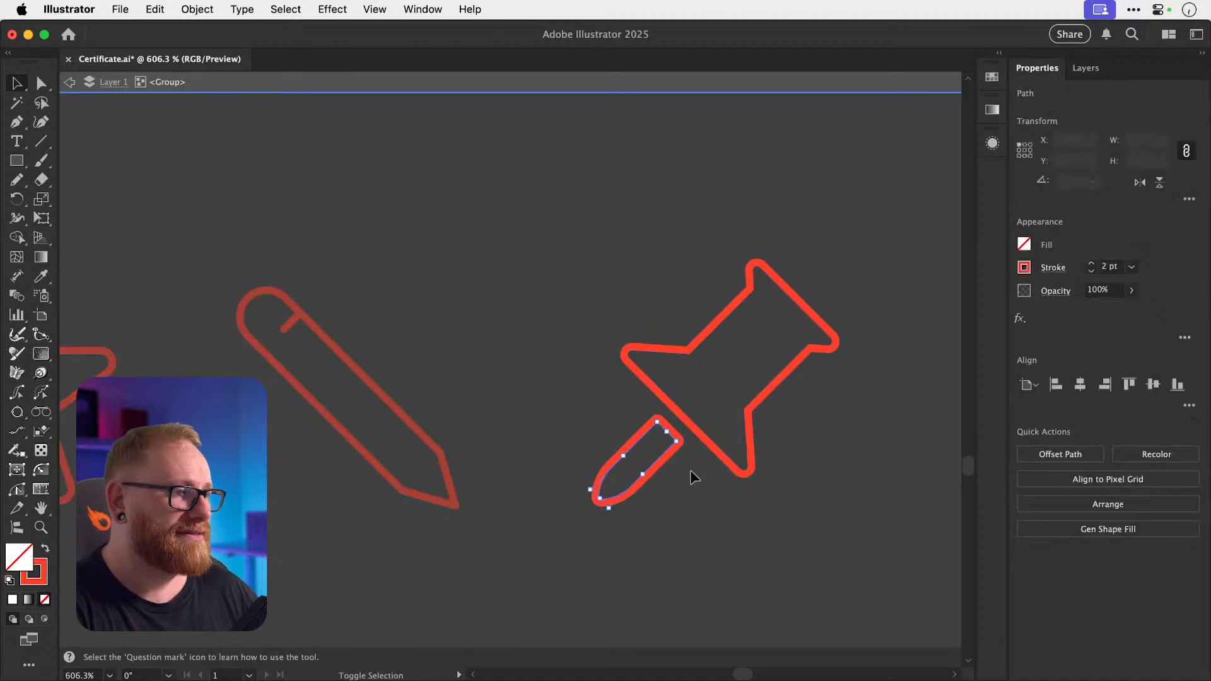
key(z)
drag(665, 445, 765, 501)
key(v)
drag(687, 478, 689, 471)
double_click(749, 498)
Zoom back to the icon grid and shift the image and star column left.
key(super+minus)
key(super+minus)
key(super+minus)
key(super+minus)
key(super+minus)
key(super+minus)
key(super+minus)
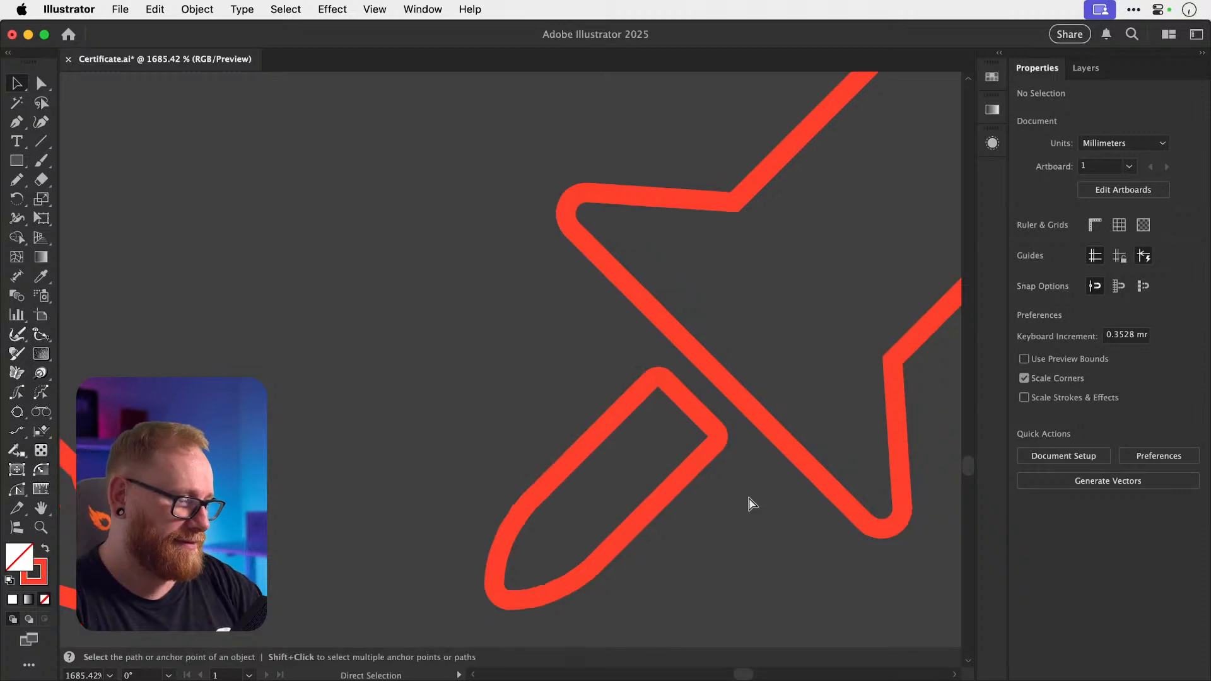
key(super+minus)
key(space)
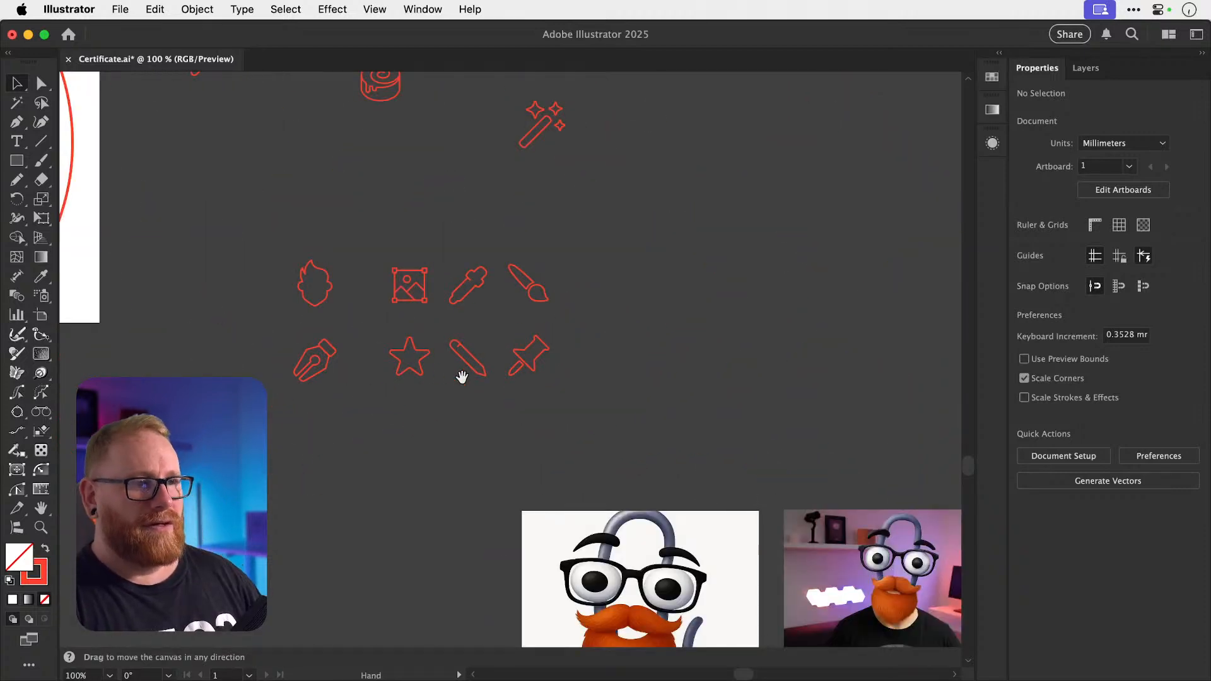
drag(461, 377, 663, 428)
key(z)
drag(609, 381, 638, 373)
key(v)
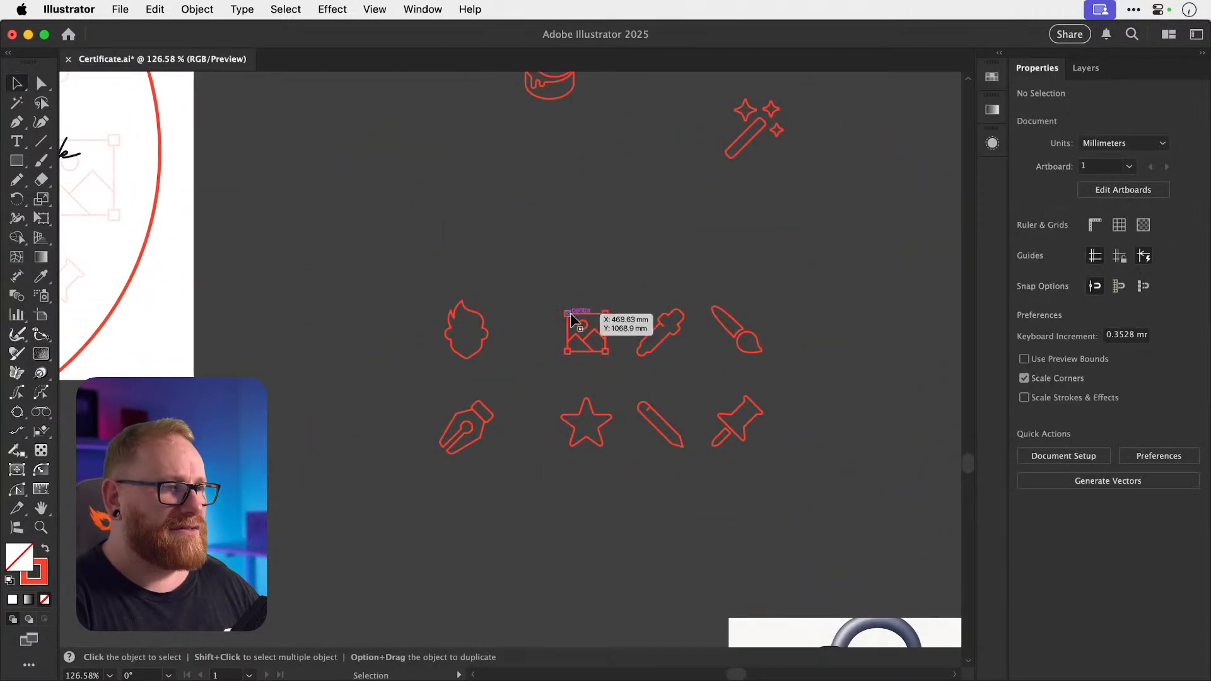
drag(557, 302, 603, 462)
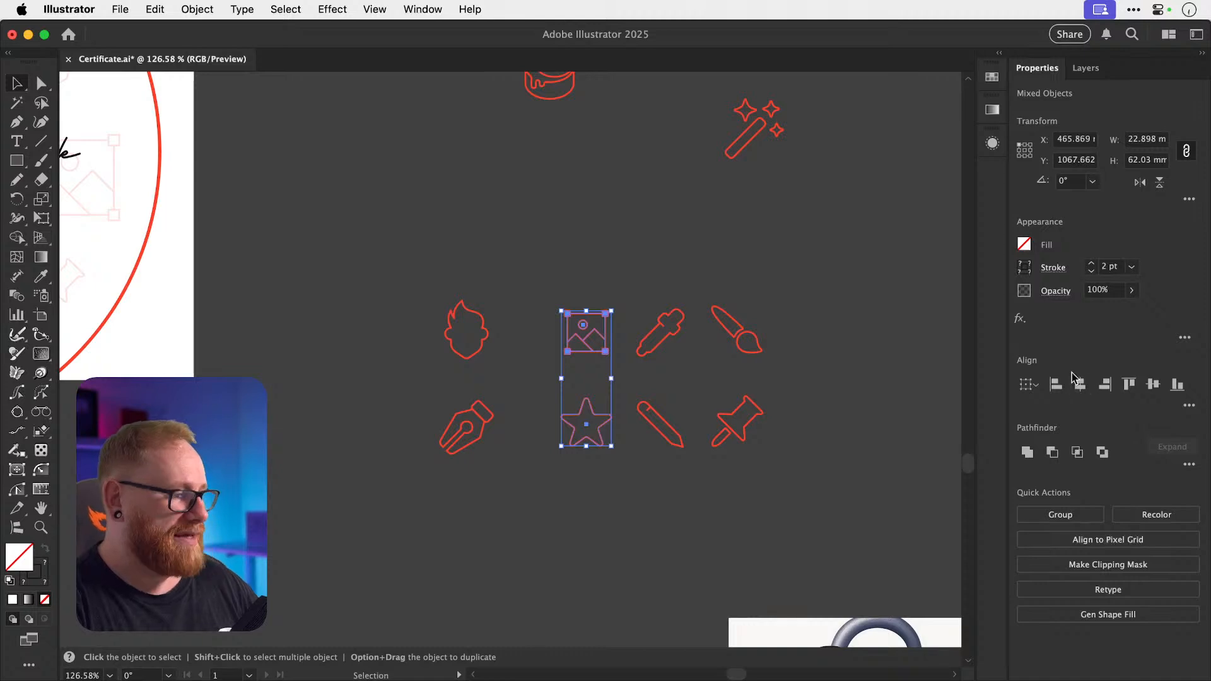
key(shift+Left)
key(shift+Left)
key(shift+Left)
key(shift+Left)
key(shift+Left)
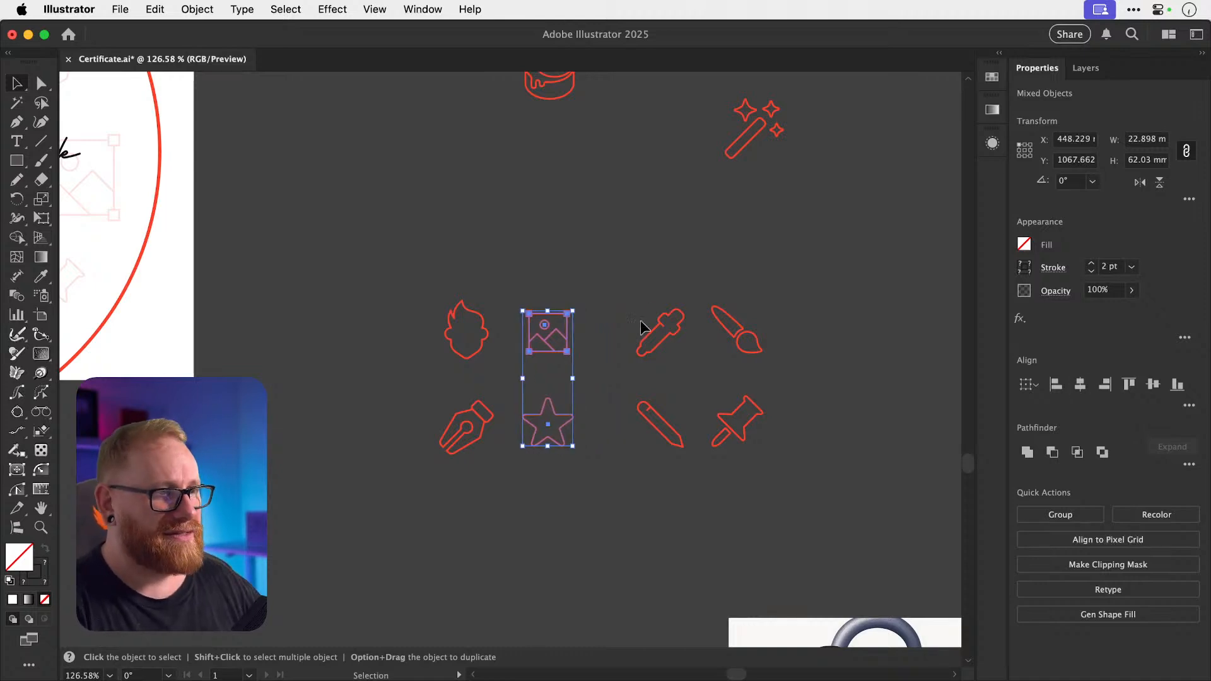
Move the pencil to the start of the bottom row and the pen nib into the top row.
click(640, 327)
click(867, 335)
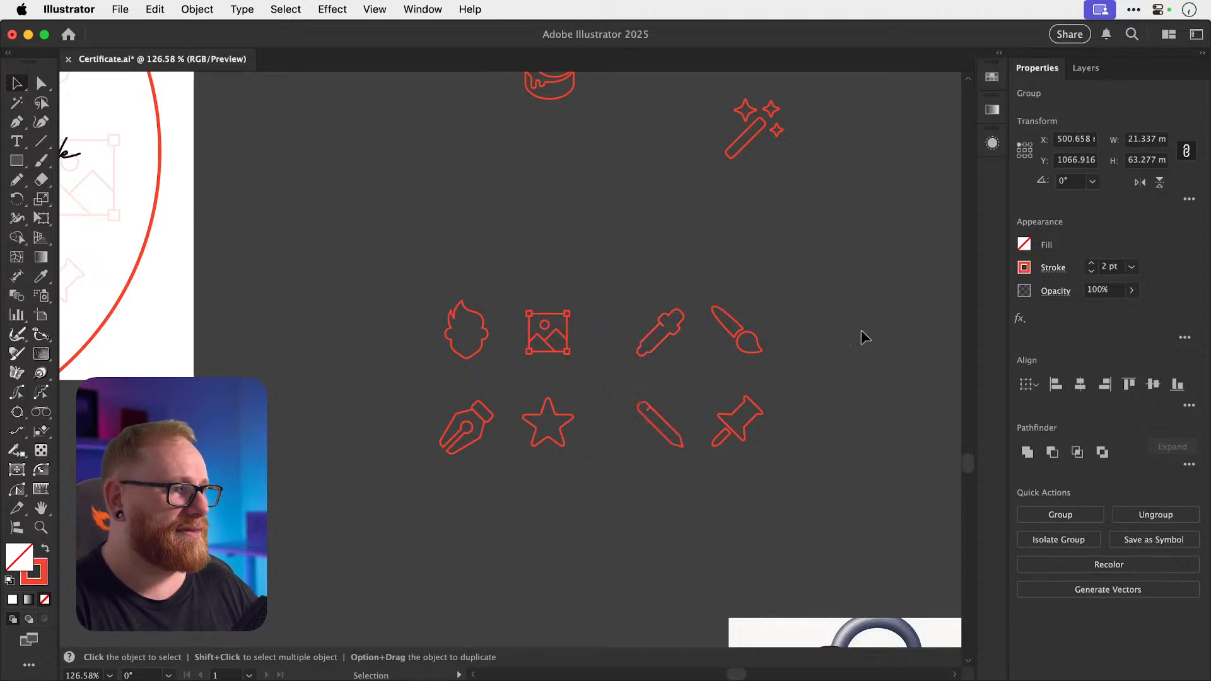
mouse_move(666, 420)
mouse_down()
mouse_move(686, 418)
mouse_move(660, 418)
mouse_up()
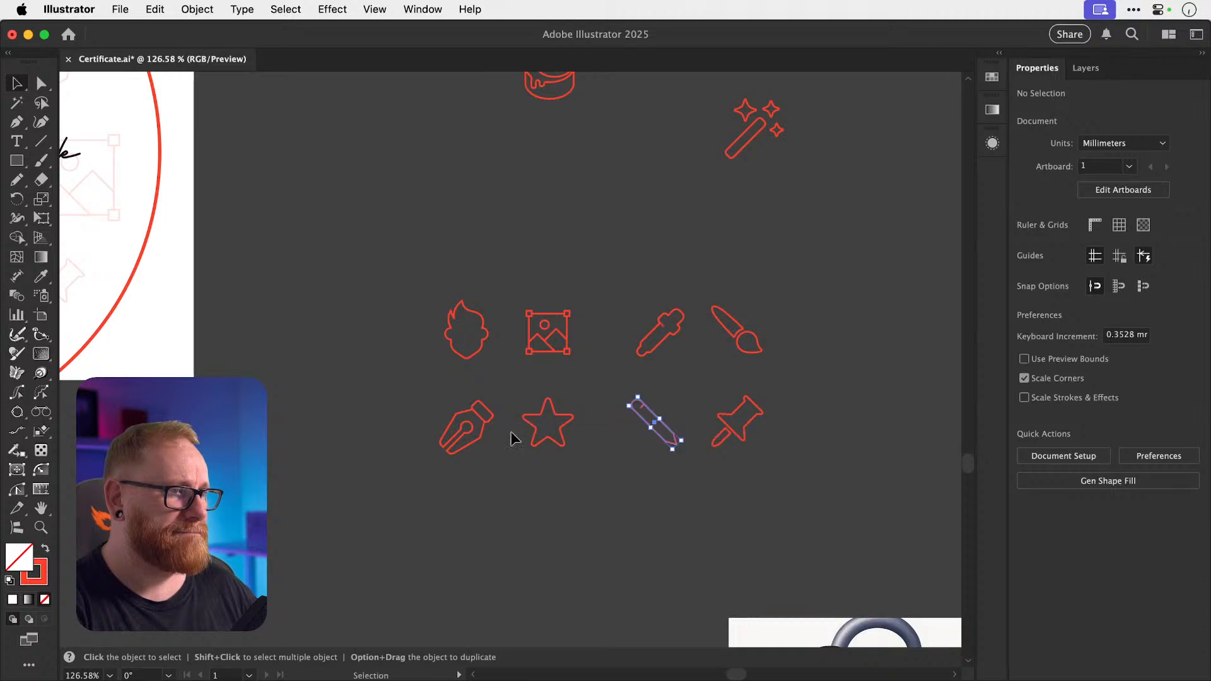
click(504, 419)
mouse_move(488, 419)
mouse_down()
mouse_move(684, 420)
mouse_move(662, 362)
mouse_move(627, 351)
mouse_move(444, 418)
mouse_move(462, 415)
mouse_up()
click(608, 404)
drag(675, 415, 550, 466)
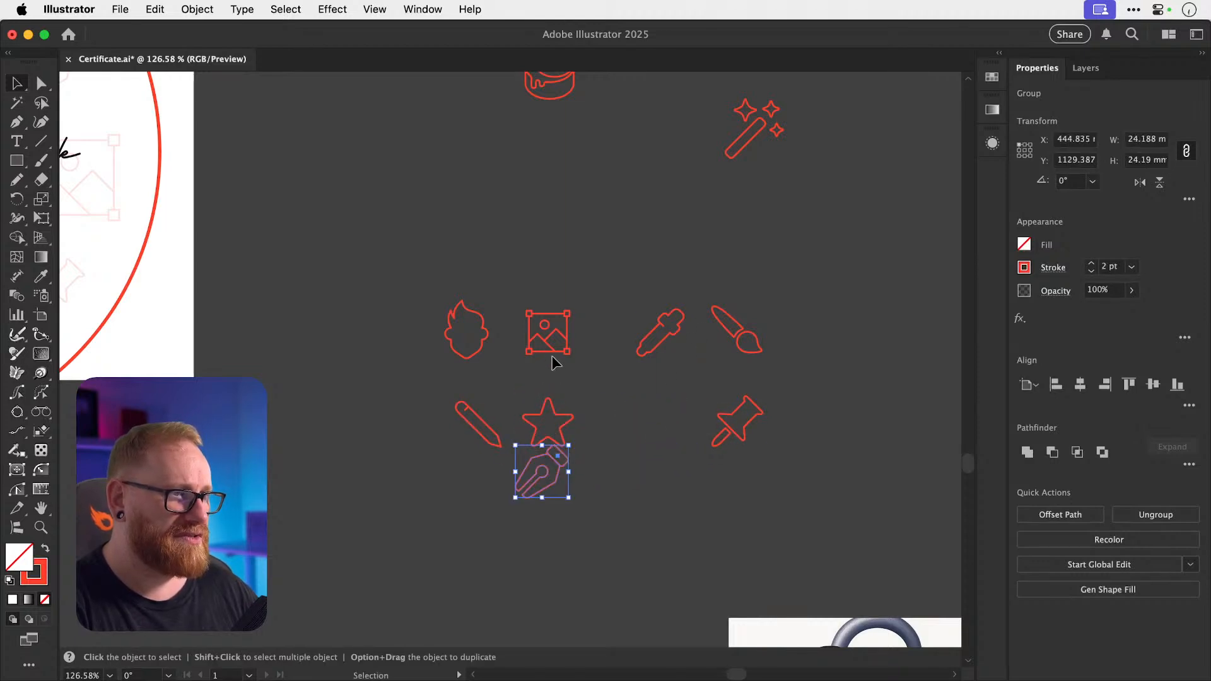
drag(552, 353, 664, 434)
drag(565, 470, 546, 333)
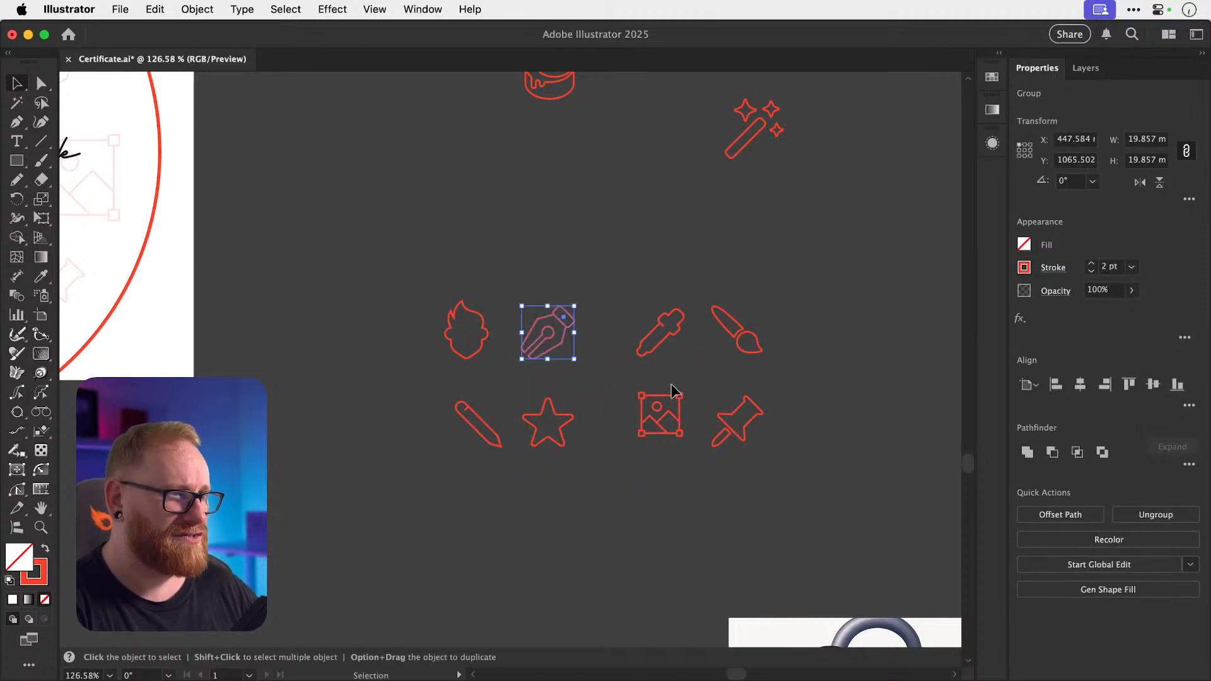
Line the image, paintbrush and eyedropper icons up with the top row and select the pen nib.
drag(659, 414, 653, 413)
drag(738, 329, 743, 335)
drag(654, 354, 566, 299)
click(554, 336)
key(r)
key(v)
Level the bottom row on one centre line and centre all four column pairs.
drag(410, 280, 807, 350)
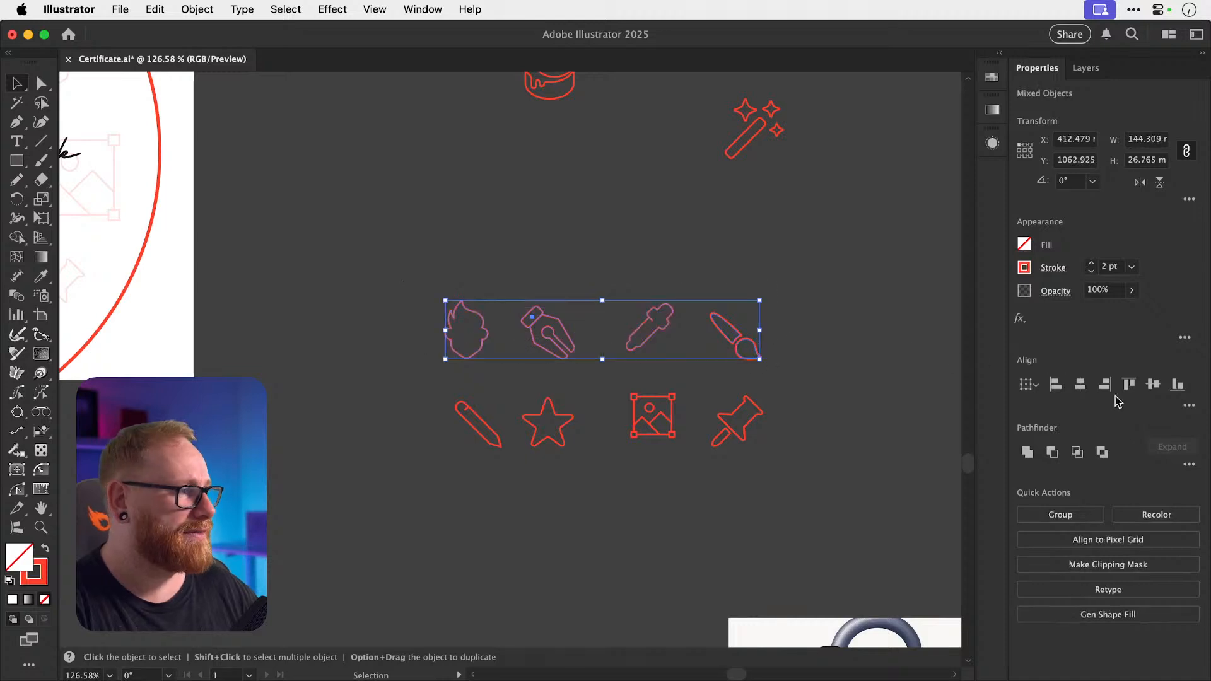
drag(424, 402, 721, 447)
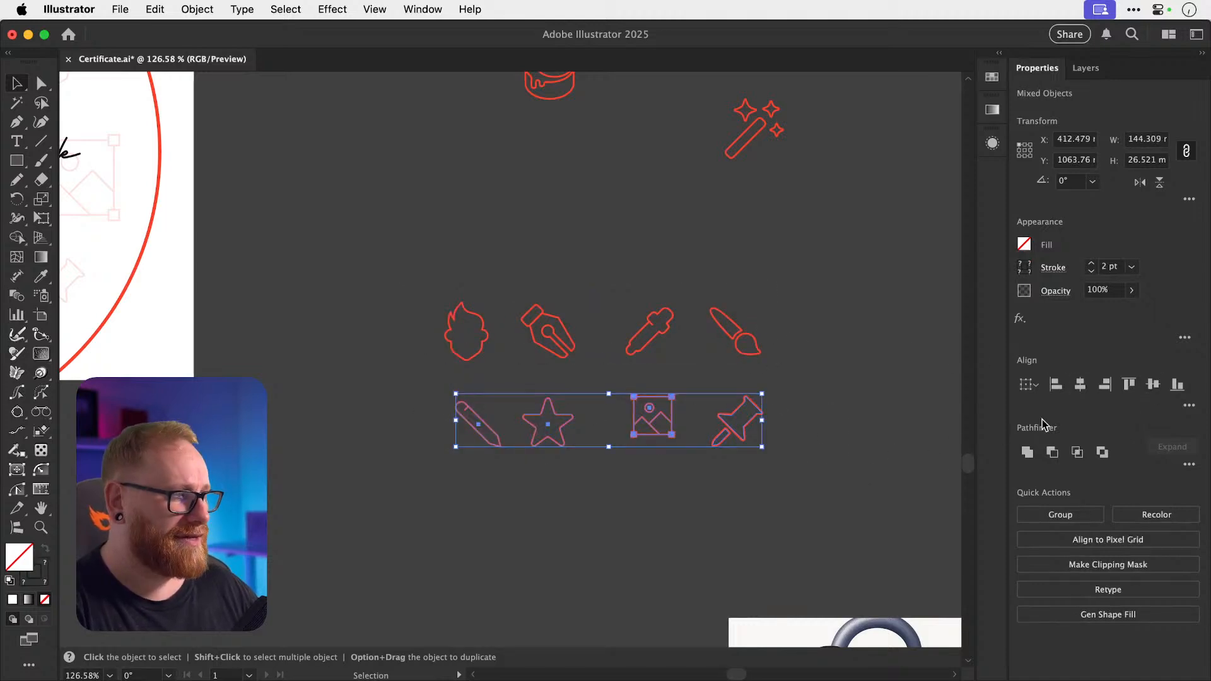
click(1154, 386)
drag(401, 291, 463, 423)
click(1079, 384)
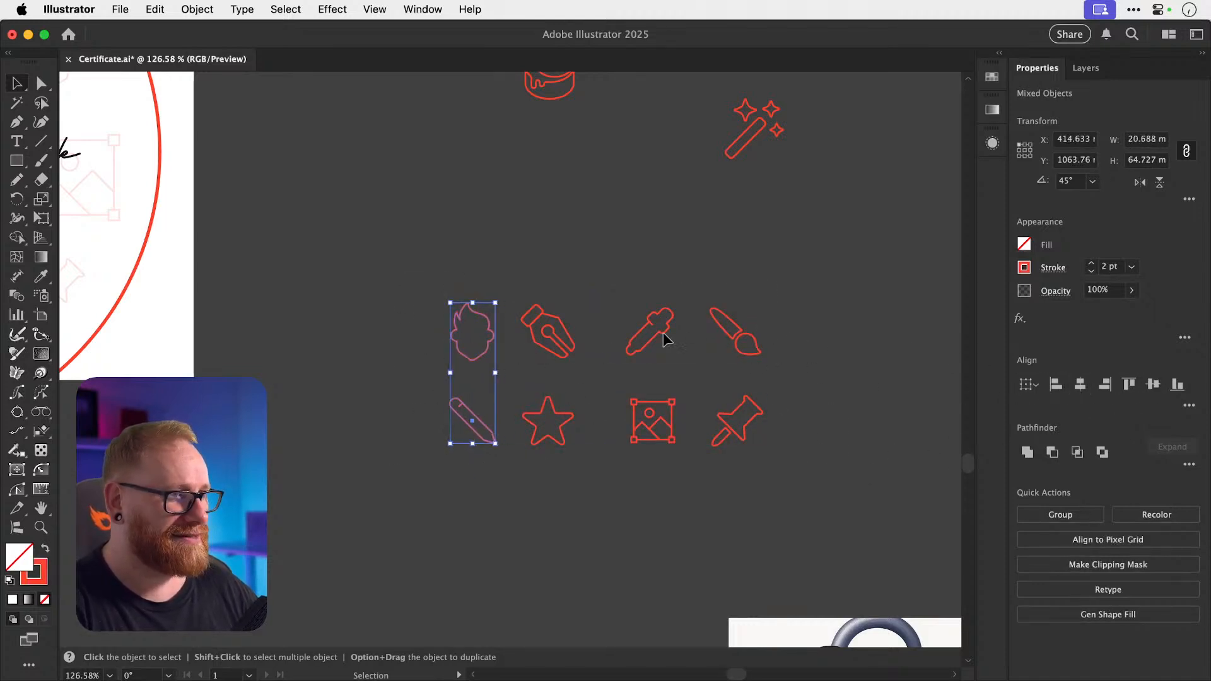
drag(553, 399, 547, 413)
click(1077, 385)
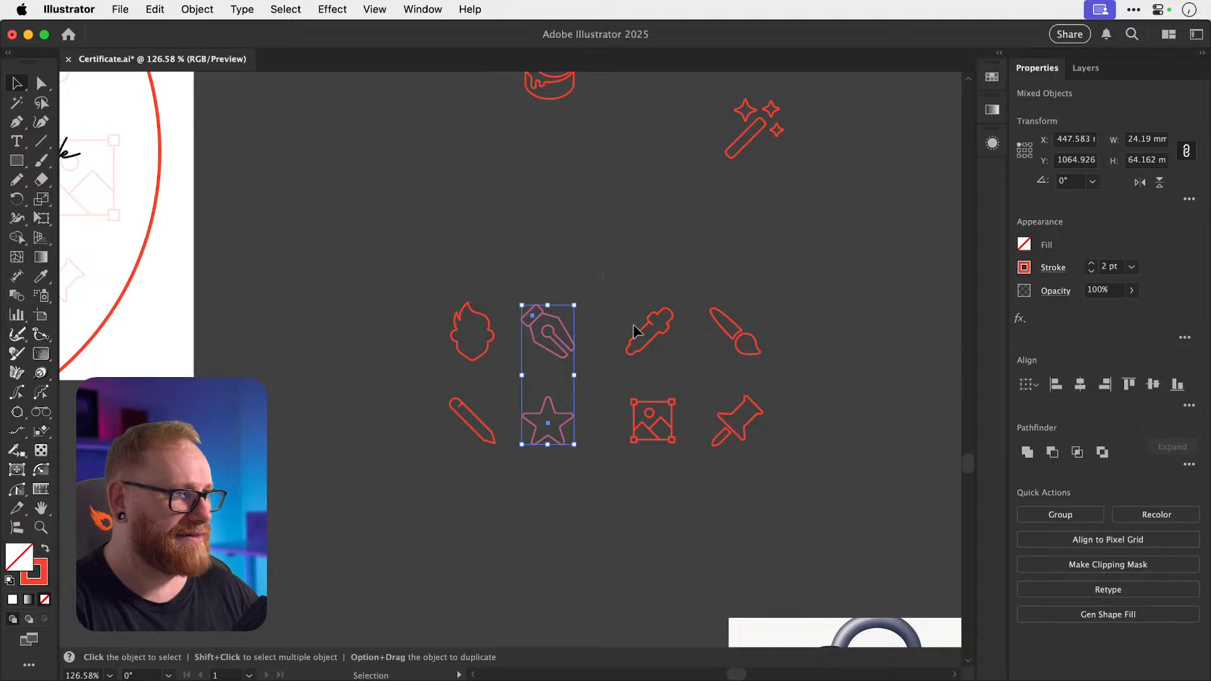
drag(634, 329, 701, 460)
click(1080, 384)
mouse_move(709, 312)
mouse_down()
mouse_move(829, 491)
mouse_move(812, 468)
mouse_up()
click(1080, 384)
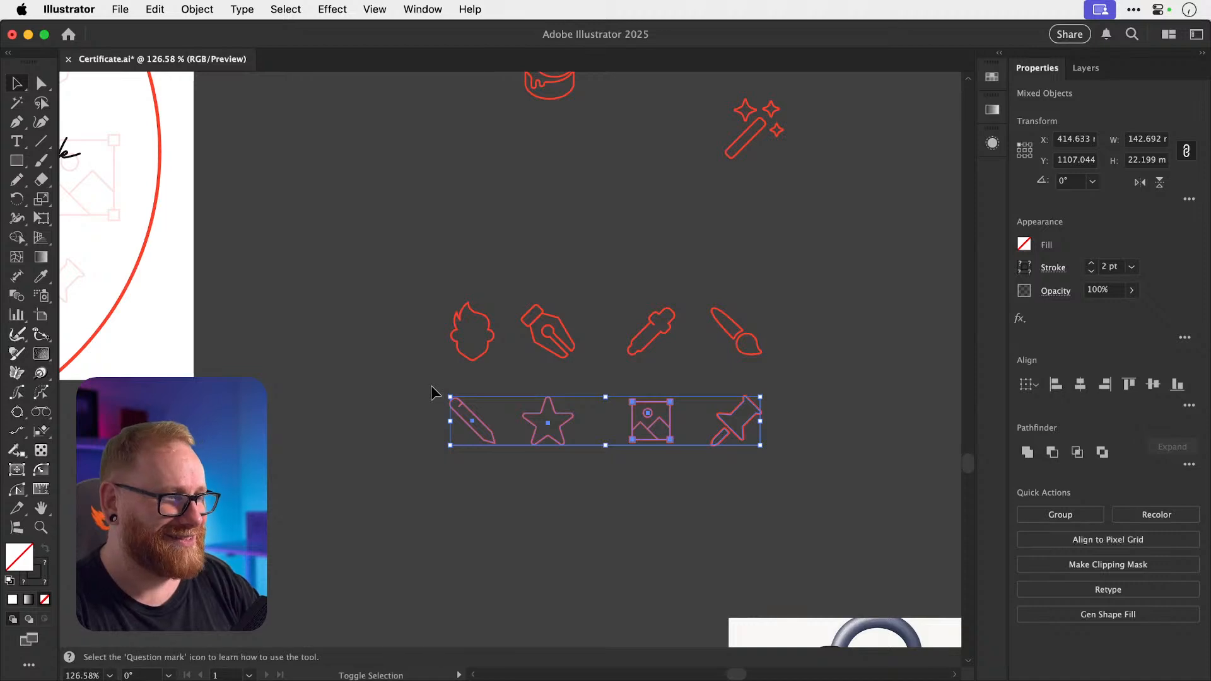
Nudge the bottom row up and the columns left to tighten the grid, then zoom to 50%.
key(shift+Up)
key(shift+Up)
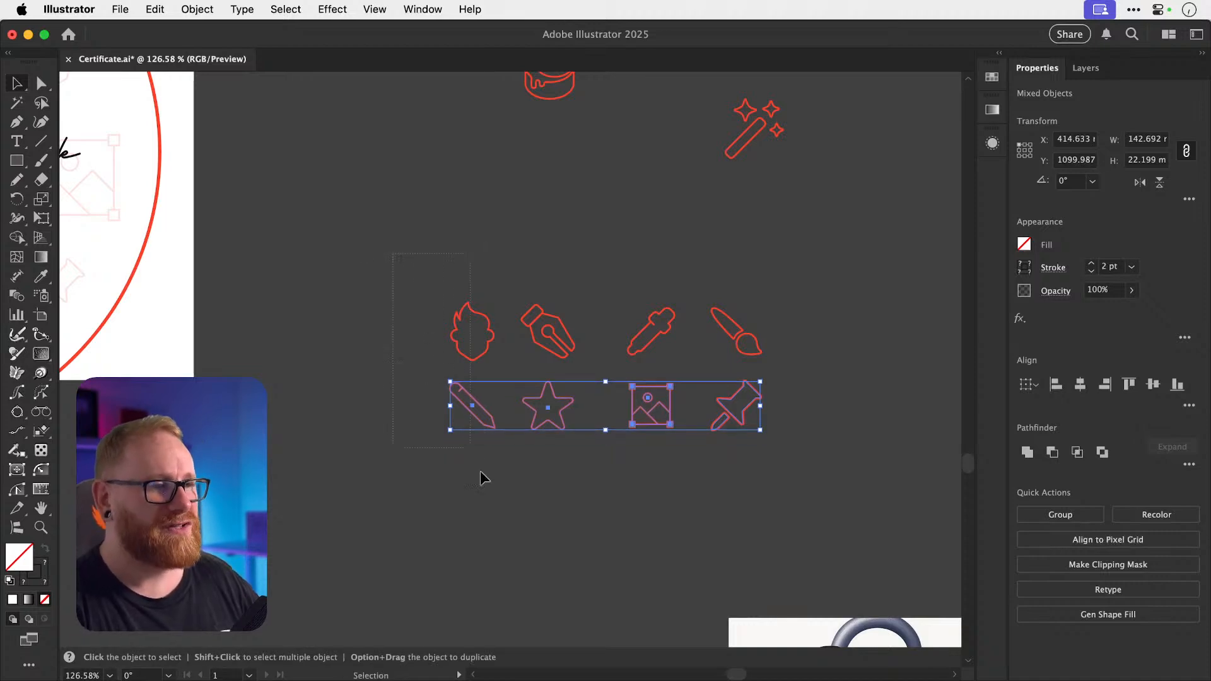
drag(480, 478, 482, 485)
key(shift+Left)
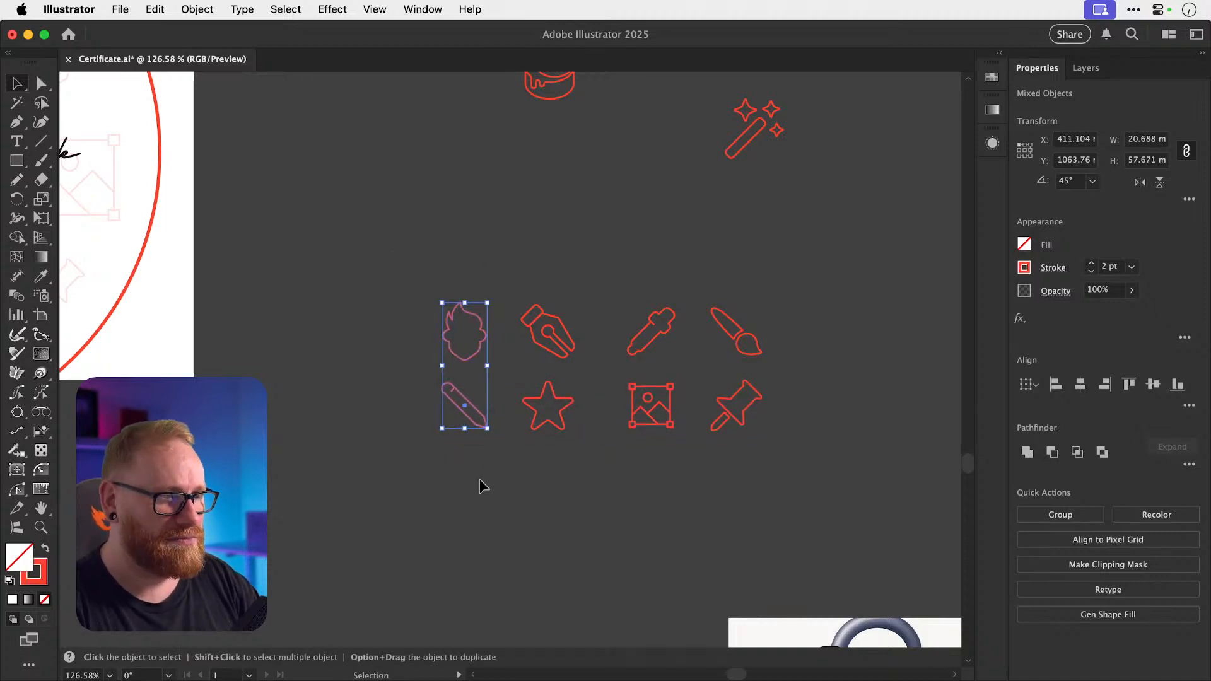
key(Left)
key(Left)
key(Left)
key(Left)
drag(621, 280, 811, 484)
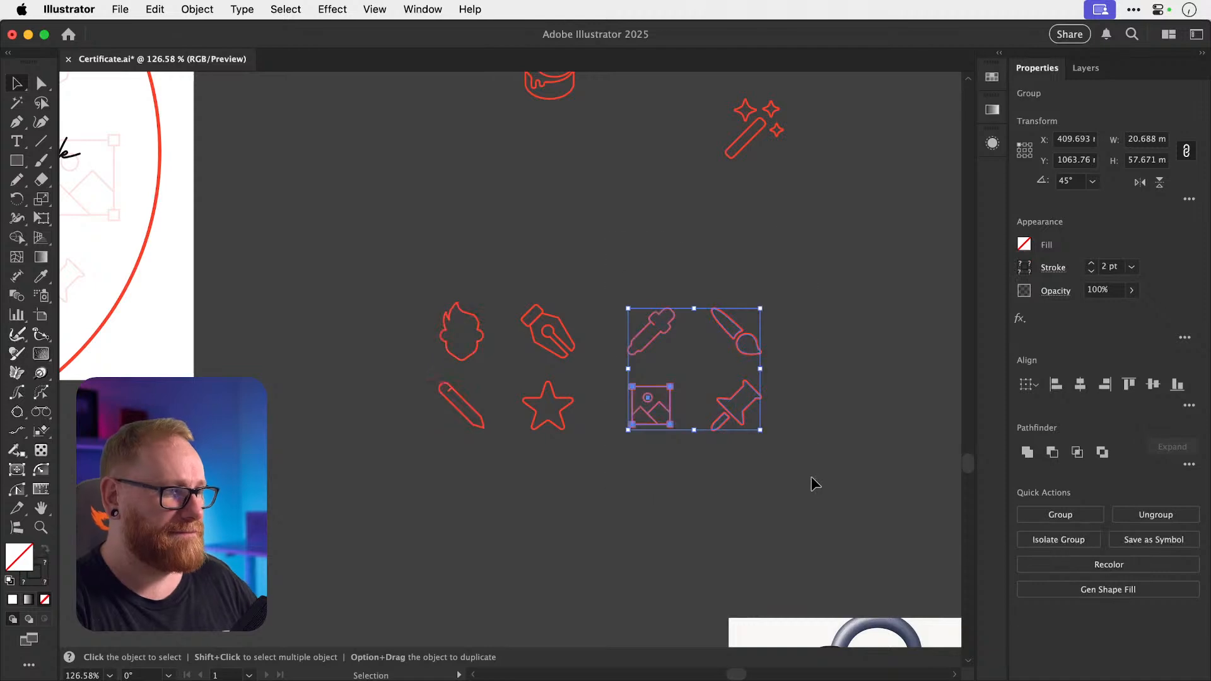
key(Left)
key(Left)
key(Left)
key(Left)
key(Left)
key(Left)
key(Left)
key(Left)
key(Left)
key(Left)
key(Left)
key(Left)
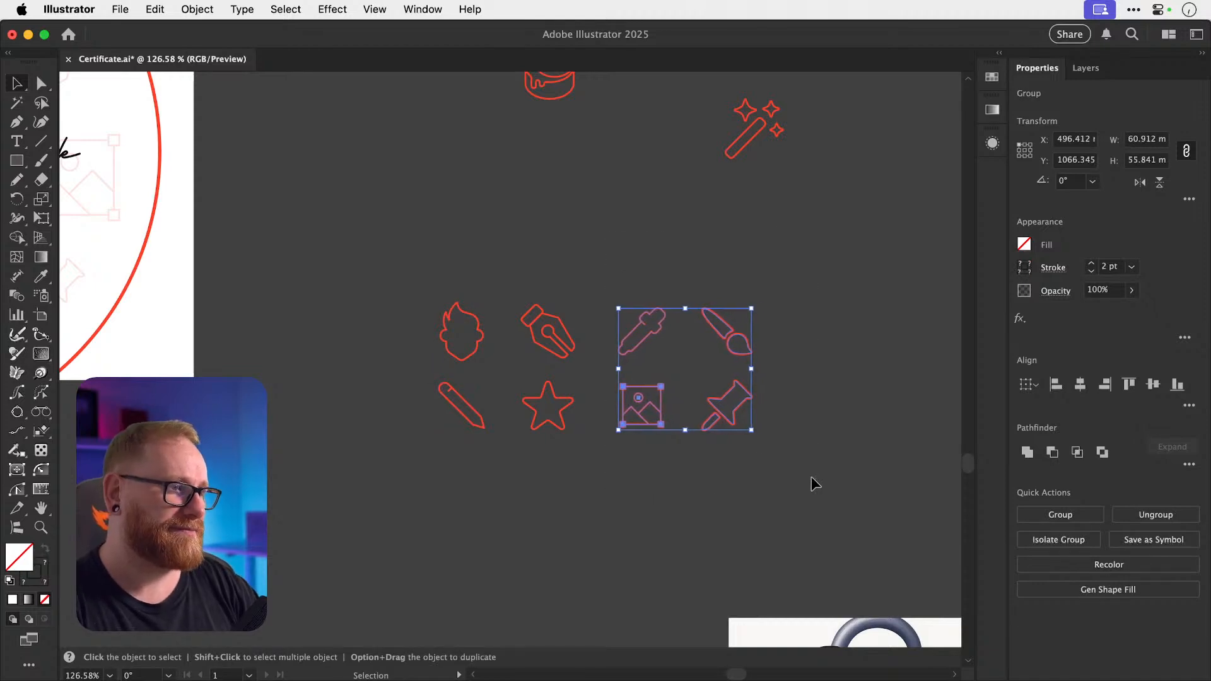
click(811, 485)
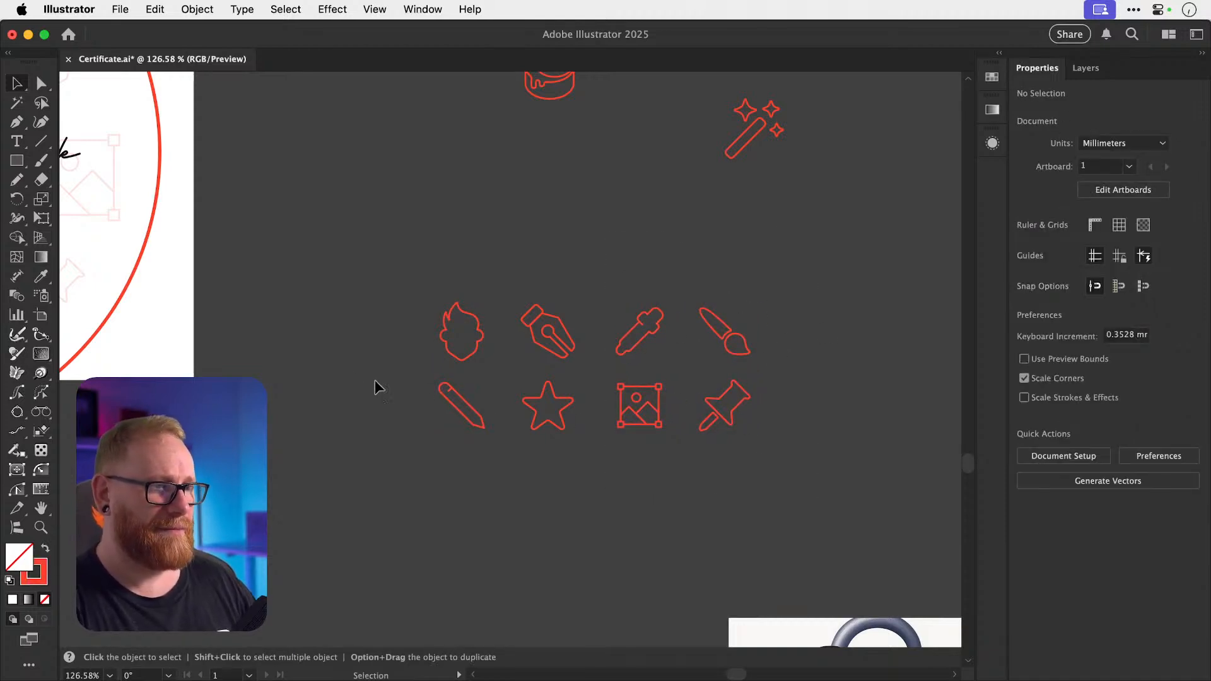
drag(376, 387, 824, 459)
click(826, 462)
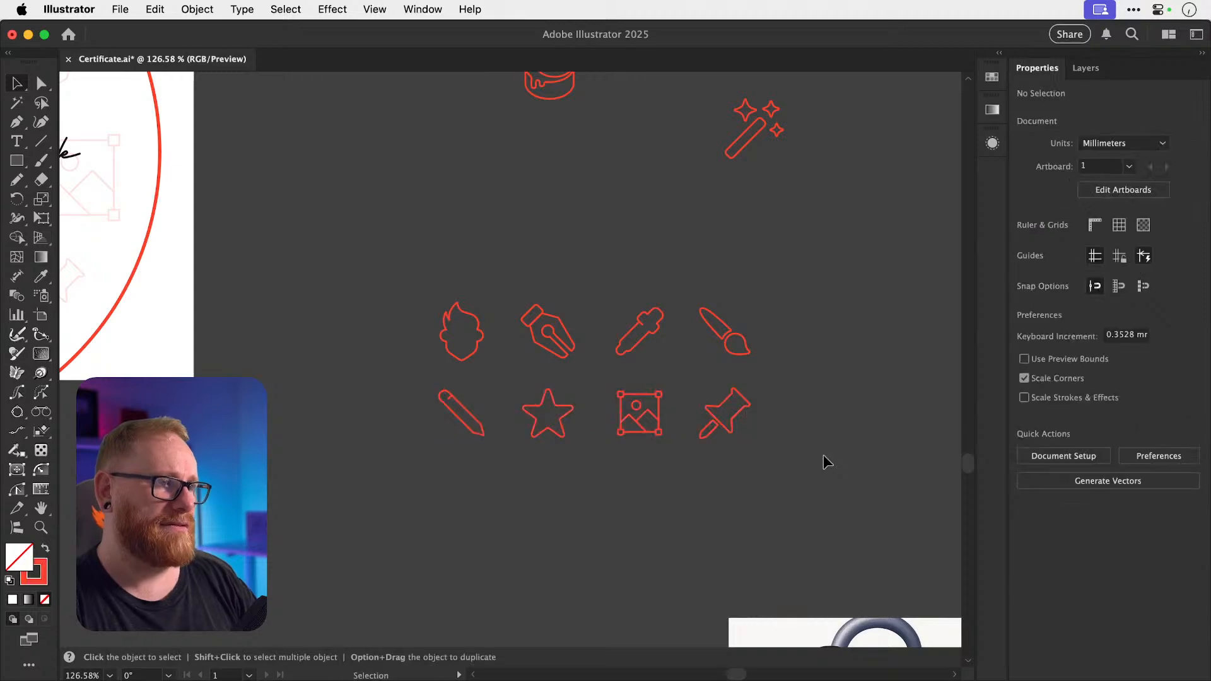
key(super+1)
key(super+minus)
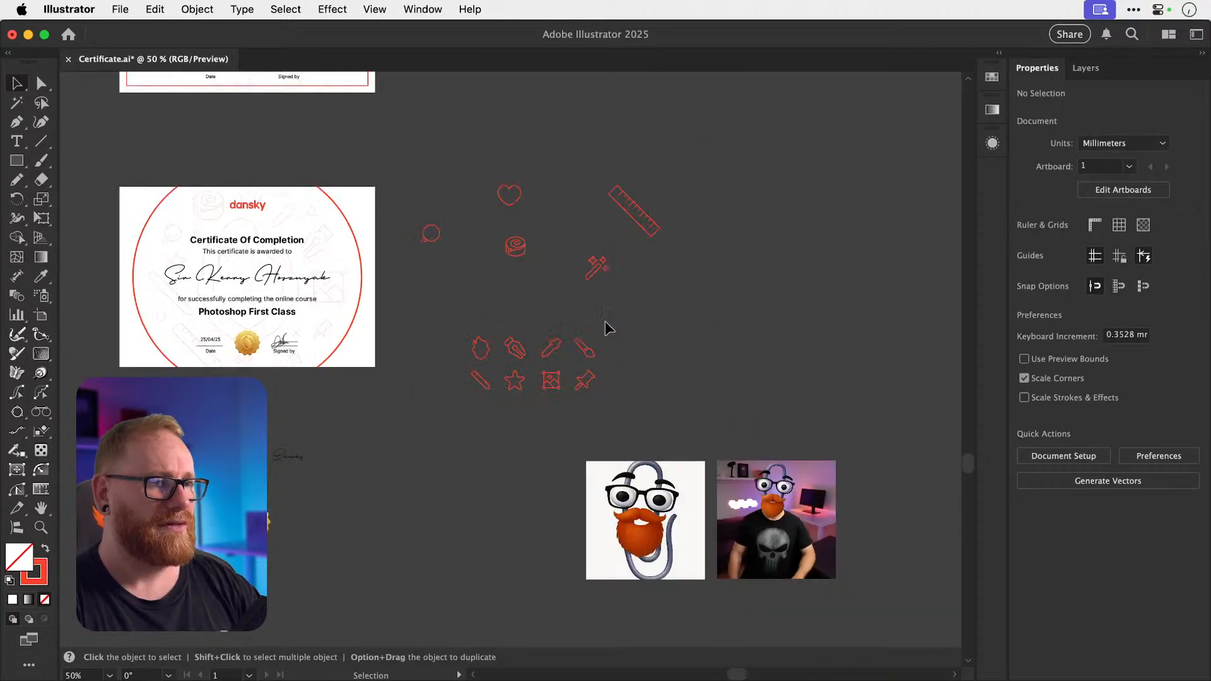
Select all eight icons in both rows and save the document.
drag(619, 368, 630, 313)
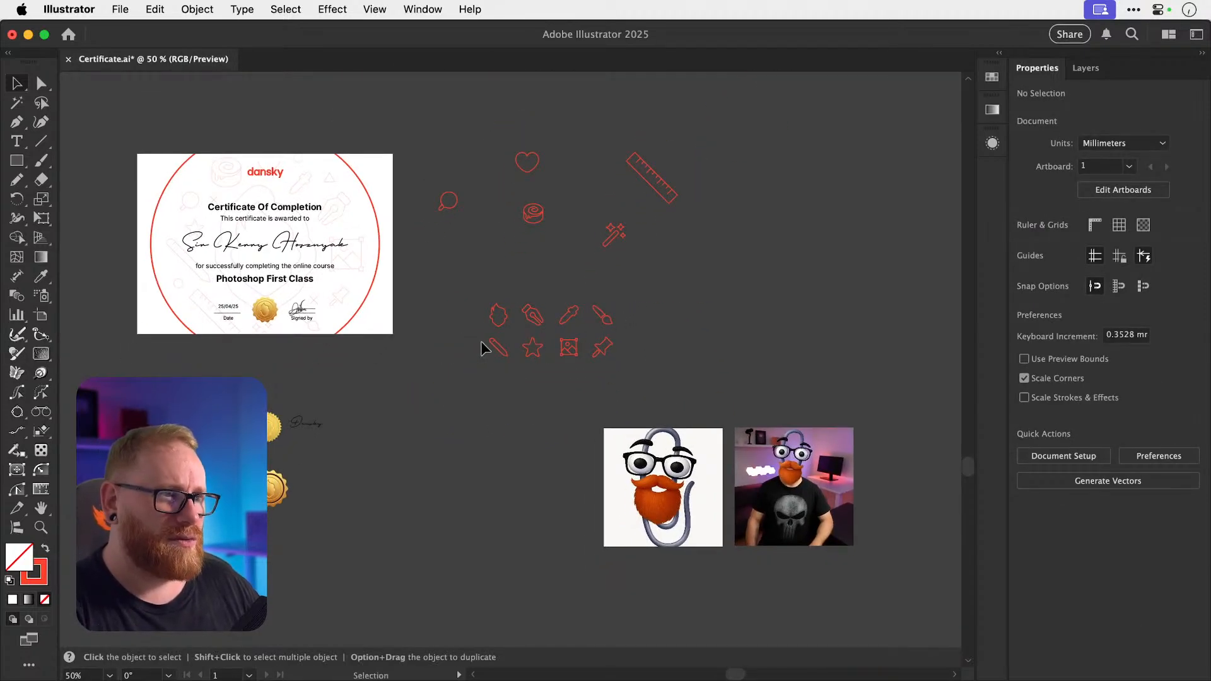
drag(484, 348, 587, 348)
drag(372, 235, 720, 397)
key(super+s)
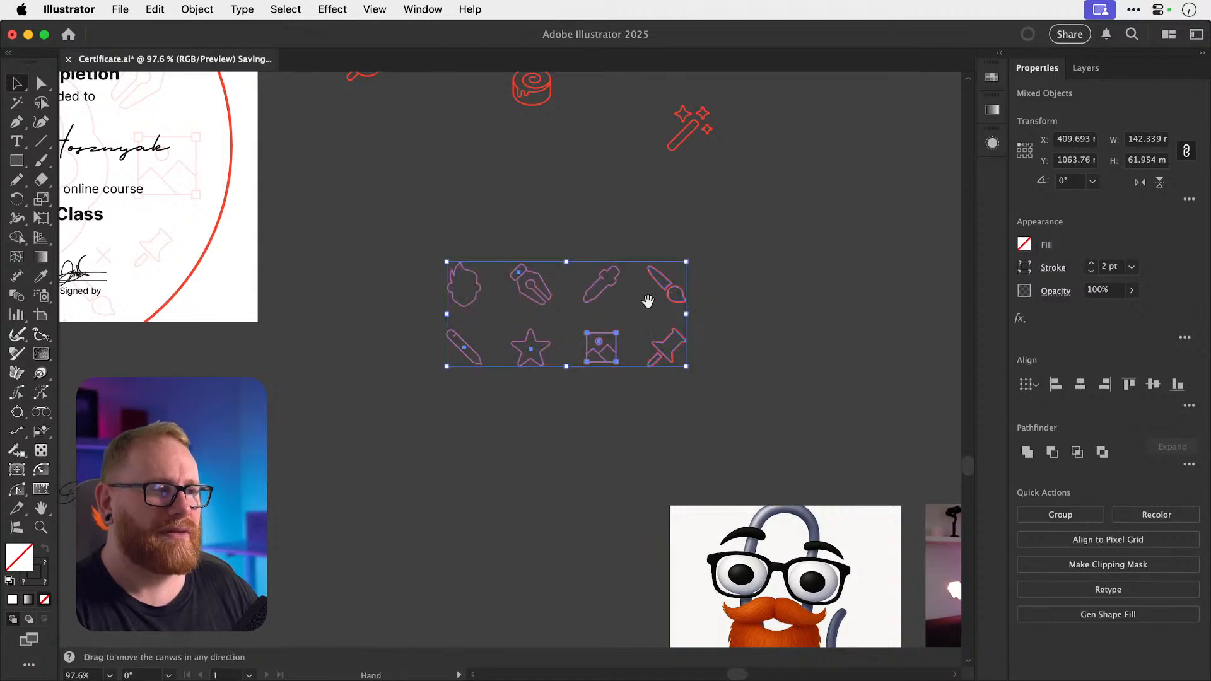
Place a copy of the eight icons to the right and apply Object > Repeat > Grid.
drag(657, 281, 800, 377)
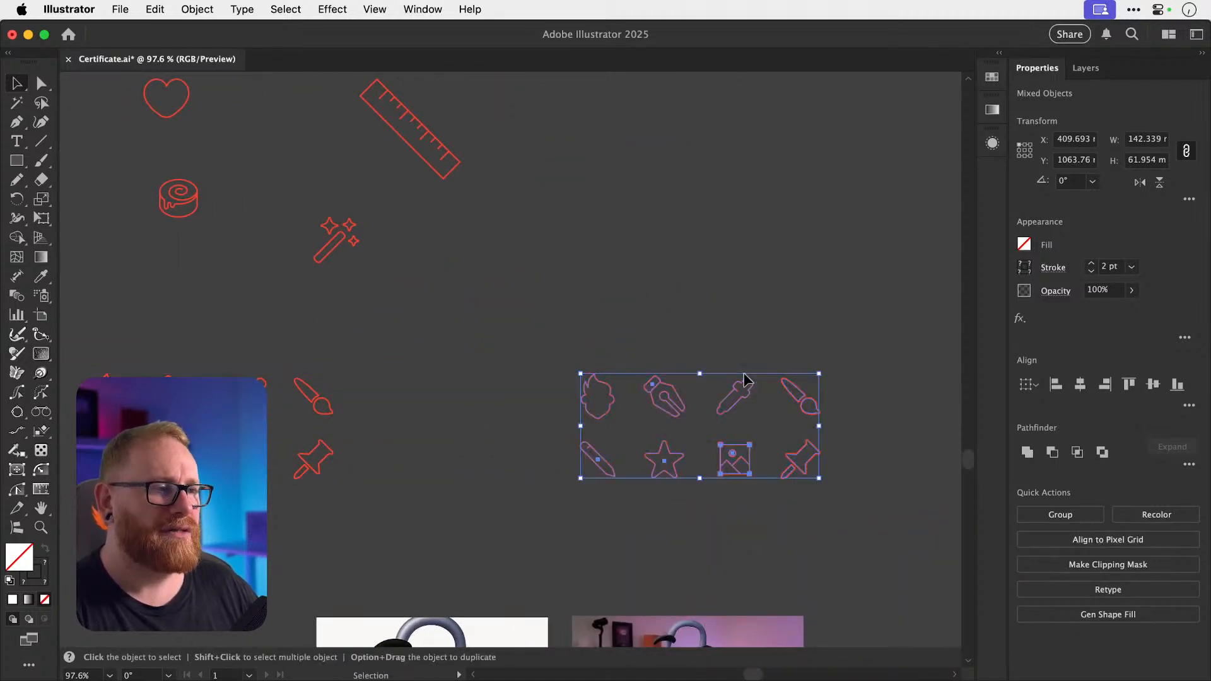
click(197, 9)
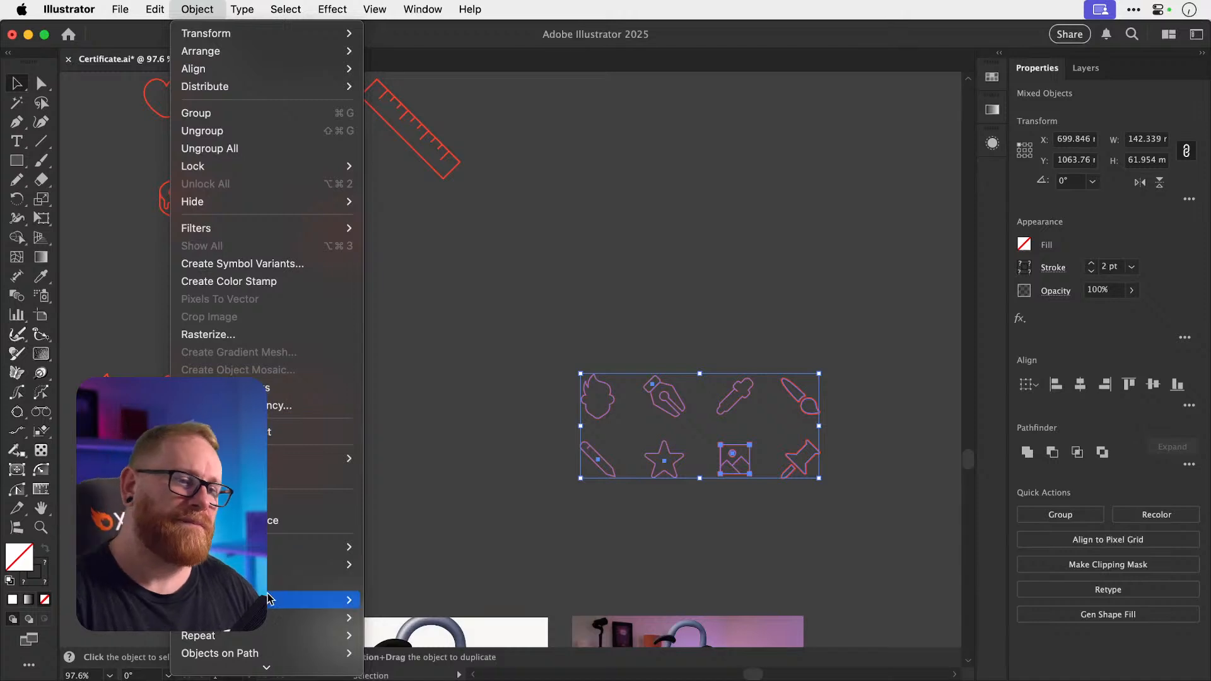
mouse_move(285, 9)
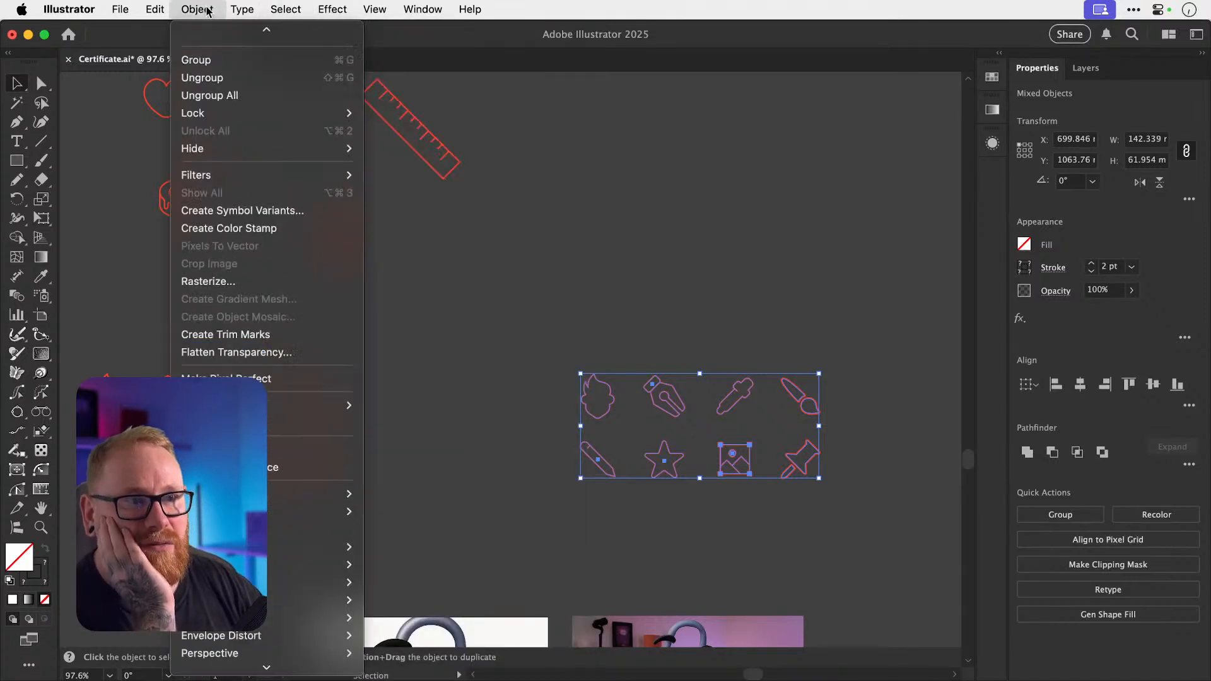
mouse_move(315, 529)
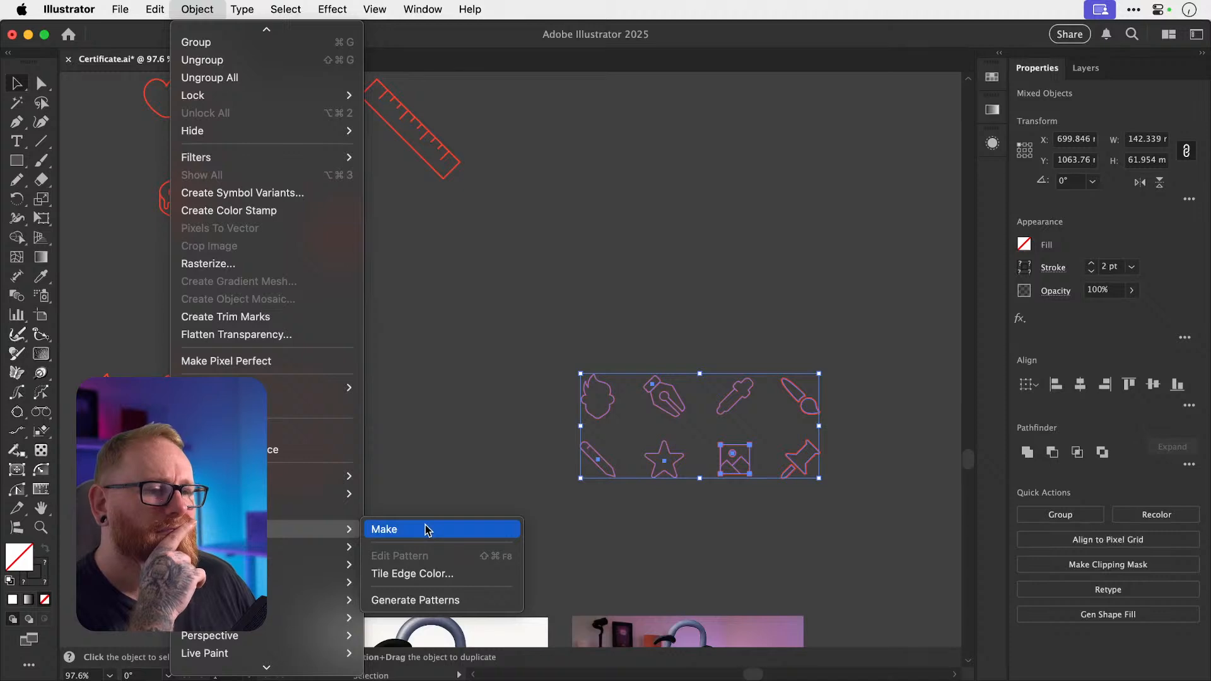
mouse_move(347, 565)
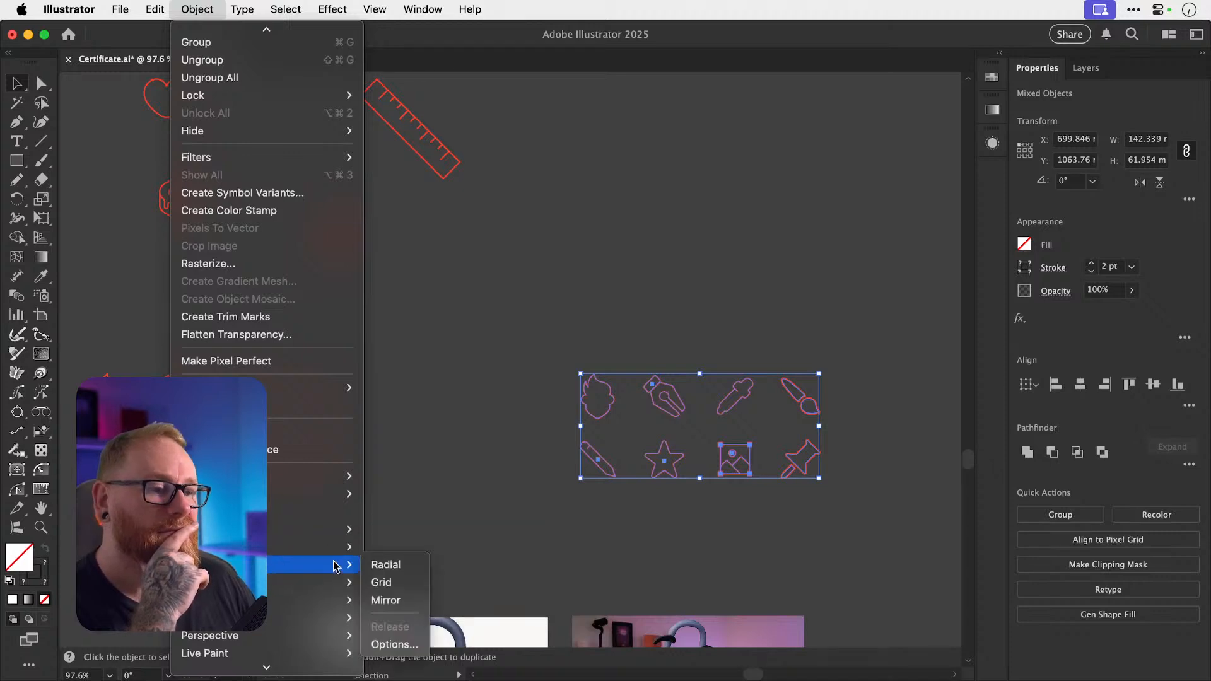
click(411, 583)
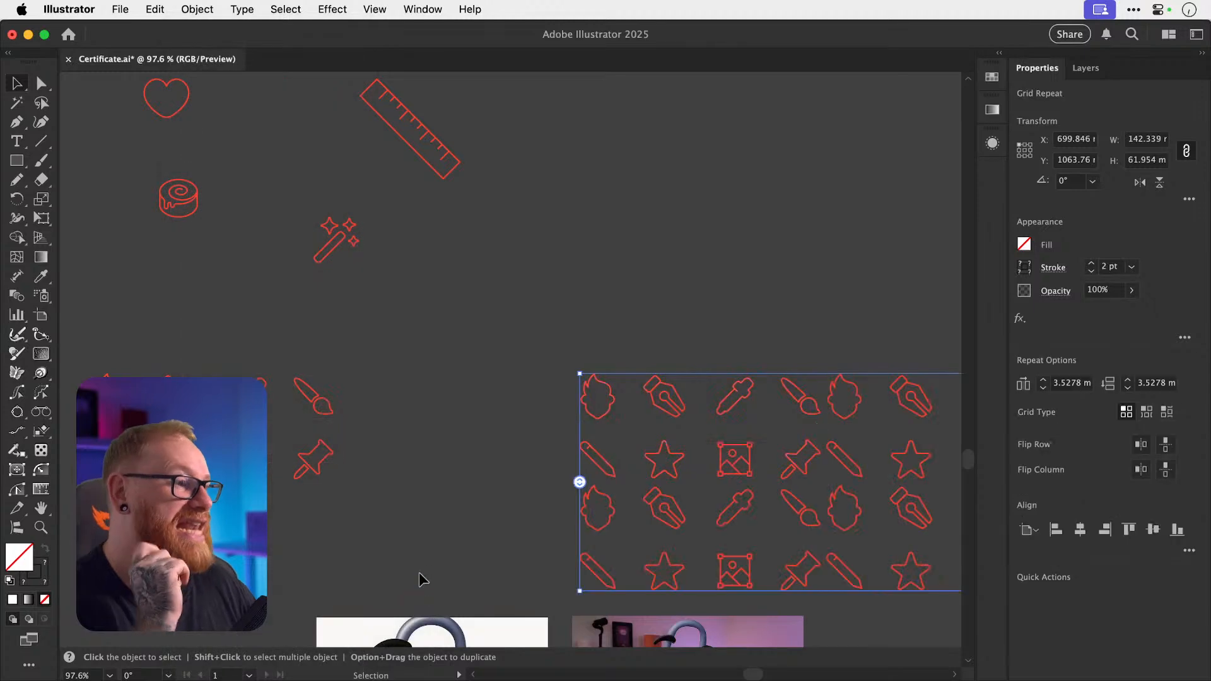
Try the Brick by Row and Brick by Column grid types and row mirroring, then return to plain Grid.
scroll(567, 356, right, 5)
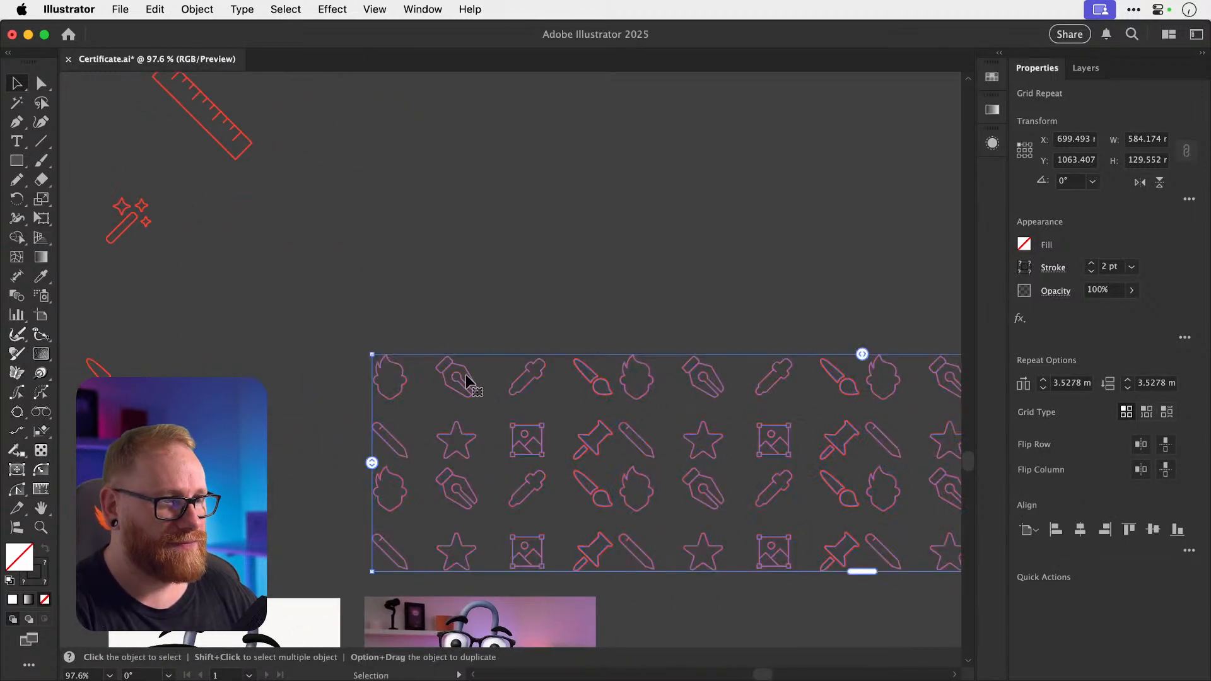
scroll(467, 382, down, 5)
scroll(459, 311, right, 5)
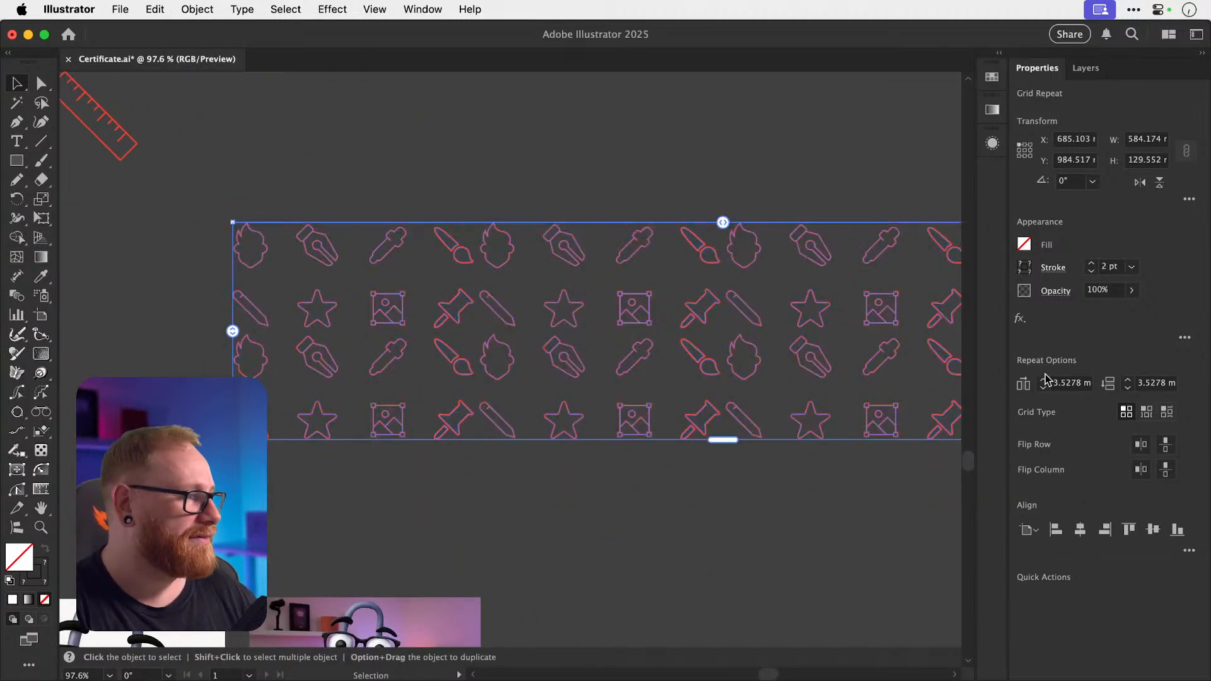
click(1148, 413)
click(1166, 413)
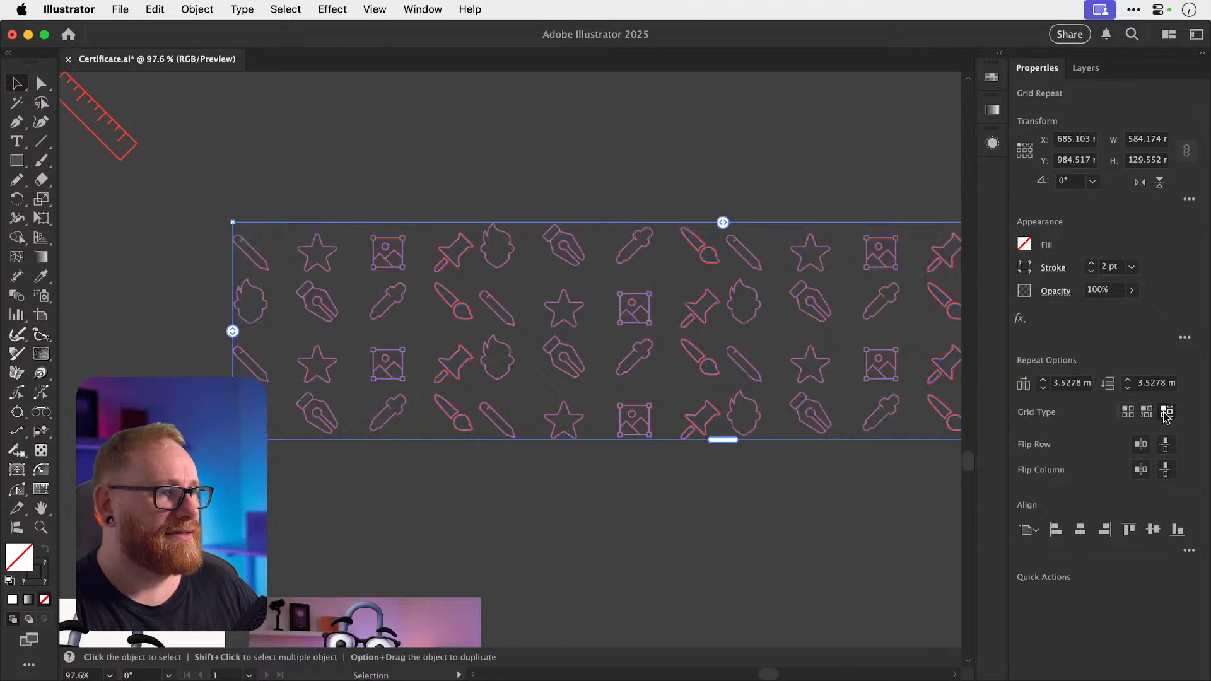
click(1141, 445)
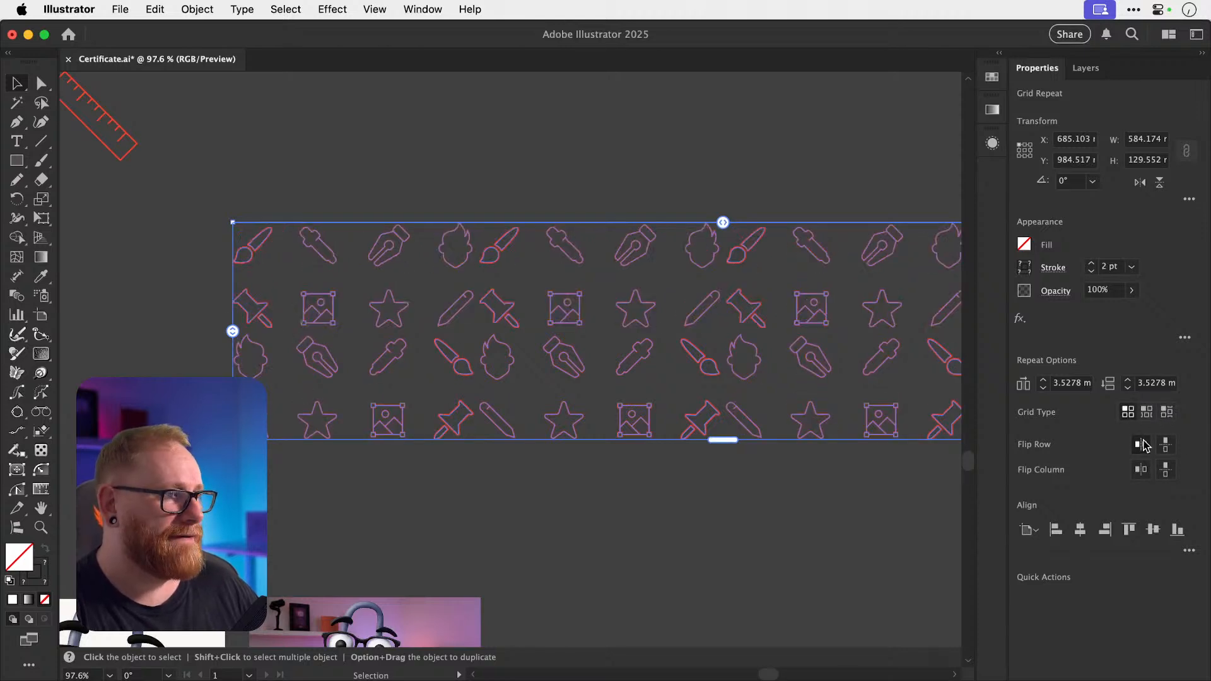
click(1141, 444)
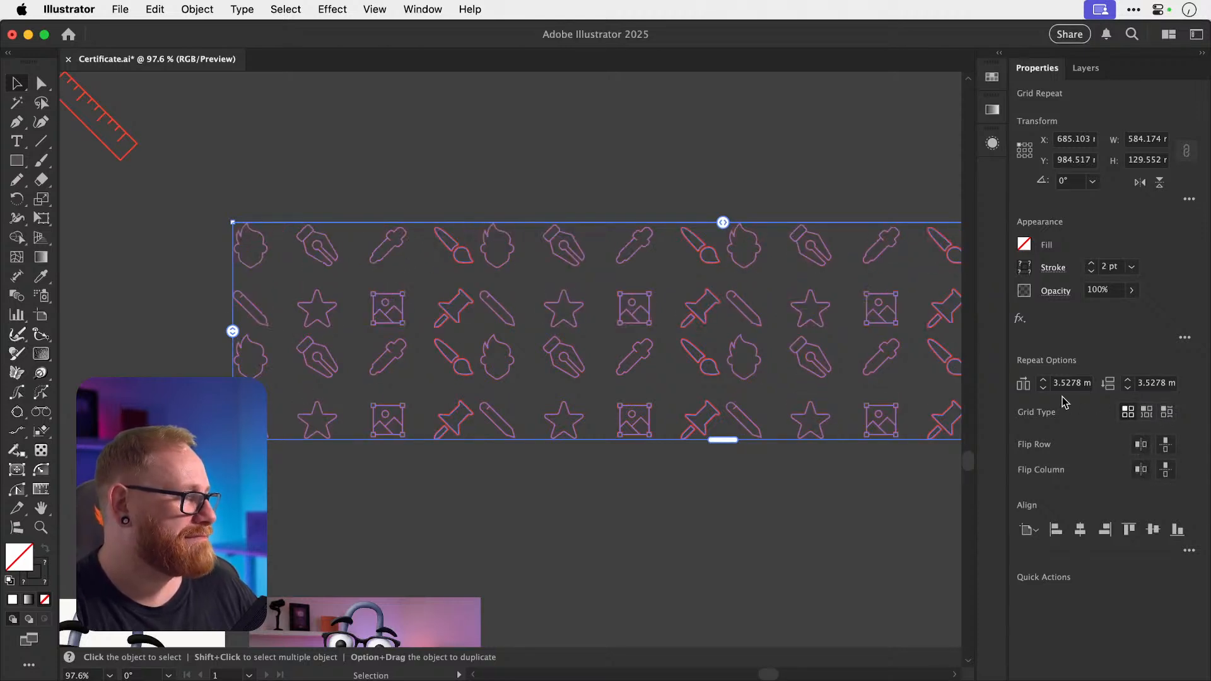
click(1167, 413)
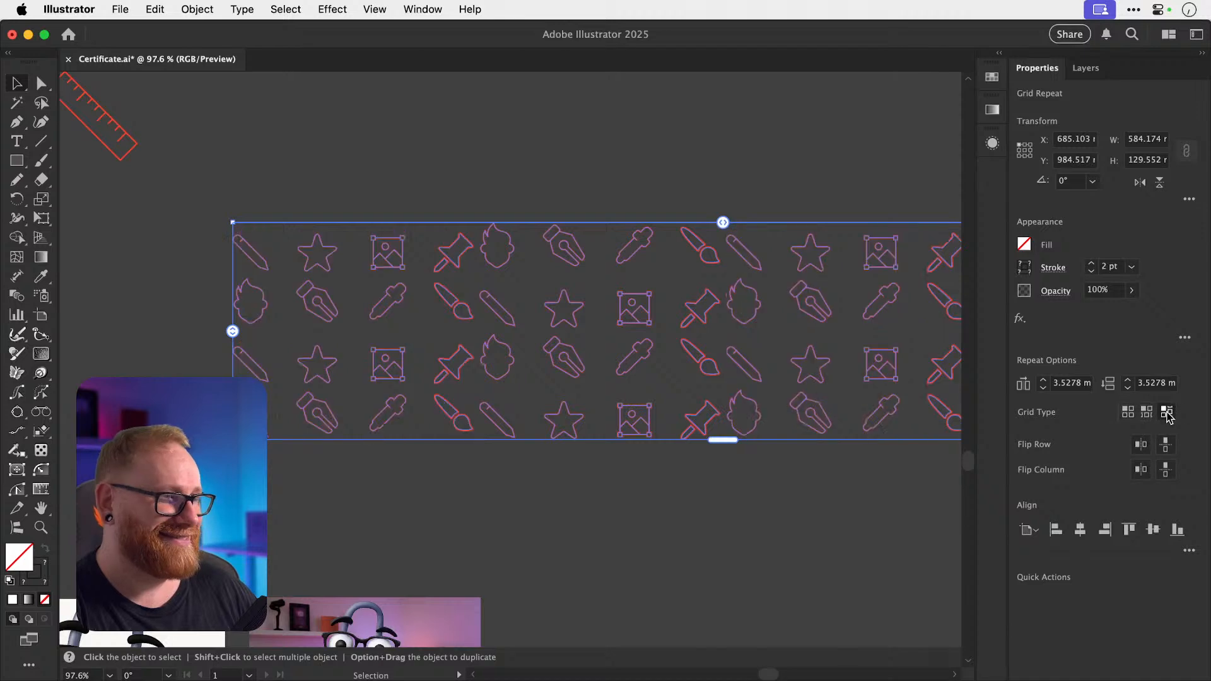
click(1146, 413)
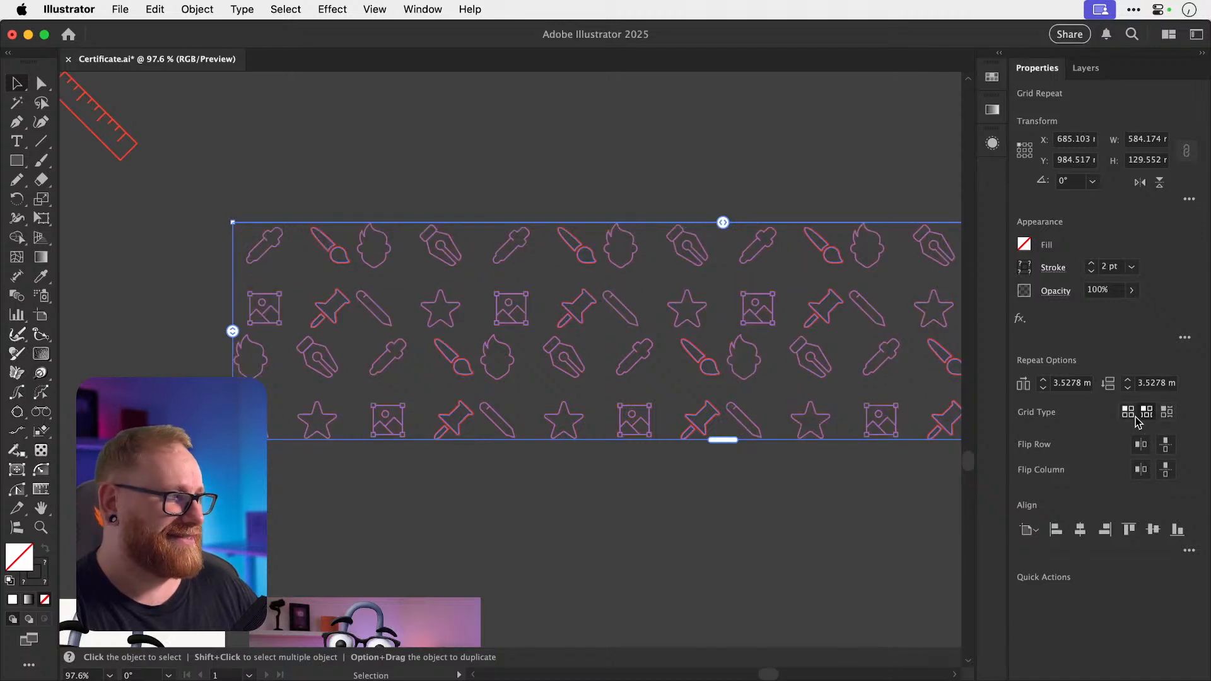
click(1129, 413)
Test the row and column flip options, ending with alternate columns flipped vertically and rows mirrored horizontally.
click(1164, 445)
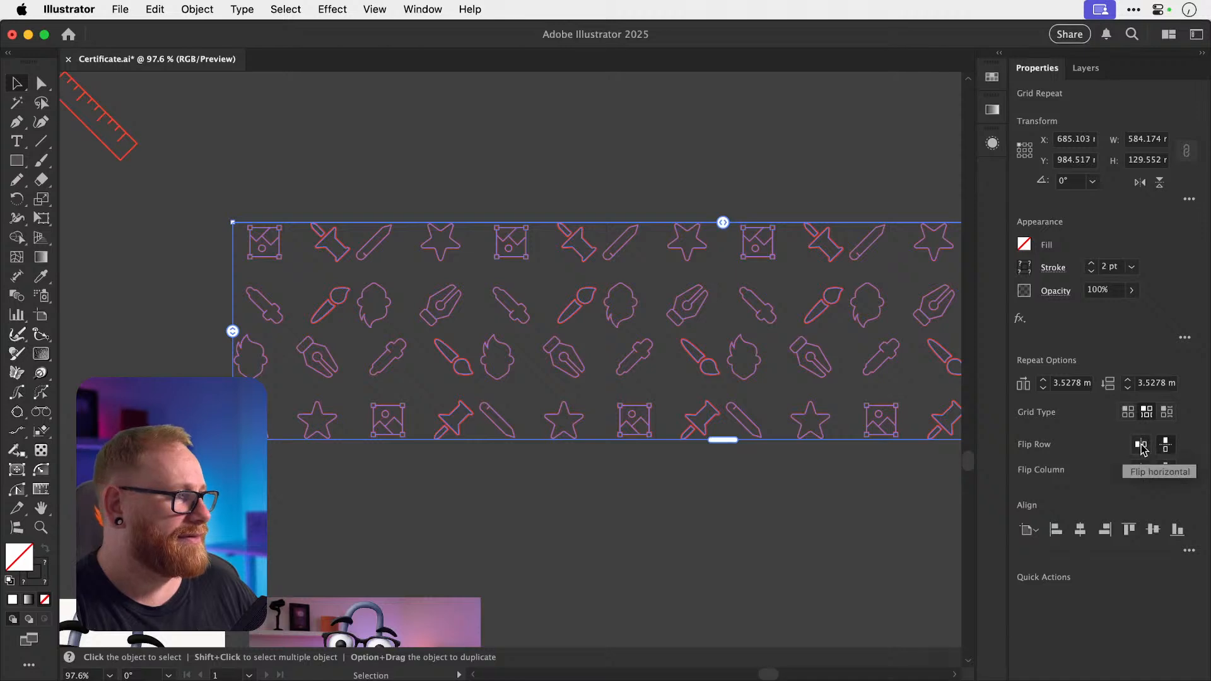
click(1141, 448)
click(1165, 448)
click(1141, 449)
click(1141, 469)
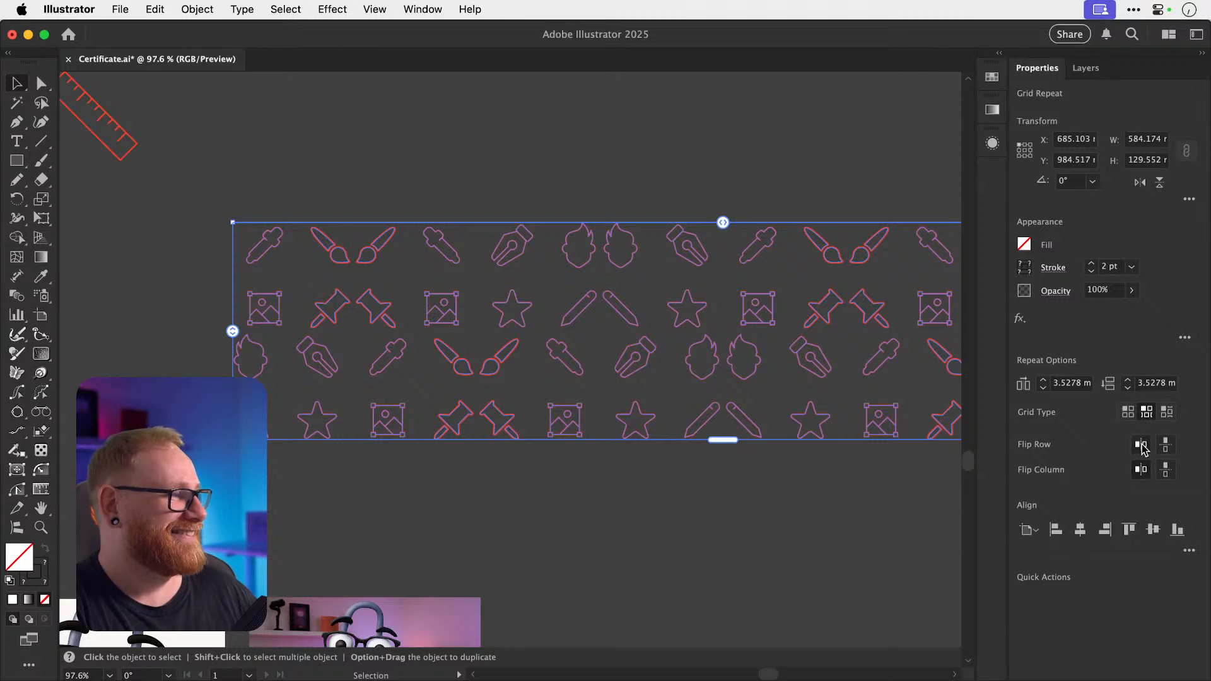
click(1142, 446)
click(1142, 445)
click(1140, 471)
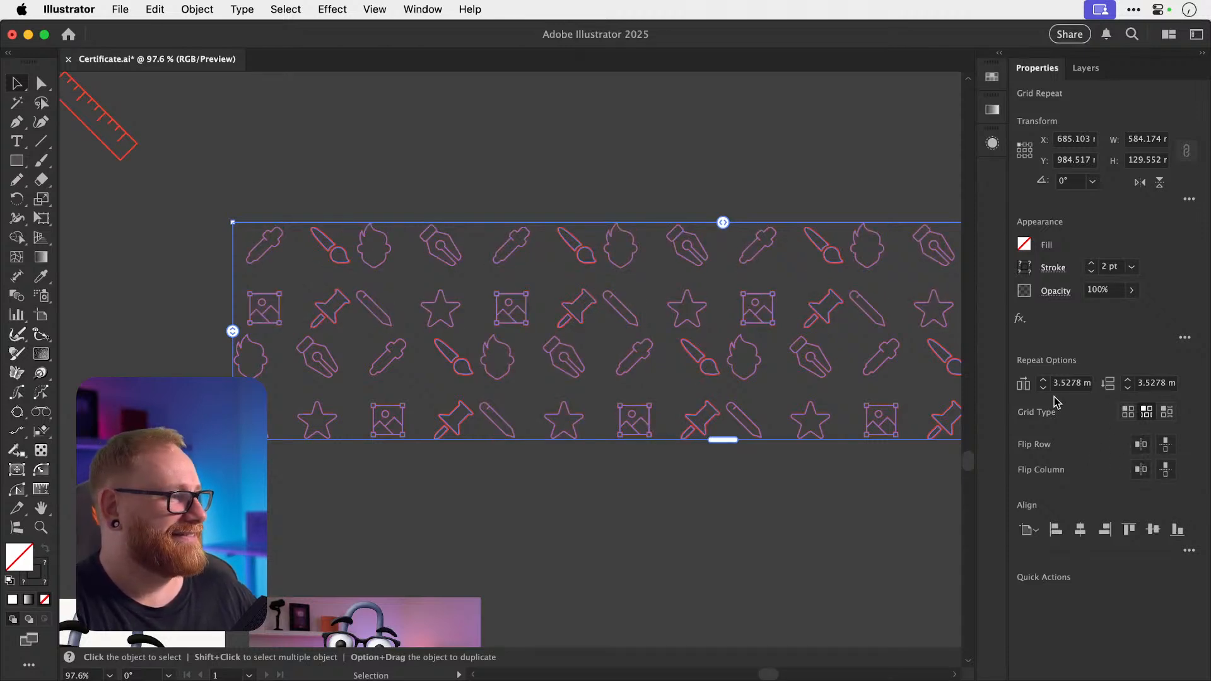
click(1165, 470)
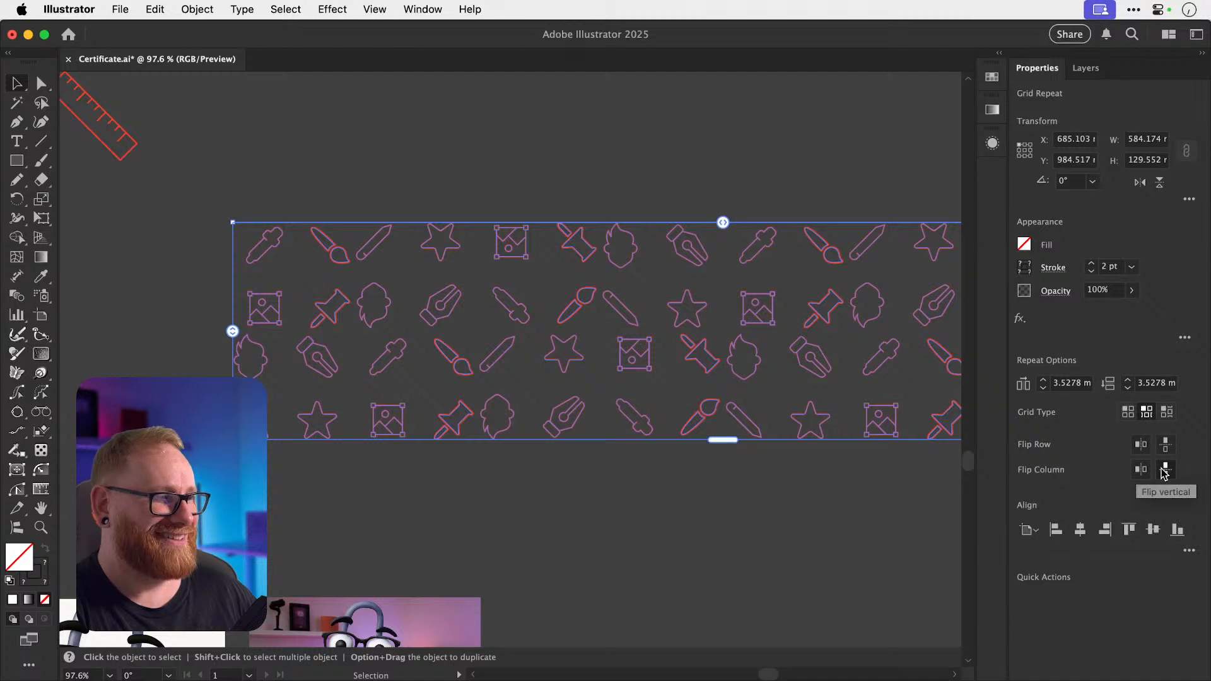
click(1164, 445)
click(1164, 445)
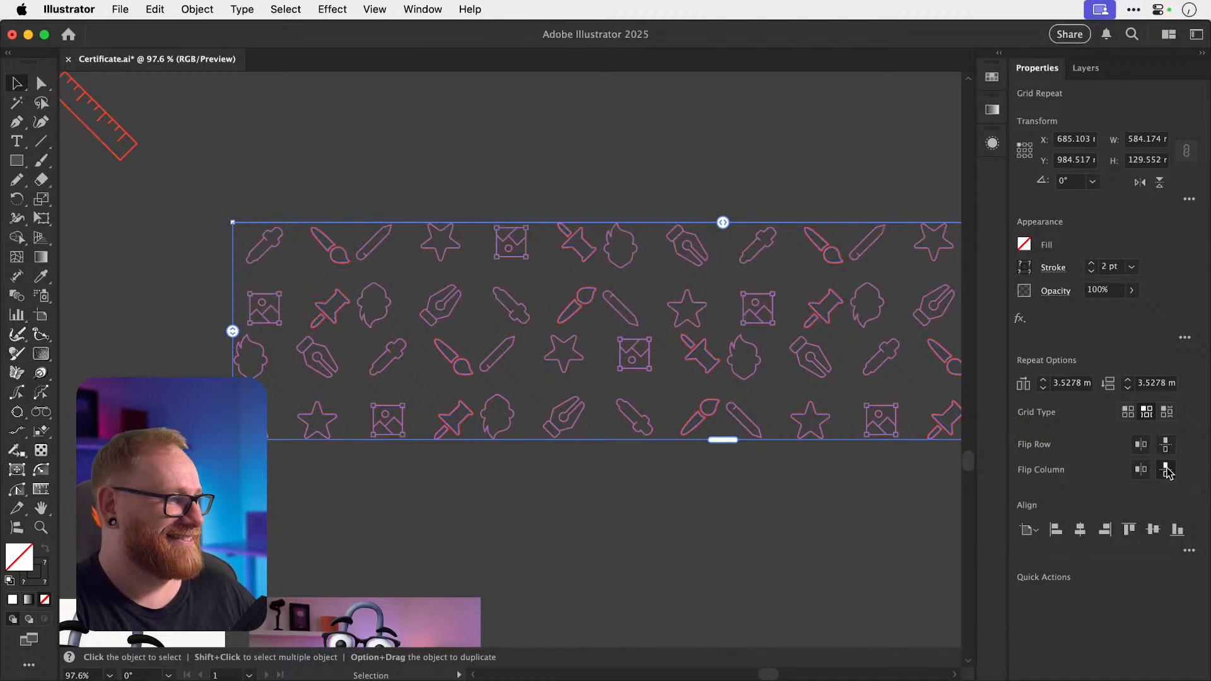
click(1142, 446)
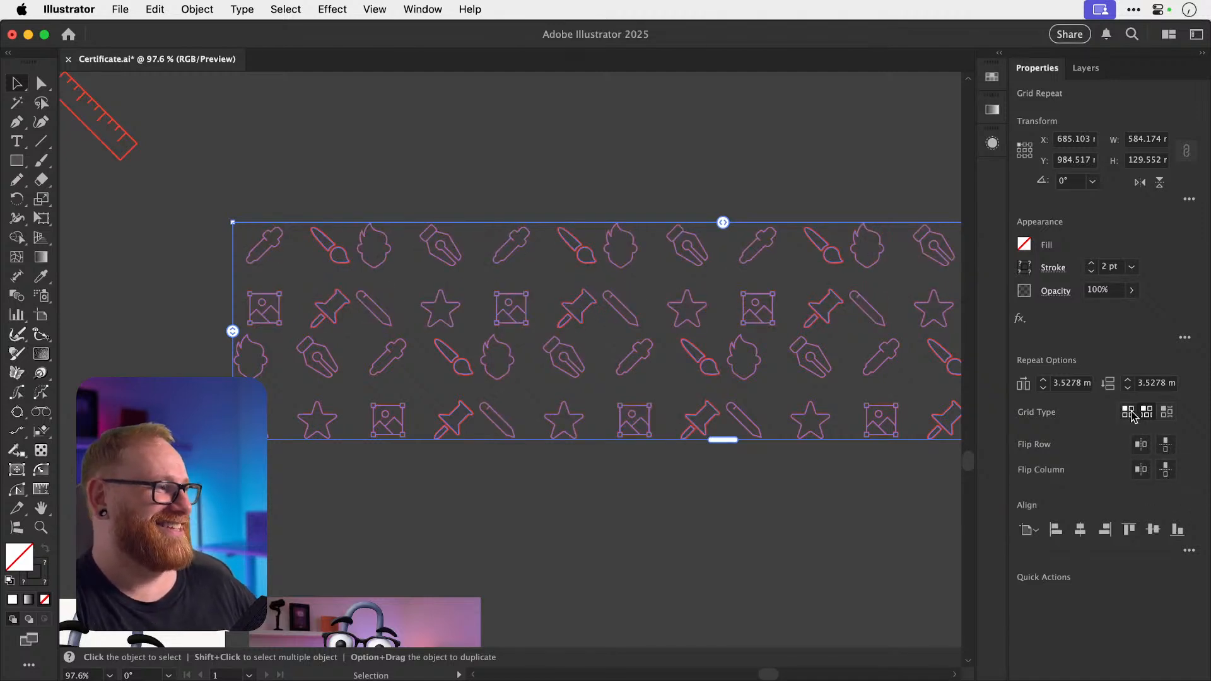
Set the grid type to Brick by Column and widen the horizontal icon spacing.
click(1167, 412)
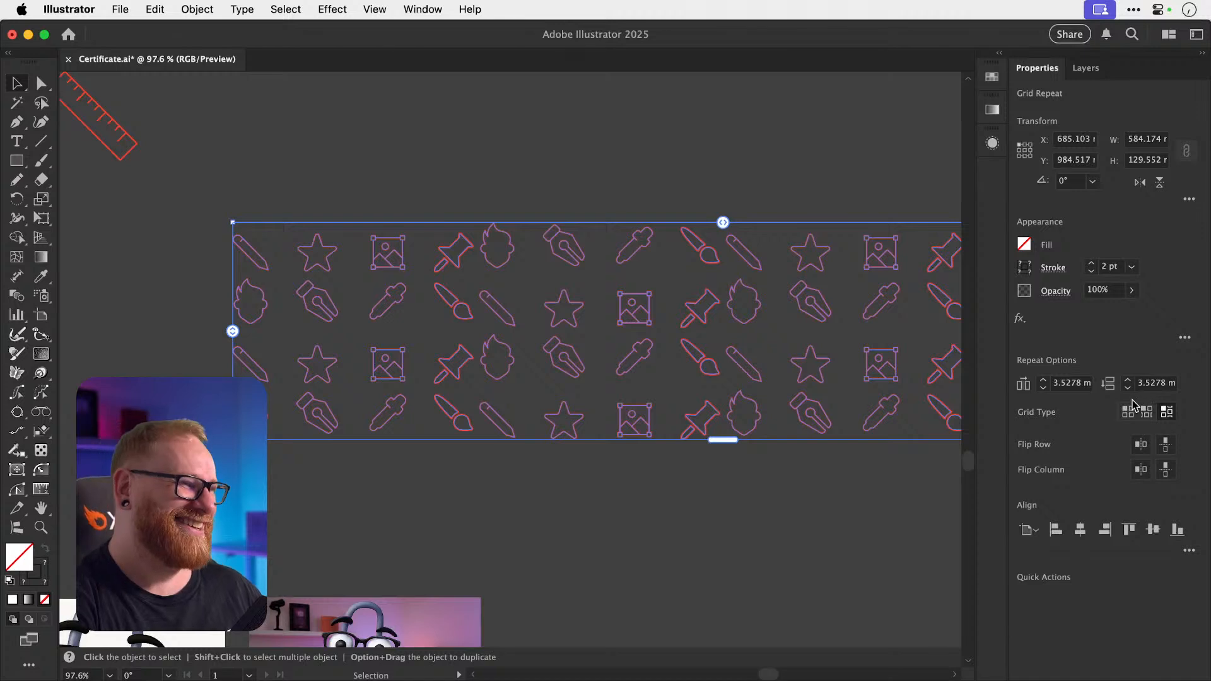
click(1164, 415)
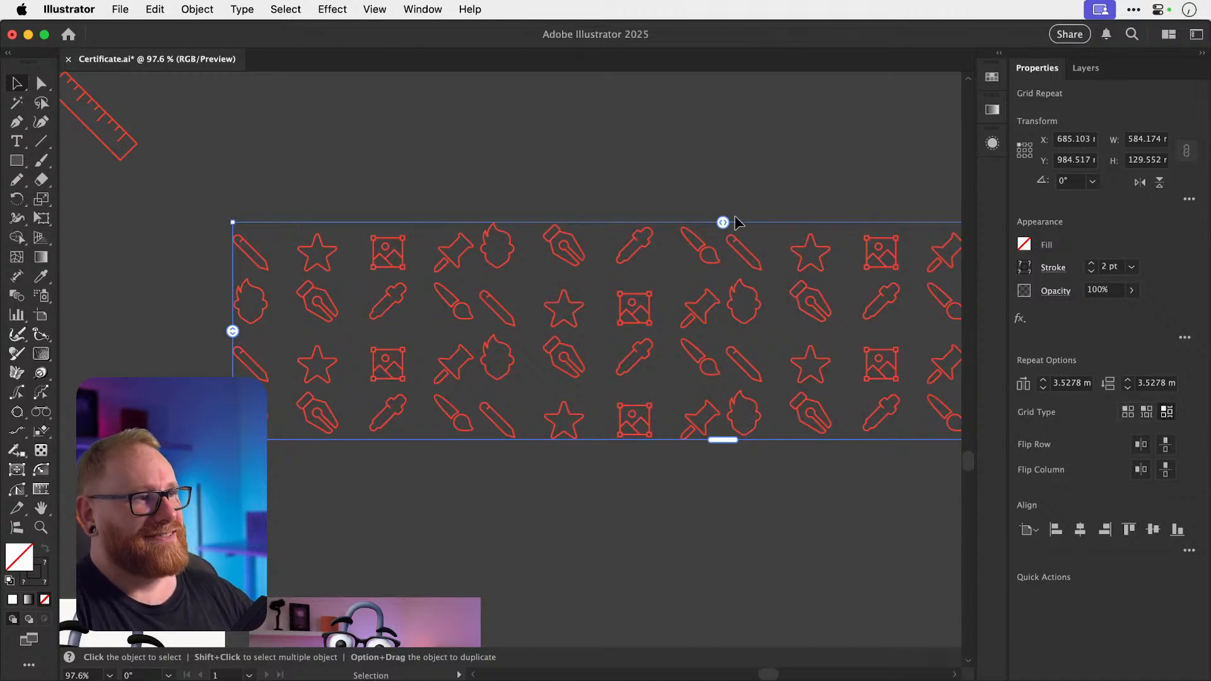
drag(723, 222, 741, 222)
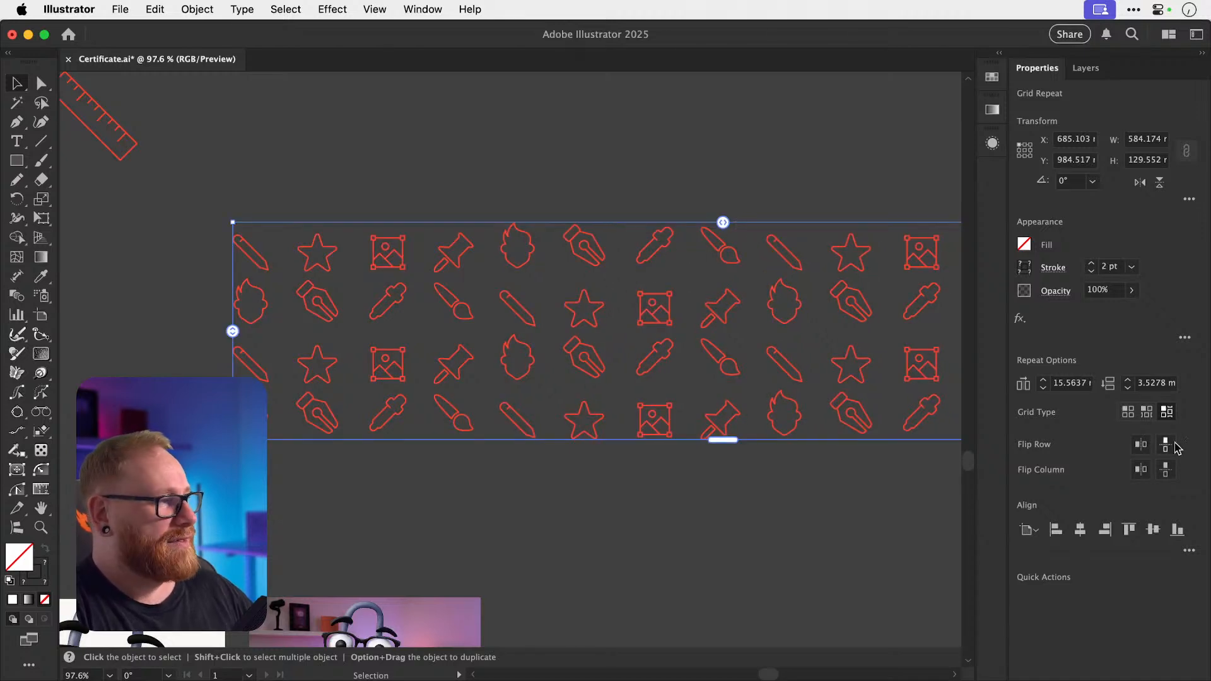
Switch the grid repeat to Brick by Row and widen vertical spacing to 10.9186 mm.
click(1146, 413)
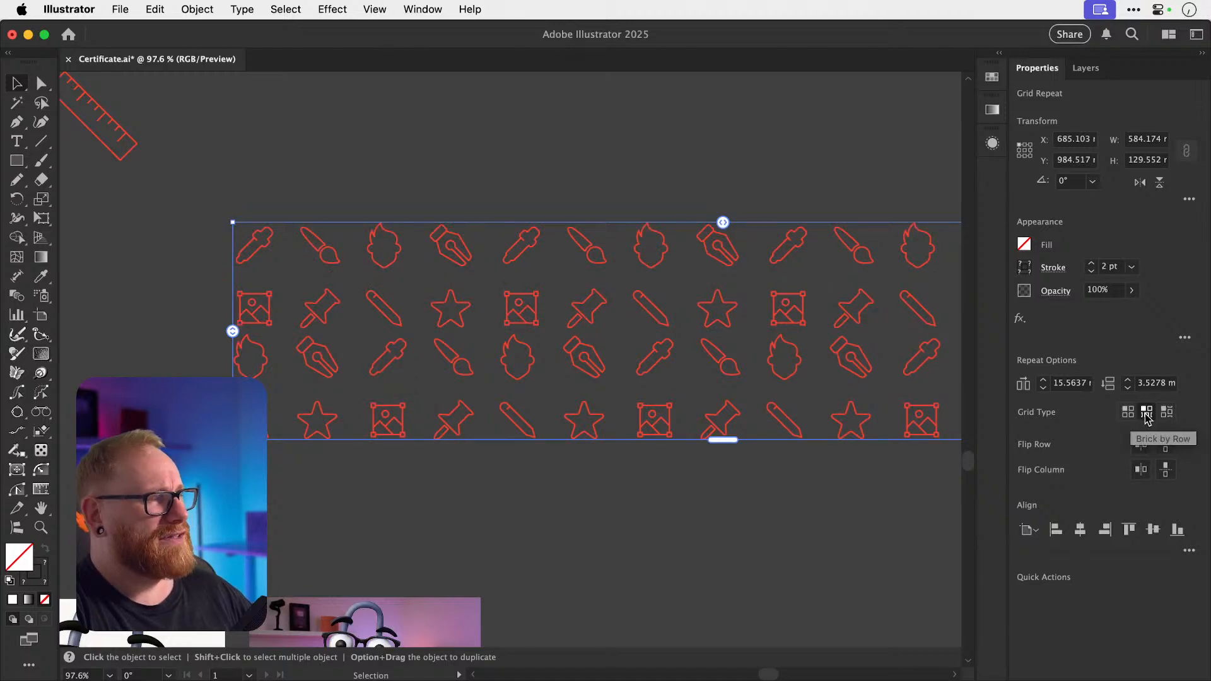
drag(233, 331, 241, 351)
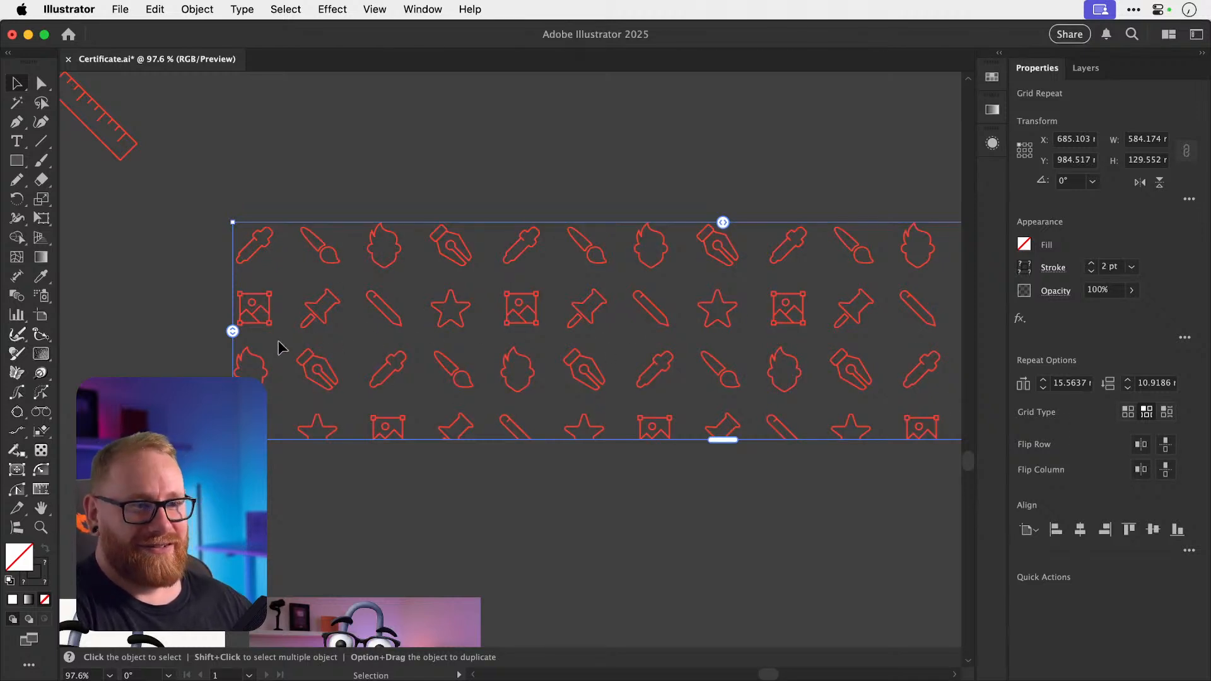
In the repeat's source icons, shift the left column and the pen nib/star column right to even the spacing.
double_click(258, 358)
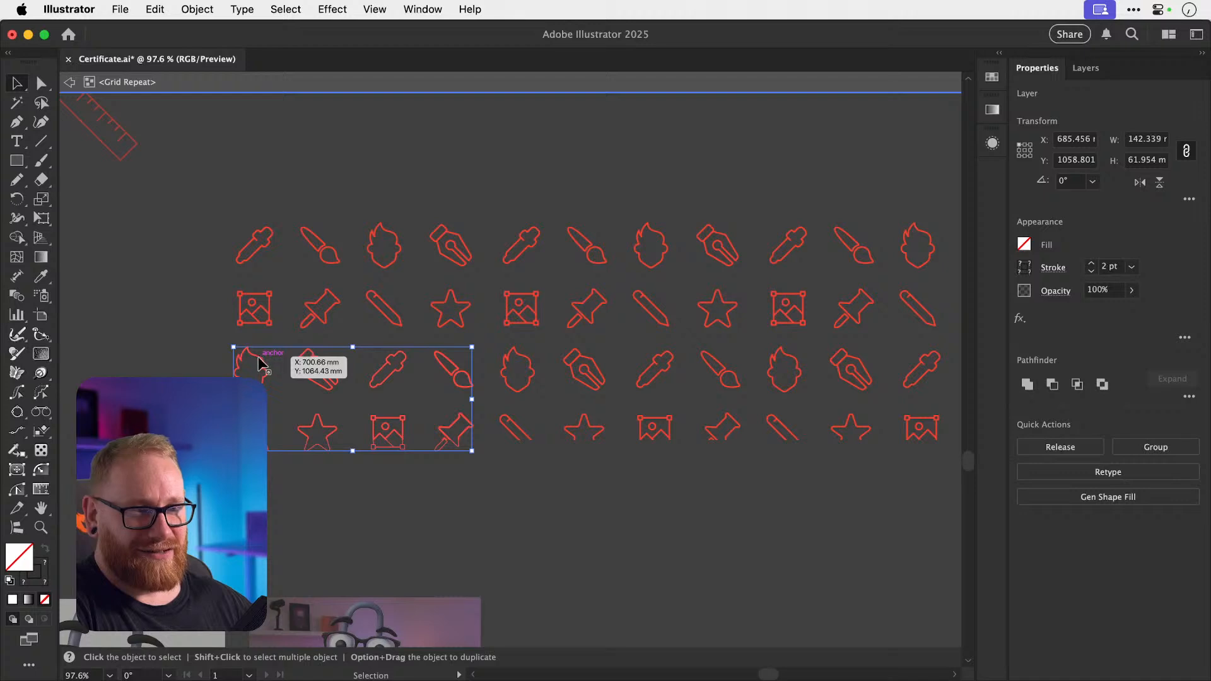
double_click(258, 358)
drag(217, 357, 247, 386)
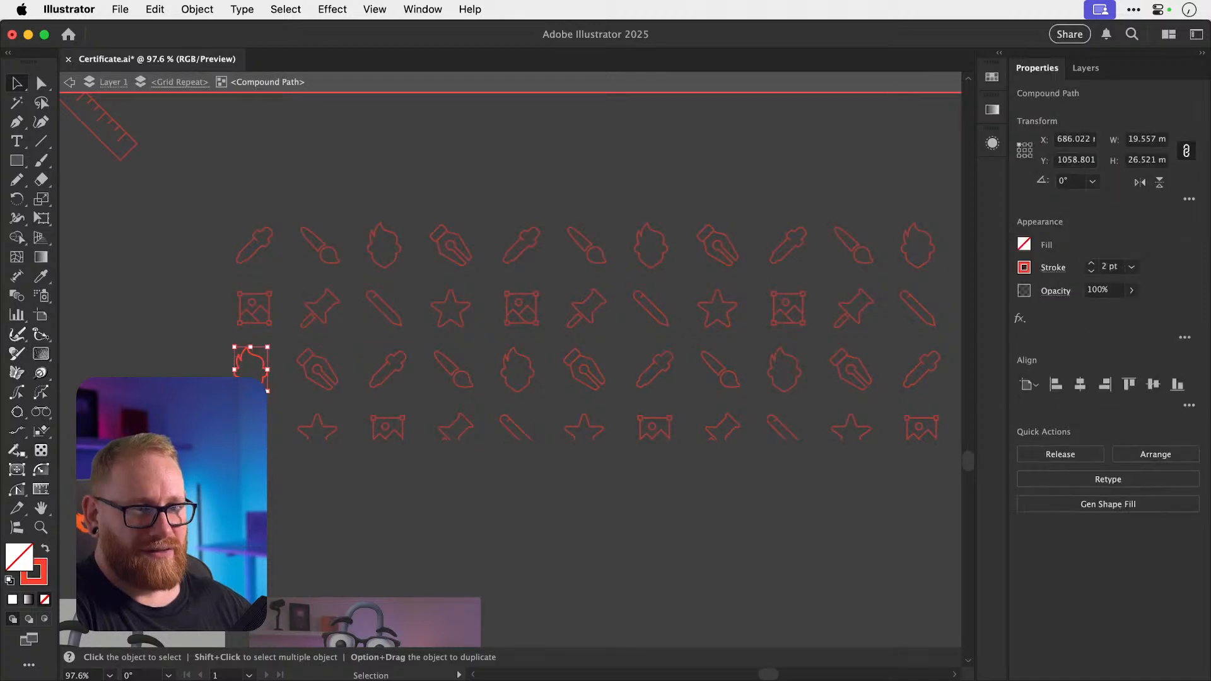
key(Escape)
double_click(238, 378)
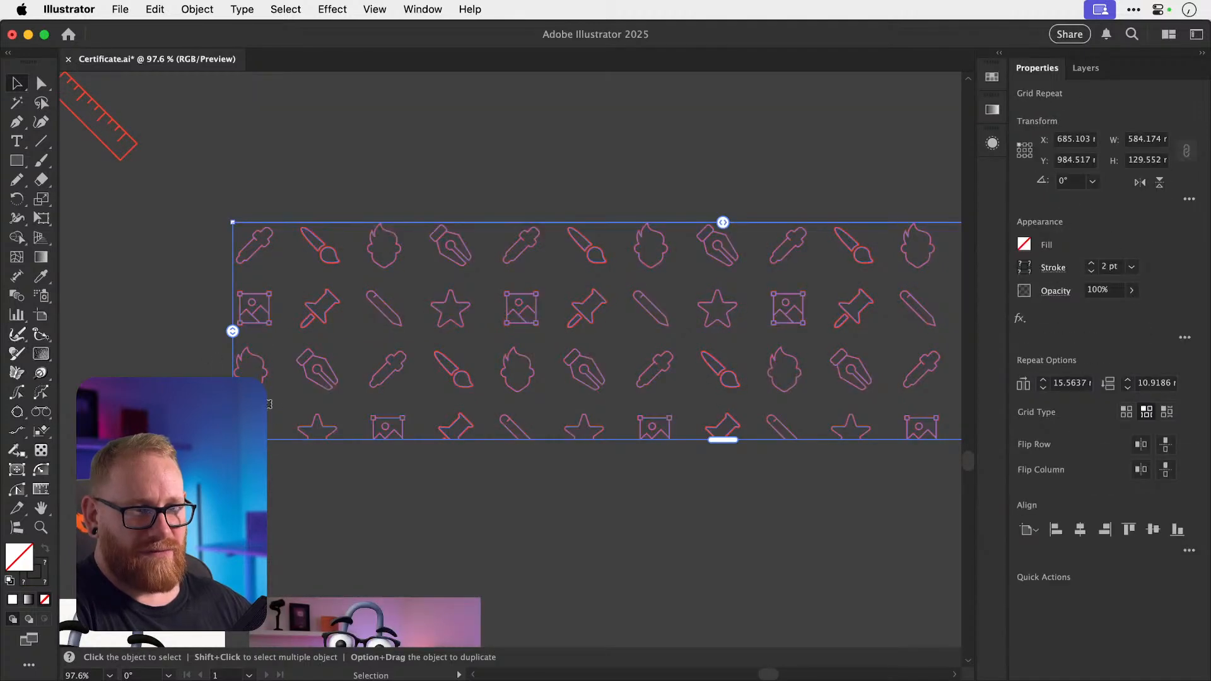
drag(219, 359, 249, 432)
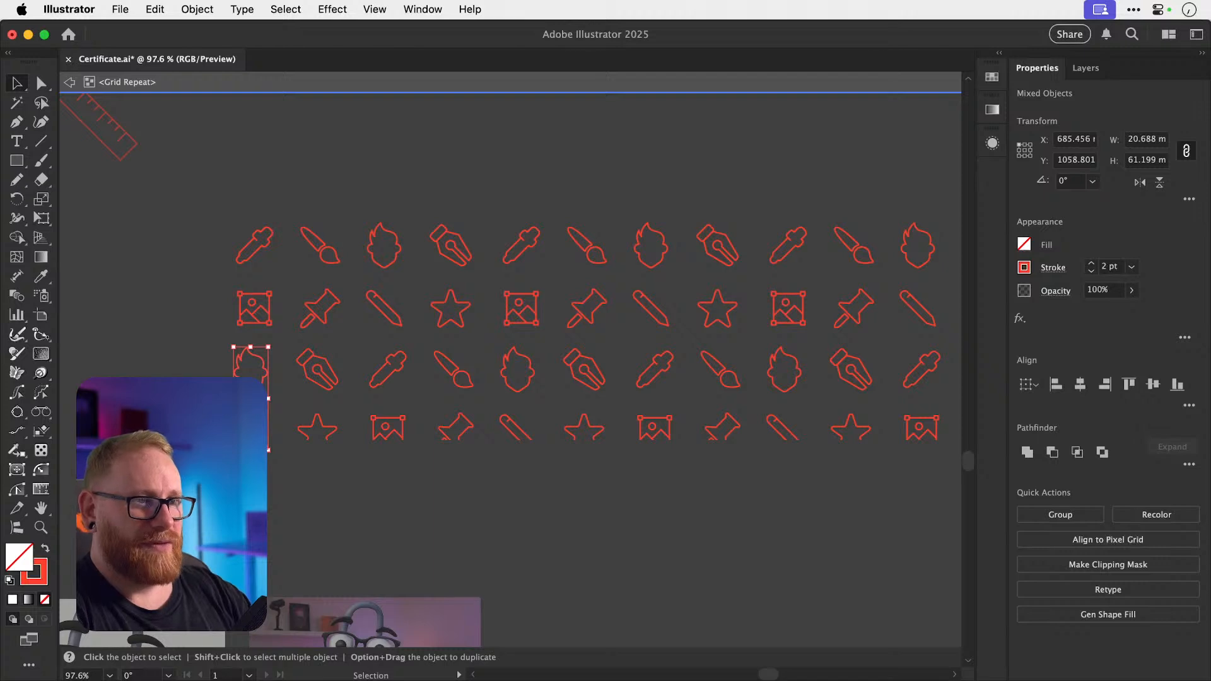
key(Right)
key(Right)
key(Right)
key(Right)
key(shift+Right)
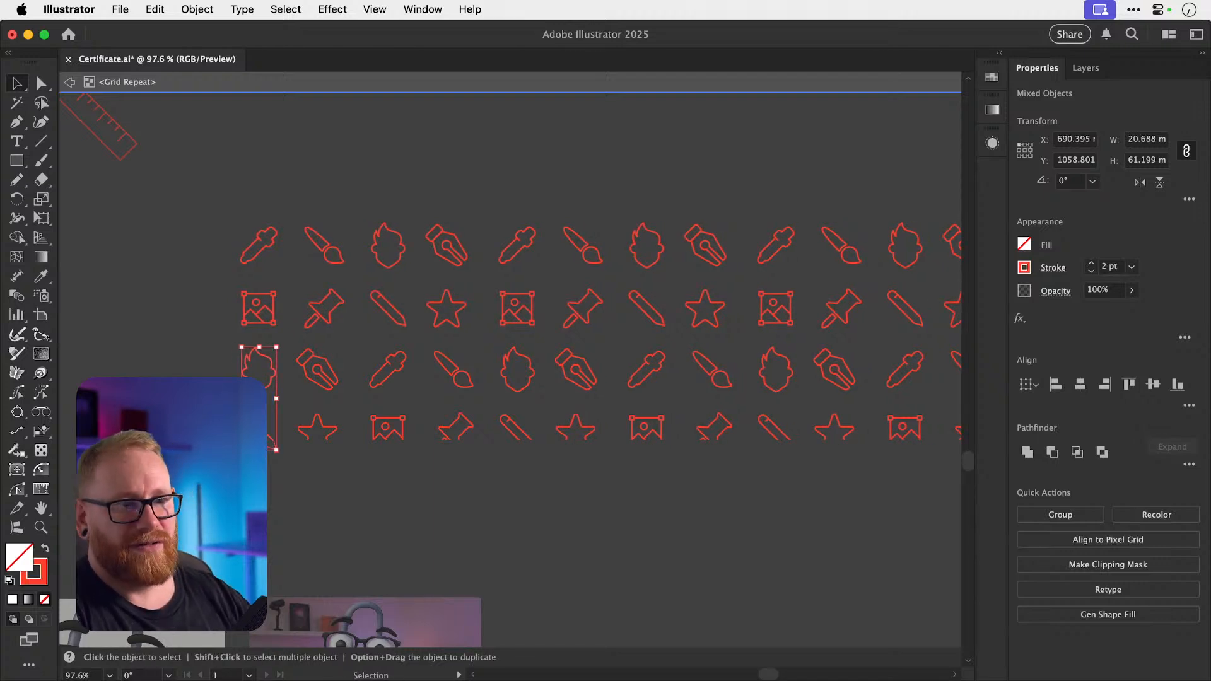
drag(292, 342, 336, 449)
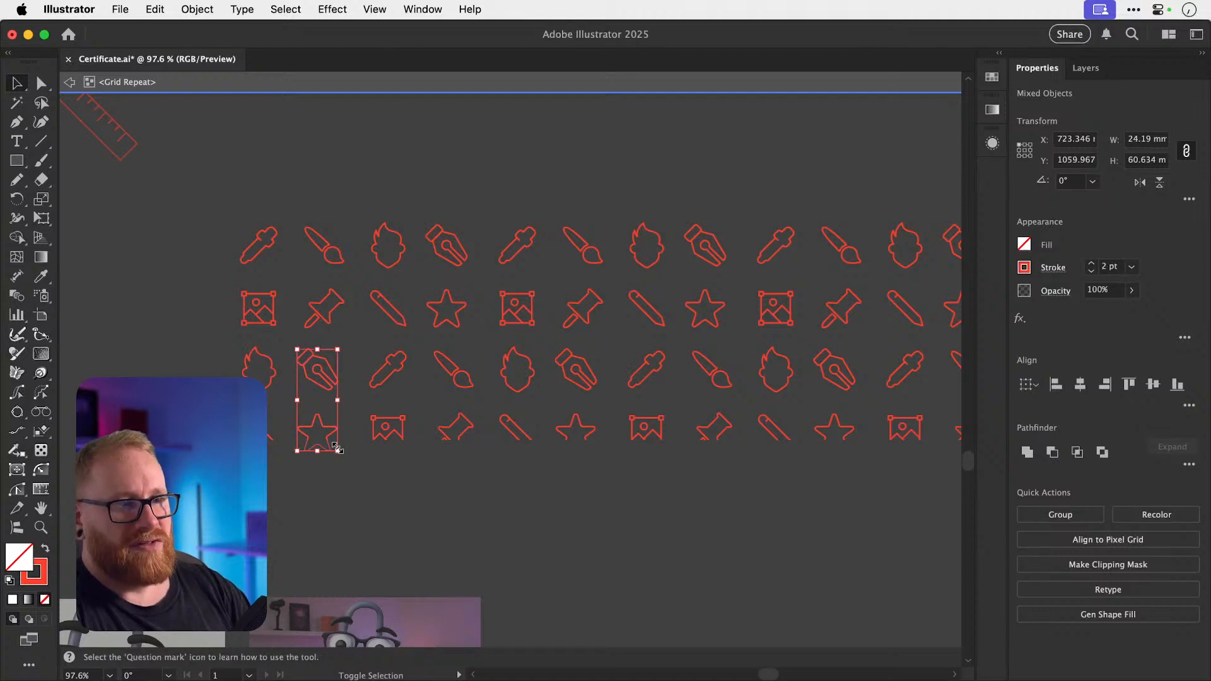
key(shift+Right)
key(Left)
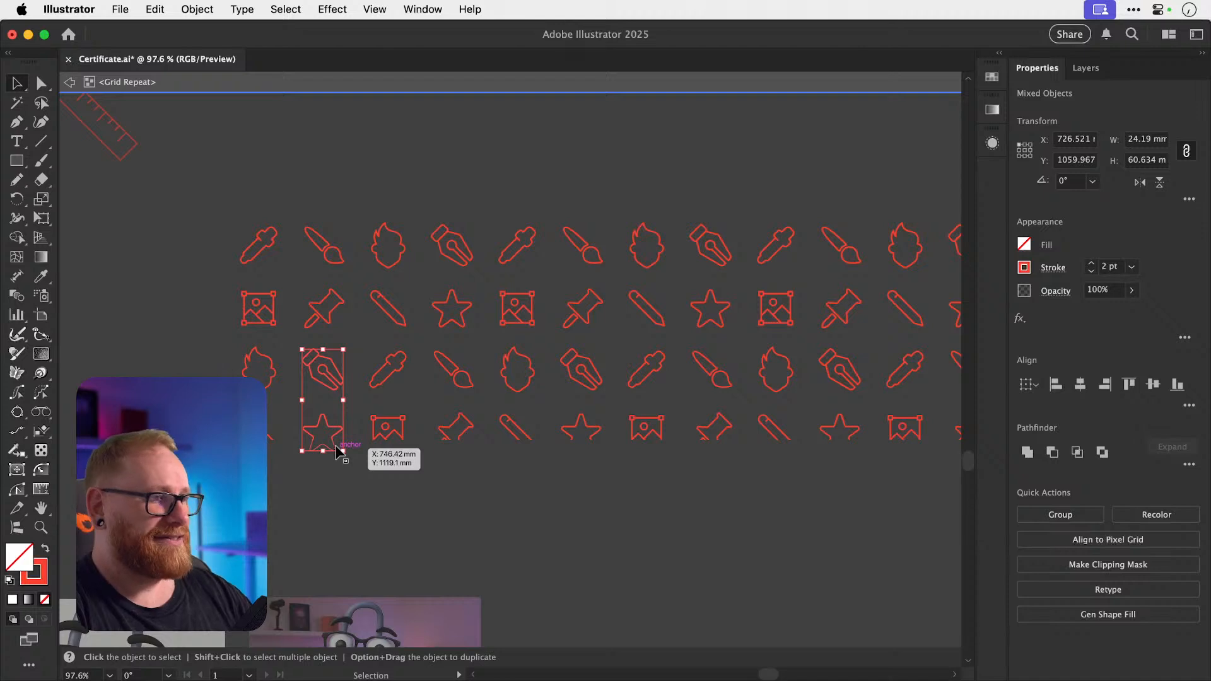
double_click(568, 193)
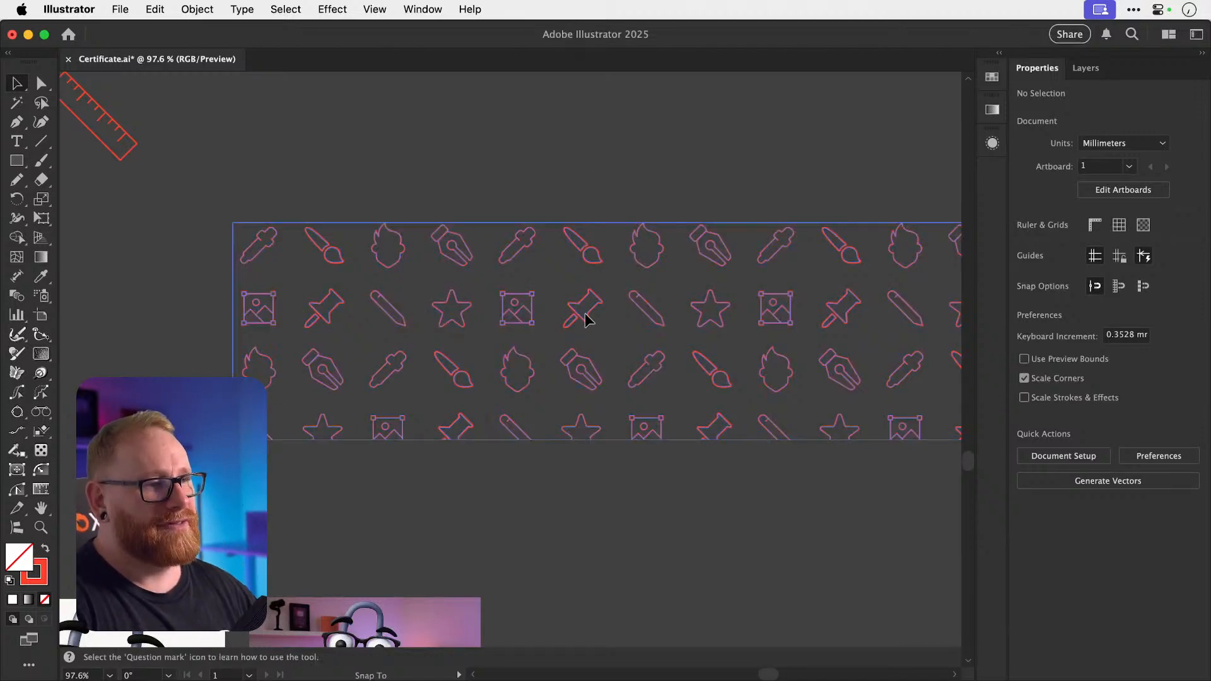
Move the icon pattern up and enlarge it to roughly 584 × 439 mm.
drag(583, 314, 591, 233)
key(super+minus)
key(super+minus)
key(super+minus)
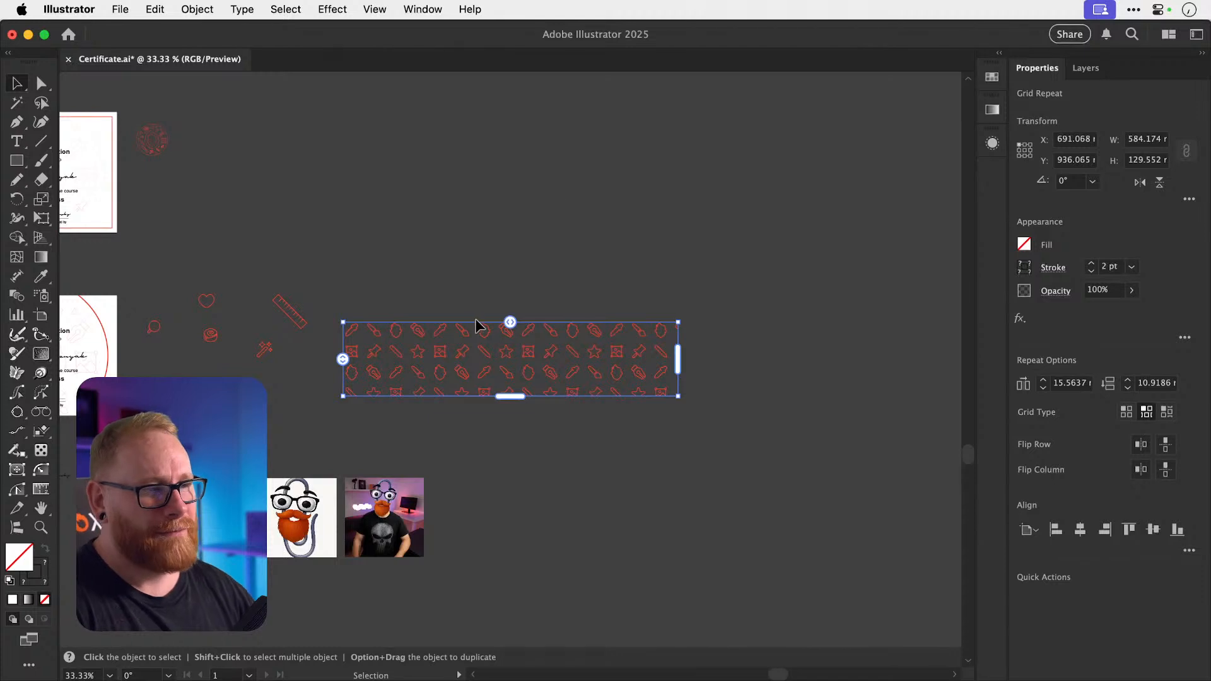
drag(524, 354, 600, 477)
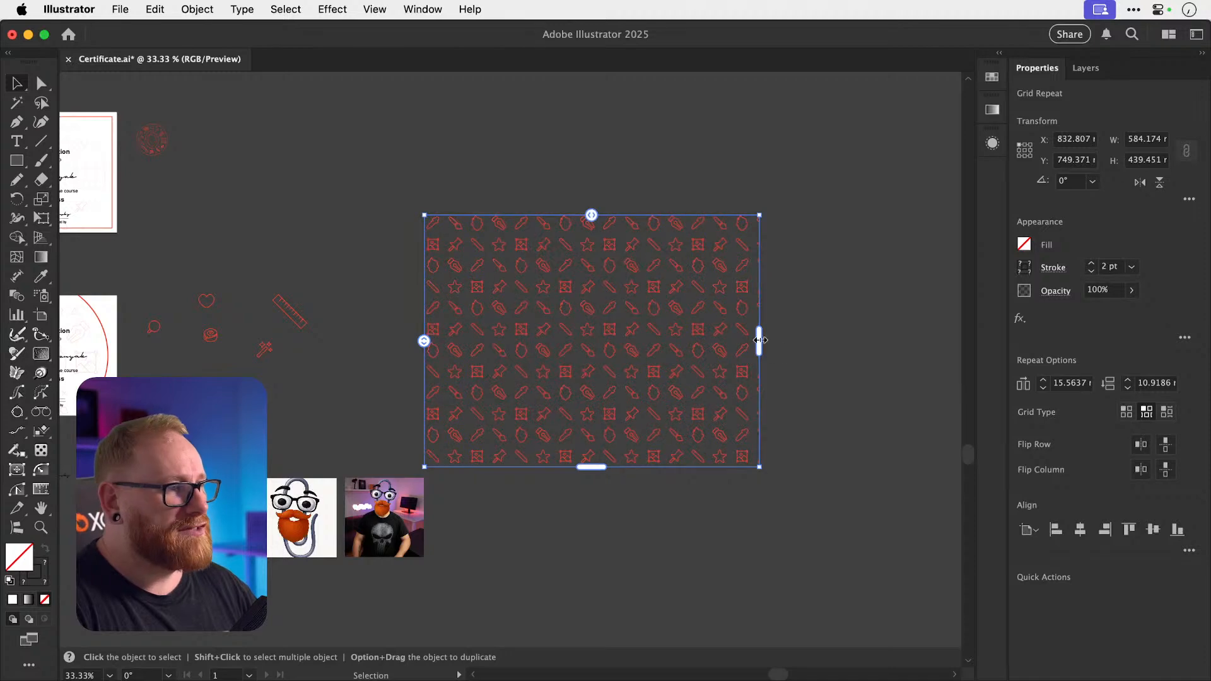
drag(758, 340, 755, 340)
click(789, 336)
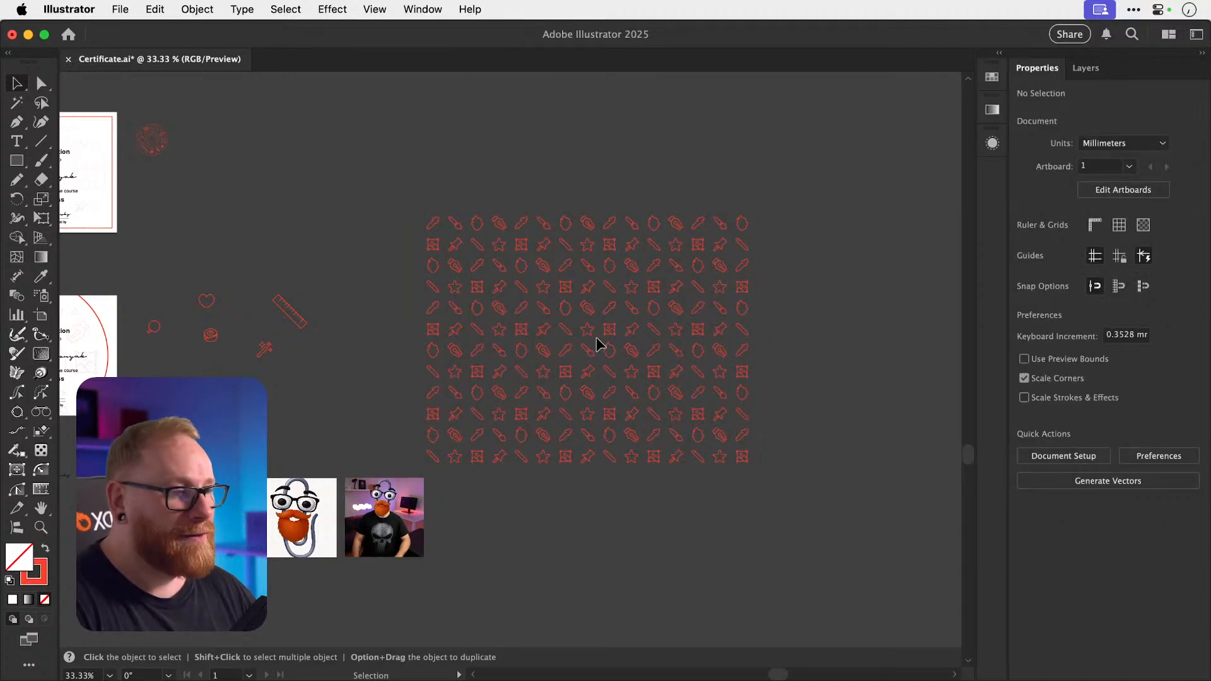
key(space)
drag(560, 349, 680, 270)
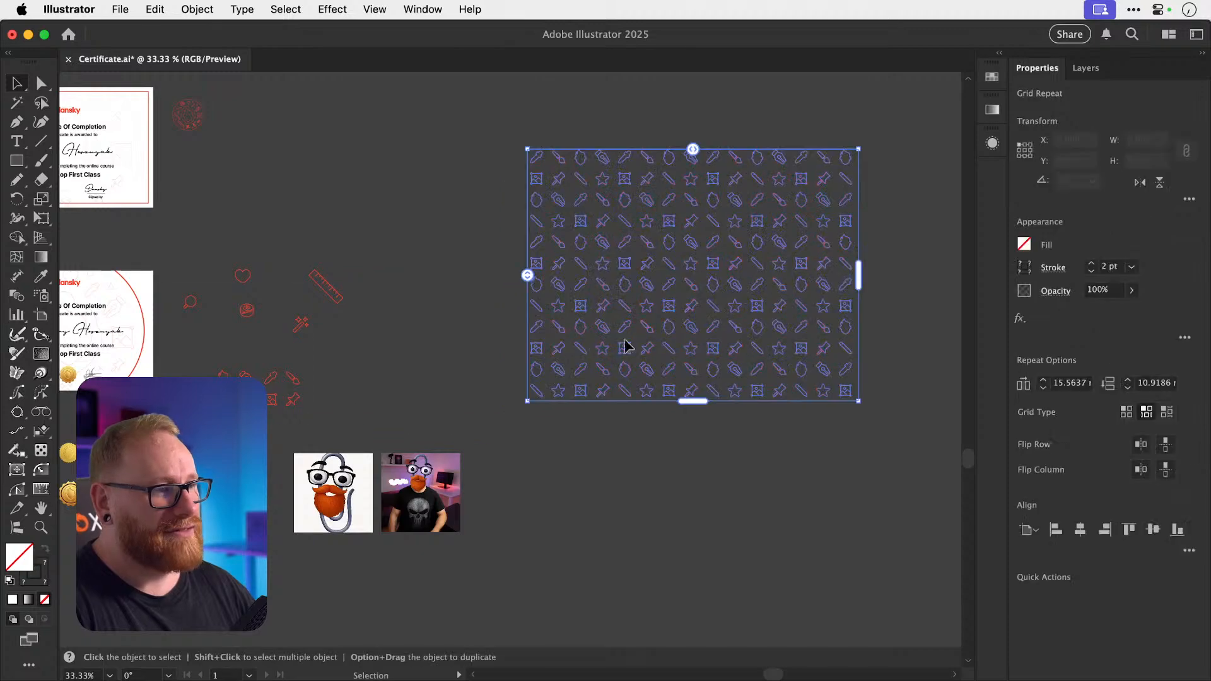
click(527, 439)
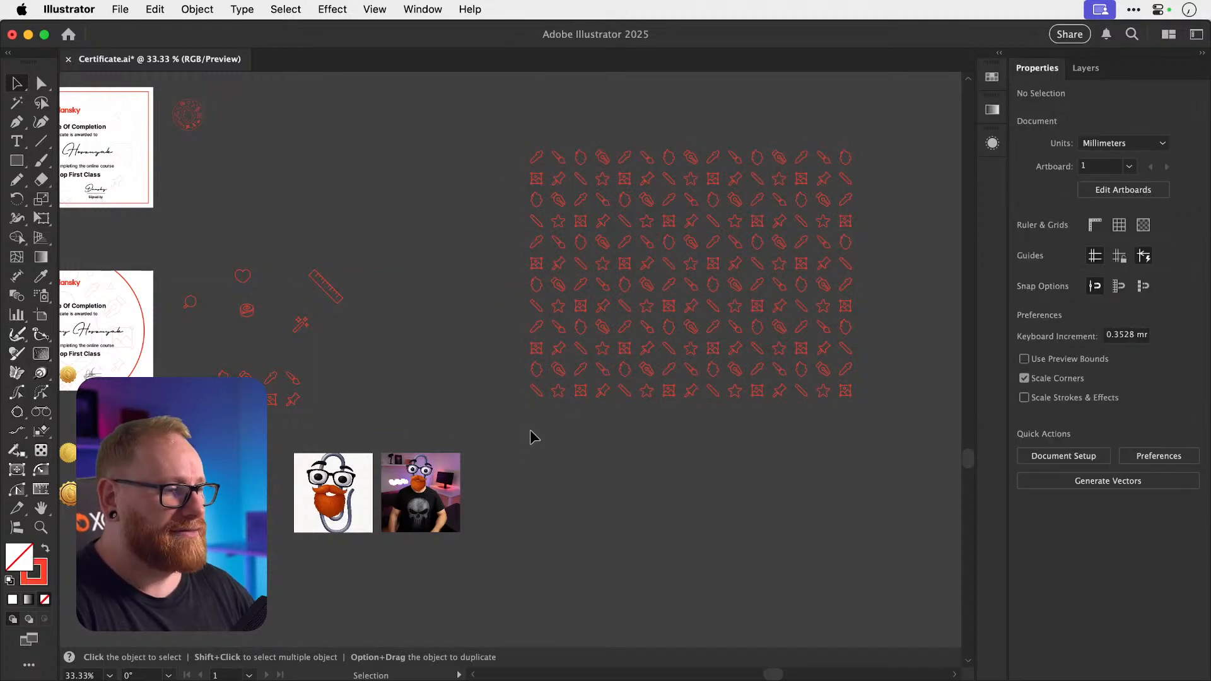
key(space)
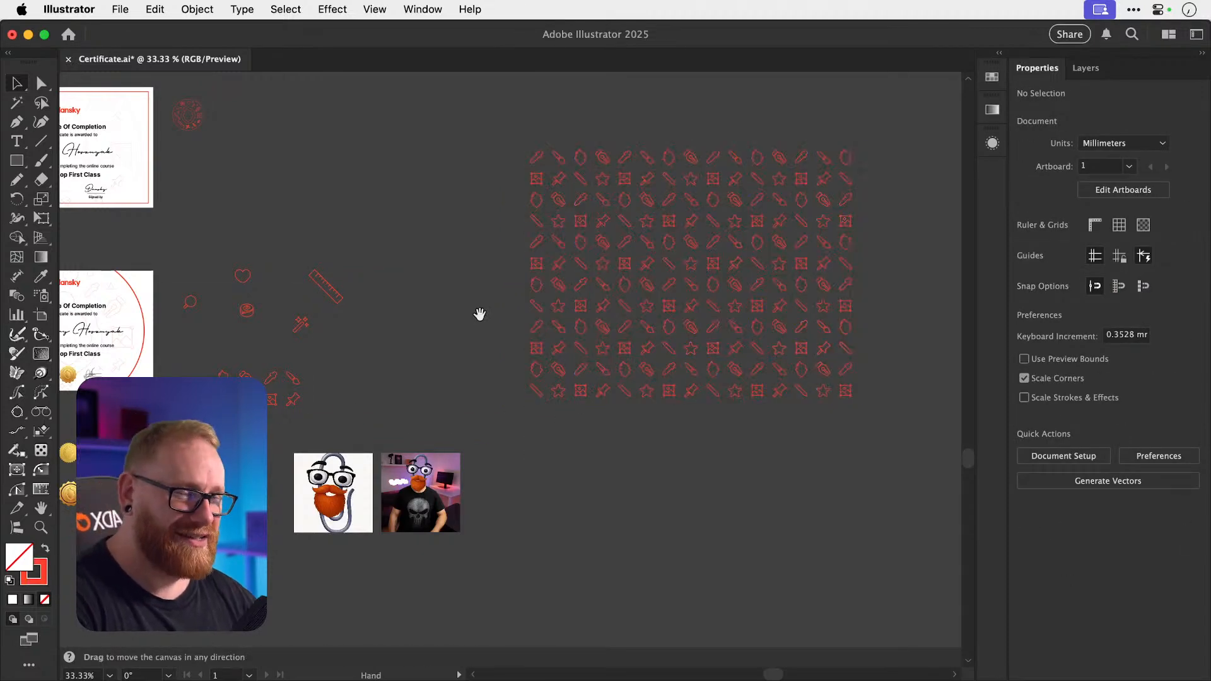
drag(489, 271, 419, 397)
key(space)
key(space)
drag(416, 297, 406, 382)
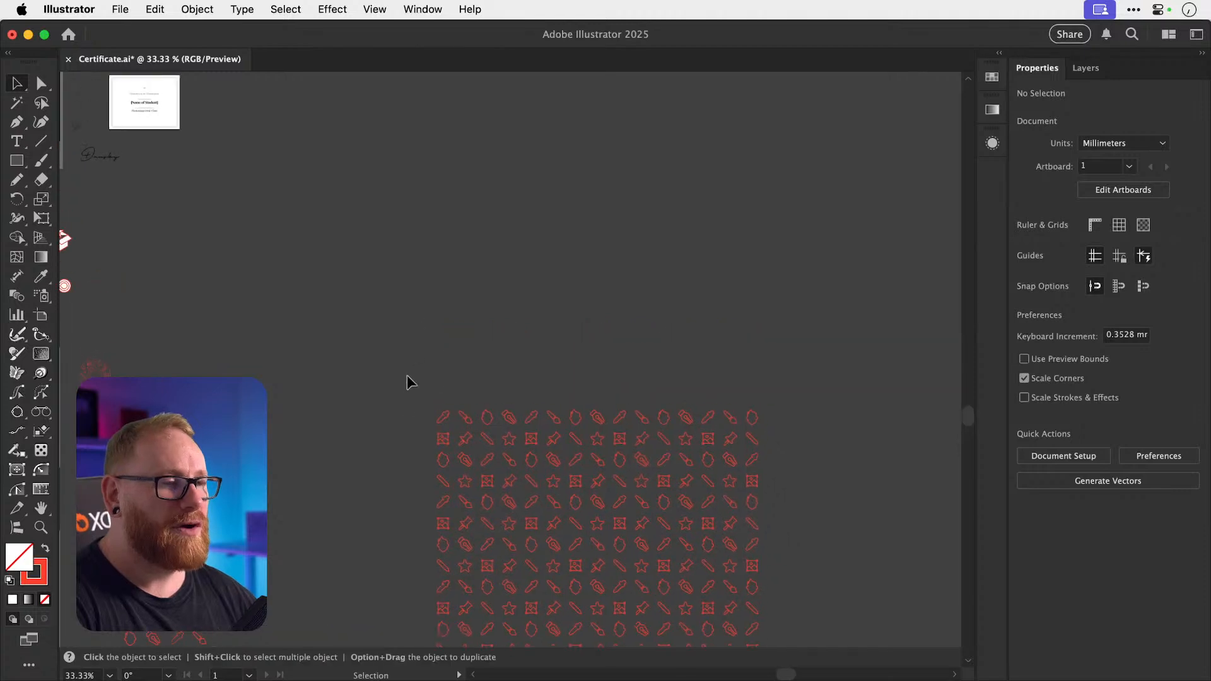
key(super+1)
Draw a test square, bring up the Appearance panel, then delete the test square.
click(17, 163)
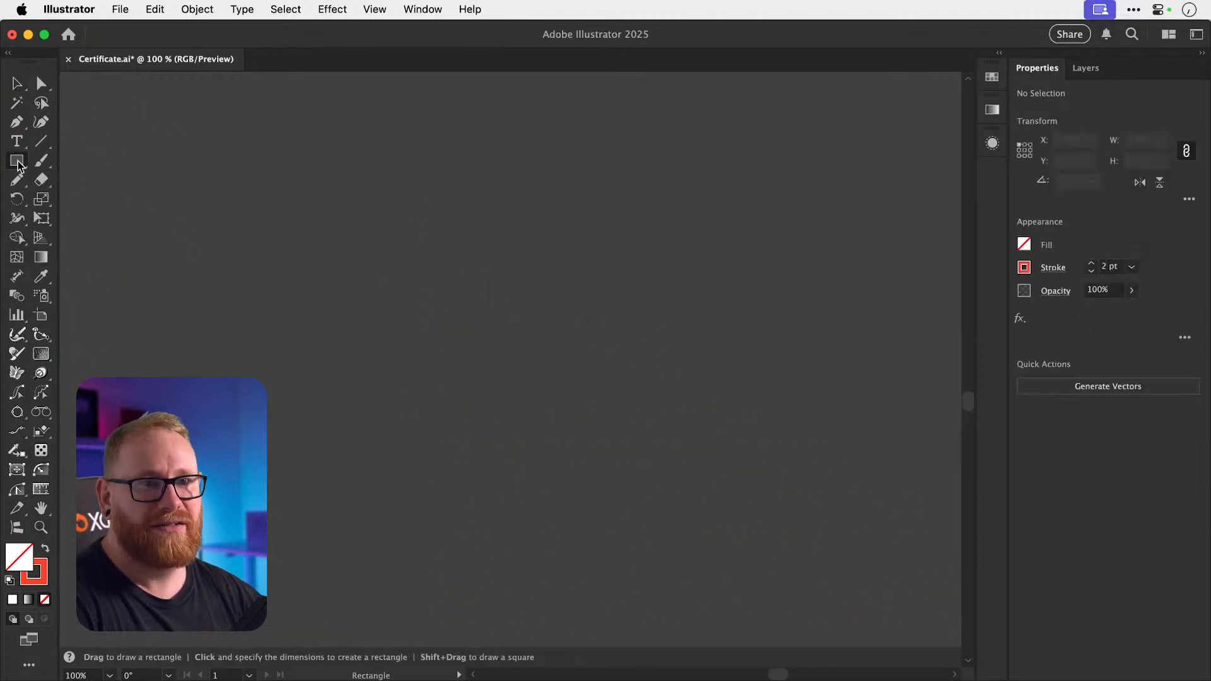
drag(373, 222, 482, 332)
key(v)
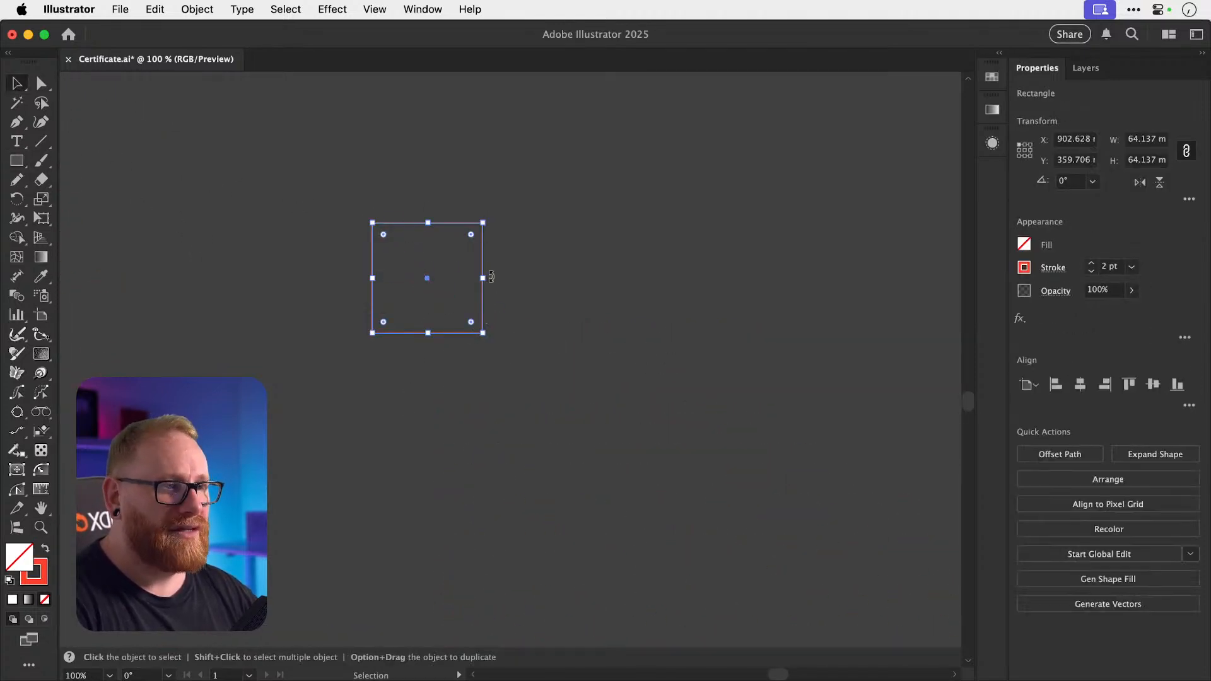
click(992, 144)
key(a)
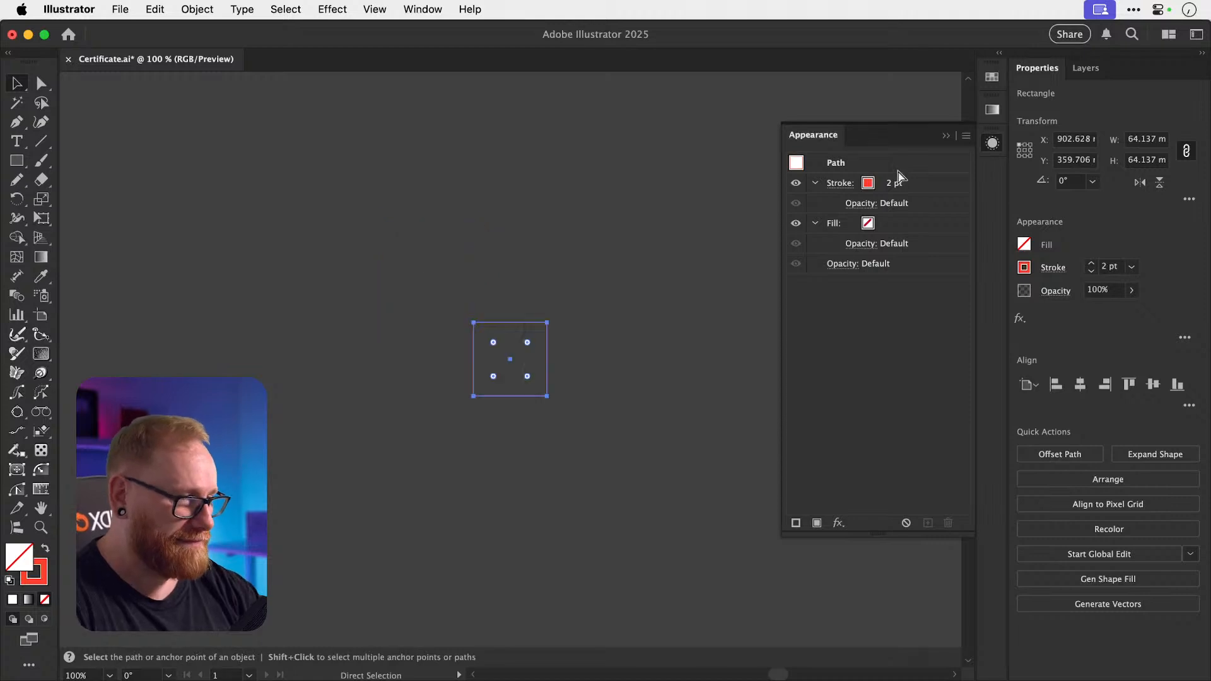
key(super+minus)
key(super+minus)
key(super+minus)
key(super+minus)
key(super+minus)
key(v)
click(413, 387)
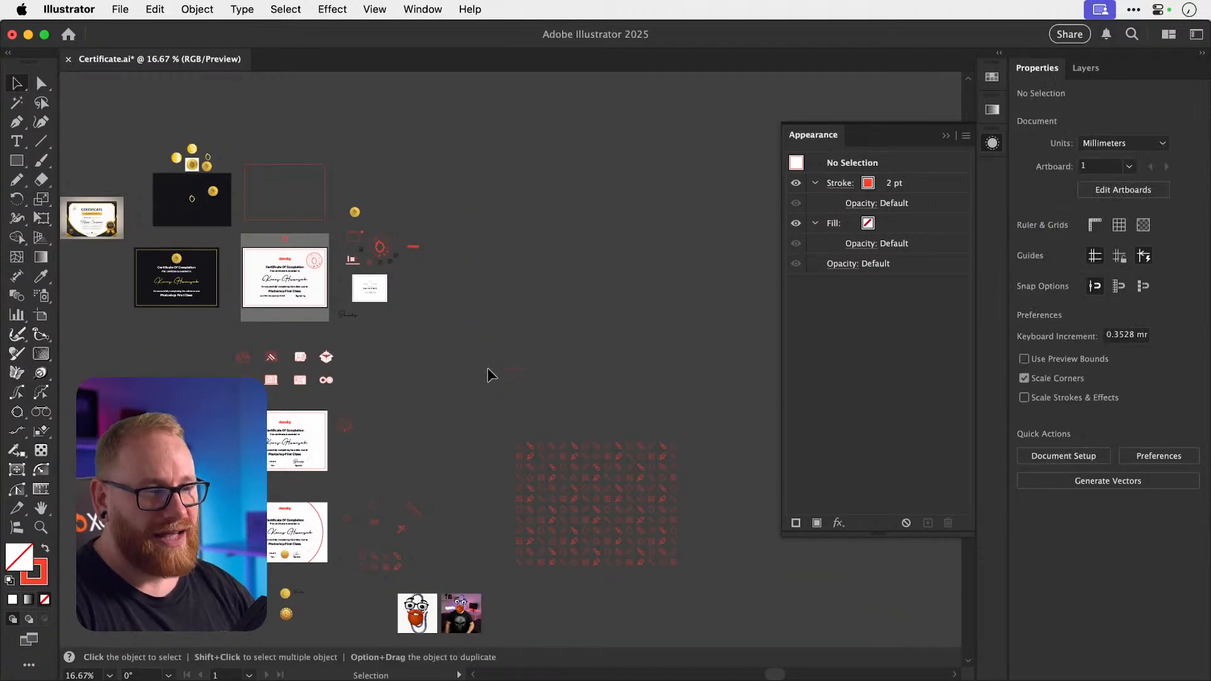
click(502, 368)
key(Delete)
Option-drag a duplicate of the small gold seal and zoom in on the copy.
drag(461, 389, 524, 320)
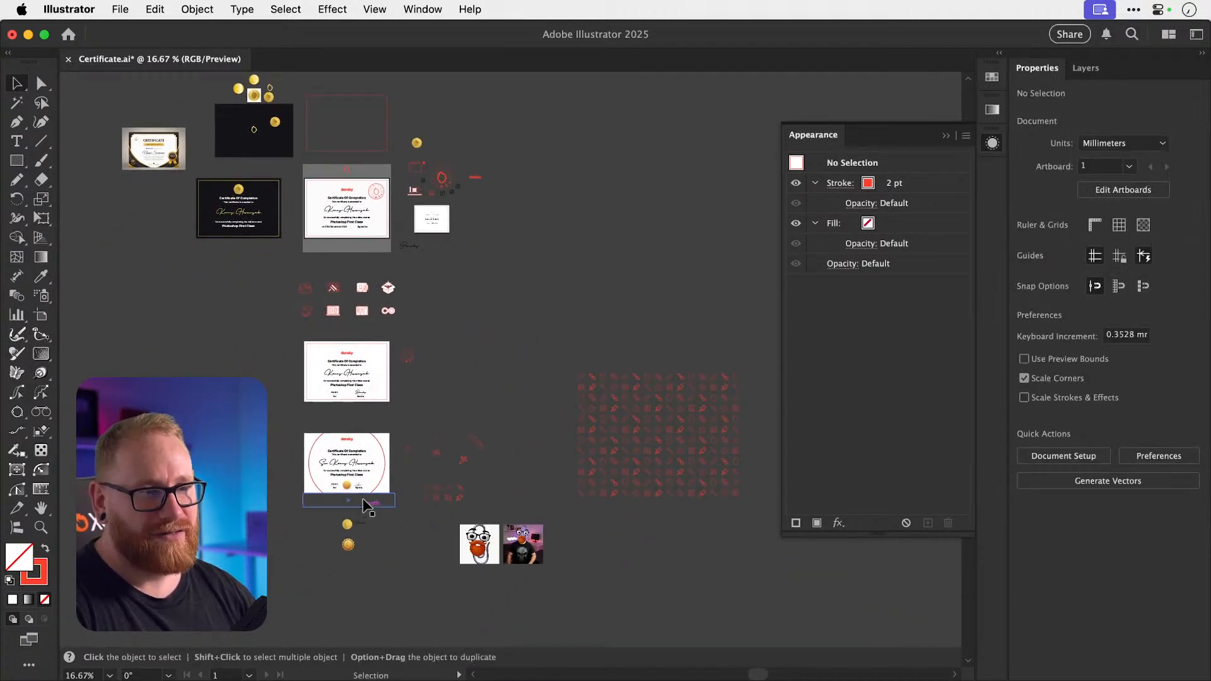
drag(417, 143, 889, 377)
key(z)
drag(589, 258, 836, 359)
Ungroup the copied gold seal and move its plain gold circle out beside it.
key(v)
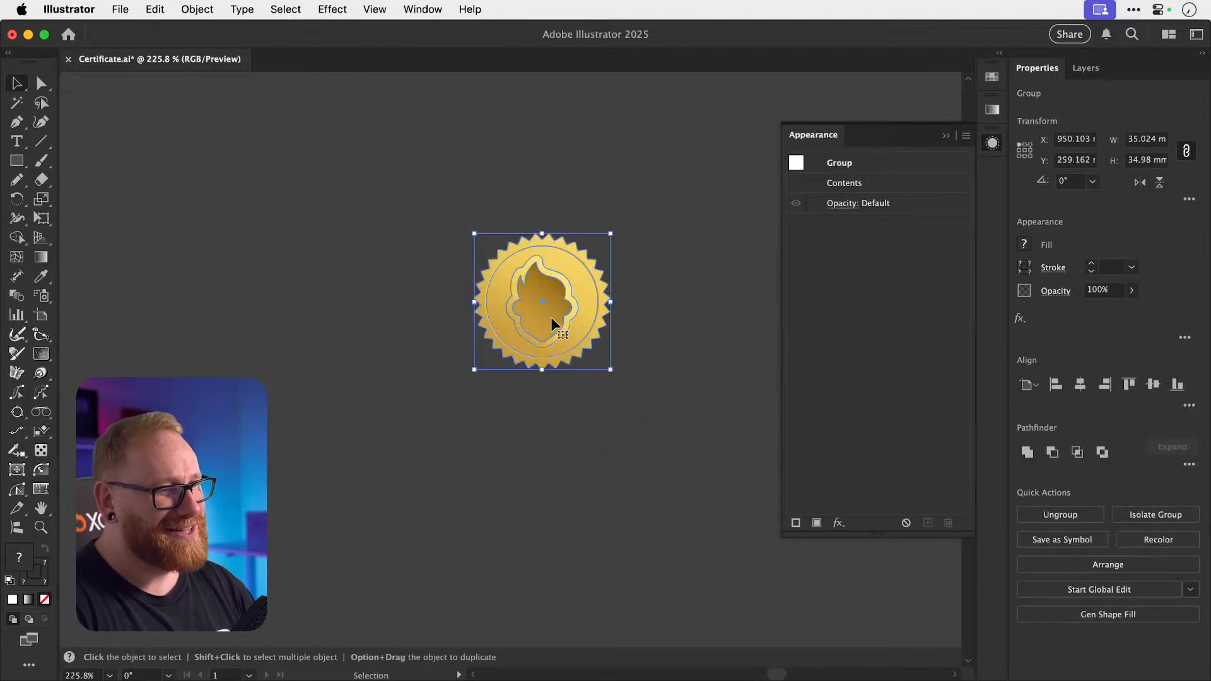
key(super+shift+a)
click(531, 359)
key(super+shift+g)
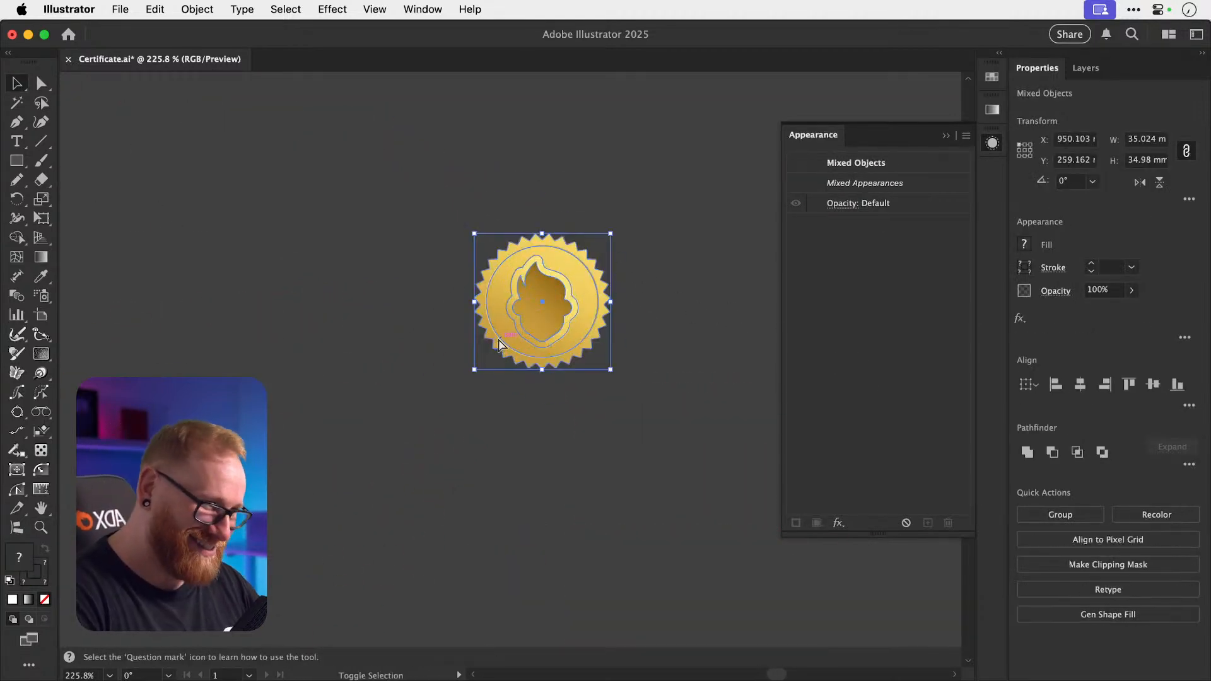
key(super+shift+a)
drag(501, 327, 652, 331)
key(super+z)
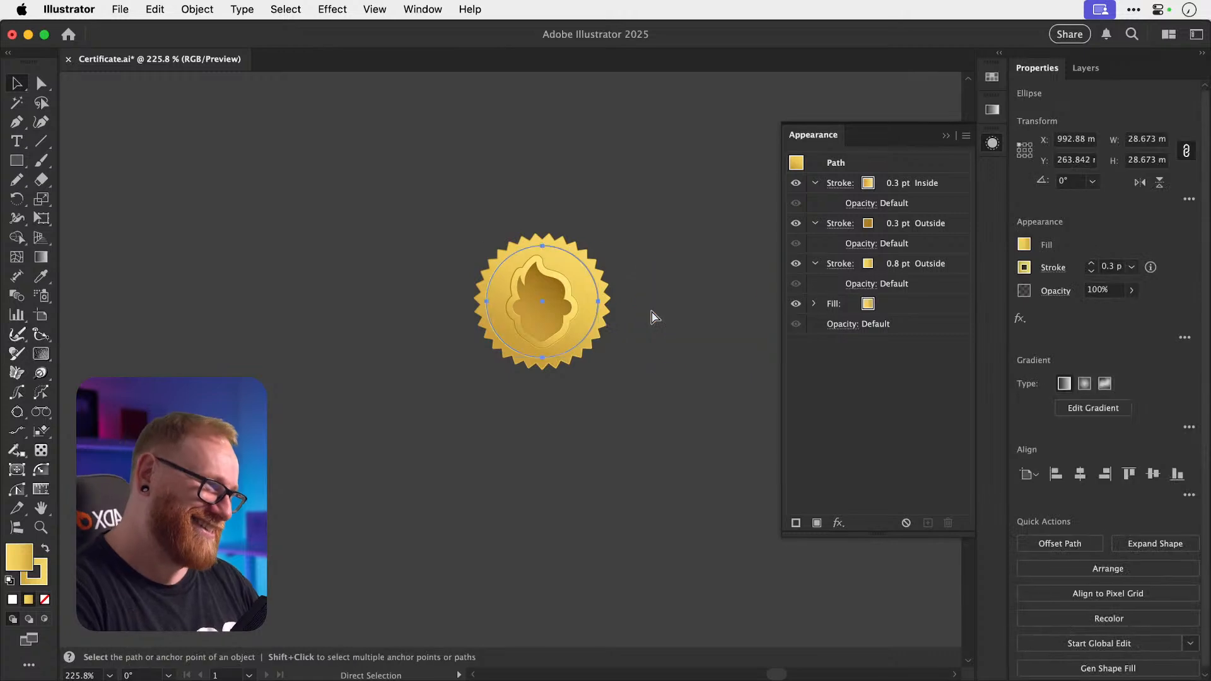
key(super+shift+z)
drag(641, 274, 367, 326)
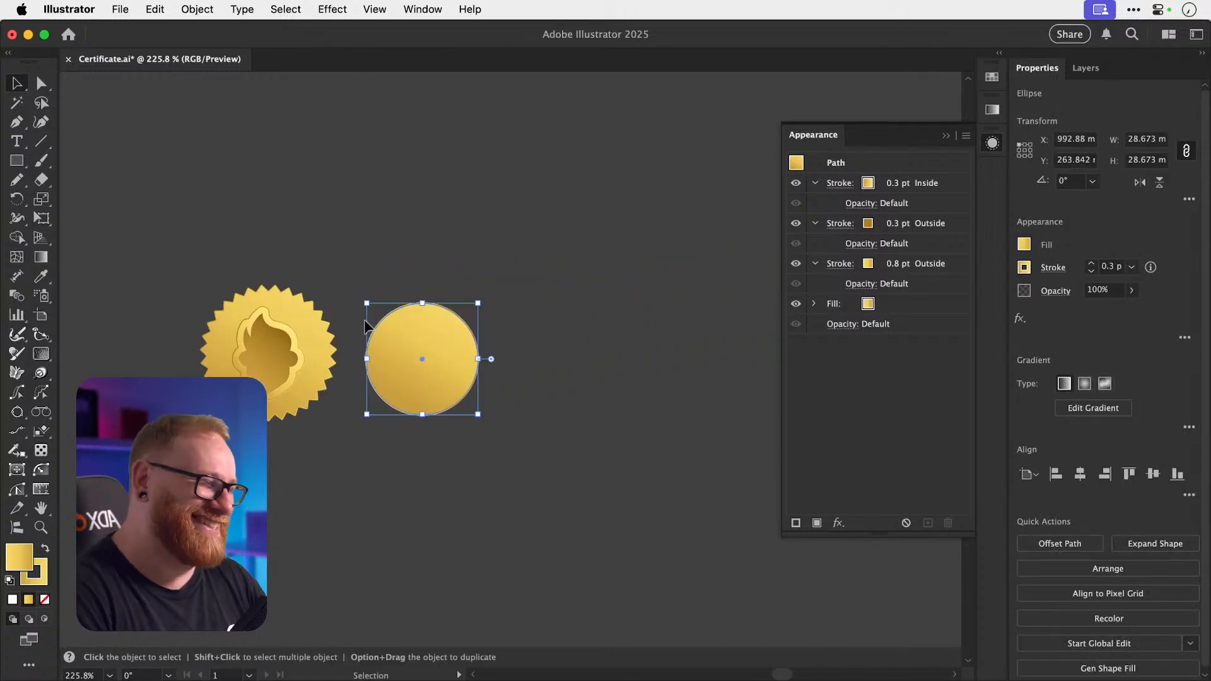
click(425, 266)
drag(440, 346, 588, 332)
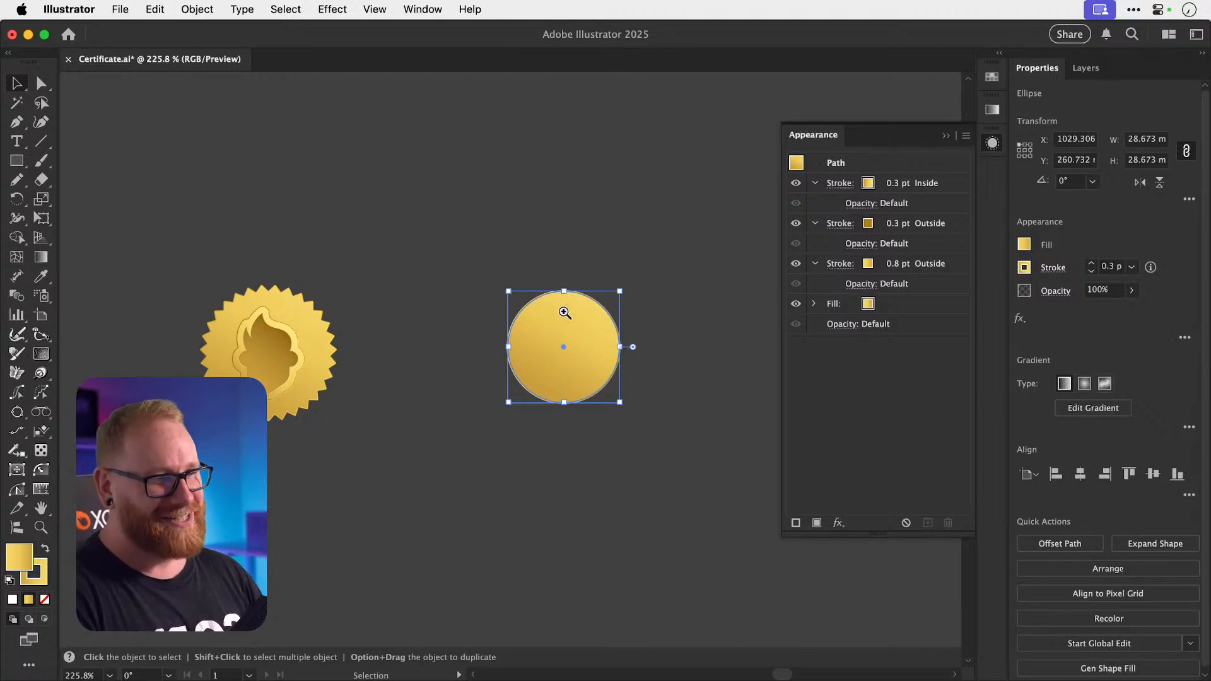
key(super+space)
drag(563, 346, 739, 382)
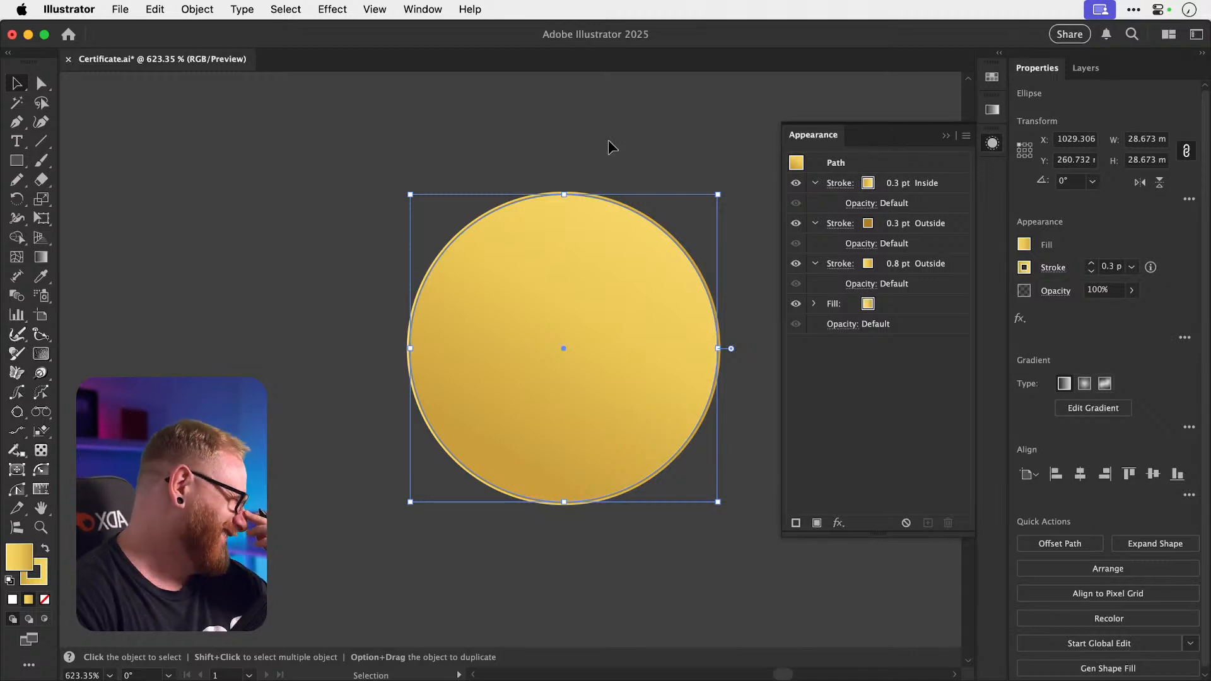
Close the Appearance panel, select the gold circle, and expand Layer 1 in Layers.
click(993, 144)
click(815, 134)
key(space)
drag(673, 198, 680, 198)
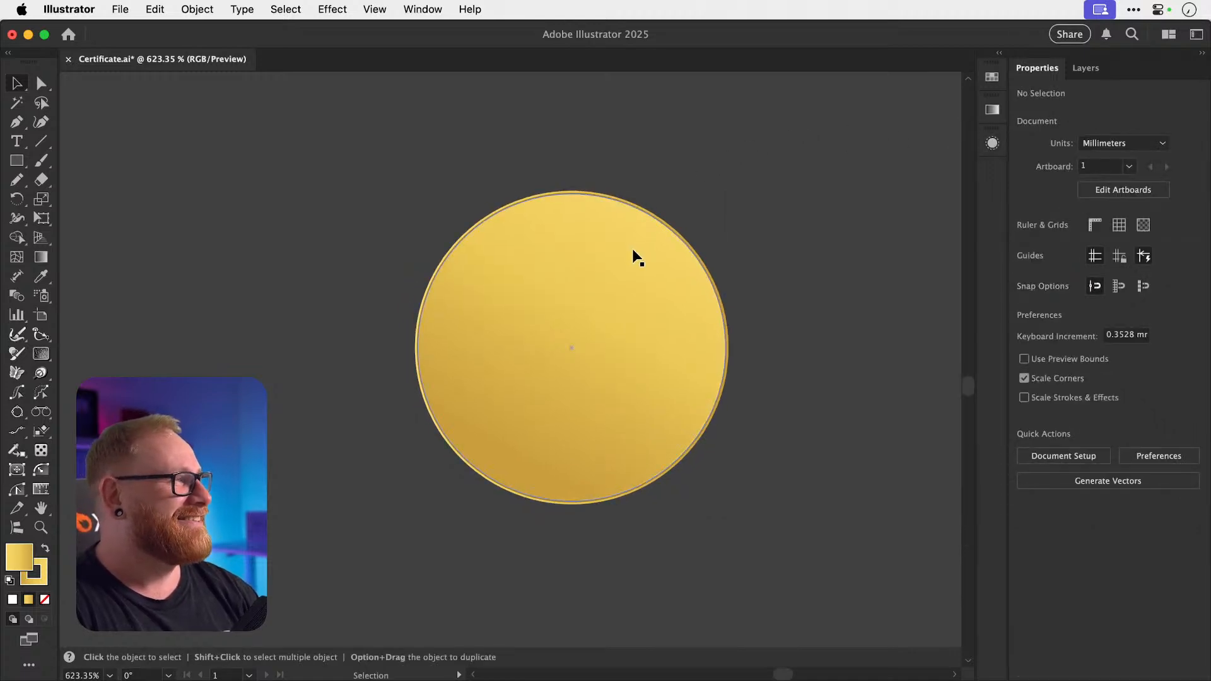
click(631, 250)
click(1085, 68)
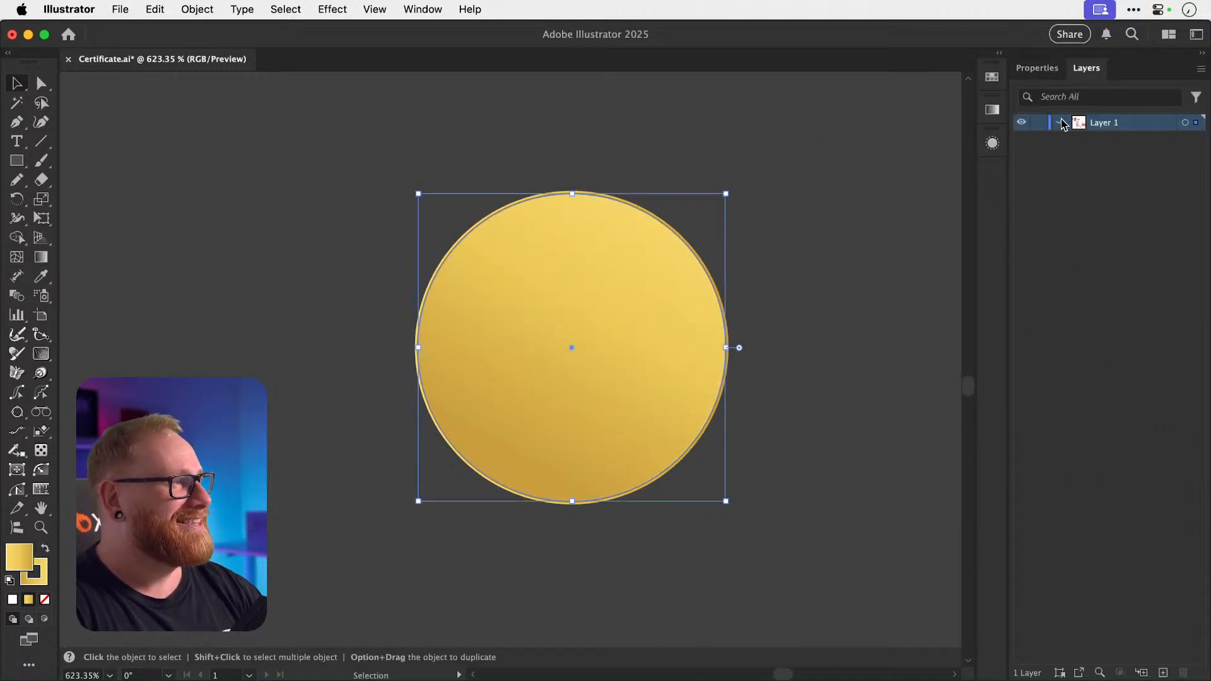
click(1061, 122)
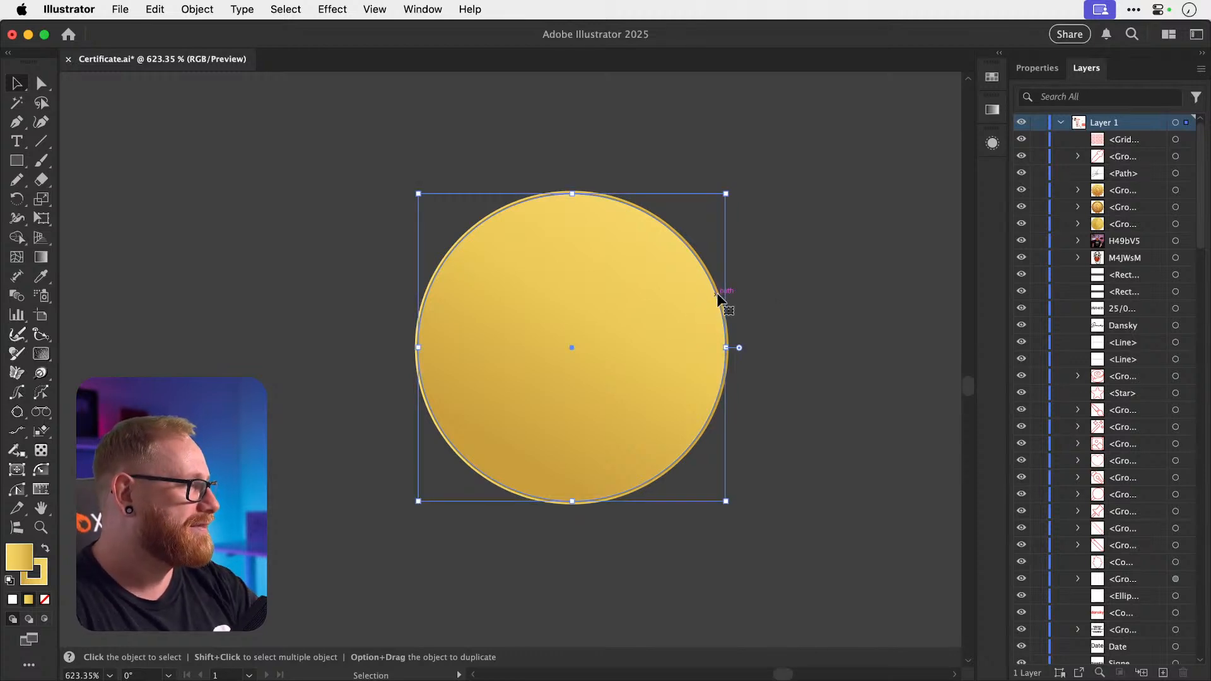
Scroll through Layer 1's sublayers to find the gold circle's <Ellipse> entry.
scroll(1189, 407, down, 15)
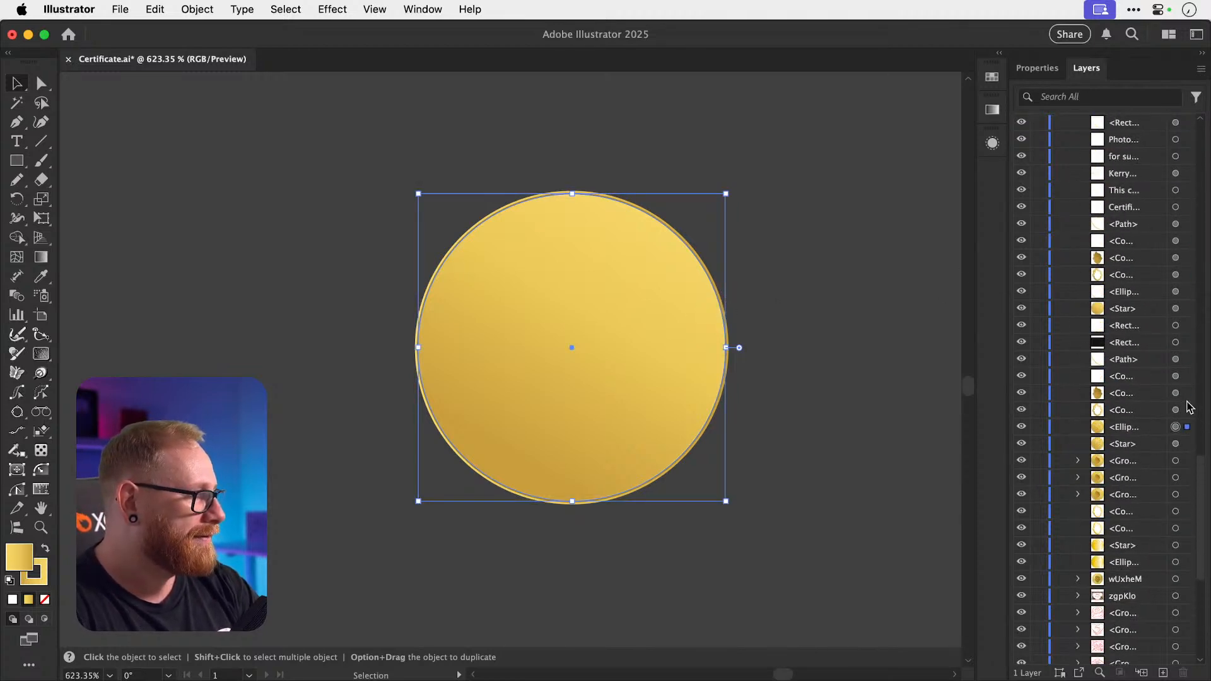
scroll(1189, 407, up, 2)
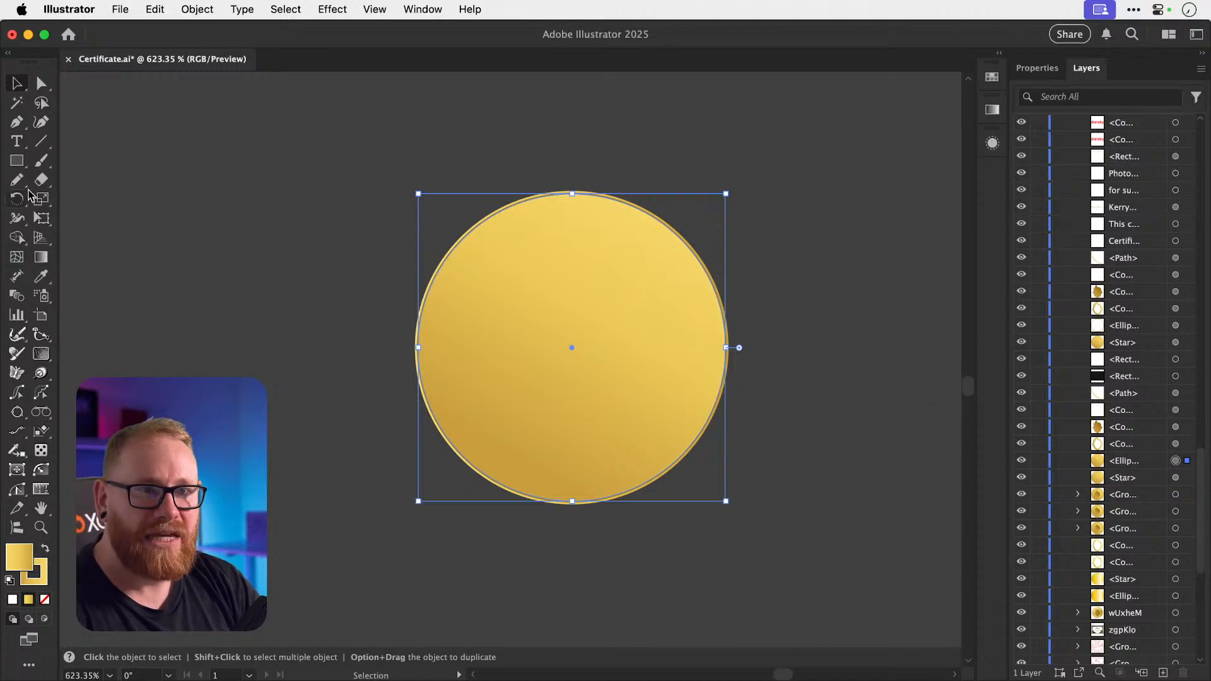
click(17, 162)
Draw a default white-fill, black-stroke square beside the circle and bring both shapes to front.
drag(100, 183, 238, 321)
key(v)
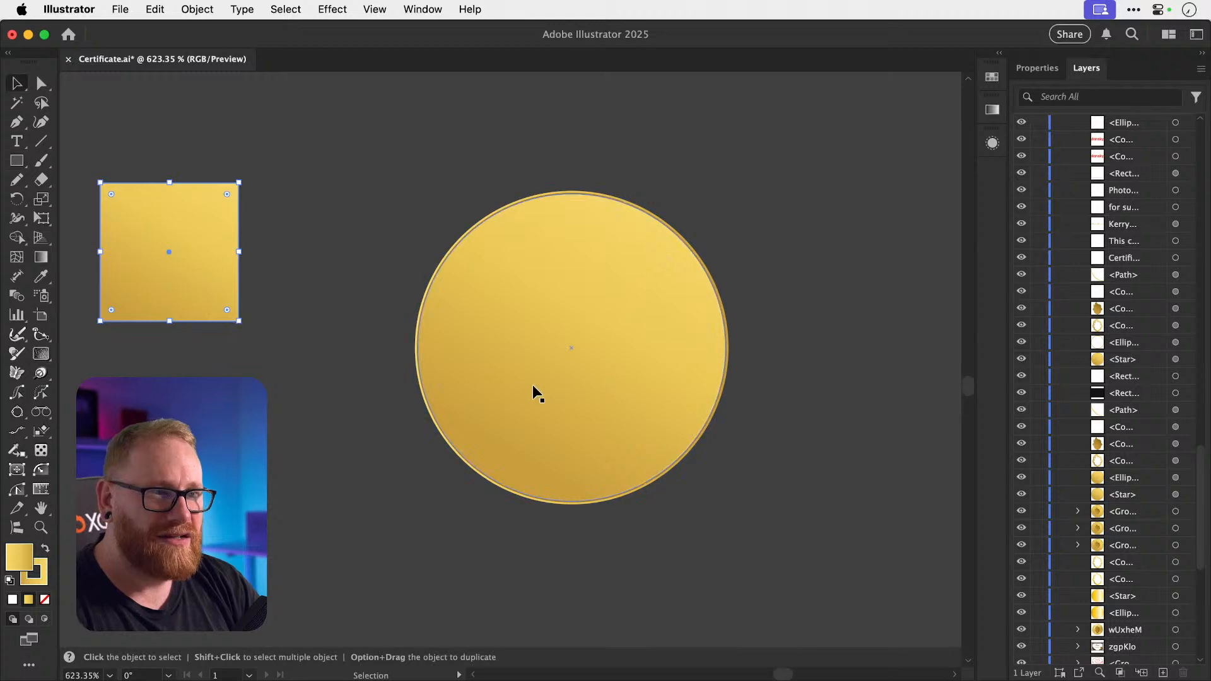
click(45, 599)
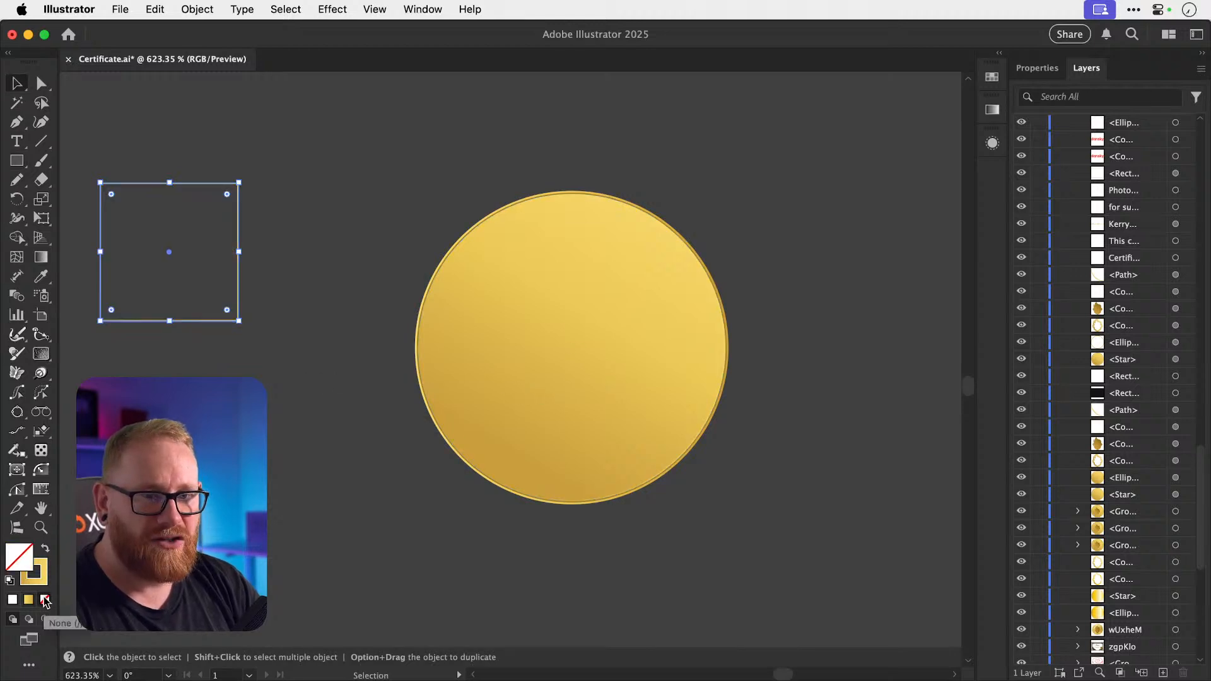
key(d)
click(473, 342)
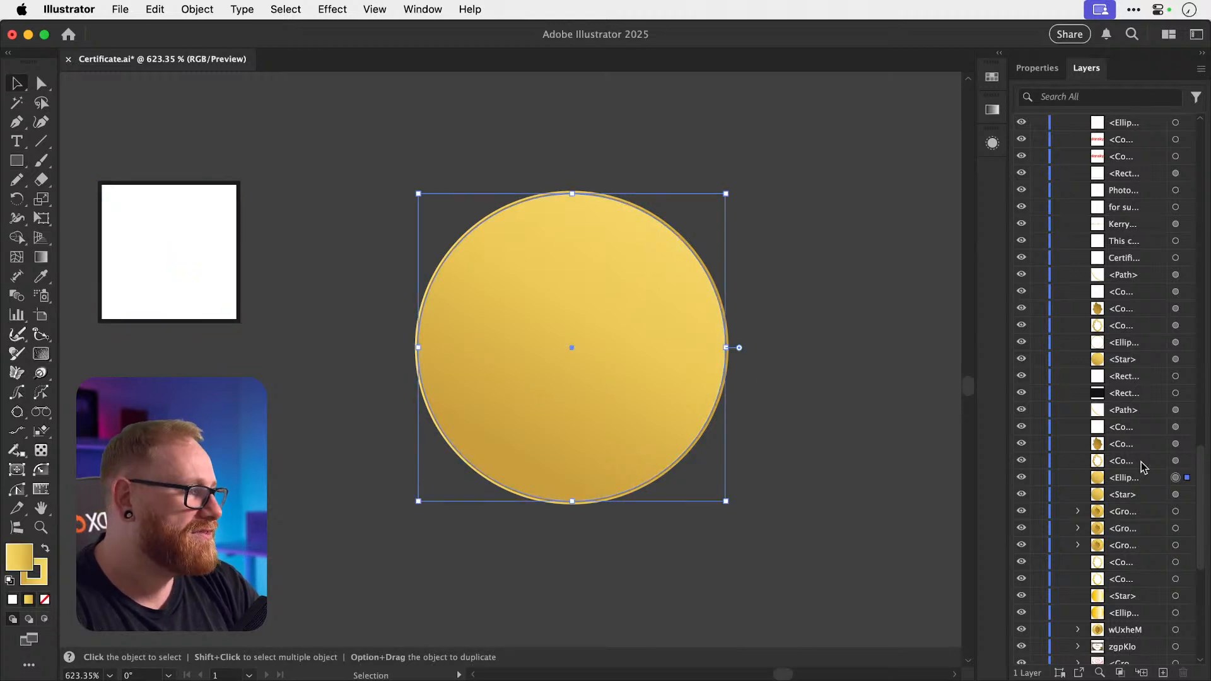
shift+click(222, 312)
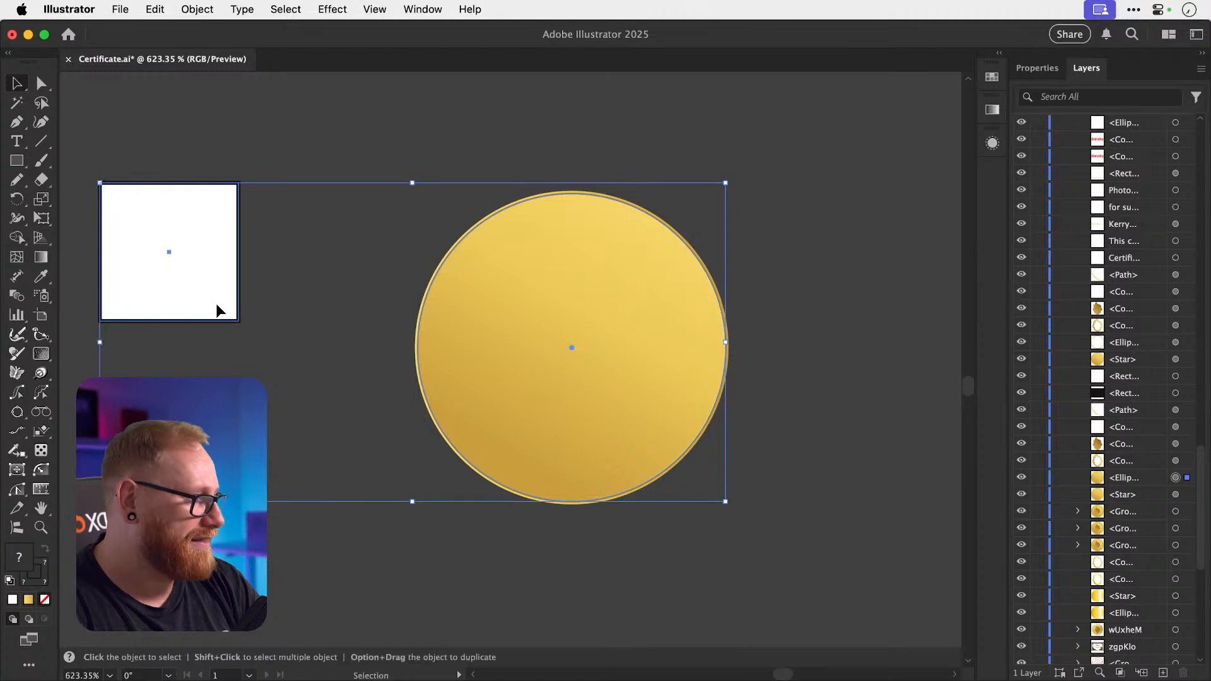
key(super+shift+bracketright)
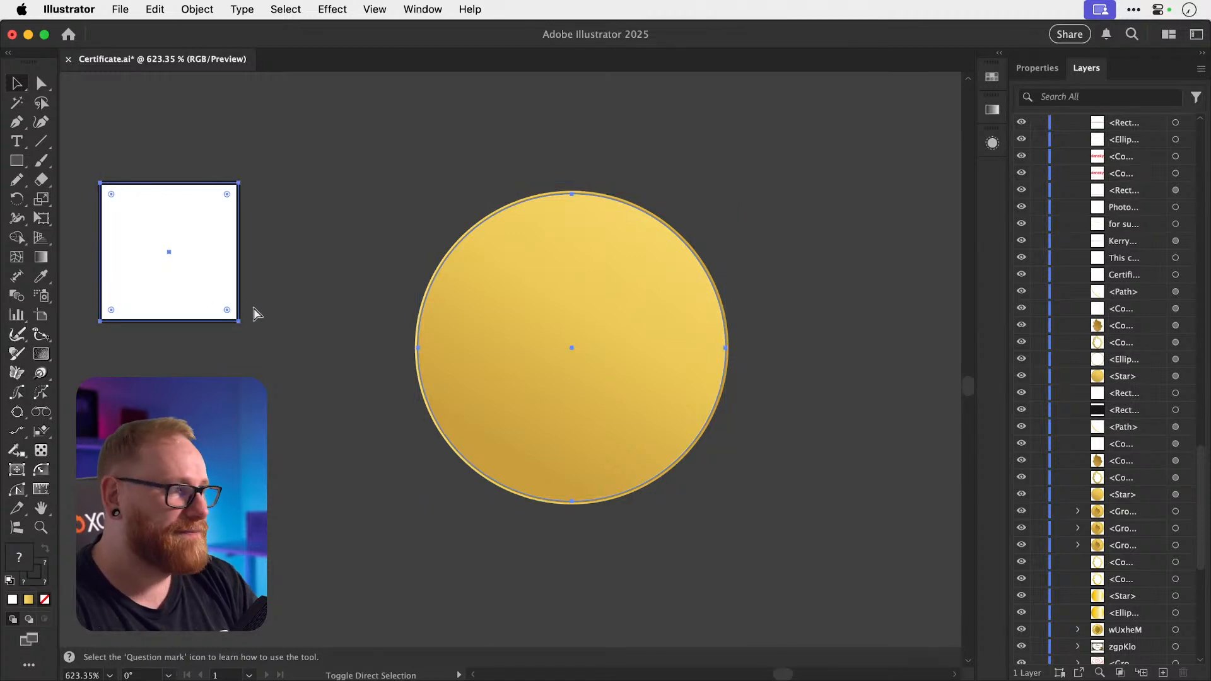
Drag the ellipse's appearance target onto the square's Layers row, giving it the gold look.
scroll(1149, 373, up, 10)
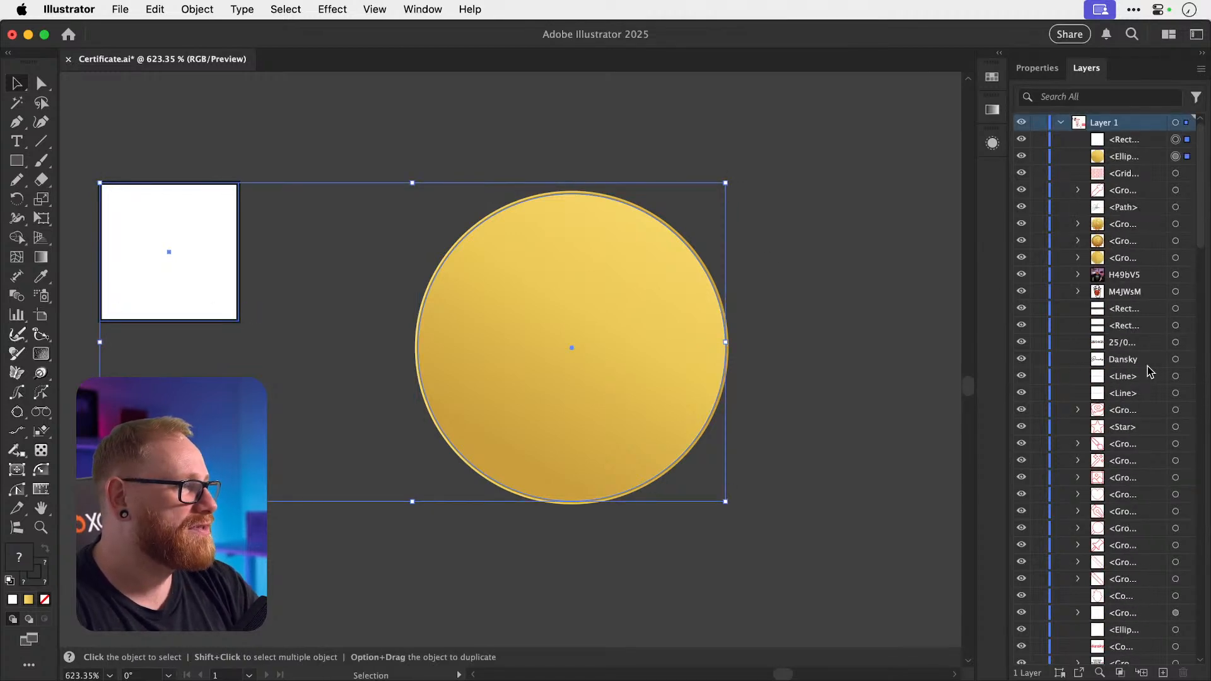
click(1111, 141)
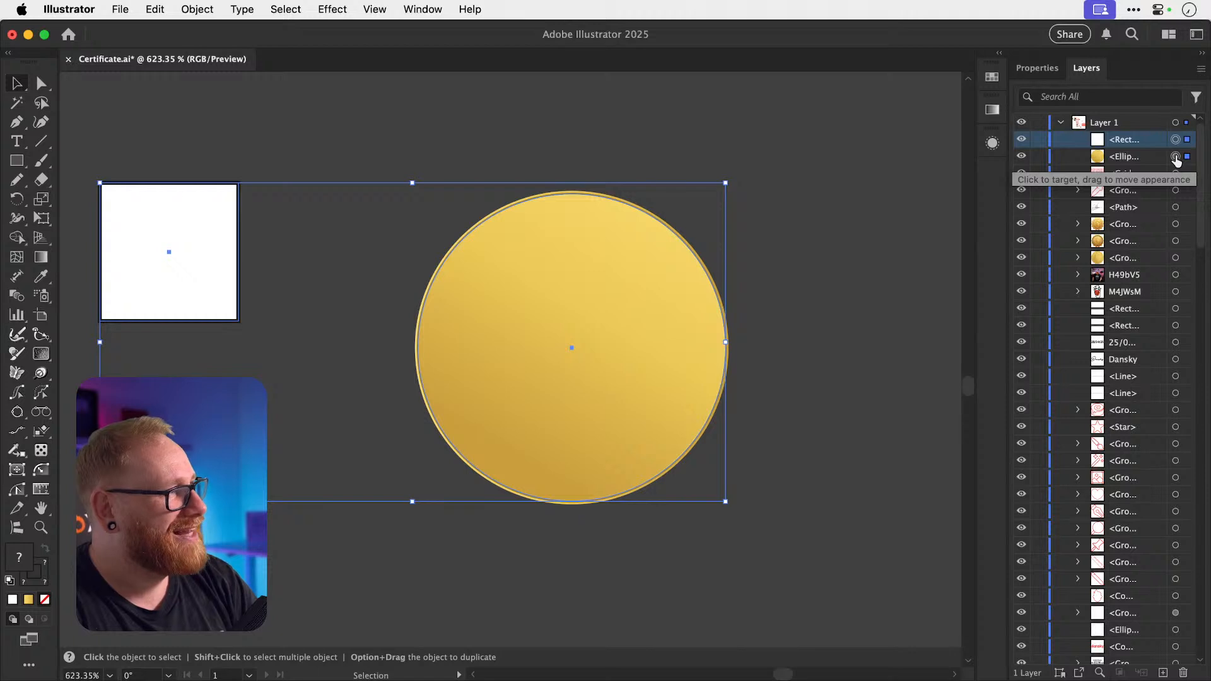
drag(1175, 160, 1178, 150)
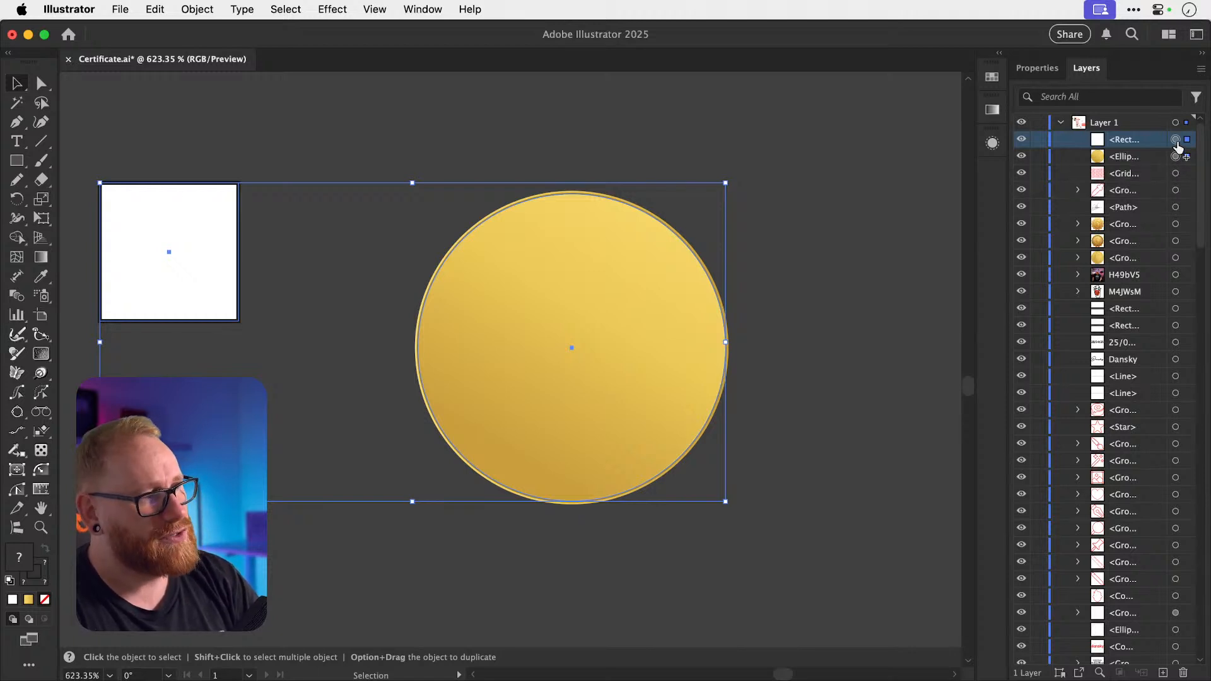
drag(1178, 146, 1175, 139)
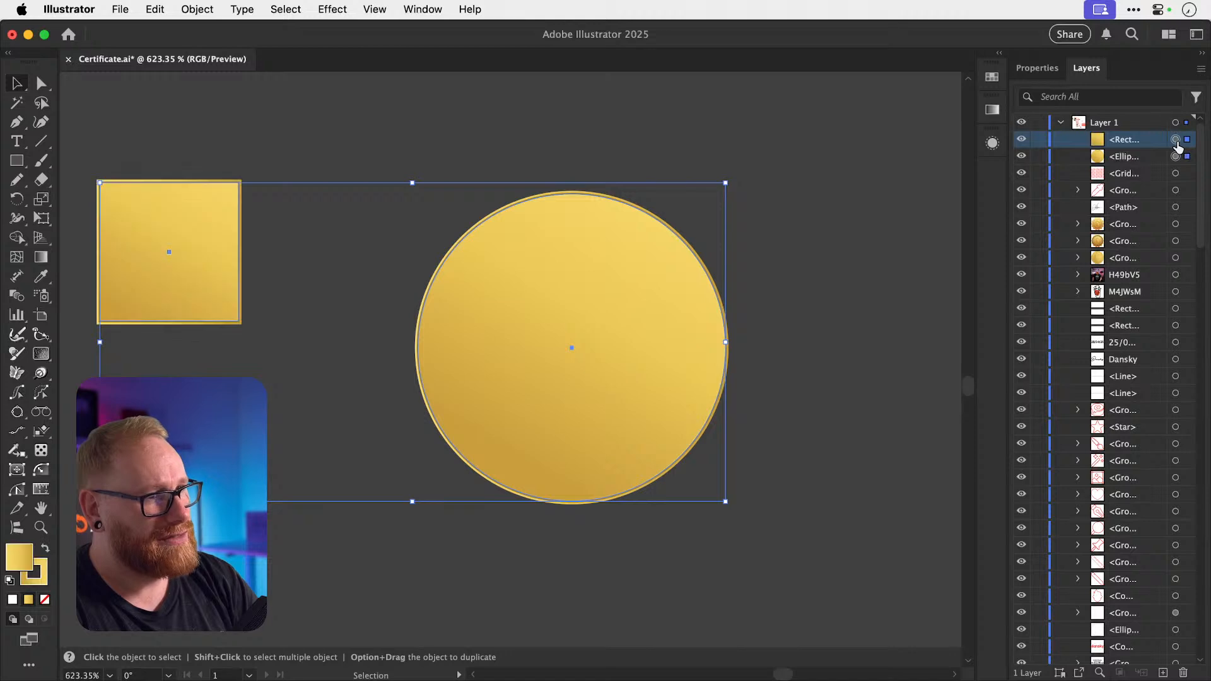
click(858, 202)
key(z)
drag(117, 268, 454, 286)
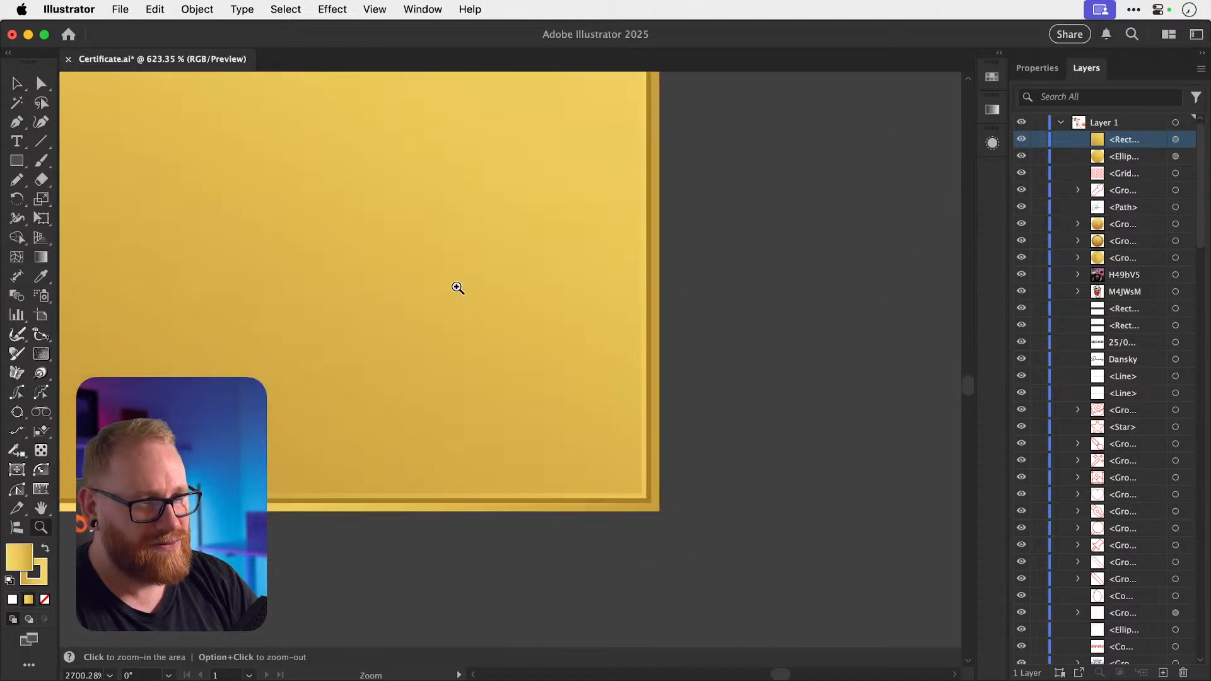
Drag the gold square into the Graphic Styles panel to create a new style, then close it.
key(v)
click(413, 10)
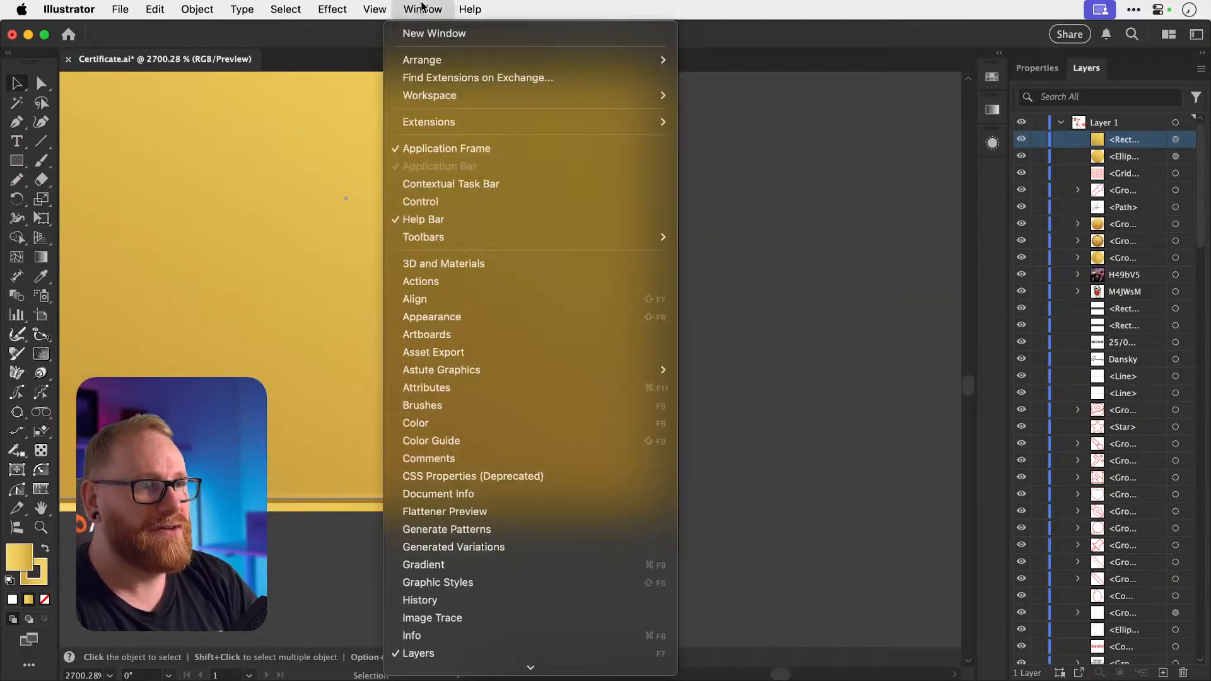
key(super+shift+slash)
click(417, 10)
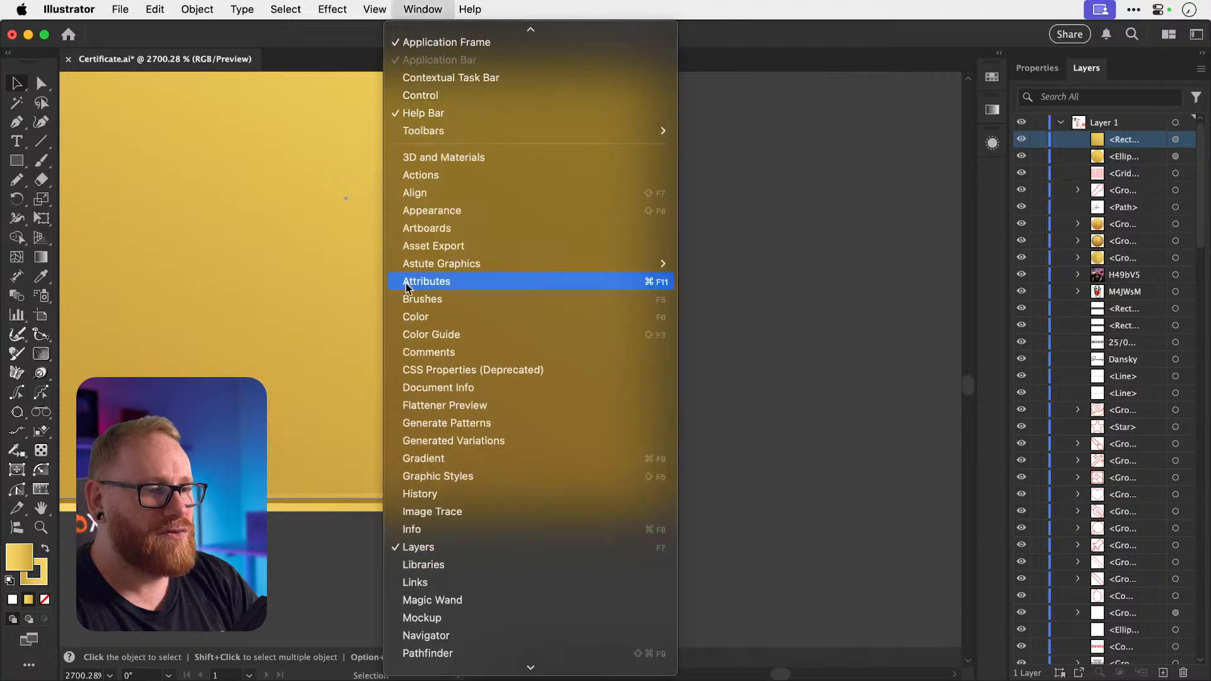
click(424, 474)
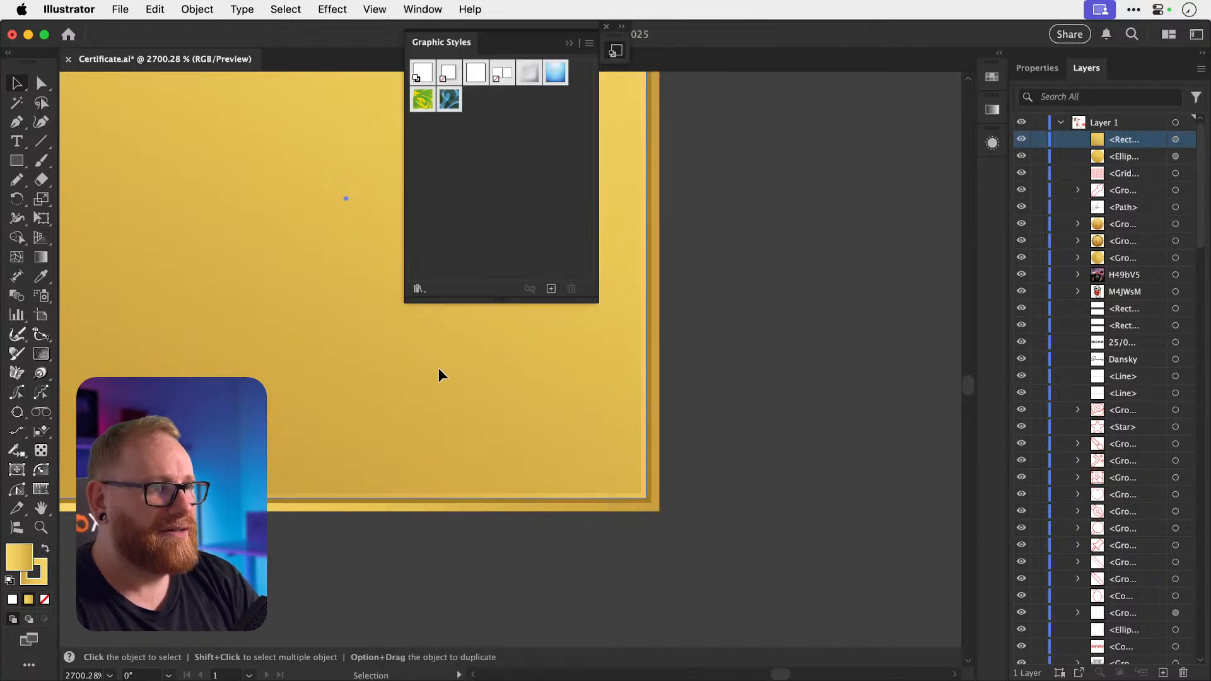
drag(438, 374, 480, 111)
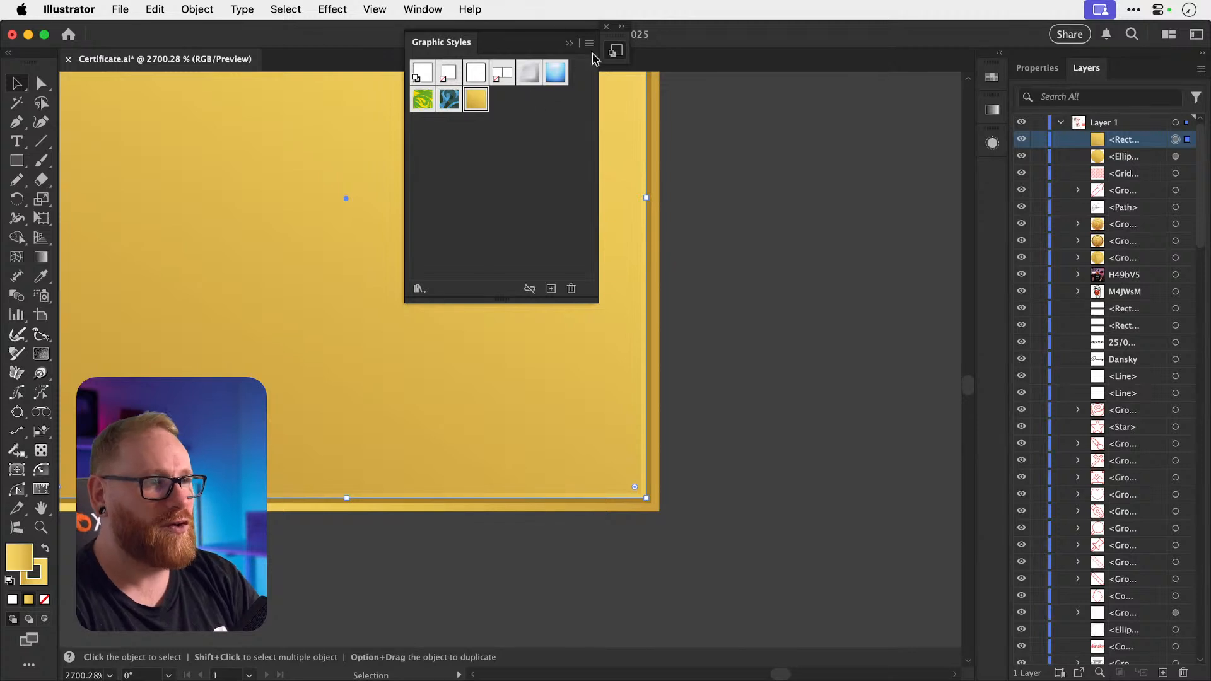
click(606, 26)
click(690, 192)
key(super+minus)
key(super+minus)
key(super+minus)
key(super+minus)
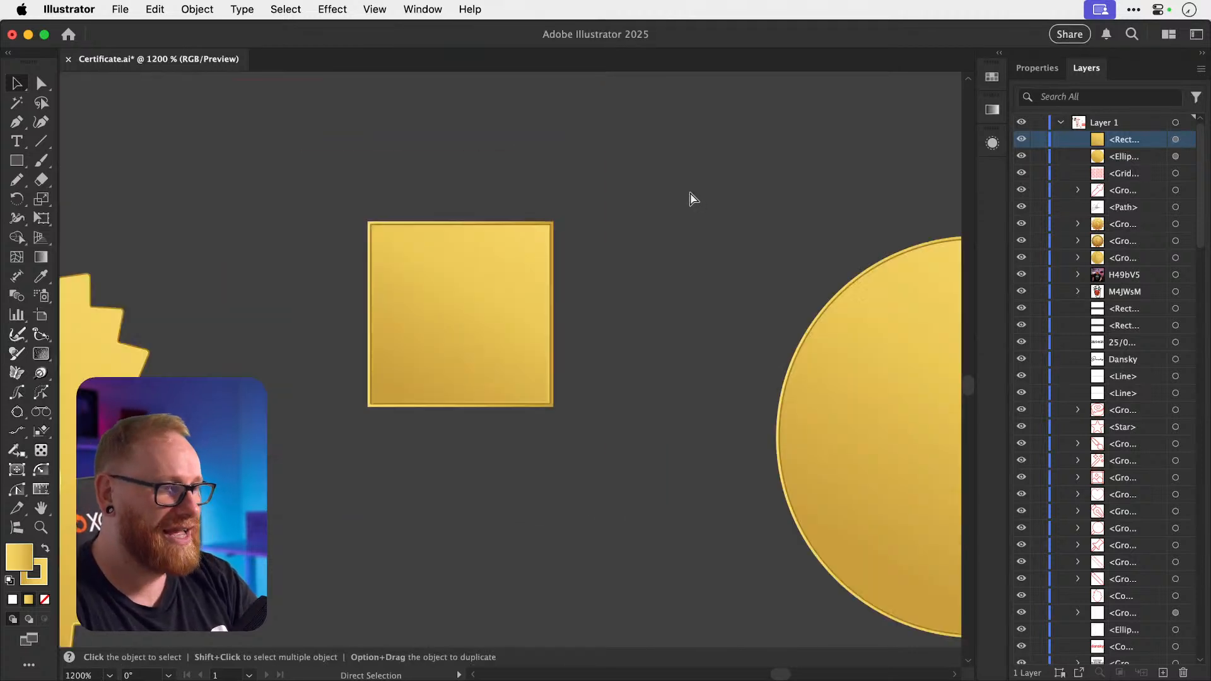
key(super+minus)
Undo the square's style, then drag the circle's Appearance thumbnail onto the square again.
scroll(694, 199, right, 4)
scroll(694, 198, down, 2)
key(super+z)
key(super+z)
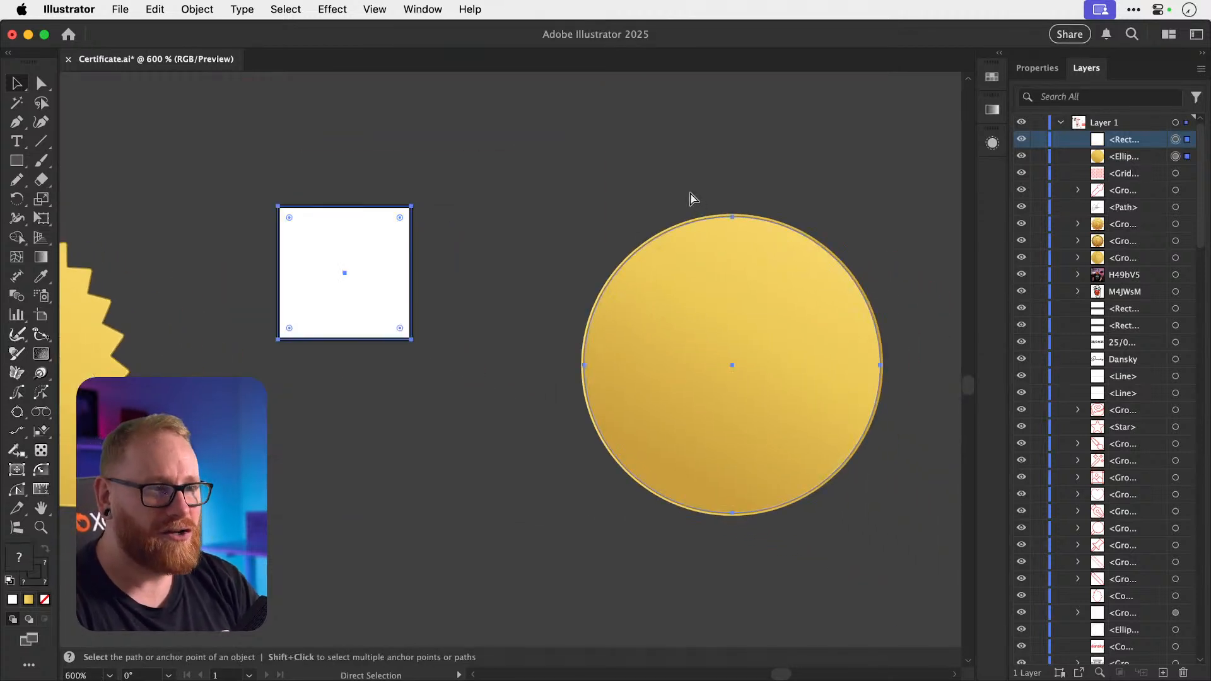
key(v)
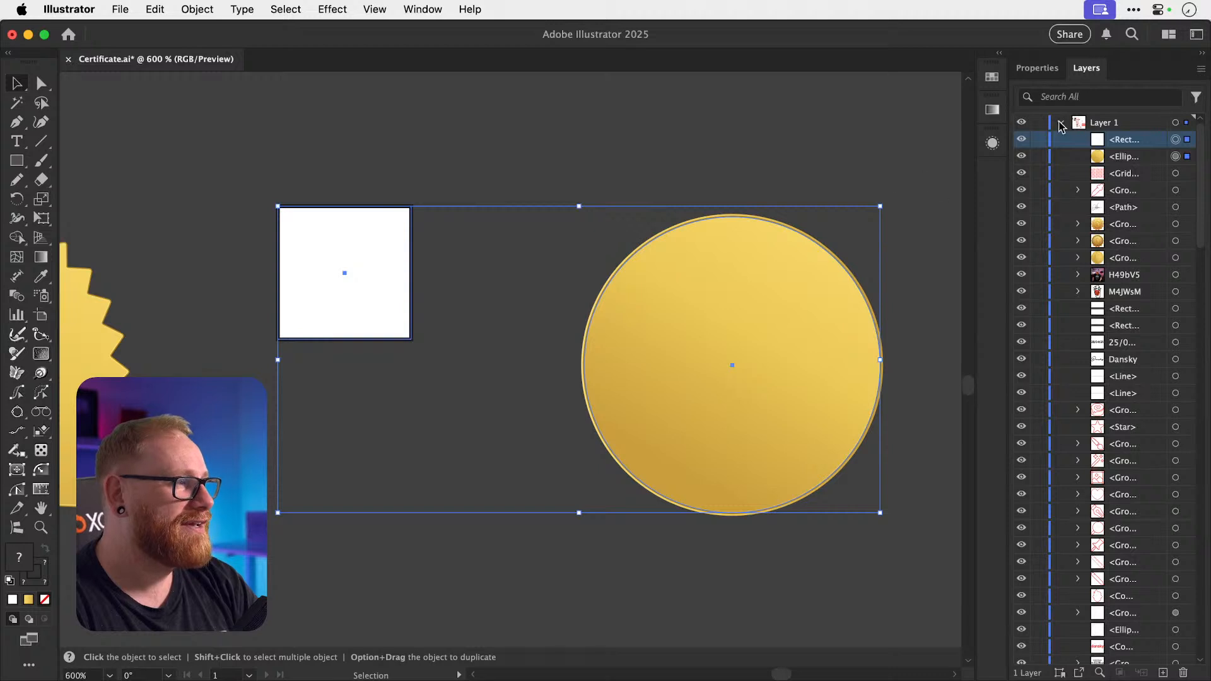
click(1036, 68)
click(771, 124)
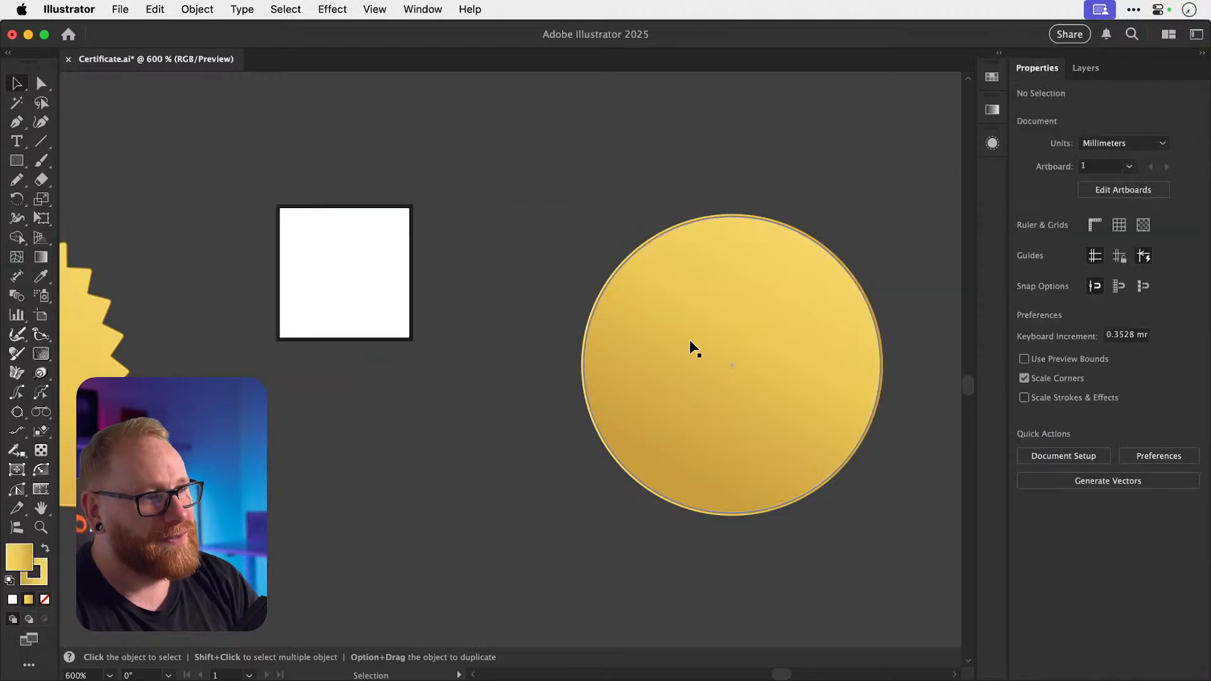
click(690, 340)
click(992, 143)
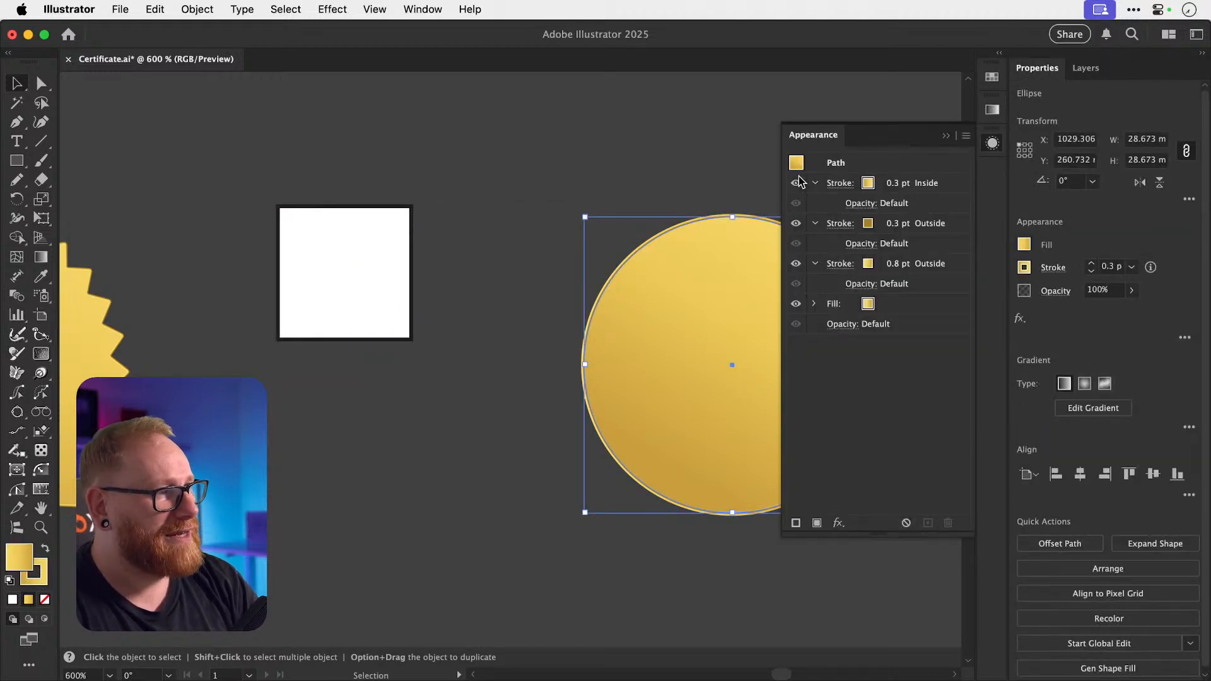
drag(797, 165, 366, 261)
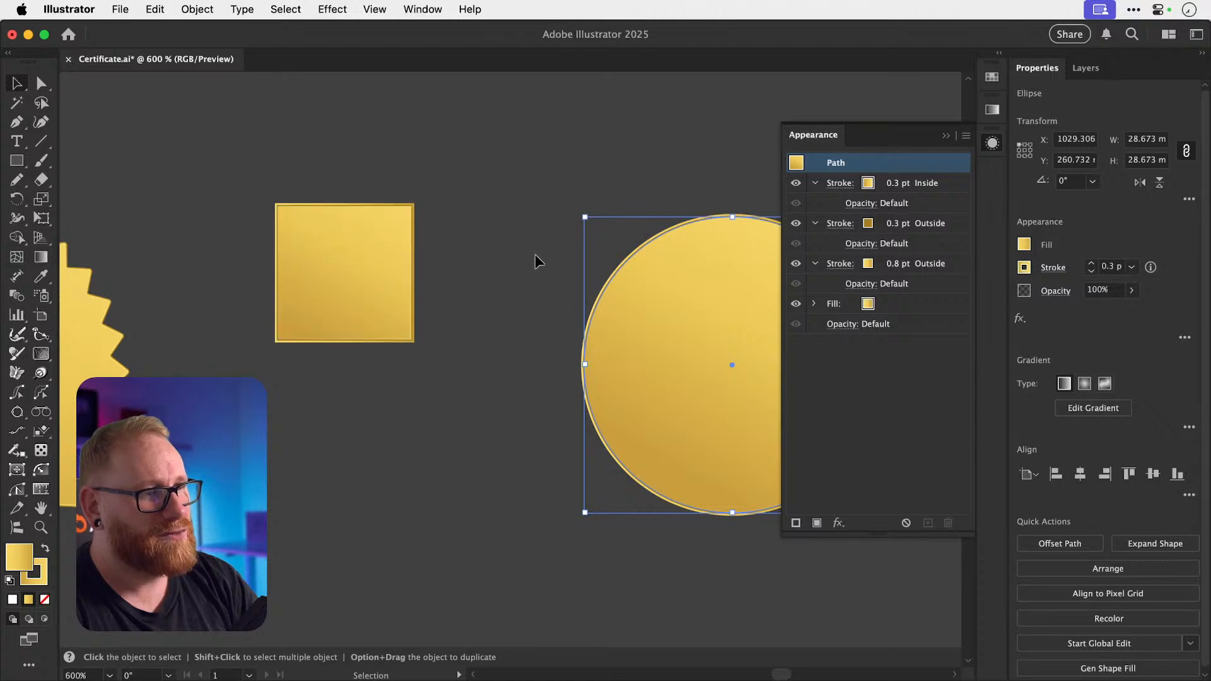
click(535, 255)
scroll(434, 274, up, 5)
scroll(425, 254, down, 5)
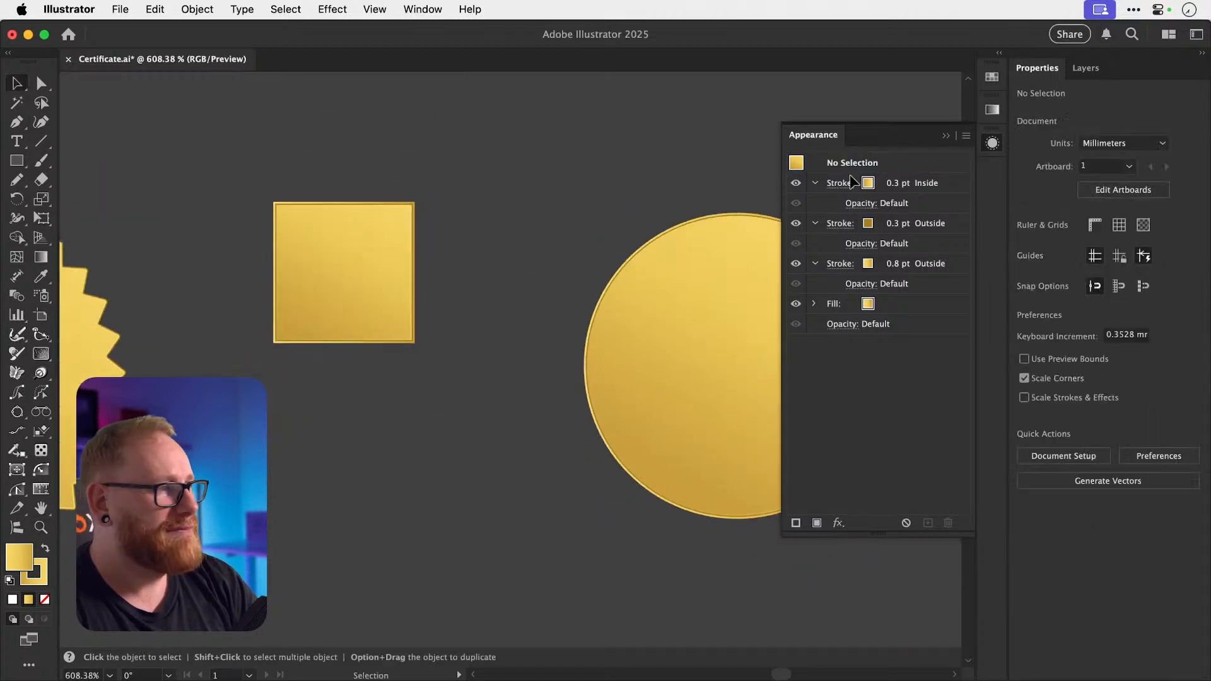
click(993, 143)
Delete the test square and circle, then zoom to and select the red icon grid pattern.
drag(357, 159, 741, 419)
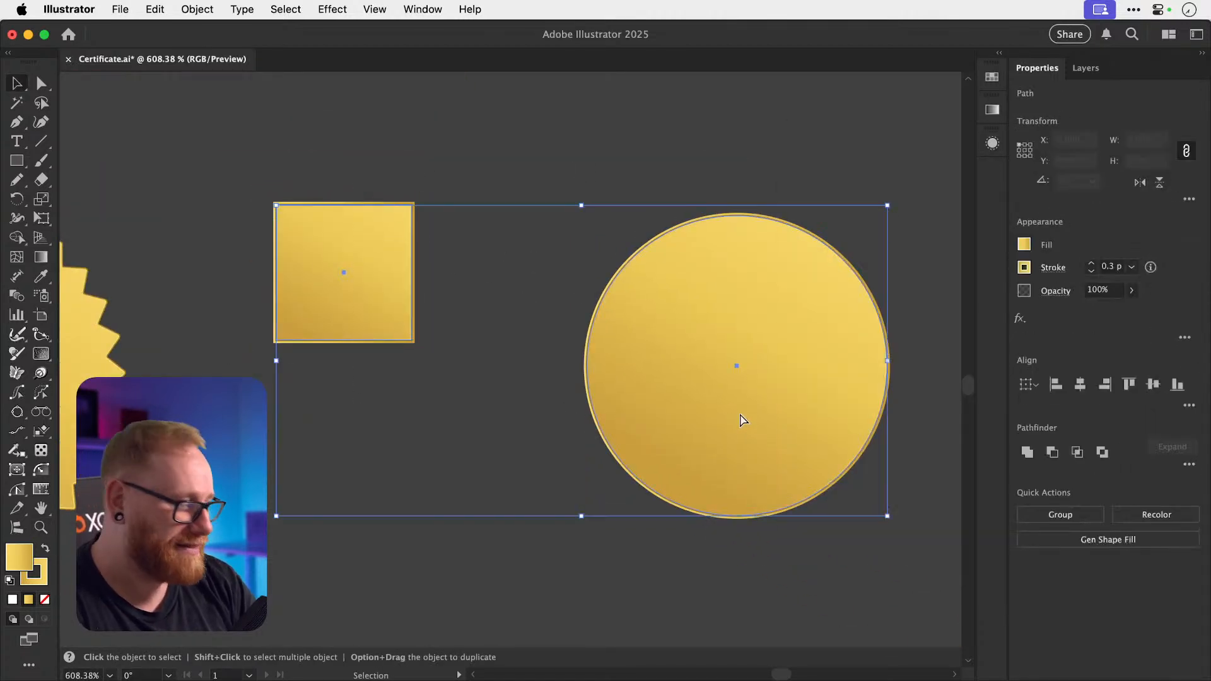
key(Delete)
key(super+minus)
key(super+minus)
key(super+minus)
key(super+minus)
key(super+minus)
key(super+minus)
key(super+minus)
key(super+minus)
key(super+minus)
key(super+minus)
key(super+minus)
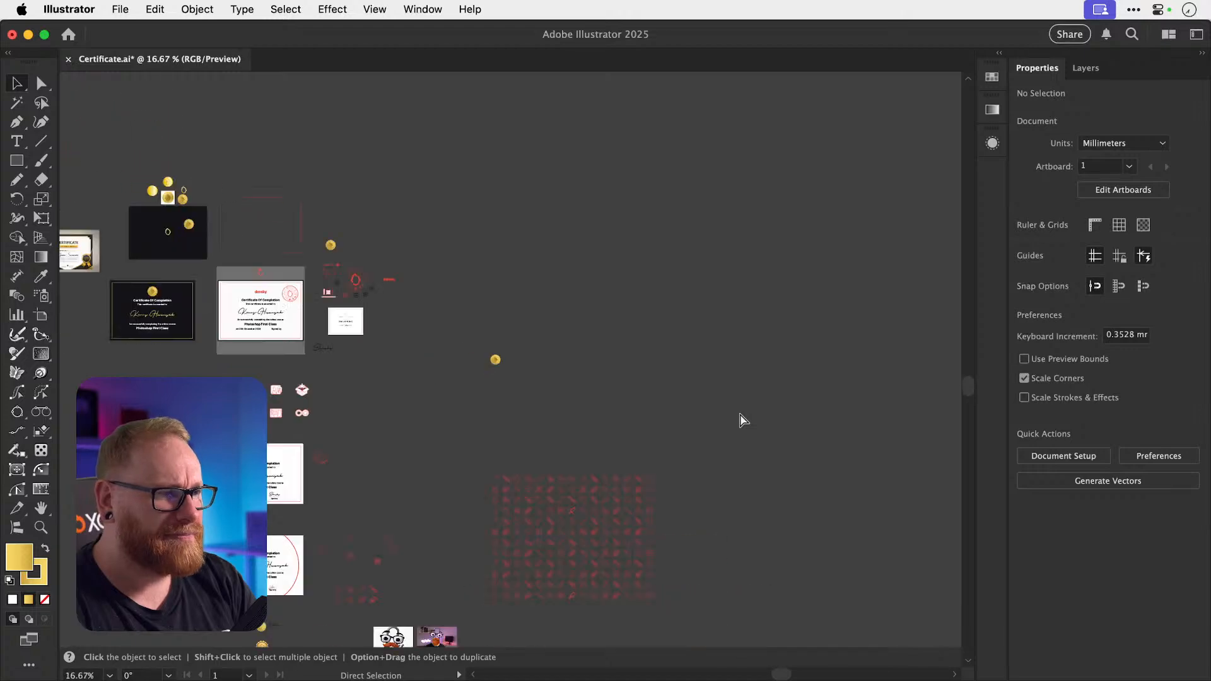
scroll(740, 421, down, 4)
drag(495, 433, 655, 422)
key(v)
scroll(654, 422, right, 2)
scroll(656, 427, left, 3)
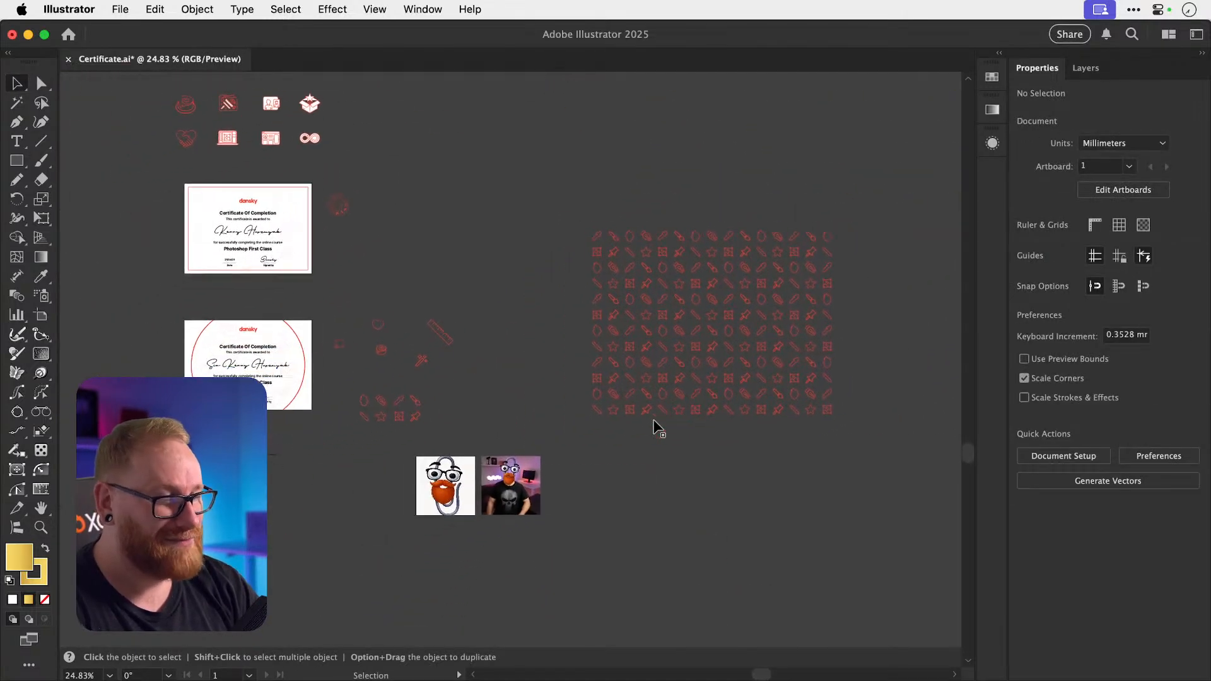
click(771, 309)
Widen the red icon Grid Repeat for more columns and extend it downward with extra rows.
scroll(756, 316, right, 5)
scroll(757, 315, down, 3)
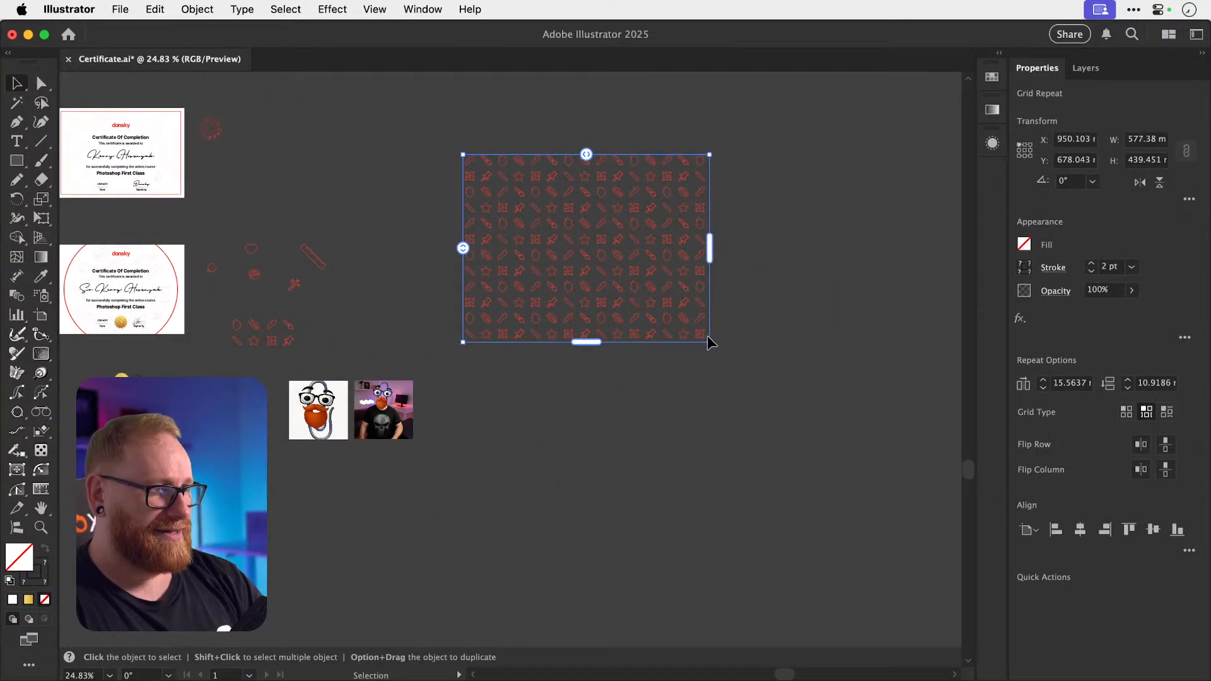
drag(710, 342, 821, 444)
key(super+z)
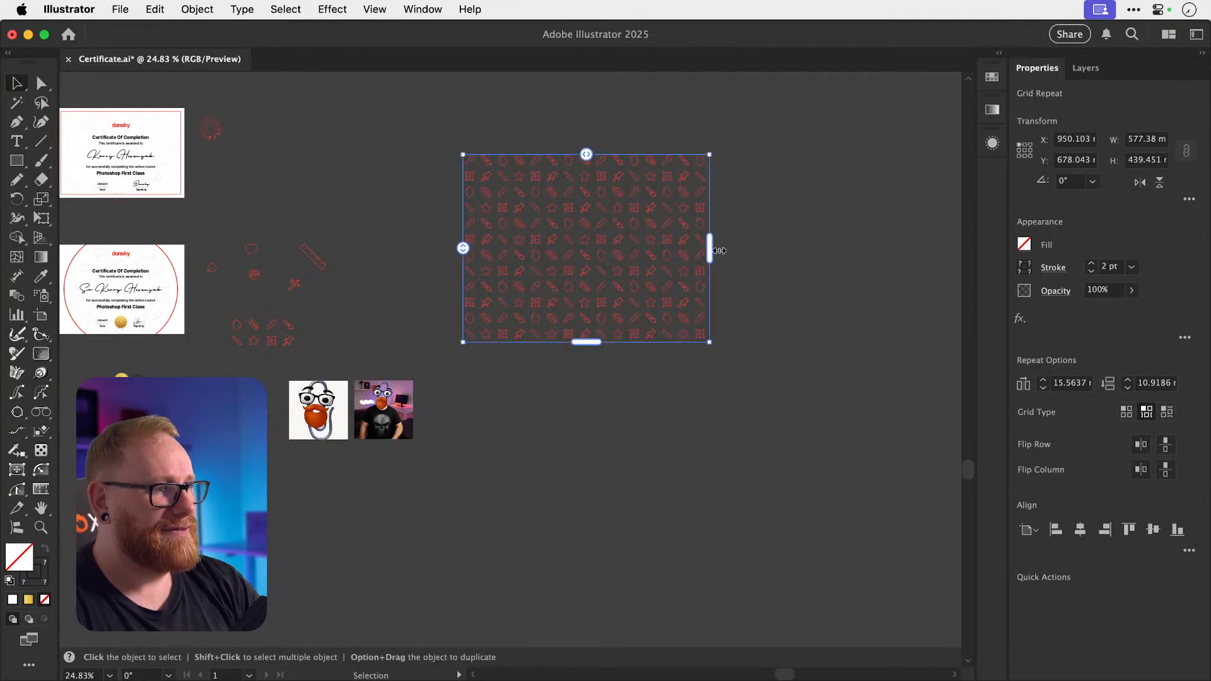
drag(719, 250, 825, 248)
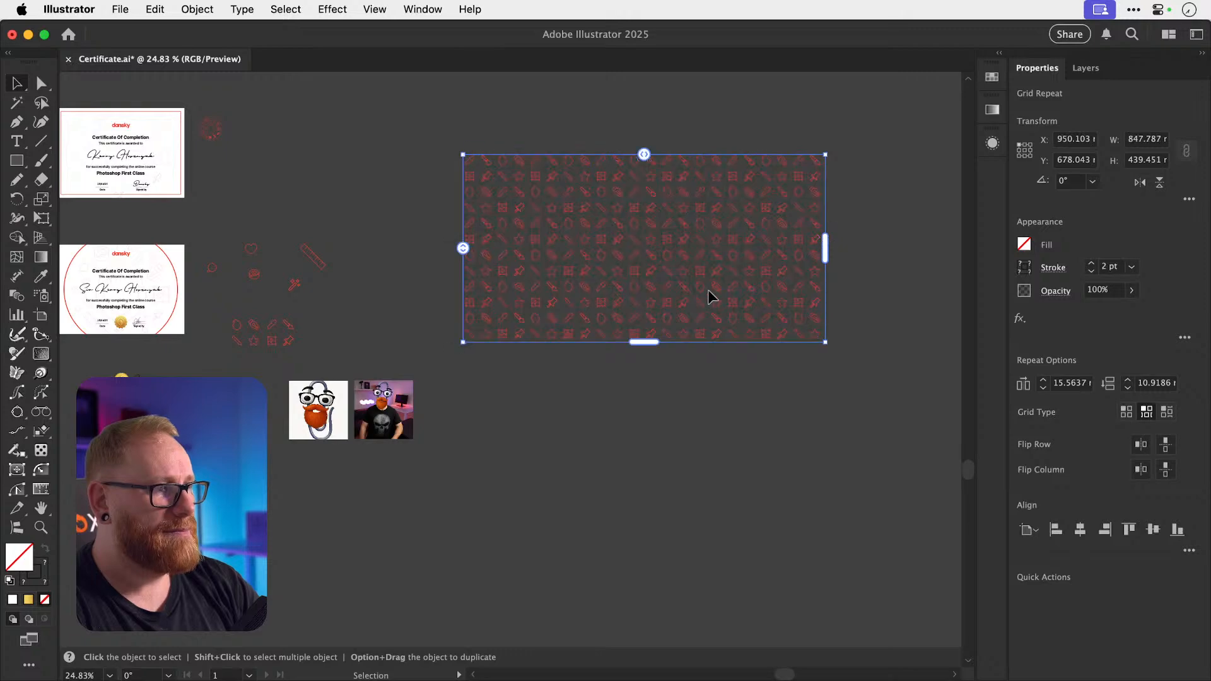
drag(643, 342, 641, 426)
click(645, 438)
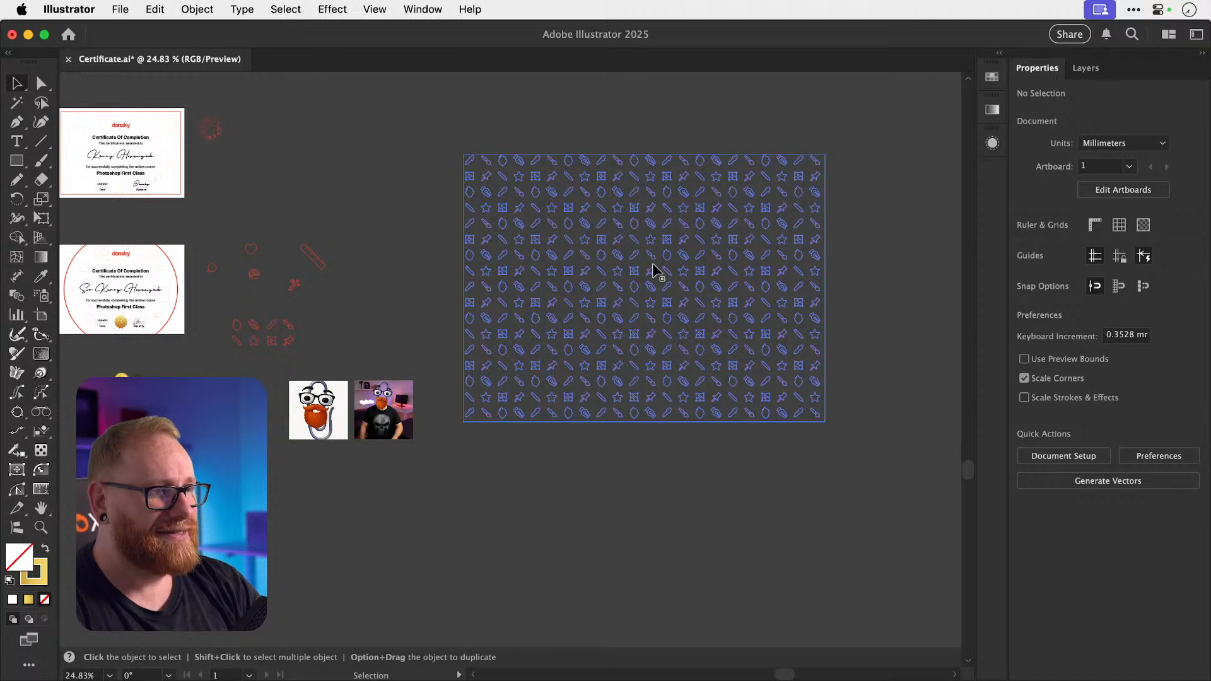
Save the Certificate.ai file.
key(a)
key(super+s)
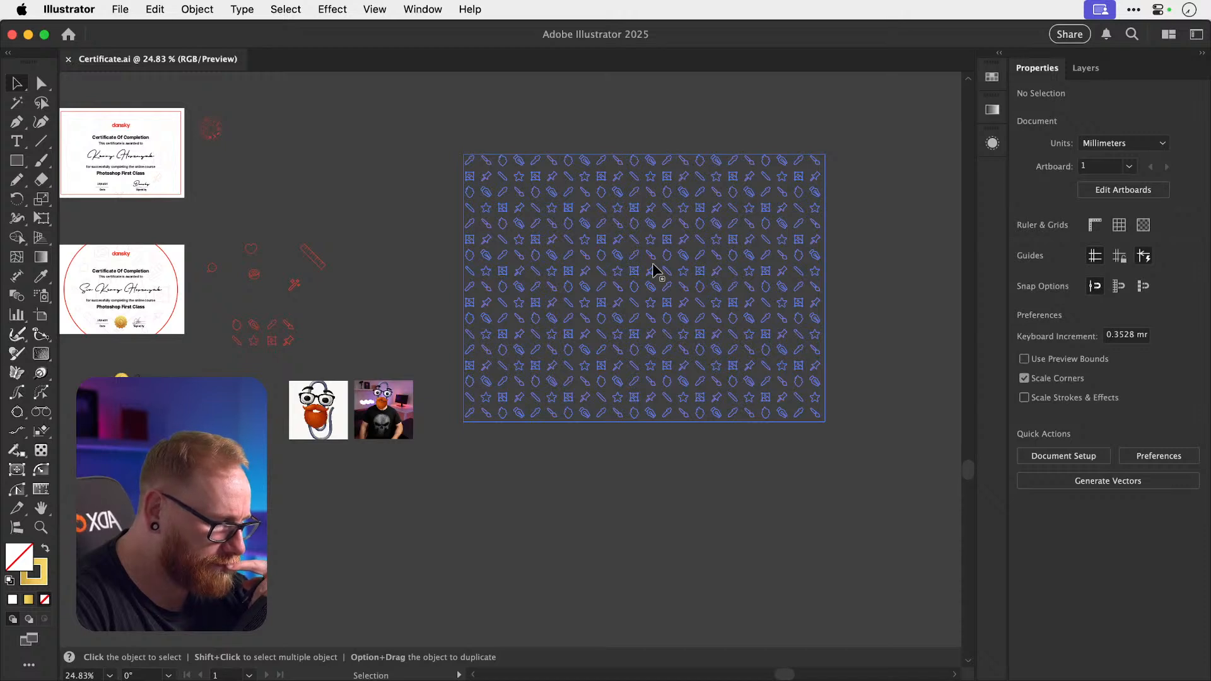
scroll(652, 263, left, 5)
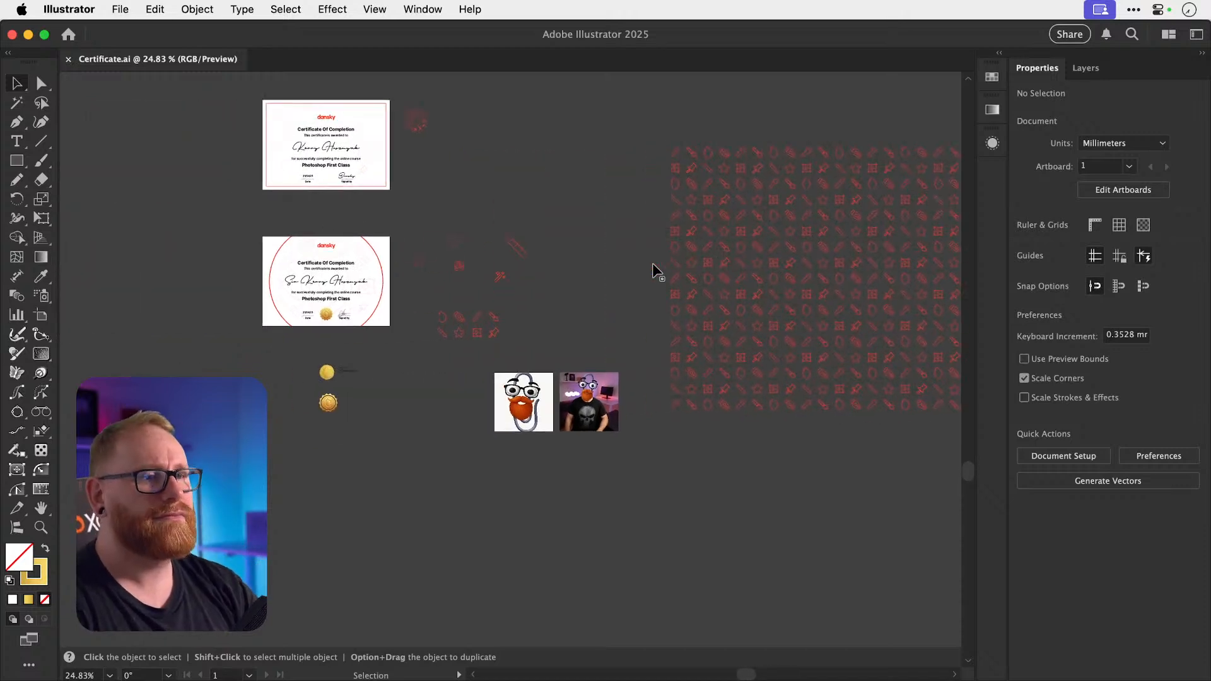
key(z)
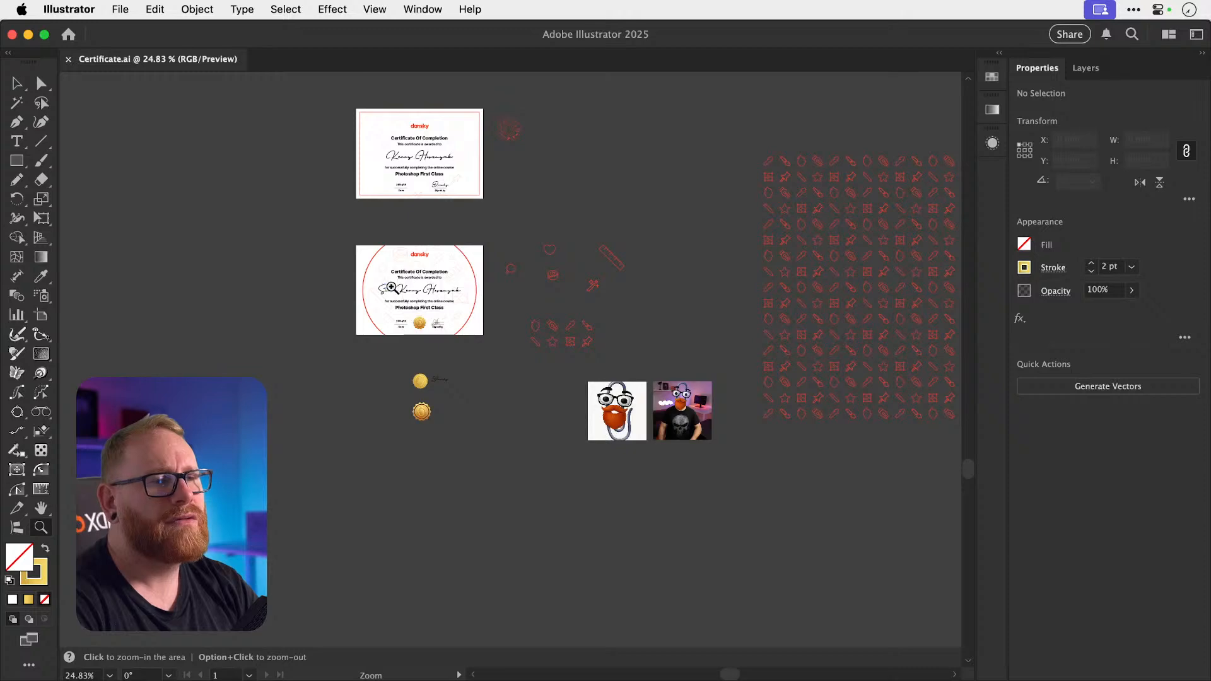
drag(391, 287, 687, 302)
key(v)
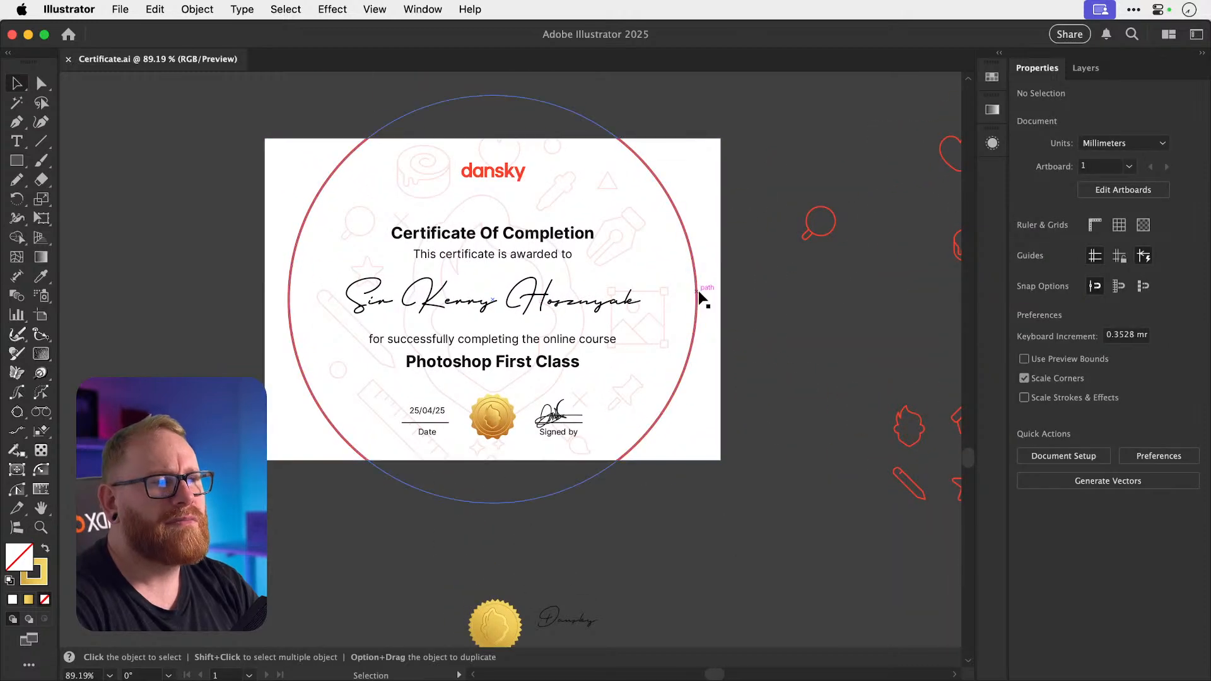
click(509, 175)
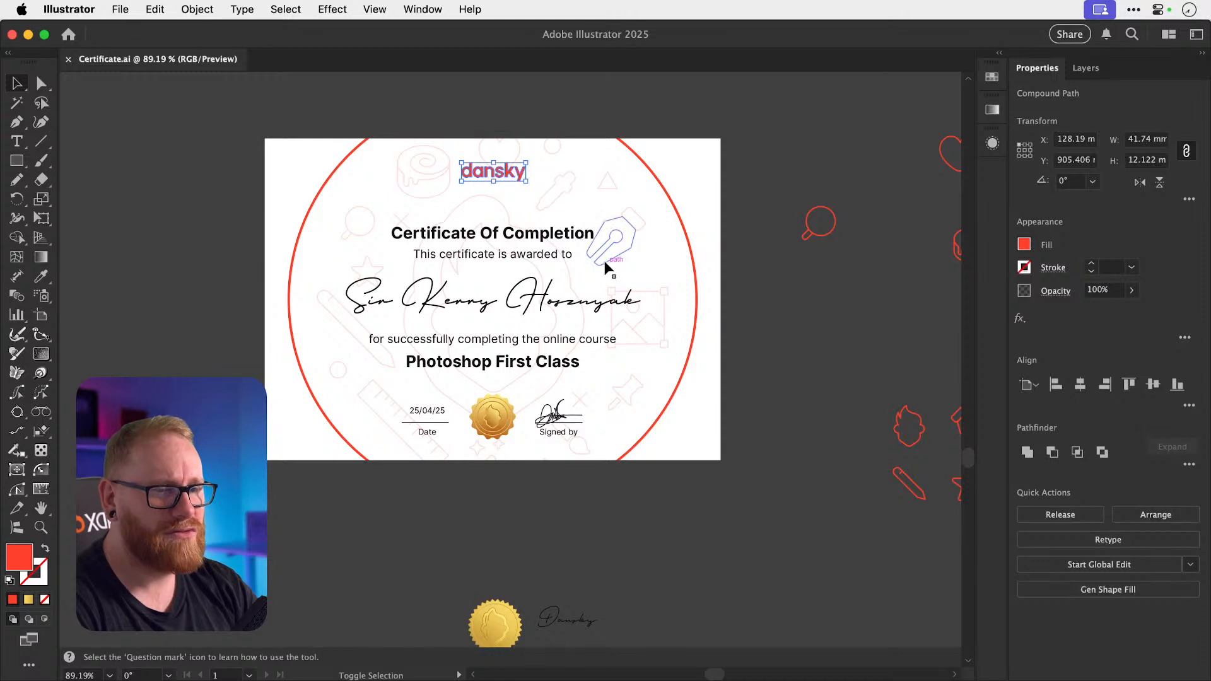
key(shift+x)
key(s)
drag(555, 191, 692, 261)
key(v)
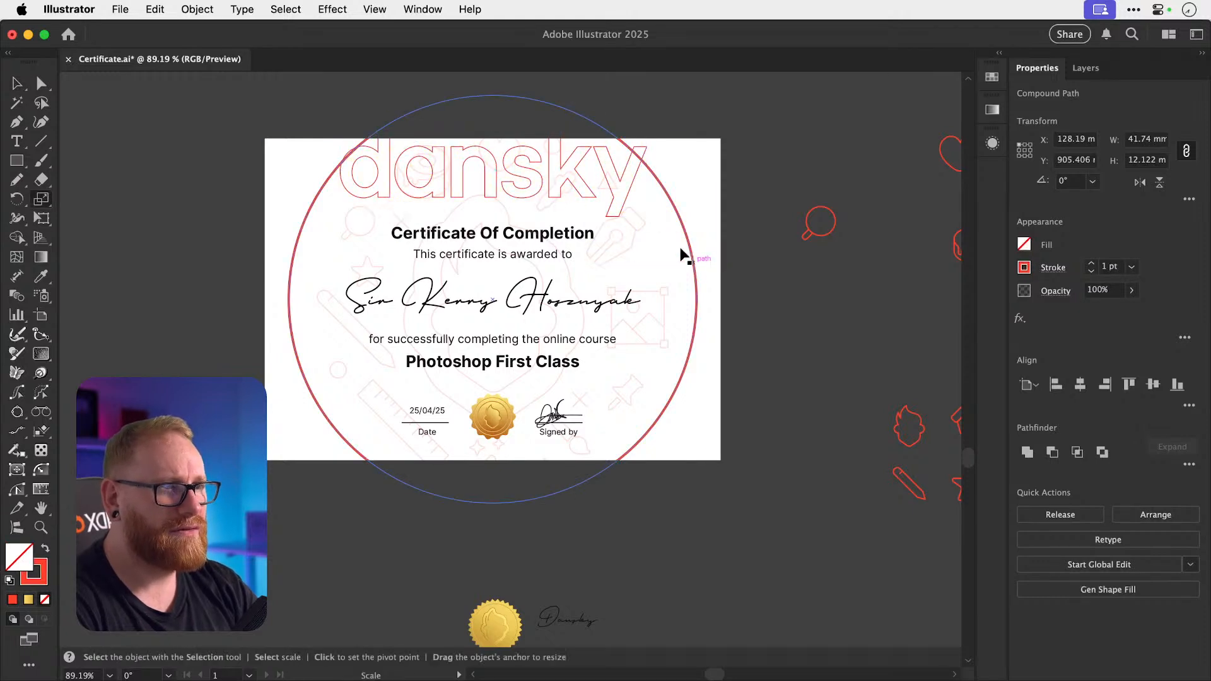
drag(616, 202, 626, 328)
click(630, 245)
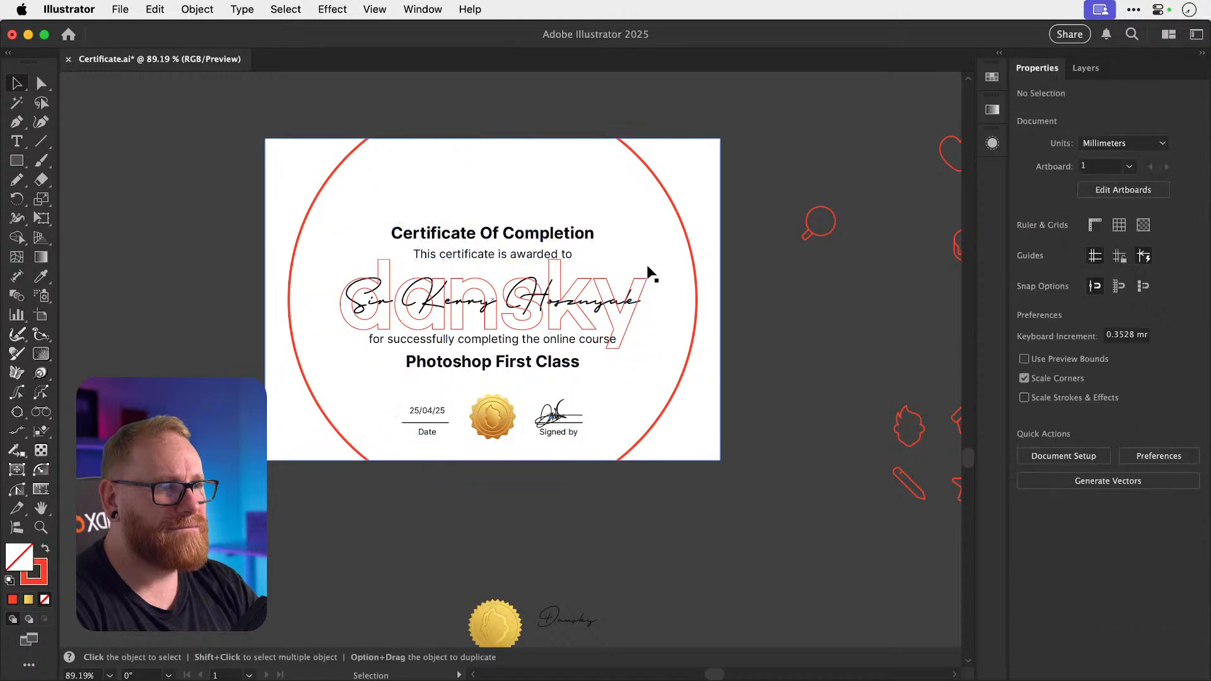
click(649, 277)
click(646, 279)
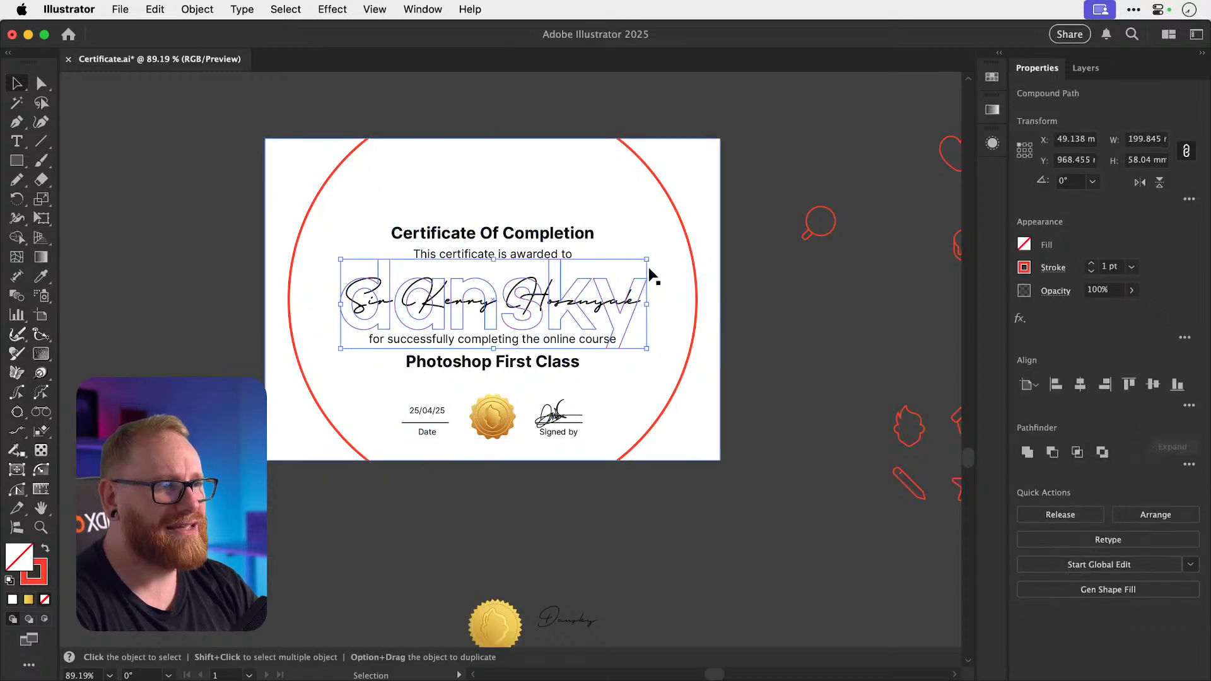
drag(650, 262, 691, 242)
click(799, 206)
key(super+z)
key(super+z)
key(super+z)
key(super+z)
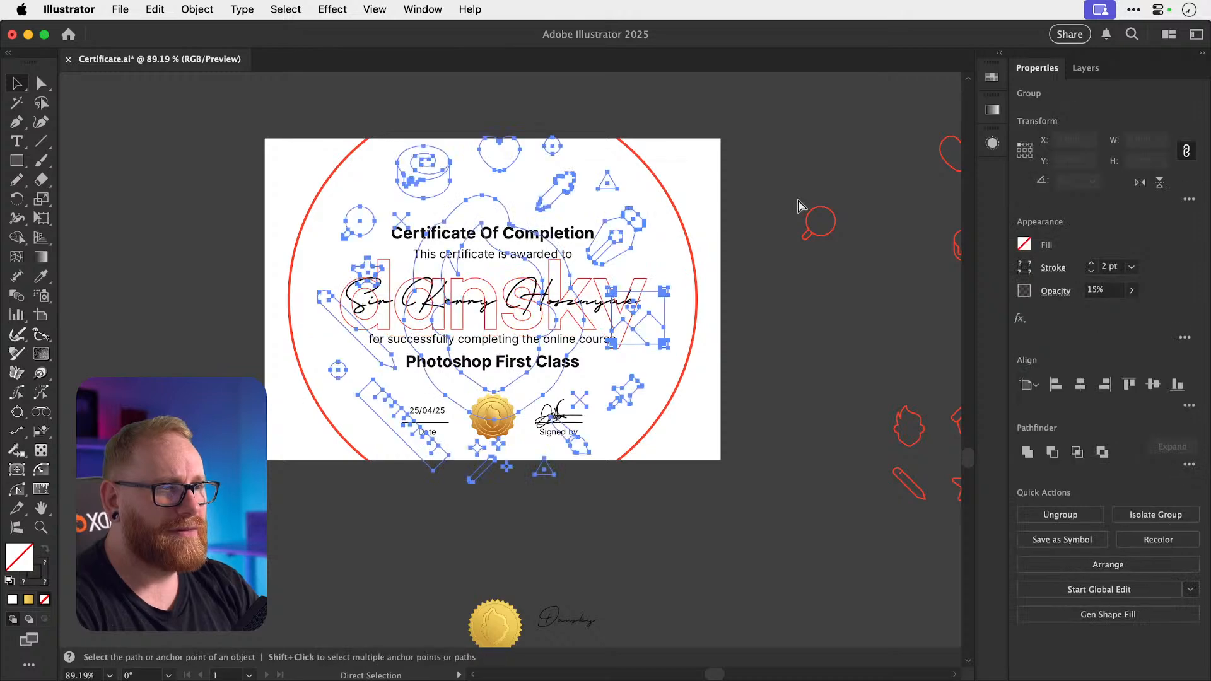
click(774, 172)
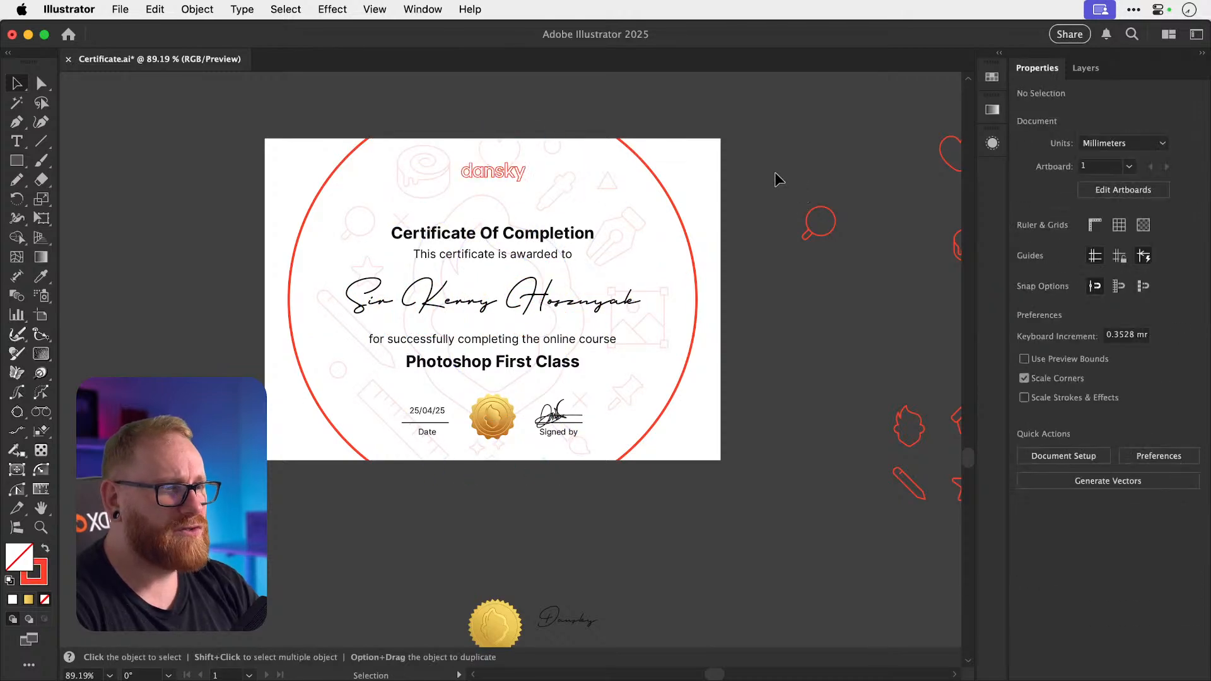
key(super+minus)
key(super+minus)
key(super+minus)
scroll(774, 172, right, 3)
scroll(774, 172, right, 5)
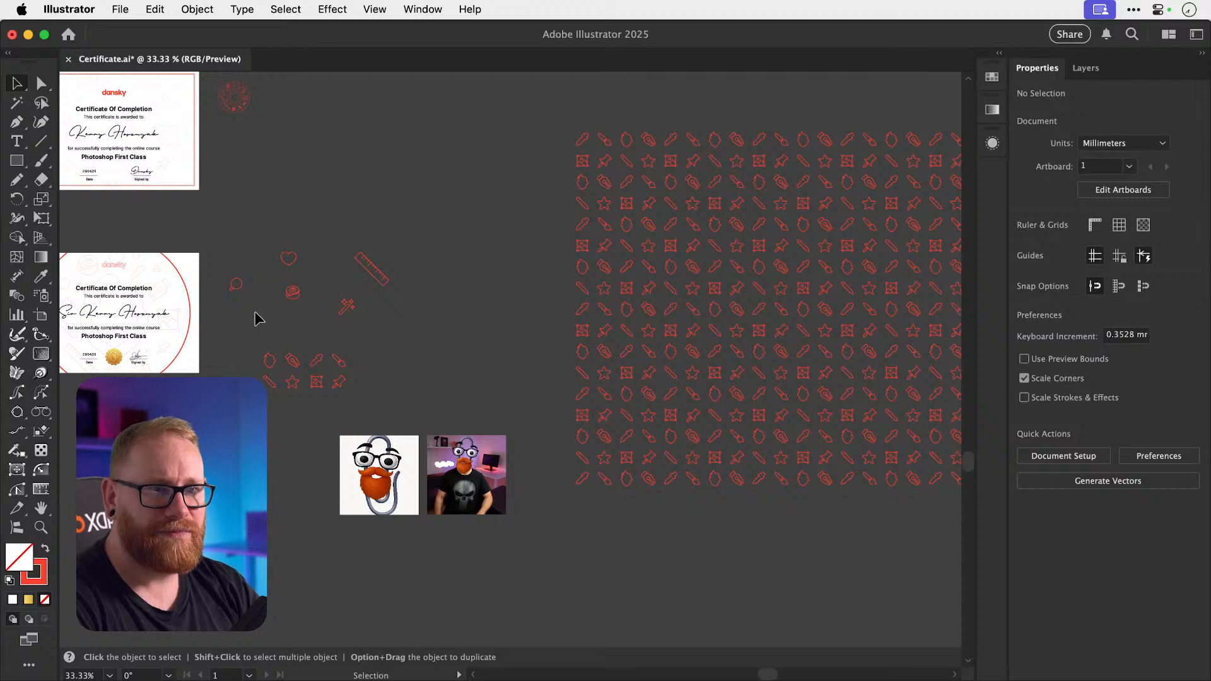
scroll(257, 317, left, 3)
Duplicate the page rectangle and circle below the pattern and subtract the circle with Minus Front.
click(330, 295)
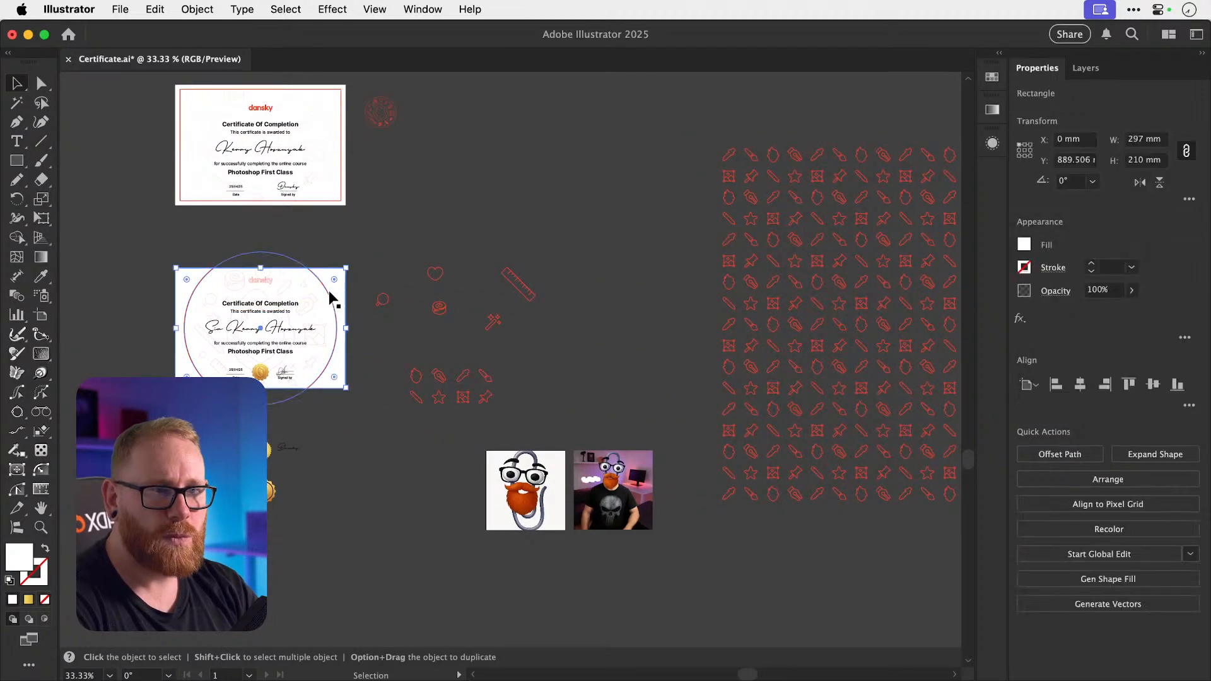
shift+click(329, 292)
drag(329, 292, 888, 542)
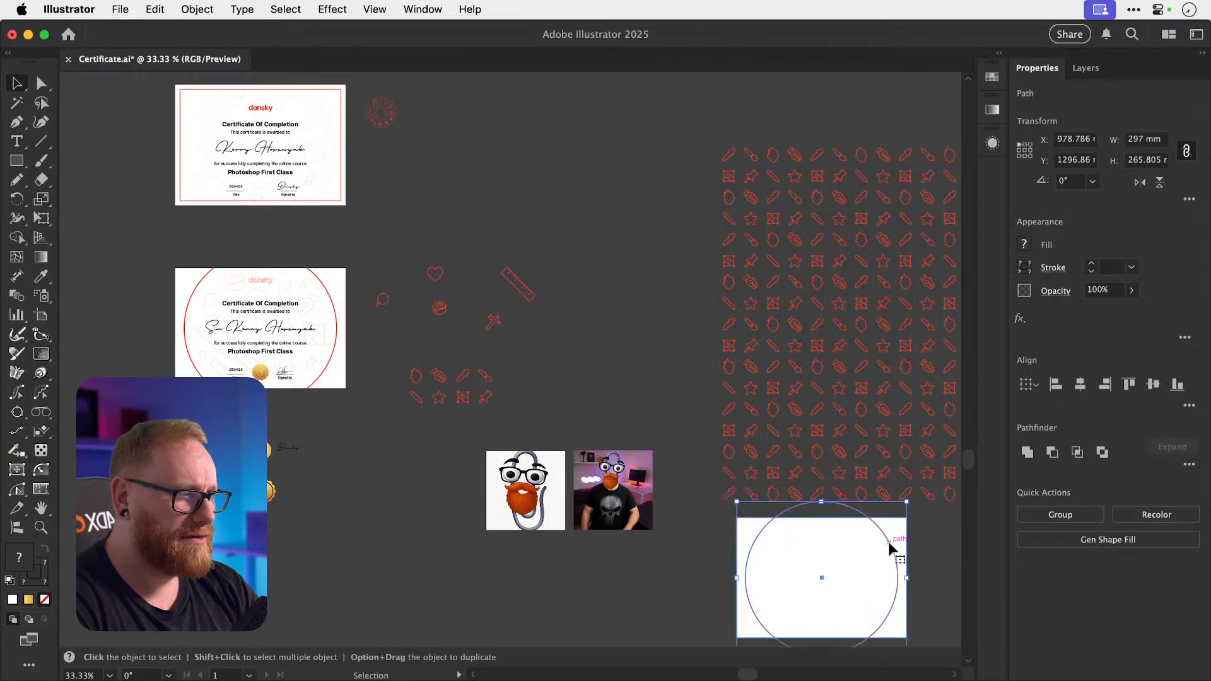
scroll(888, 542, right, 3)
scroll(888, 543, down, 1)
click(888, 544)
click(706, 442)
key(shift+x)
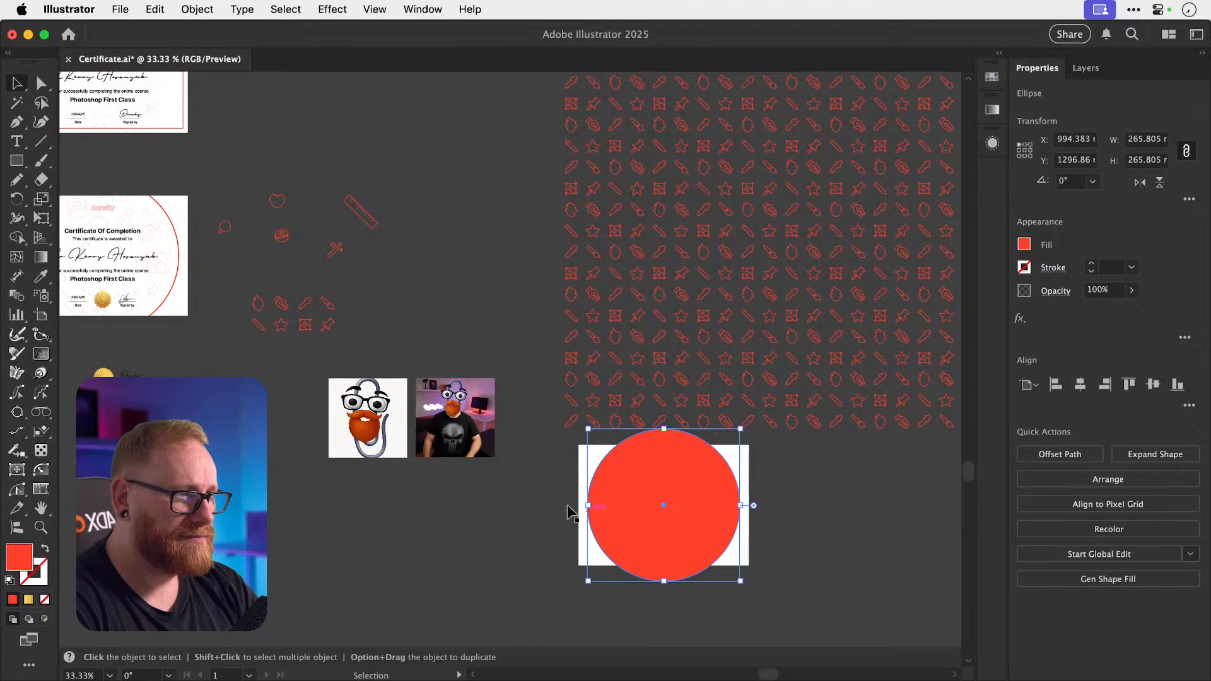
shift+click(581, 514)
click(1052, 453)
Turn the cut-out frame into a compound path via Object > Compound Path > Make.
click(843, 522)
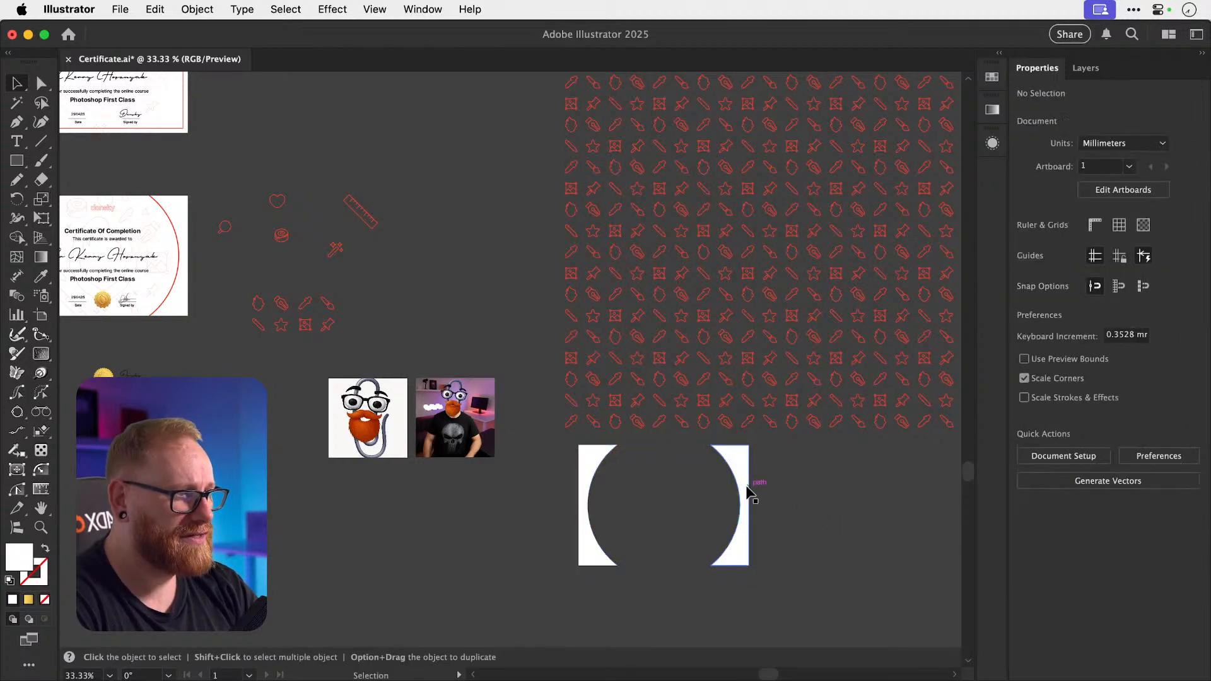
click(746, 492)
click(197, 9)
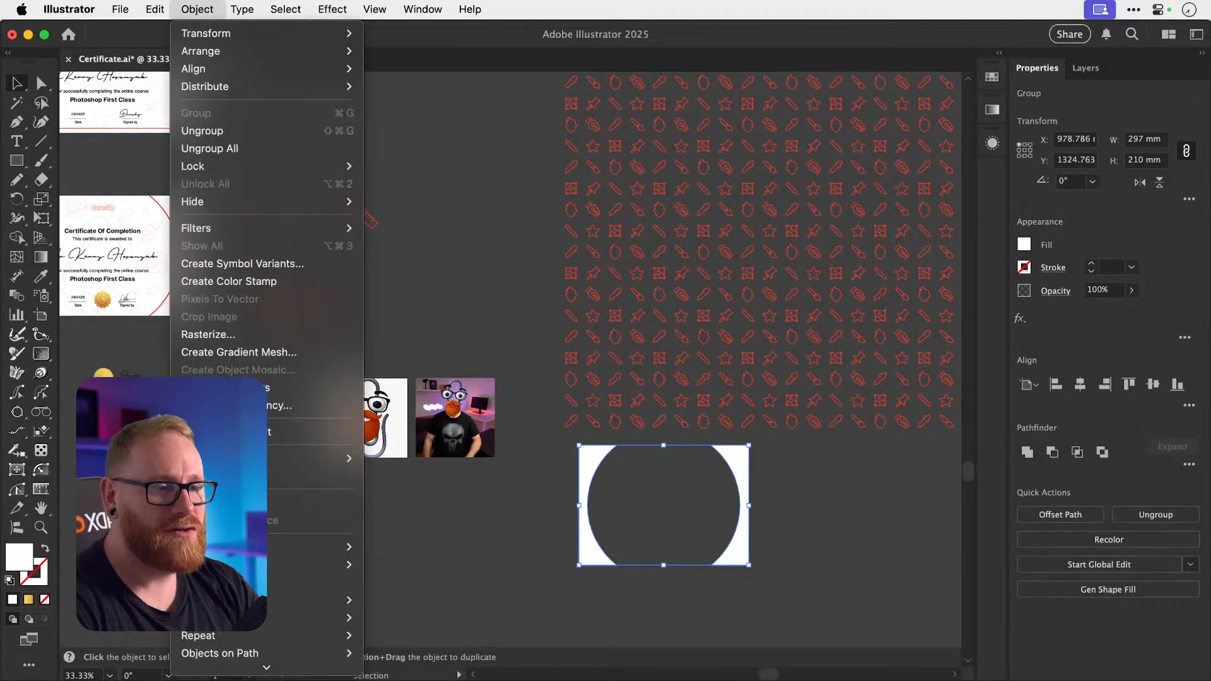
mouse_move(286, 9)
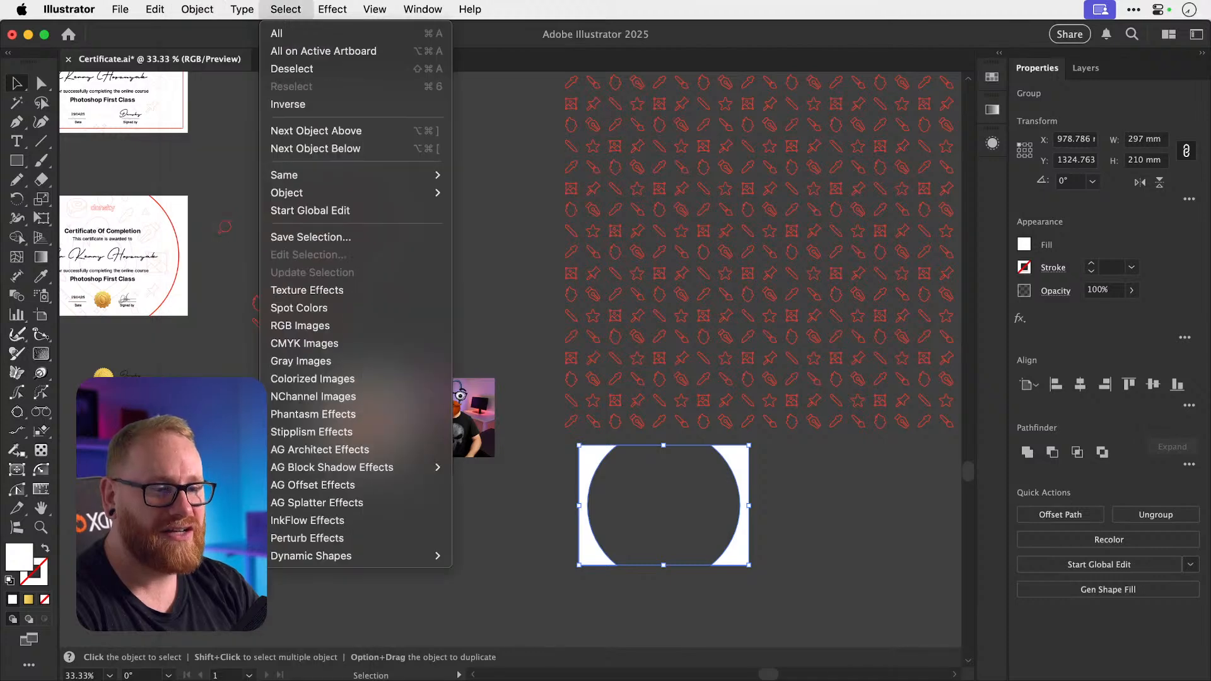
mouse_move(191, 6)
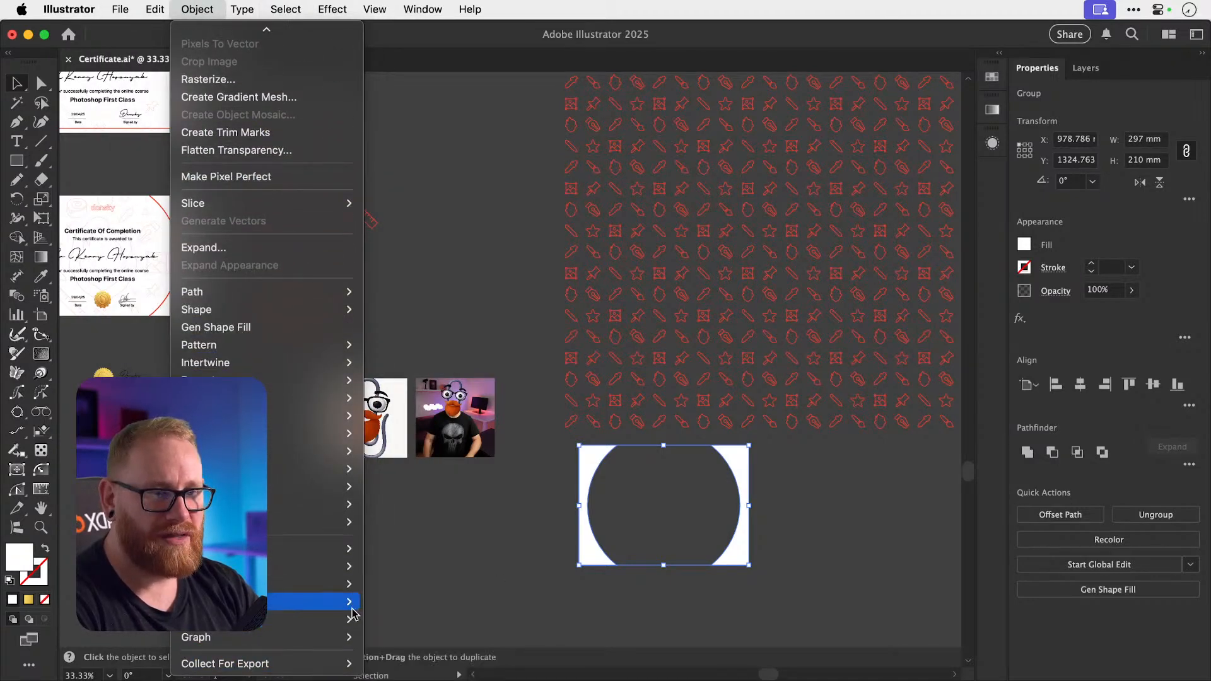
click(381, 602)
click(497, 565)
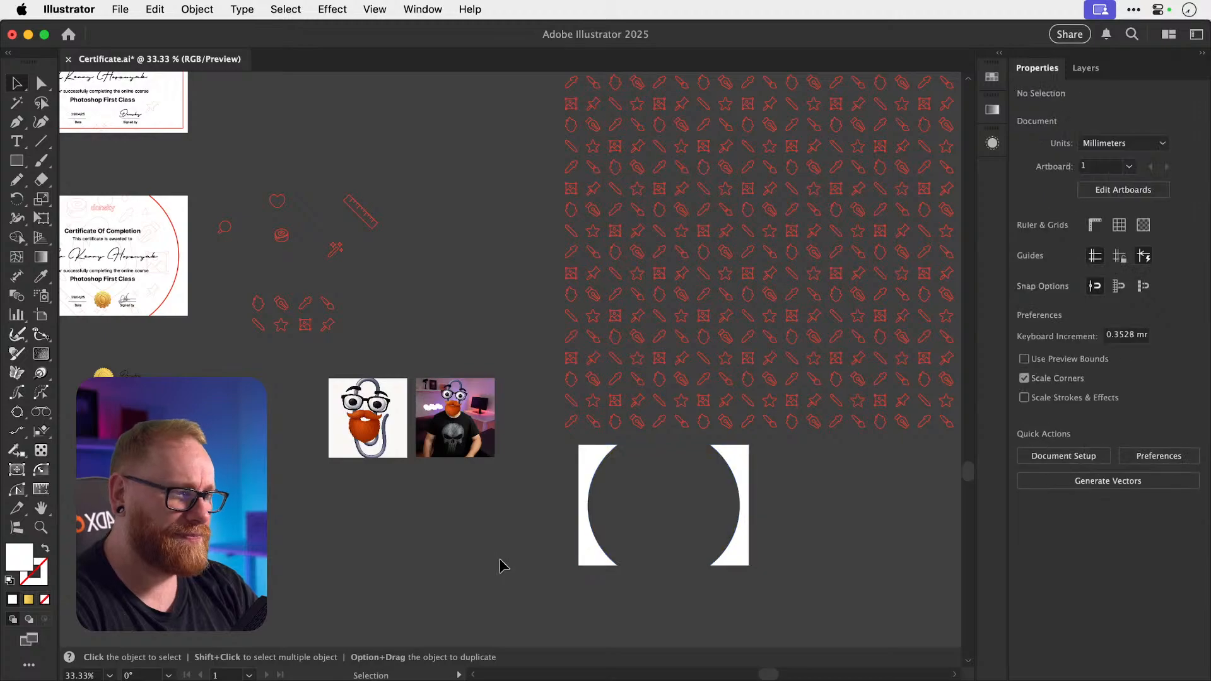
scroll(501, 562, right, 5)
click(598, 405)
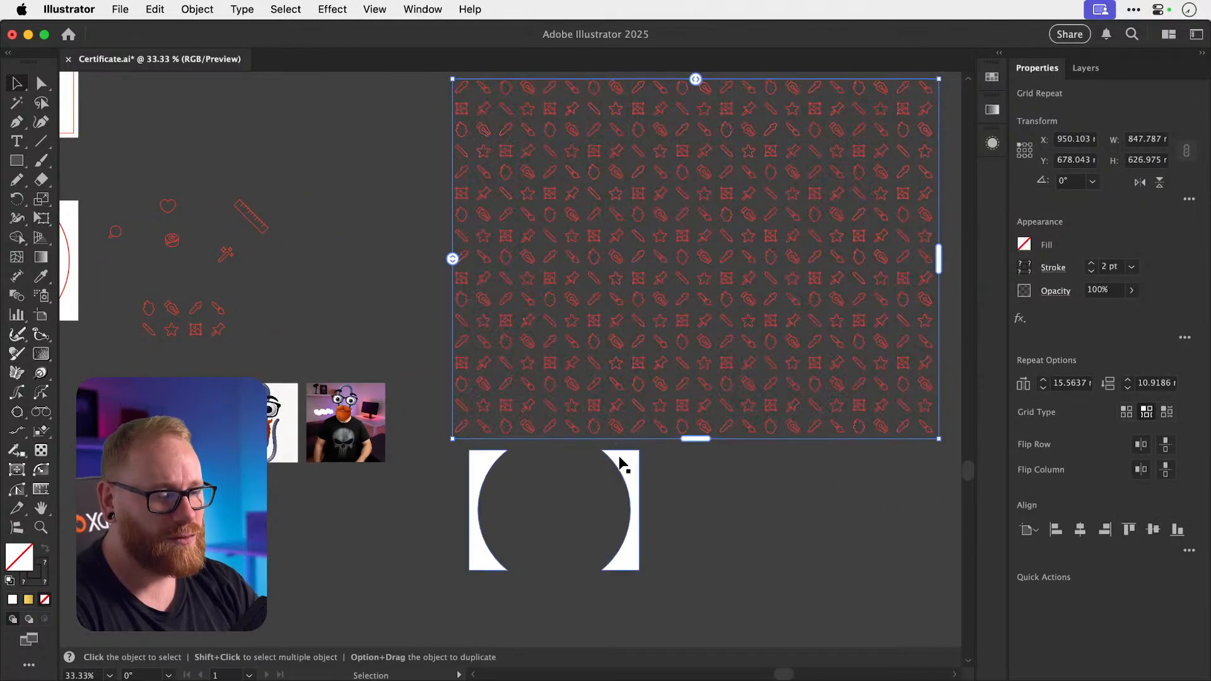
Scale the icon pattern down to 383 by 283 mm and duplicate the cut-out frame above.
scroll(615, 422, right, 3)
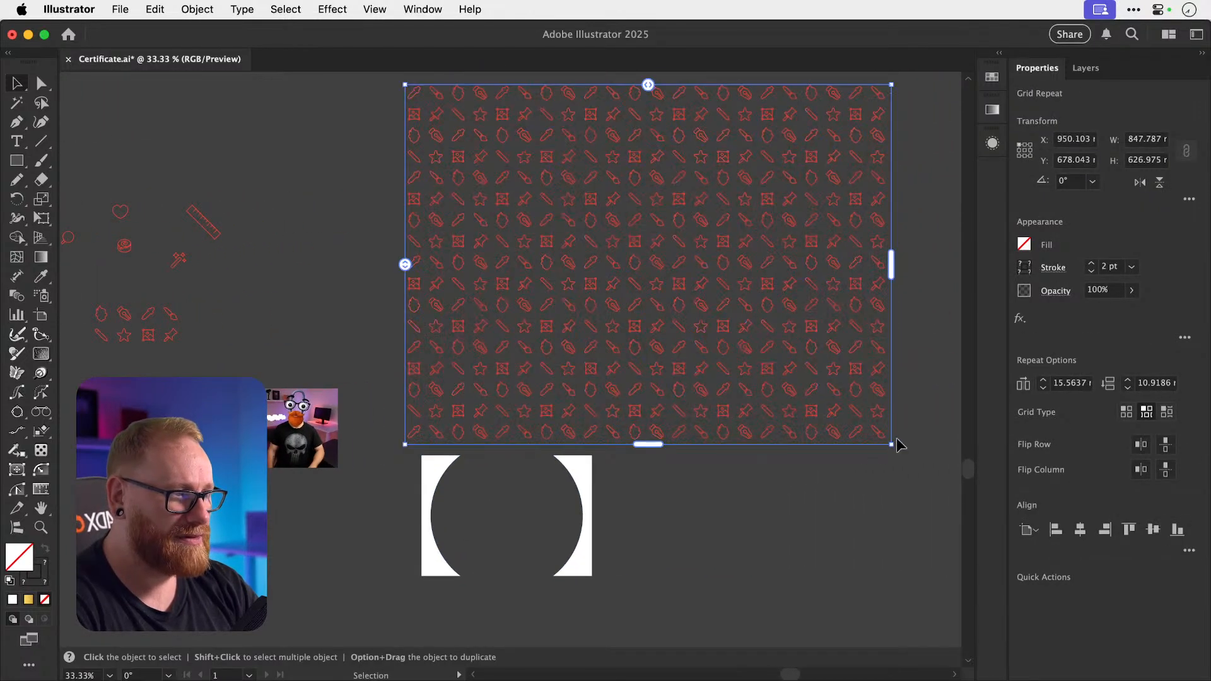
drag(893, 445, 624, 277)
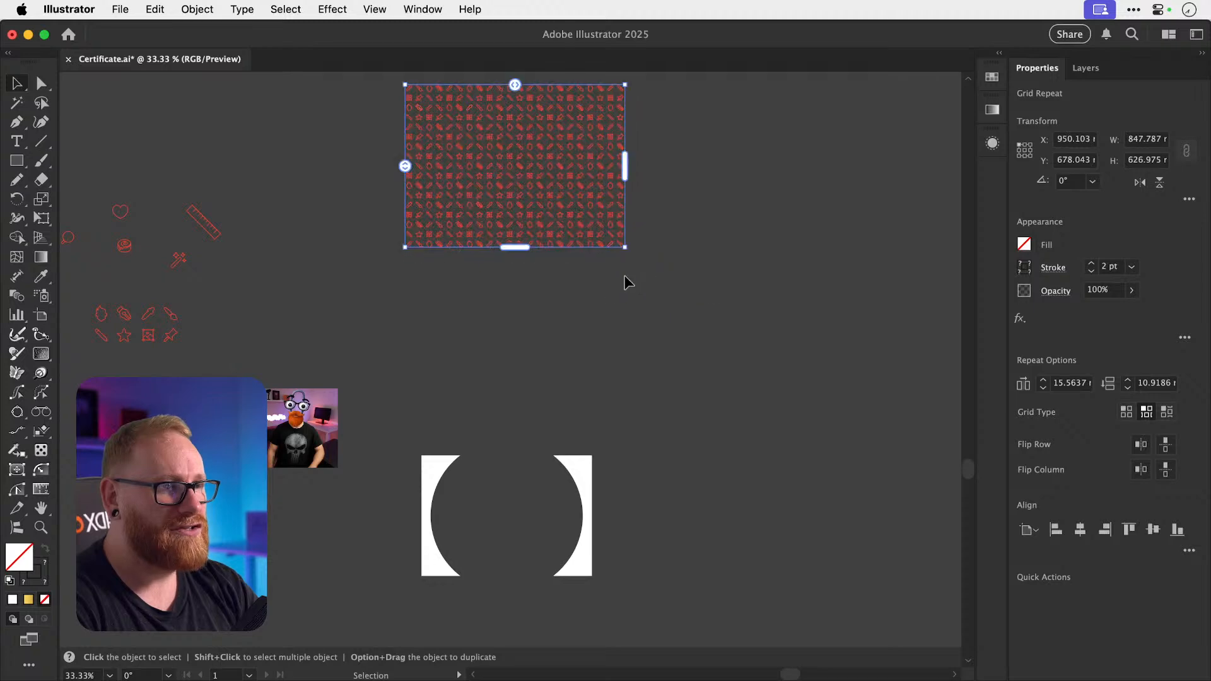
drag(595, 498, 595, 303)
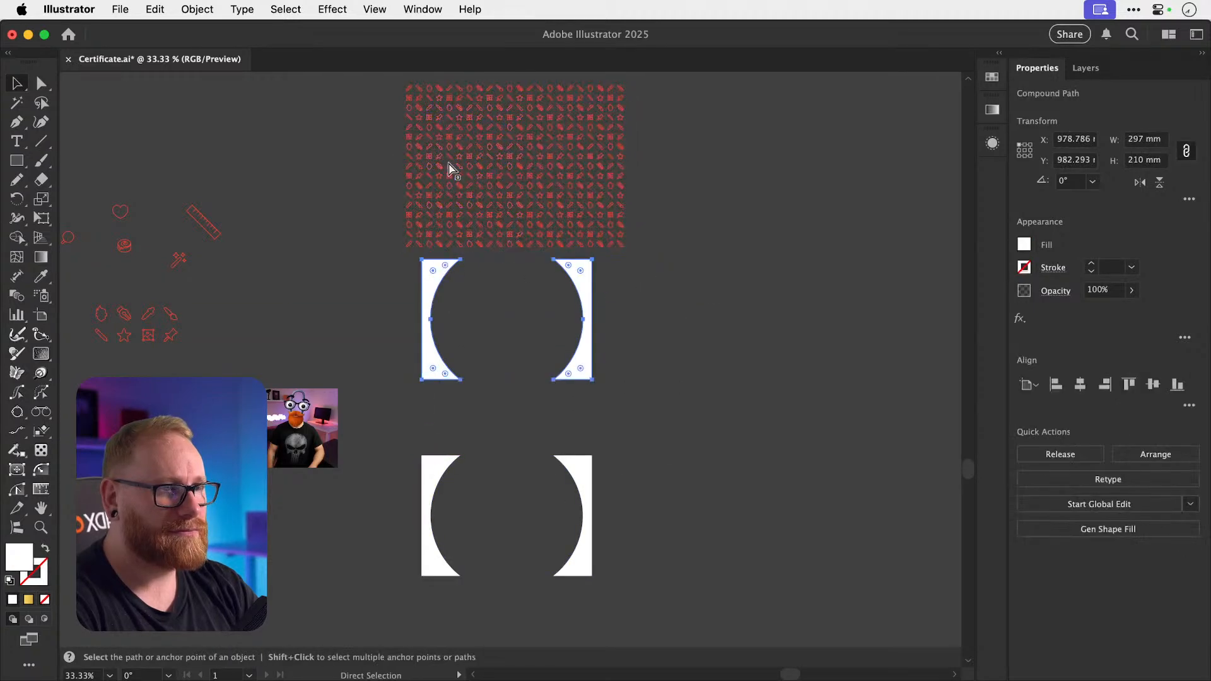
Overlap the frame copy on a pattern copy and make a clipping mask of them.
drag(633, 160, 697, 158)
key(shift+super+a)
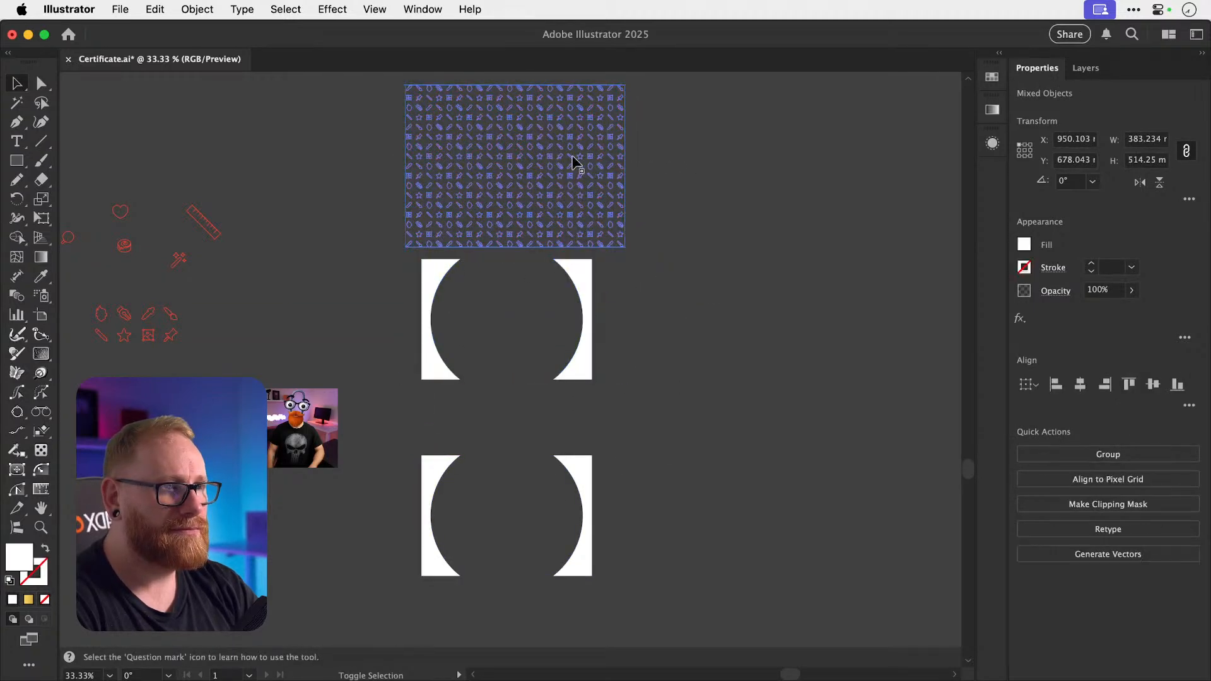
drag(575, 157, 806, 158)
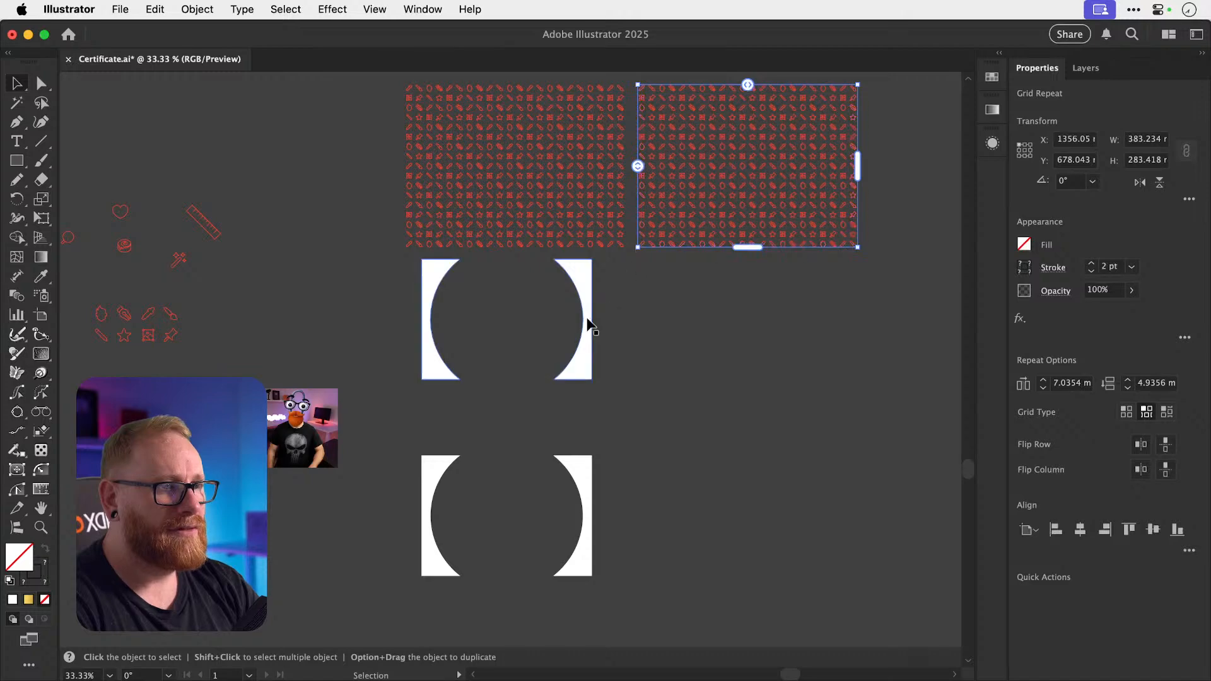
drag(589, 323, 830, 170)
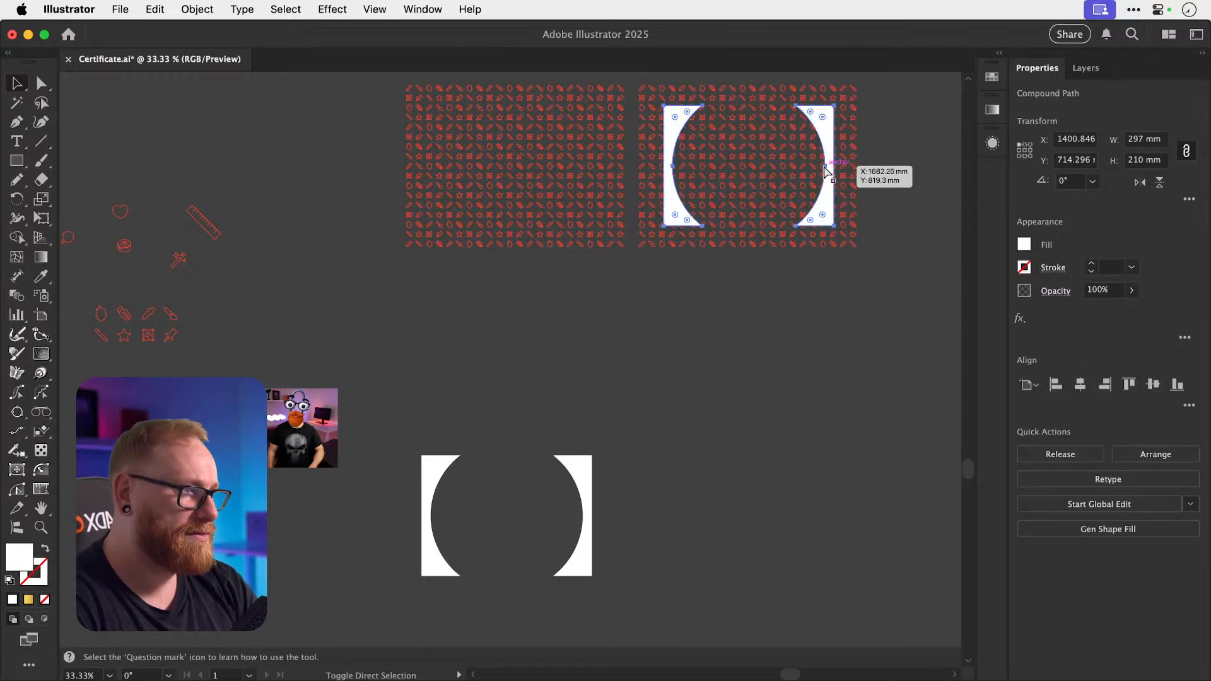
shift+click(783, 132)
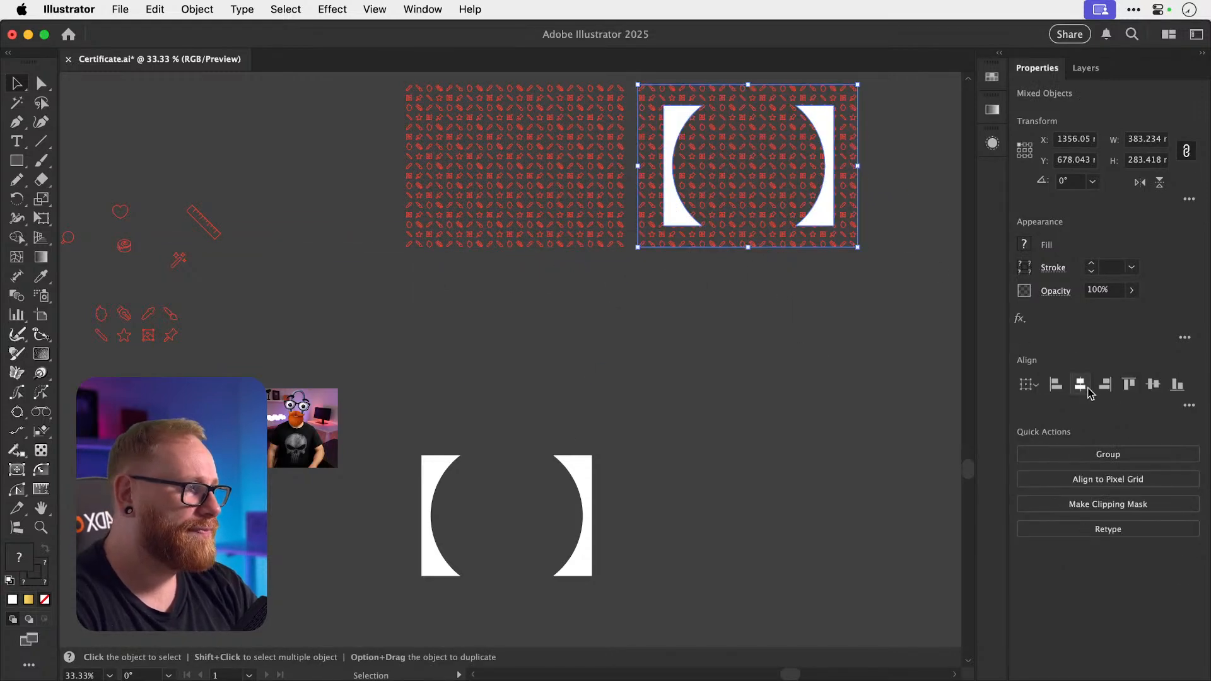
key(super+7)
key(a)
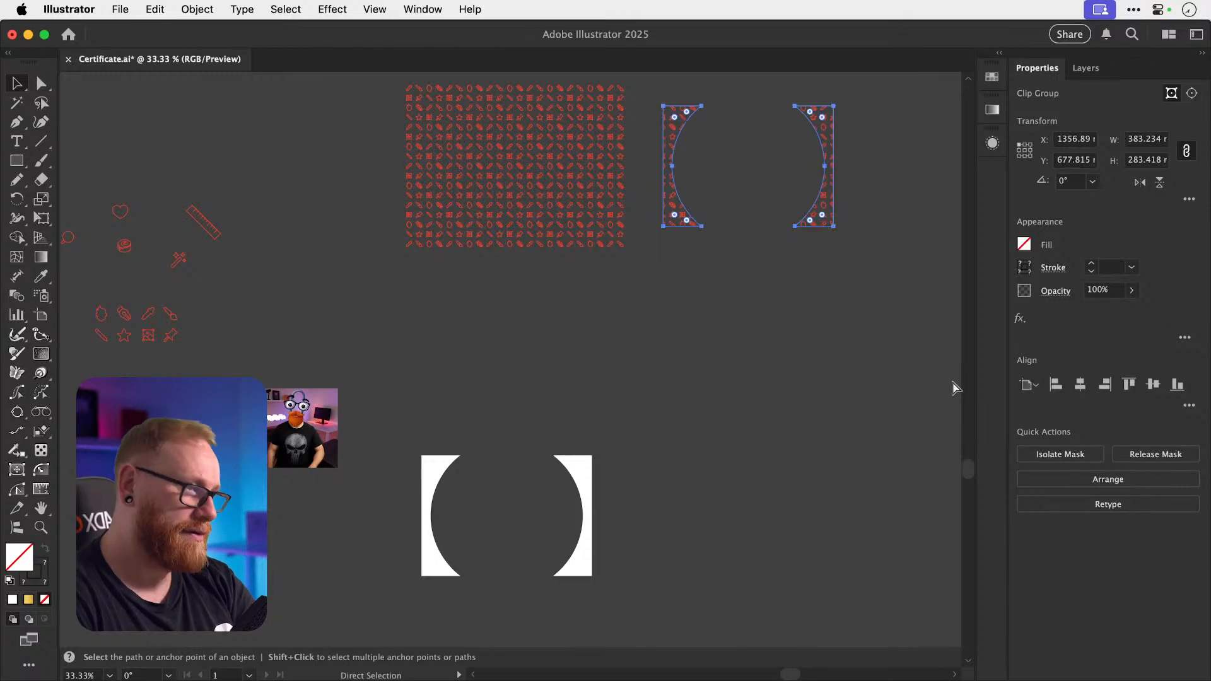
click(884, 322)
click(671, 221)
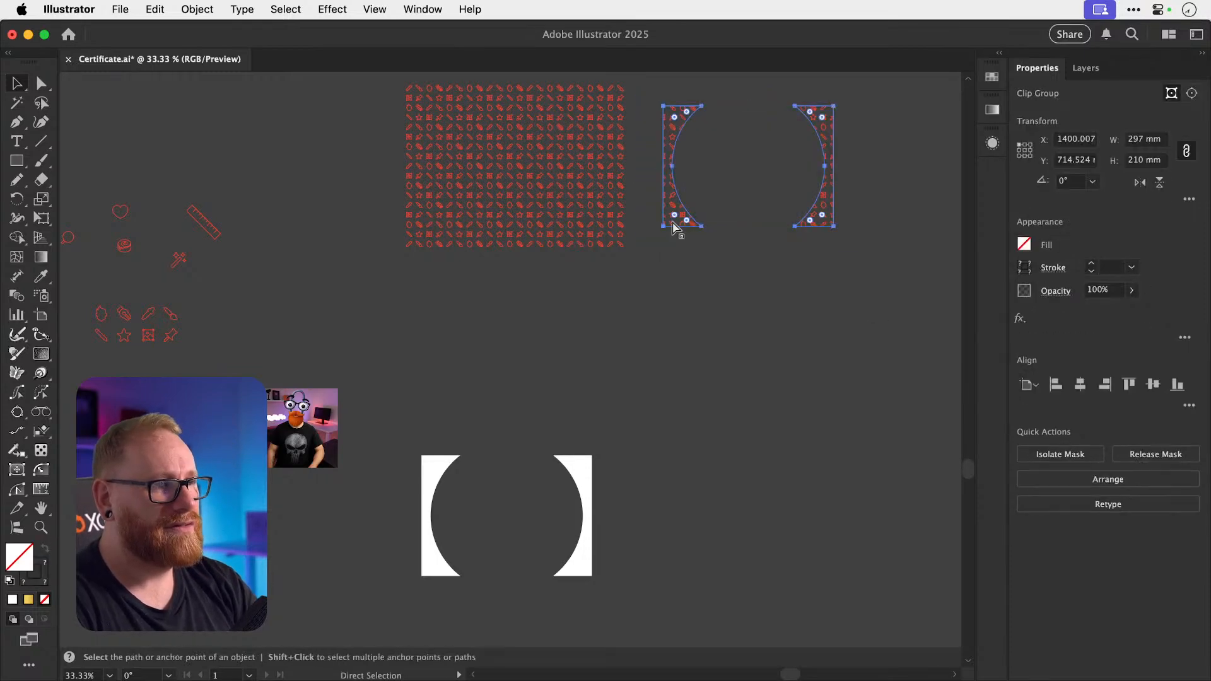
scroll(672, 221, left, 5)
scroll(672, 220, right, 7)
Move the two gold seals and signature aside.
scroll(672, 221, left, 10)
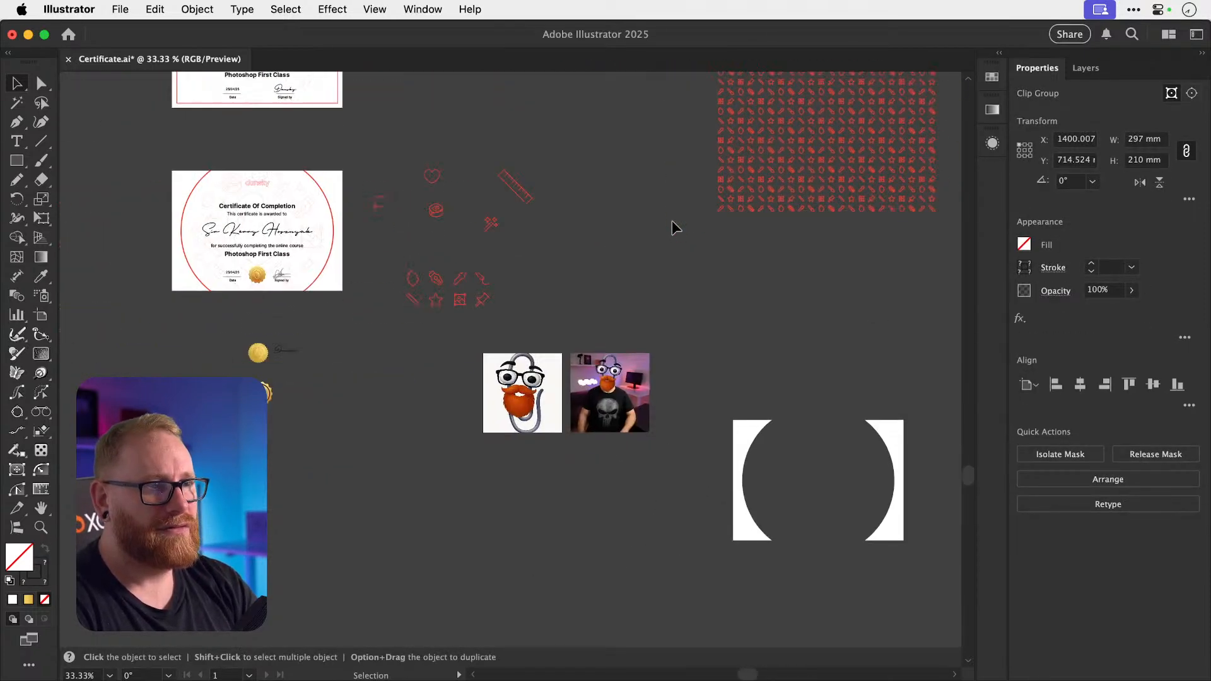
scroll(672, 220, left, 5)
drag(585, 466, 586, 467)
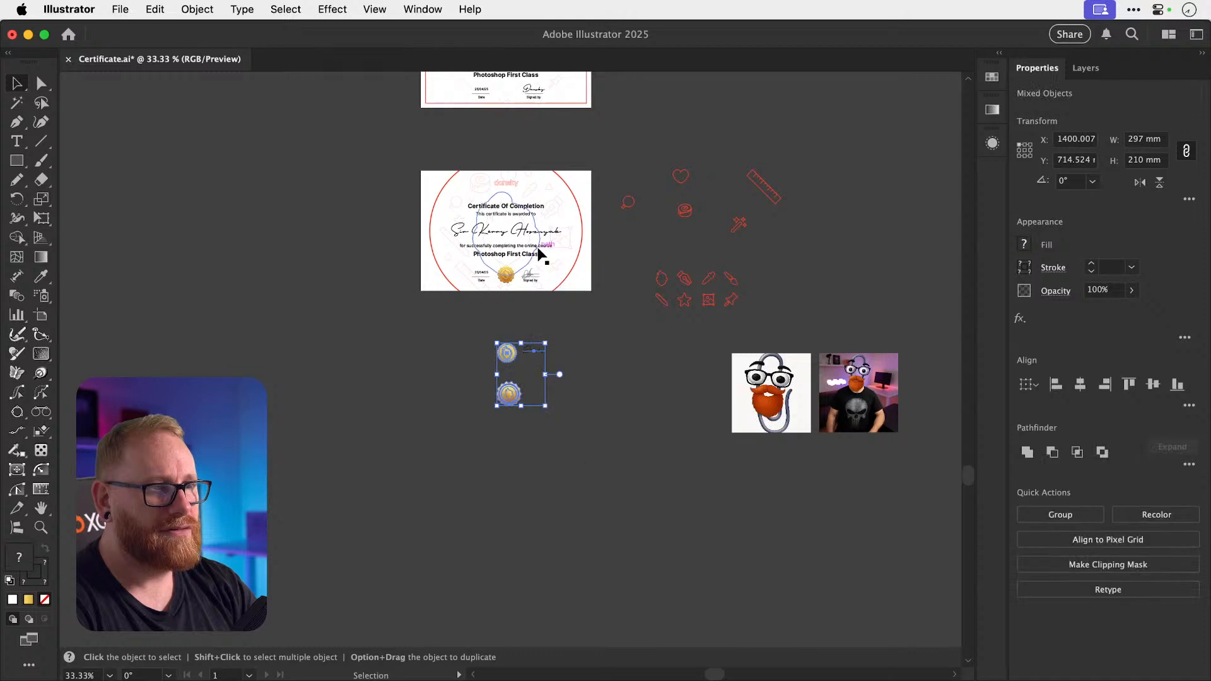
scroll(512, 353, up, 3)
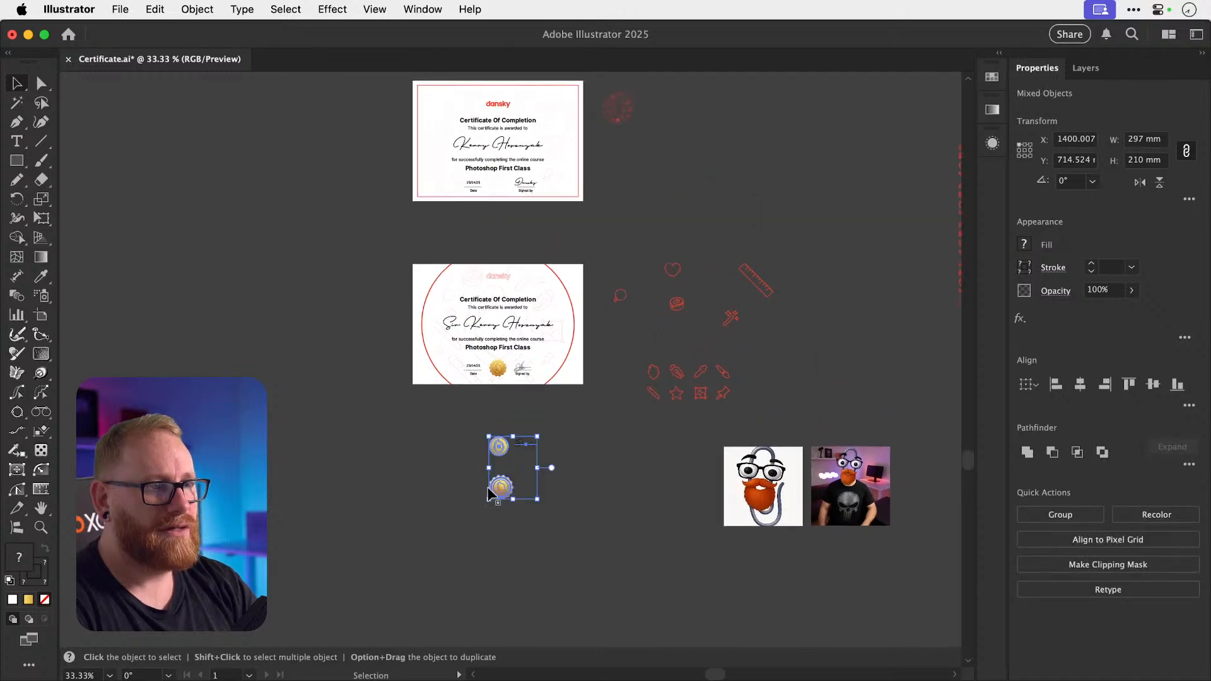
drag(495, 444, 500, 498)
click(367, 251)
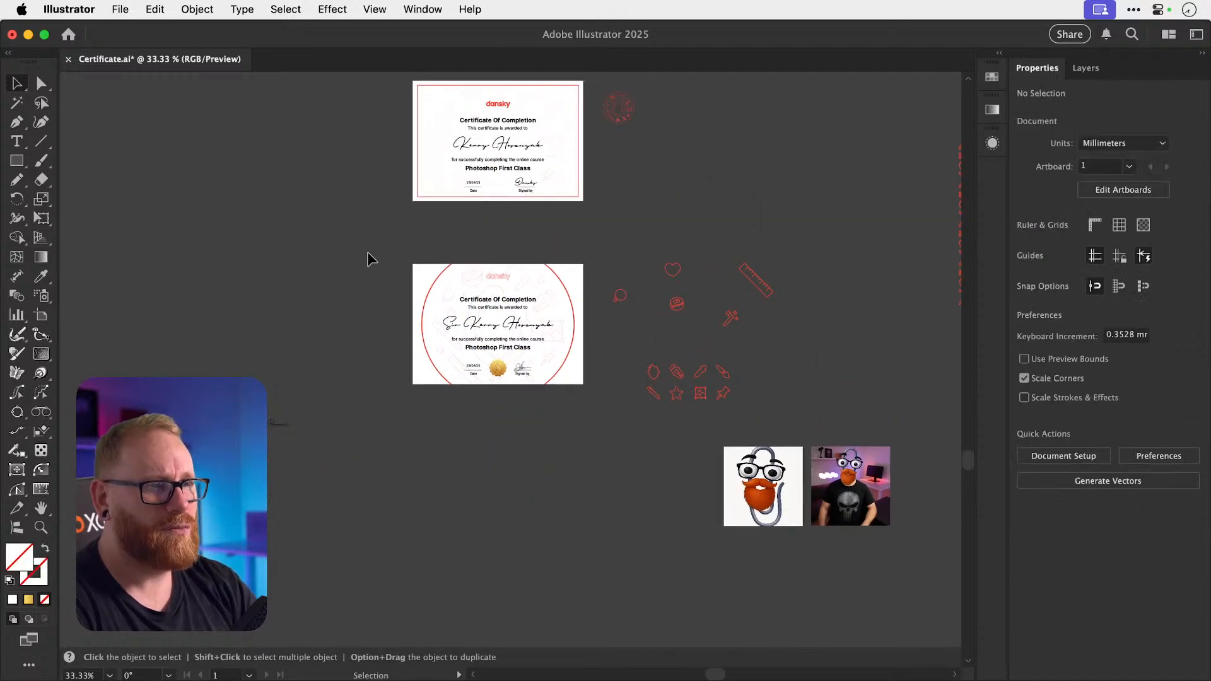
Duplicate the middle certificate below it and zoom in on the copy.
drag(367, 223, 593, 442)
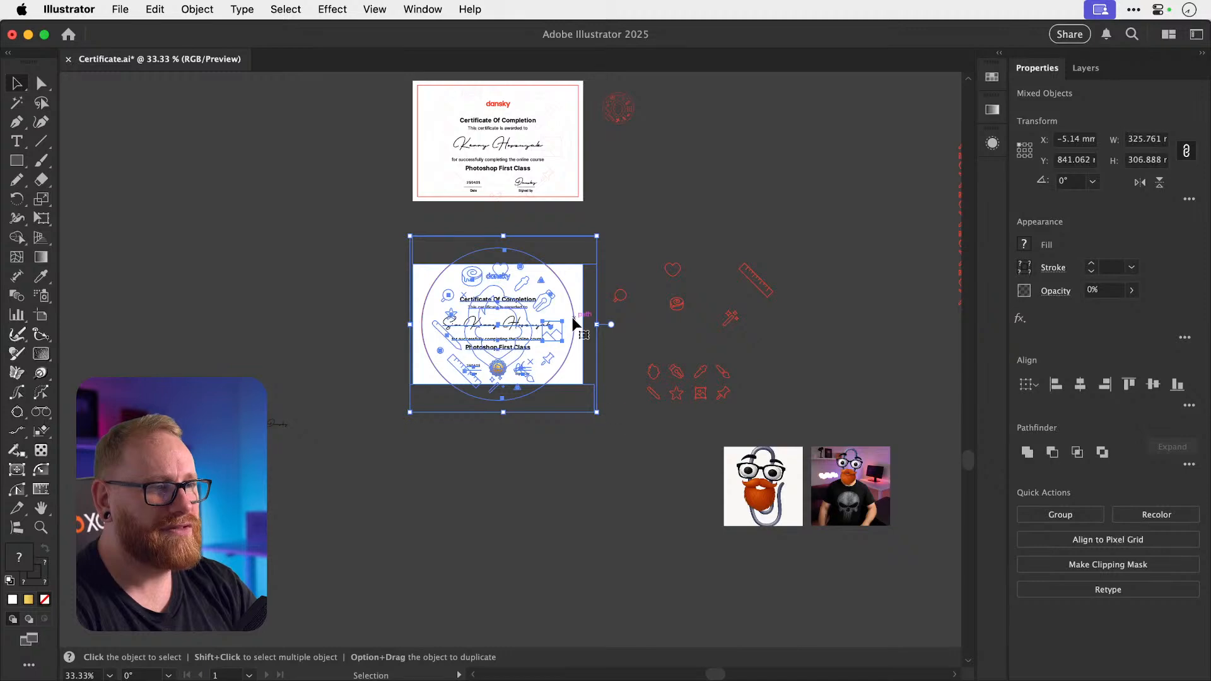
drag(582, 325, 581, 541)
click(662, 595)
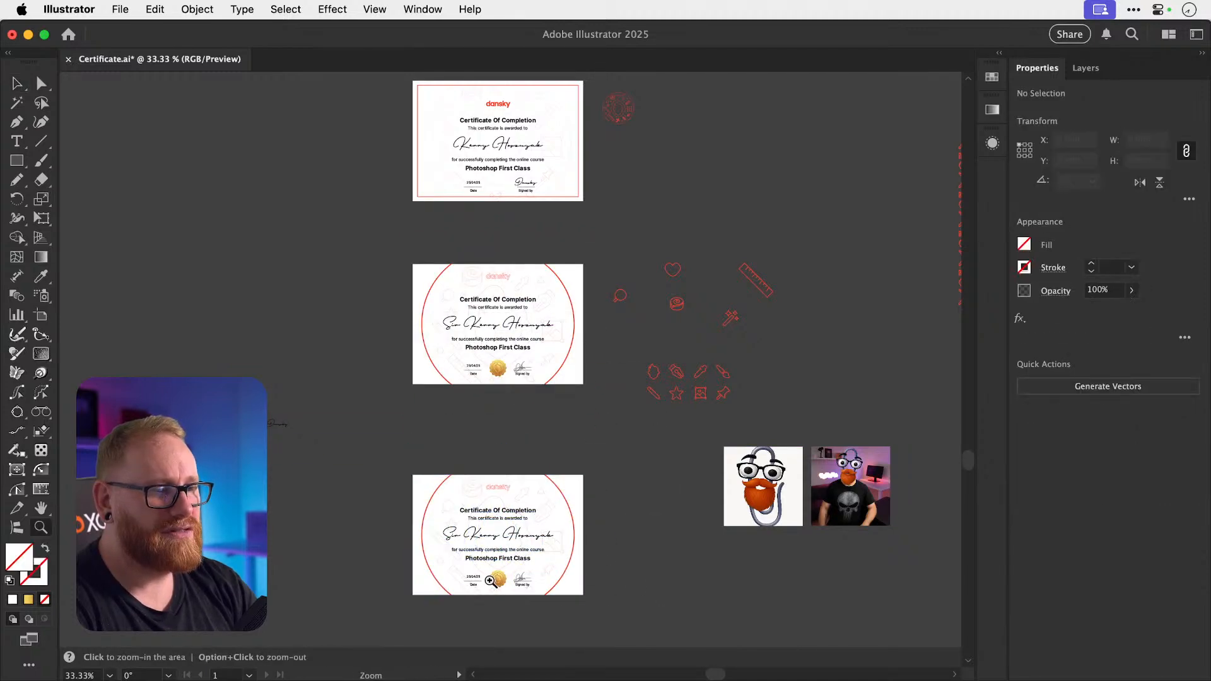
drag(489, 580, 674, 577)
Replace the copy's old pattern with the red icon clip group, bottom-aligned to the certificate.
click(650, 501)
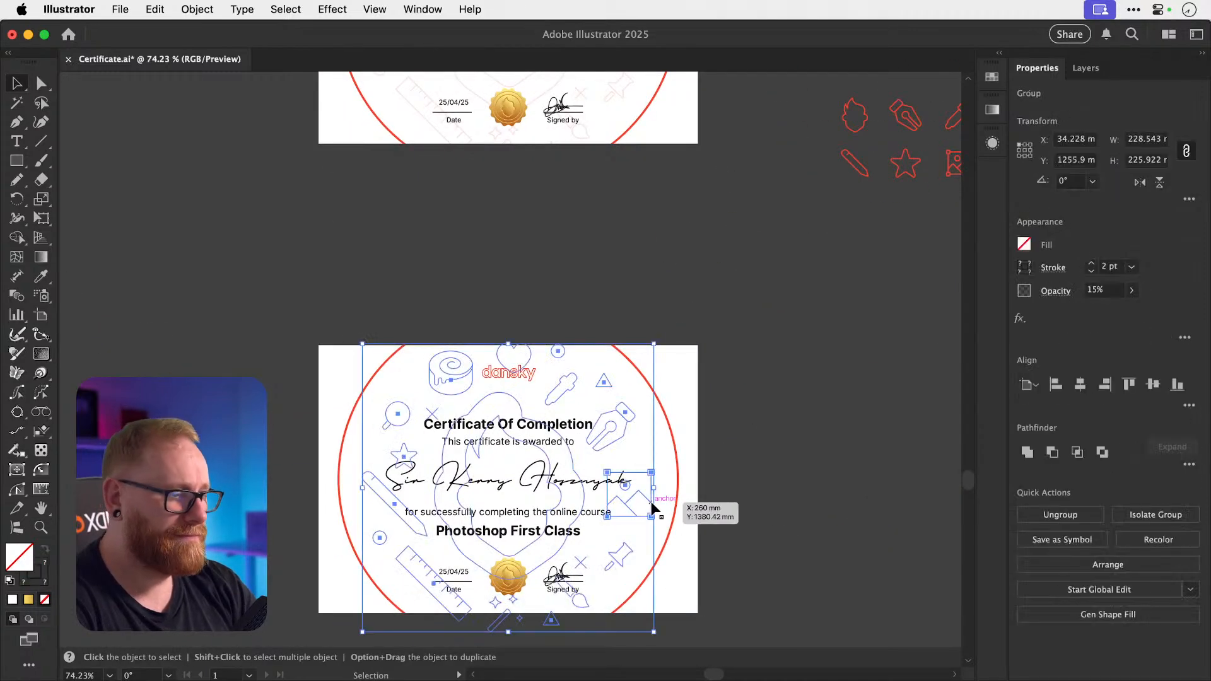
key(Delete)
key(a)
key(super+v)
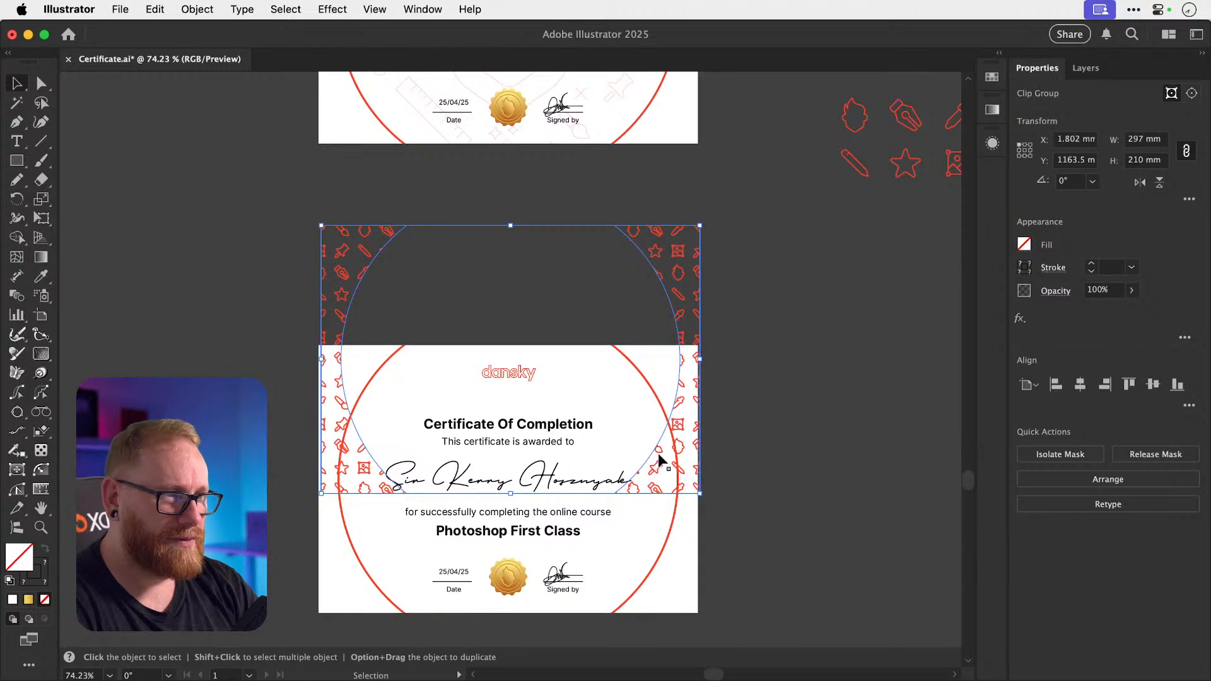
shift+click(677, 582)
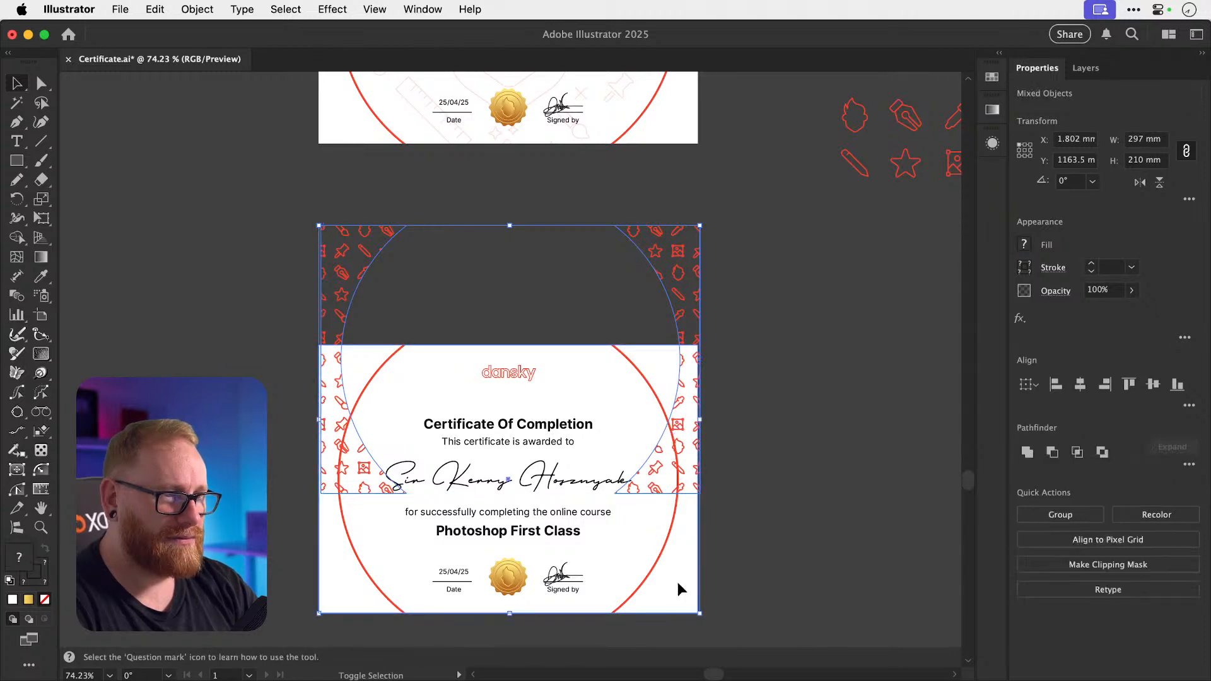
click(683, 592)
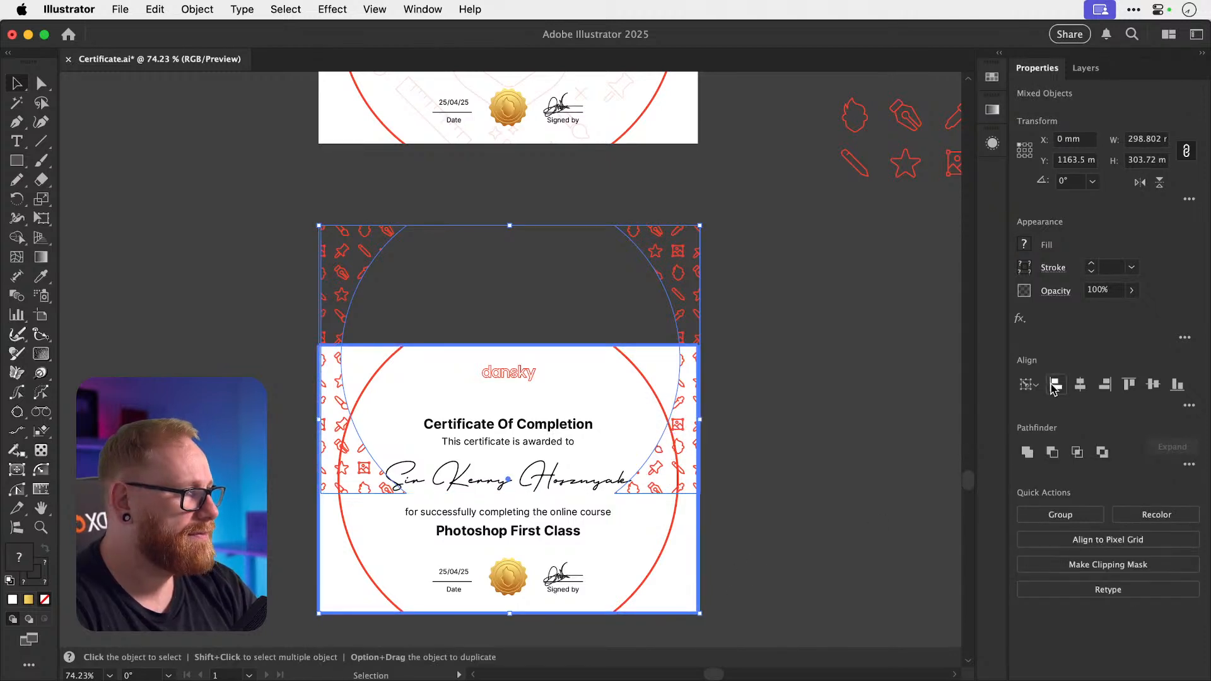
click(1177, 384)
click(871, 472)
Inspect the pasted clip group, selecting its repeating icon pattern and an arc anchor.
scroll(871, 472, down, 1)
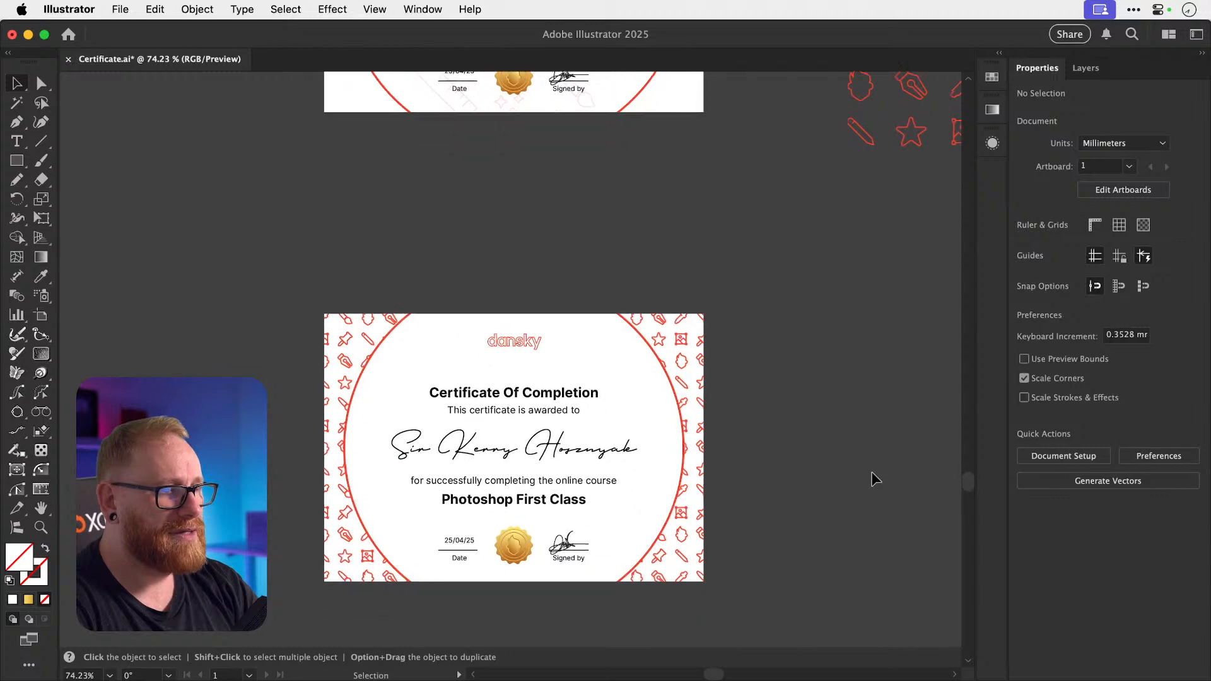
scroll(864, 470, down, 2)
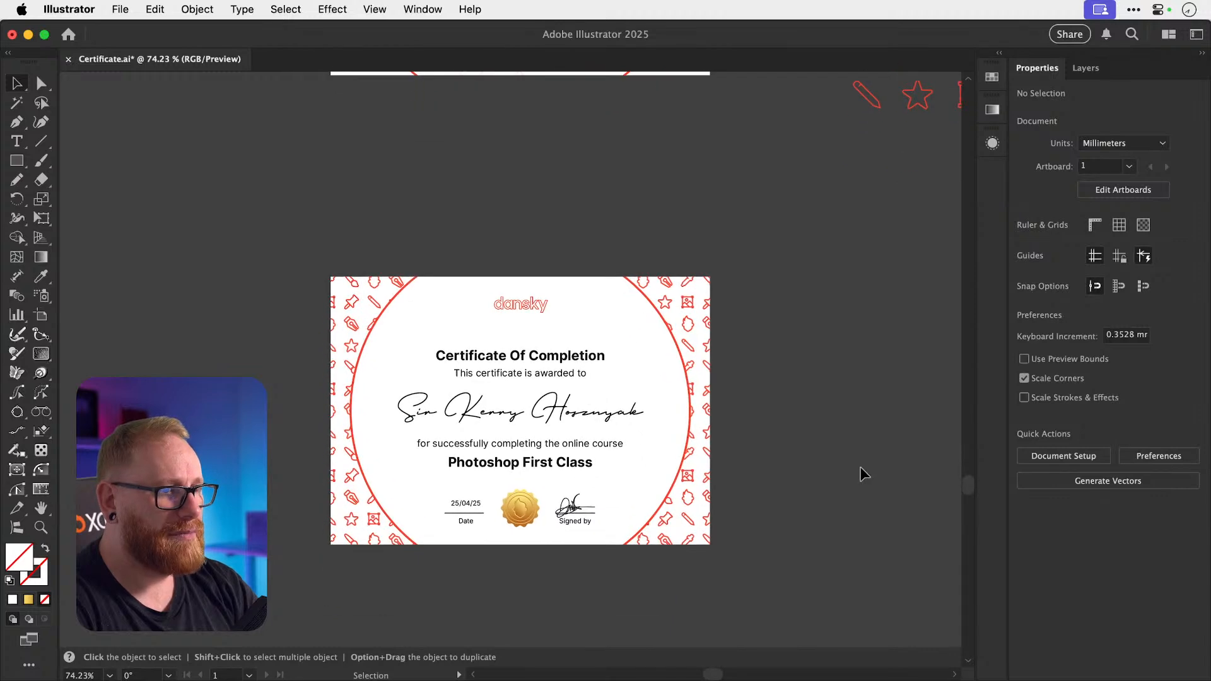
click(707, 394)
double_click(705, 392)
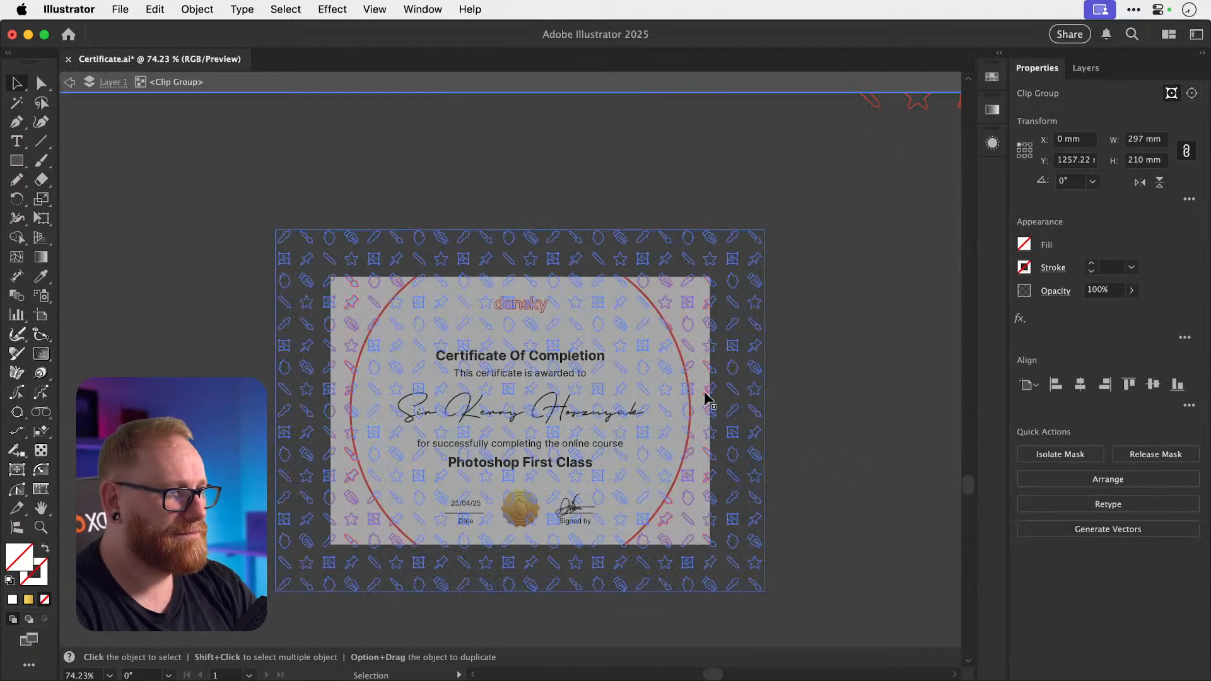
click(736, 392)
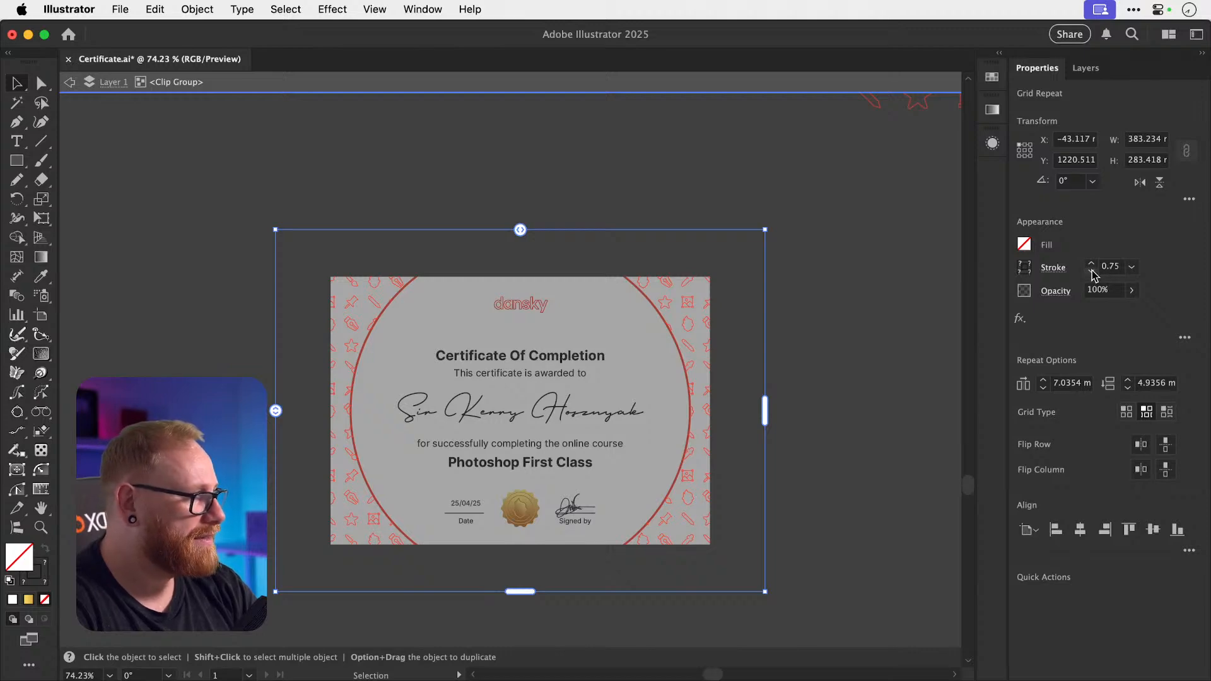
double_click(876, 369)
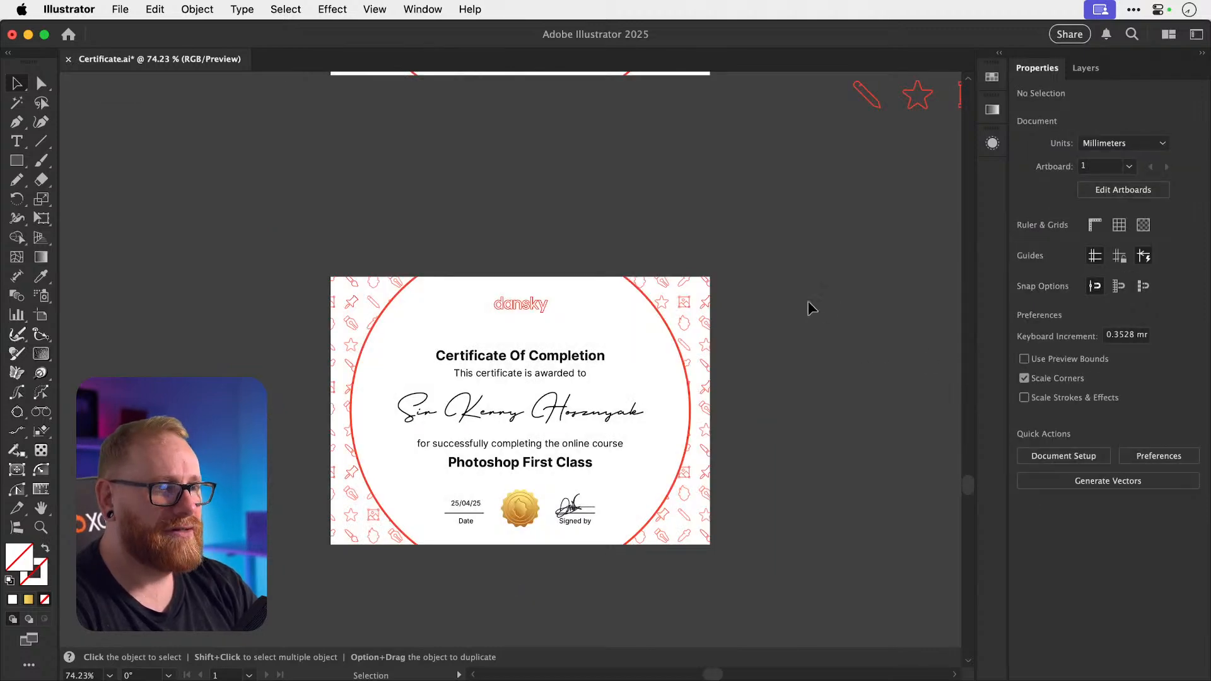
click(679, 358)
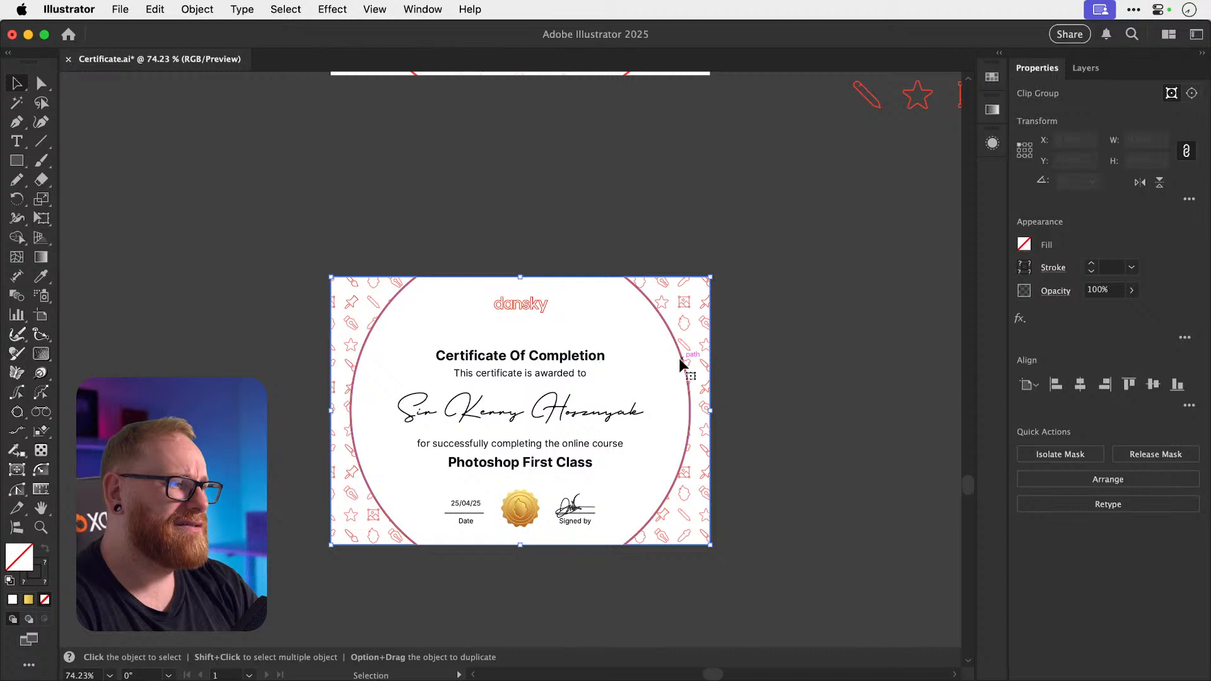
click(814, 352)
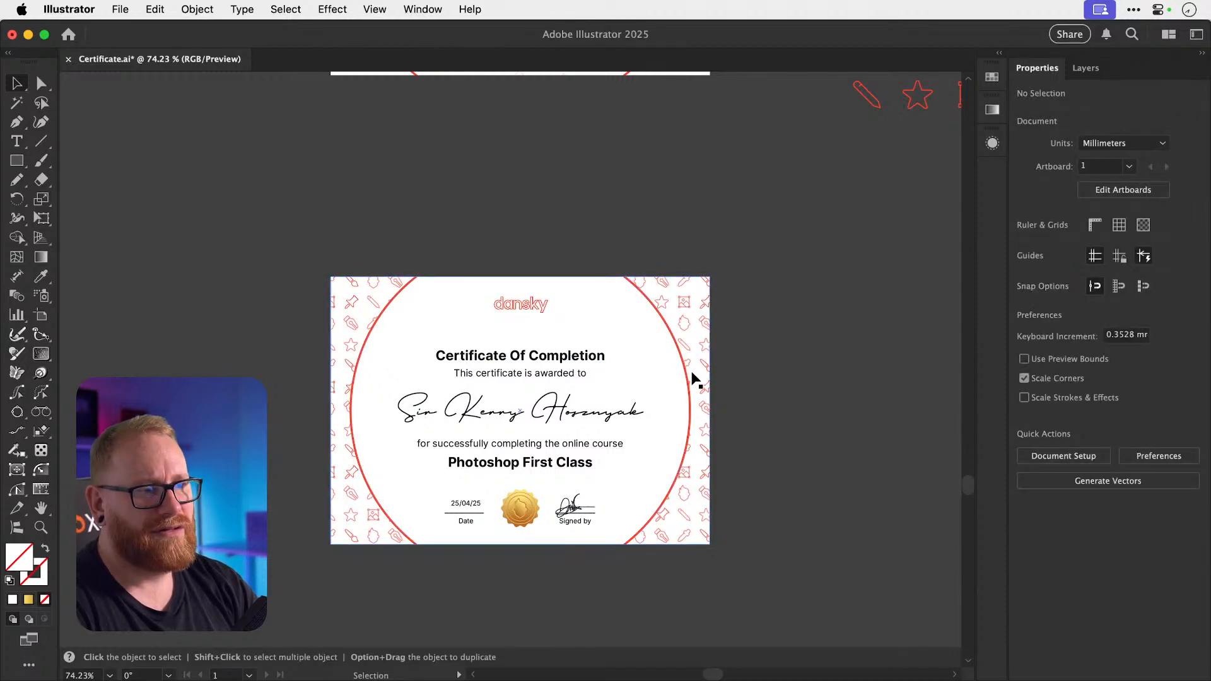
click(684, 375)
key(a)
click(685, 377)
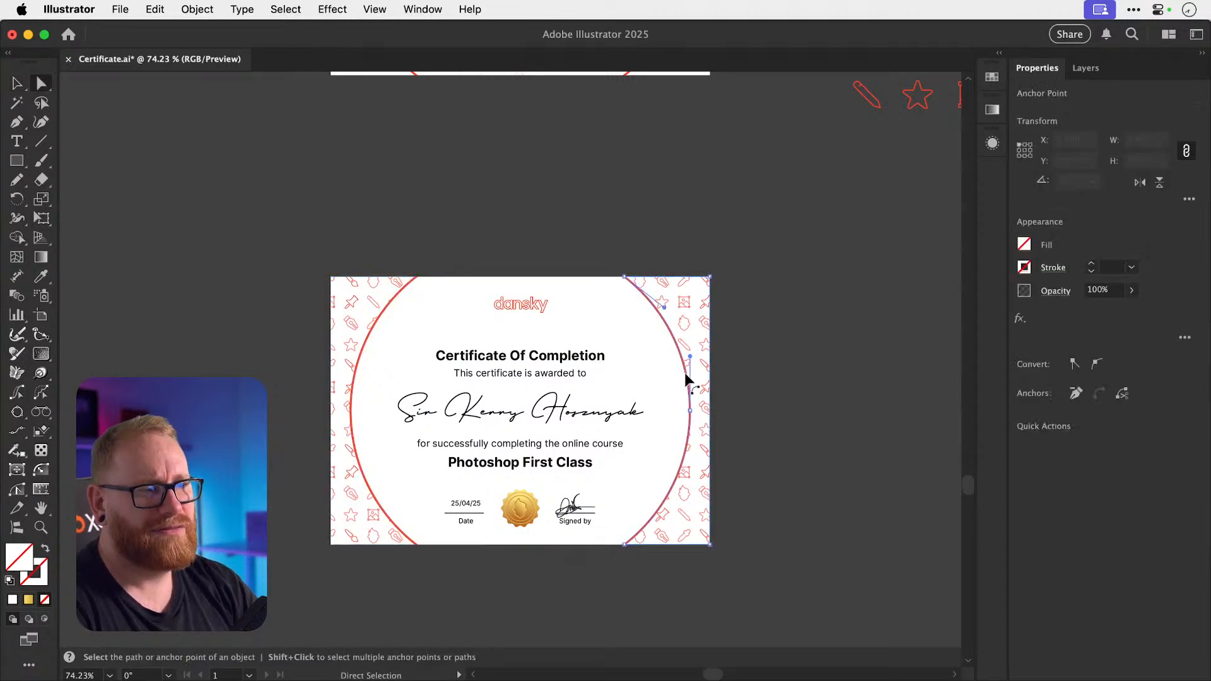
click(732, 334)
Select the whole clip group and test cutting it, restoring the icon pattern with undo.
key(v)
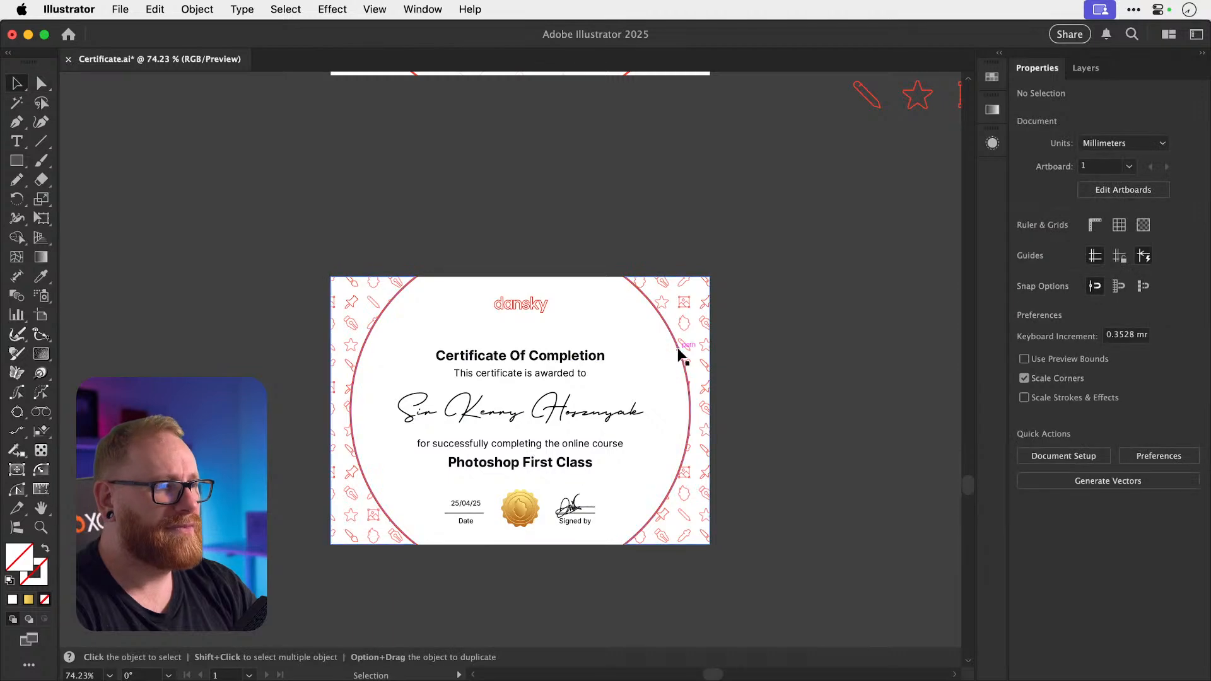
click(678, 347)
key(super+x)
key(super+z)
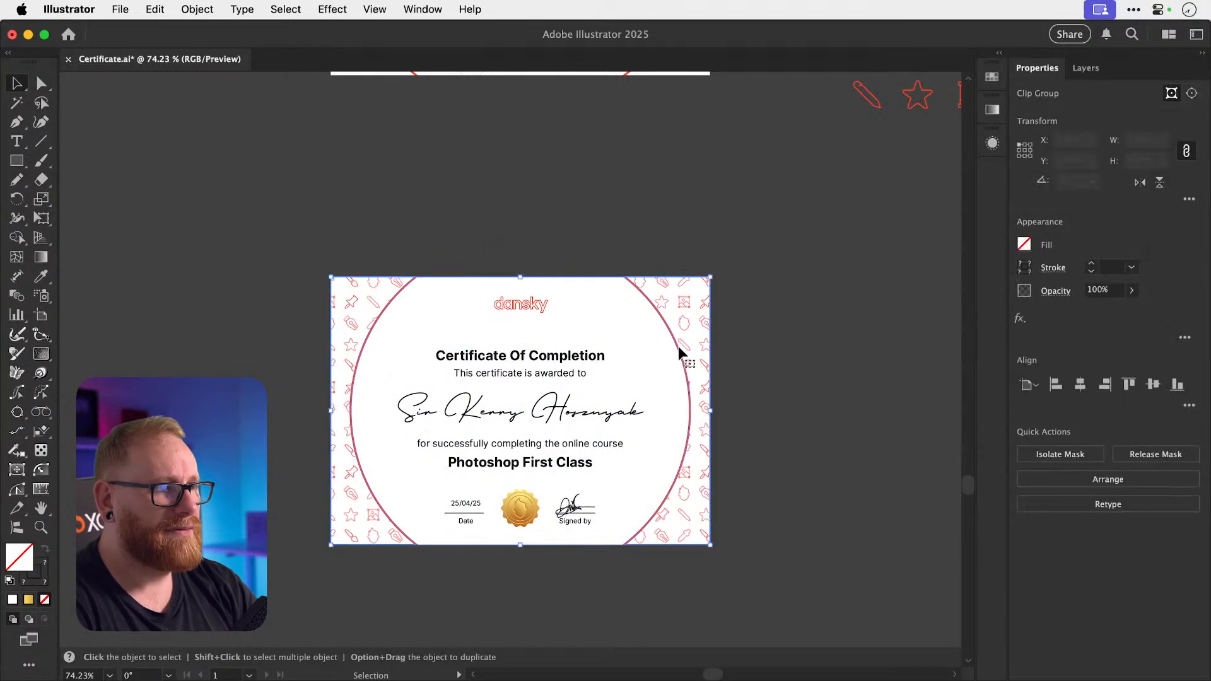
key(super+x)
key(super+z)
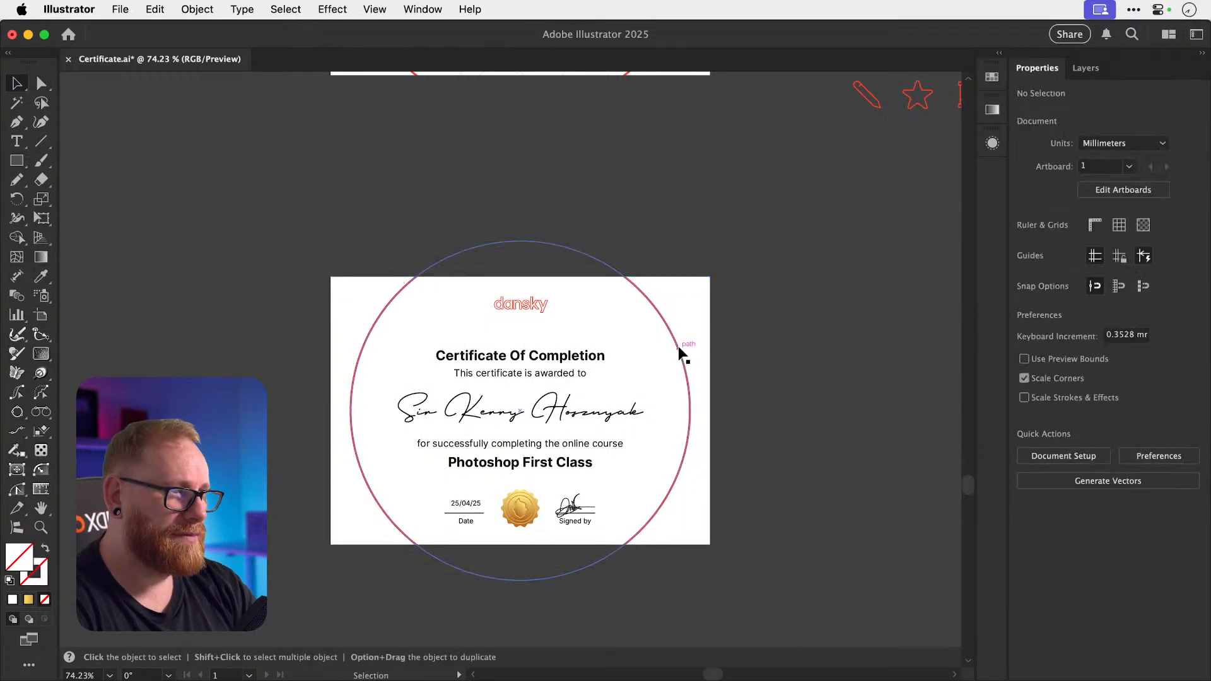
key(super+z)
key(super+z)
Cut the clip group at the circle edge and paste it back in front.
click(692, 343)
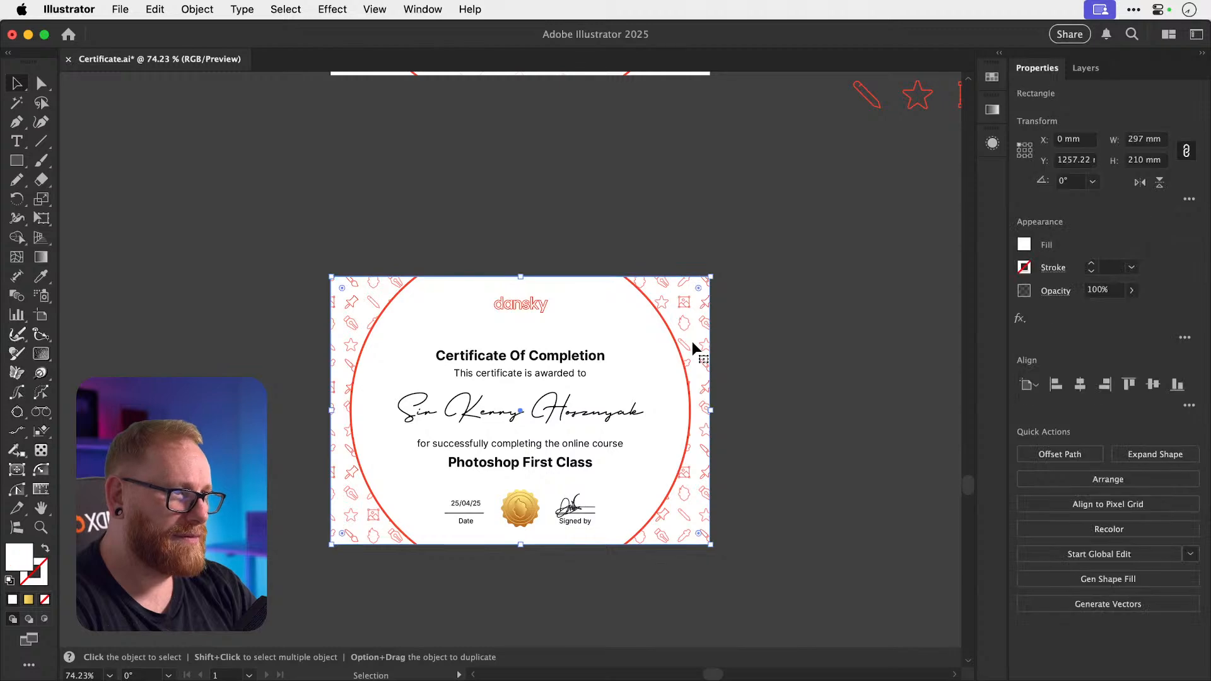
key(a)
click(826, 385)
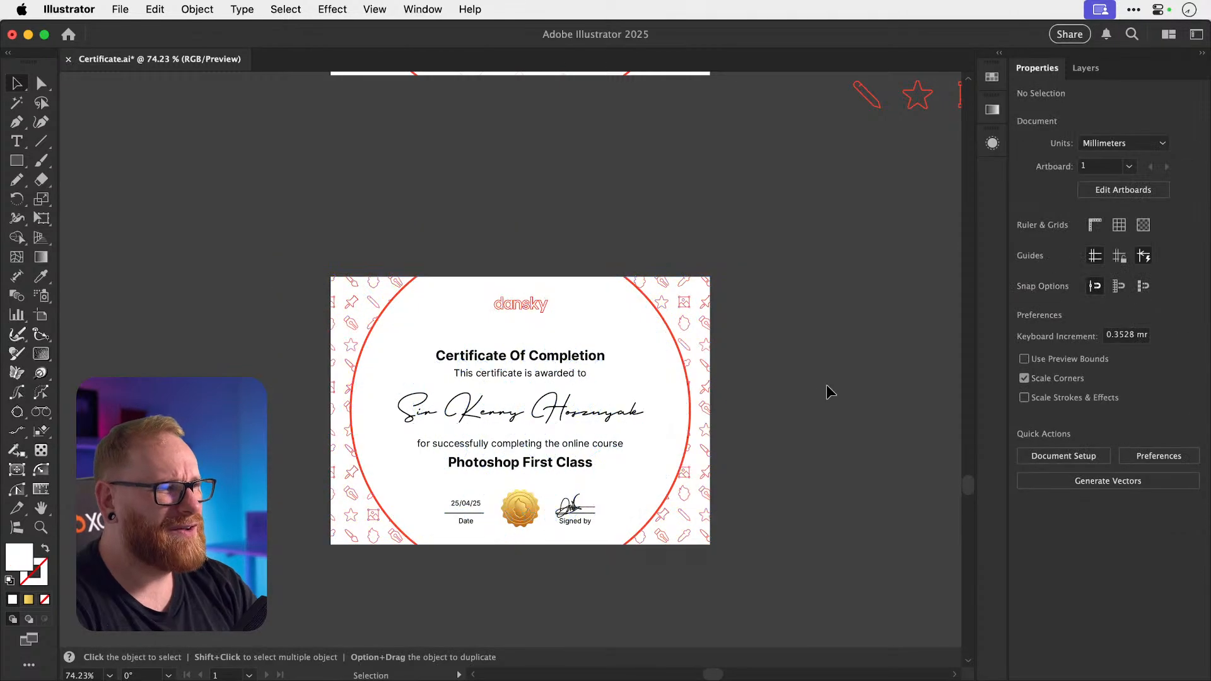
click(686, 374)
key(super+x)
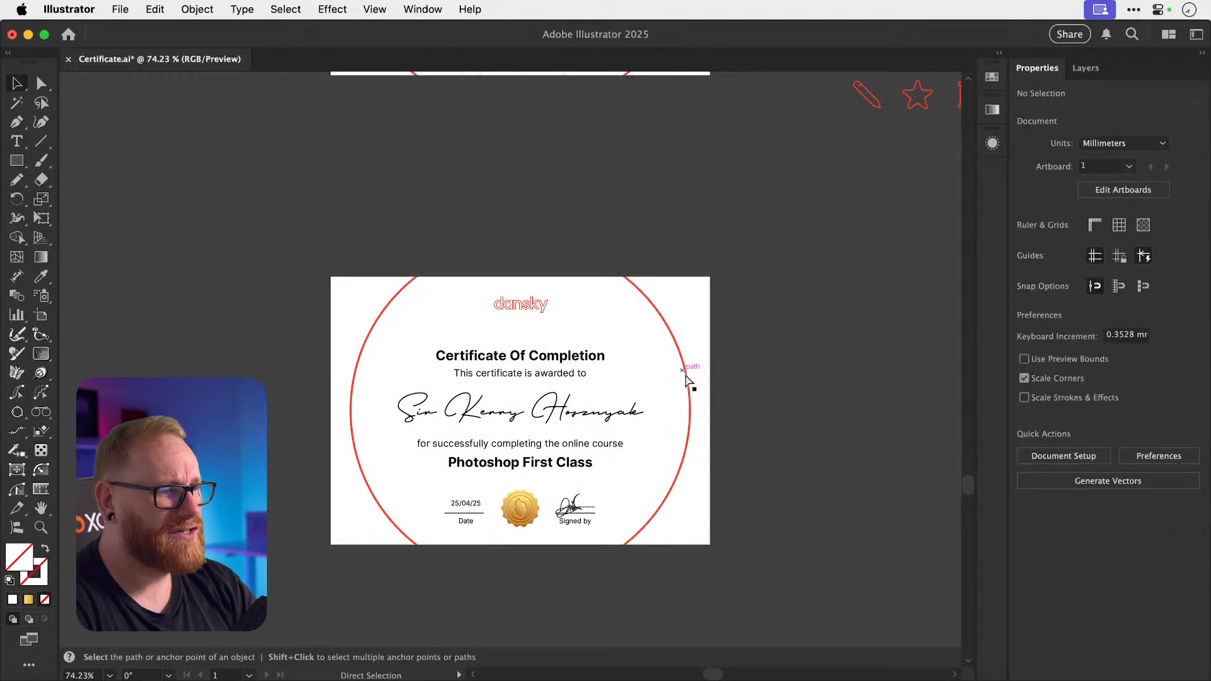
key(super+f)
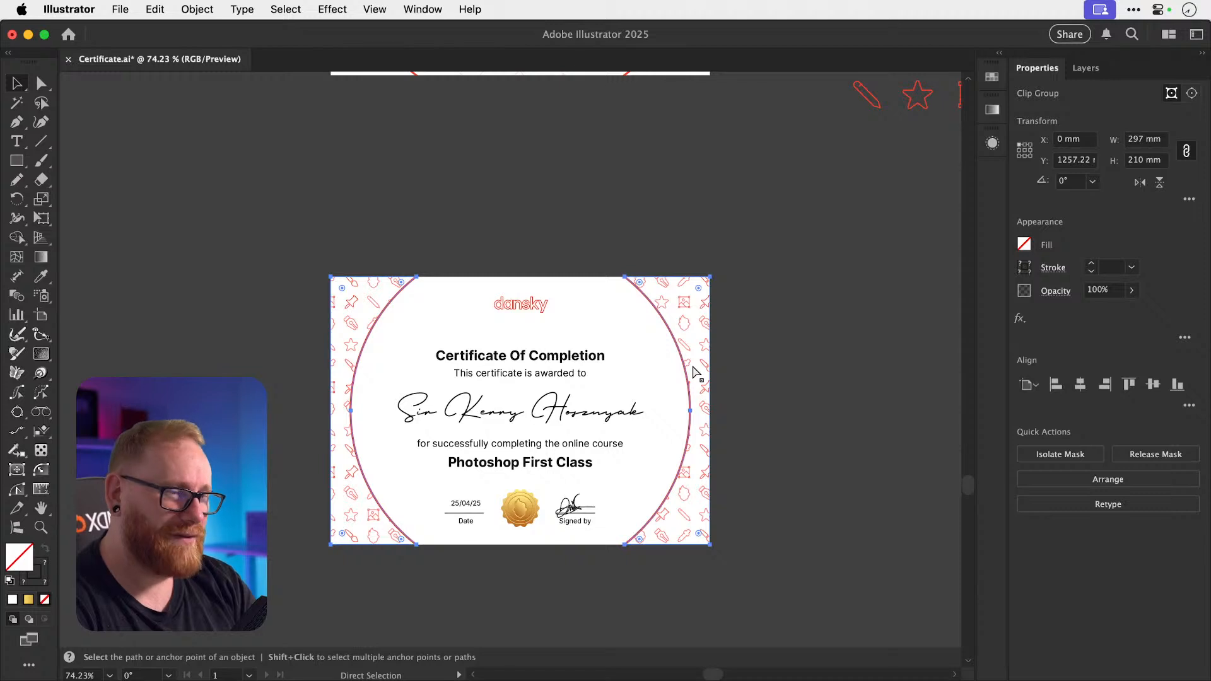
Remove the red circle outline from the certificate copy.
key(super+2)
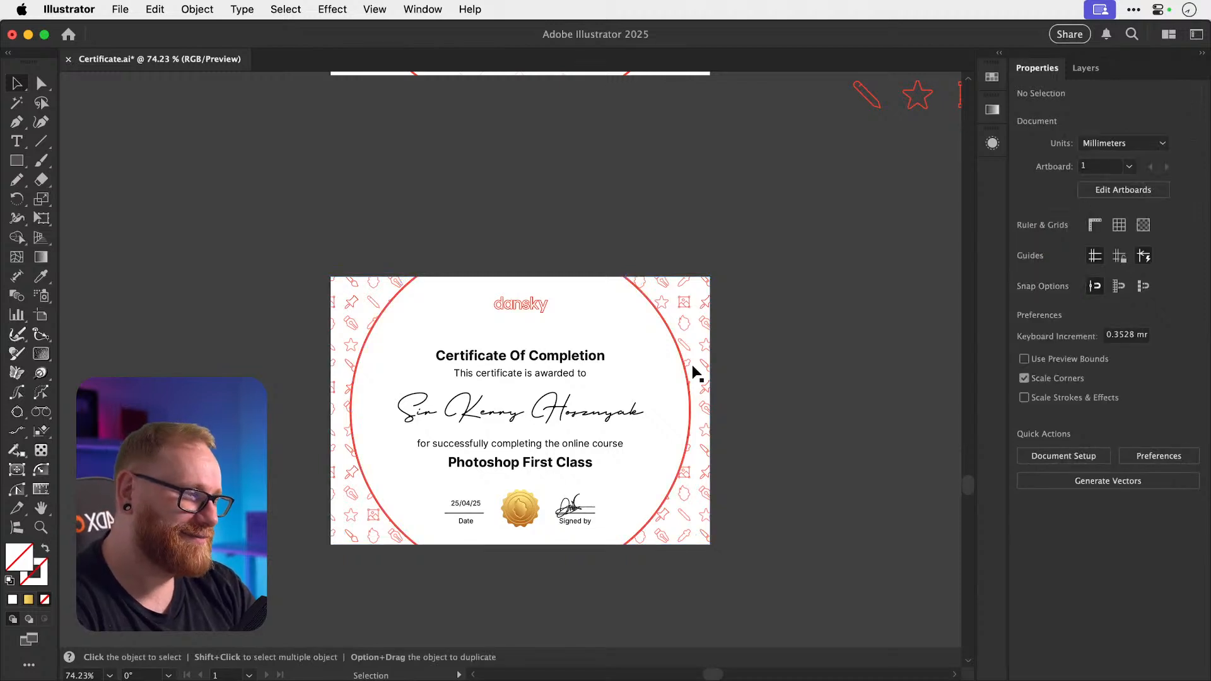
drag(684, 362, 661, 239)
key(super+z)
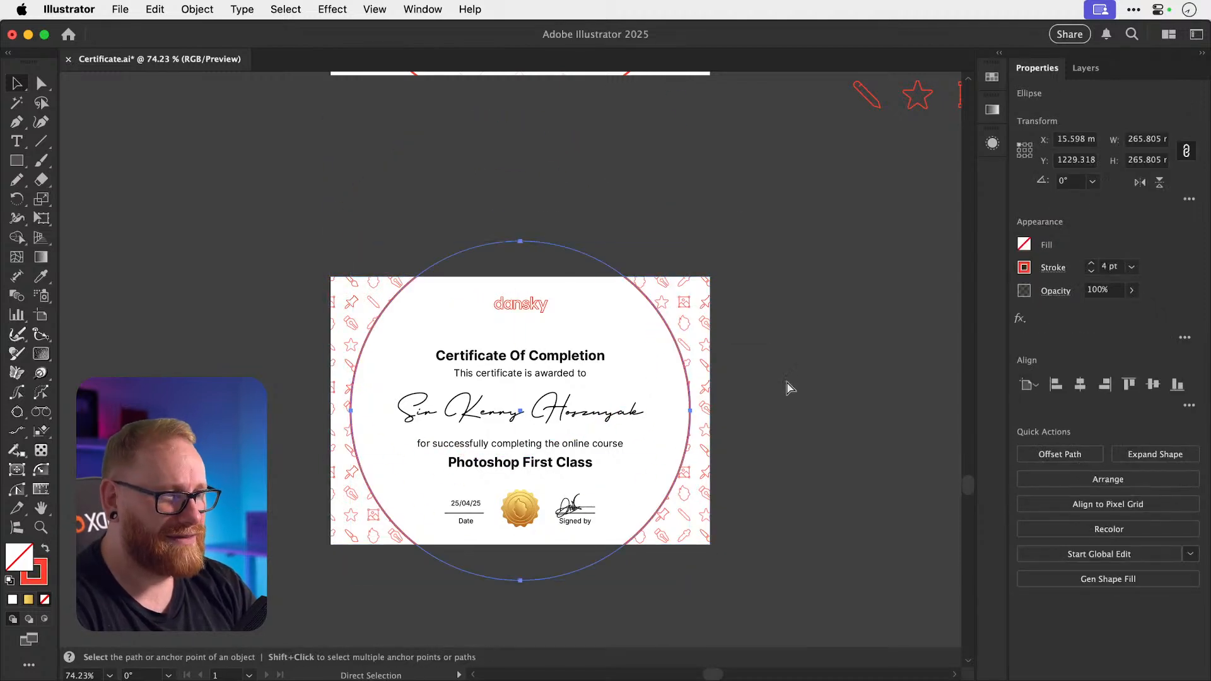
key(super+x)
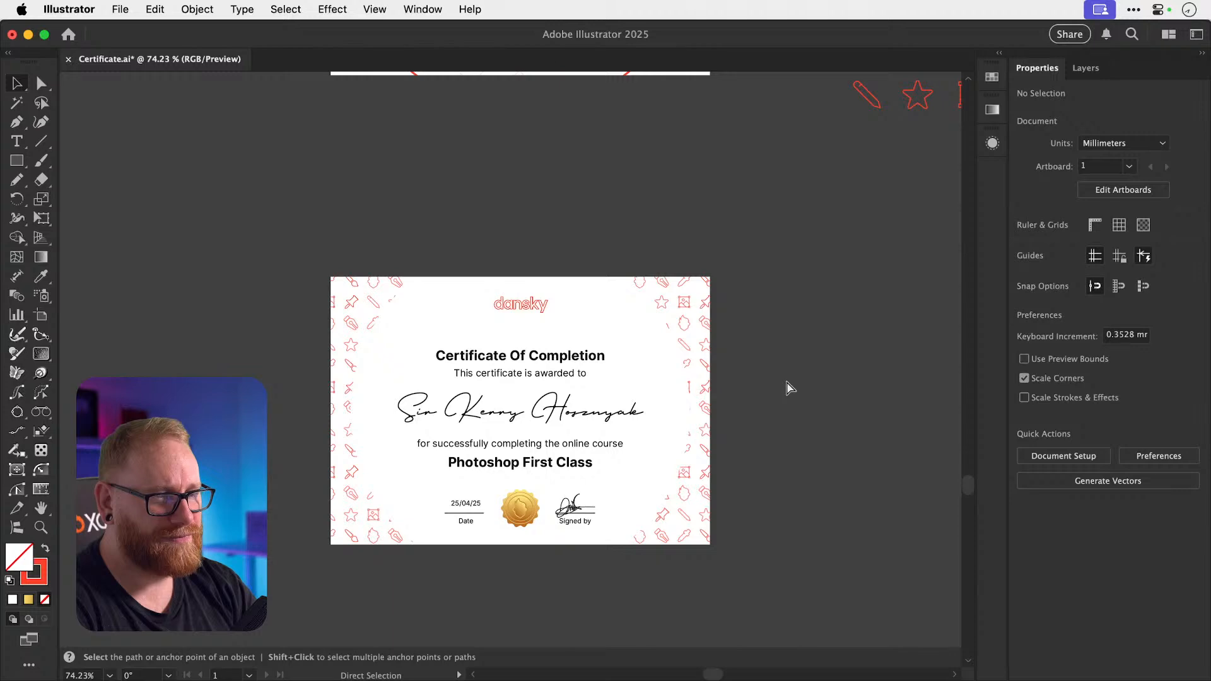
key(super+z)
key(super+x)
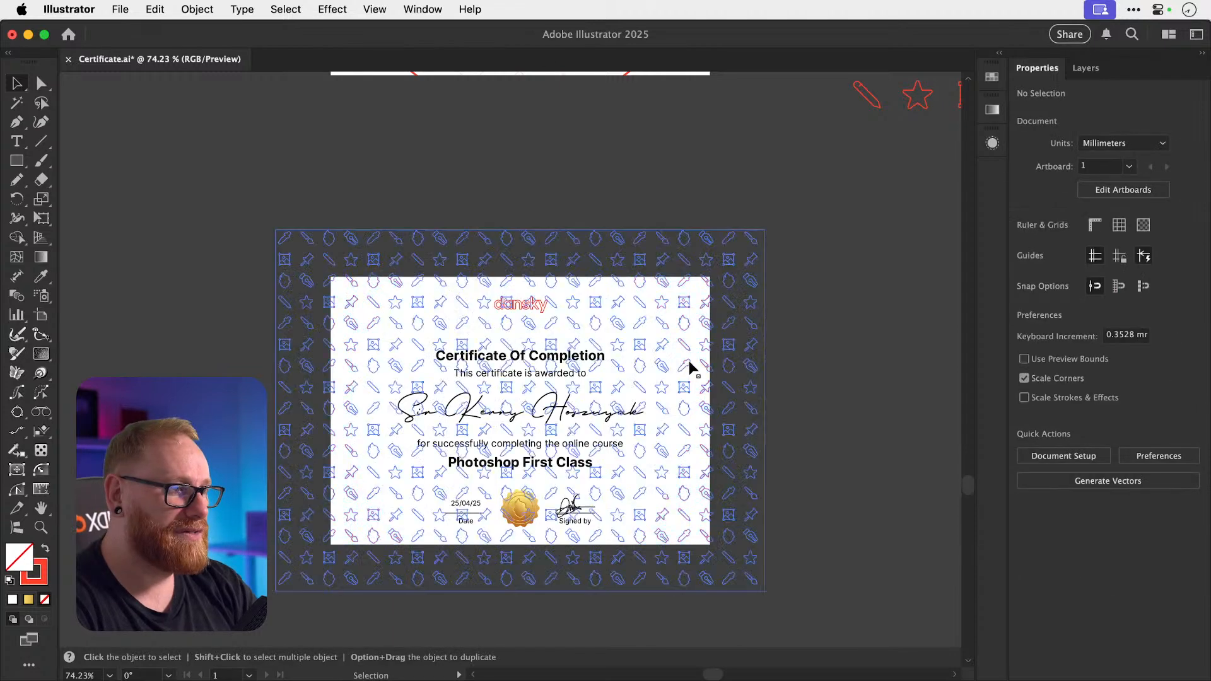
click(690, 362)
Release the pattern's clipping mask, delete the clipping circle, and keep the icon pattern.
key(super+alt+7)
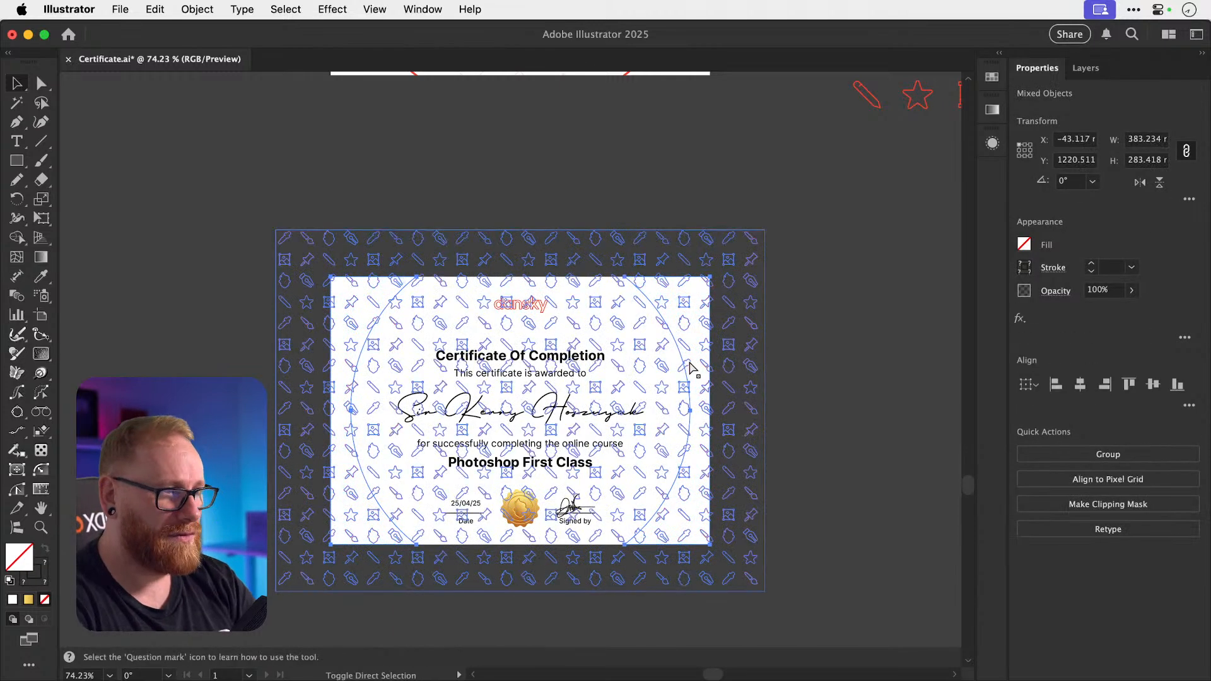
key(super+shift+a)
click(690, 380)
key(Delete)
click(687, 362)
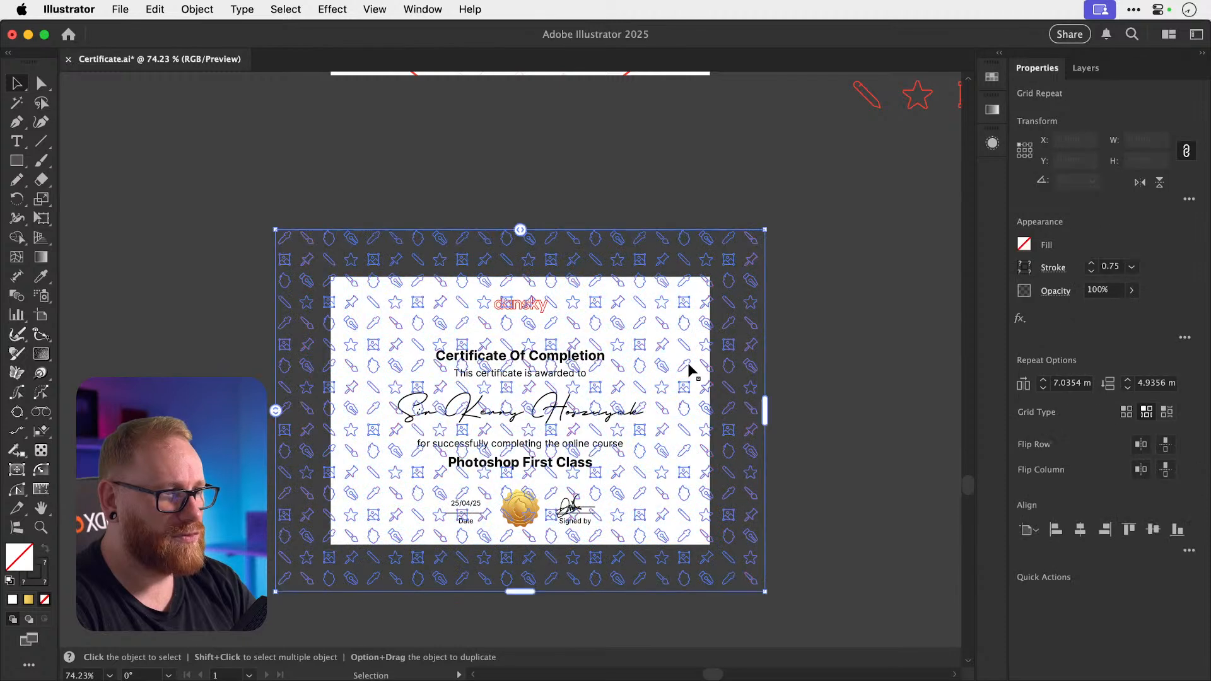
key(Delete)
click(692, 372)
key(a)
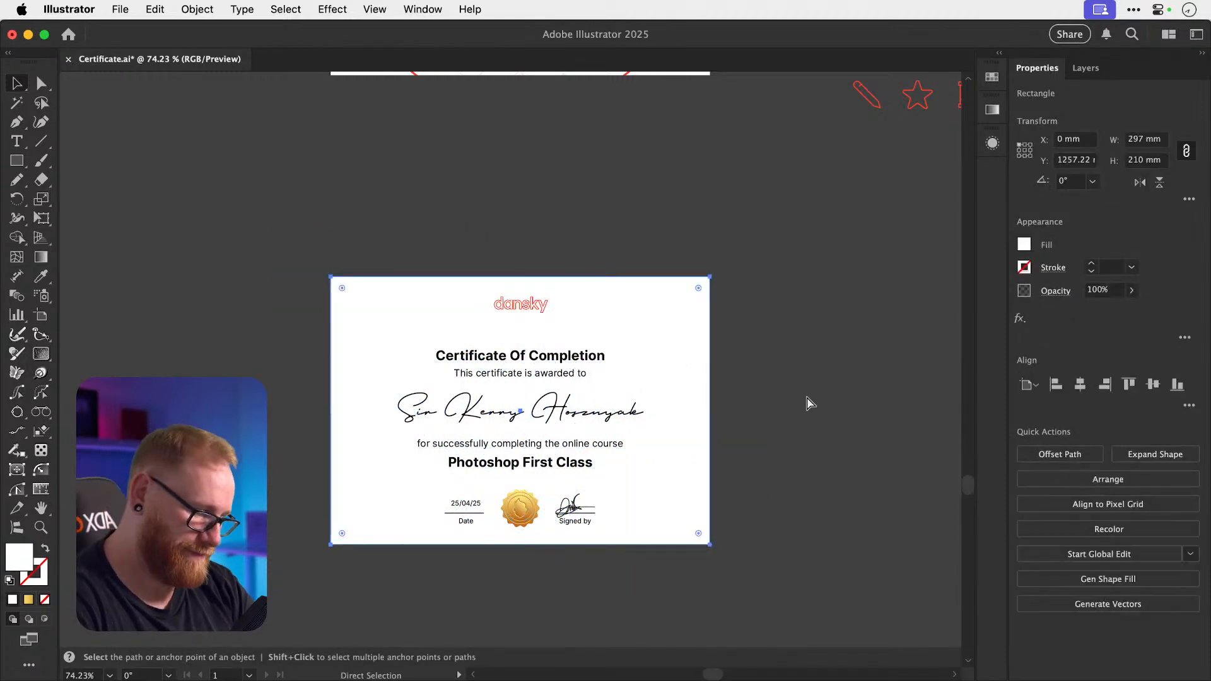
key(super+z)
key(super+shift+a)
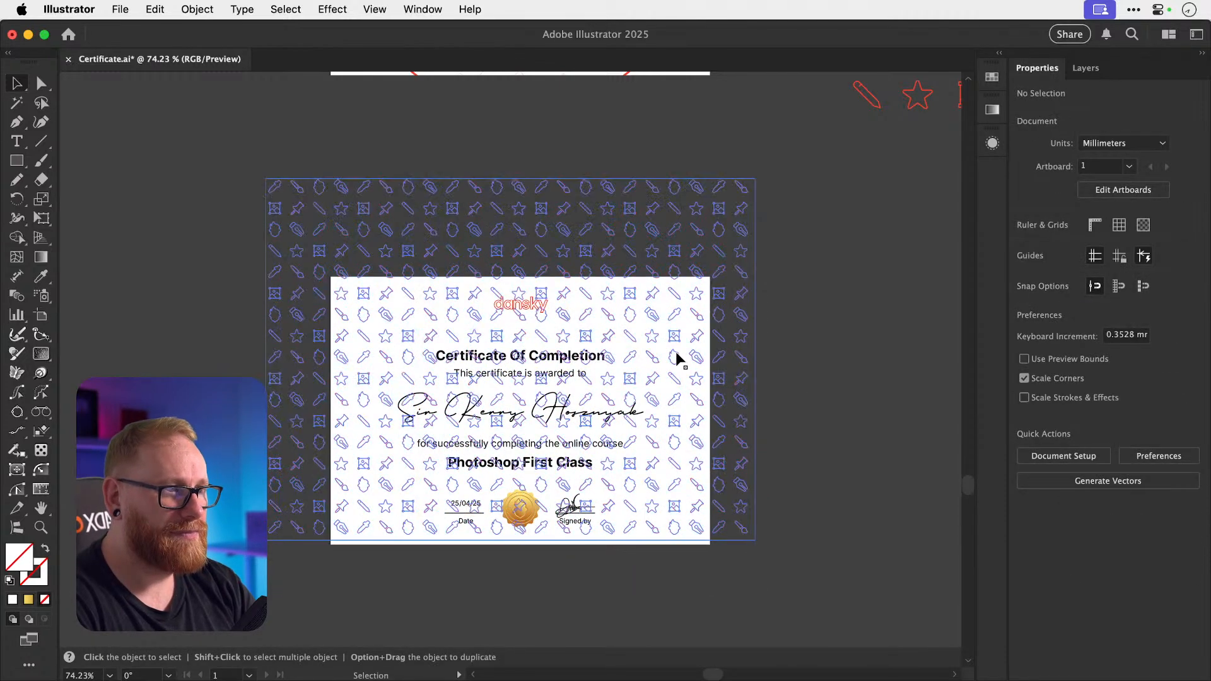
click(675, 357)
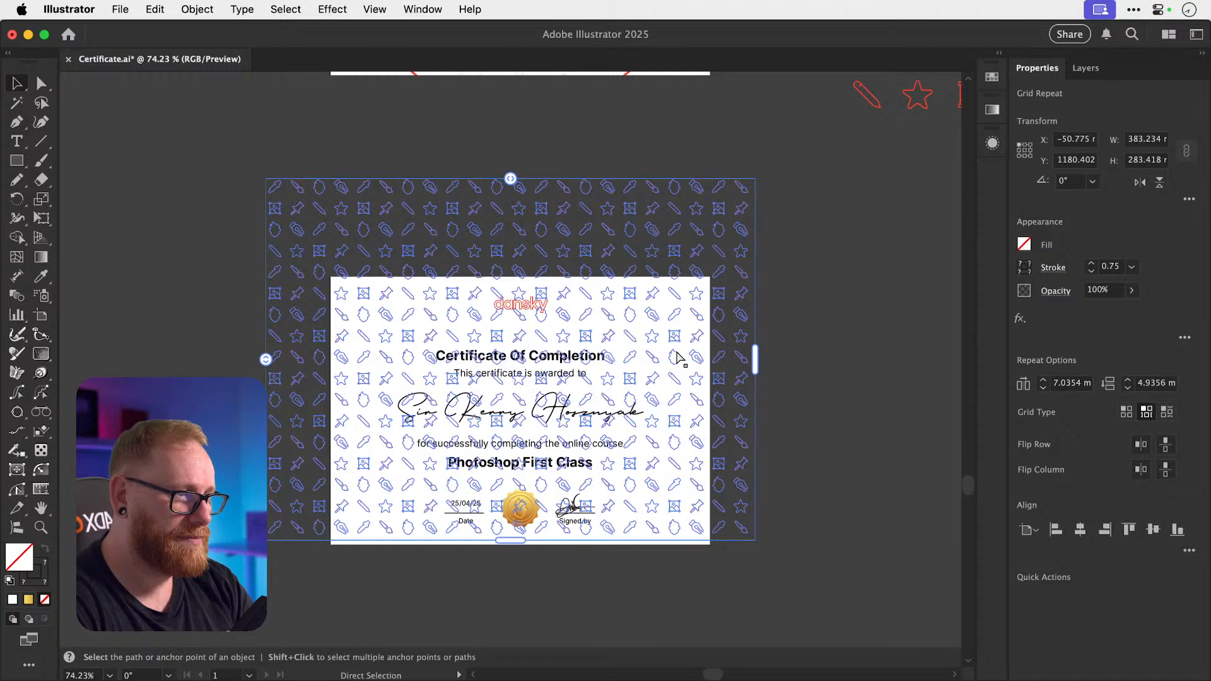
Send the icon pattern to the back, then bring it forward above the white background.
key(super+space)
drag(677, 451, 841, 481)
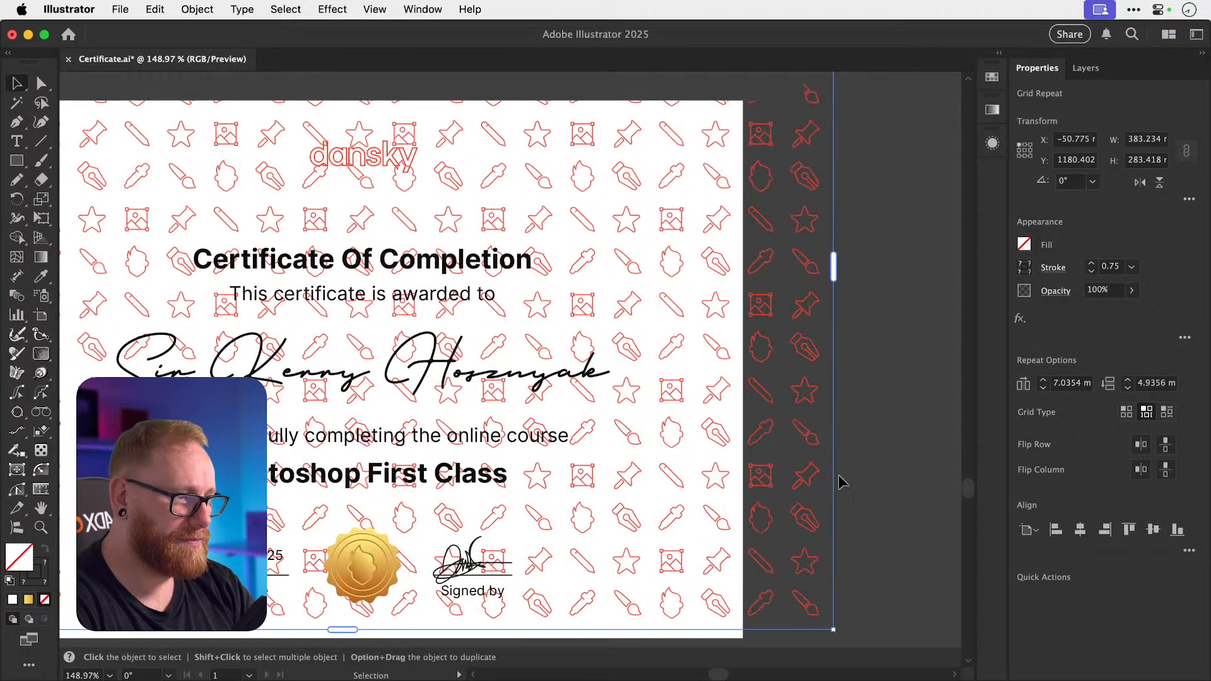
key(super+shift+bracketleft)
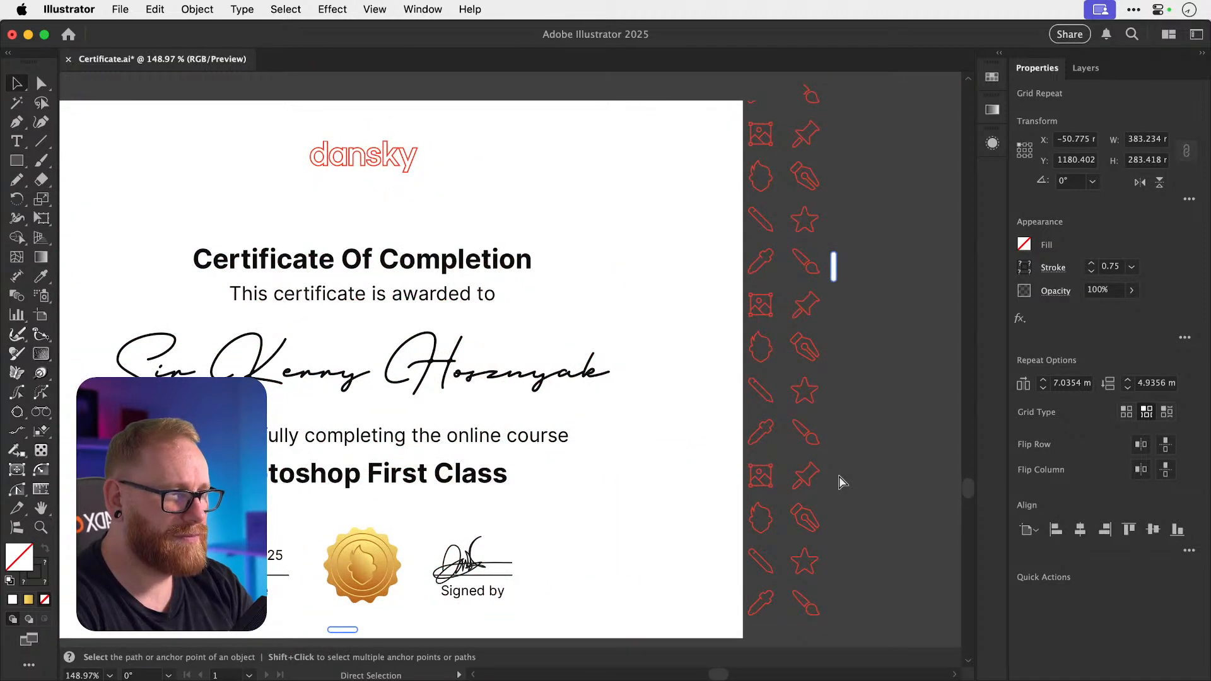
key(super+bracketright)
click(839, 481)
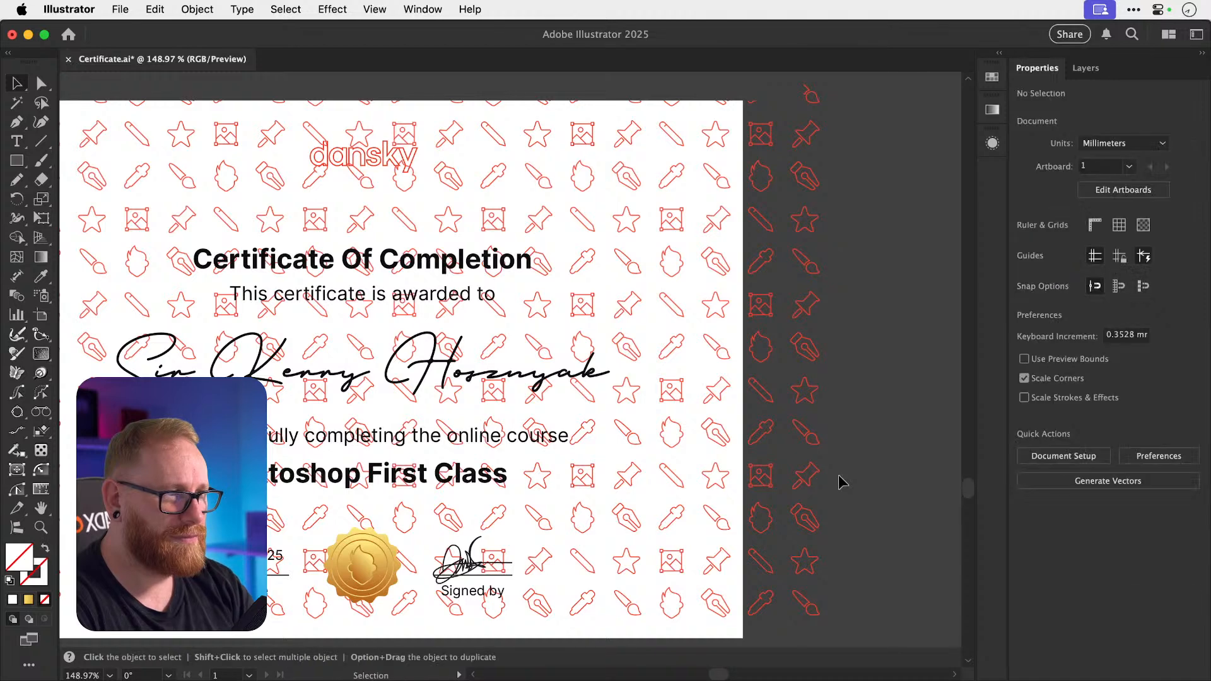
key(v)
key(super+minus)
key(super+minus)
key(super+minus)
Rotate the icon pattern 45° and enlarge it to cover the whole certificate.
click(618, 377)
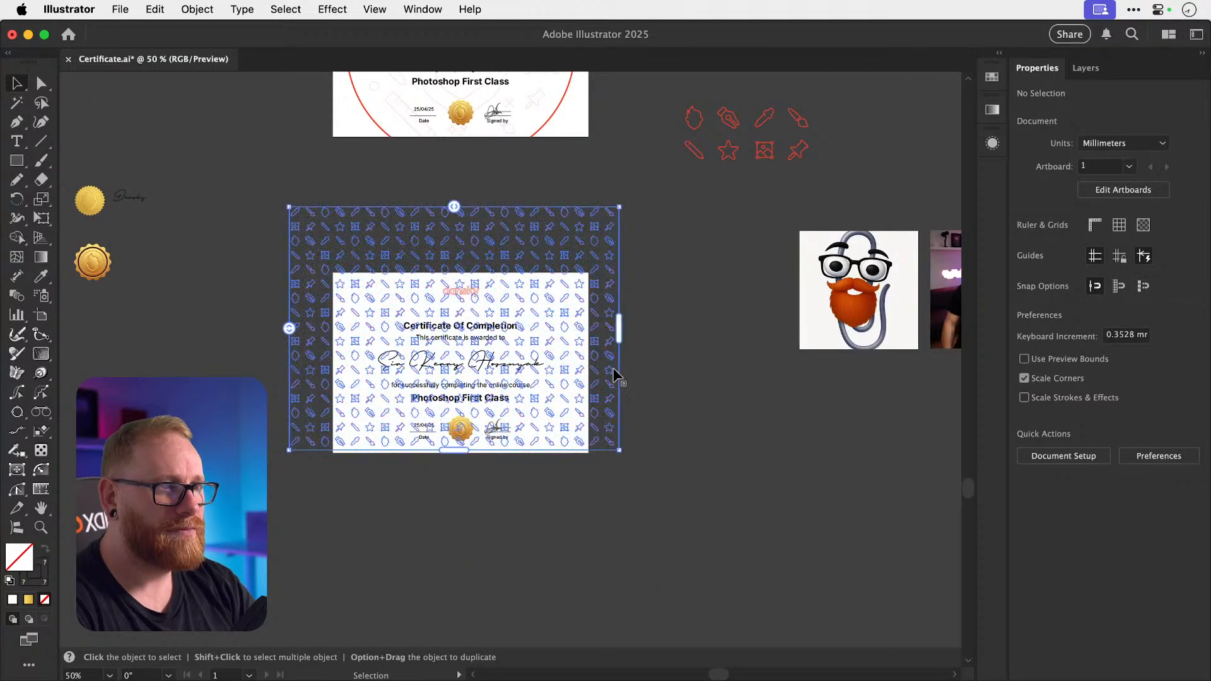
key(r)
drag(703, 354, 689, 249)
key(v)
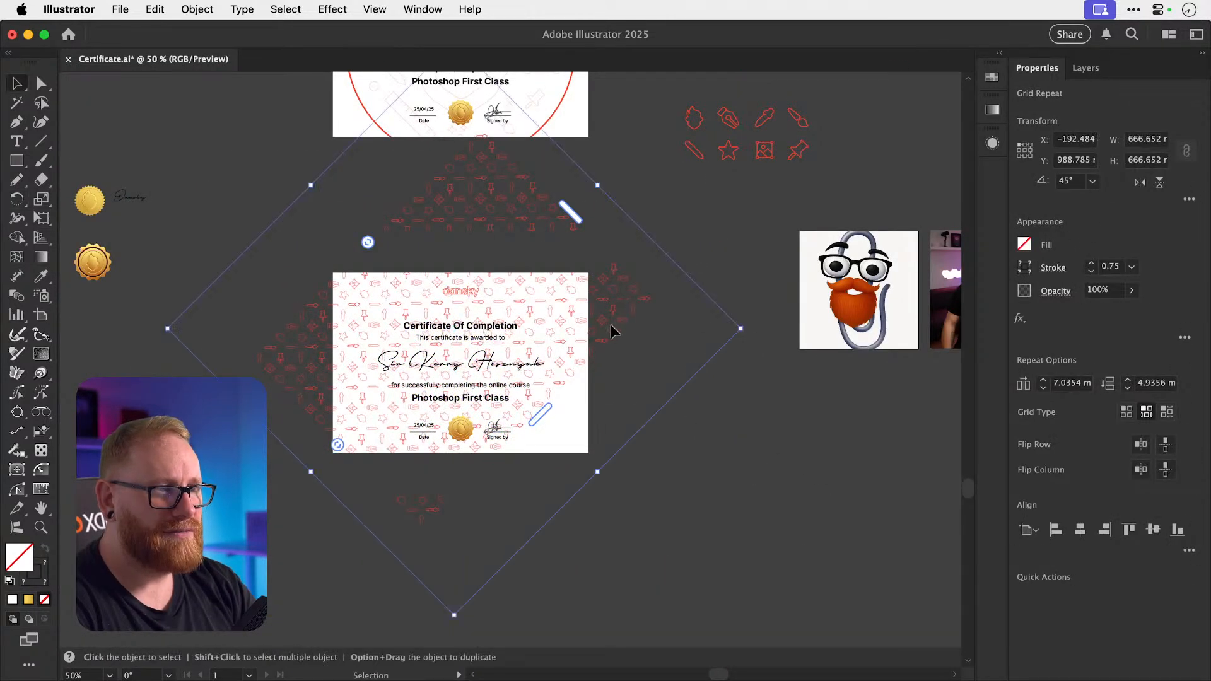
click(616, 368)
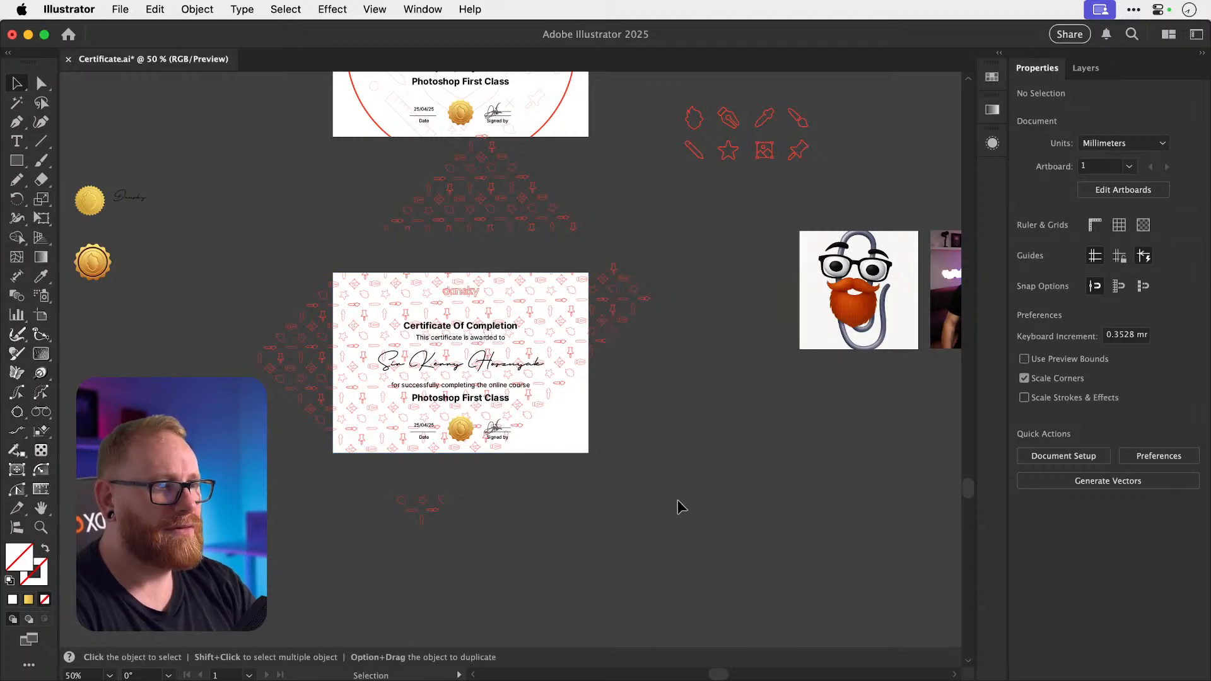
click(630, 238)
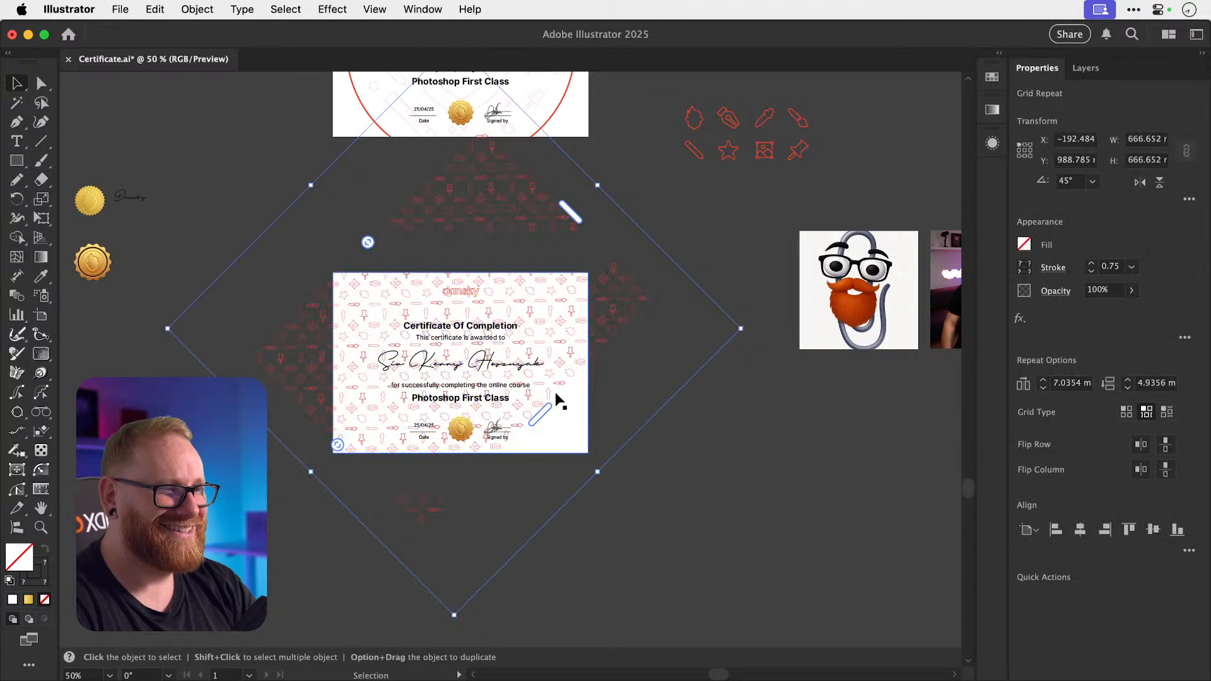
drag(542, 412, 626, 456)
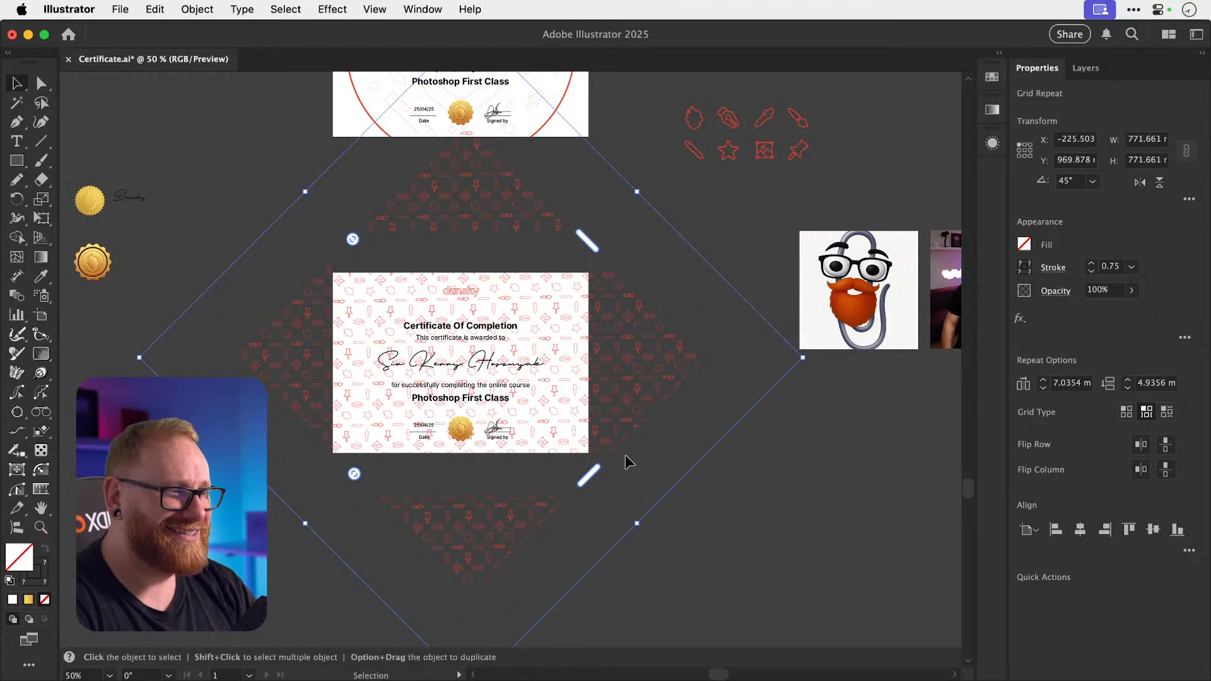
Lower the pattern's opacity to 50%, then to 25%.
click(1119, 292)
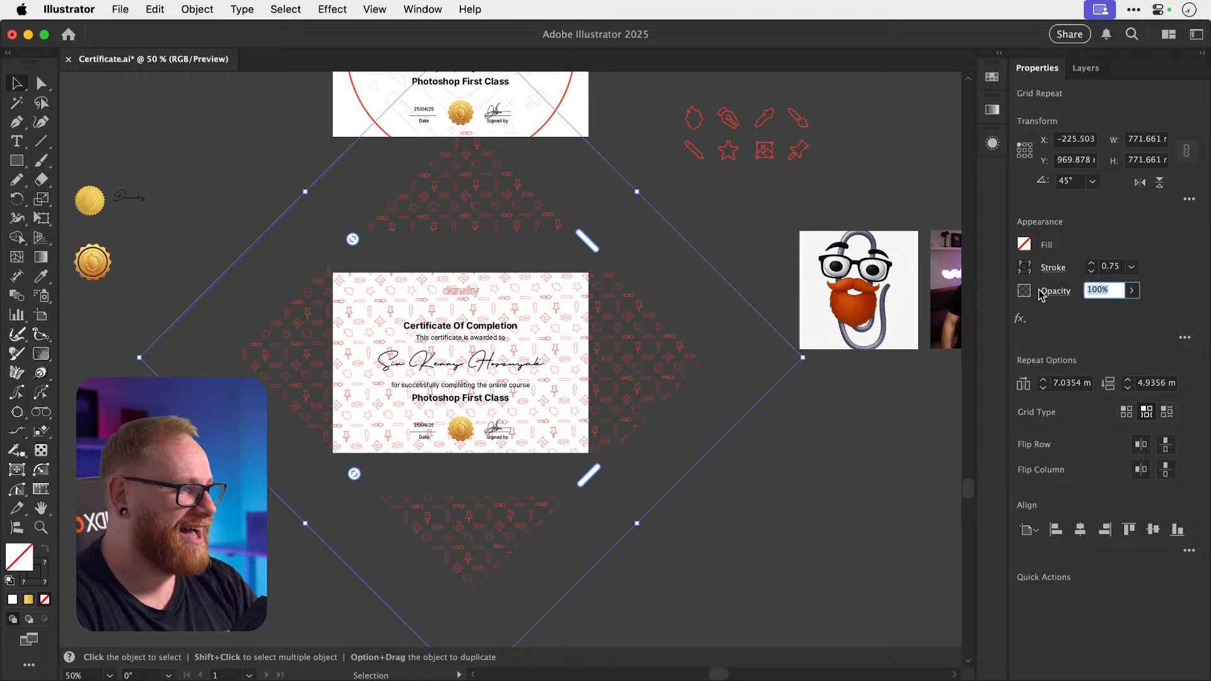
text(50)
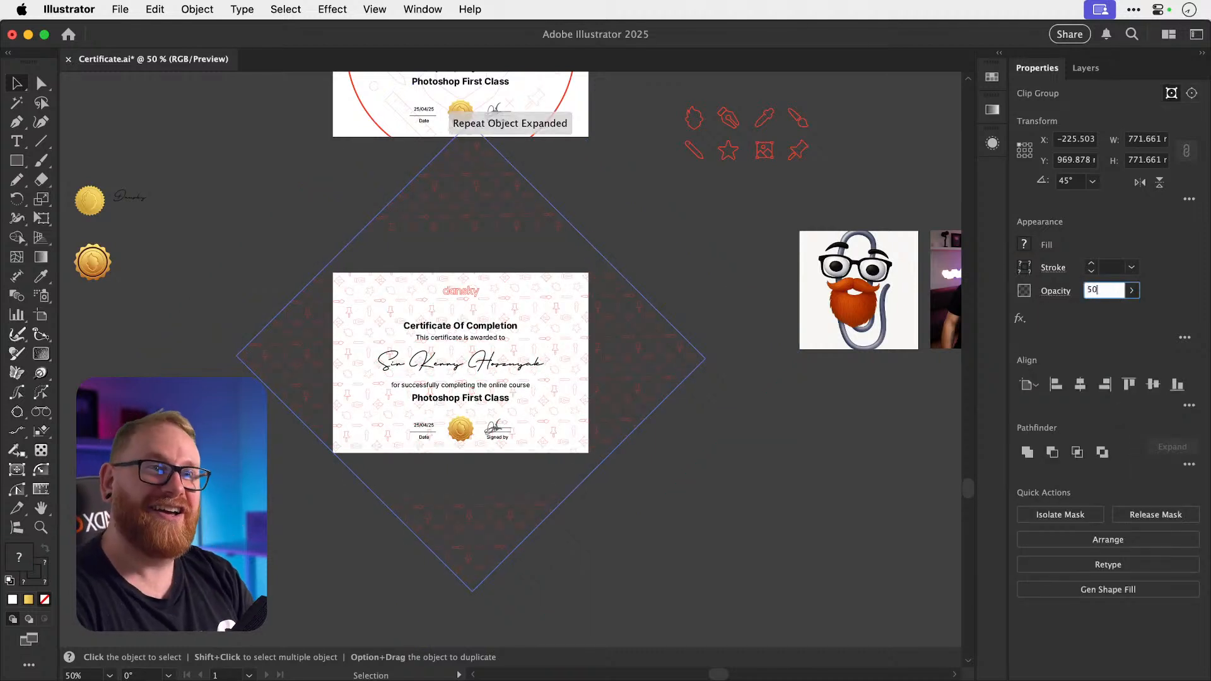
key(Return)
click(1102, 289)
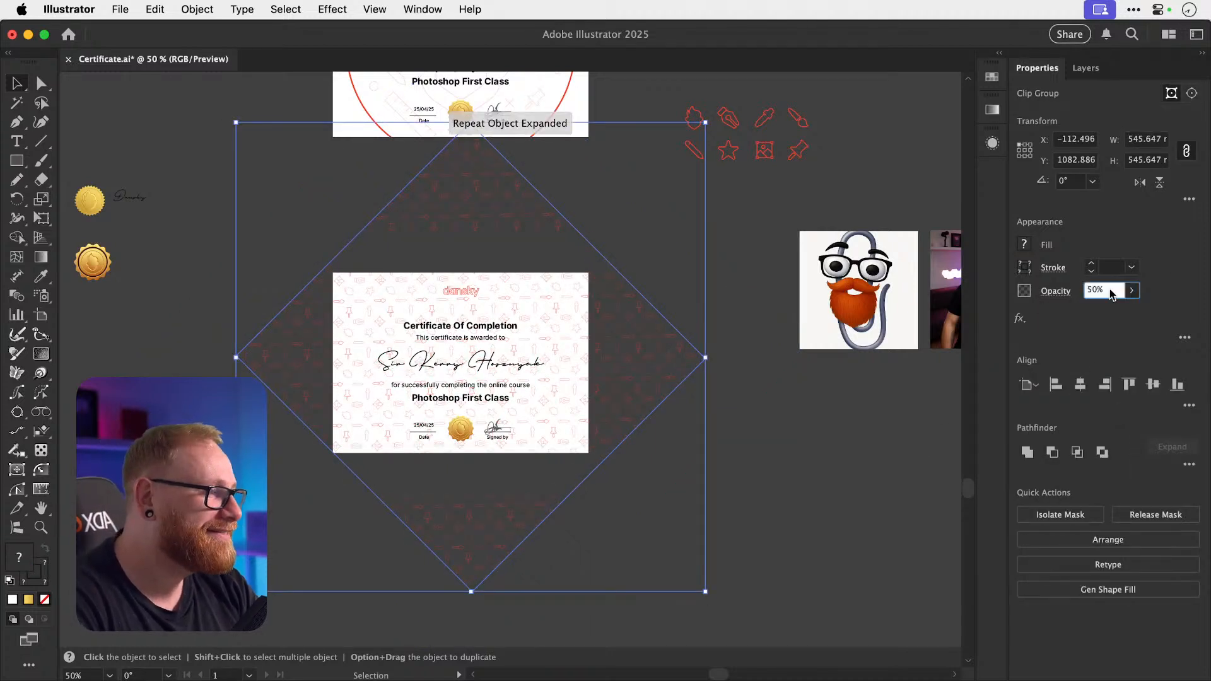
text(25)
key(Return)
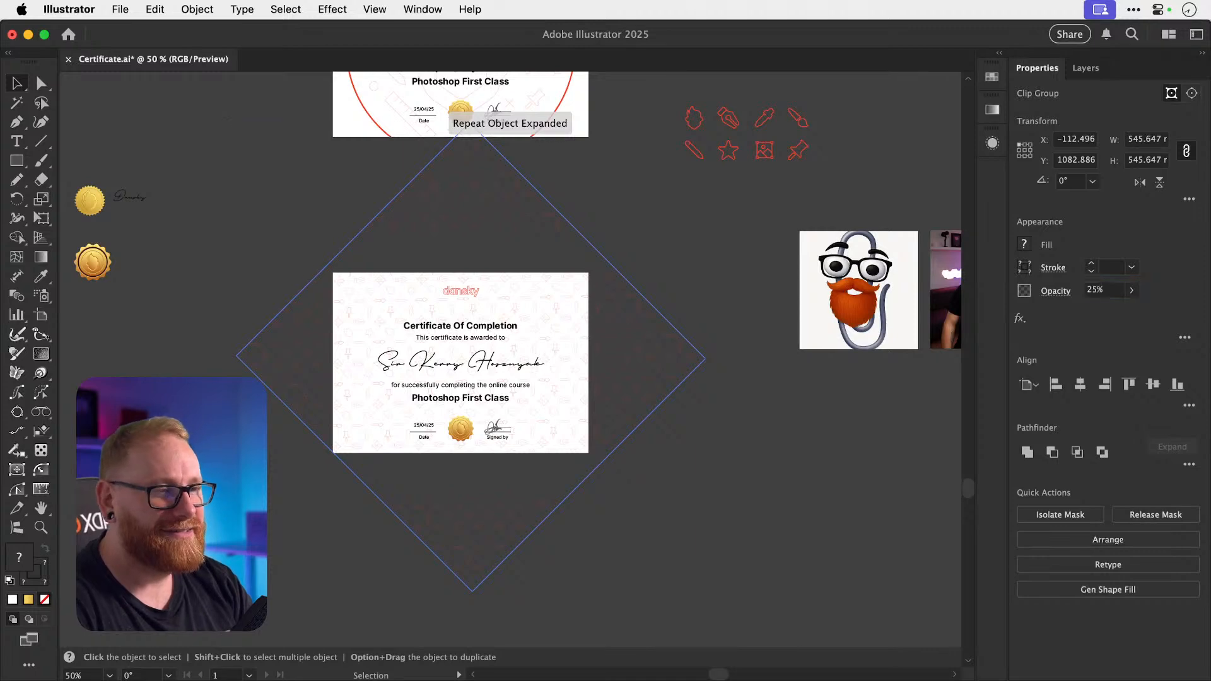
Check the faintness up close and drop the pattern's opacity further to 15%.
click(768, 516)
key(z)
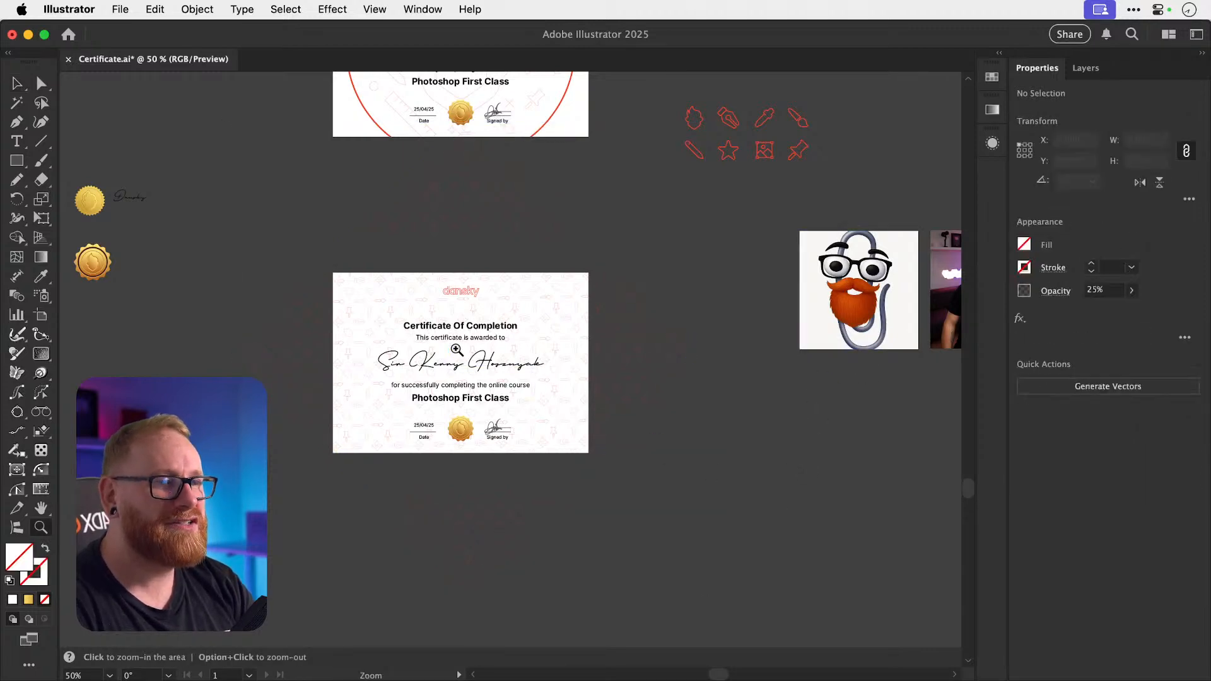
drag(456, 349, 686, 349)
key(v)
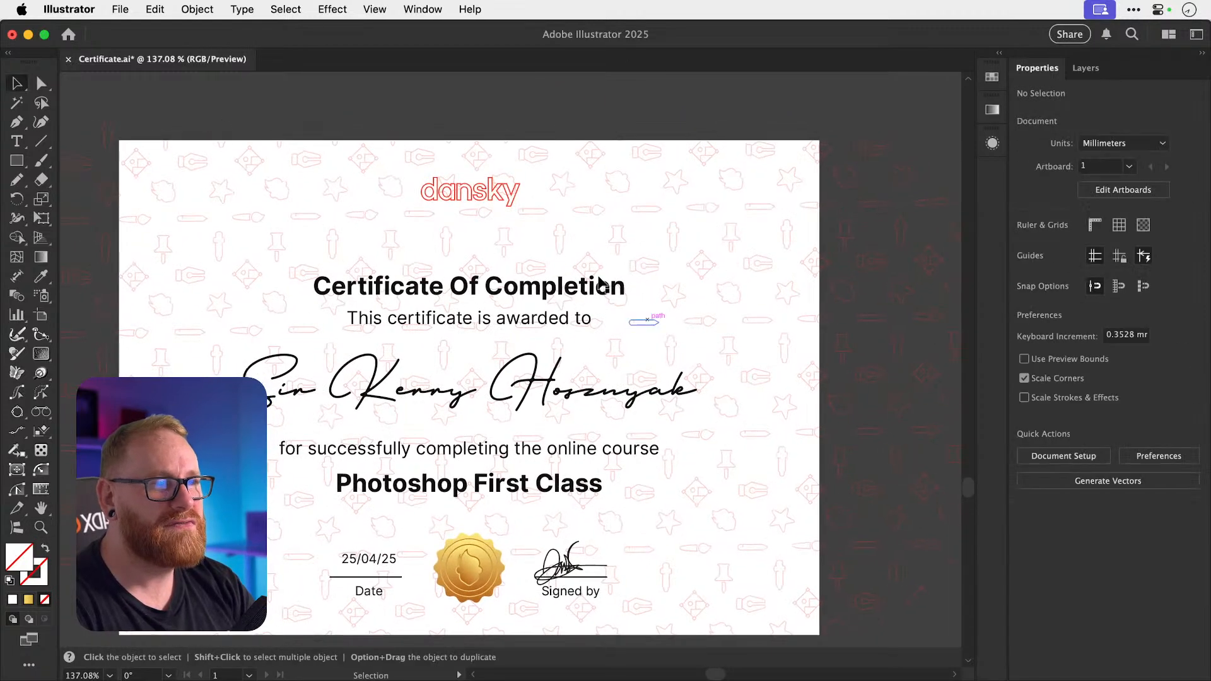
click(483, 191)
key(super+shift+])
key(super+shift+a)
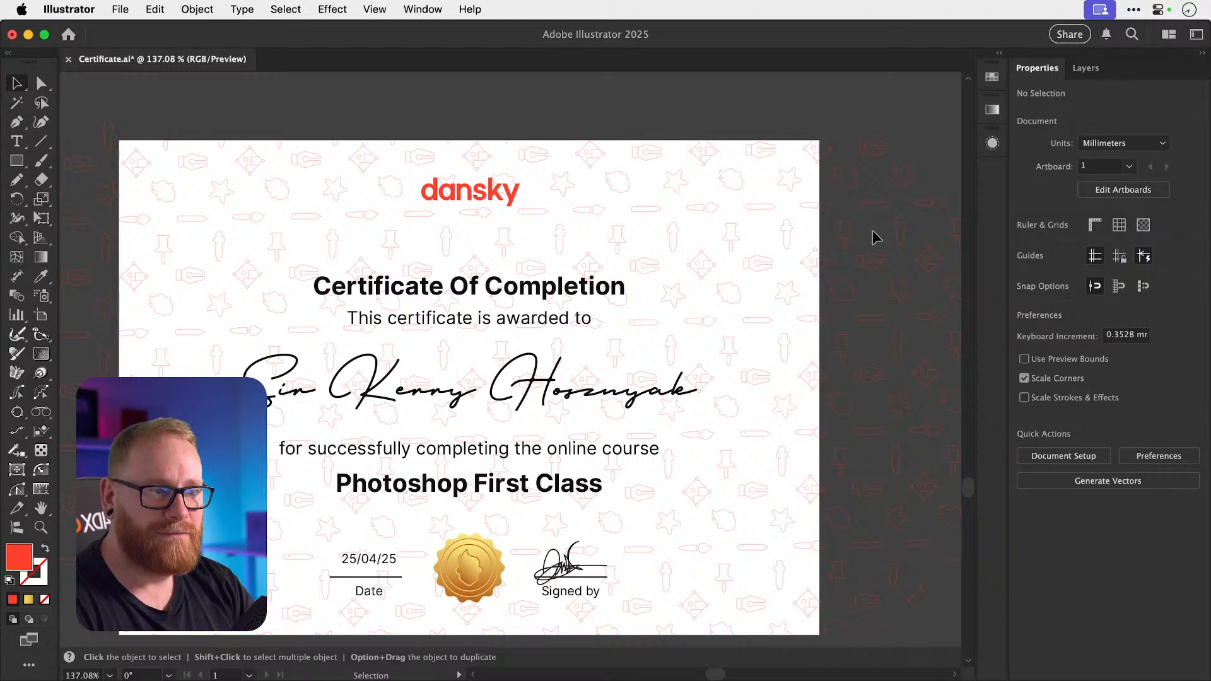
click(759, 266)
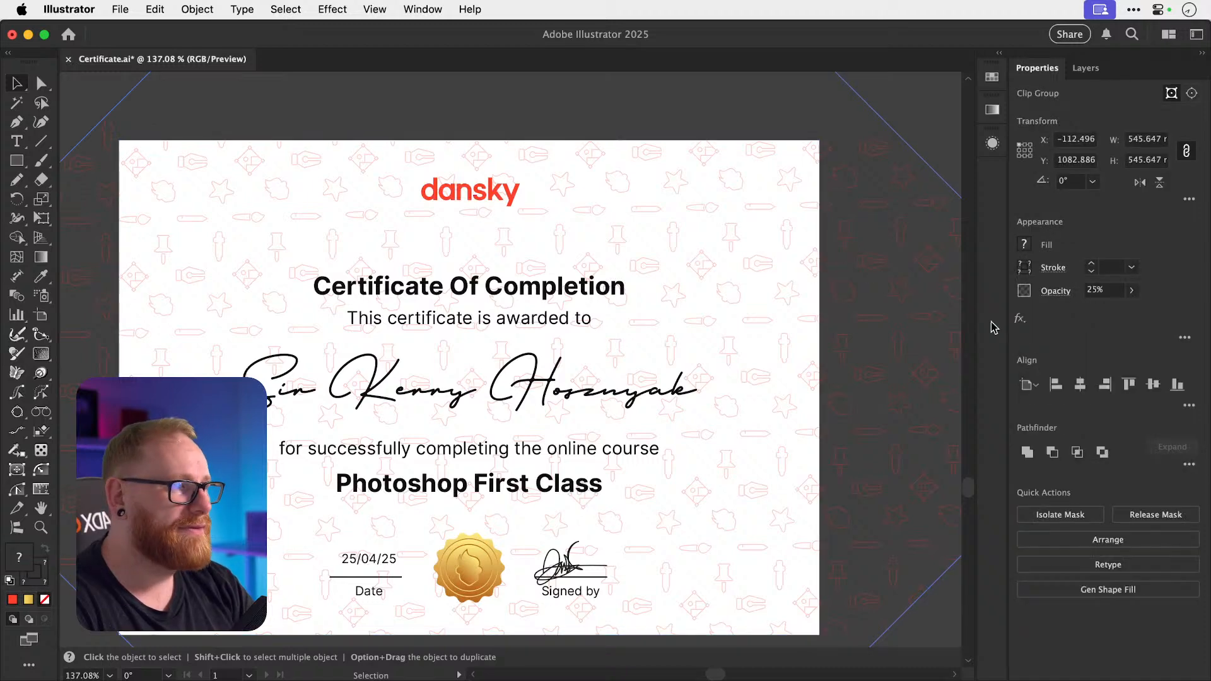
click(1101, 290)
text(15)
key(Return)
key(super+shift+a)
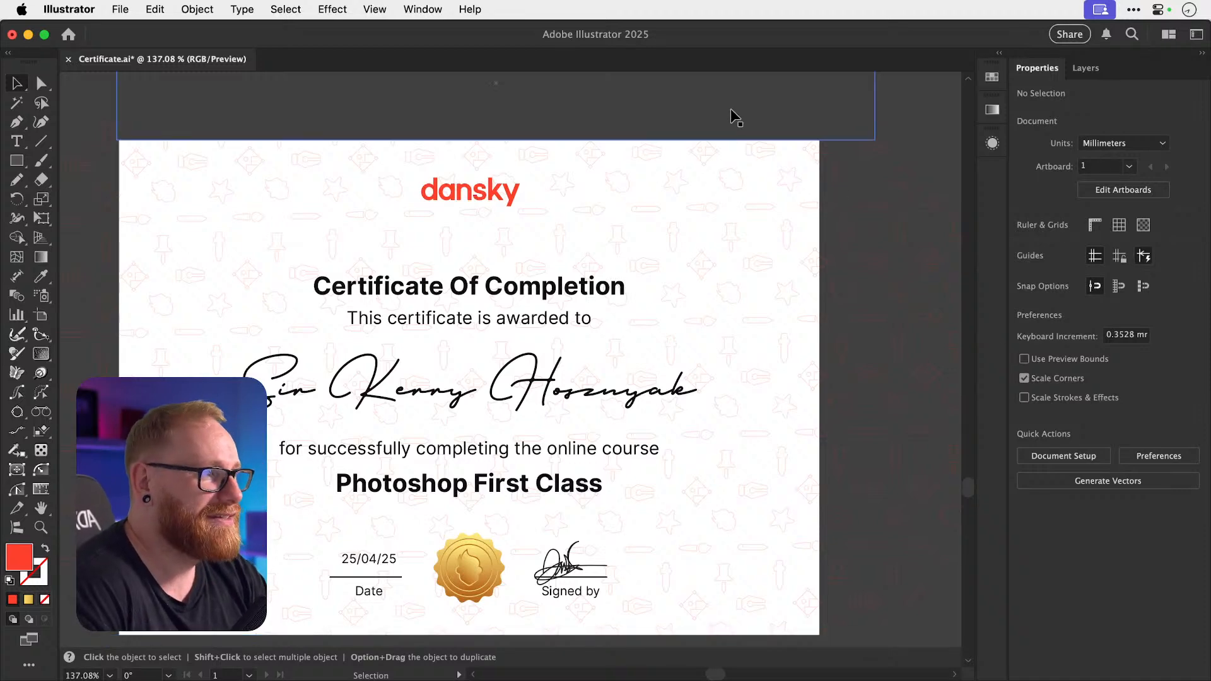
click(698, 96)
Horizontally centre the text group, using the certificate background as key object.
key(super+minus)
key(super+minus)
key(super+minus)
key(v)
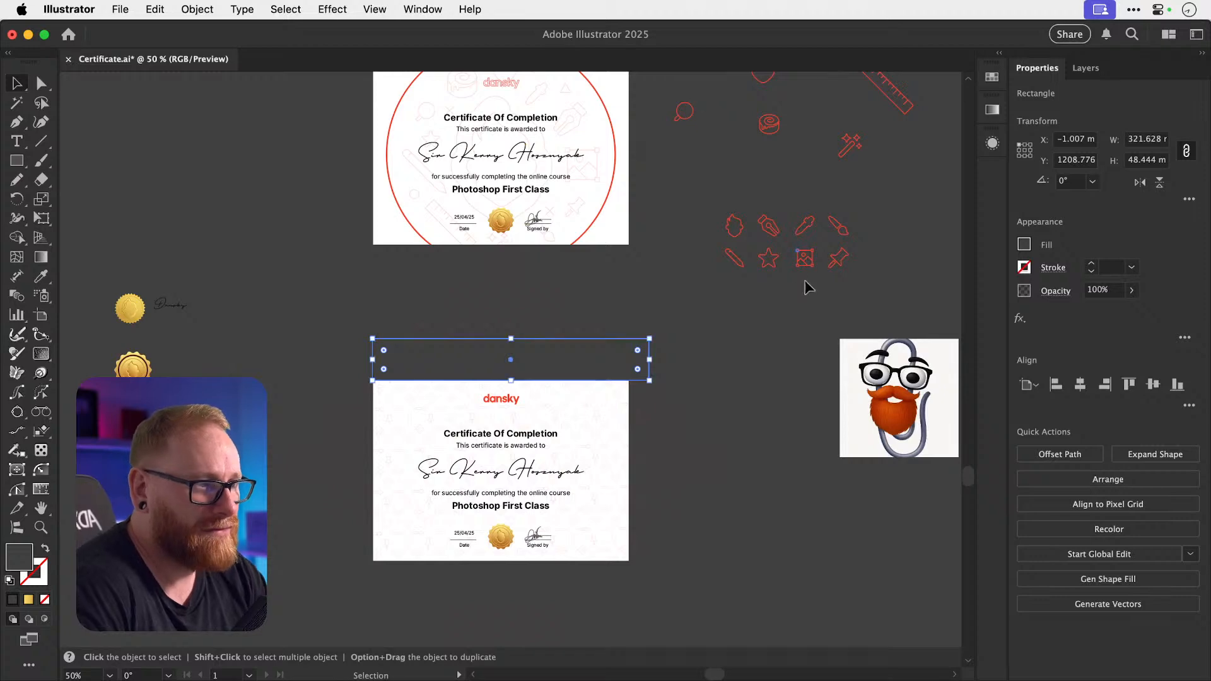
click(840, 570)
scroll(840, 570, down, 2)
scroll(840, 570, left, 1)
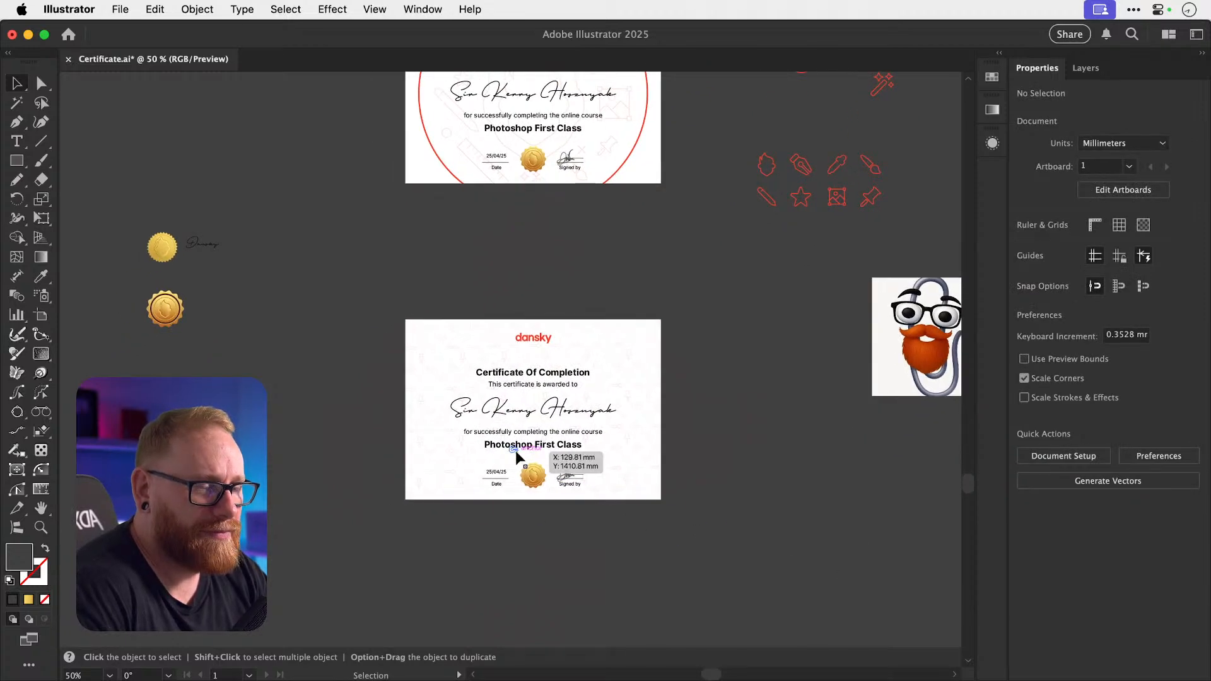
key(z)
drag(518, 438, 668, 435)
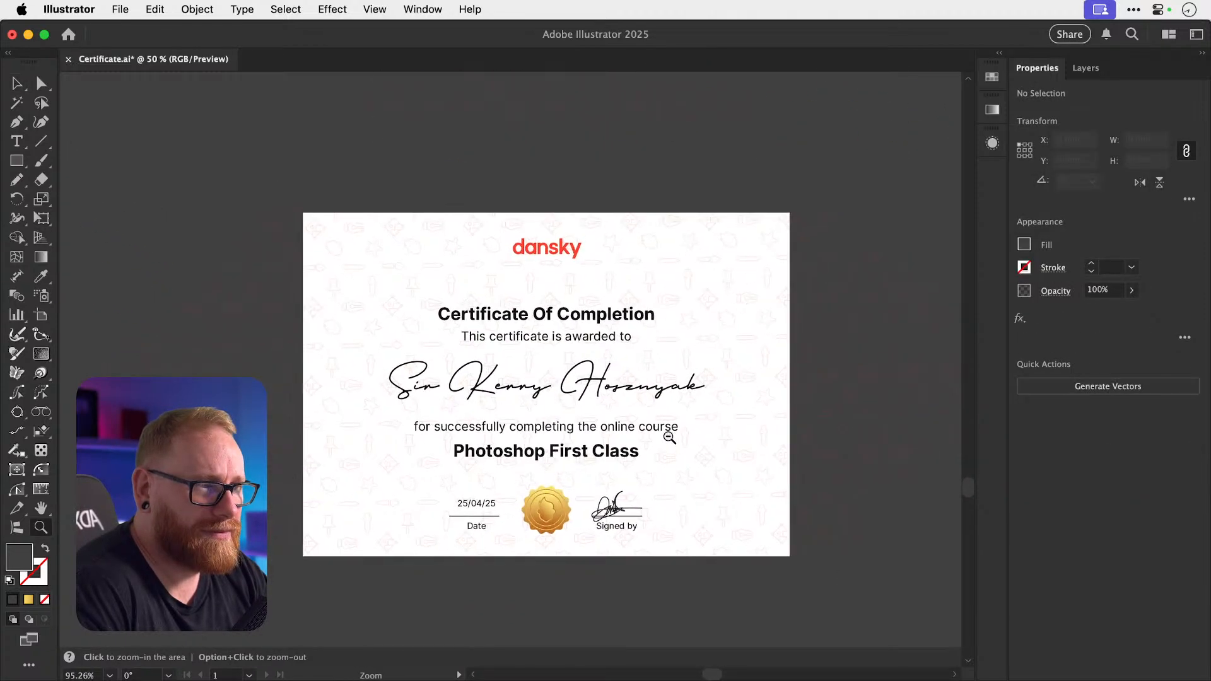
key(v)
scroll(670, 442, down, 2)
scroll(670, 441, right, 2)
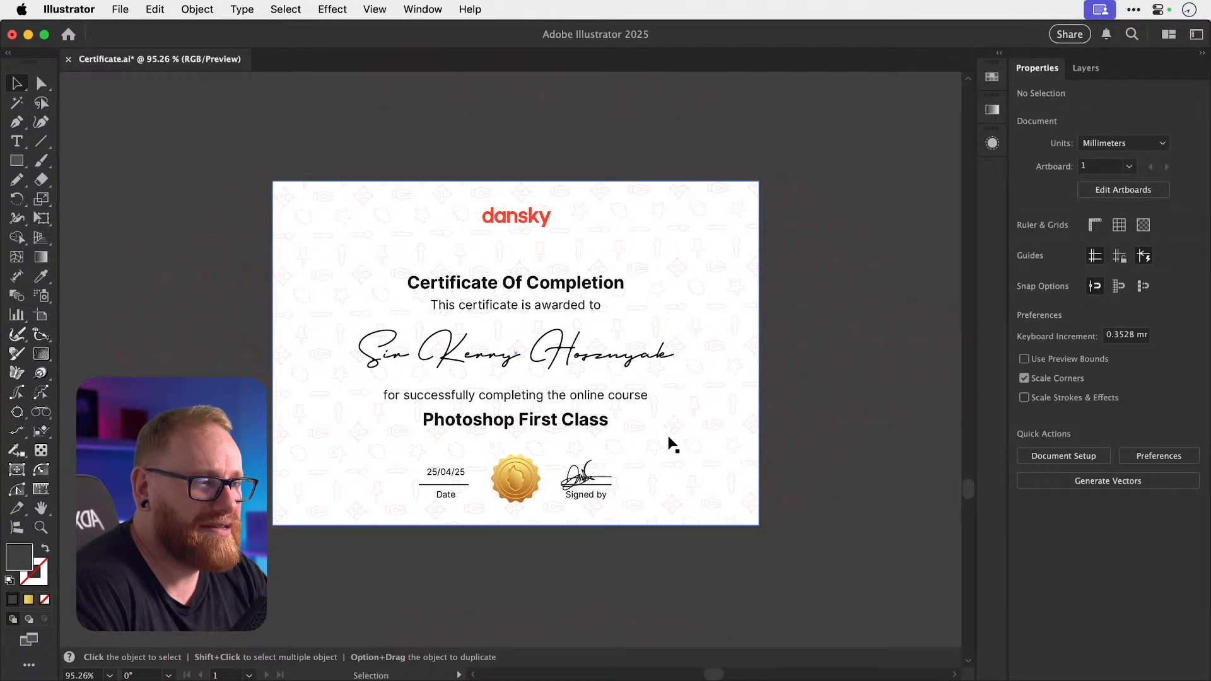
click(536, 416)
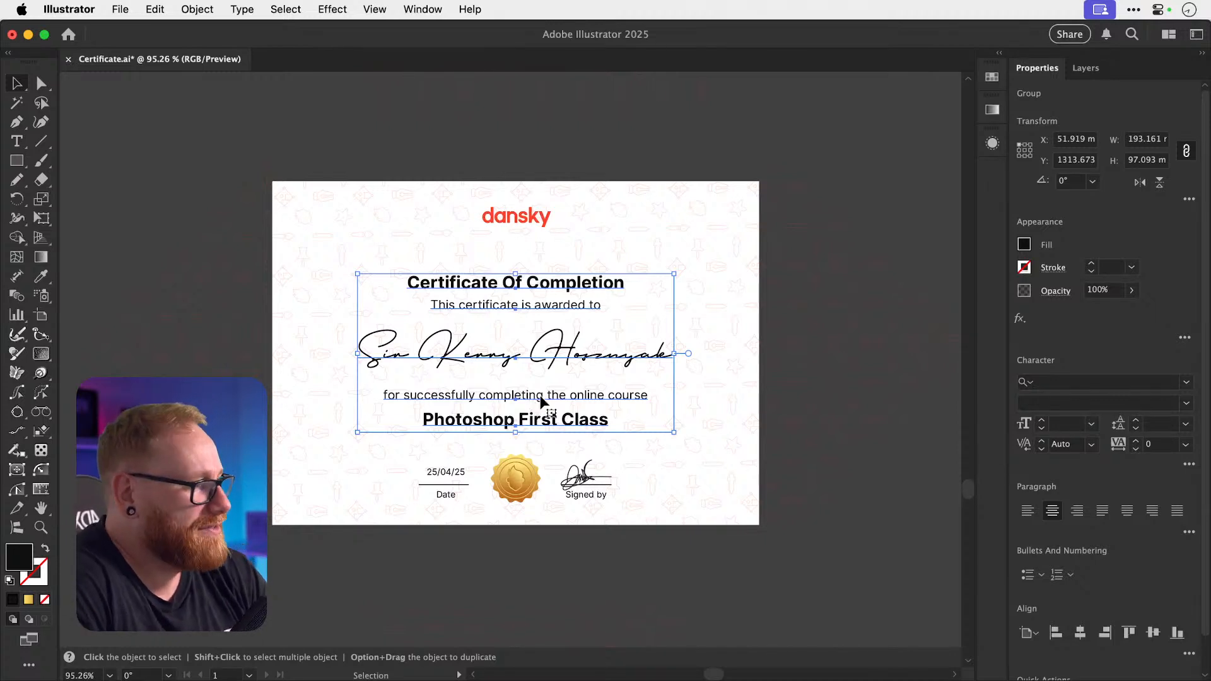
shift+click(719, 206)
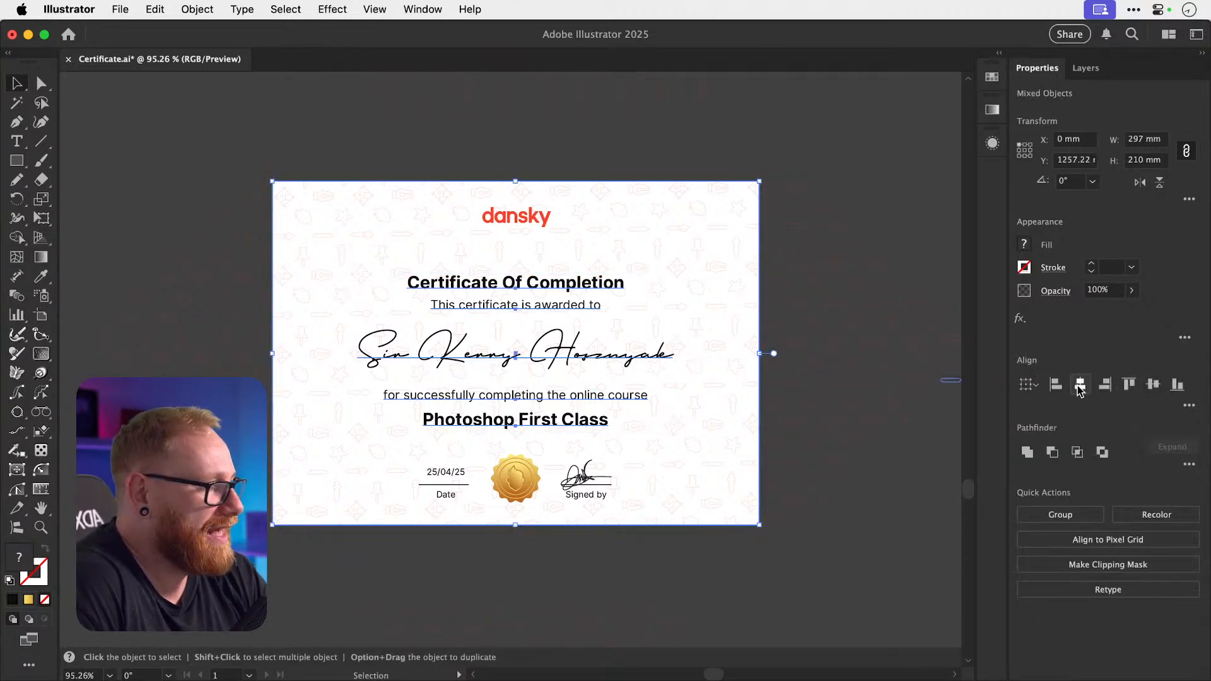
click(695, 224)
click(1080, 385)
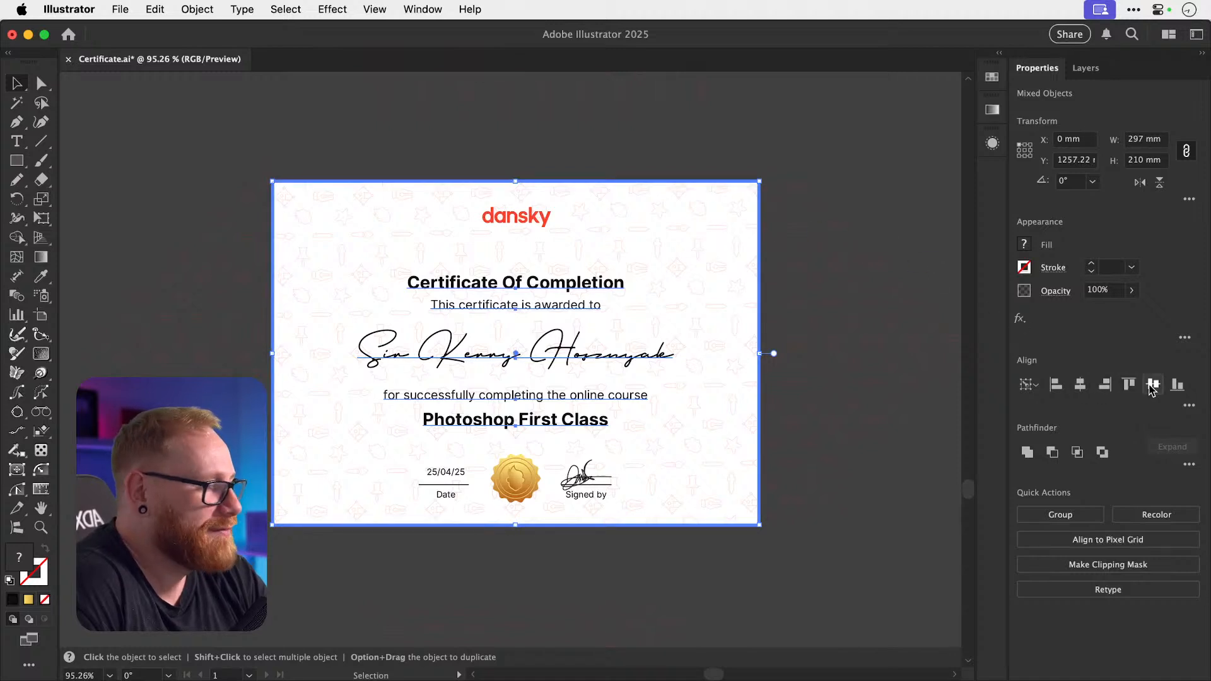
click(792, 376)
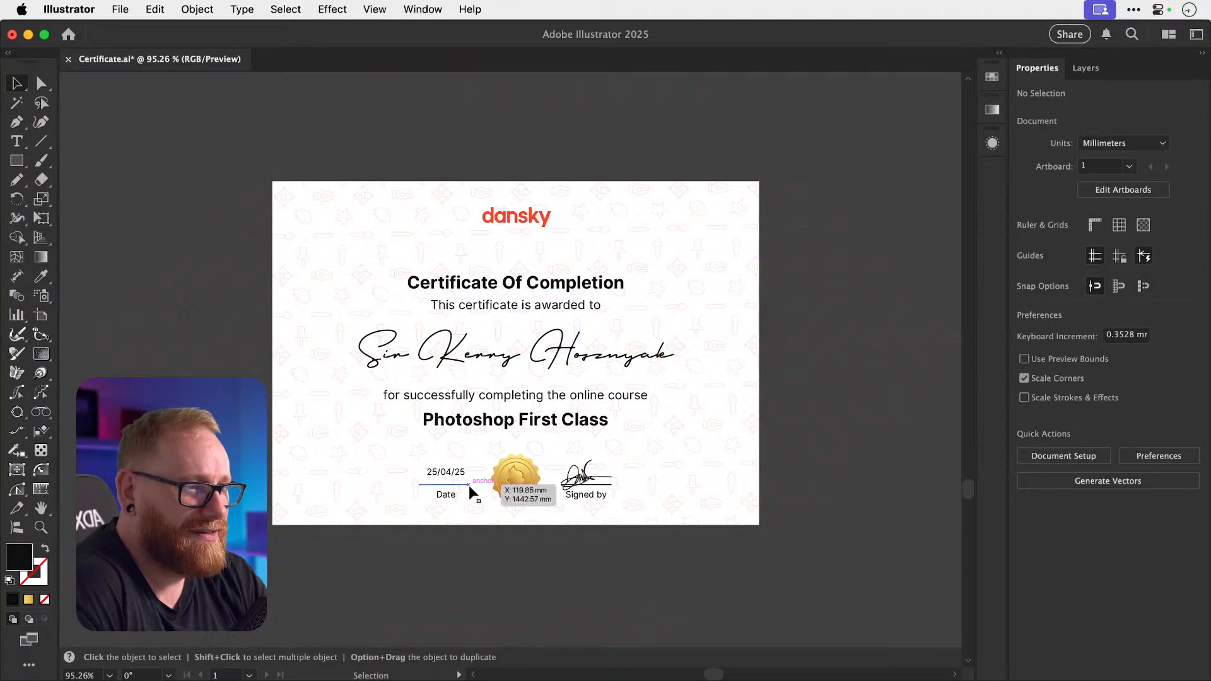
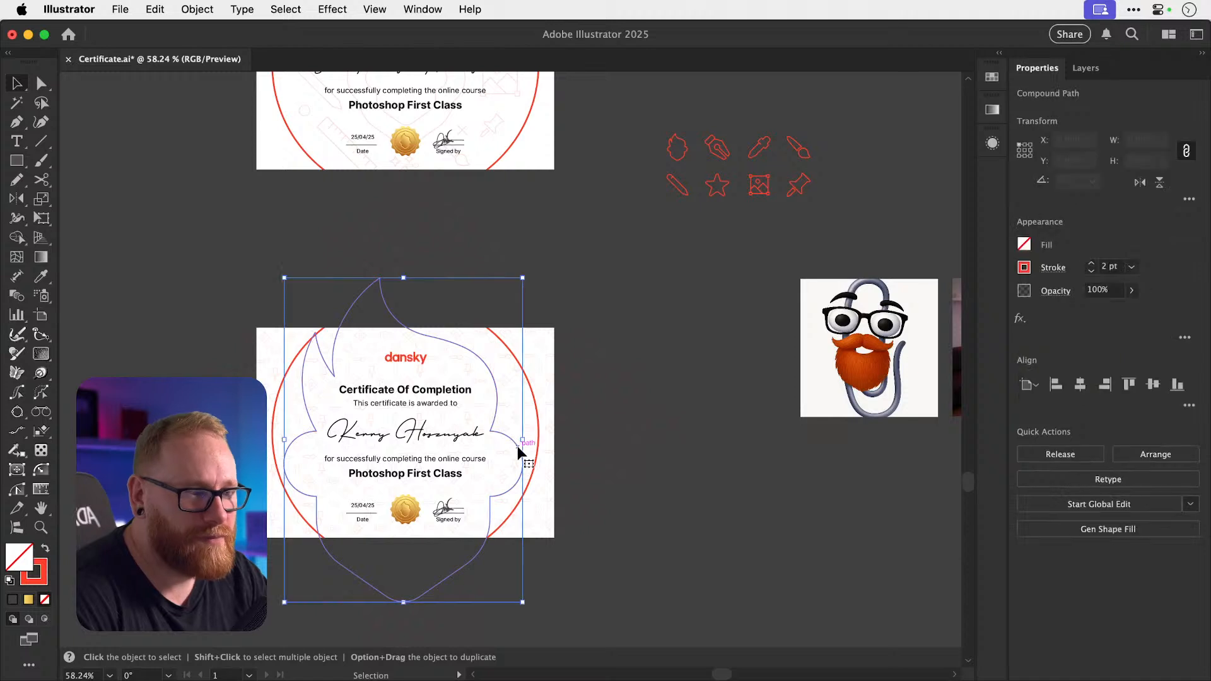
Copy the red circle's 4 pt stroke onto the flame outline, then delete the circle.
key(i)
click(539, 433)
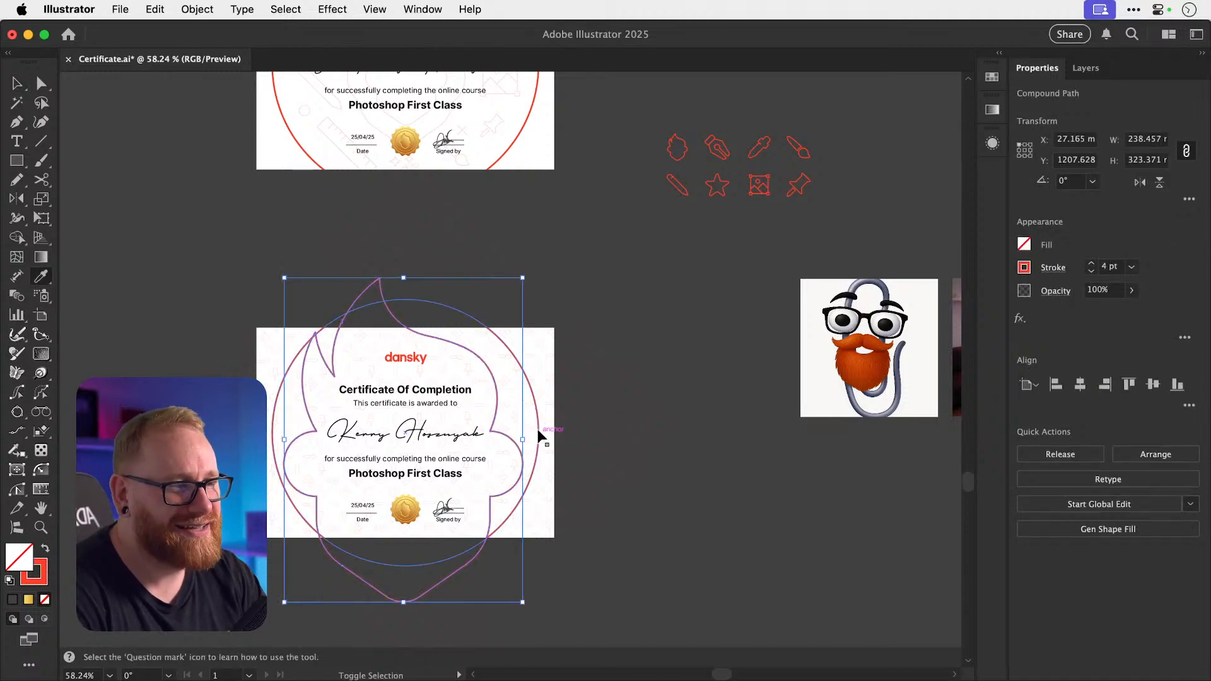
key(super+shift+a)
key(v)
click(536, 450)
key(Delete)
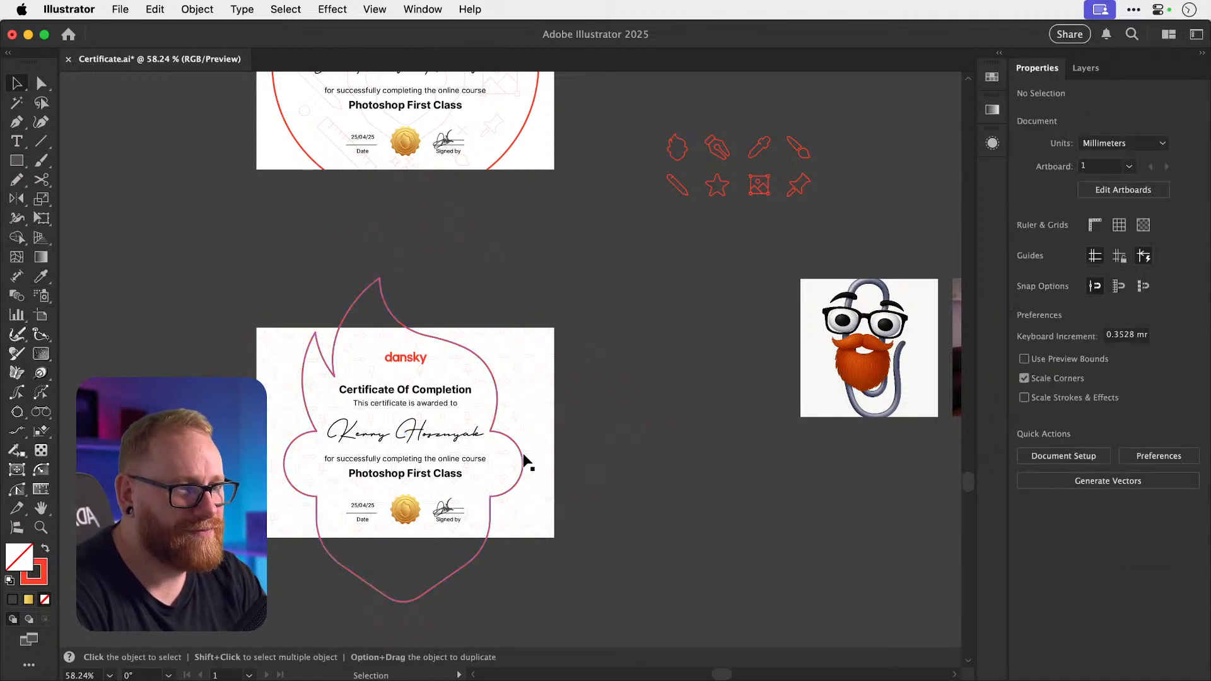
Move the flame outline up and enlarge it to frame the certificate, then begin undoing.
drag(522, 457, 524, 430)
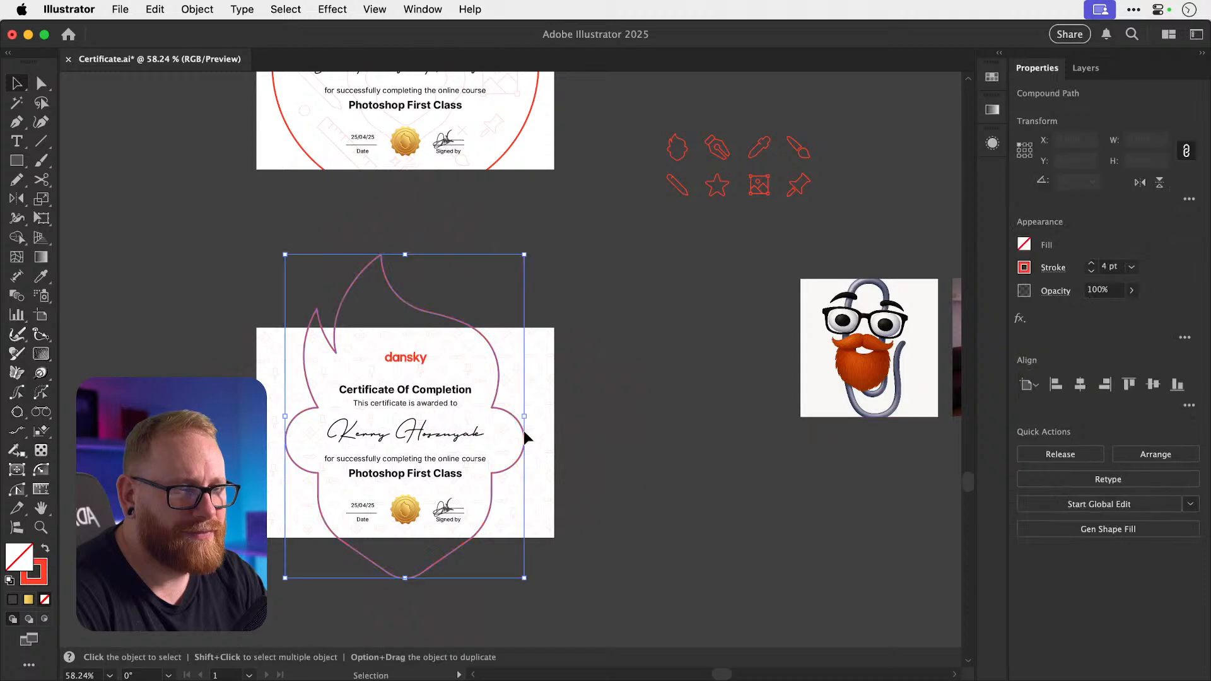
drag(524, 579, 543, 604)
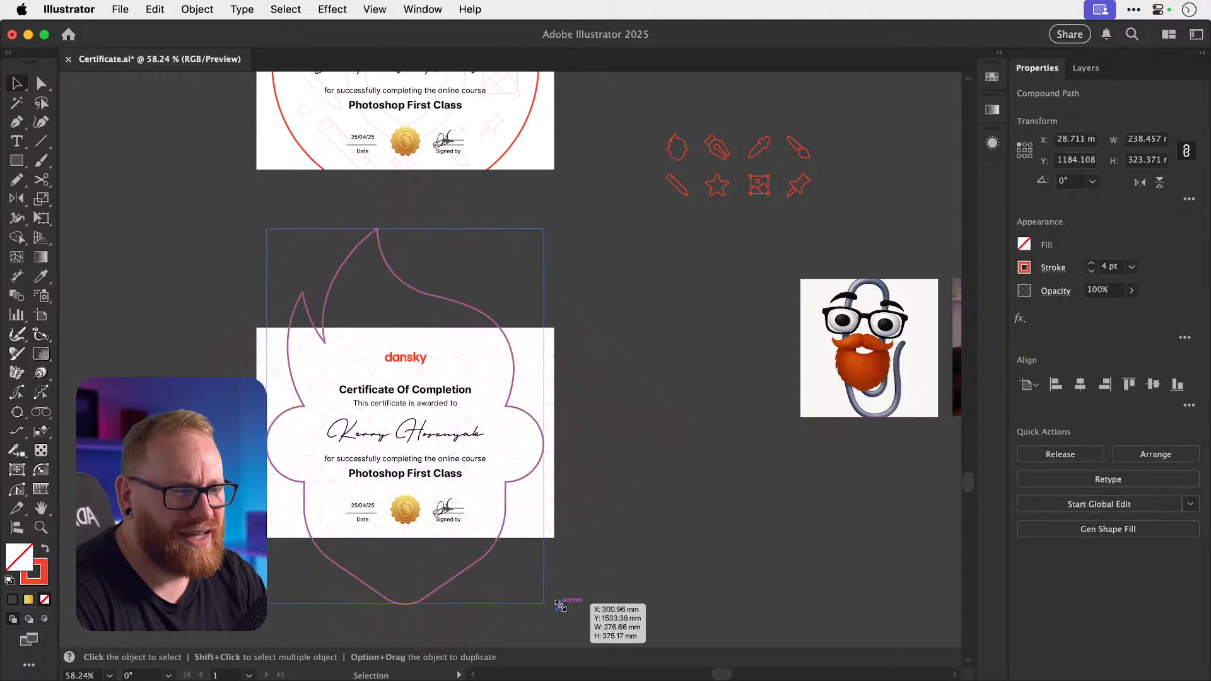
click(611, 503)
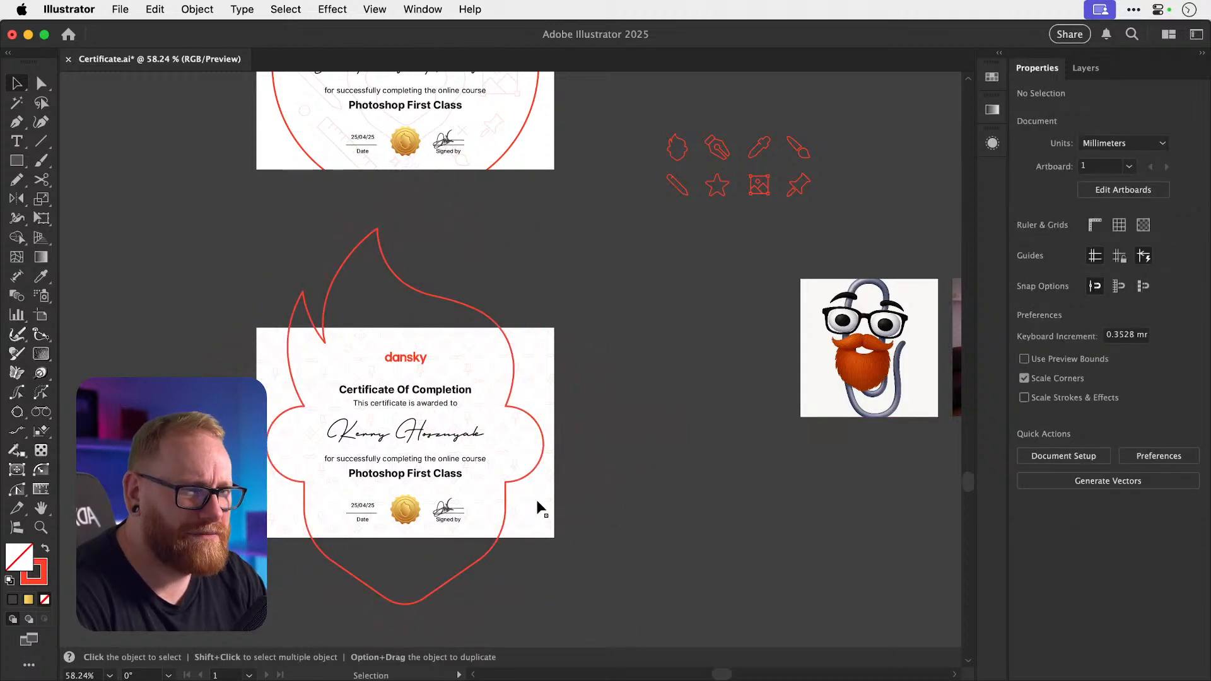
click(418, 490)
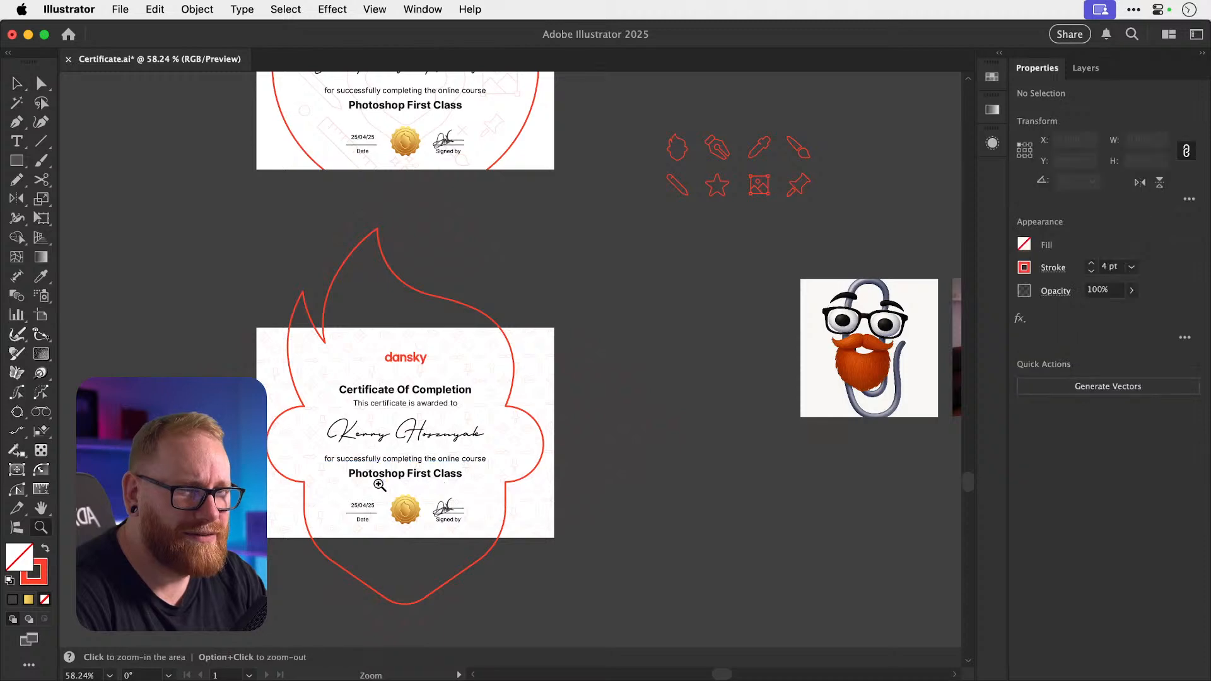
scroll(418, 489, up, 3)
key(a)
key(super+z)
key(super+z)
key(super+z)
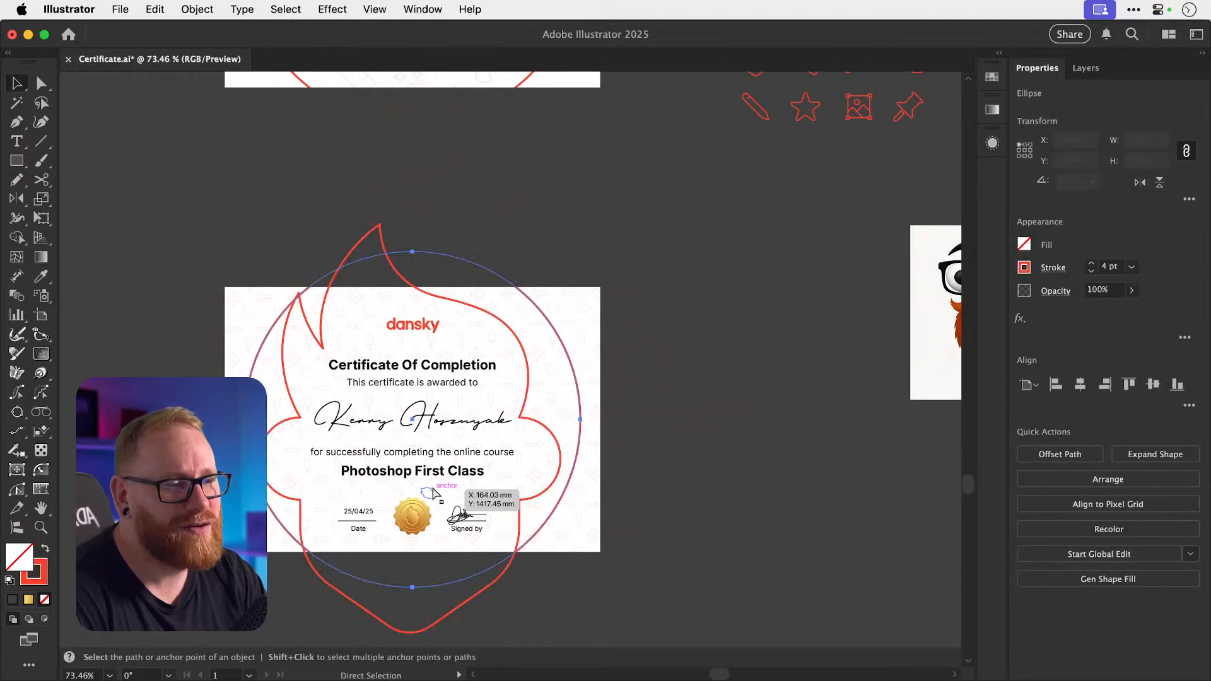
Undo the flame edits to restore the plain red circle, and save the certificate.
key(Delete)
key(v)
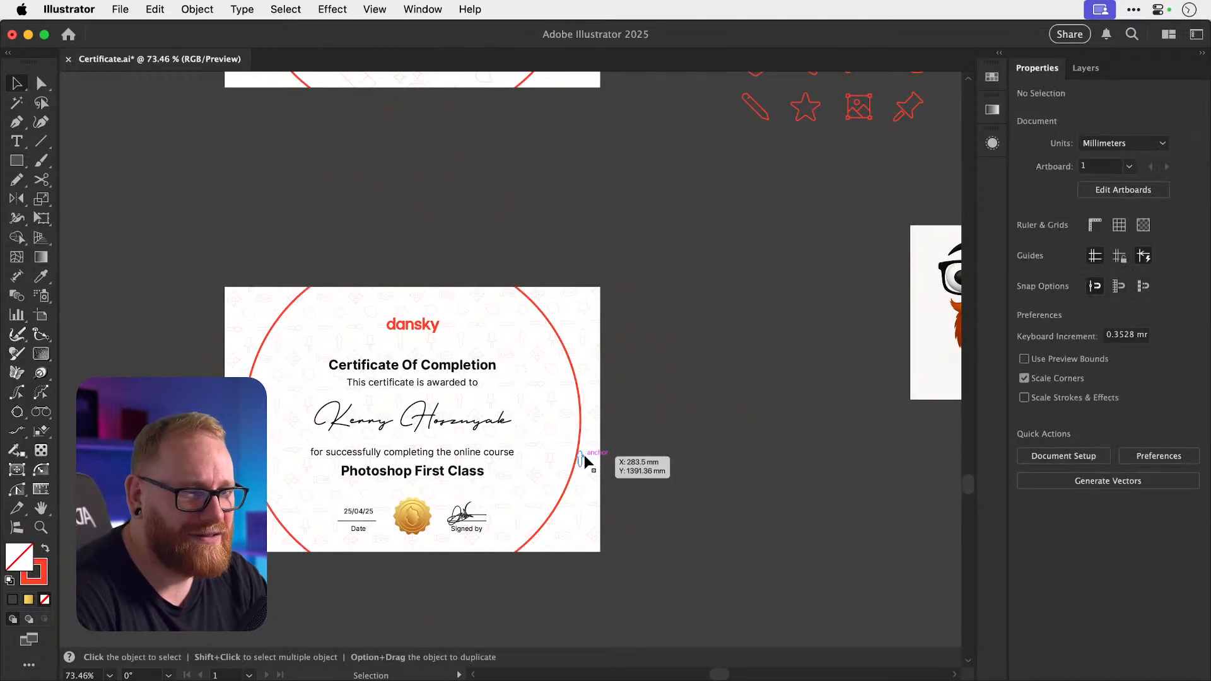
scroll(661, 263, down, 2)
scroll(661, 263, left, 2)
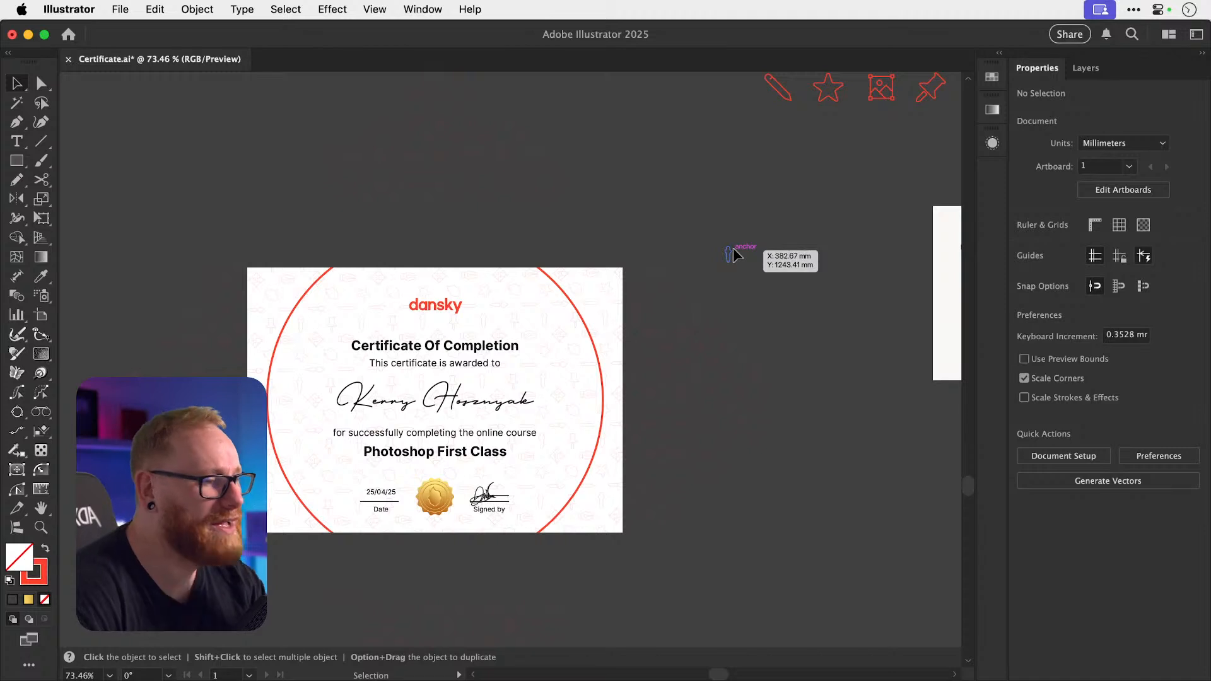
key(a)
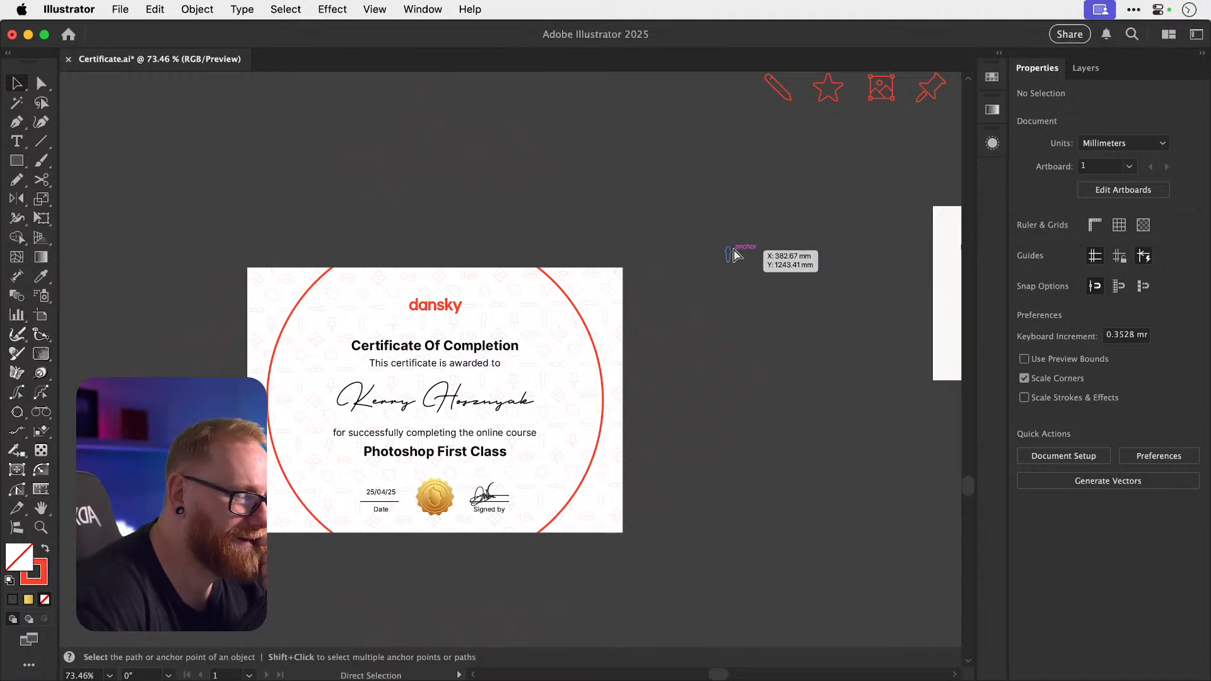
key(super+s)
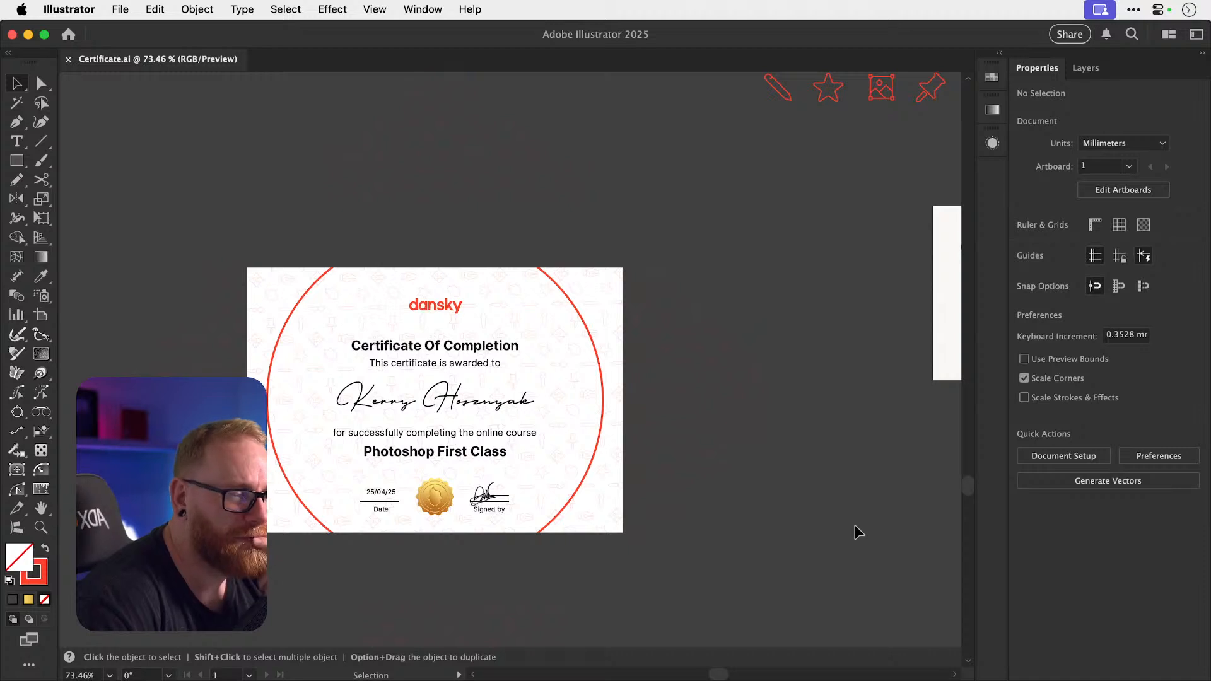
scroll(854, 524, left, 2)
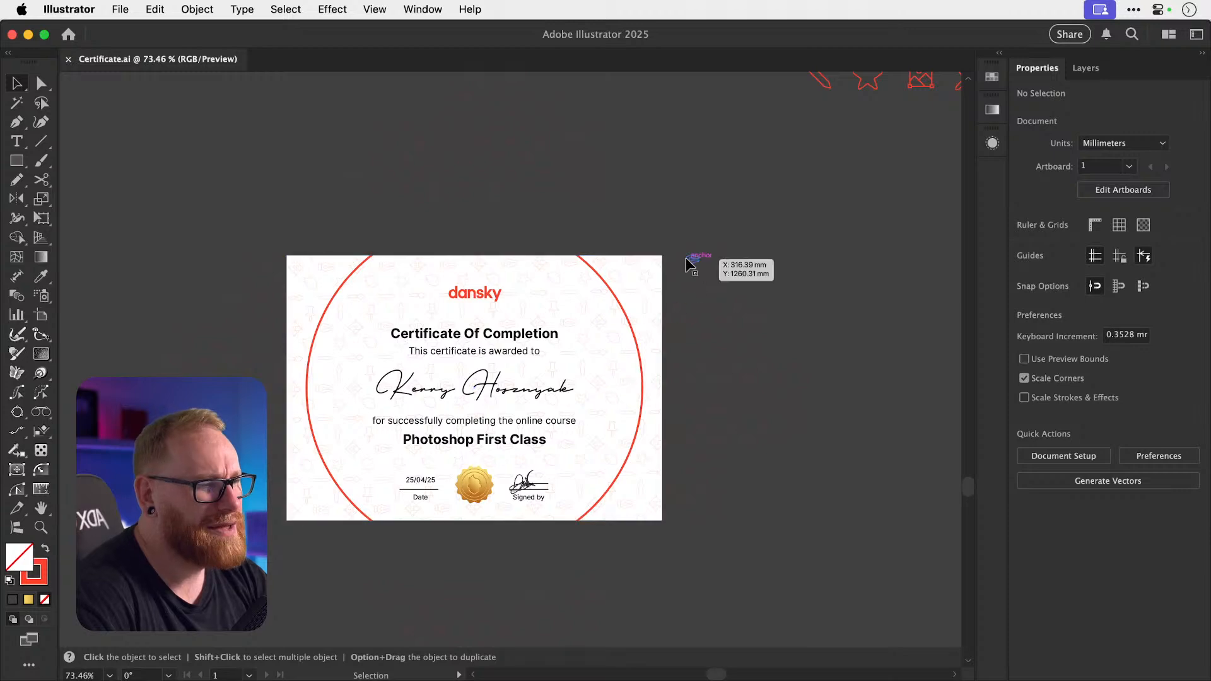
scroll(686, 257, up, 5)
scroll(686, 258, down, 4)
scroll(687, 258, up, 5)
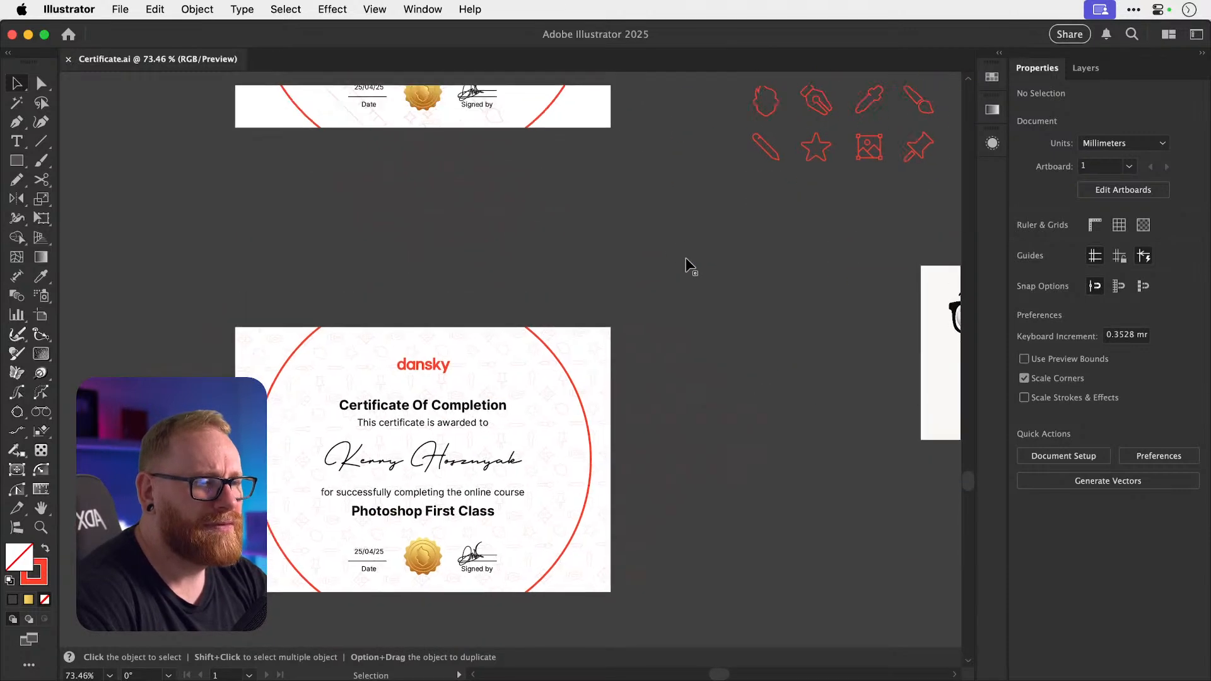
scroll(686, 258, down, 5)
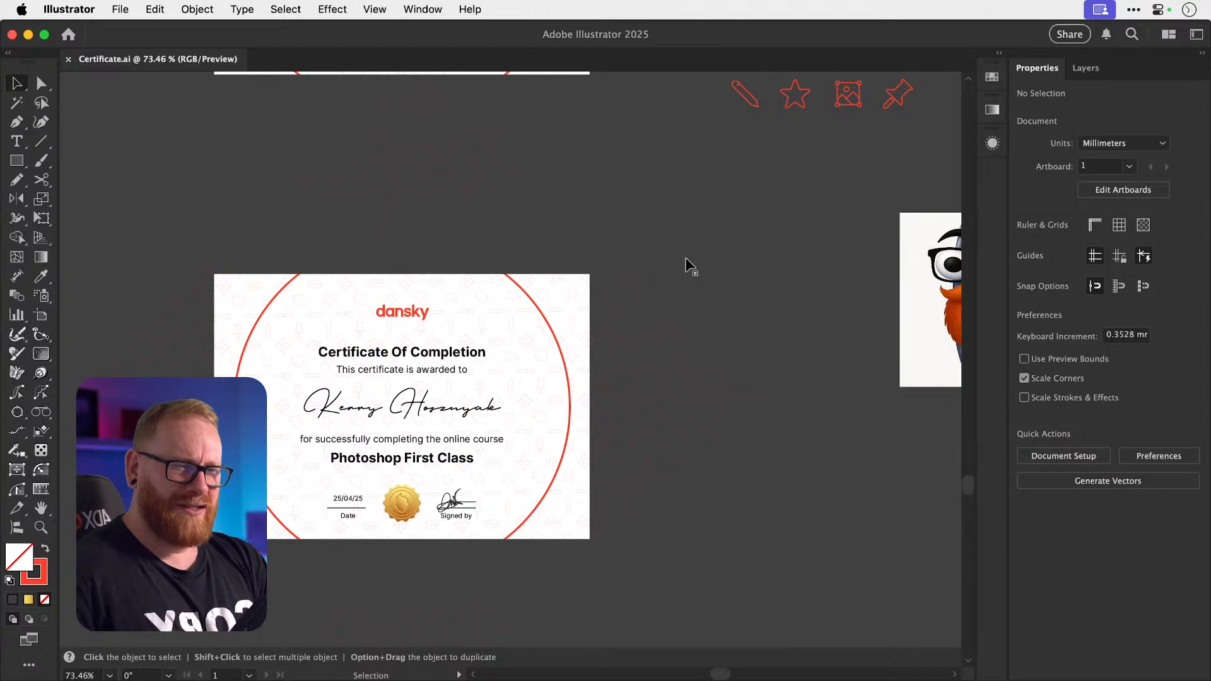
scroll(686, 258, up, 2)
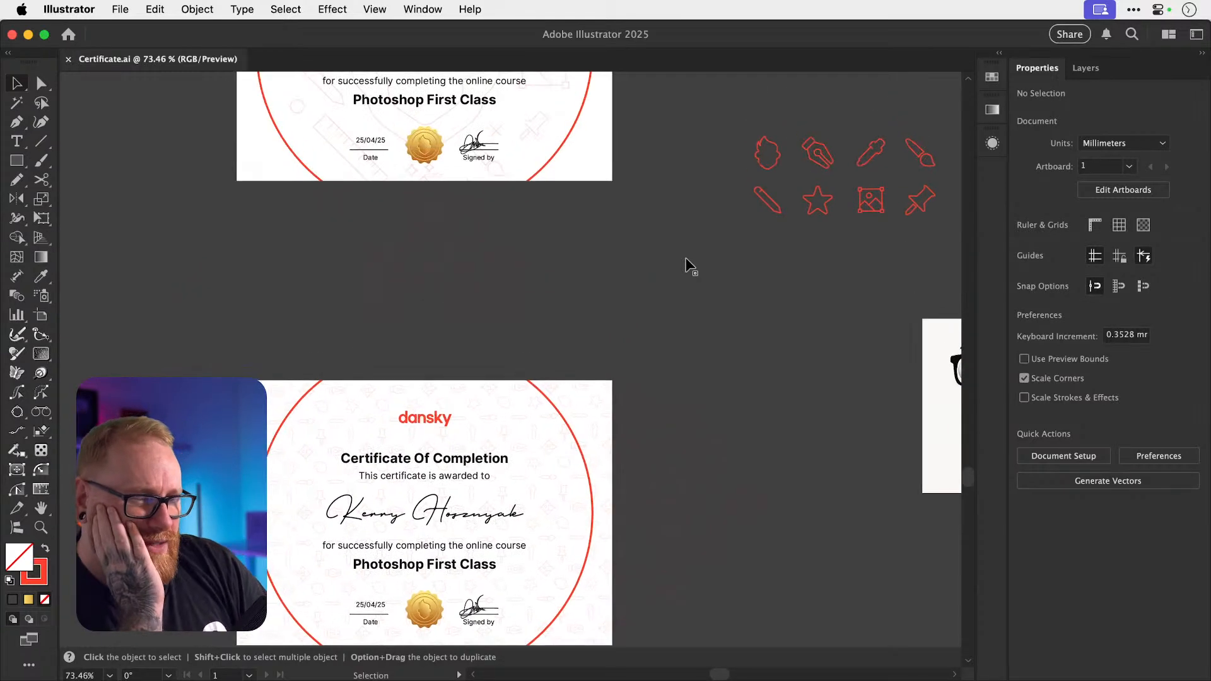
scroll(686, 258, up, 3)
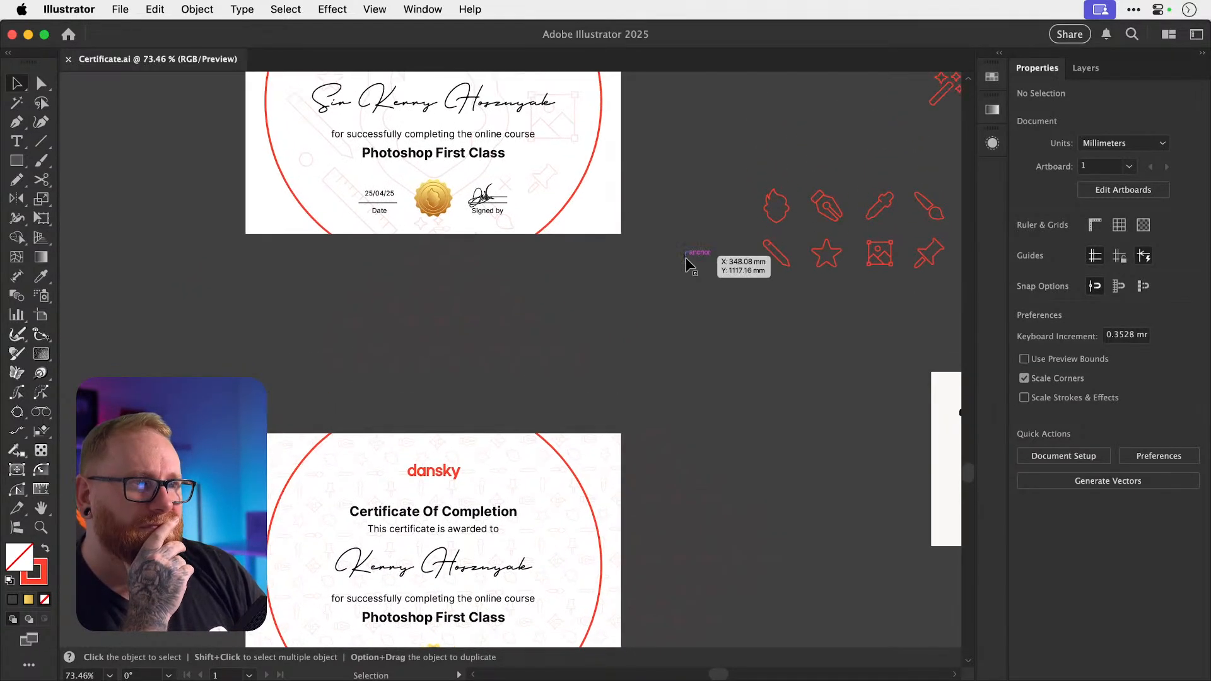
scroll(655, 229, up, 1)
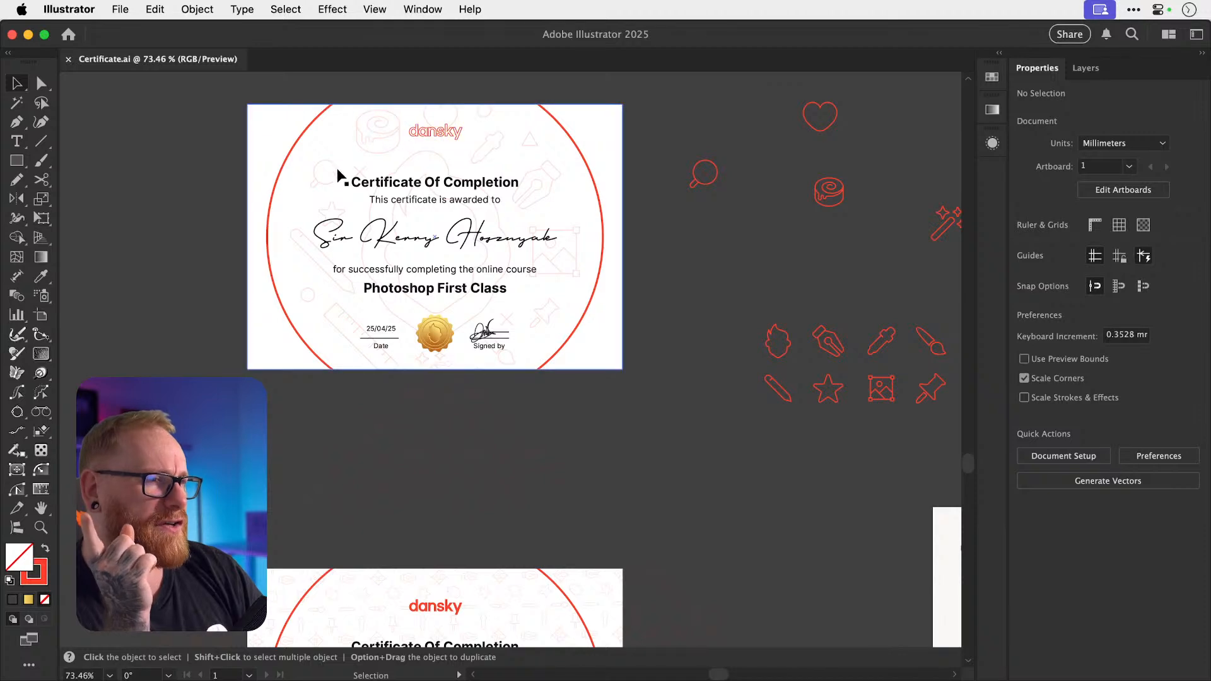
scroll(351, 191, down, 7)
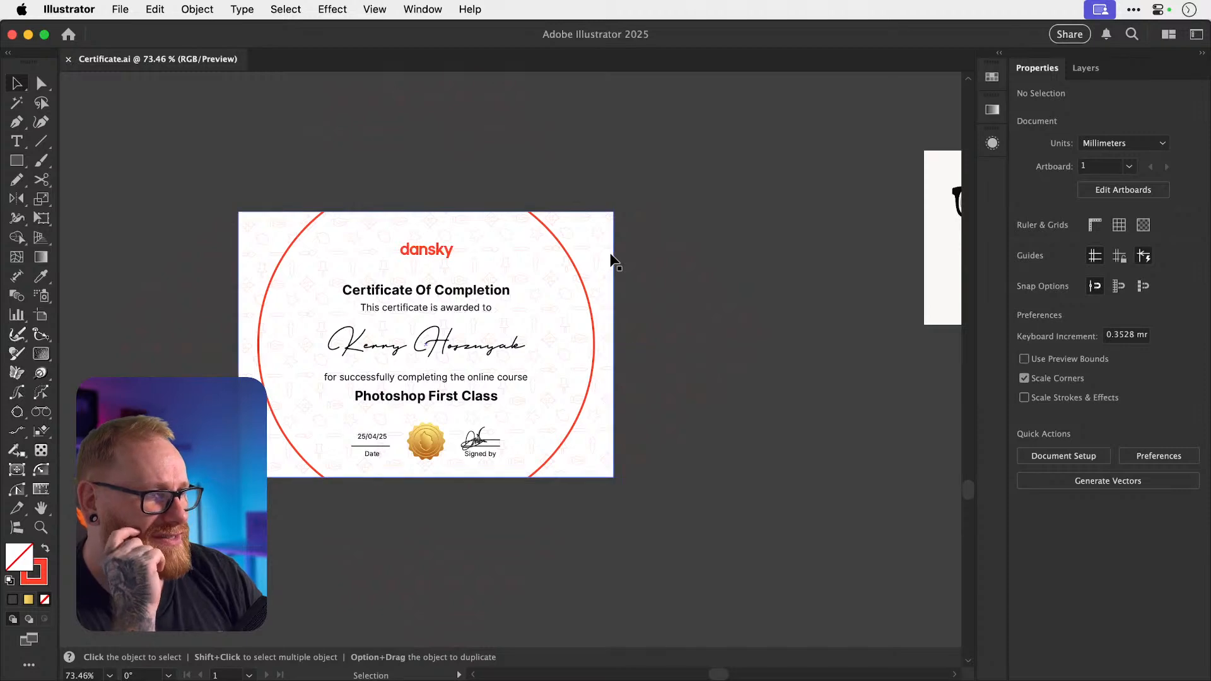
click(630, 319)
double_click(630, 319)
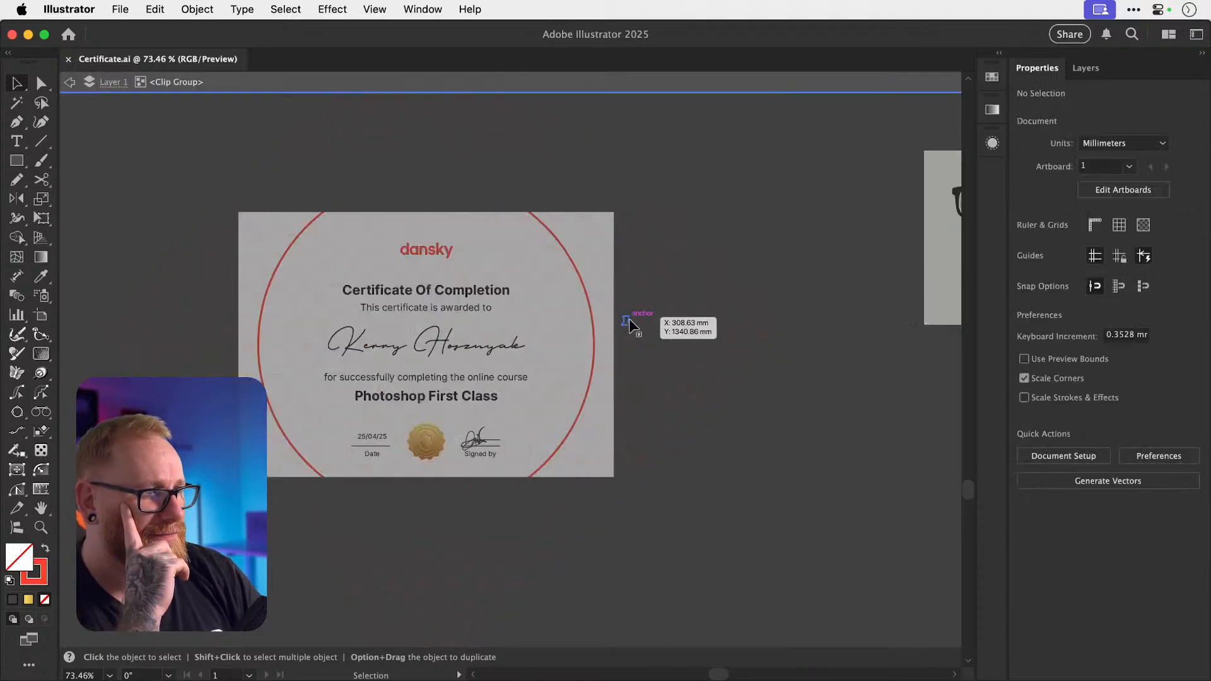
click(629, 320)
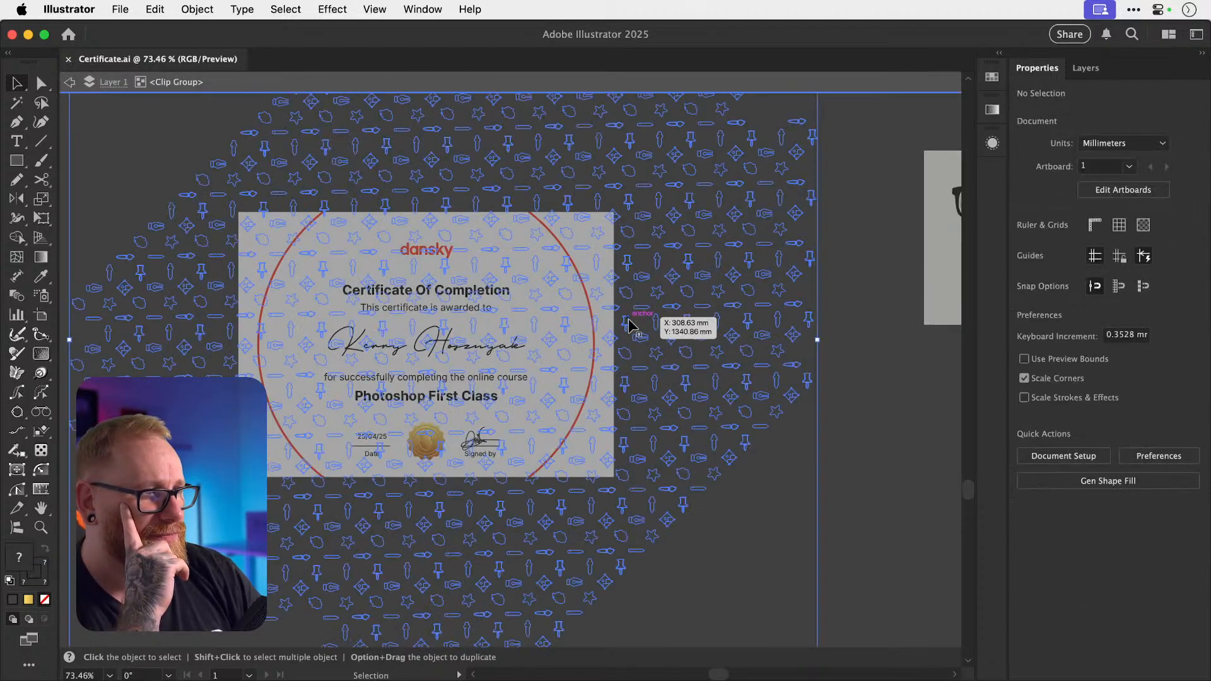
double_click(845, 388)
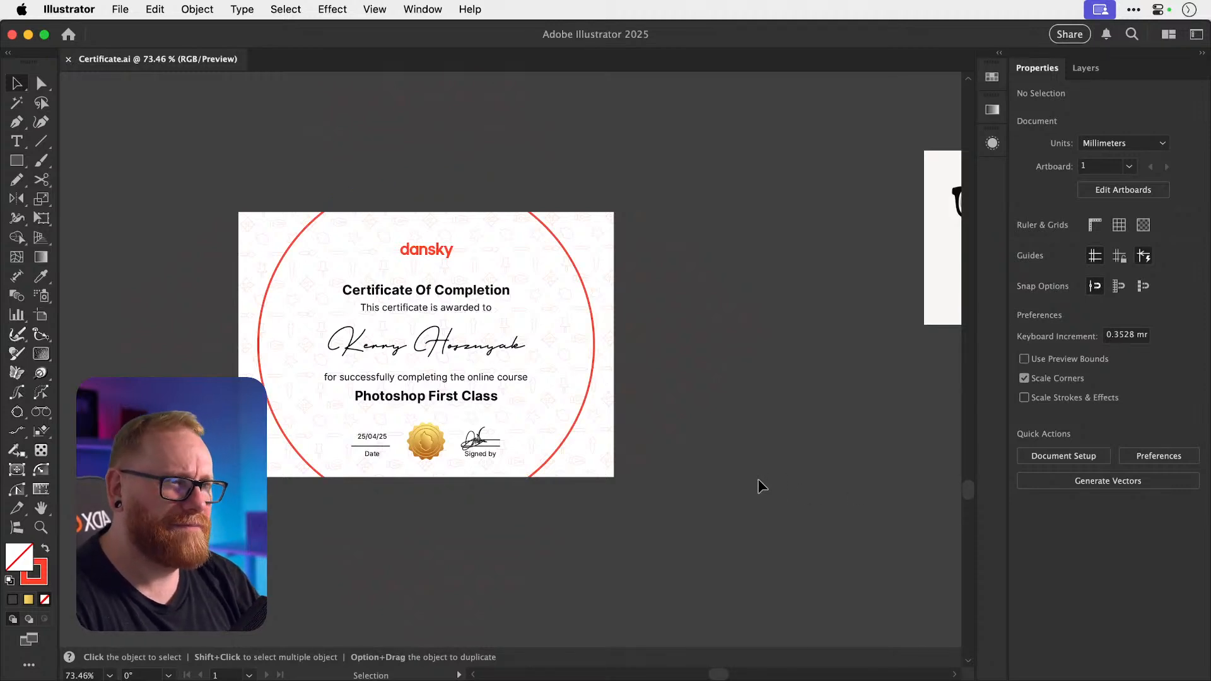
scroll(758, 479, left, 3)
scroll(758, 478, up, 2)
Zoom in on the gold seal and select its group.
super+drag(398, 451, 508, 451)
scroll(509, 451, up, 2)
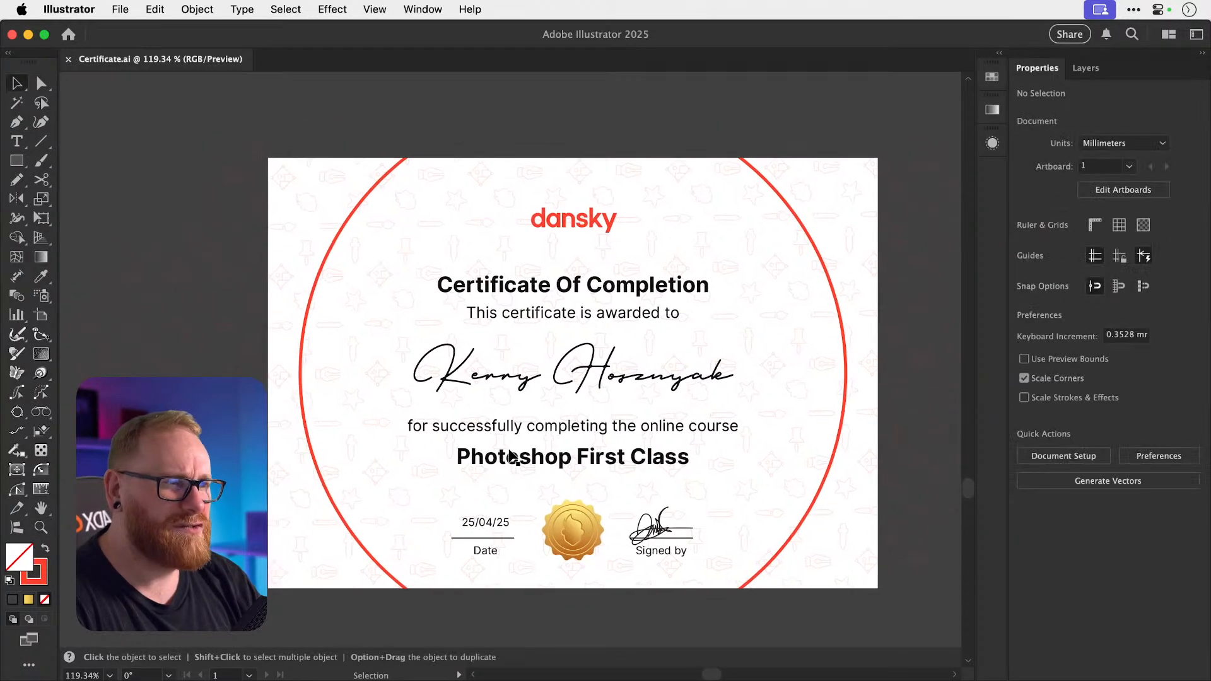
scroll(510, 455, down, 2)
scroll(511, 455, right, 1)
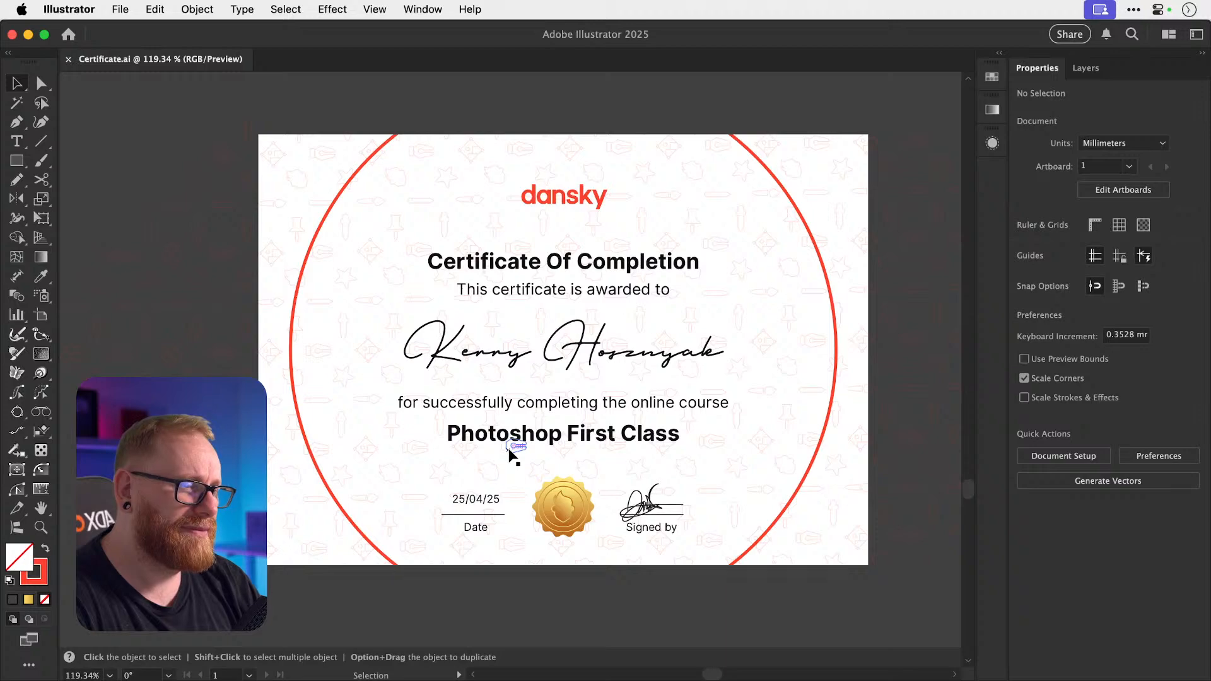
drag(561, 523, 796, 526)
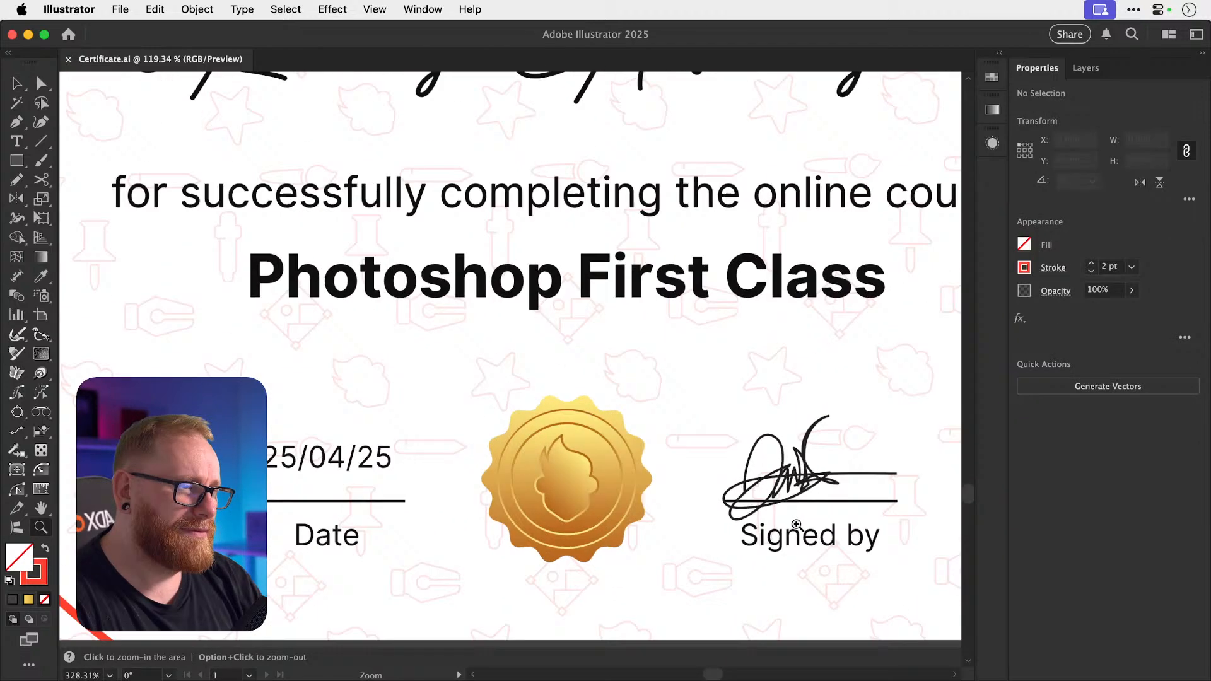
click(528, 452)
key(super+minus)
key(super+minus)
key(super+minus)
key(super+minus)
key(super+minus)
key(super+minus)
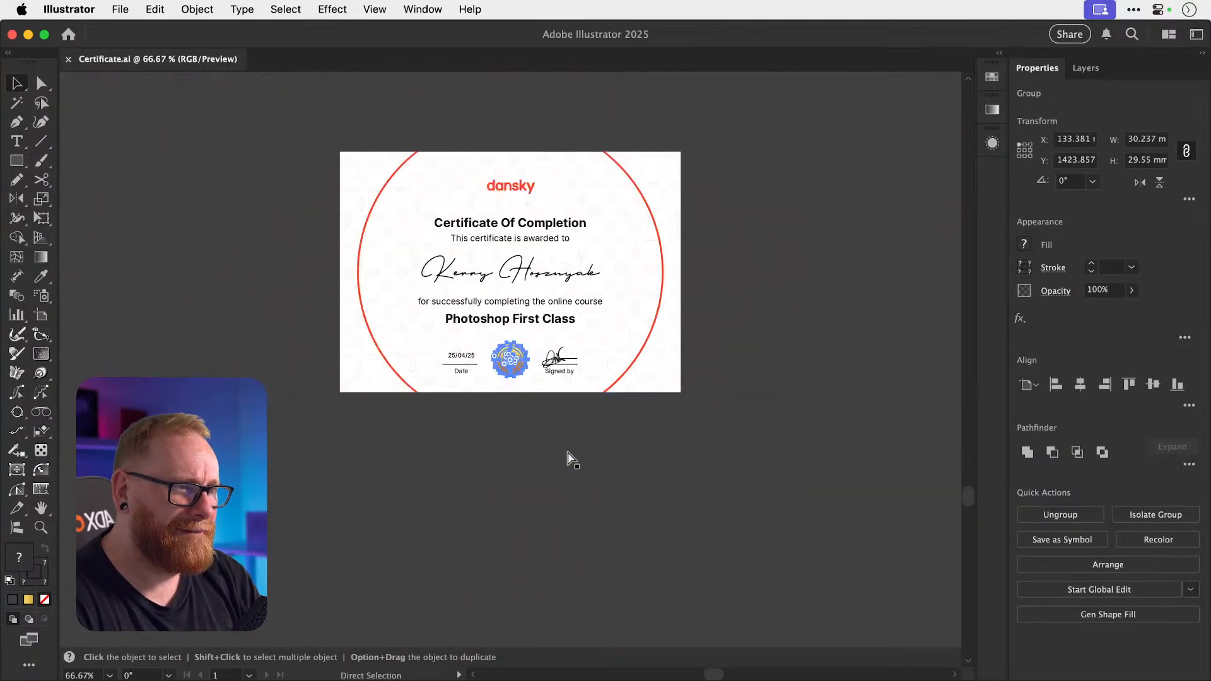
Drag a spare copy of the seal below the certificate and reselect the original.
drag(507, 359, 940, 465)
key(v)
click(603, 398)
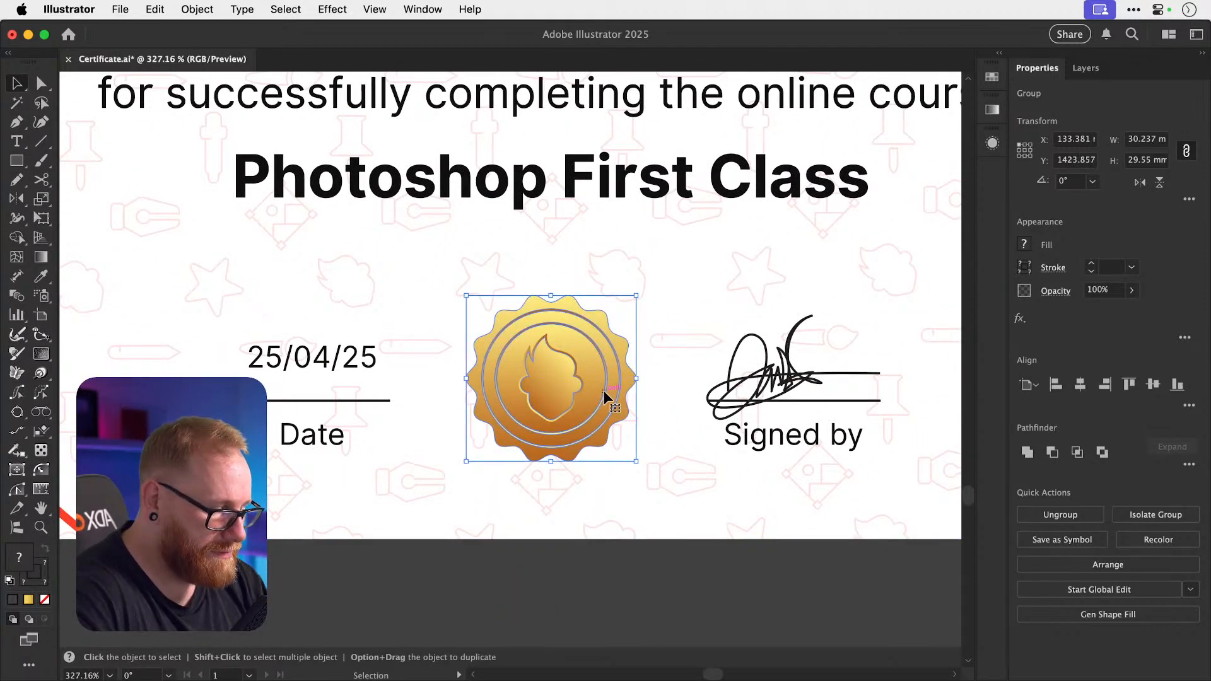
click(207, 8)
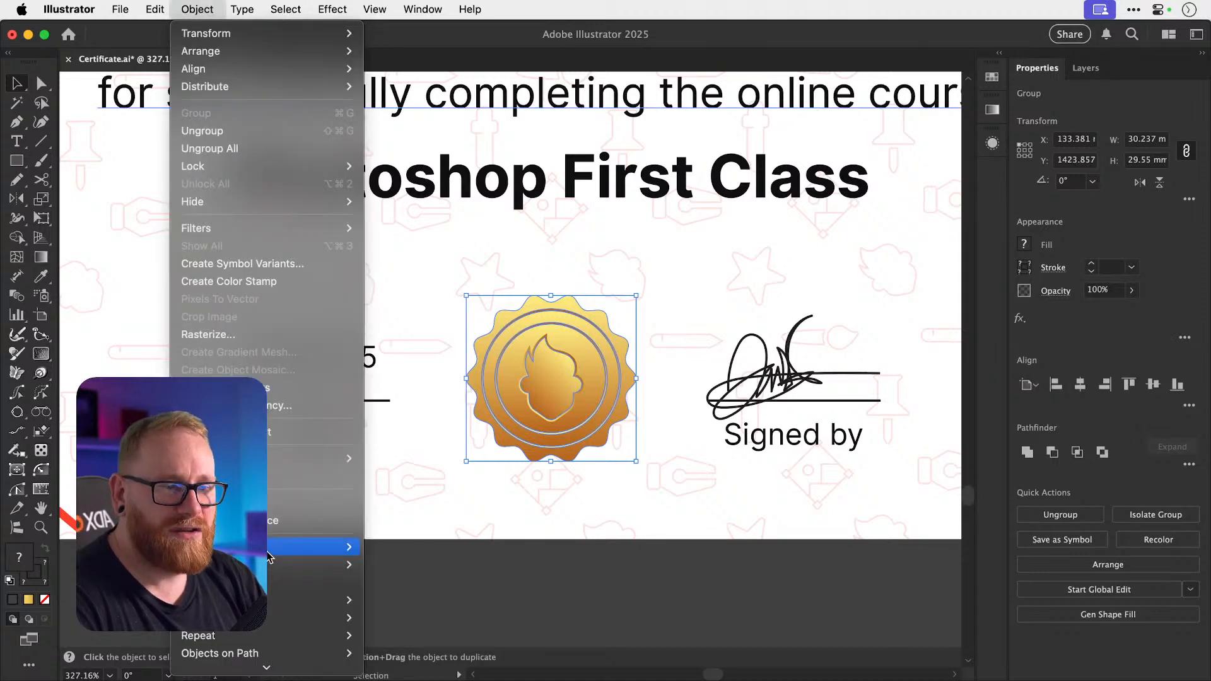
Use Recolor Artwork to shift the seal's gold, orange and brown tones toward brighter yellow.
mouse_move(268, 548)
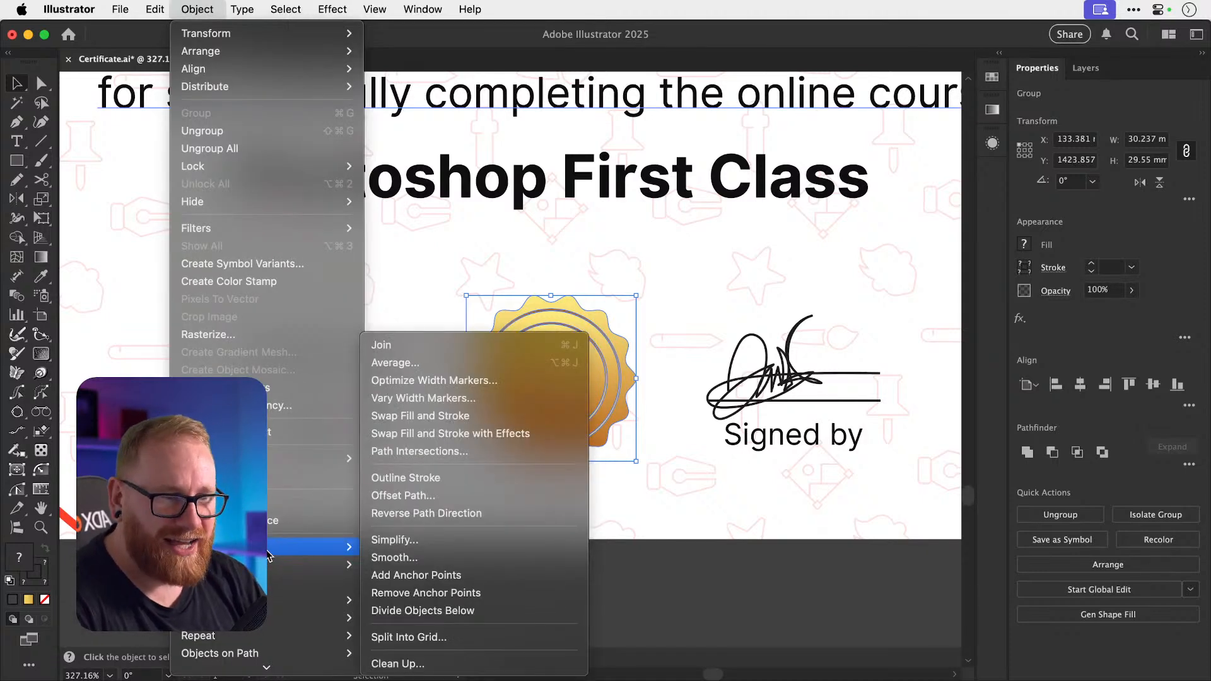
mouse_move(262, 12)
mouse_move(167, 8)
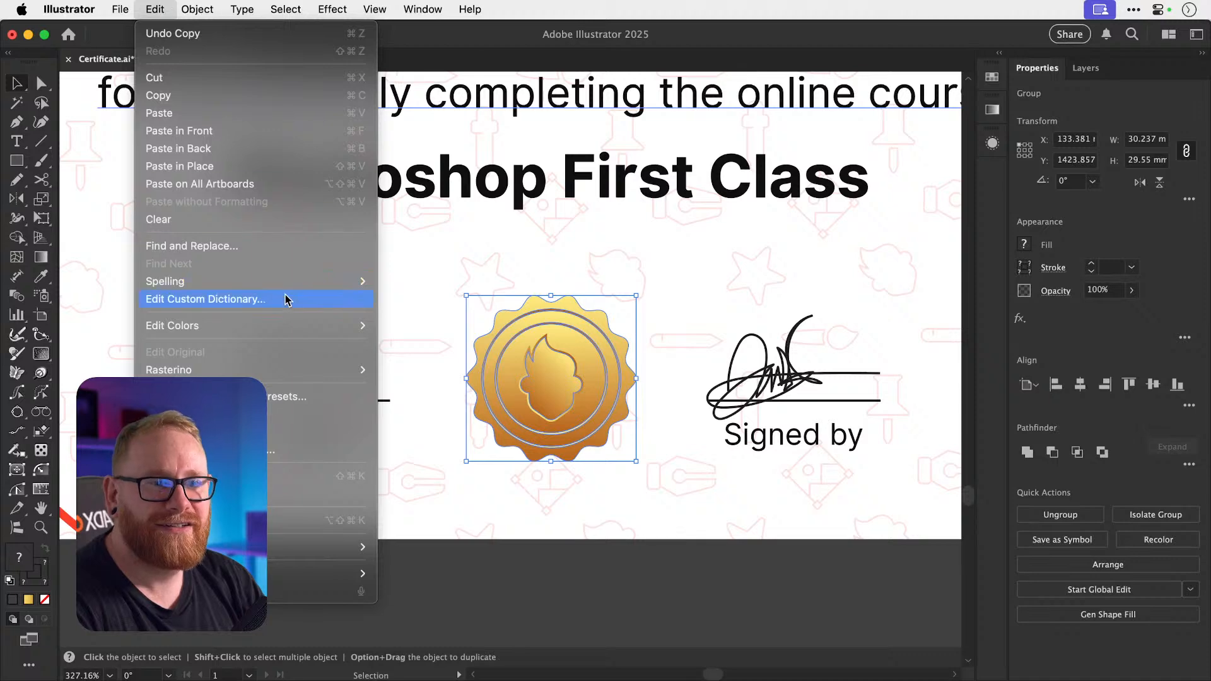
mouse_move(301, 326)
click(407, 326)
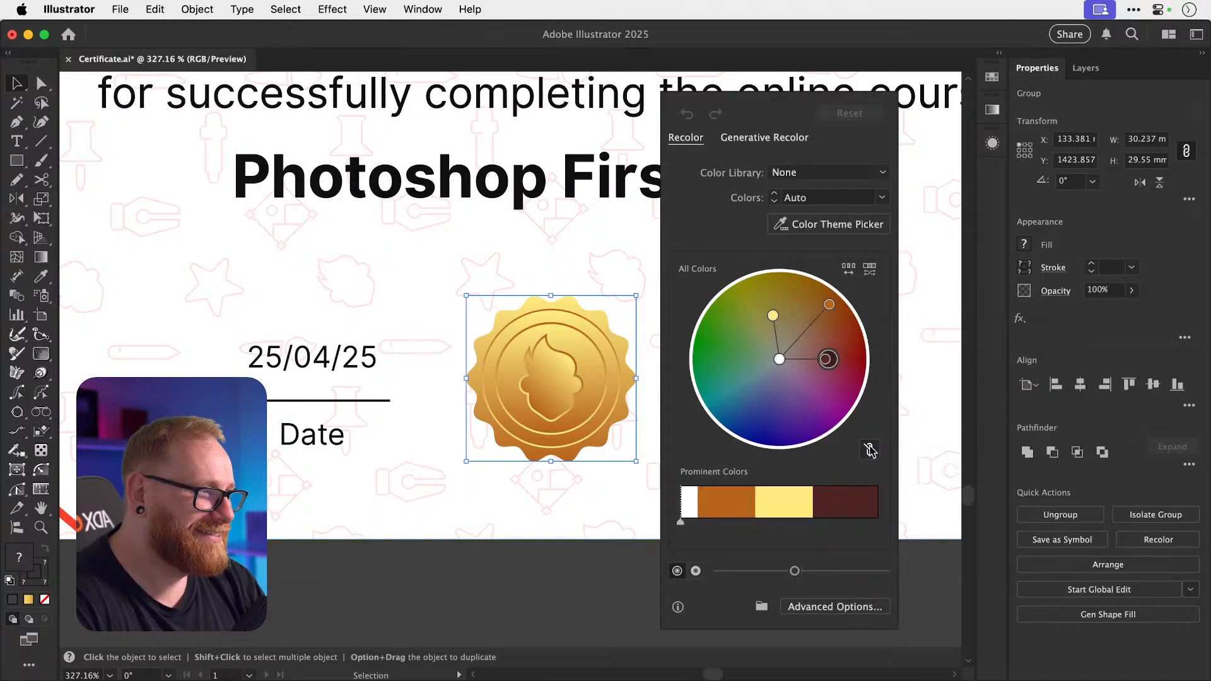
drag(831, 307, 817, 295)
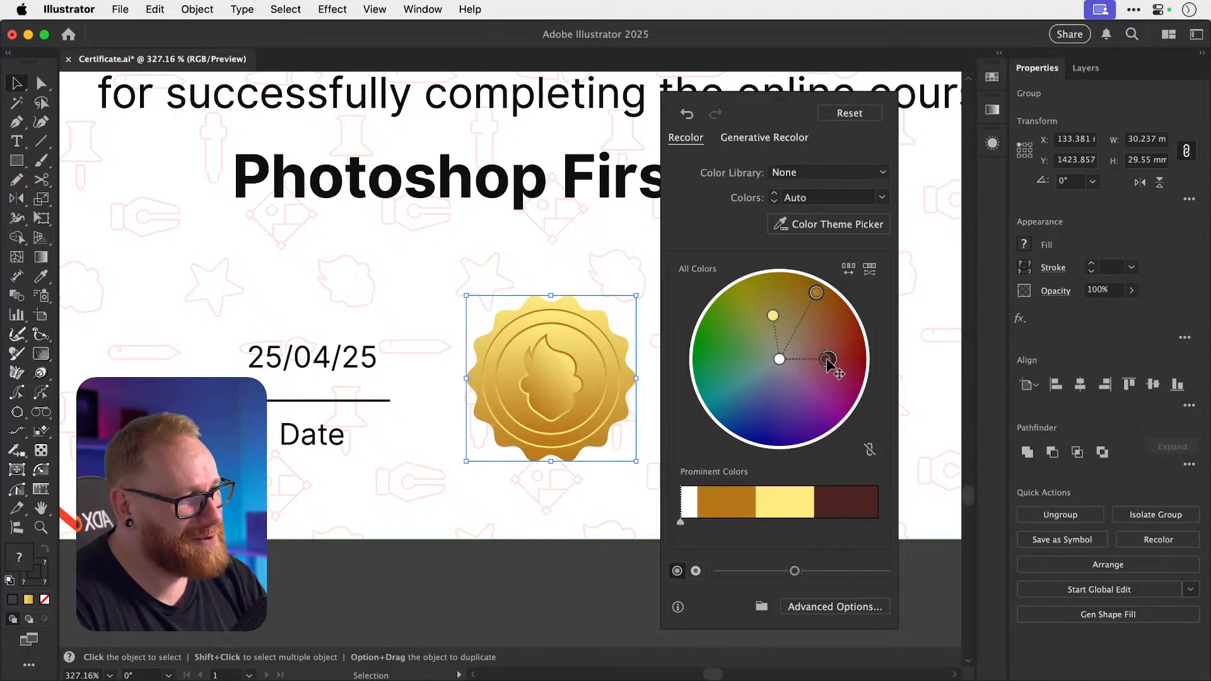
drag(830, 360, 833, 321)
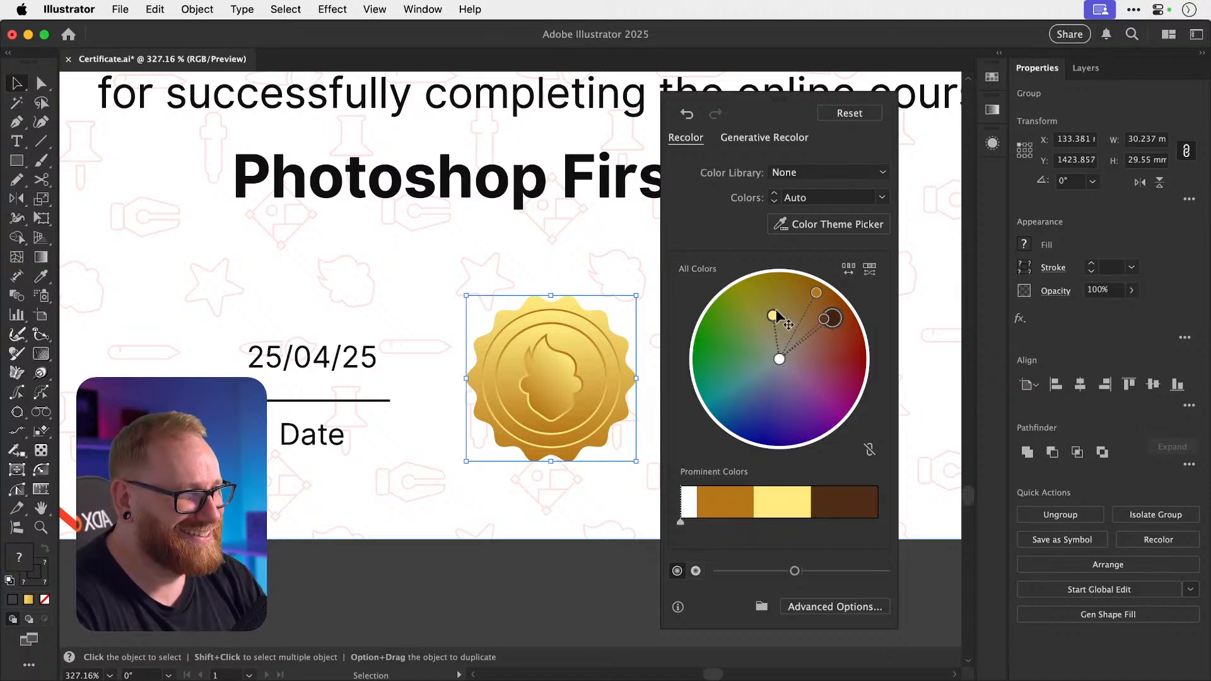
drag(773, 315, 775, 303)
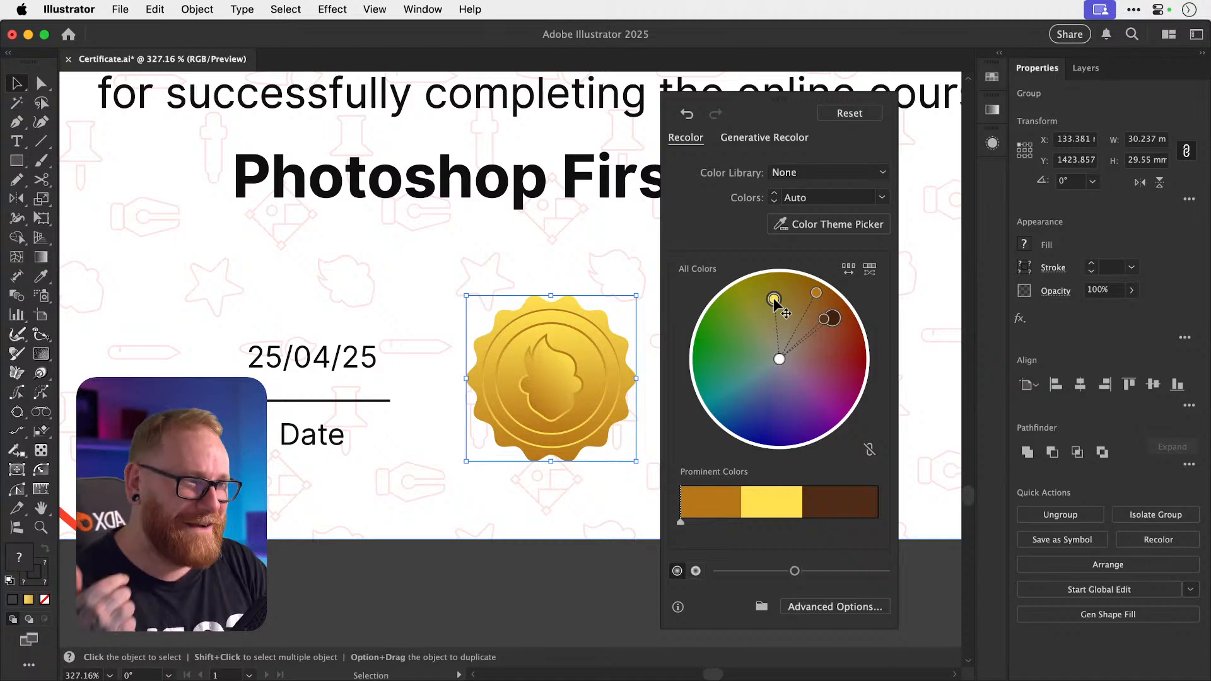
drag(773, 299, 773, 309)
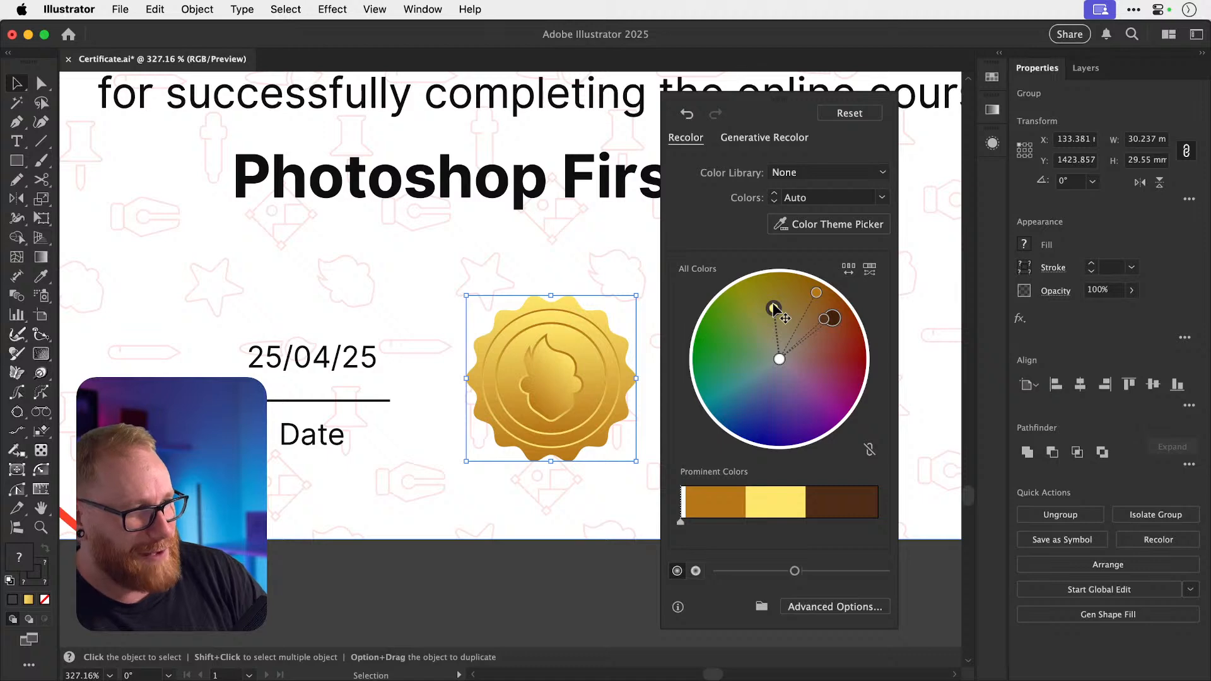
drag(816, 293, 807, 289)
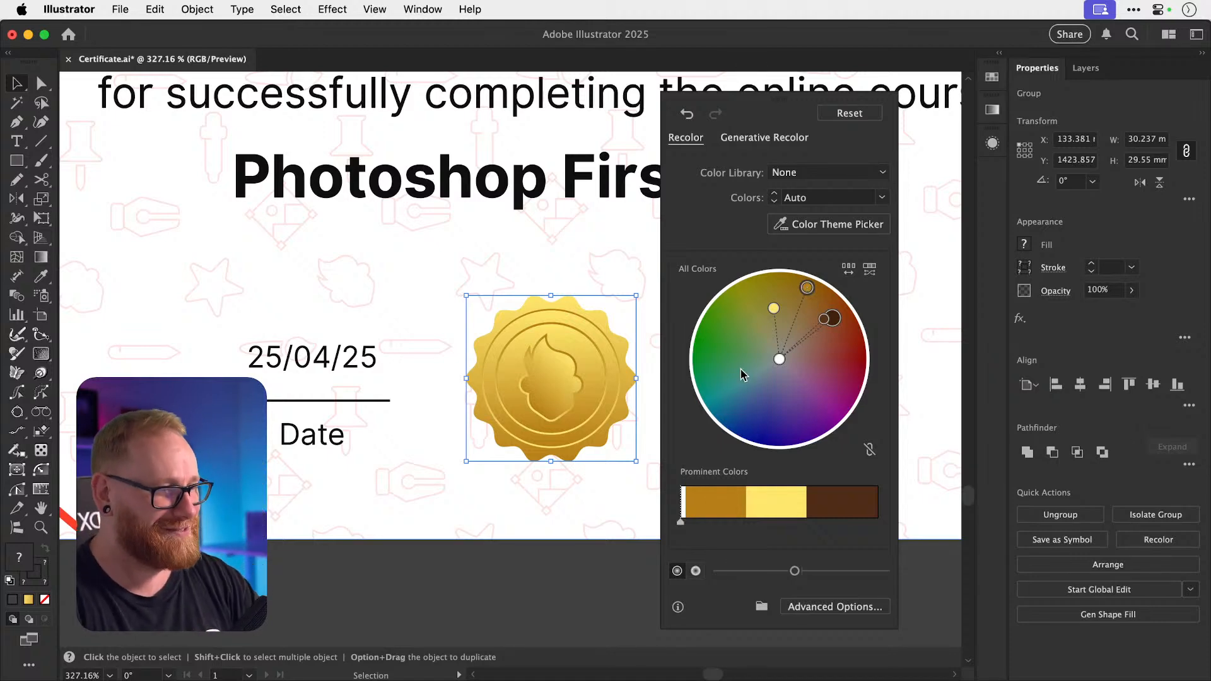
double_click(629, 570)
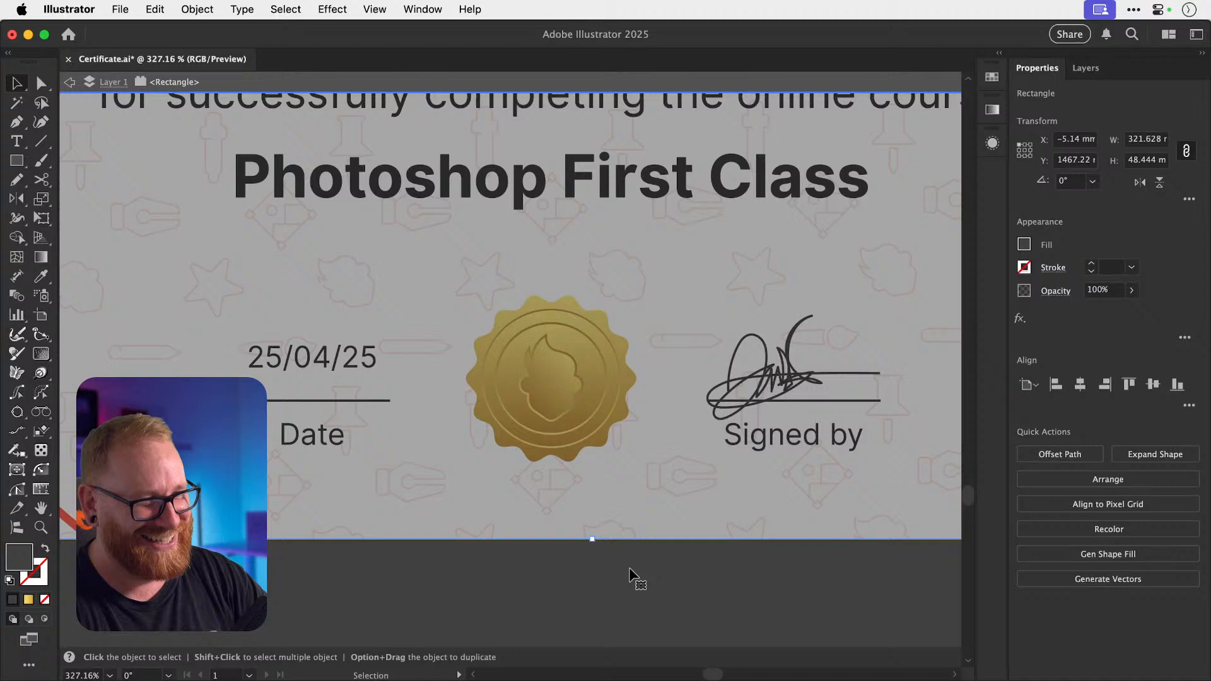
double_click(585, 598)
Horizontally centre the gold seal on the certificate background.
click(556, 419)
drag(568, 420, 614, 432)
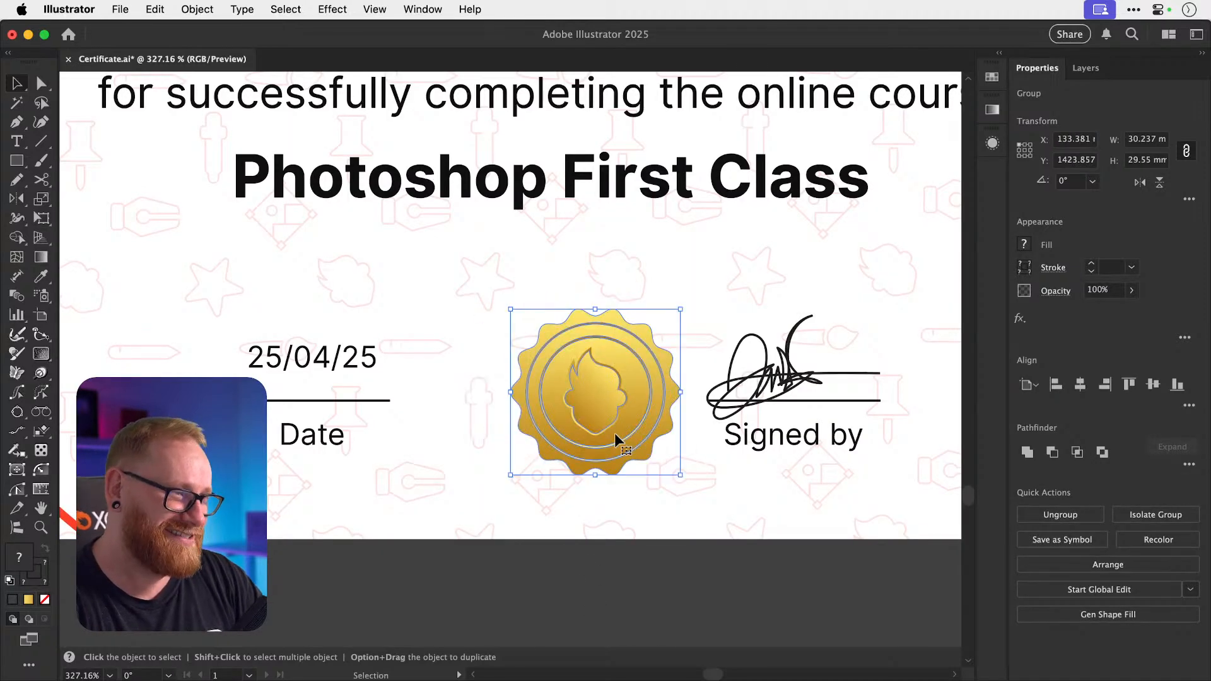
key(super+z)
shift+click(680, 526)
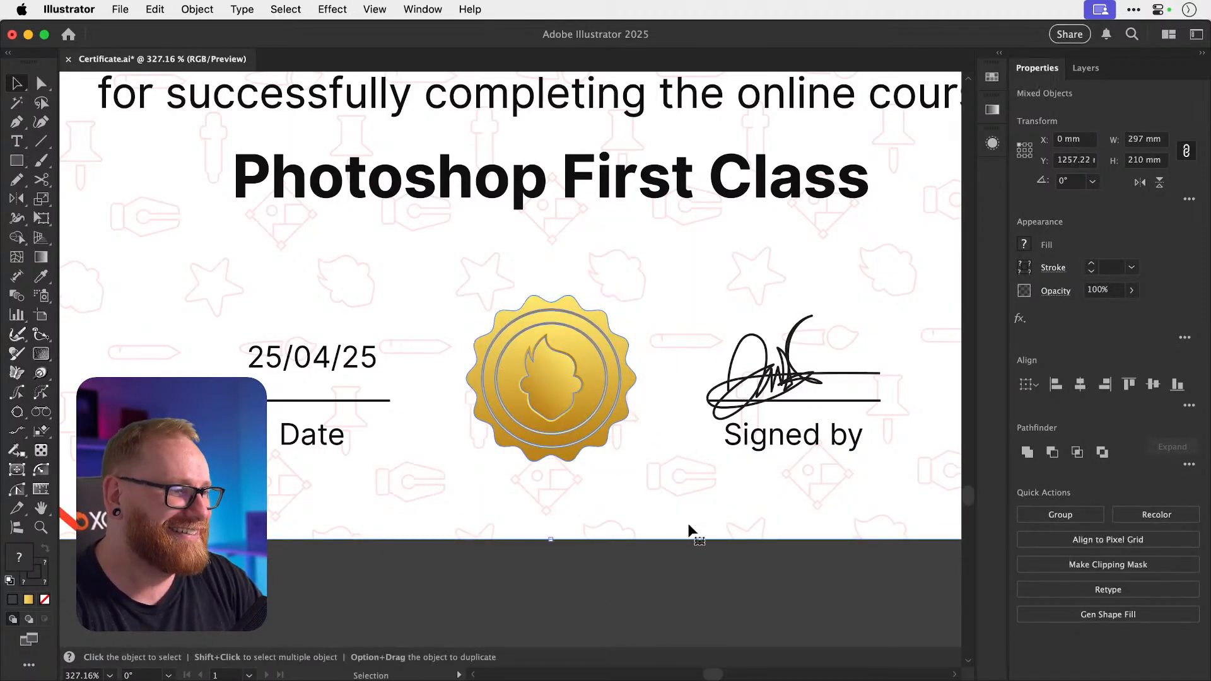
click(1082, 384)
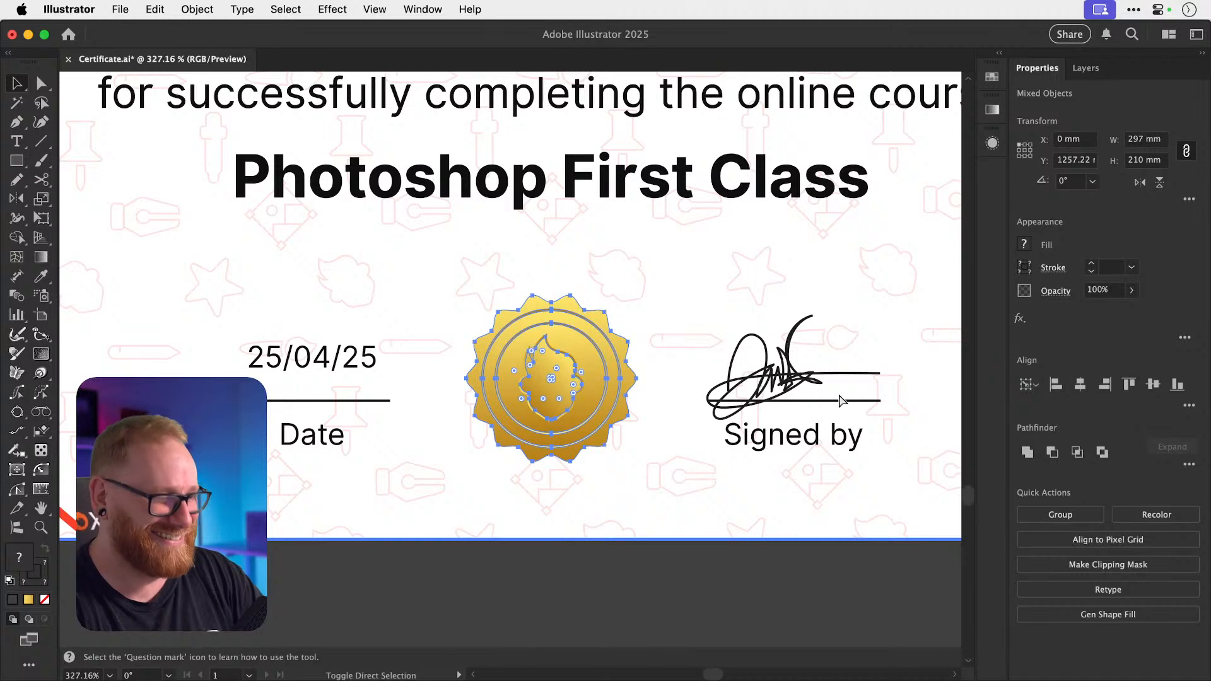
key(shift+super+a)
View the whole certificate and save Certificate.ai.
key(super+1)
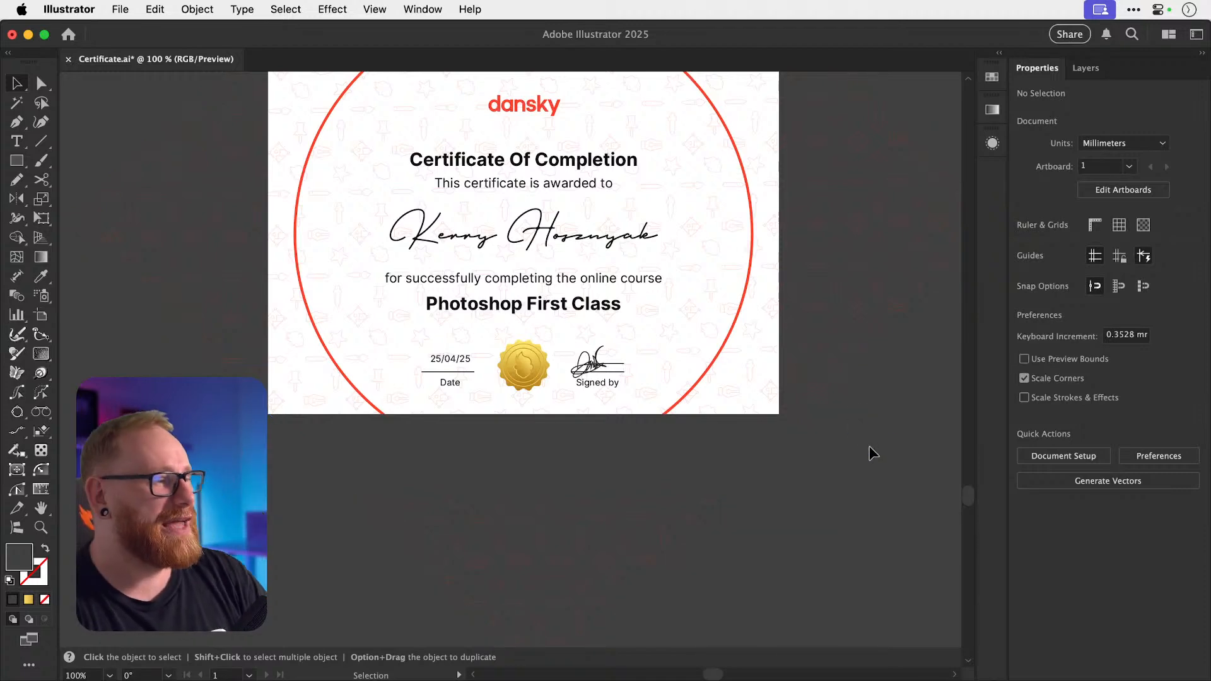
scroll(885, 559, up, 4)
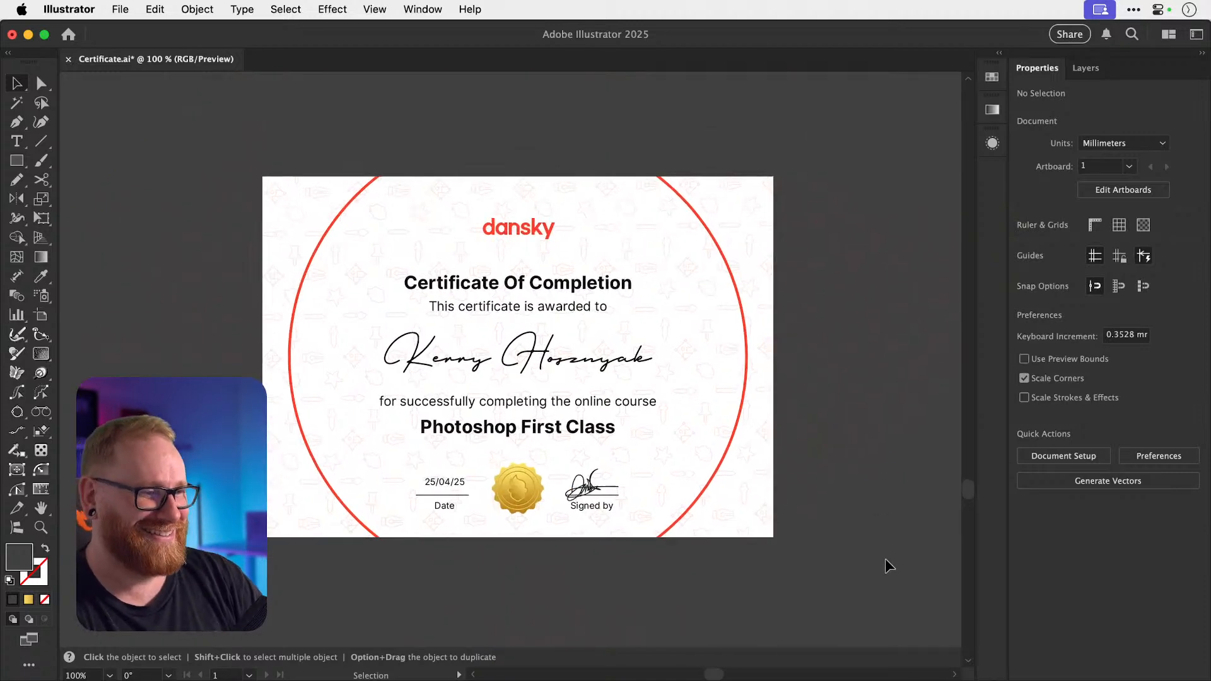
scroll(886, 559, down, 2)
scroll(885, 559, right, 1)
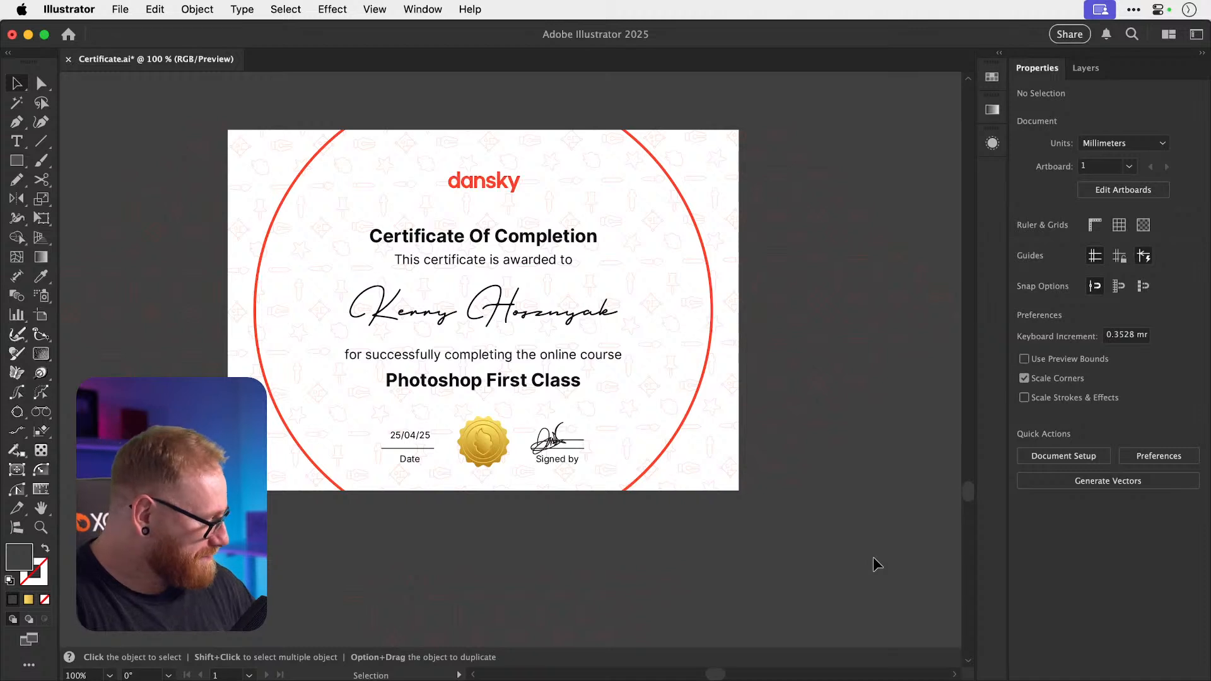
key(a)
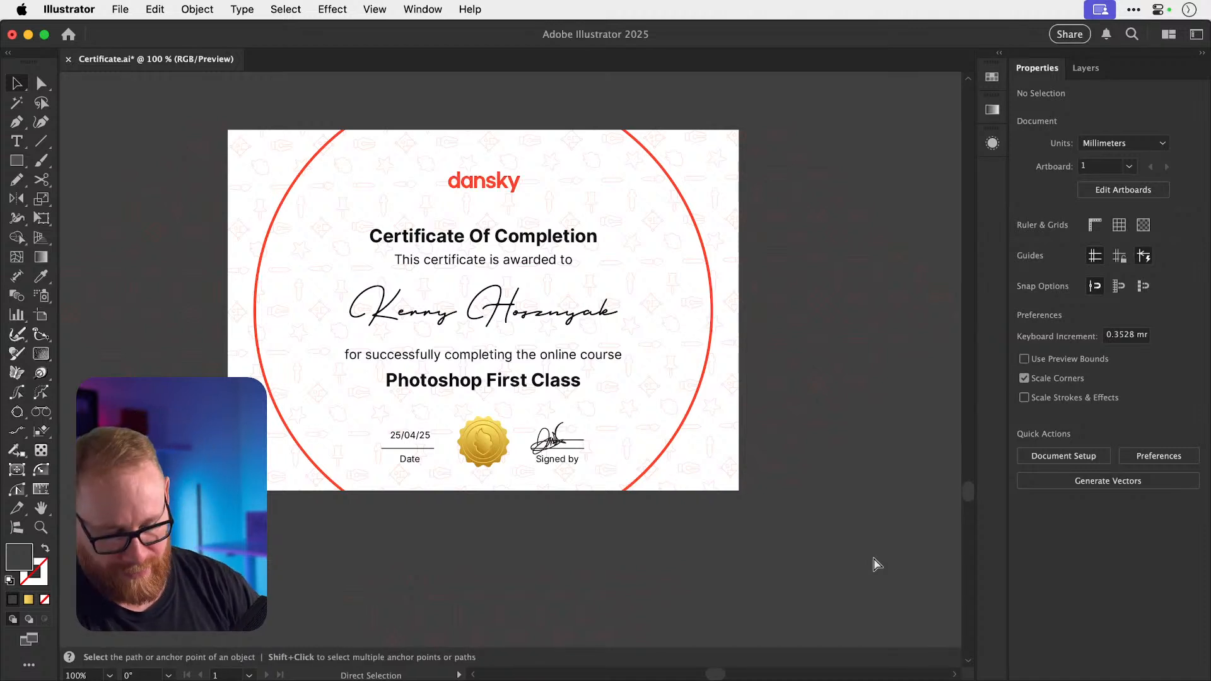
key(super+s)
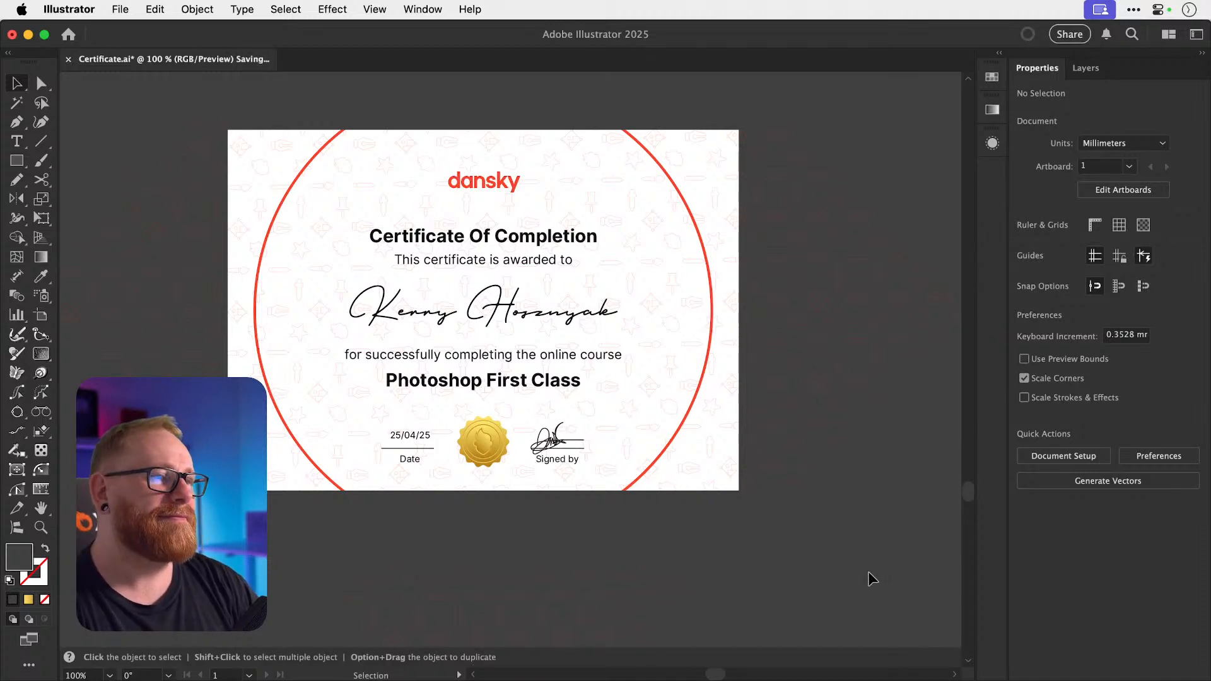
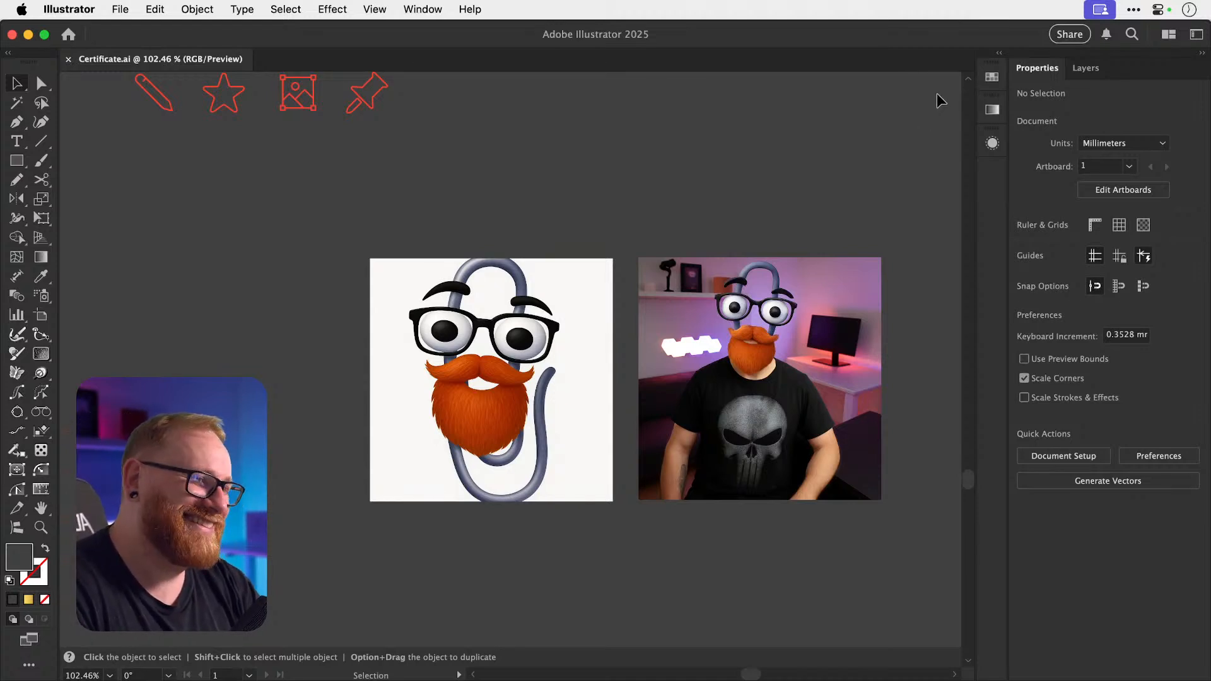
Zoom out to survey the canvas, then zoom in on the finished certificate artboard.
key(super+minus)
key(super+minus)
key(super+minus)
key(super+minus)
key(super+minus)
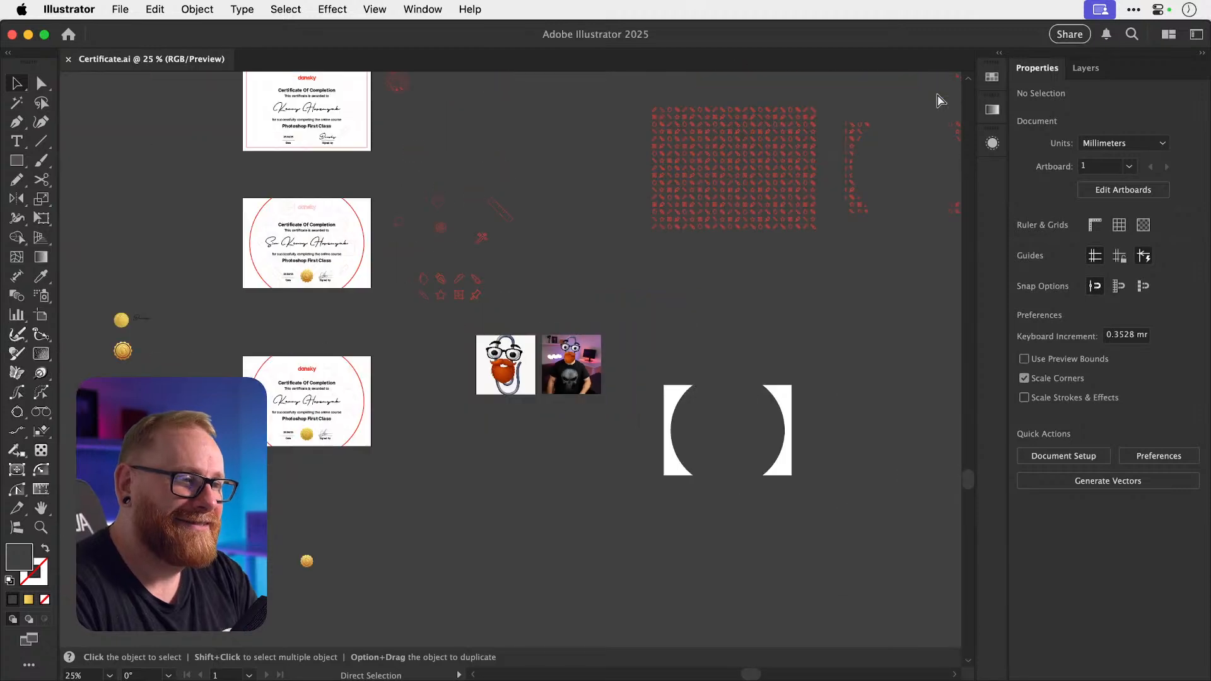
scroll(938, 101, left, 8)
scroll(938, 101, down, 4)
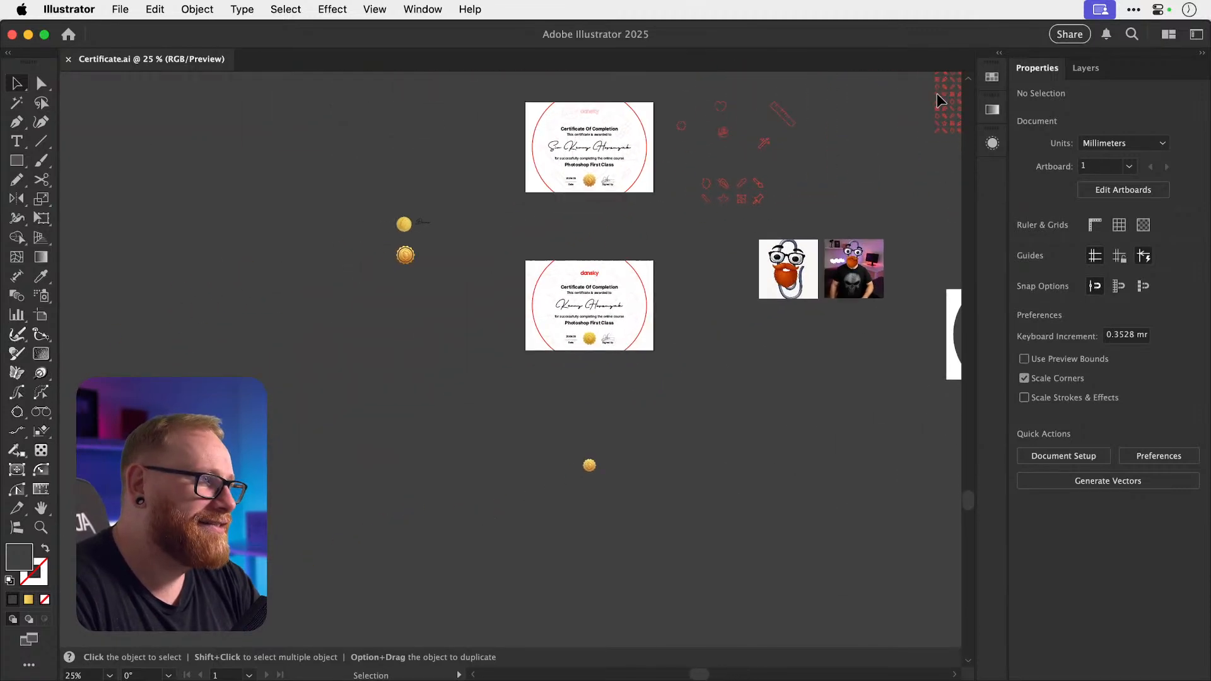
scroll(938, 98, up, 3)
scroll(938, 98, right, 3)
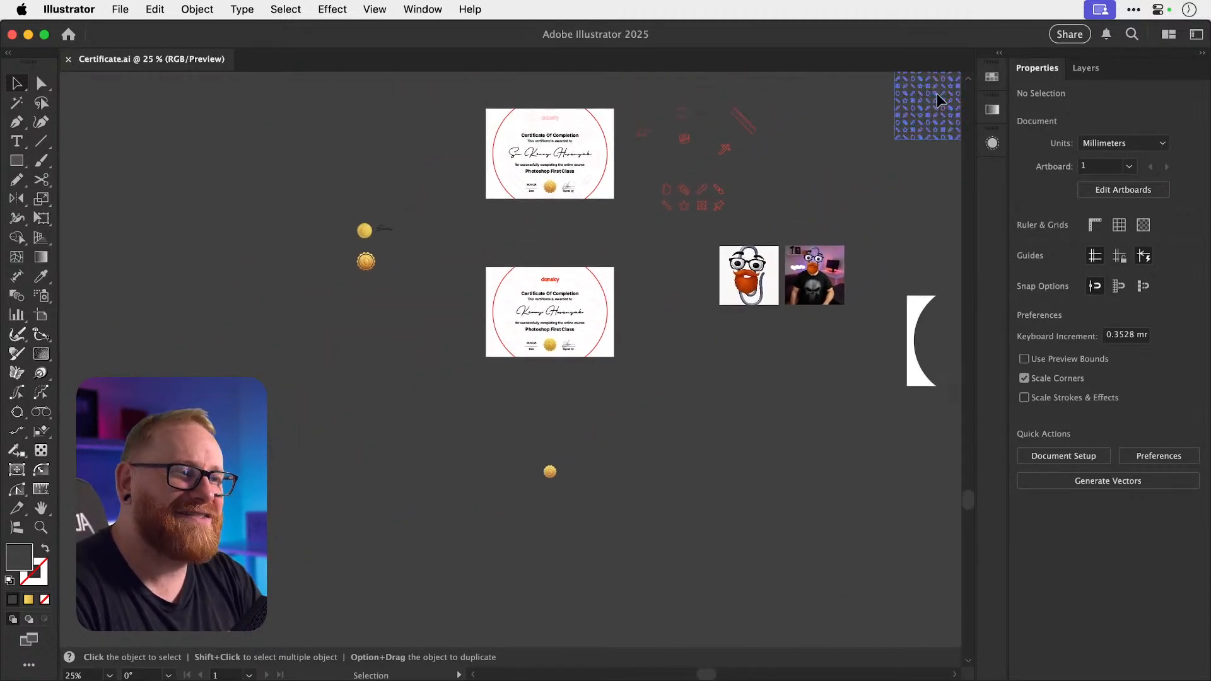
key(z)
drag(520, 330, 788, 330)
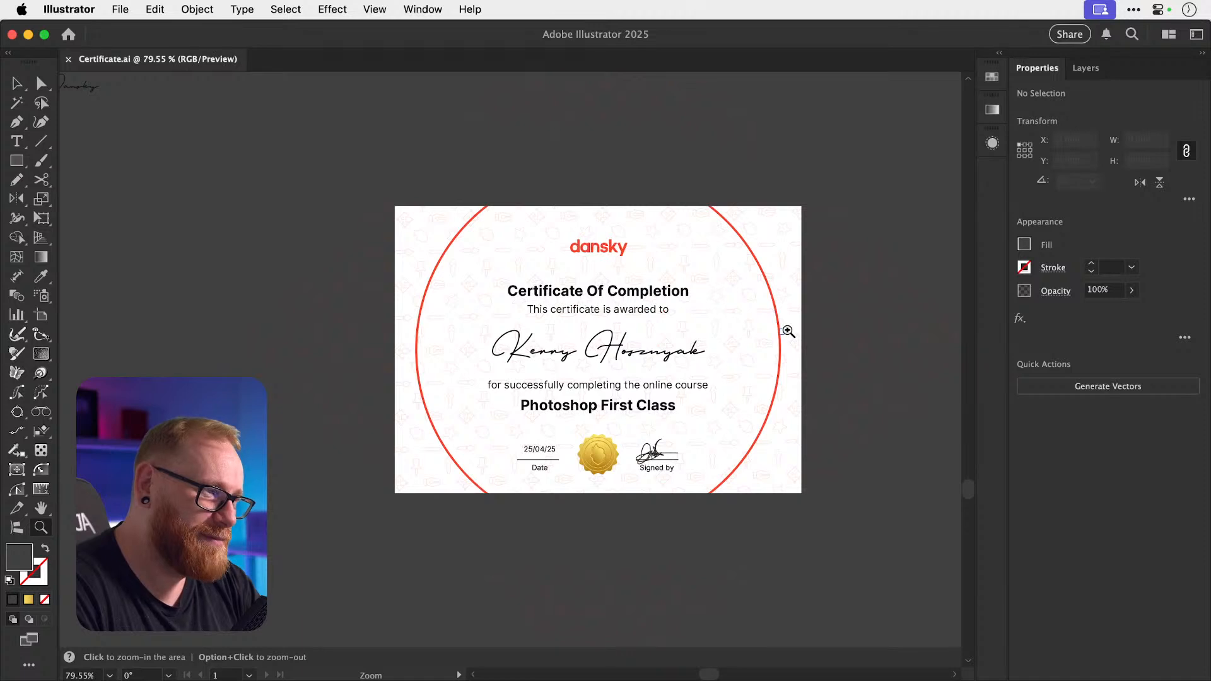
scroll(788, 330, up, 1)
scroll(788, 331, right, 1)
scroll(789, 330, left, 4)
scroll(788, 331, down, 1)
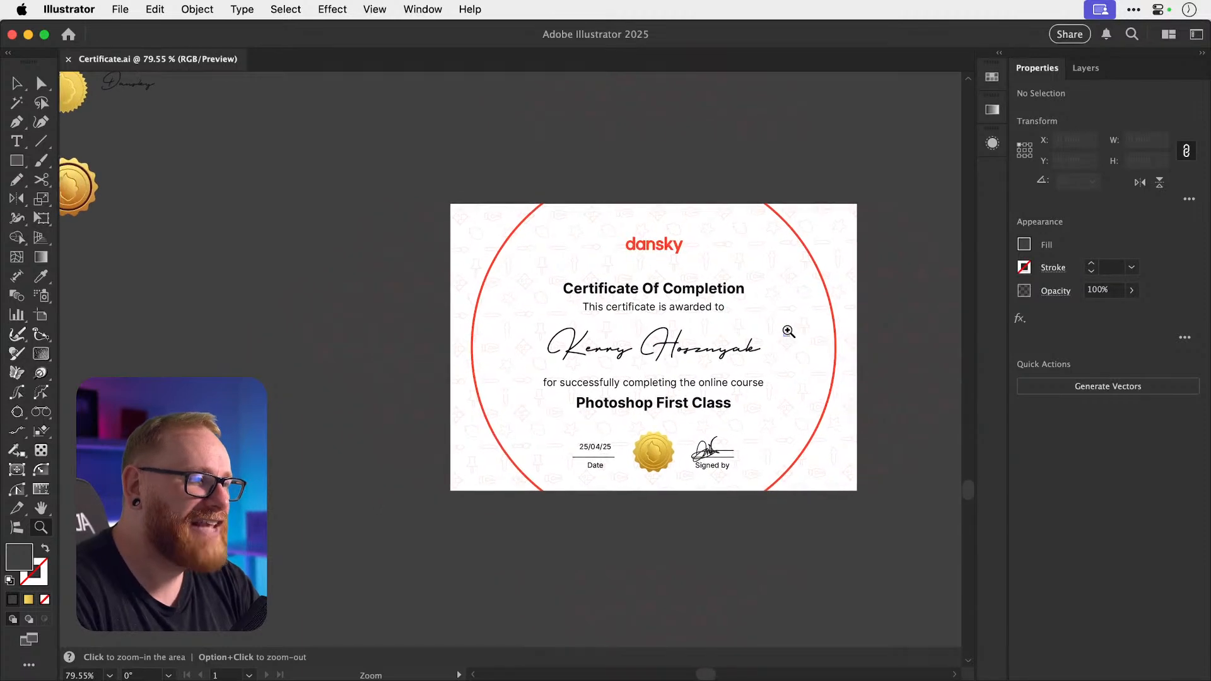
key(v)
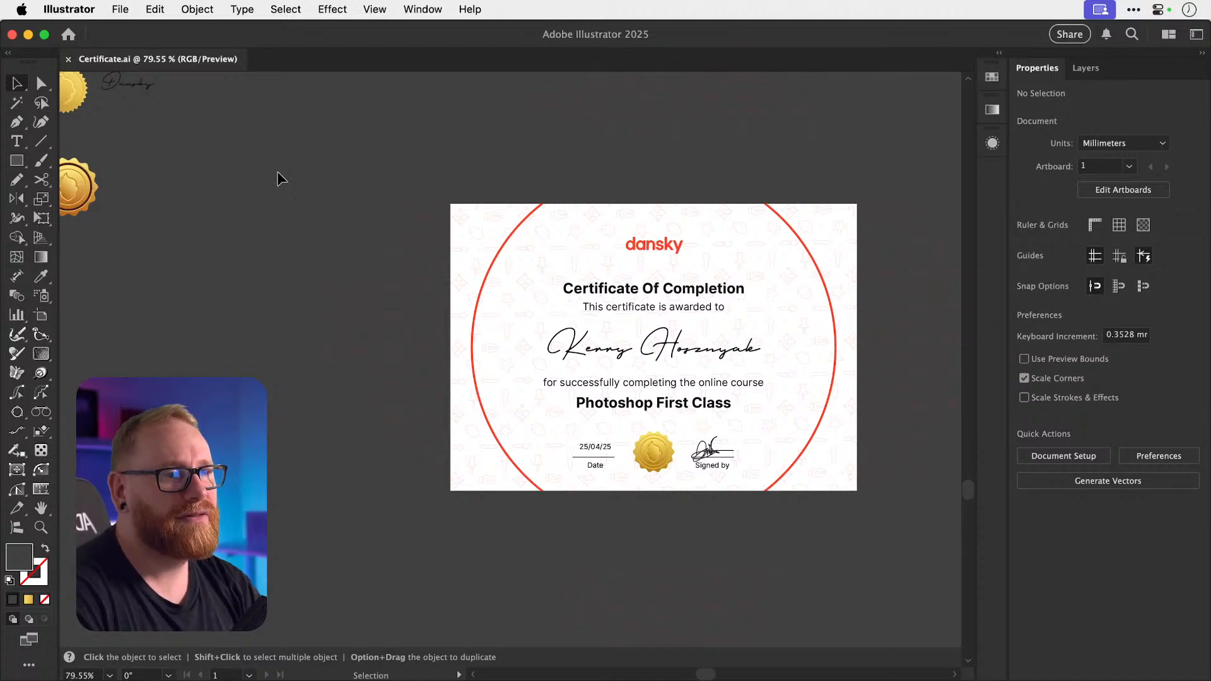
scroll(278, 172, right, 2)
scroll(278, 172, up, 2)
scroll(278, 171, left, 2)
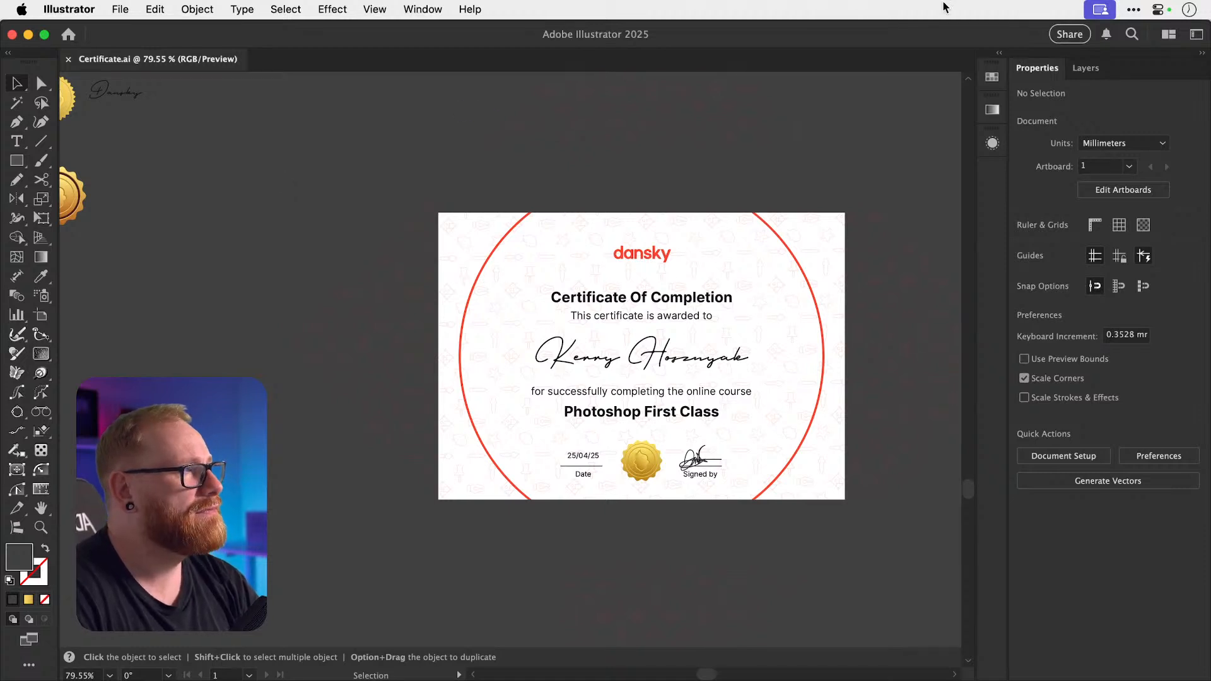
mouse_move(863, 23)
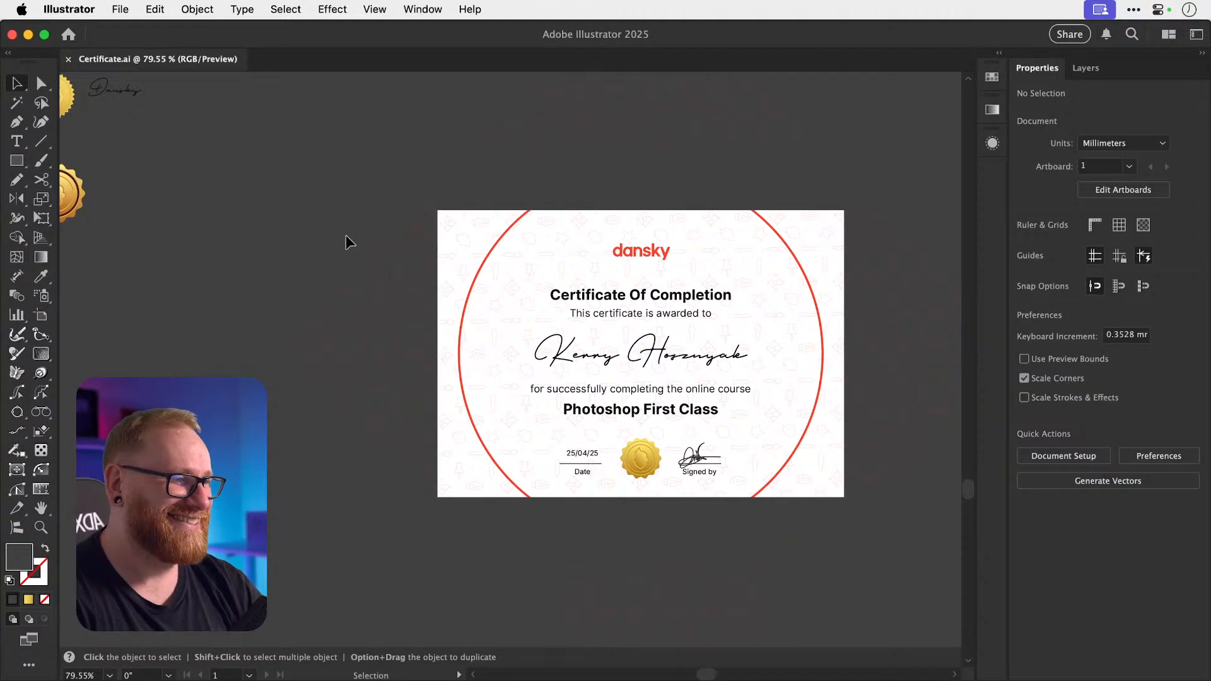
drag(725, 340, 778, 343)
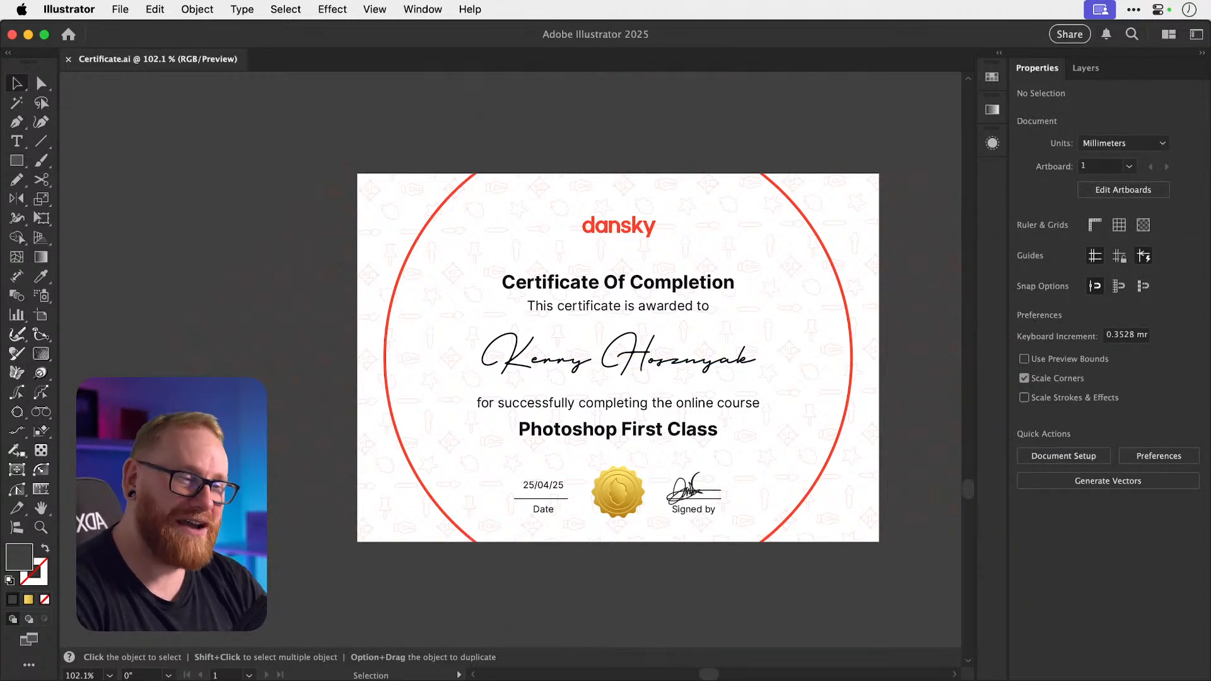
scroll(618, 357, right, 1)
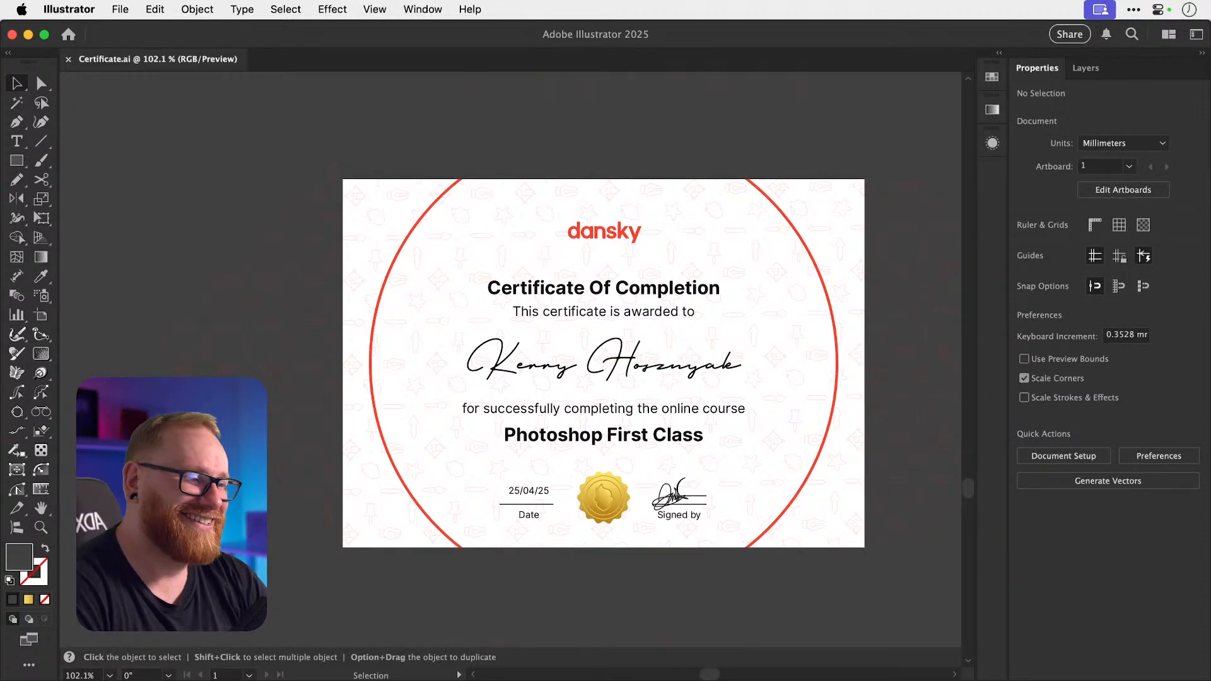
scroll(603, 364, right, 1)
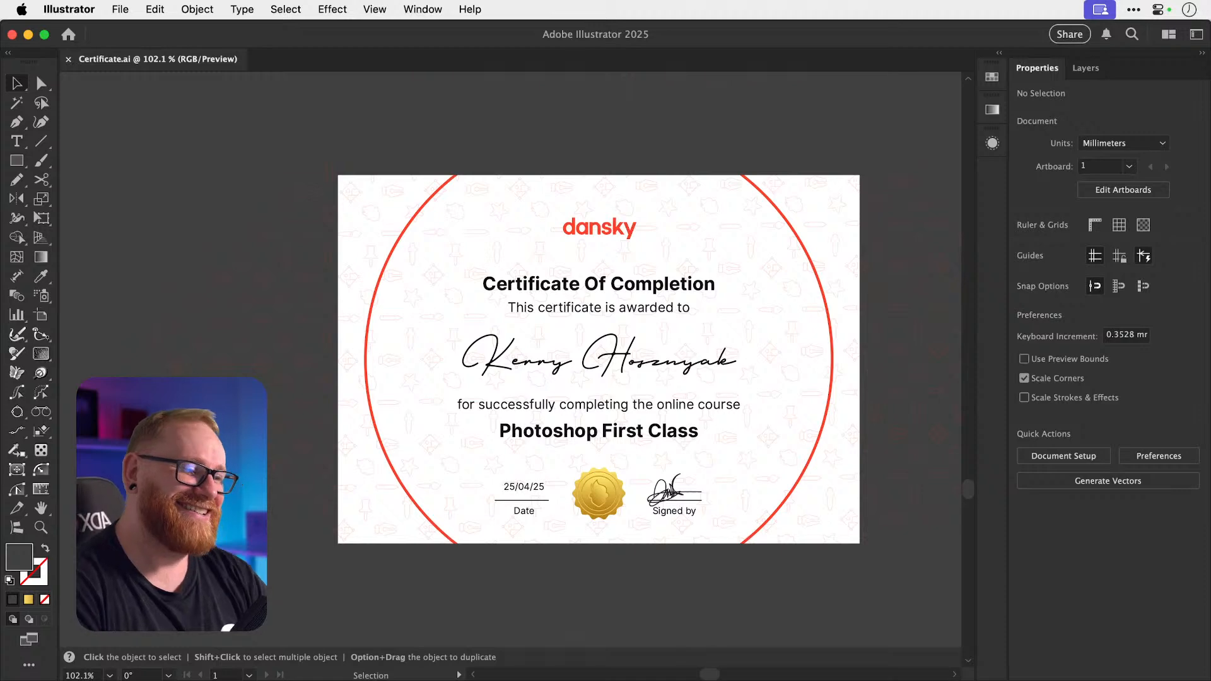